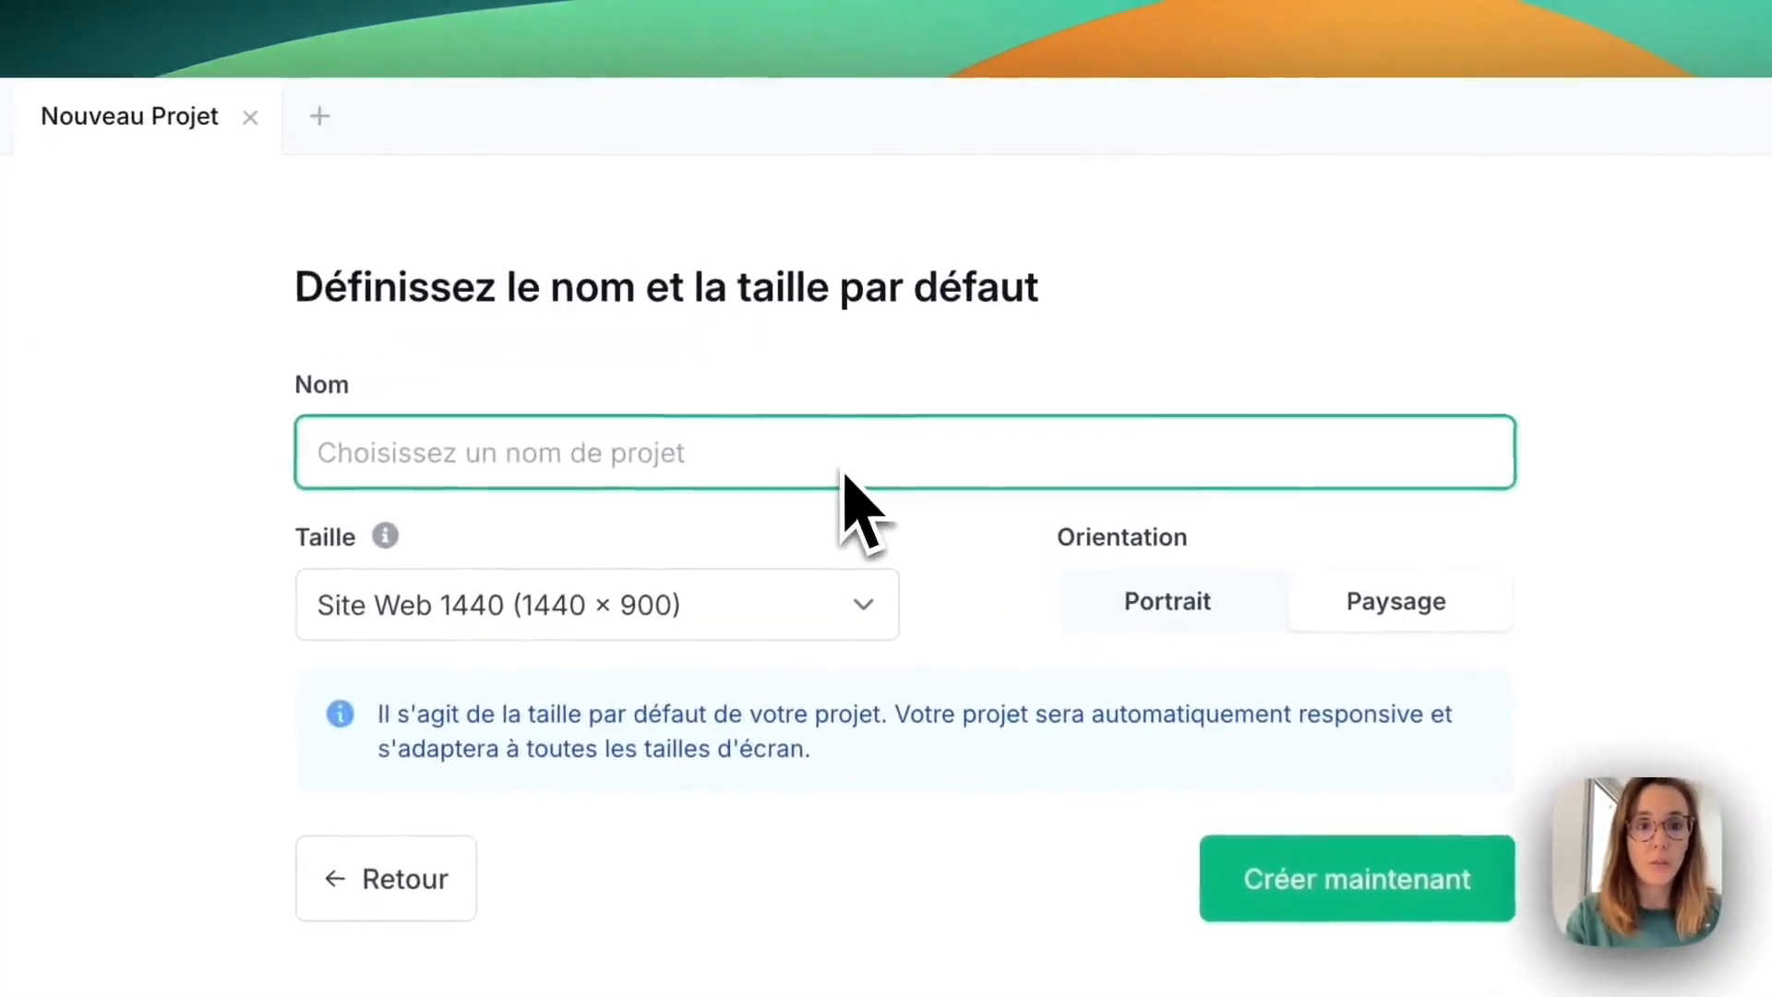
# Name the new project "Memory" and create it at the default website size.
pyautogui.write('Memory')
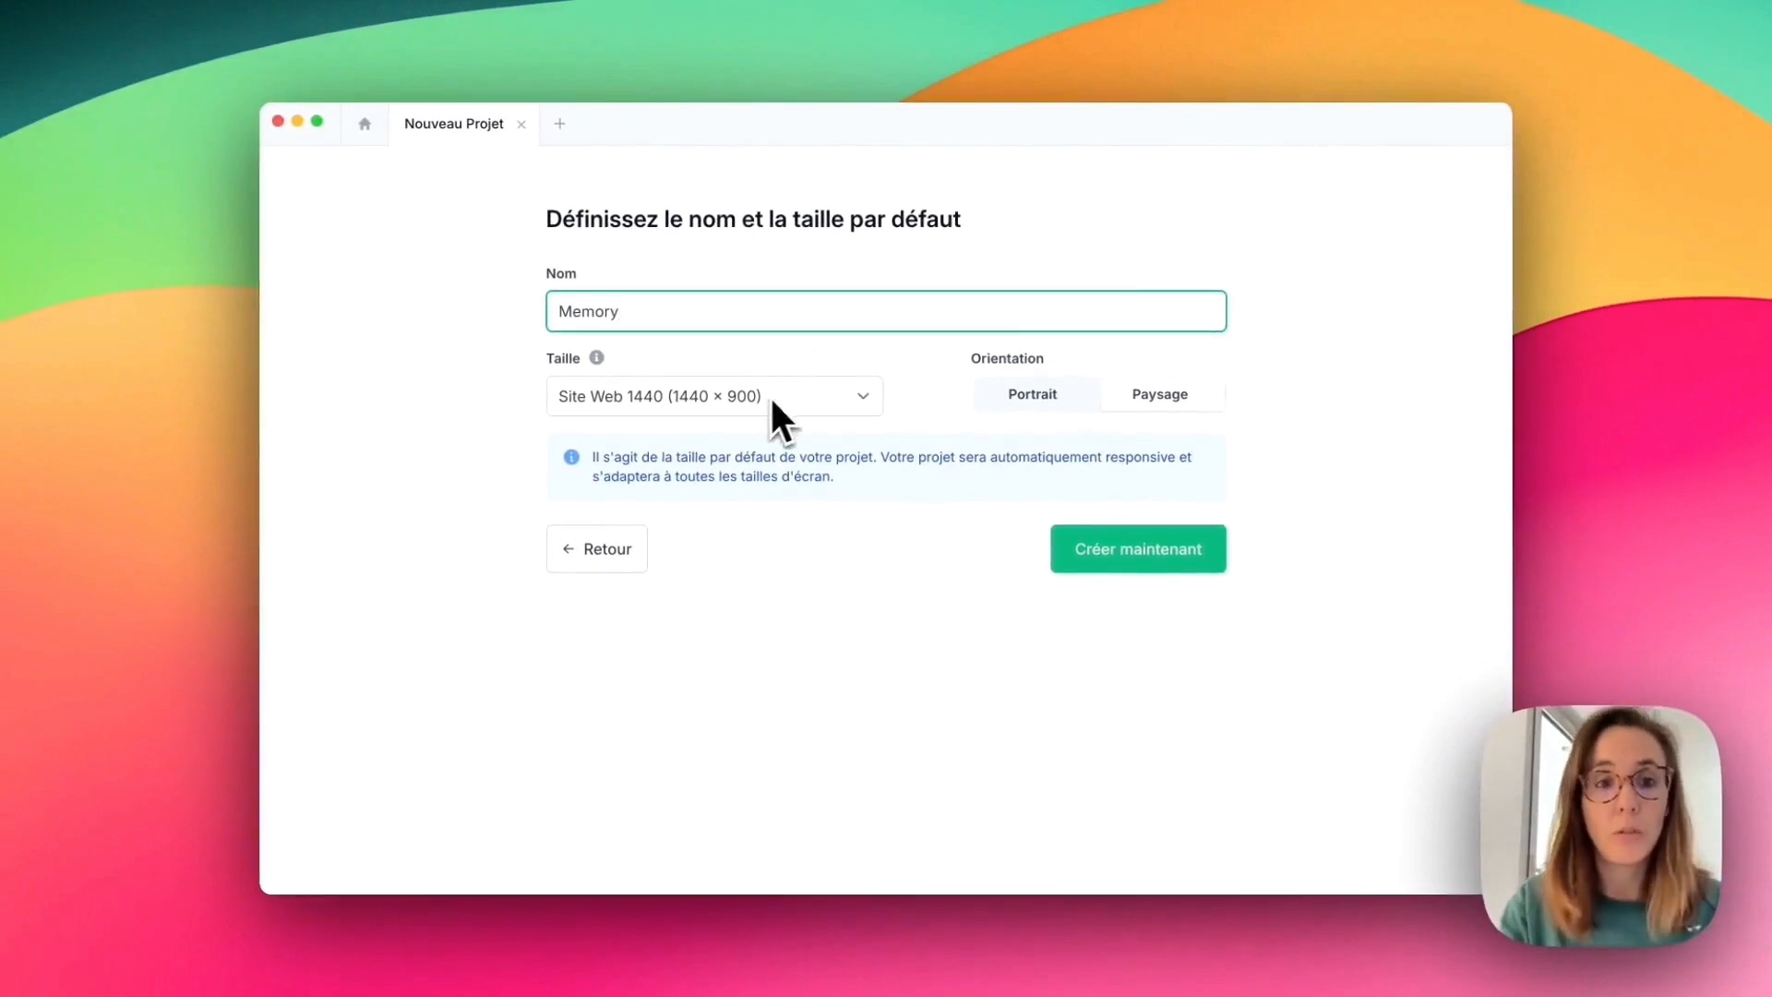
pyautogui.click(1176, 579)
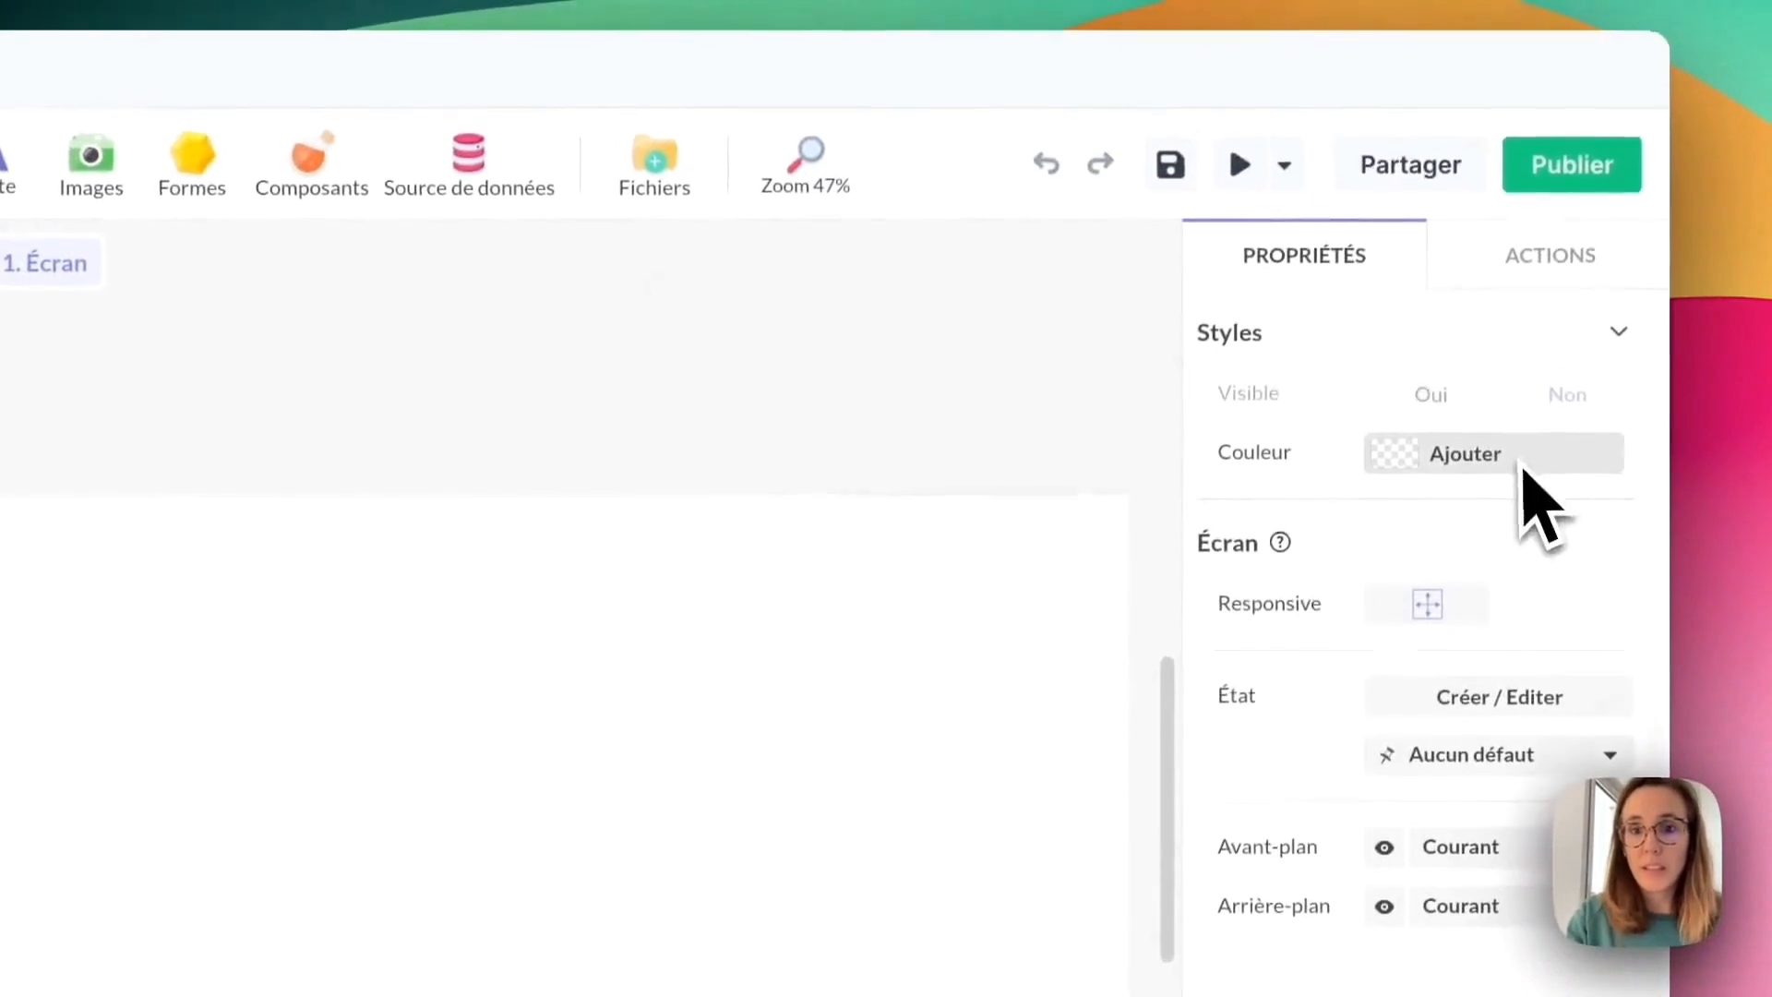
# Set the screen's background to the solid colour #2A766C.
pyautogui.click(1523, 471)
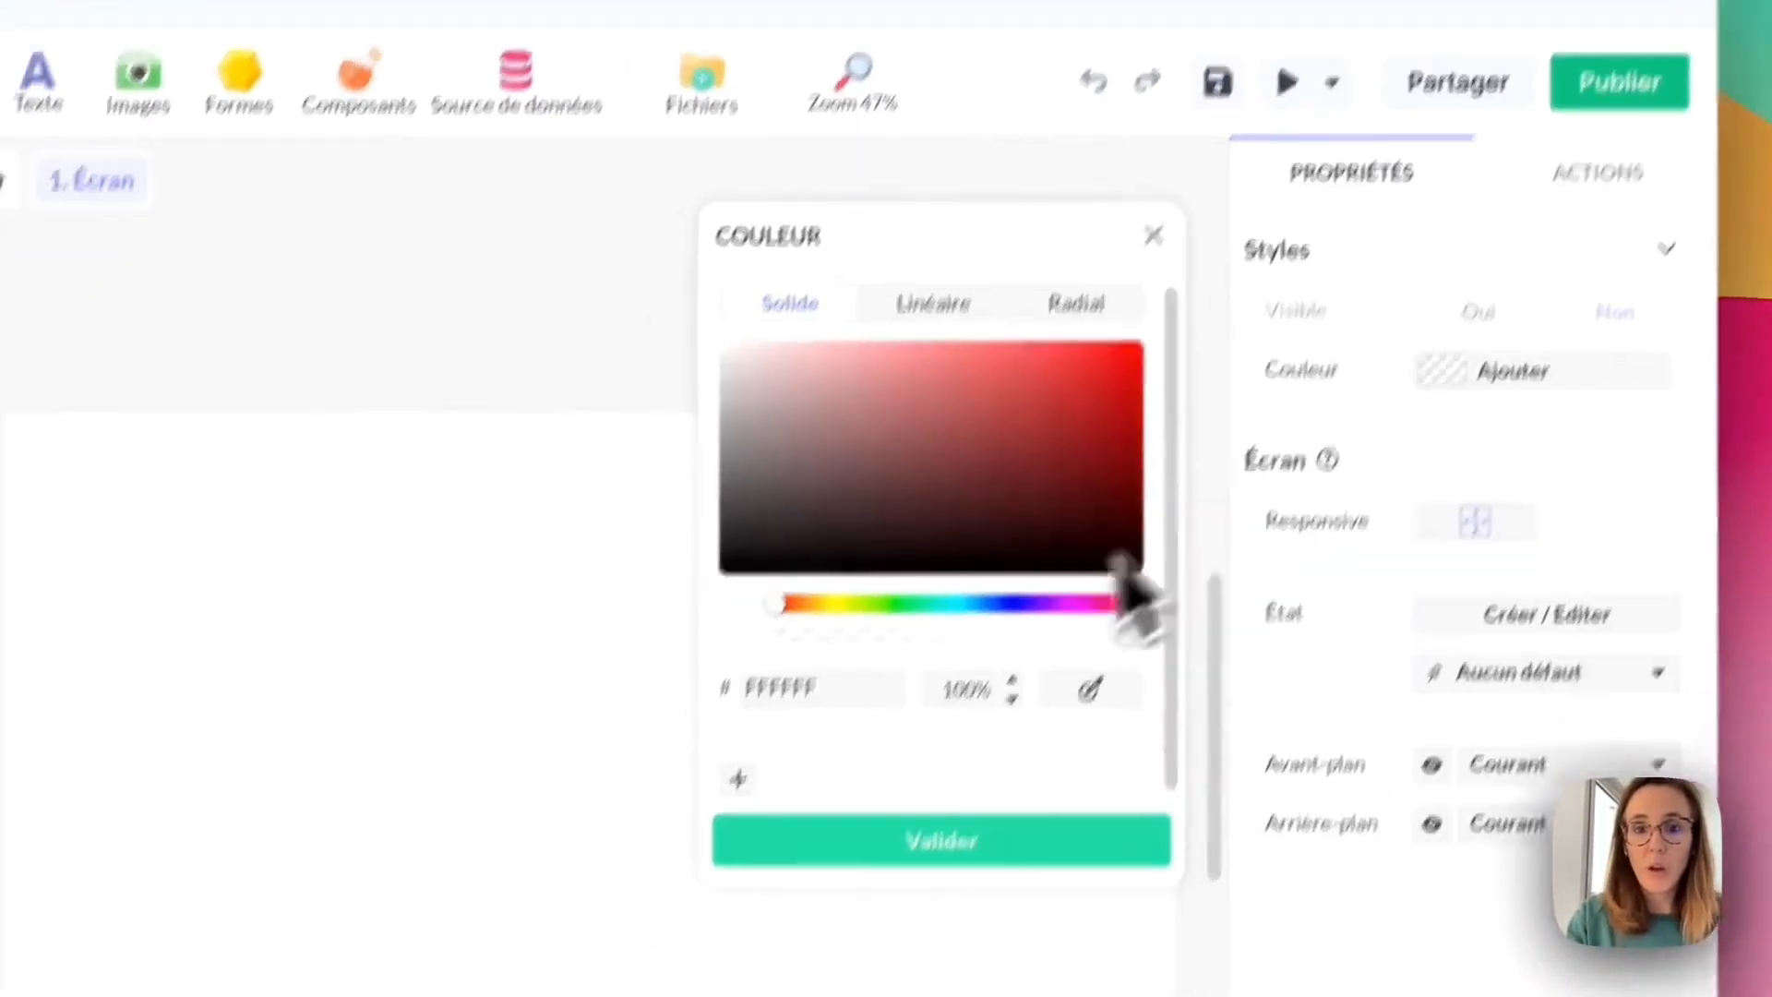
pyautogui.click(780, 771)
pyautogui.write('2A766')
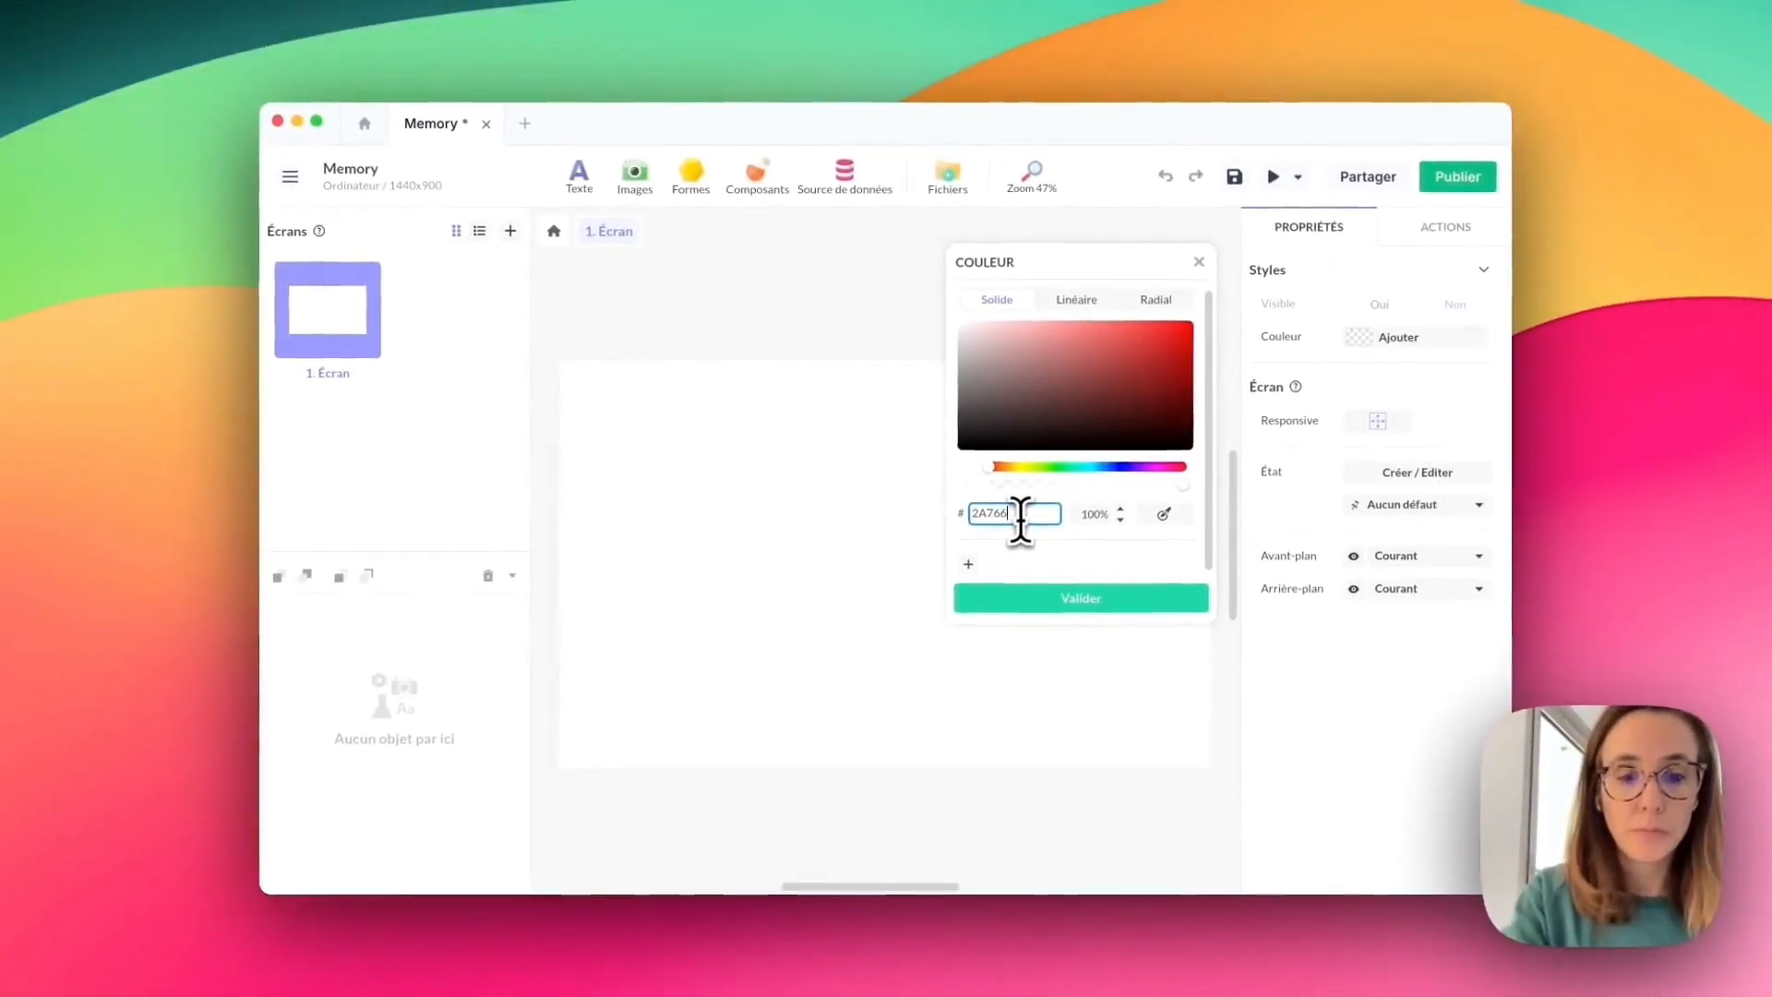
pyautogui.write('C')
pyautogui.press('Return')
pyautogui.click(1043, 609)
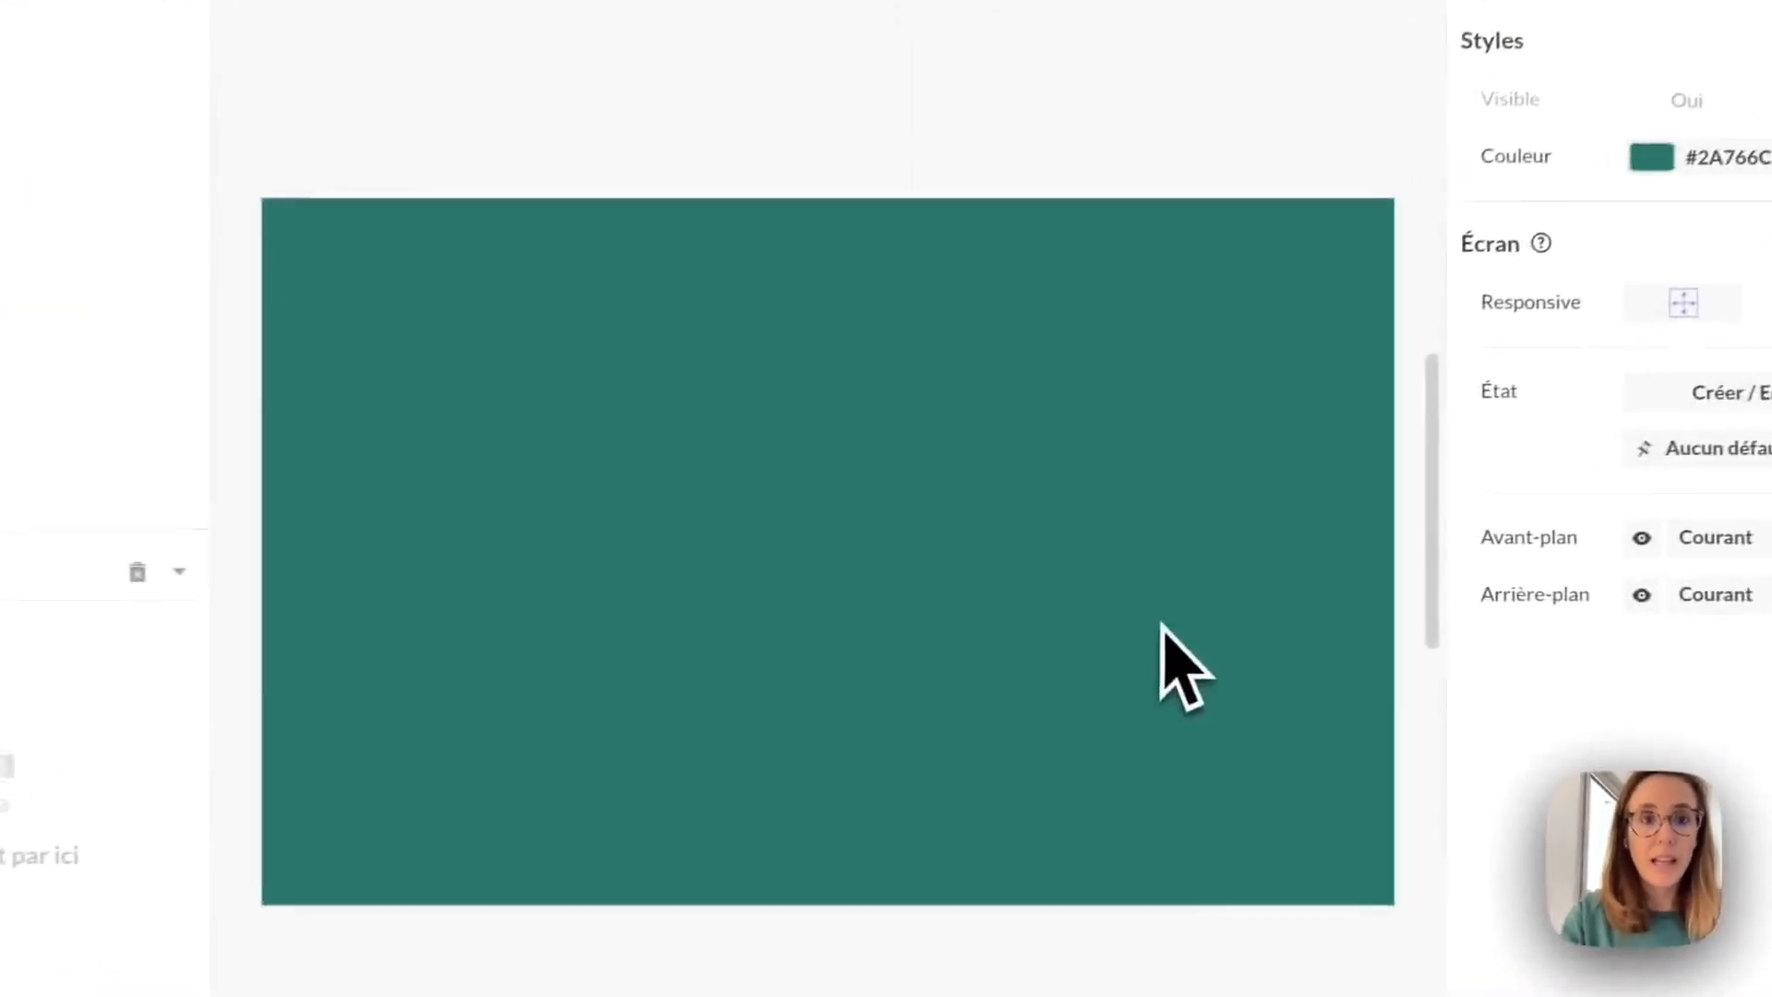
# Add a text object to the screen and colour its text white (#FFFFFF).
pyautogui.click(578, 175)
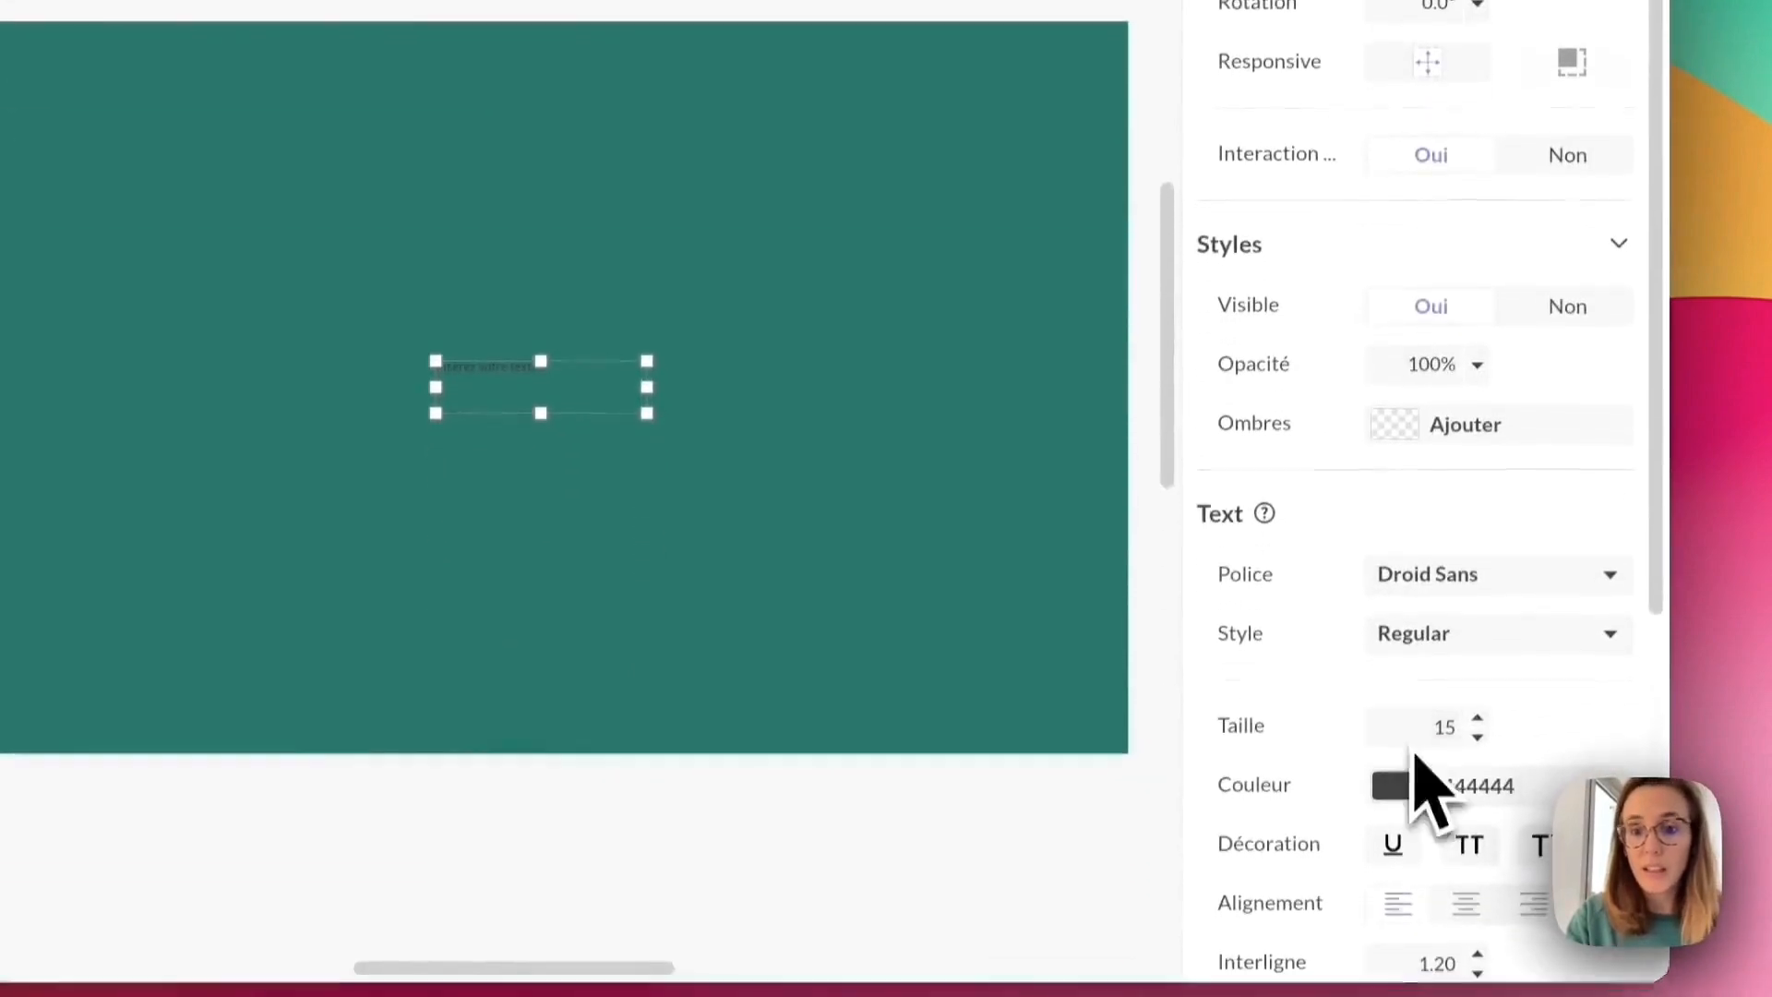
pyautogui.click(1417, 783)
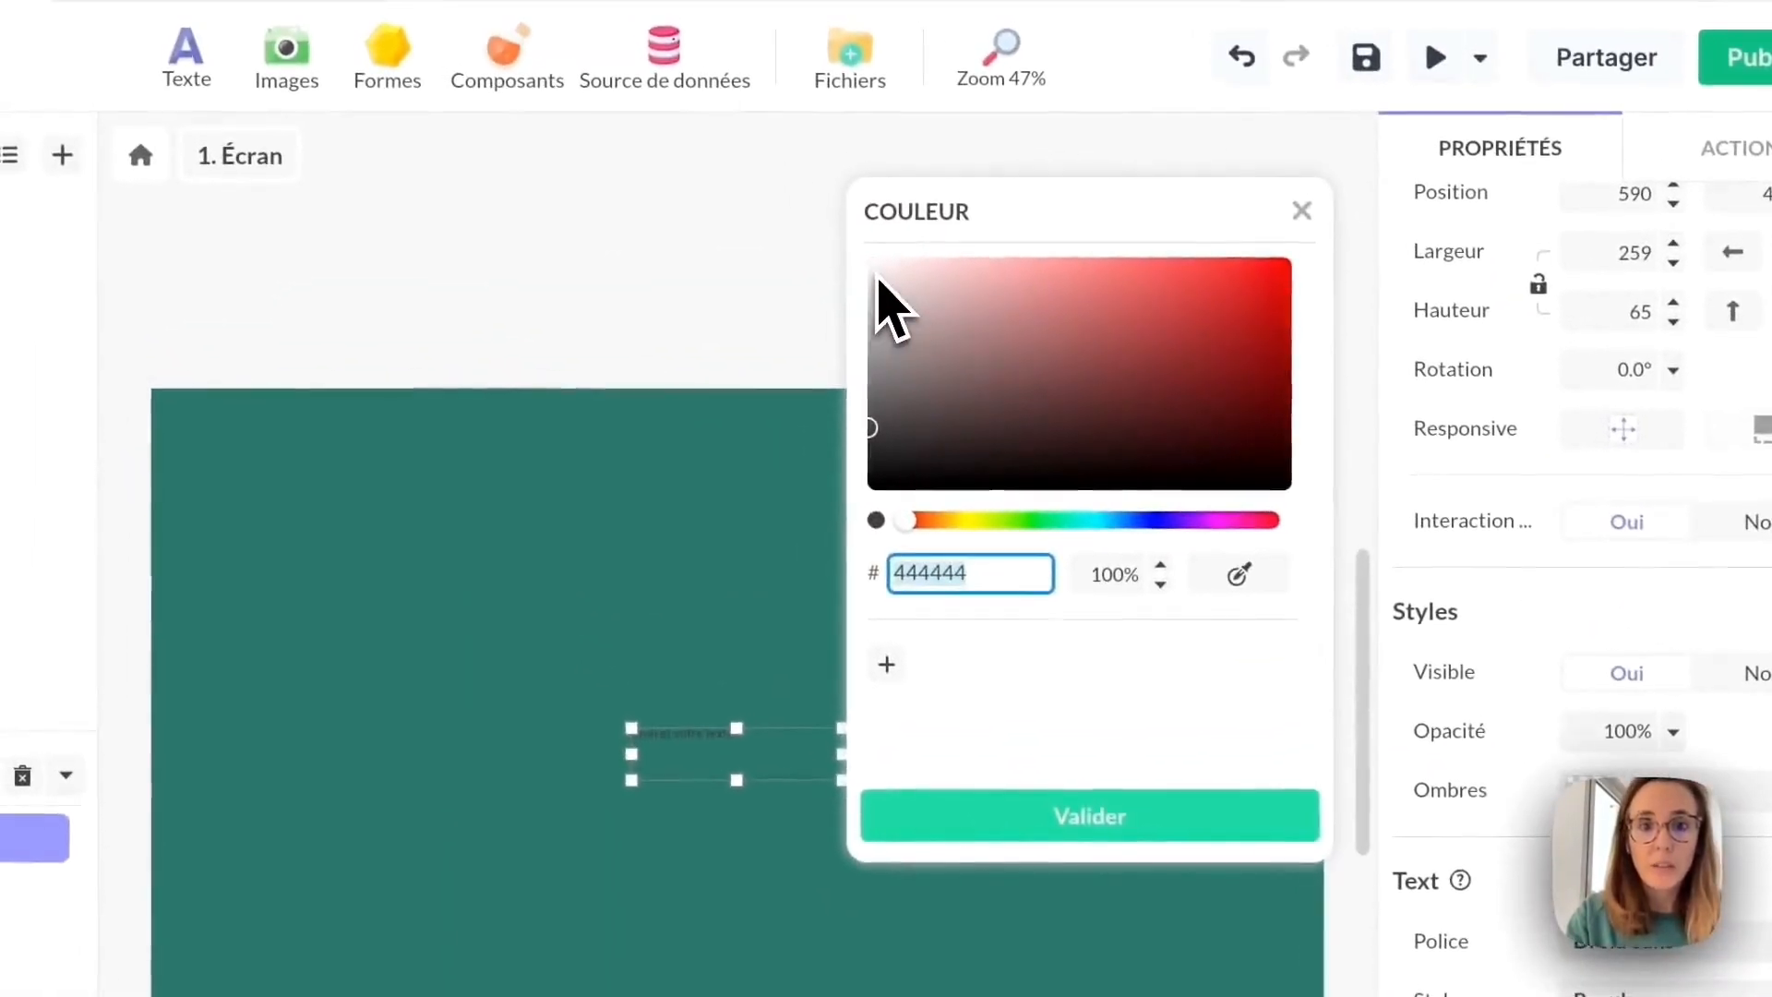
pyautogui.moveTo(878, 280); pyautogui.dragTo(872, 262)
pyautogui.click(989, 816)
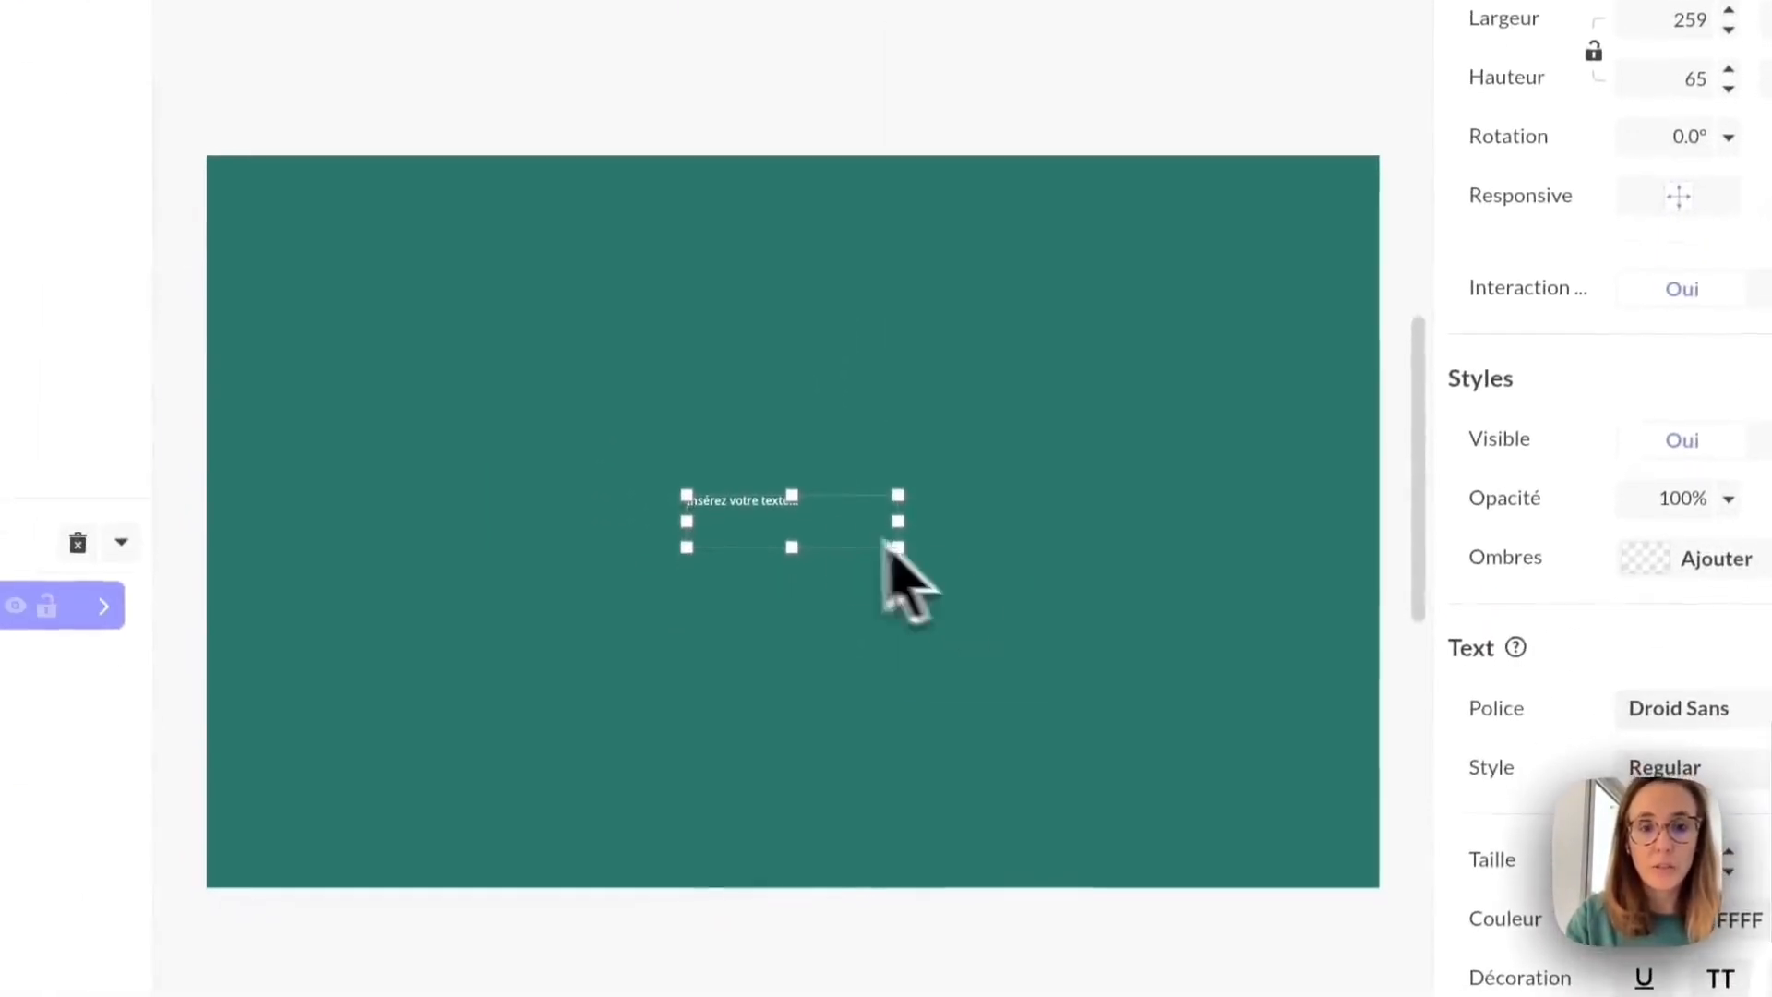
# Replace the placeholder text with "Memory" in capitals.
pyautogui.doubleClick(803, 511)
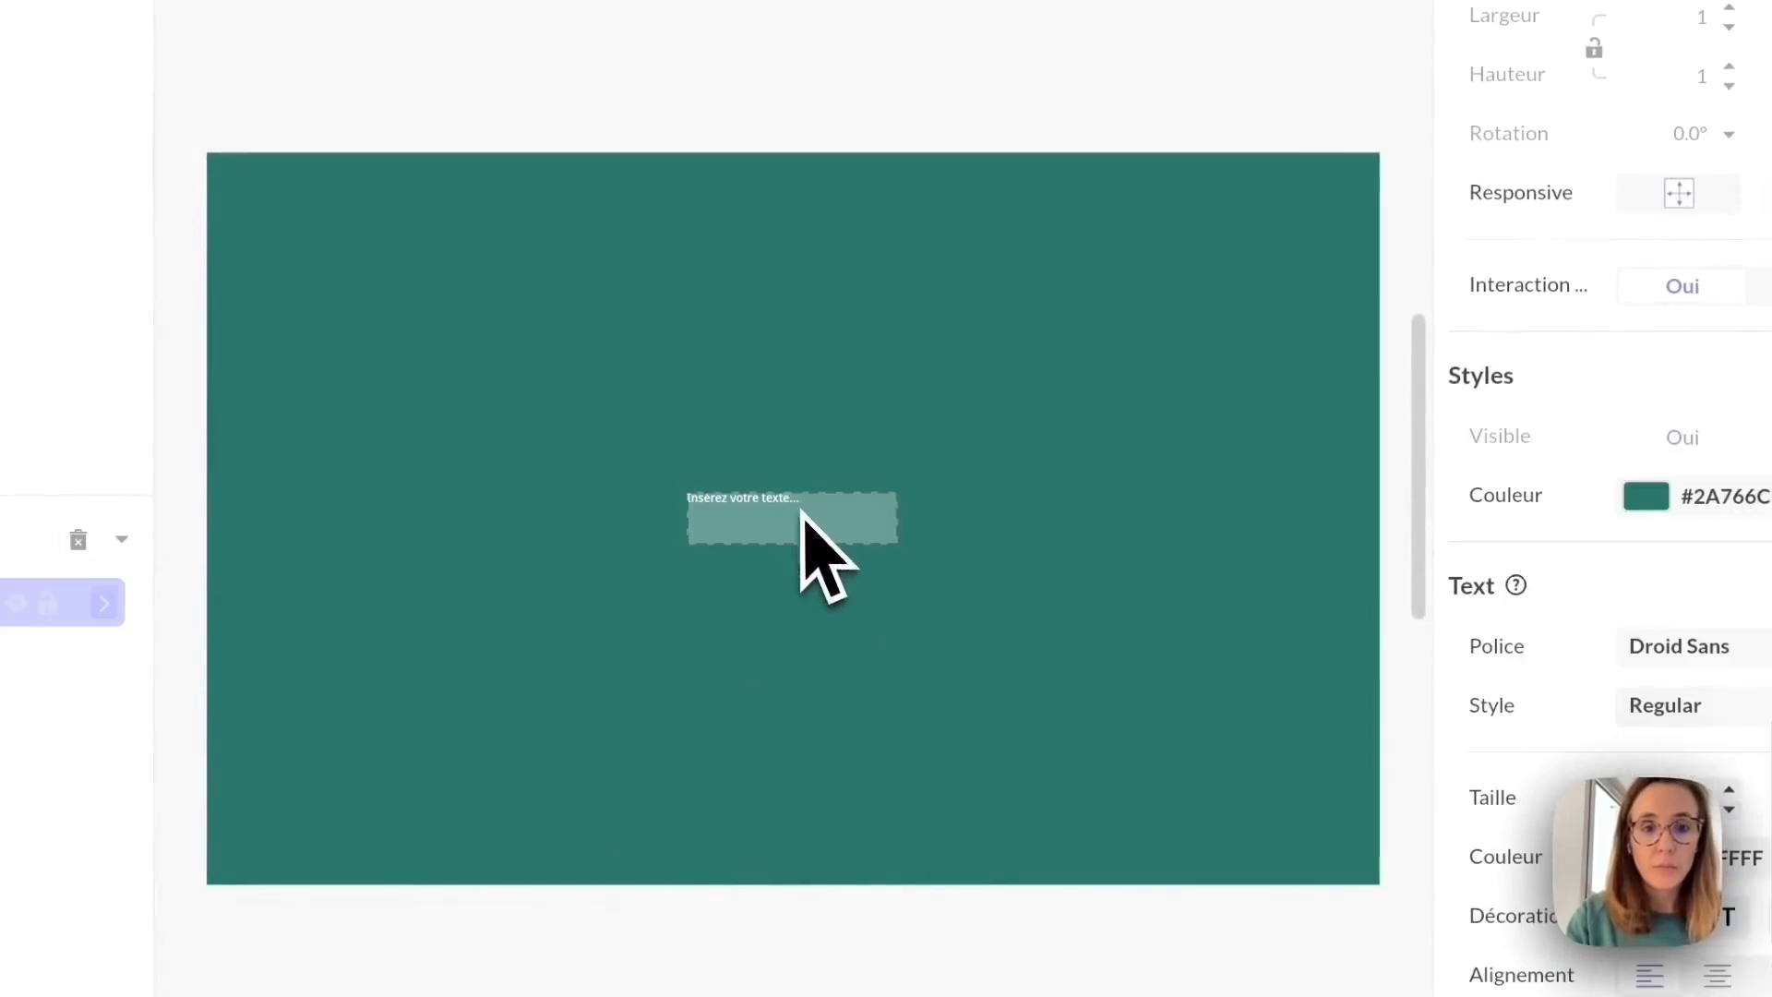
pyautogui.press('super+a')
pyautogui.write('Memory')
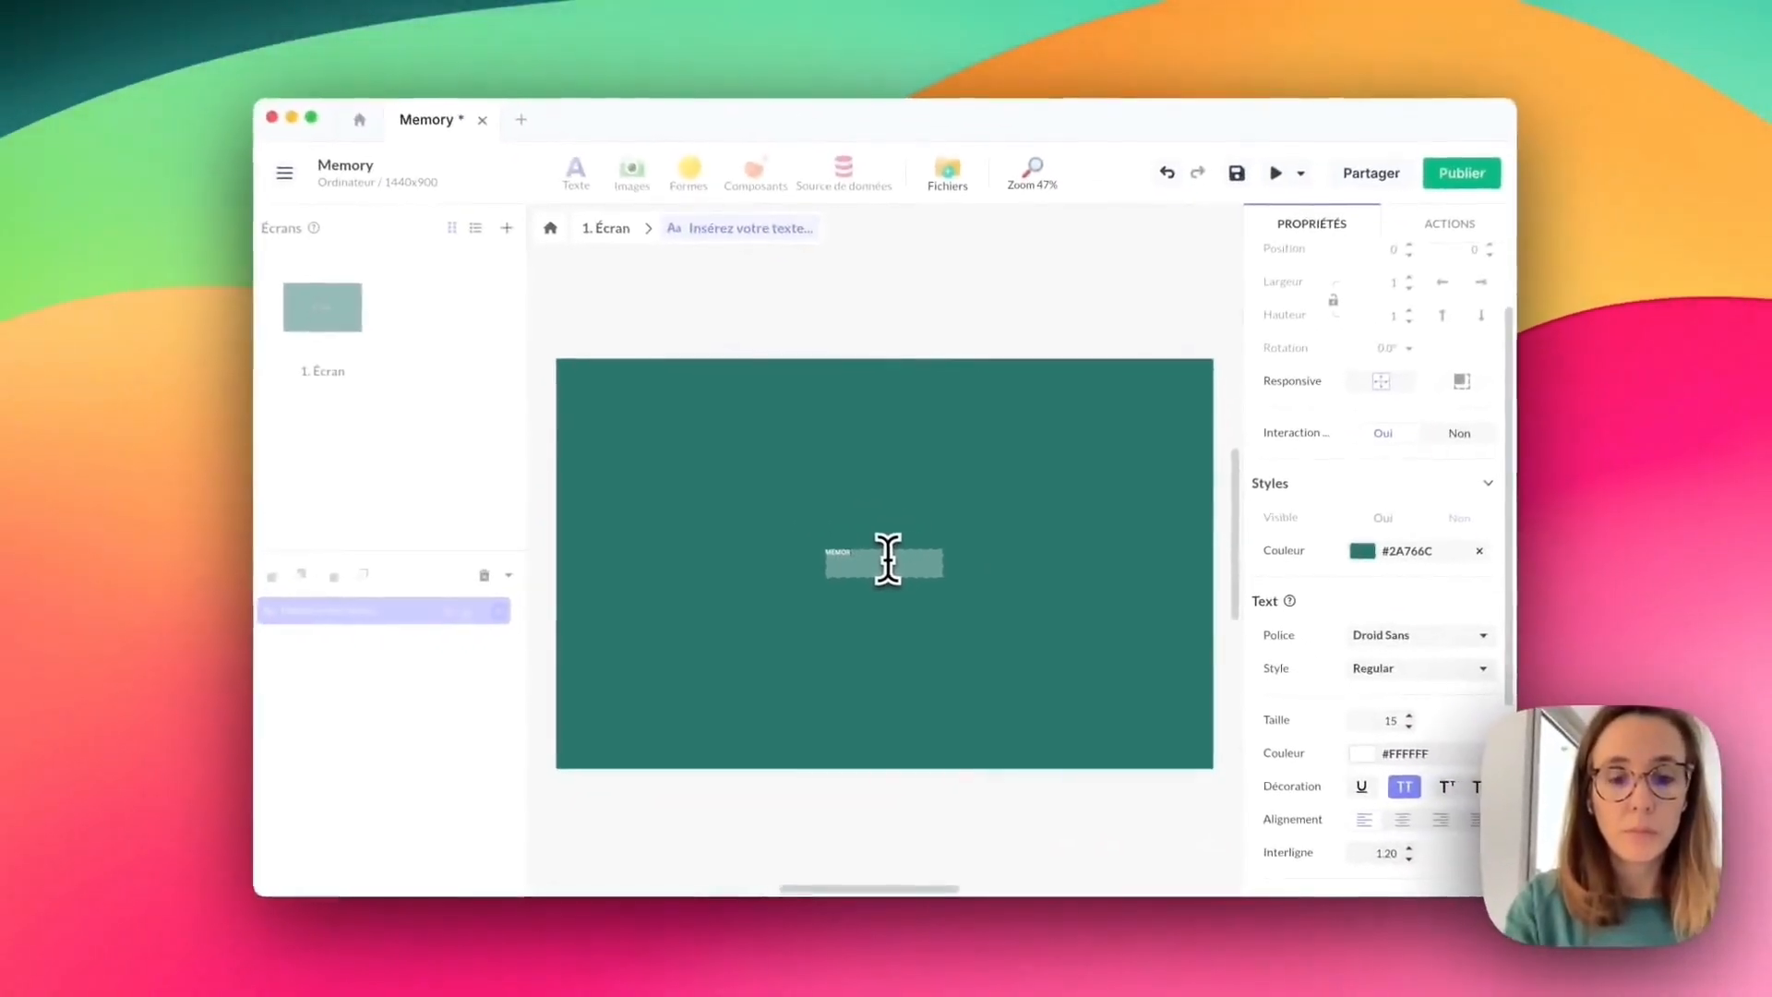
# Set the title's font size to 60 and place it centred near the screen's upper edge.
pyautogui.press('super+a')
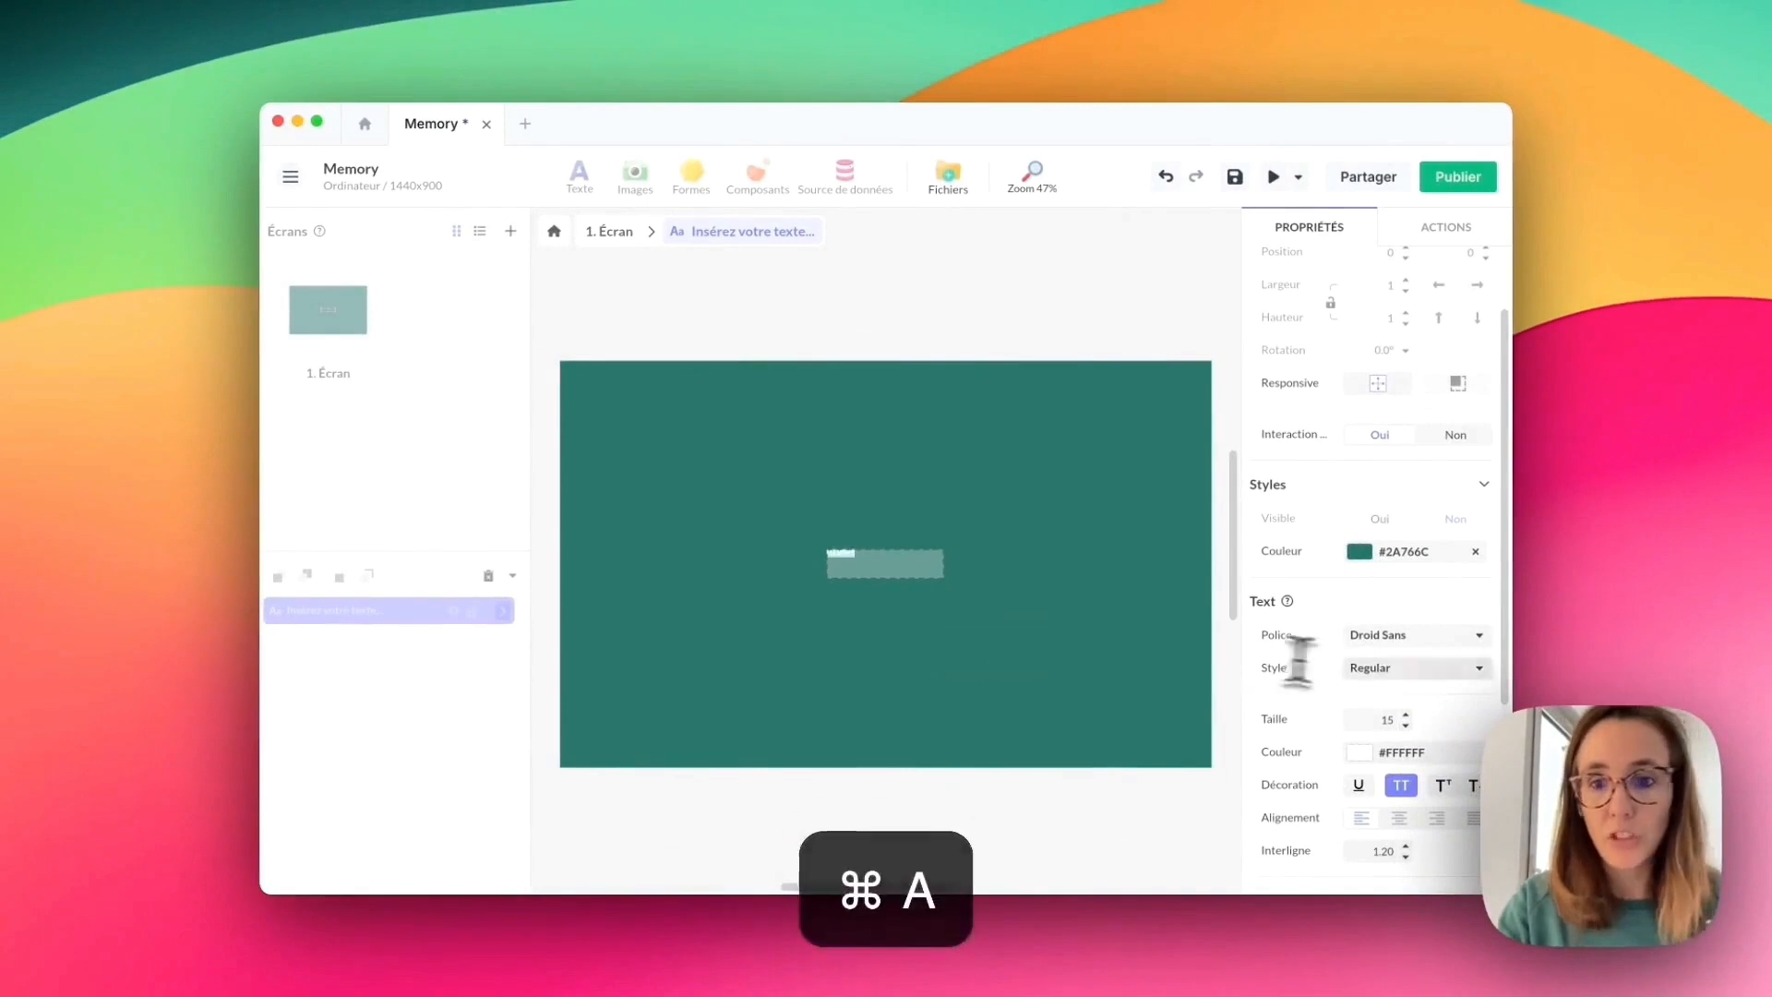
pyautogui.click(1382, 720)
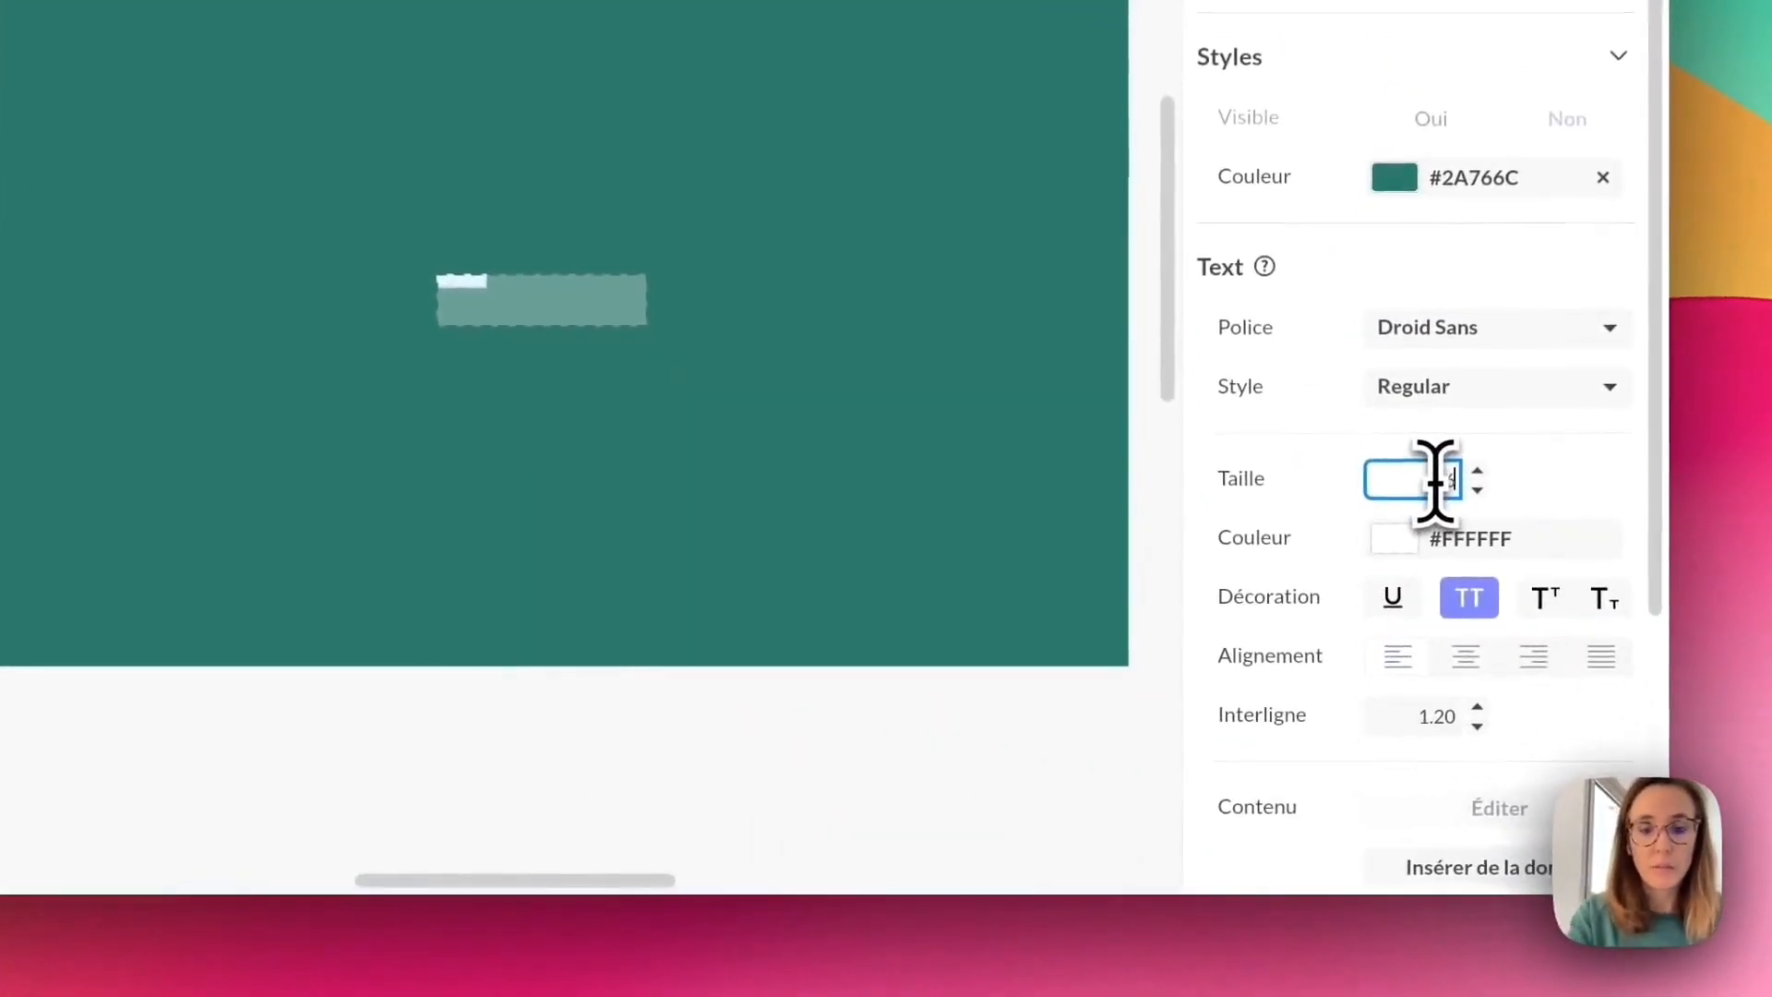
pyautogui.write('60')
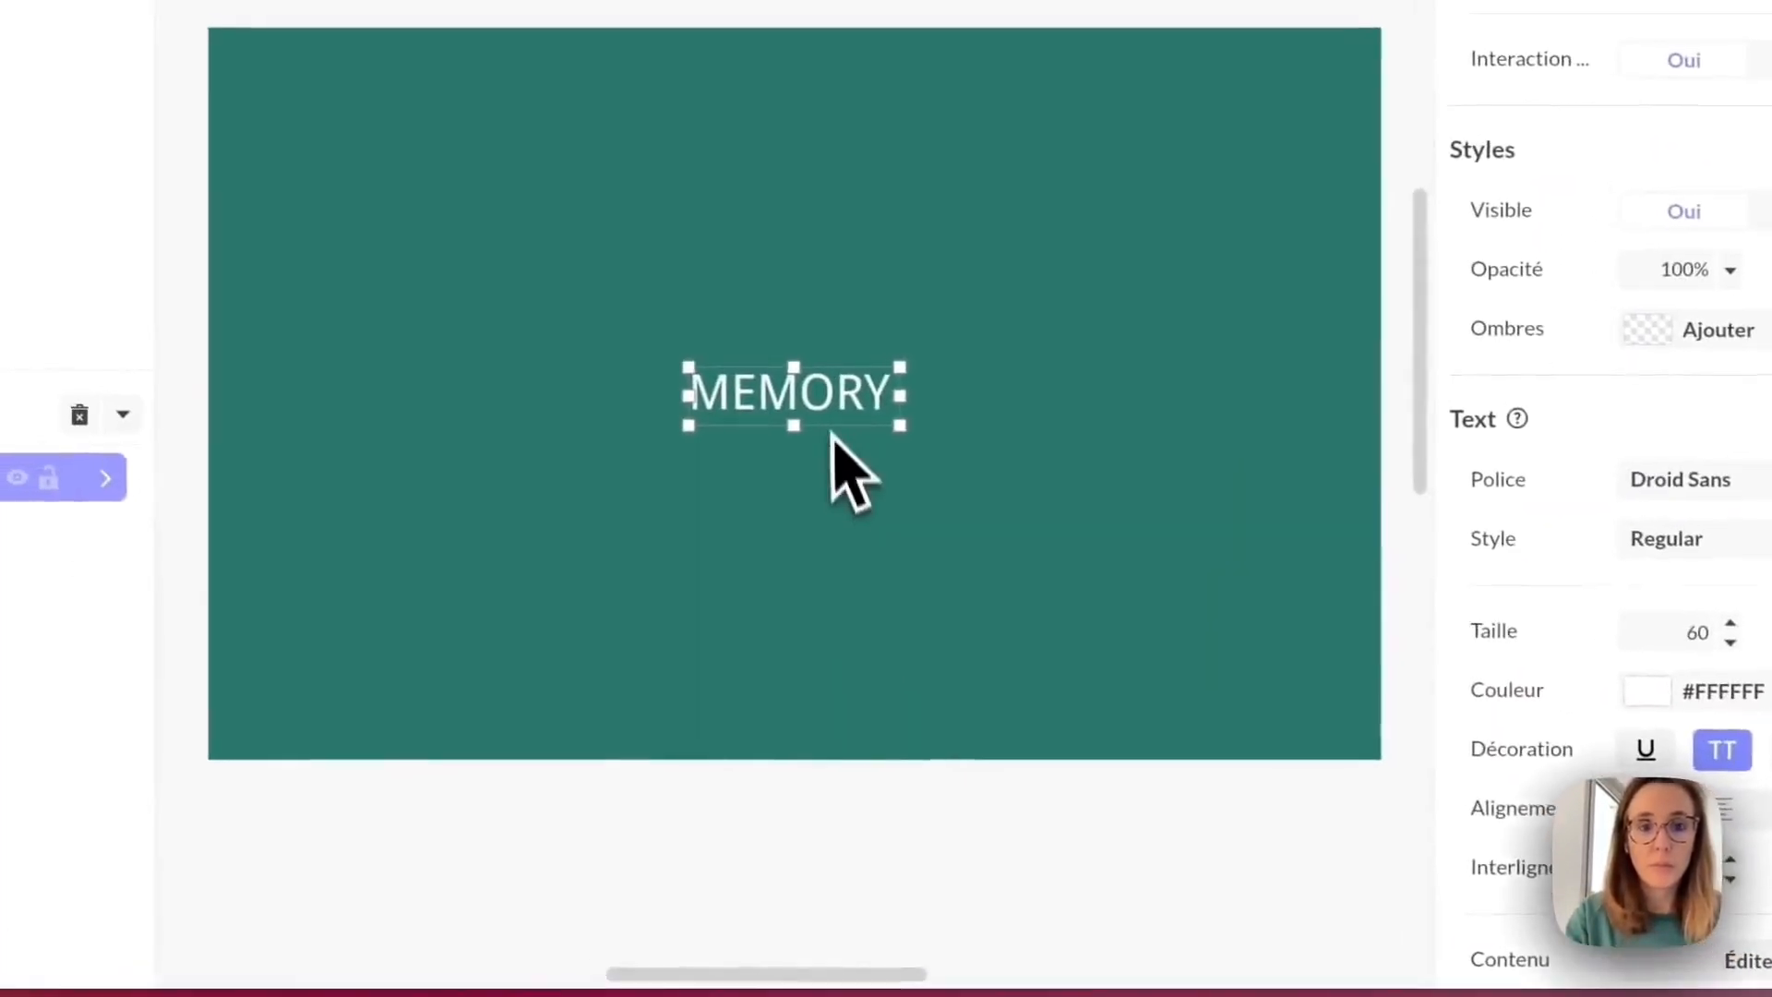
pyautogui.moveTo(832, 433); pyautogui.dragTo(915, 445)
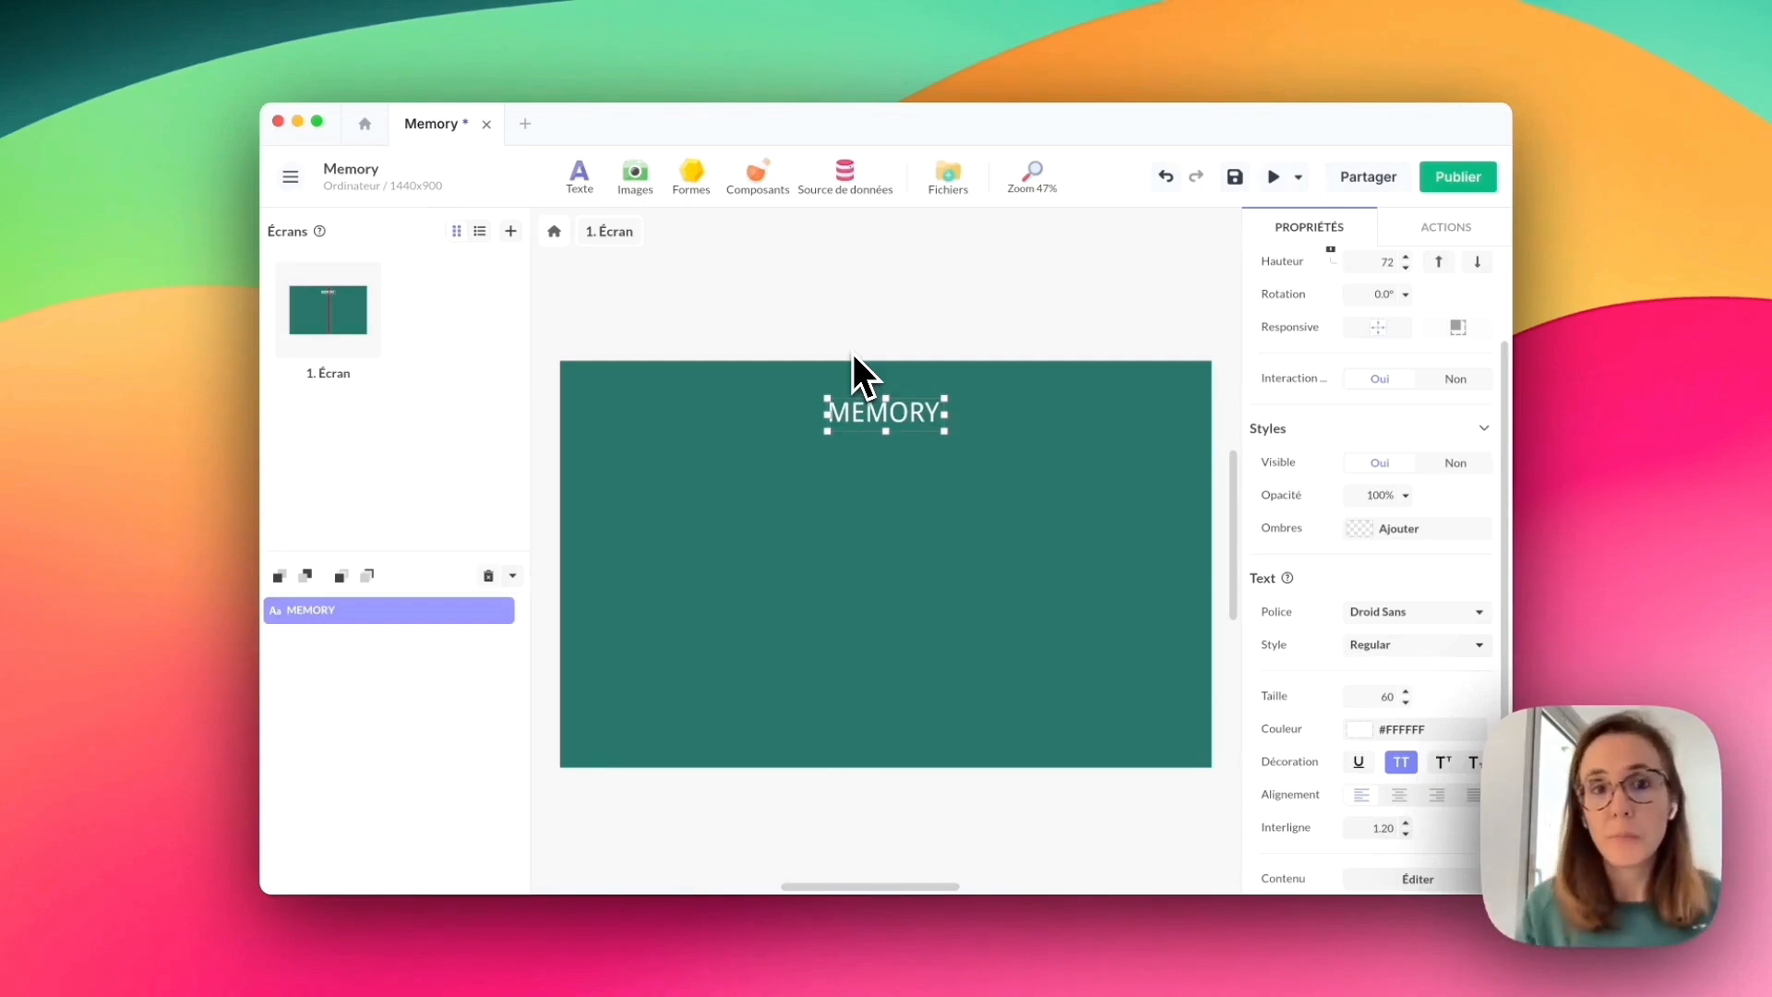
# Add a square shape below the title near the screen's left edge and stretch it into a rectangle about 405 by 222.
pyautogui.click(692, 173)
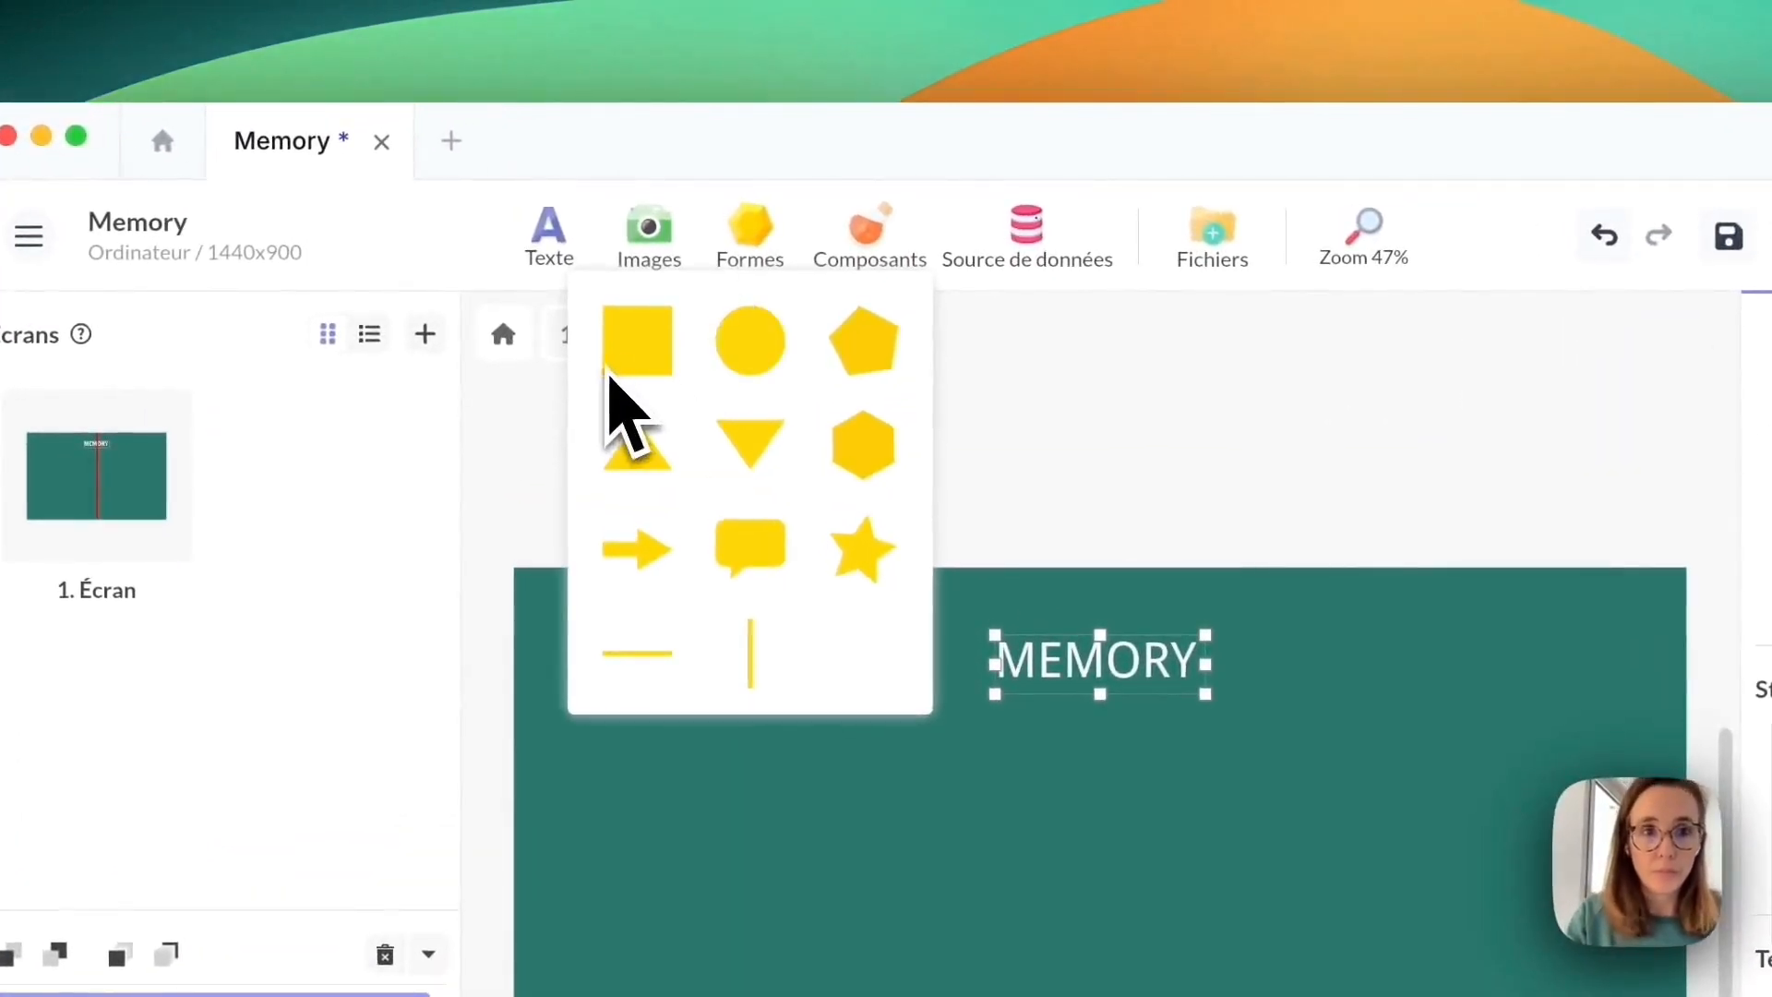
pyautogui.click(630, 362)
pyautogui.moveTo(1076, 903); pyautogui.dragTo(699, 849)
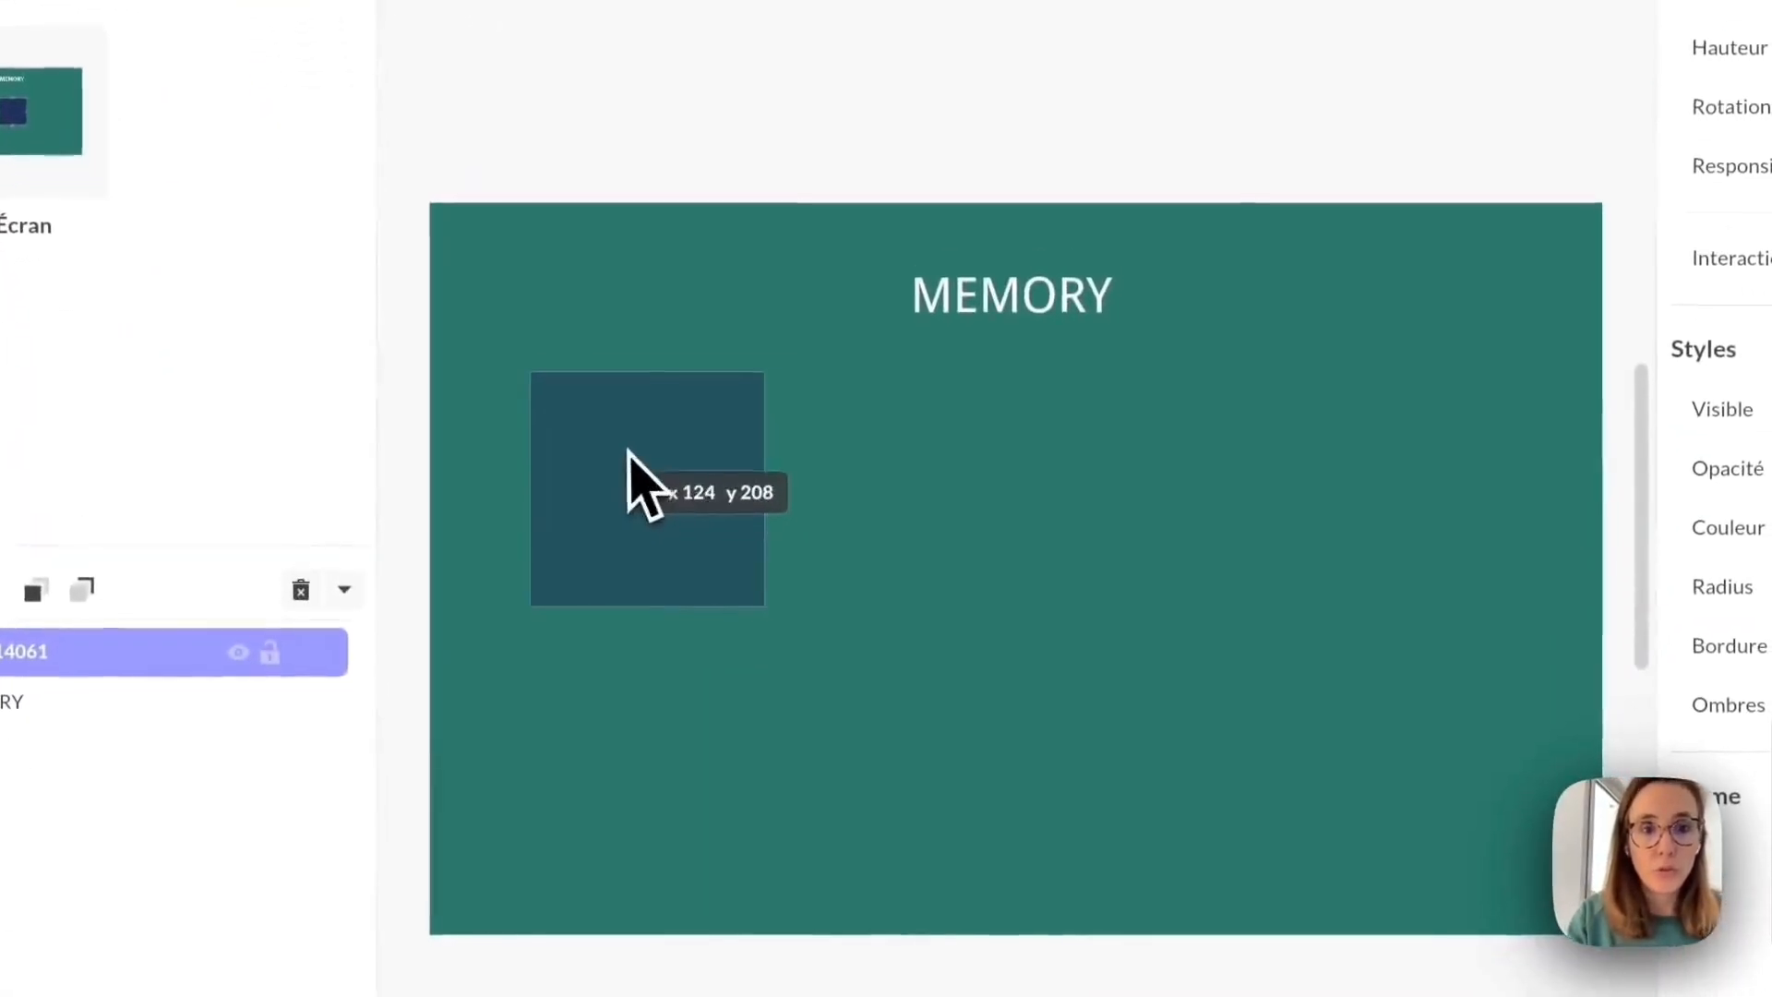
pyautogui.moveTo(754, 629); pyautogui.dragTo(848, 575)
# Fill the rectangle with white (#FFFFFF) and round its corners.
pyautogui.click(1575, 537)
pyautogui.moveTo(818, 246); pyautogui.dragTo(686, 164)
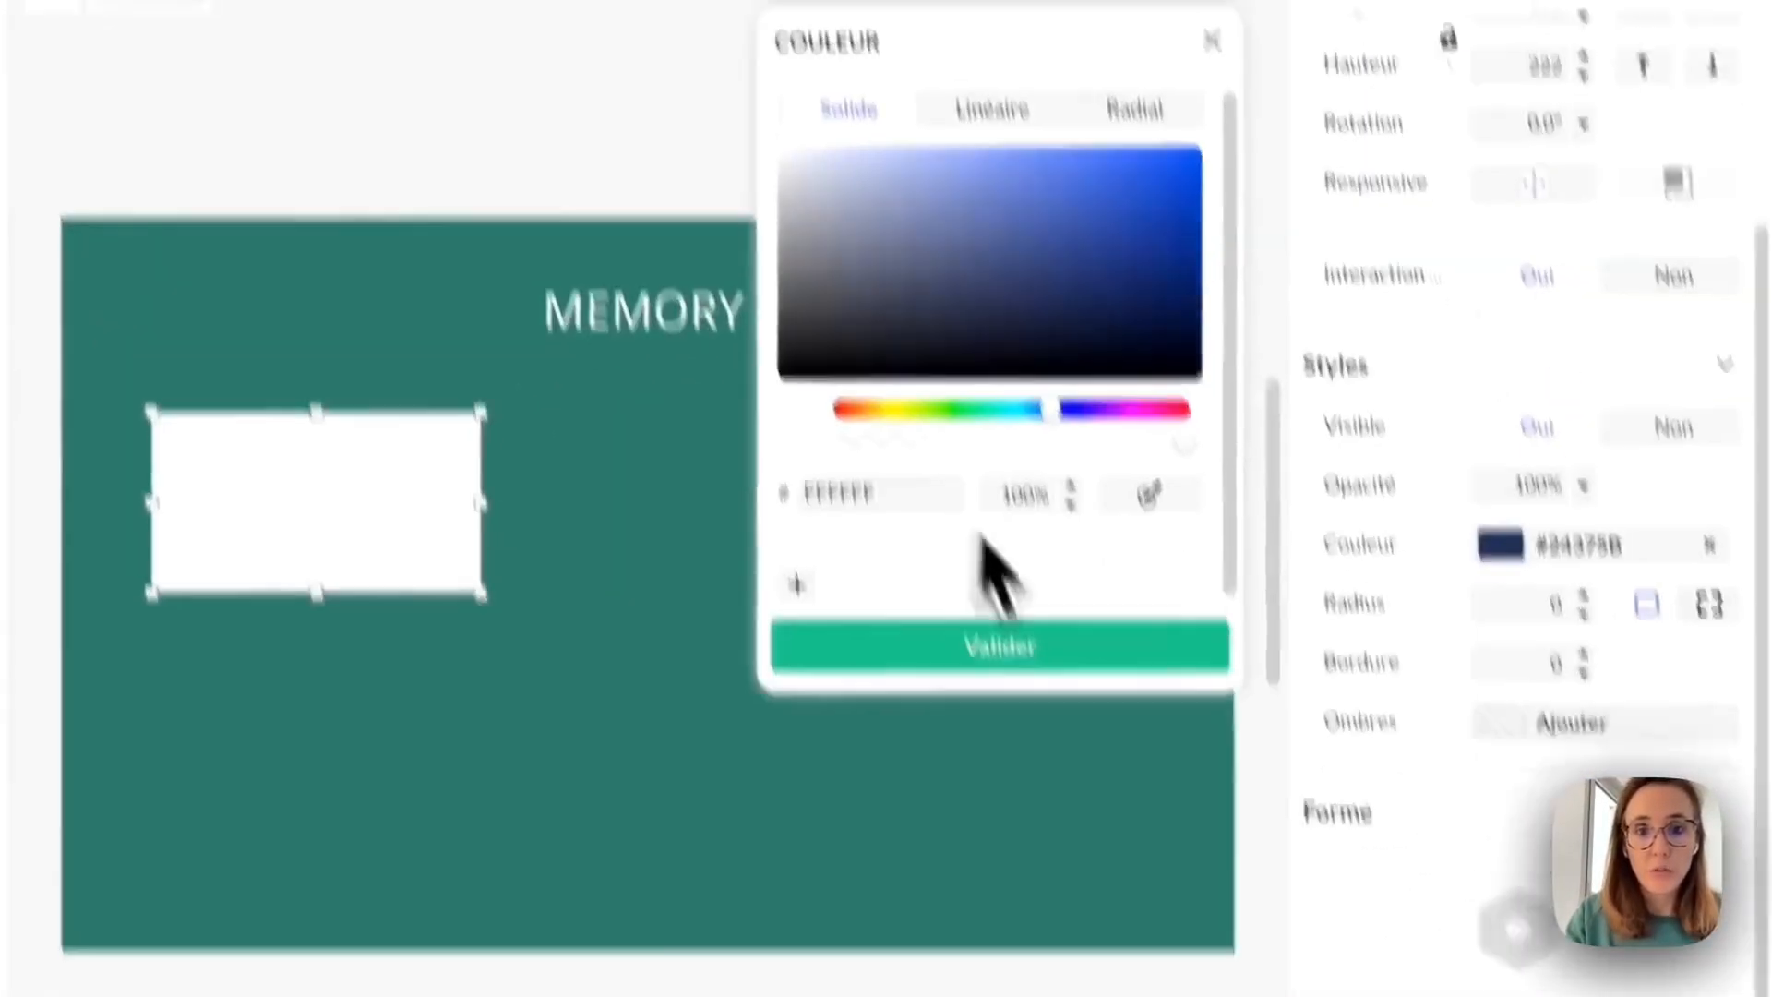
pyautogui.click(997, 646)
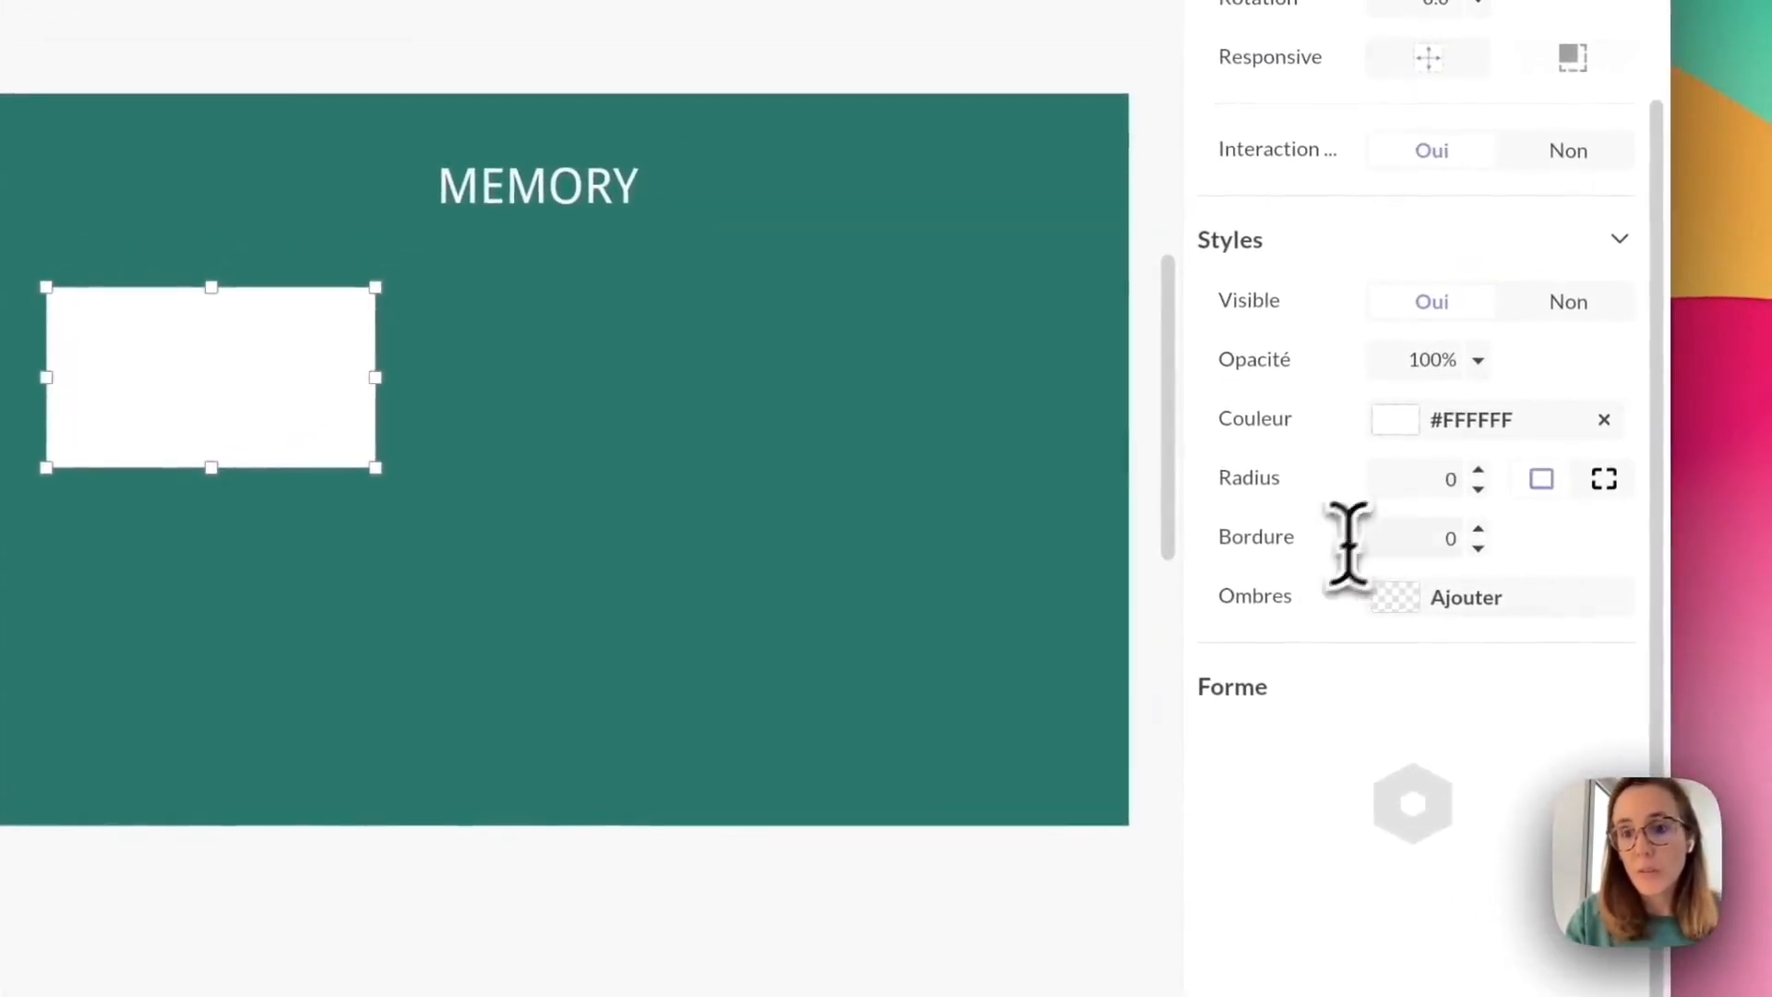
pyautogui.click(1436, 475)
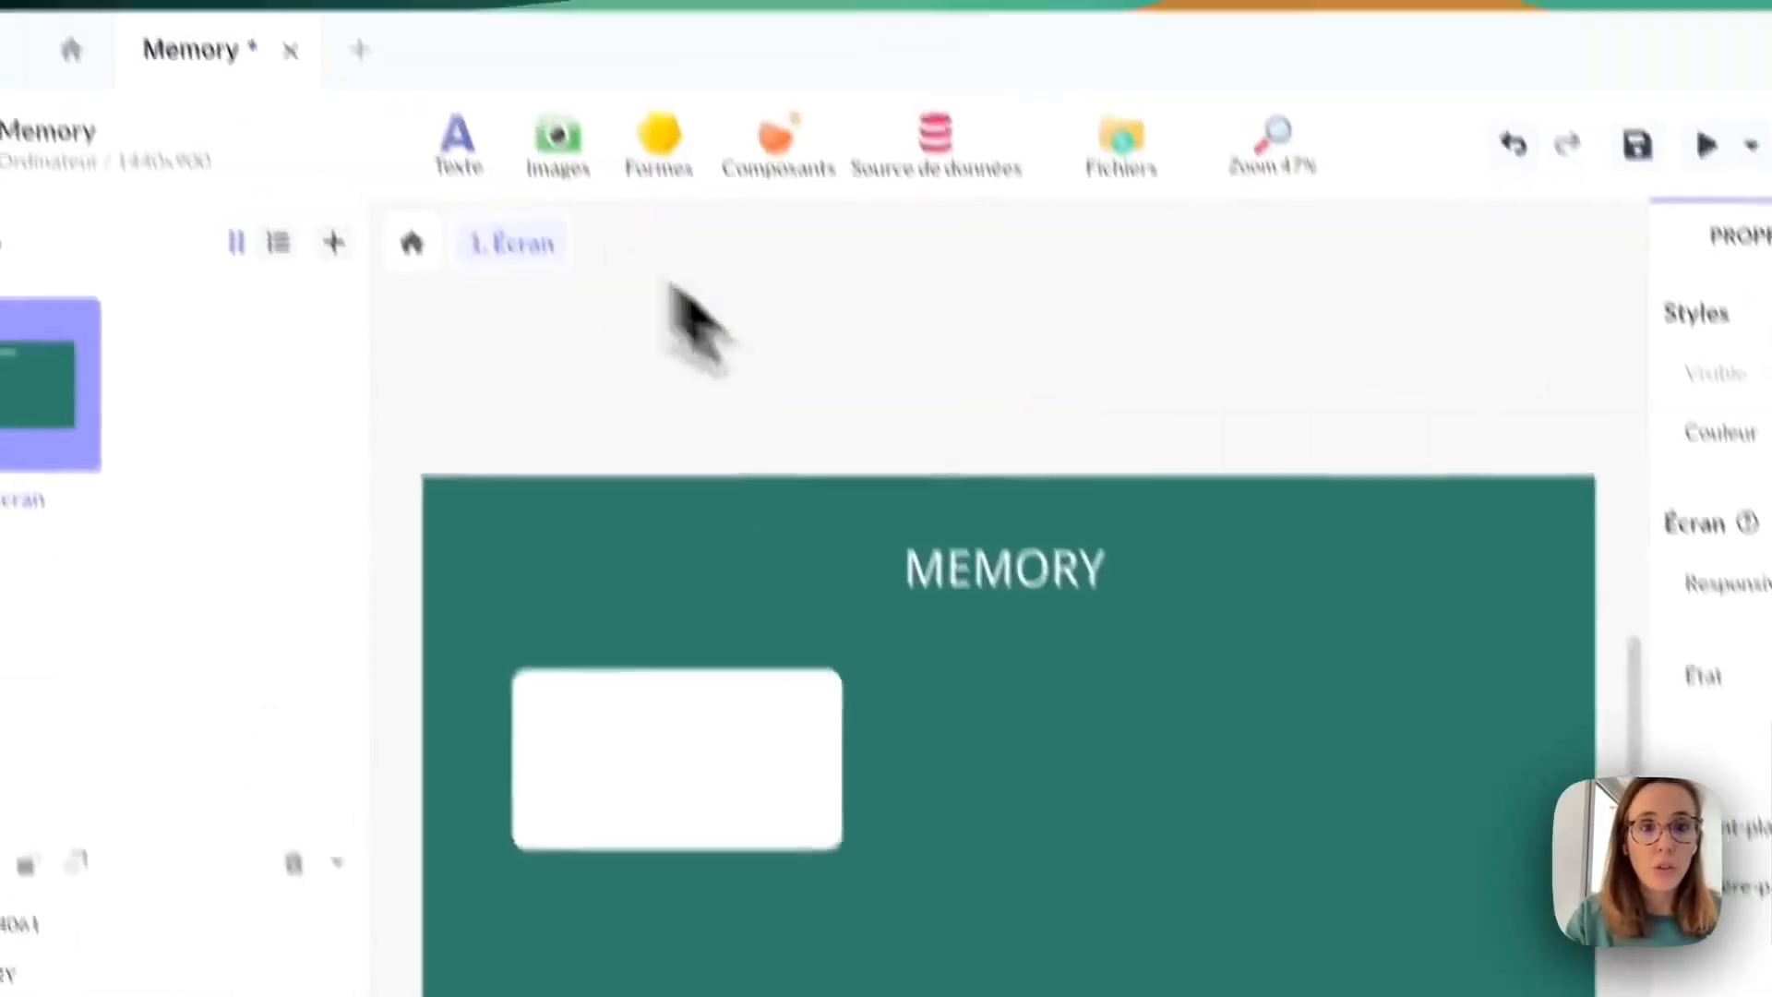
# Duplicate the MEMORY title and place the copy below it, beside the white card.
pyautogui.click(980, 572)
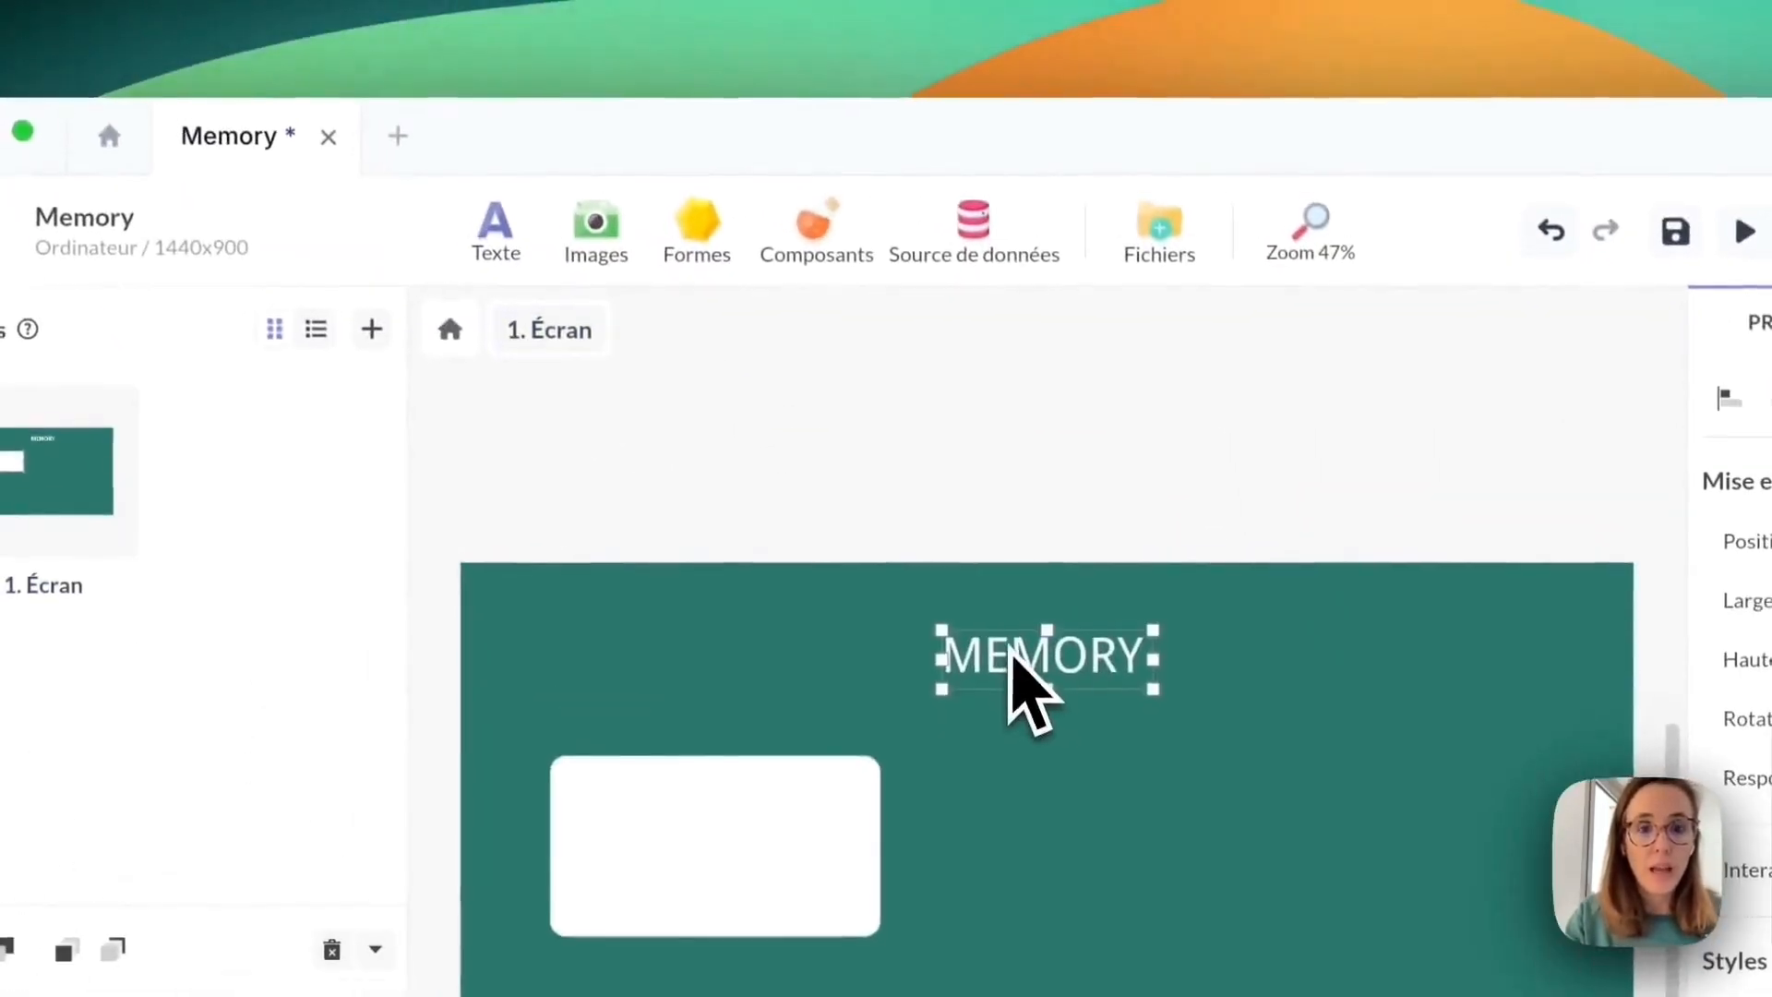
pyautogui.press('super+v')
pyautogui.moveTo(980, 572); pyautogui.dragTo(983, 734)
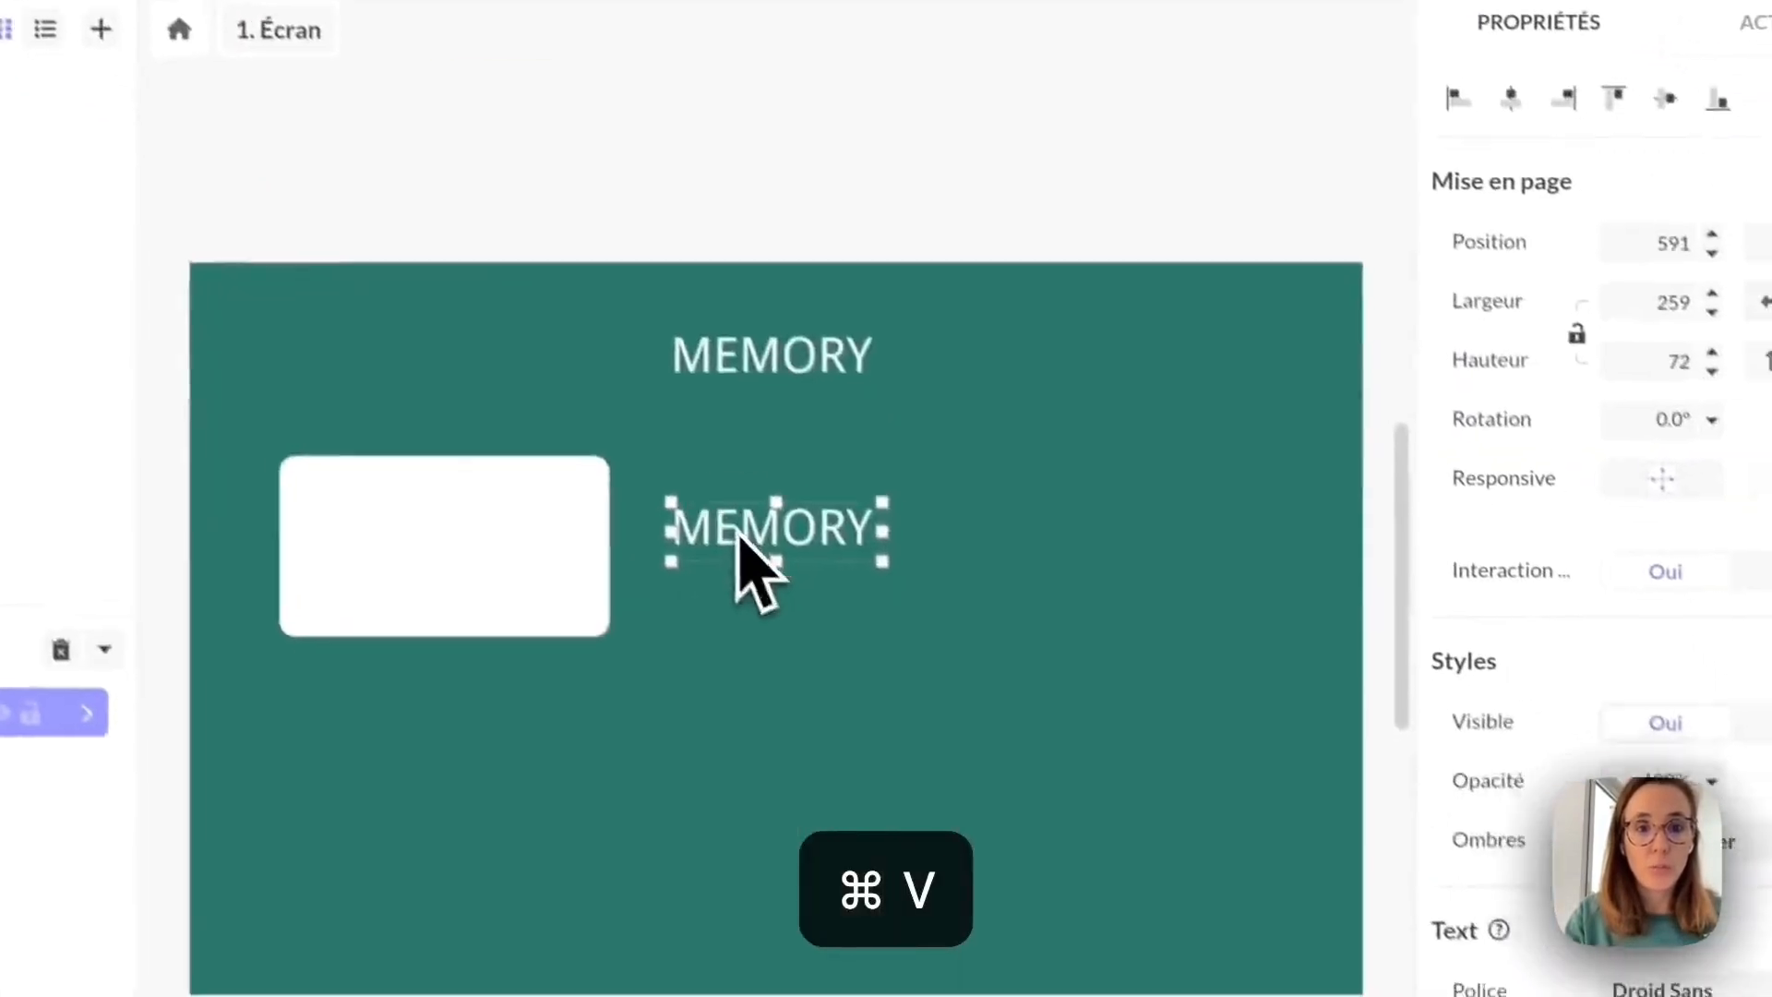
# Replace the copied title's text with "?" and set its font size to 100.
pyautogui.doubleClick(738, 535)
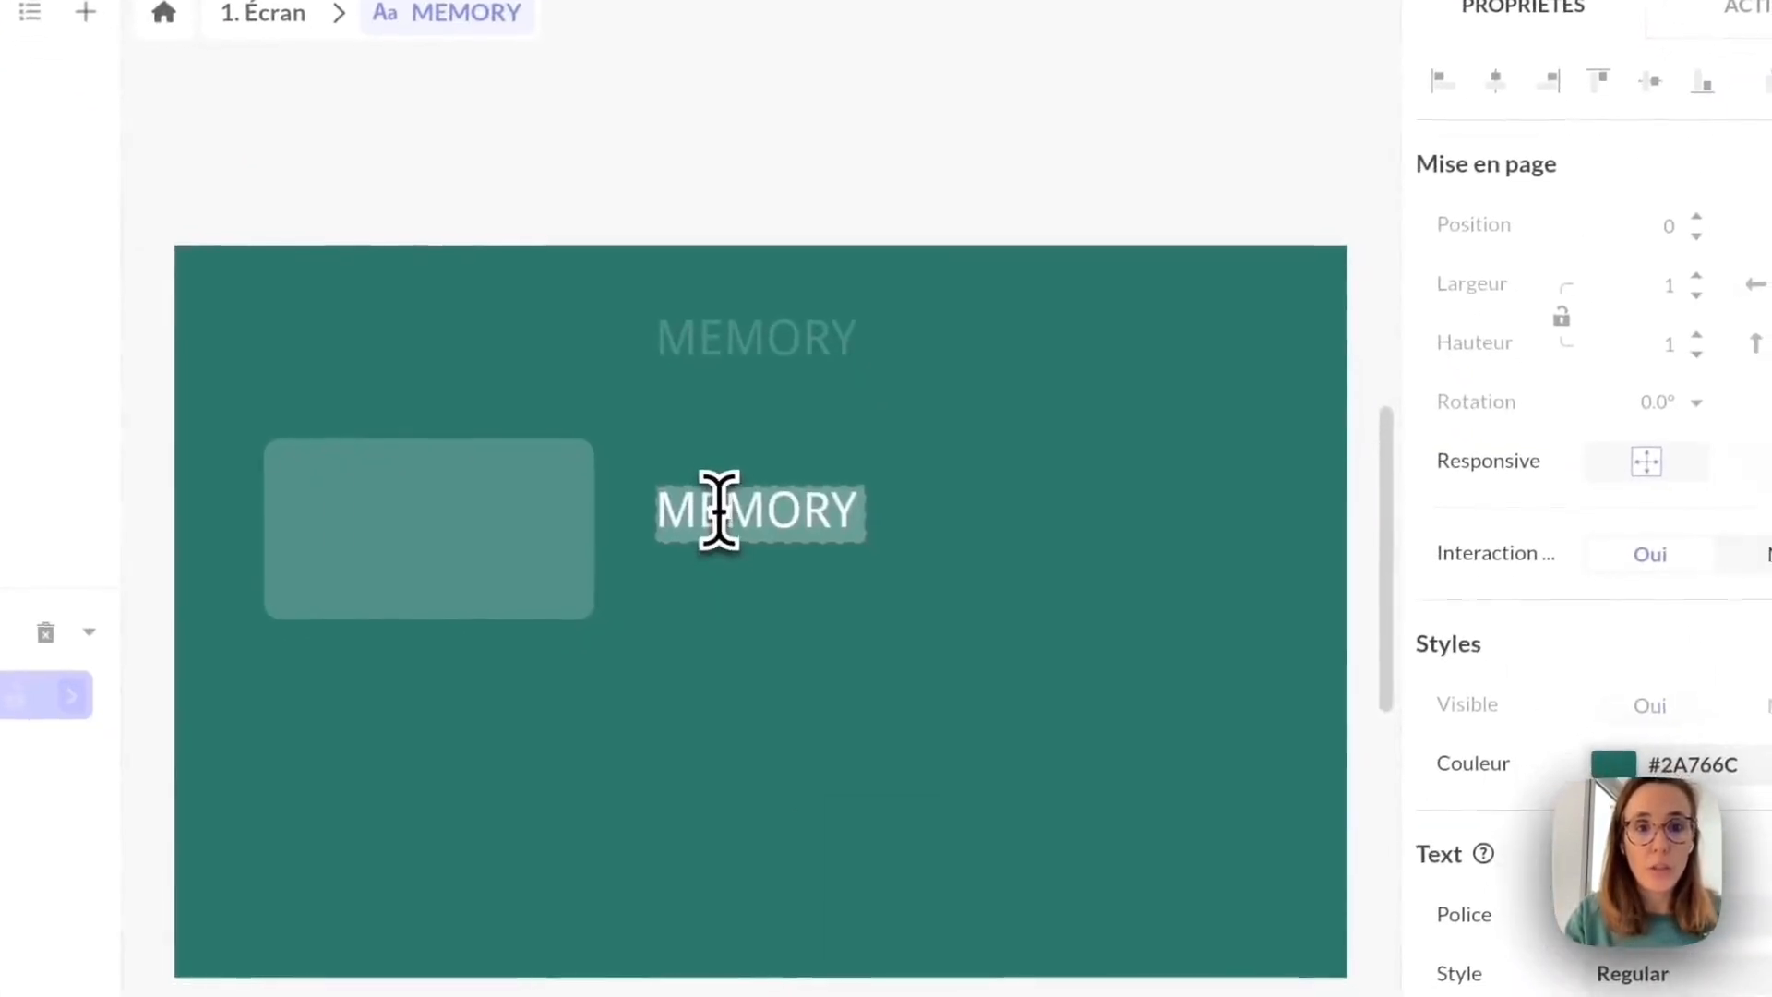
pyautogui.press('super+a')
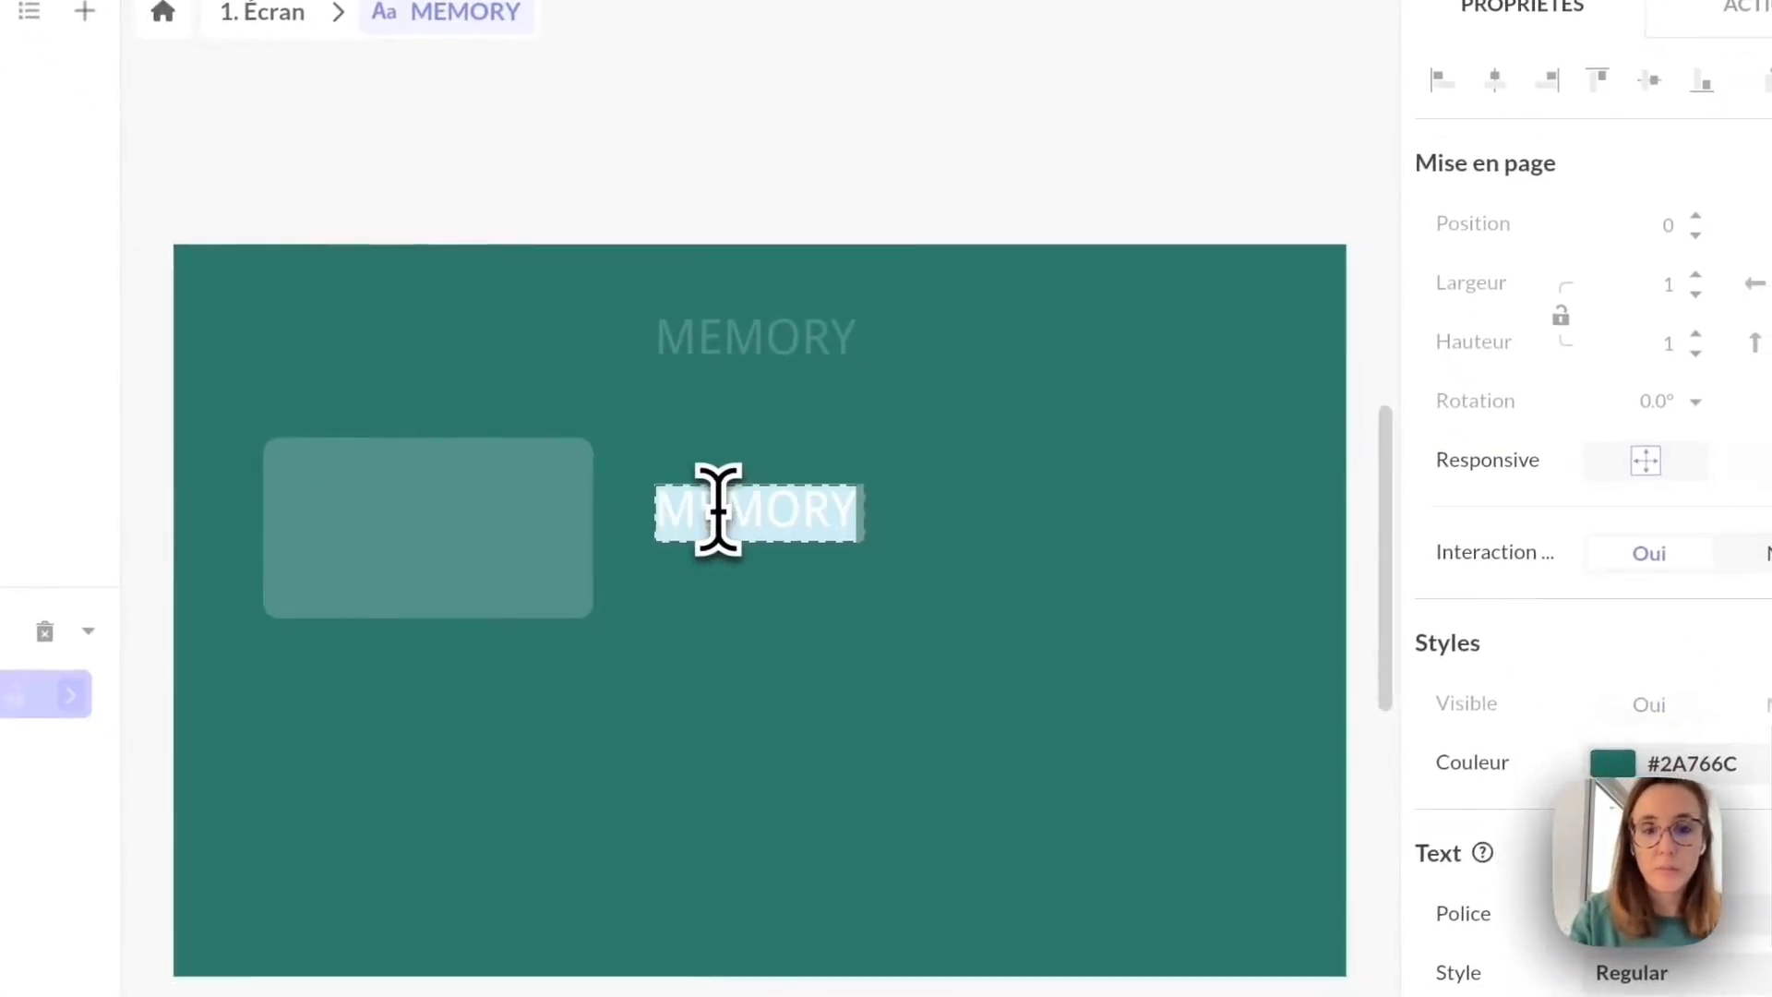
pyautogui.write('?')
pyautogui.press('super+a')
pyautogui.click(1309, 857)
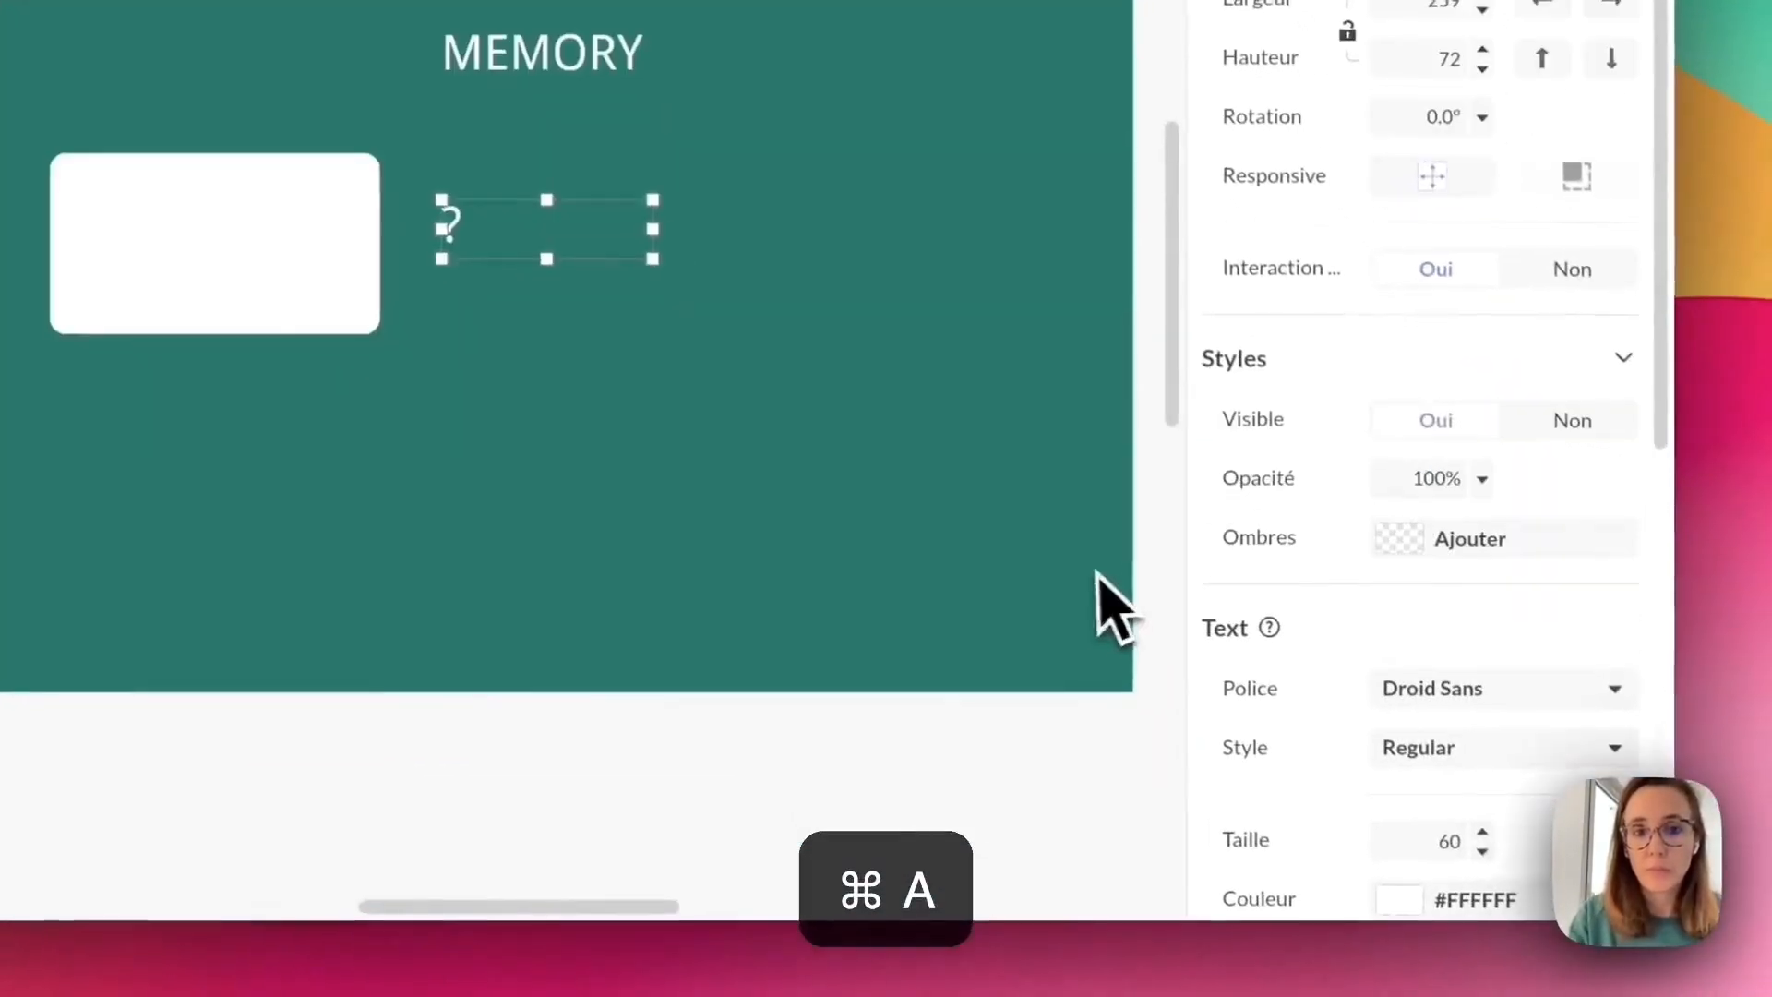
pyautogui.scroll(-3, 1468, 738)
pyautogui.click(1429, 624)
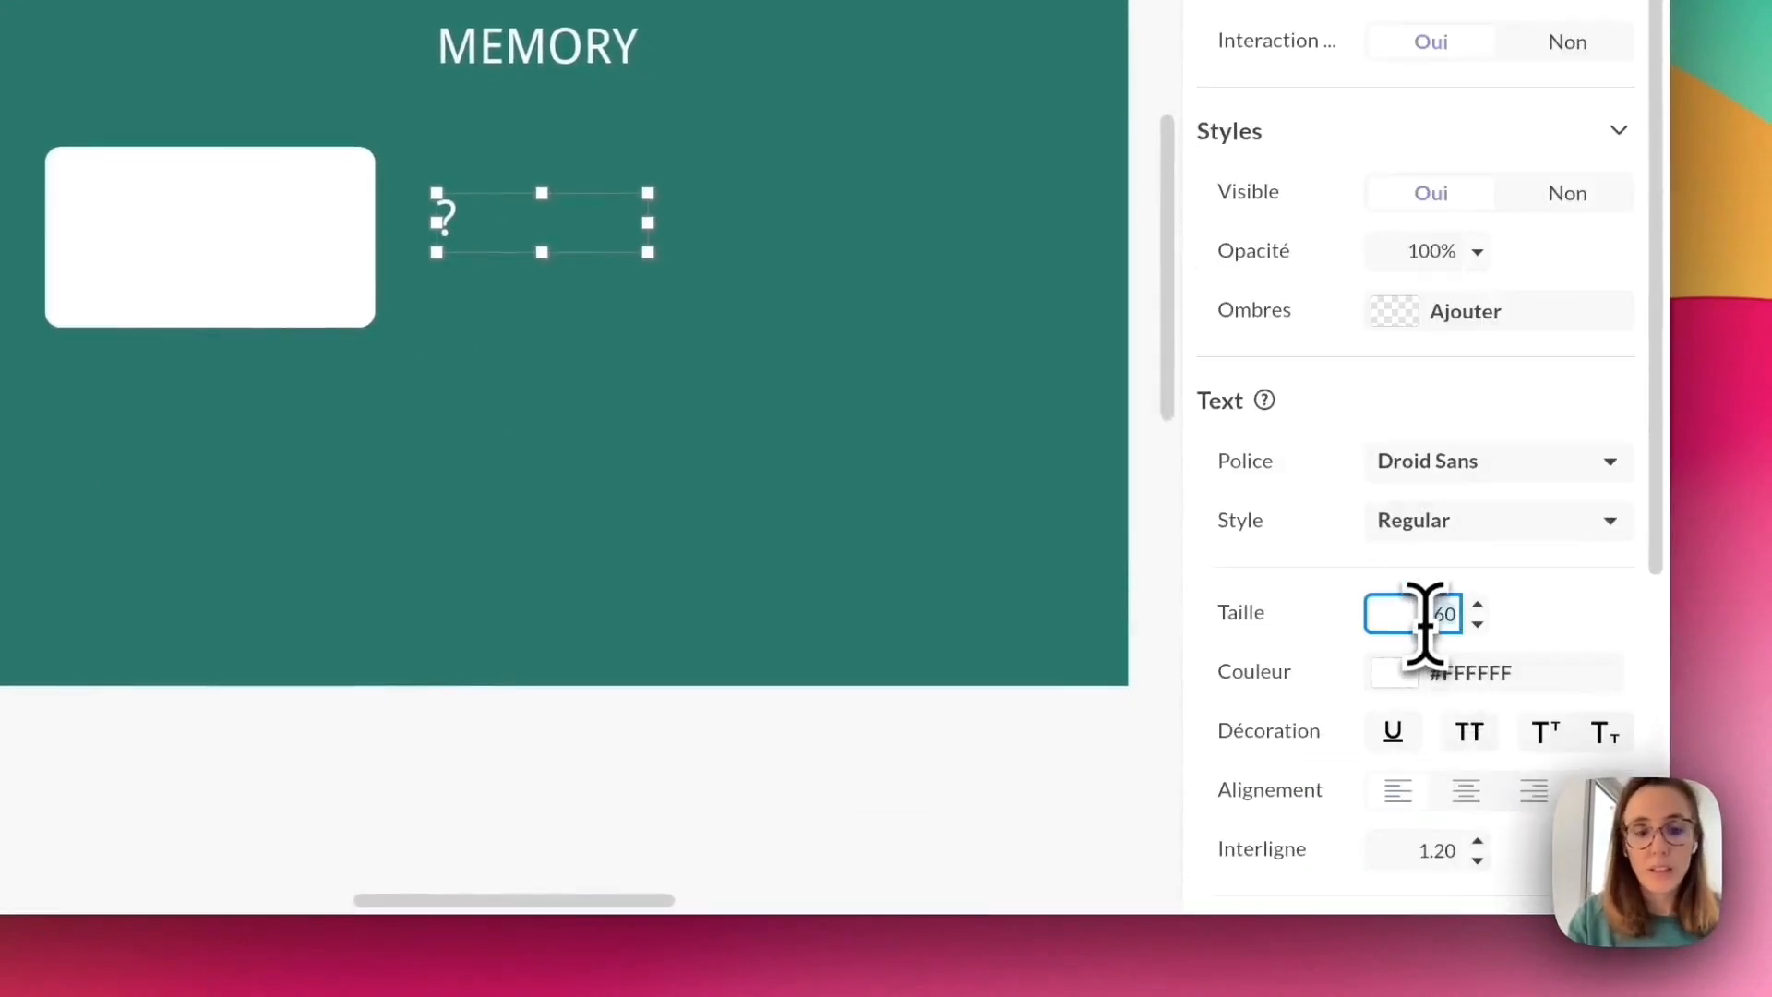
pyautogui.write('100')
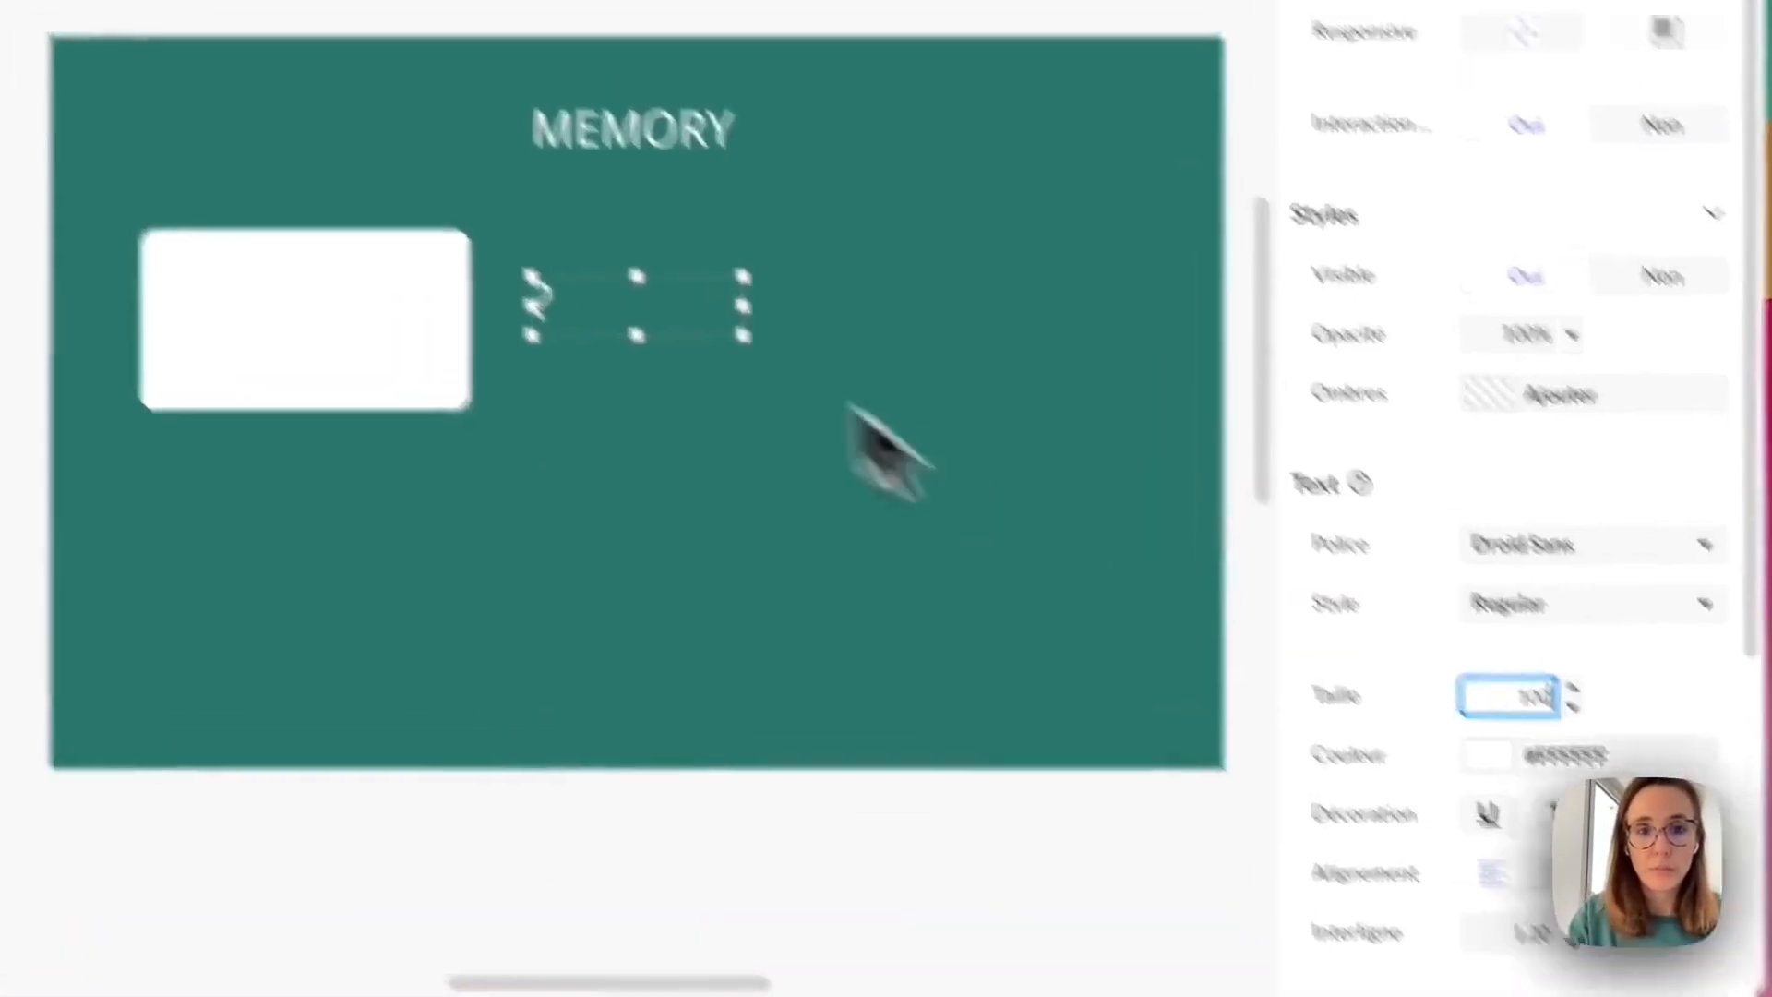
# Centre the question mark within its text box and move it onto the white card.
pyautogui.doubleClick(626, 293)
pyautogui.click(616, 451)
pyautogui.moveTo(631, 339); pyautogui.dragTo(281, 341)
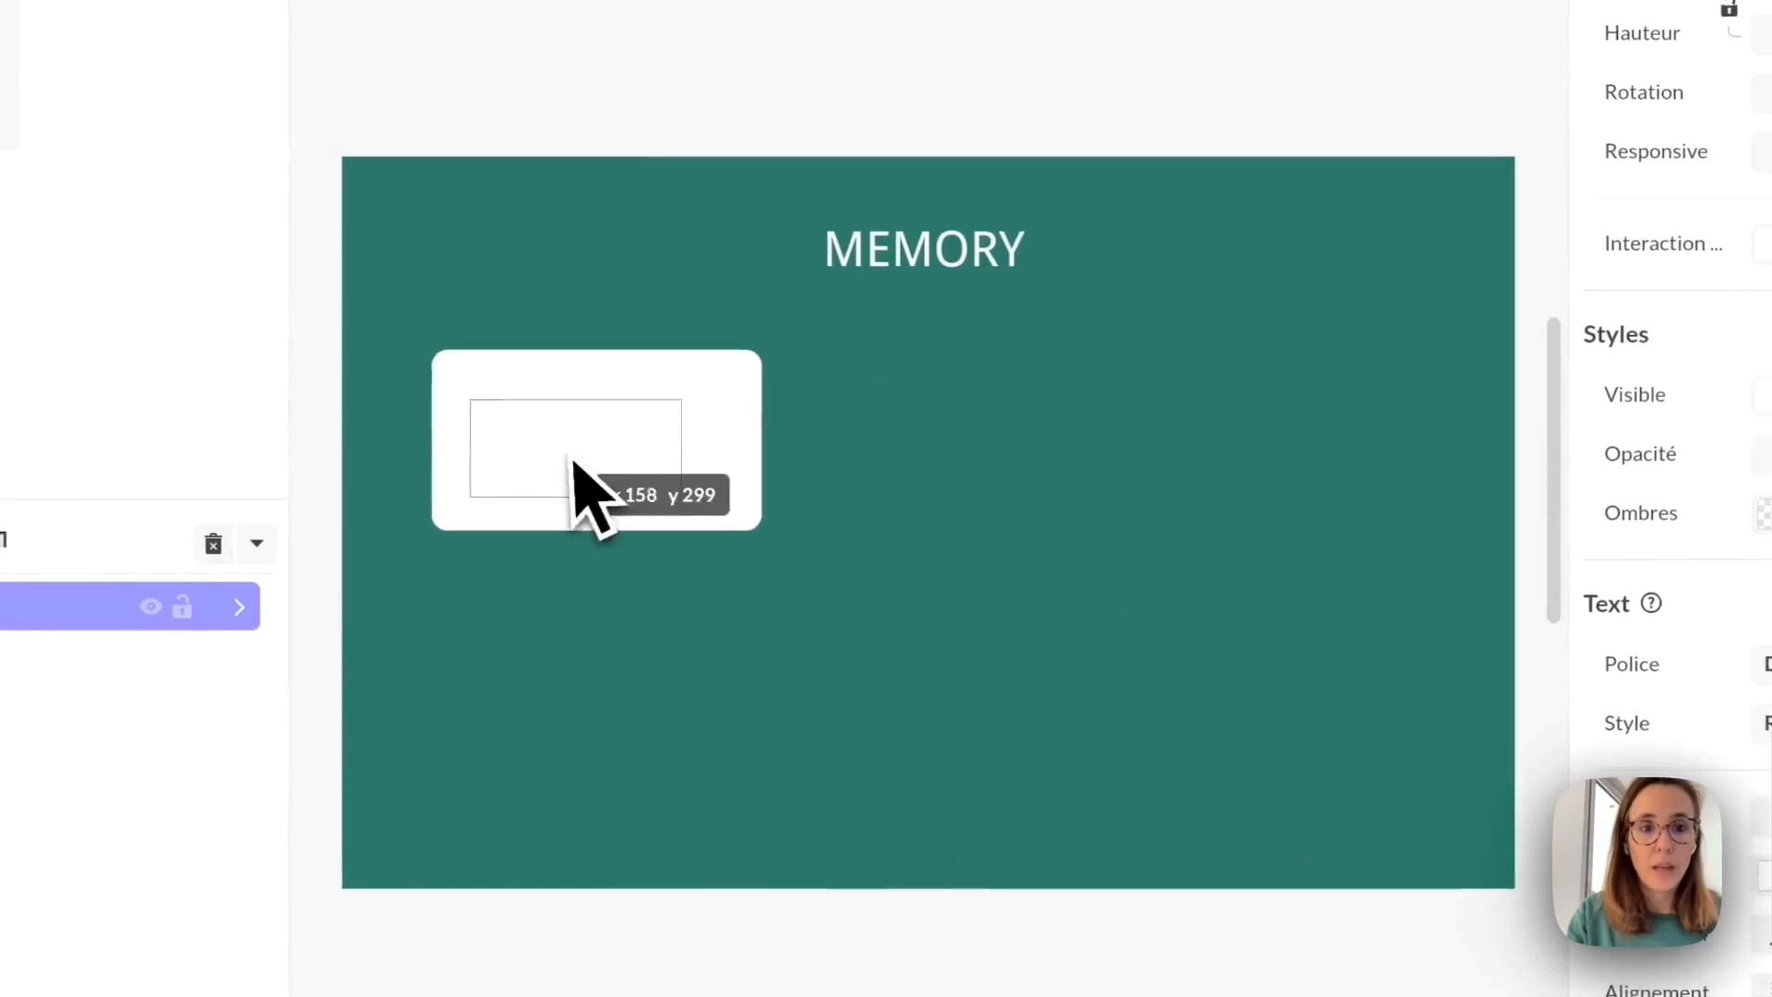
pyautogui.moveTo(573, 460); pyautogui.dragTo(591, 463)
# Recolour the question mark with the background green #2A766C, sampled from the screen.
pyautogui.click(1401, 729)
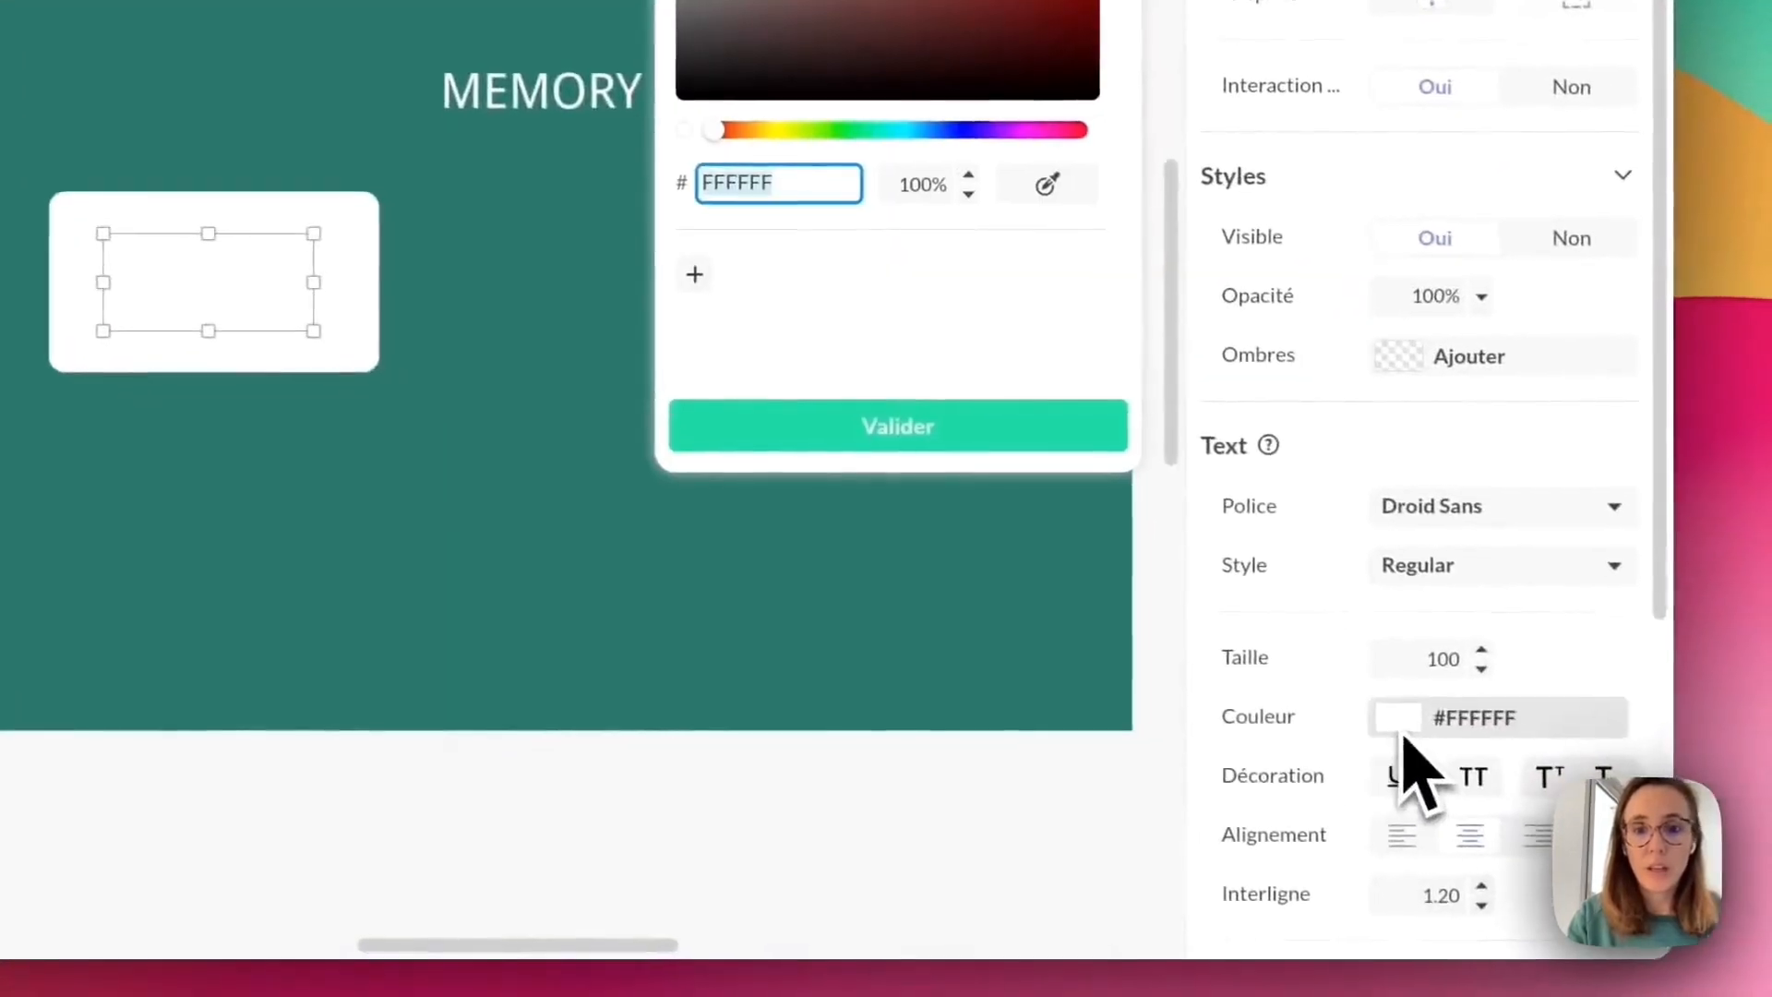
pyautogui.click(1047, 184)
pyautogui.click(619, 519)
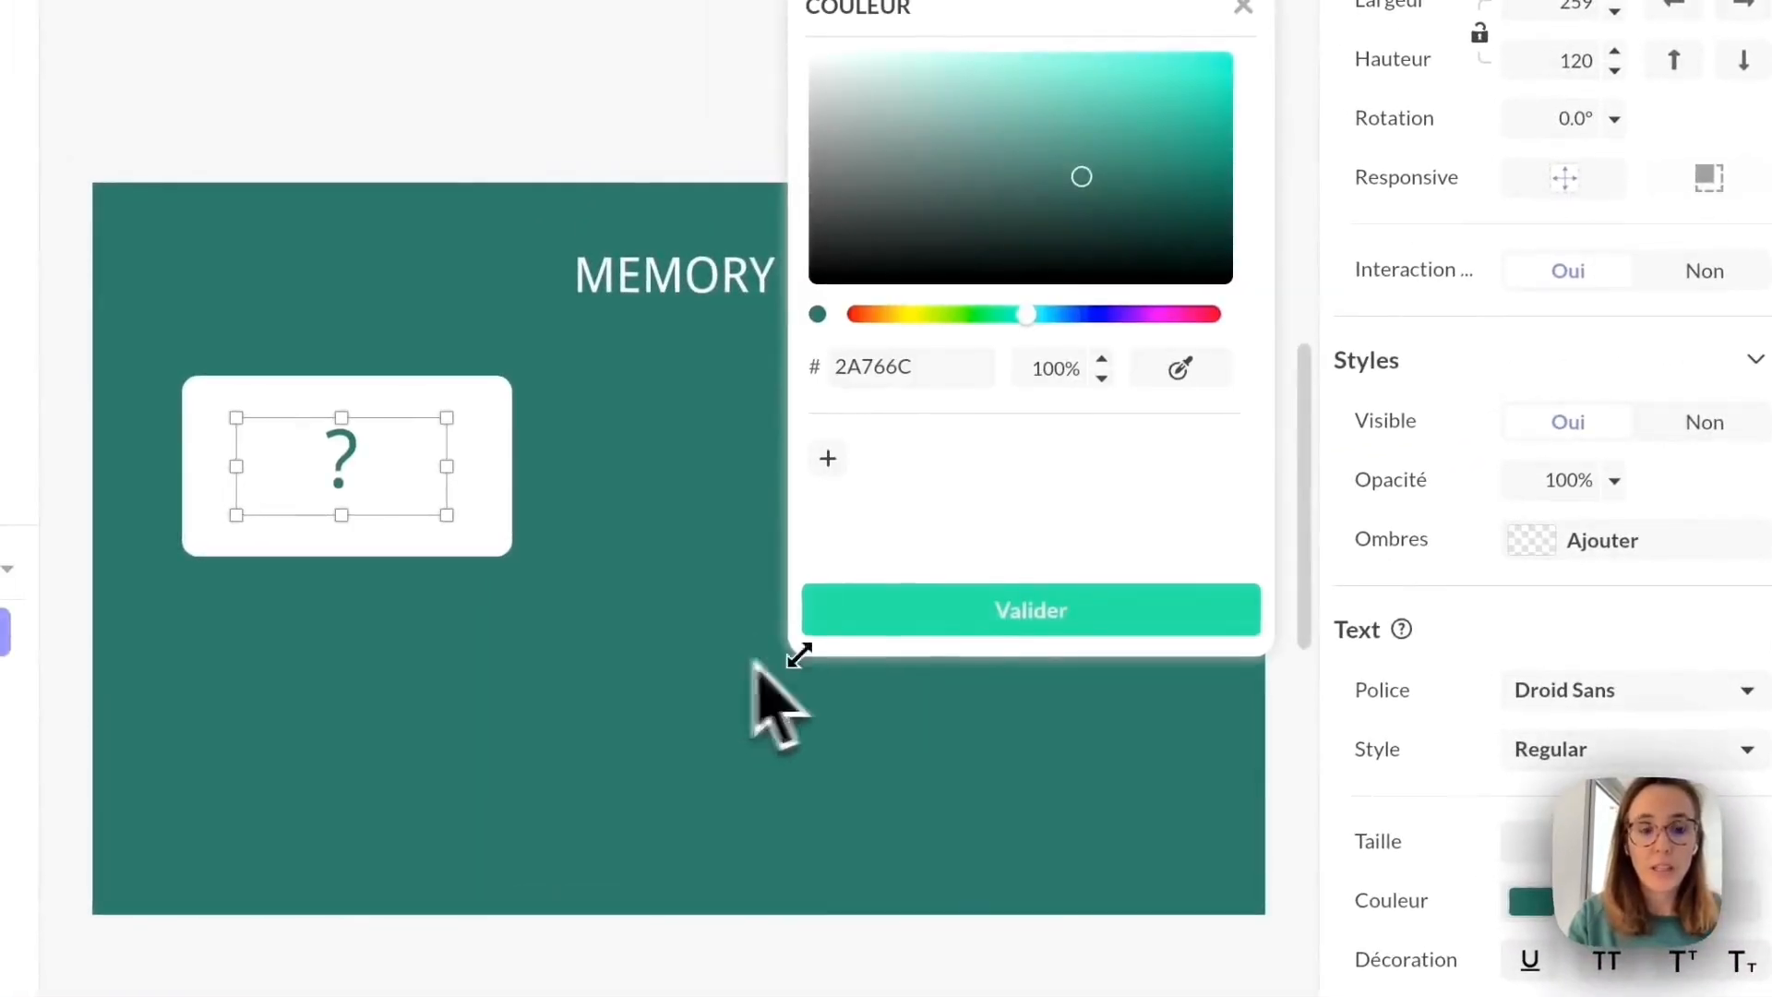
pyautogui.click(1024, 609)
# Set the question mark's font size to 120.
pyautogui.click(1572, 843)
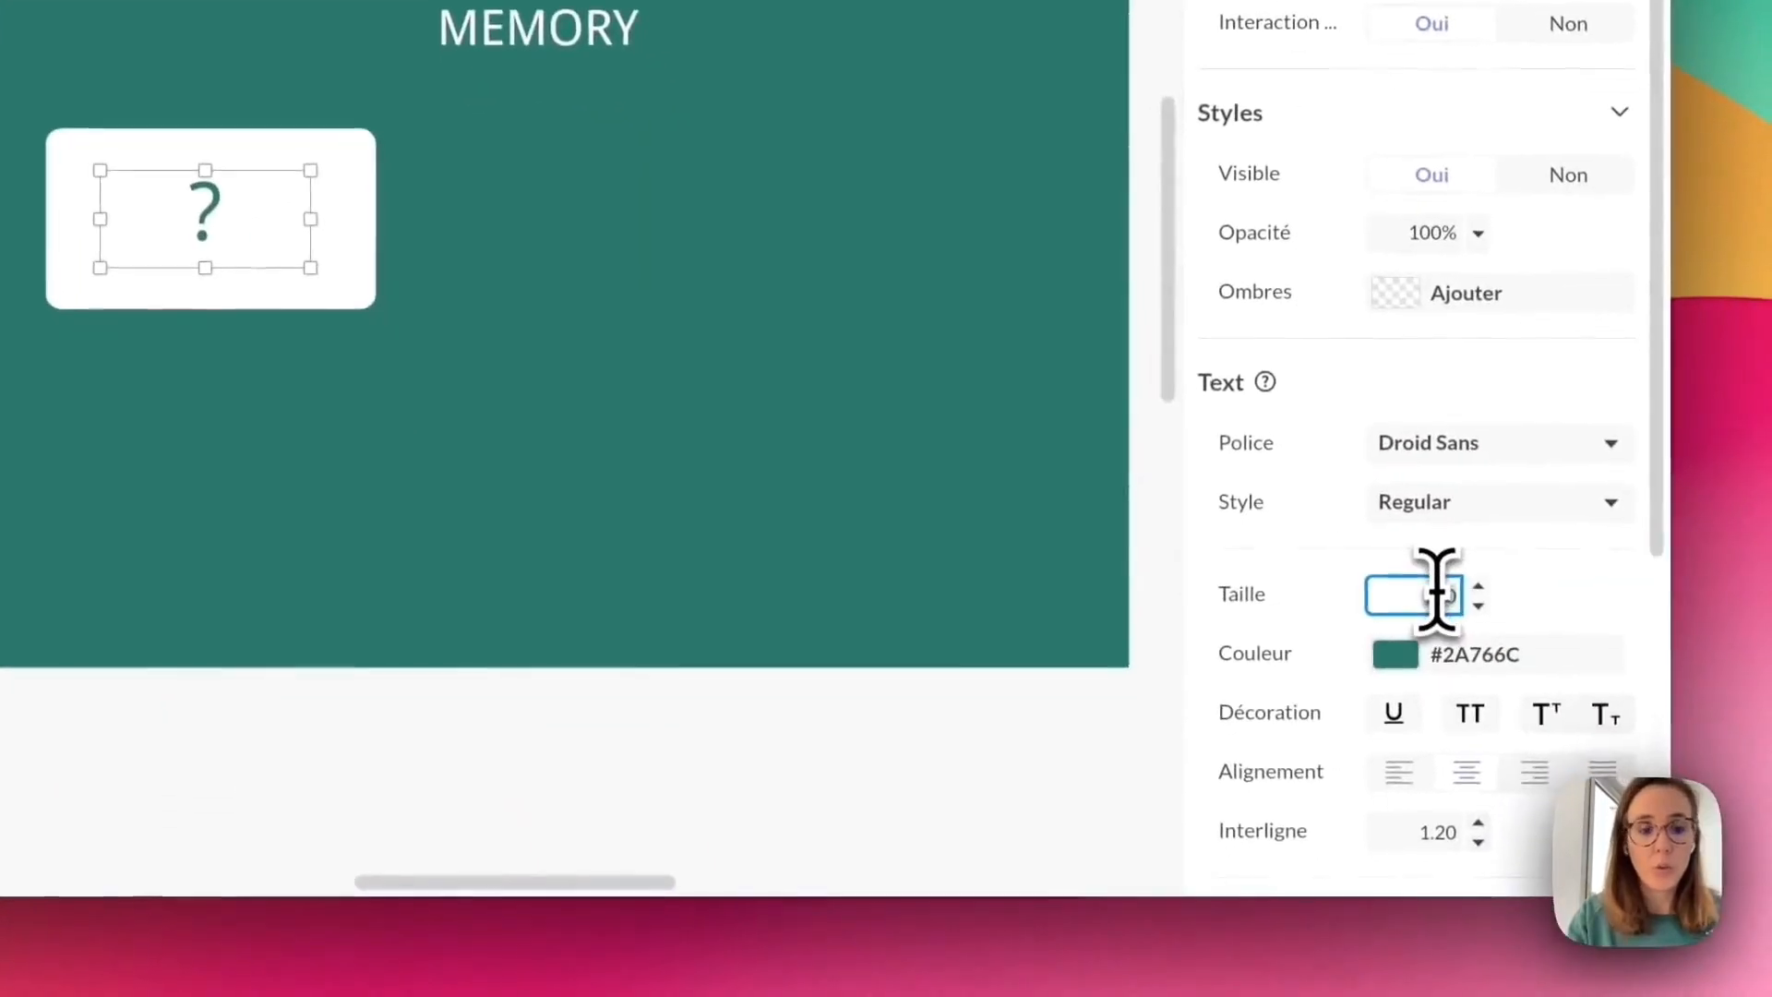
pyautogui.write('120')
pyautogui.press('Return')
pyautogui.click(492, 514)
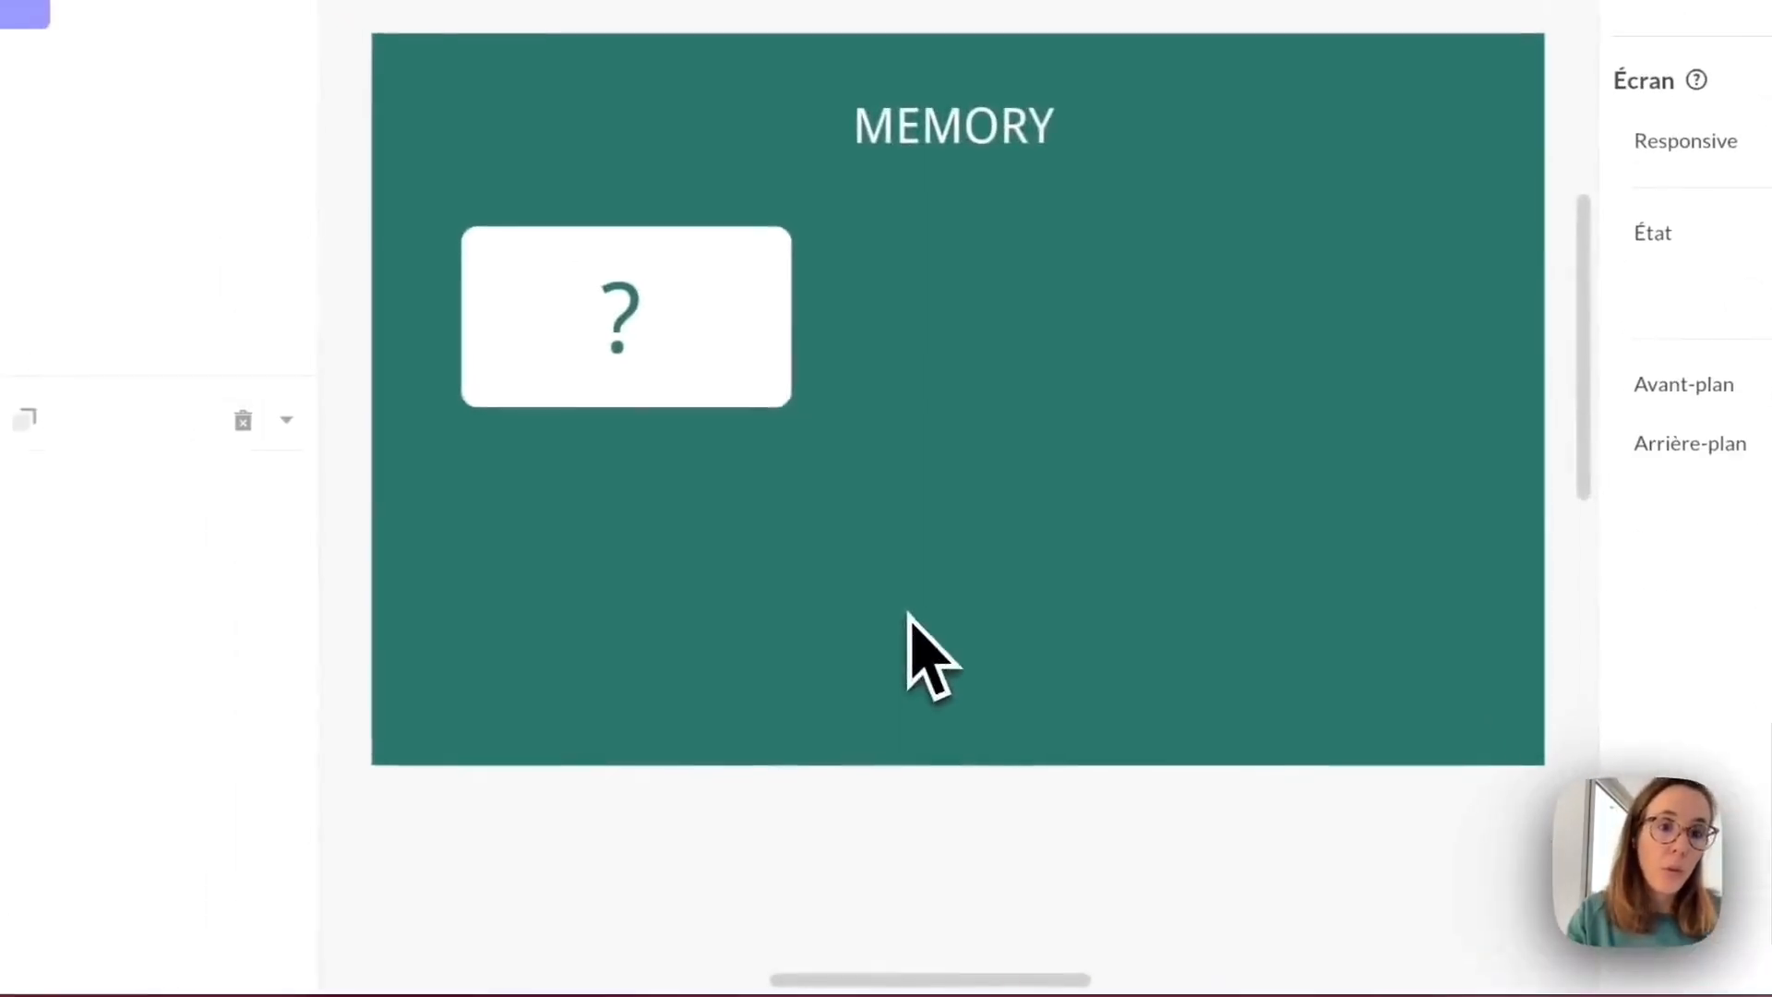
# Align the question mark and the white card on their horizontal and vertical centres.
pyautogui.click(683, 400)
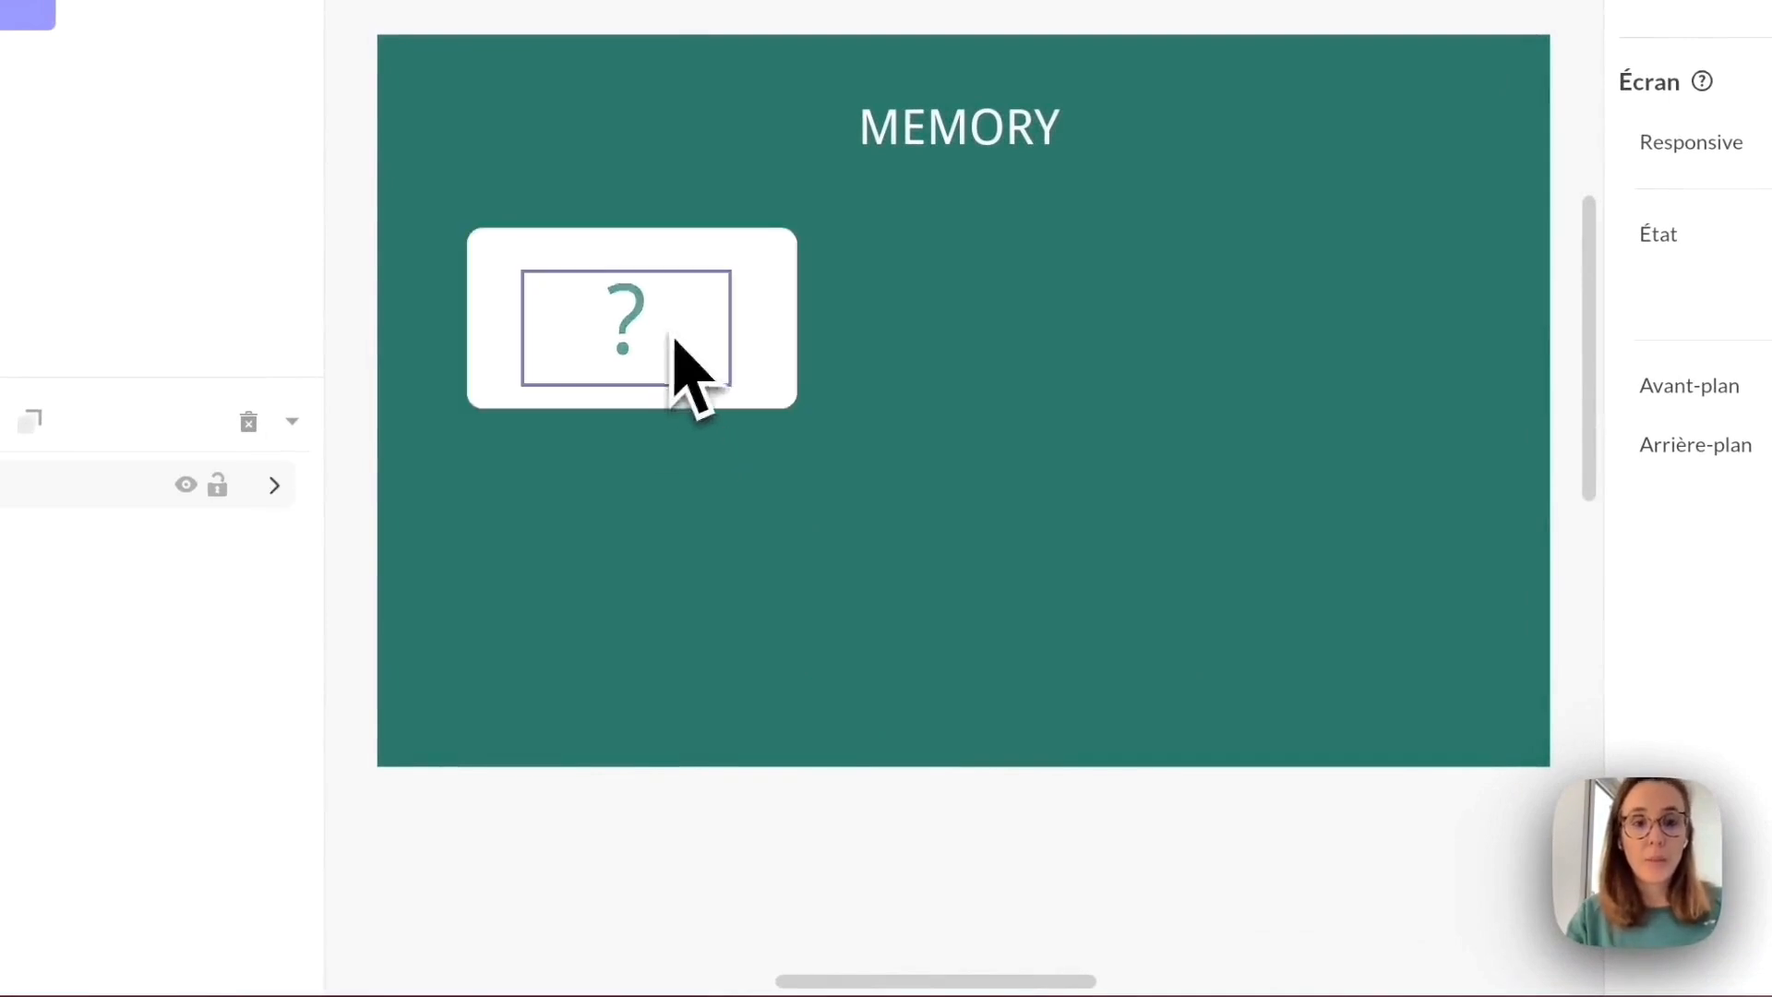
pyautogui.moveTo(667, 368); pyautogui.dragTo(672, 343)
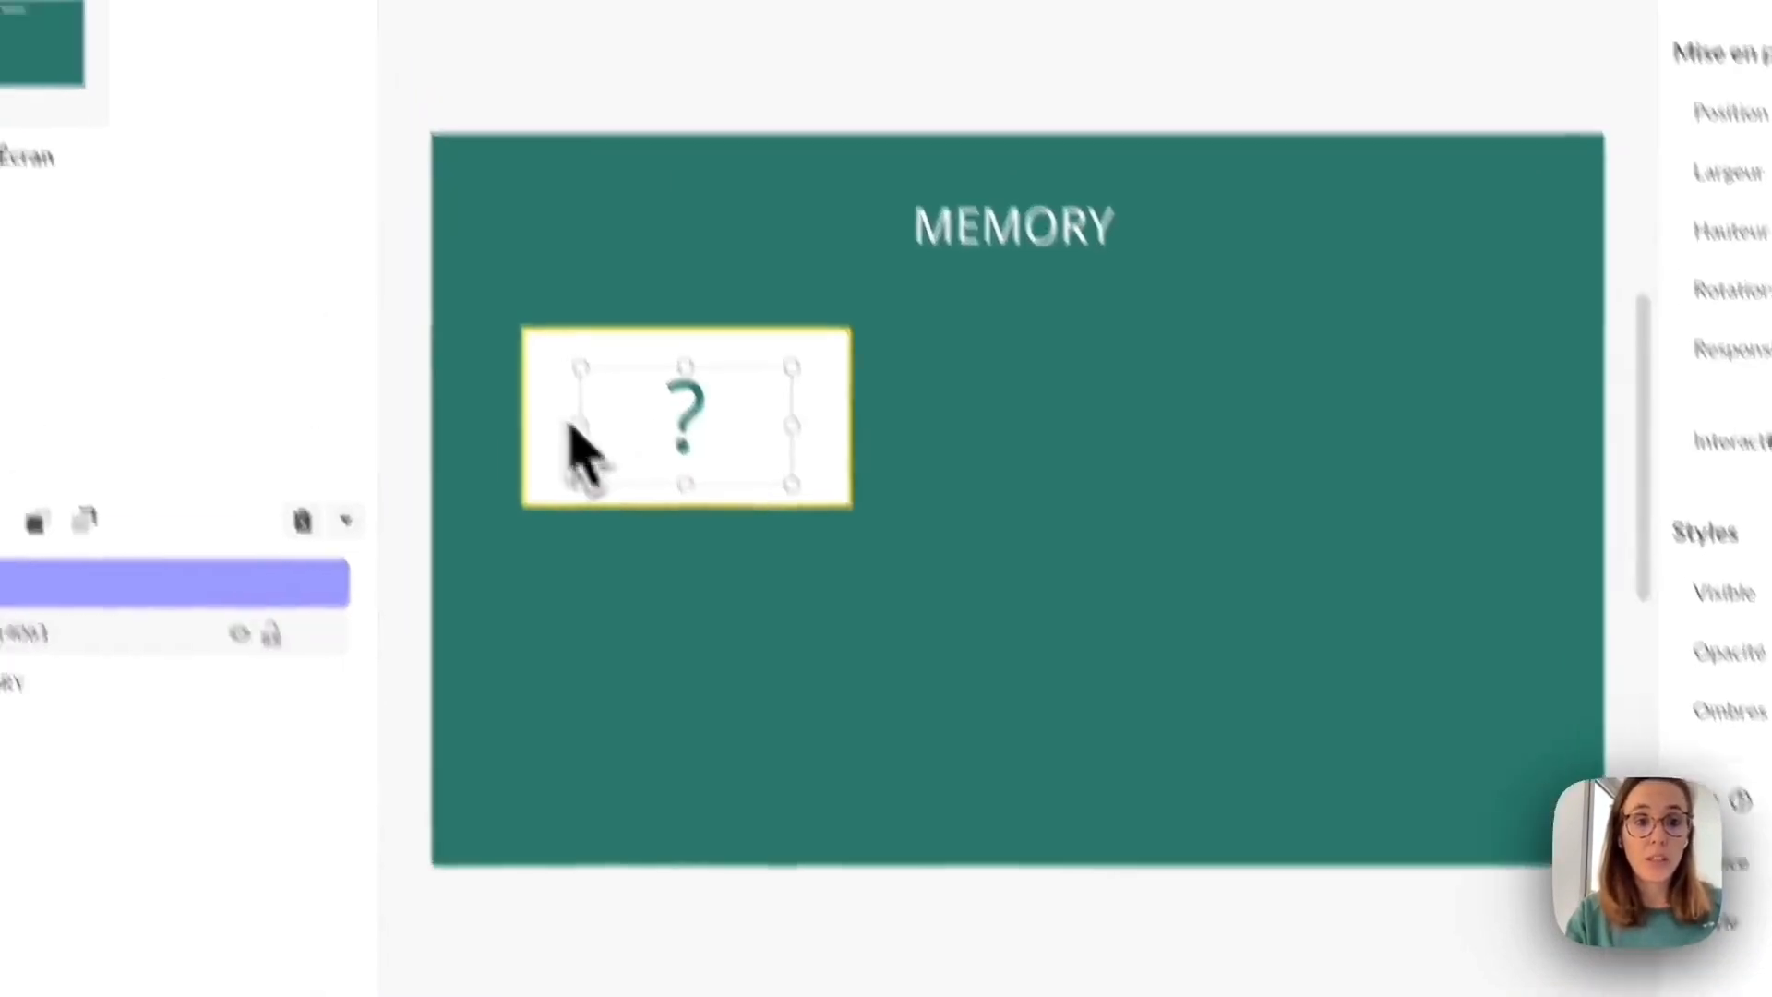
pyautogui.keyDown('shift'); pyautogui.click(482, 318); pyautogui.keyUp('shift')
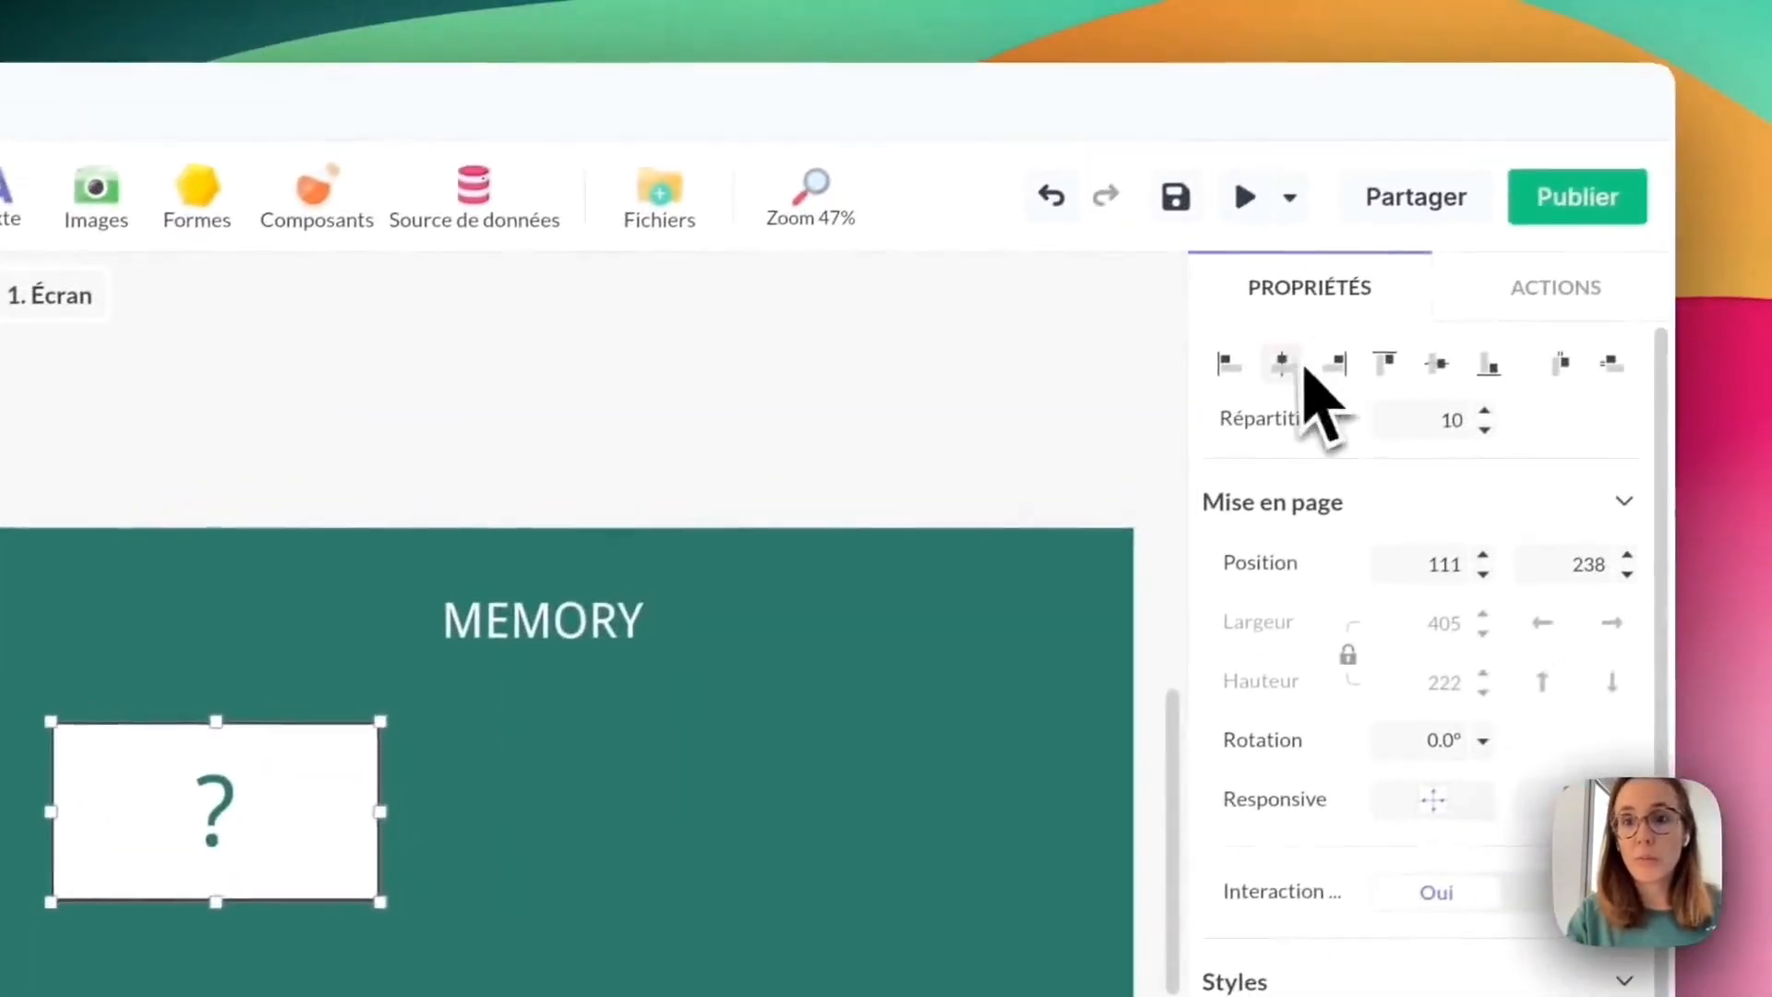
pyautogui.click(1531, 310)
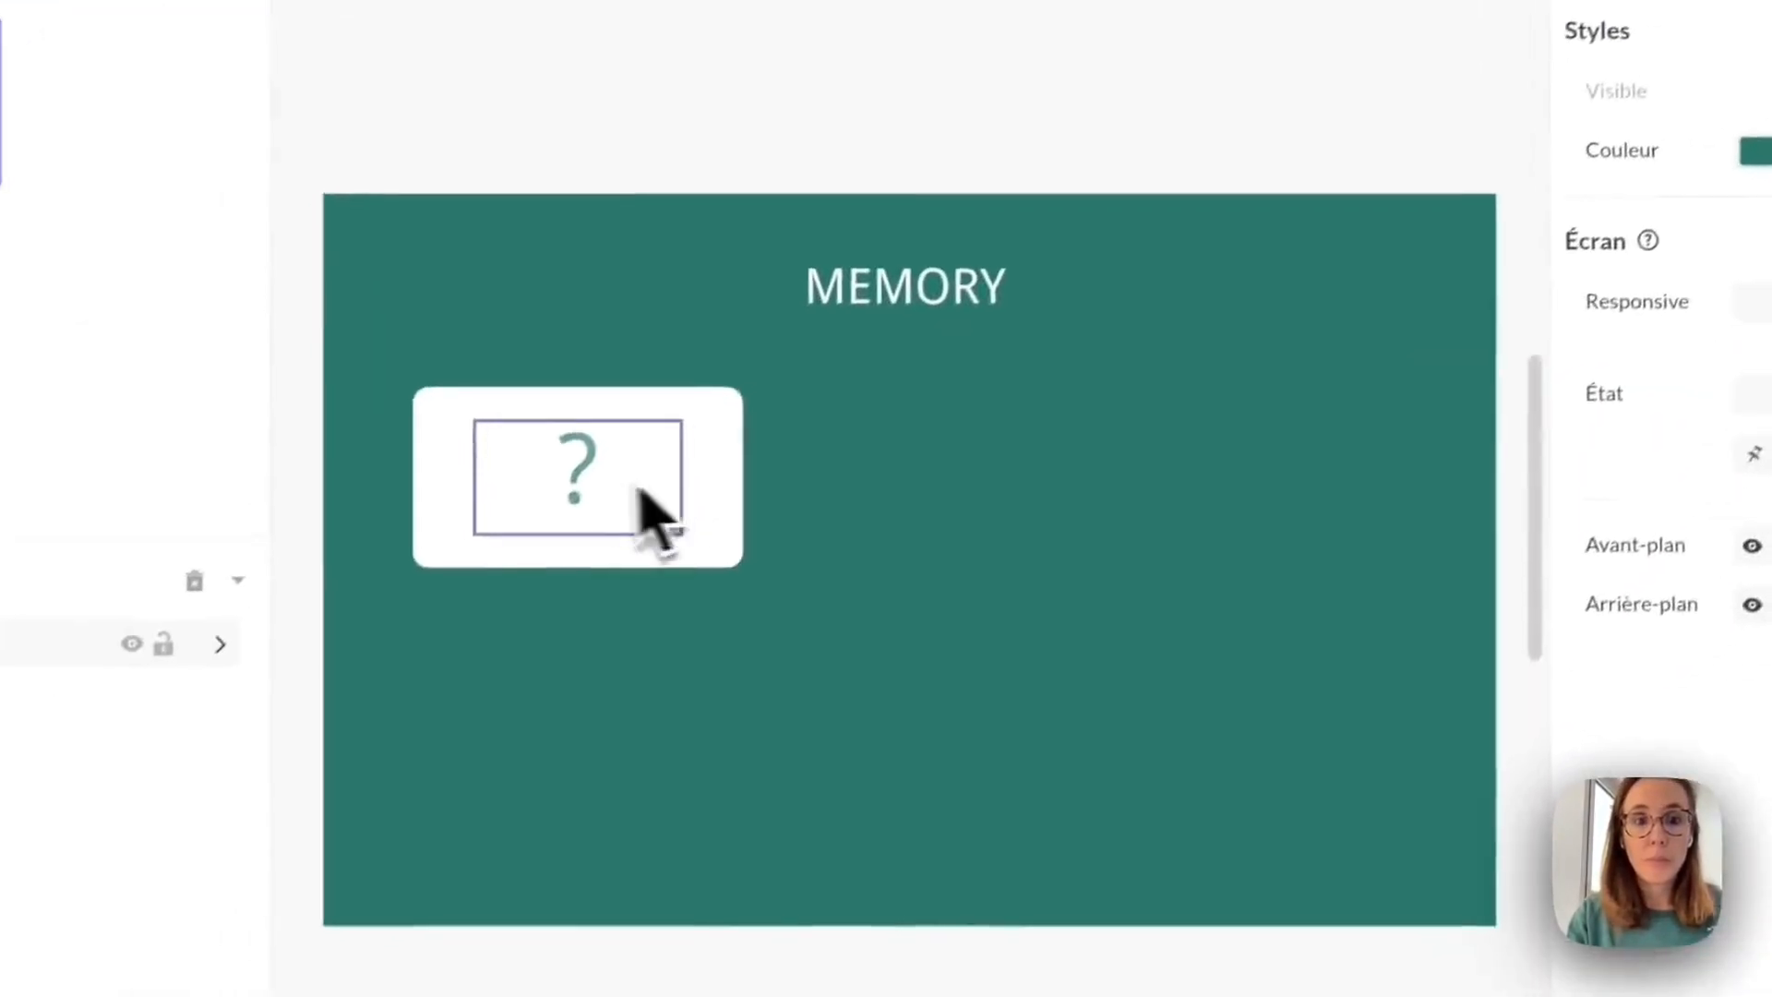
# Fine-tune the question mark's position on the white card to about x 184, y 284.
pyautogui.click(433, 660)
pyautogui.moveTo(602, 474); pyautogui.dragTo(600, 480)
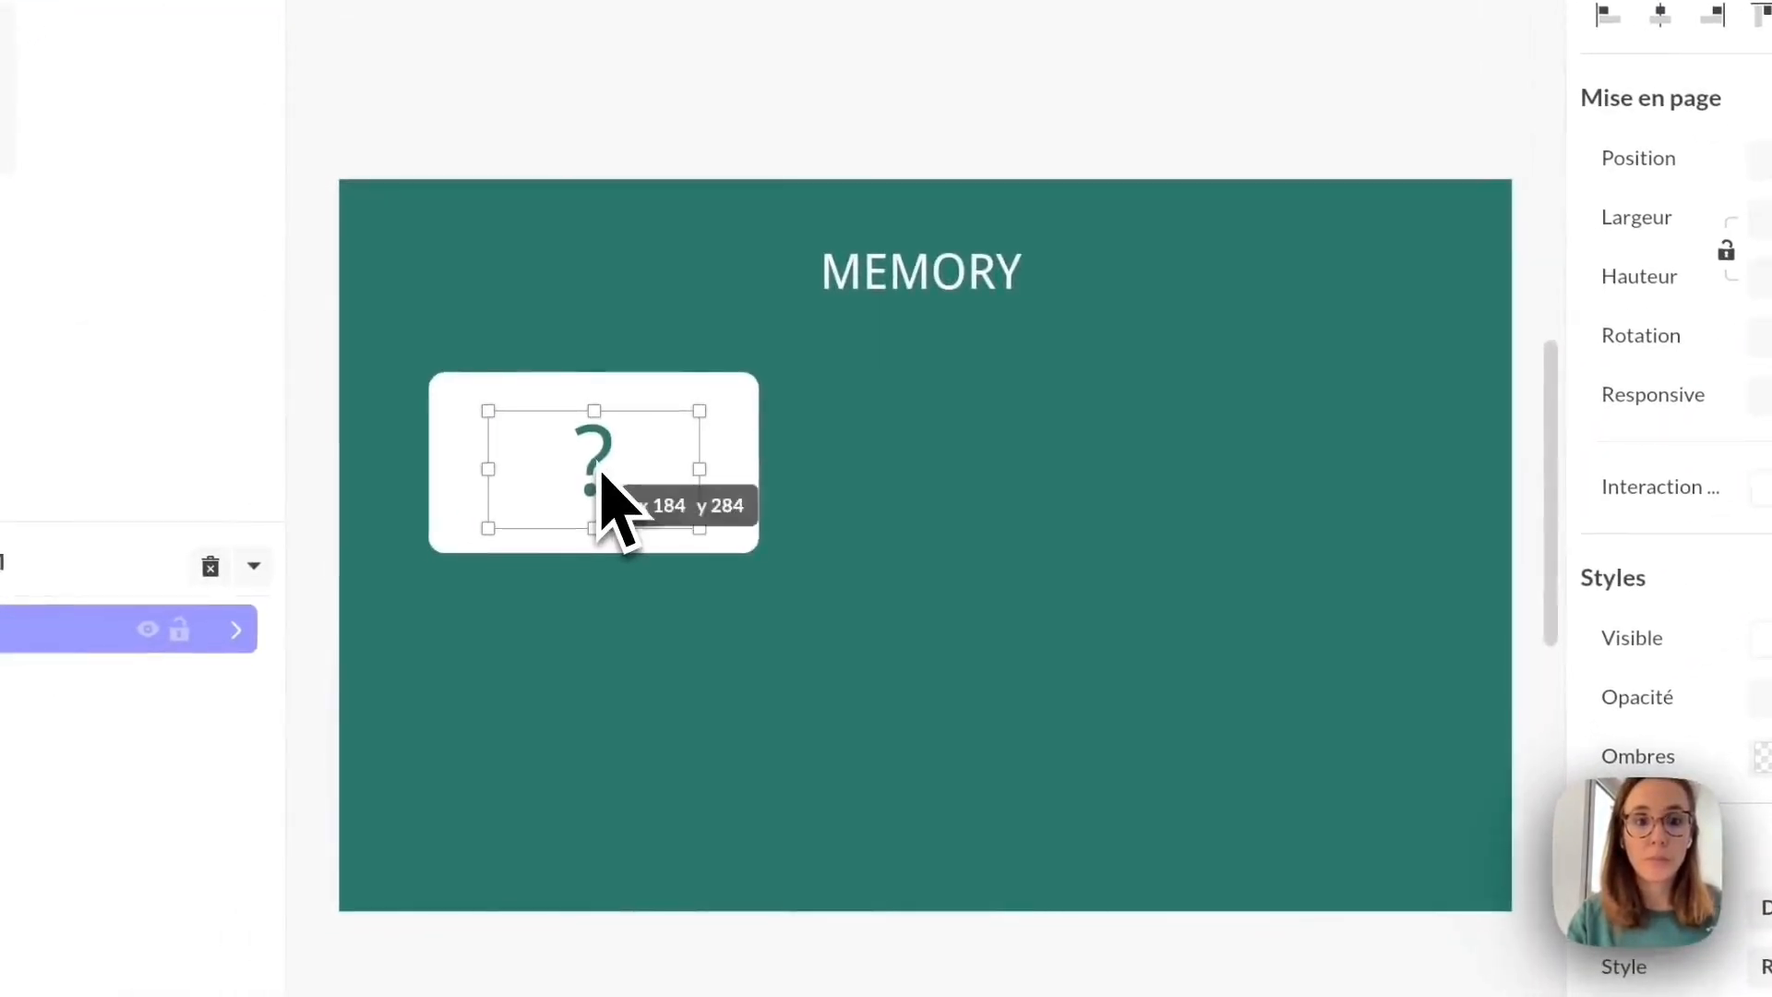
pyautogui.click(629, 695)
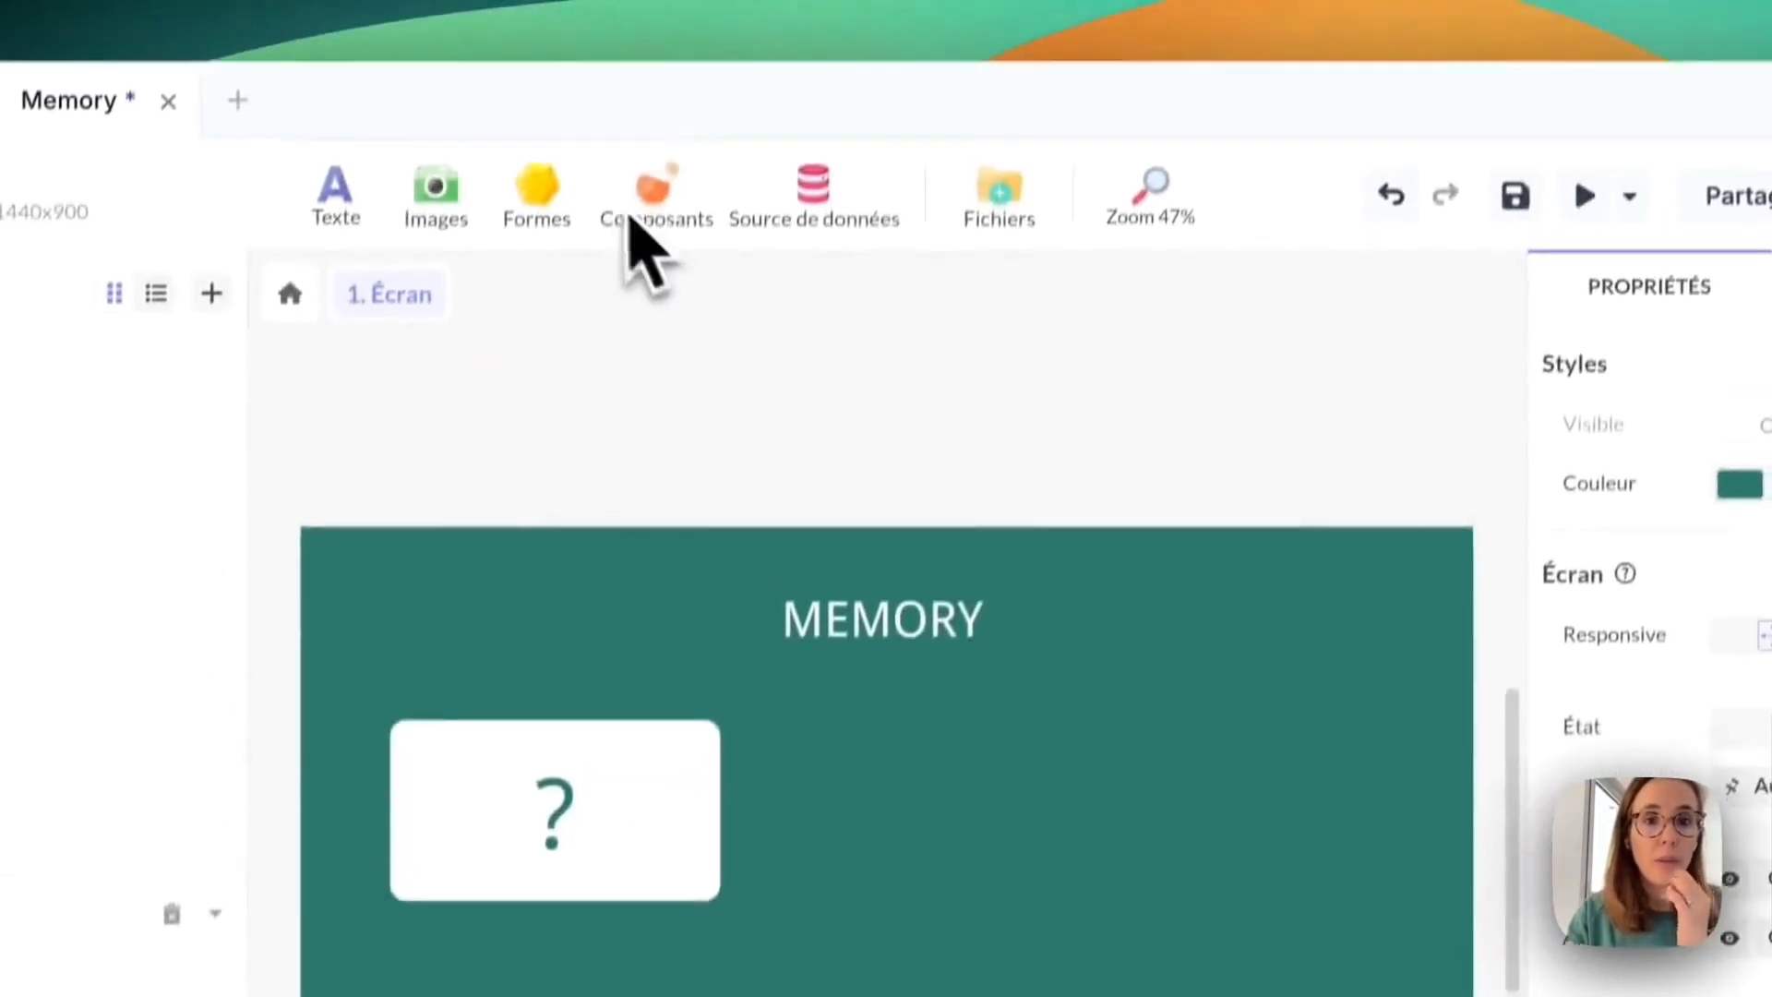
# Import panda-pastel.png and girafe-pastel.png from the Memory folder into the project files.
pyautogui.click(1020, 227)
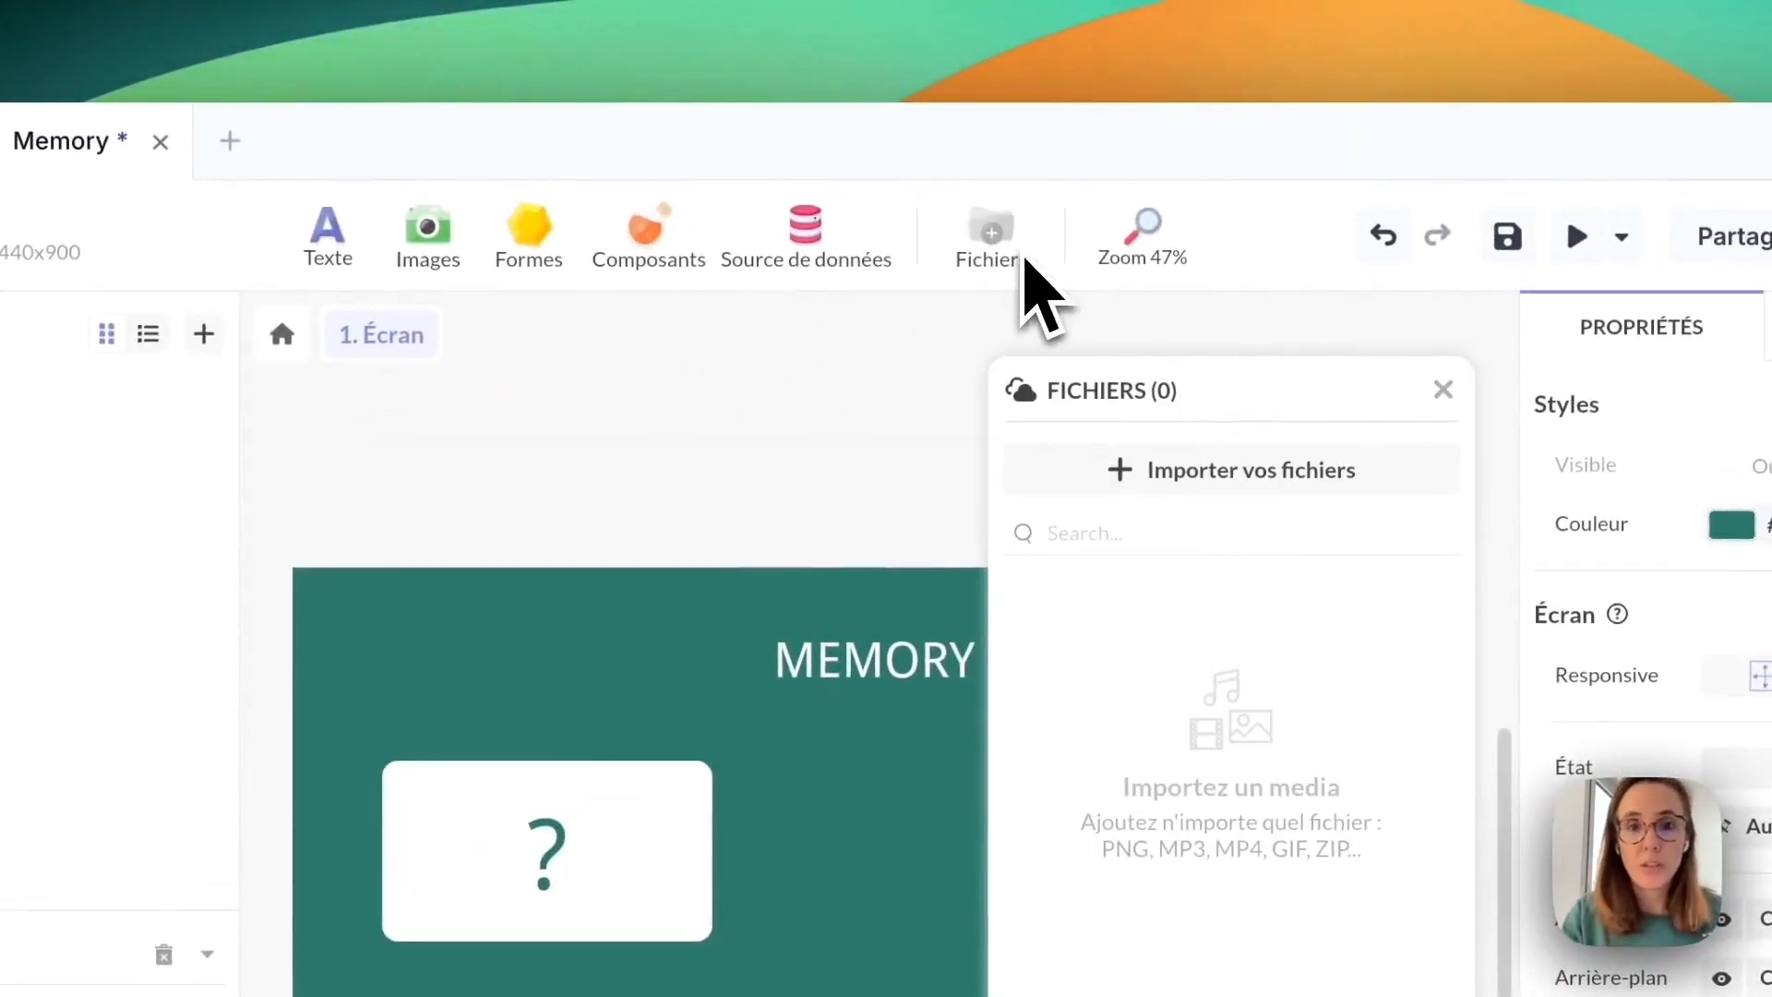
pyautogui.click(1193, 481)
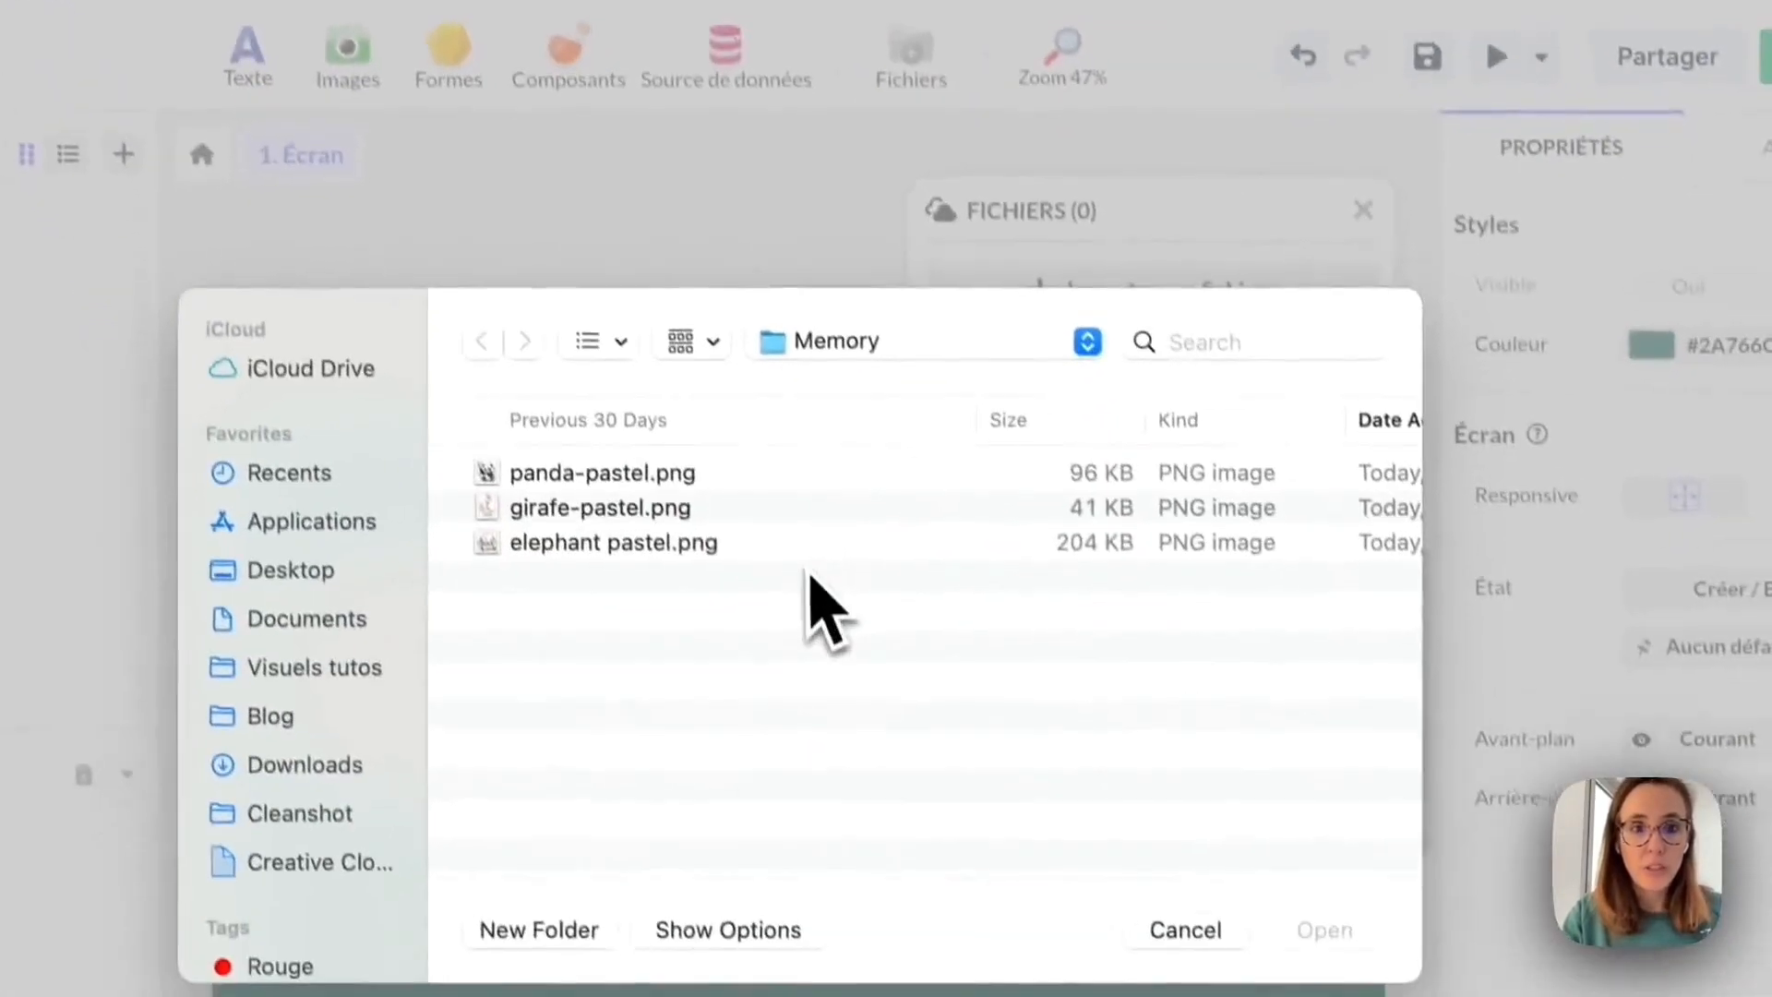
pyautogui.click(844, 710)
pyautogui.press('super+a')
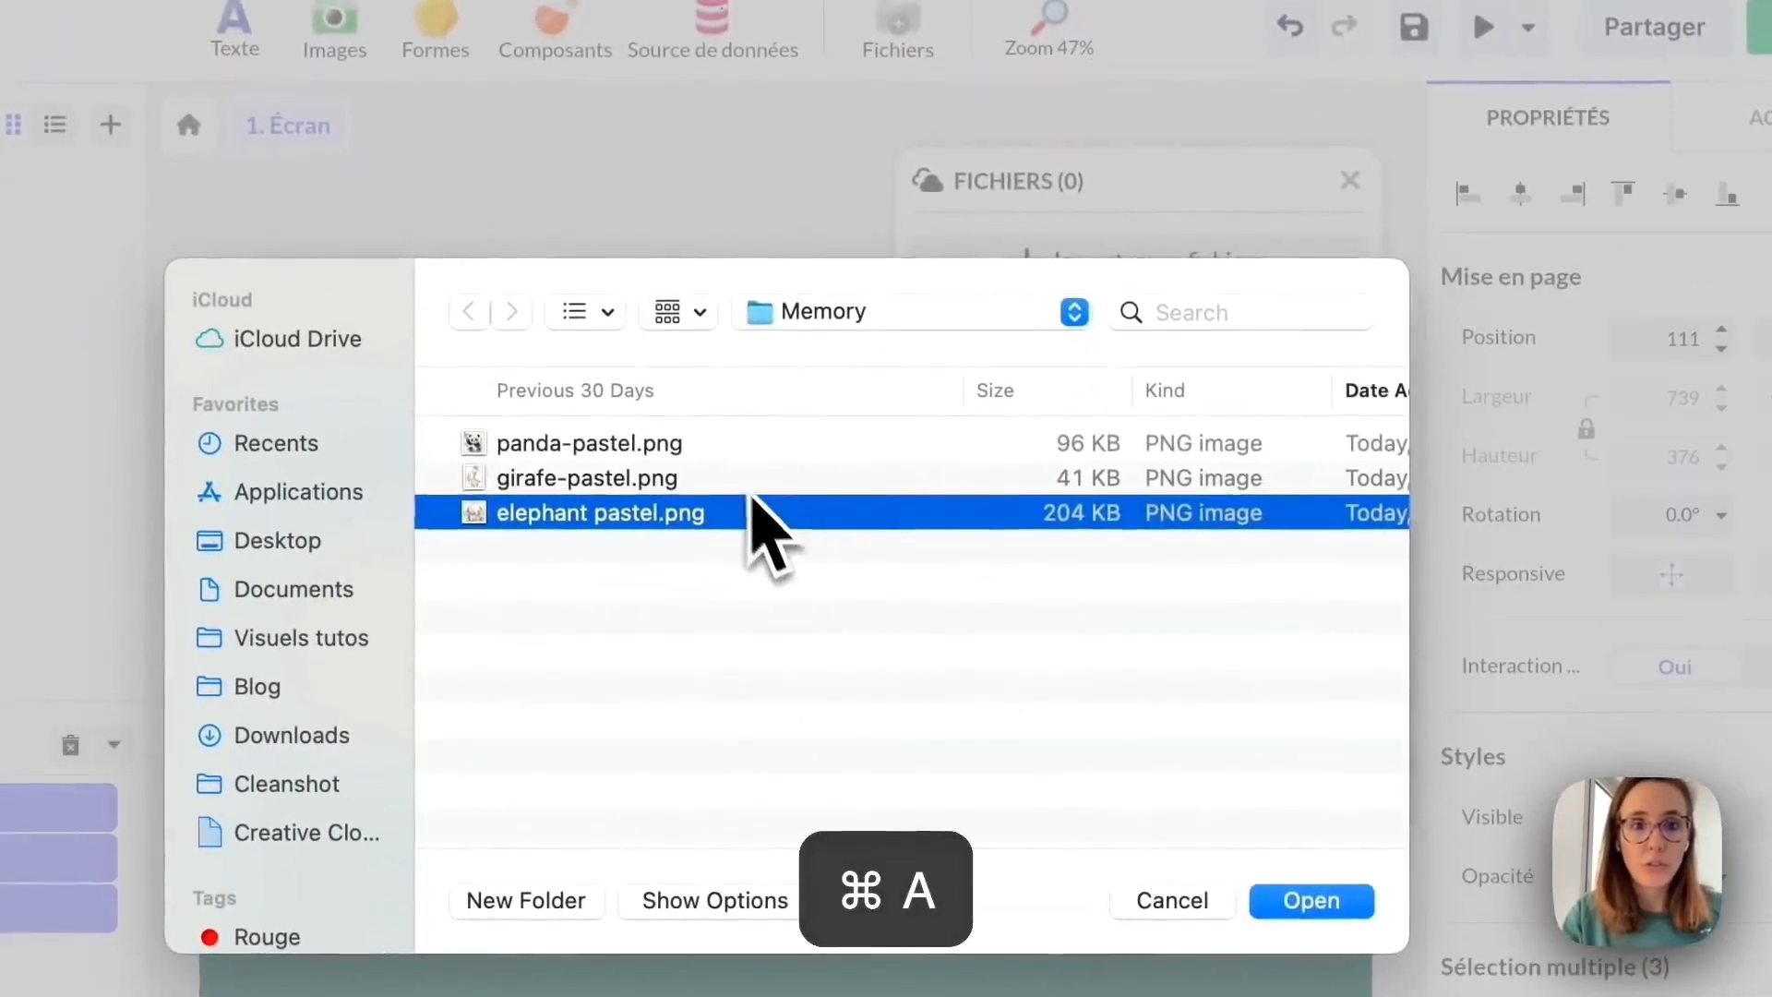
pyautogui.click(721, 445)
pyautogui.keyDown('super'); pyautogui.click(704, 482); pyautogui.keyUp('super')
pyautogui.press('Return')
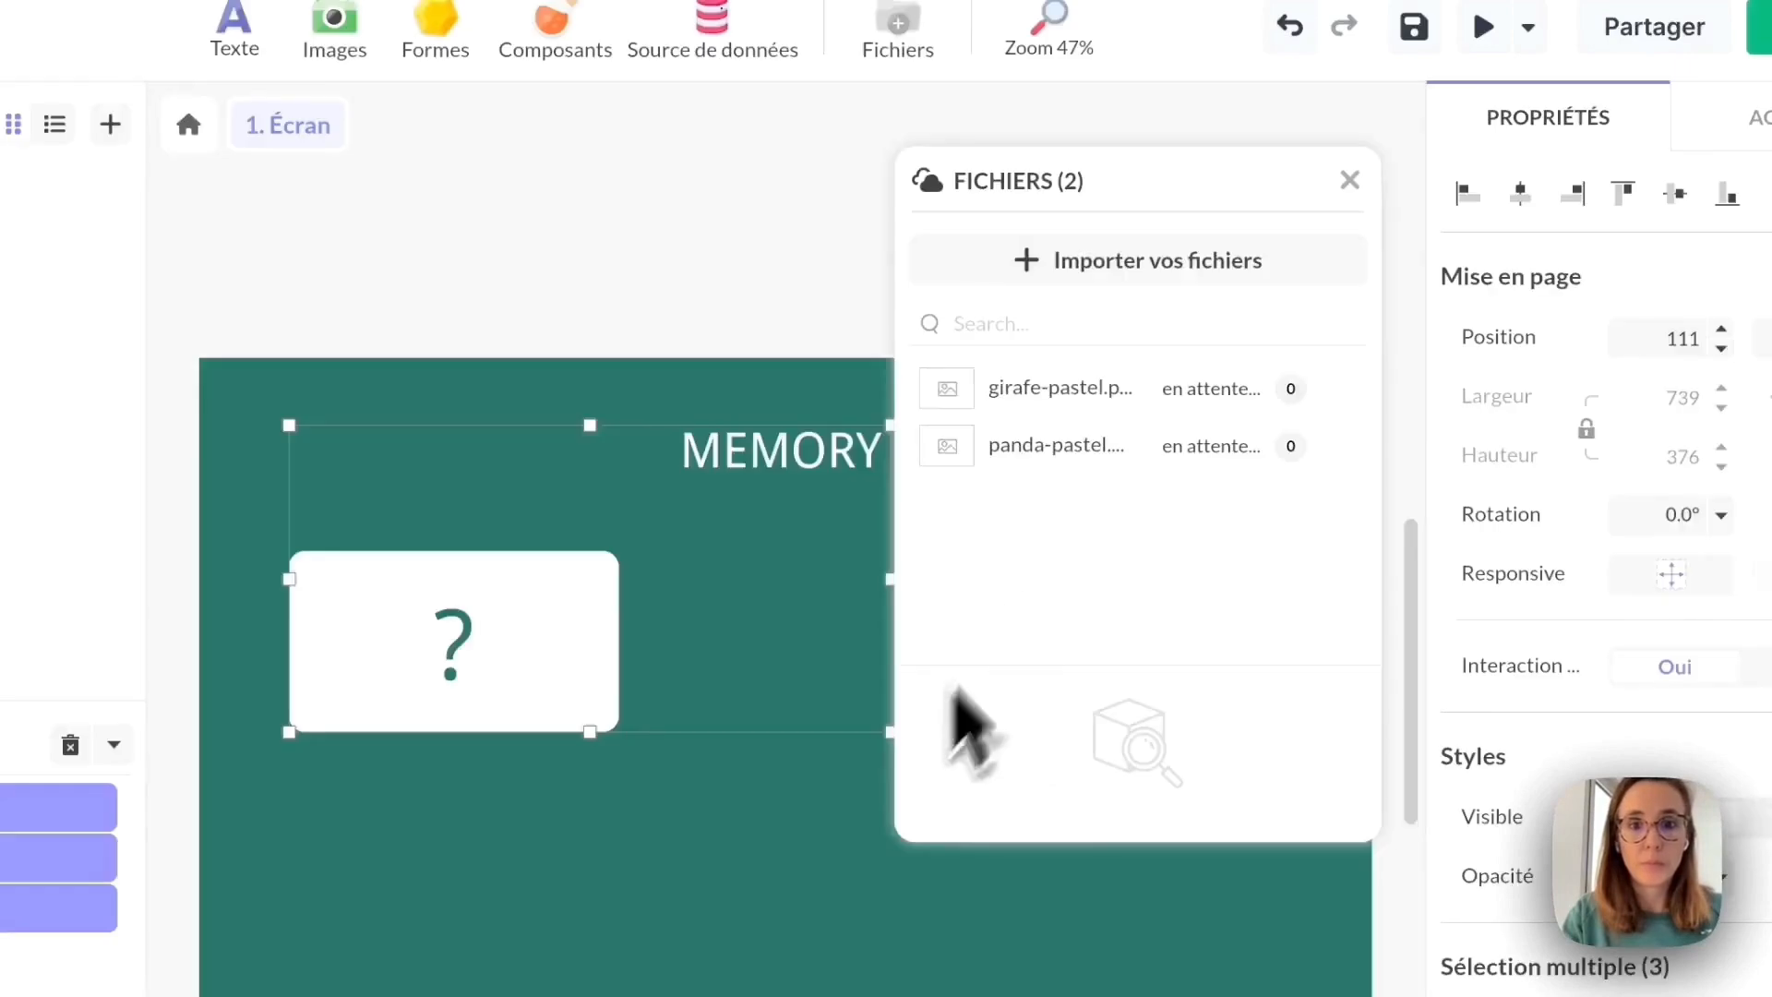
# Import elephant pastel.png from the Memory folder into the project files.
pyautogui.click(1218, 254)
pyautogui.click(731, 513)
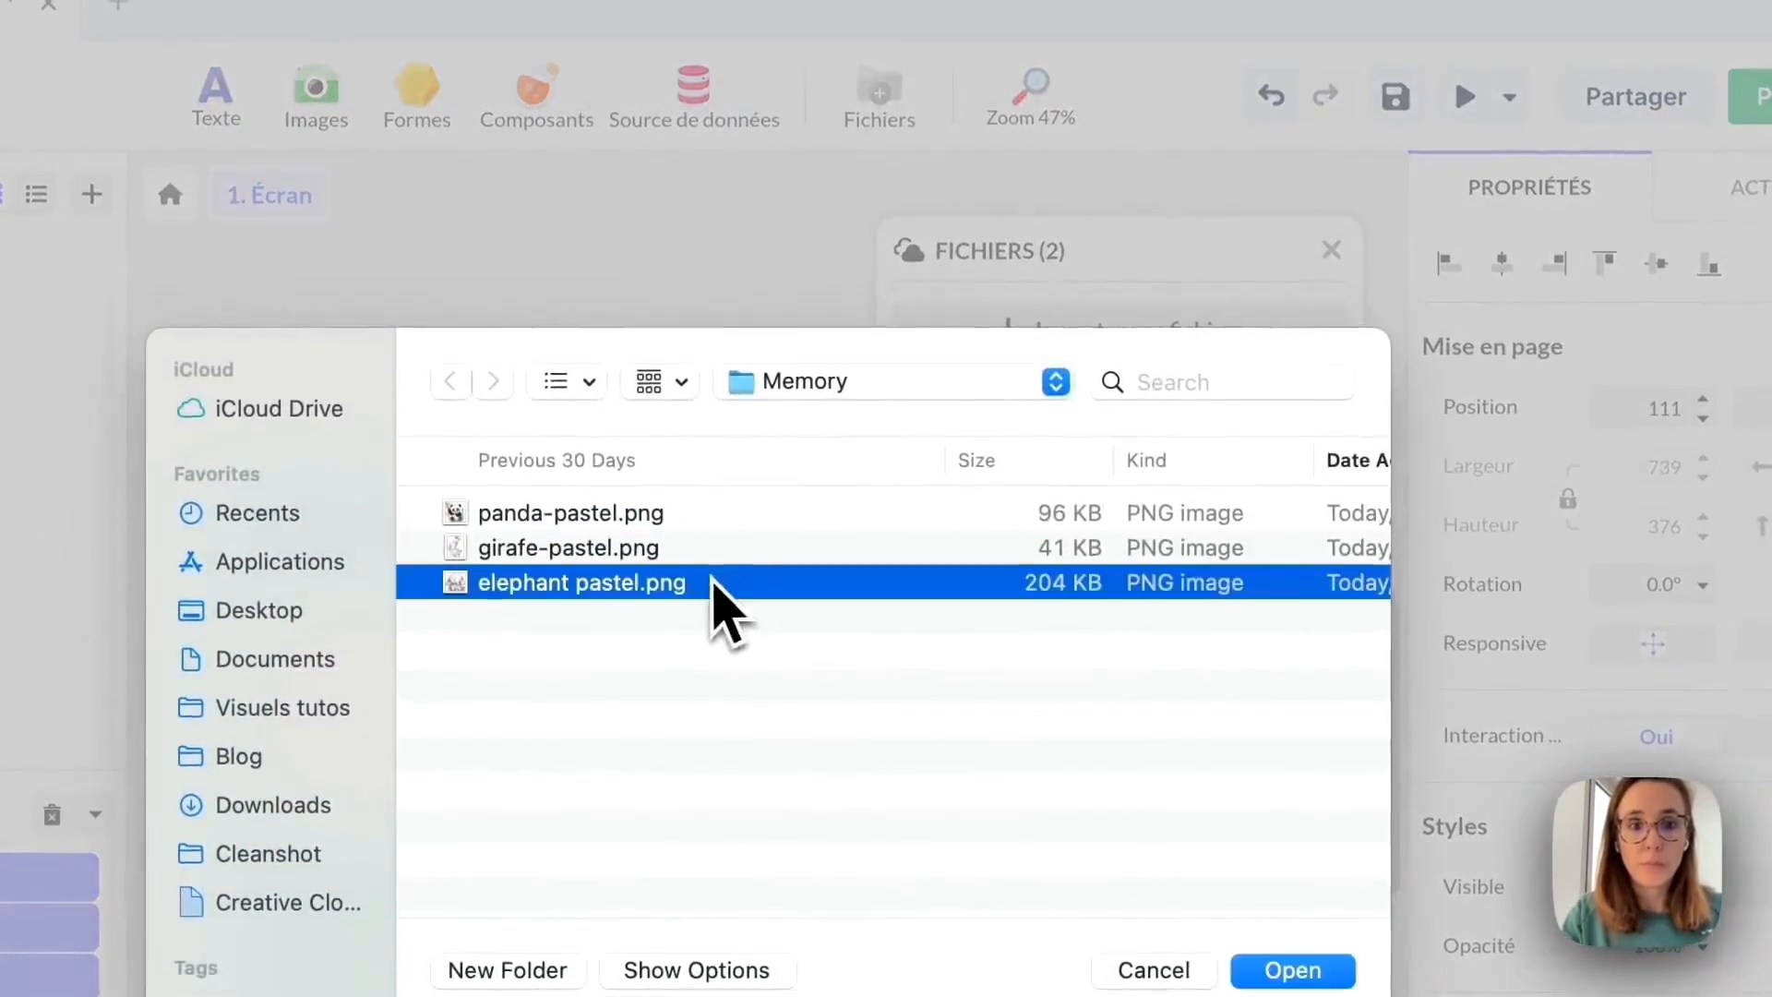
pyautogui.doubleClick(712, 582)
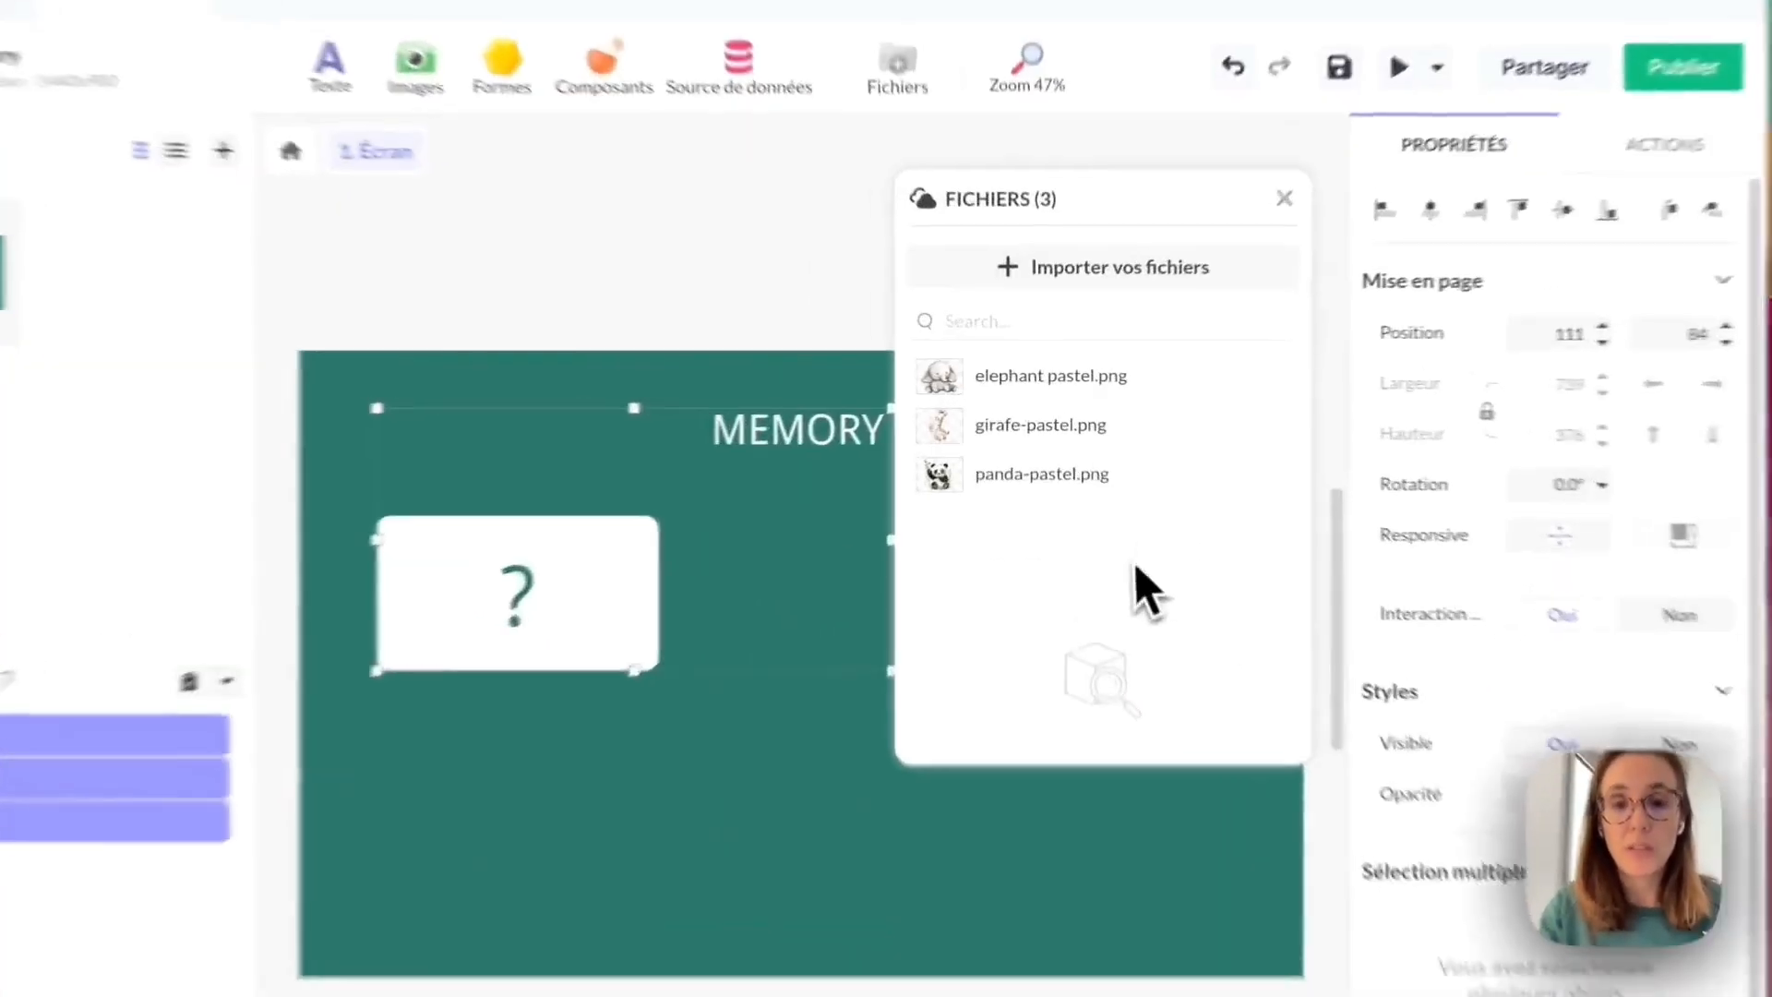
# Insert panda-pastel.png from the project files and move it onto the white card.
pyautogui.click(923, 498)
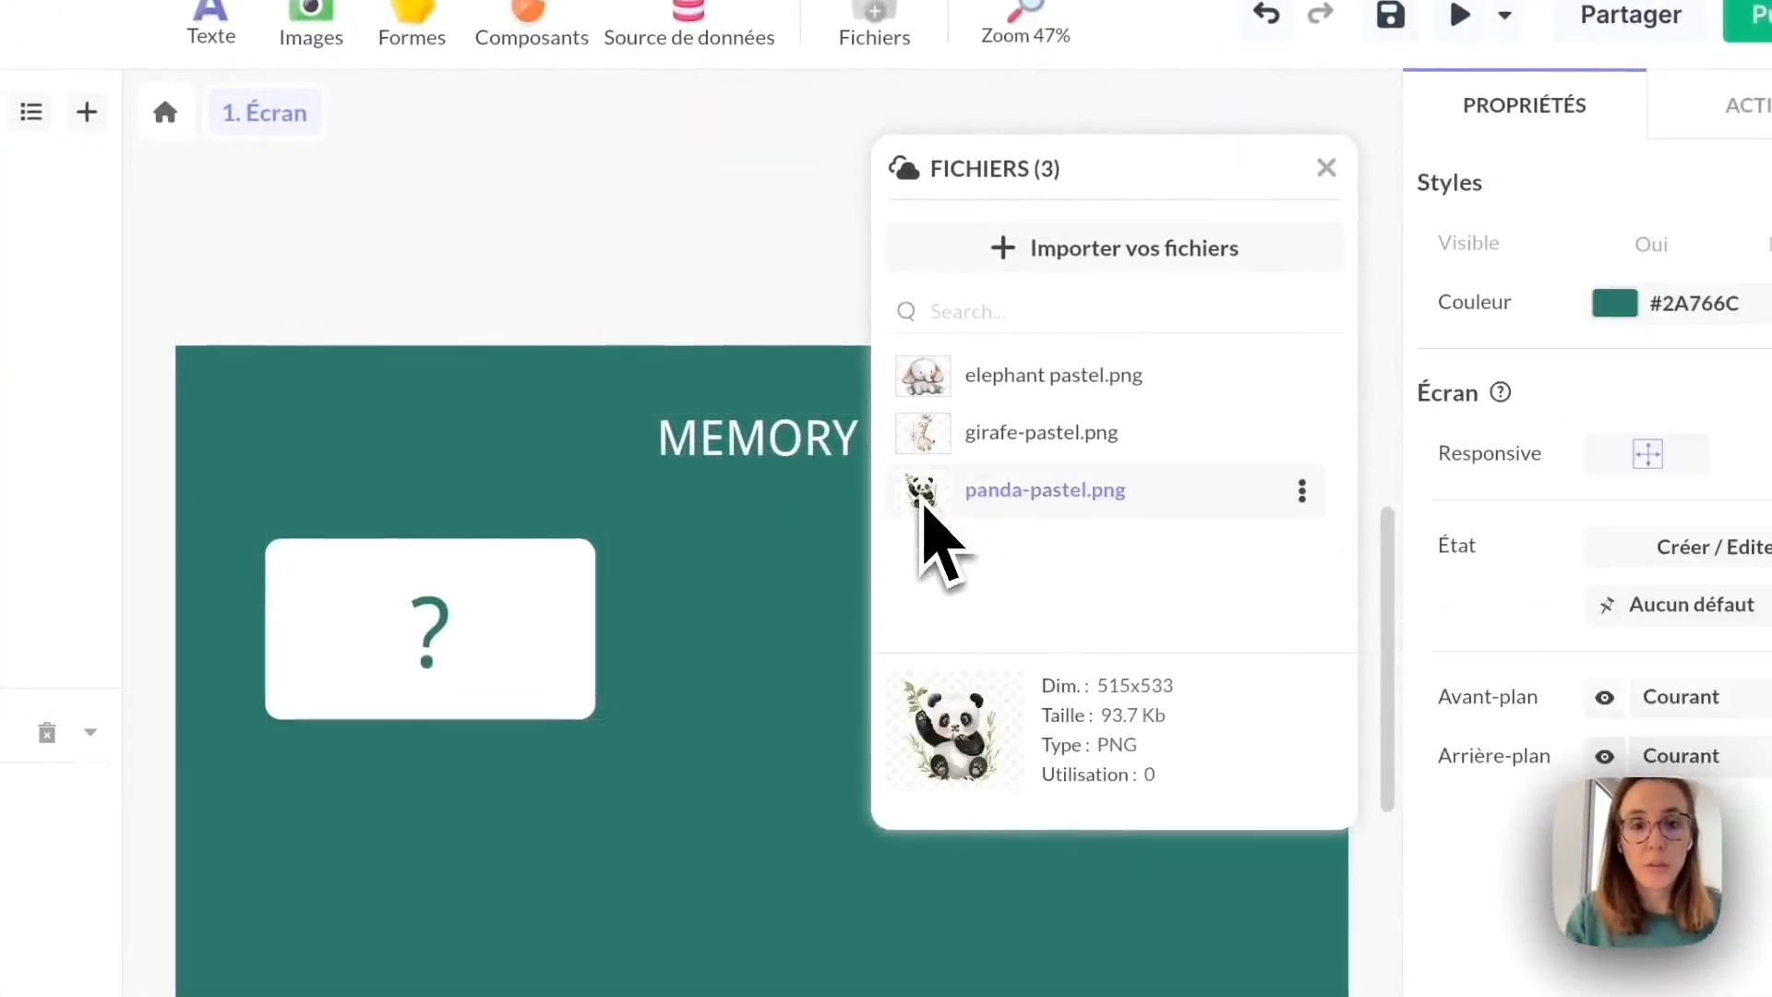
pyautogui.doubleClick(920, 503)
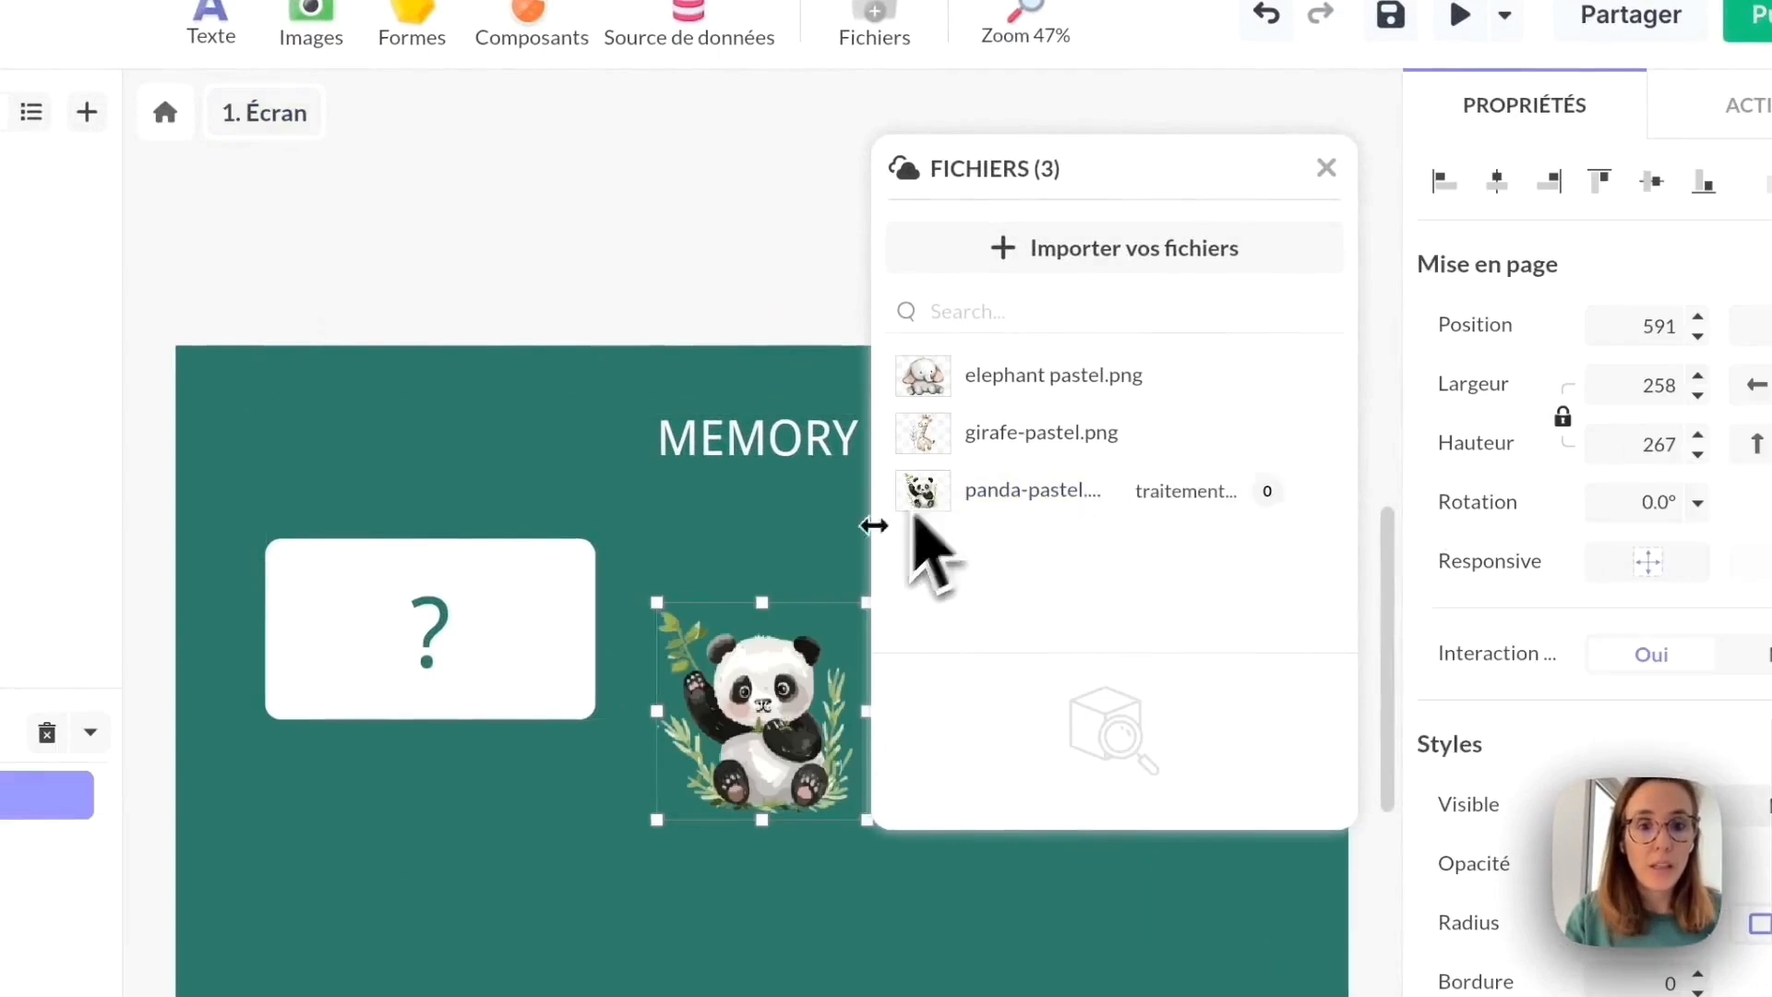
pyautogui.click(1325, 168)
pyautogui.moveTo(829, 647); pyautogui.dragTo(617, 505)
# Shrink the panda image to fit within the white card and move its layer beneath the card shape.
pyautogui.moveTo(827, 427); pyautogui.dragTo(709, 479)
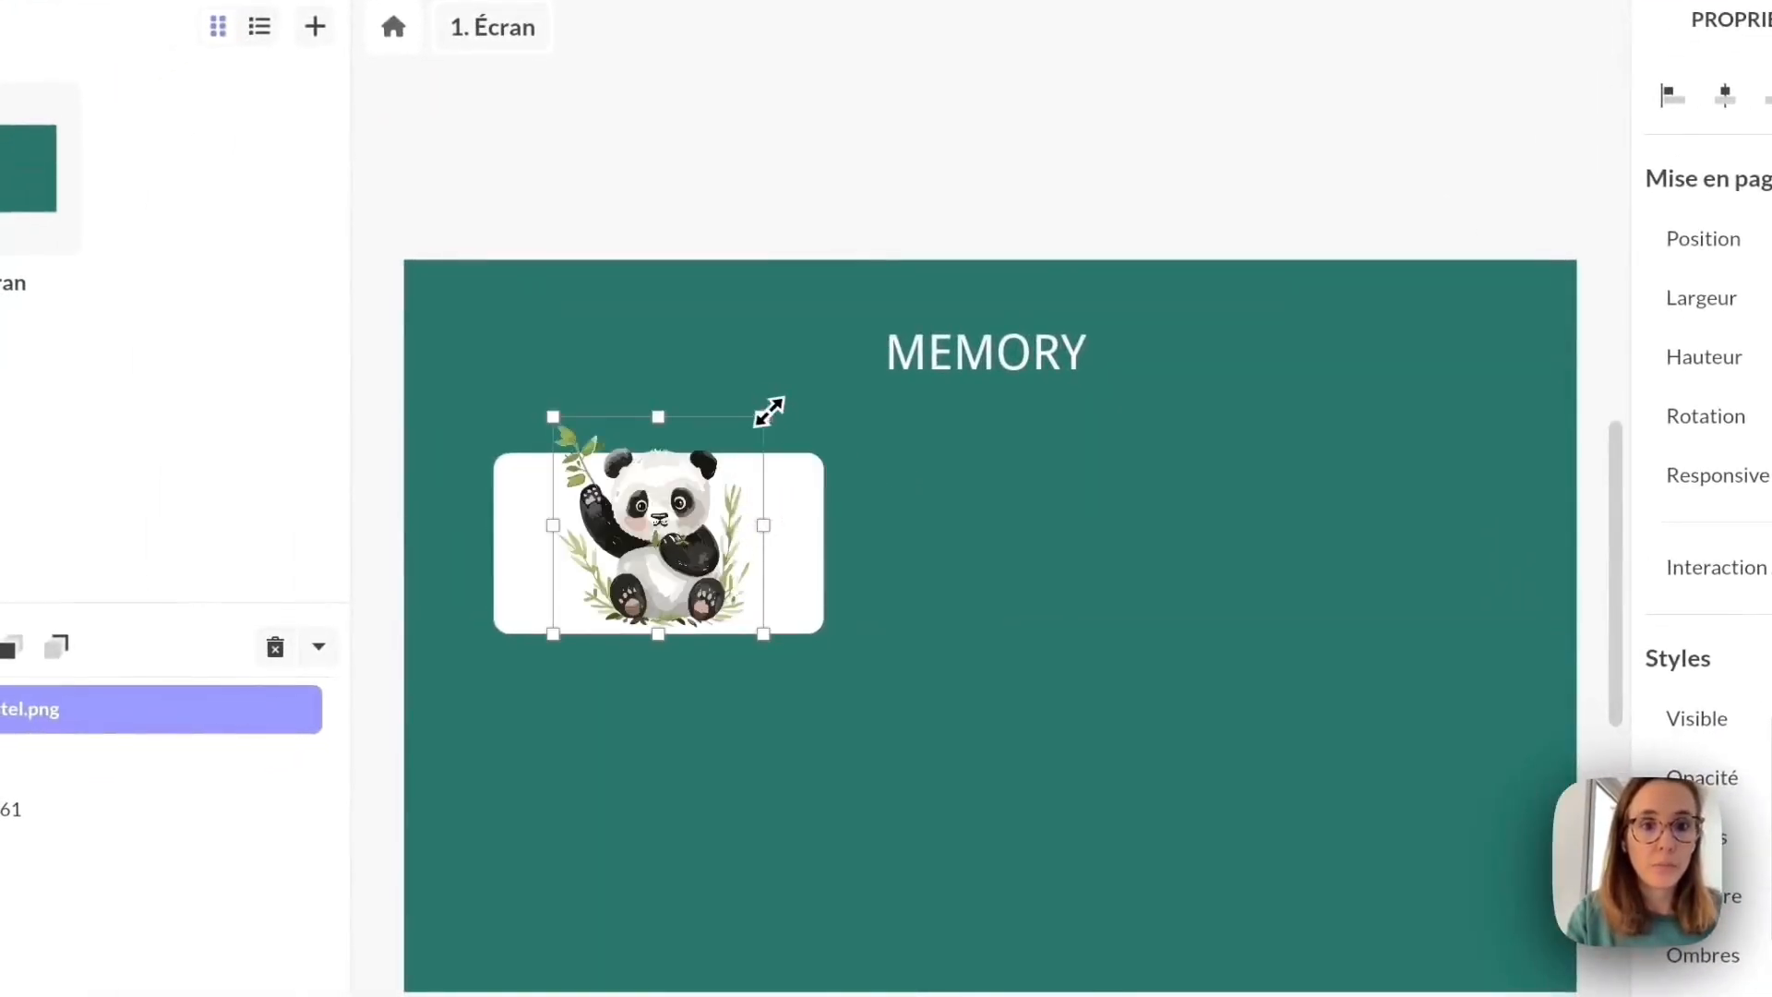
pyautogui.moveTo(769, 412); pyautogui.dragTo(676, 589)
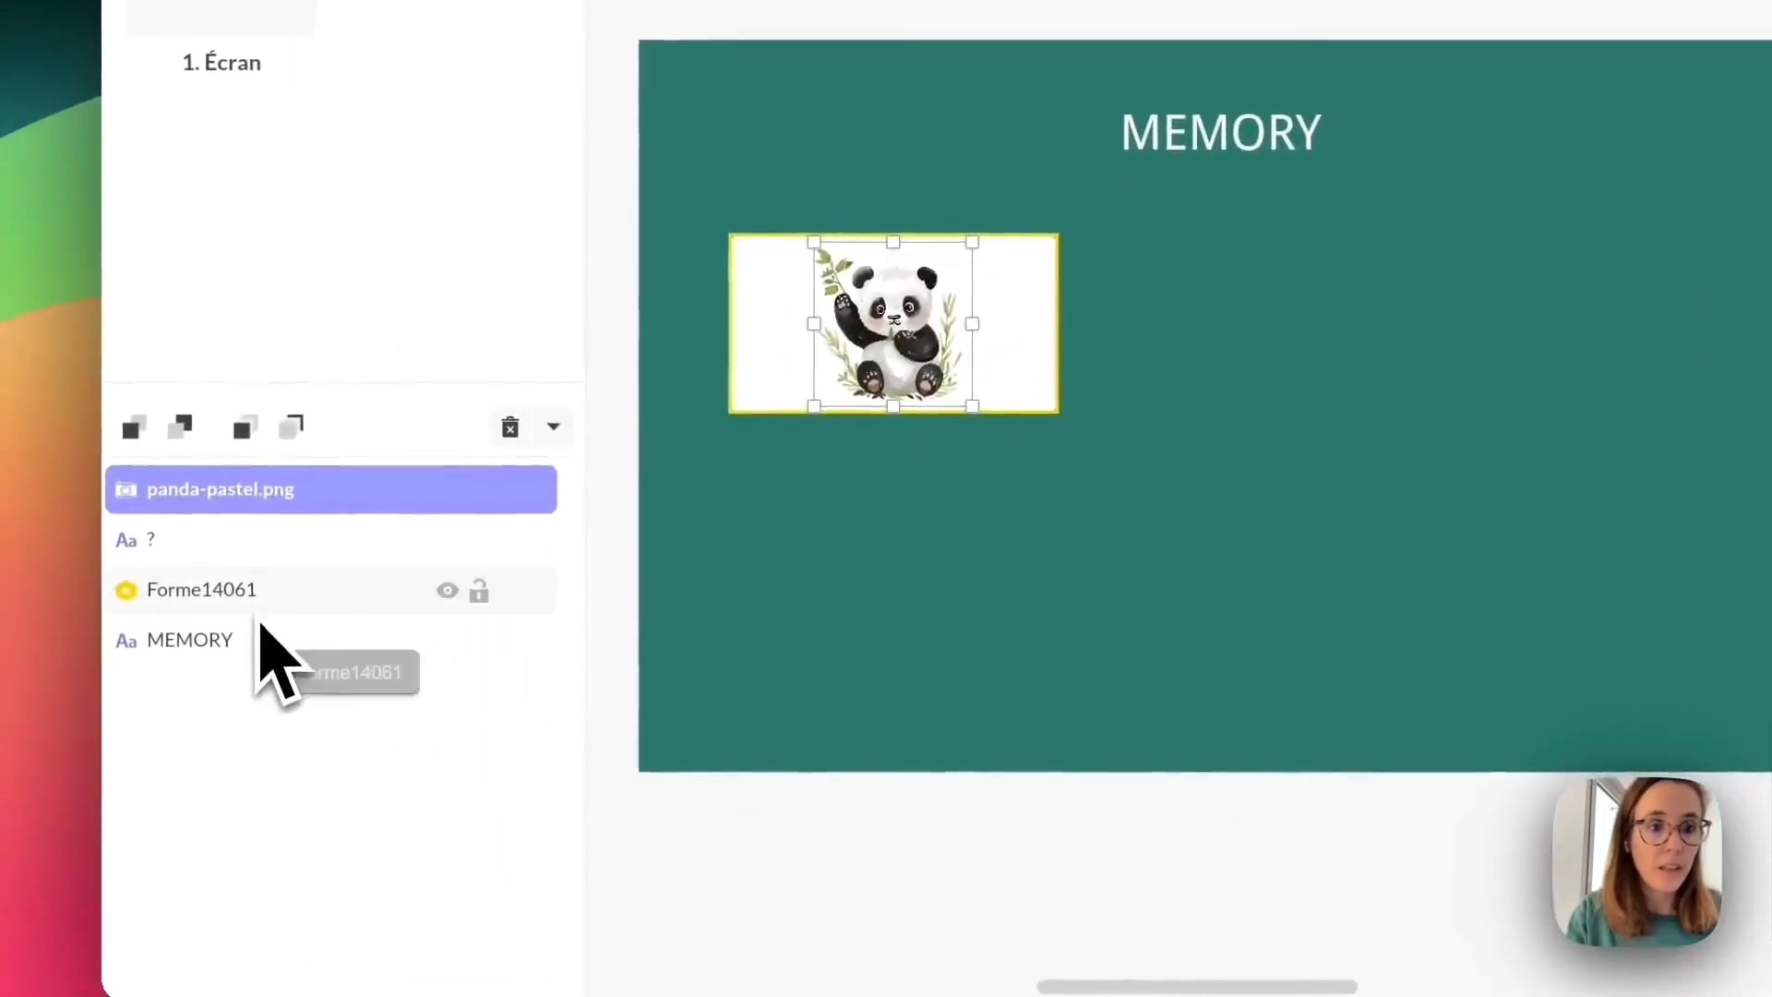
pyautogui.moveTo(216, 513); pyautogui.dragTo(188, 629)
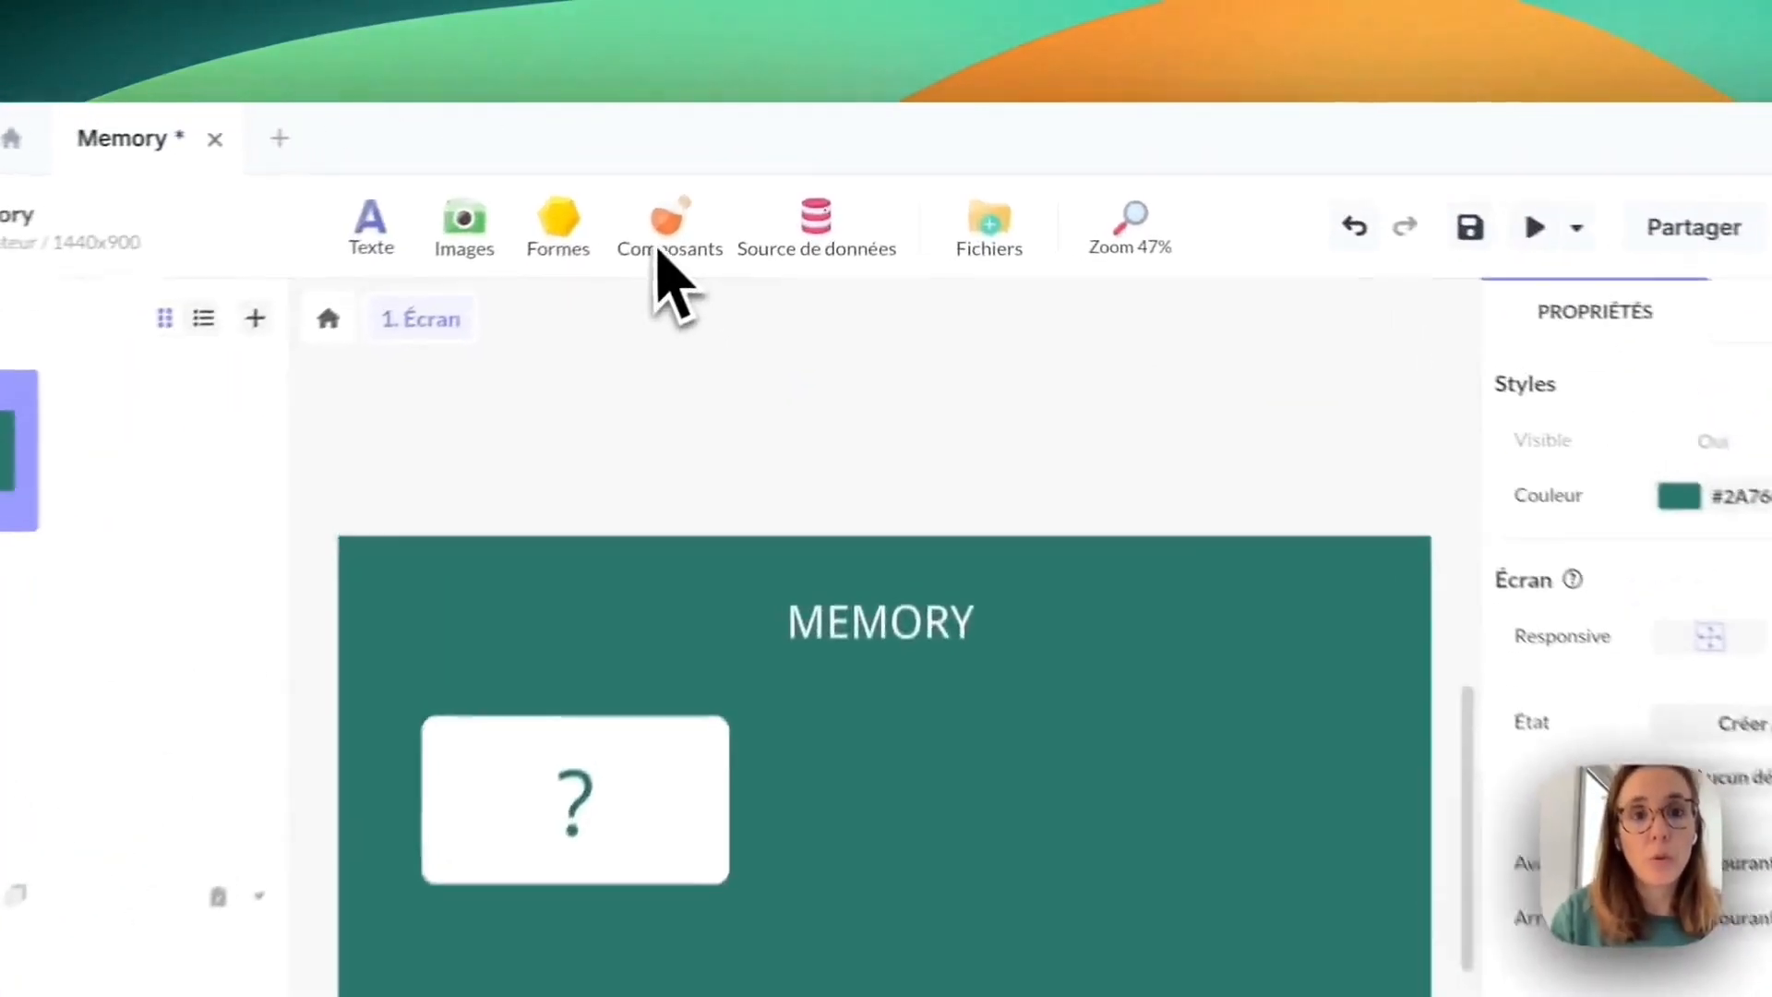
# Turn the question mark, the white card shape and the panda image into one multi-state component.
pyautogui.click(752, 178)
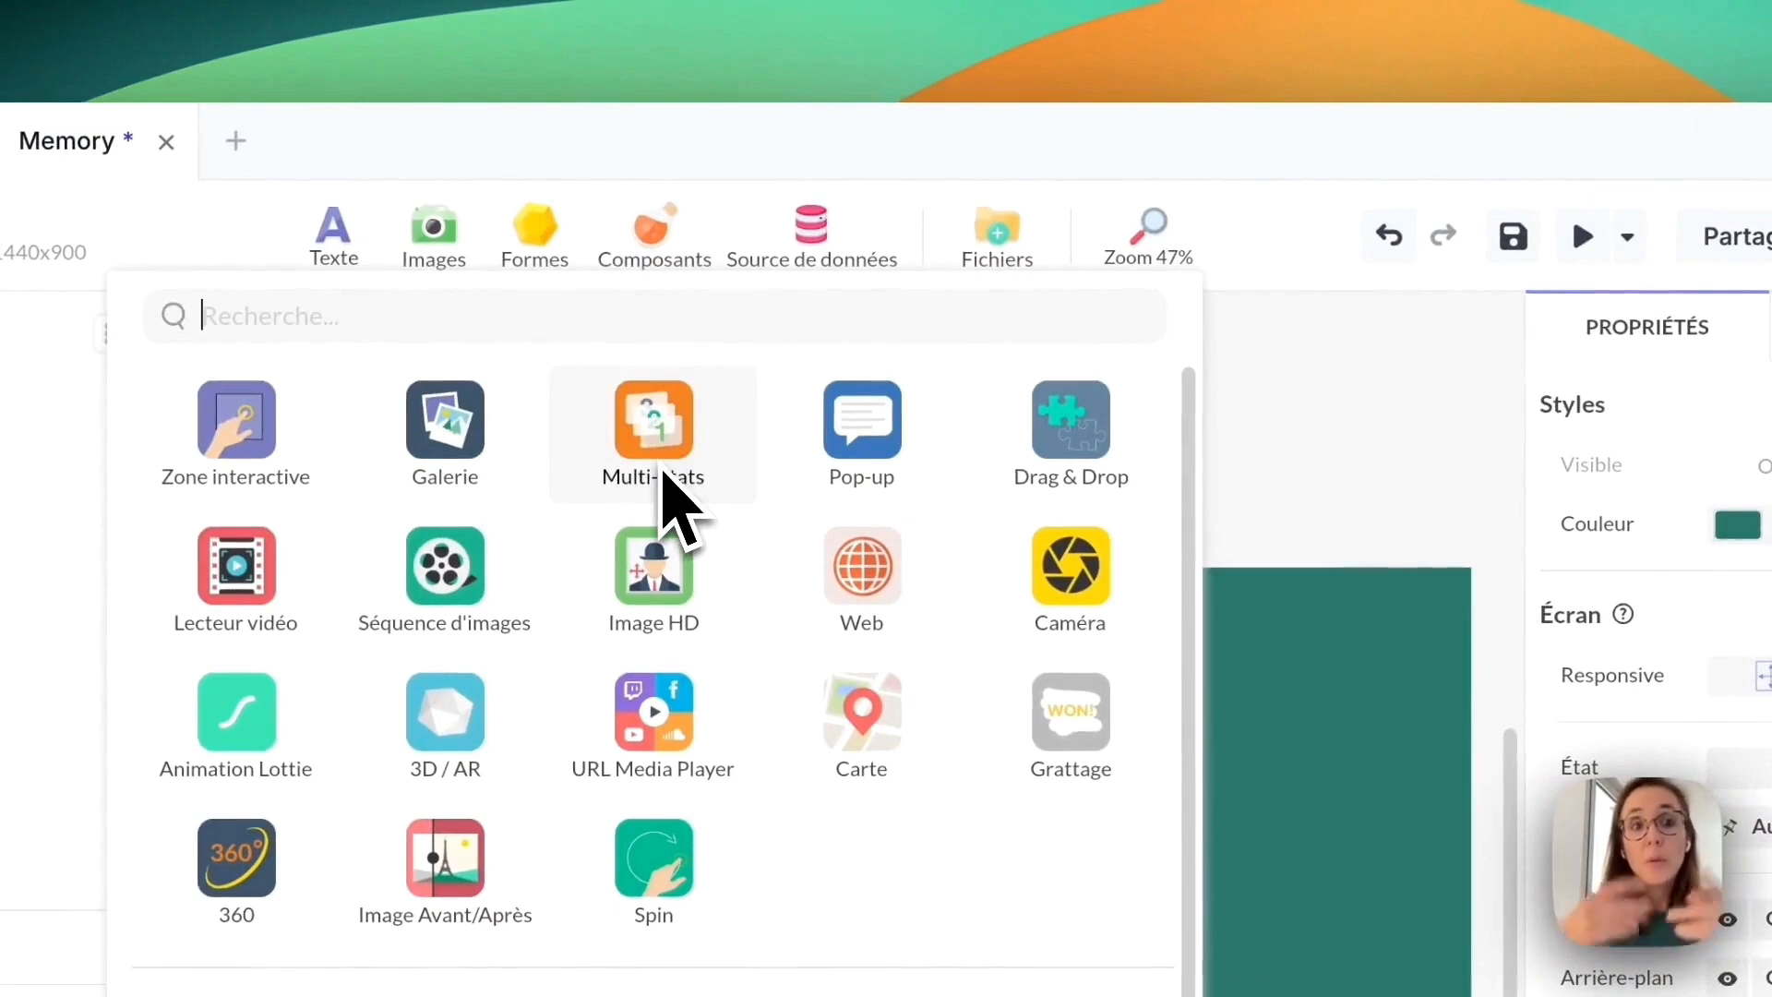
pyautogui.click(1261, 707)
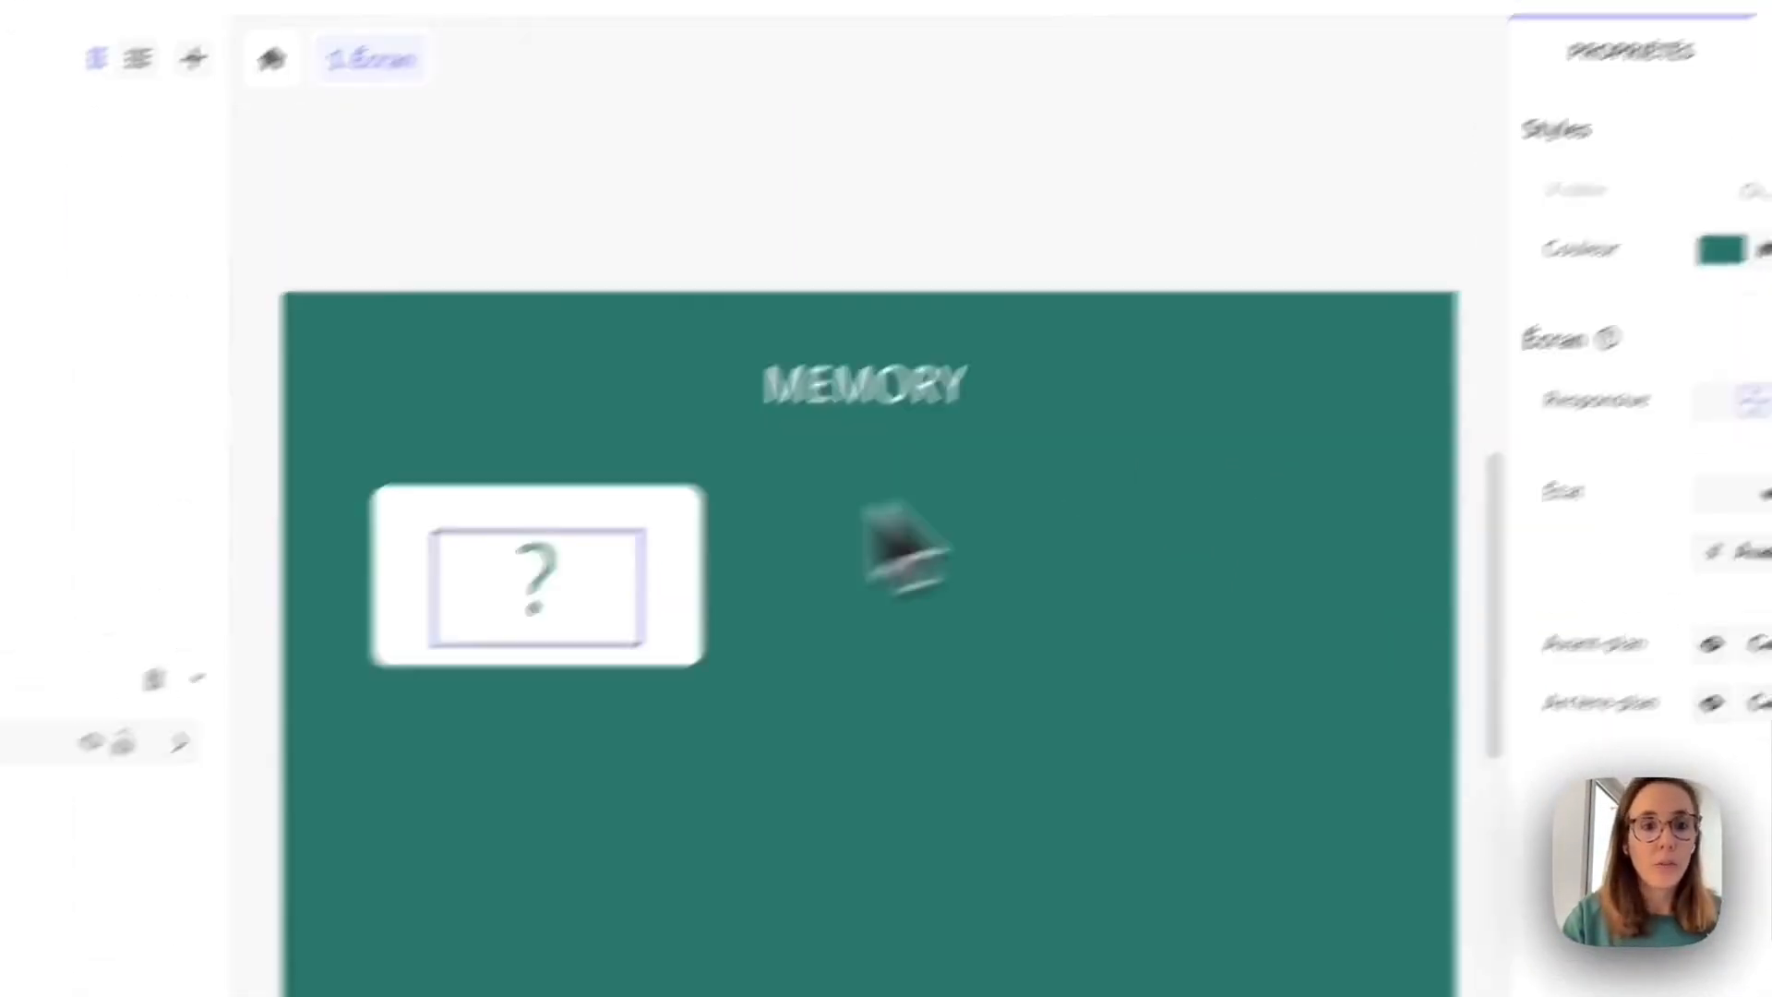
pyautogui.click(578, 884)
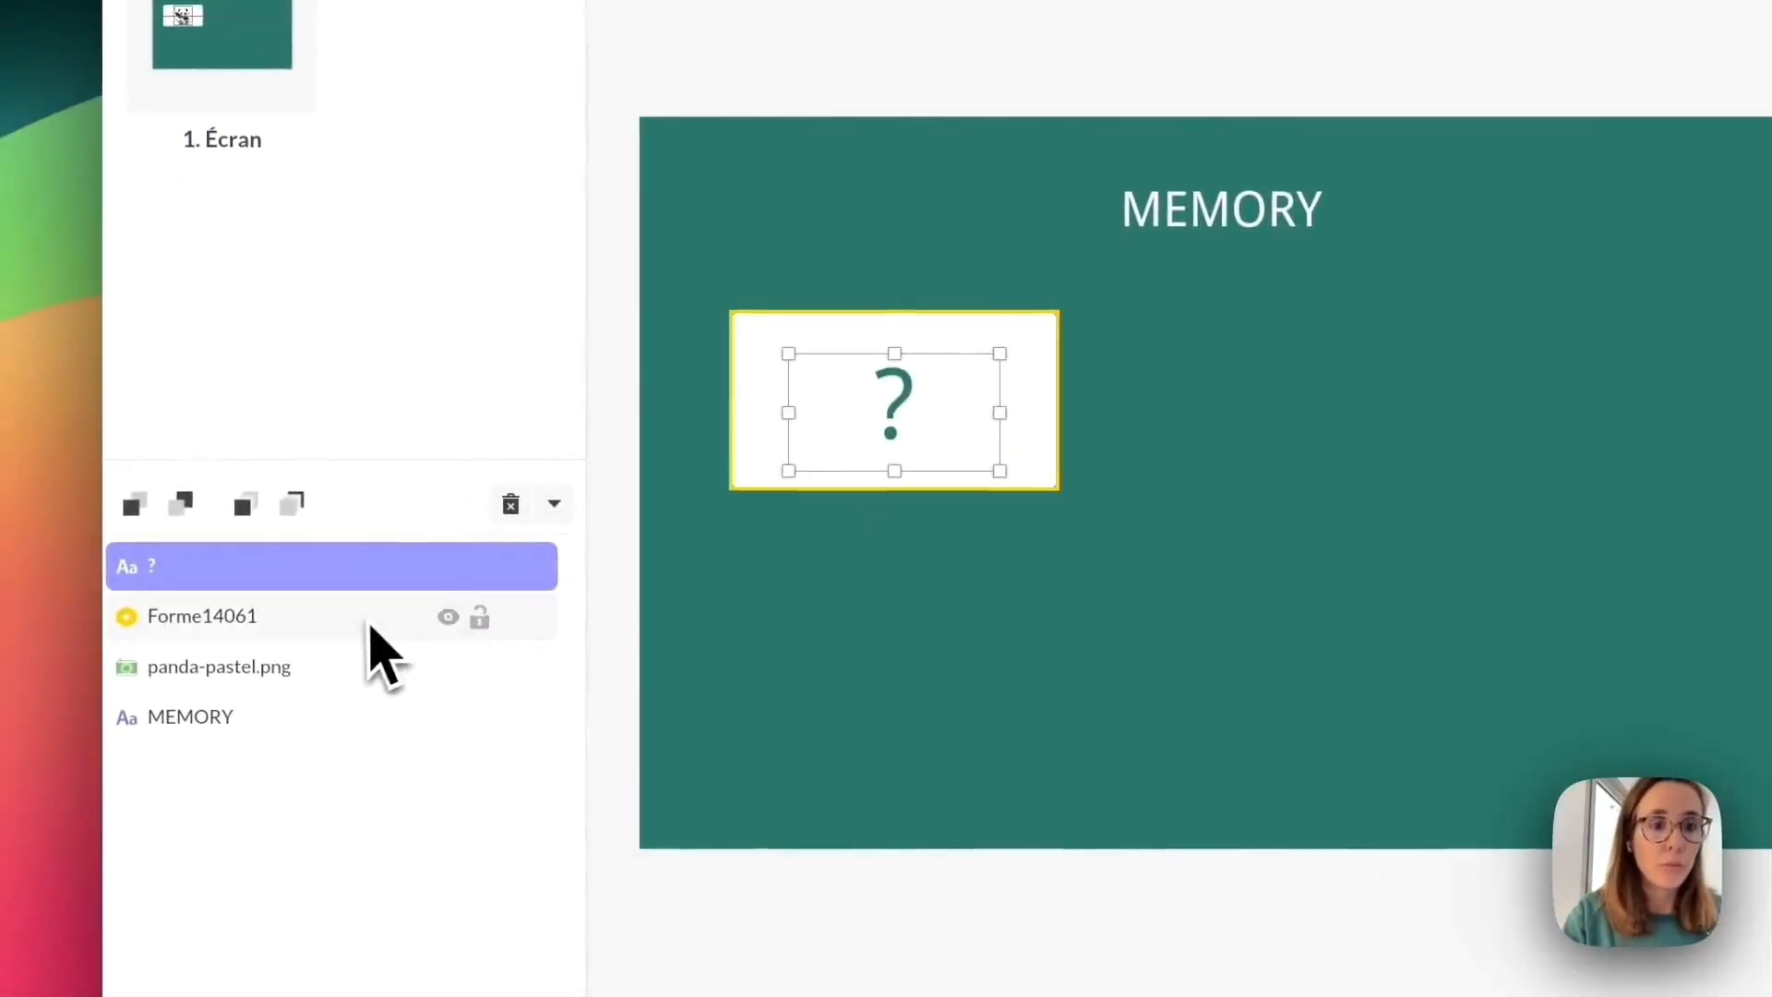
pyautogui.keyDown('shift'); pyautogui.click(312, 644); pyautogui.keyUp('shift')
pyautogui.keyDown('shift'); pyautogui.click(337, 674); pyautogui.keyUp('shift')
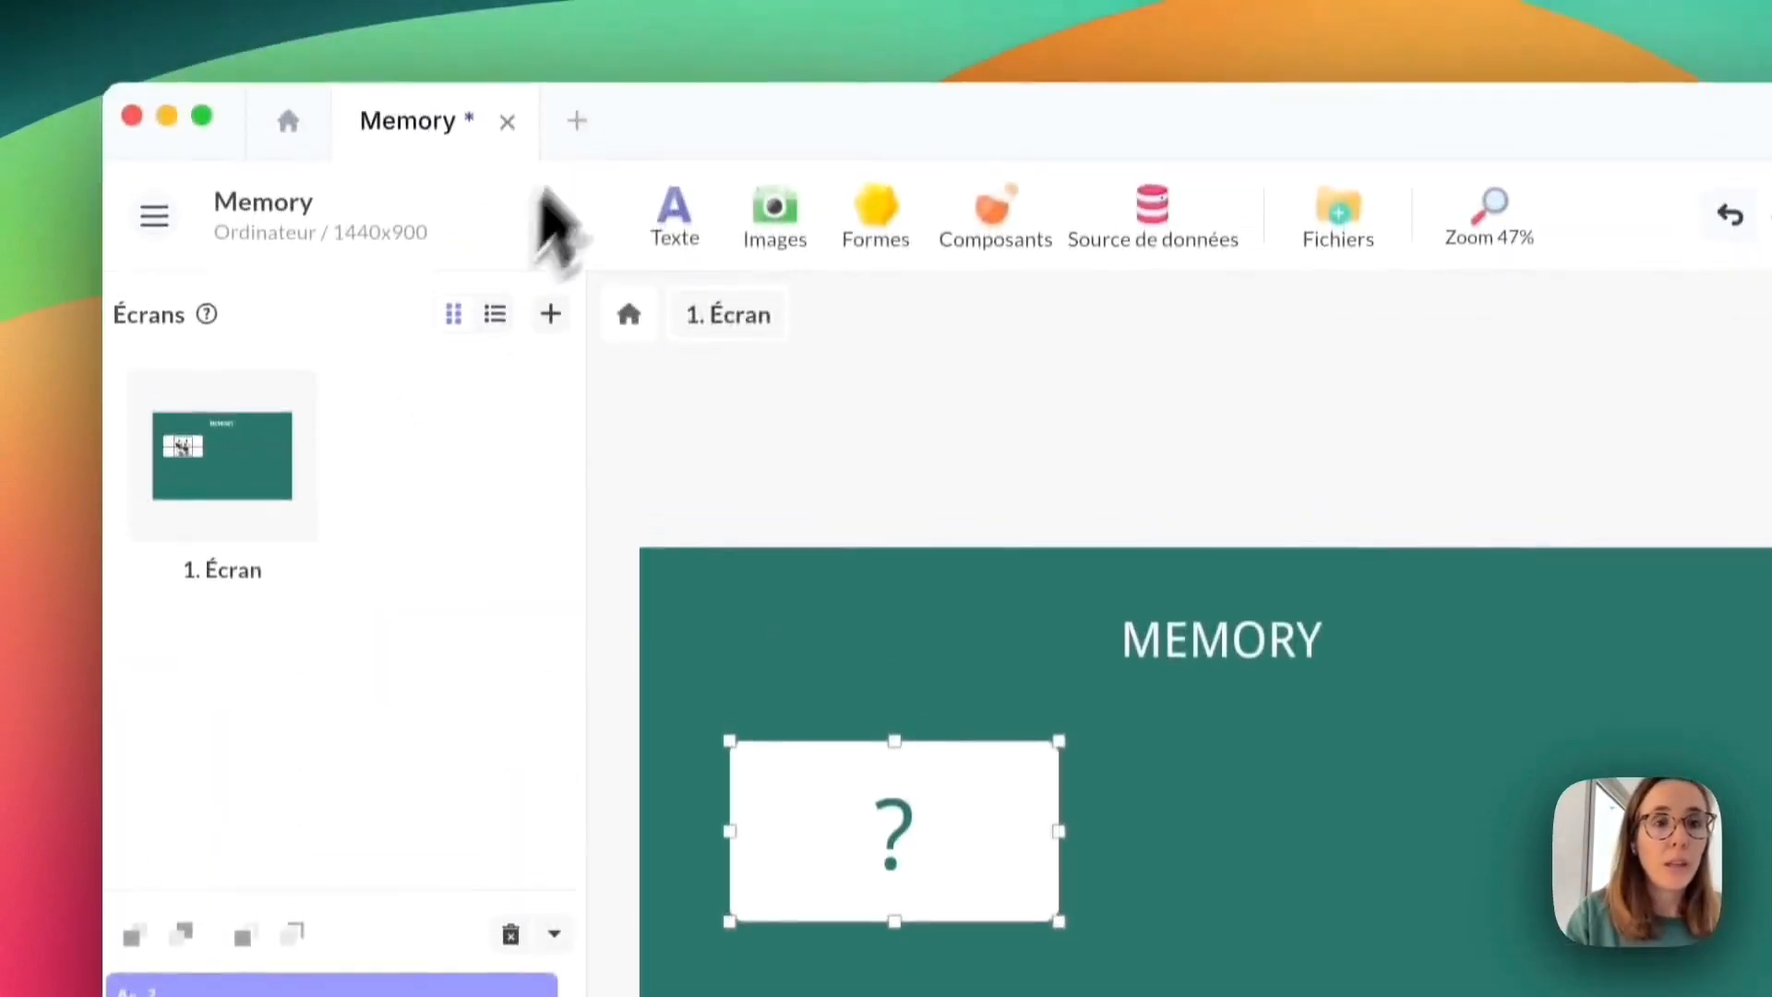
pyautogui.click(596, 63)
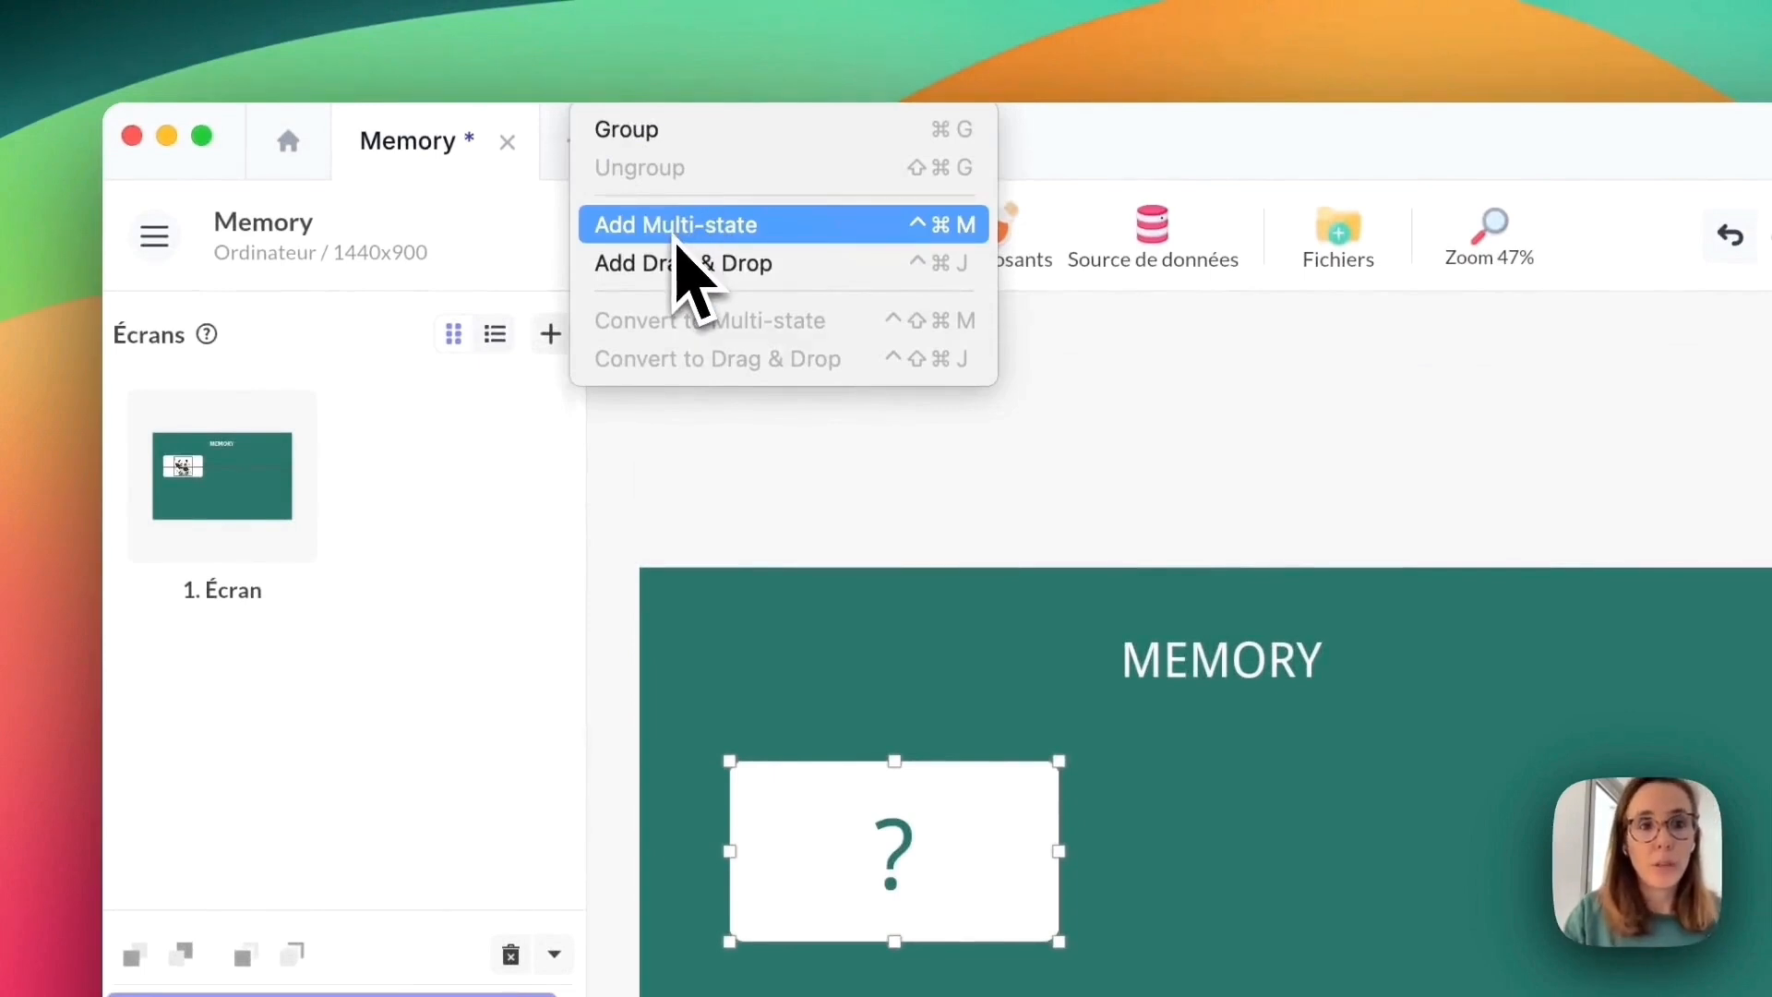
pyautogui.click(677, 241)
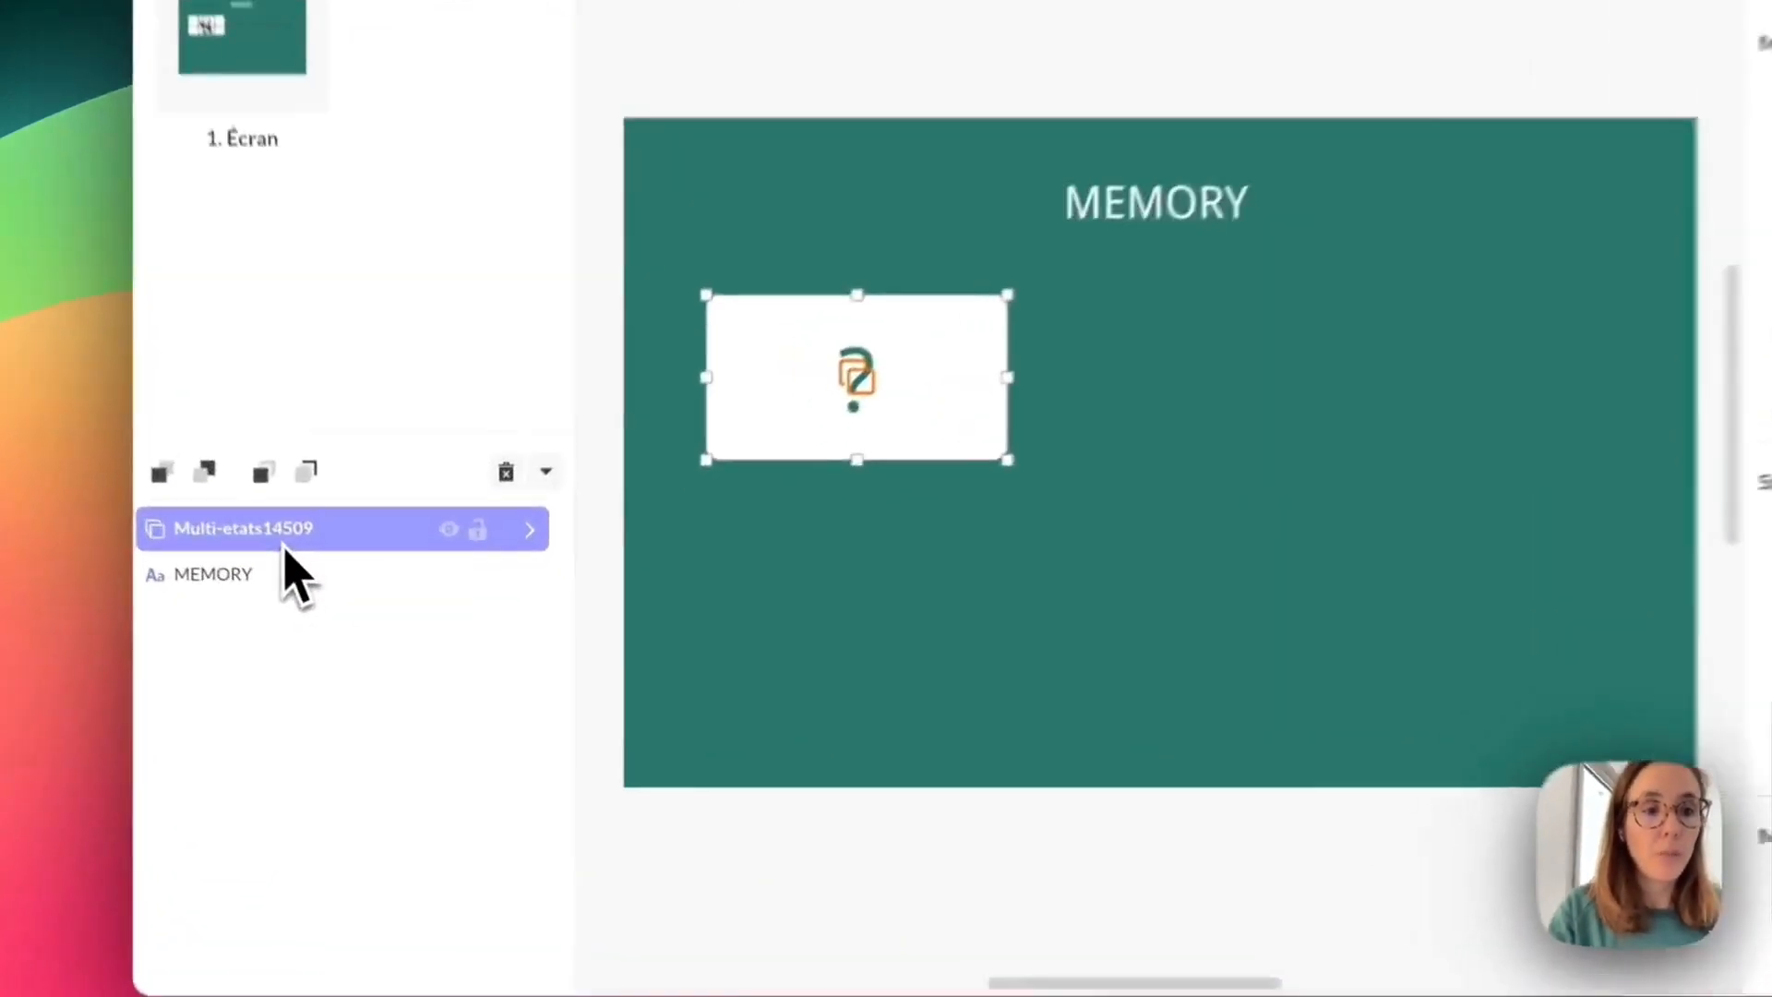
# Rename the multi-state component as Panda1.
pyautogui.doubleClick(283, 544)
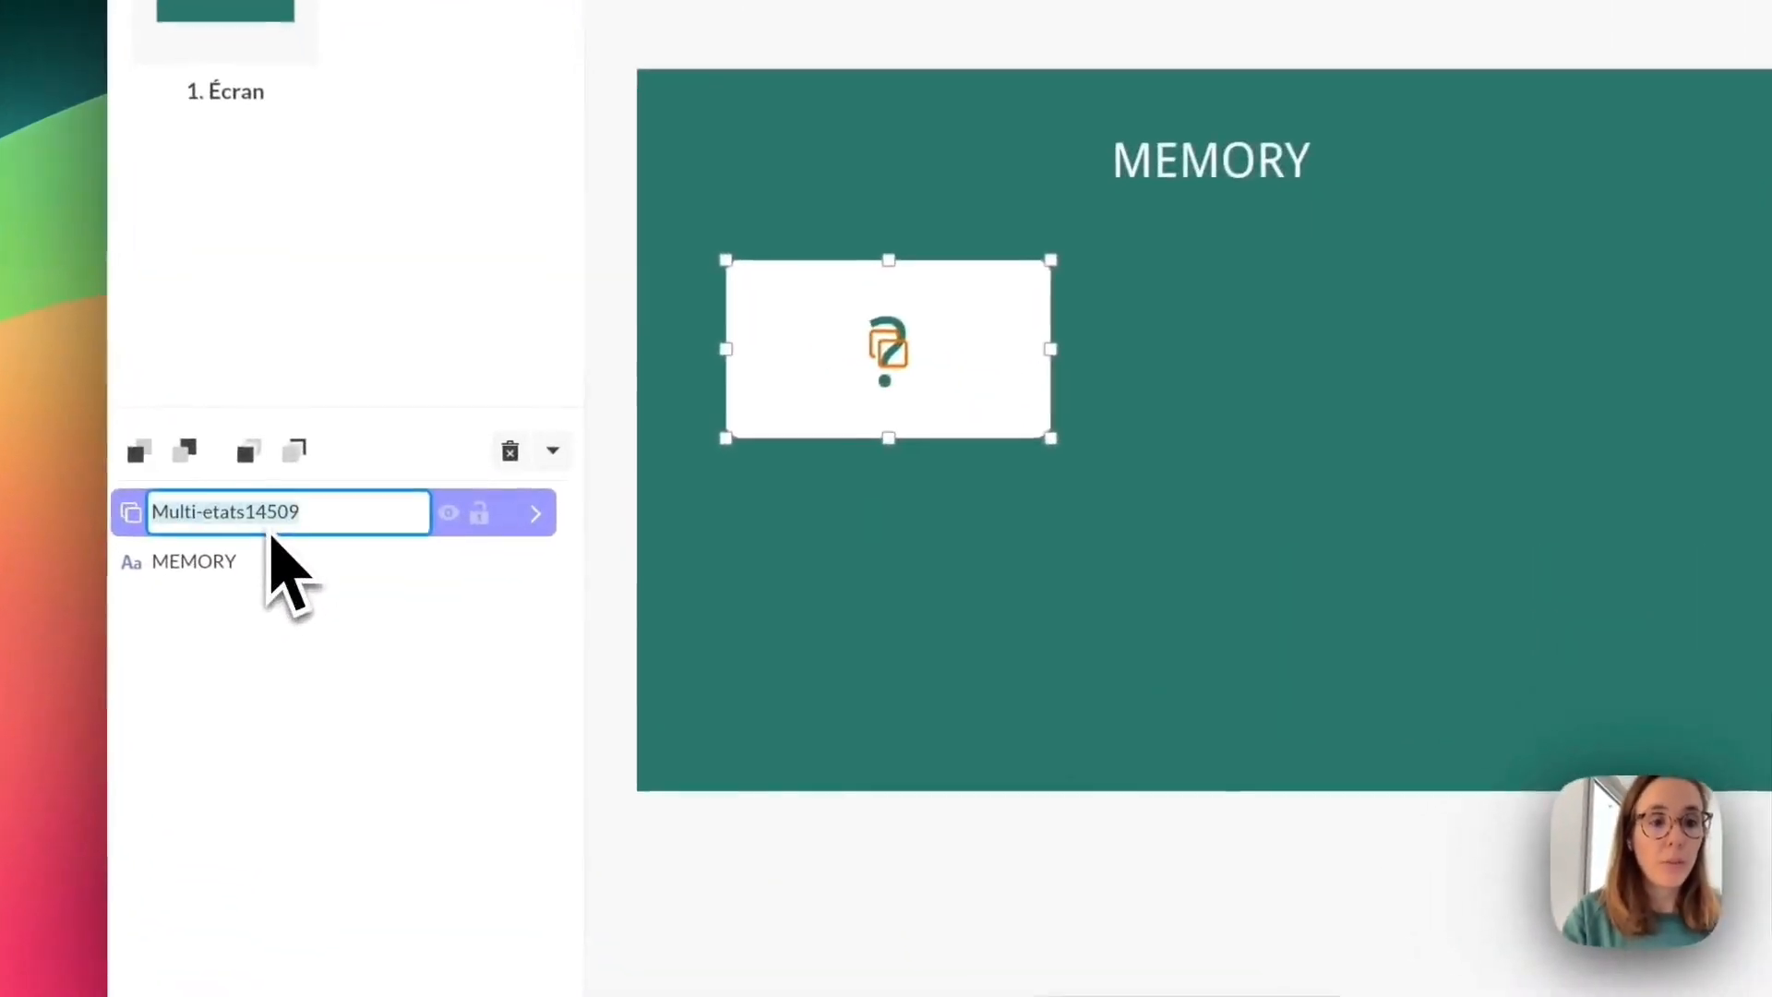
pyautogui.write('Pan')
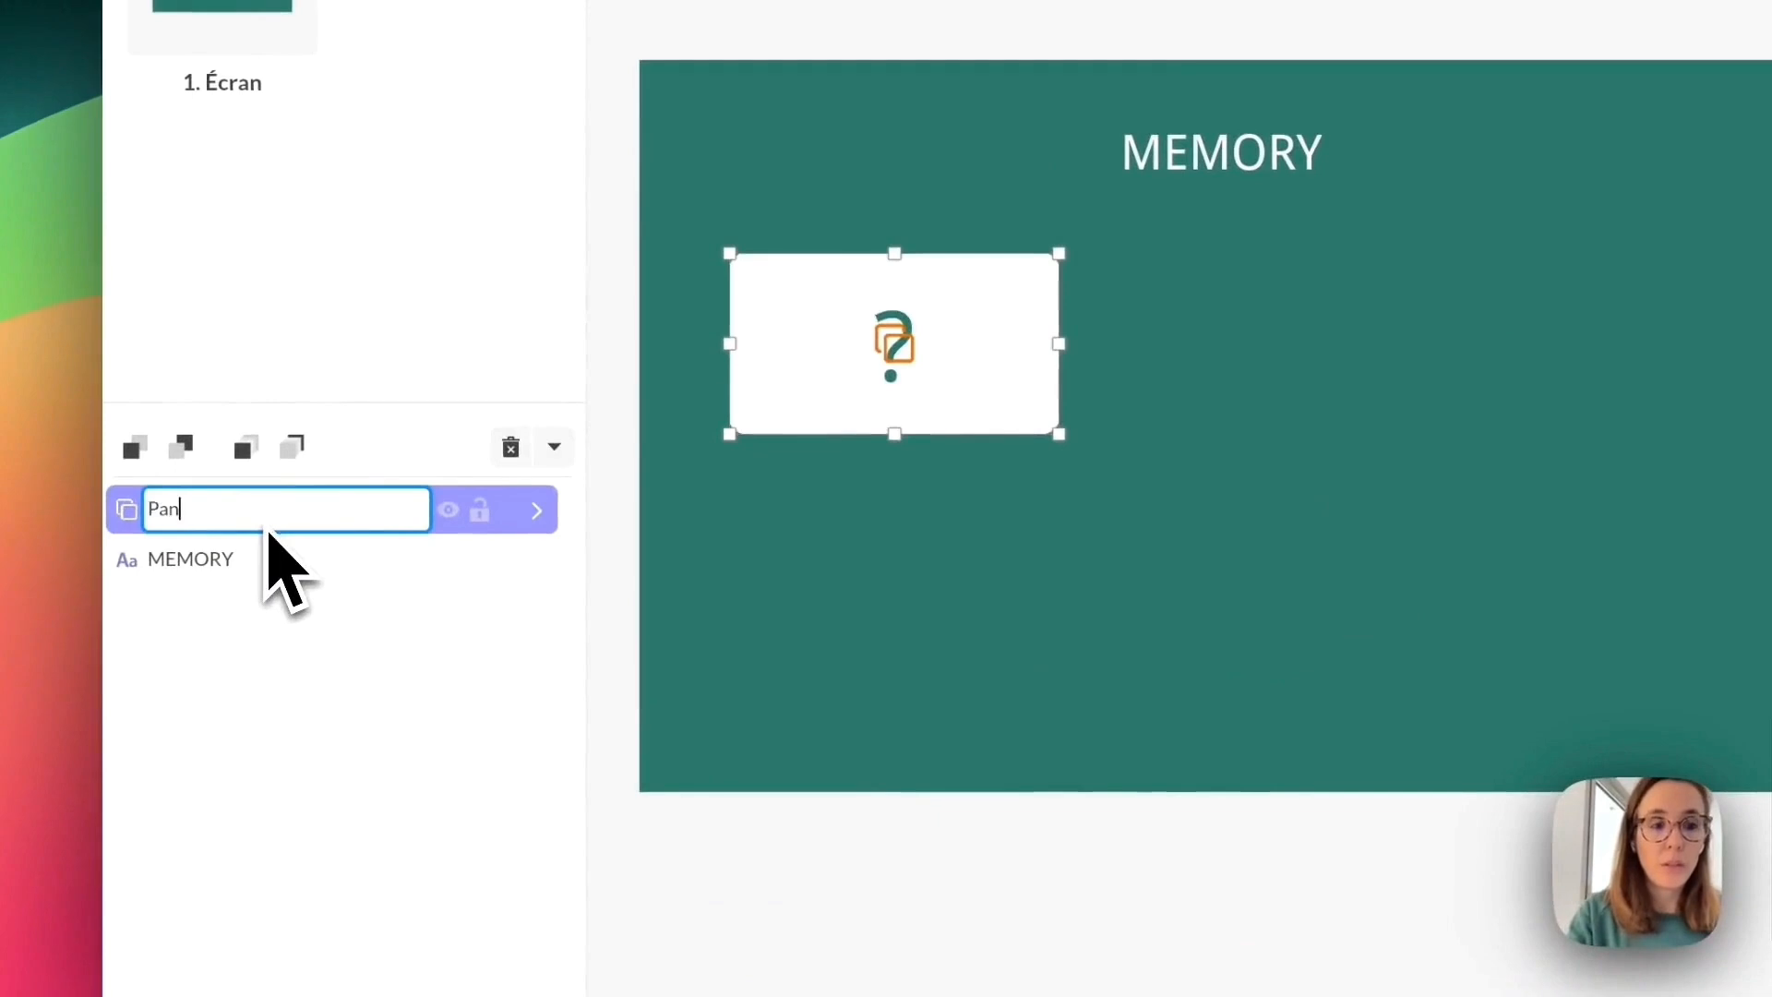
pyautogui.write('da1')
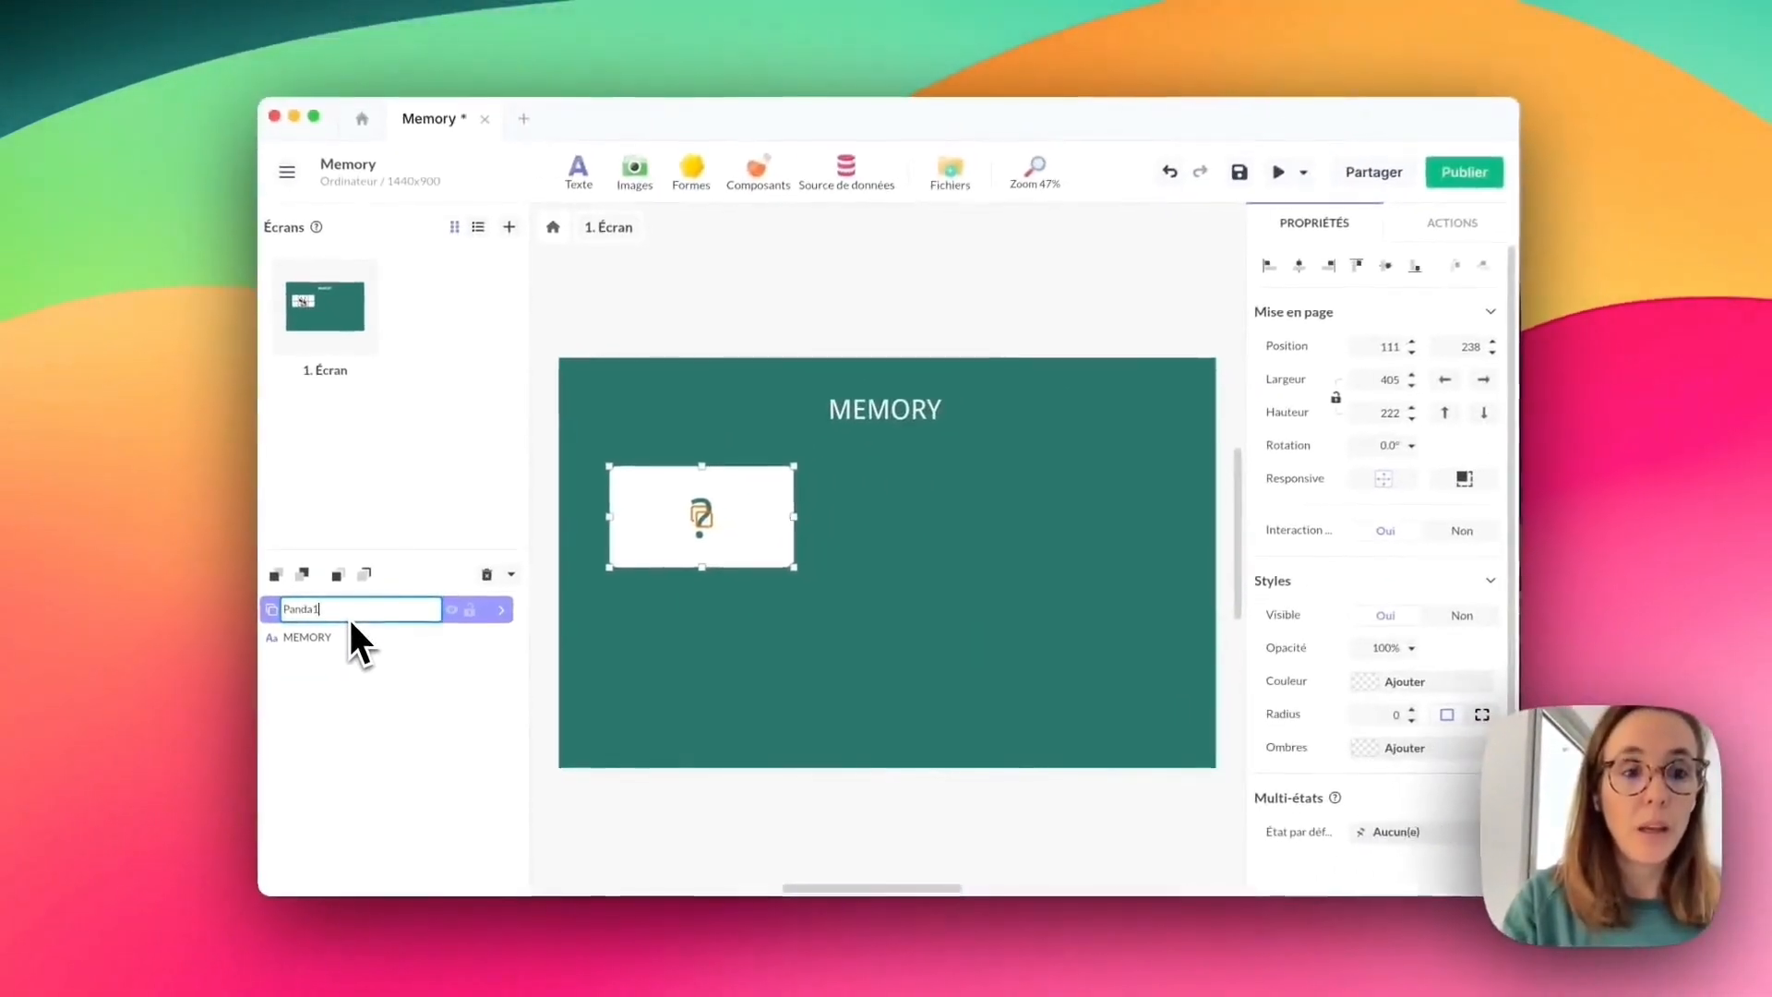
pyautogui.press('Return')
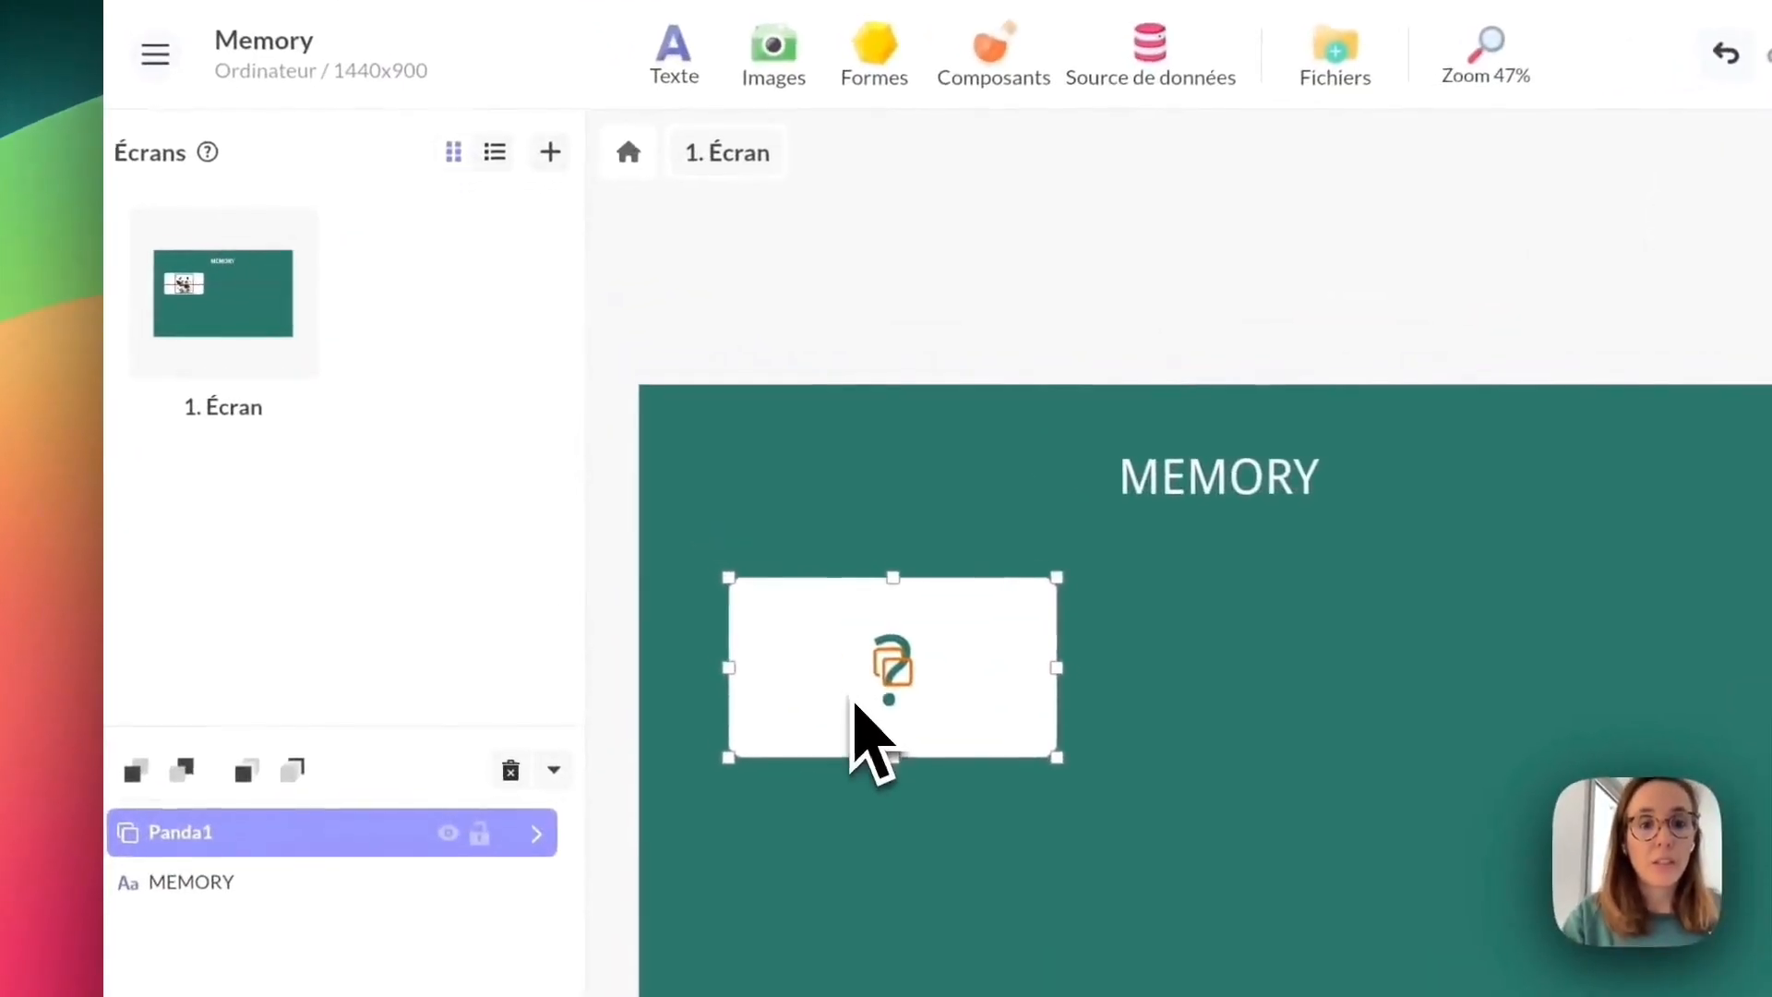
# Open the Panda1 component and rename its first state as initial.
pyautogui.doubleClick(872, 738)
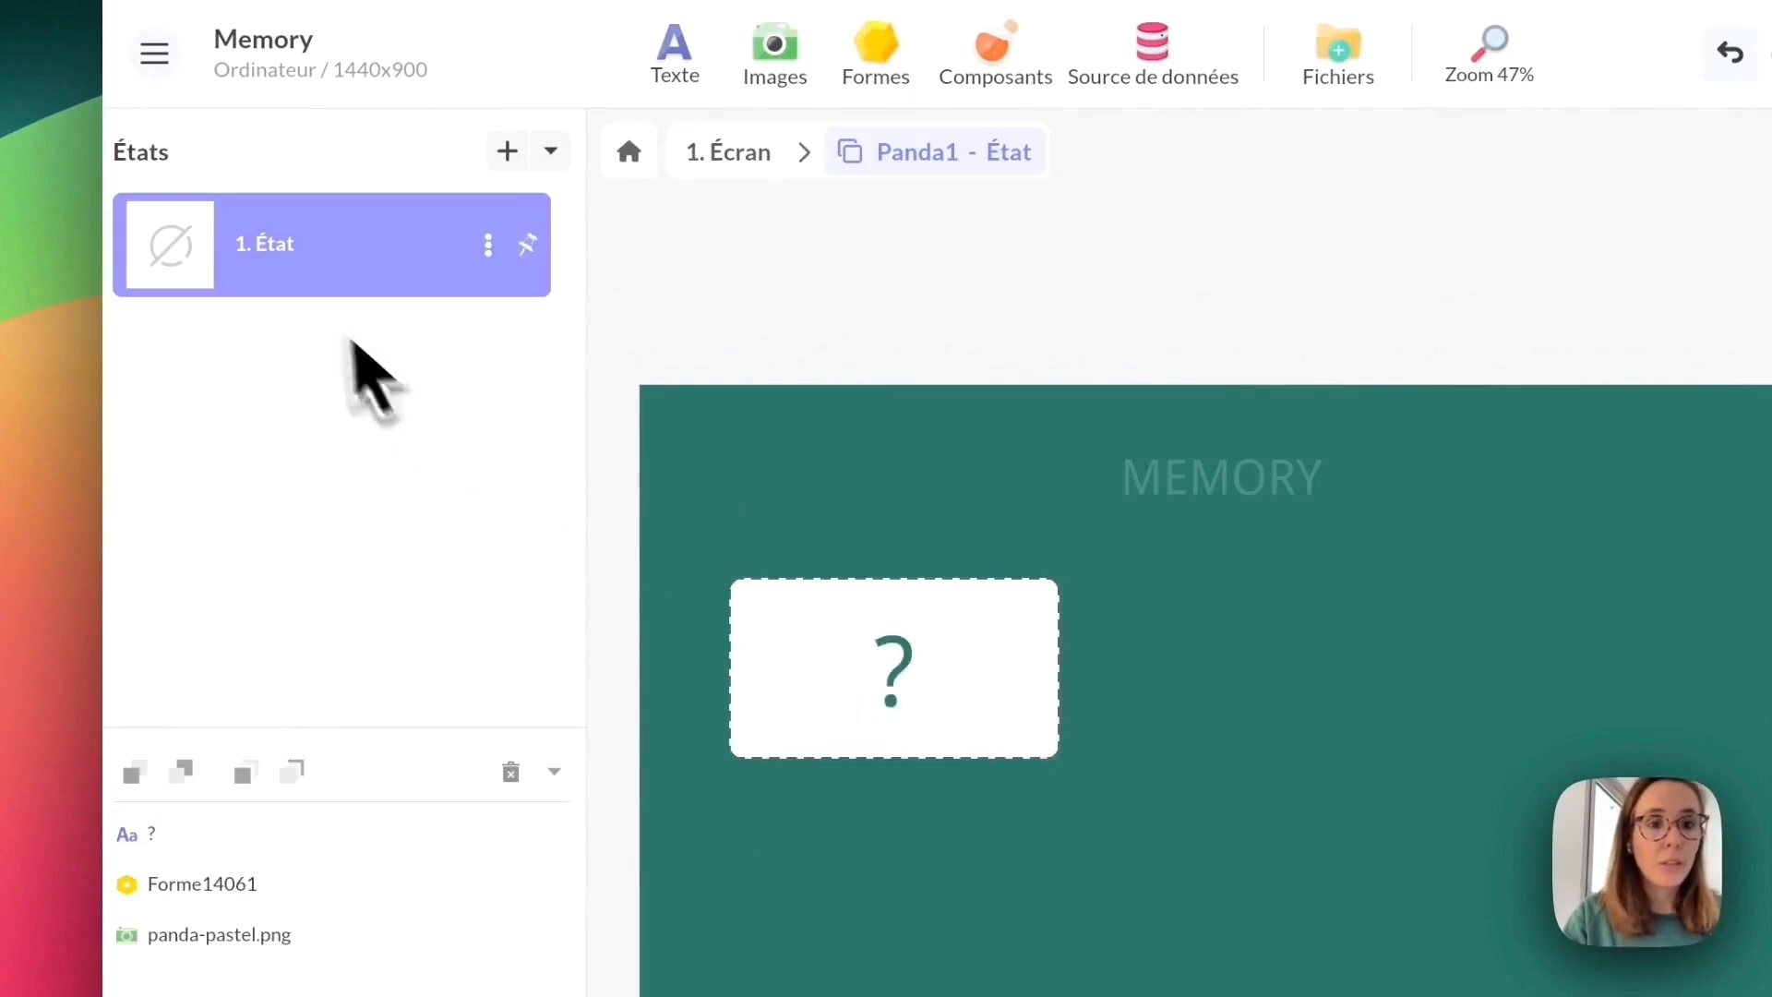
pyautogui.doubleClick(291, 427)
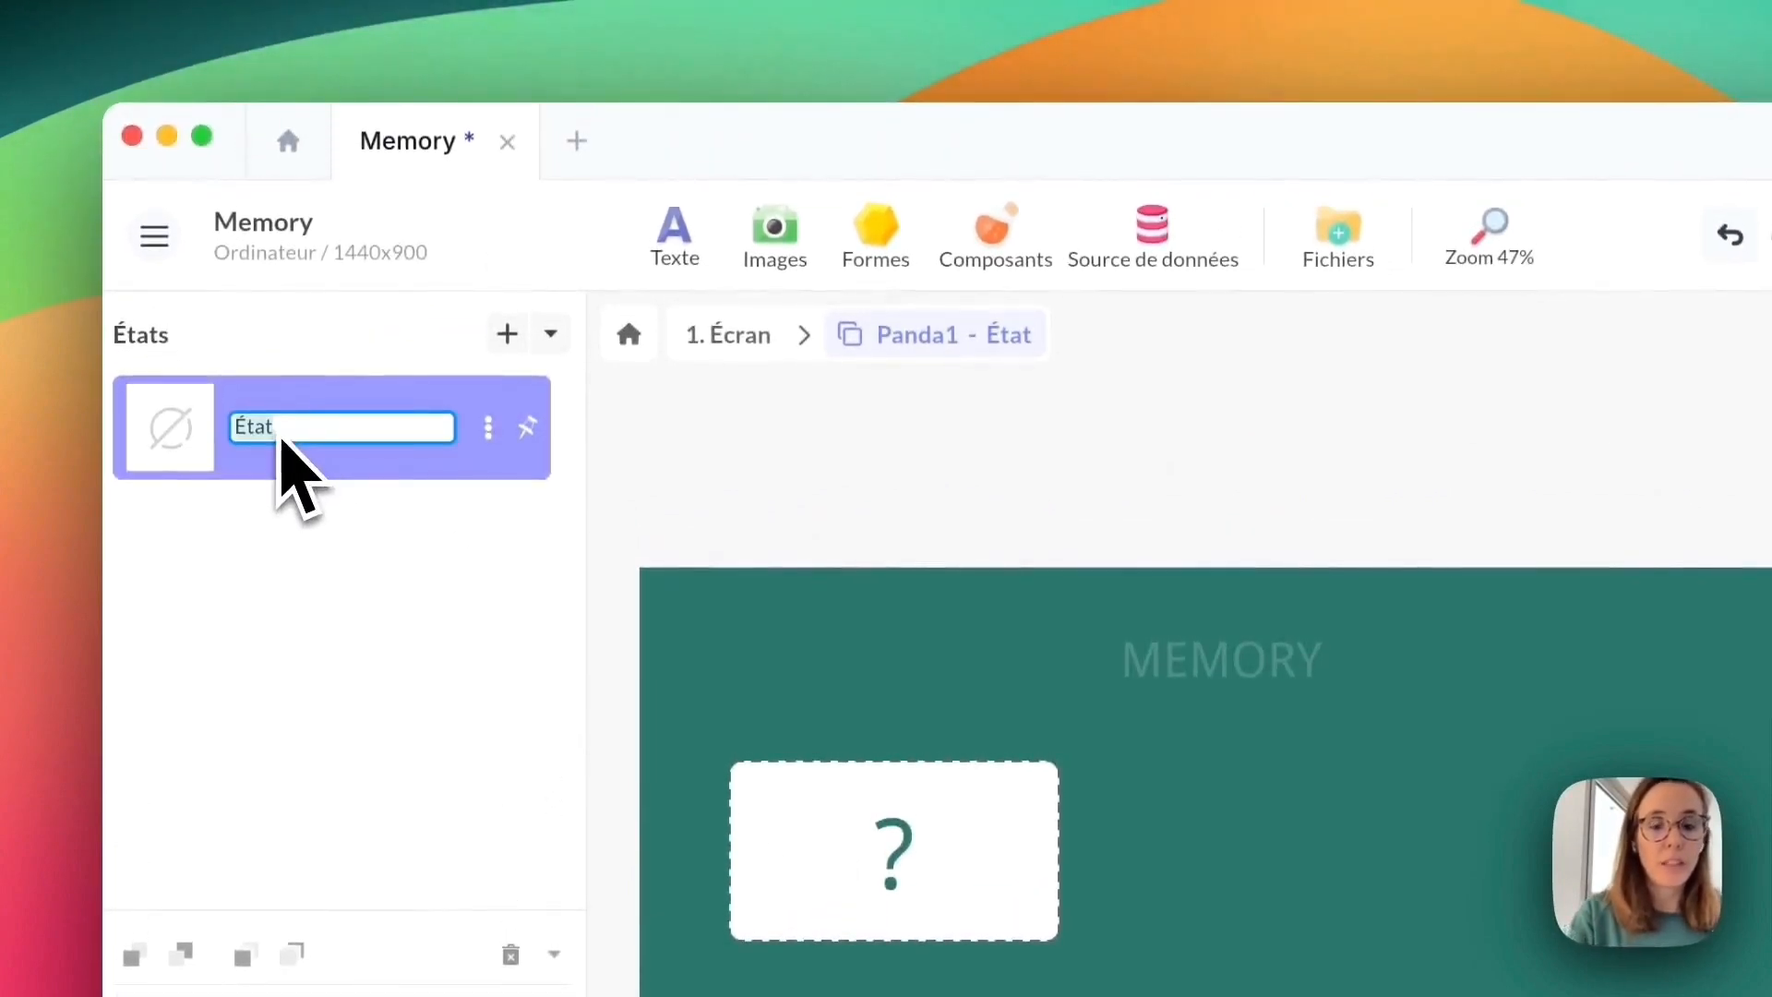
pyautogui.write('initial')
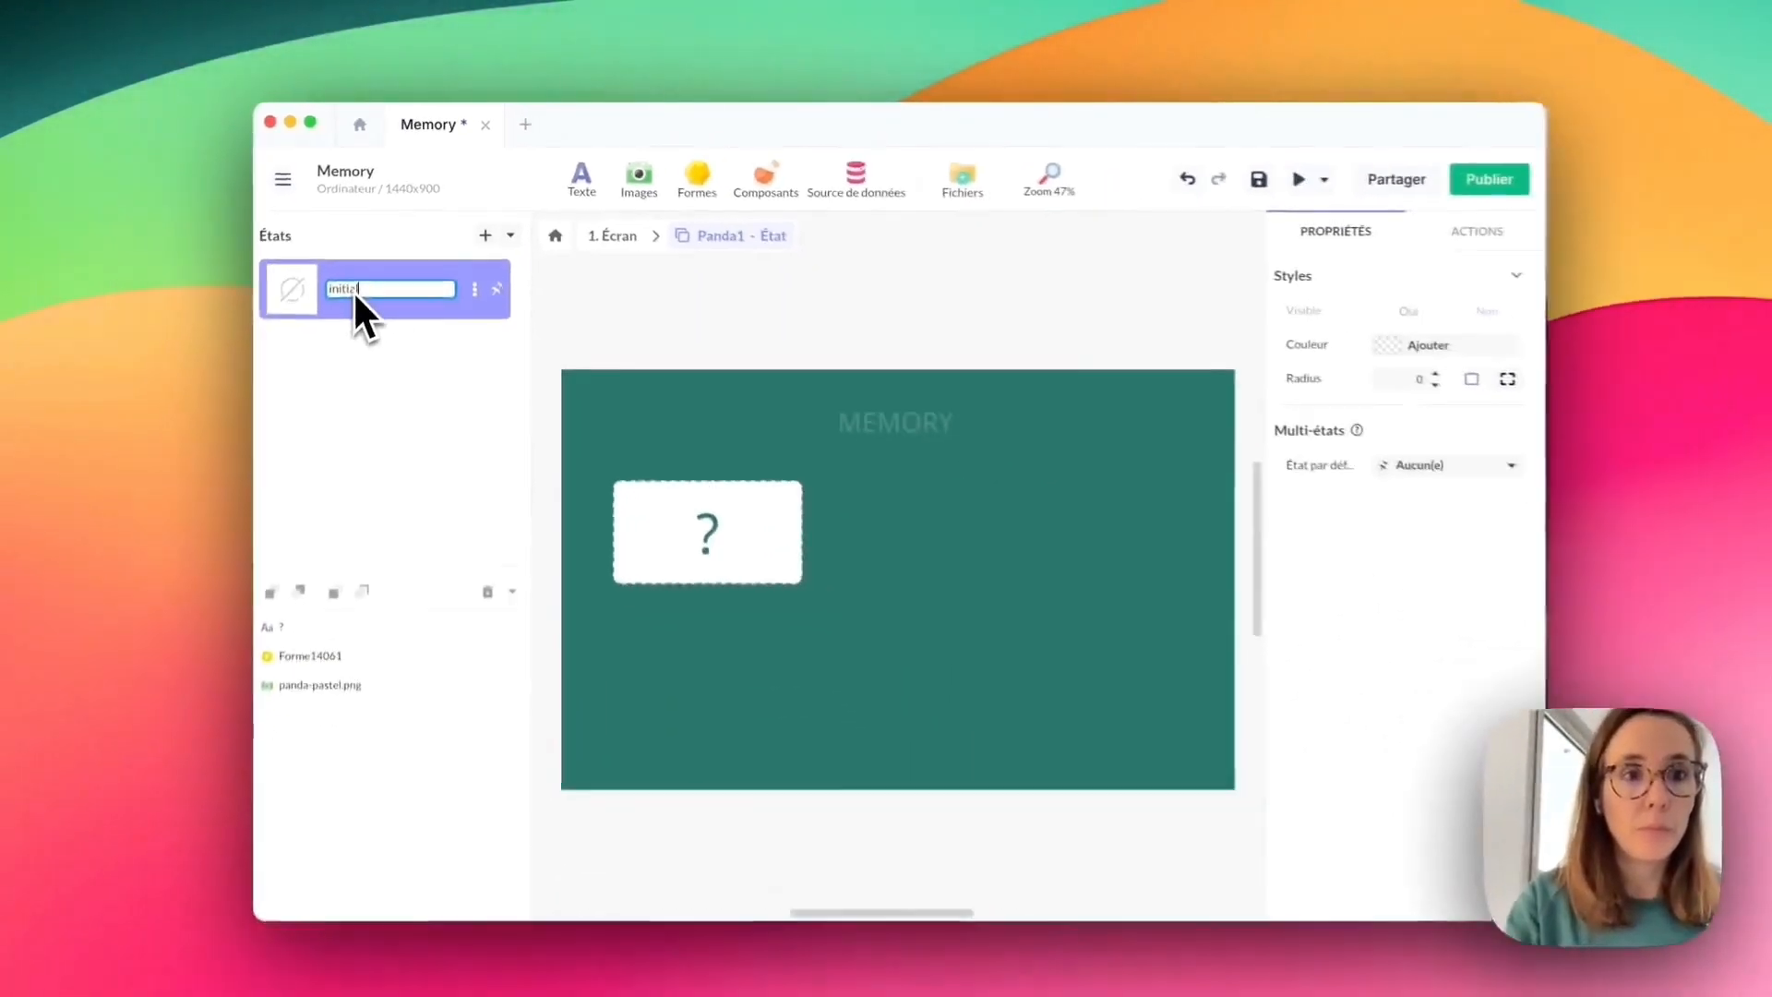
pyautogui.press('Return')
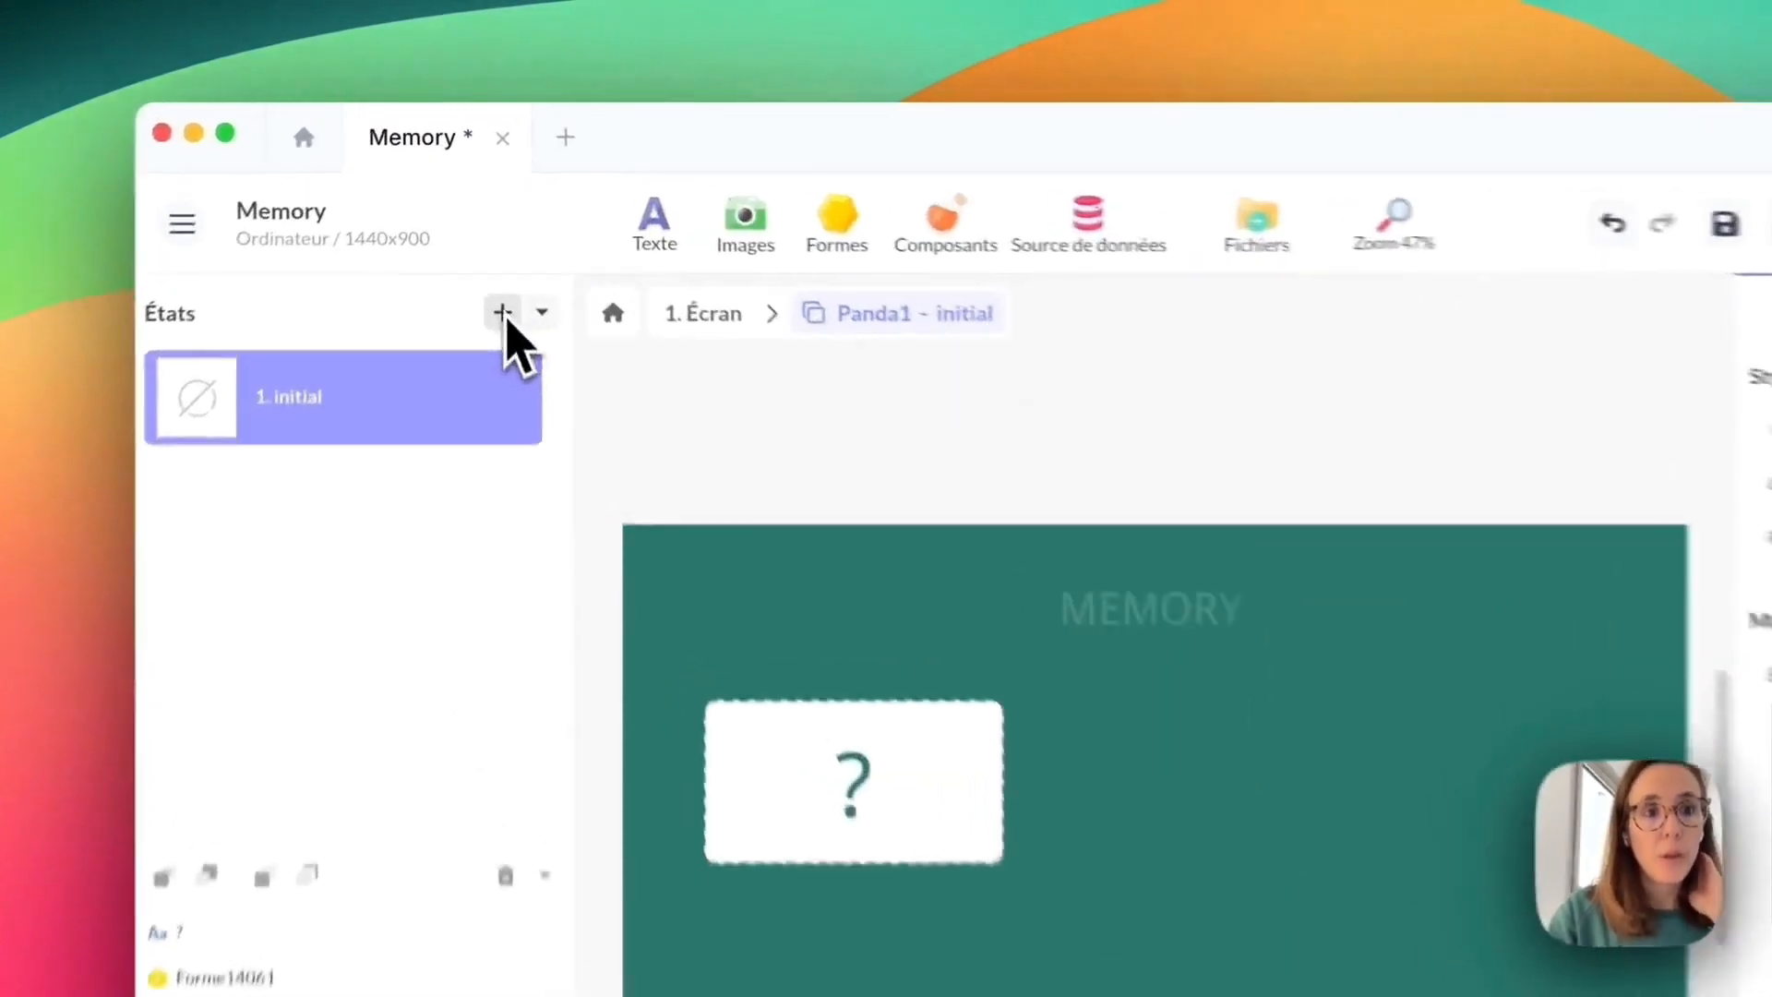
# Add a second state to Panda1 and name it flipped.
pyautogui.click(484, 231)
pyautogui.doubleClick(278, 523)
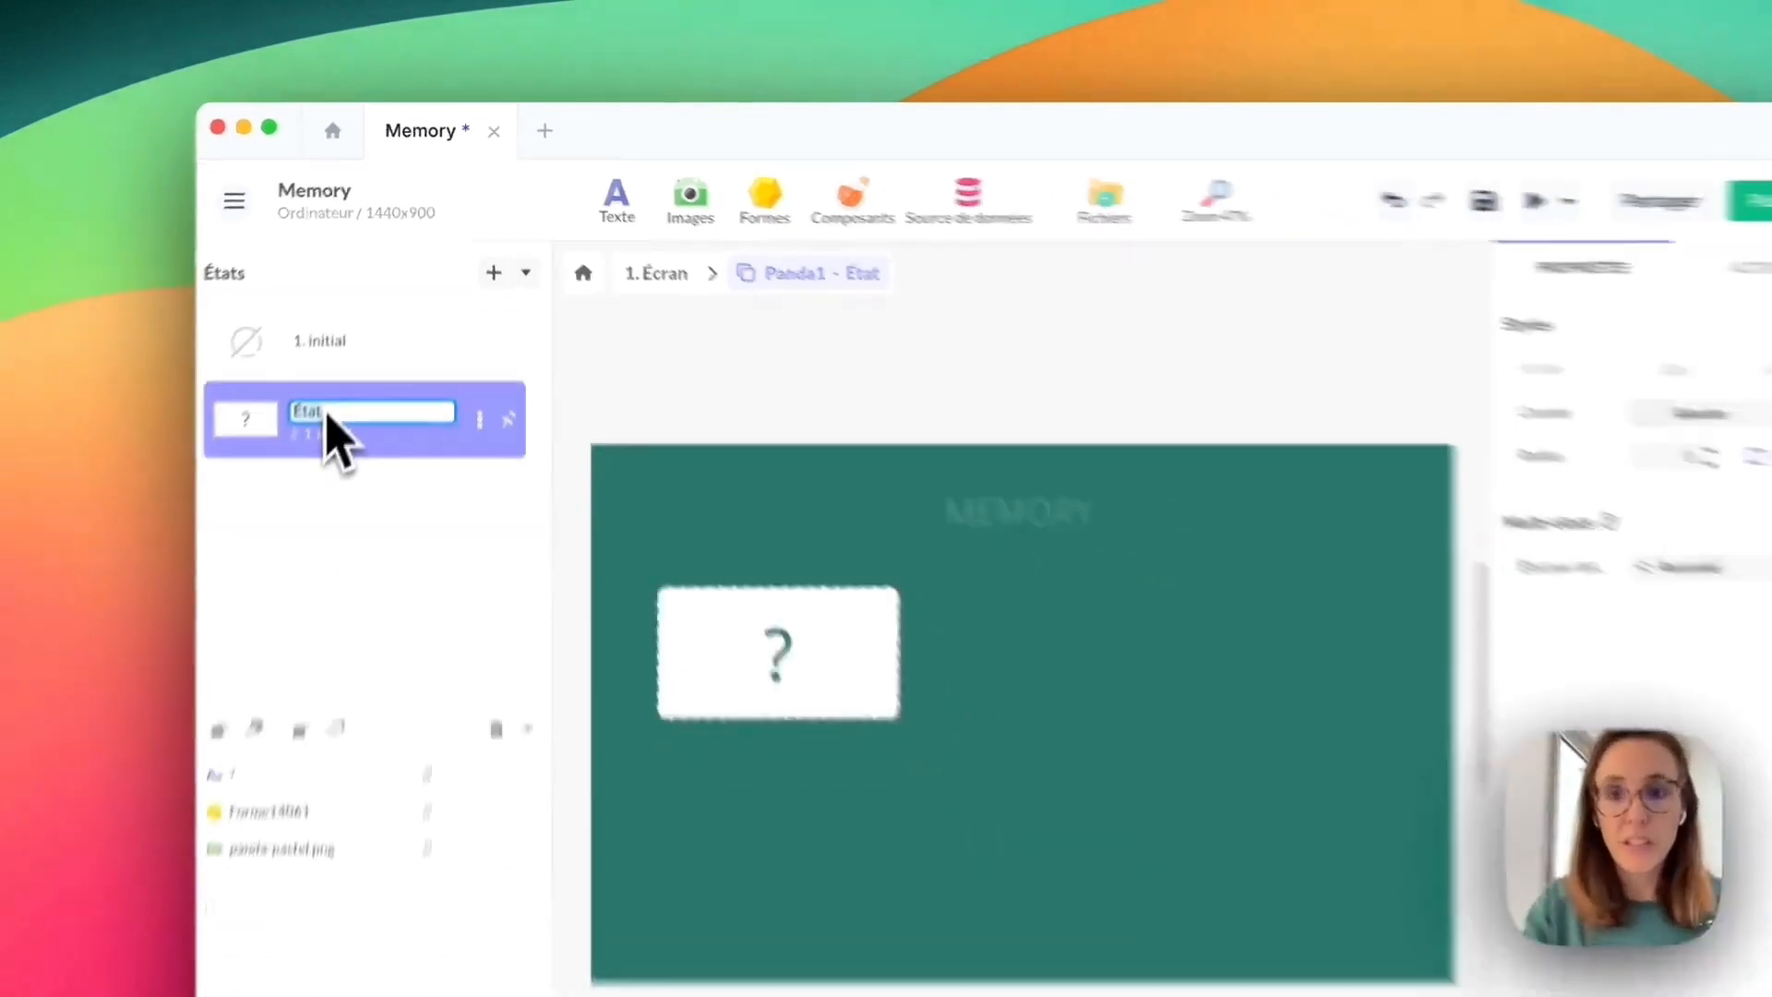
pyautogui.write('flipped')
pyautogui.press('Return')
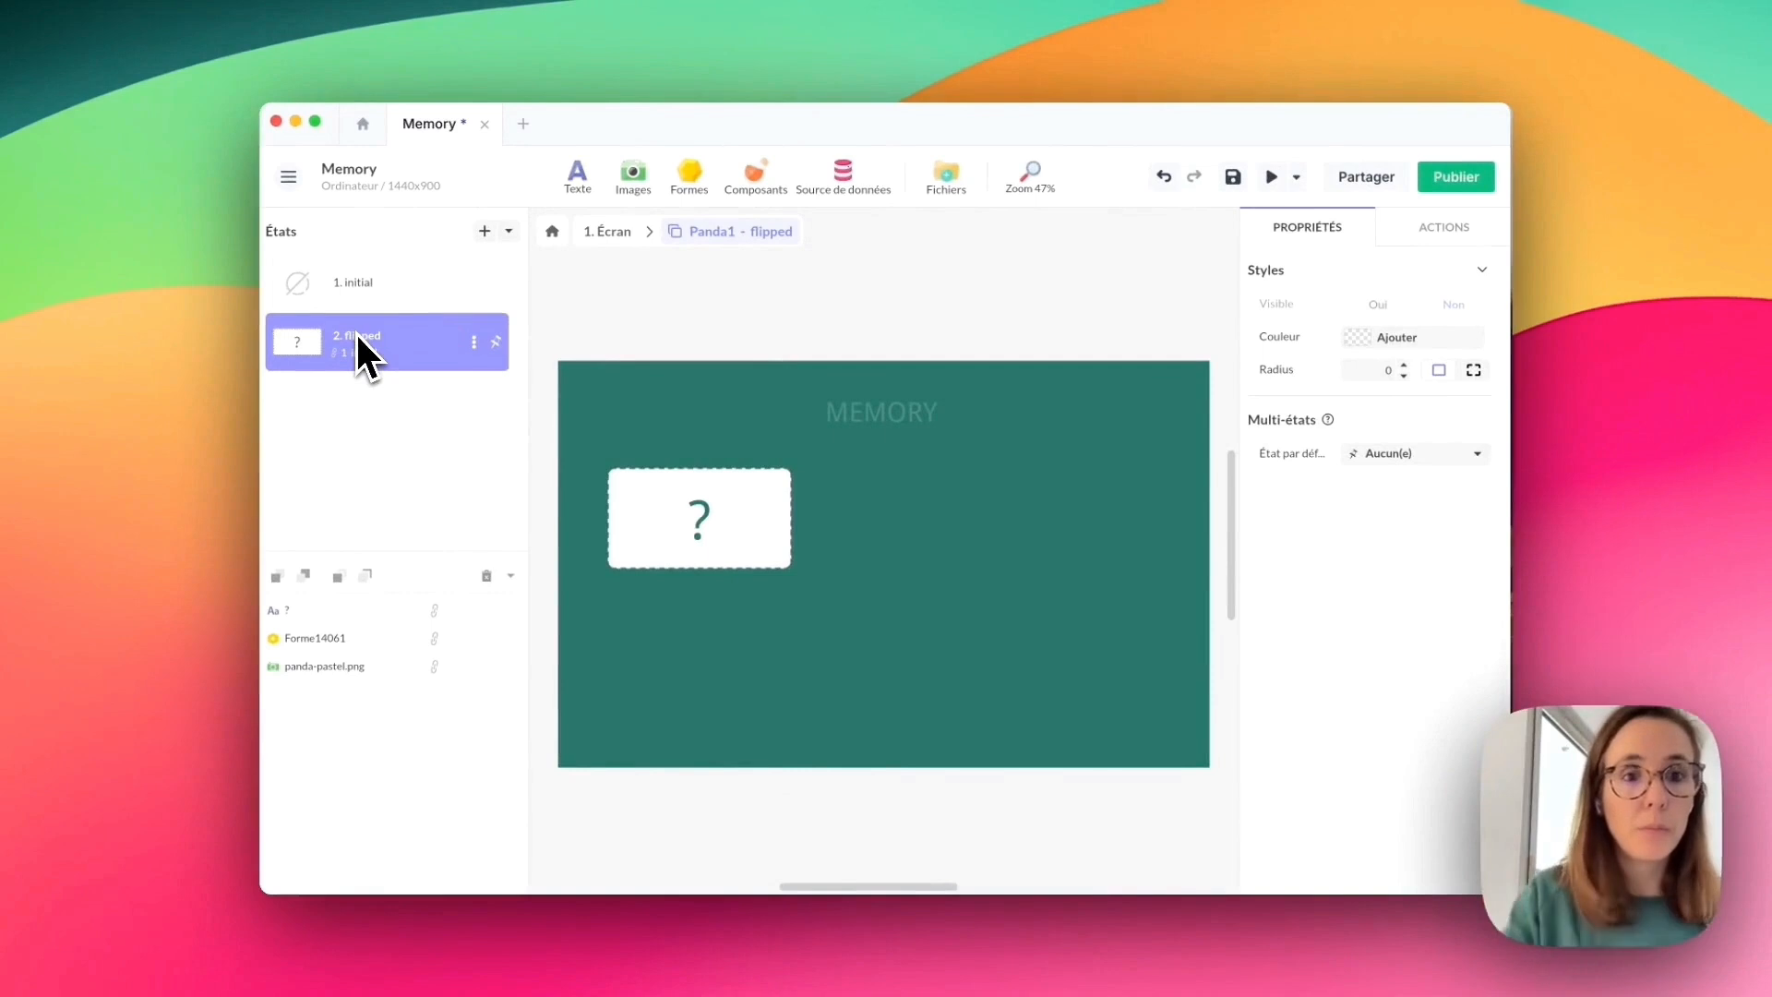
pyautogui.moveTo(645, 507); pyautogui.dragTo(551, 507)
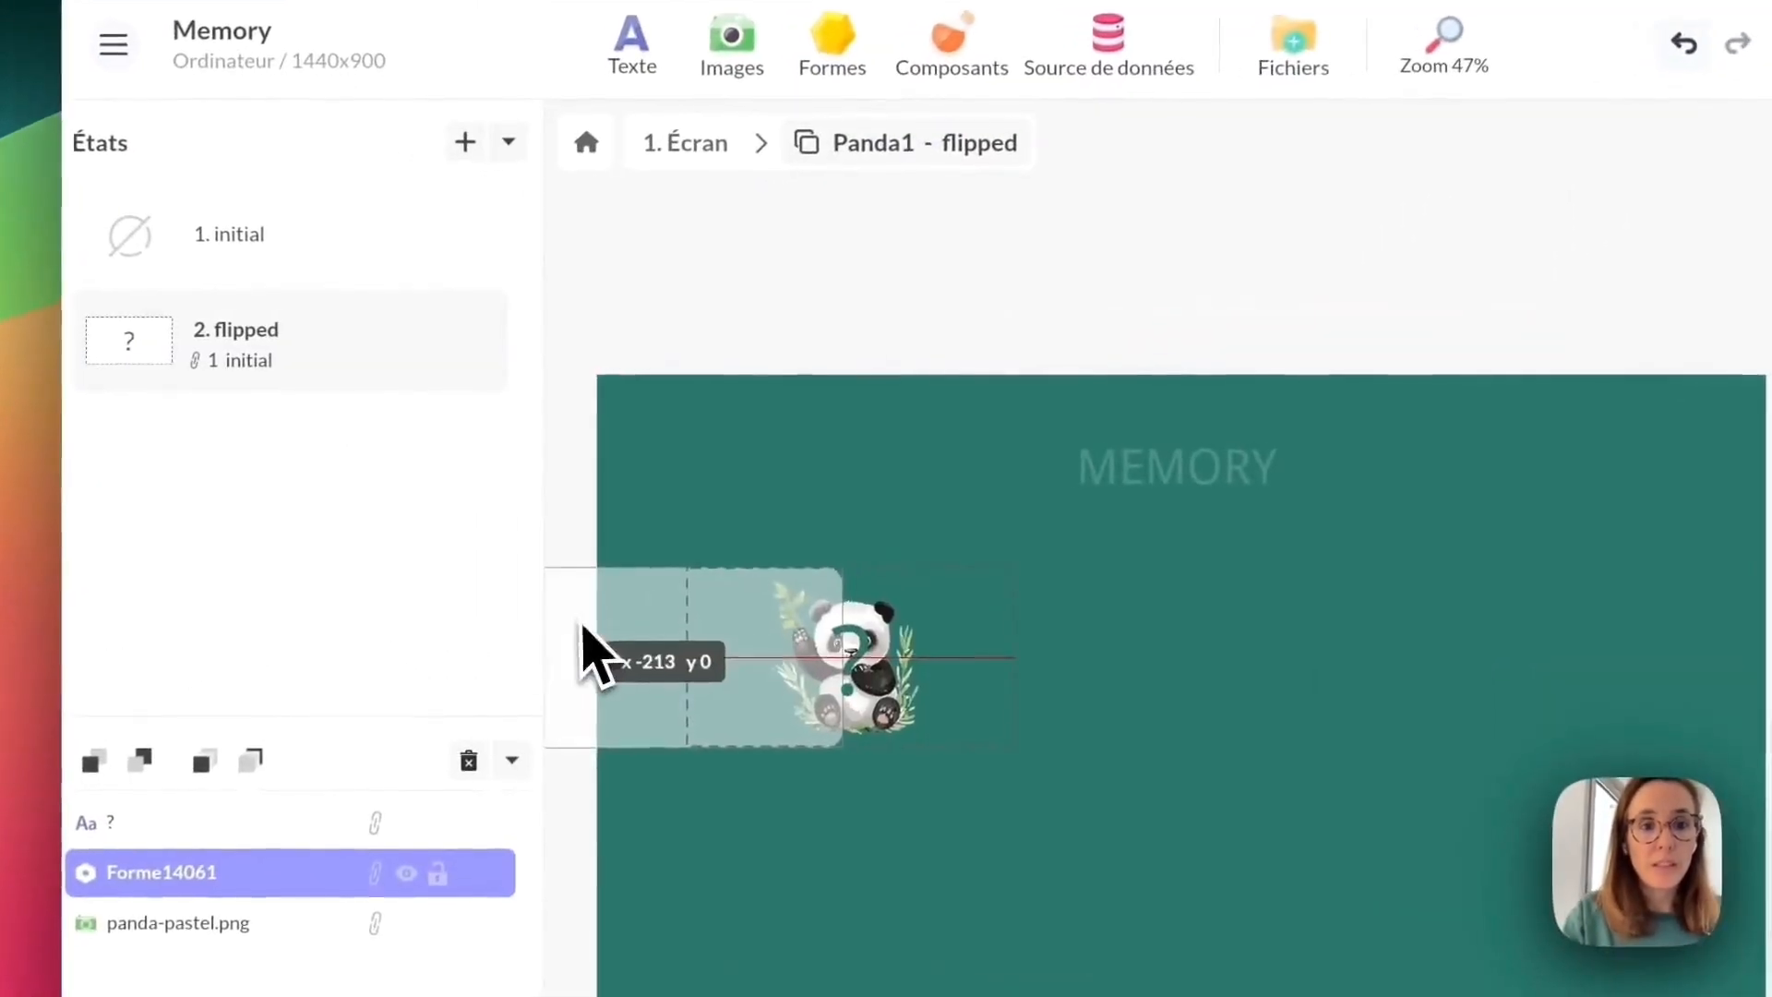
pyautogui.moveTo(584, 637); pyautogui.dragTo(430, 621)
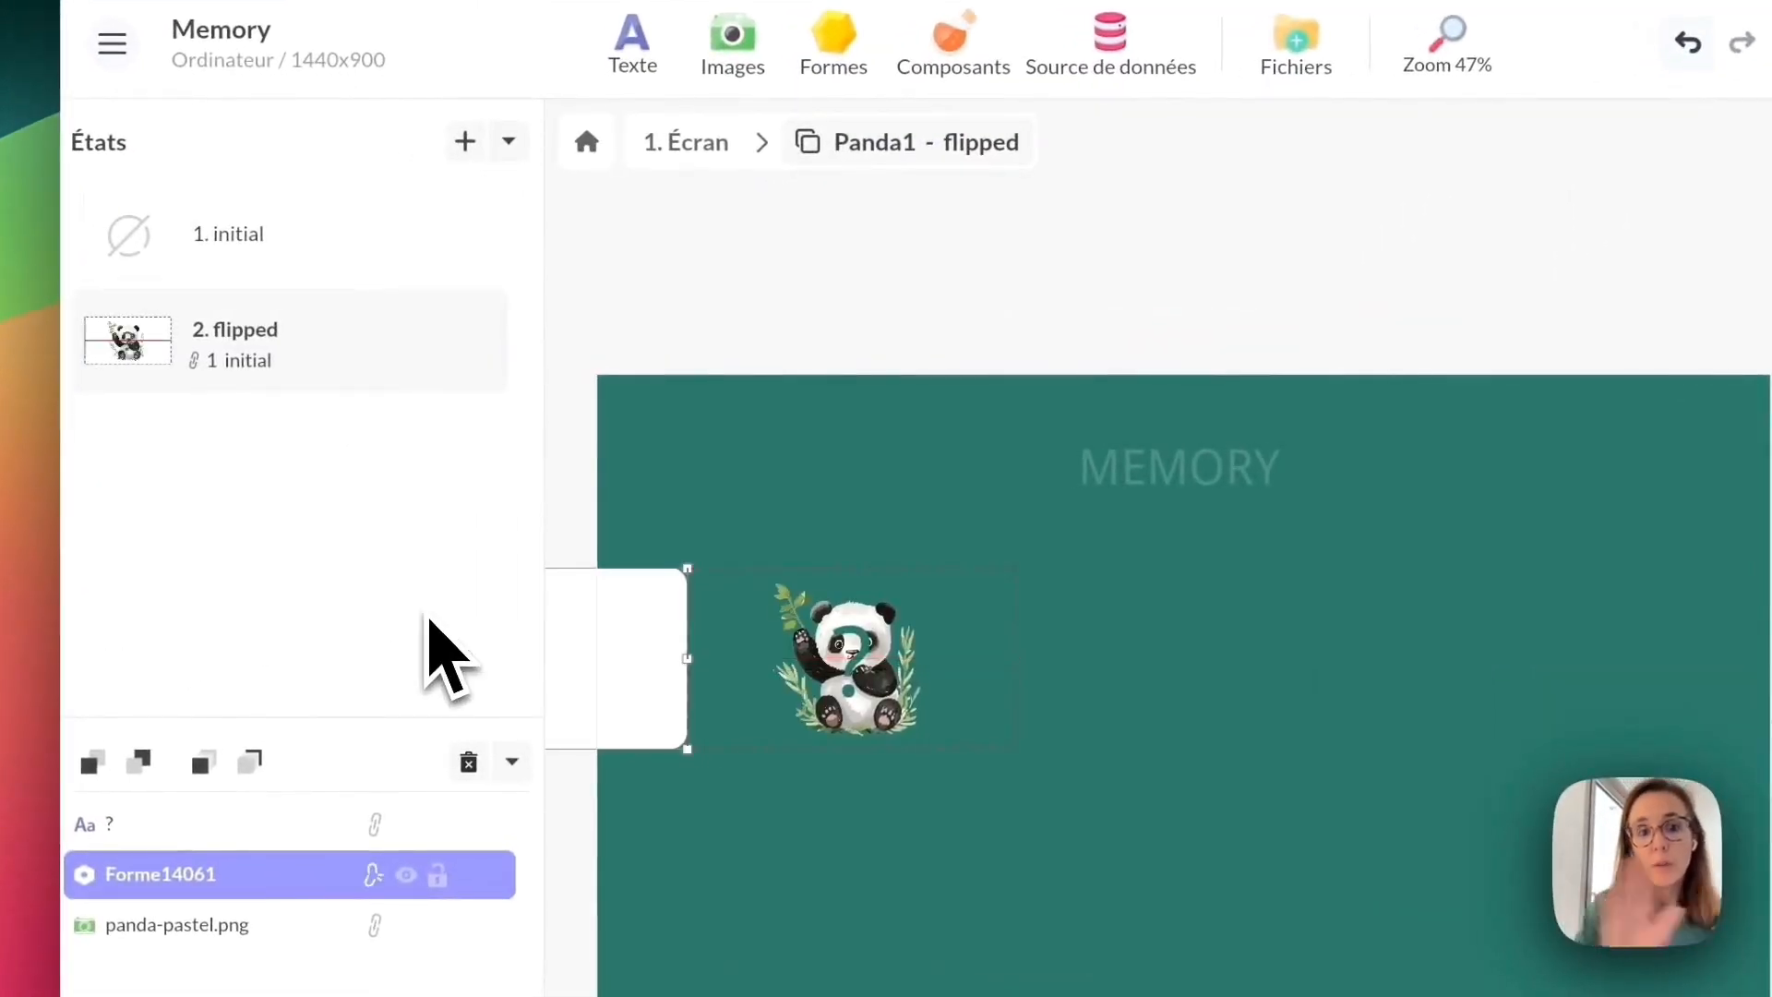
pyautogui.press('super+z')
# In the flipped state, move the question mark and white card together horizontally out of the component's frame, uncovering the panda.
pyautogui.click(862, 704)
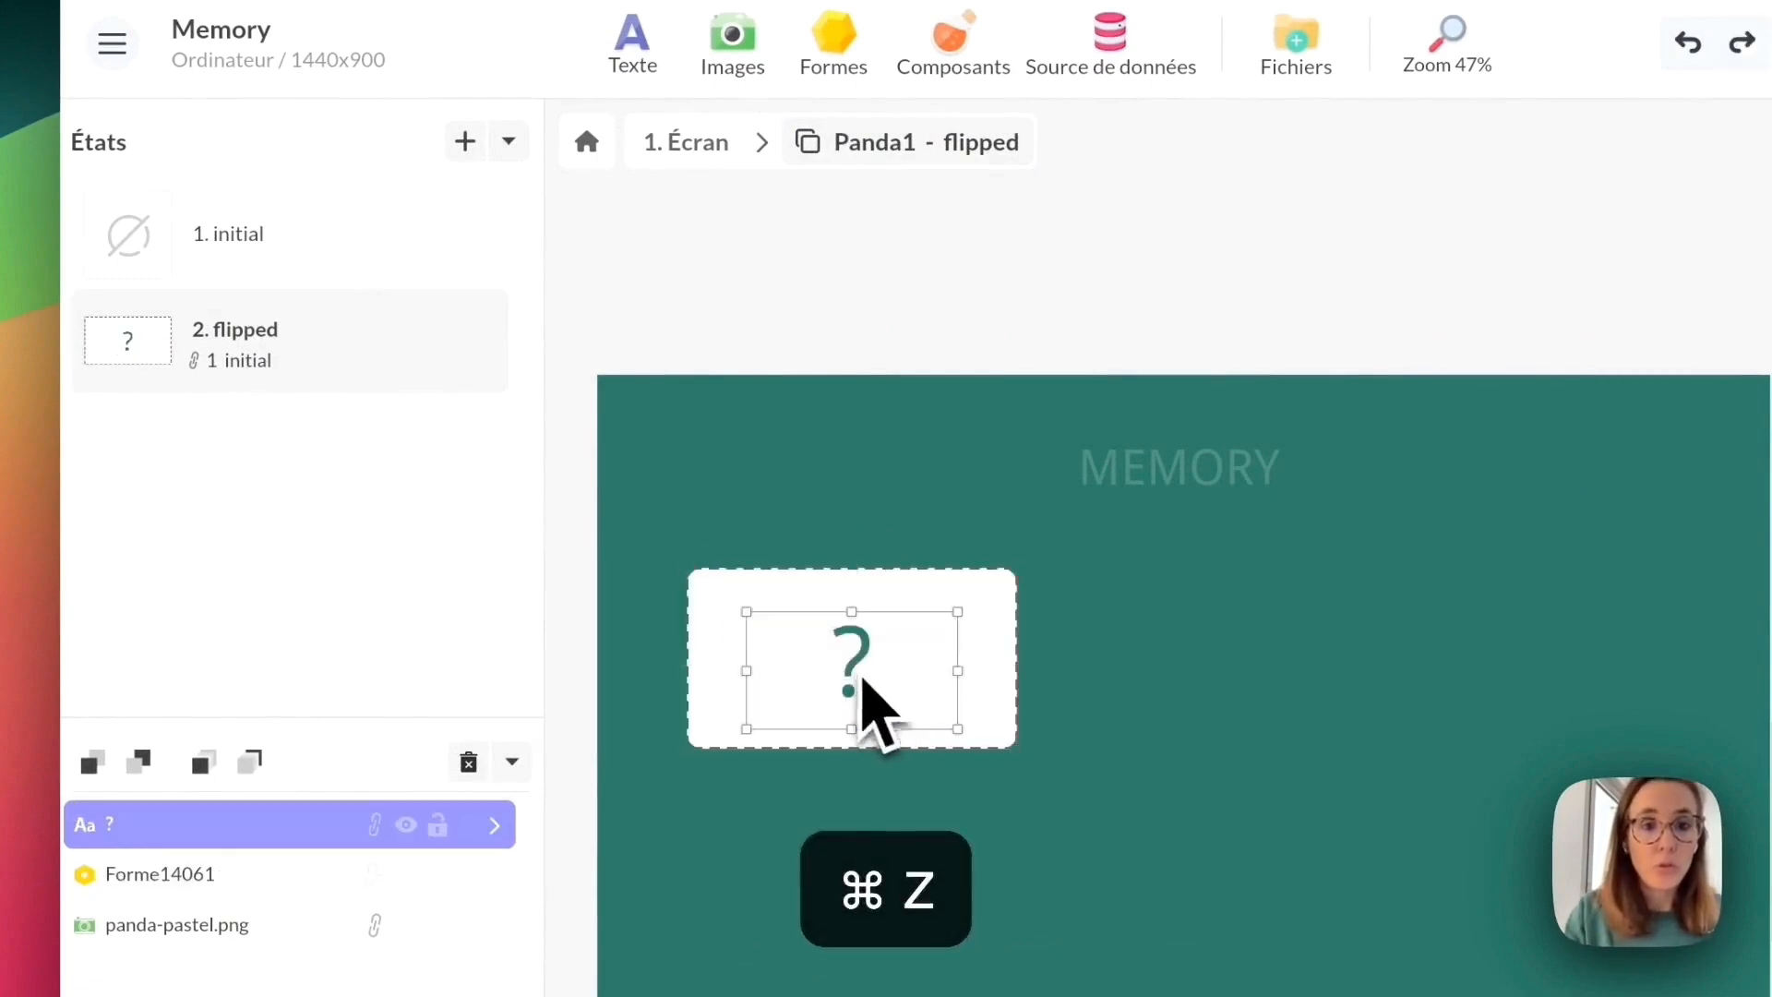
pyautogui.moveTo(964, 623); pyautogui.dragTo(644, 618)
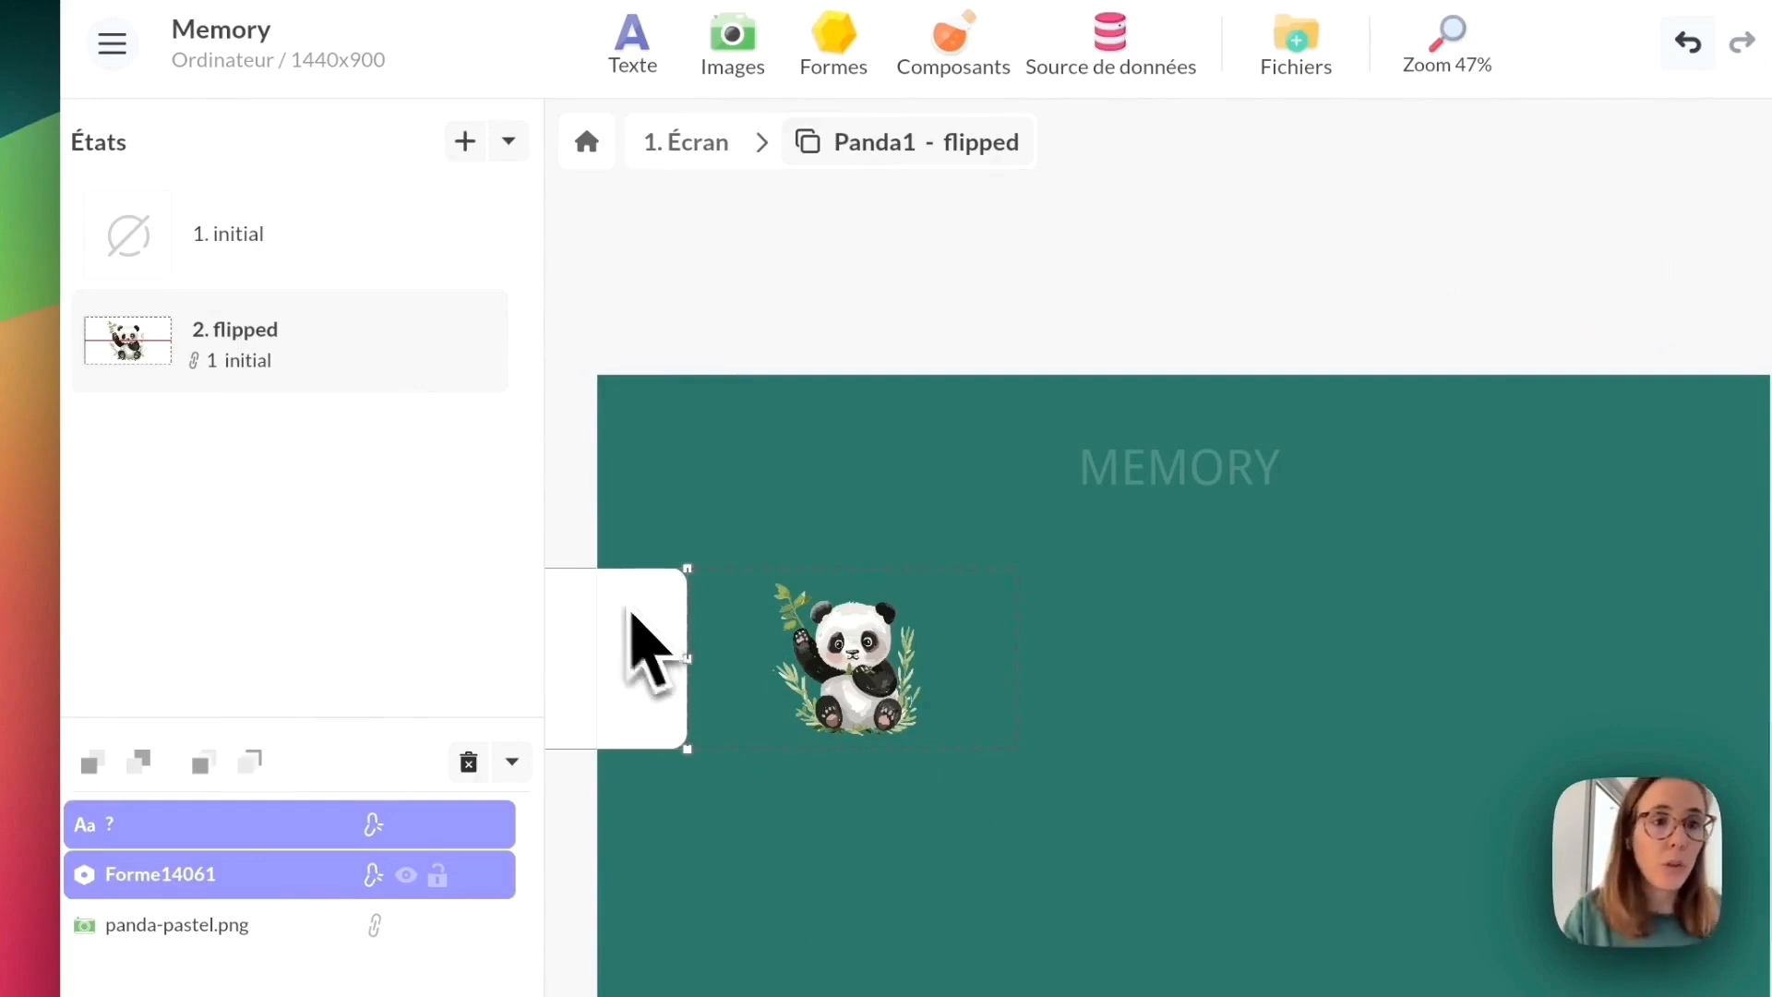
# Add a third state to Panda1 and name it locked.
pyautogui.click(466, 143)
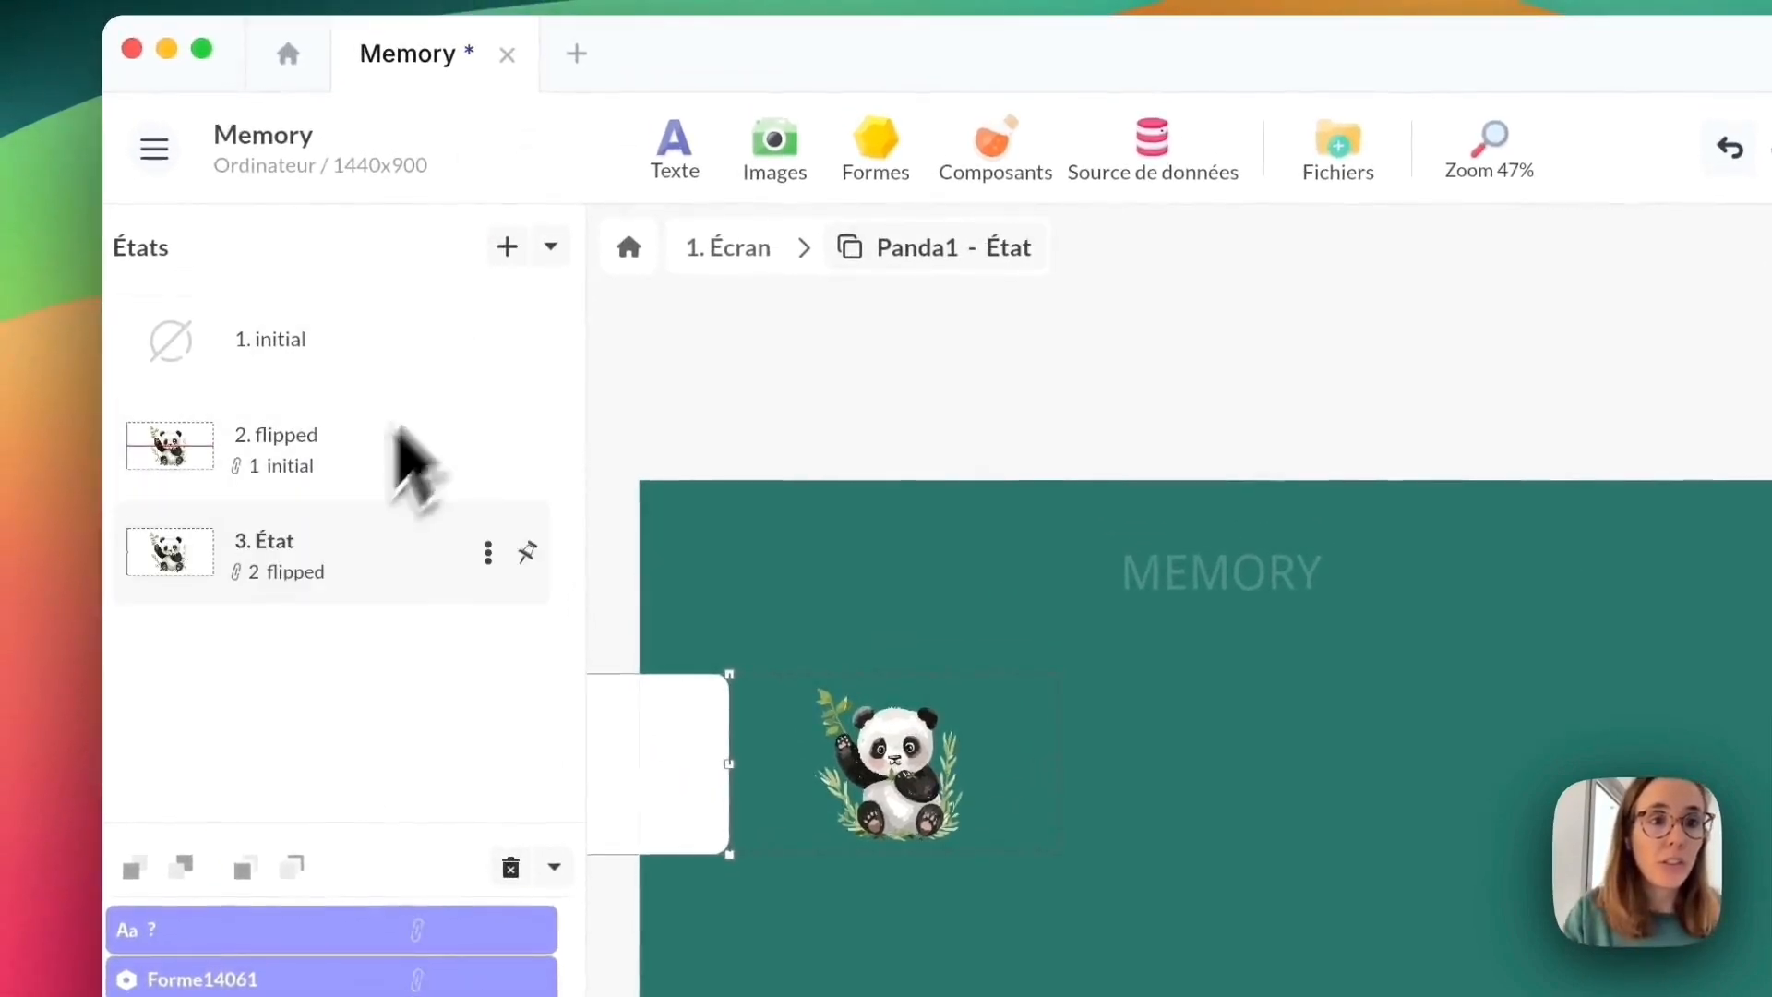
pyautogui.click(296, 570)
pyautogui.doubleClick(280, 562)
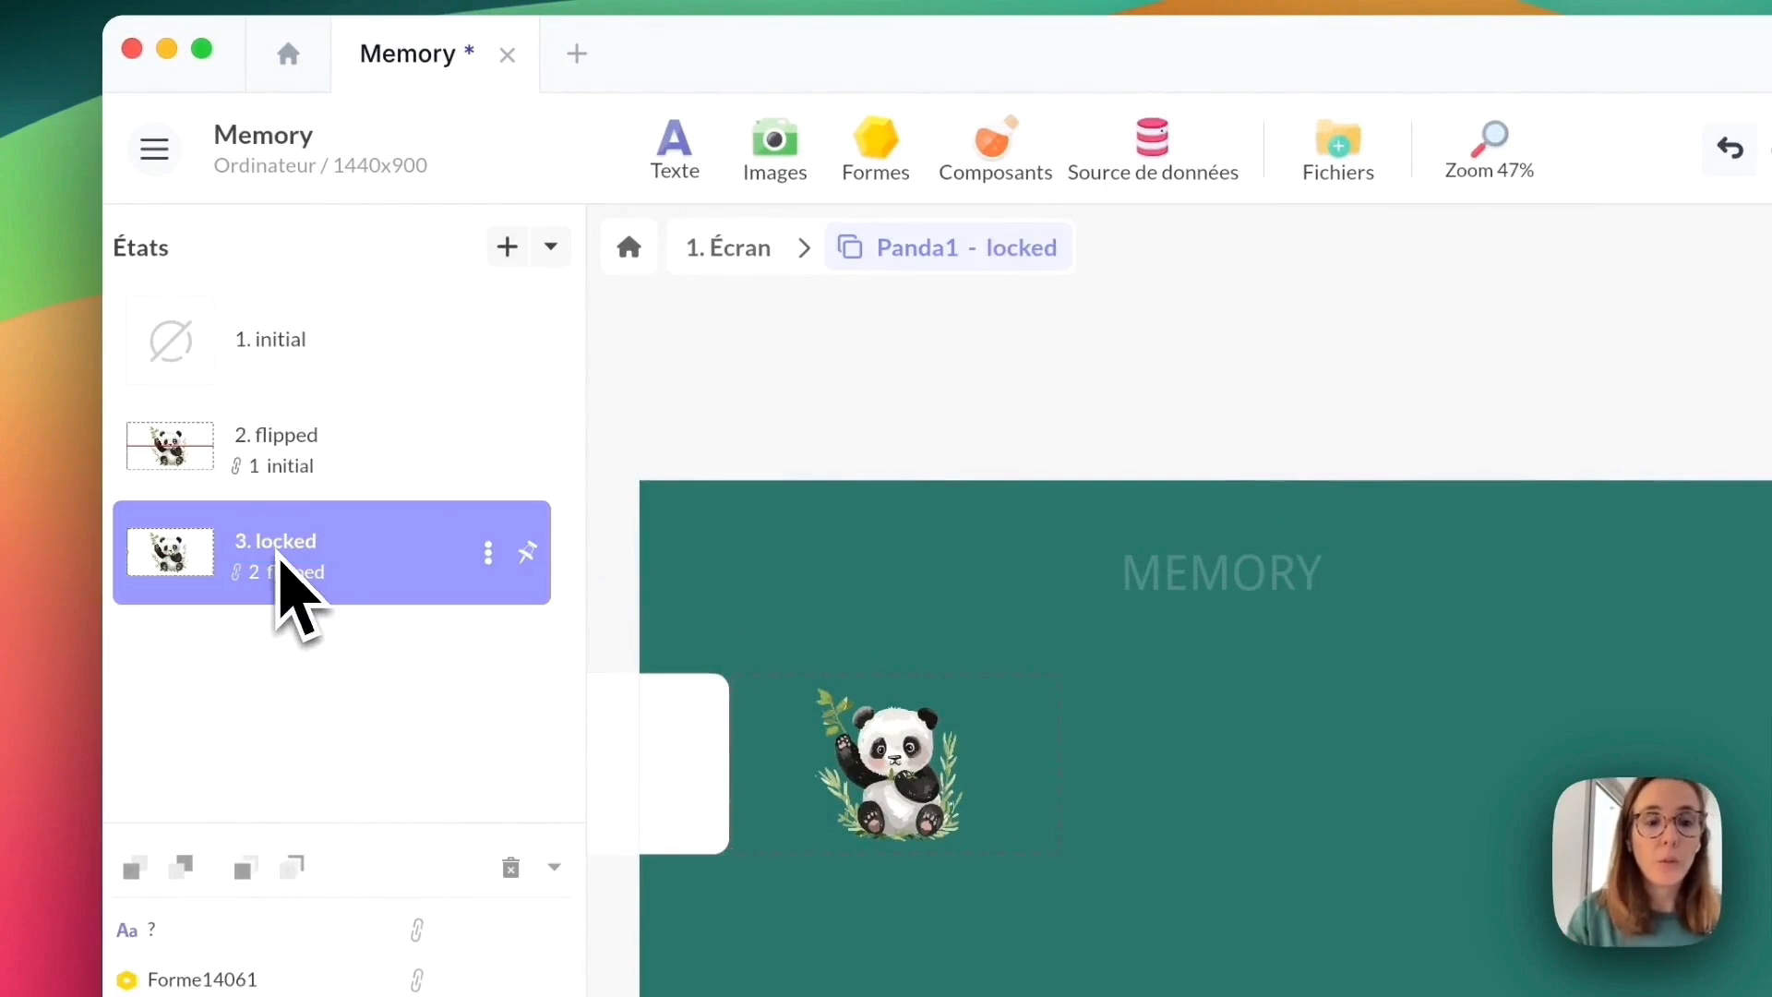
# In the locked state, duplicate the white card shape, place the copy over the component's frame and move it behind the panda image.
pyautogui.click(688, 752)
pyautogui.press('super+c')
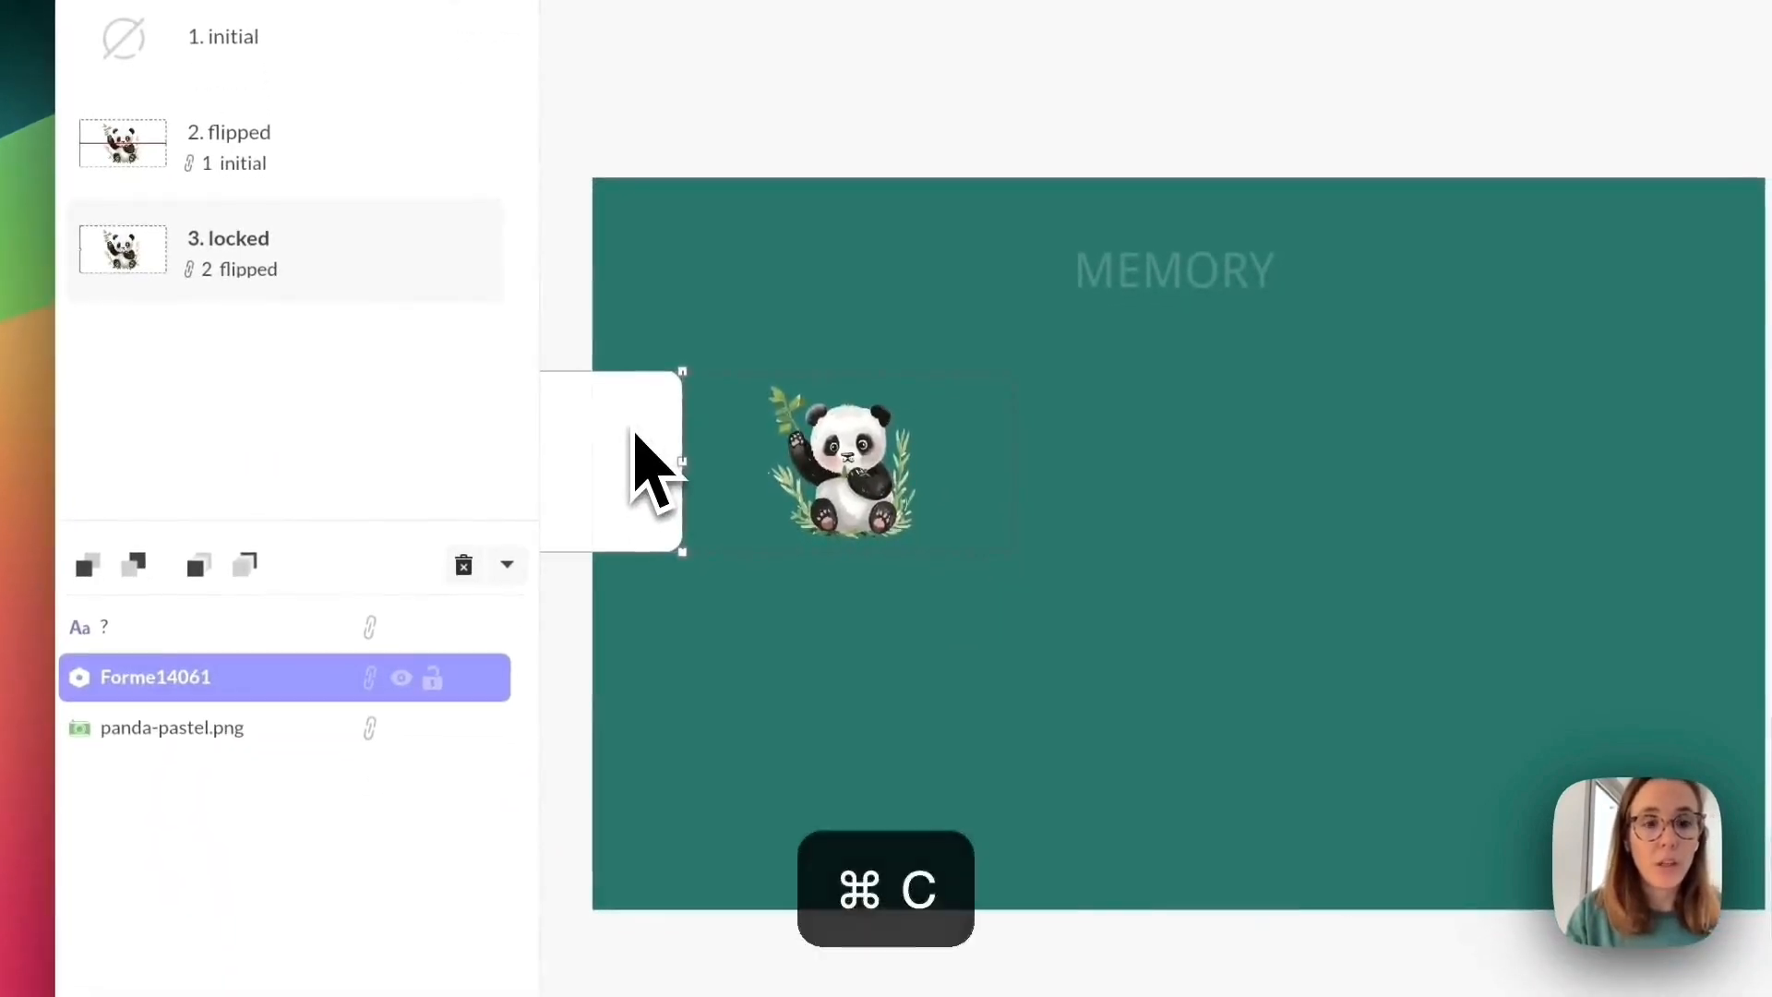
pyautogui.press('super+v')
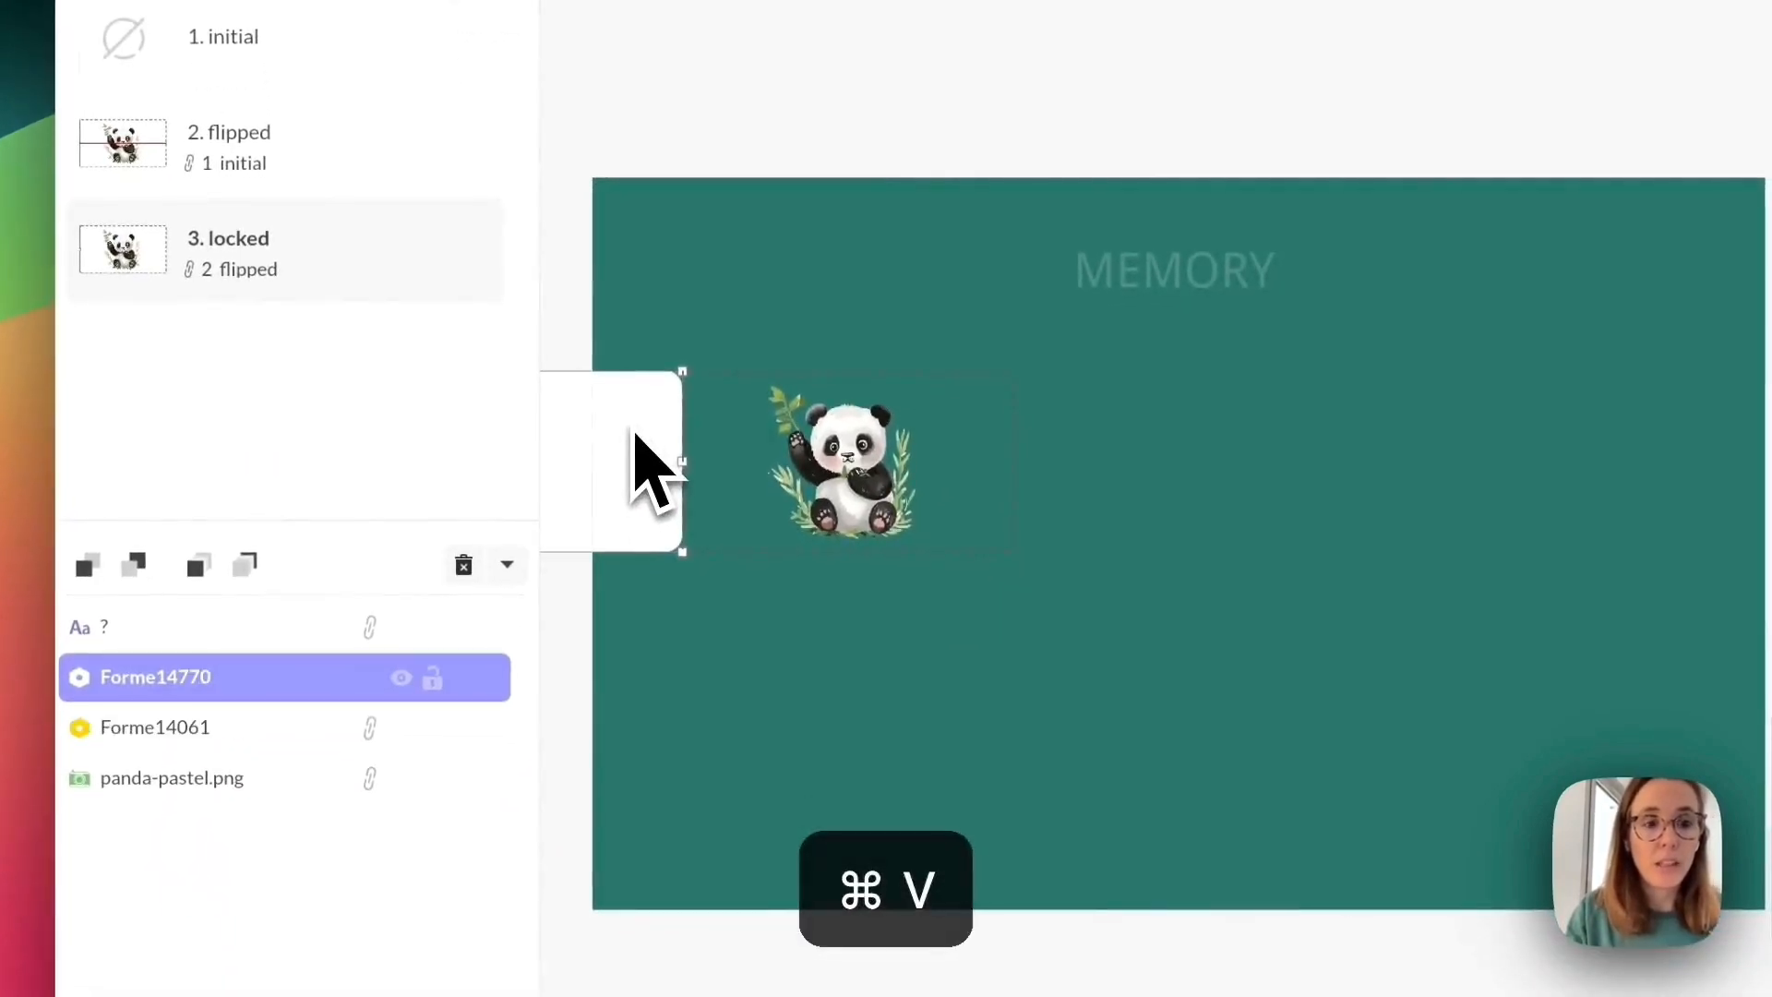
pyautogui.moveTo(663, 430); pyautogui.dragTo(996, 426)
pyautogui.moveTo(214, 688); pyautogui.dragTo(195, 795)
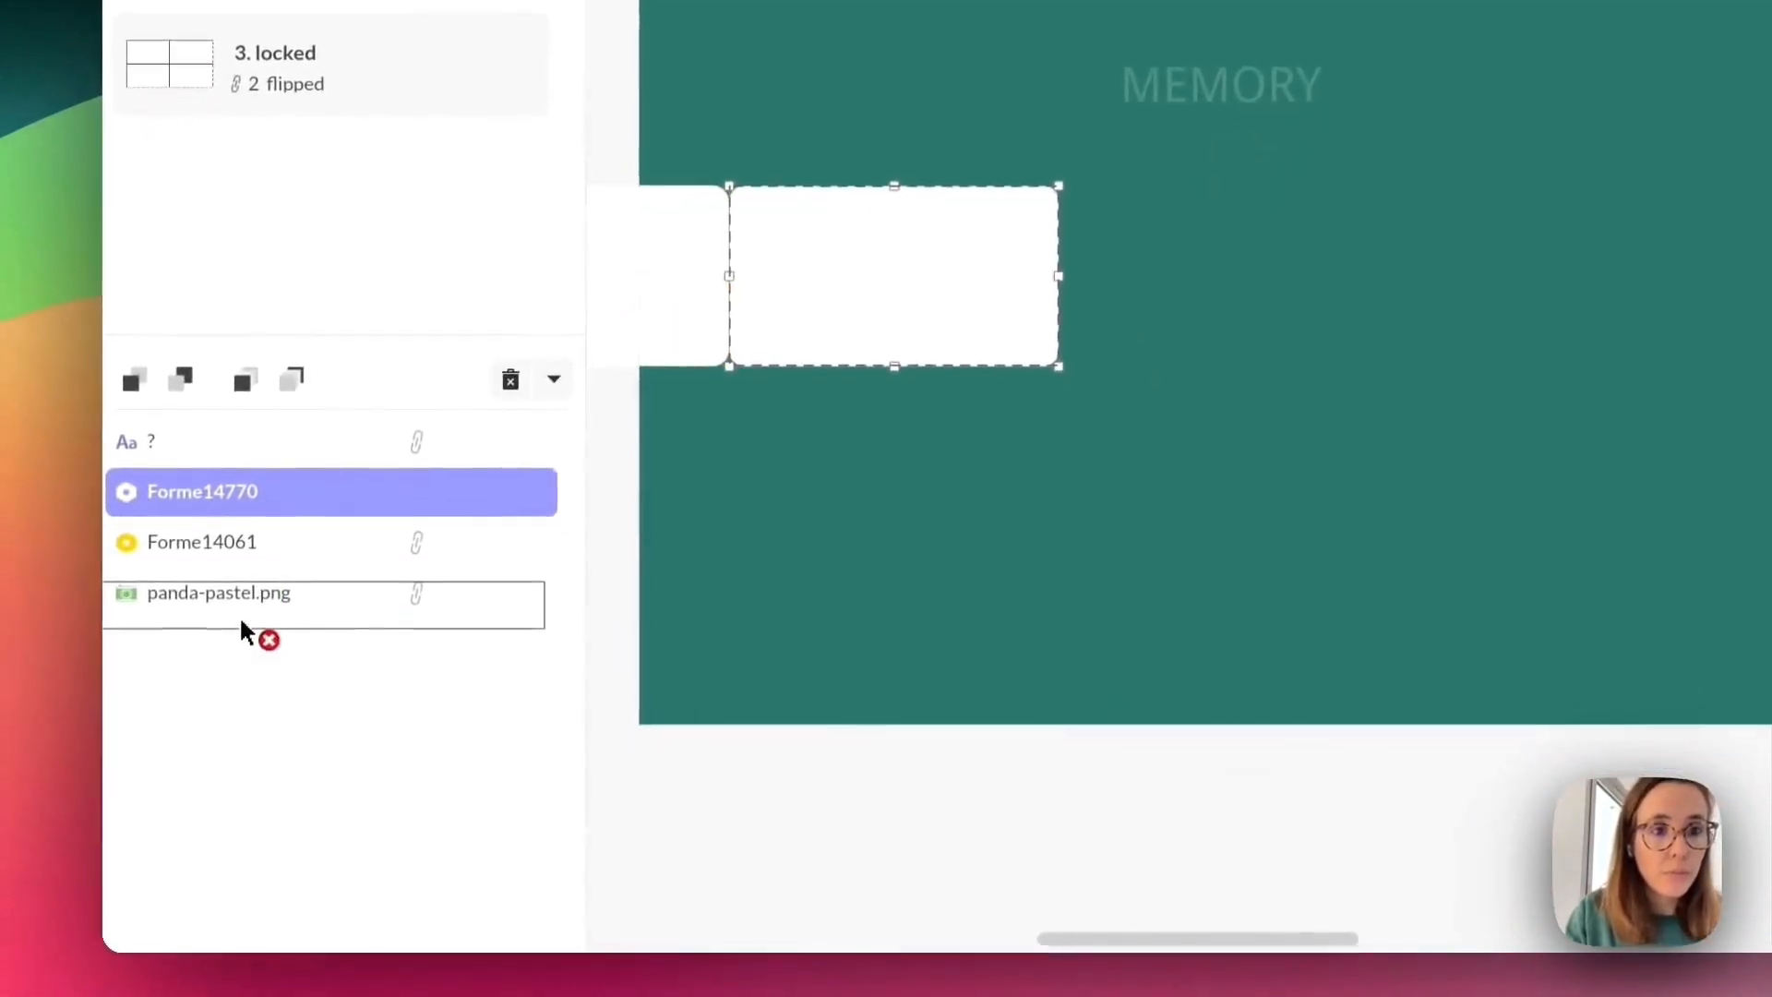
pyautogui.moveTo(243, 607); pyautogui.dragTo(243, 607)
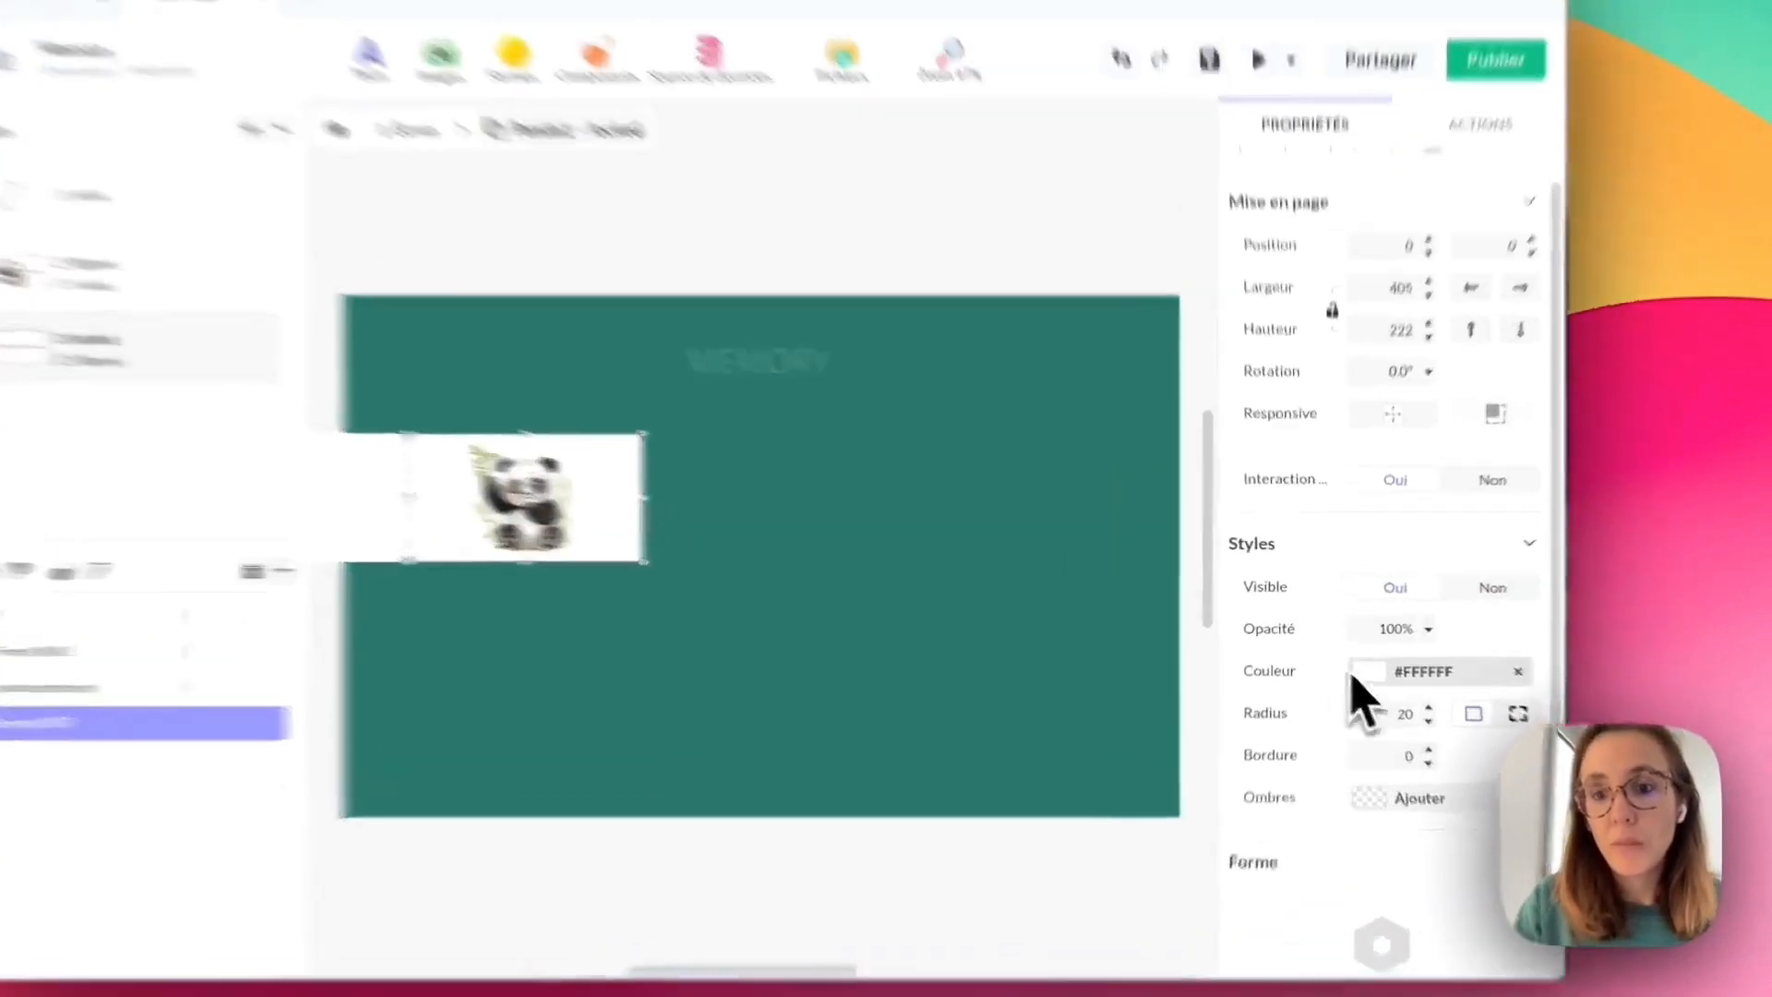
# Change the fill colour of the card shape behind the locked panda to solid blue #3183BE.
pyautogui.click(1361, 683)
pyautogui.click(1107, 495)
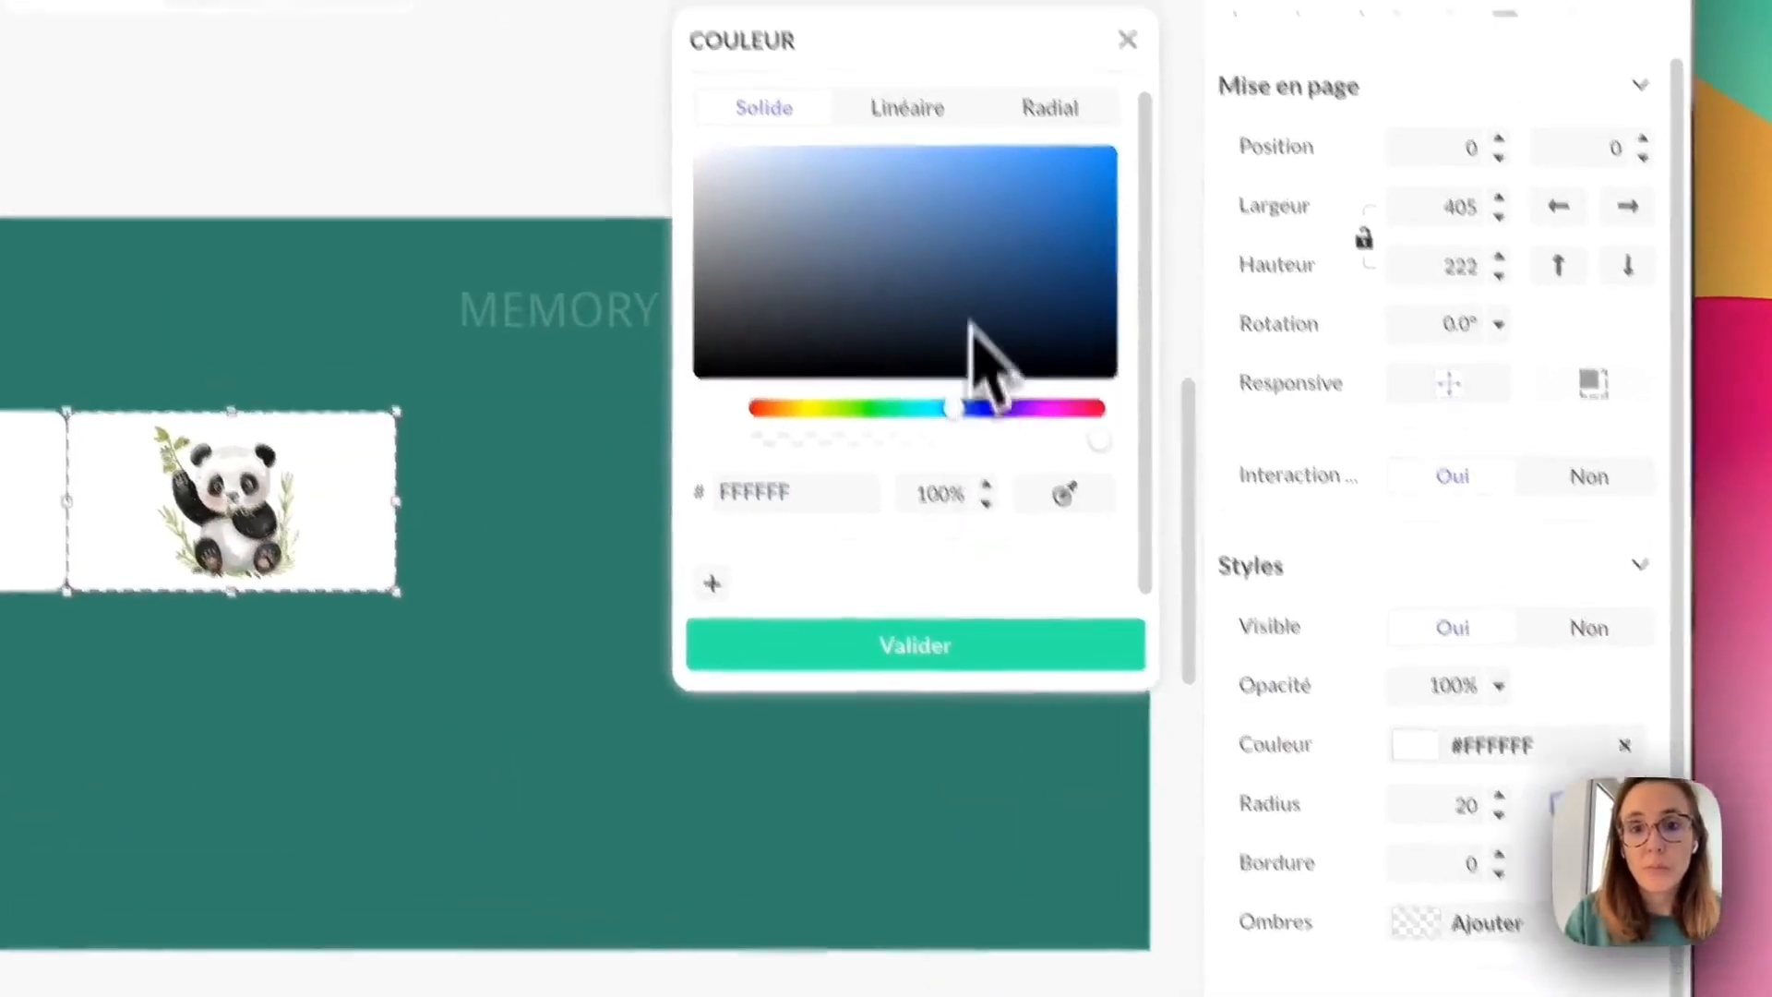
pyautogui.moveTo(960, 309); pyautogui.dragTo(1008, 146)
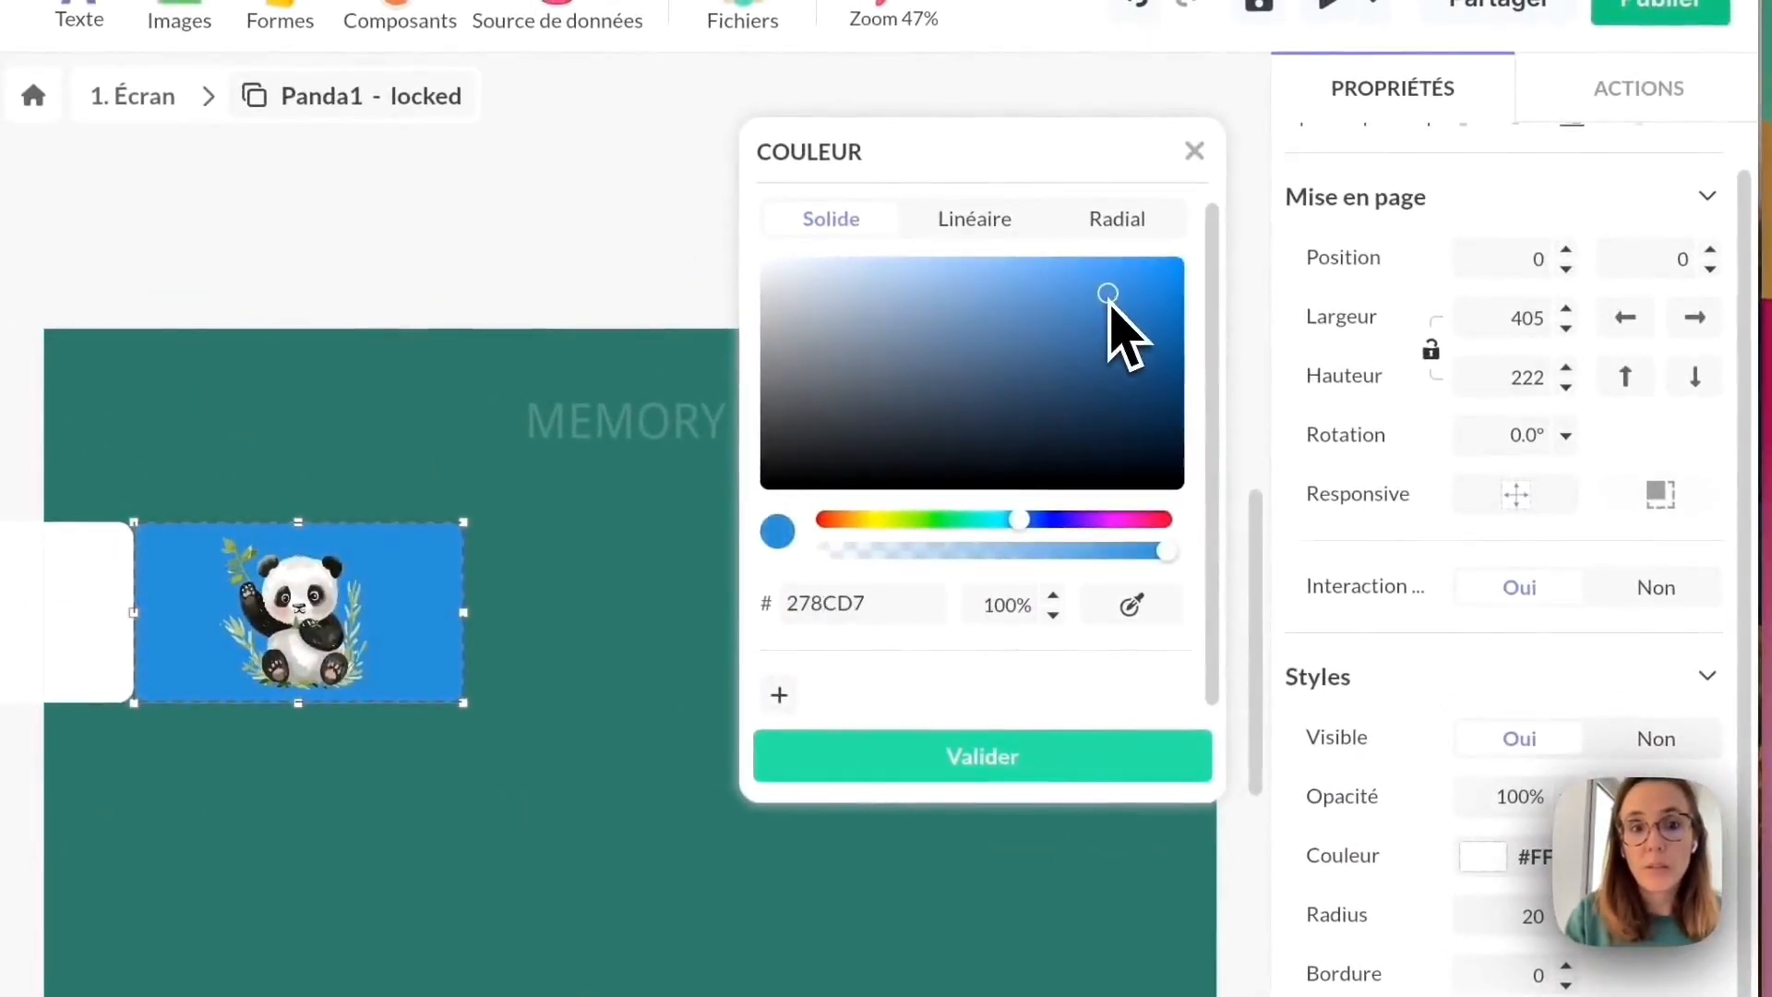
pyautogui.moveTo(1109, 296); pyautogui.dragTo(1073, 316)
pyautogui.click(955, 763)
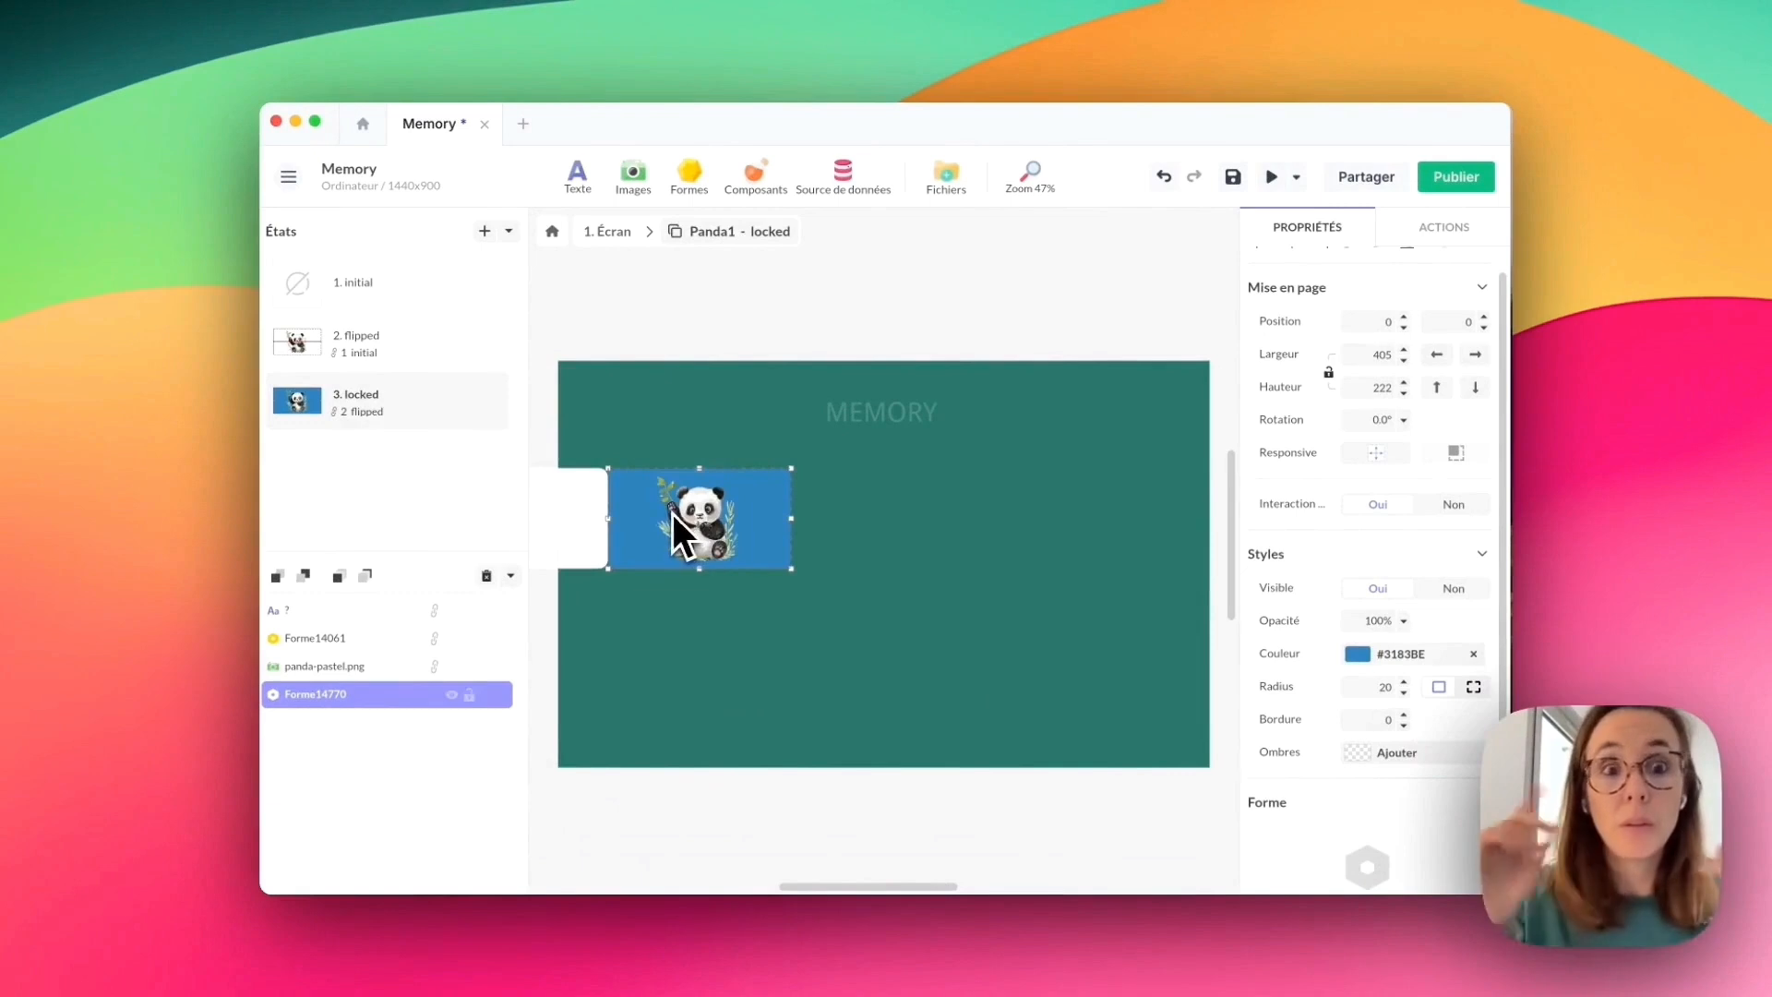
# In Panda1's initial state, give the white card a TAPE/CLIC action that selects the flipped state of Panda1.
pyautogui.click(418, 295)
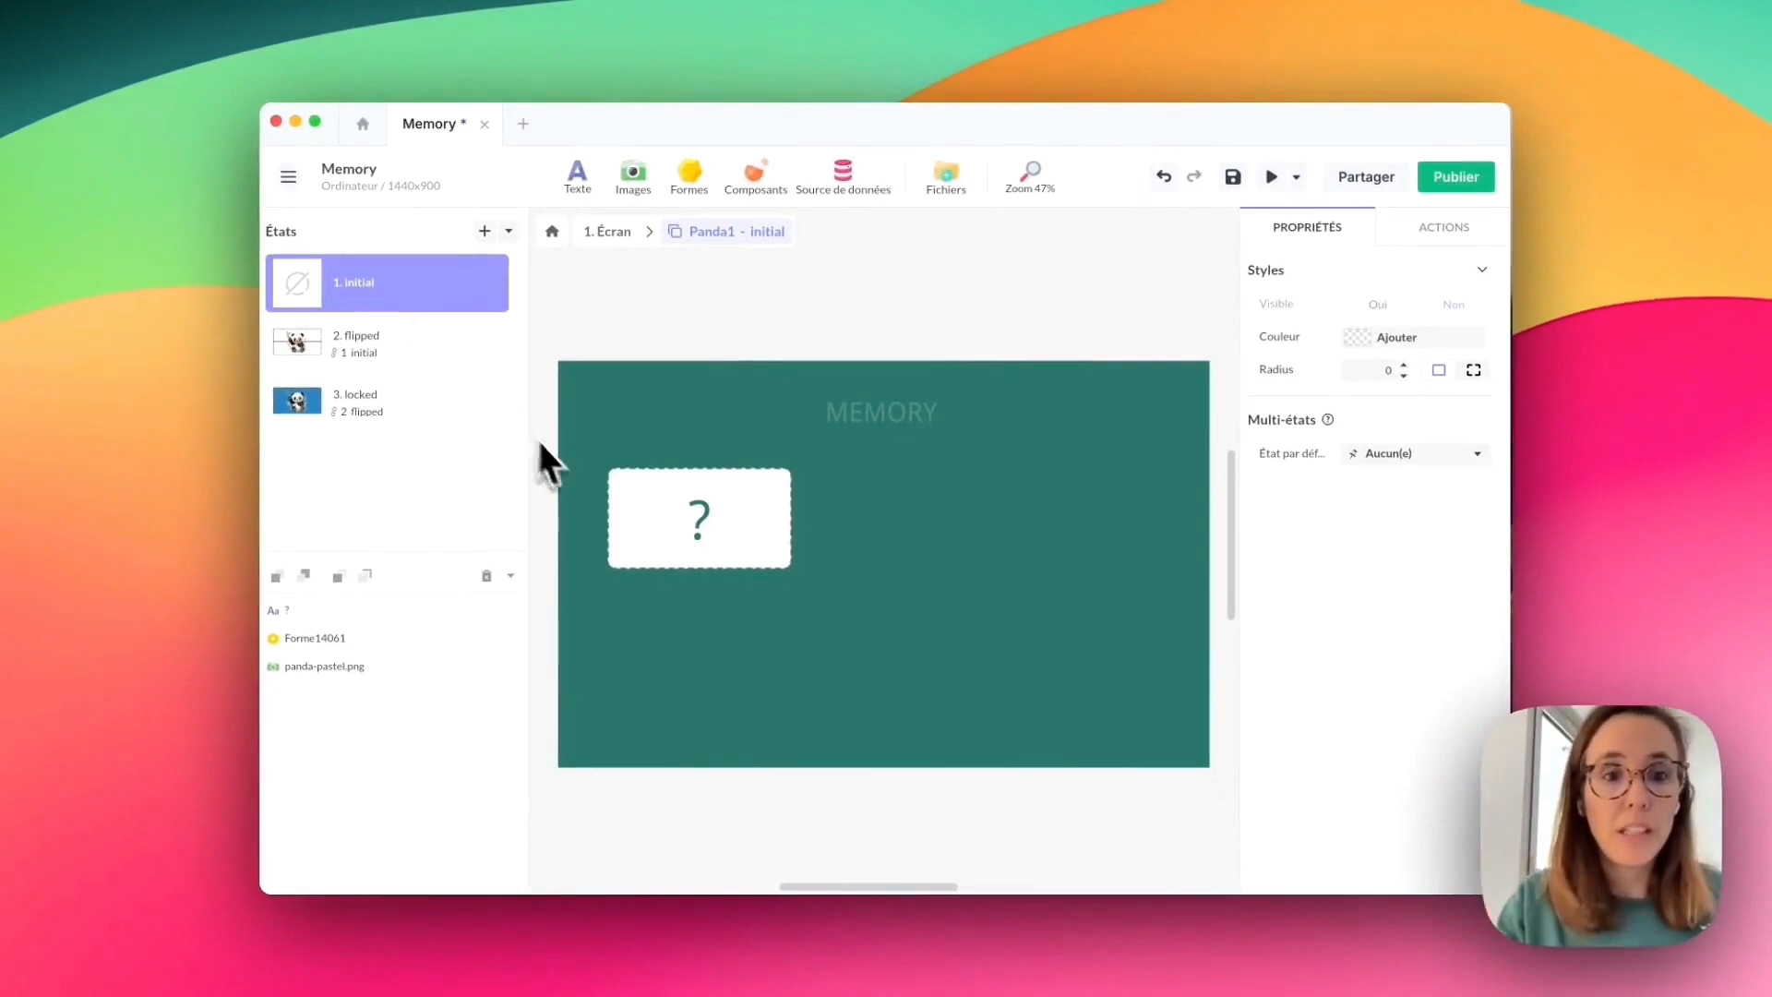
pyautogui.click(637, 508)
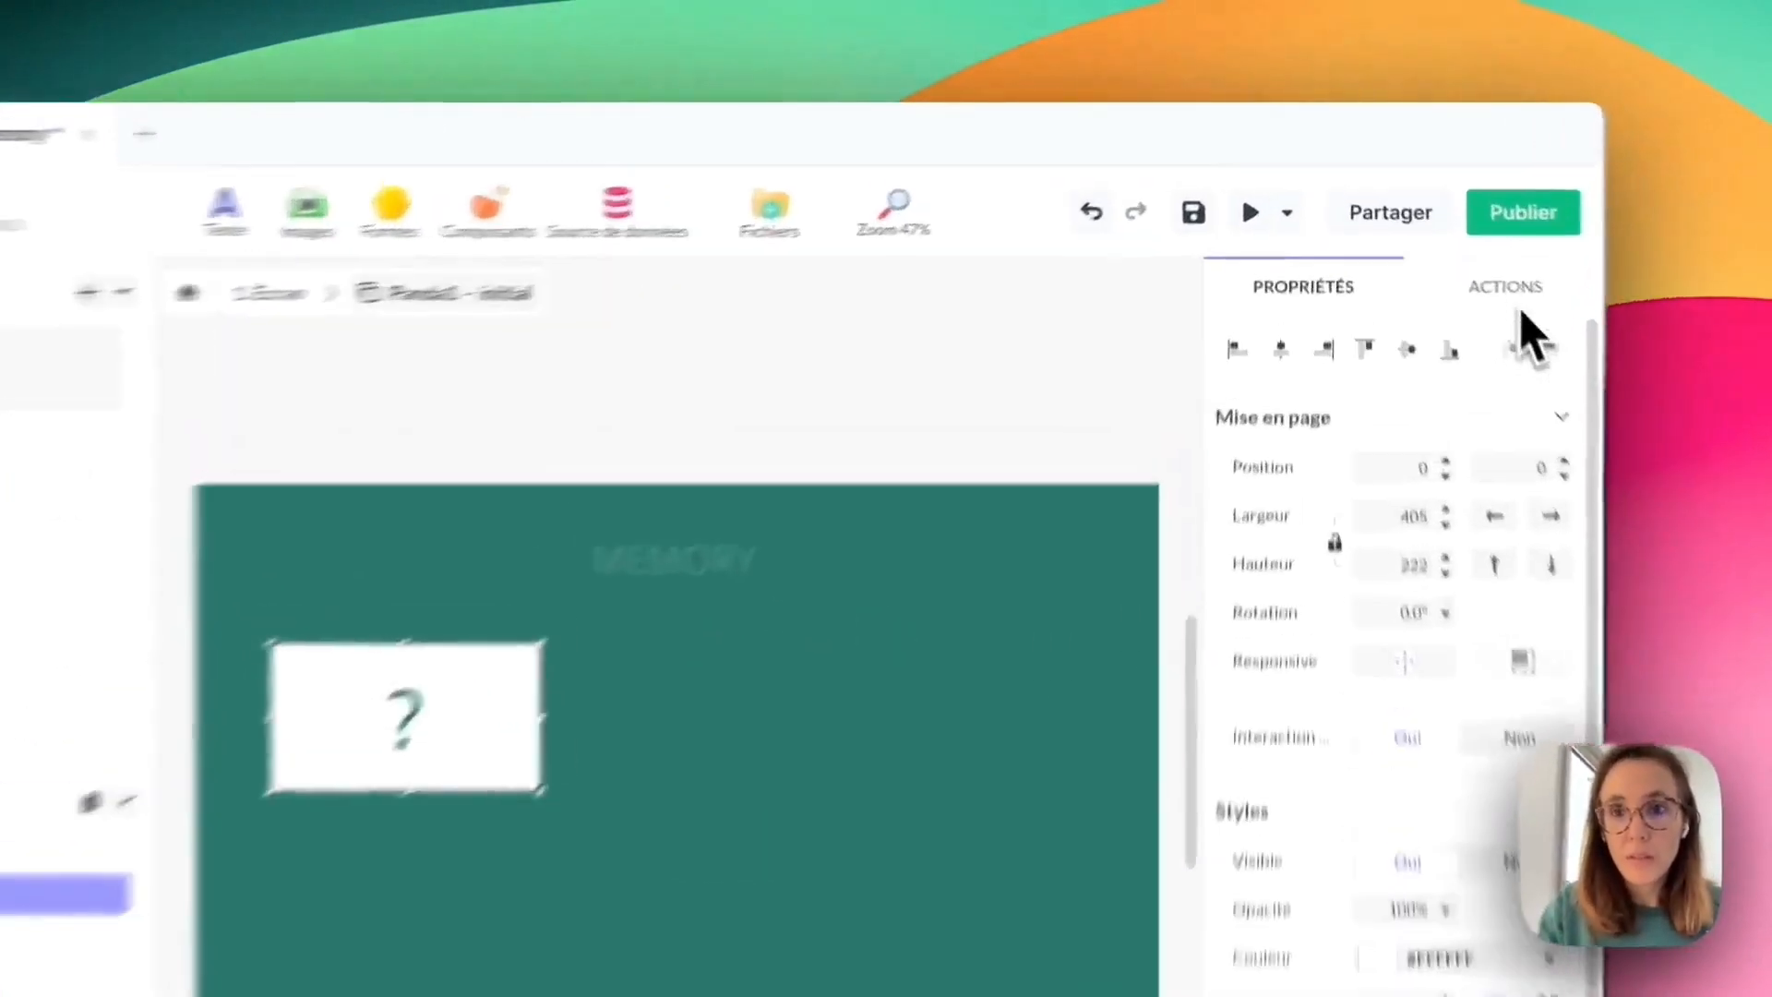
pyautogui.click(1444, 227)
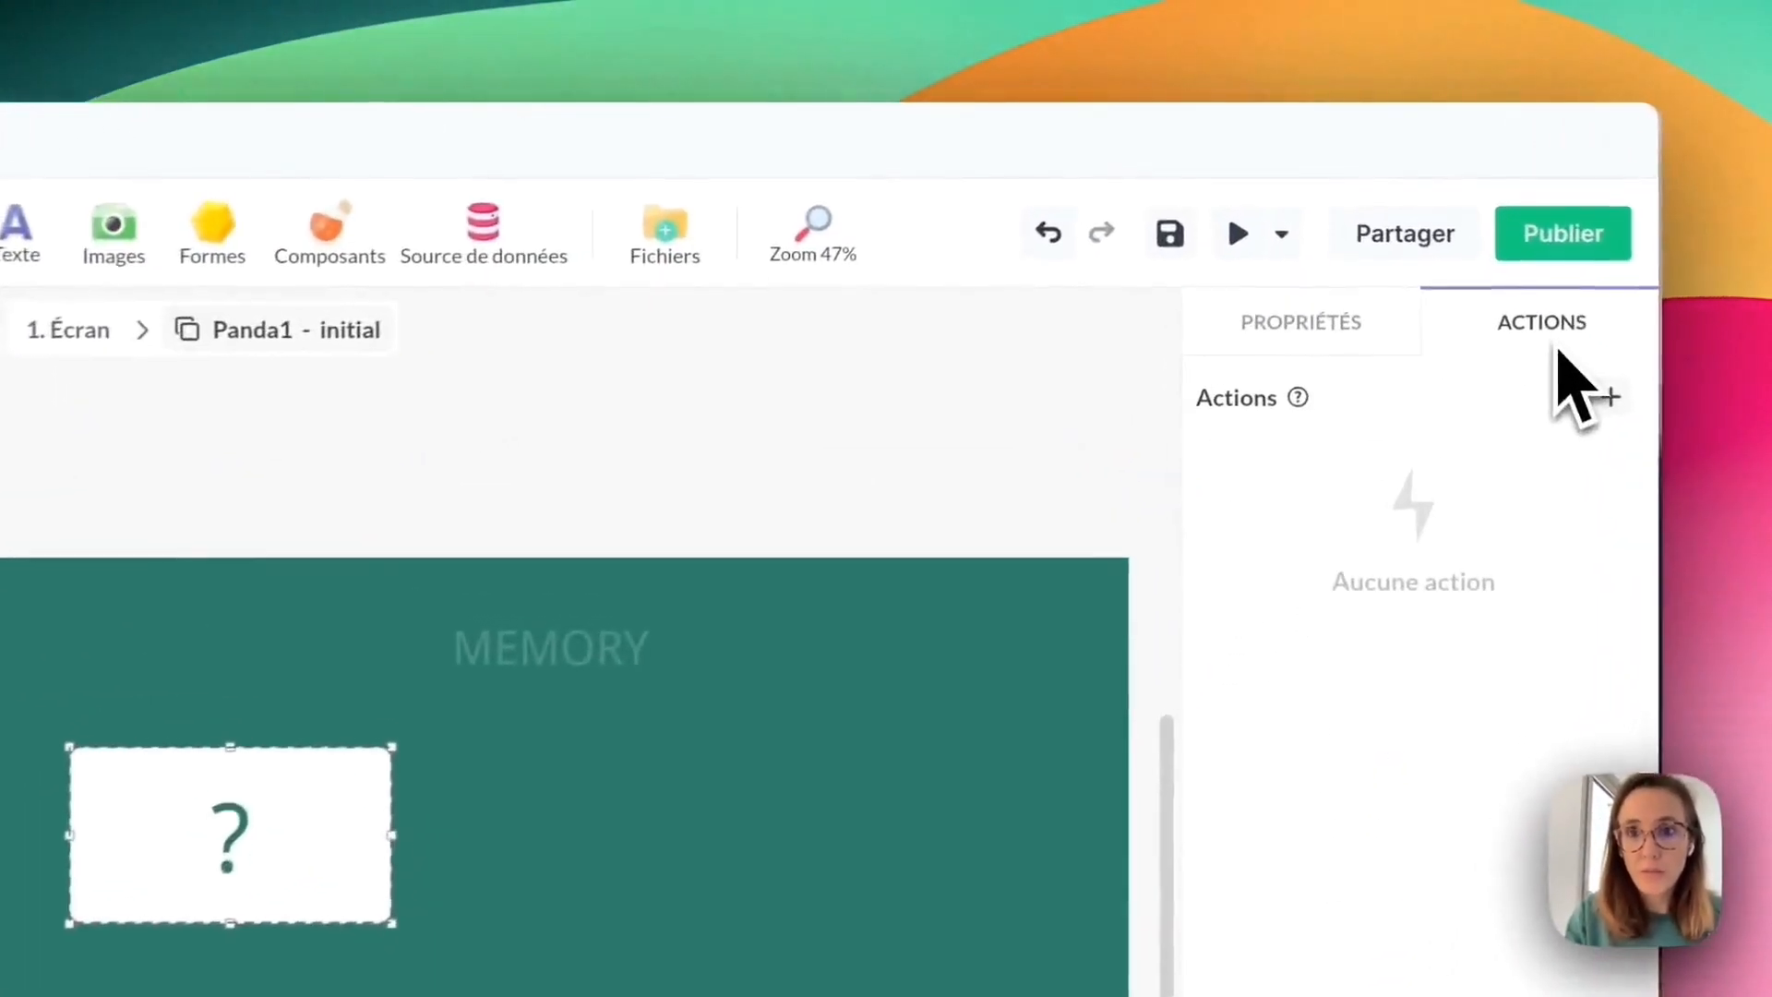
pyautogui.click(1617, 406)
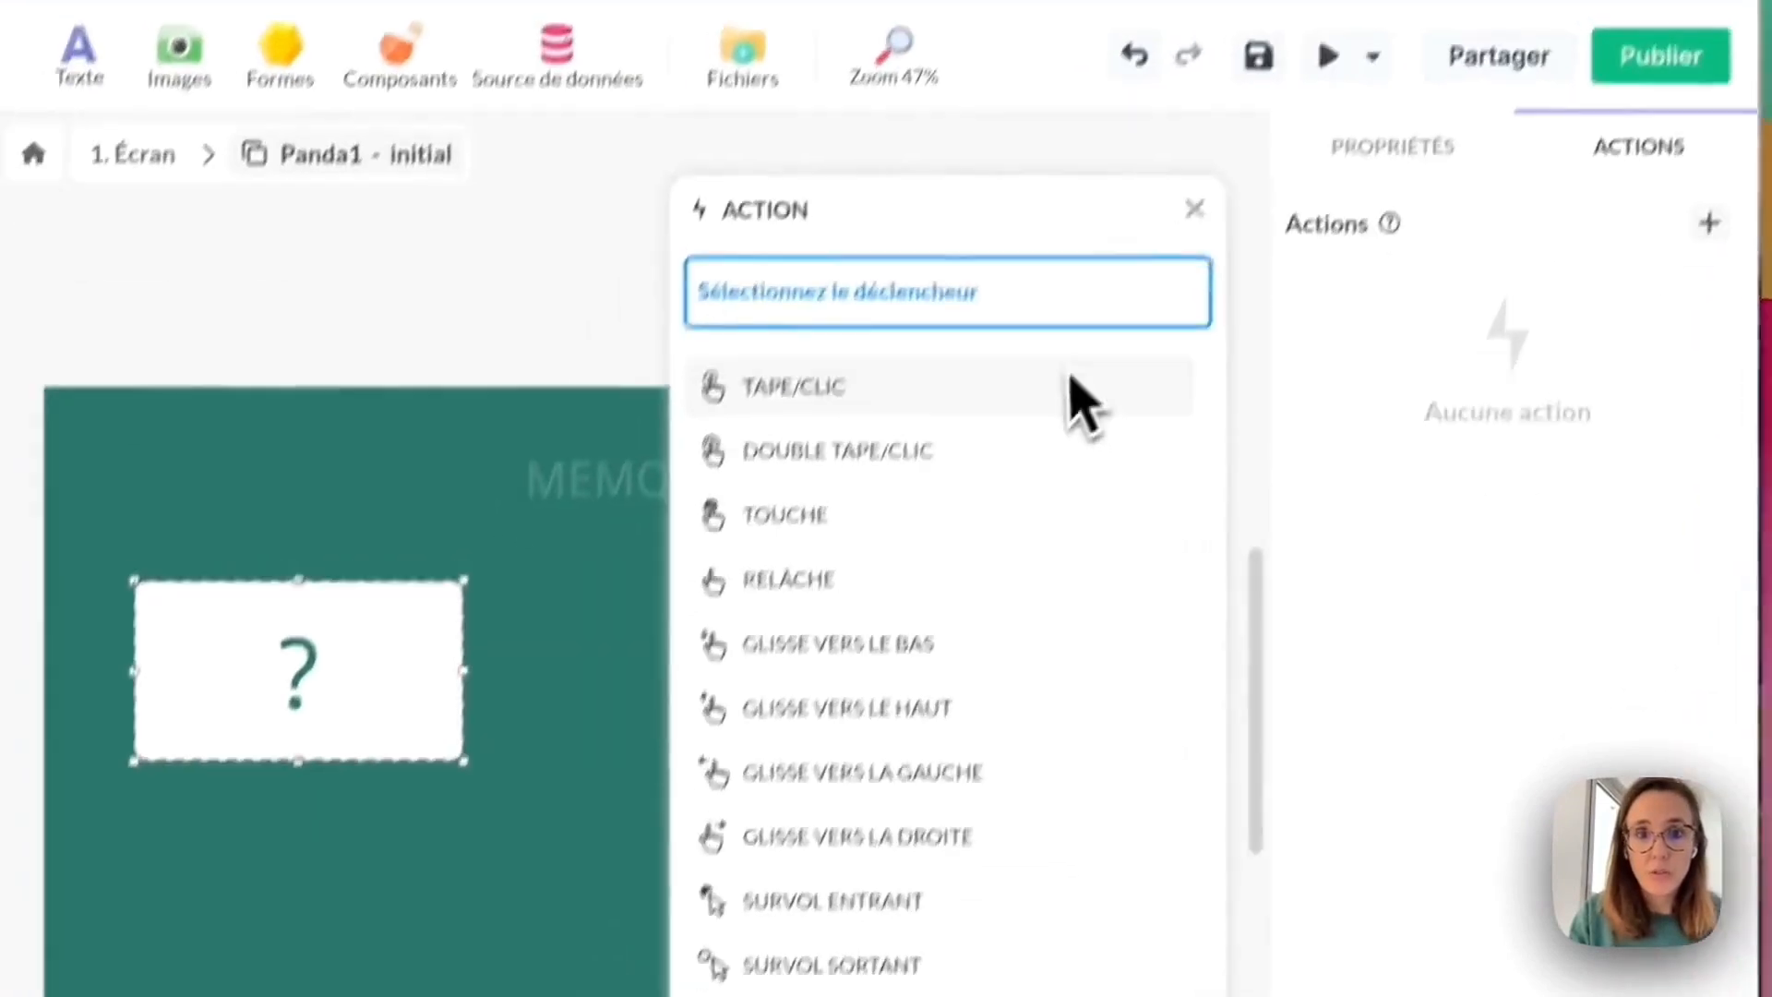
pyautogui.click(982, 569)
pyautogui.click(864, 824)
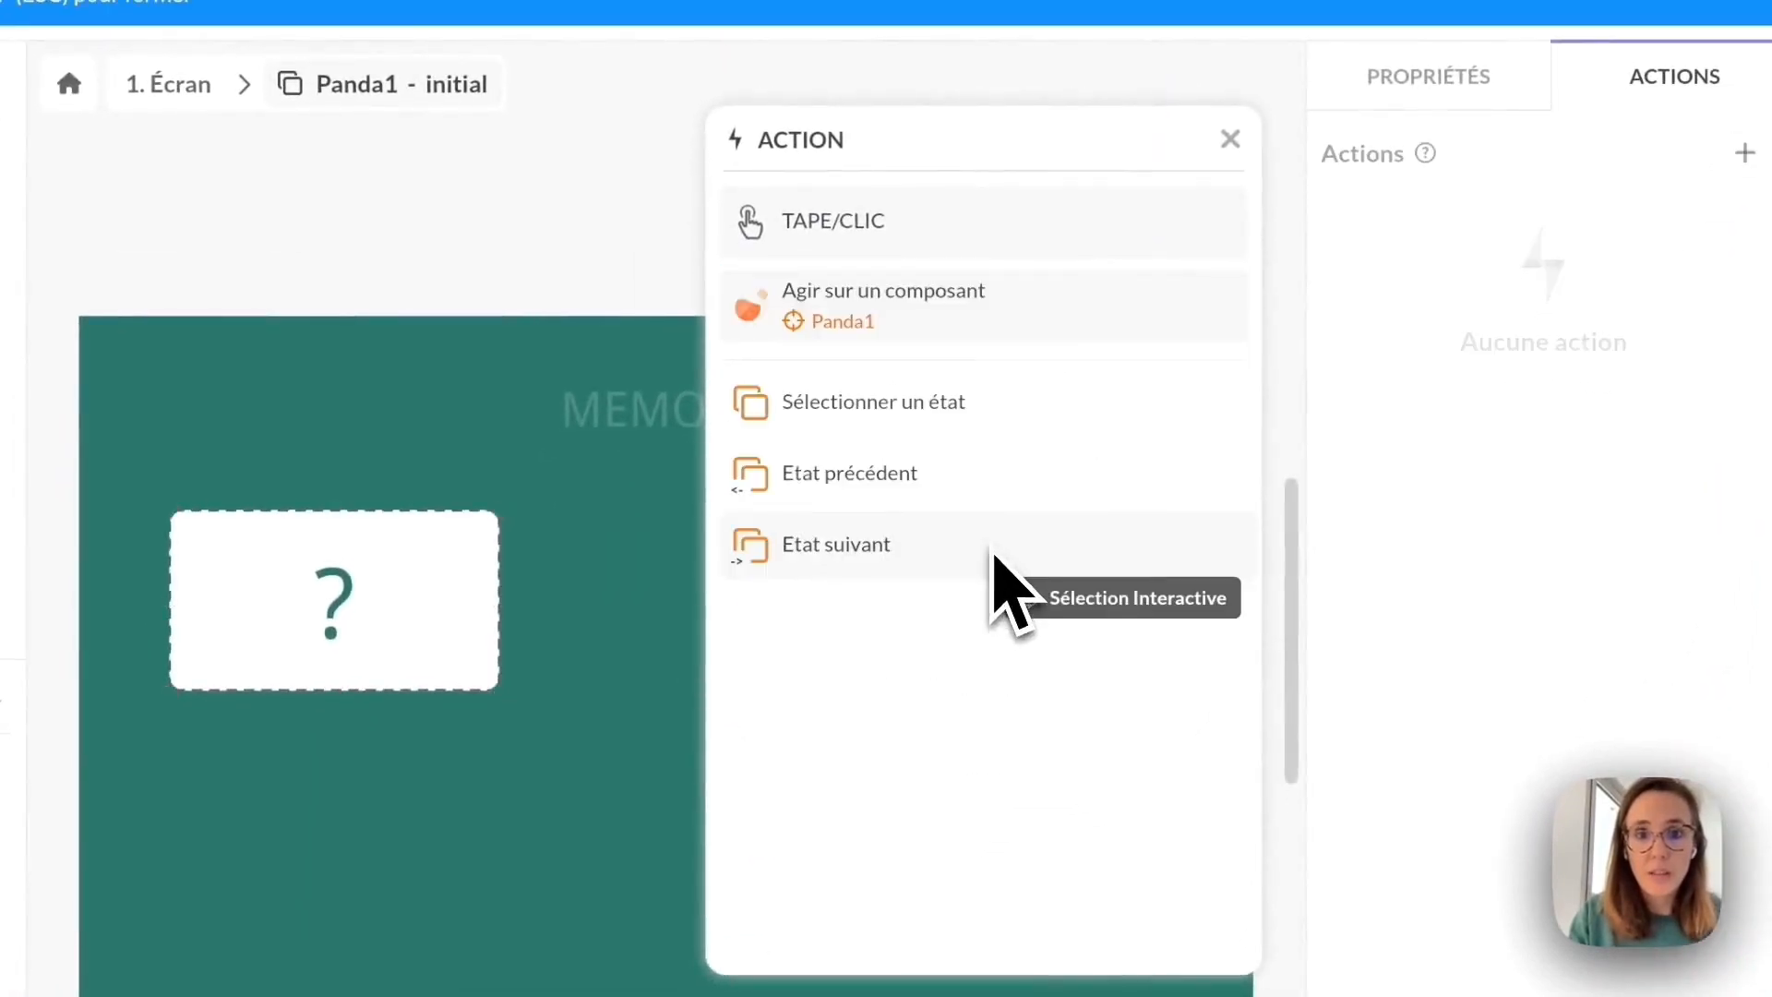
pyautogui.click(989, 429)
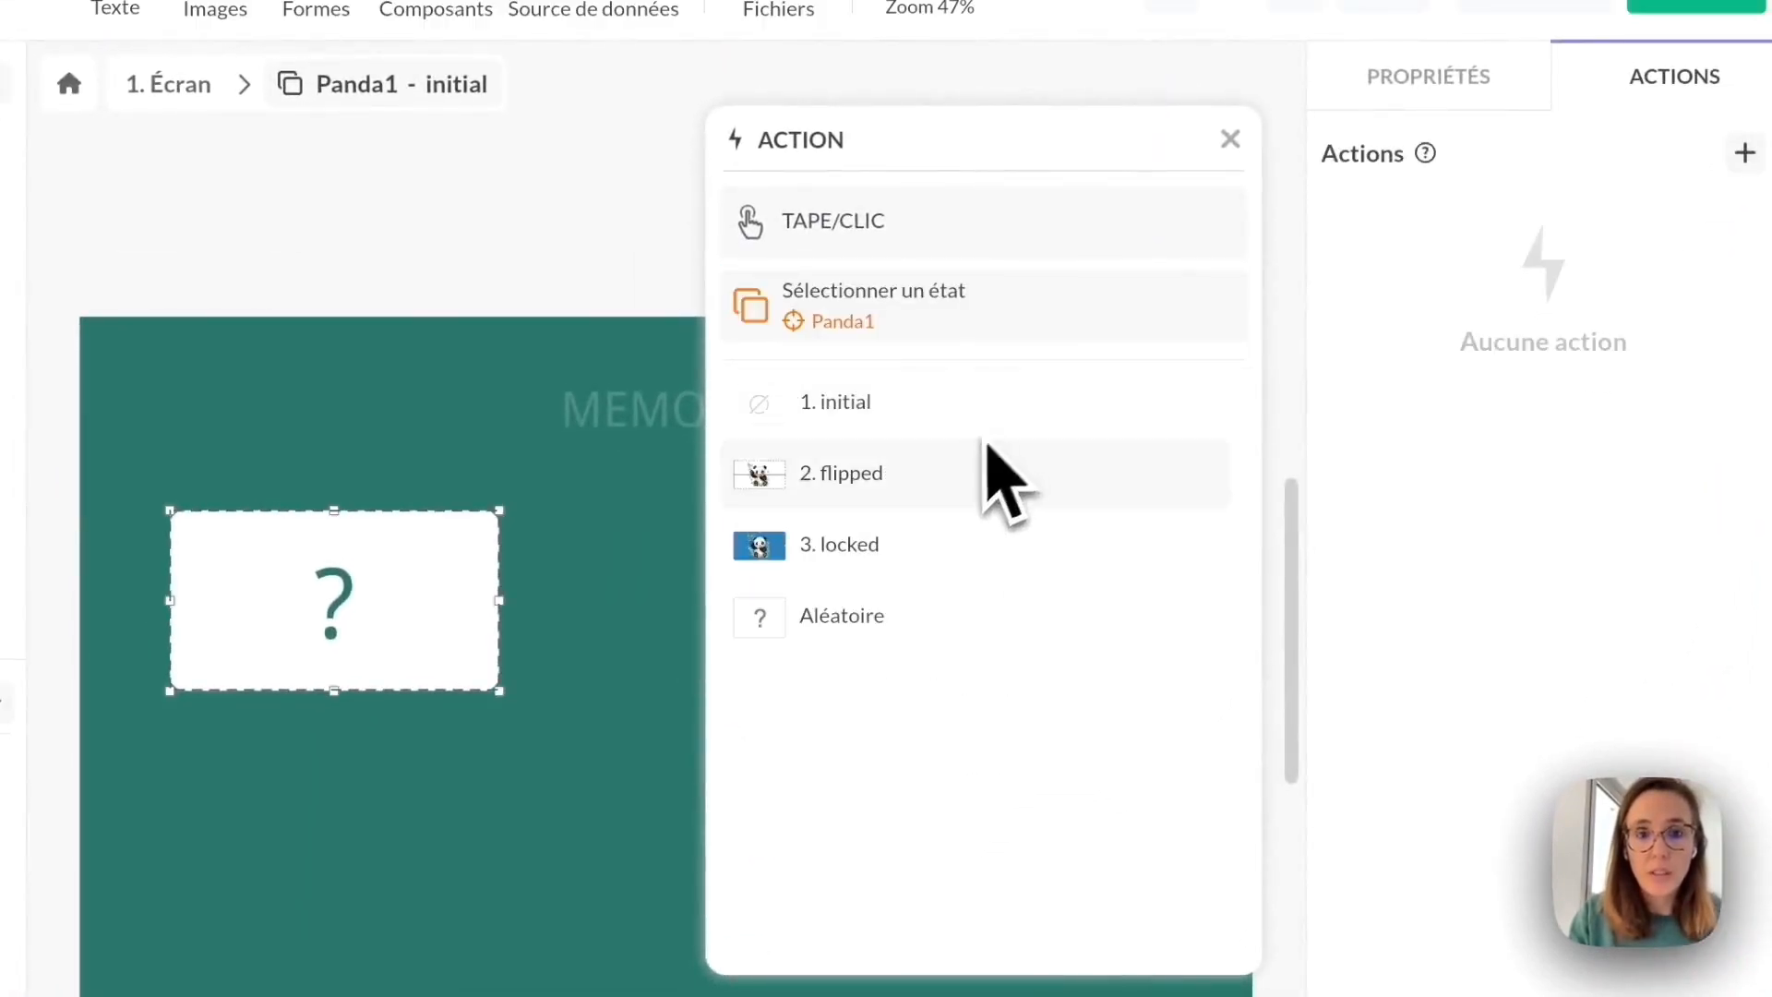
pyautogui.click(944, 498)
pyautogui.click(872, 941)
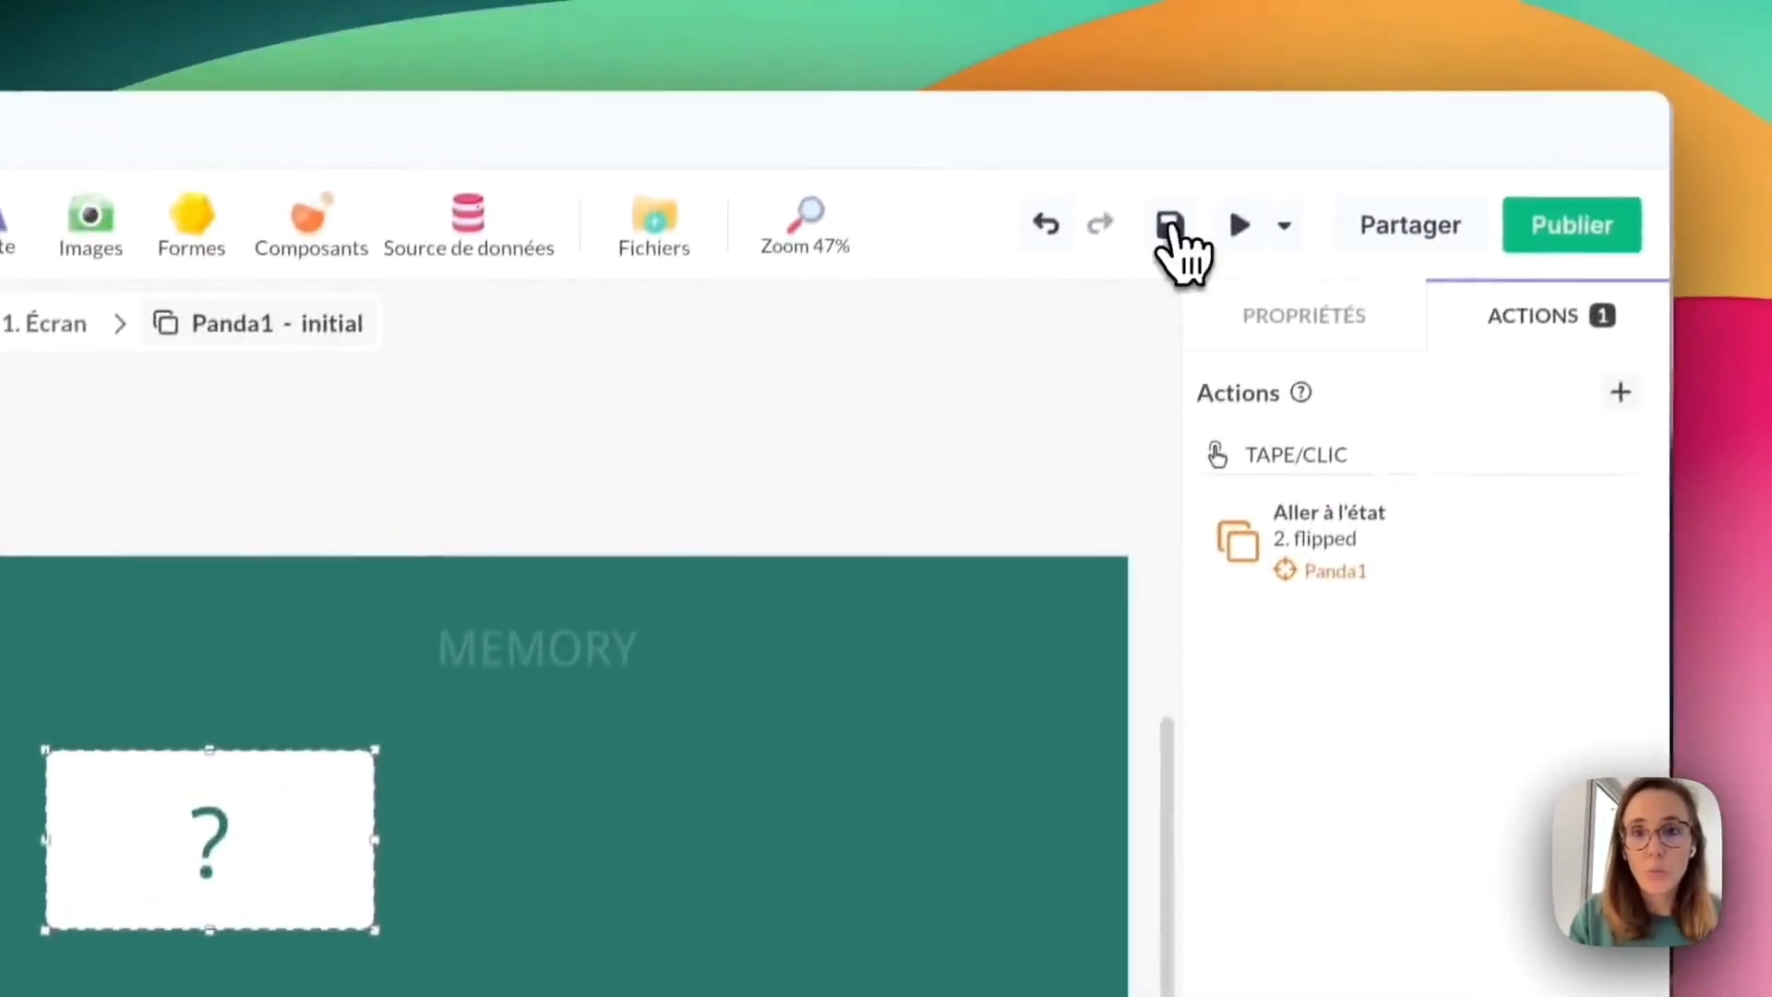
# Save the project, test flipping the panda card in the preview and return to the editor.
pyautogui.click(1170, 233)
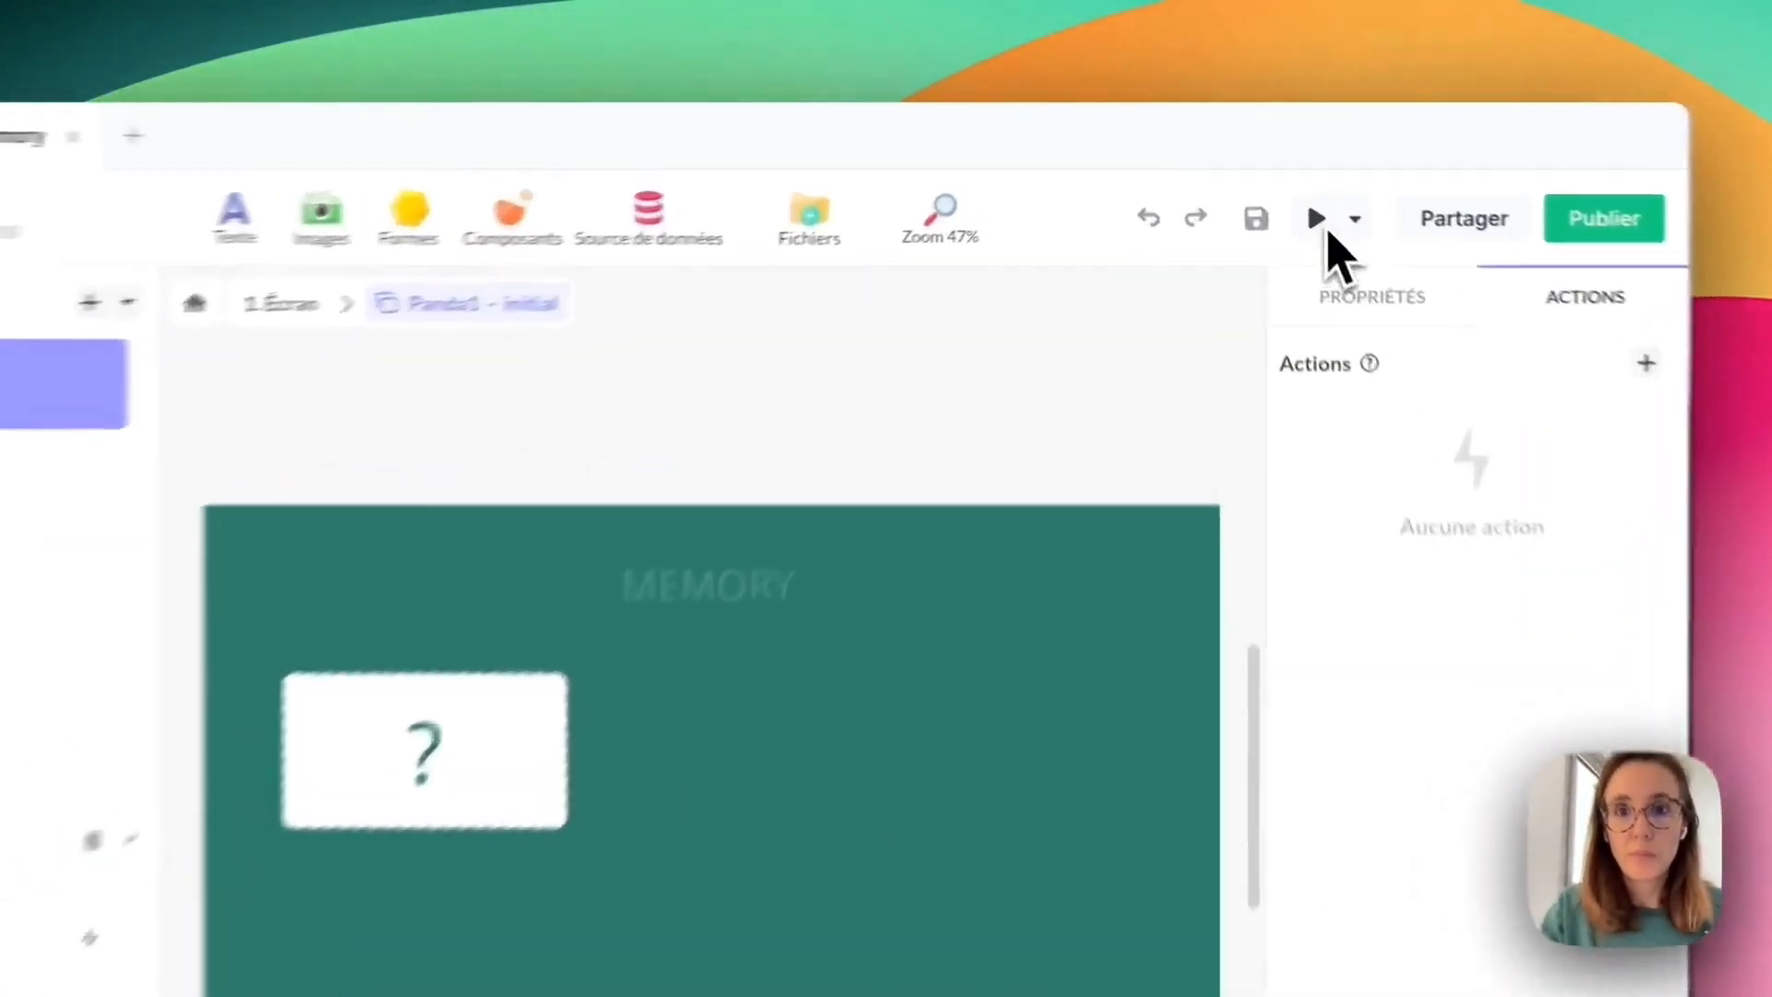
pyautogui.click(1274, 179)
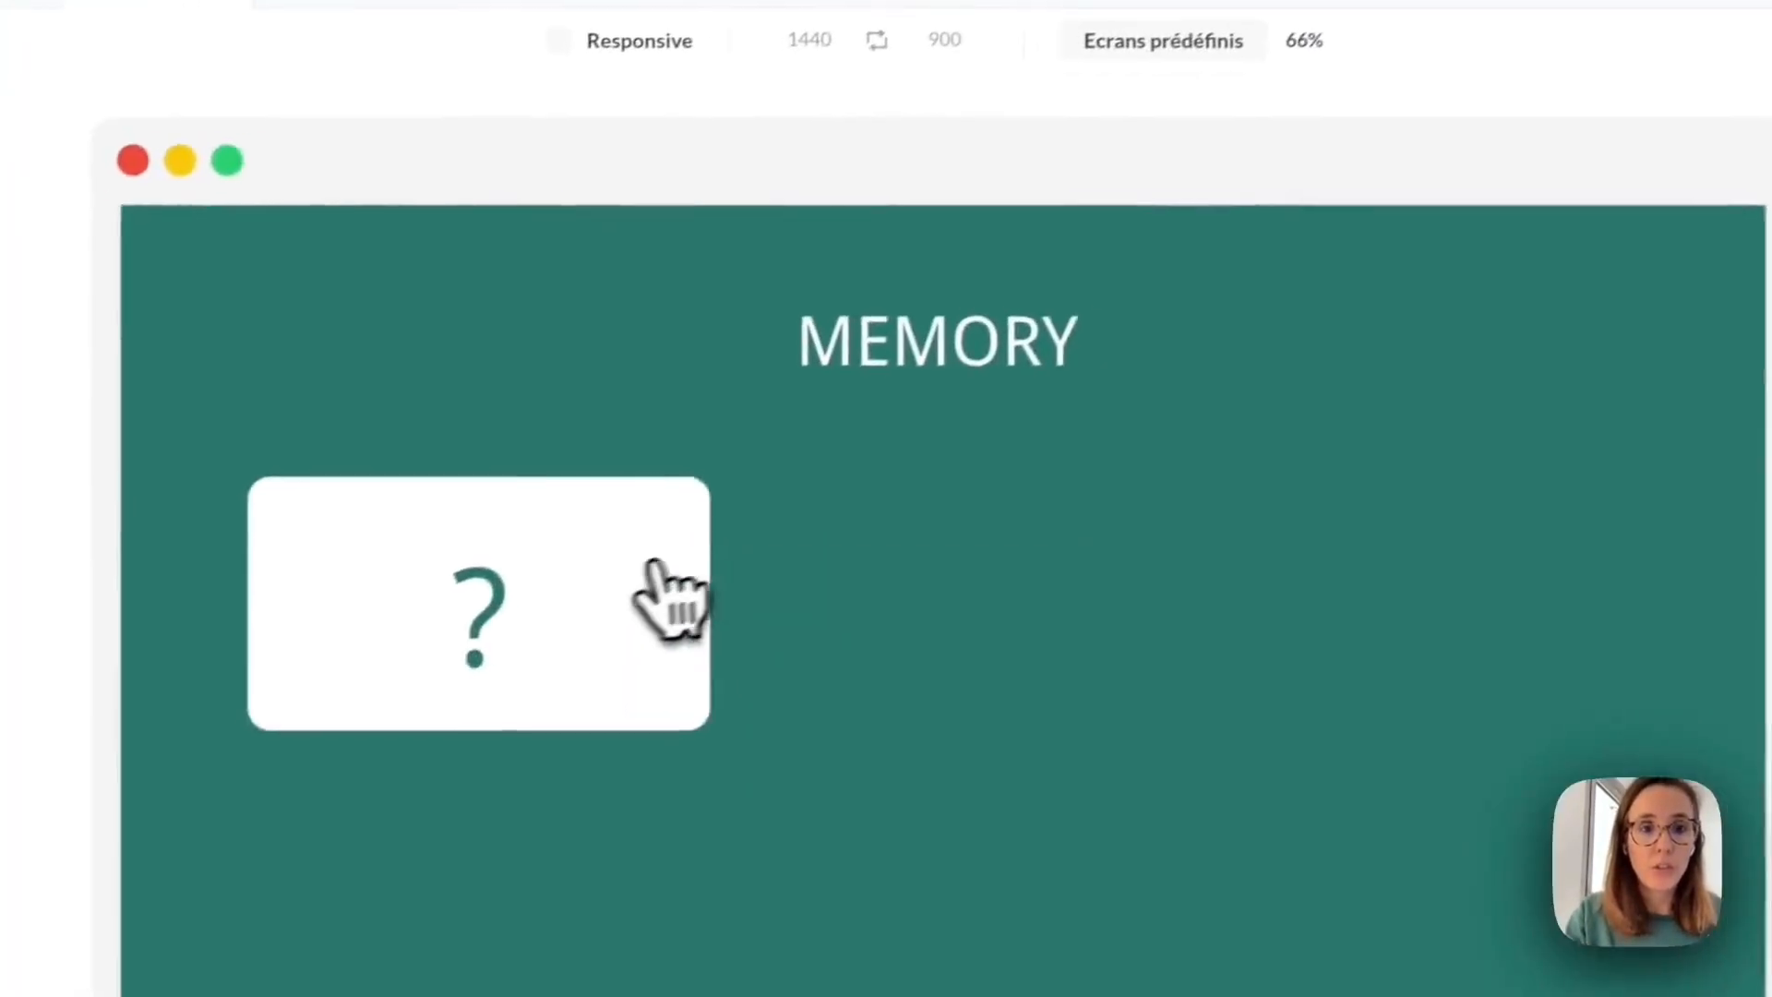
pyautogui.click(313, 766)
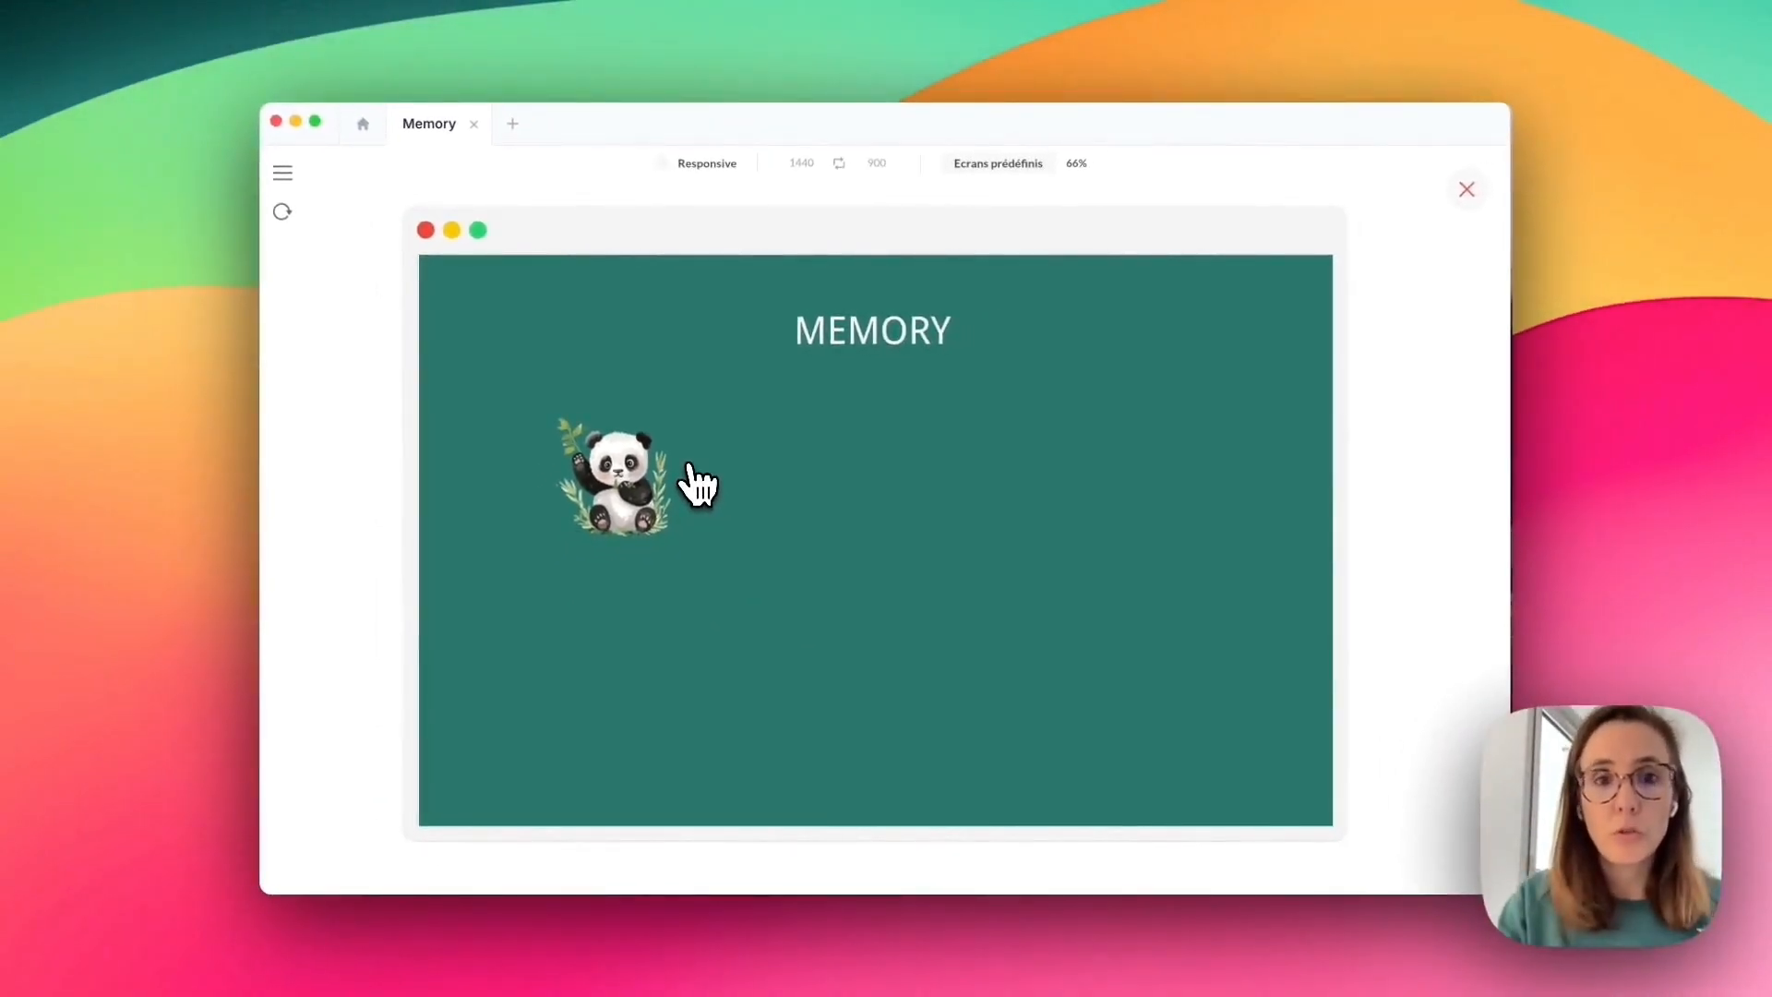
pyautogui.click(1466, 189)
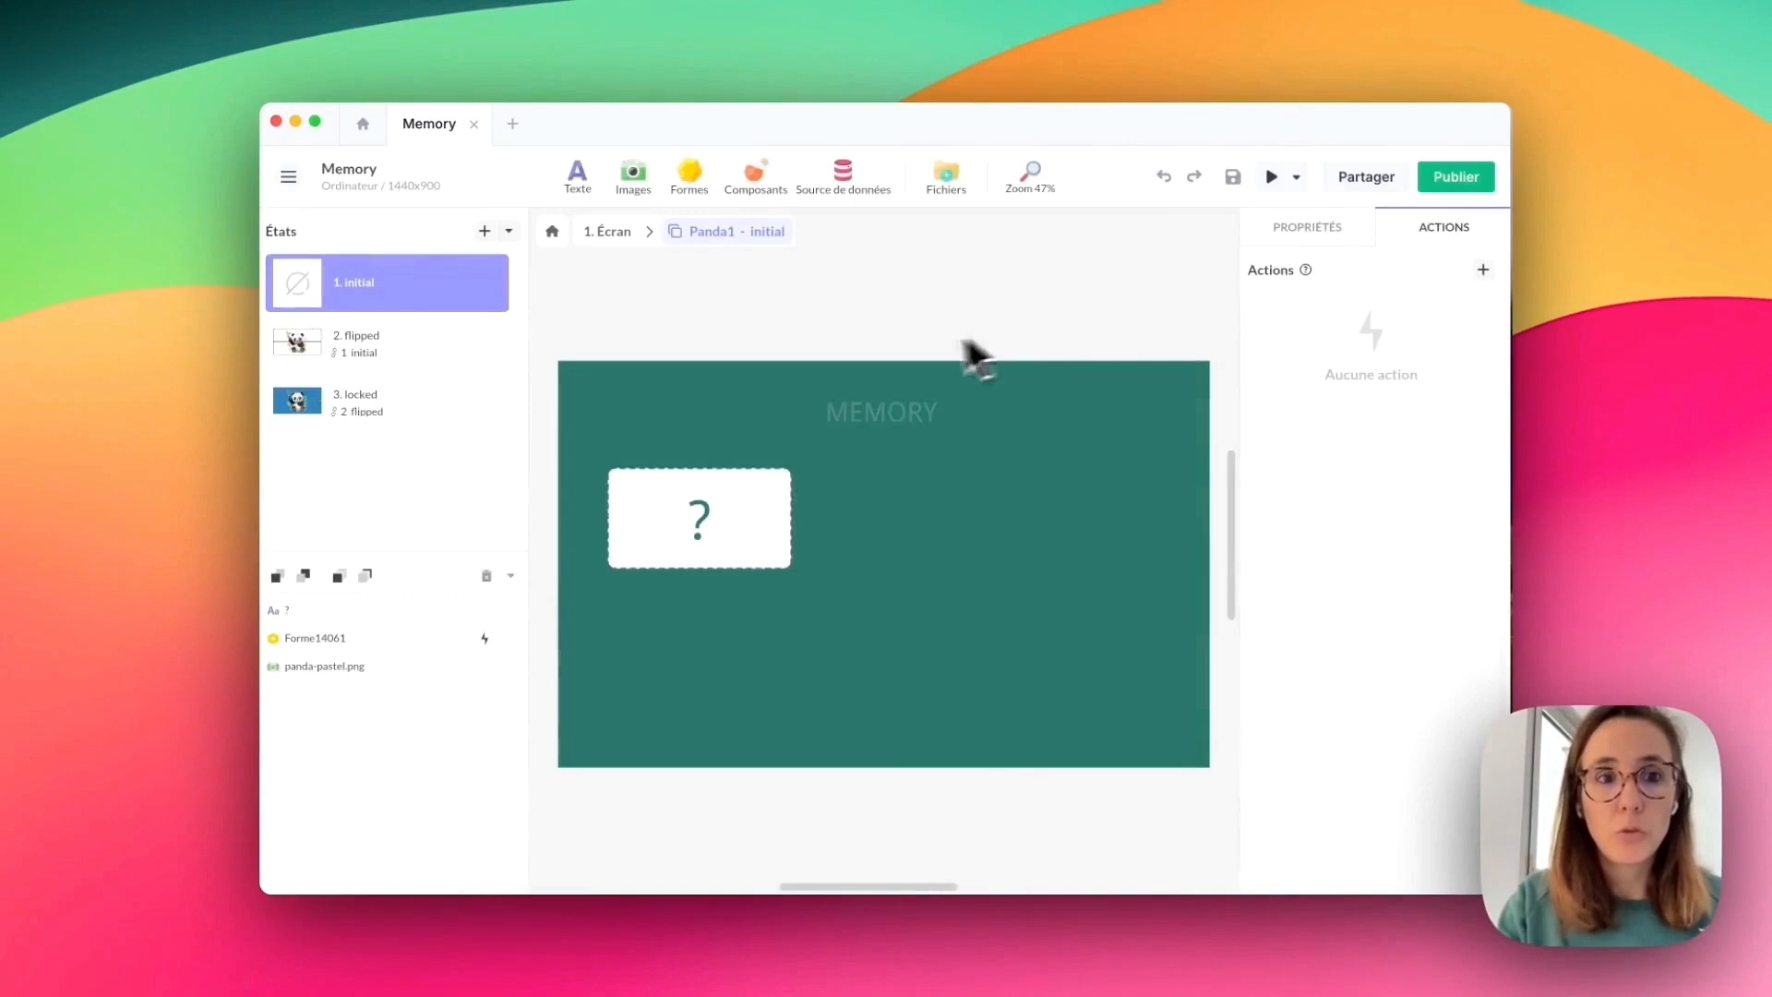
# On the main screen, duplicate the Panda1 card twice to form a row of three and centre the row horizontally.
pyautogui.click(618, 231)
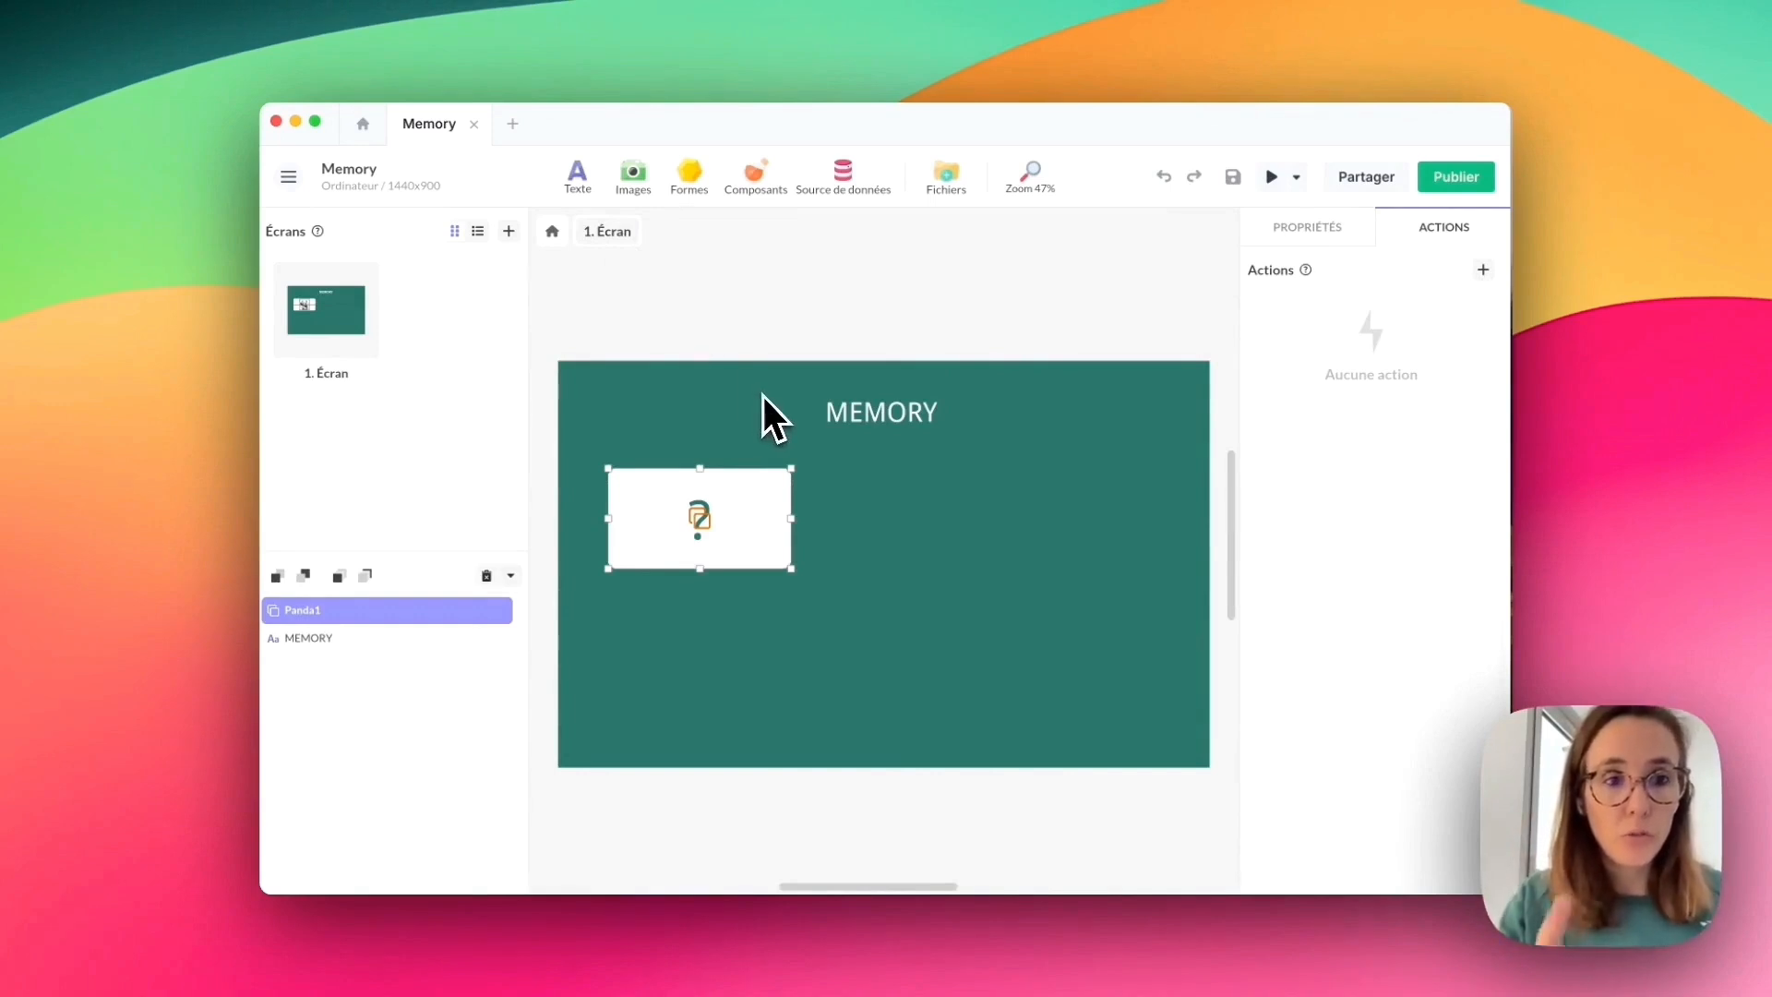
pyautogui.press('super+c')
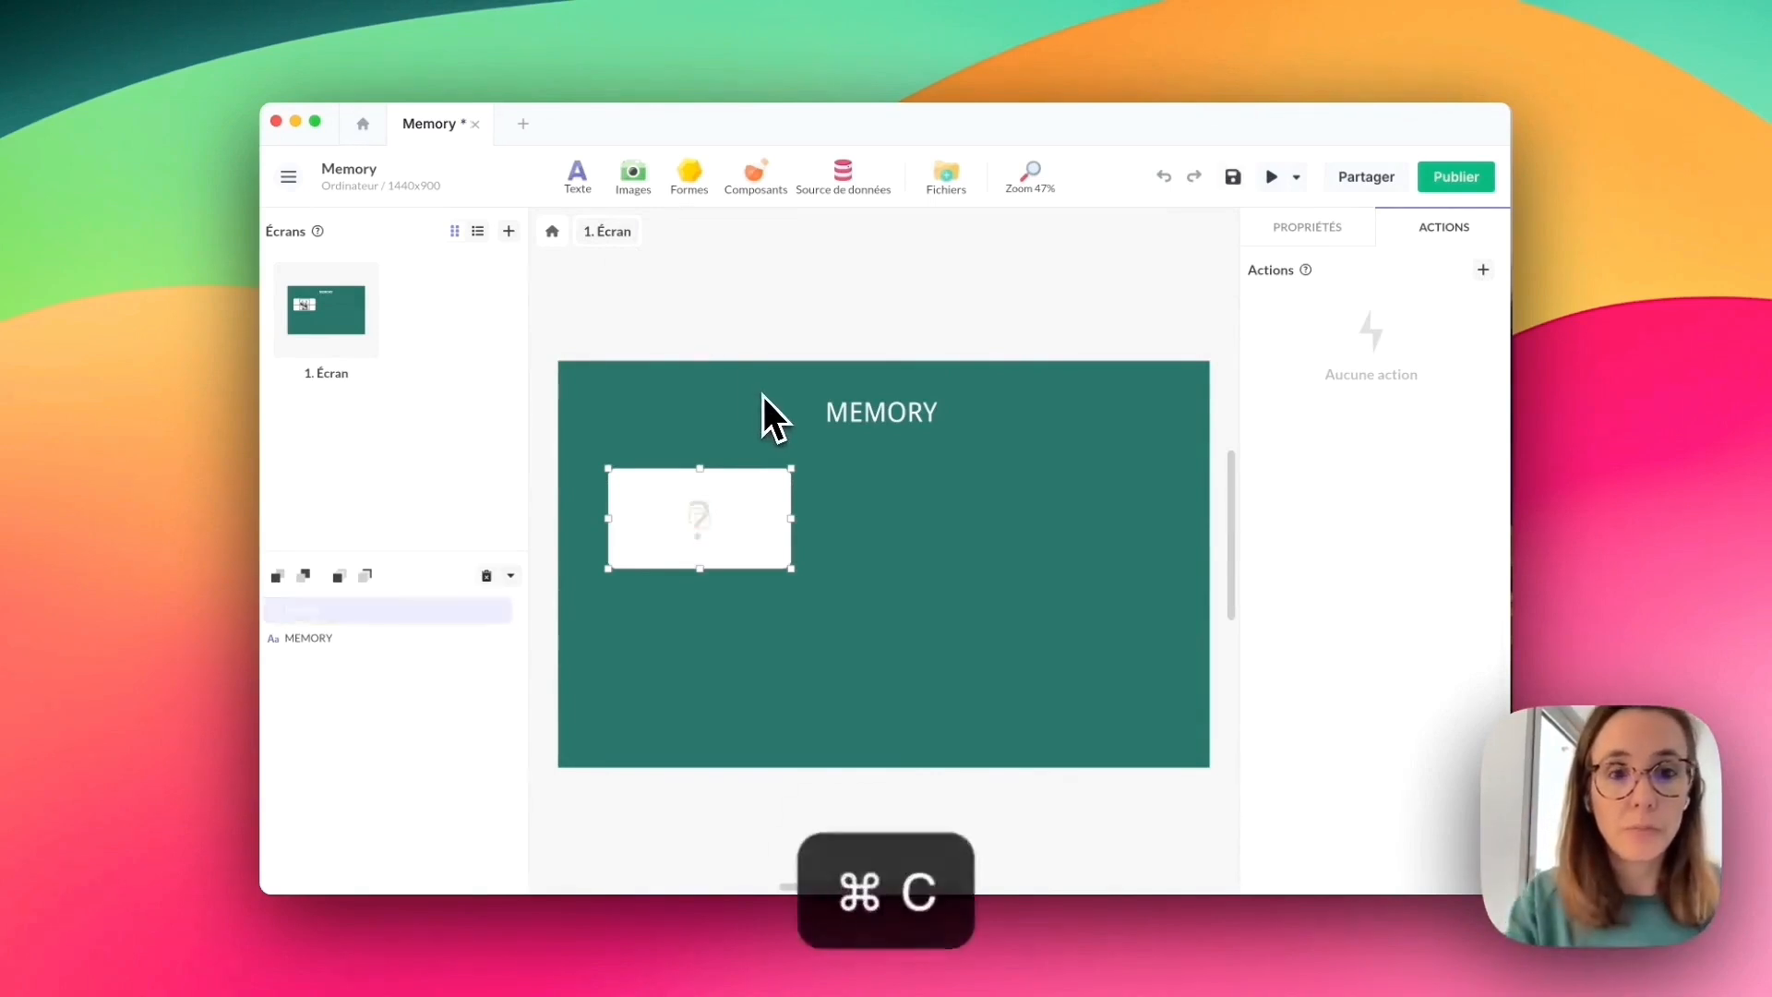
pyautogui.press('super+v')
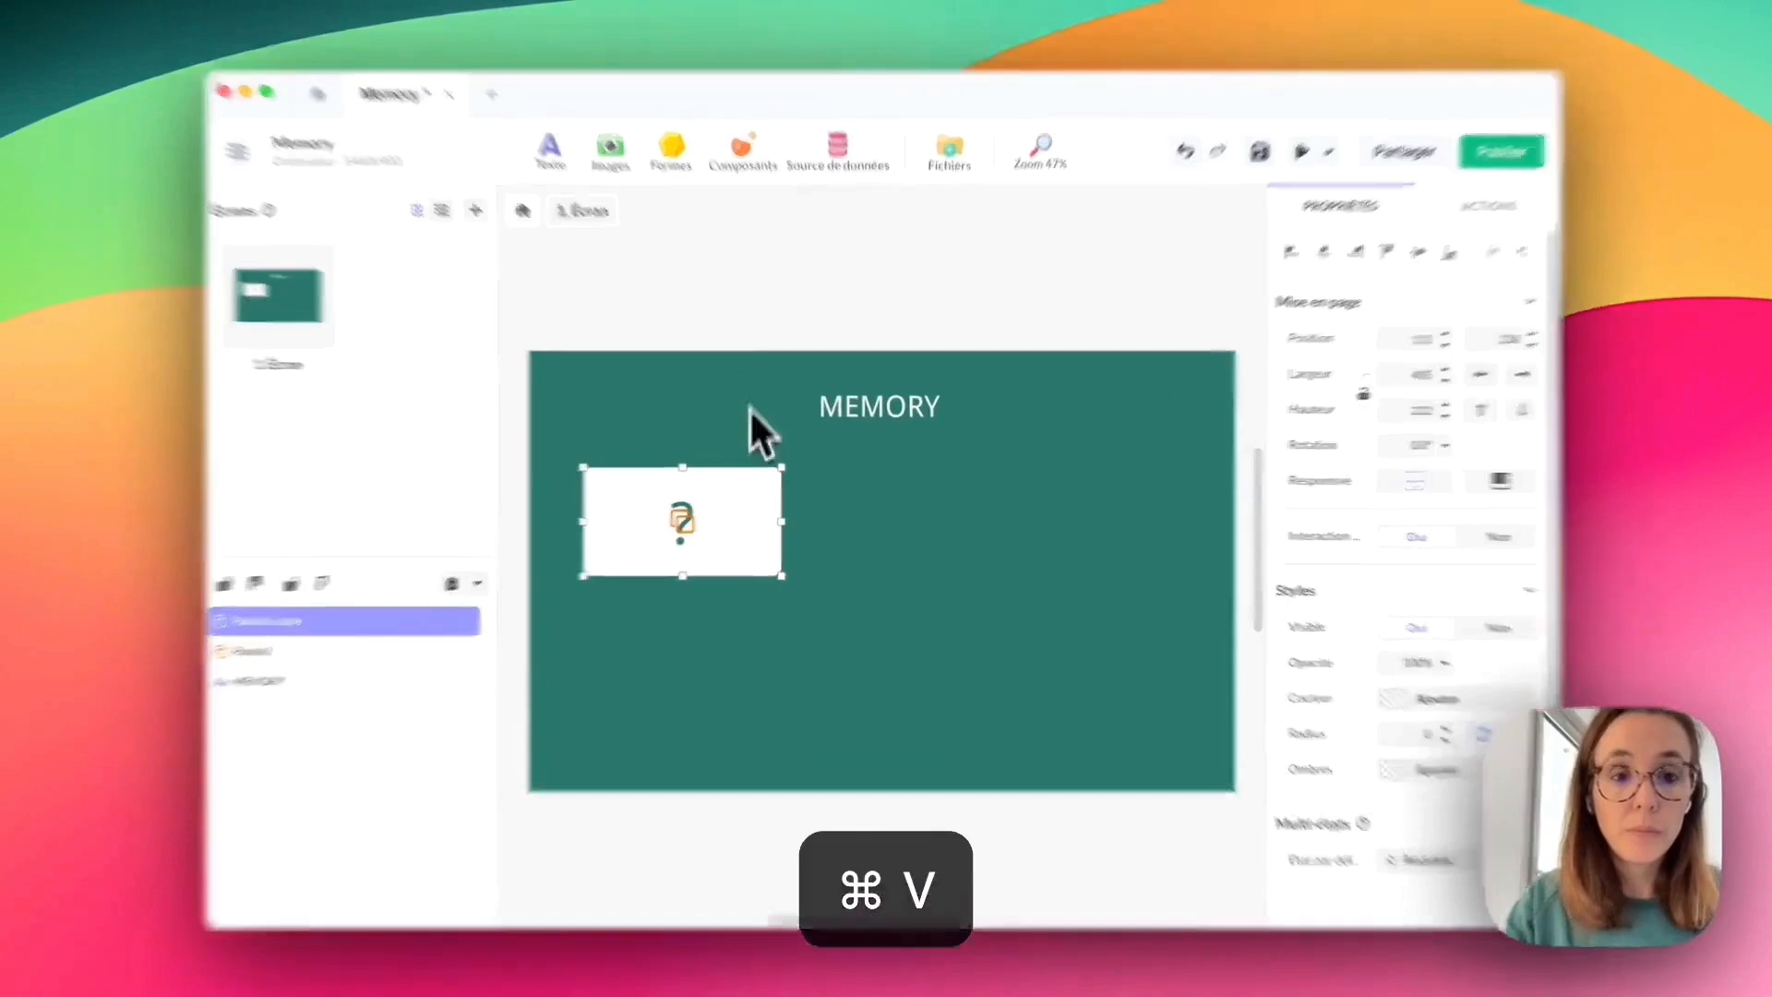
pyautogui.moveTo(731, 493); pyautogui.dragTo(1212, 508)
pyautogui.press('super+c')
pyautogui.press('super+v')
pyautogui.keyDown('shift'); pyautogui.click(571, 517); pyautogui.keyUp('shift')
pyautogui.keyDown('shift'); pyautogui.click(845, 522); pyautogui.keyUp('shift')
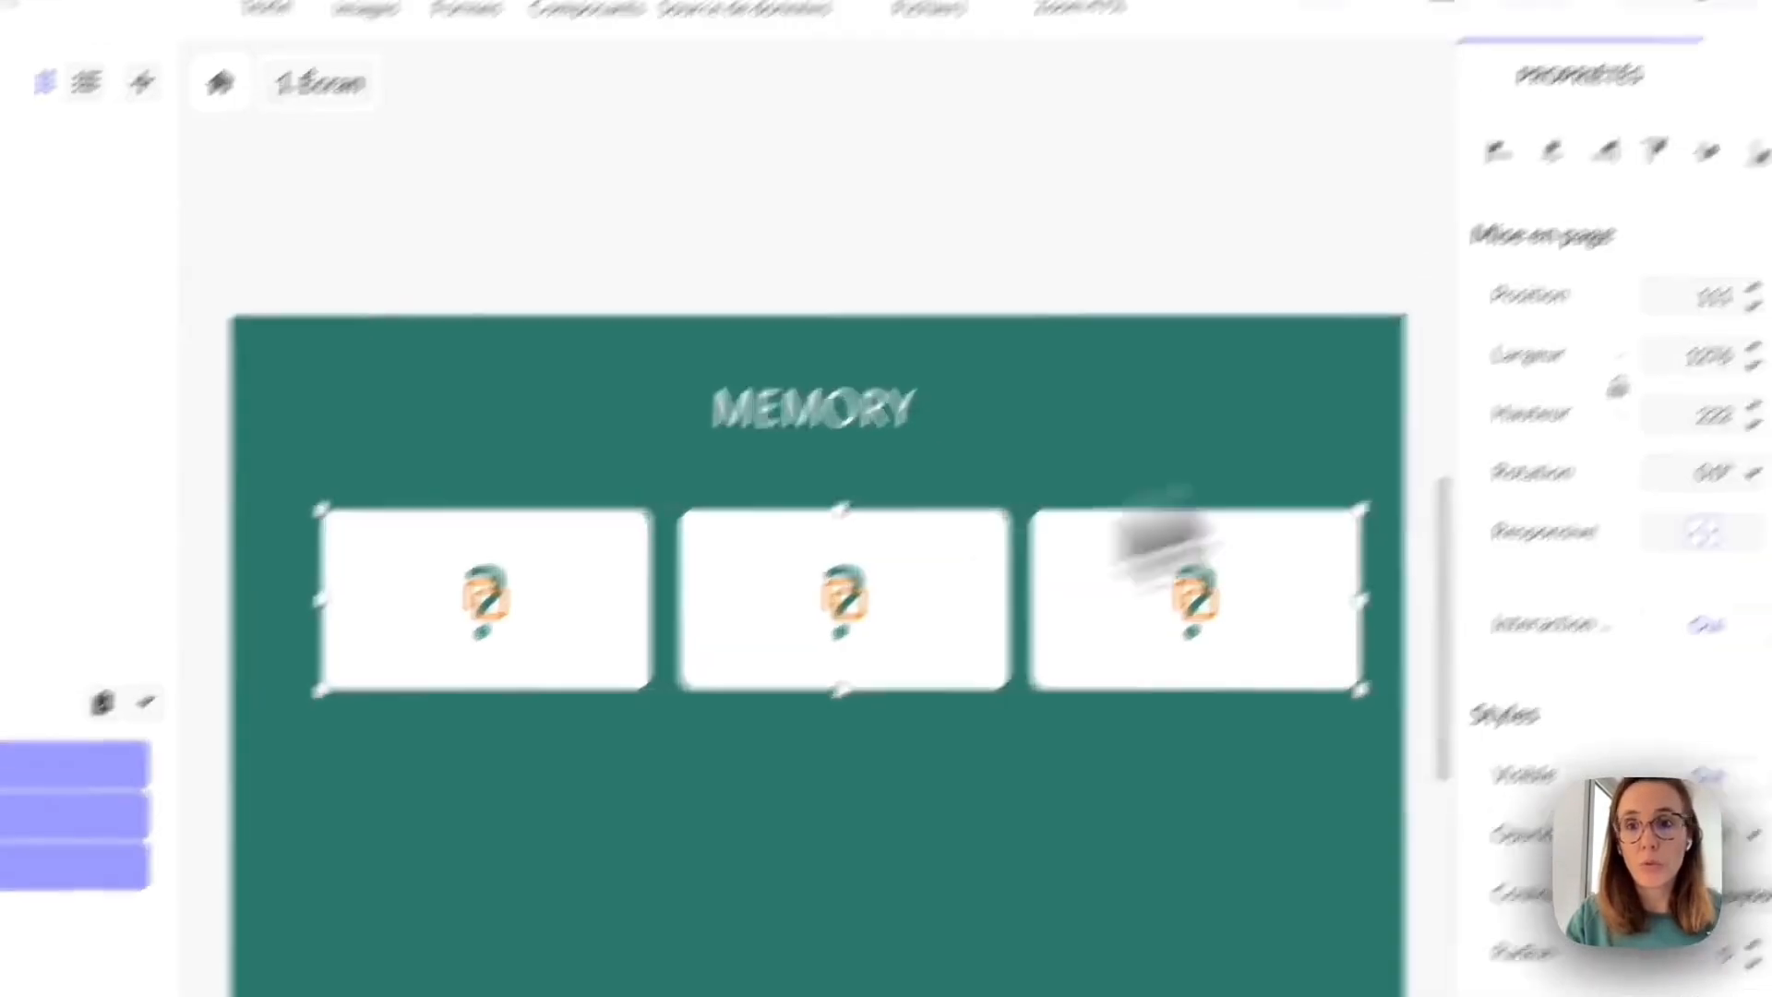
pyautogui.click(1296, 336)
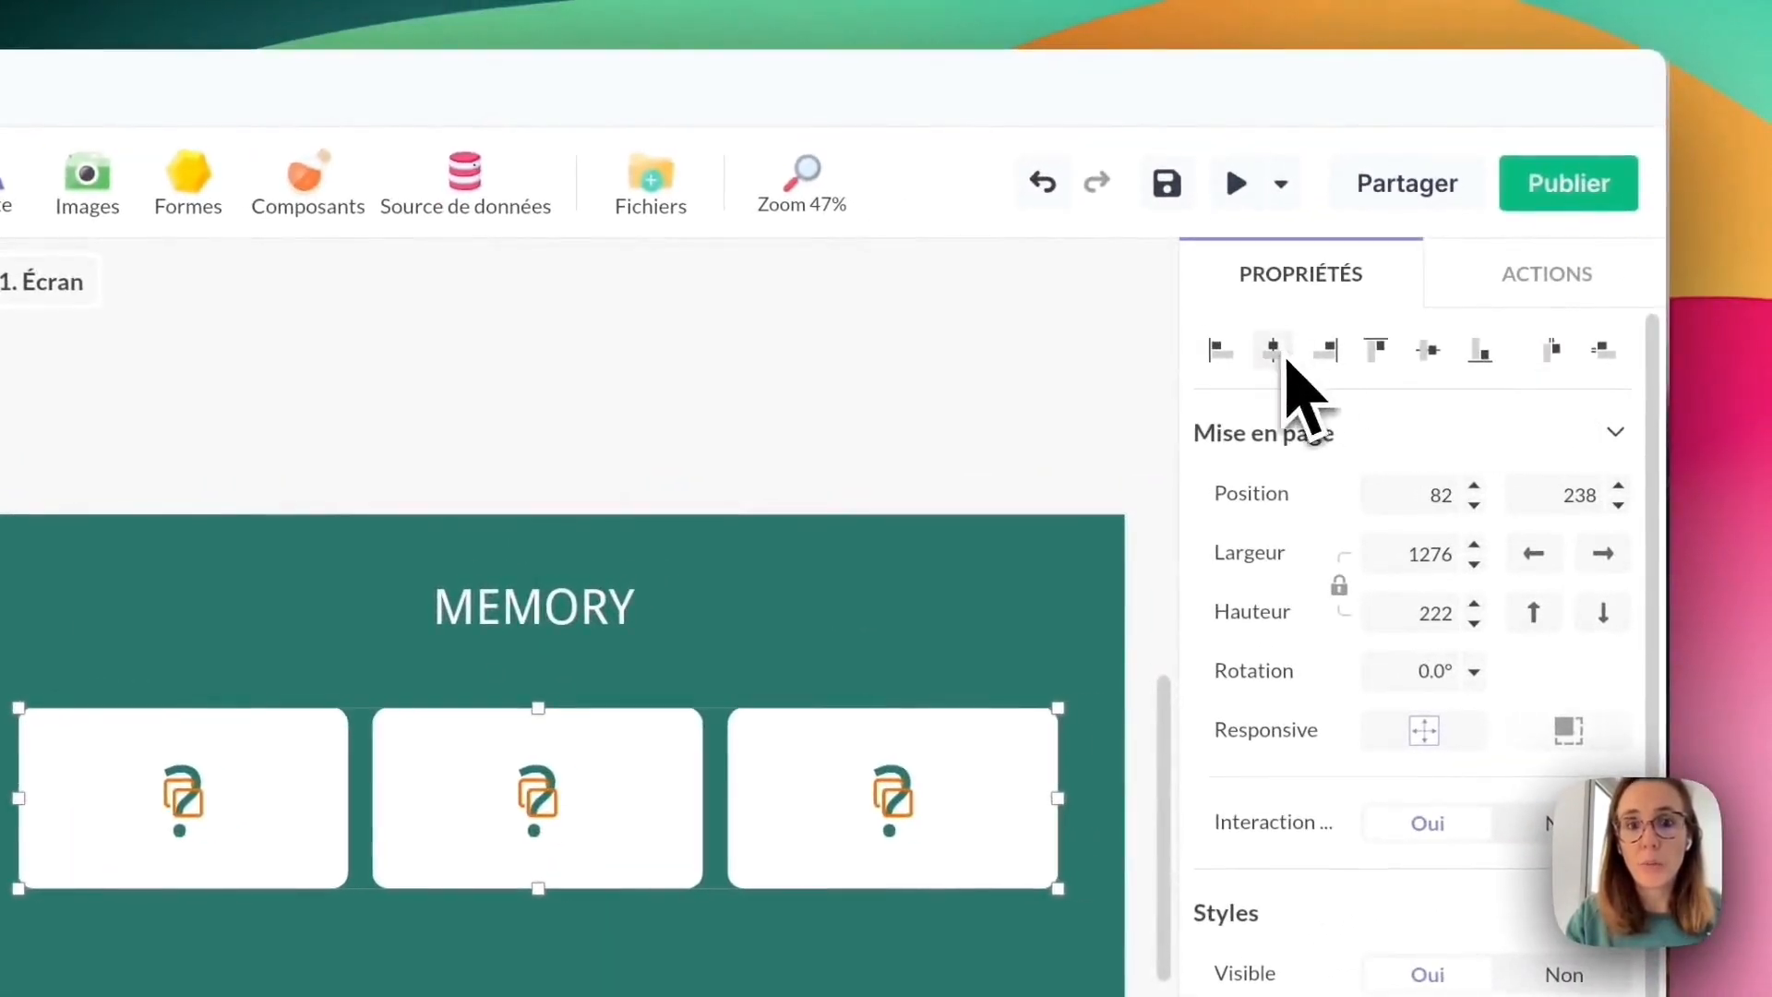
# Duplicate the row of three cards and place the copy directly below it as a second row.
pyautogui.press('super+c')
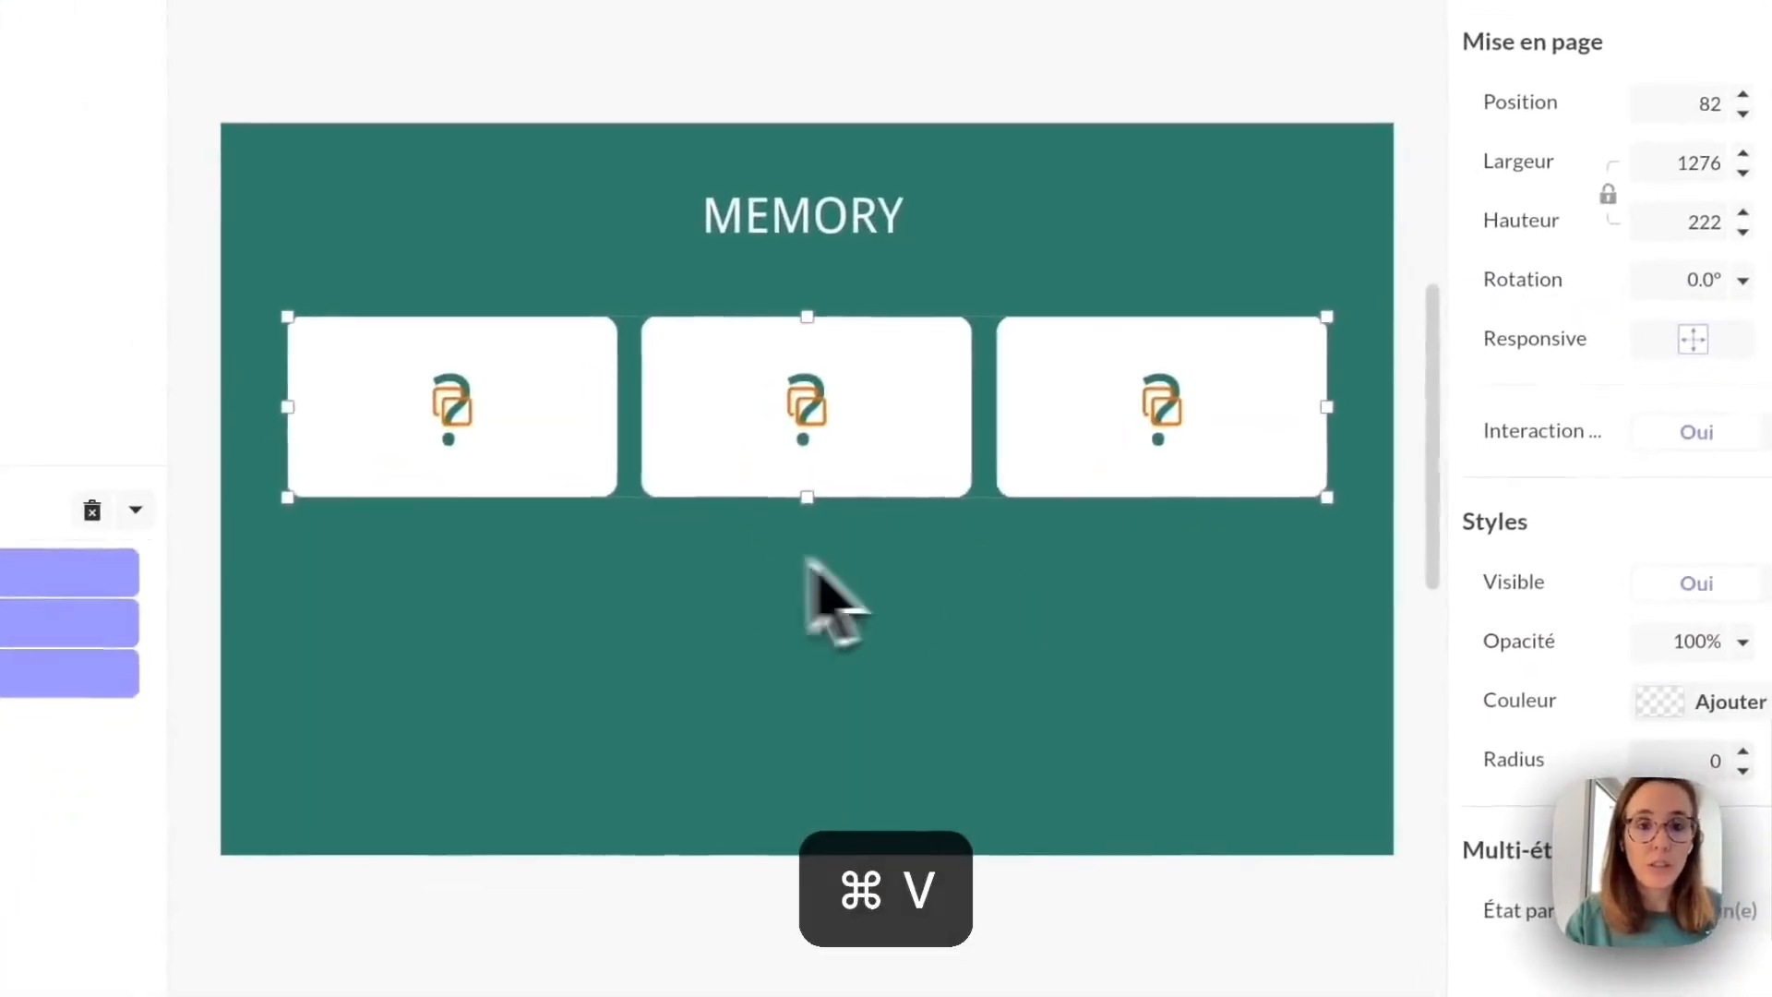
pyautogui.moveTo(773, 443); pyautogui.dragTo(772, 649)
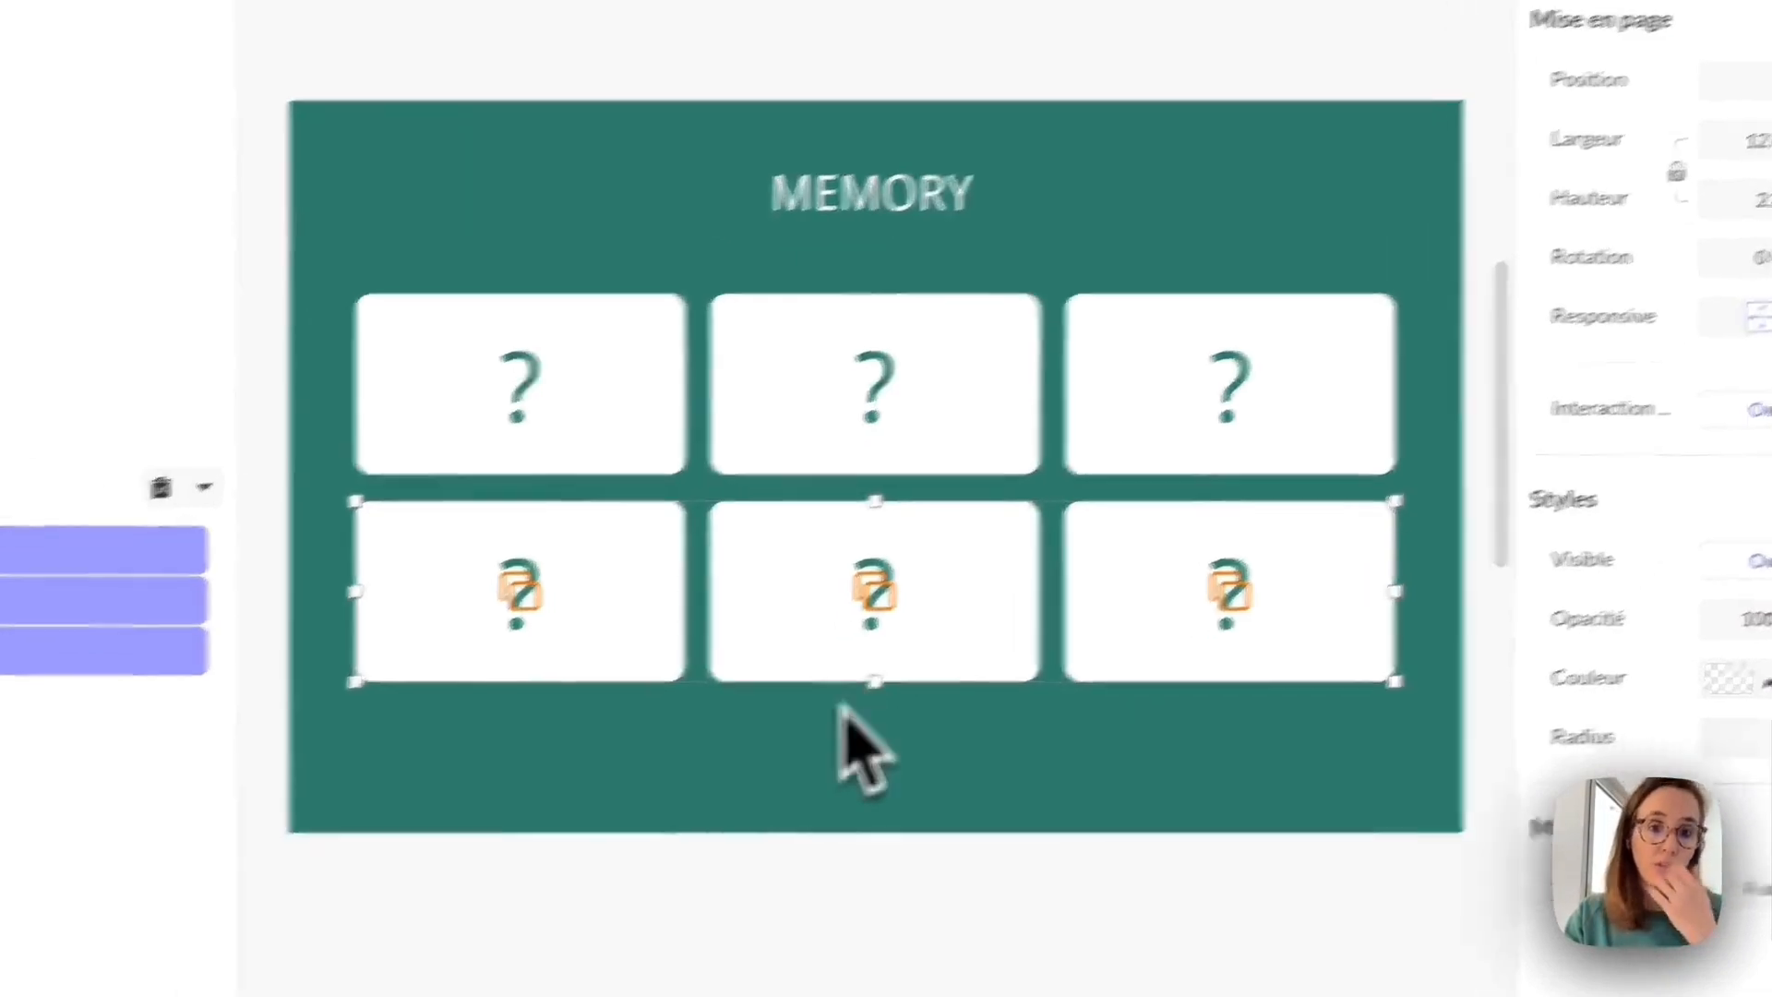
pyautogui.click(781, 775)
# Rename the middle card of the upper row as Girafe1.
pyautogui.click(781, 435)
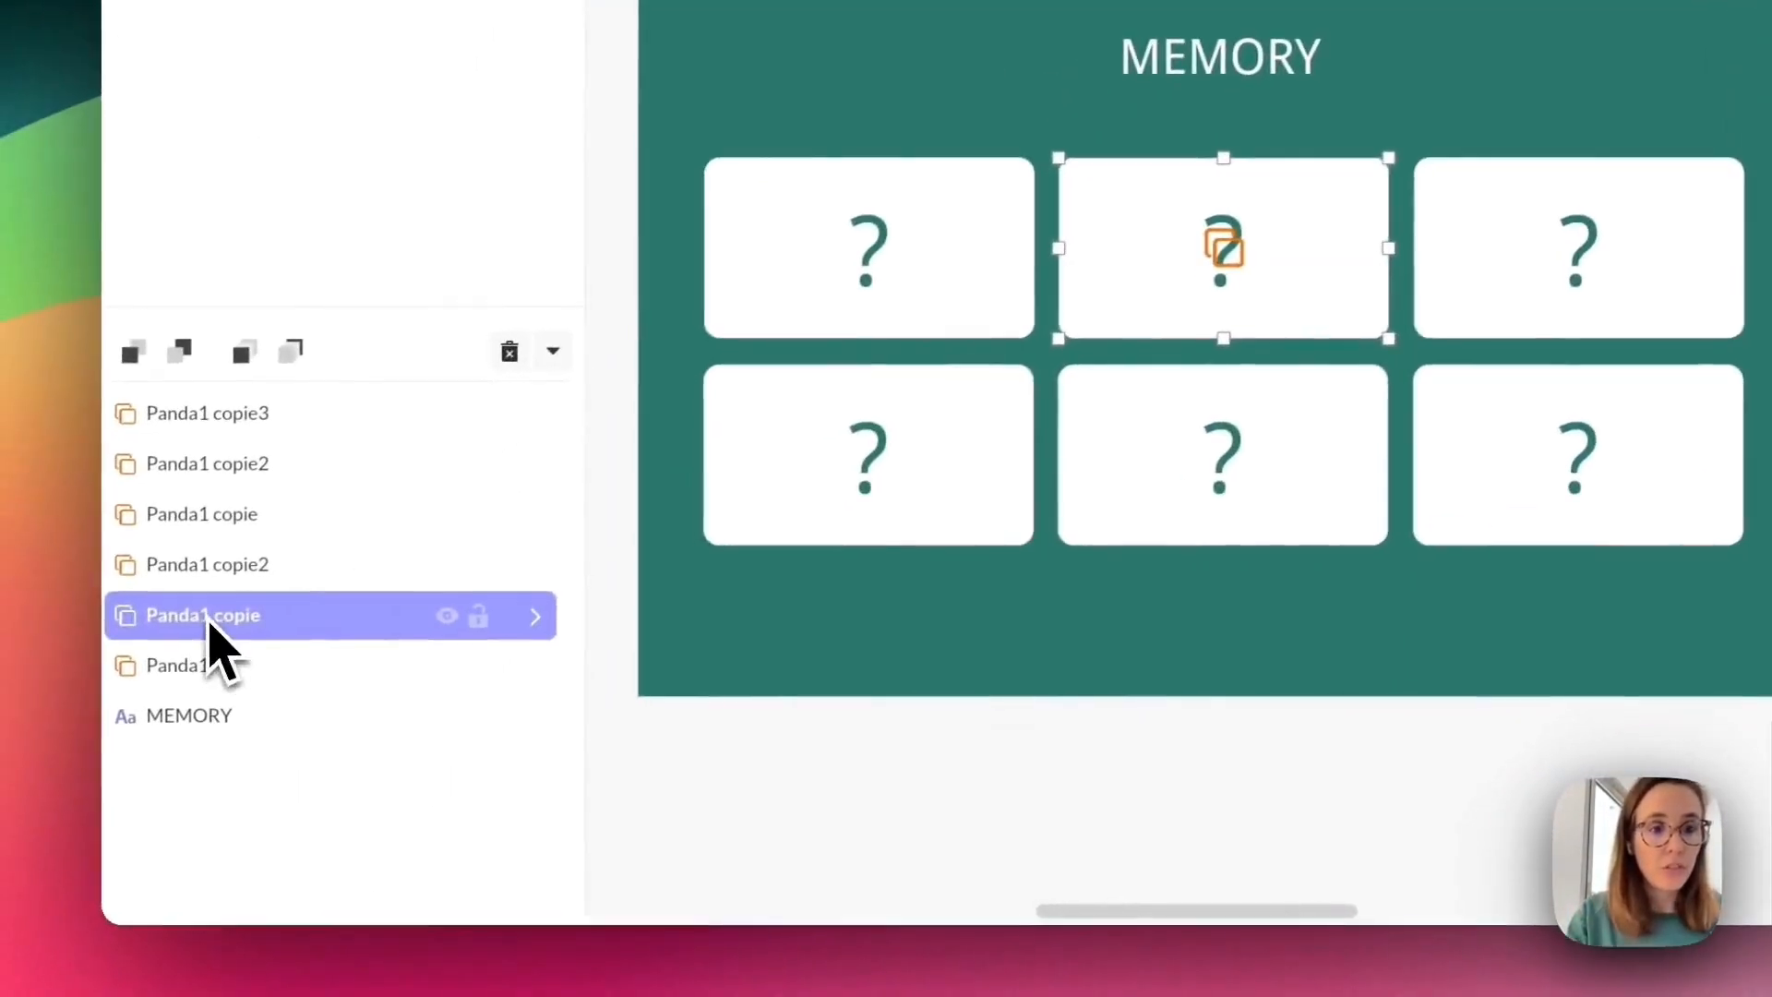
pyautogui.doubleClick(42, 704)
pyautogui.write('Girapg')
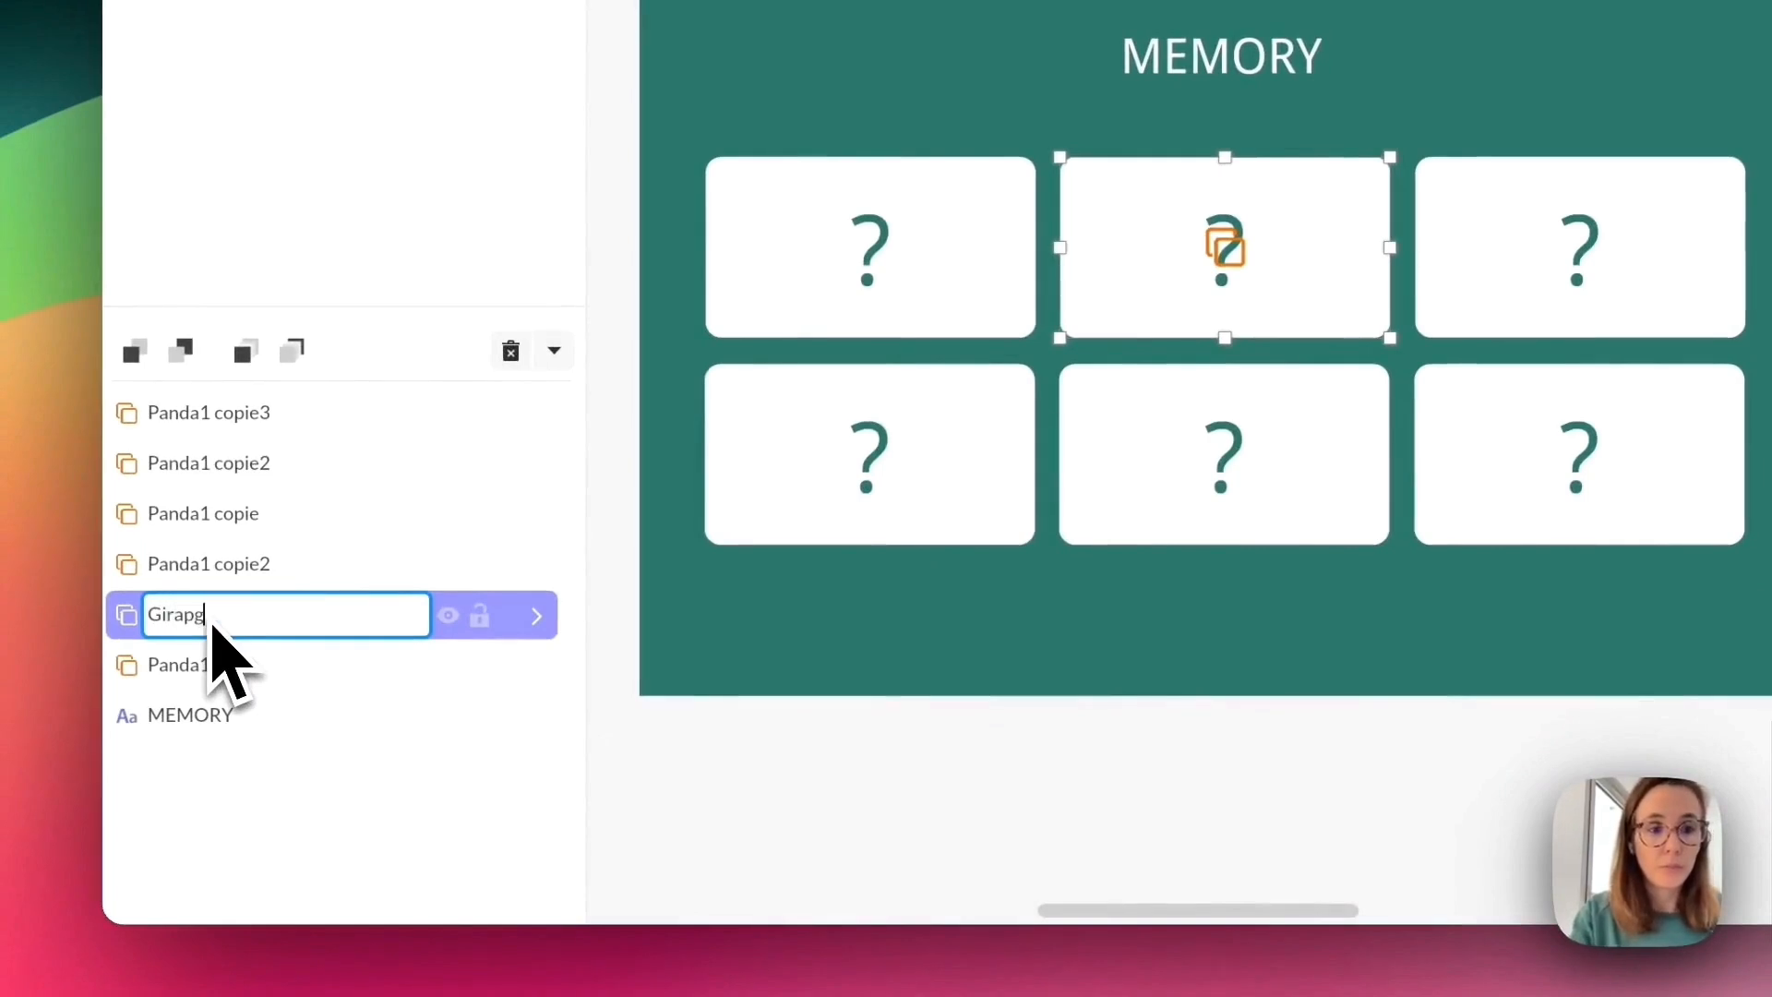
pyautogui.write('e')
pyautogui.press('BackSpace')
pyautogui.press('BackSpace')
pyautogui.write('he')
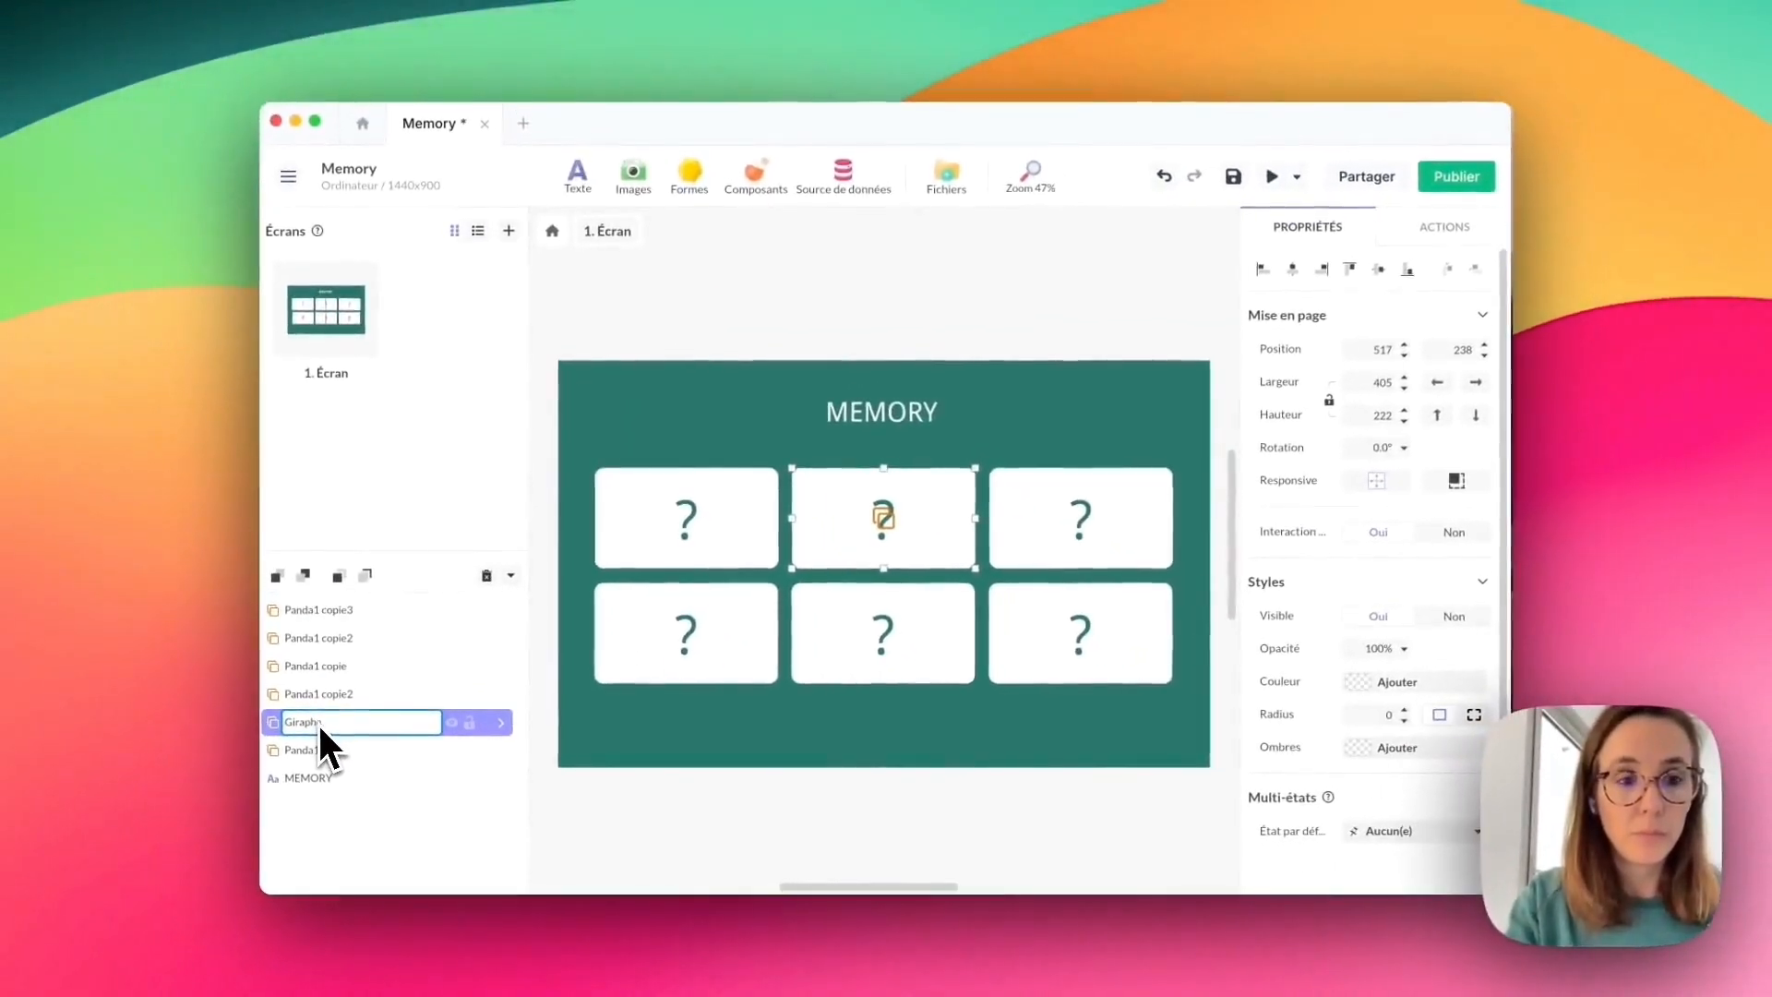
pyautogui.press('BackSpace')
pyautogui.press('BackSpace')
pyautogui.press('BackSpace')
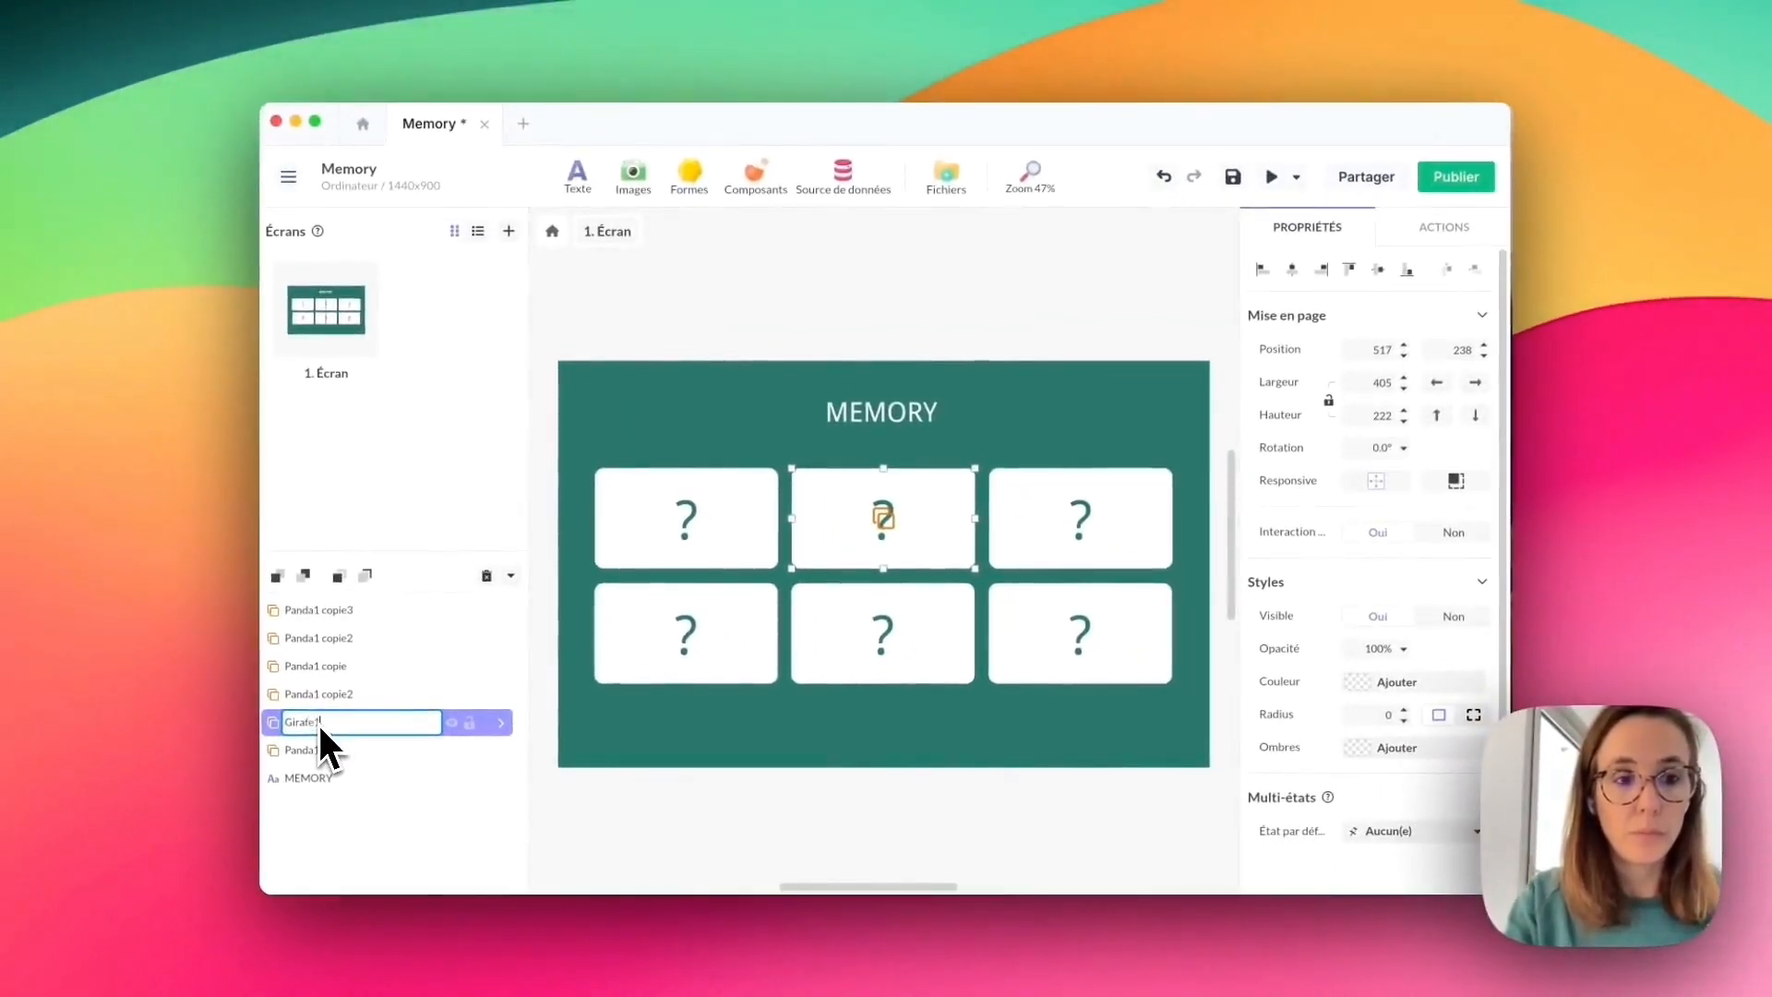
pyautogui.press('Return')
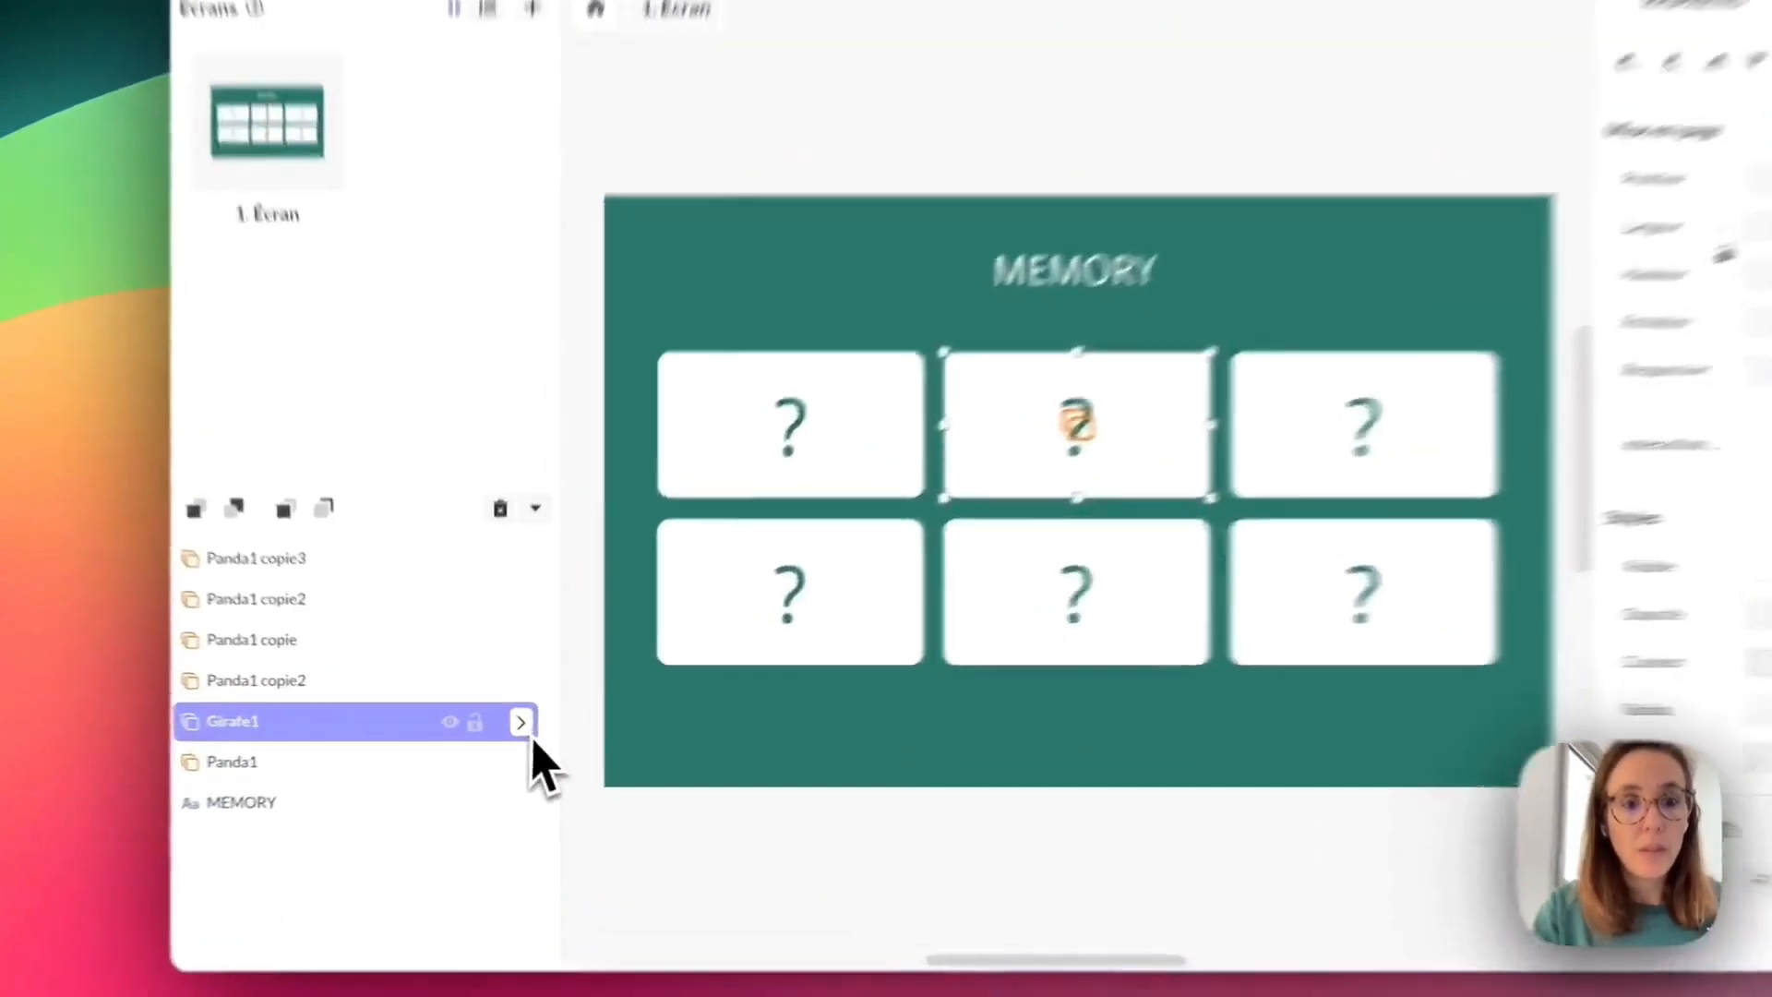
# Inside the Girafe1 component, replace the panda image's source with girafe-pastel.png and reset the image mask.
pyautogui.click(521, 722)
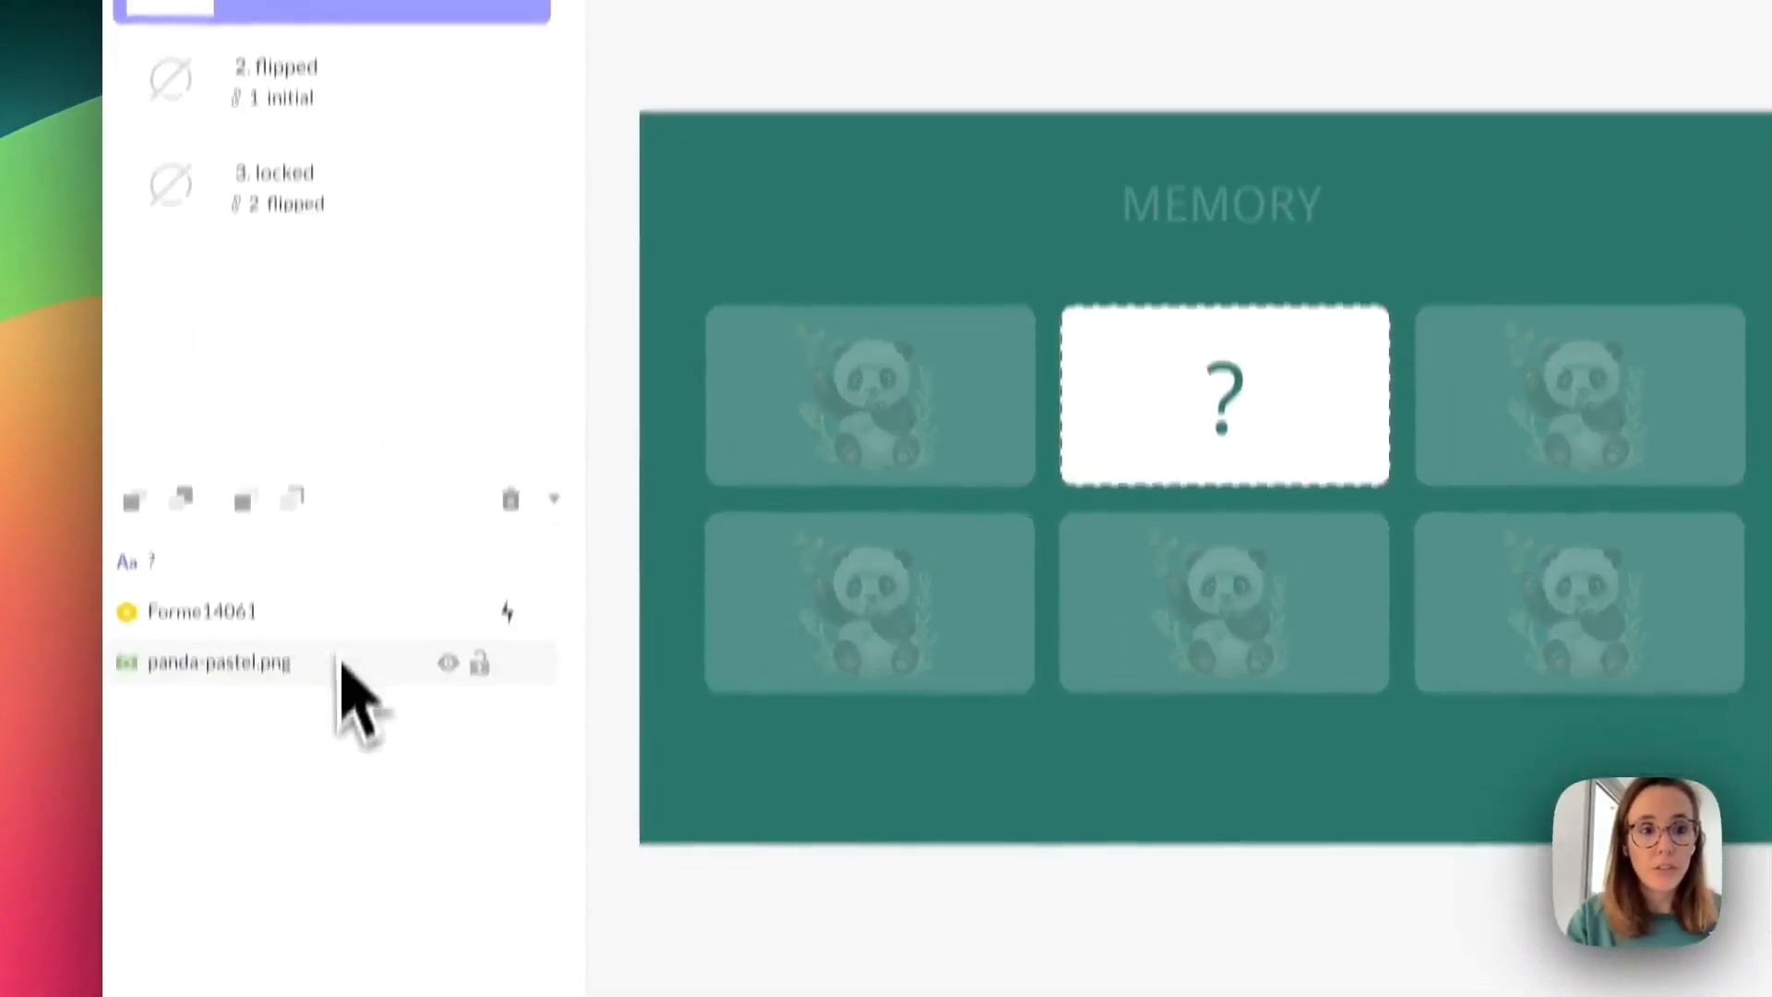
pyautogui.click(340, 664)
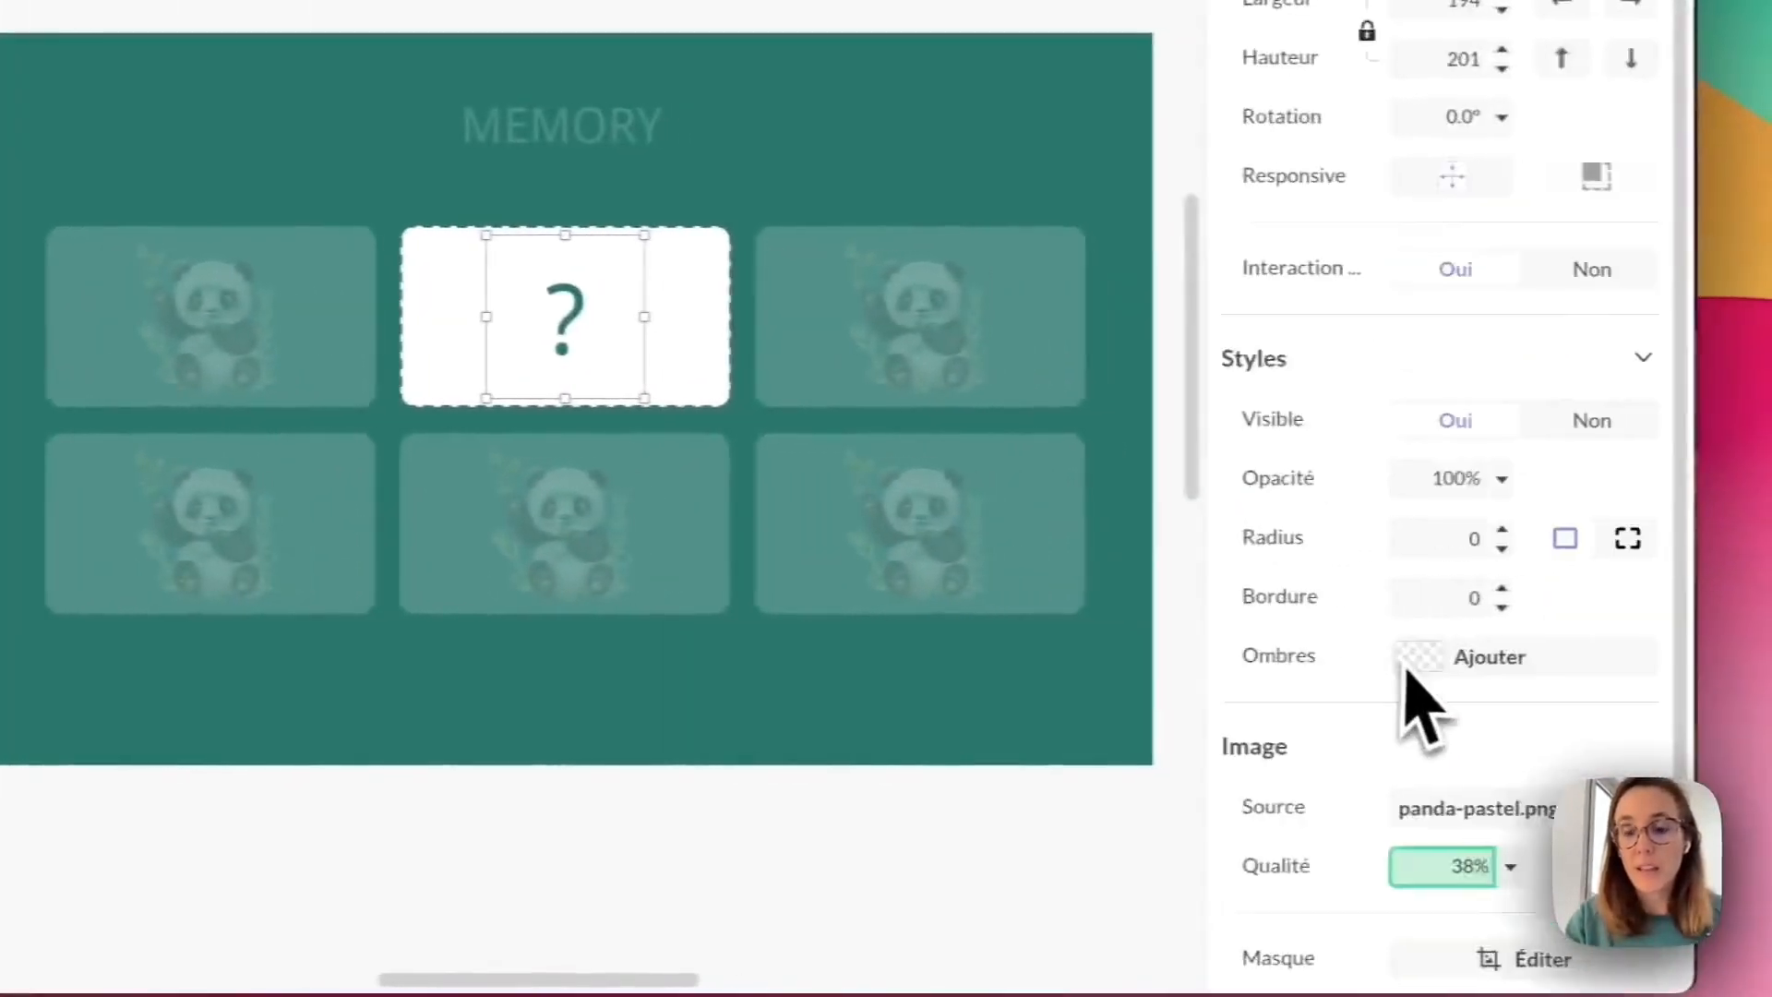
pyautogui.scroll(-2, 1440, 729)
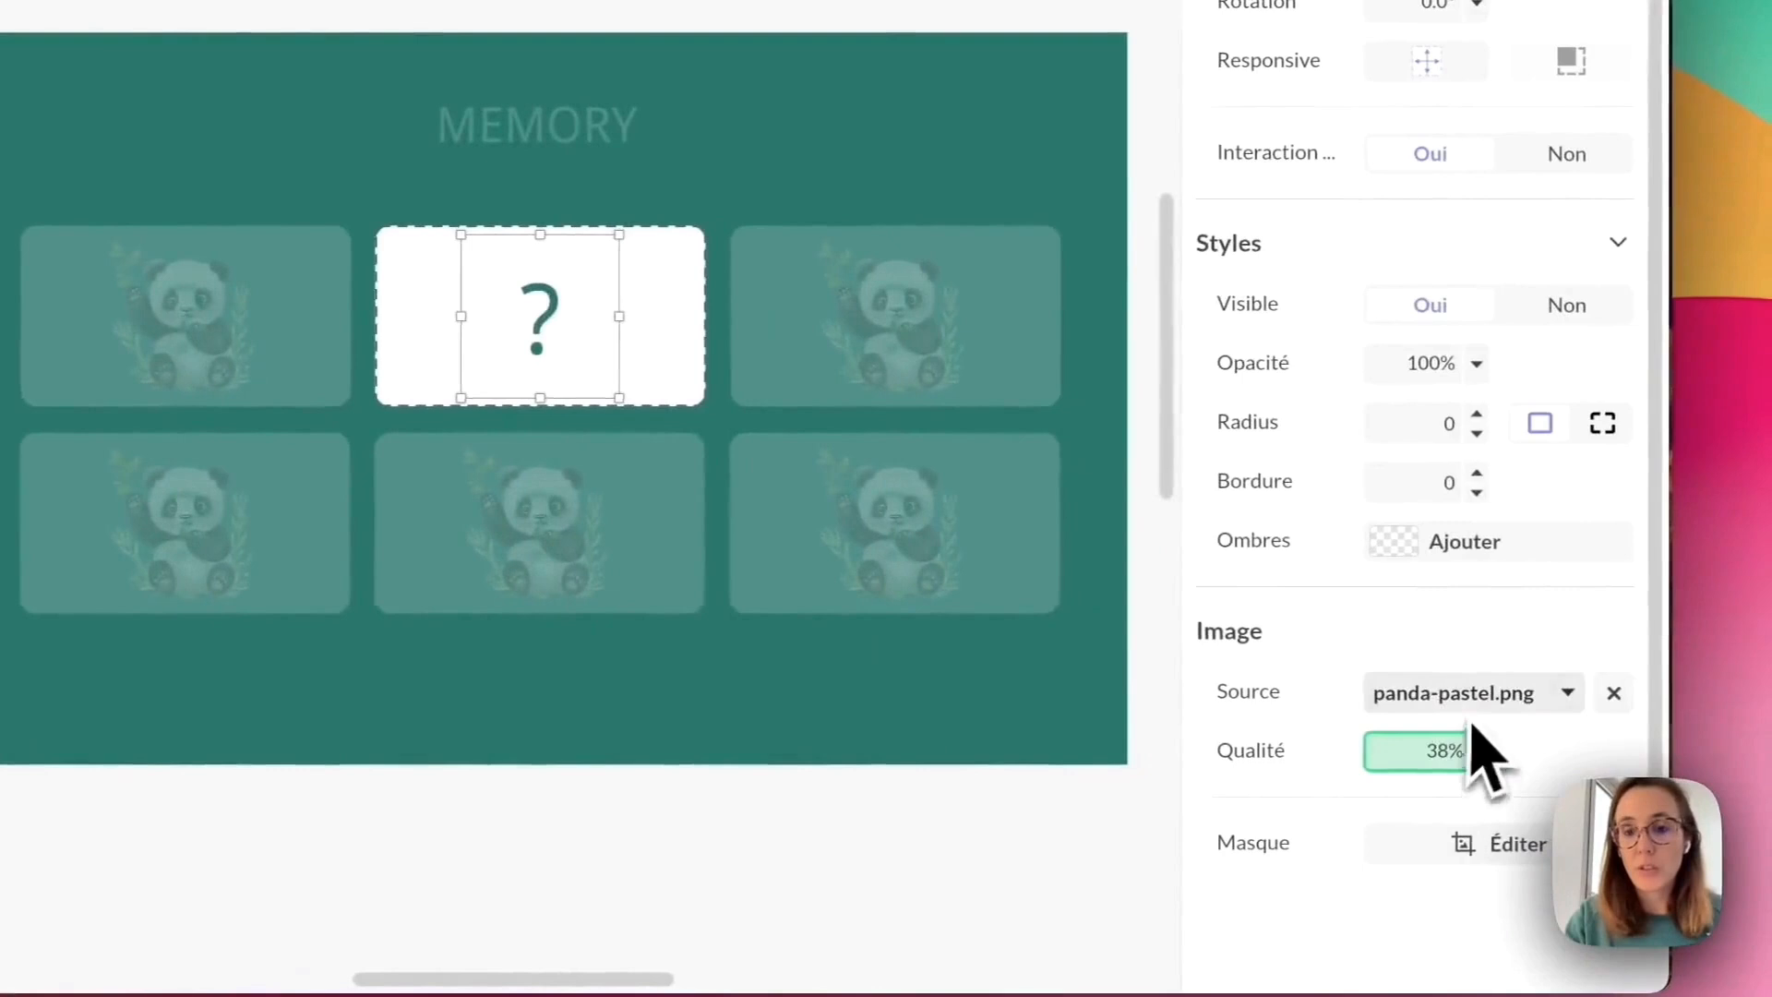
pyautogui.click(1372, 705)
pyautogui.click(1294, 368)
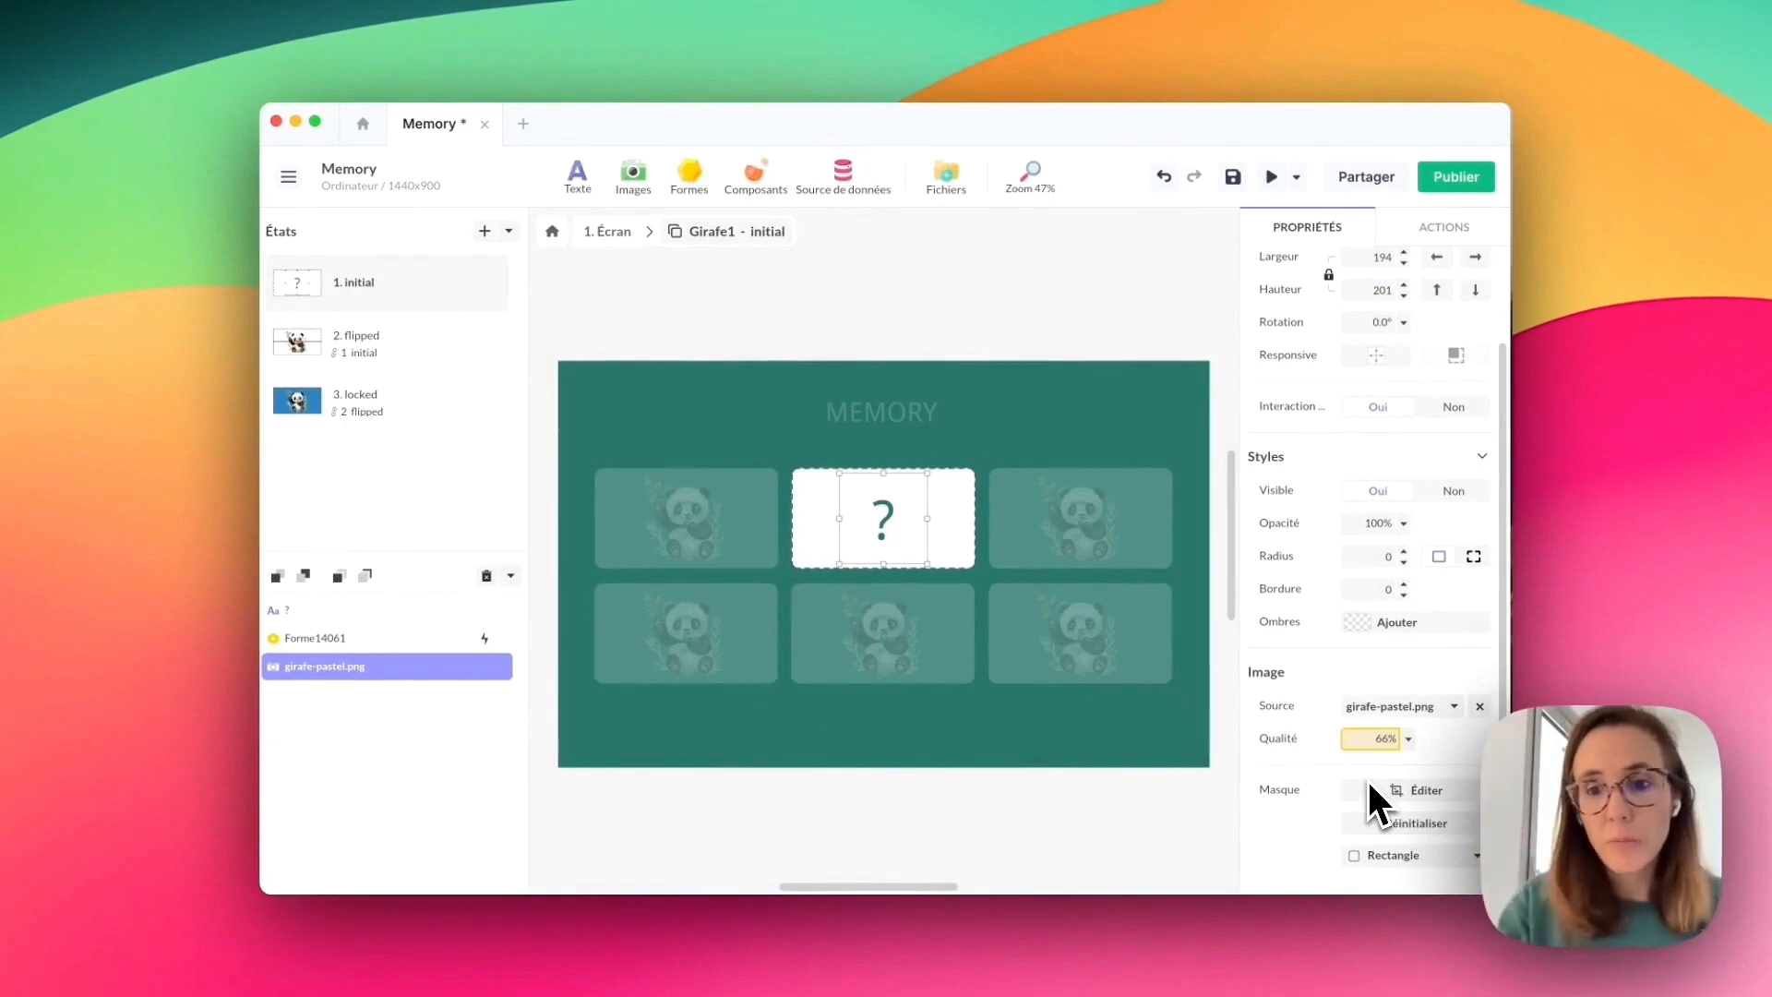
pyautogui.click(1412, 824)
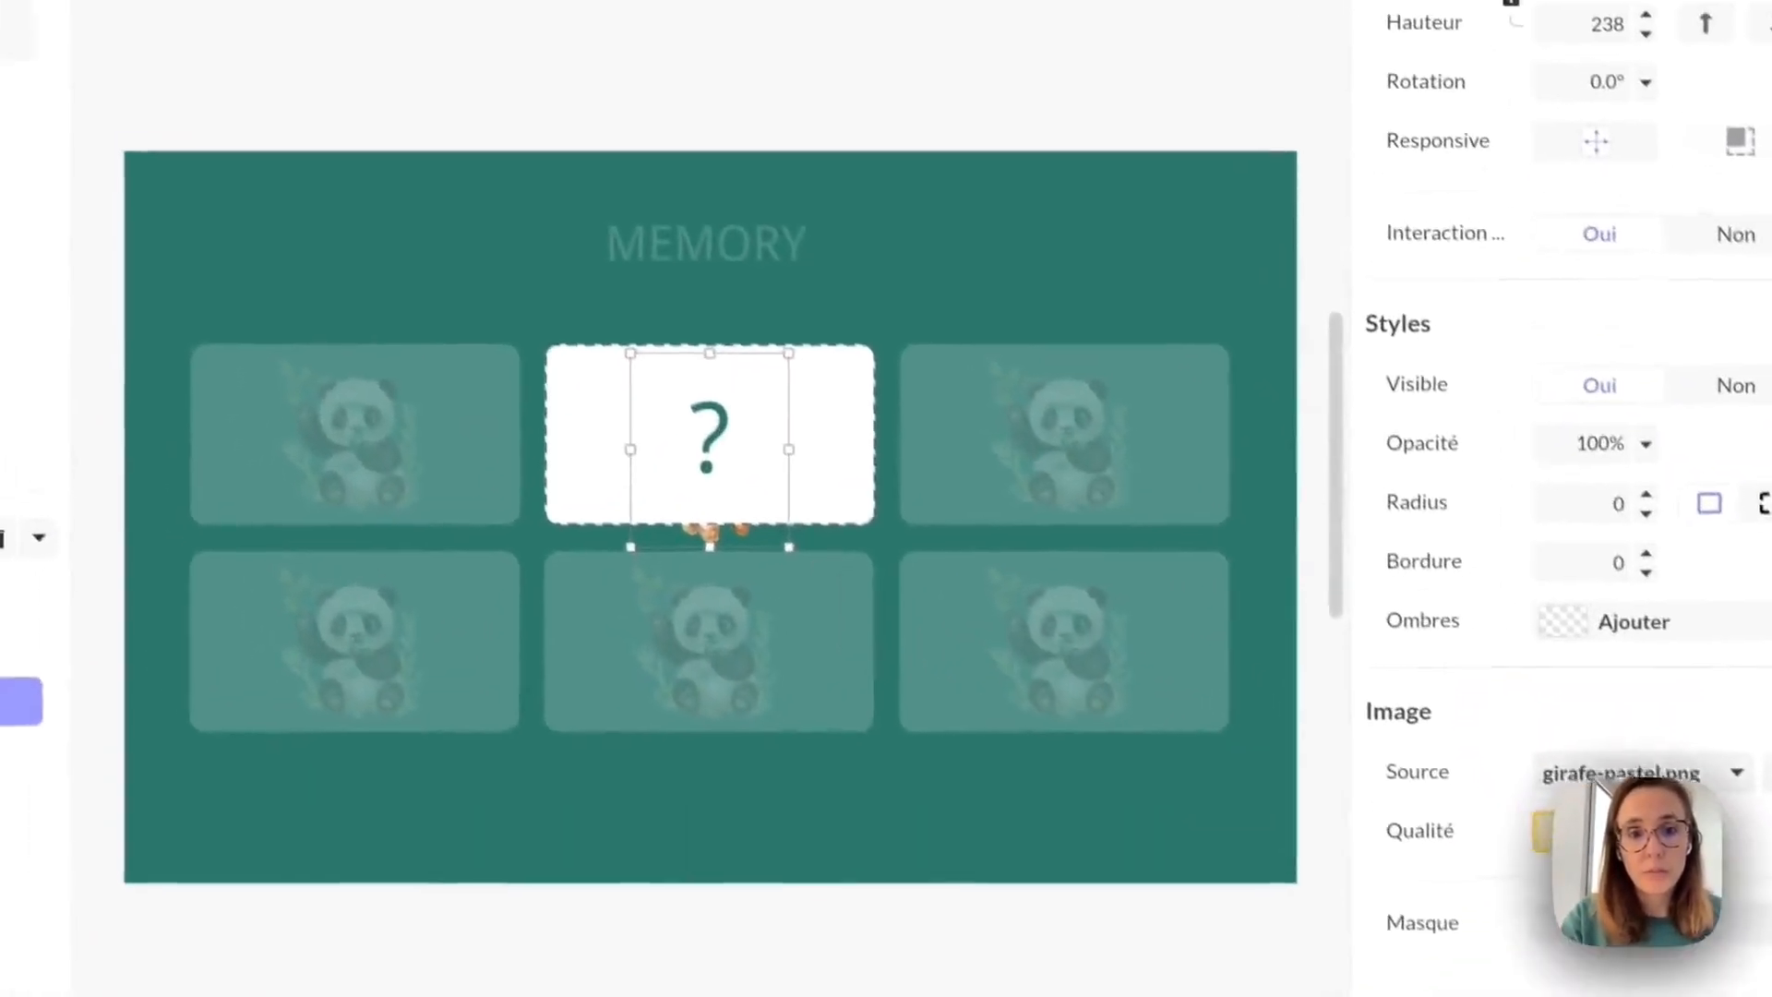
# Shrink the giraffe image in Girafe1 to 165 by 202, centre it horizontally and vertically in the card, and return to the main screen.
pyautogui.moveTo(789, 546); pyautogui.dragTo(765, 517)
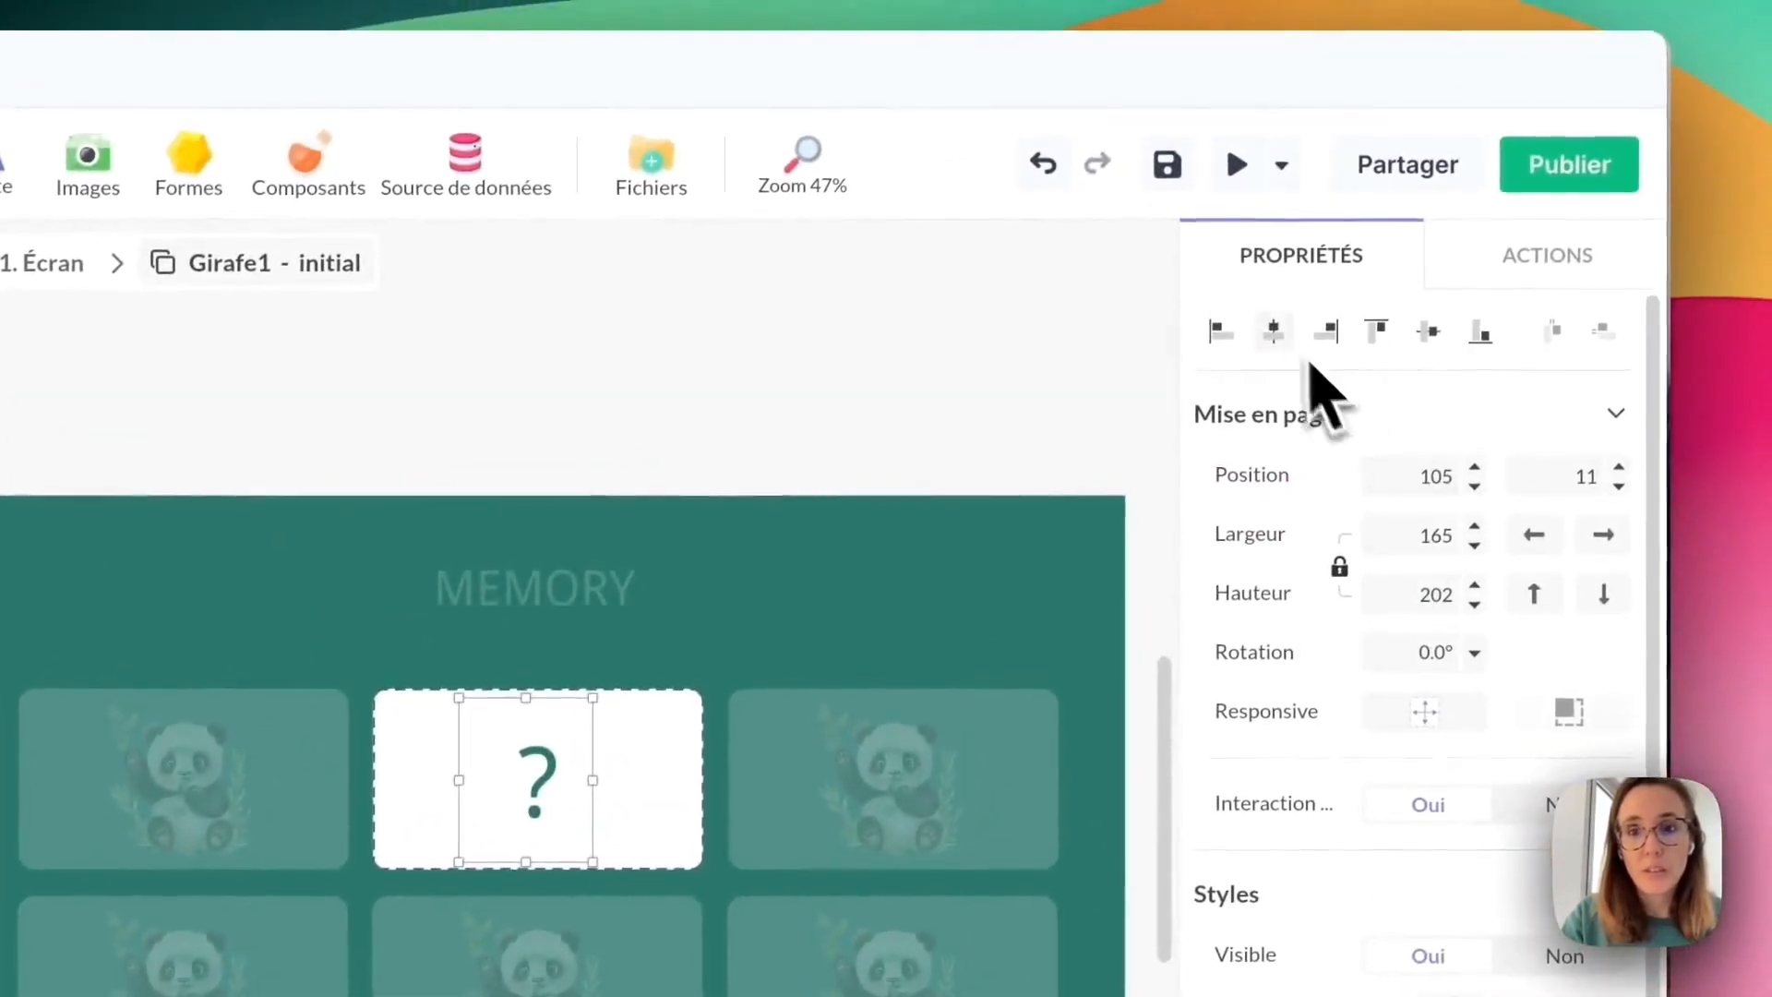
pyautogui.click(1274, 330)
pyautogui.click(1427, 330)
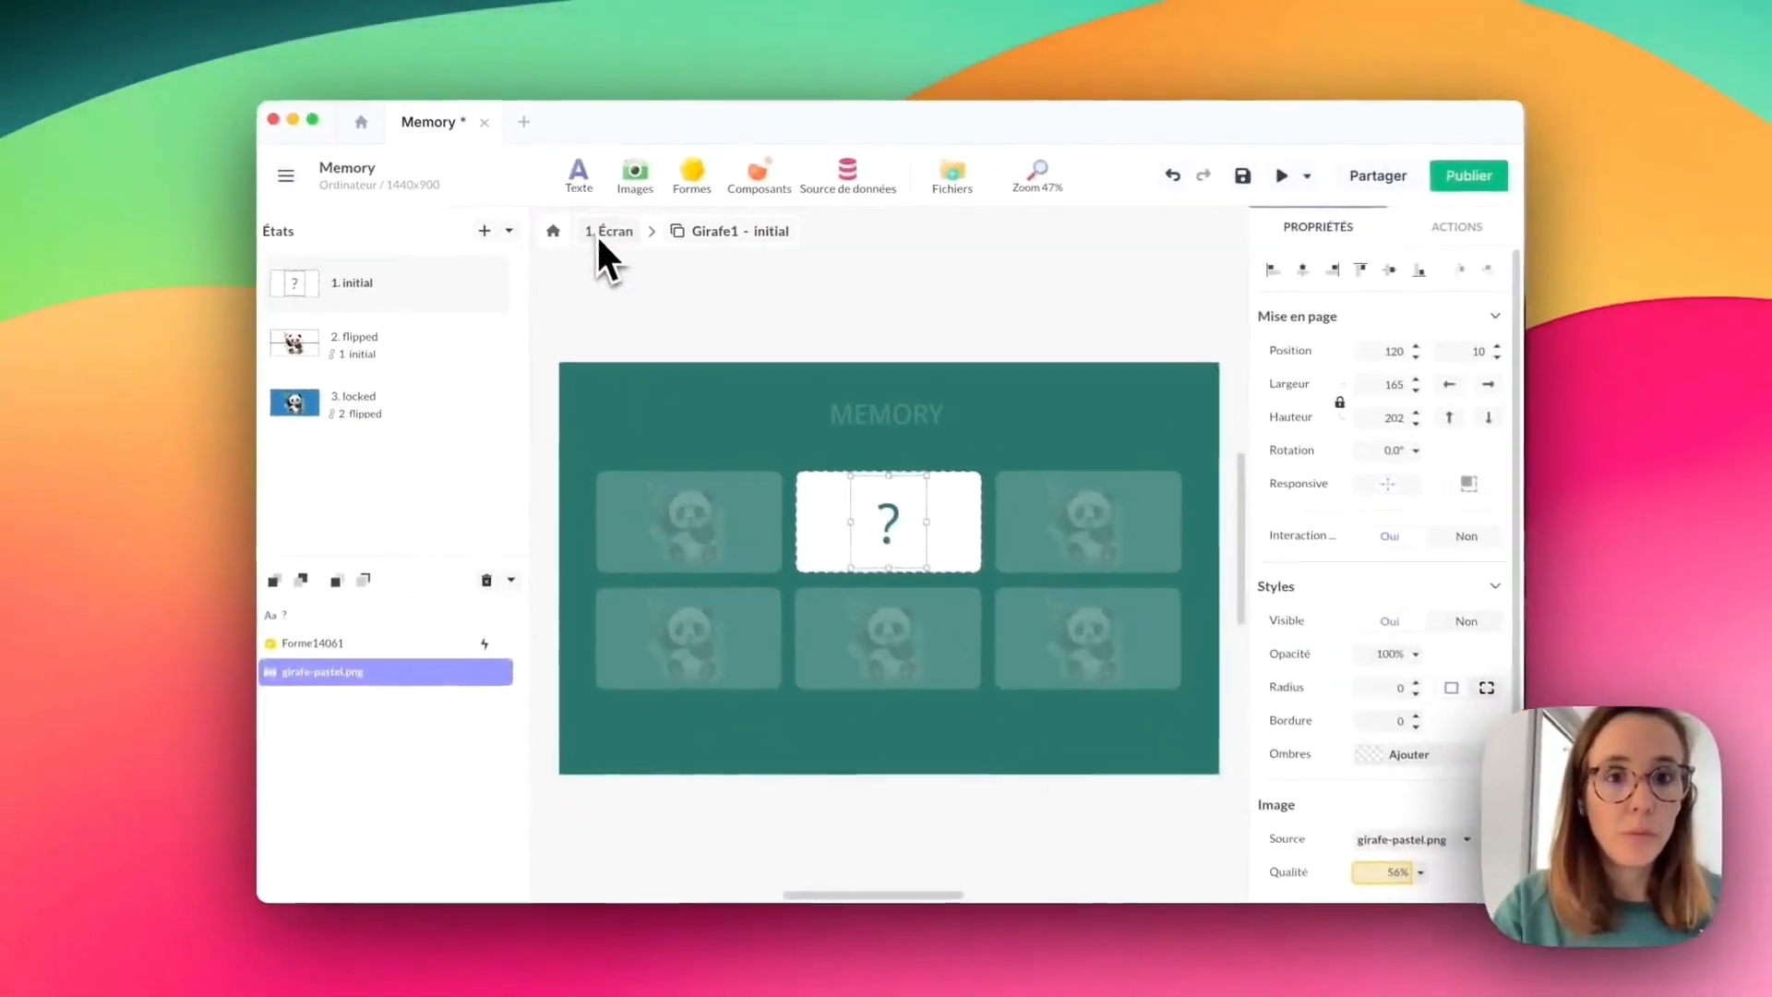
pyautogui.click(598, 236)
# Rename the third card of the upper row as Girafe2.
pyautogui.click(1048, 533)
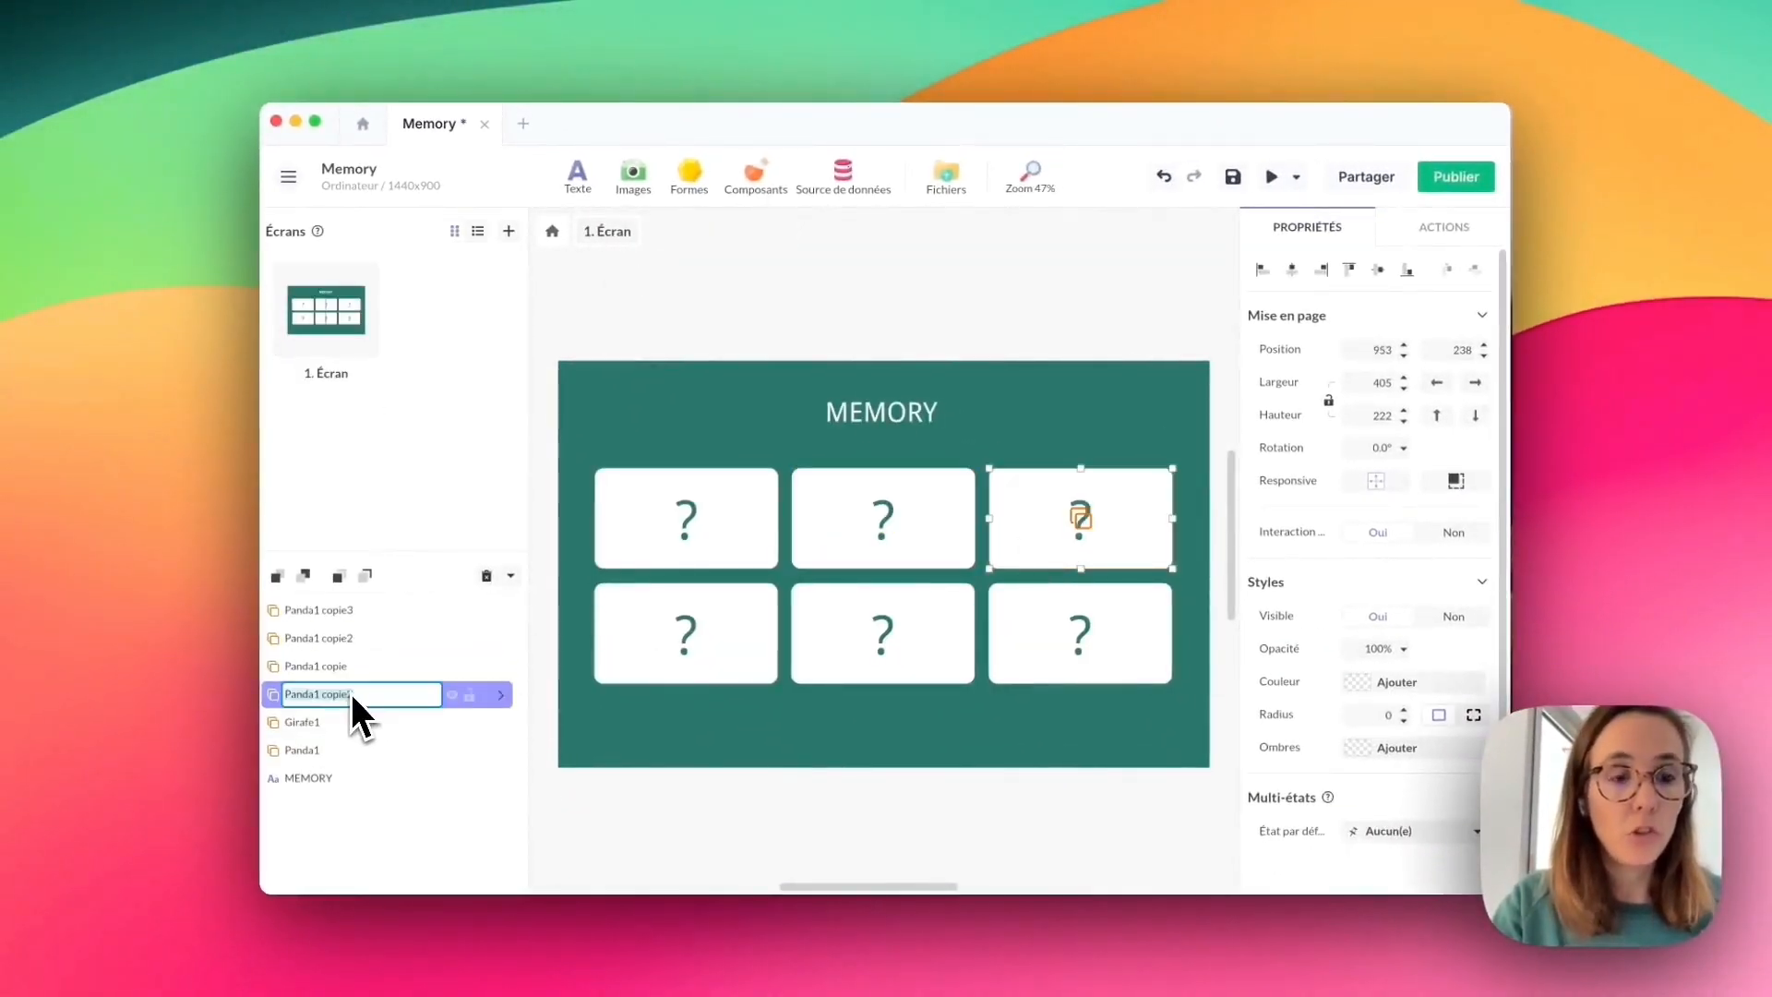
pyautogui.write('Gir')
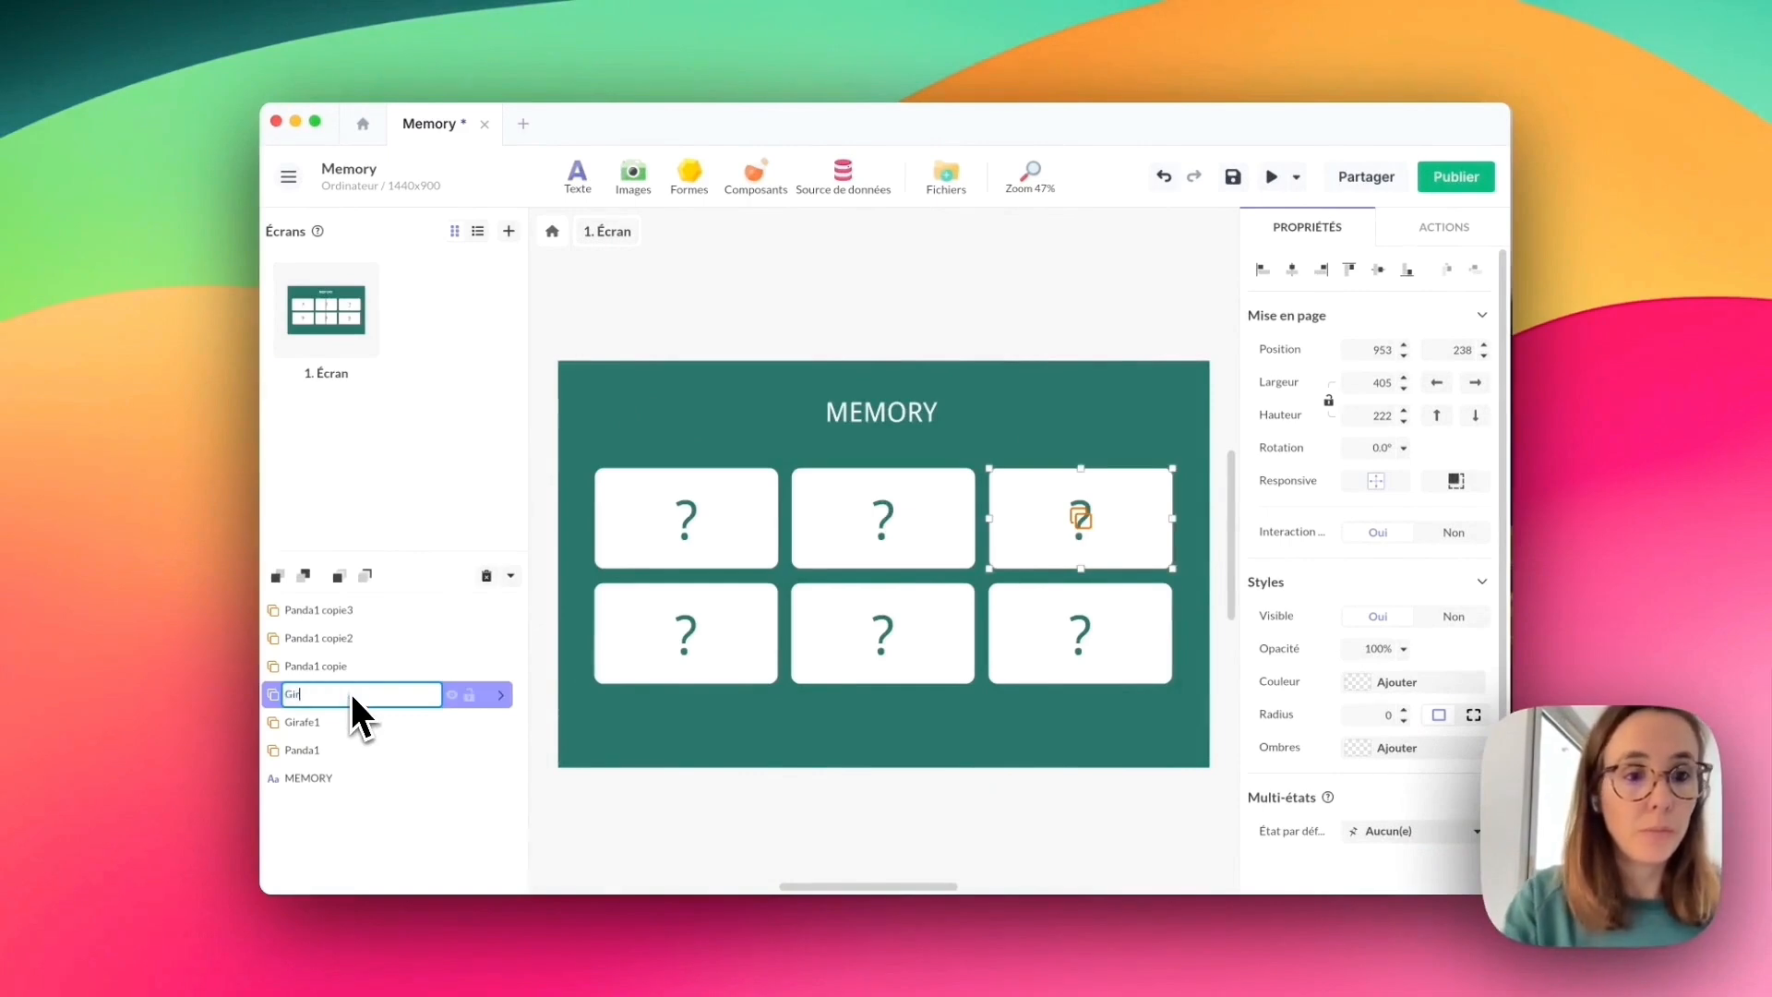
pyautogui.write('afe2')
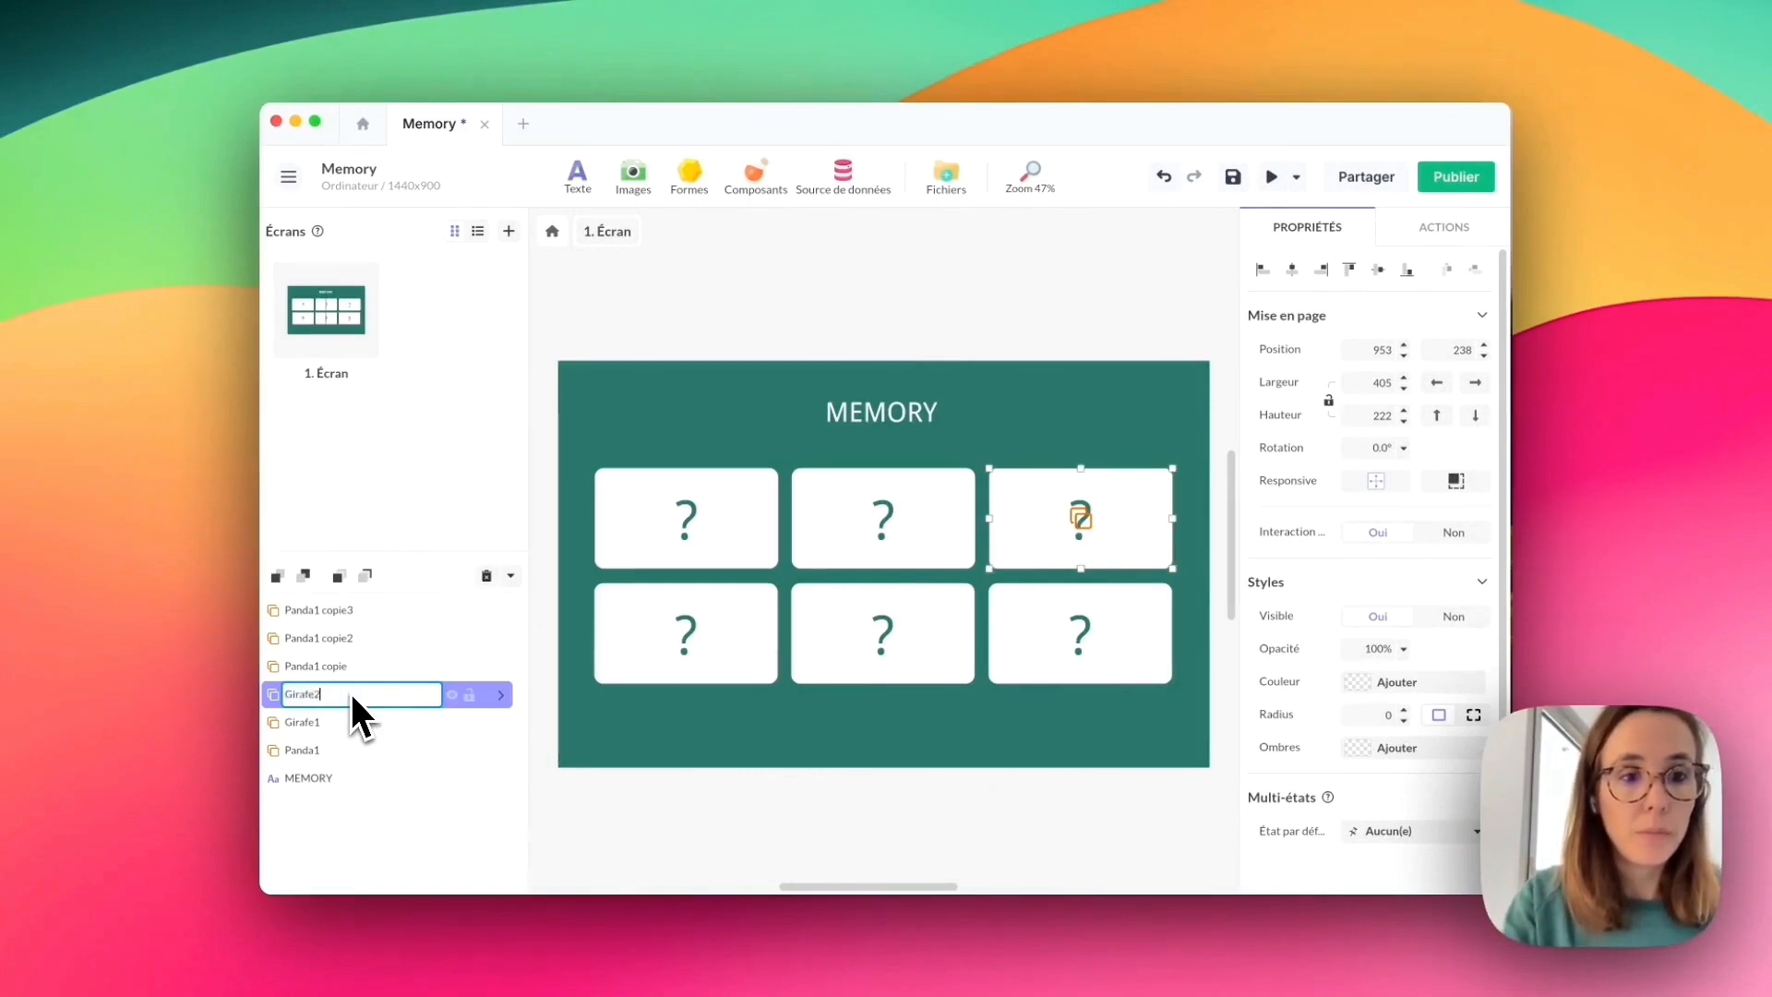
pyautogui.press('Return')
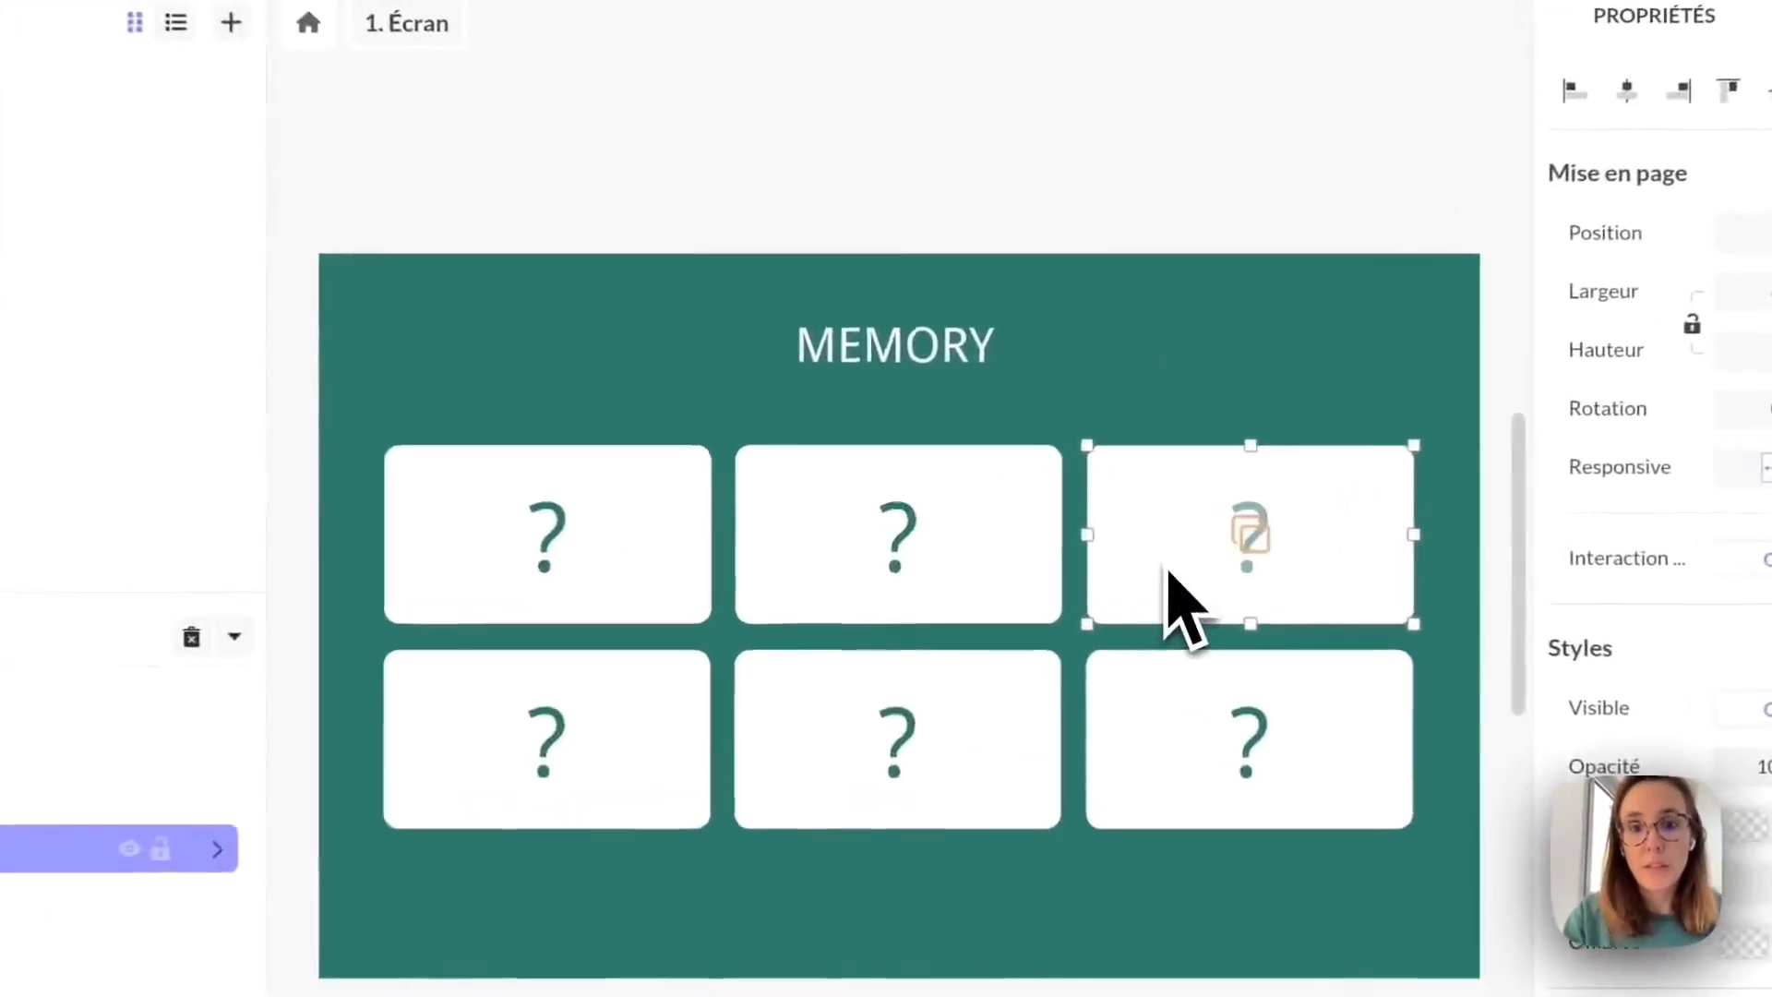
# Inside the Girafe2 component, replace the panda image's source with girafe-pastel.png and reset the image mask.
pyautogui.doubleClick(1033, 543)
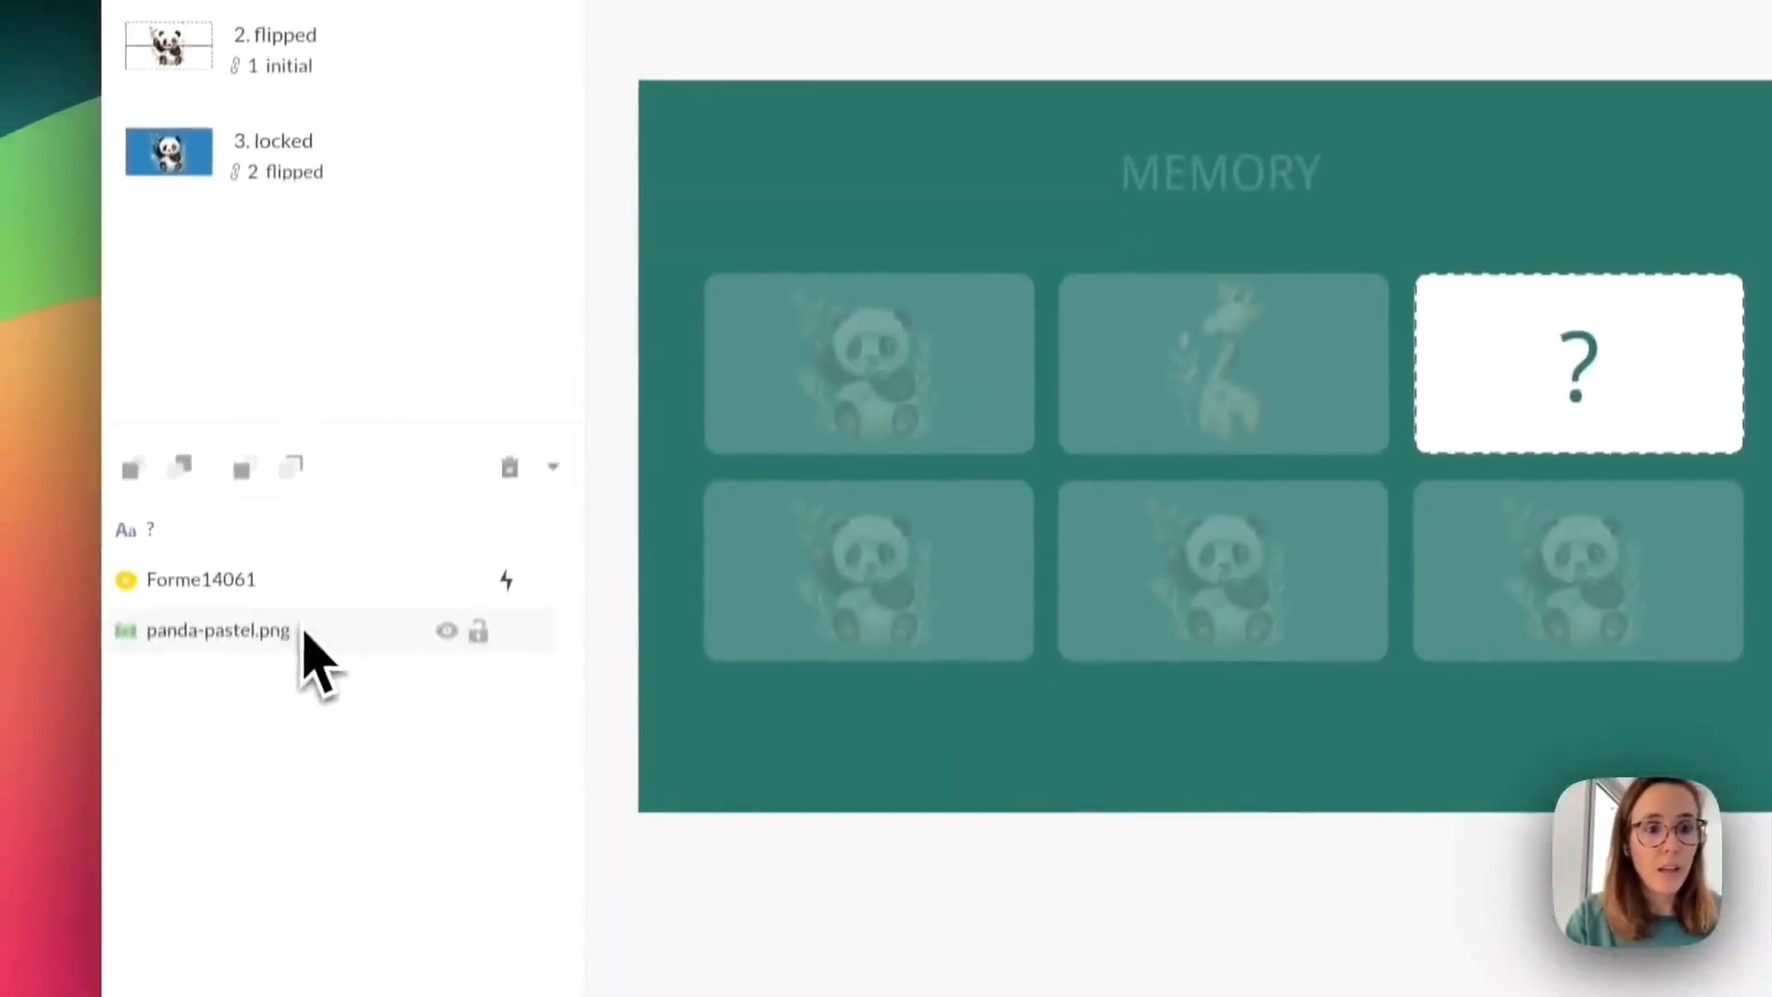
pyautogui.click(292, 863)
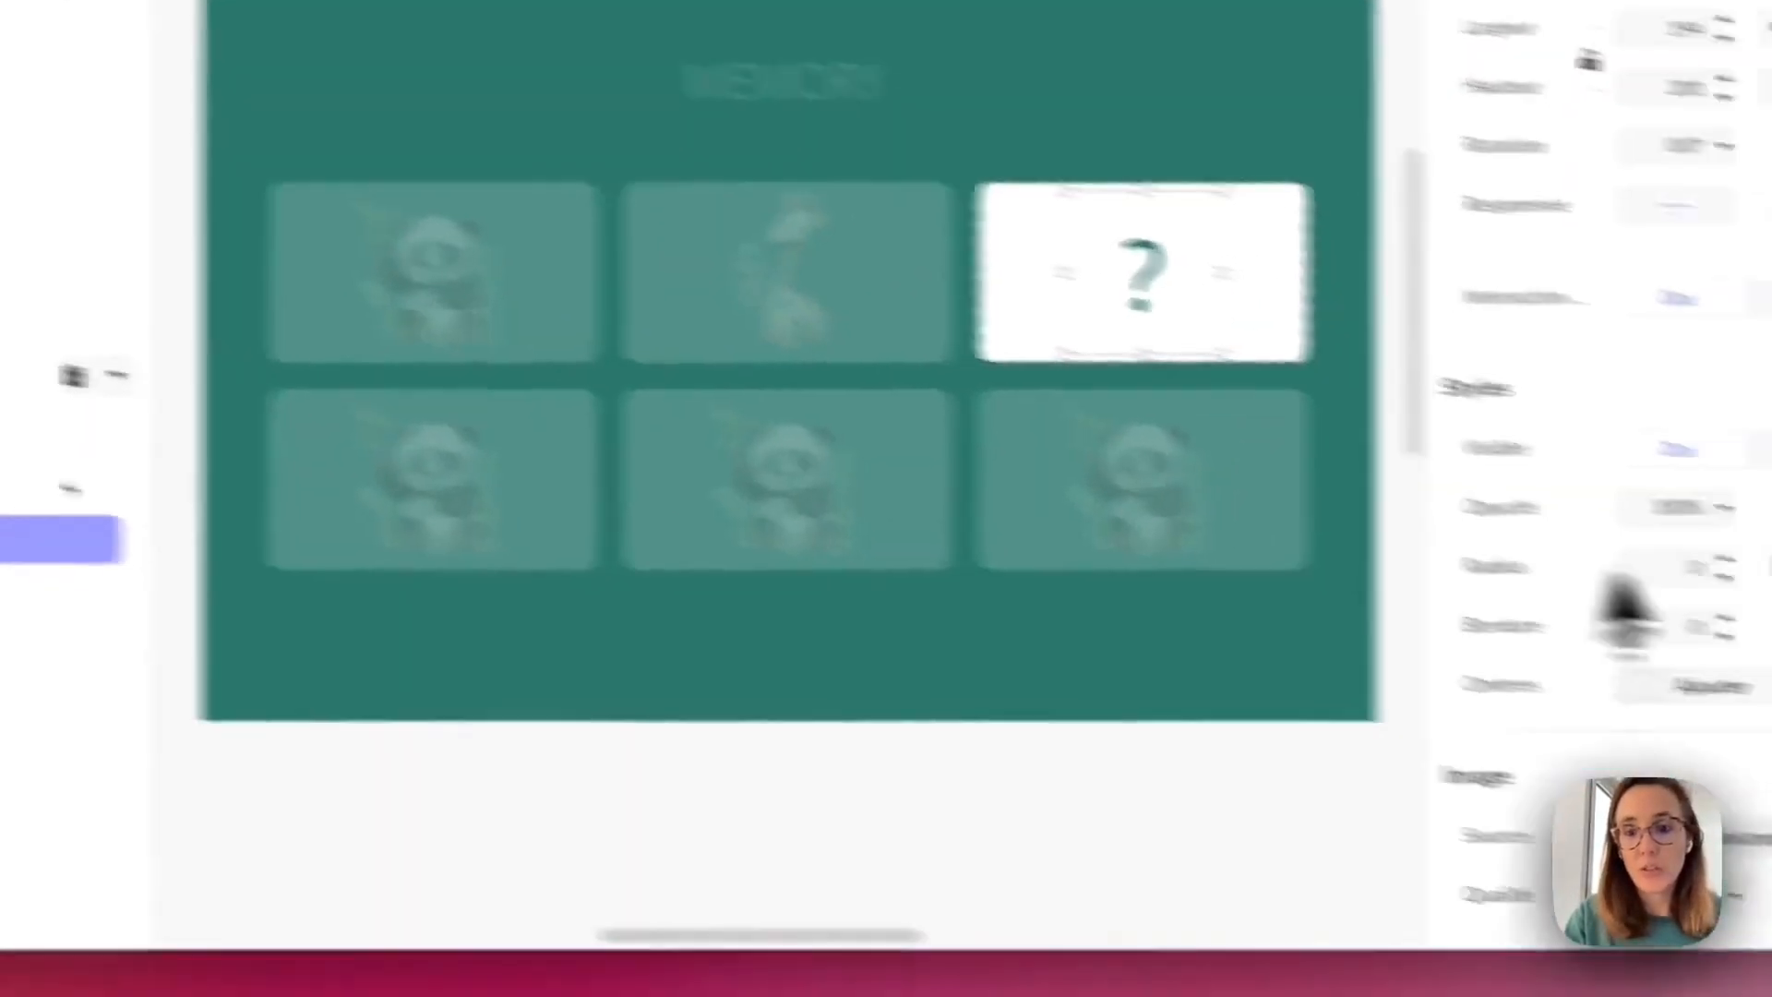
pyautogui.click(1477, 718)
pyautogui.click(1375, 395)
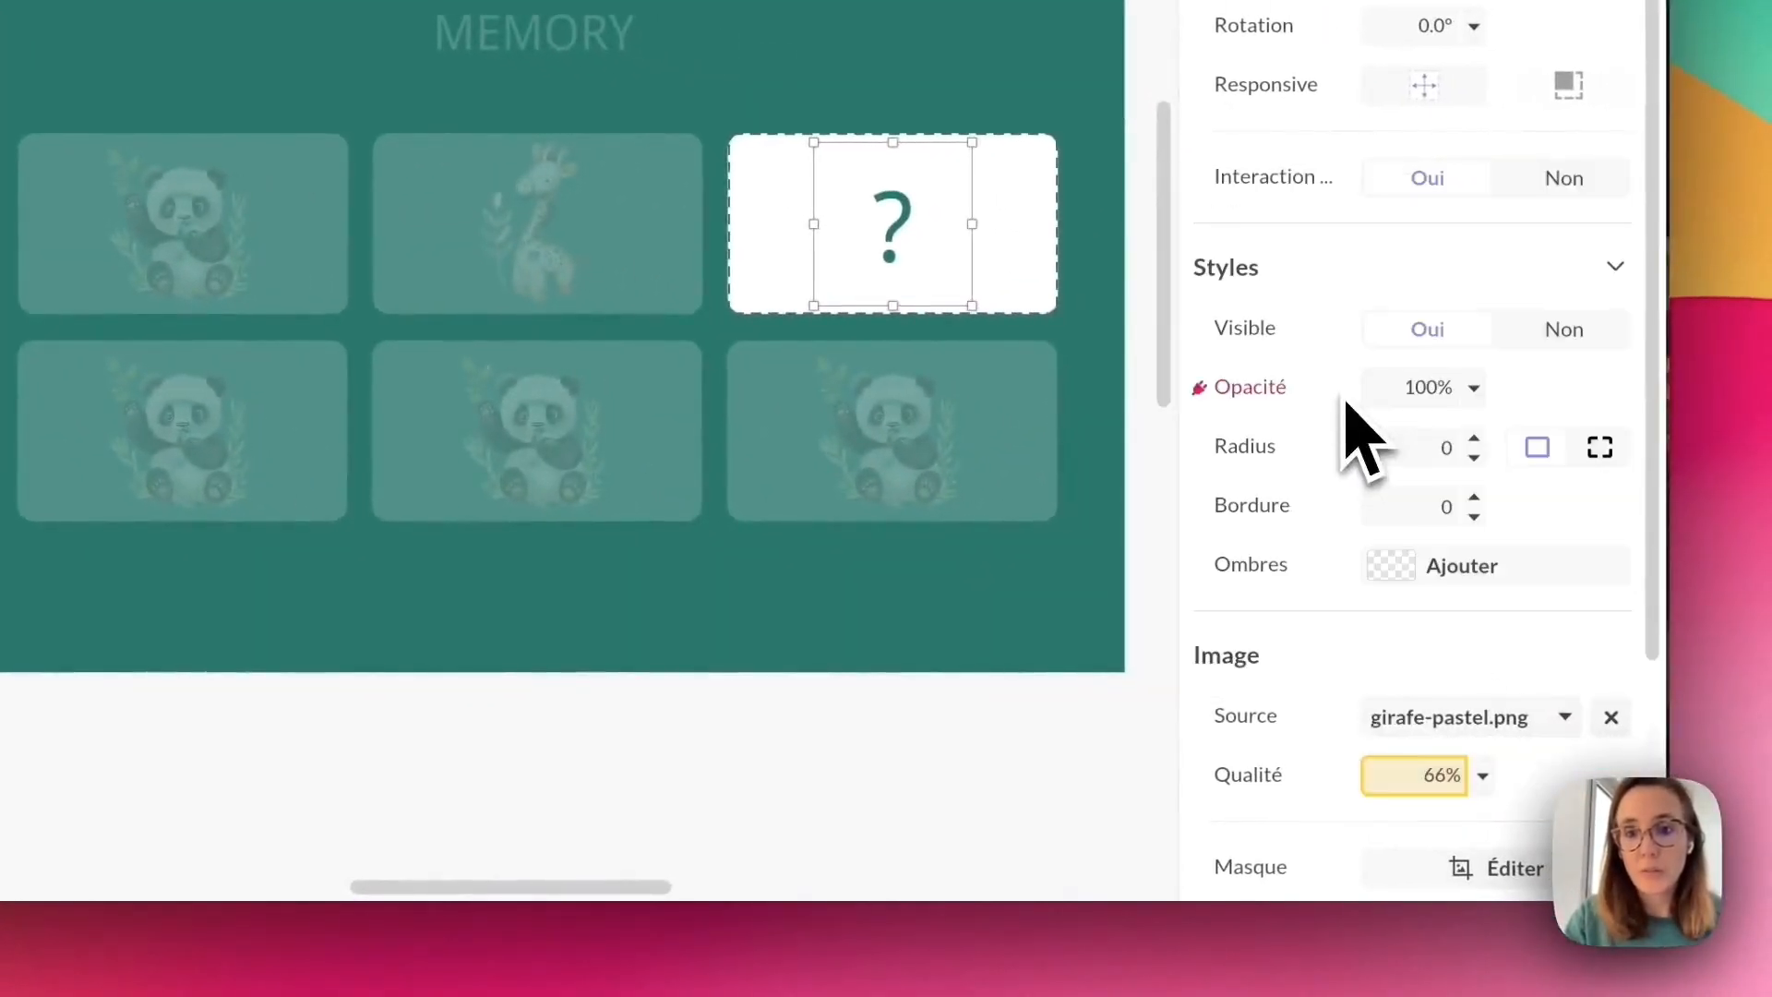
pyautogui.scroll(-3, 1440, 738)
pyautogui.scroll(1, 1505, 756)
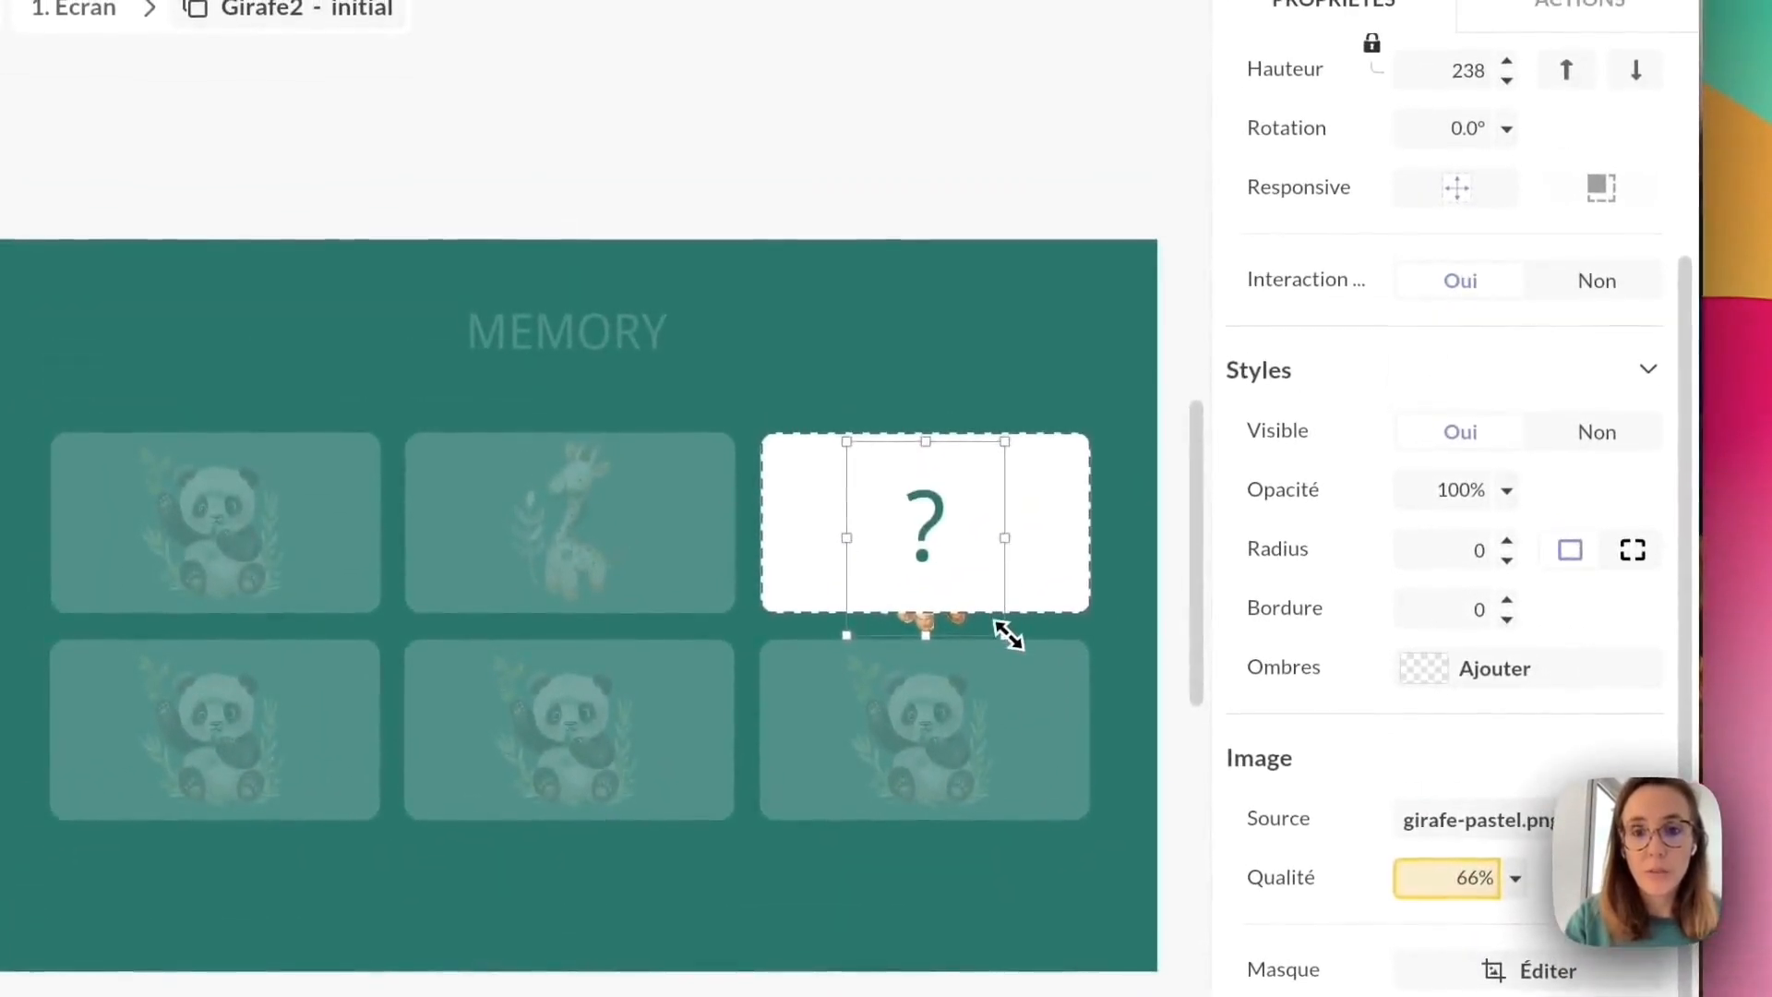
# Shrink the giraffe image to fit inside the Girafe2 card, centre it there, and return to the main screen.
pyautogui.moveTo(1007, 617)
pyautogui.mouseDown()
pyautogui.moveTo(987, 584)
pyautogui.moveTo(993, 605)
pyautogui.mouseUp()
pyautogui.scroll(3, 1403, 247)
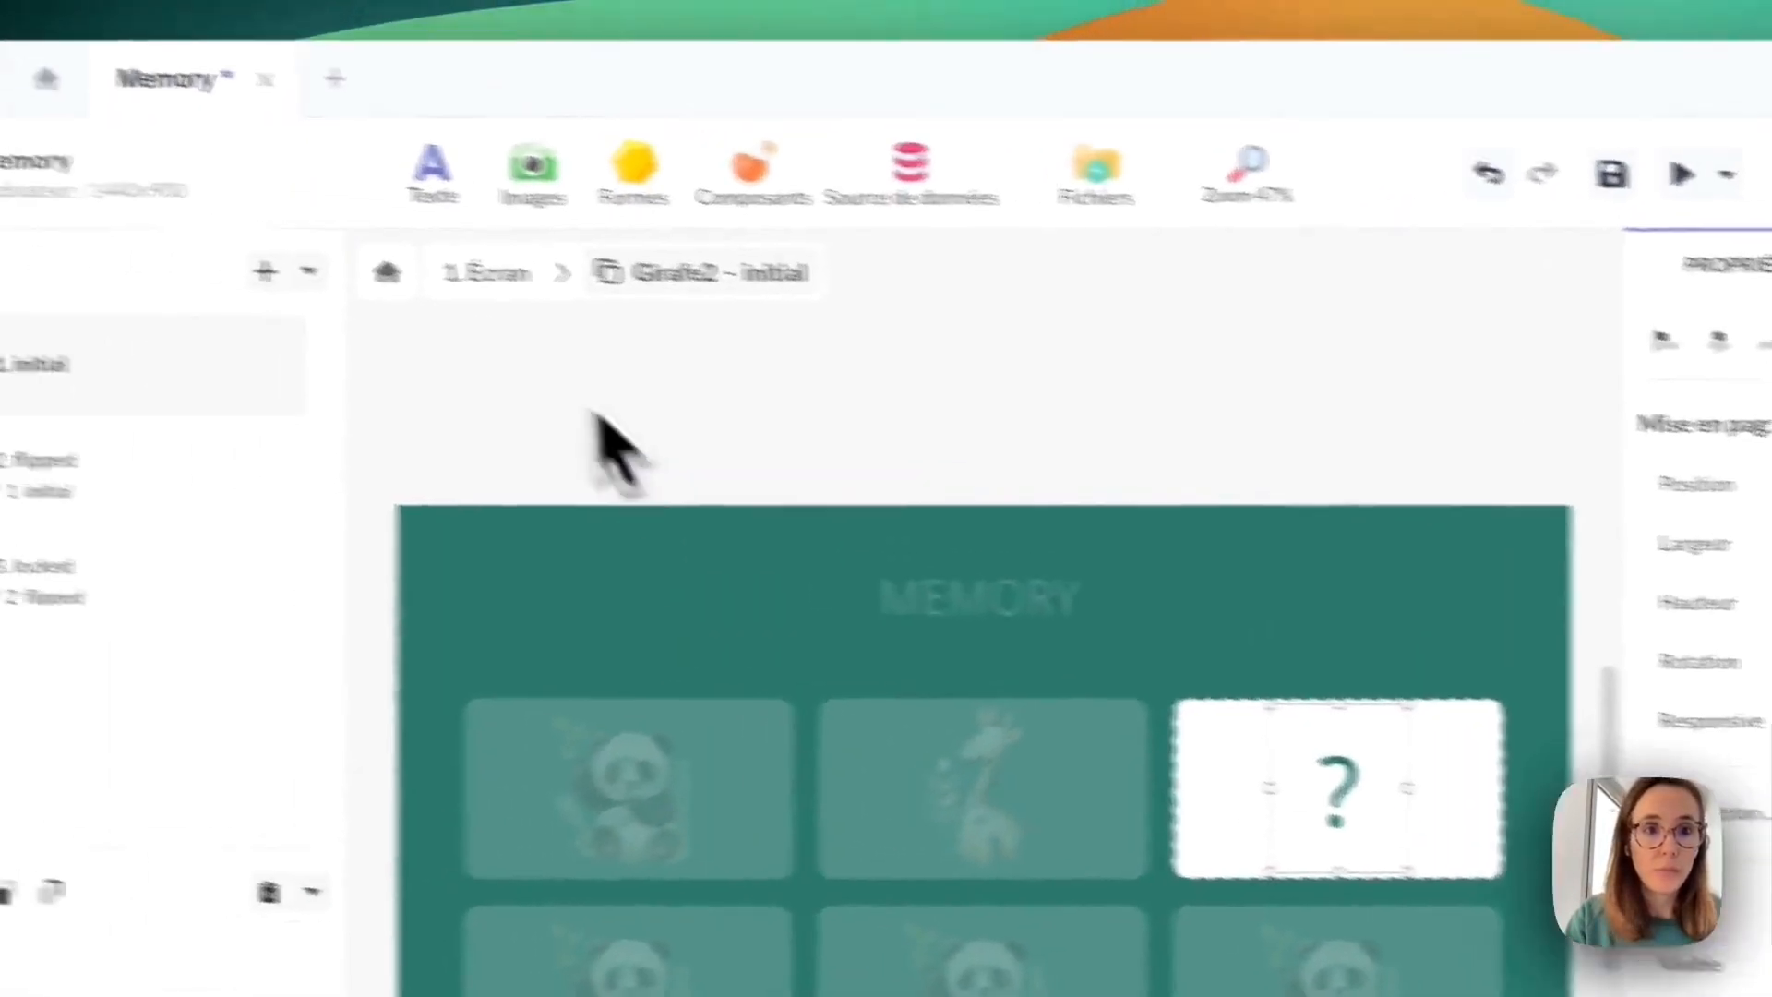
pyautogui.click(46, 335)
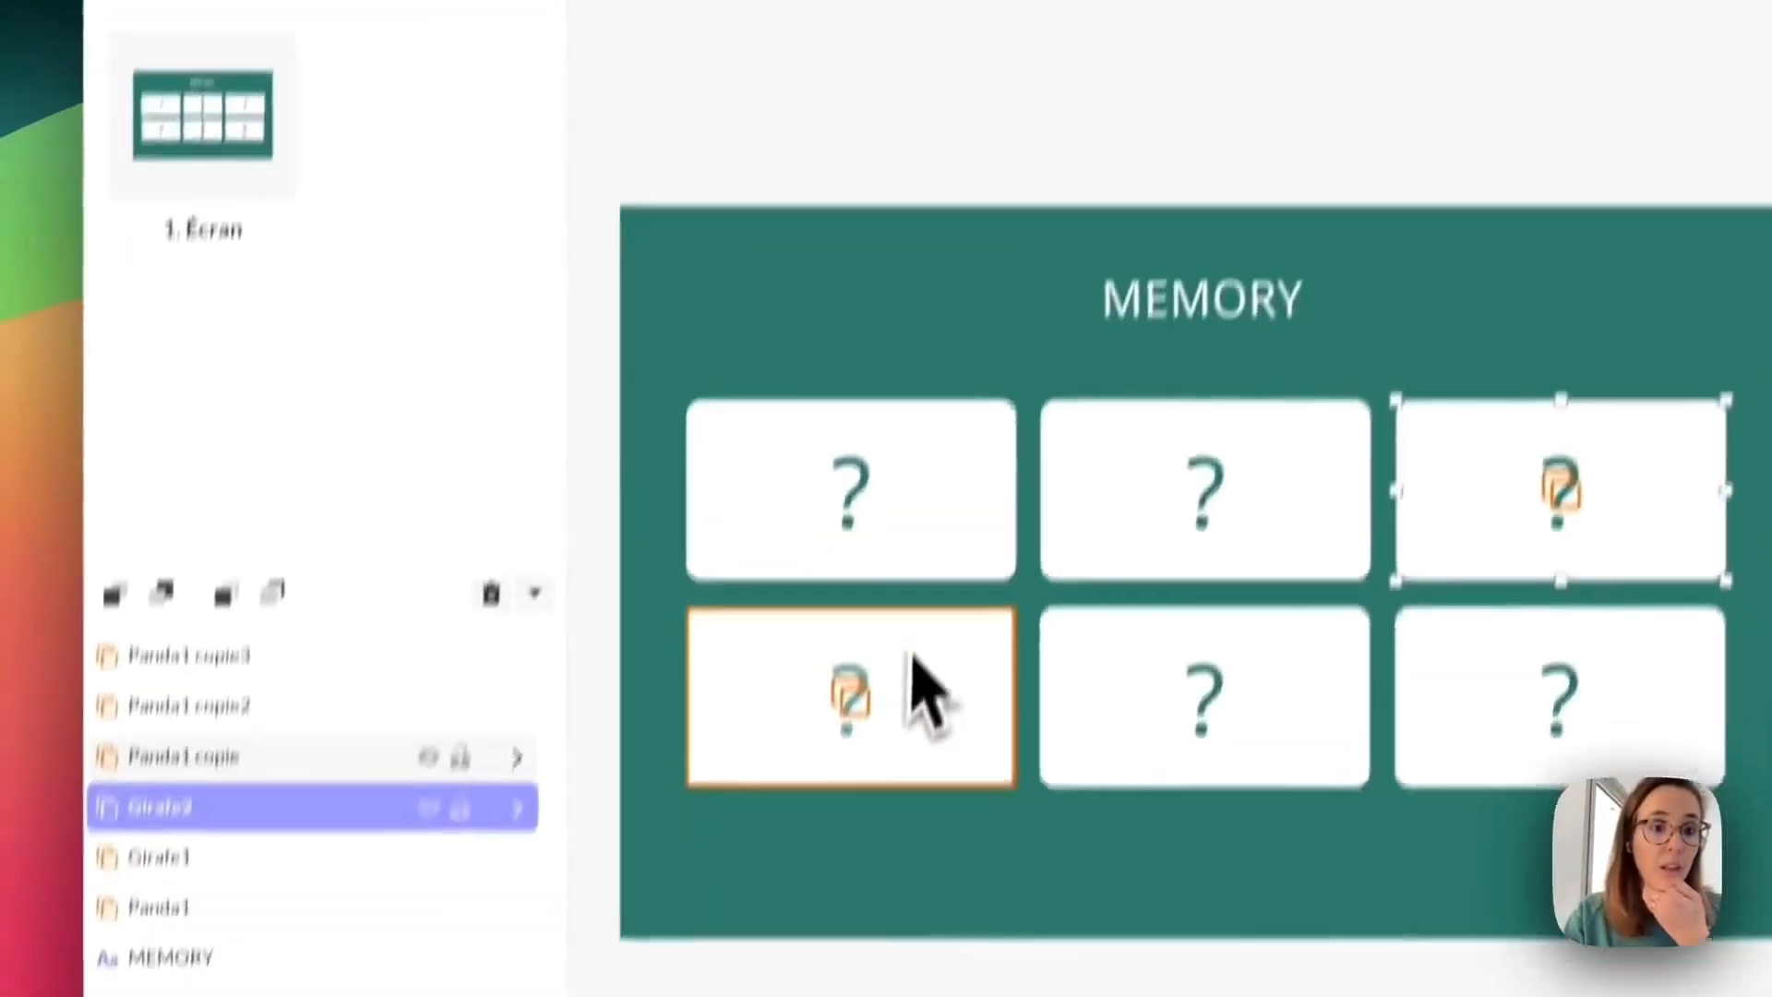
# Rename the first card of the lower row as Elephant1.
pyautogui.click(821, 978)
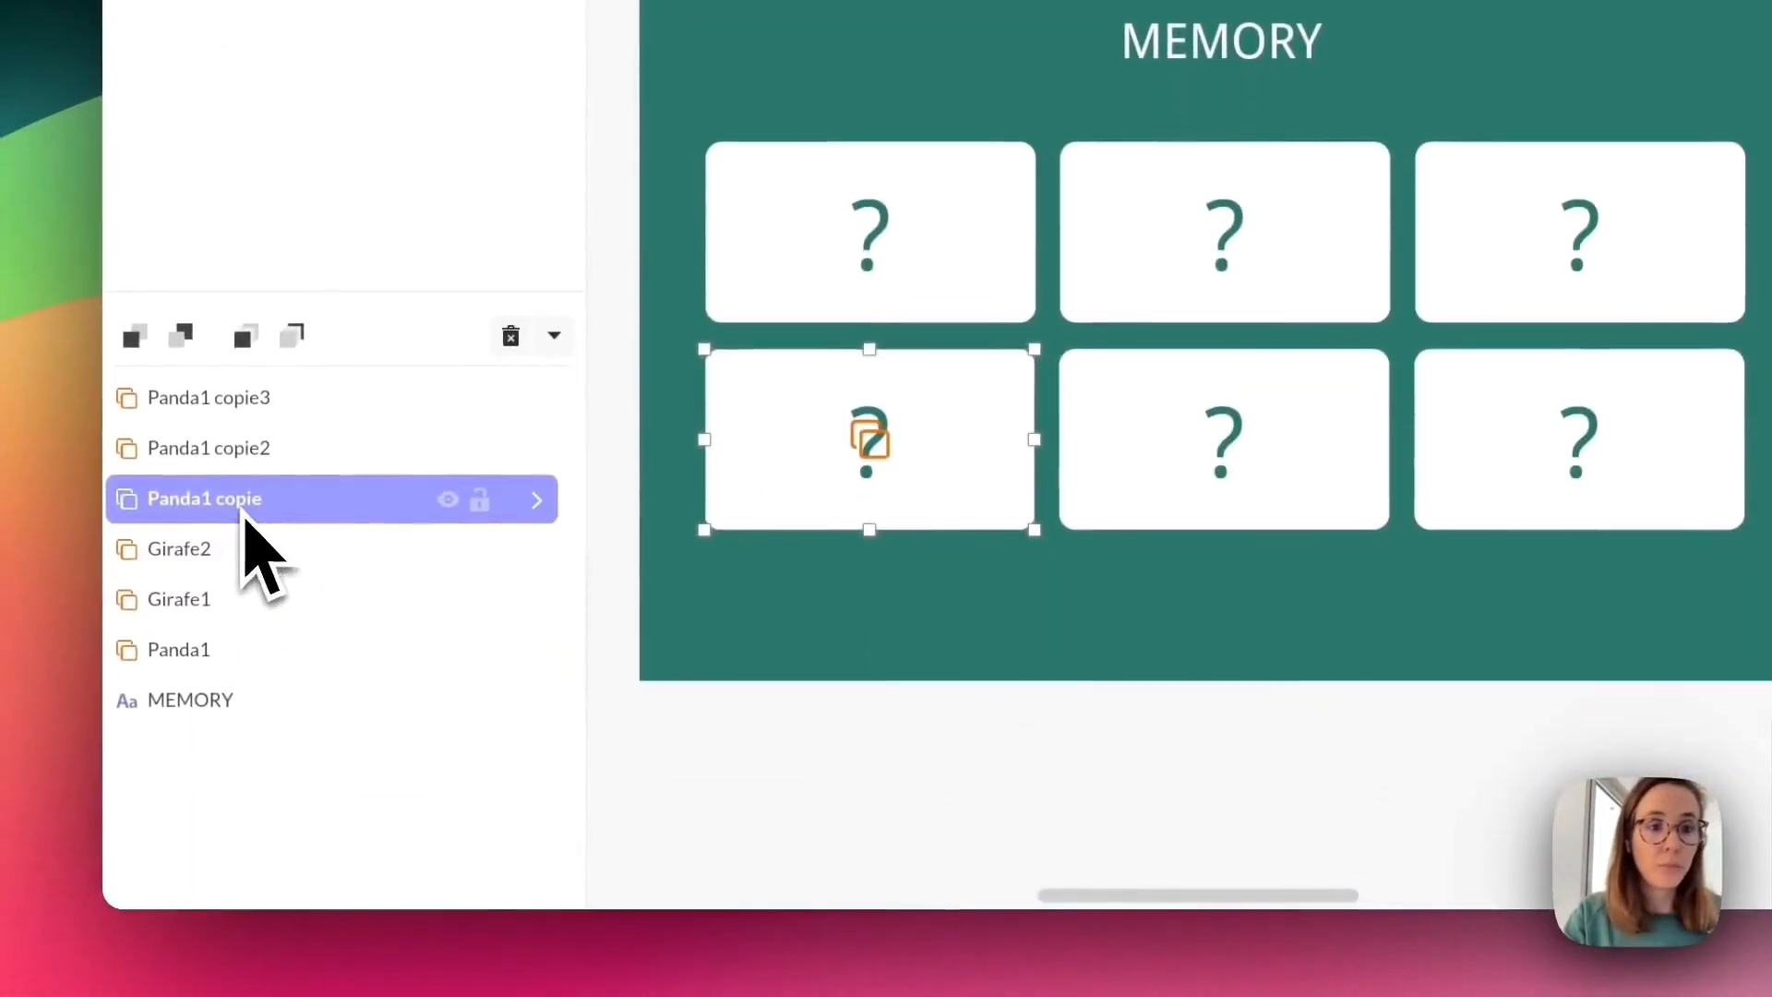
pyautogui.doubleClick(238, 520)
pyautogui.press('super+a')
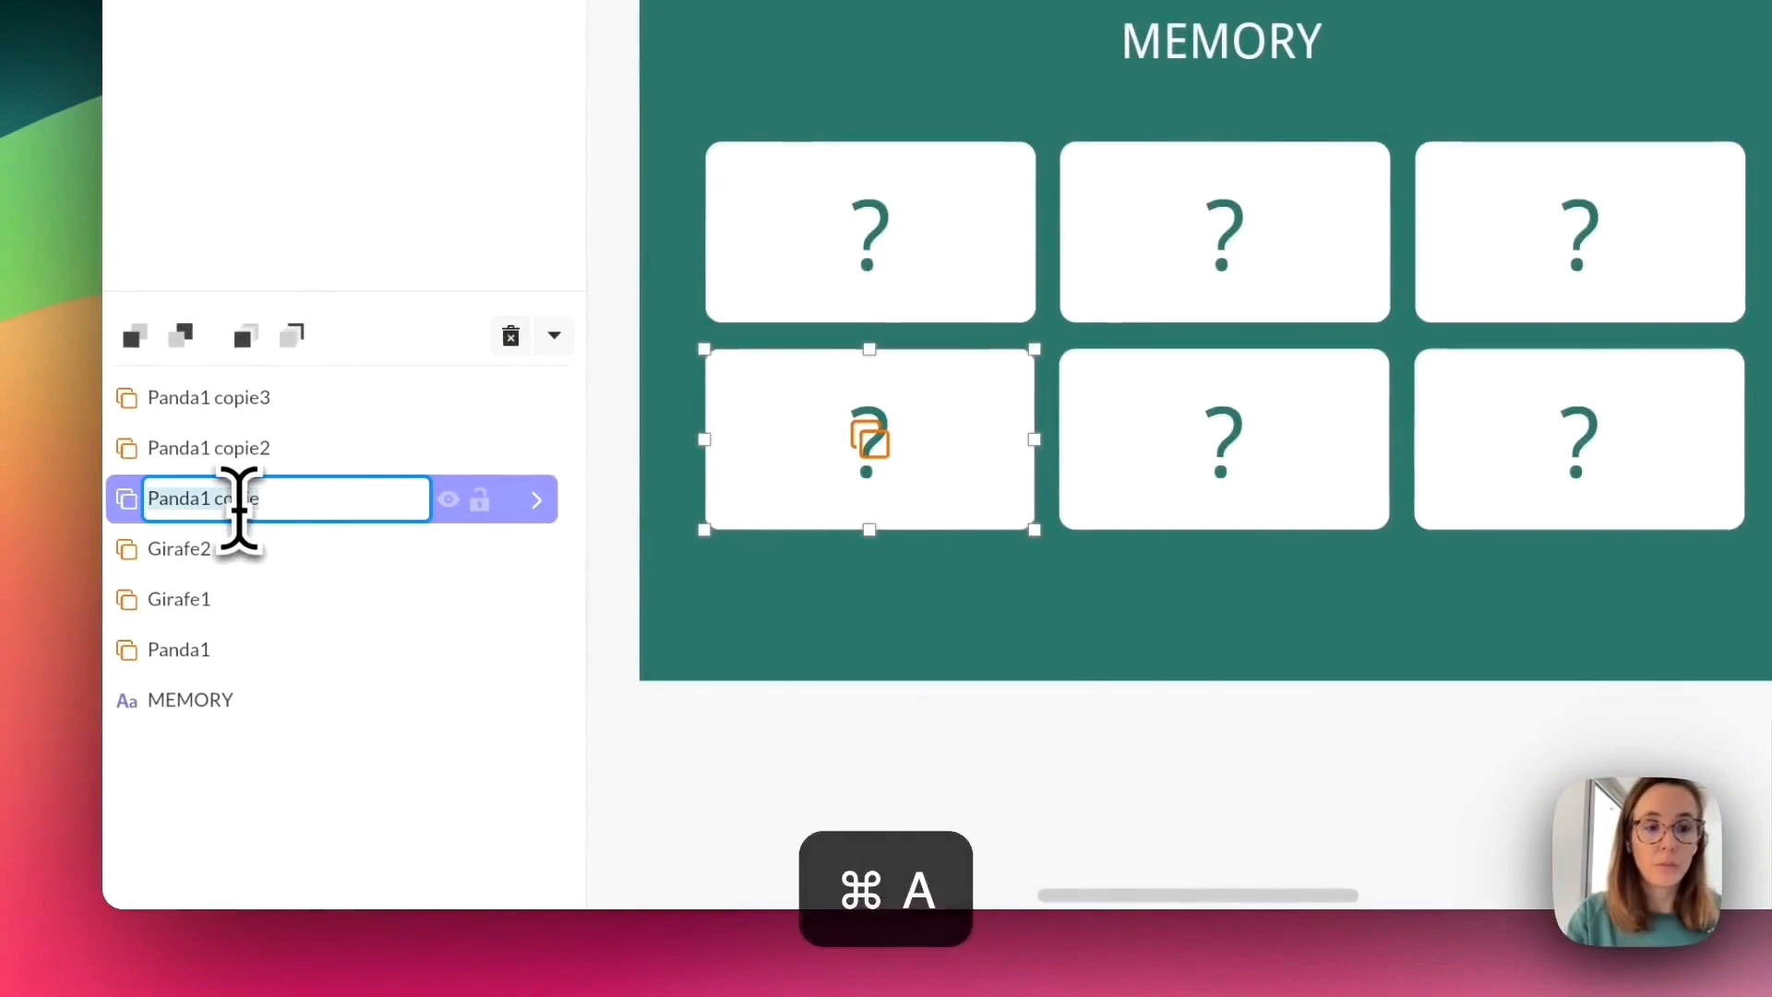
pyautogui.write('Elephant1')
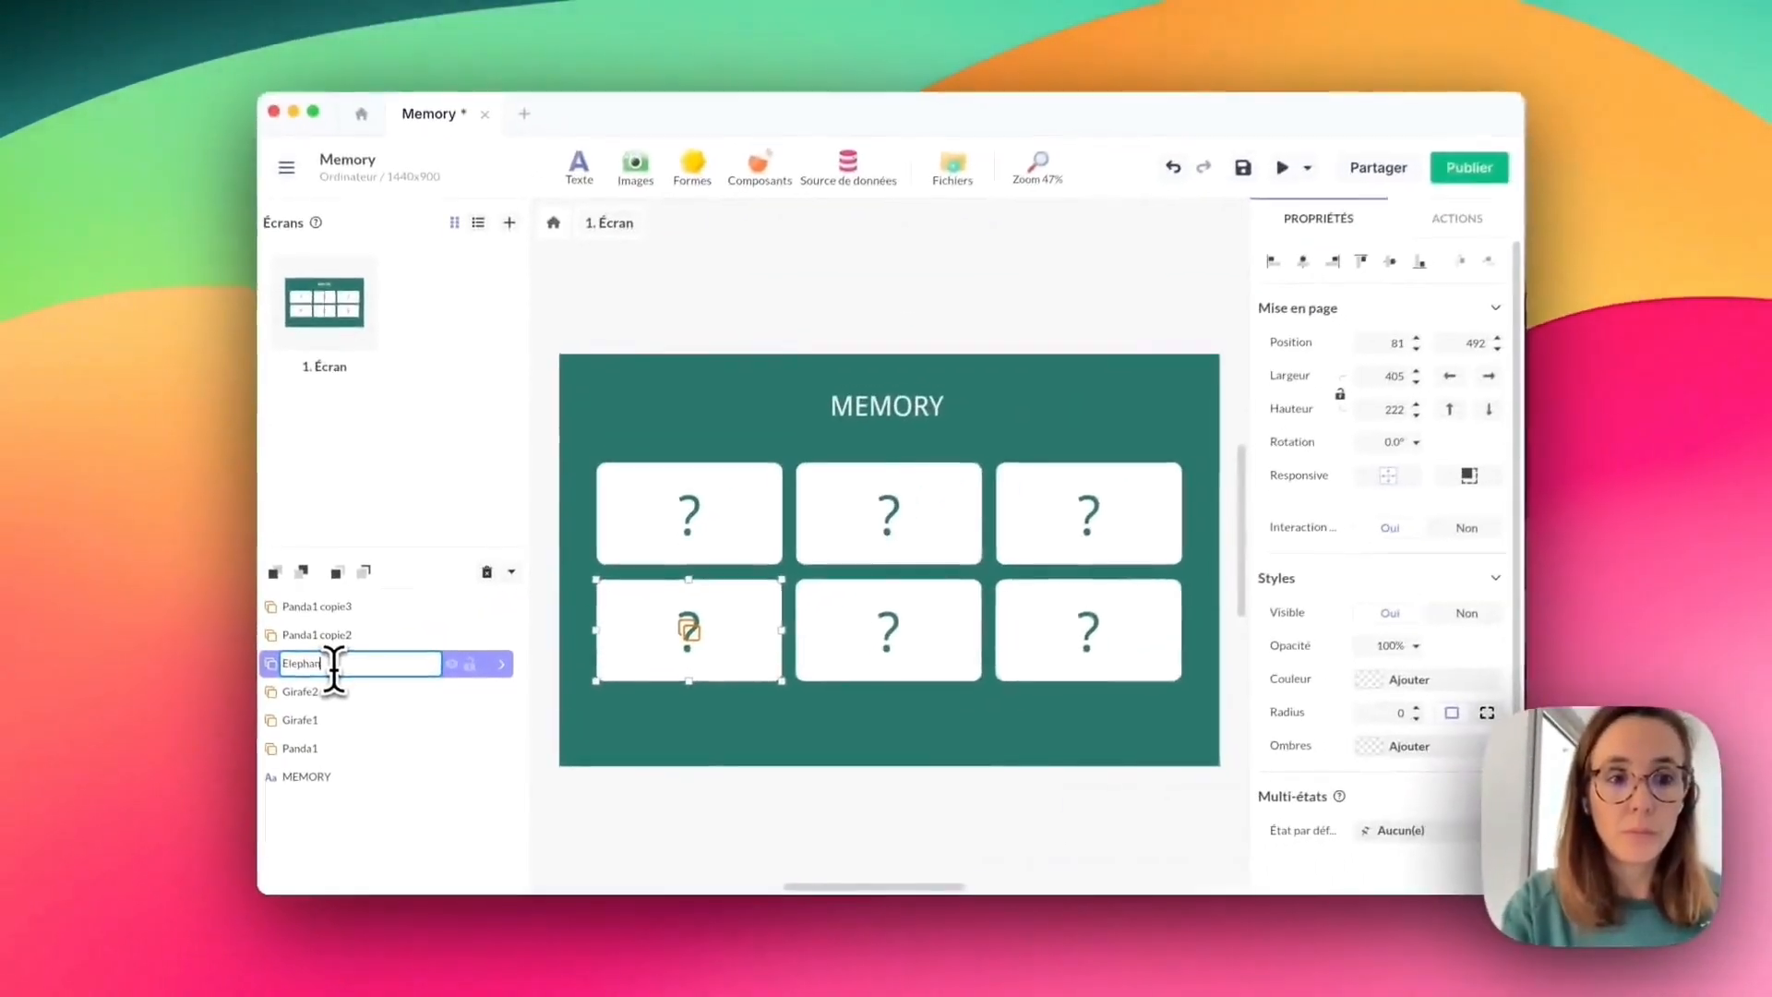
pyautogui.press('Return')
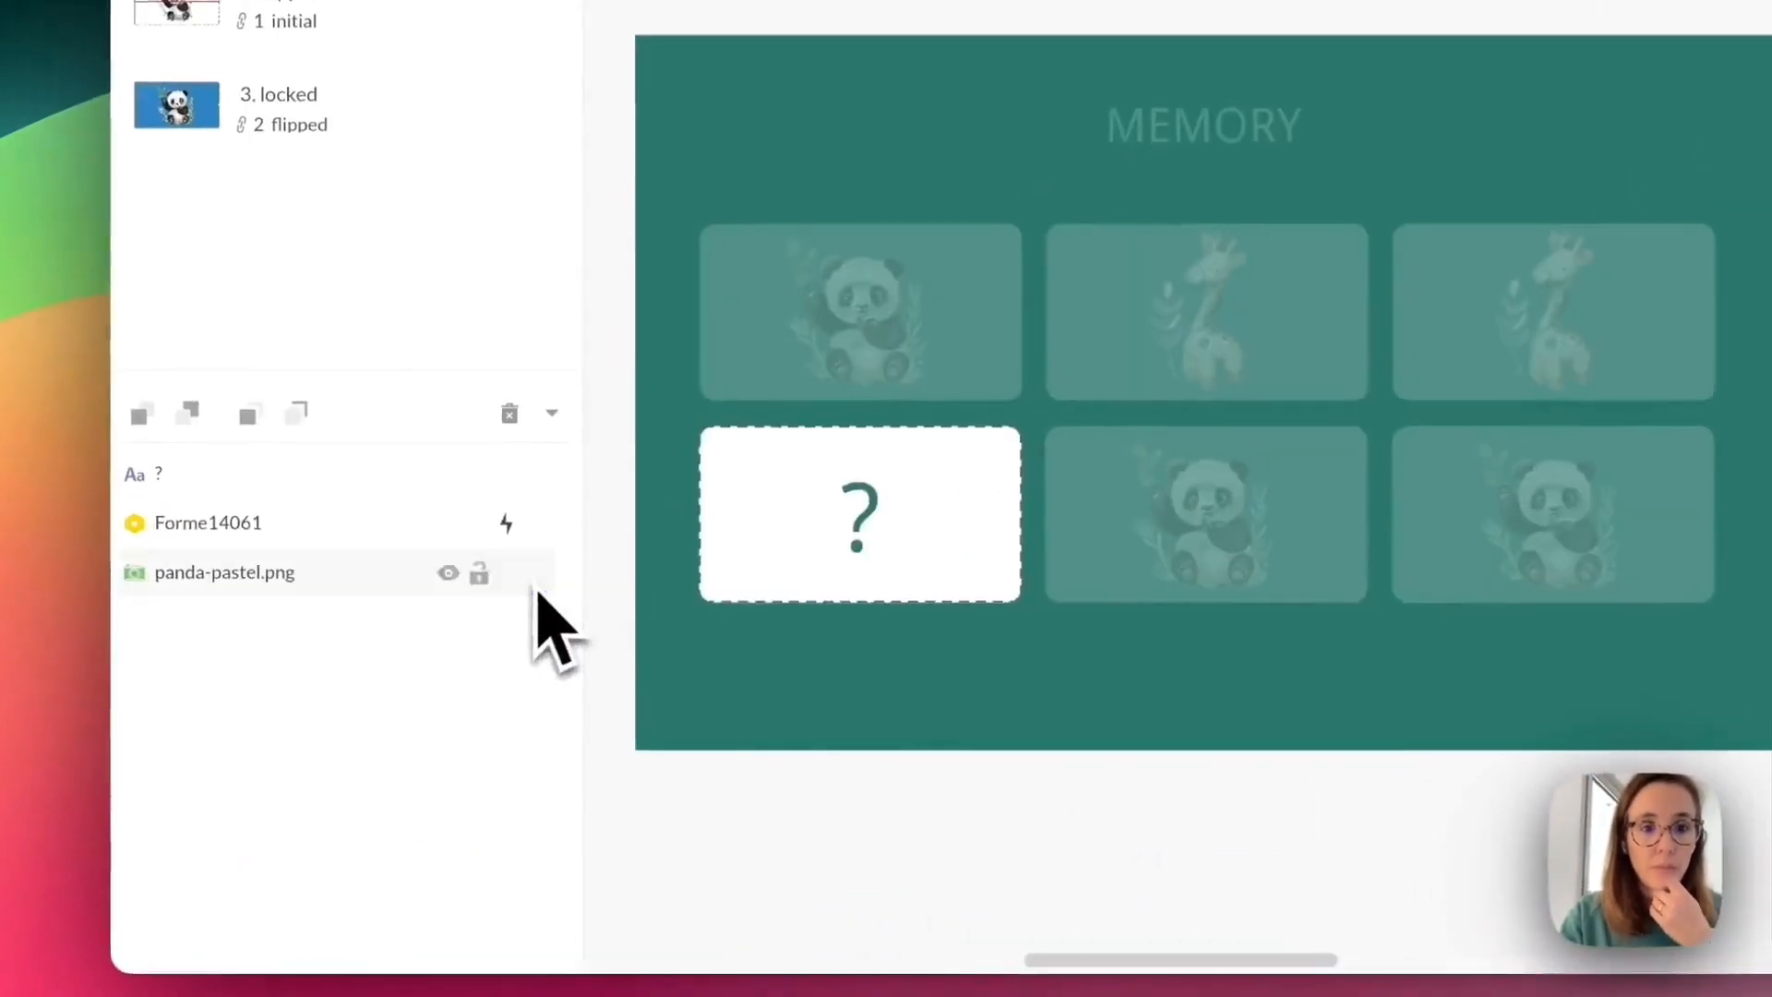
# Inside the Elephant1 component, replace the panda image's source with elephant pastel.png and reset the image mask.
pyautogui.click(351, 585)
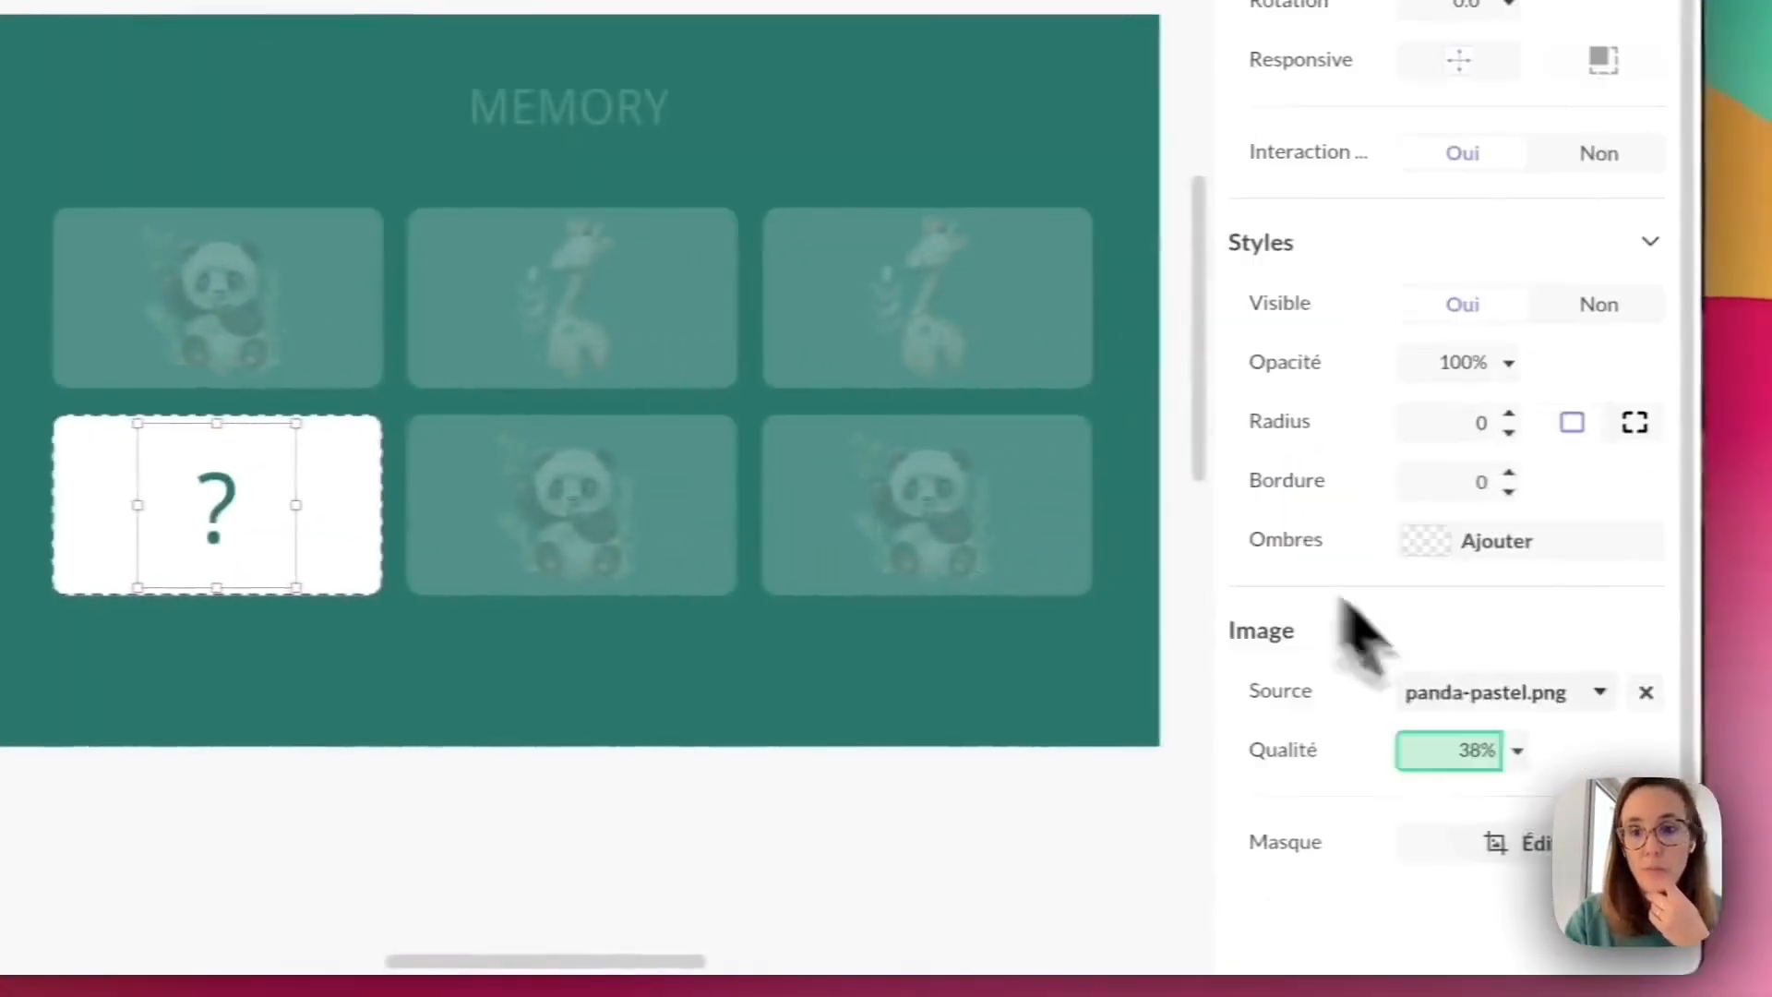
pyautogui.click(1523, 694)
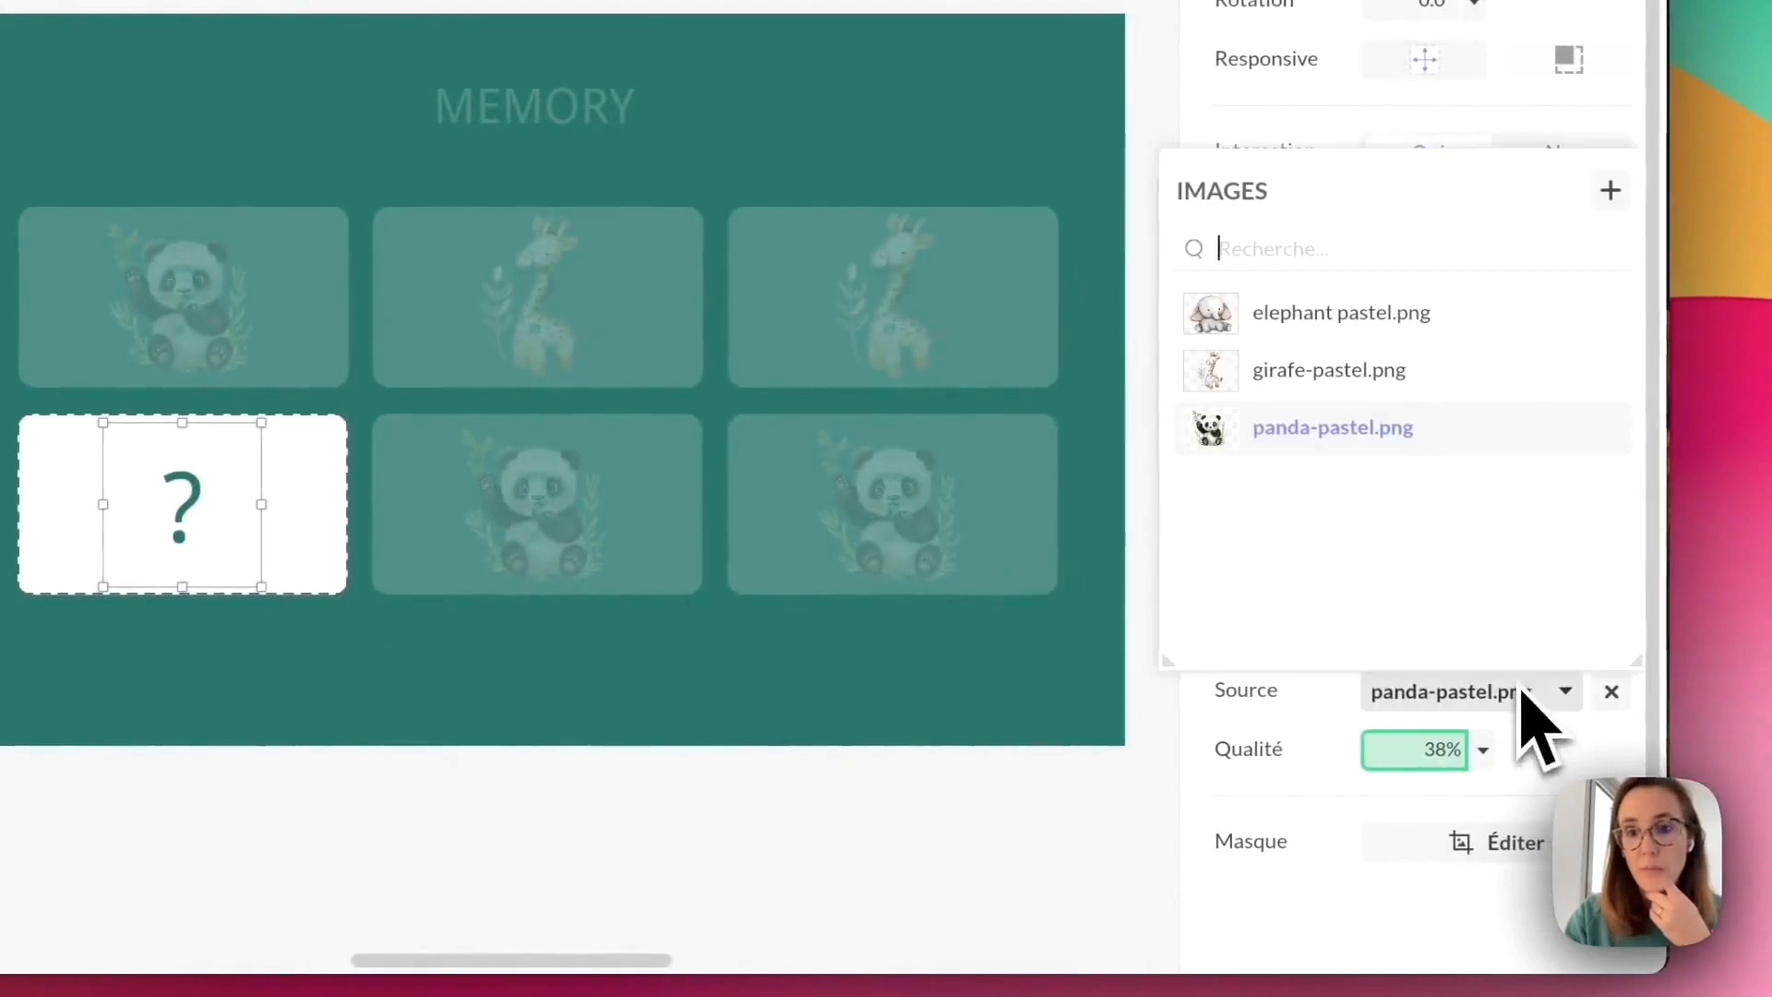
pyautogui.click(1421, 319)
pyautogui.scroll(-3, 1425, 554)
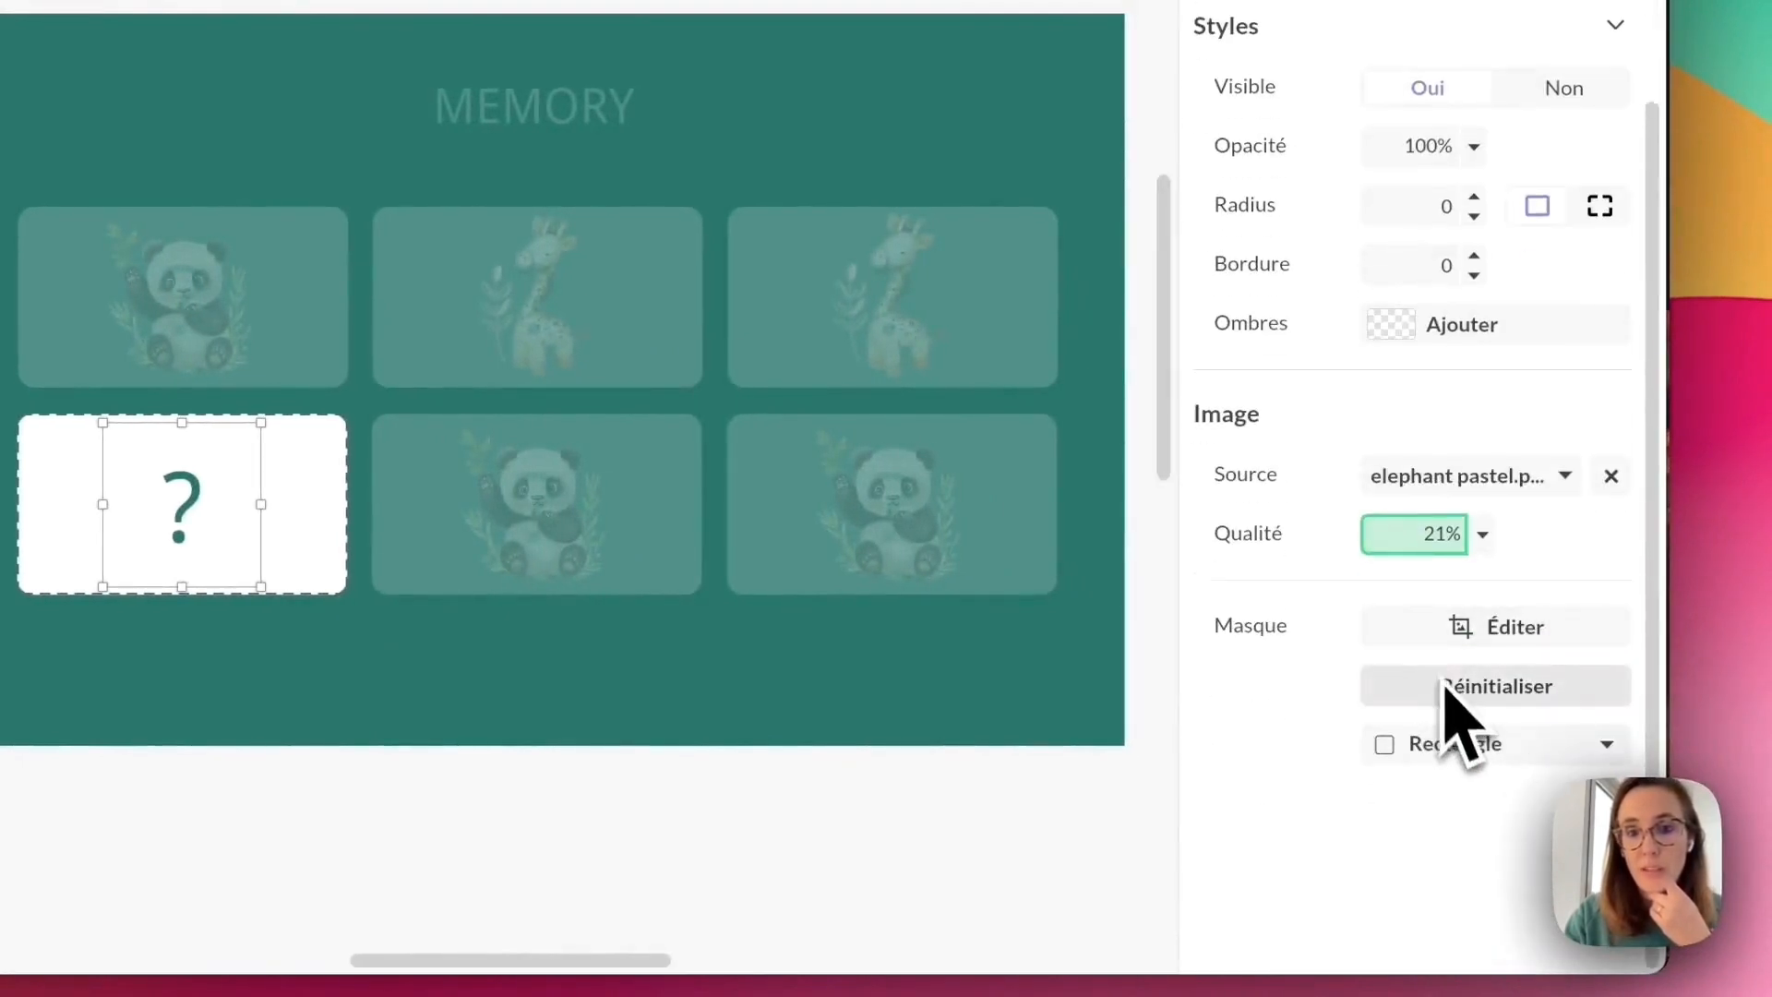
pyautogui.scroll(2, 1467, 720)
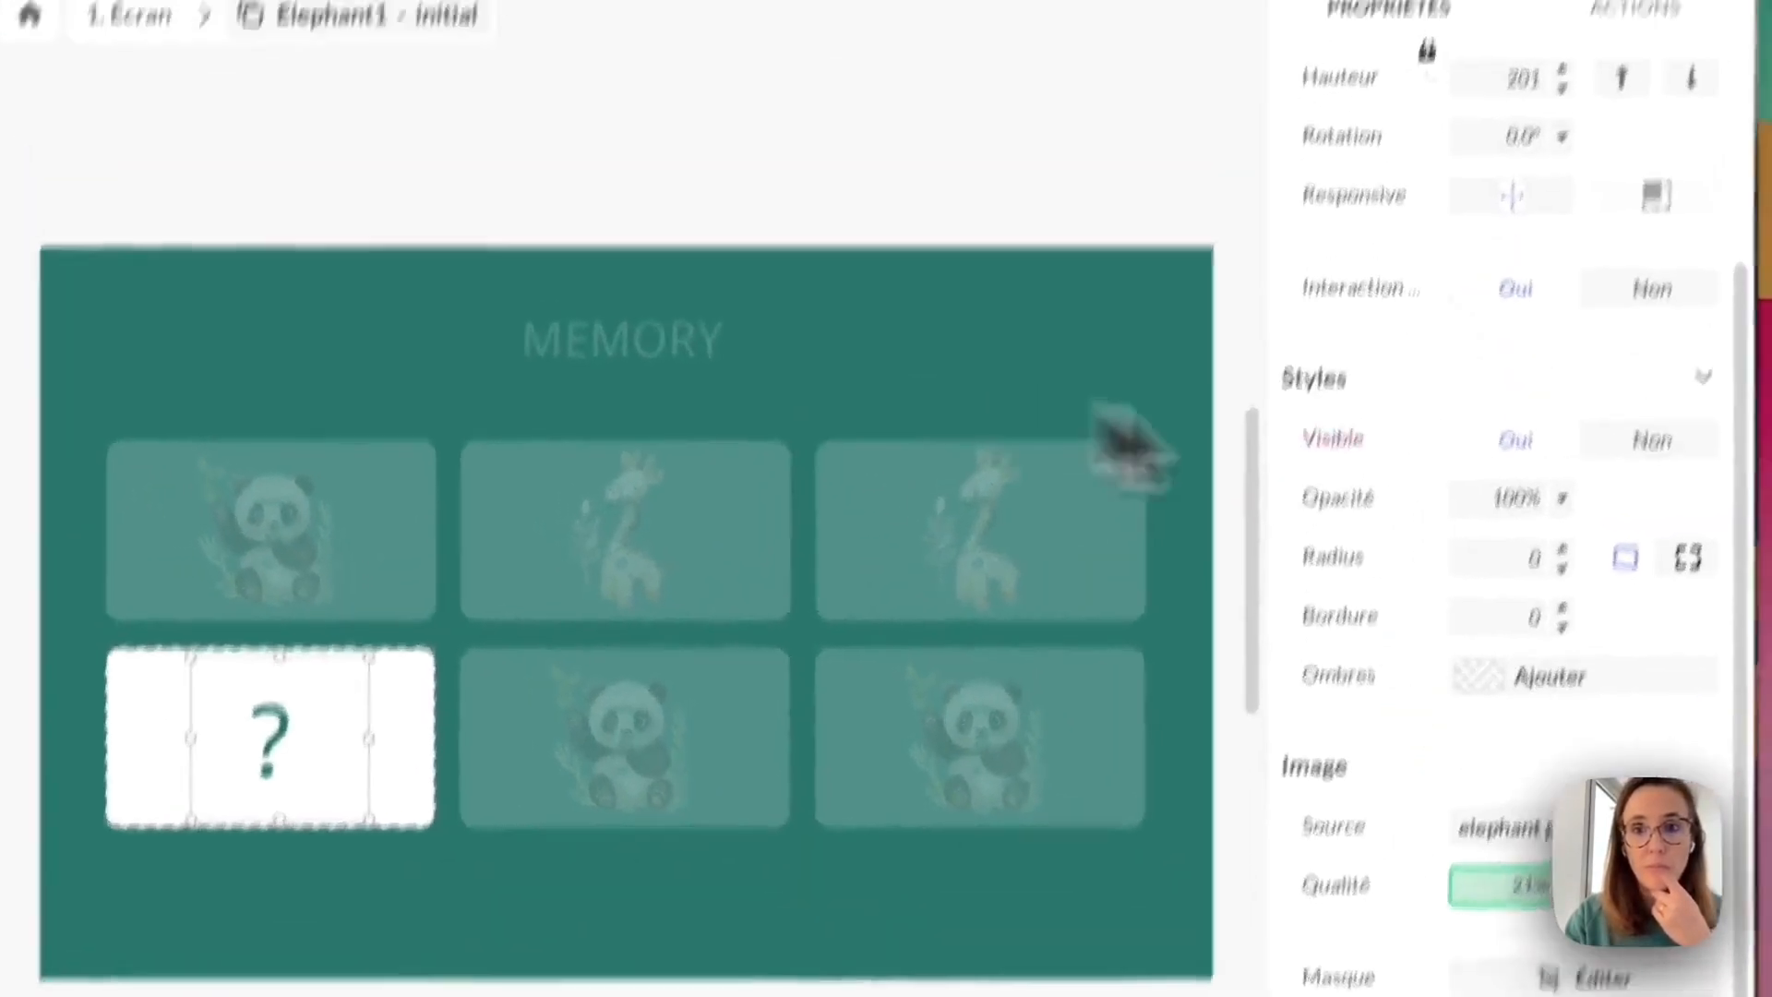
# Centre the elephant image horizontally in the Elephant1 card and return to the main screen.
pyautogui.scroll(3, 1376, 680)
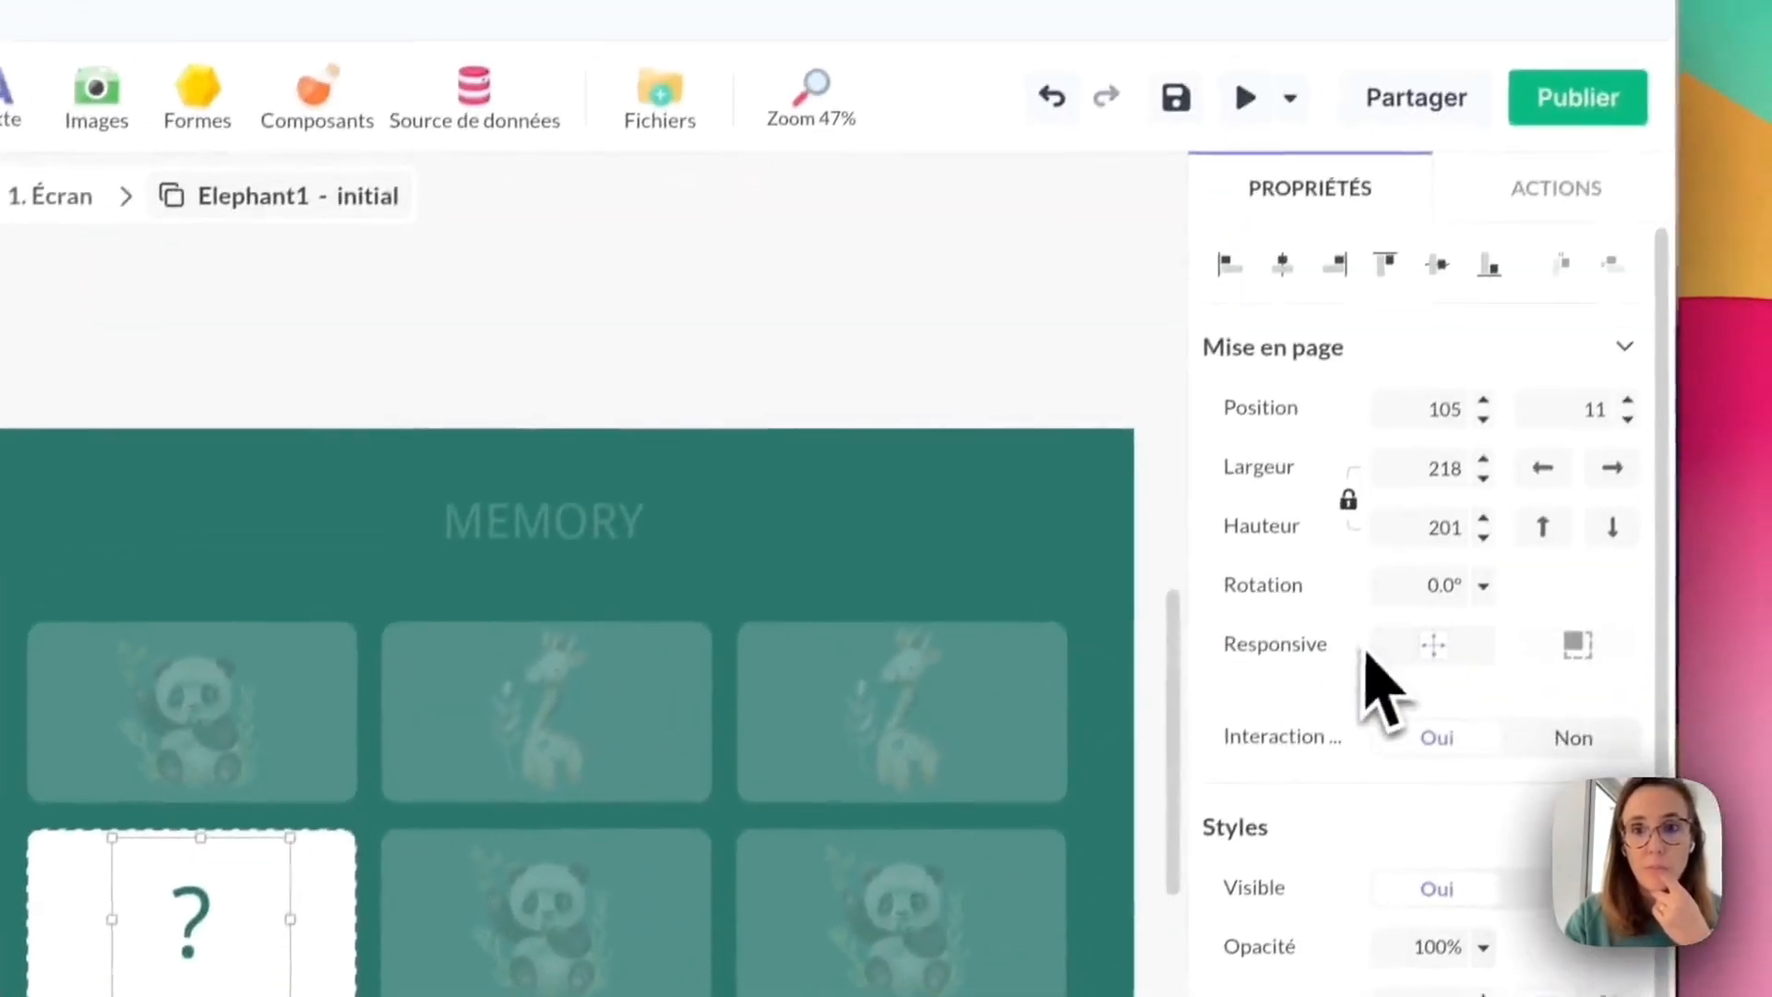
pyautogui.click(1273, 284)
pyautogui.click(42, 215)
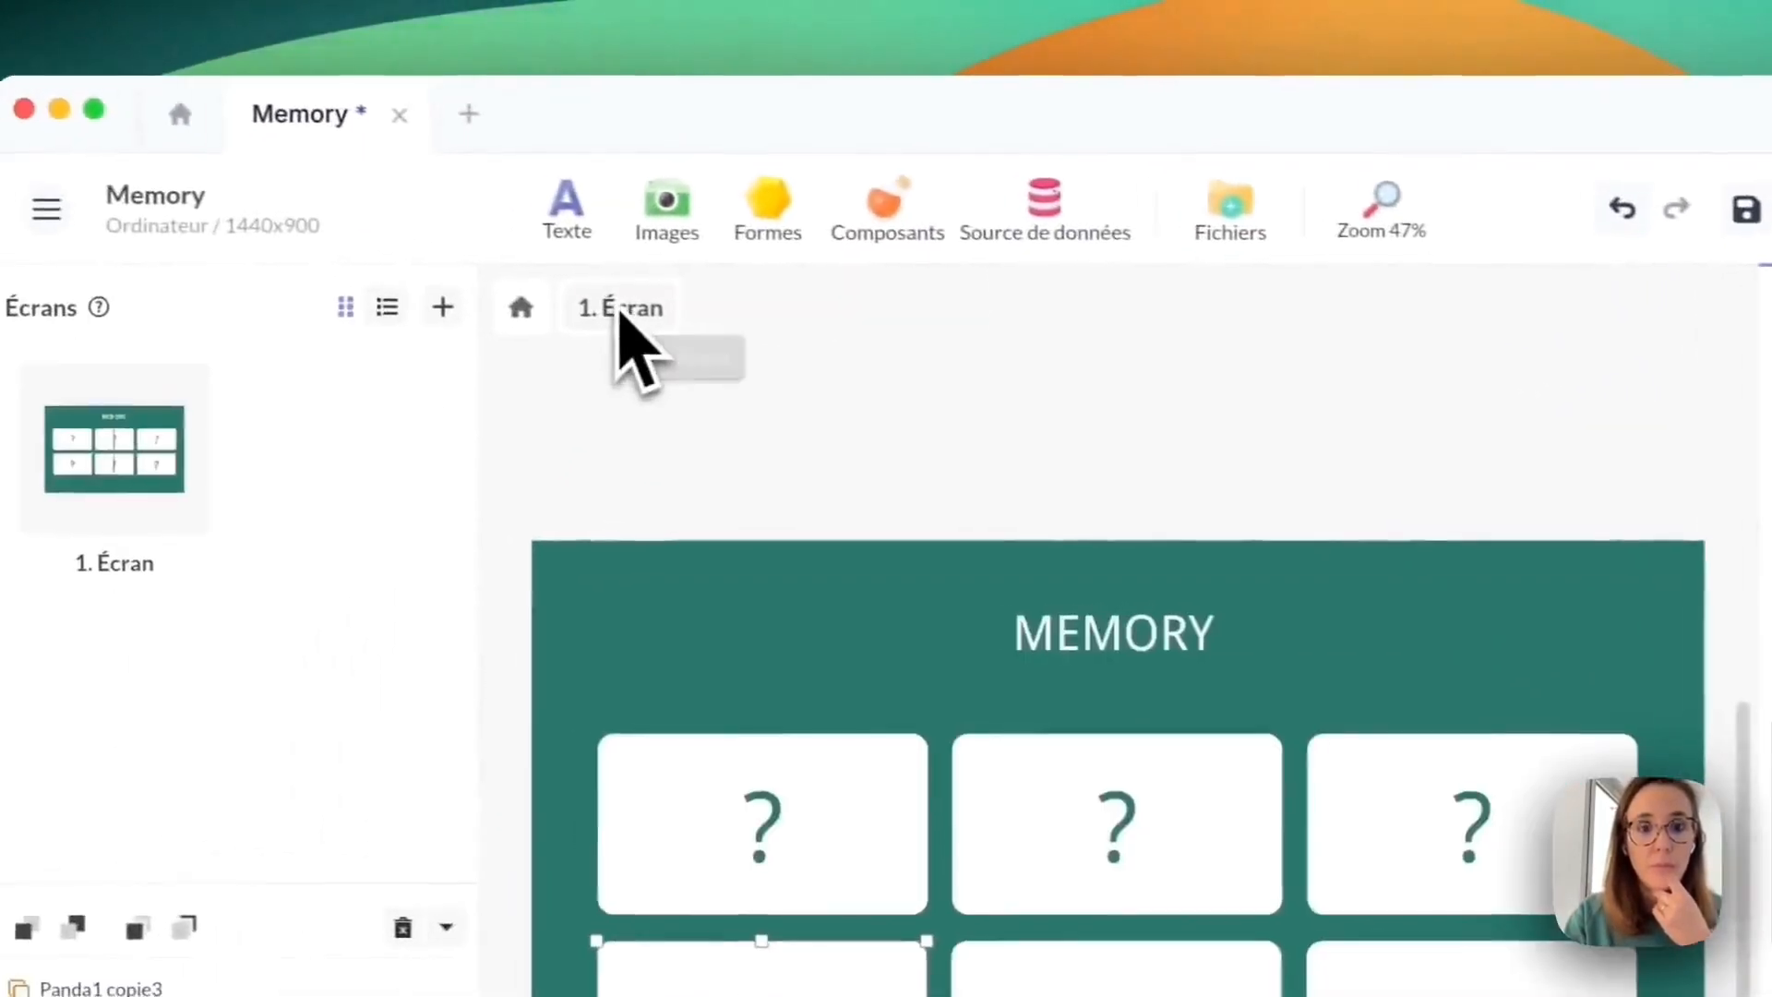
# Rename the middle card of the lower row as Panda2.
pyautogui.click(418, 964)
pyautogui.doubleClick(157, 660)
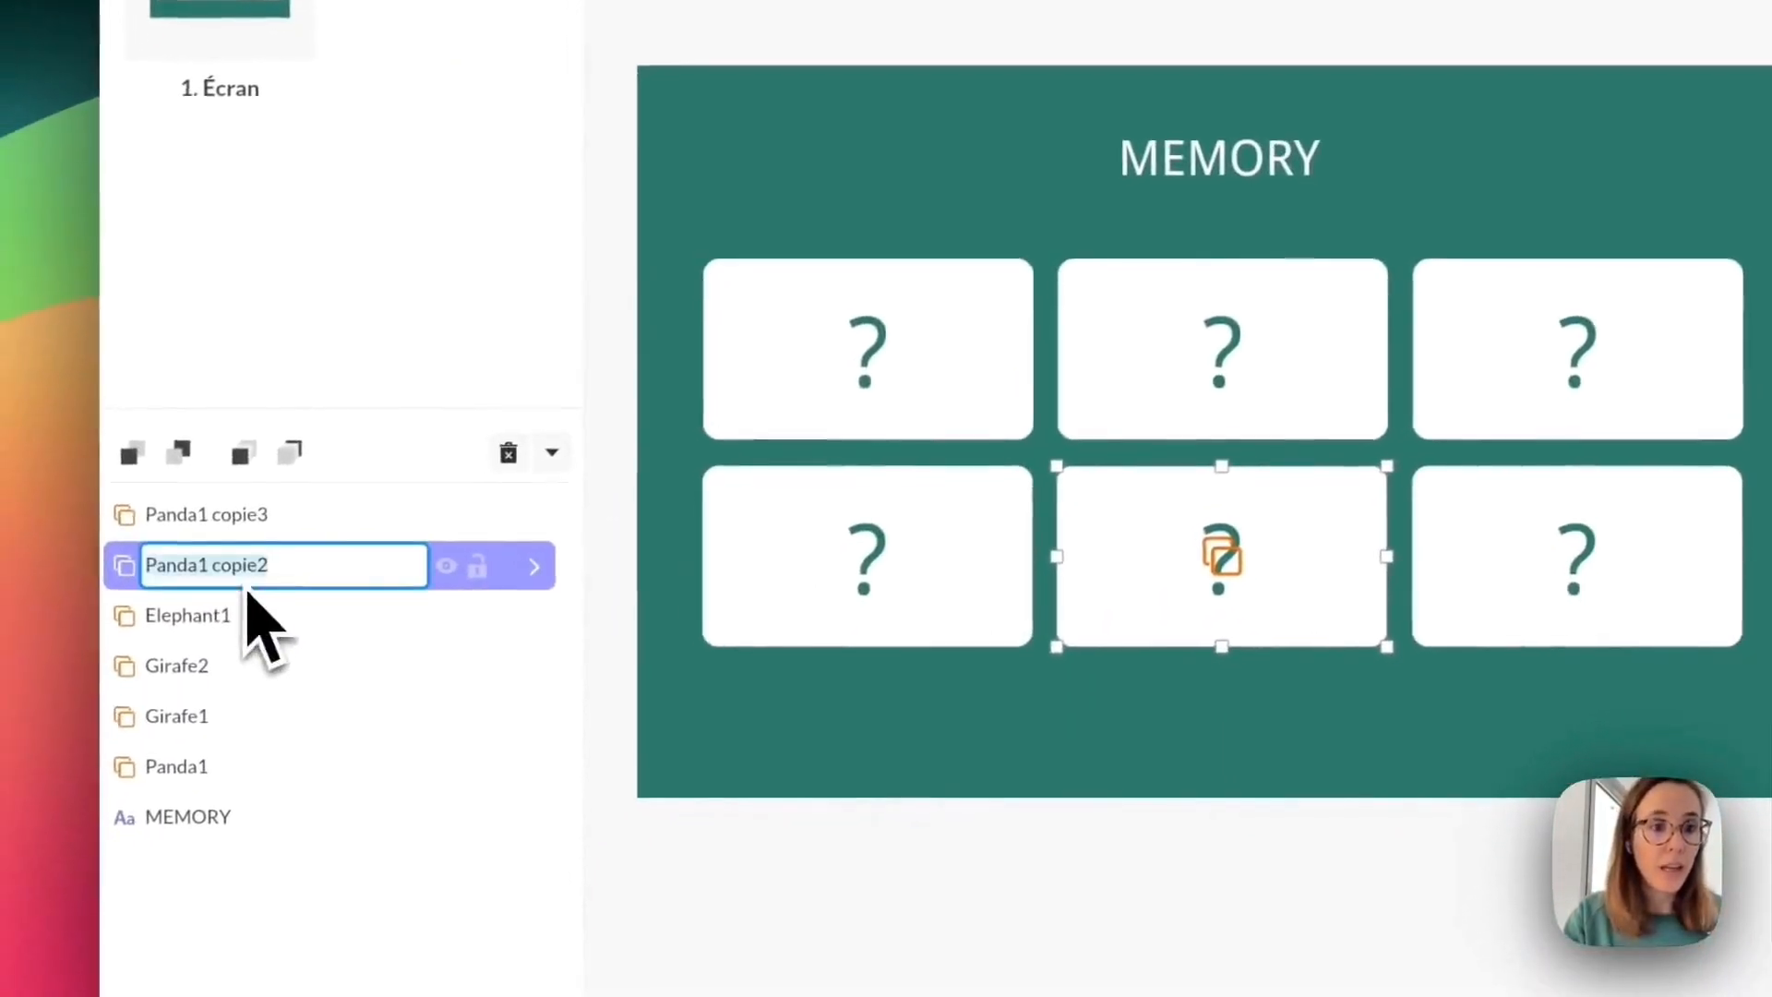
pyautogui.moveTo(293, 567); pyautogui.dragTo(189, 567)
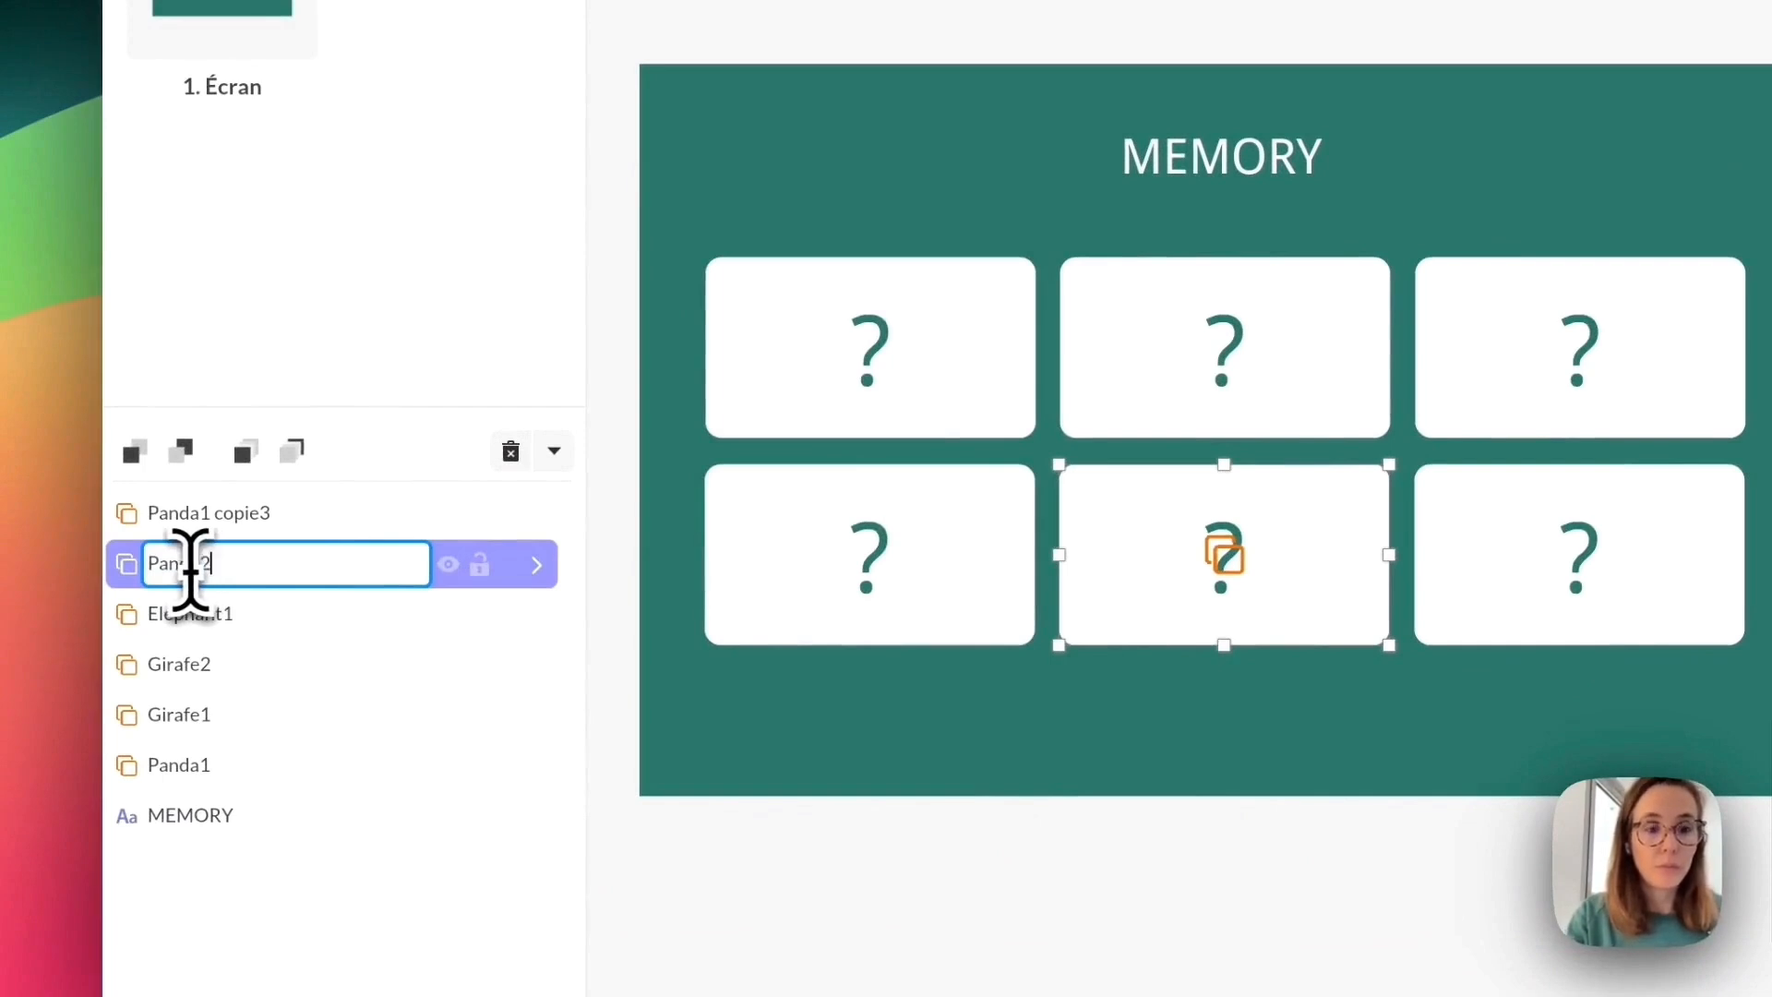
pyautogui.press('Return')
# Rename the last card of the lower row as Elephant 2.
pyautogui.click(1576, 615)
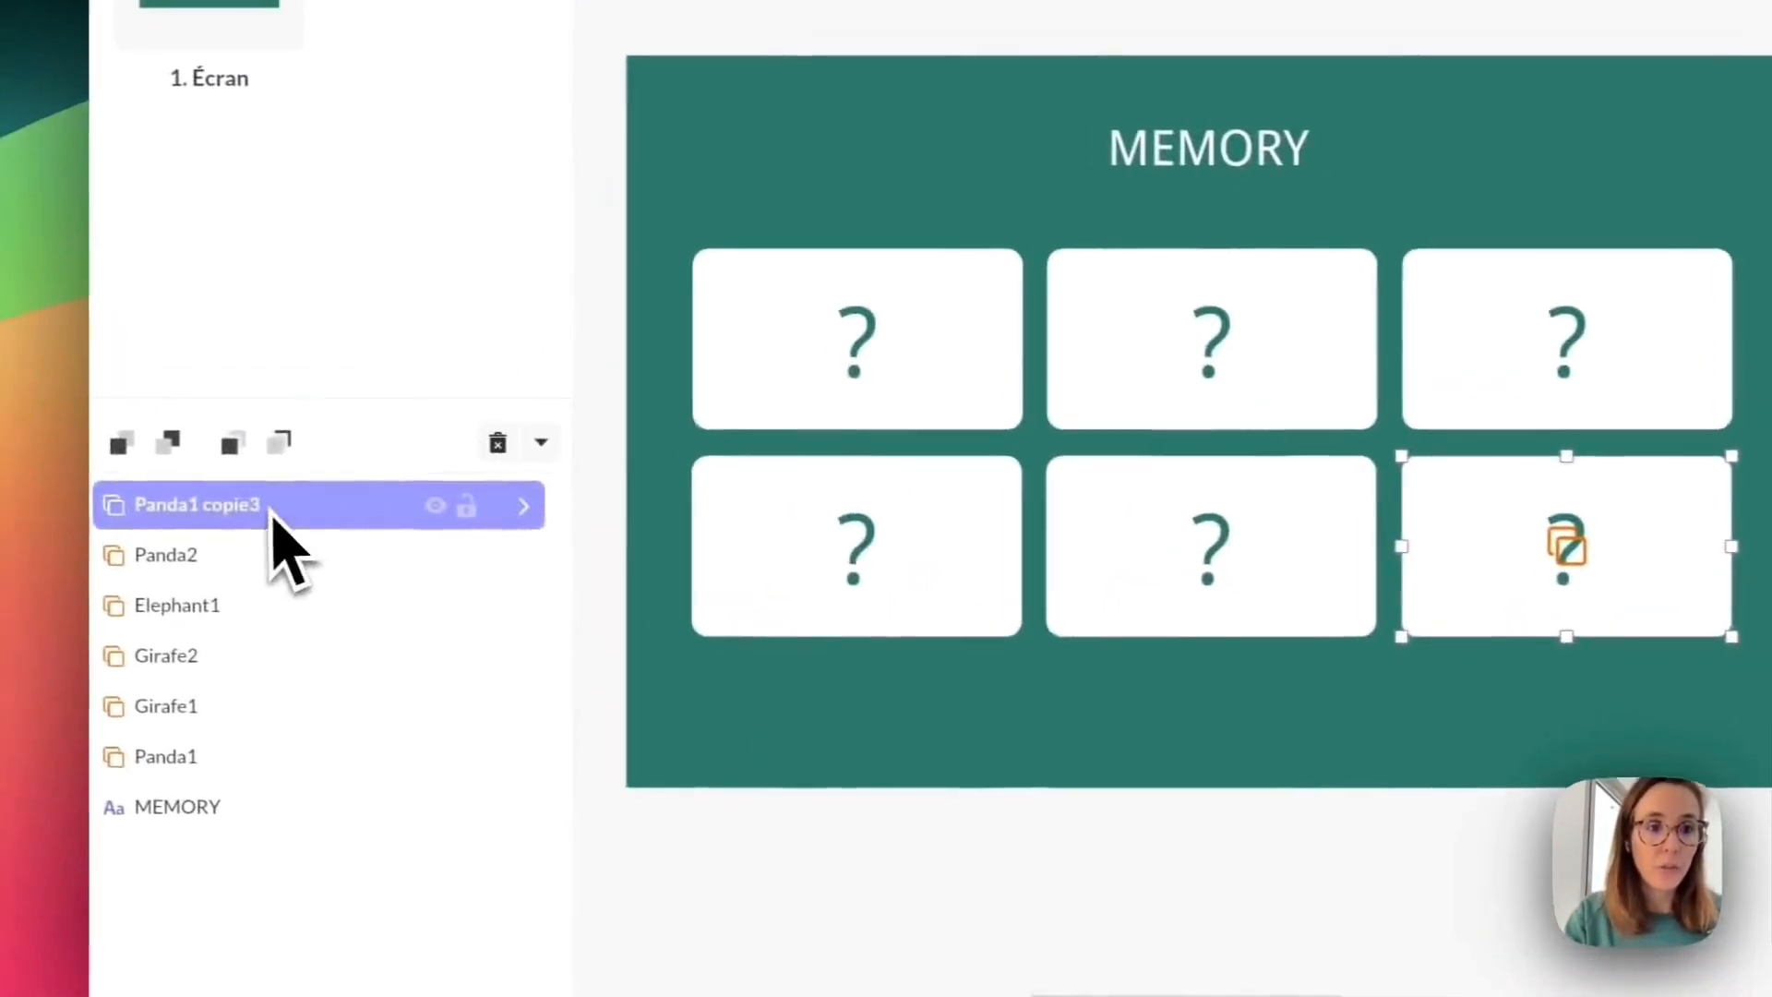
pyautogui.doubleClick(274, 515)
pyautogui.write('Elephant 2')
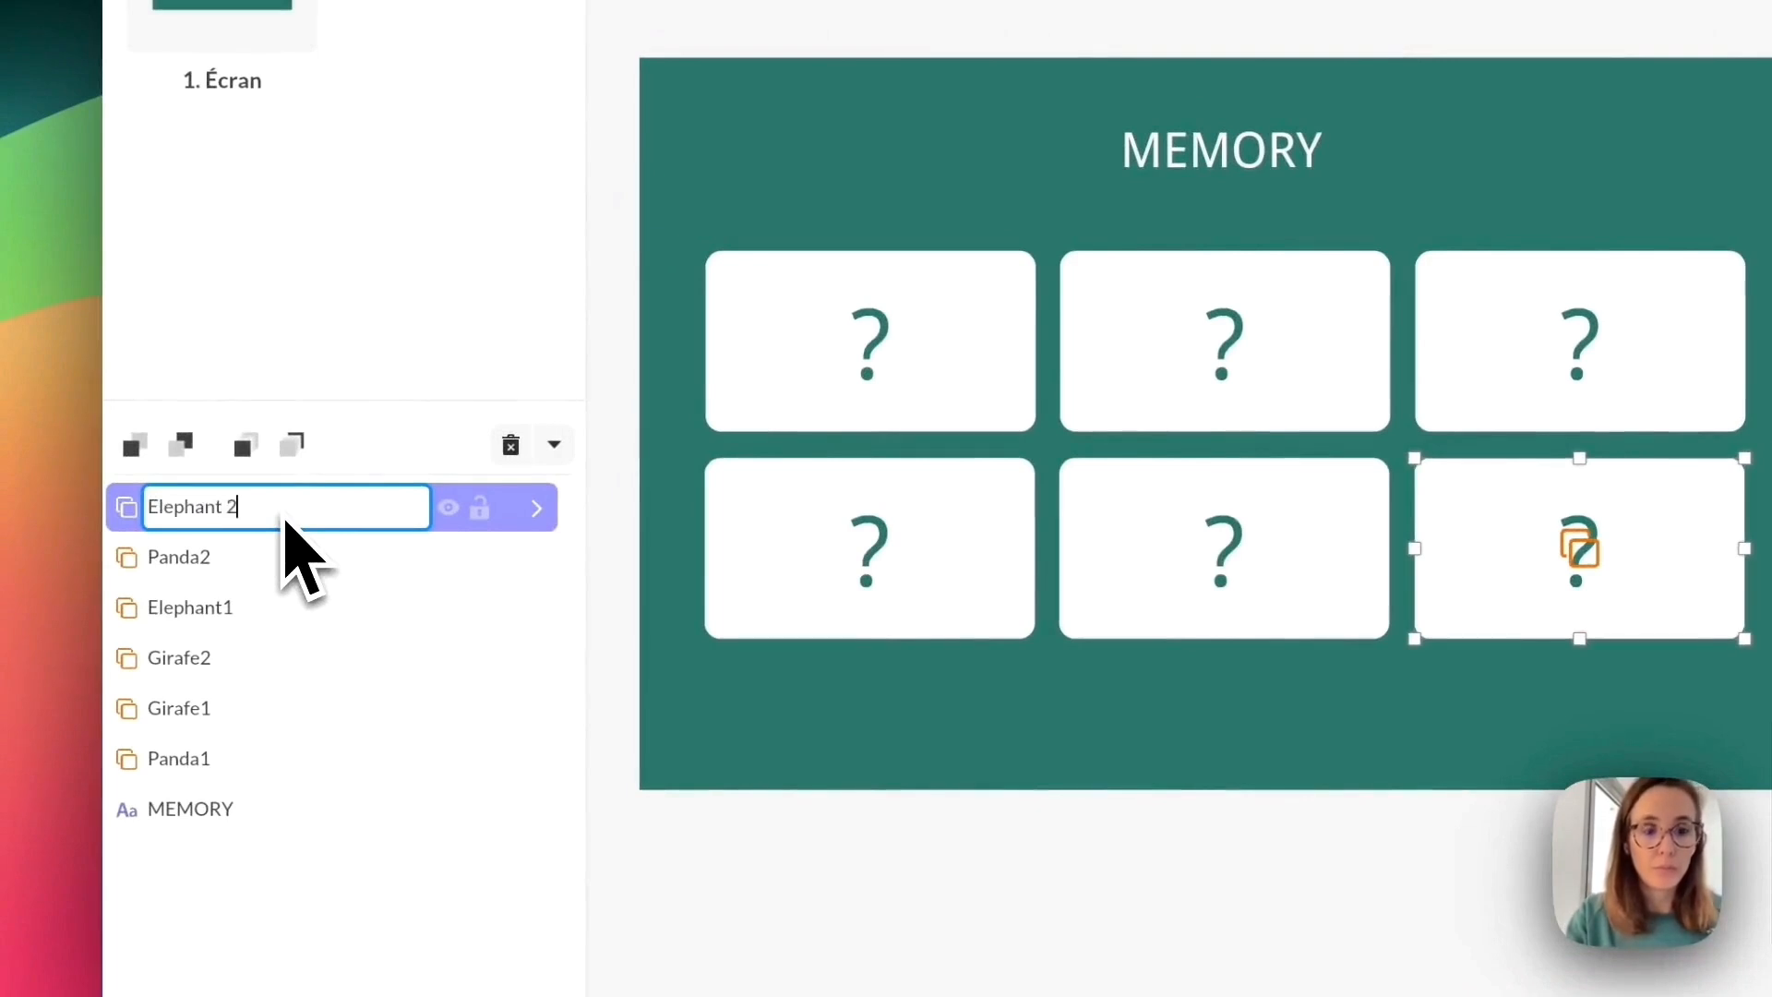
pyautogui.press('Return')
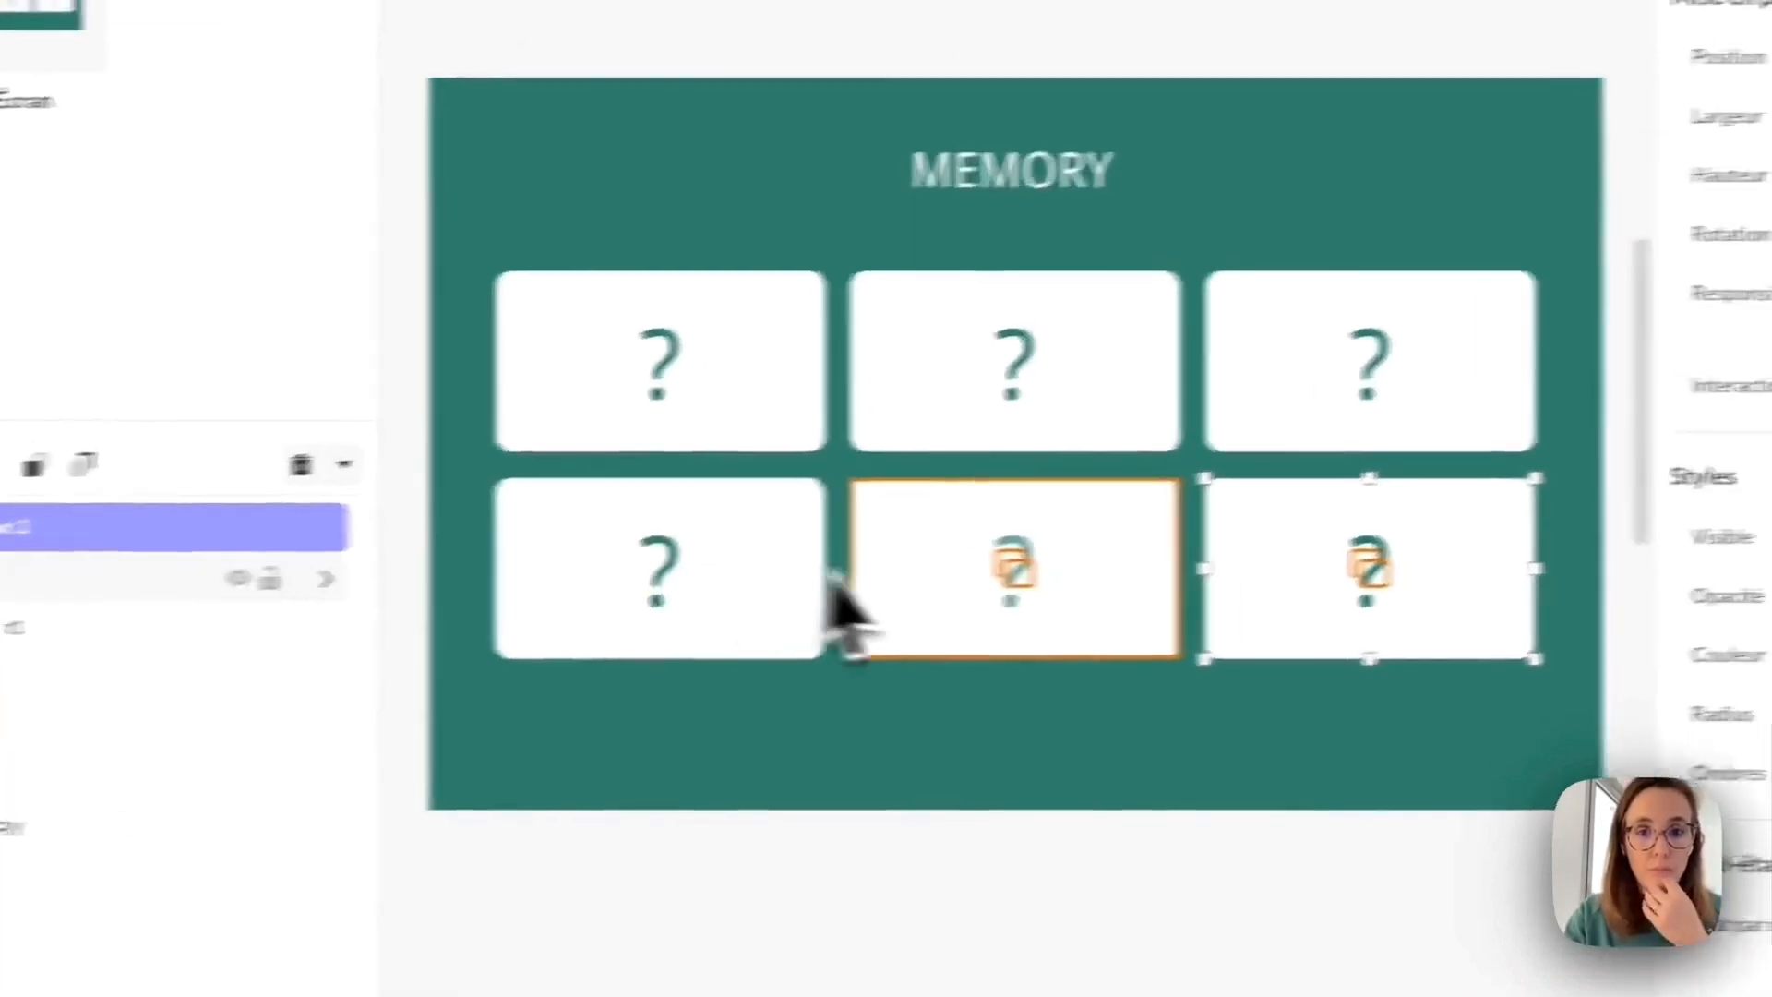
# Inside the Elephant 2 component, replace the panda image's source with elephant pastel.png and reset the image mask.
pyautogui.doubleClick(1172, 609)
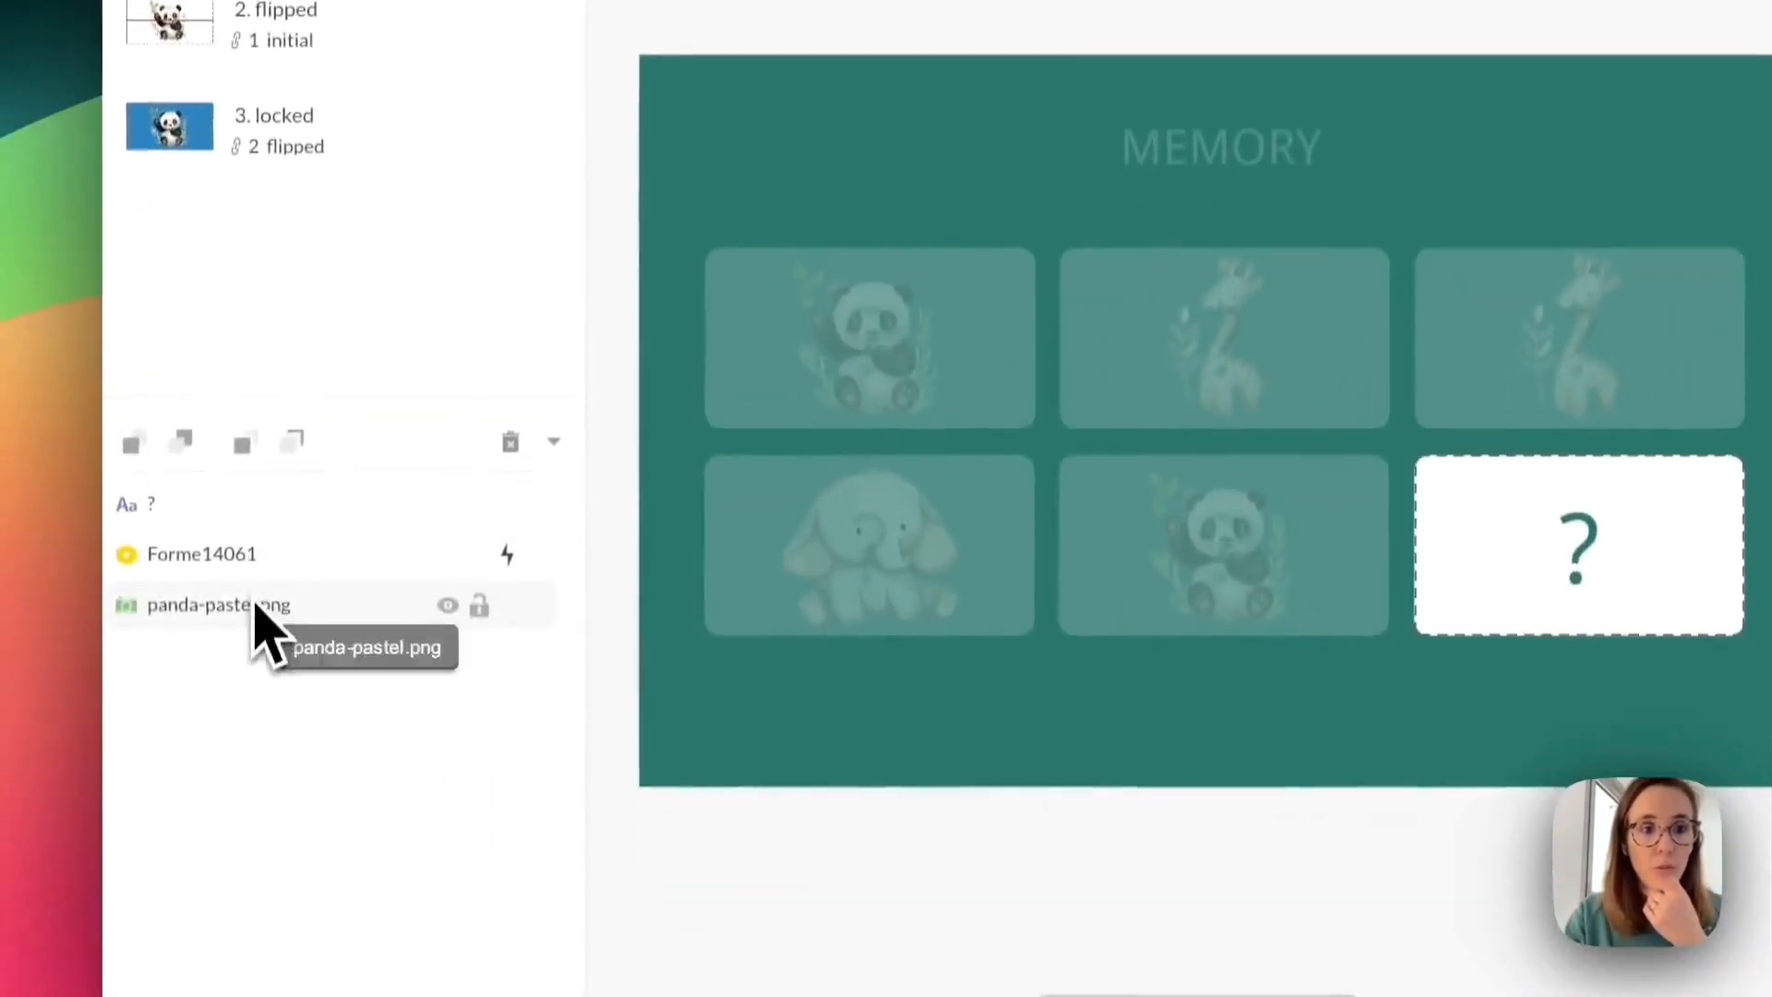
pyautogui.click(257, 607)
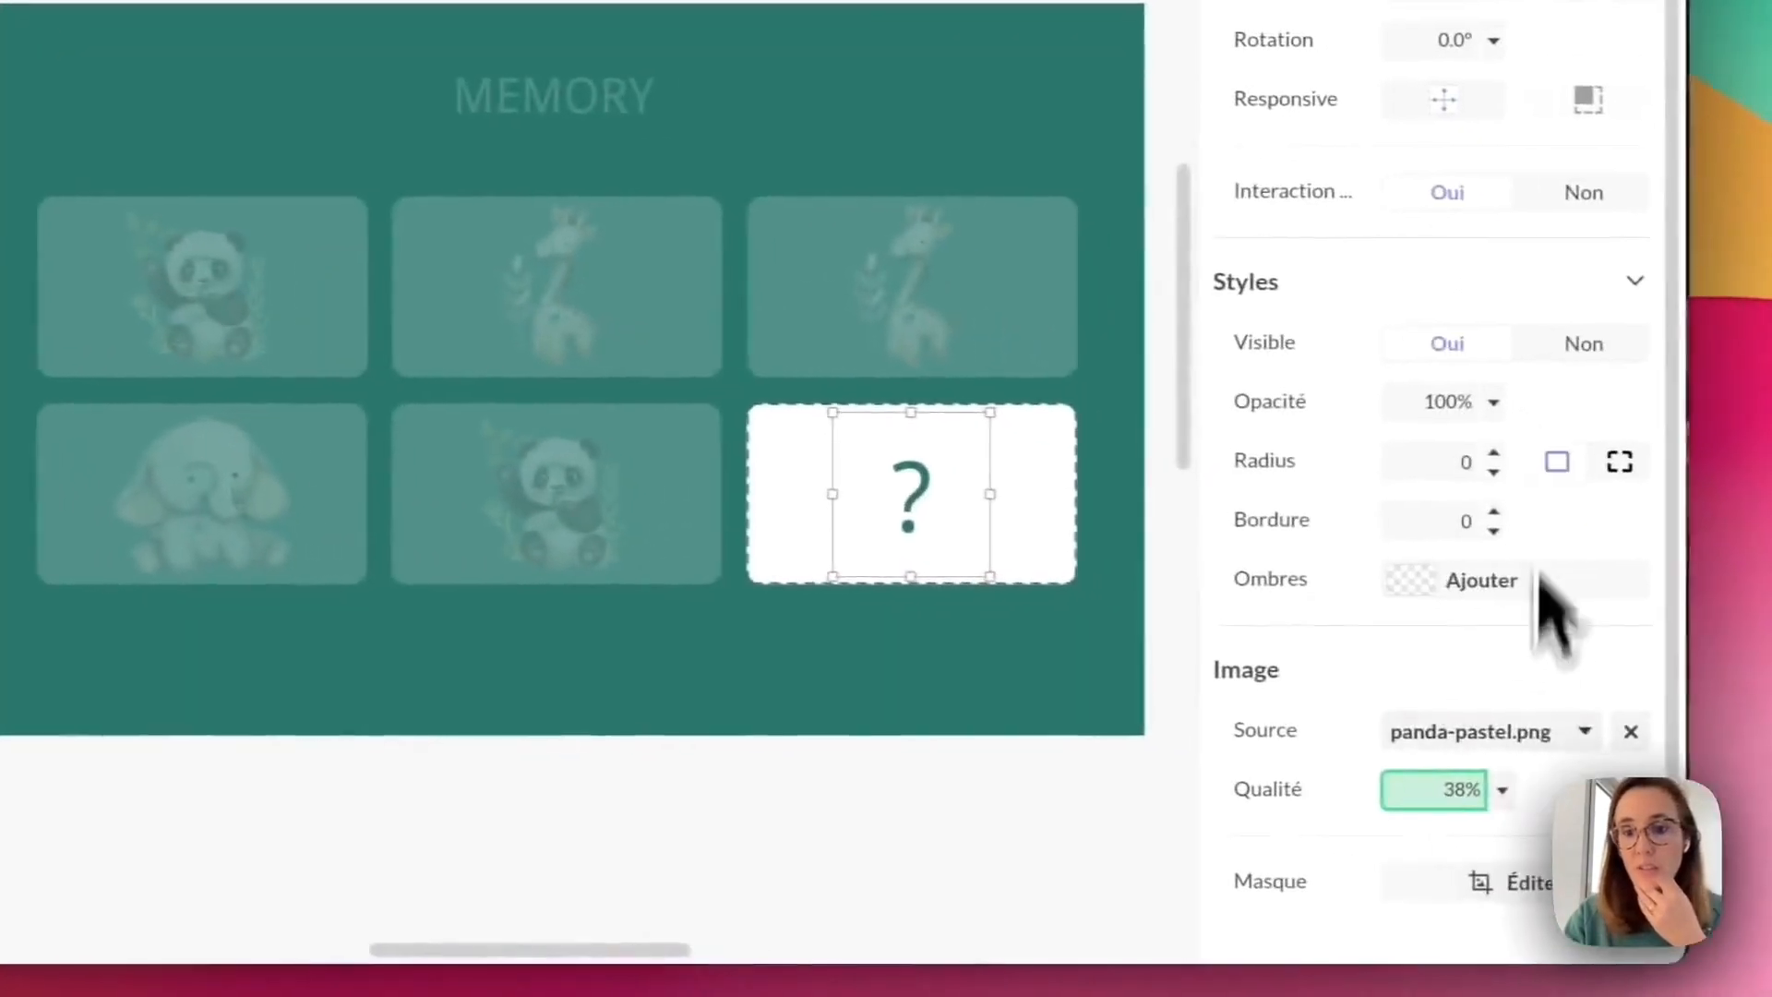
pyautogui.click(1477, 731)
pyautogui.click(1385, 353)
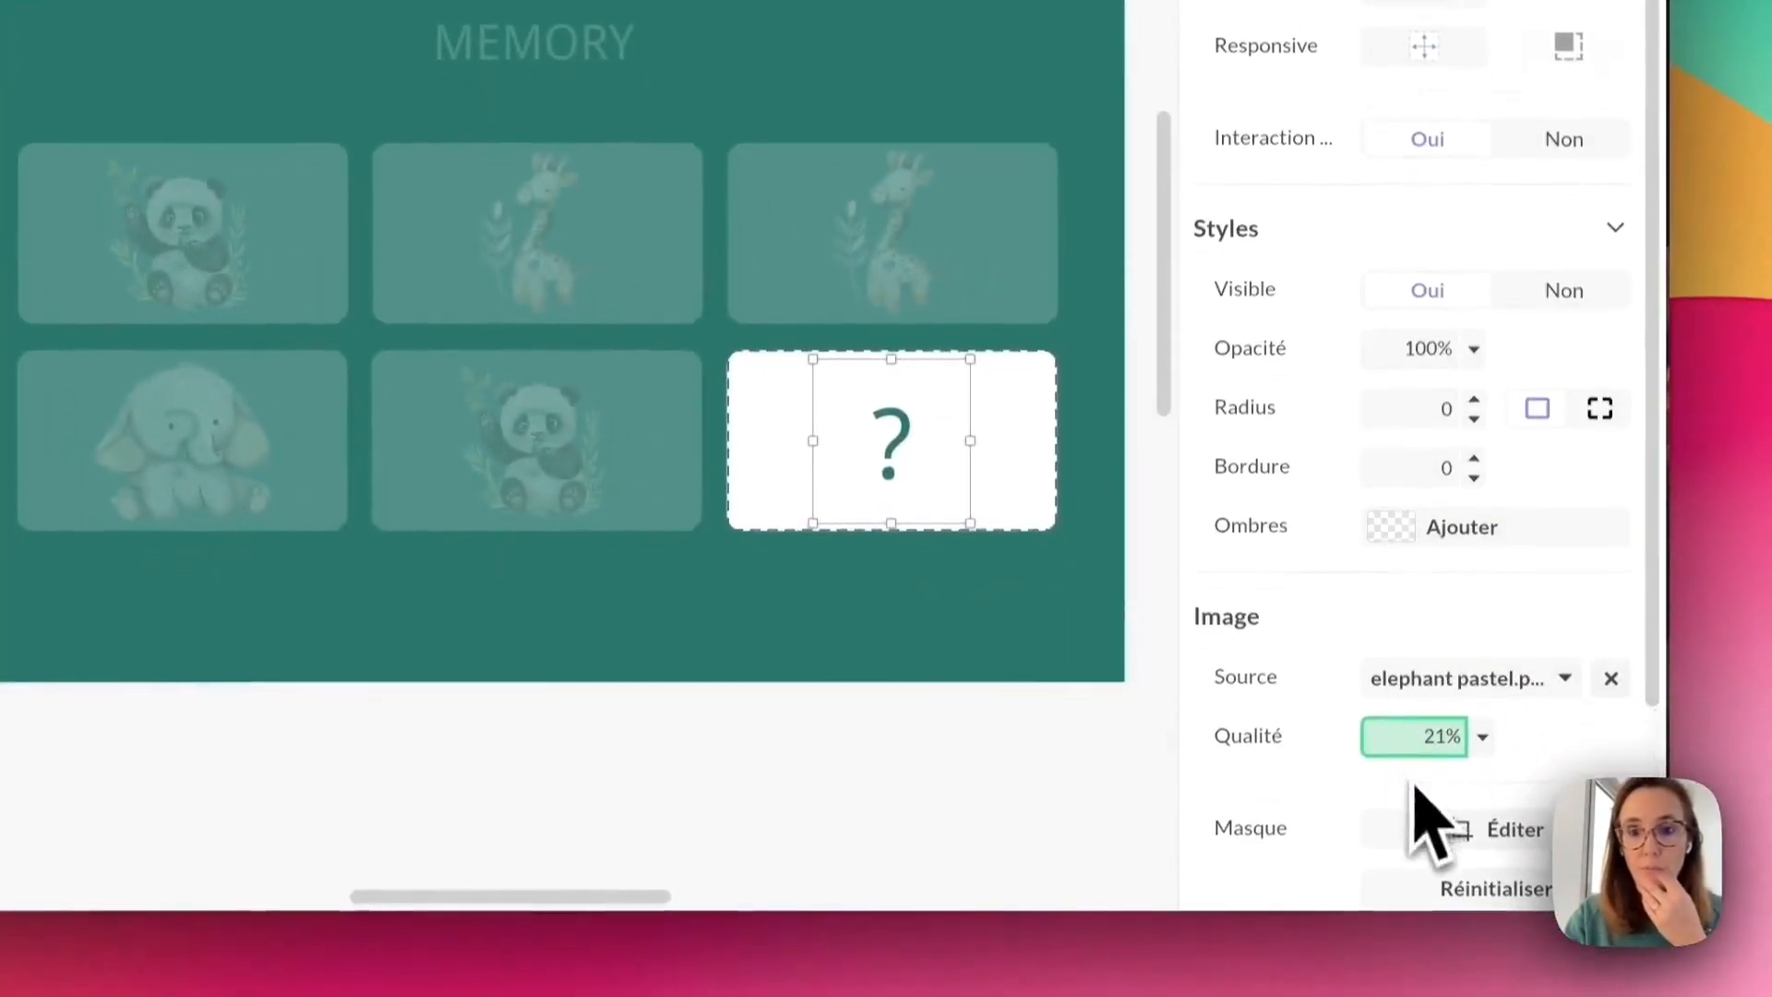
pyautogui.scroll(-3, 1399, 739)
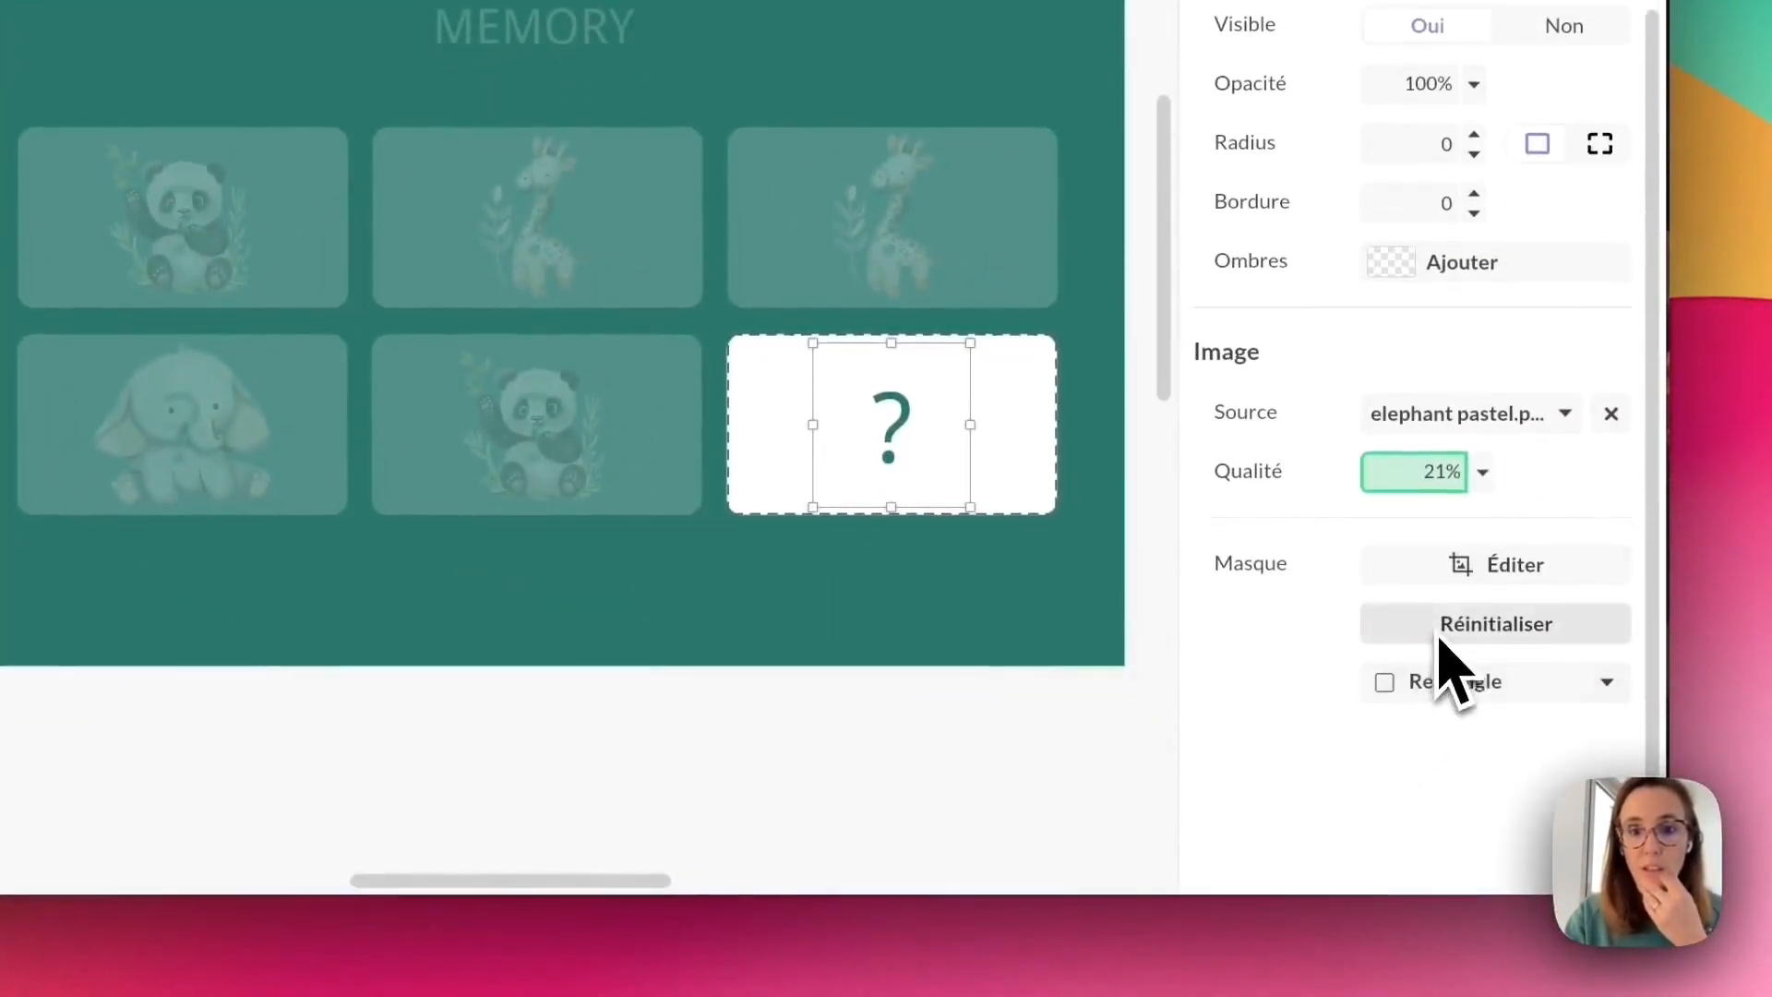
# Centre the elephant image horizontally in the Elephant 2 card and save the project.
pyautogui.scroll(5, 1441, 672)
pyautogui.click(1272, 371)
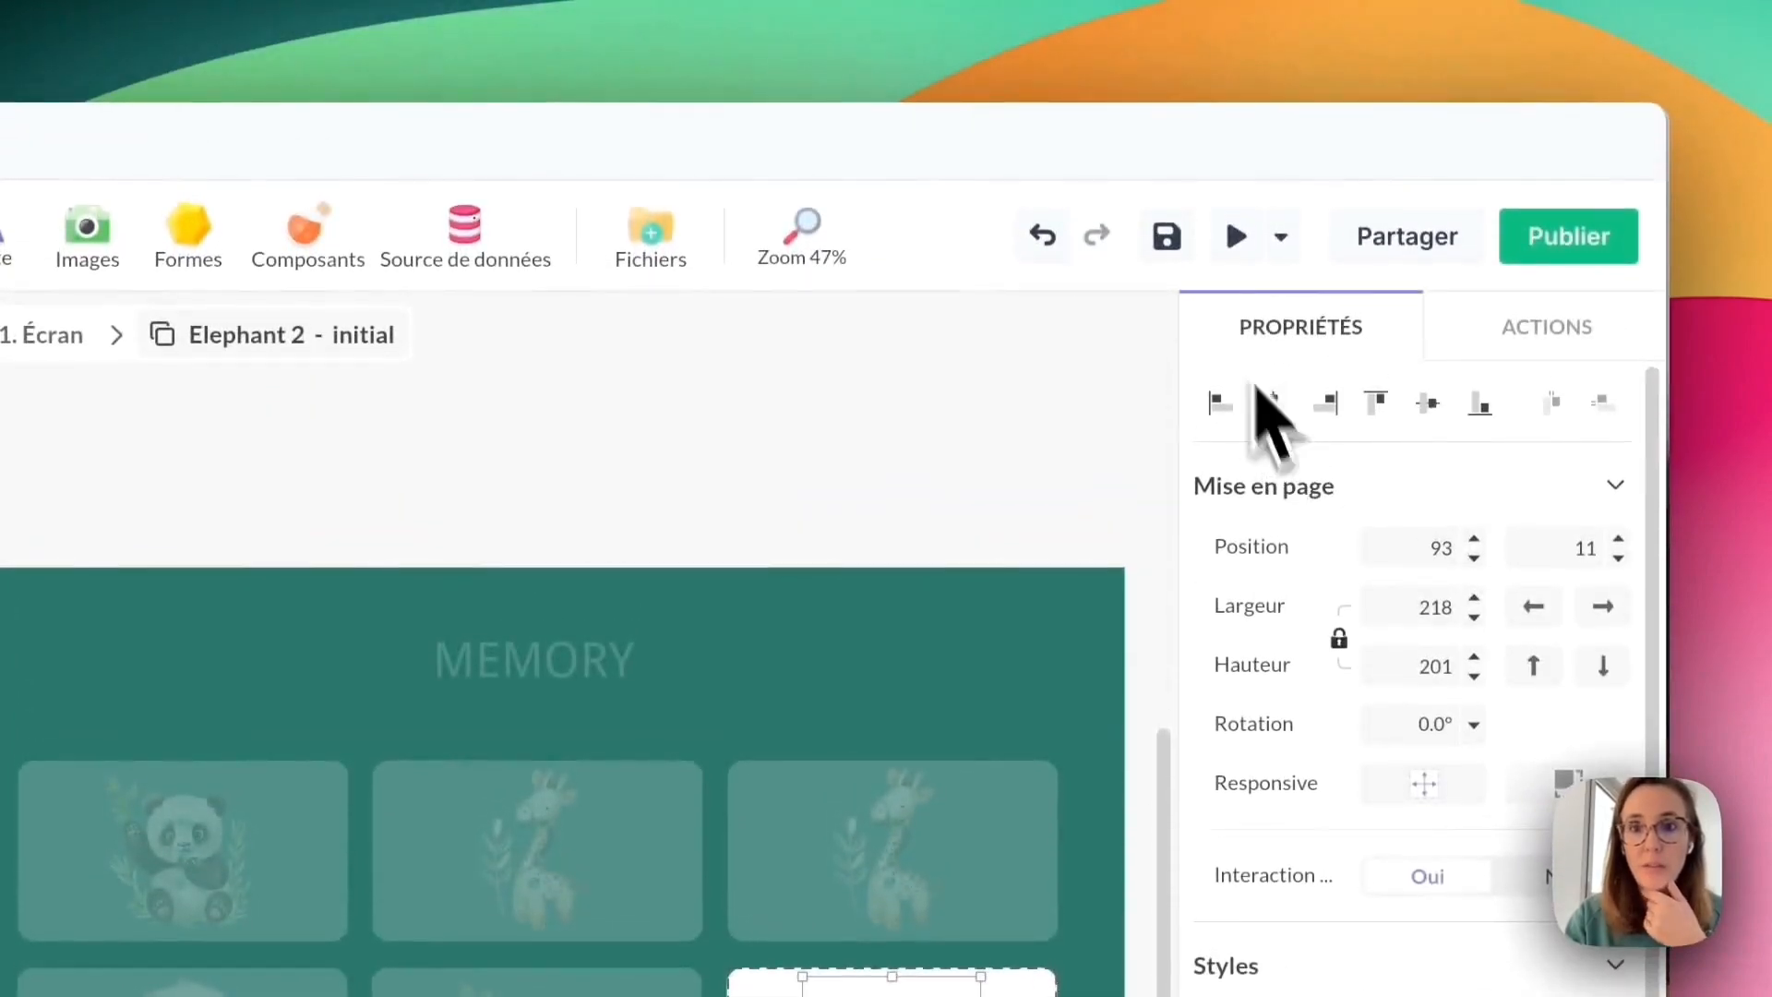
pyautogui.click(1168, 246)
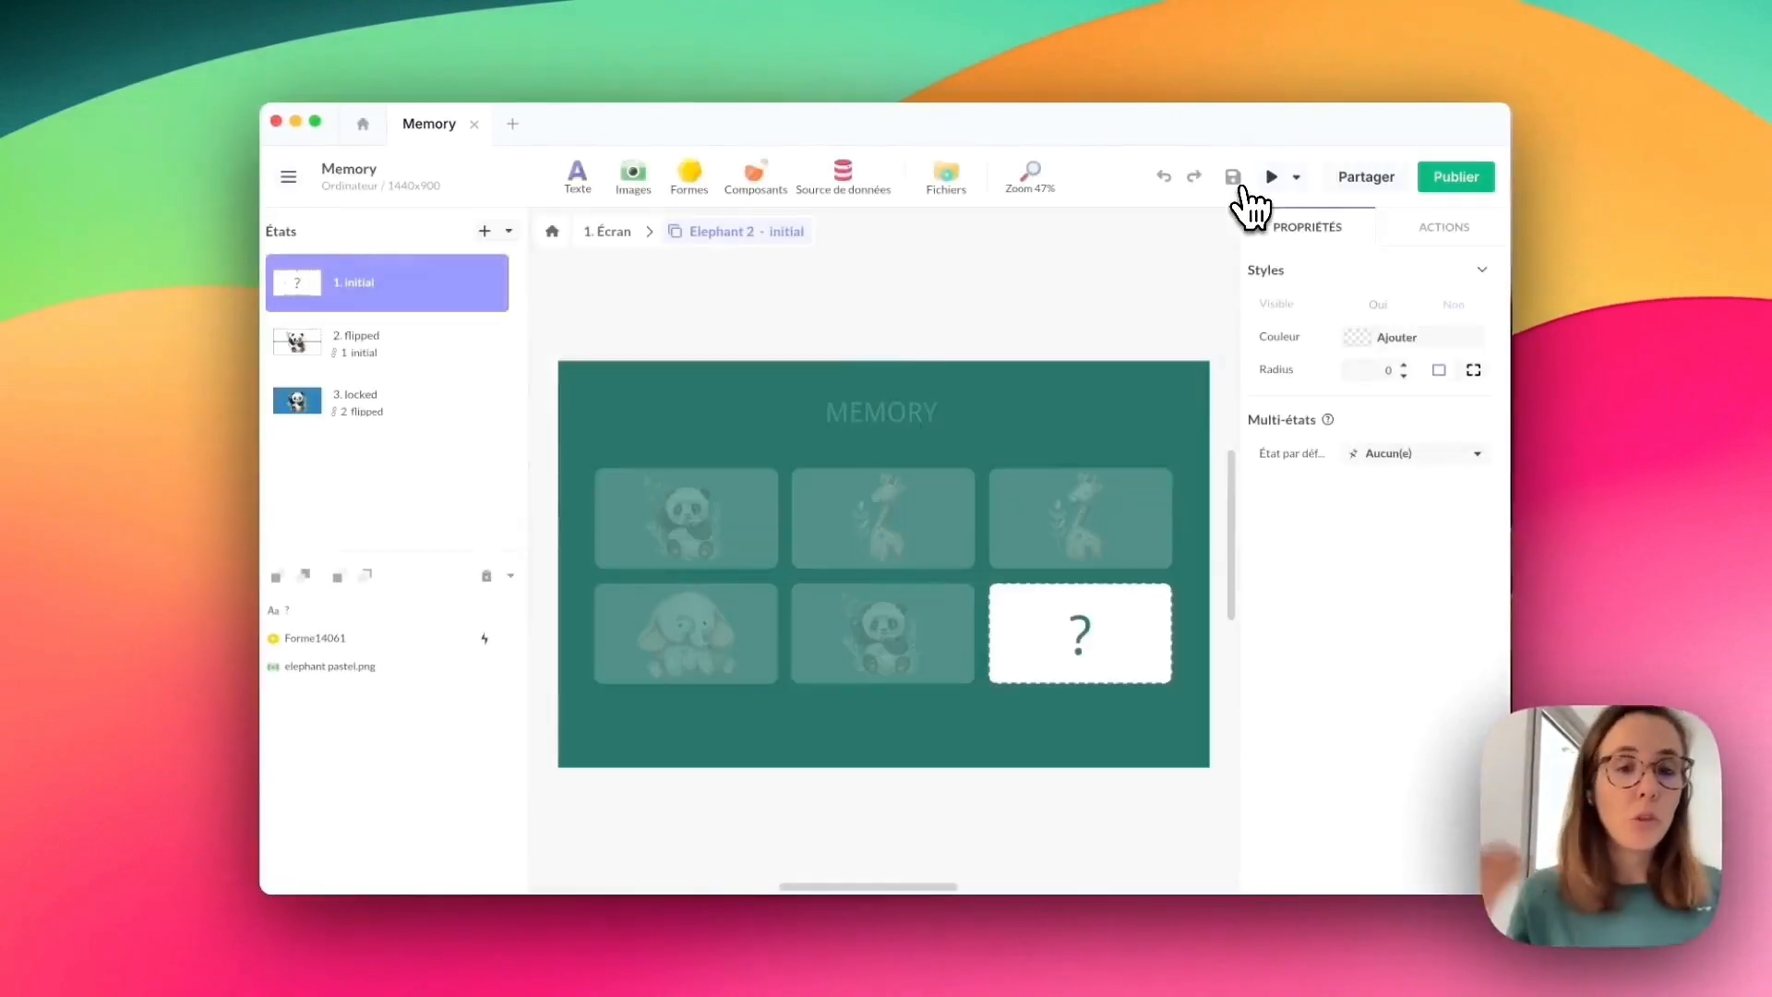
# Preview the Memory game and flip the first two cards of the upper row to test them.
pyautogui.click(1267, 179)
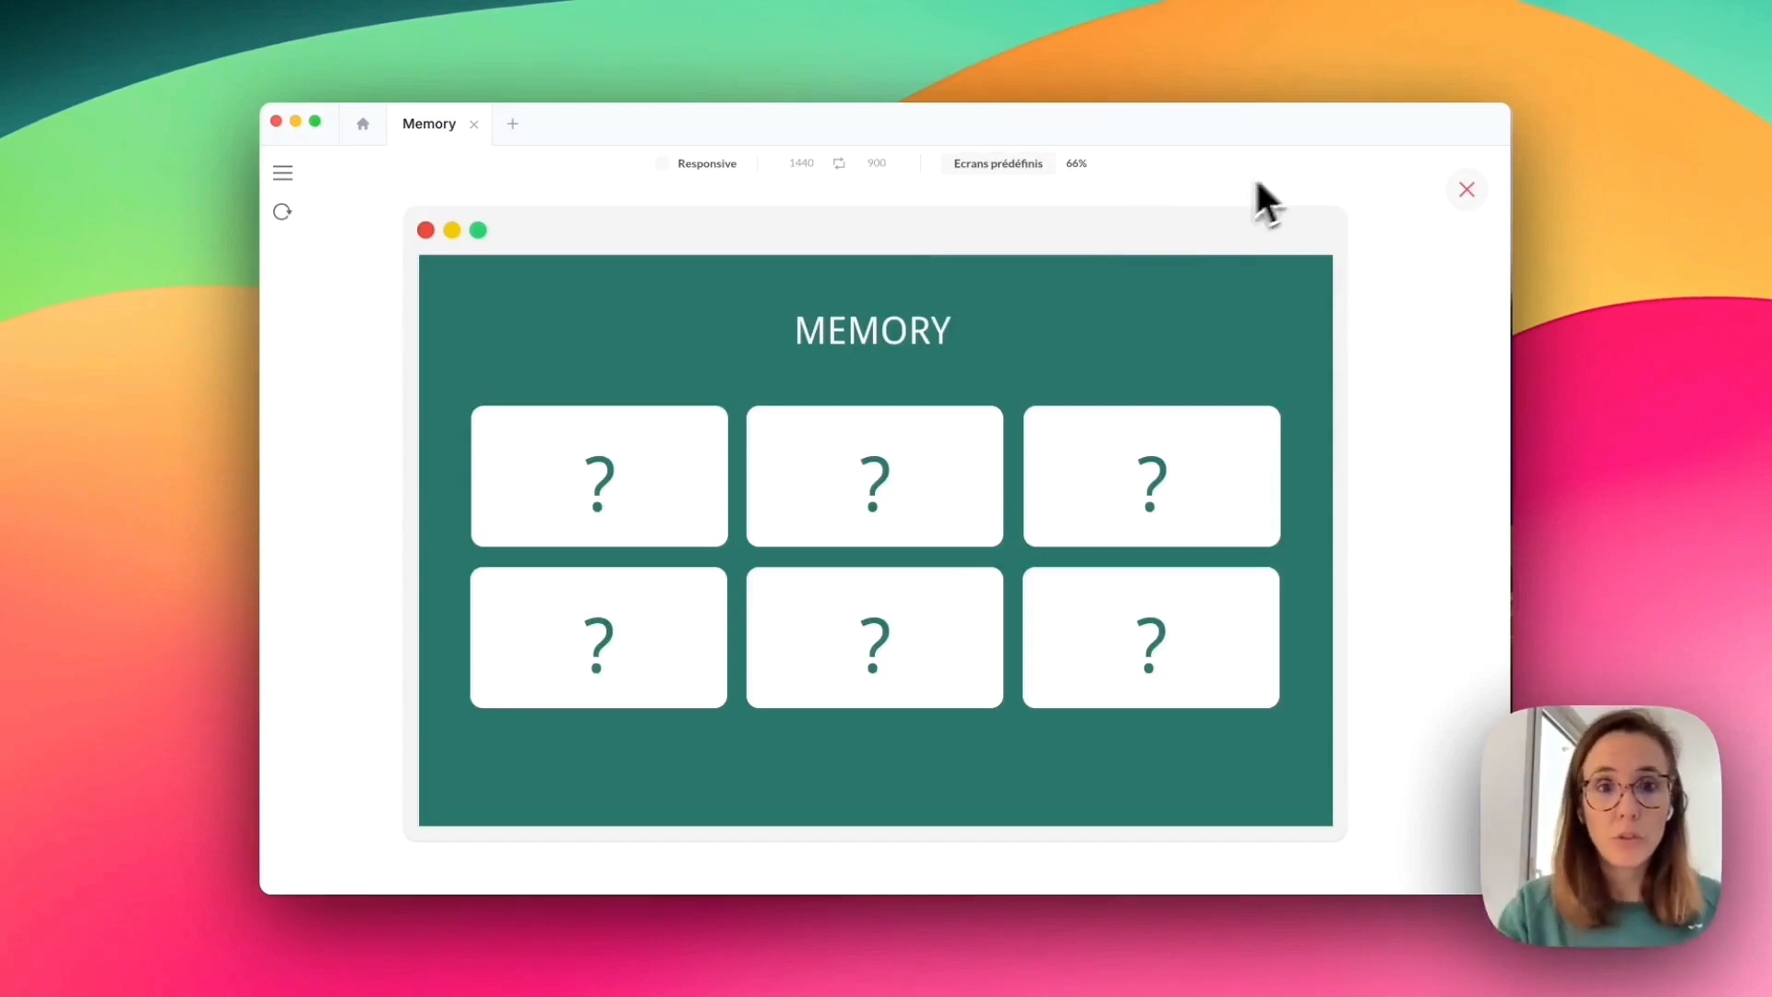
pyautogui.click(702, 518)
pyautogui.click(882, 523)
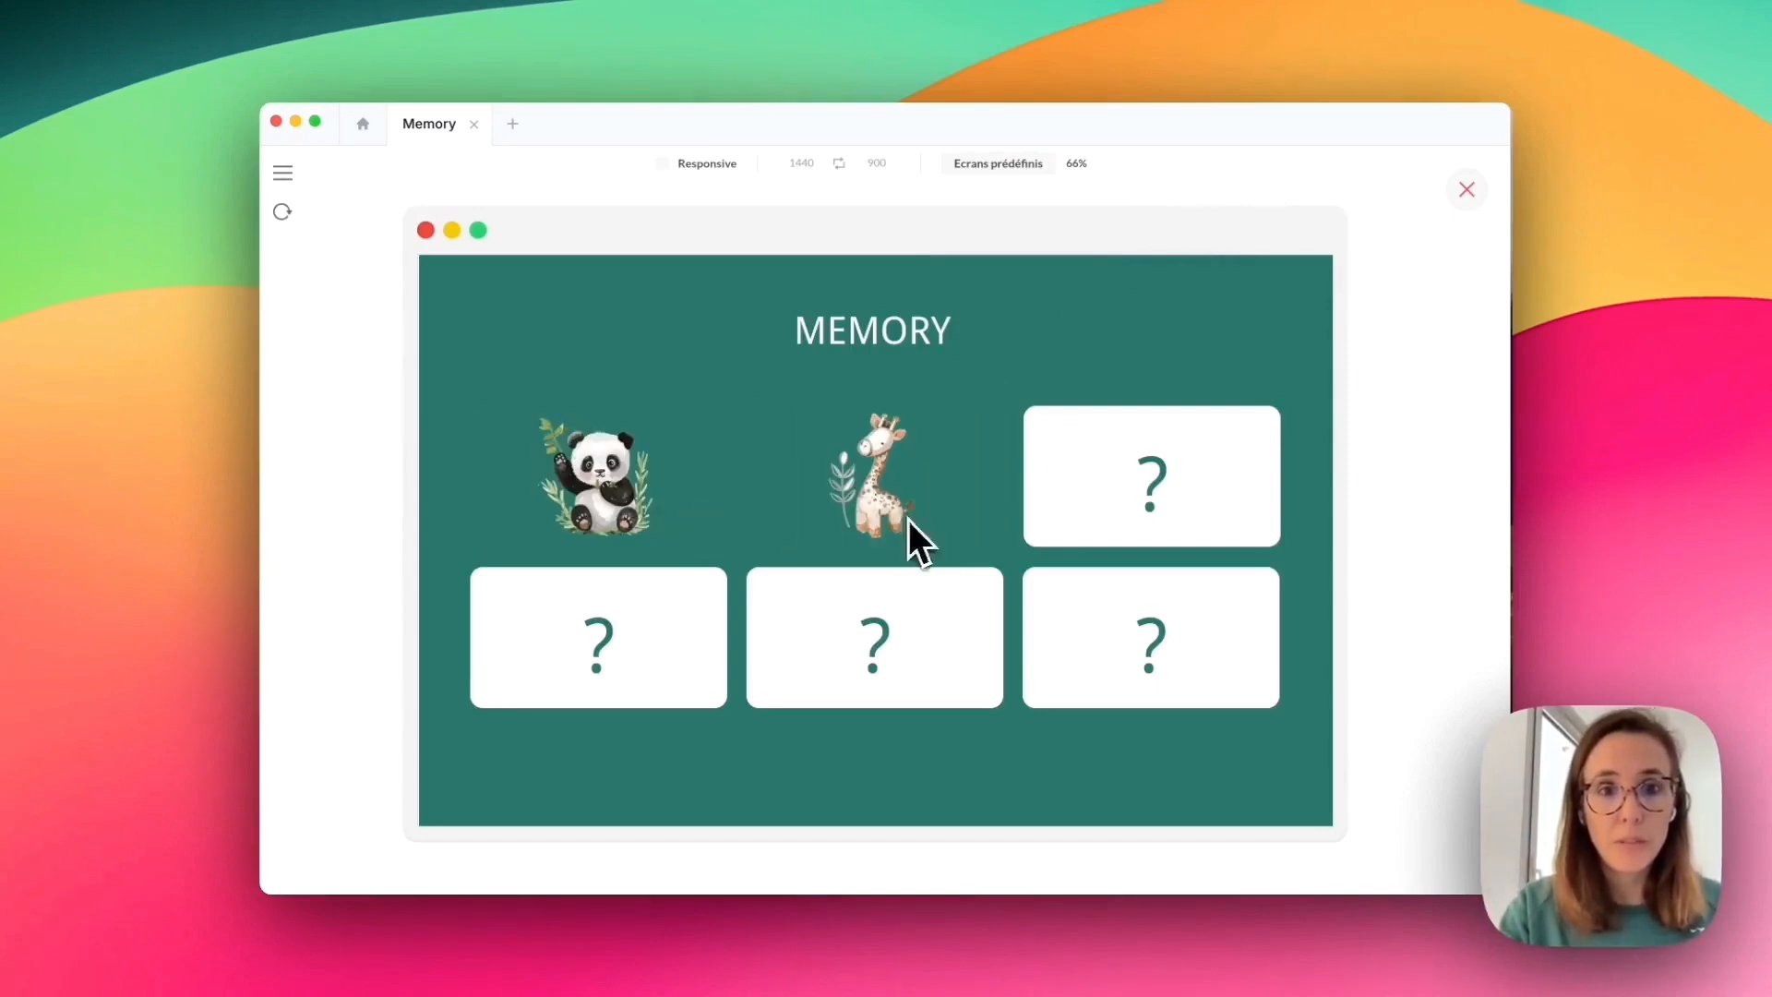
# Flip the remaining four memory cards to test them and close the preview.
pyautogui.click(1107, 526)
pyautogui.click(1104, 639)
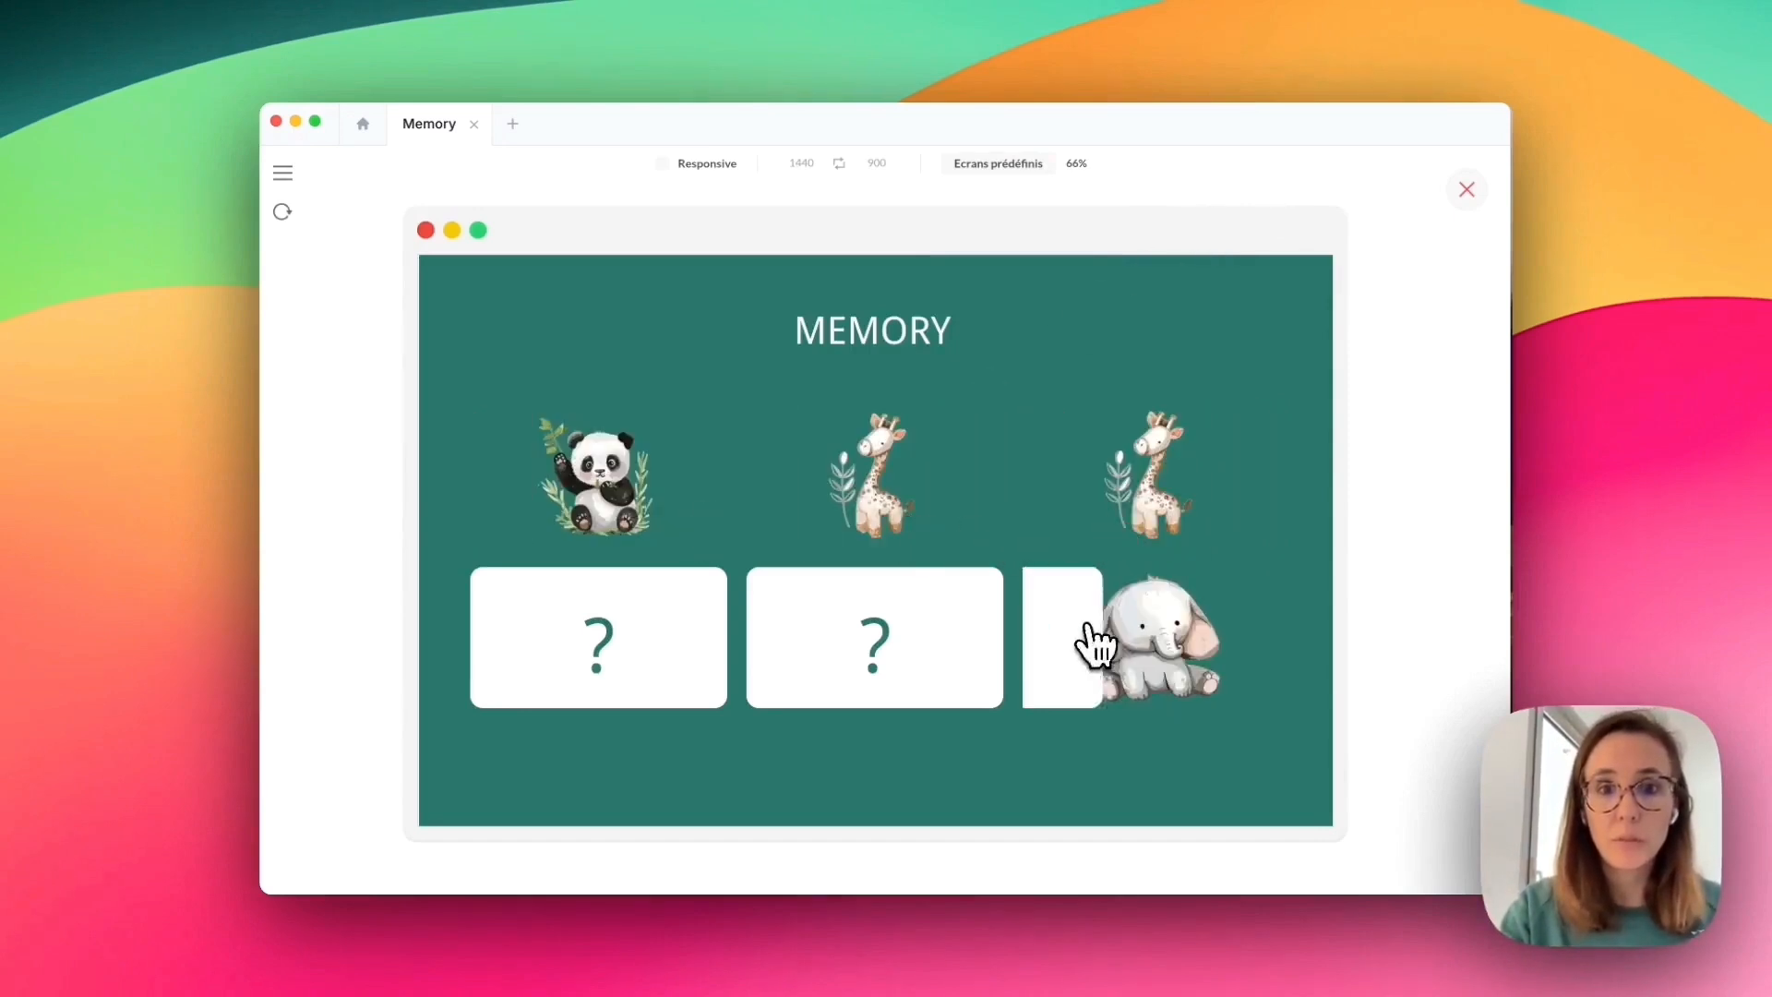
pyautogui.click(958, 648)
pyautogui.click(661, 667)
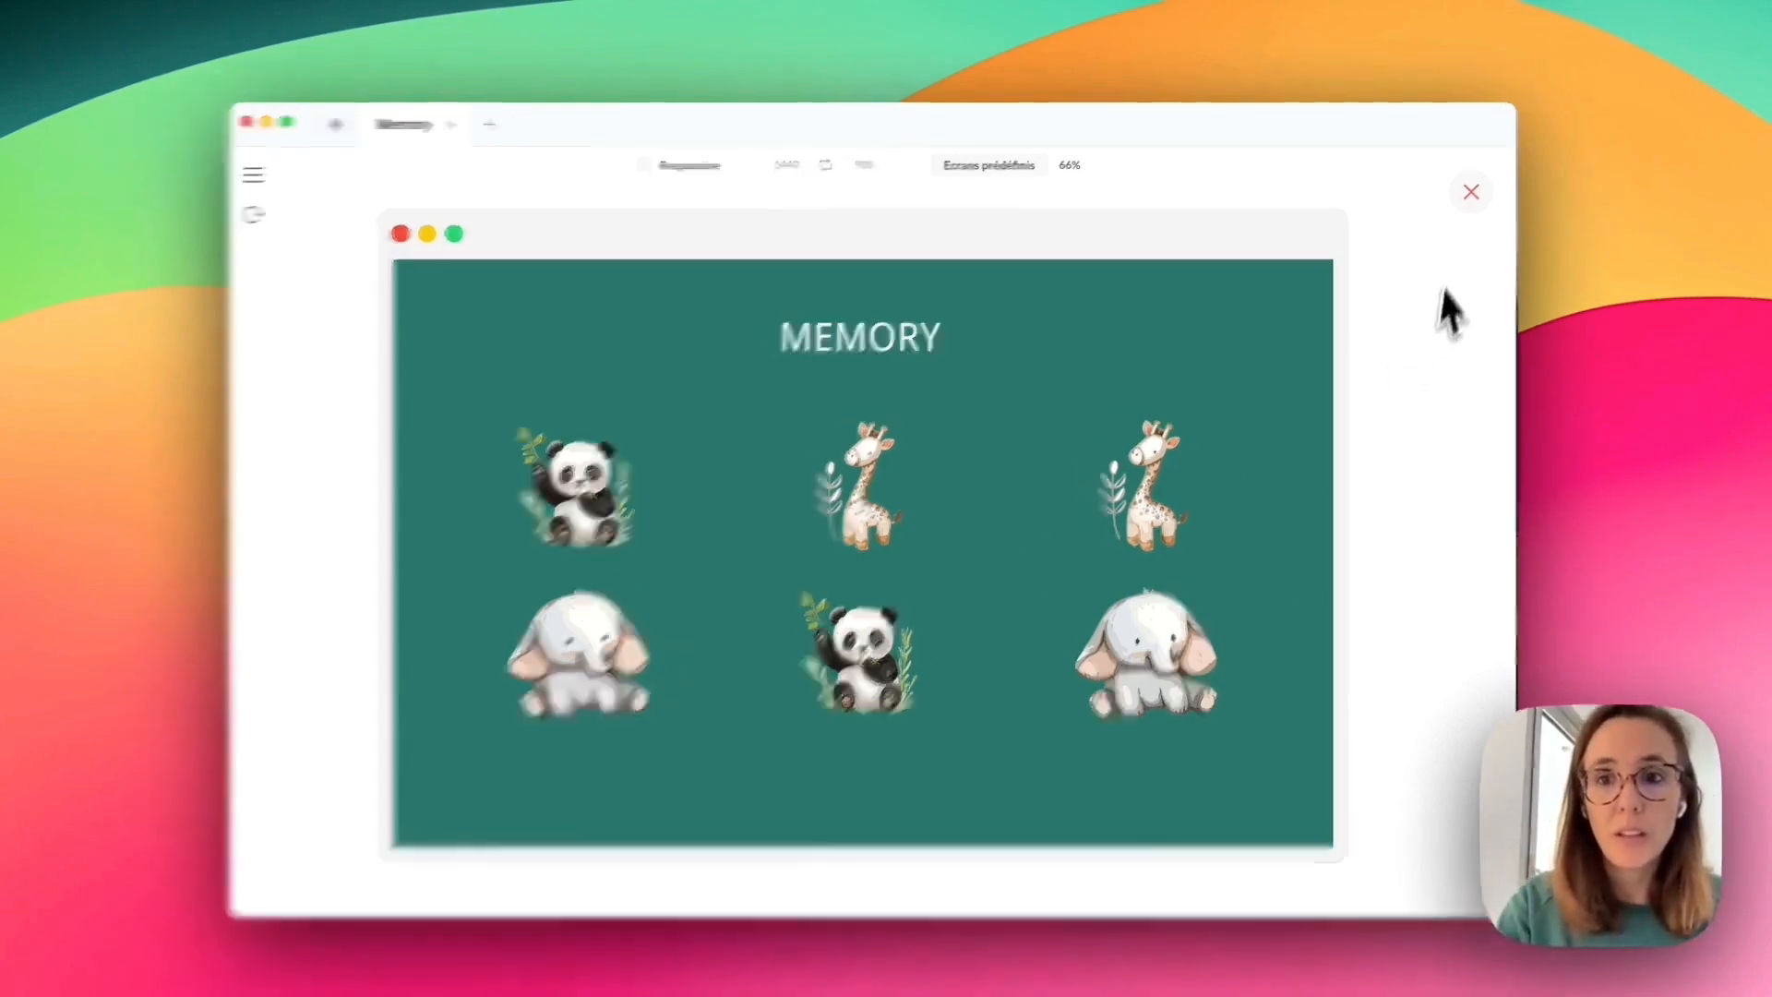
pyautogui.click(1467, 189)
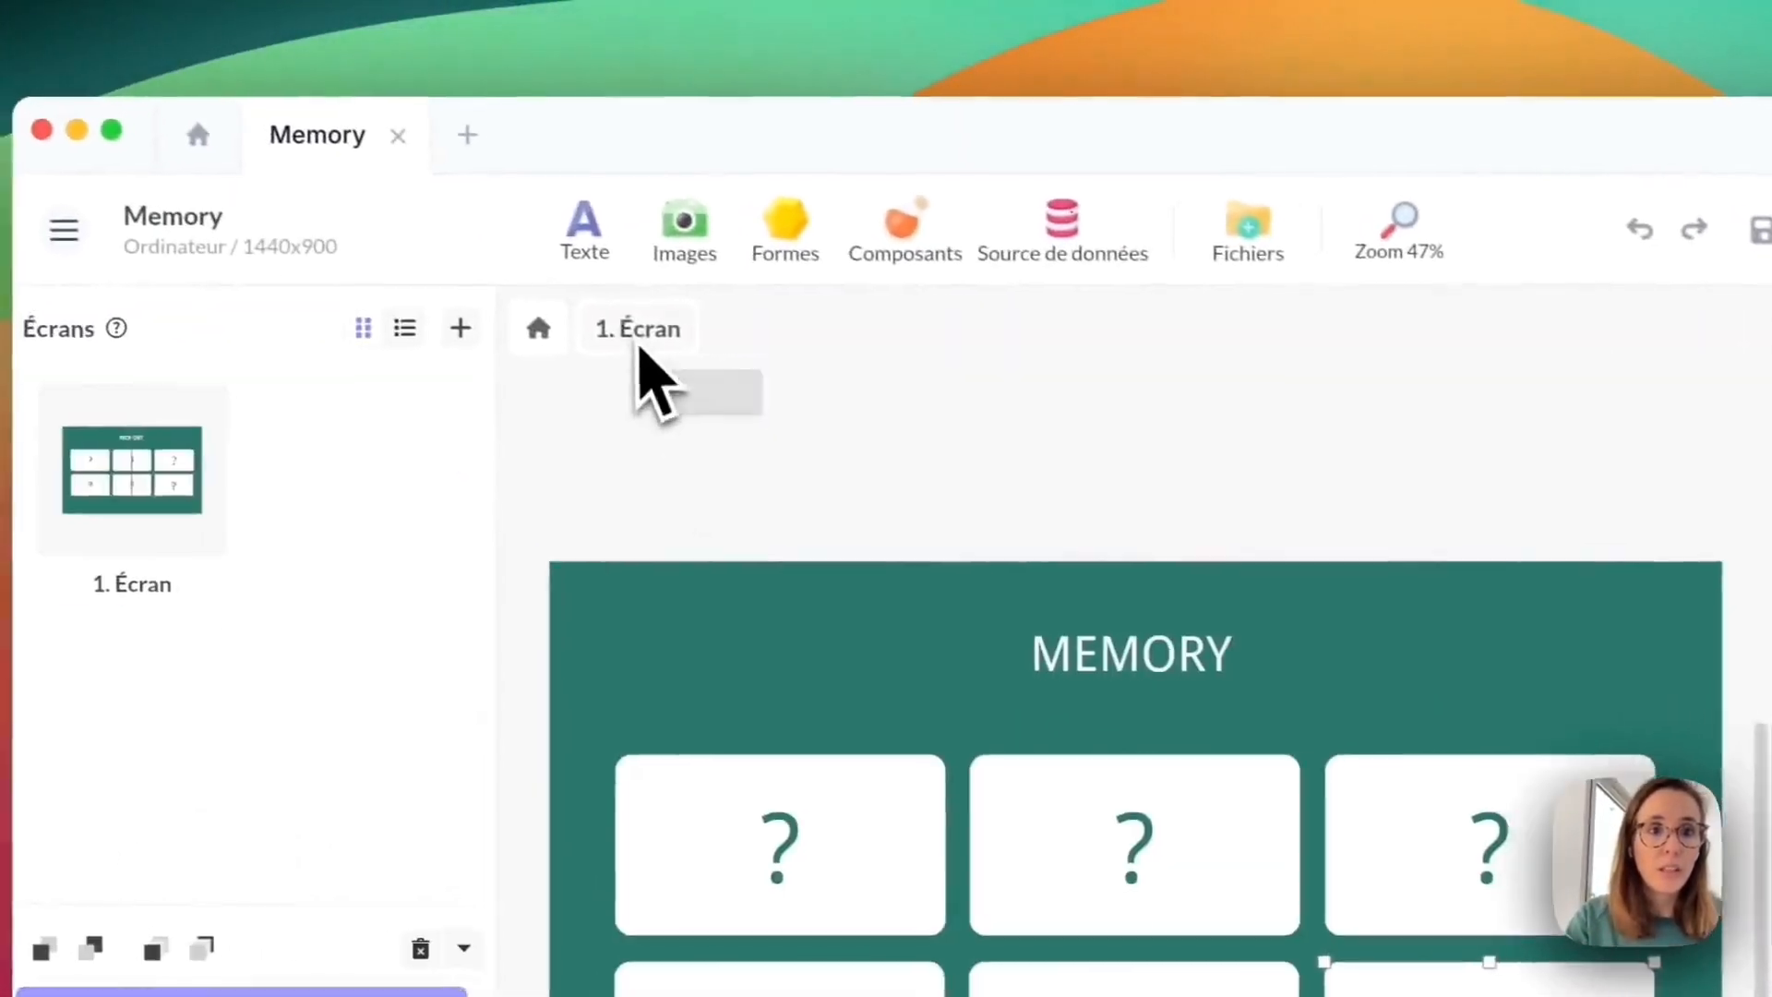
# Add a PandaSuite database as a data source at project level and open it for editing.
pyautogui.click(391, 276)
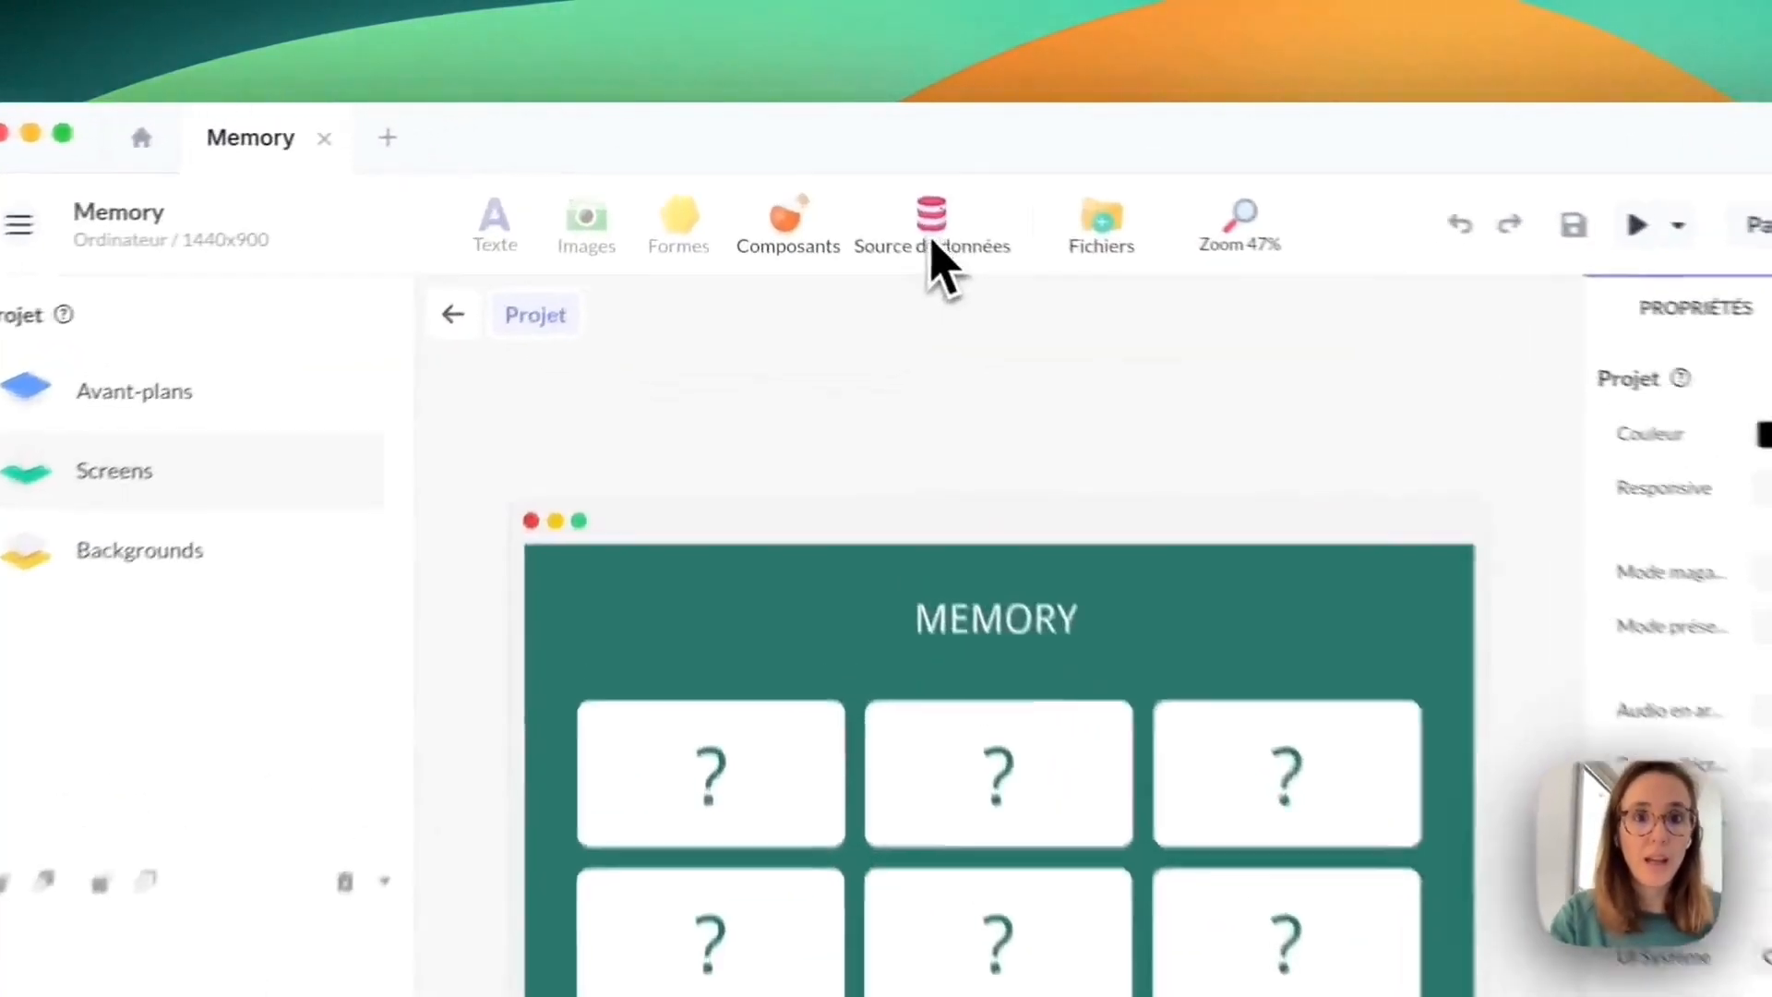
pyautogui.click(843, 191)
pyautogui.click(803, 514)
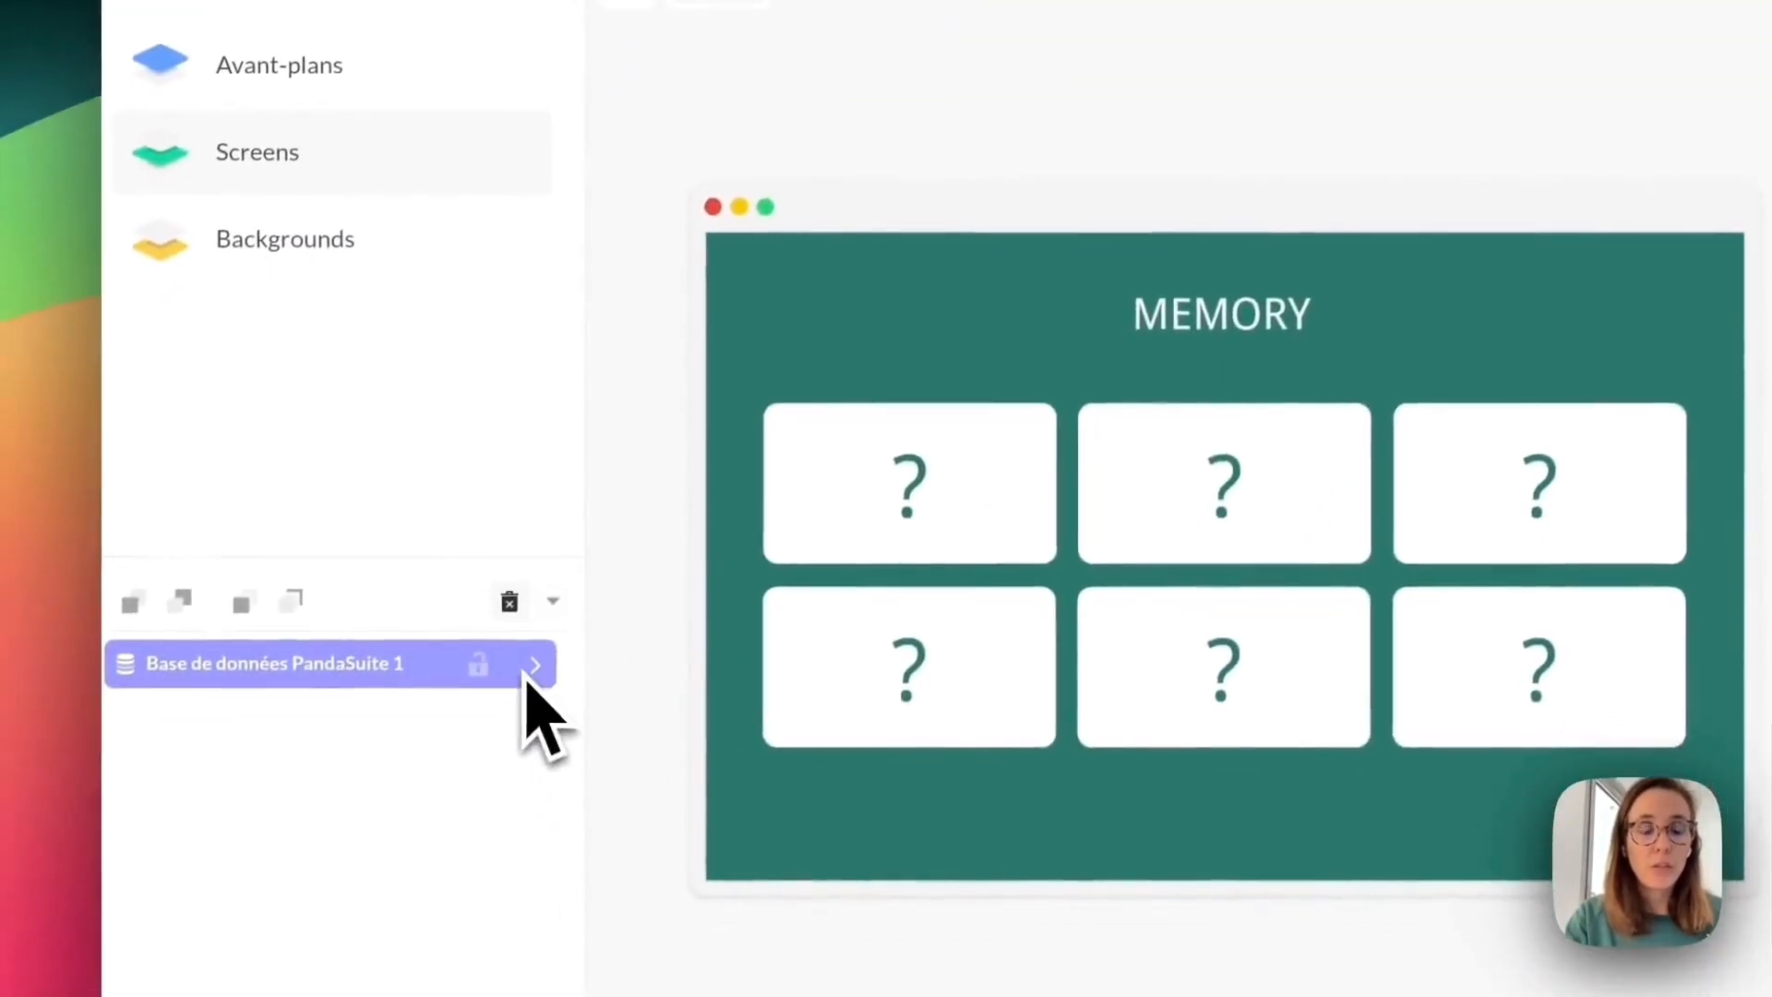
pyautogui.click(539, 664)
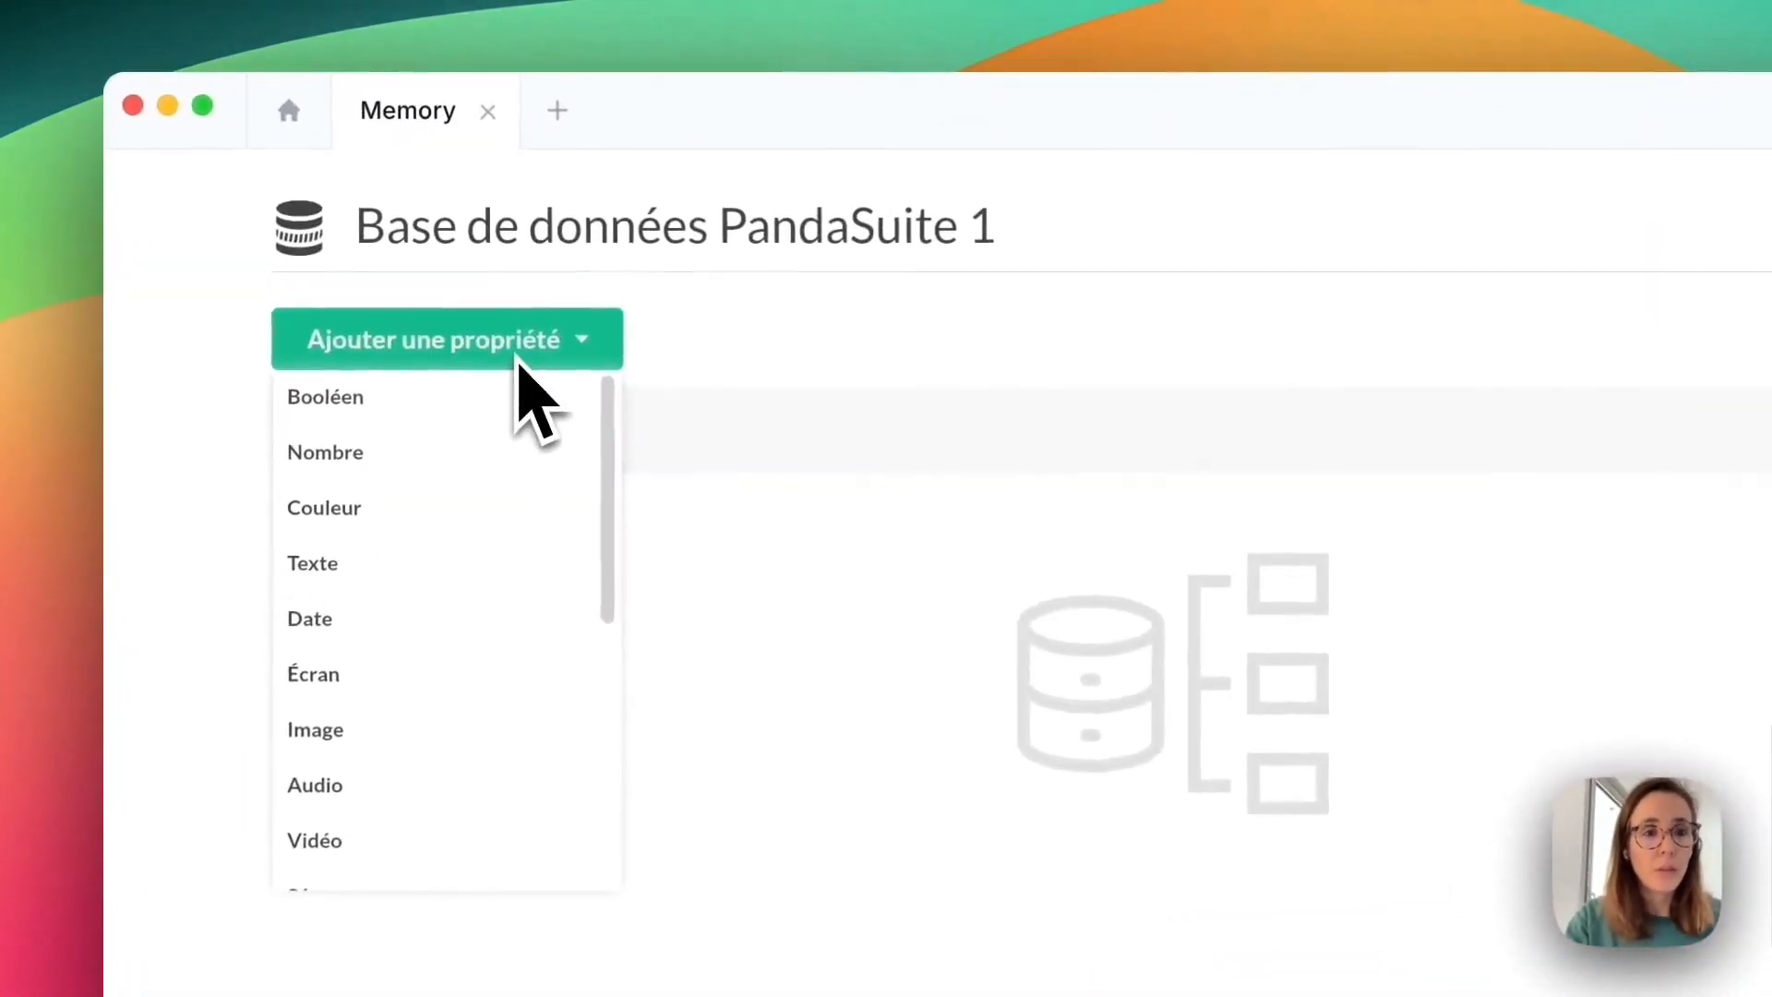
# Add a number property named flipped_cards to the PandaSuite database and save it.
pyautogui.click(472, 466)
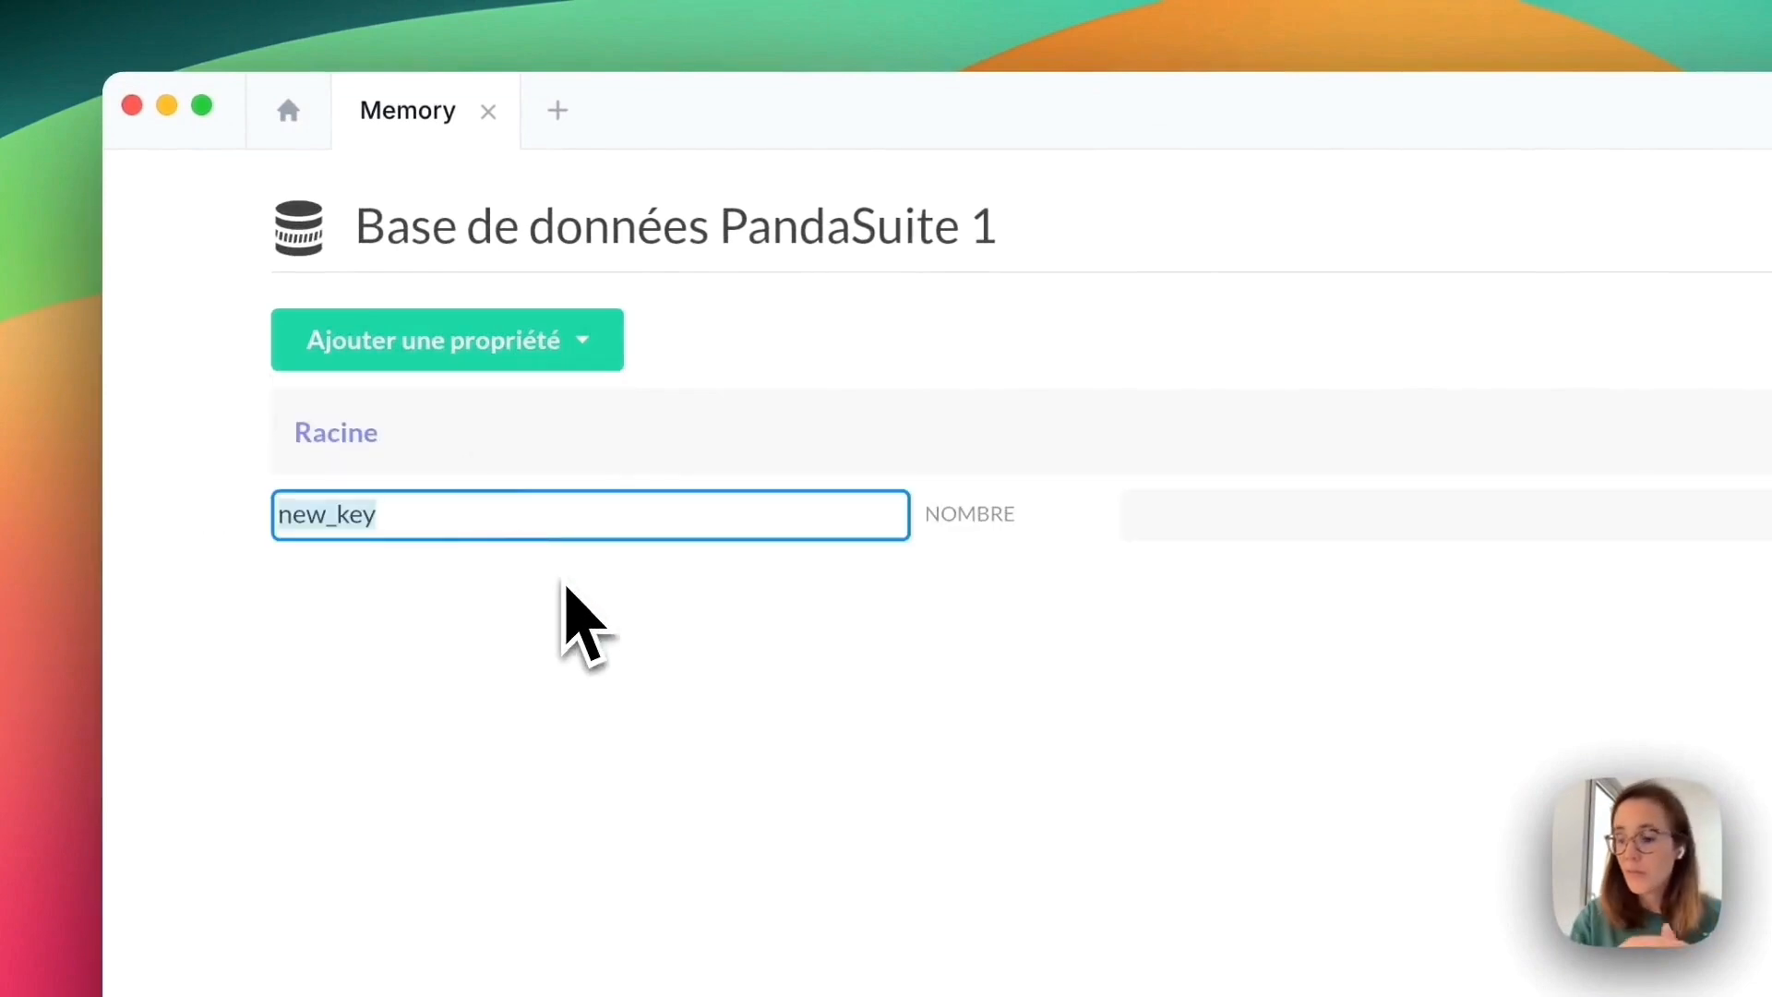
pyautogui.write('flip')
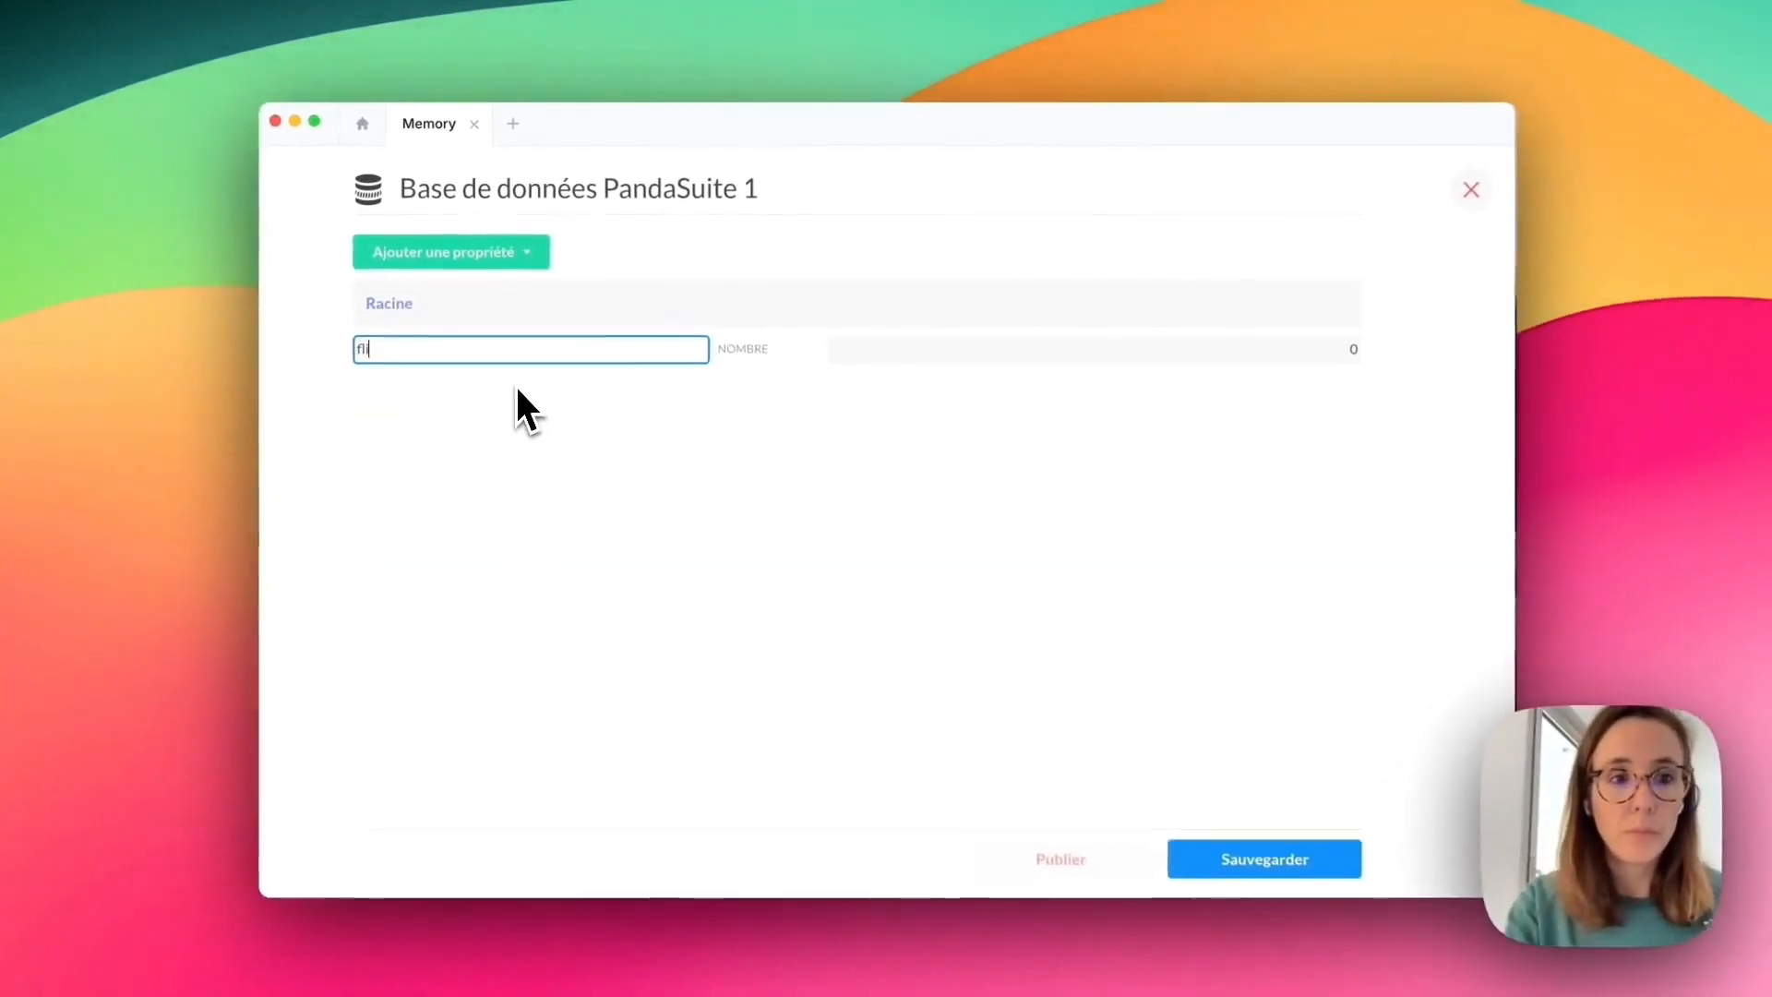
pyautogui.write('ped_')
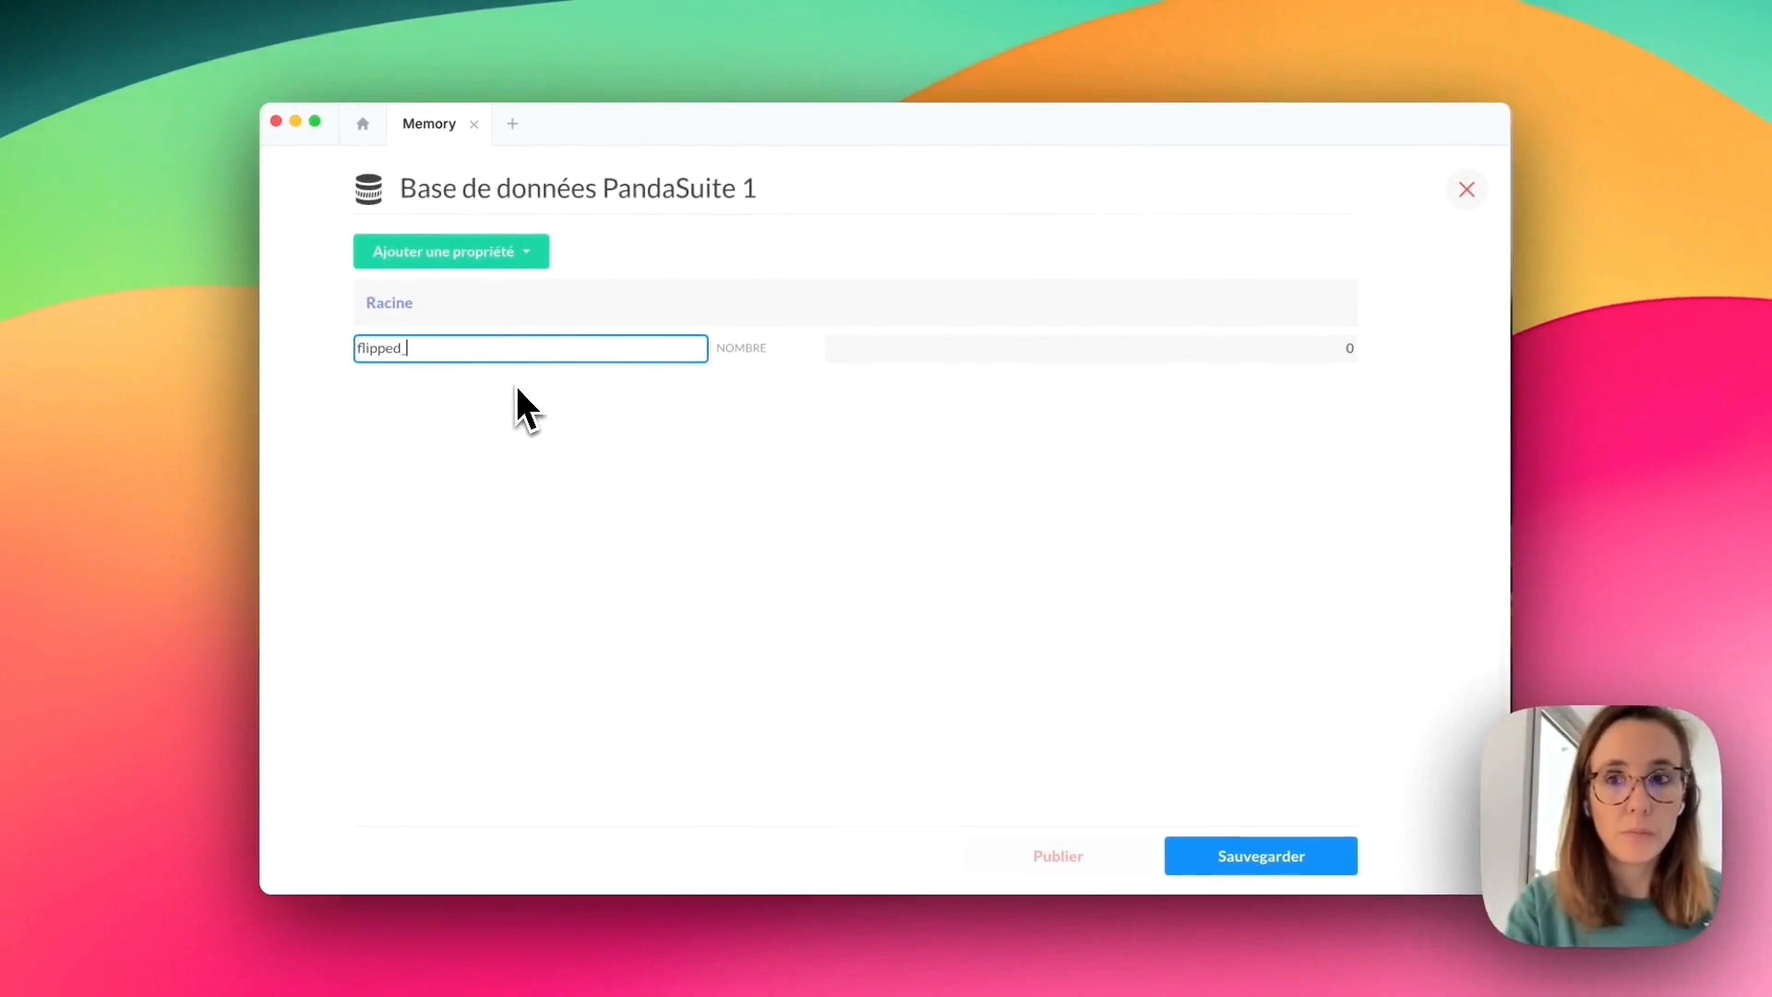
pyautogui.write('cards')
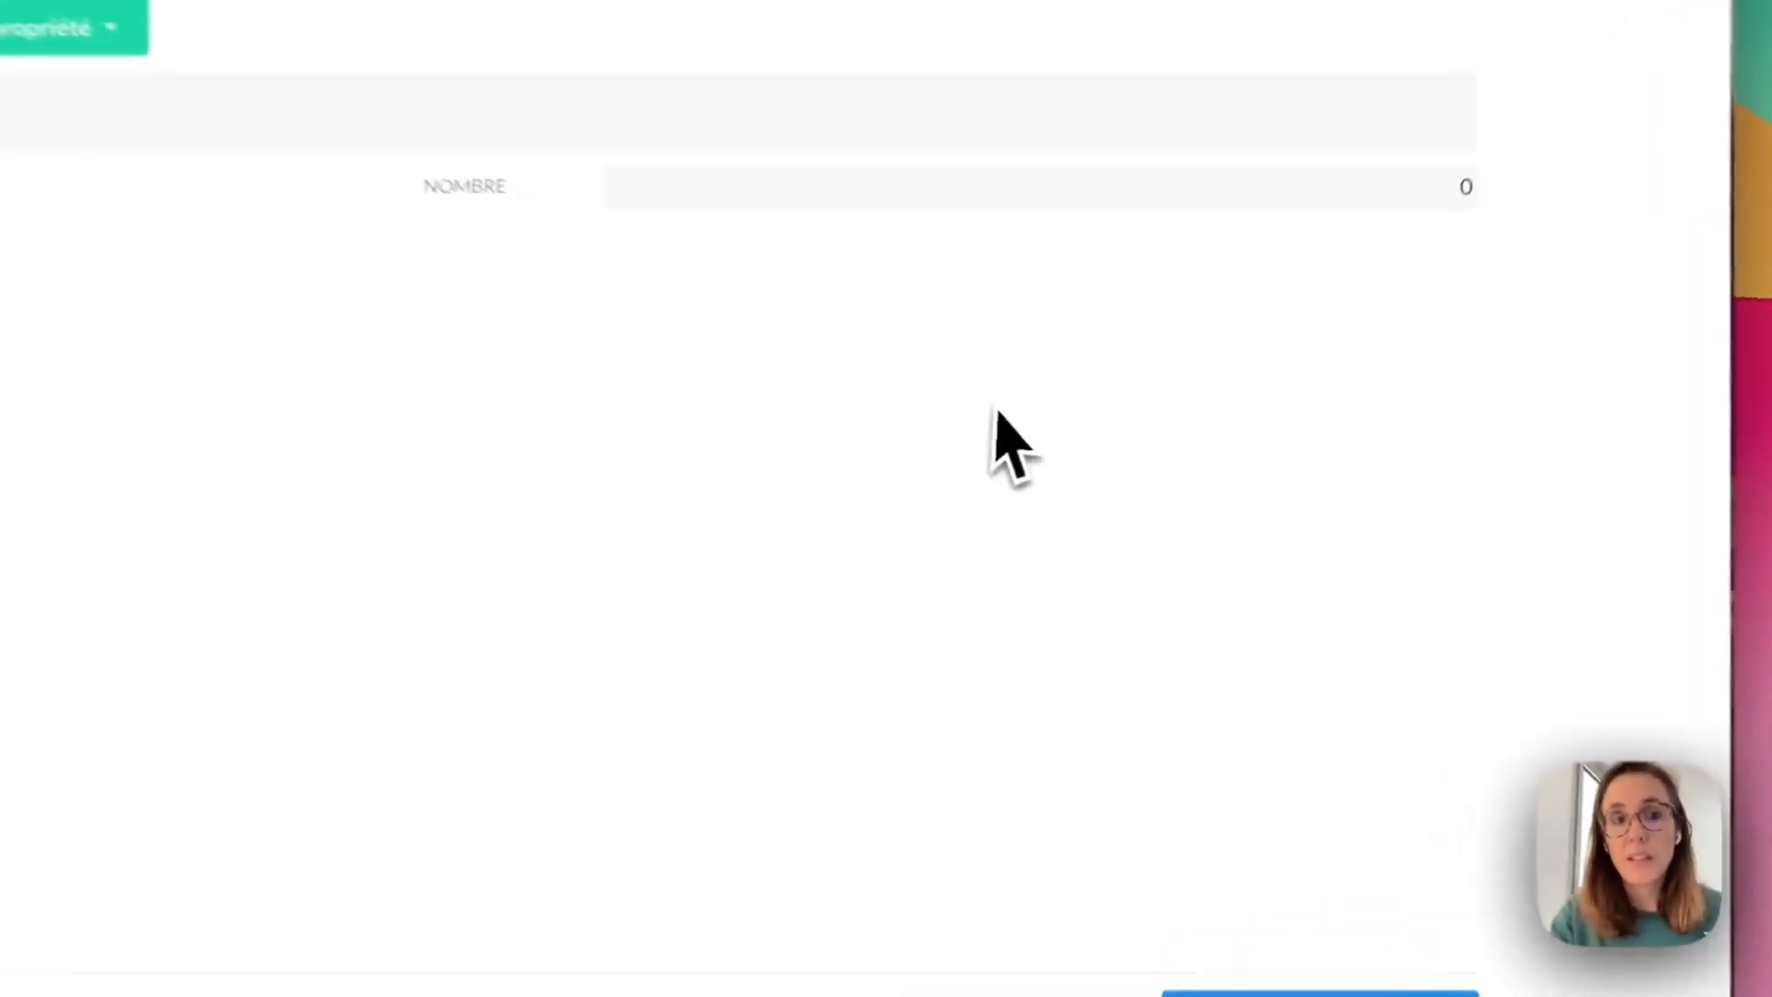
pyautogui.click(1196, 853)
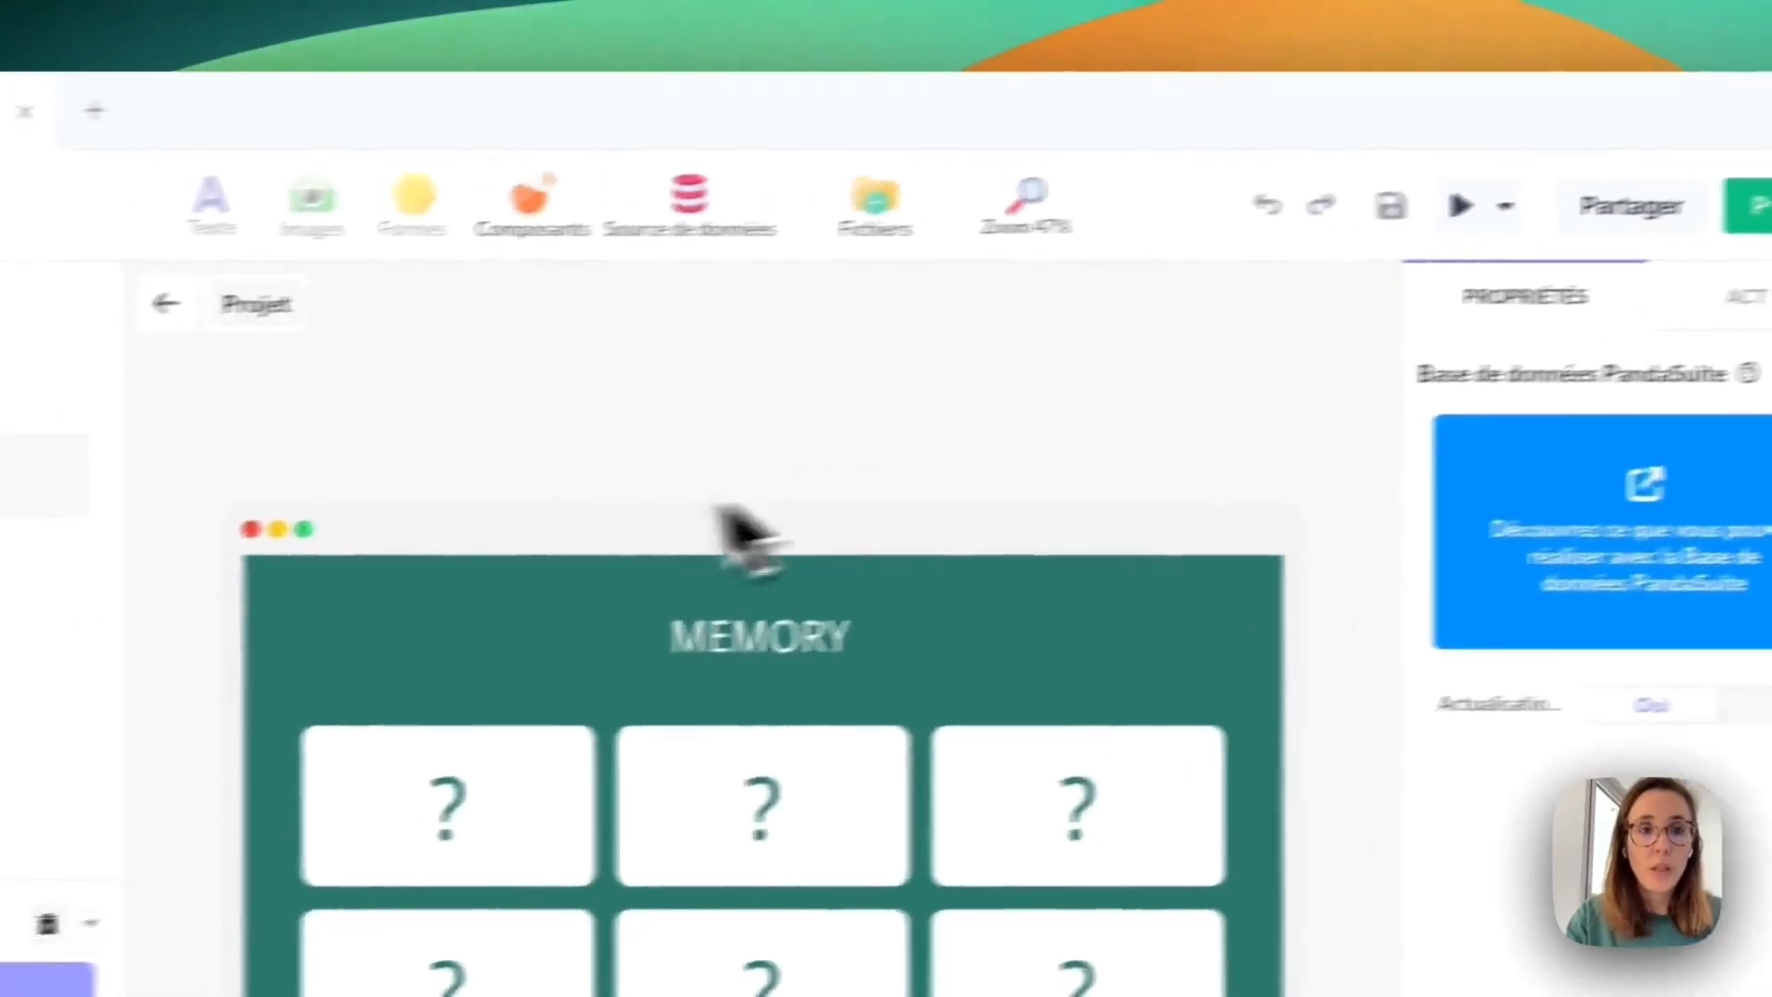
# Return to the game screen, add a circle about 117 px wide and place it in the screen's upper-right corner.
pyautogui.click(166, 304)
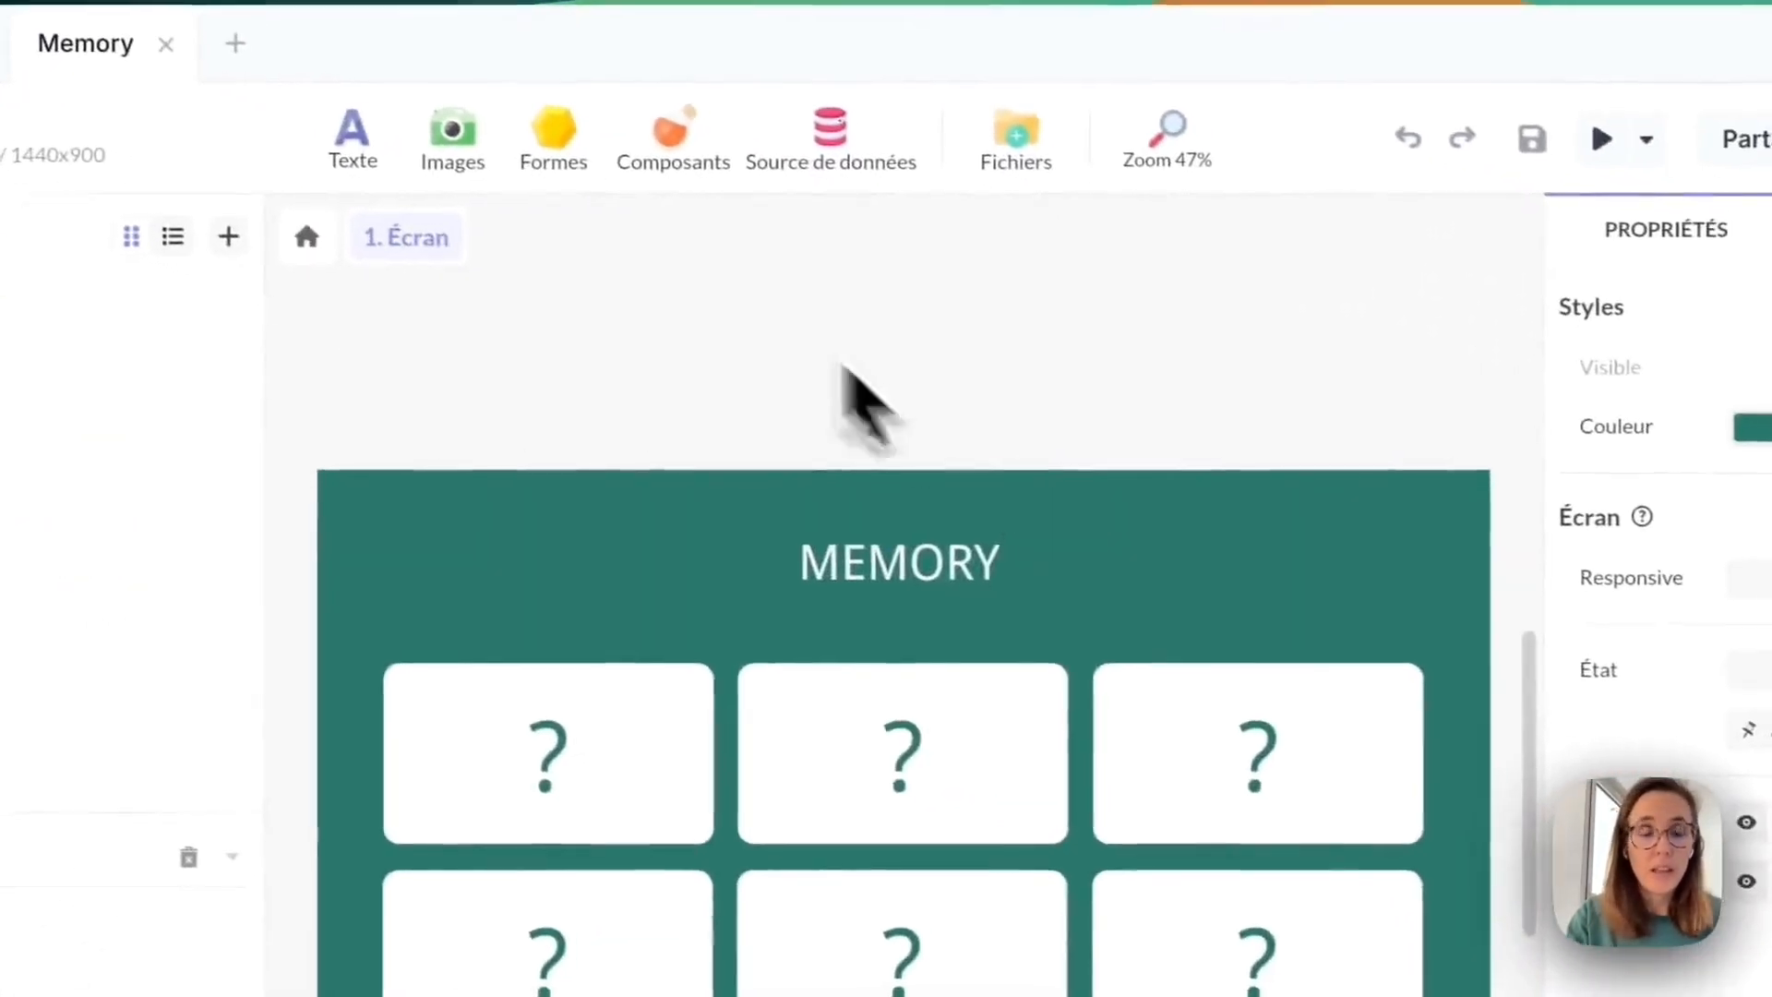
pyautogui.click(564, 172)
pyautogui.click(565, 260)
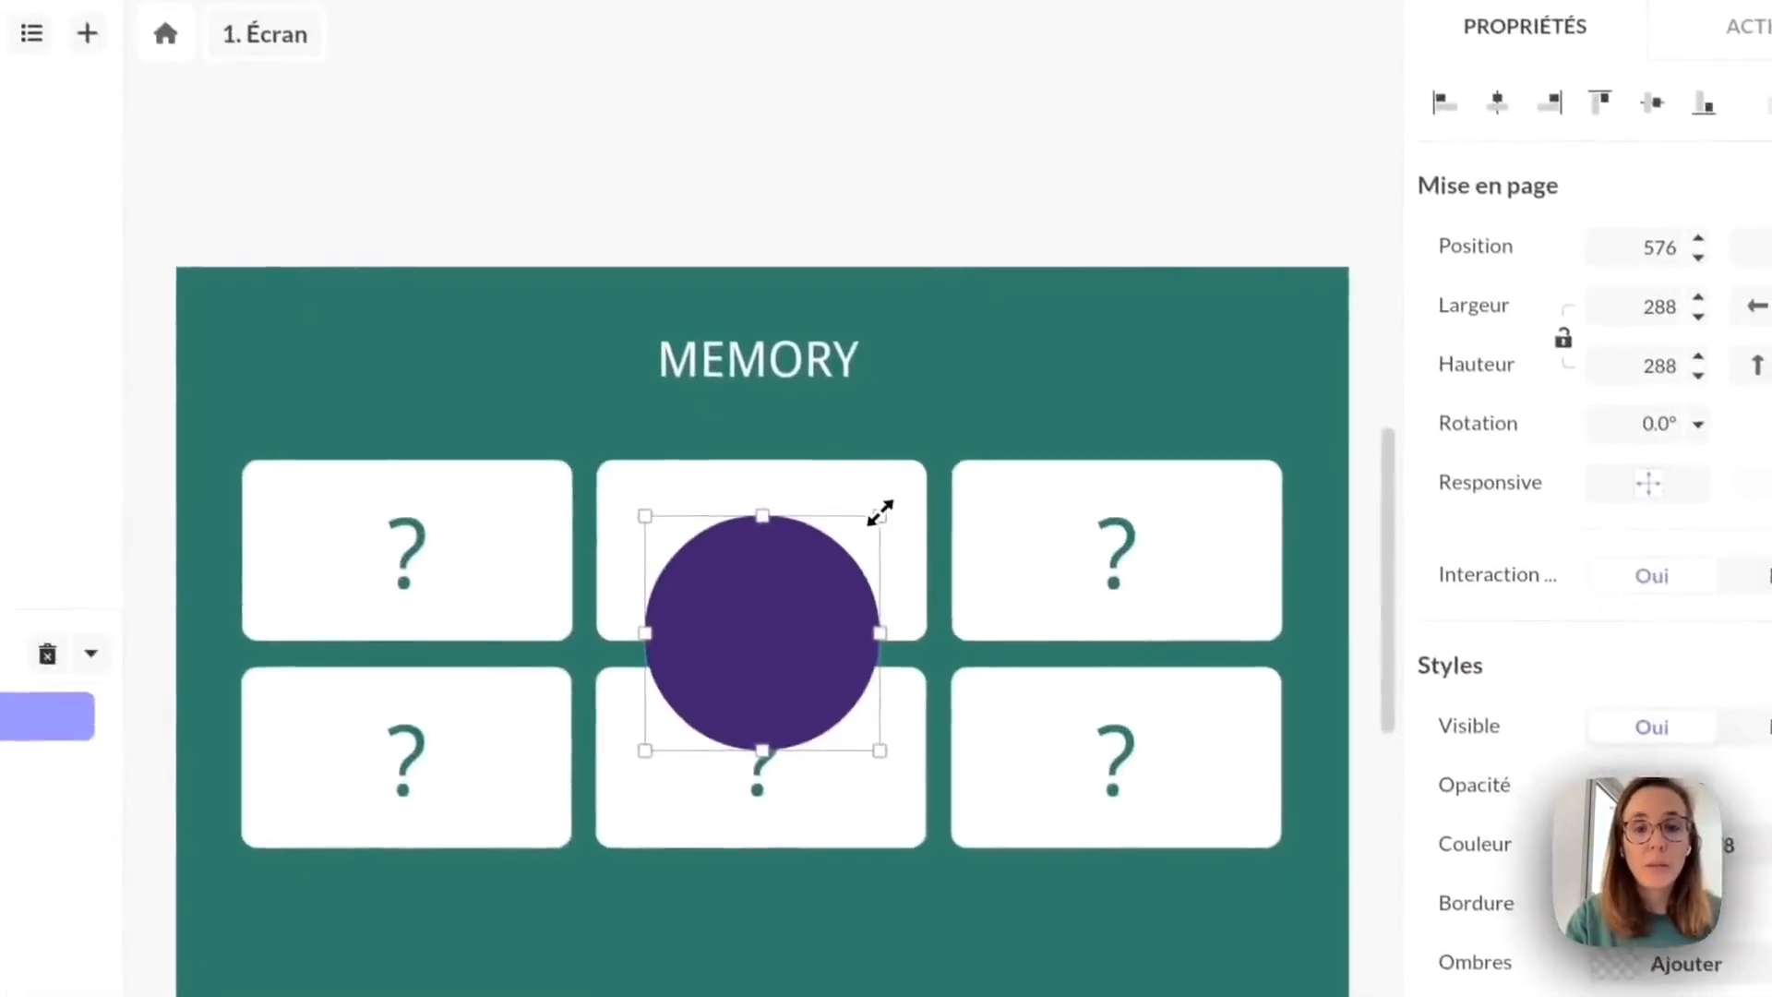
pyautogui.moveTo(1085, 805); pyautogui.dragTo(1021, 859)
pyautogui.moveTo(812, 561); pyautogui.dragTo(729, 653)
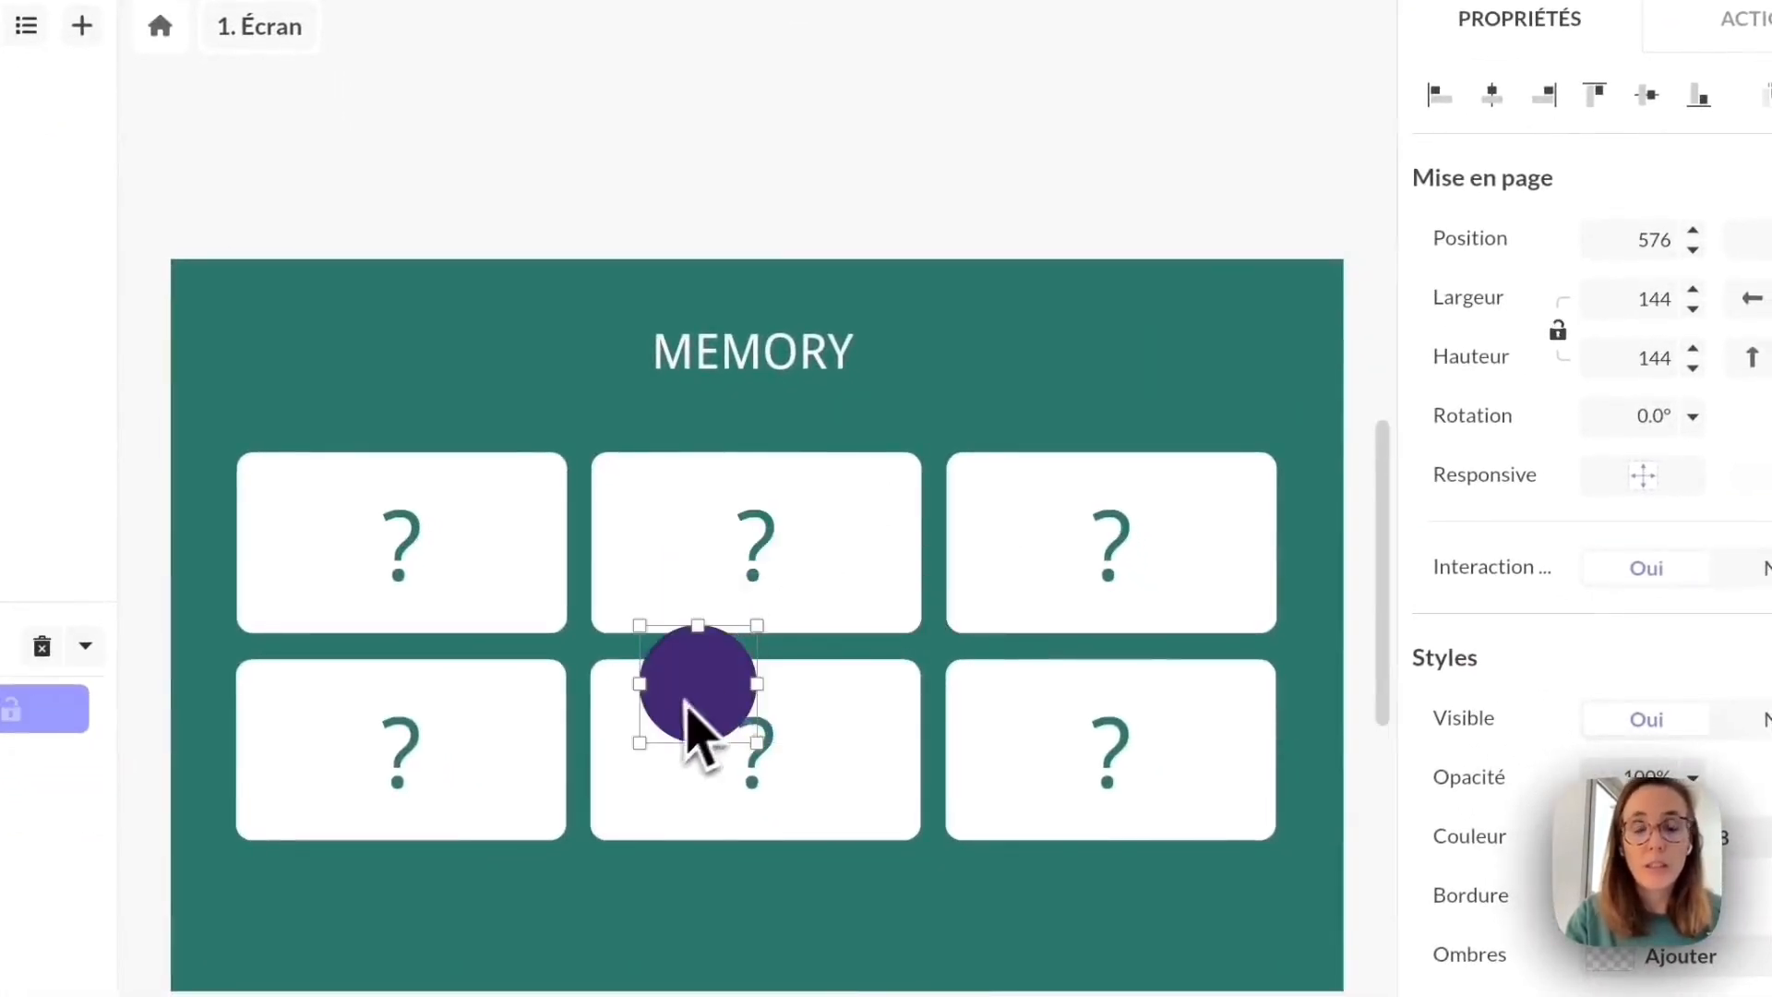
pyautogui.moveTo(674, 706); pyautogui.dragTo(1183, 303)
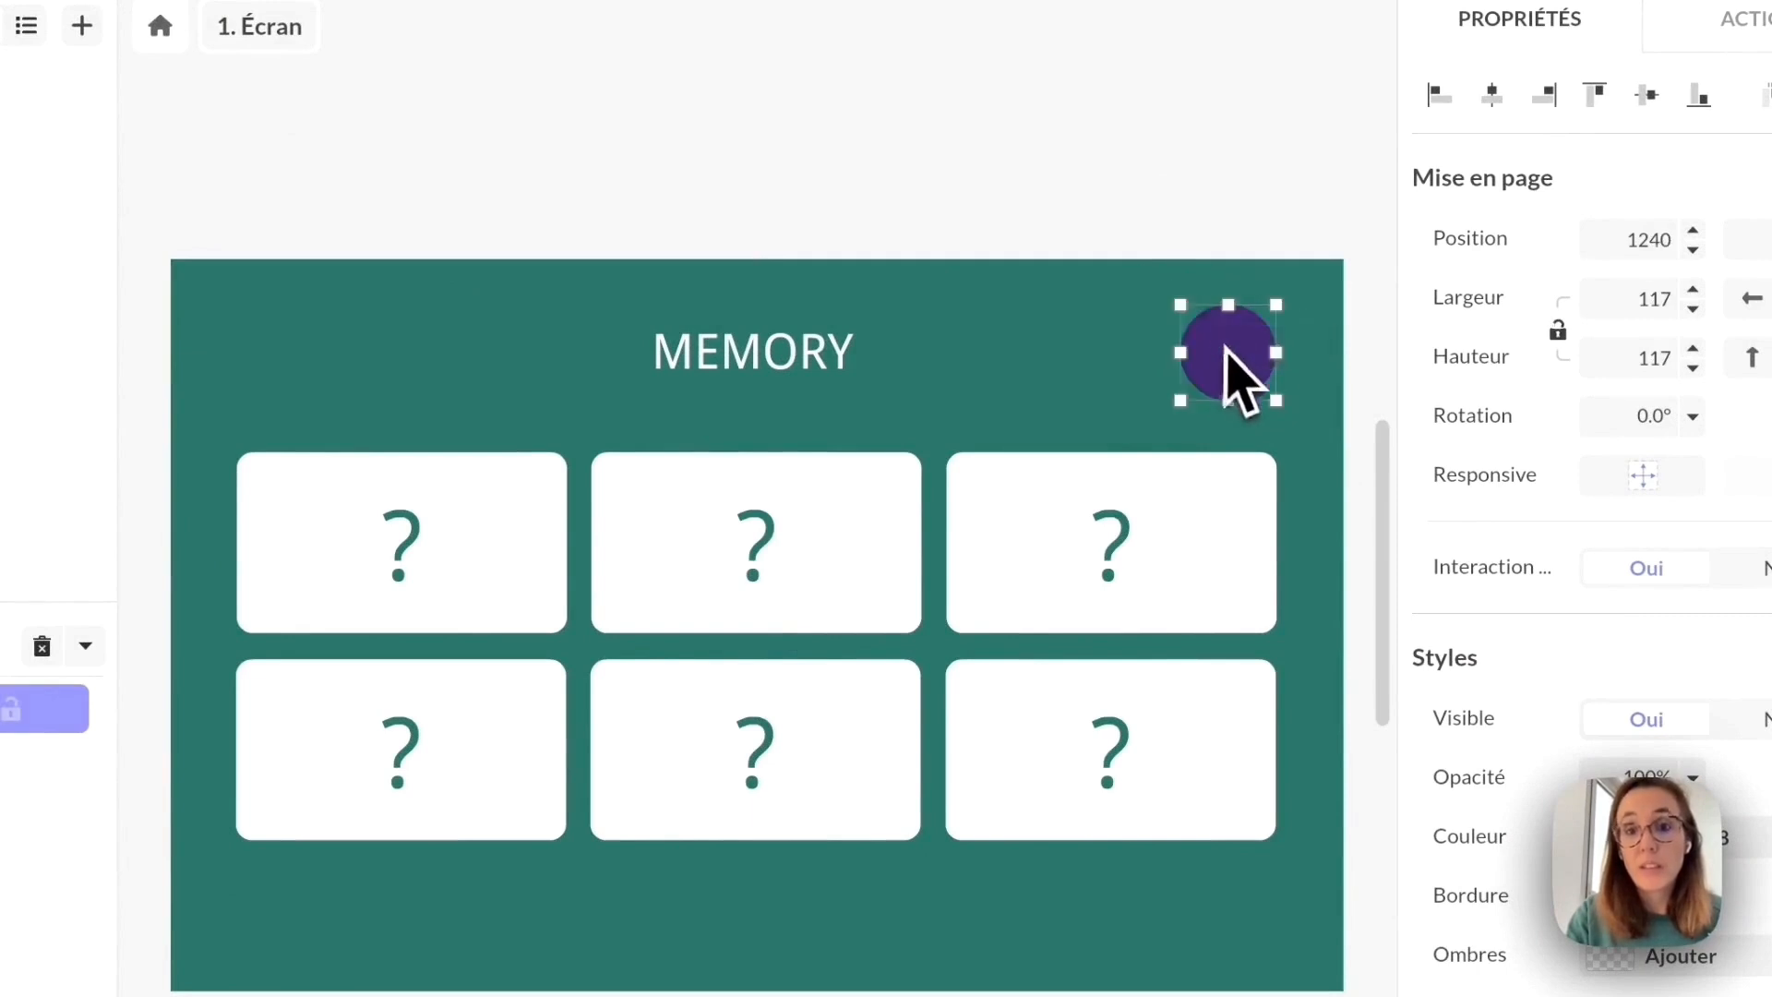
pyautogui.moveTo(1242, 376); pyautogui.dragTo(1269, 342)
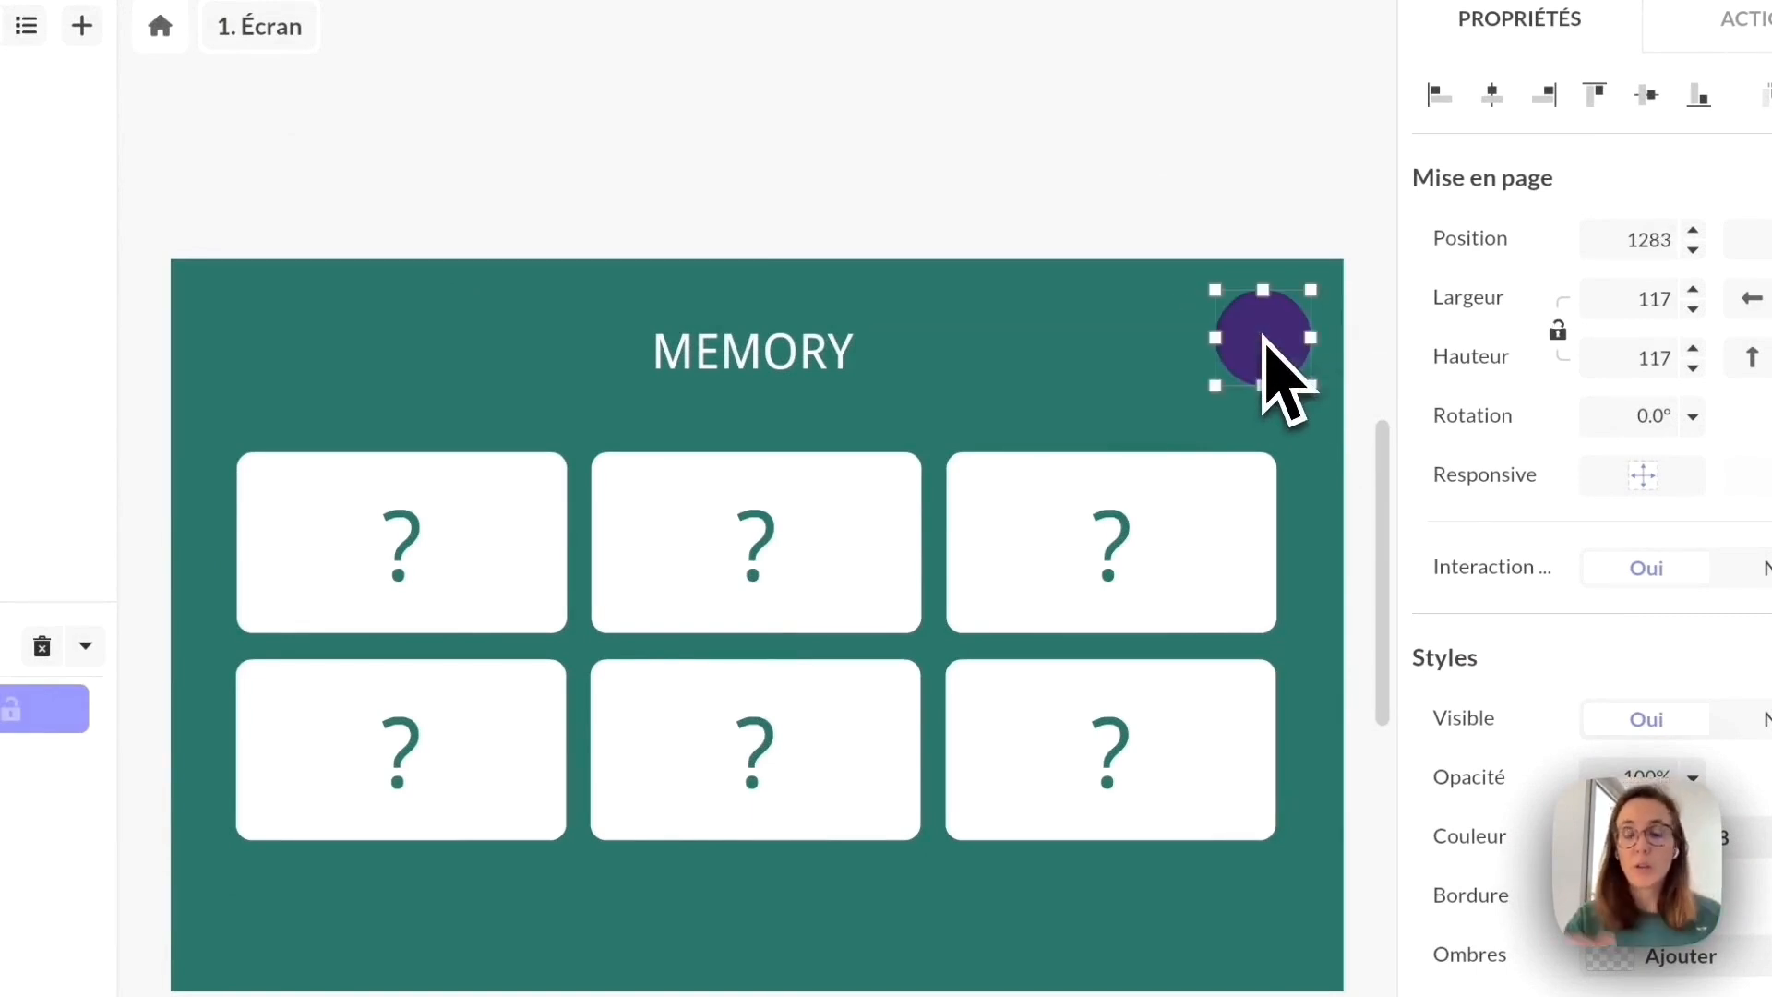
# Duplicate the MEMORY title, place the copy between the title and the purple circle, and change its text to X.
pyautogui.click(751, 368)
pyautogui.press('super+c')
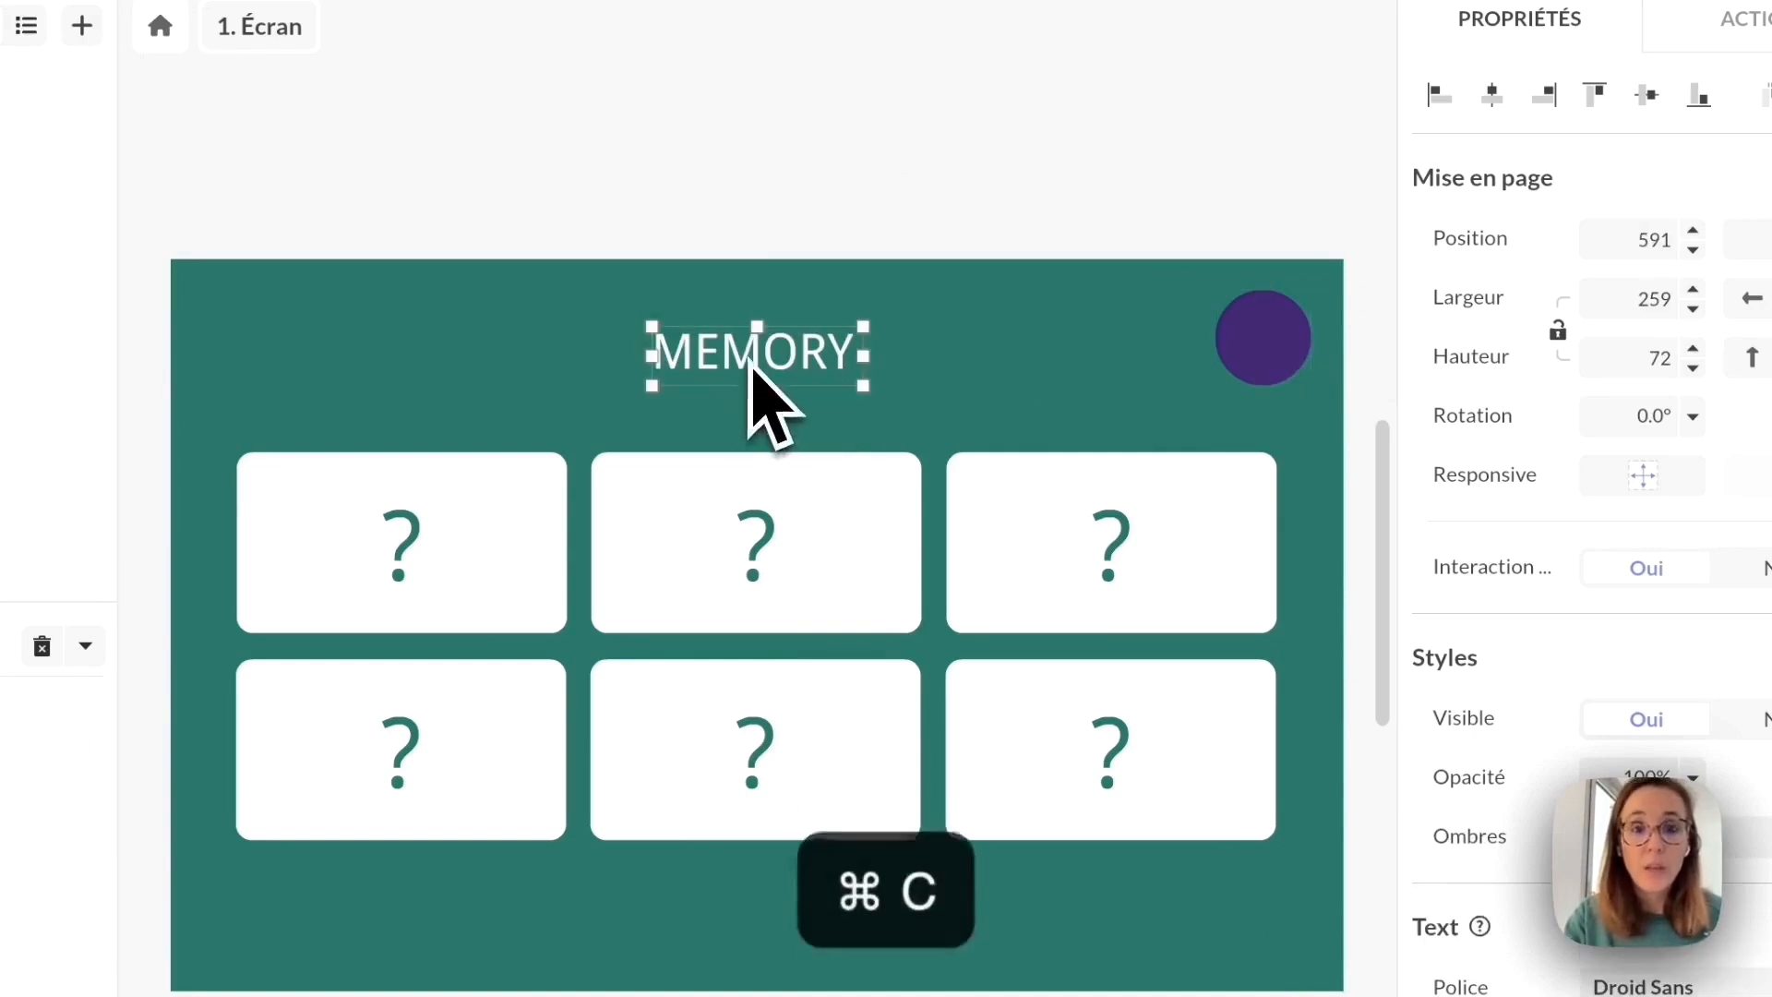
pyautogui.click(970, 349)
pyautogui.press('super+v')
pyautogui.moveTo(850, 365); pyautogui.dragTo(1076, 384)
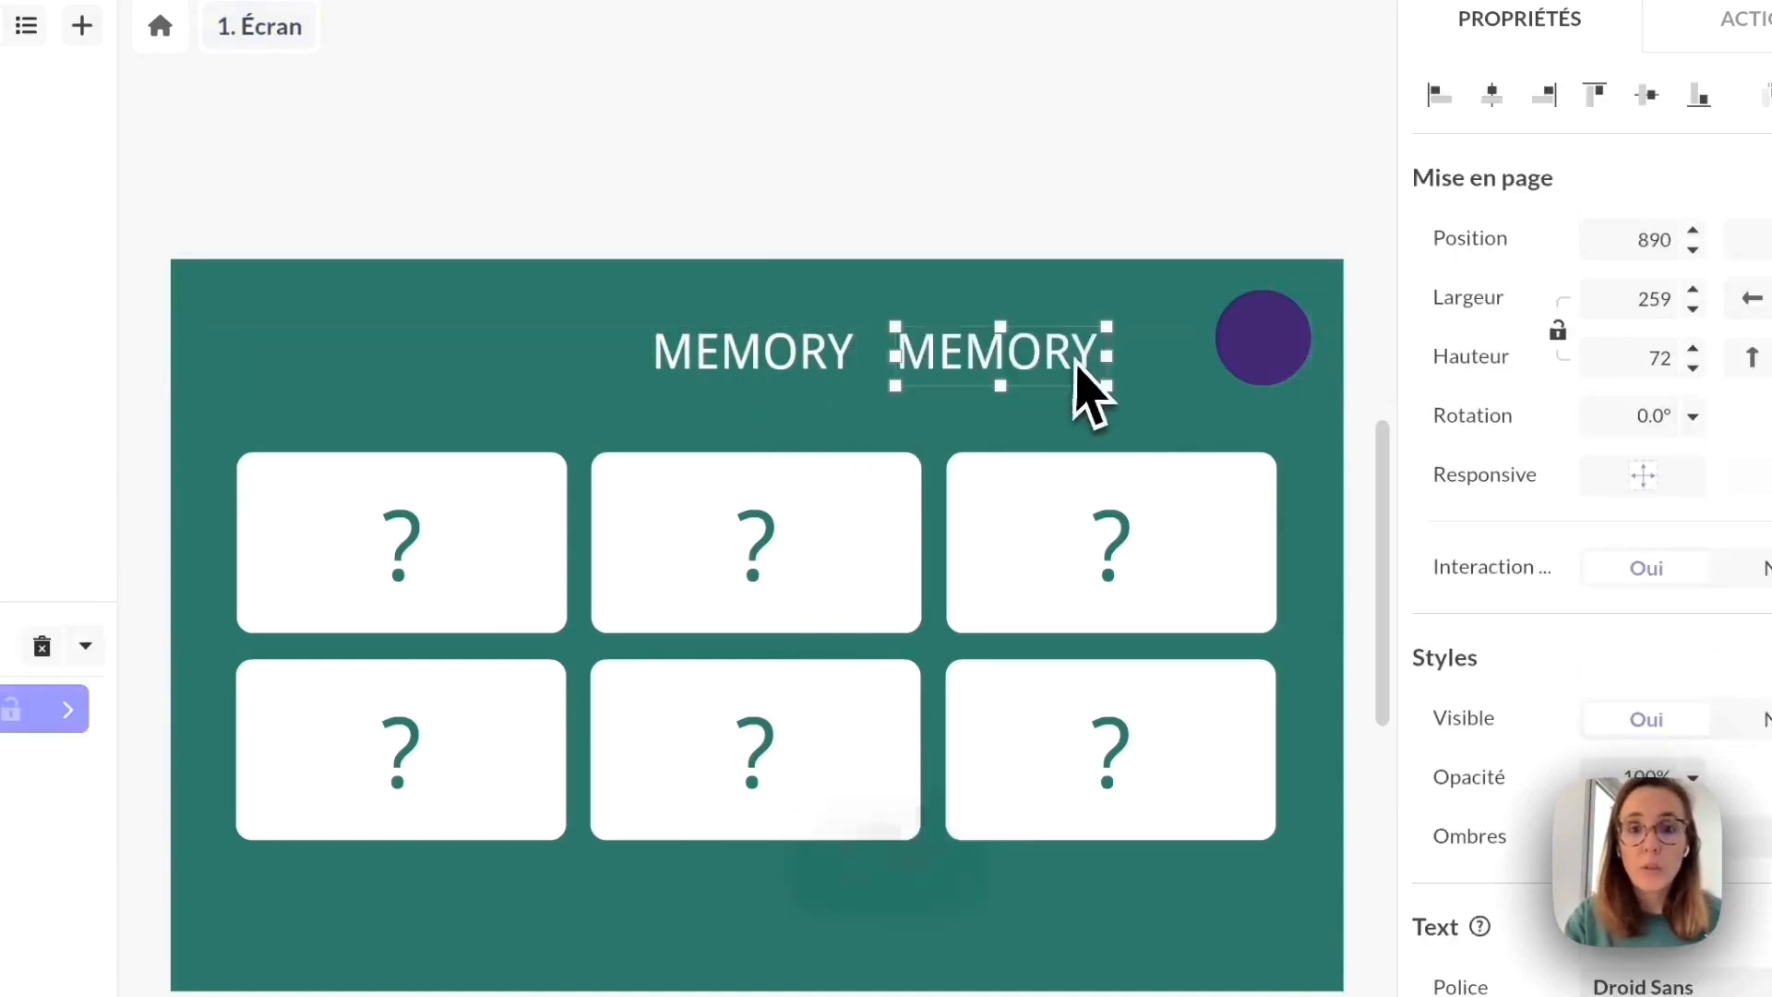
pyautogui.doubleClick(1076, 384)
pyautogui.press('super+a')
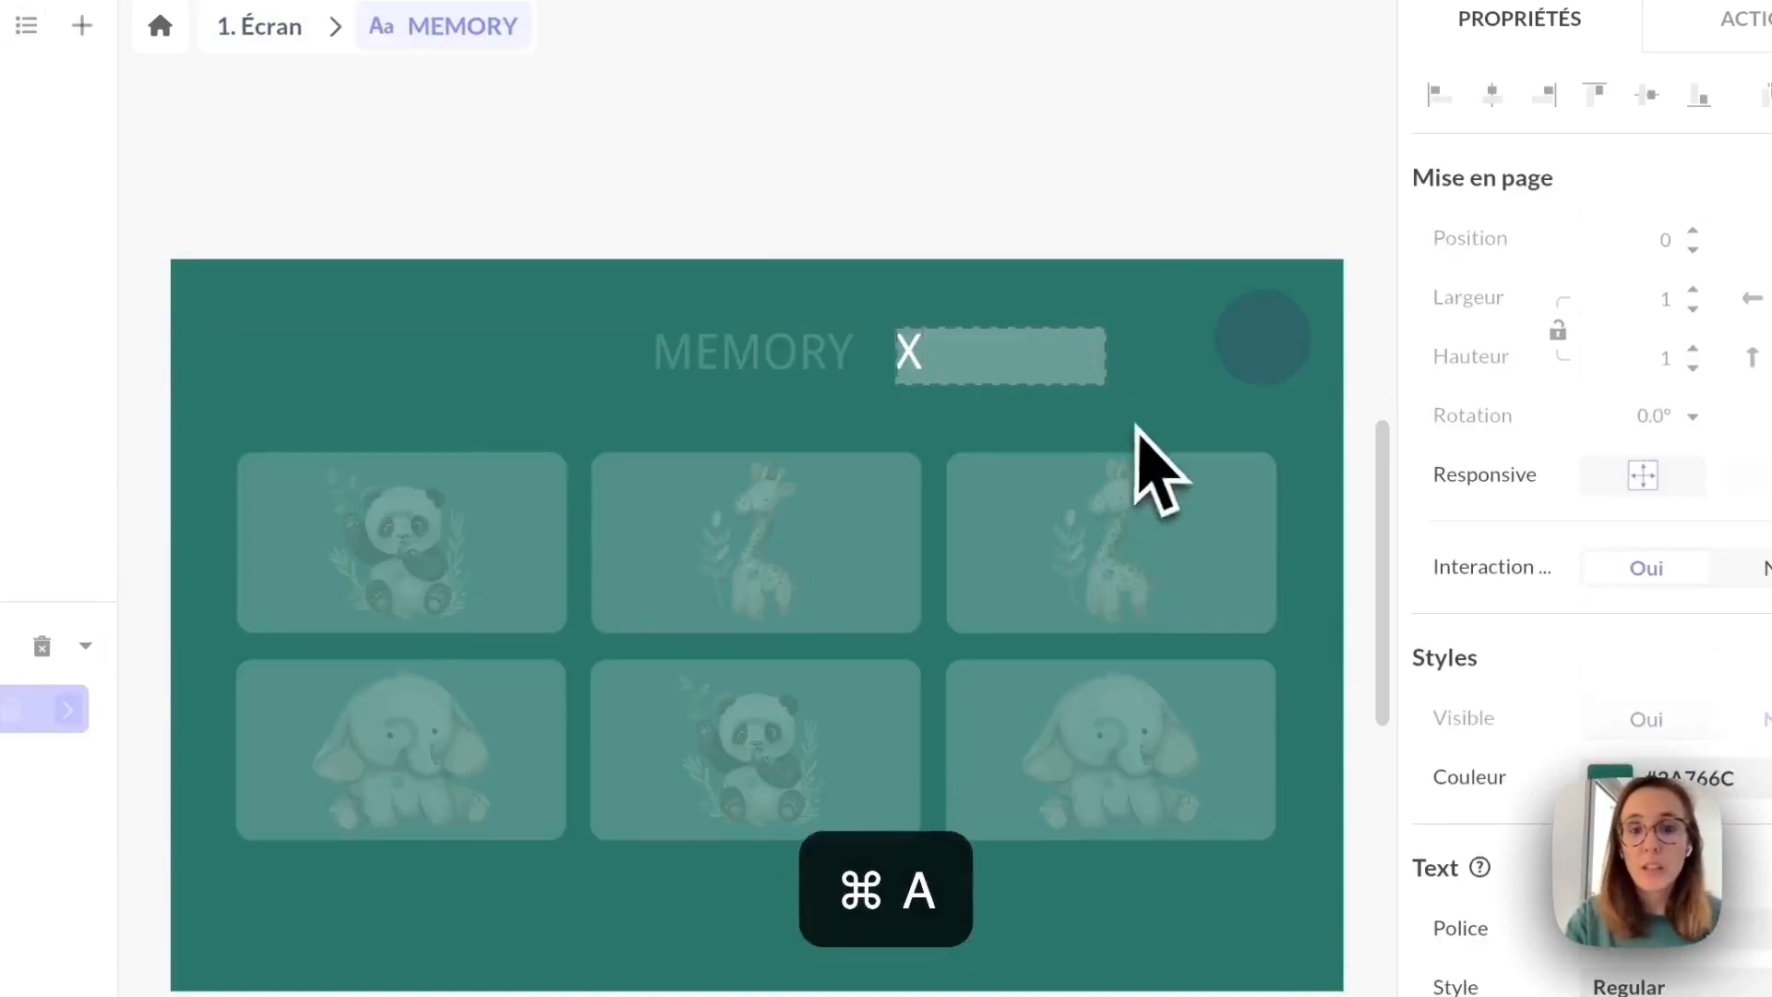
pyautogui.click(1138, 398)
# Set the X text to size 40 with centred alignment and fit its box to the content's width and height.
pyautogui.scroll(-5, 1570, 669)
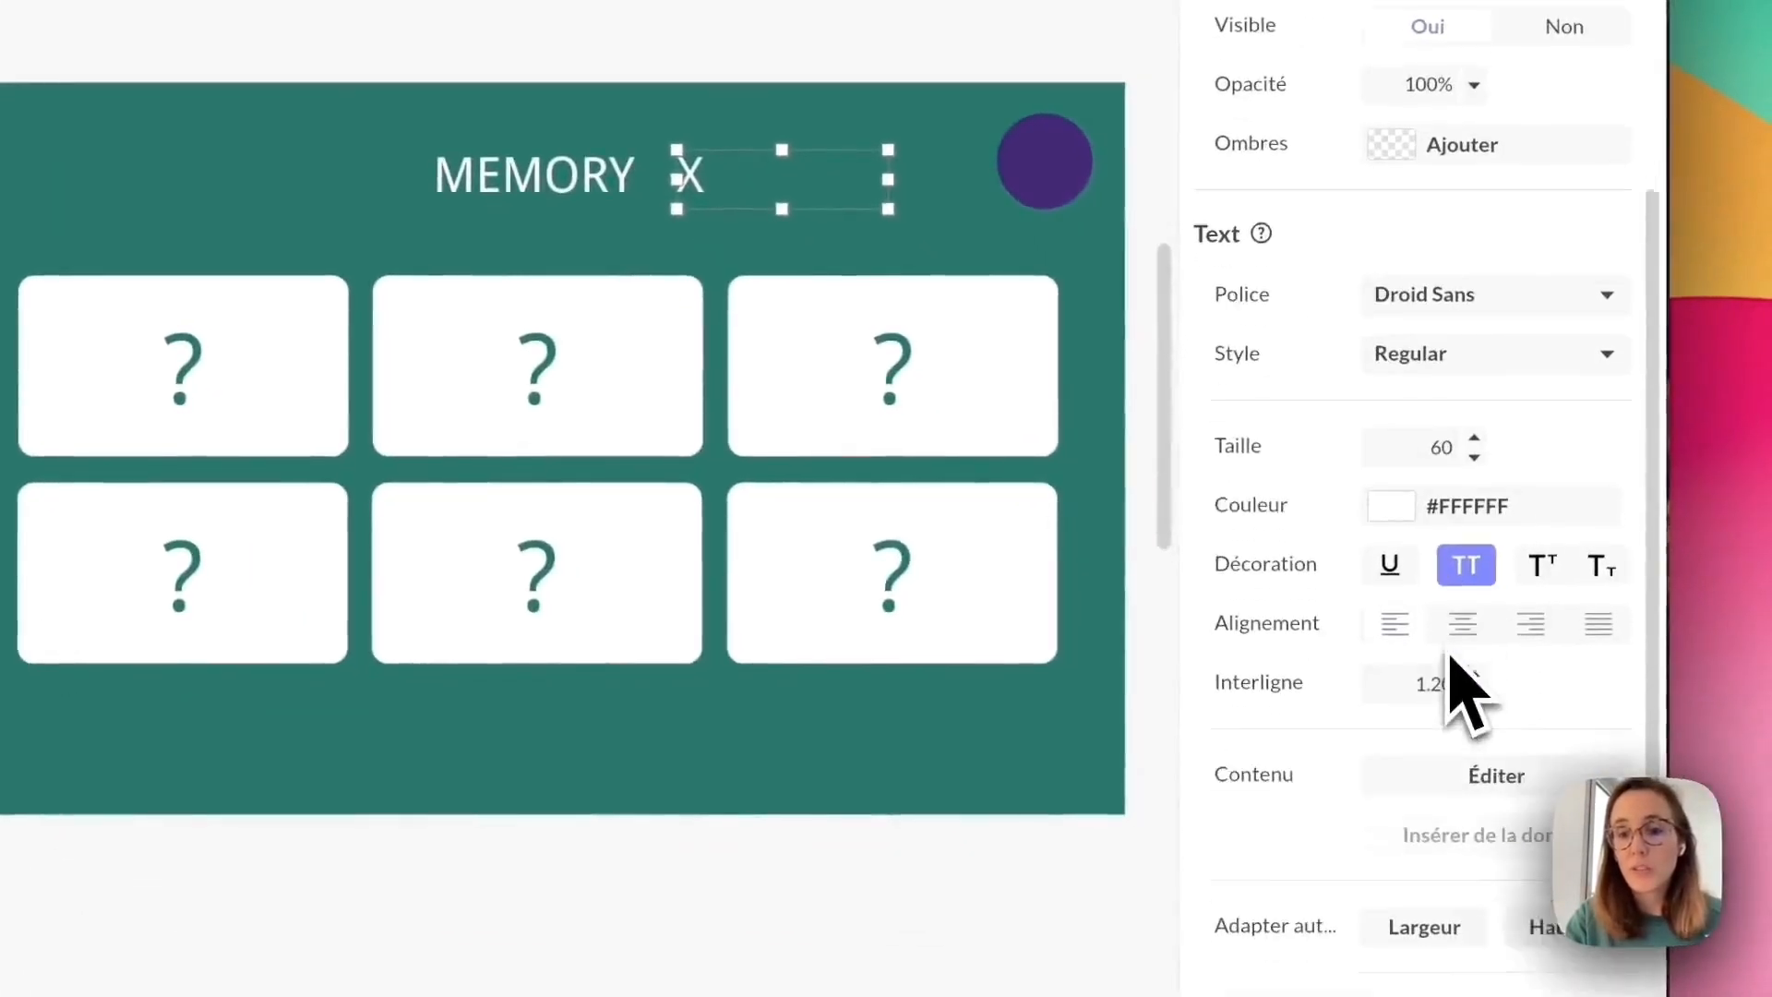
pyautogui.scroll(-2, 1451, 657)
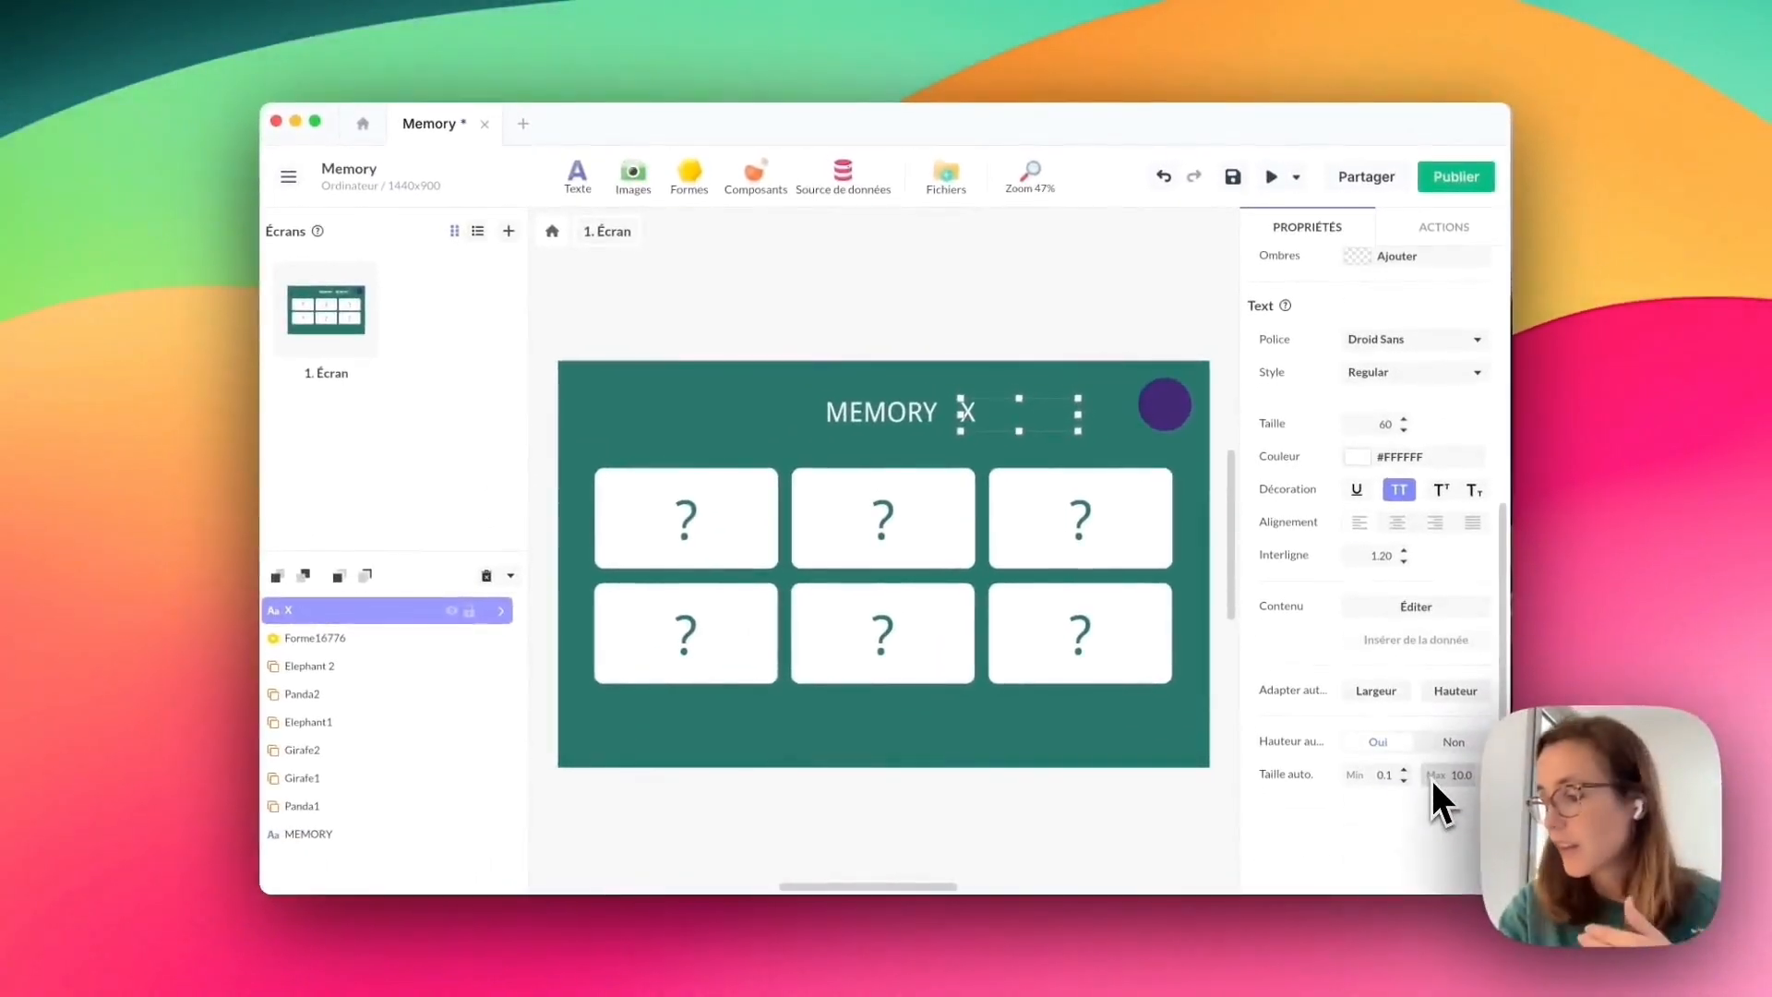
pyautogui.click(1433, 703)
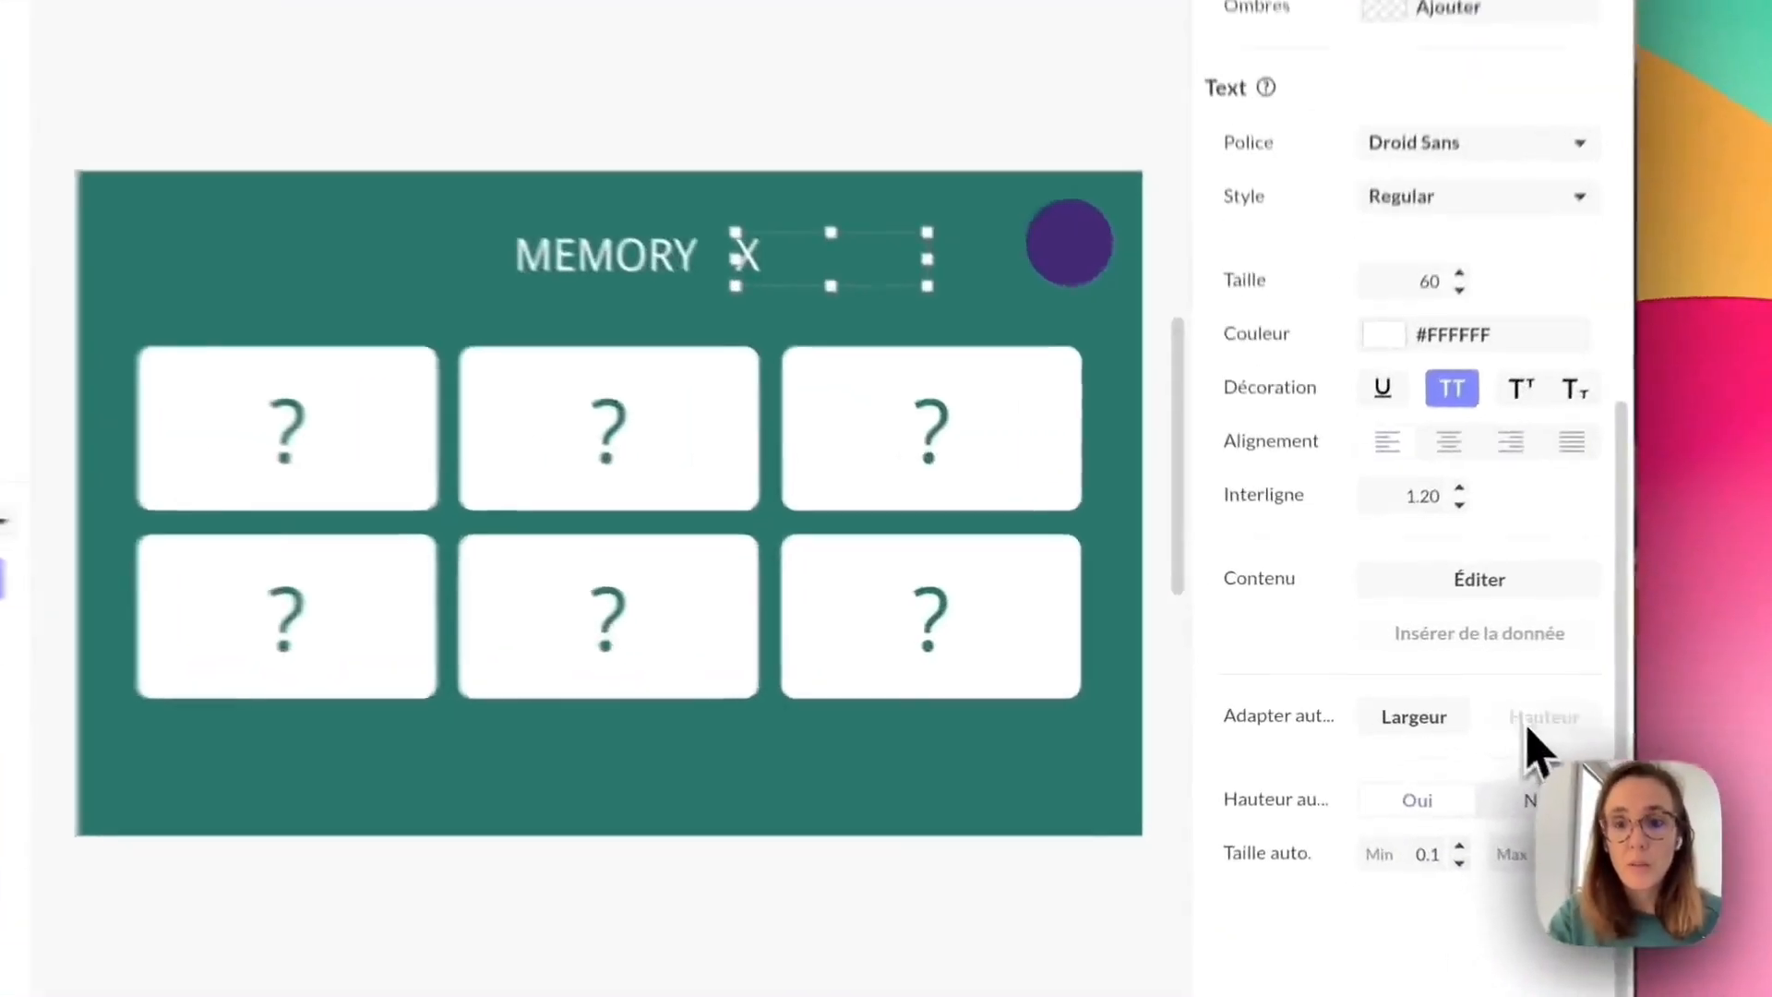
pyautogui.click(1414, 717)
pyautogui.scroll(1, 1477, 591)
pyautogui.click(1417, 281)
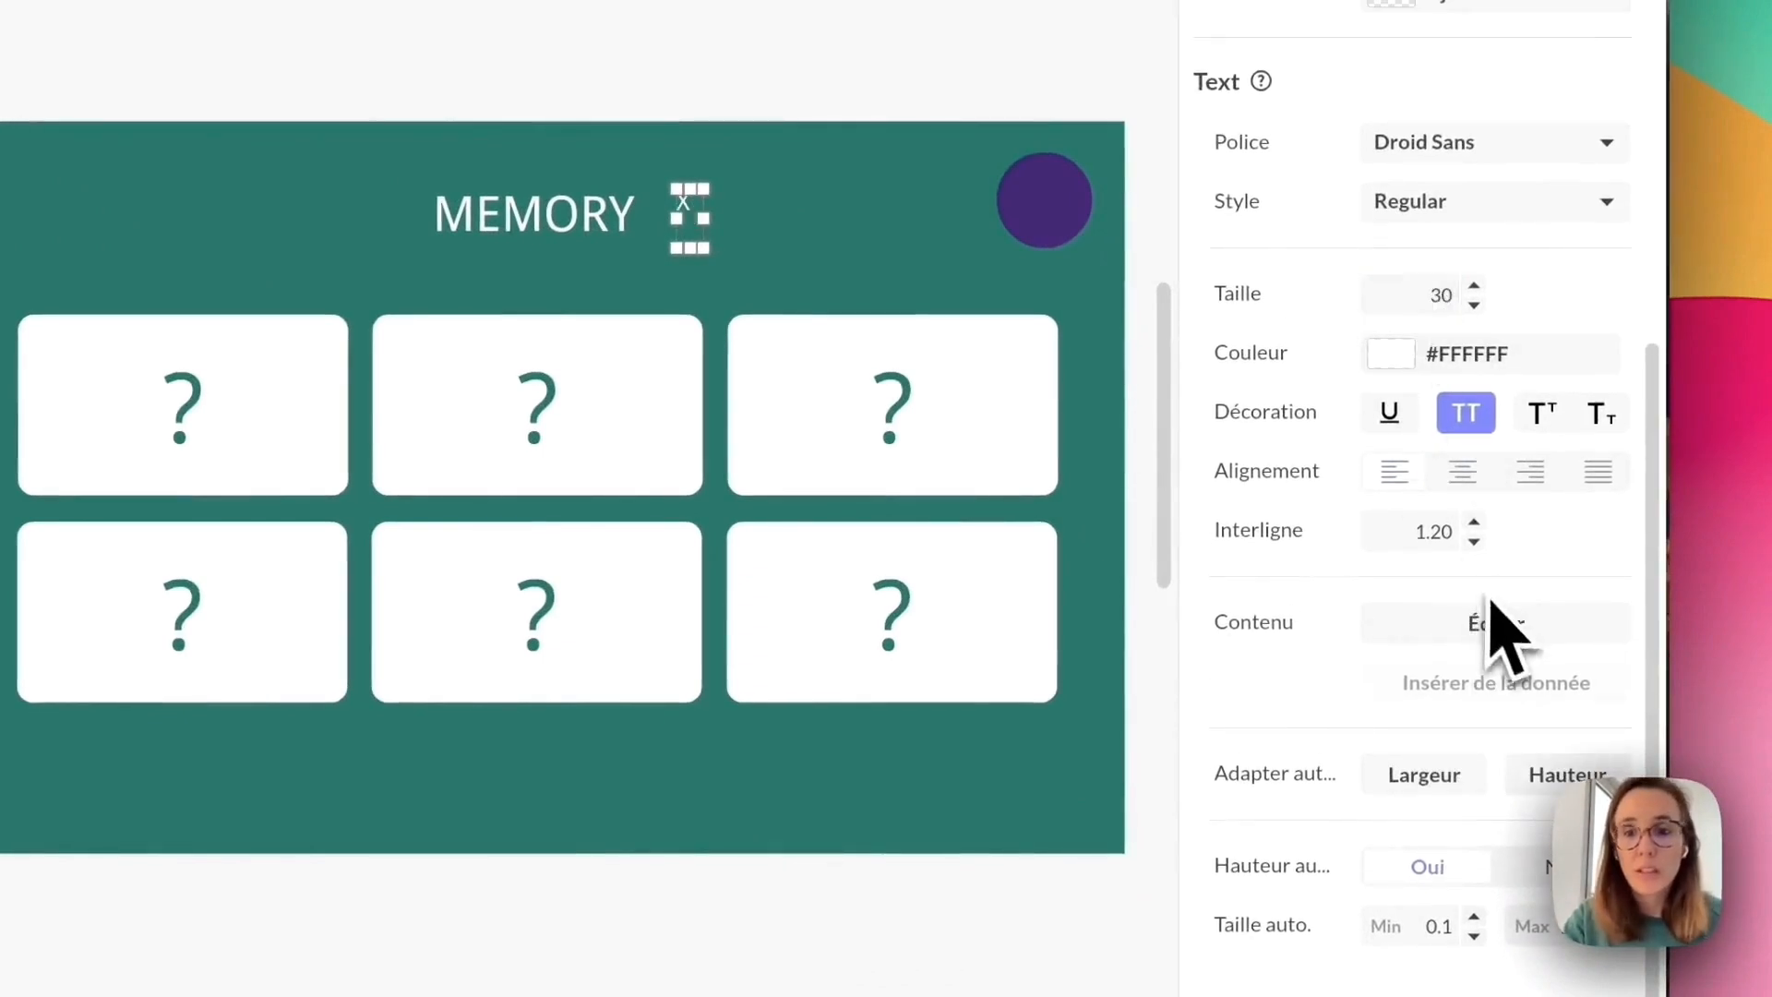
pyautogui.click(1462, 472)
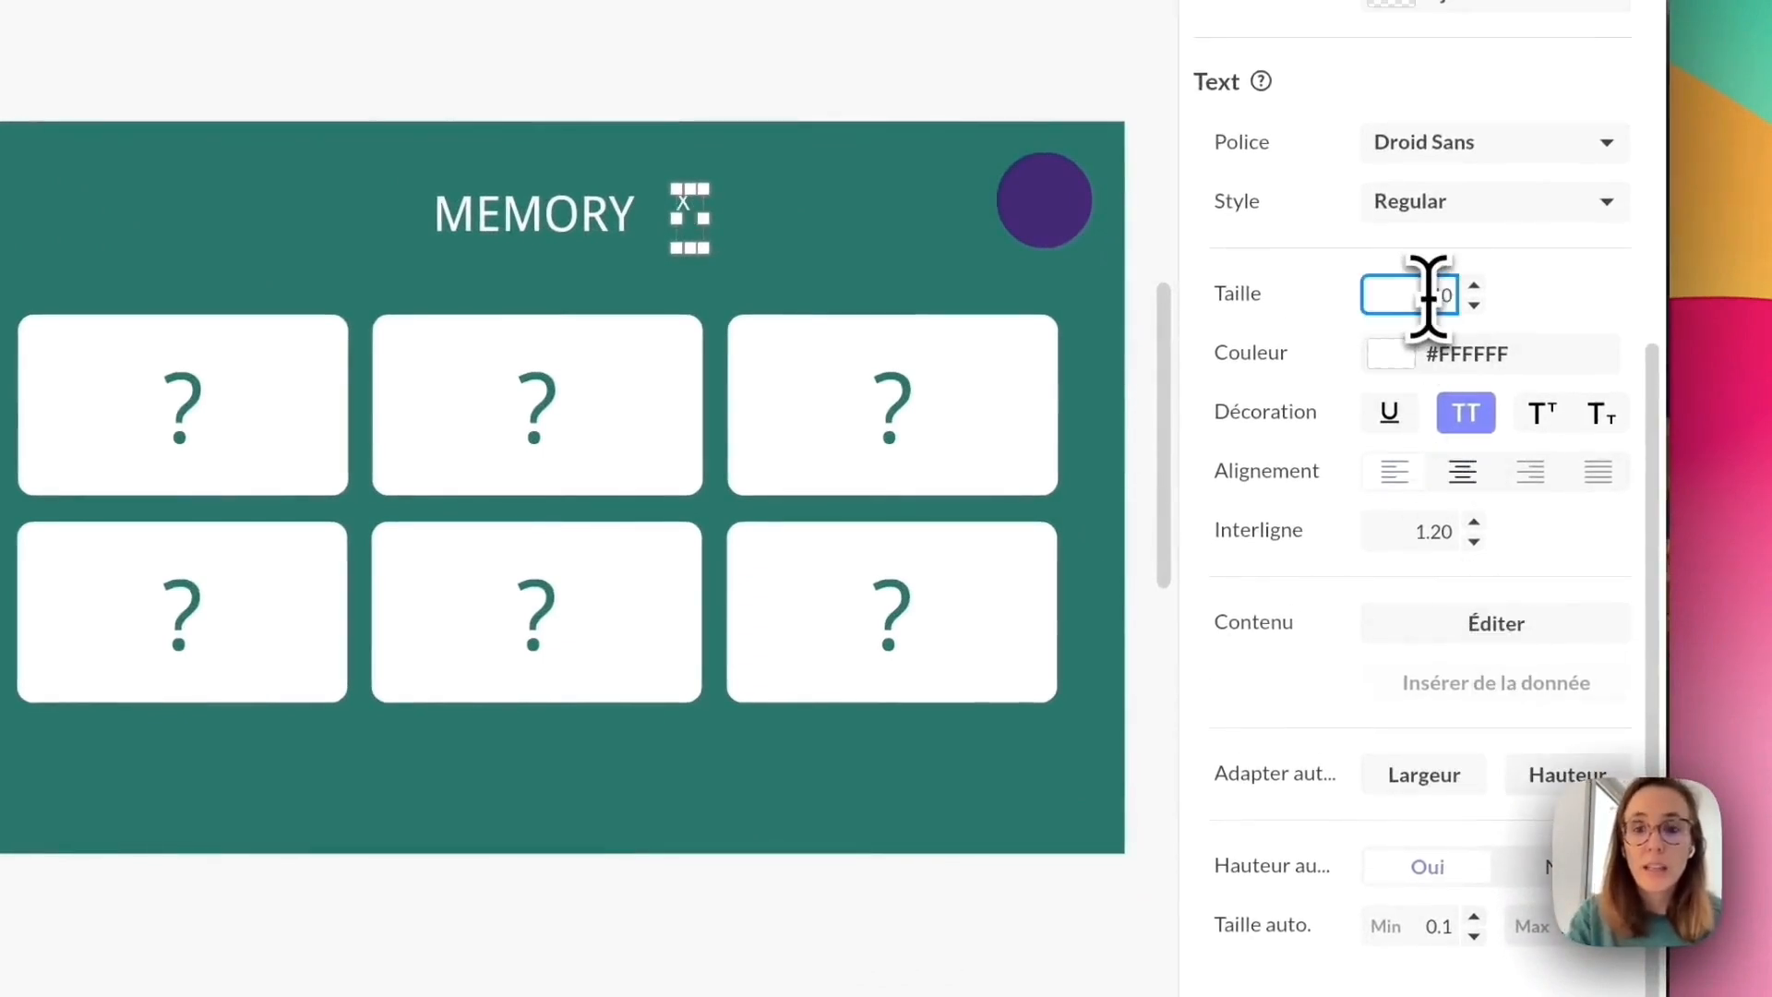
pyautogui.scroll(-1, 1535, 636)
pyautogui.click(1438, 754)
pyautogui.click(1563, 754)
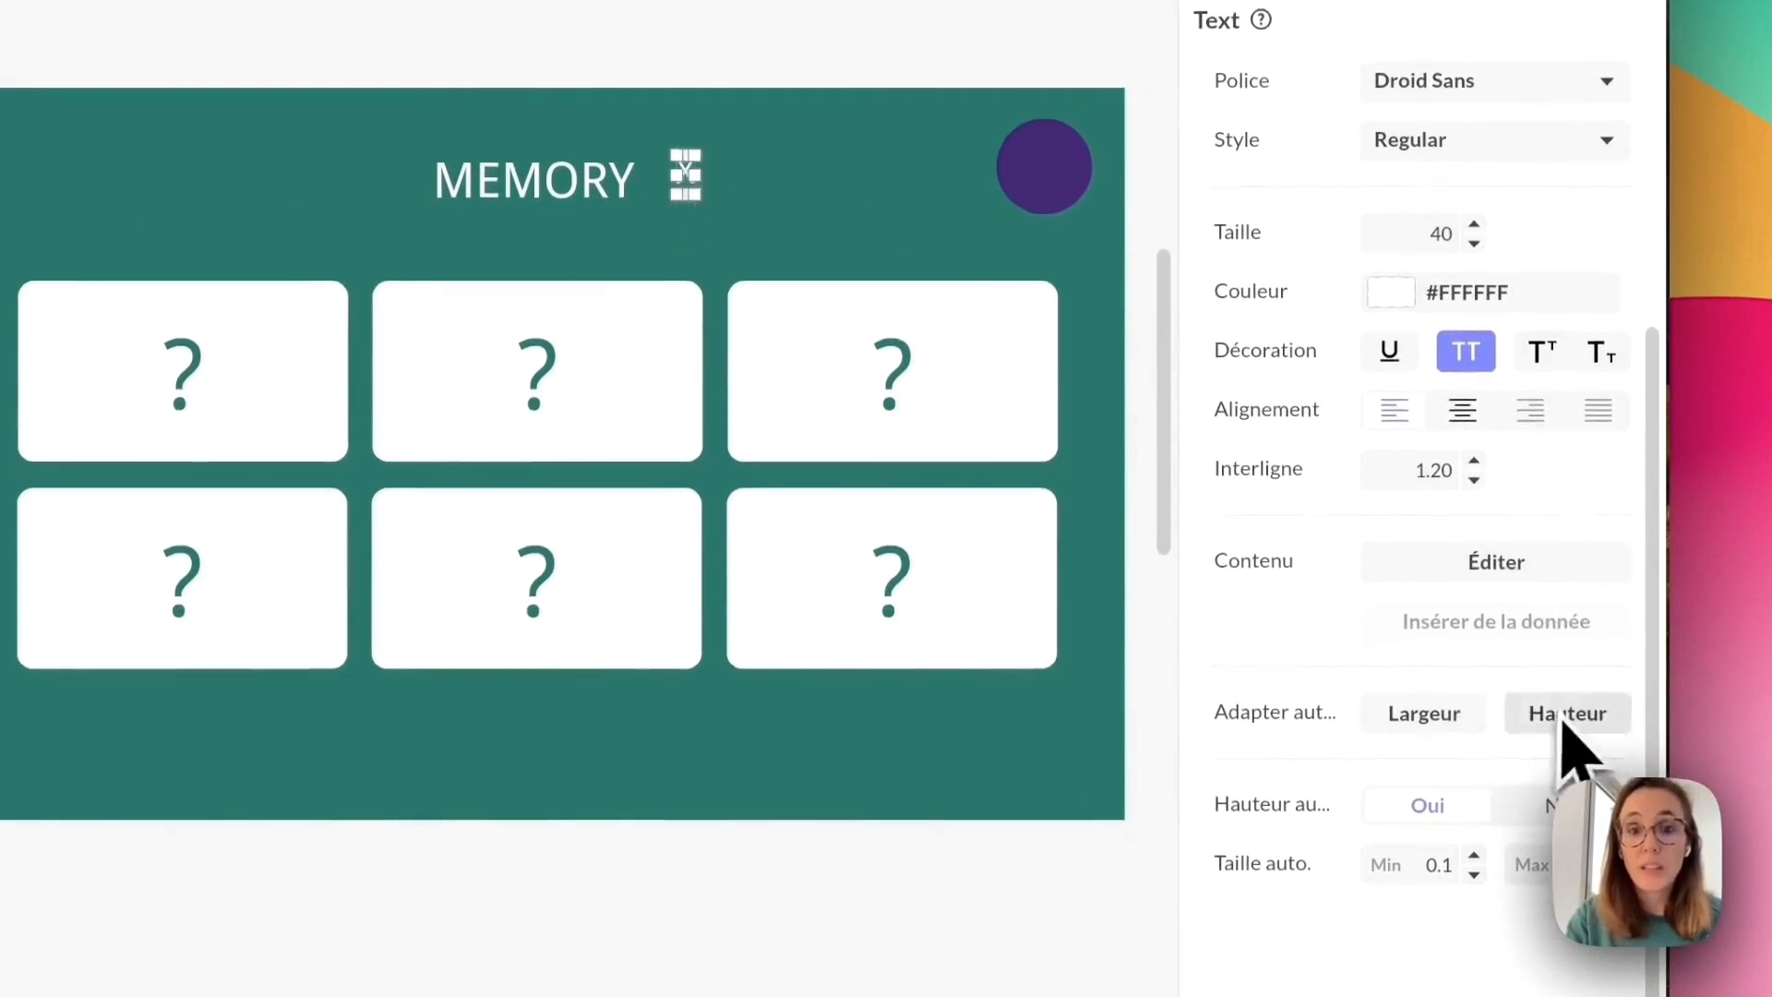
pyautogui.click(862, 260)
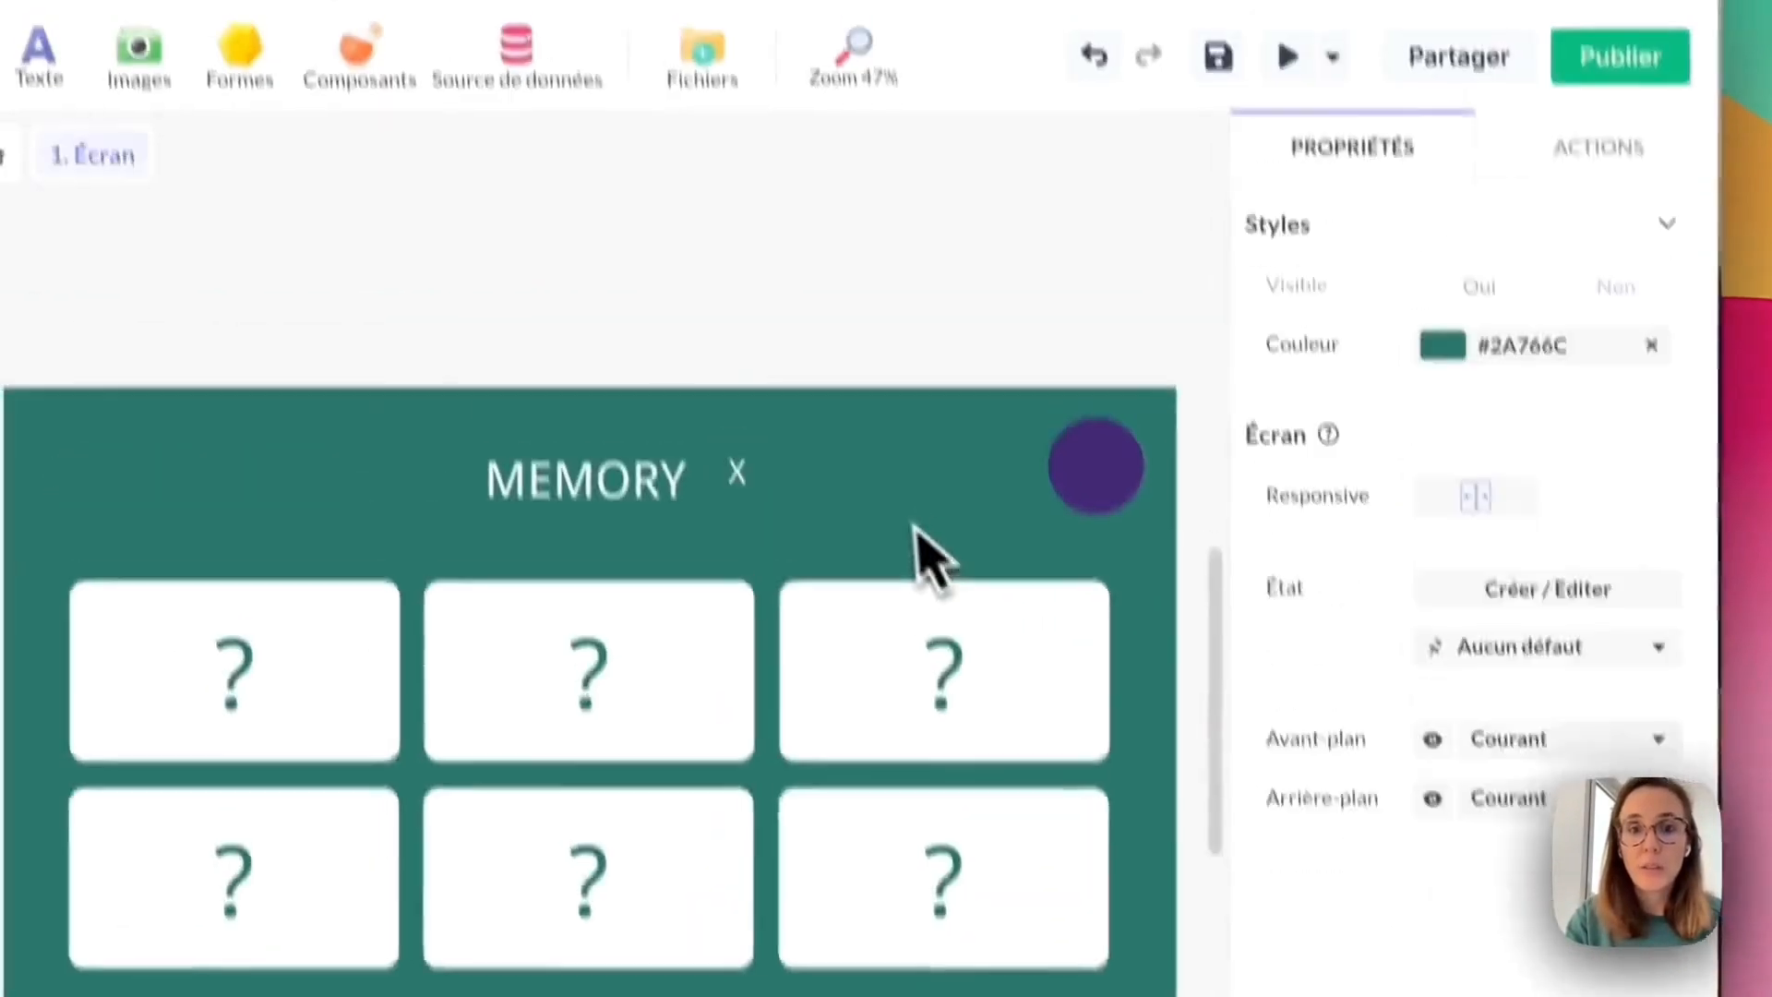
# Place the X text on the purple circle and align the two on their centres.
pyautogui.moveTo(745, 473); pyautogui.dragTo(1096, 466)
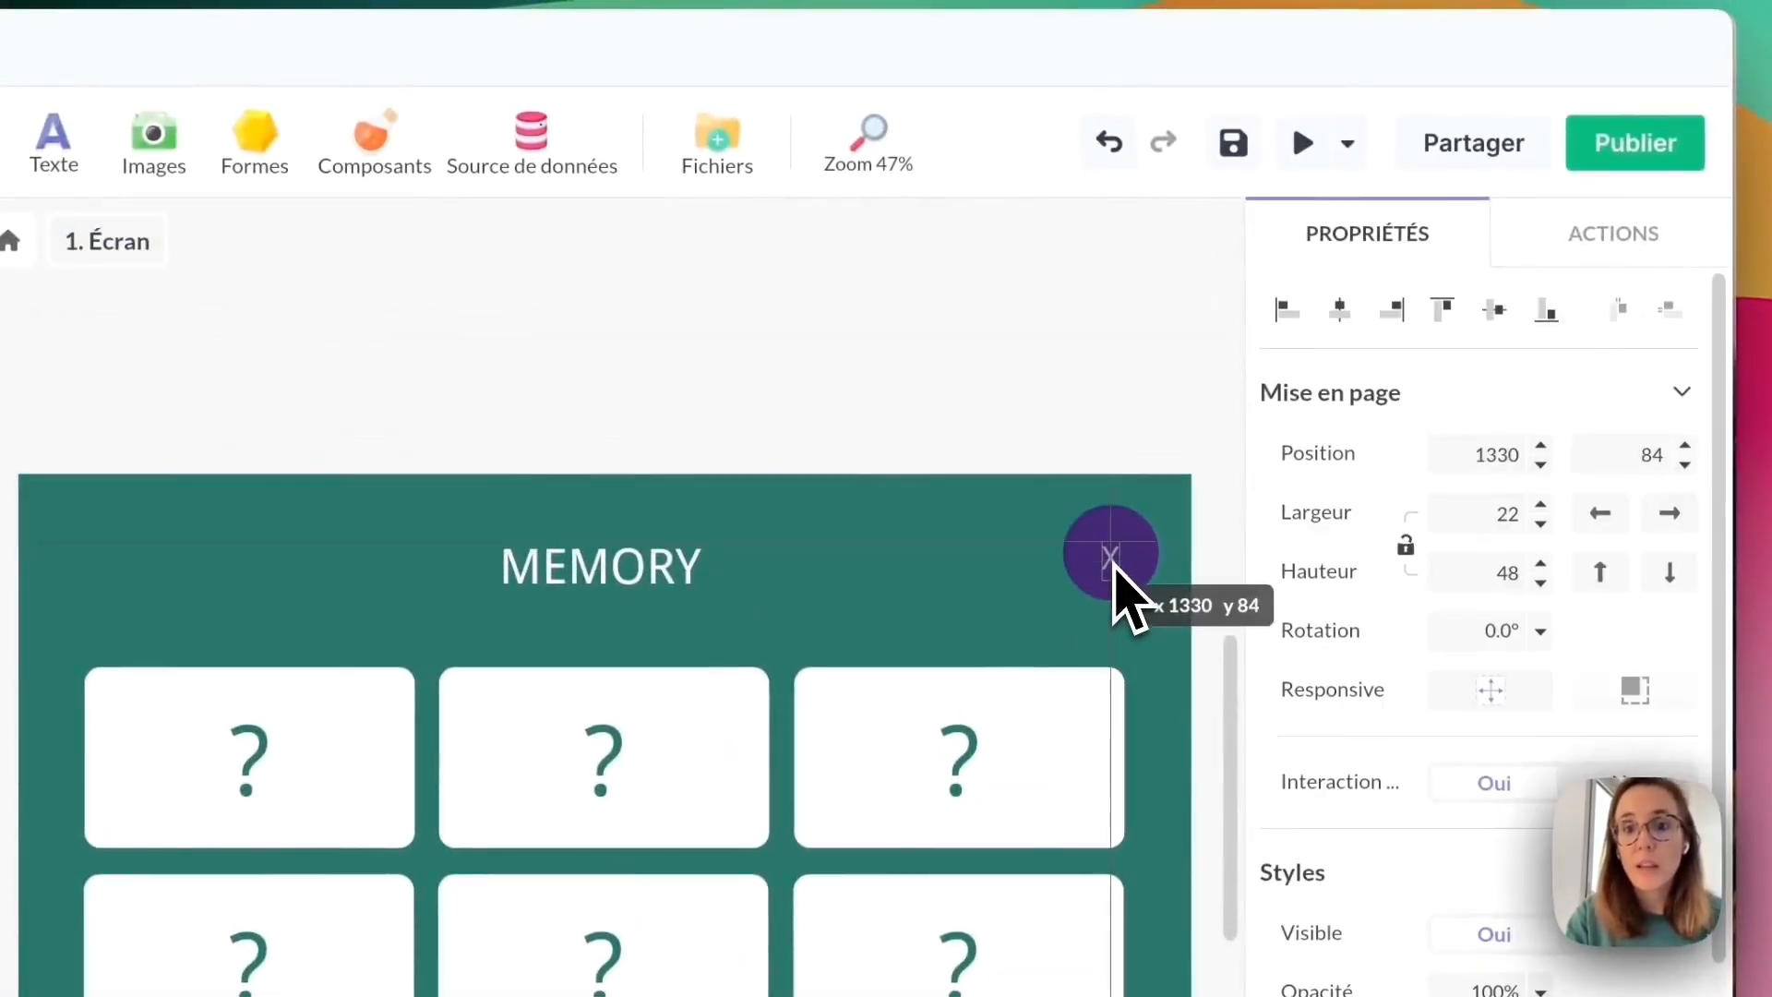
pyautogui.moveTo(1115, 560); pyautogui.dragTo(1161, 561)
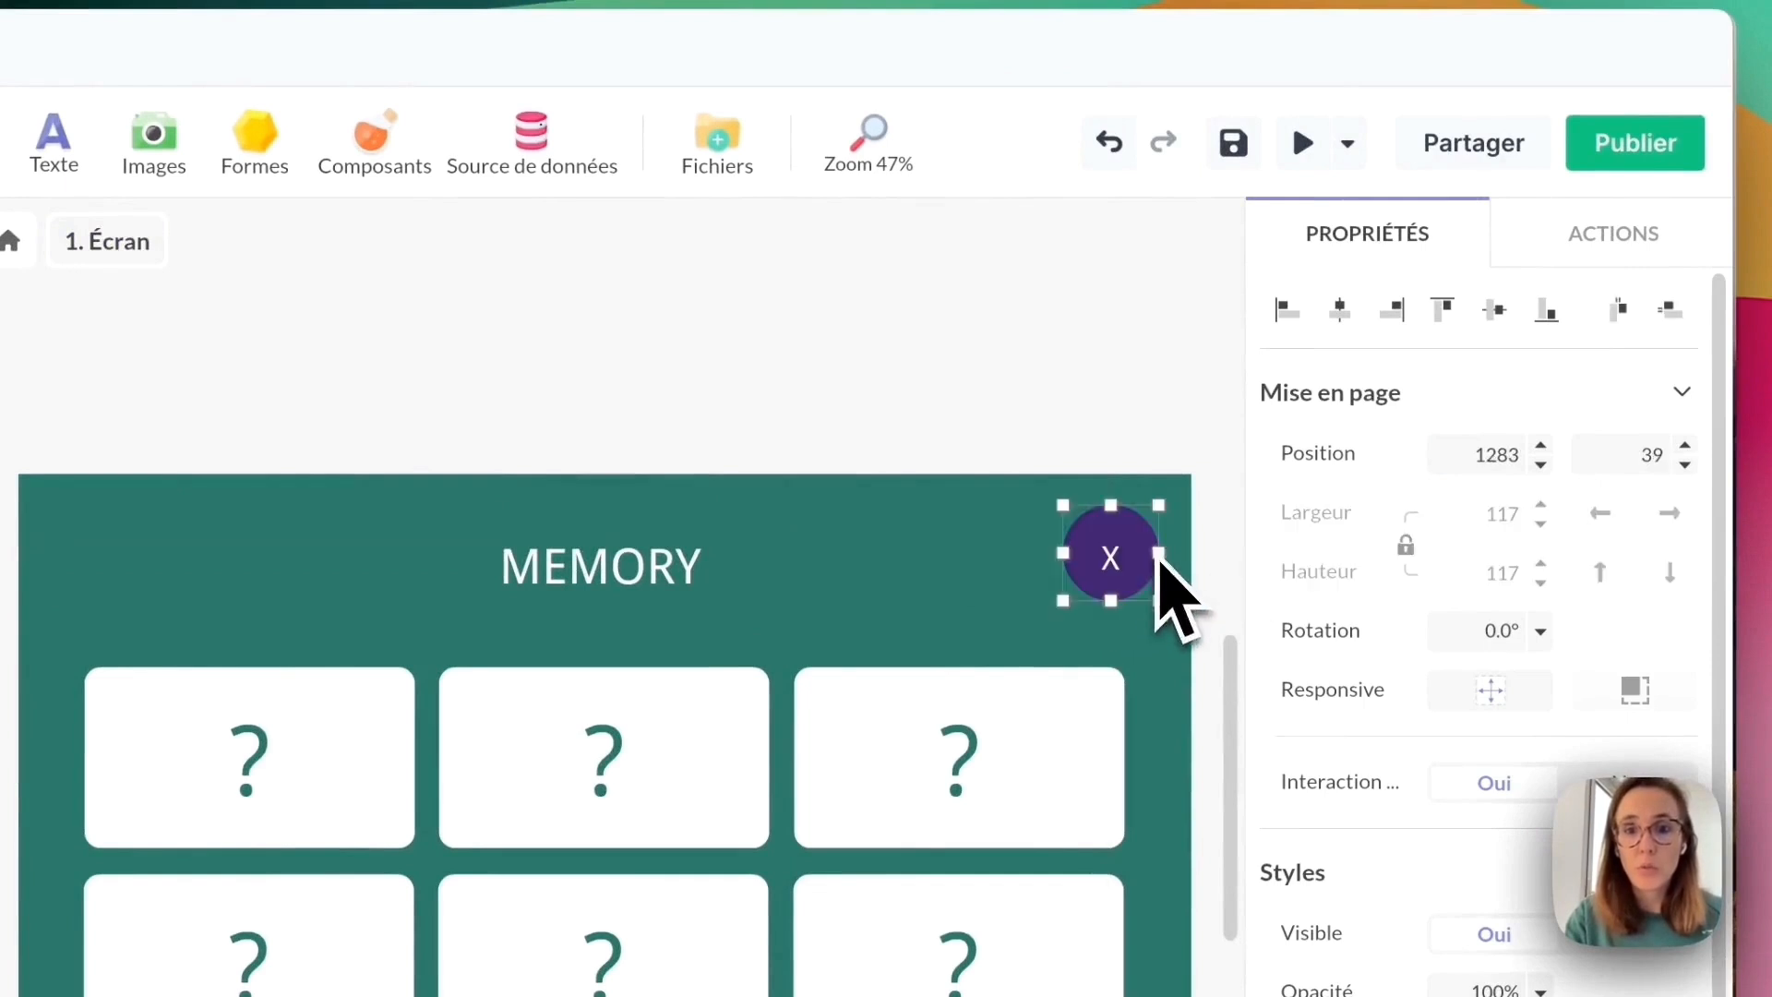
pyautogui.keyDown('shift'); pyautogui.click(1158, 558); pyautogui.keyUp('shift')
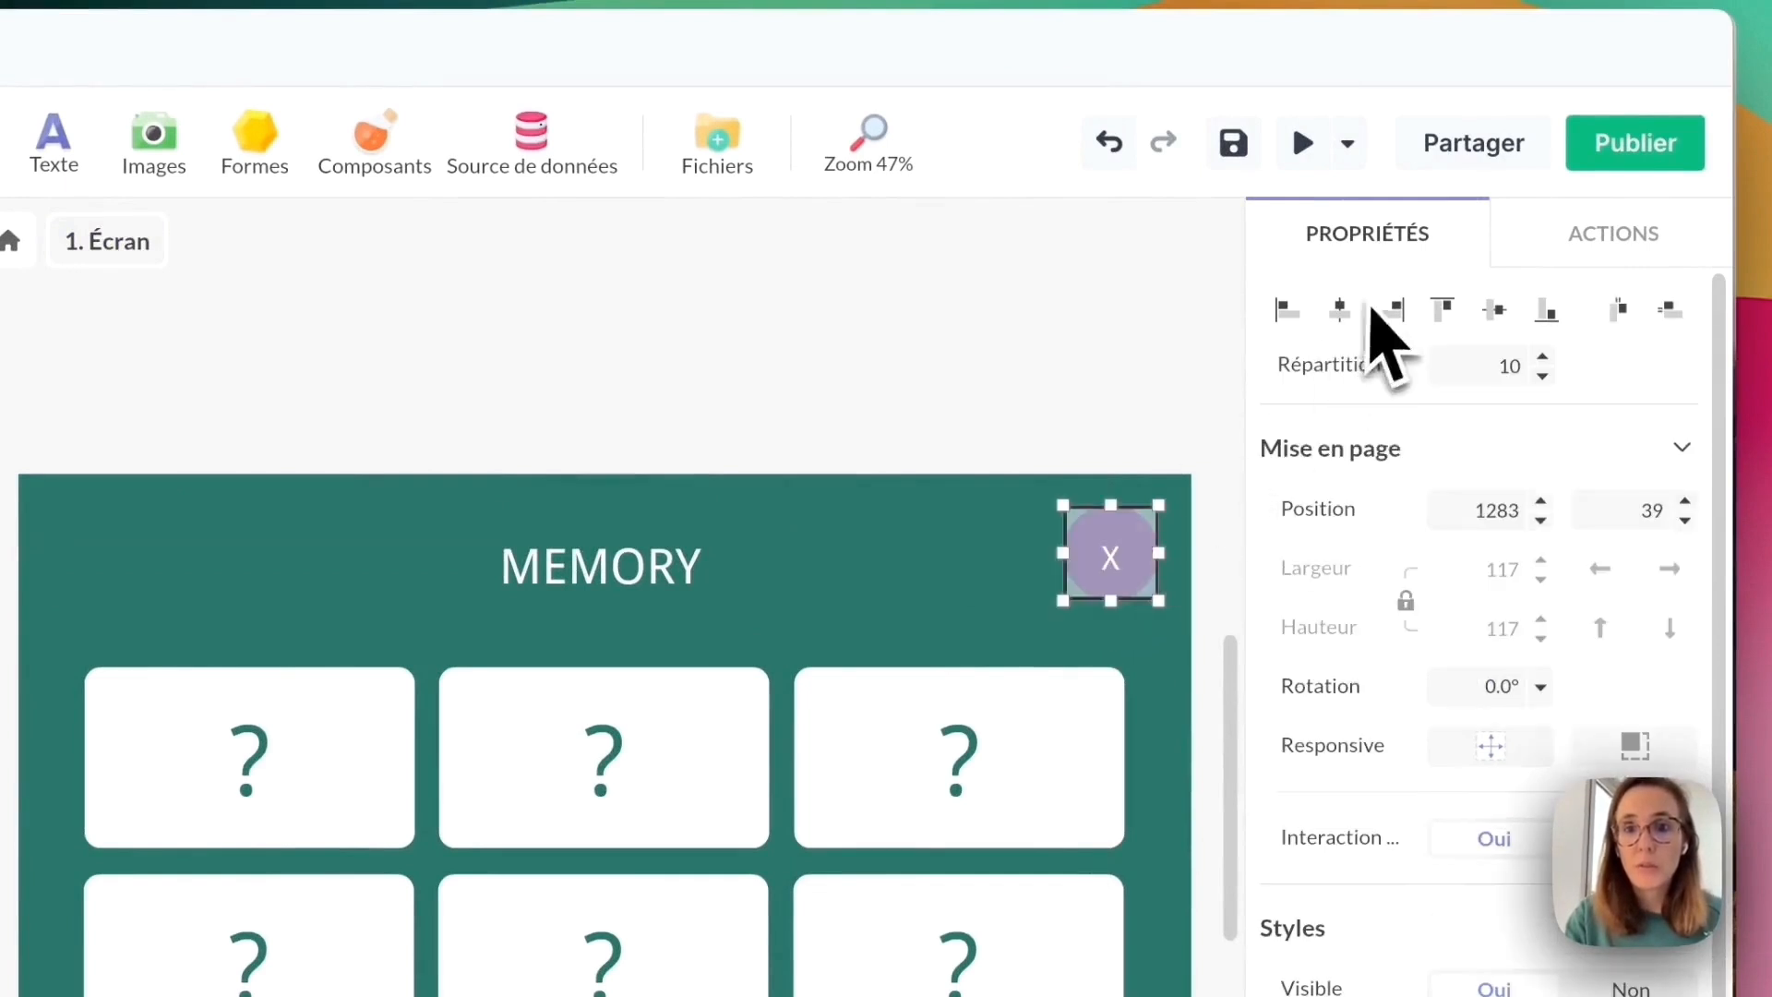
pyautogui.click(1108, 749)
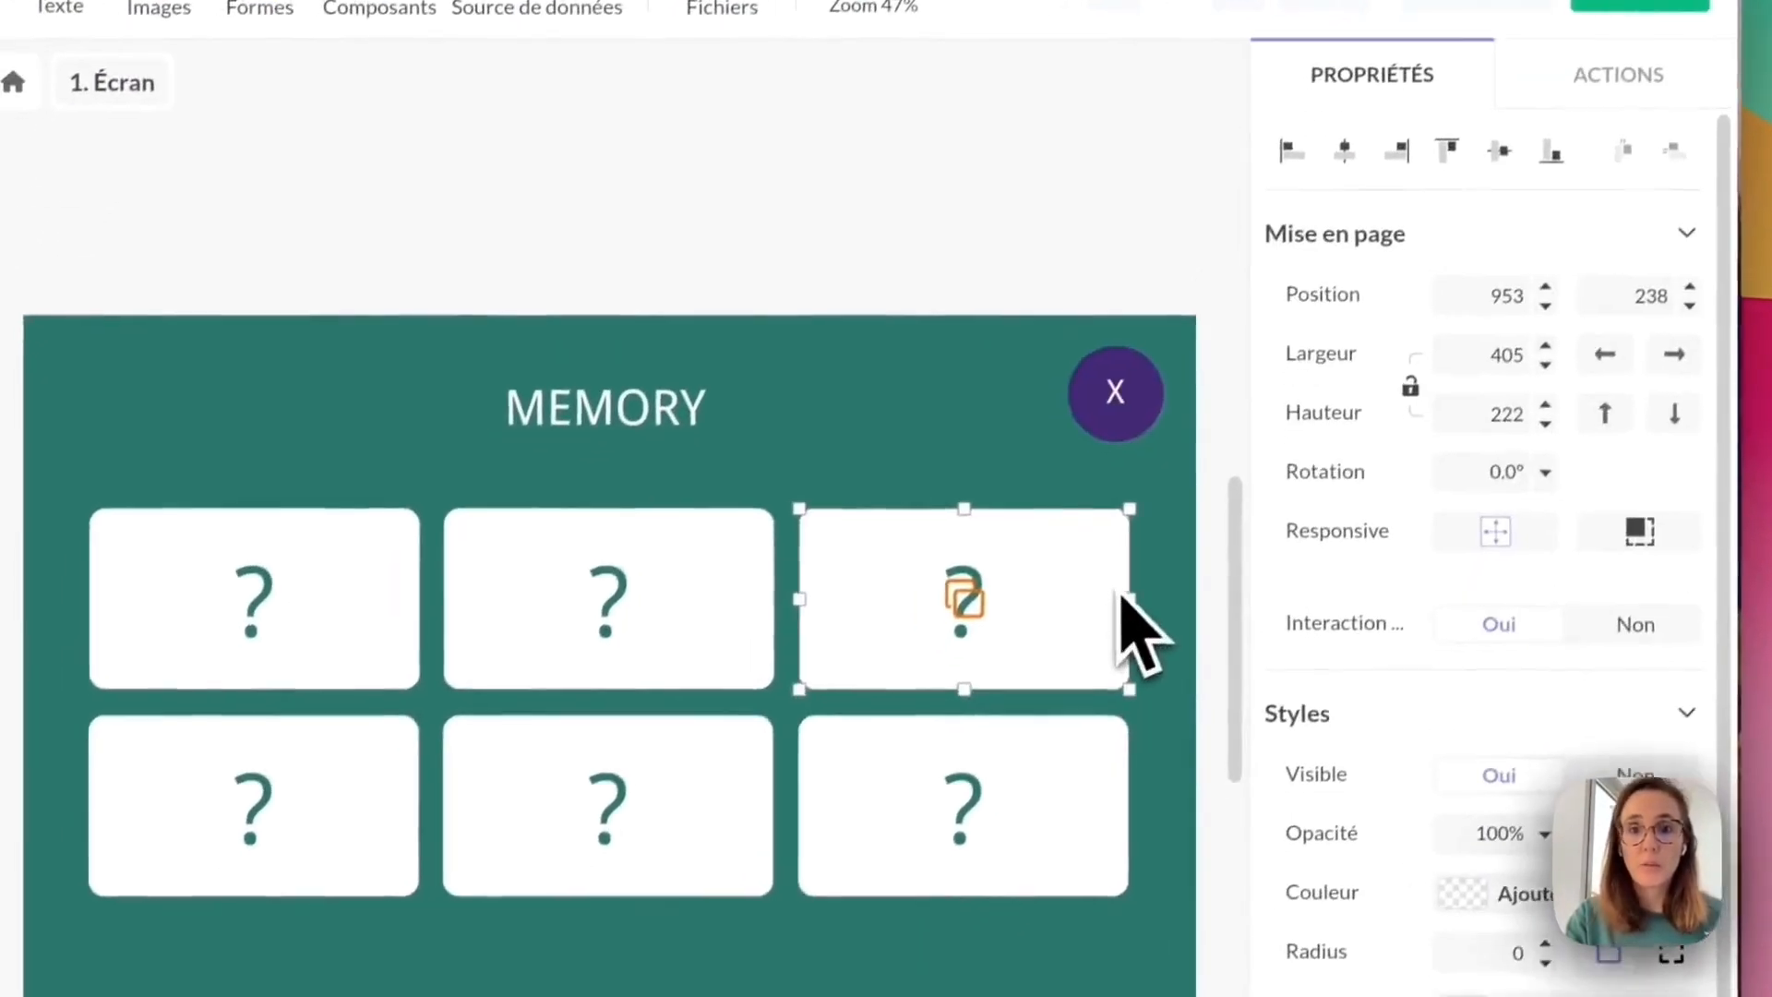
pyautogui.click(997, 480)
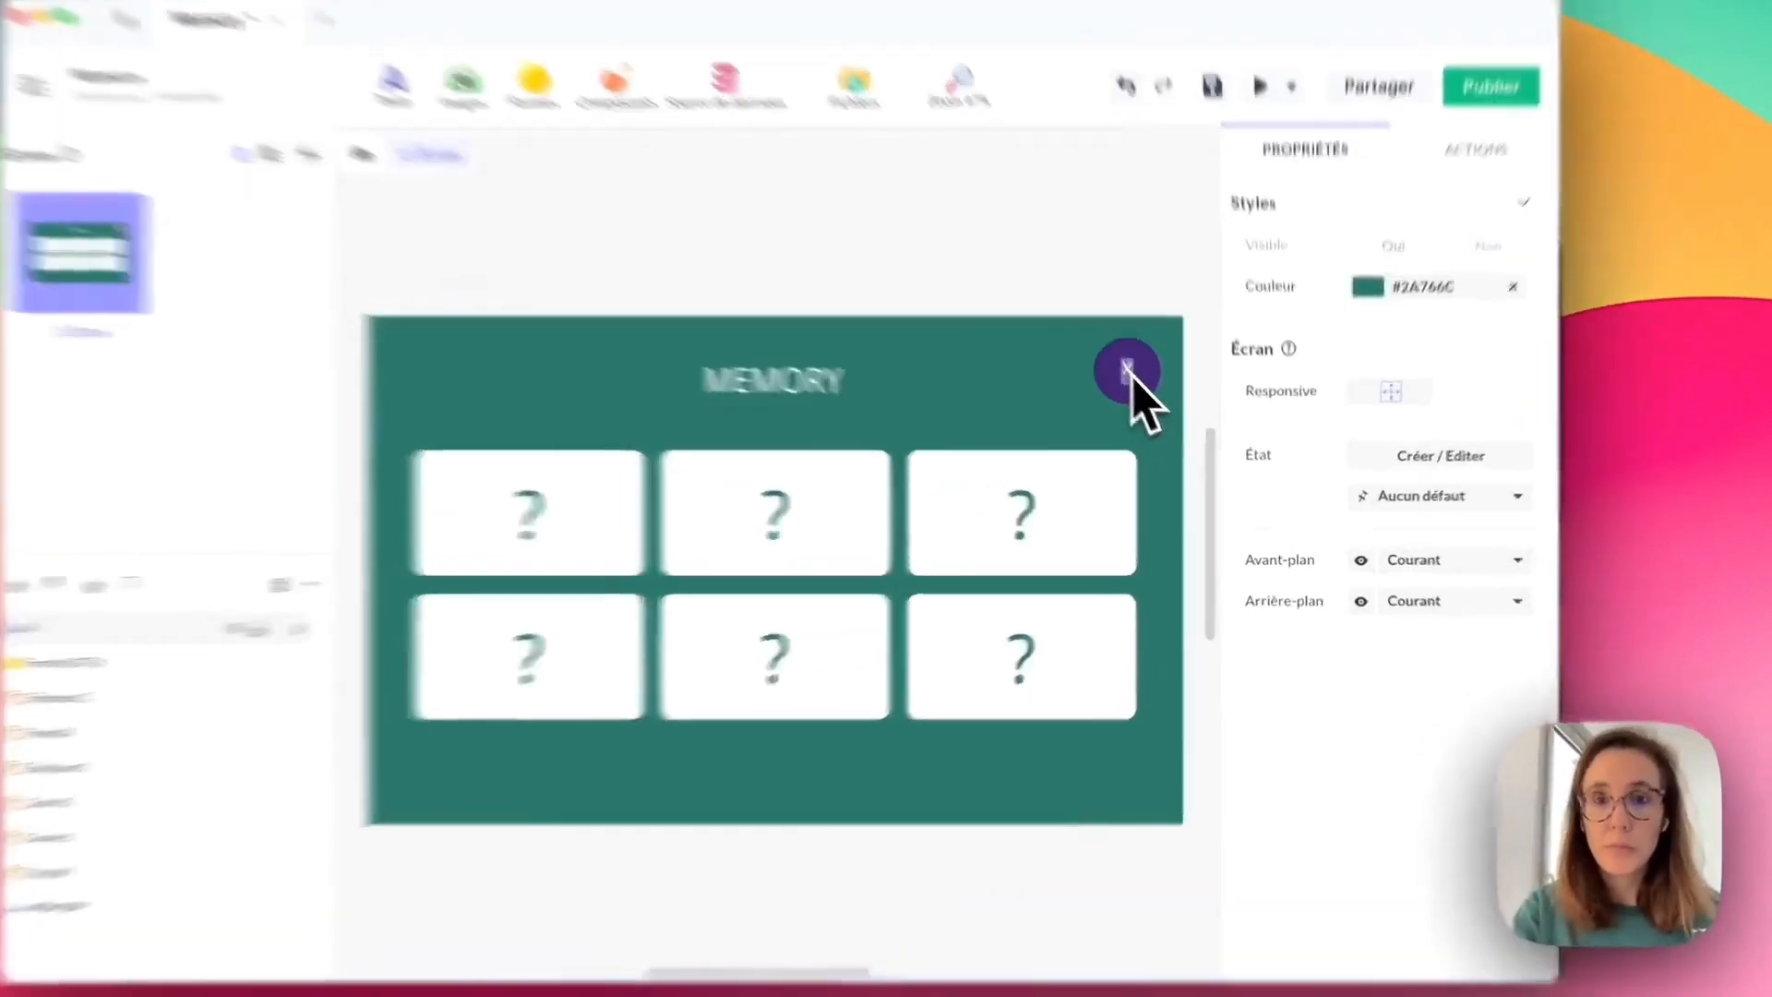
# Insert the flipped_cards value from the PandaSuite database as data in the X text.
pyautogui.click(1165, 404)
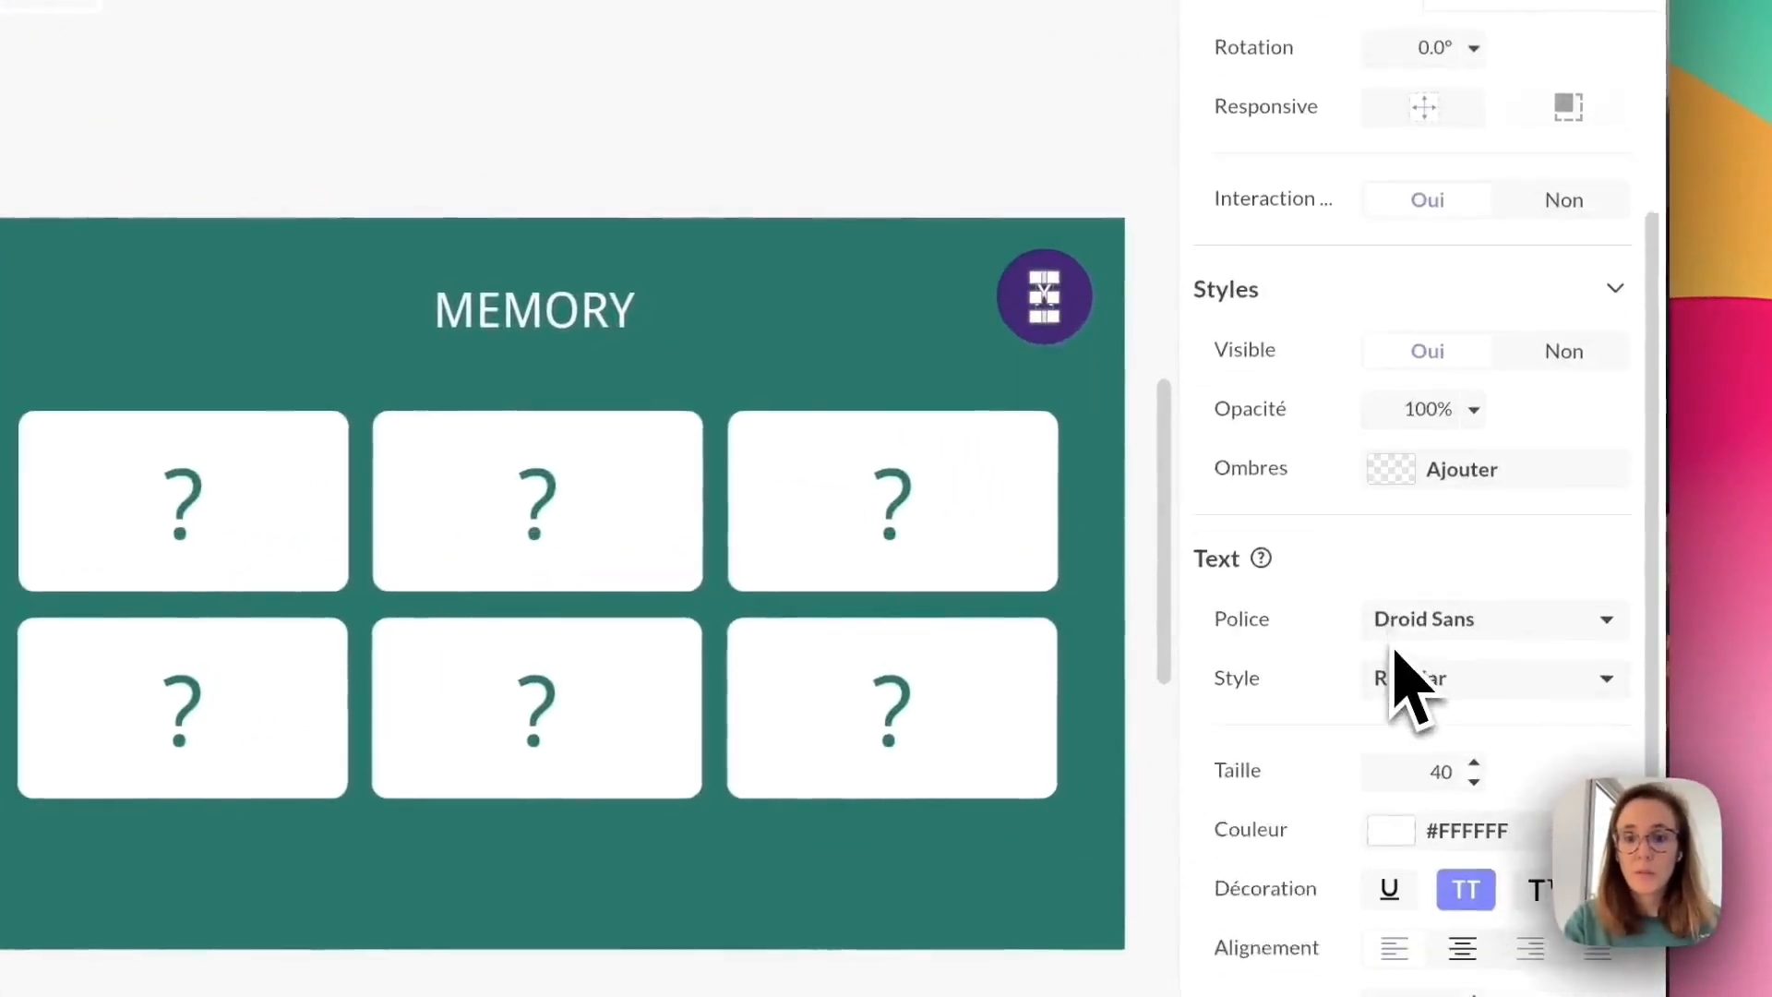
pyautogui.scroll(-3, 1394, 651)
pyautogui.click(1248, 874)
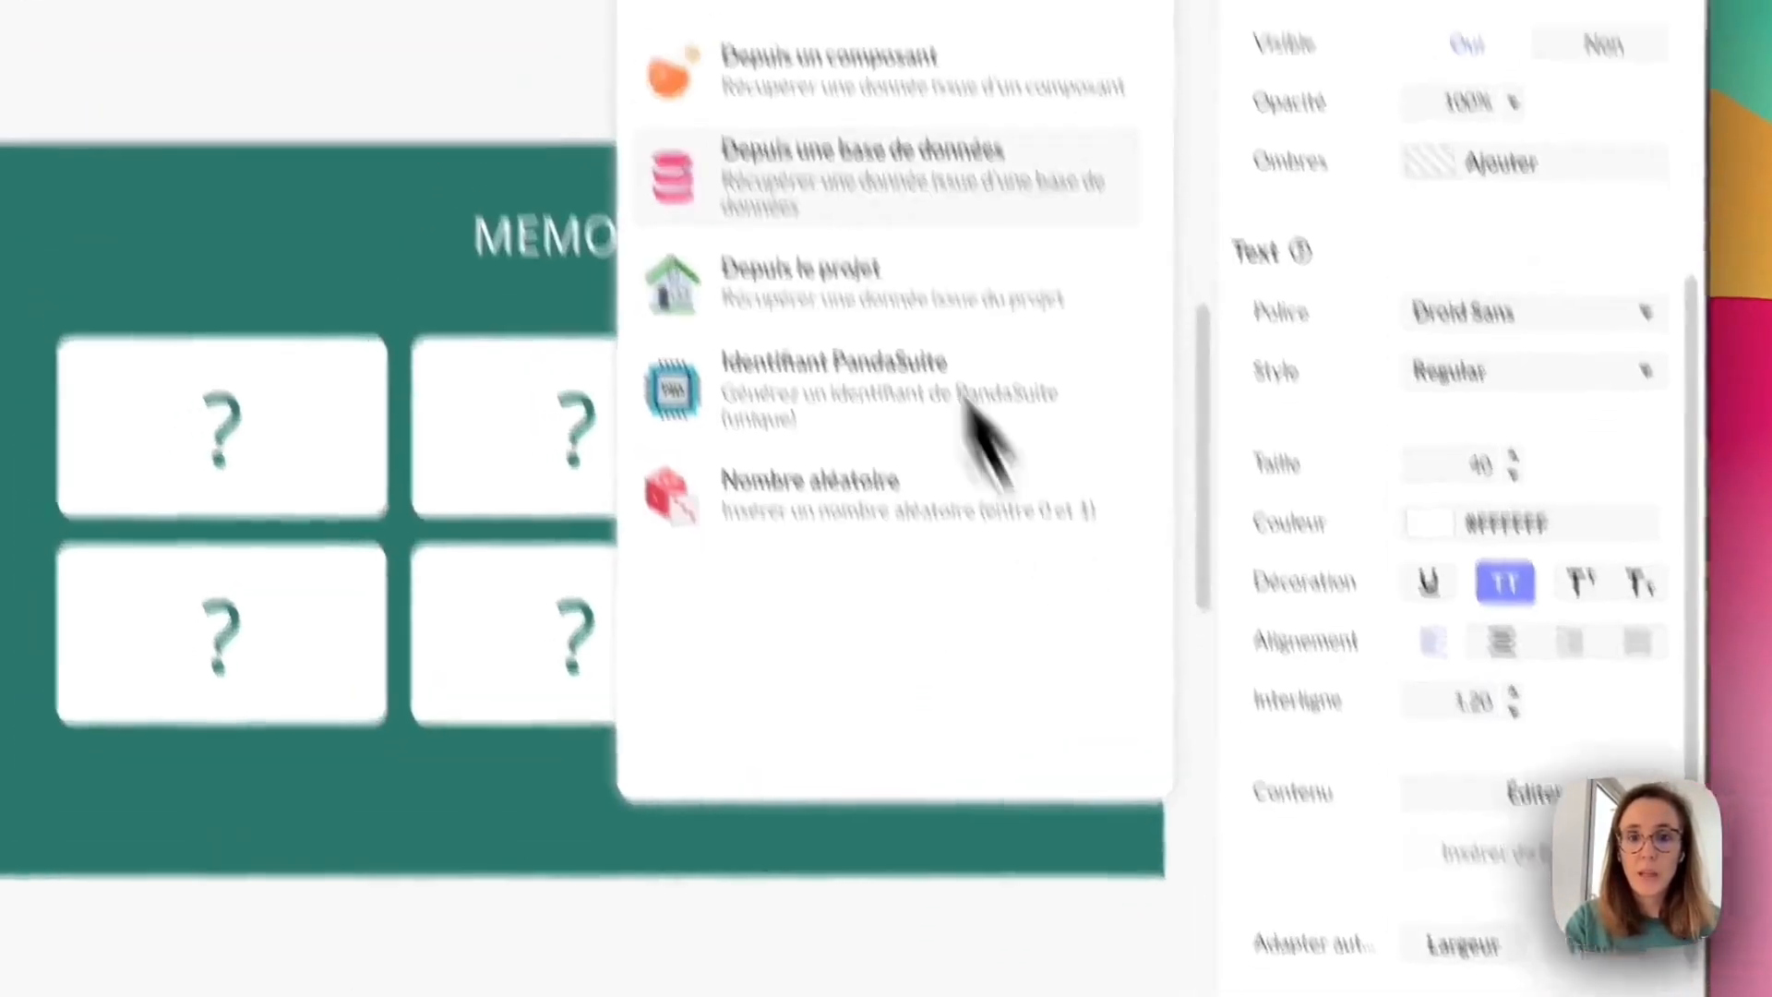
pyautogui.click(854, 180)
pyautogui.click(804, 162)
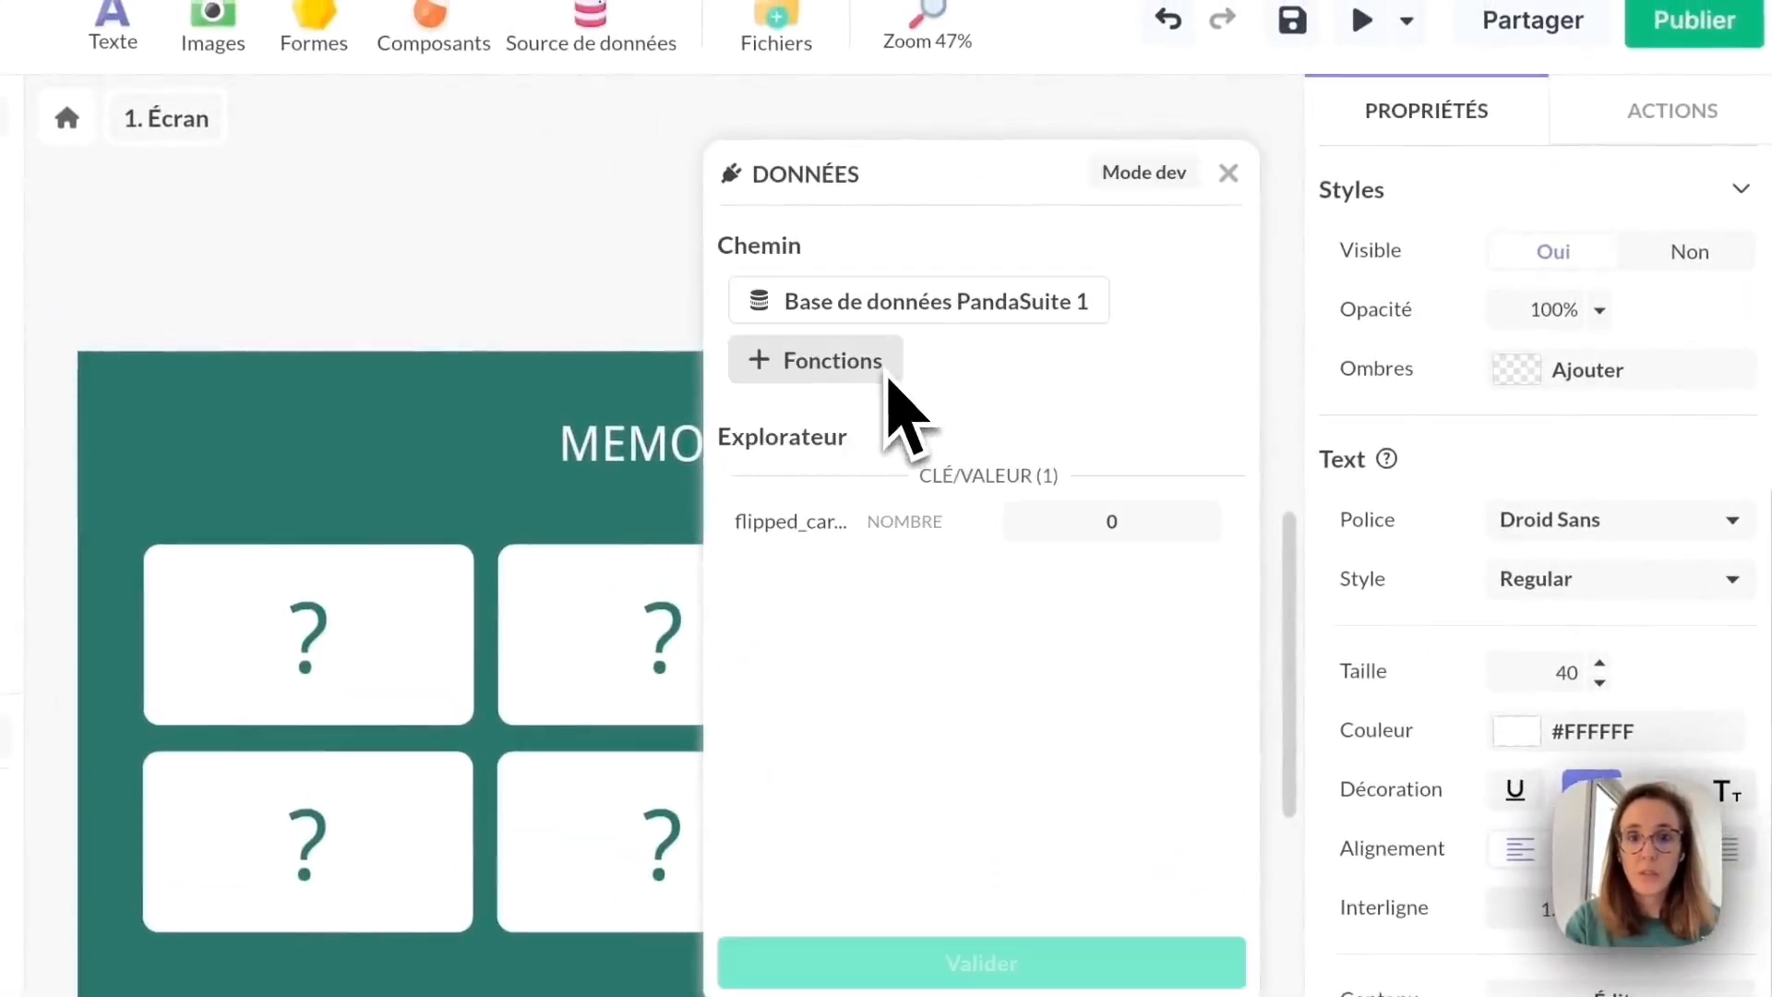
pyautogui.click(1080, 531)
pyautogui.click(968, 928)
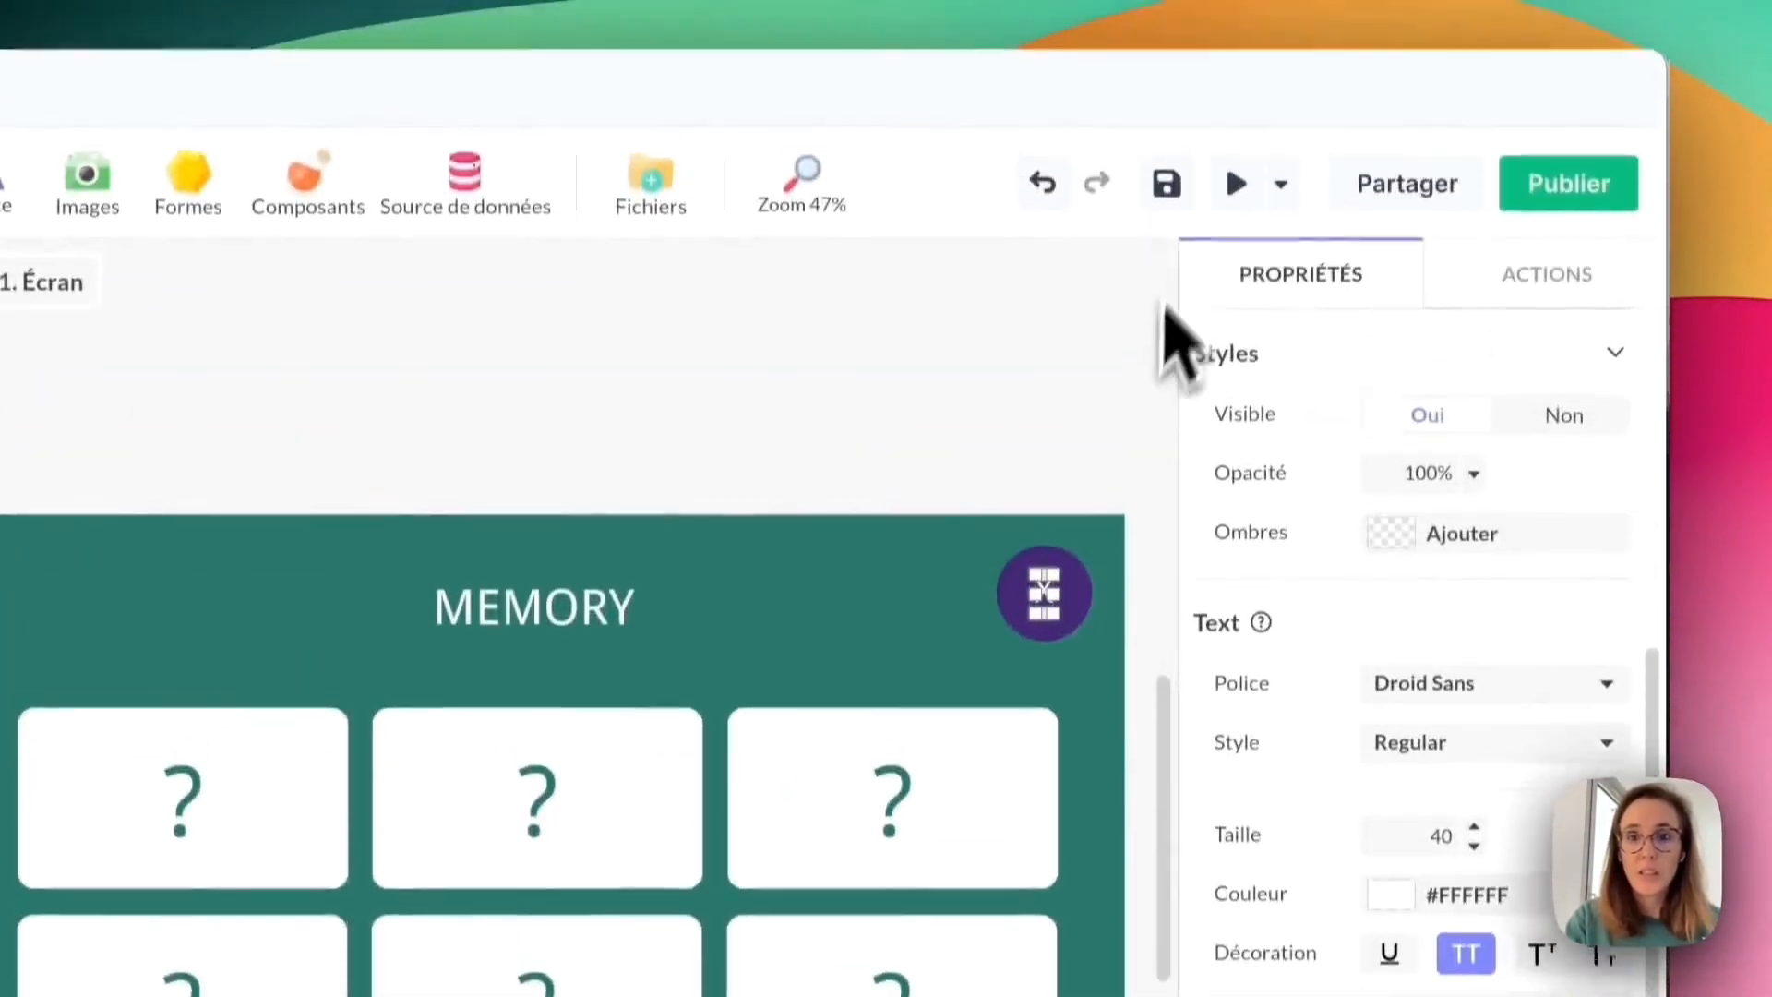
# Save the project and preview it, flipping the first two cards of the top row to test the counter.
pyautogui.click(1168, 184)
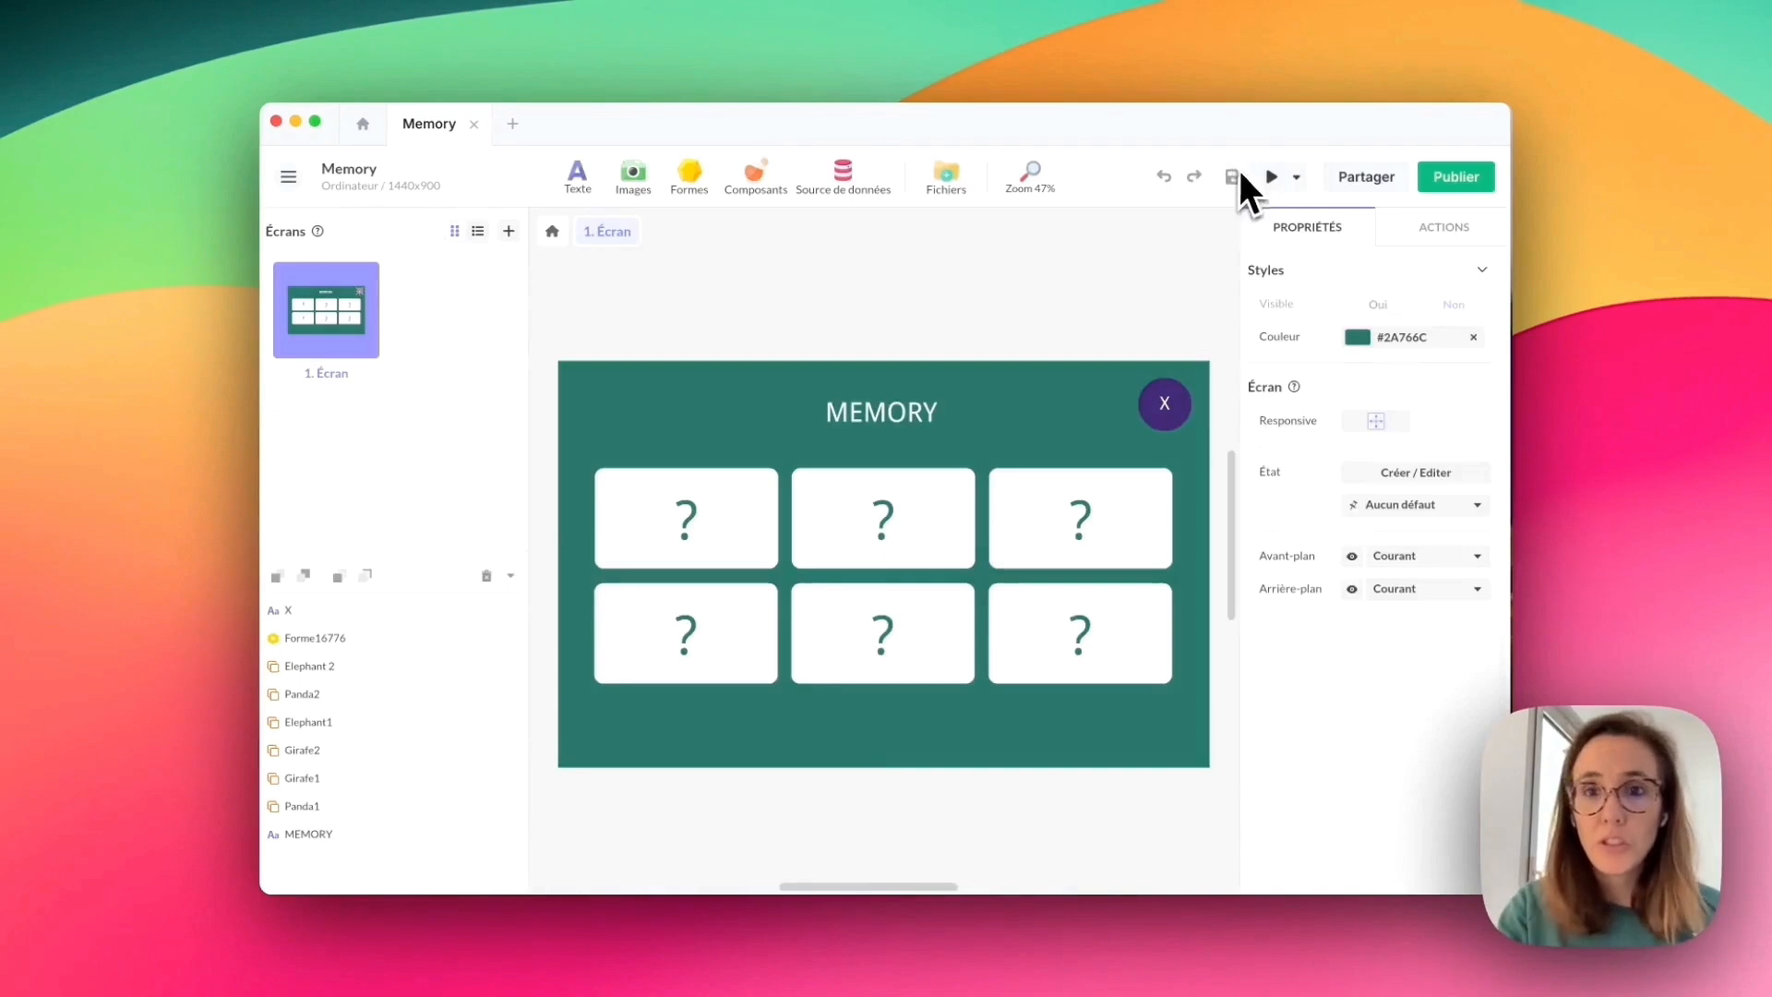
pyautogui.click(1265, 180)
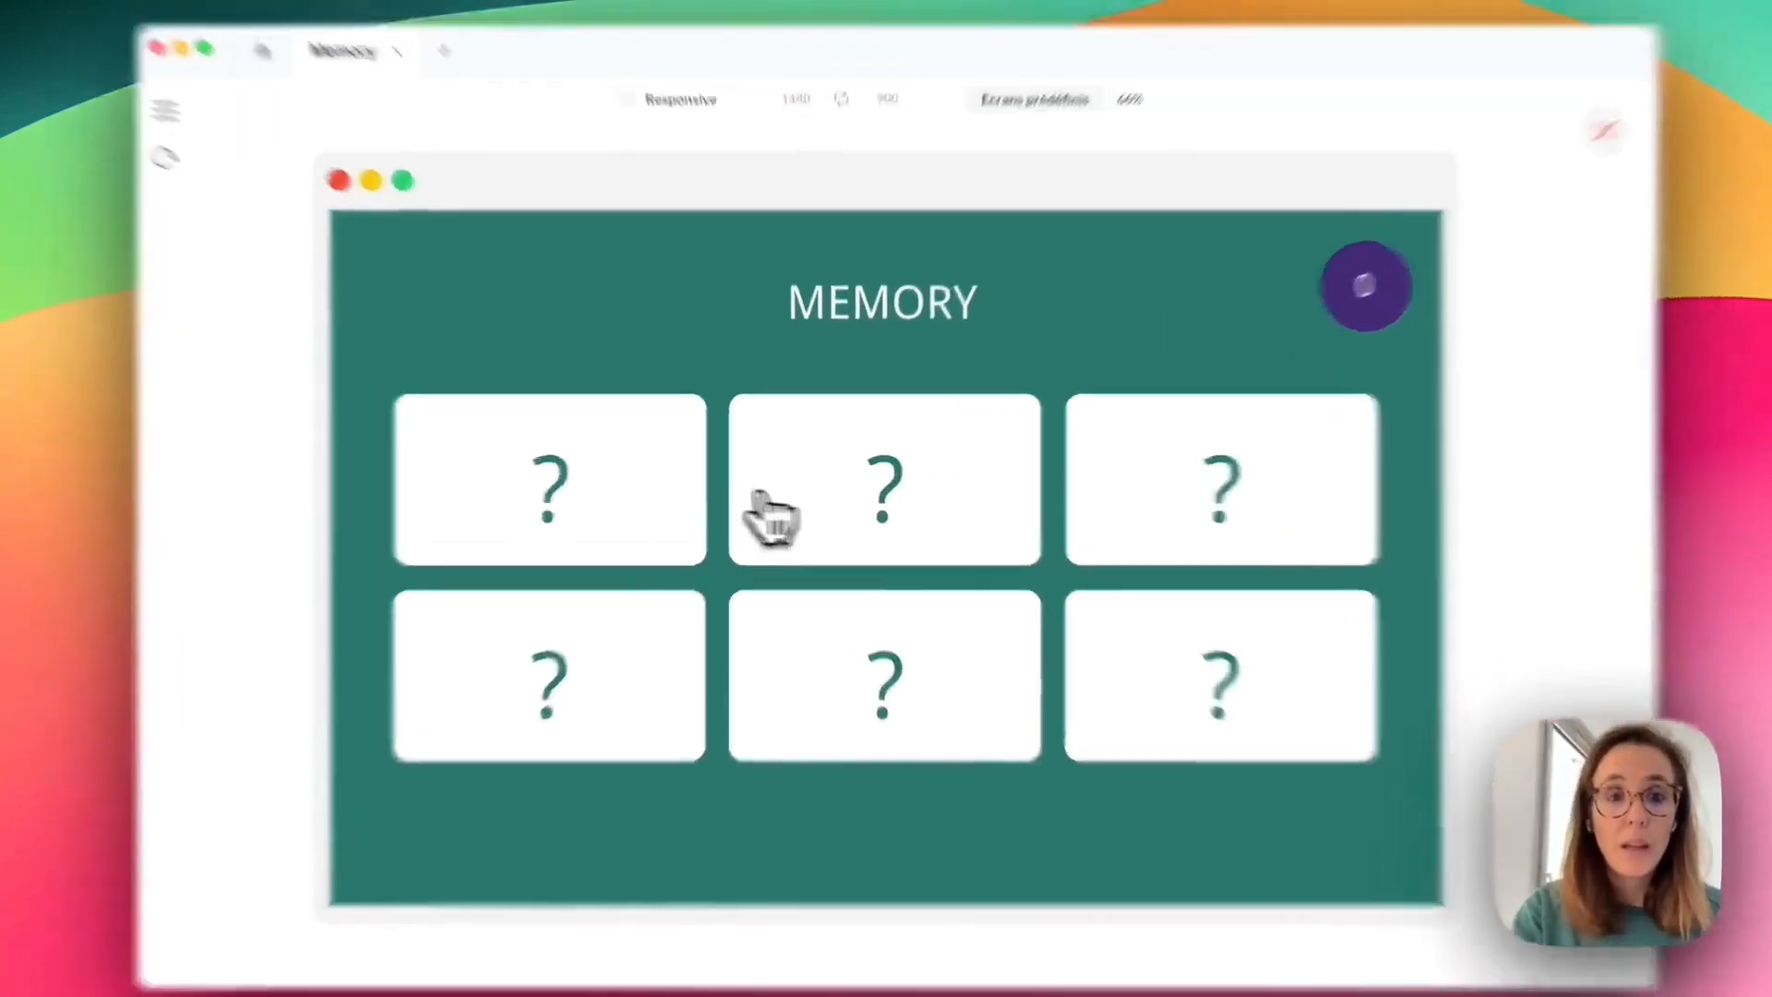
pyautogui.click(694, 491)
pyautogui.click(835, 491)
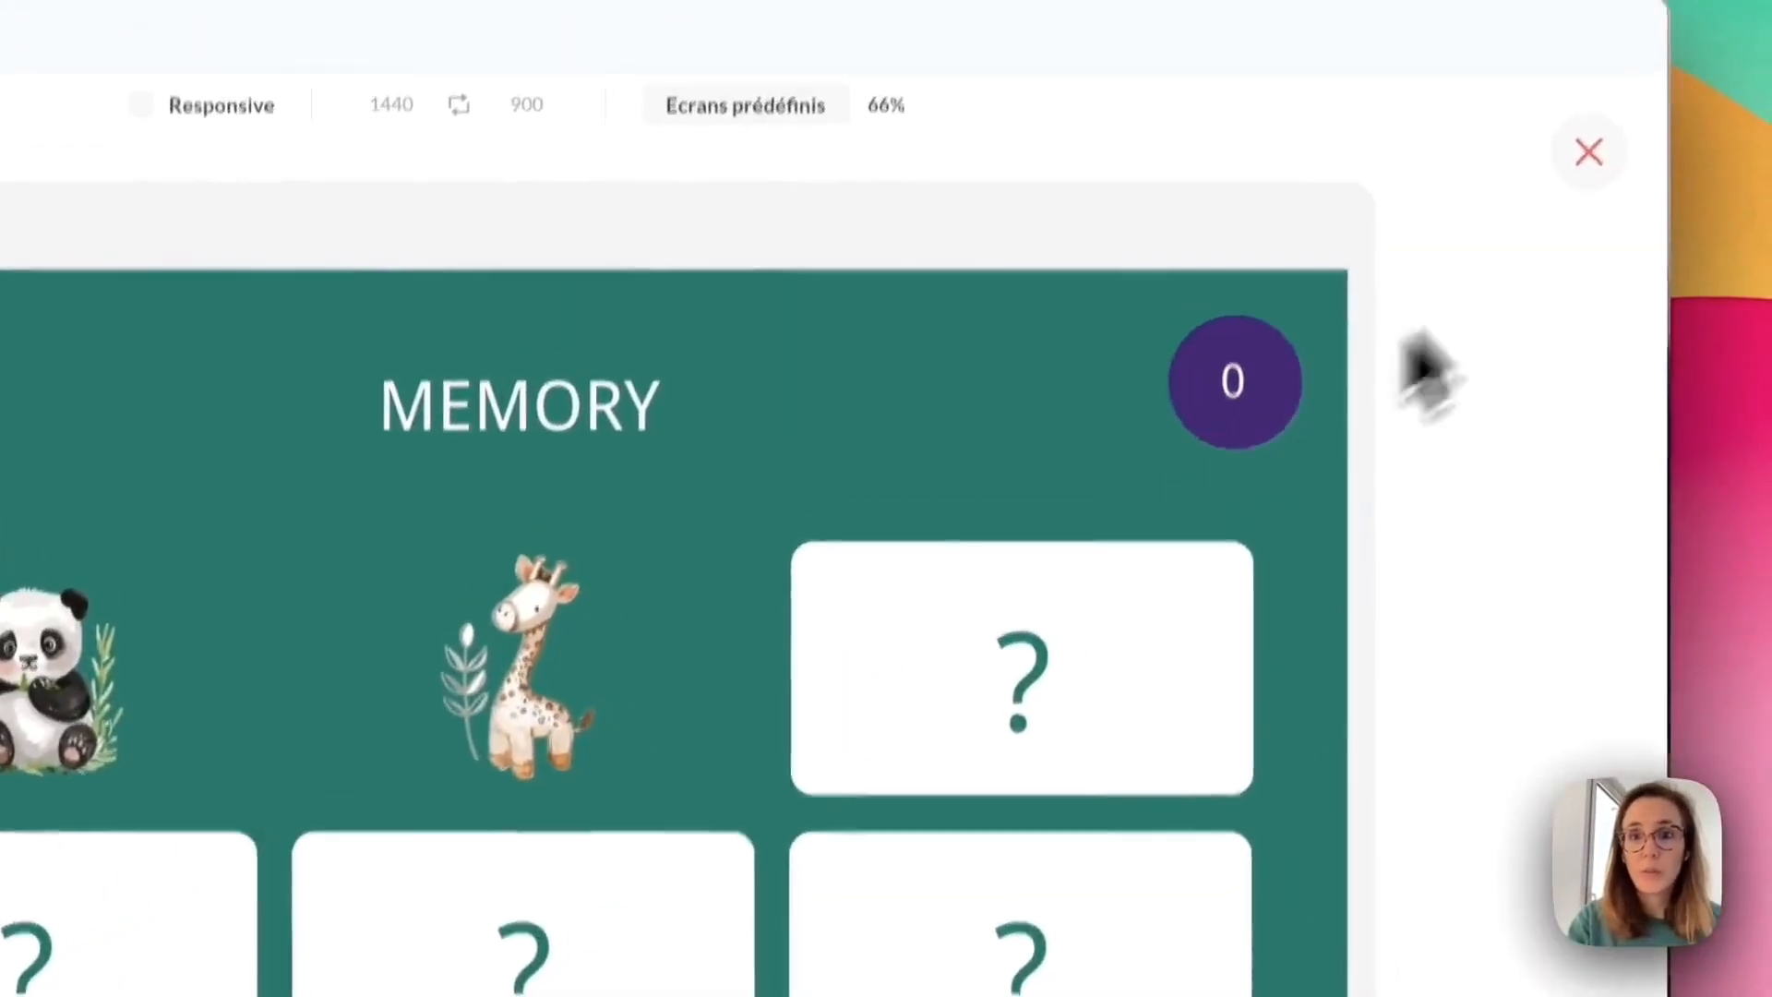
pyautogui.click(1698, 79)
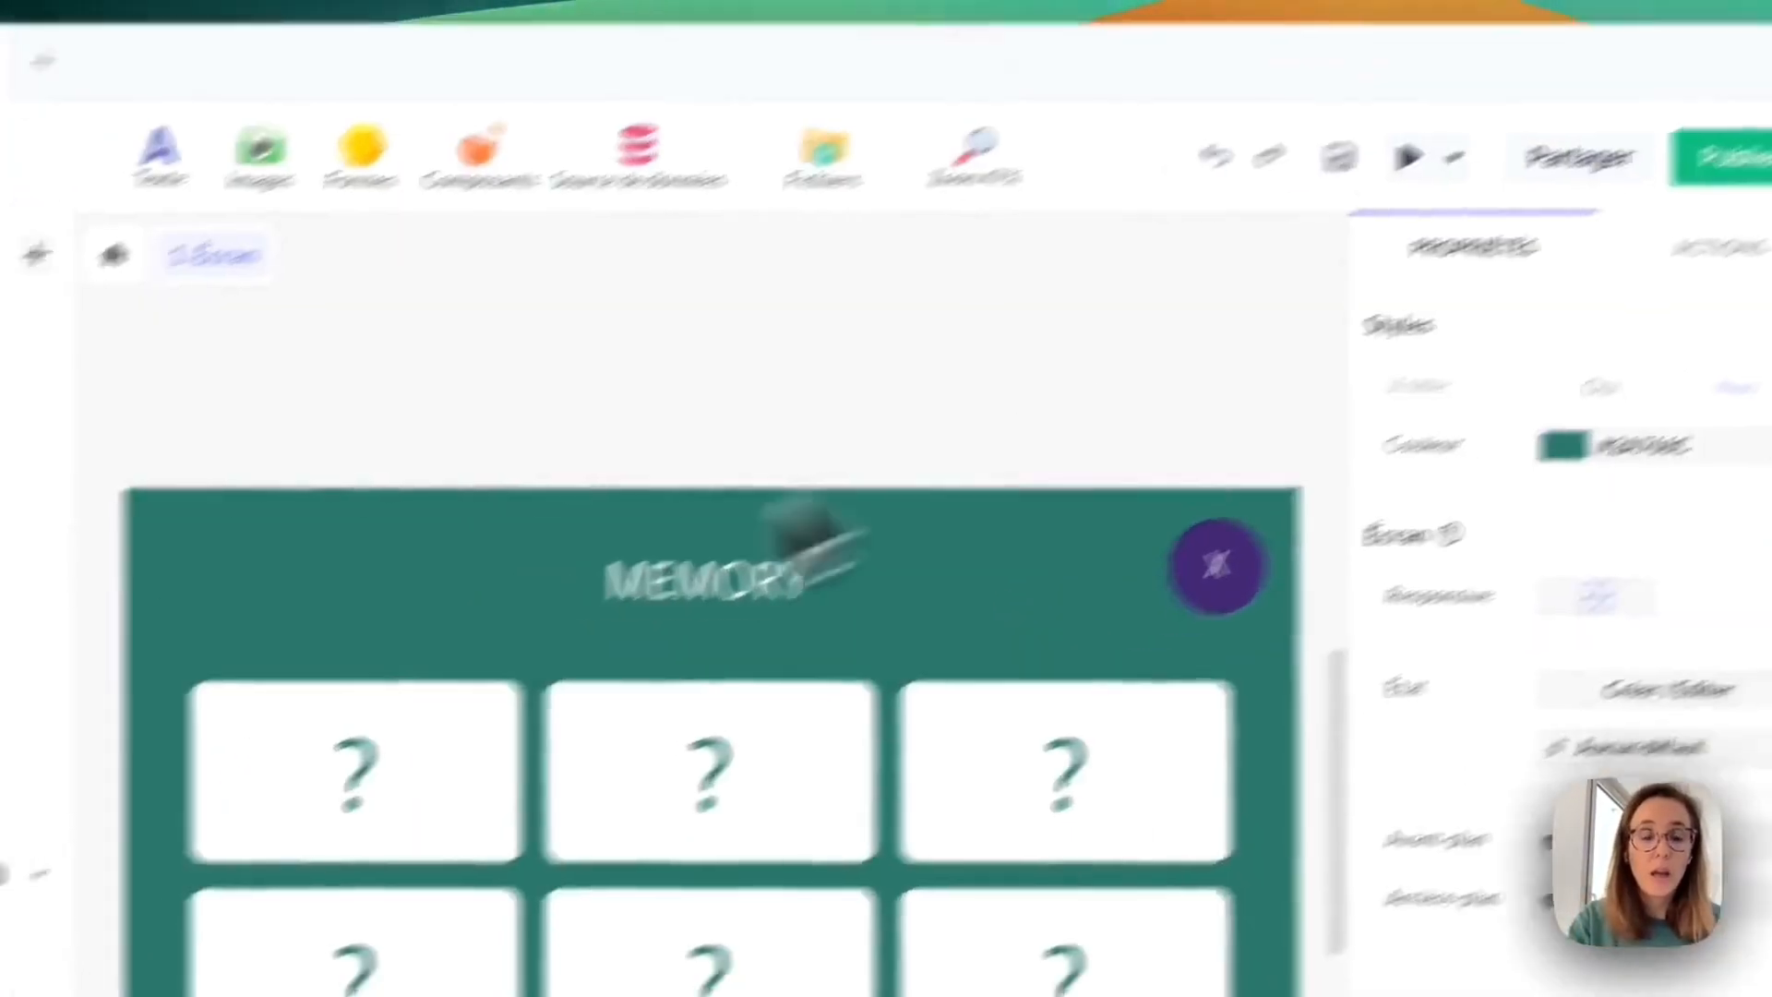
# Add a TAPE/CLIC action to the initial state of Panda1 that creates or modifies local data in Base de données PandaSuite 1.
pyautogui.click(219, 802)
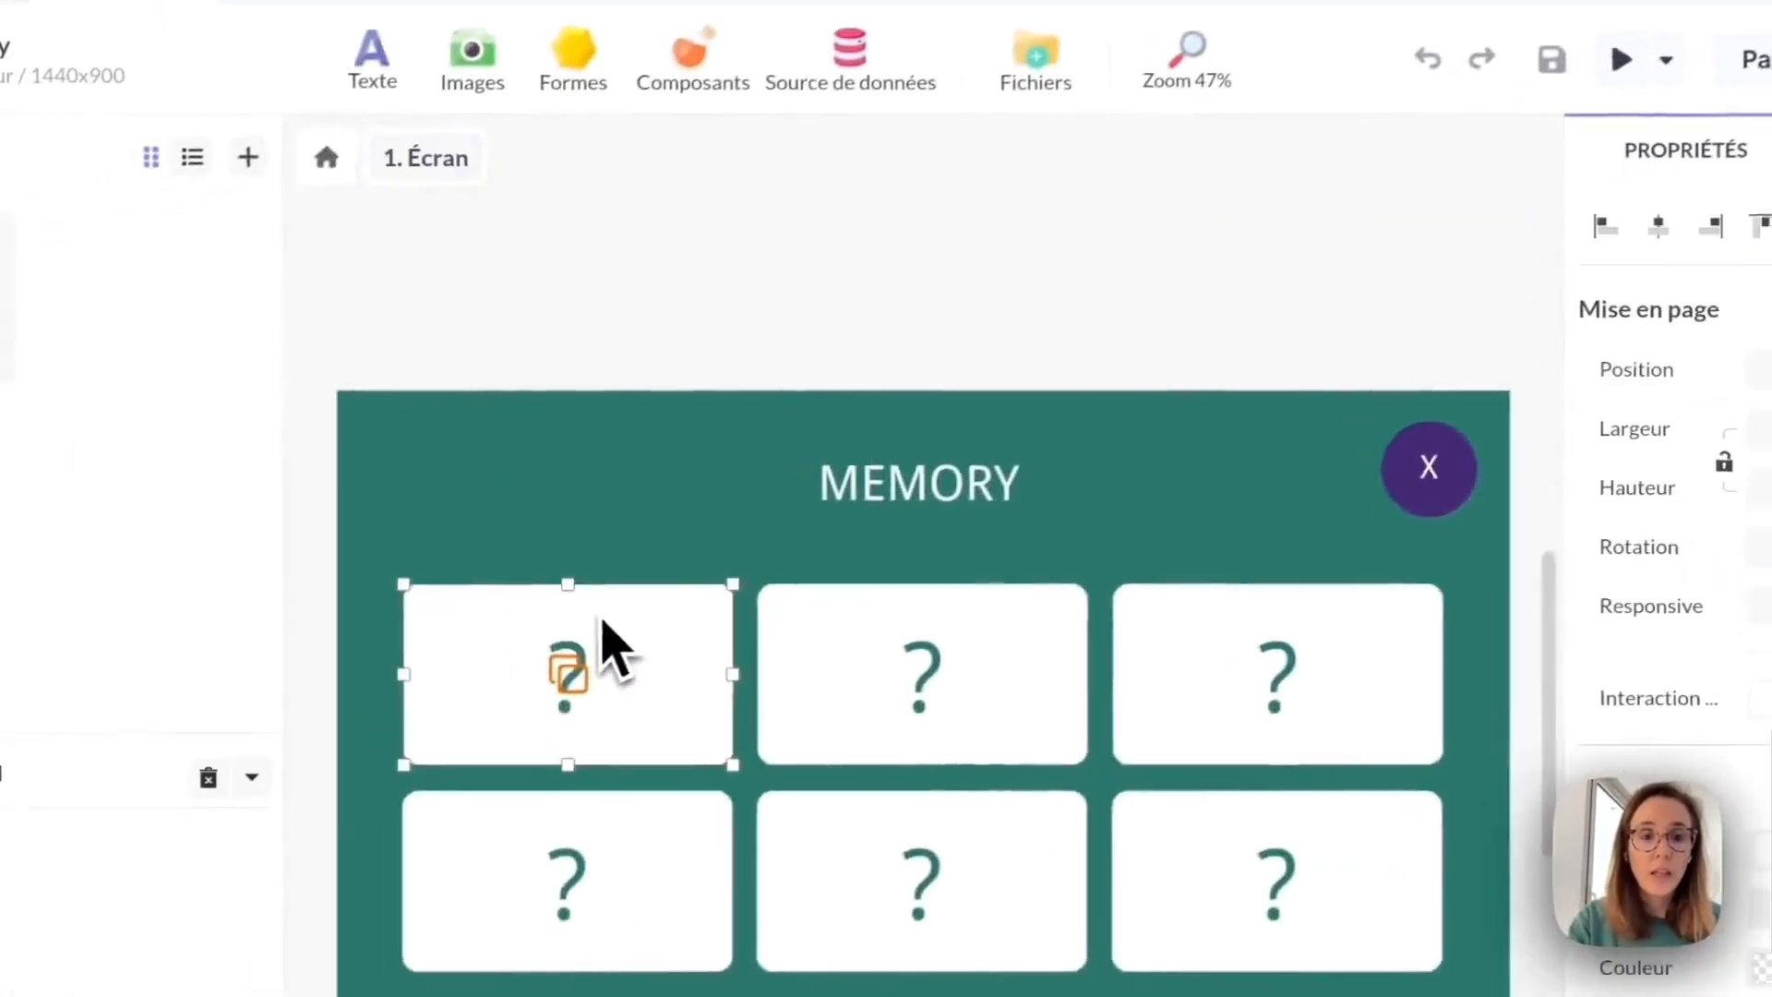
pyautogui.doubleClick(607, 620)
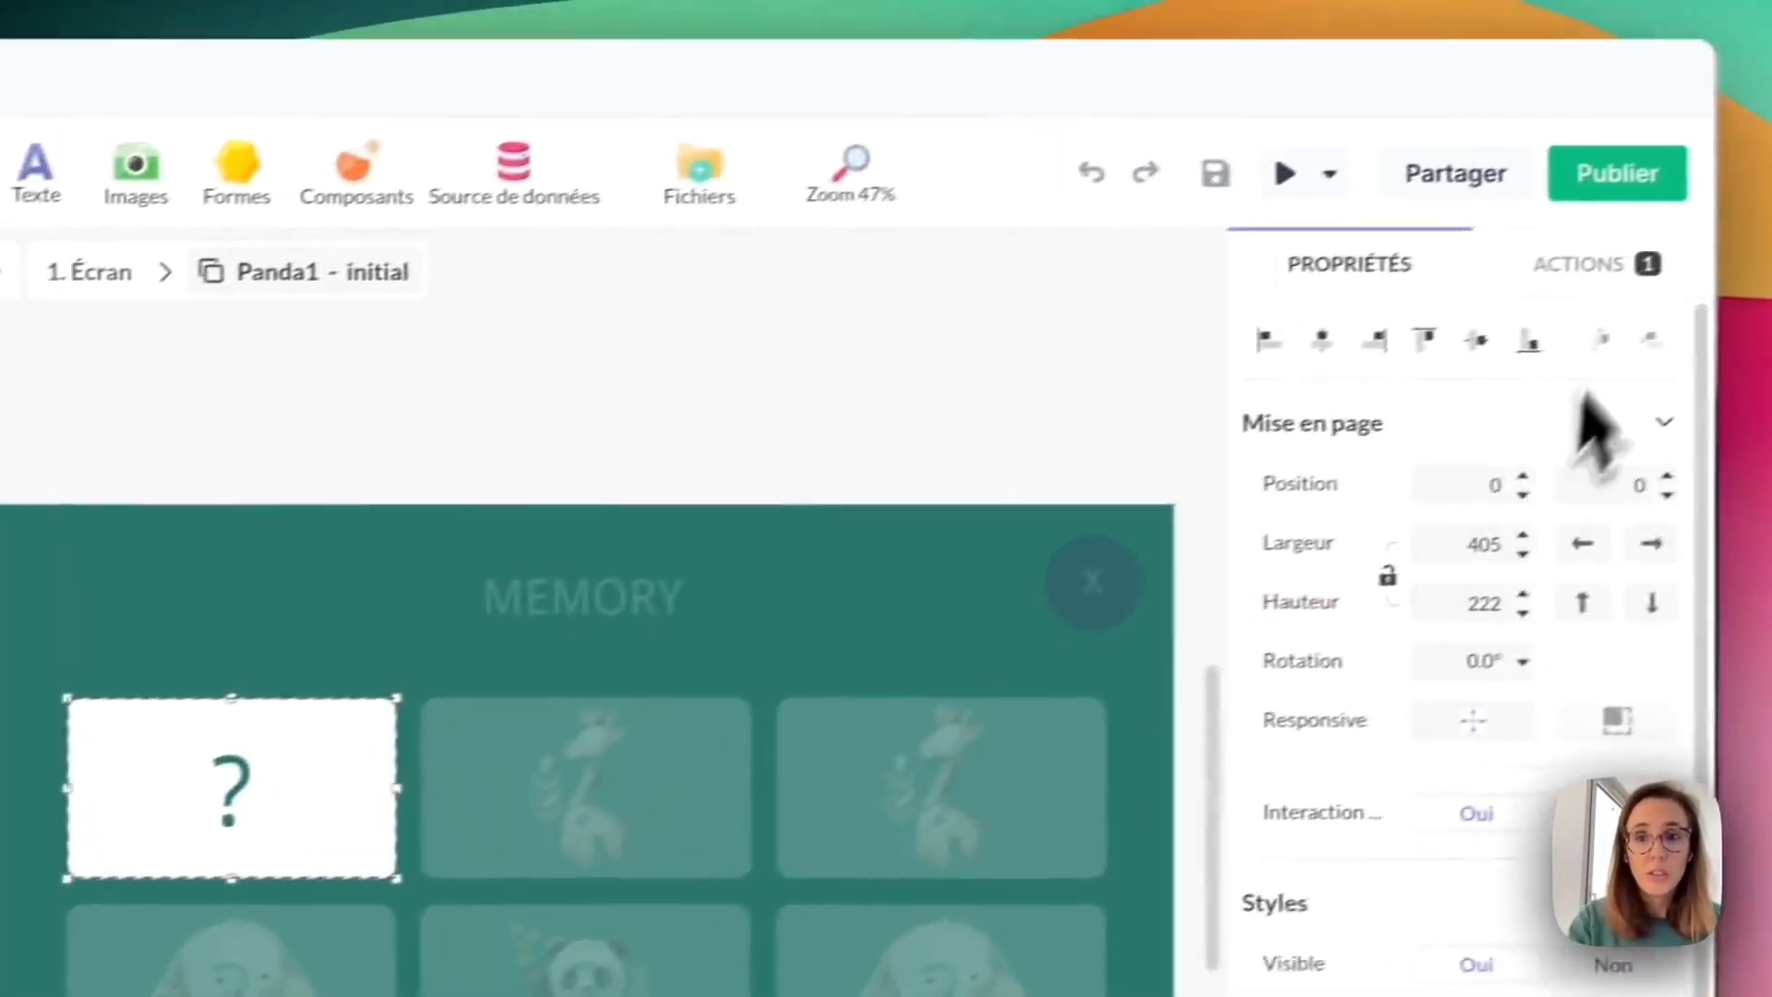
pyautogui.click(1577, 293)
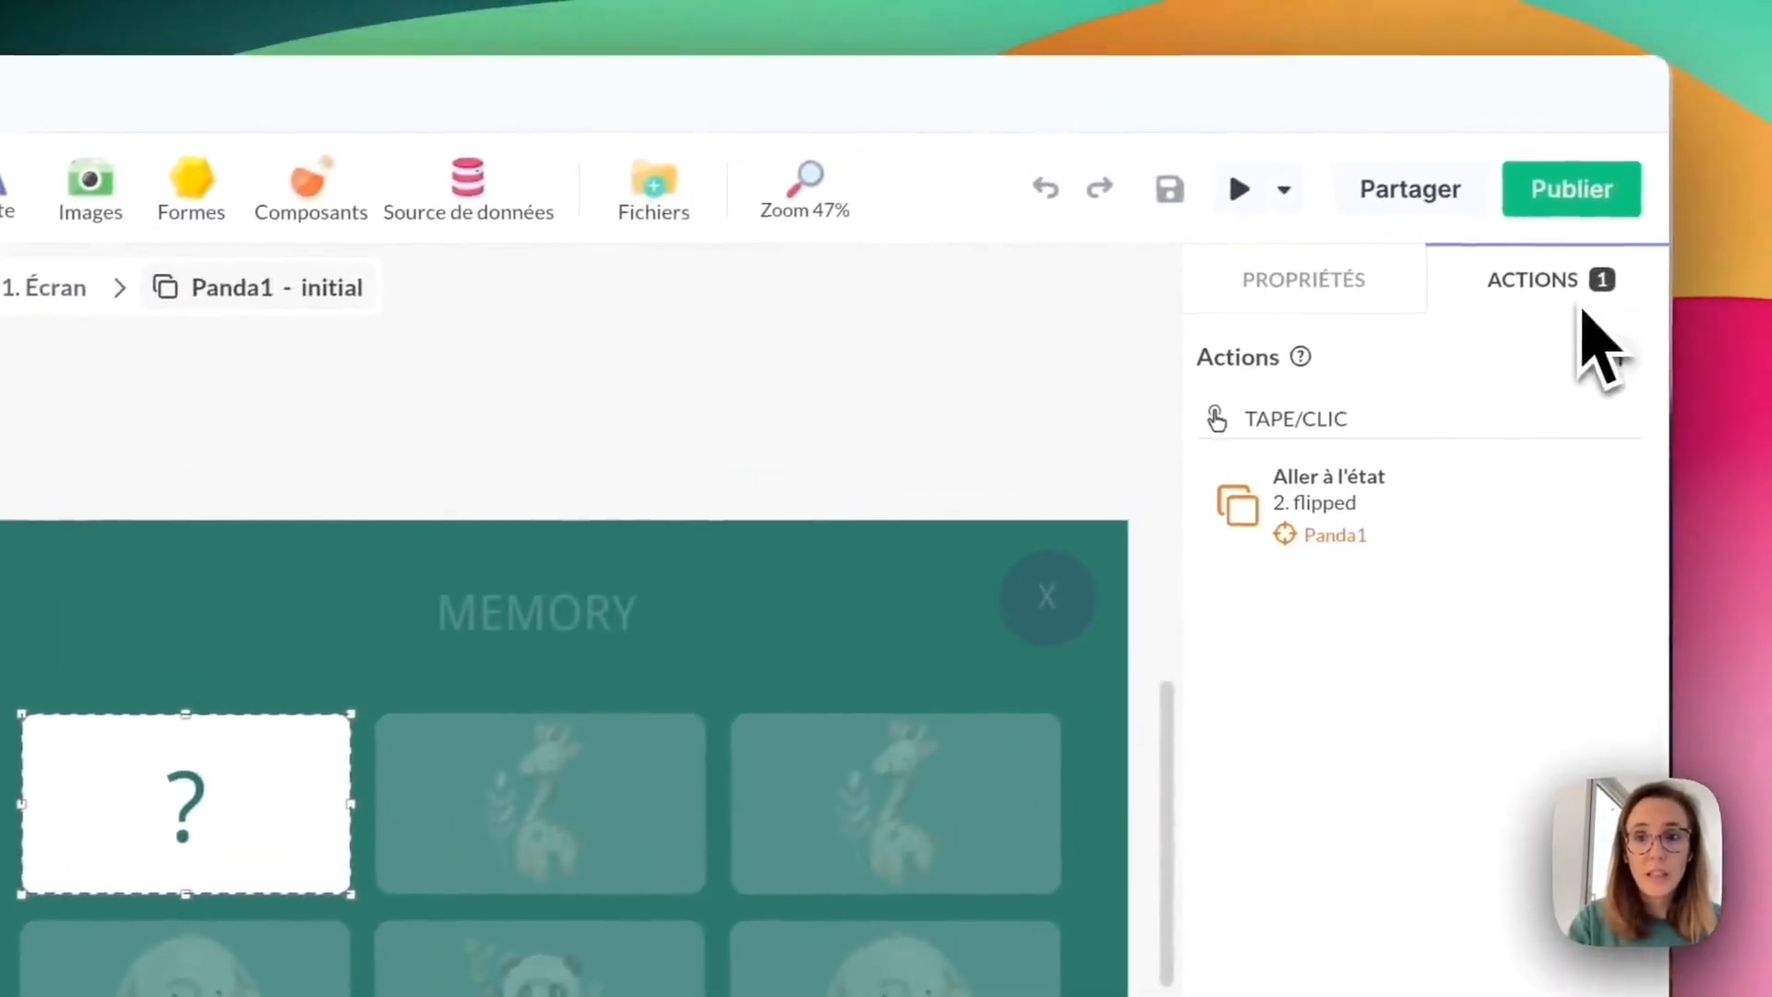
pyautogui.click(1618, 357)
pyautogui.click(1107, 522)
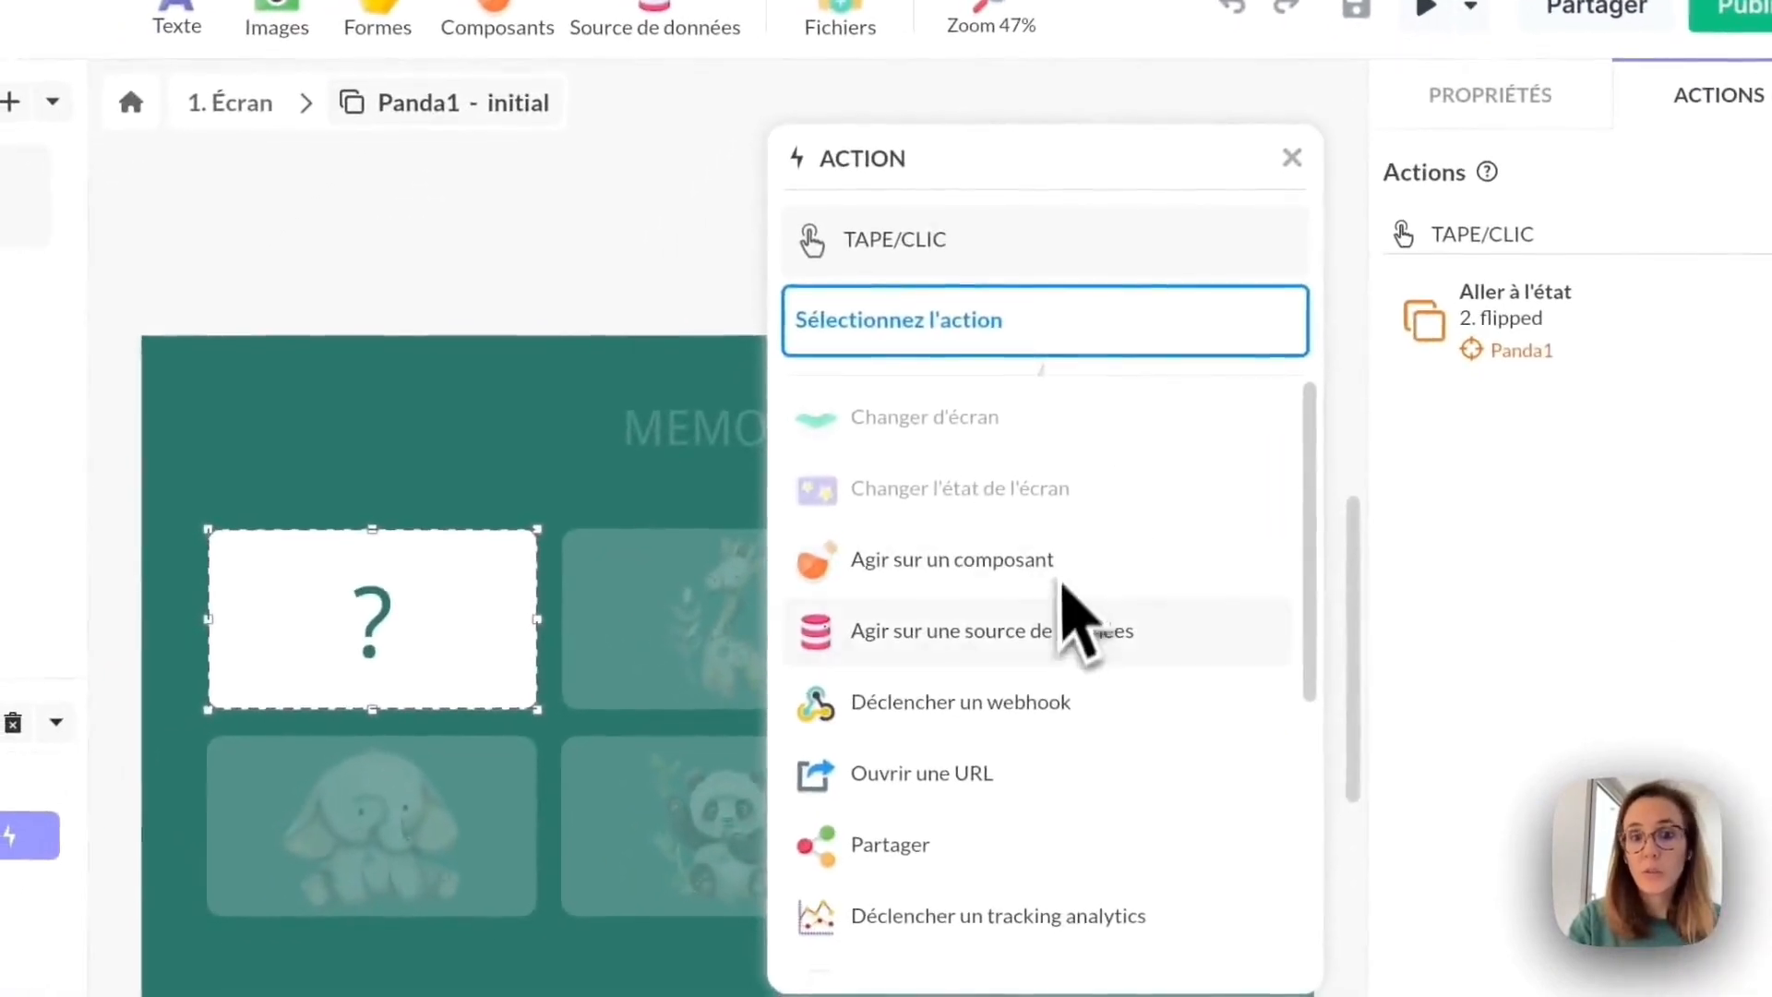
pyautogui.click(1044, 636)
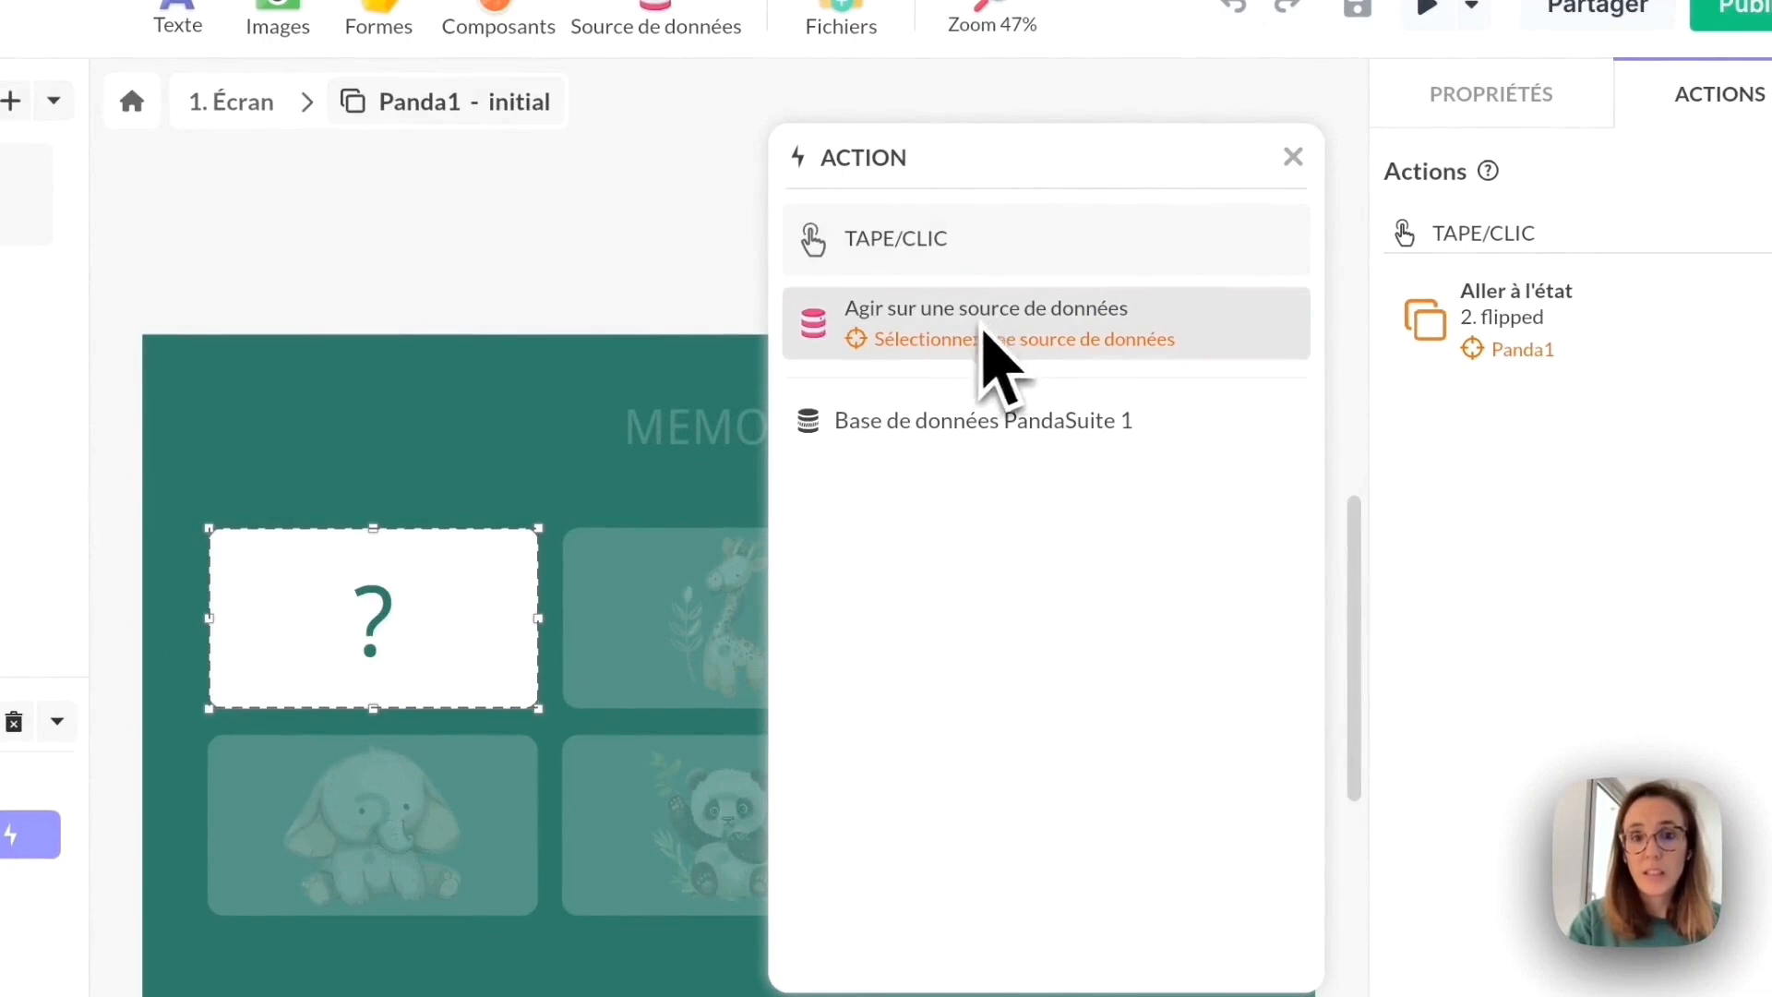
pyautogui.click(923, 422)
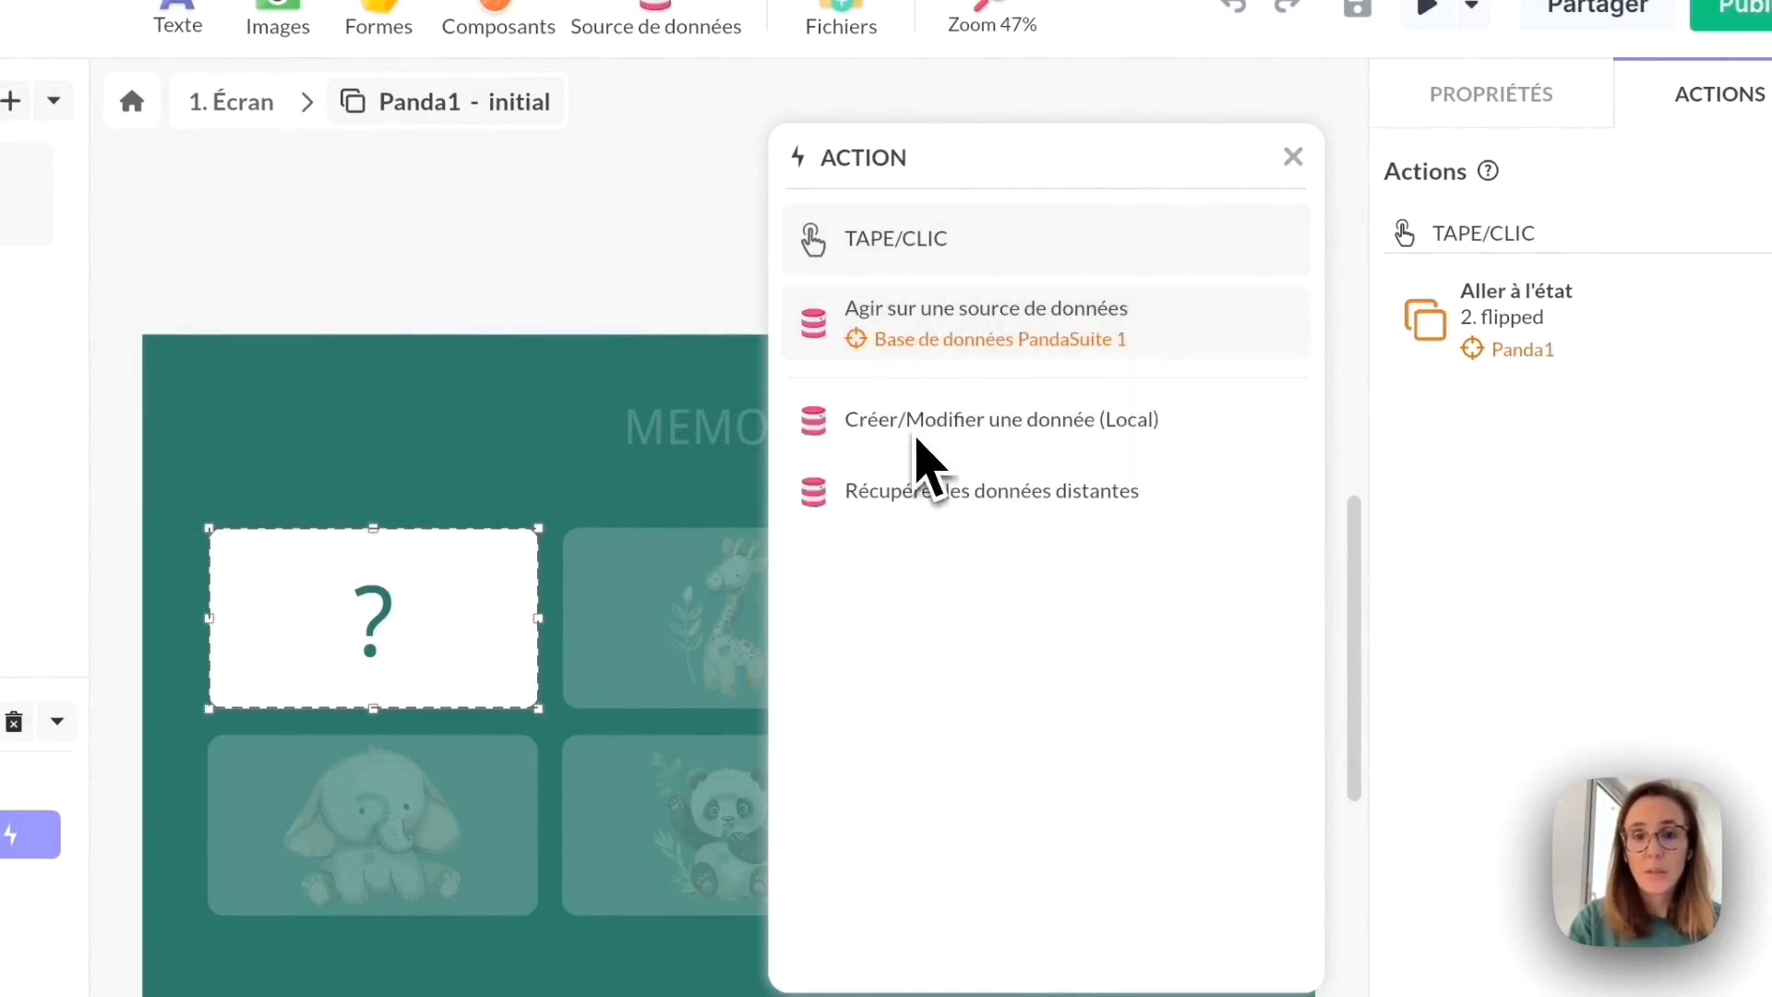
pyautogui.click(1052, 445)
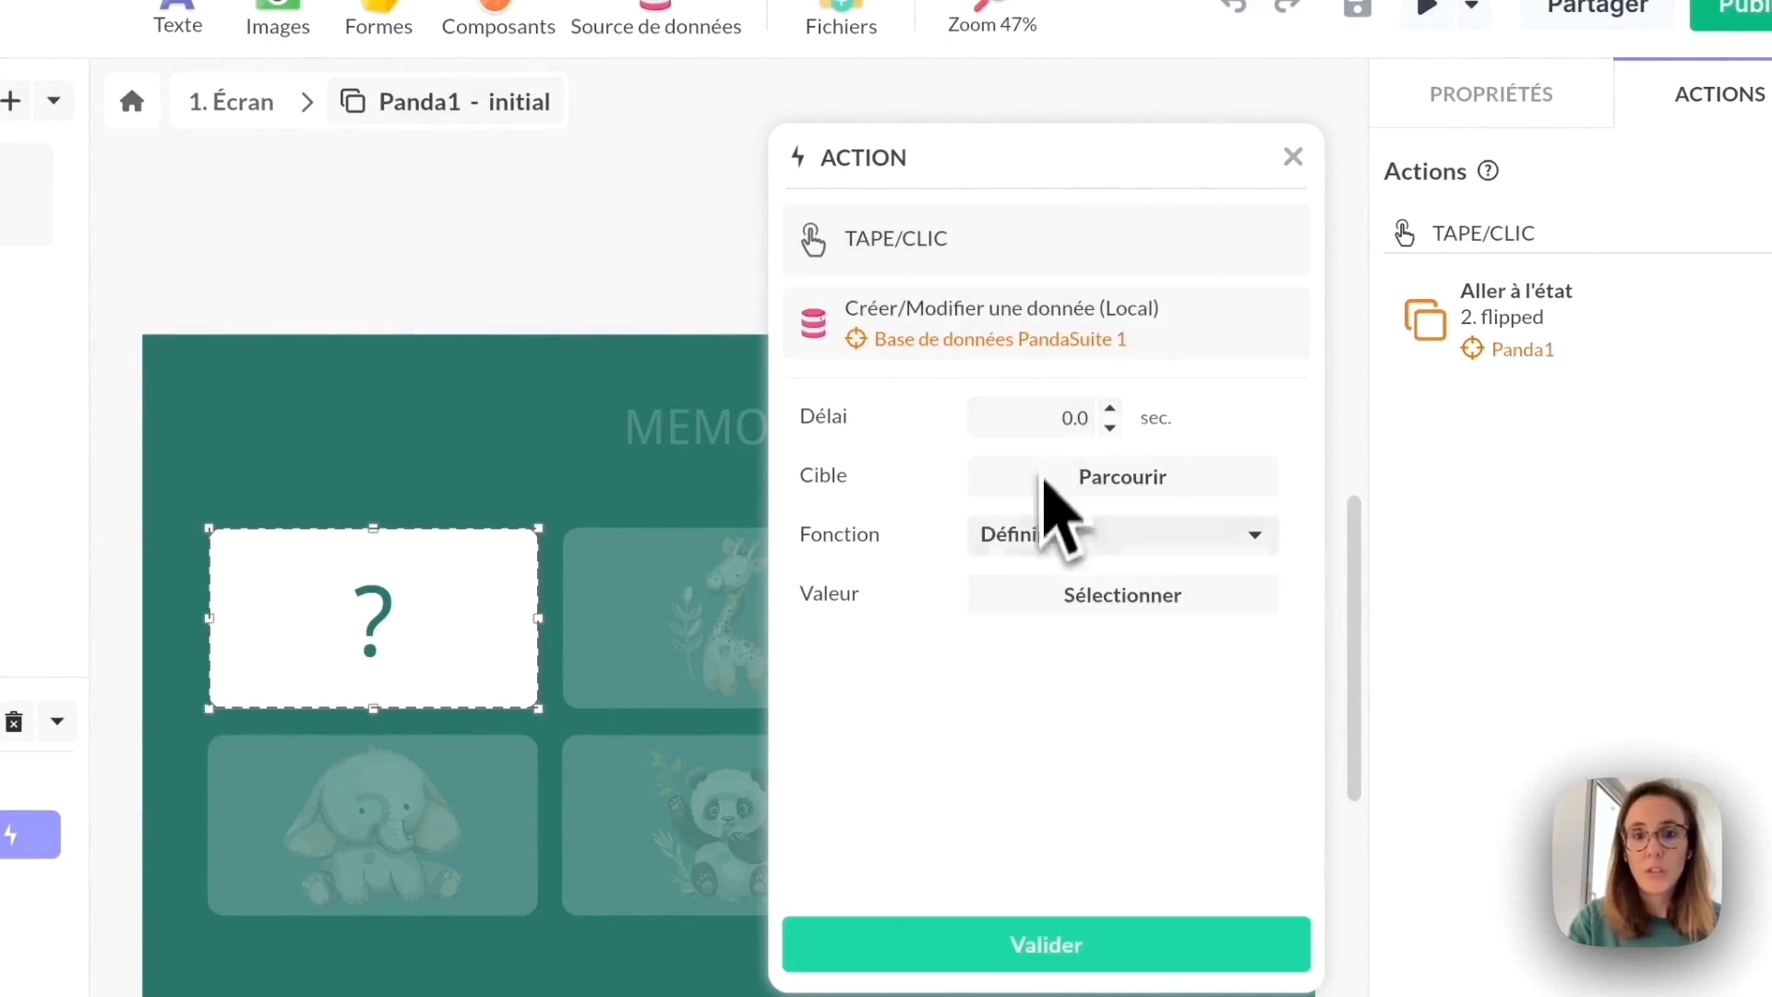
# Target flipped_cards in Panda1's data action, set its function to Incrémenter with a value of 1, and validate it.
pyautogui.click(1103, 484)
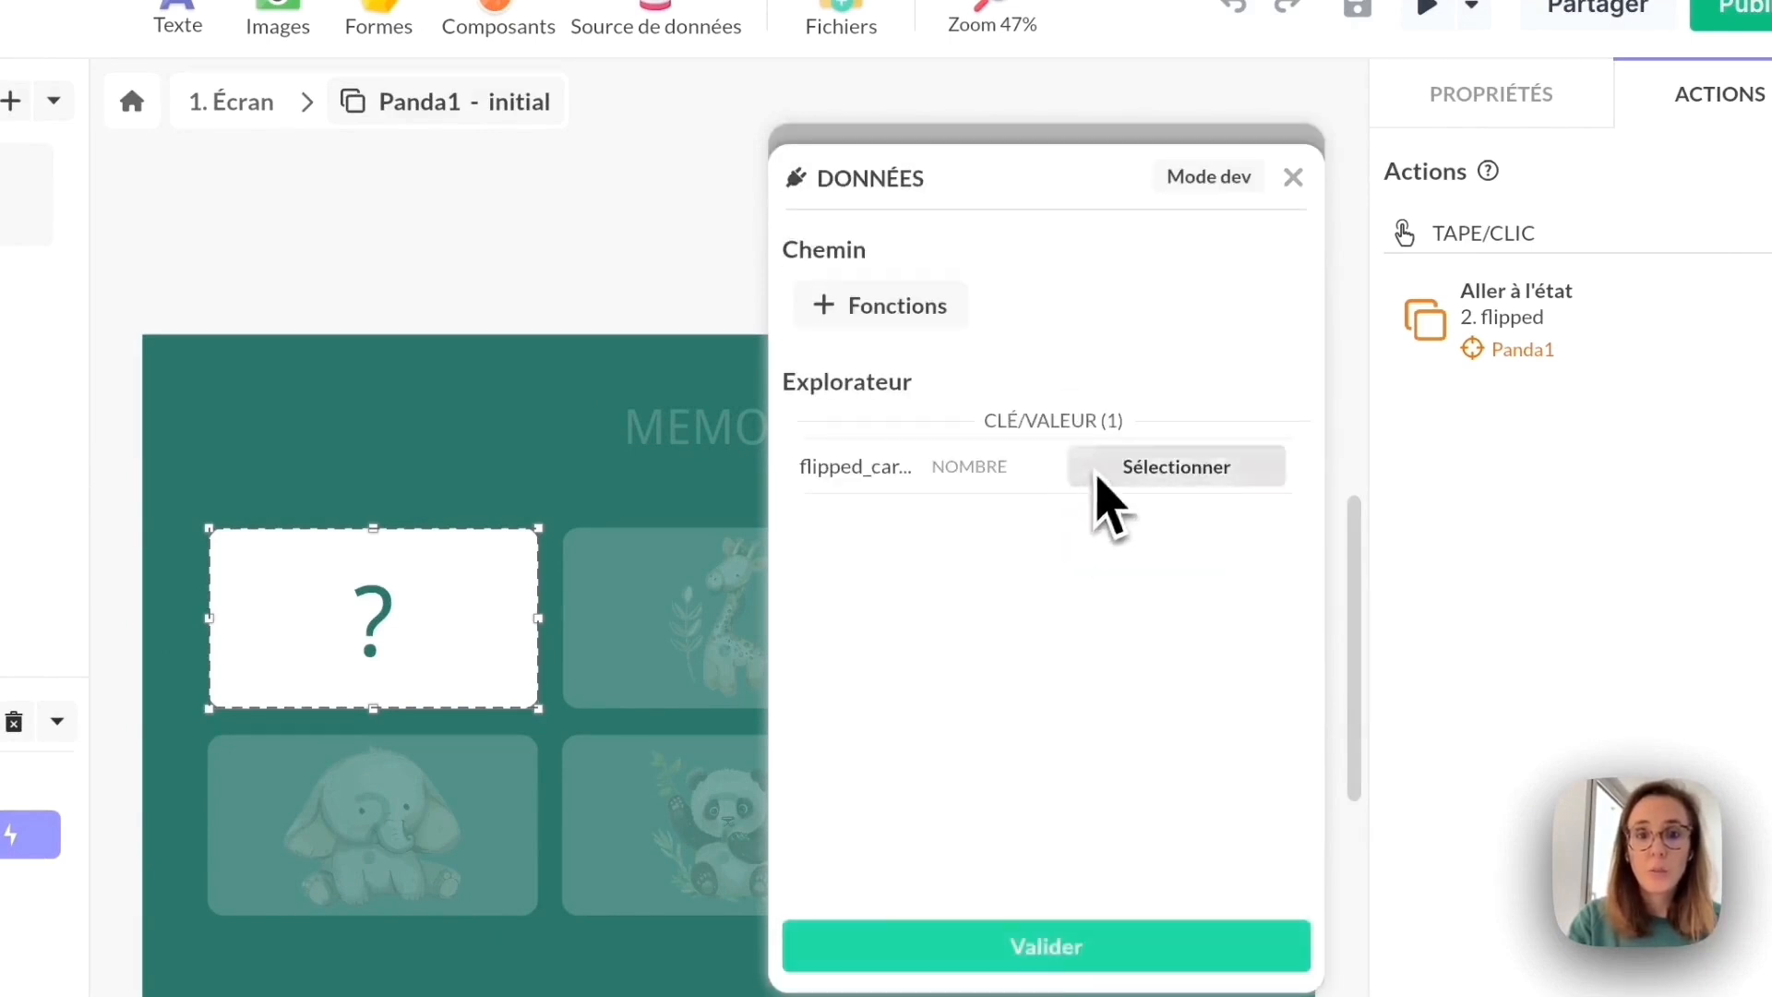
pyautogui.click(1105, 489)
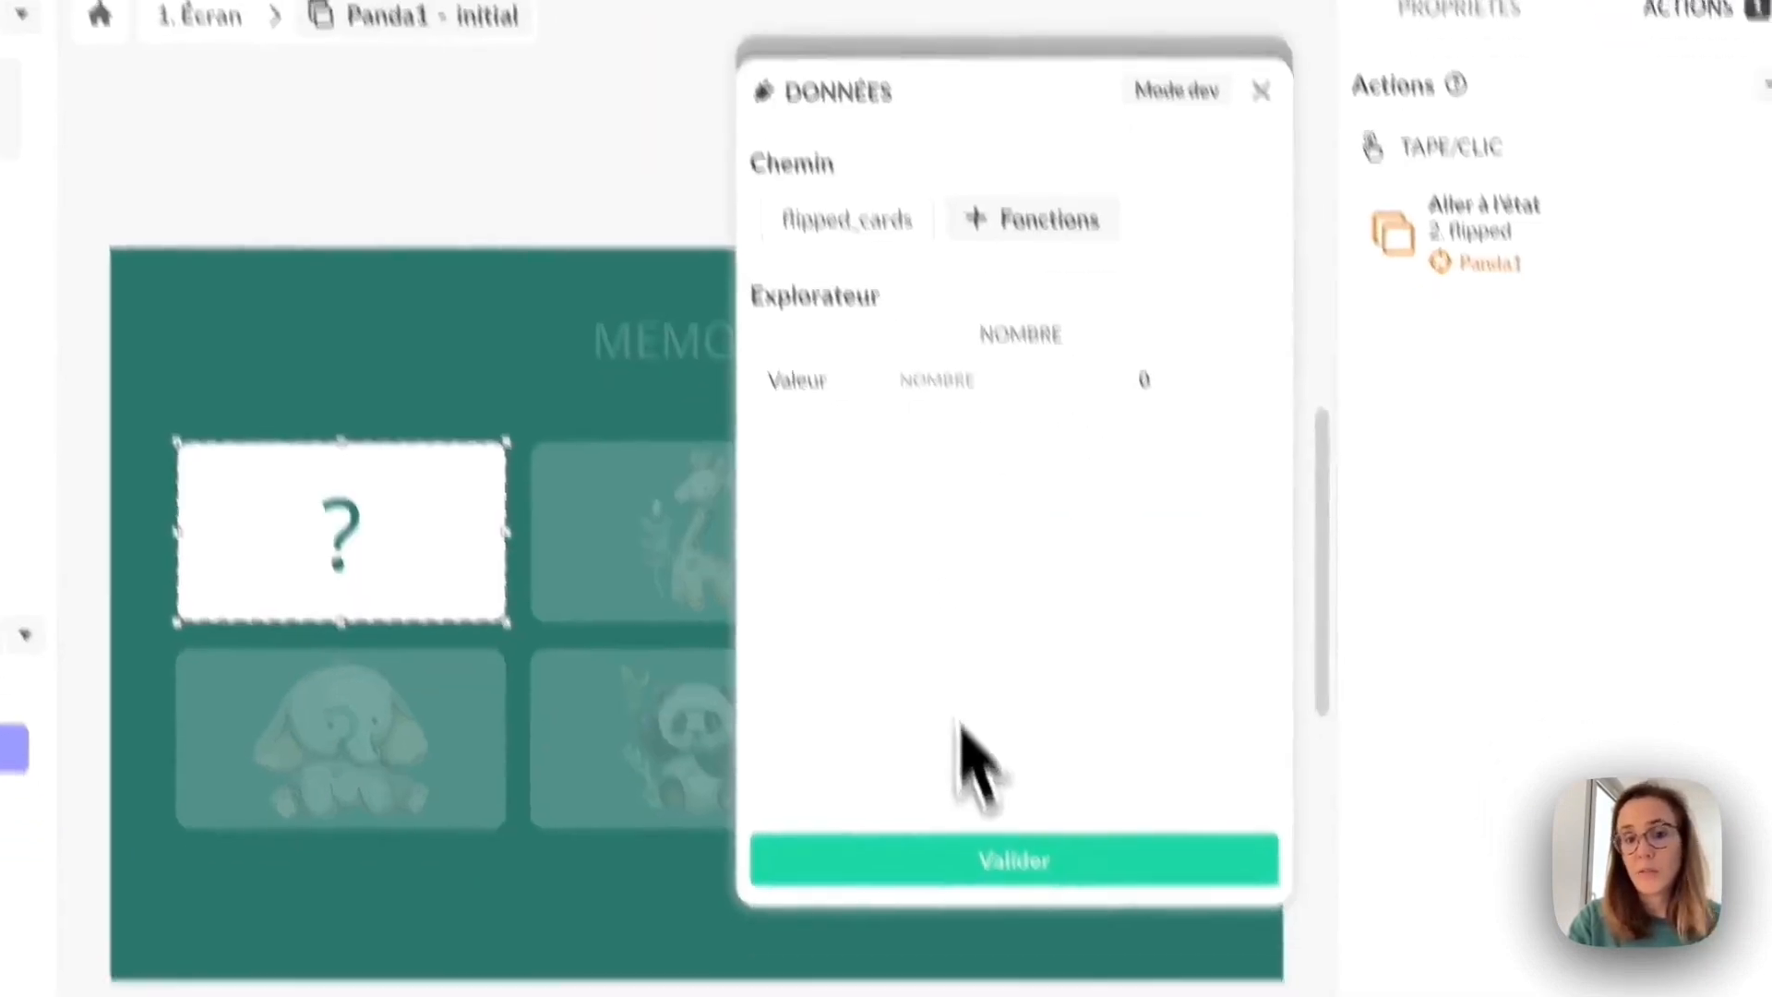
pyautogui.click(1007, 947)
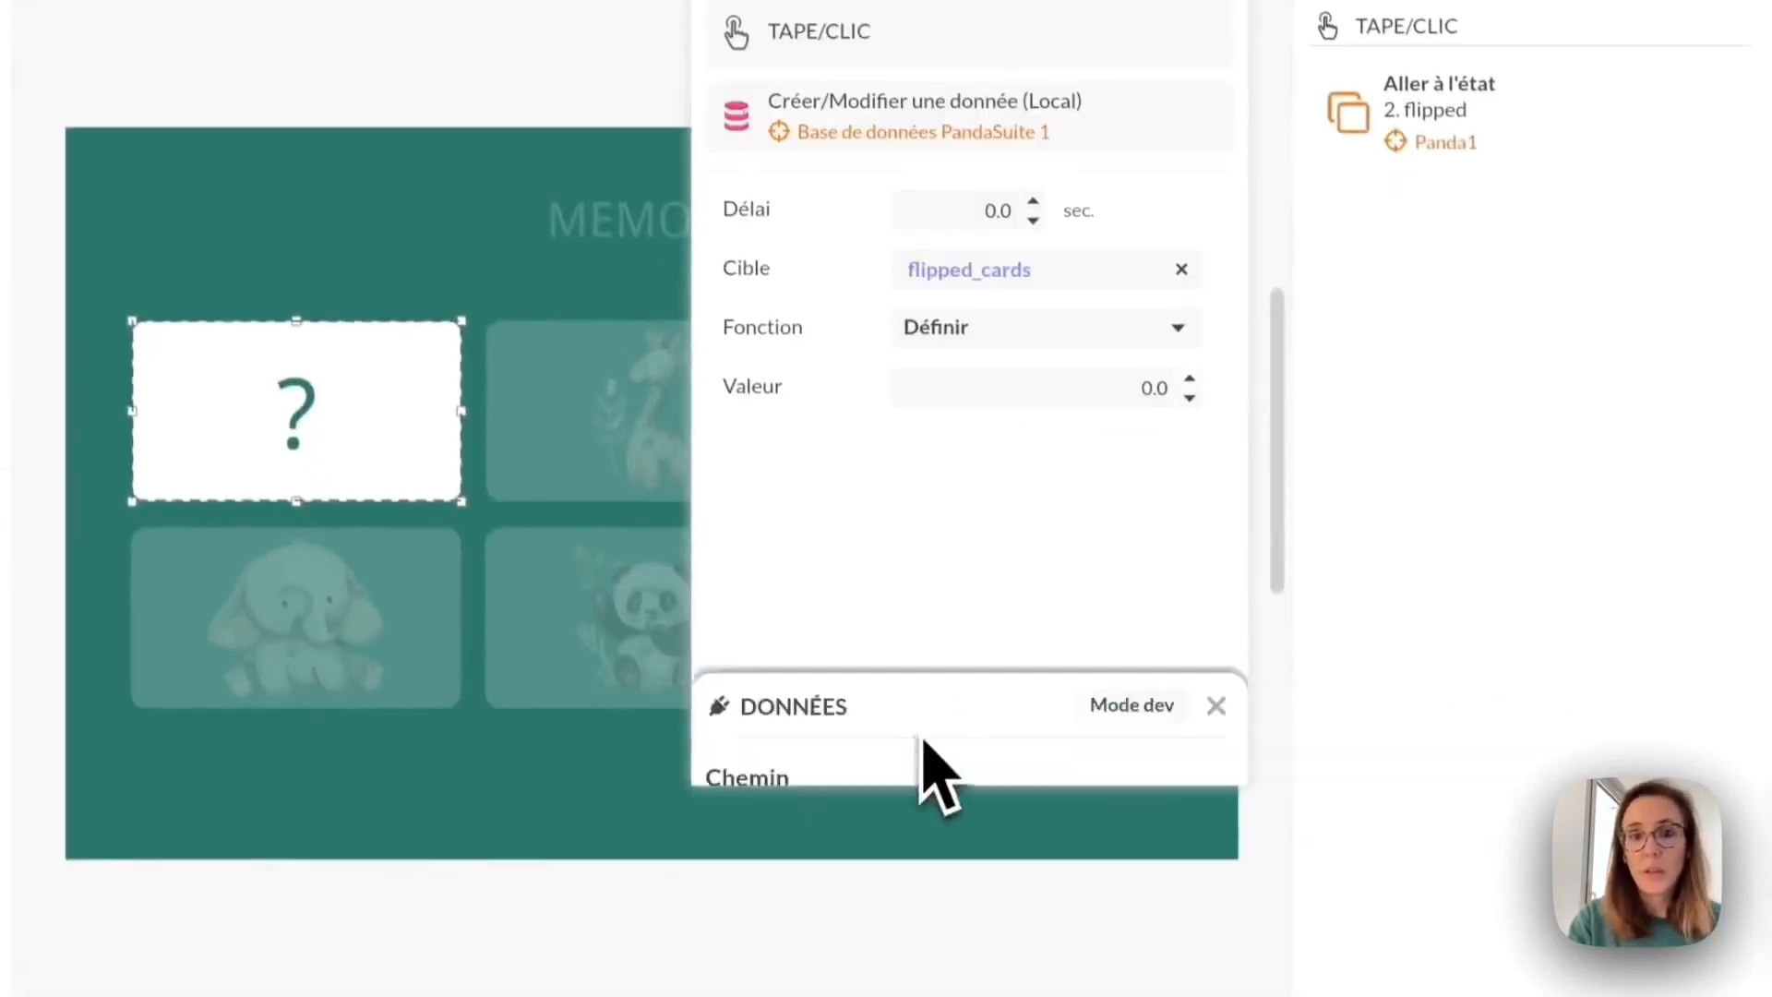
pyautogui.click(992, 319)
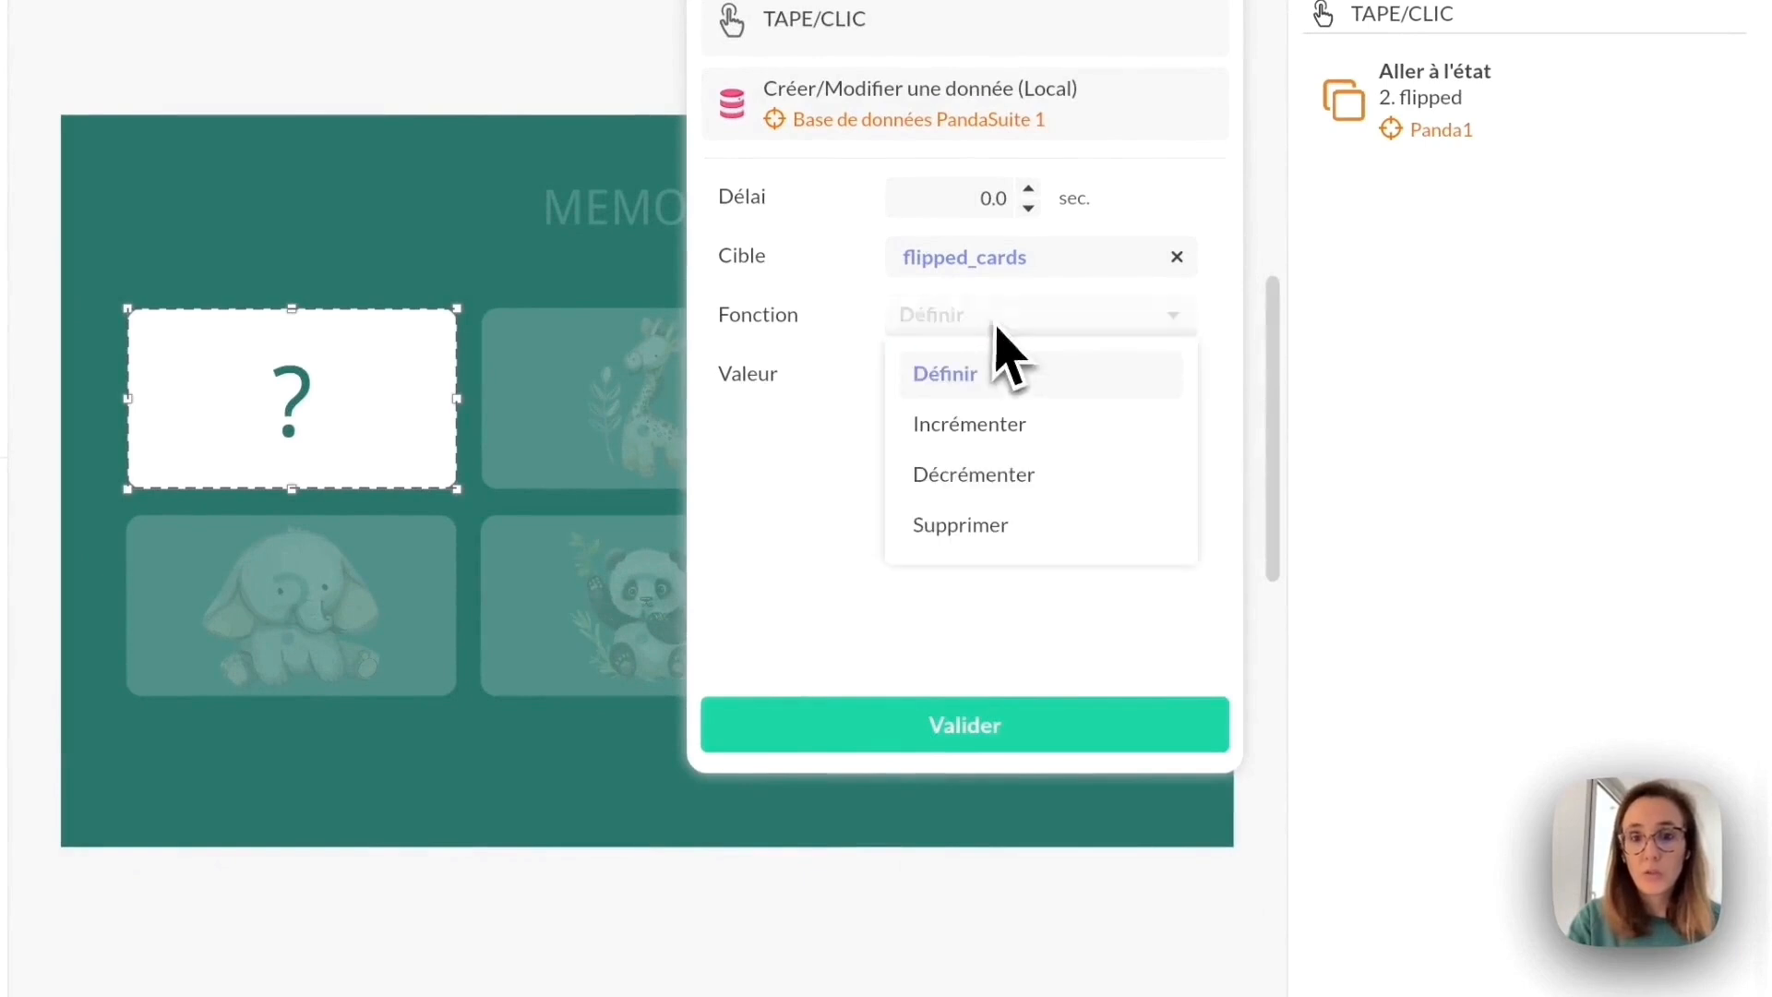
pyautogui.click(989, 424)
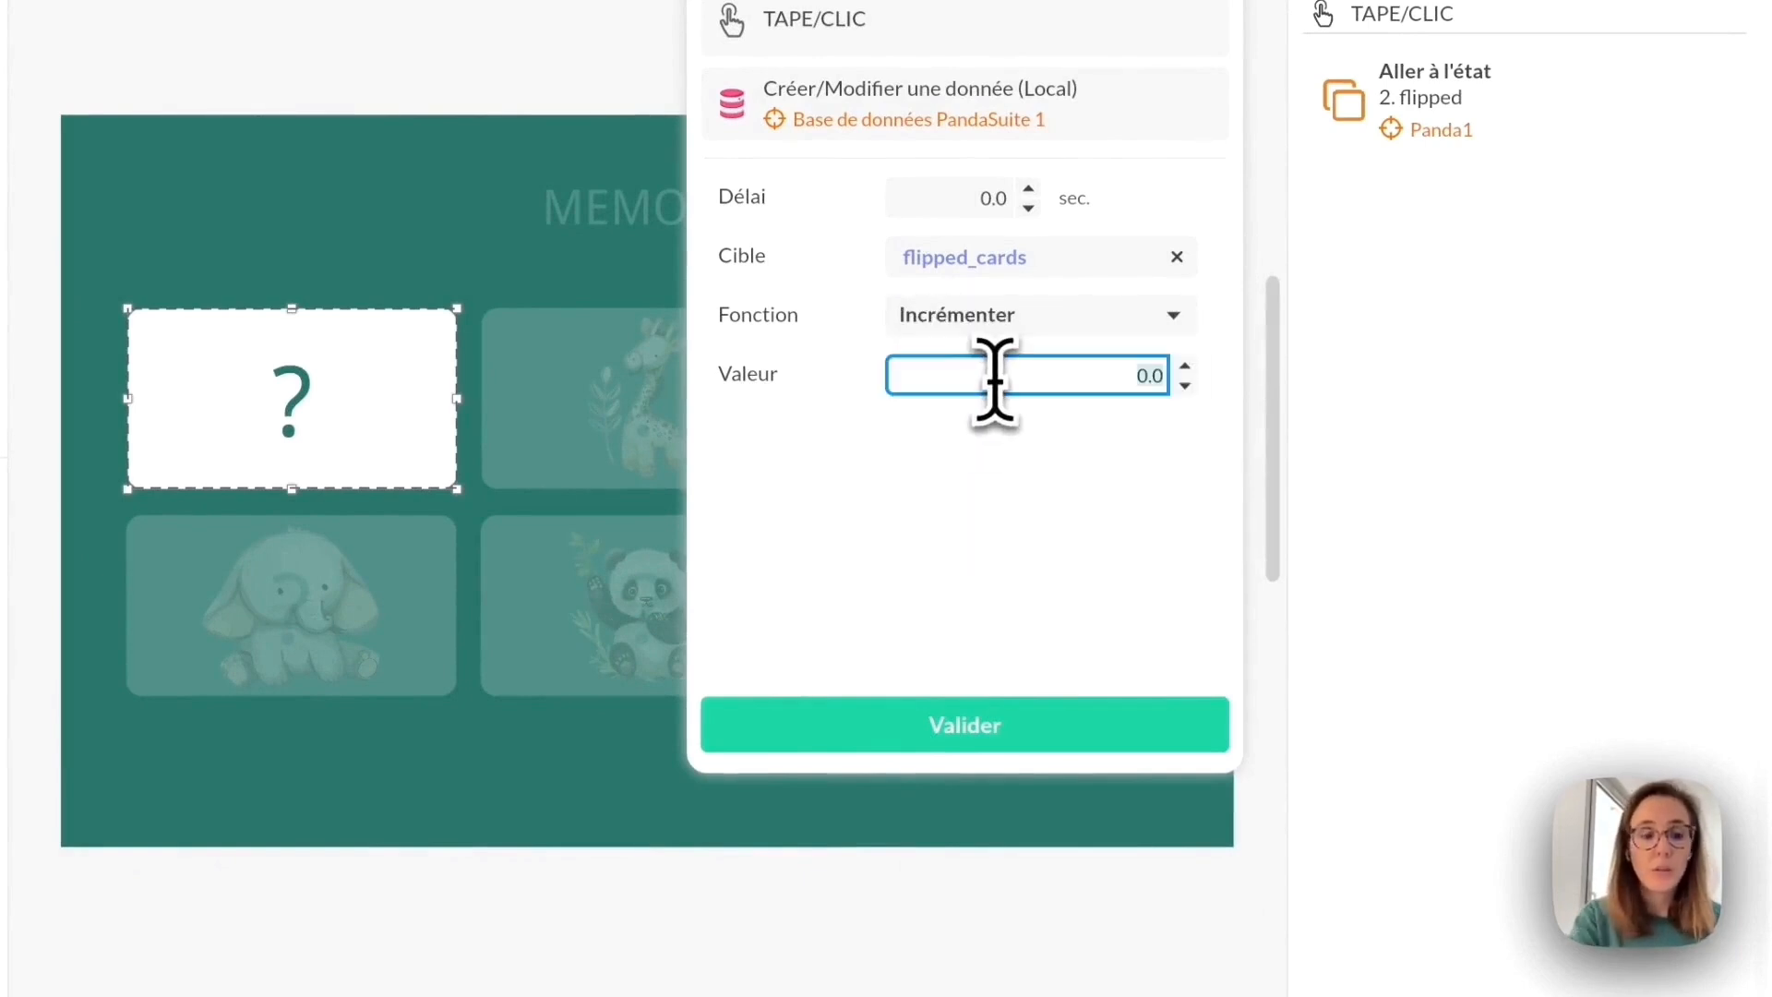
pyautogui.click(969, 738)
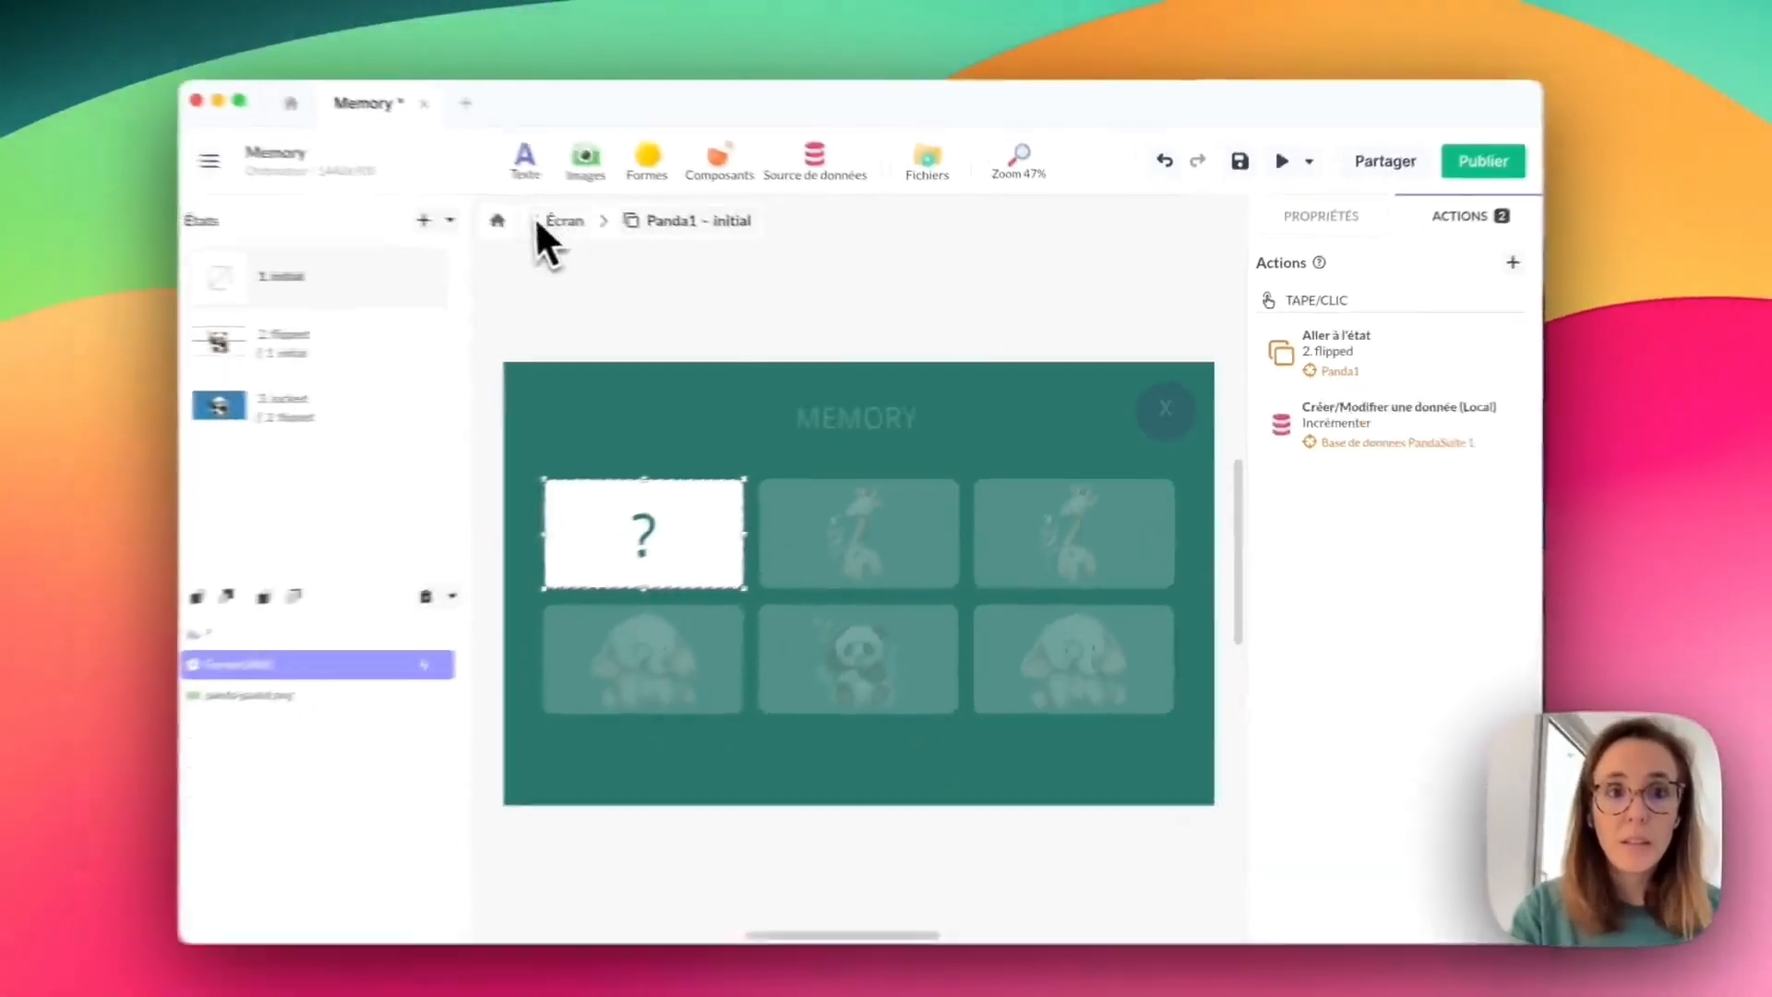
# Return to the main screen, save the project, and preview it by flipping the Panda1 card to check the counter.
pyautogui.click(104, 95)
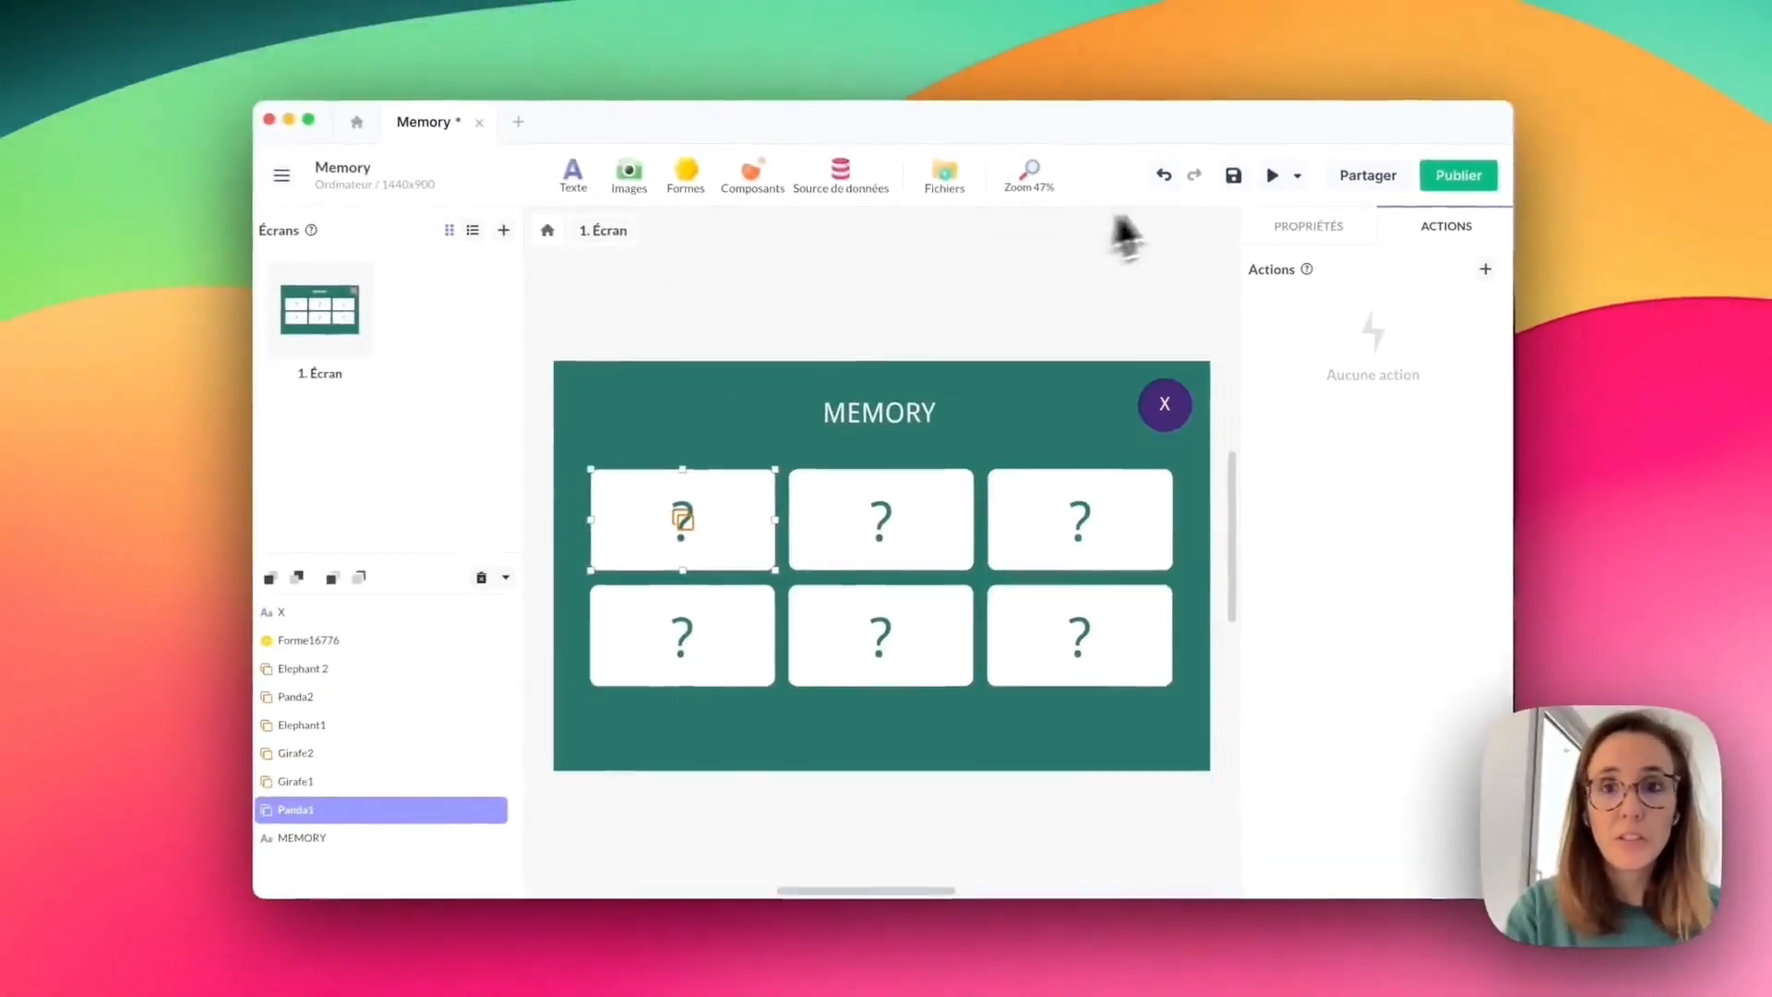
pyautogui.click(1228, 5)
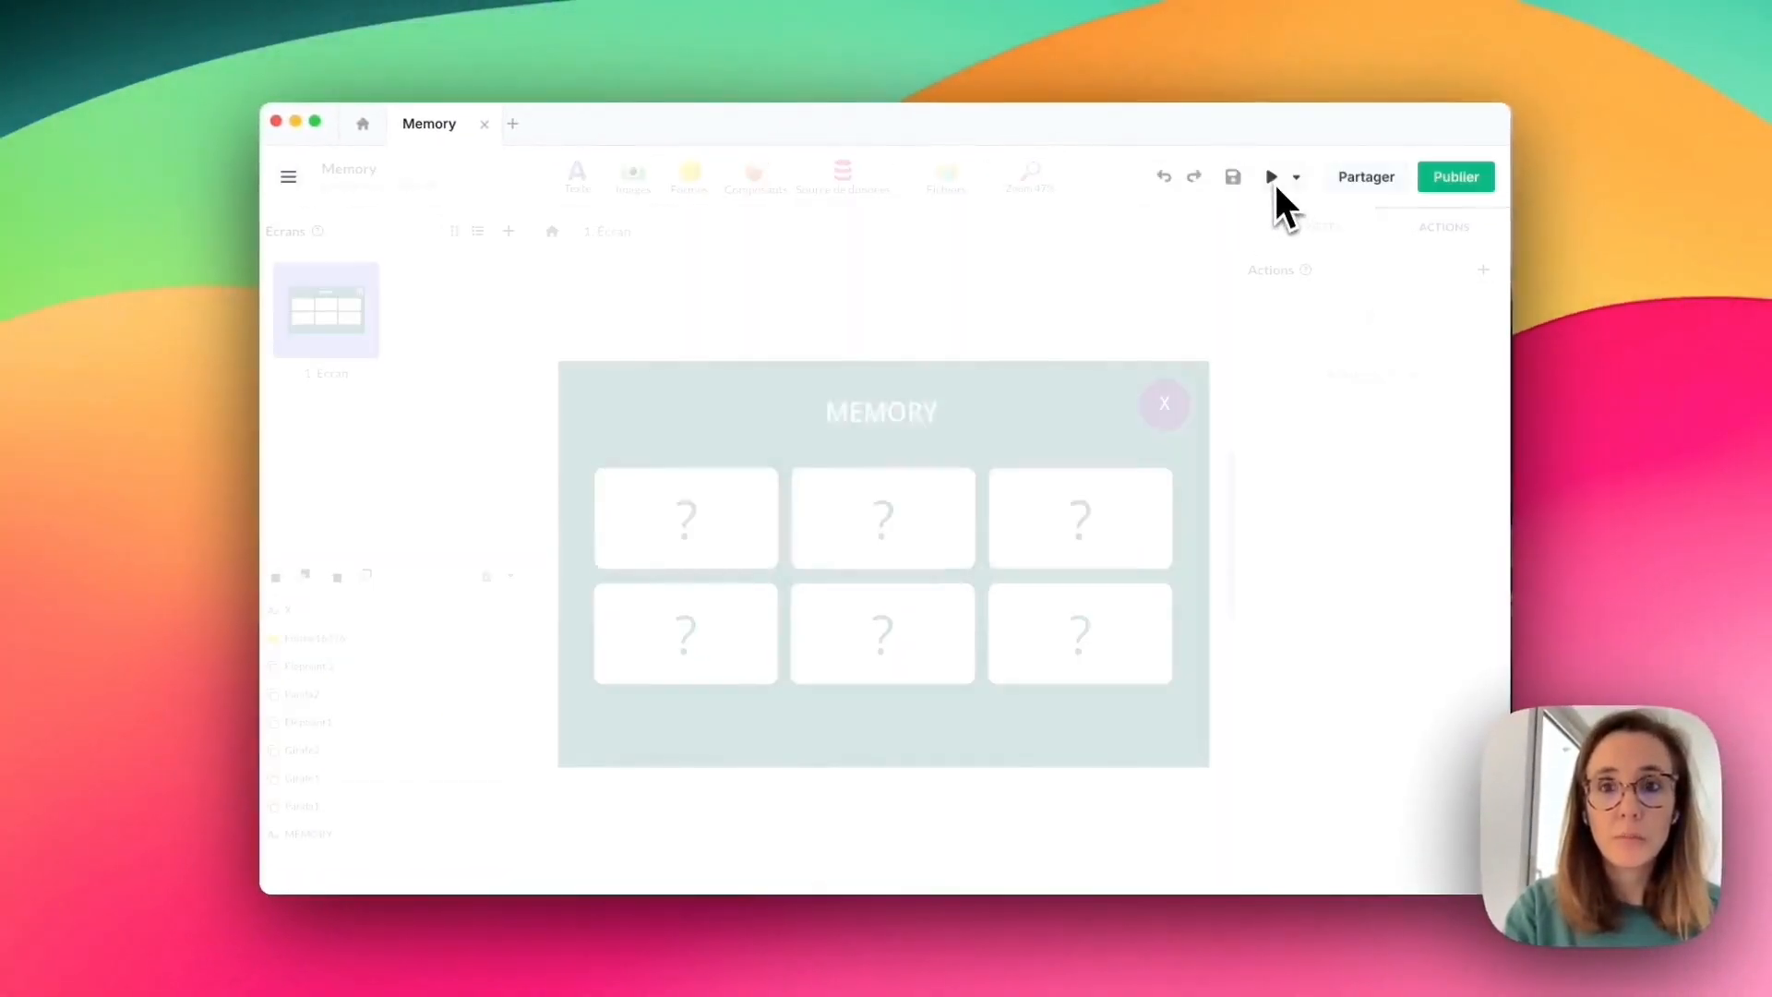
pyautogui.click(1271, 183)
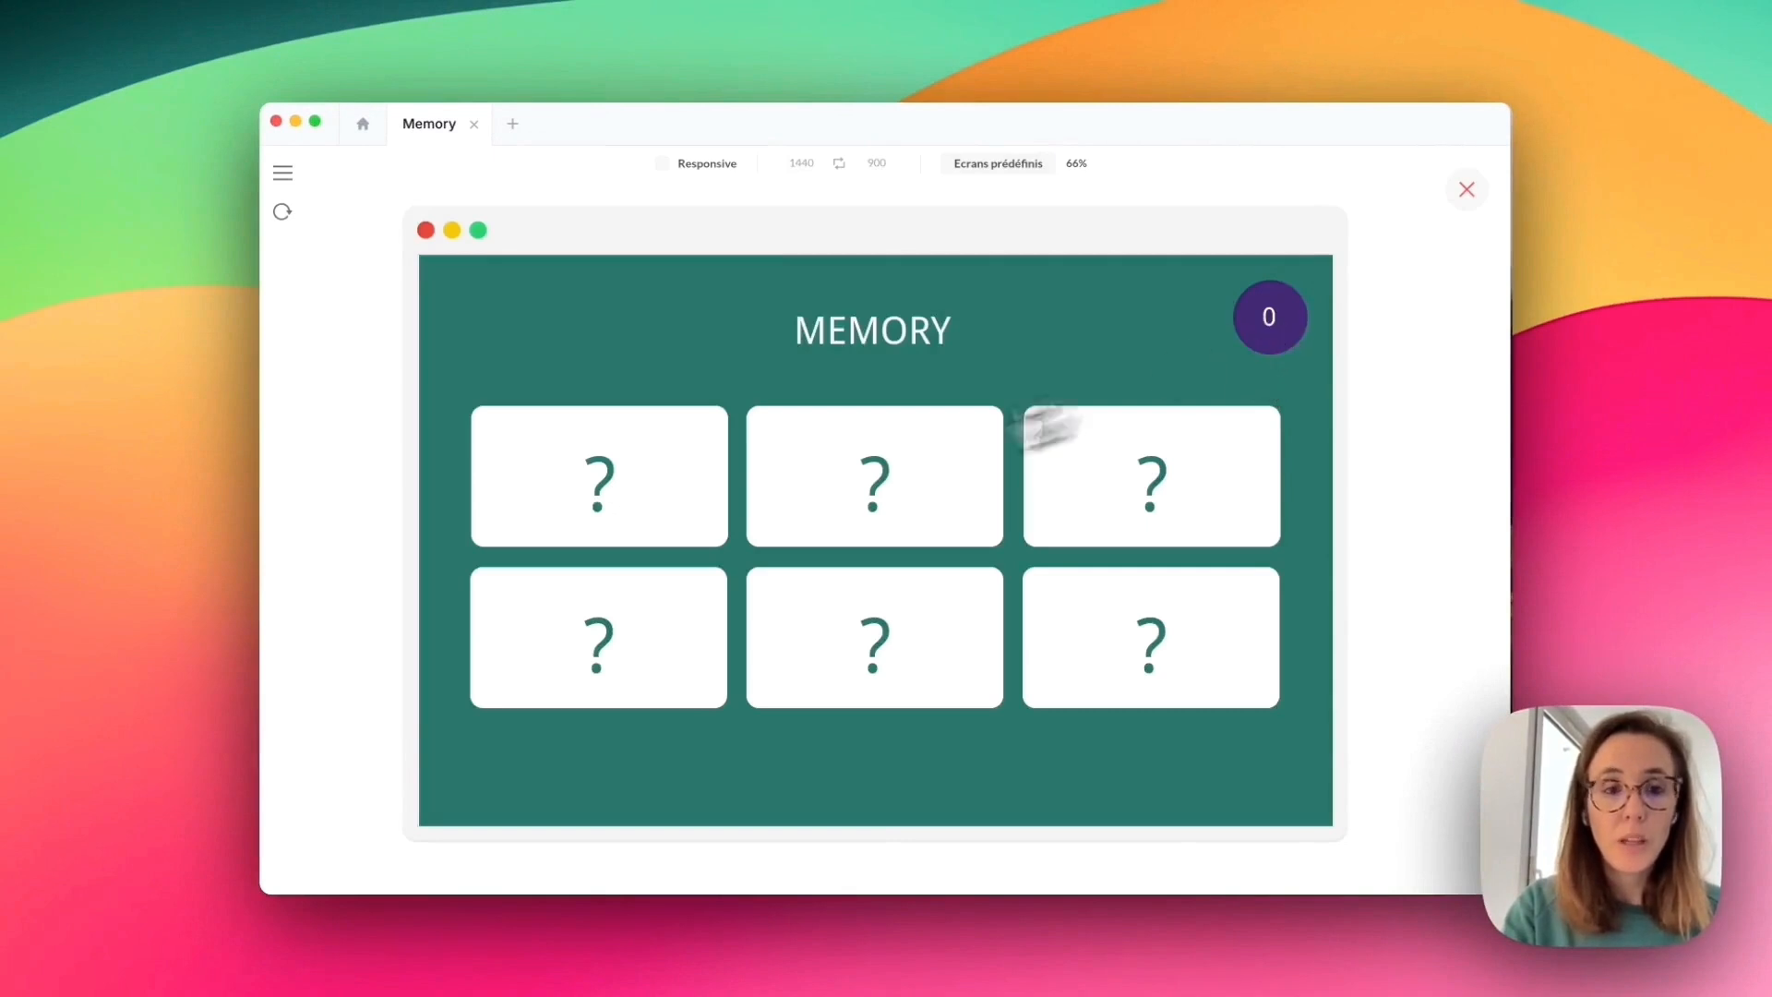
pyautogui.click(661, 506)
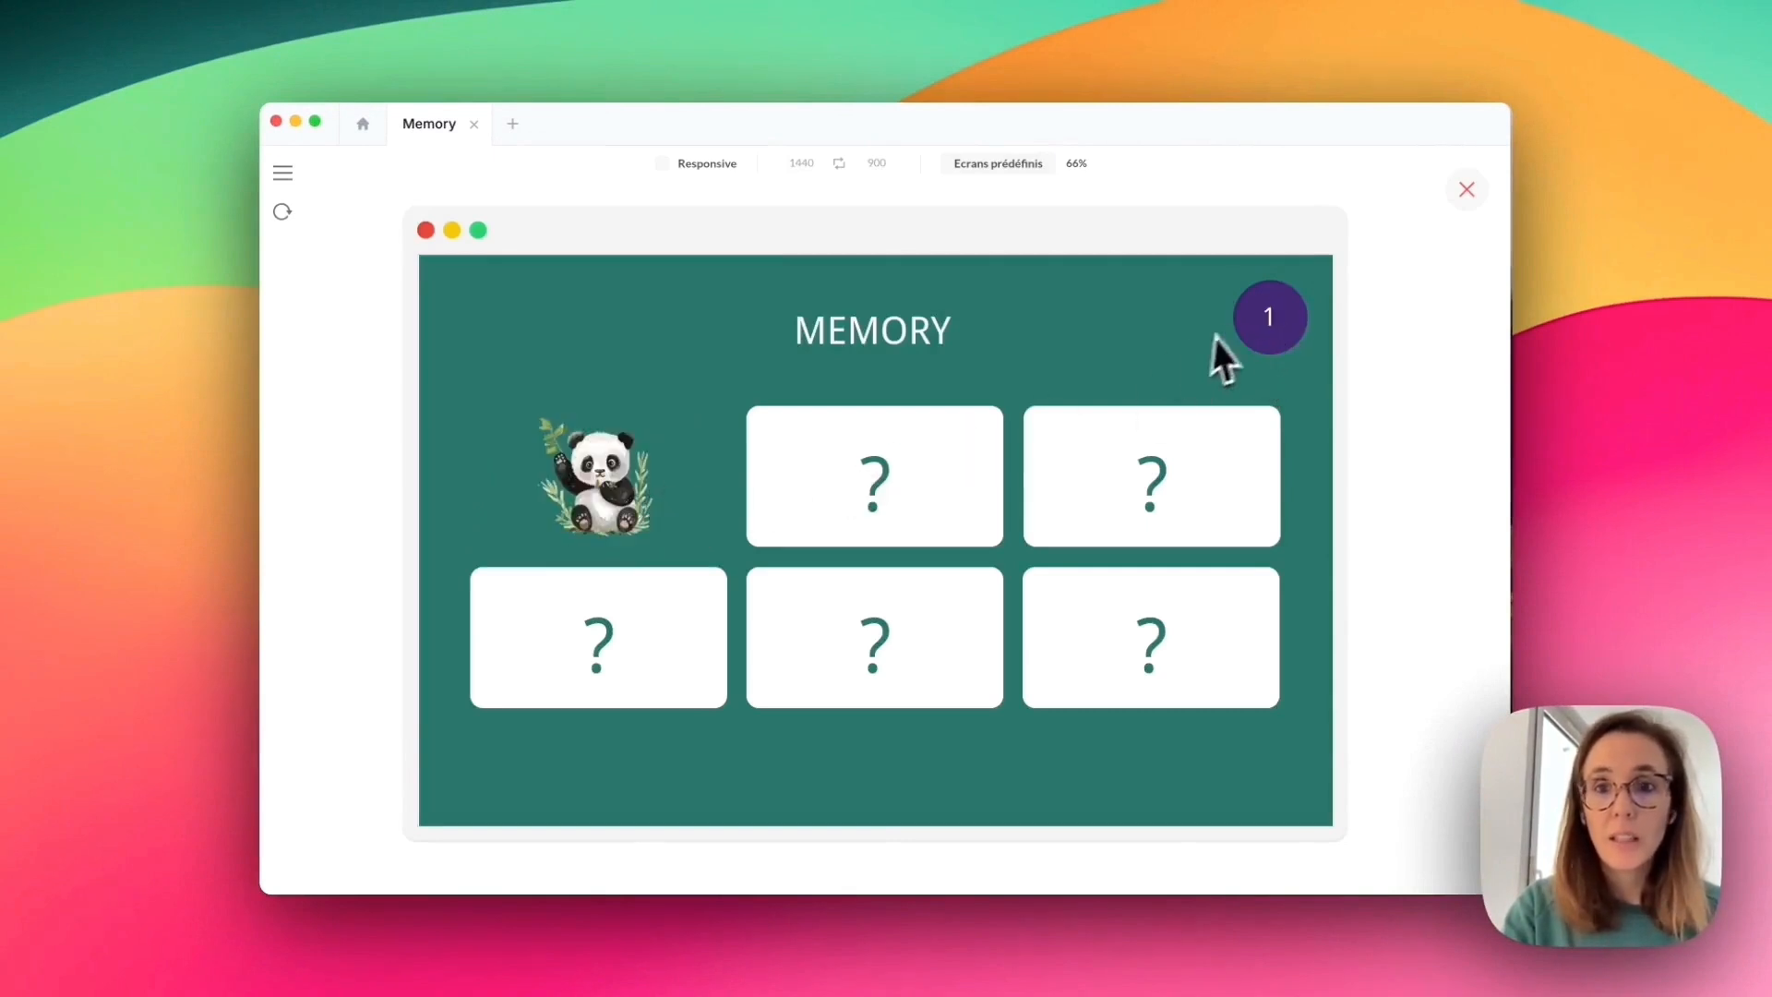
pyautogui.click(1466, 189)
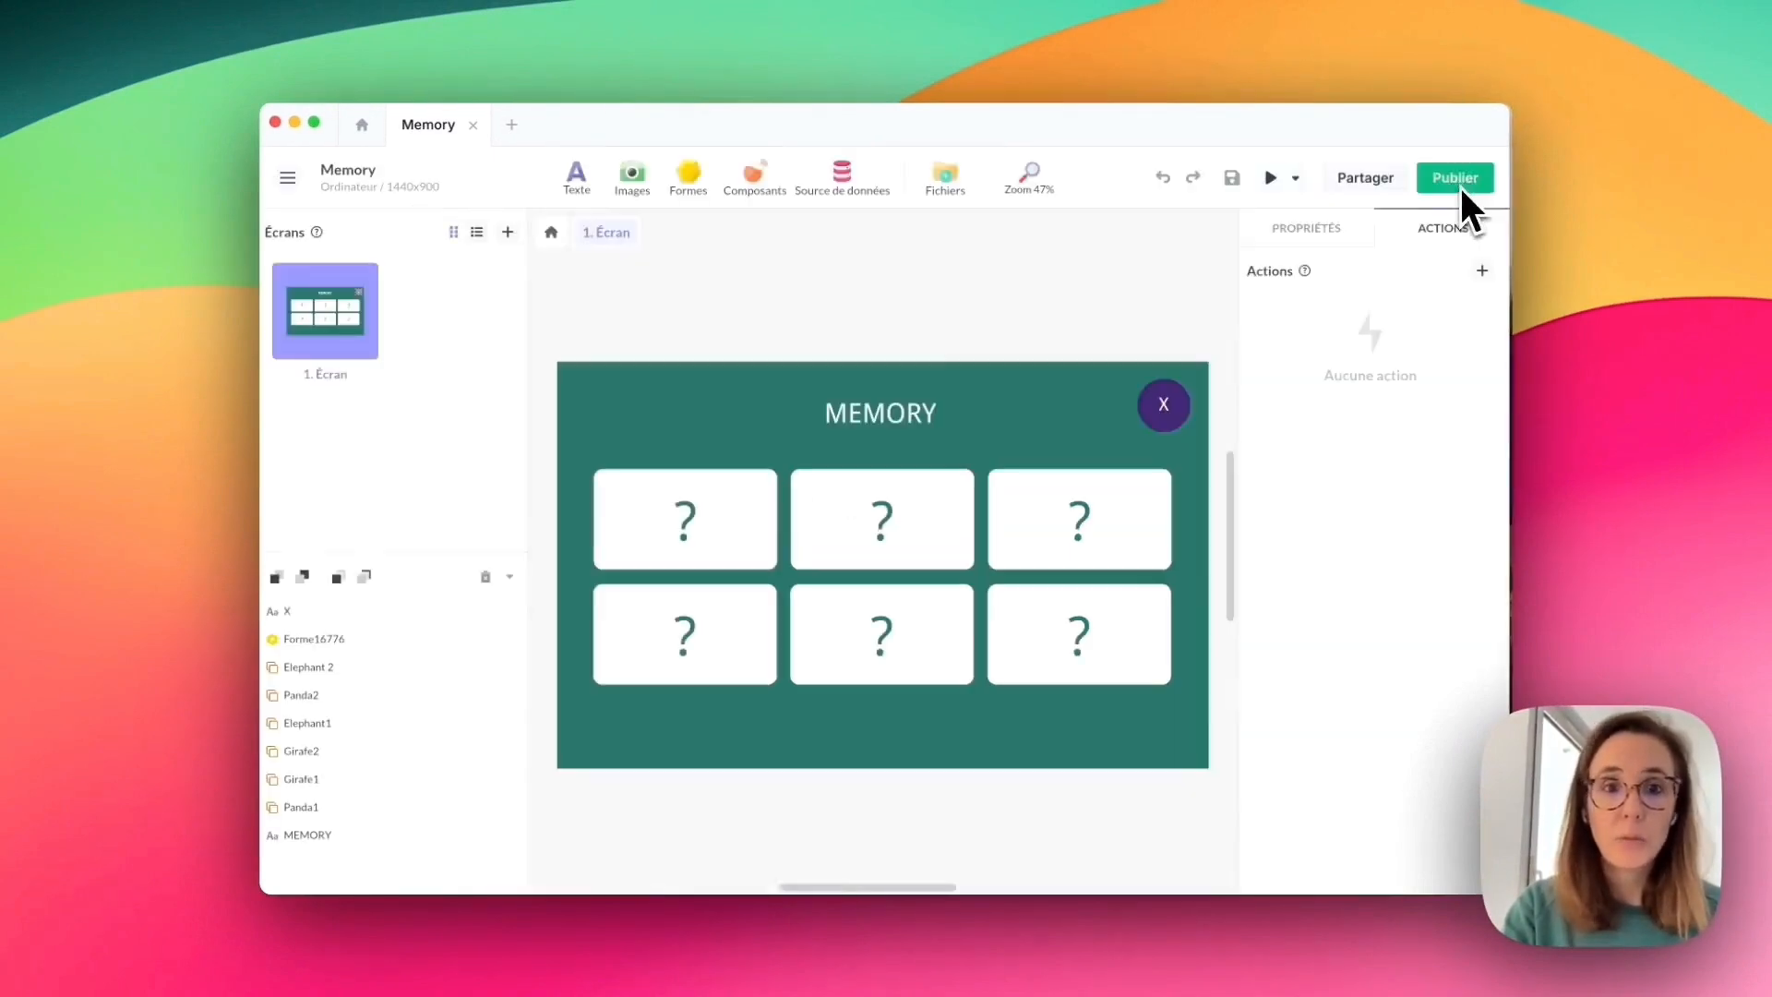
# Add a TAPE/CLIC action to the initial state of Girafe1 that creates or modifies local data in Base de données PandaSuite 1.
pyautogui.click(870, 511)
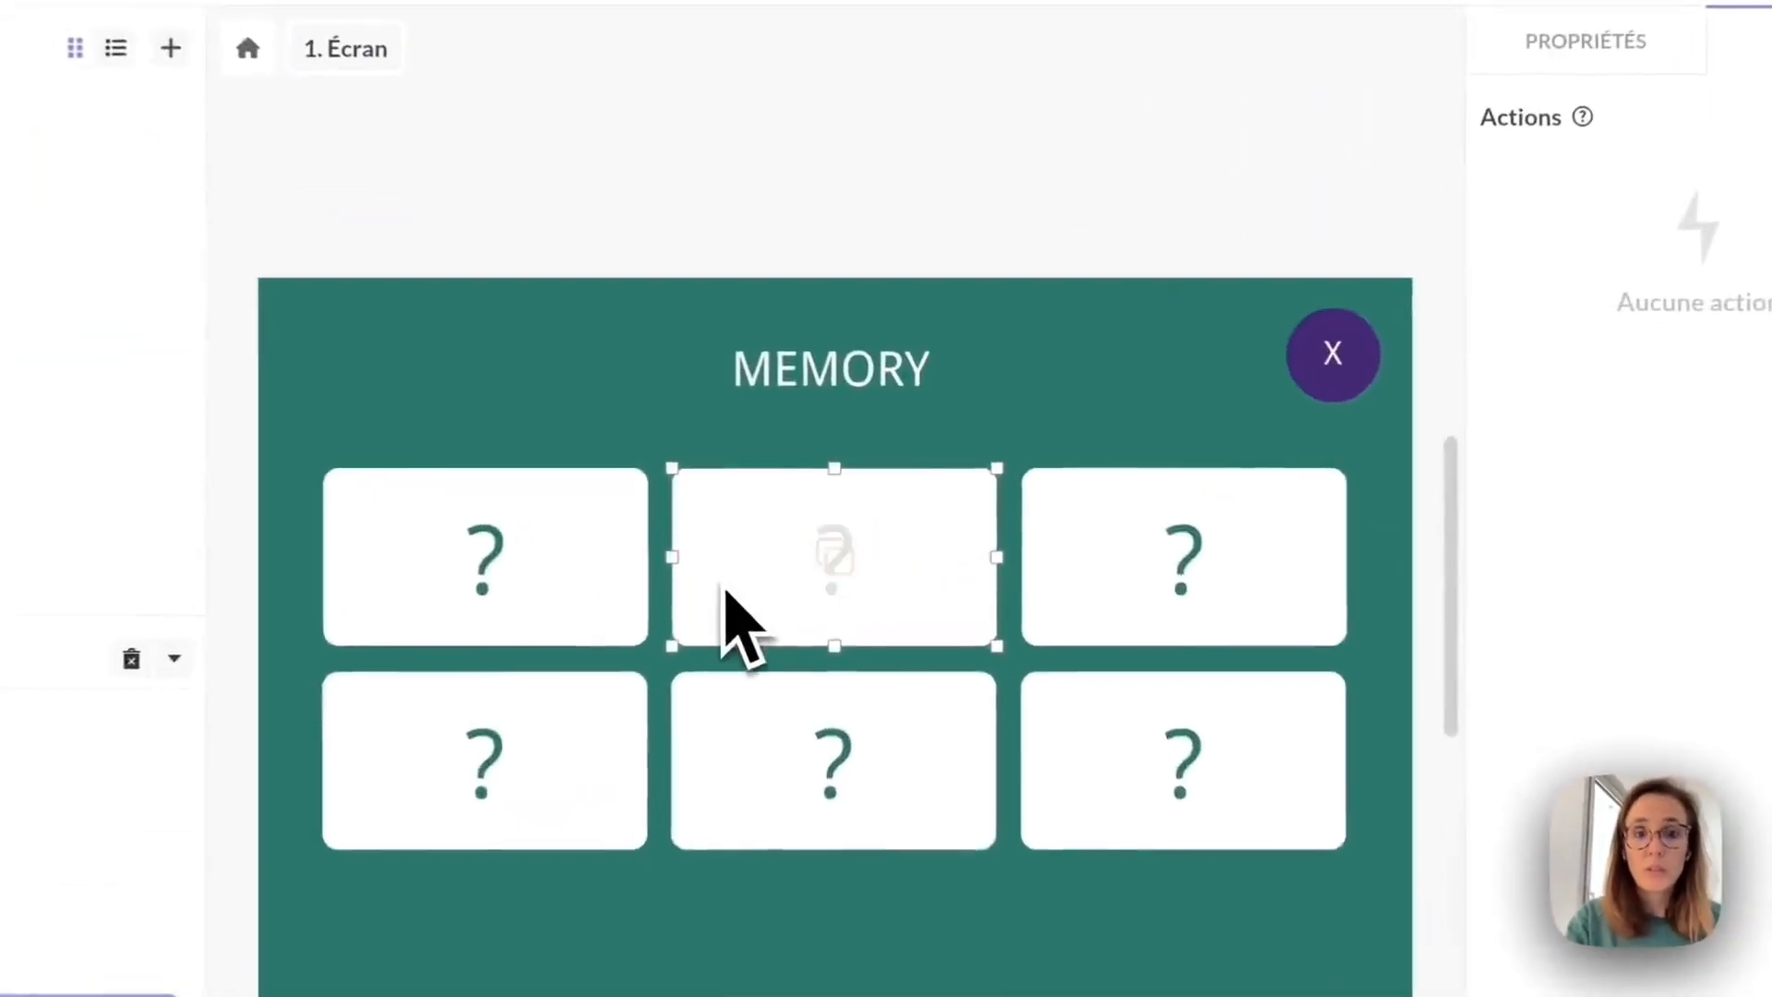
pyautogui.doubleClick(726, 589)
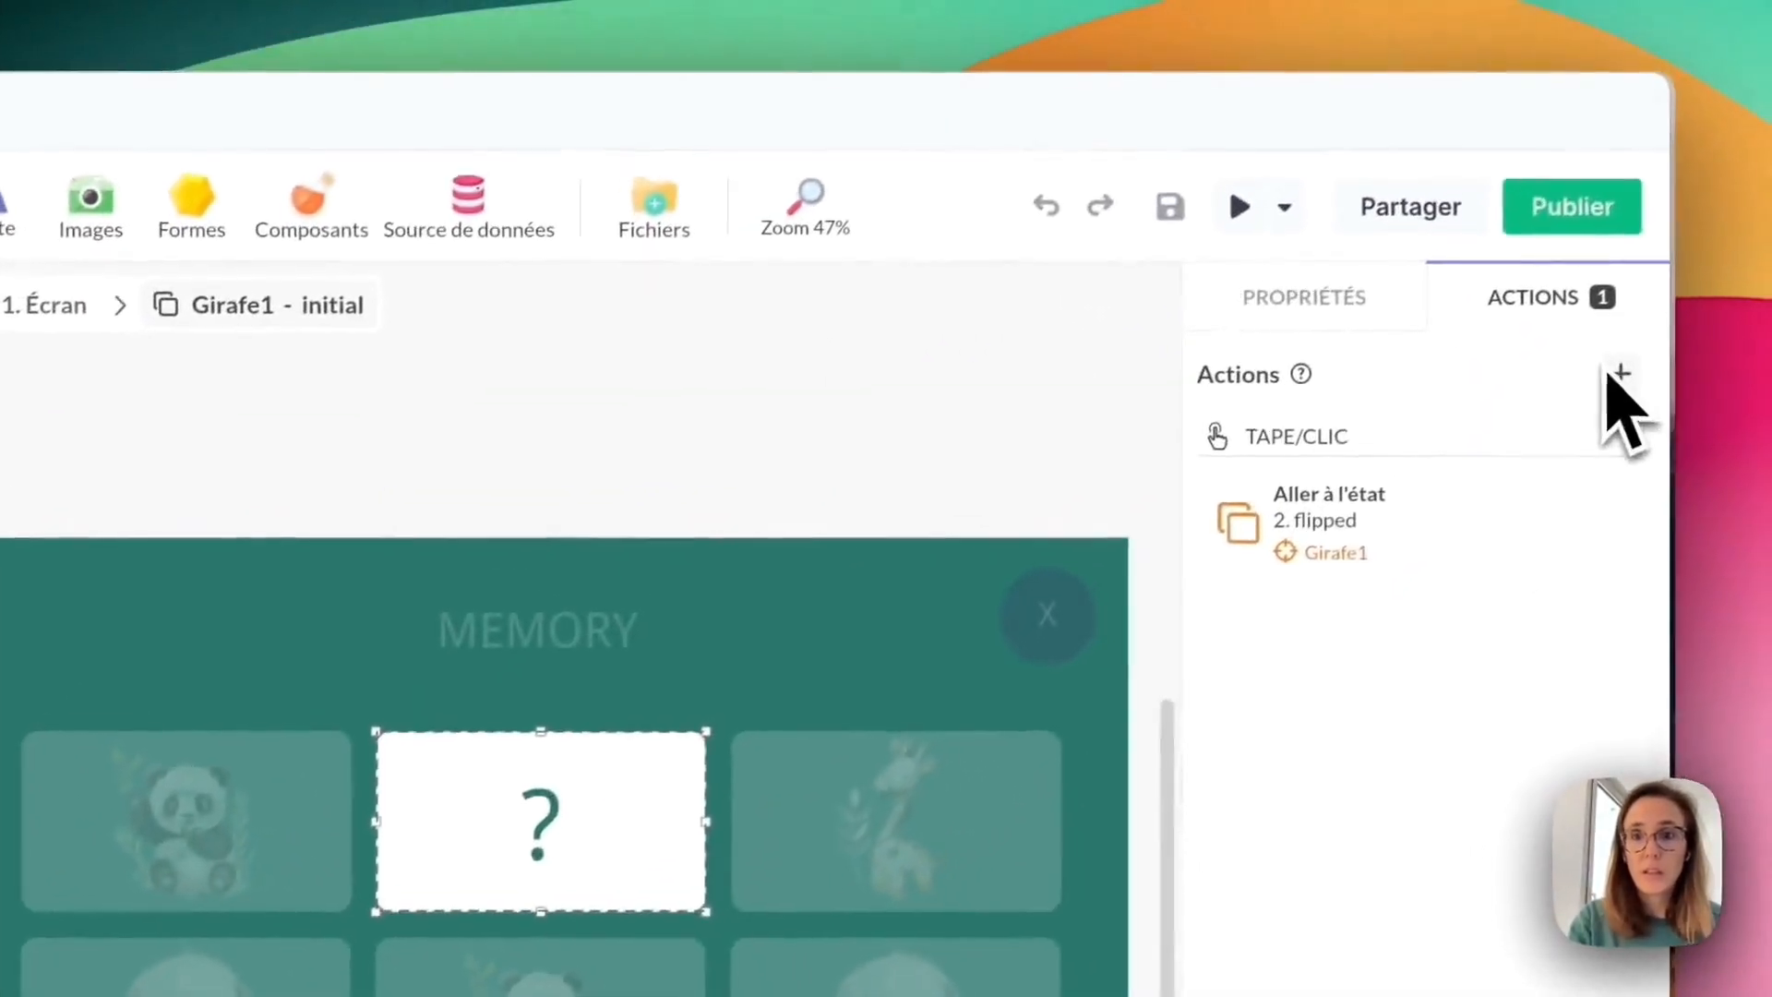
pyautogui.click(1614, 377)
pyautogui.click(831, 541)
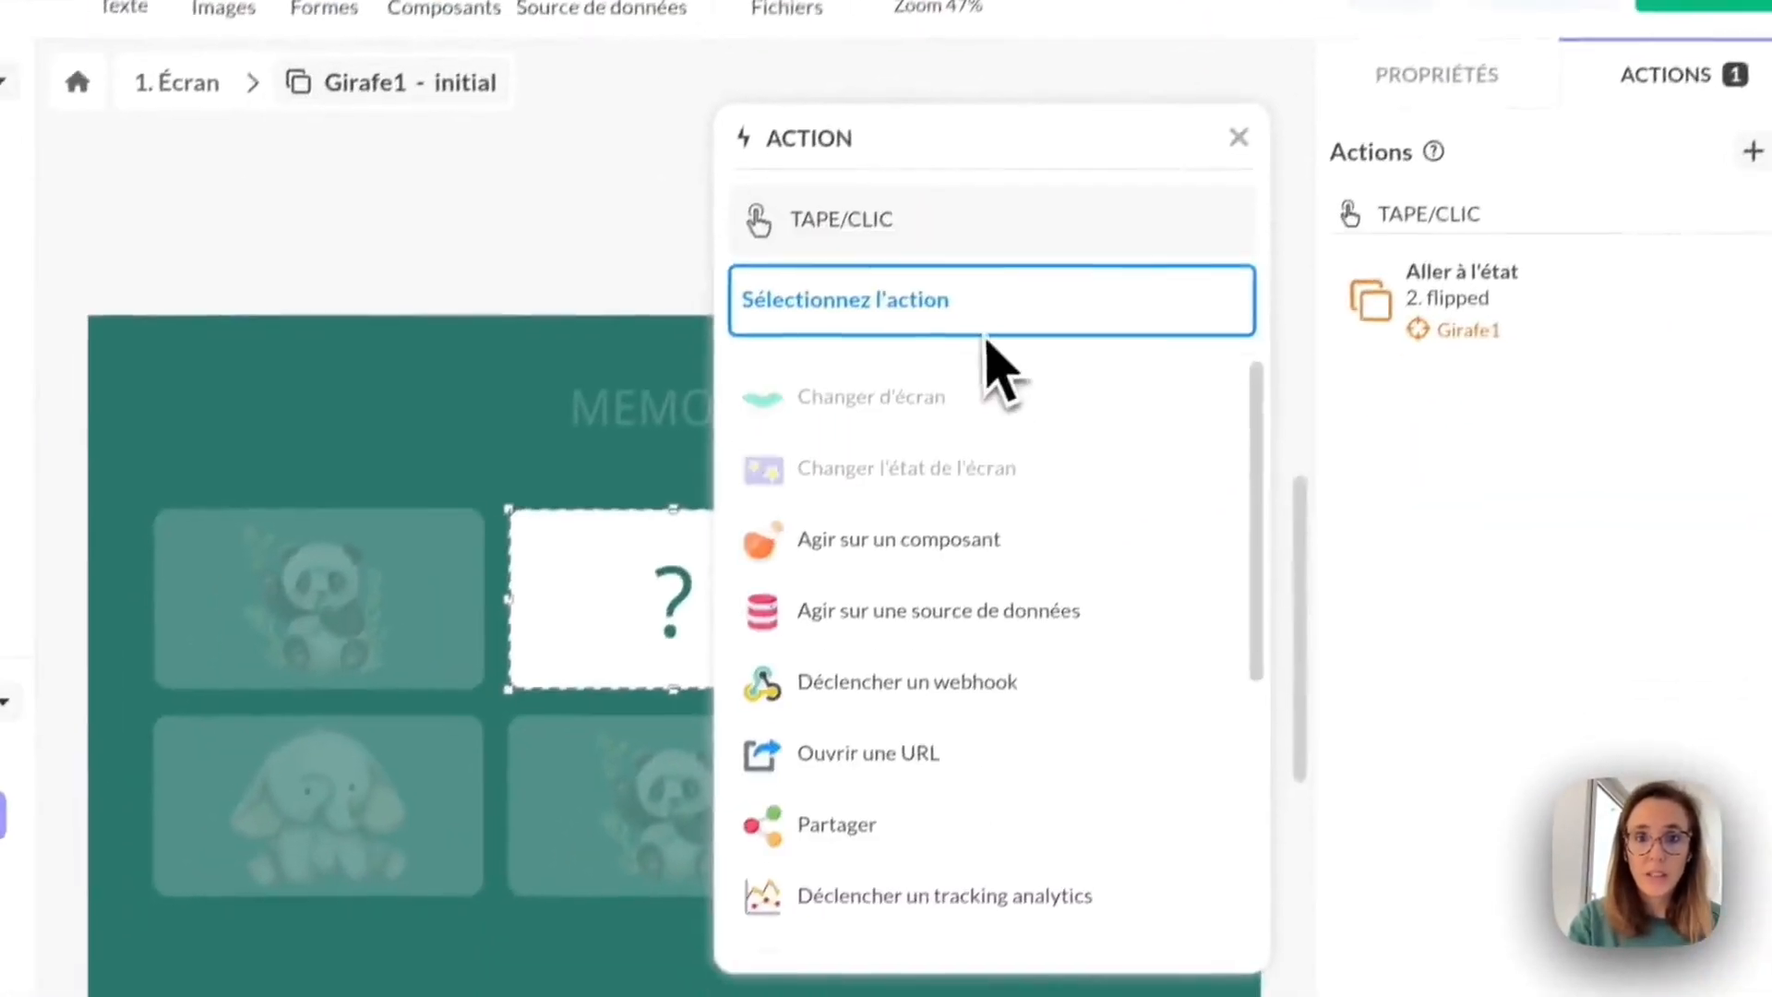
pyautogui.click(978, 585)
pyautogui.click(1015, 372)
pyautogui.click(1028, 378)
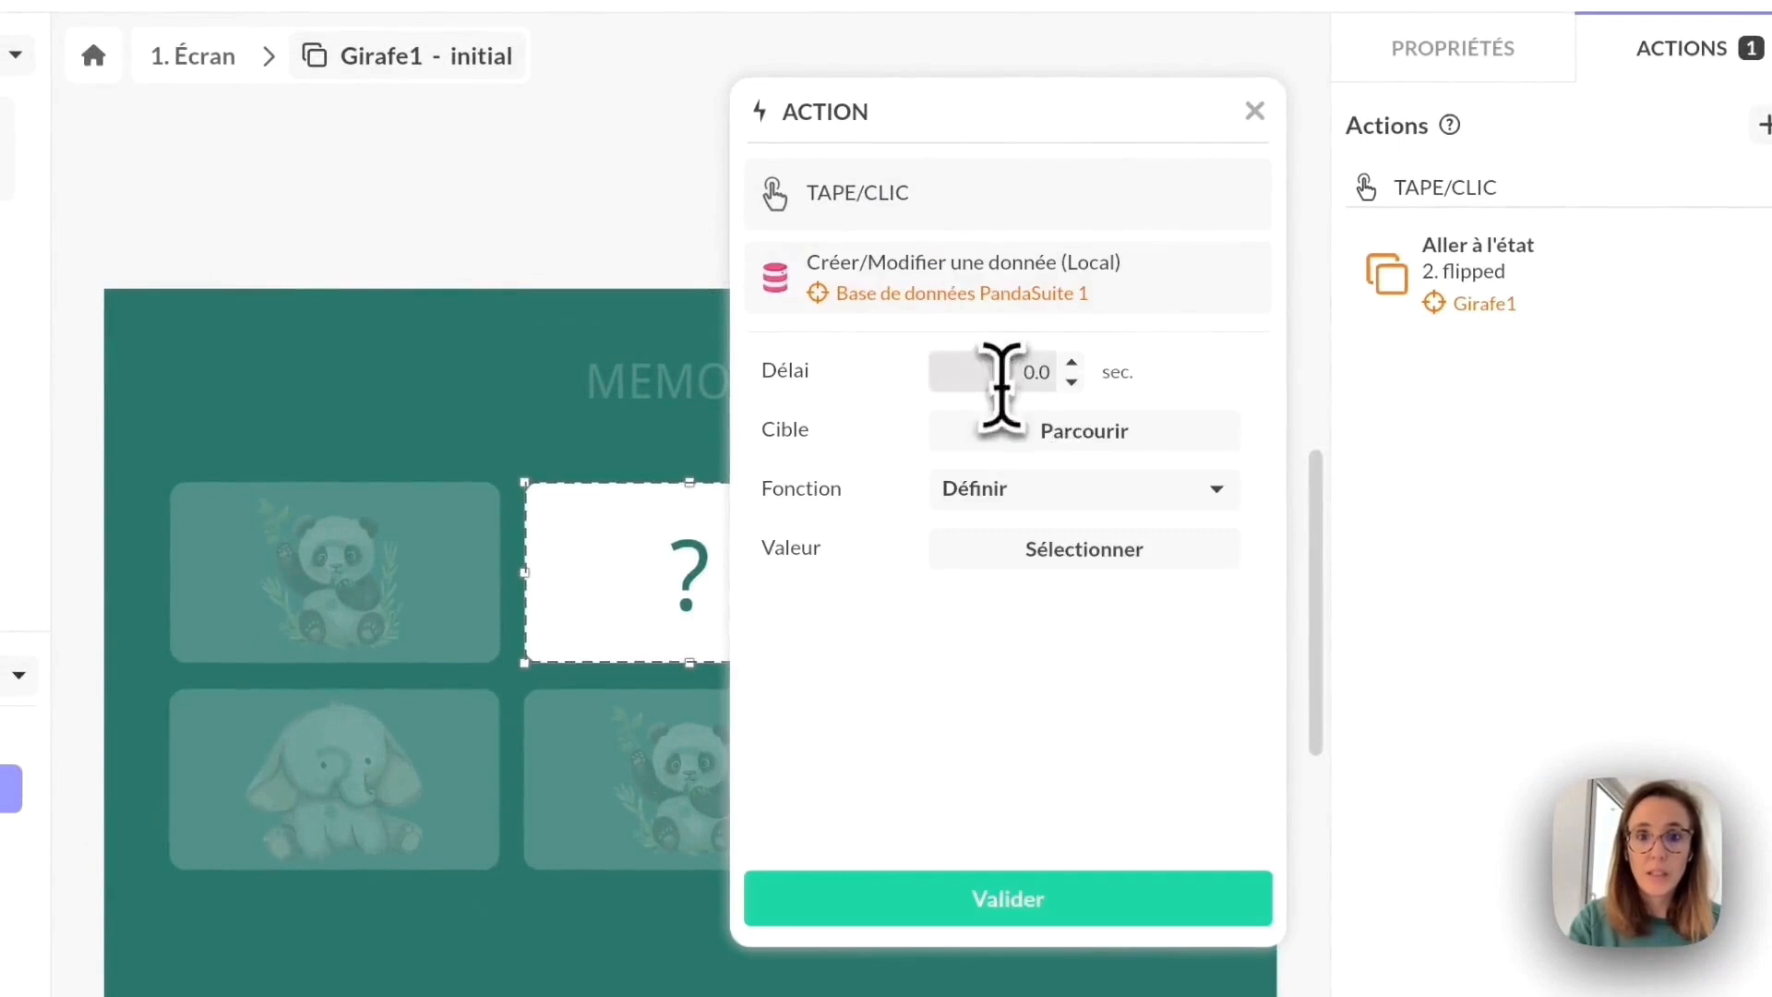
# Make Girafe1's data action increment flipped_cards by 1 and validate it.
pyautogui.click(1016, 439)
pyautogui.click(1061, 424)
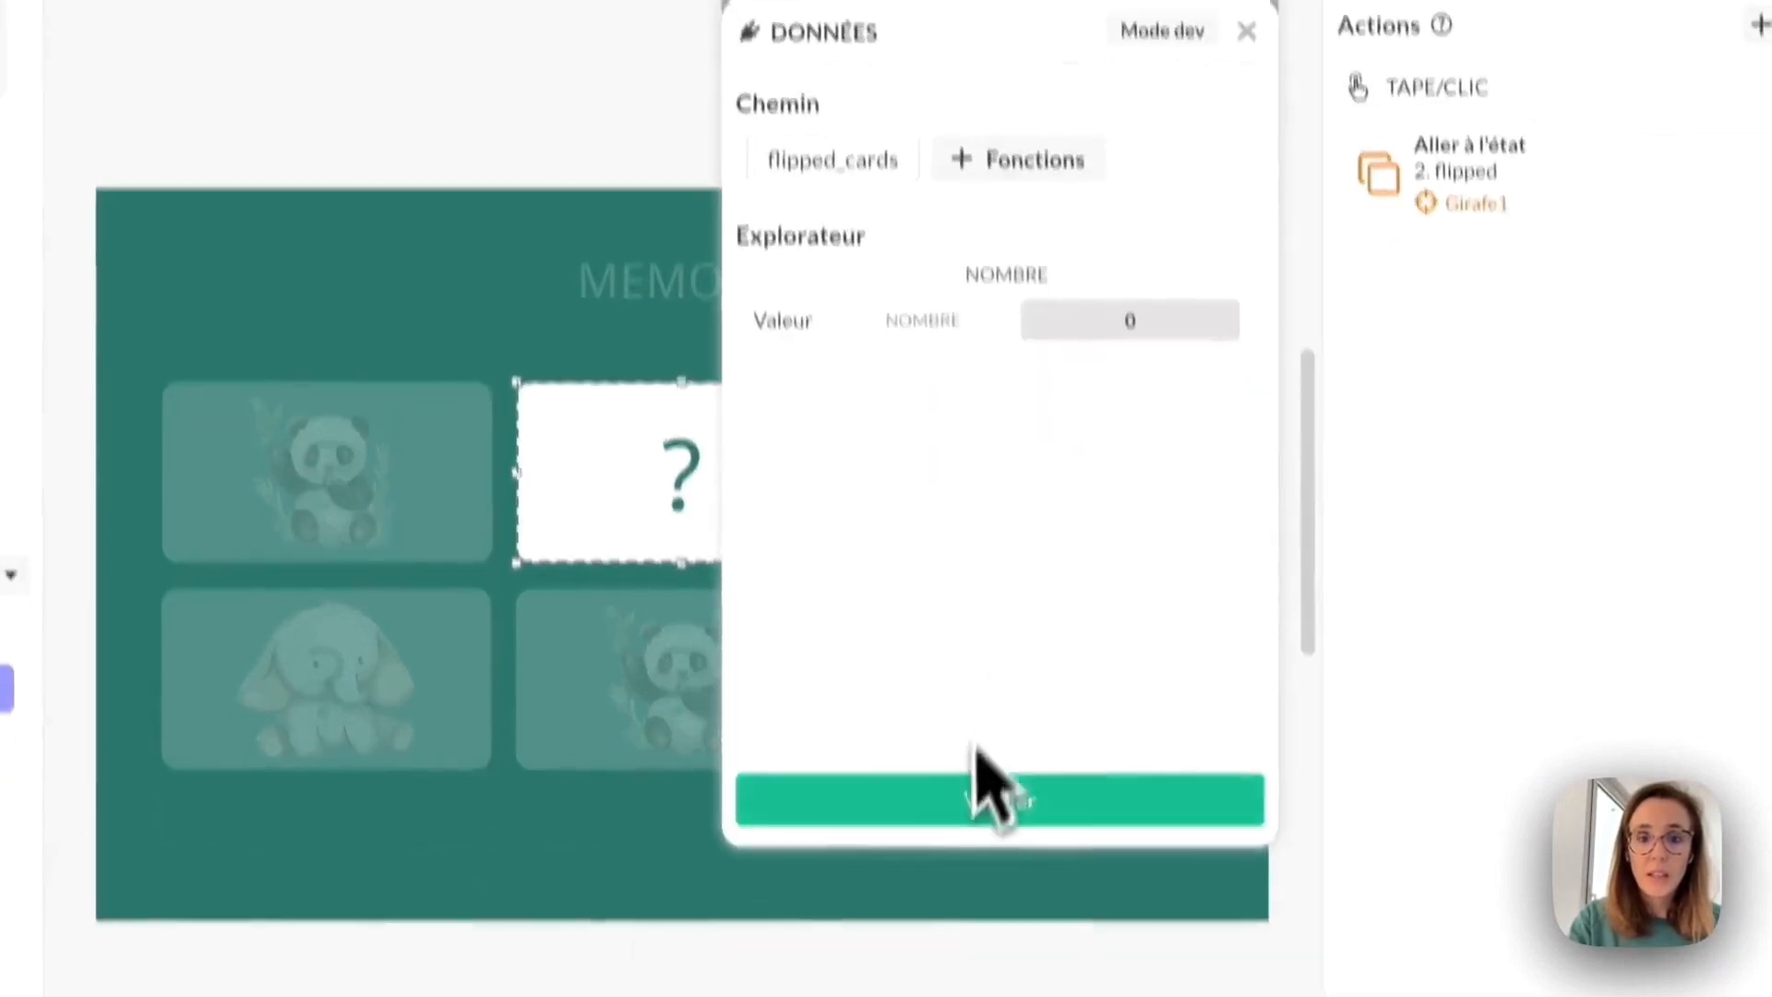
pyautogui.click(983, 890)
pyautogui.click(1145, 489)
pyautogui.click(1002, 445)
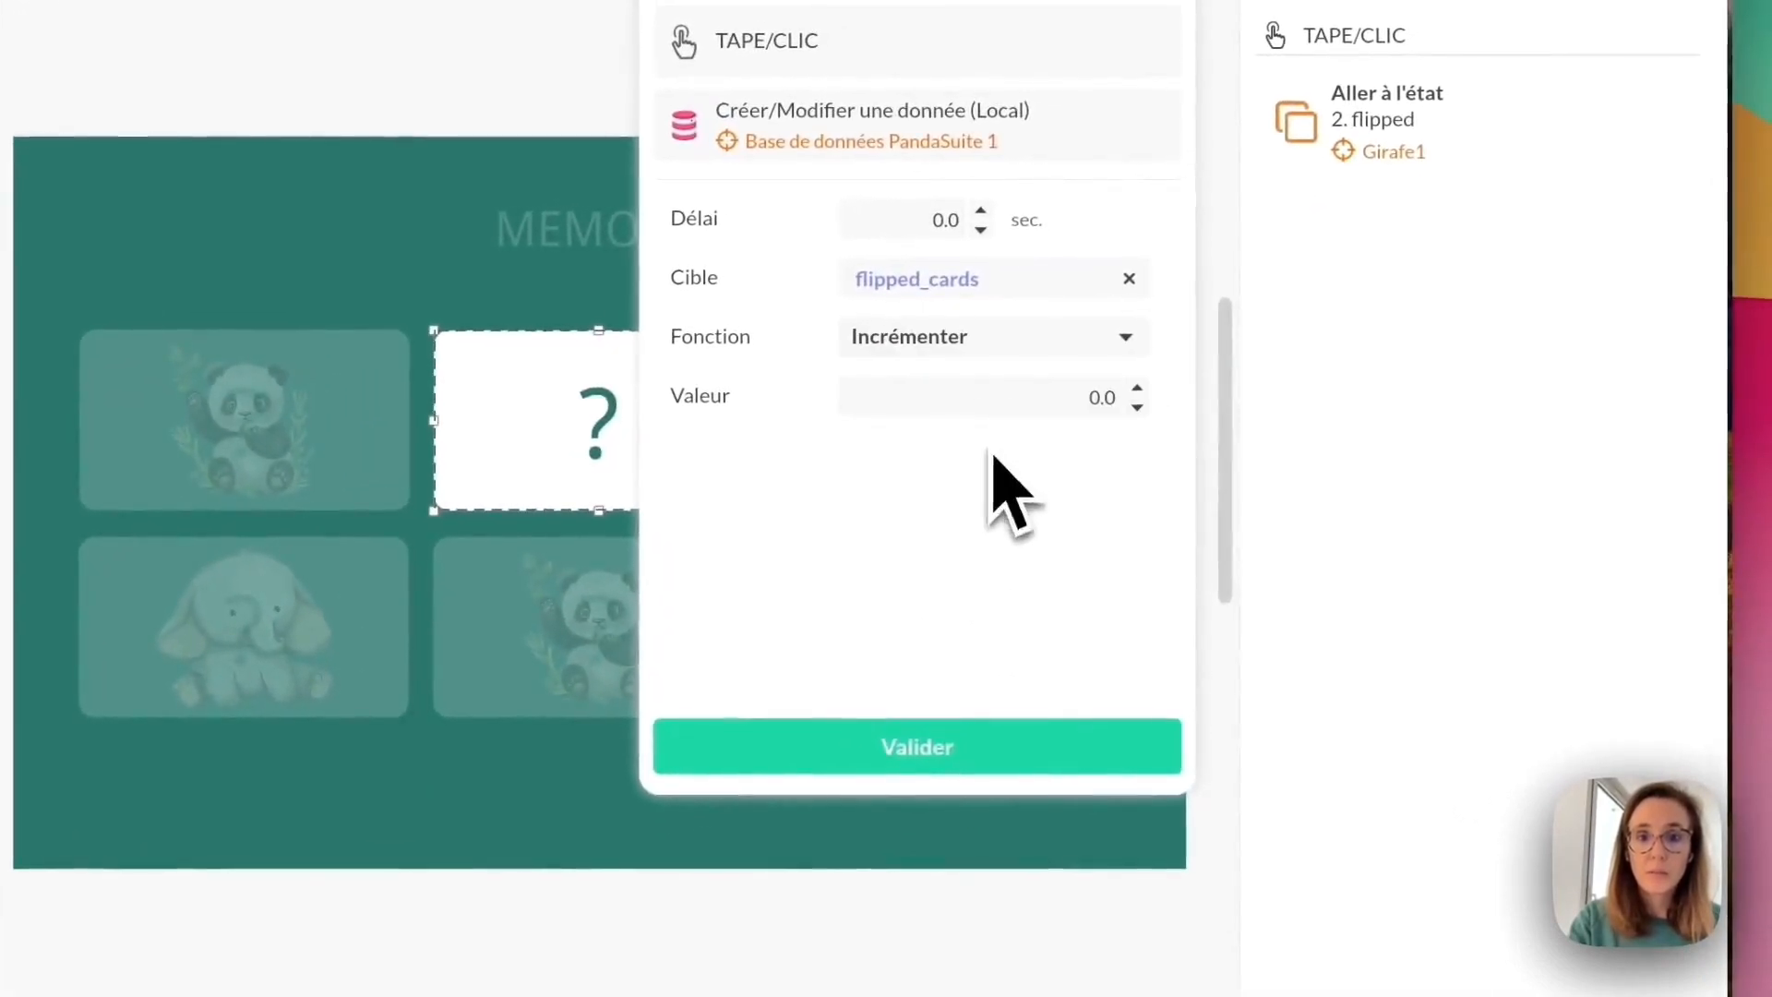
pyautogui.click(1020, 415)
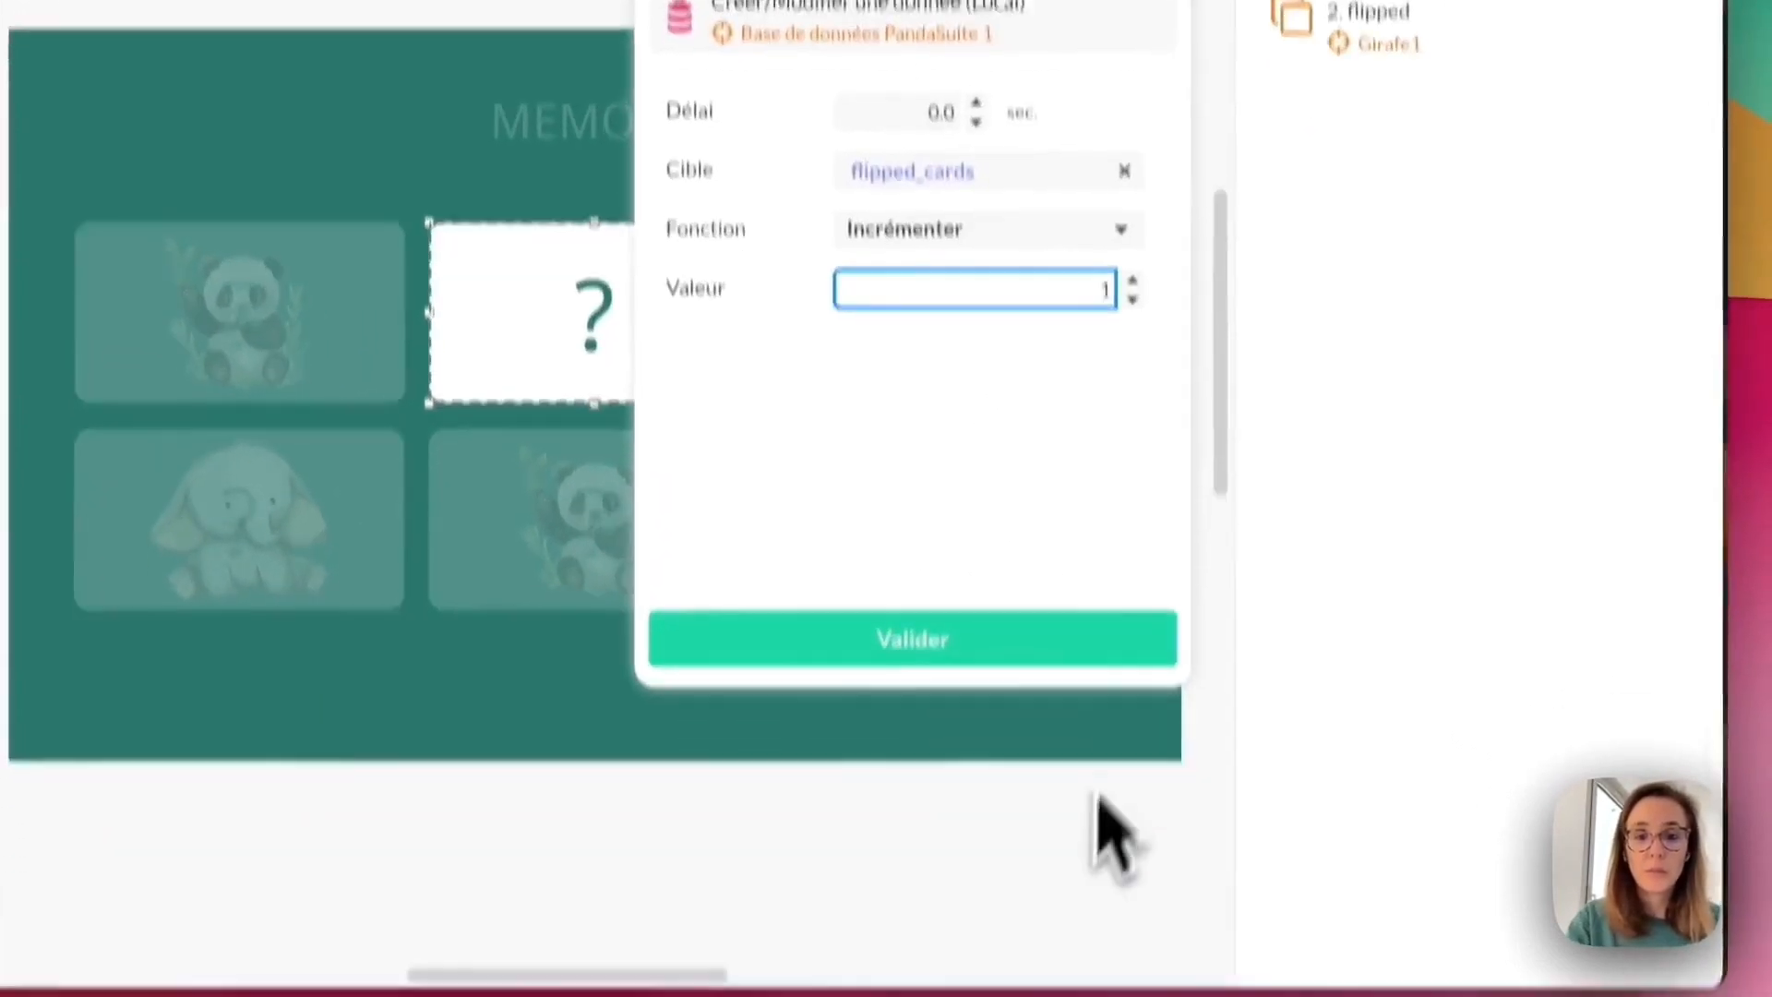
pyautogui.click(917, 747)
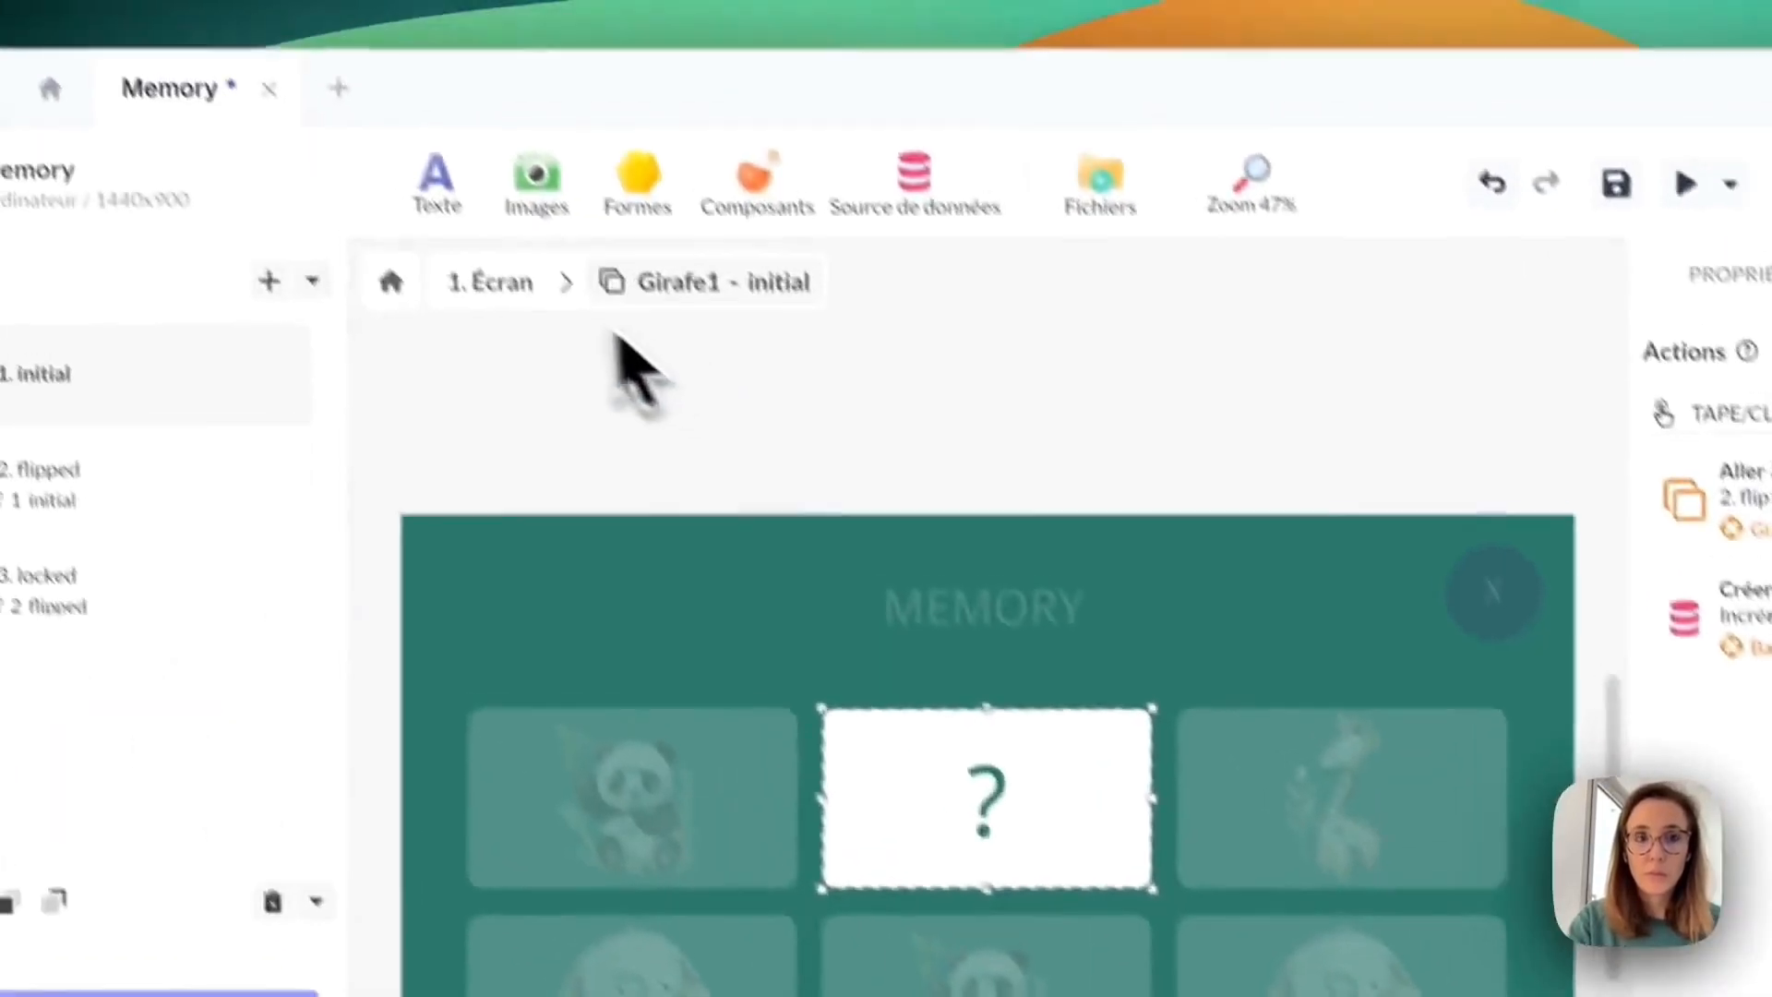
# Add a TAPE/CLIC action to the initial state of Girafe2 that creates or modifies local data in Base de données PandaSuite 1.
pyautogui.click(252, 5)
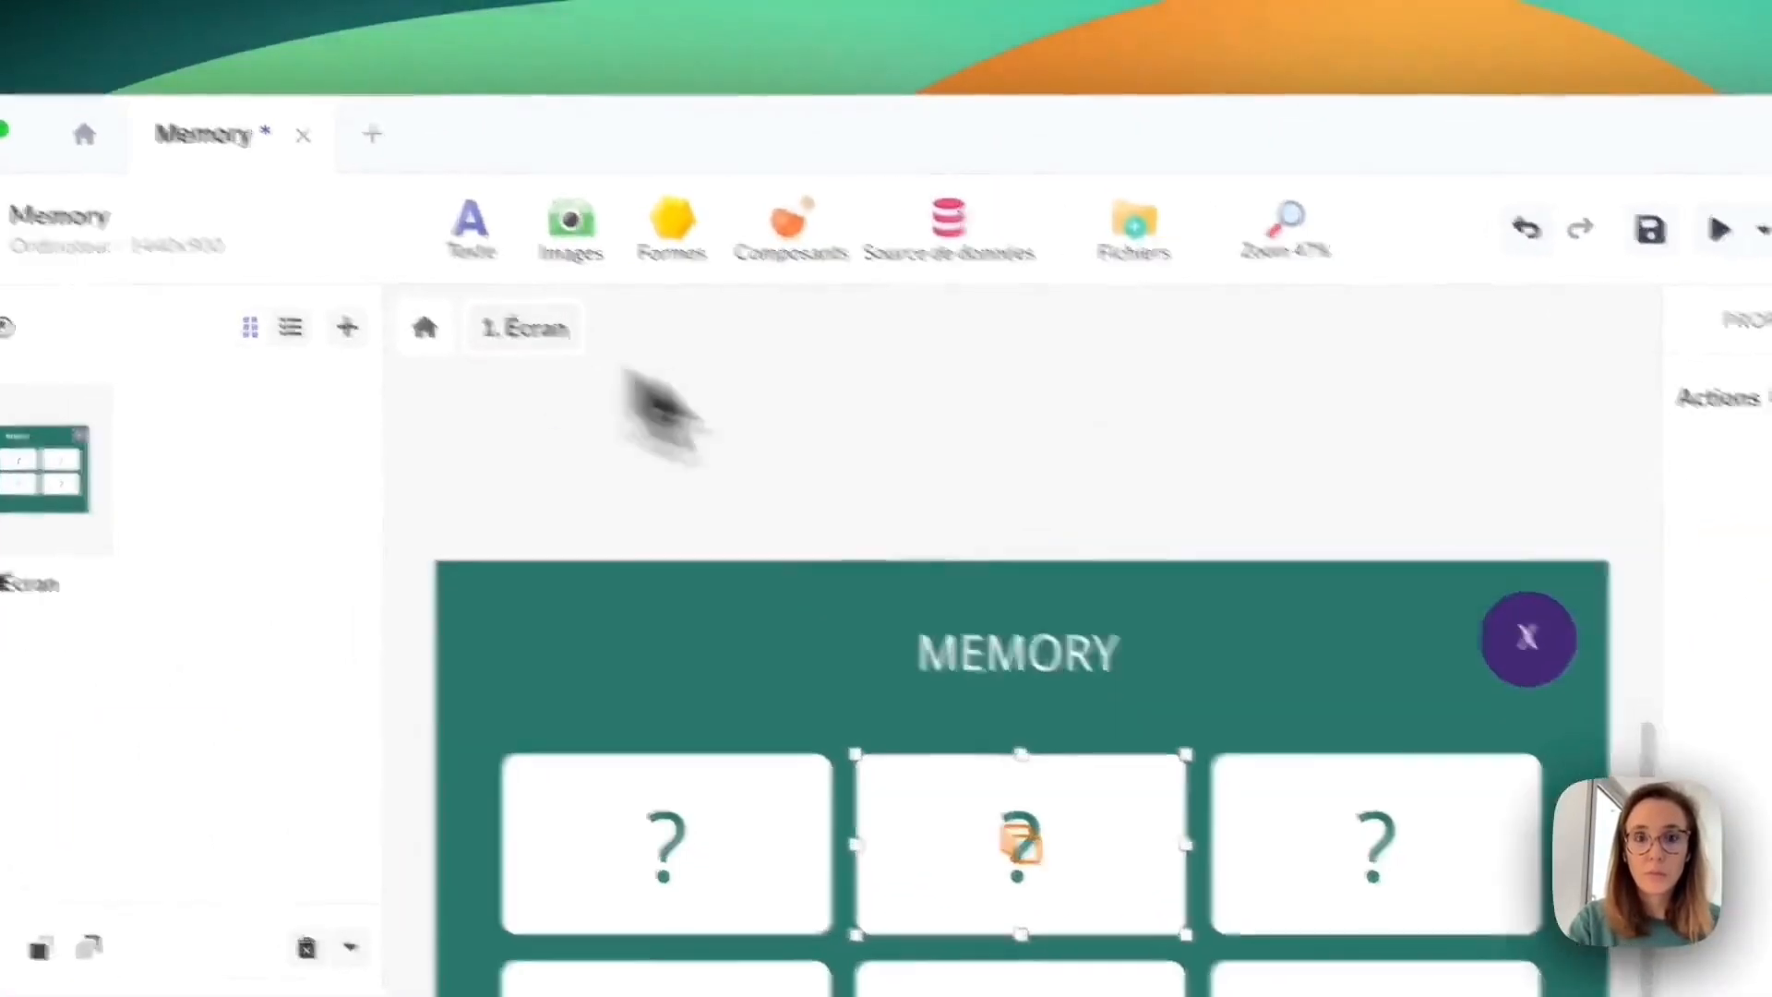
pyautogui.click(1146, 491)
pyautogui.doubleClick(1020, 646)
pyautogui.click(850, 673)
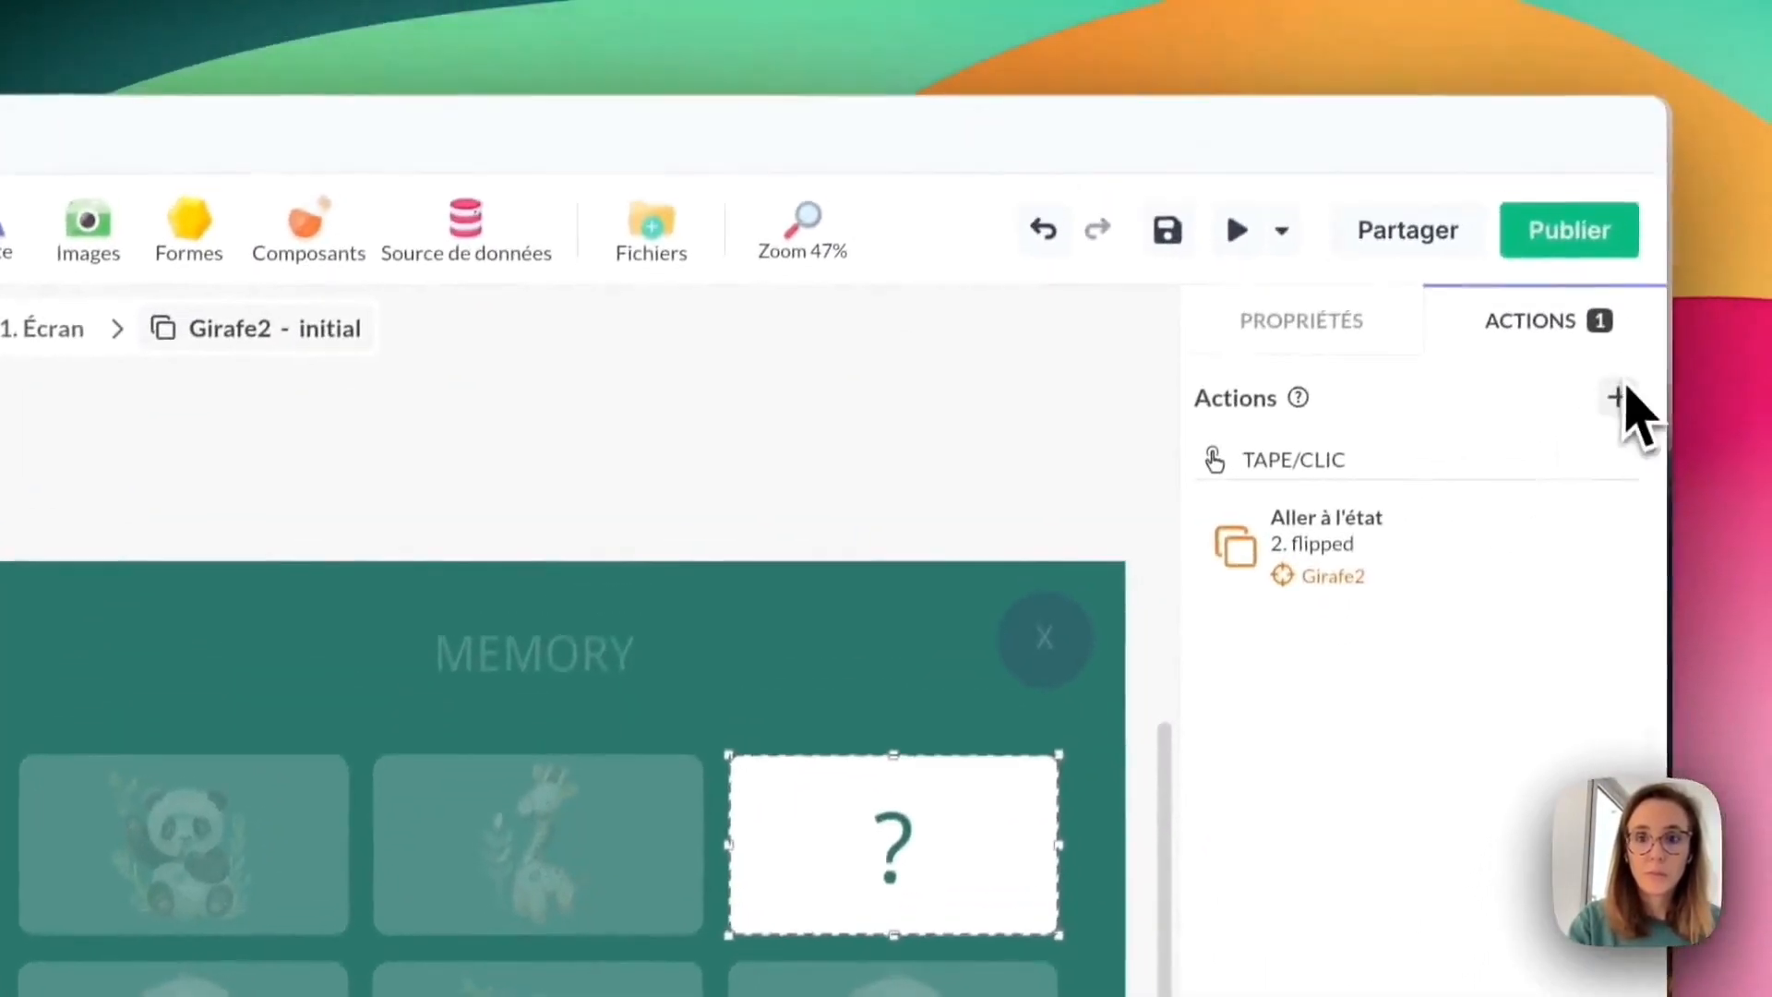
pyautogui.click(1616, 396)
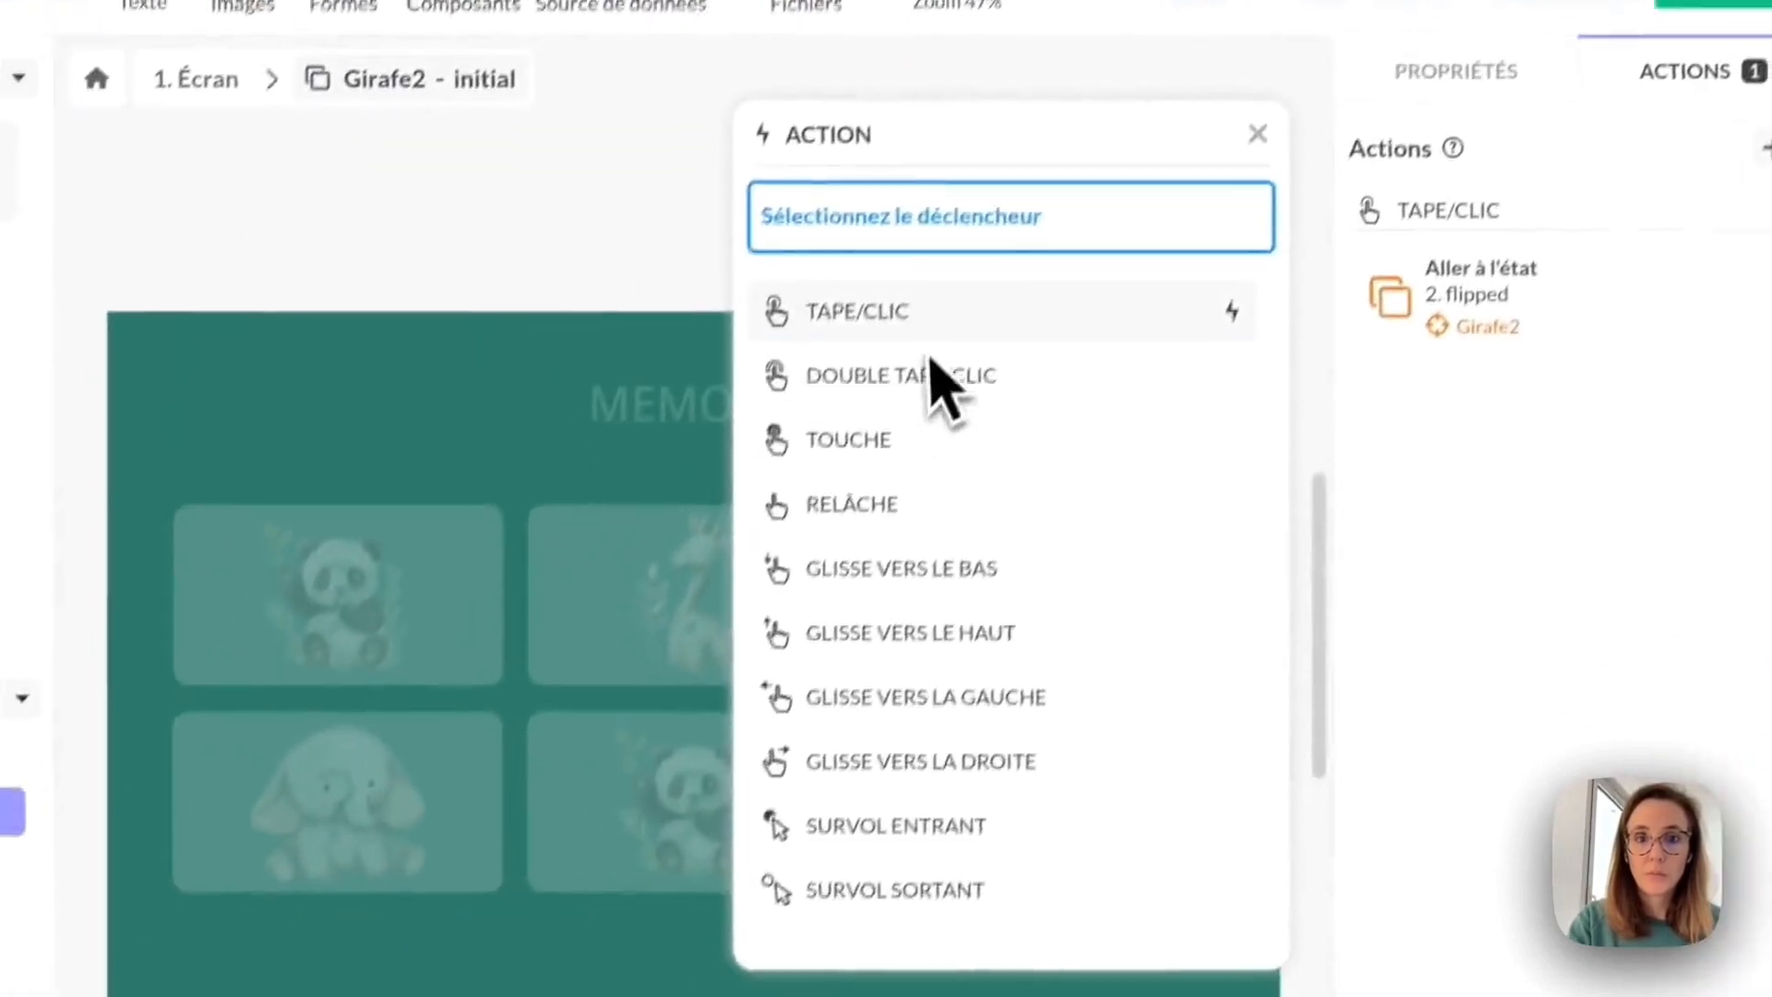
pyautogui.click(937, 314)
pyautogui.click(912, 565)
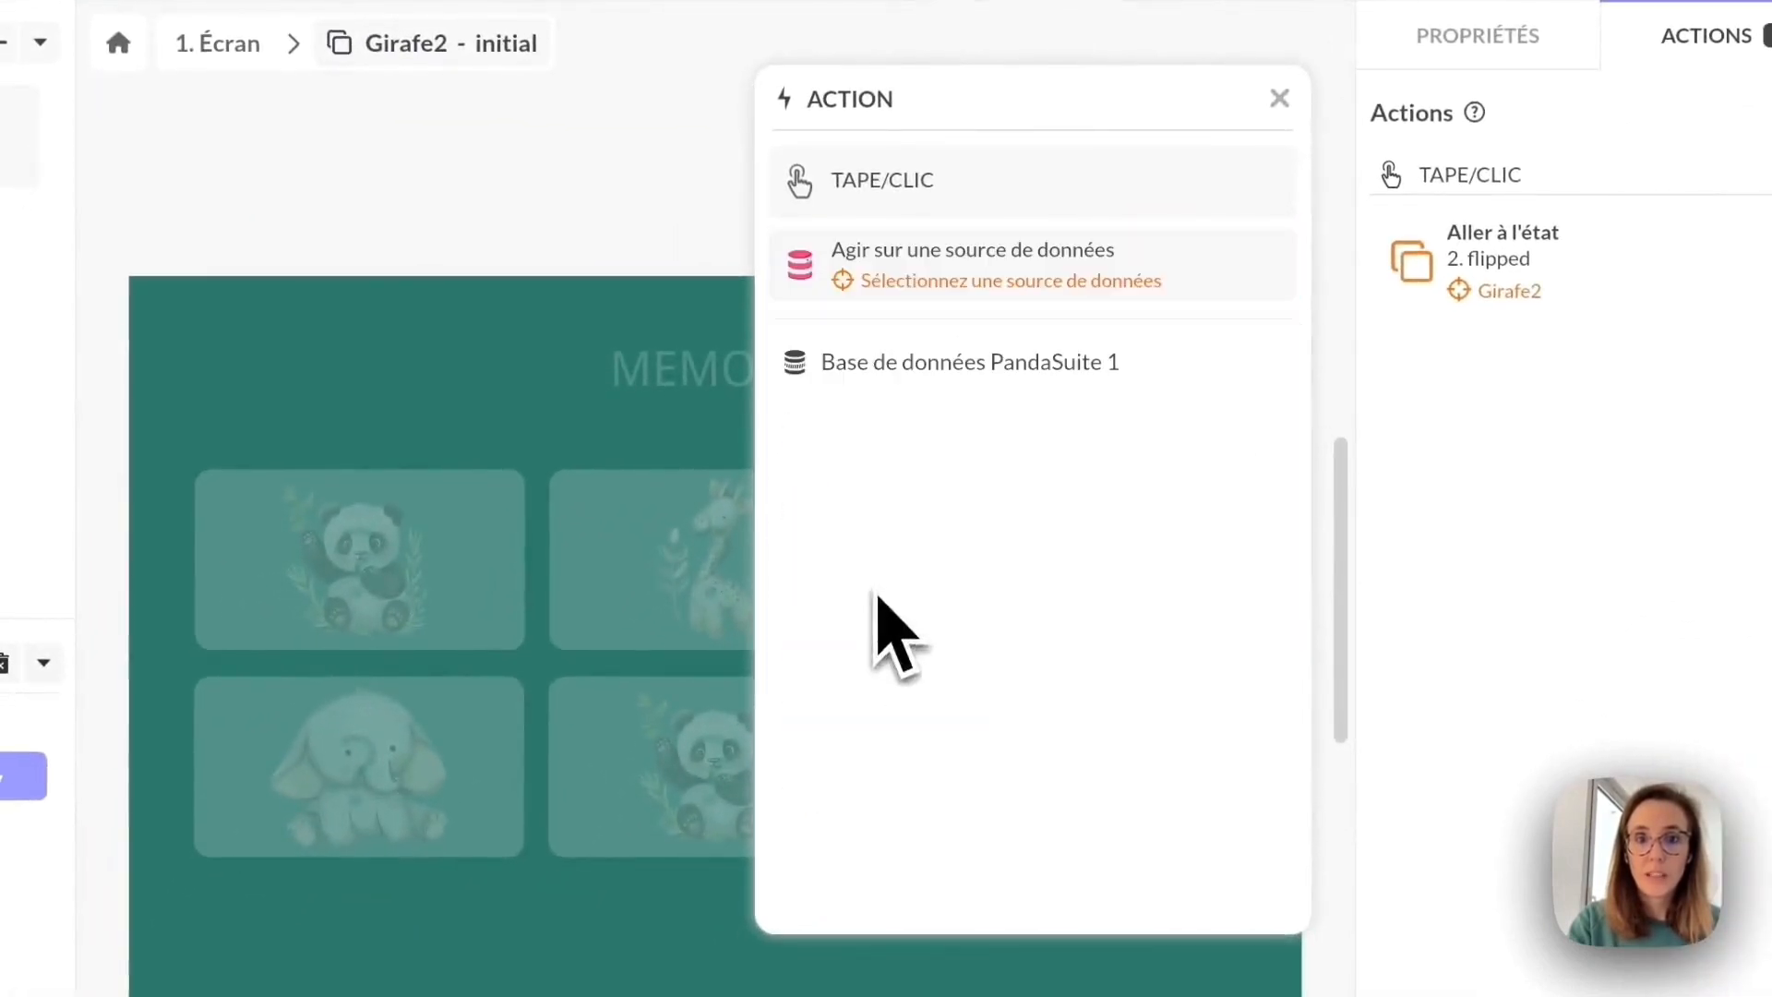
pyautogui.click(941, 374)
pyautogui.click(951, 362)
# Target flipped_cards in Girafe2's data action, set its function to Incrémenter with a value of 1, and validate it.
pyautogui.click(1016, 417)
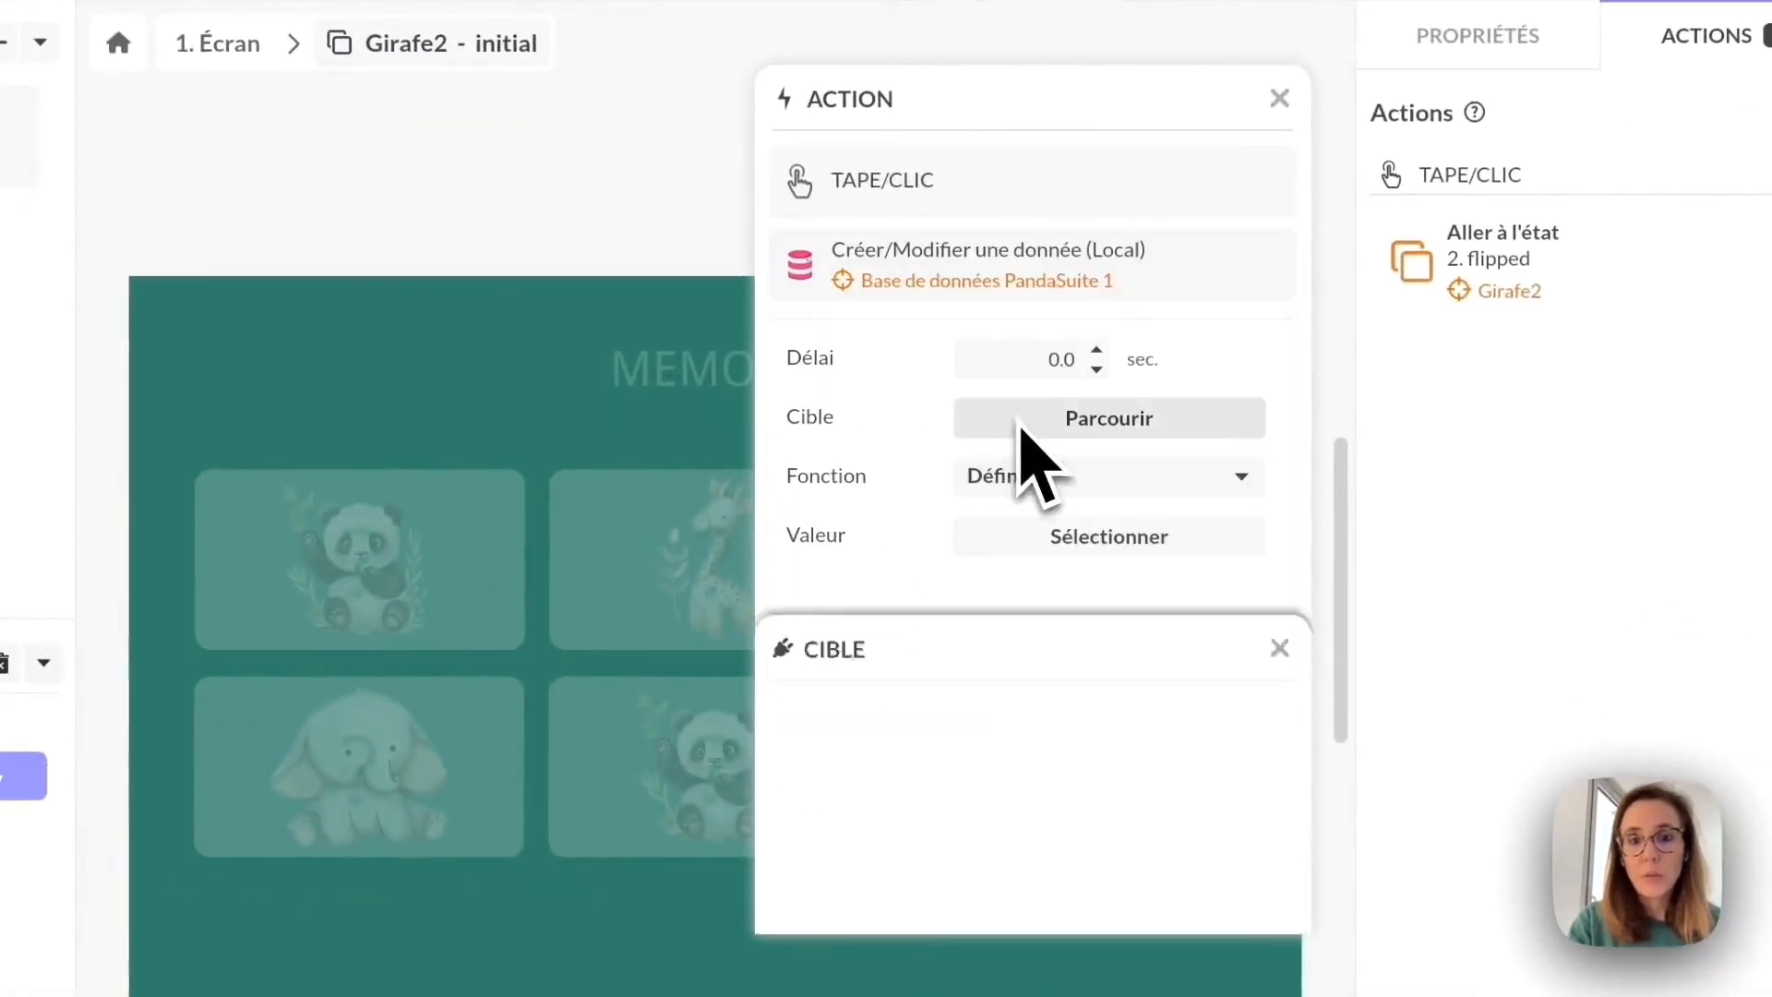
pyautogui.click(1082, 415)
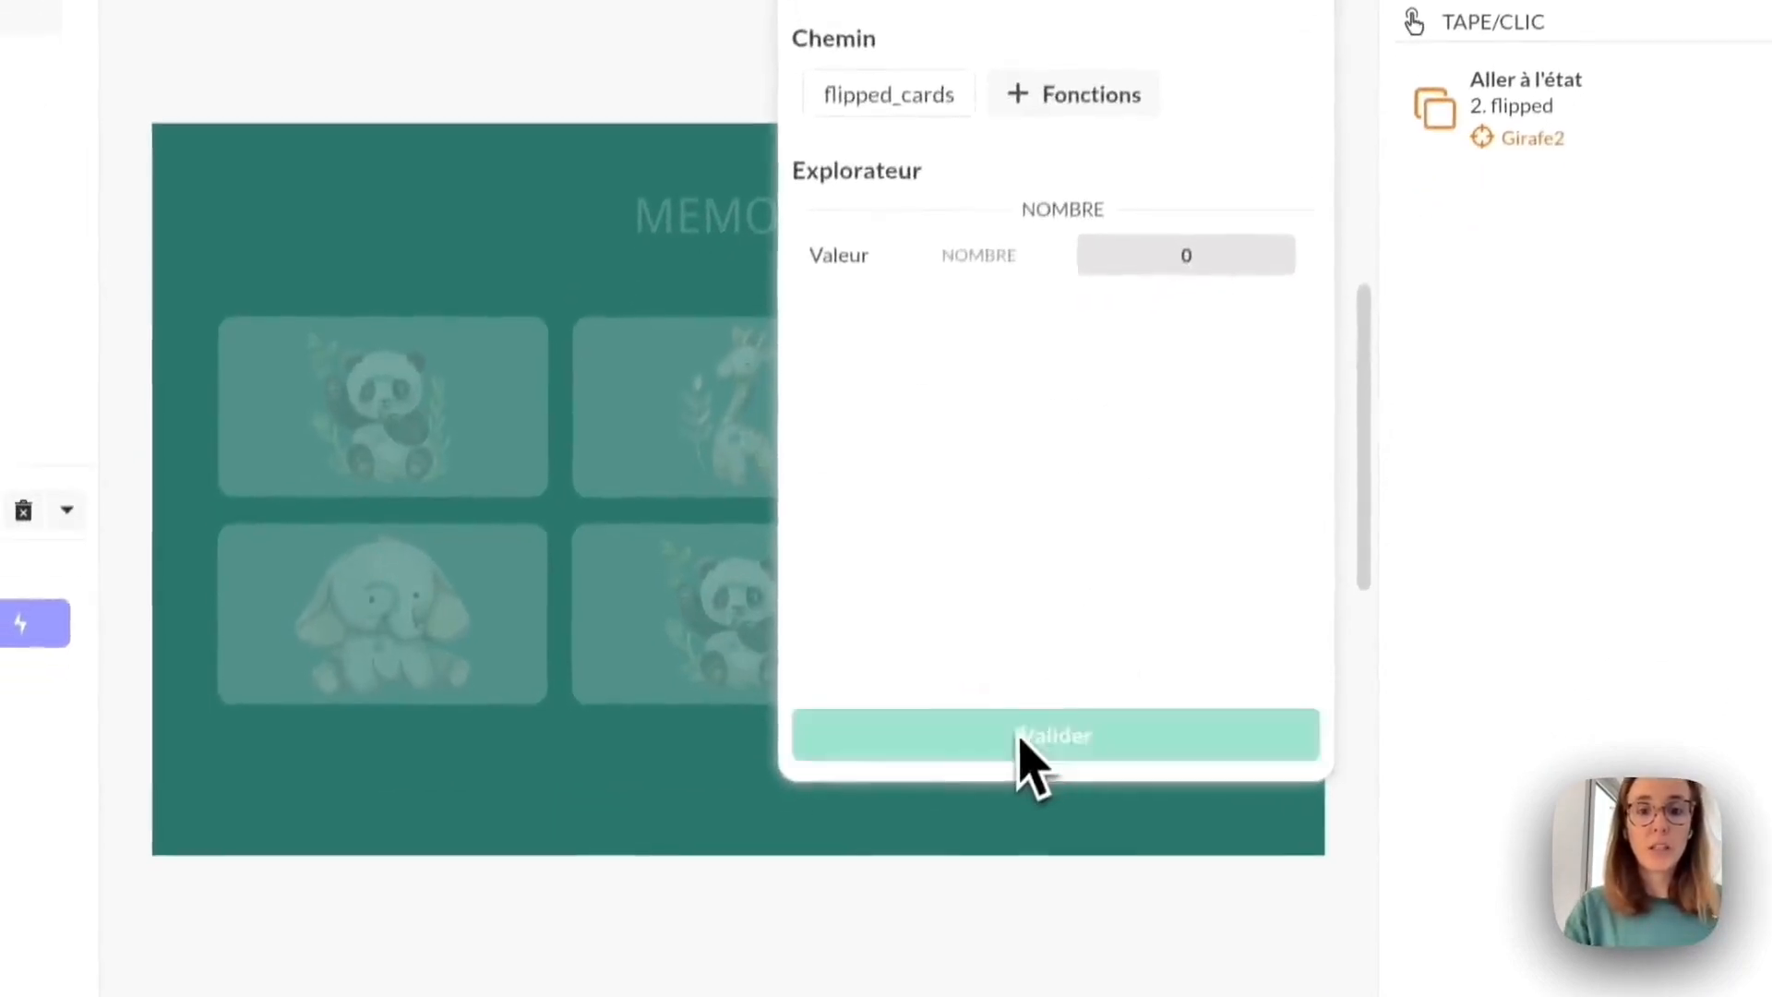
pyautogui.click(999, 889)
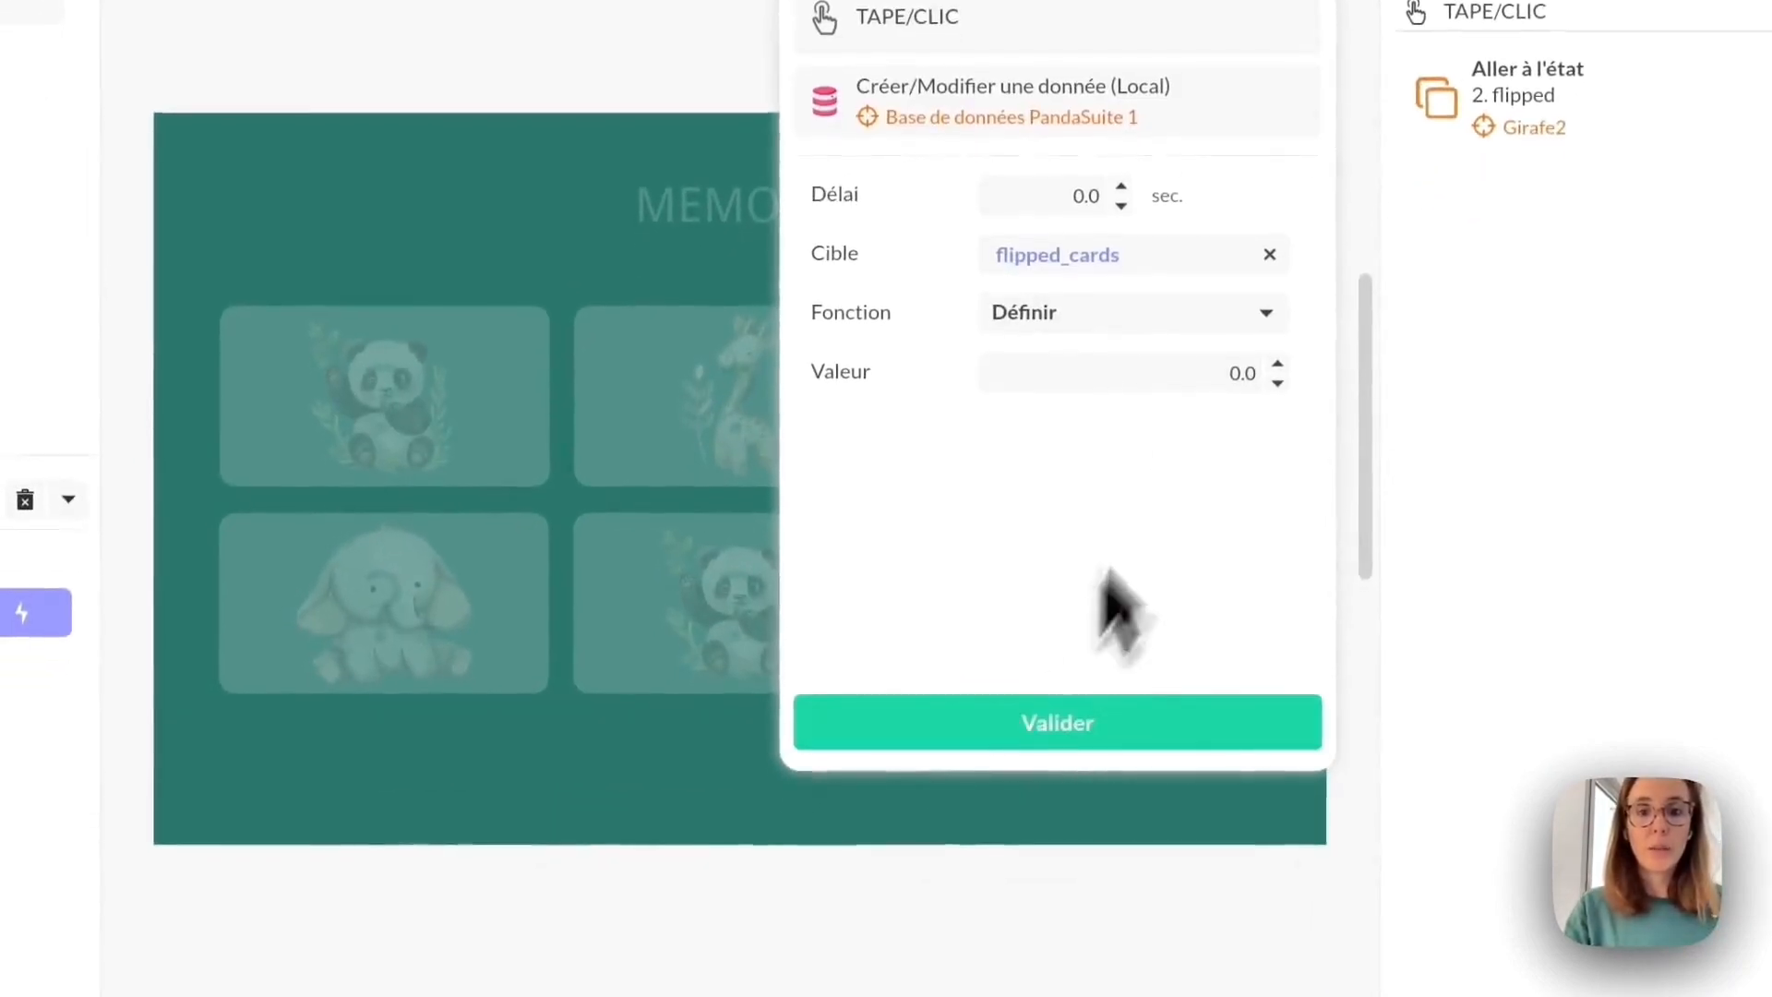
pyautogui.click(1161, 318)
pyautogui.click(1100, 426)
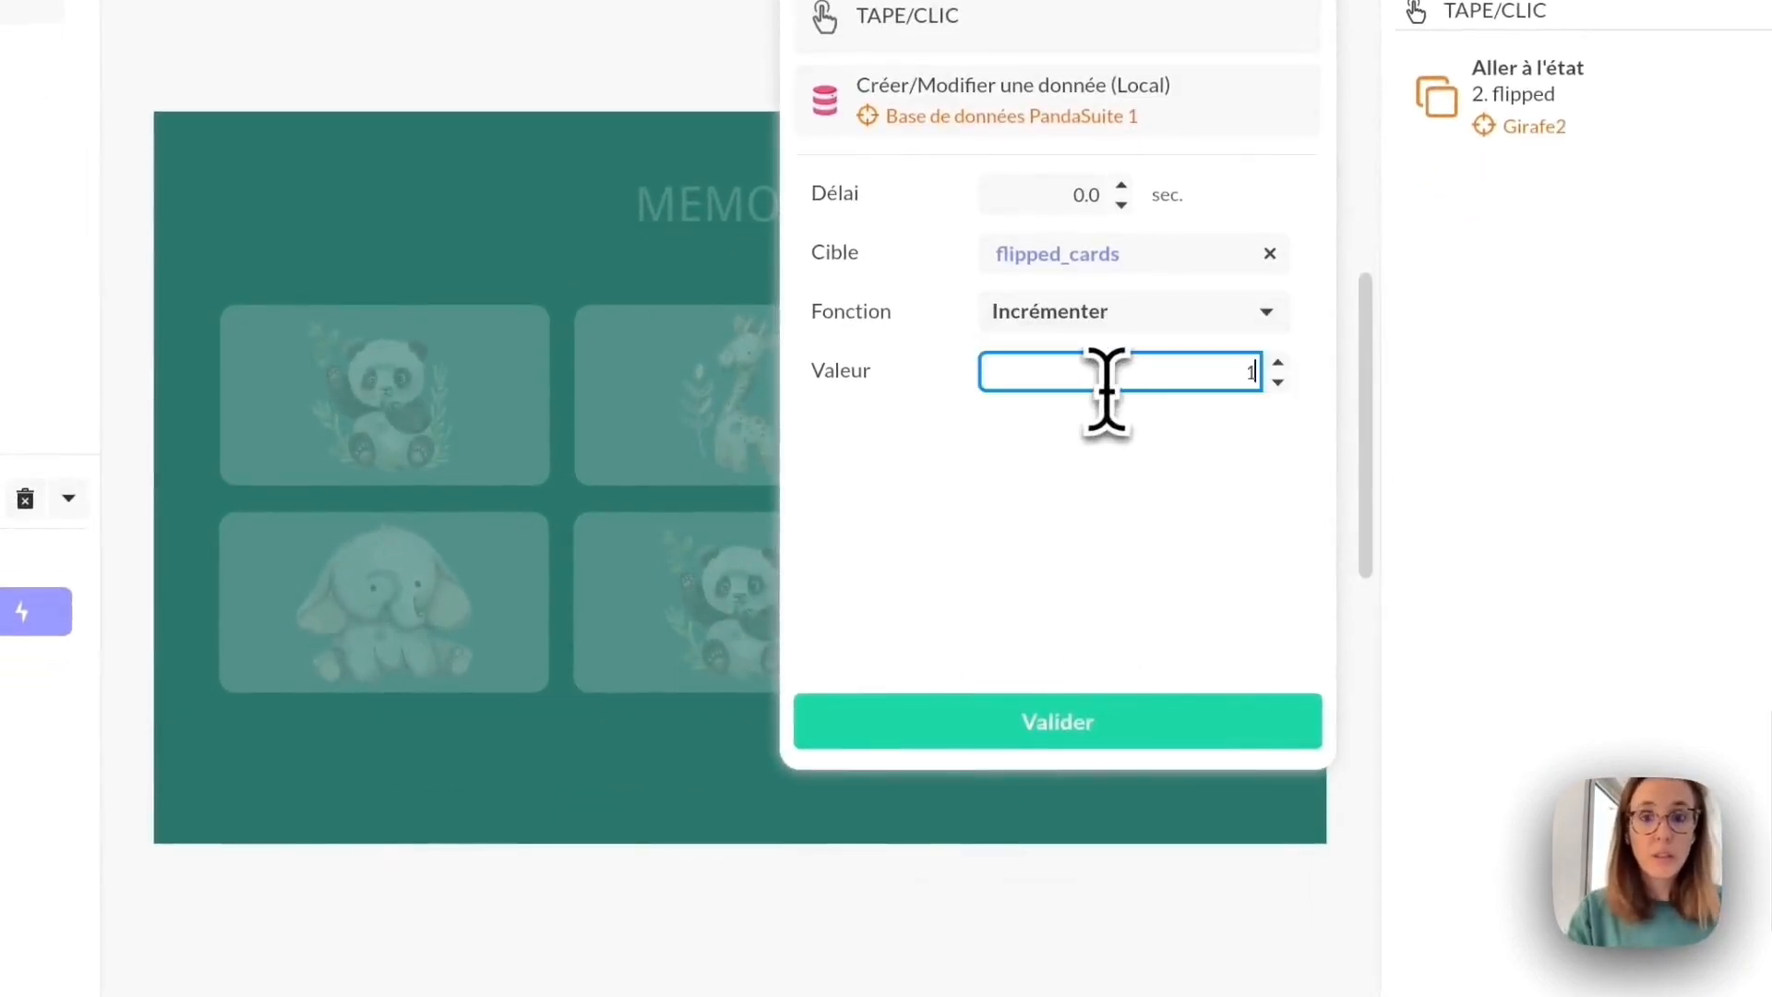
pyautogui.click(1020, 732)
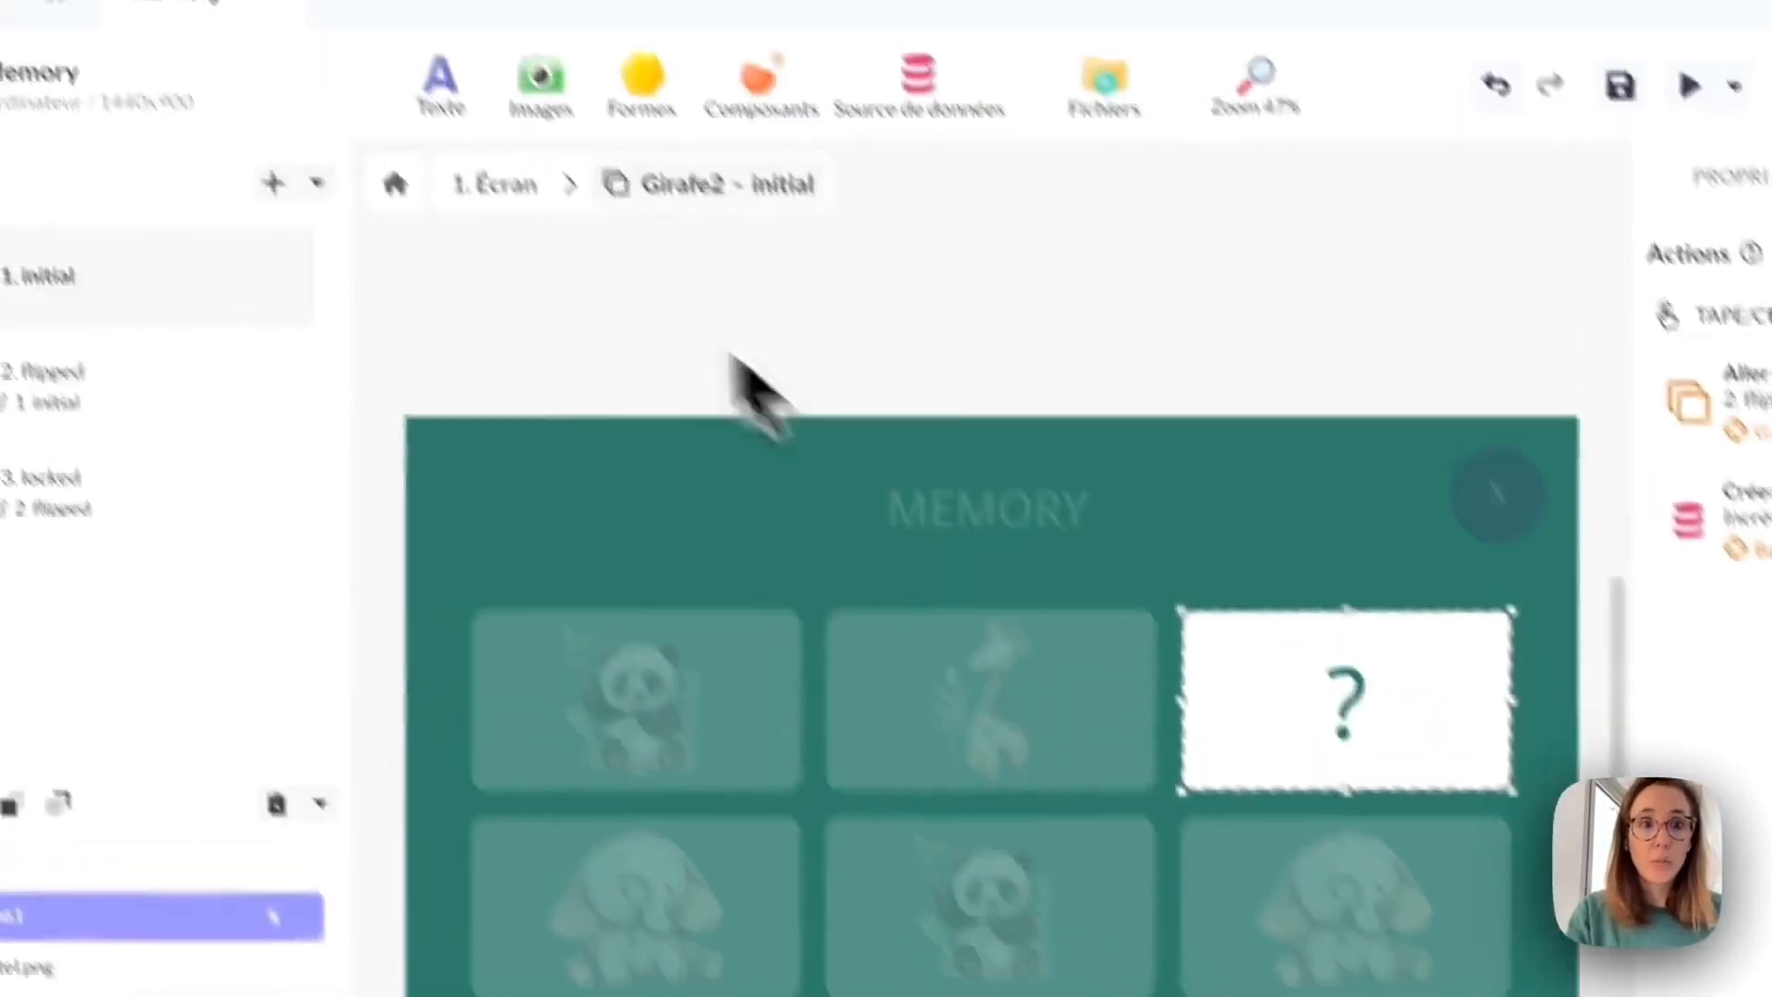
# Add a TAPE/CLIC action to the initial state of Elephant1 that creates or modifies local data in Base de données PandaSuite 1.
pyautogui.click(550, 257)
pyautogui.click(395, 640)
pyautogui.doubleClick(558, 611)
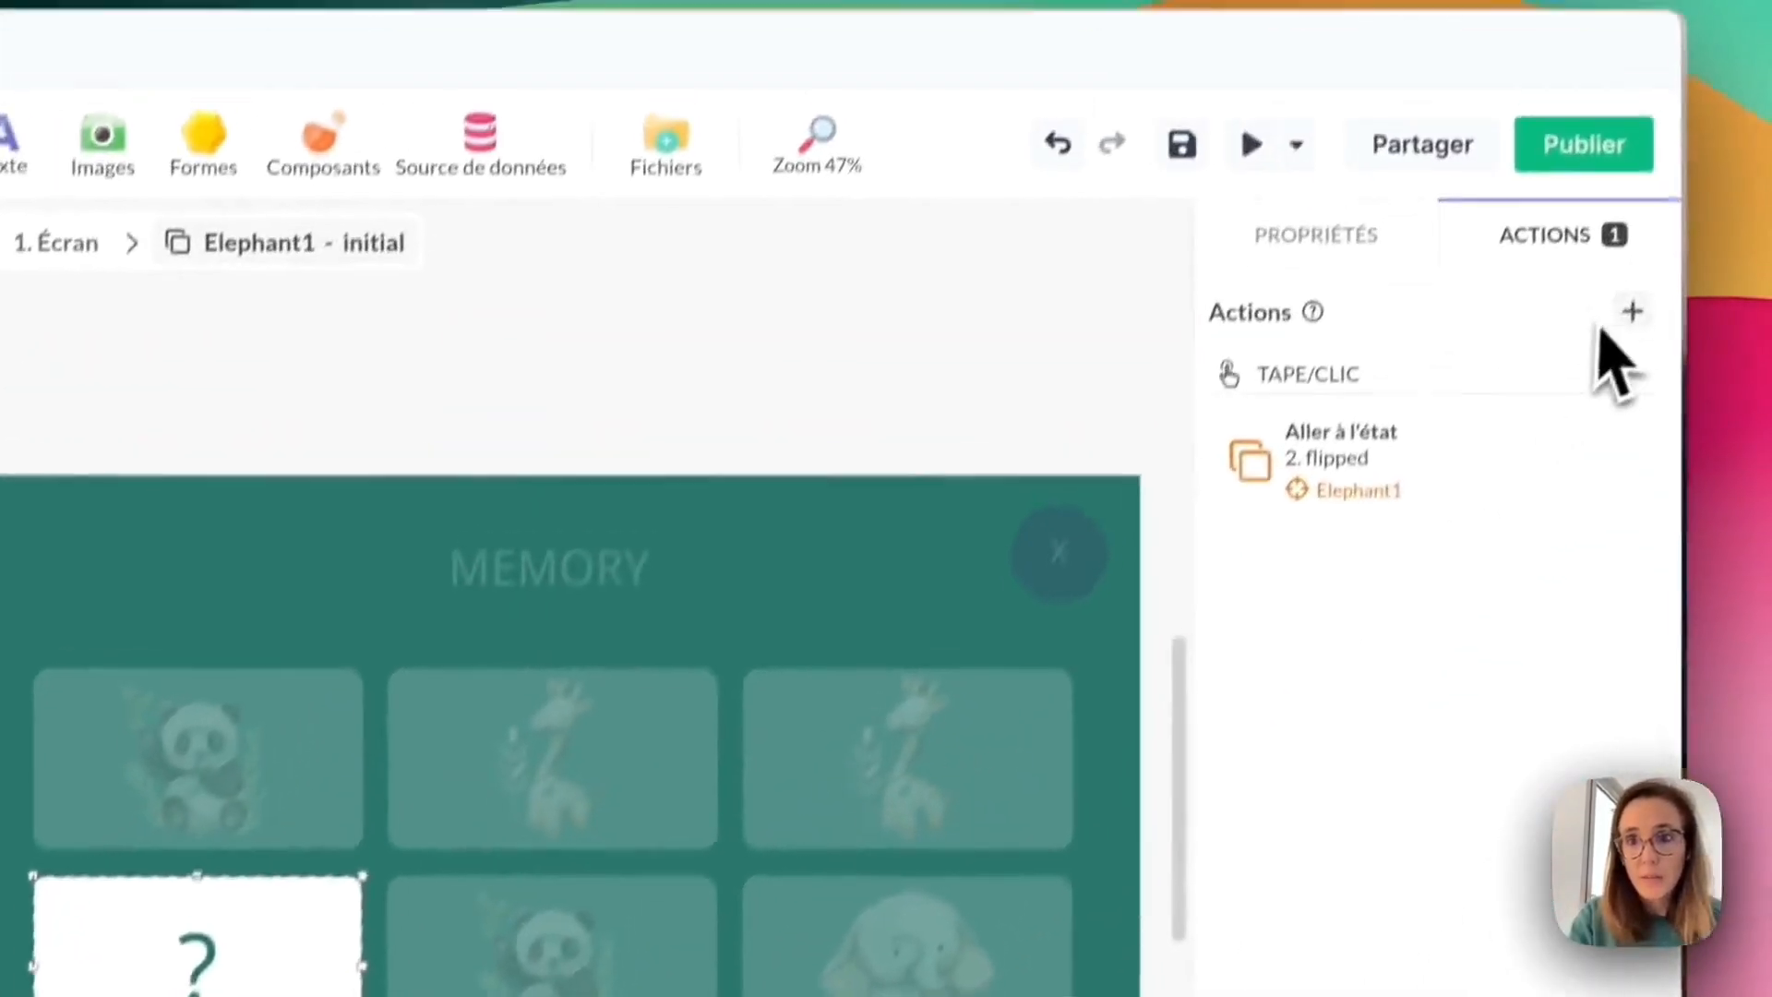
pyautogui.click(1631, 311)
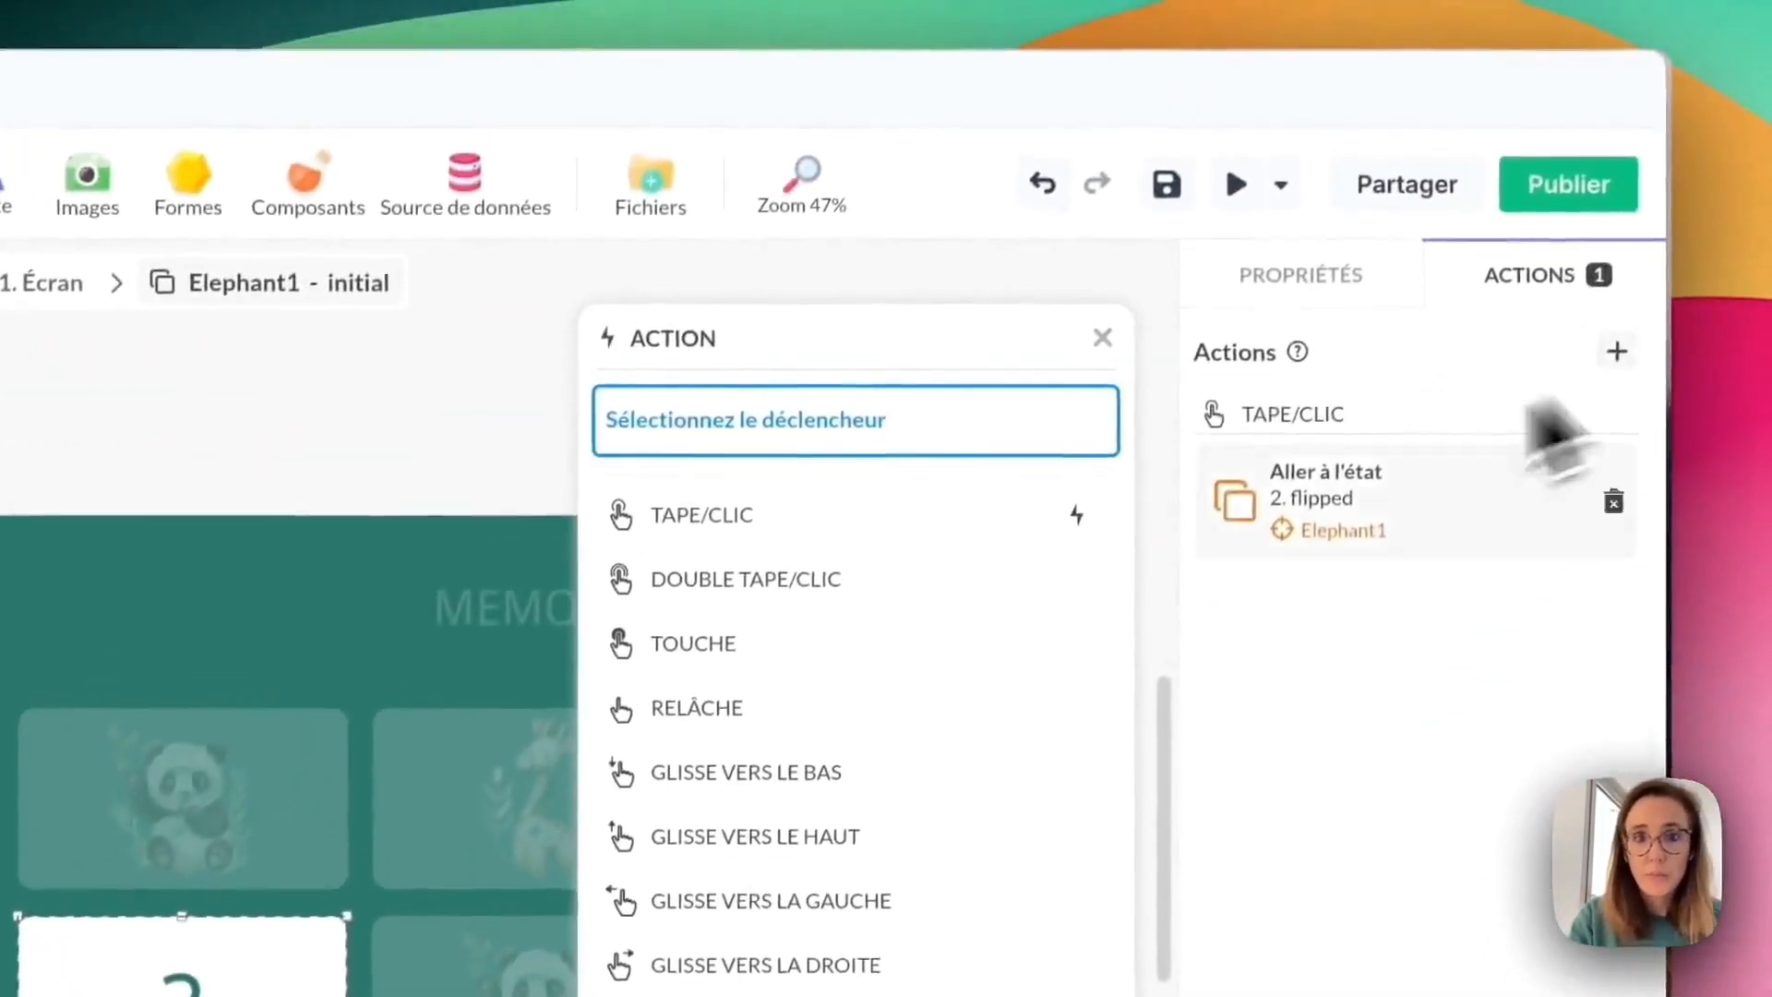
pyautogui.click(1021, 348)
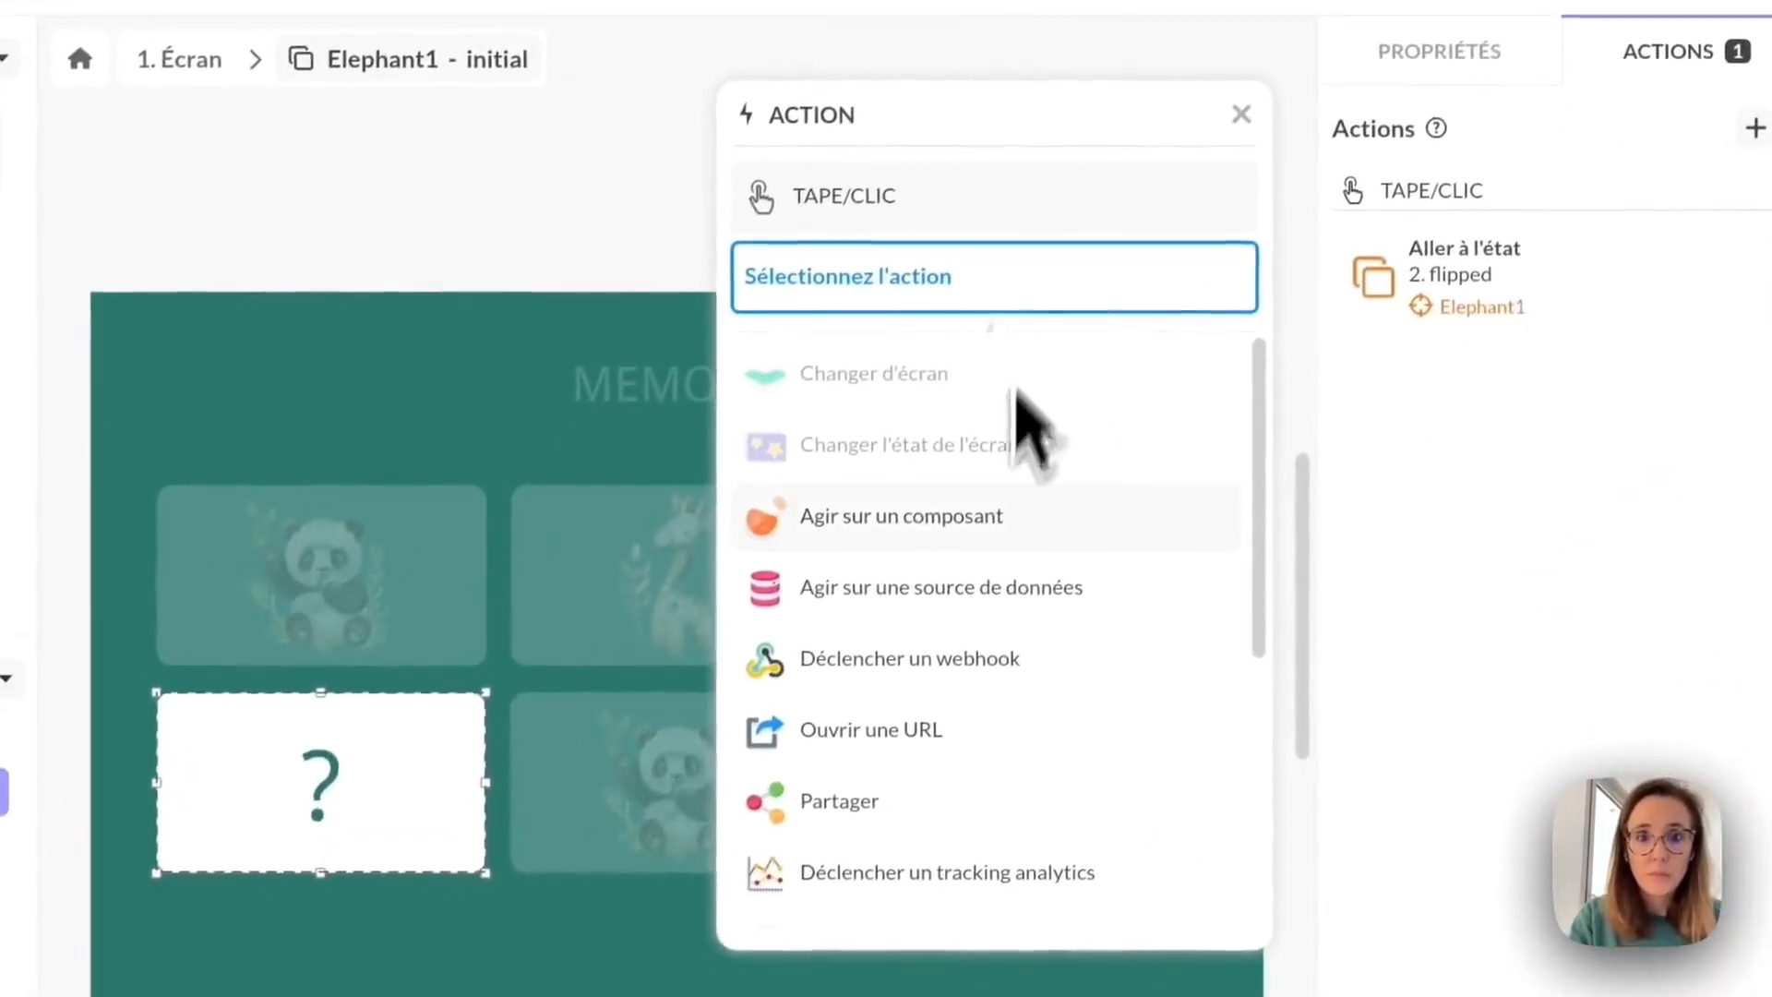
pyautogui.click(938, 609)
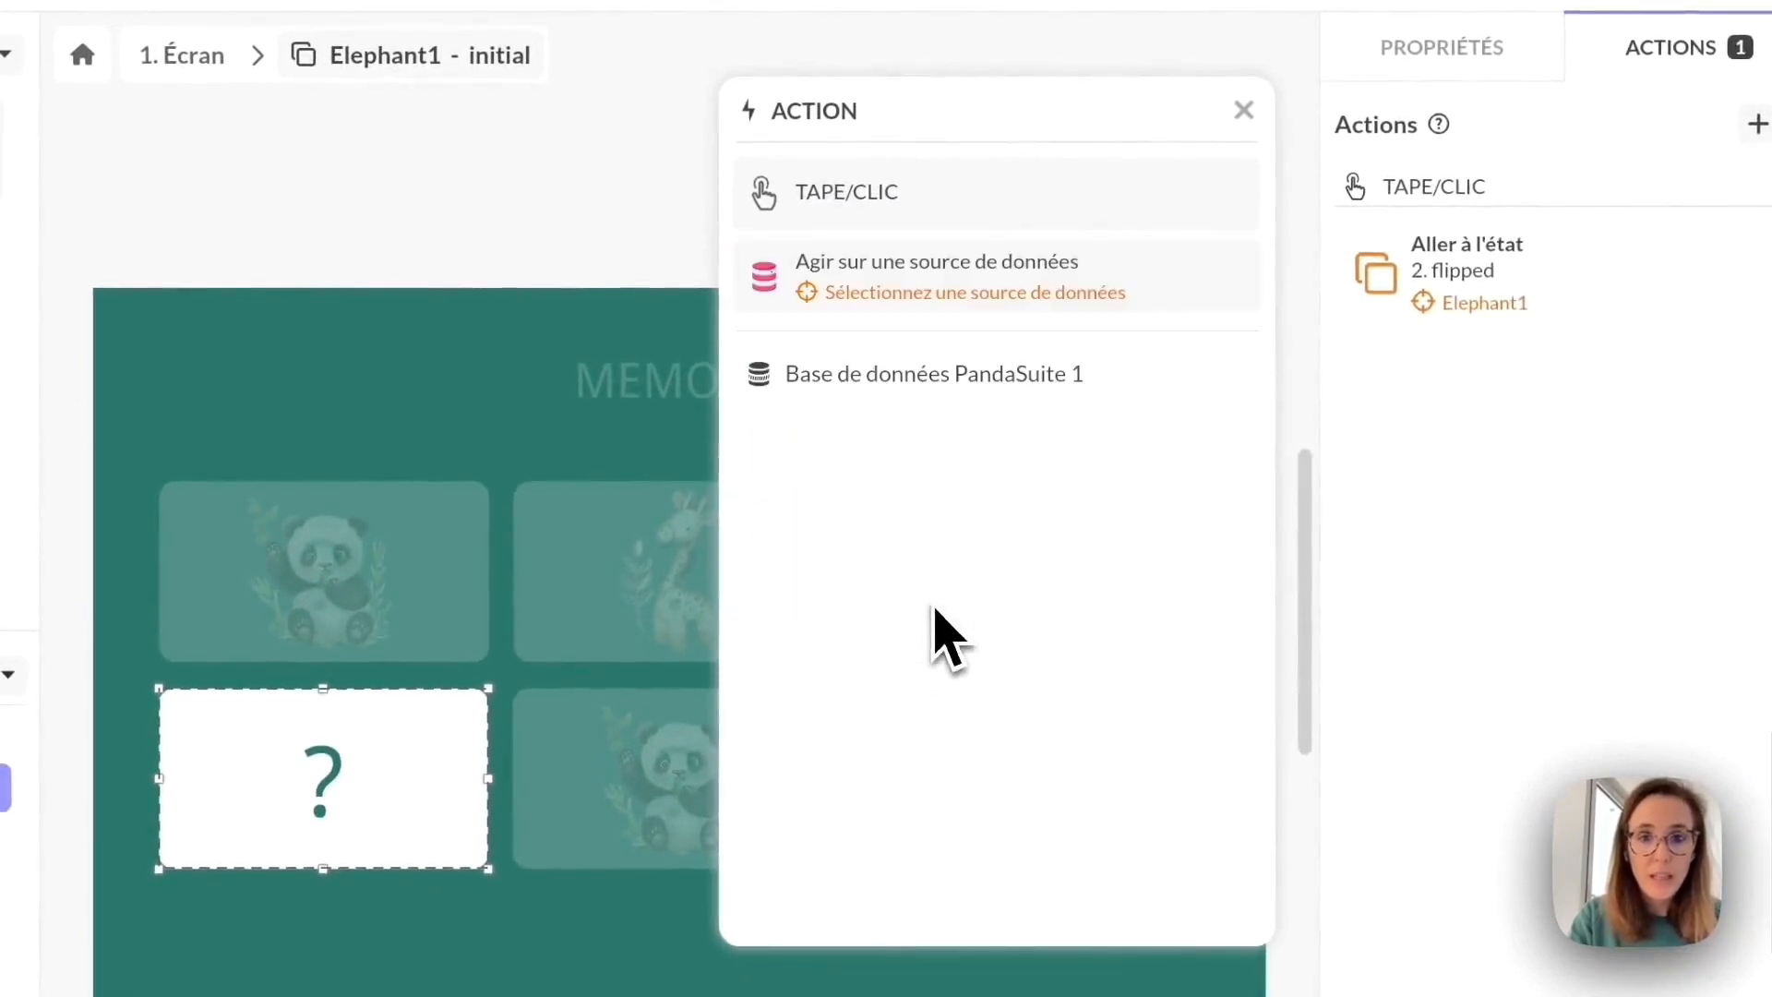
pyautogui.click(983, 393)
pyautogui.click(995, 392)
# Target flipped_cards in Elephant1's data action, set its function to Incrémenter, fill in the increment value, and validate it.
pyautogui.click(1009, 447)
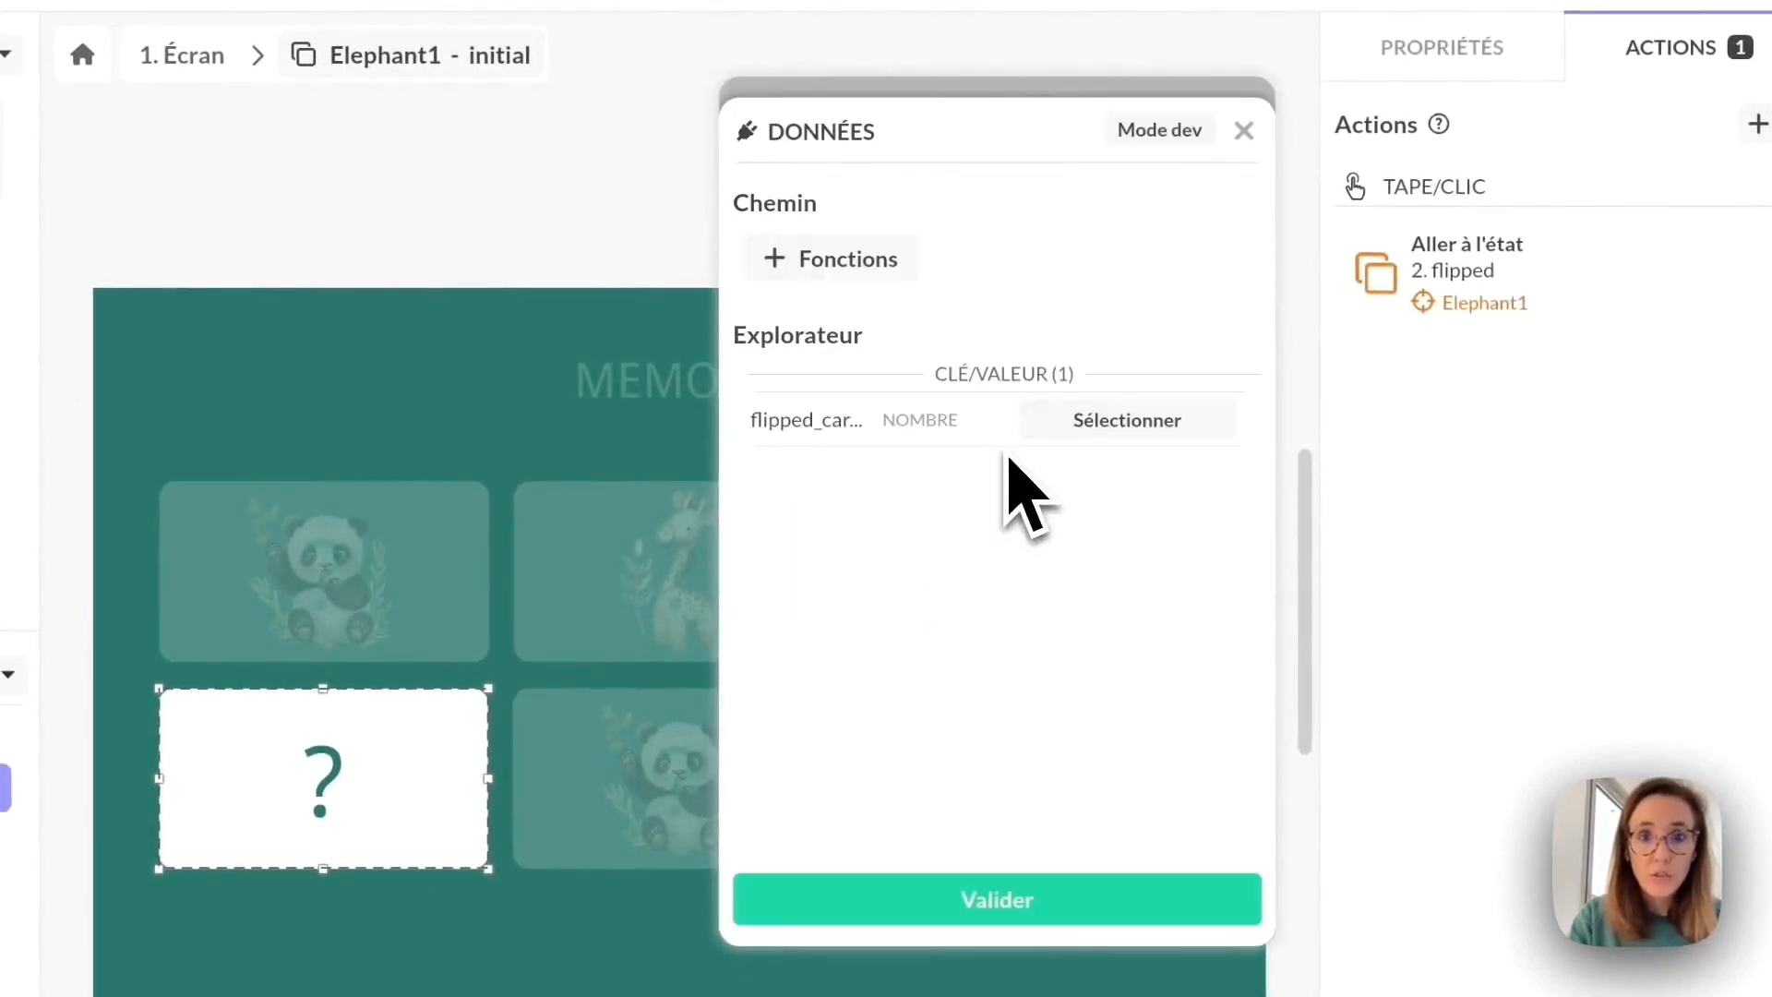
pyautogui.click(1043, 420)
pyautogui.click(997, 900)
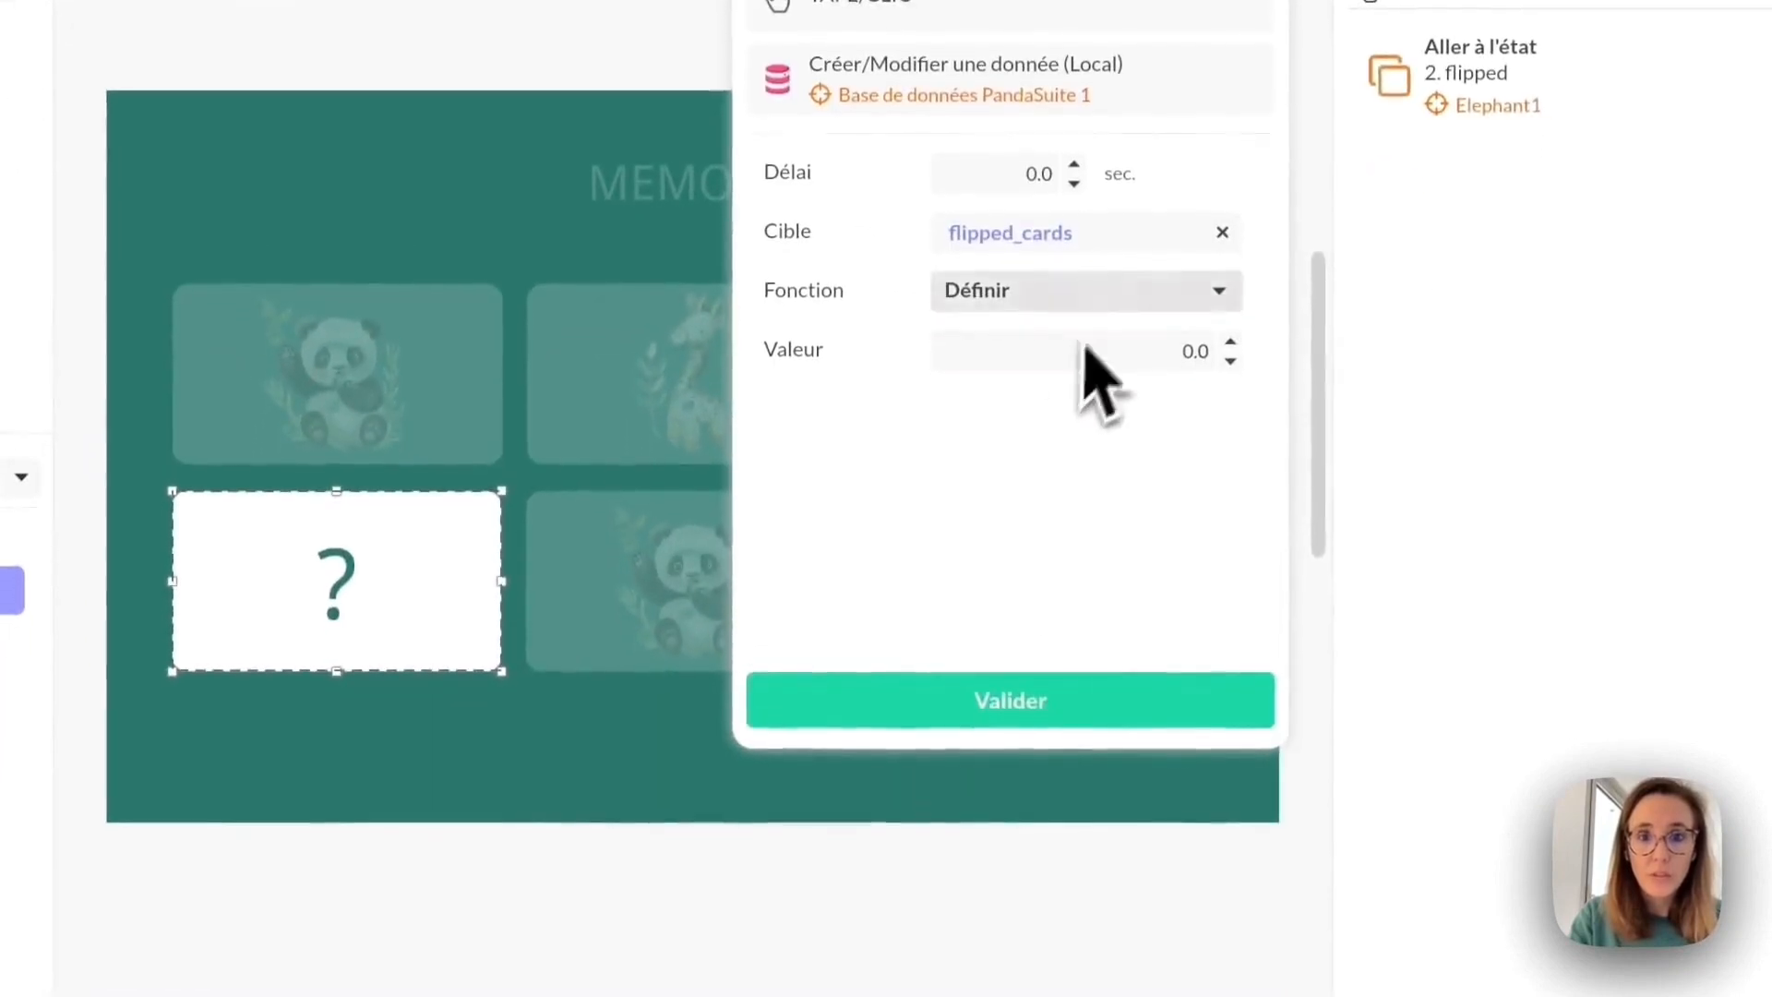
pyautogui.click(1087, 293)
pyautogui.click(1052, 397)
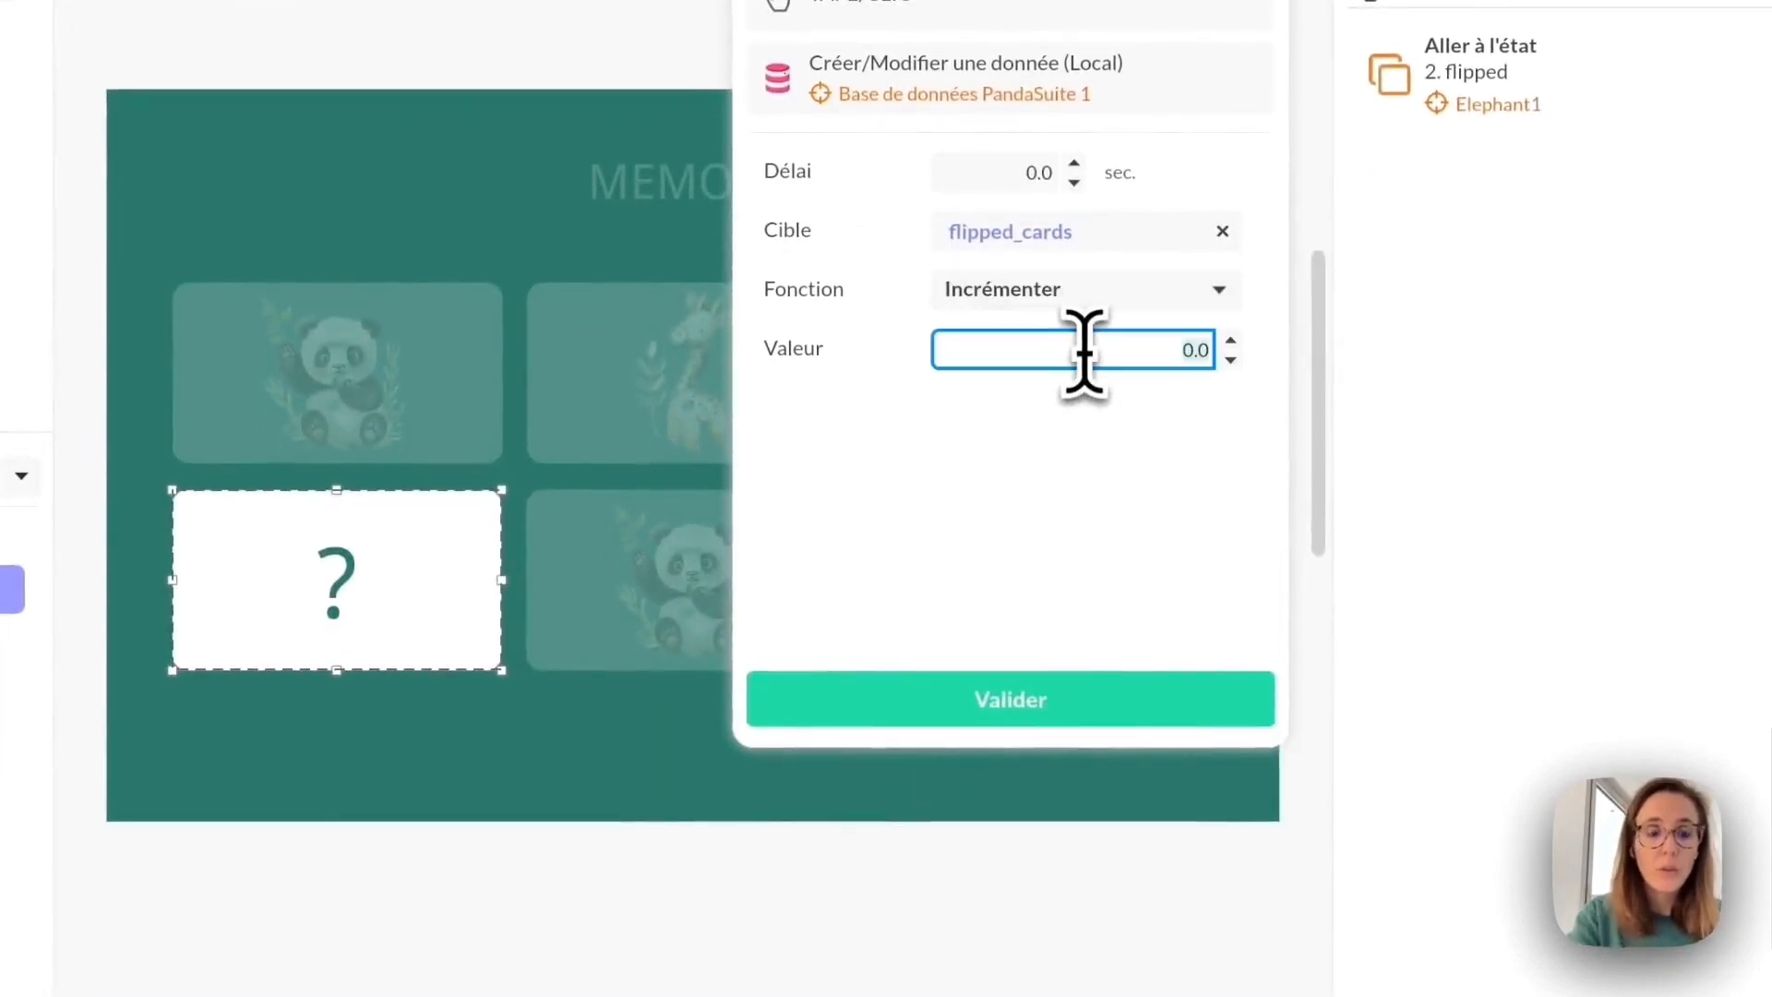
pyautogui.click(1082, 703)
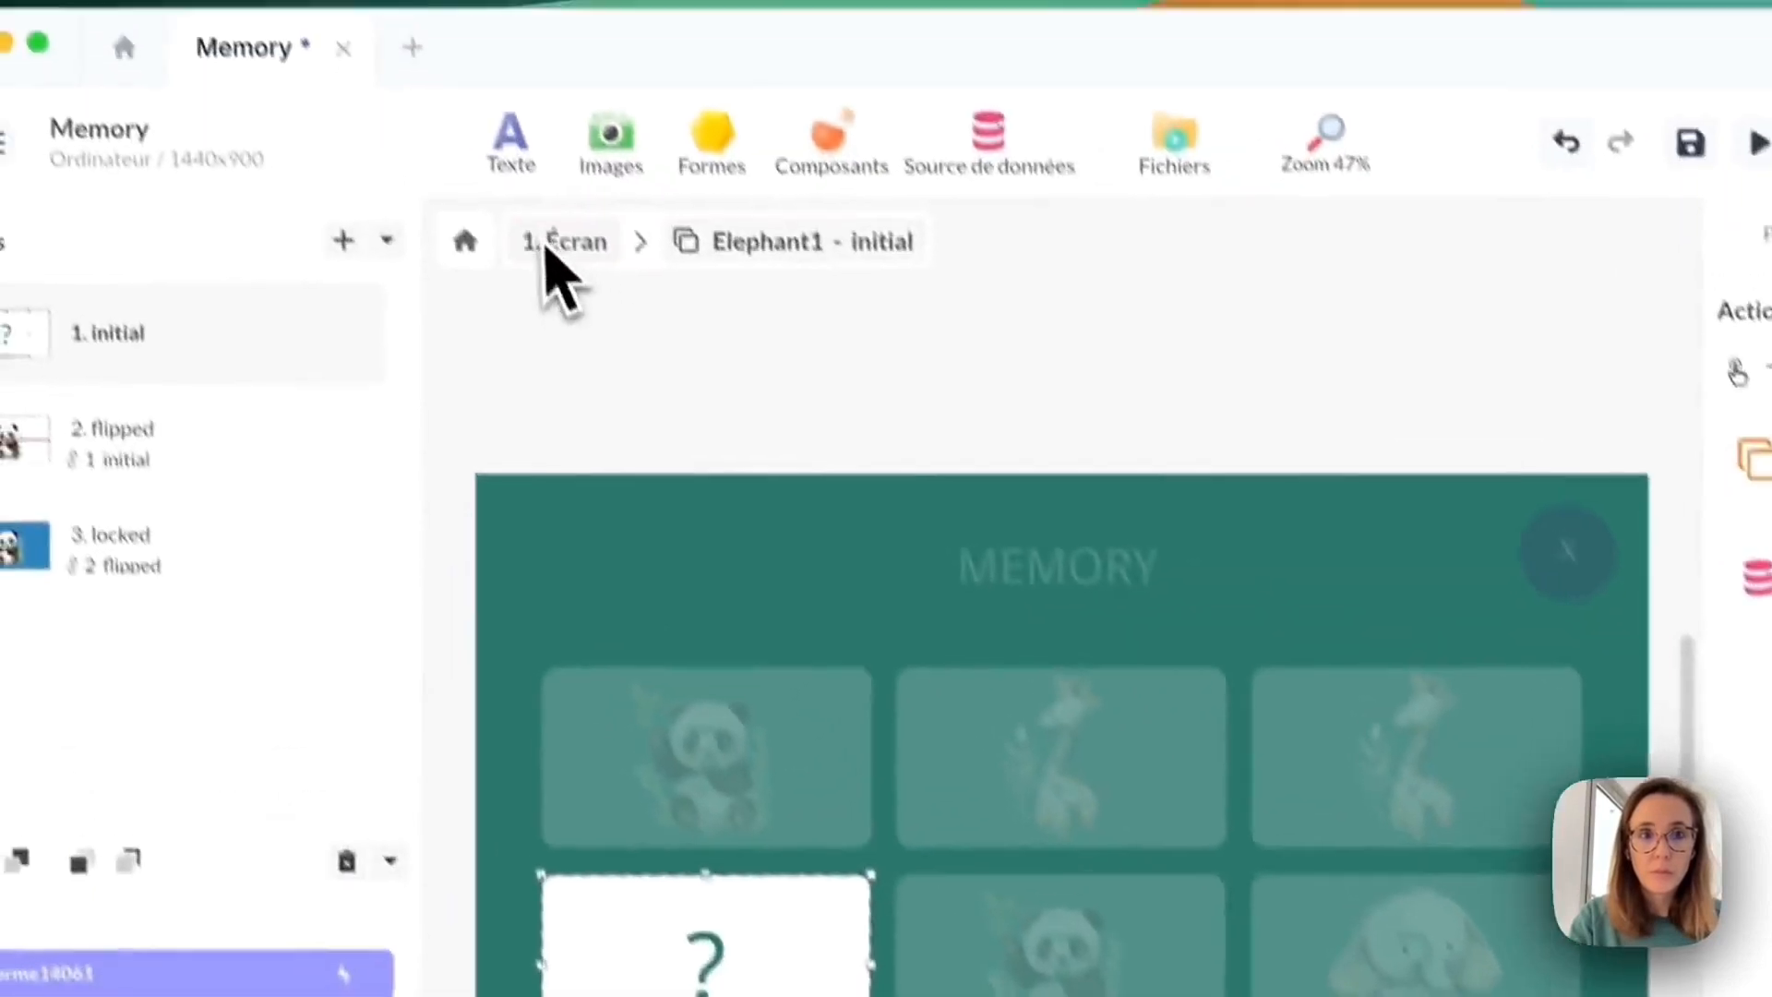
# Add a TAPE/CLIC action to the initial state of Panda2 that creates or modifies local data in Base de données PandaSuite 1.
pyautogui.click(546, 245)
pyautogui.doubleClick(1115, 923)
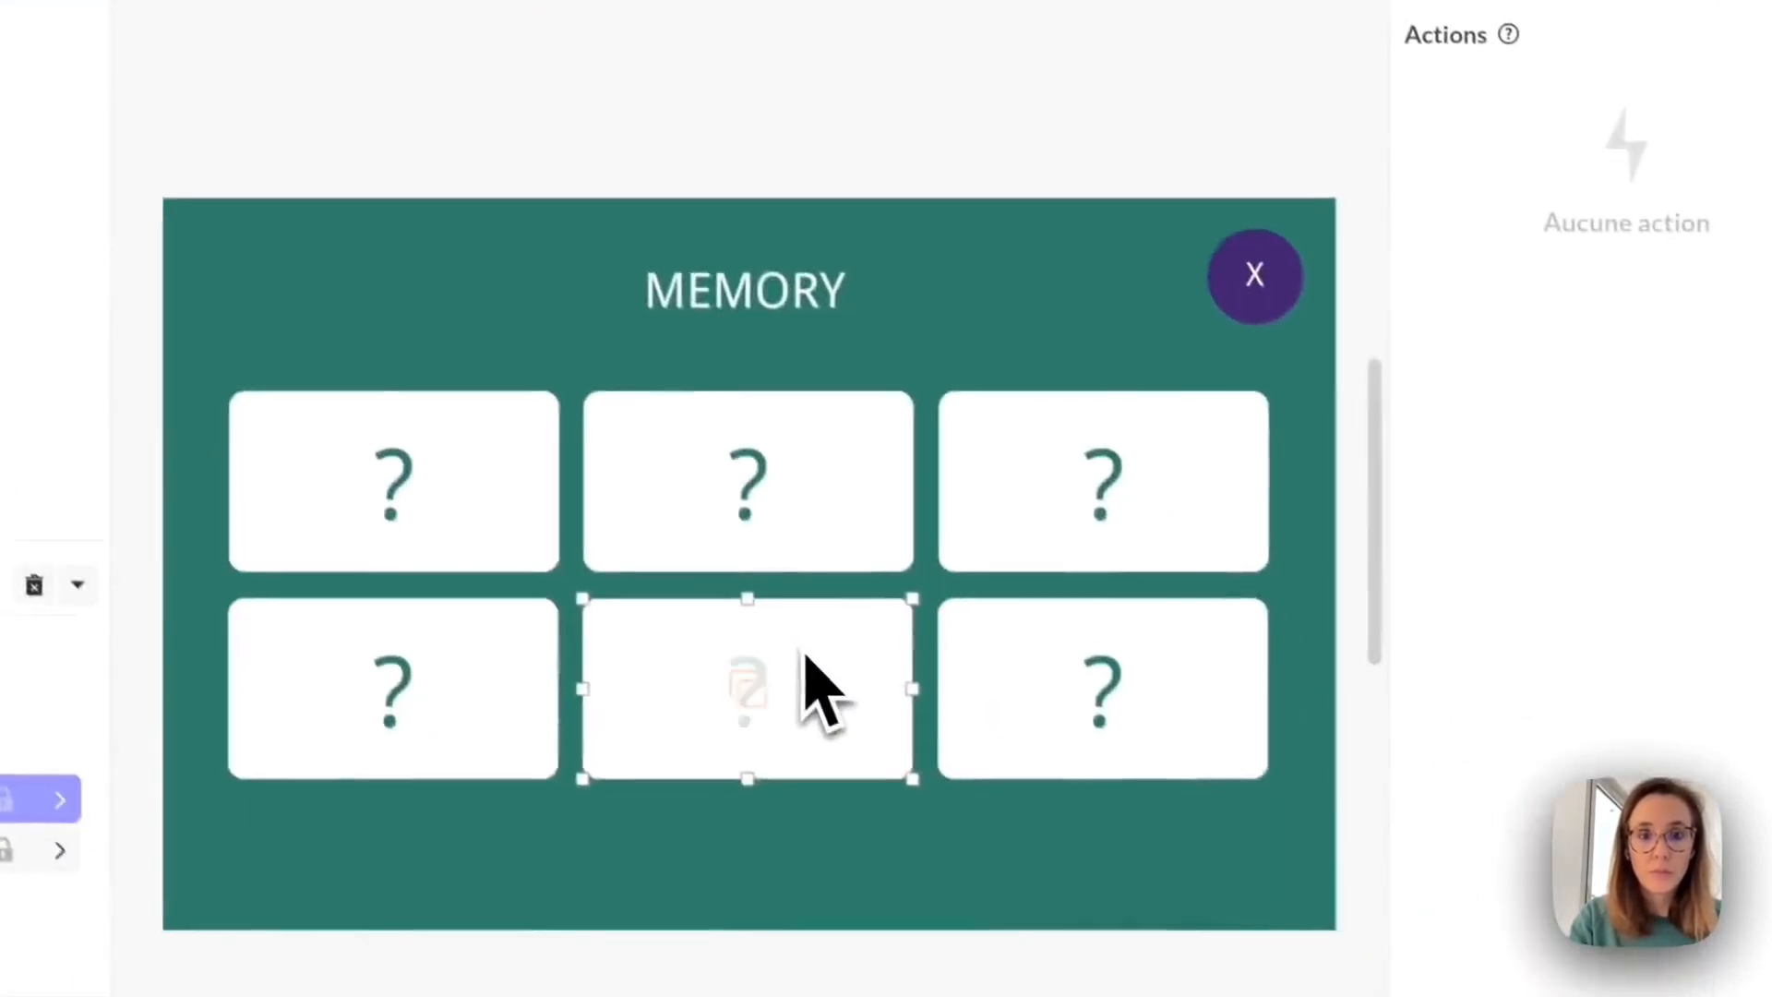
pyautogui.click(1148, 921)
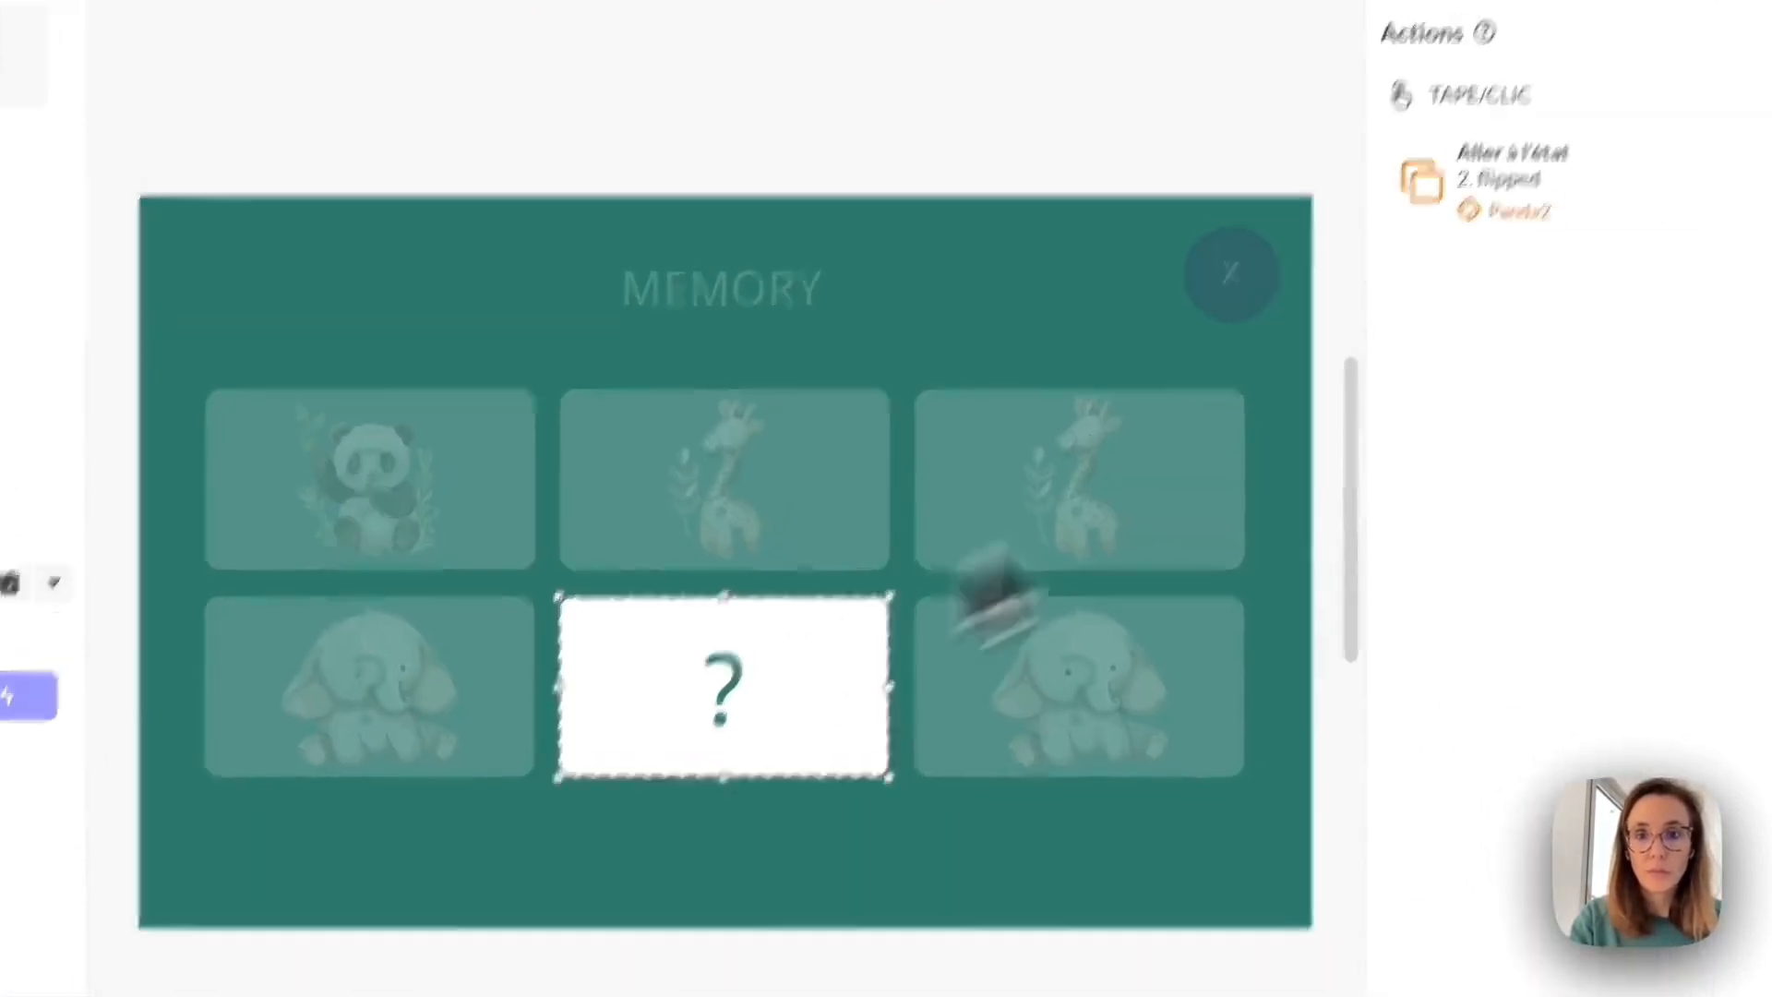
pyautogui.click(1646, 280)
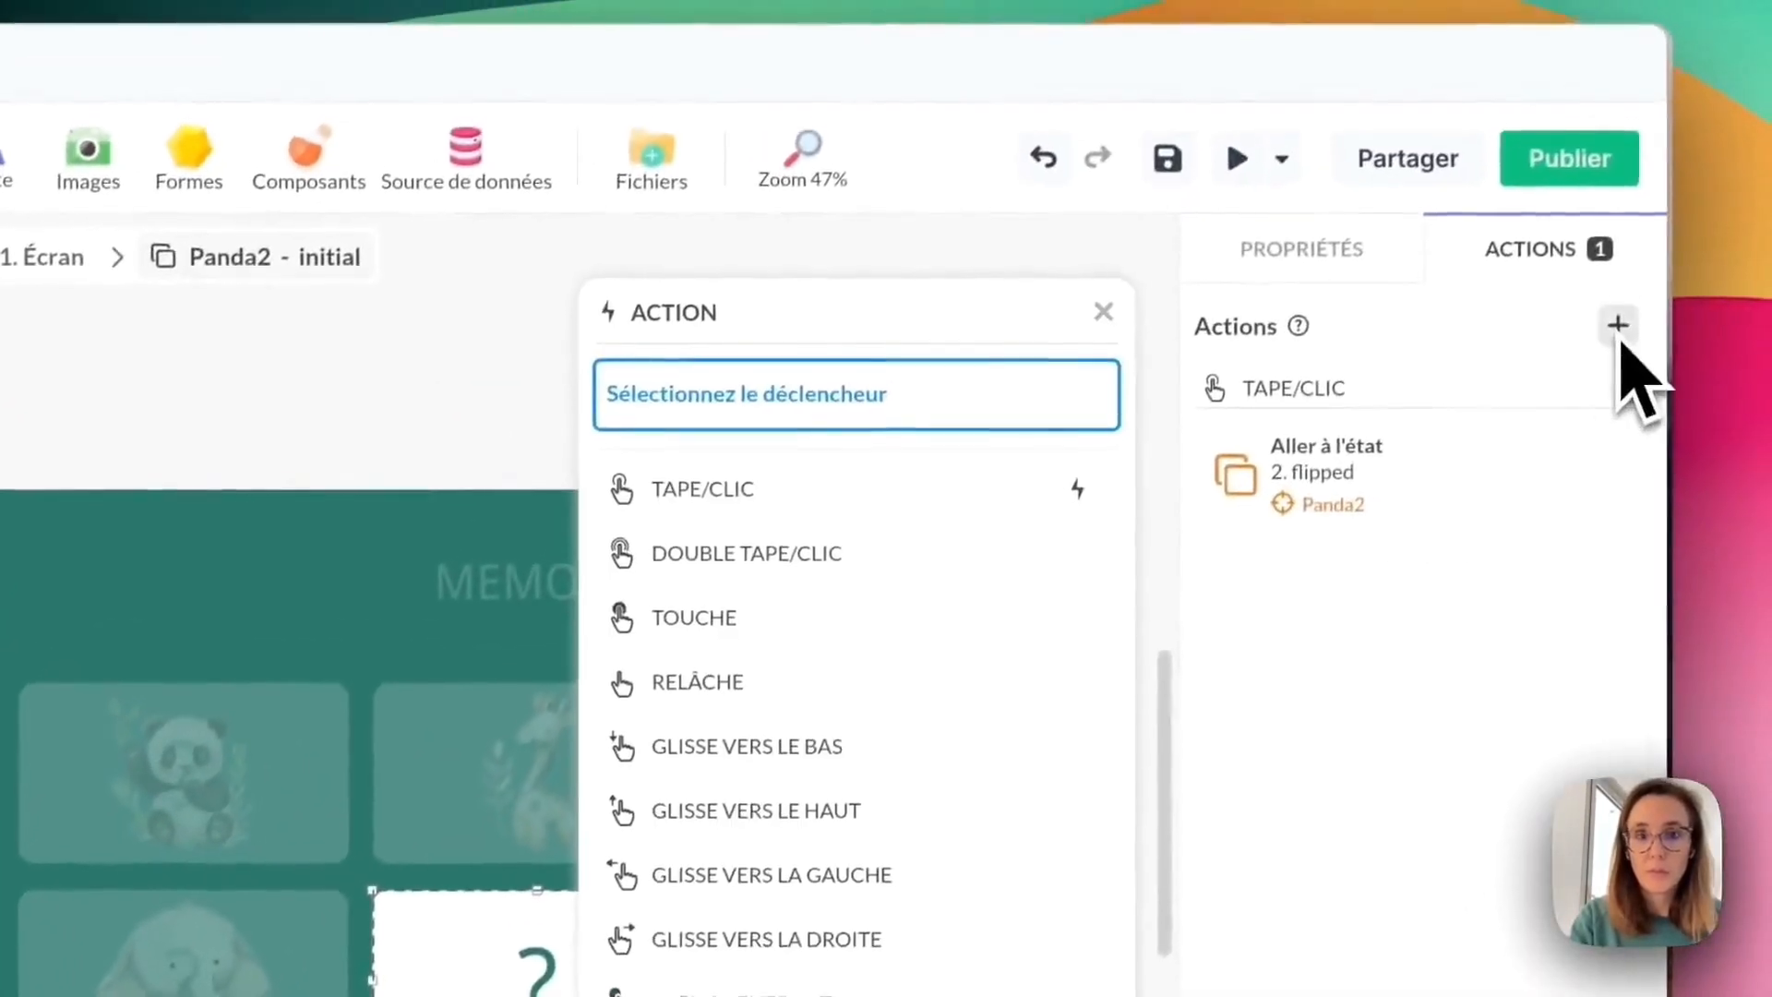
pyautogui.click(1052, 392)
pyautogui.click(979, 634)
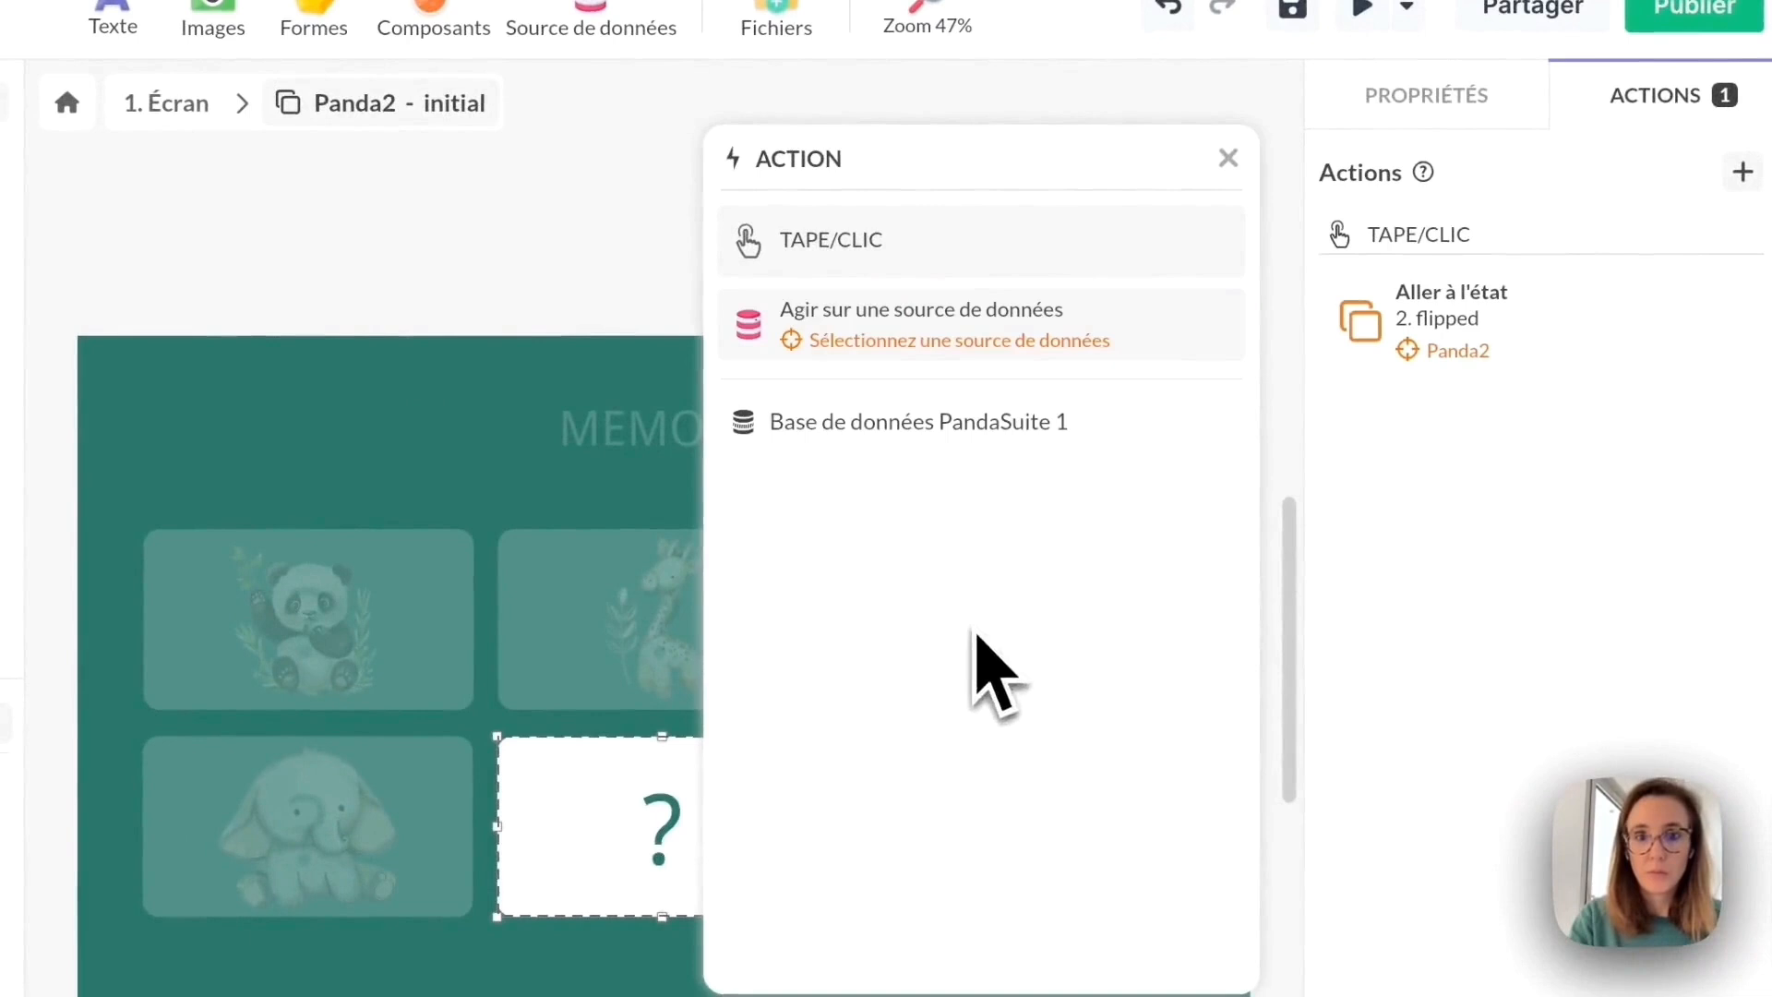
pyautogui.click(960, 426)
# Make Panda2's data action increment flipped_cards by 1 and validate it.
pyautogui.click(988, 474)
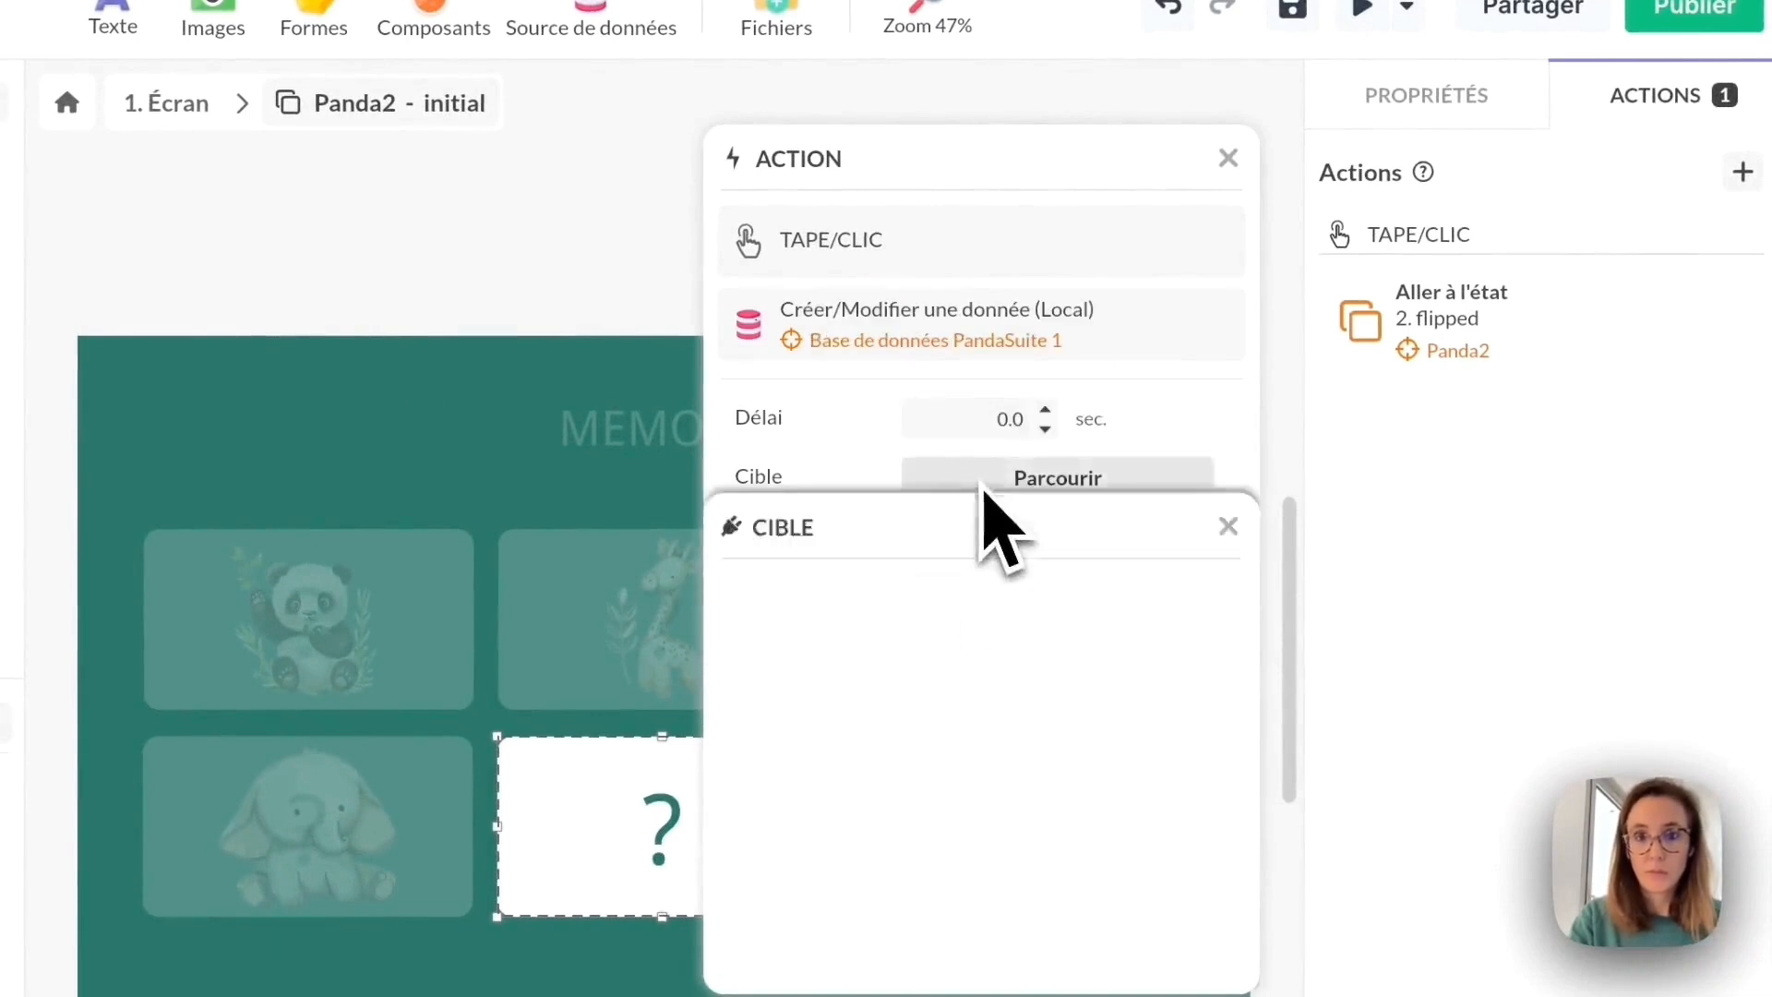
pyautogui.click(950, 580)
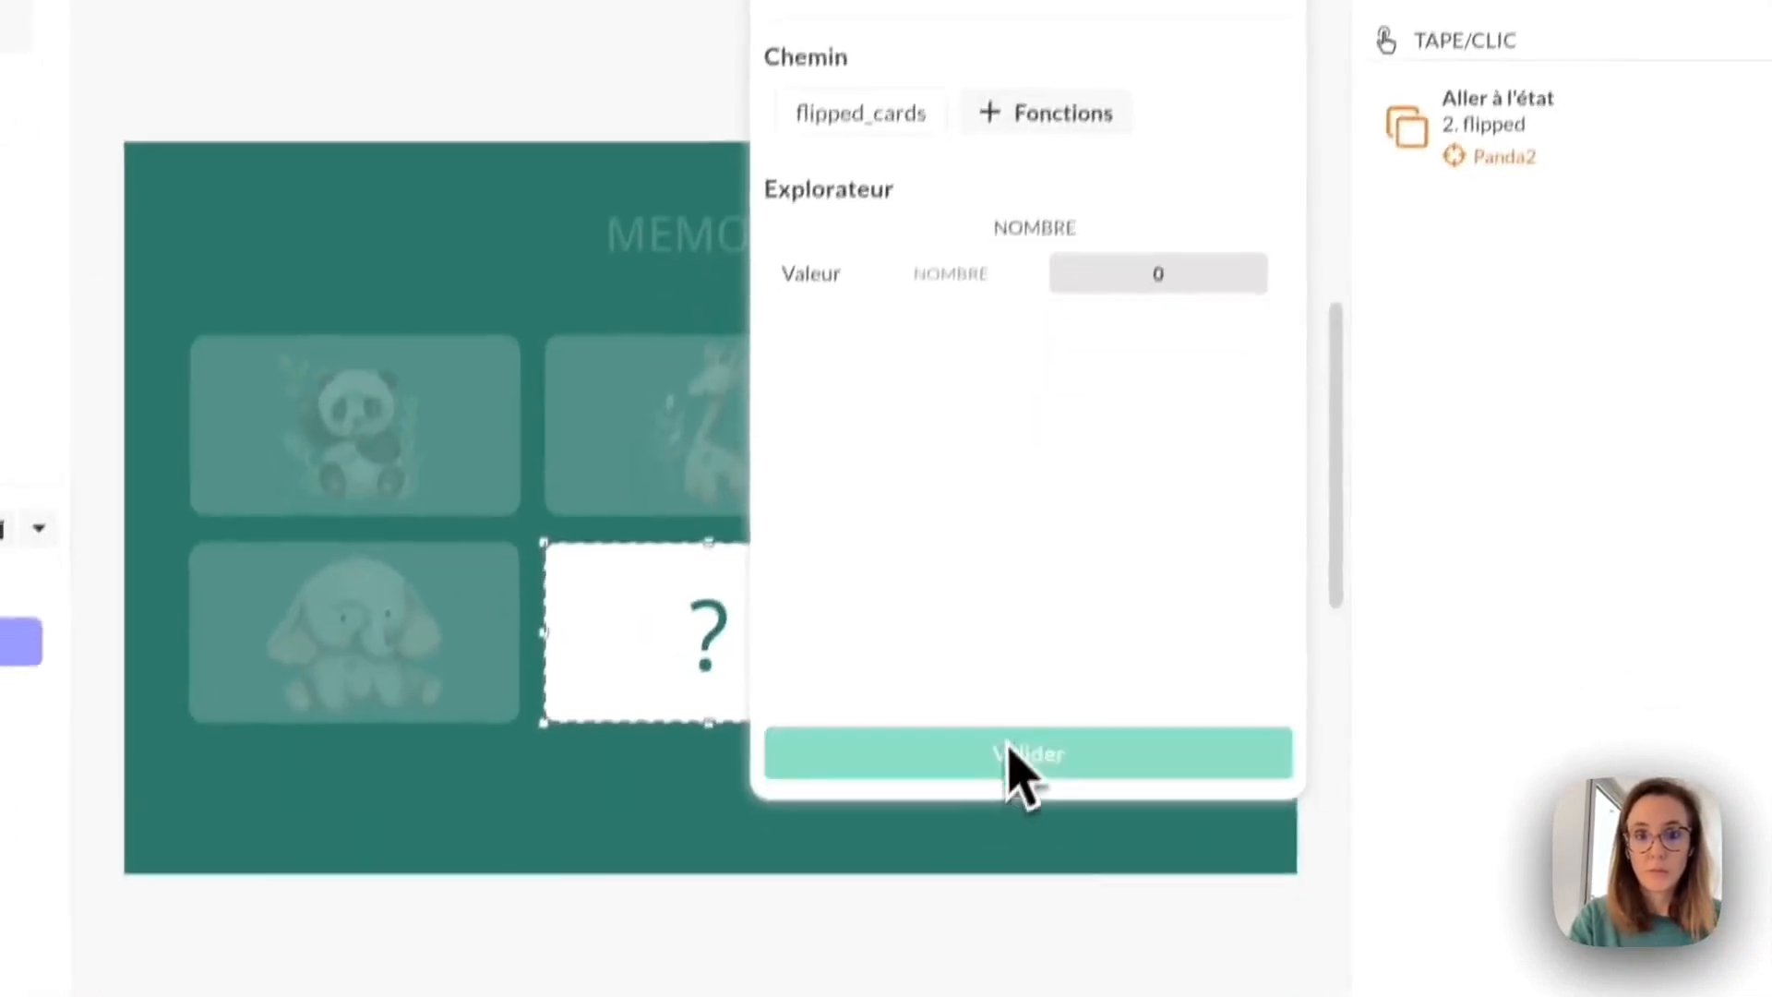
pyautogui.click(965, 946)
pyautogui.click(1104, 550)
pyautogui.click(1071, 409)
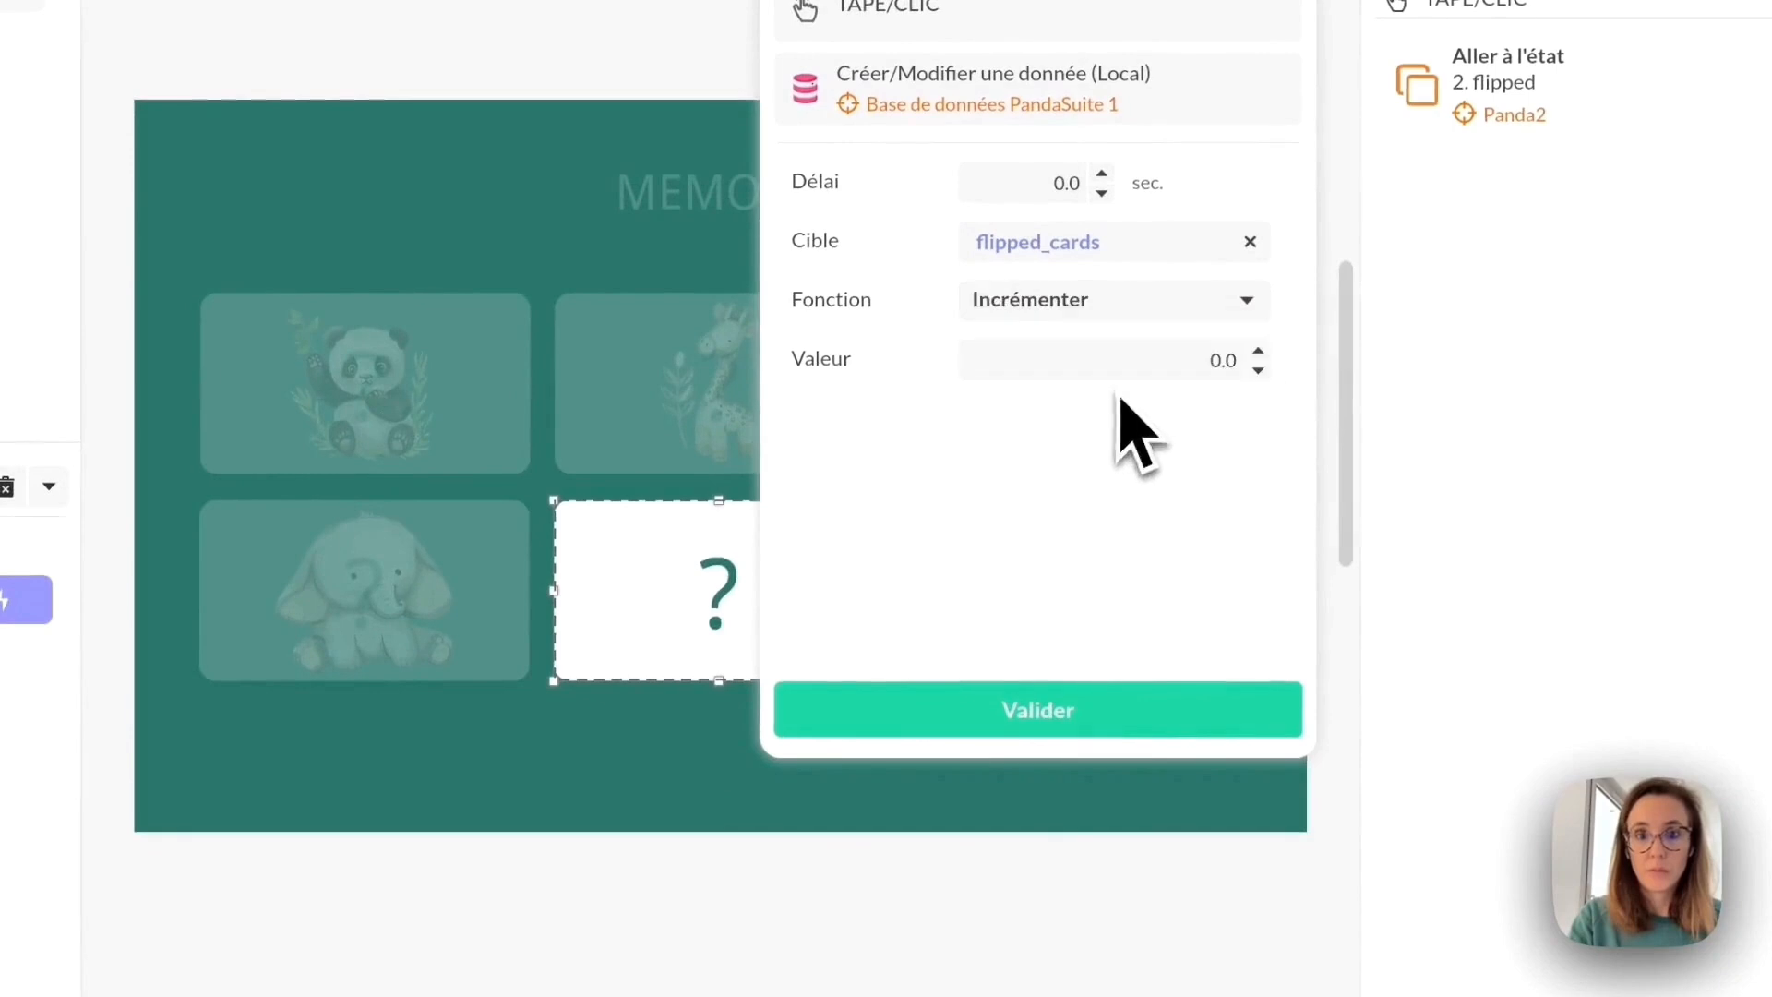
pyautogui.click(1114, 364)
pyautogui.write('1')
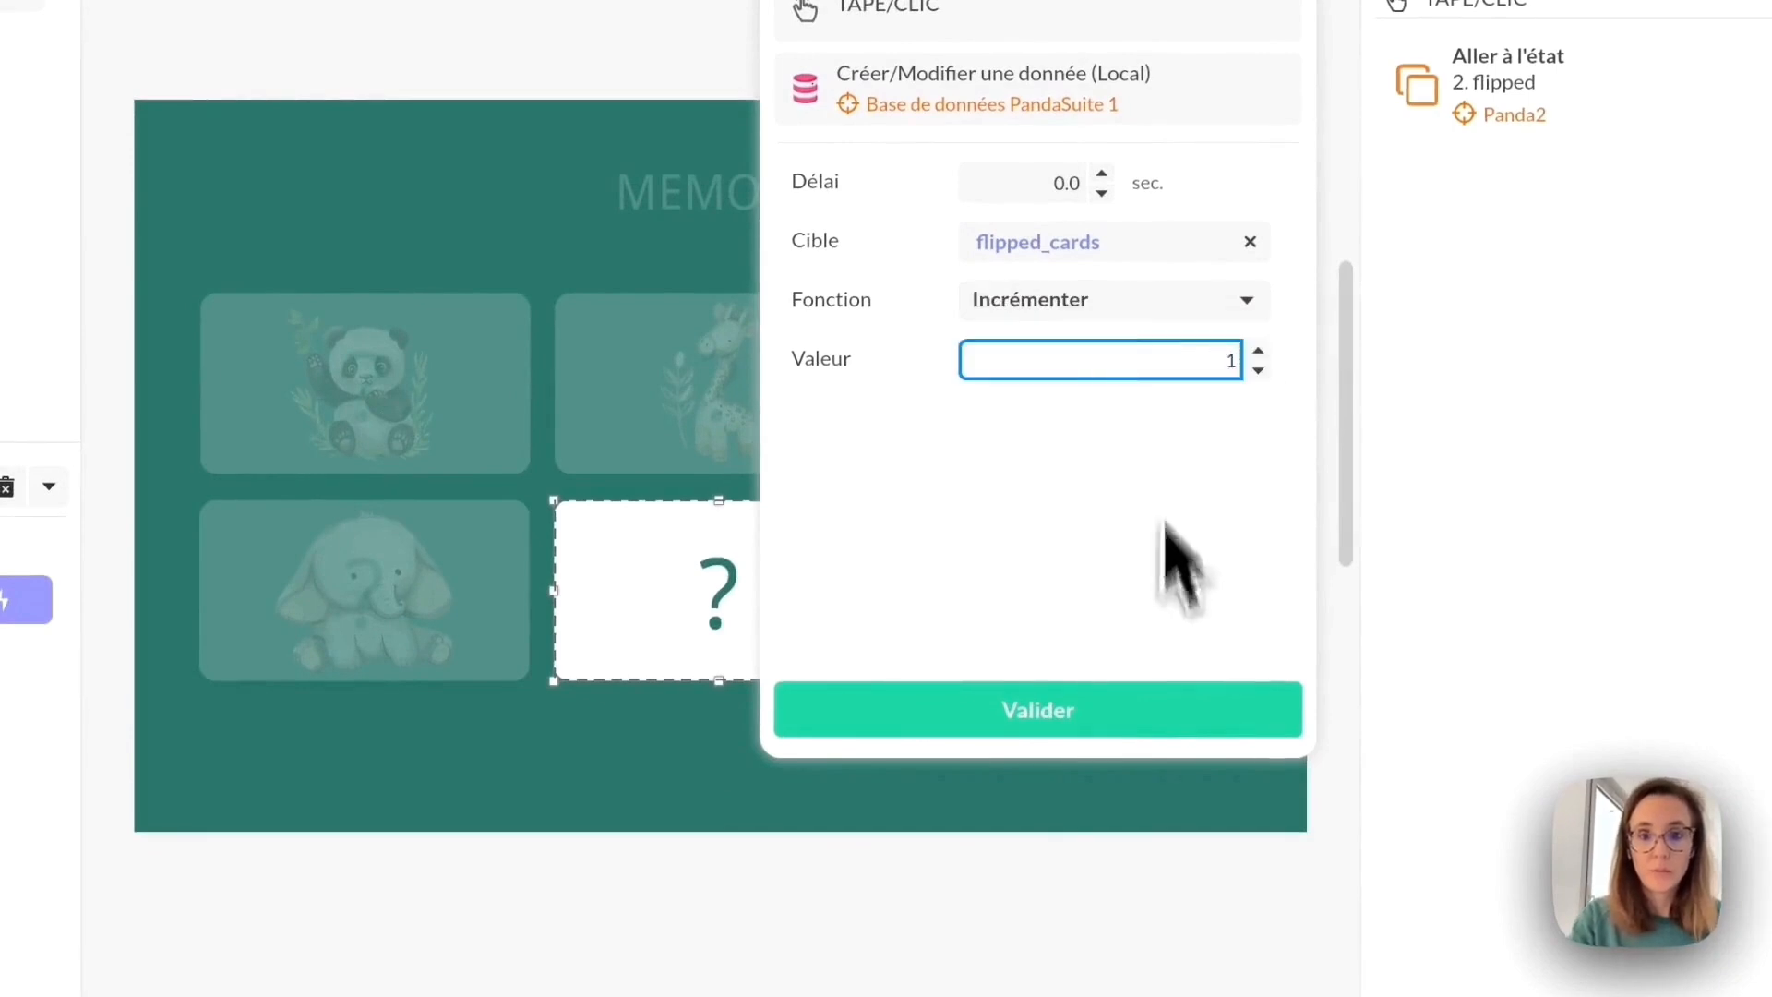
pyautogui.click(1145, 711)
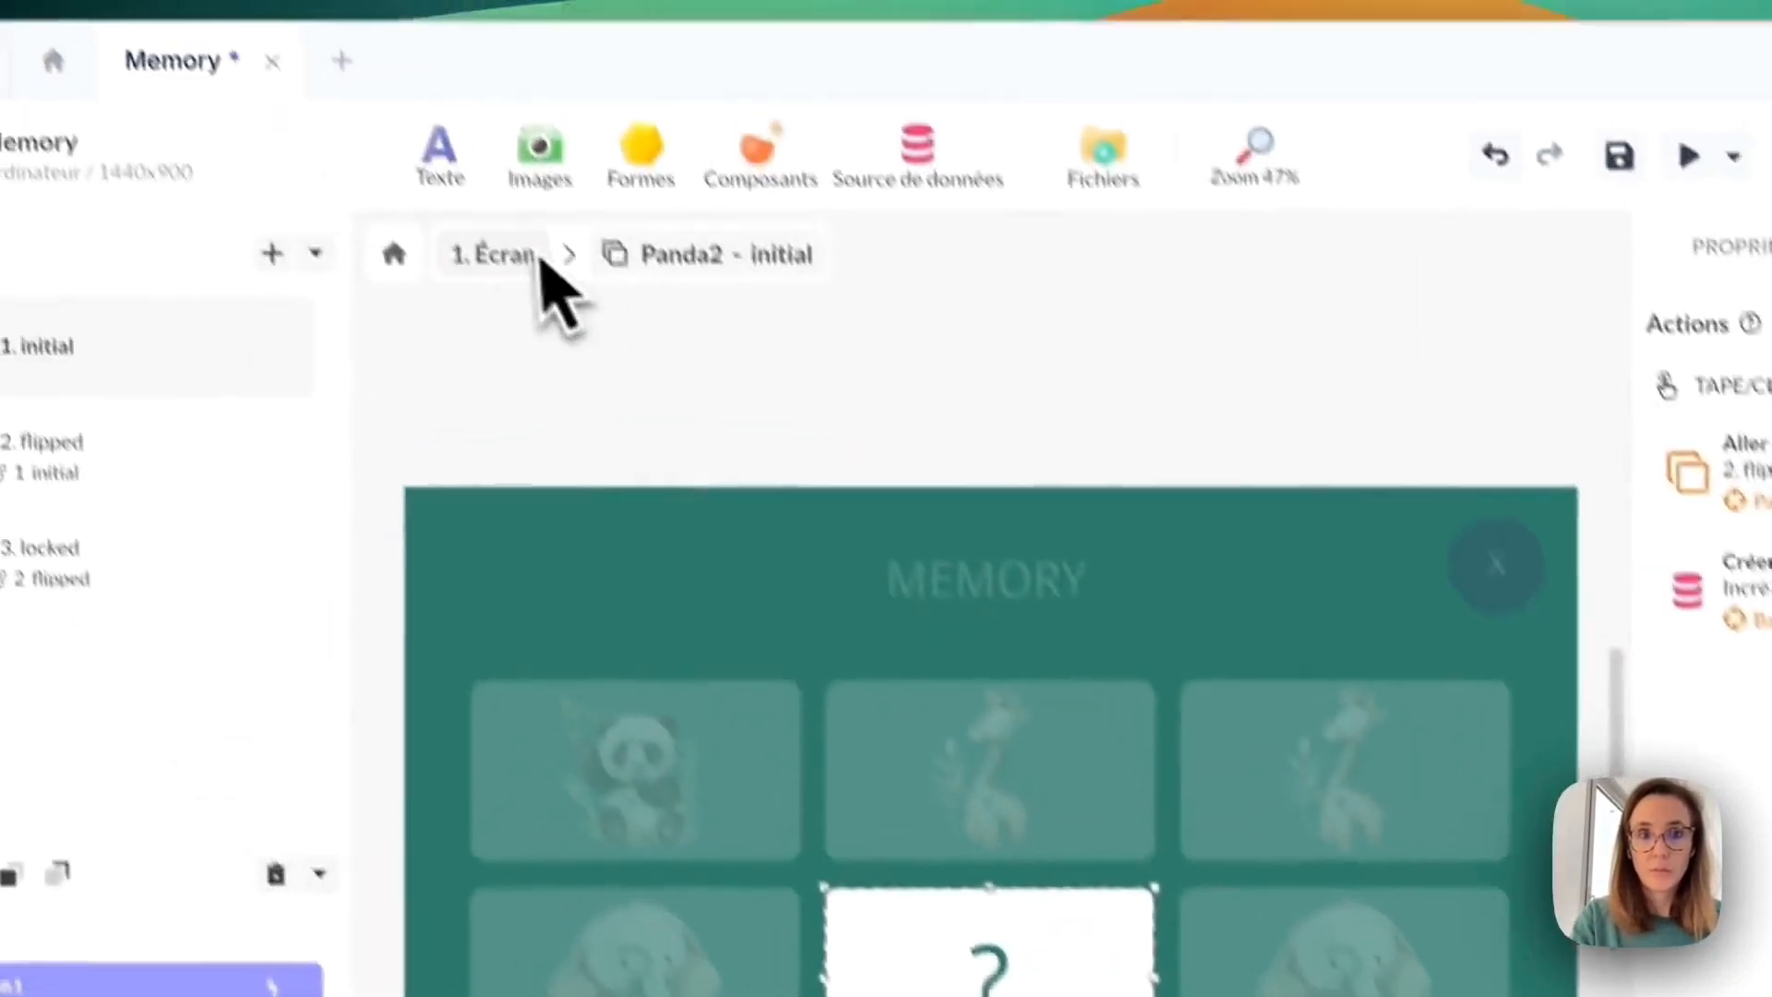
# Add a TAPE/CLIC action to the initial state of Elephant 2 that creates or modifies local data in Base de données PandaSuite 1.
pyautogui.click(522, 259)
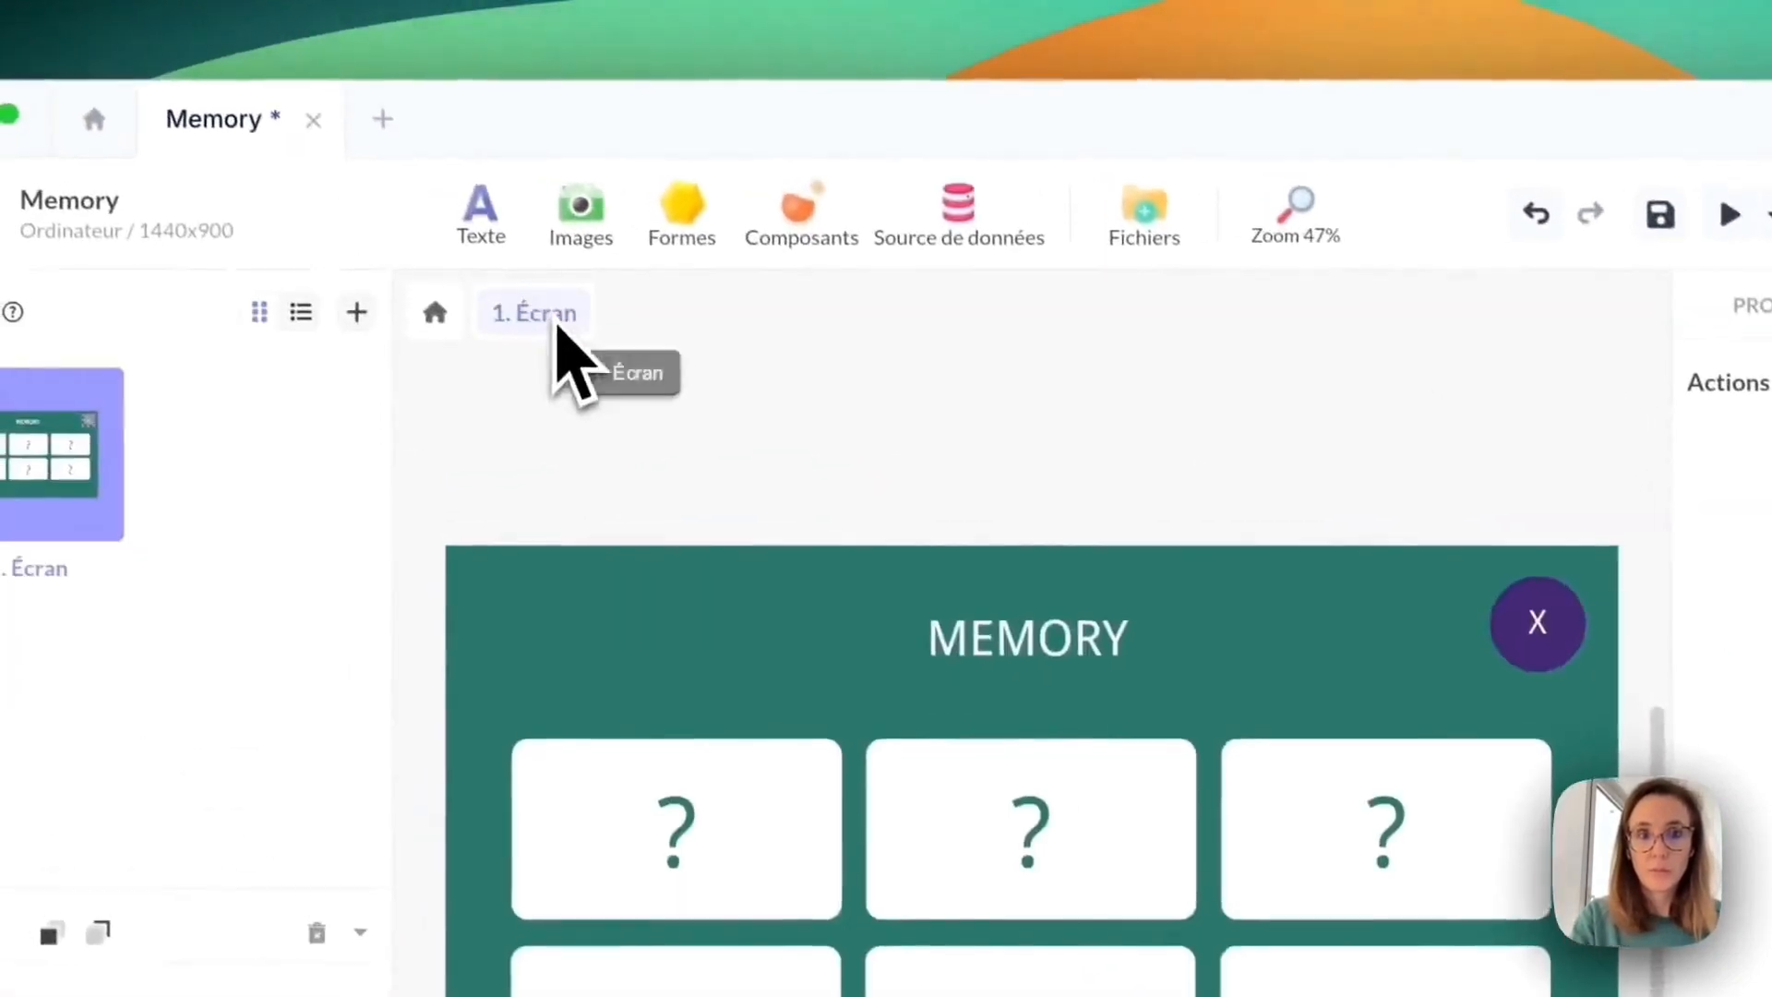
pyautogui.doubleClick(1339, 988)
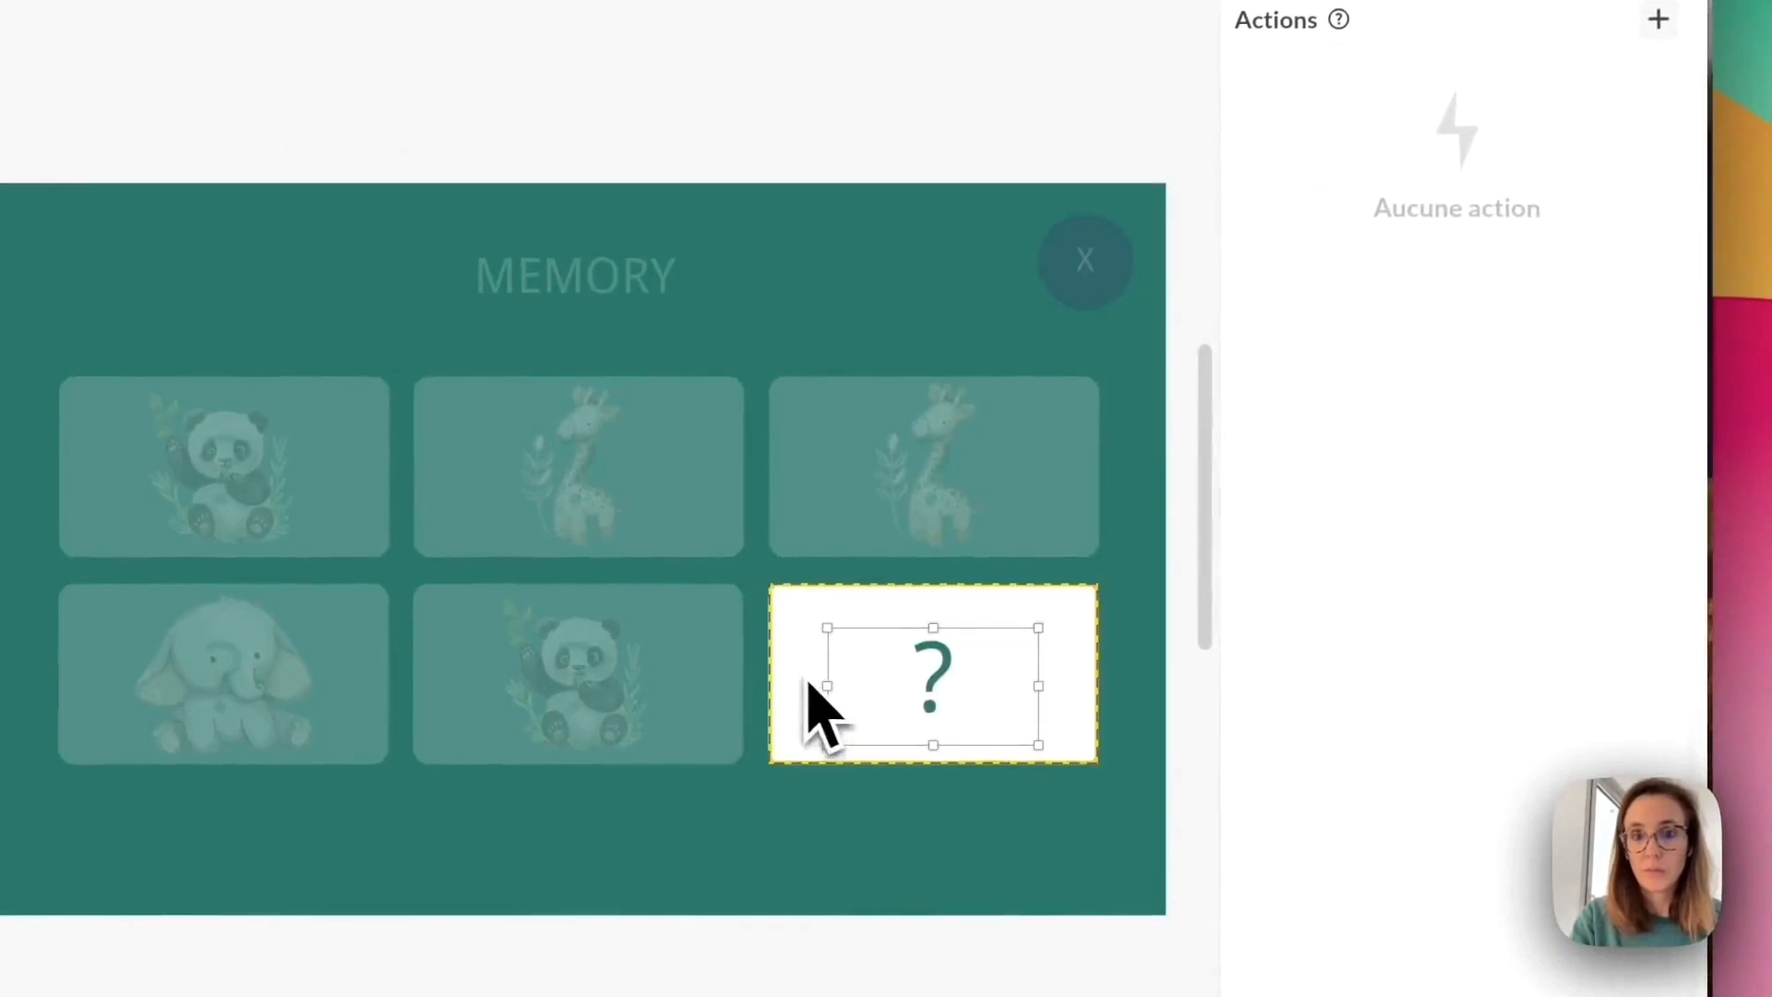
pyautogui.click(812, 711)
pyautogui.click(1660, 21)
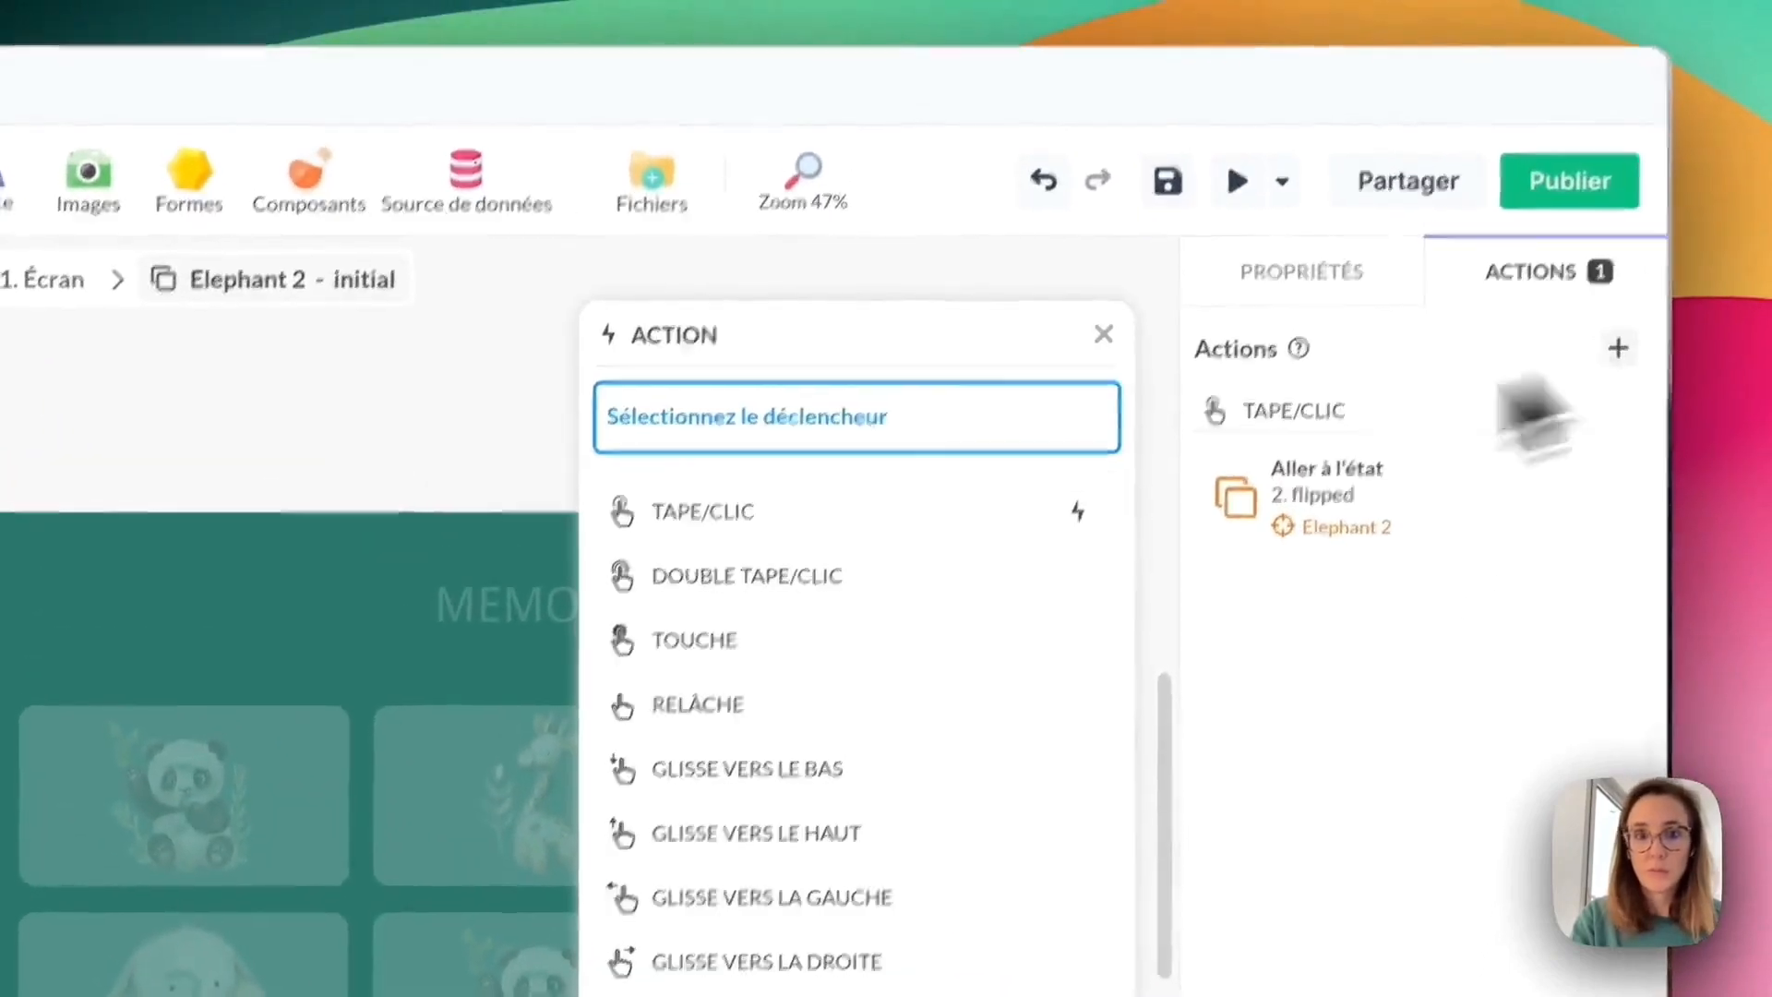
pyautogui.click(877, 515)
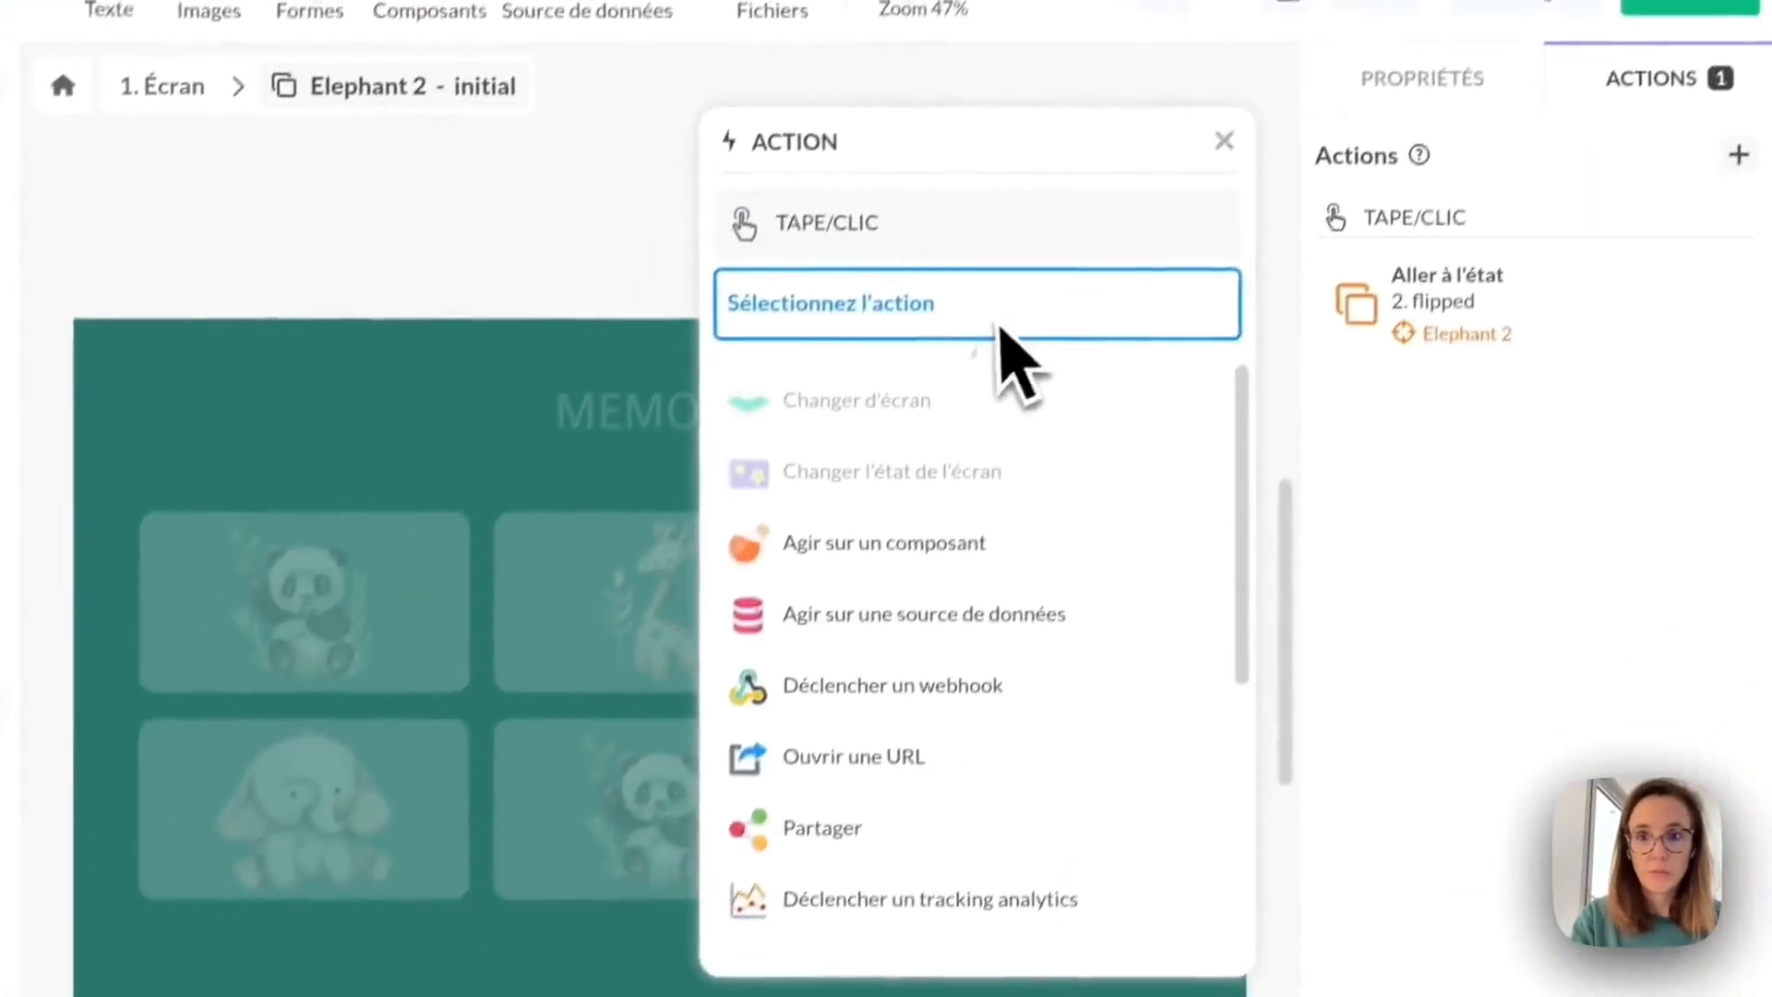
pyautogui.click(796, 787)
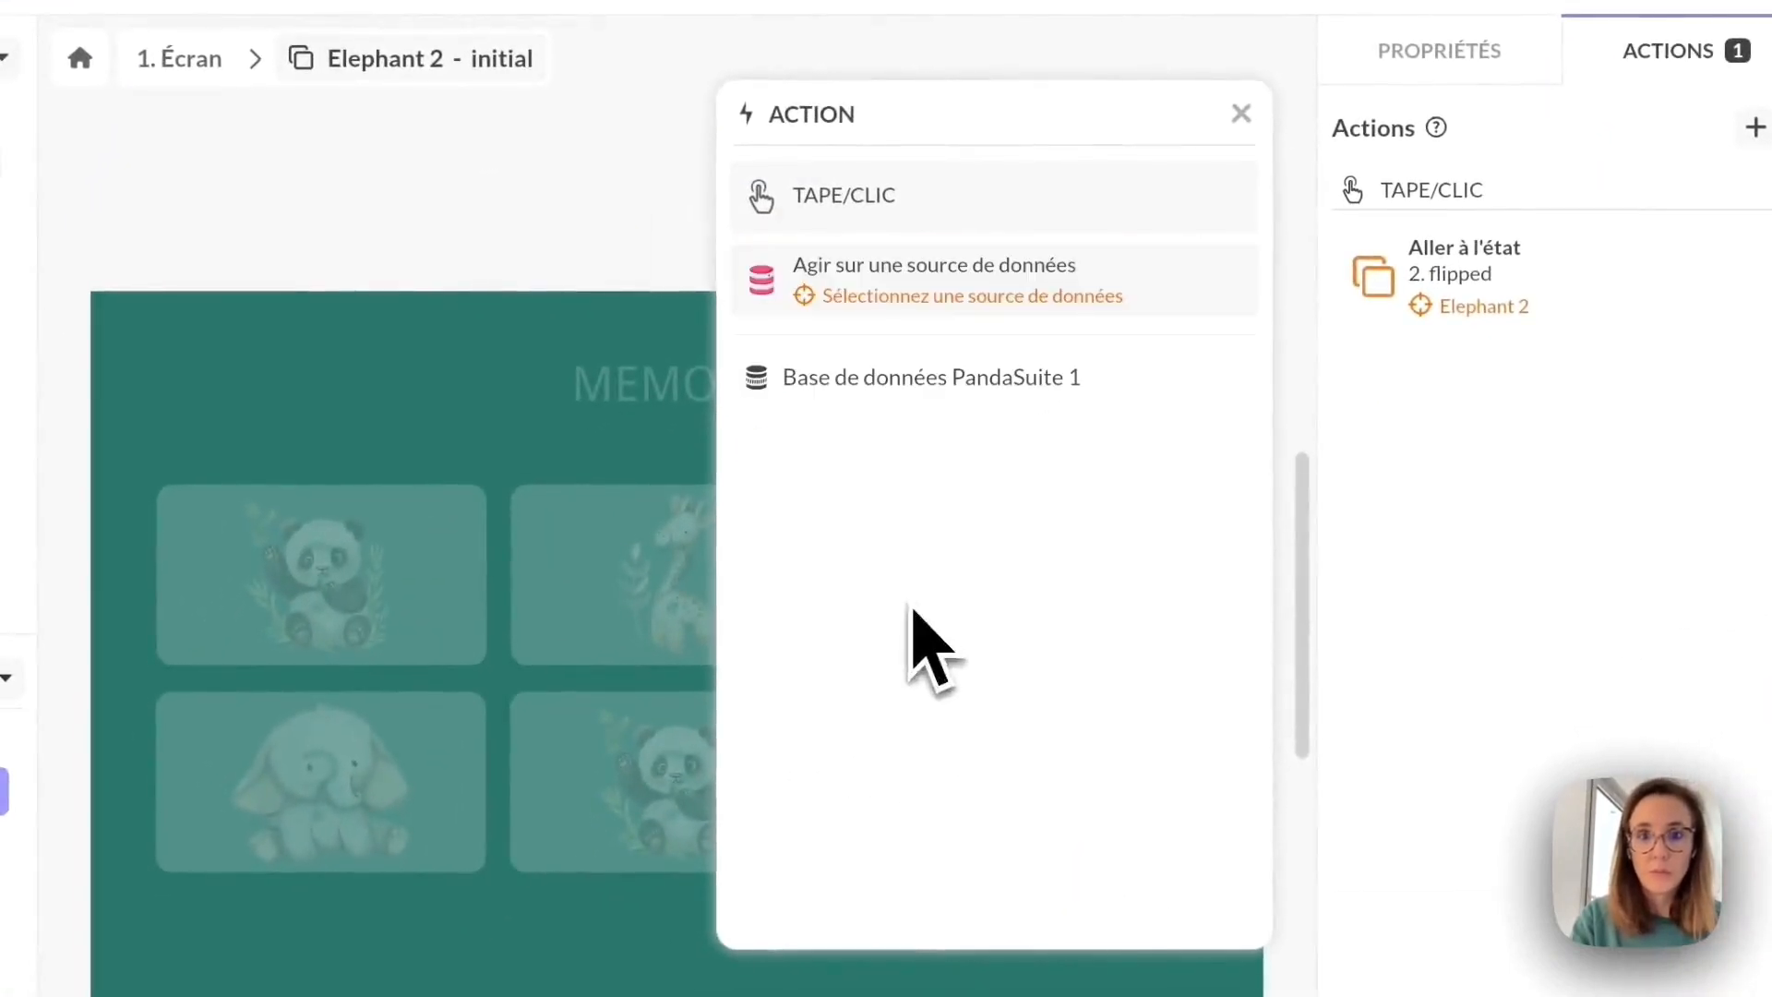
pyautogui.click(955, 377)
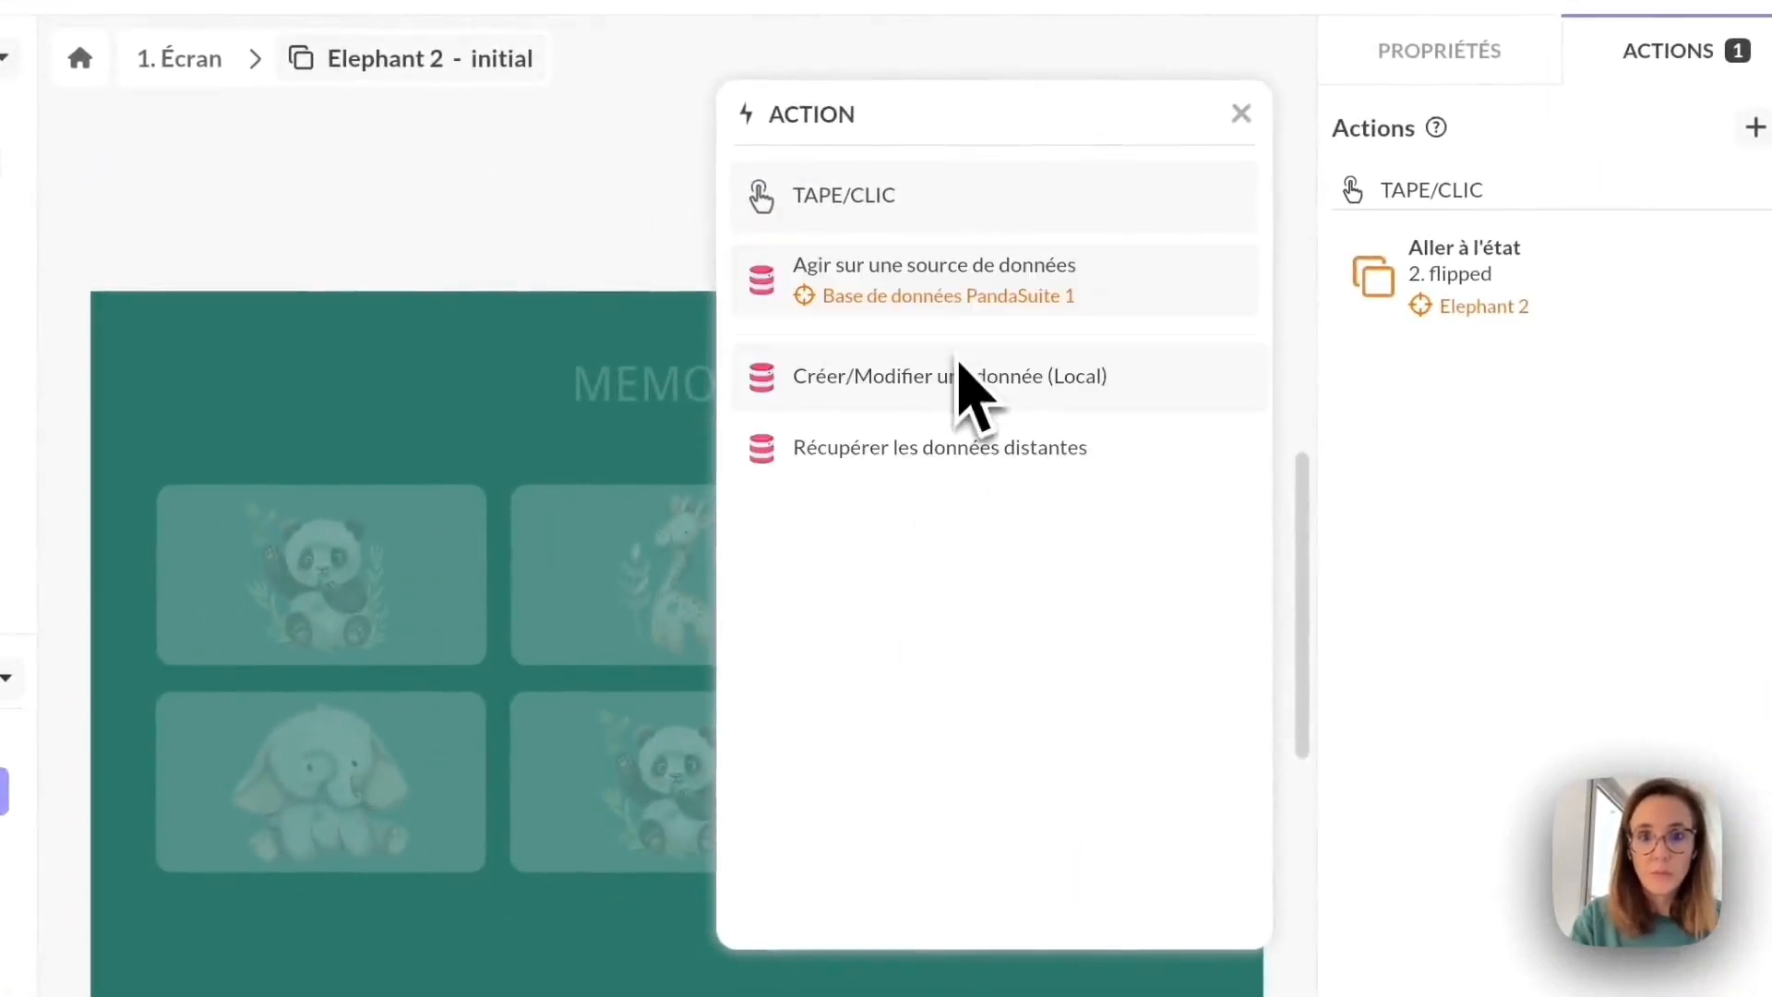
pyautogui.click(958, 376)
# Make Elephant 2's data action increment flipped_cards by 1, validate it, and save the project.
pyautogui.click(965, 429)
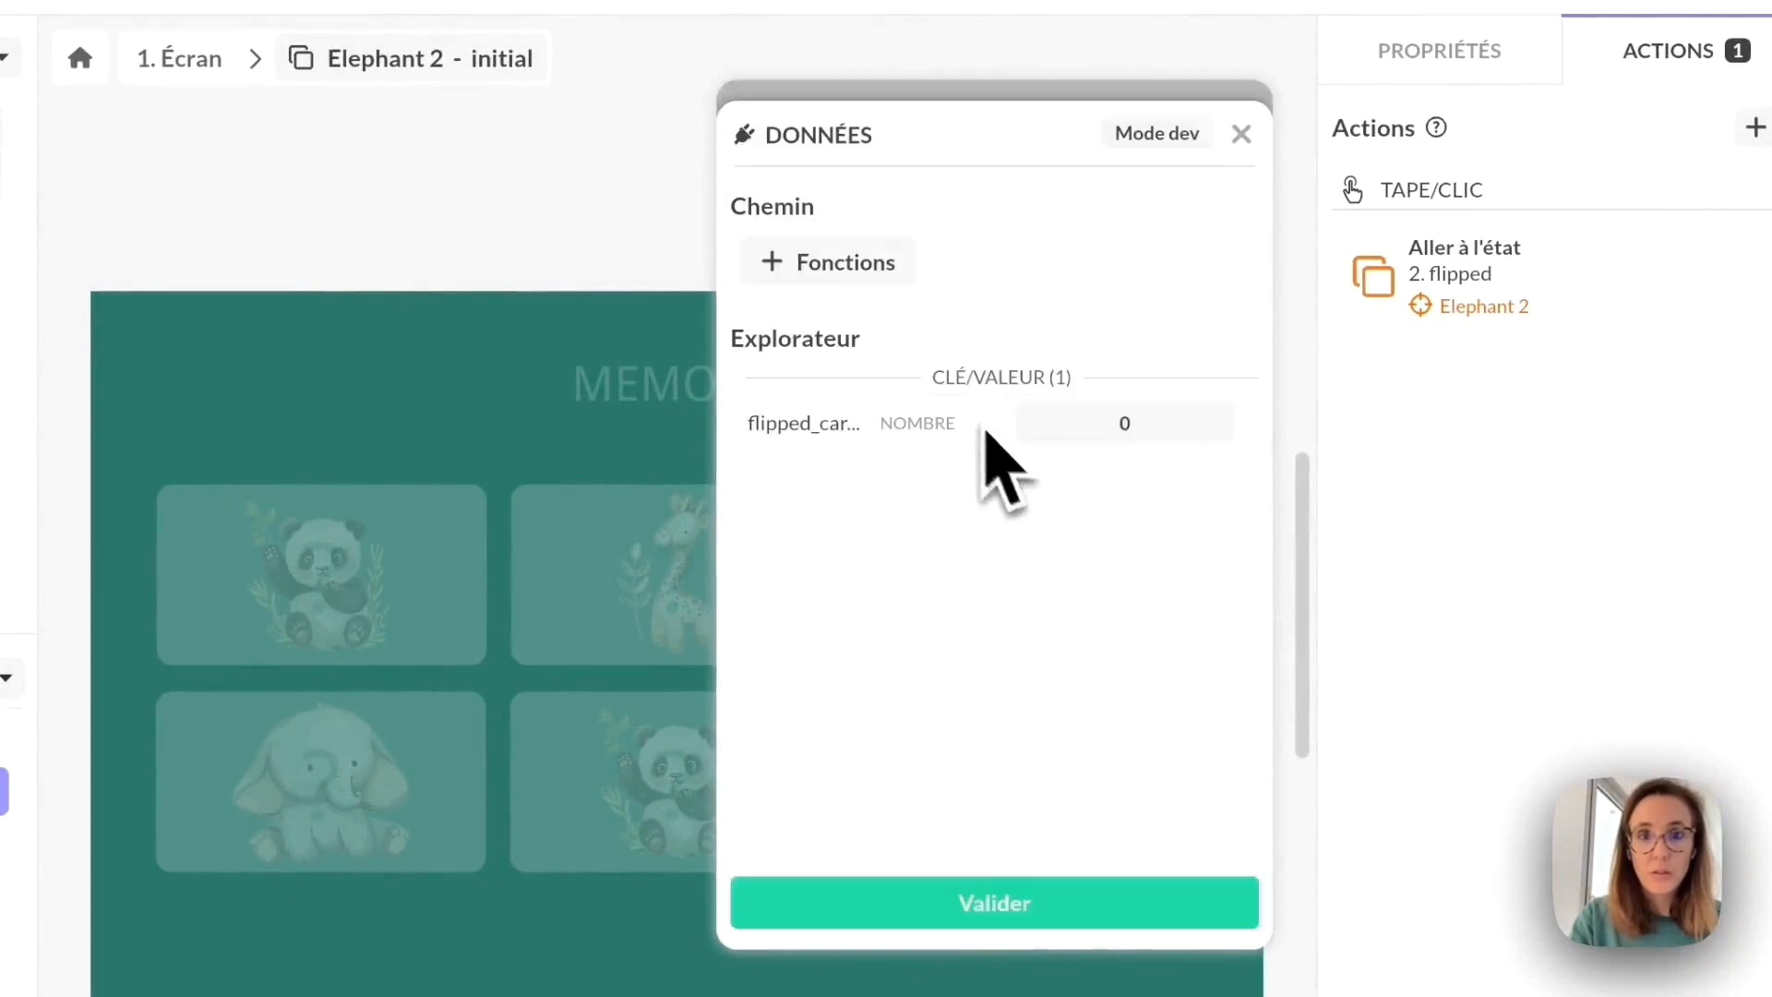
pyautogui.click(1025, 425)
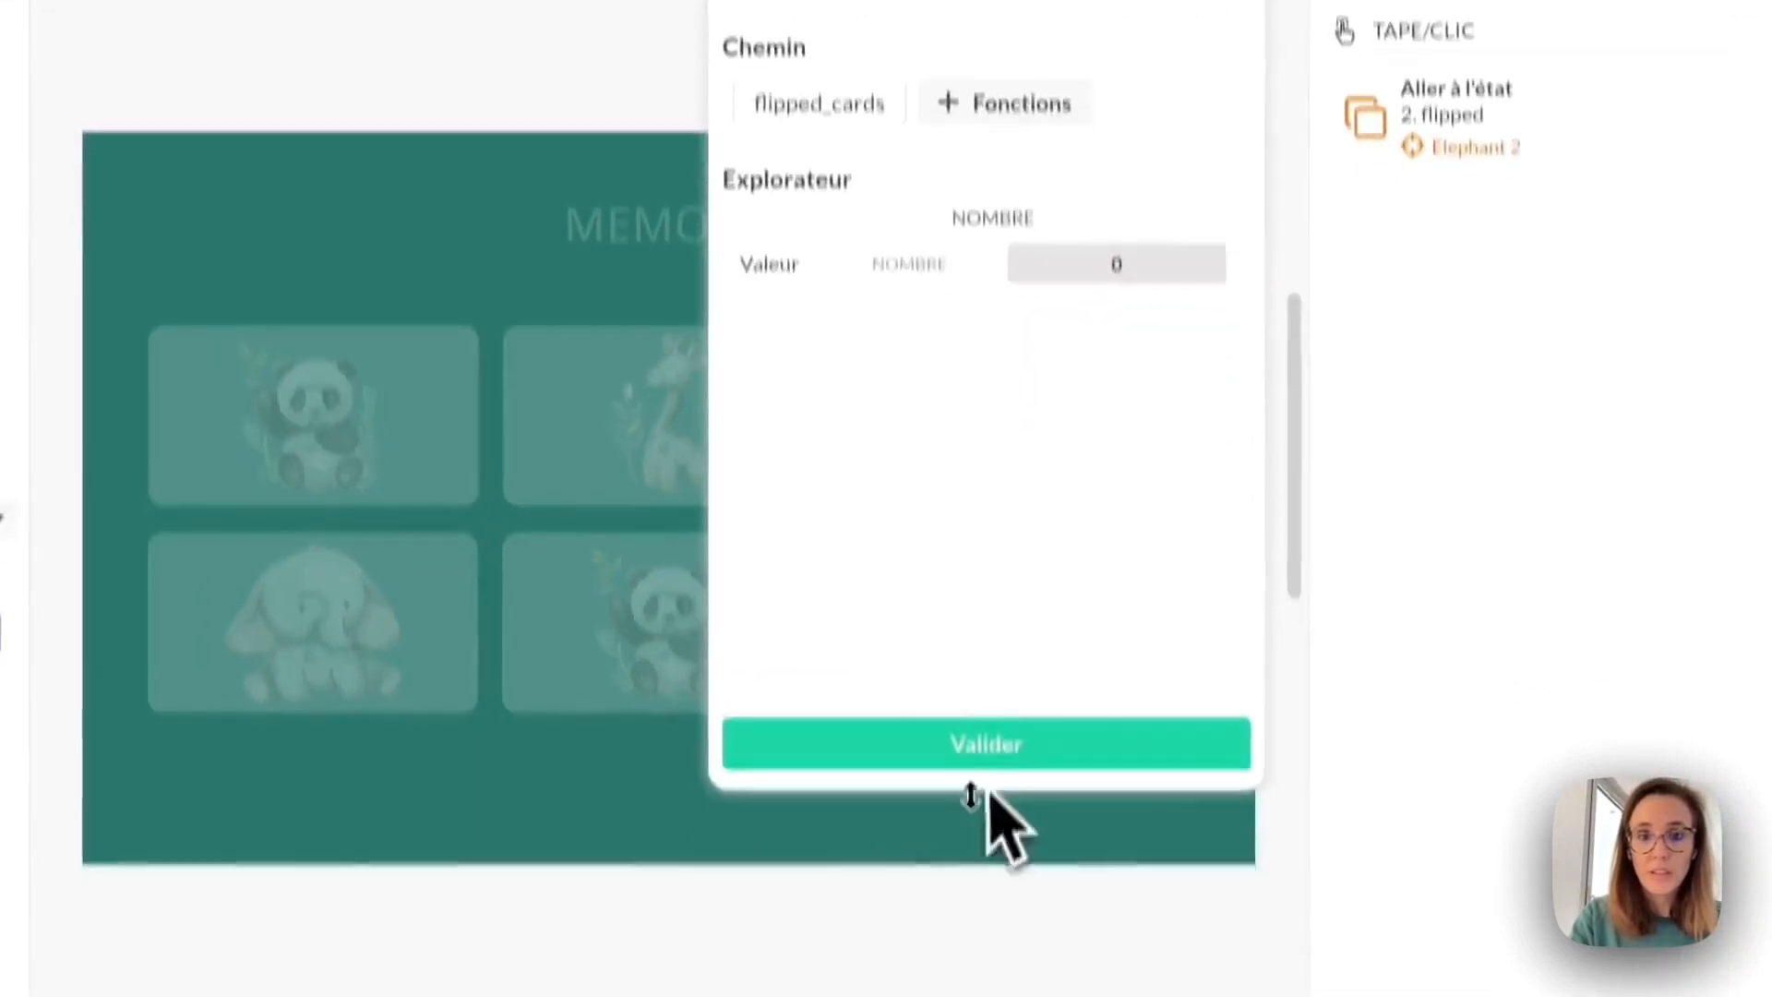
pyautogui.click(997, 909)
pyautogui.click(1024, 305)
pyautogui.click(950, 404)
pyautogui.click(990, 374)
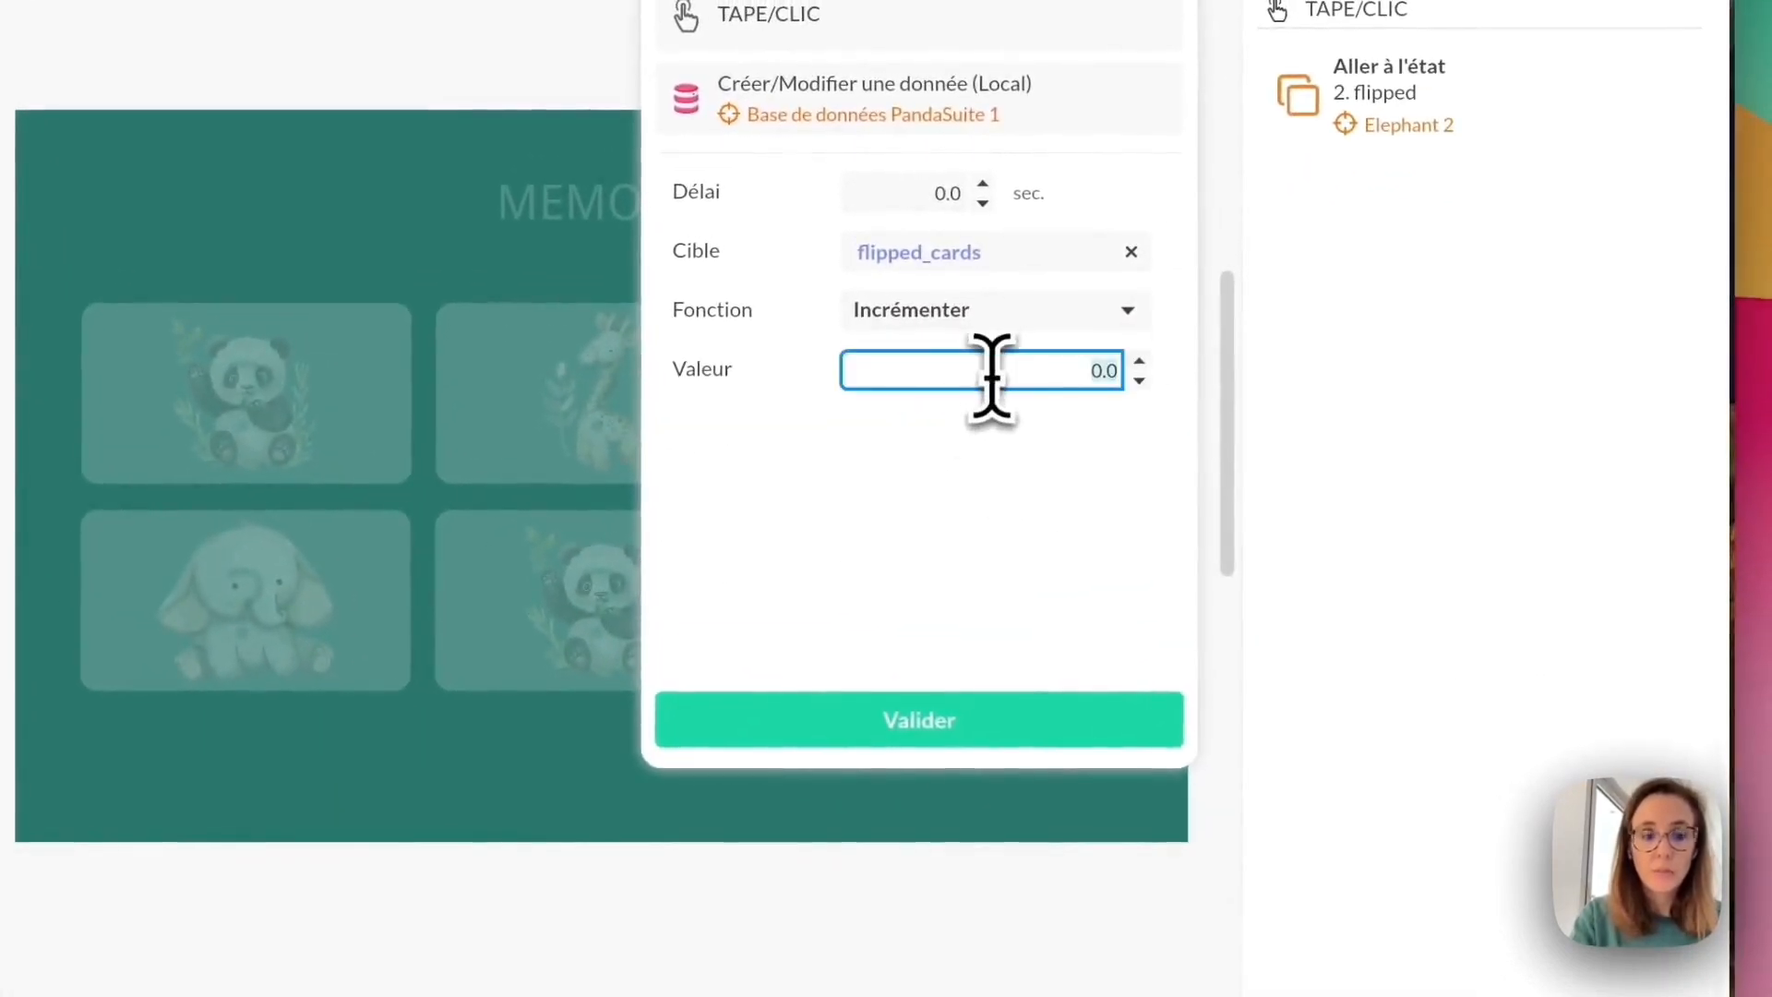
pyautogui.write('1')
pyautogui.click(969, 720)
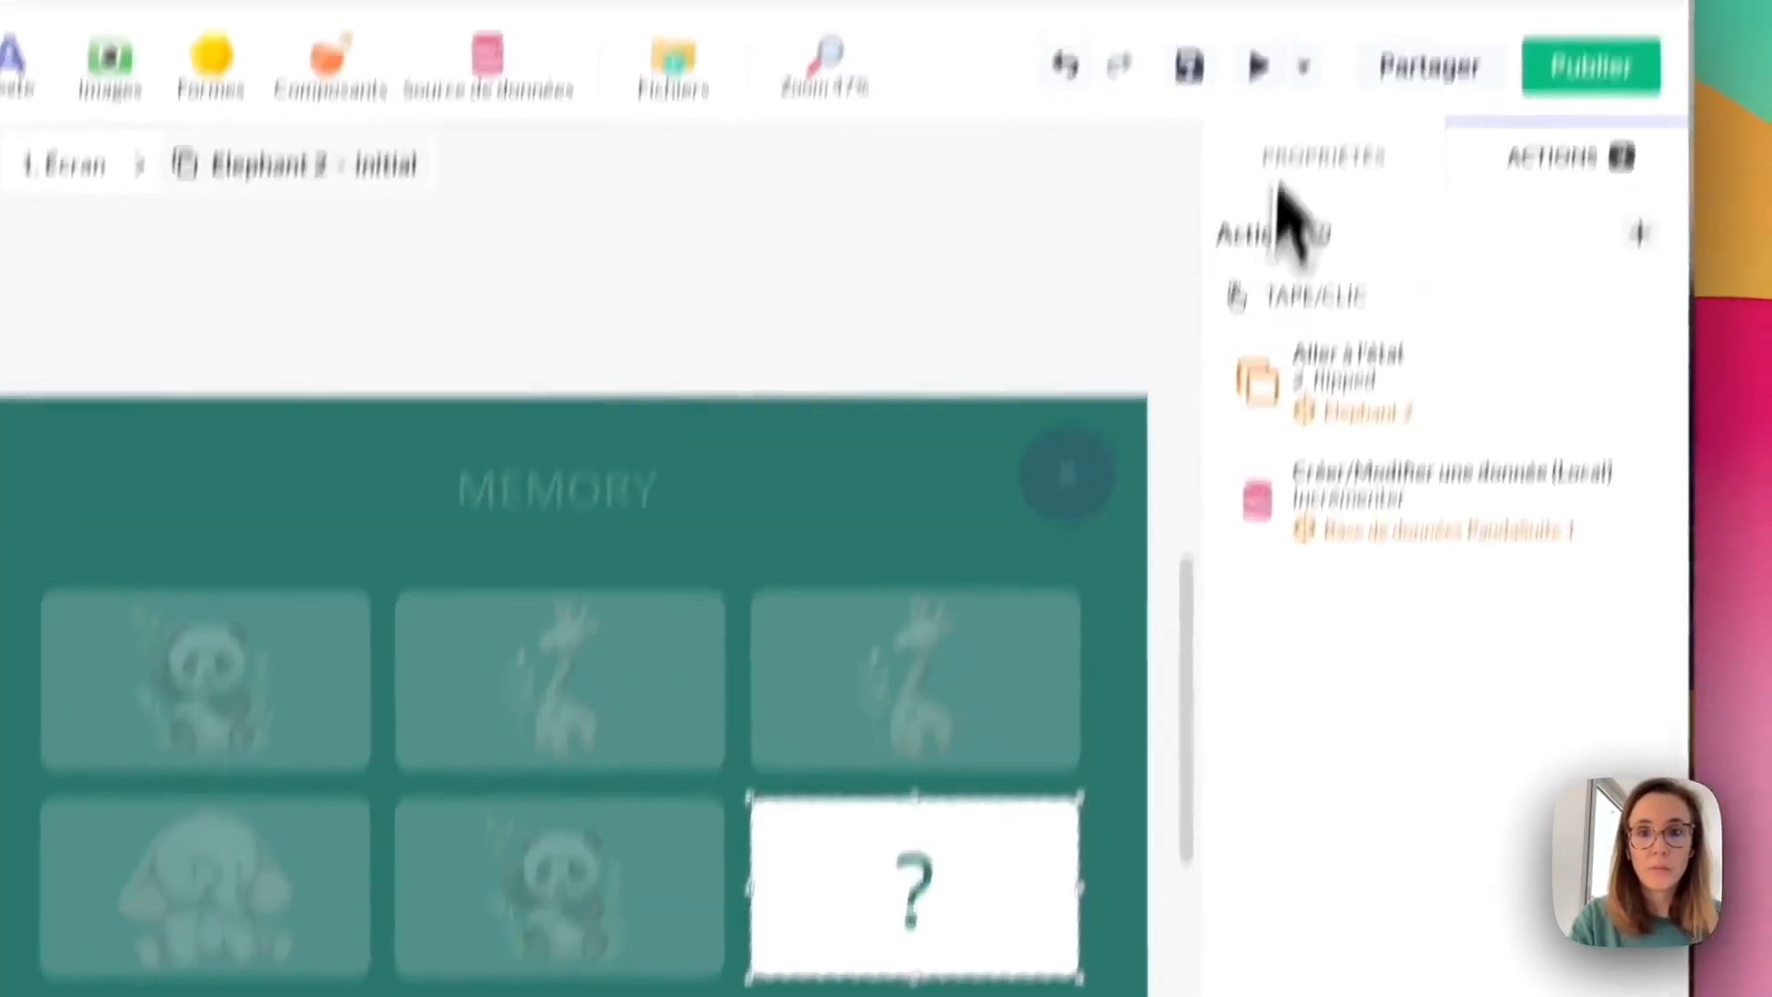
pyautogui.click(1189, 65)
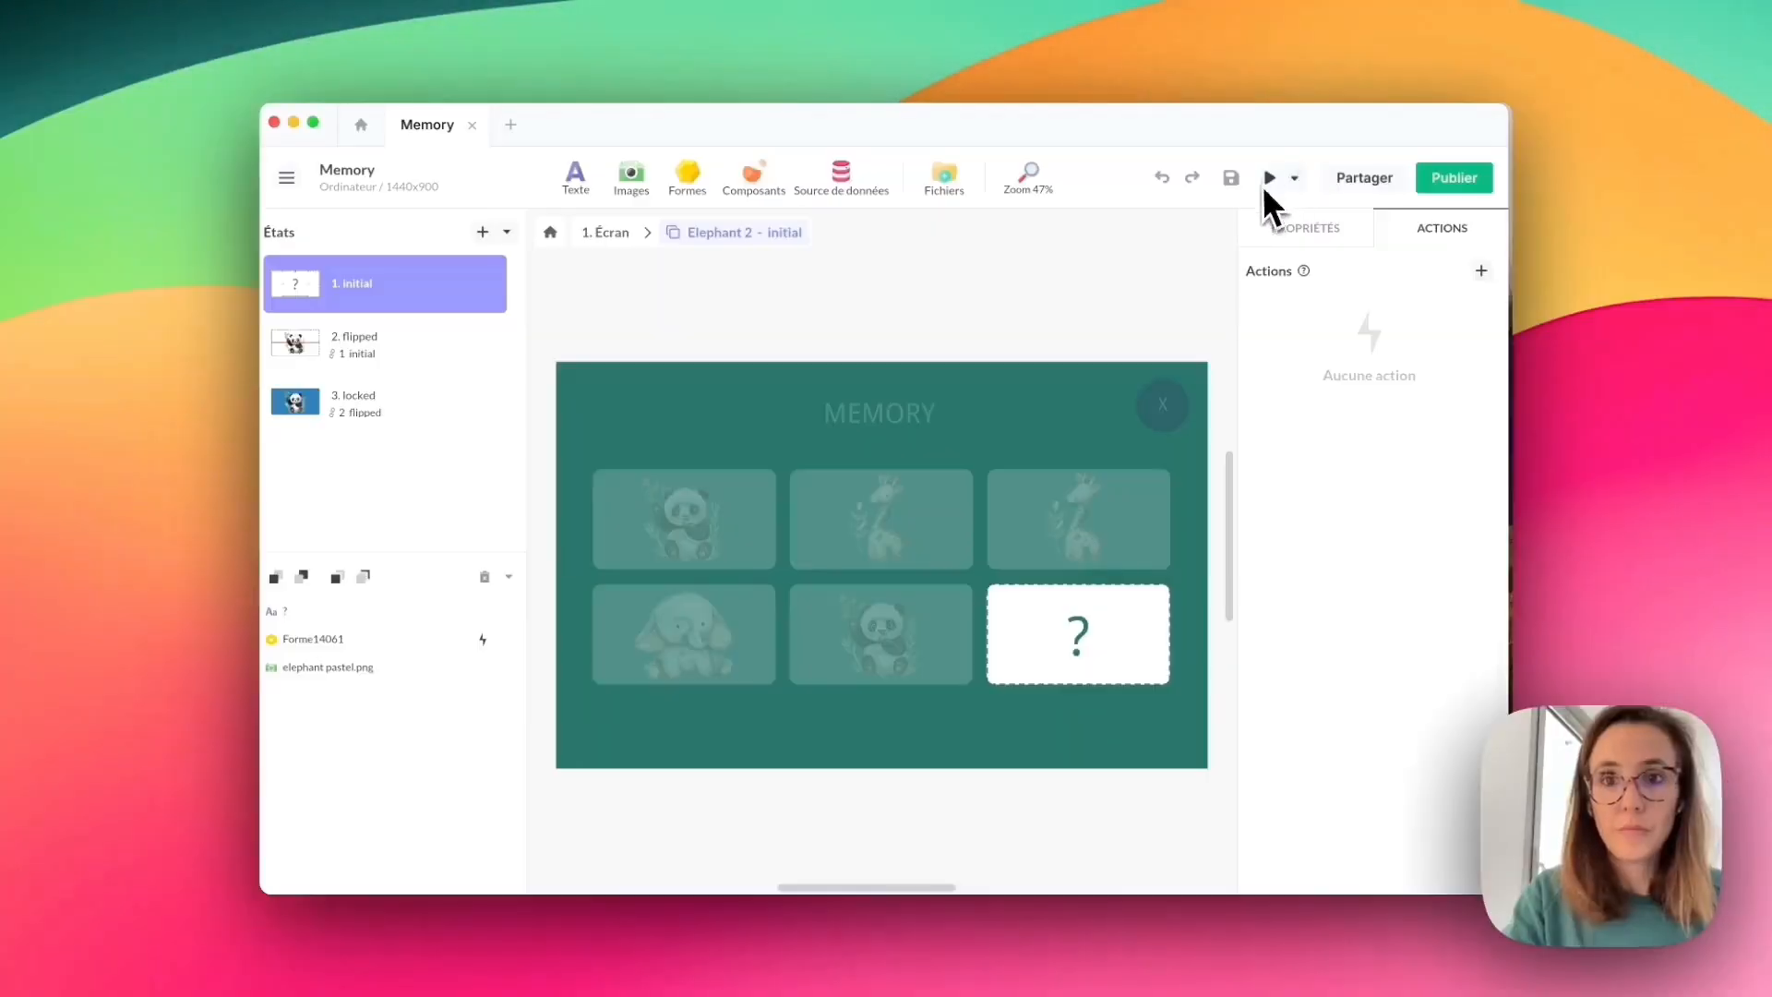
# Preview the game and flip all six cards to test how the counter responds.
pyautogui.click(1233, 238)
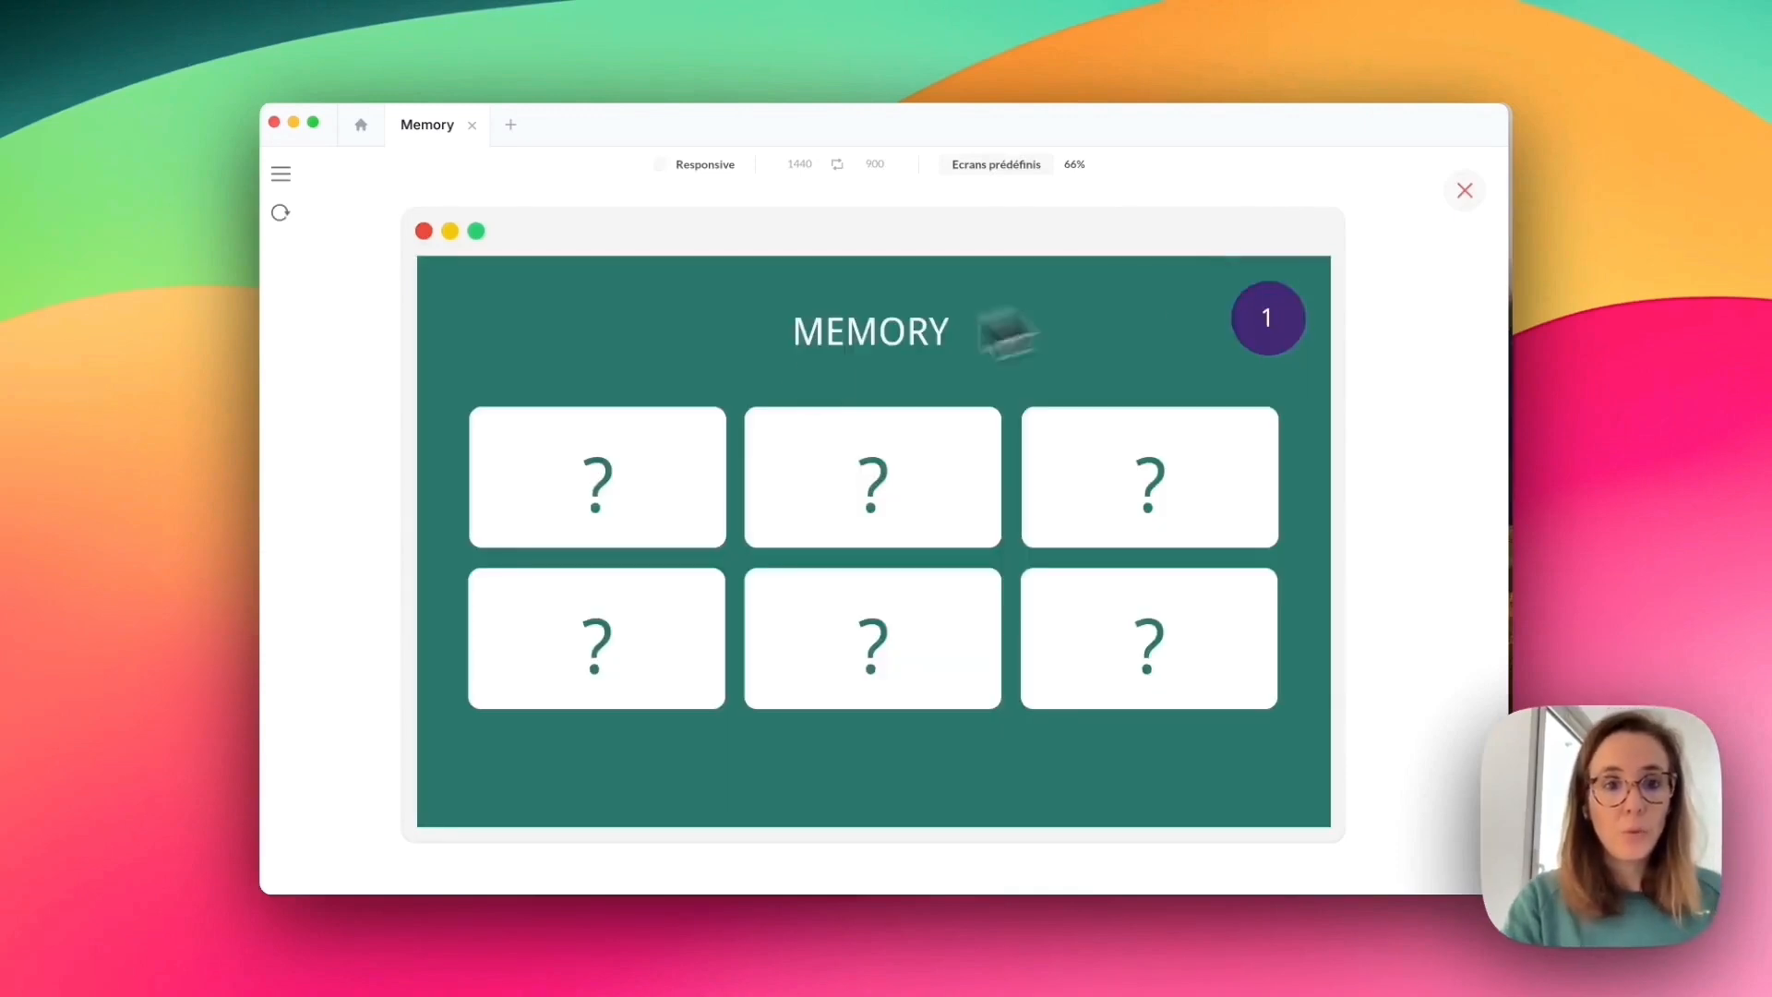
pyautogui.click(673, 459)
pyautogui.click(811, 495)
pyautogui.click(1106, 482)
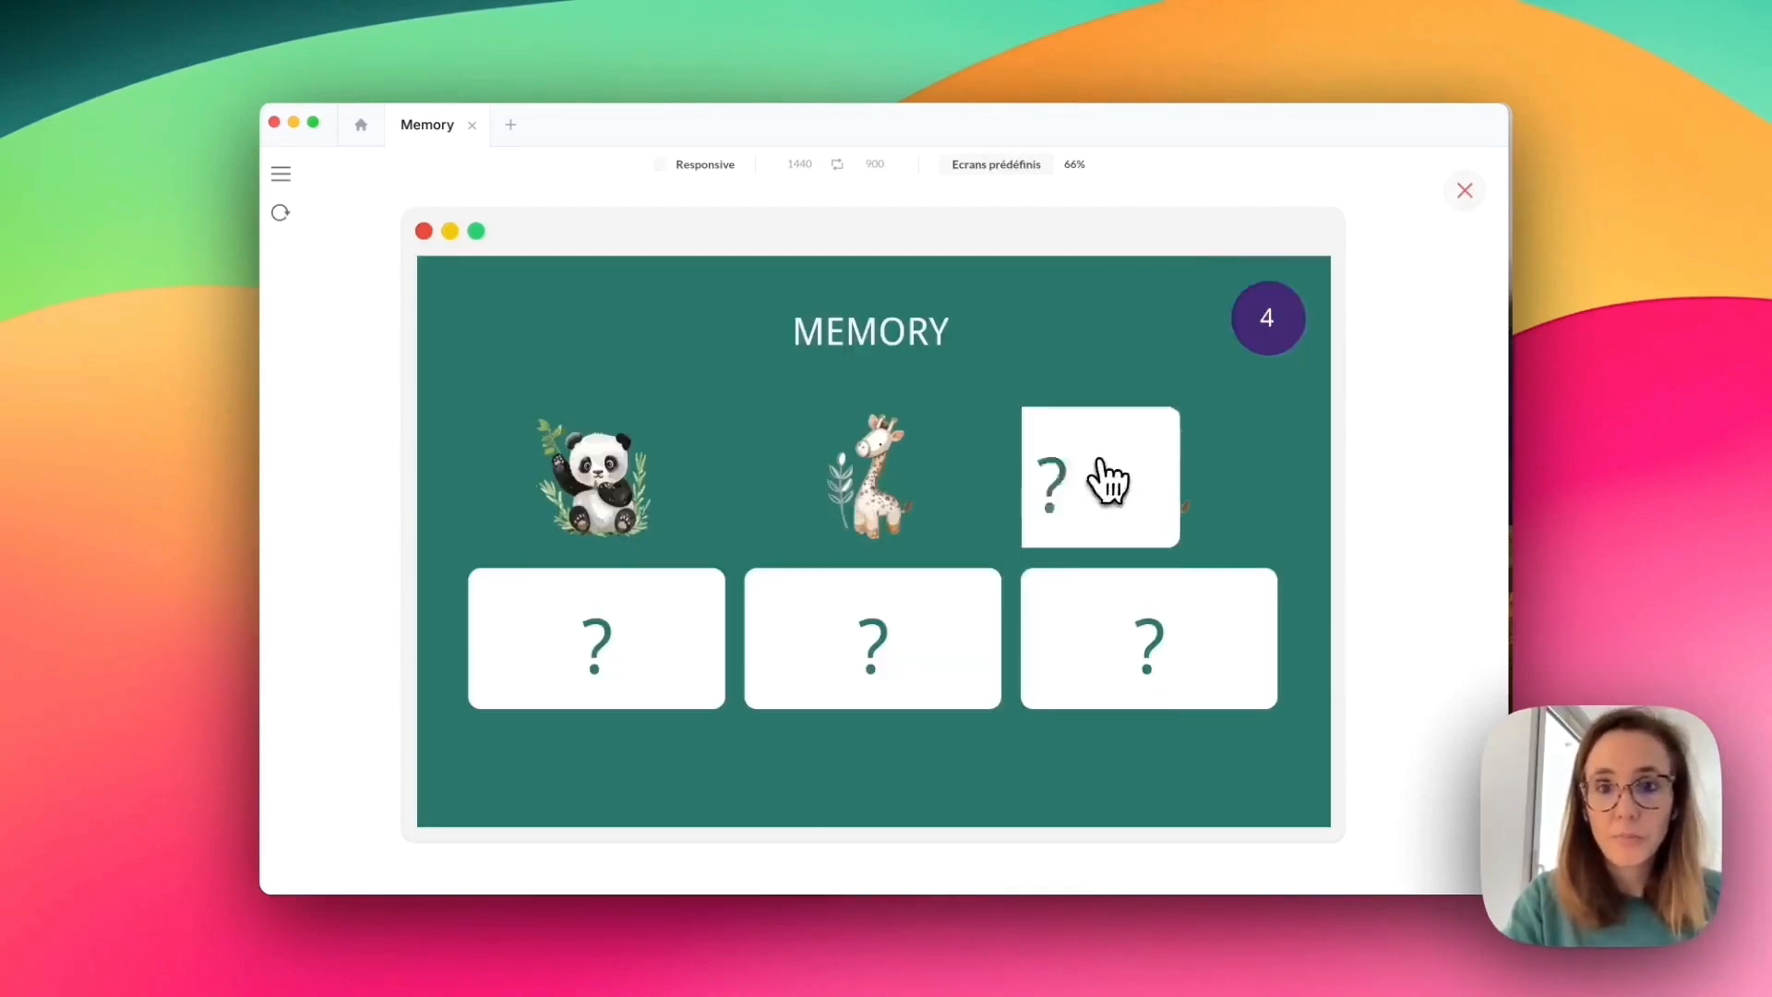
pyautogui.click(706, 618)
pyautogui.click(820, 633)
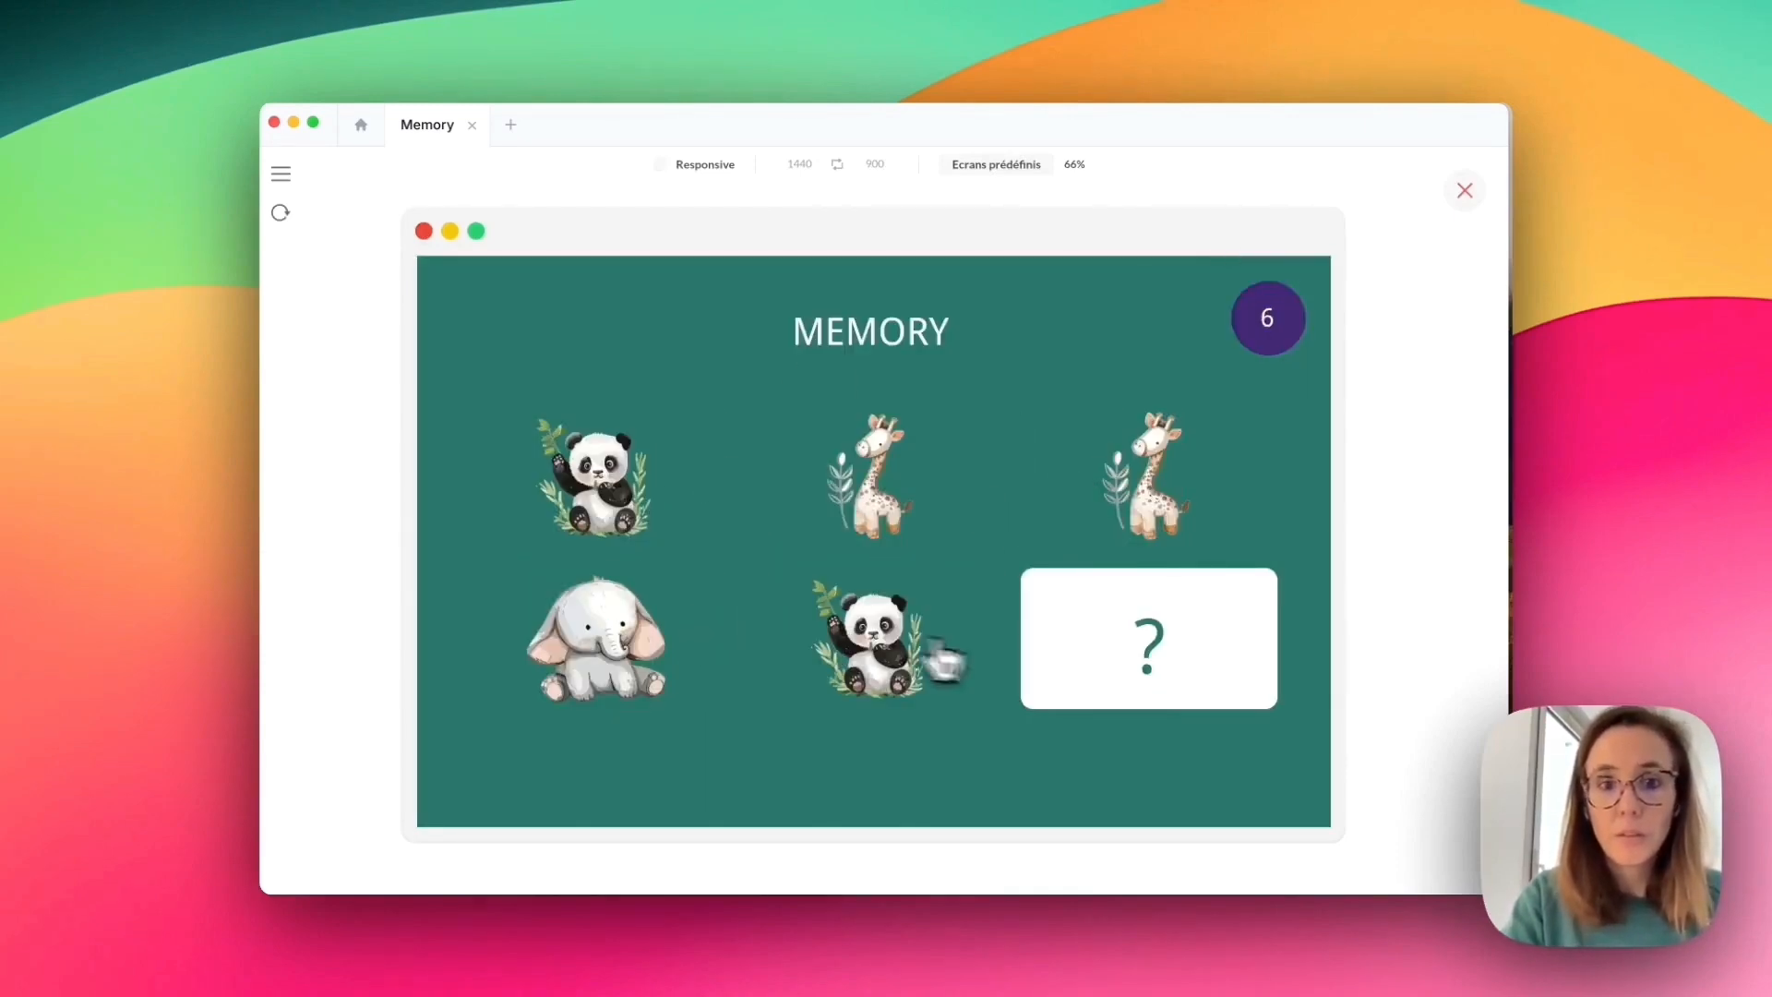
pyautogui.click(1106, 647)
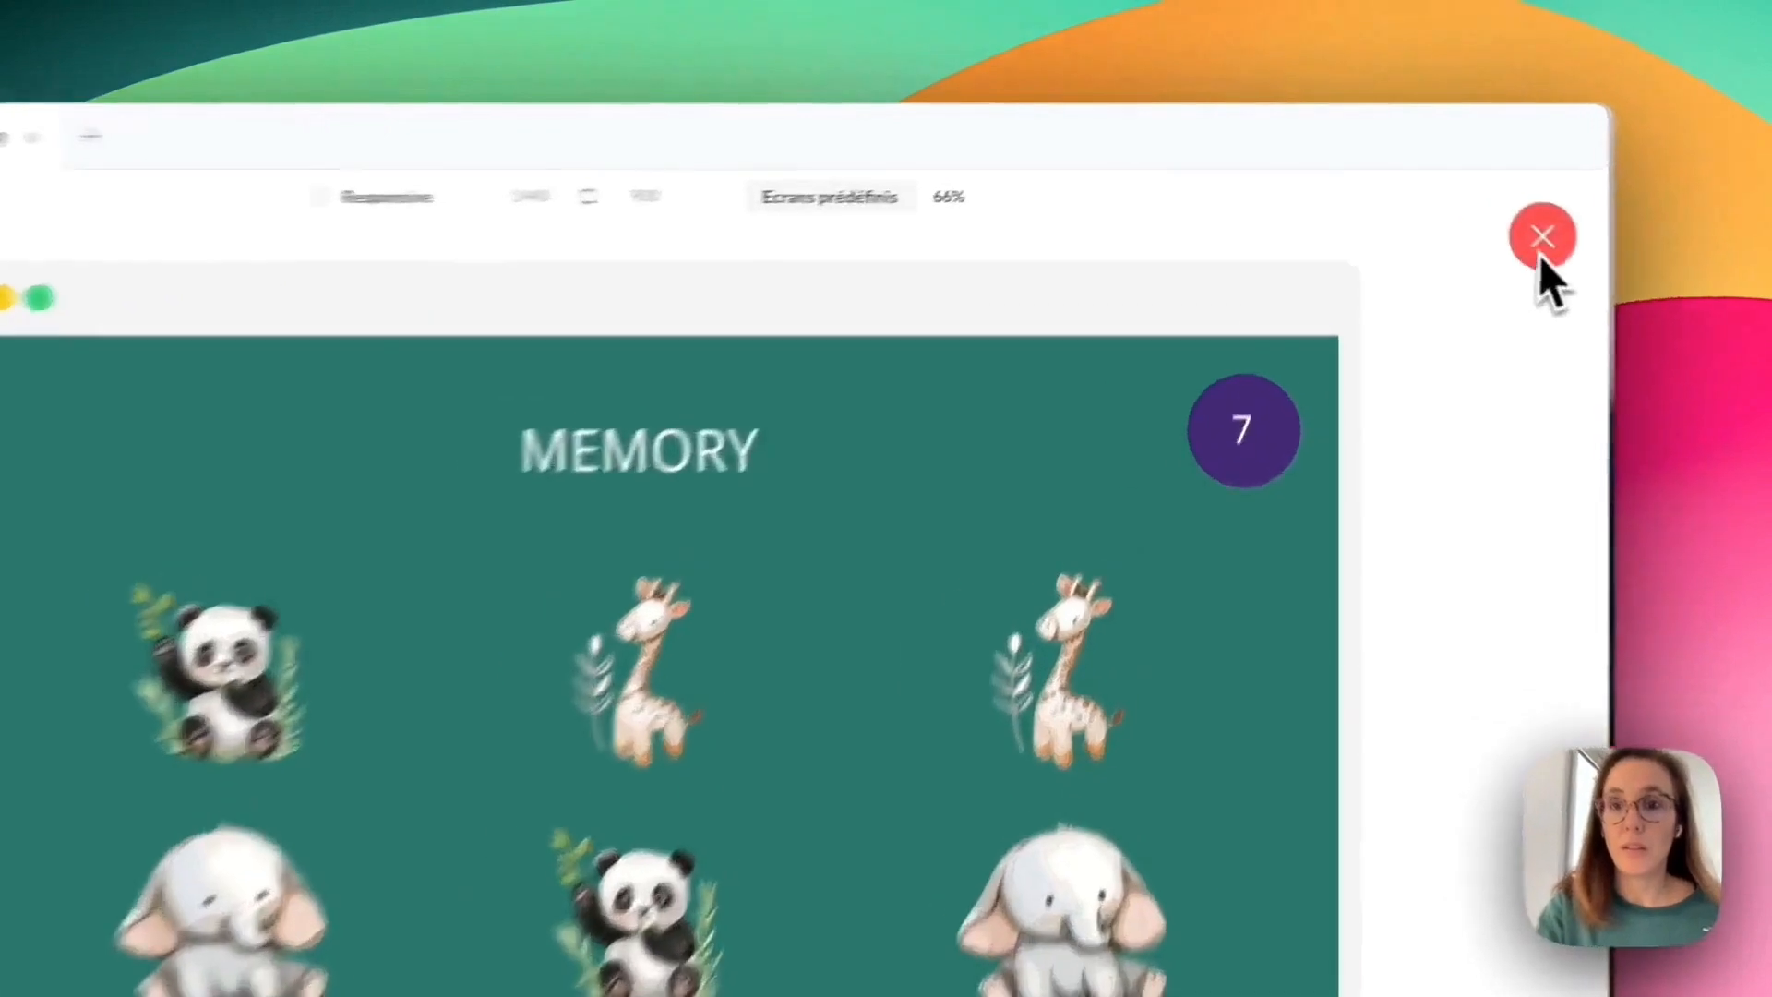
# Close the preview, relaunch it to check the counter's starting value, and close it again.
pyautogui.click(1465, 190)
pyautogui.click(1235, 251)
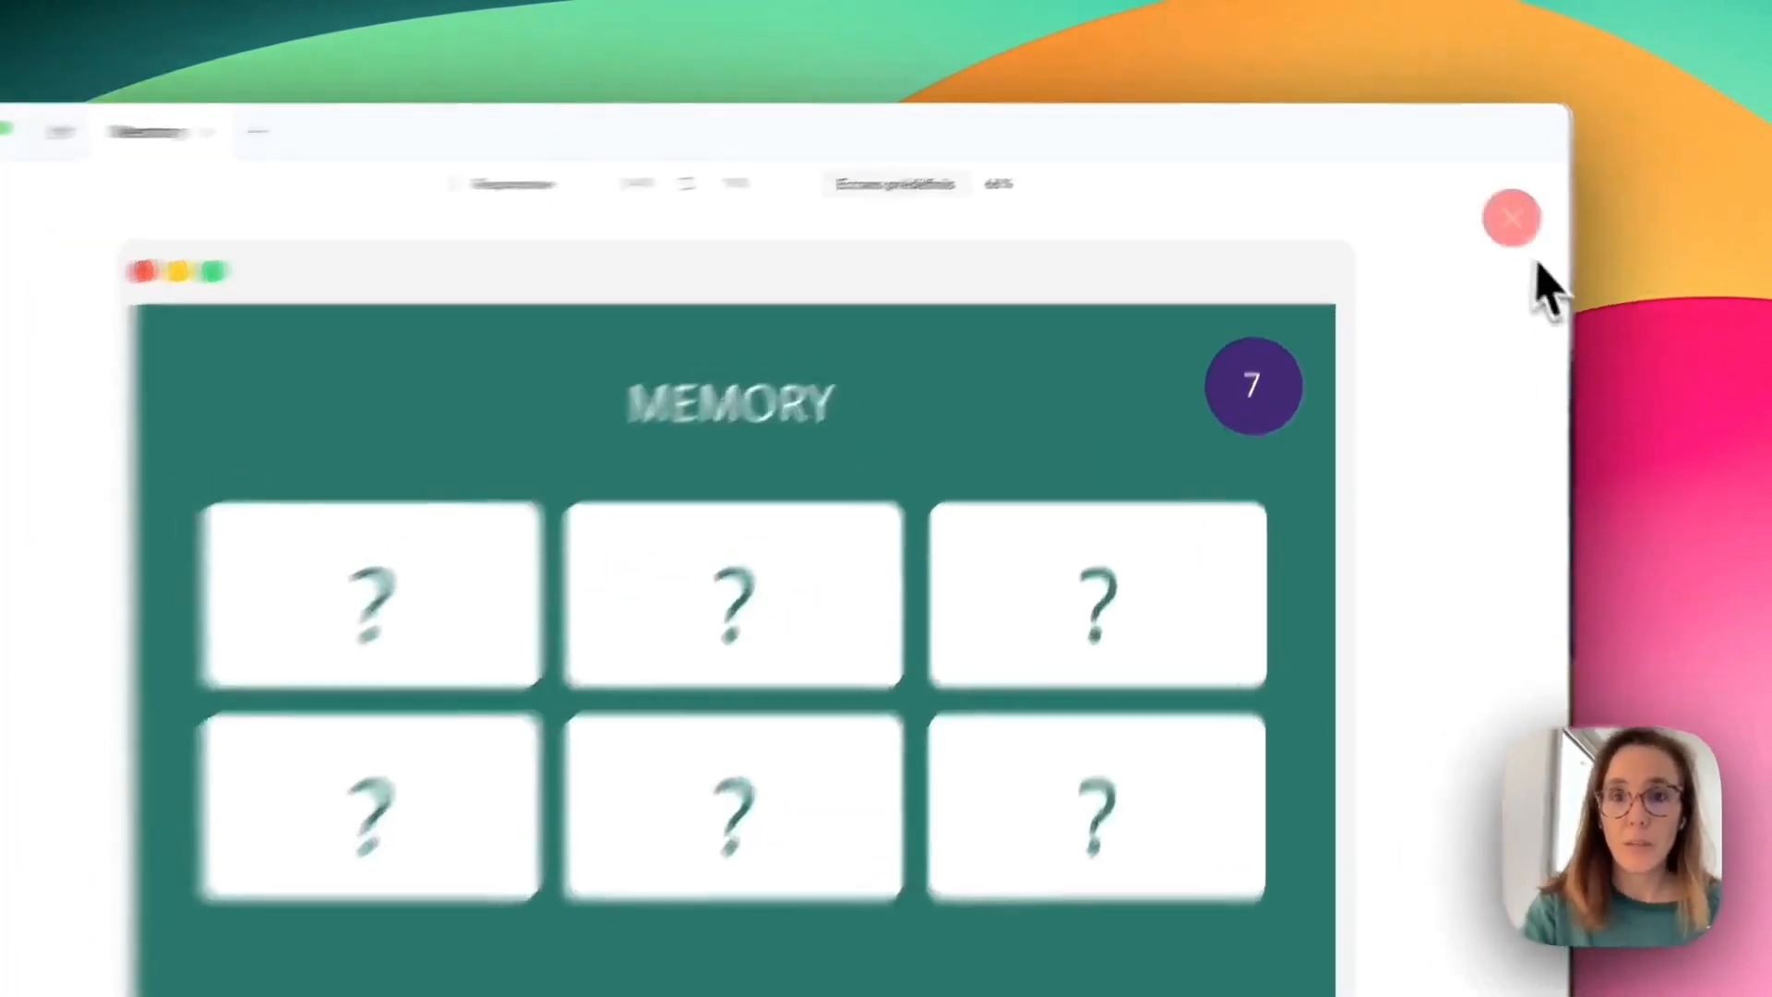
pyautogui.click(1465, 190)
# Add an AFFICHAGE Écran courant action to screen 1. Écran that creates or modifies local data in Base de données PandaSuite 1.
pyautogui.click(339, 335)
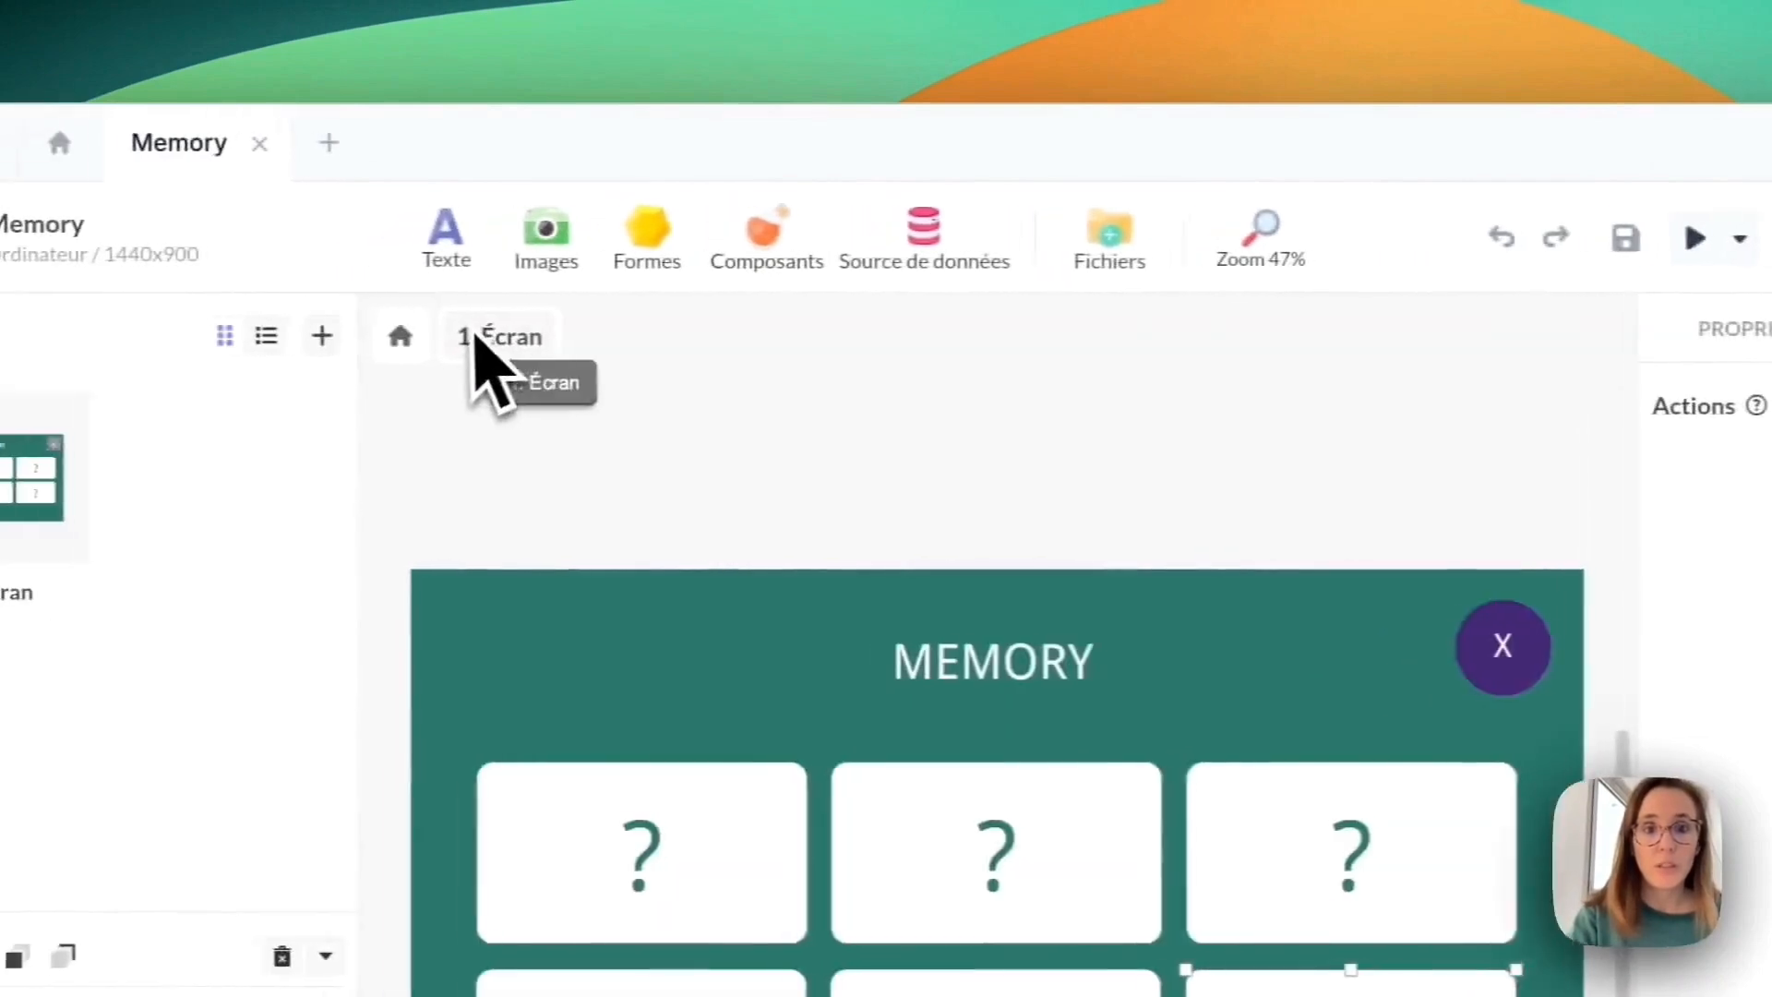
pyautogui.click(1340, 516)
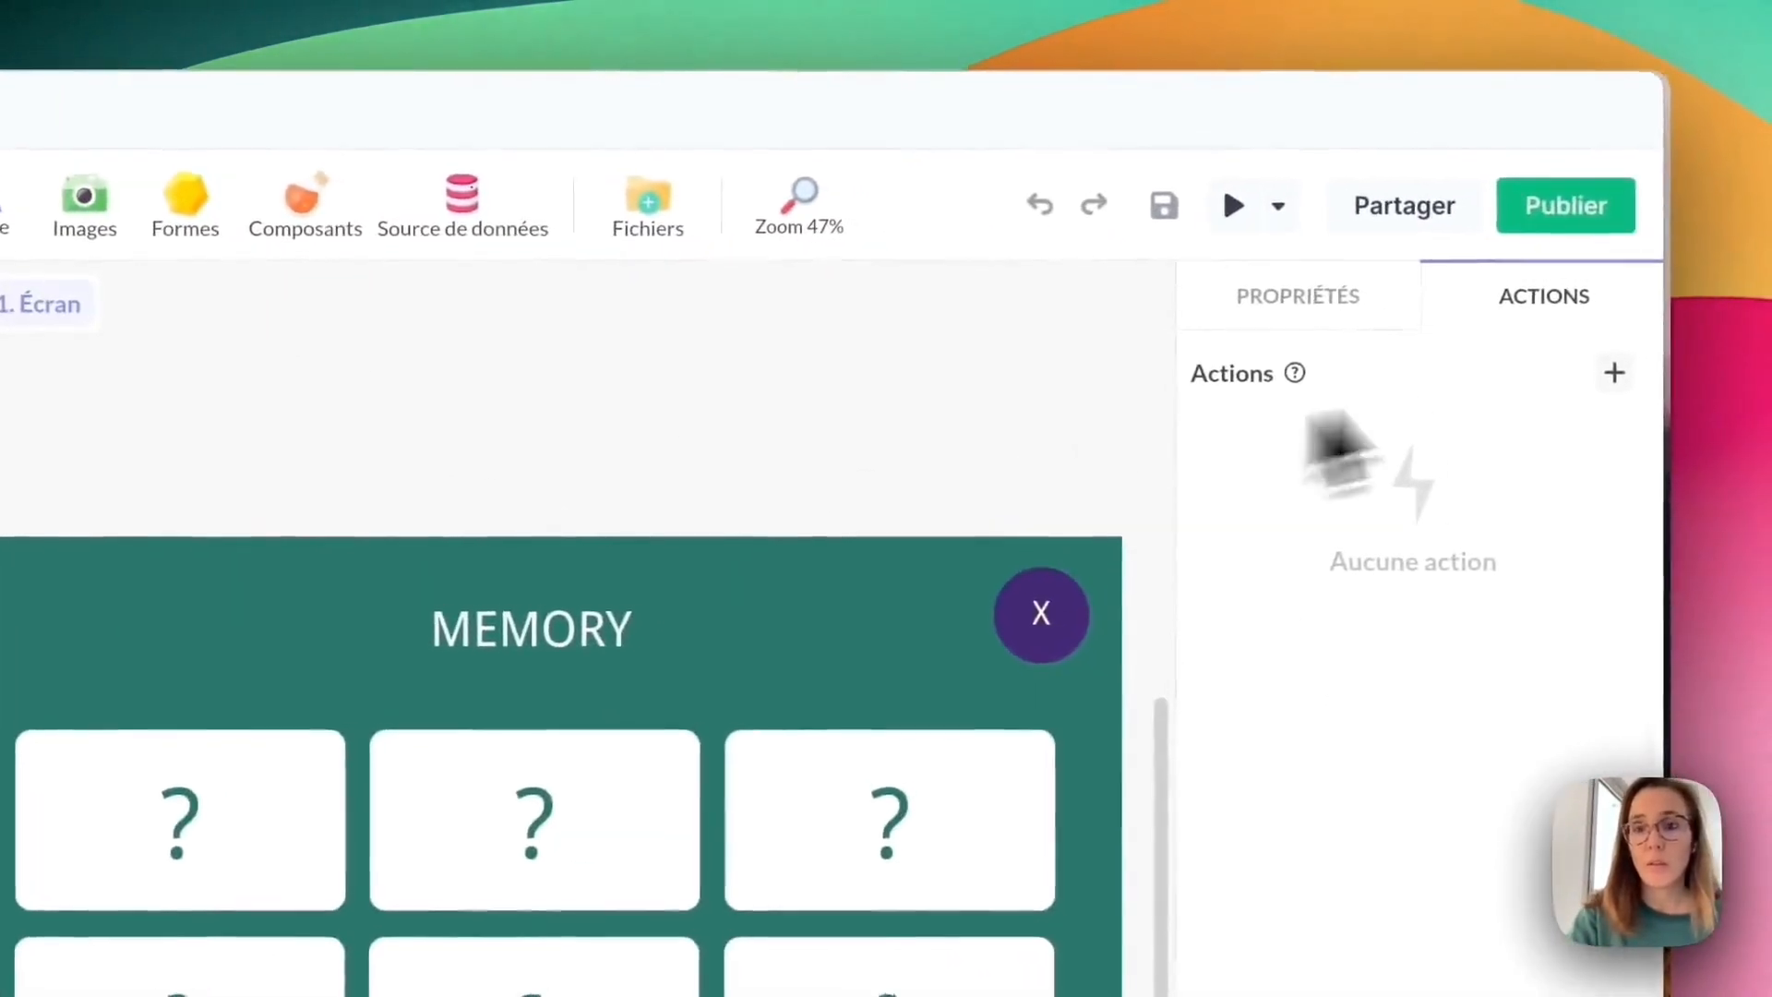
pyautogui.click(1620, 368)
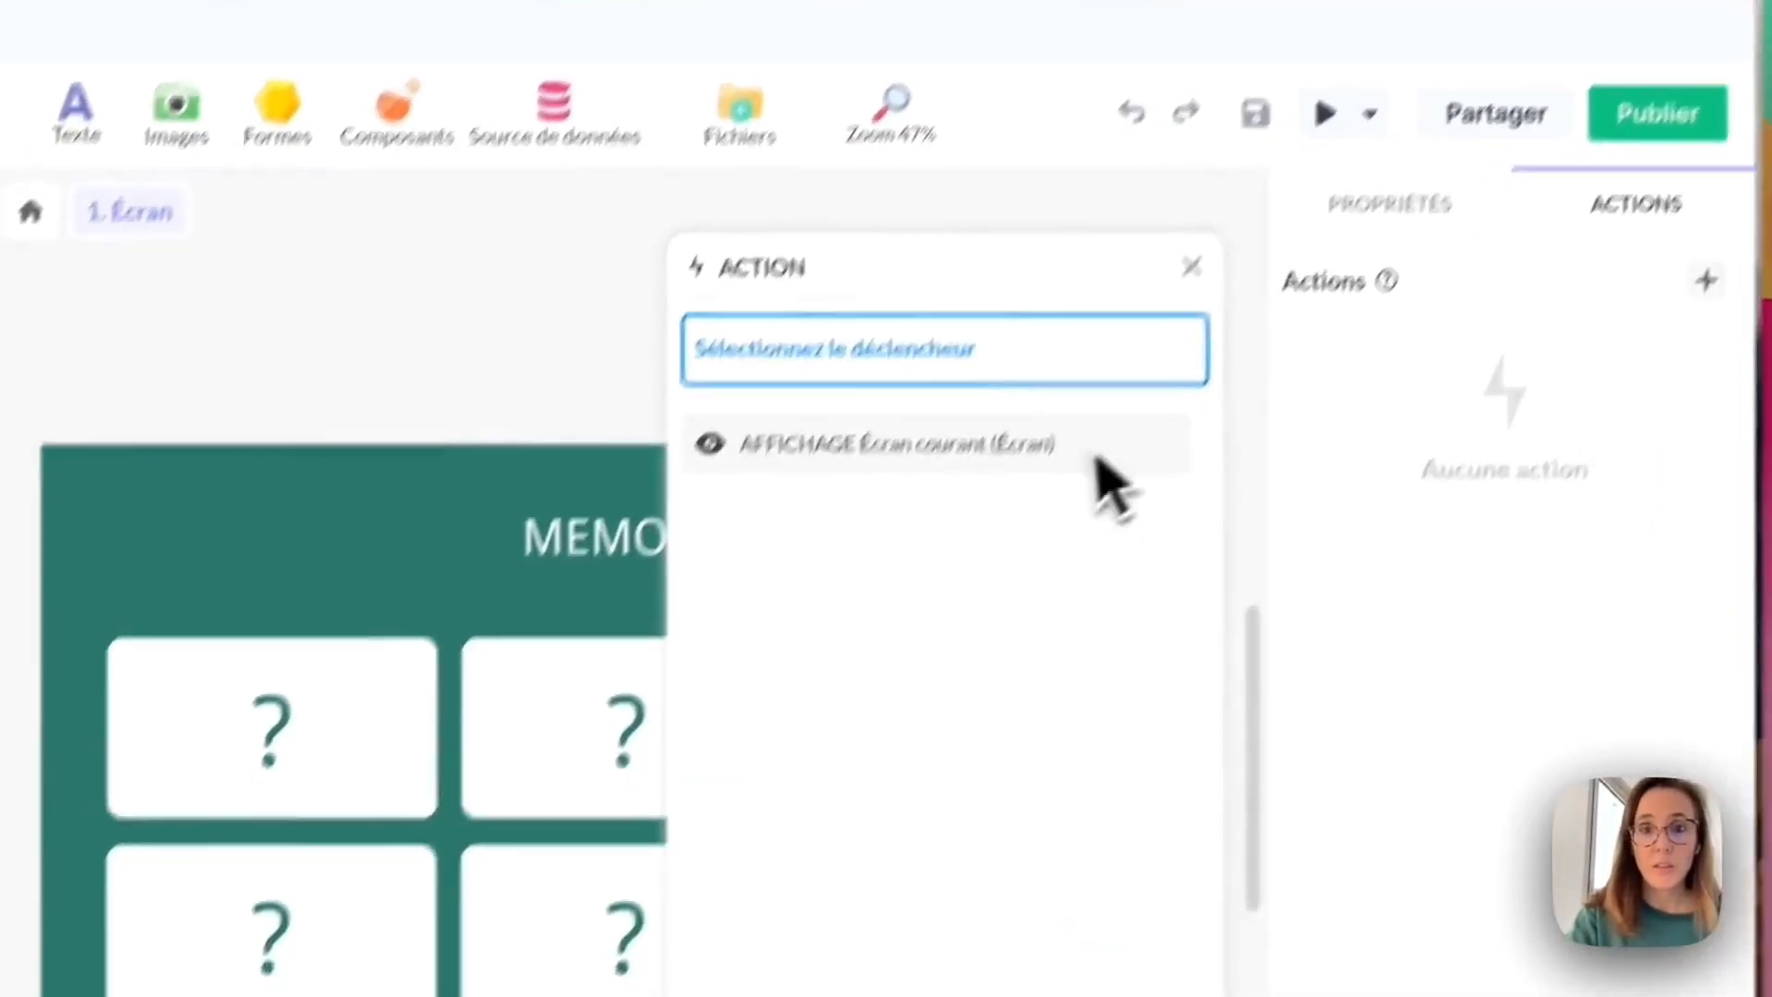
pyautogui.click(1100, 459)
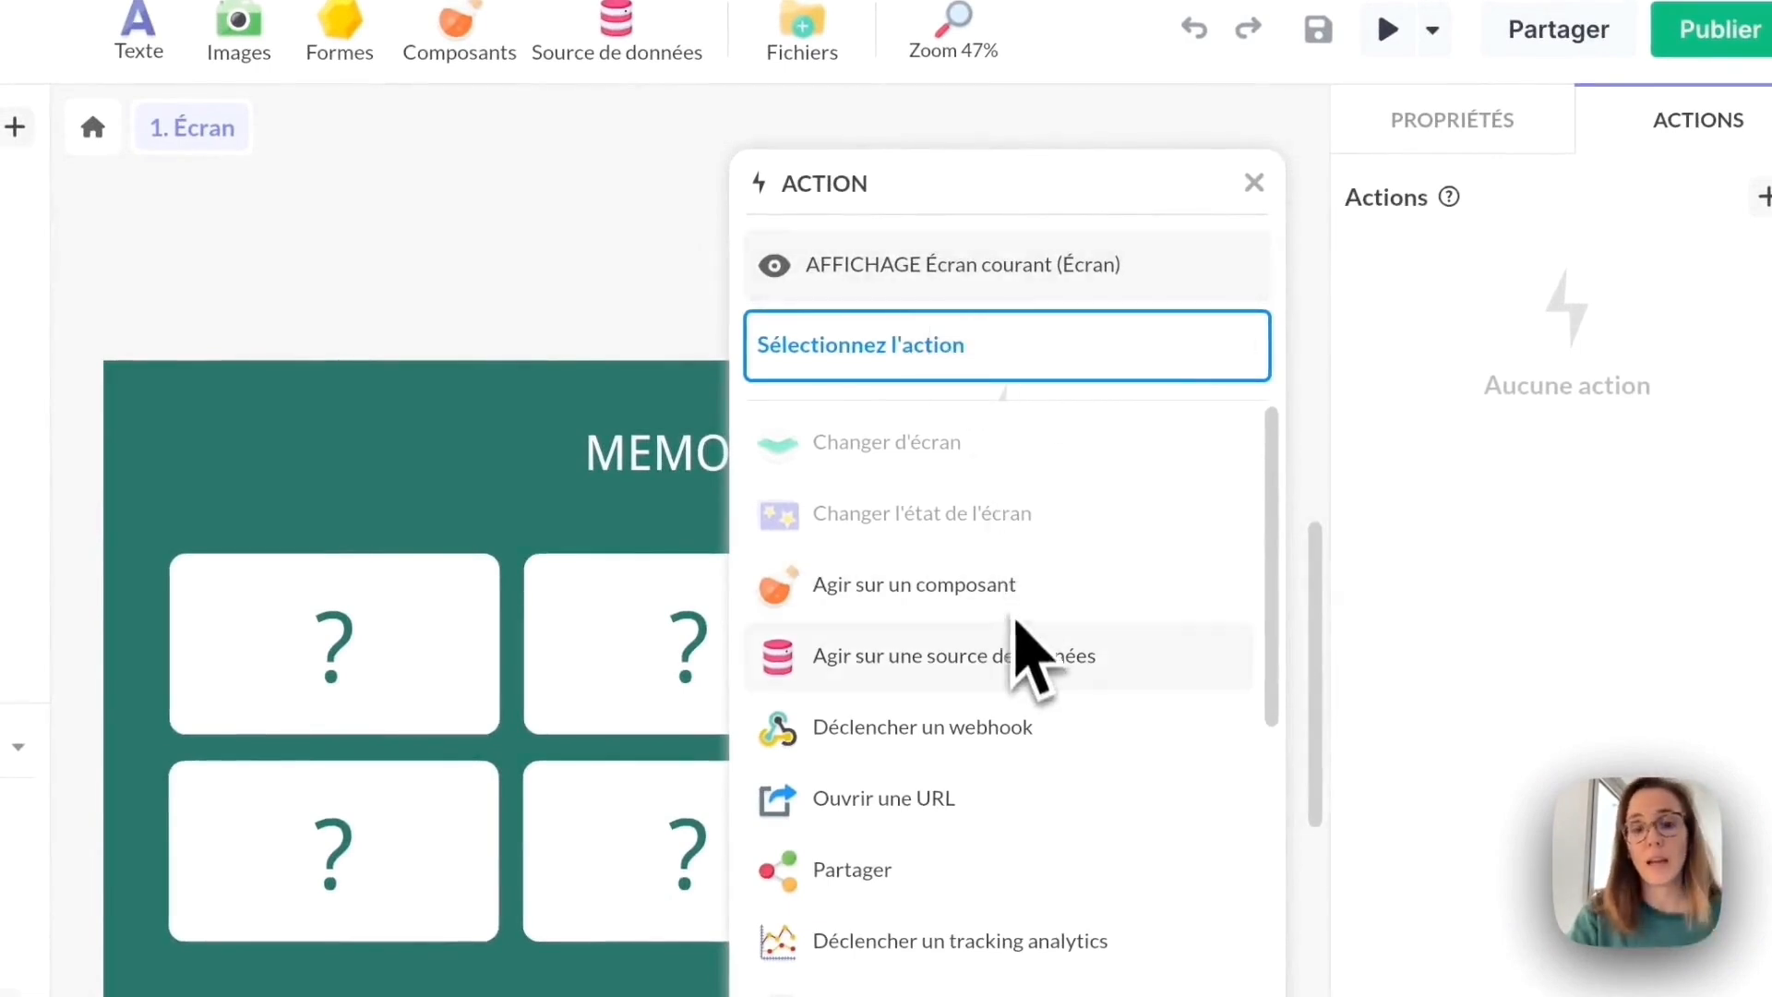
pyautogui.click(996, 657)
pyautogui.click(986, 460)
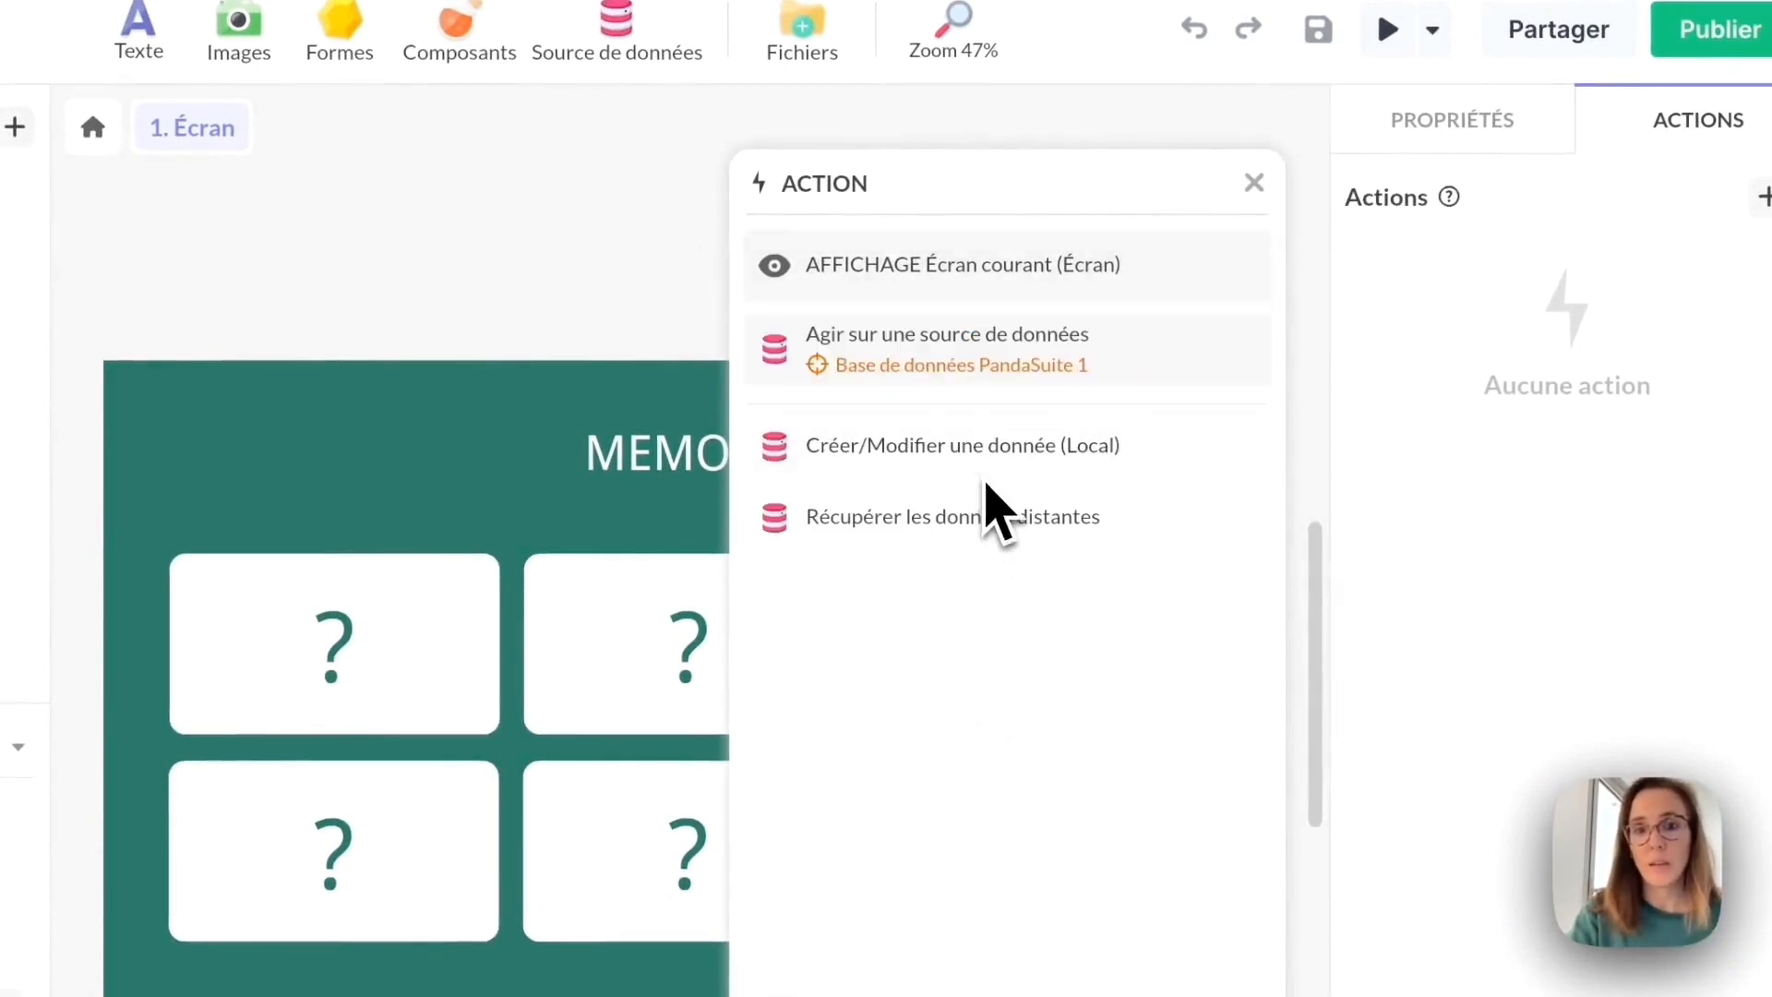
pyautogui.click(986, 477)
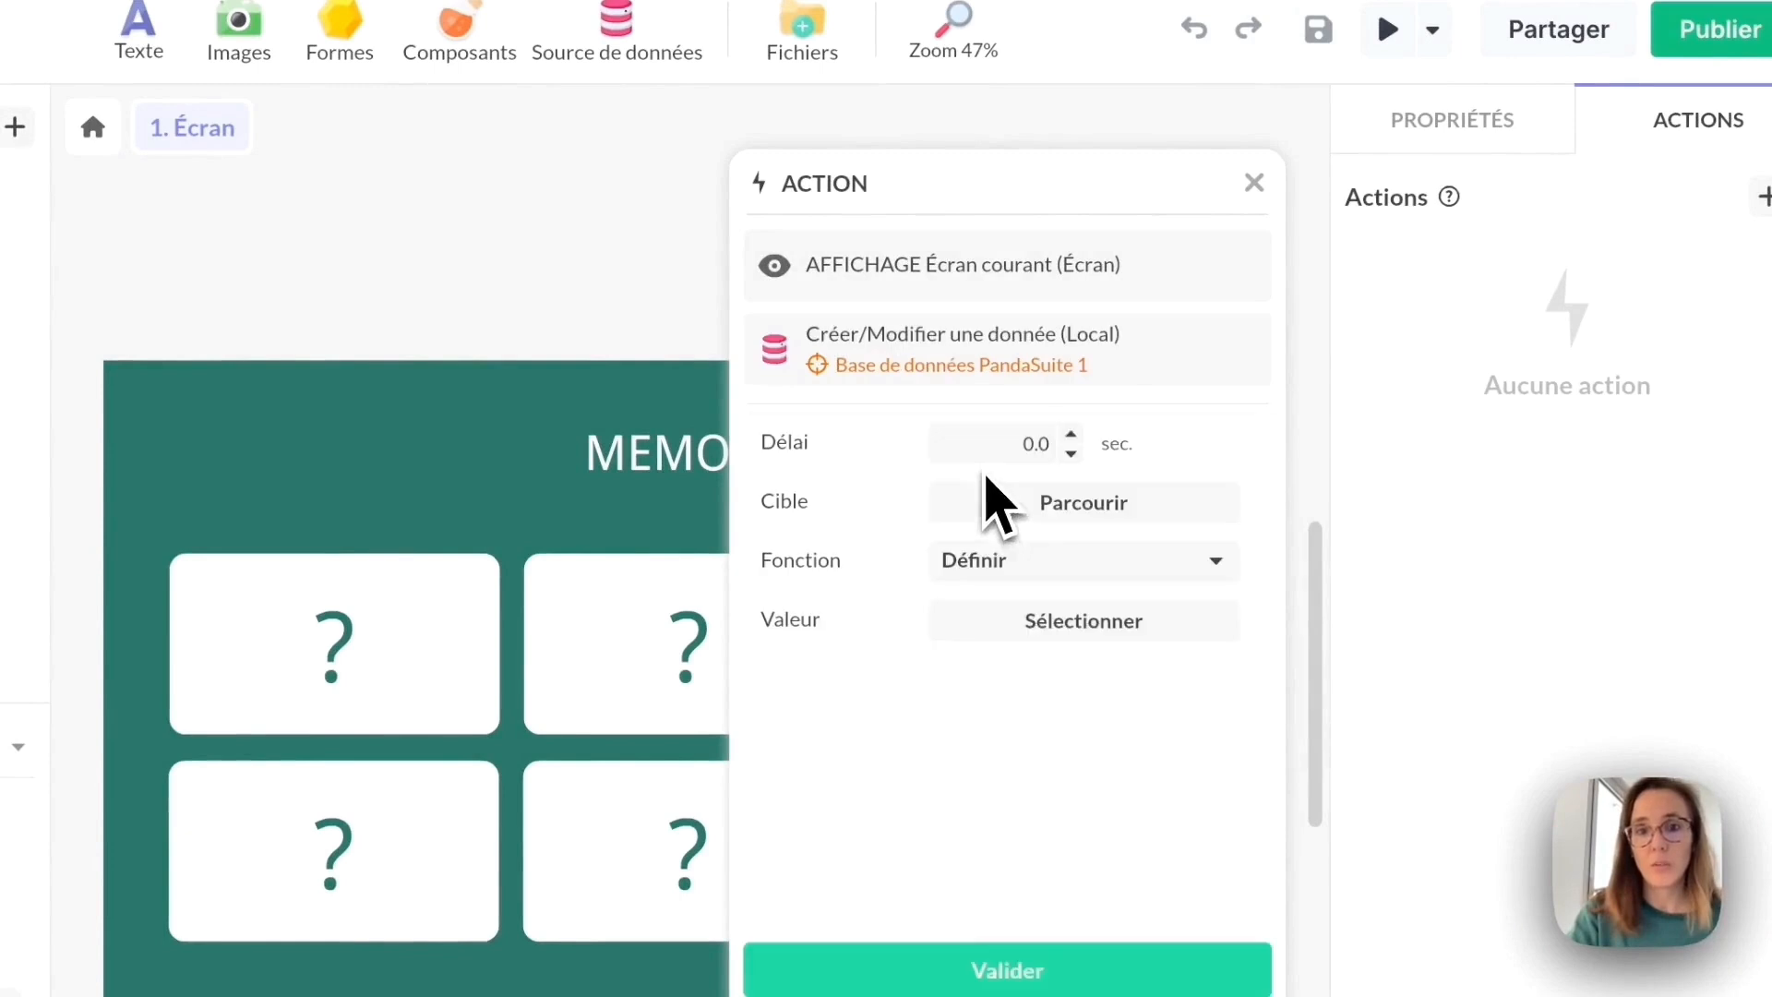
# Target flipped_cards in the screen's display action with function Définir and value 0, validate it, and save the project.
pyautogui.click(1057, 498)
pyautogui.click(1071, 489)
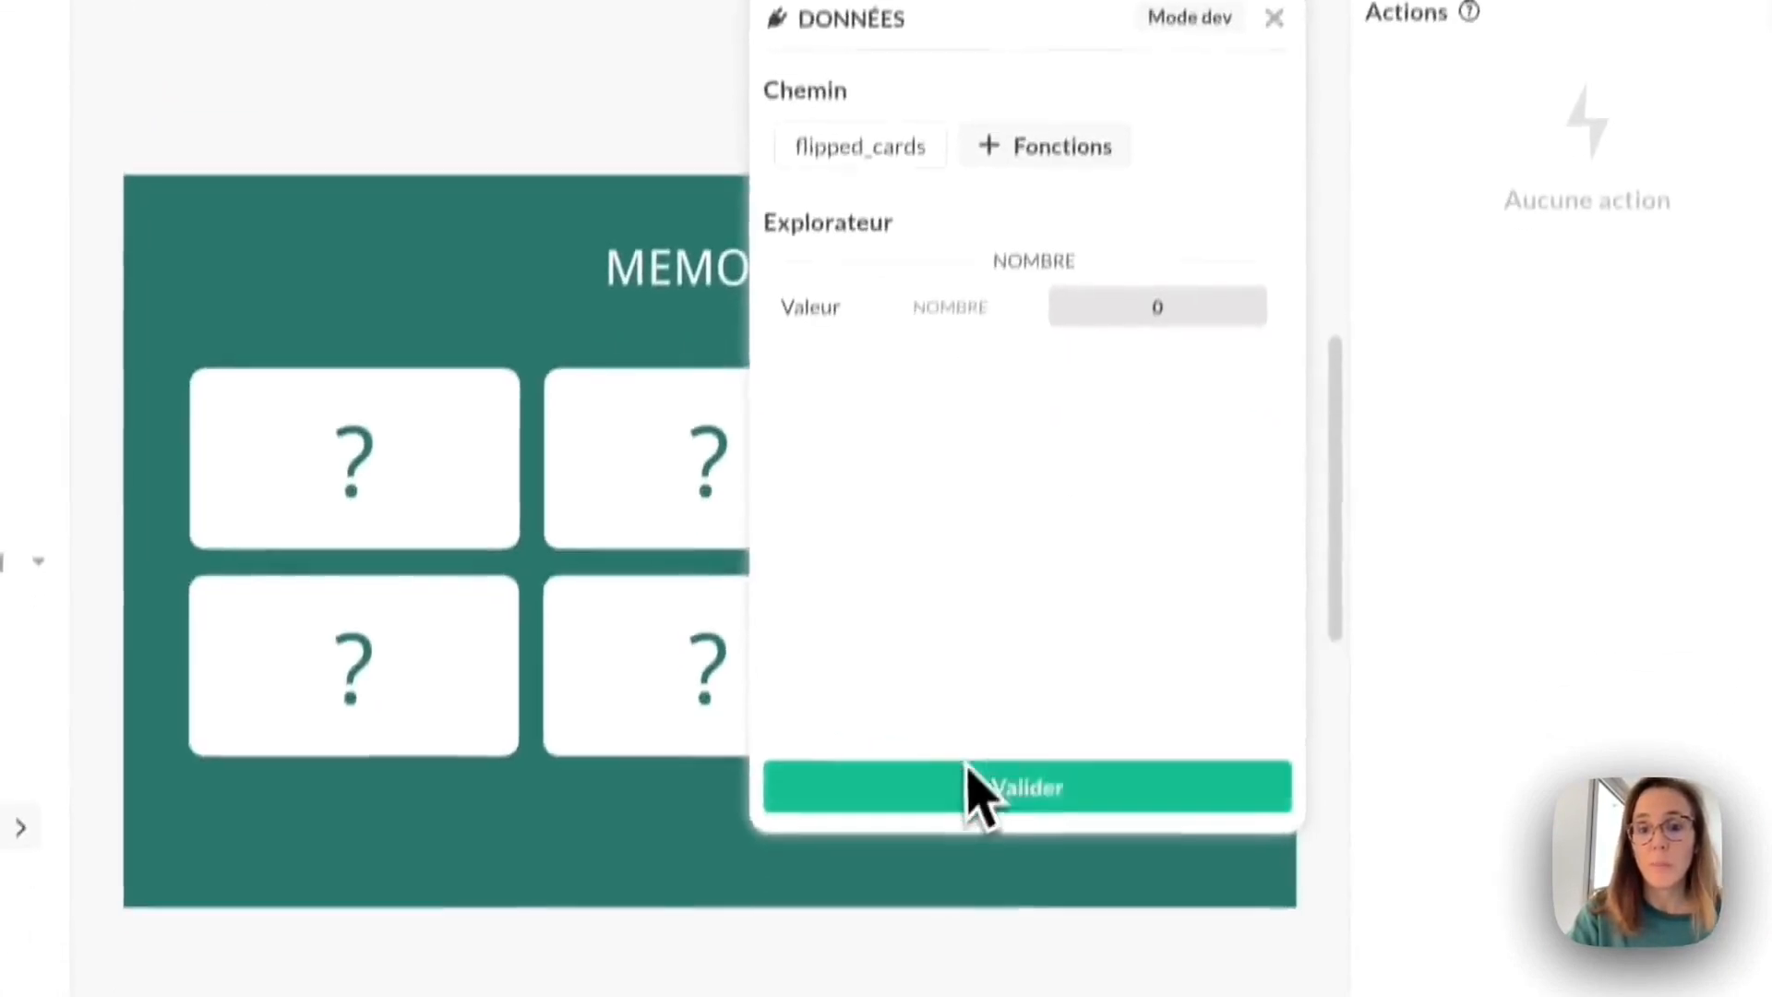
pyautogui.click(960, 974)
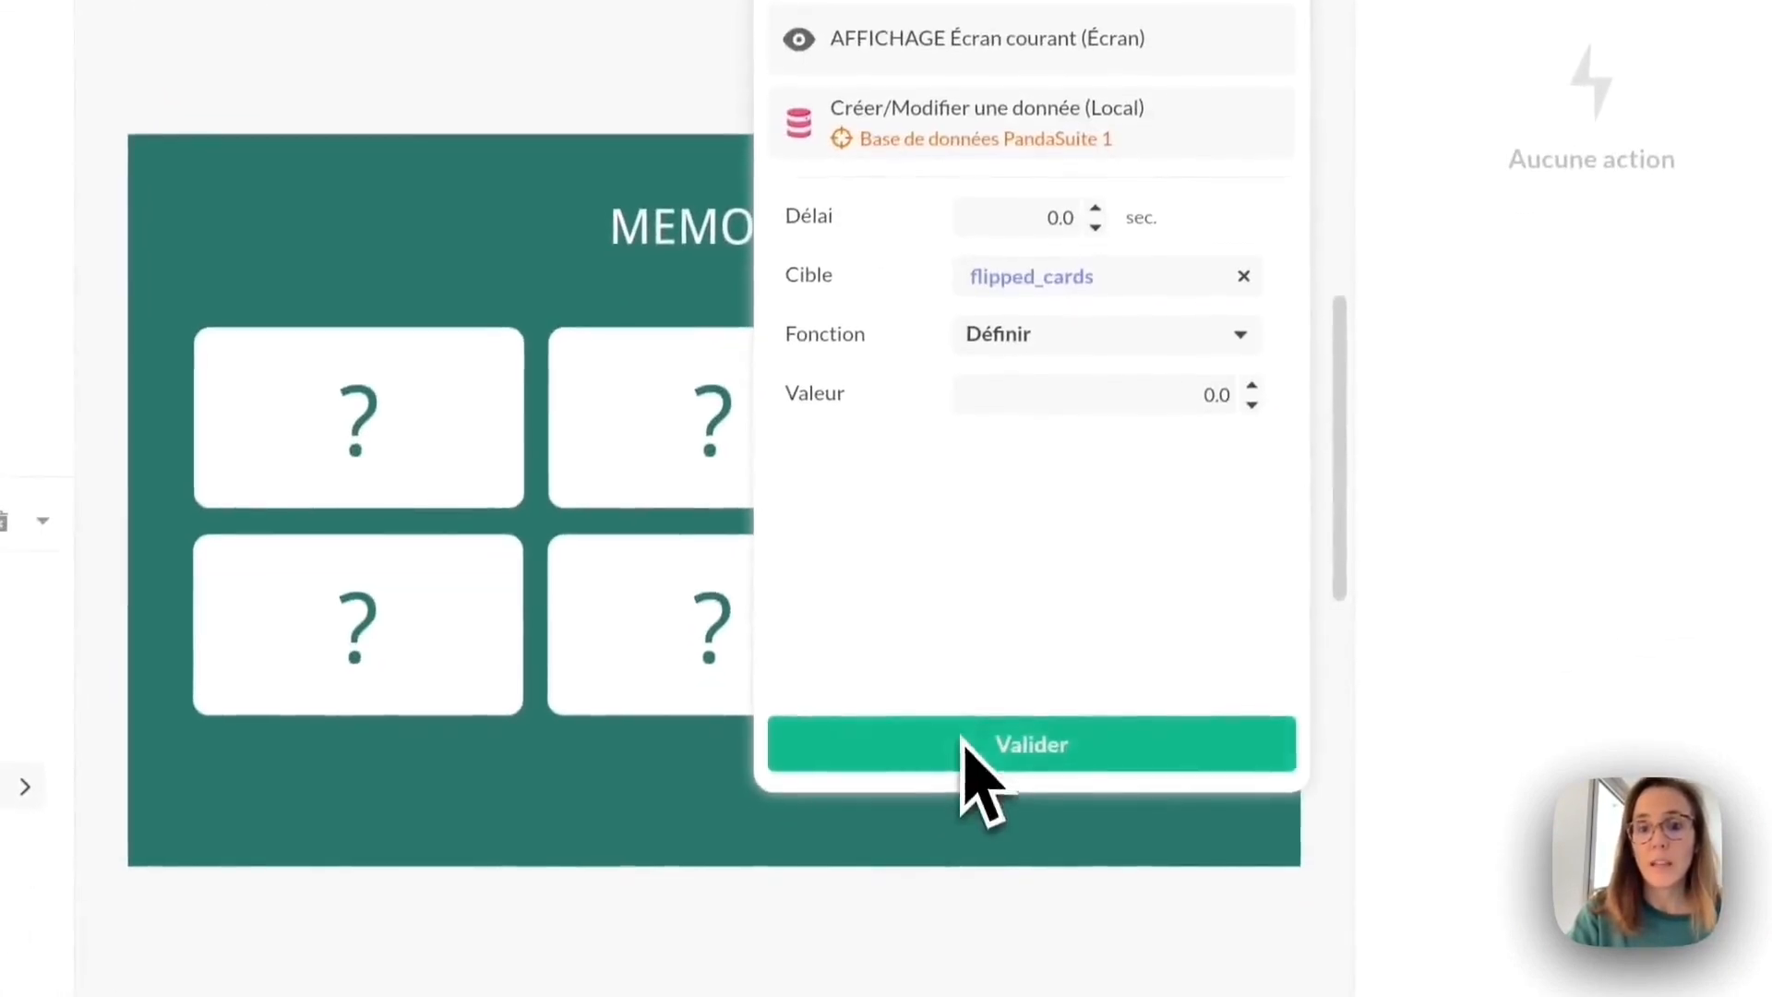
pyautogui.click(1089, 345)
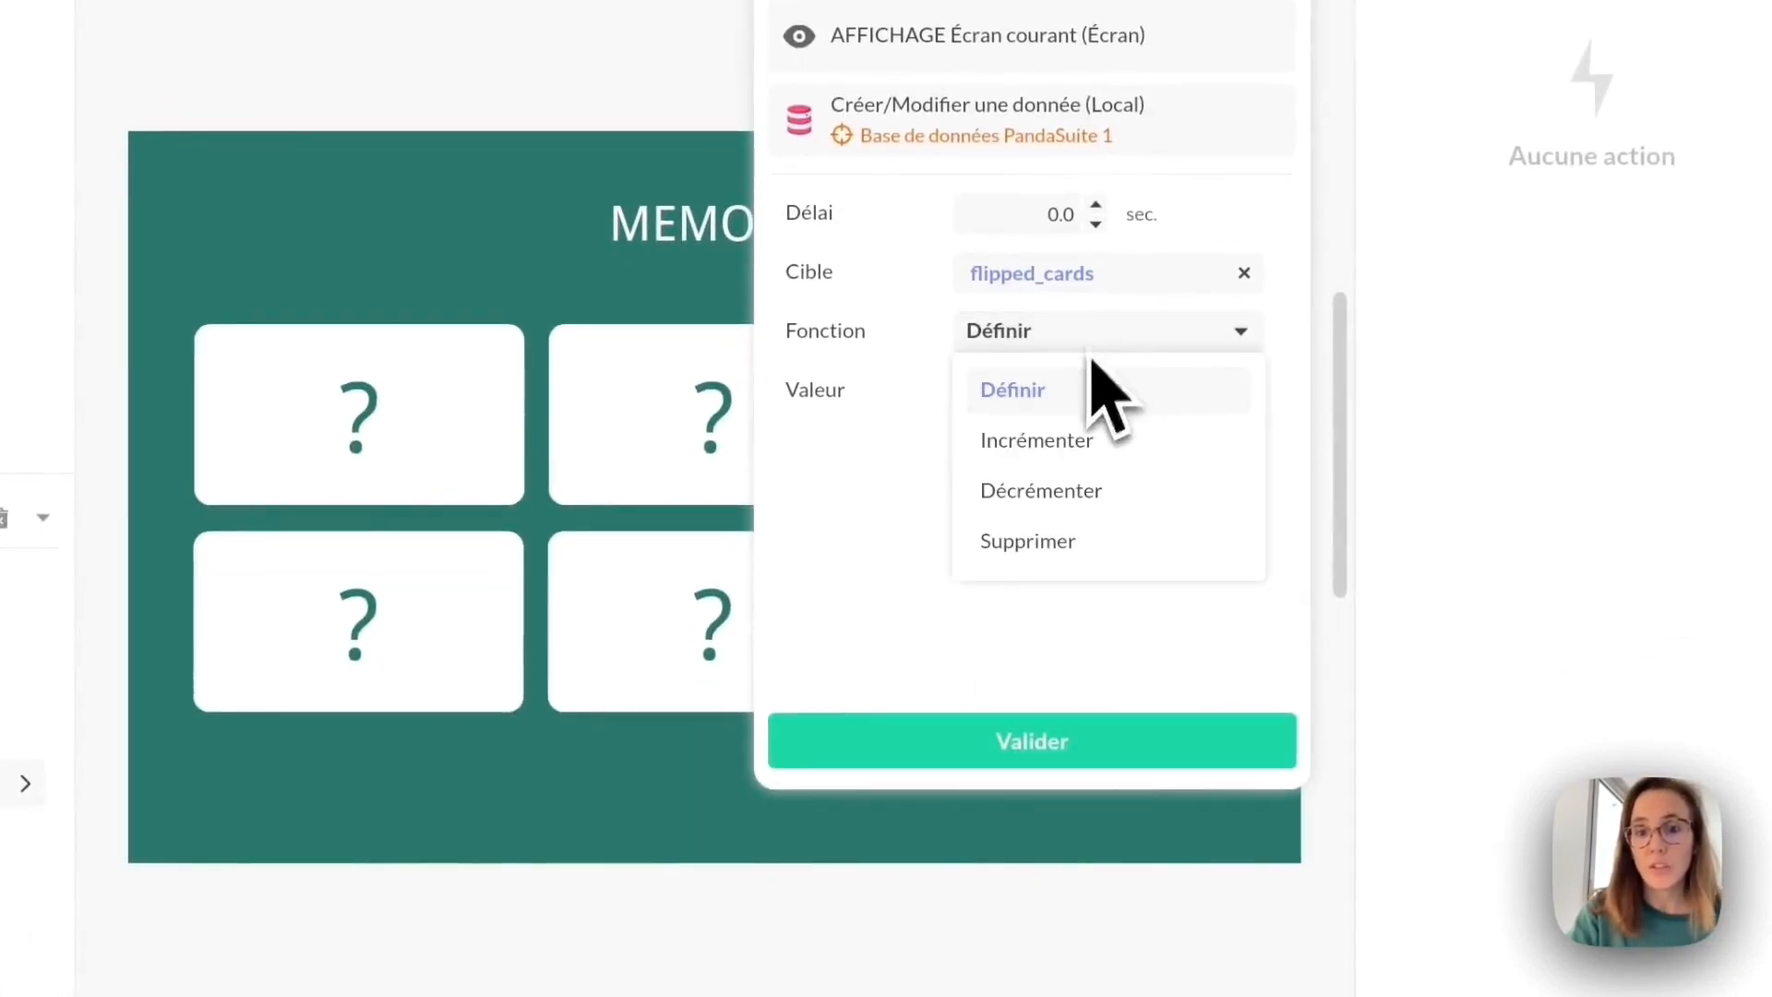
pyautogui.click(1025, 397)
pyautogui.click(900, 386)
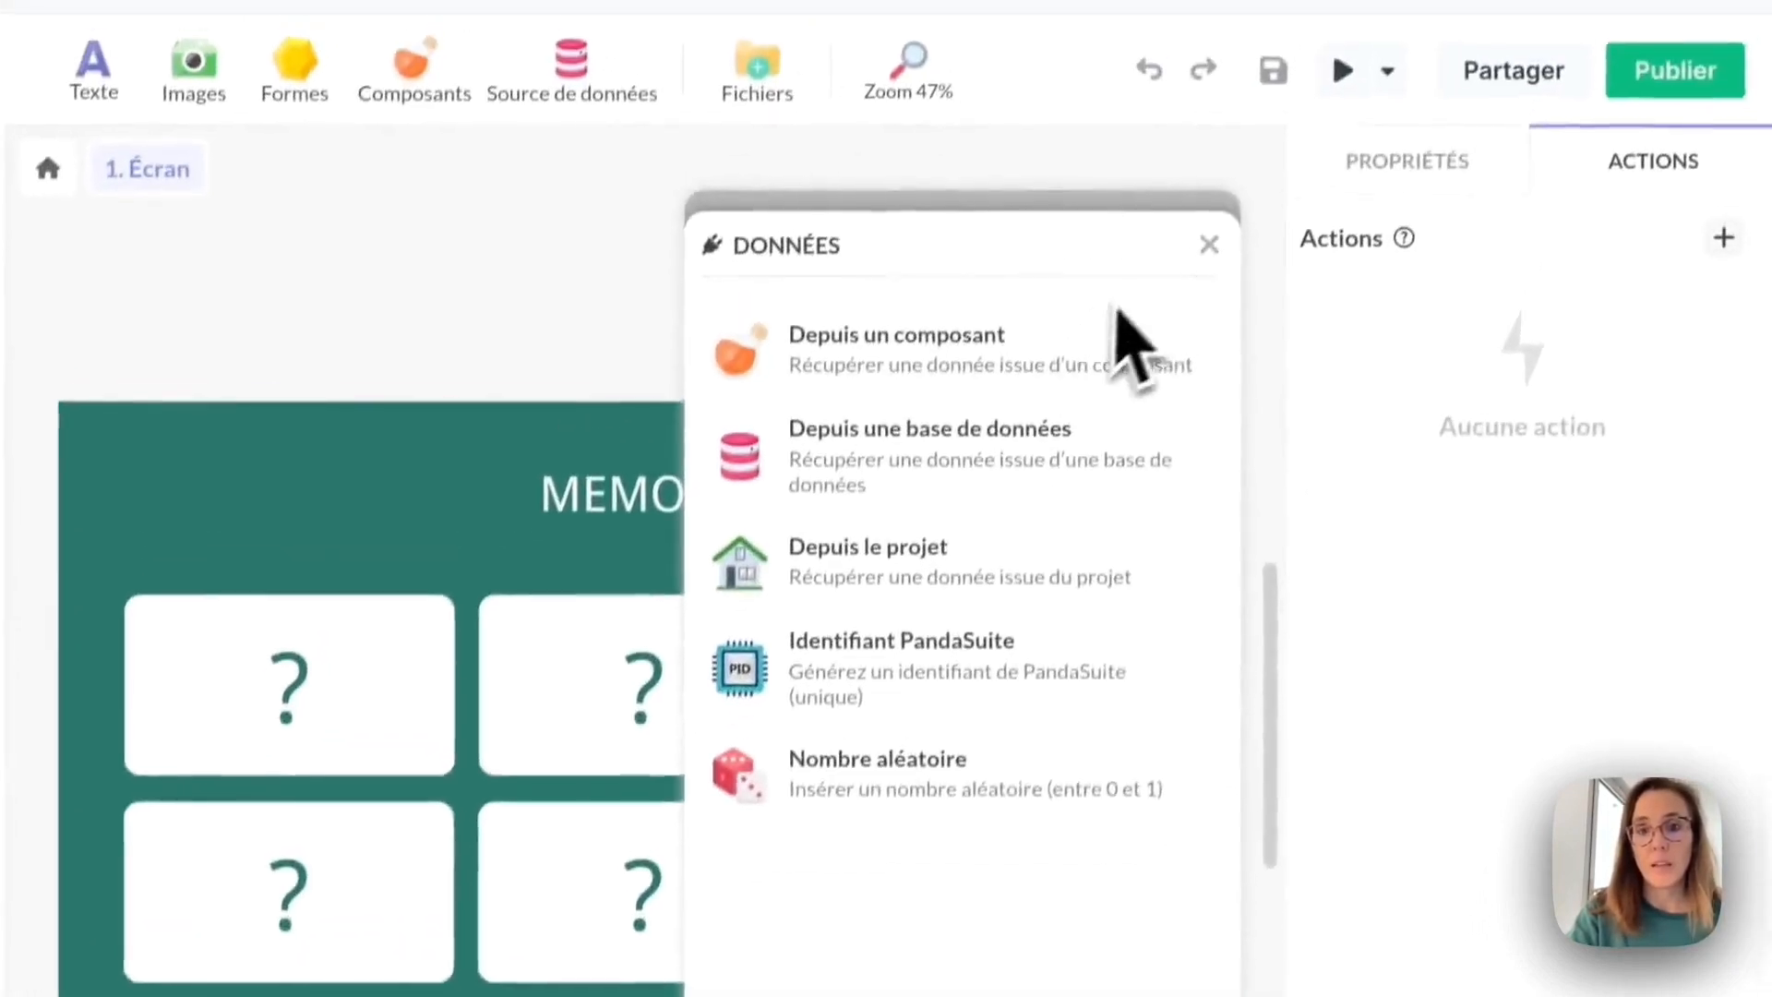
pyautogui.click(1207, 246)
pyautogui.click(1007, 385)
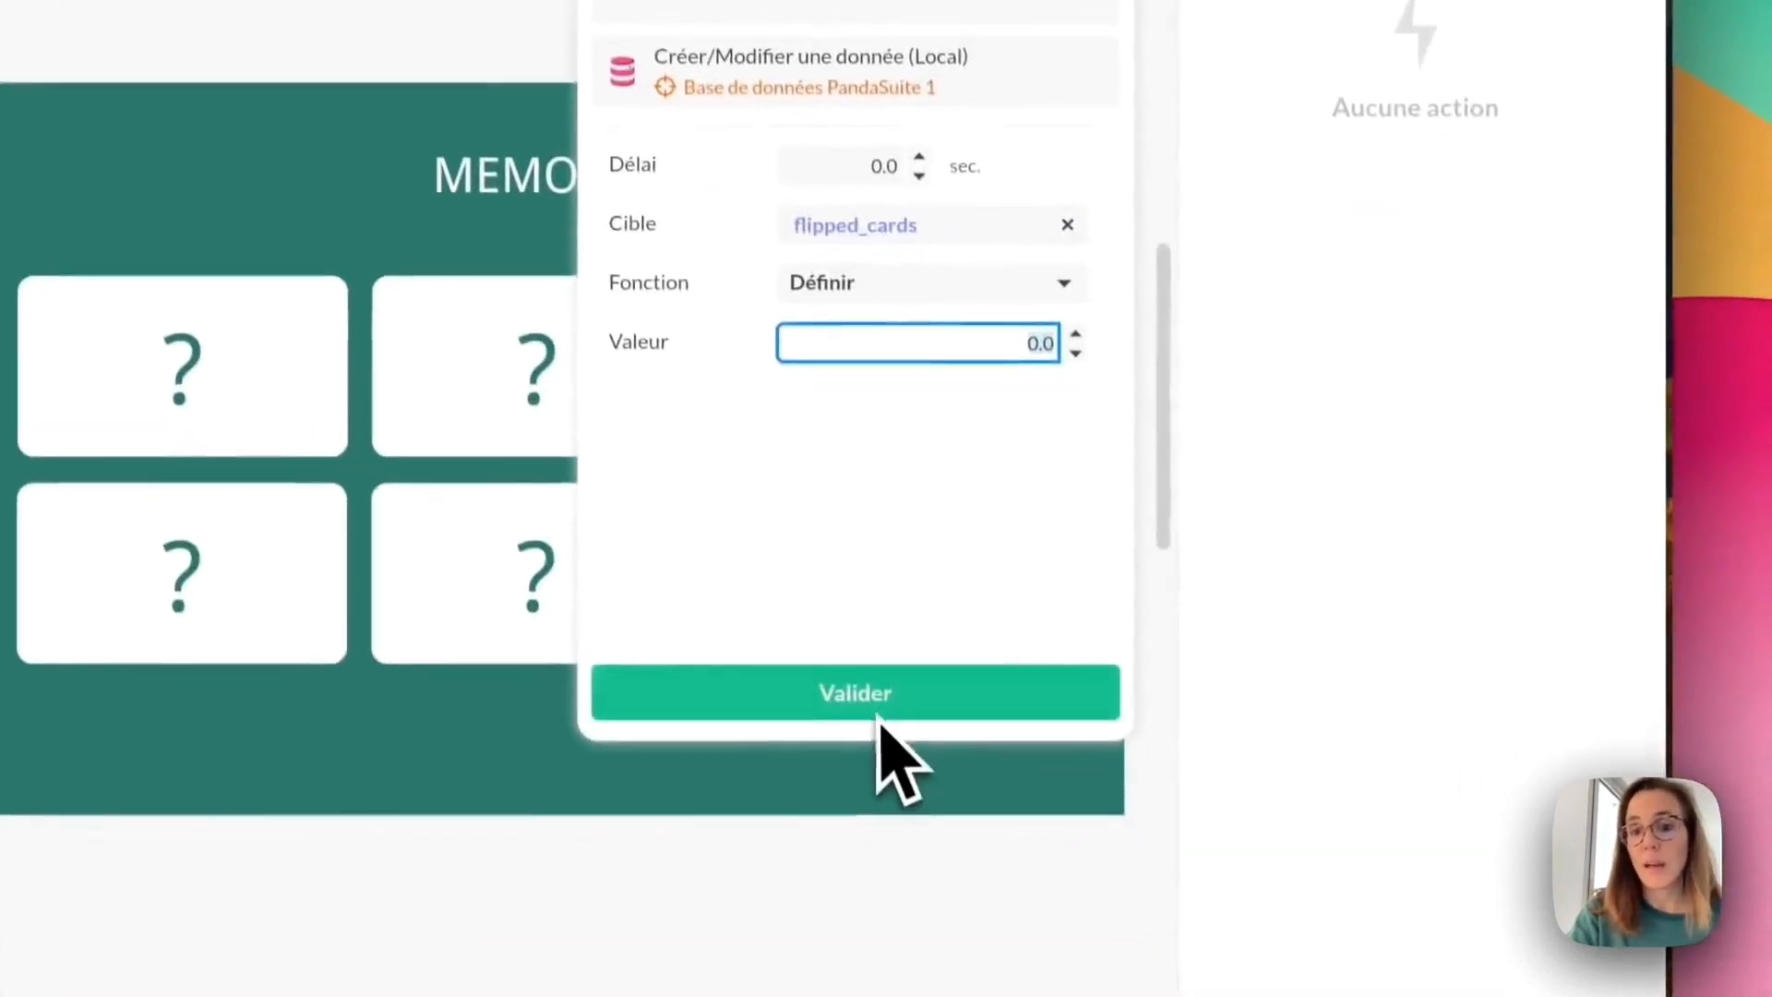
pyautogui.click(932, 846)
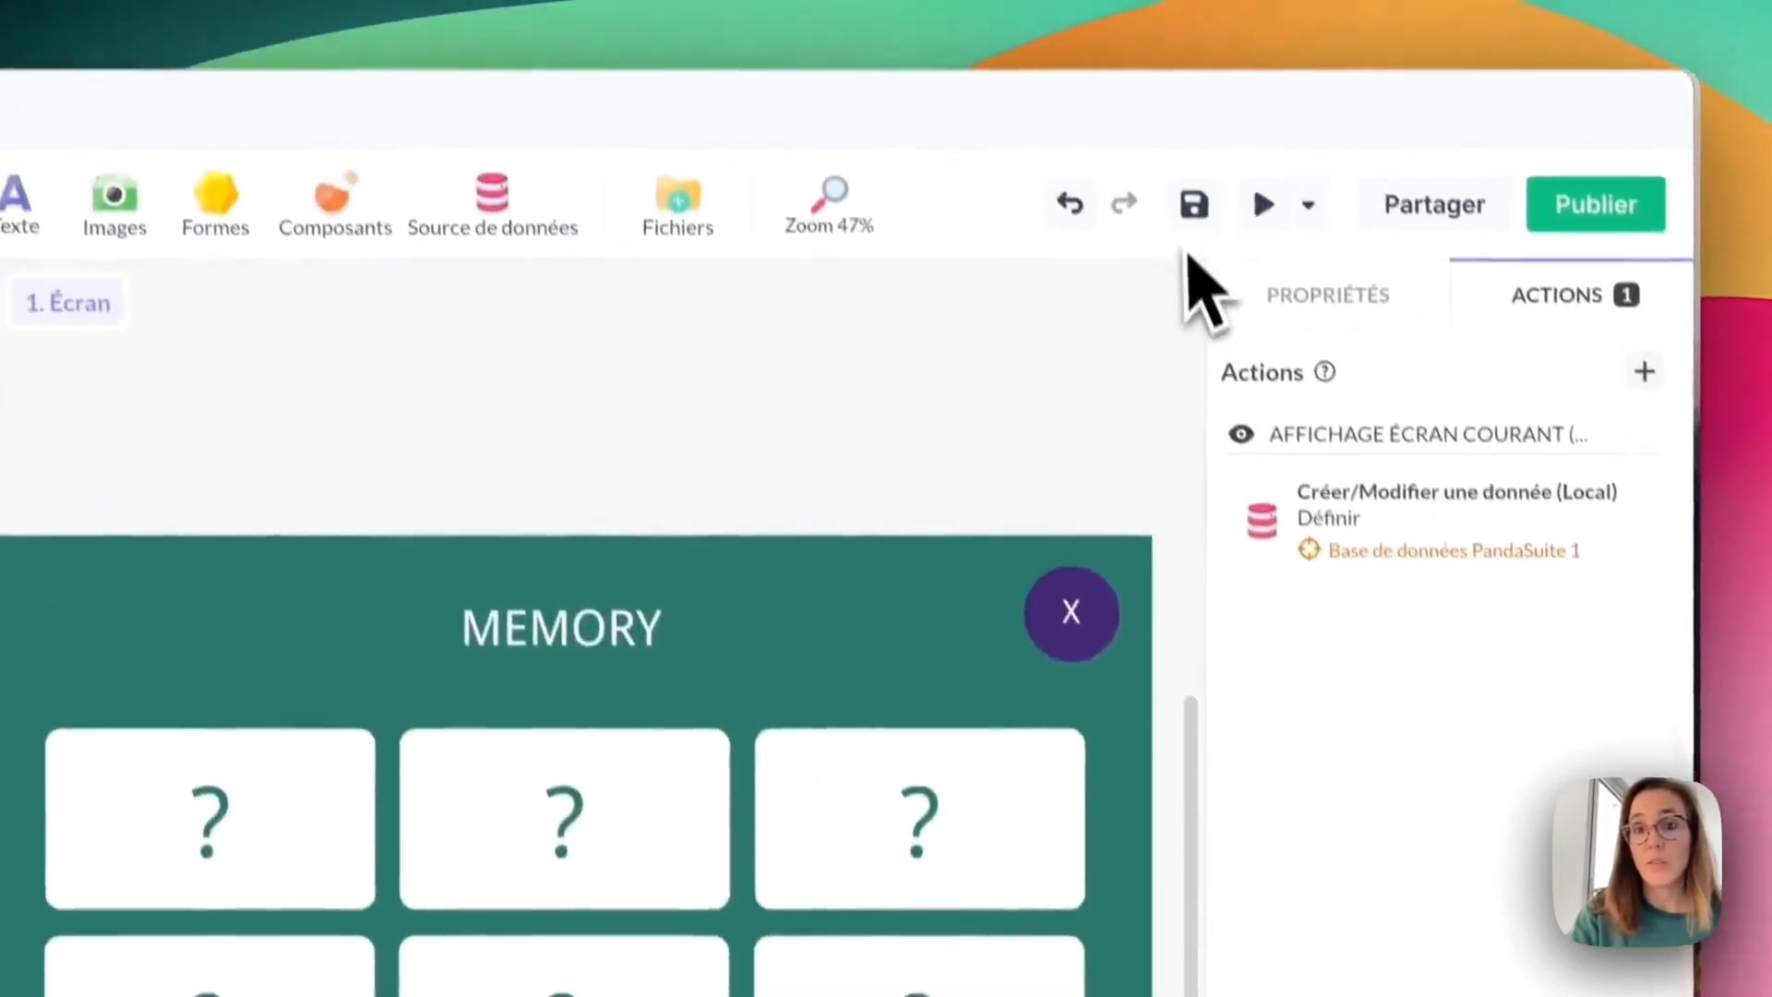
pyautogui.click(1164, 86)
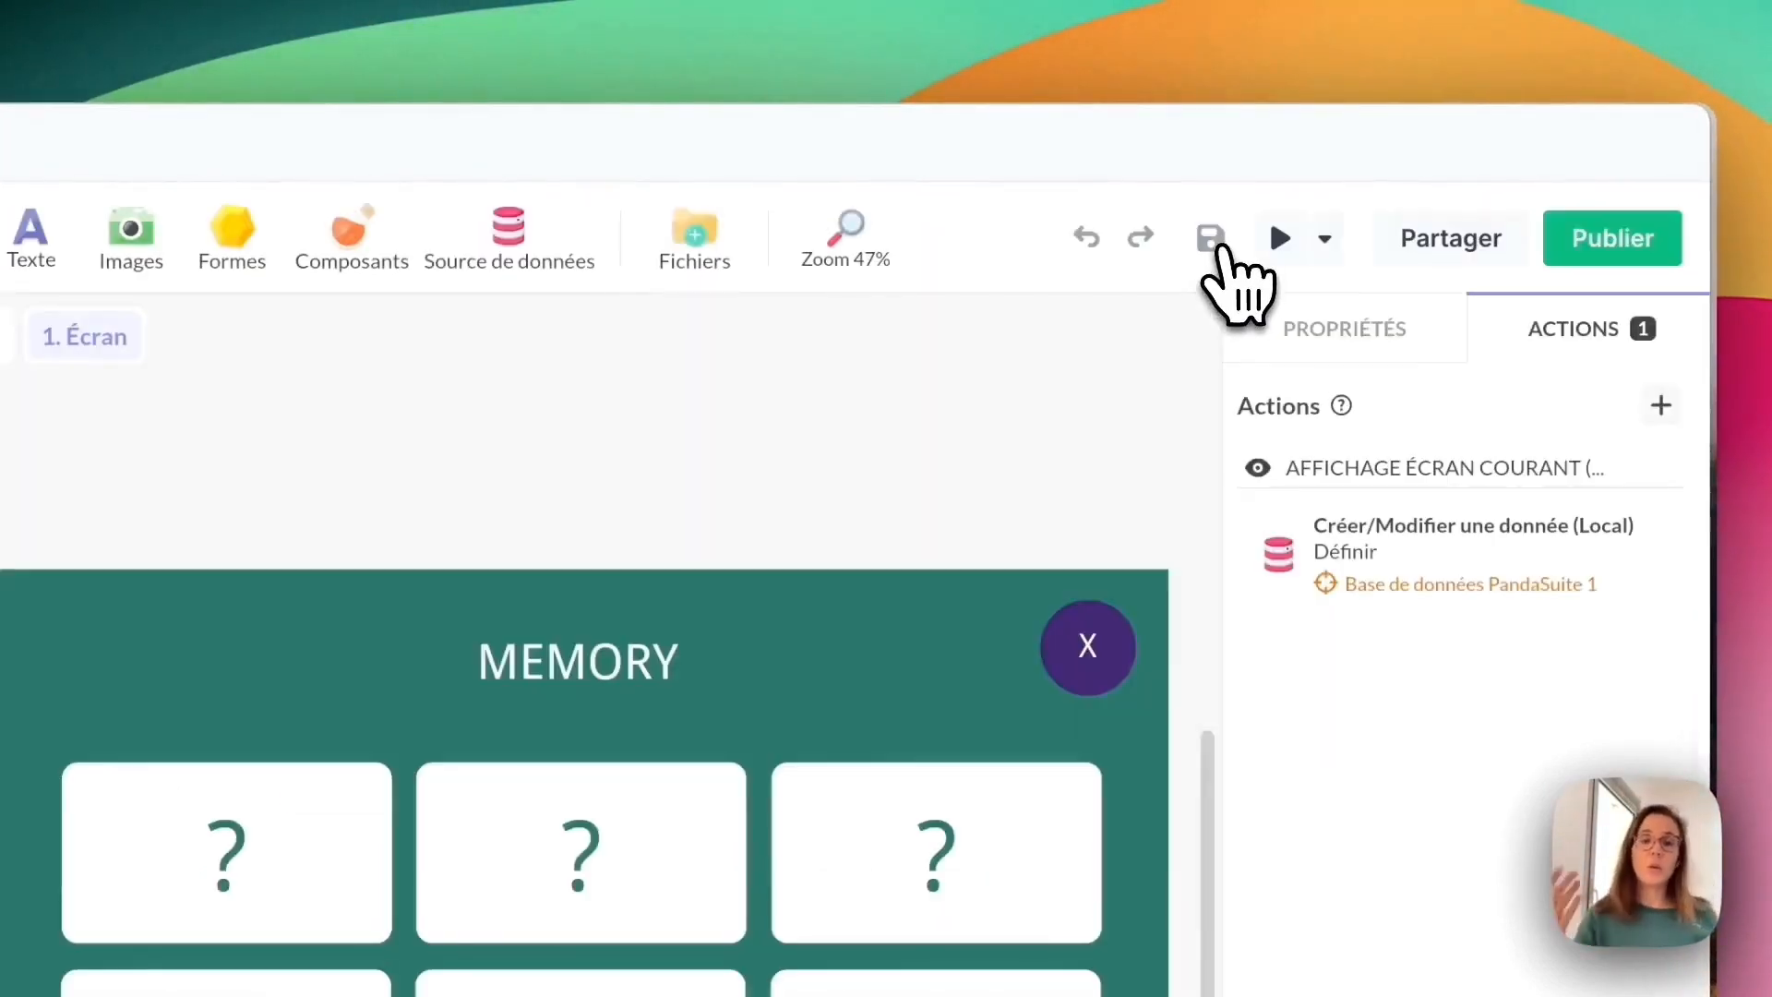
# Preview the game, flip some cards, and relaunch the preview to check the counter's starting value before closing it.
pyautogui.click(1280, 240)
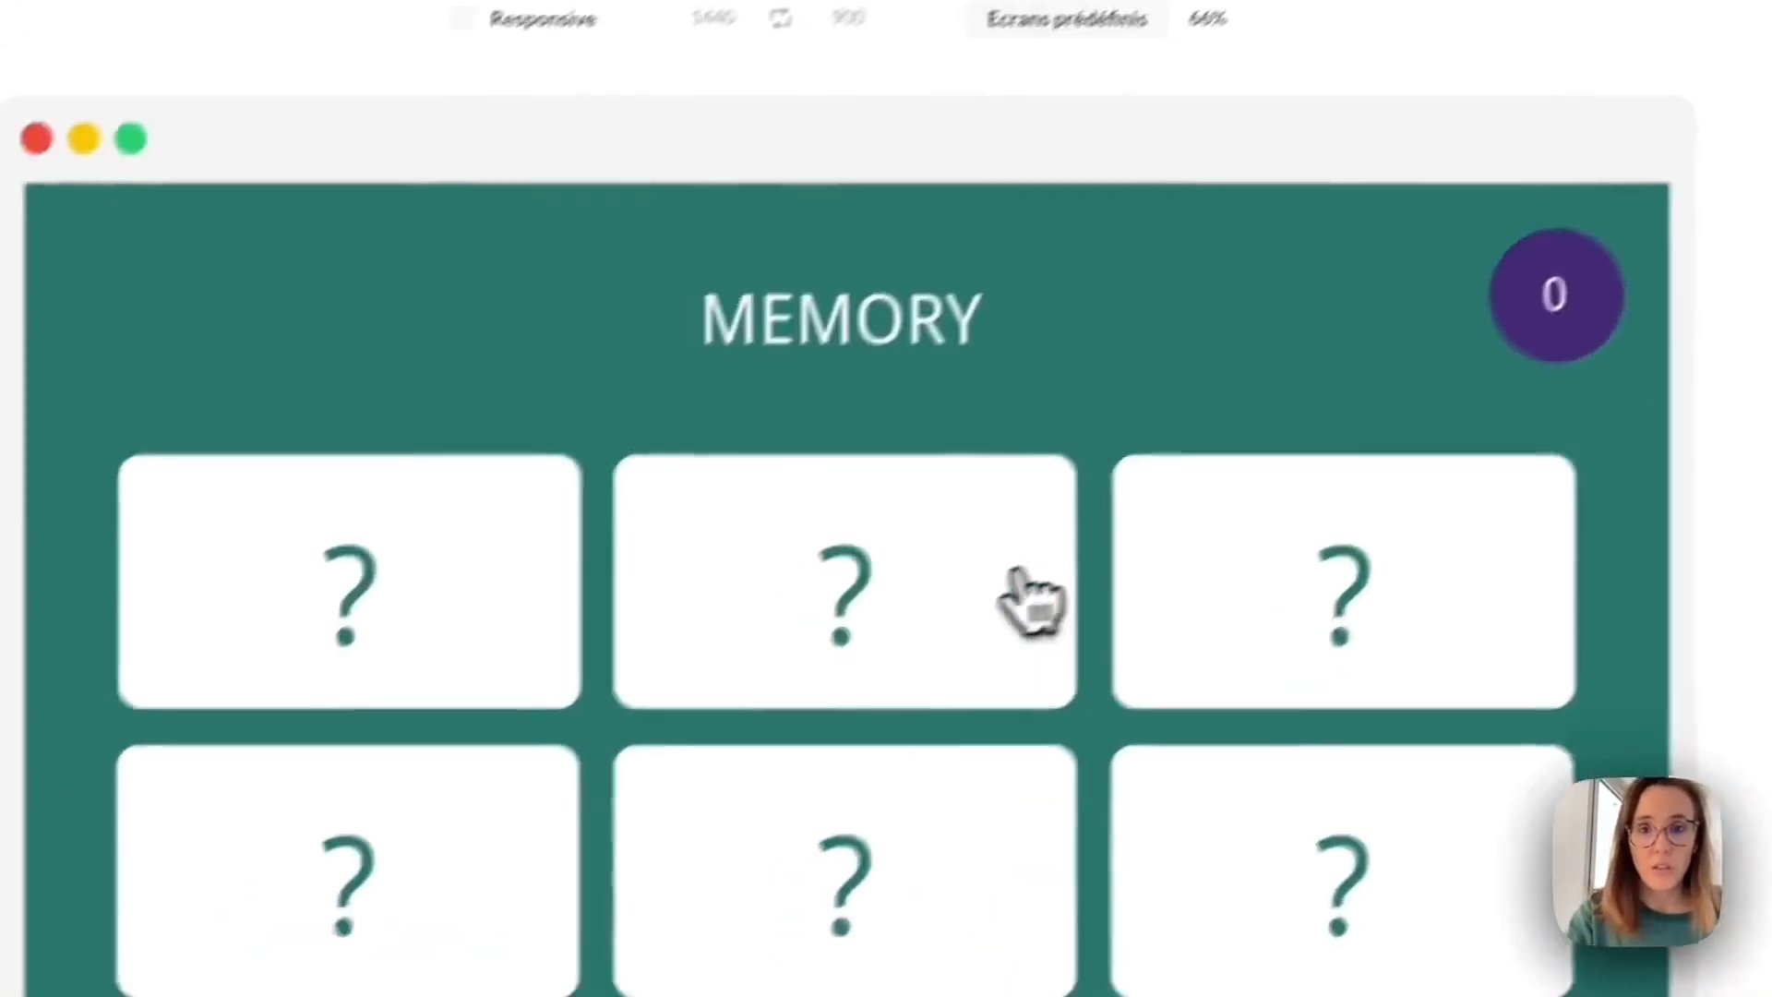
pyautogui.click(758, 797)
pyautogui.click(83, 775)
pyautogui.click(981, 736)
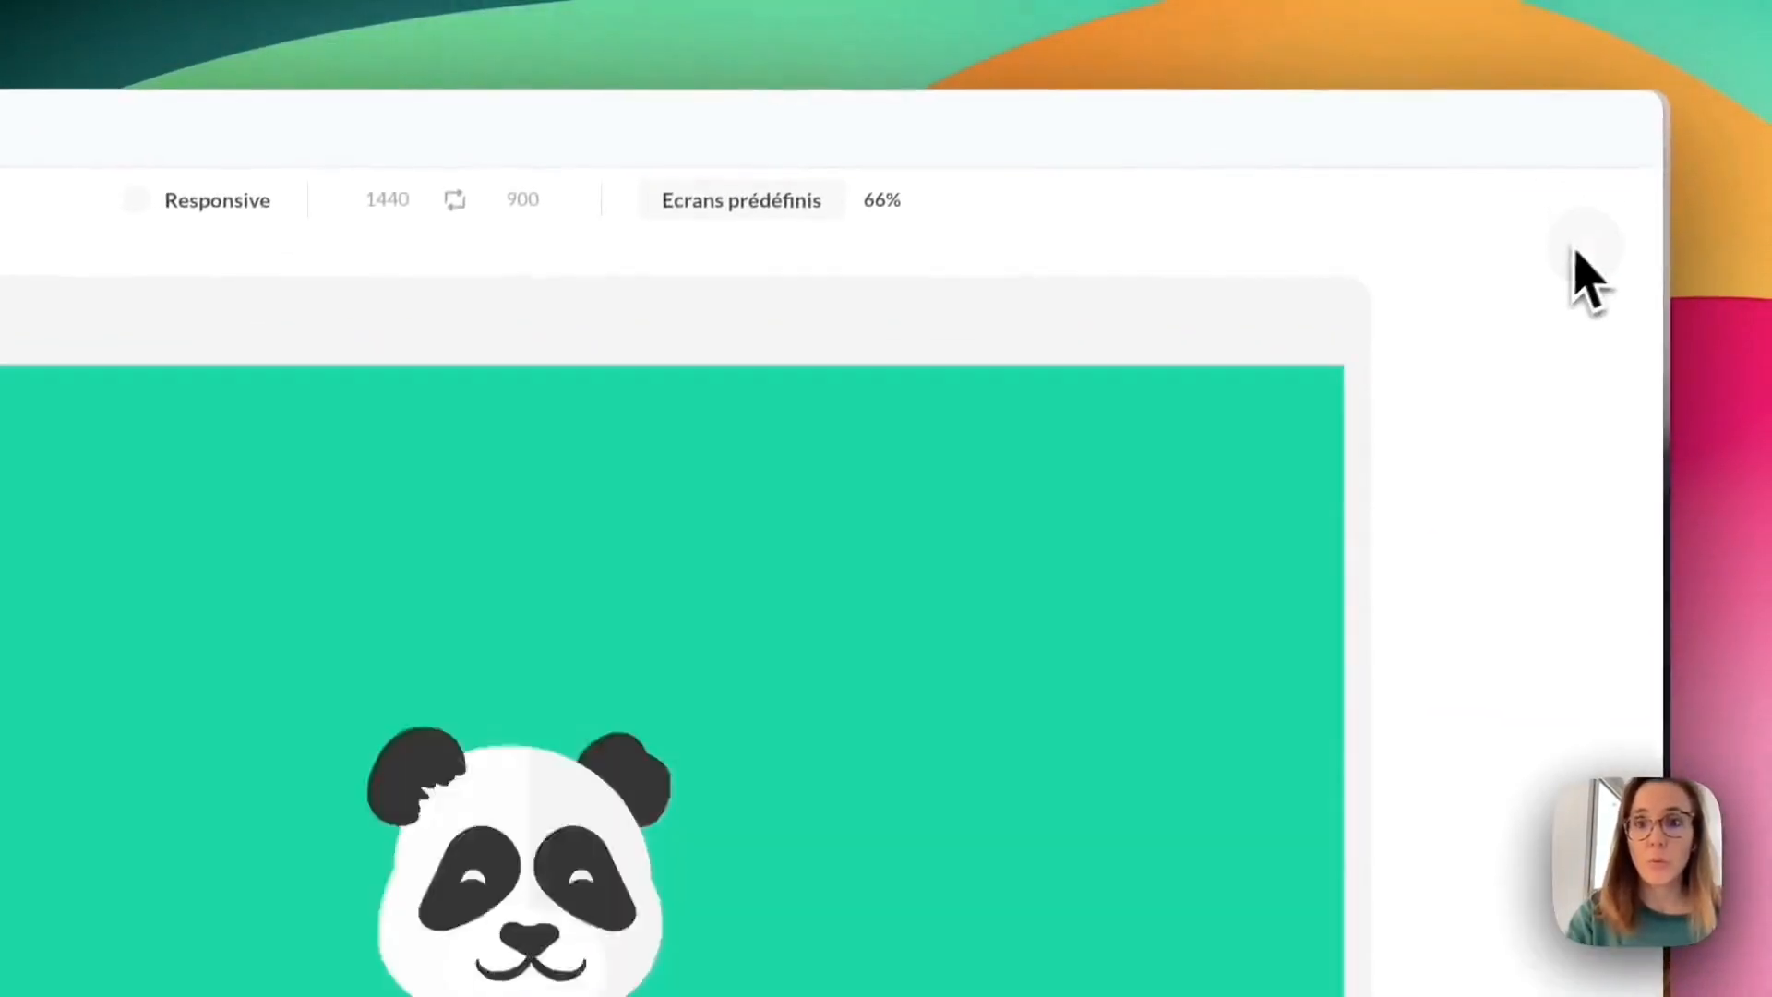
pyautogui.click(1633, 137)
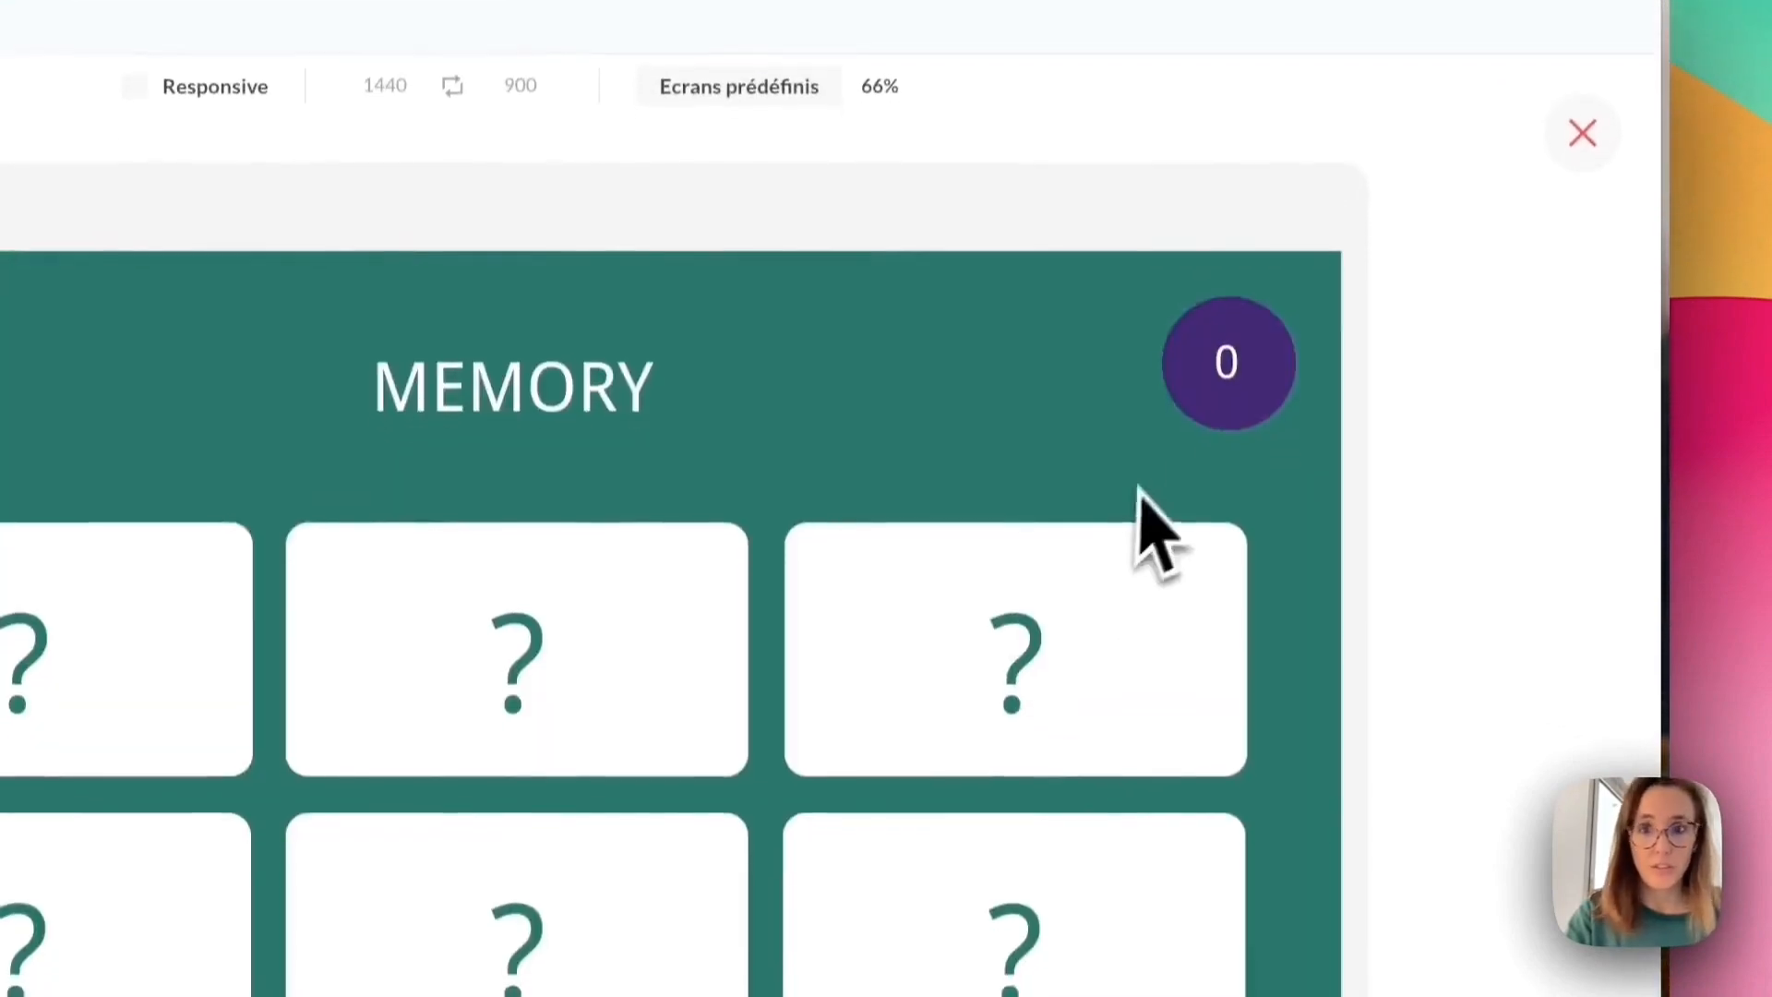
pyautogui.click(1582, 133)
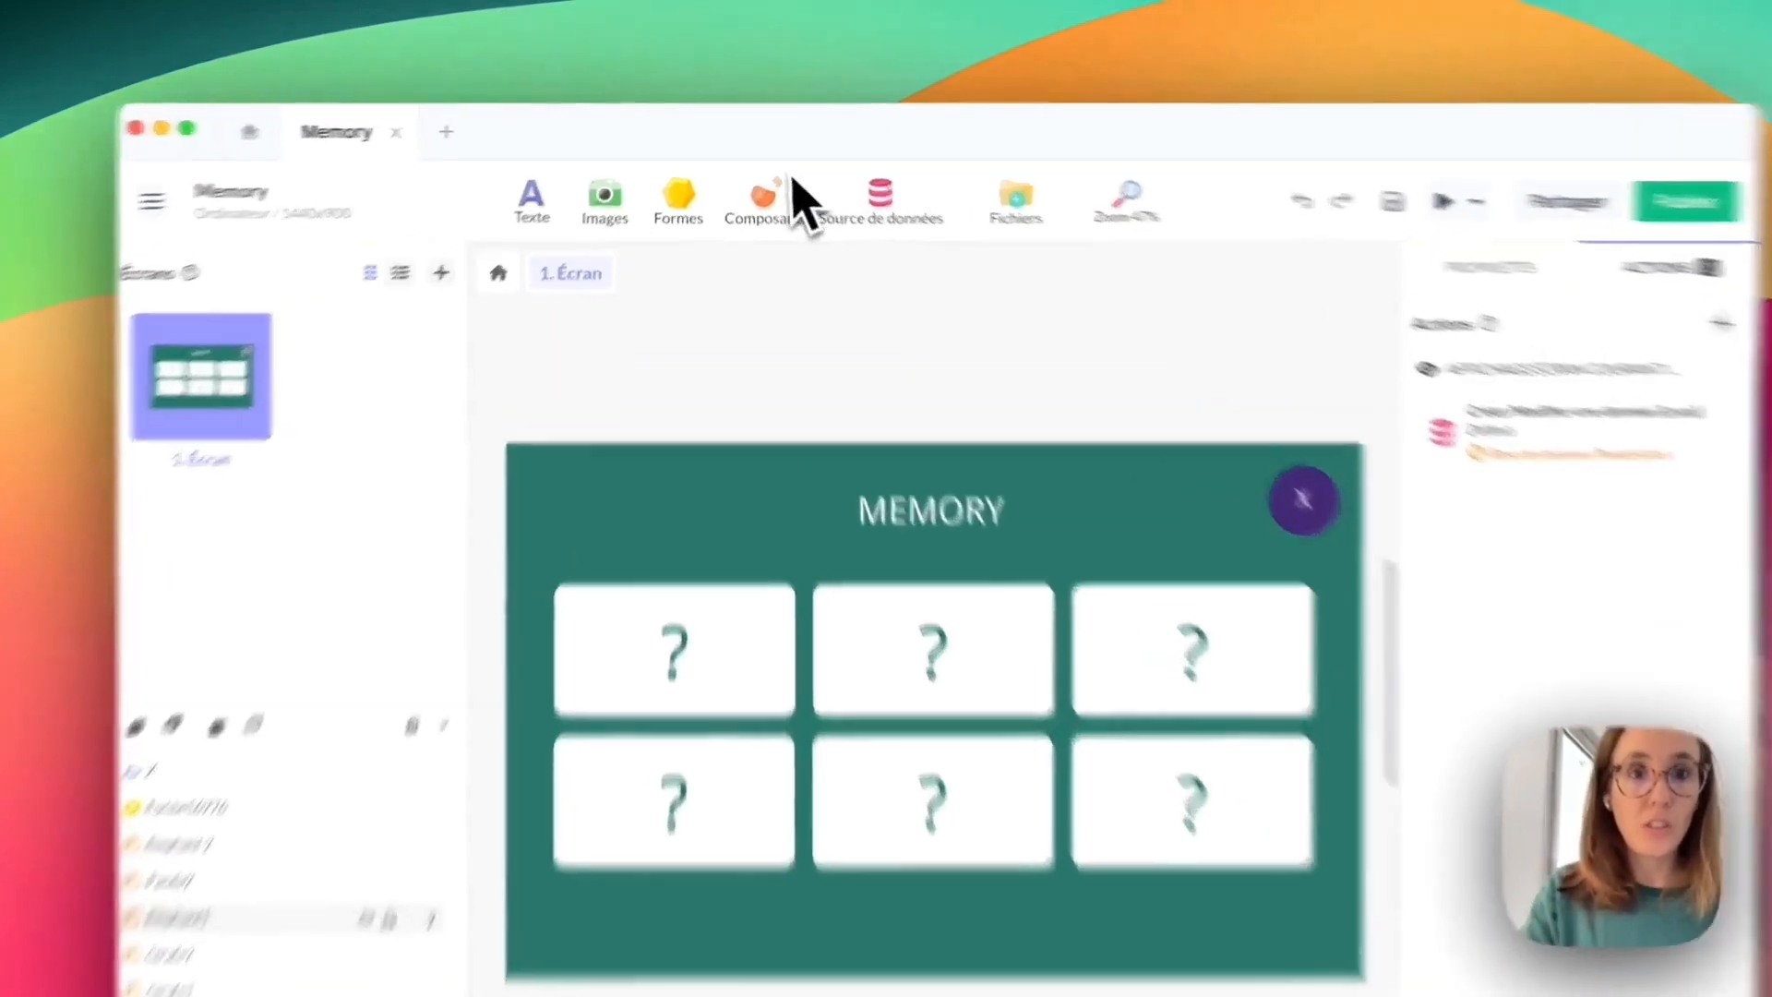
# Insert a Condition component on the screen and rename it Check status.
pyautogui.click(785, 194)
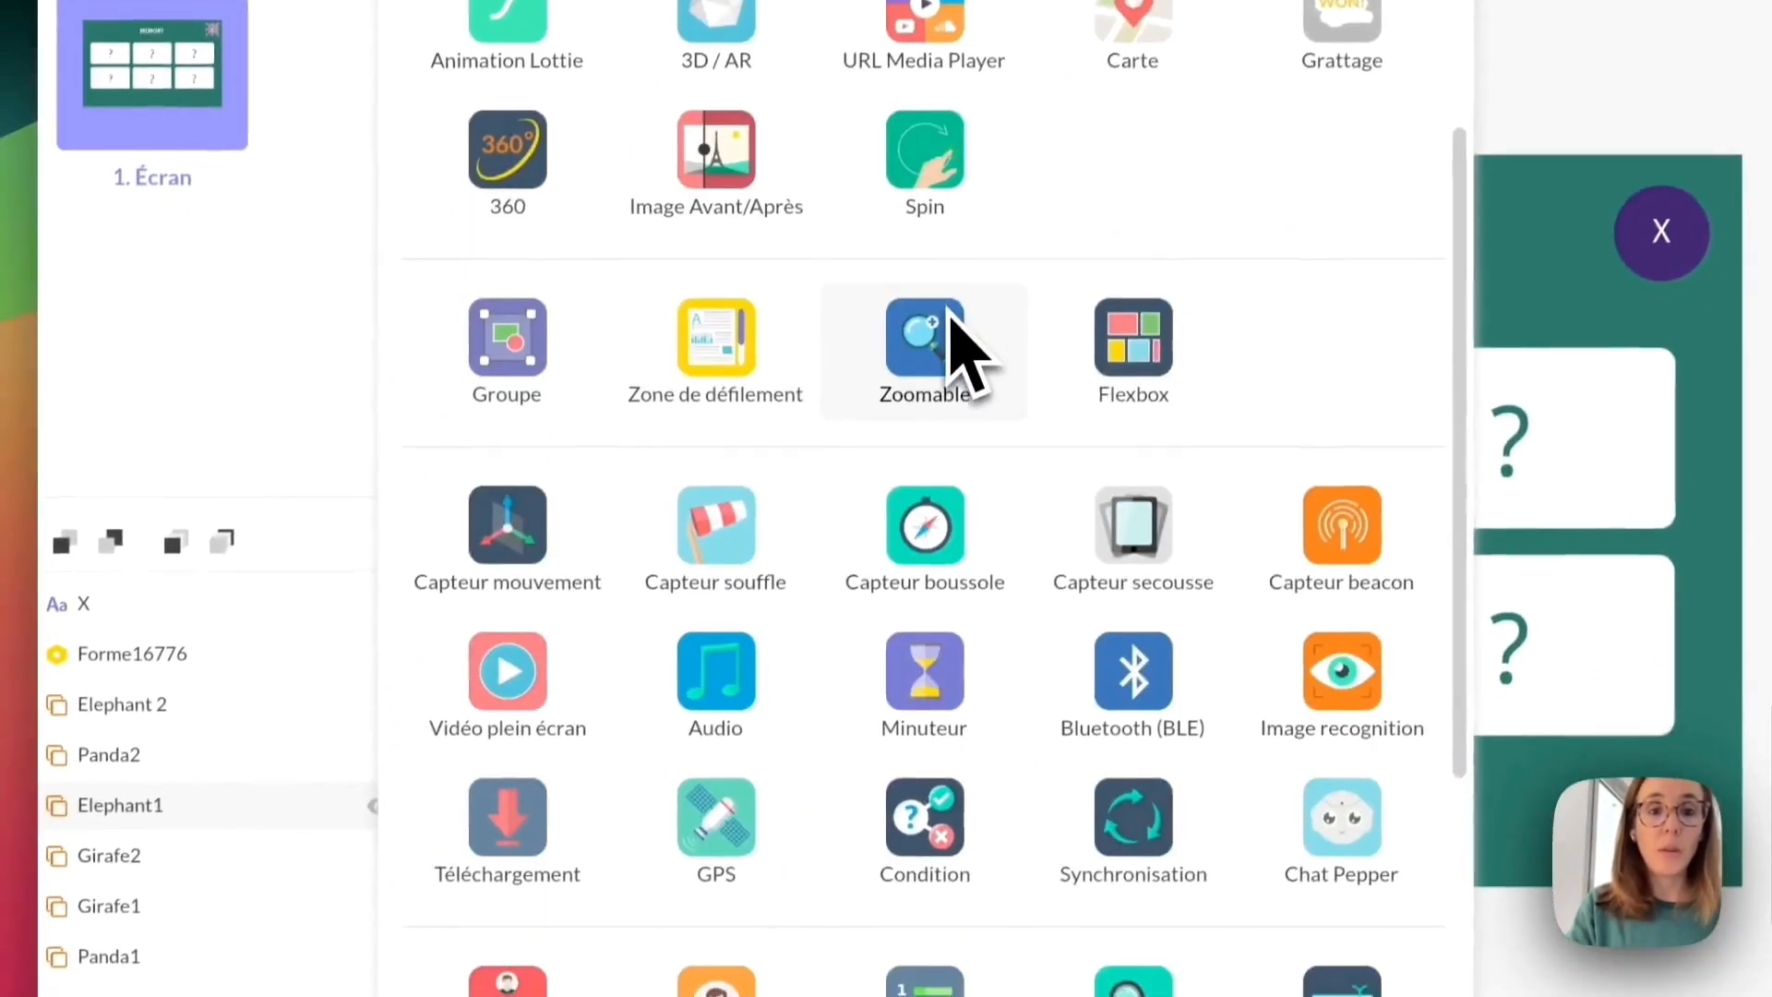
pyautogui.scroll(-5, 951, 318)
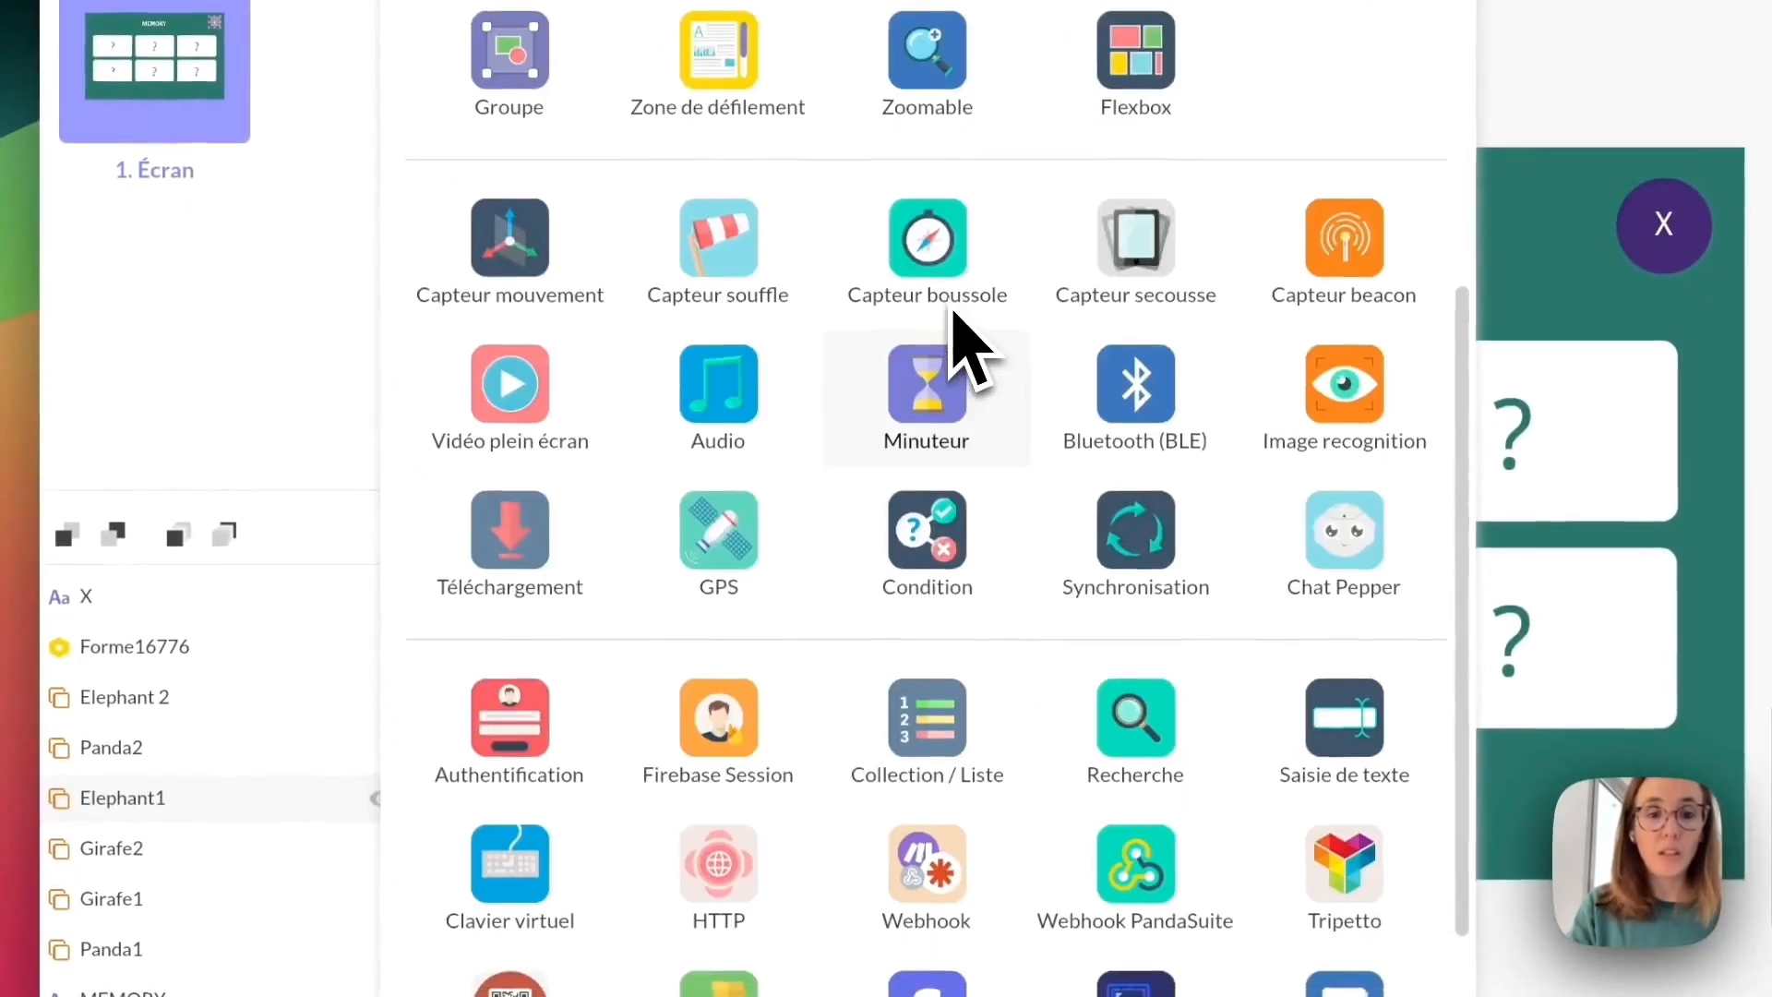
pyautogui.moveTo(951, 318); pyautogui.dragTo(891, 415)
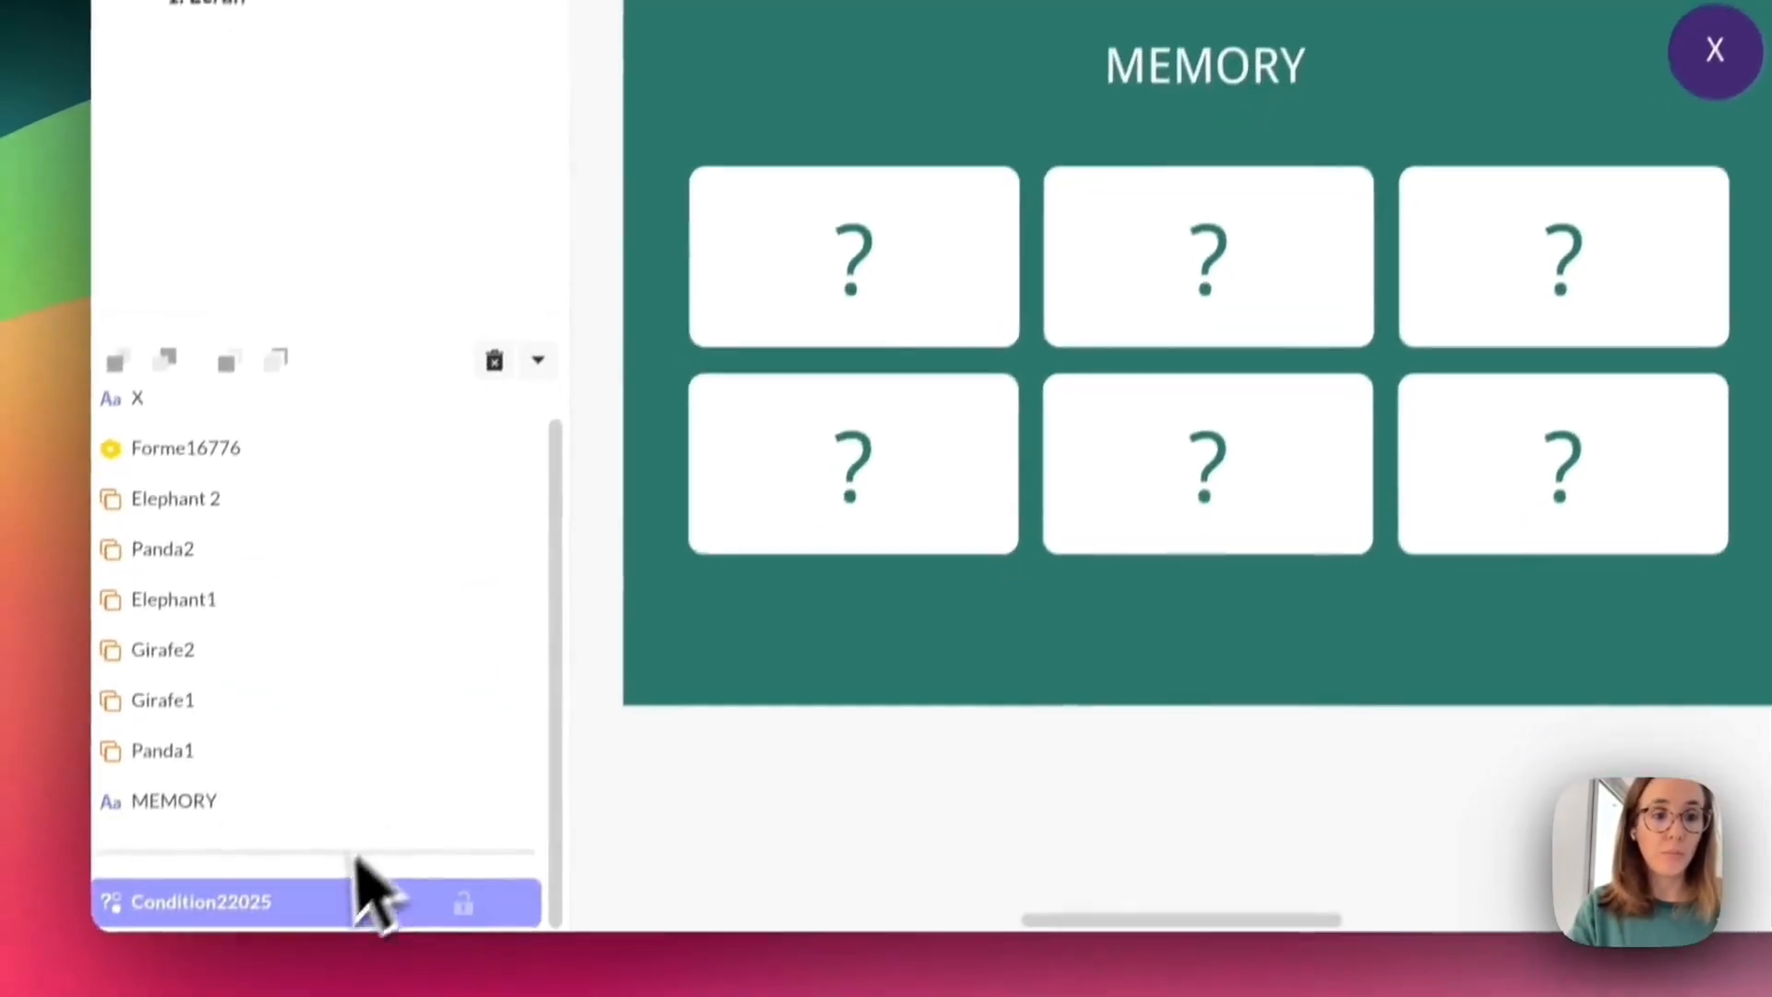
pyautogui.doubleClick(281, 875)
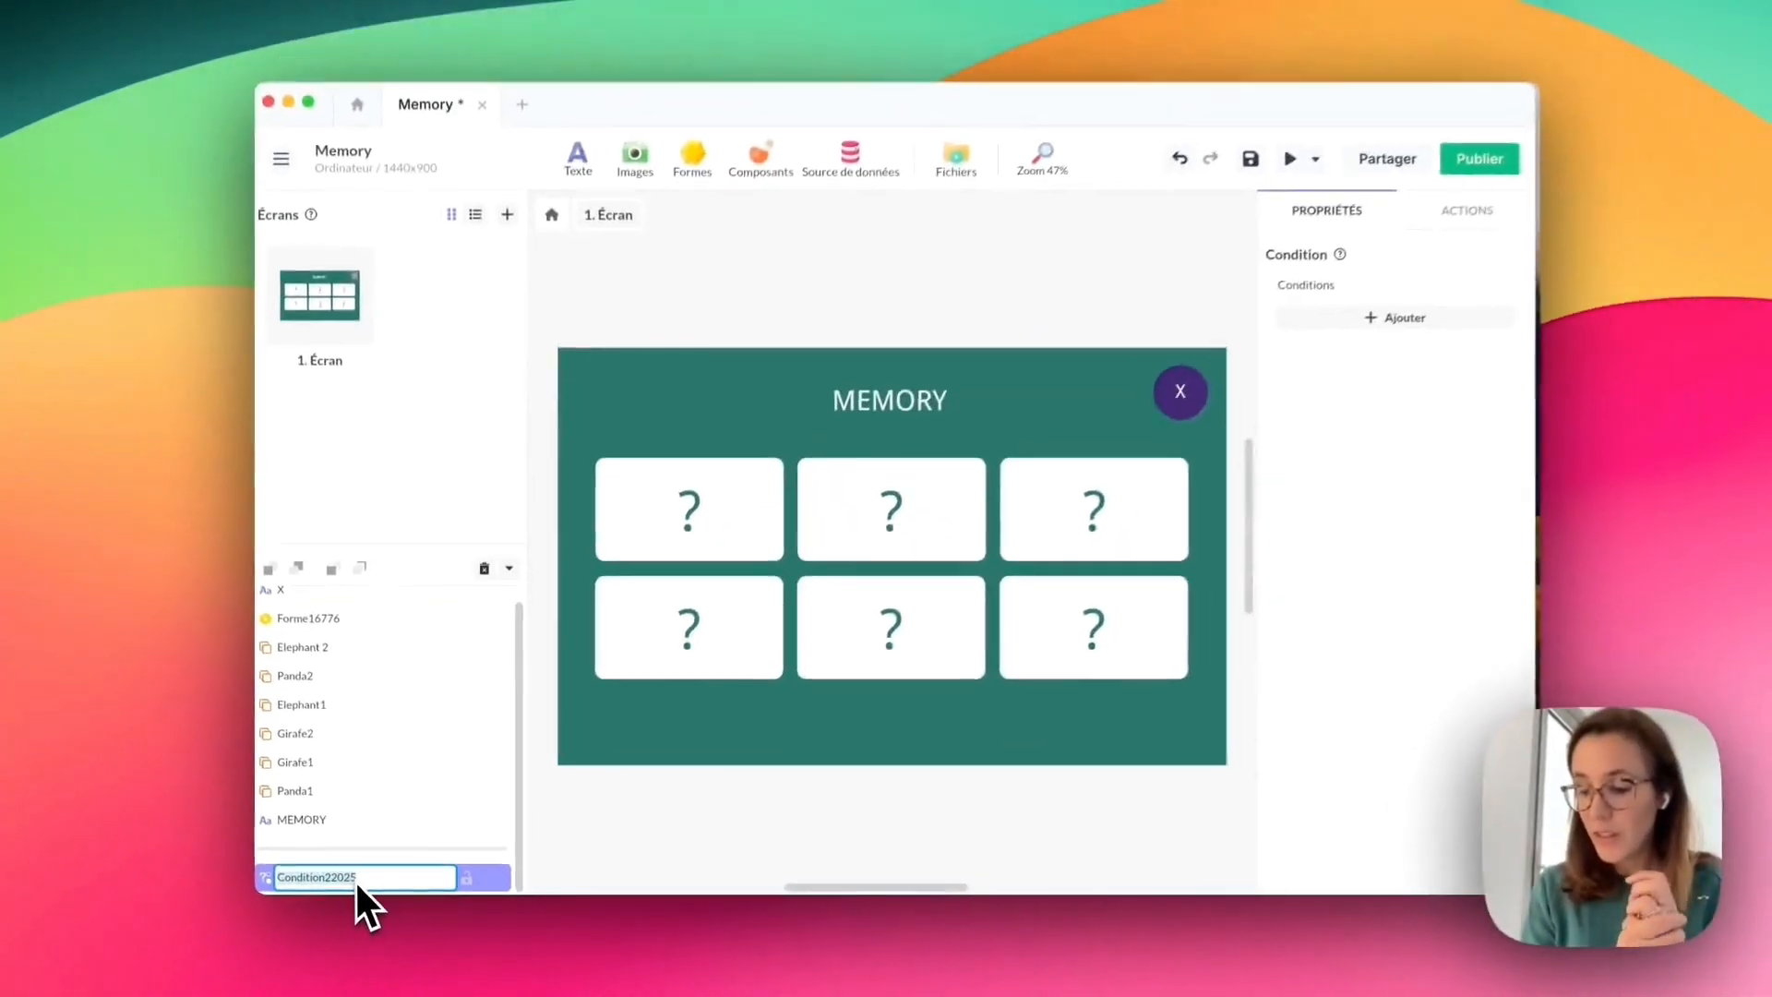
pyautogui.write('Chek')
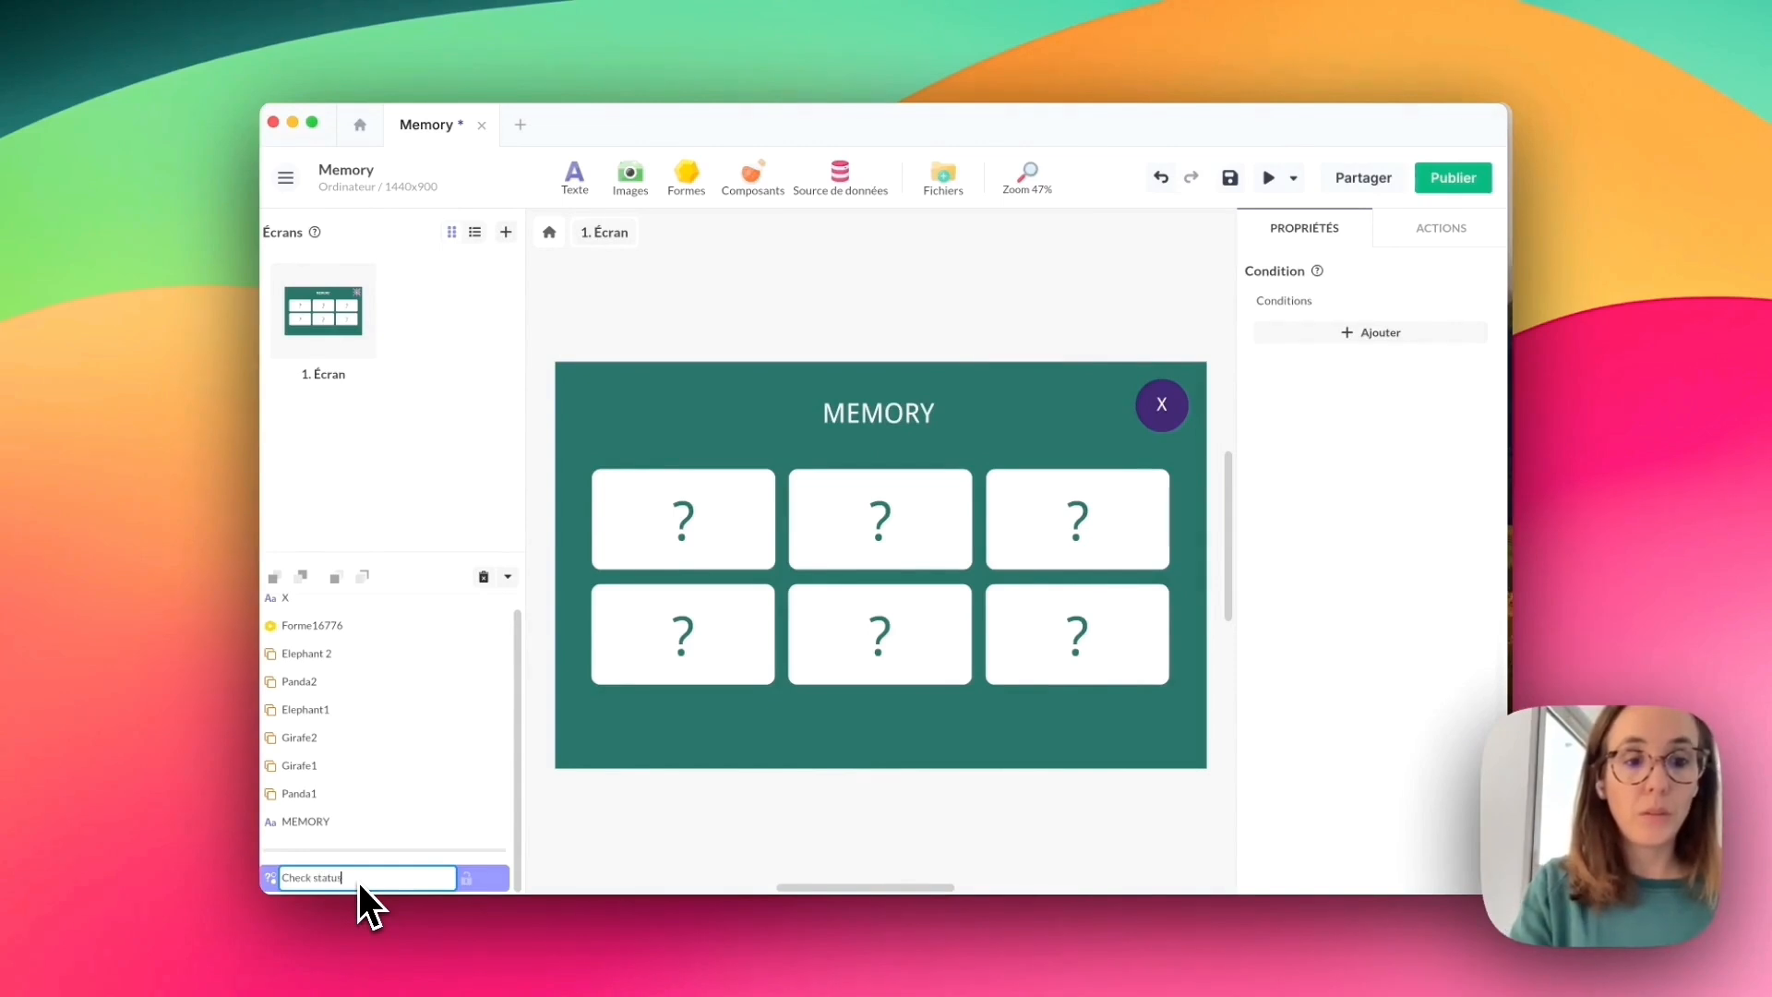
pyautogui.press('Return')
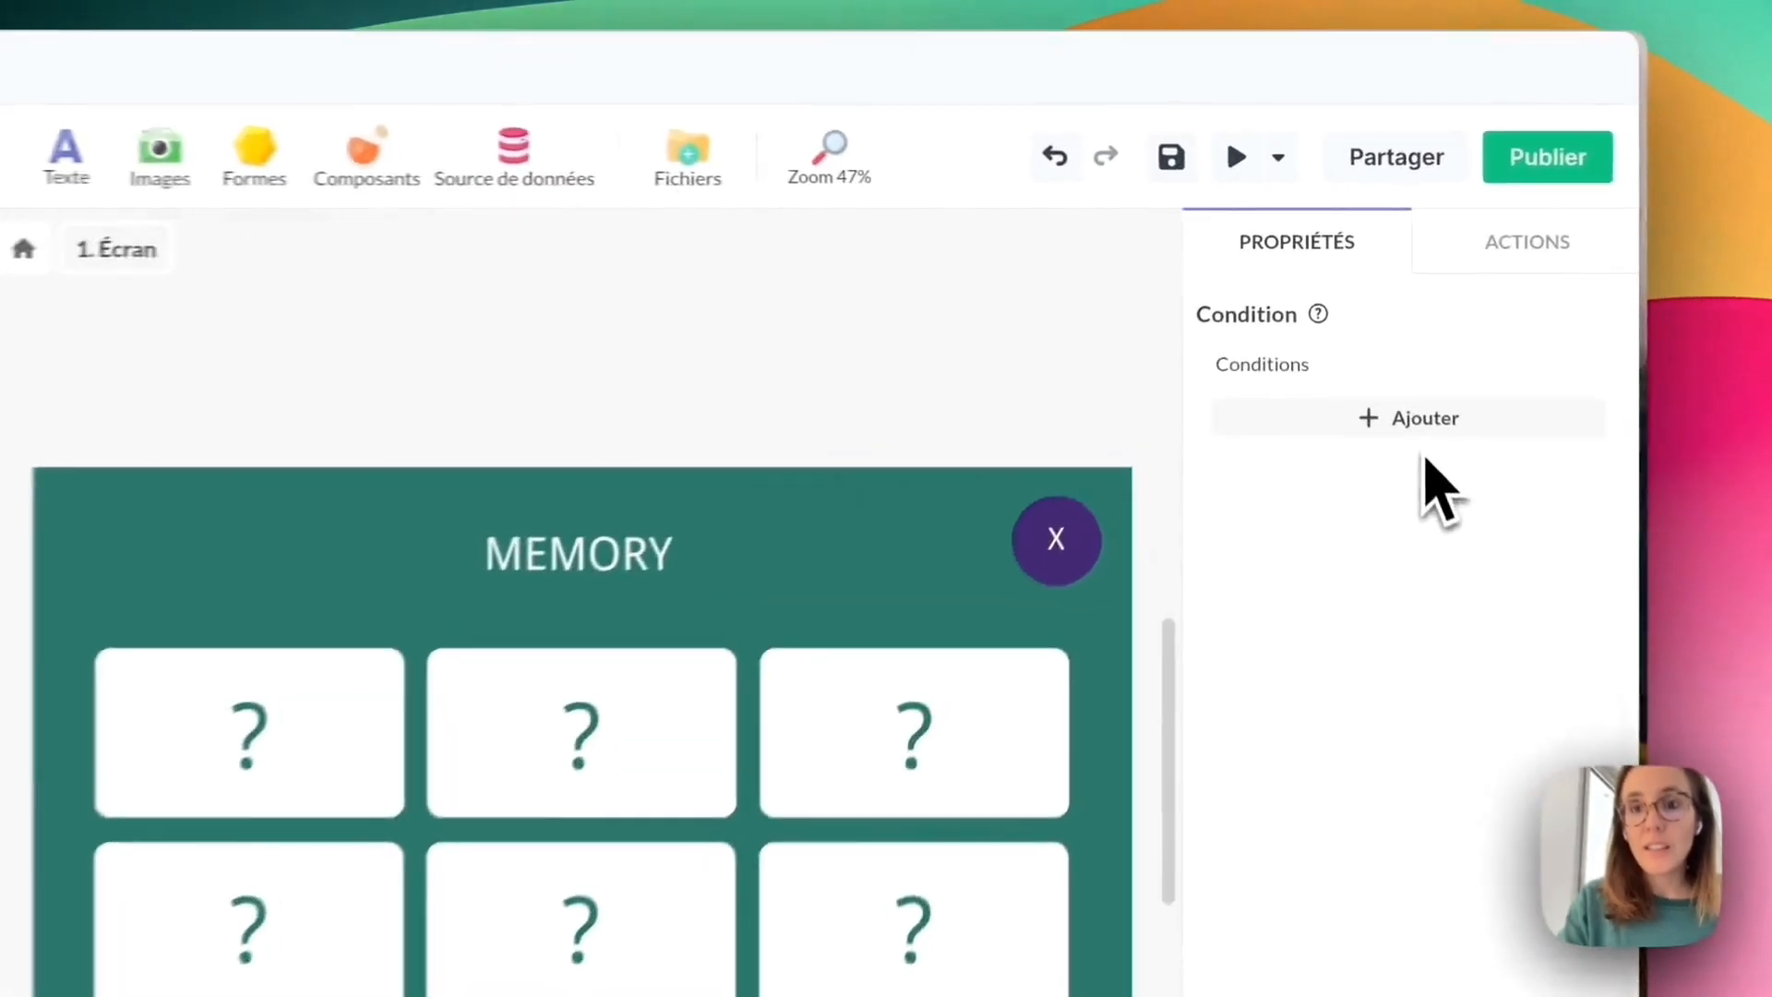
# Add a condition to the Check status component and name it "2 cards are flipped".
pyautogui.click(1378, 337)
pyautogui.click(878, 426)
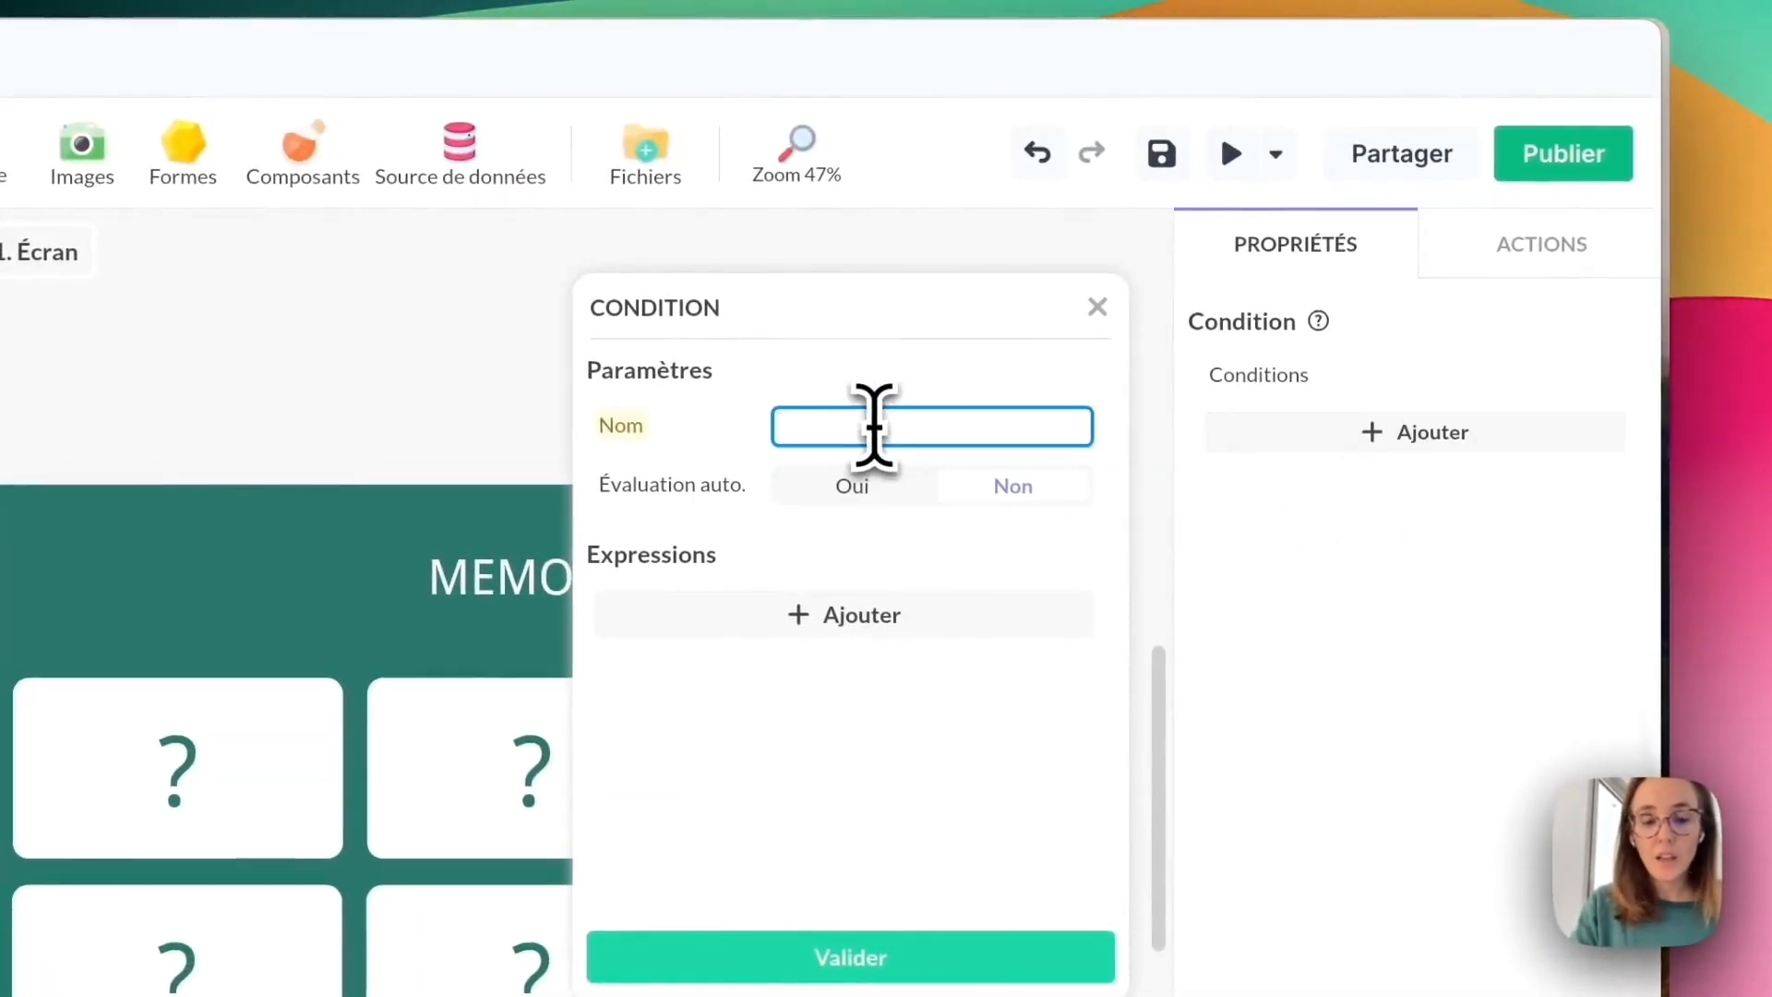
pyautogui.write('2 ca')
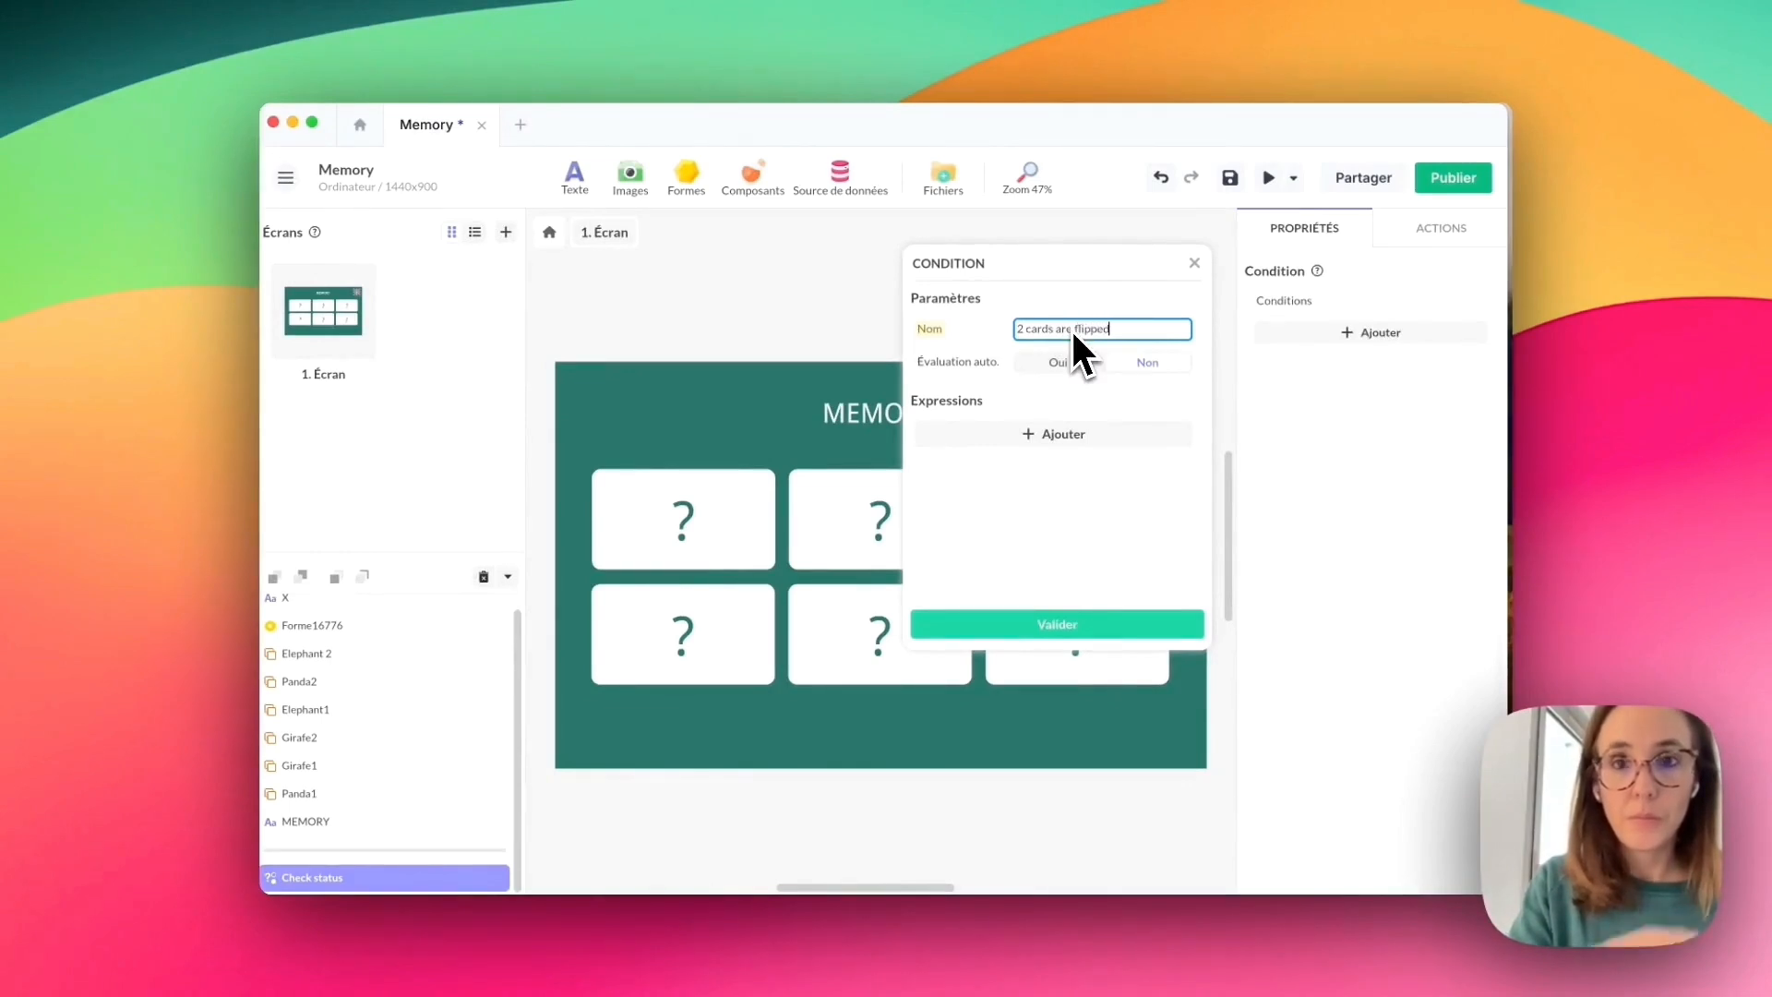
# Enable automatic evaluation for the "2 cards are flipped" condition and add an expression targeting flipped_cards in Base de données PandaSuite 1.
pyautogui.write('rds are flipped')
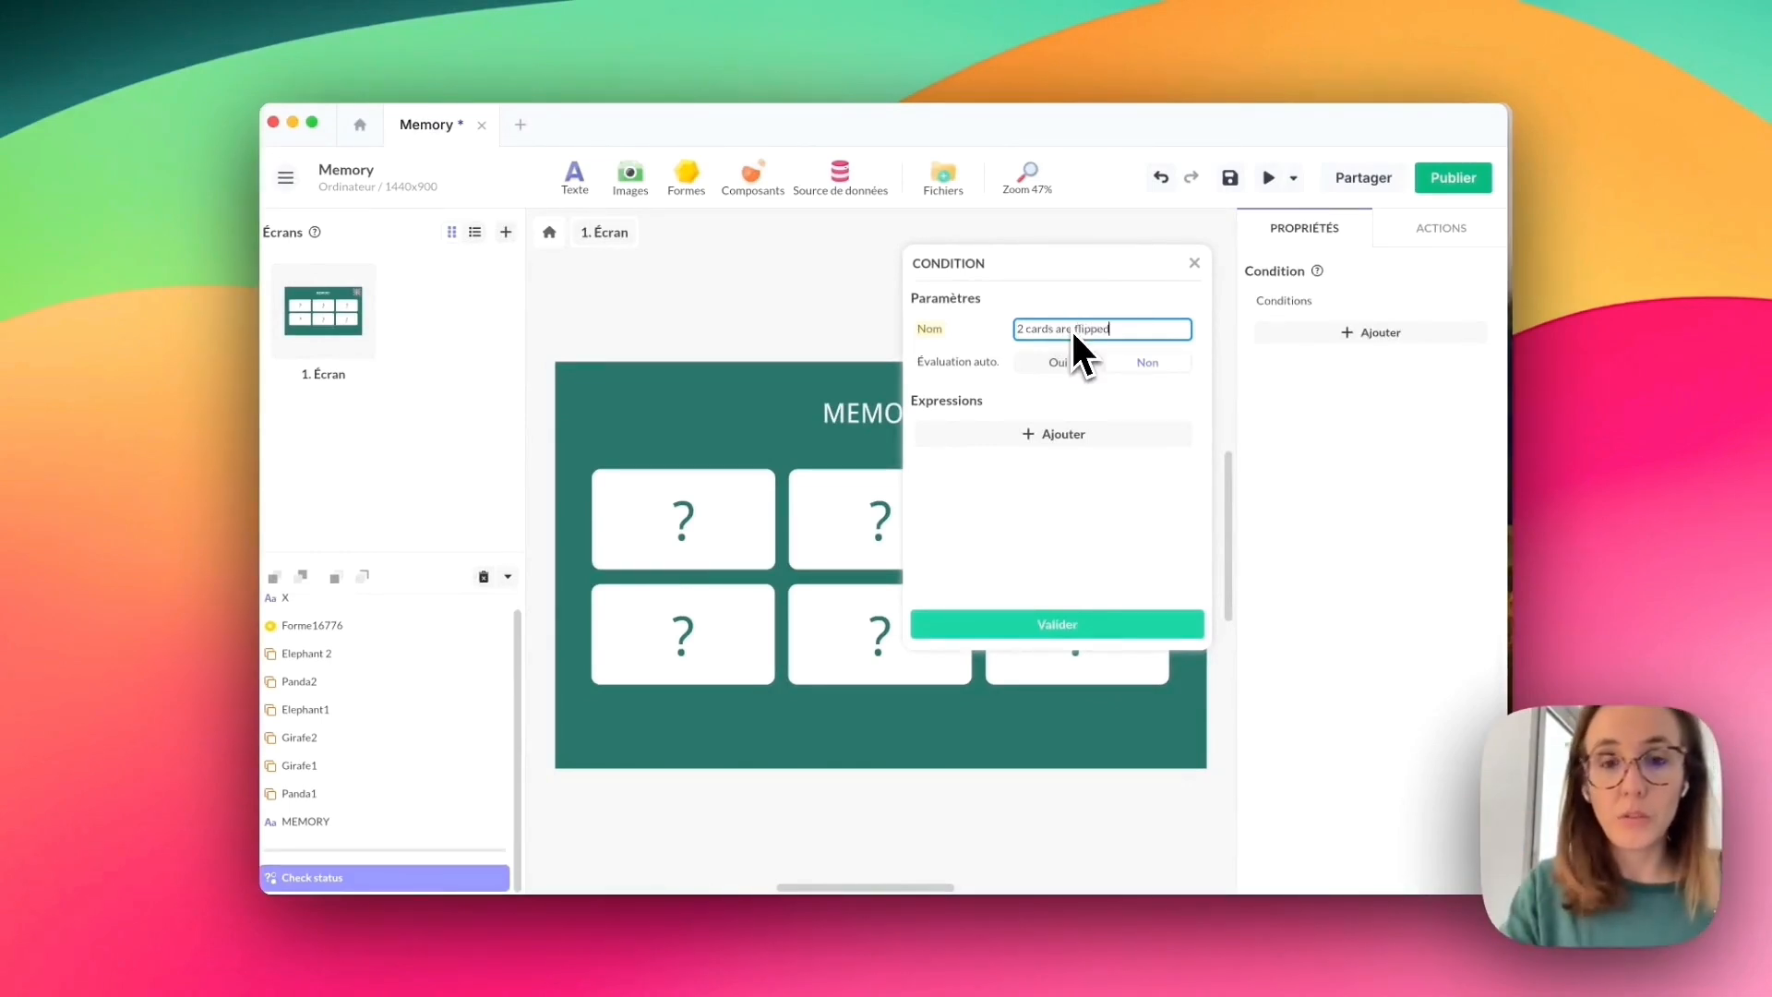
pyautogui.click(1057, 361)
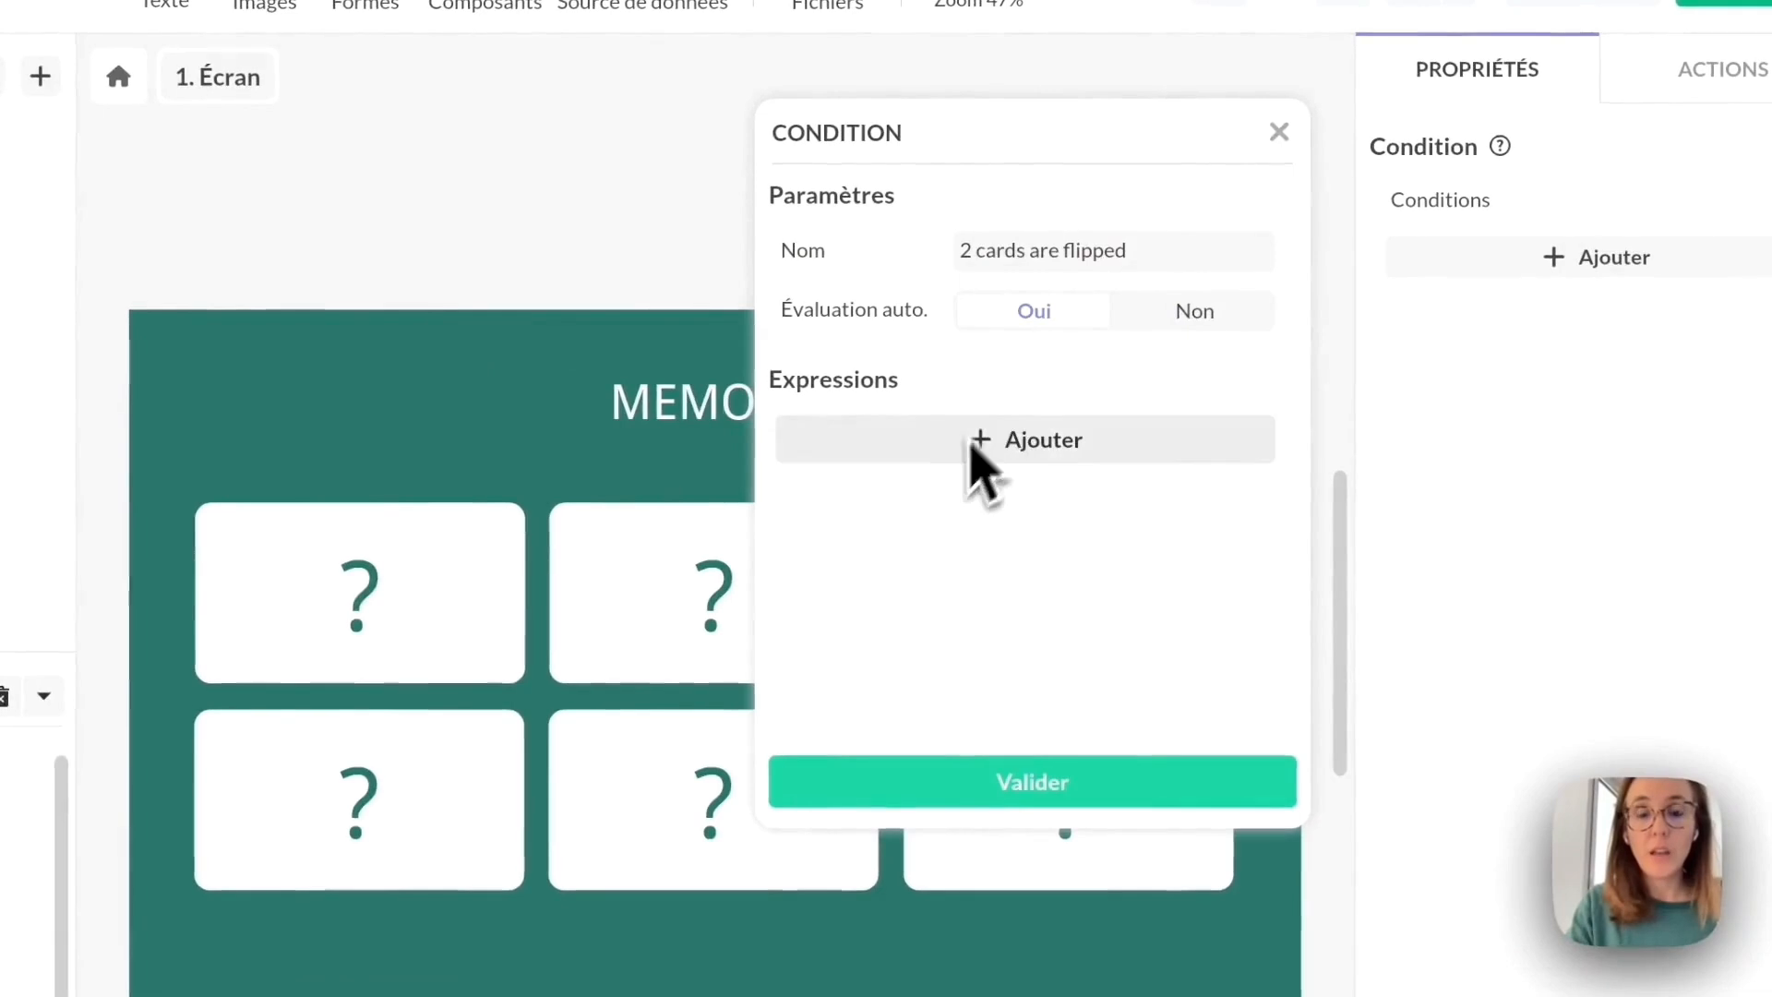
pyautogui.click(973, 445)
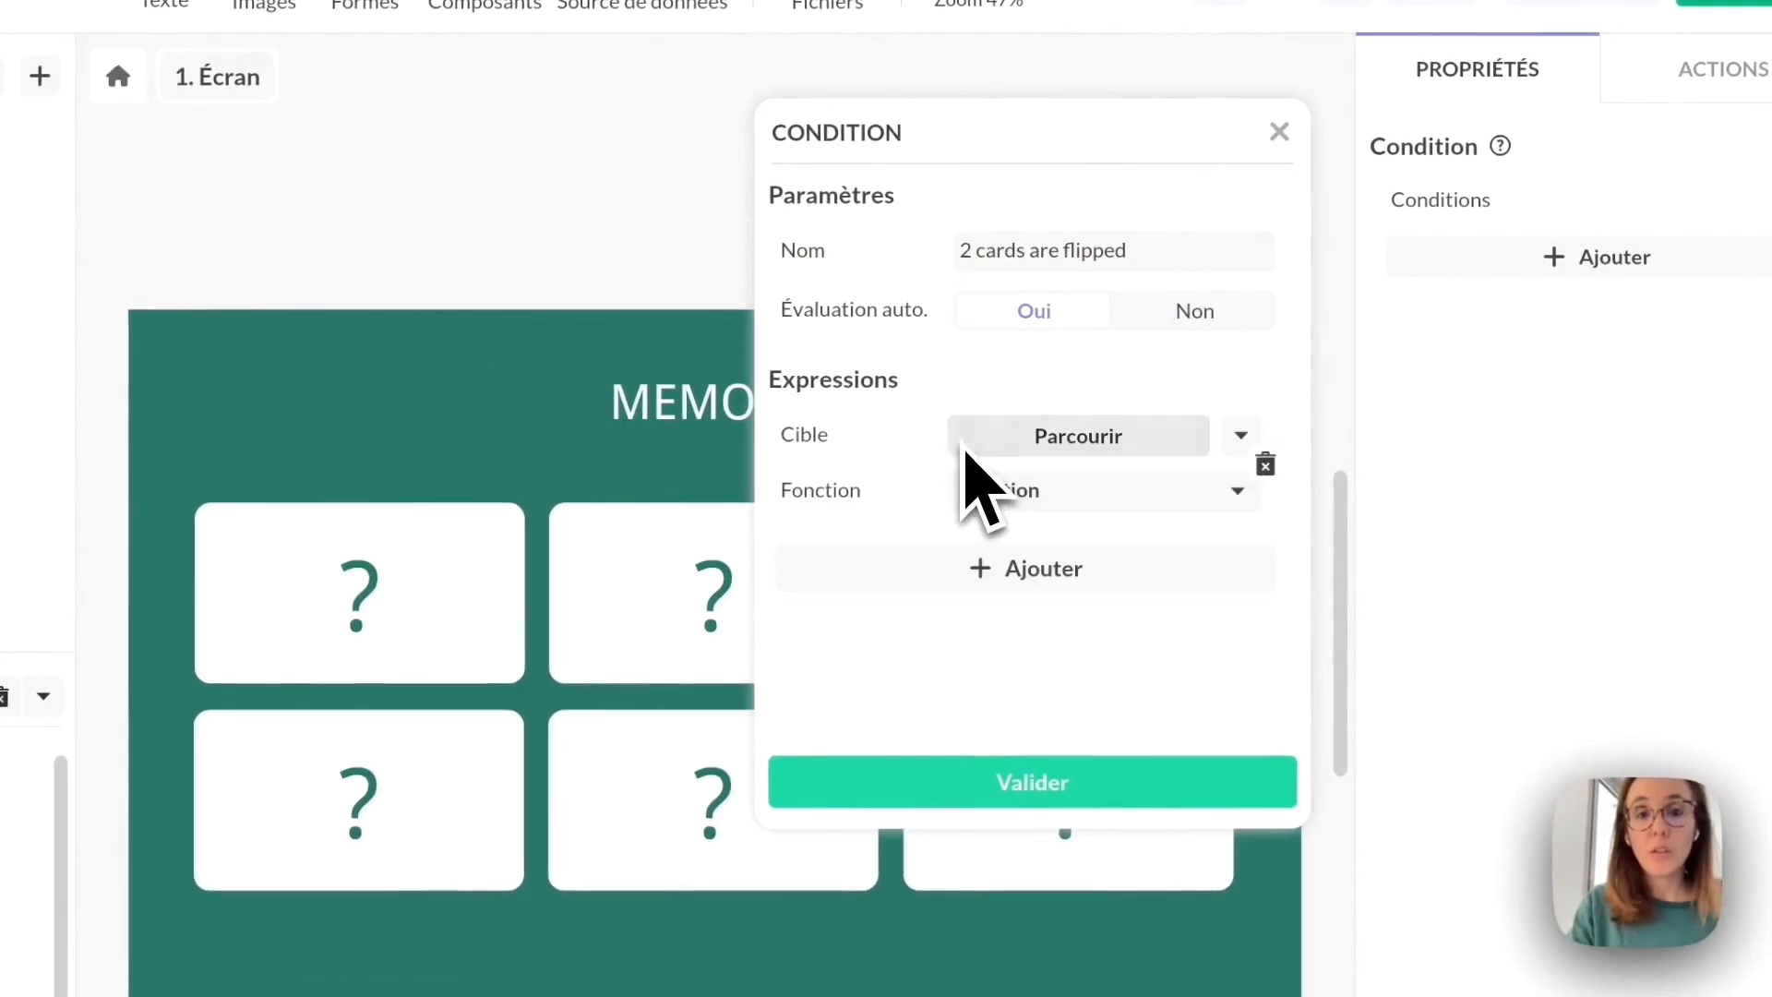
pyautogui.click(1091, 439)
pyautogui.click(1065, 316)
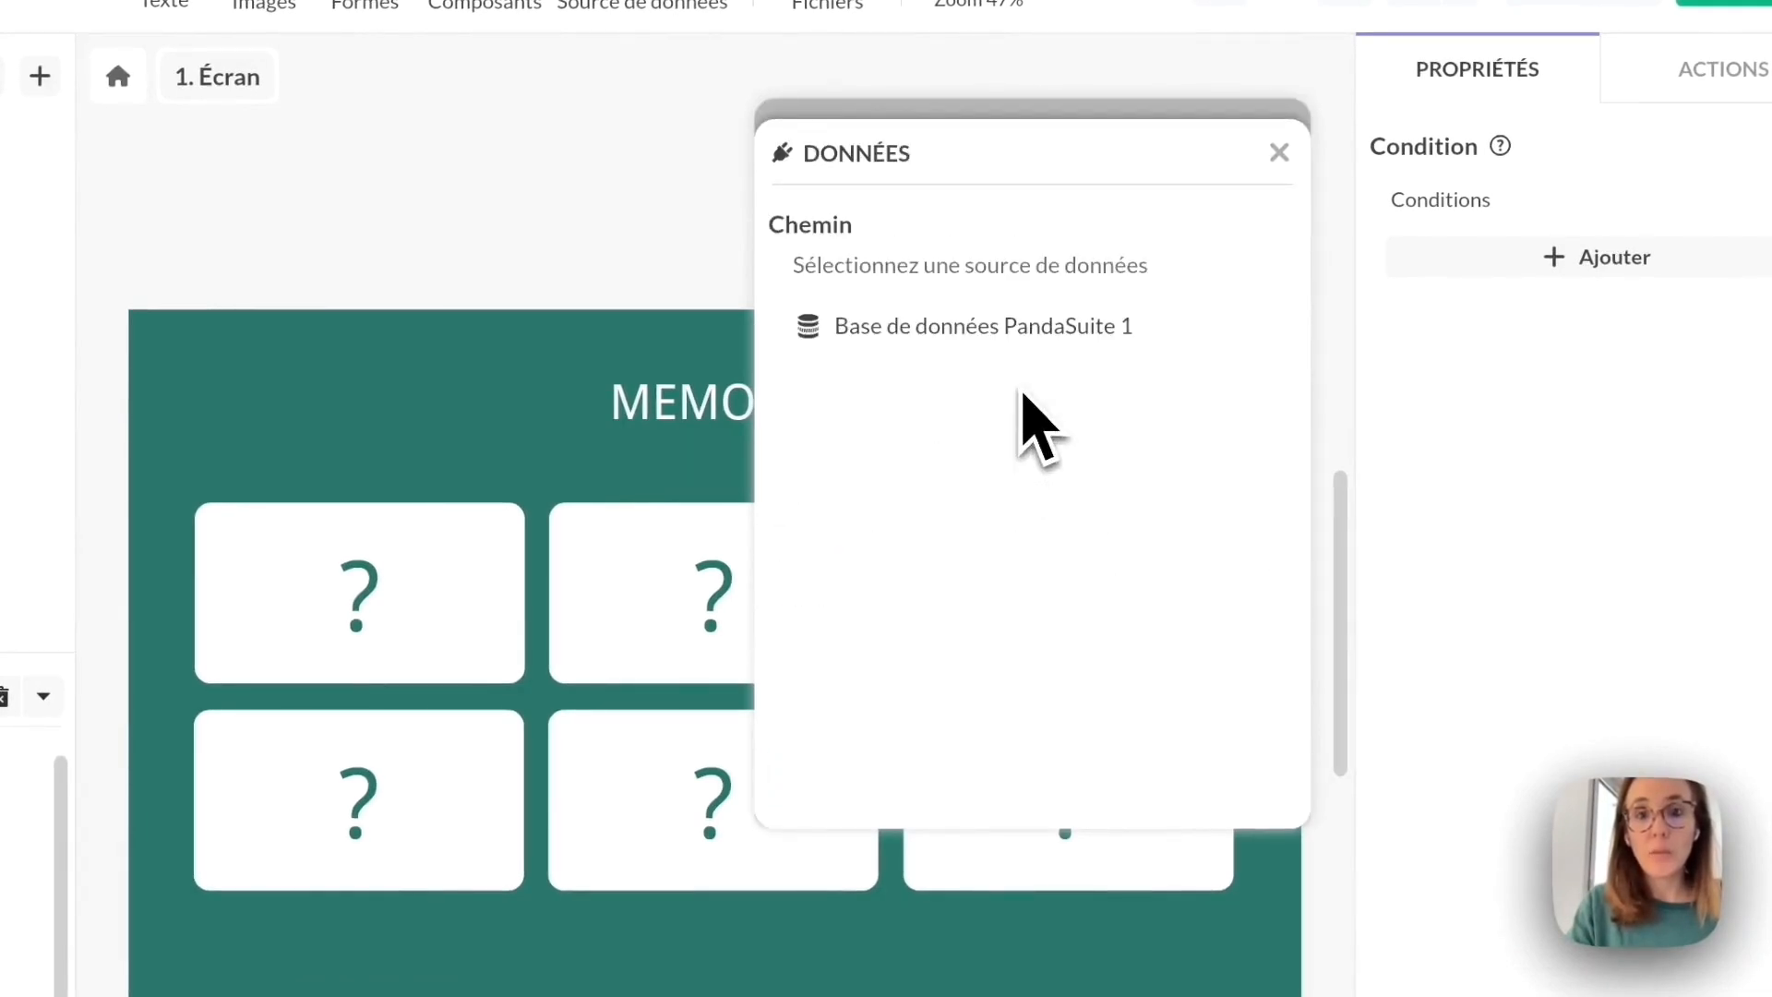
pyautogui.click(1052, 332)
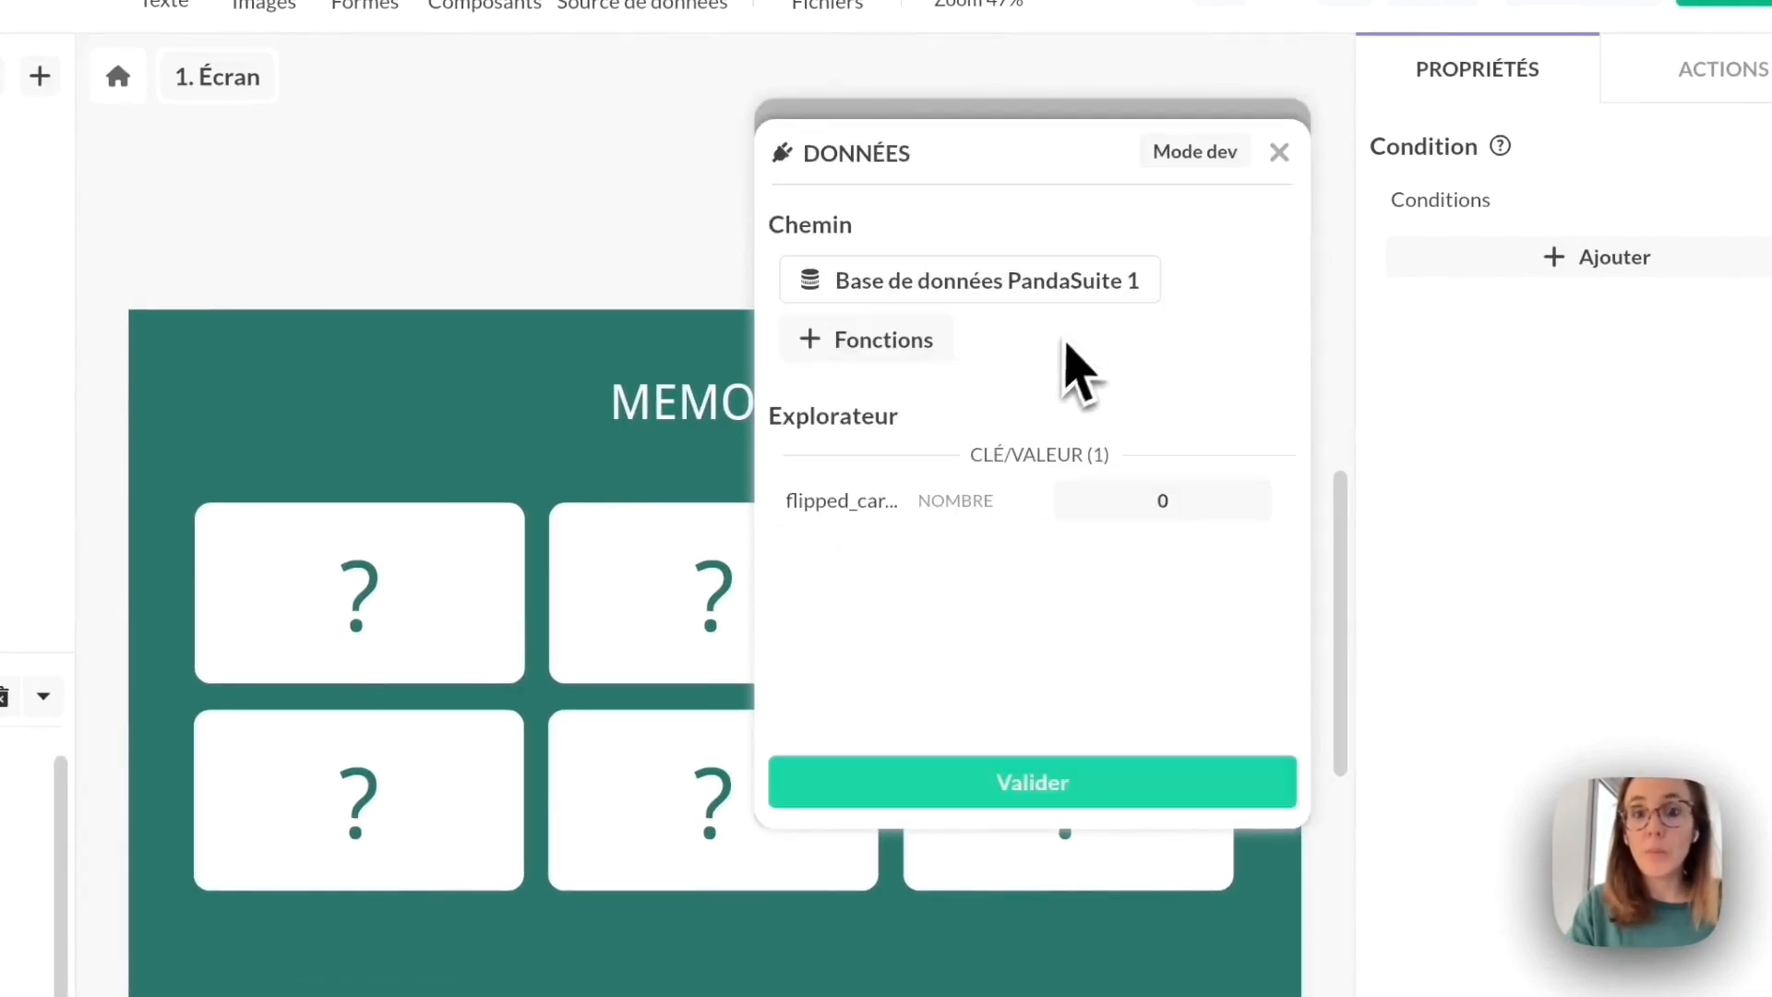
pyautogui.click(1063, 507)
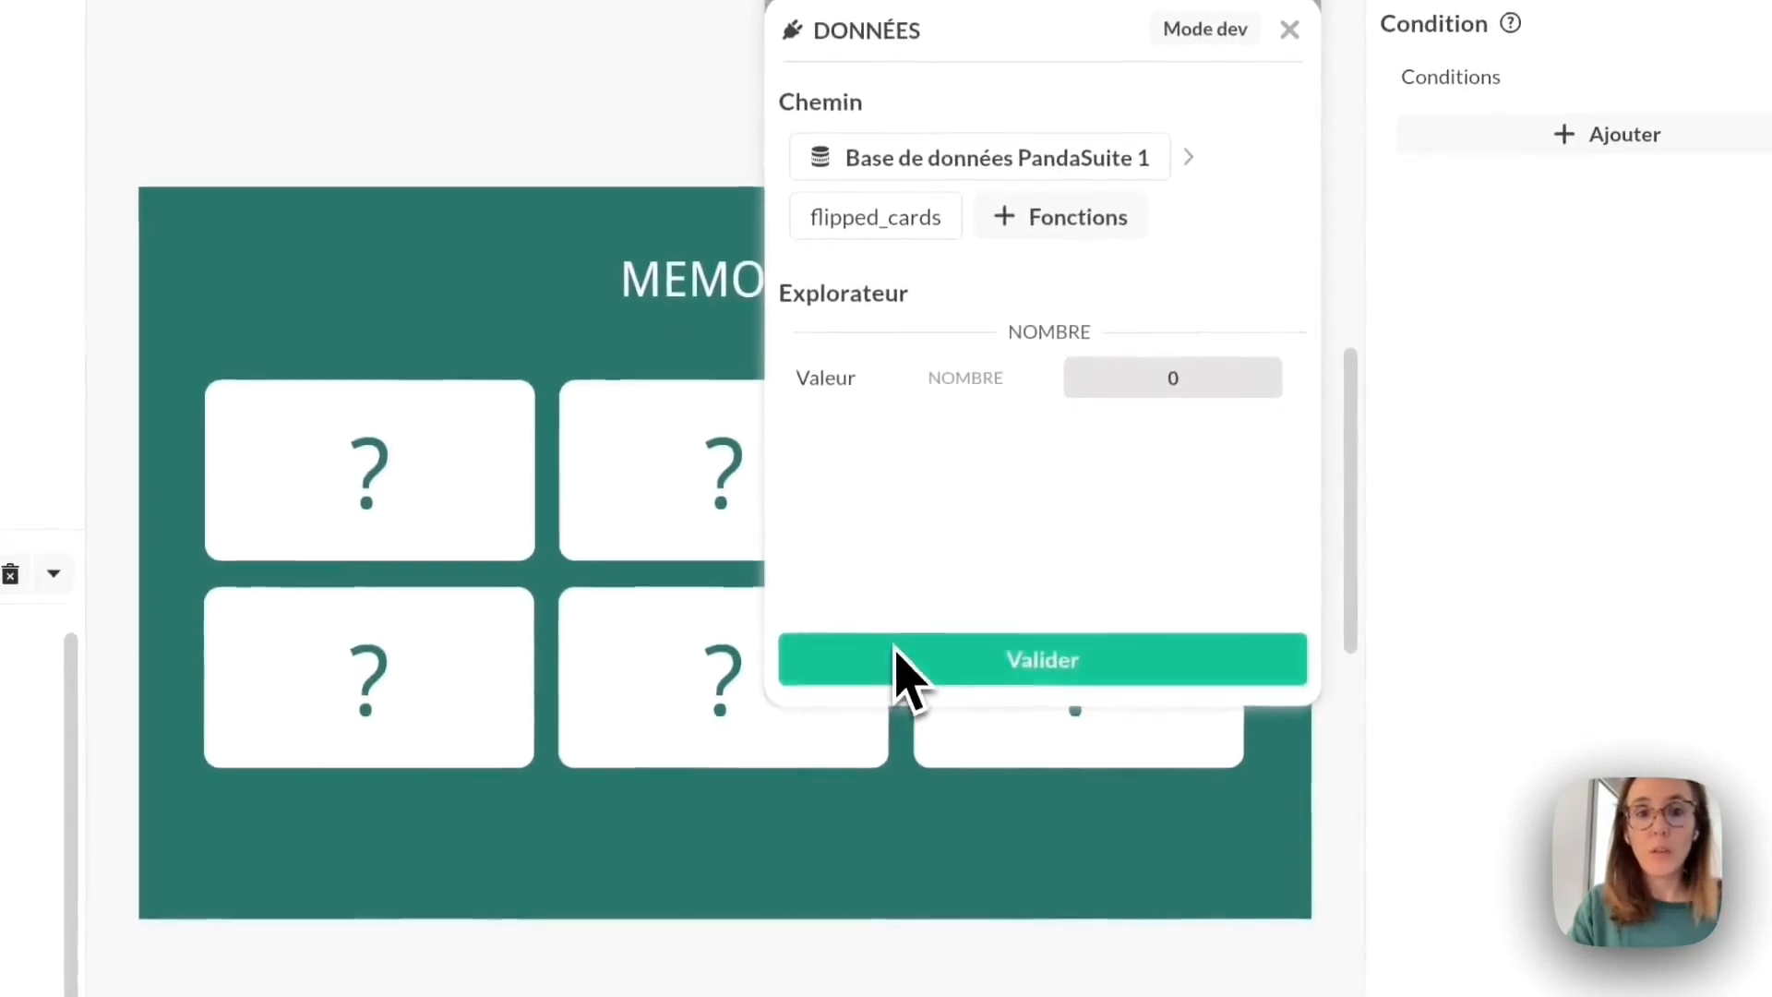
pyautogui.click(900, 693)
# Set the flipped_cards expression to function Égal à with value 2 and validate the condition.
pyautogui.click(1024, 388)
pyautogui.click(1043, 628)
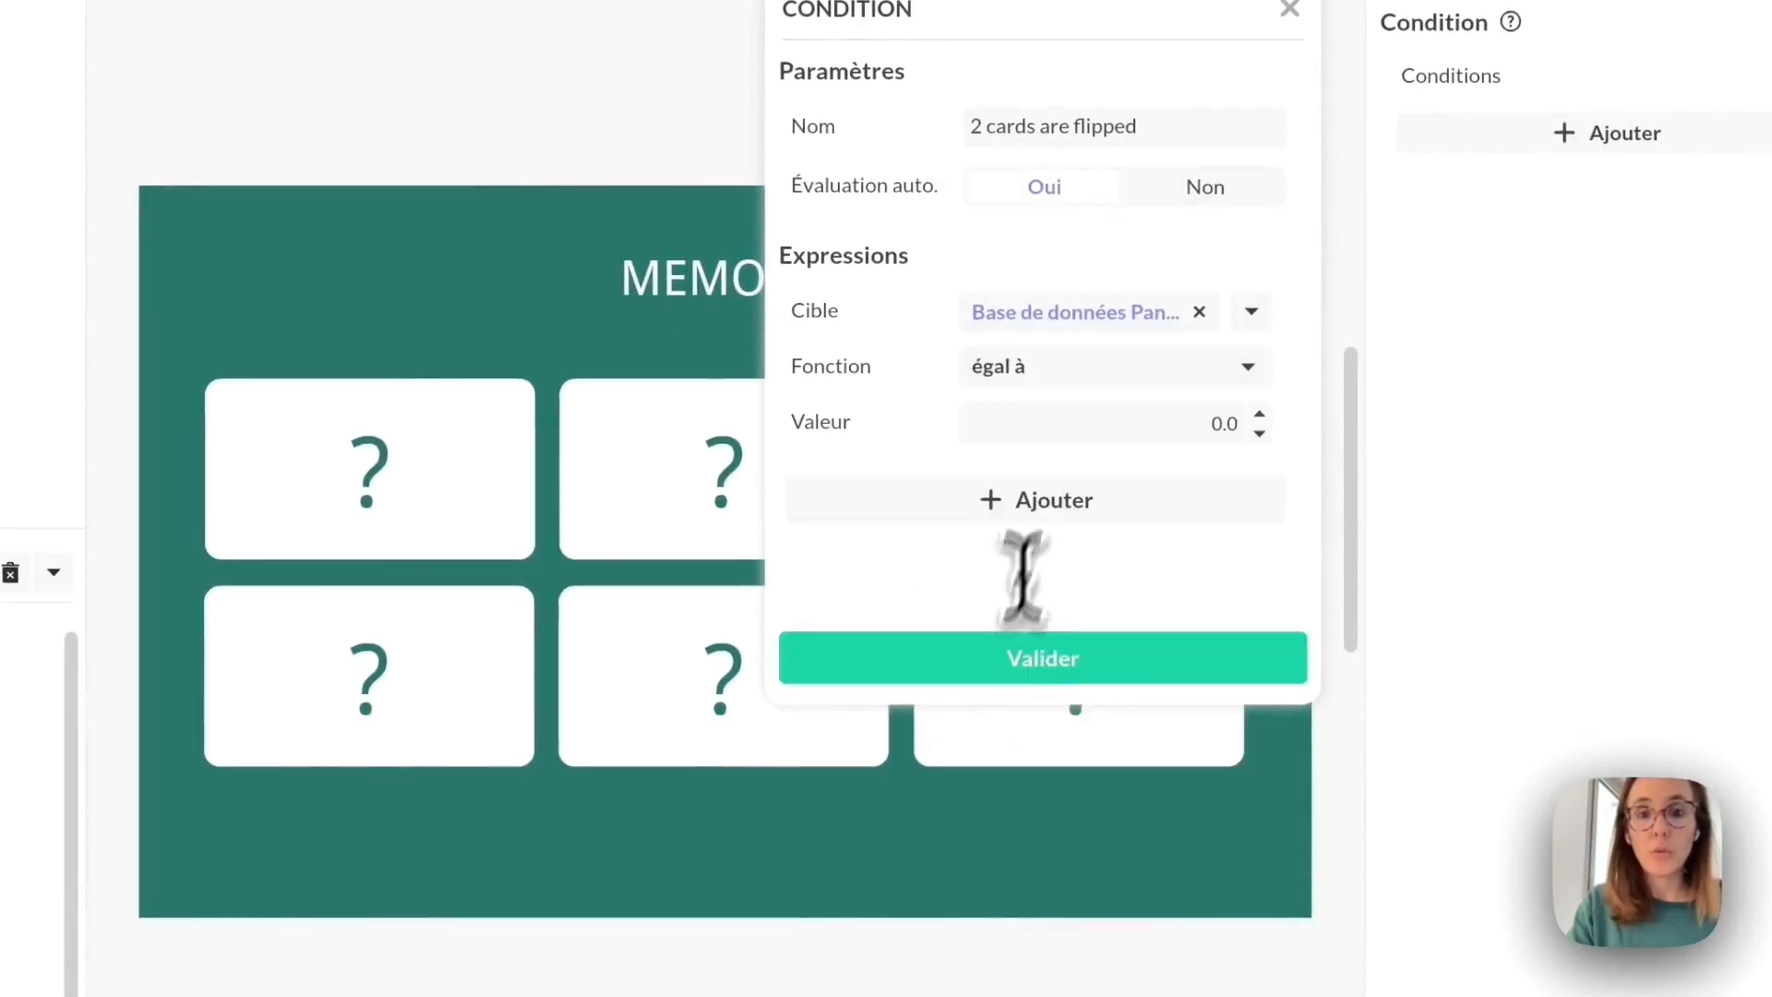
pyautogui.click(1069, 426)
pyautogui.write('2')
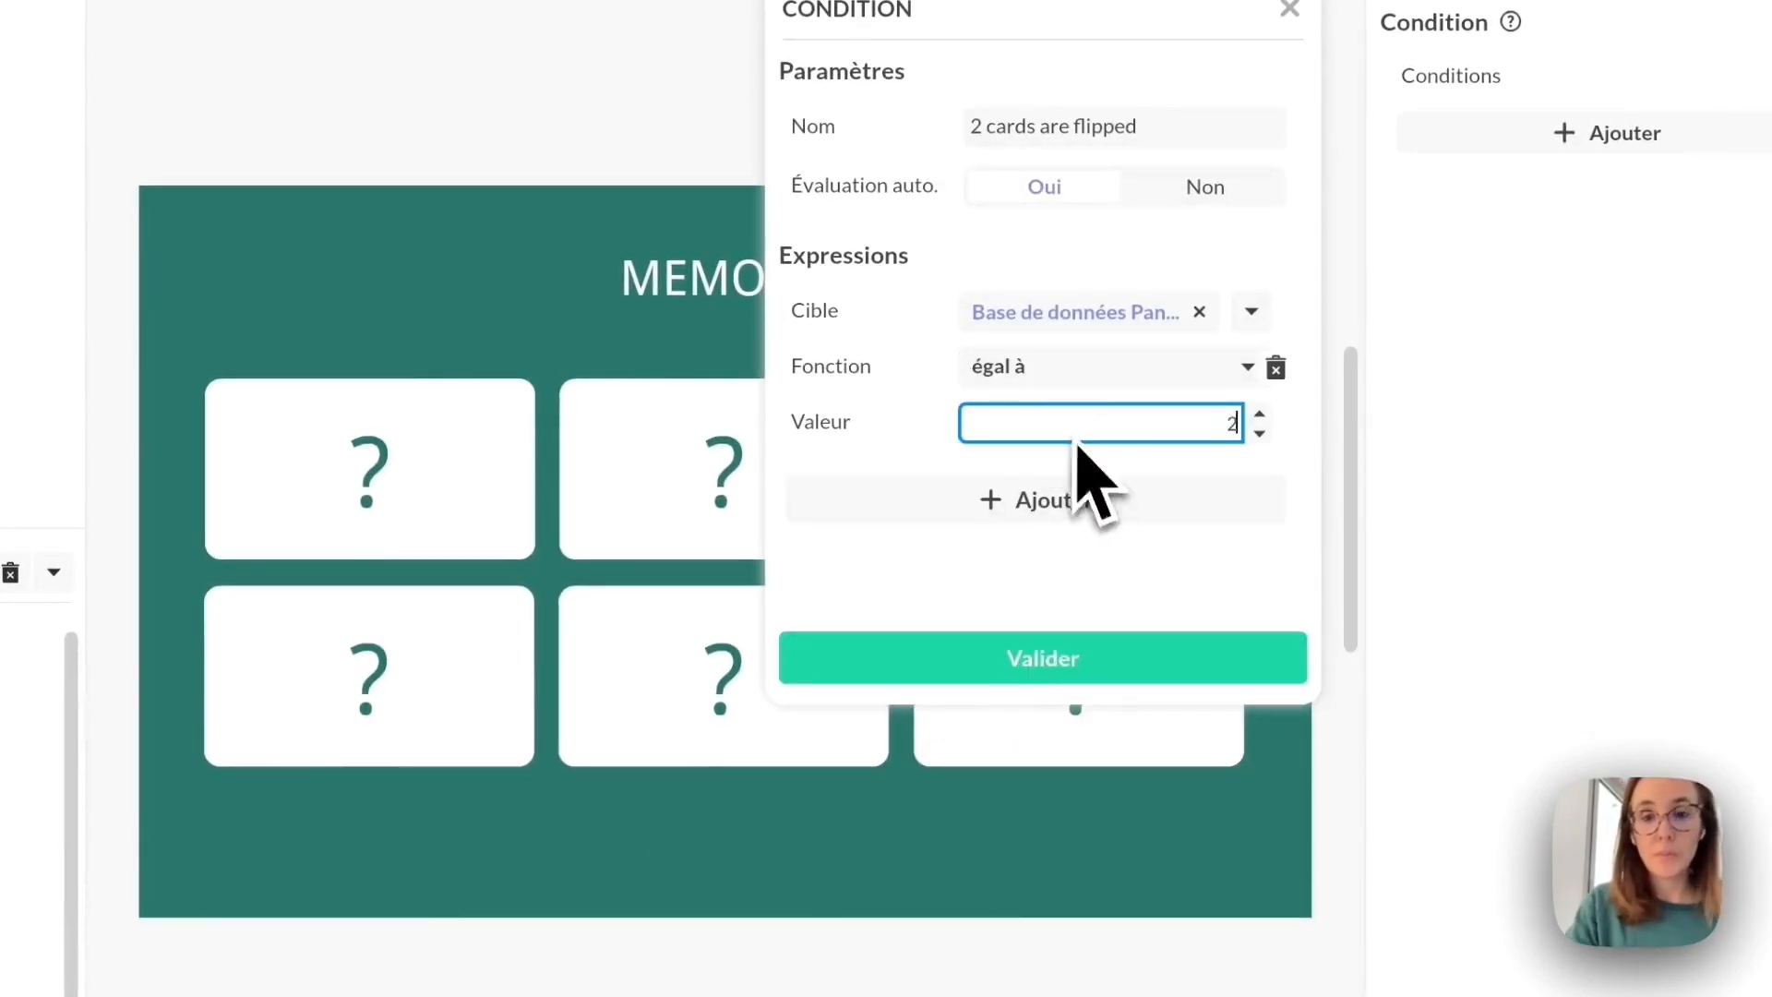
pyautogui.click(986, 670)
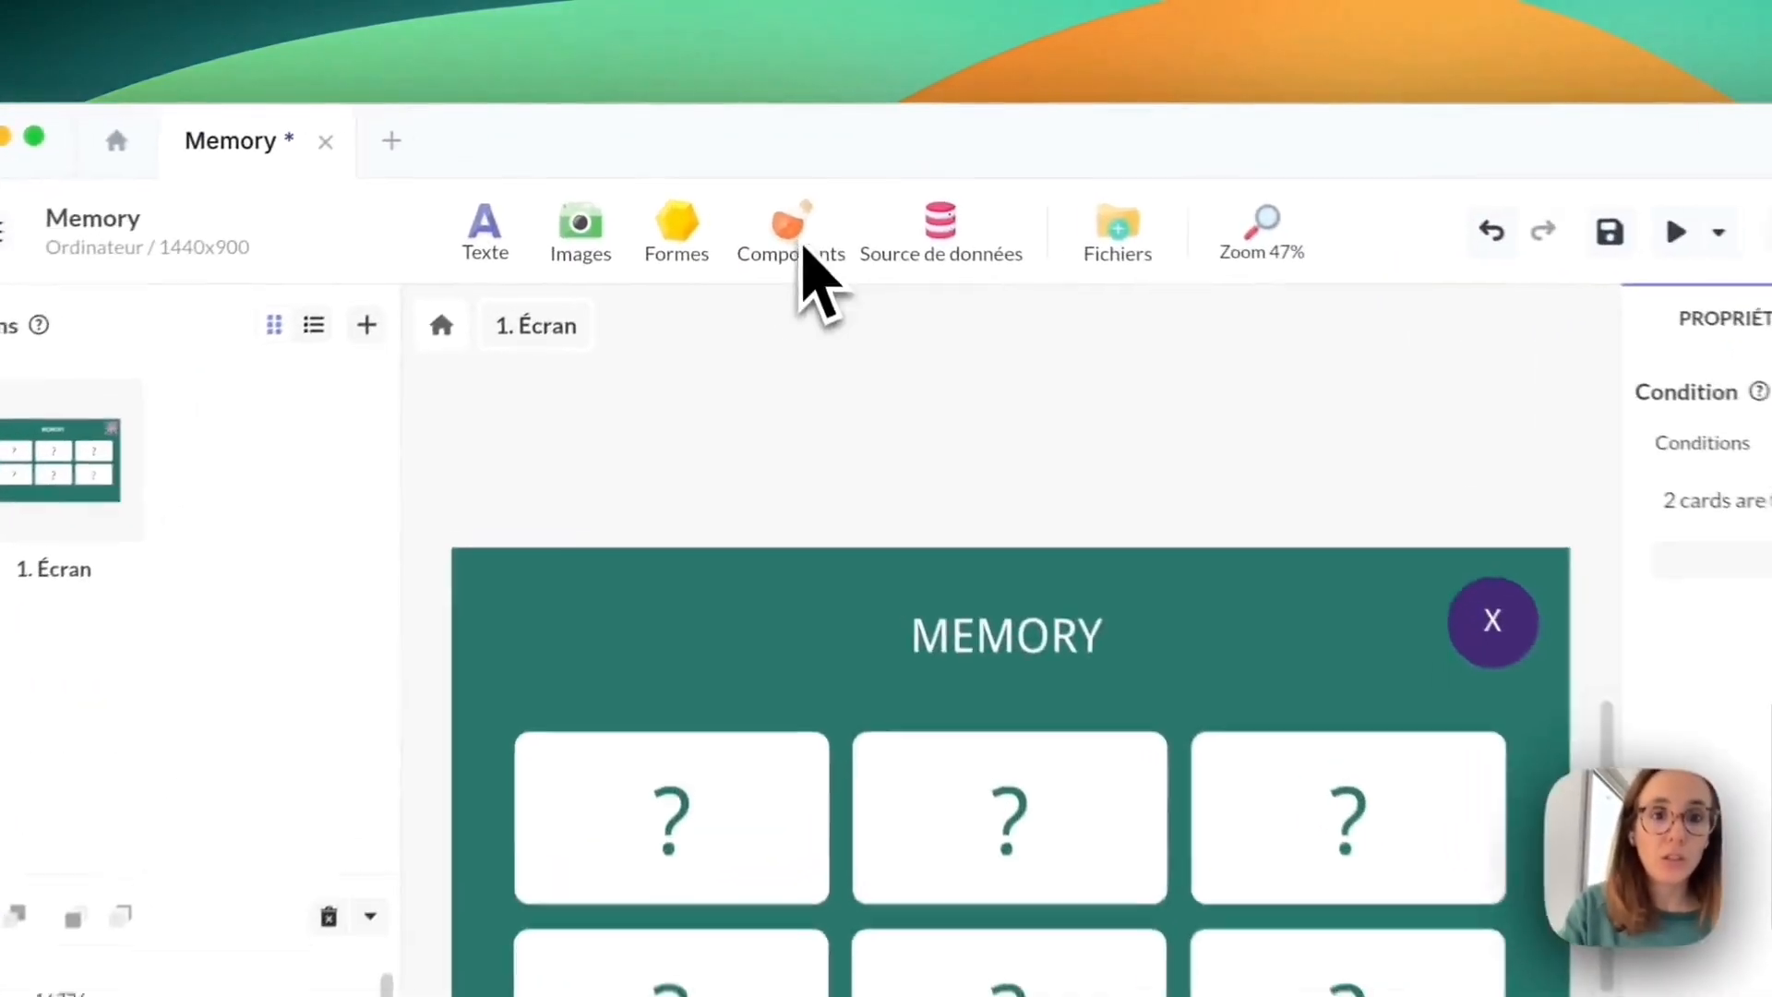
# Insert a second Condition component on the screen and rename it Check pair association.
pyautogui.click(762, 184)
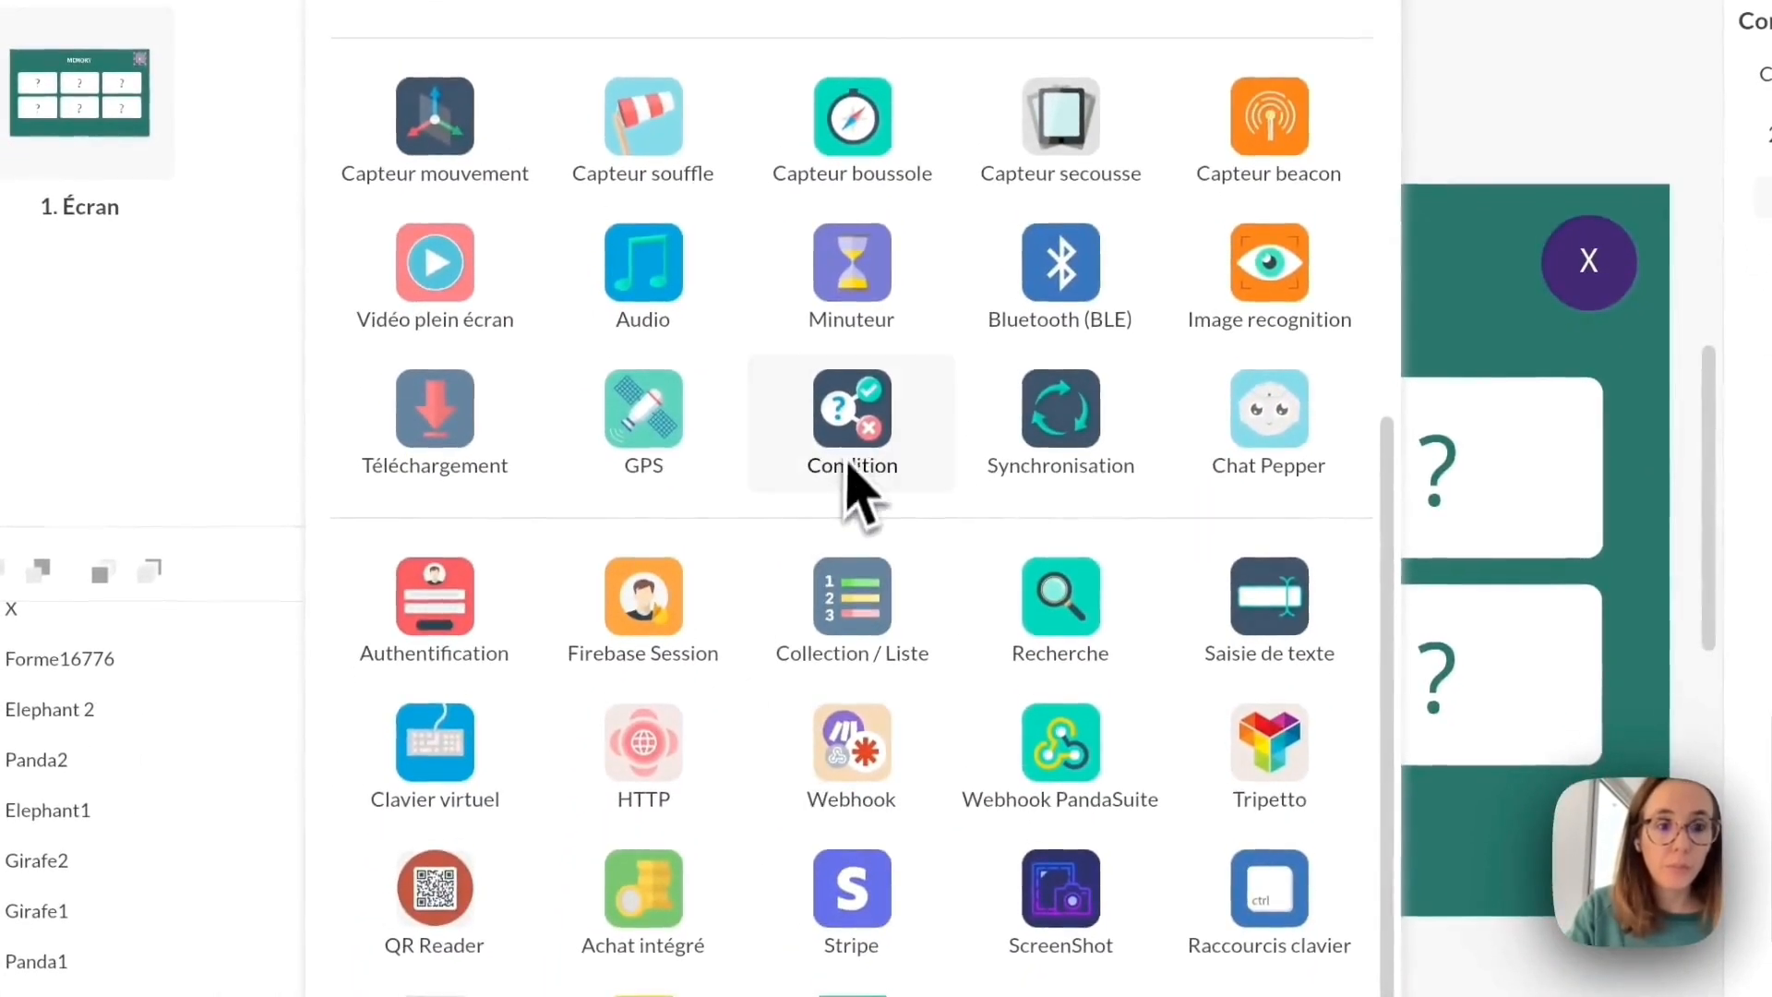
pyautogui.click(848, 466)
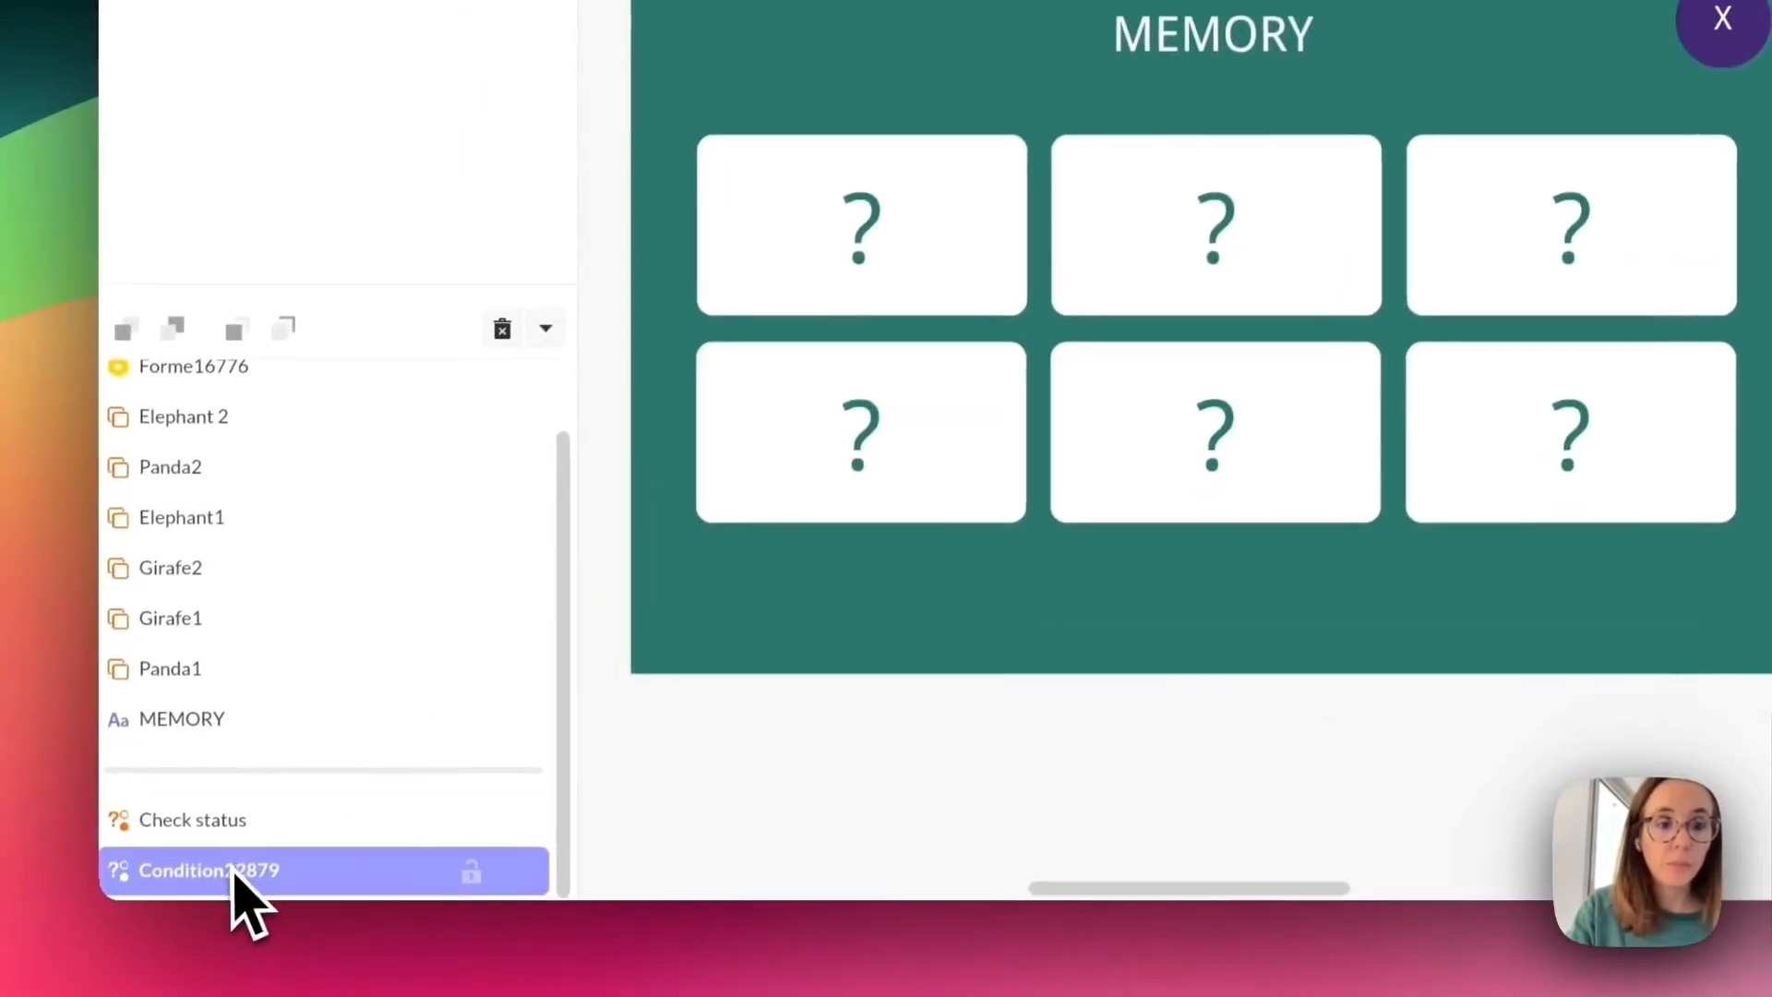
pyautogui.doubleClick(235, 868)
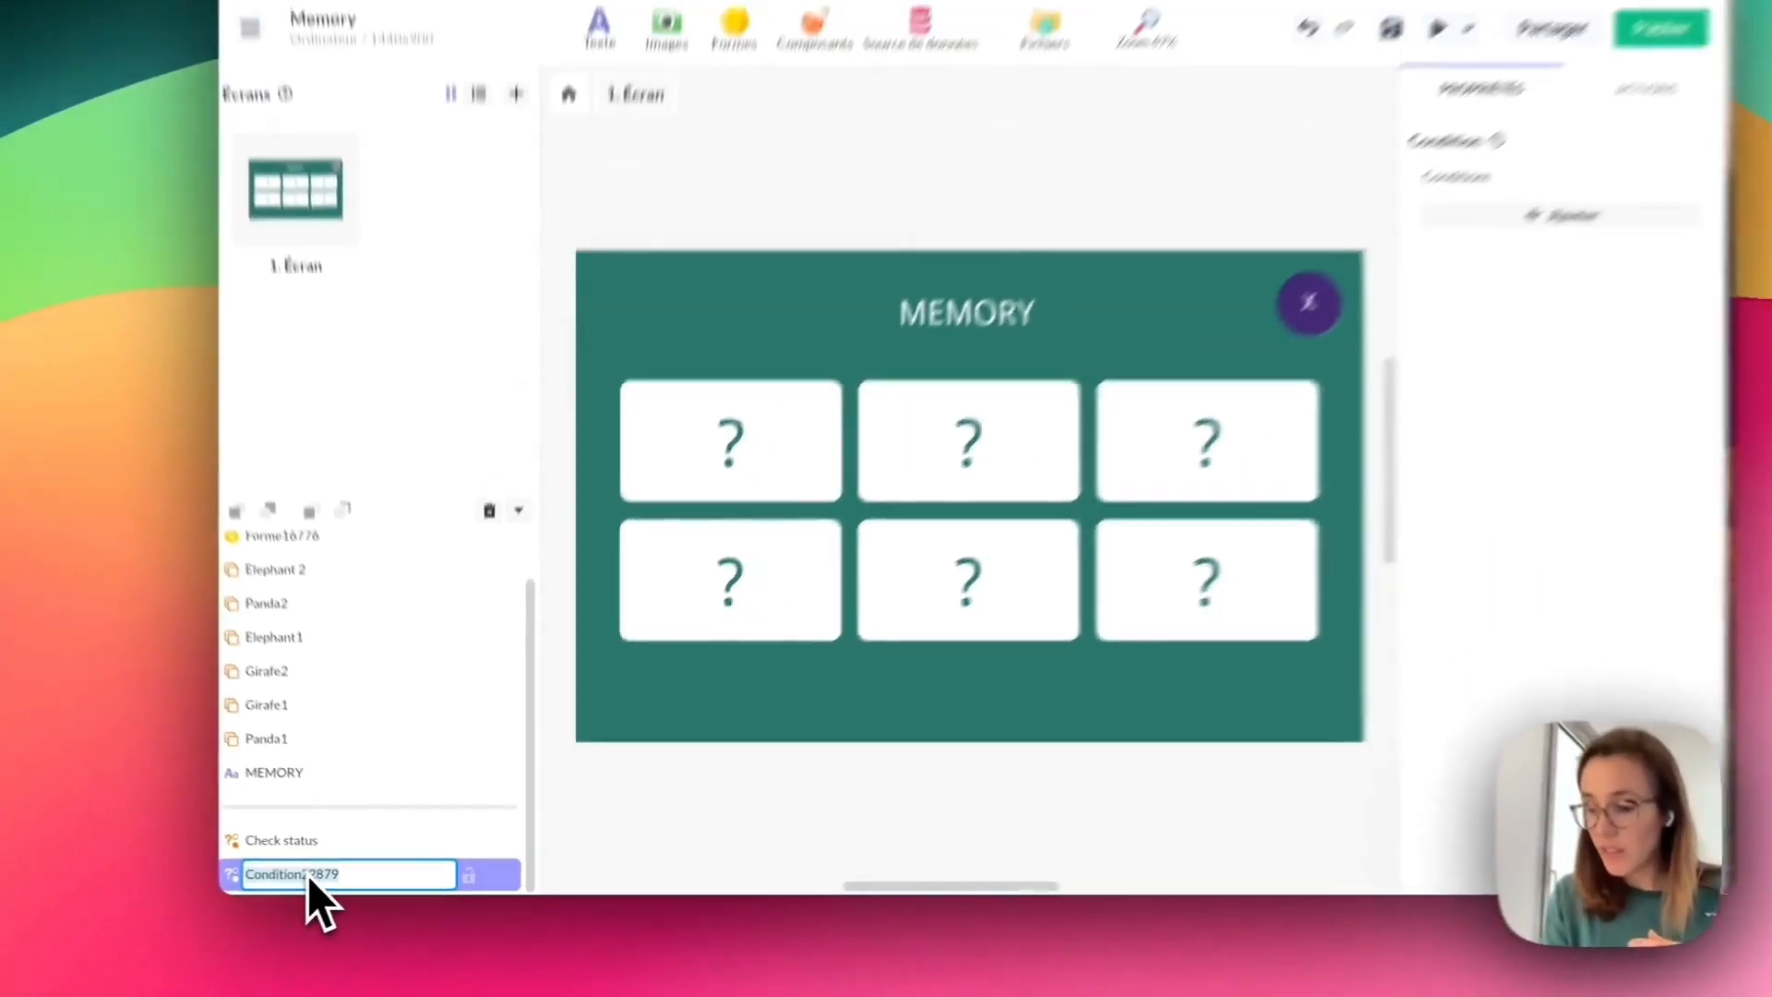
pyautogui.write('Check pair associat')
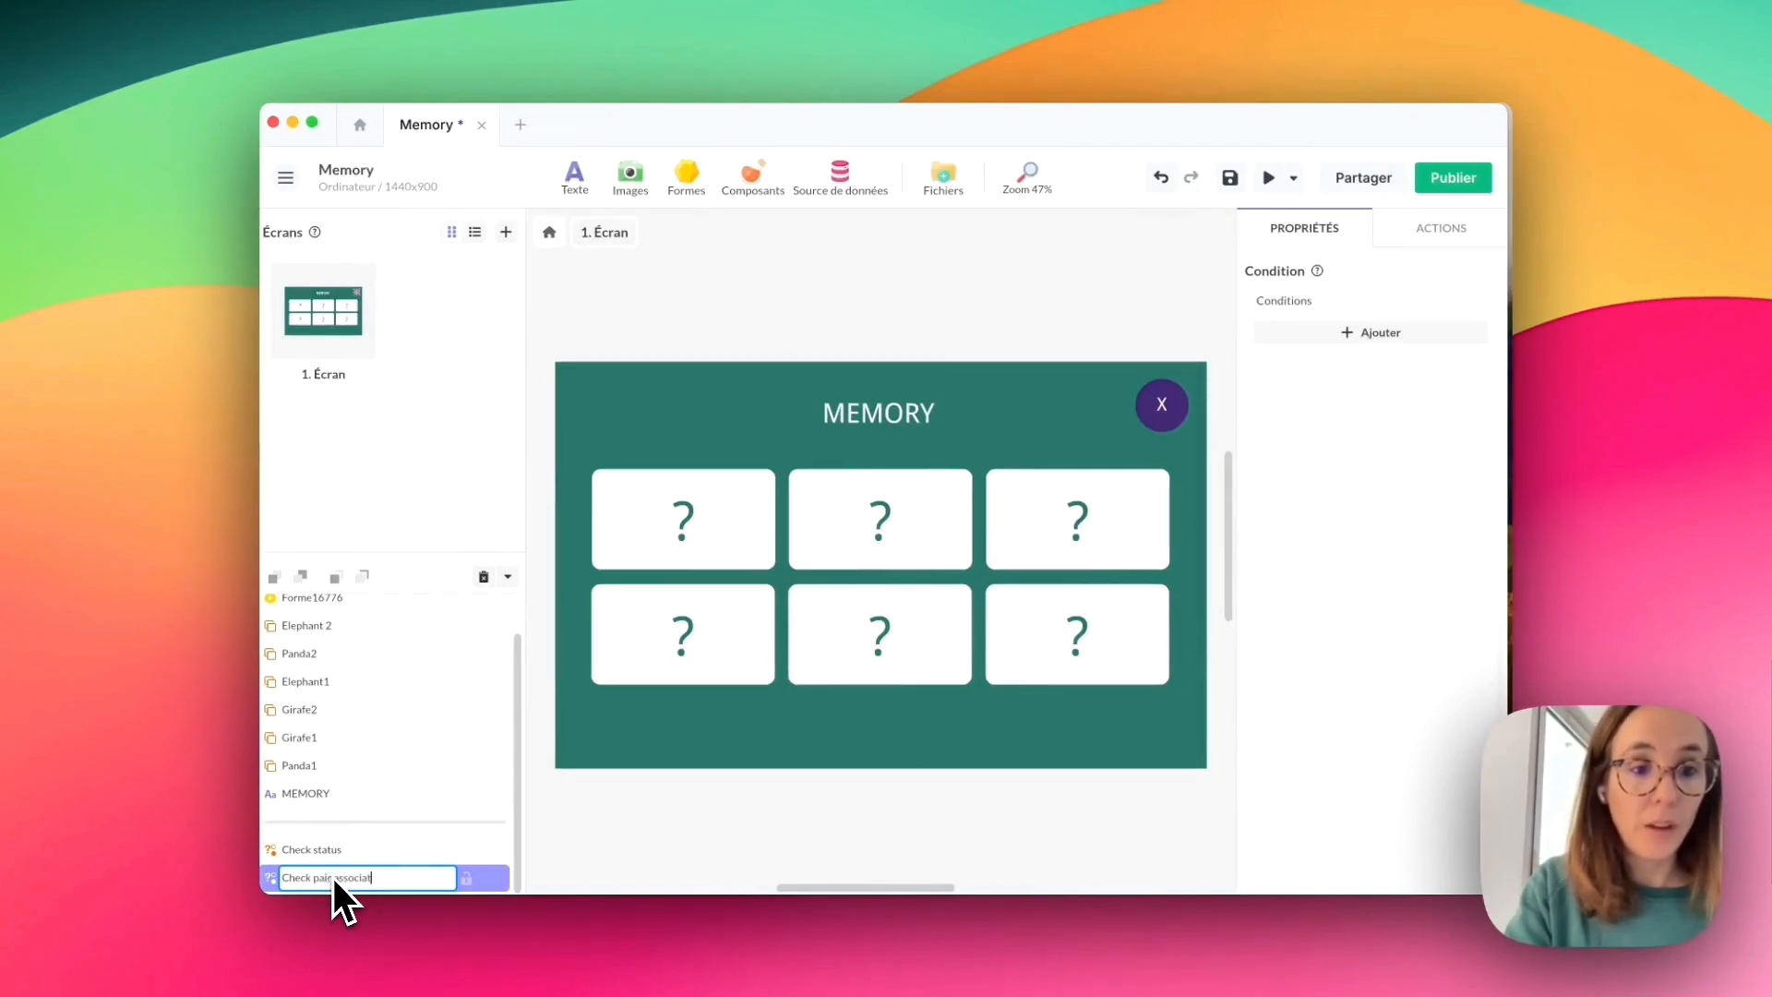
pyautogui.write('ion')
pyautogui.press('Return')
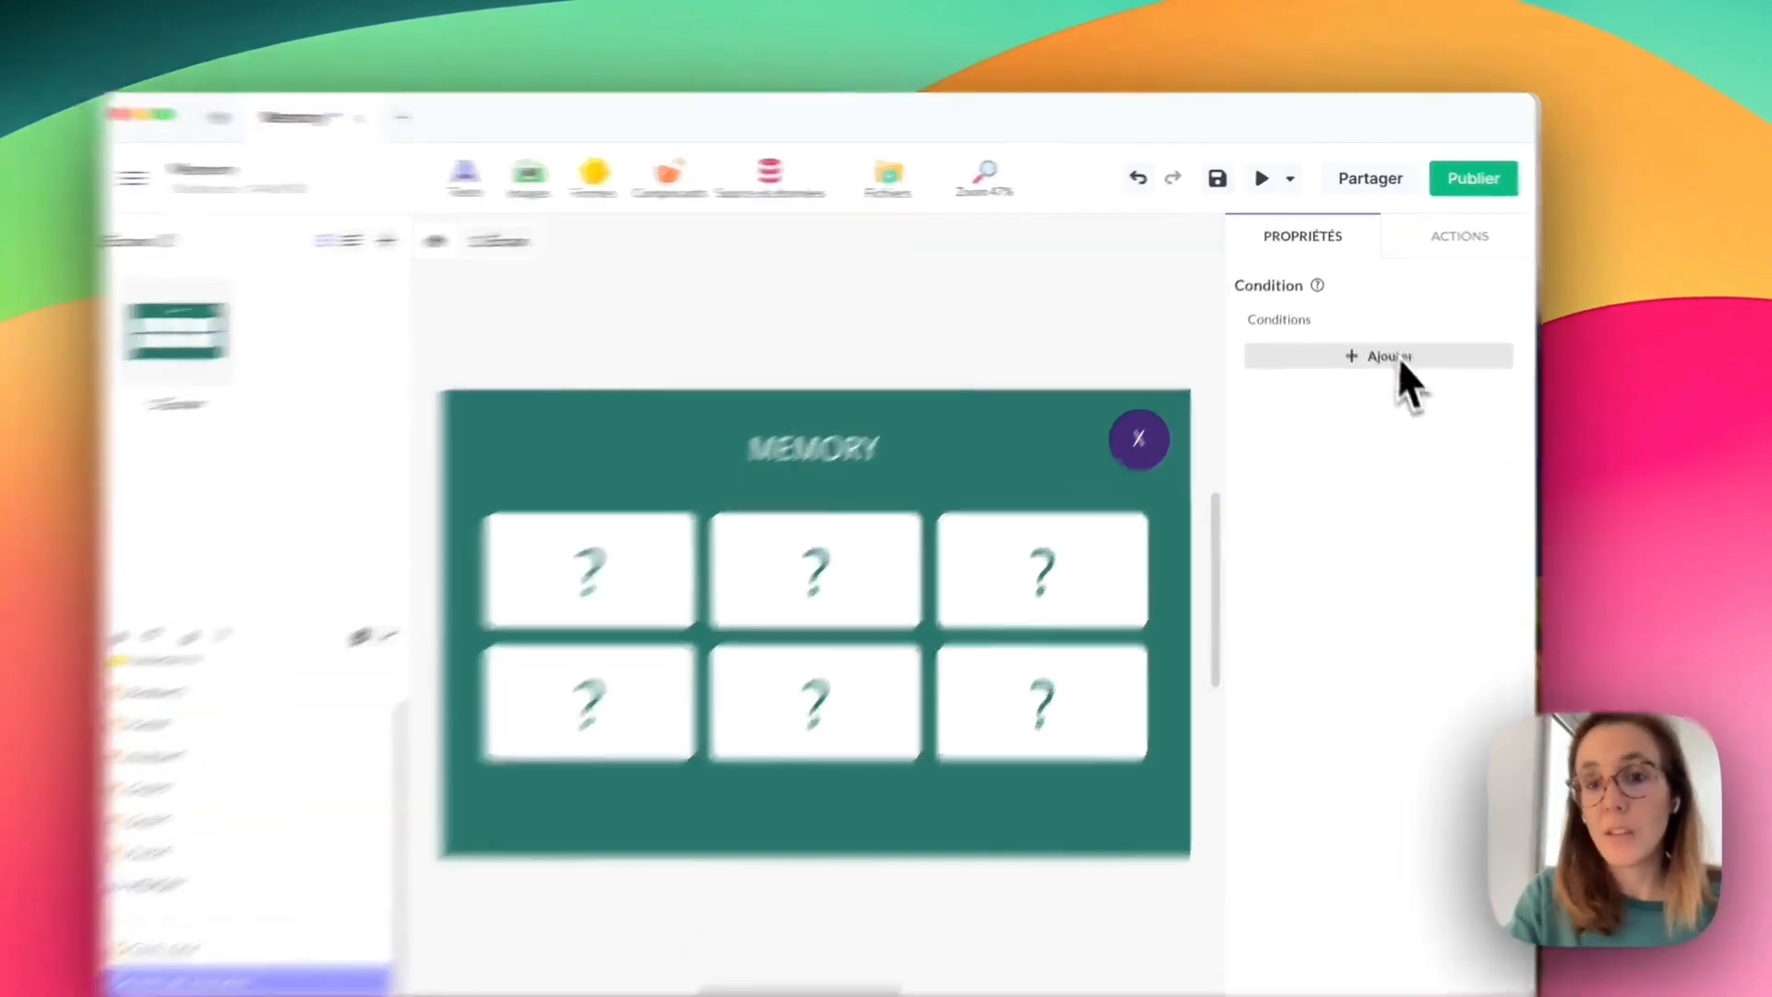
# Add a condition to the Check pair association component and name it "The 2 Pandas are flipped".
pyautogui.click(1375, 333)
pyautogui.click(1095, 331)
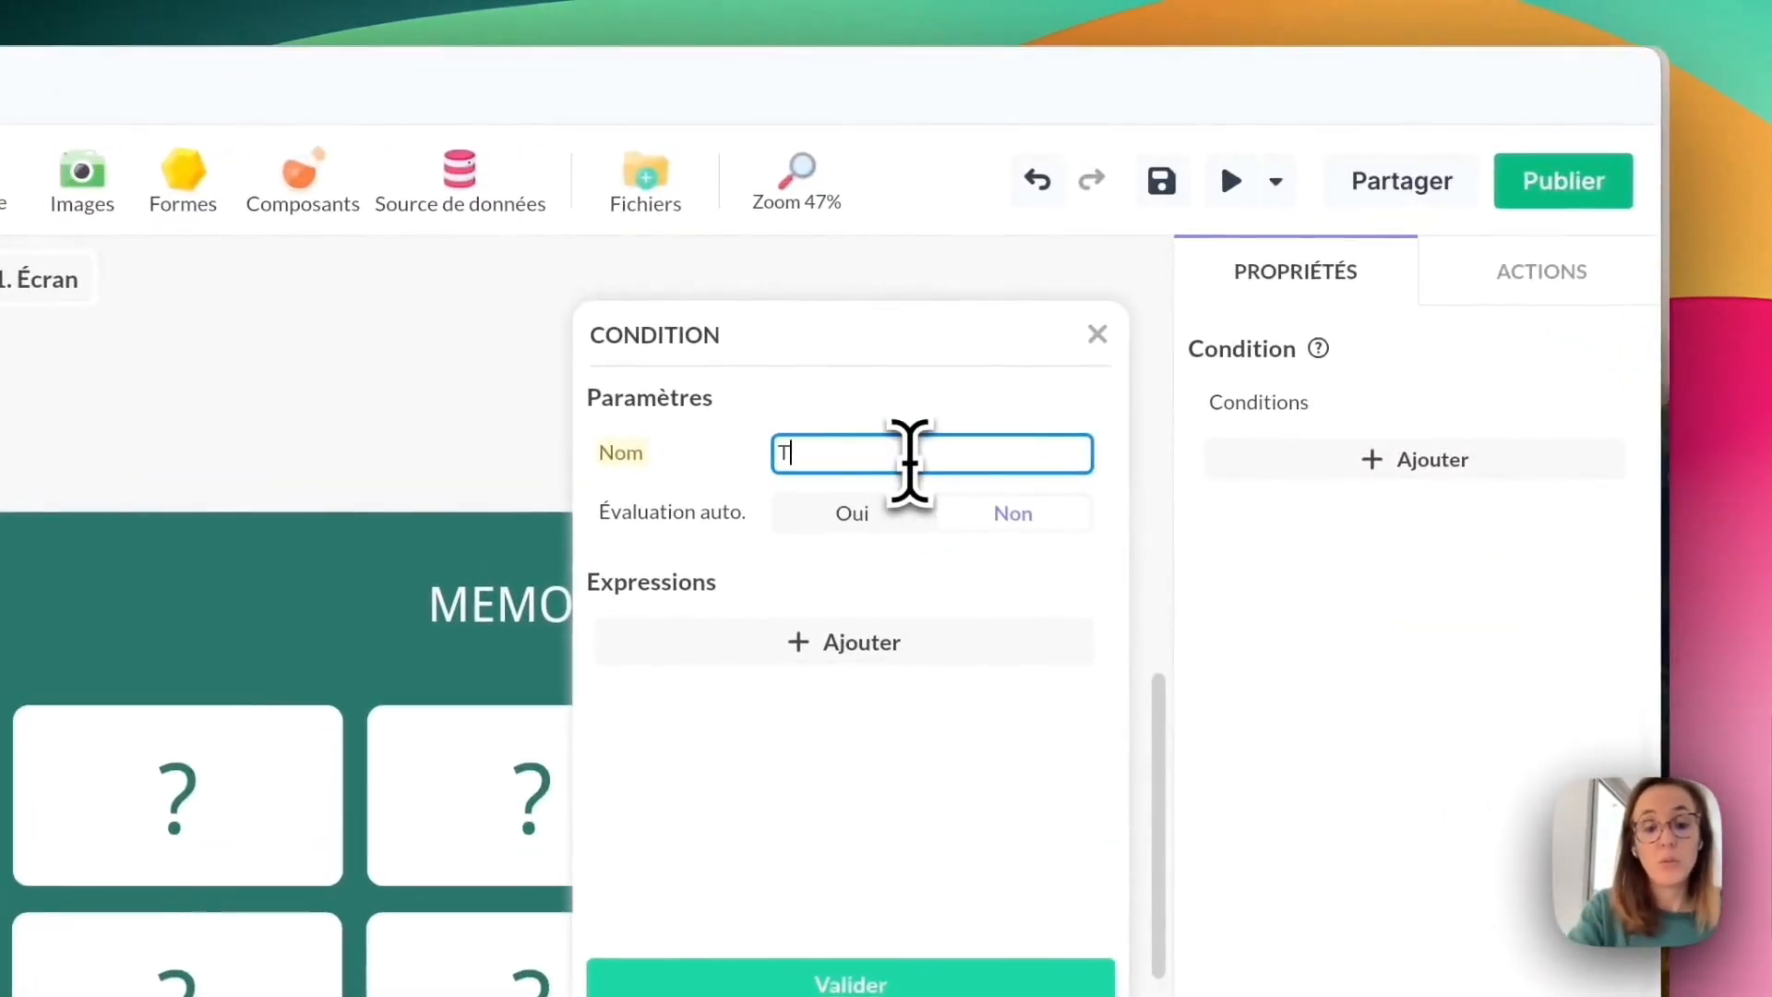
pyautogui.write('The 2 Pa')
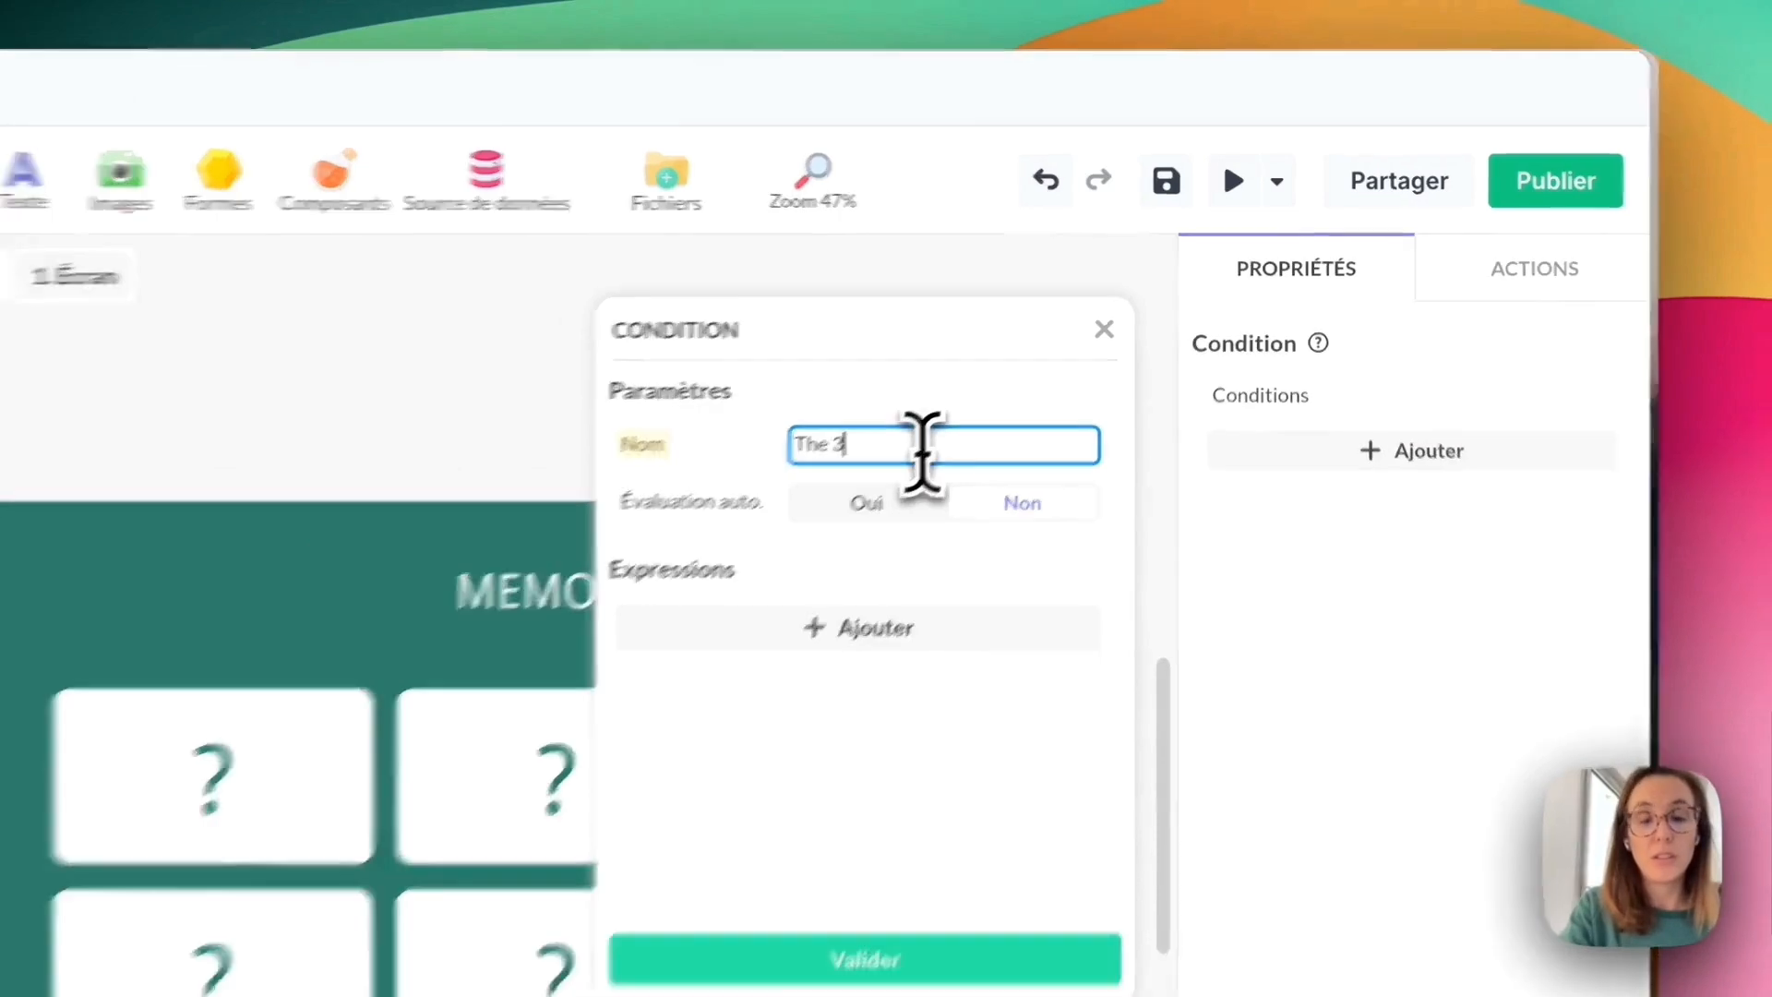
pyautogui.write('nd')
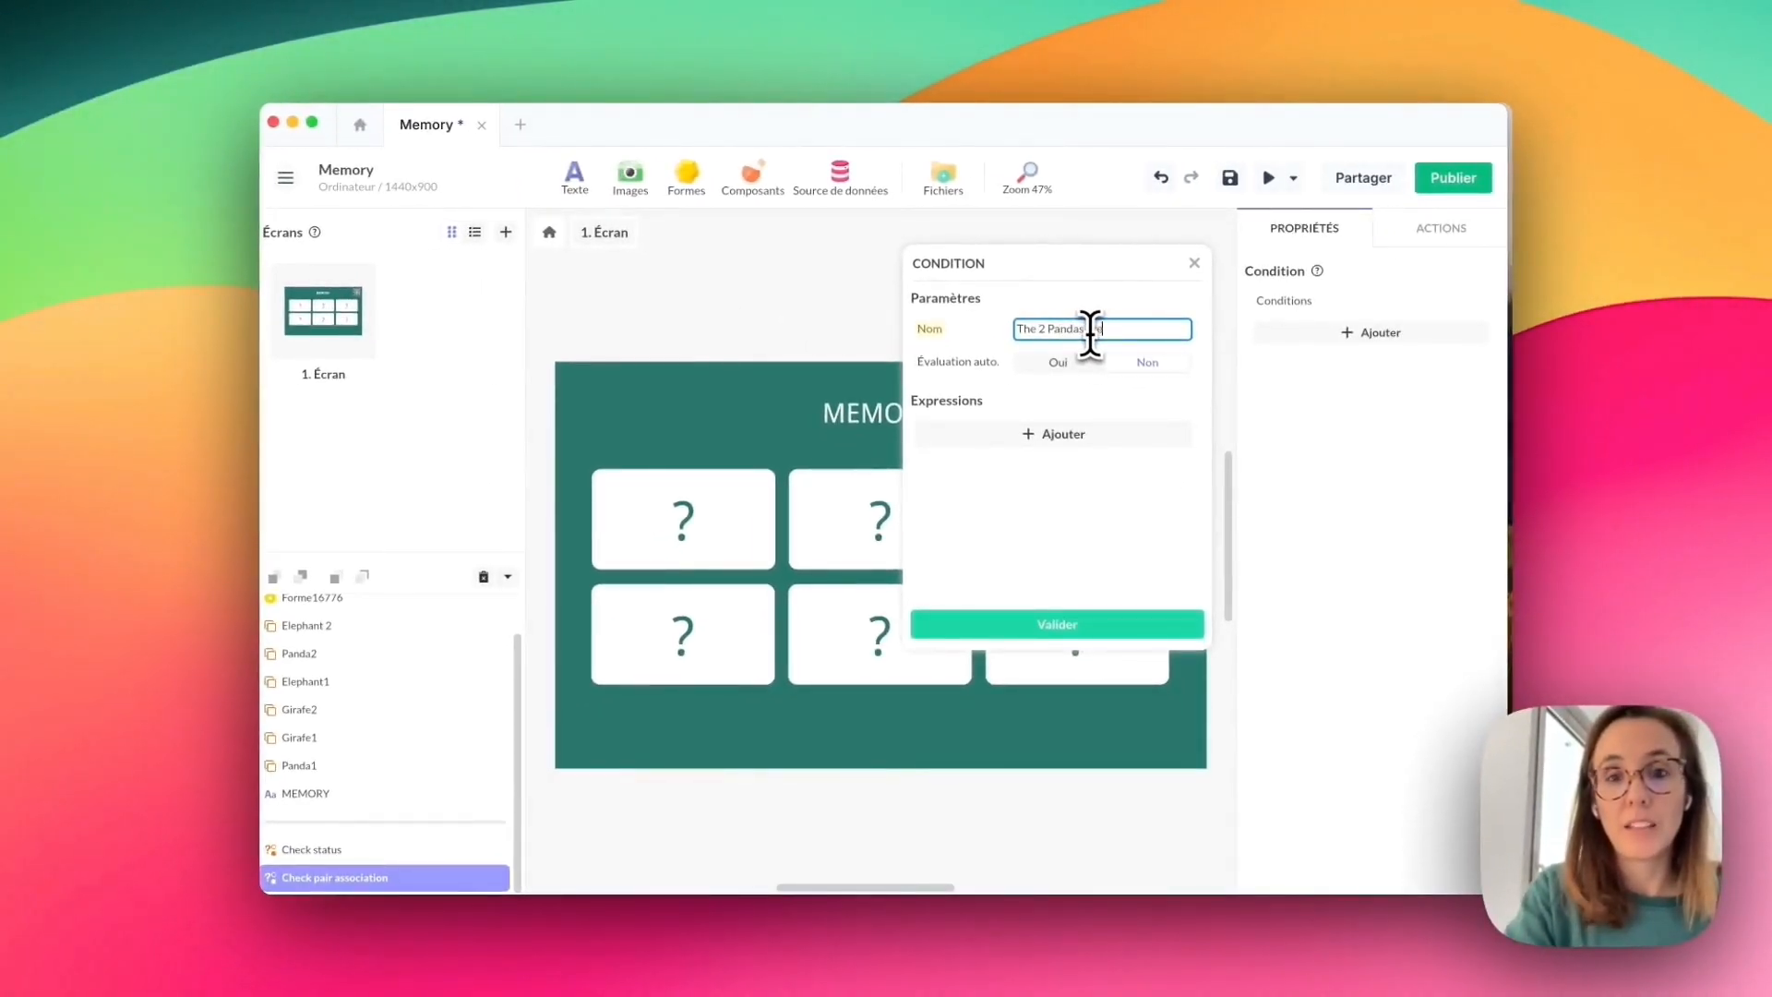
pyautogui.write('as are flipped')
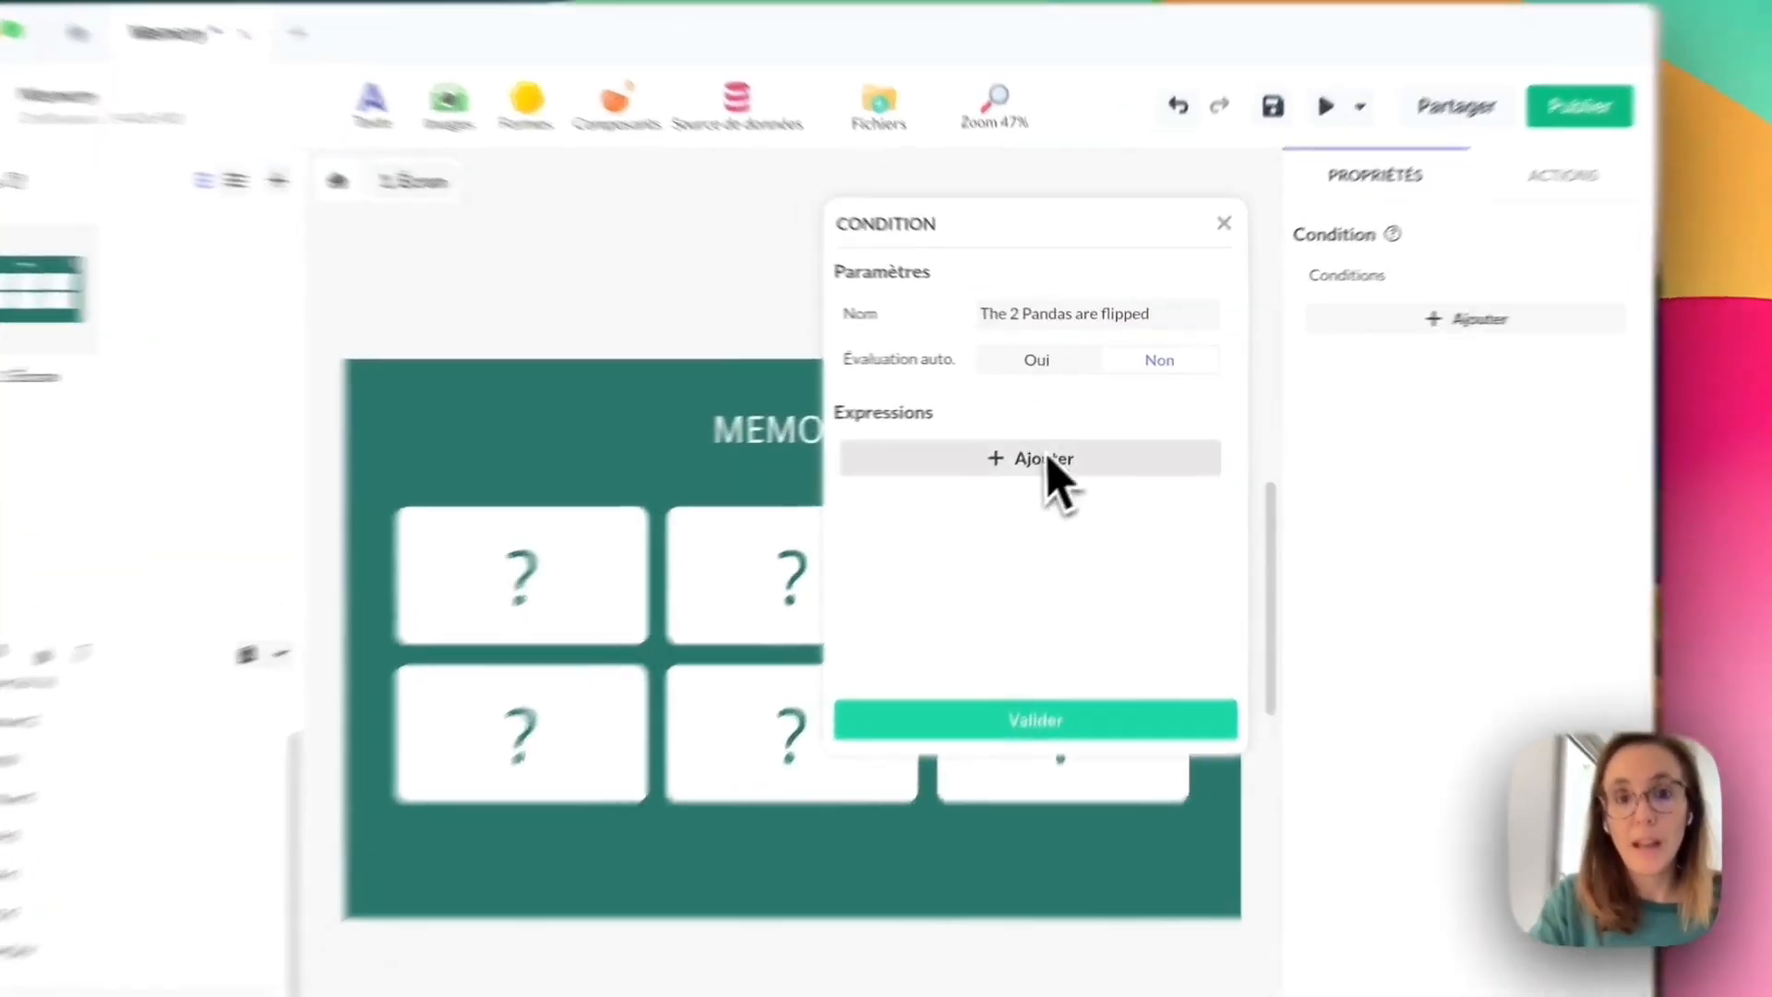
# Add an expression to the Pandas condition that targets the Index courant of the Panda1 component.
pyautogui.click(1050, 461)
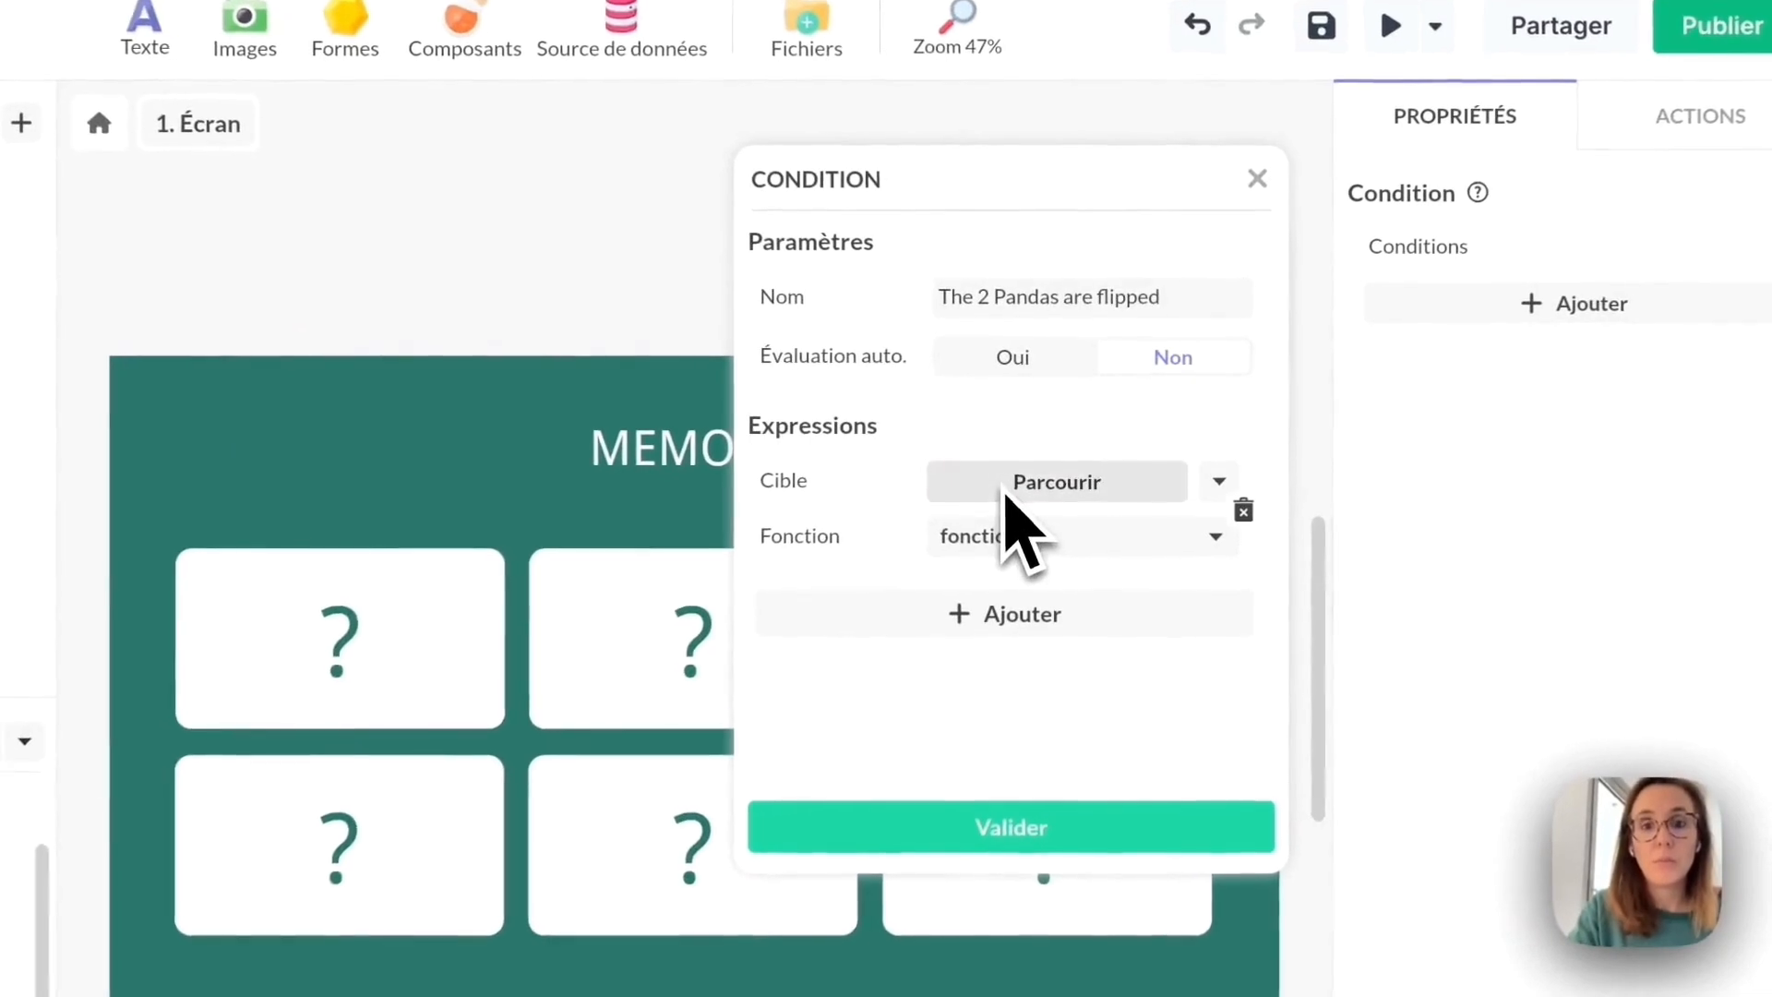
pyautogui.click(1018, 506)
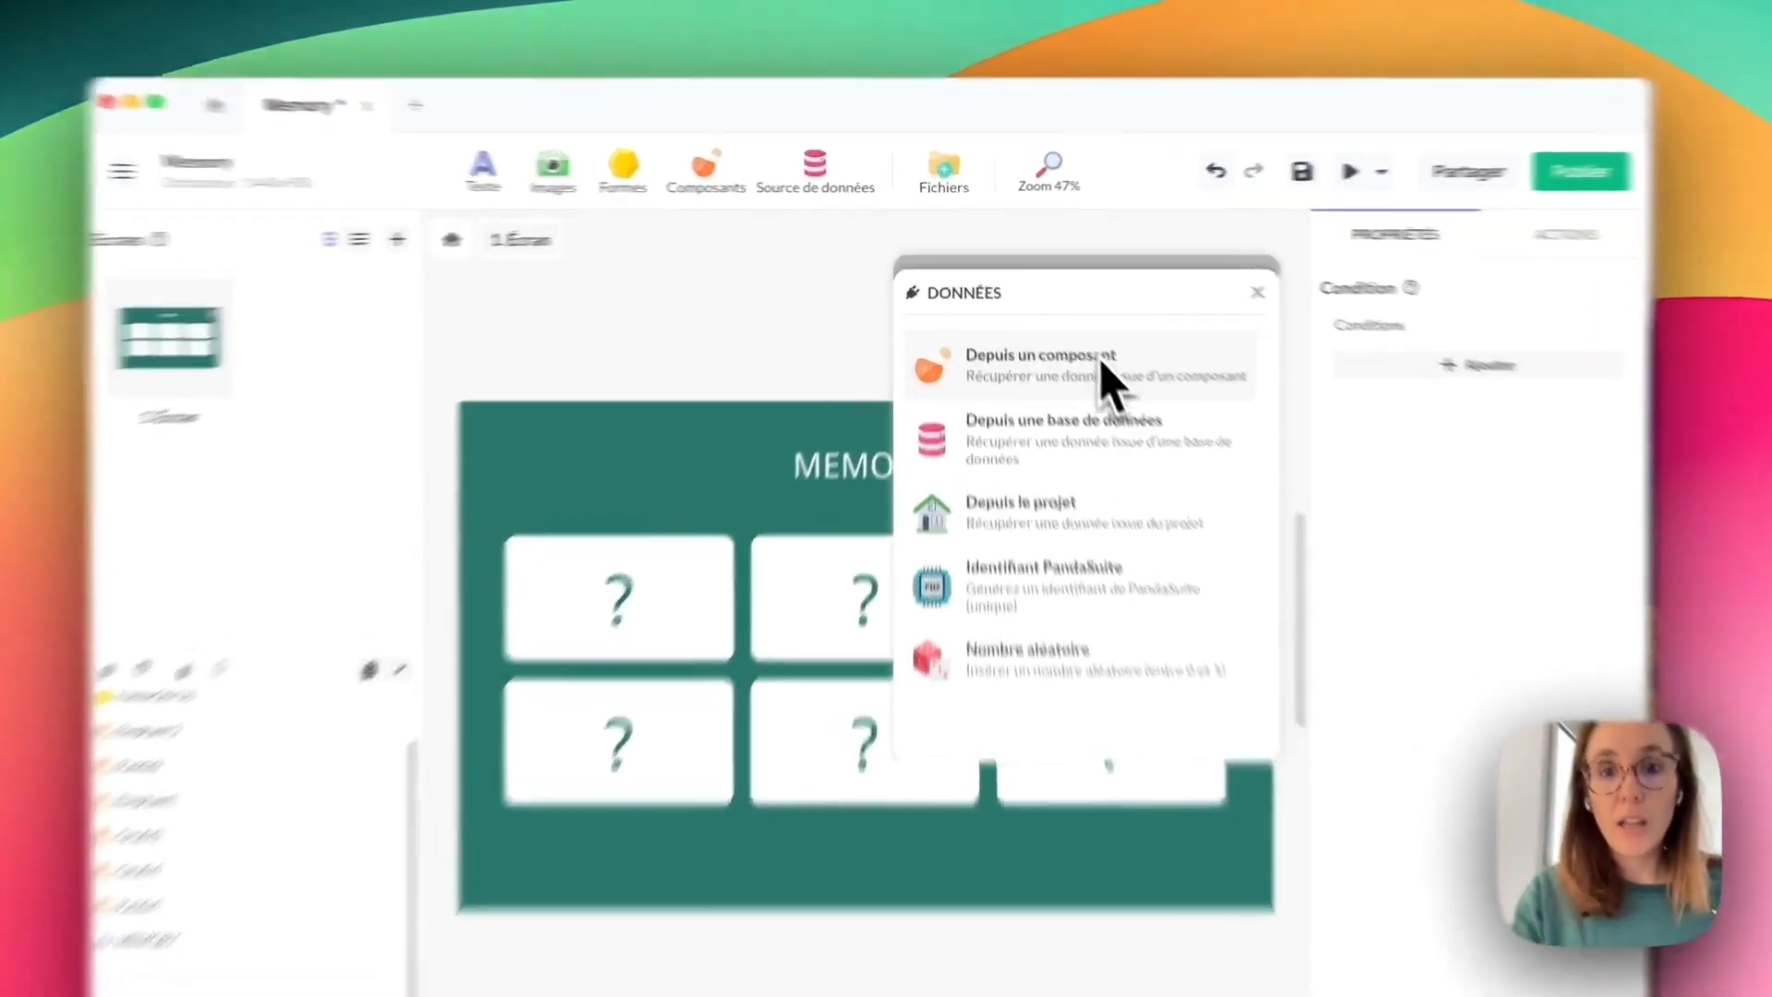
pyautogui.click(1071, 334)
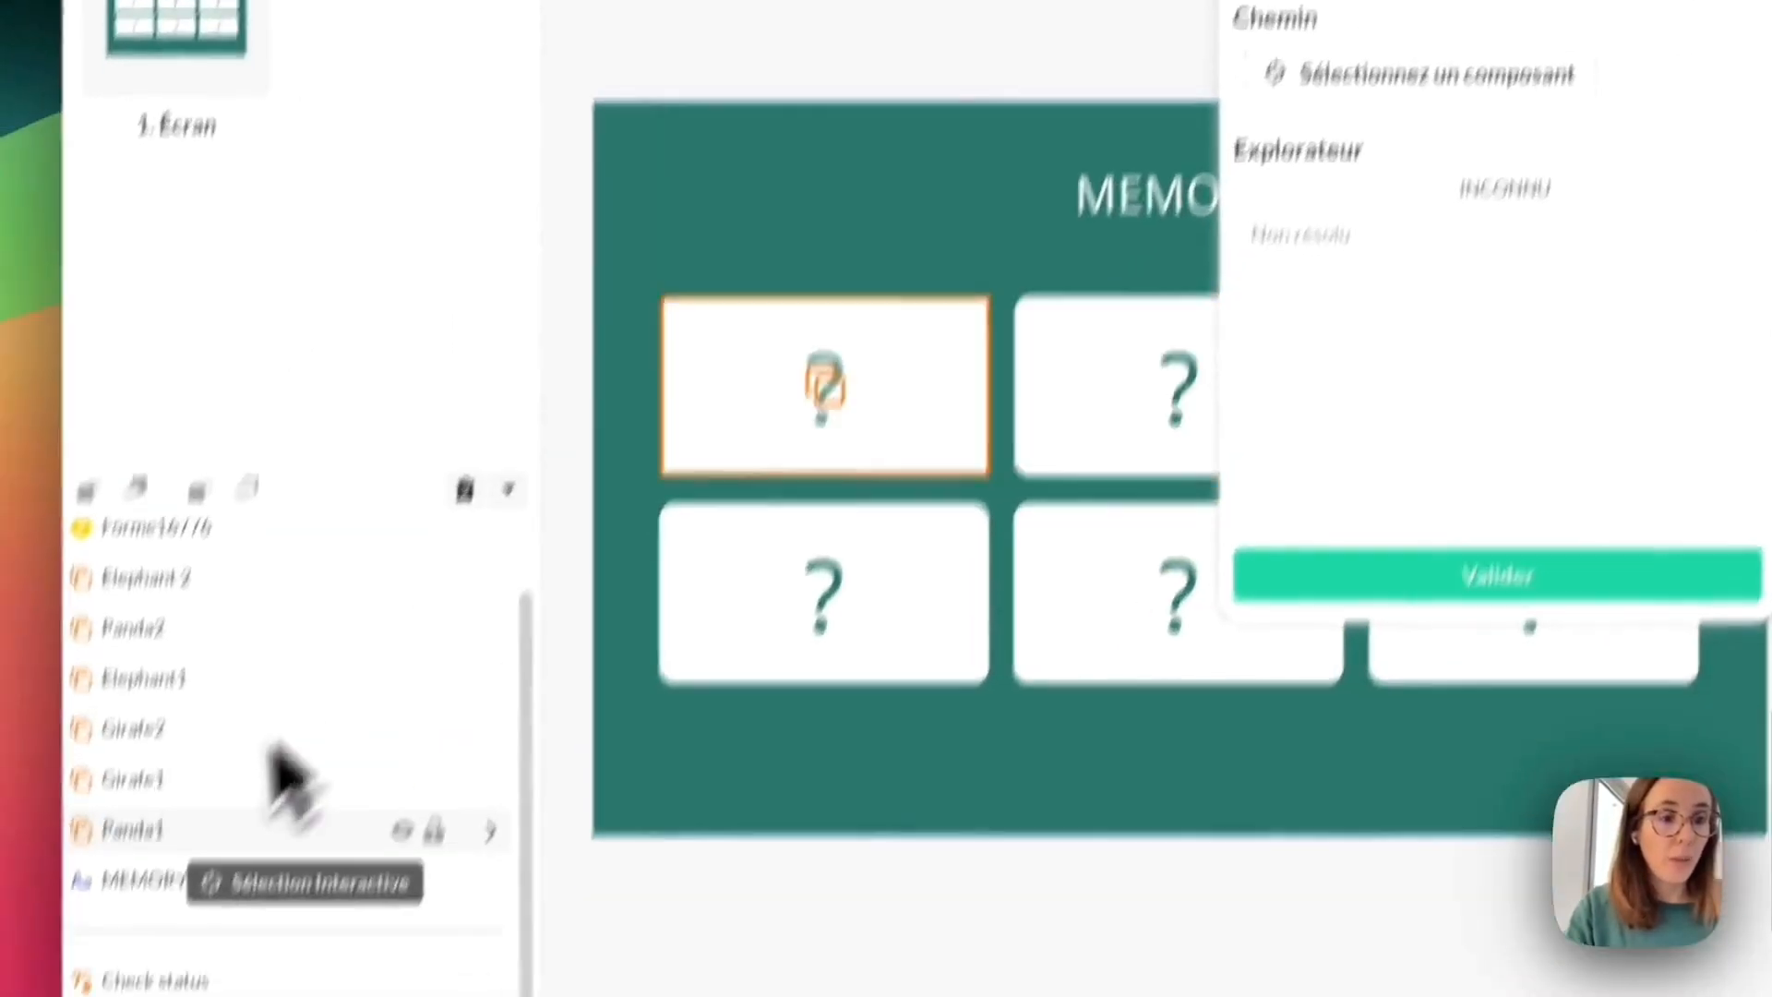
pyautogui.click(175, 830)
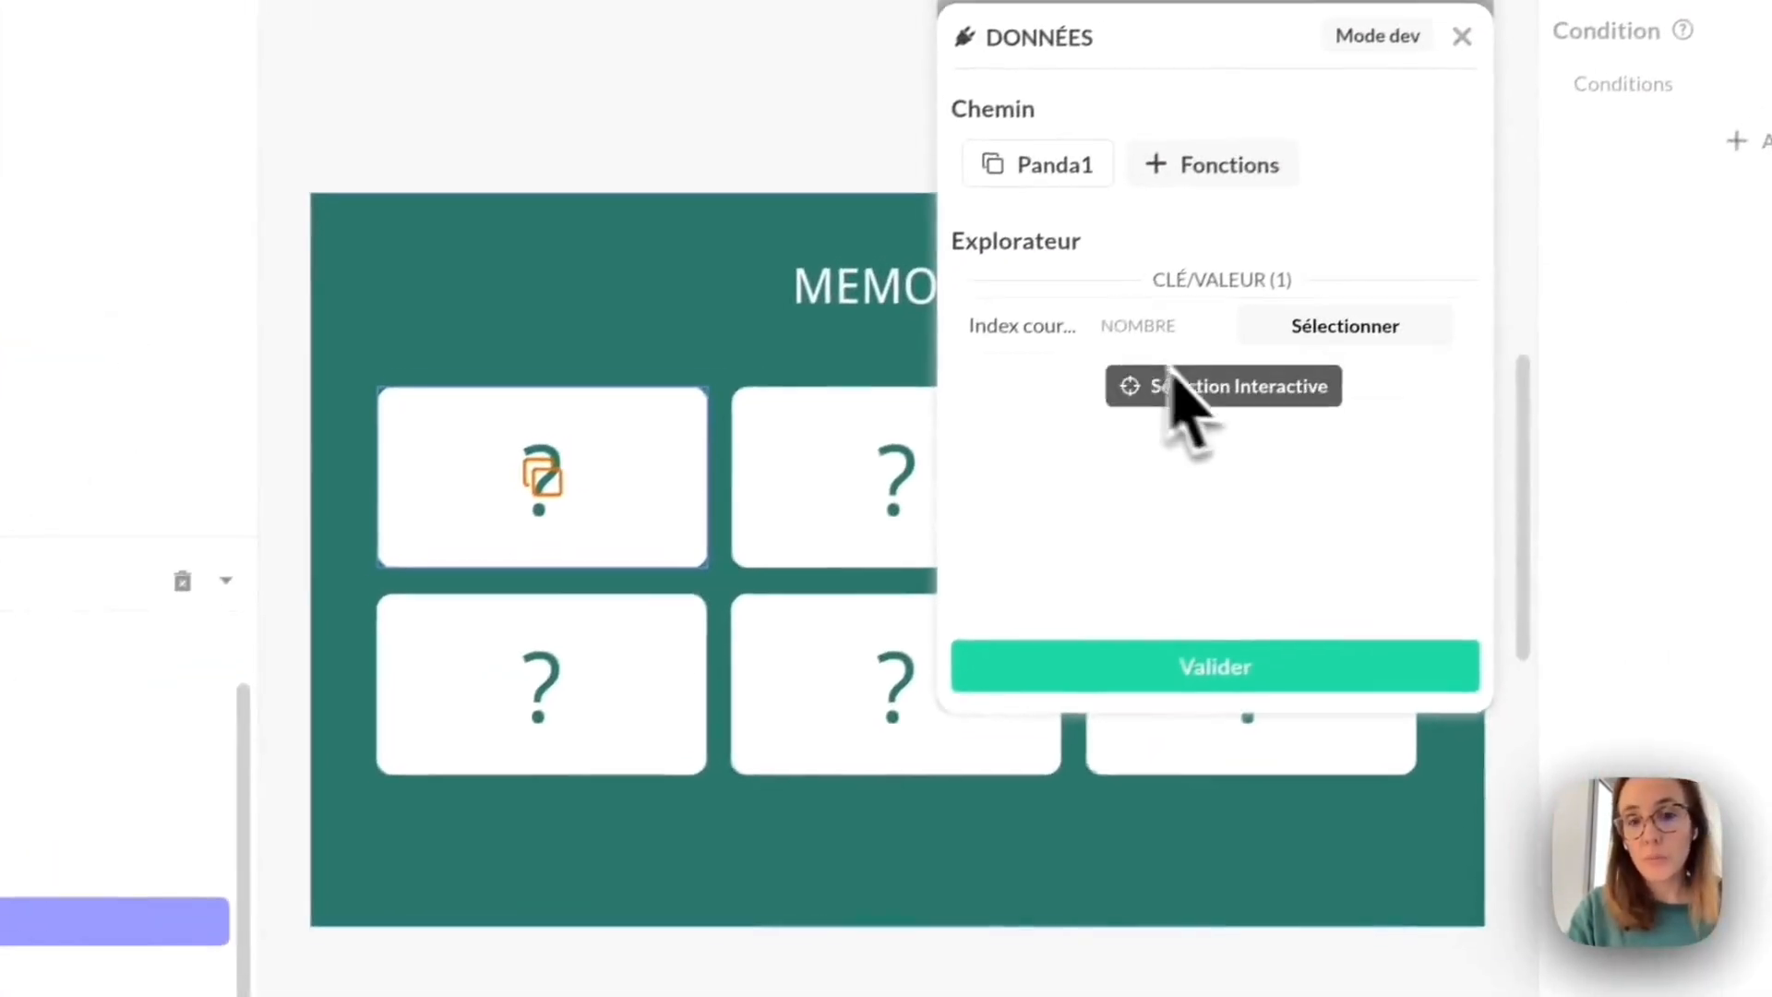
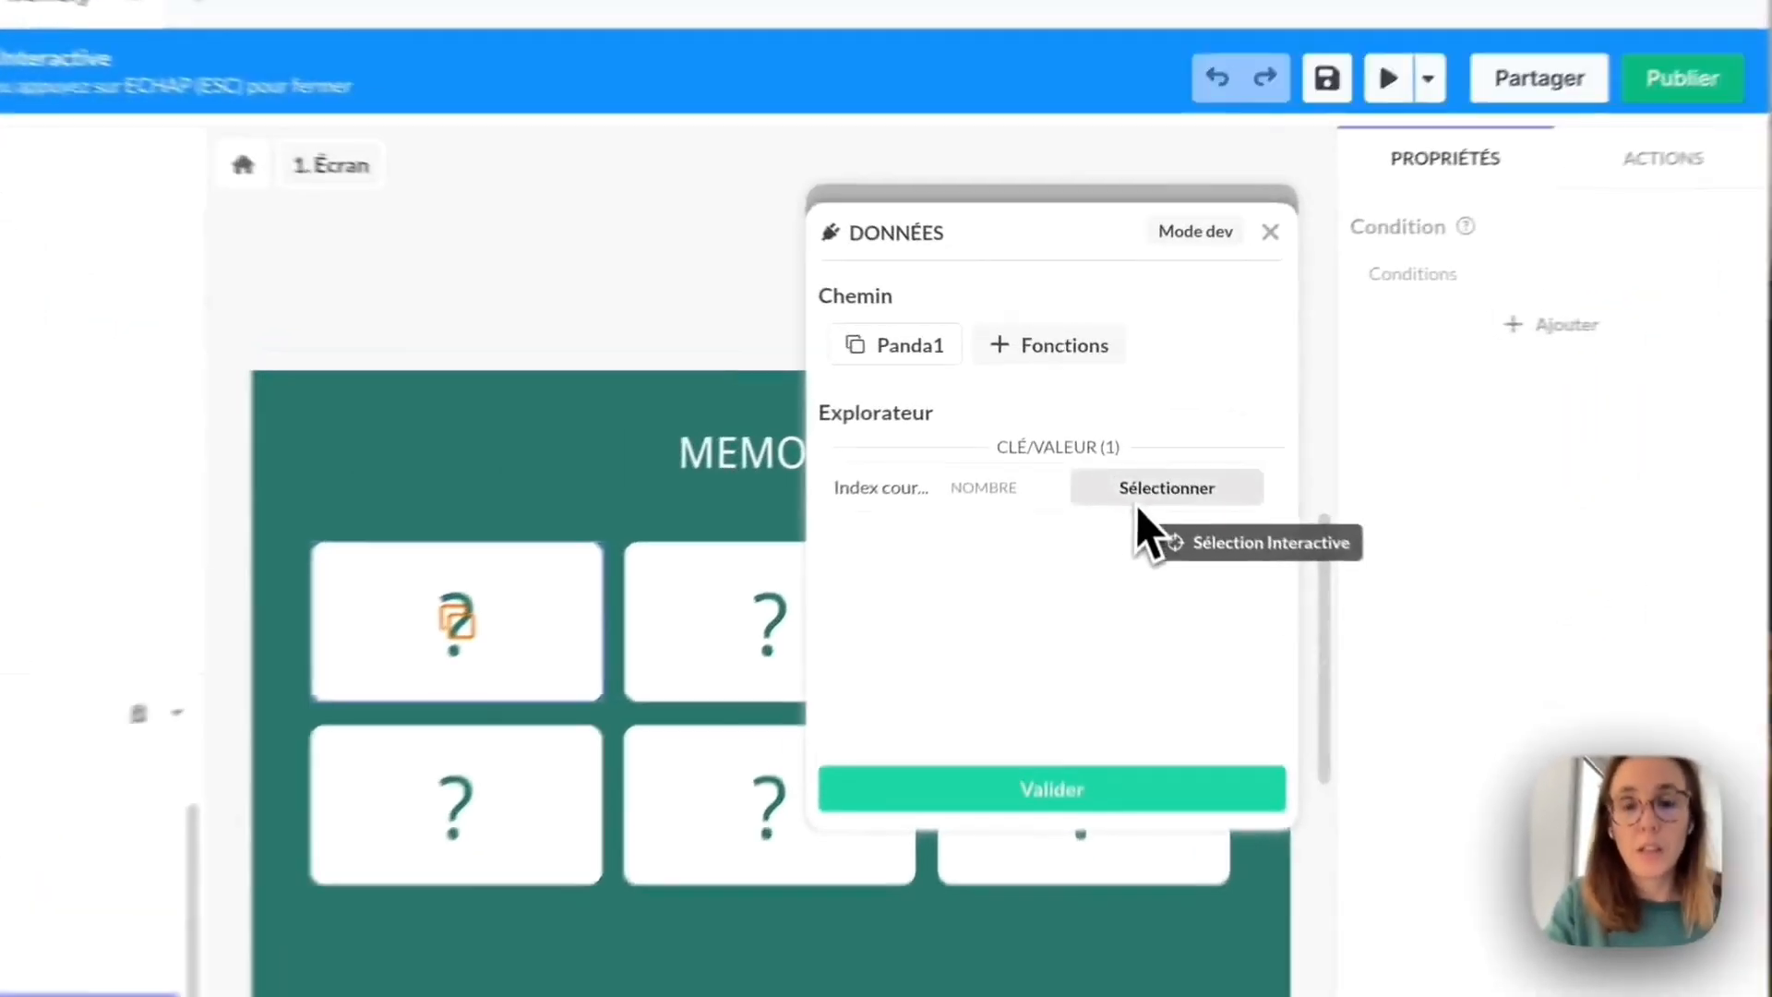
pyautogui.click(1142, 503)
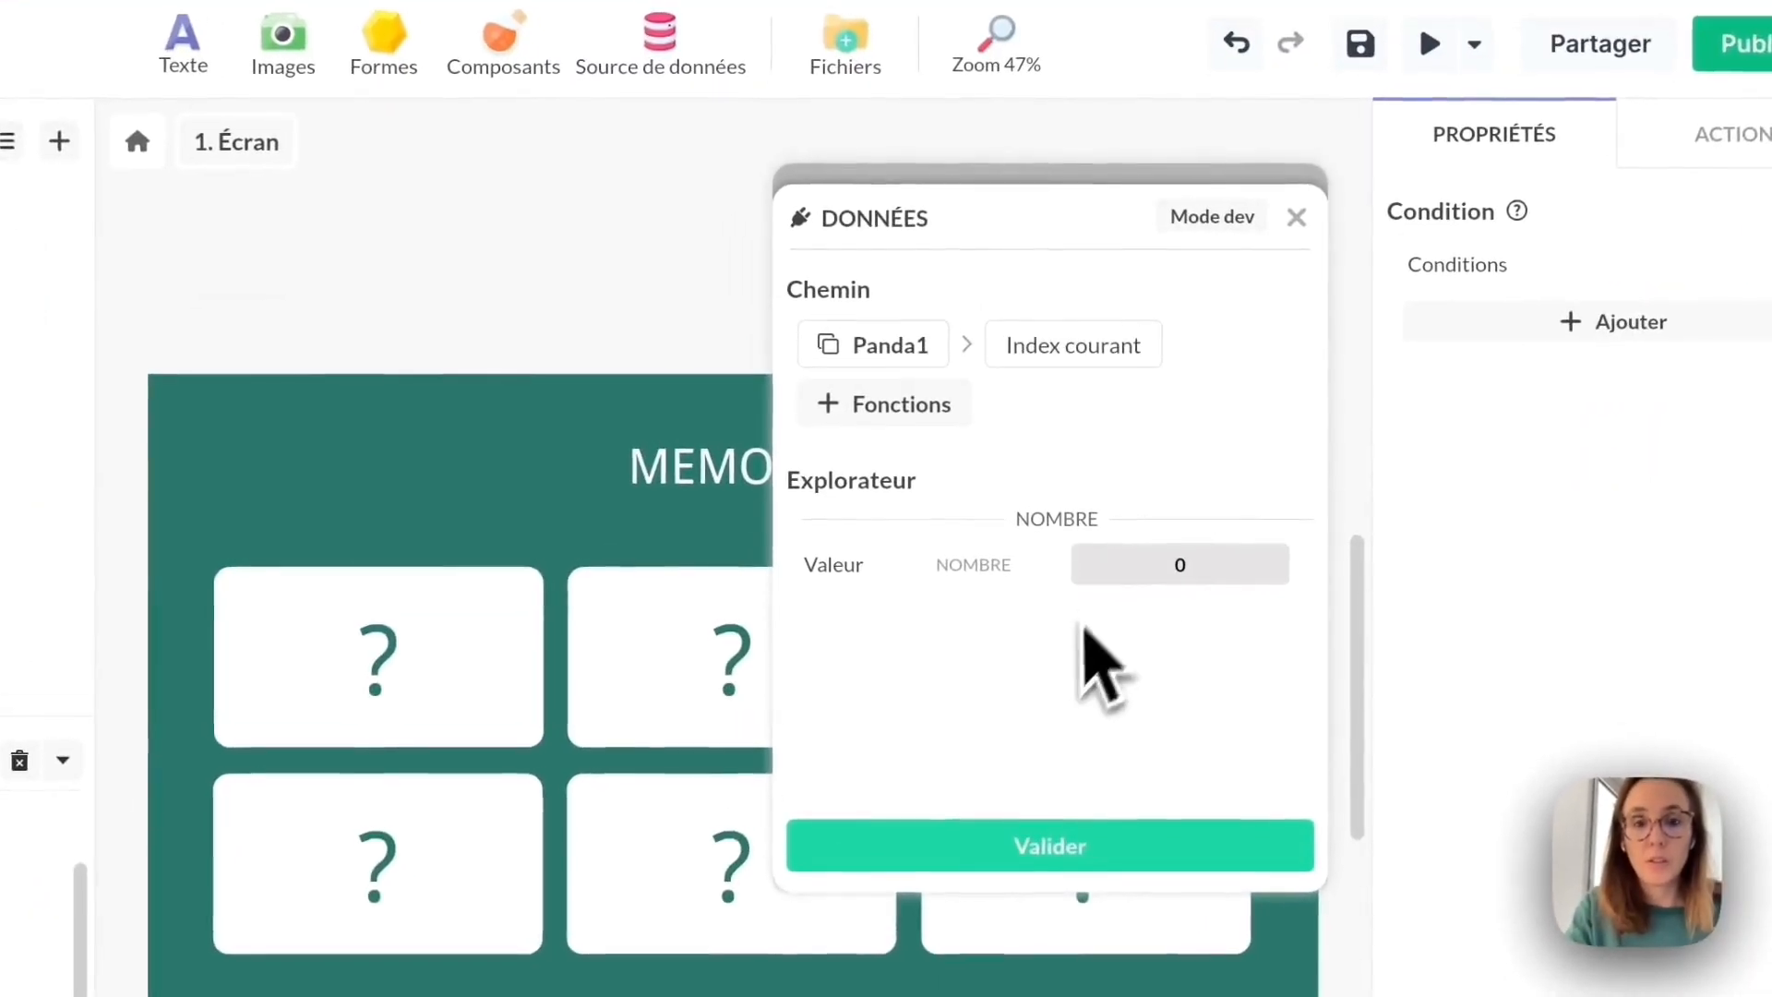
pyautogui.click(981, 857)
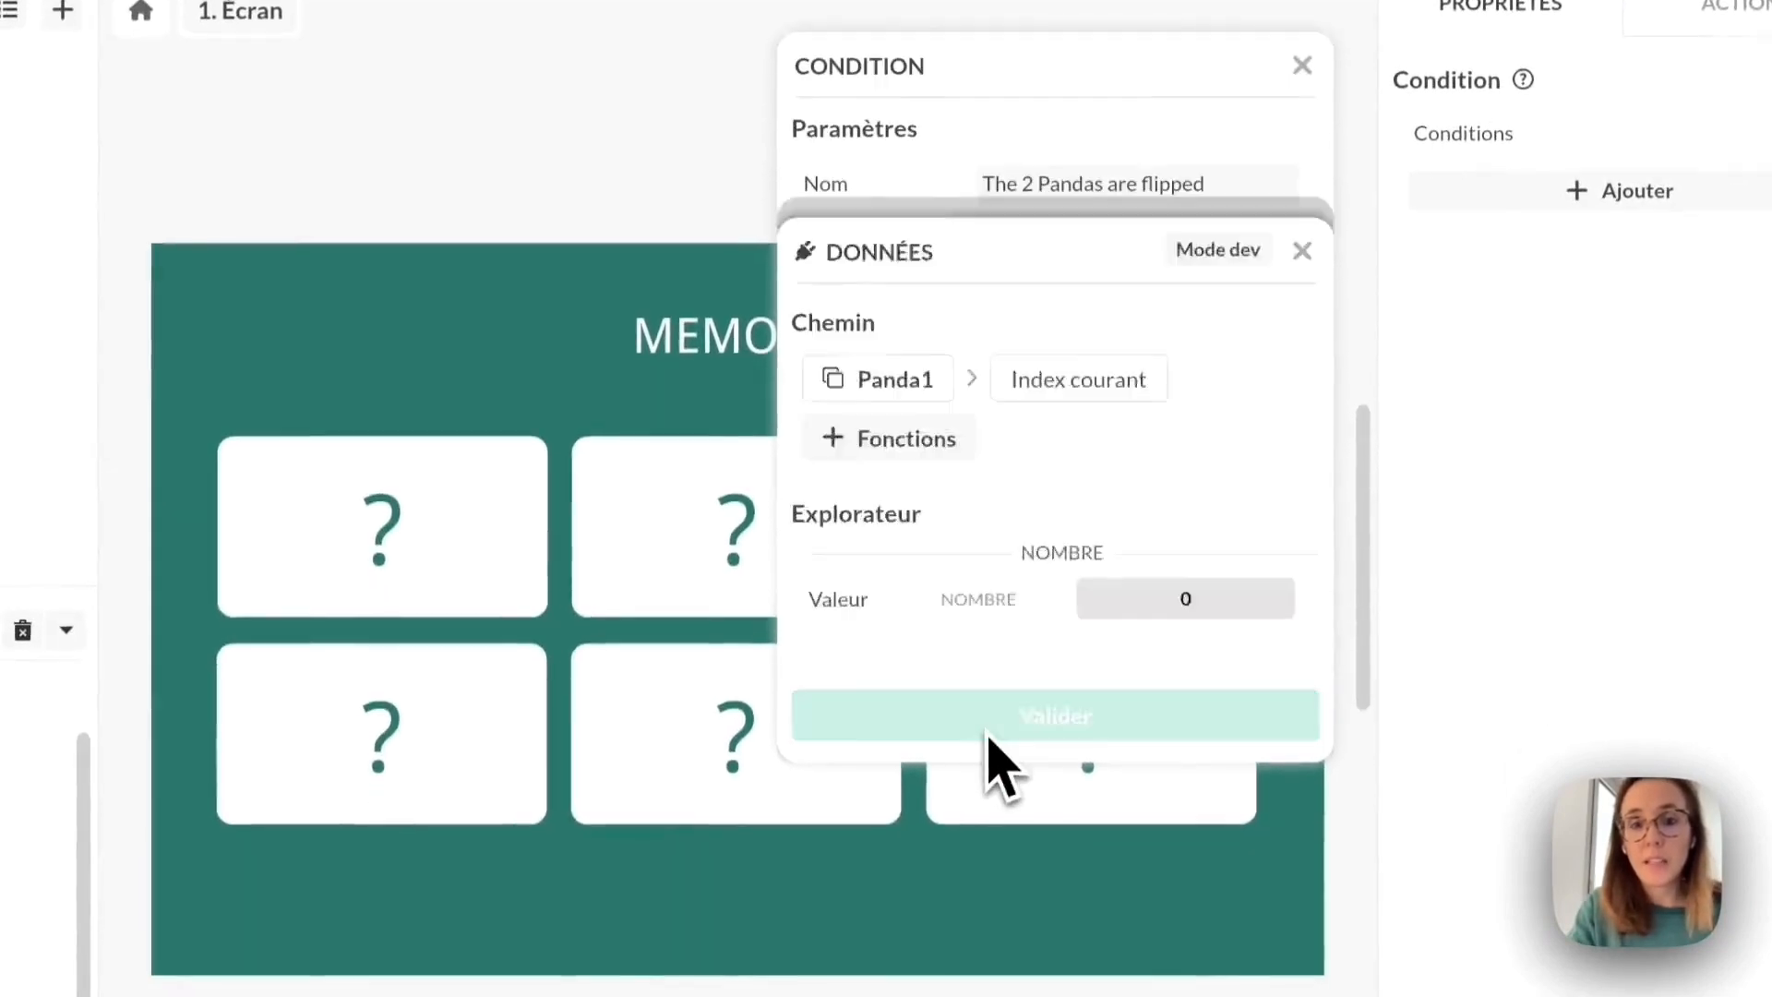
# Set the Panda1 expression to function Égal à with value 1.
pyautogui.click(1057, 425)
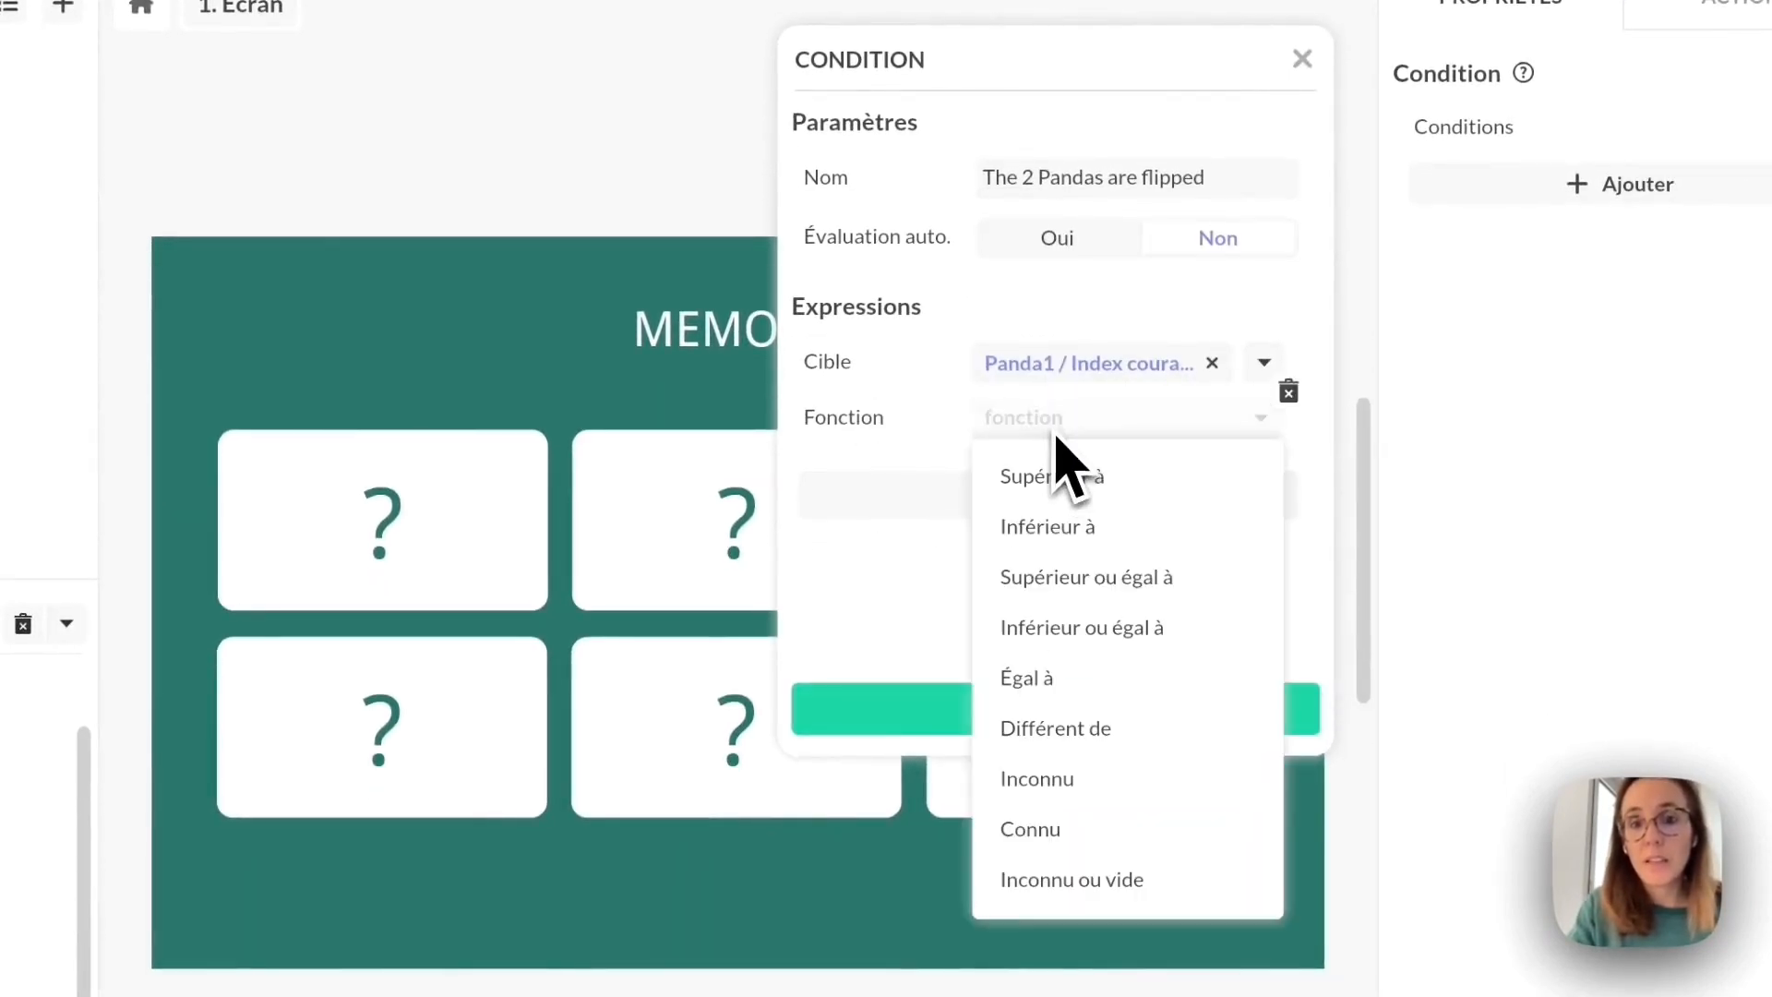
pyautogui.click(1026, 678)
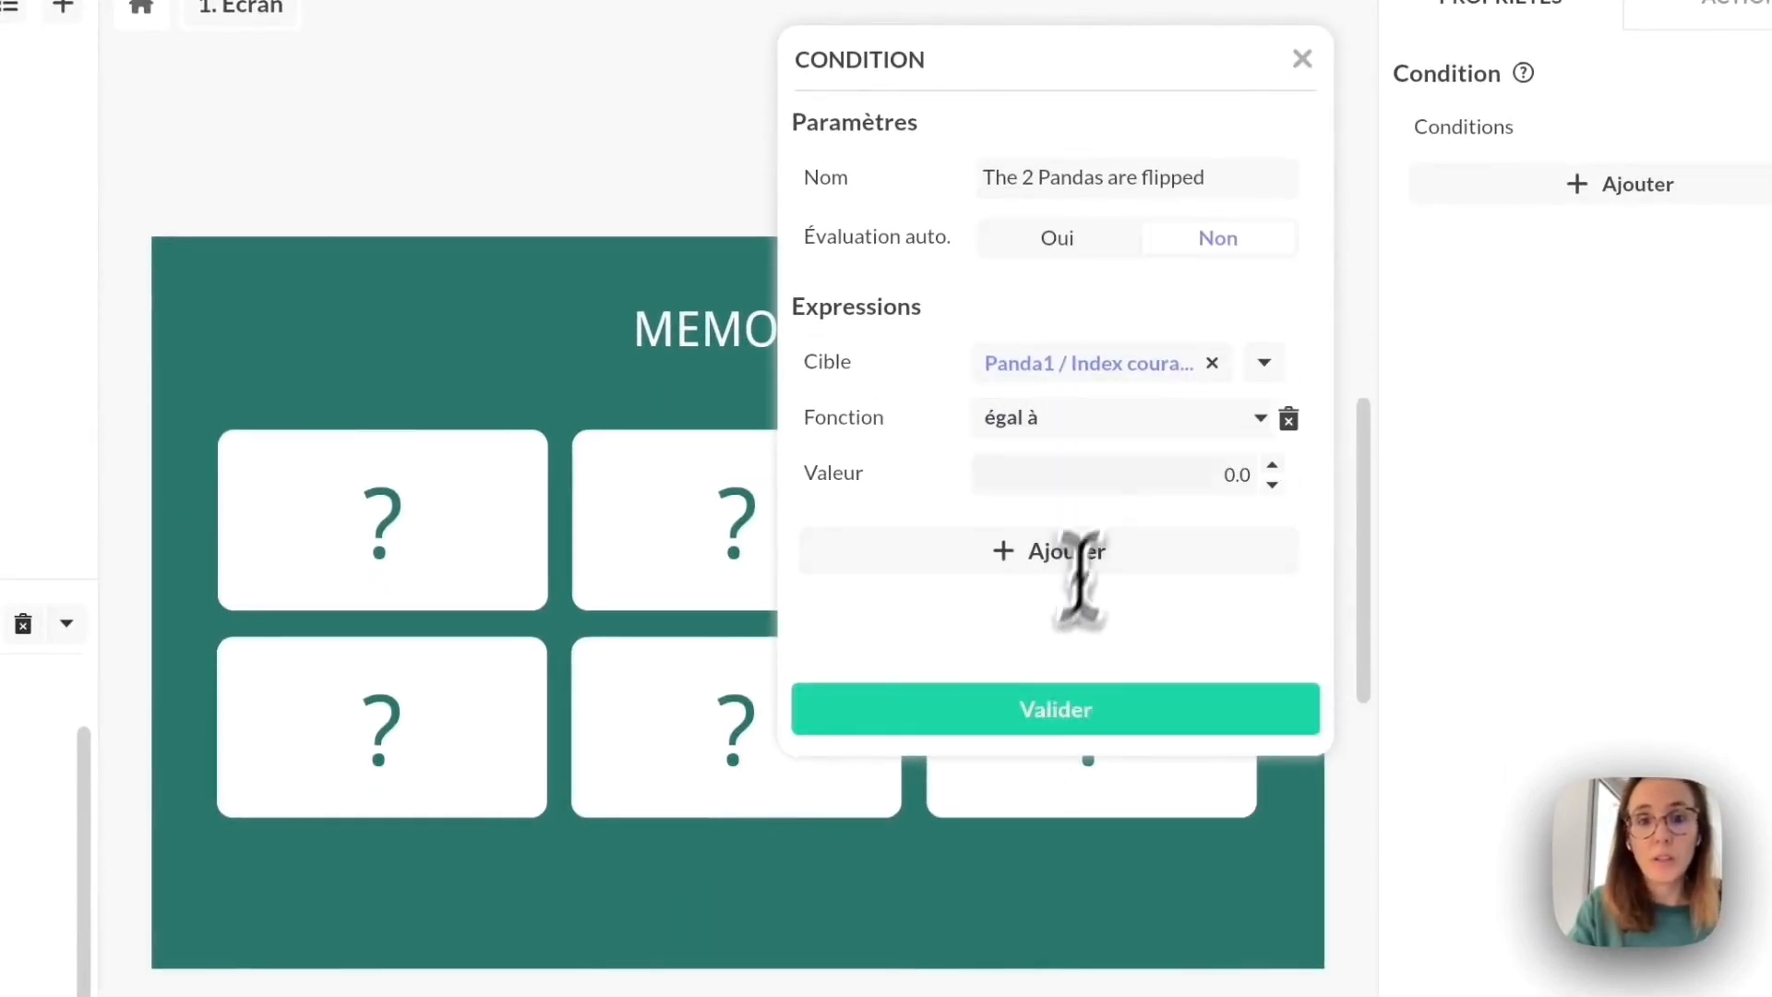
pyautogui.doubleClick(1120, 475)
pyautogui.write('1')
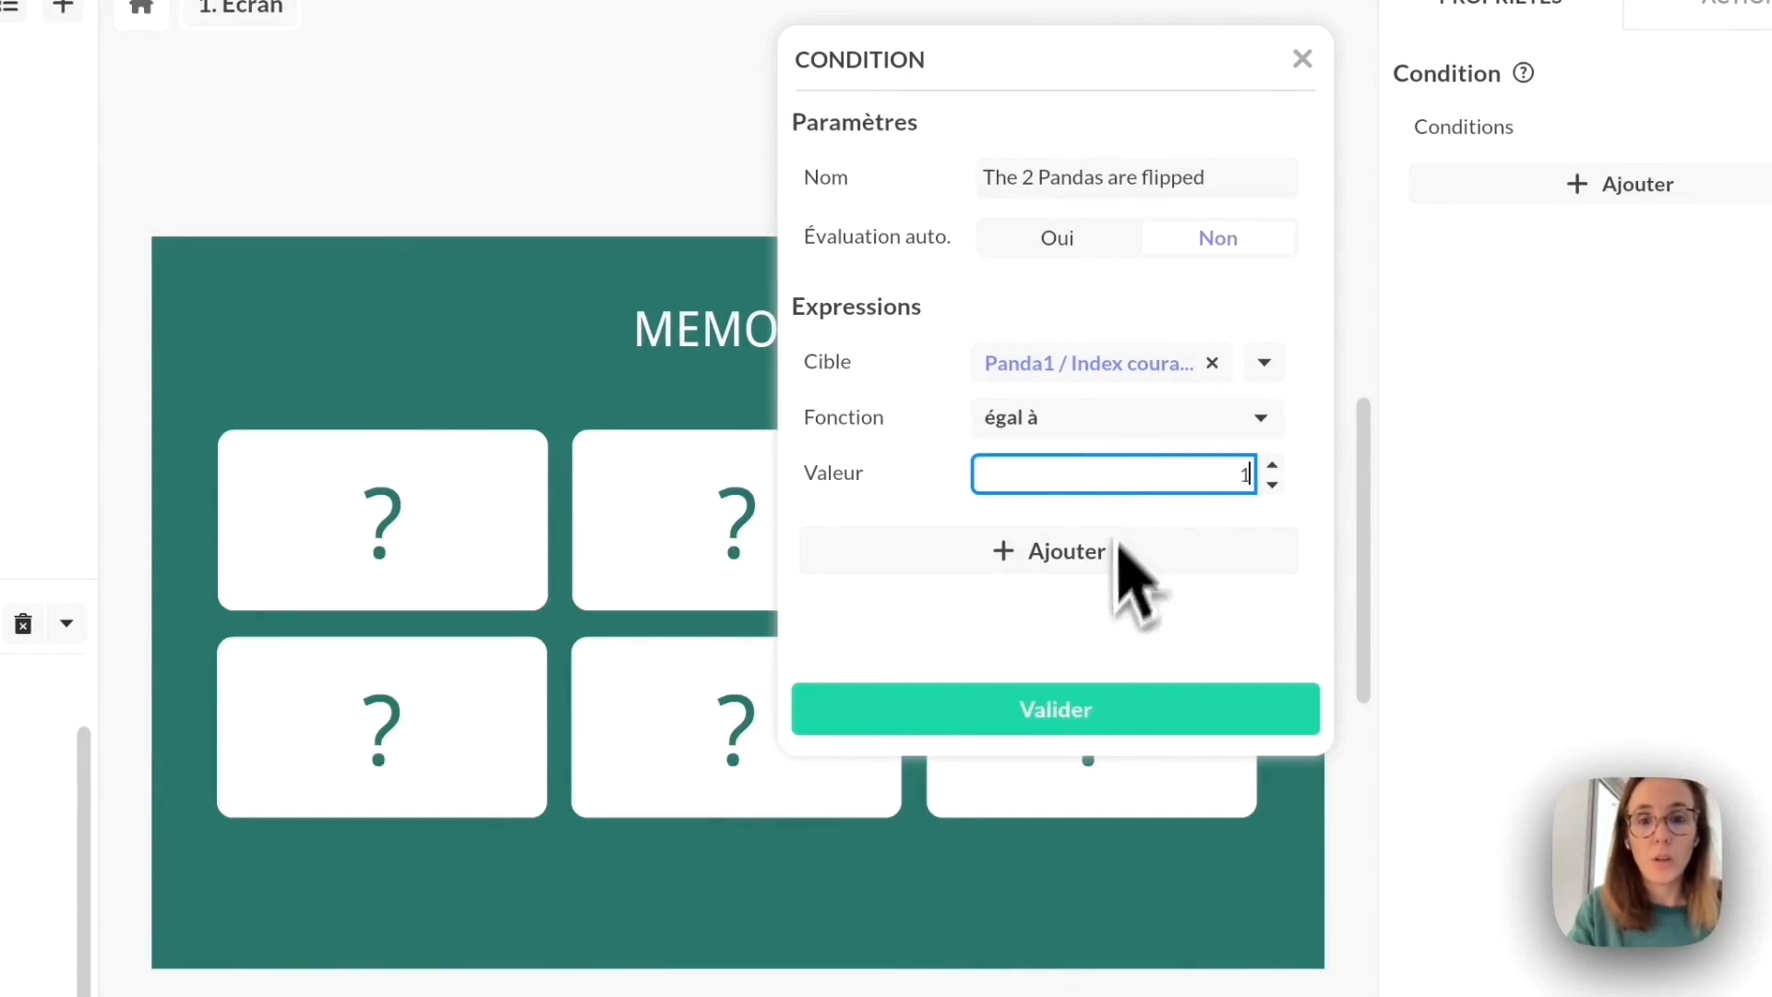
# Add a second expression to the Pandas condition that targets the Index courant of the Panda2 component.
pyautogui.click(1071, 565)
pyautogui.scroll(-2, 1080, 581)
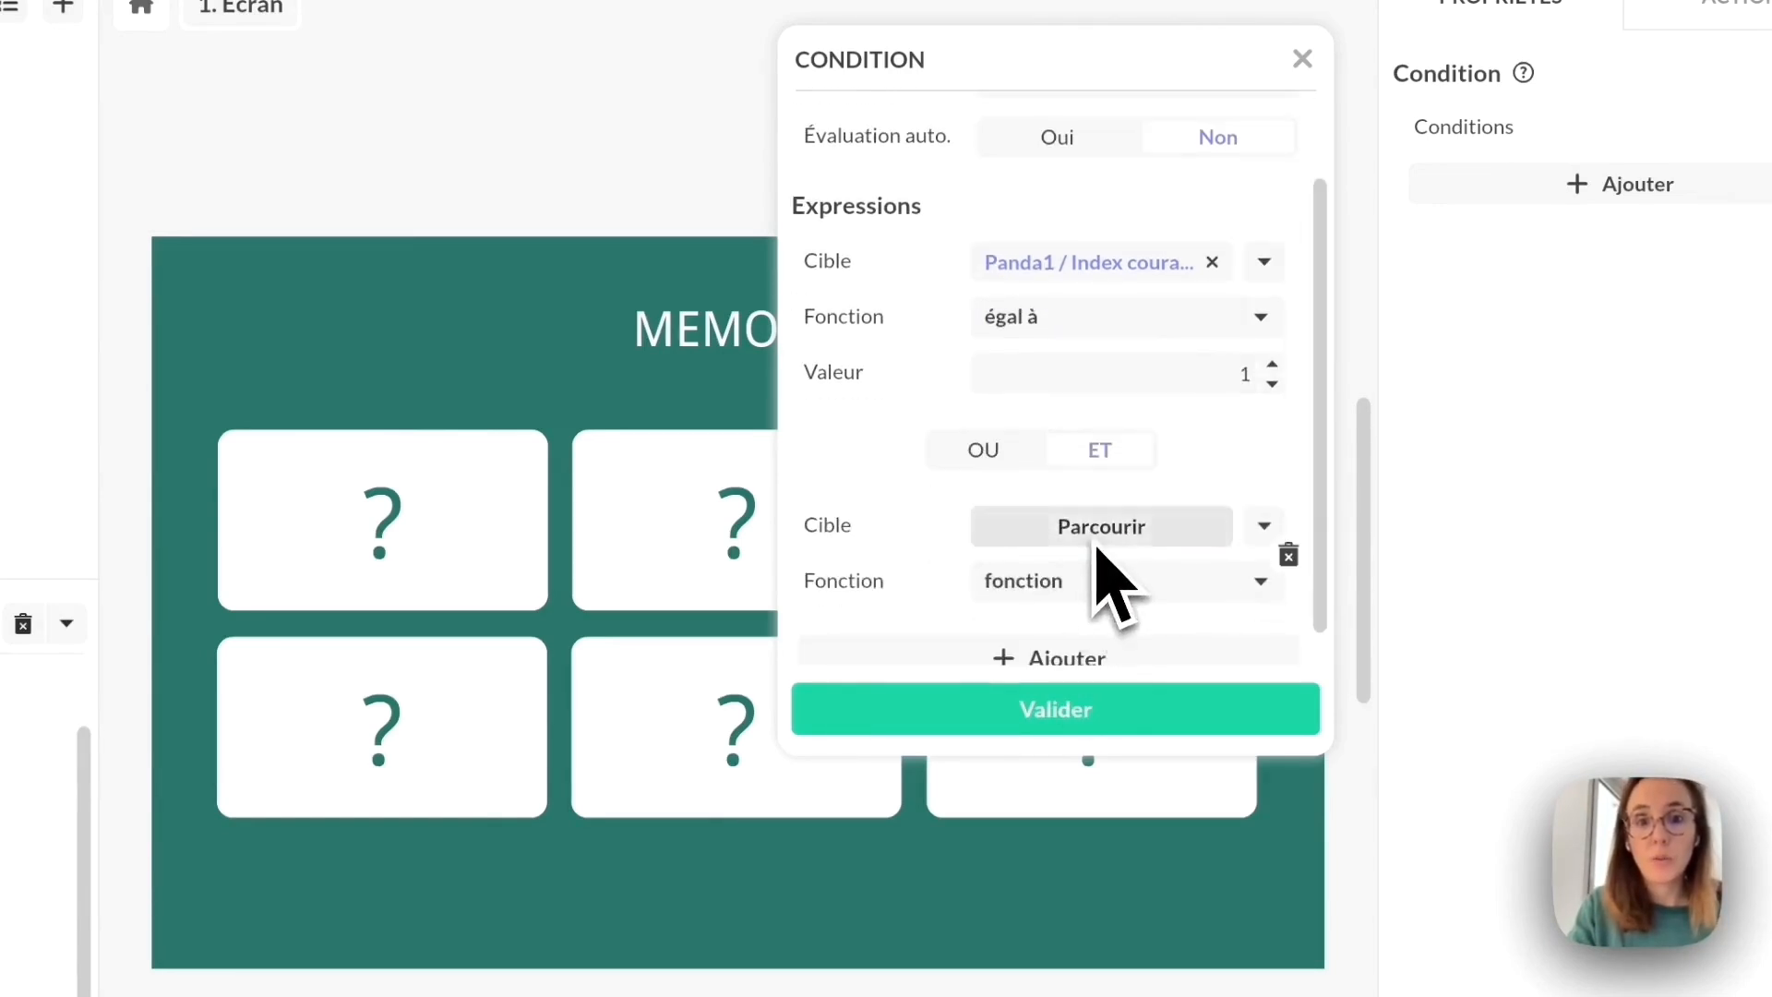
pyautogui.click(1098, 534)
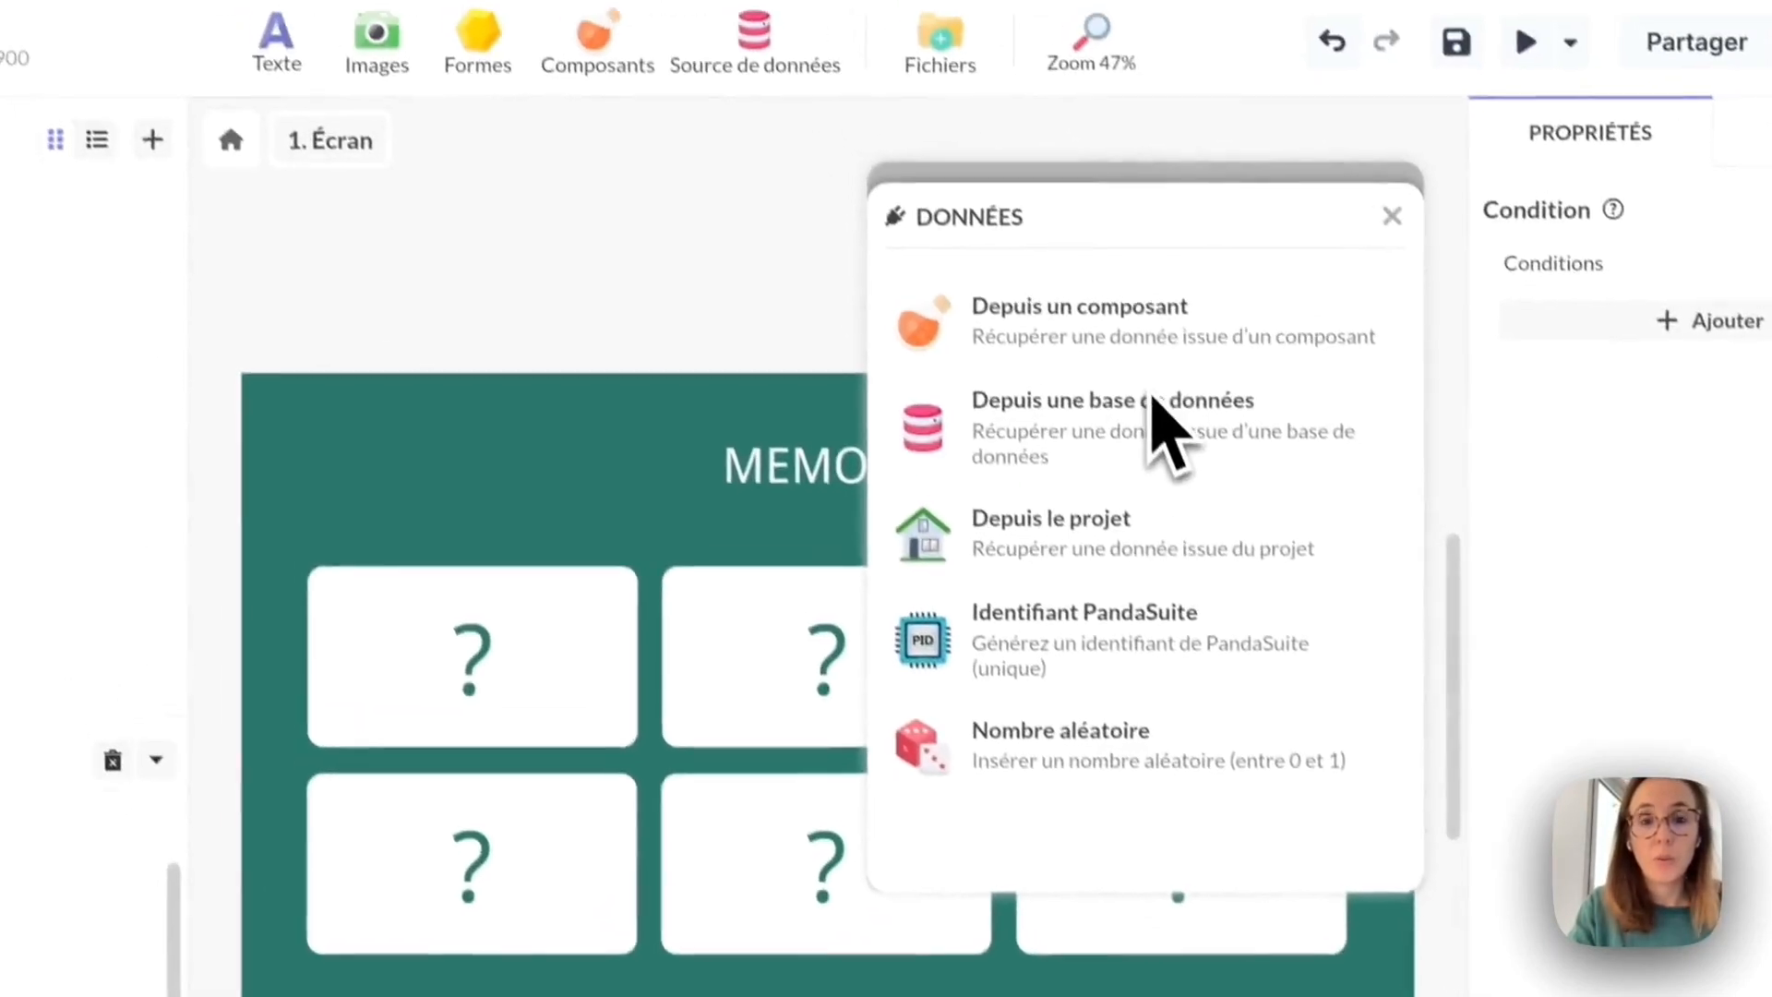
pyautogui.click(1140, 355)
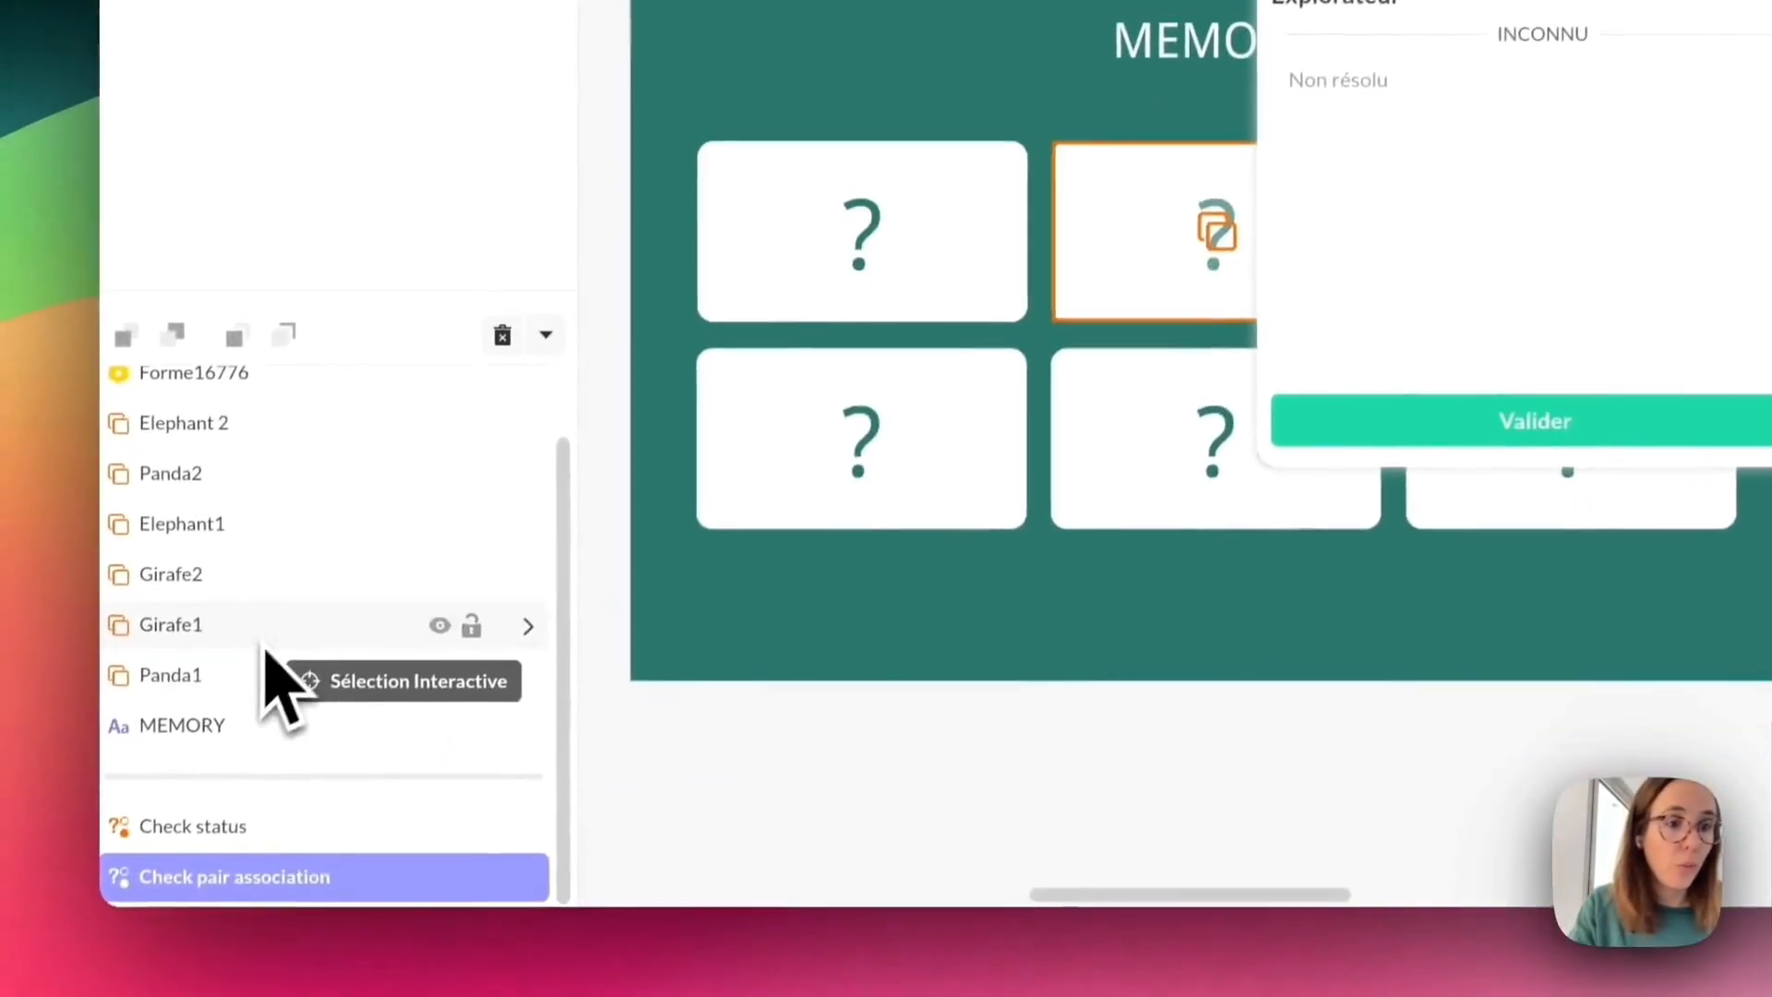
pyautogui.scroll(1, 267, 642)
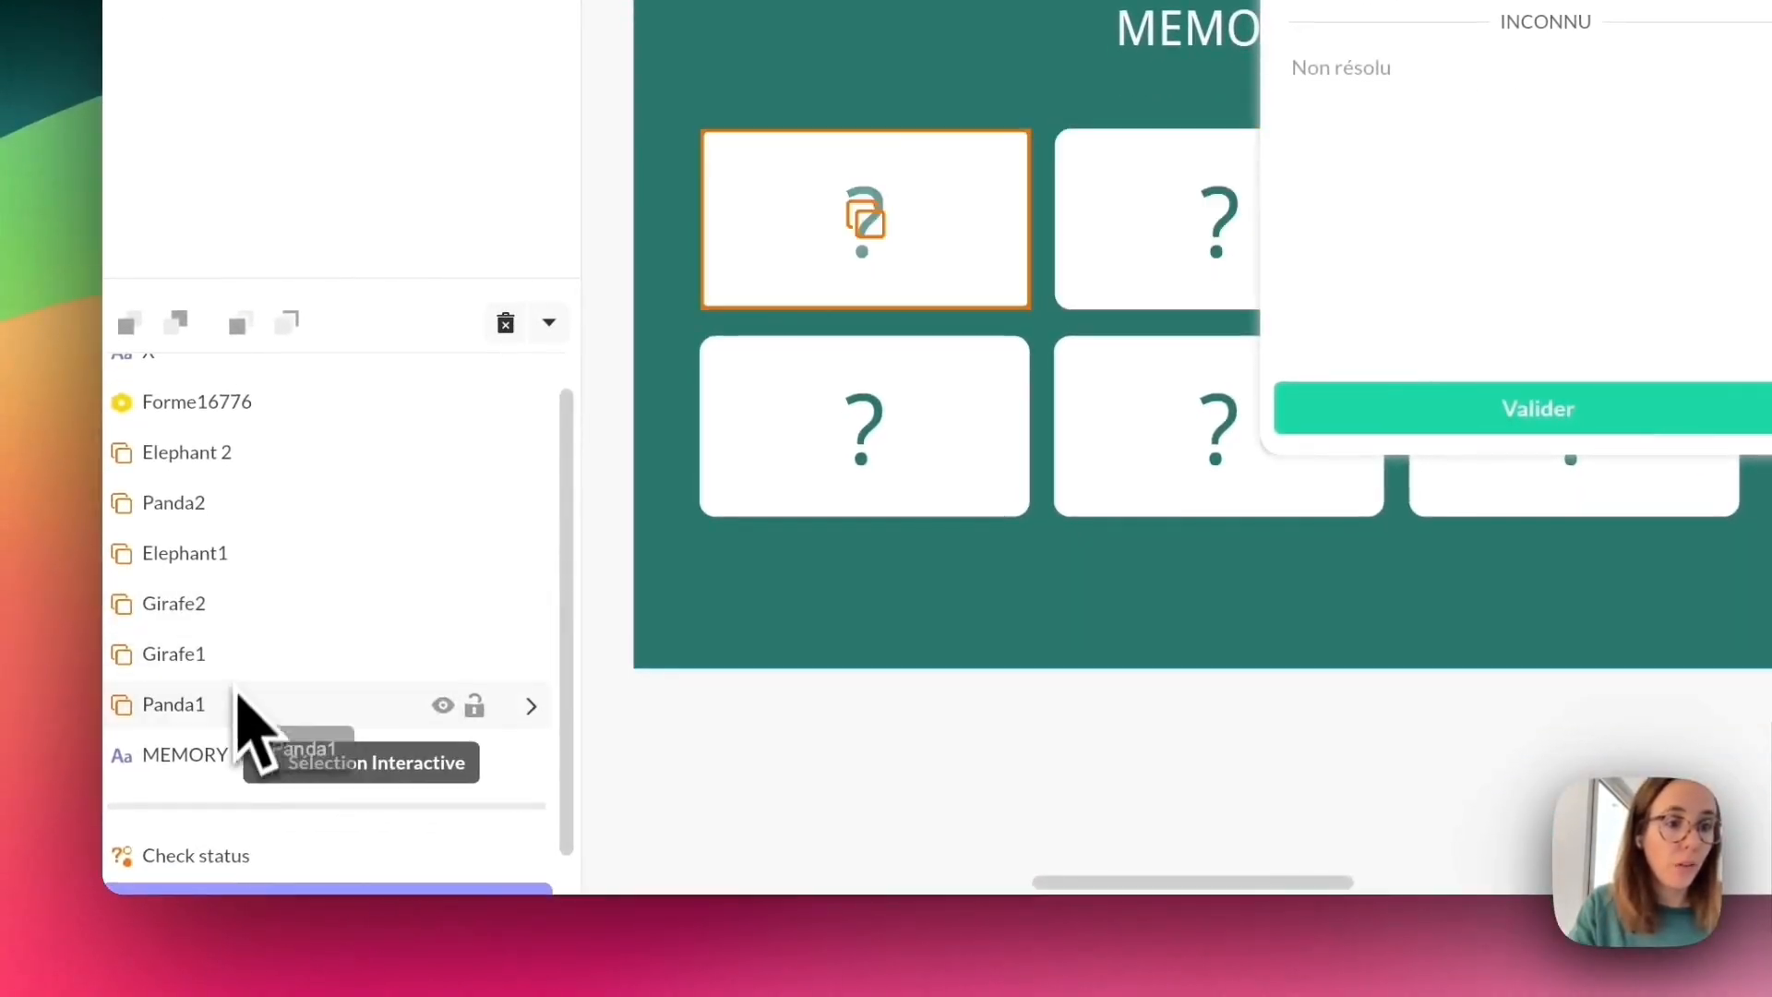
pyautogui.scroll(-1, 233, 715)
pyautogui.scroll(2, 230, 720)
pyautogui.click(277, 544)
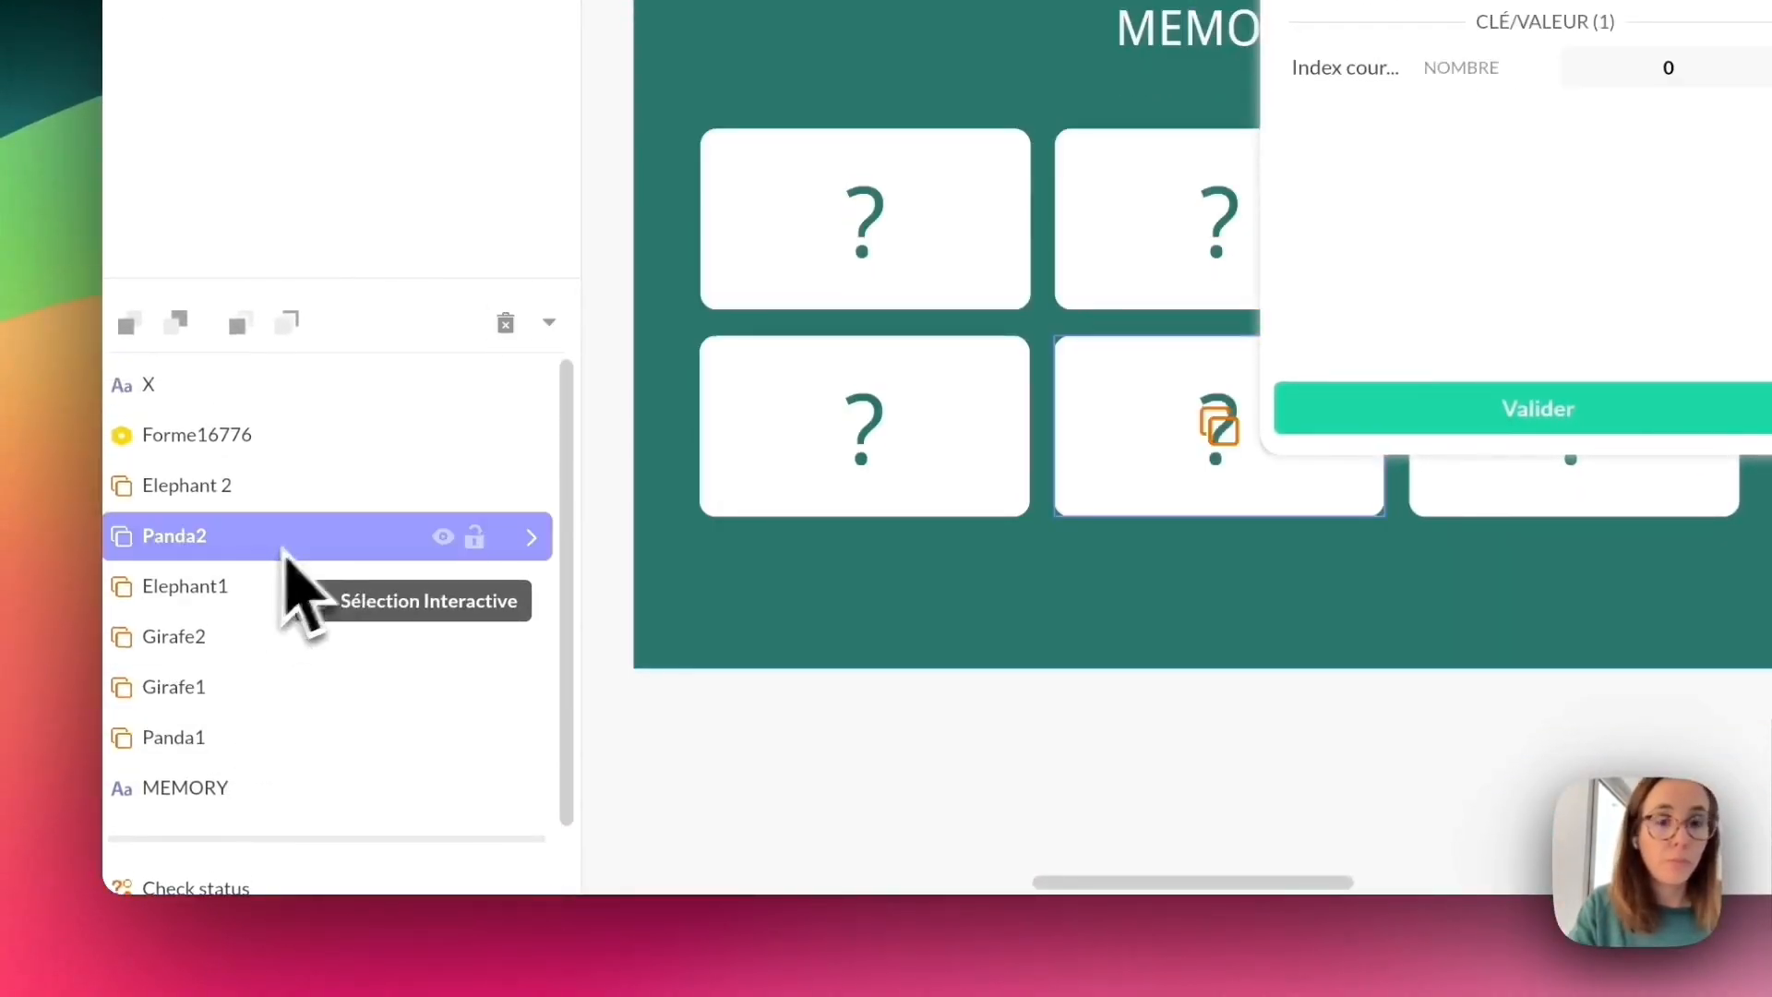
pyautogui.click(1099, 305)
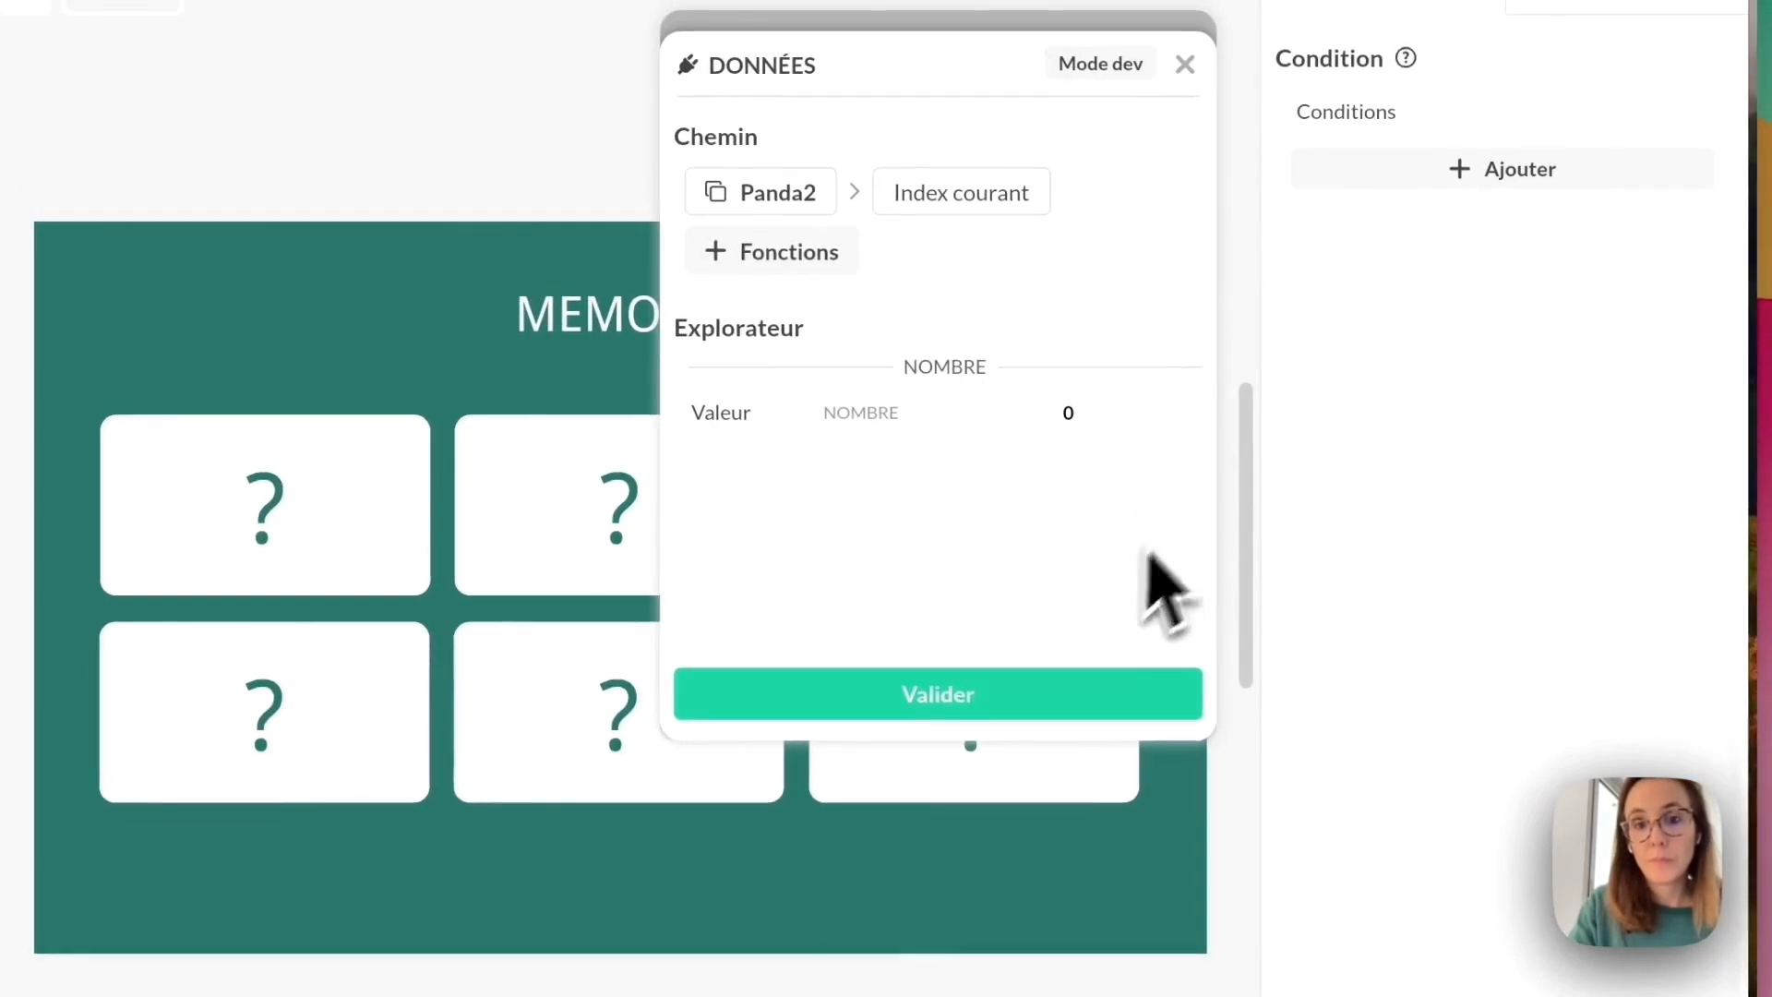
pyautogui.click(1002, 694)
pyautogui.scroll(-1, 1006, 517)
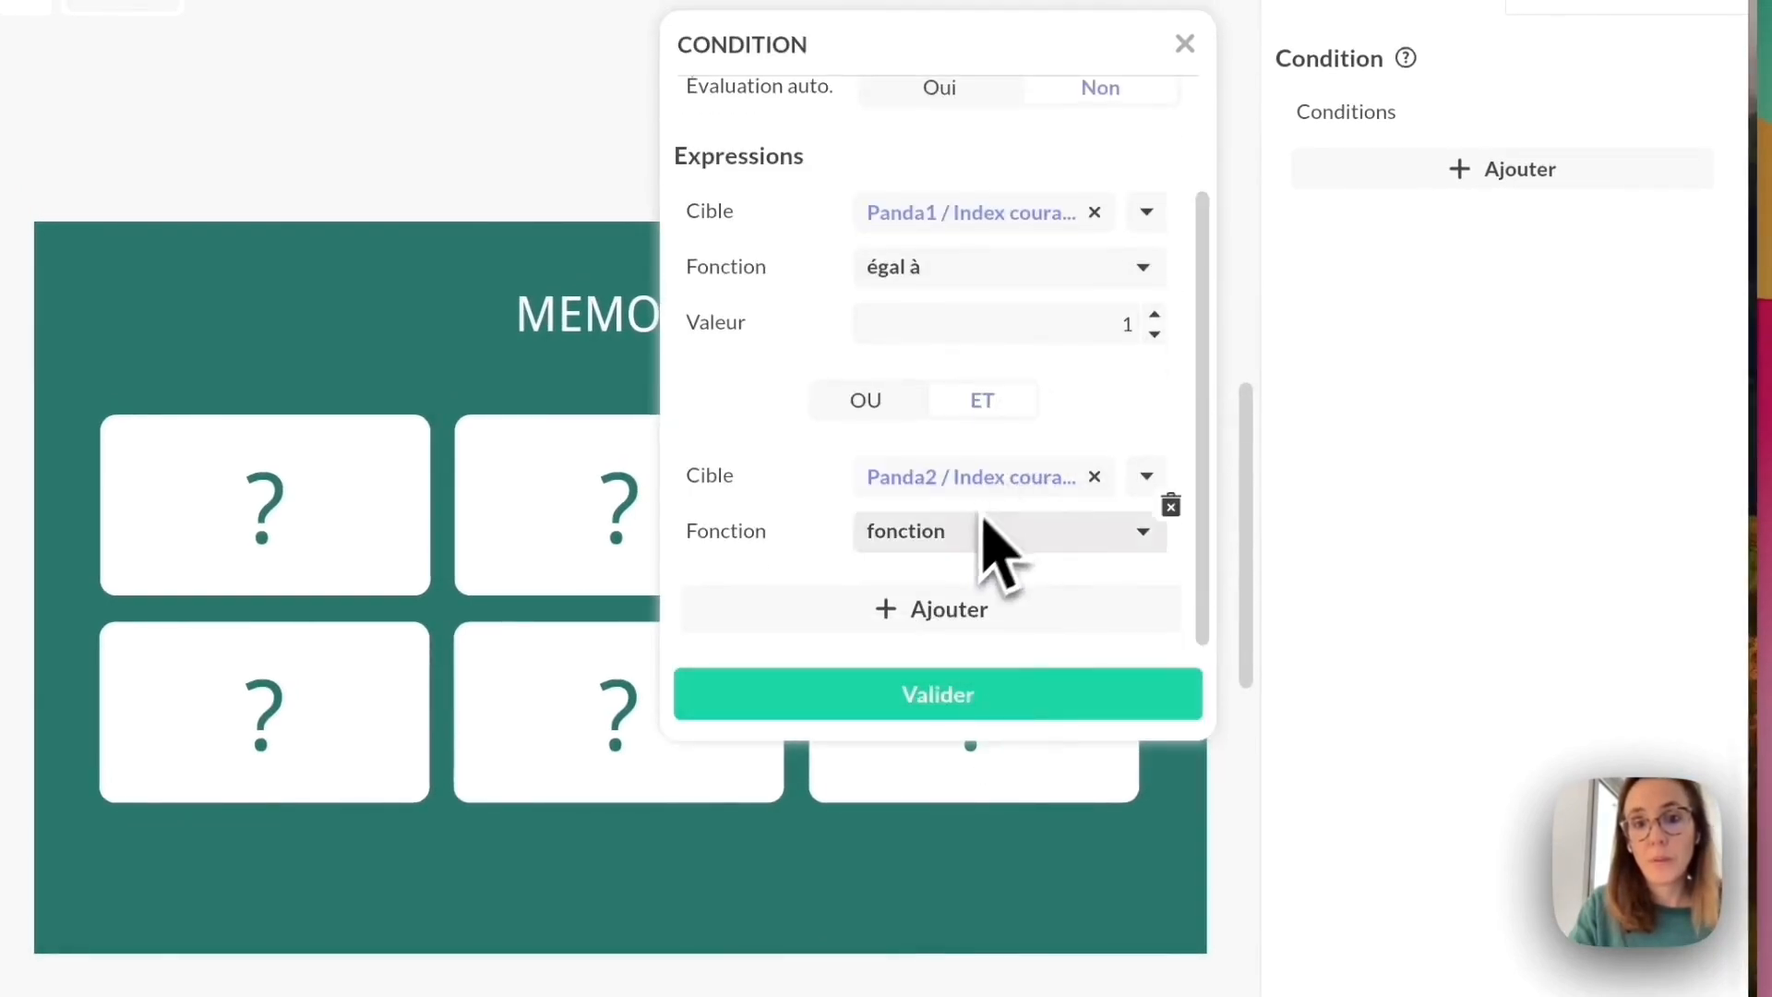
# Set the Panda2 expression to function Égal à with value 1 and validate the Pandas condition.
pyautogui.click(964, 533)
pyautogui.click(914, 791)
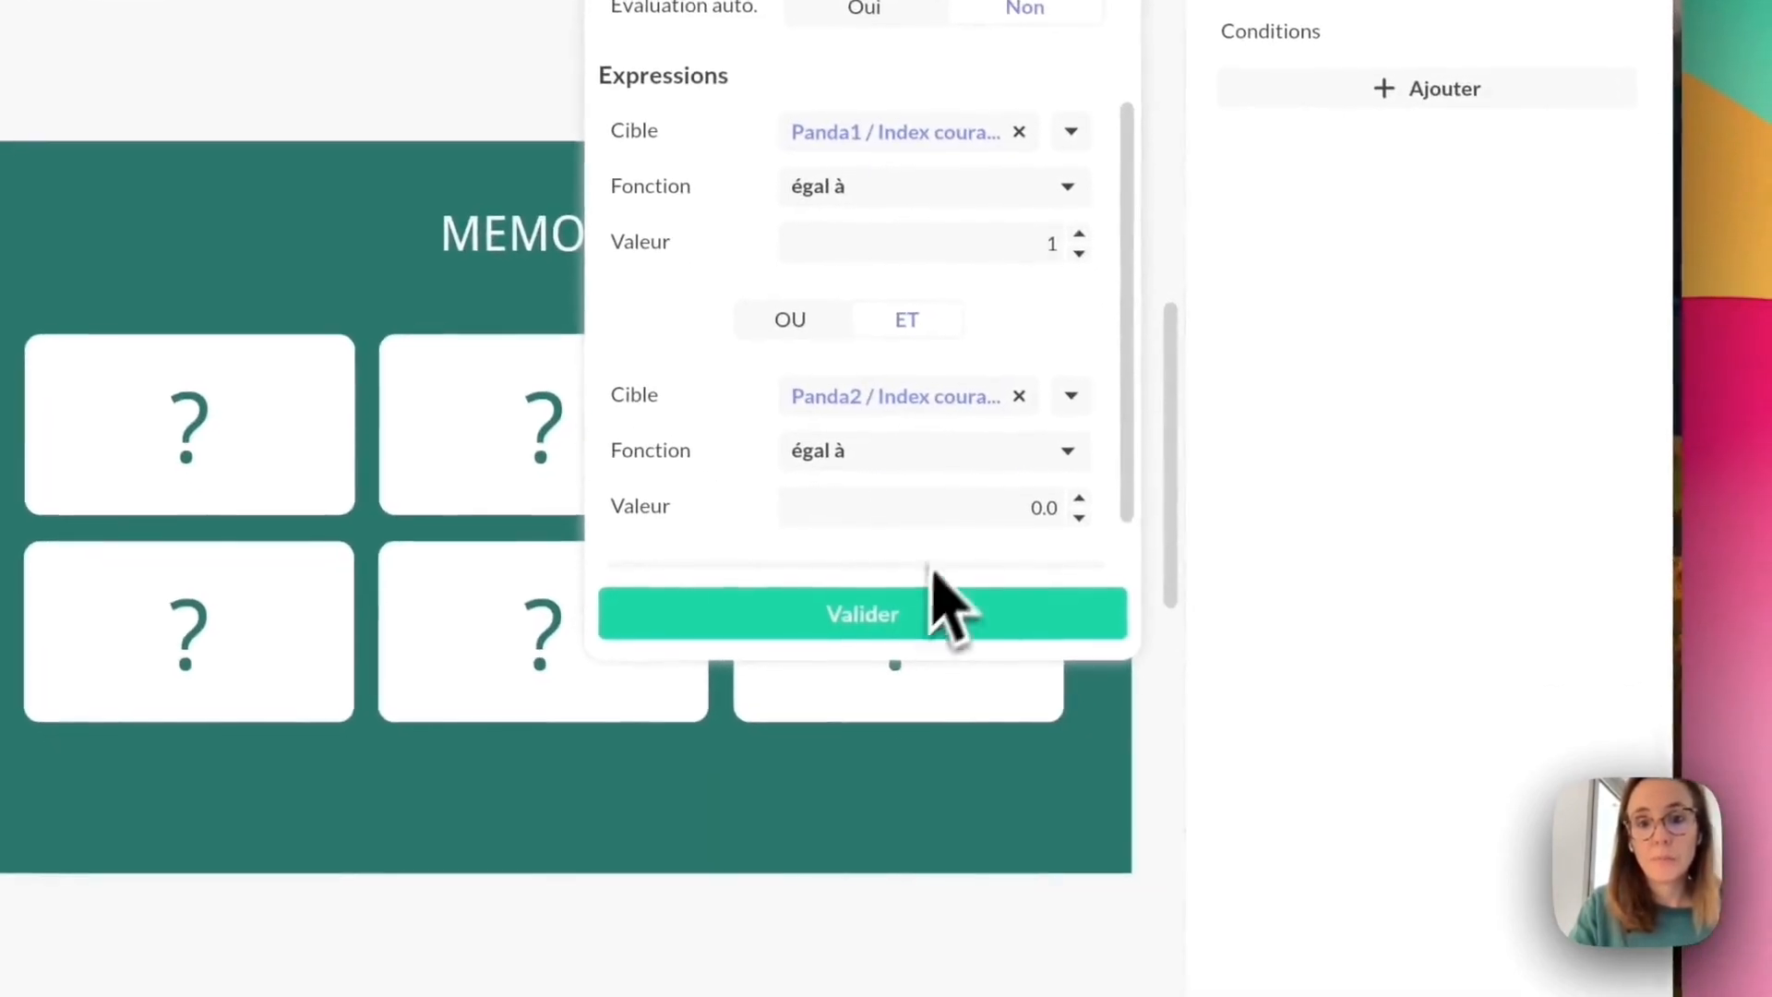
pyautogui.click(1052, 589)
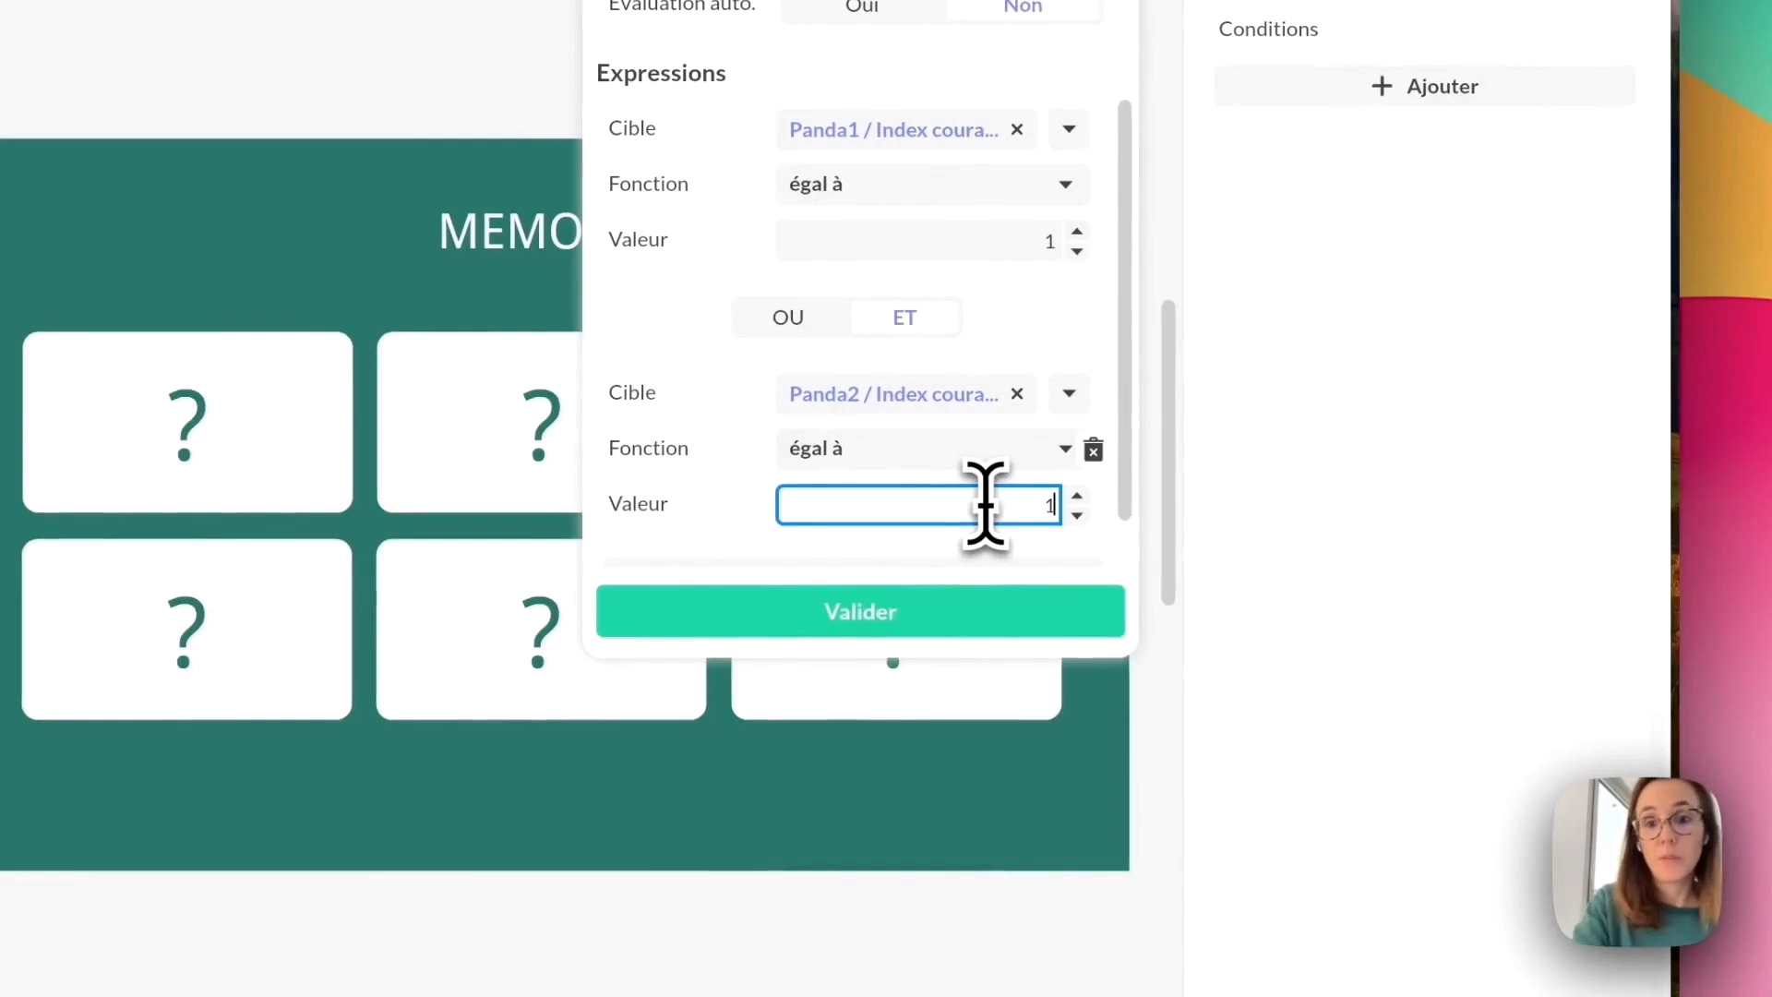
pyautogui.click(956, 611)
# Add another condition to the Check pair association component and name it "The 2 Girafes are flipped".
pyautogui.click(1431, 152)
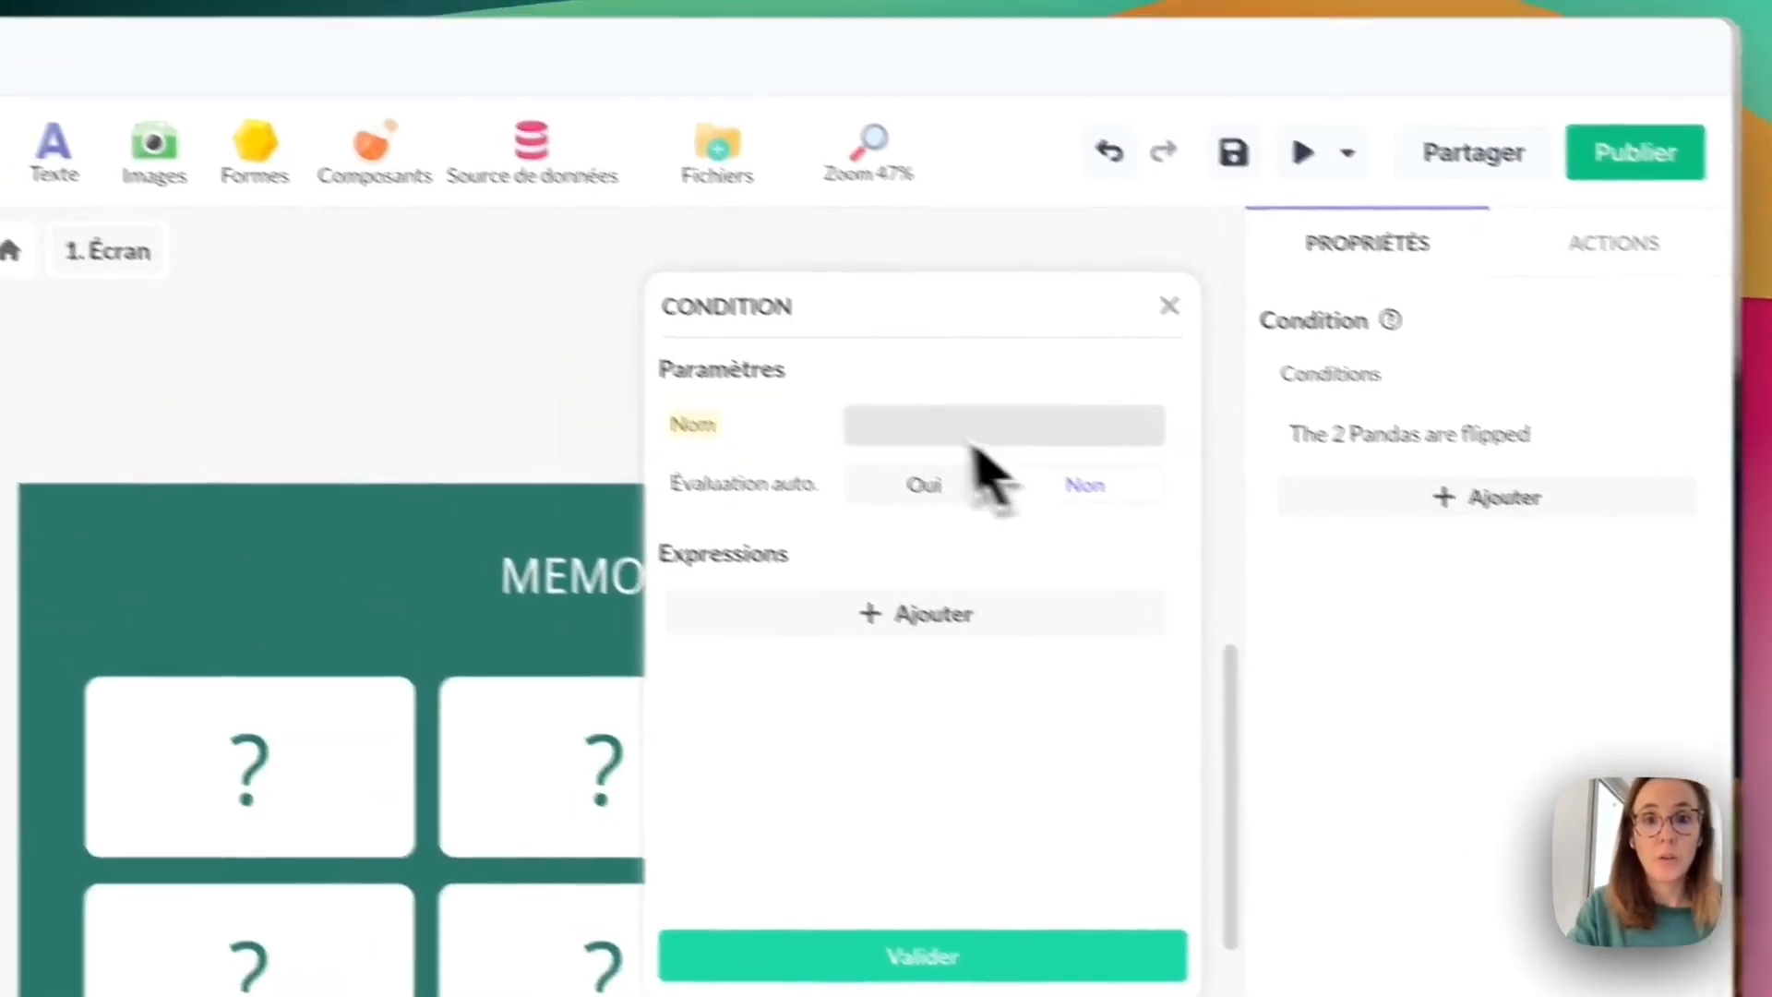
pyautogui.click(979, 427)
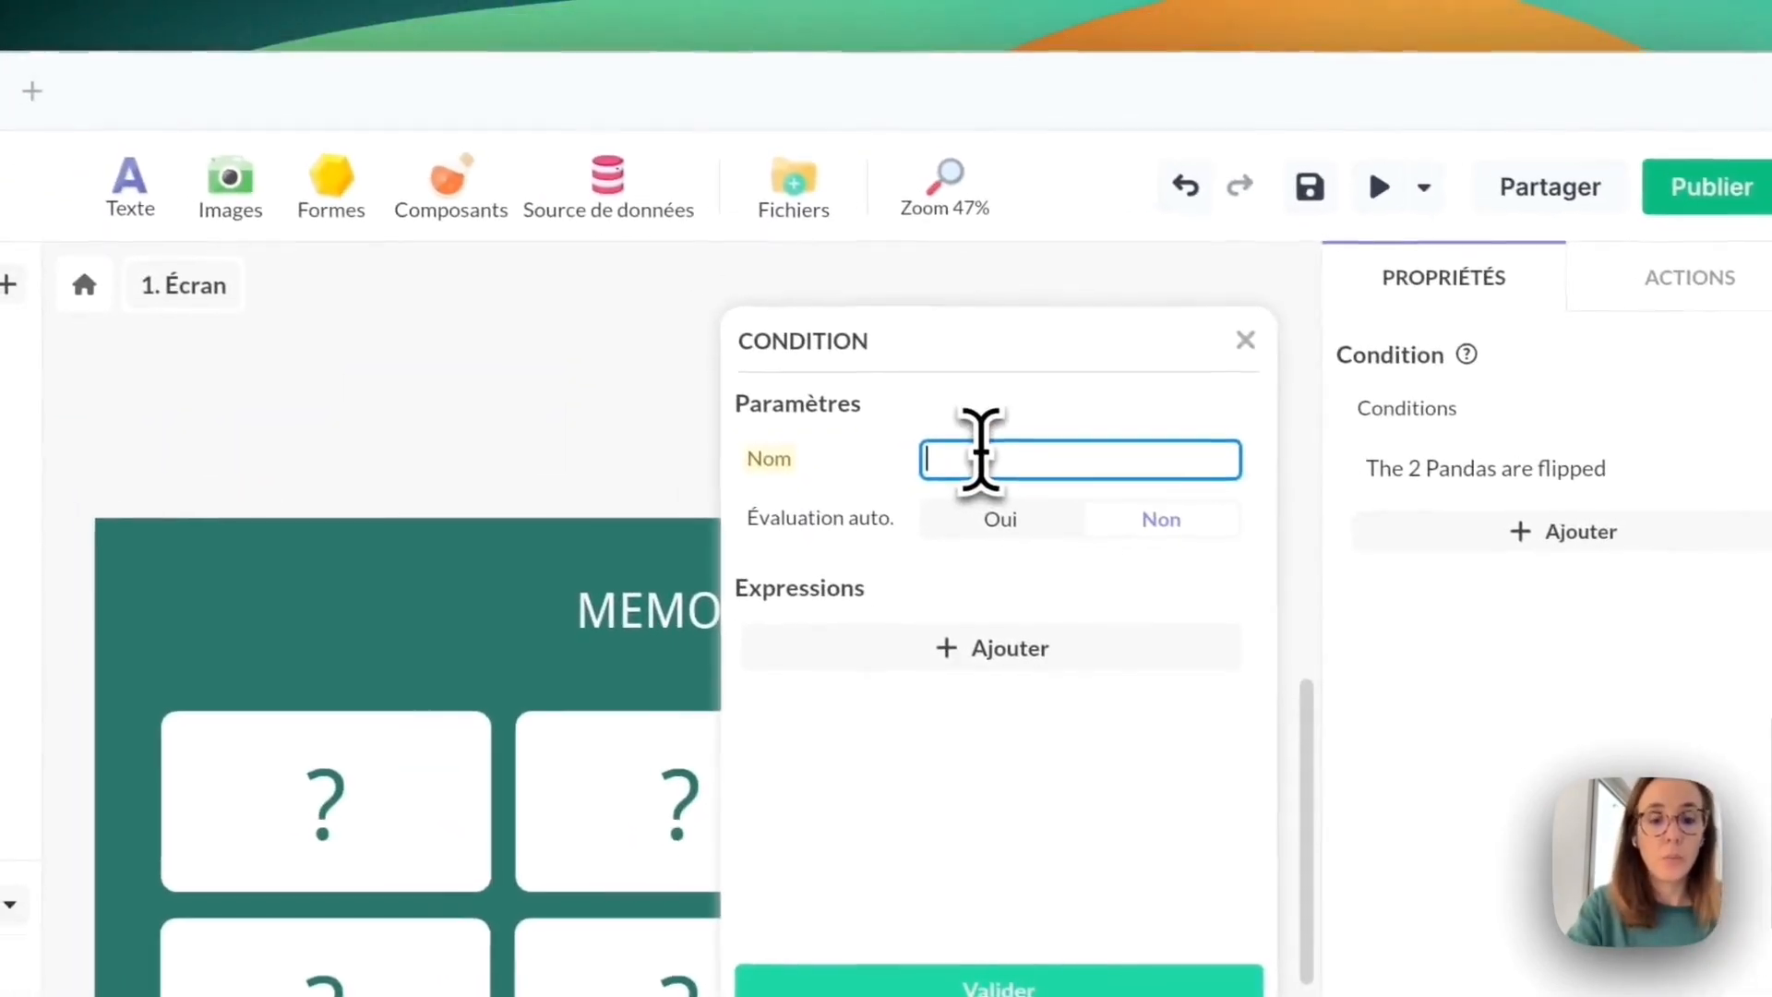
pyautogui.write('The 2')
pyautogui.write(' Gira')
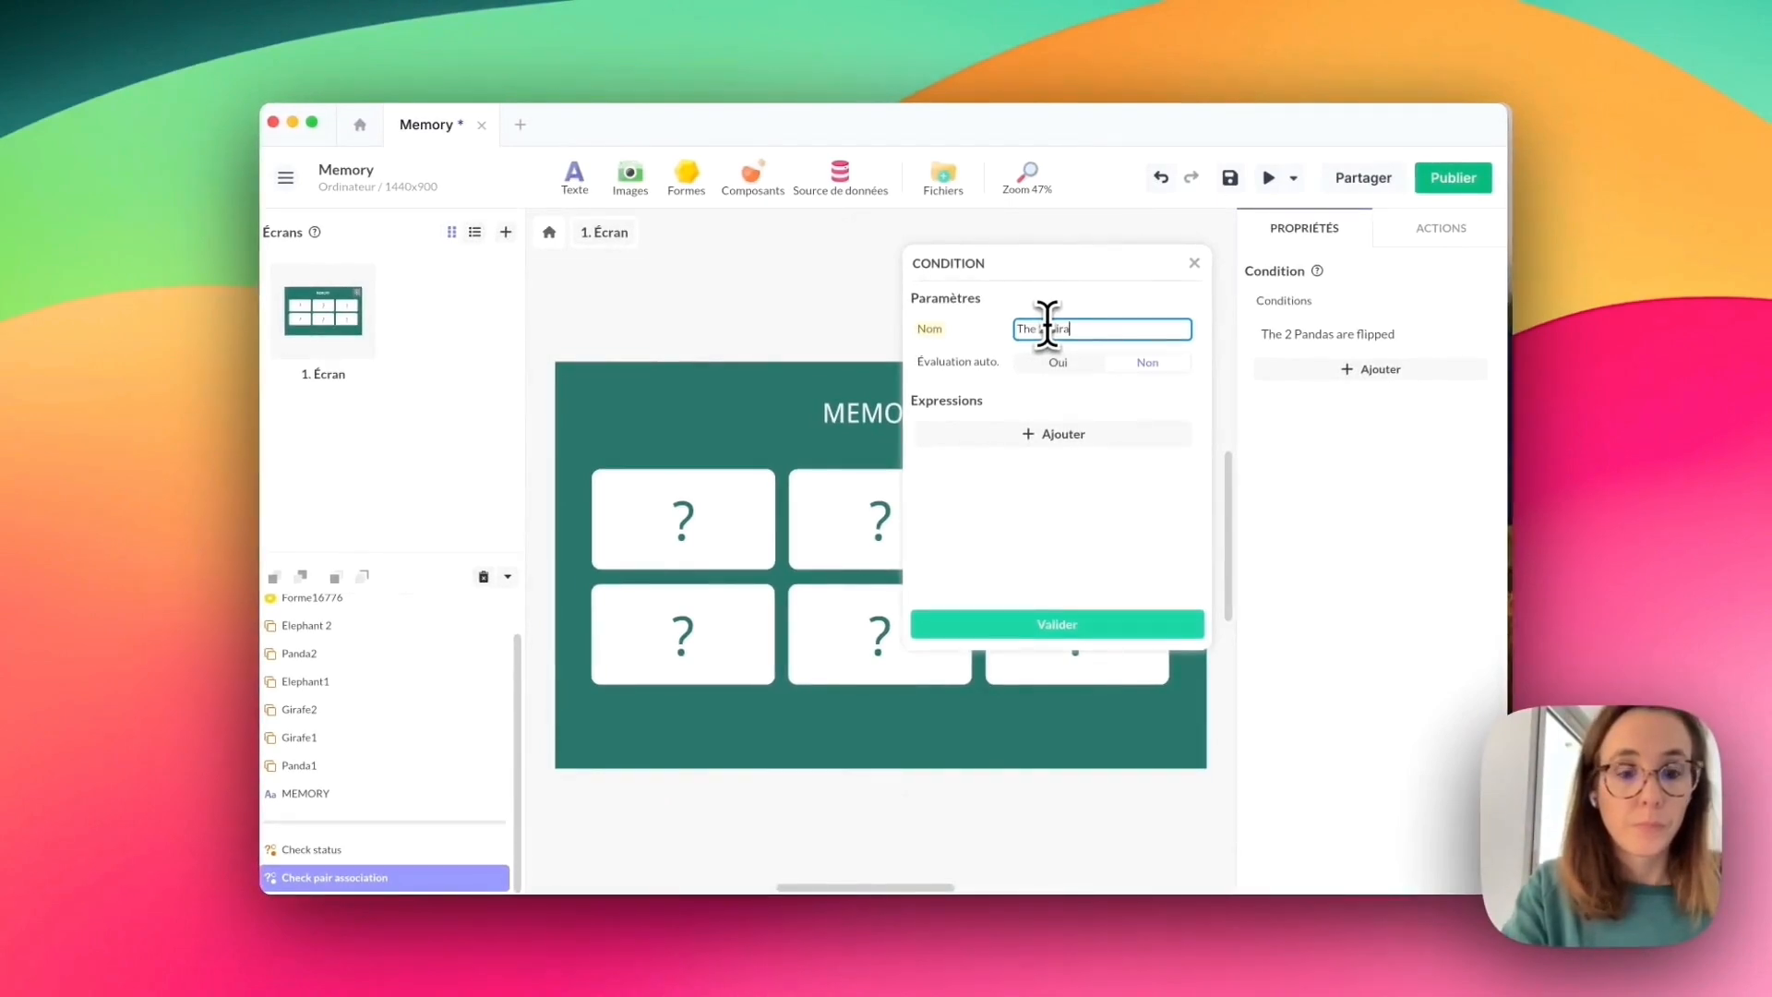
pyautogui.write('fes are')
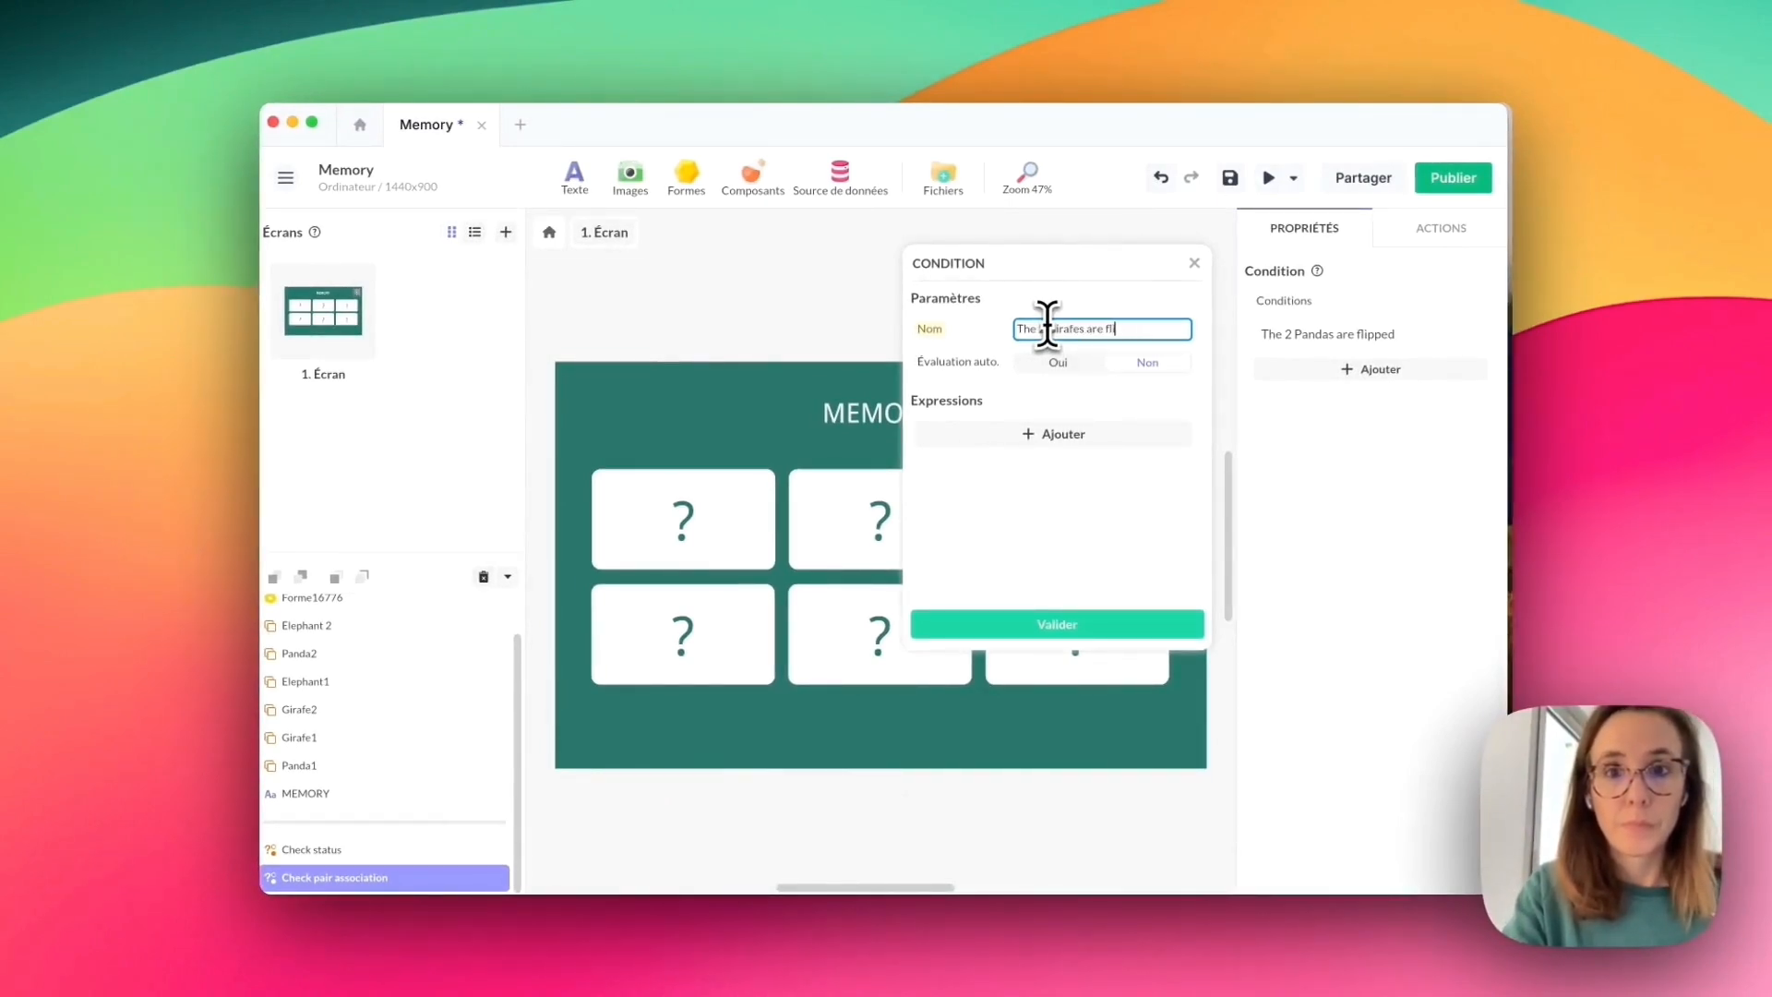
pyautogui.write(' flipped')
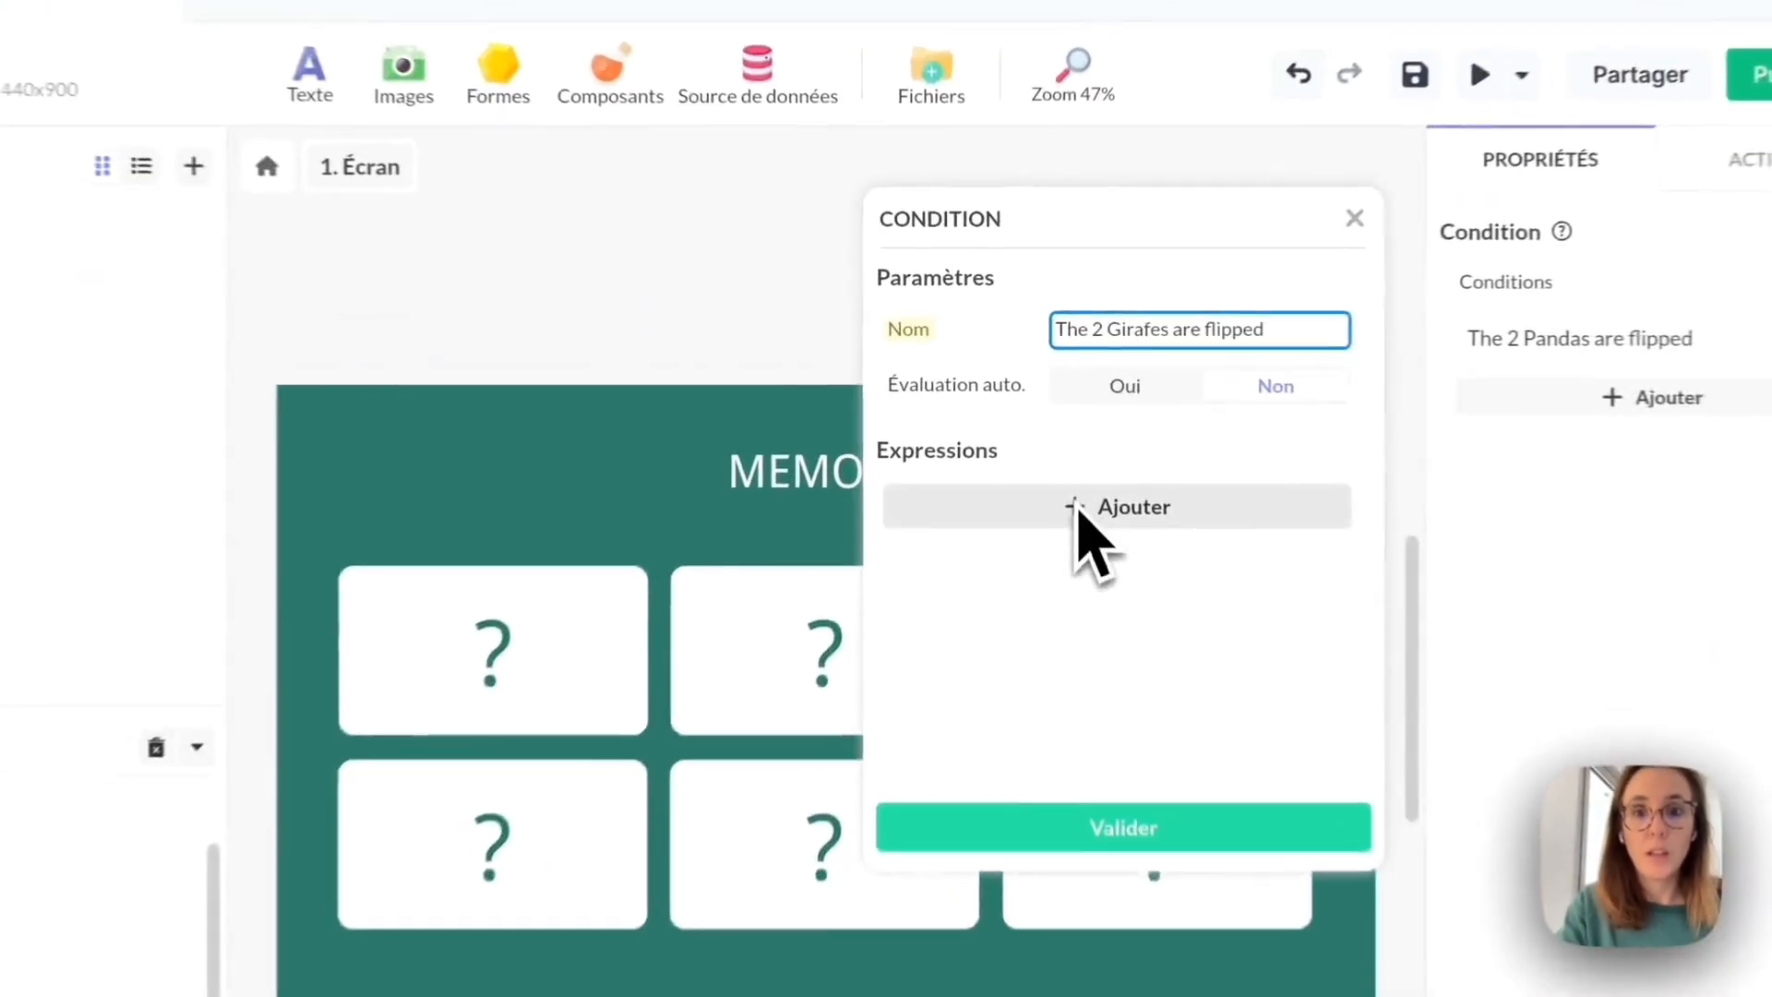
# Add an expression to the Girafes condition that targets the Index courant of the Girafe1 component.
pyautogui.click(1048, 435)
pyautogui.click(1141, 527)
pyautogui.click(1142, 533)
pyautogui.click(1120, 362)
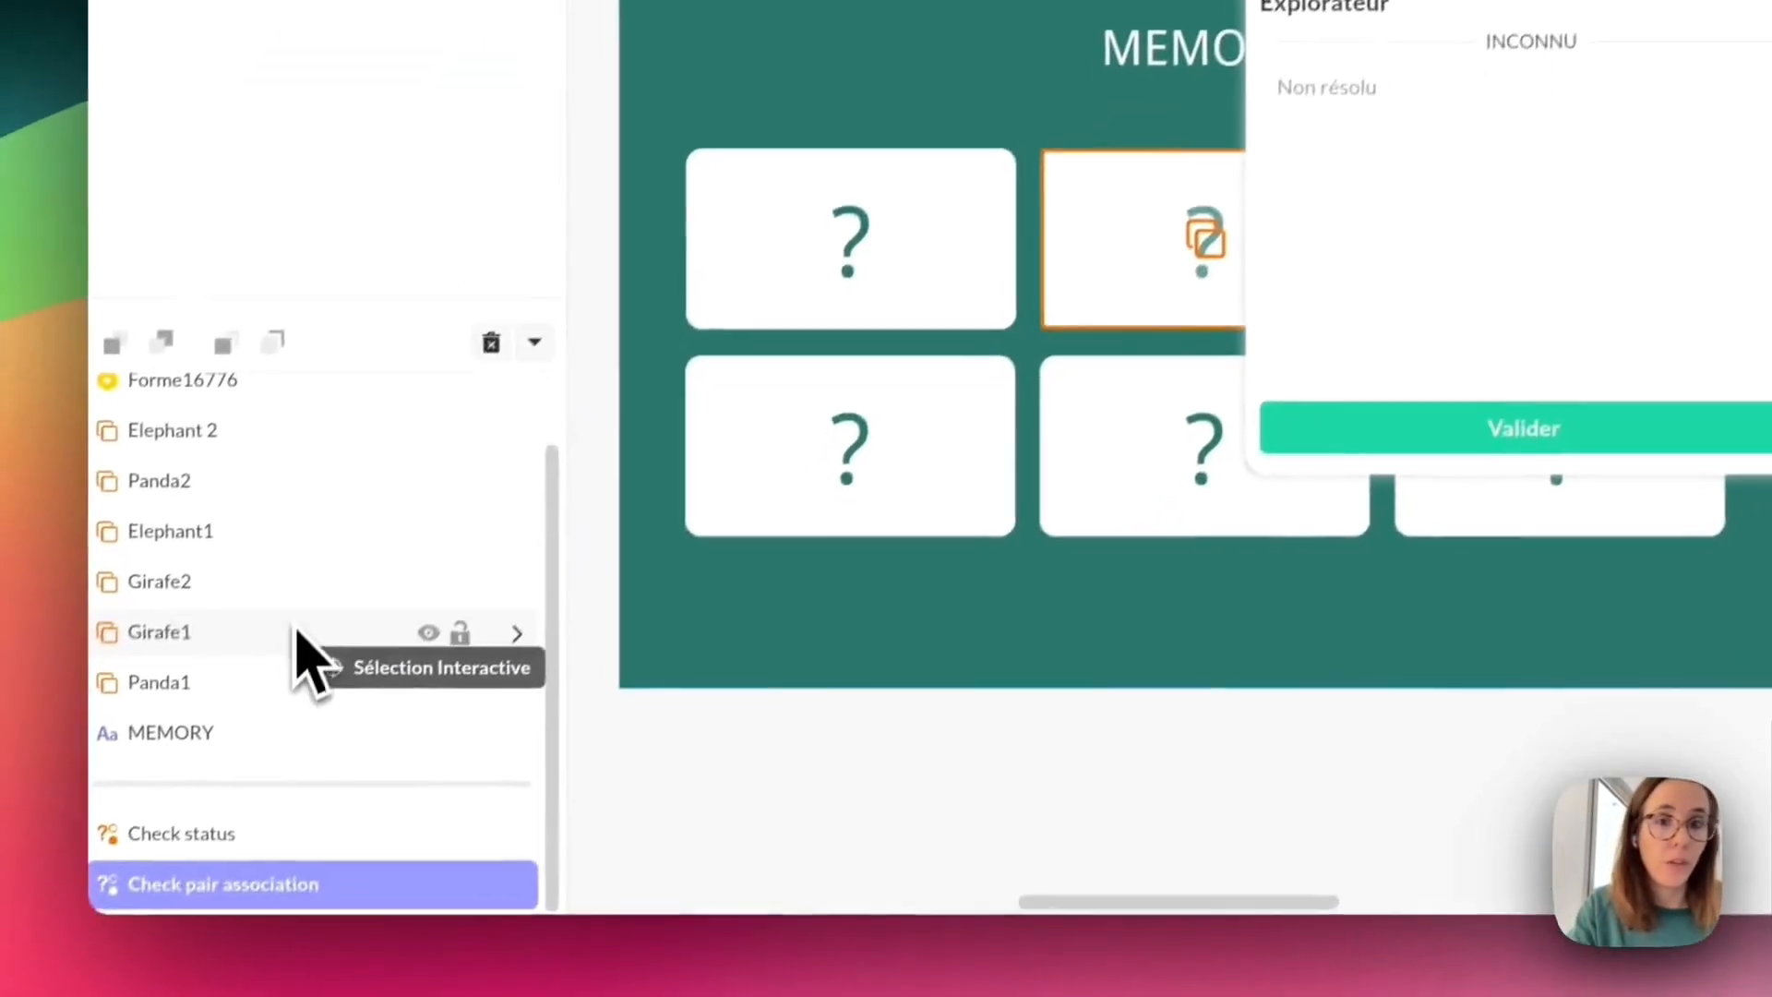
pyautogui.click(127, 852)
pyautogui.click(1384, 312)
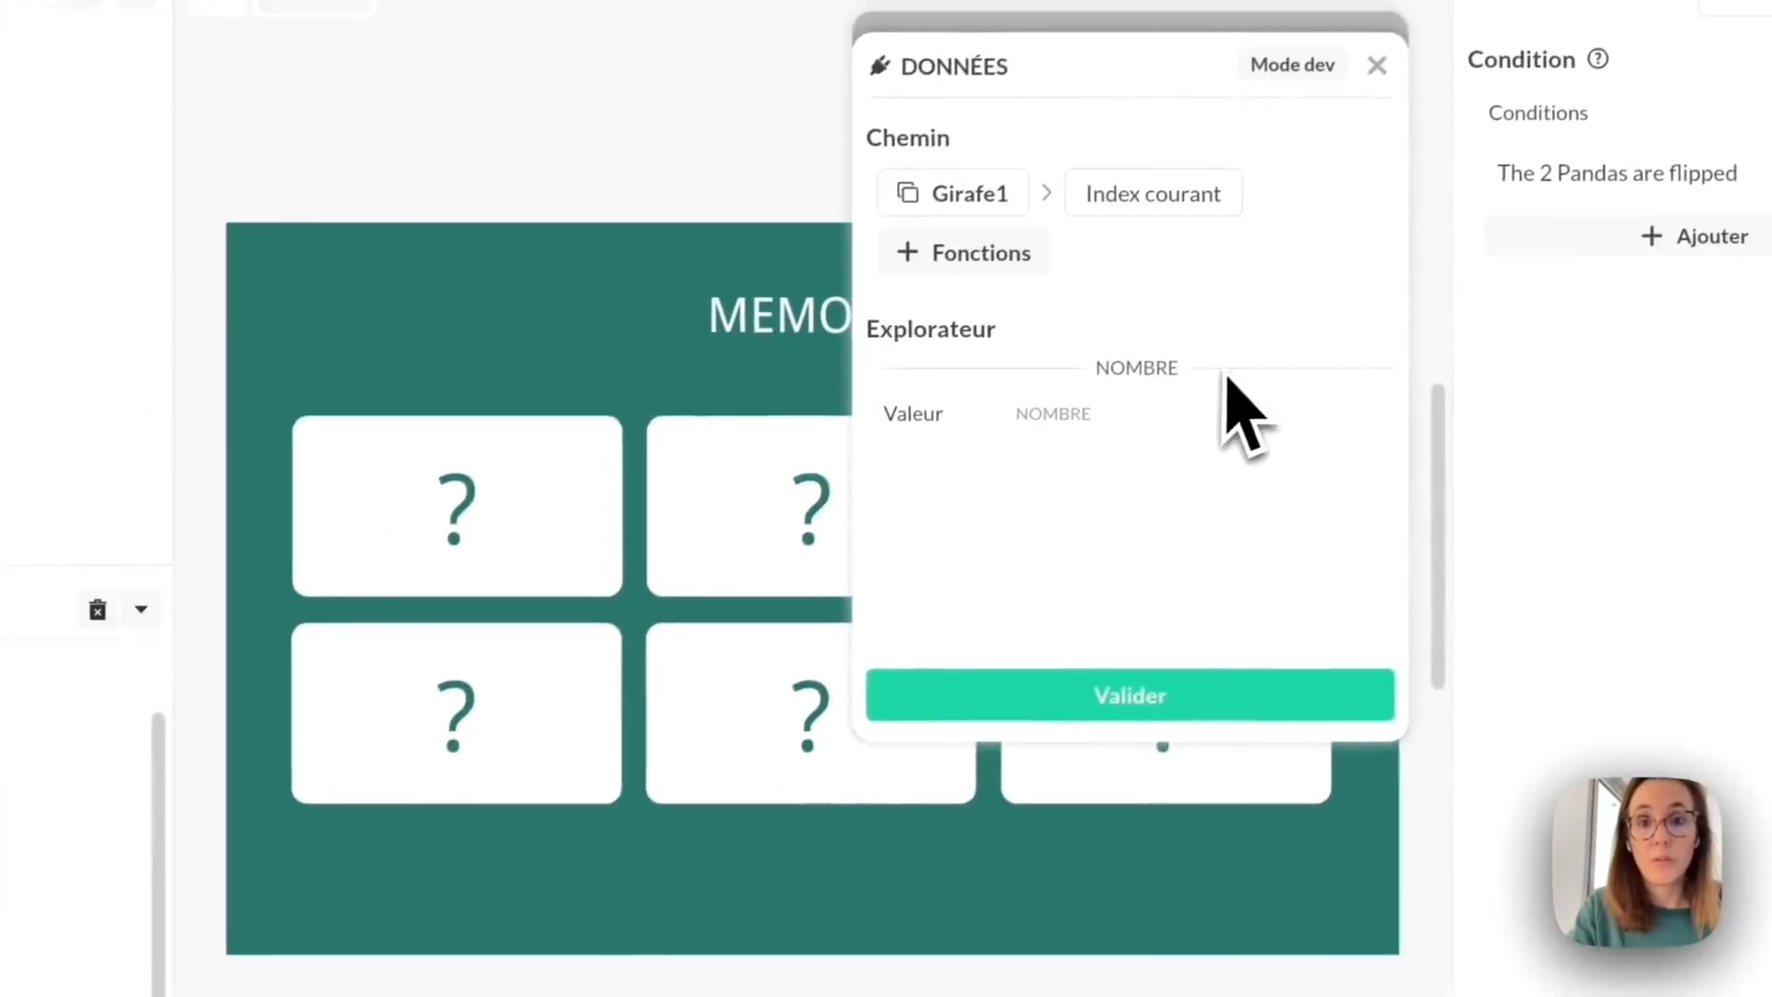
pyautogui.click(1071, 704)
# Set the Girafe1 expression to function Égal à with value 1.
pyautogui.click(1181, 412)
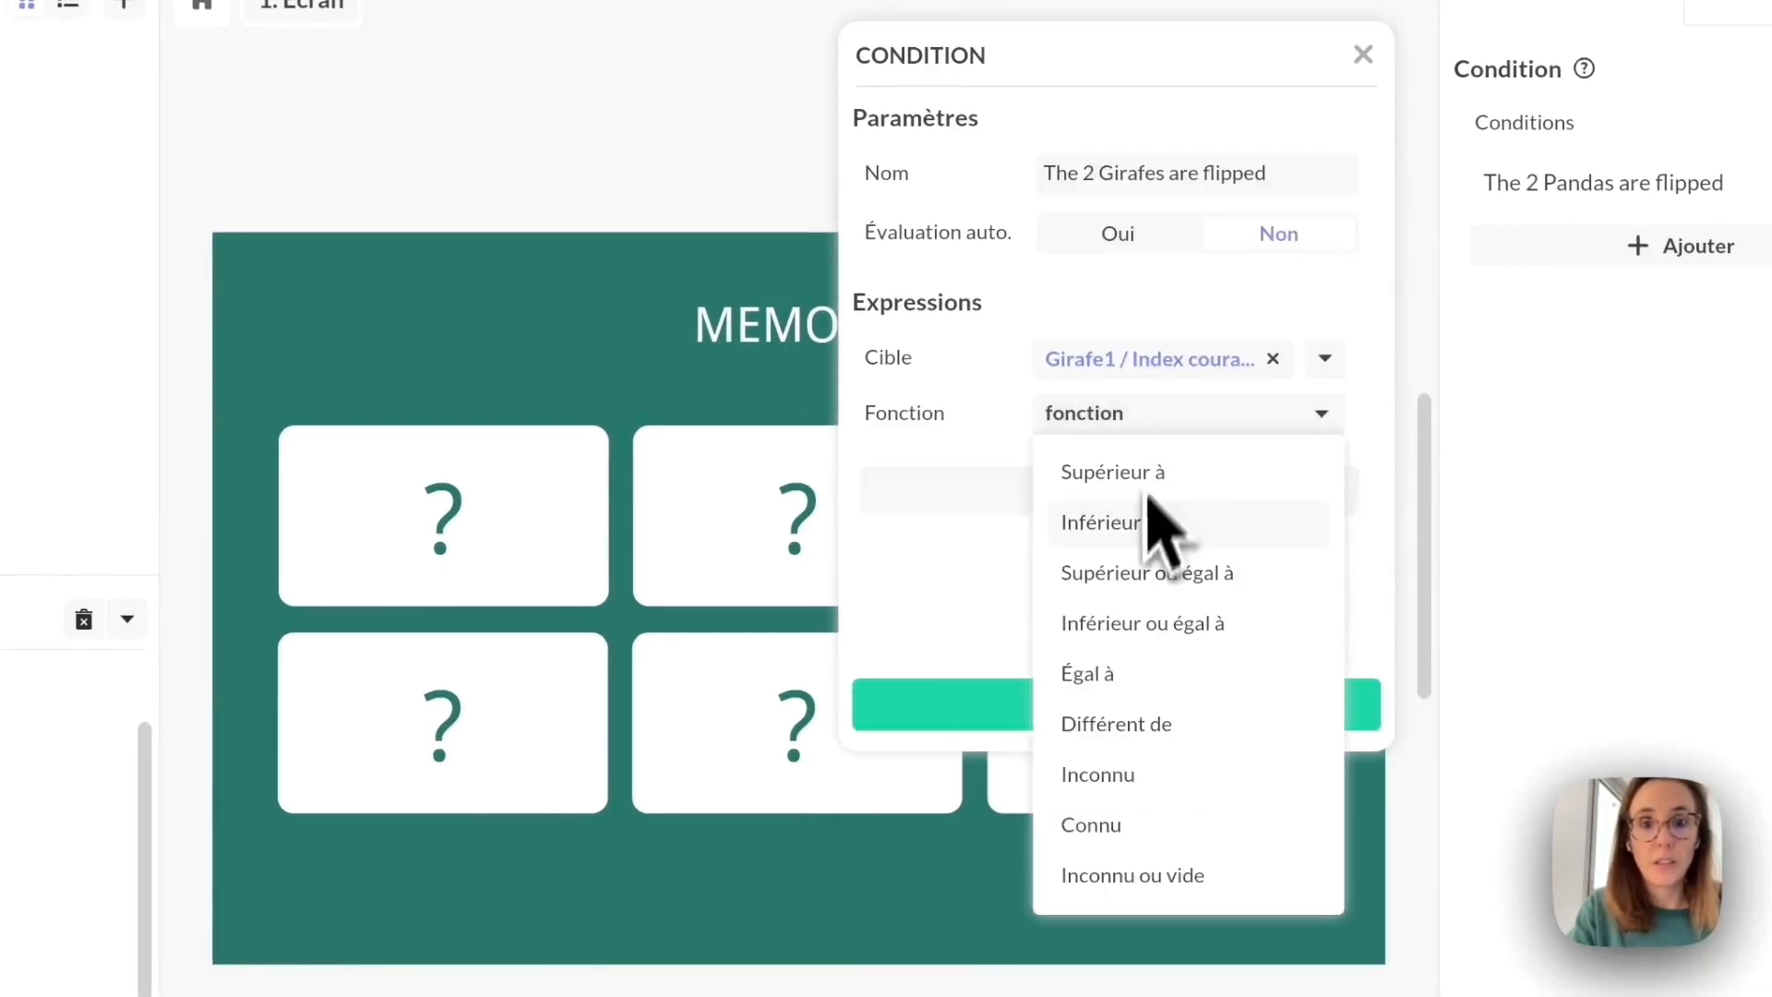
pyautogui.click(1098, 689)
pyautogui.click(1186, 467)
pyautogui.press('BackSpace')
pyautogui.write('1')
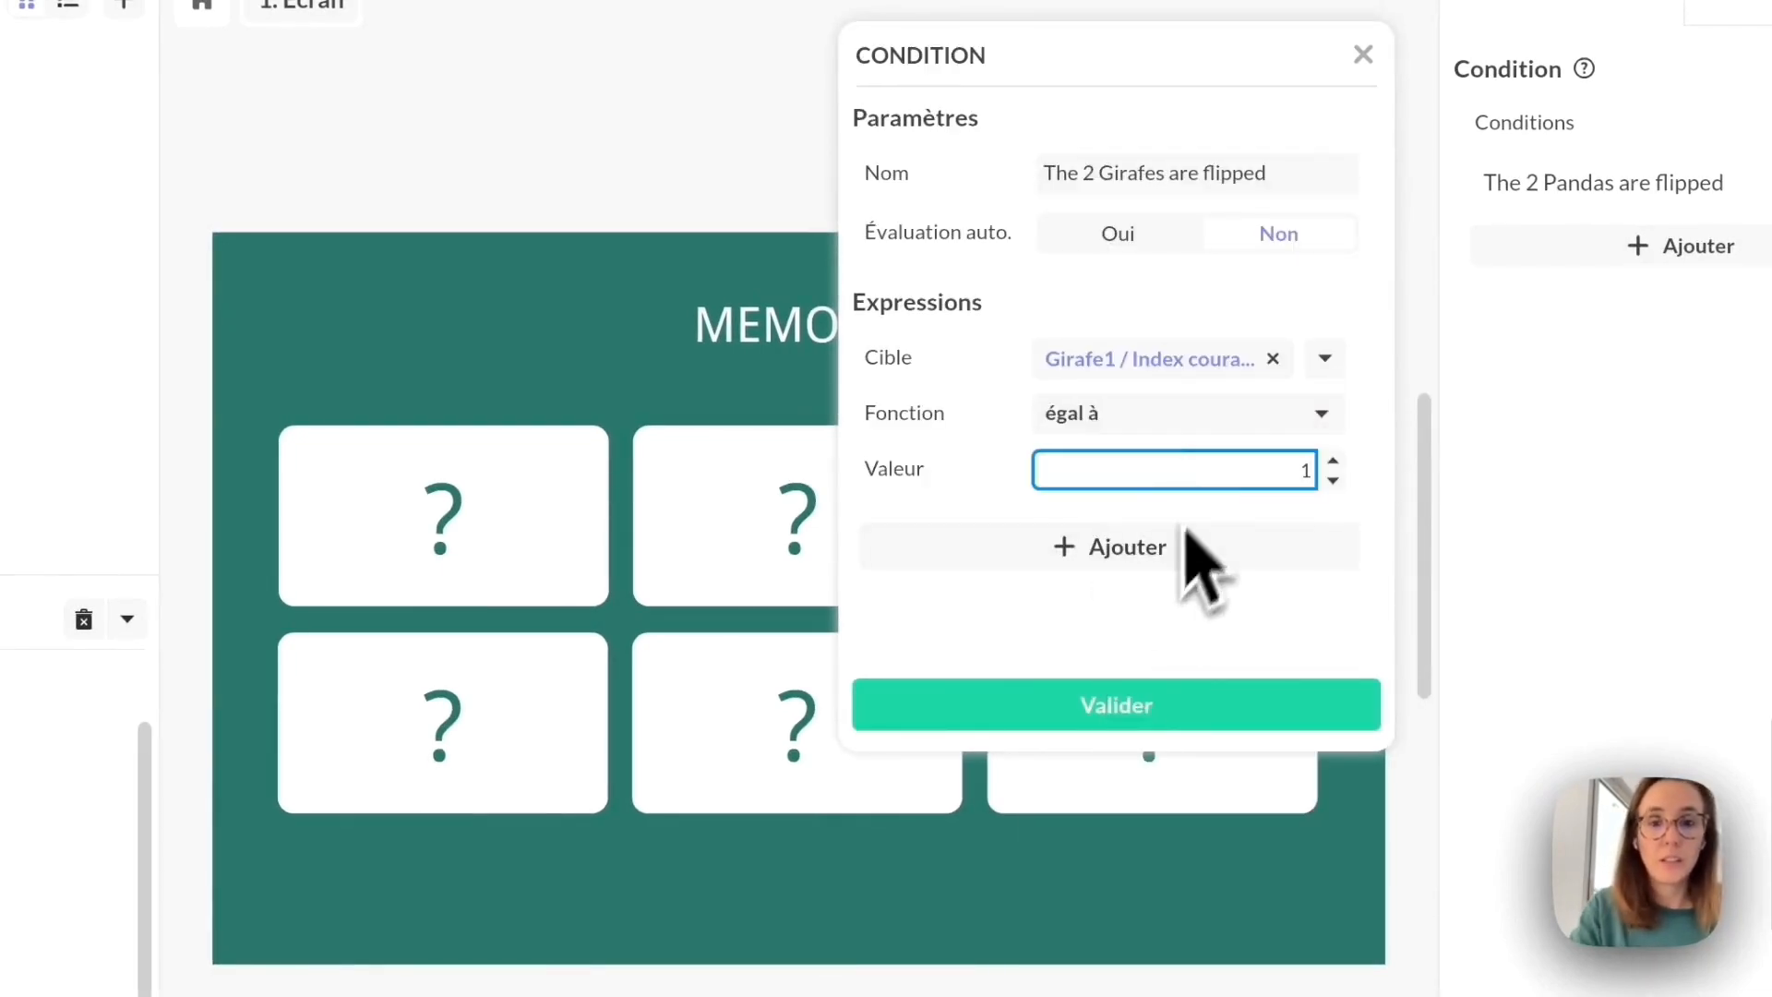
# Add a second expression to the Girafes condition, joined with ET, that targets the Index courant of the Girafe2 component.
pyautogui.click(1149, 554)
pyautogui.scroll(-2, 1140, 572)
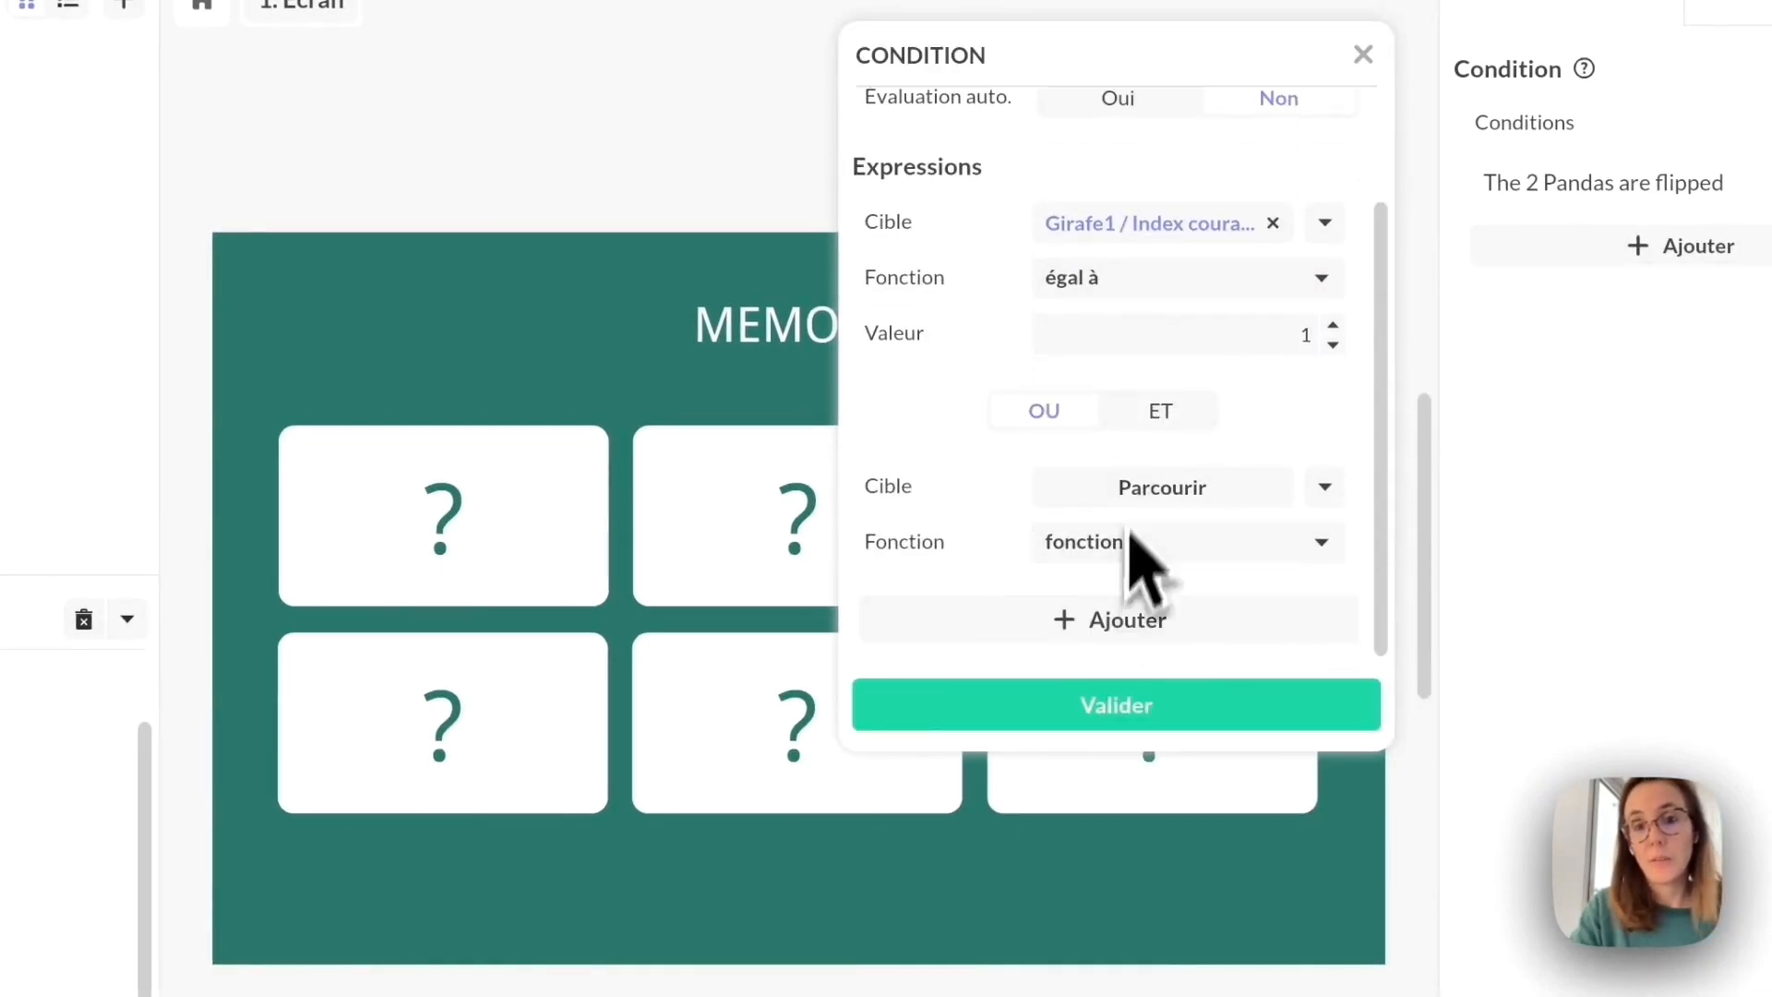
pyautogui.click(1144, 487)
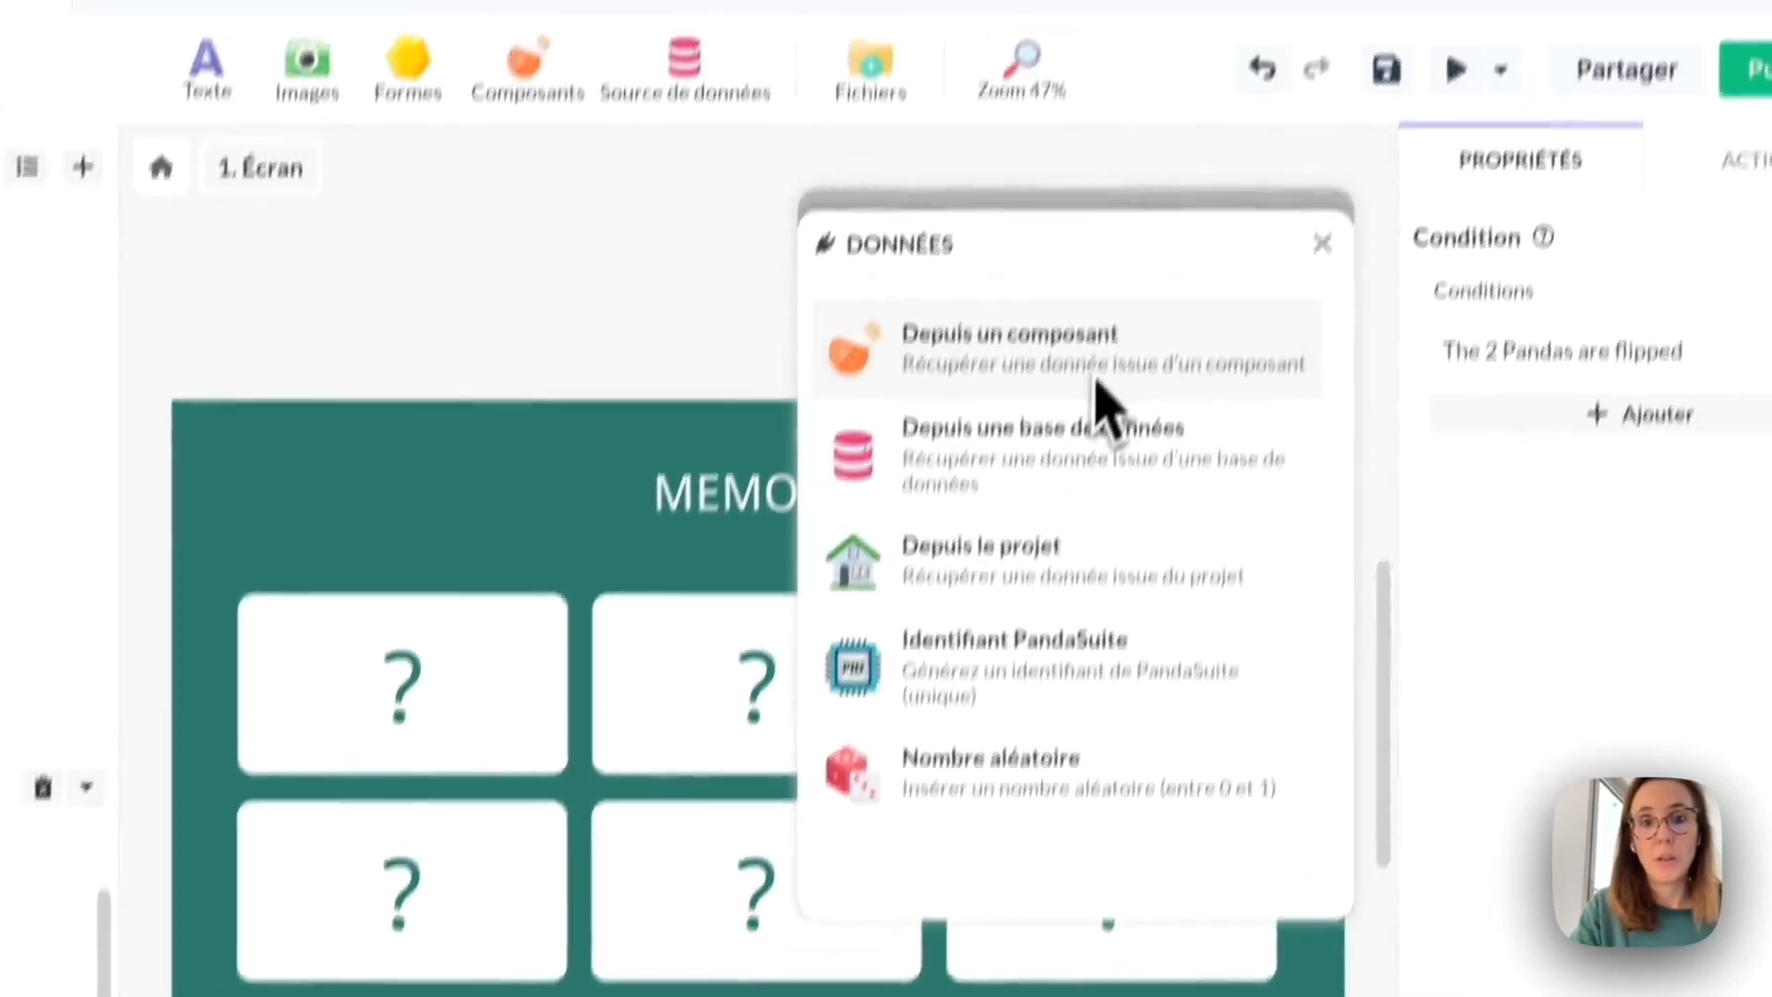
pyautogui.click(1131, 205)
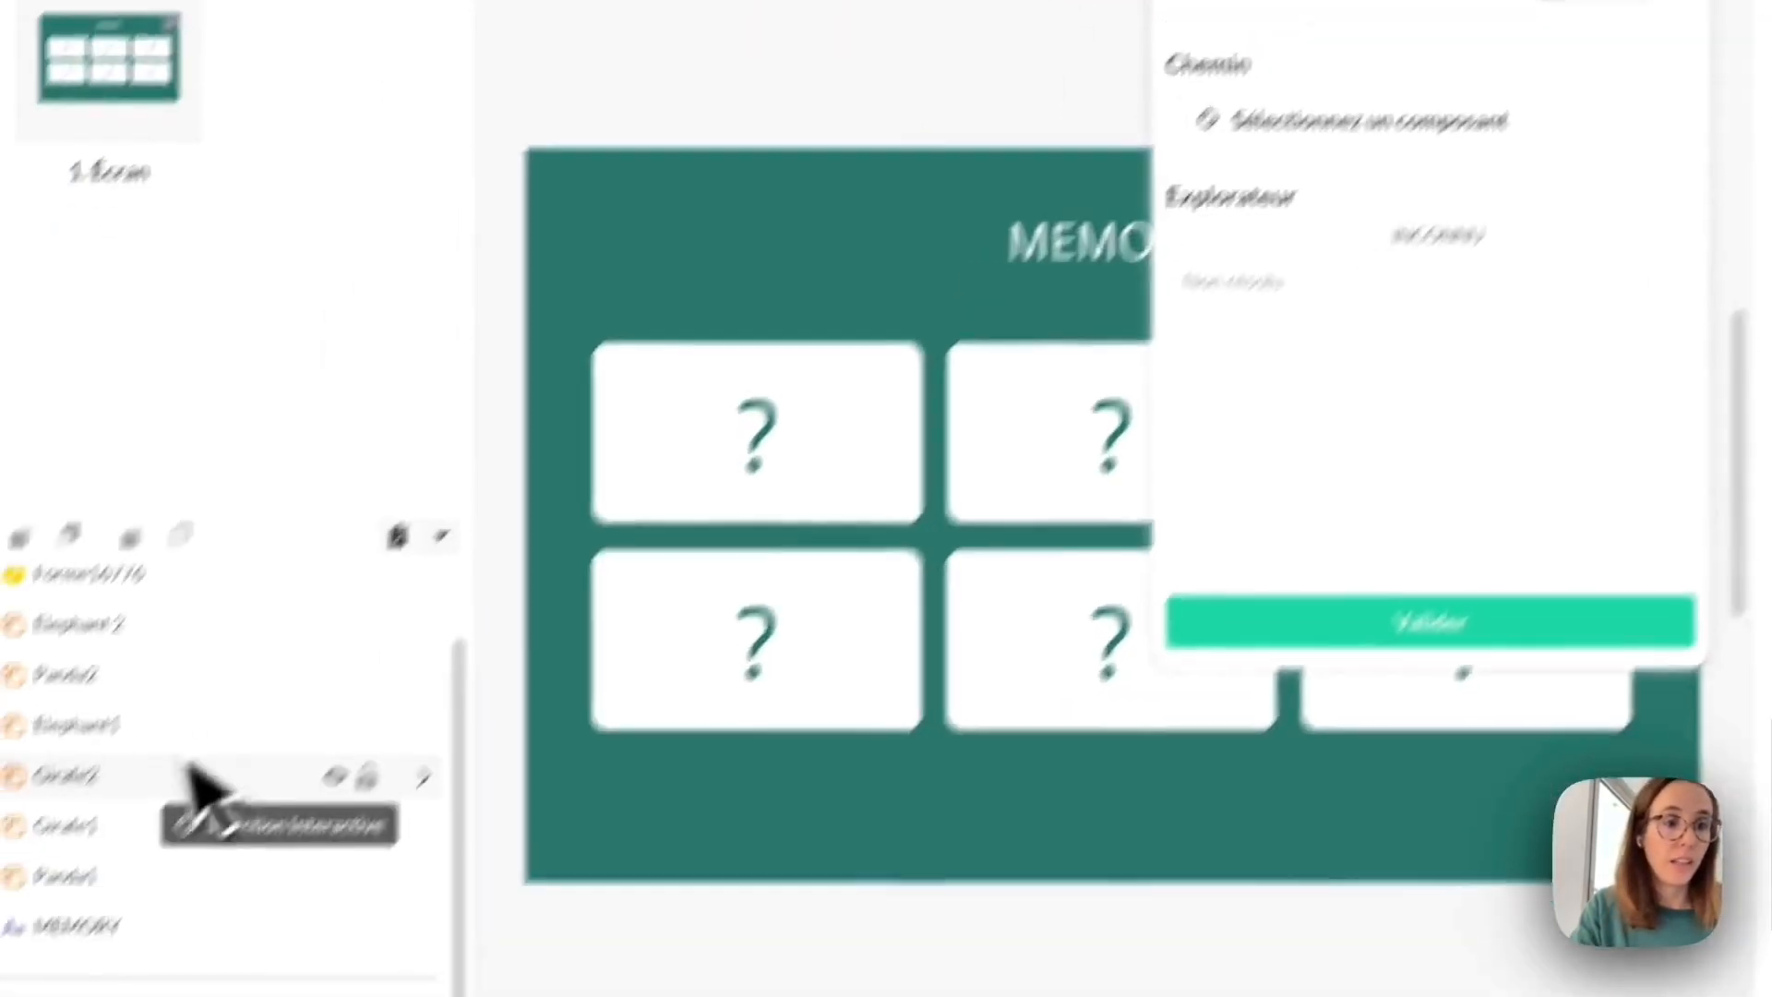
pyautogui.click(0, 866)
pyautogui.click(1572, 190)
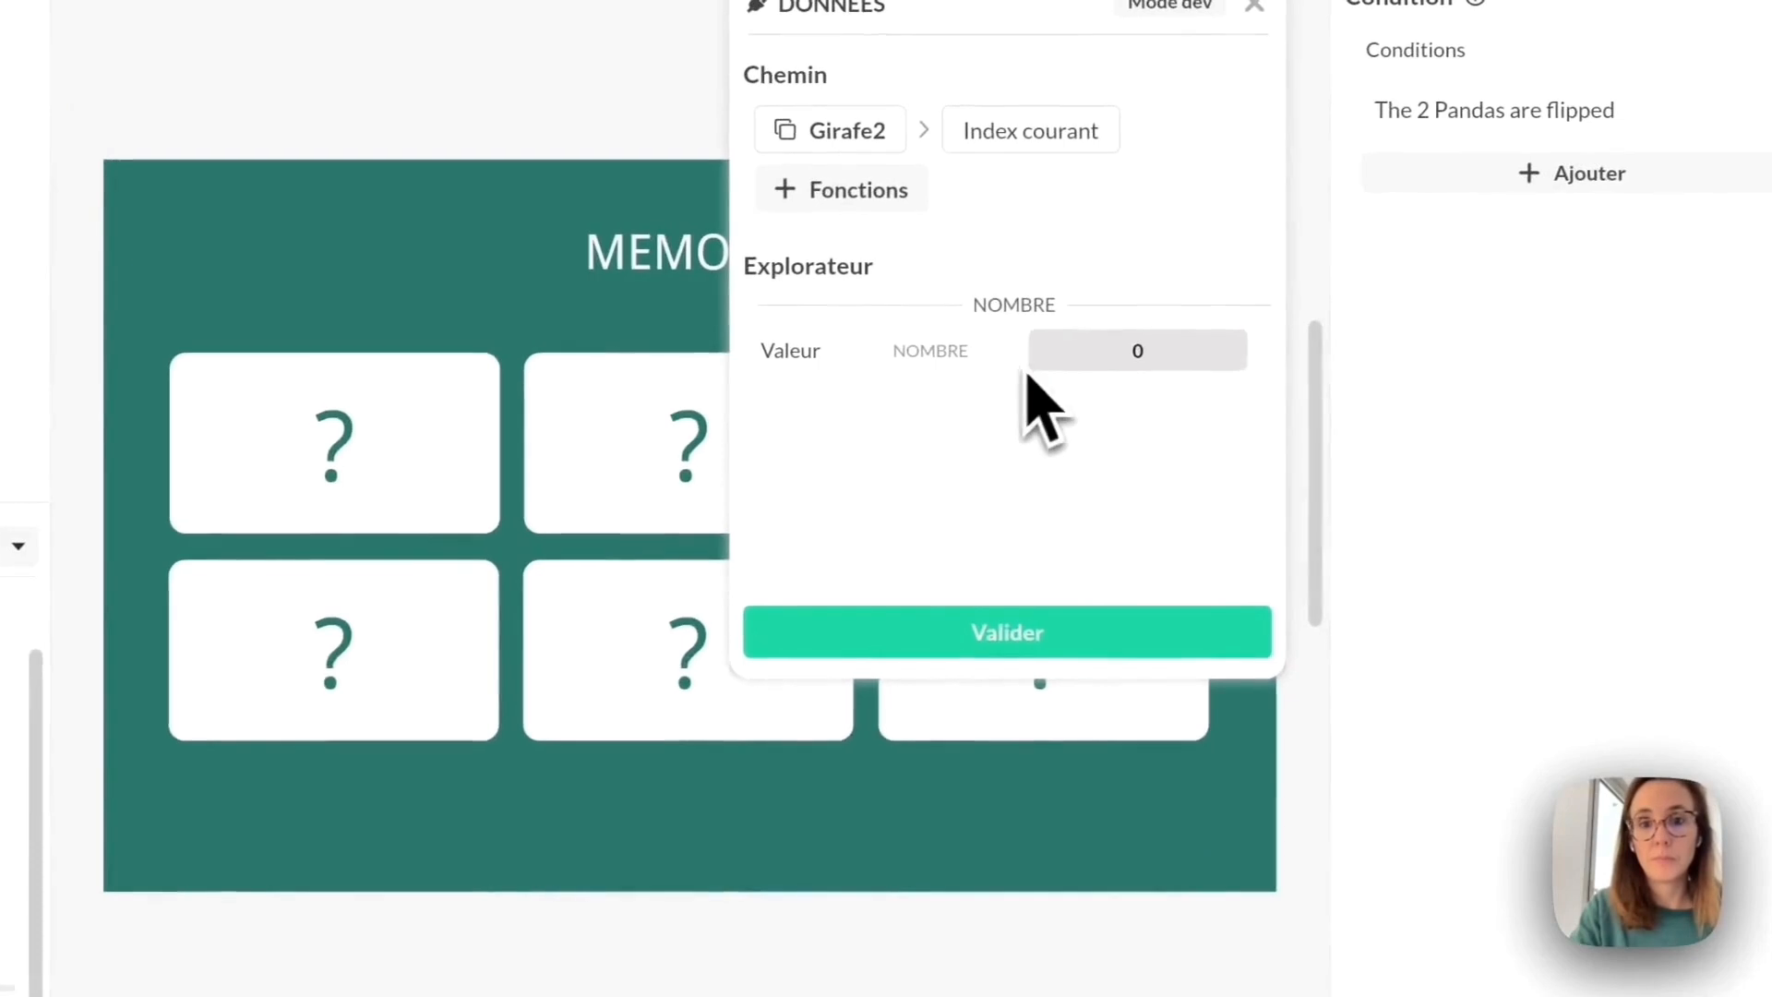
pyautogui.click(978, 633)
# Set the Girafe2 expression to function Égal à with value 1 and validate the Girafes condition.
pyautogui.click(1052, 471)
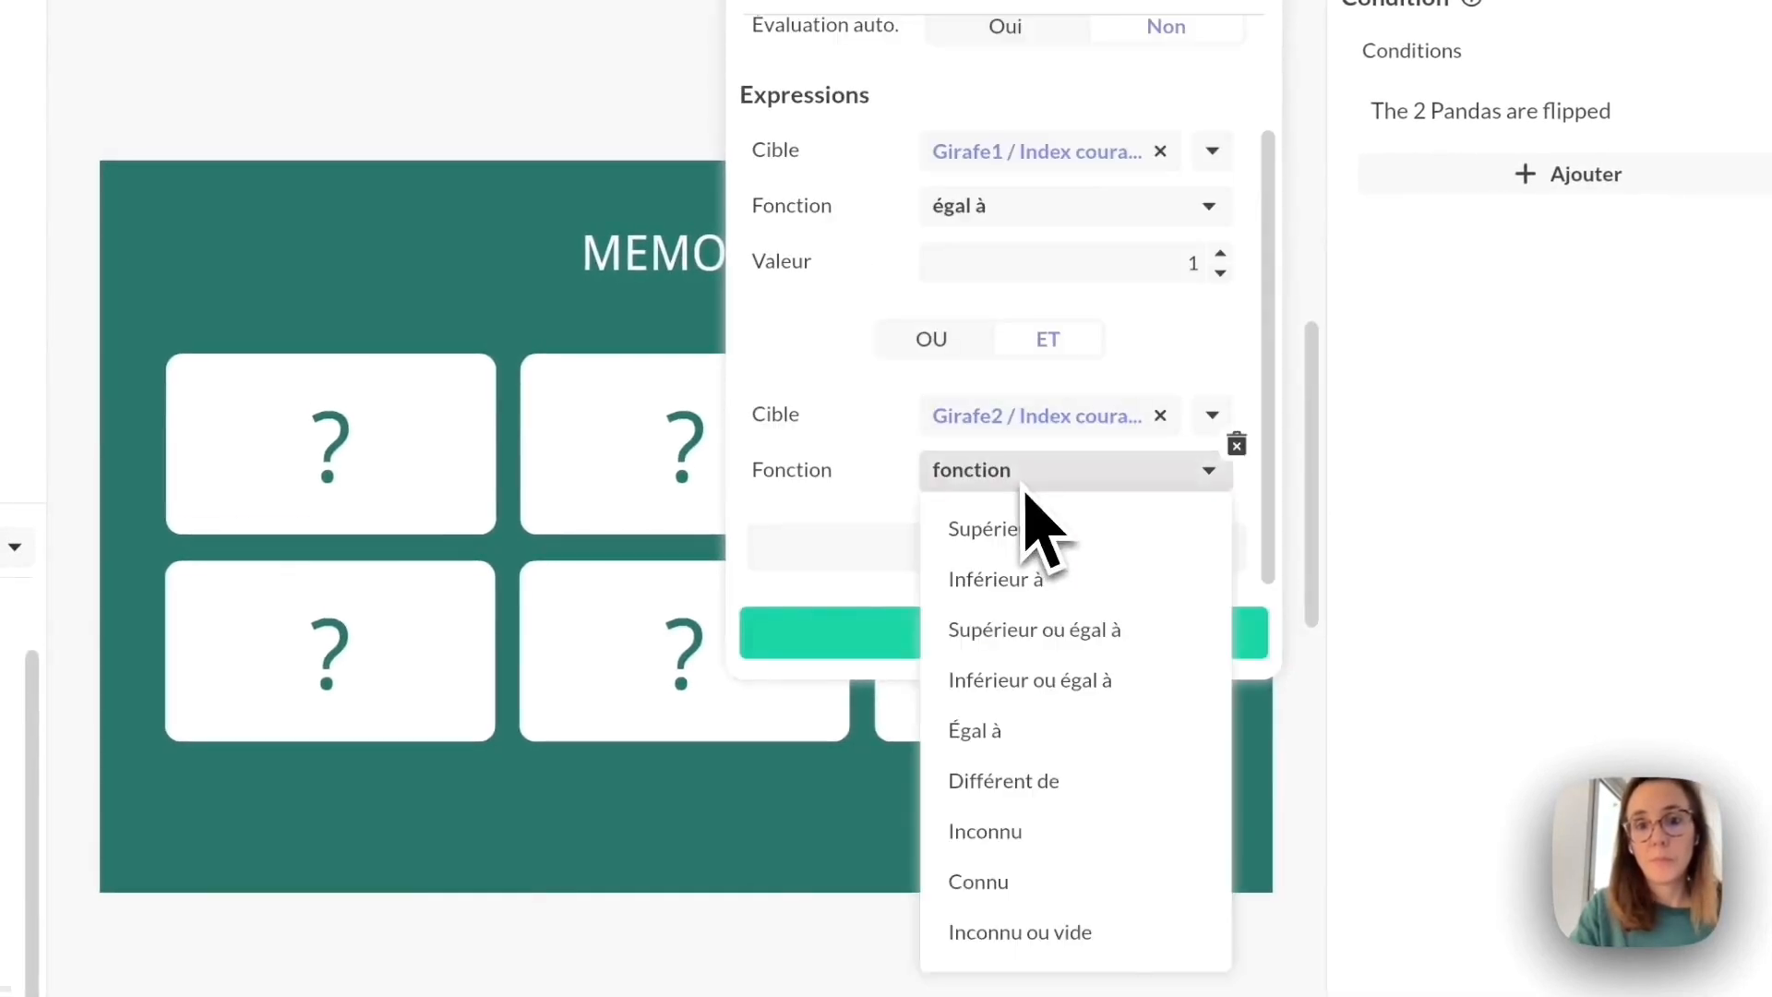
pyautogui.click(1001, 730)
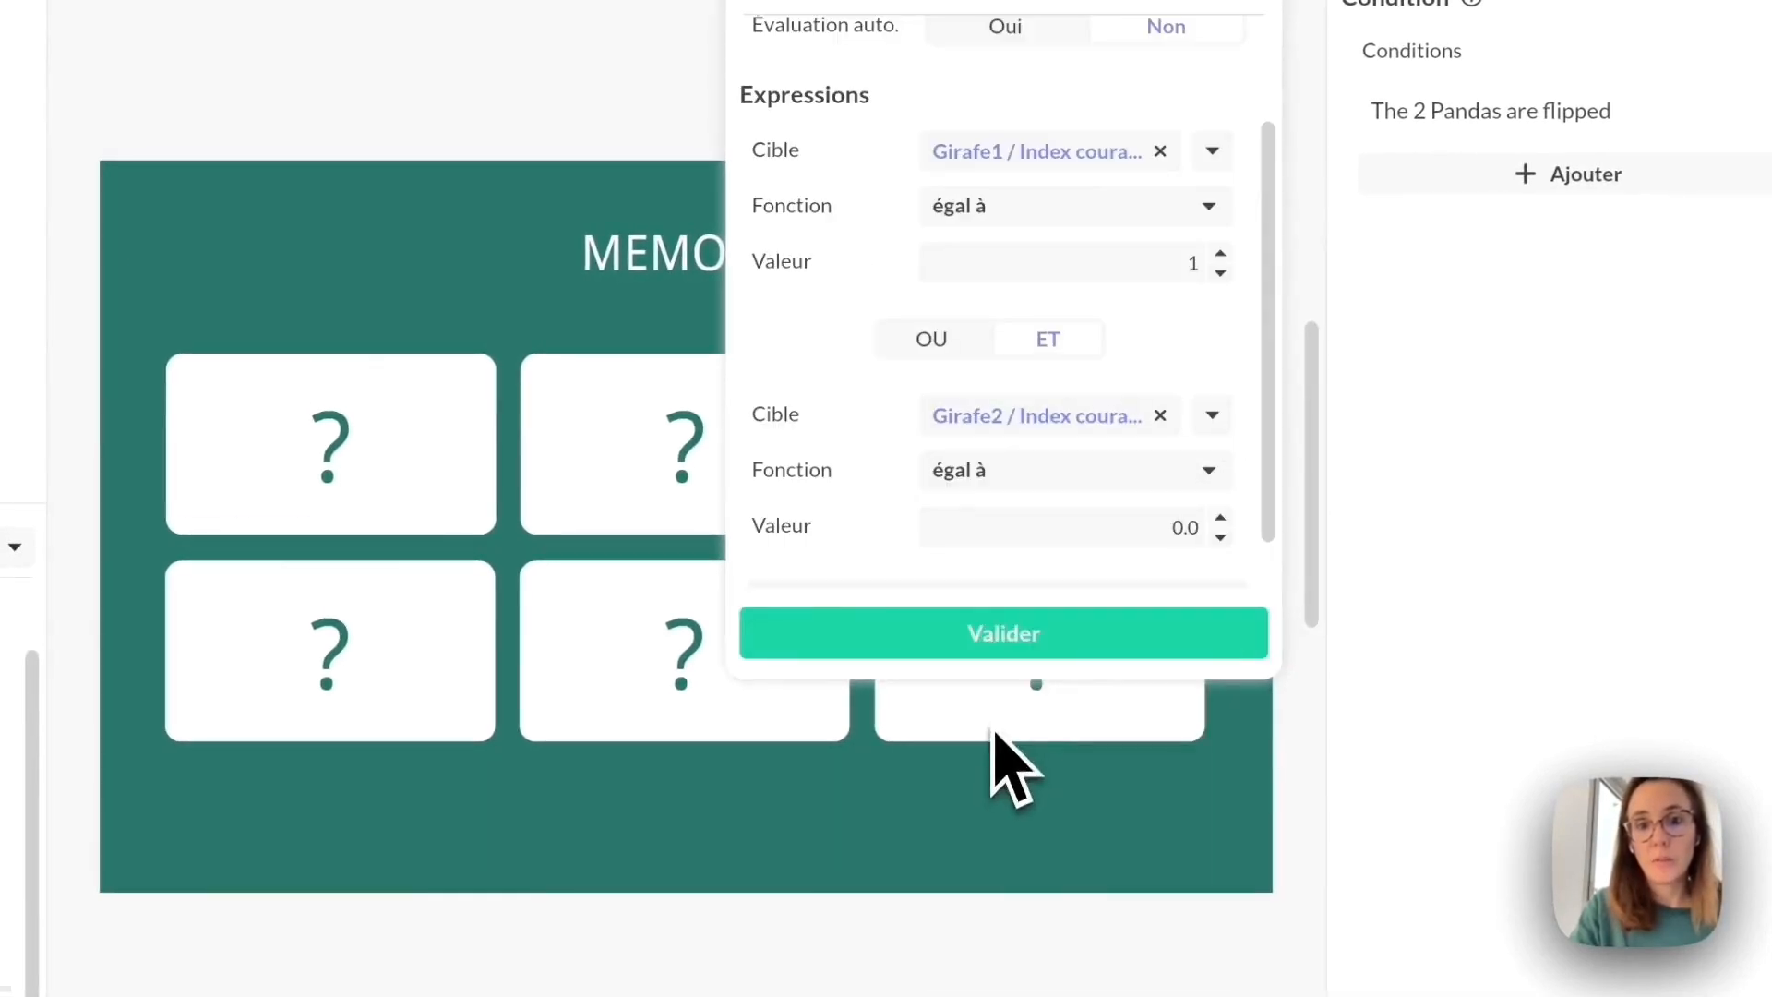
pyautogui.click(1107, 526)
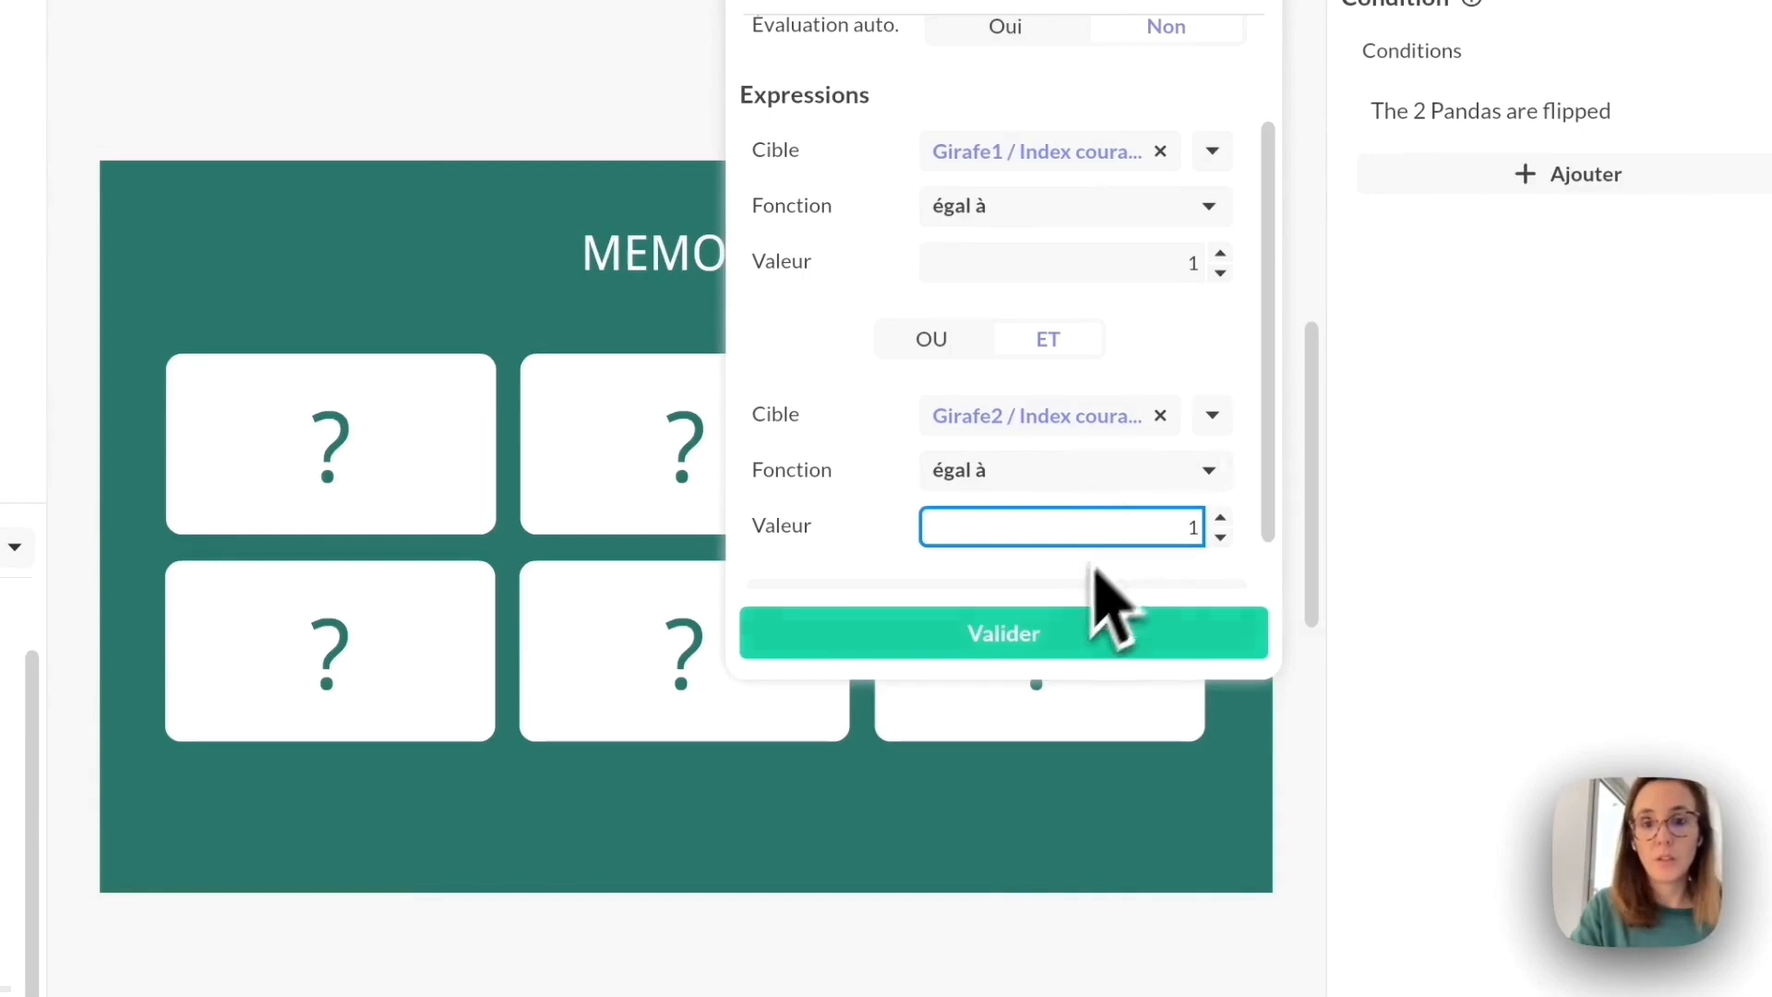
pyautogui.click(1043, 635)
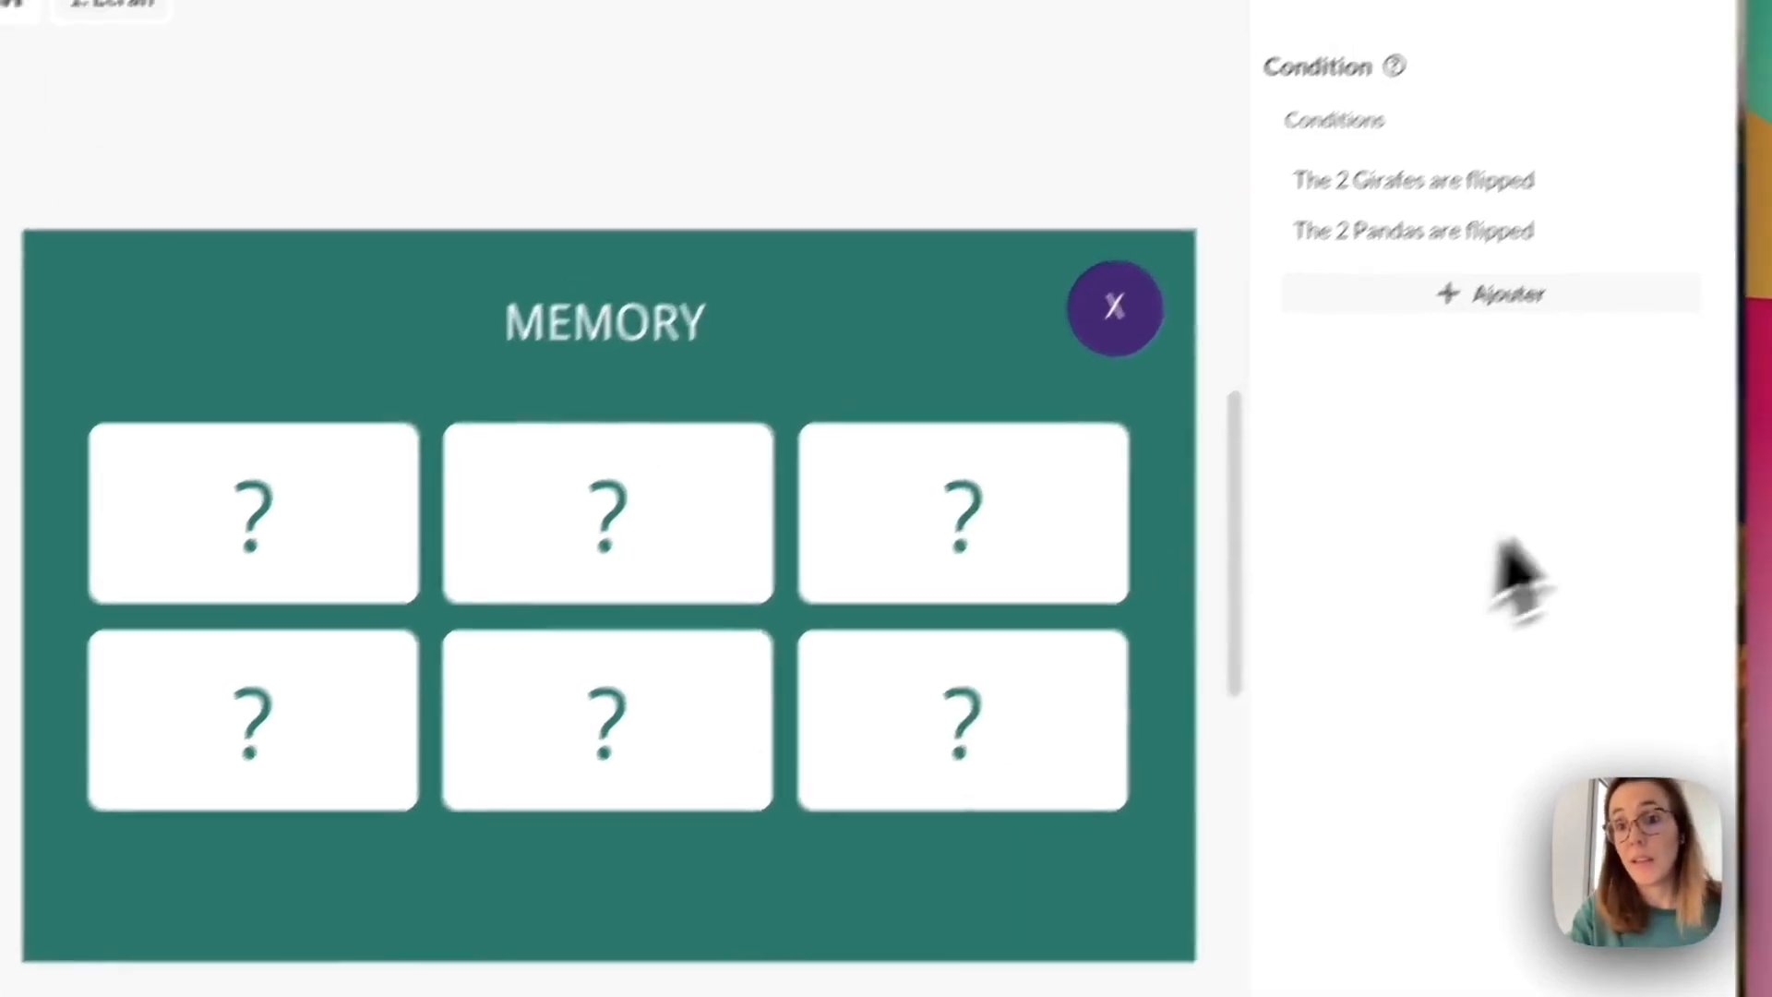
# Add a third condition to the Check pair association component and name it "The 2 Elephants are flipped".
pyautogui.click(1569, 225)
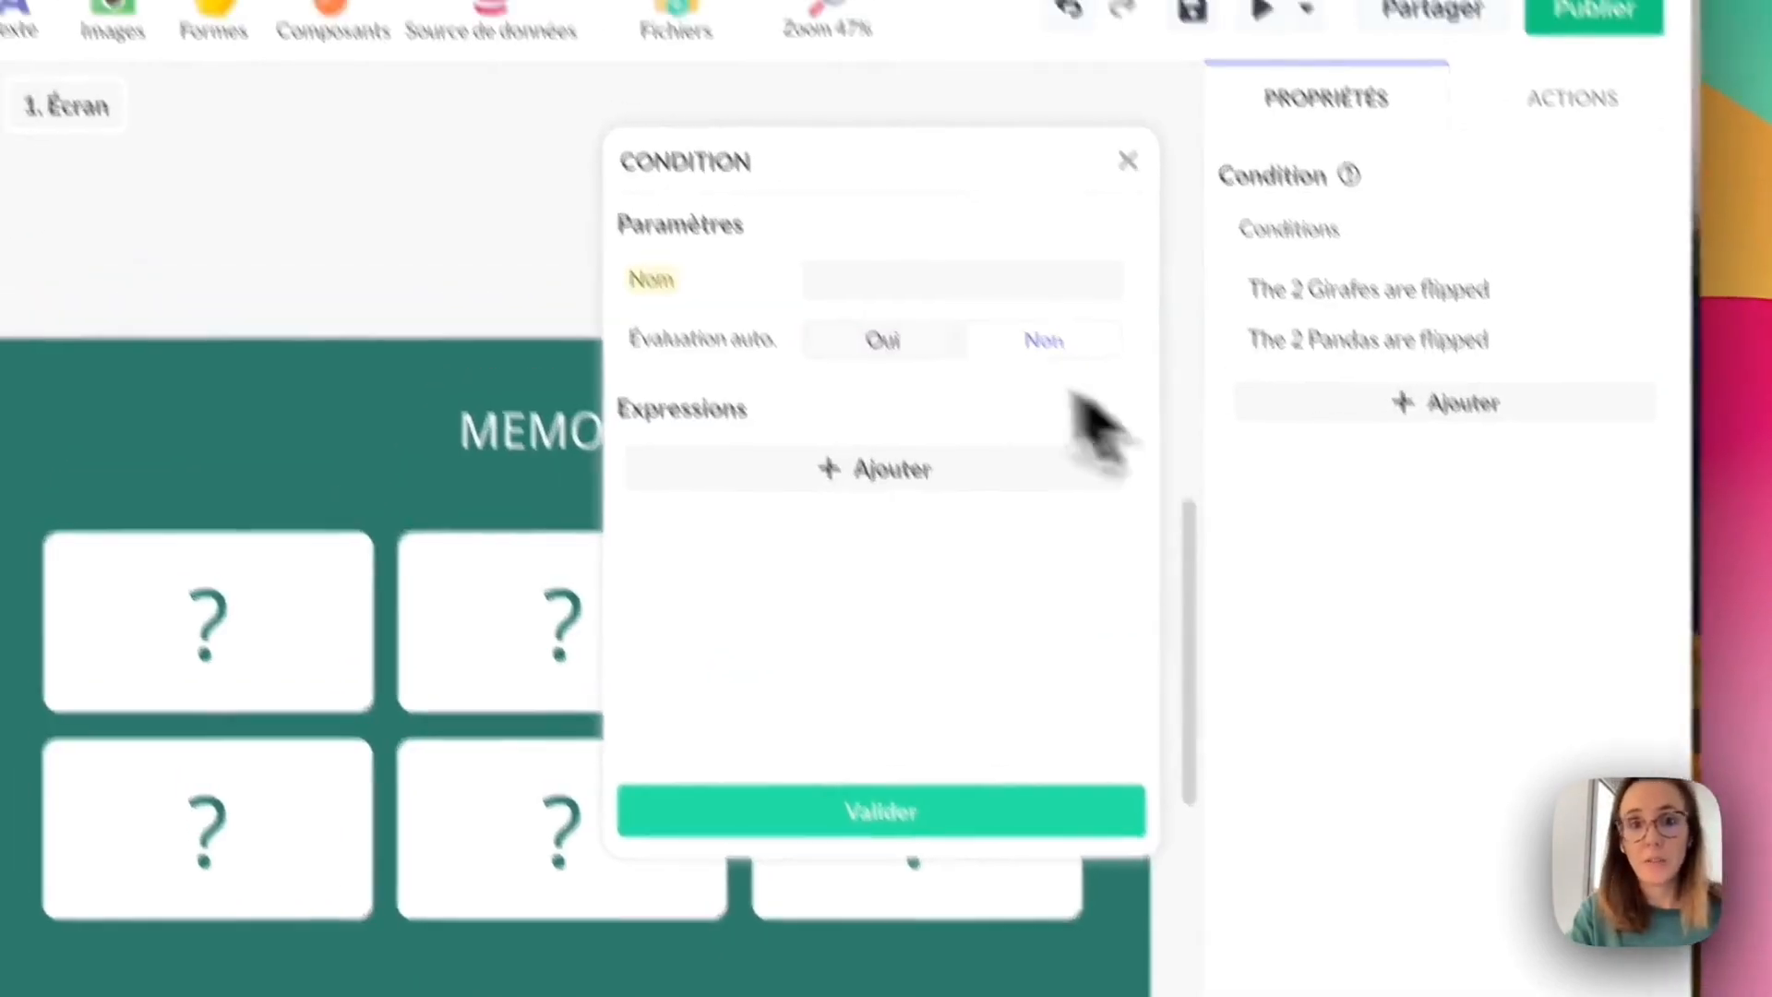
pyautogui.click(1034, 102)
pyautogui.write('The')
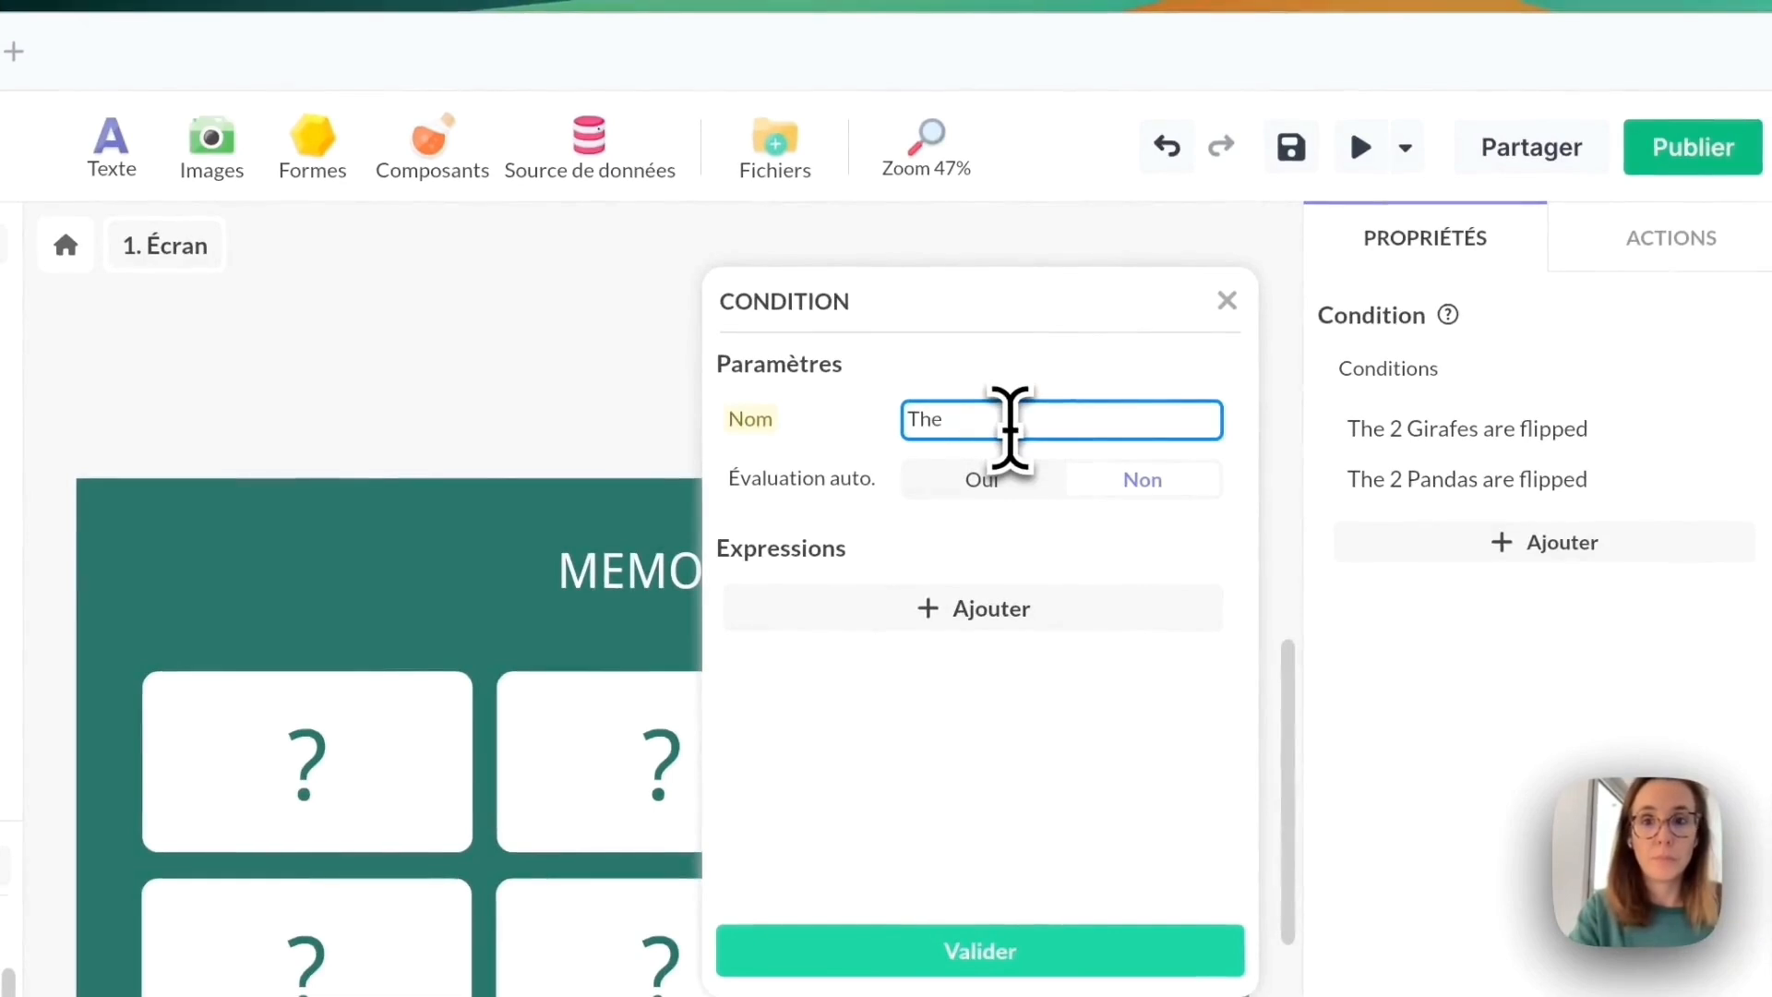
pyautogui.write(' 2 Elep')
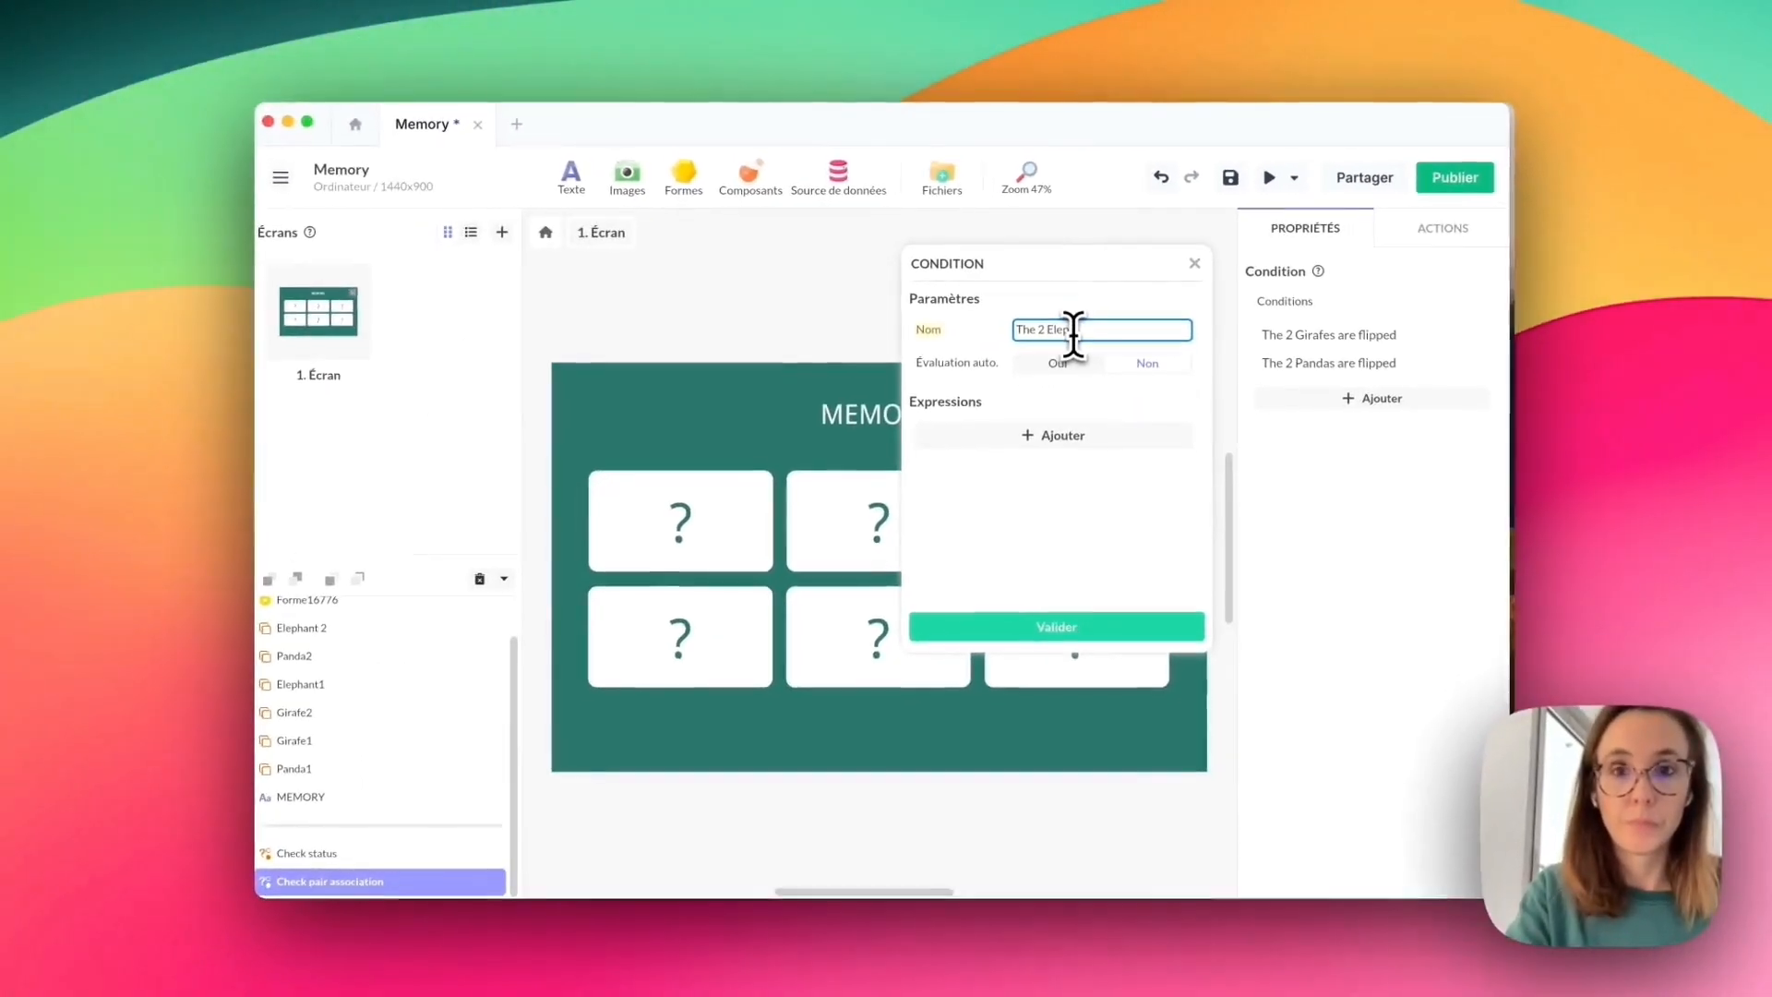
pyautogui.press('BackSpace')
pyautogui.write('phant')
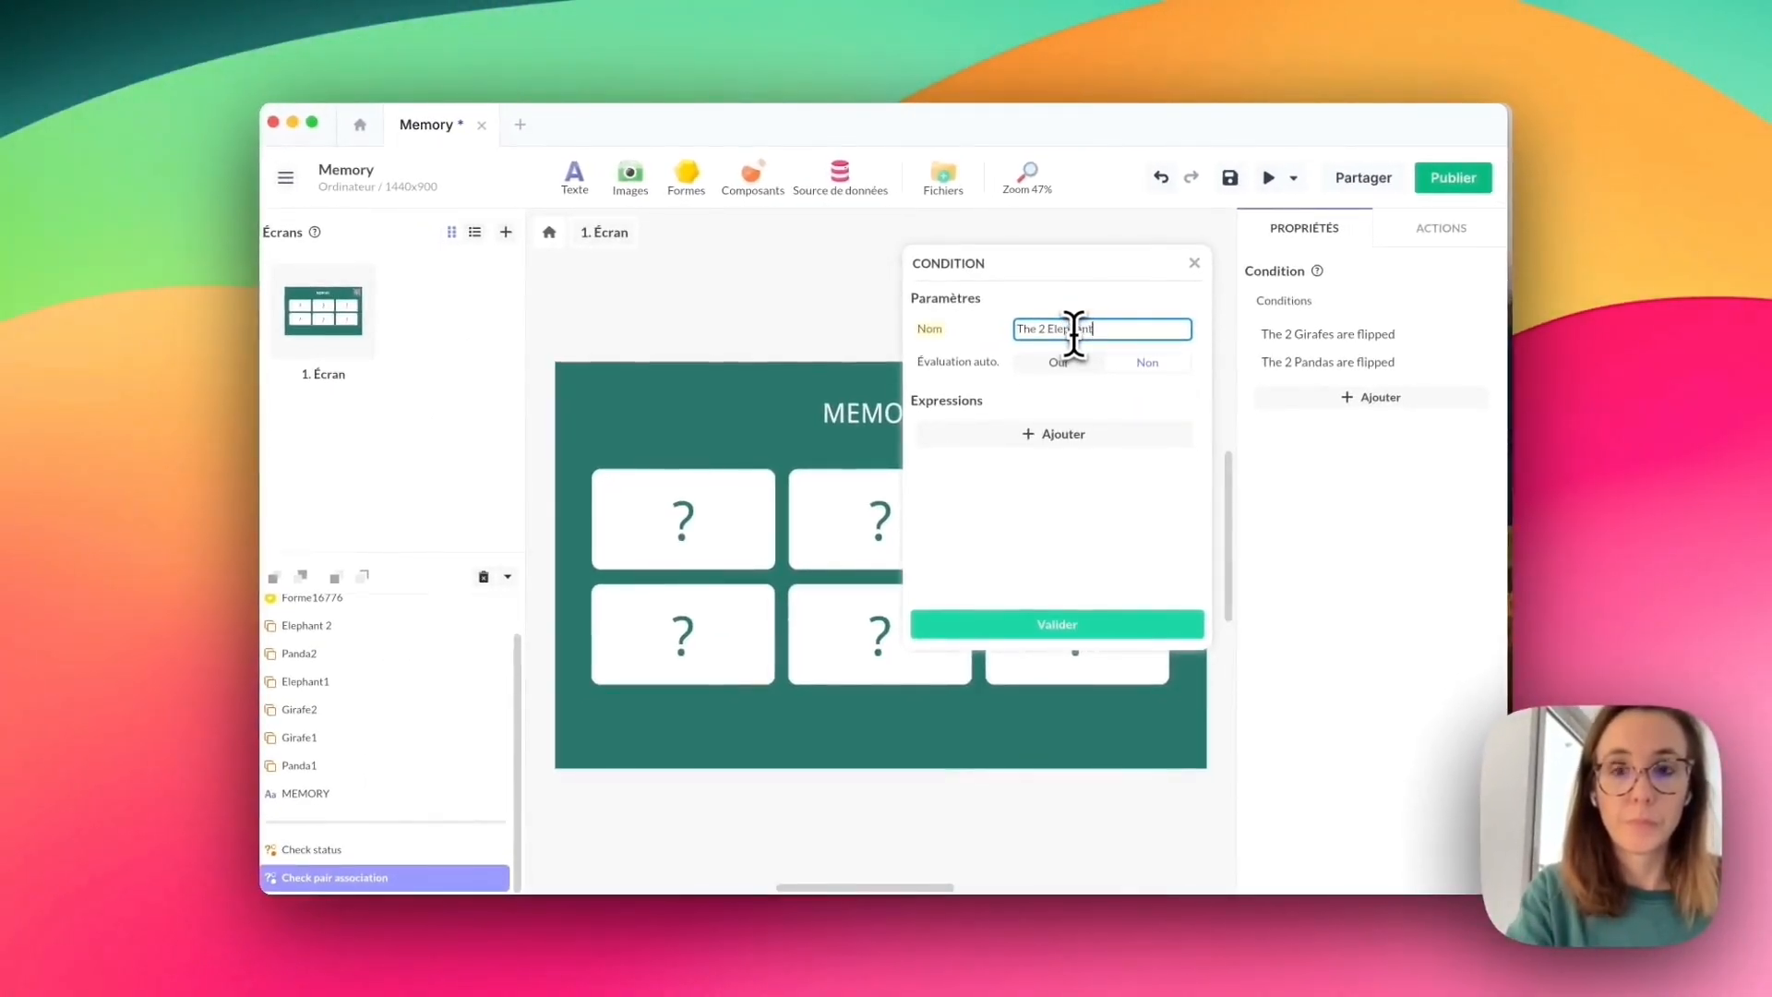
pyautogui.write('s are fl')
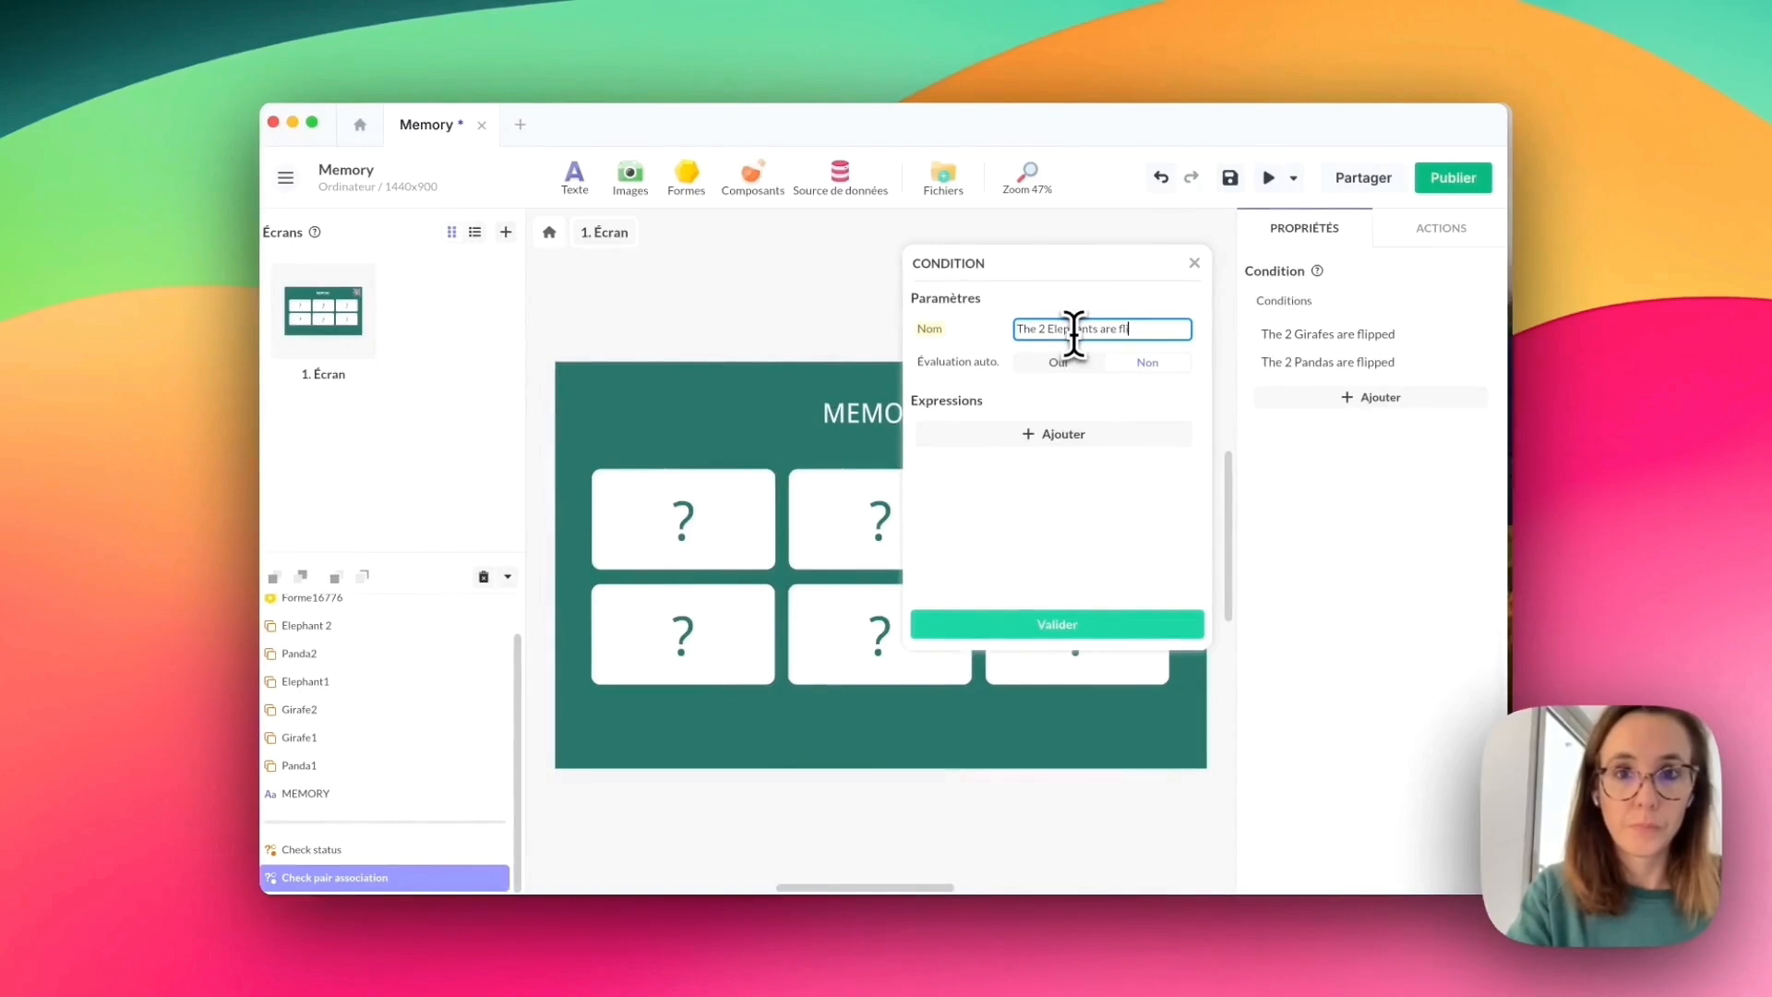
pyautogui.write('ipped')
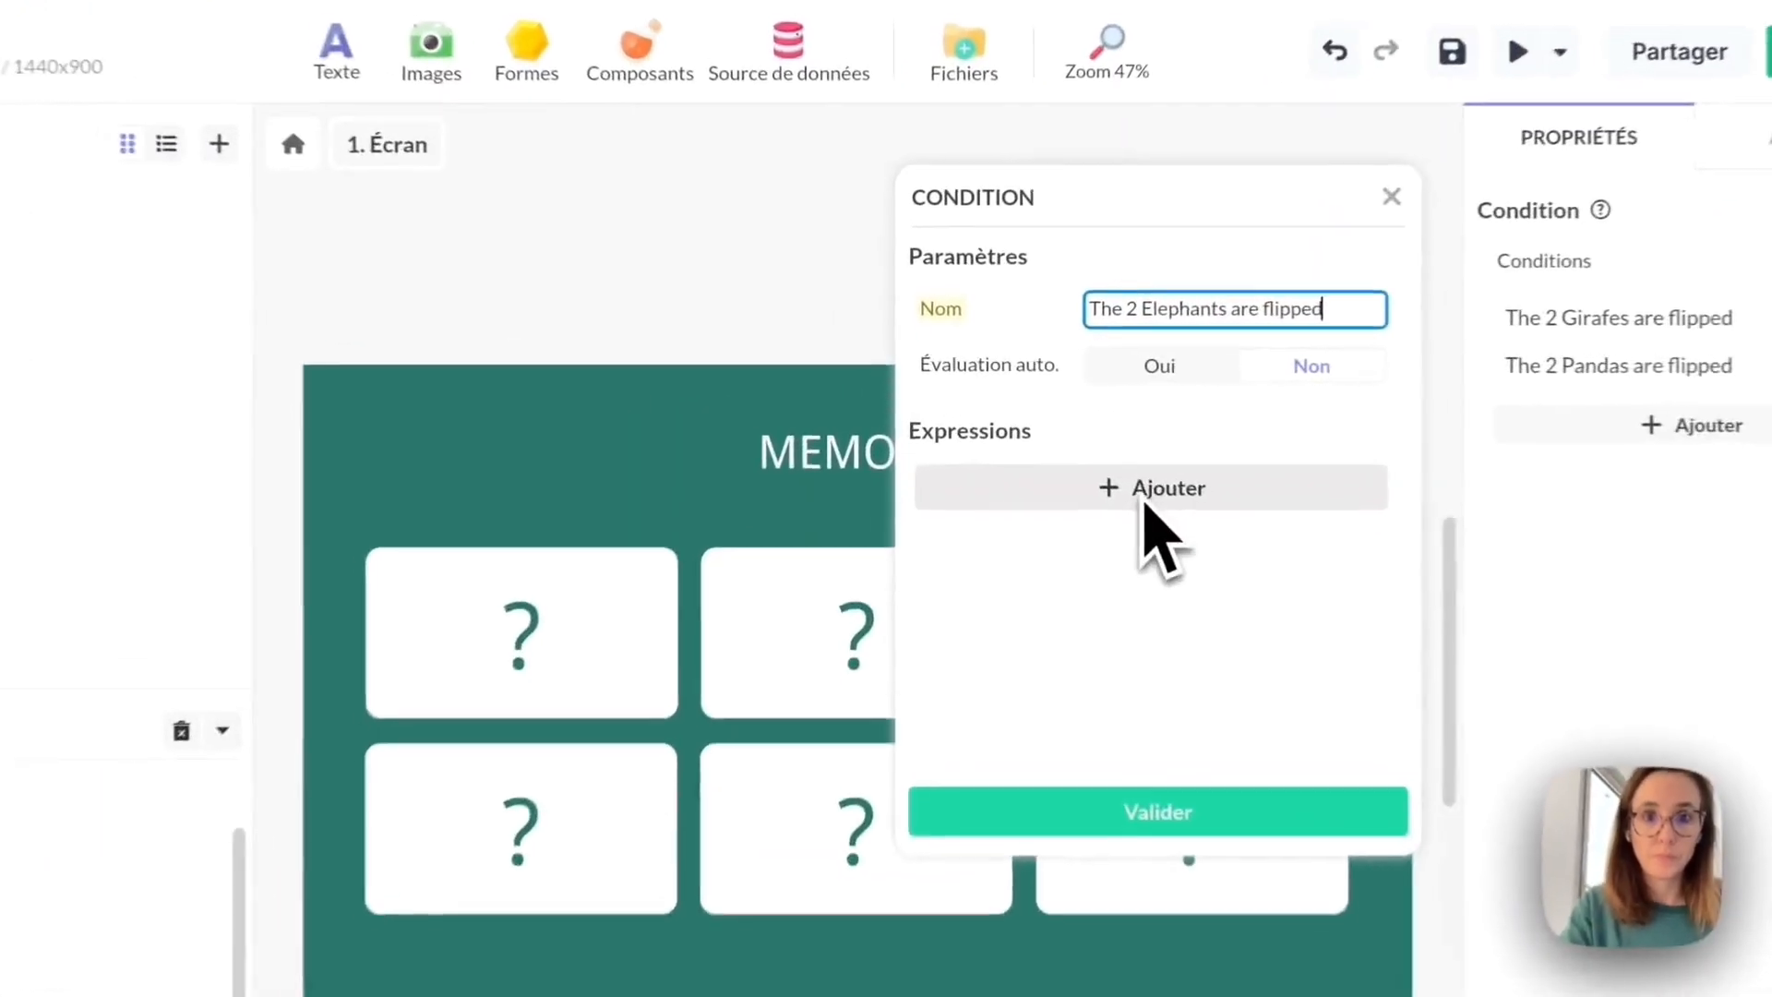
# Add an expression to the Elephants condition that targets the Index courant of the Elephant1 component.
pyautogui.click(1060, 438)
pyautogui.click(1182, 494)
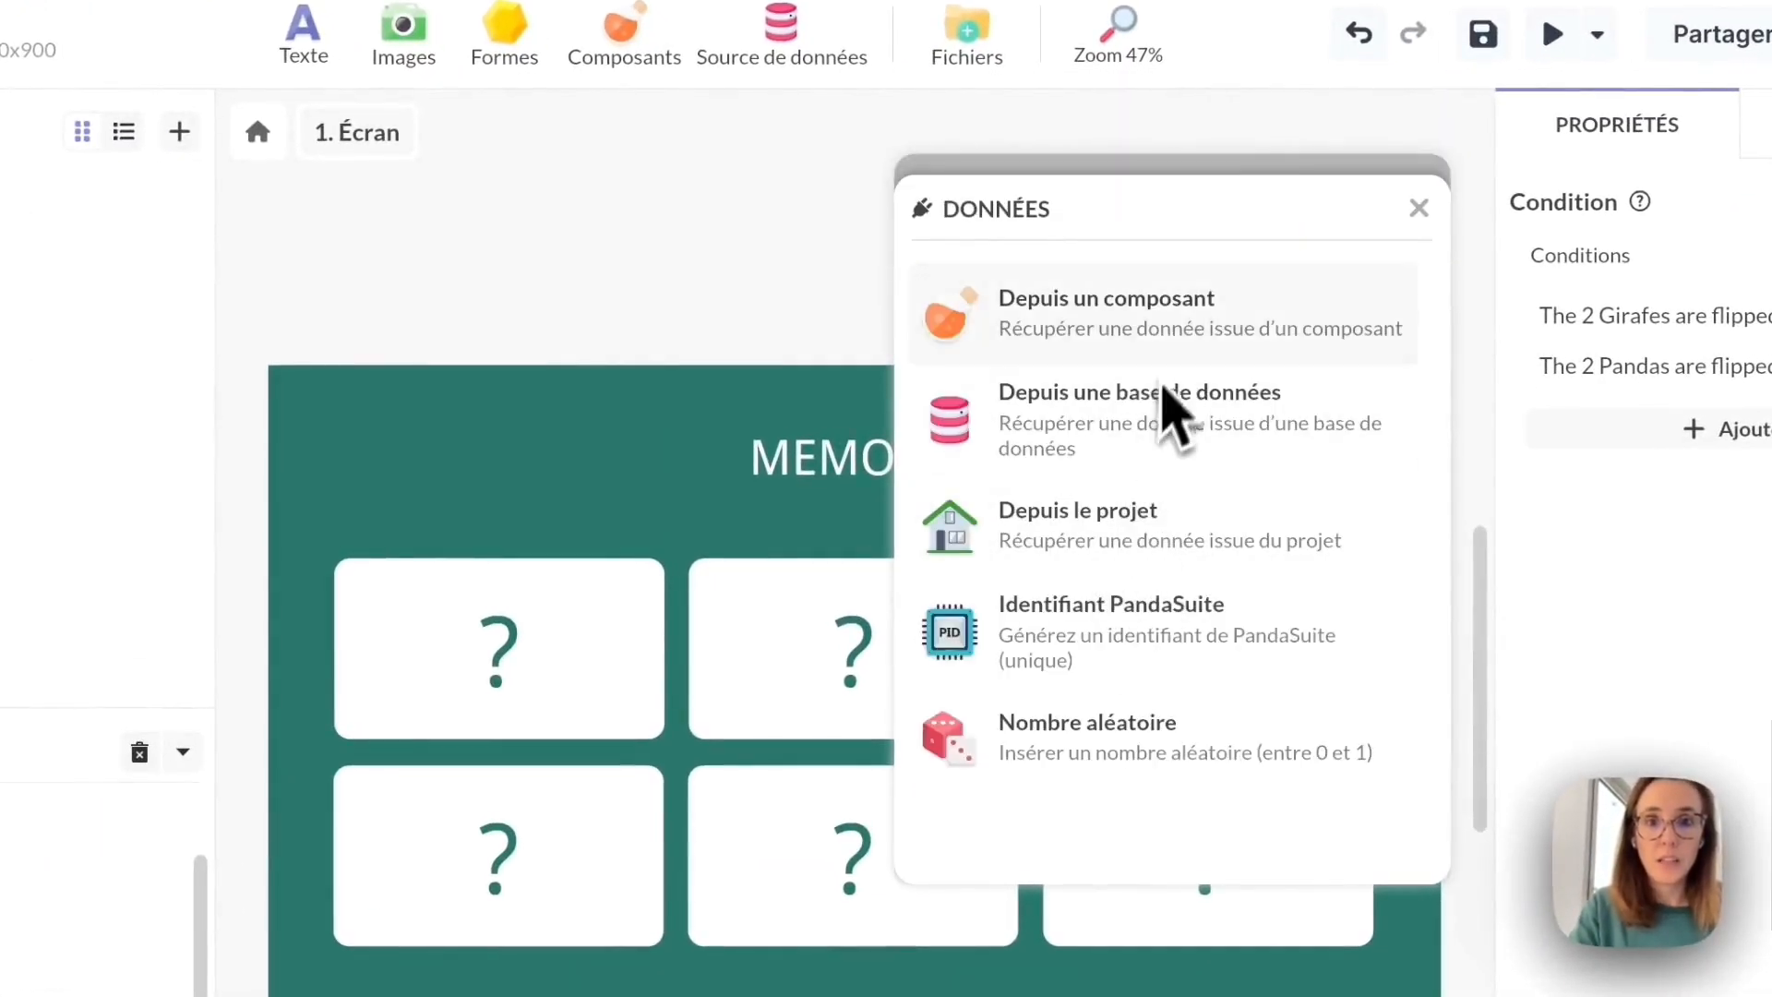
pyautogui.click(1170, 318)
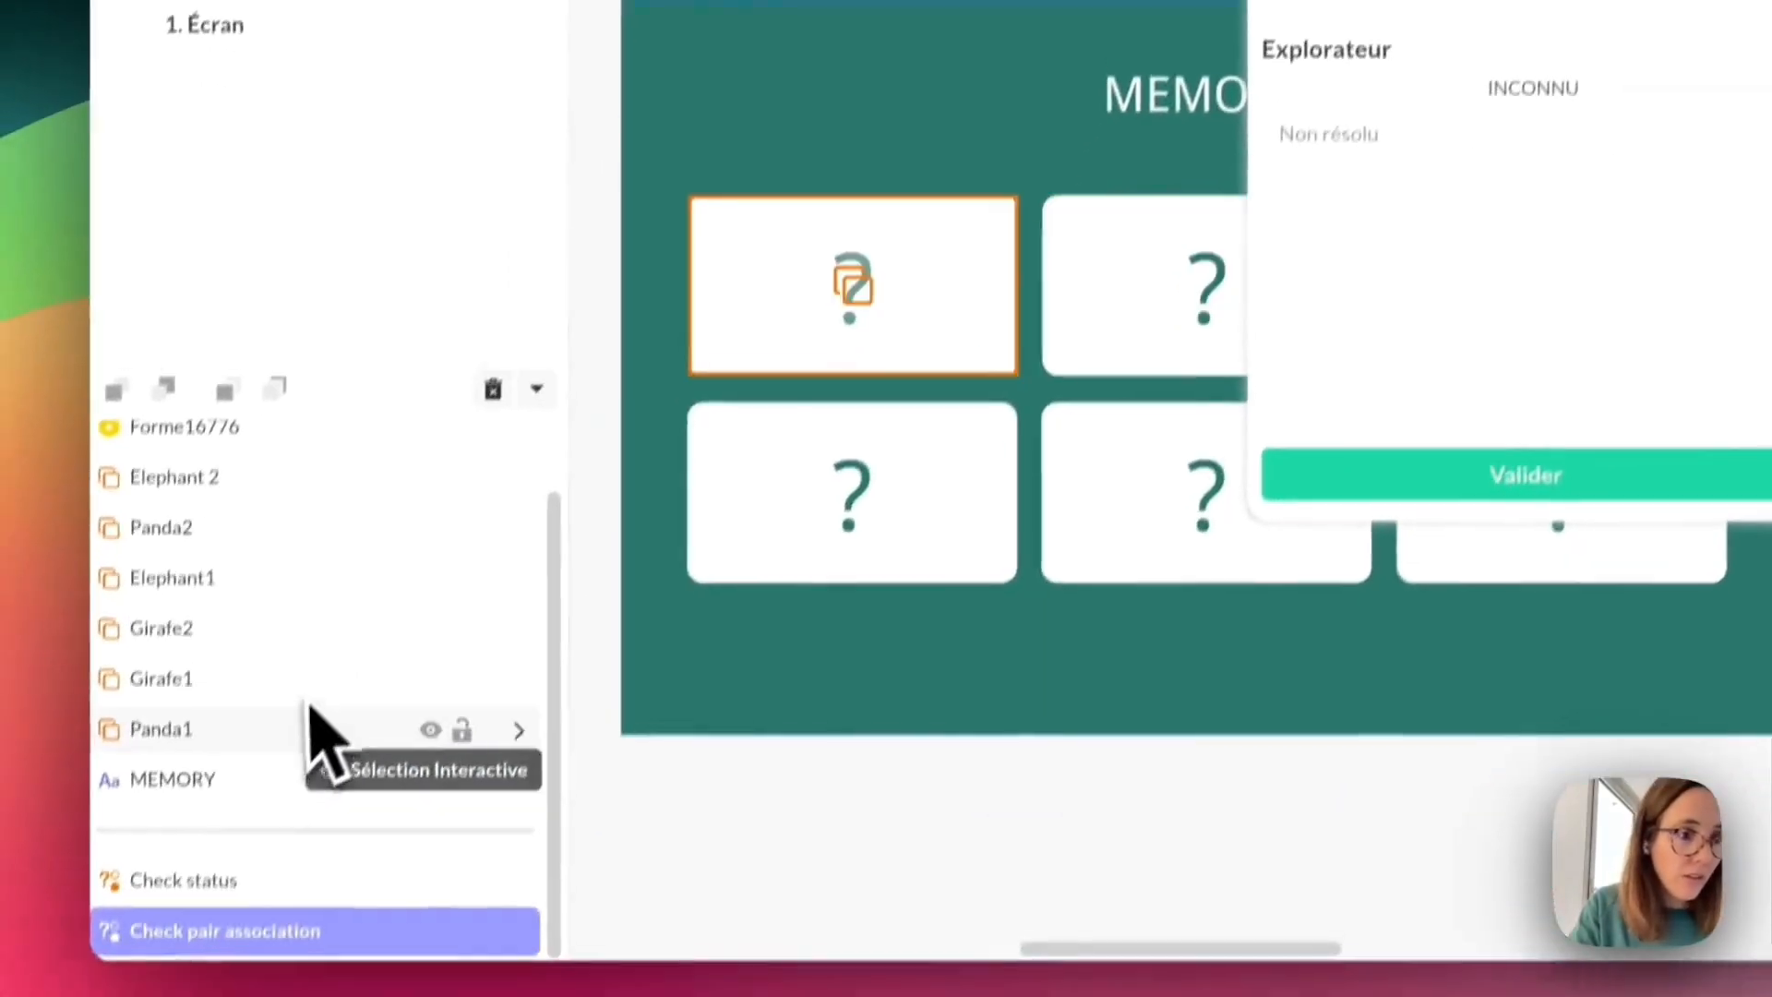
pyautogui.click(323, 578)
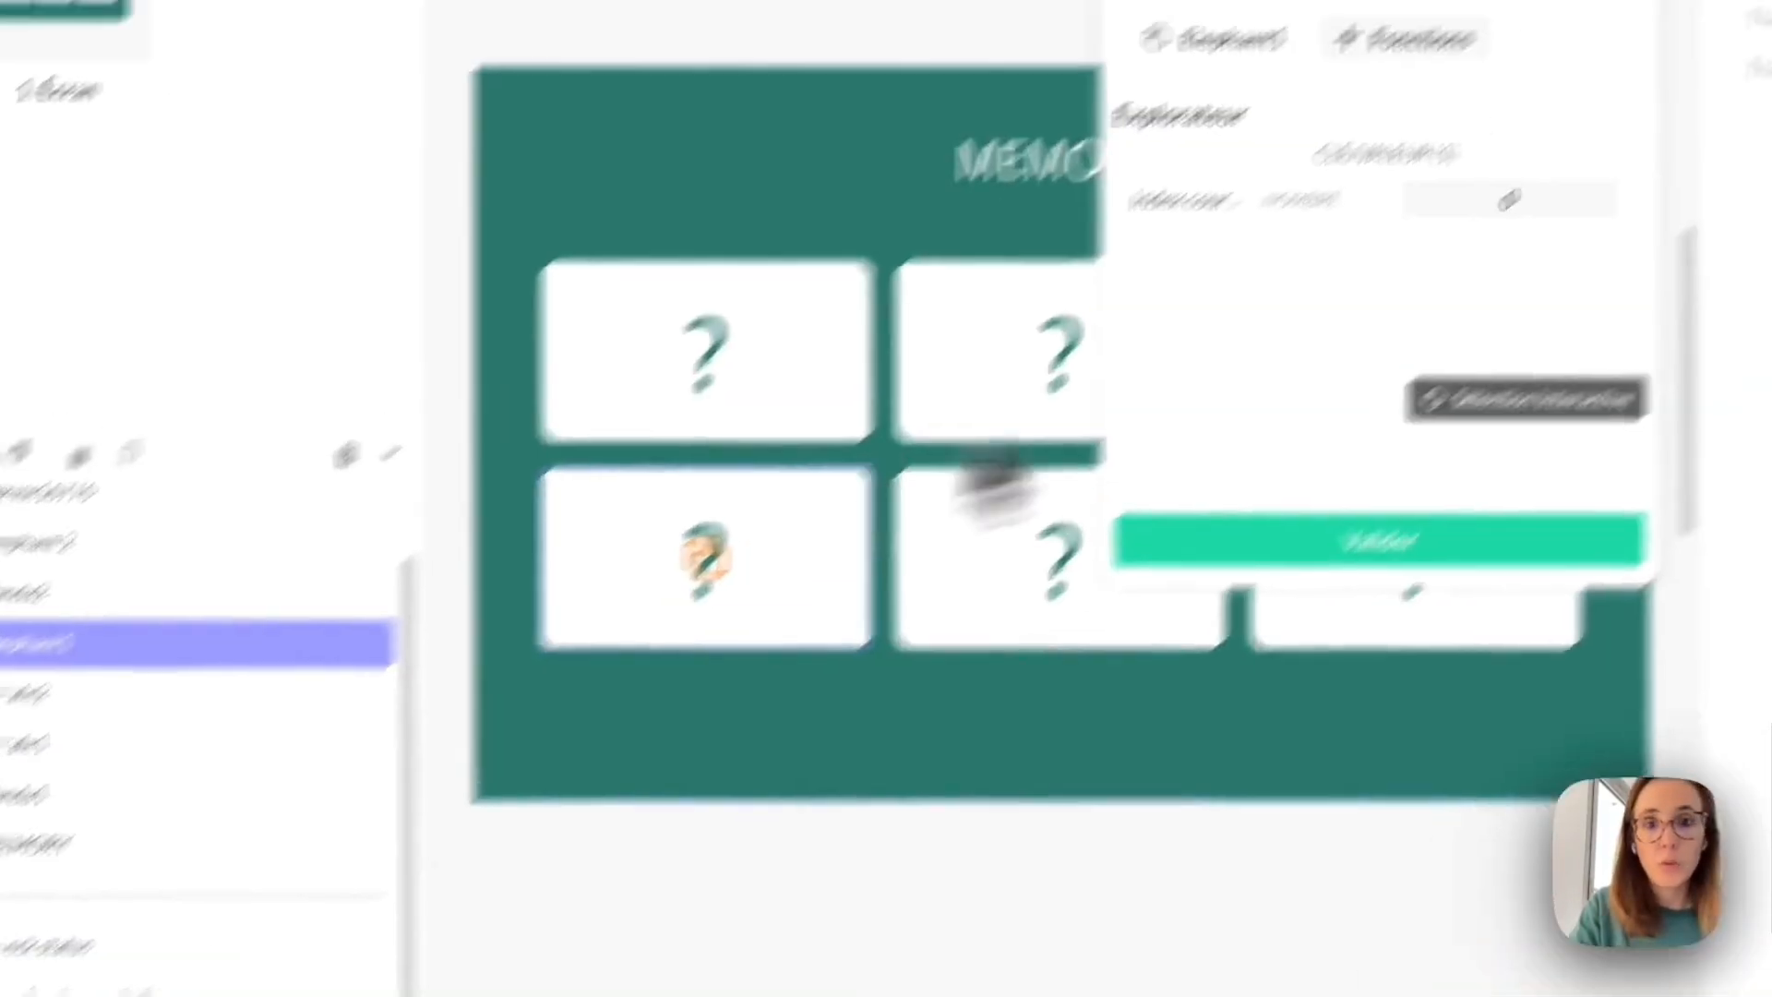
pyautogui.click(1253, 380)
pyautogui.click(1138, 710)
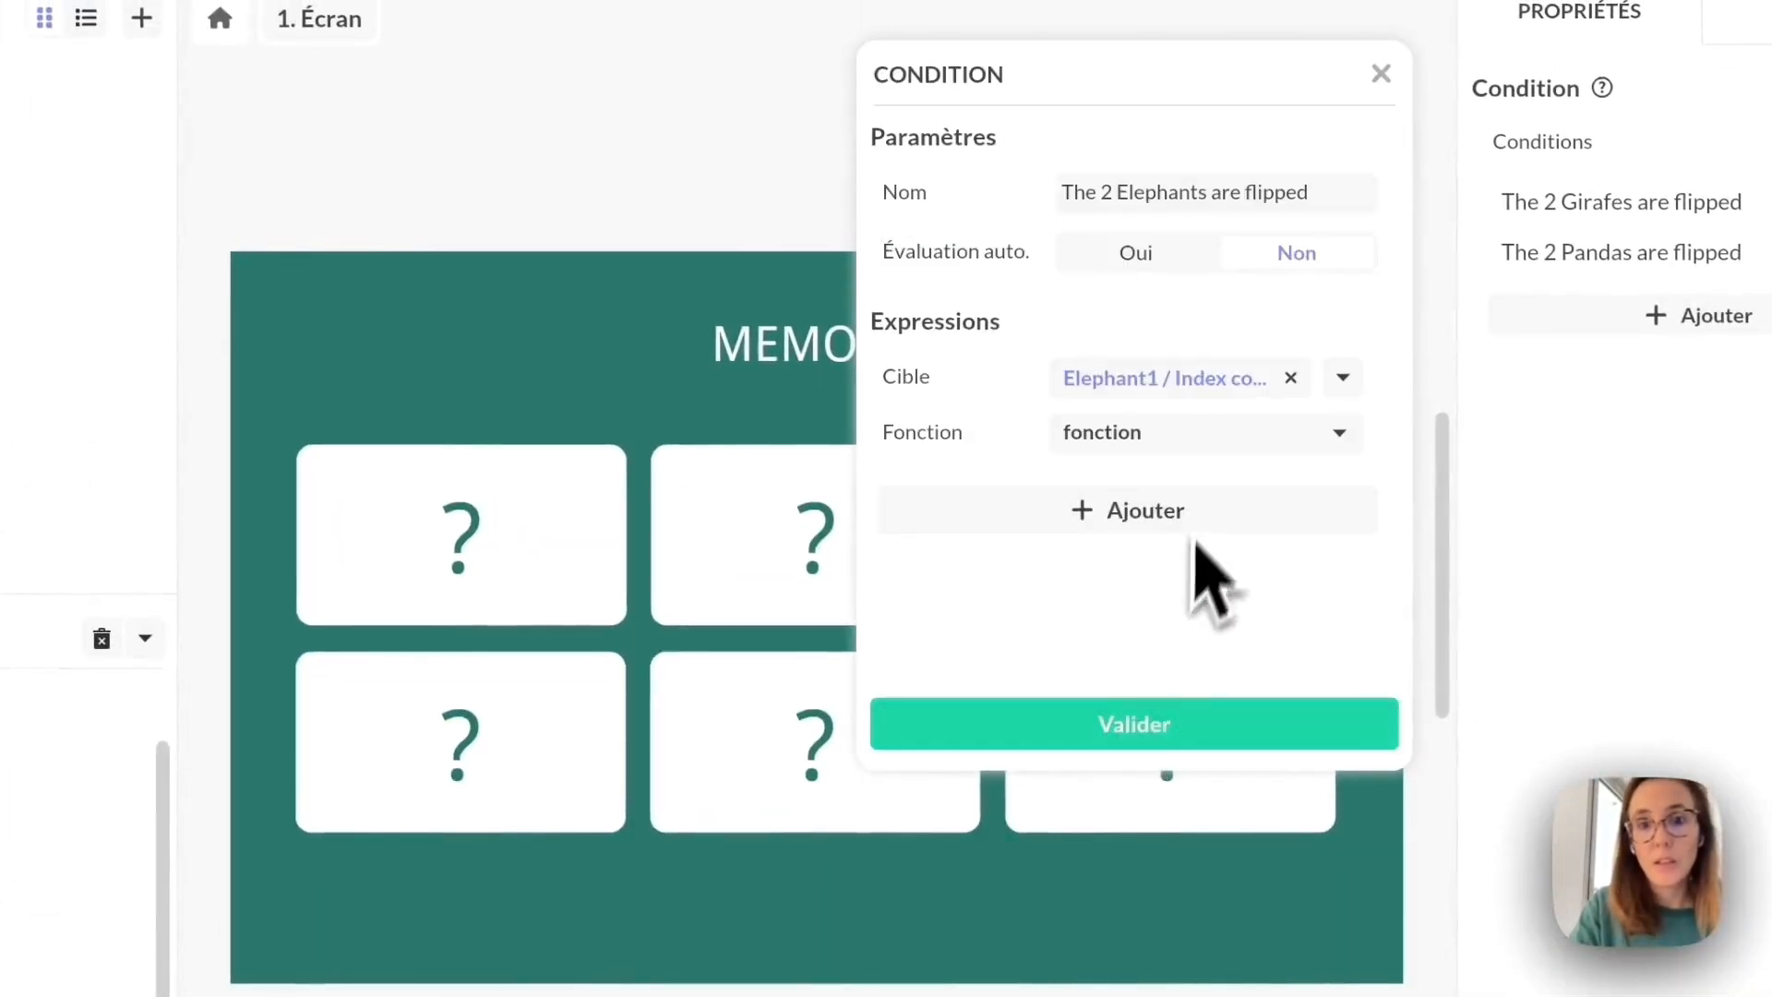
# Set the Elephant1 expression to function Égal à with value 1.
pyautogui.click(1214, 420)
pyautogui.click(1141, 696)
pyautogui.click(1220, 489)
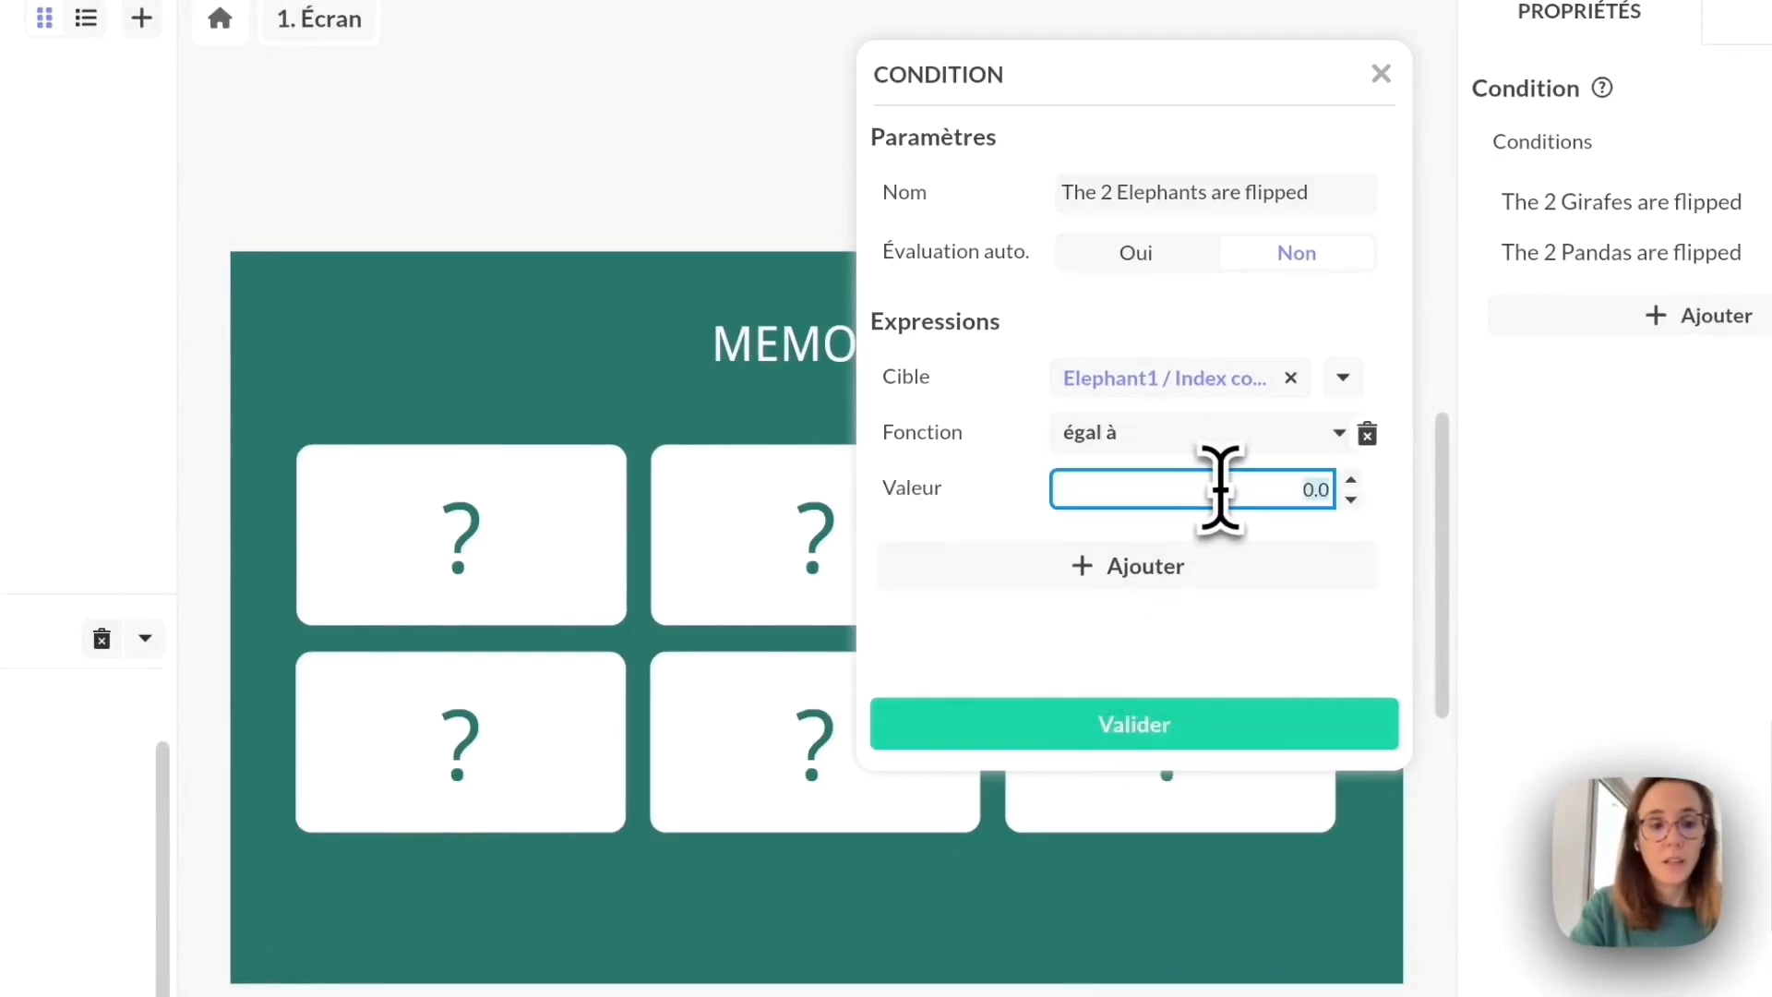
# Add a second expression to the Elephants condition, joined with ET, that targets the Index courant of the Elephant 2 component.
pyautogui.click(1117, 580)
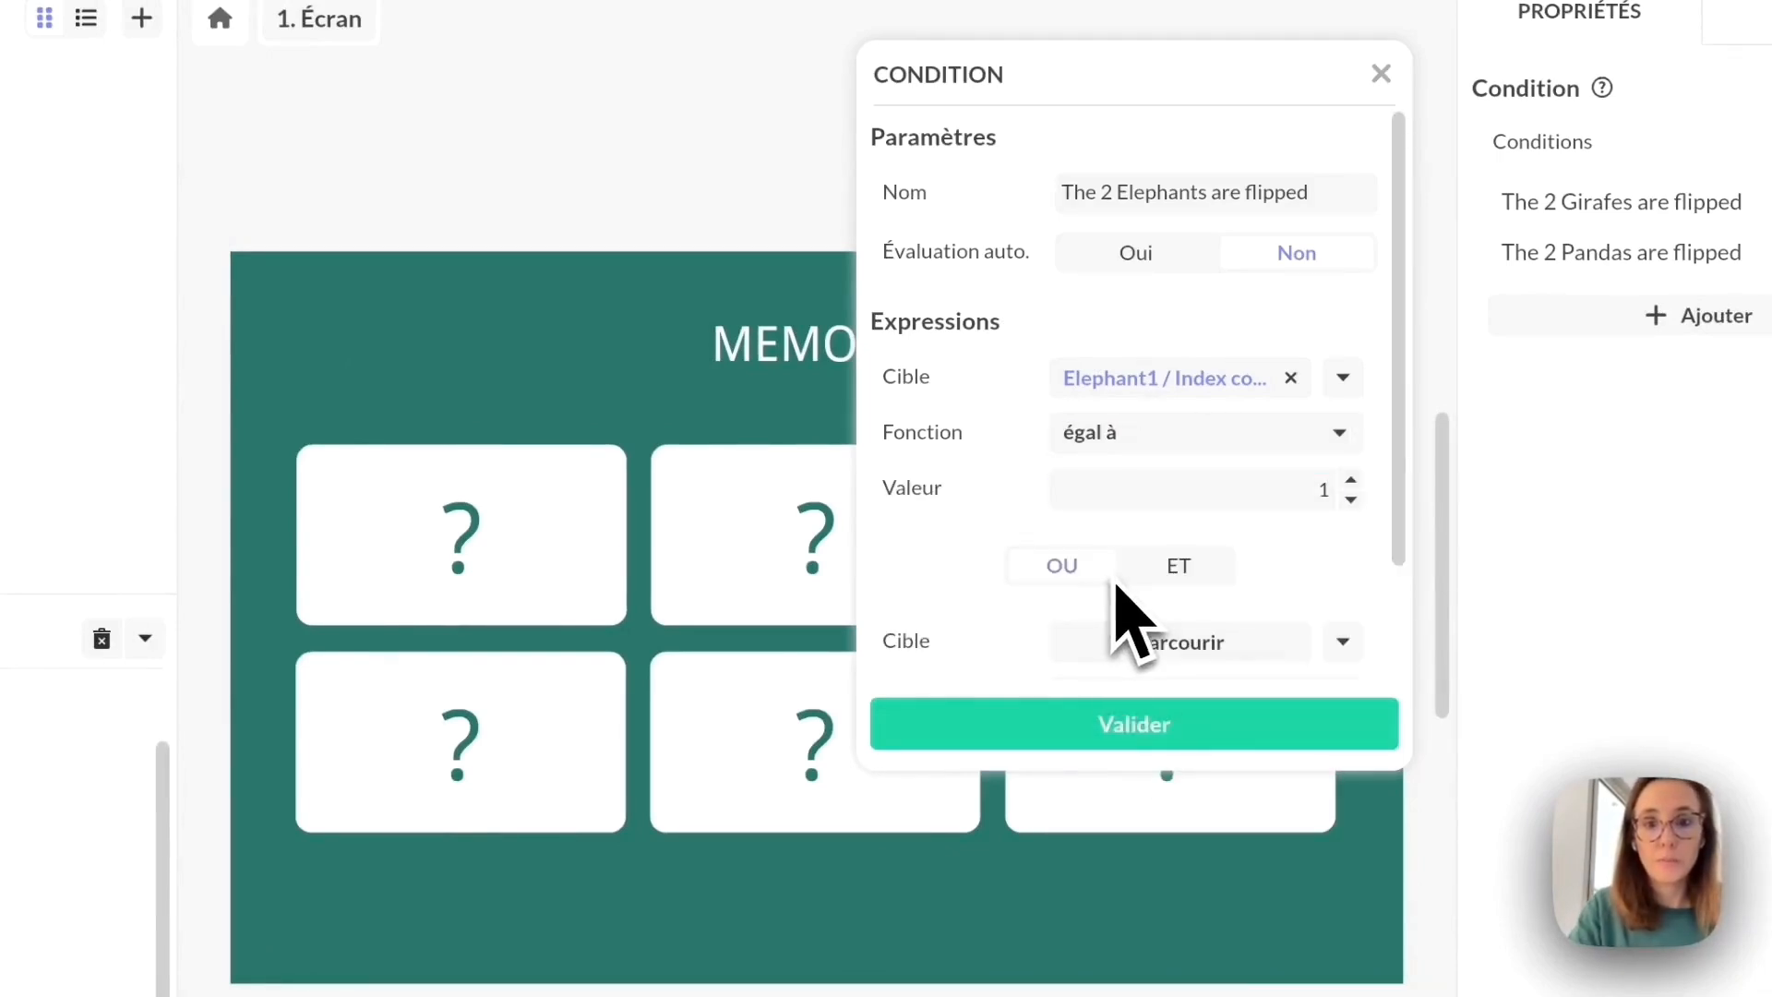
pyautogui.scroll(-2, 1161, 598)
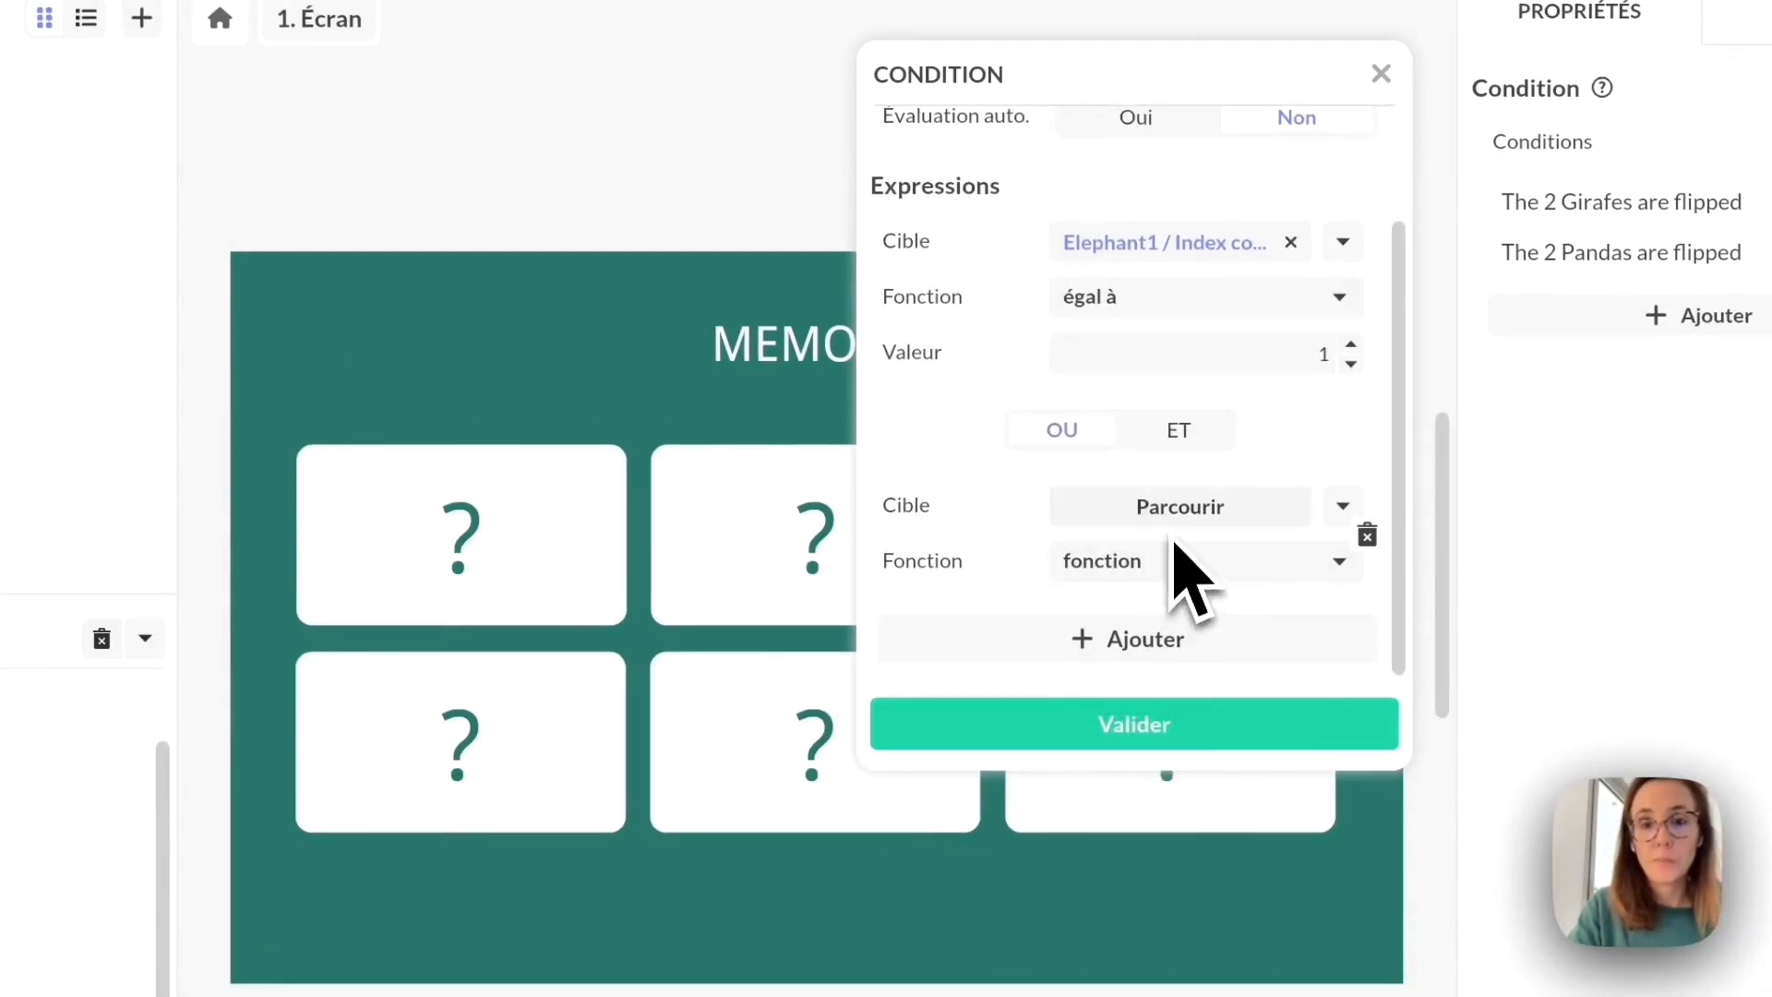
pyautogui.click(1176, 504)
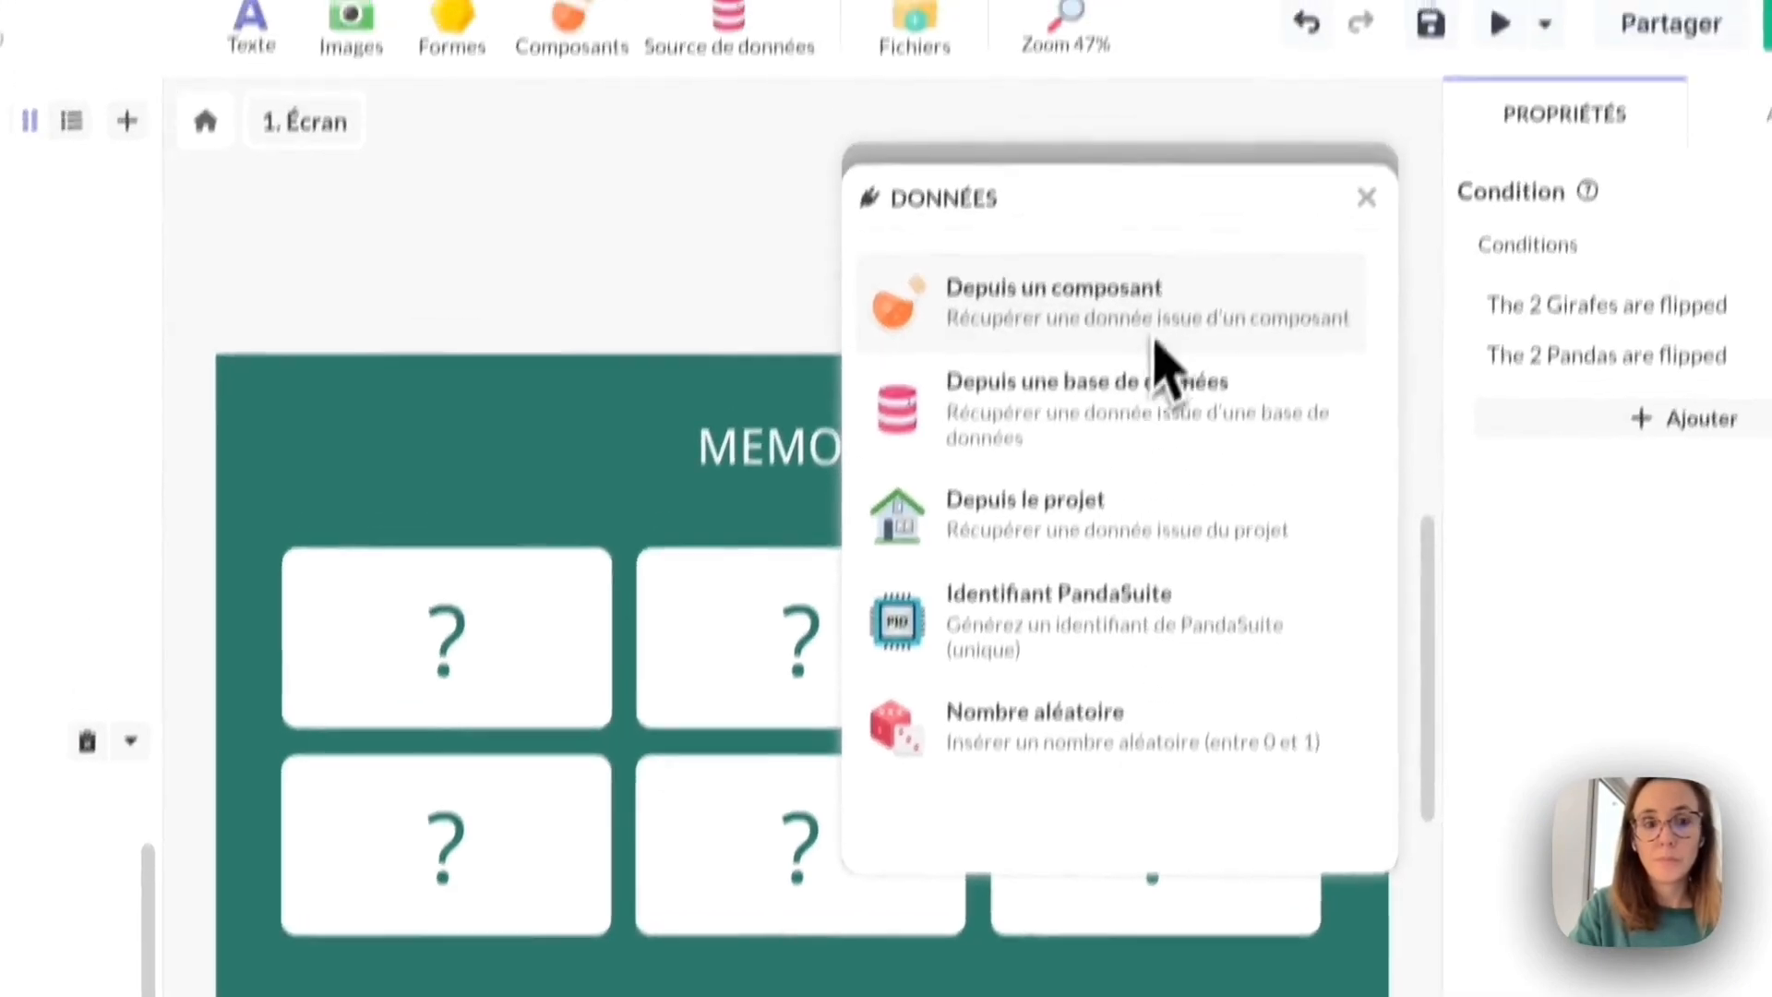
pyautogui.click(1154, 337)
pyautogui.click(340, 554)
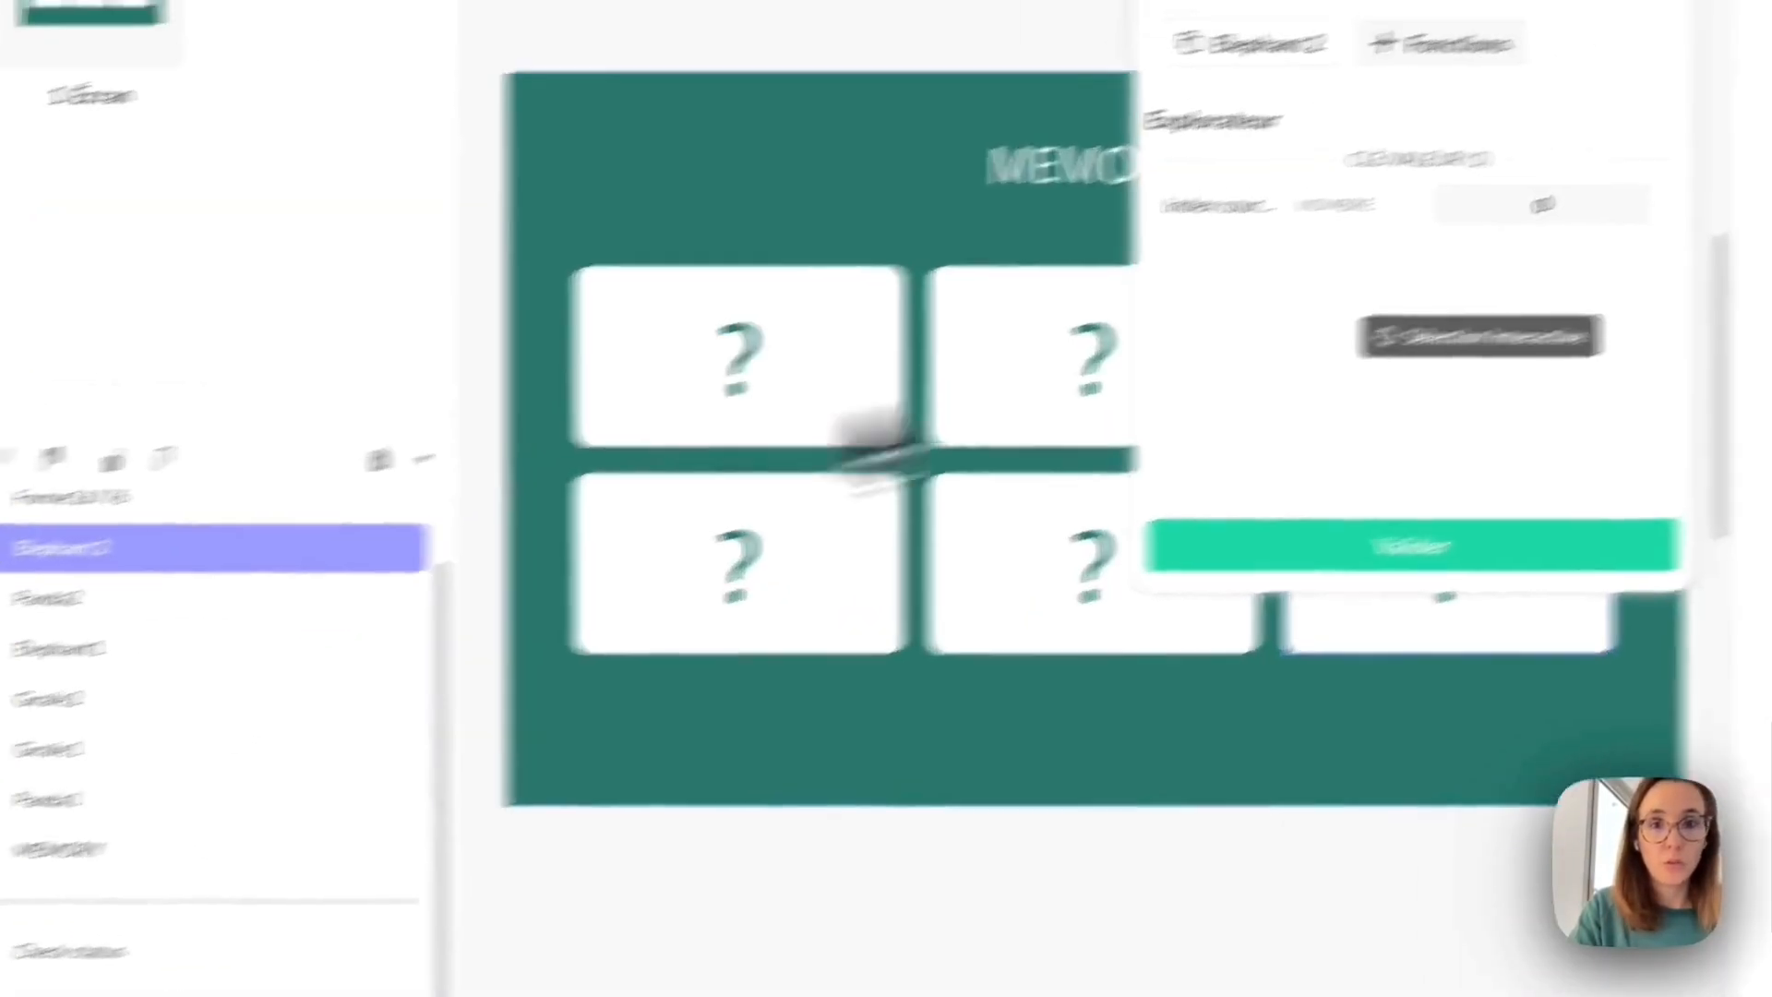
pyautogui.click(1486, 210)
pyautogui.click(1342, 549)
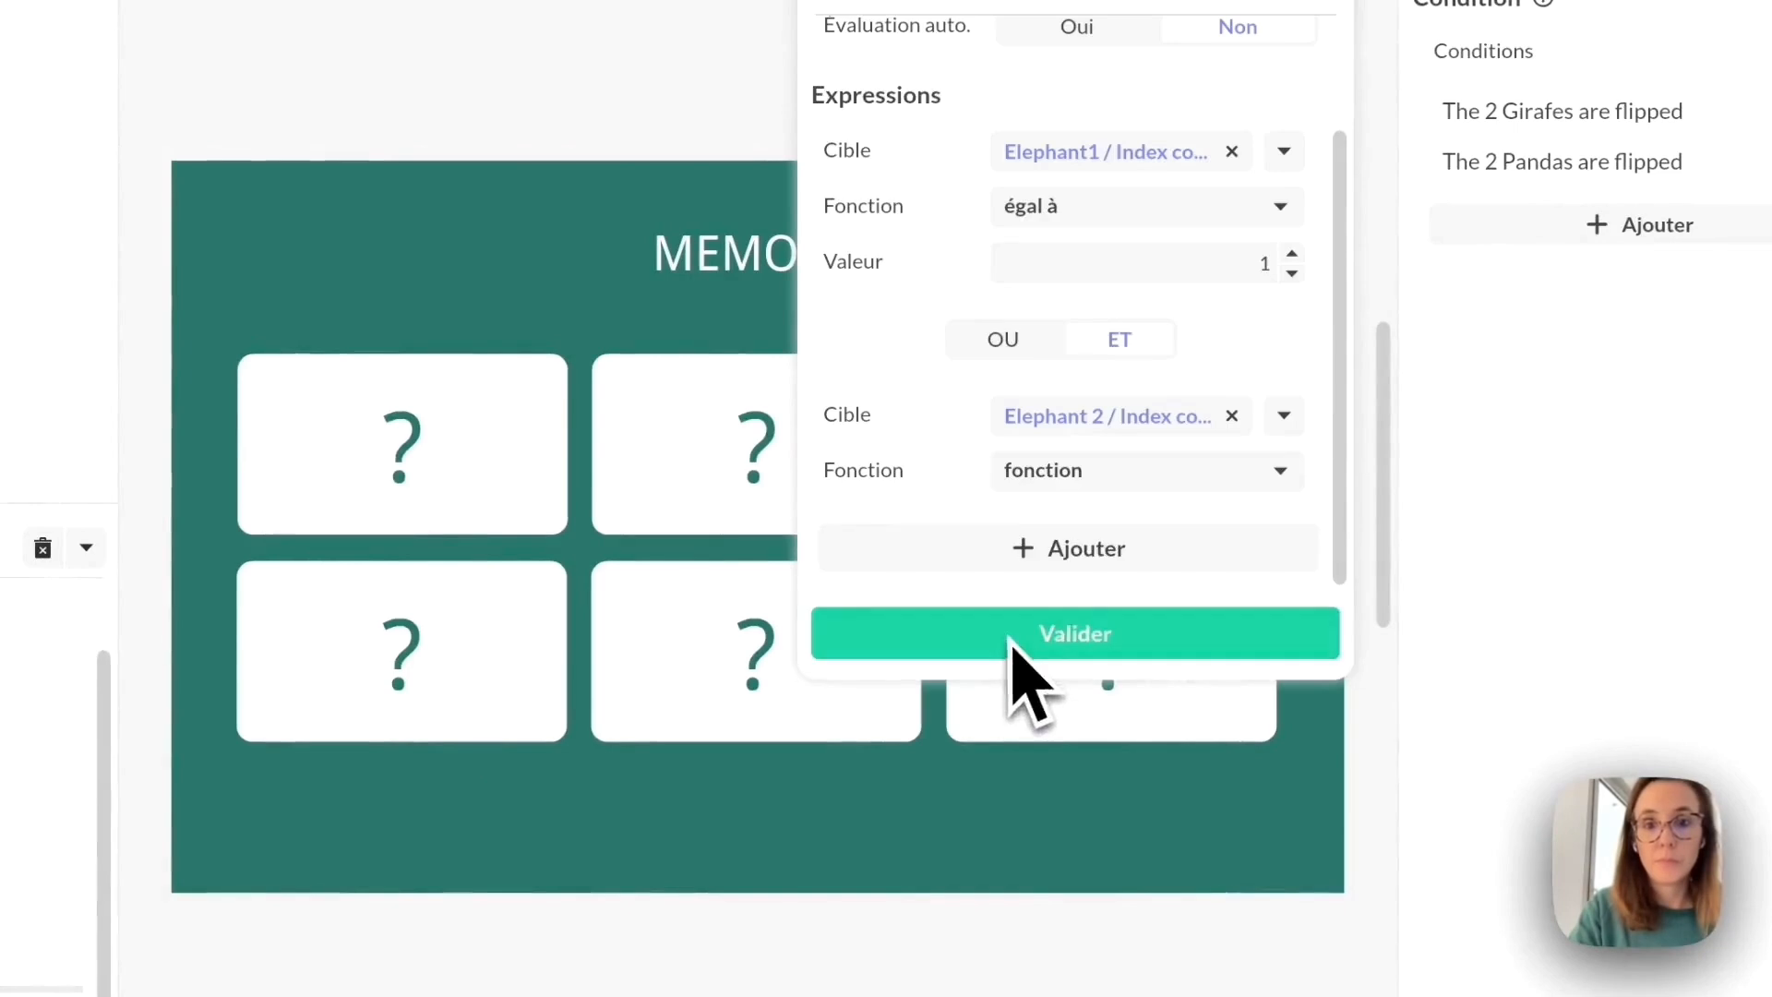
# Set the Elephant 2 expression's function to Égal à, fill in its comparison value and validate the Elephants condition.
pyautogui.click(1119, 475)
pyautogui.click(1077, 727)
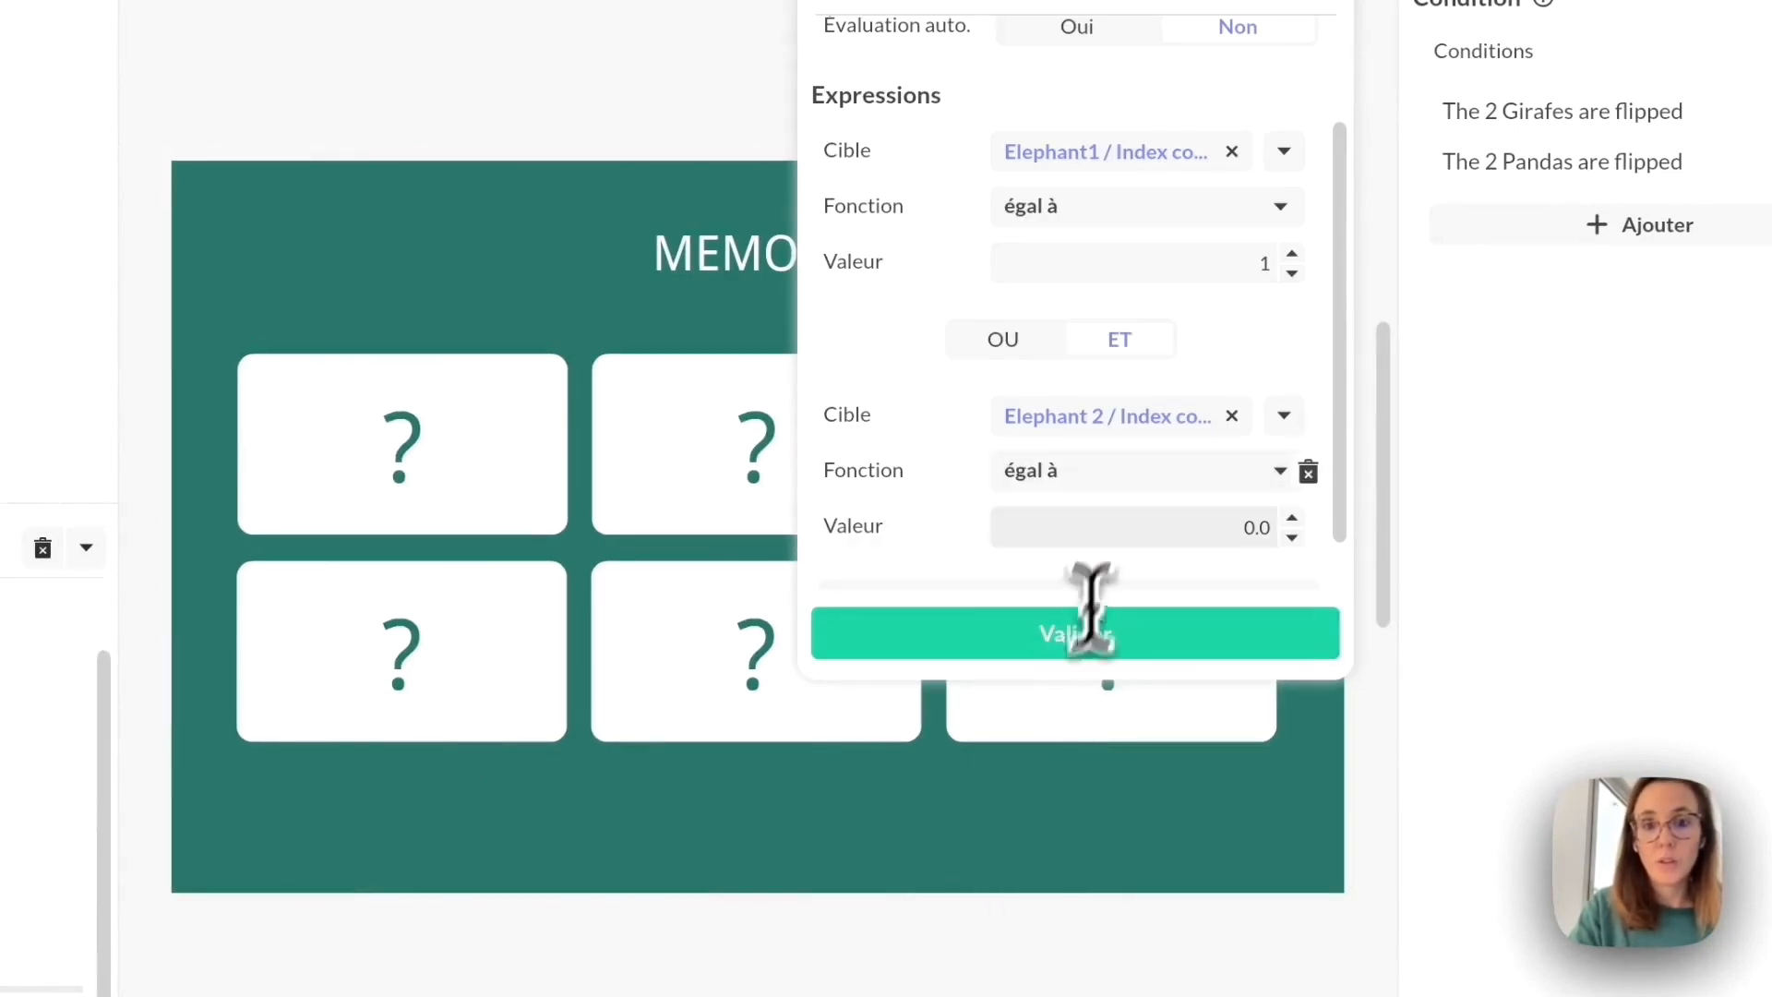
pyautogui.click(1124, 531)
pyautogui.click(1076, 634)
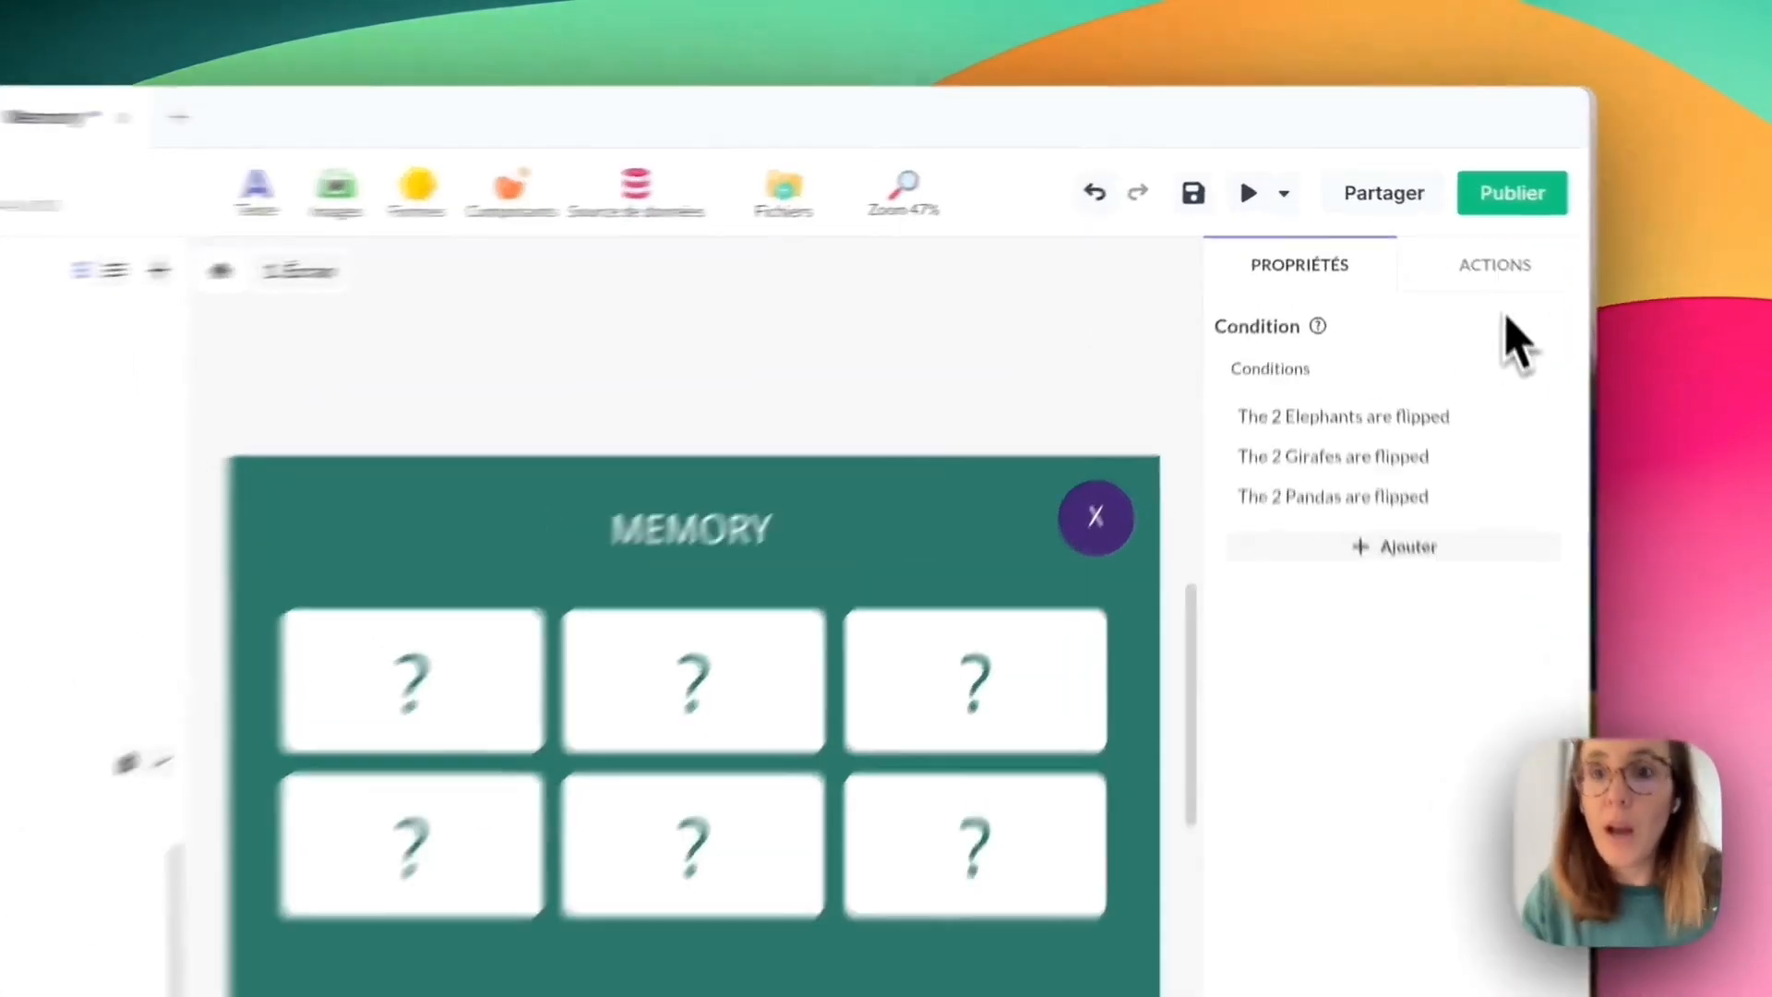
# Add an action to Check pair association that switches Panda1 to the locked state when "The 2 Pandas are flipped" is true.
pyautogui.click(1445, 233)
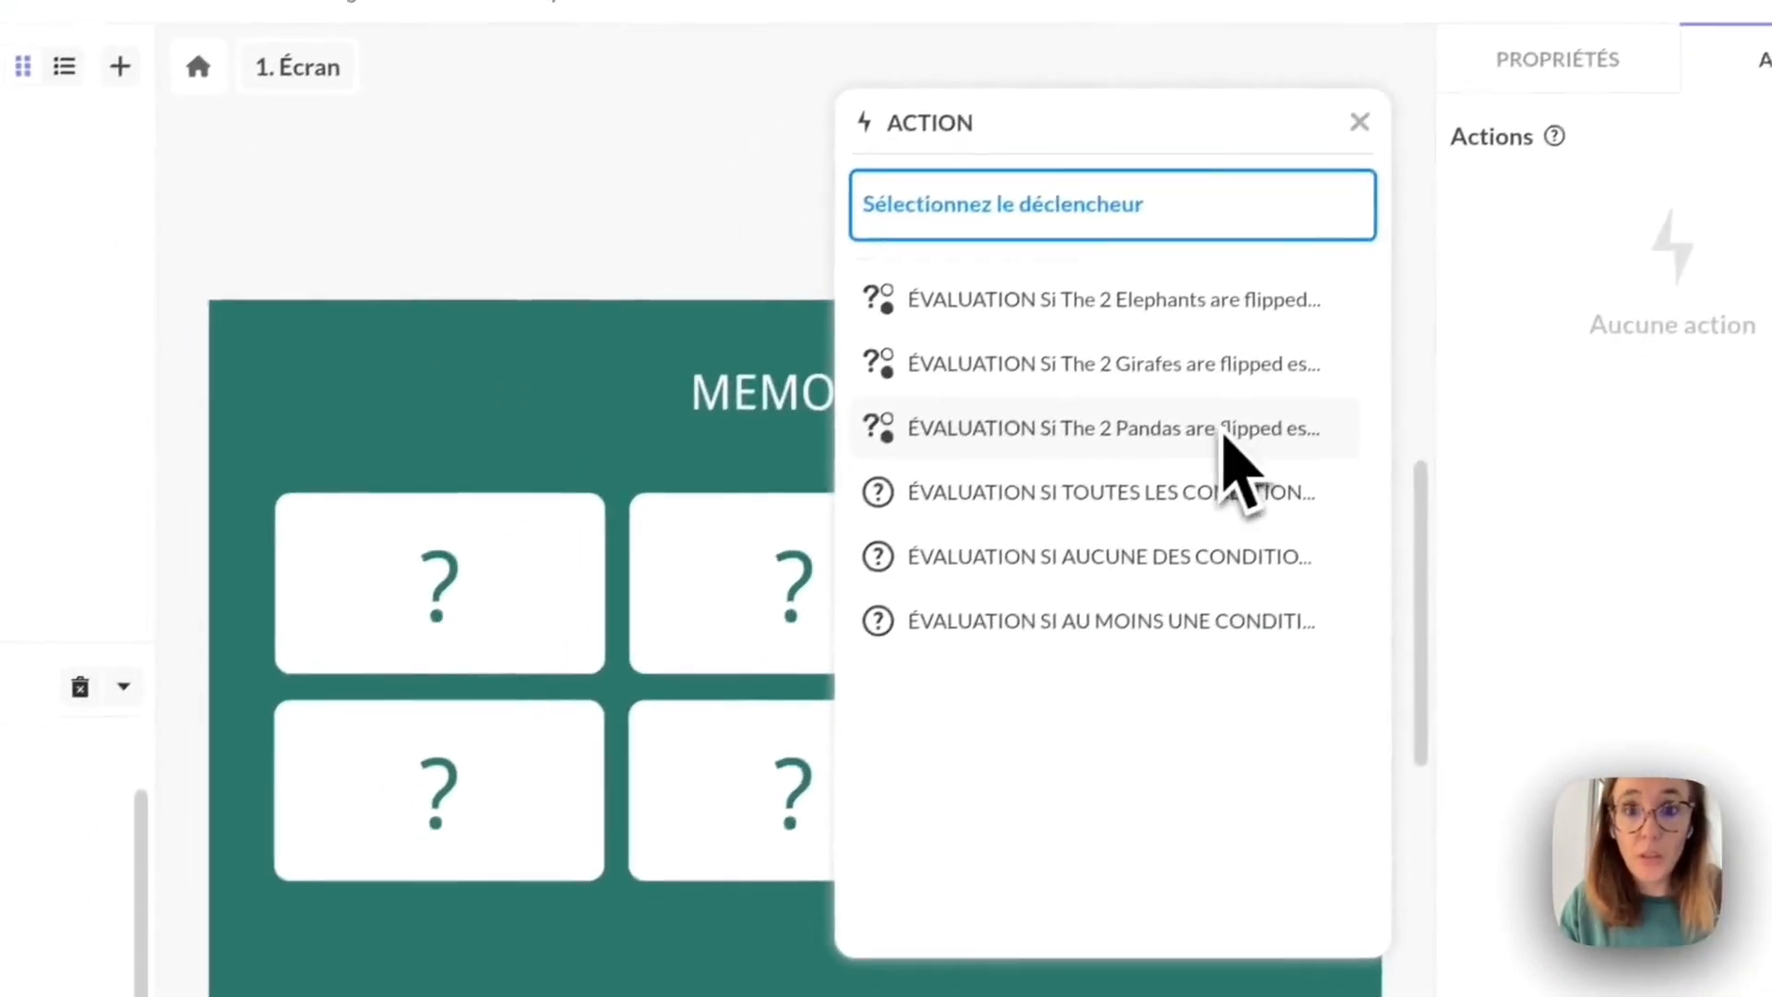
pyautogui.click(951, 667)
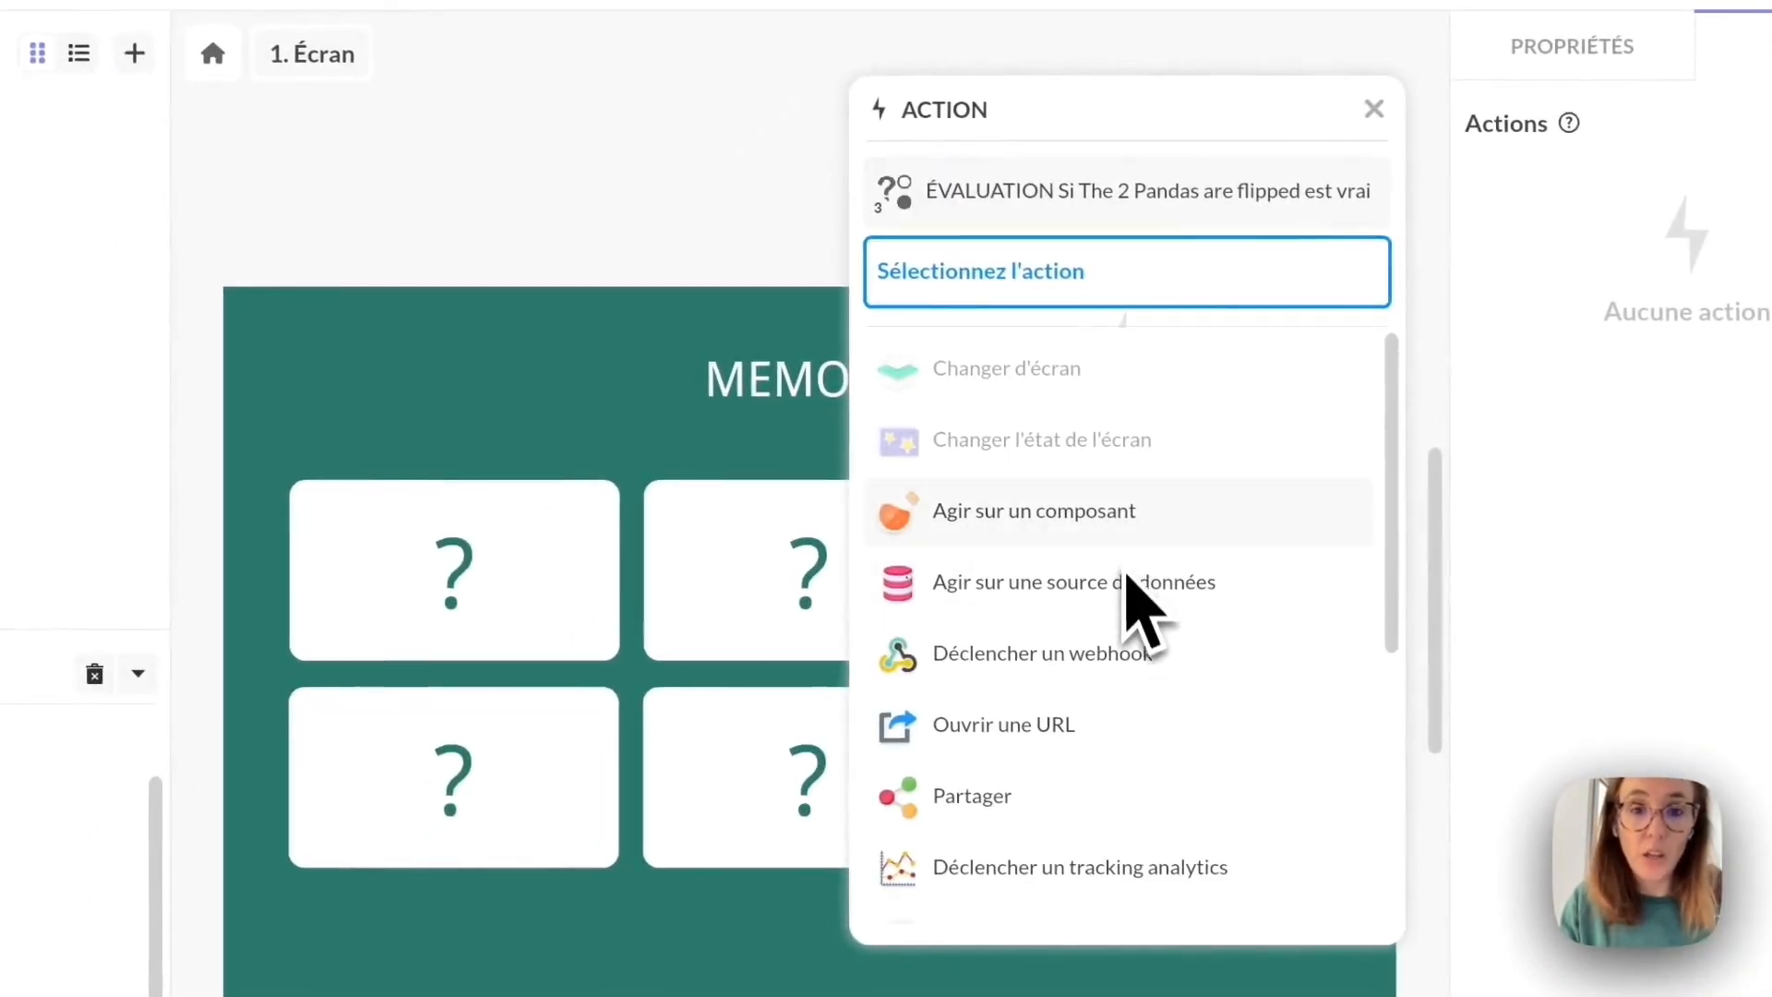
pyautogui.click(1034, 516)
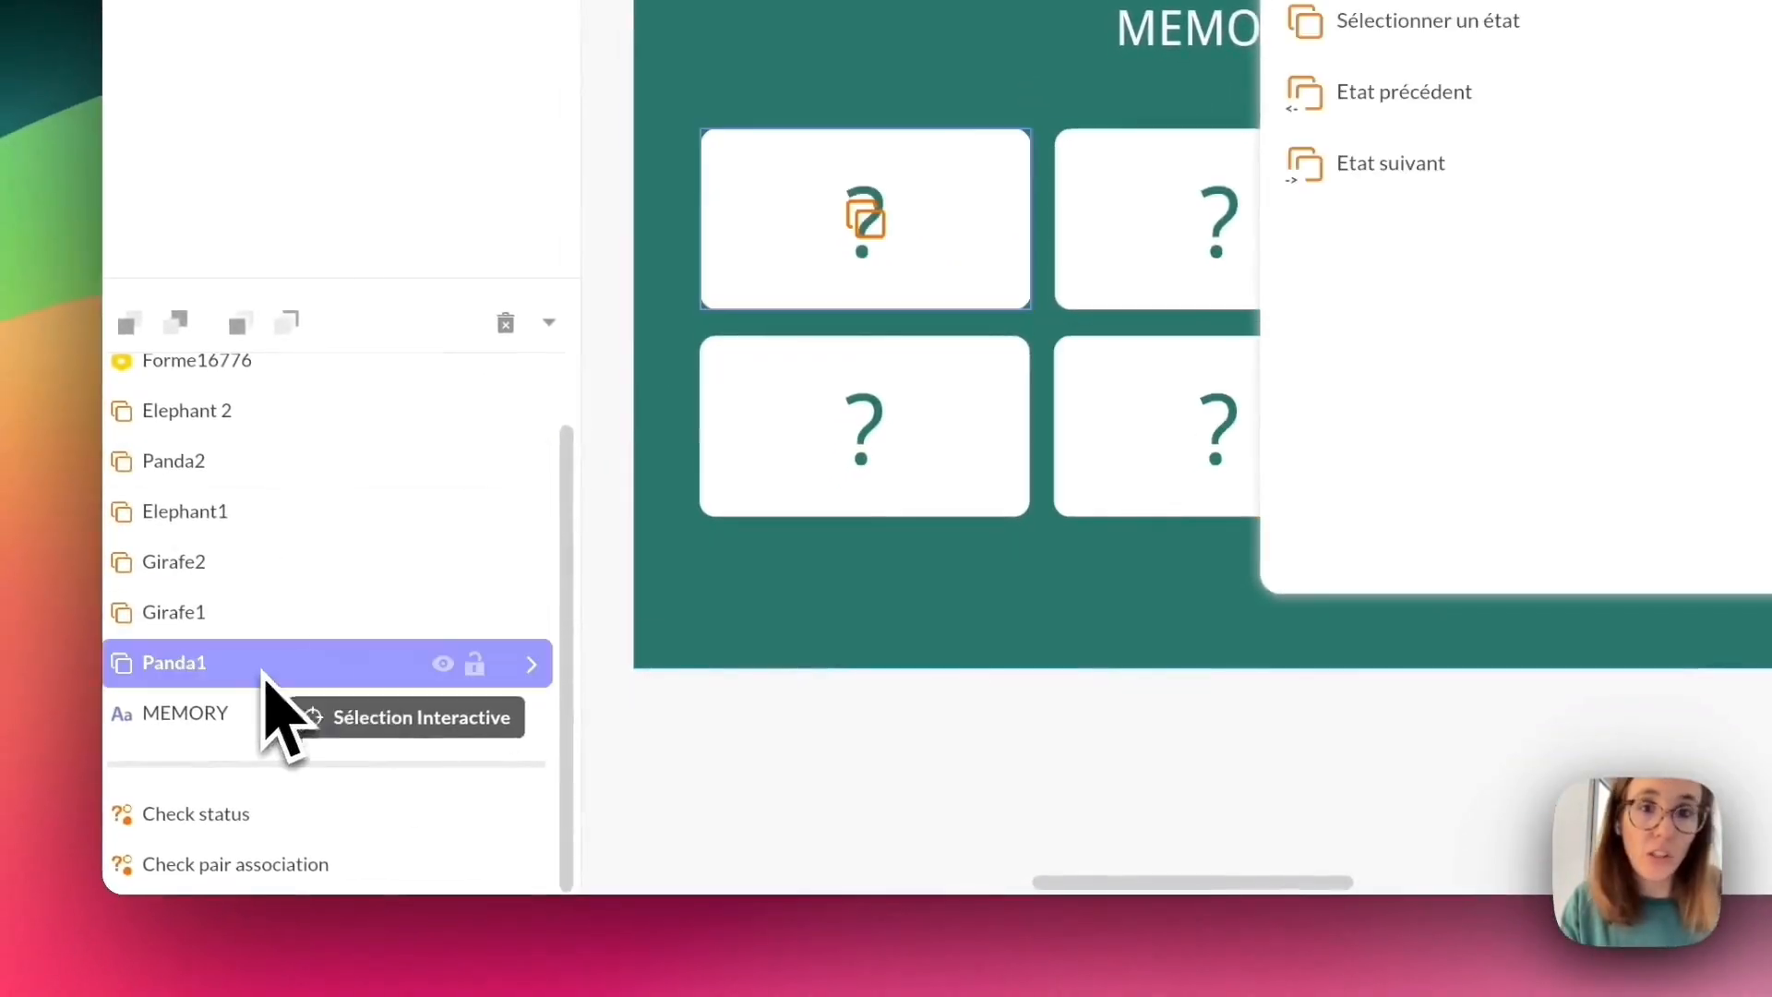
pyautogui.click(265, 678)
pyautogui.click(1514, 21)
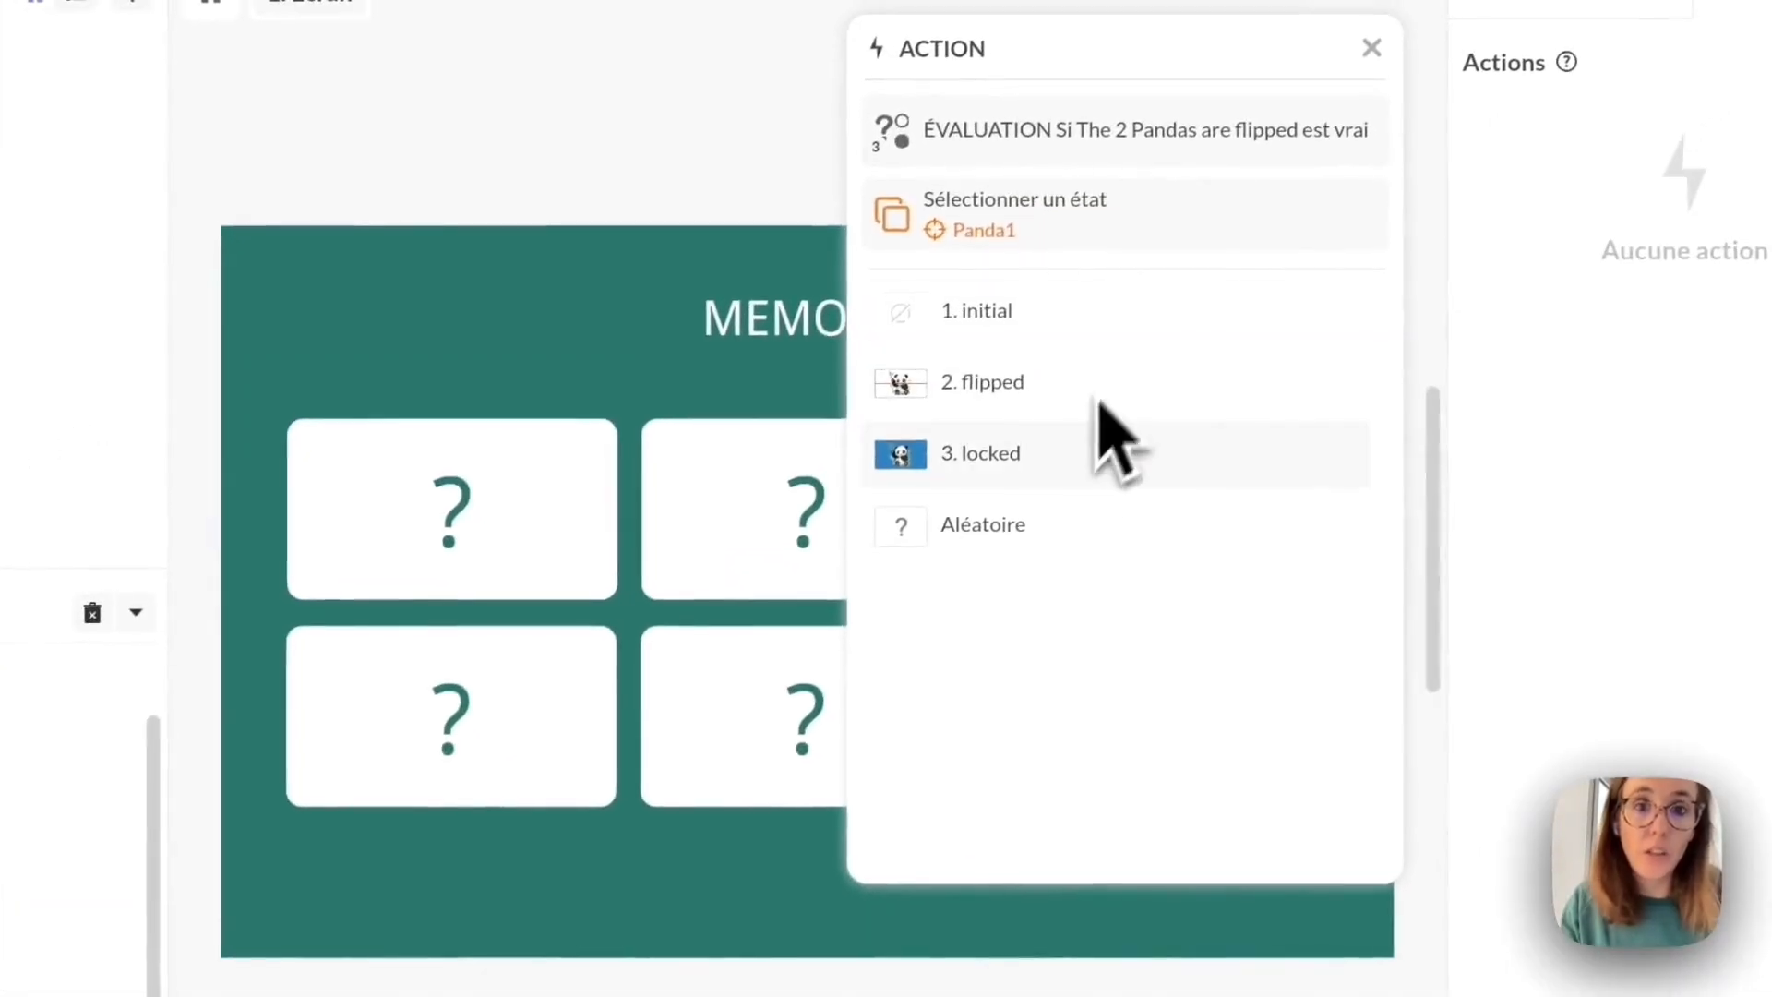
pyautogui.click(1509, 165)
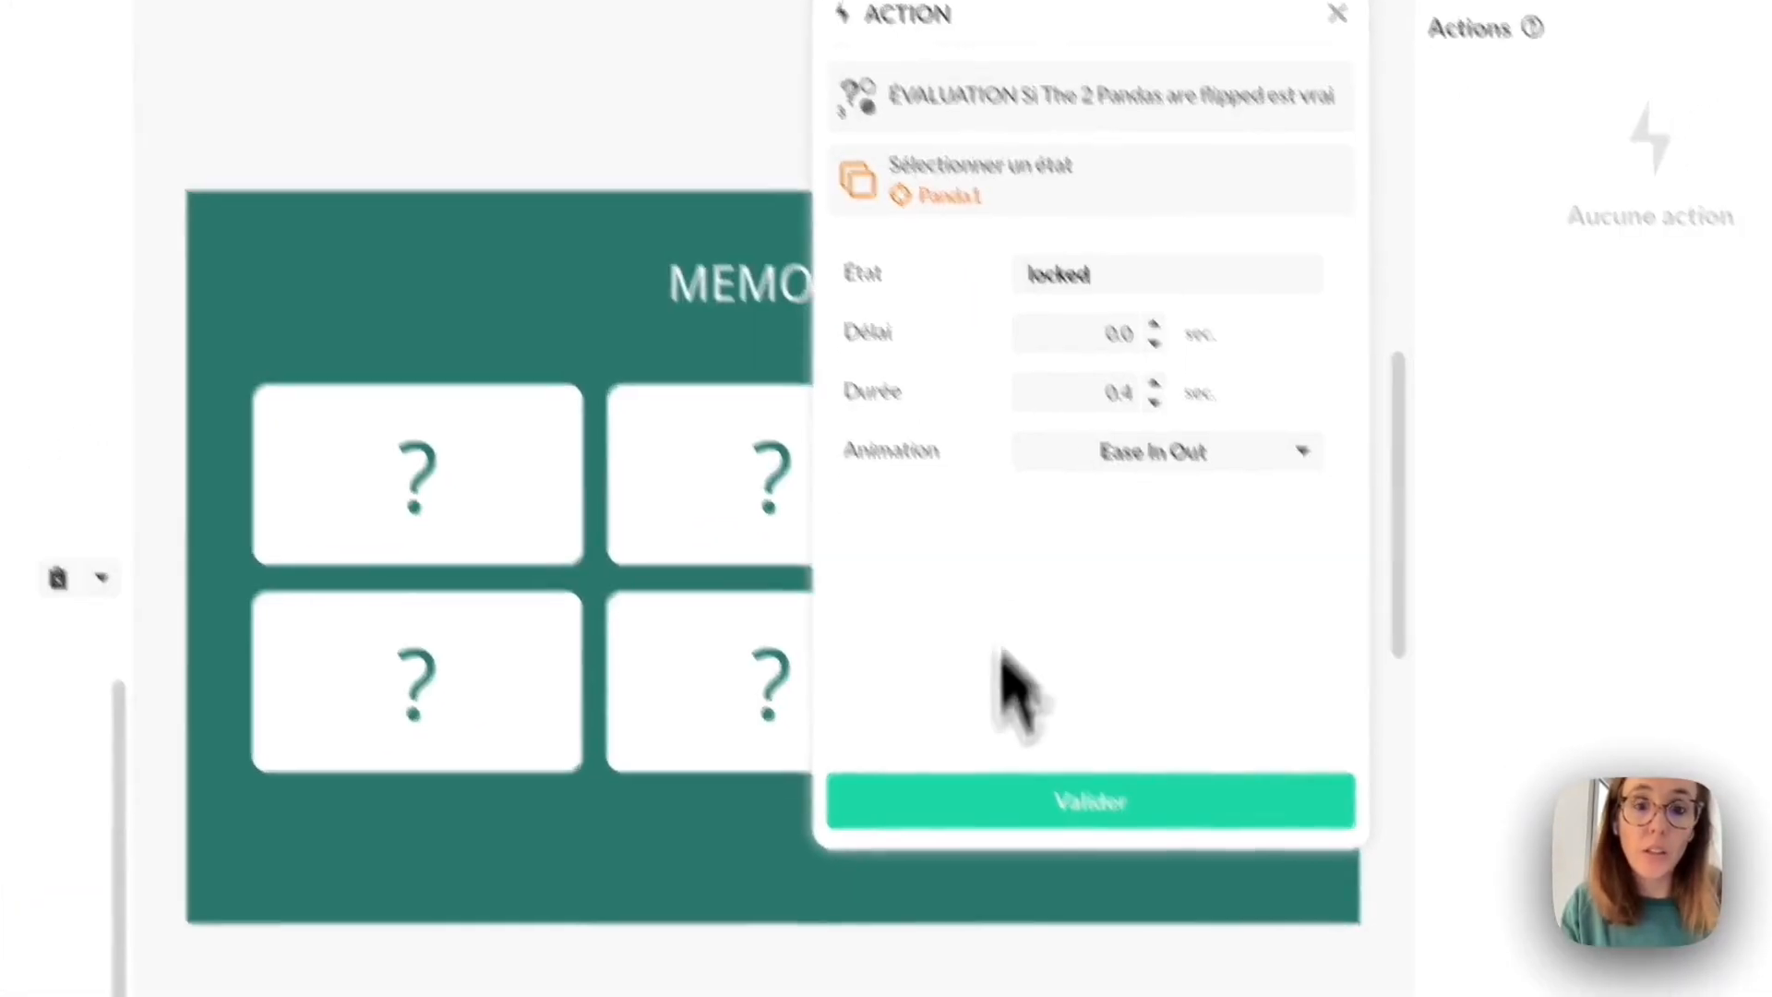
pyautogui.click(979, 801)
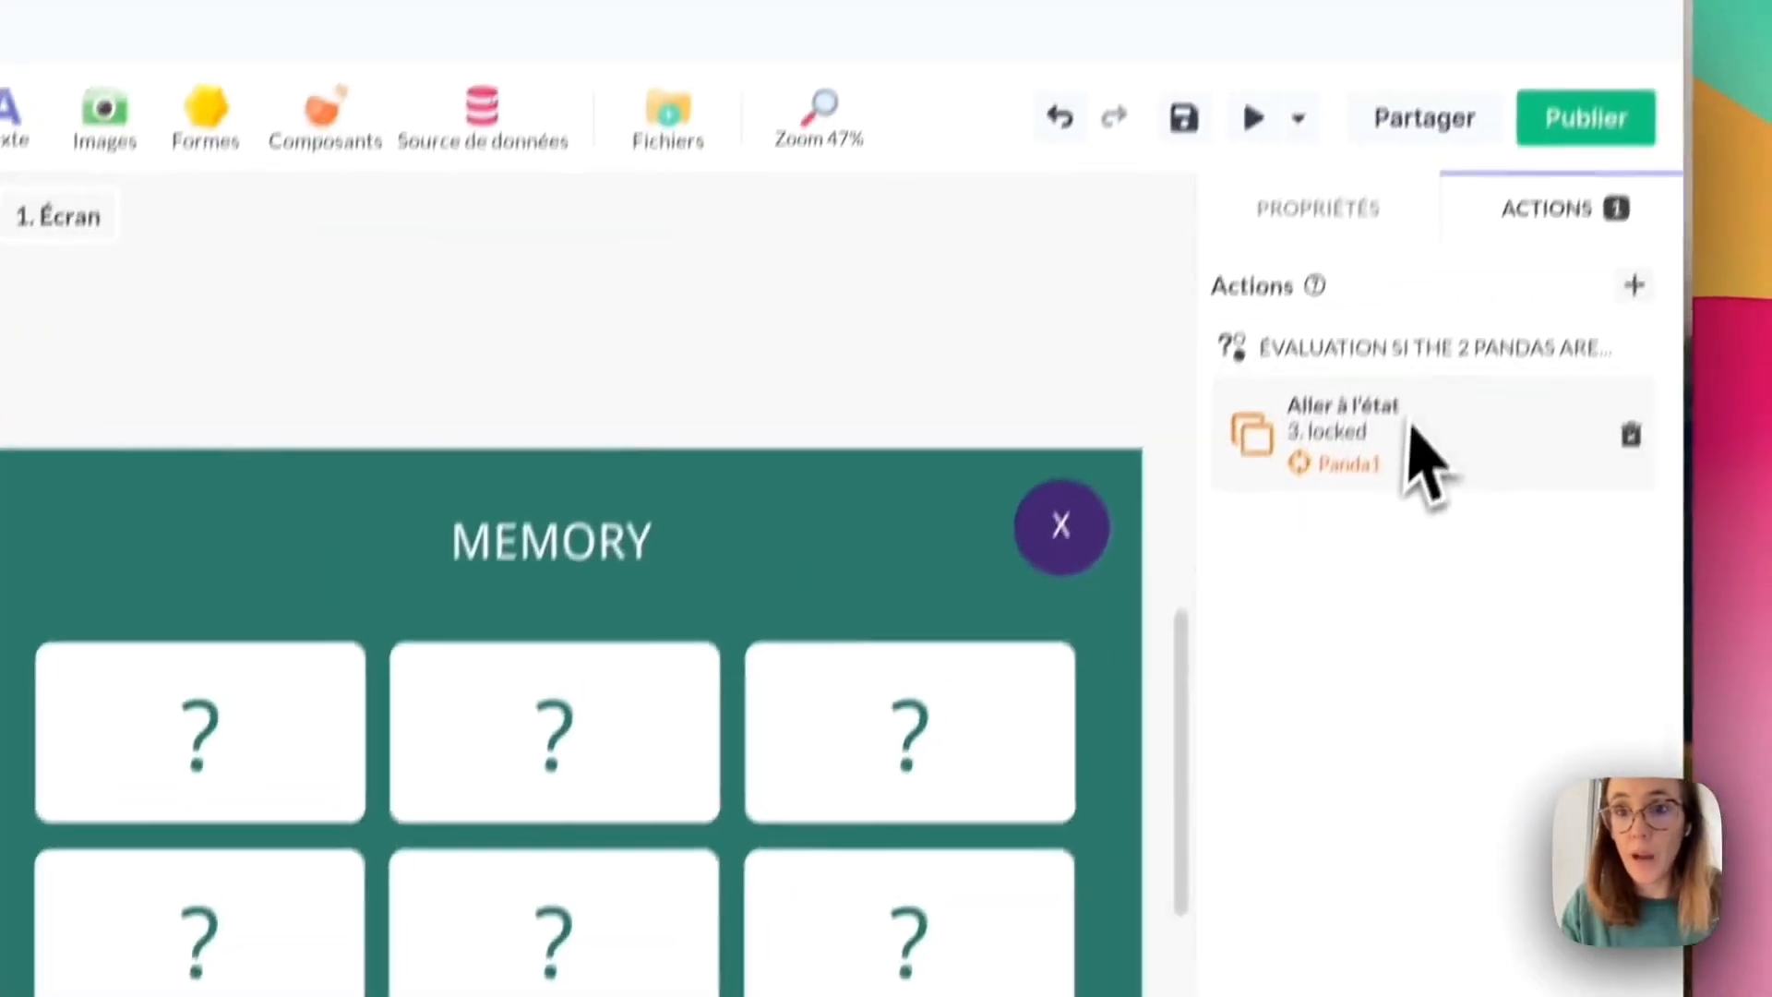
# Add a second action for the true Pandas condition that switches Panda2 to the locked state.
pyautogui.click(1611, 359)
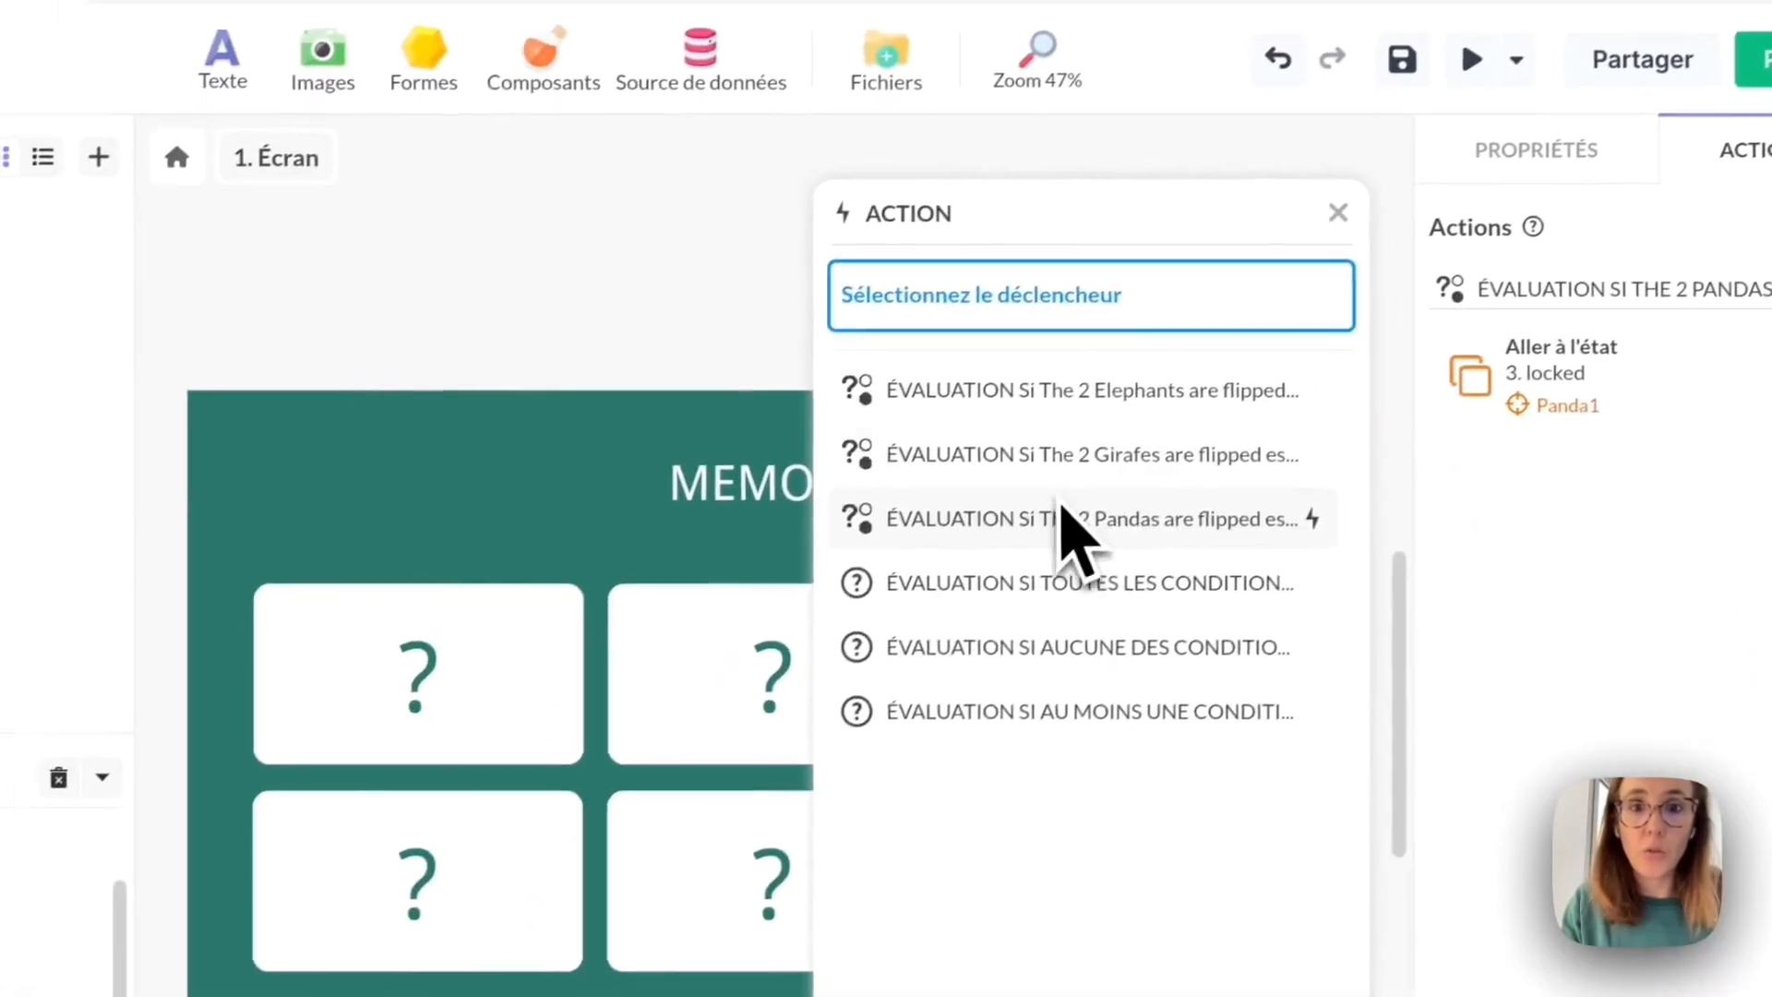
pyautogui.click(840, 668)
pyautogui.click(806, 744)
pyautogui.click(221, 596)
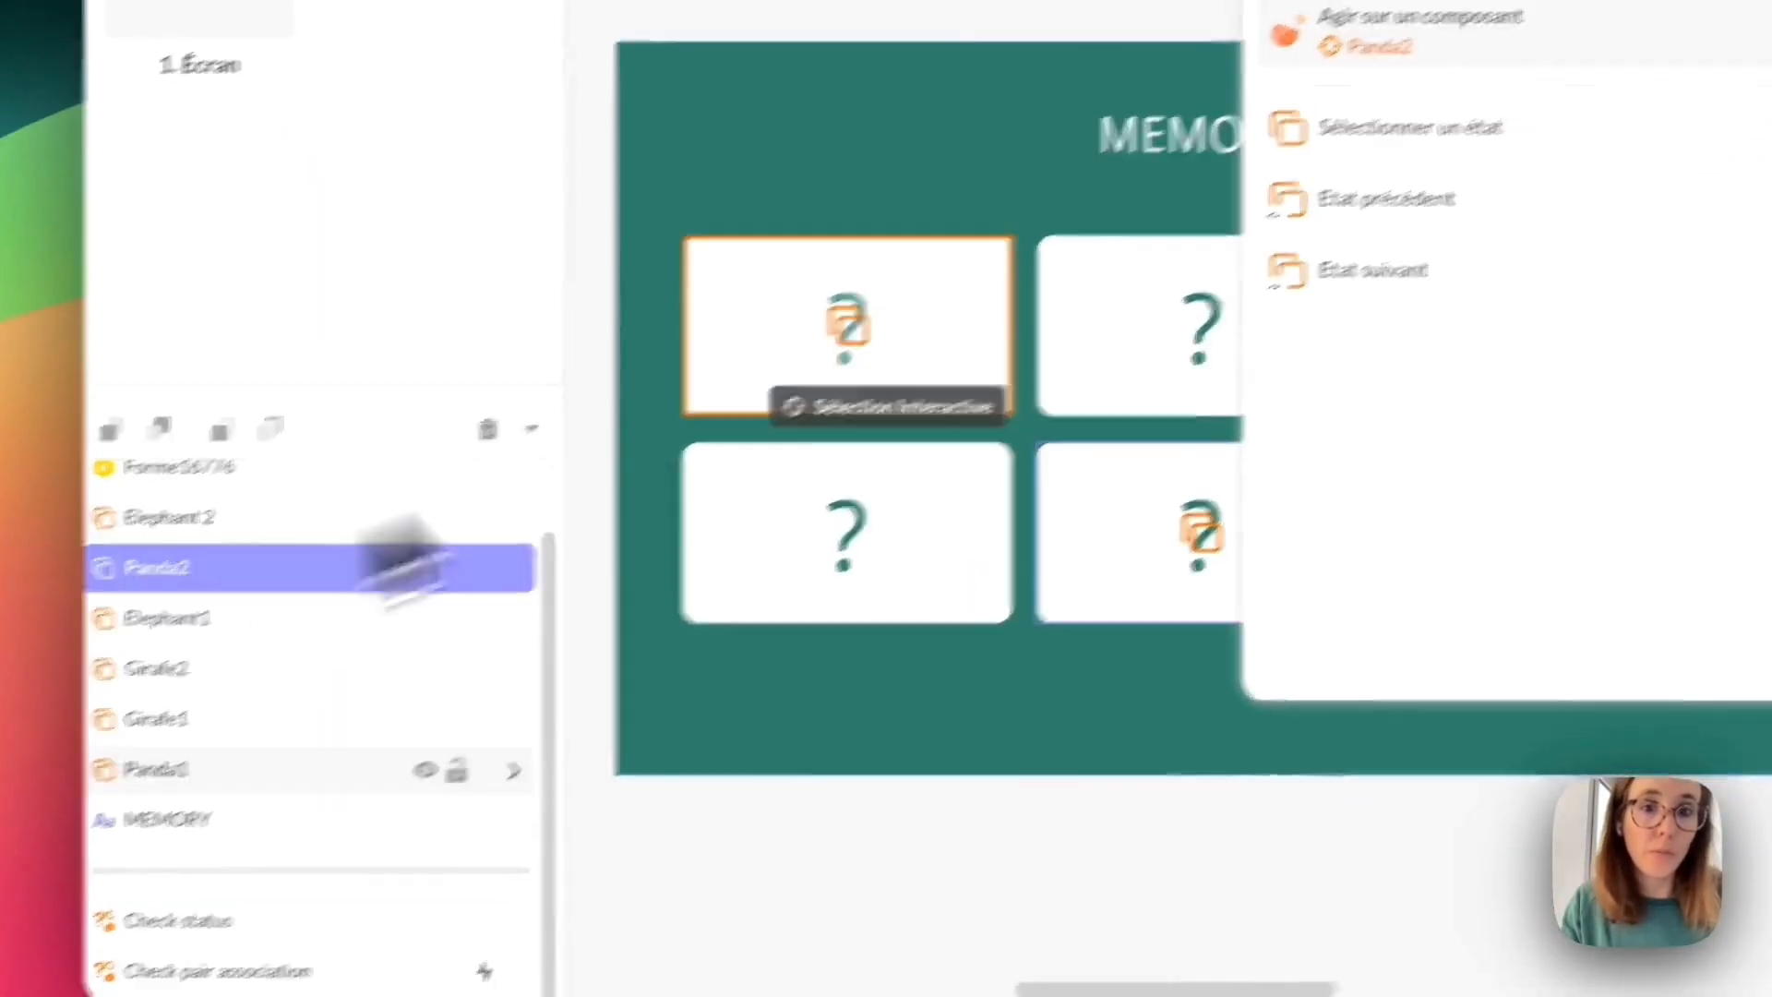
pyautogui.click(914, 469)
pyautogui.click(1053, 414)
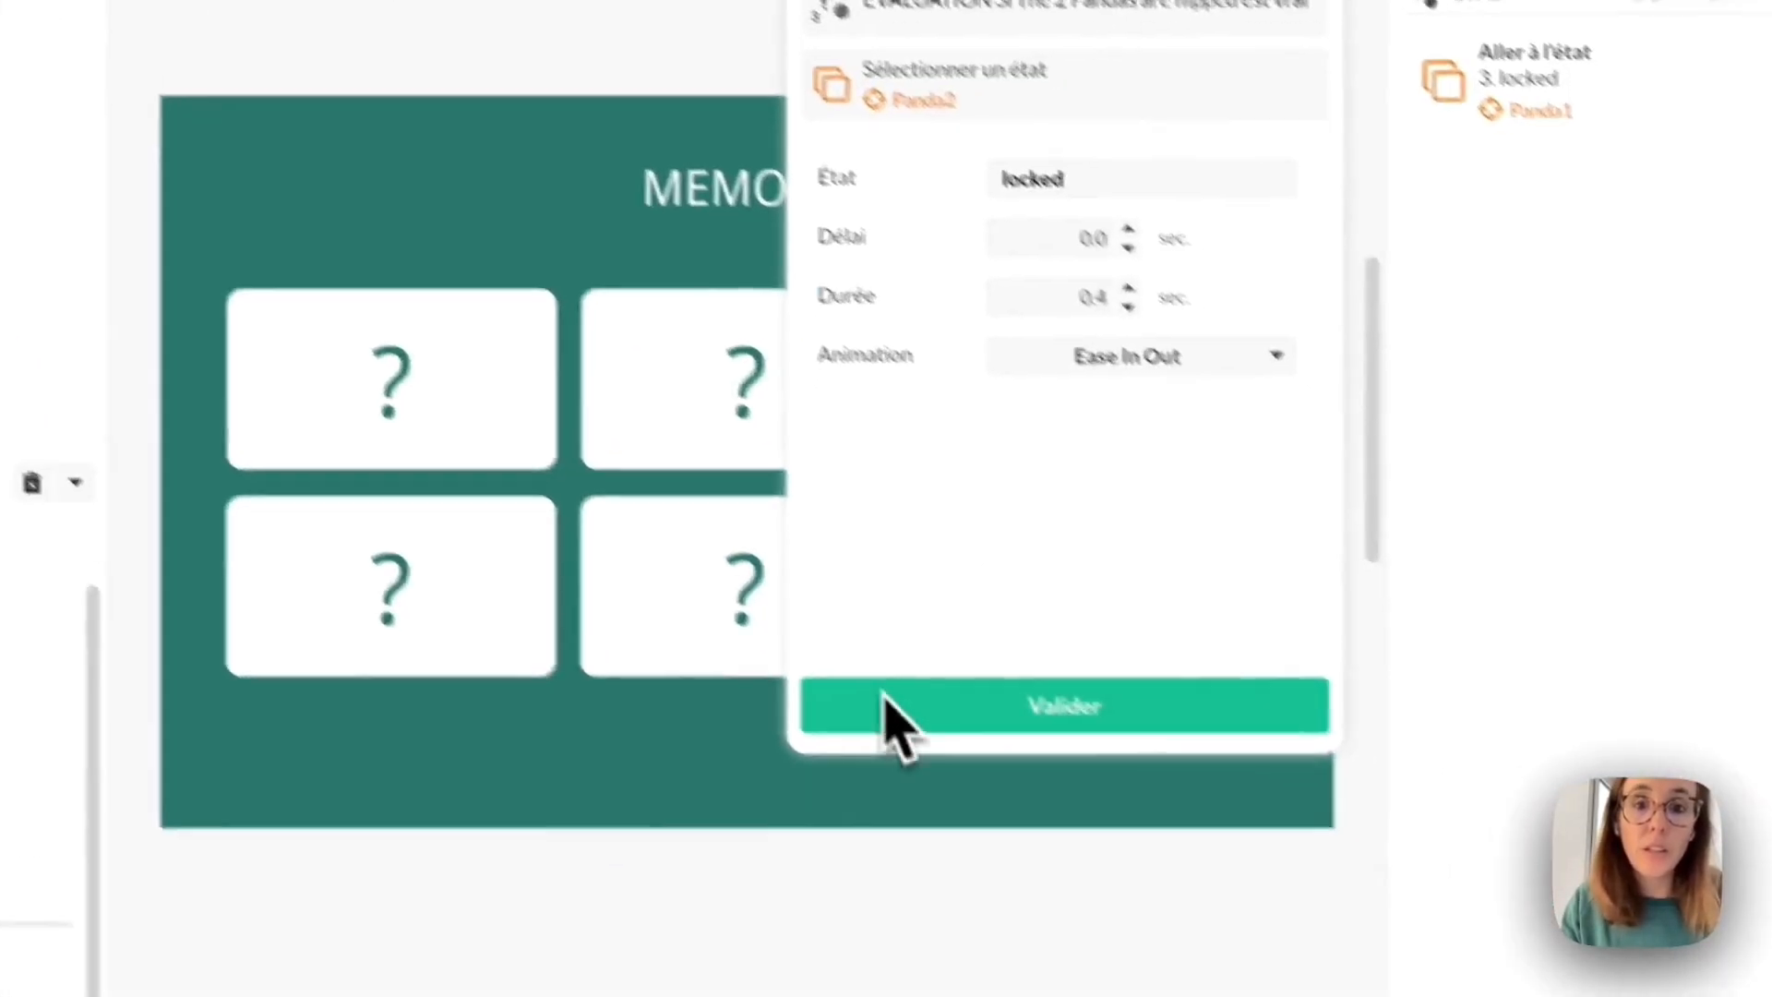
pyautogui.click(1016, 803)
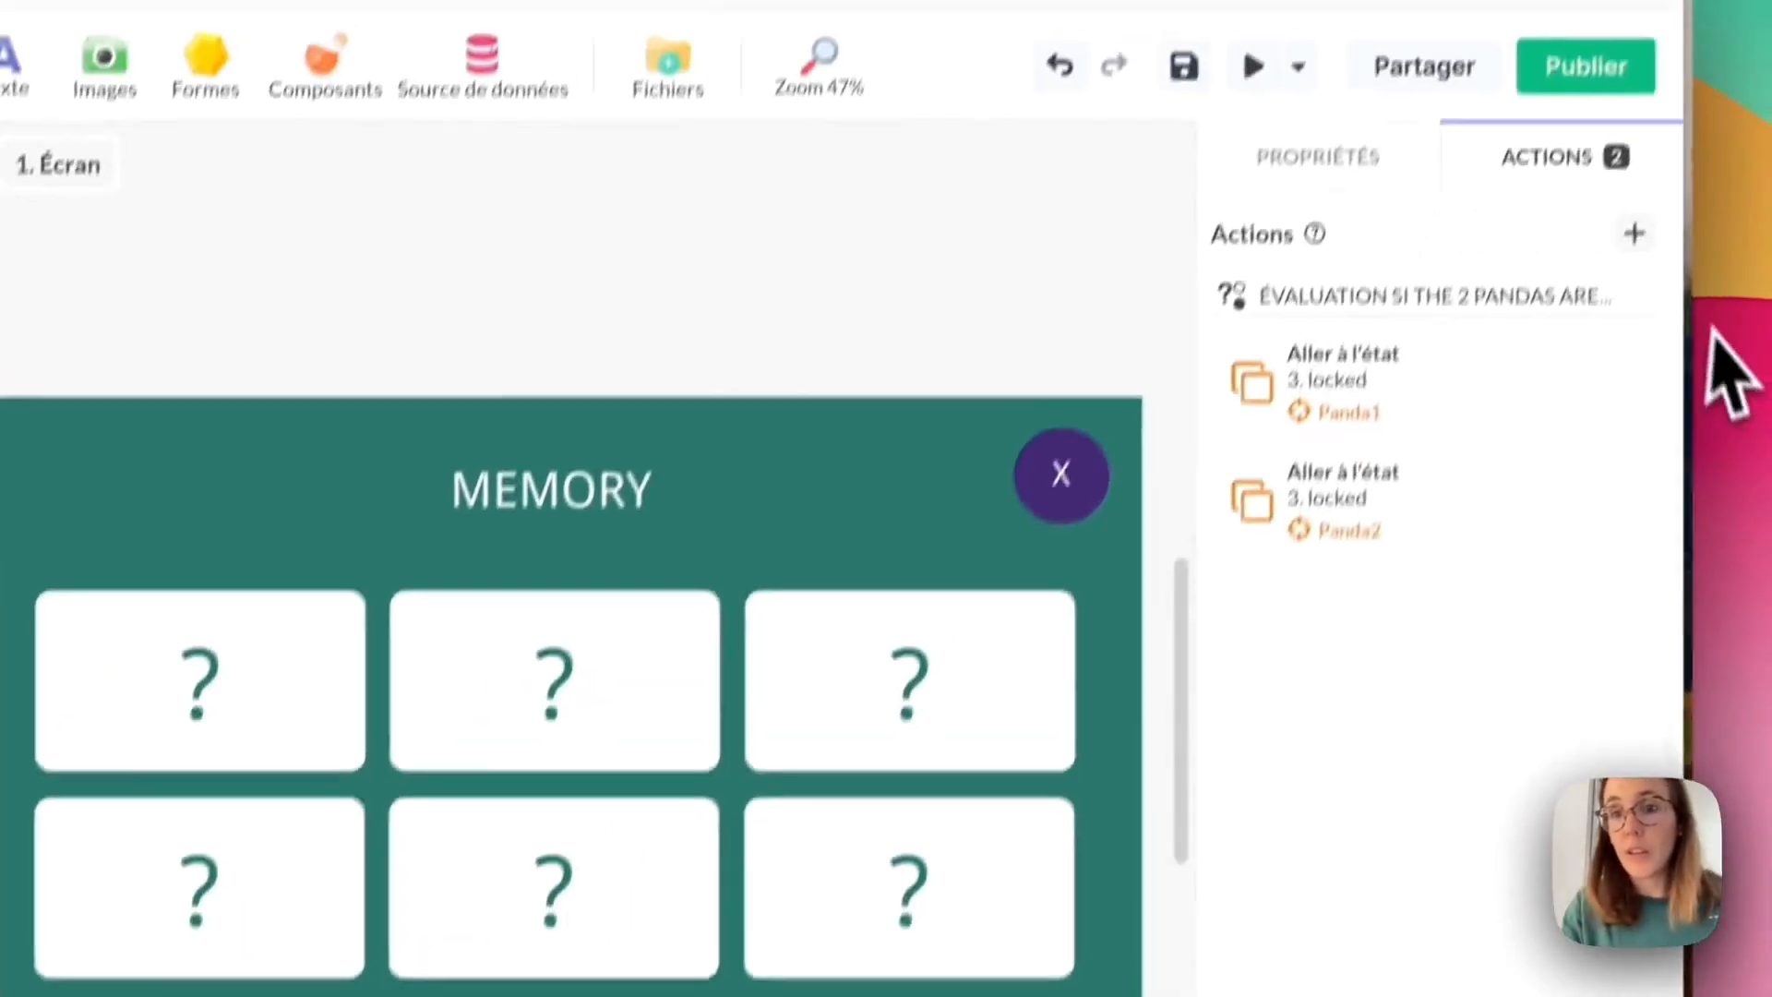
# Add an action that switches Girafe1 to the locked state when "The 2 Girafes are flipped" is true.
pyautogui.click(1610, 289)
pyautogui.click(1107, 462)
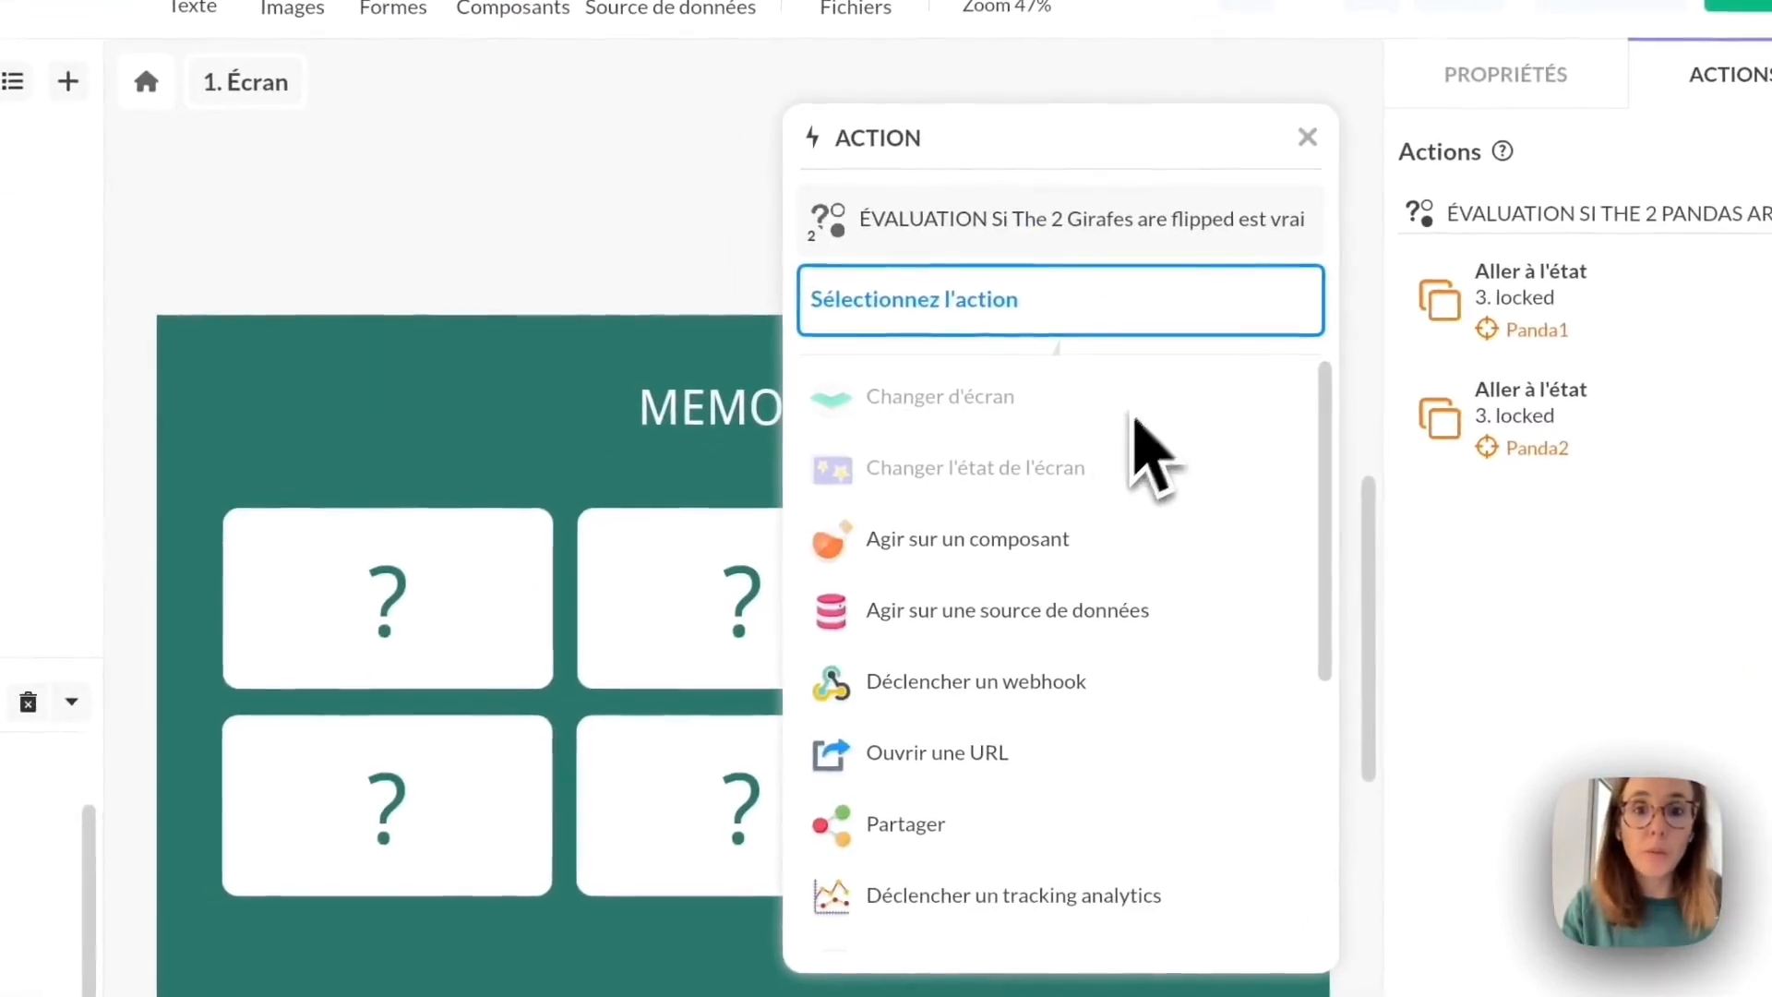
pyautogui.click(1019, 559)
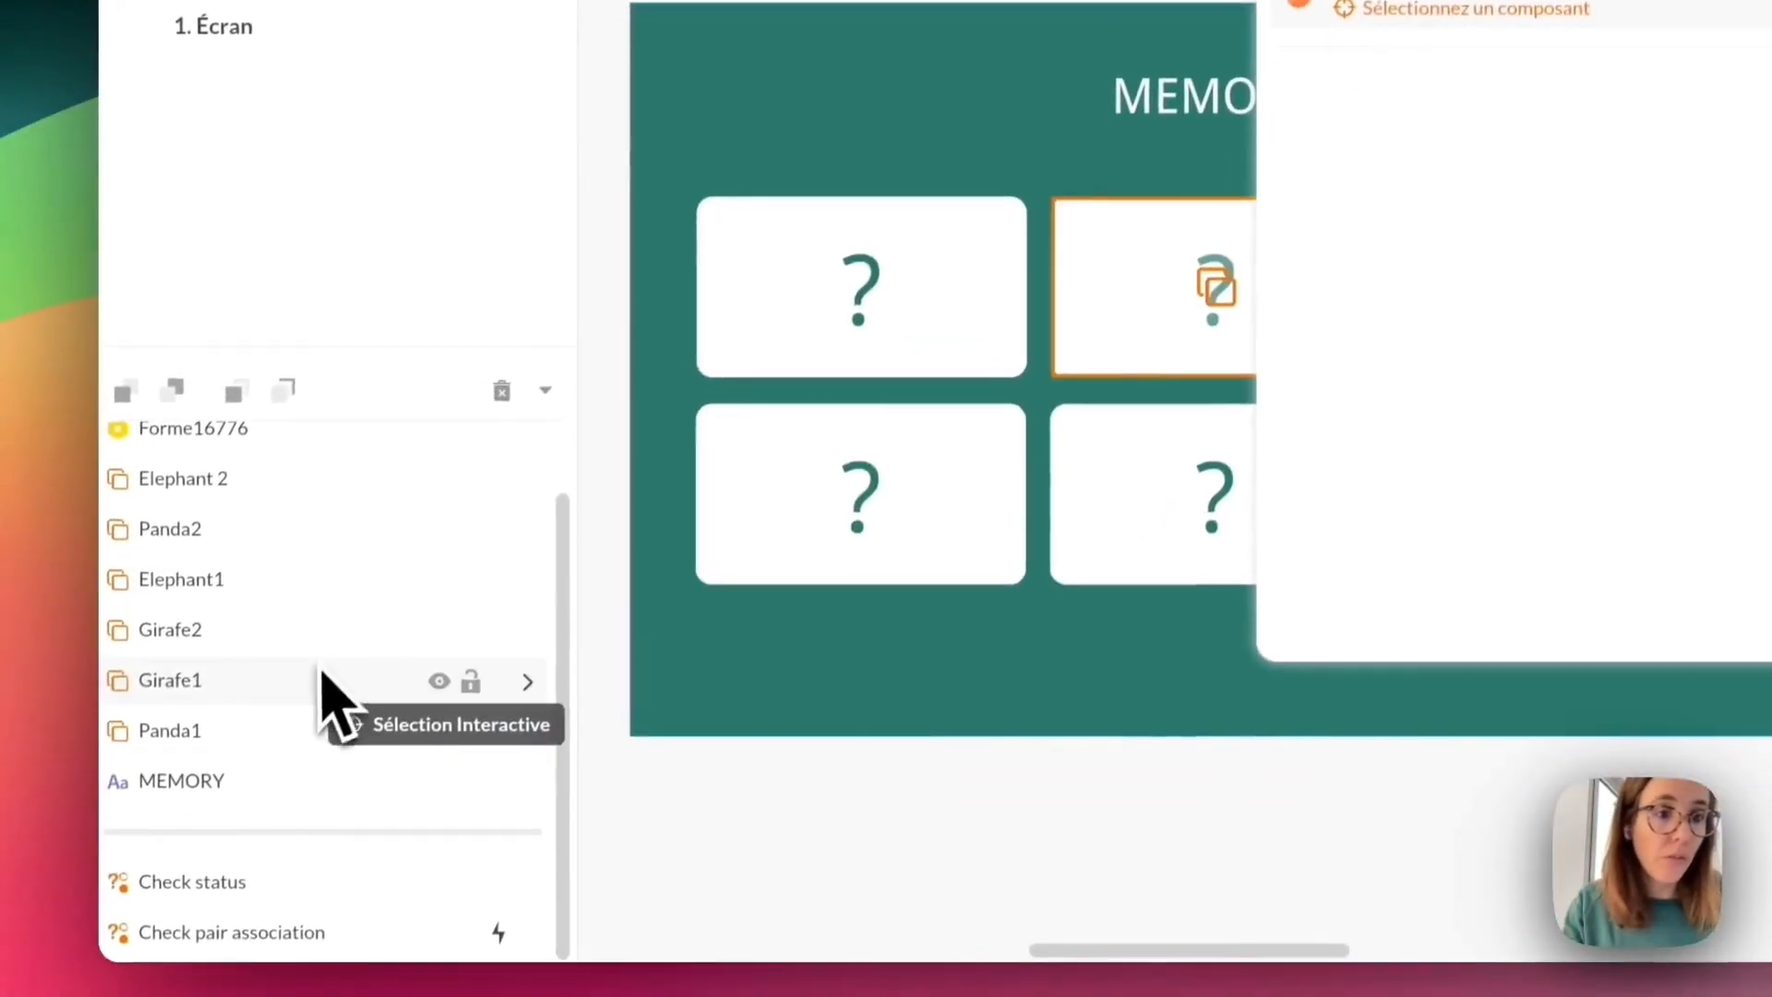
pyautogui.click(327, 692)
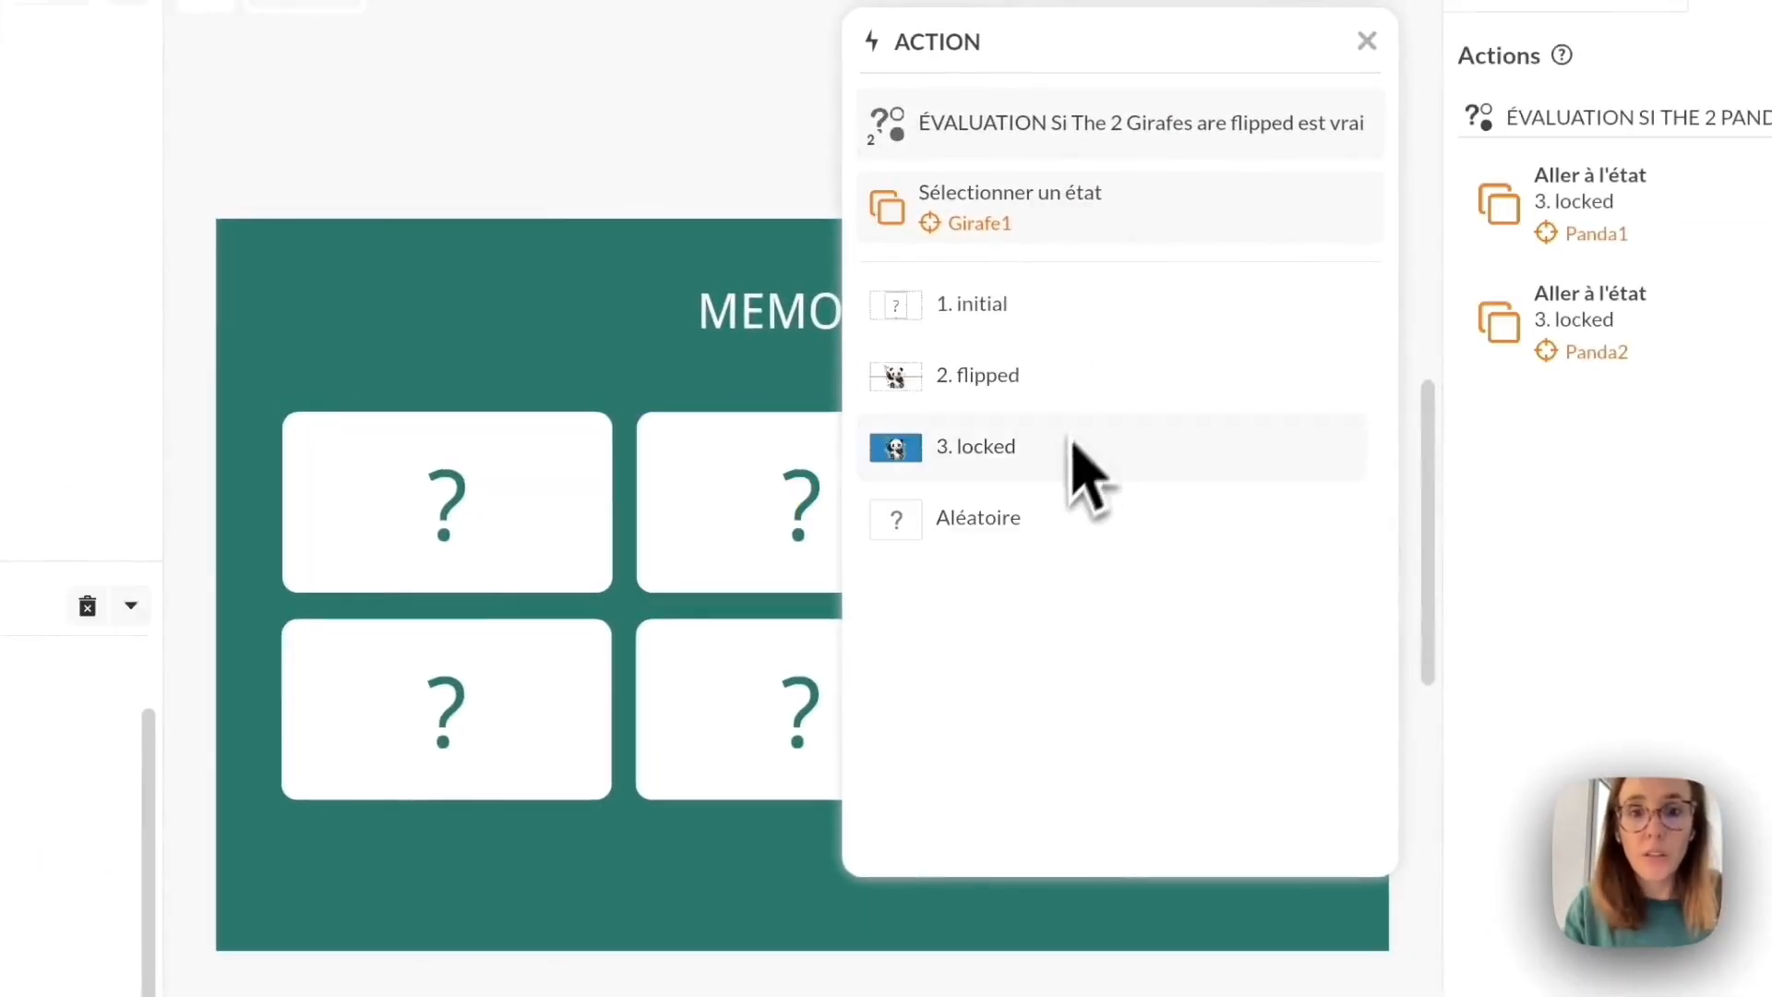
pyautogui.click(1076, 452)
pyautogui.click(1053, 836)
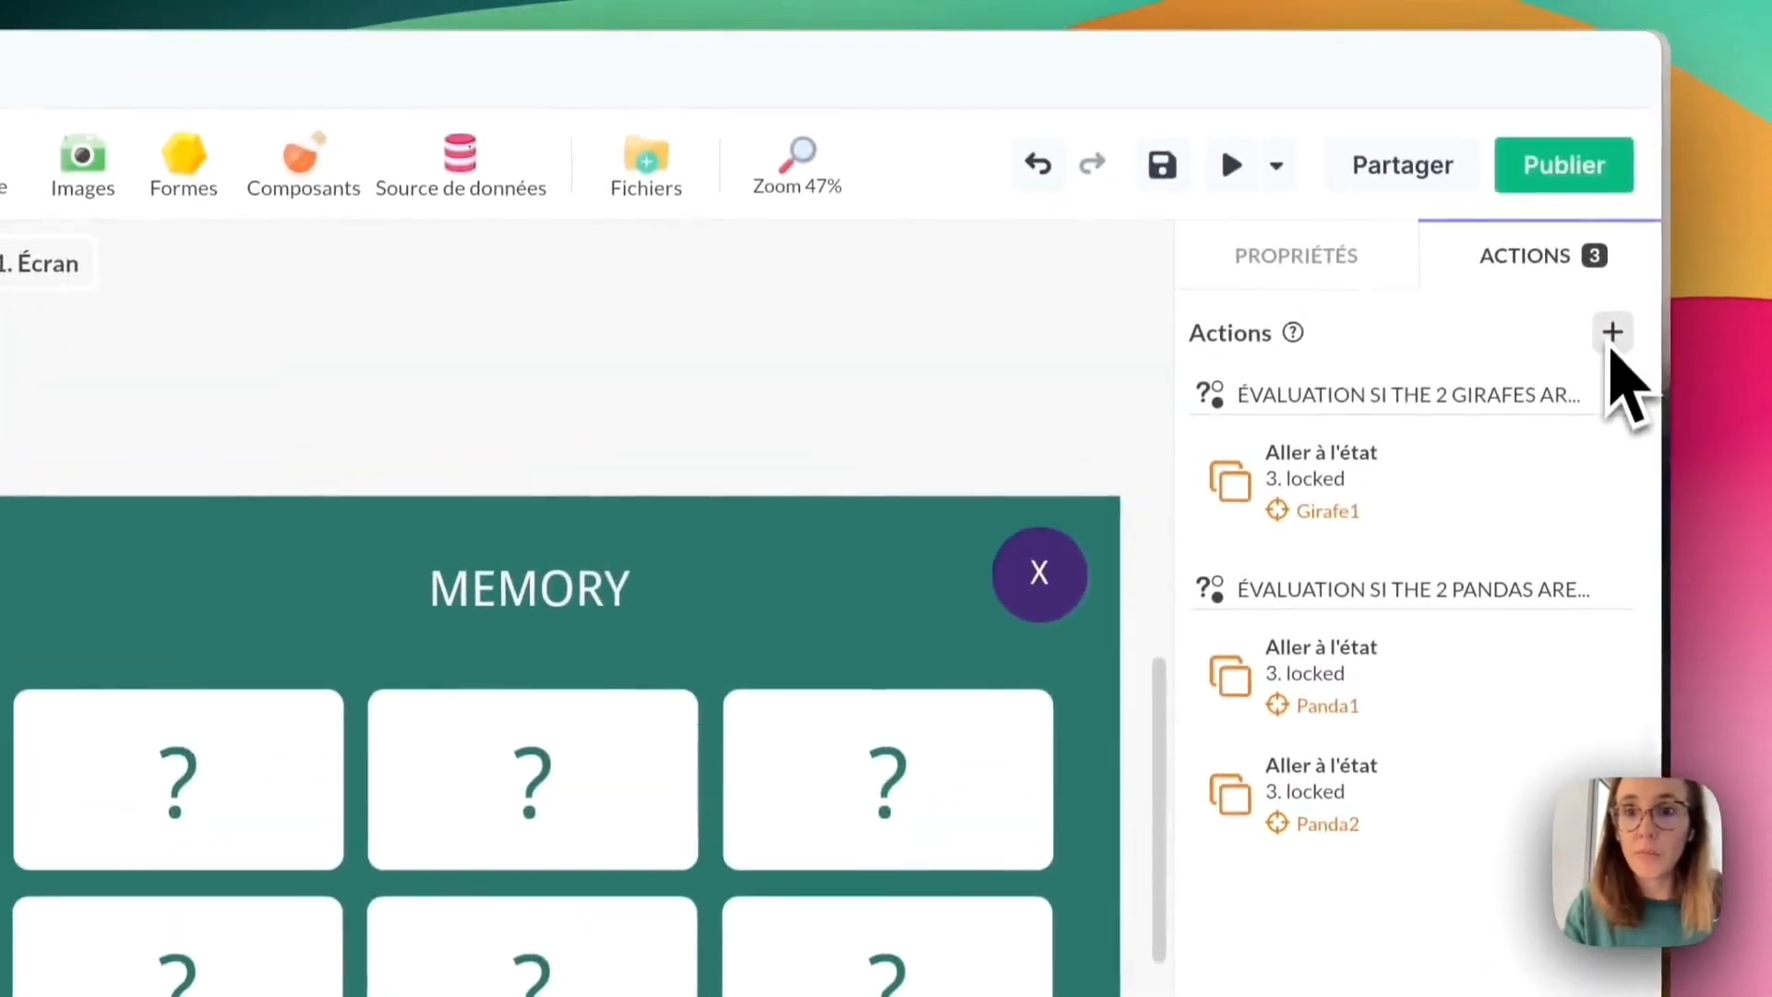
# Add a second action for the true Girafes condition that switches Girafe2 to the locked state.
pyautogui.click(1613, 334)
pyautogui.click(1135, 559)
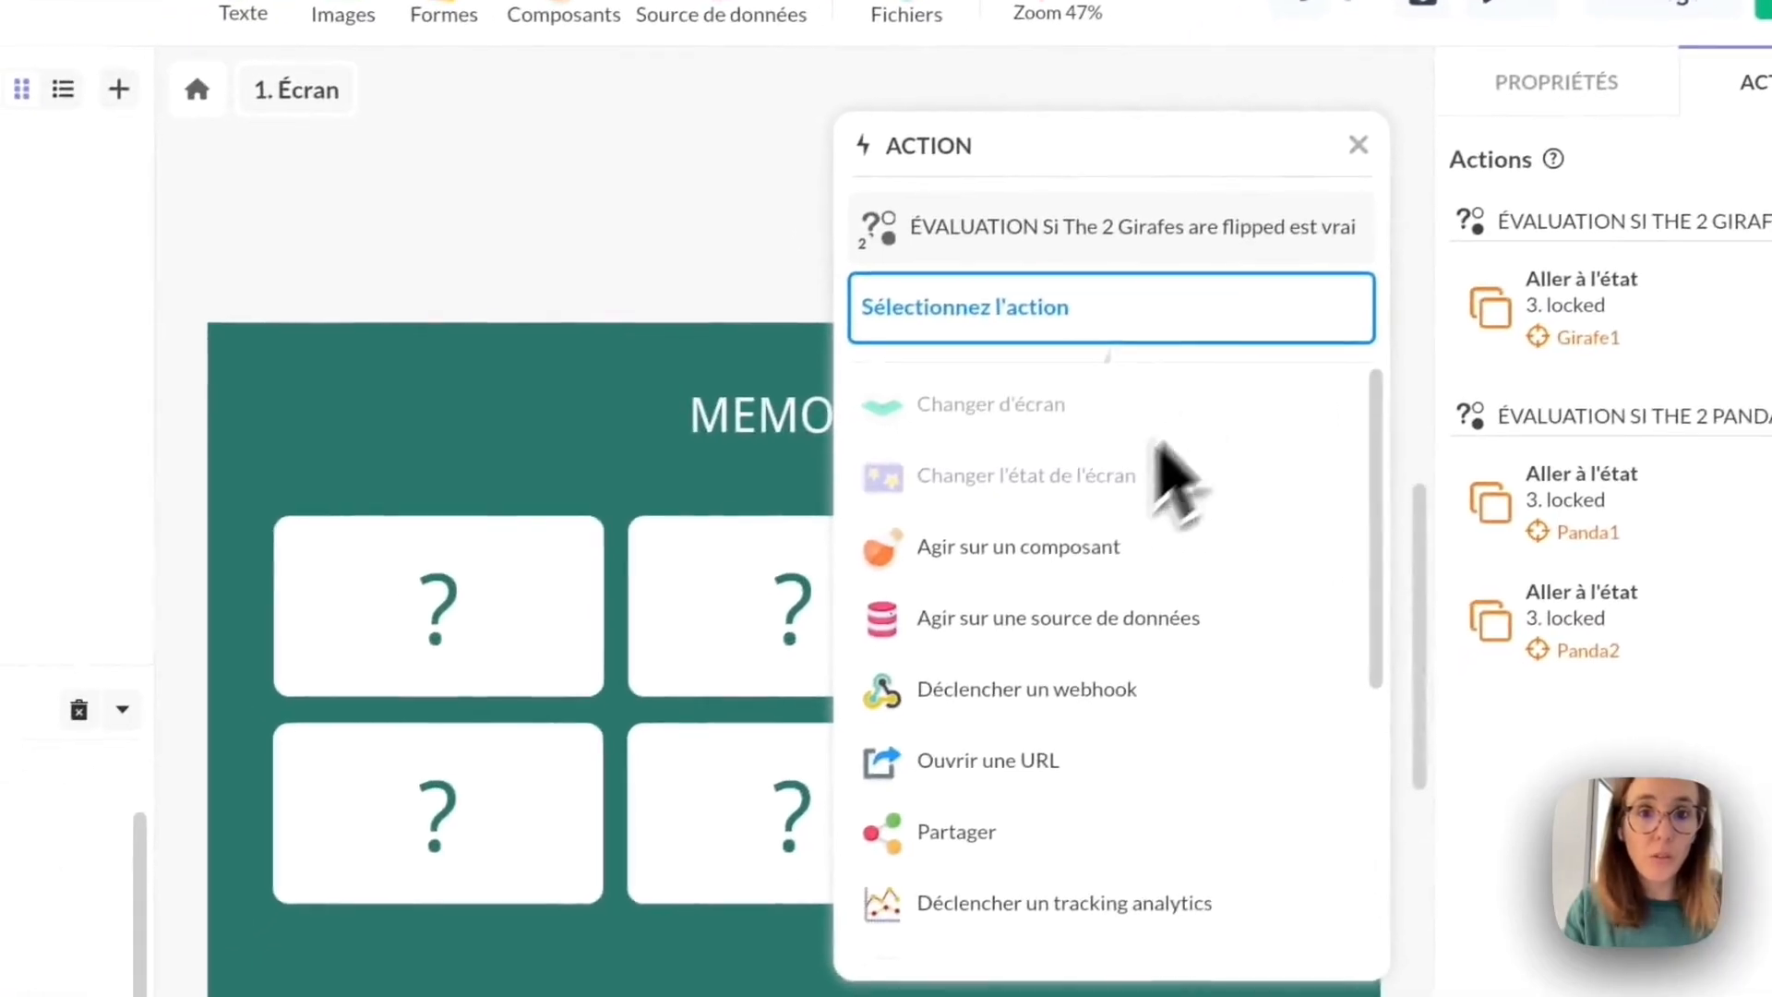
pyautogui.click(1061, 546)
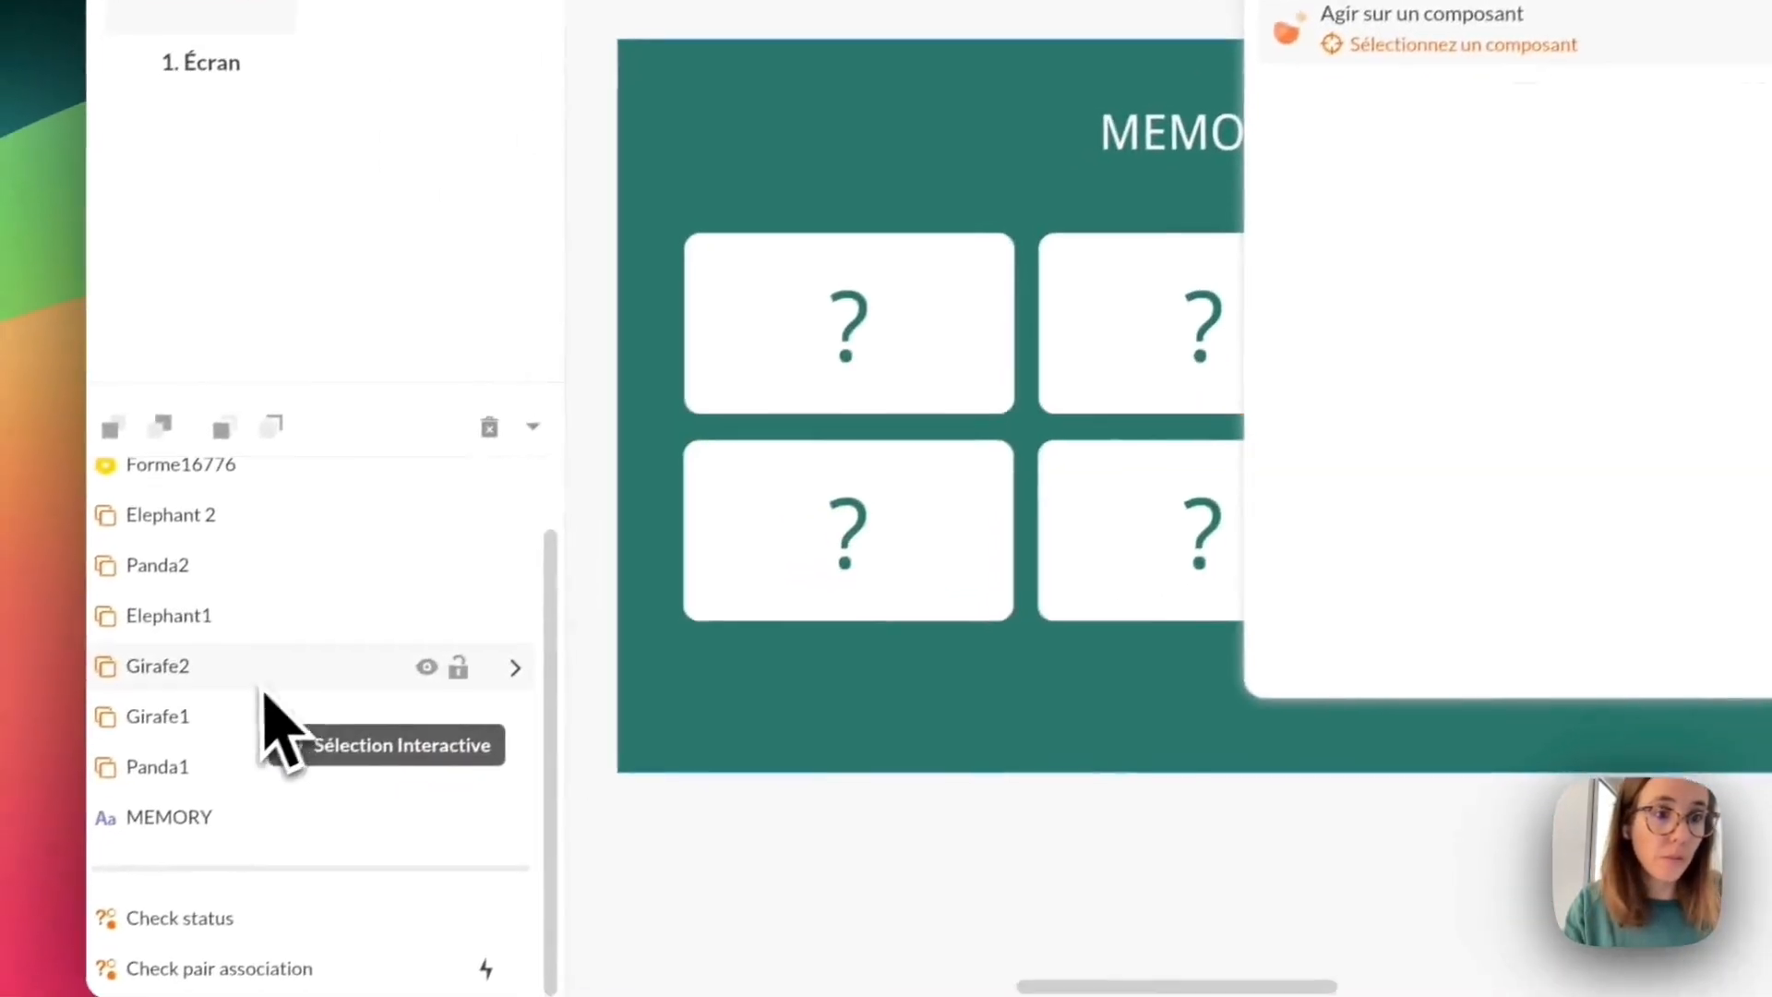
pyautogui.click(305, 658)
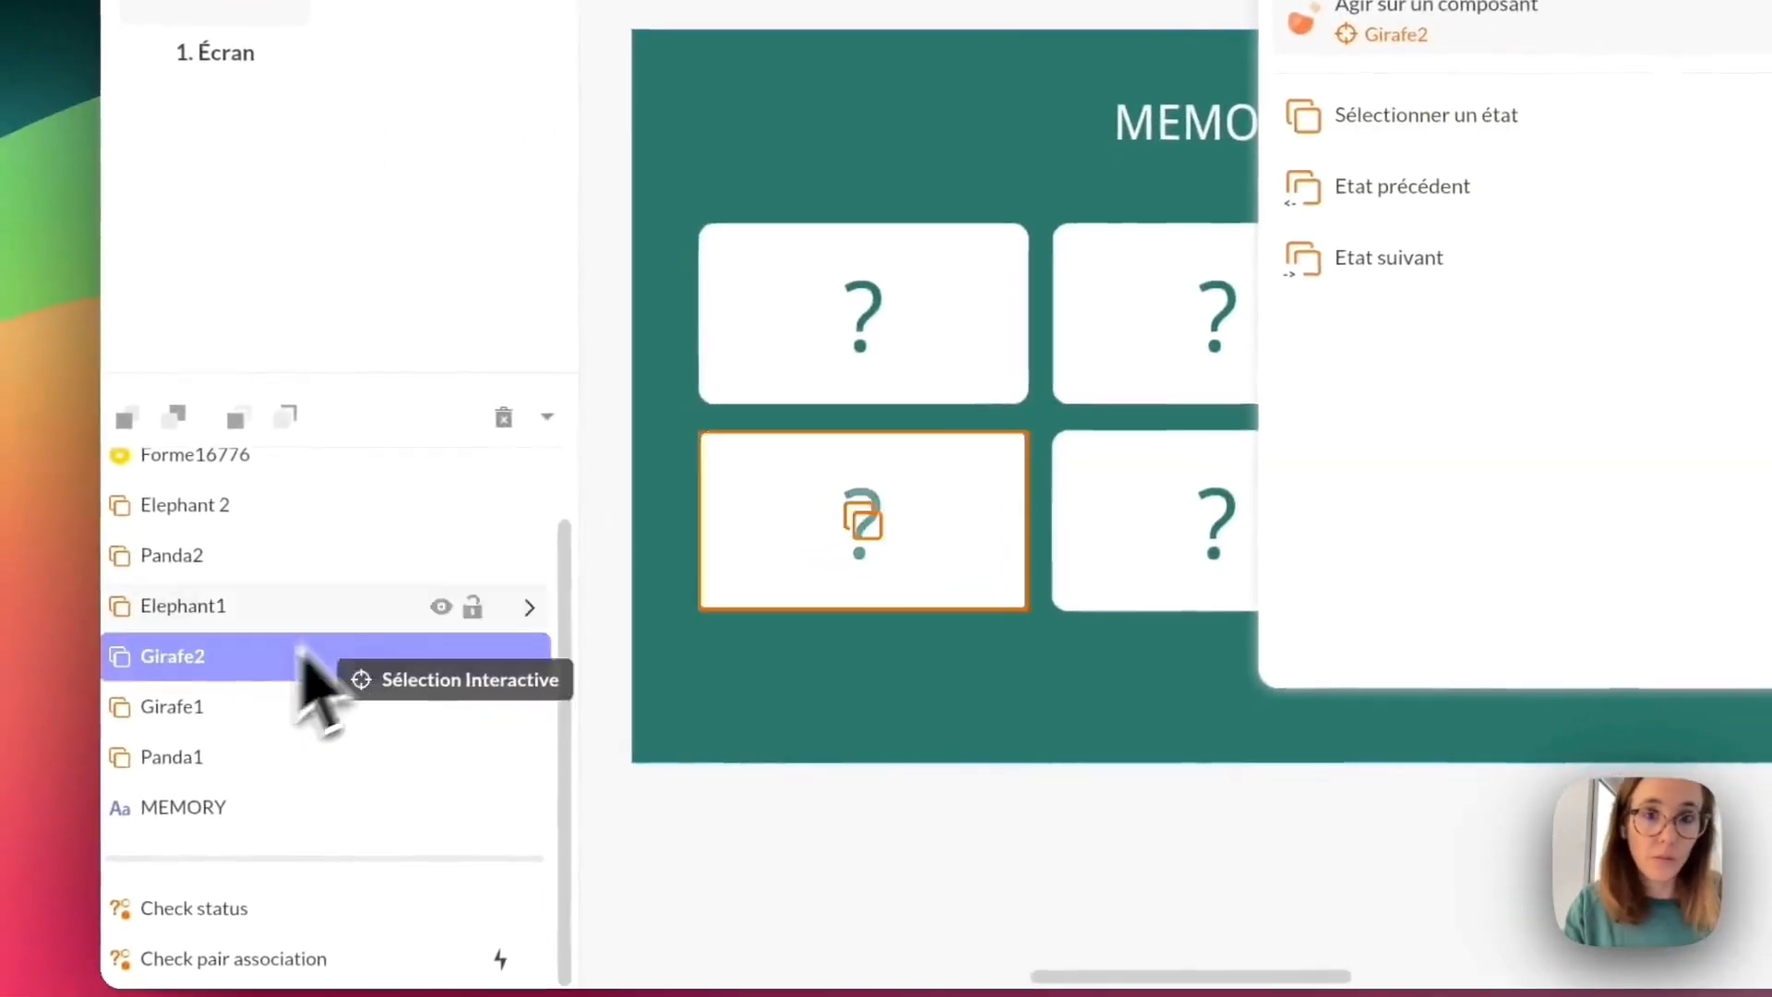
pyautogui.click(1426, 118)
pyautogui.click(1471, 275)
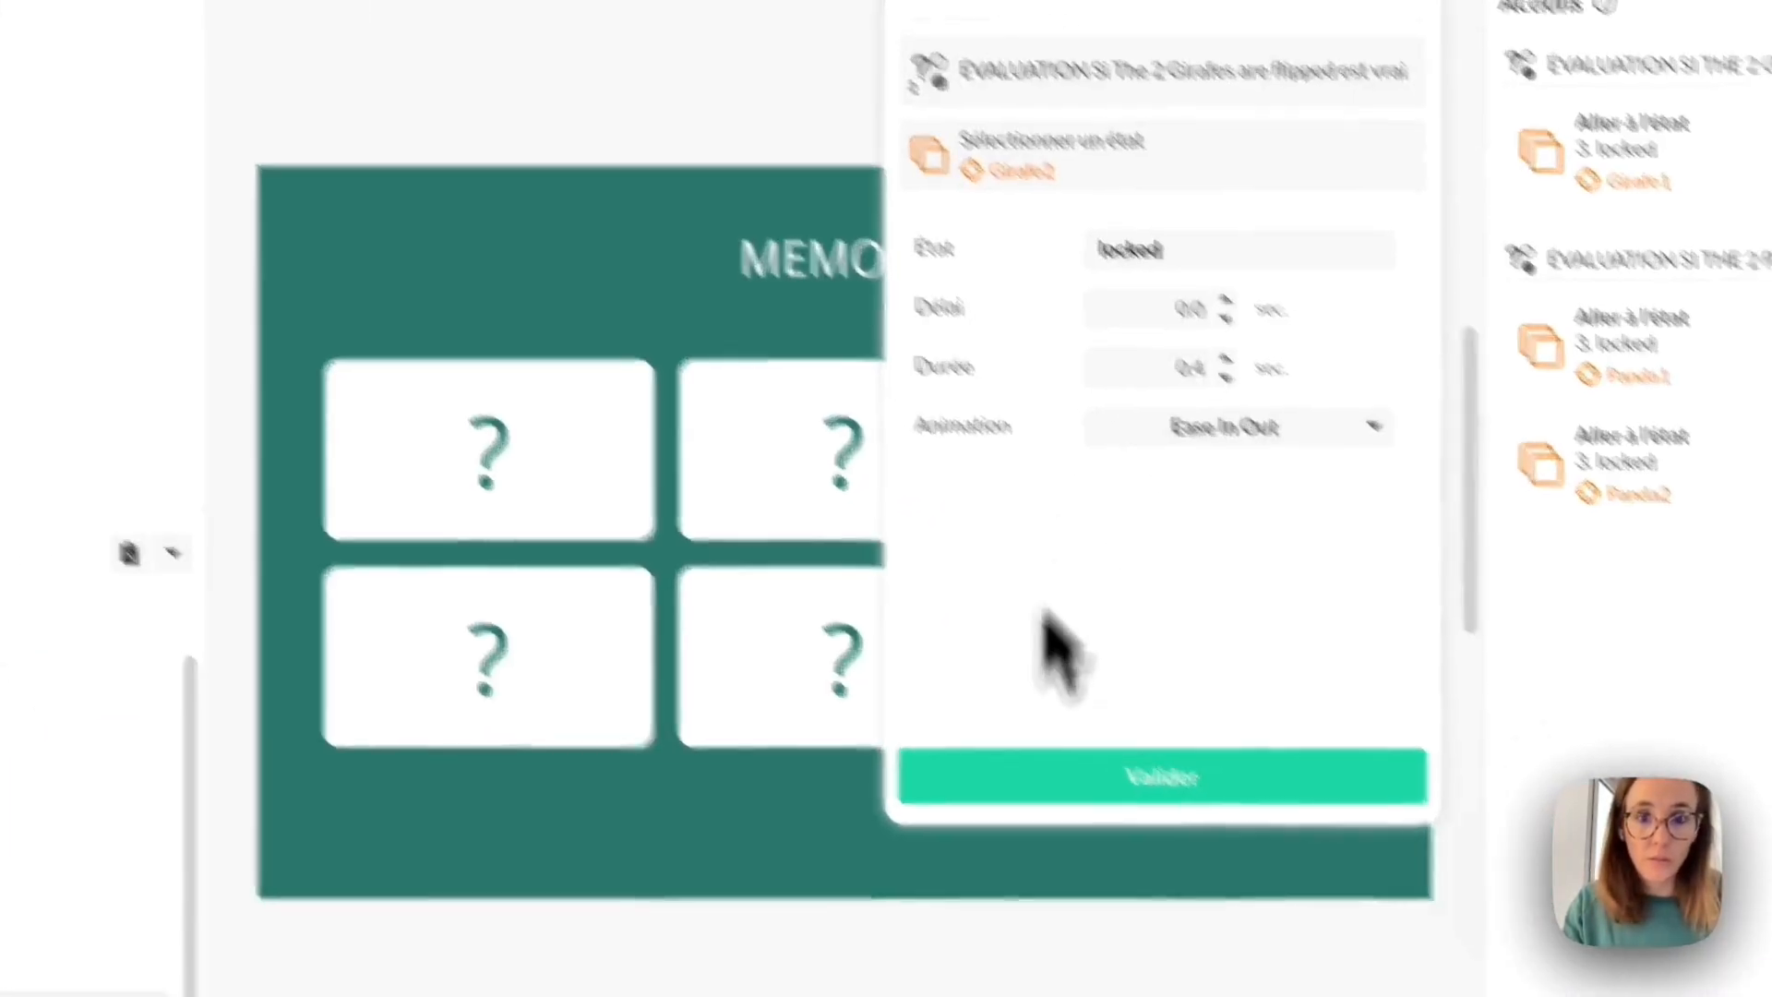
pyautogui.click(990, 780)
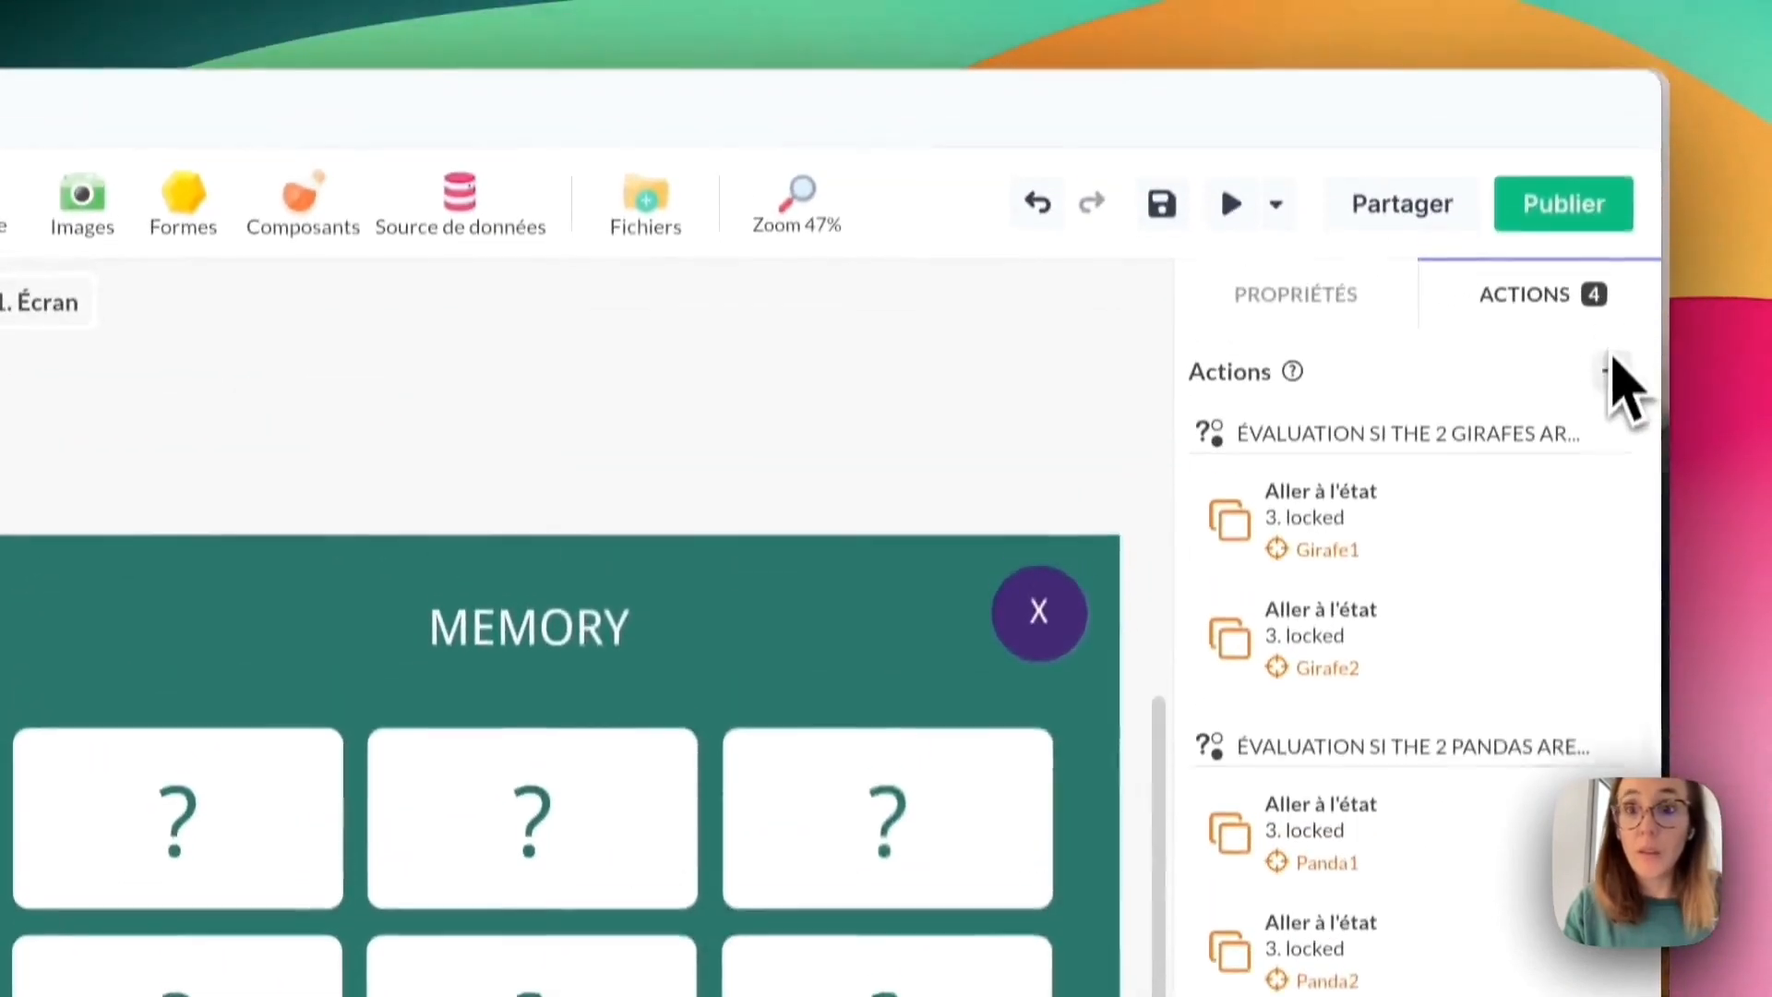
# Start a new action triggered when "The 2 Elephants are flipped" evaluates as true.
pyautogui.click(1615, 194)
pyautogui.click(902, 369)
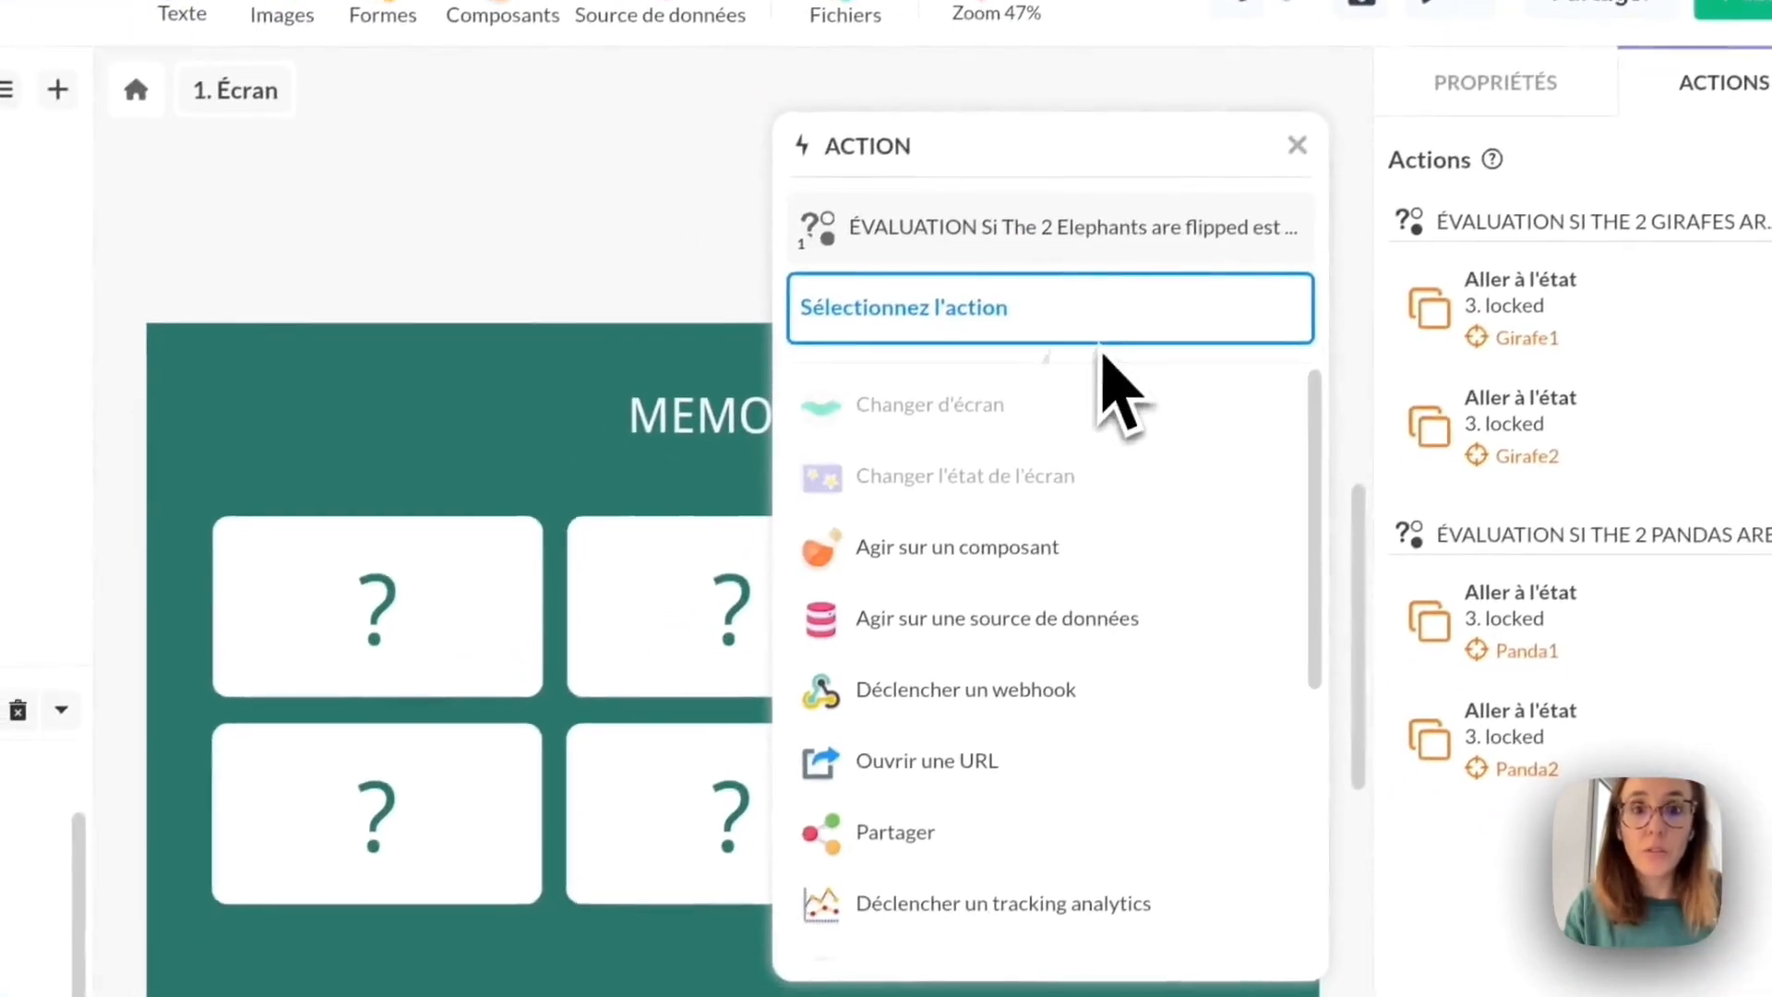
# Complete the action for the condition The 2 Elephants are flipped by sending Elephant1 to state 3. locked.
pyautogui.click(992, 546)
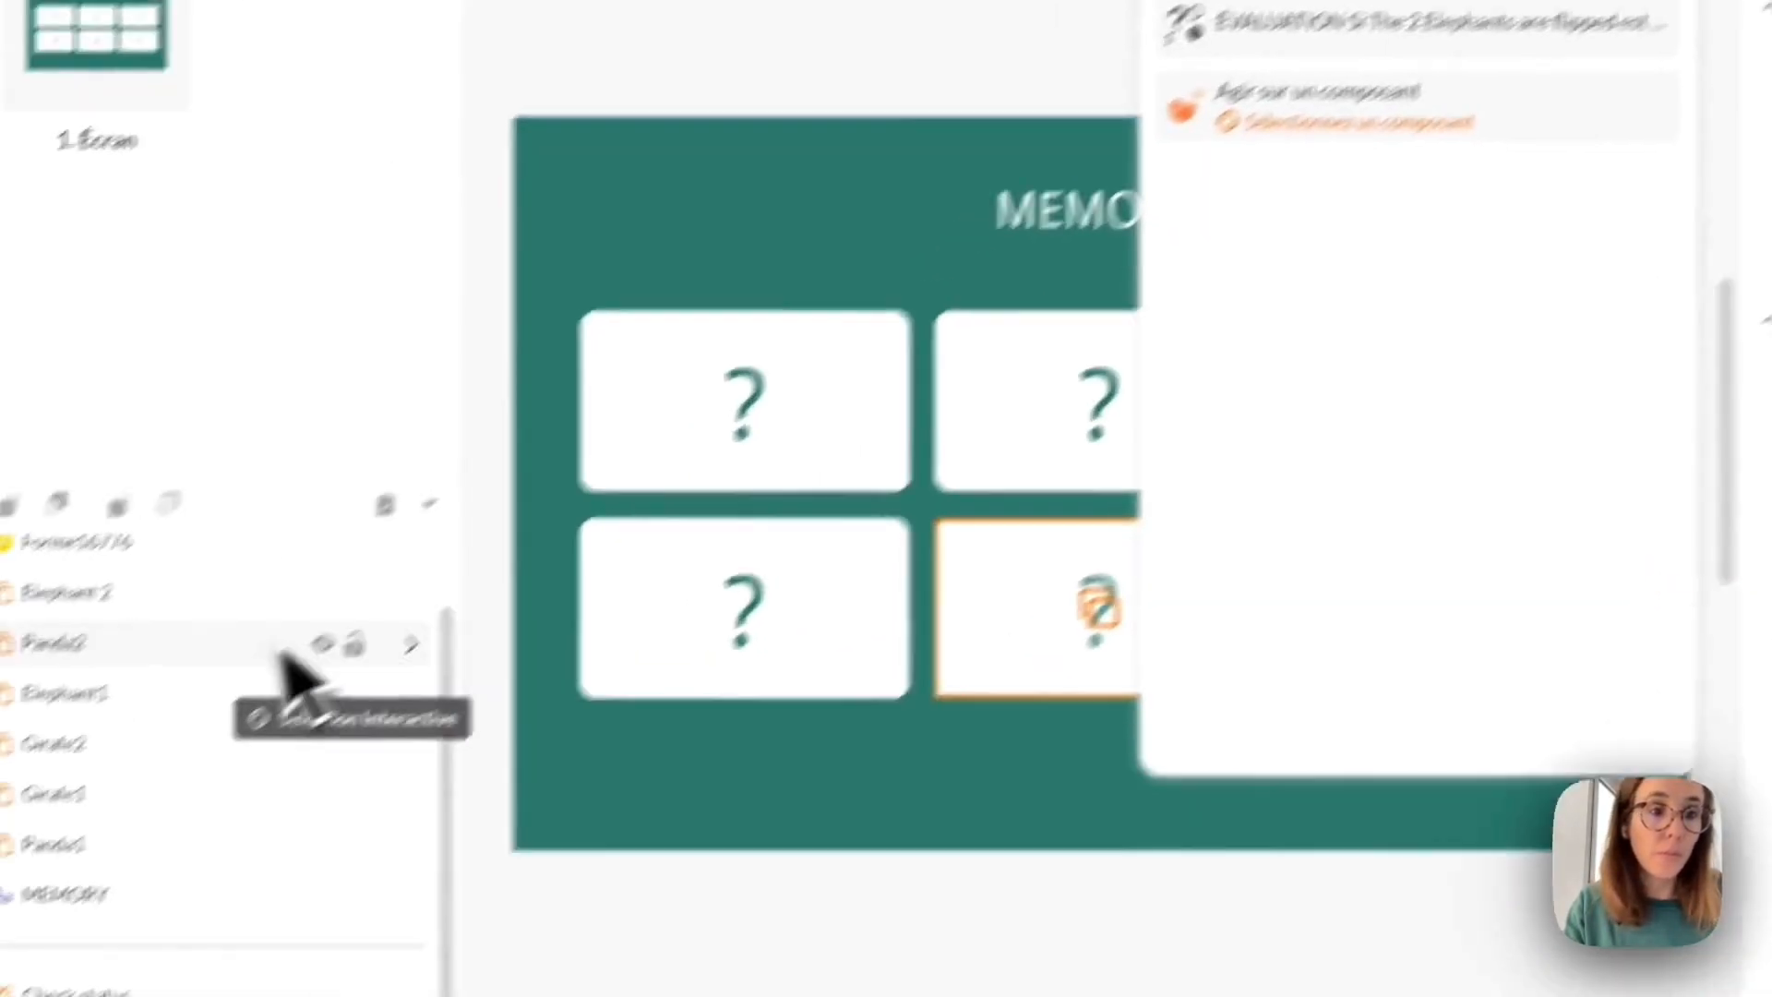
pyautogui.click(291, 693)
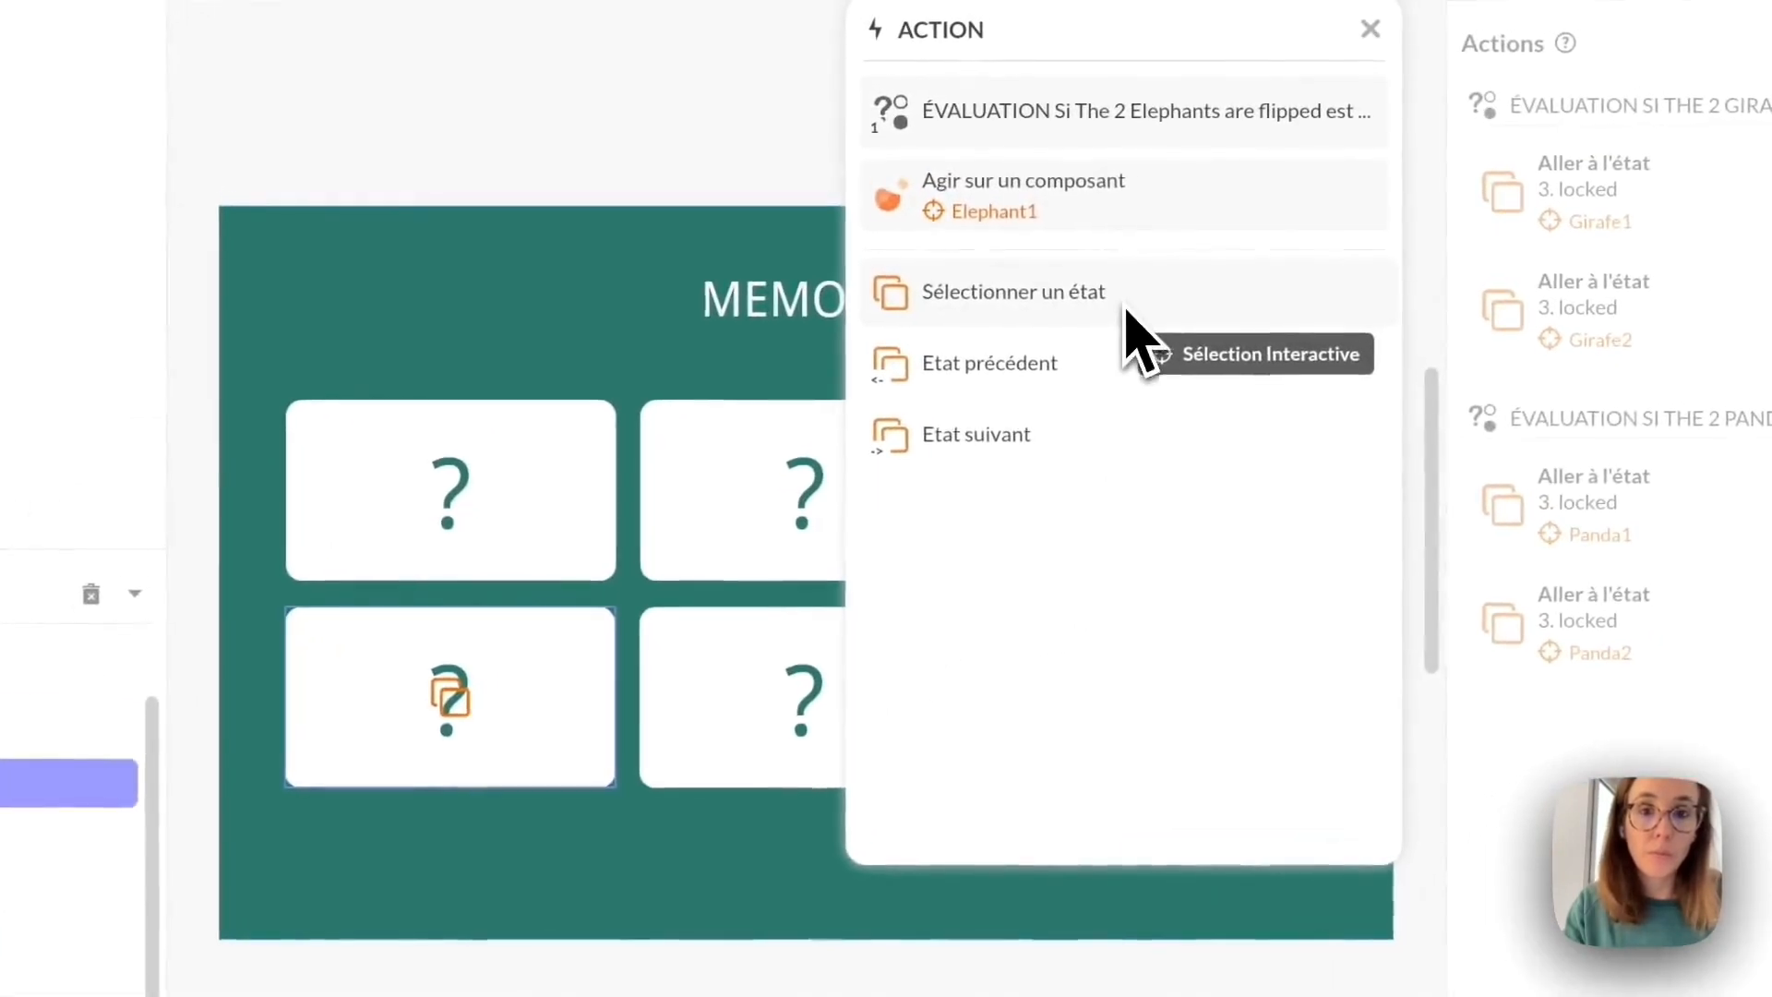
pyautogui.click(1128, 314)
pyautogui.click(1088, 435)
pyautogui.click(978, 817)
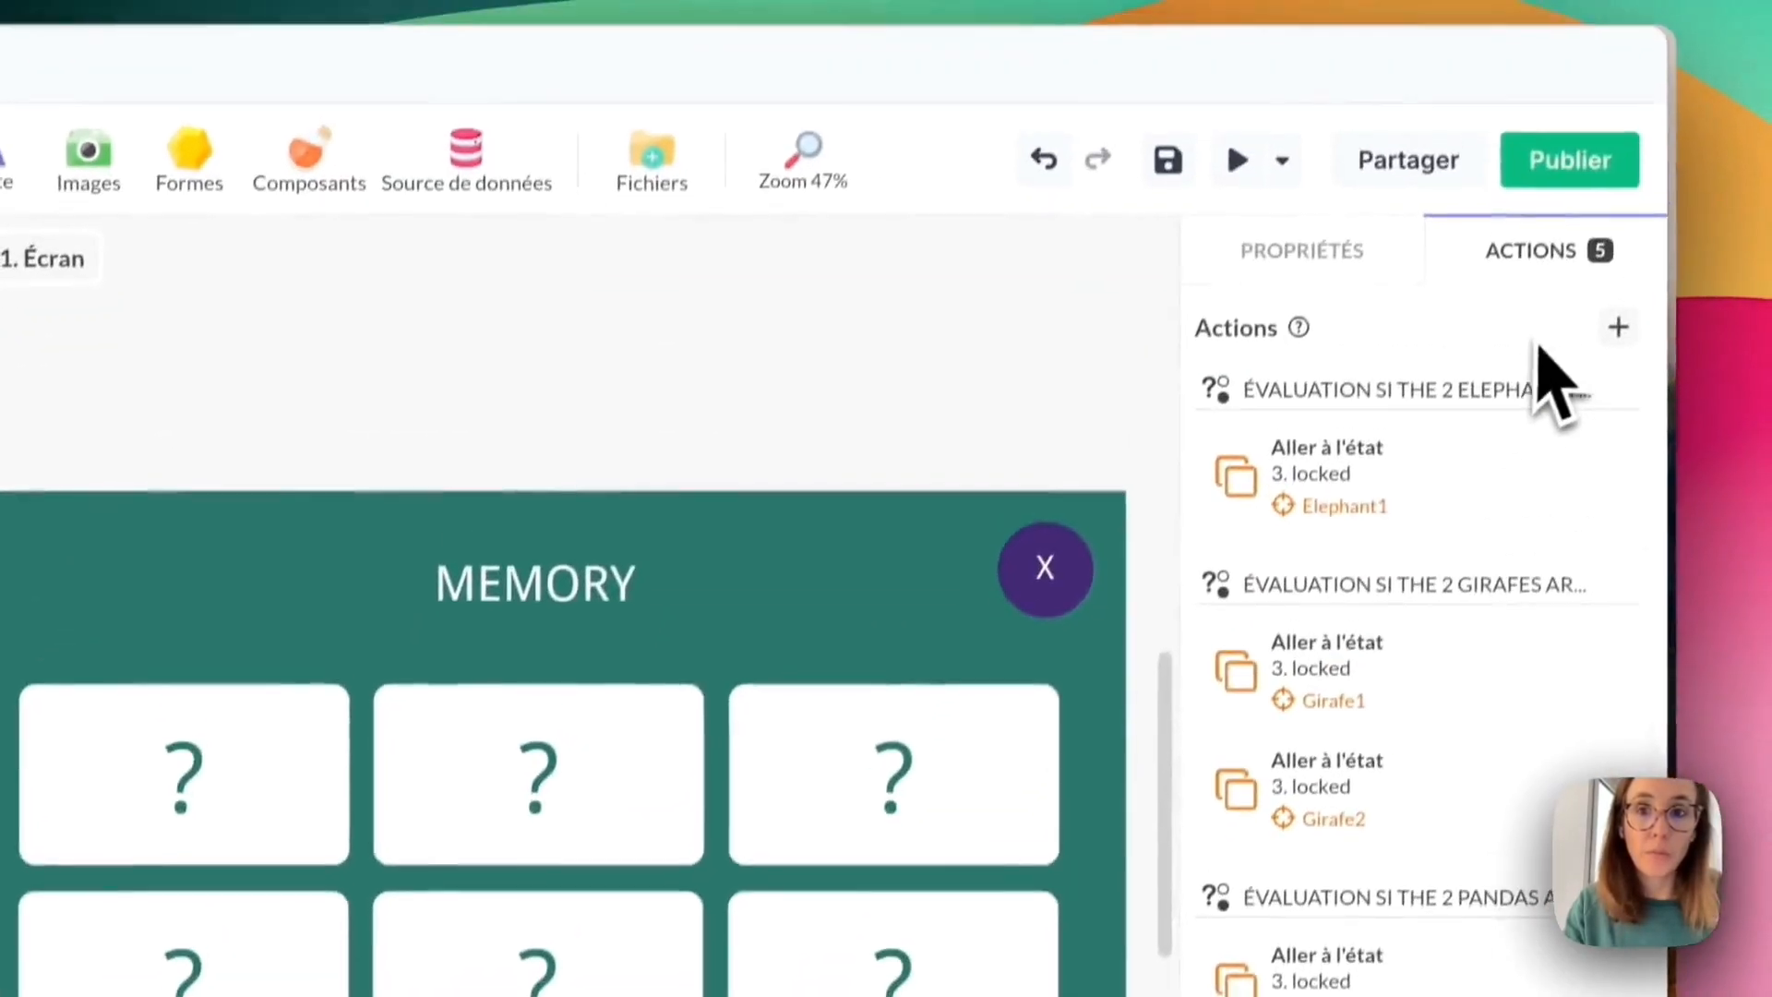
# Add a second action to the condition The 2 Elephants are flipped that sends Elephant 2 to state 3. locked.
pyautogui.click(1672, 96)
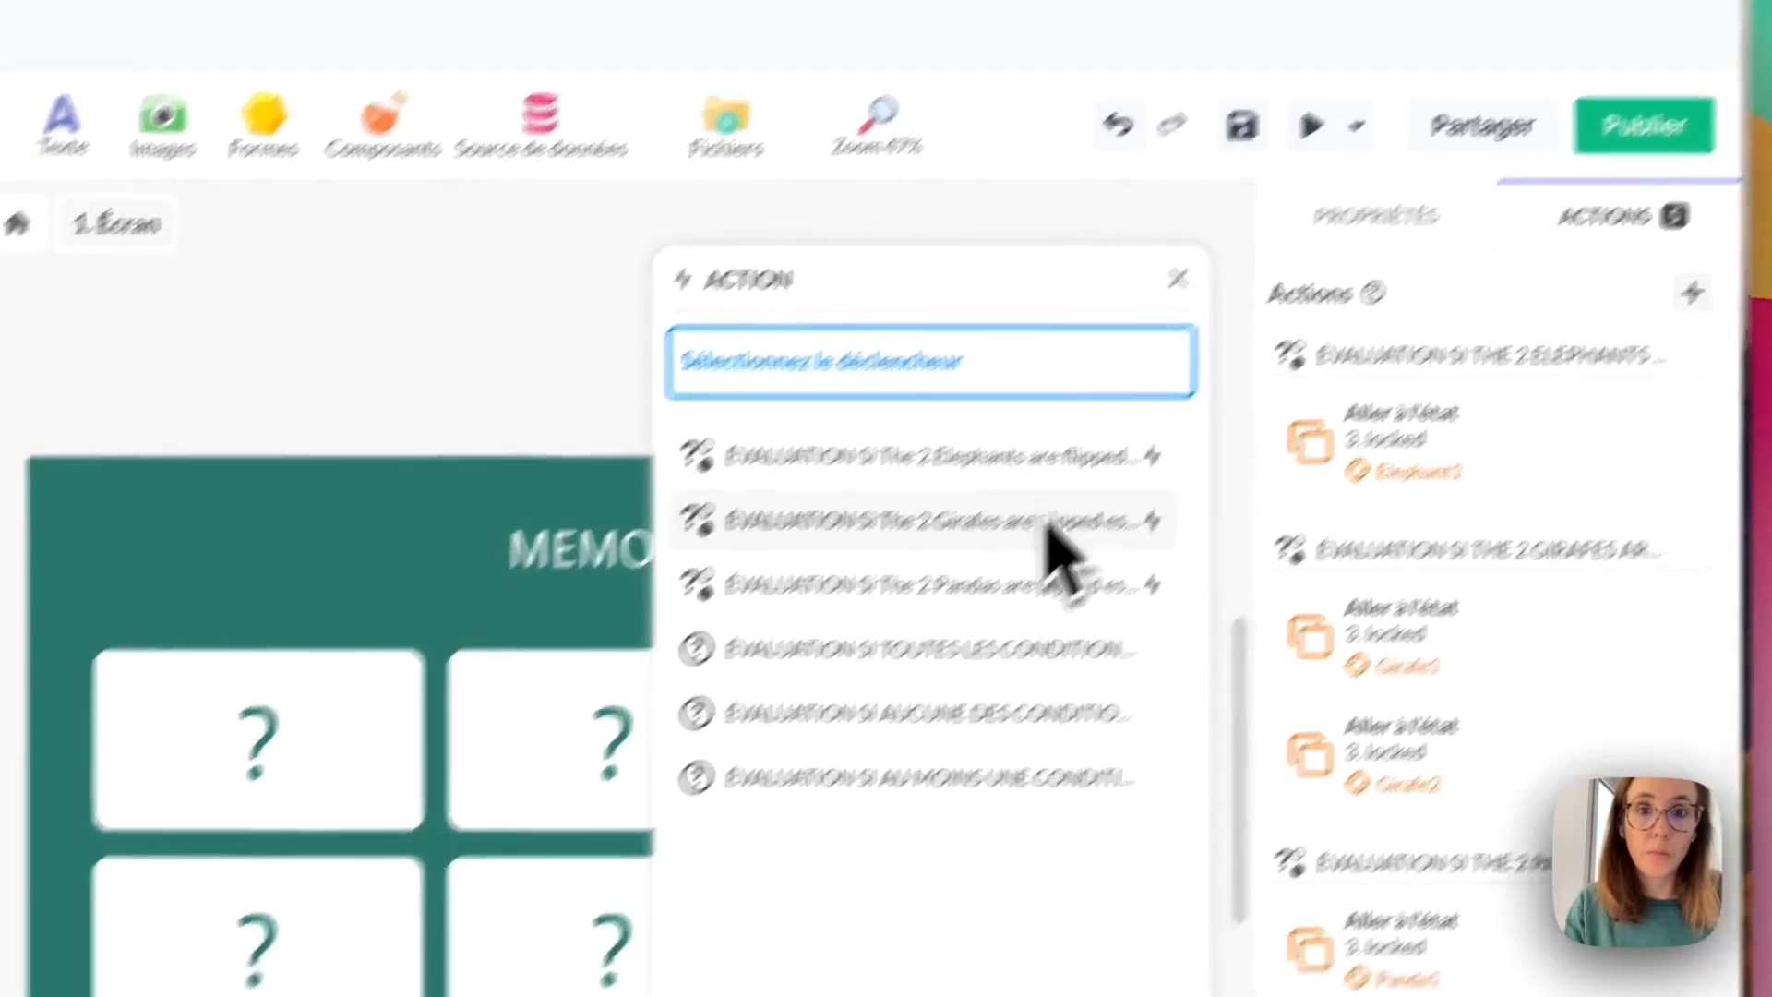
pyautogui.click(1043, 455)
pyautogui.click(858, 793)
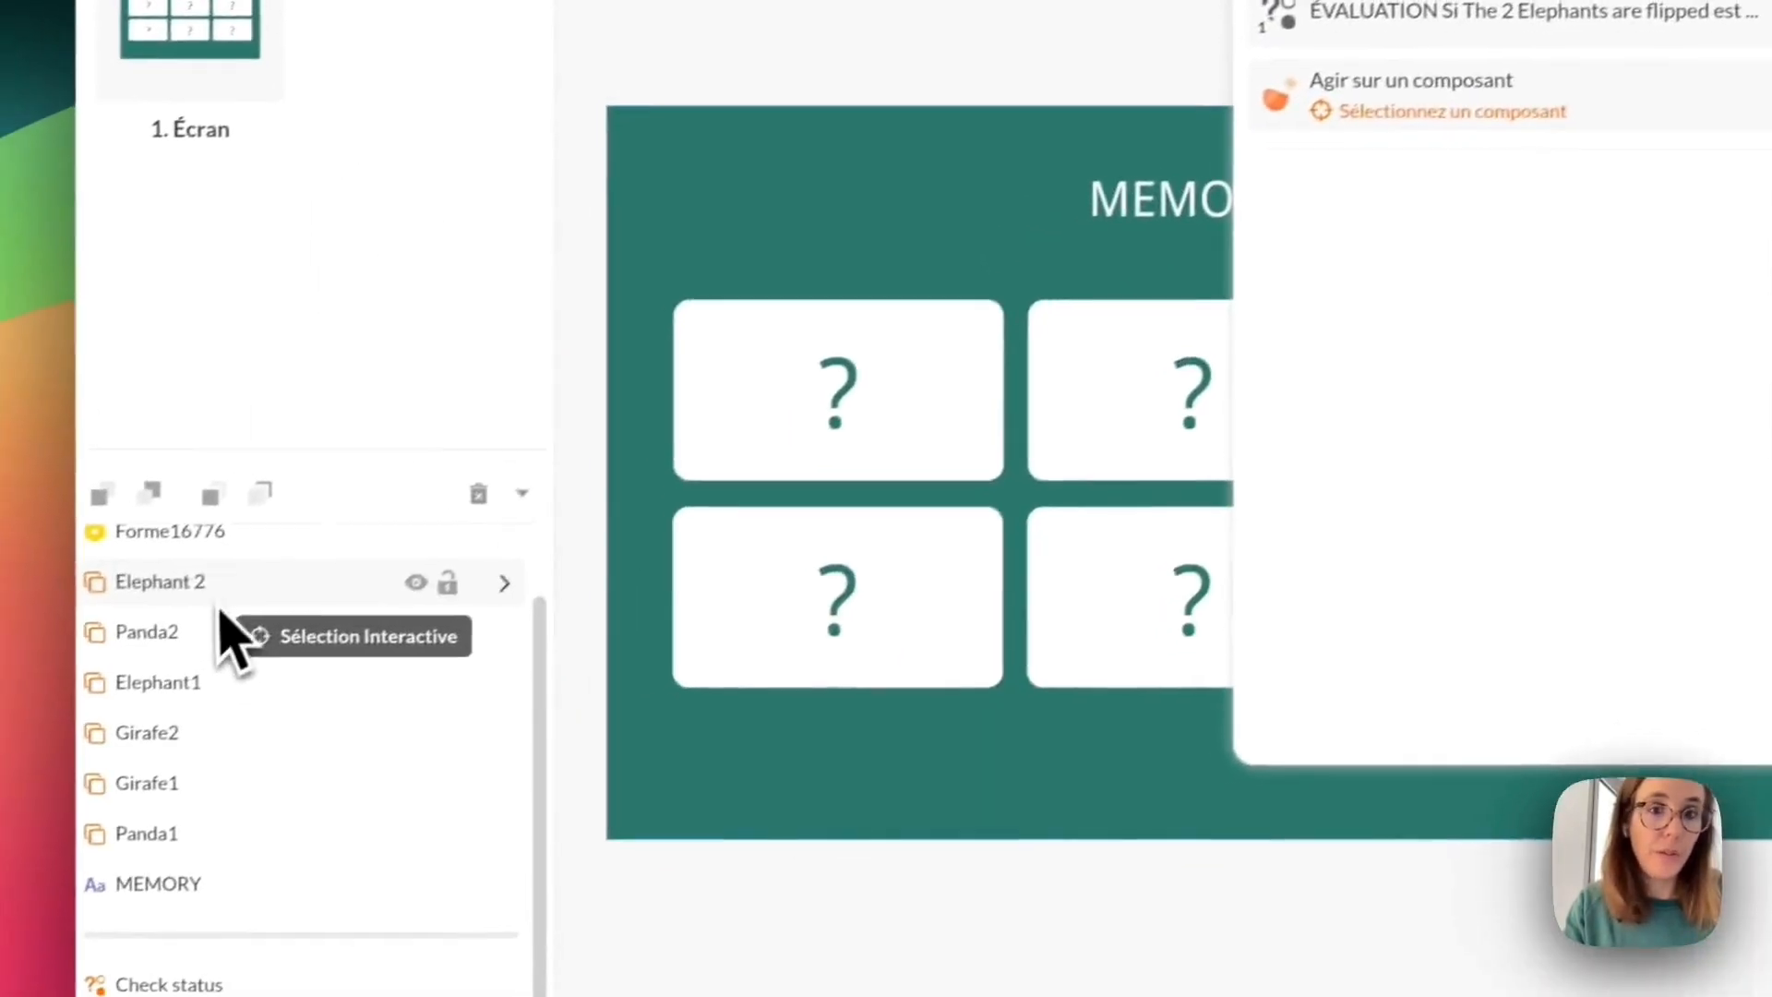
pyautogui.click(225, 590)
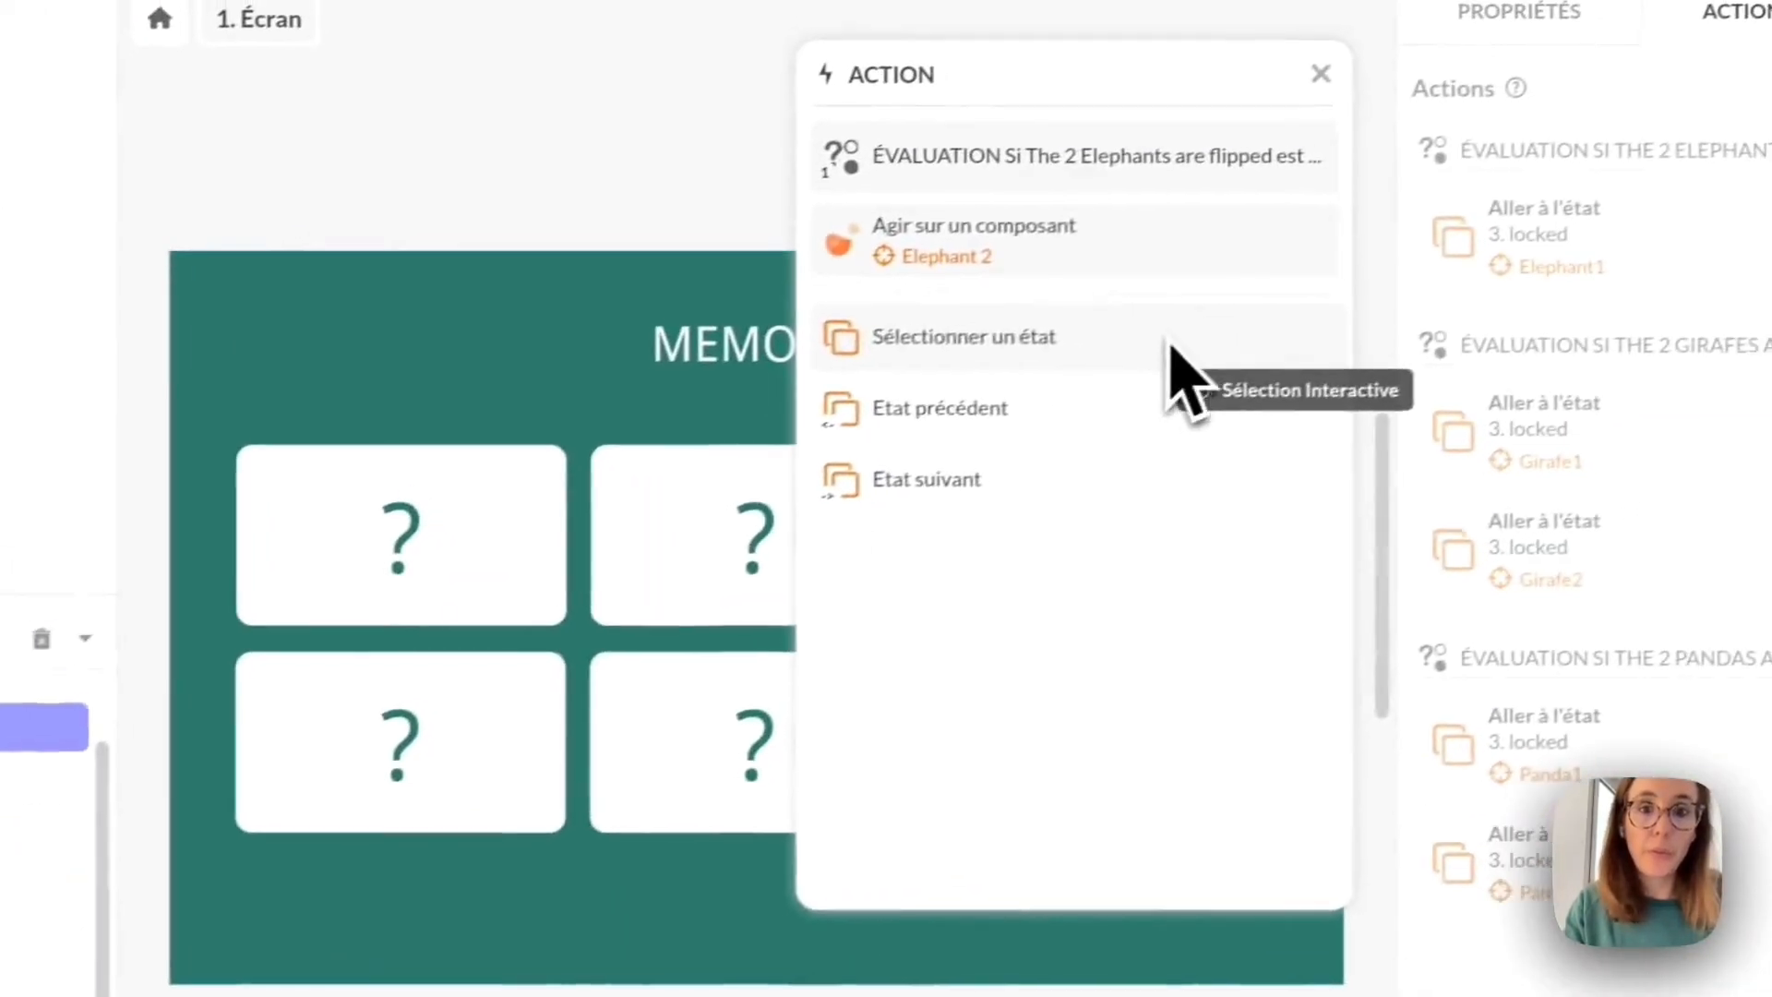
pyautogui.click(1170, 343)
pyautogui.click(1075, 490)
pyautogui.click(1016, 860)
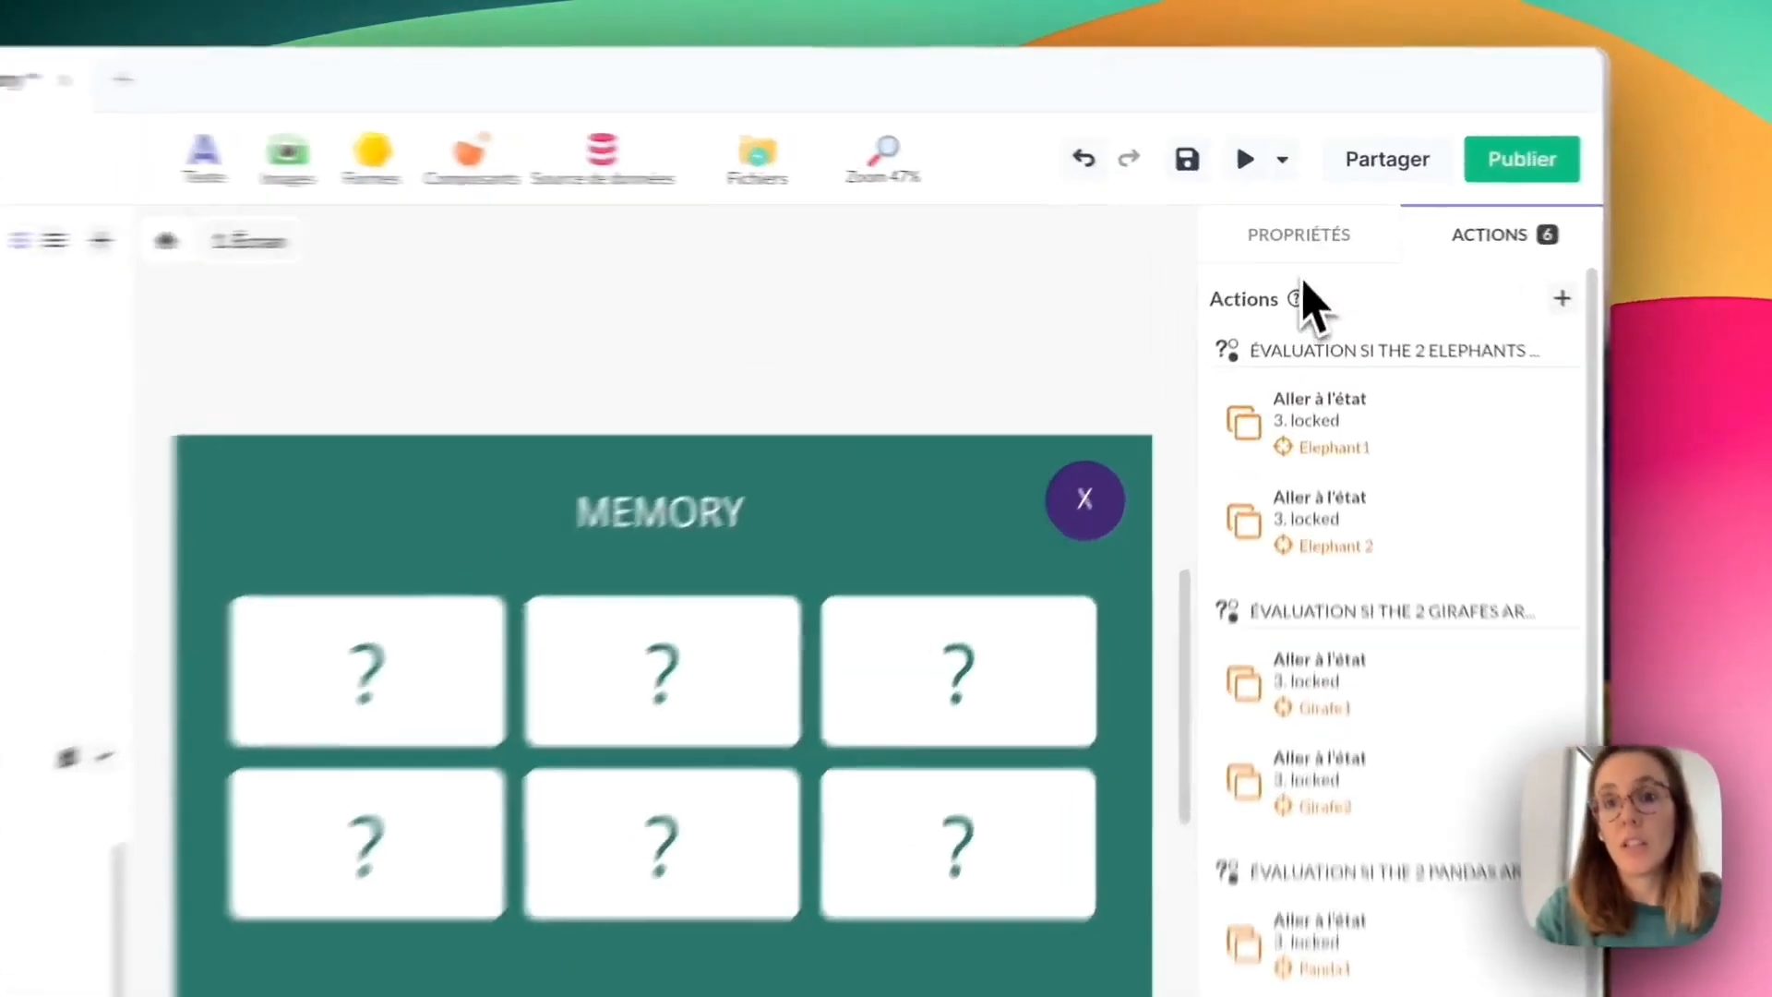
# Review the settings and expressions of the condition The 2 Elephants are flipped in Check pair association.
pyautogui.click(1306, 242)
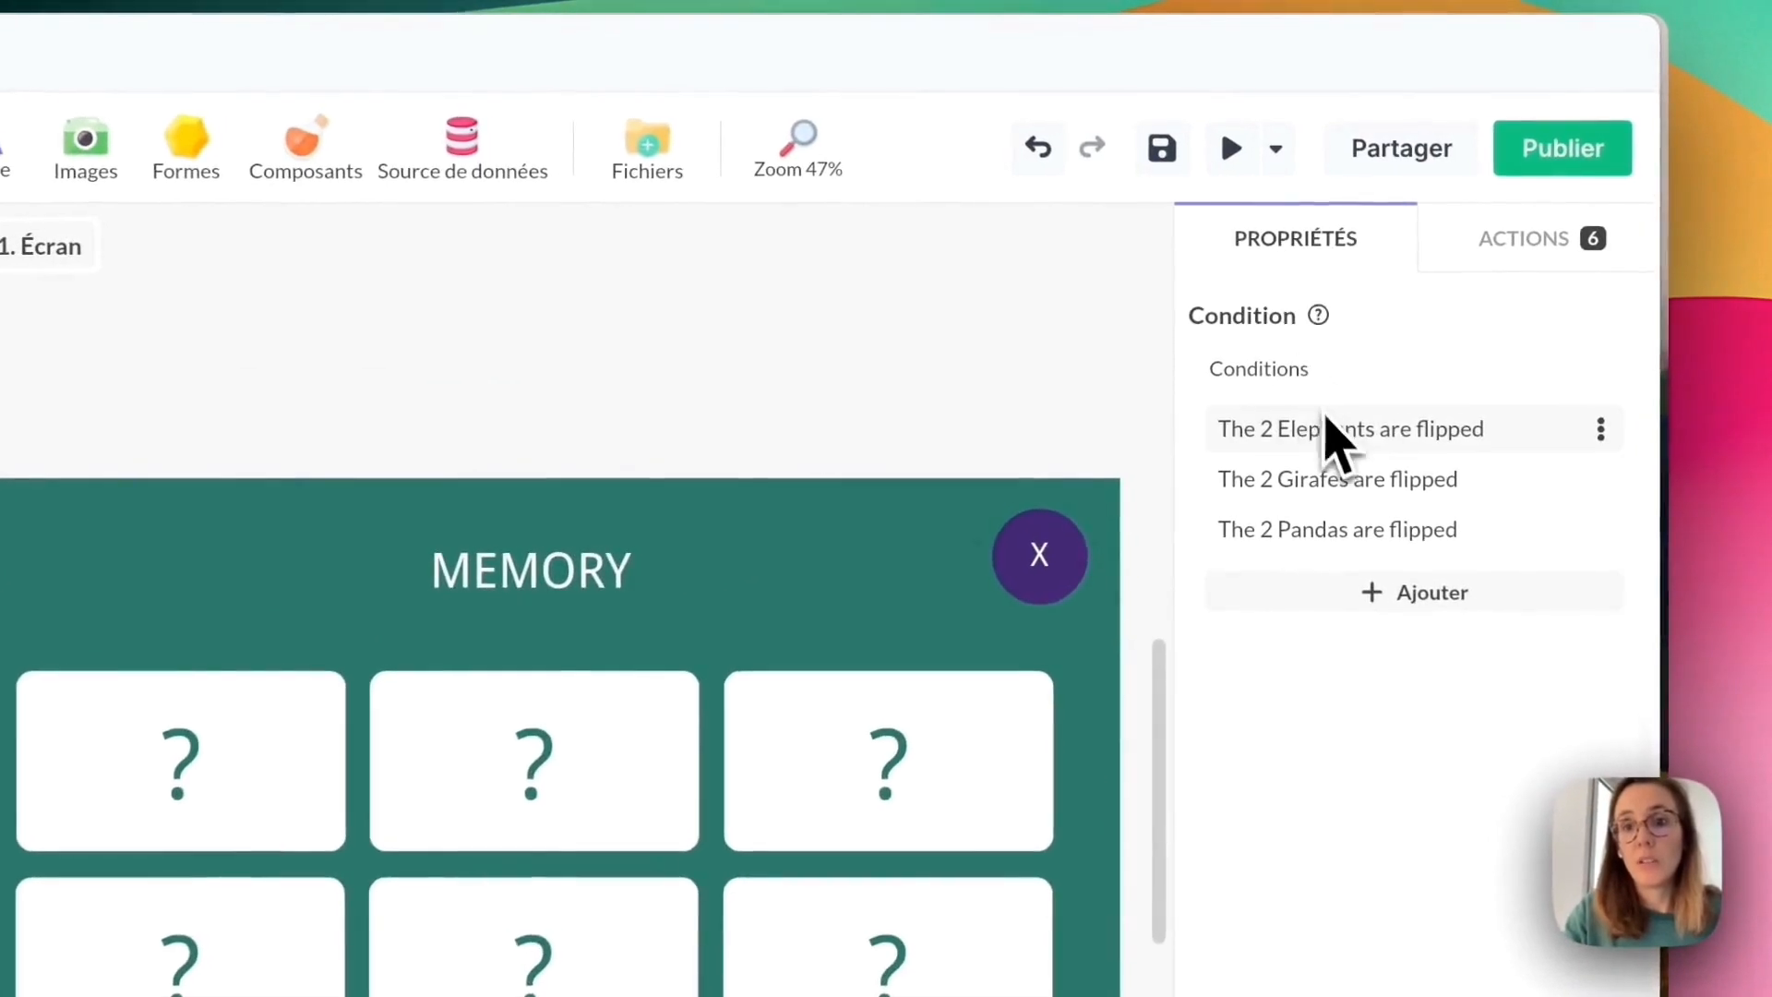
pyautogui.click(1329, 426)
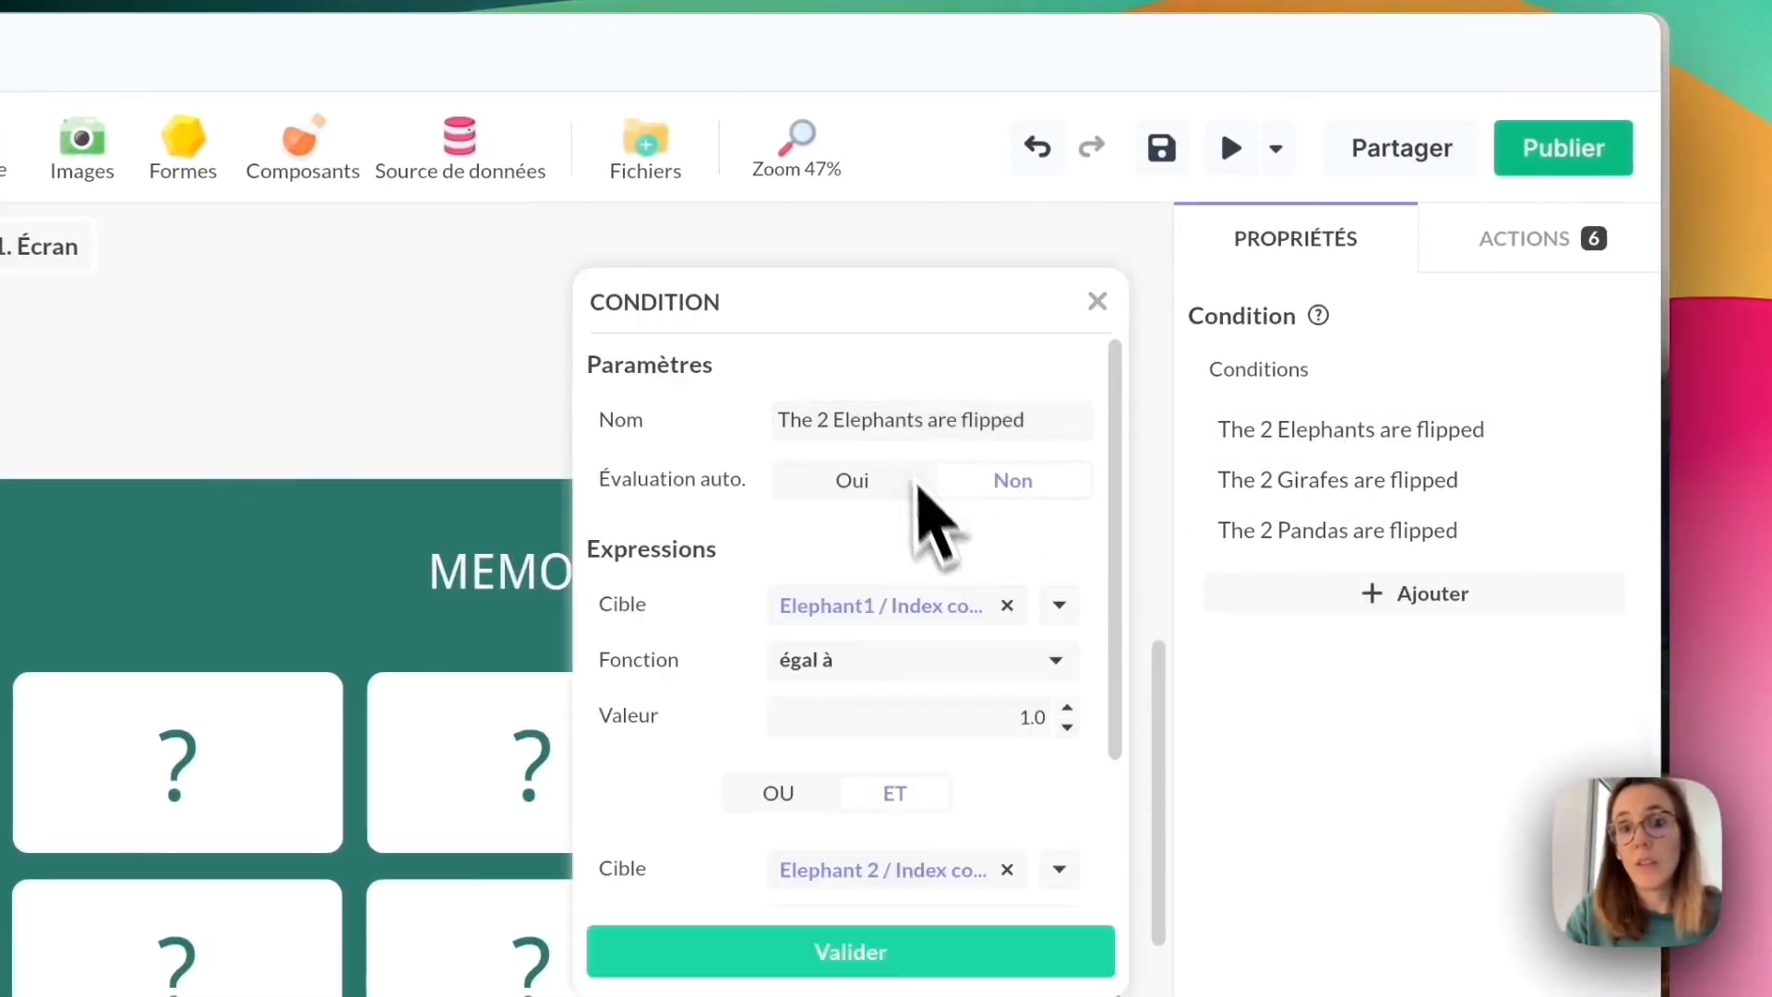
pyautogui.click(1096, 302)
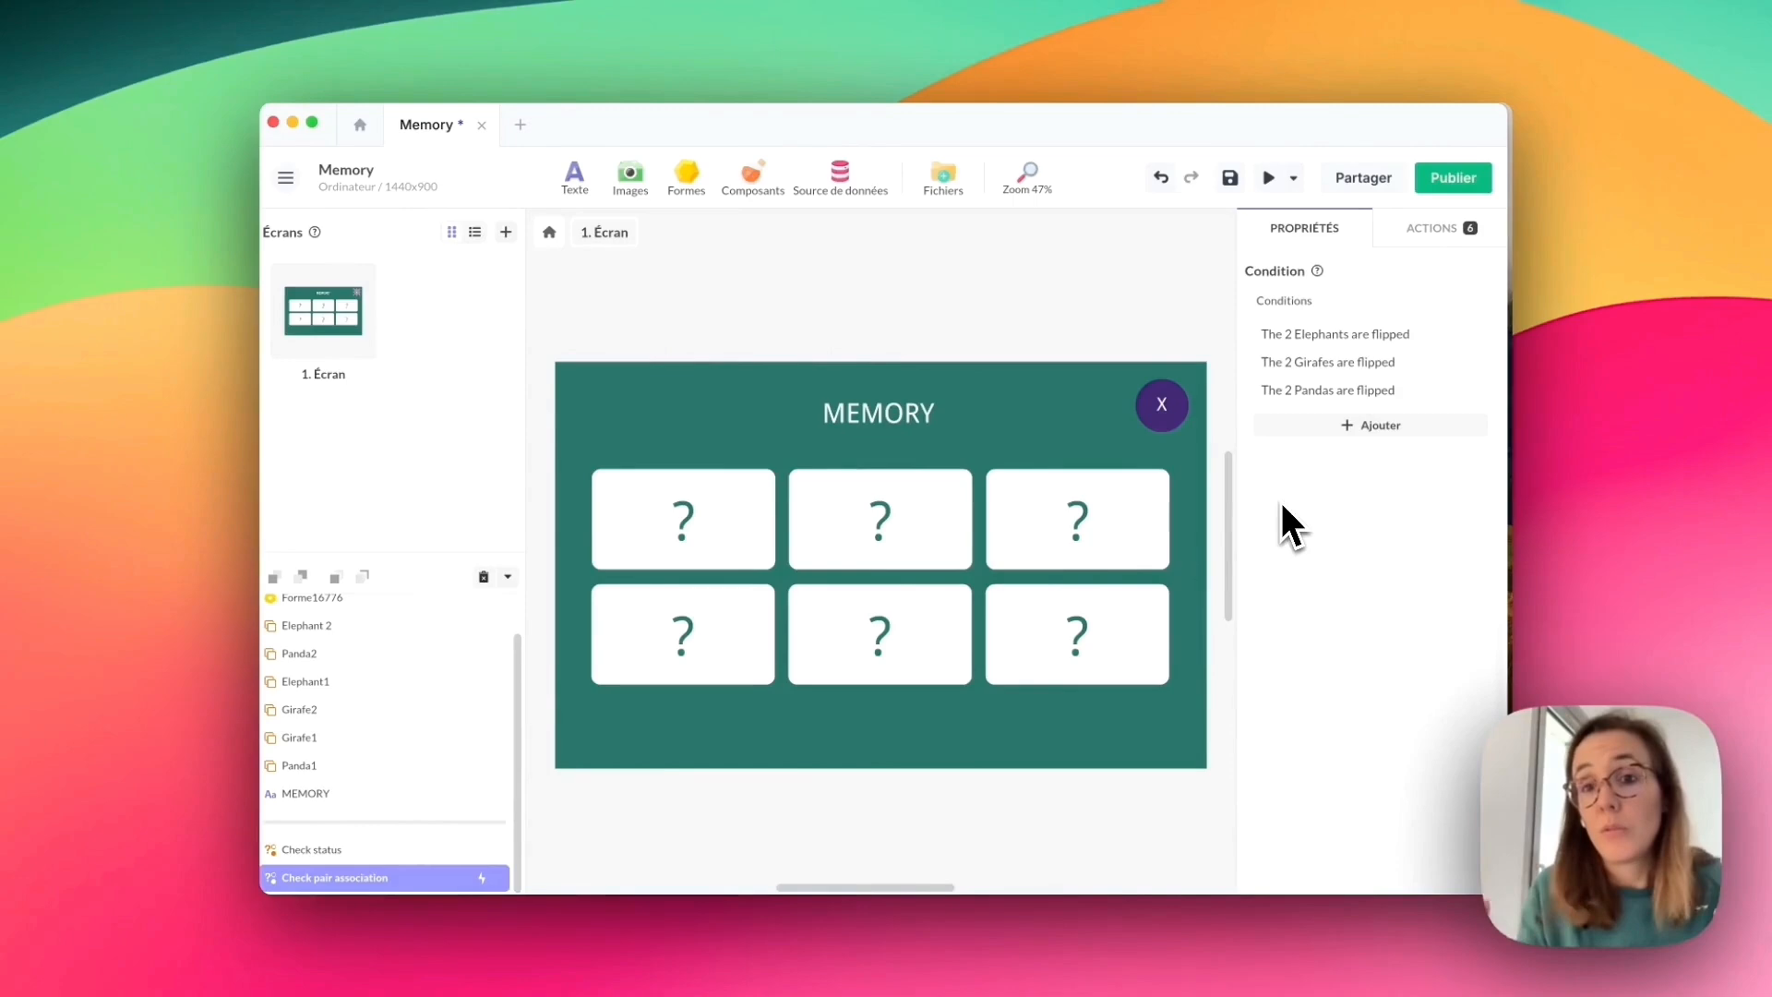
# Examine the actions, available triggers and conditions of the Check status component.
pyautogui.click(388, 851)
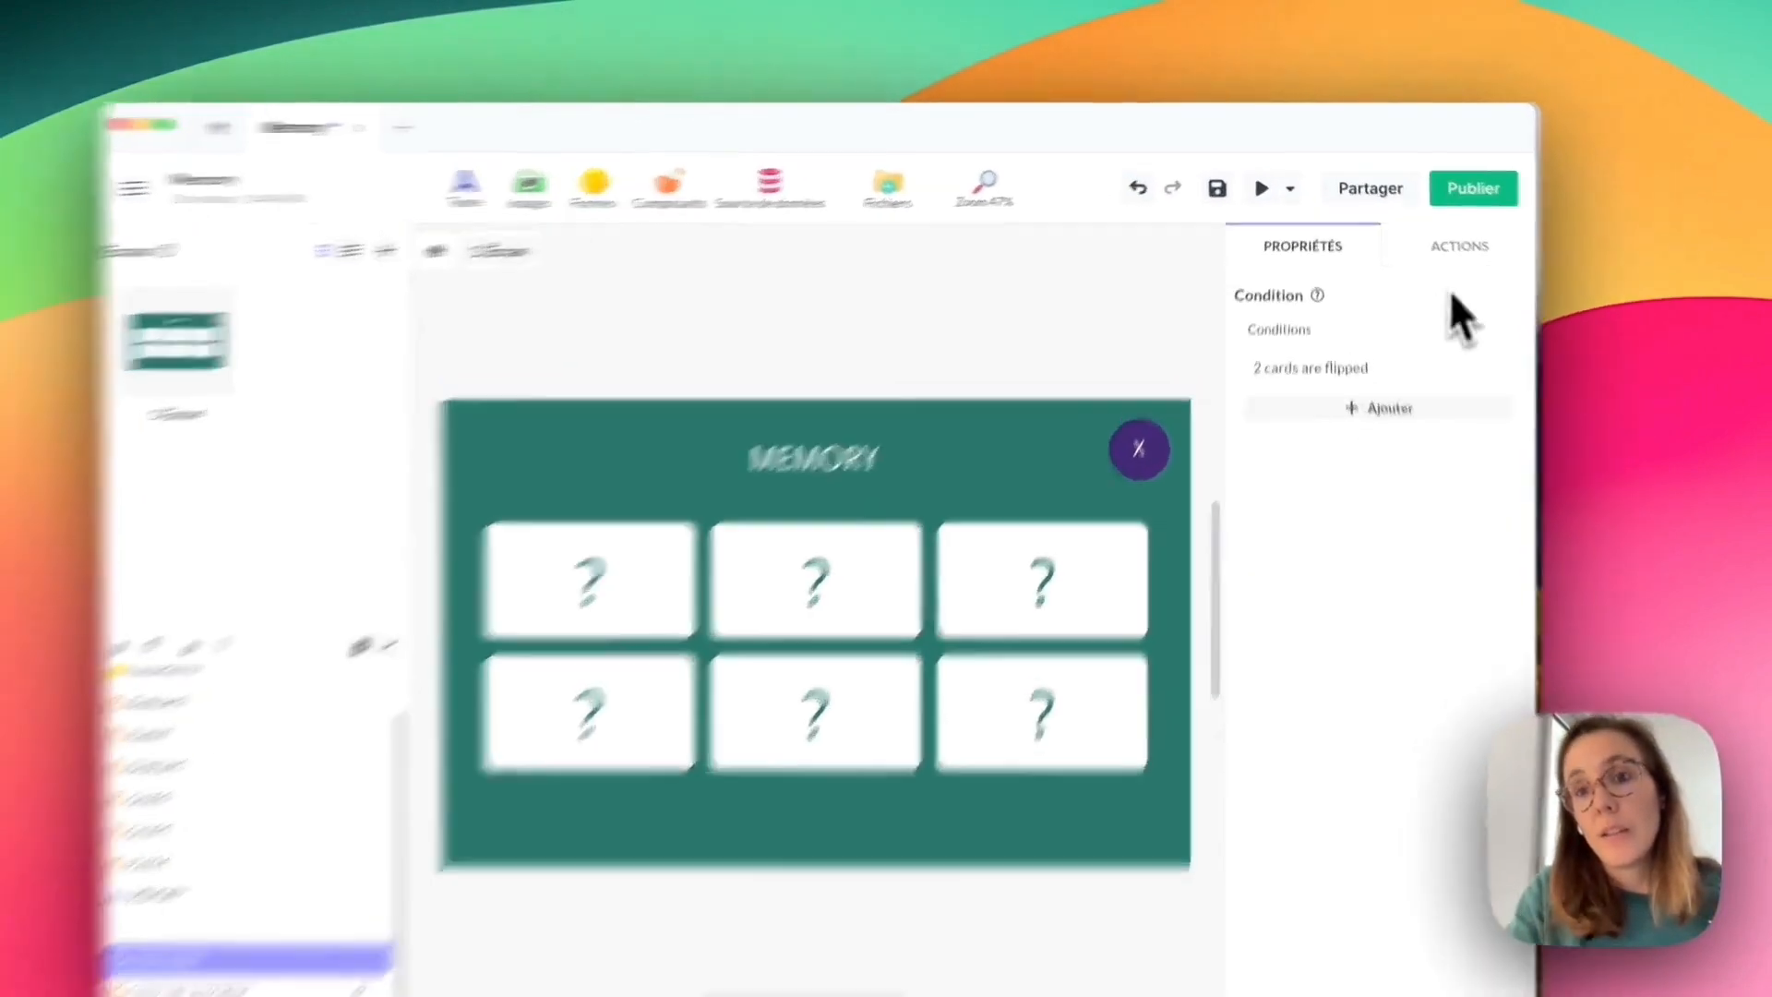
pyautogui.click(1458, 246)
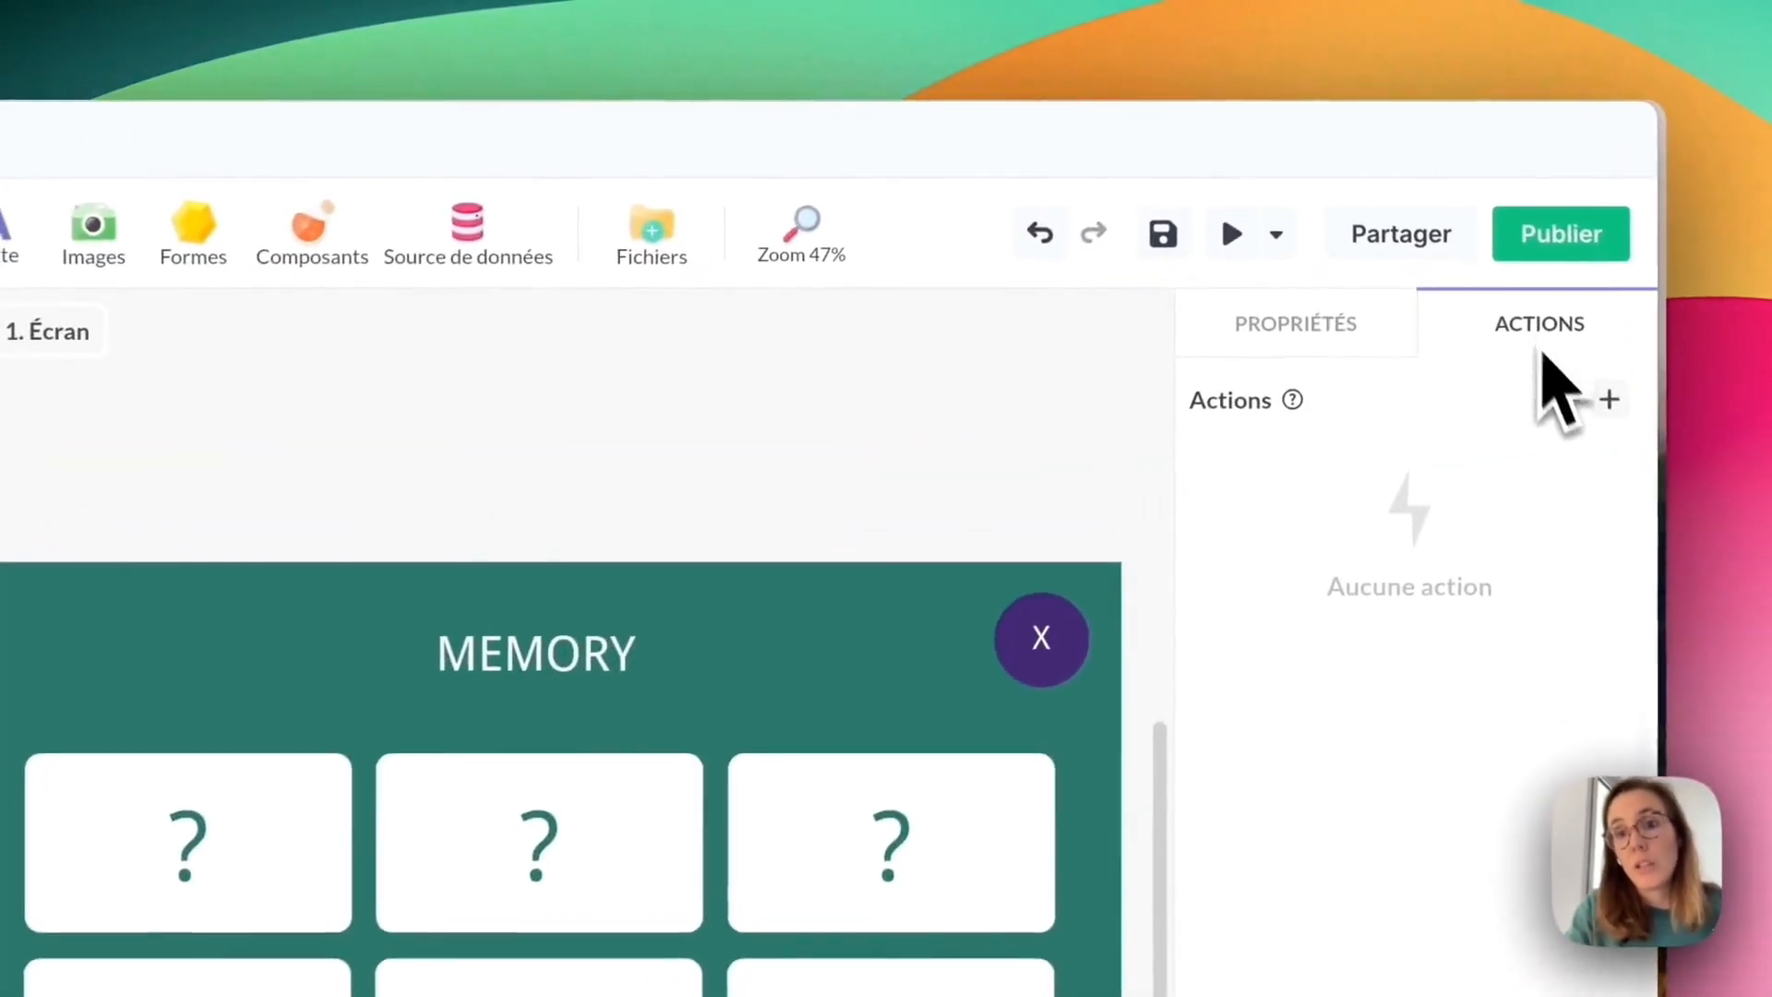
pyautogui.click(1504, 296)
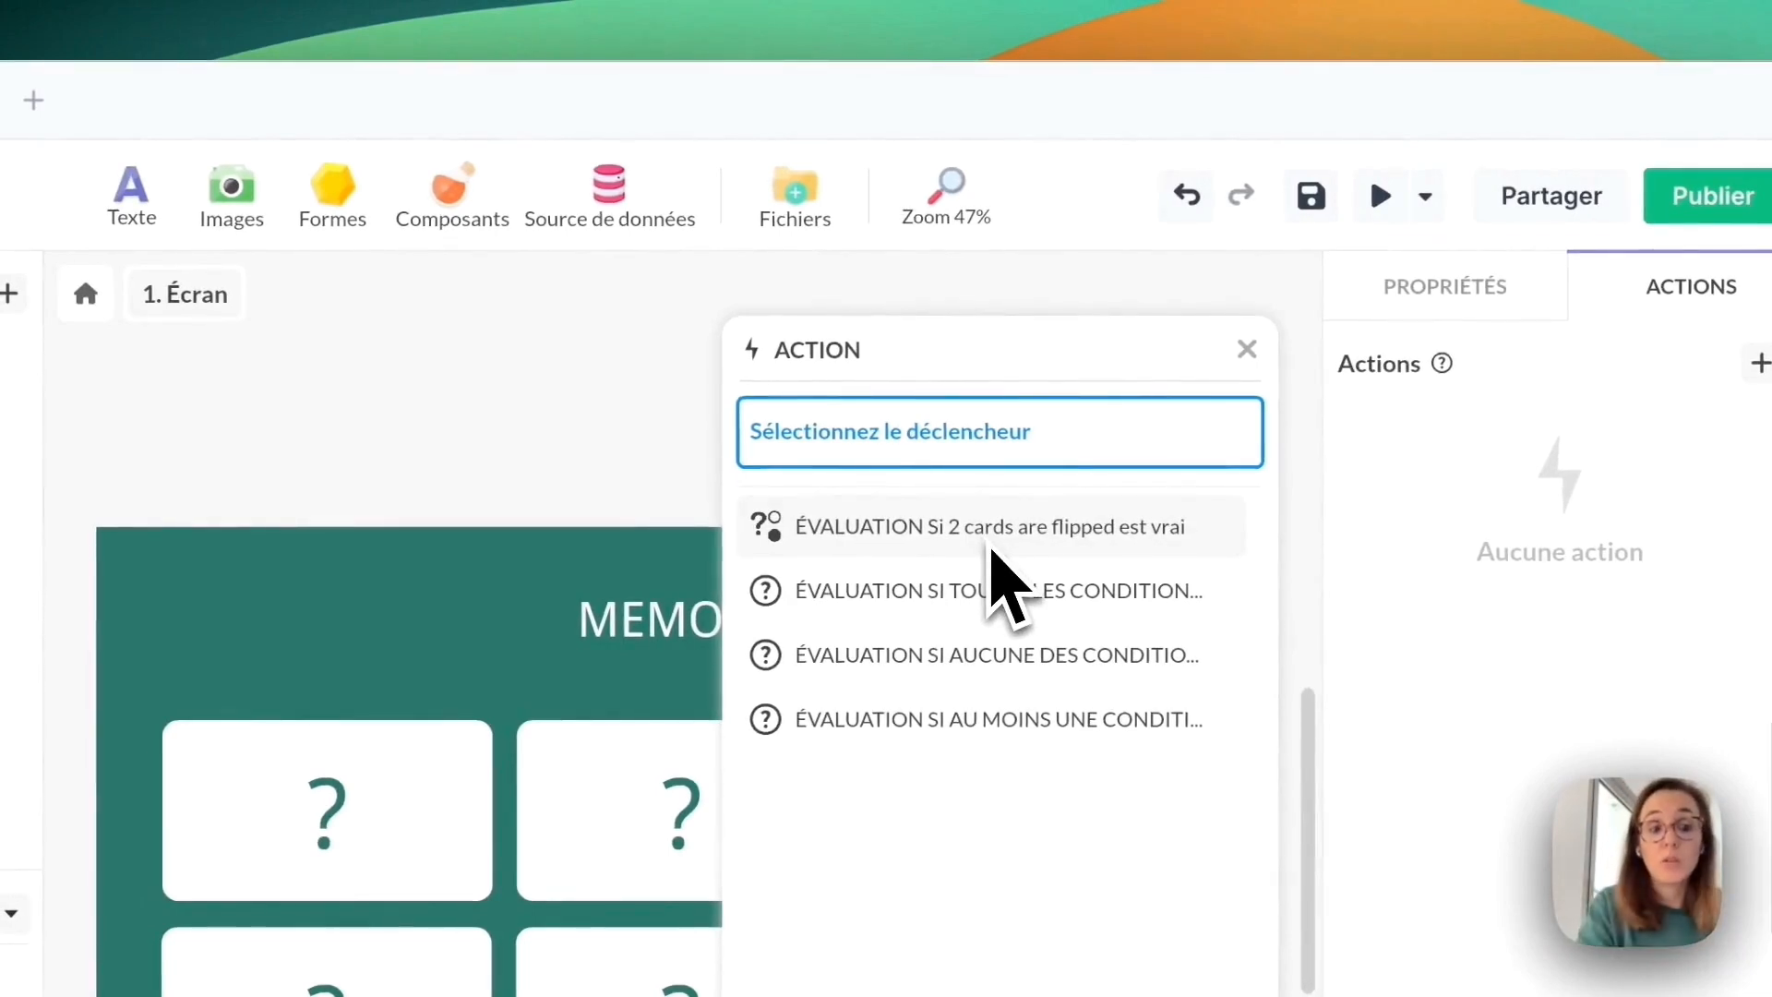
pyautogui.click(1247, 349)
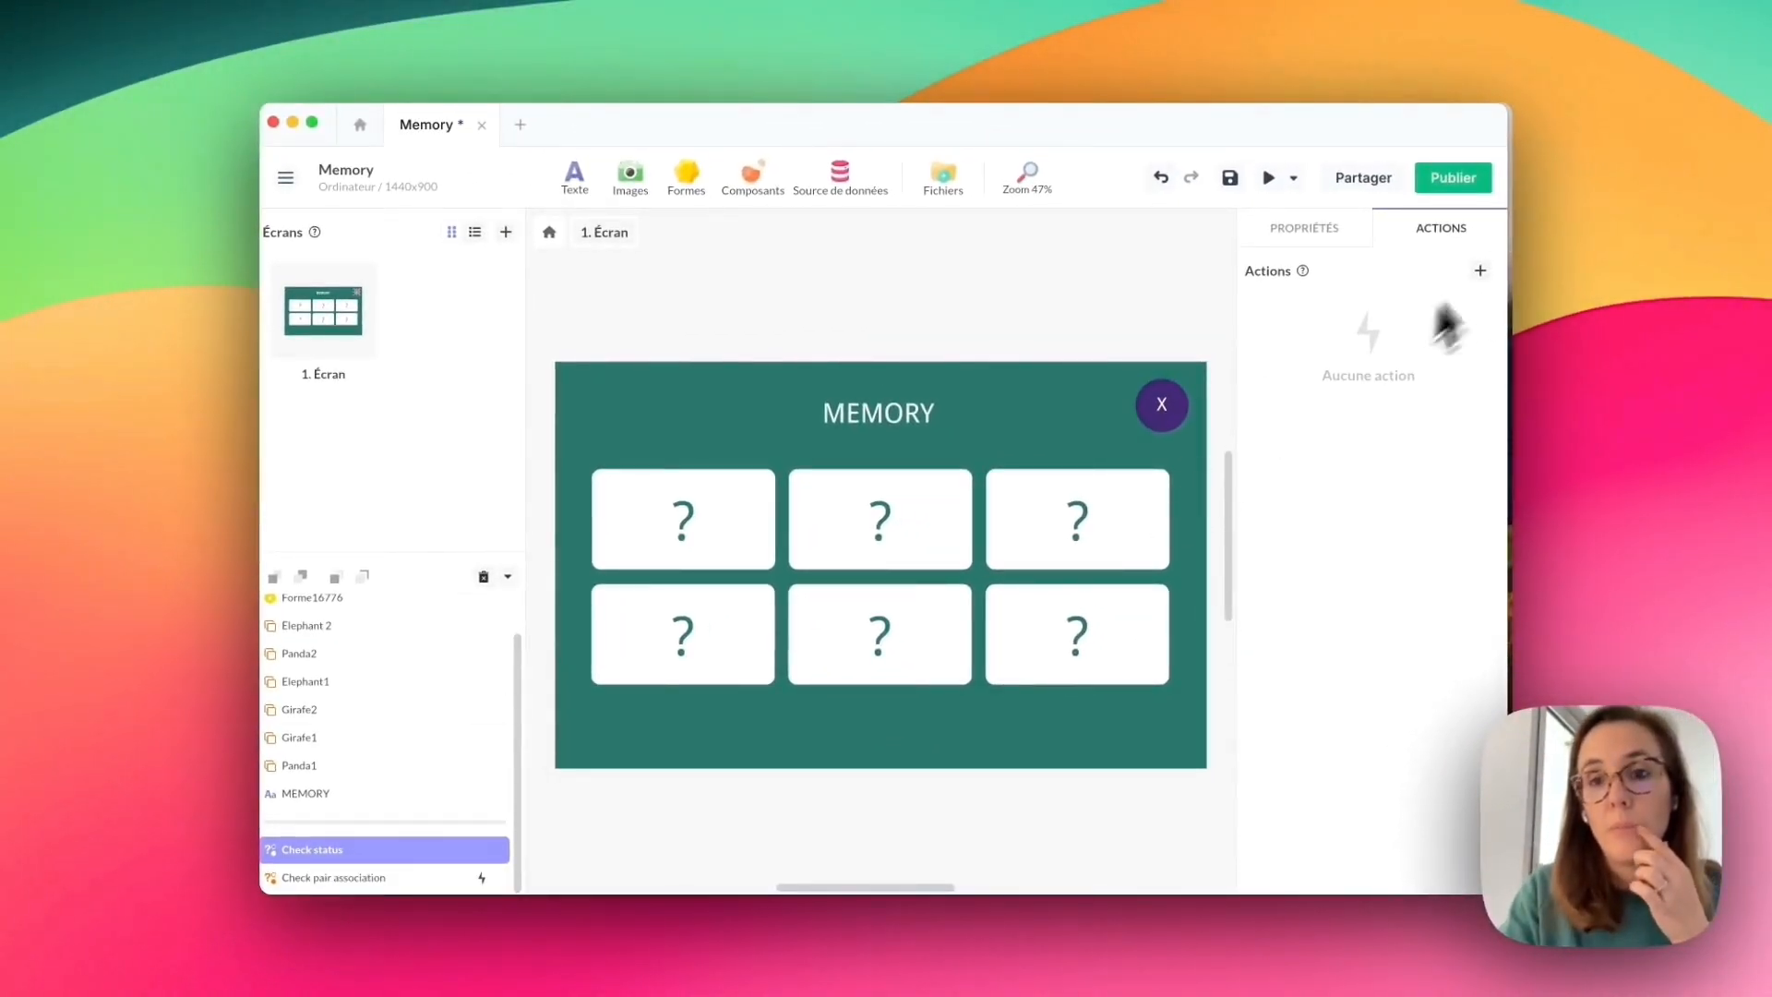
pyautogui.click(1307, 231)
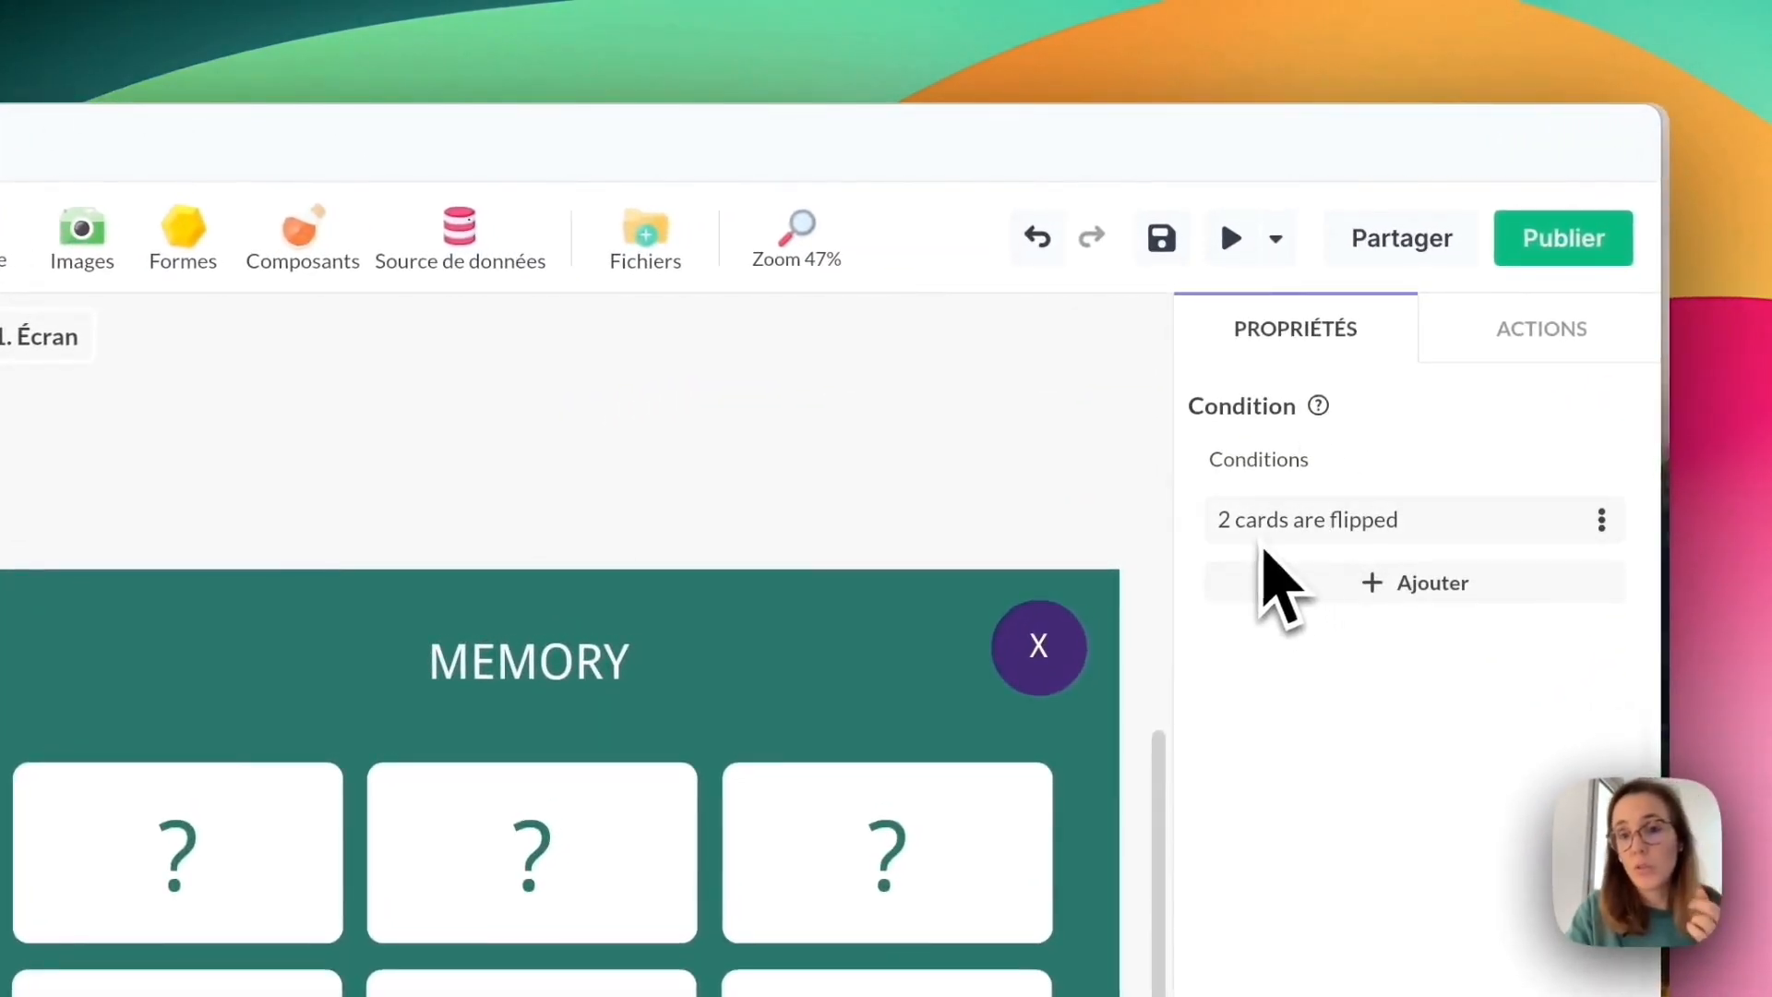
# Add a Check status action that evaluates all Check pair association conditions after 0.4 s when 2 cards are flipped is true.
pyautogui.click(1542, 349)
pyautogui.click(1610, 404)
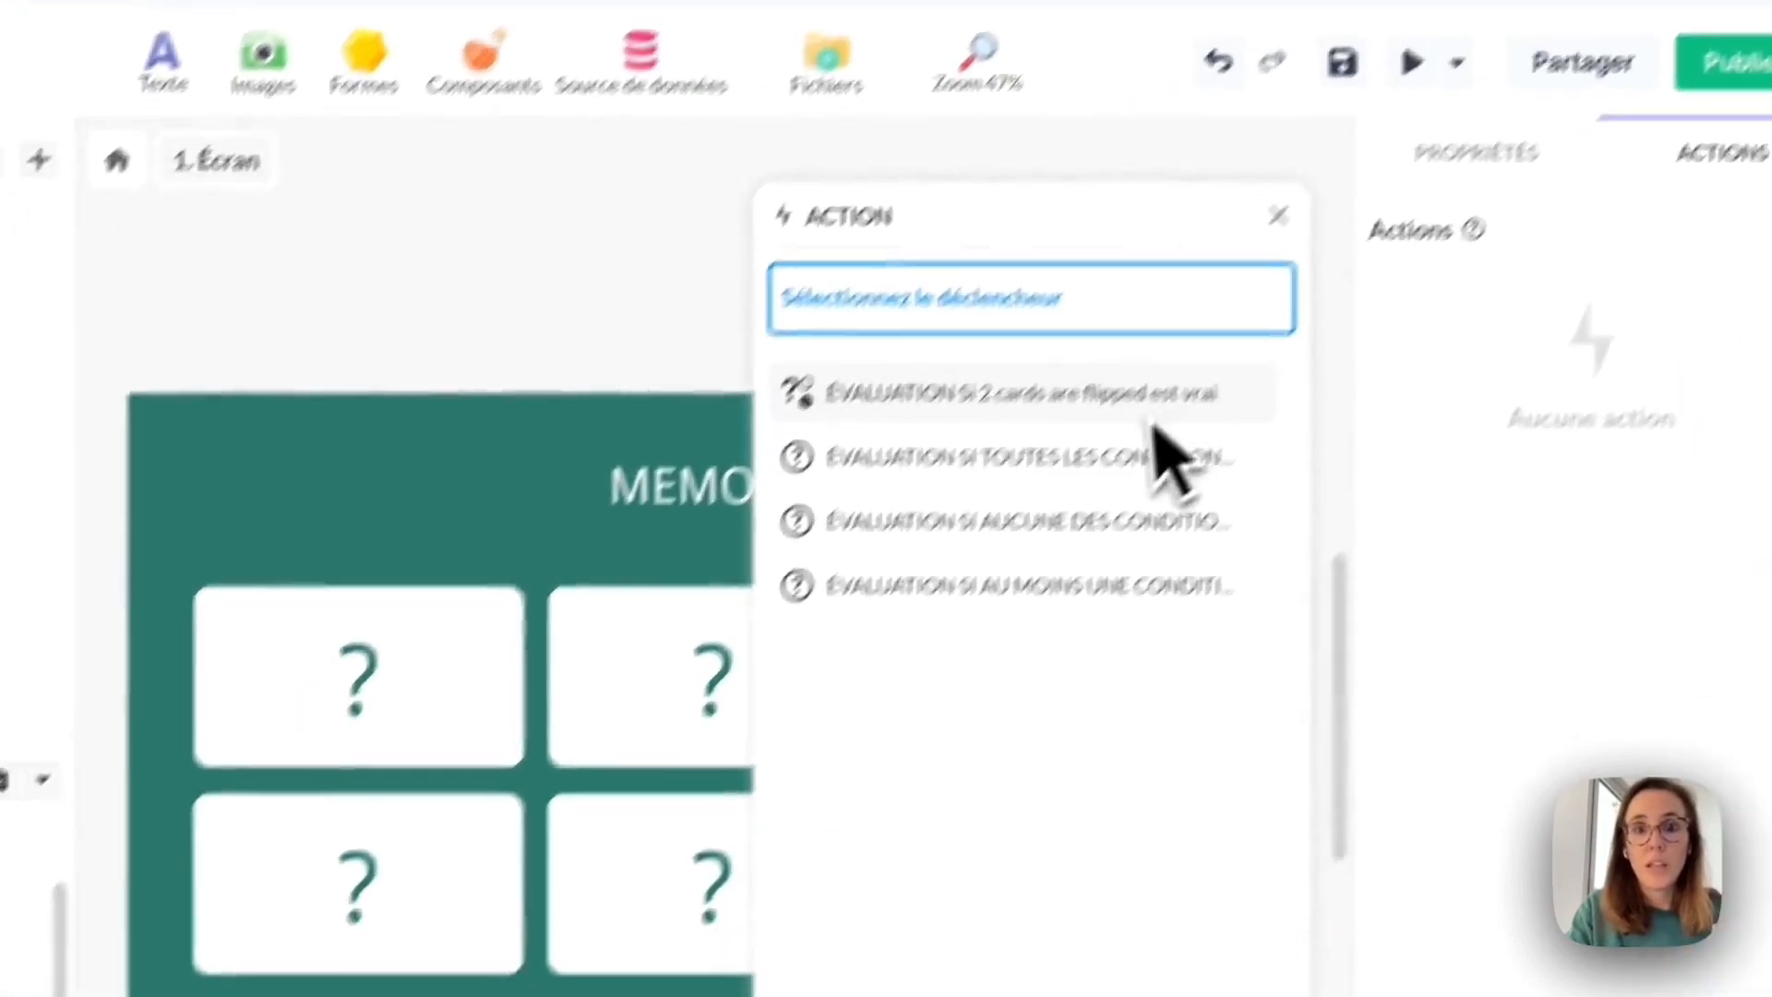
pyautogui.click(1153, 415)
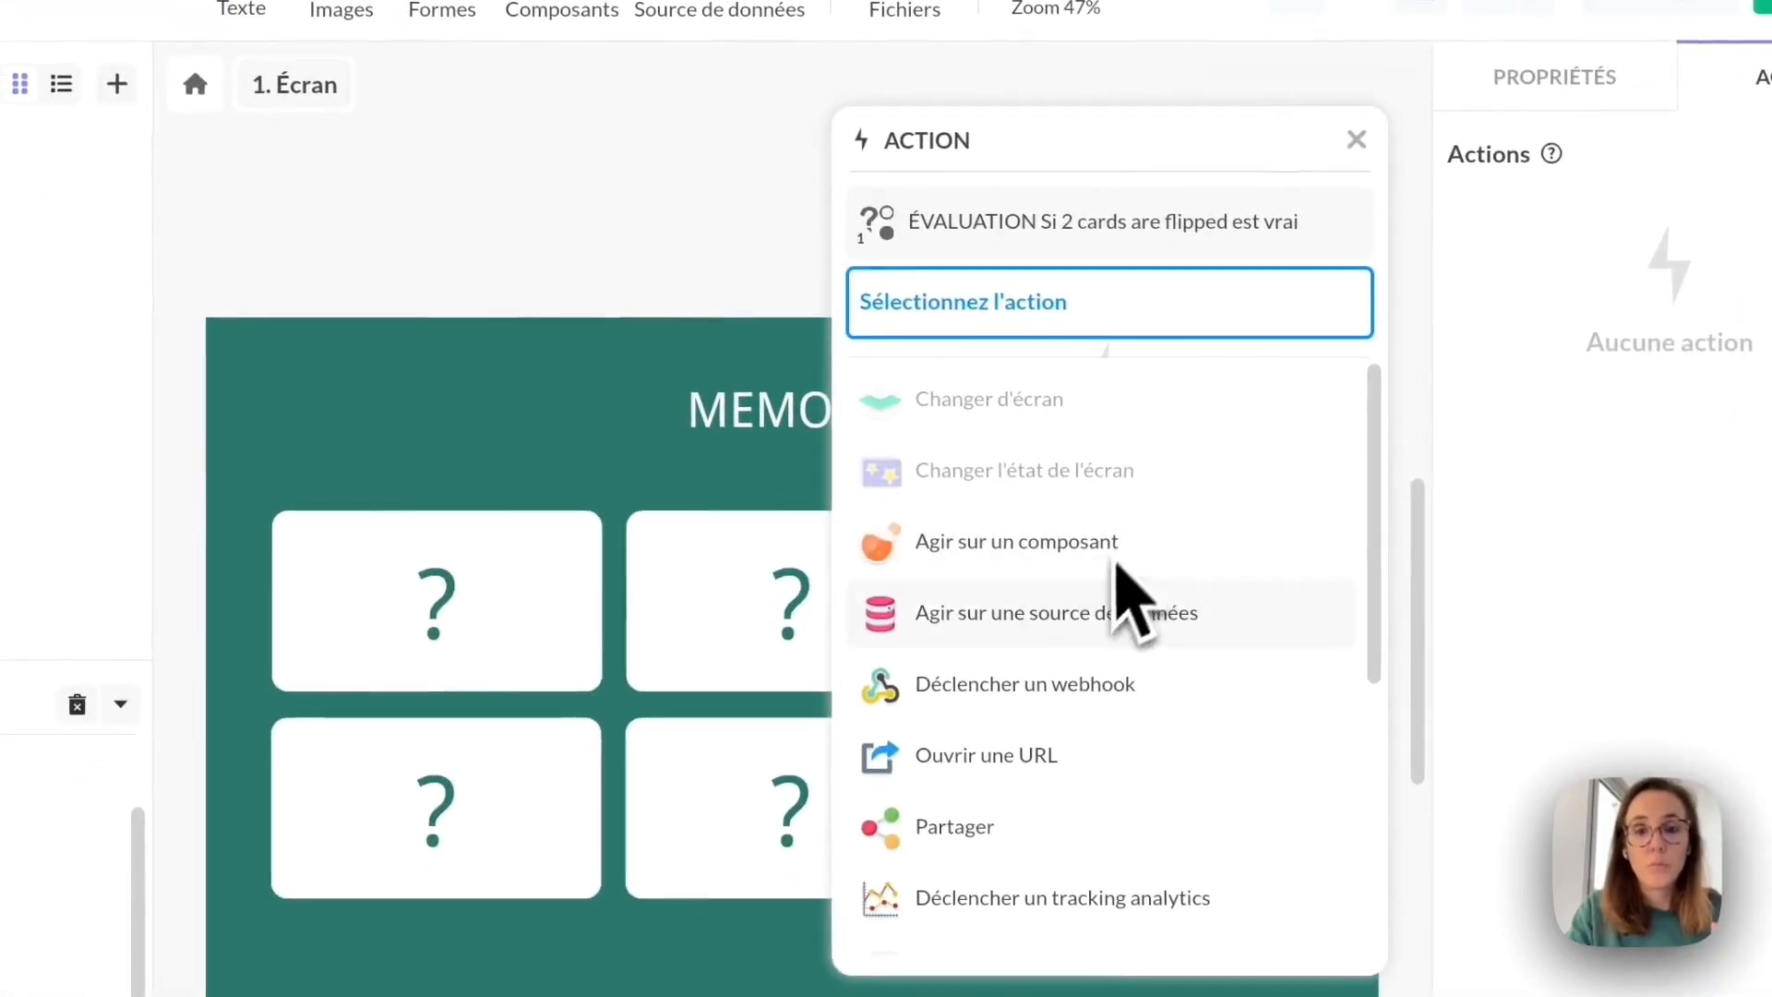
pyautogui.click(1112, 558)
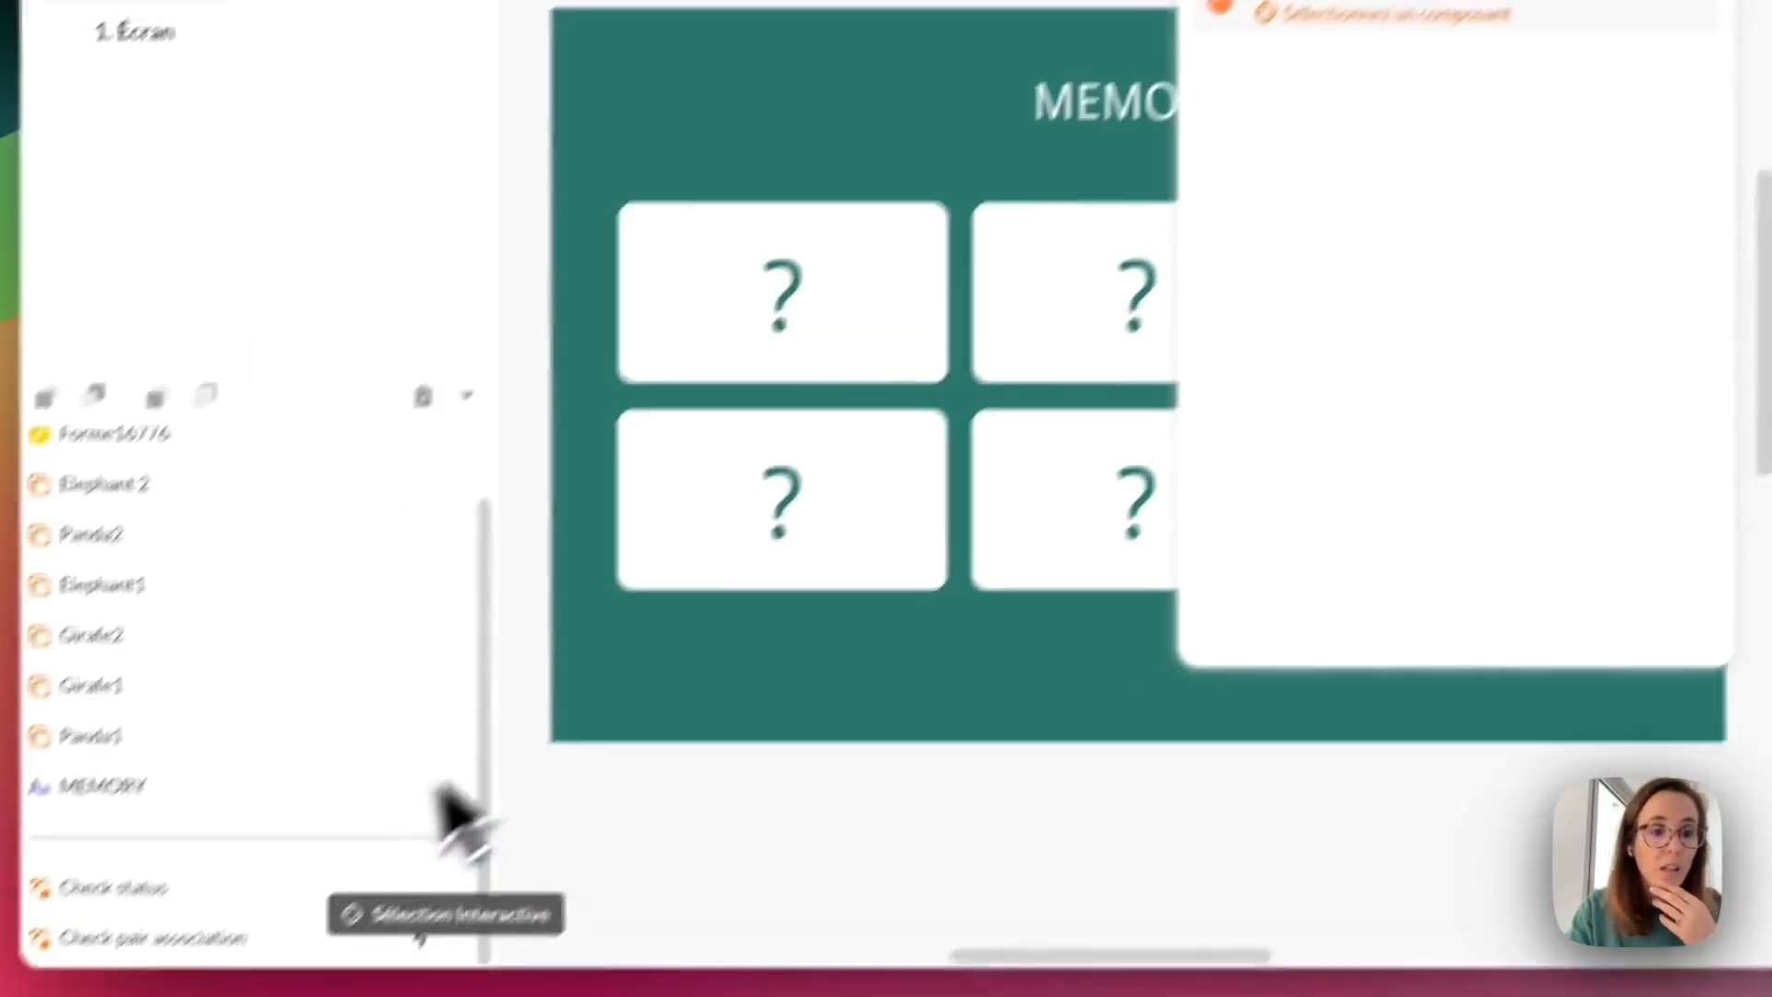
pyautogui.click(327, 882)
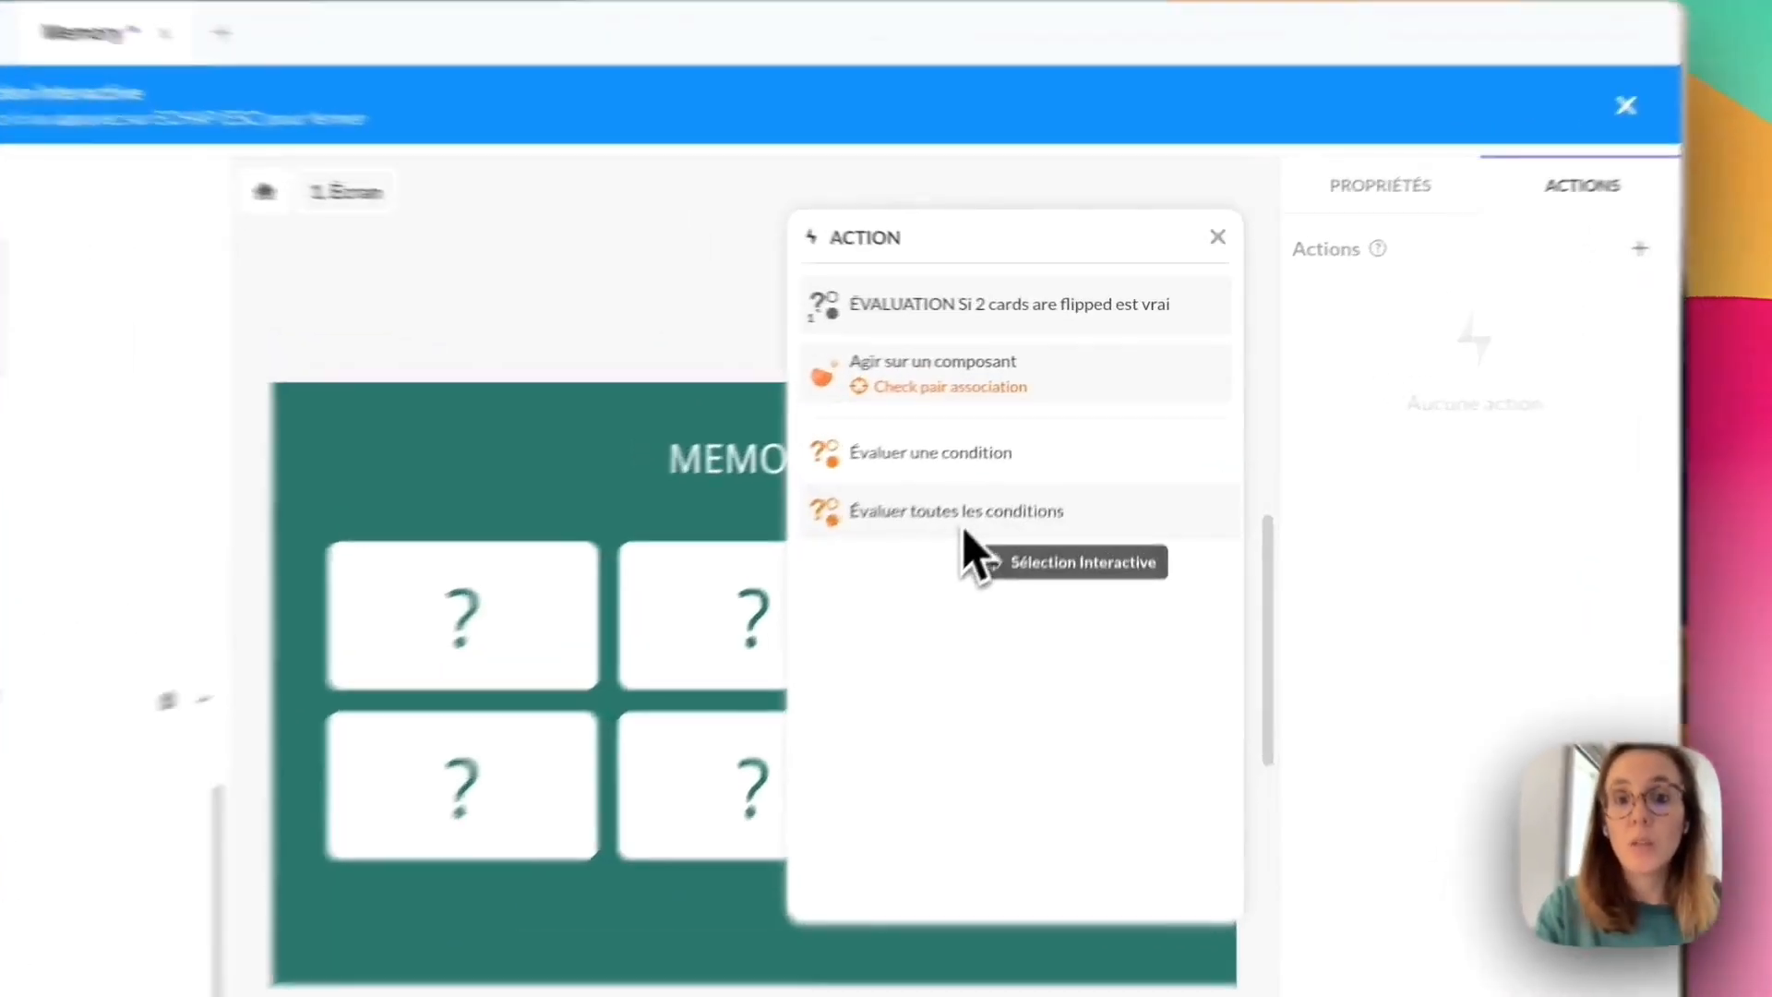
pyautogui.click(1019, 459)
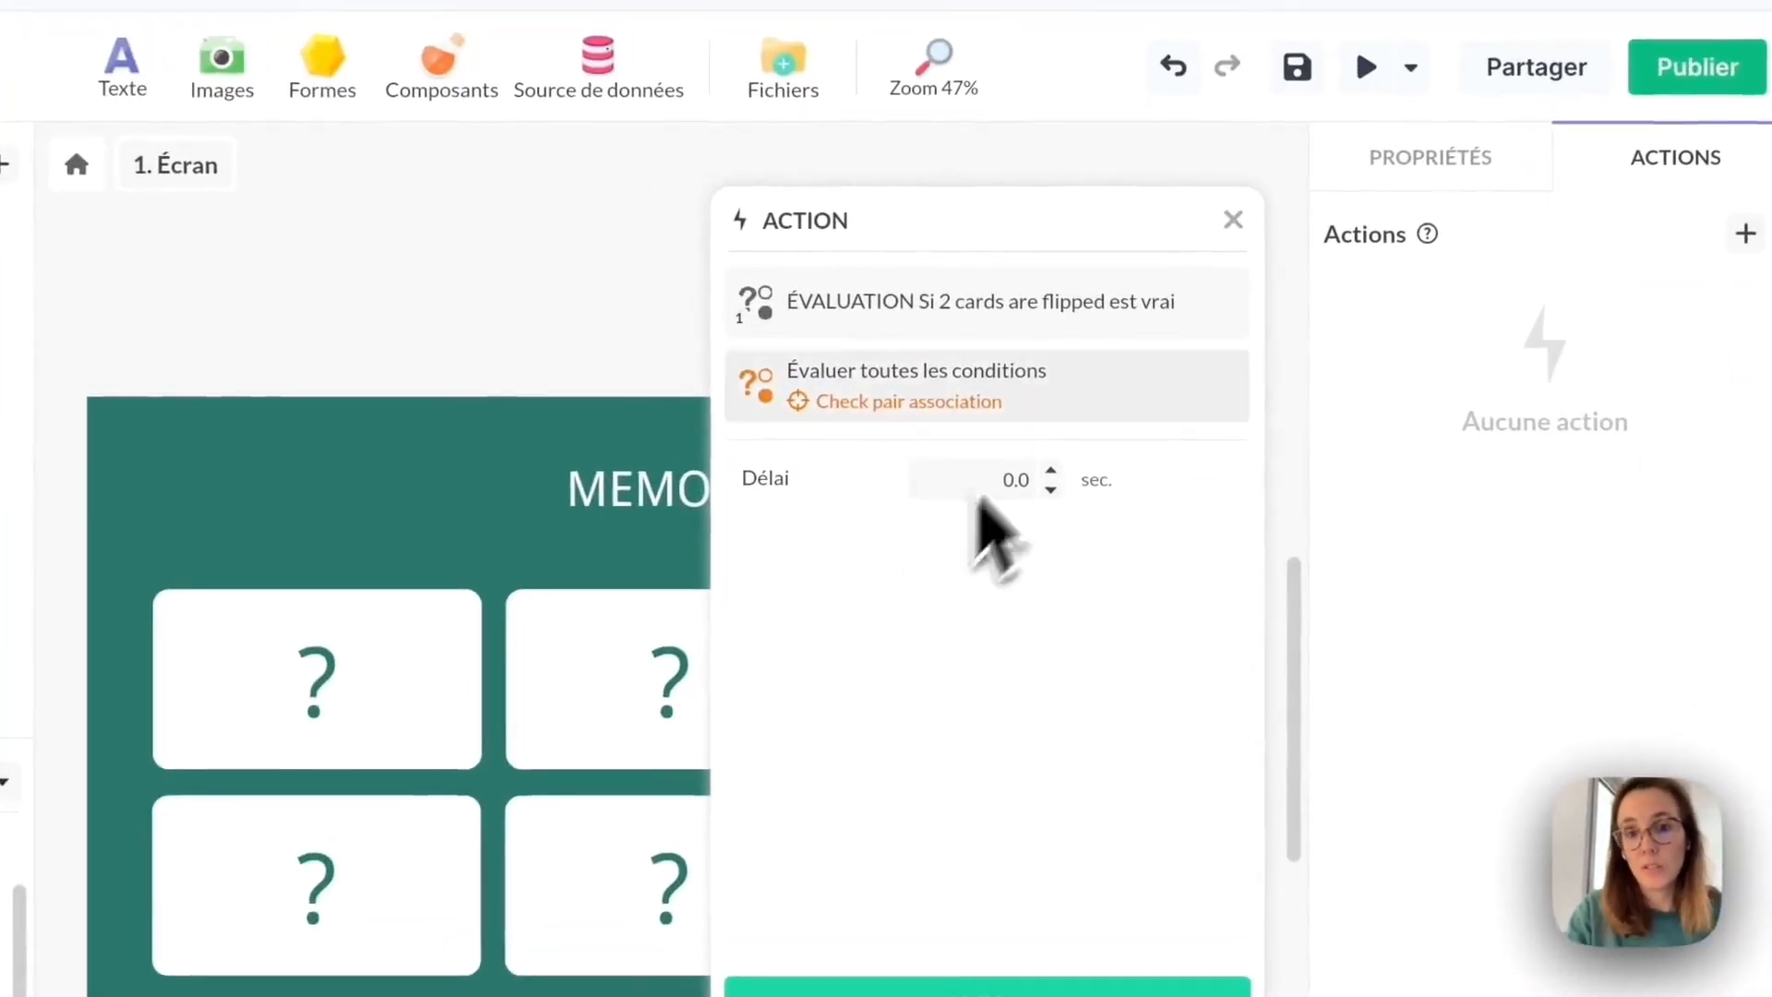
pyautogui.click(997, 485)
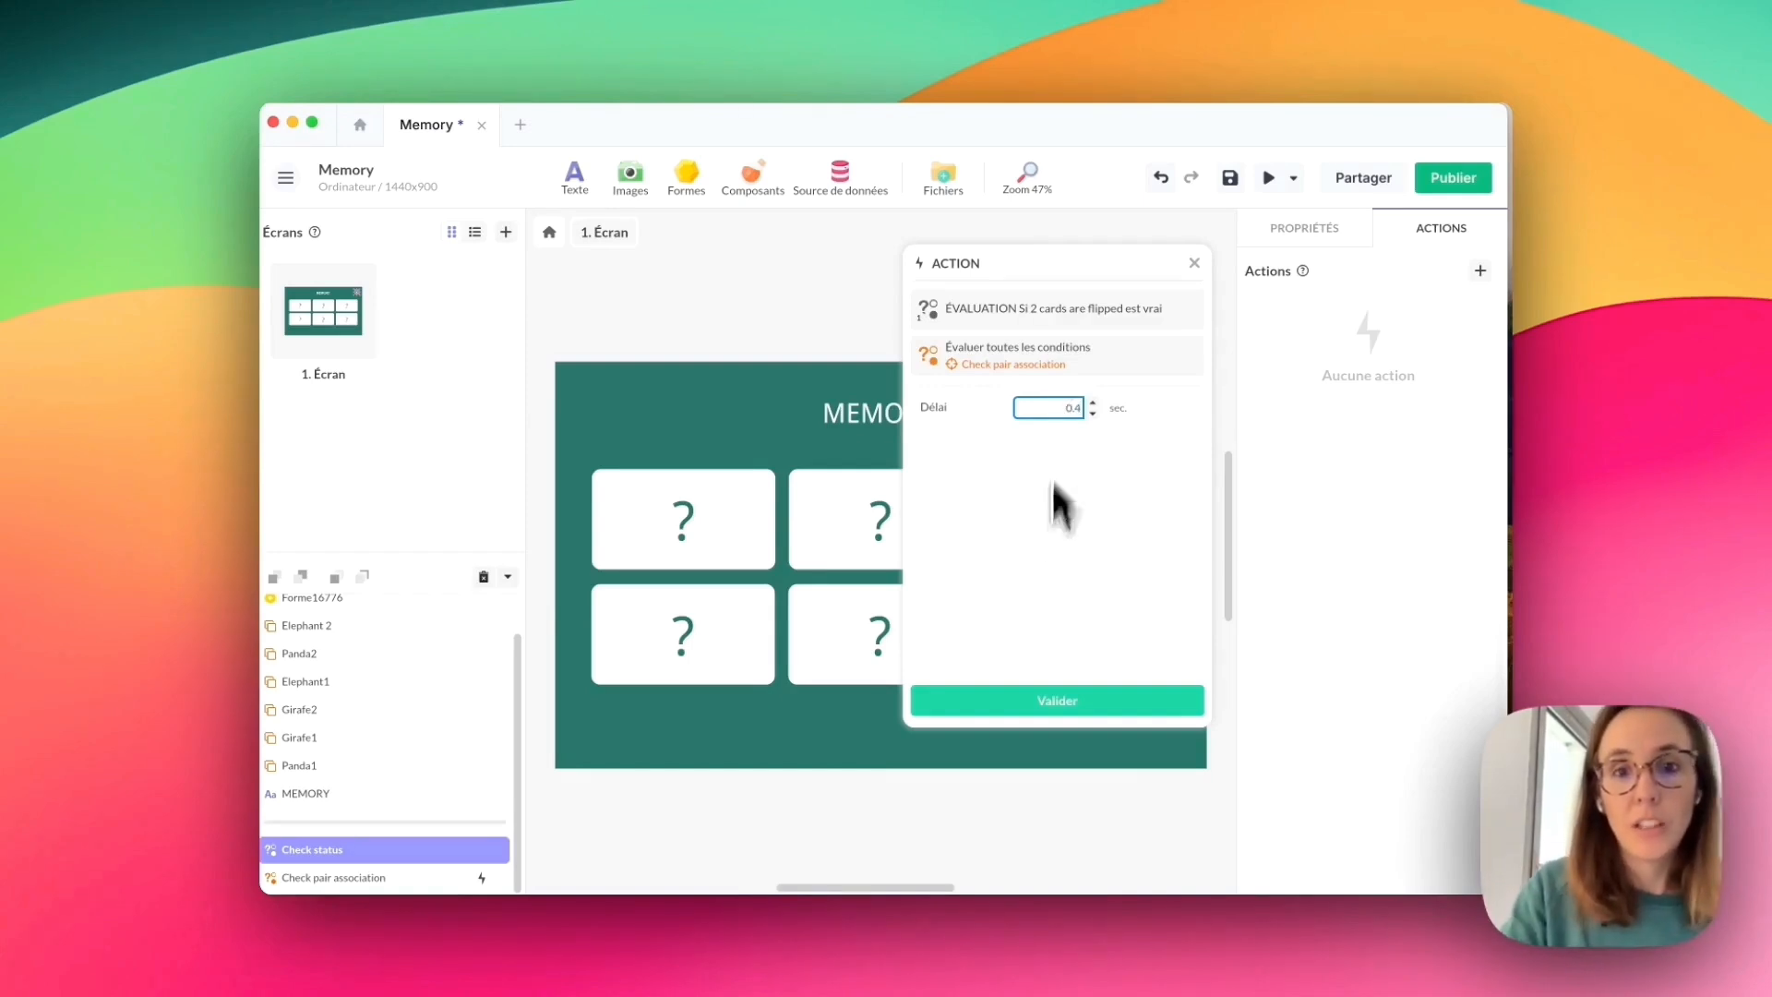
pyautogui.click(1043, 701)
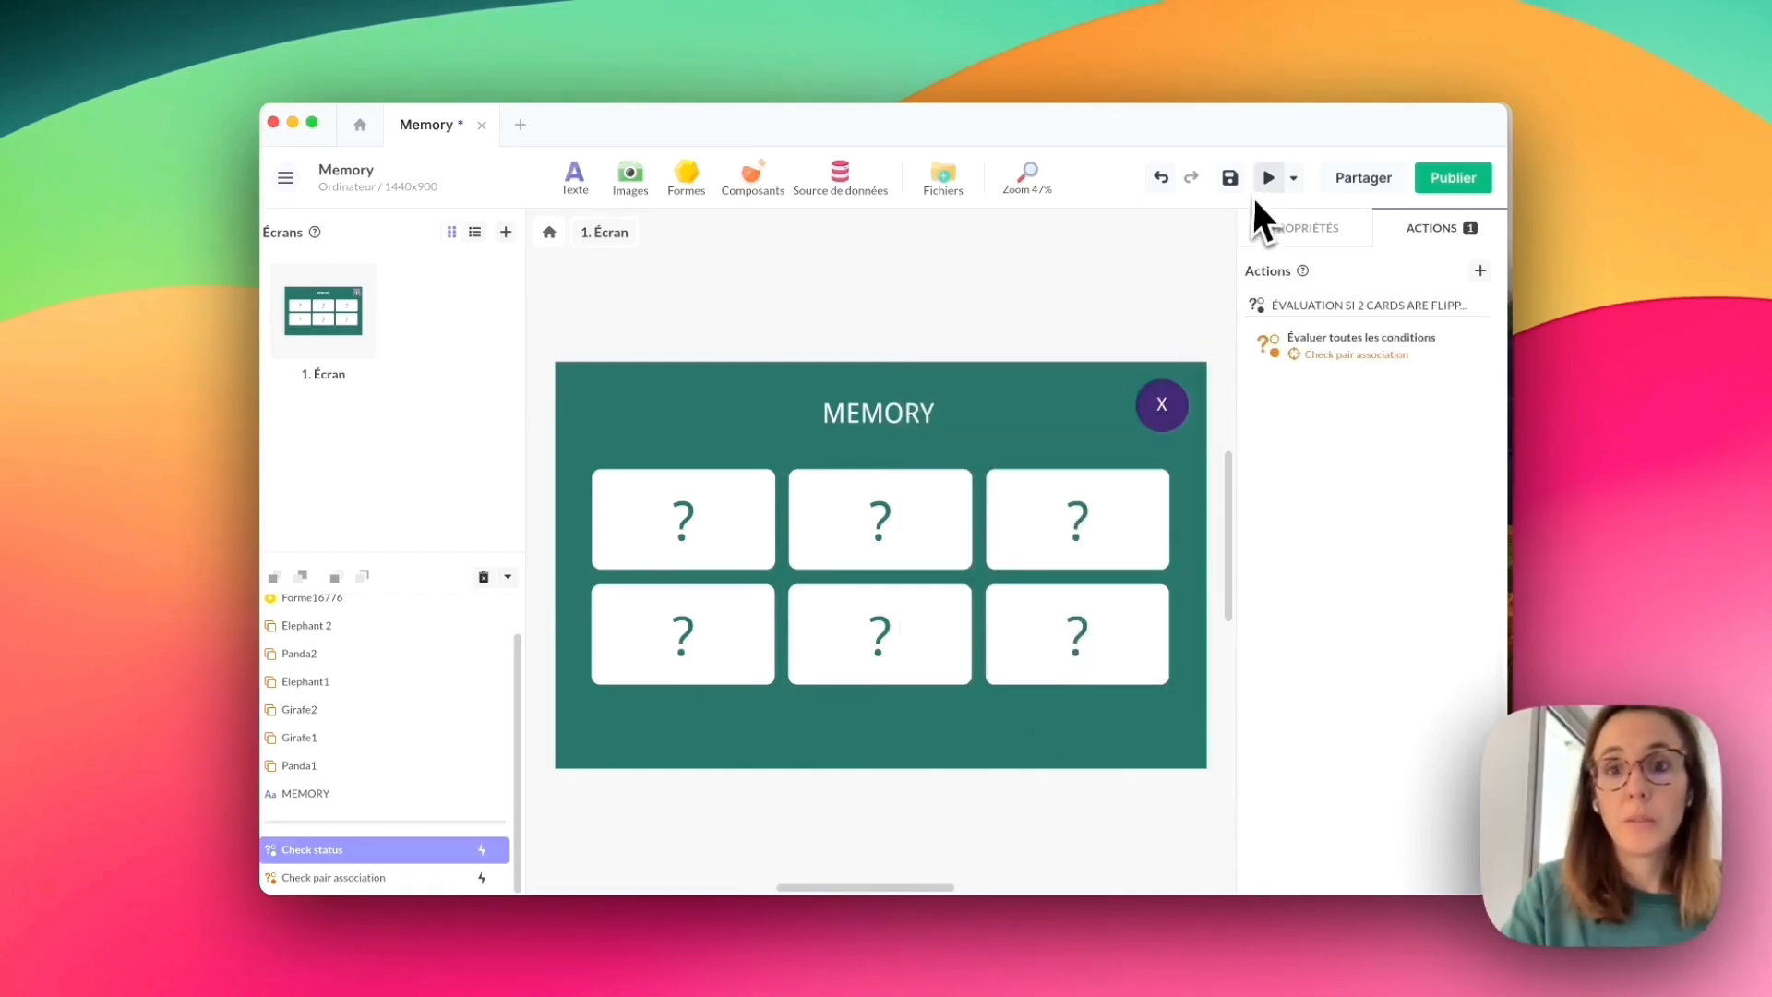
# Save the project and test it in the preview by flipping the two pandas and the two giraffes, returning to the editor.
pyautogui.click(1231, 179)
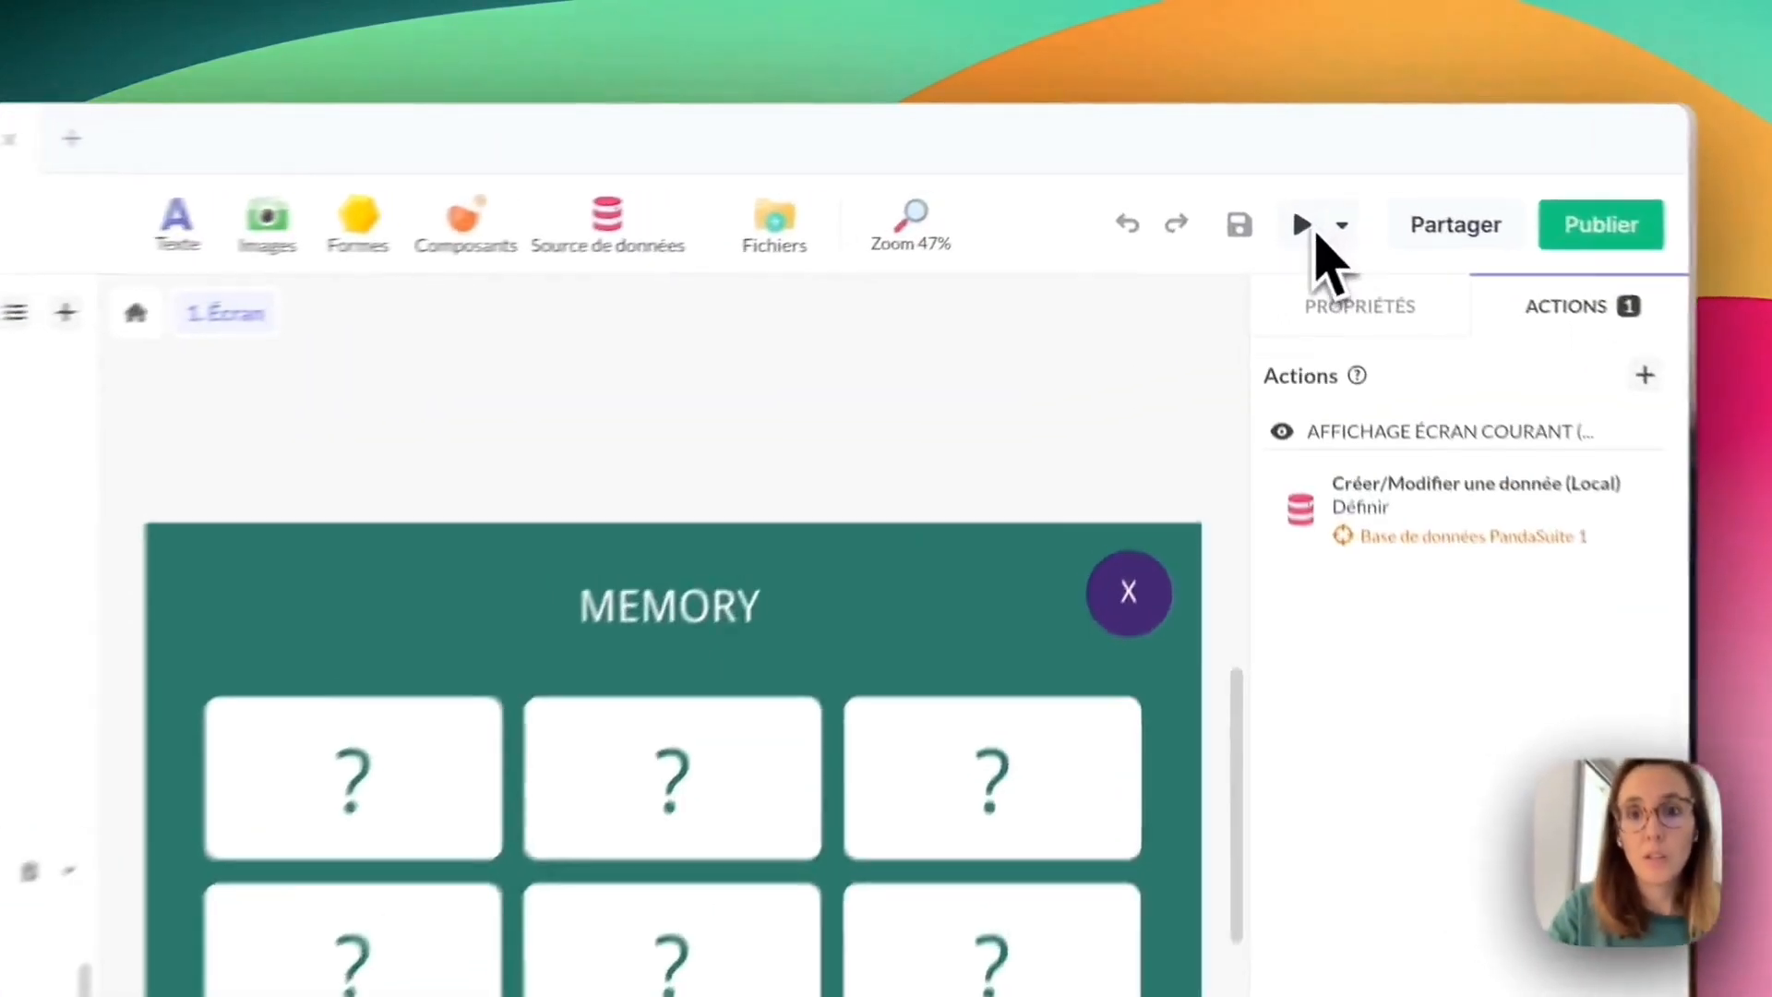
pyautogui.click(1269, 177)
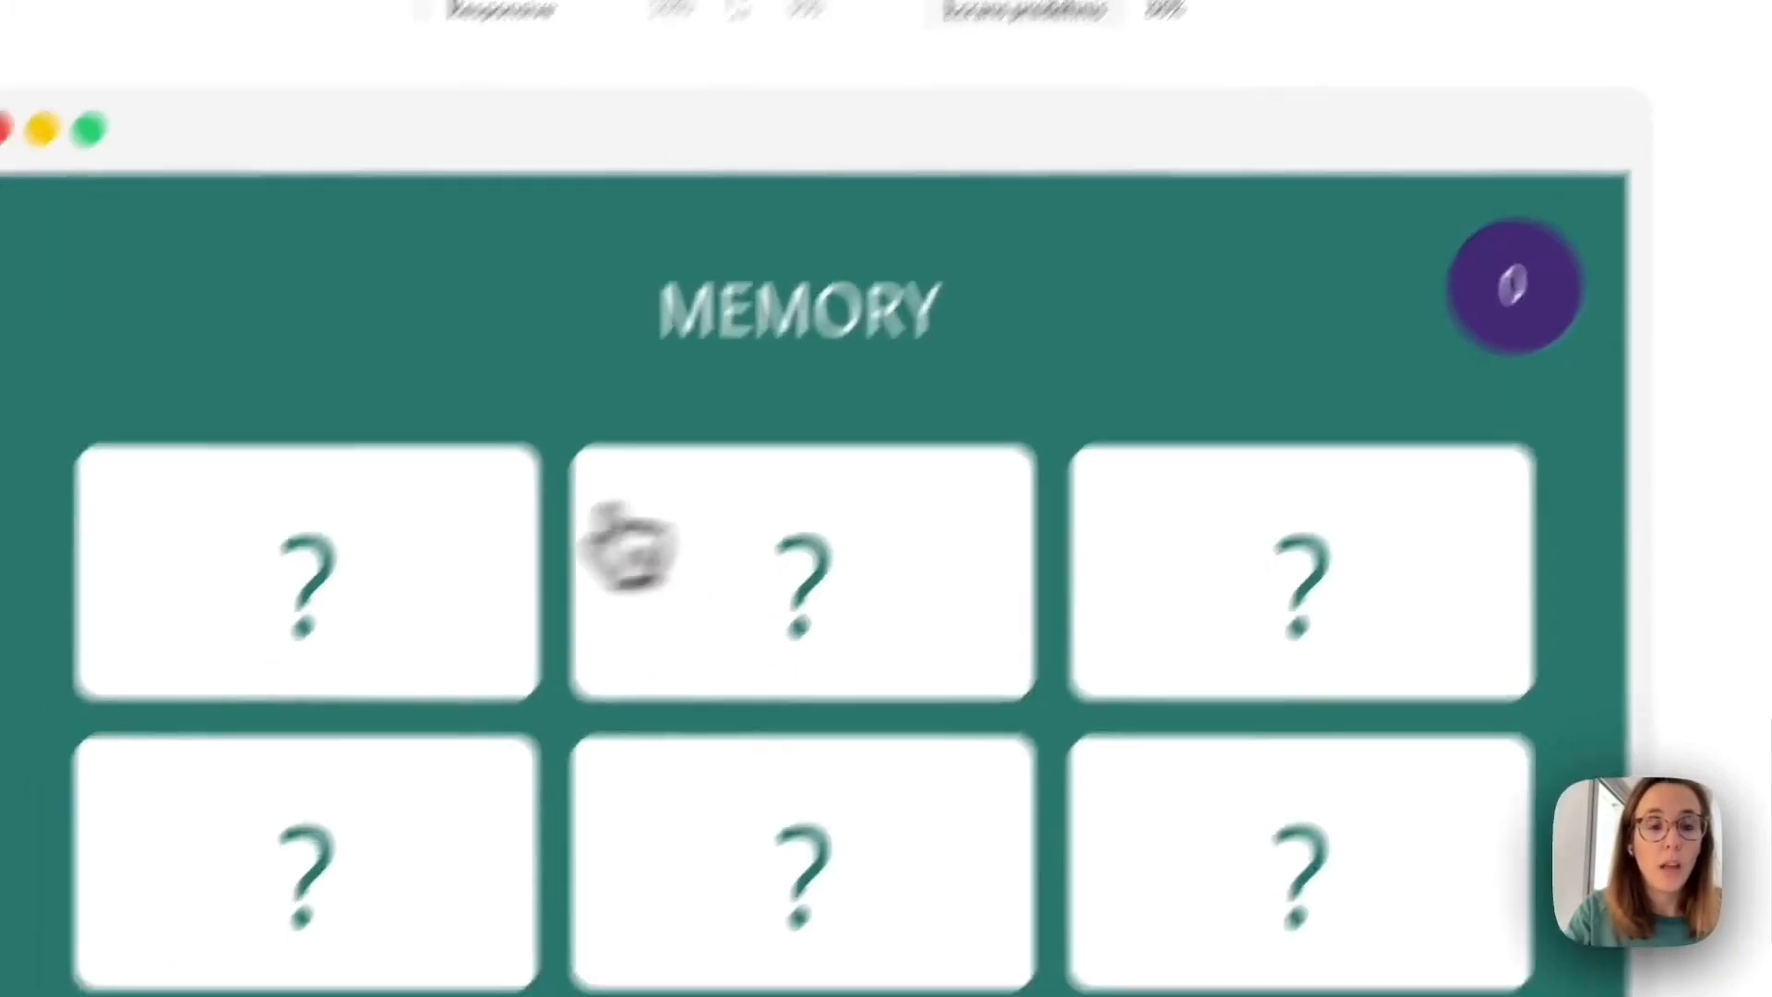
pyautogui.click(211, 763)
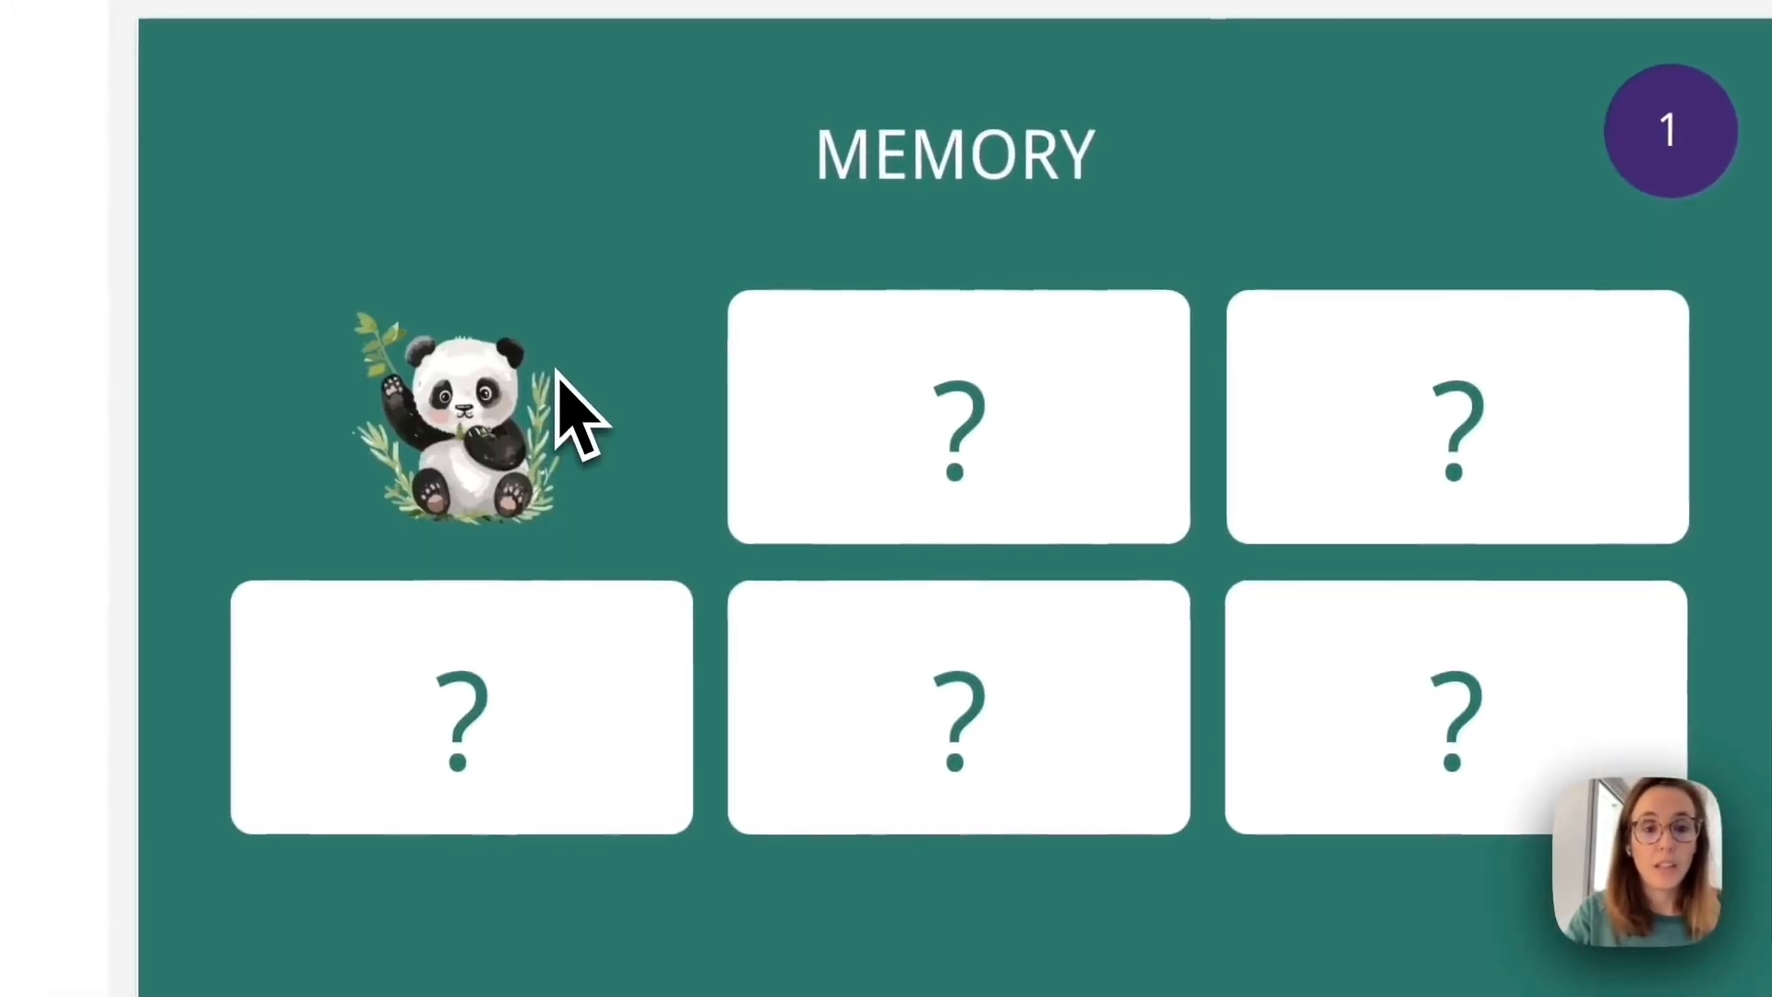
pyautogui.click(833, 706)
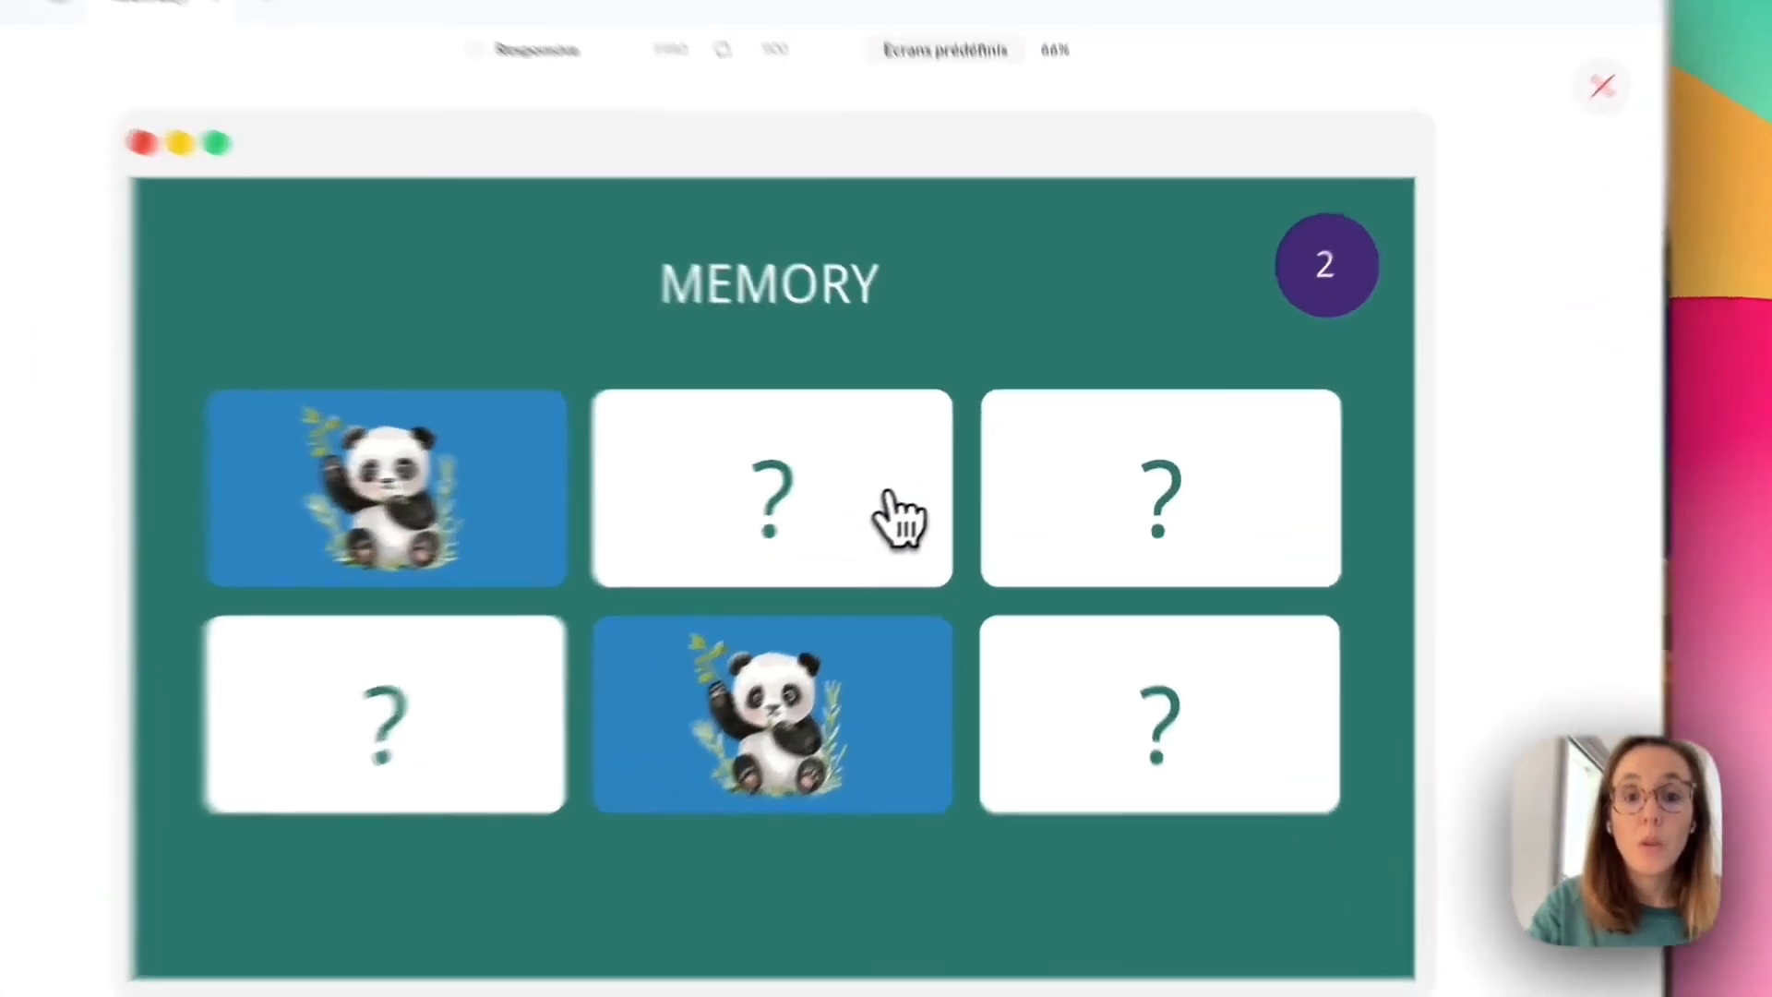
pyautogui.click(965, 488)
pyautogui.click(1204, 542)
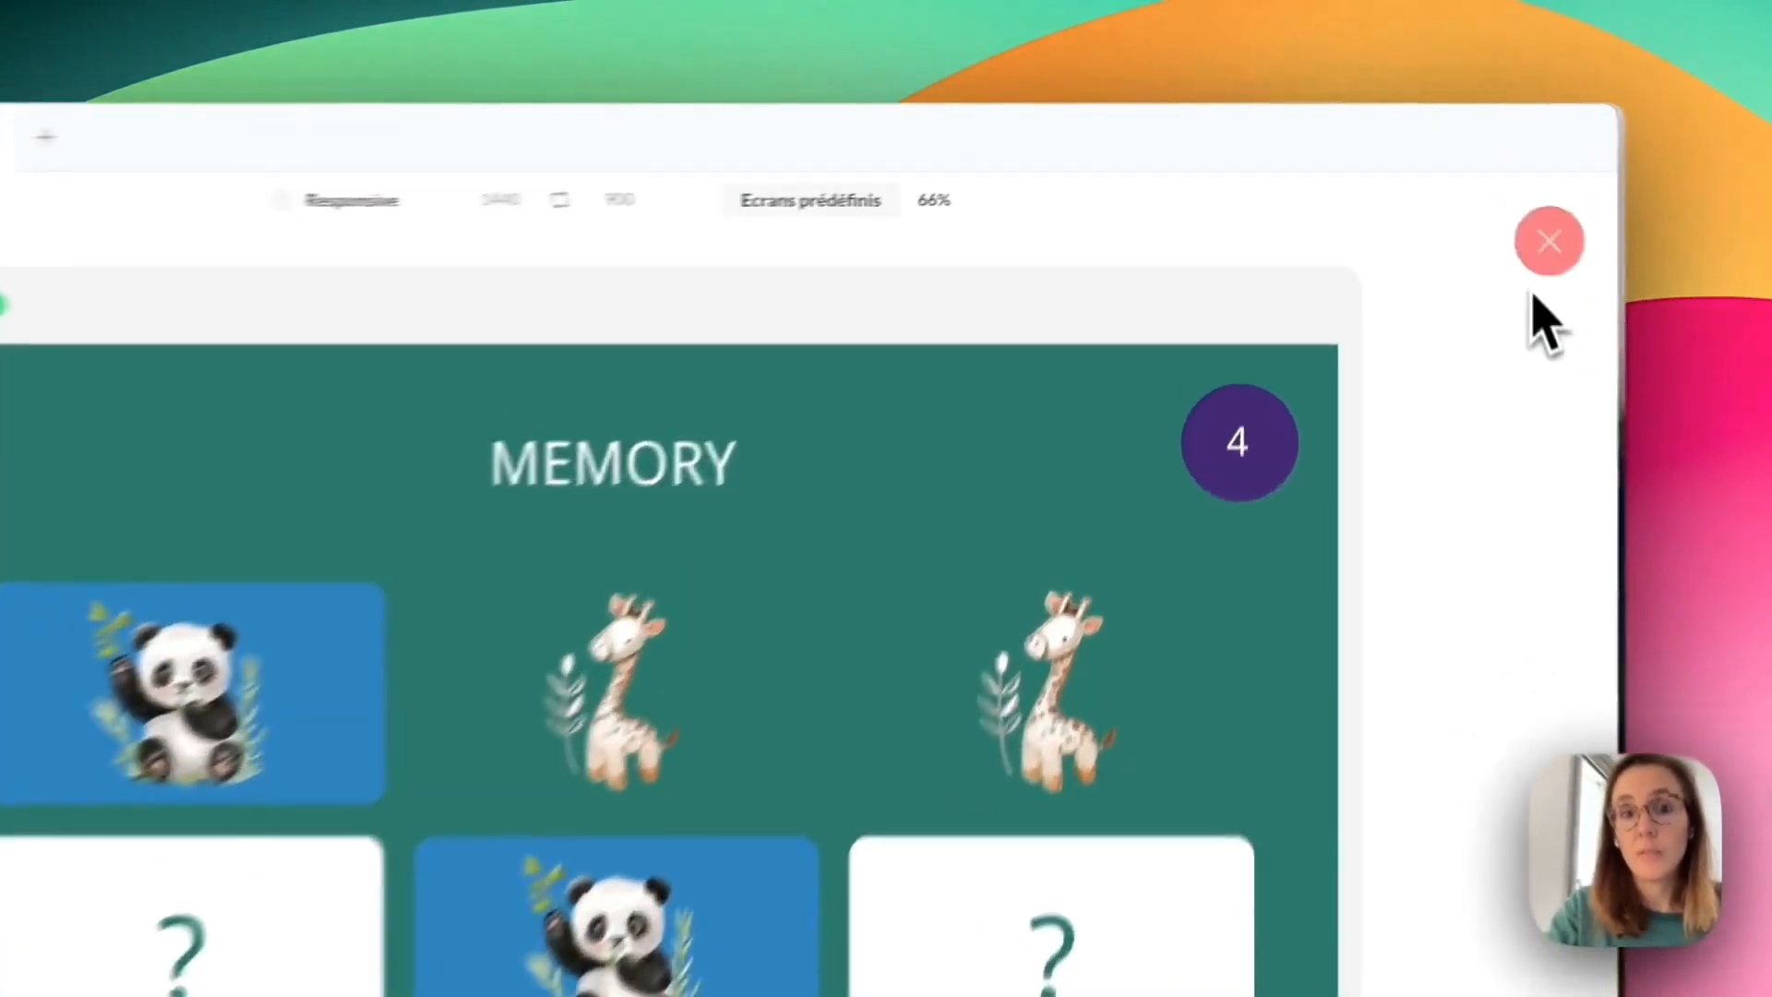
pyautogui.click(1464, 191)
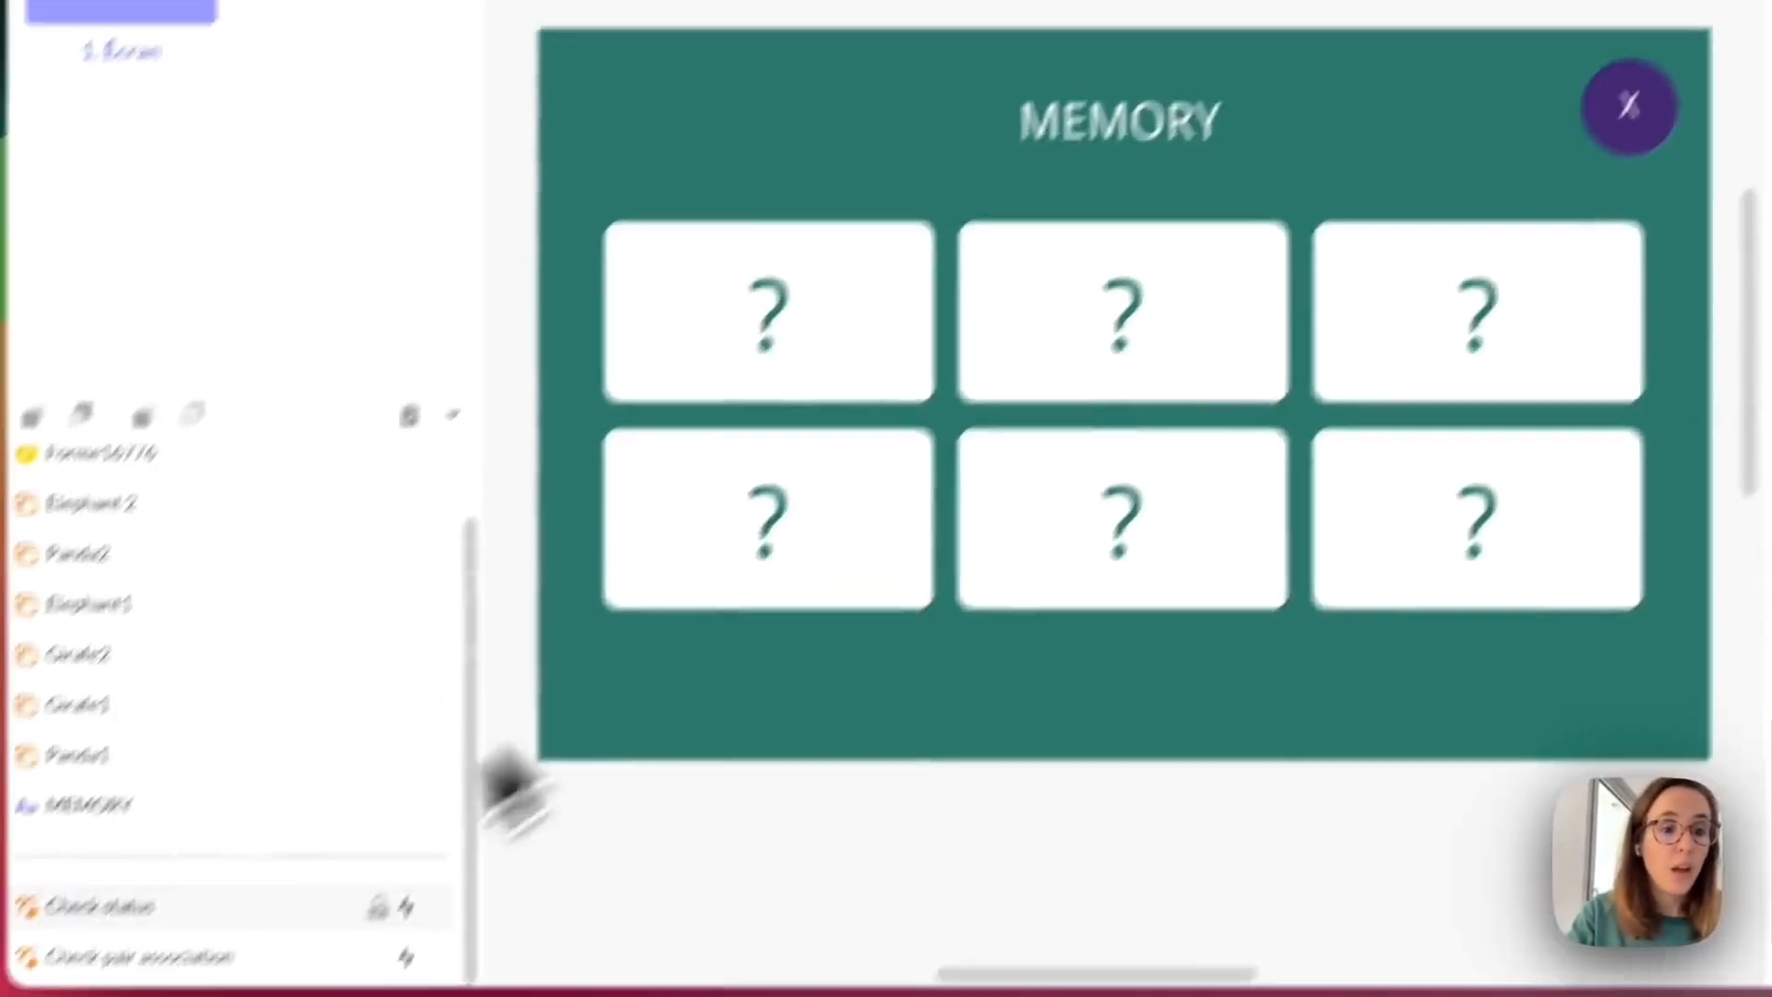
# Add a Check pair association action that sets flipped_cards in Base de données PandaSuite 1 to 0 for the trigger Au moins une condition.
pyautogui.click(213, 958)
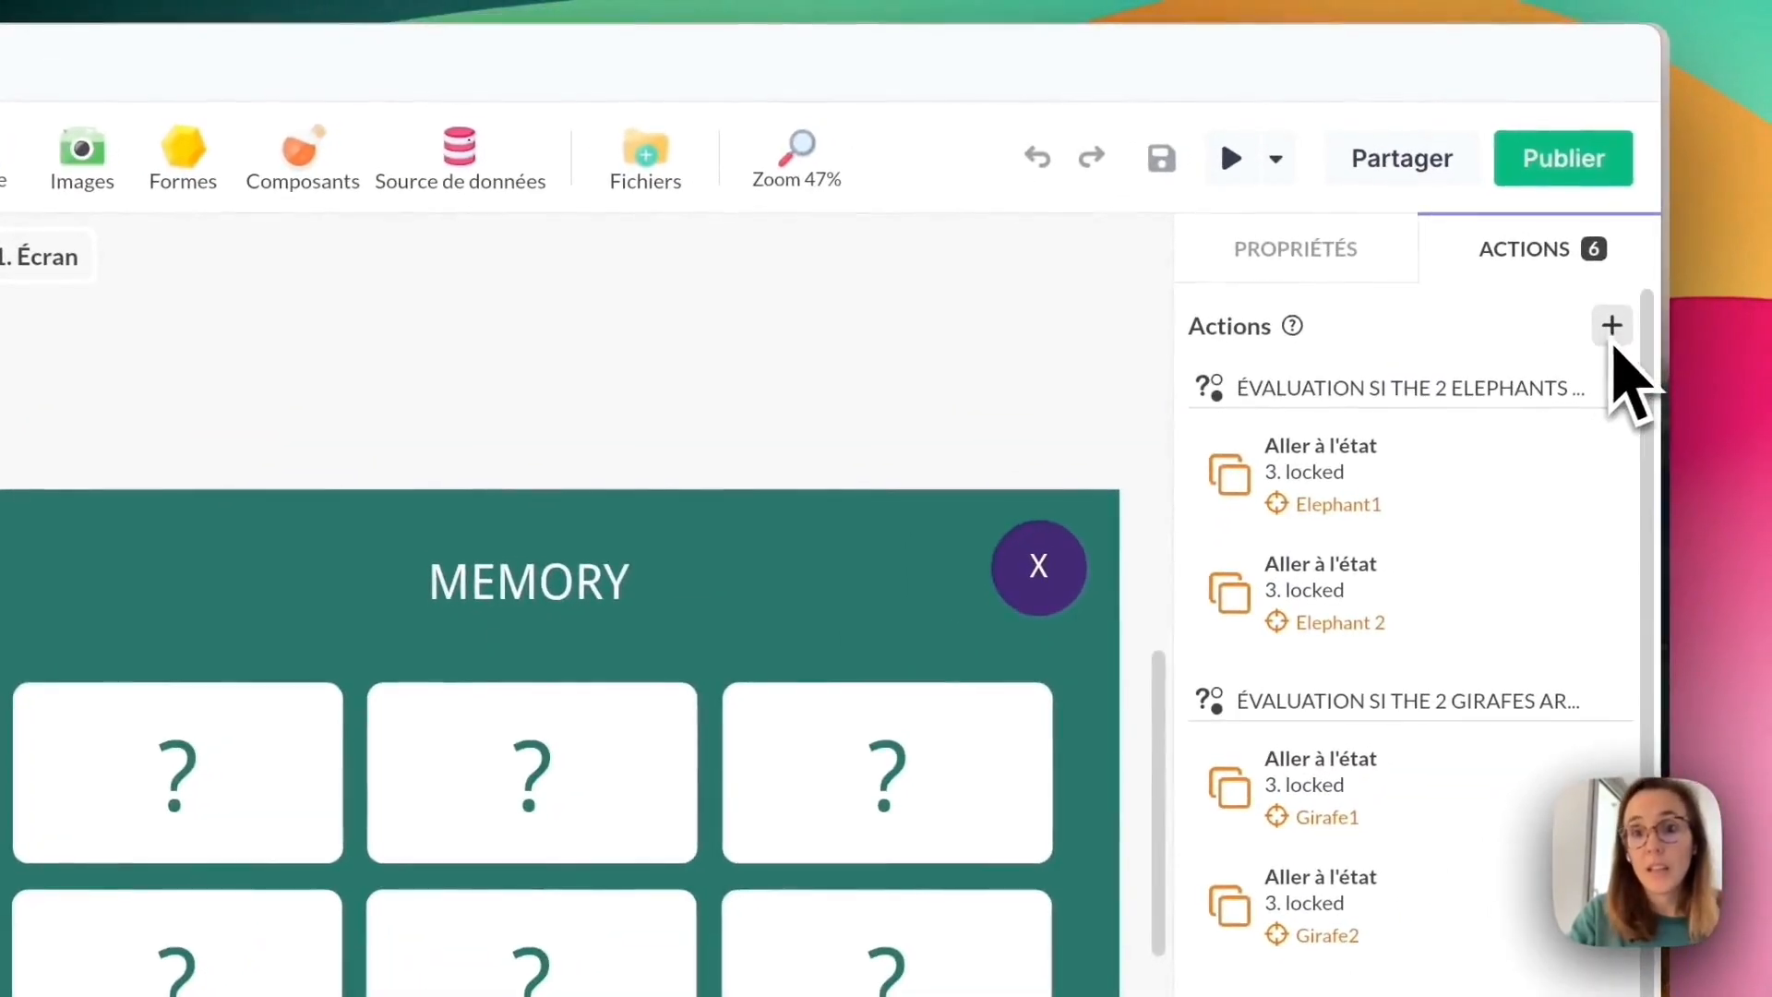
pyautogui.click(1613, 334)
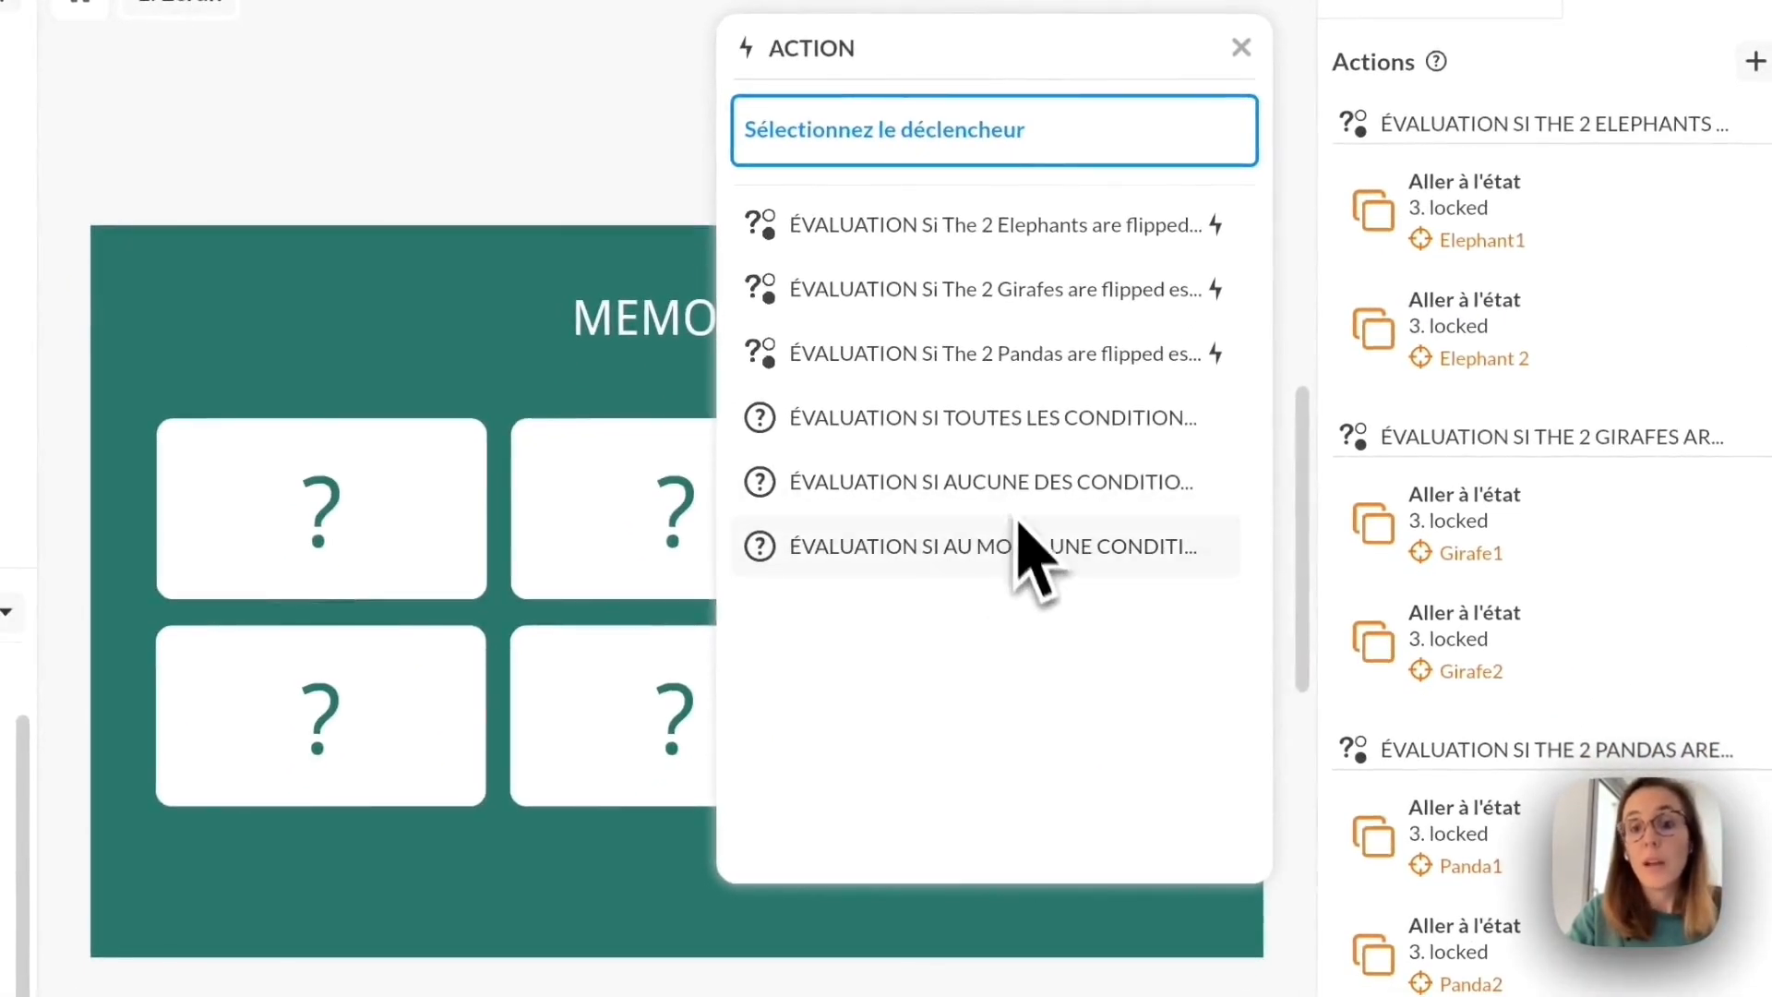
pyautogui.click(1016, 547)
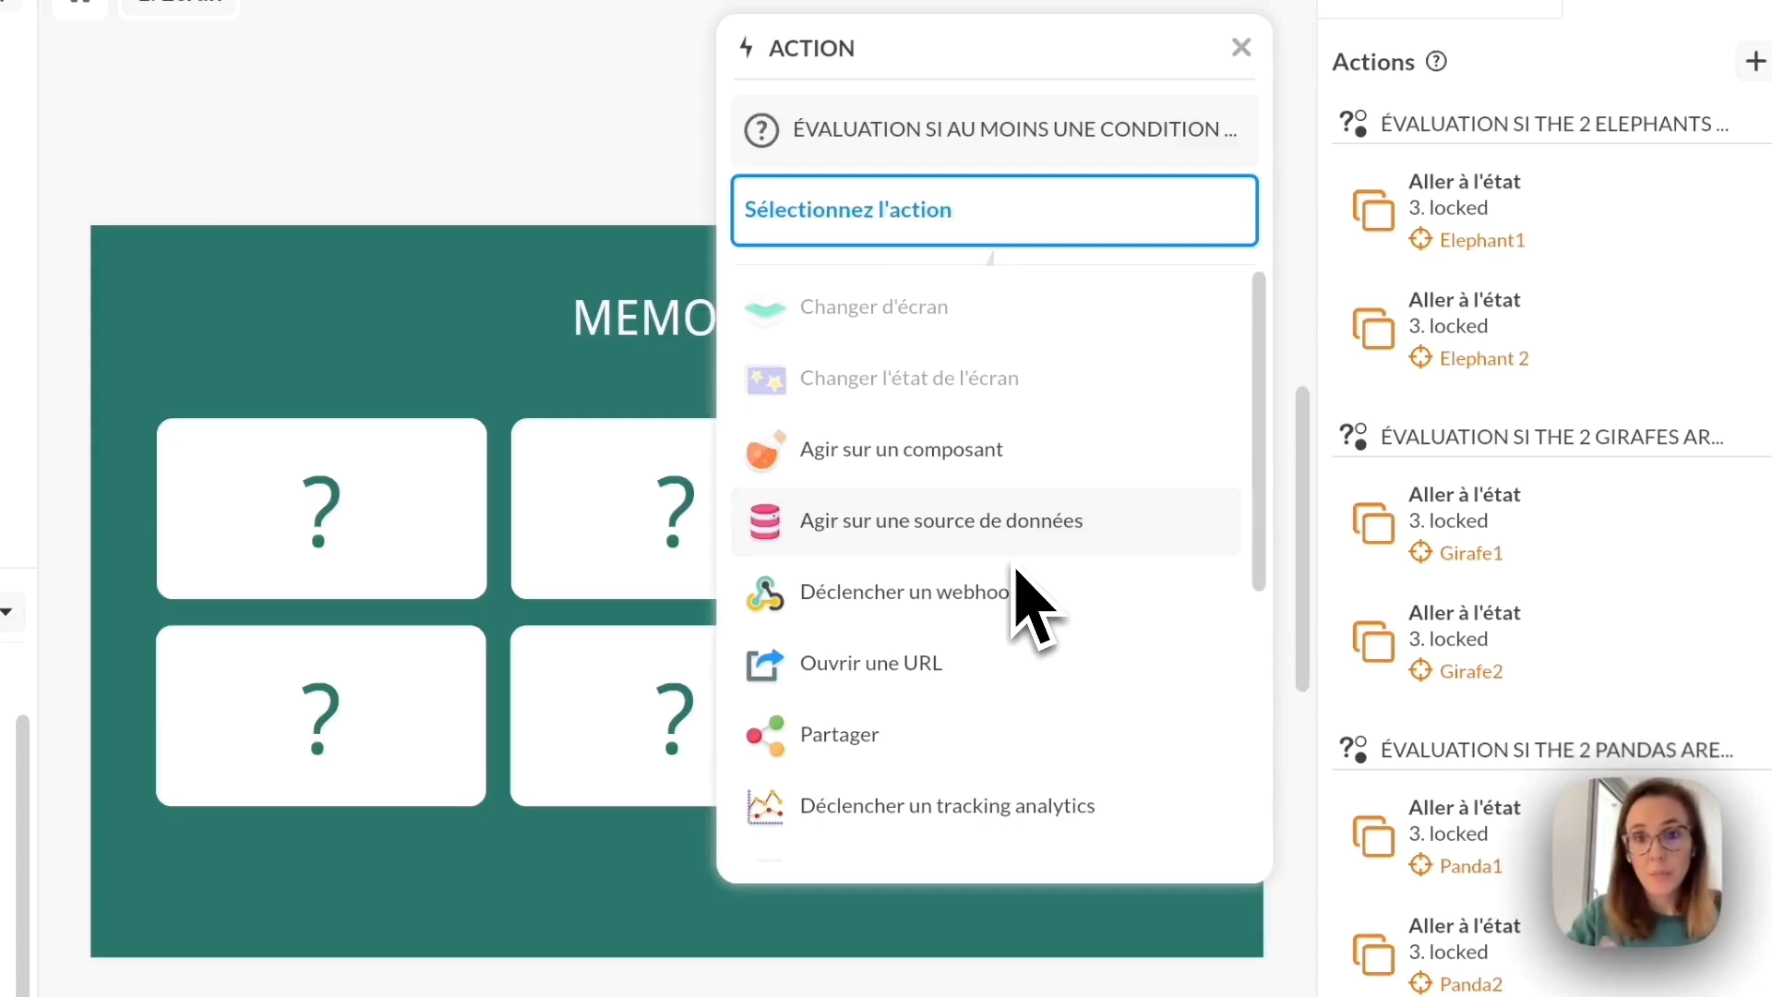
pyautogui.click(1029, 524)
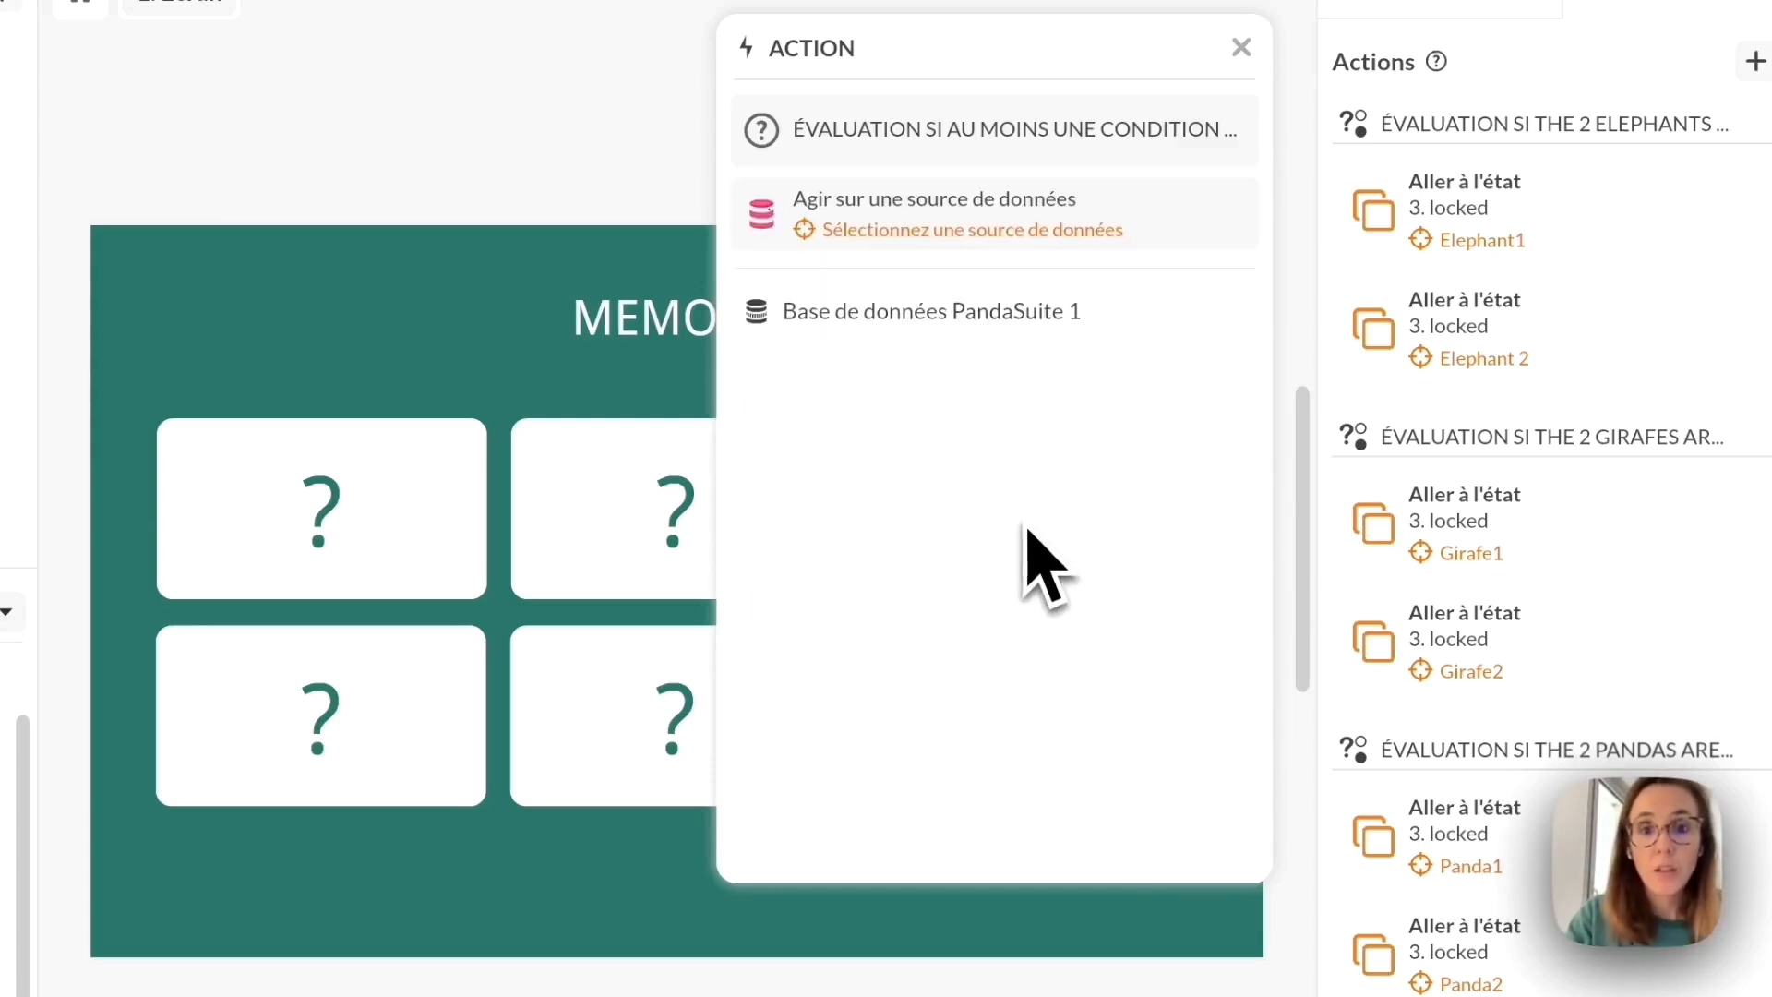
pyautogui.click(1016, 323)
pyautogui.click(1020, 371)
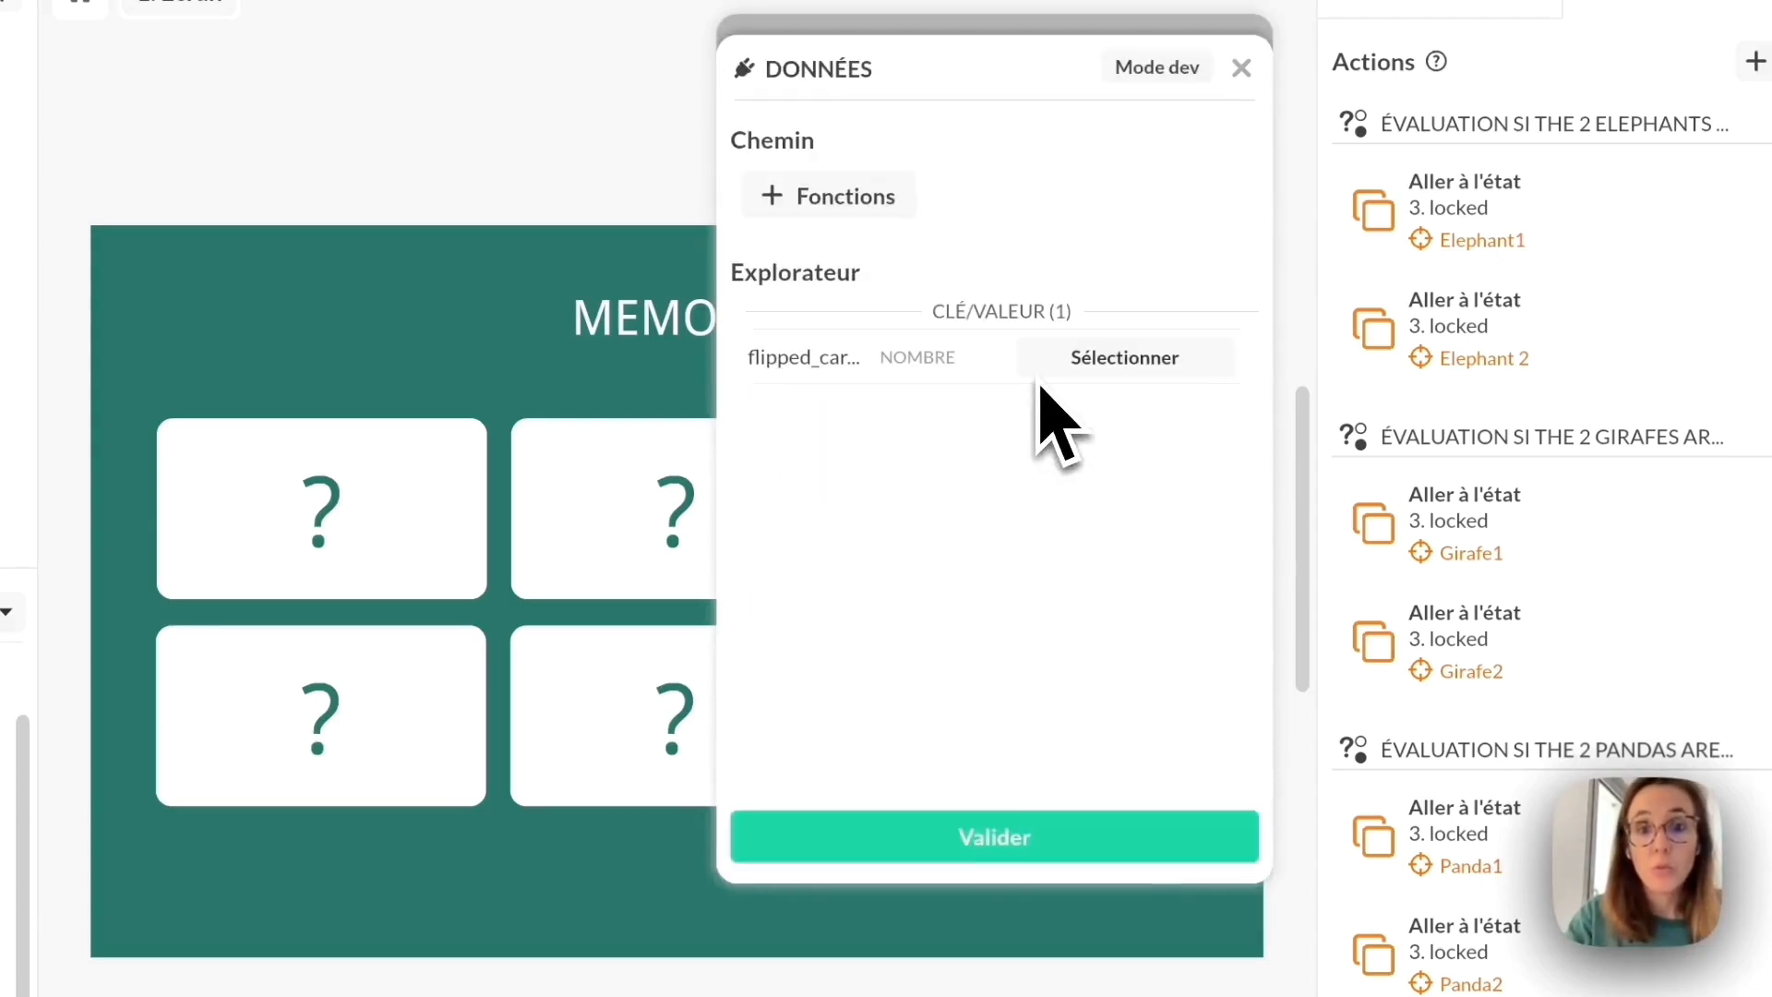
pyautogui.click(1039, 358)
pyautogui.click(877, 836)
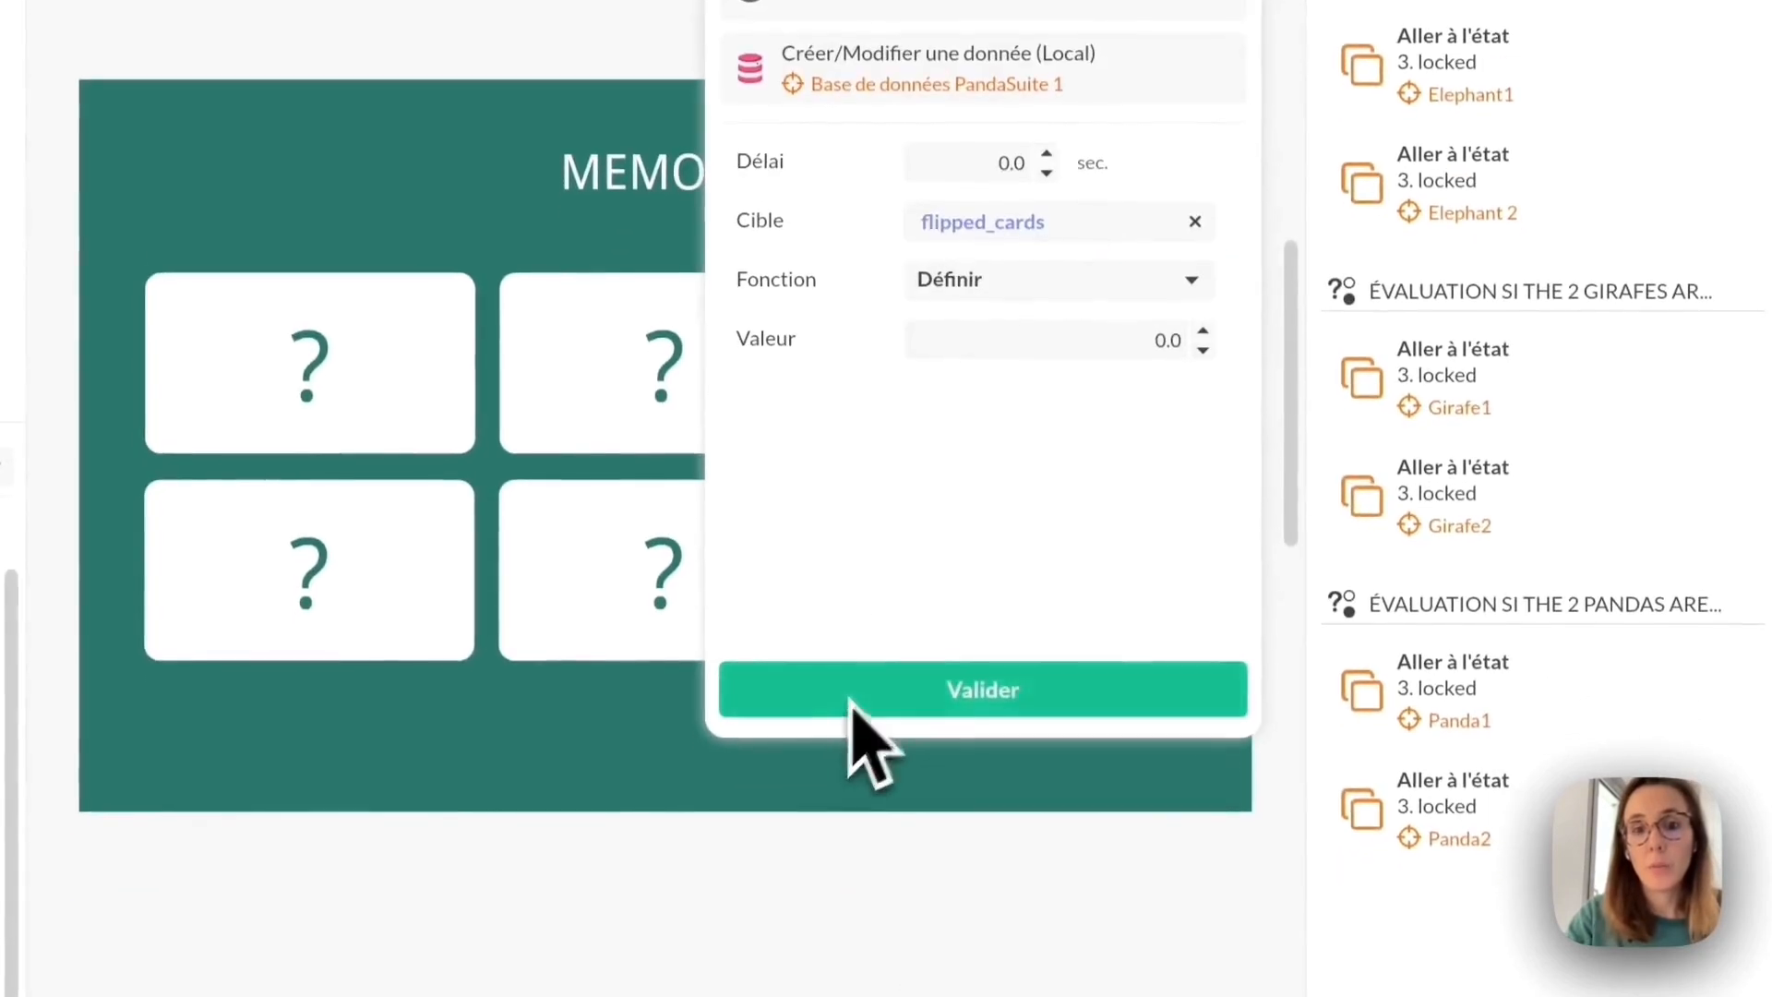
pyautogui.click(951, 691)
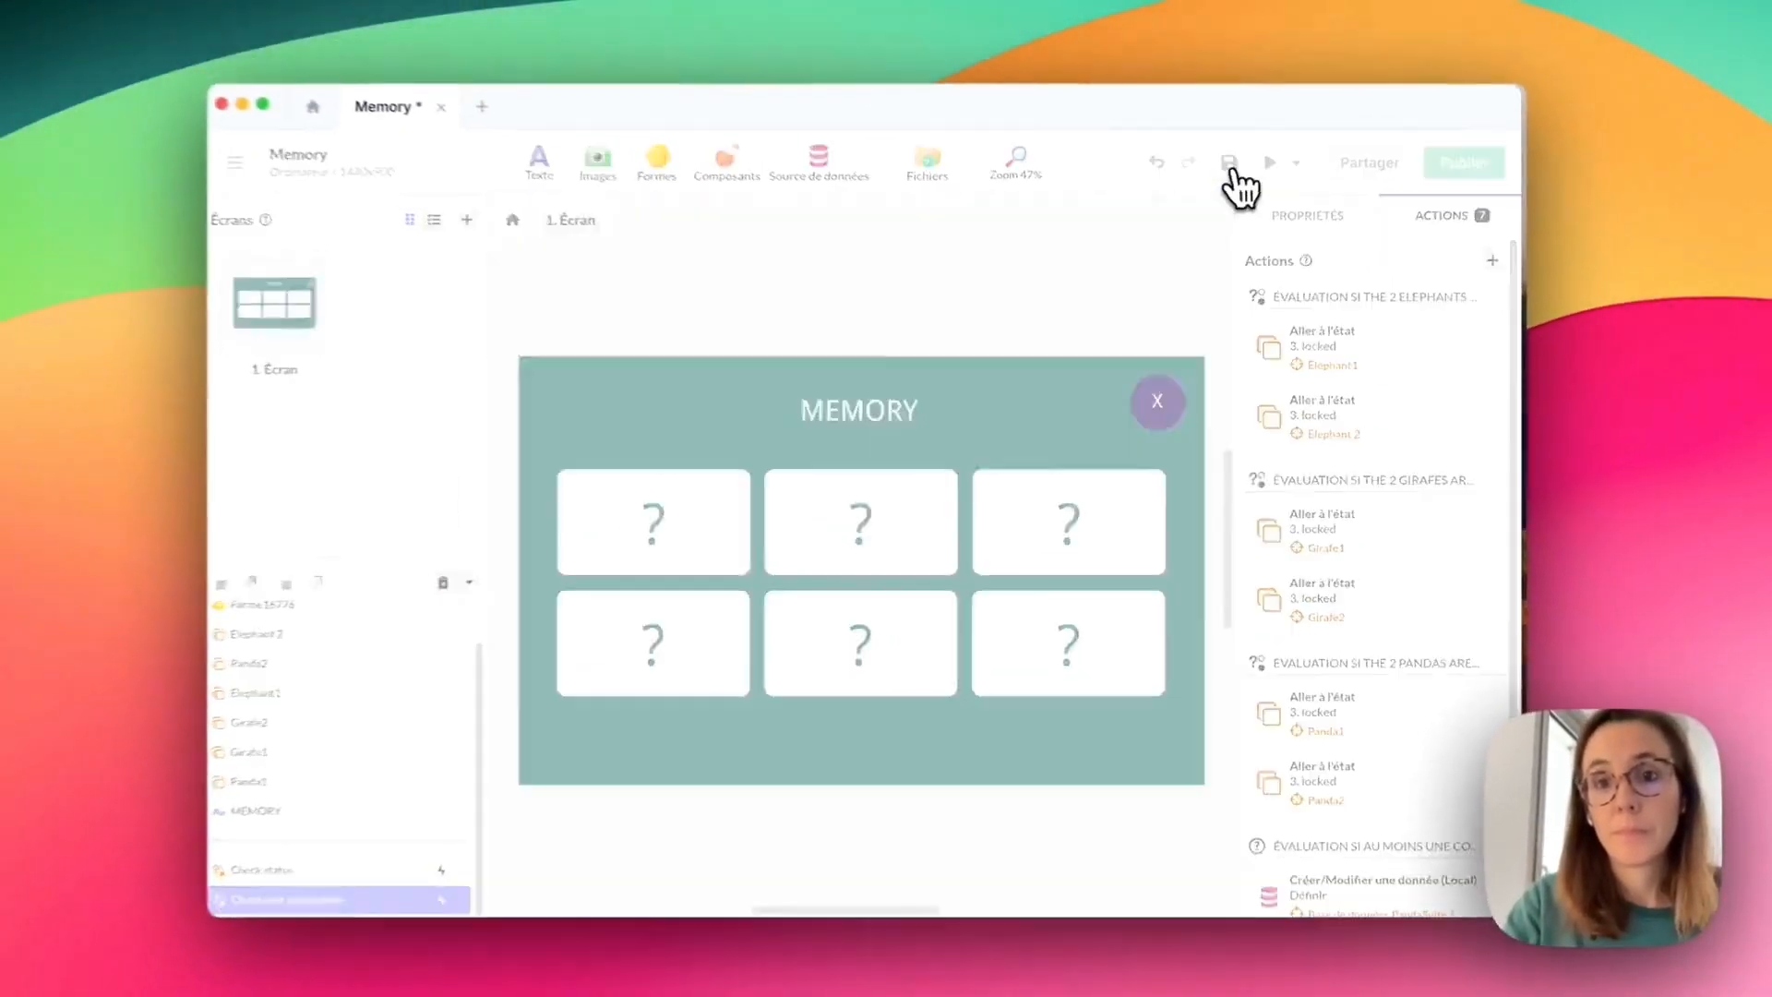
# Save the project and test it in the preview by flipping the panda, giraffe and elephant pairs, returning to the editor.
pyautogui.click(1231, 180)
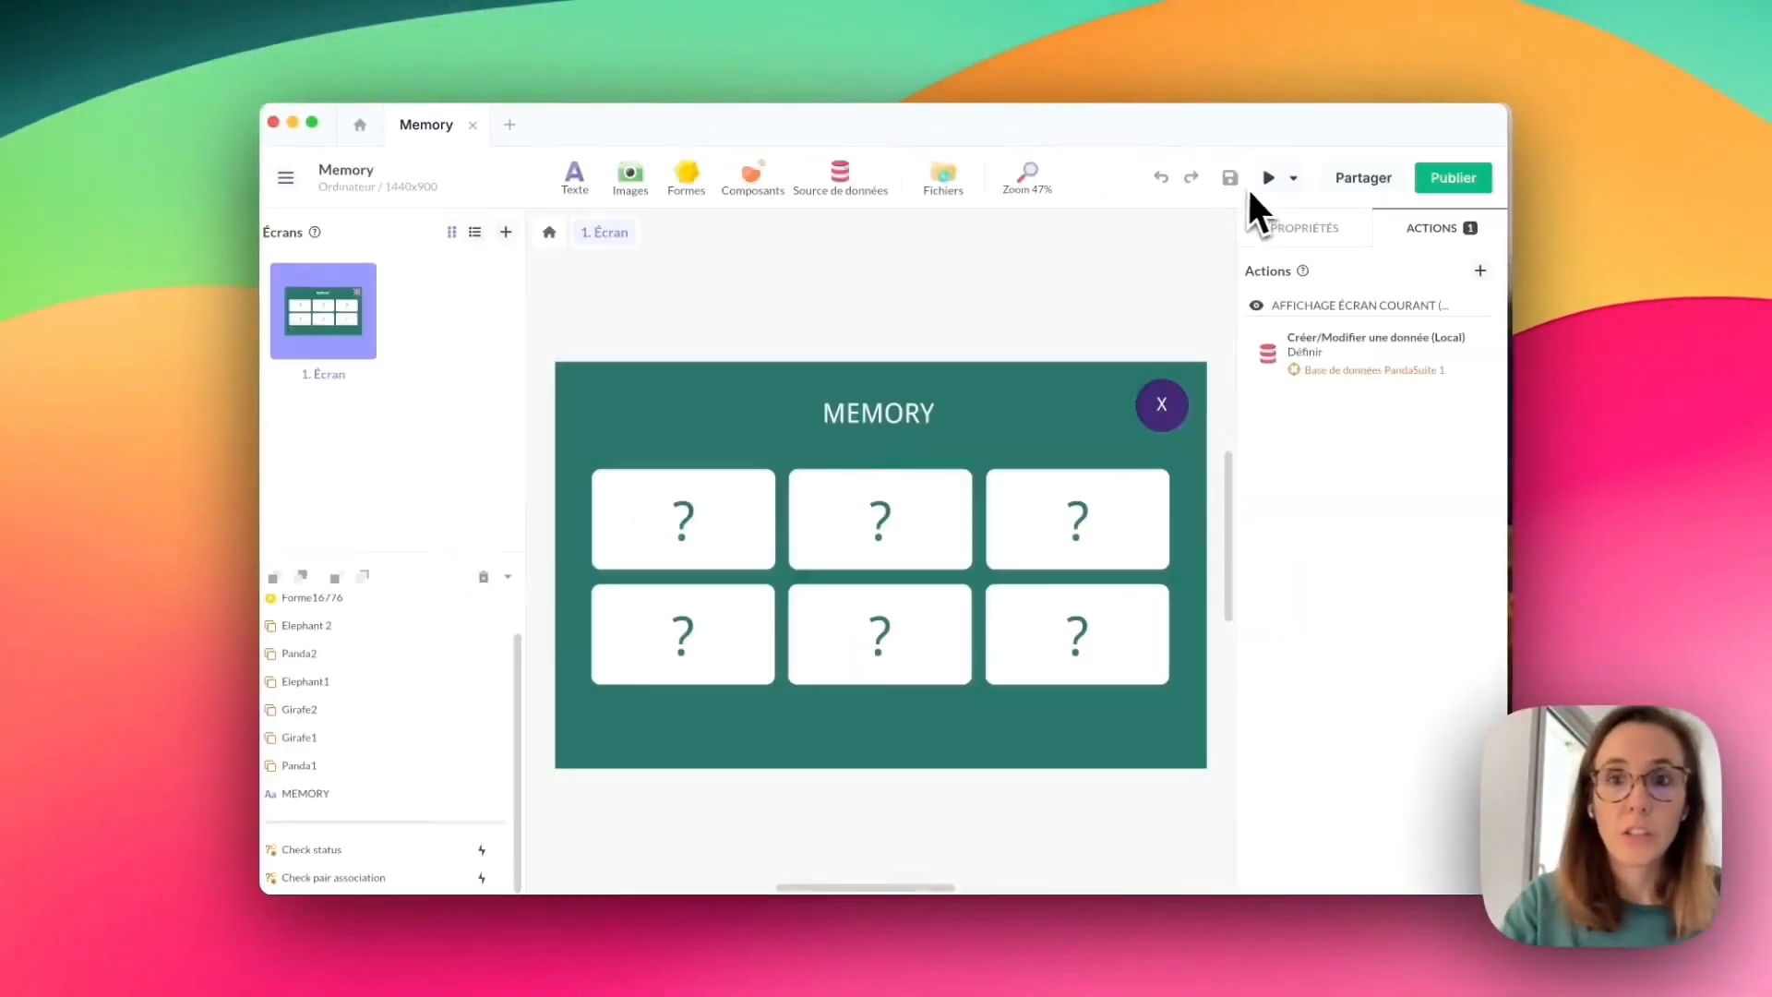
pyautogui.click(1269, 177)
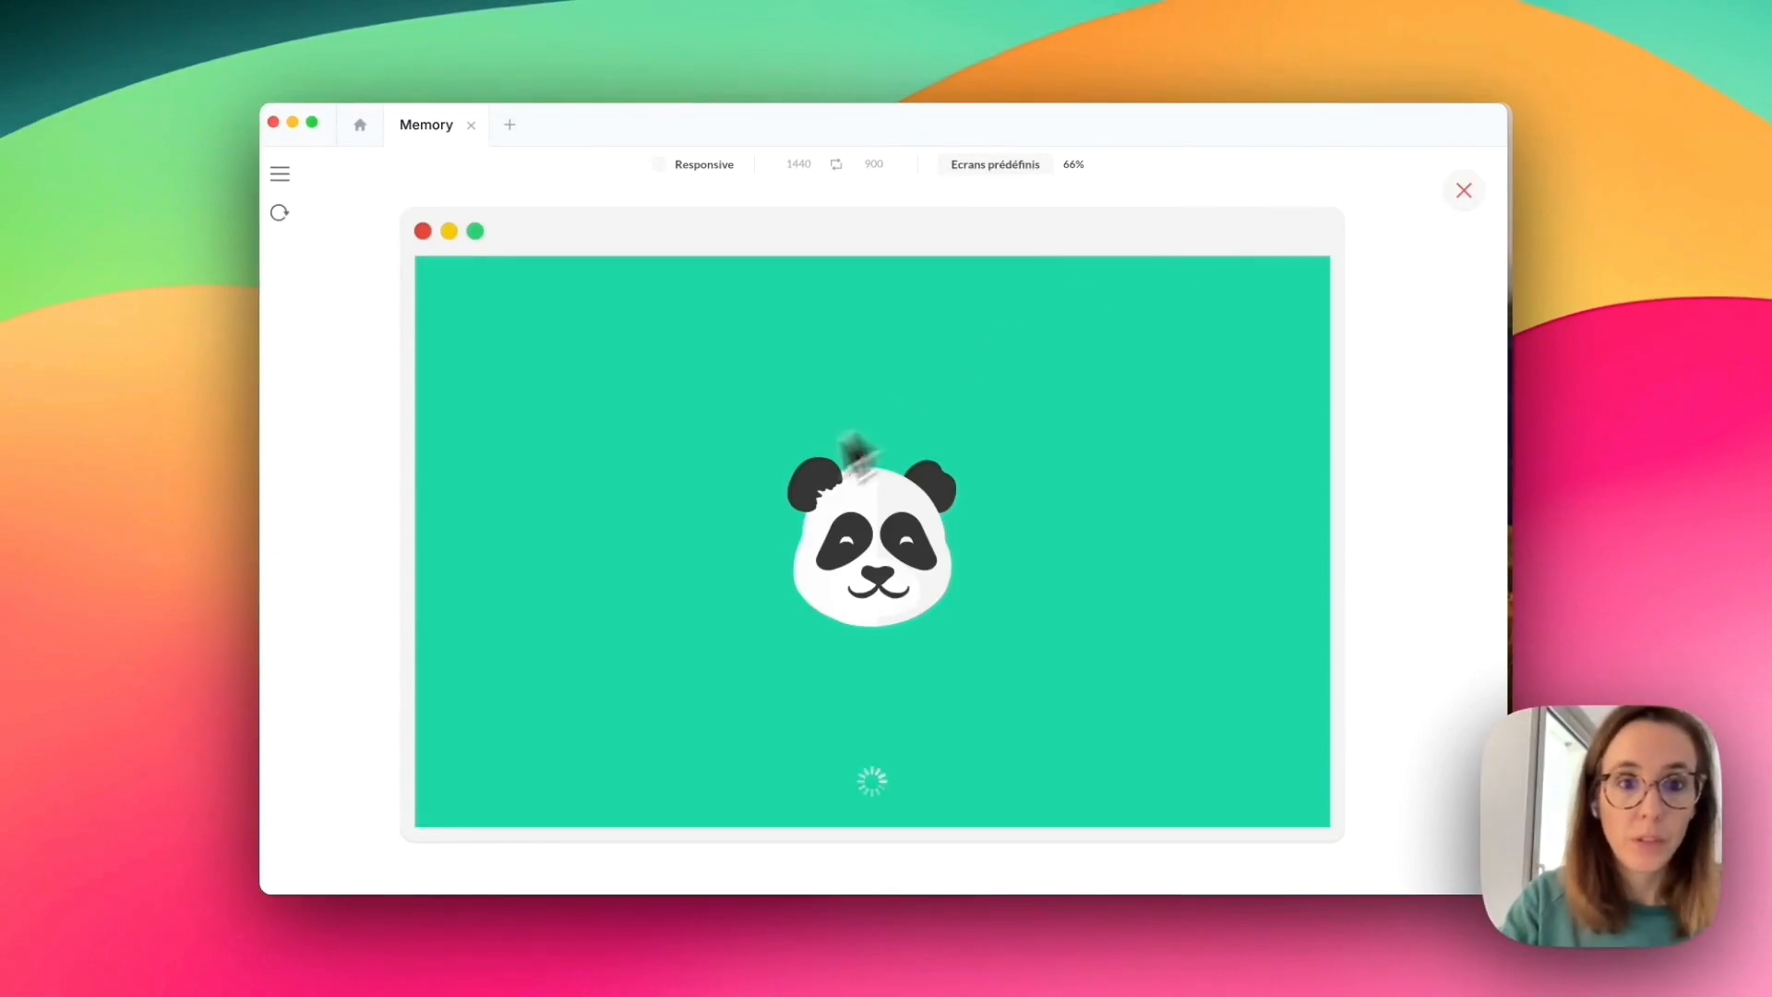
pyautogui.click(716, 539)
pyautogui.click(836, 625)
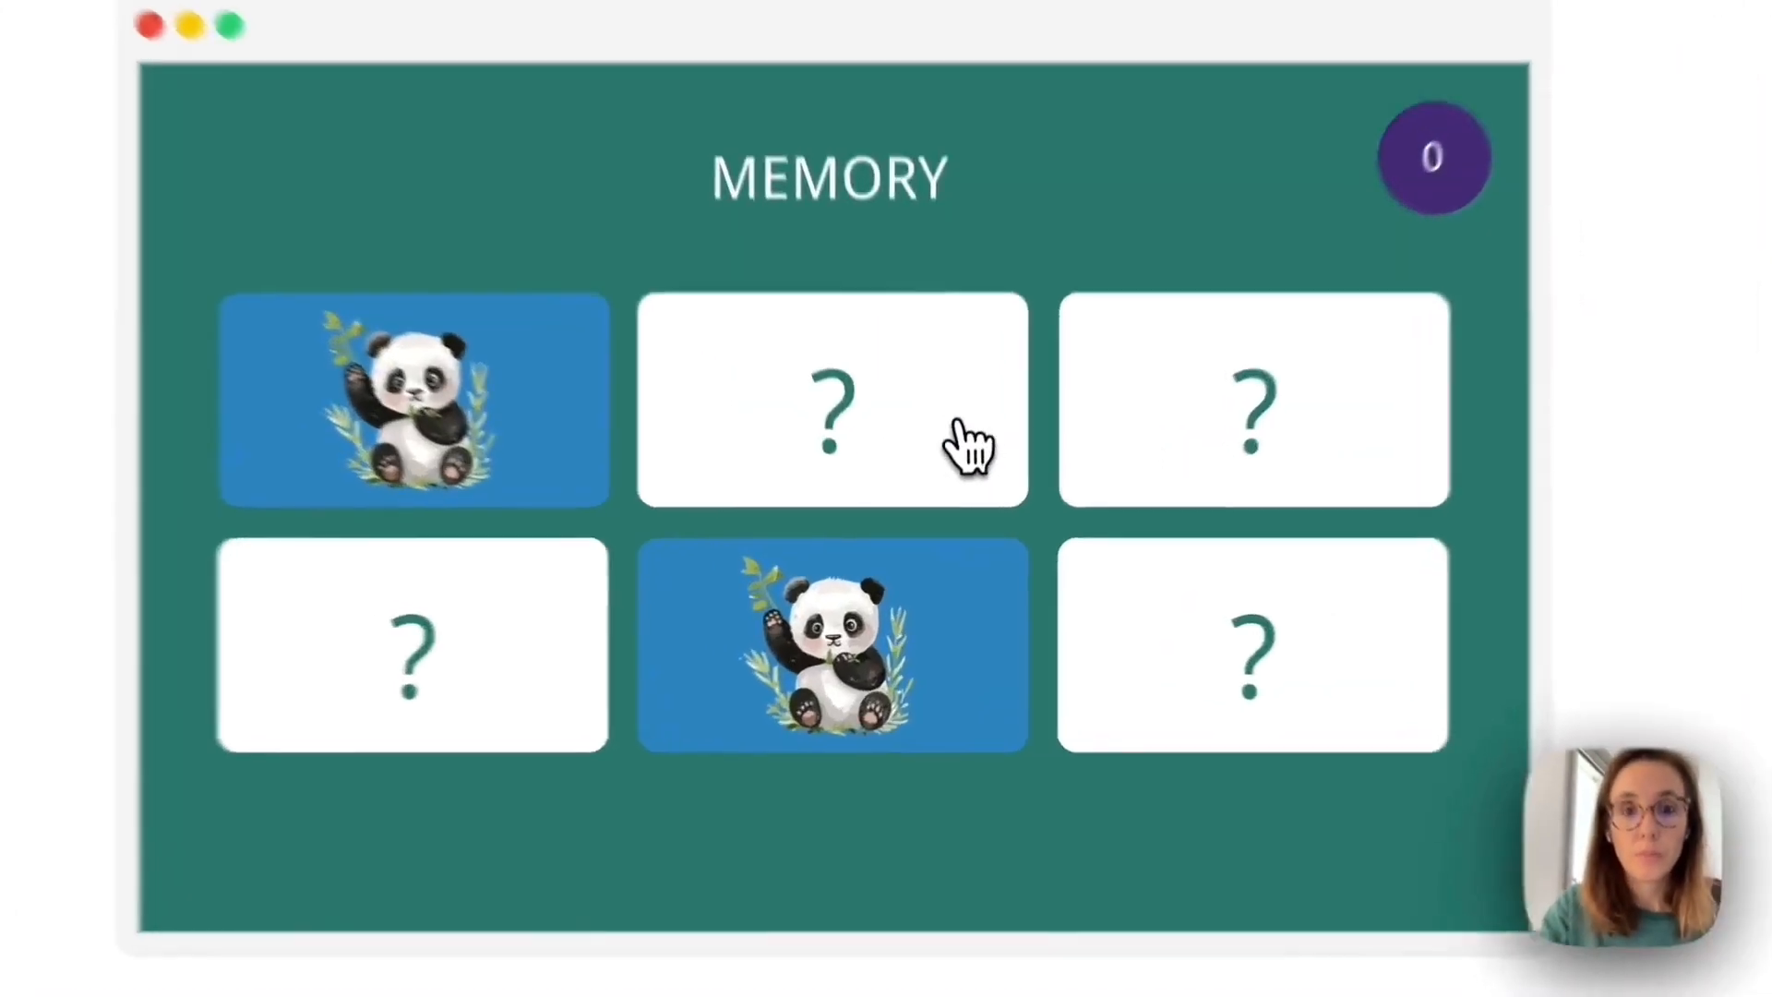
pyautogui.click(960, 509)
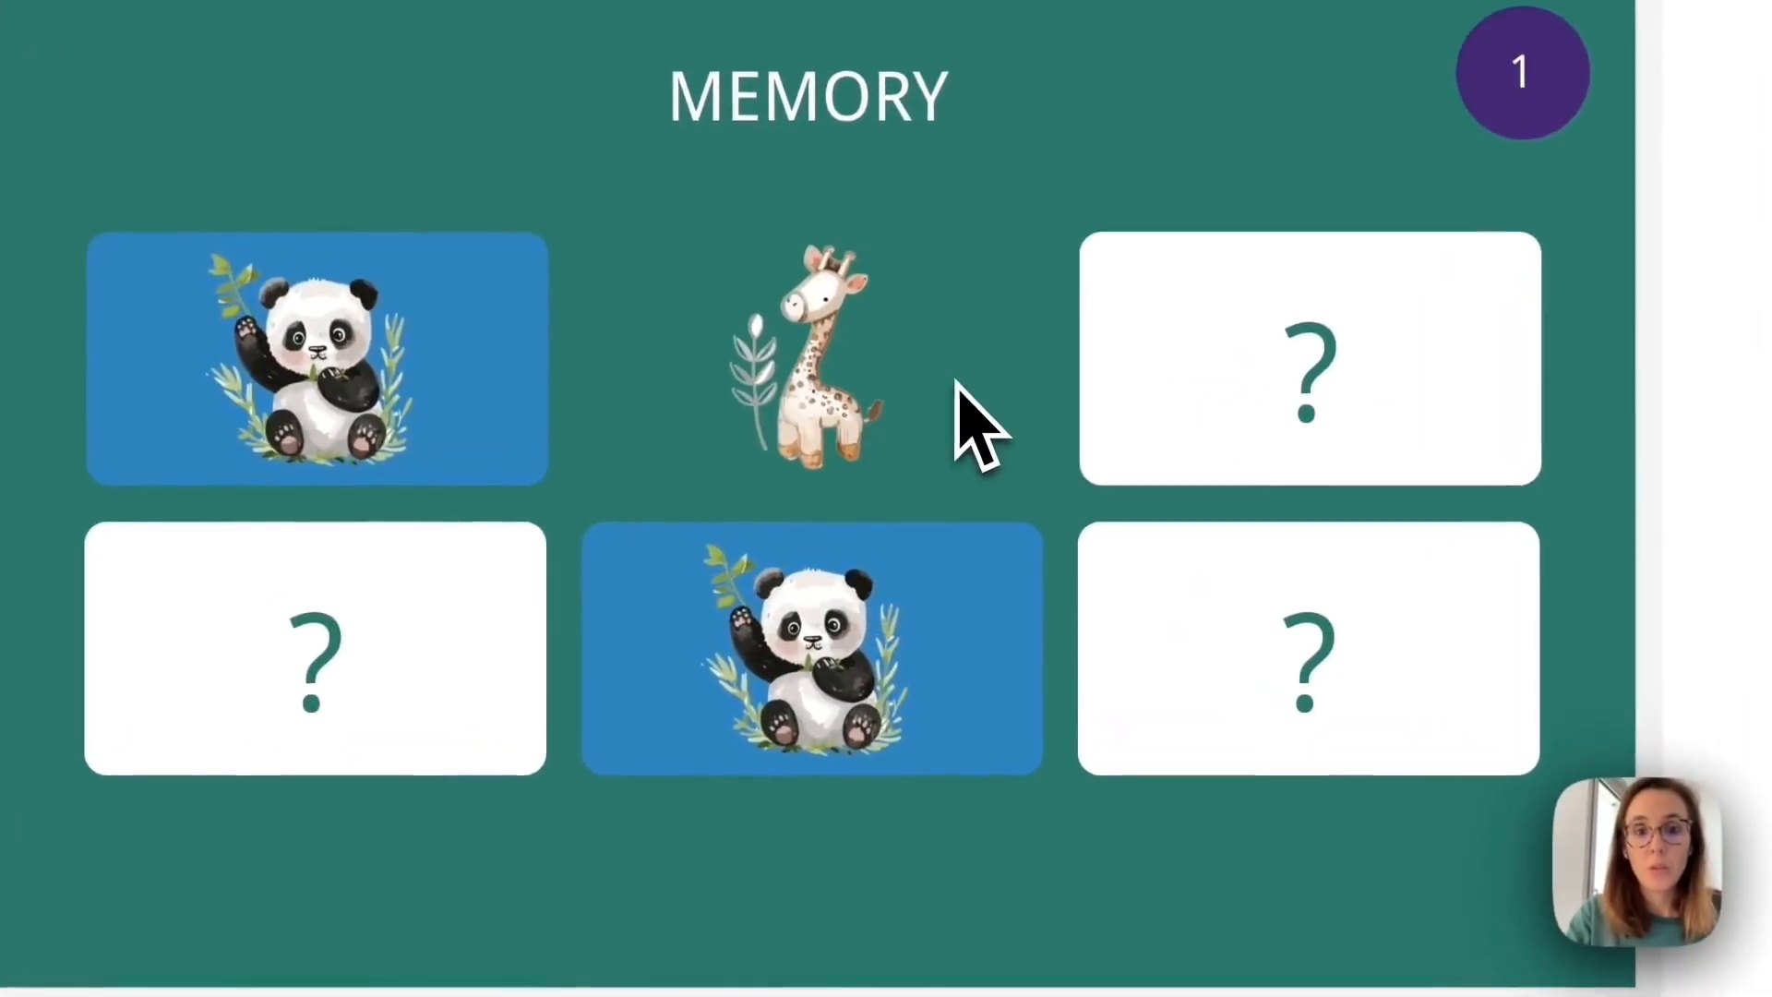
pyautogui.click(1209, 406)
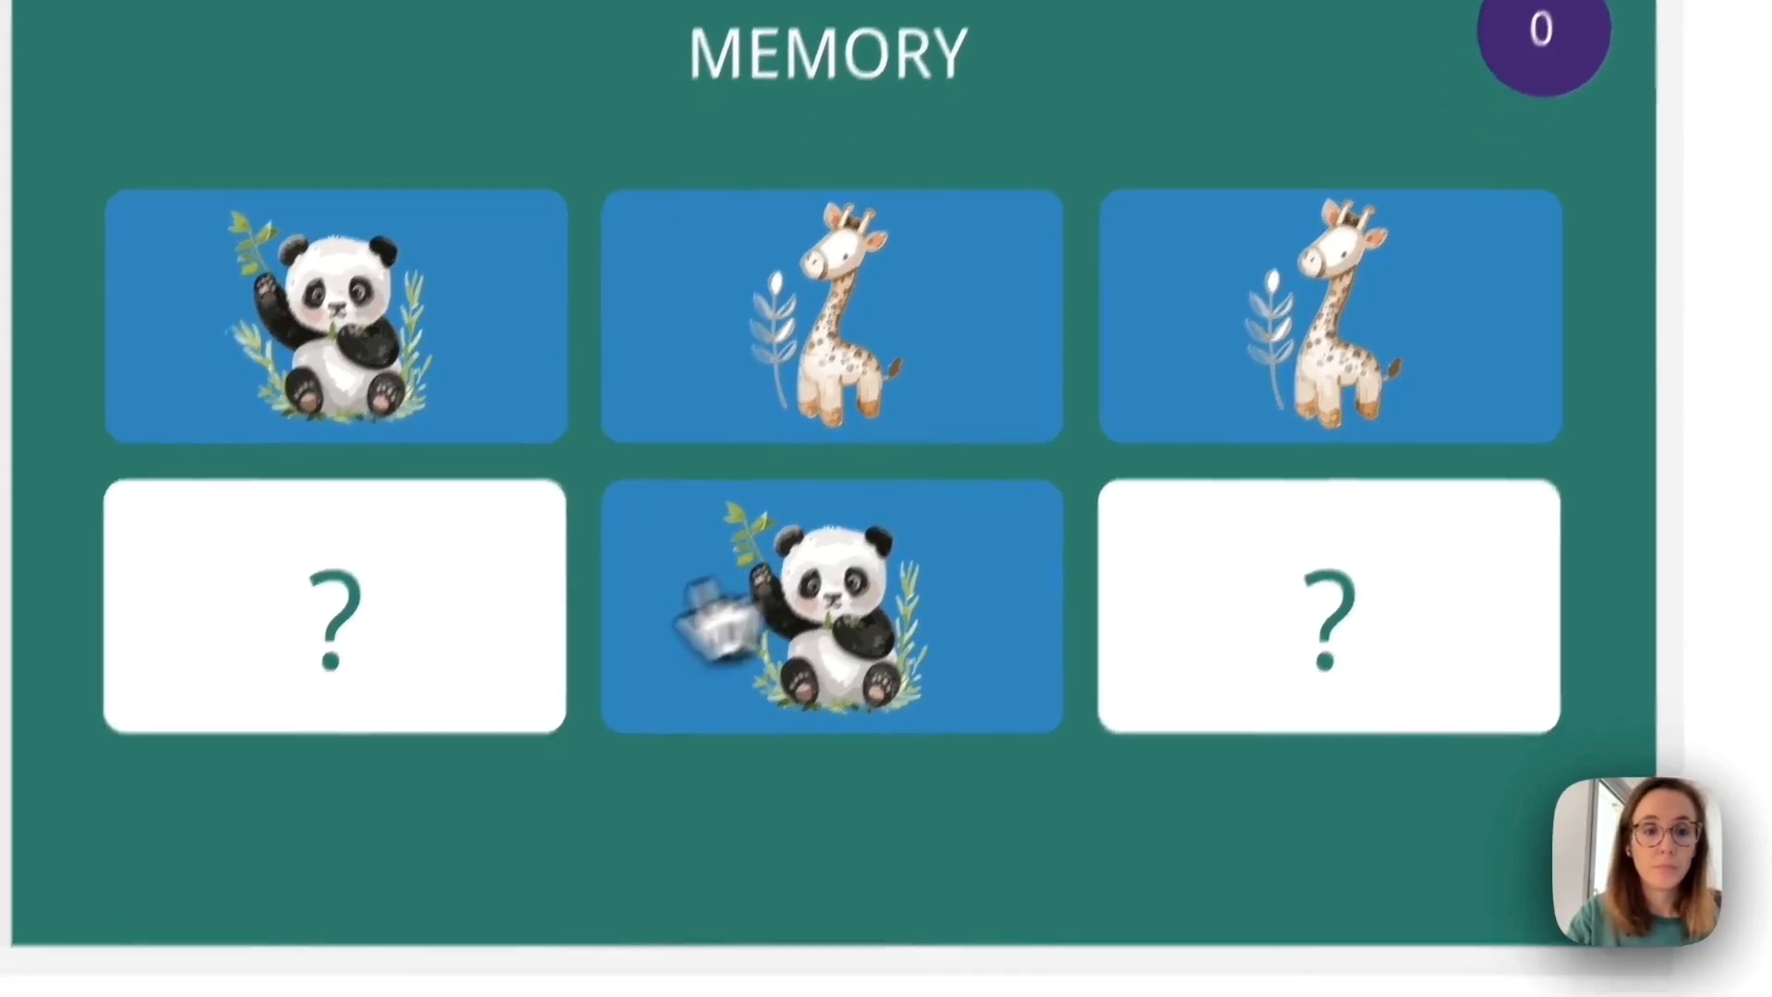
pyautogui.click(522, 717)
pyautogui.click(1274, 650)
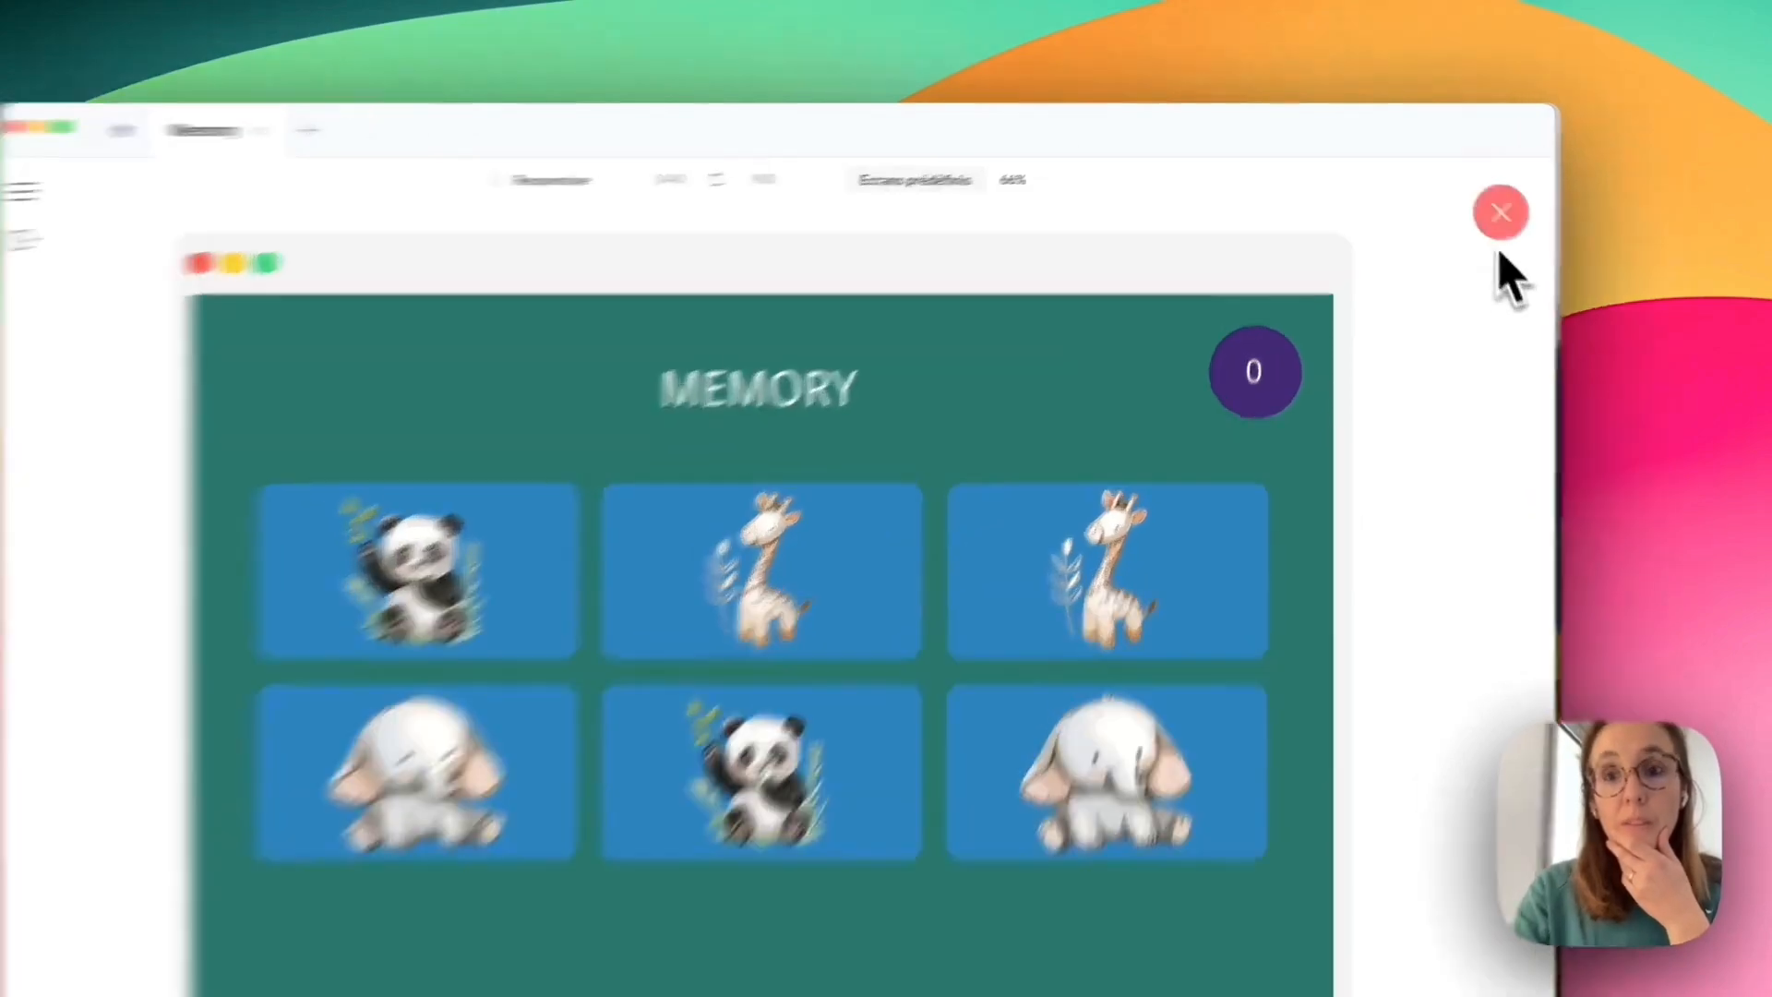
pyautogui.click(1464, 191)
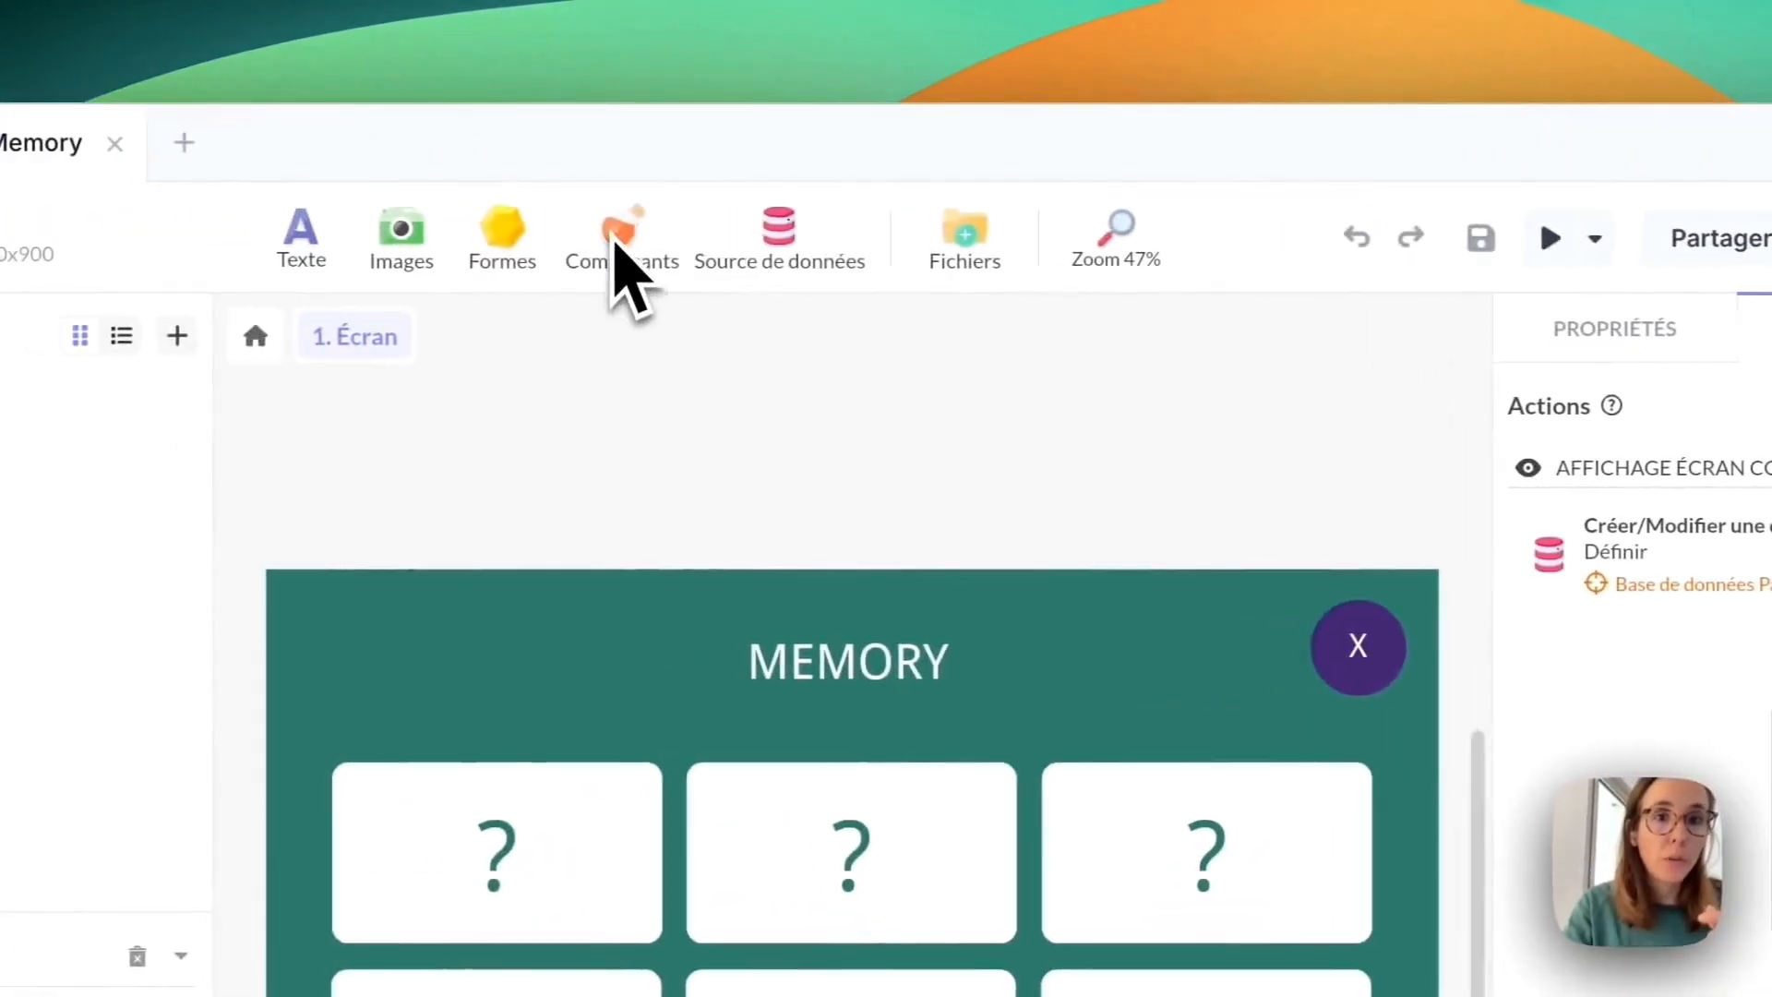
# Add a Pop-up component just above the screen at about x 175, y -238 and rename it success.
pyautogui.click(620, 267)
pyautogui.scroll(5, 819, 654)
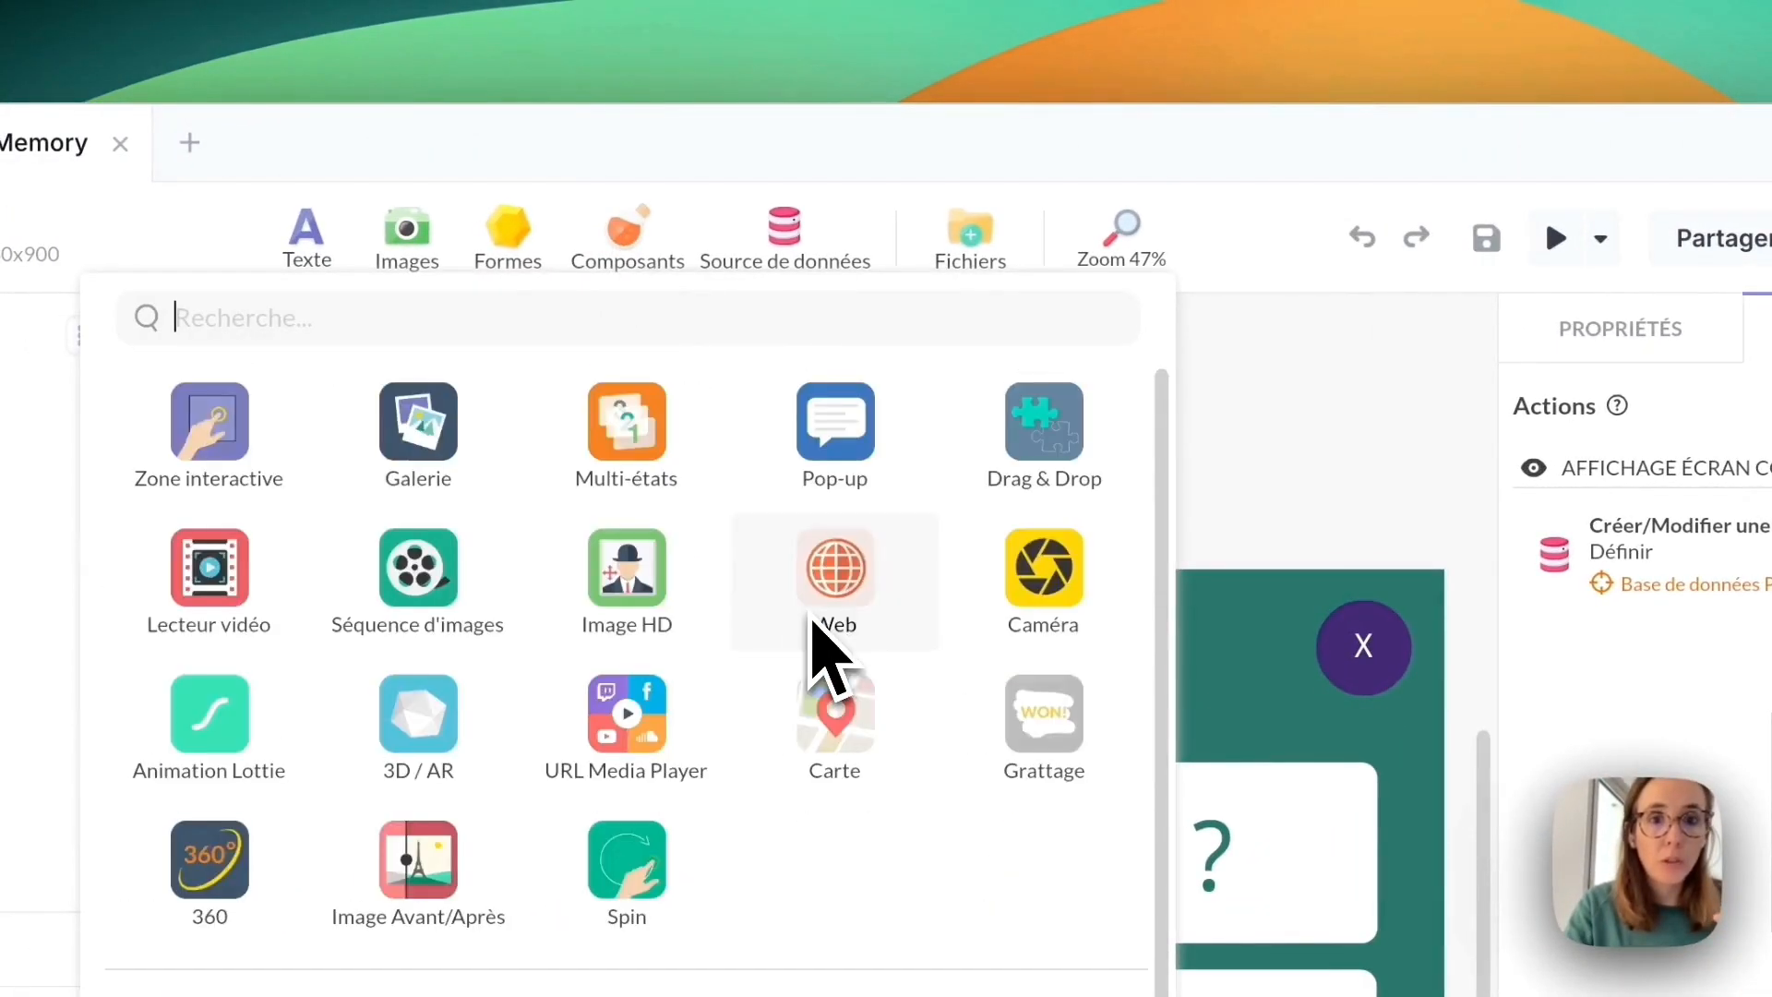
pyautogui.click(859, 429)
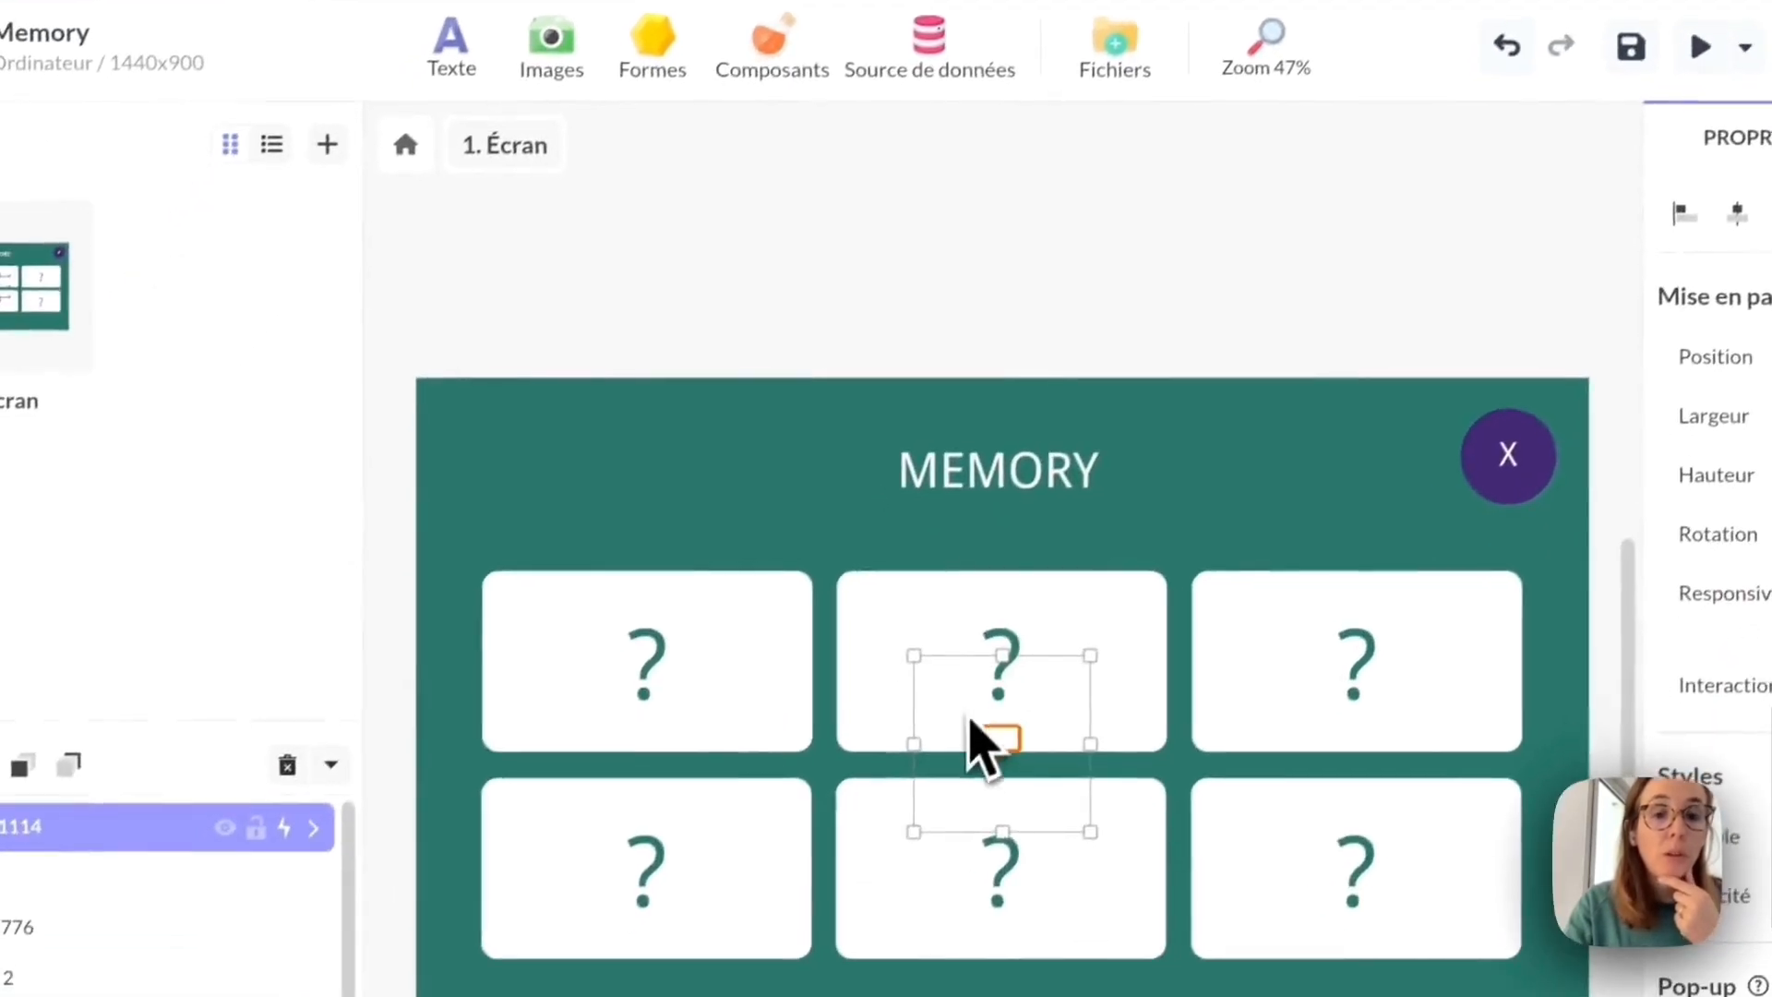
pyautogui.moveTo(980, 748); pyautogui.dragTo(648, 263)
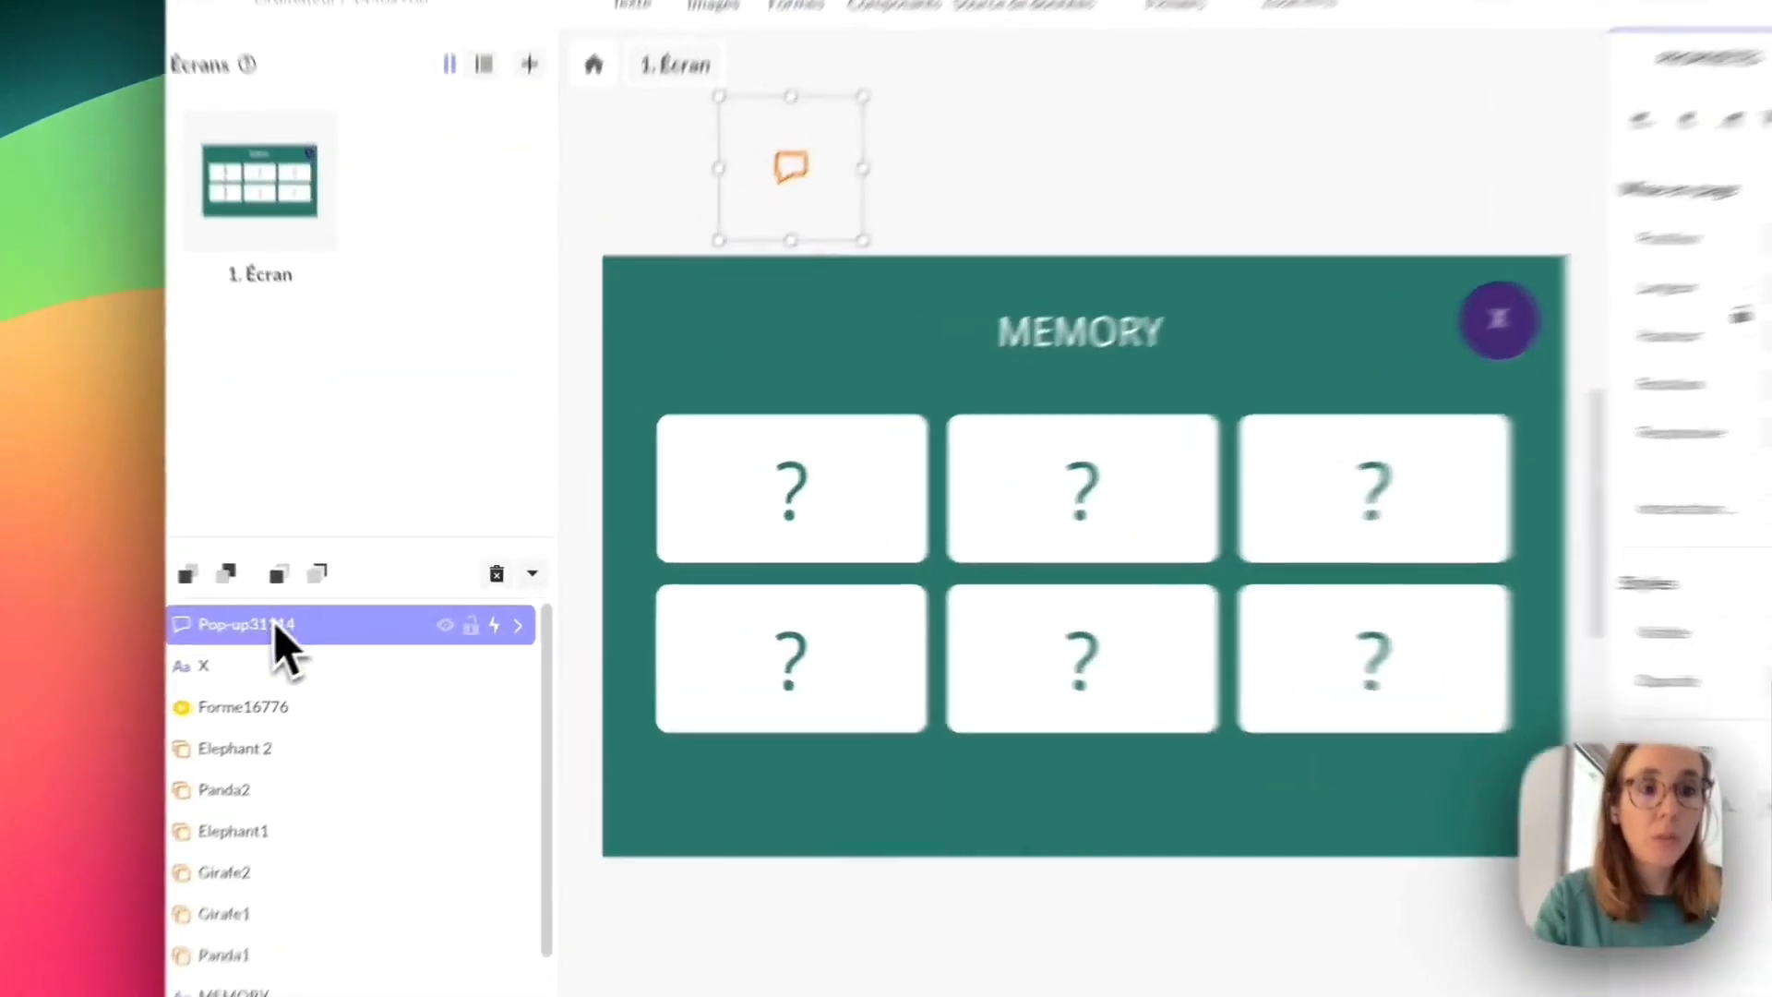
pyautogui.doubleClick(323, 614)
pyautogui.write('success')
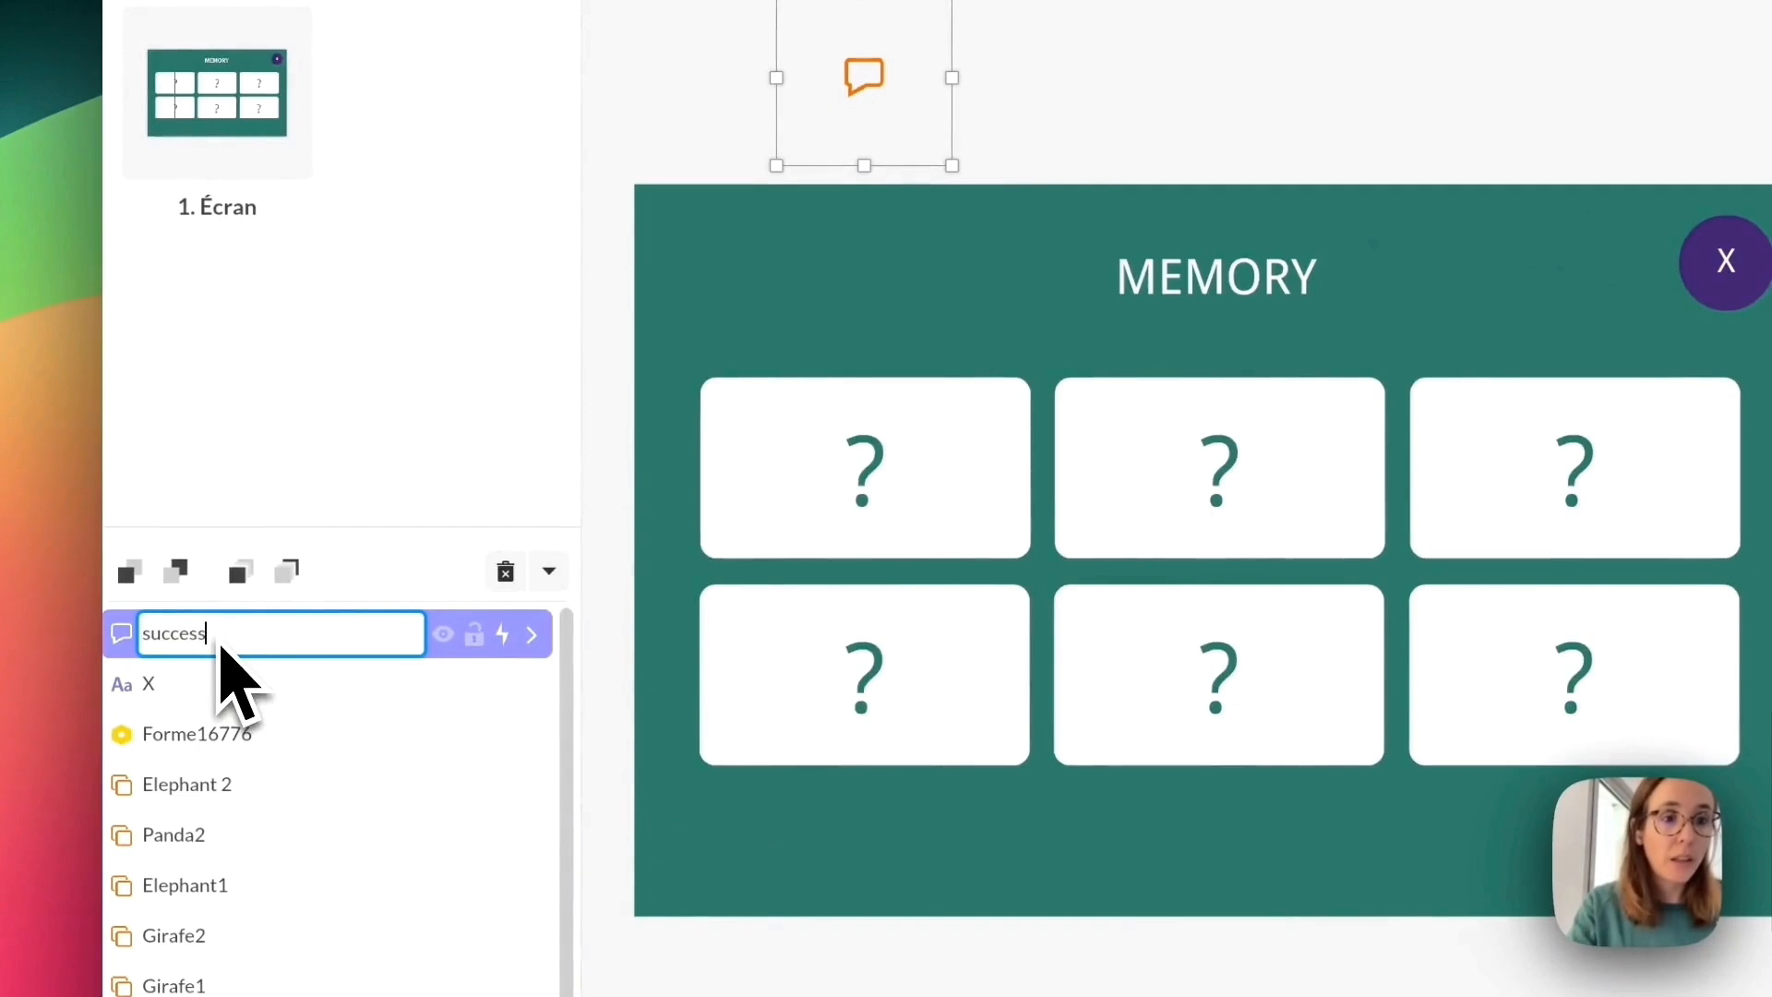
pyautogui.press('Return')
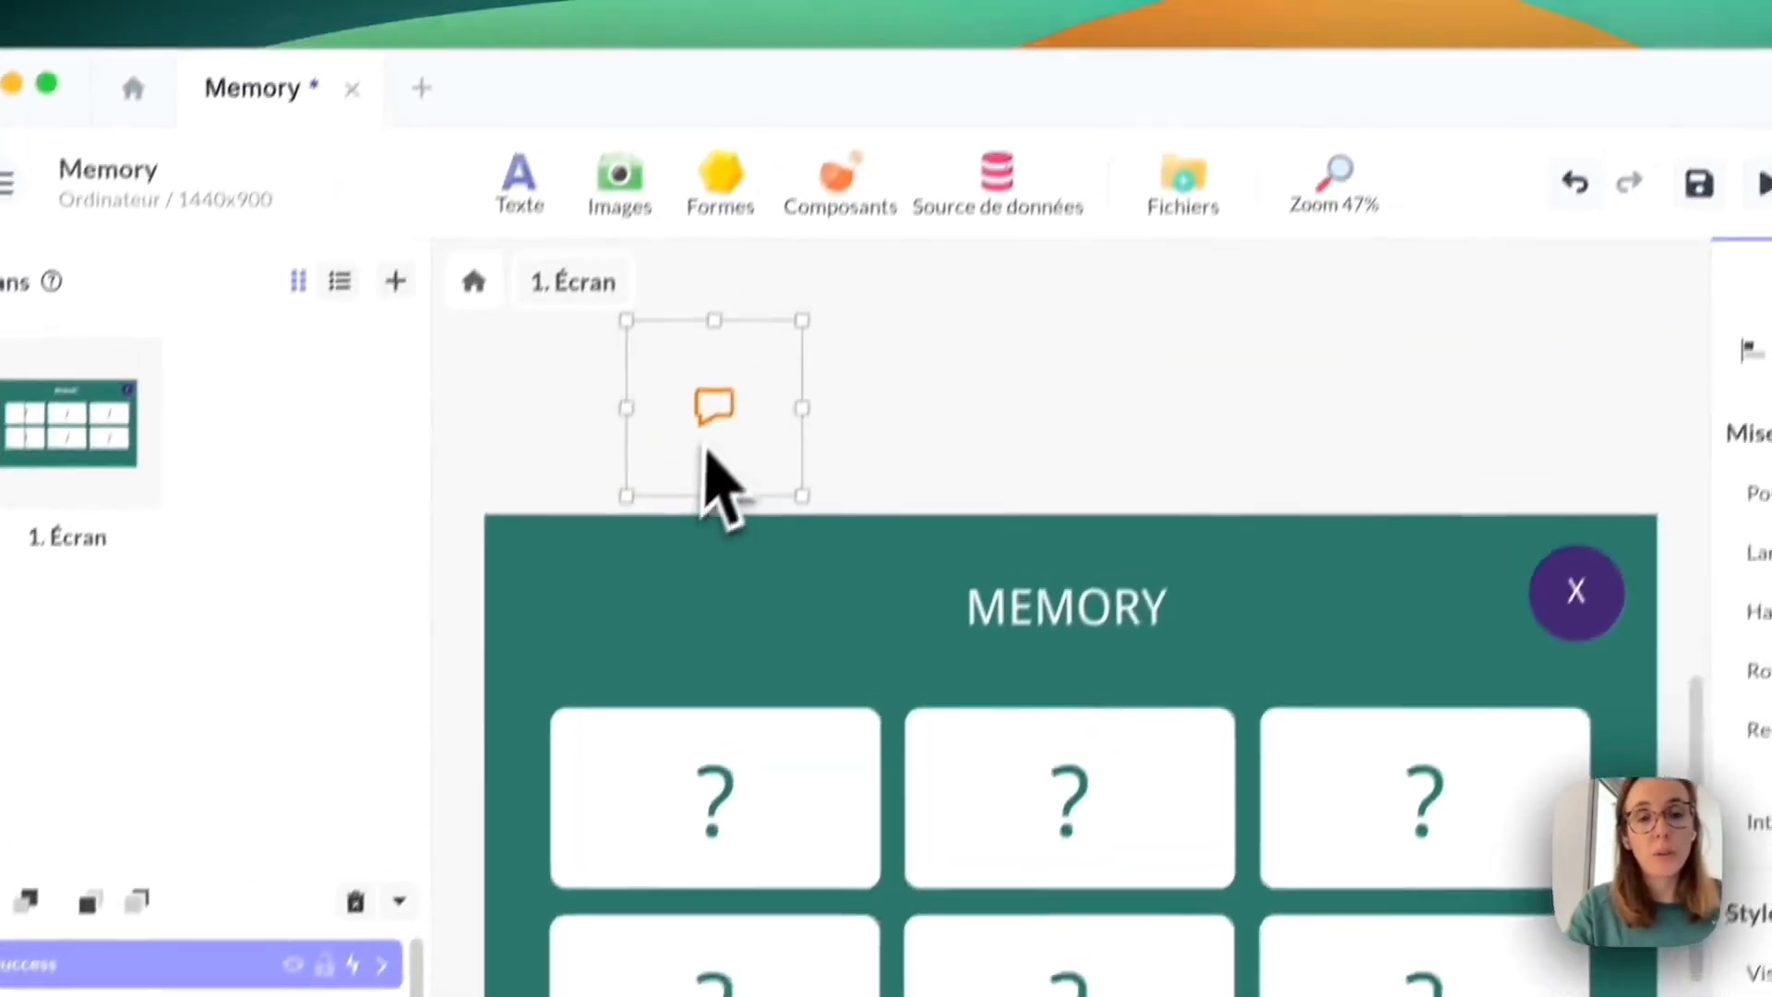
# Add a text element inside the success pop-up's state, coloured #FFFFFF with a size of 120.
pyautogui.doubleClick(879, 86)
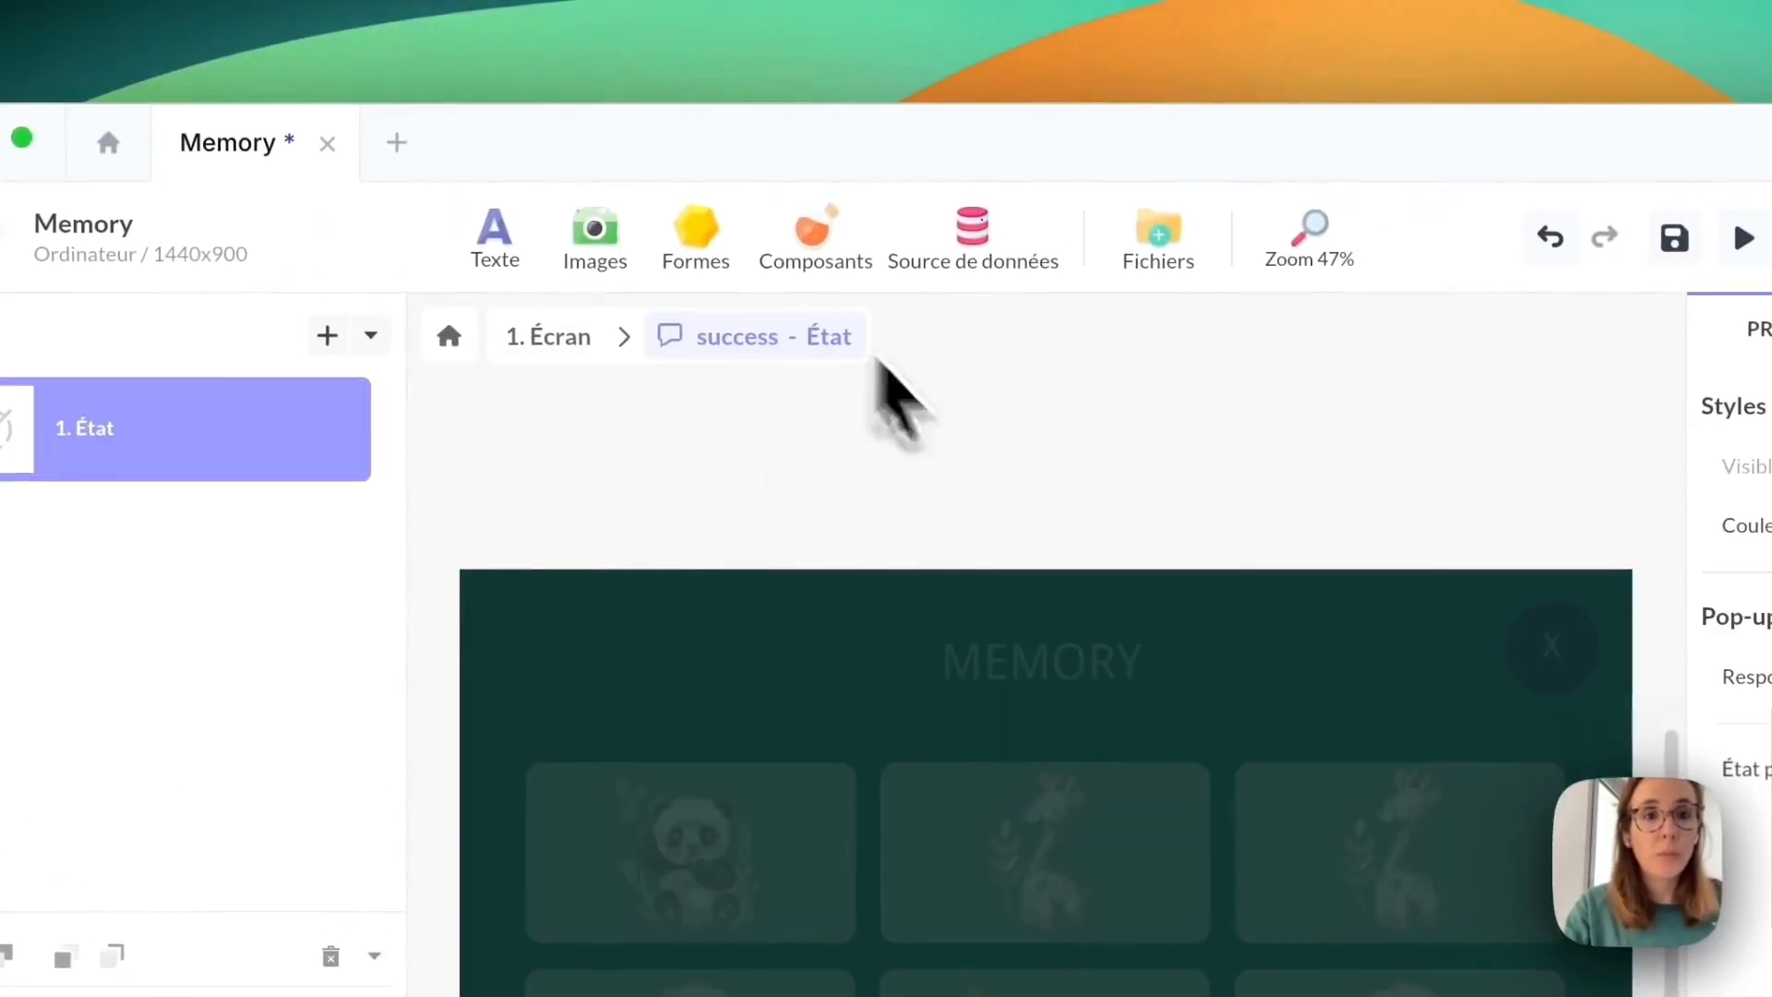
pyautogui.click(498, 269)
pyautogui.scroll(-3, 1452, 606)
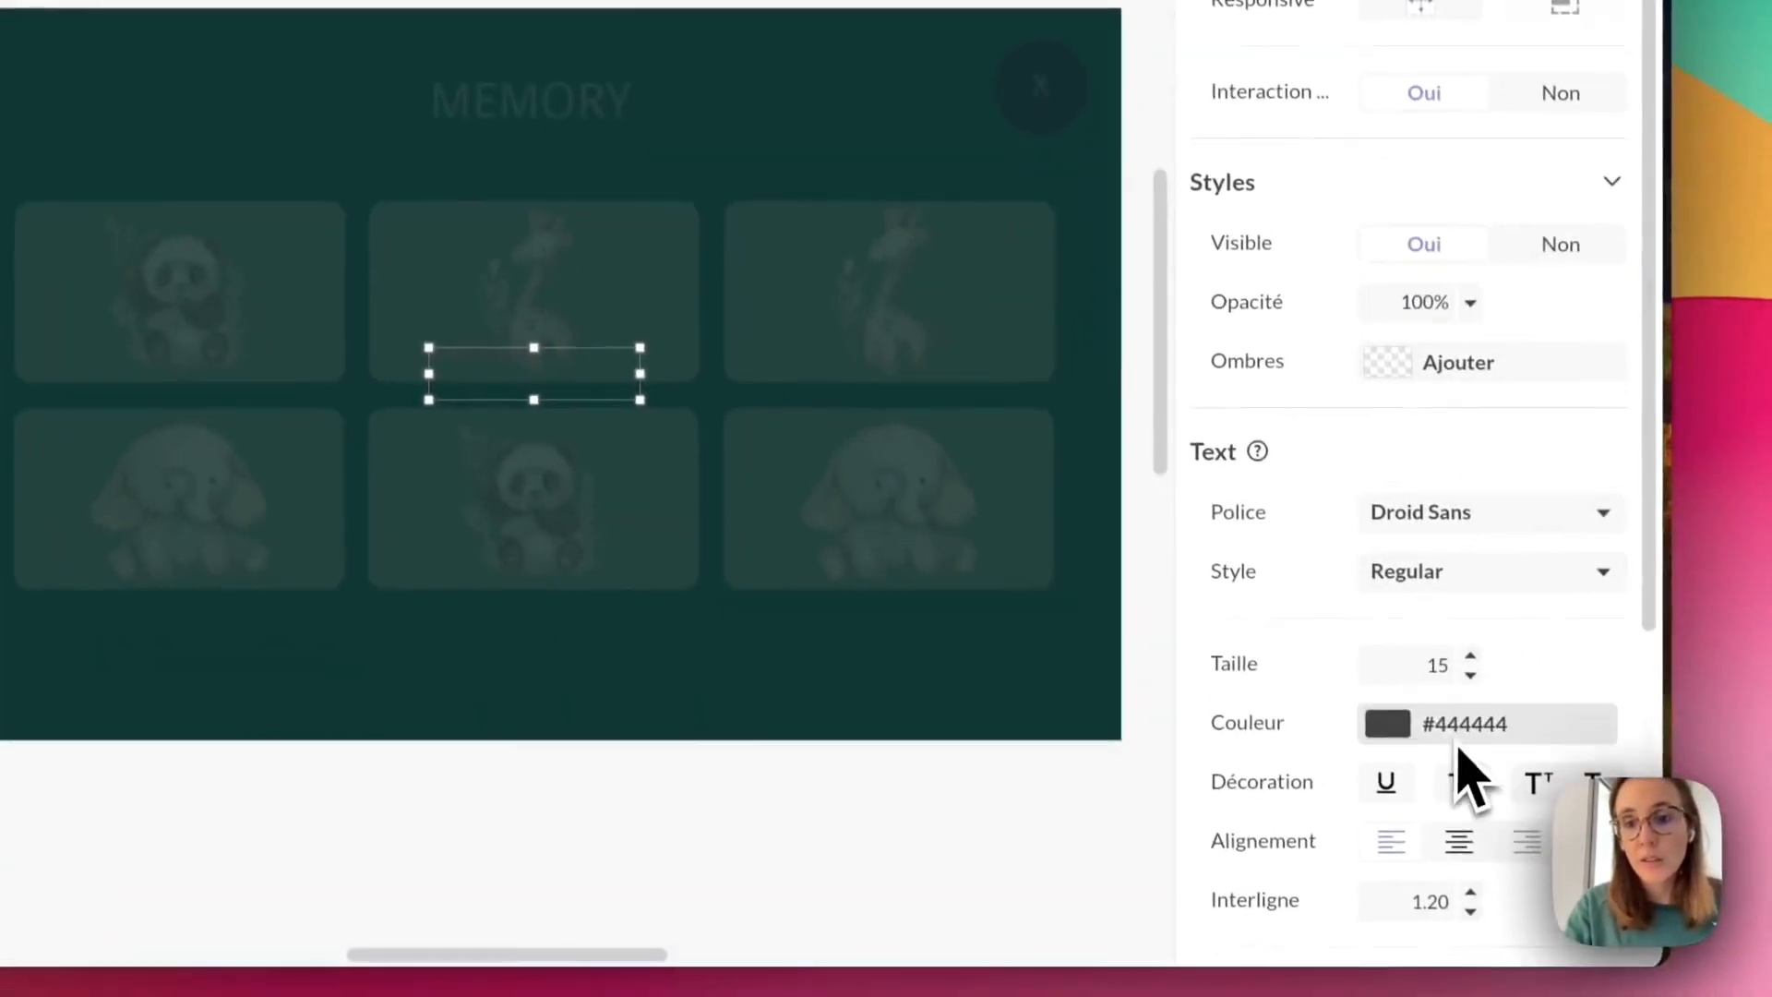
pyautogui.click(1459, 741)
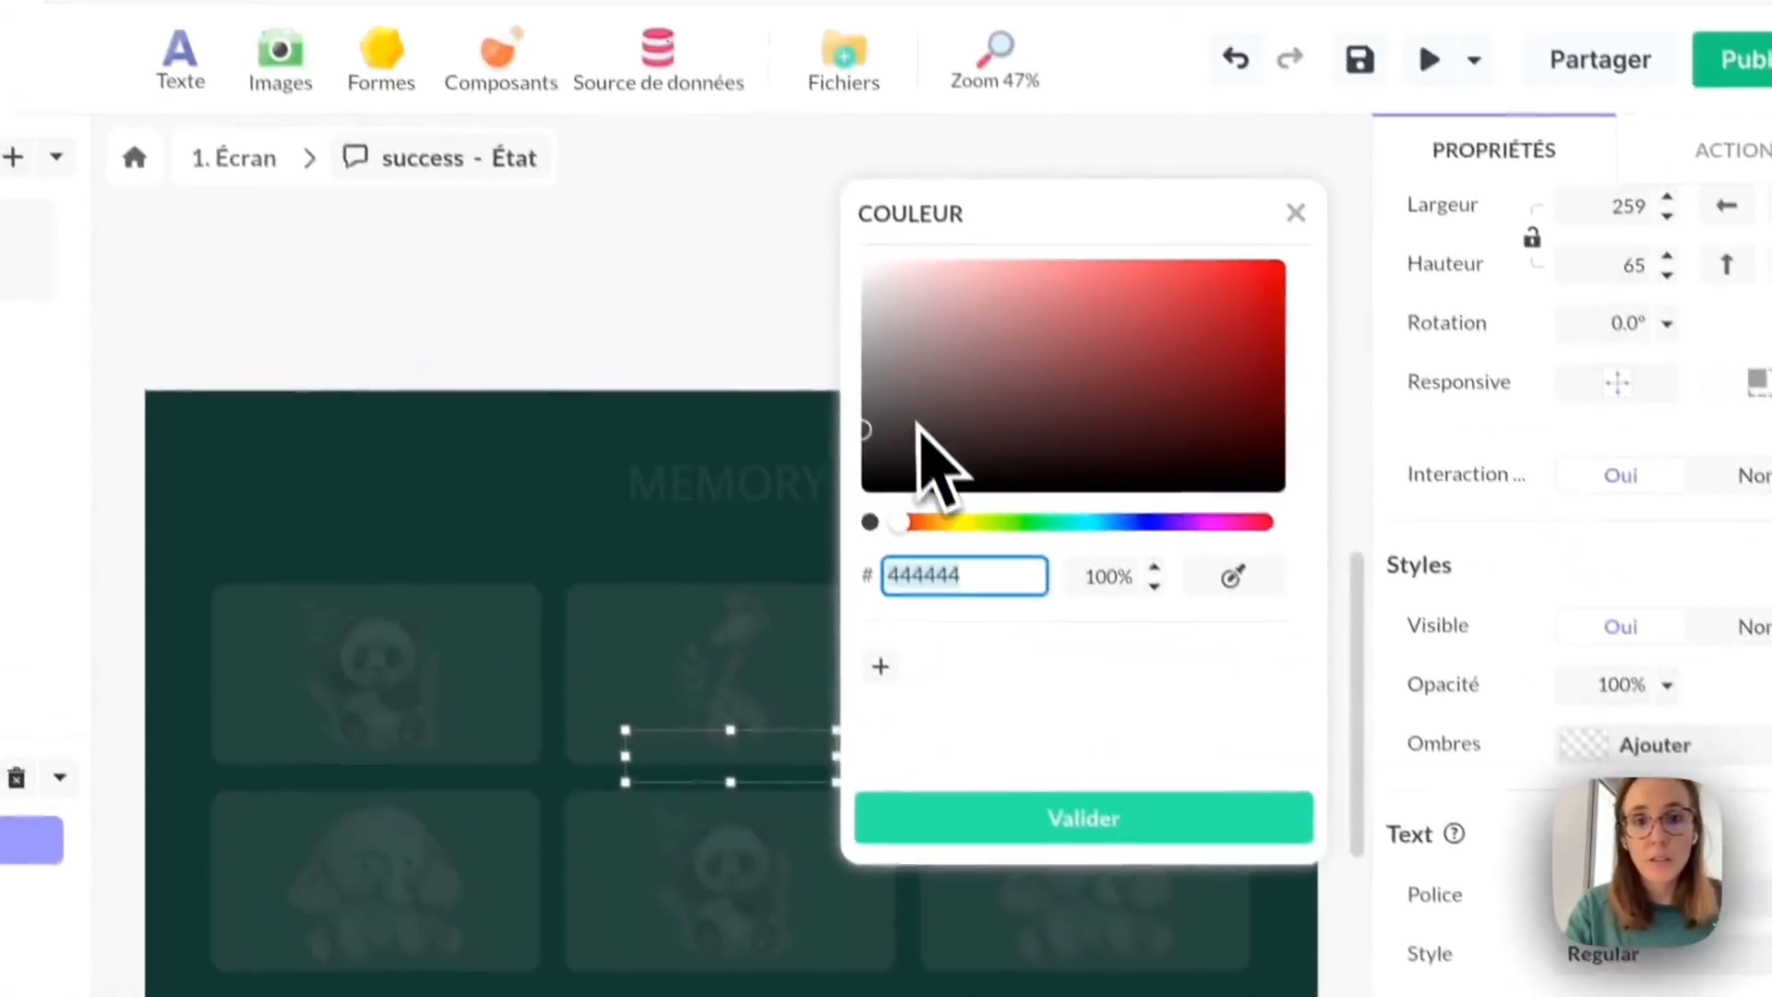
pyautogui.moveTo(916, 425); pyautogui.dragTo(859, 258)
pyautogui.click(957, 656)
pyautogui.click(1550, 881)
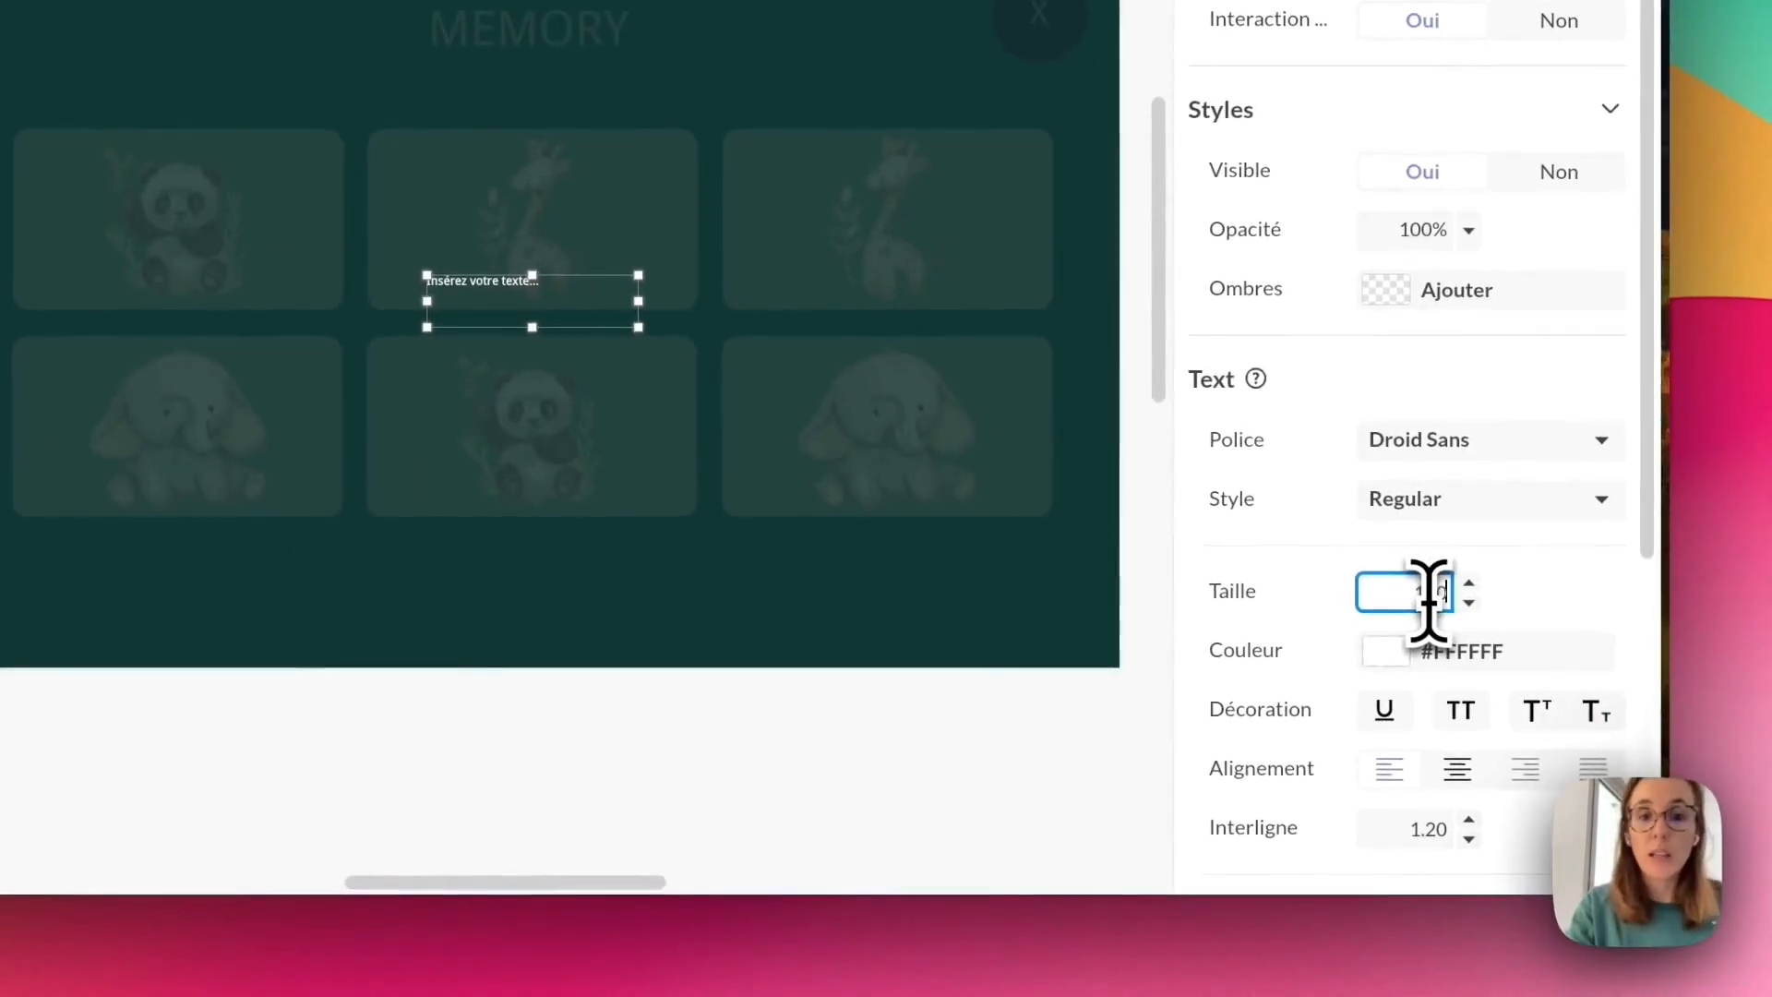
pyautogui.press('Return')
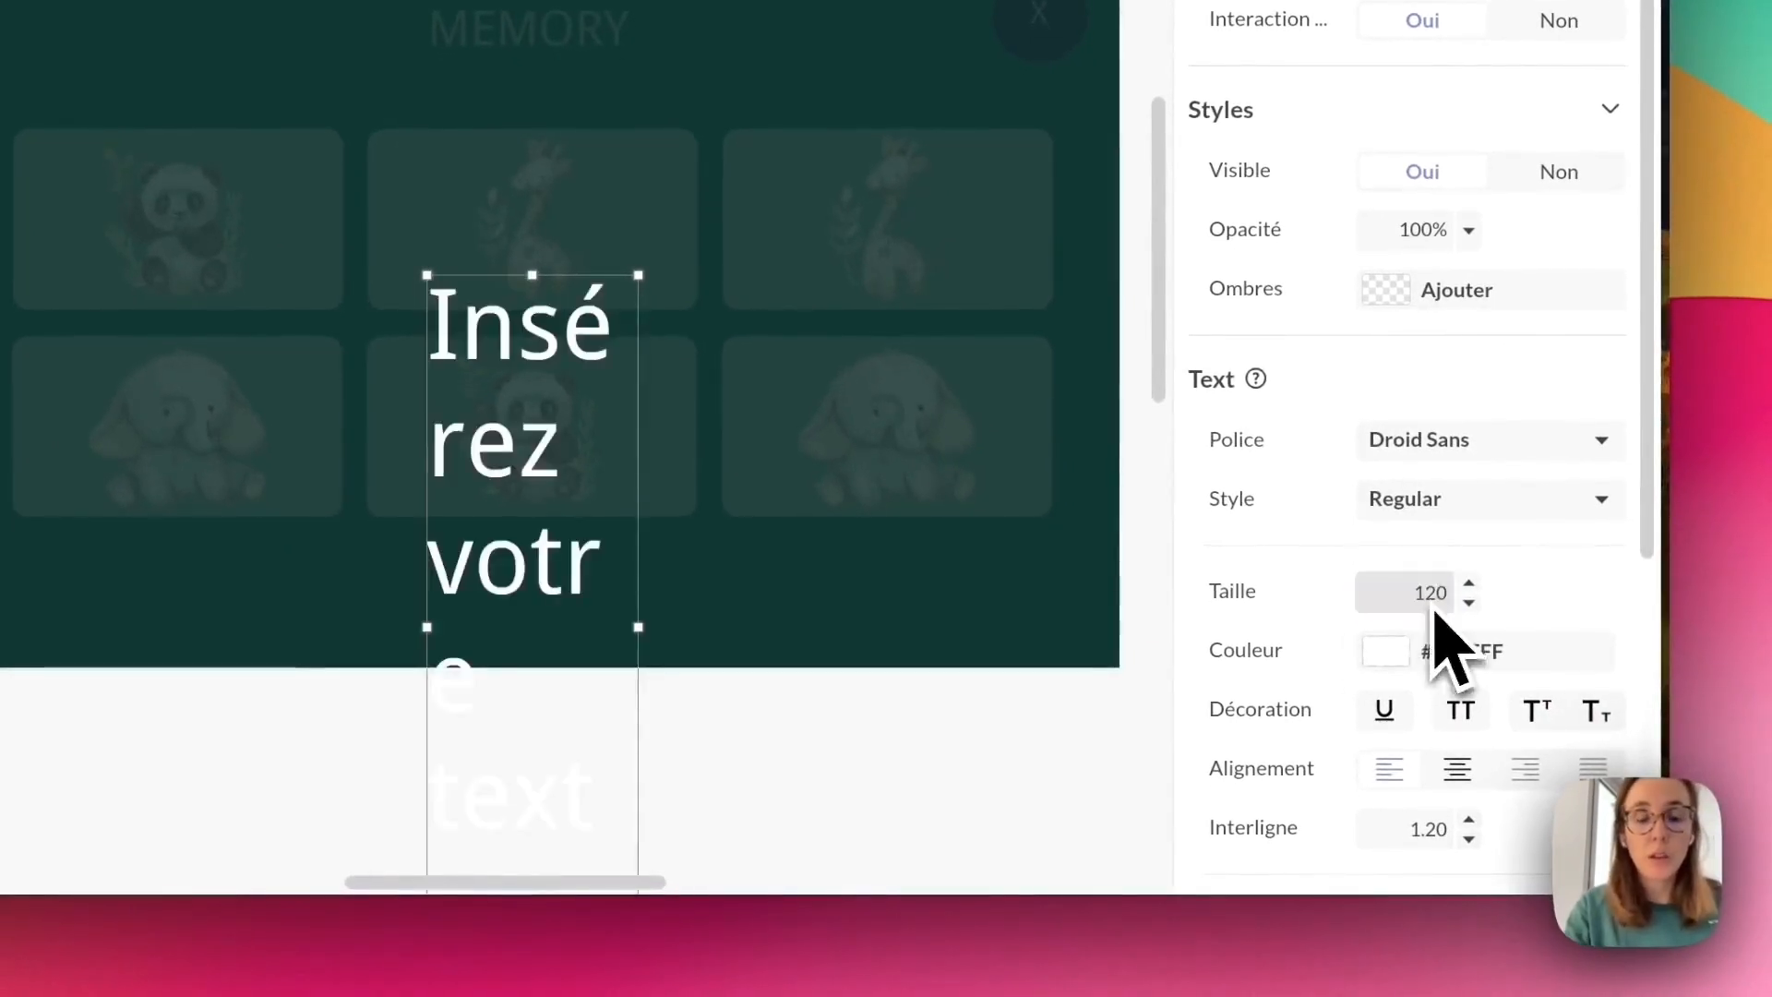
# Widen the pop-up's text box to nearly half the screen width and replace its placeholder text with BRAVO.
pyautogui.moveTo(637, 631); pyautogui.dragTo(645, 627)
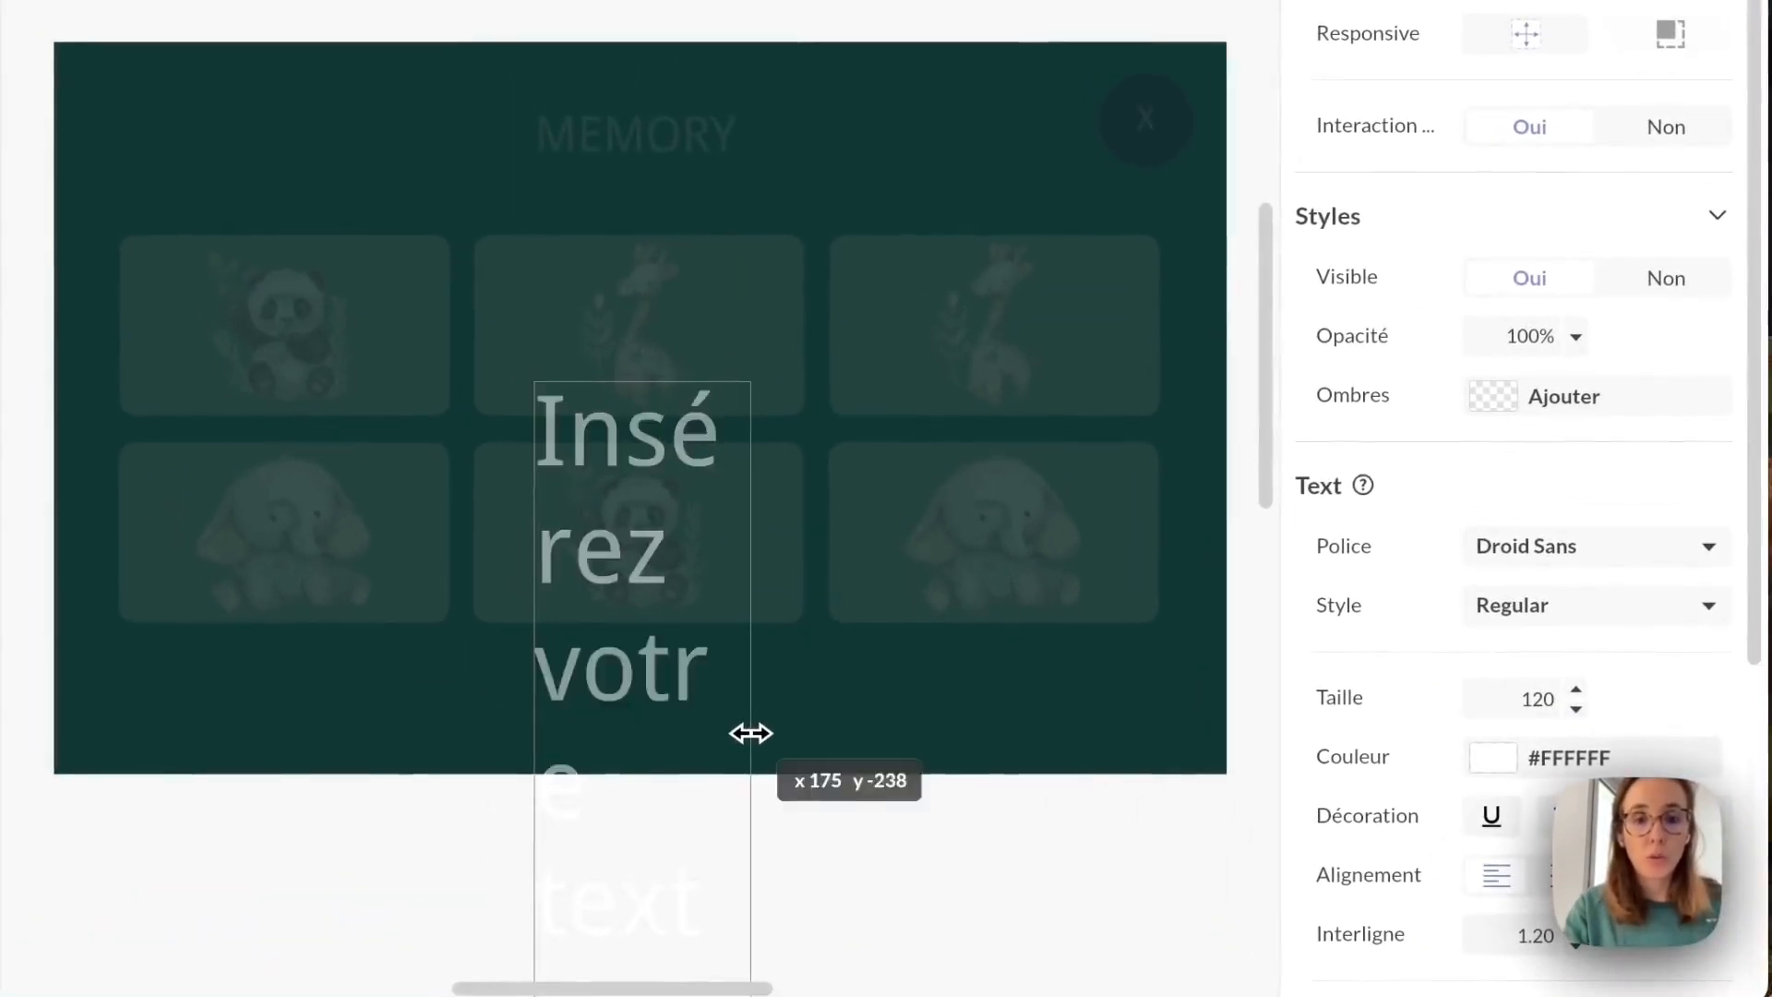
pyautogui.moveTo(751, 733); pyautogui.dragTo(1106, 730)
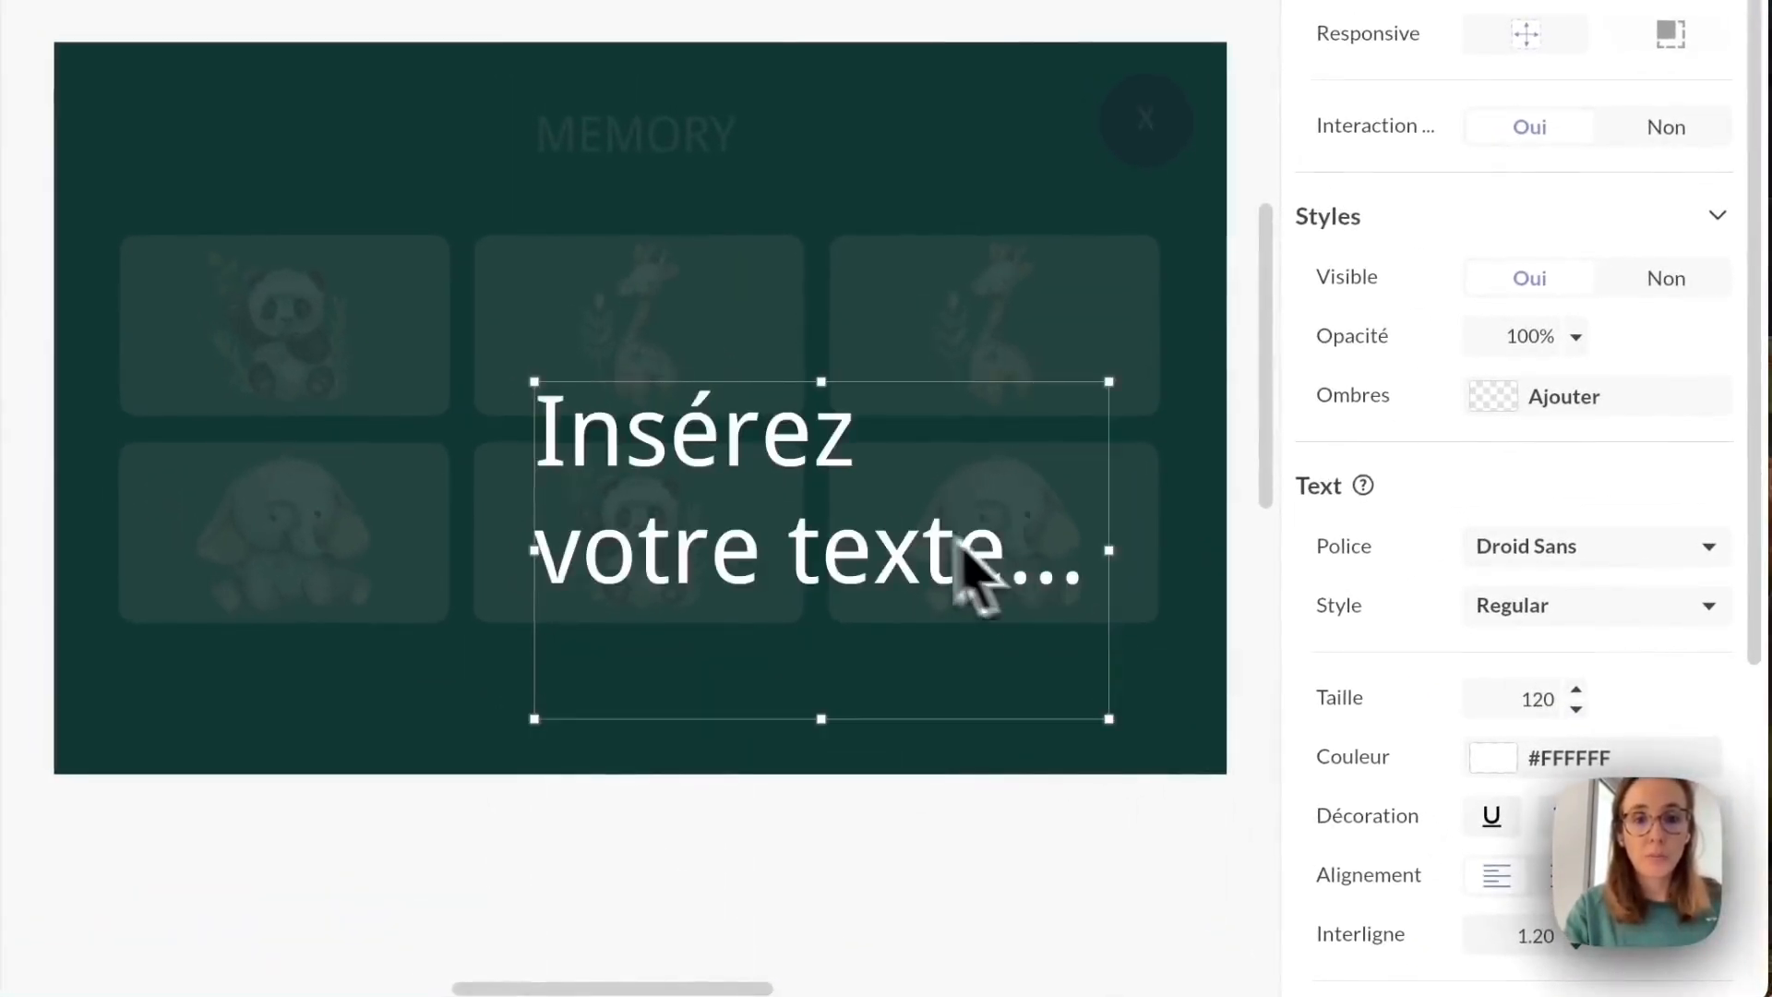
pyautogui.doubleClick(878, 554)
pyautogui.press('super+a')
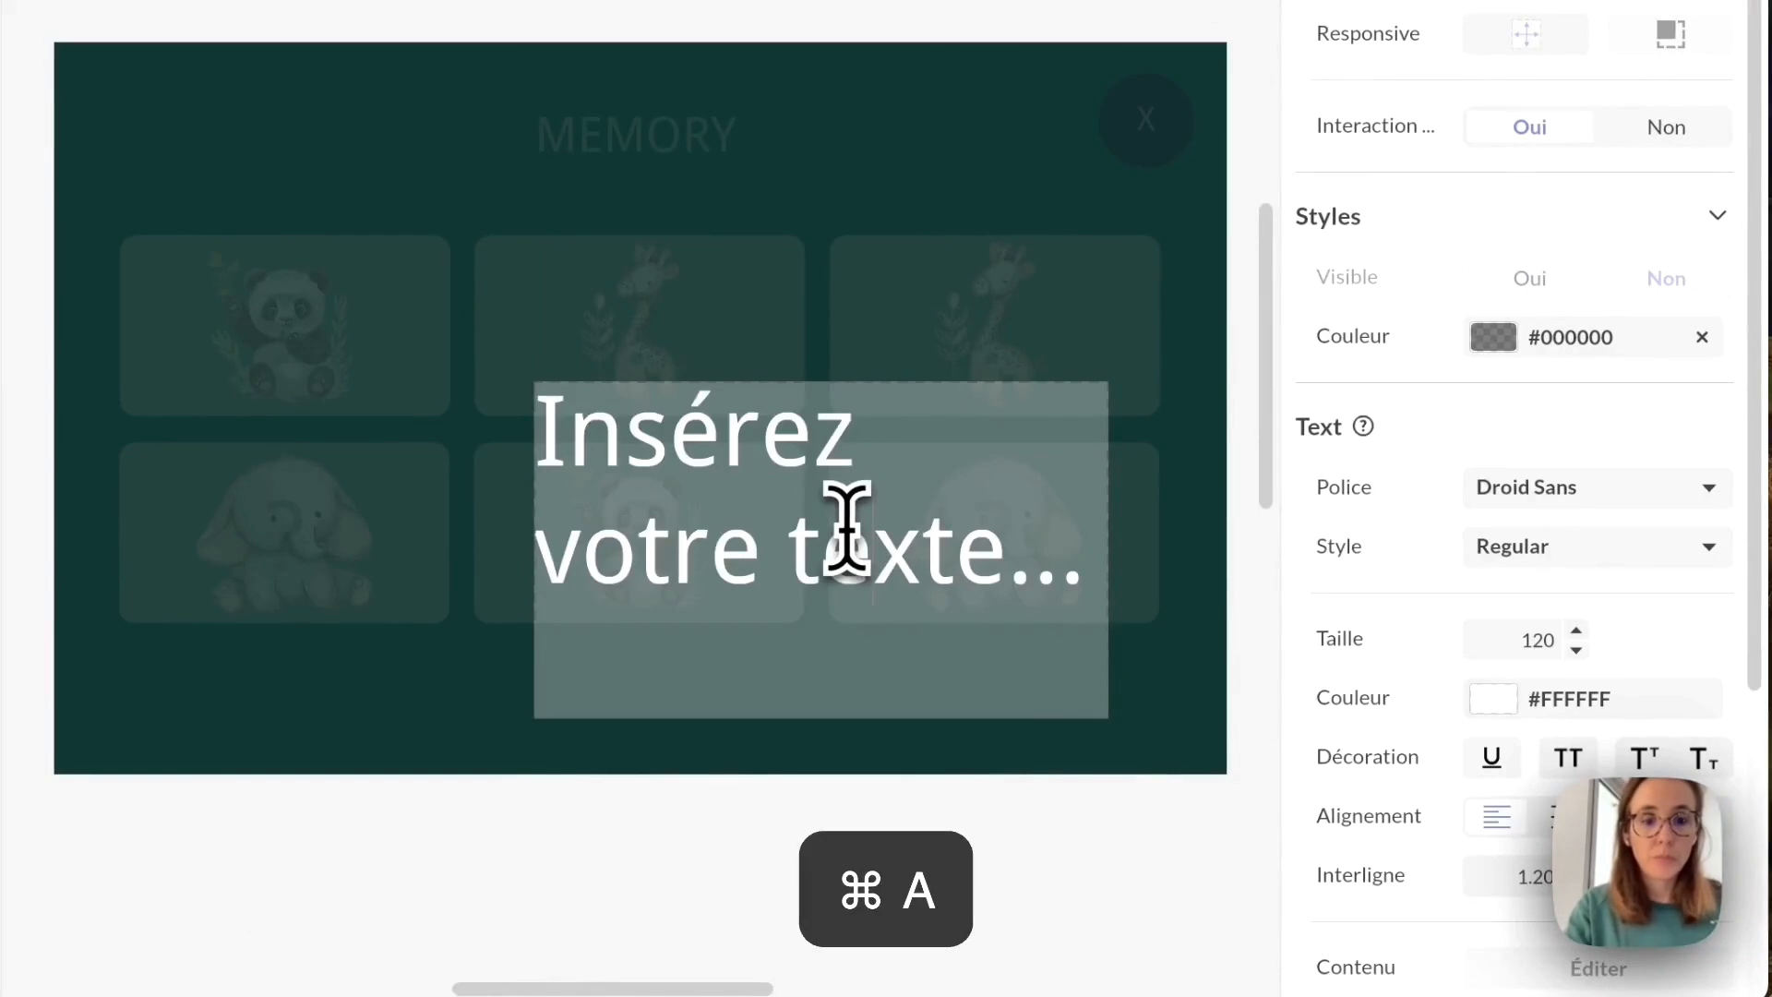
pyautogui.write('BRAVO')
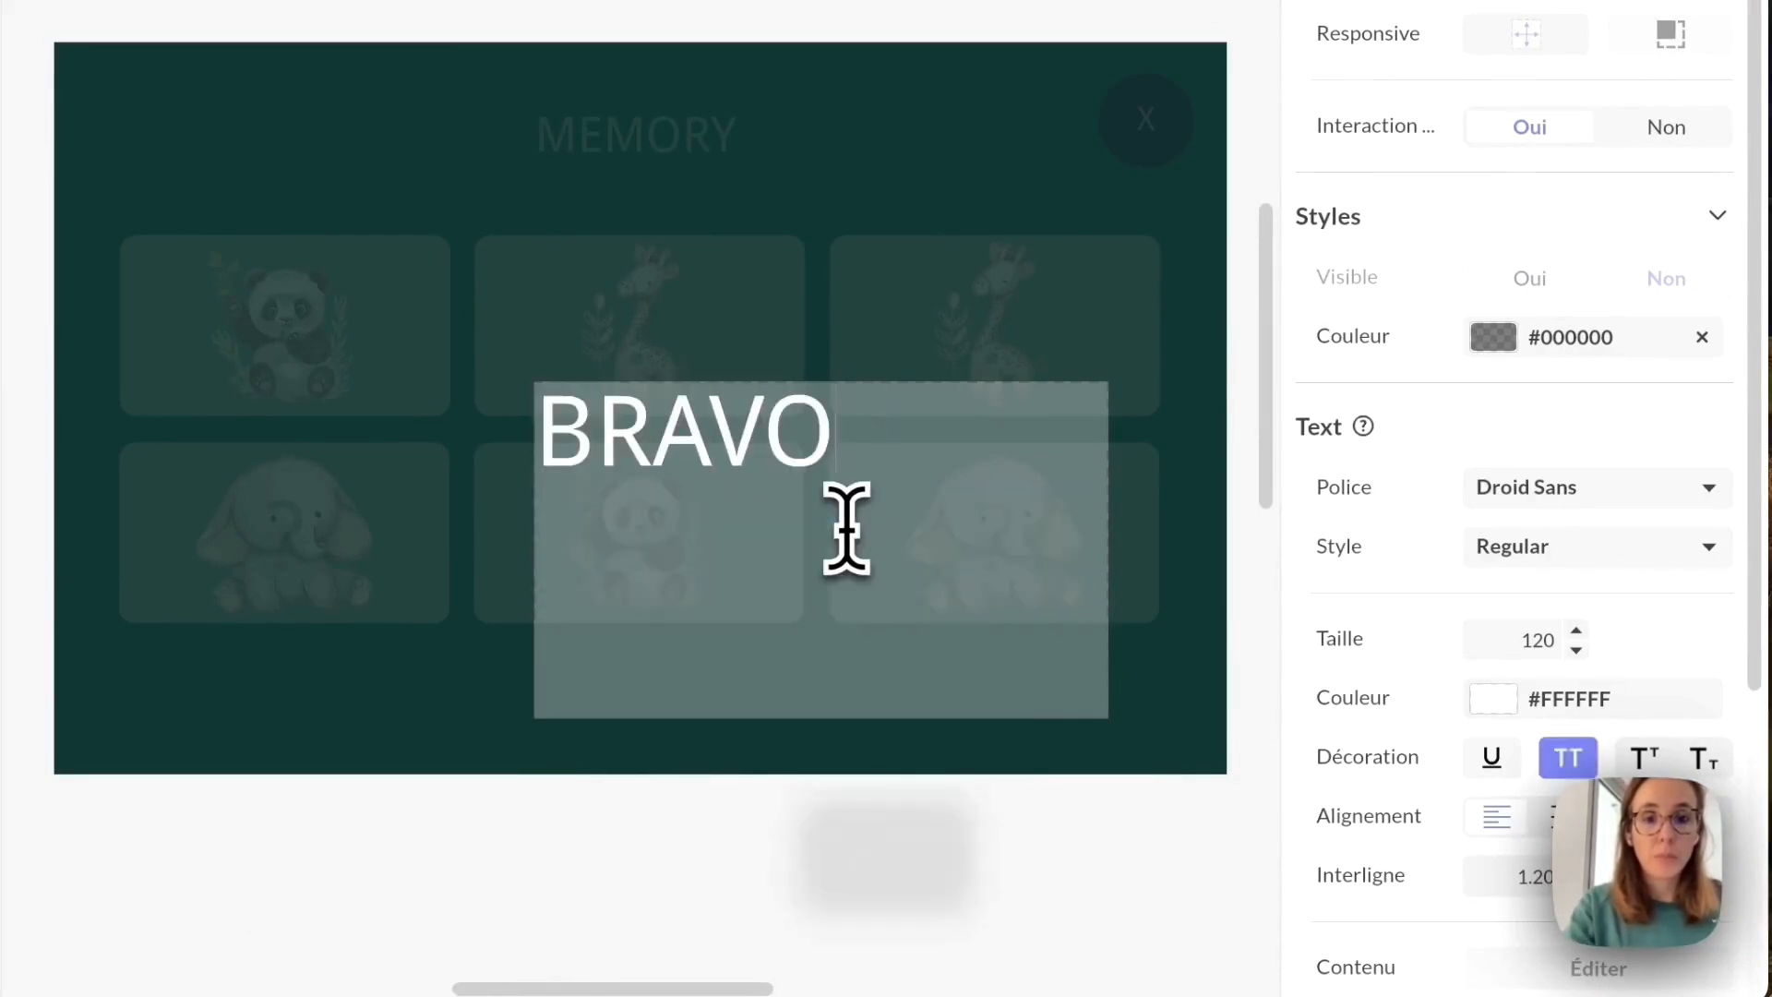
pyautogui.click(850, 467)
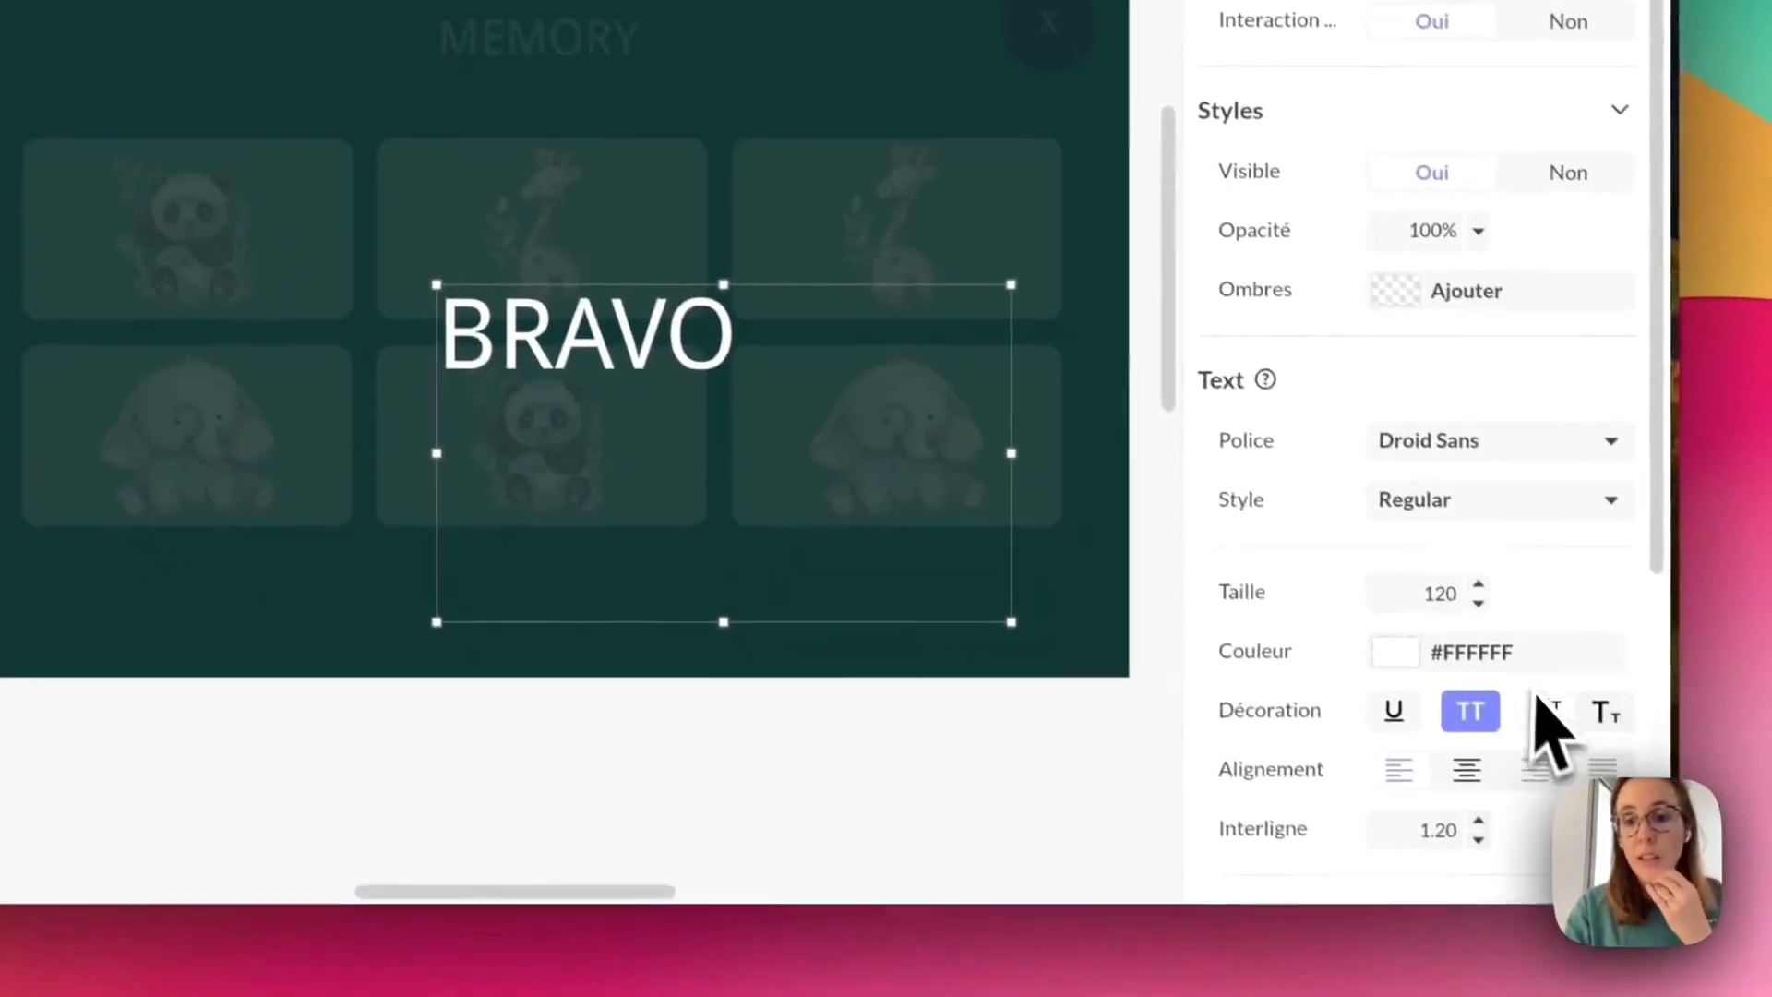
# Centre the BRAVO text in the middle of the pop-up, shorten its box to one line, and return to 1. Écran.
pyautogui.click(1564, 877)
pyautogui.moveTo(731, 362); pyautogui.dragTo(538, 312)
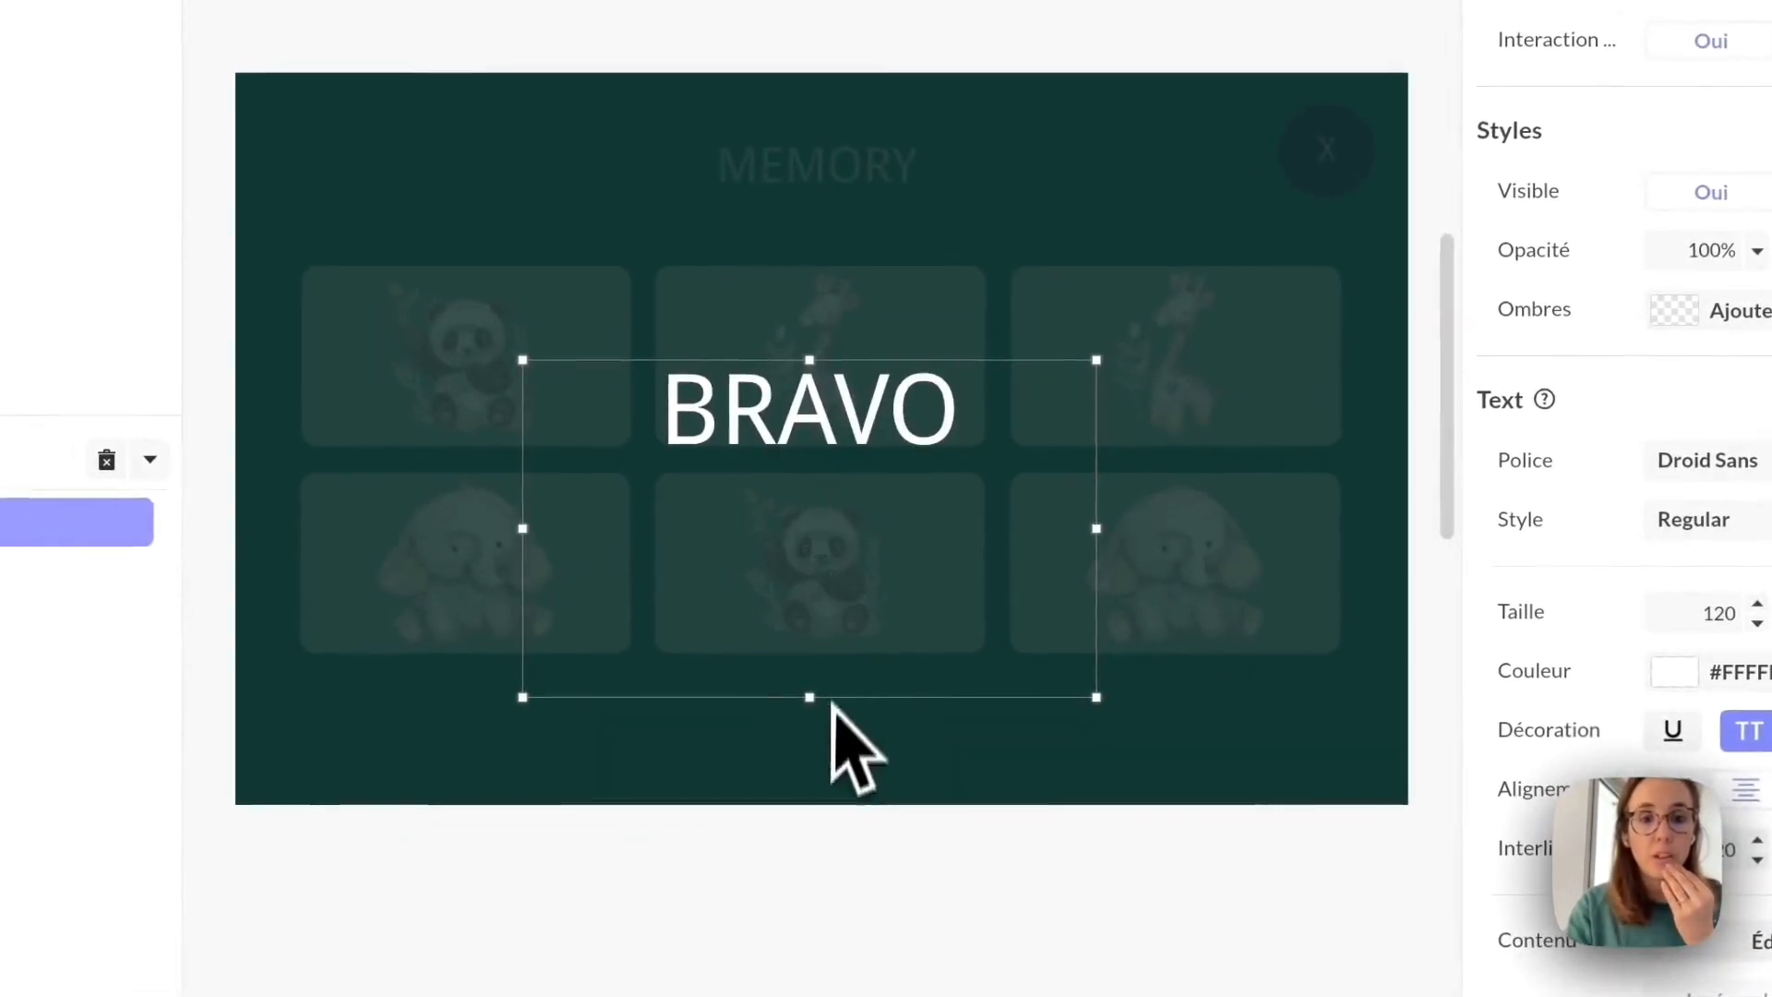
pyautogui.moveTo(810, 697); pyautogui.dragTo(822, 445)
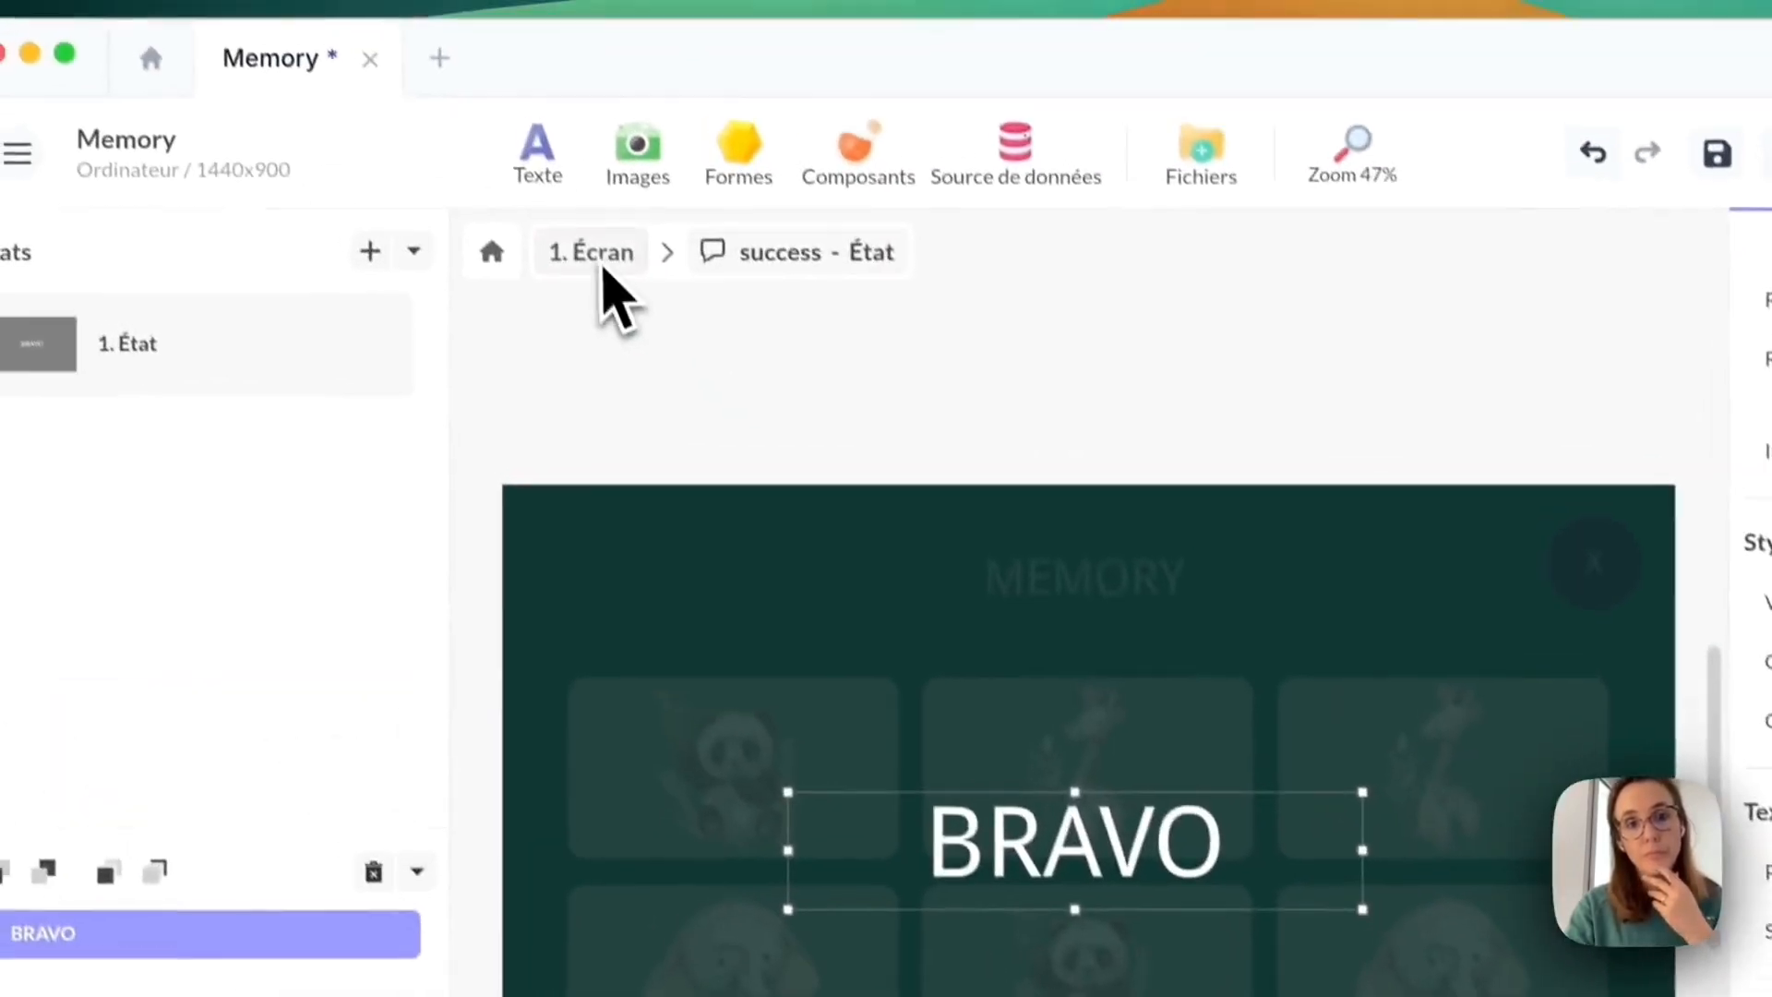
pyautogui.click(605, 269)
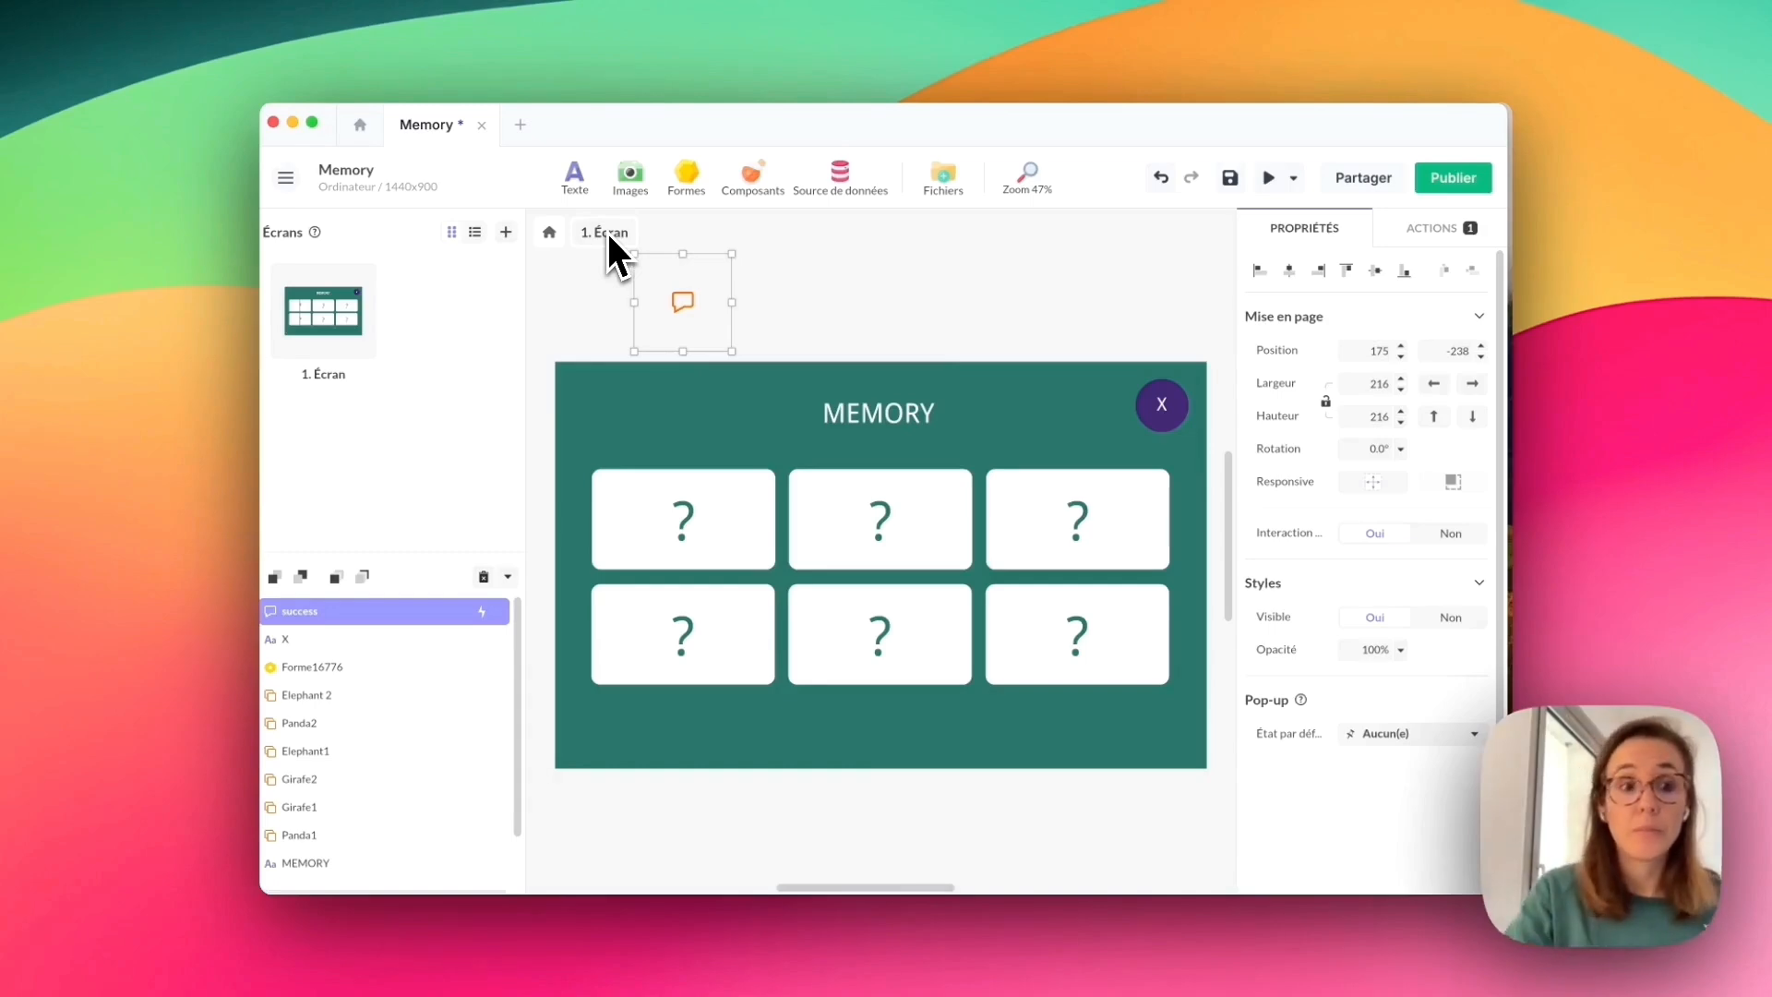
# Add a condition named All cards are flipped to the Check status component, with automatic evaluation set to Oui.
pyautogui.scroll(-3, 441, 733)
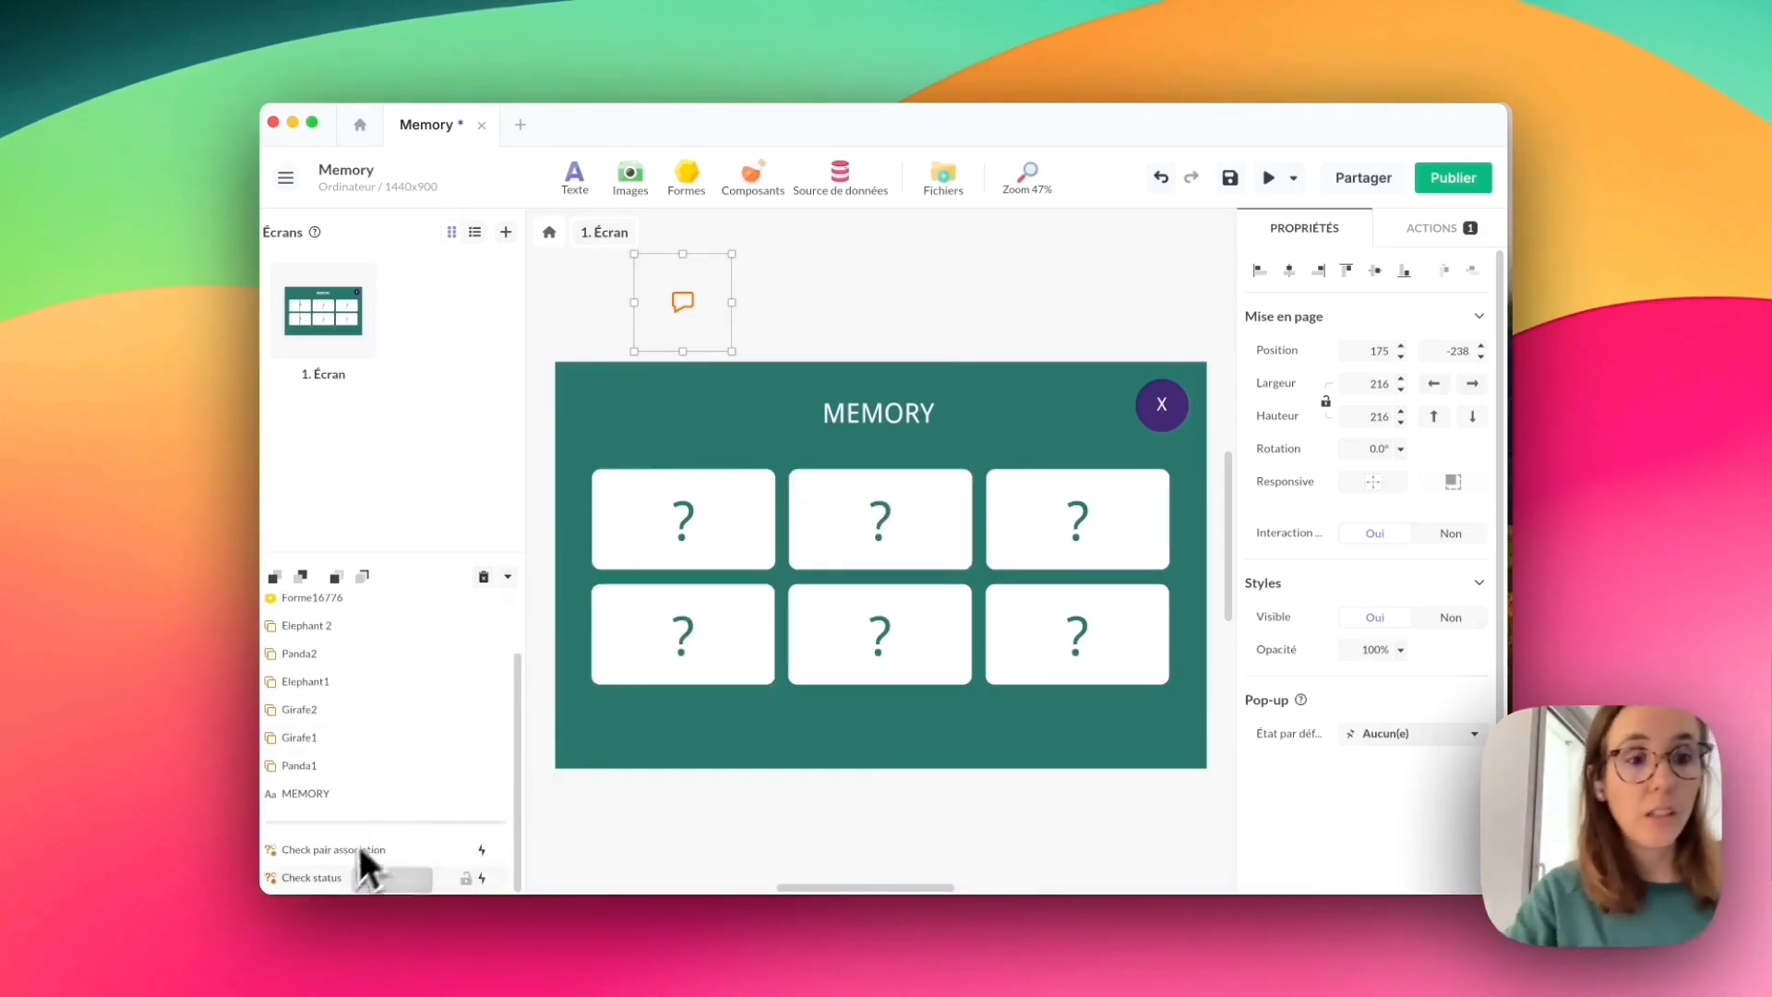
pyautogui.click(350, 877)
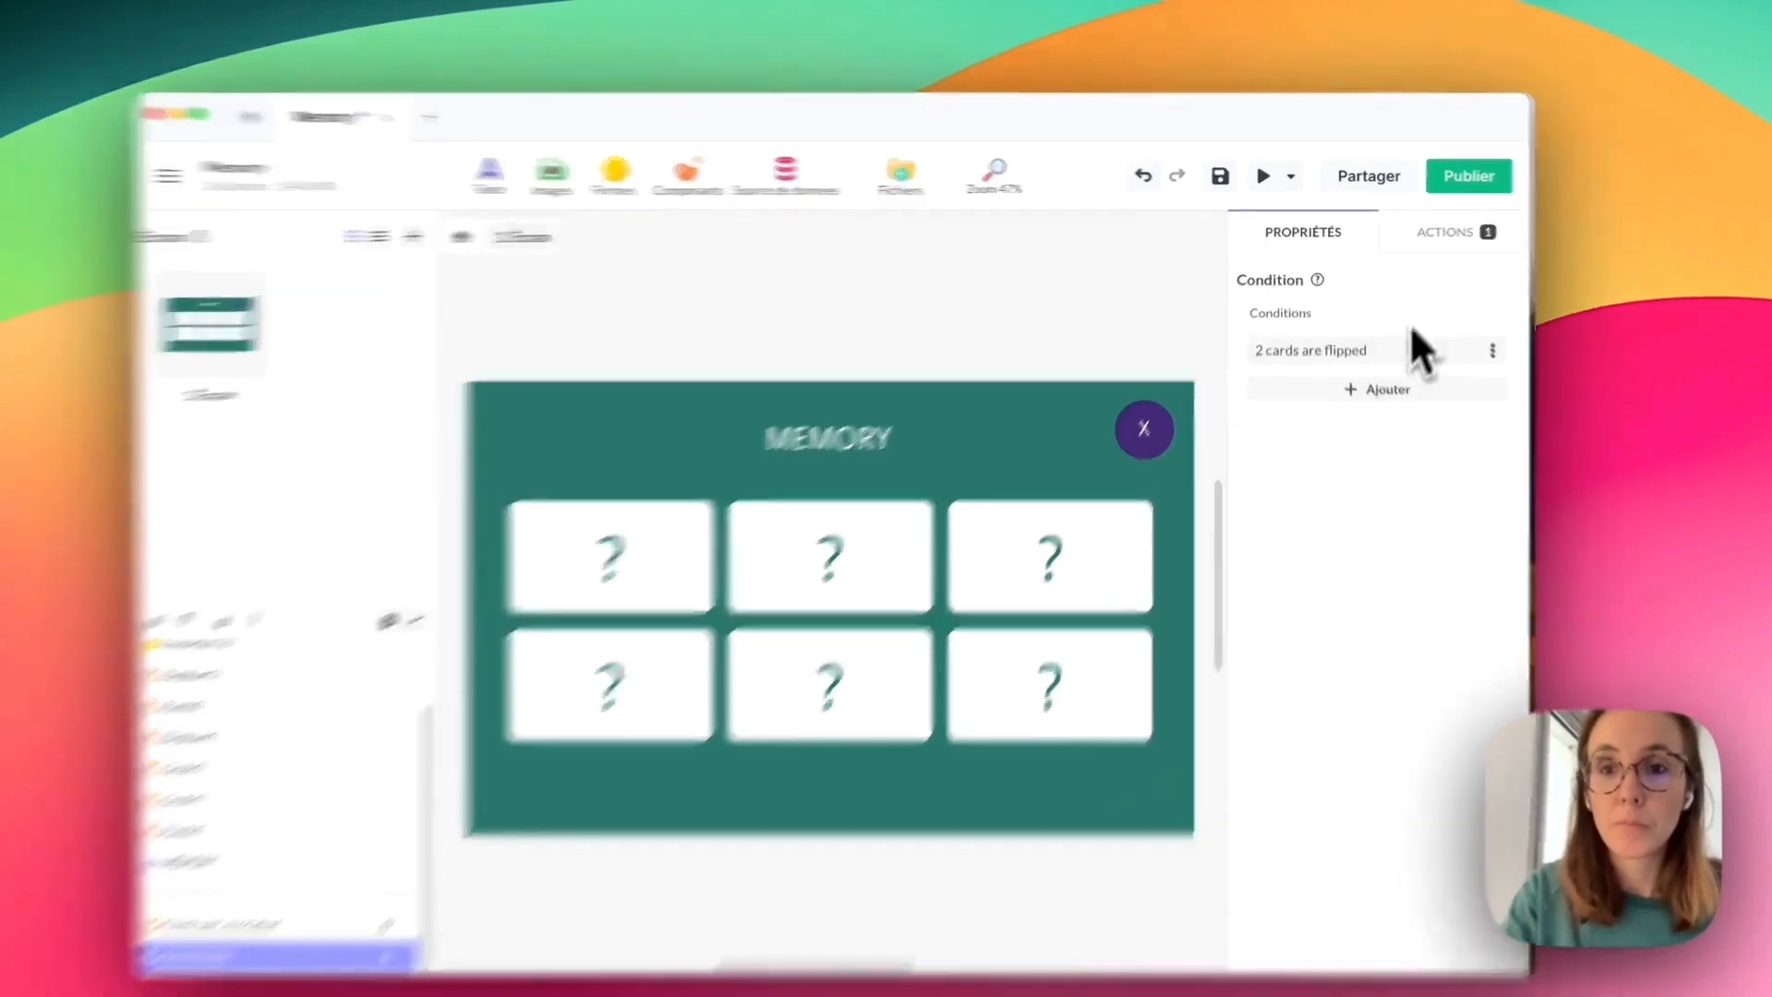
pyautogui.click(1370, 369)
pyautogui.click(938, 436)
pyautogui.write('All')
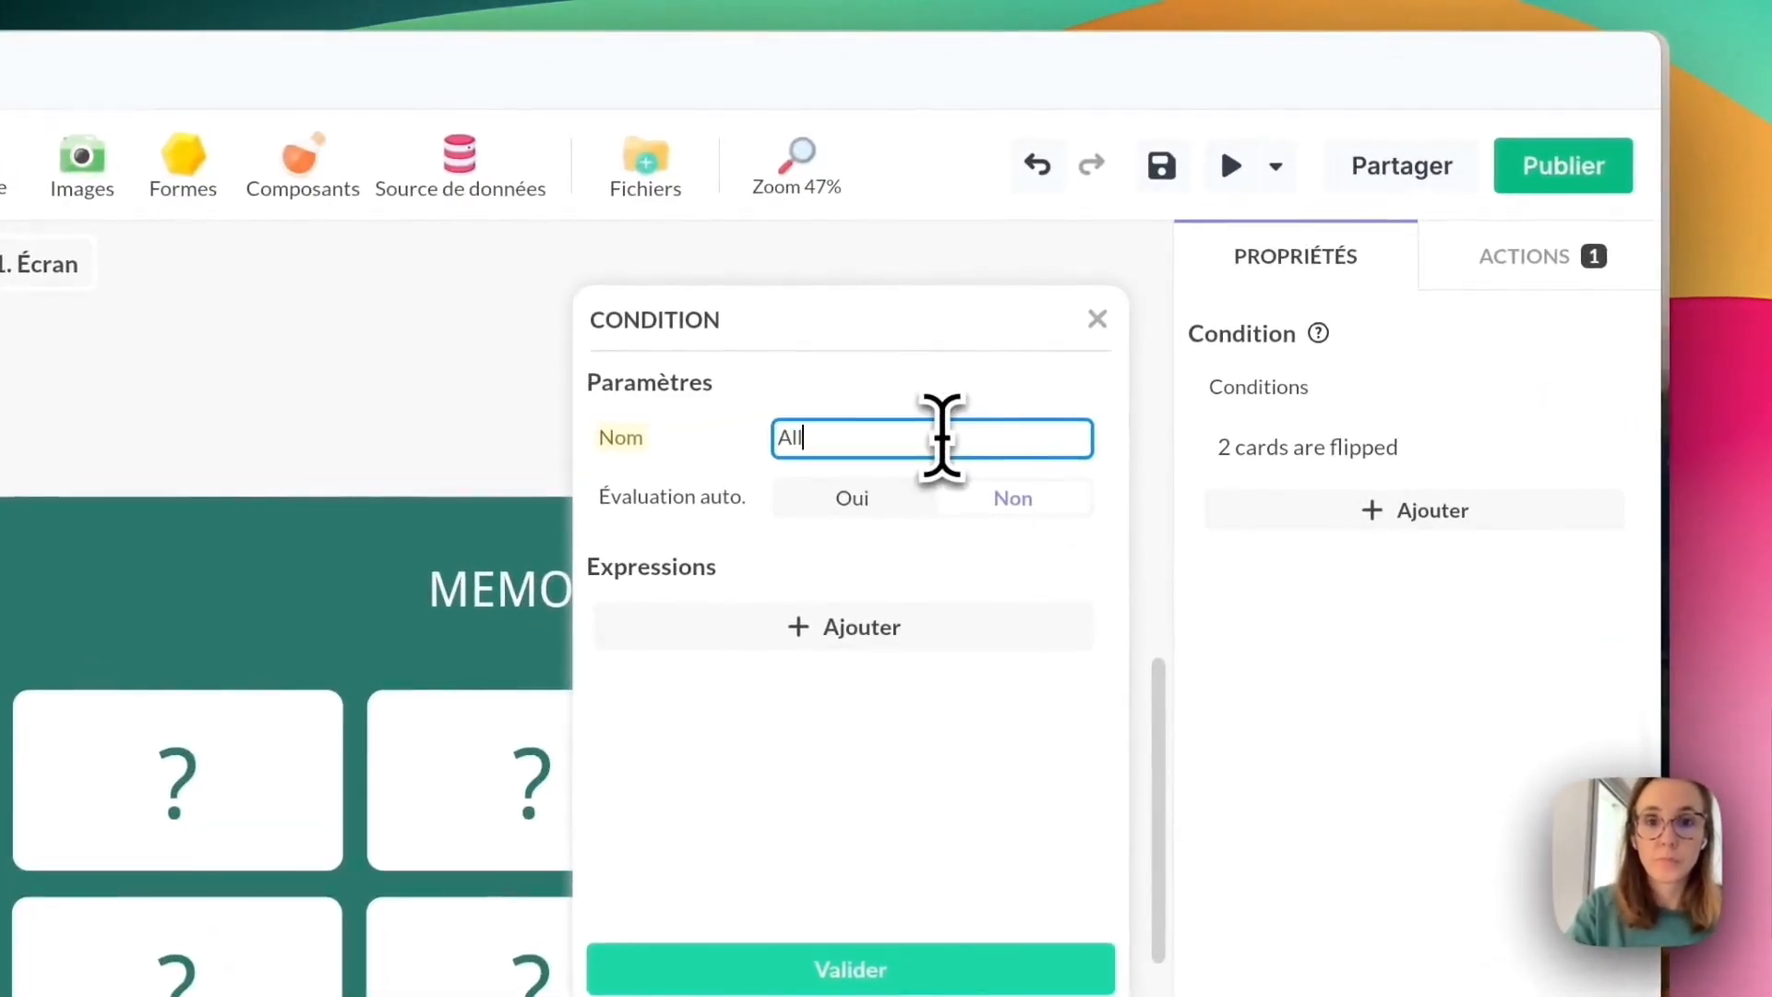
pyautogui.write(' cards are flip')
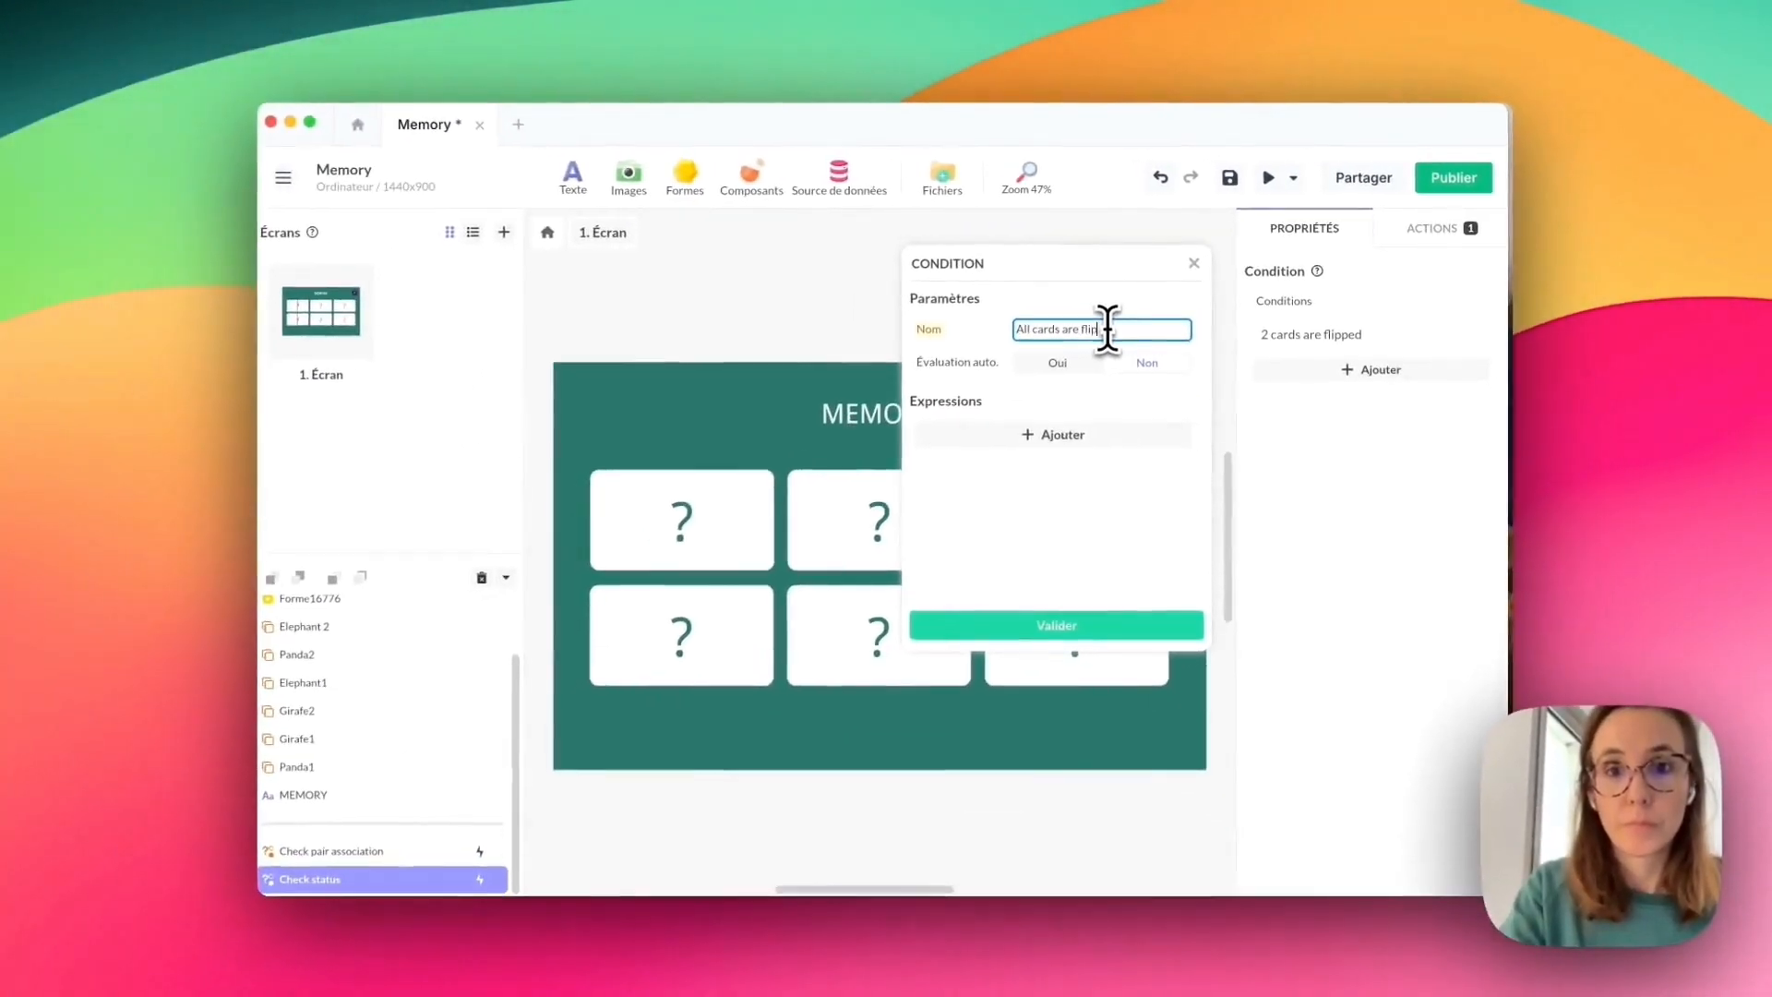
pyautogui.write('ped')
pyautogui.press('Return')
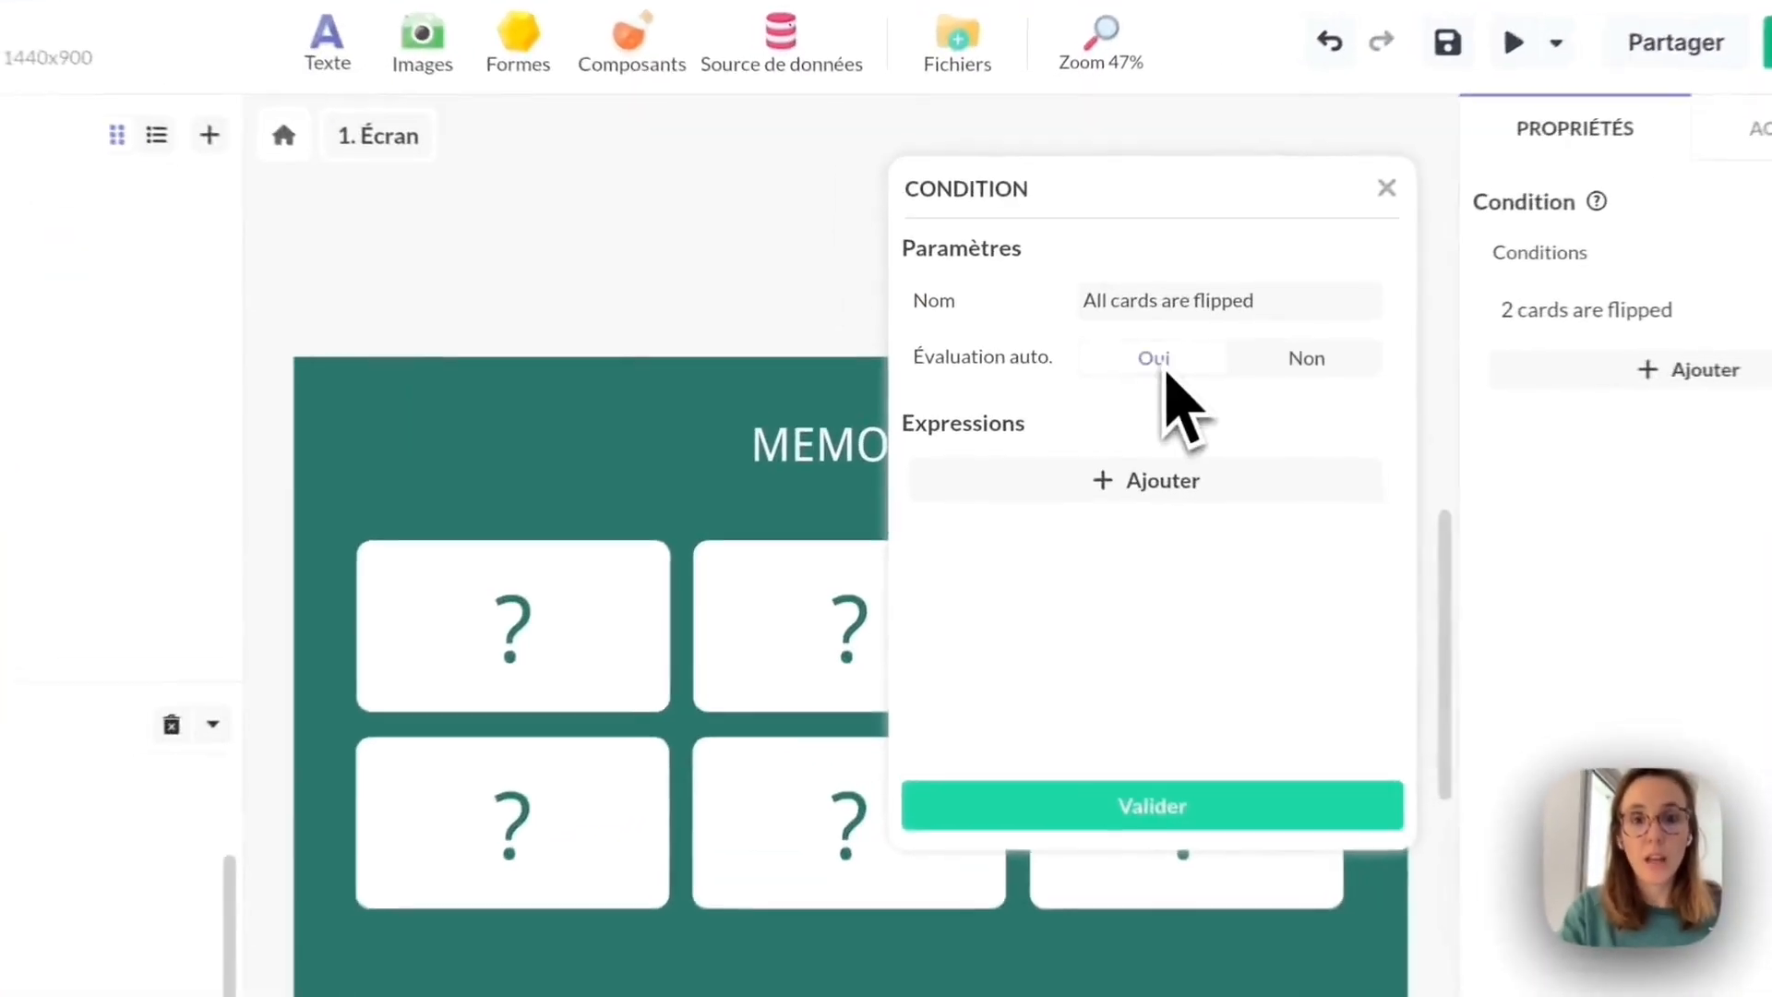
pyautogui.click(1058, 363)
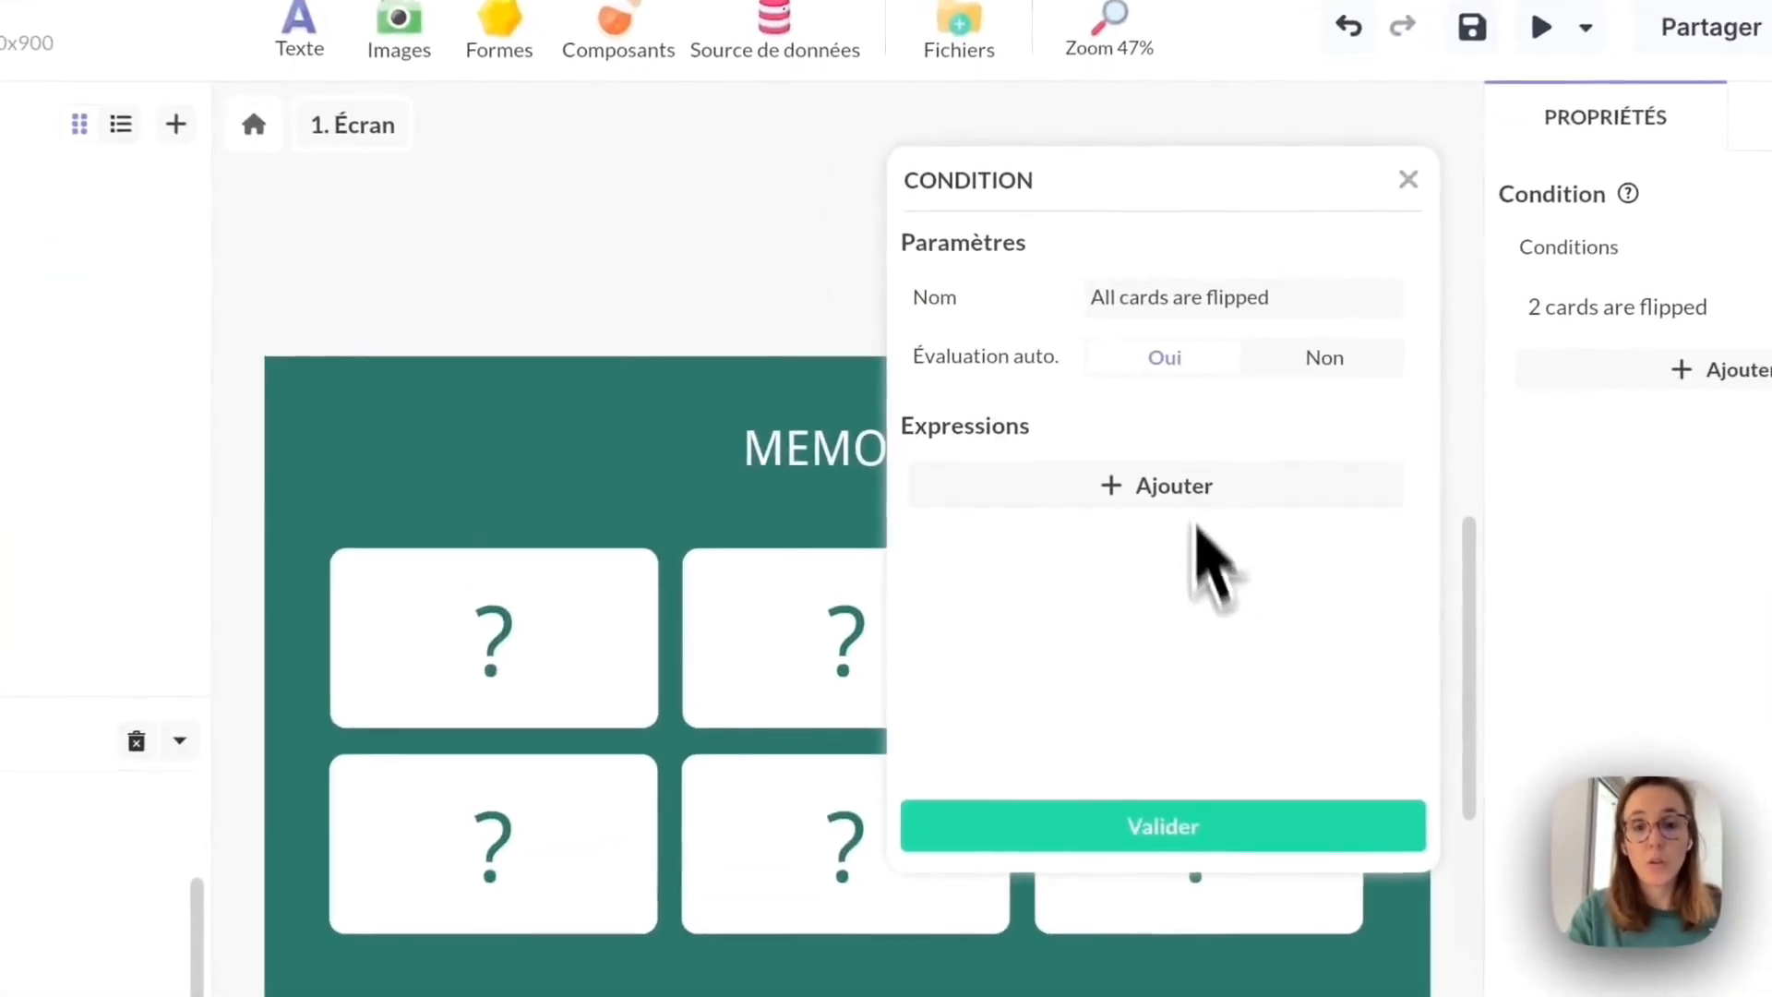
# Add an expression to the All cards are flipped condition requiring Panda1's Index courant to be égal à 2.
pyautogui.click(1062, 441)
pyautogui.click(1195, 489)
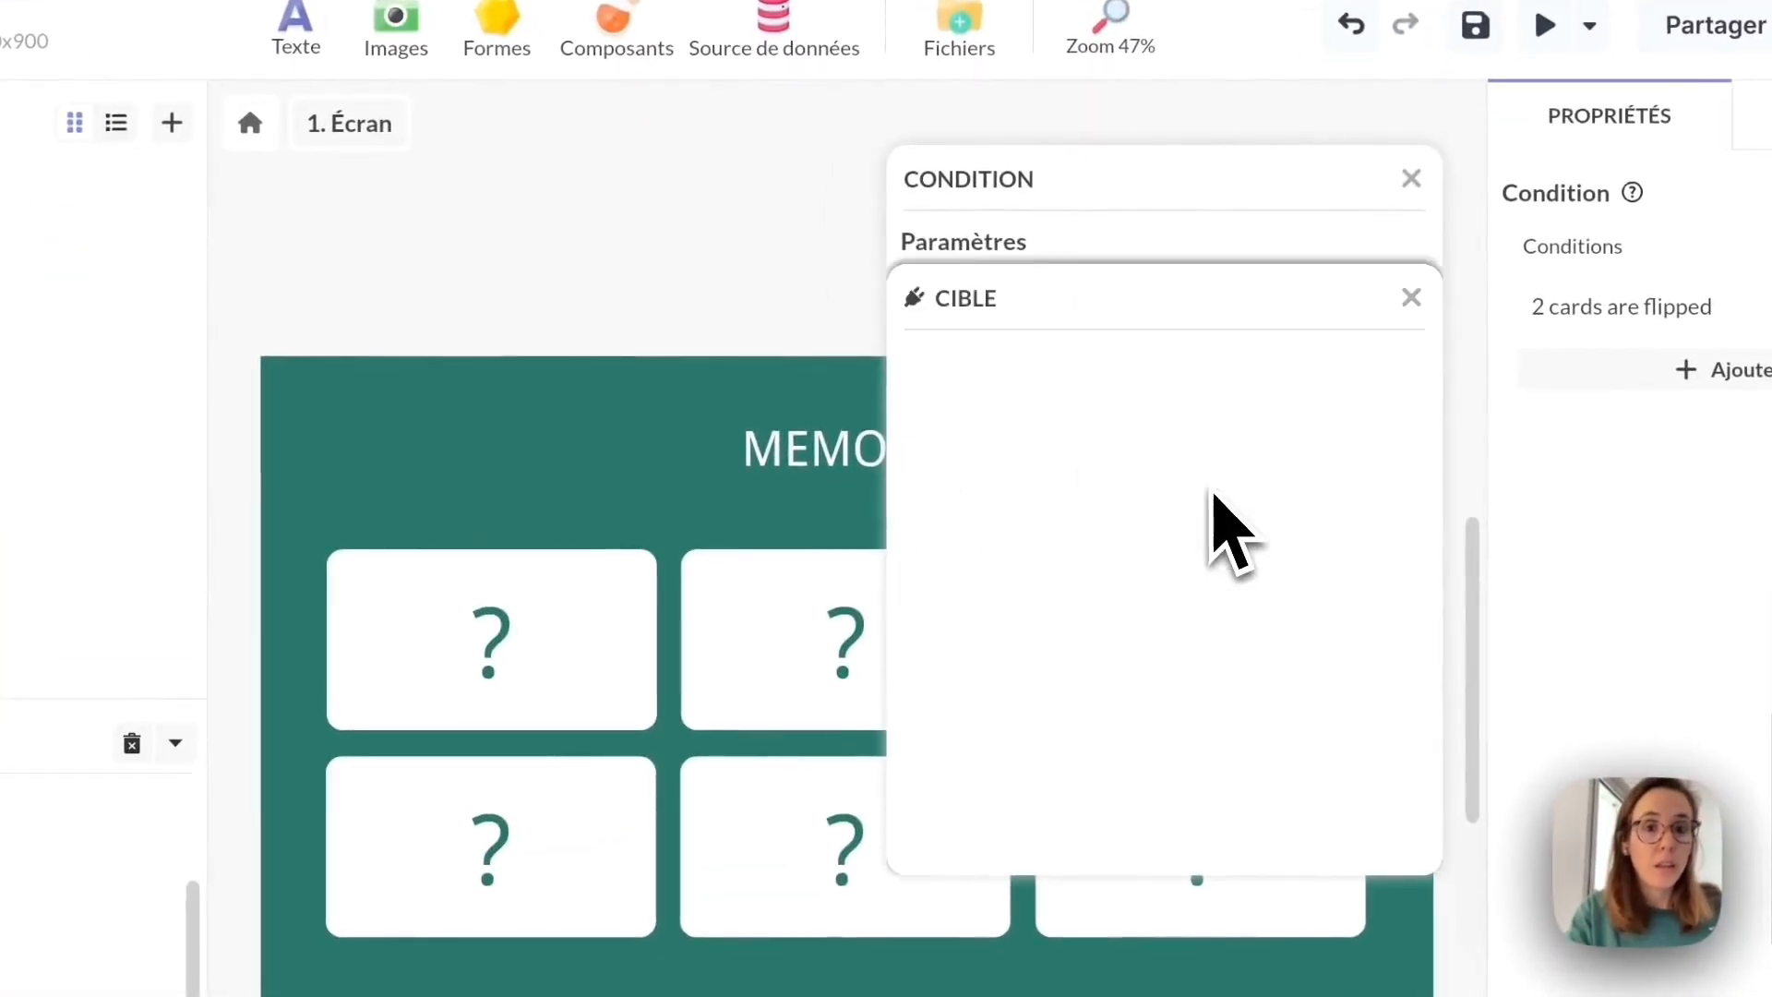
pyautogui.click(1191, 348)
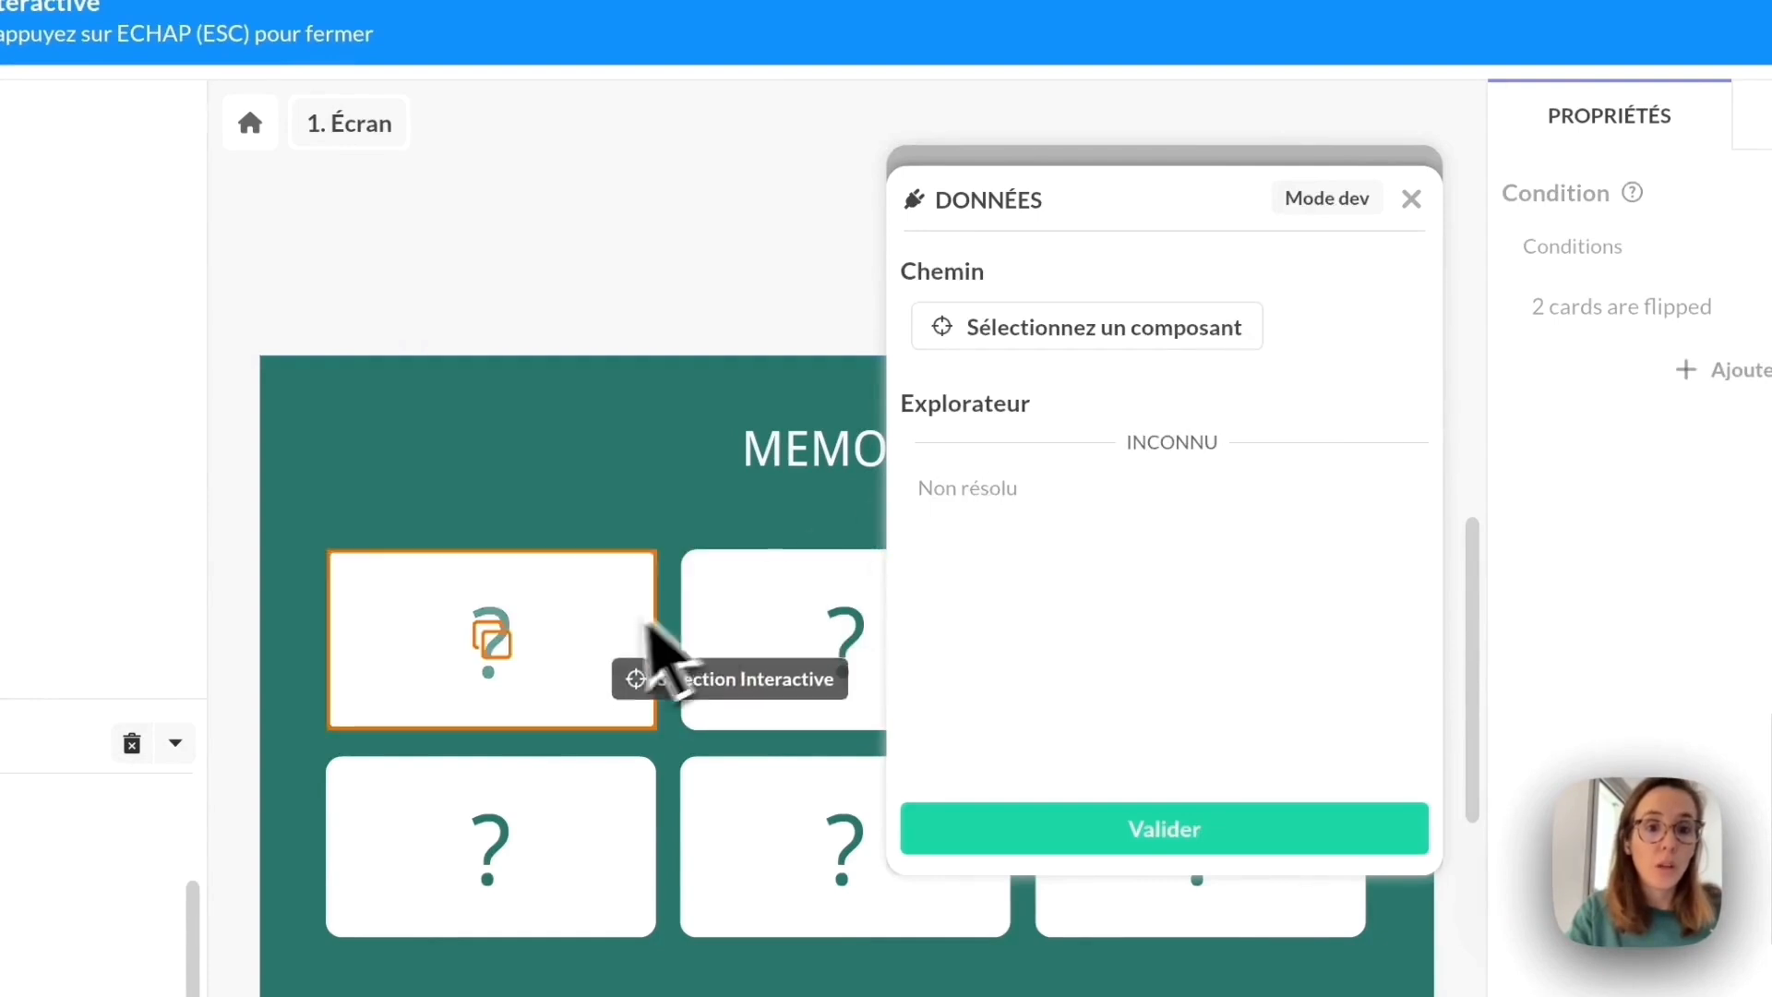
pyautogui.click(600, 628)
pyautogui.click(1154, 380)
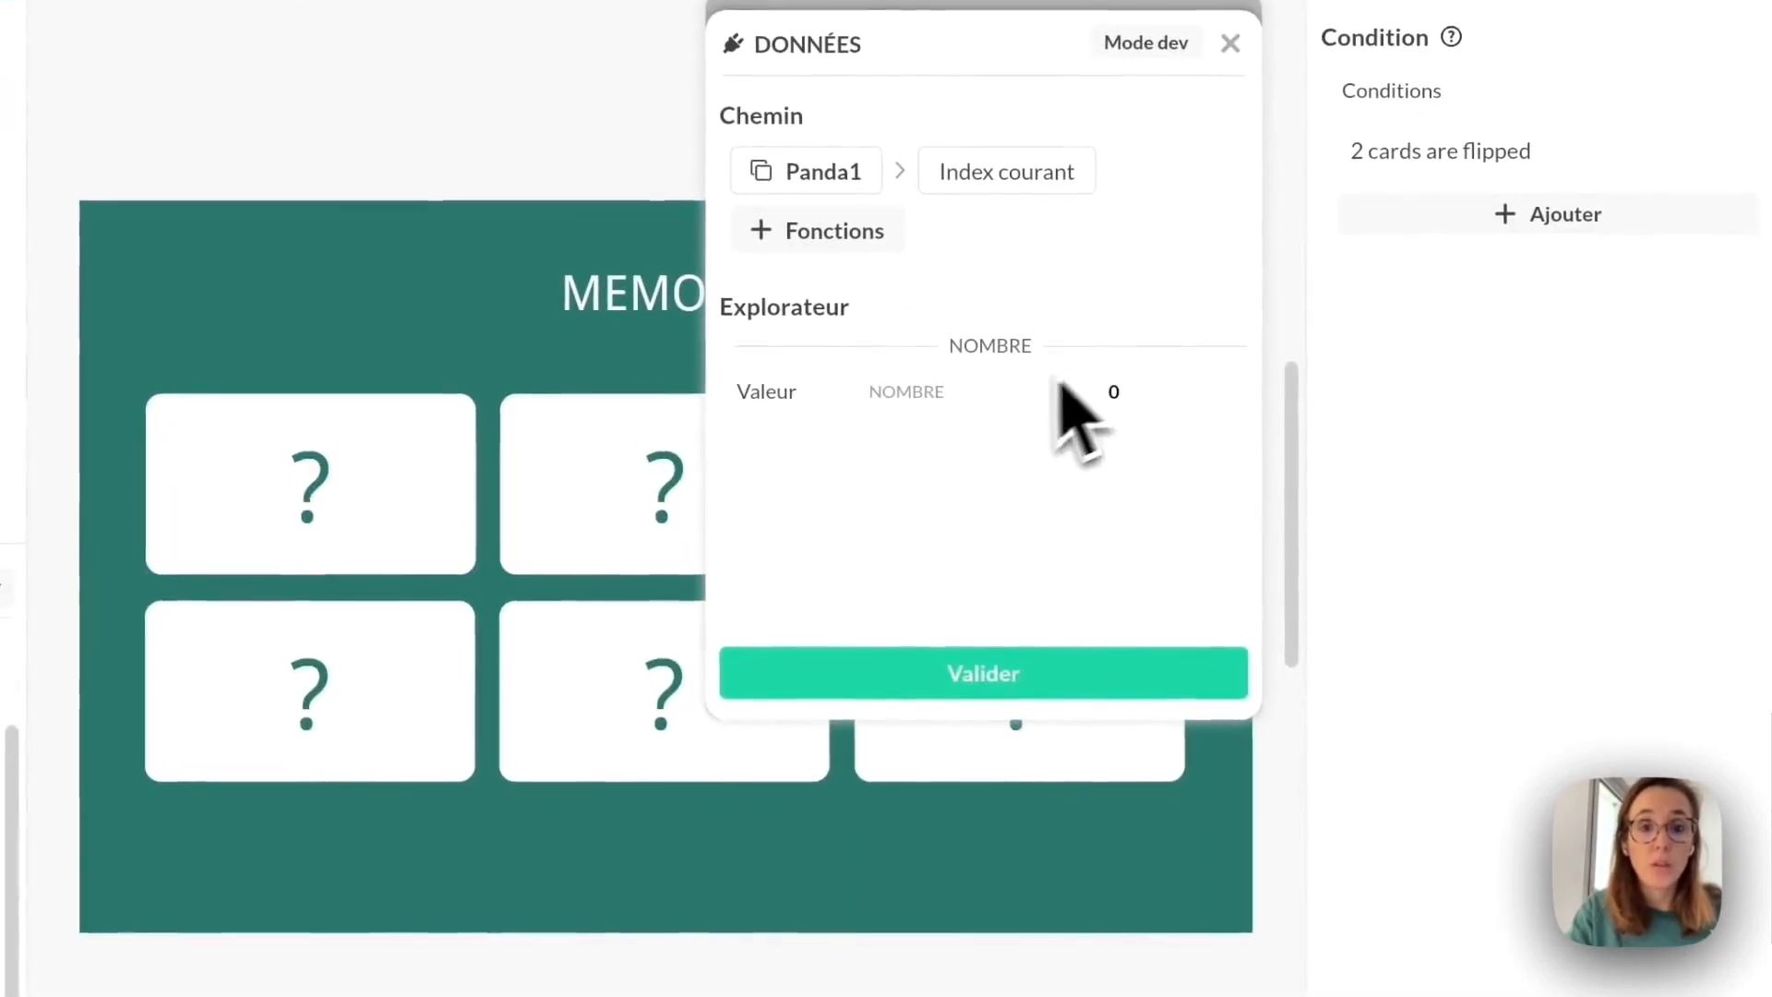
pyautogui.click(966, 725)
pyautogui.click(1040, 392)
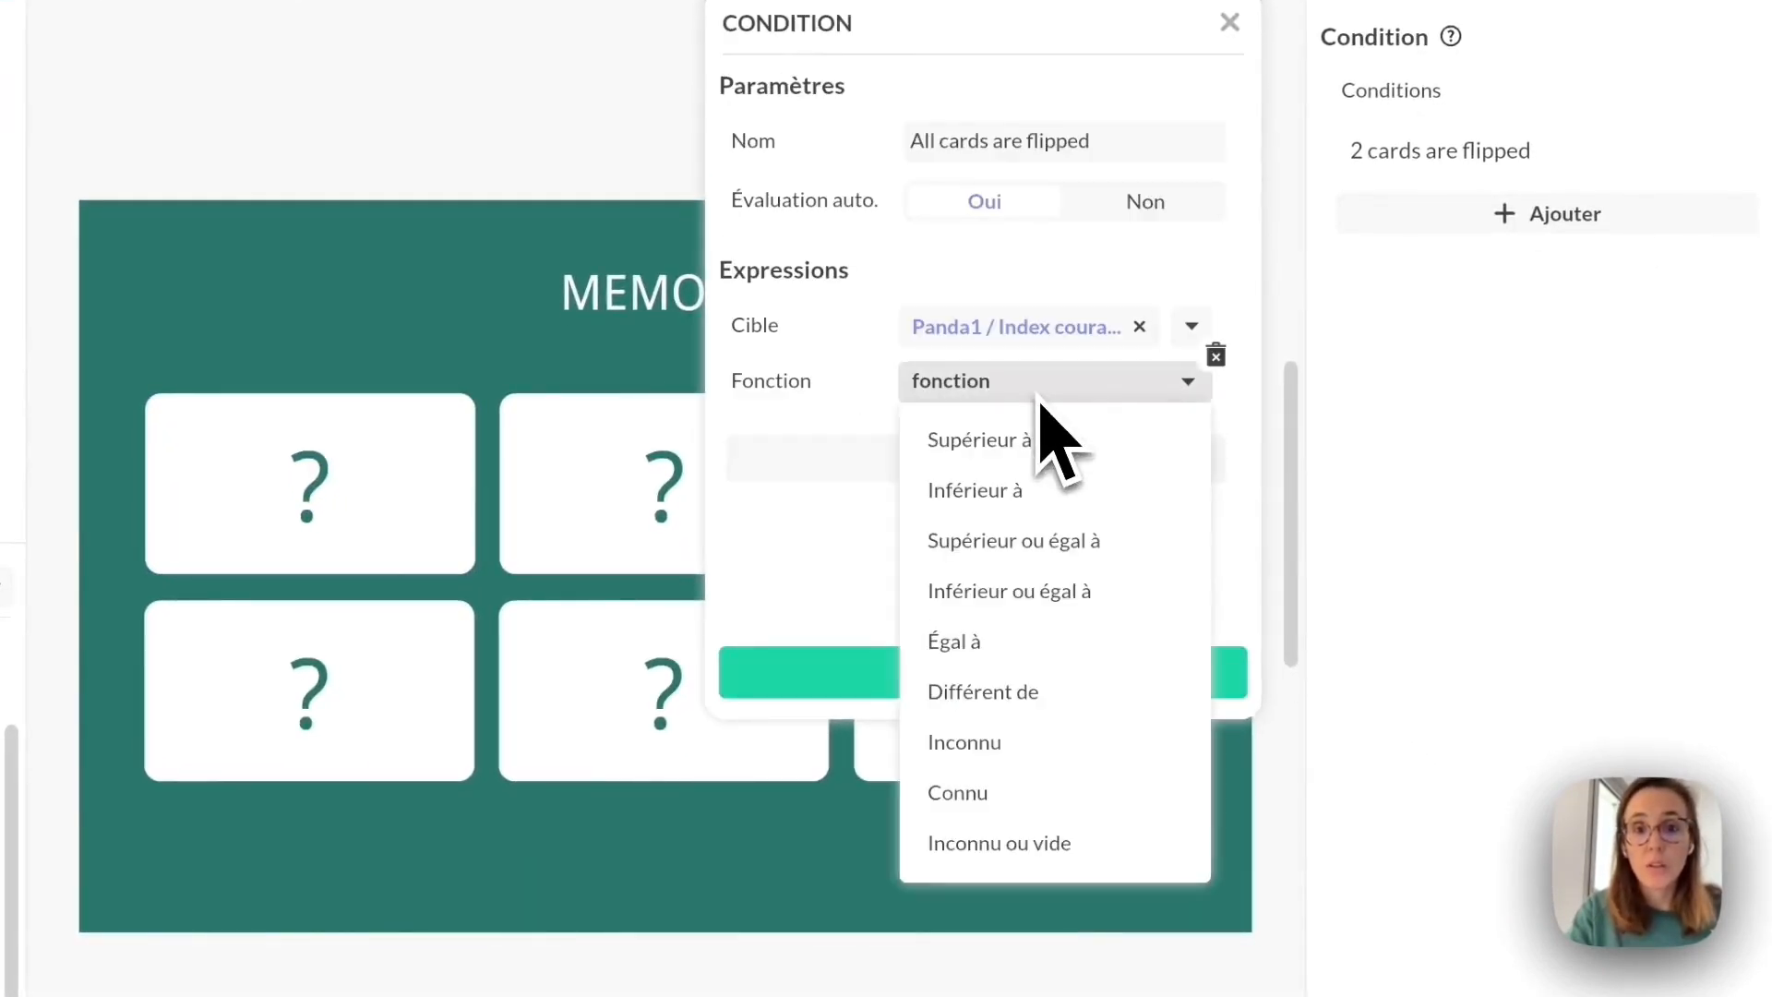
pyautogui.click(959, 640)
pyautogui.click(1070, 437)
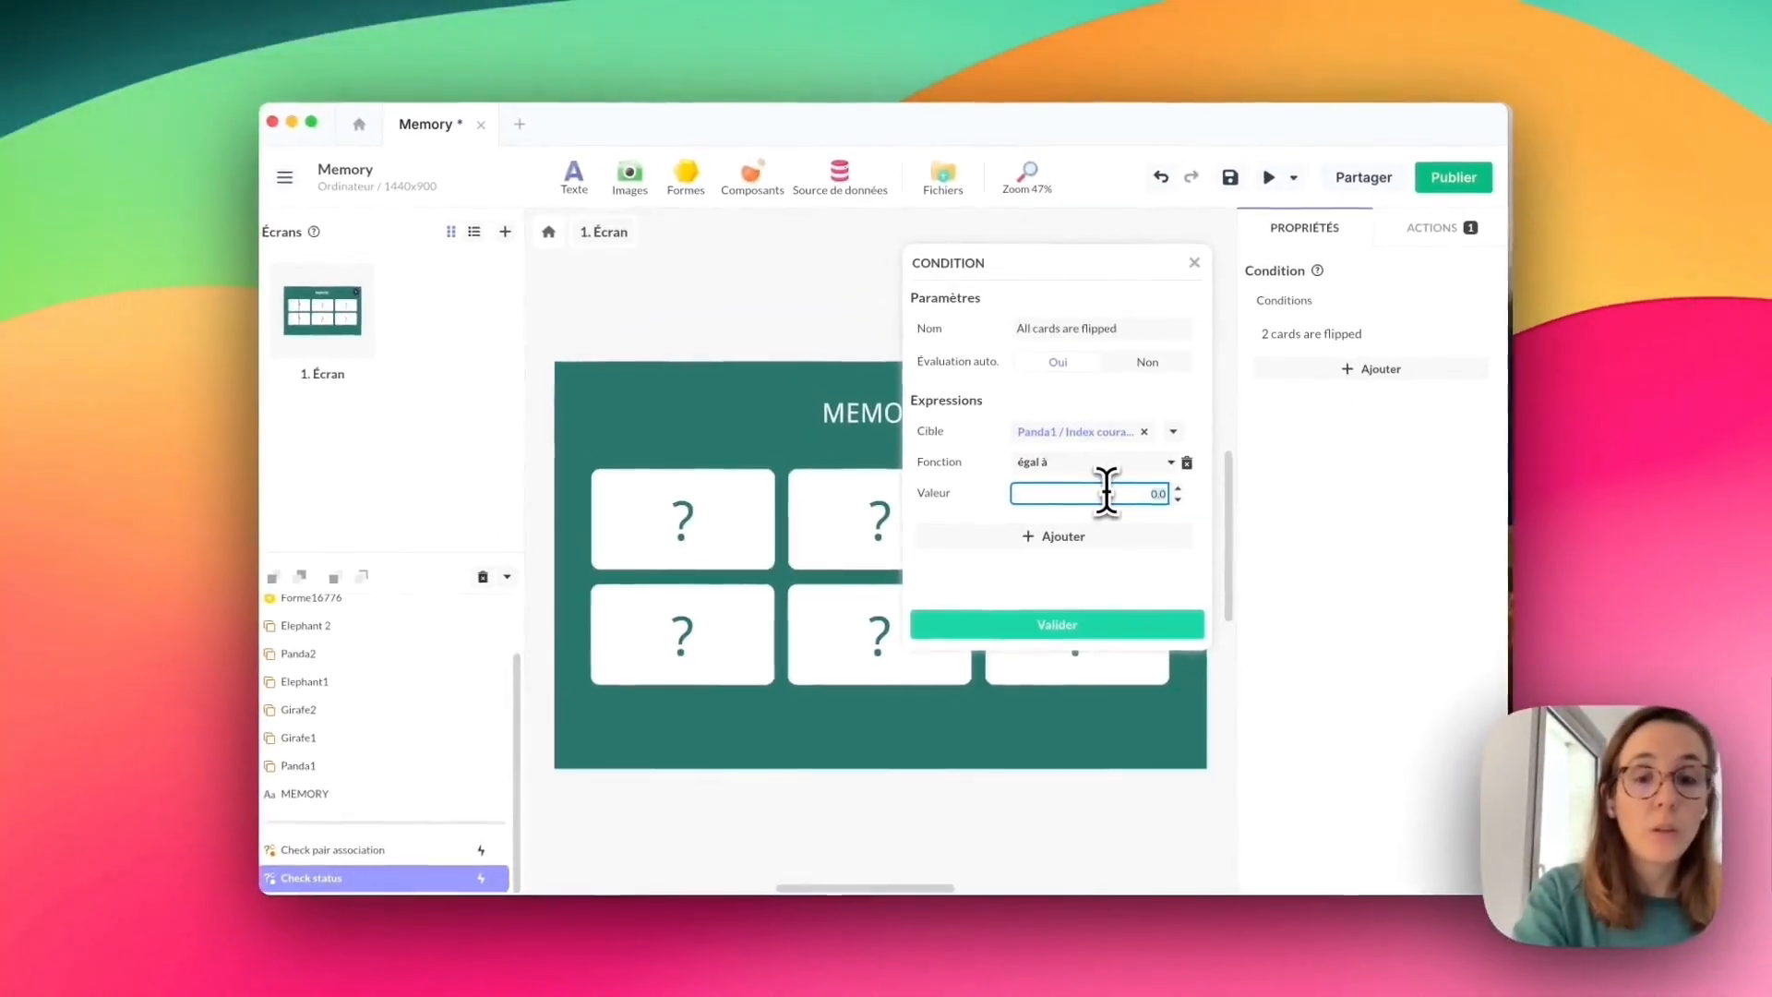
pyautogui.write('2')
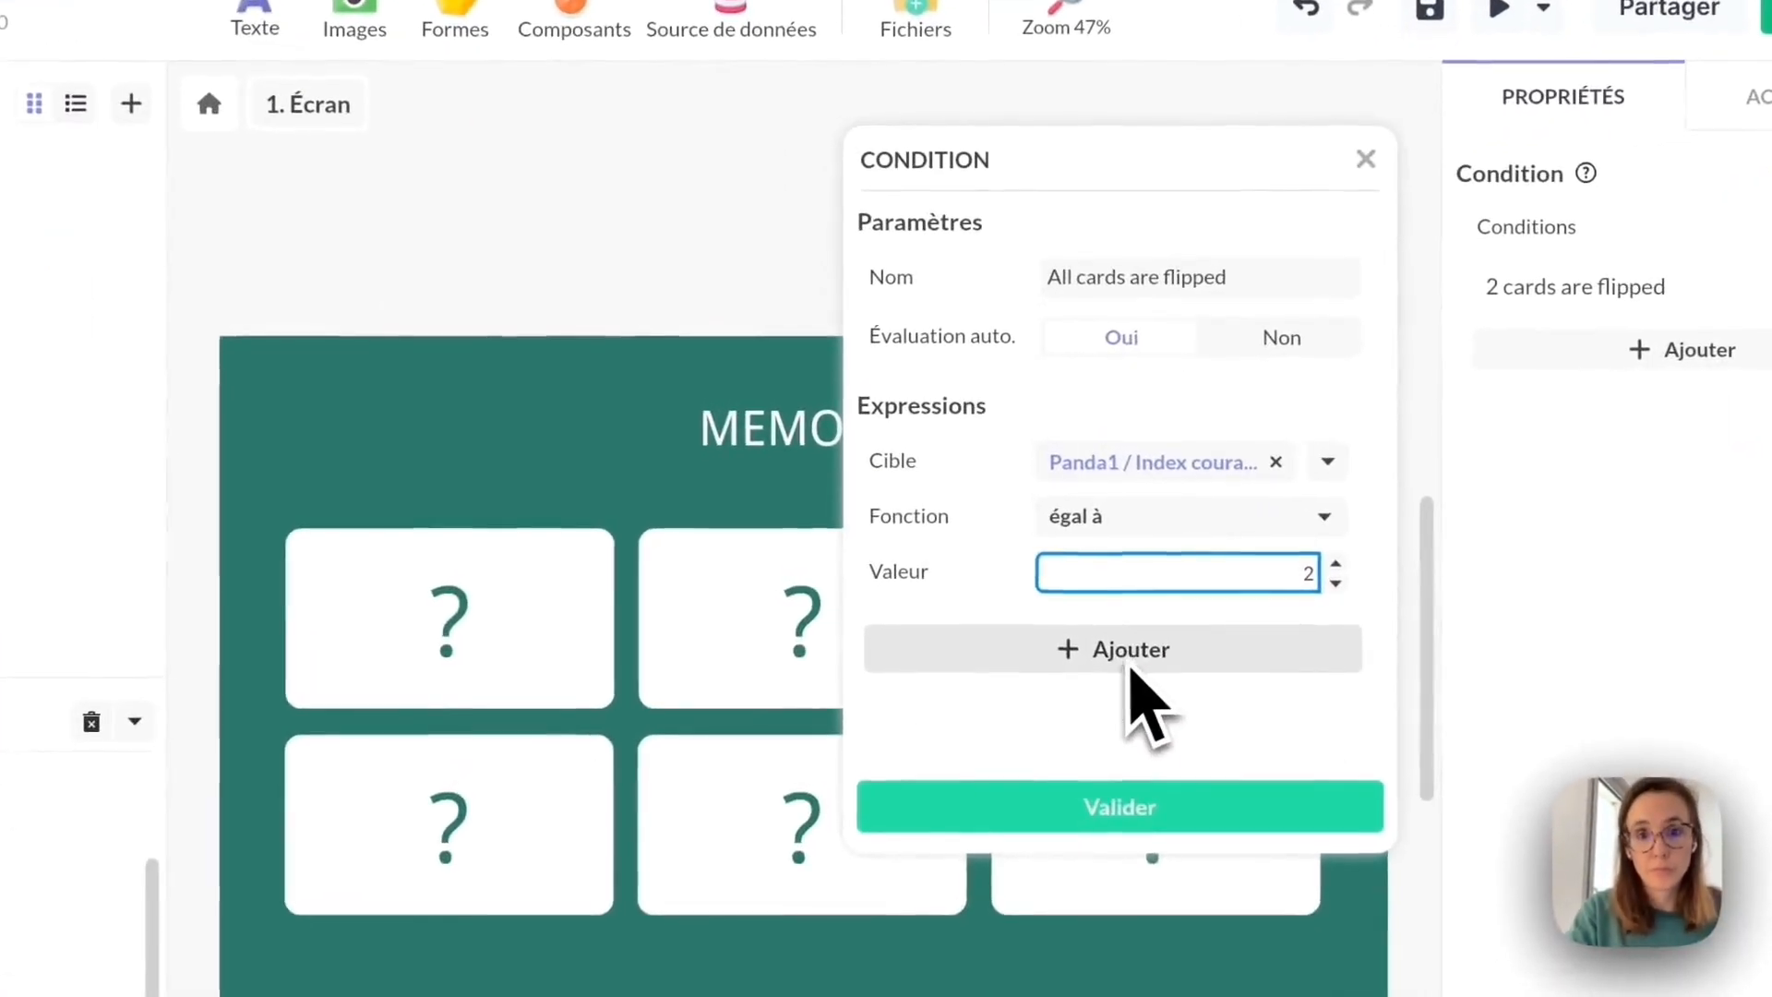
# Add a second expression combined with ET, requiring Panda2's Index courant to be égal à 2.
pyautogui.click(1131, 662)
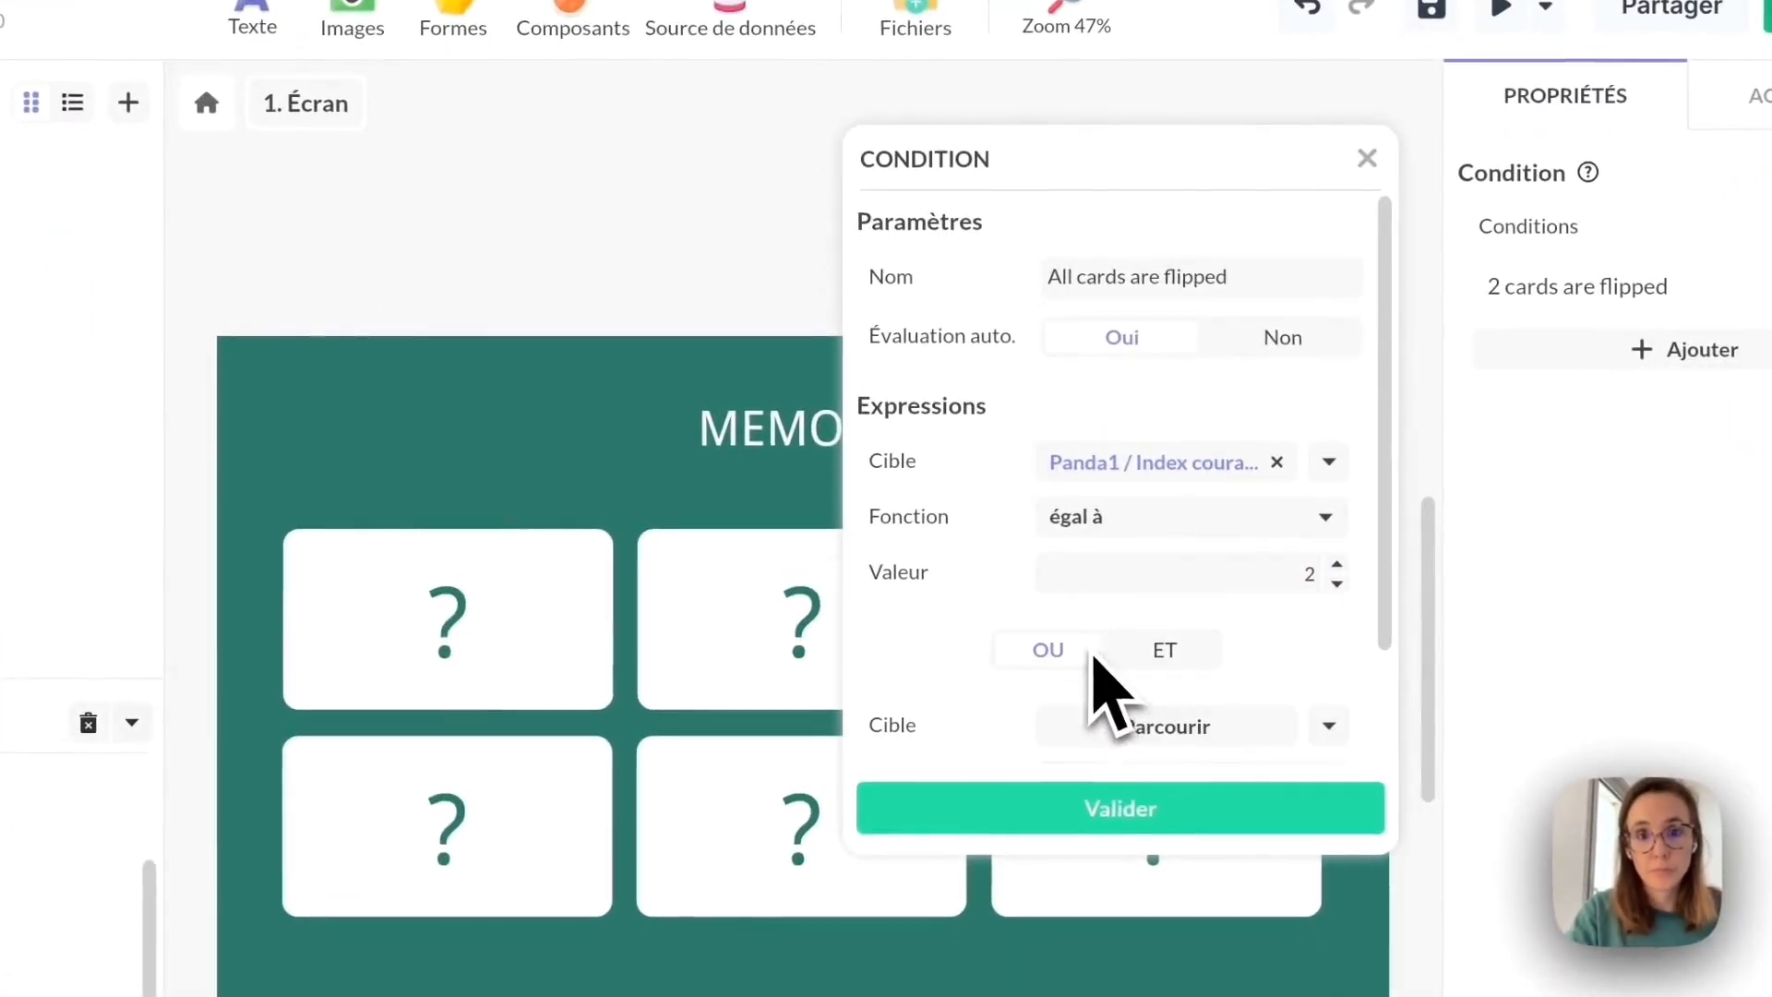
pyautogui.scroll(-2, 1136, 712)
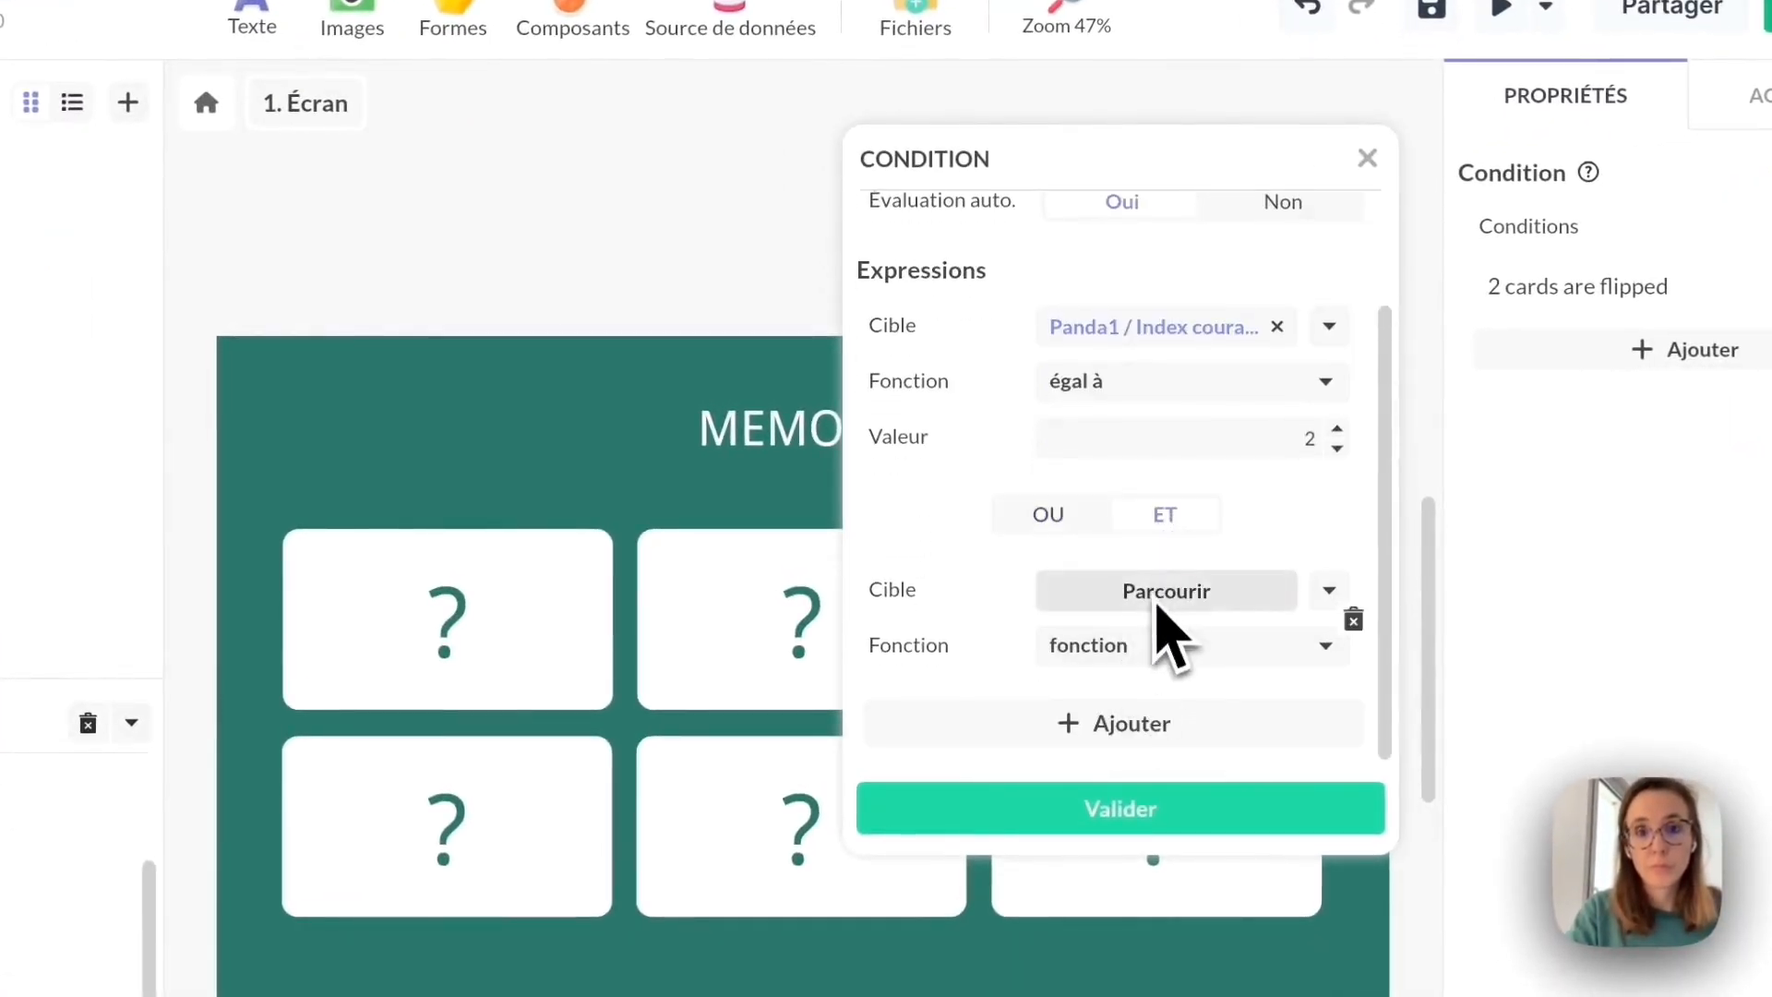
pyautogui.click(1158, 595)
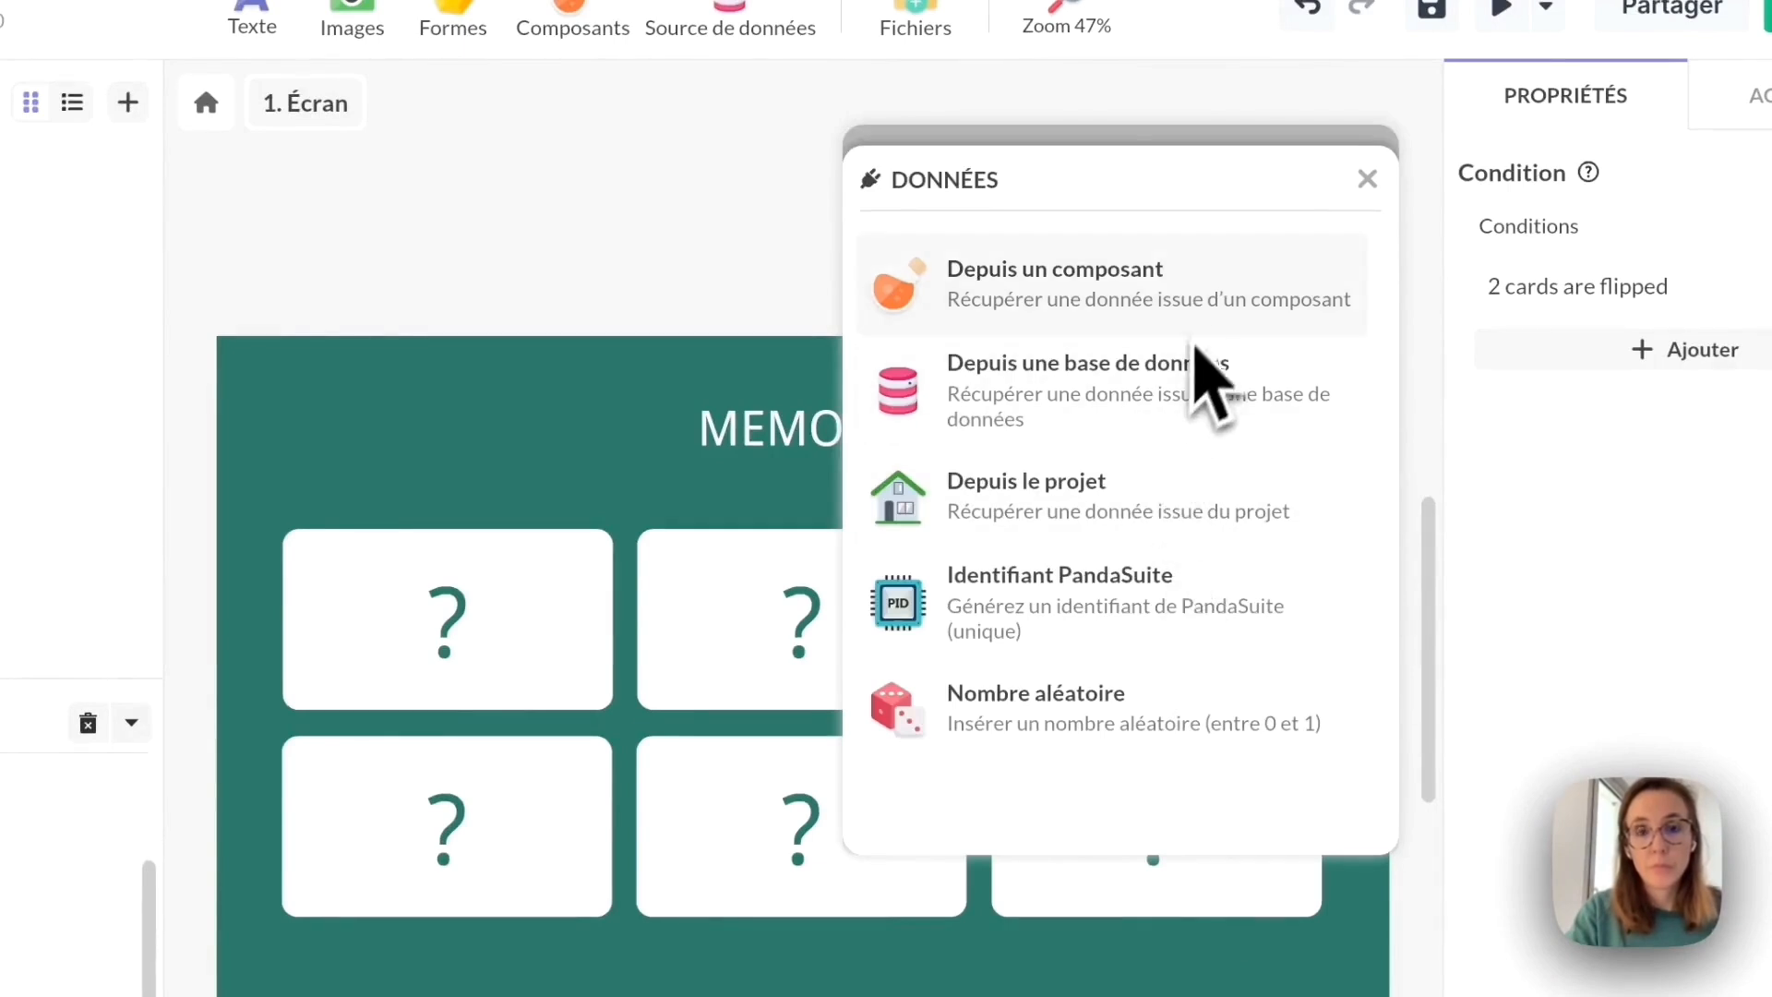
pyautogui.click(1191, 309)
pyautogui.click(1089, 646)
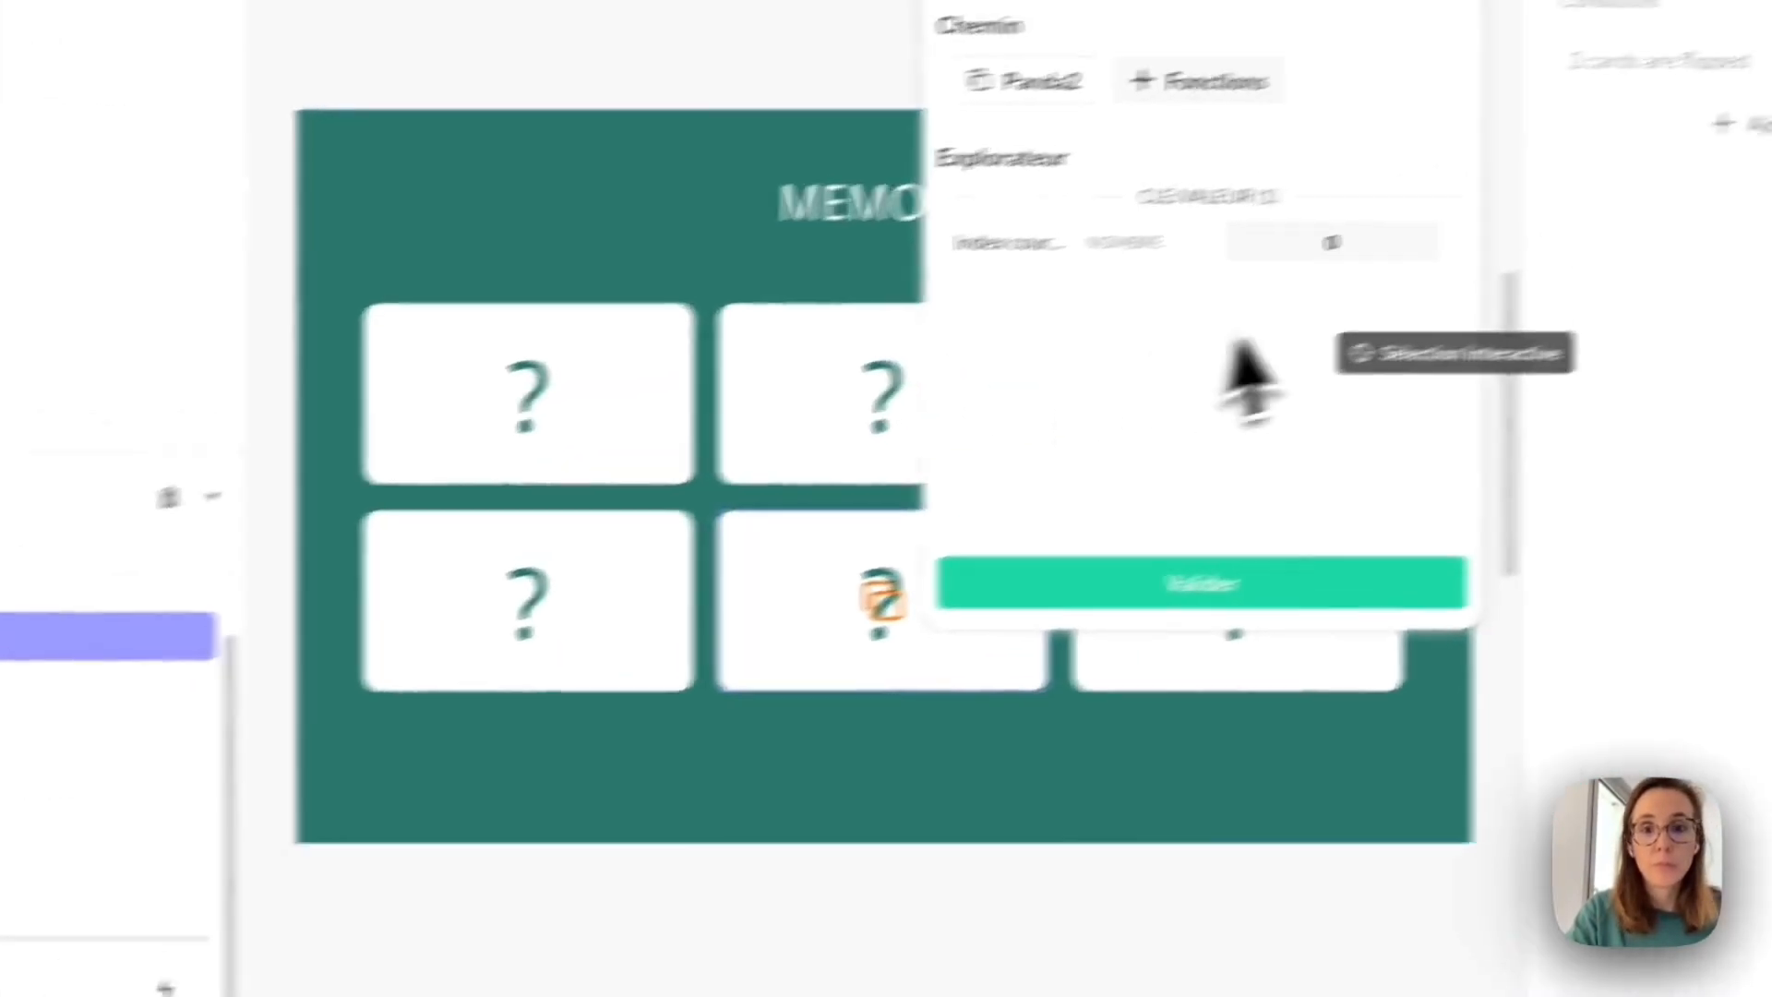
pyautogui.click(1669, 162)
pyautogui.click(990, 637)
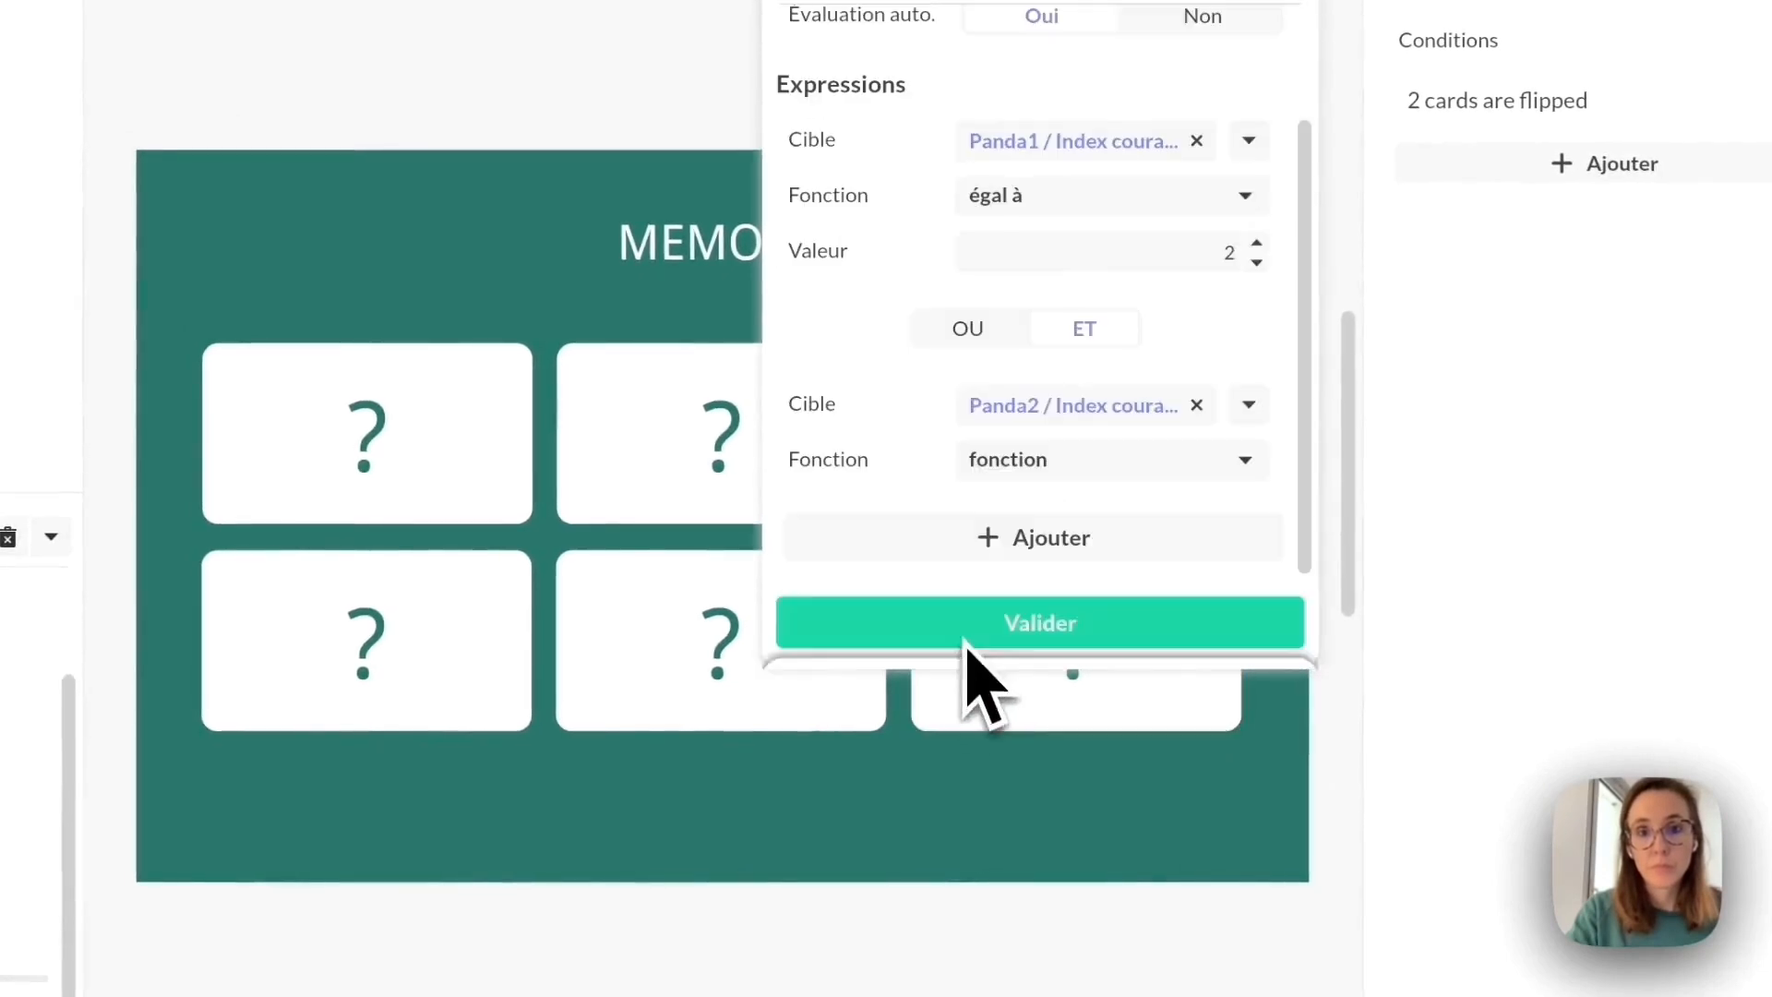
pyautogui.click(1068, 466)
pyautogui.click(1014, 719)
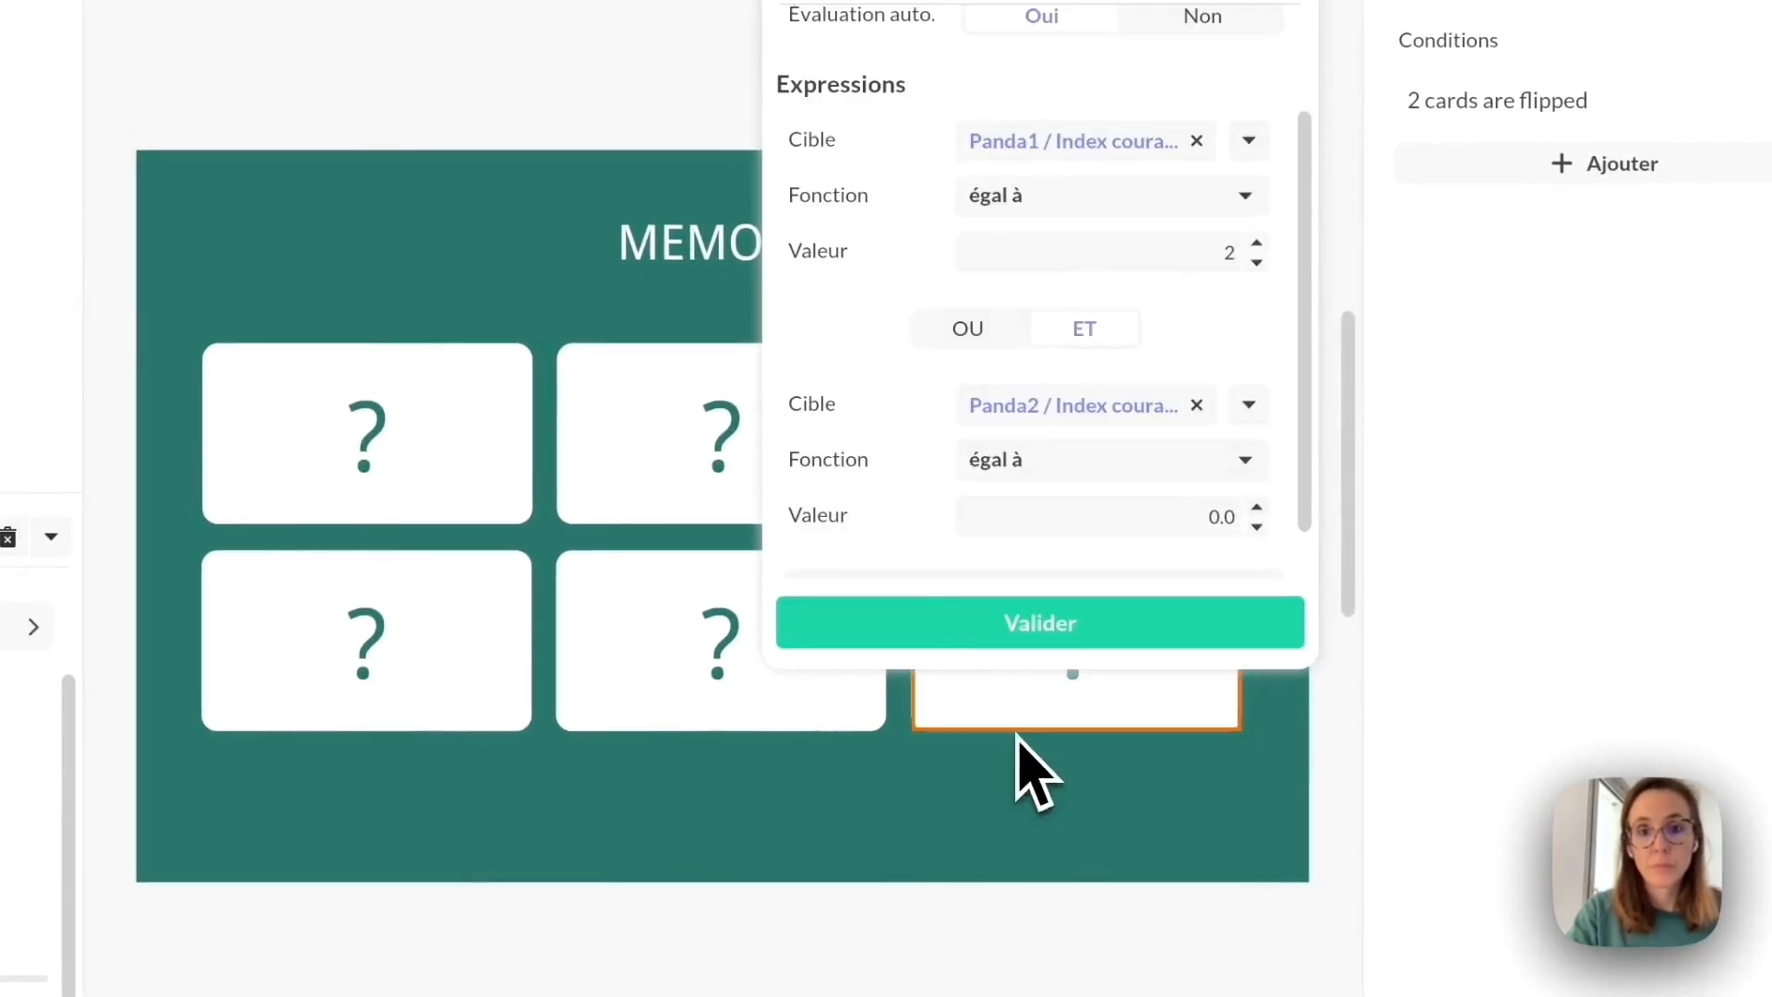
pyautogui.click(1142, 512)
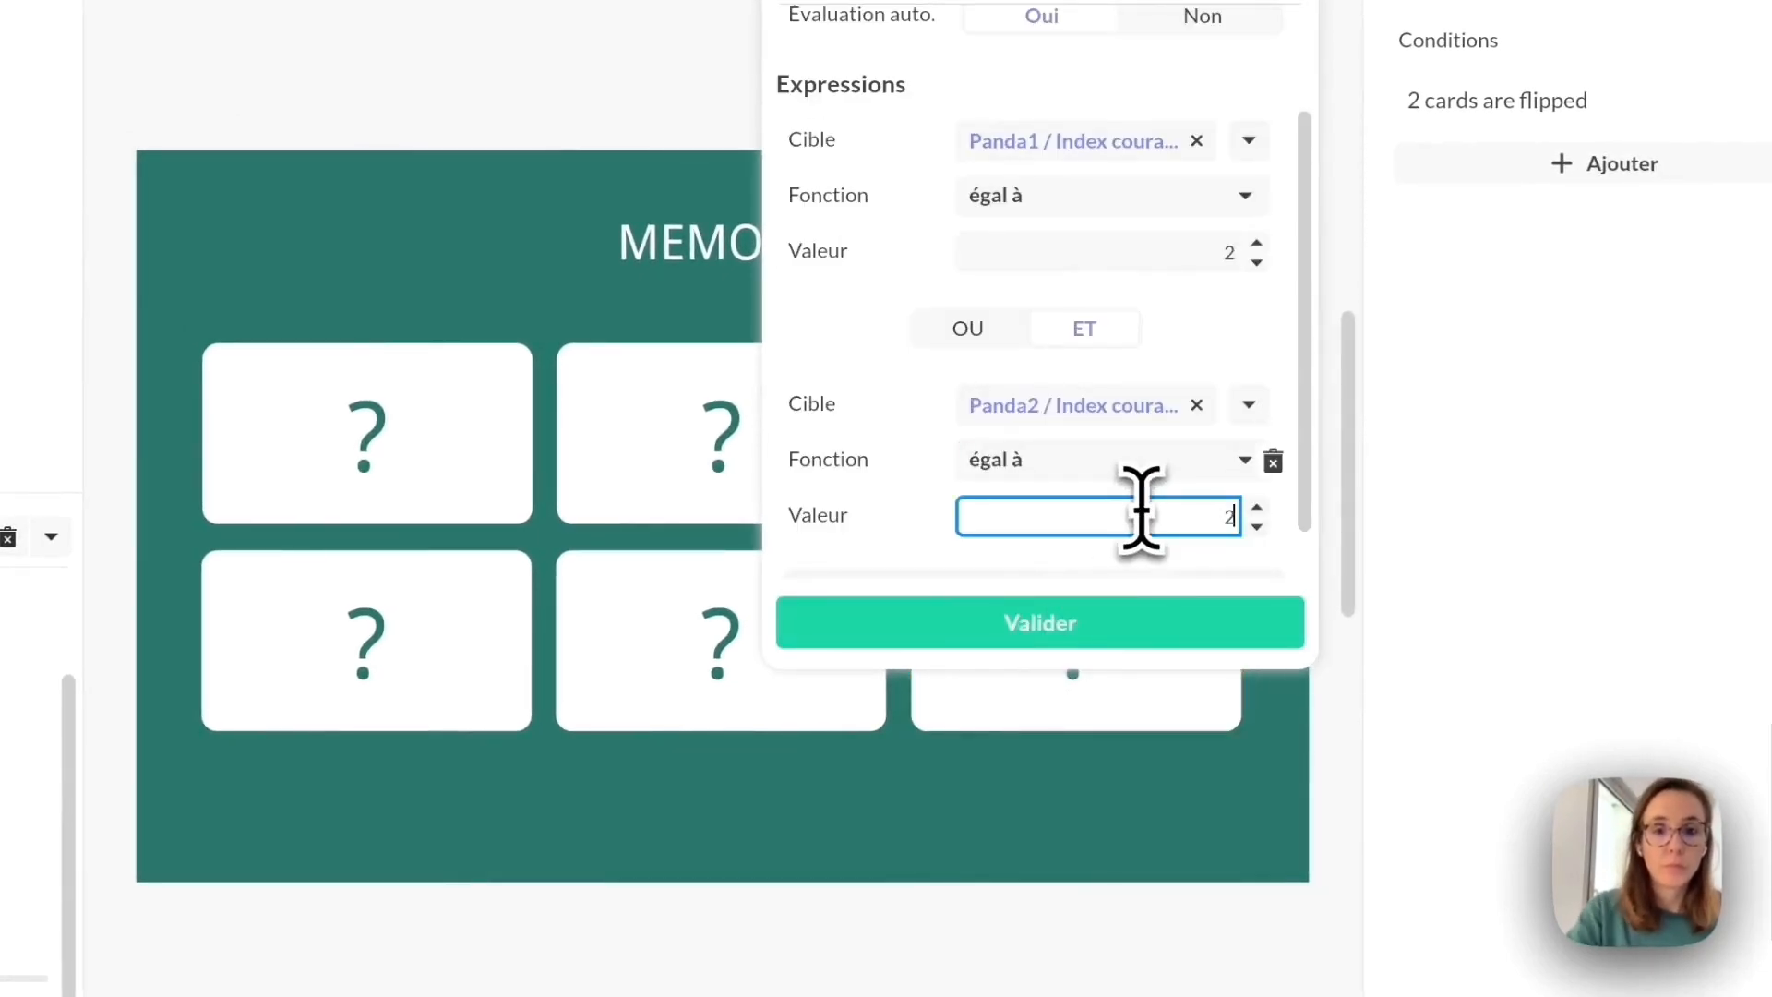
# Add a third expression to the condition, requiring Girafe1's Index courant to be égal à 2.
pyautogui.scroll(-1, 1159, 480)
pyautogui.click(1060, 542)
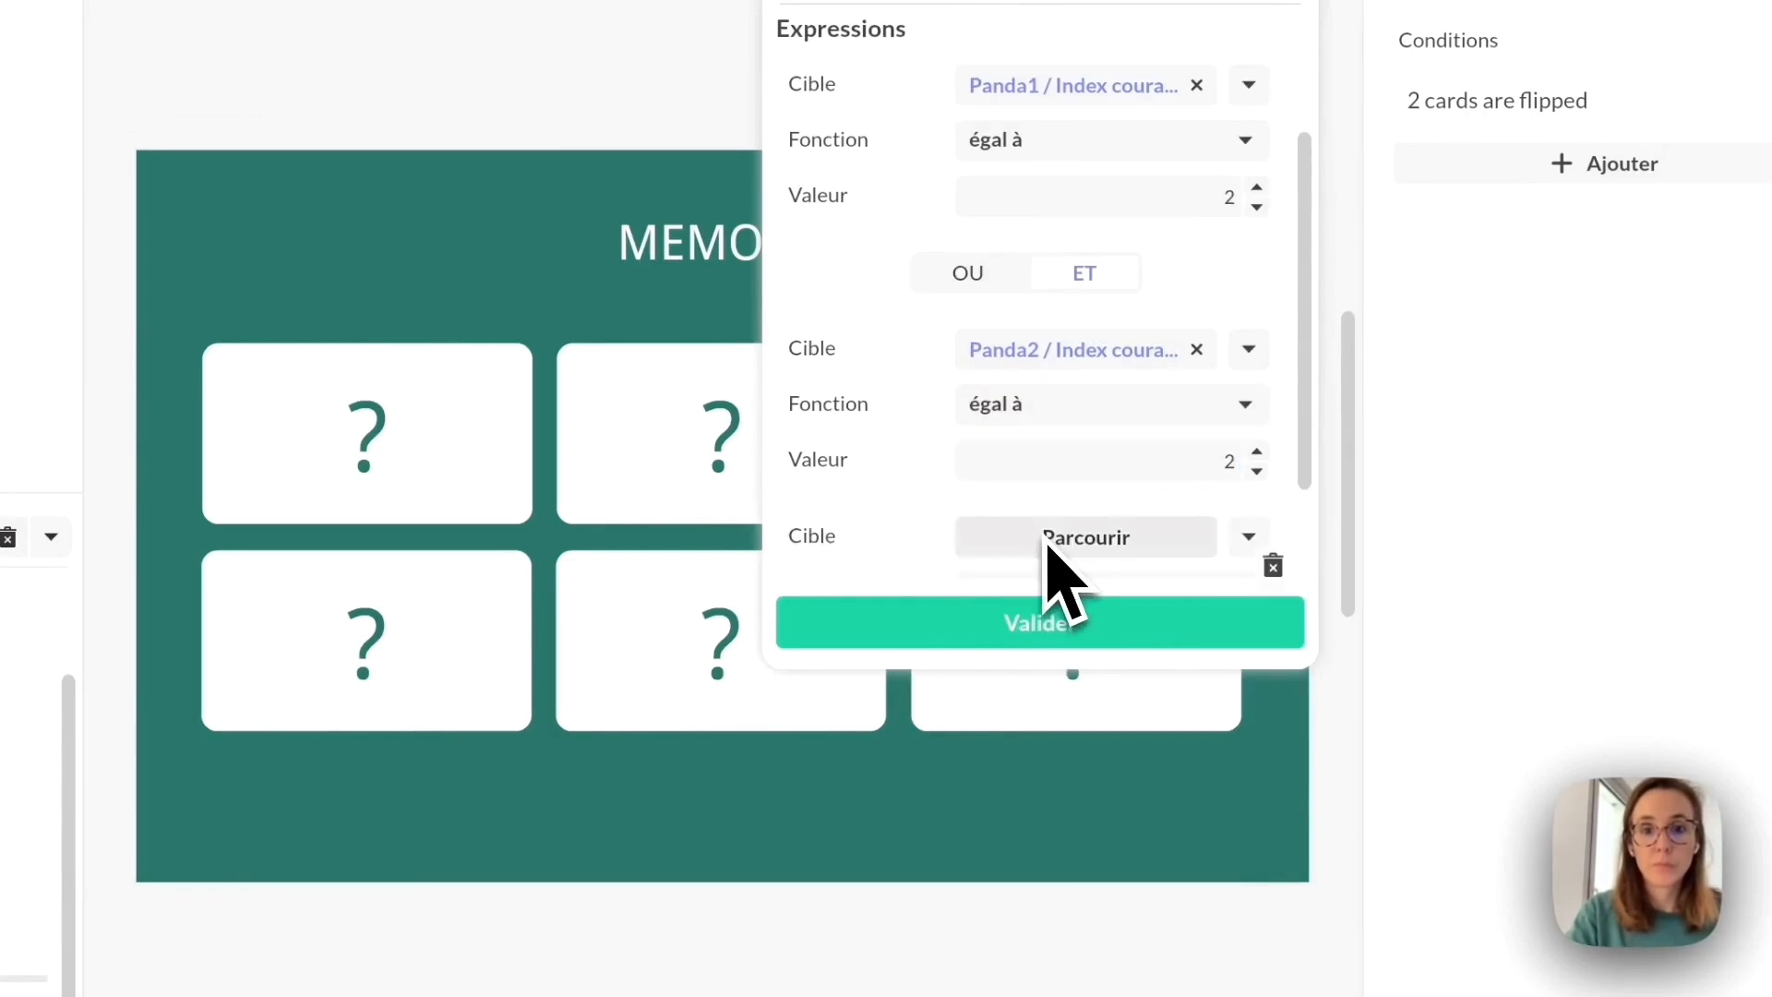
pyautogui.scroll(-2, 1045, 537)
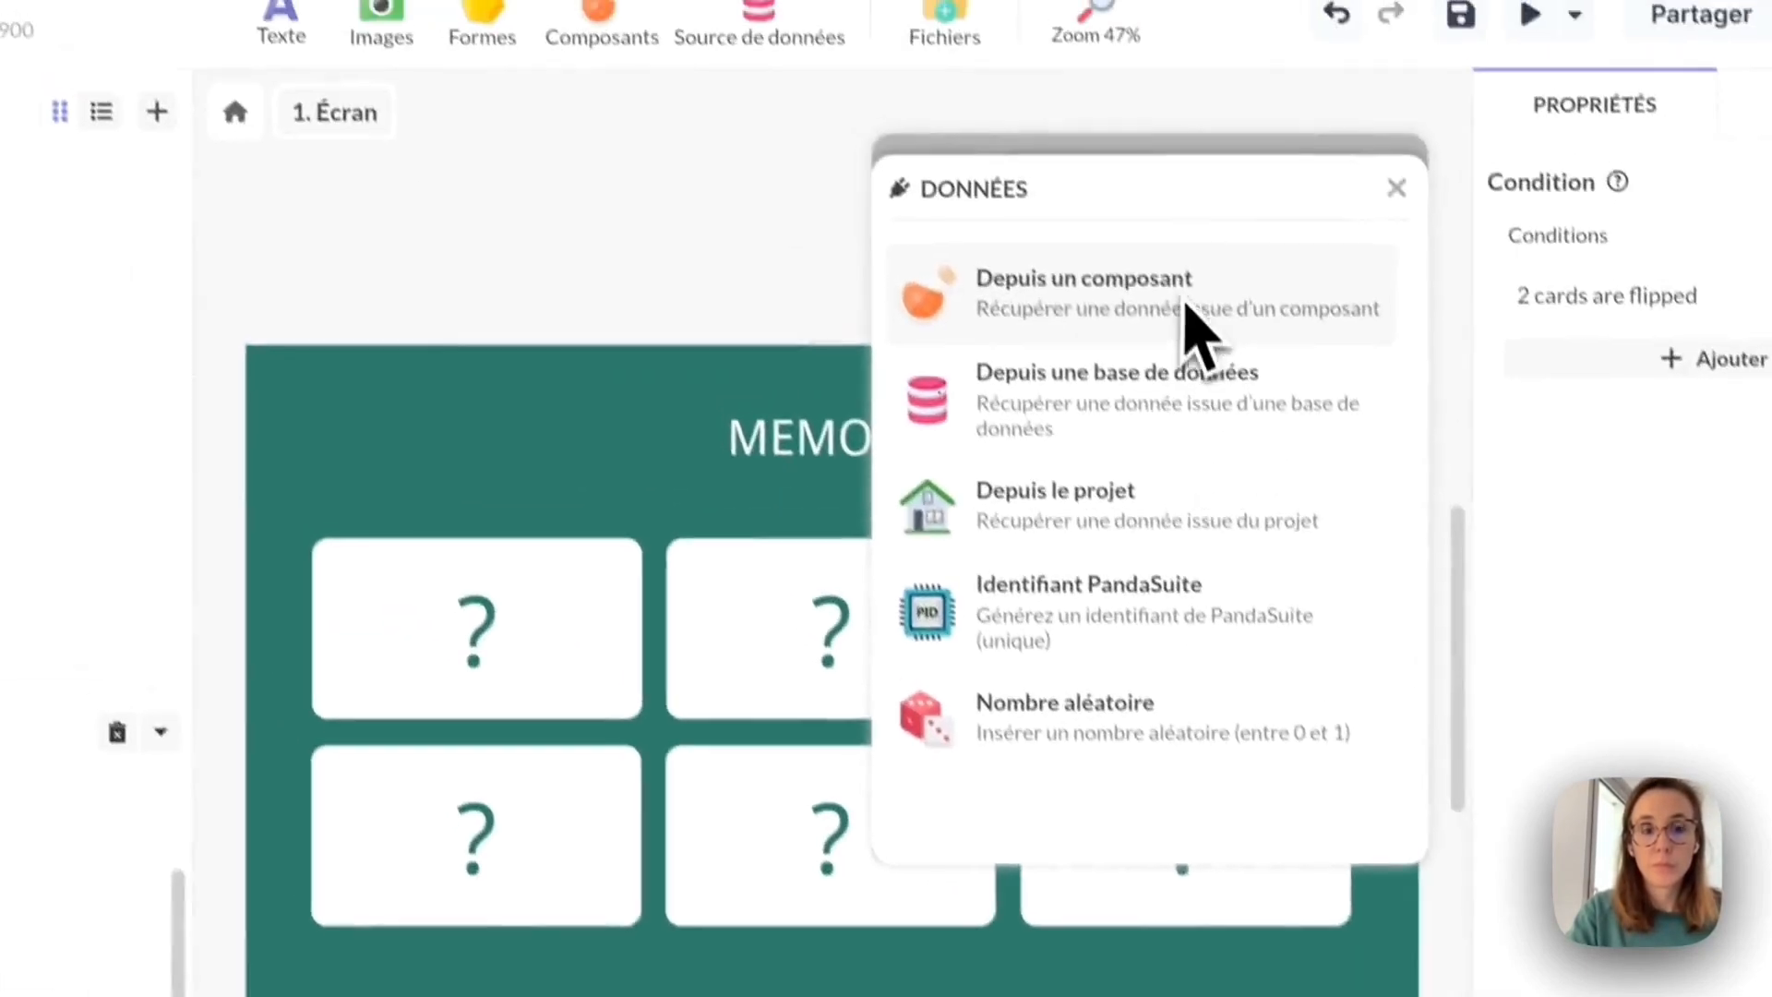
pyautogui.click(1071, 122)
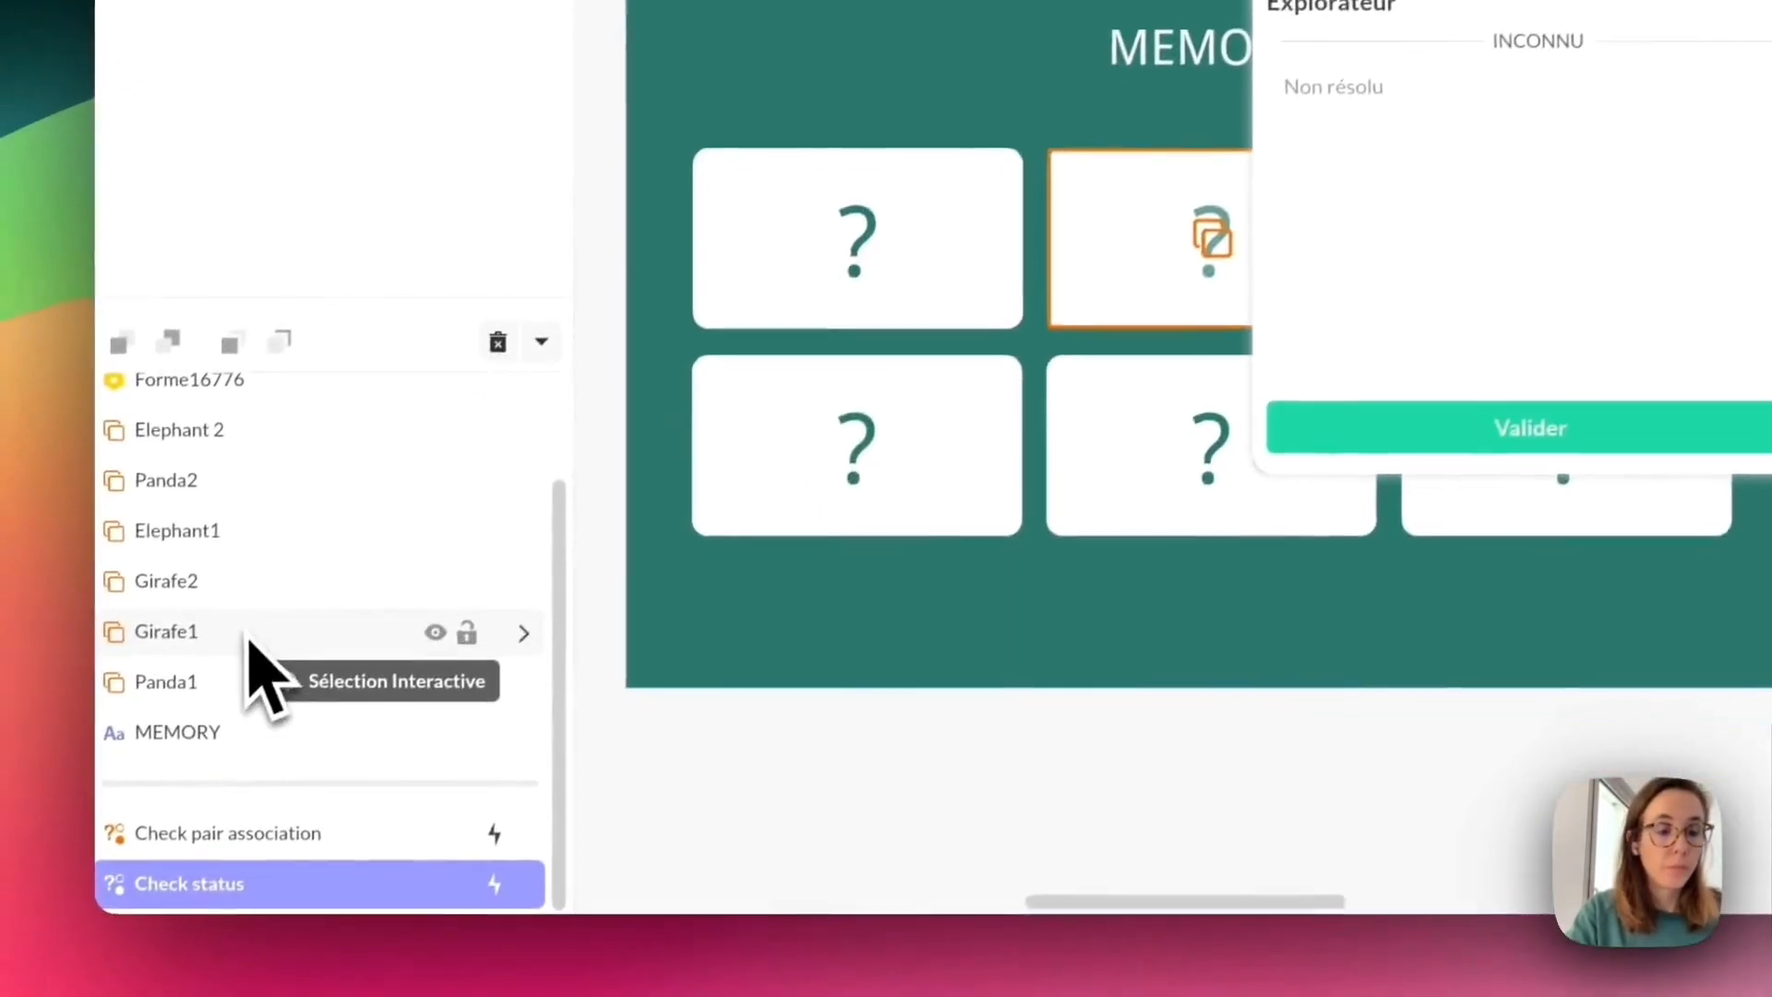
pyautogui.click(176, 716)
pyautogui.click(1246, 362)
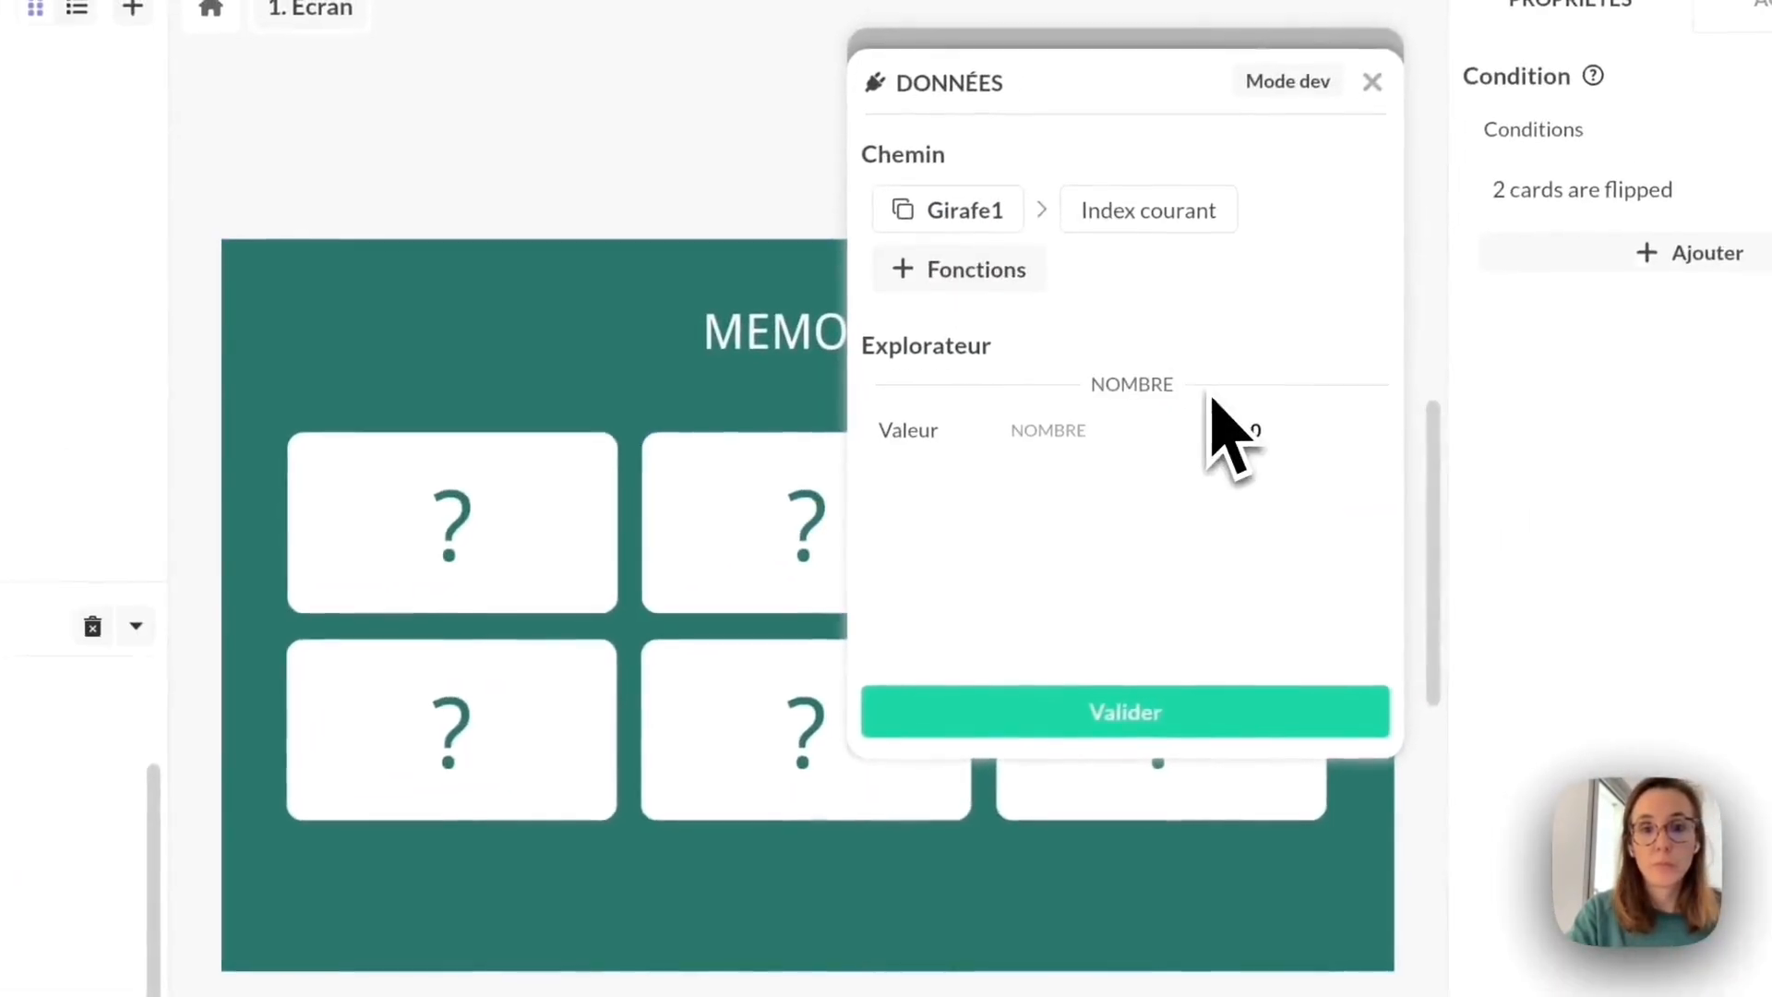
pyautogui.click(1038, 716)
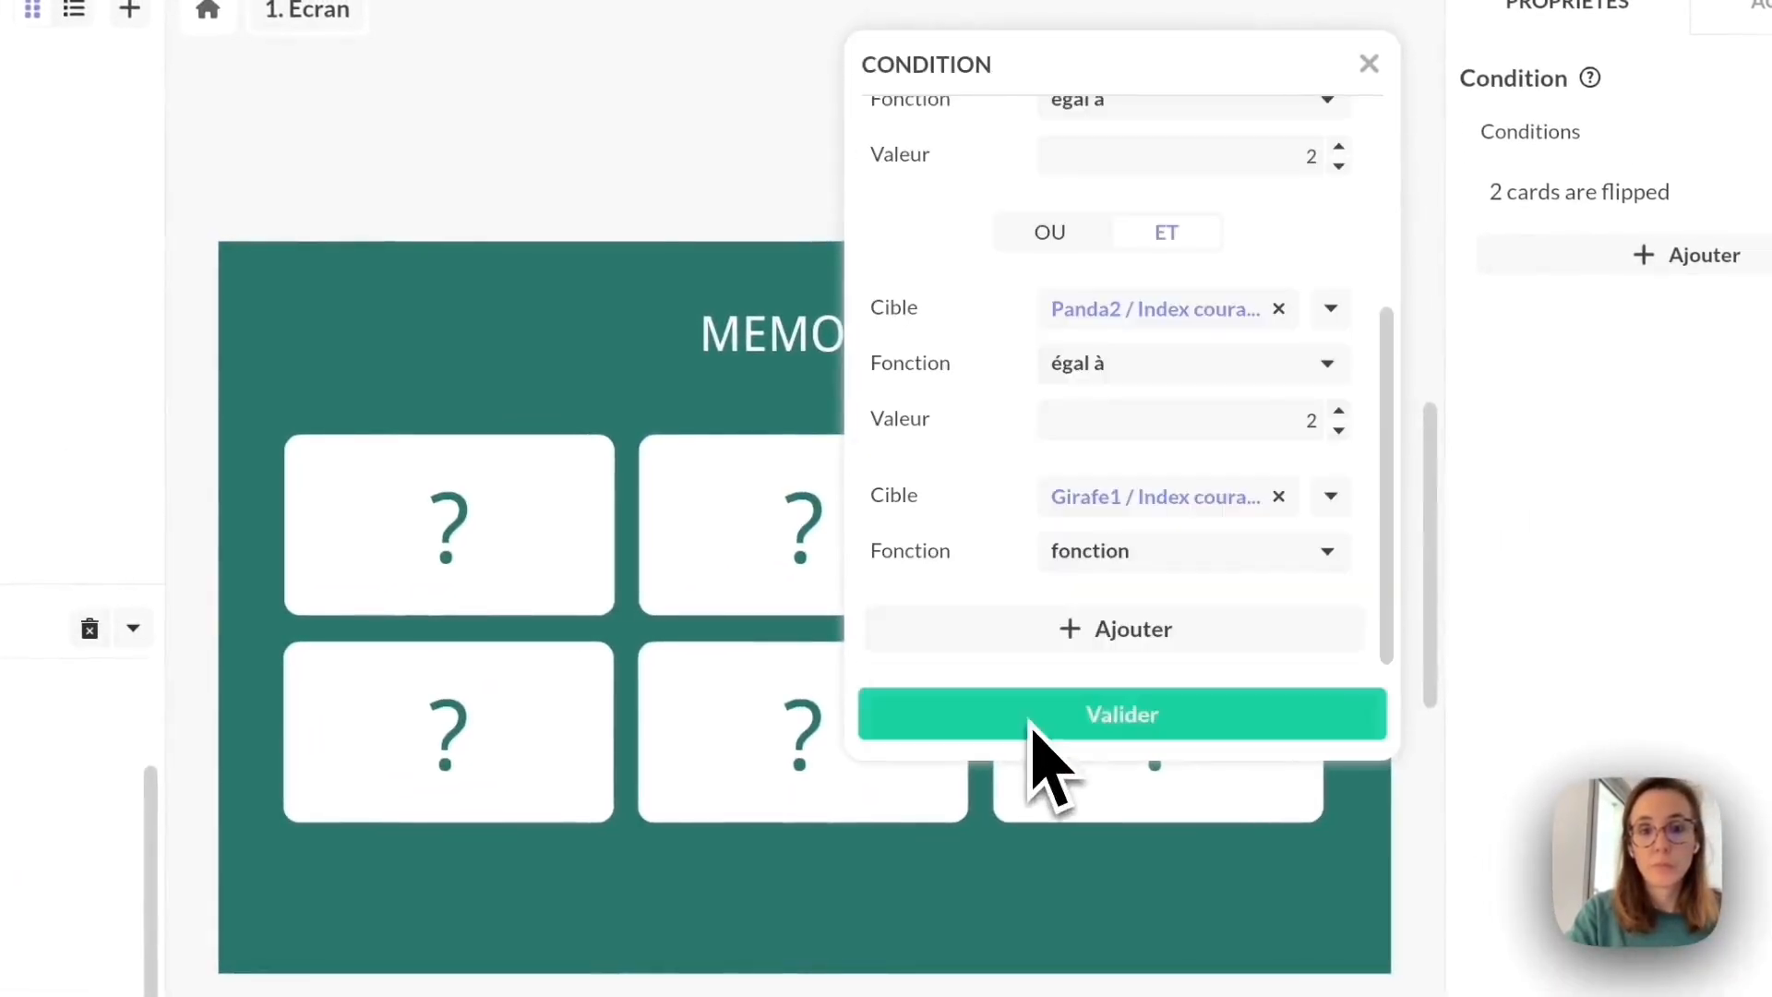
pyautogui.click(1128, 561)
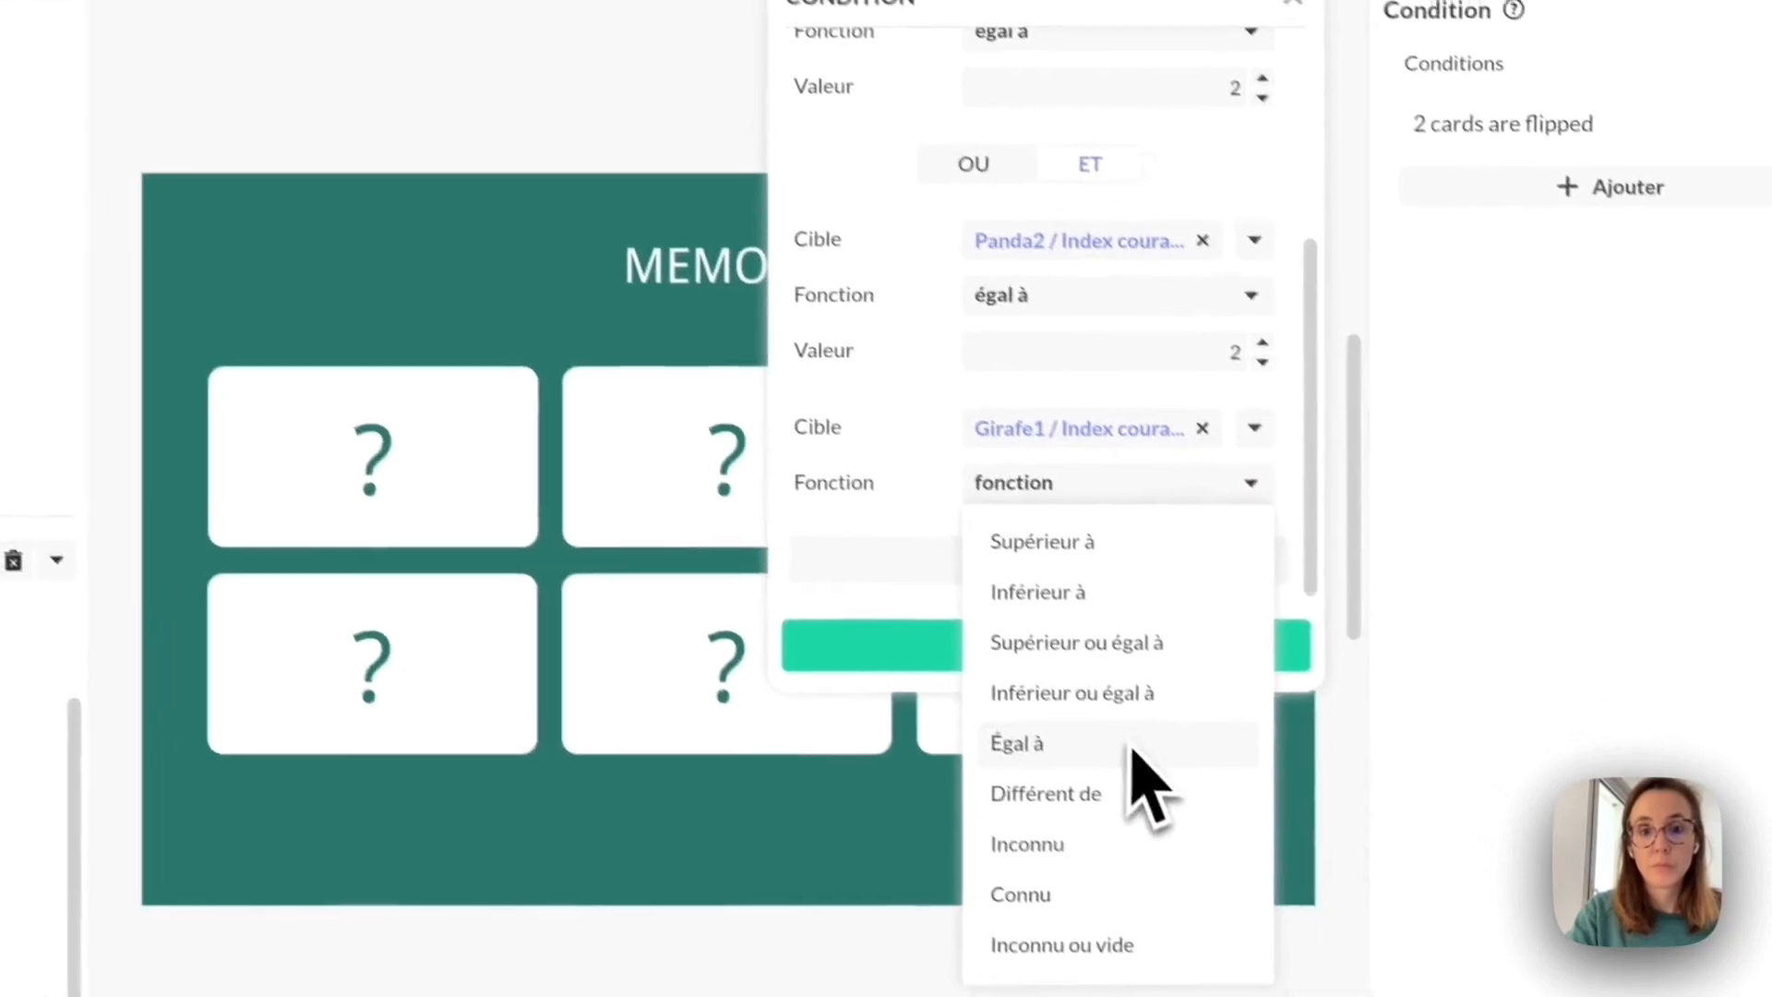
pyautogui.click(1195, 814)
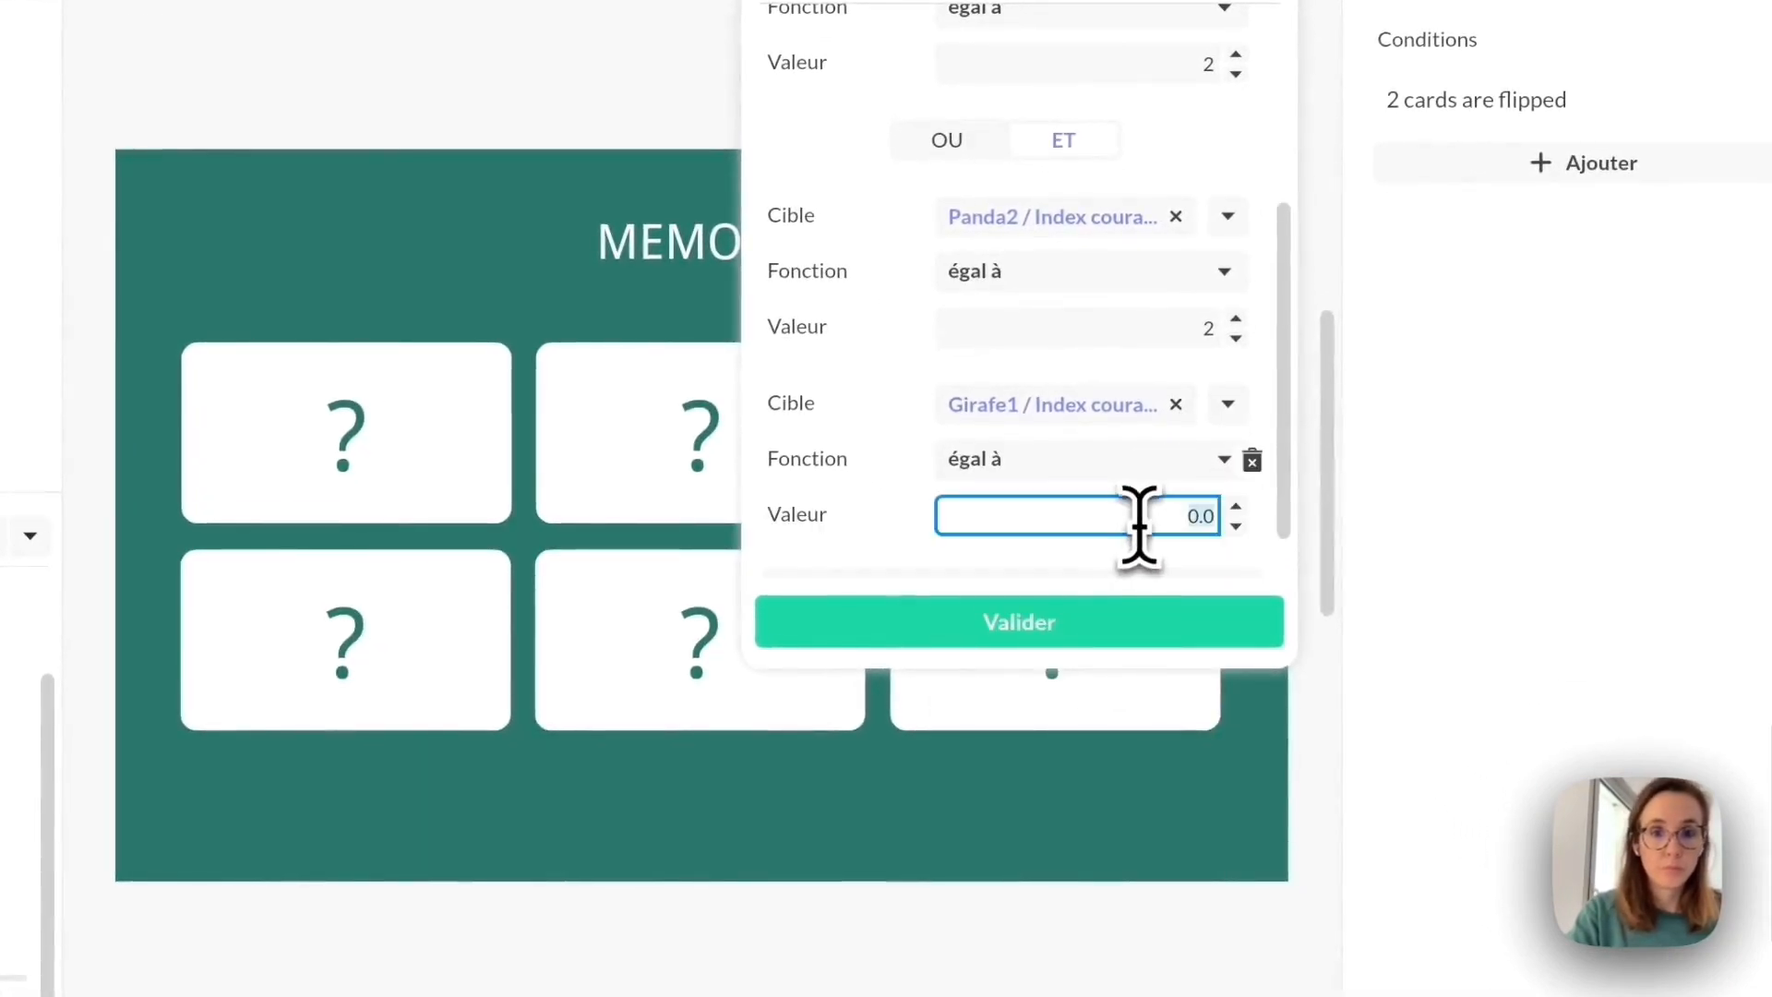
# Add a fourth expression to the condition, requiring Girafe2's Index courant to be égal à 2.
pyautogui.scroll(-1, 1149, 545)
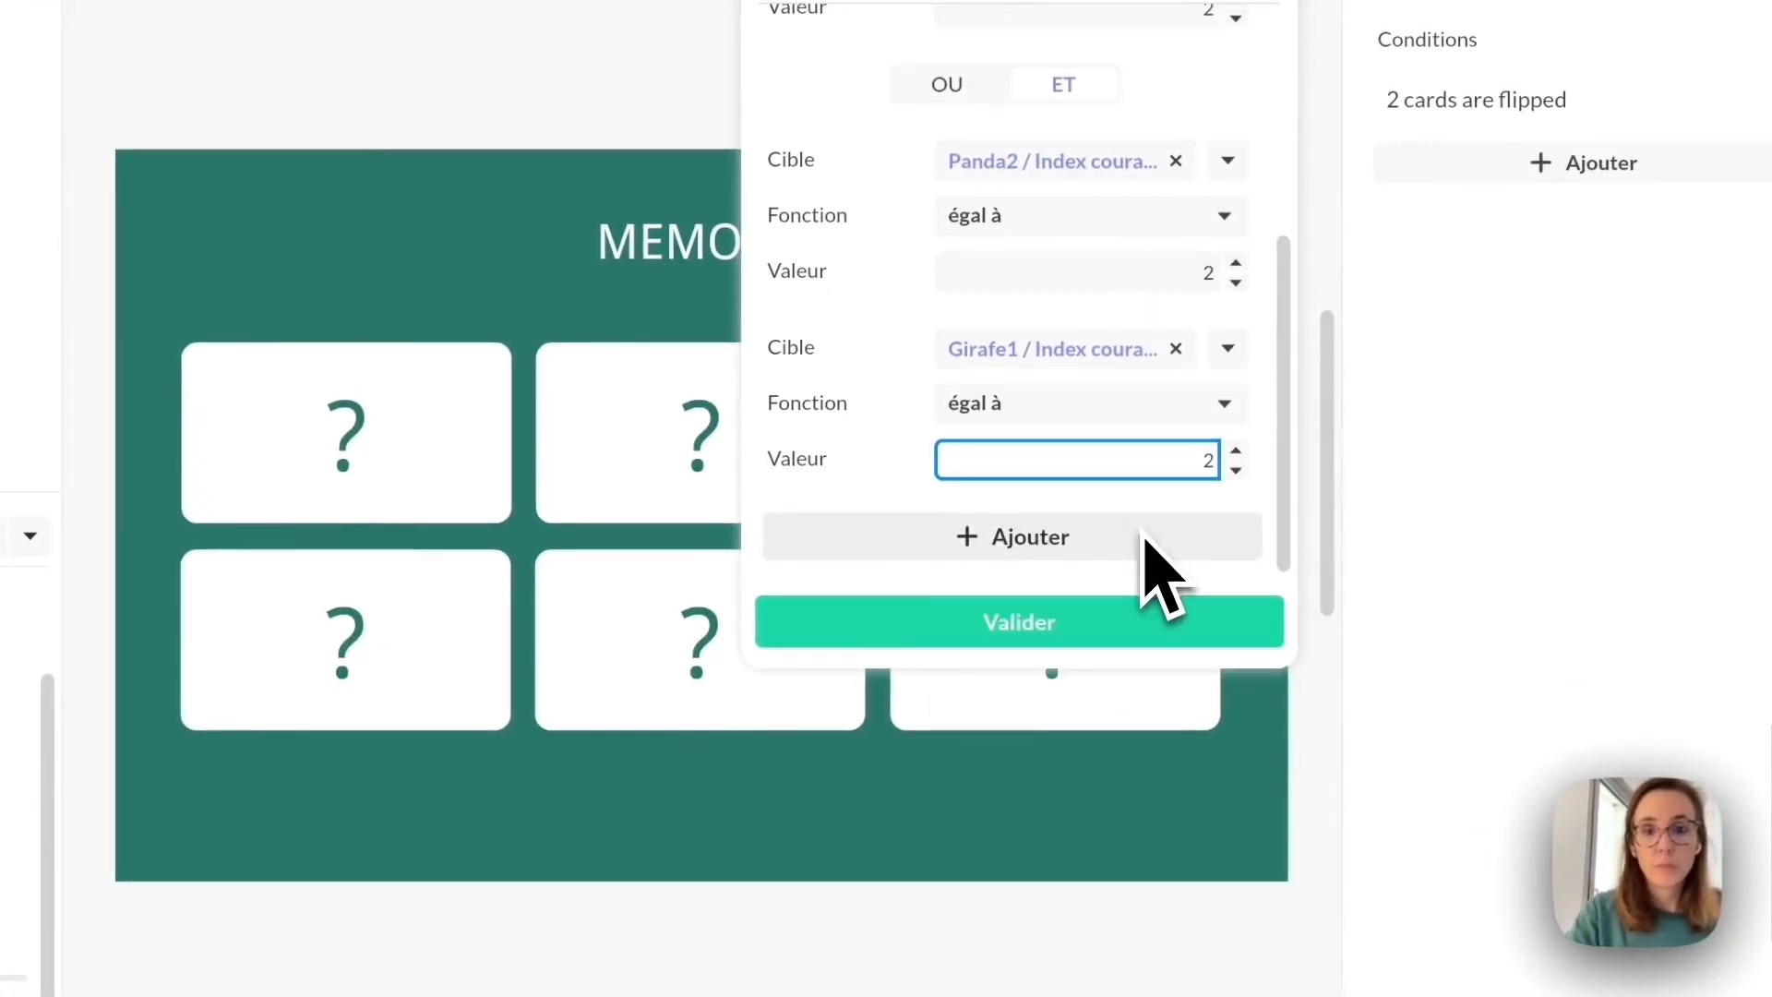
pyautogui.click(1052, 554)
pyautogui.scroll(-2, 1015, 506)
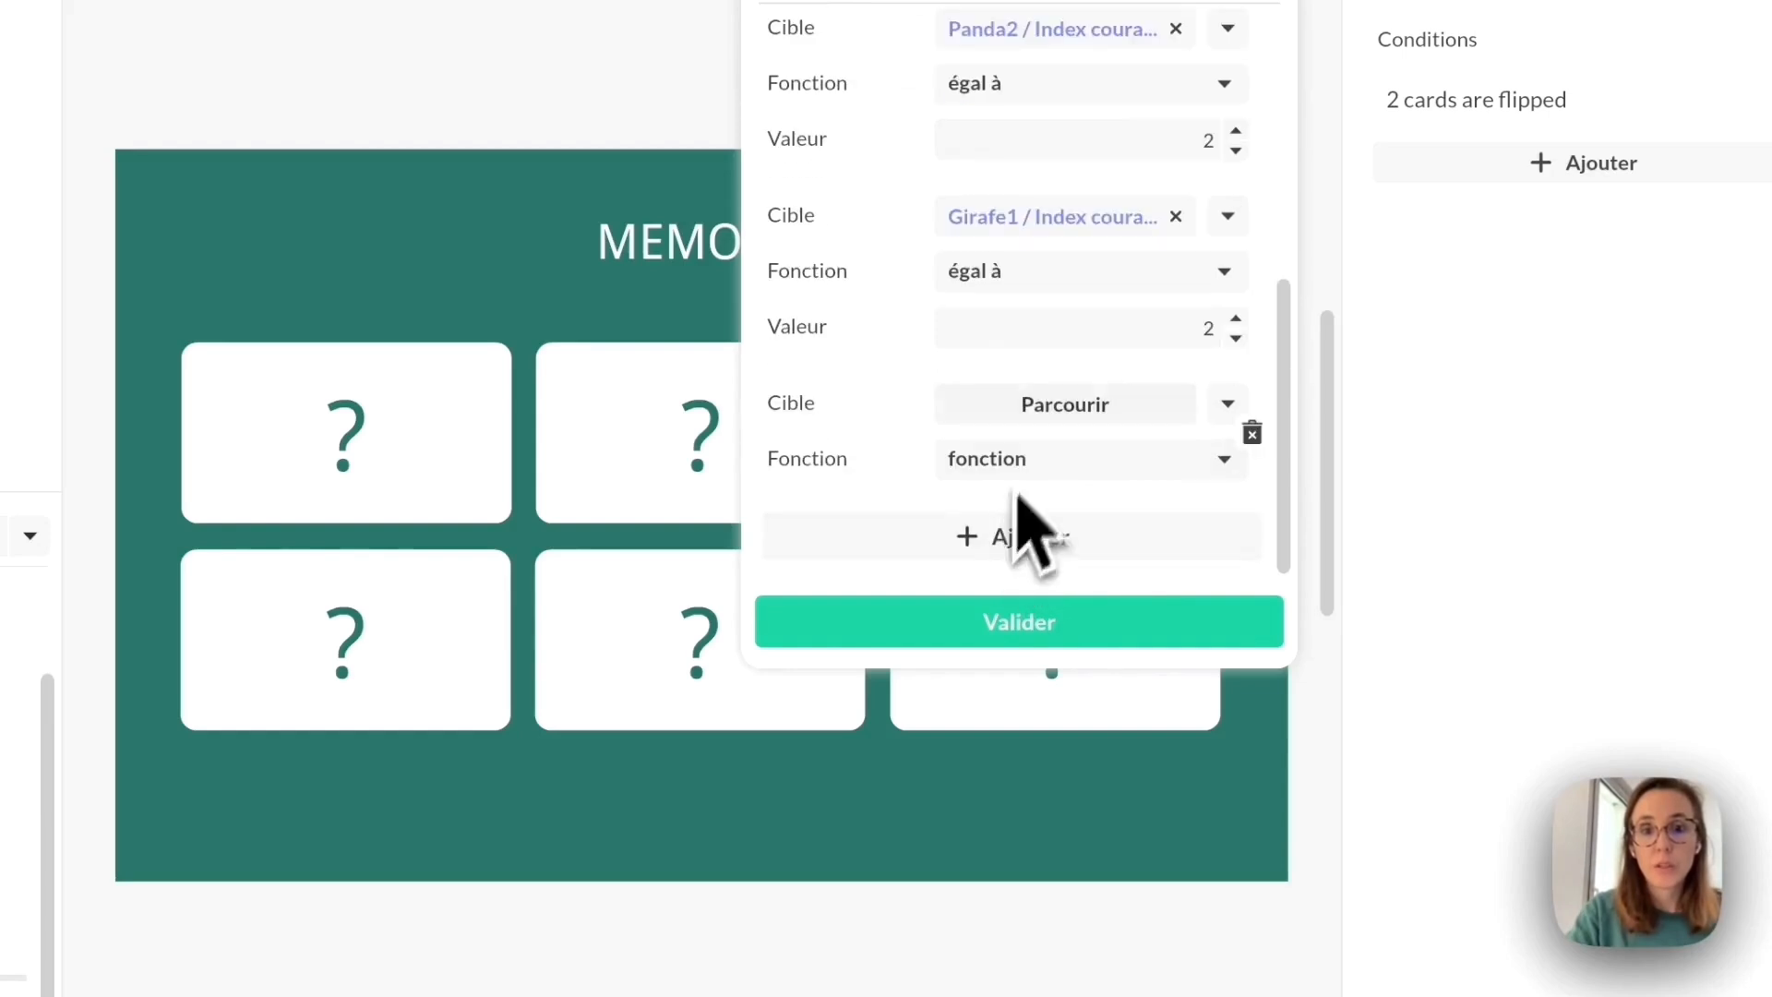
pyautogui.click(1044, 406)
pyautogui.click(999, 118)
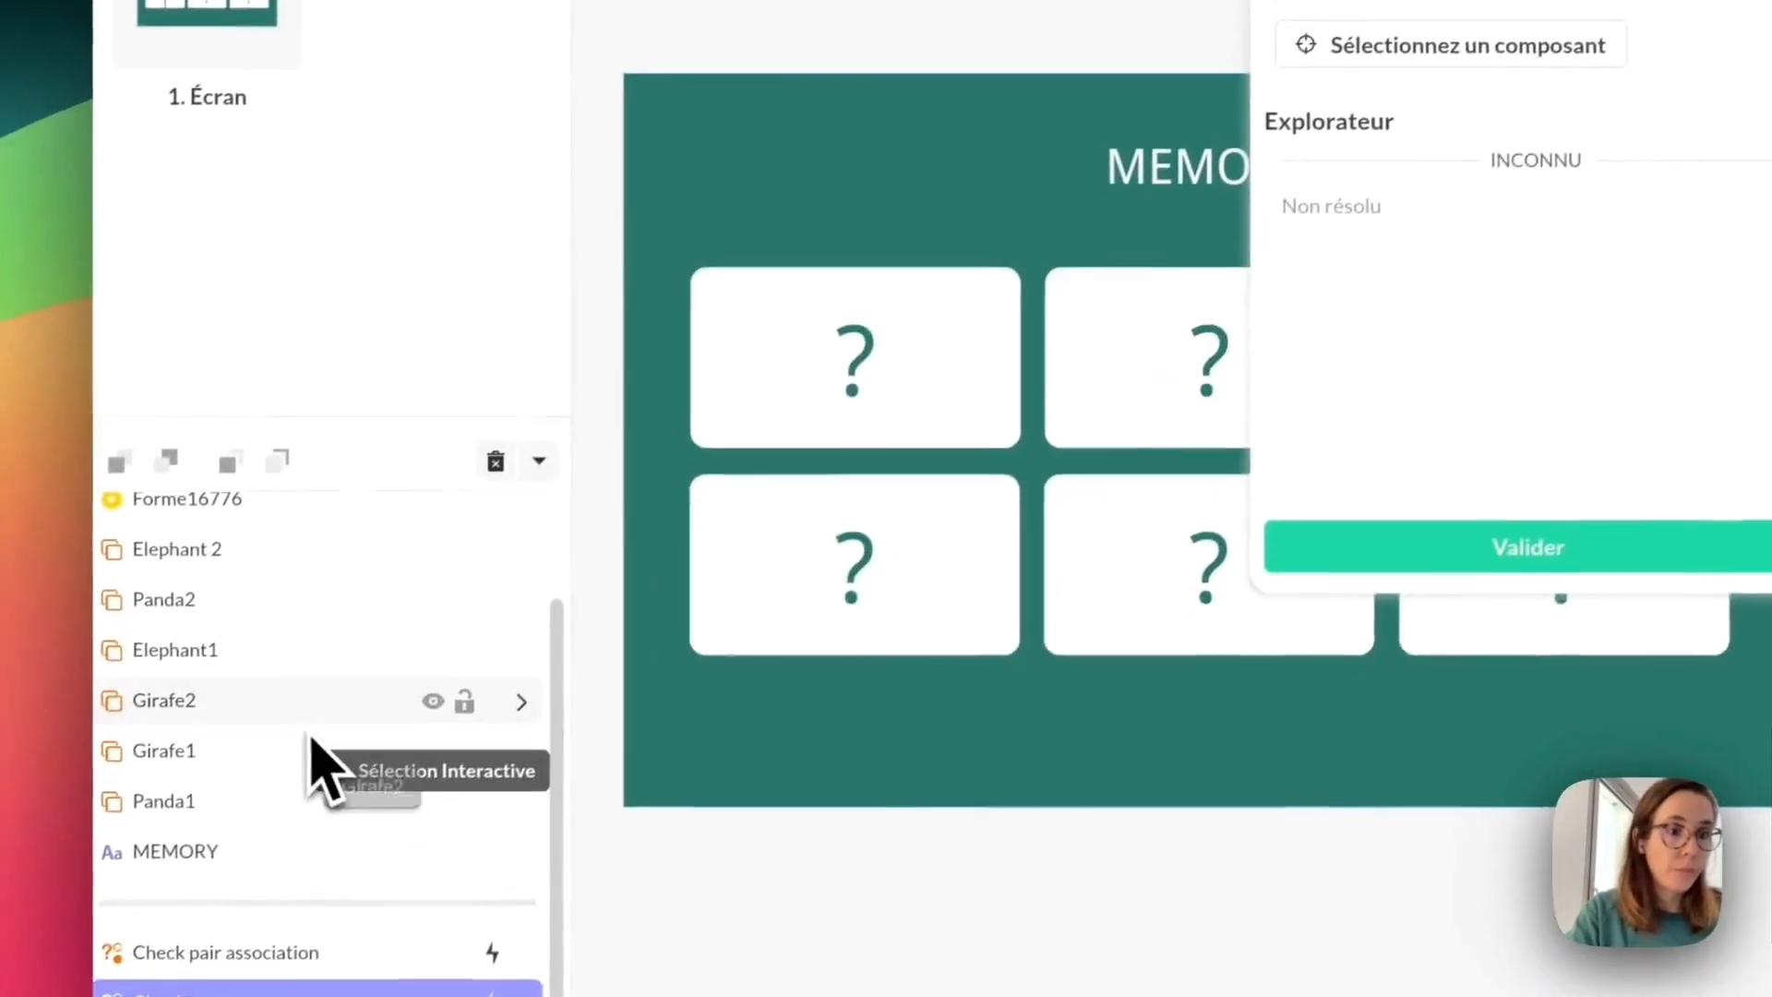
pyautogui.click(316, 696)
pyautogui.click(1232, 281)
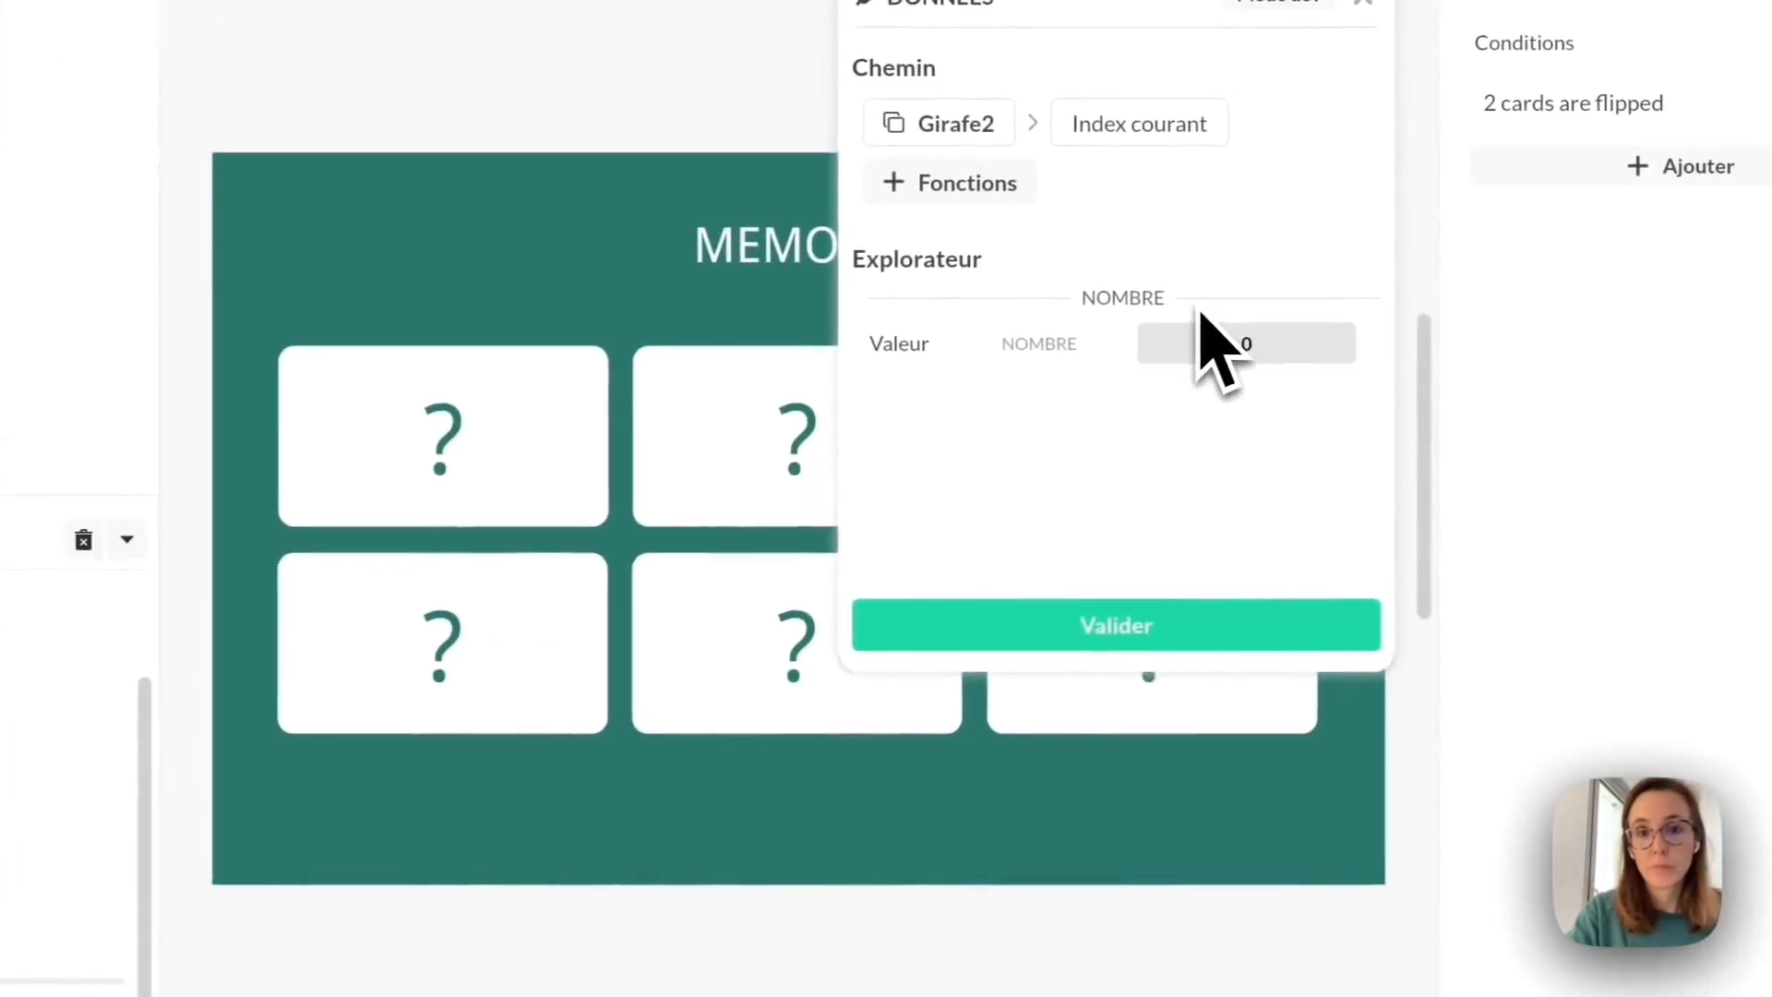
pyautogui.click(1147, 611)
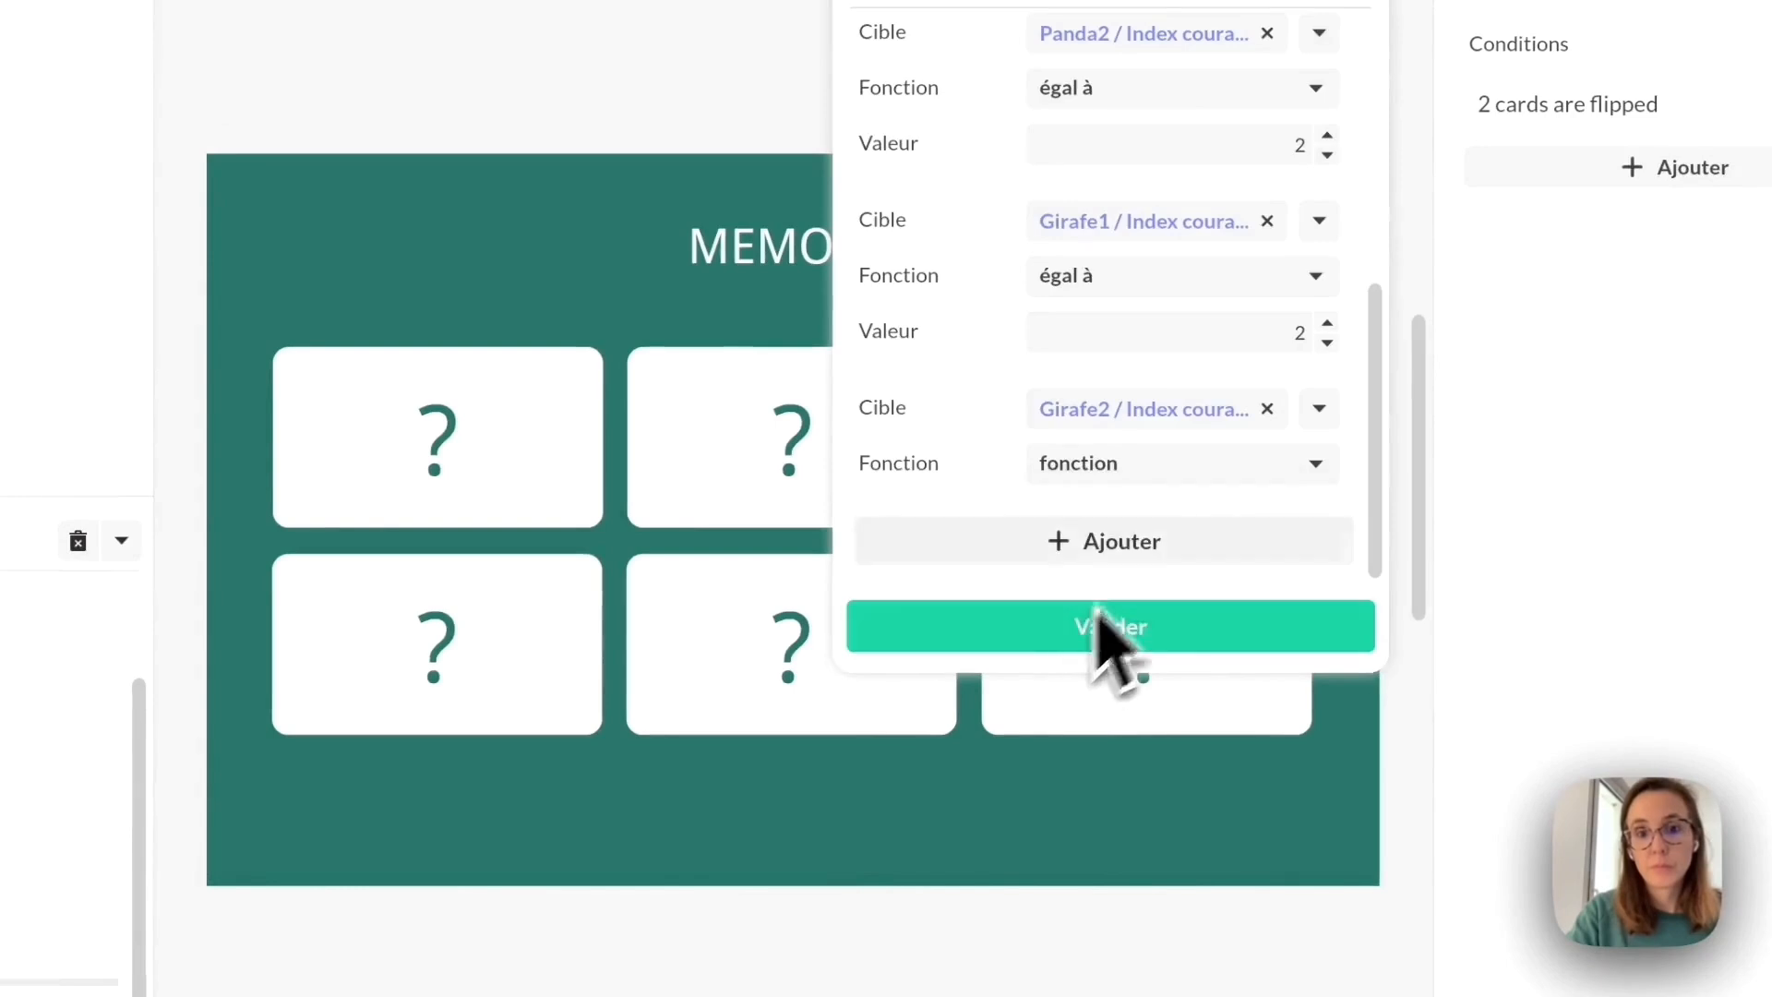
pyautogui.click(1181, 469)
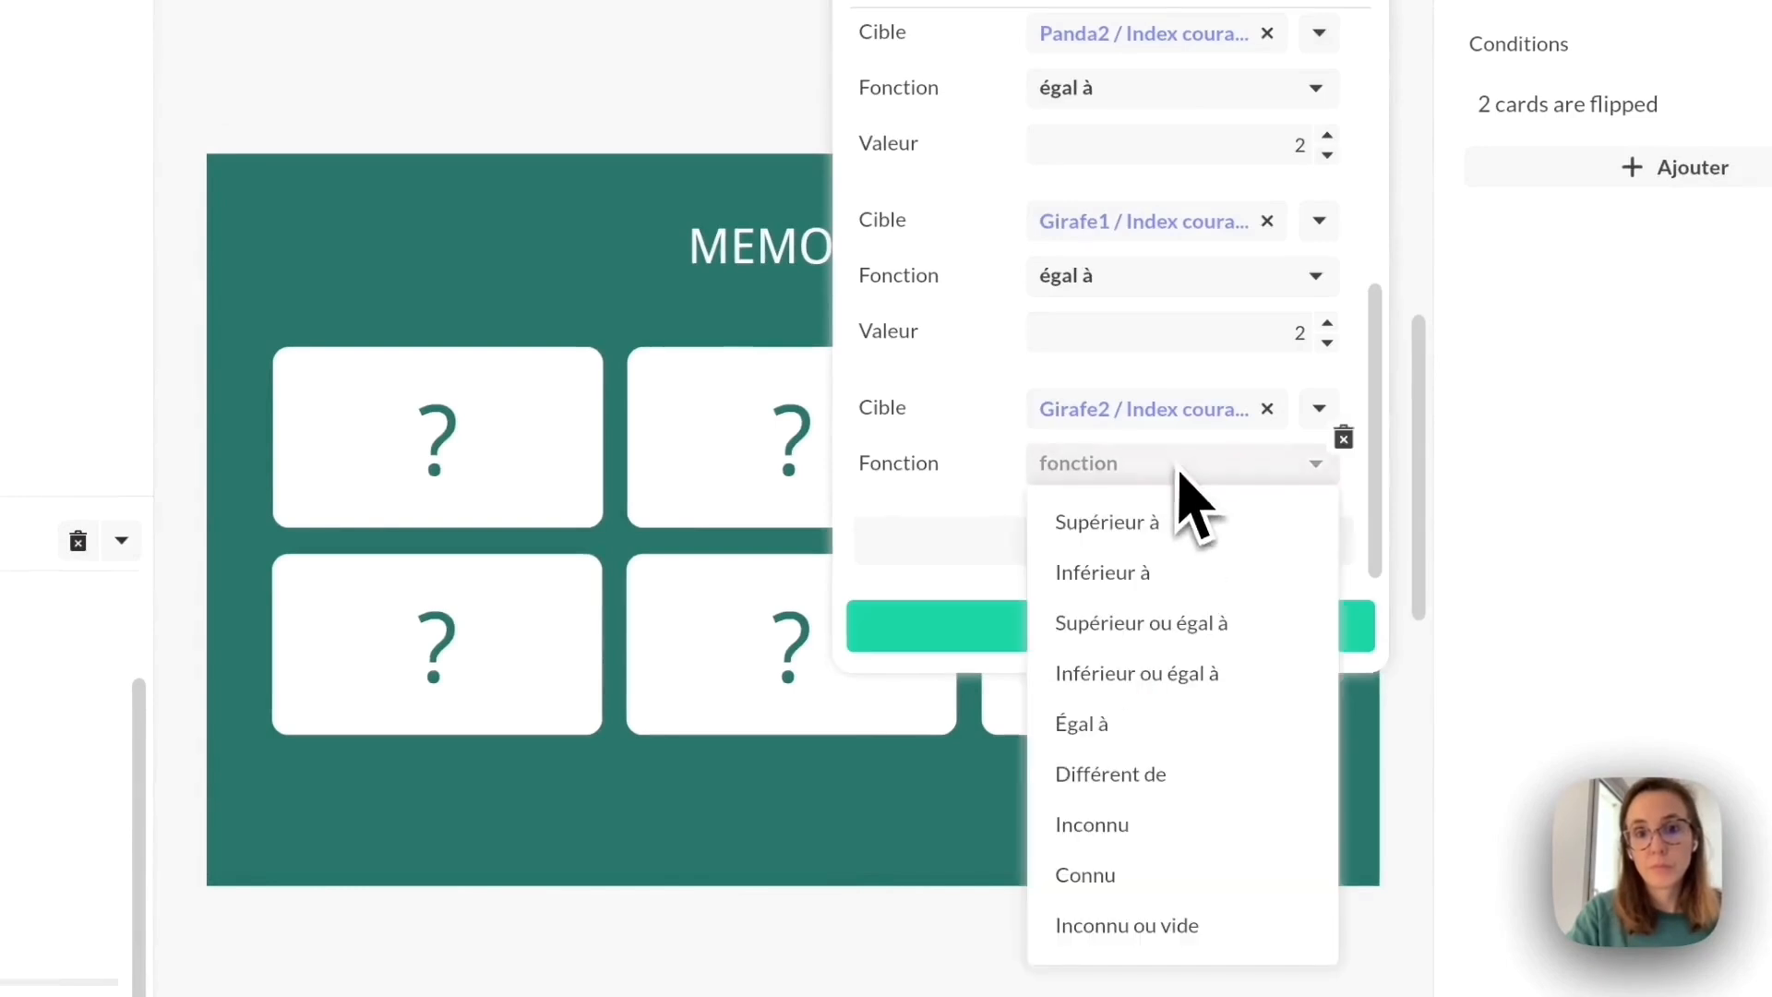
pyautogui.click(1128, 725)
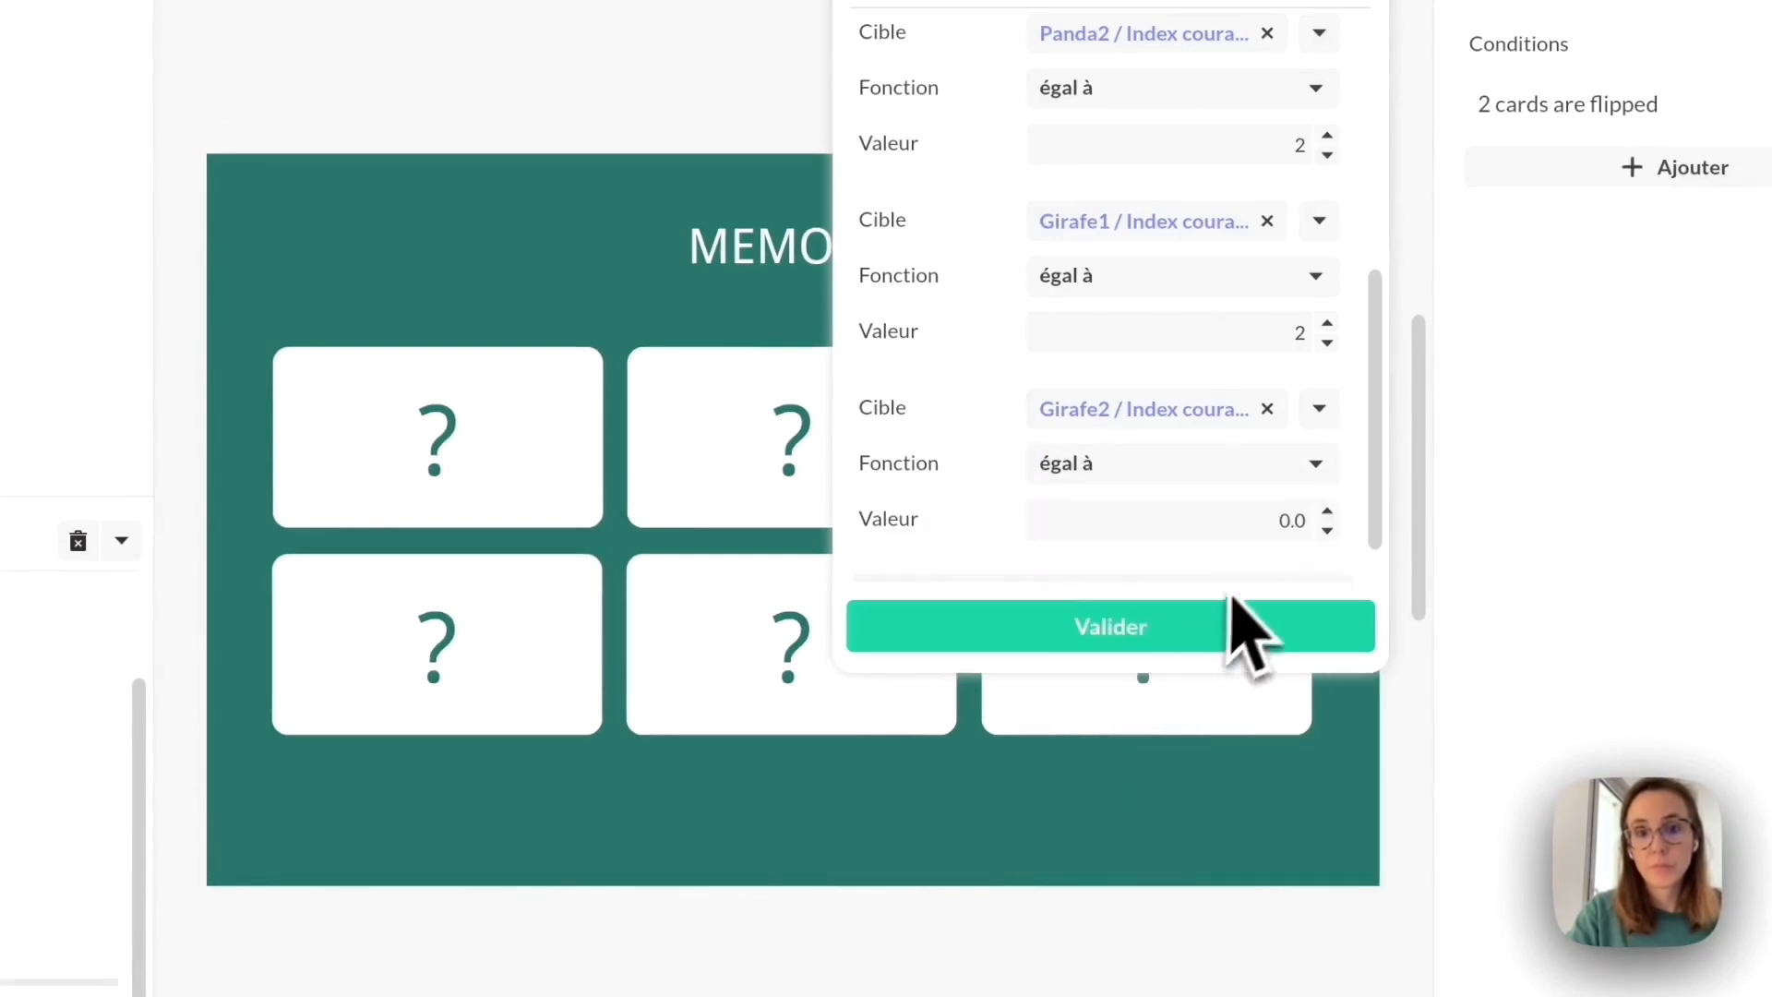
pyautogui.doubleClick(1280, 523)
pyautogui.write('2')
# Add a fifth expression to the condition, requiring Elephant1's Index courant to be égal à 2.
pyautogui.scroll(-1, 1279, 523)
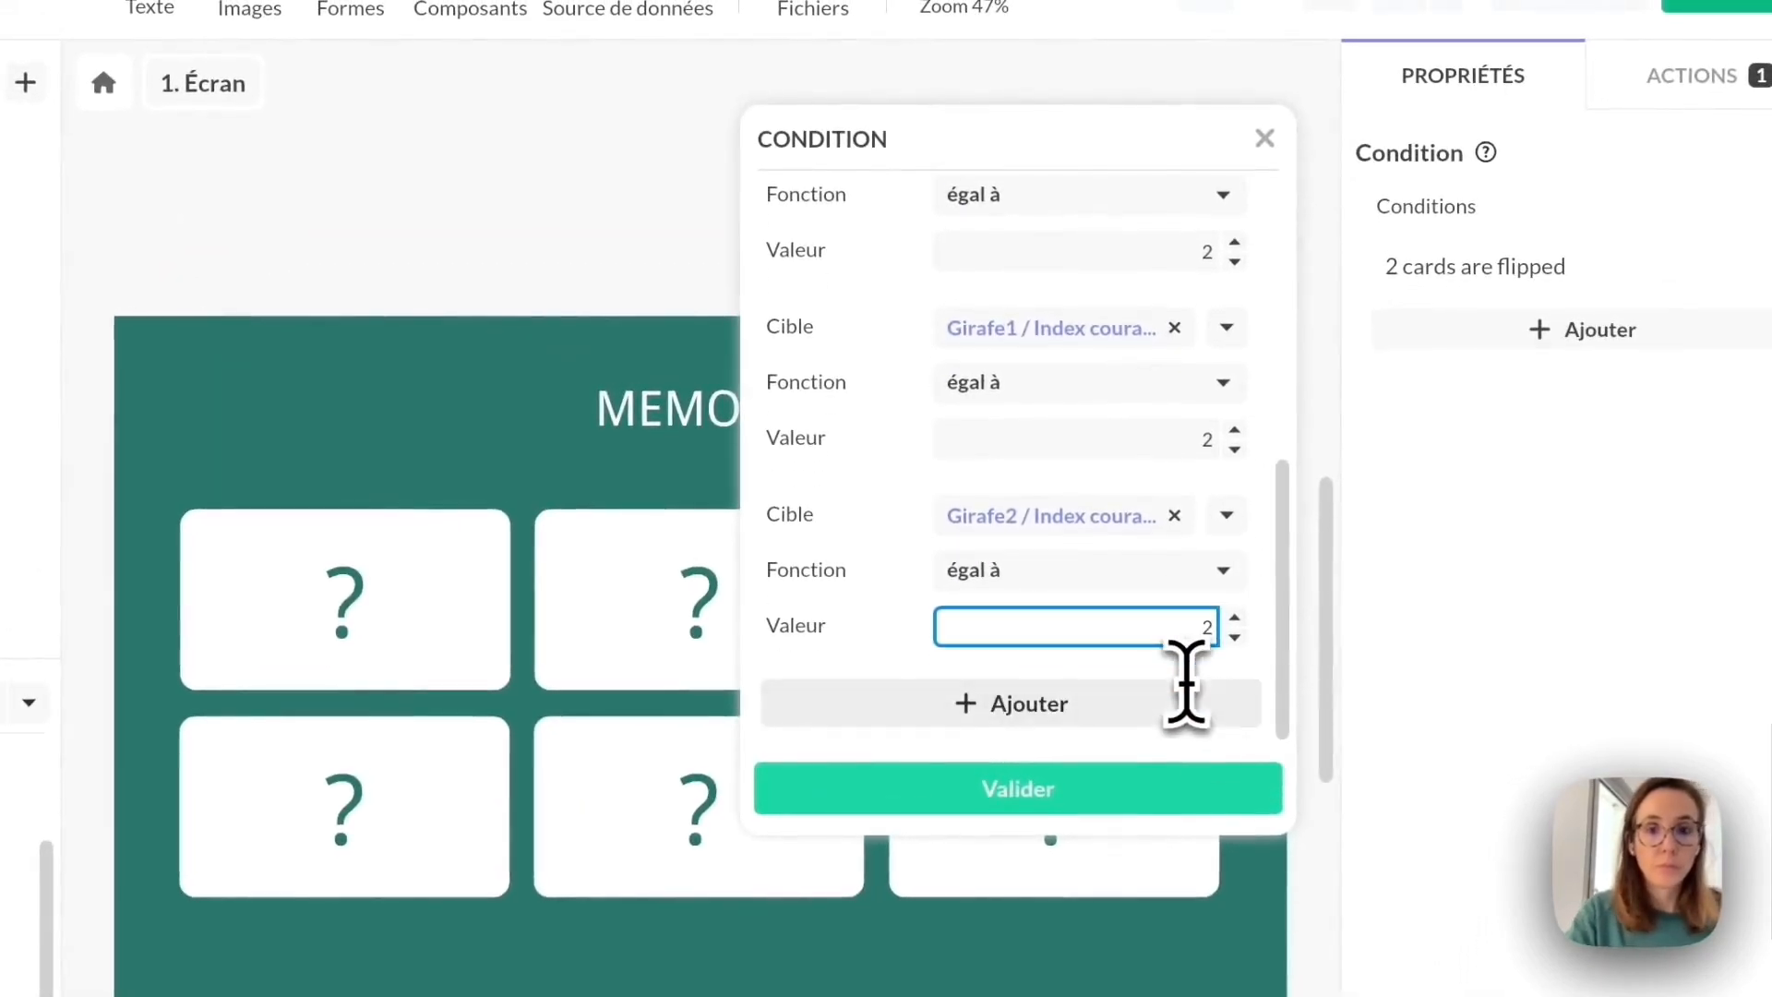
pyautogui.click(1085, 723)
pyautogui.scroll(-1, 1127, 633)
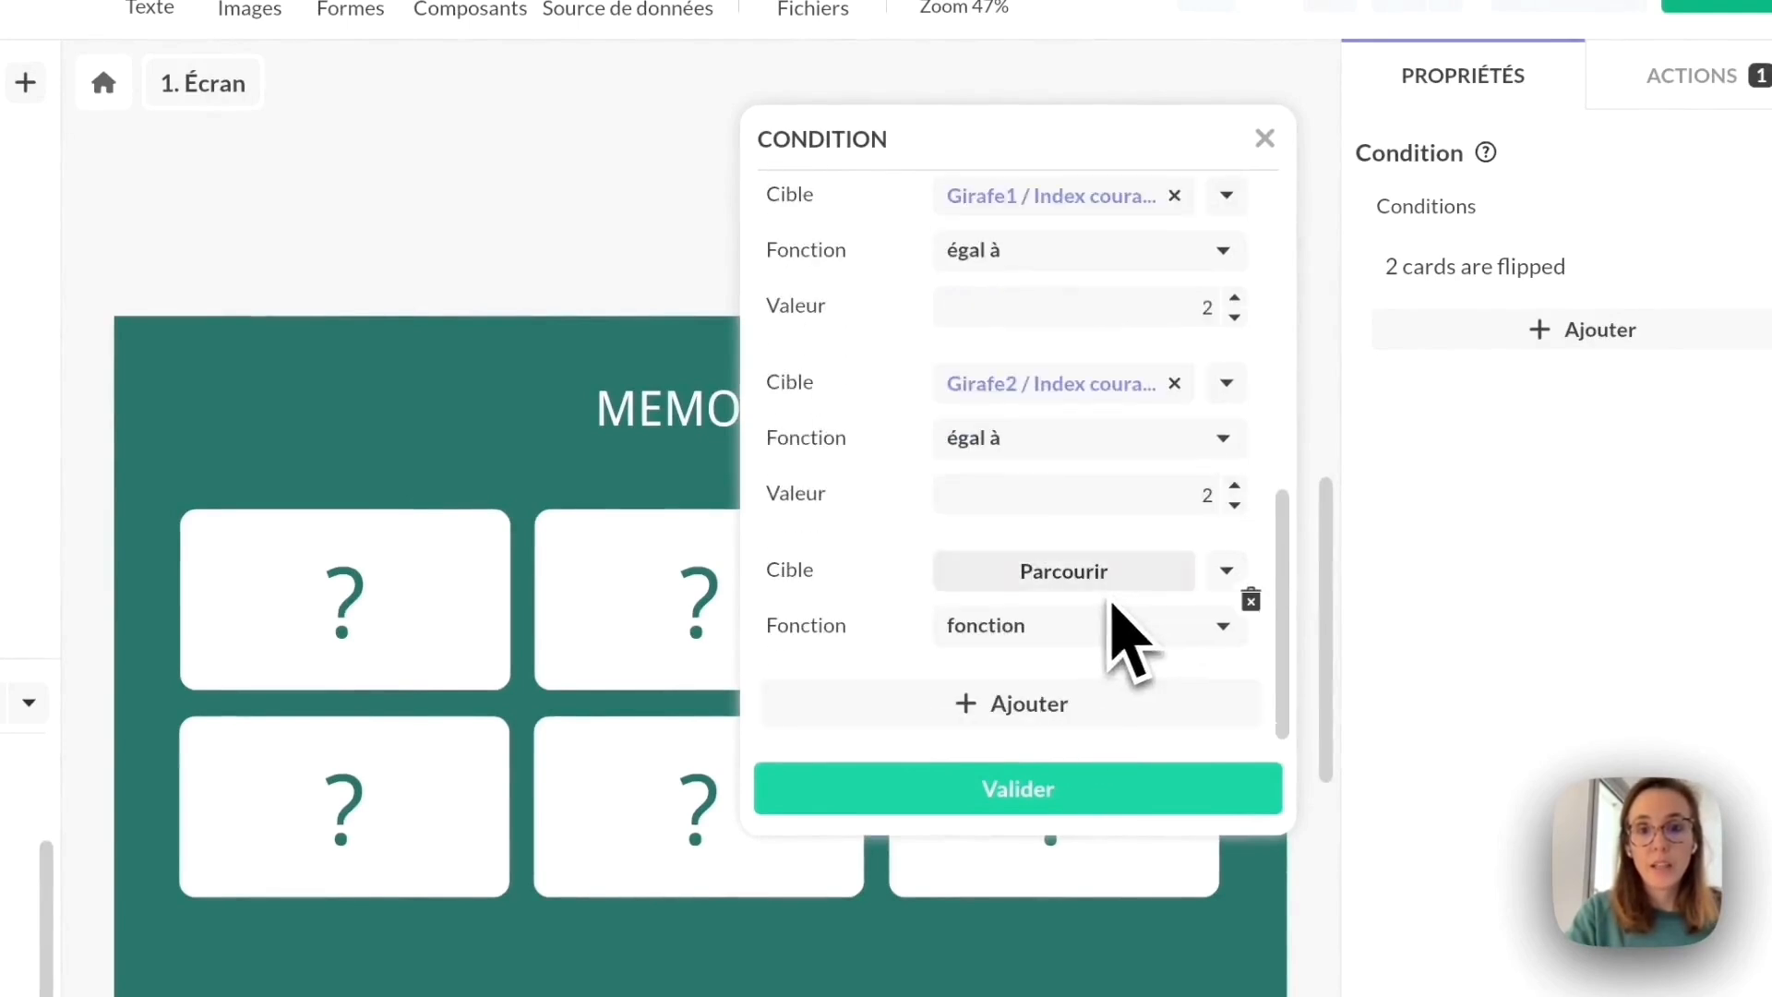
pyautogui.click(1089, 577)
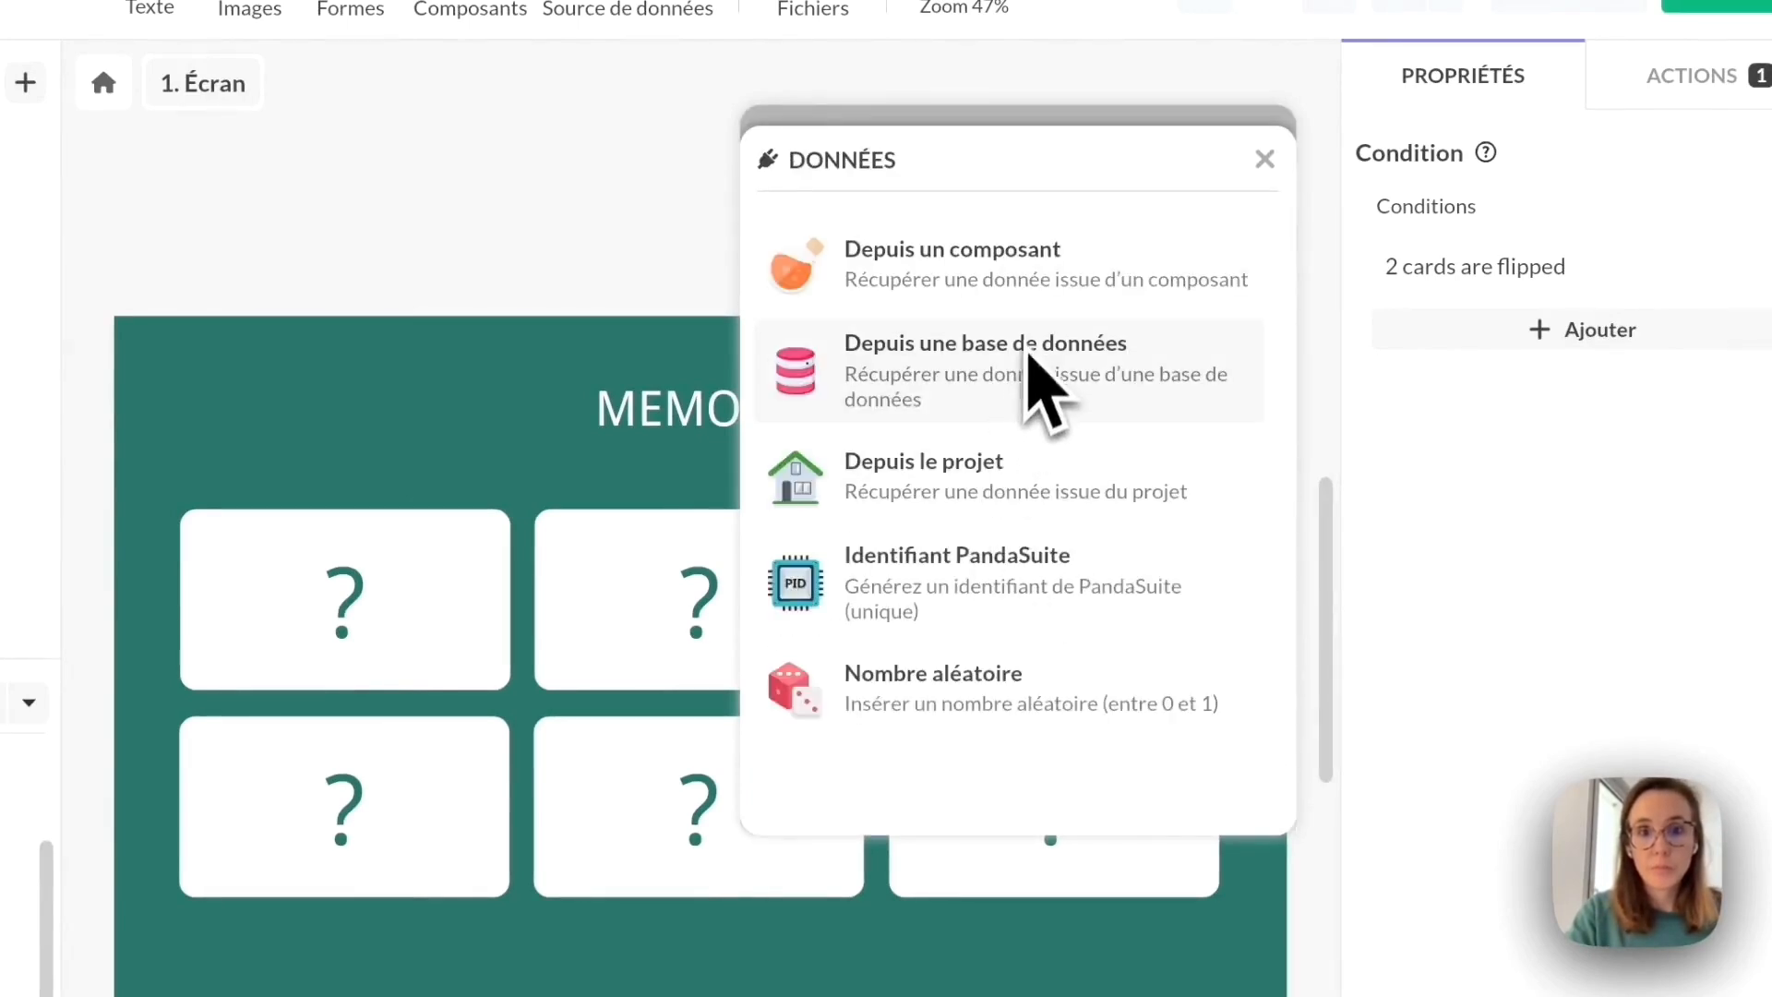
pyautogui.click(1043, 268)
pyautogui.click(197, 601)
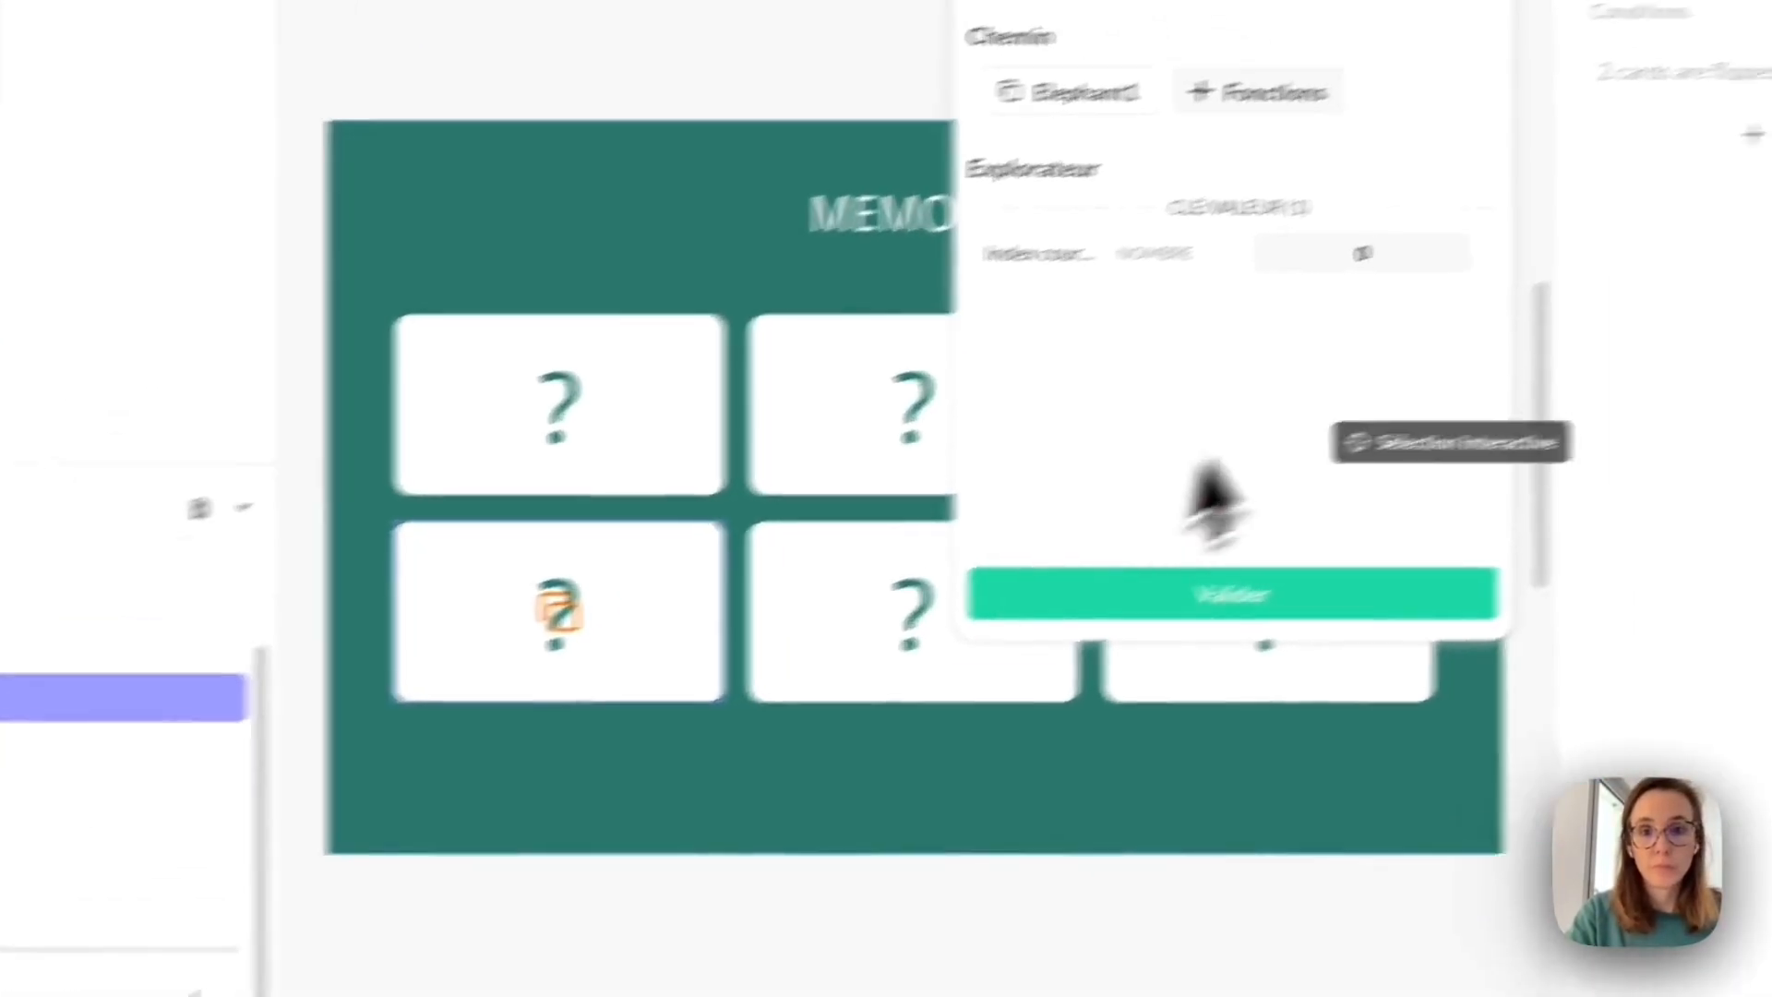
pyautogui.click(1353, 258)
pyautogui.click(1169, 613)
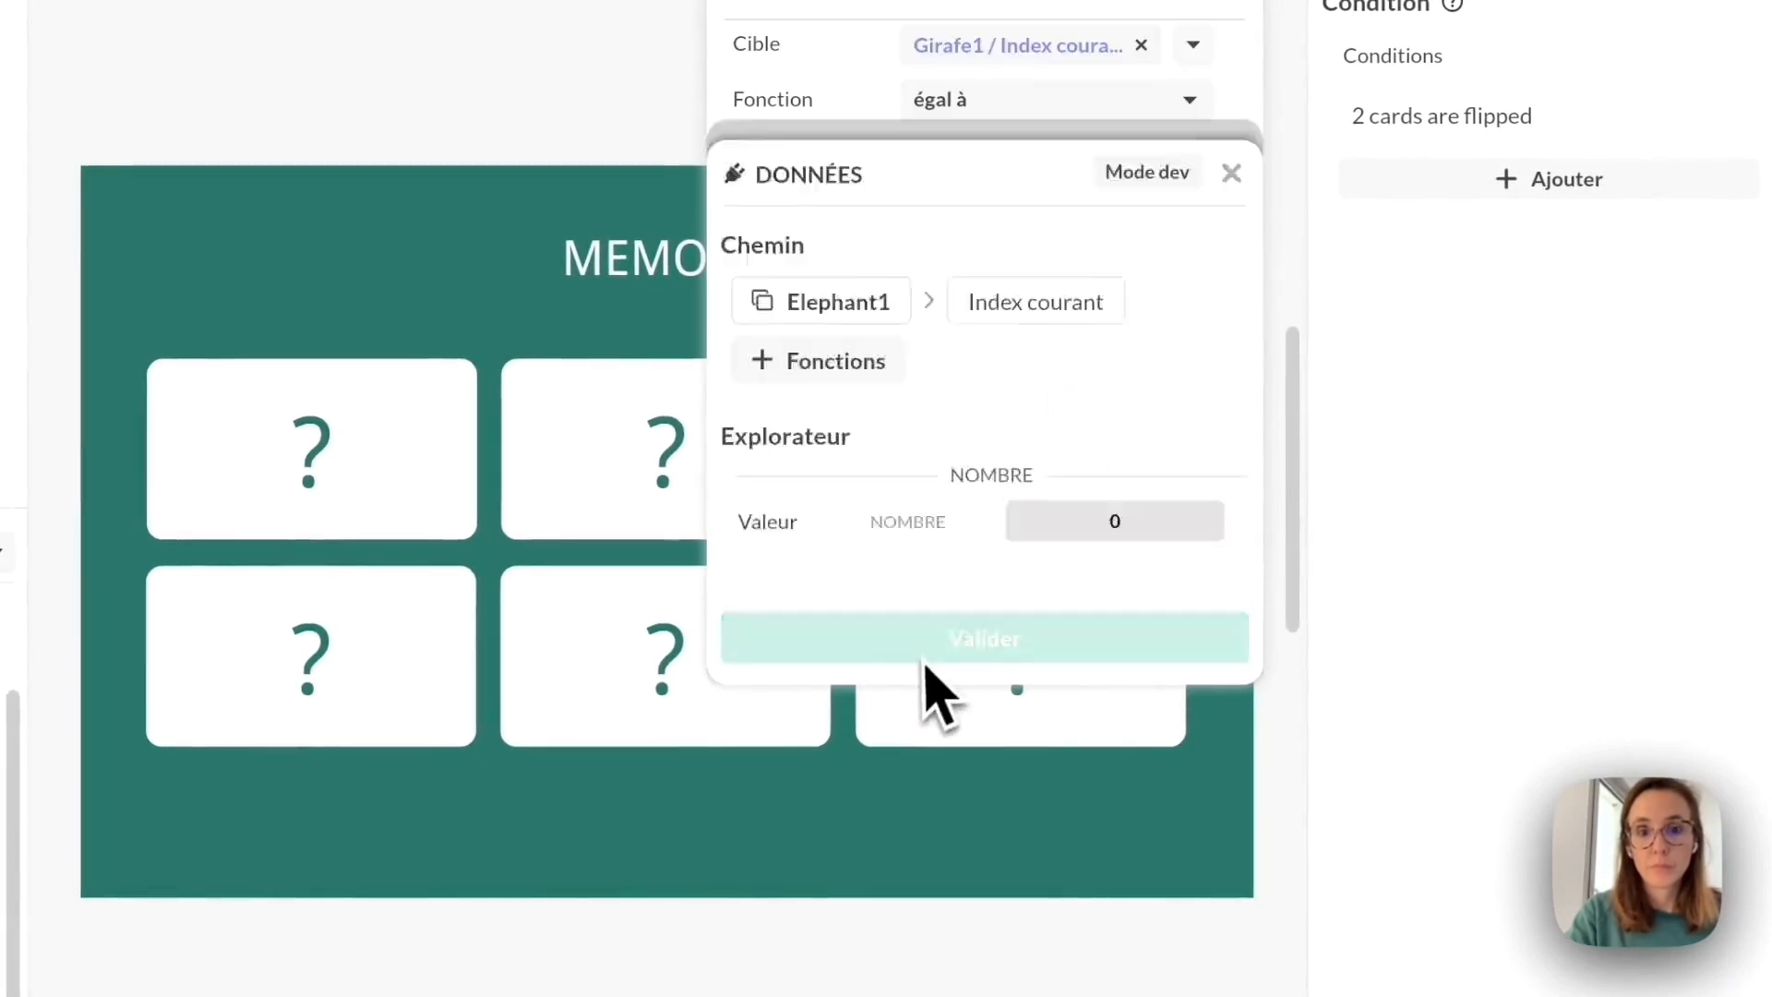
pyautogui.click(1044, 481)
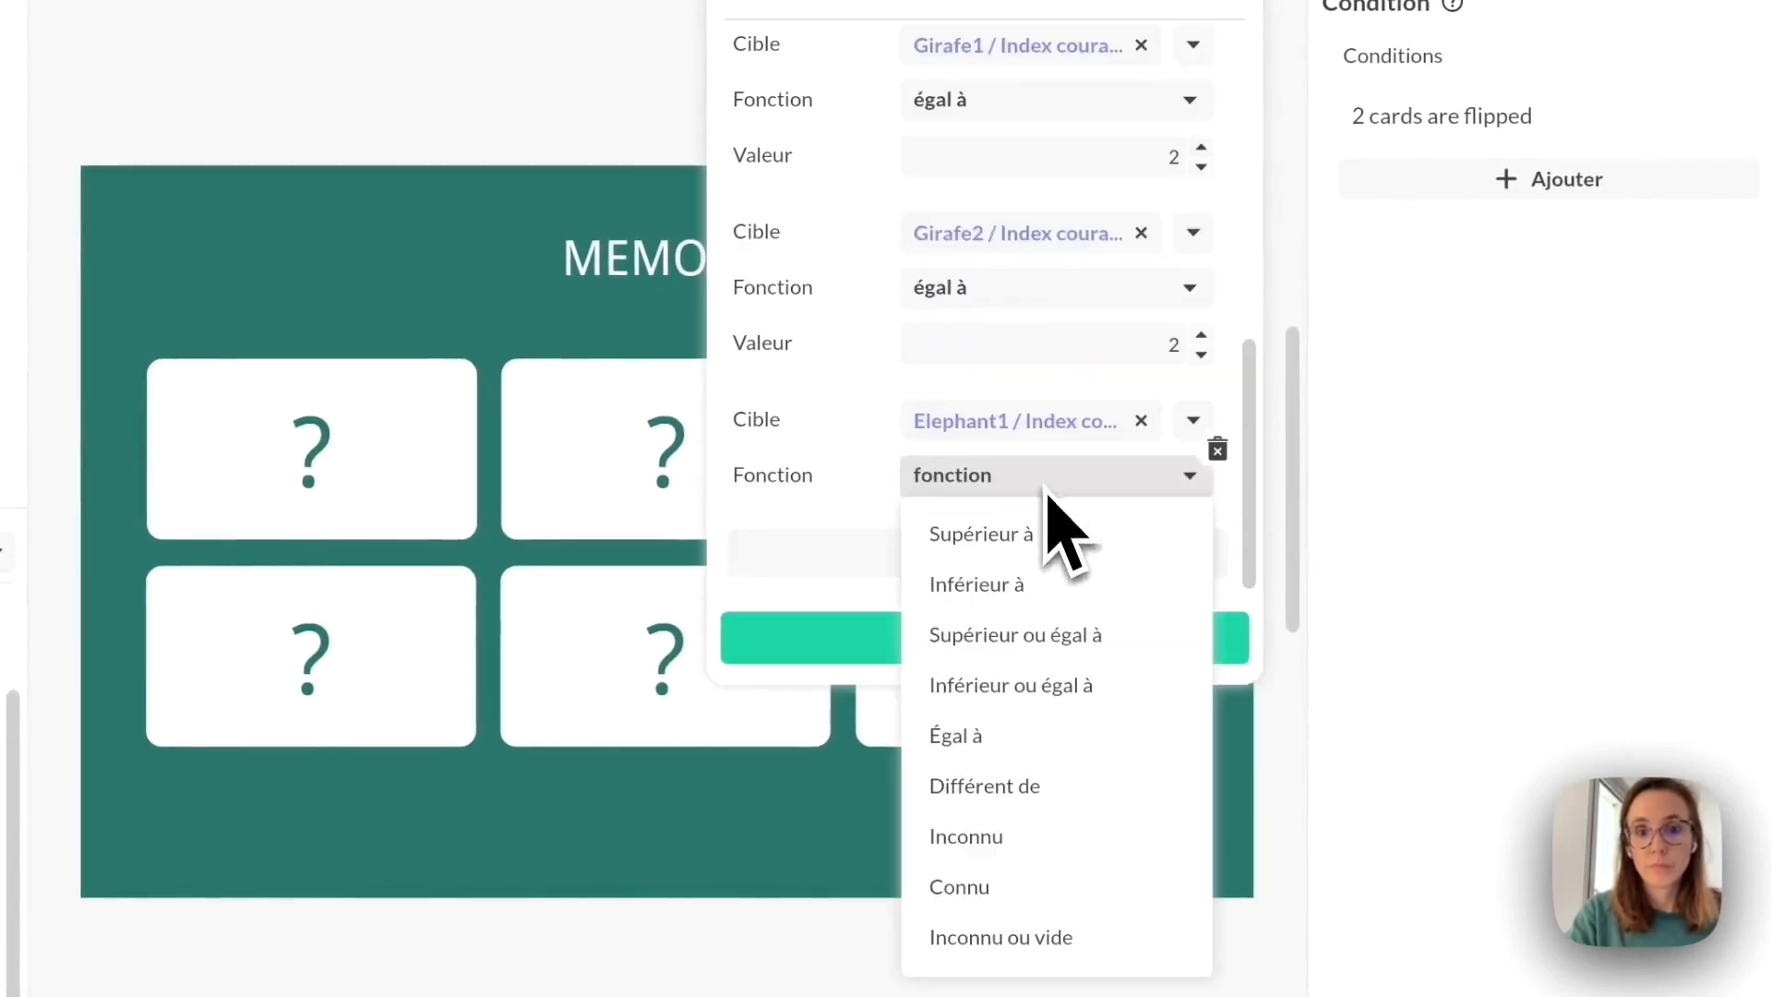
pyautogui.click(996, 736)
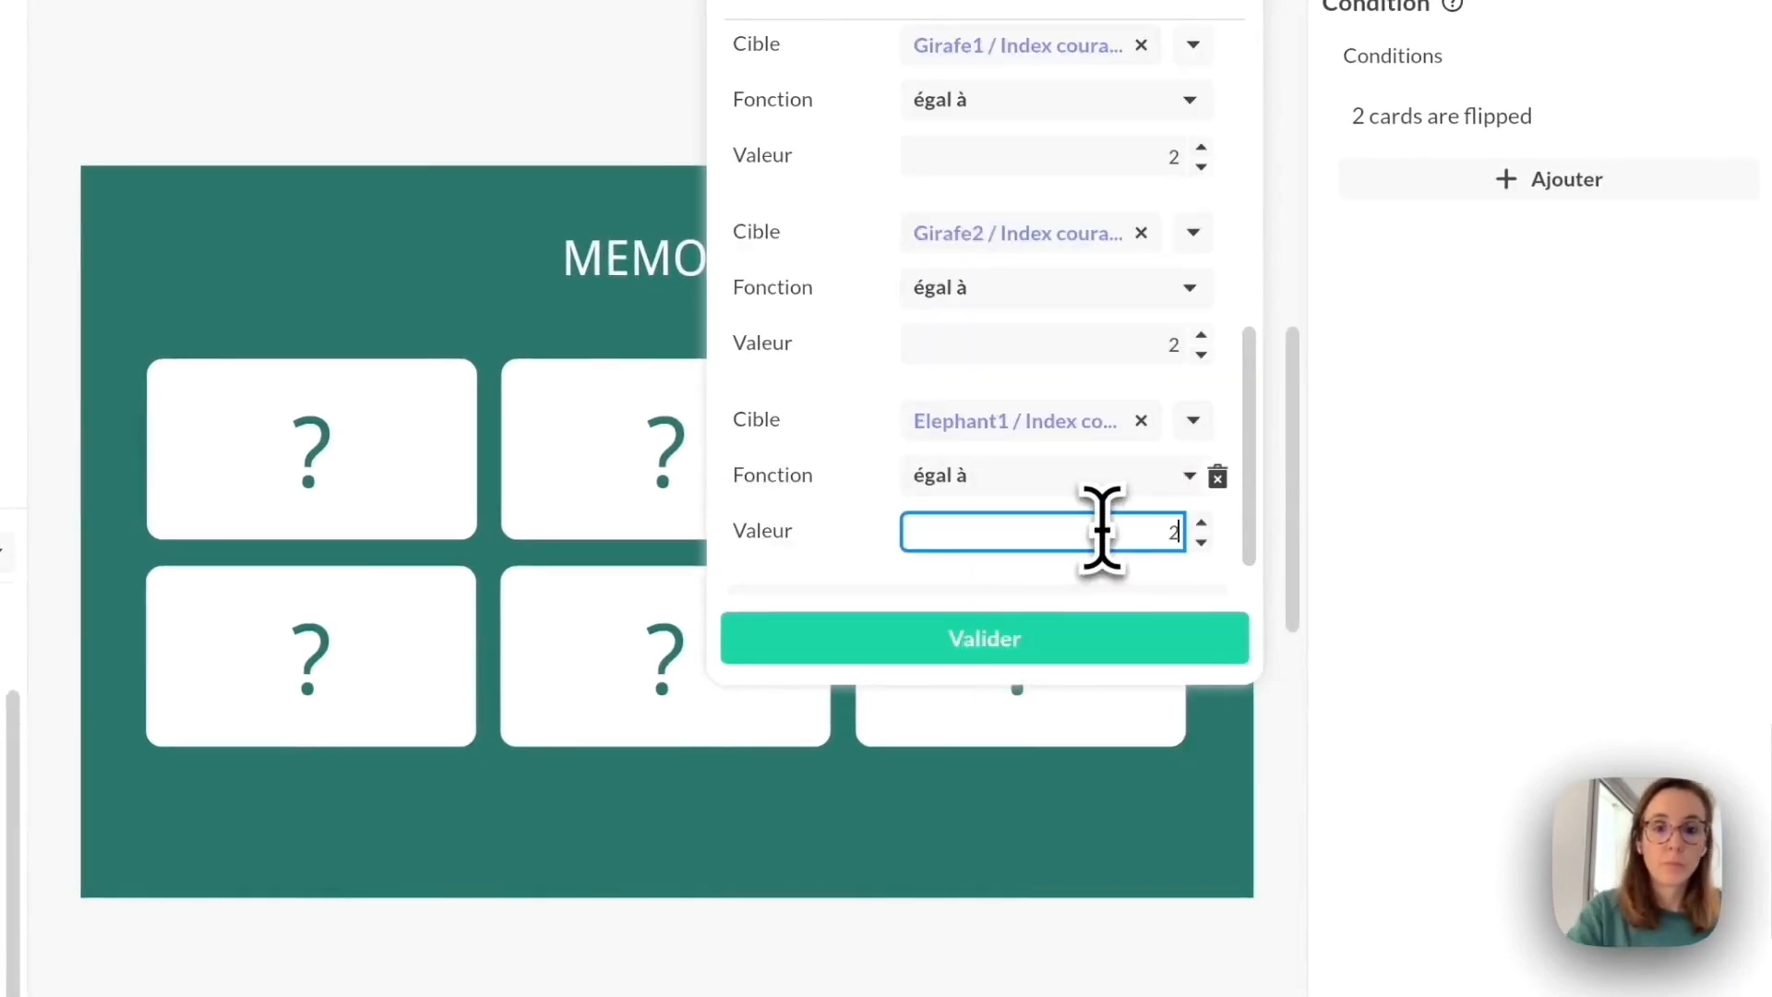
# Add a sixth expression requiring Elephant 2's Index courant to be égal à 2, and validate the "All cards are flipped" condition with Évaluation auto. on Oui.
pyautogui.scroll(-1, 1043, 572)
pyautogui.click(966, 558)
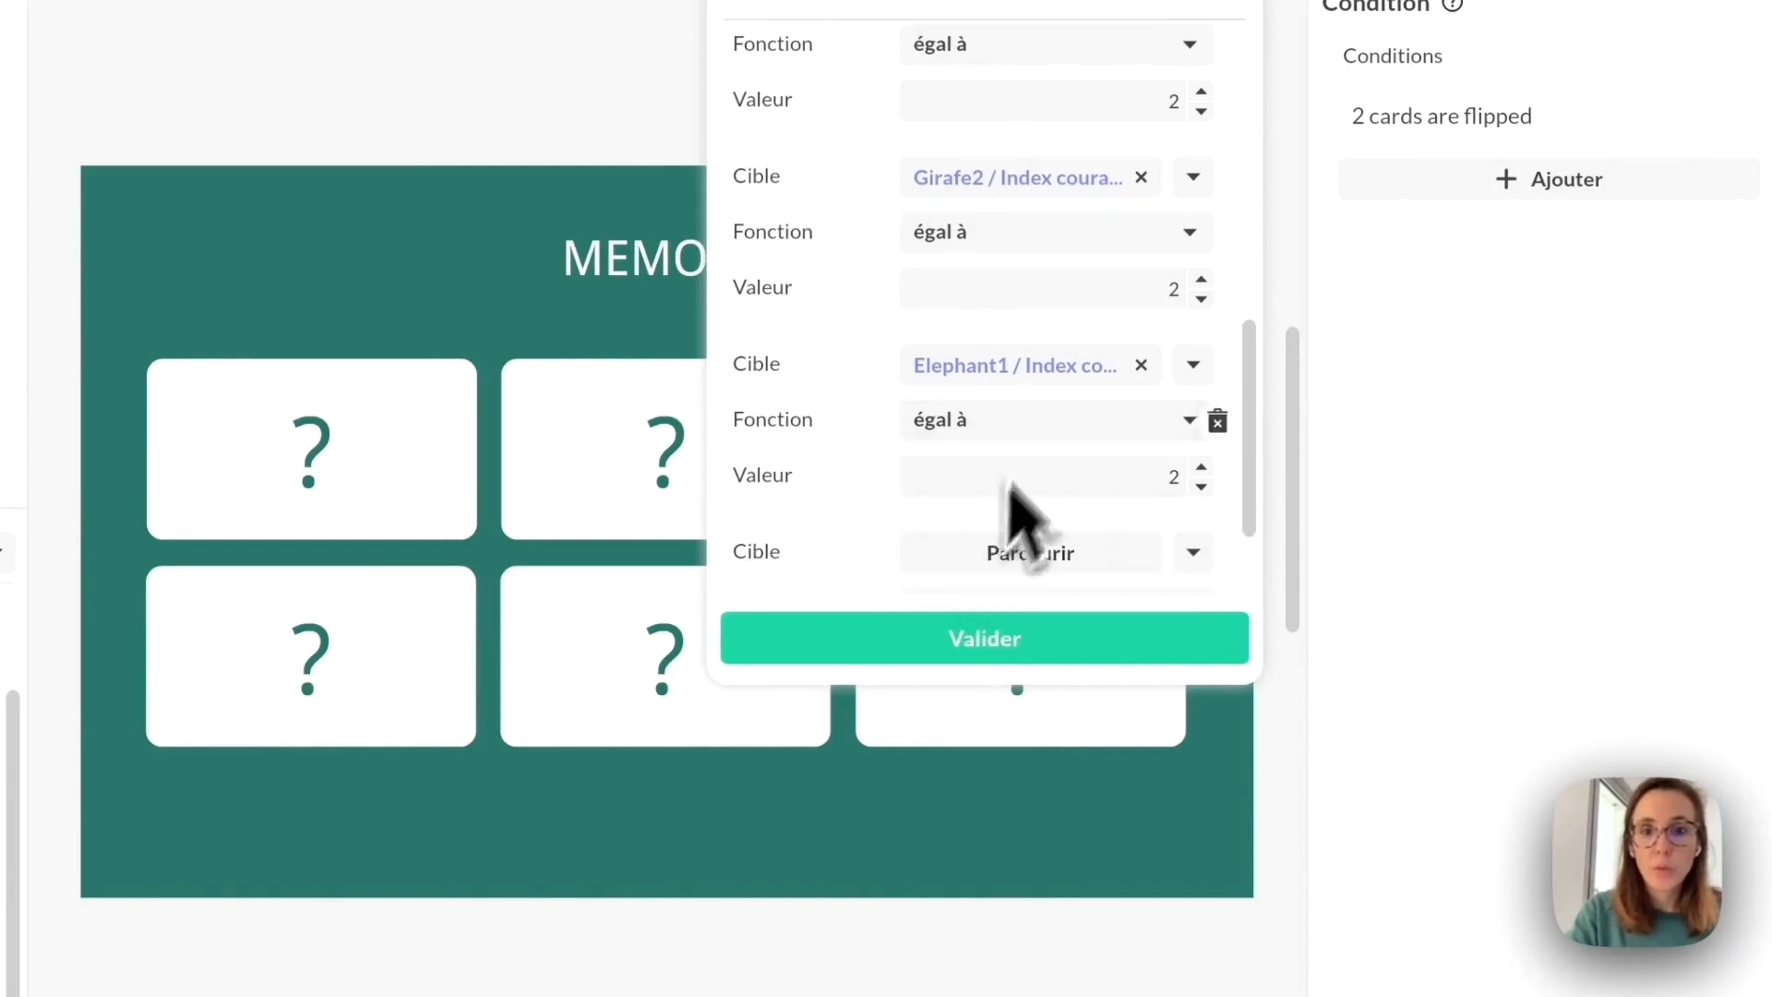
pyautogui.scroll(-2, 1053, 461)
pyautogui.click(1026, 423)
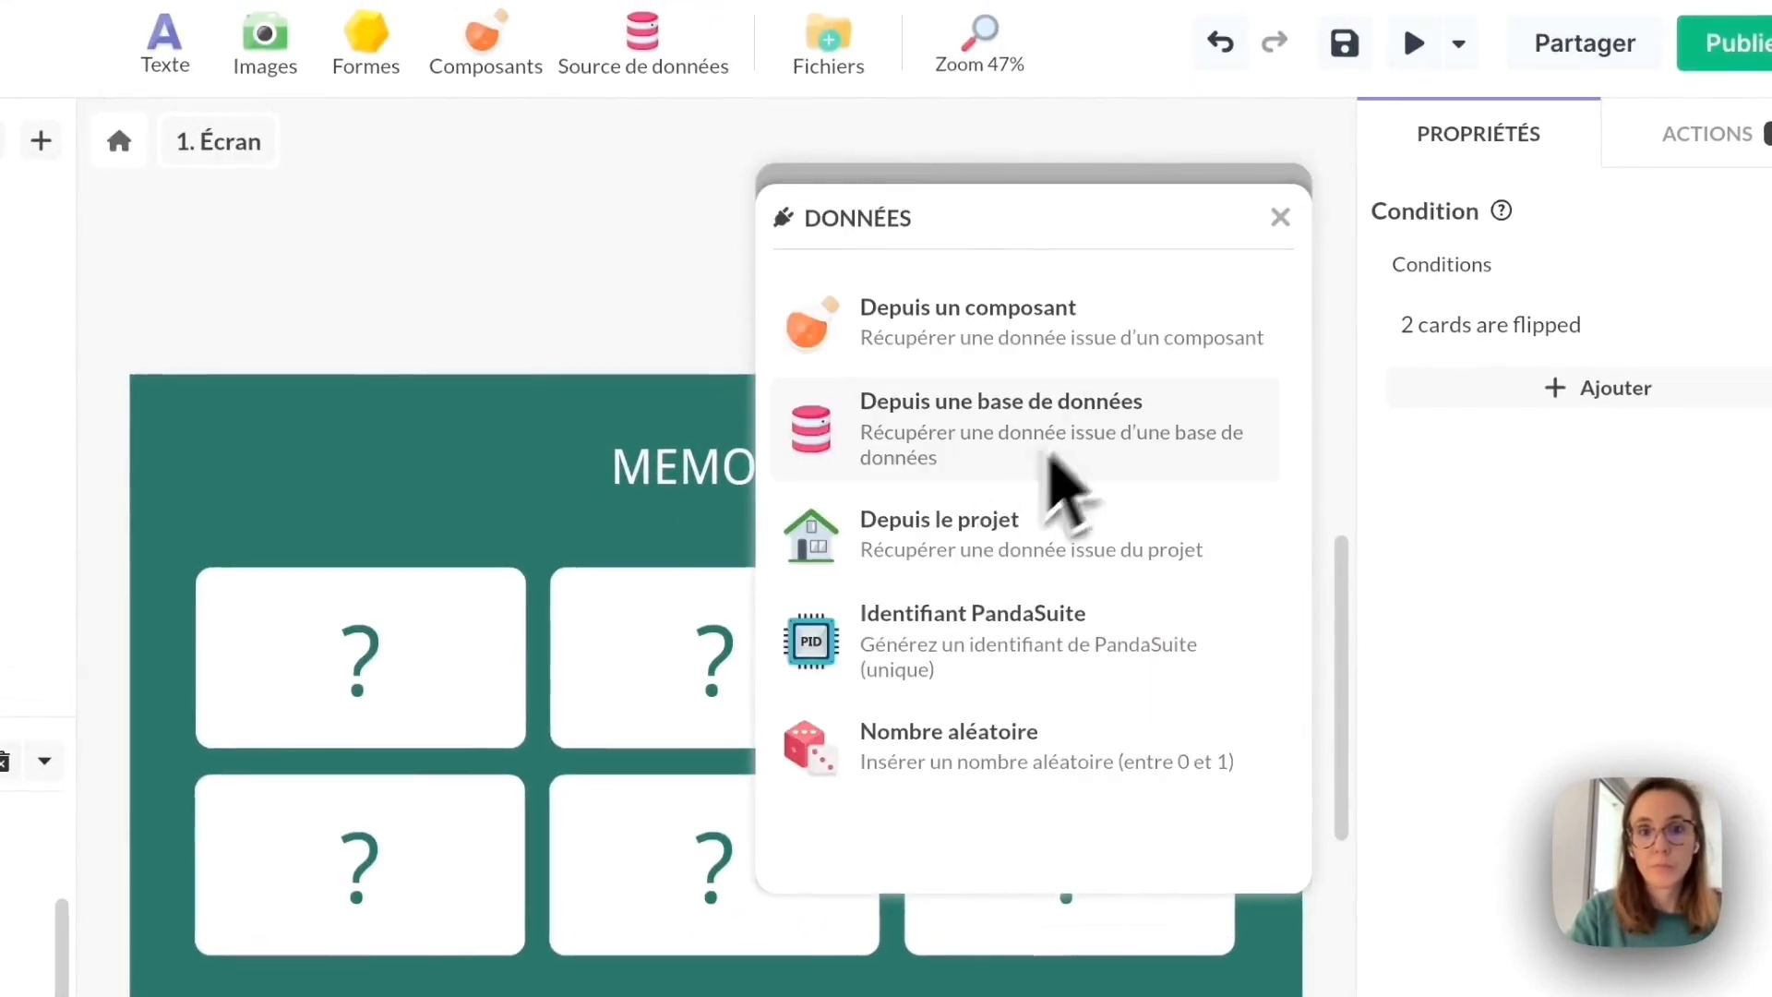
pyautogui.click(1112, 378)
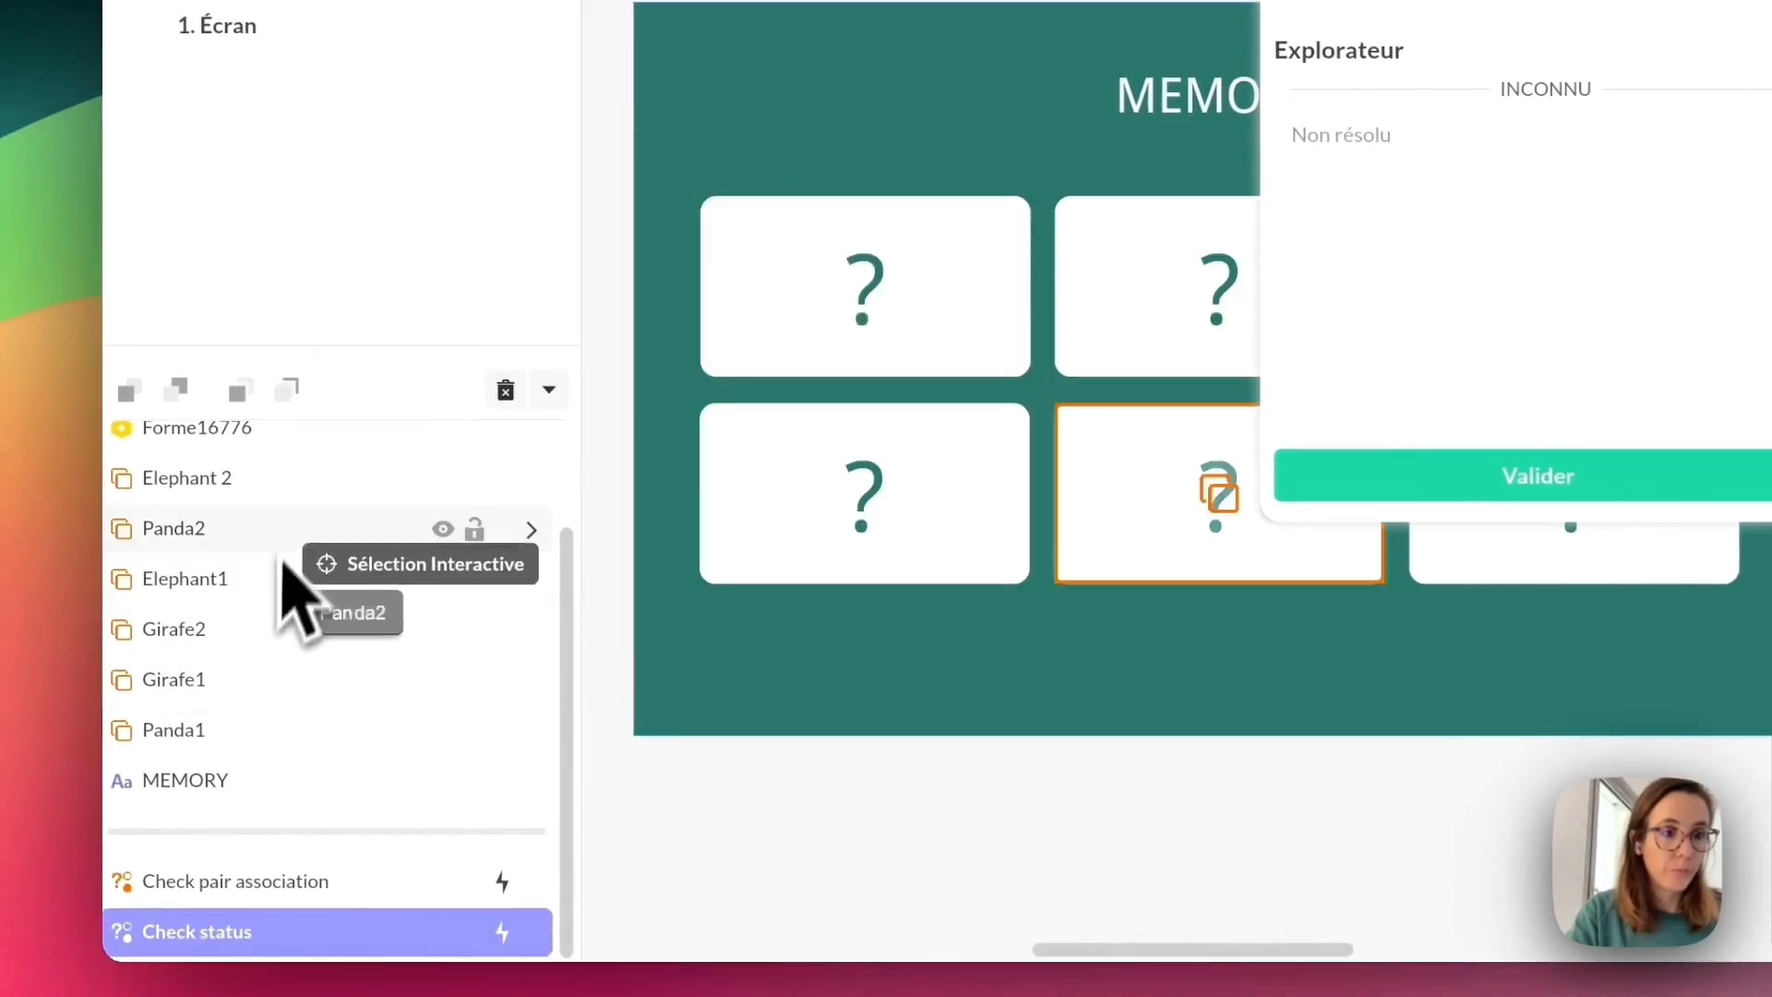
pyautogui.click(294, 478)
pyautogui.click(1221, 297)
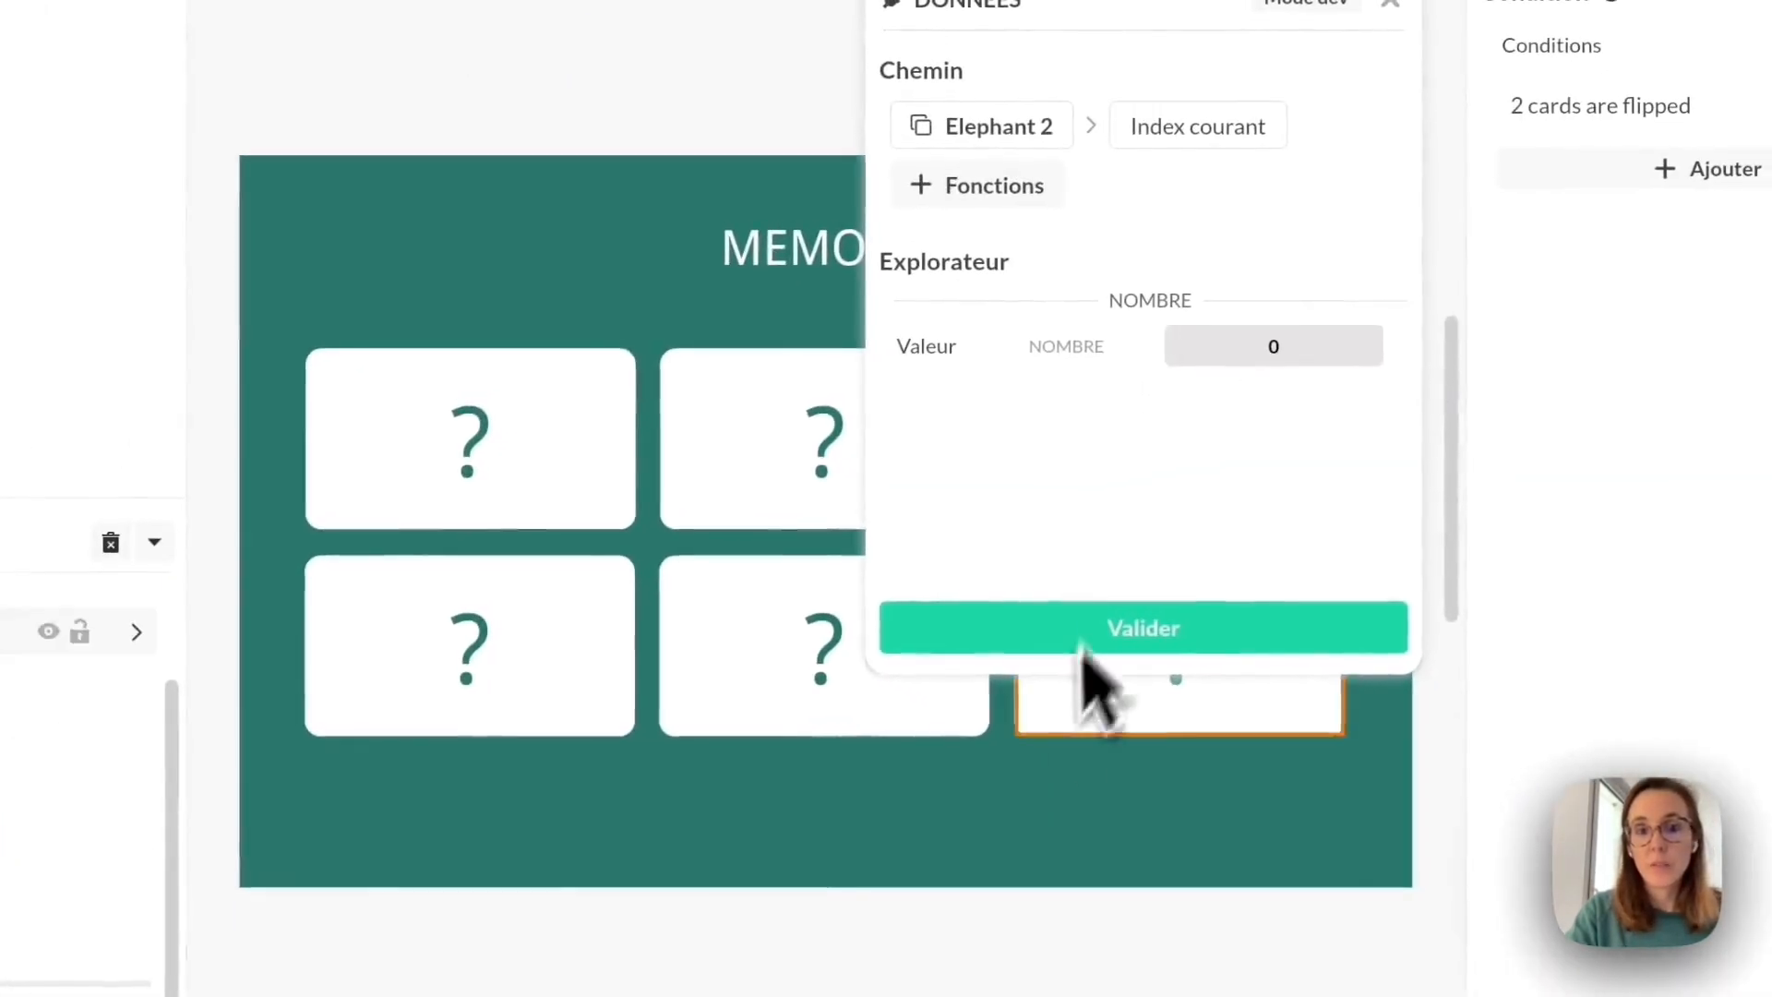
pyautogui.click(1089, 637)
pyautogui.click(1183, 476)
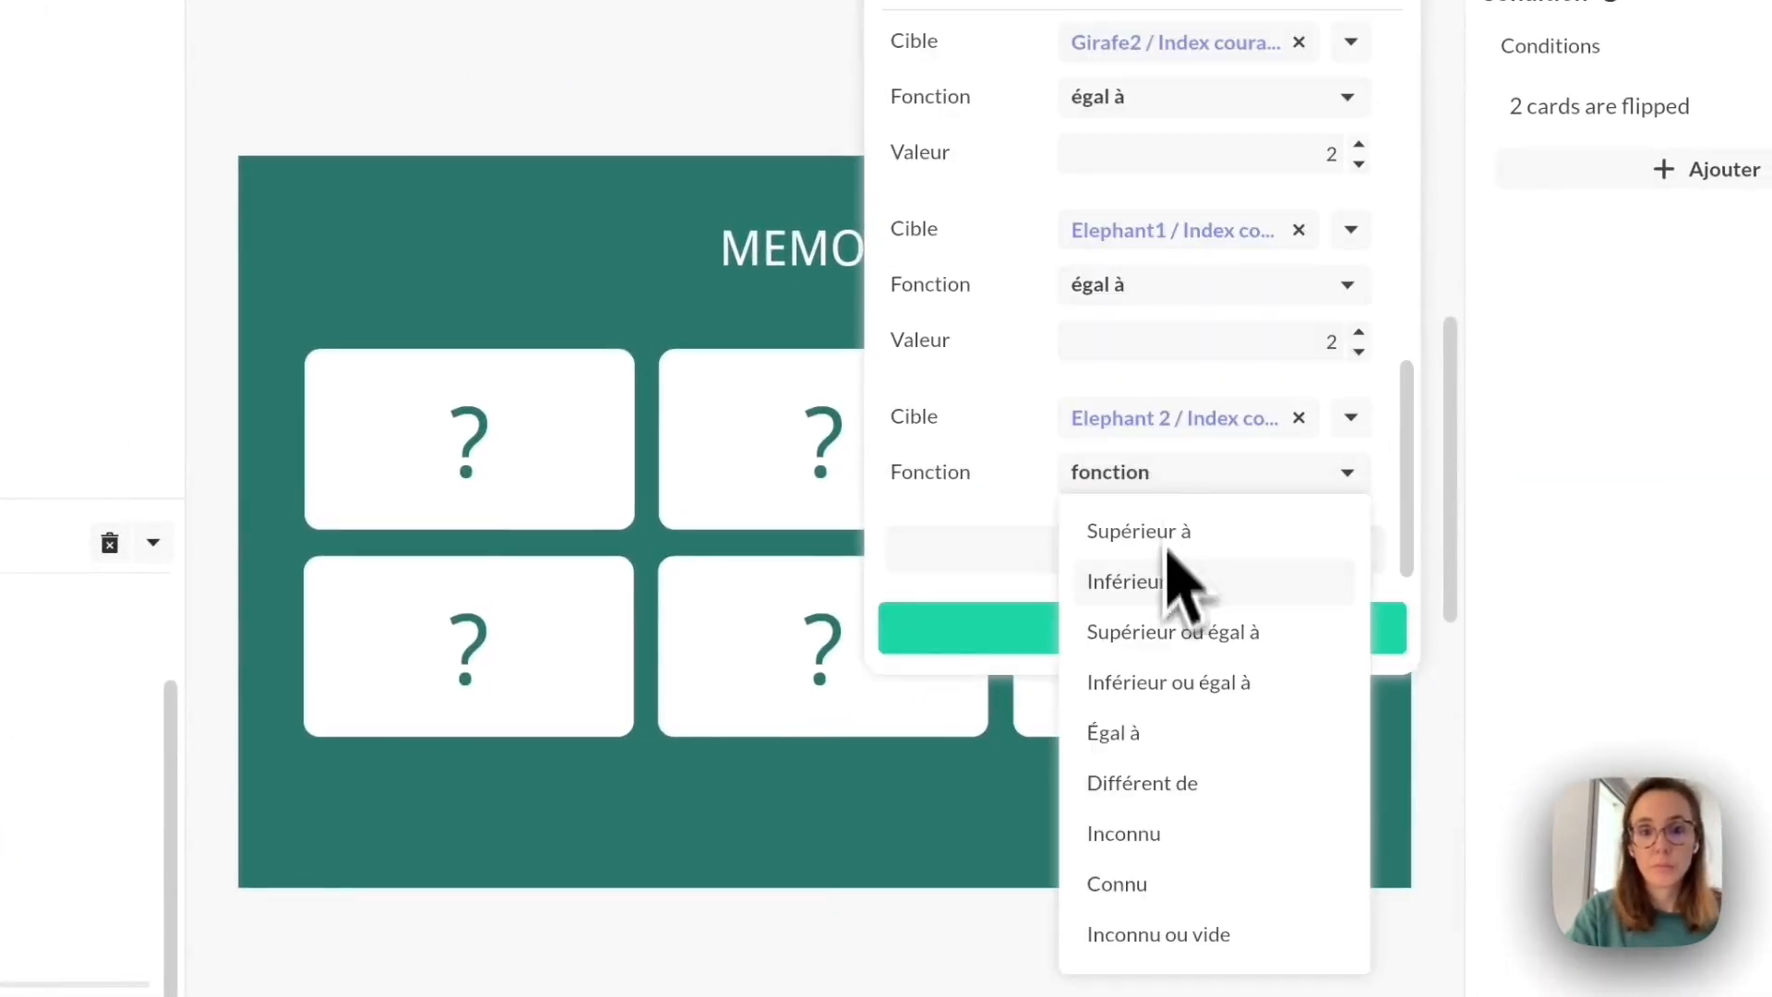
pyautogui.click(1165, 734)
pyautogui.click(1310, 529)
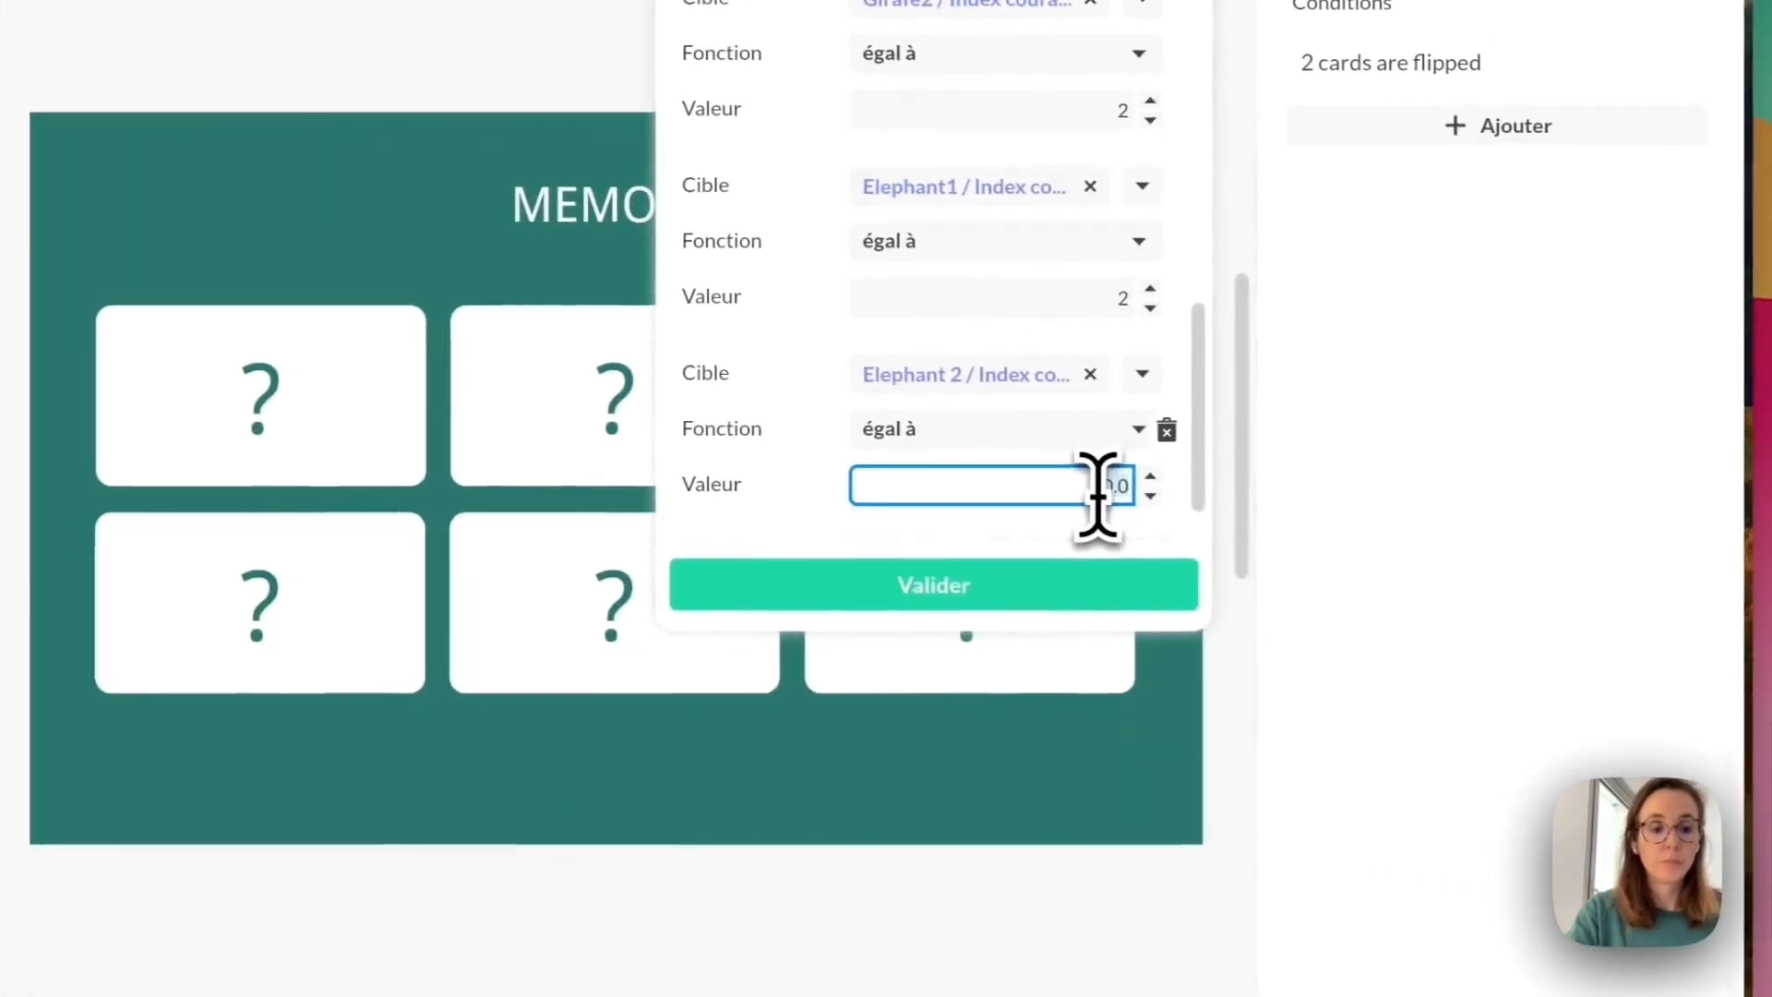
pyautogui.write('2')
pyautogui.click(971, 590)
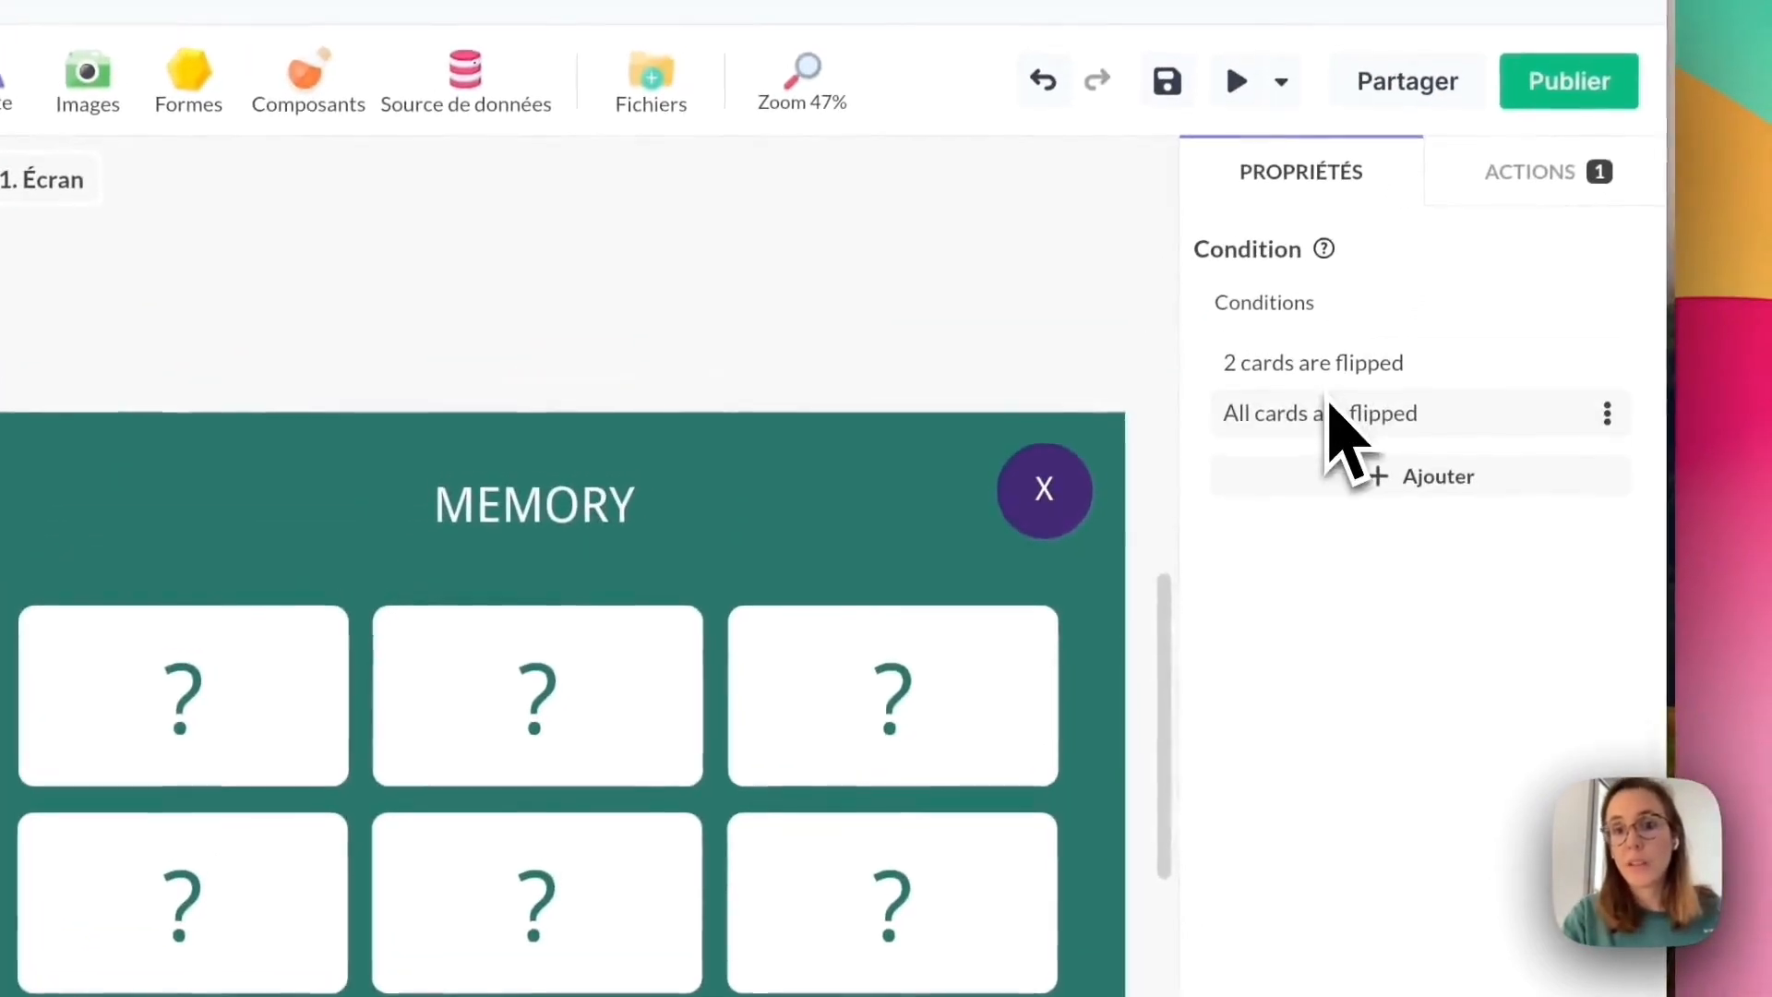
pyautogui.click(1274, 418)
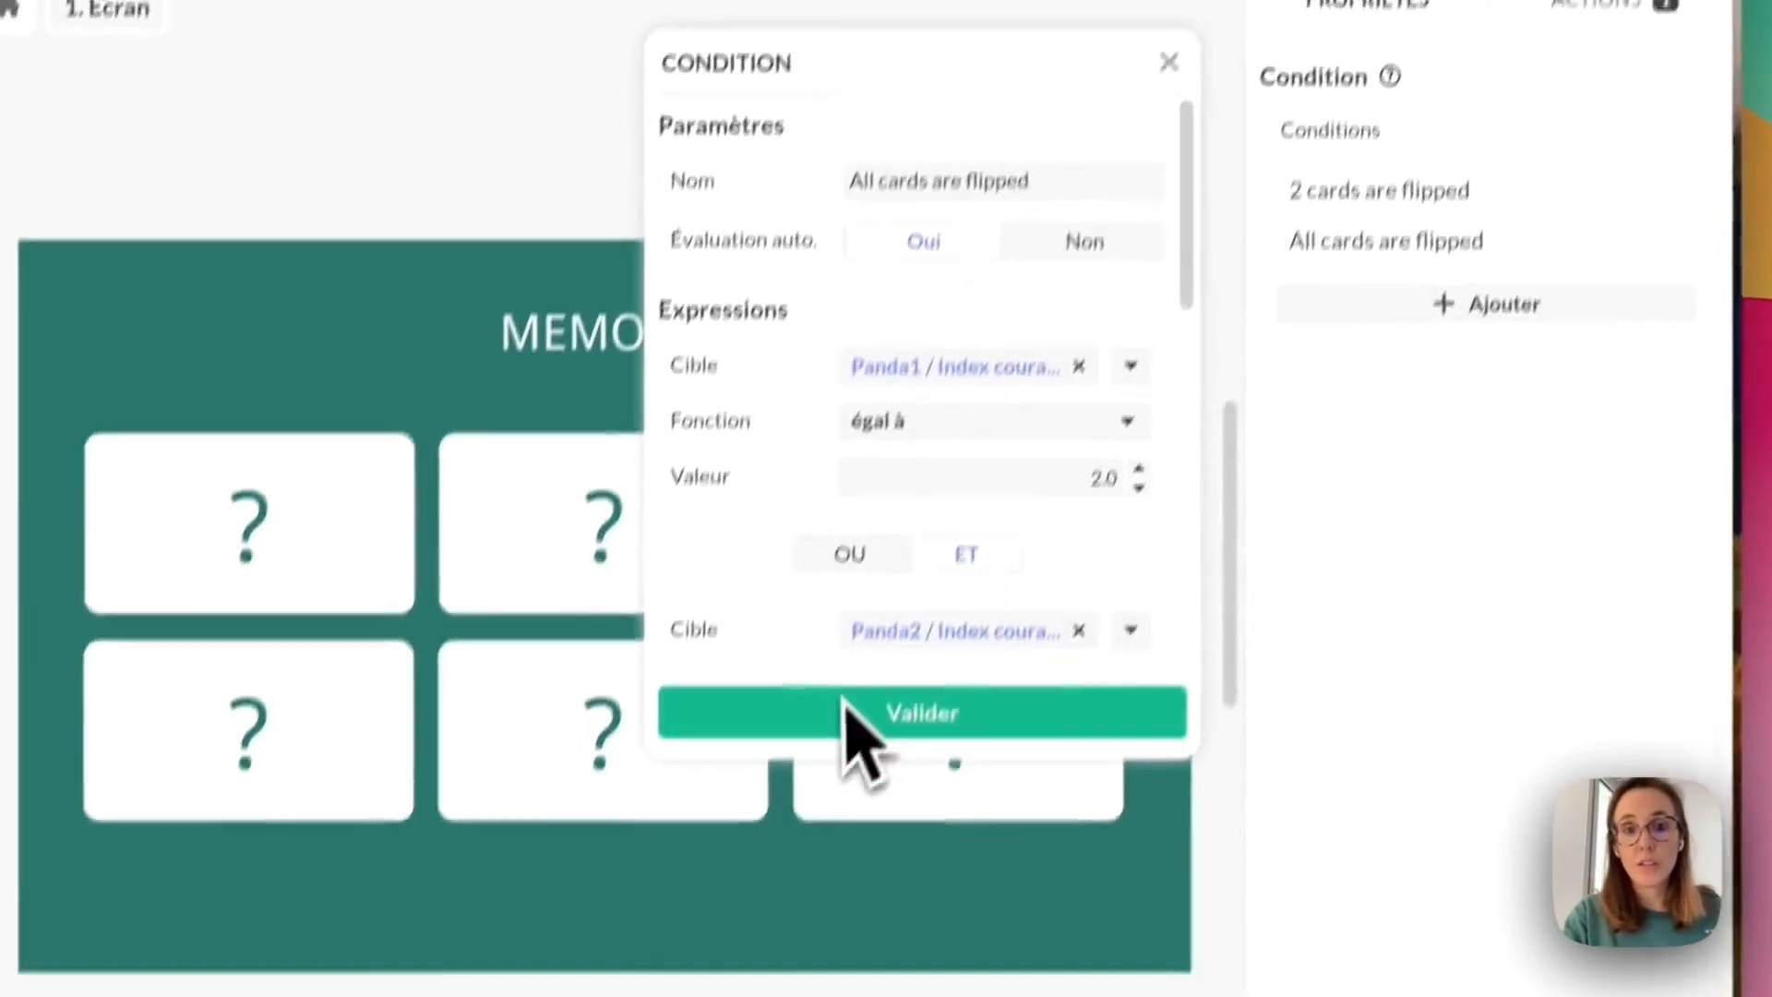
pyautogui.click(780, 885)
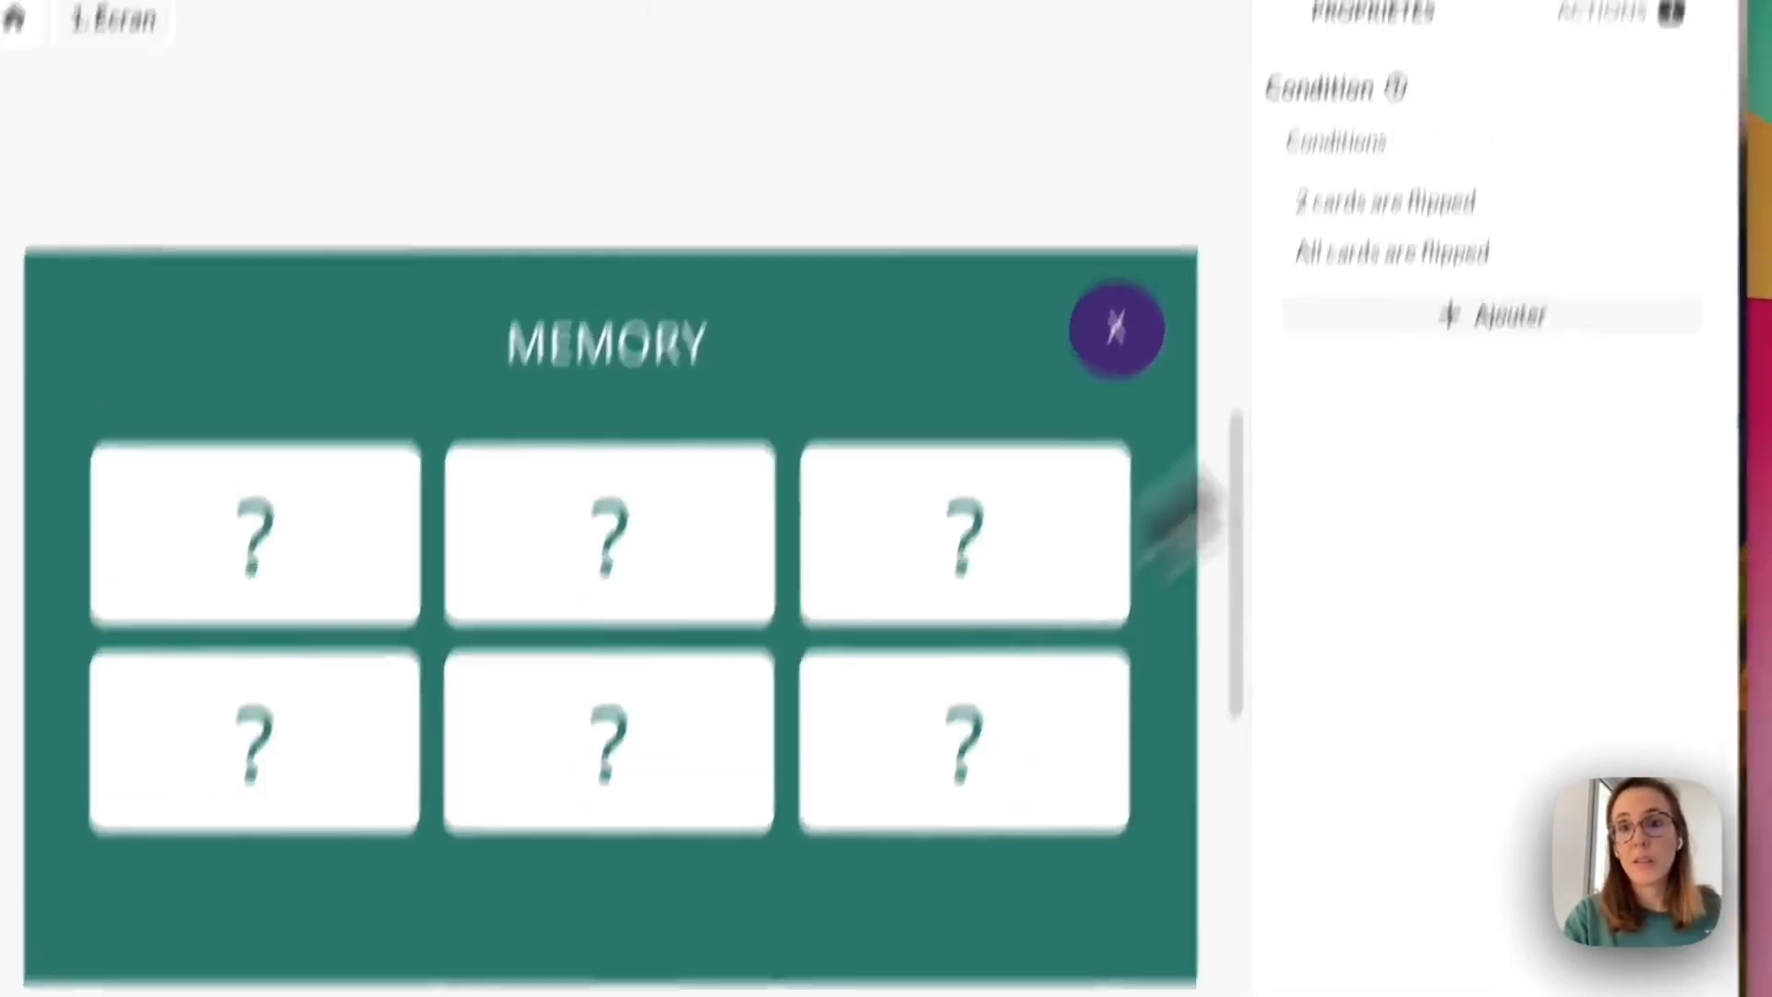
# Add an action that opens the success pop-up when the "All cards are flipped" condition evaluates as true, and save the project.
pyautogui.click(1523, 157)
pyautogui.click(1617, 385)
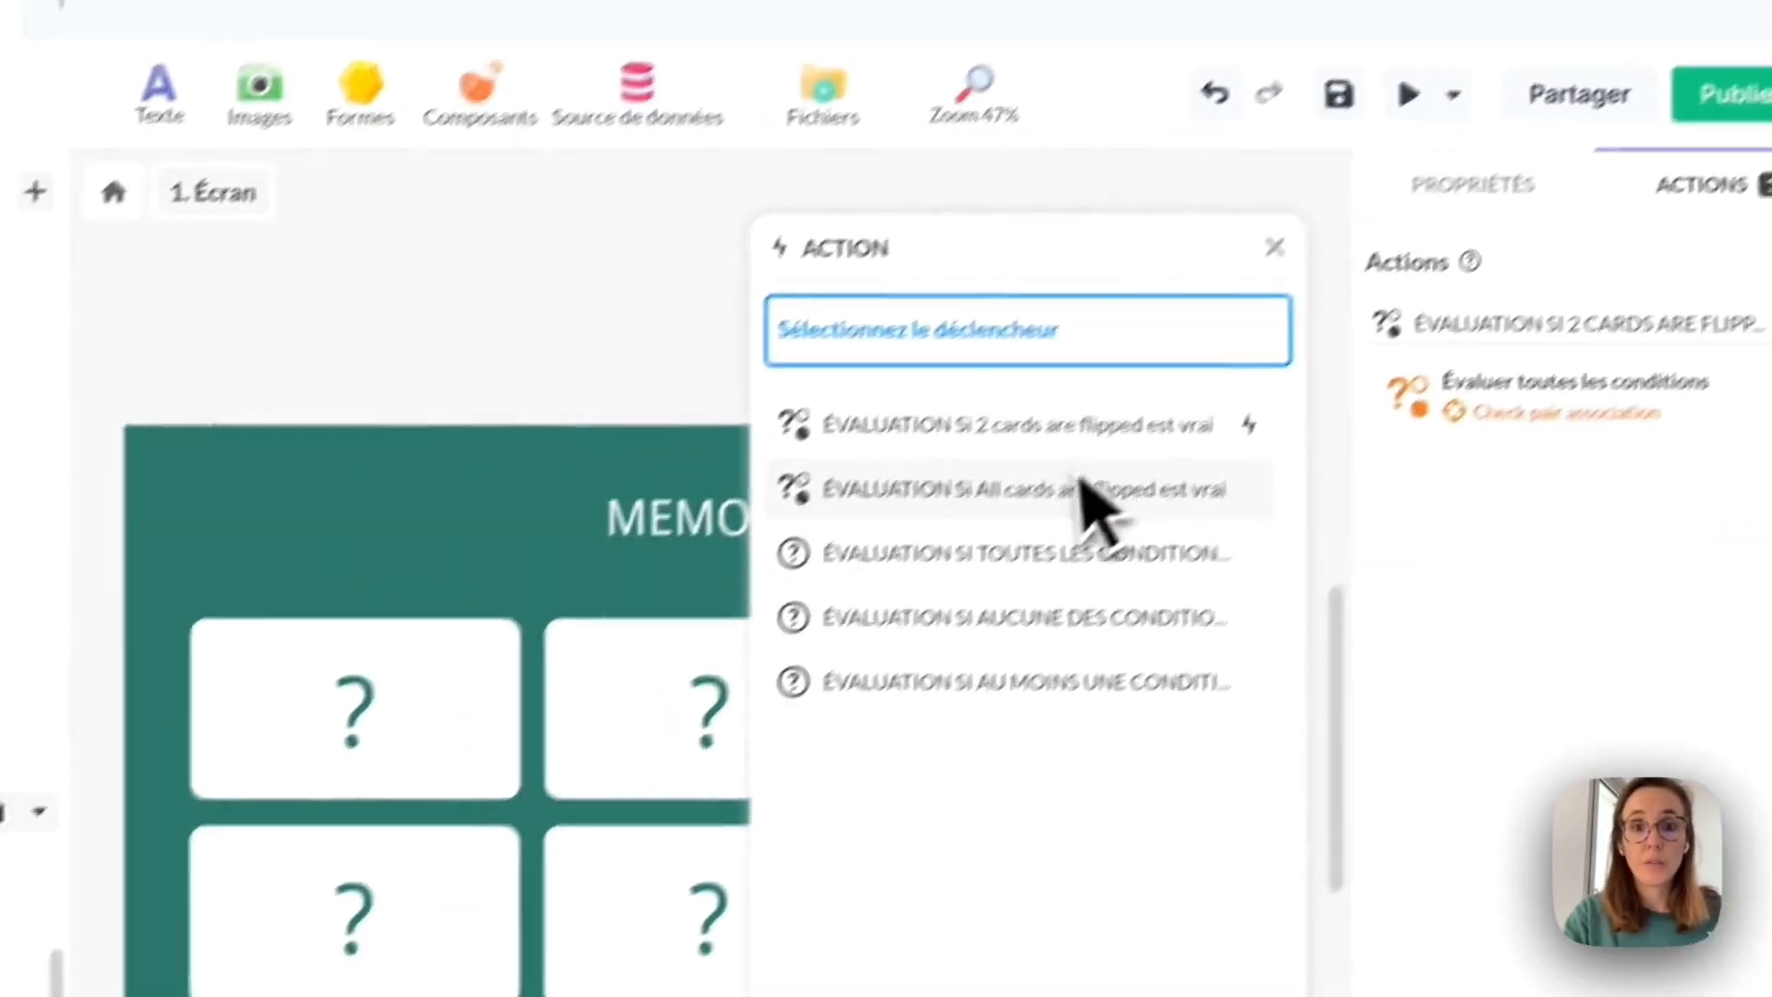
pyautogui.click(923, 623)
pyautogui.click(1023, 613)
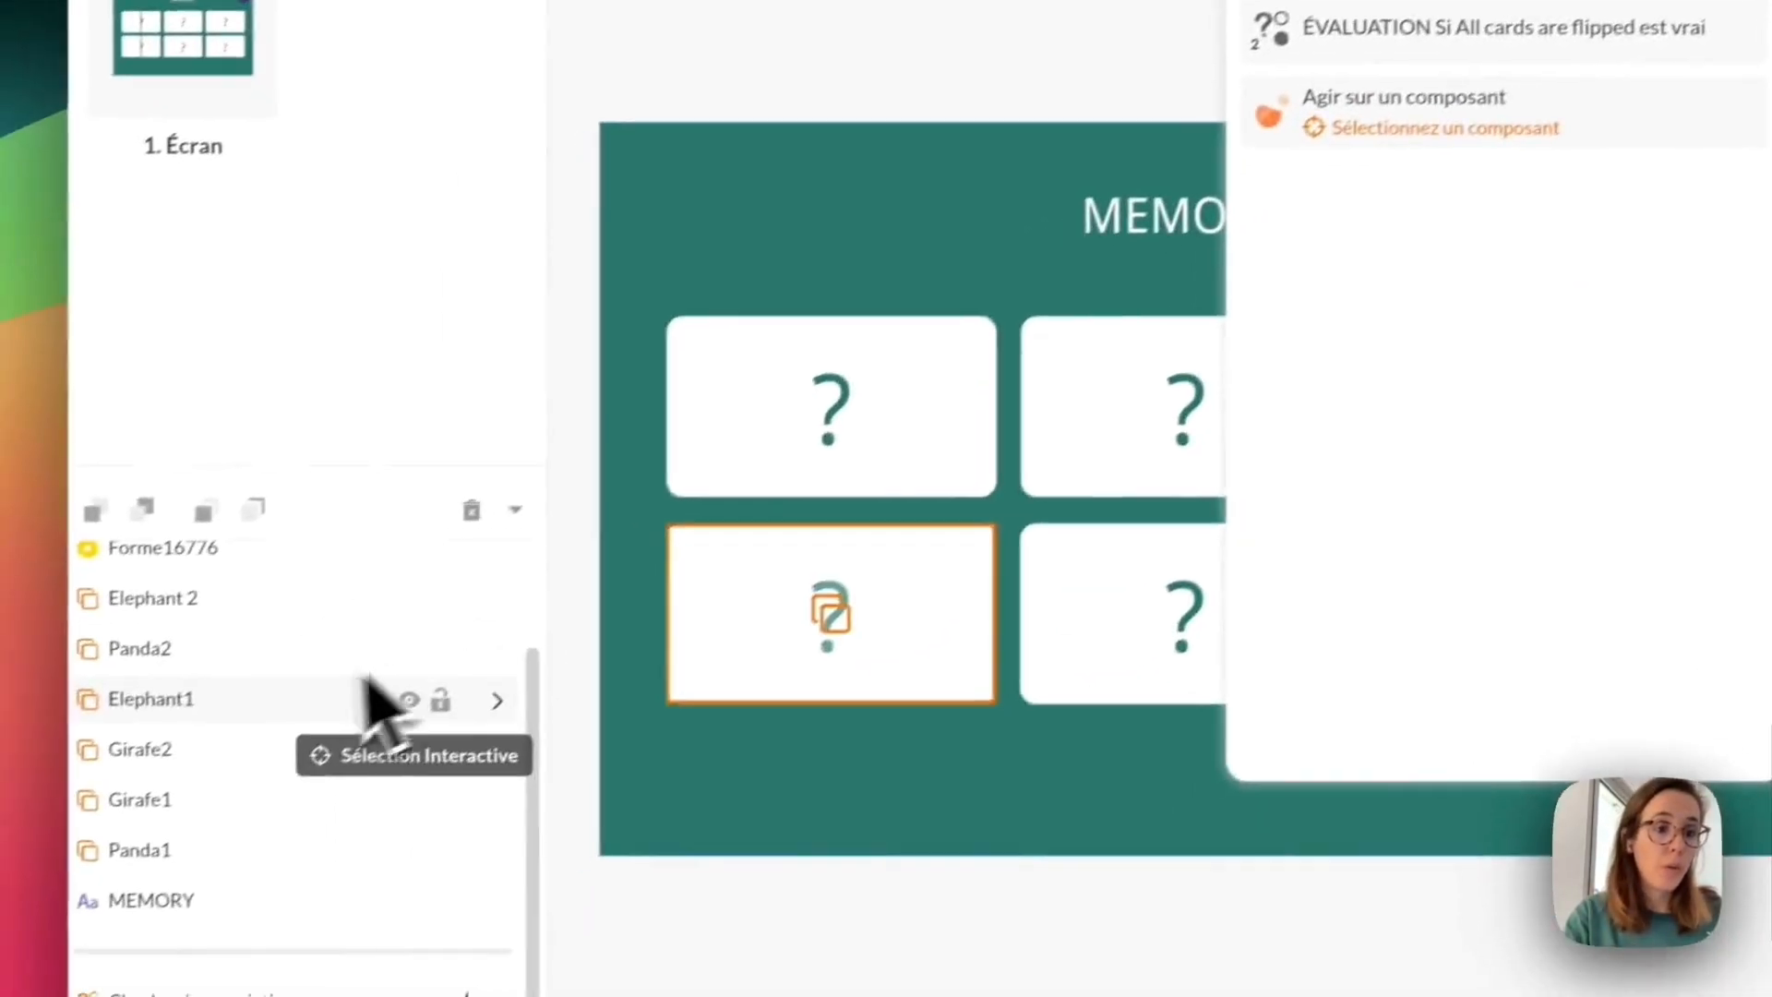
pyautogui.scroll(3, 364, 677)
pyautogui.click(326, 556)
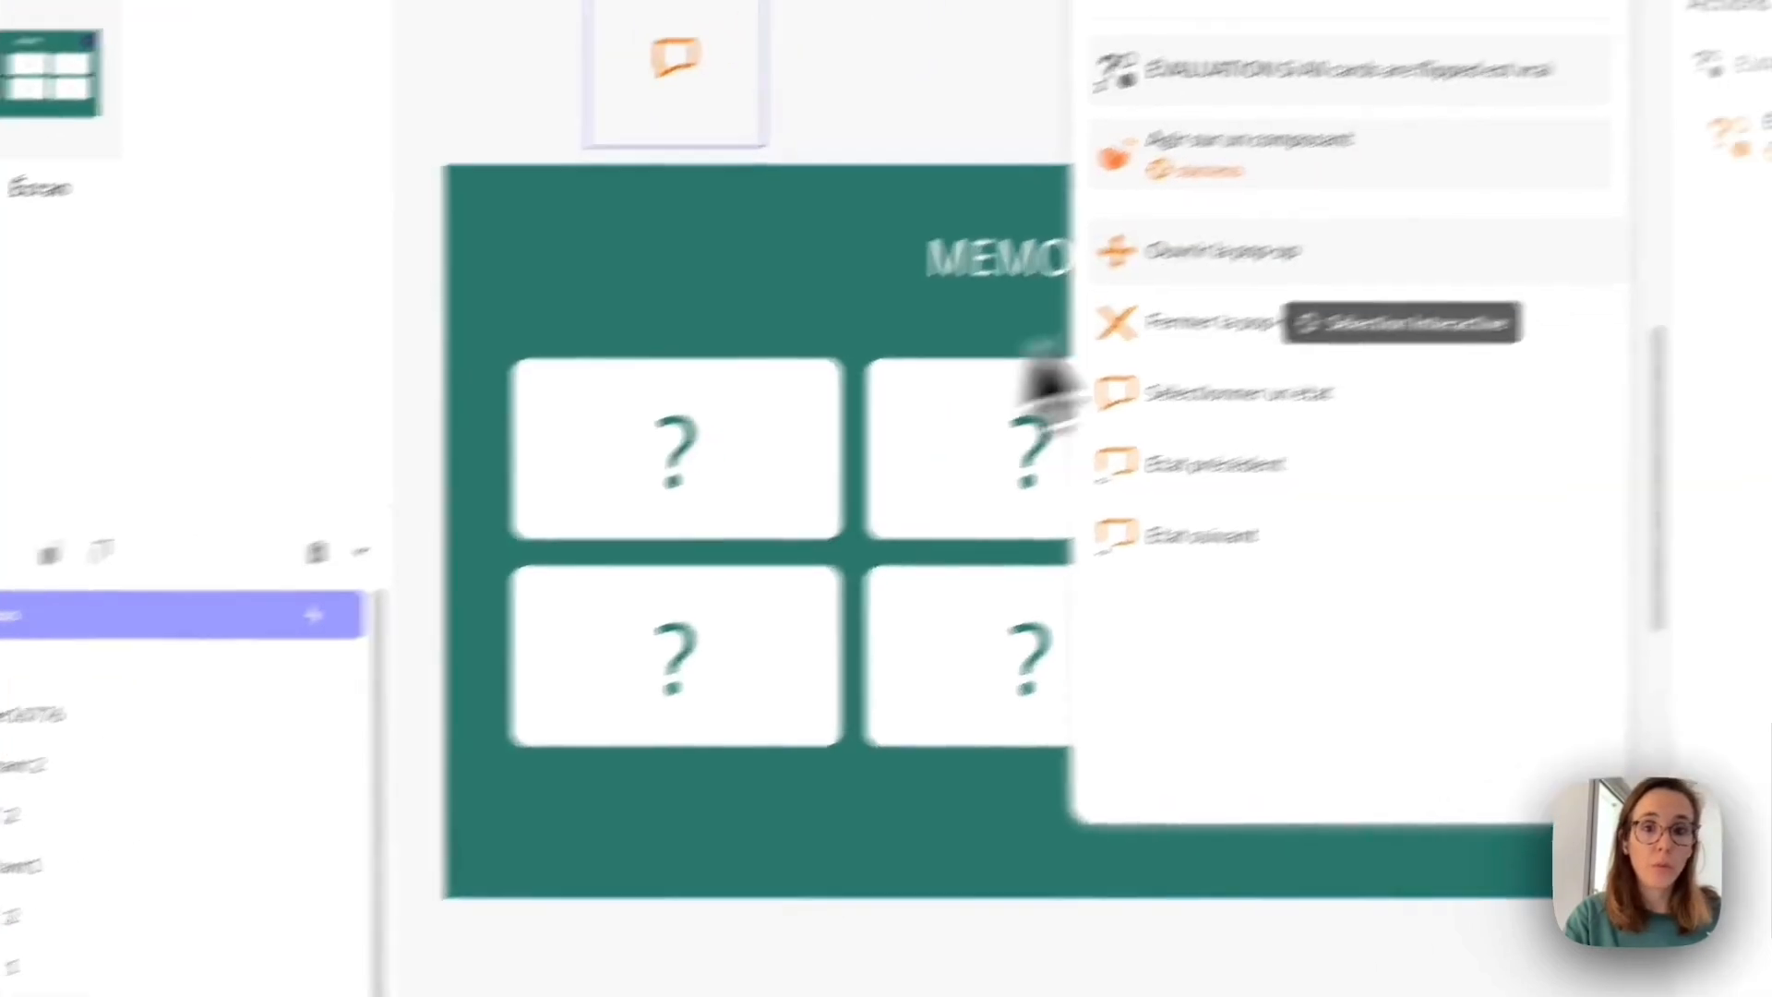
pyautogui.click(1431, 189)
pyautogui.click(1480, 709)
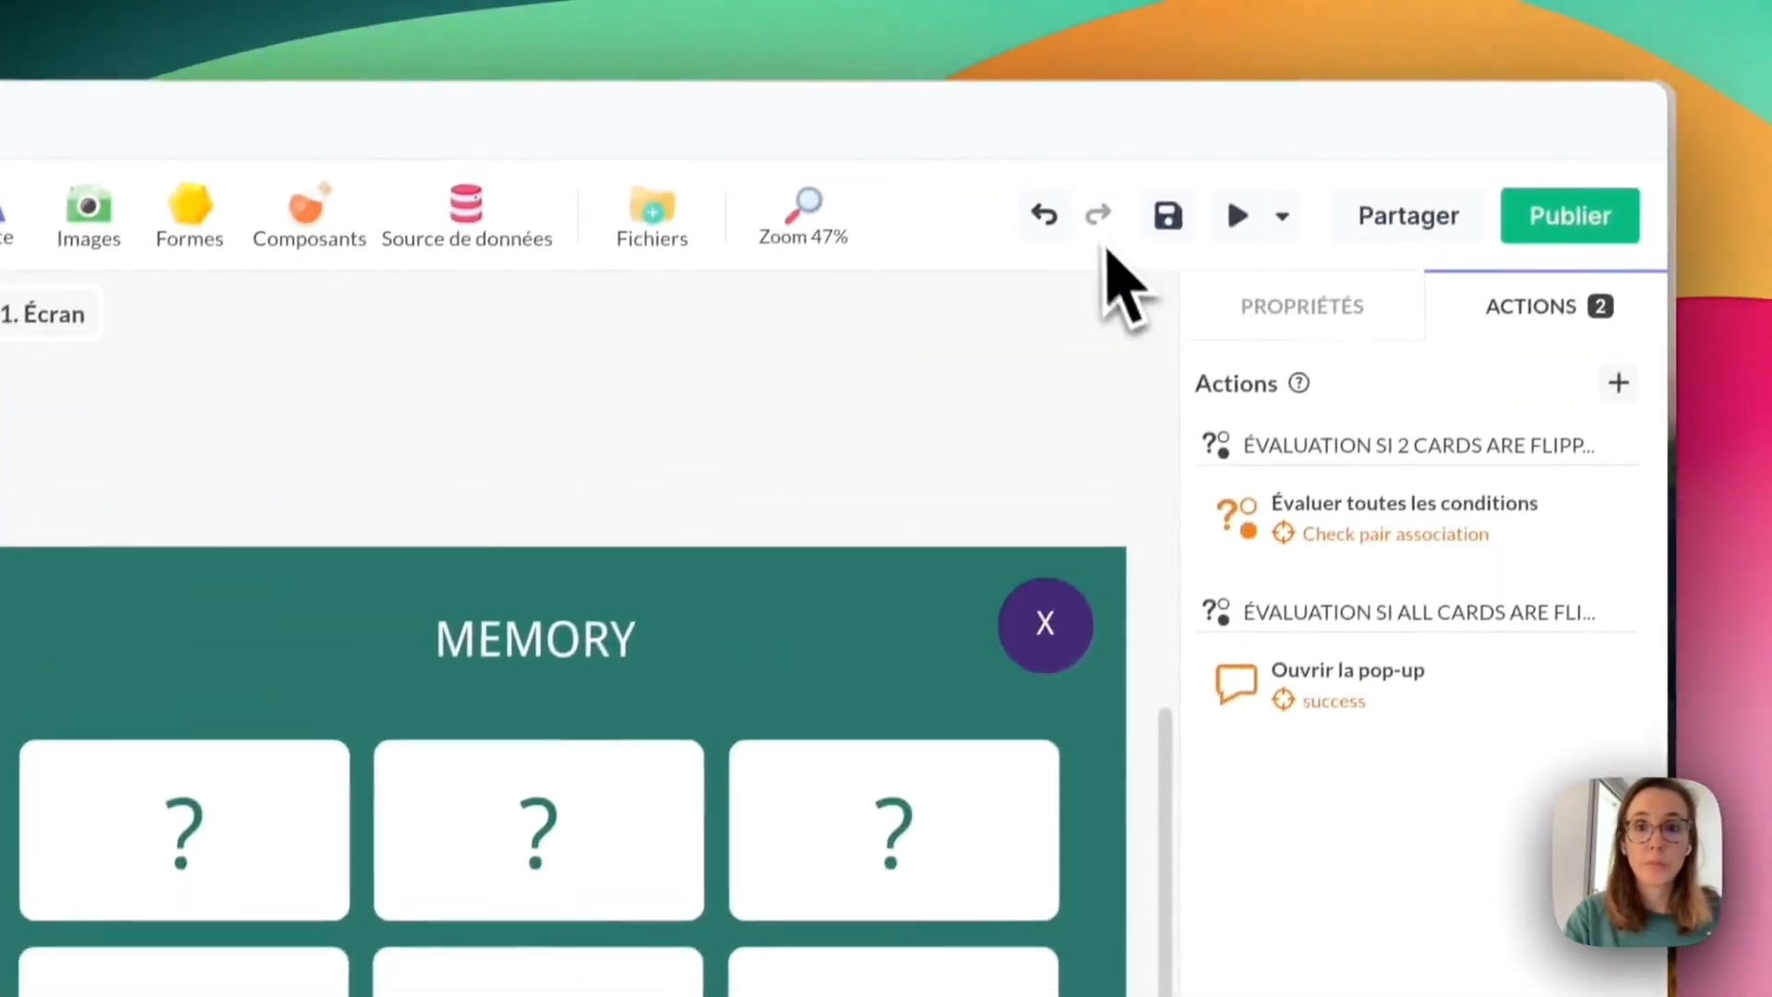
pyautogui.click(1159, 233)
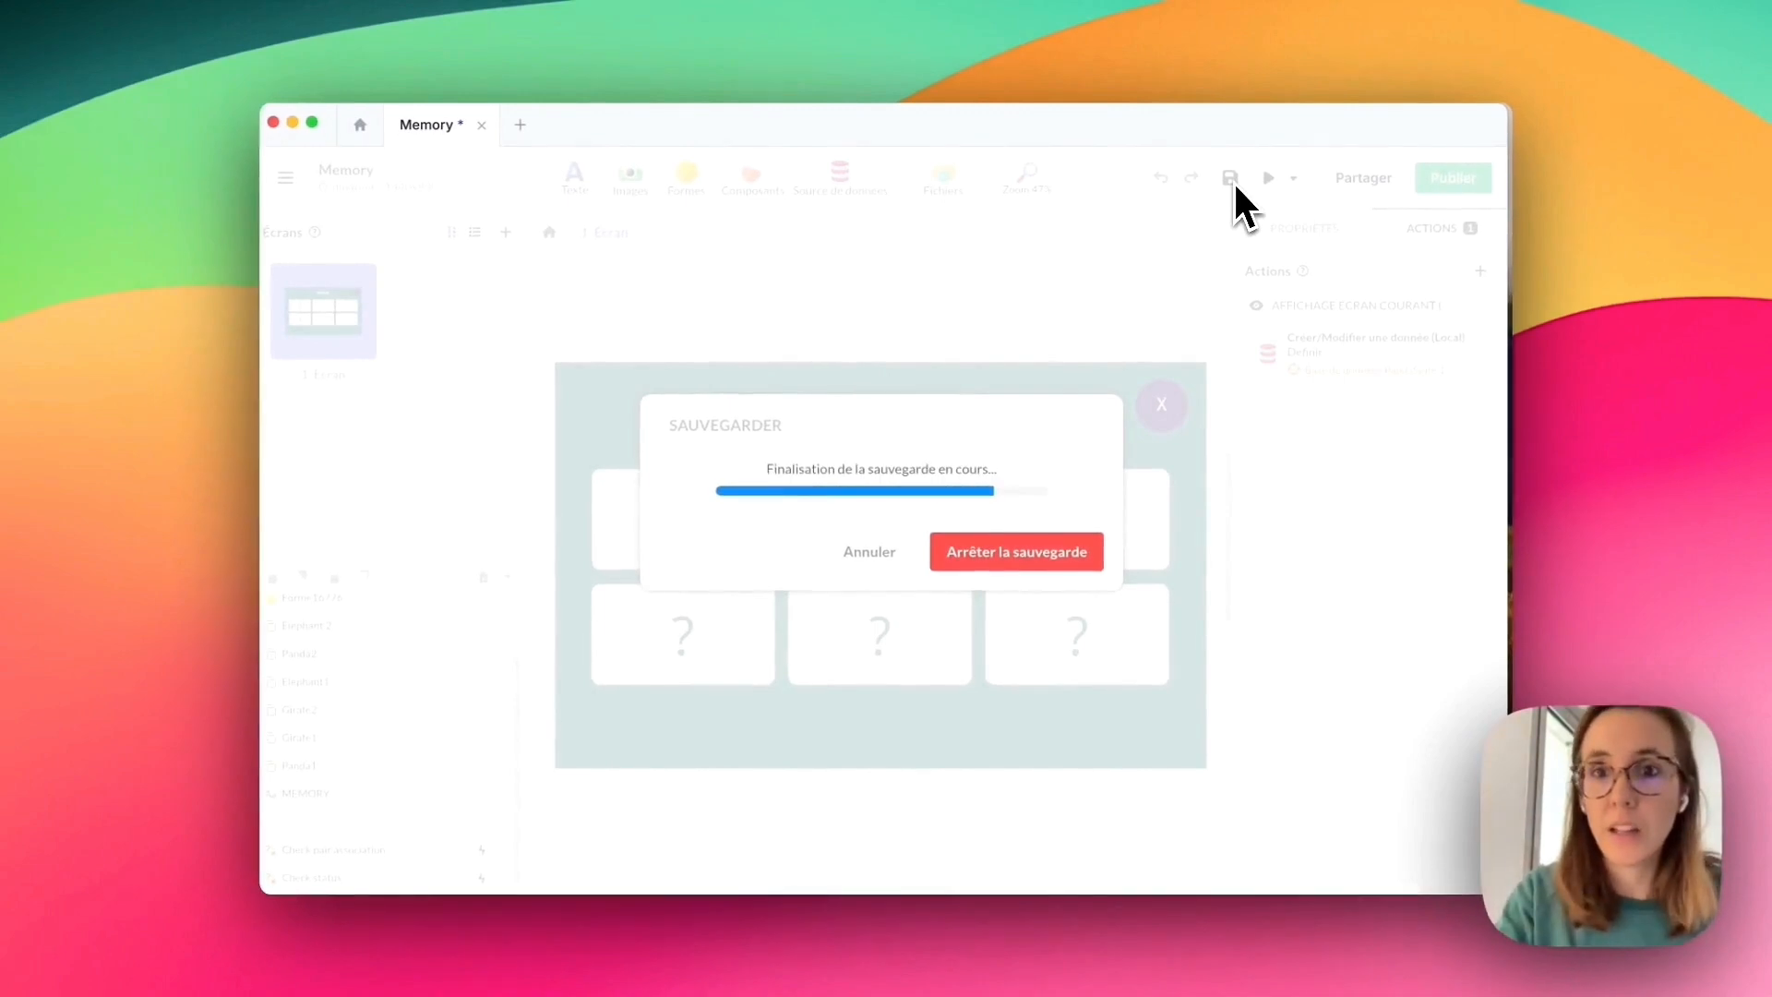
# Preview the game, flip the panda, giraffe and elephant pairs to test the success pop-up, and close the preview.
pyautogui.click(1269, 178)
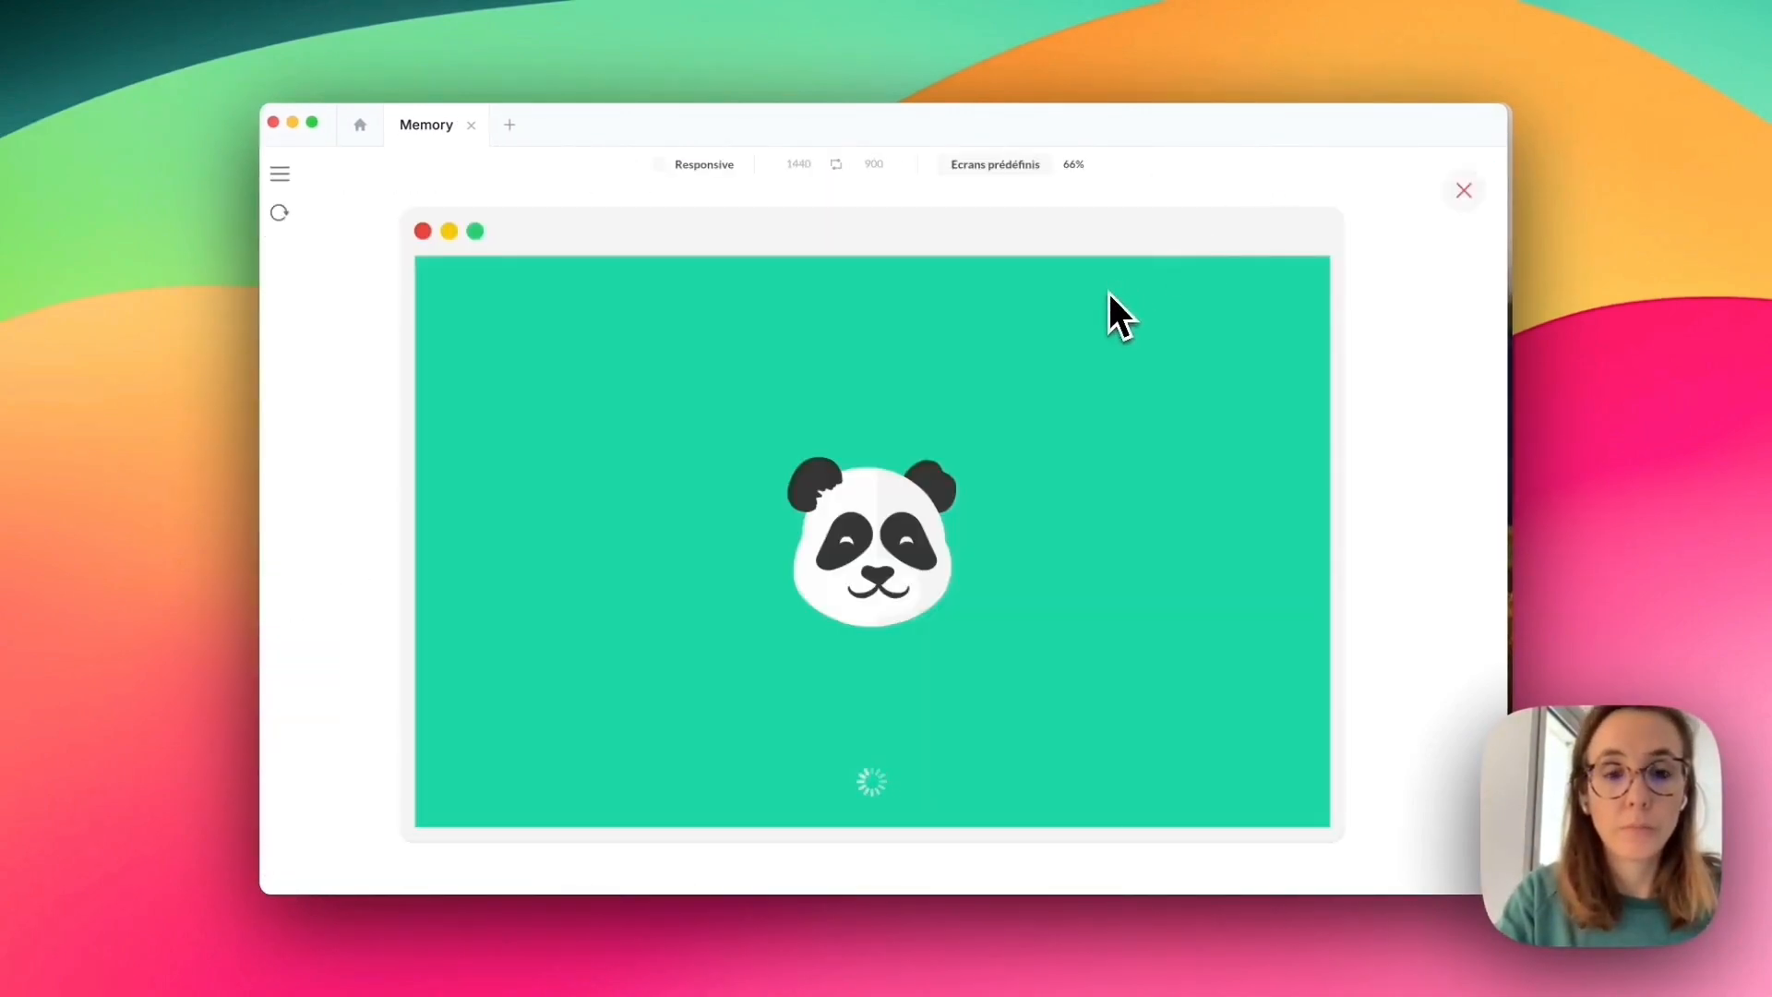
pyautogui.click(707, 466)
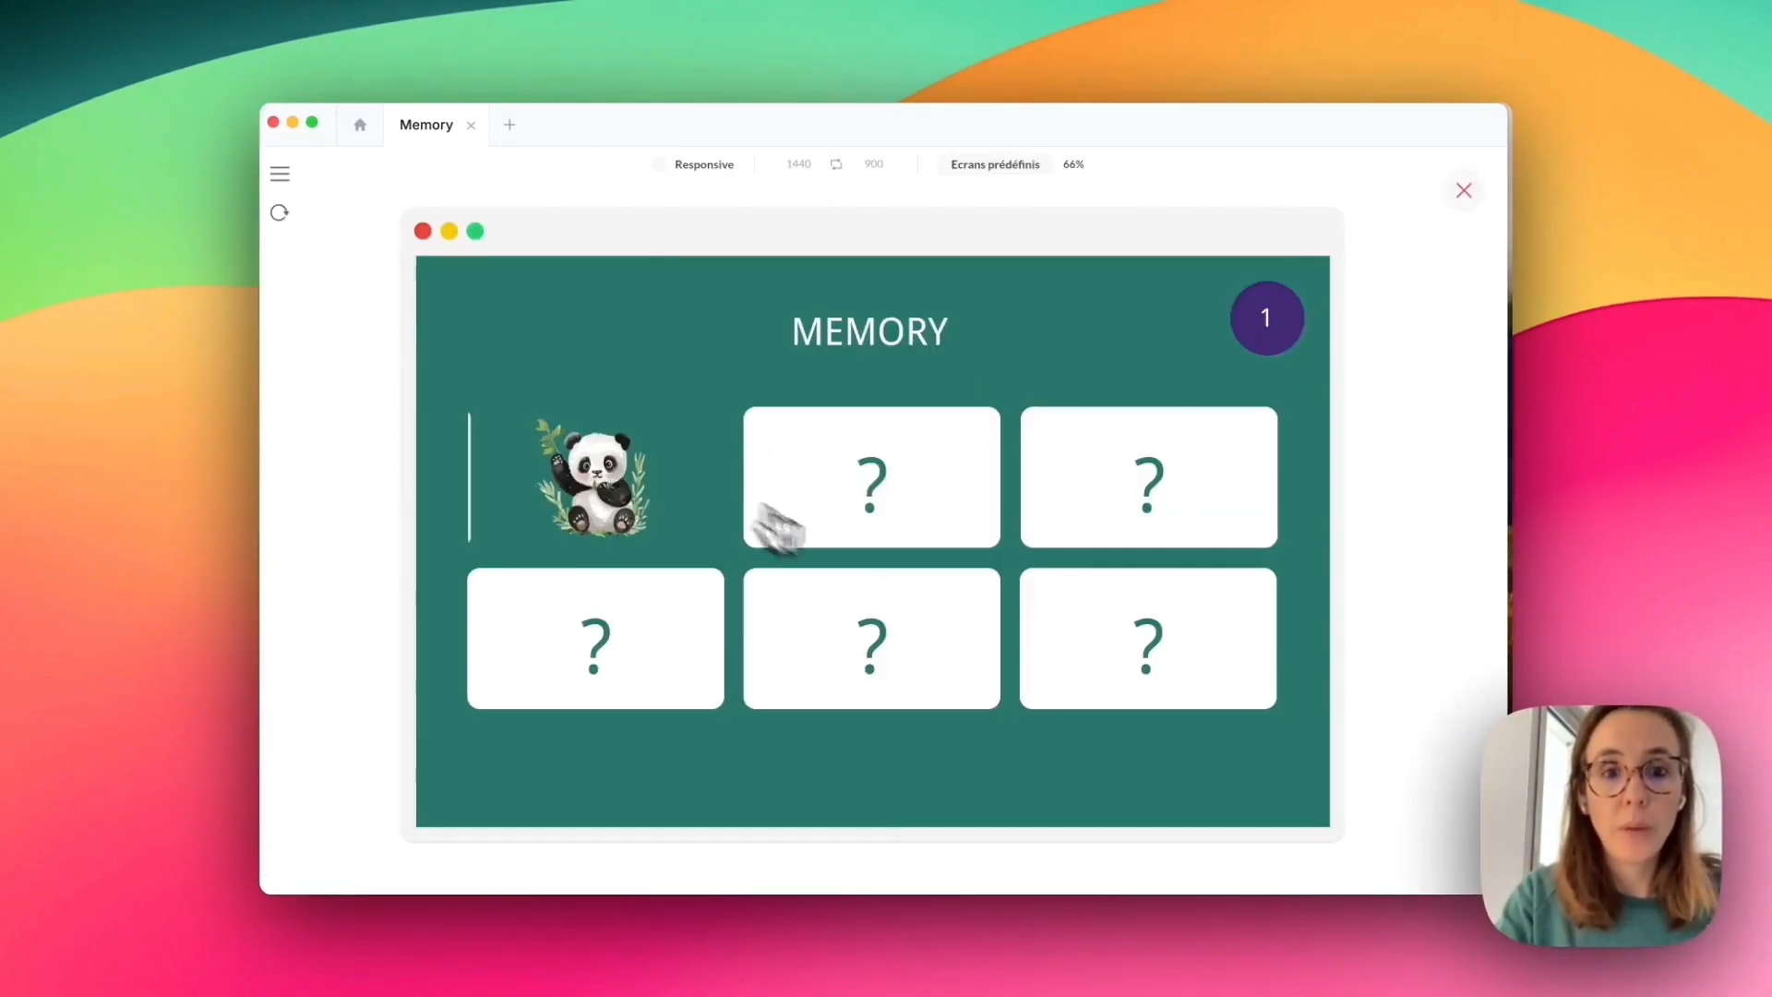
pyautogui.click(884, 649)
pyautogui.click(923, 510)
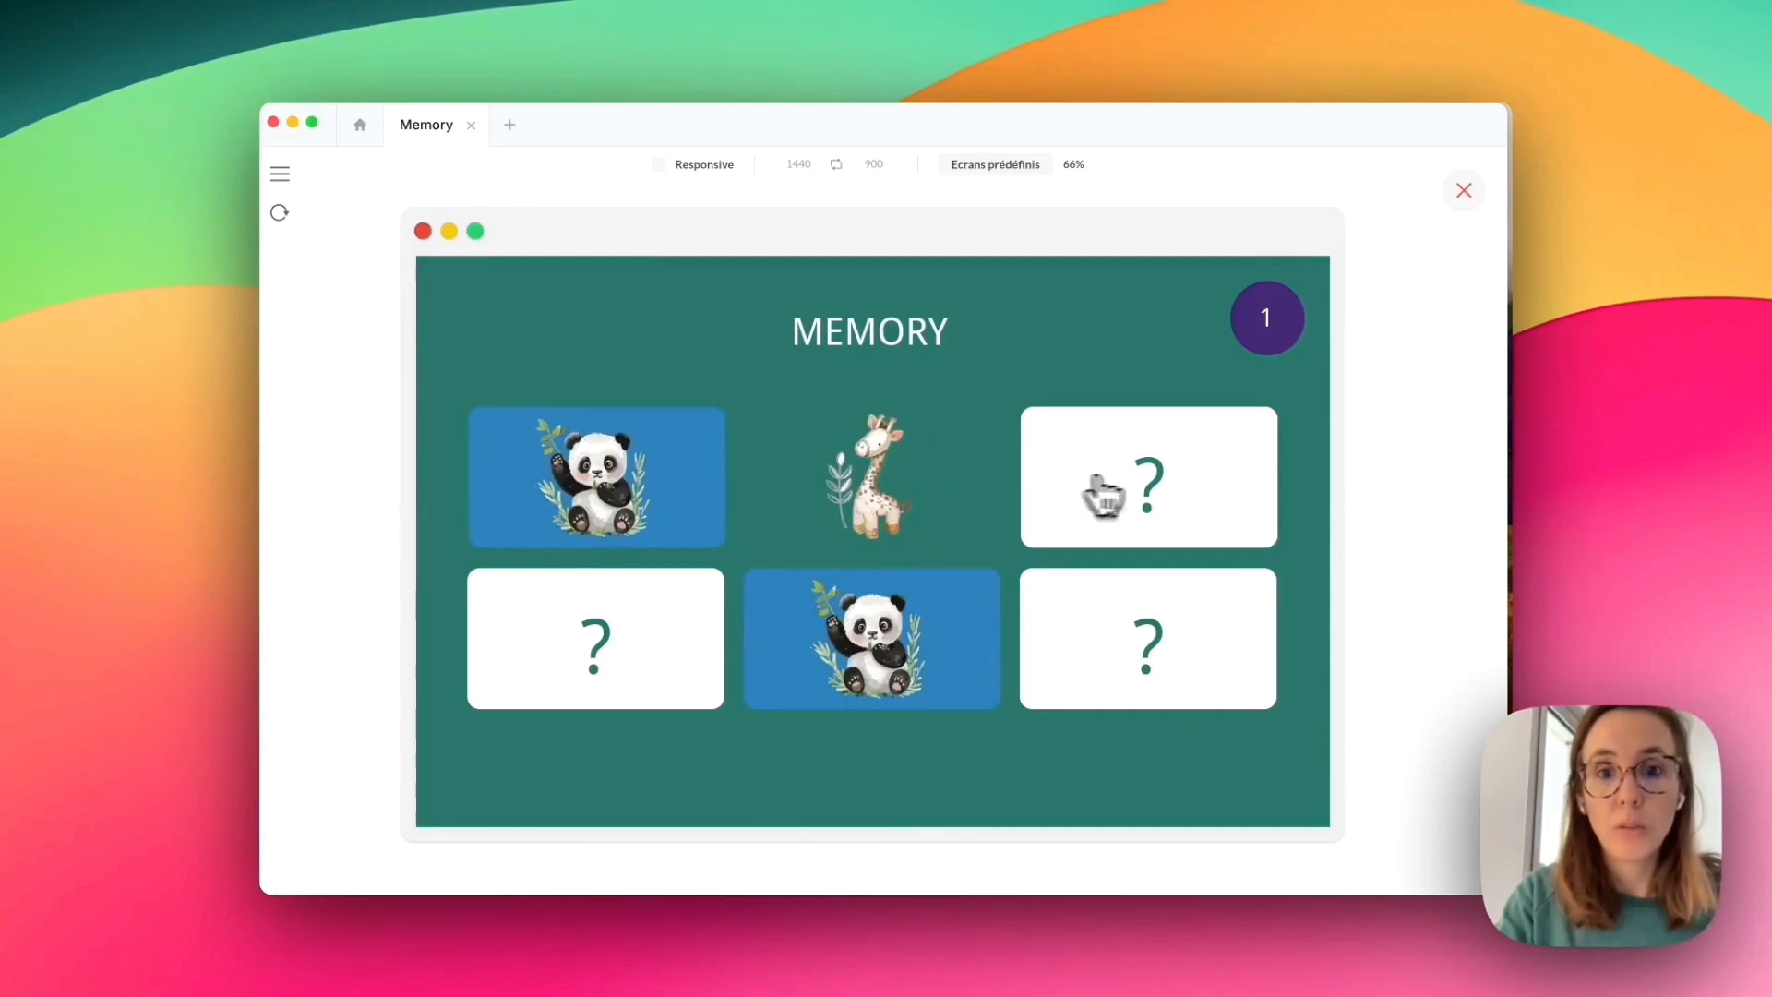
pyautogui.click(1113, 497)
pyautogui.click(720, 646)
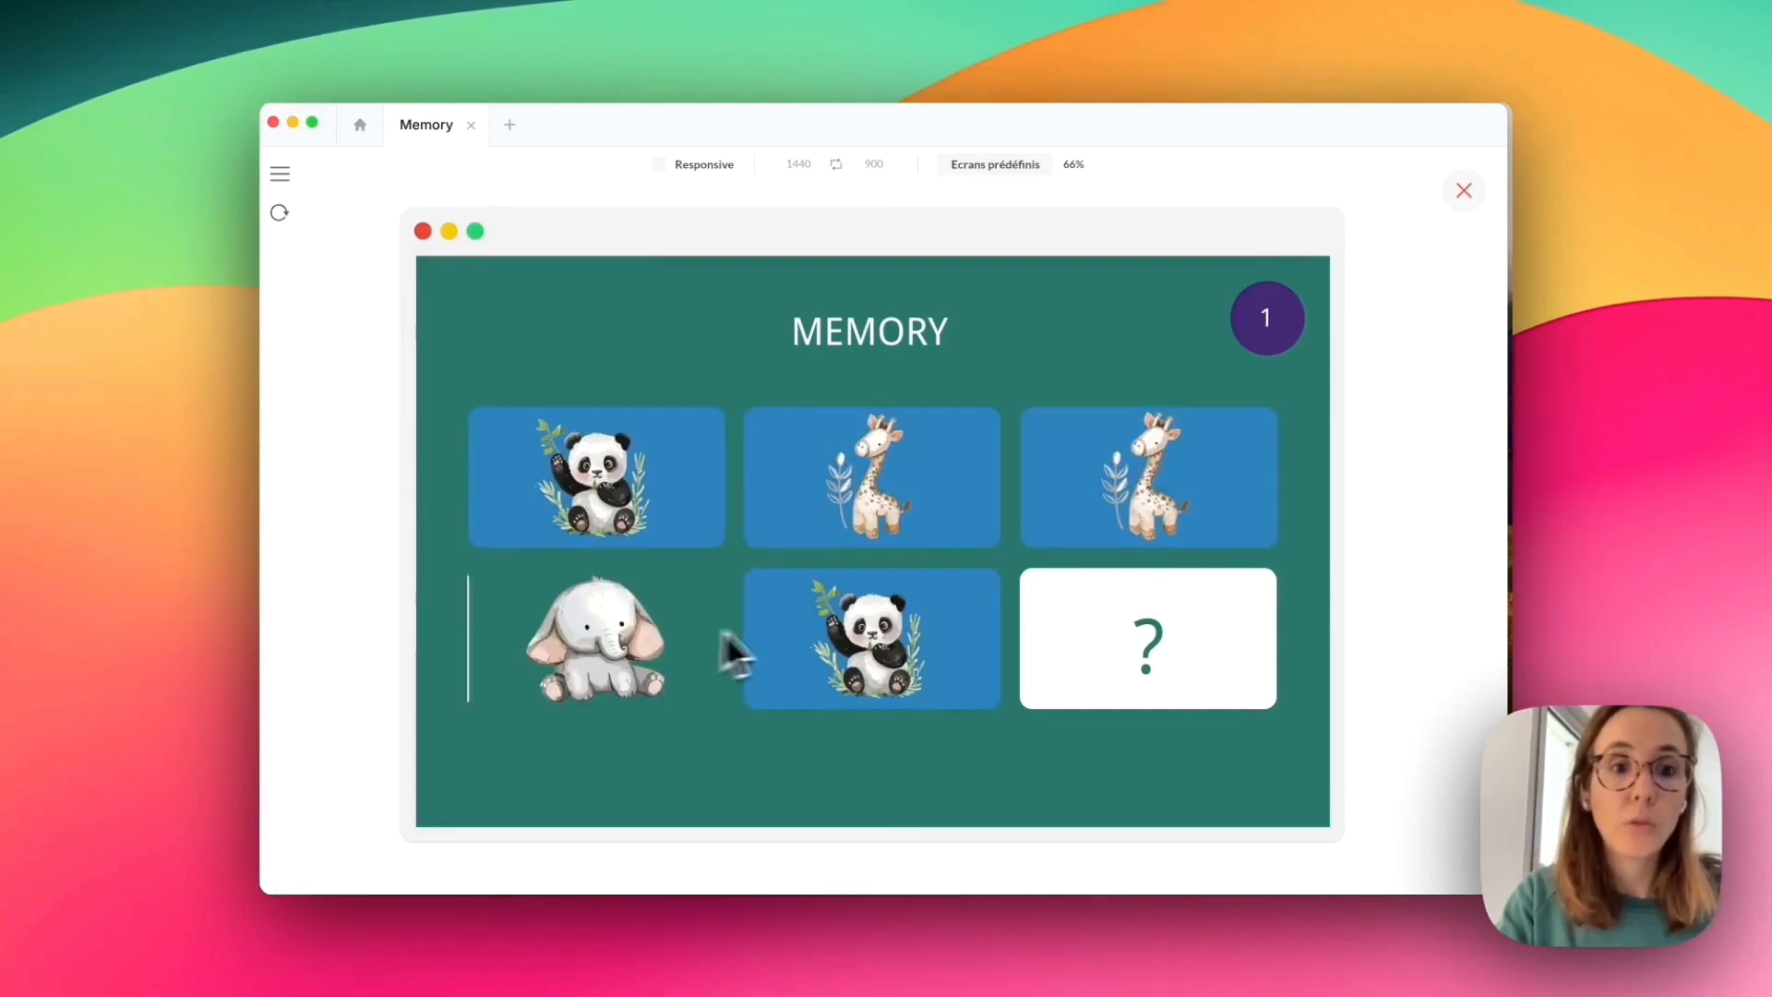
pyautogui.click(1100, 614)
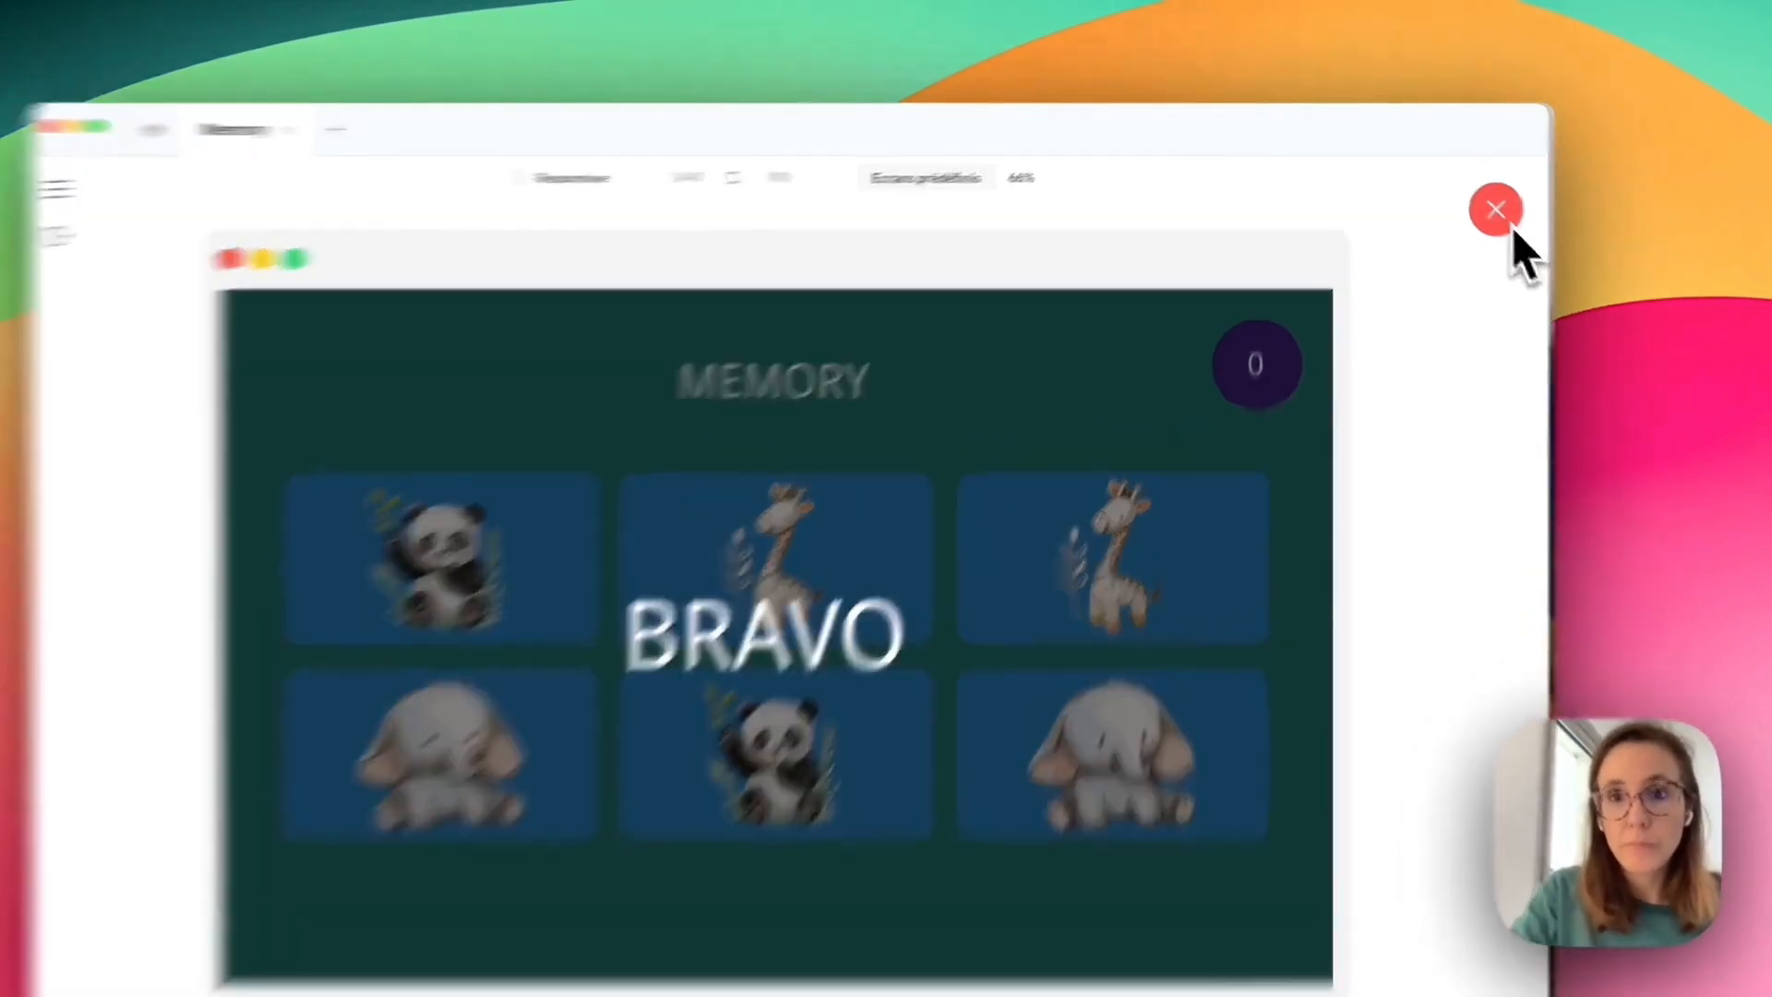
pyautogui.click(1473, 197)
# Preview the game again, flip one panda and one giraffe card to test a mismatched pair, and close the preview.
pyautogui.click(1232, 242)
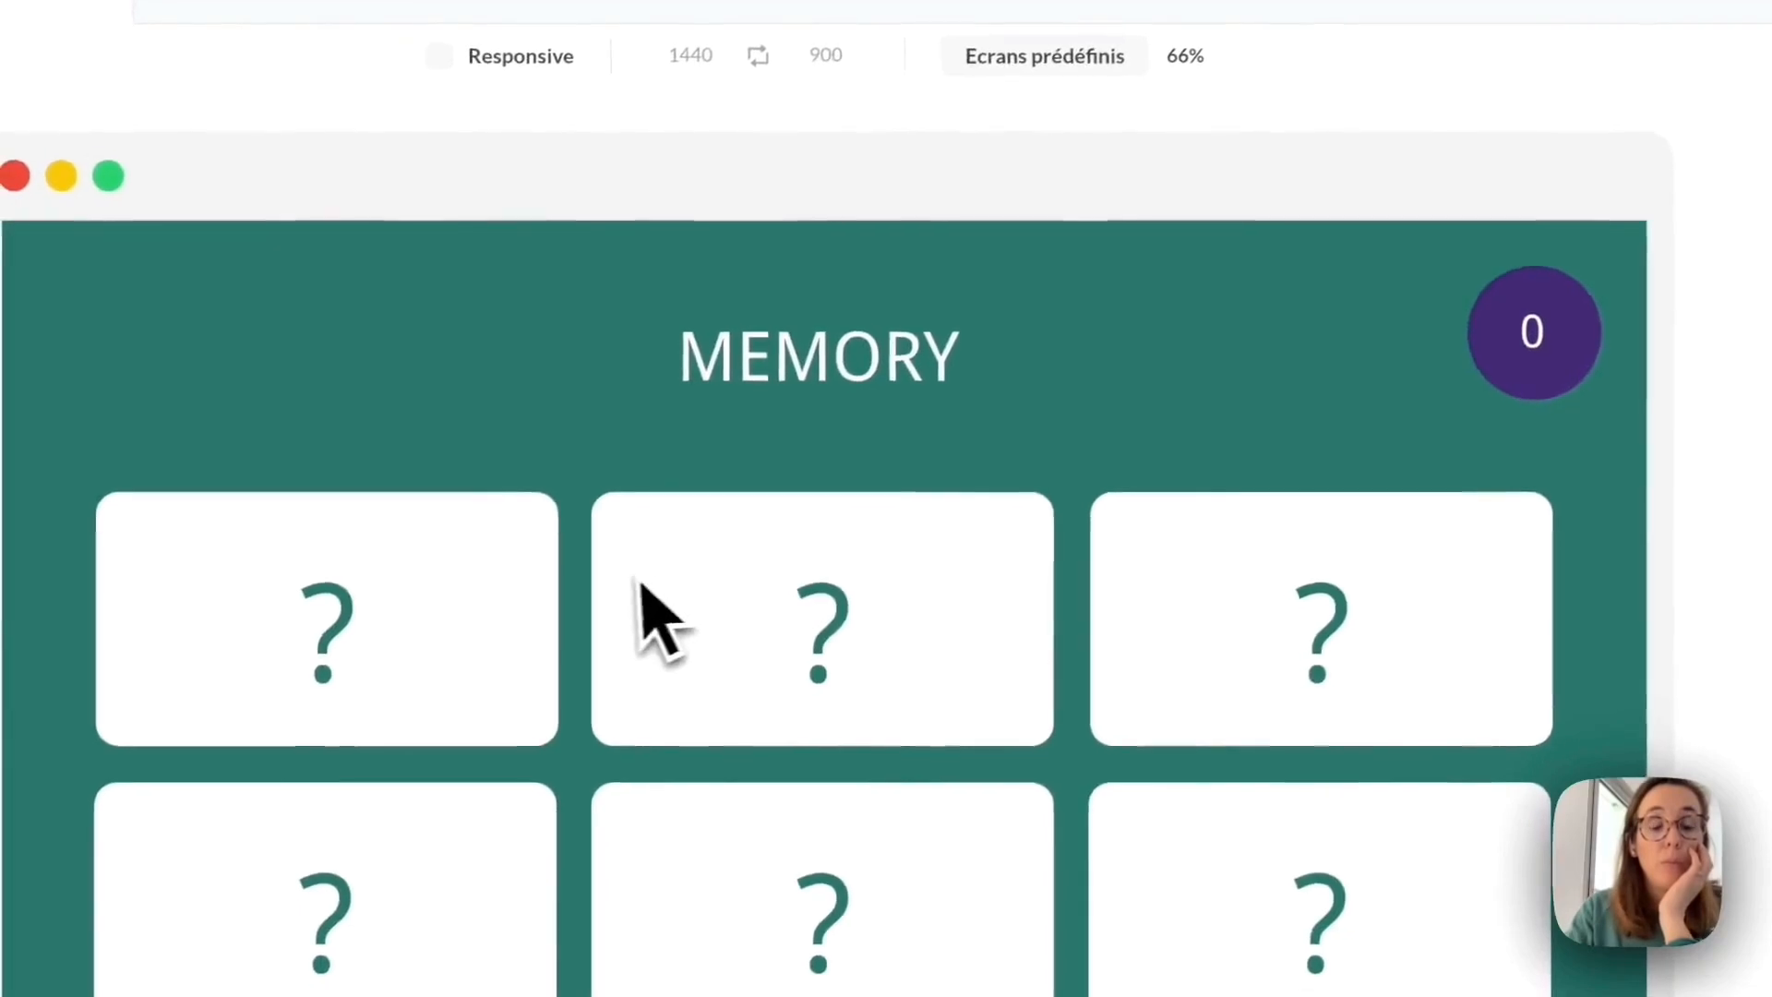
pyautogui.click(420, 664)
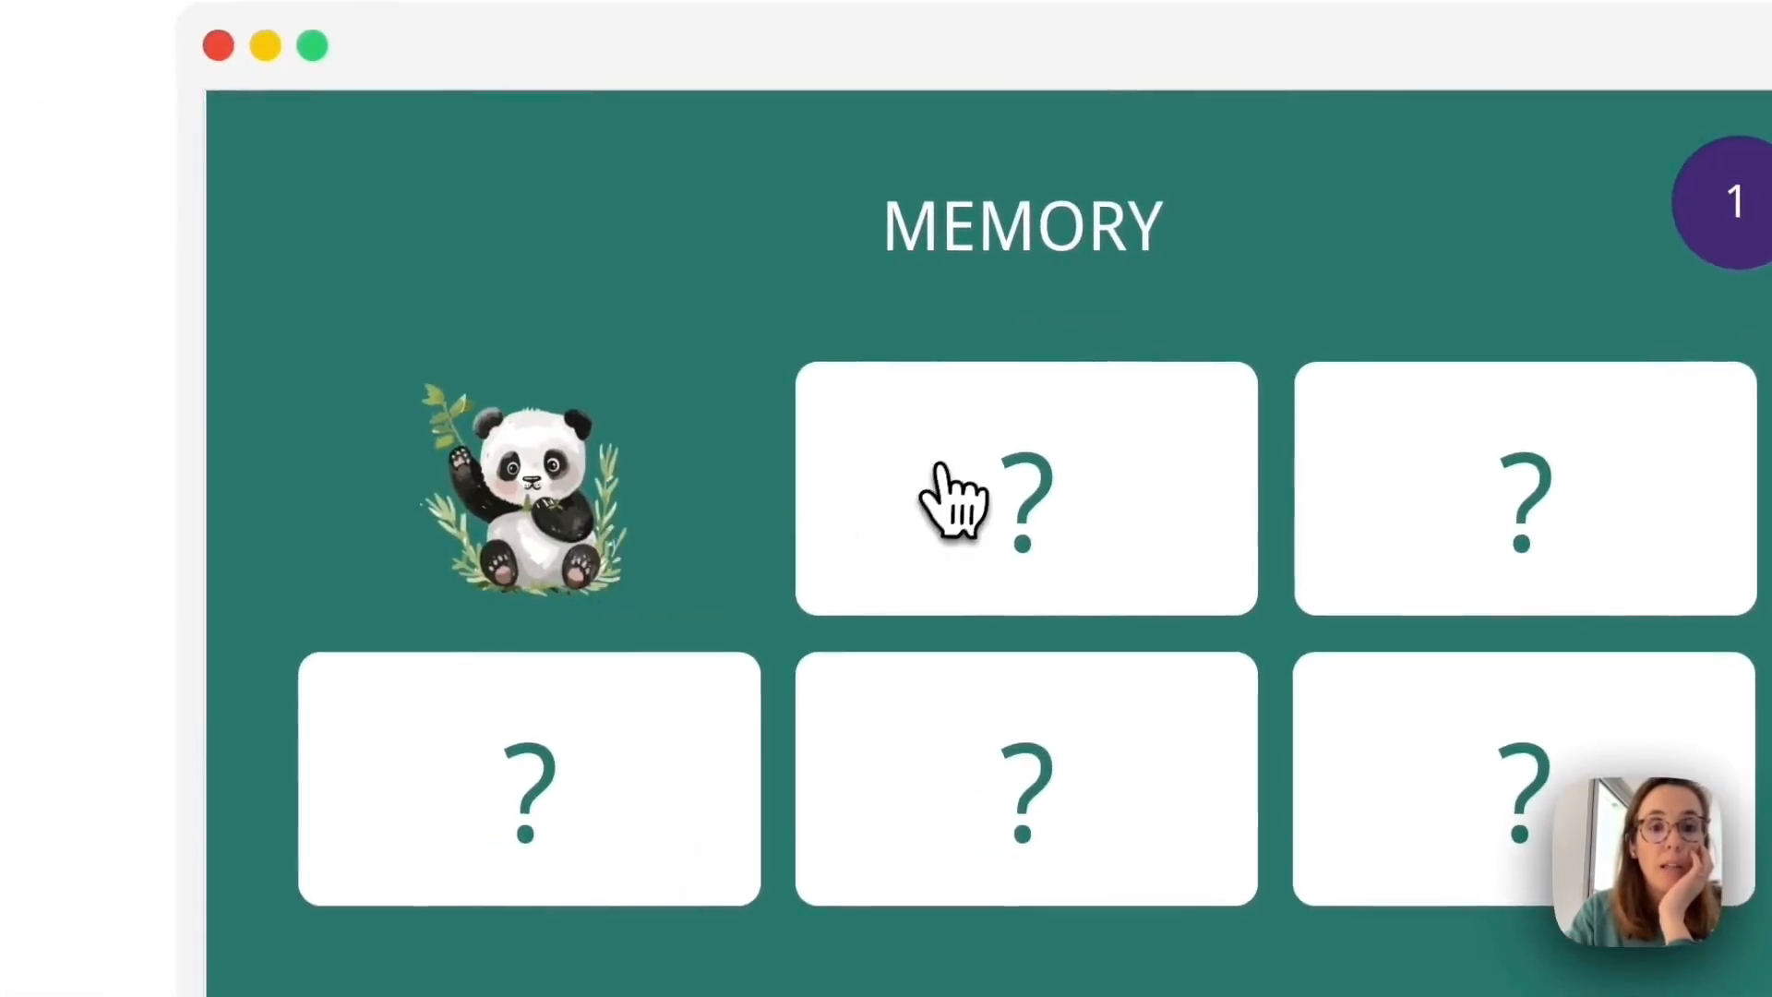
pyautogui.click(953, 499)
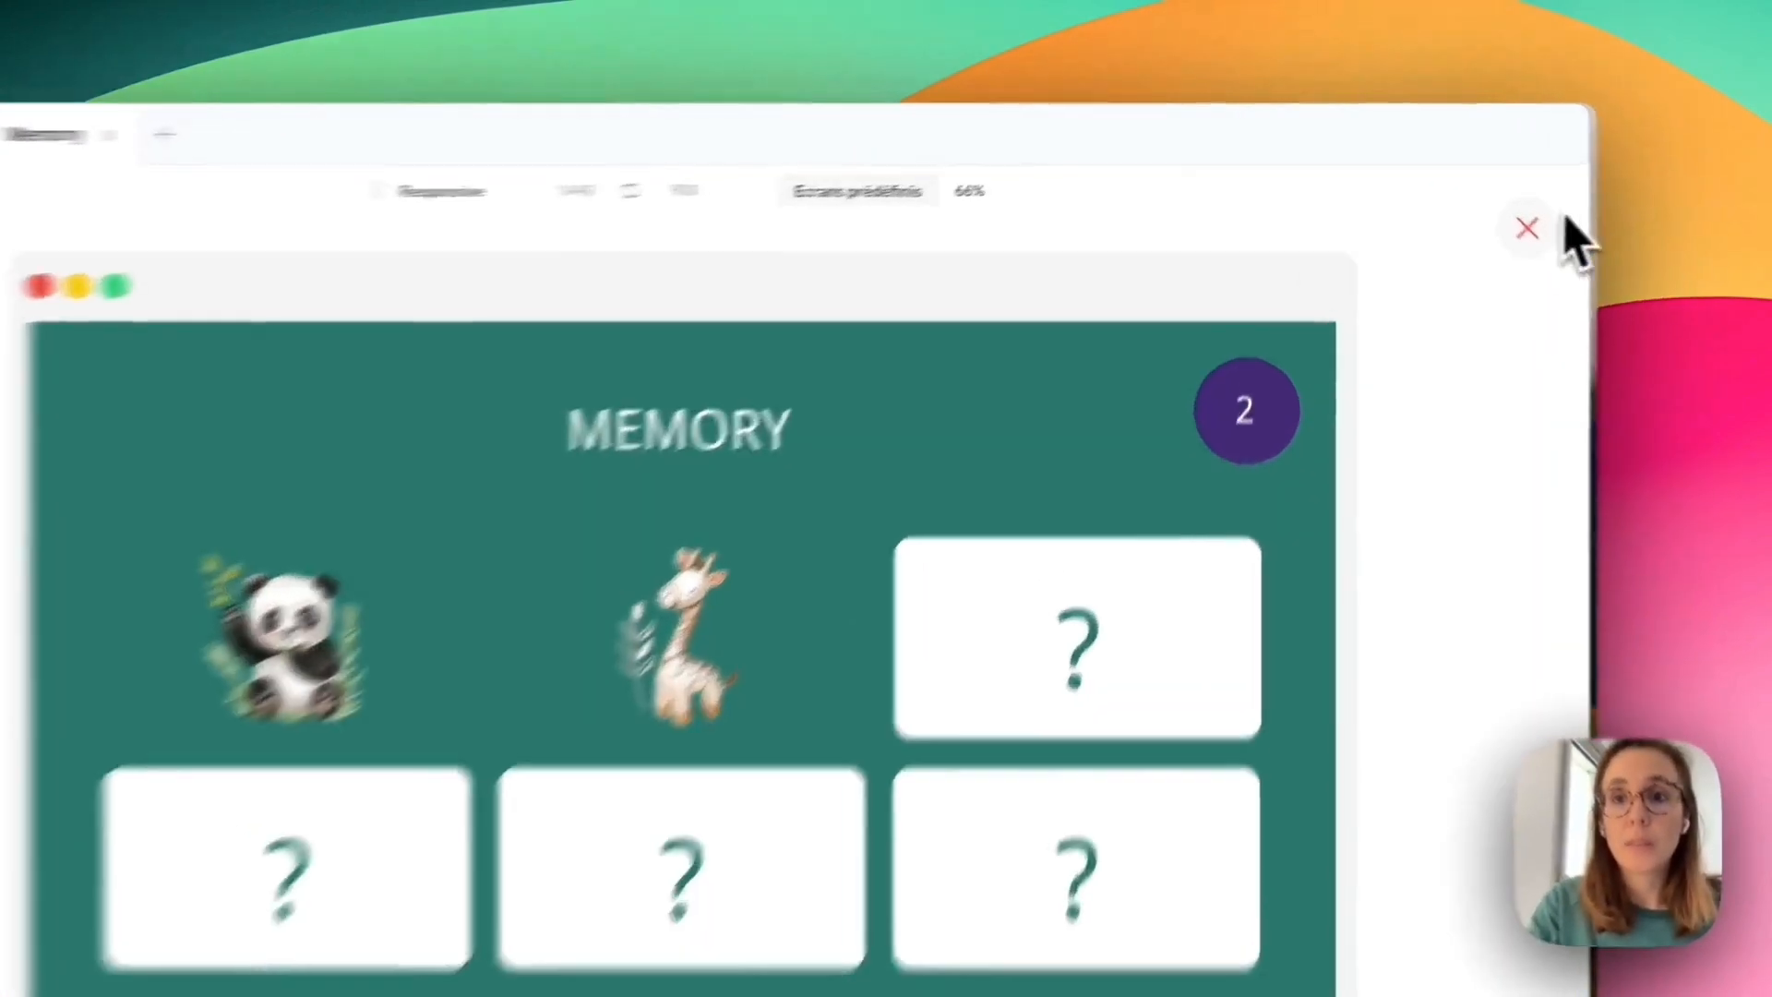
pyautogui.click(1464, 190)
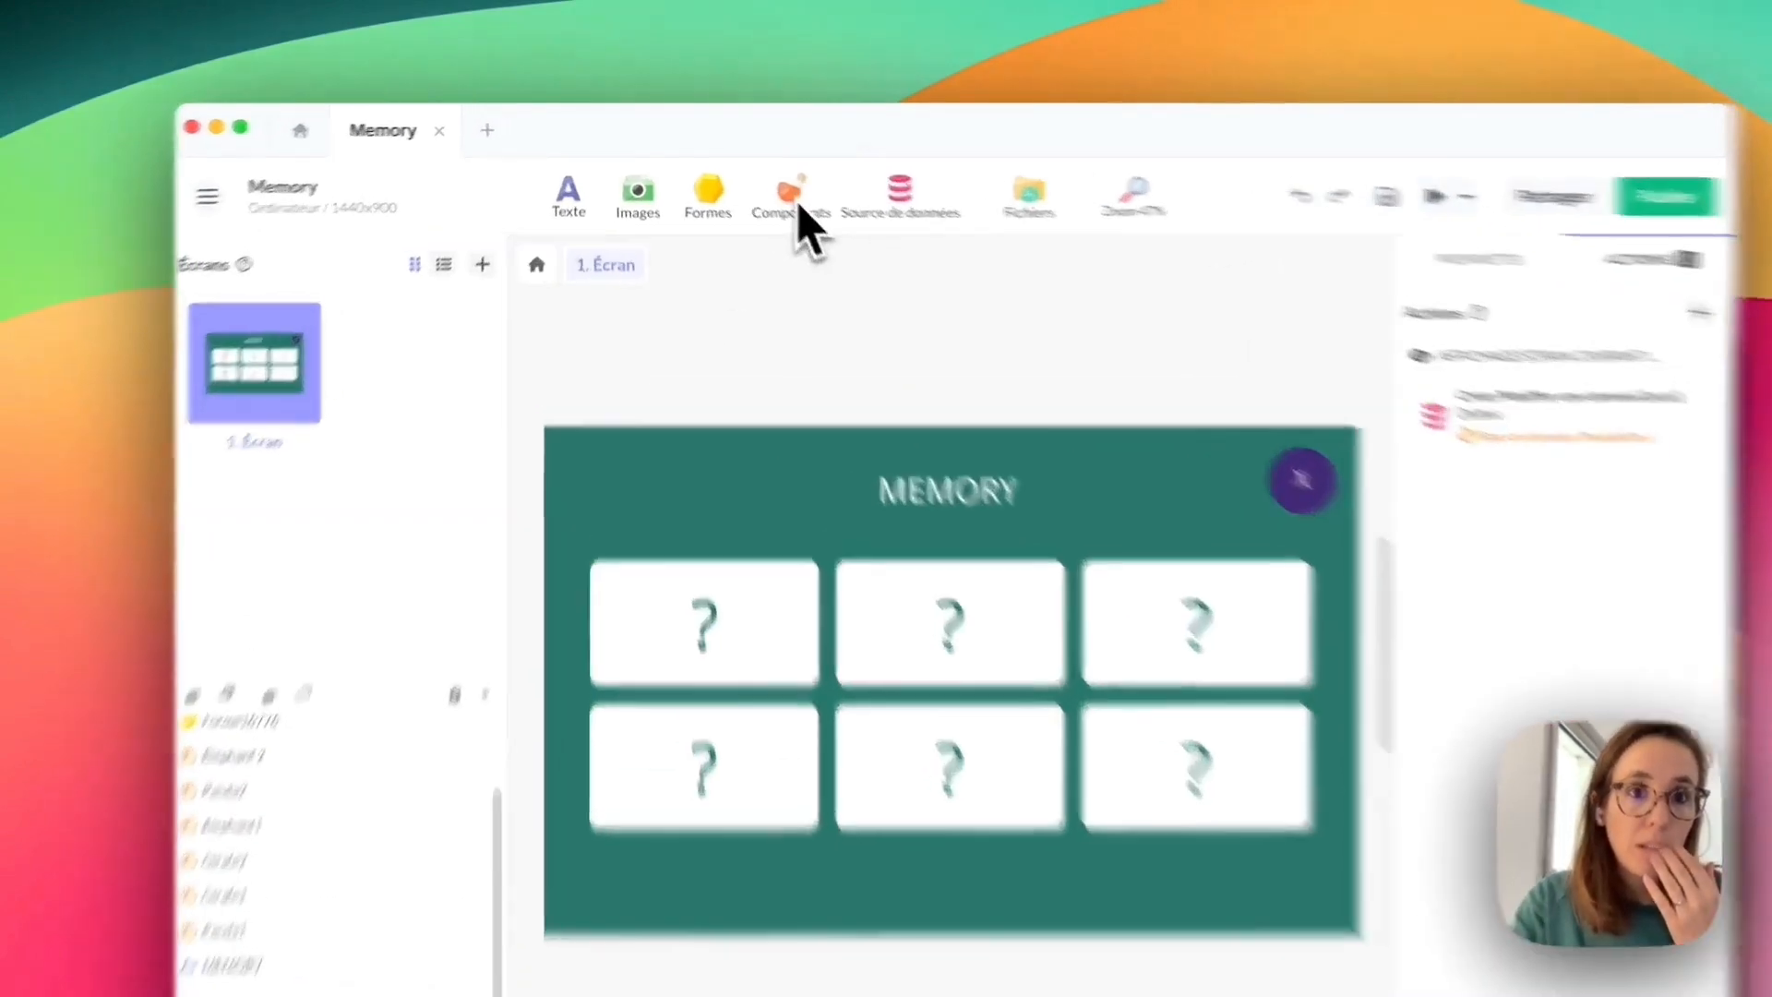
# Add a Condition component to the screen and rename it "Reset flipped cards".
pyautogui.click(753, 180)
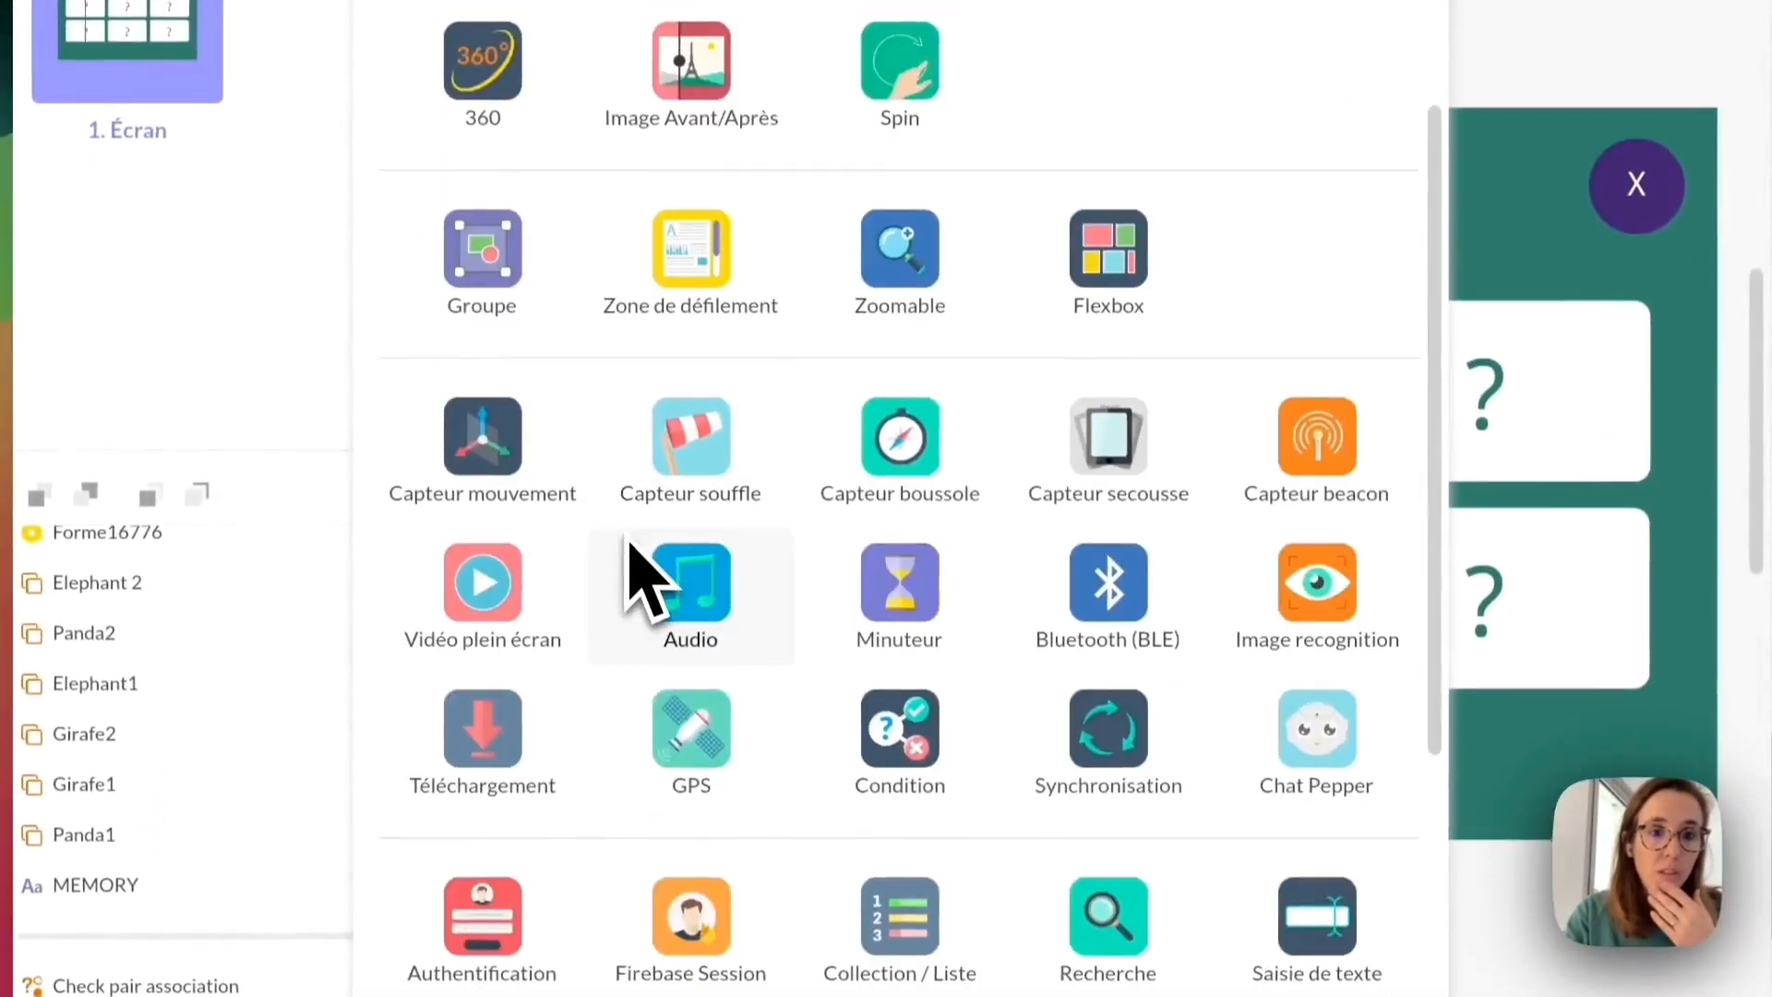
pyautogui.scroll(-5, 637, 573)
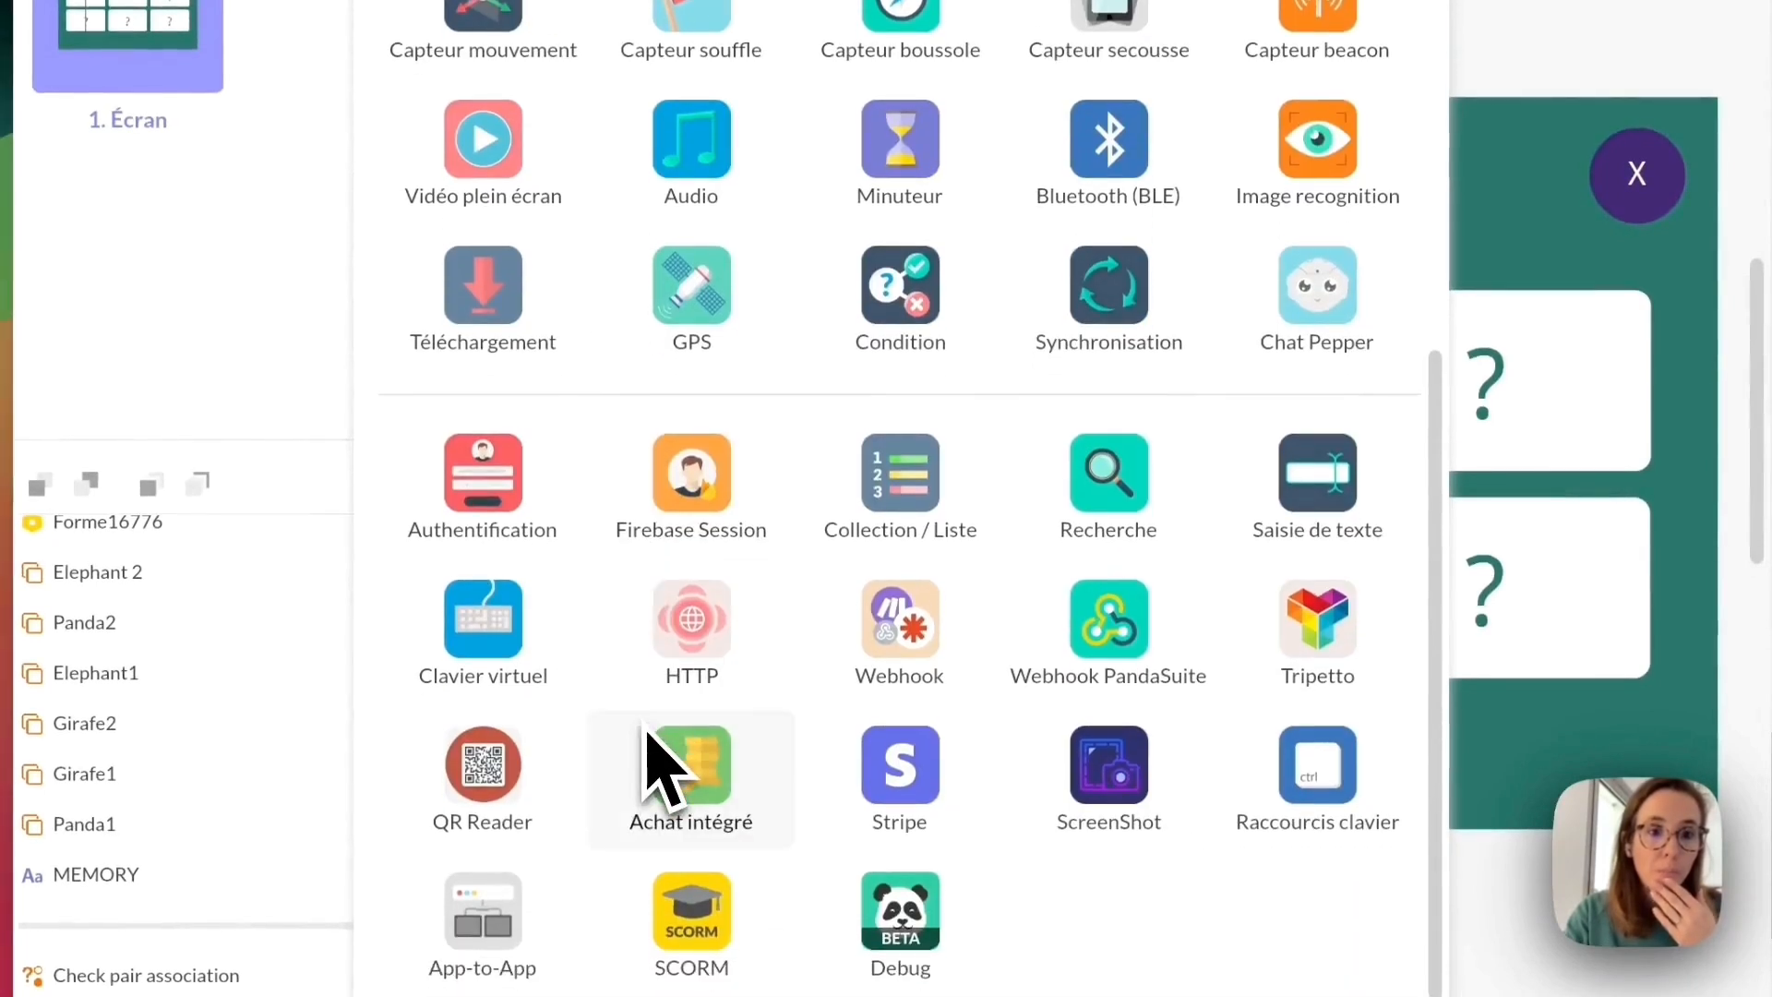
pyautogui.click(894, 305)
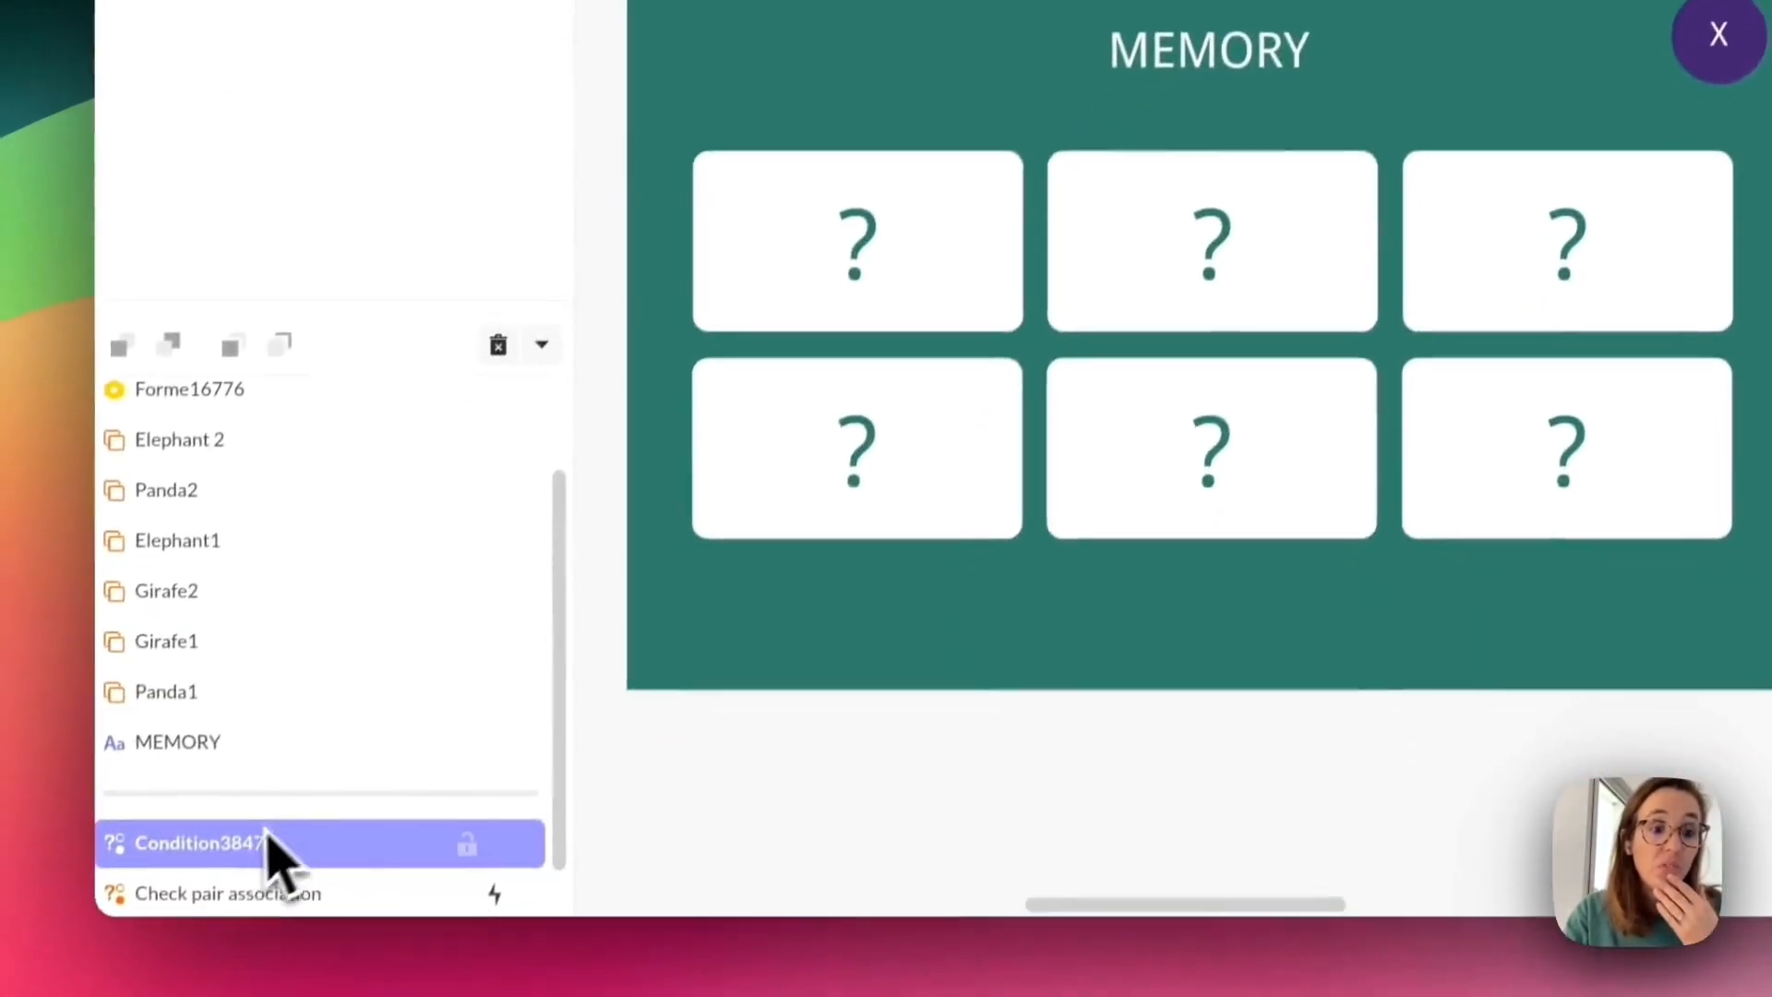
pyautogui.doubleClick(266, 840)
pyautogui.write('Re')
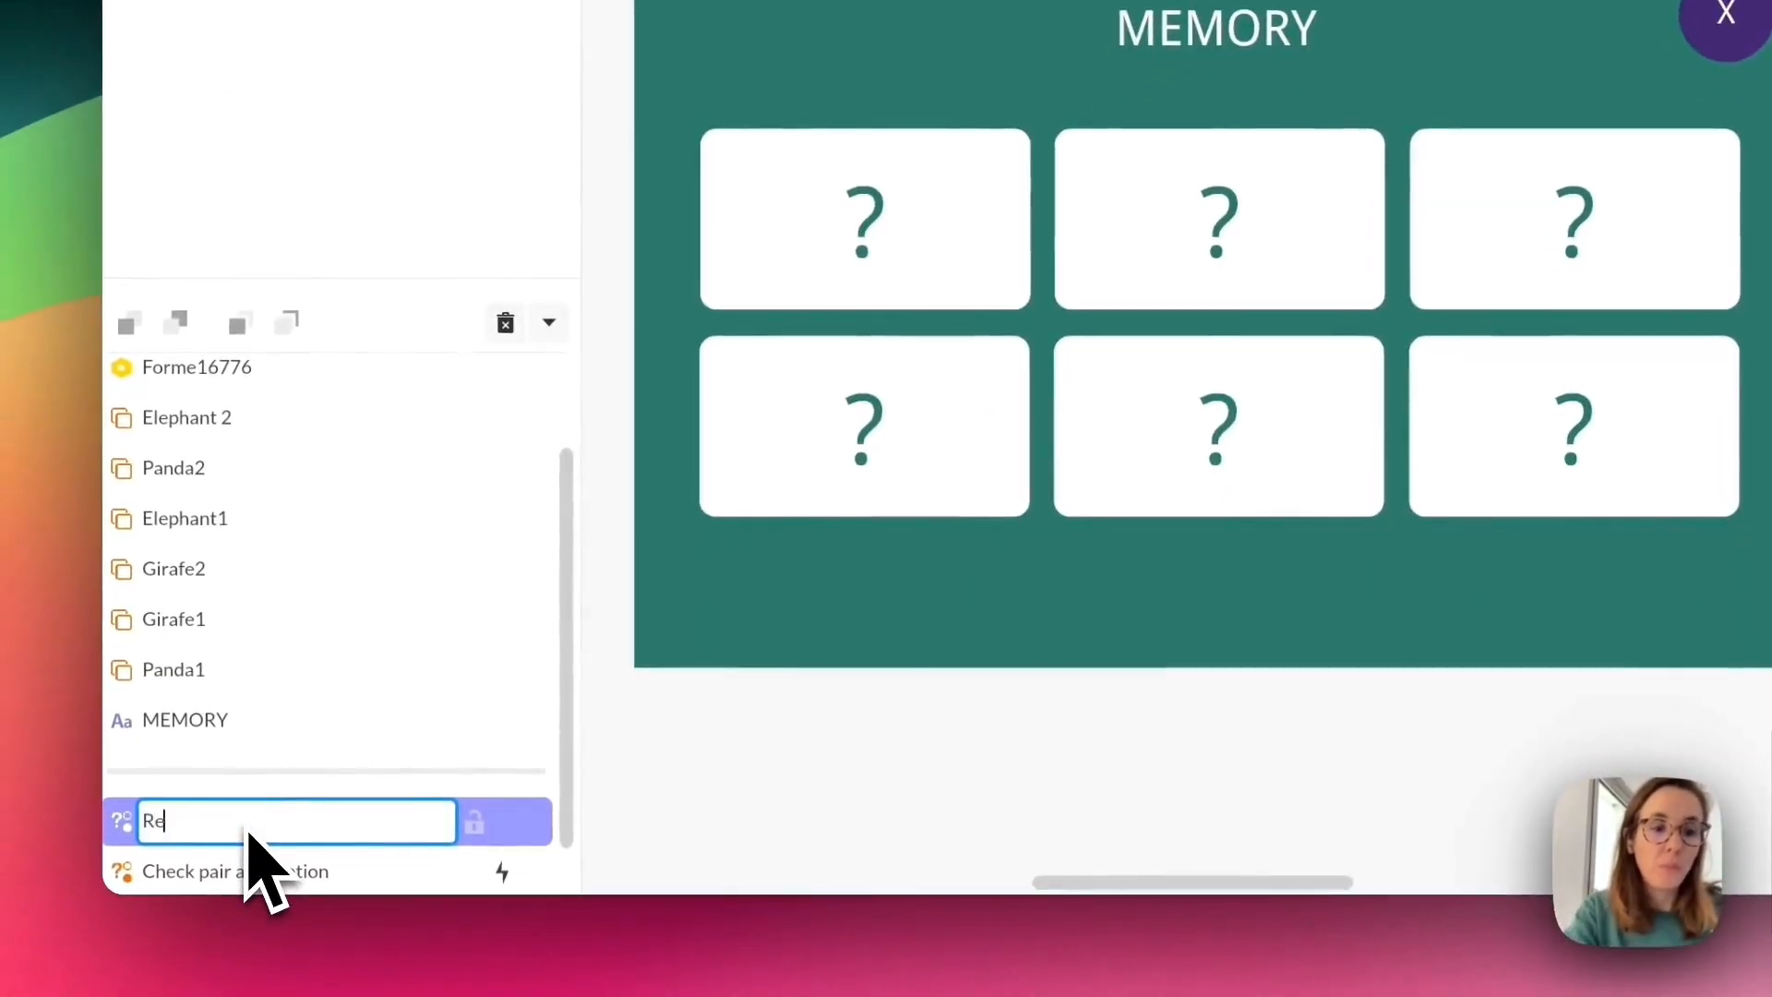
pyautogui.write('set')
pyautogui.press('BackSpace')
pyautogui.write('et')
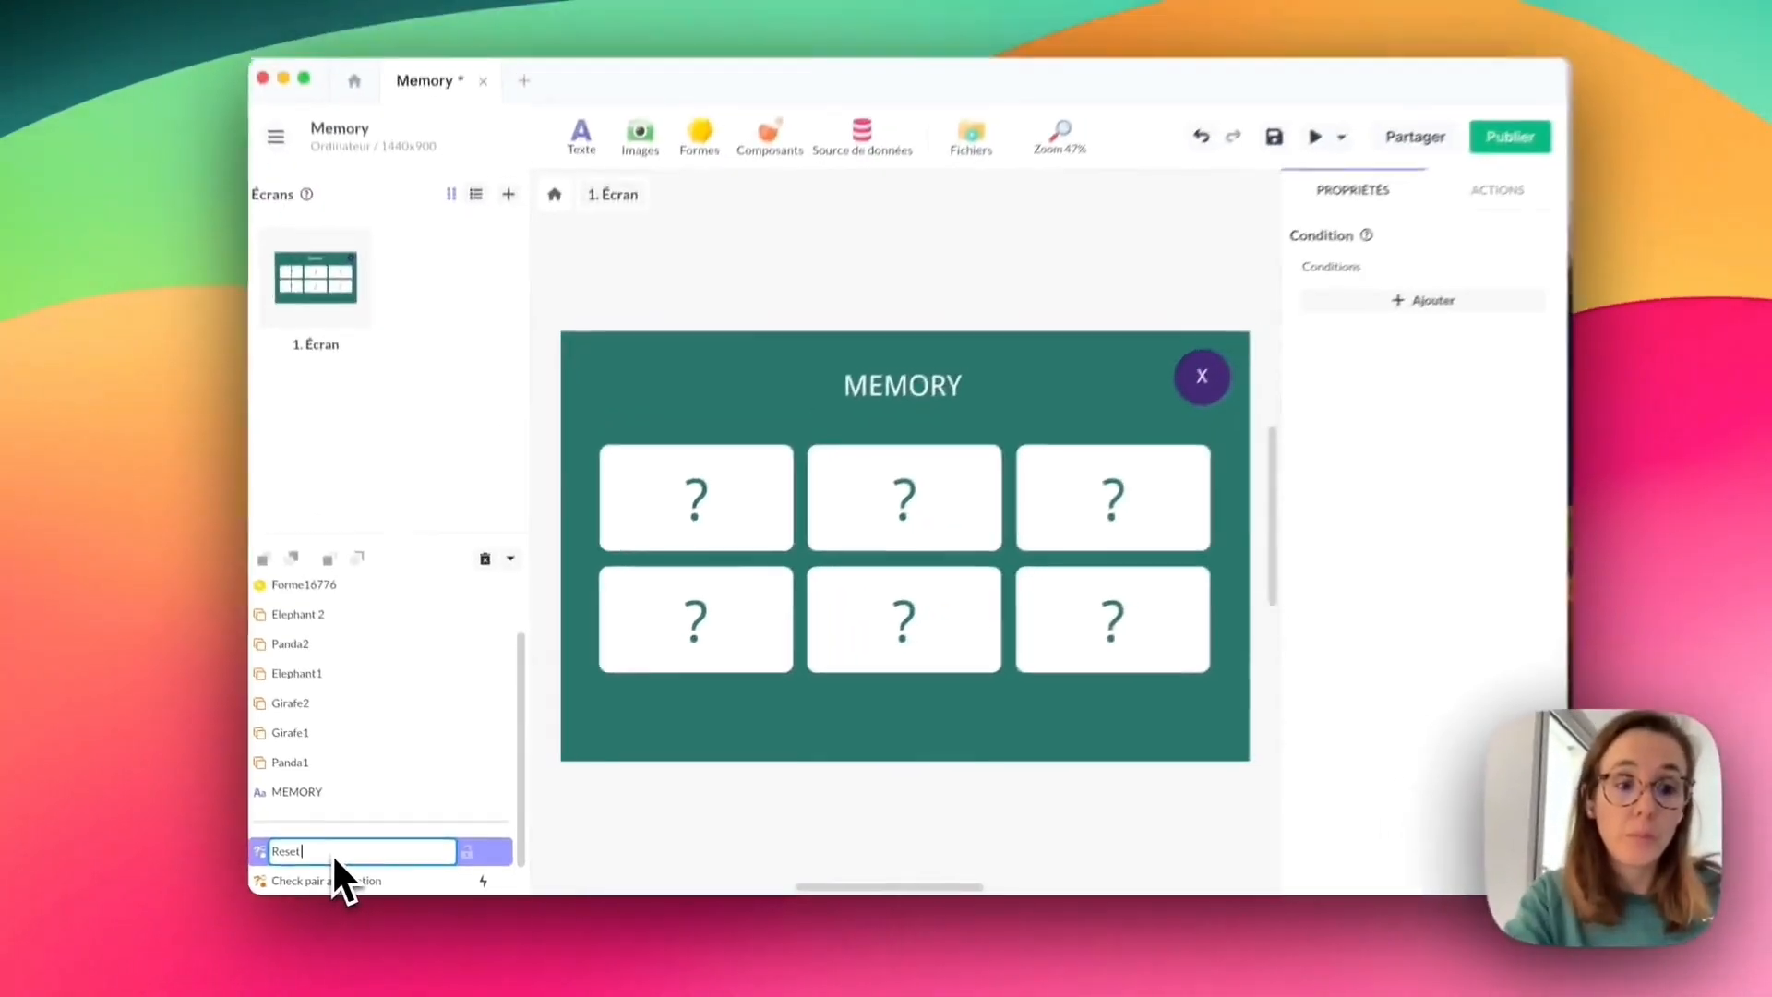
pyautogui.write(' flipp')
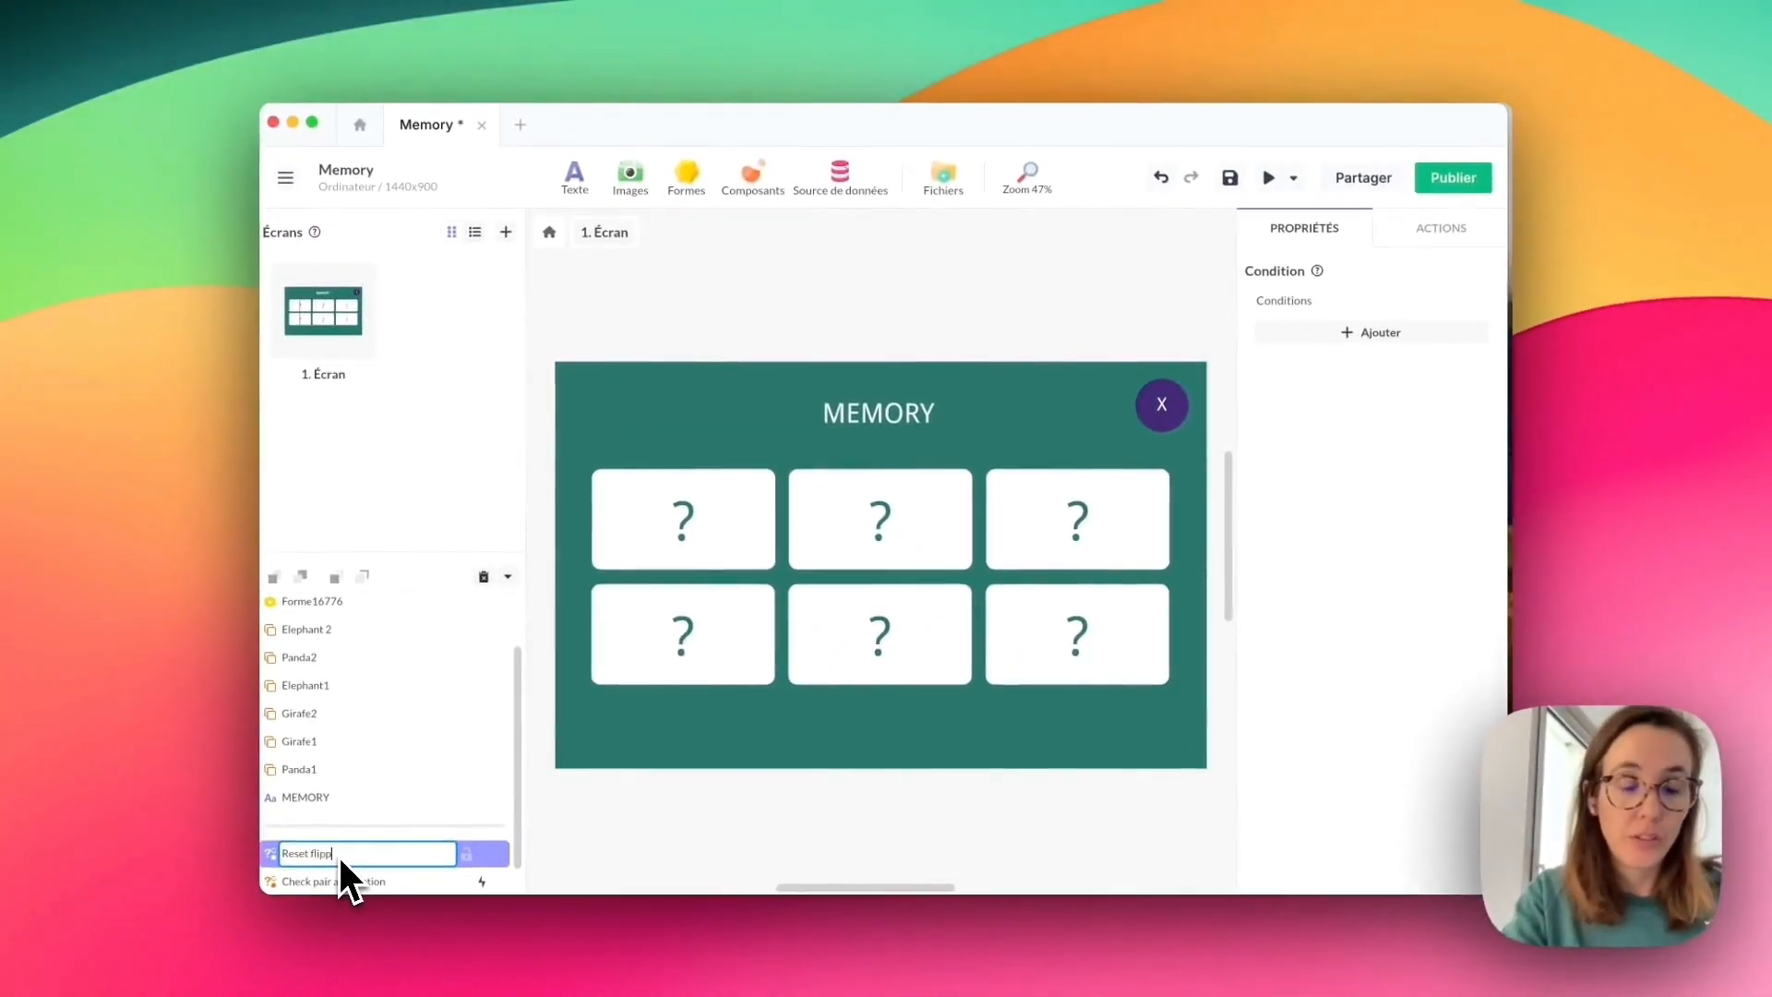
pyautogui.write('ed cards')
pyautogui.press('Return')
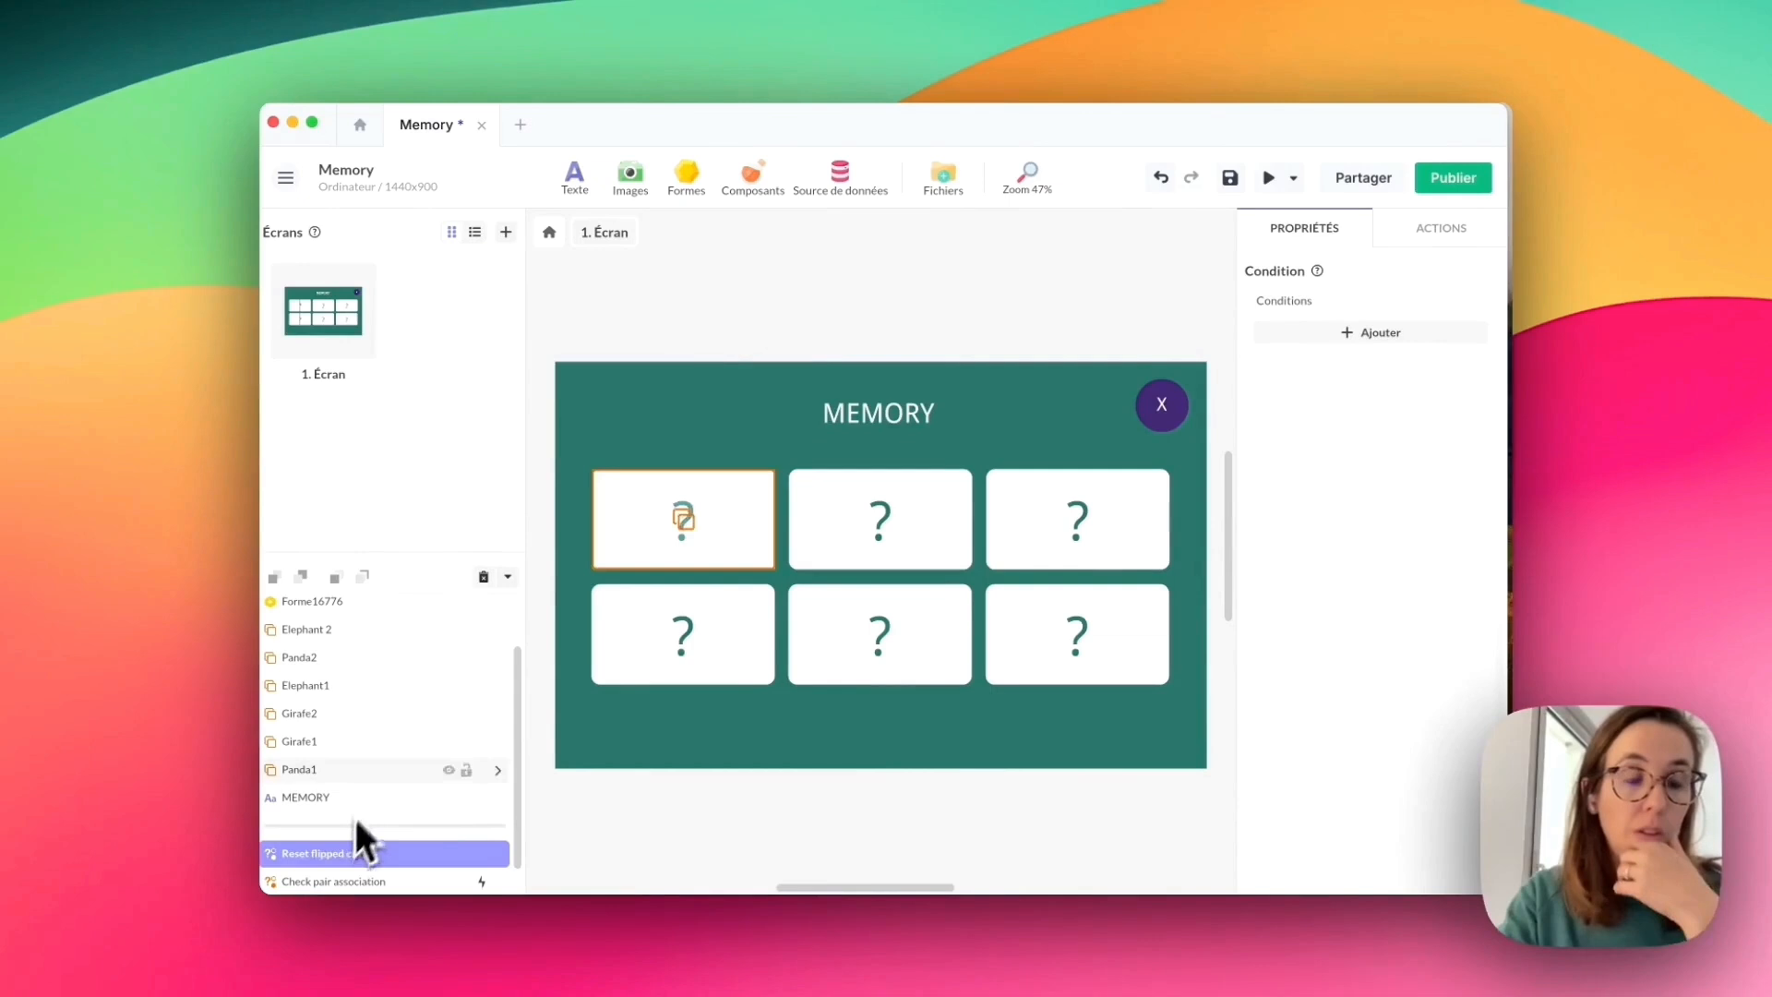
# Add a condition to the "Reset flipped cards" component and name it "Panda 1 is flipped".
pyautogui.scroll(-1, 364, 802)
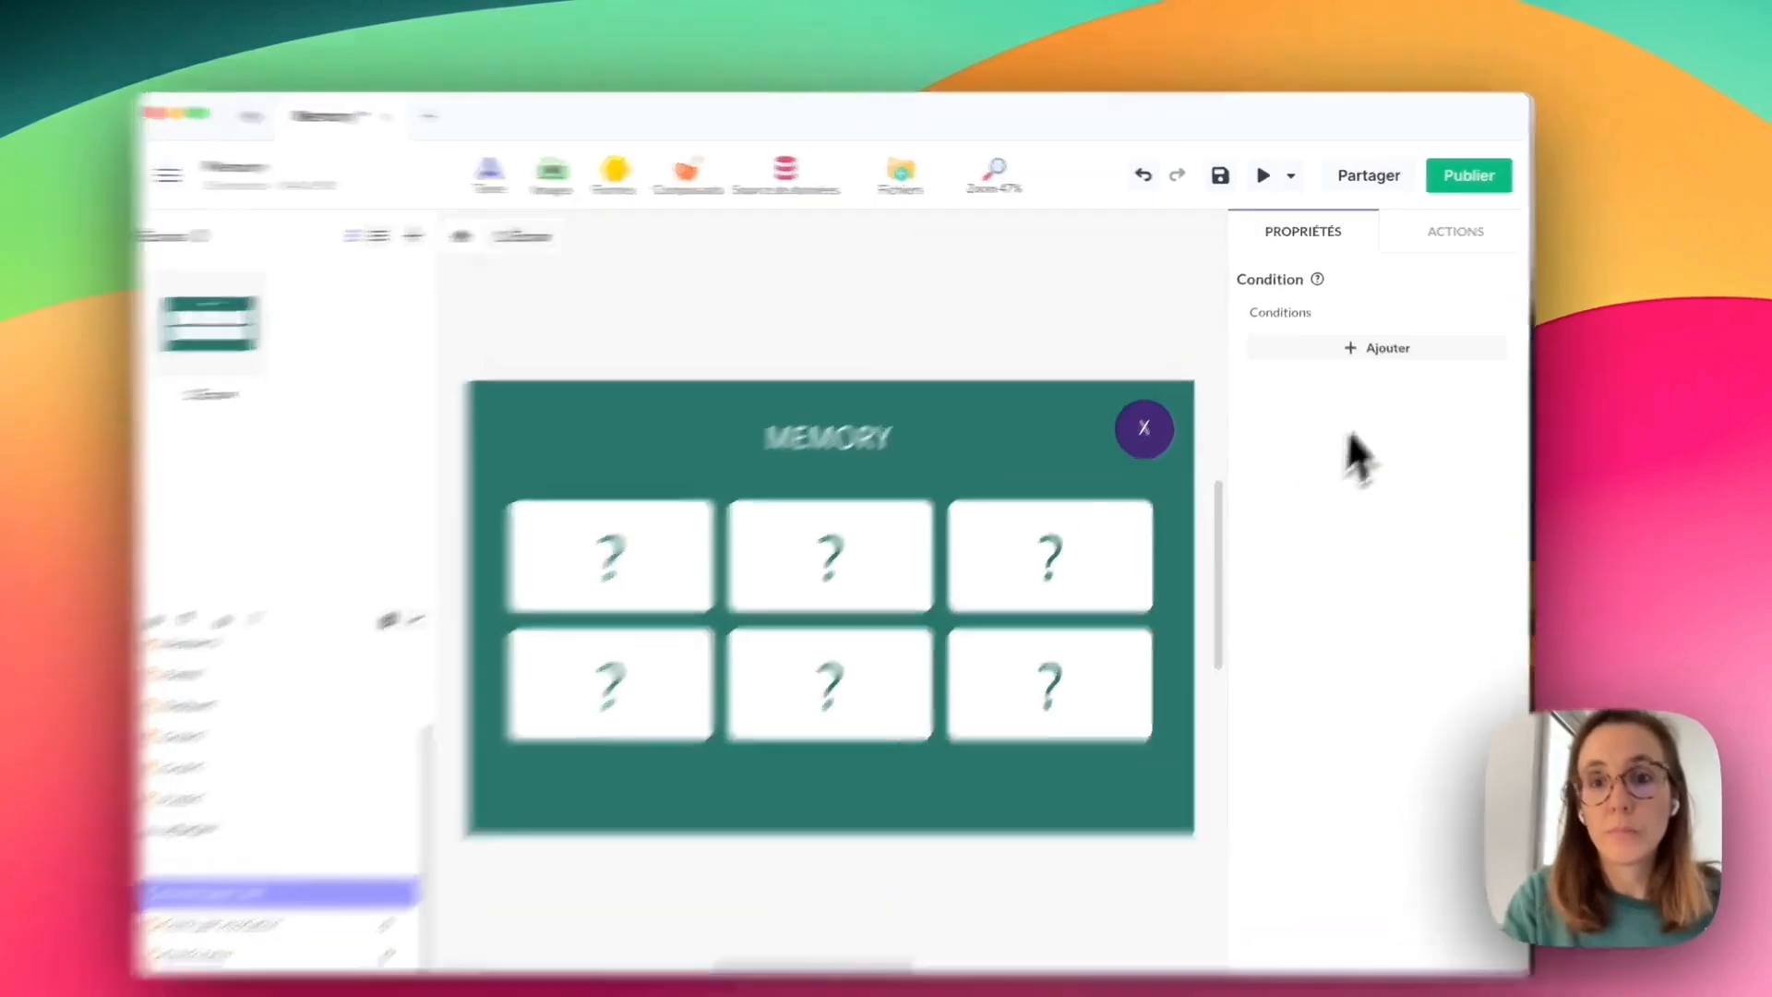
pyautogui.click(1364, 338)
pyautogui.click(844, 427)
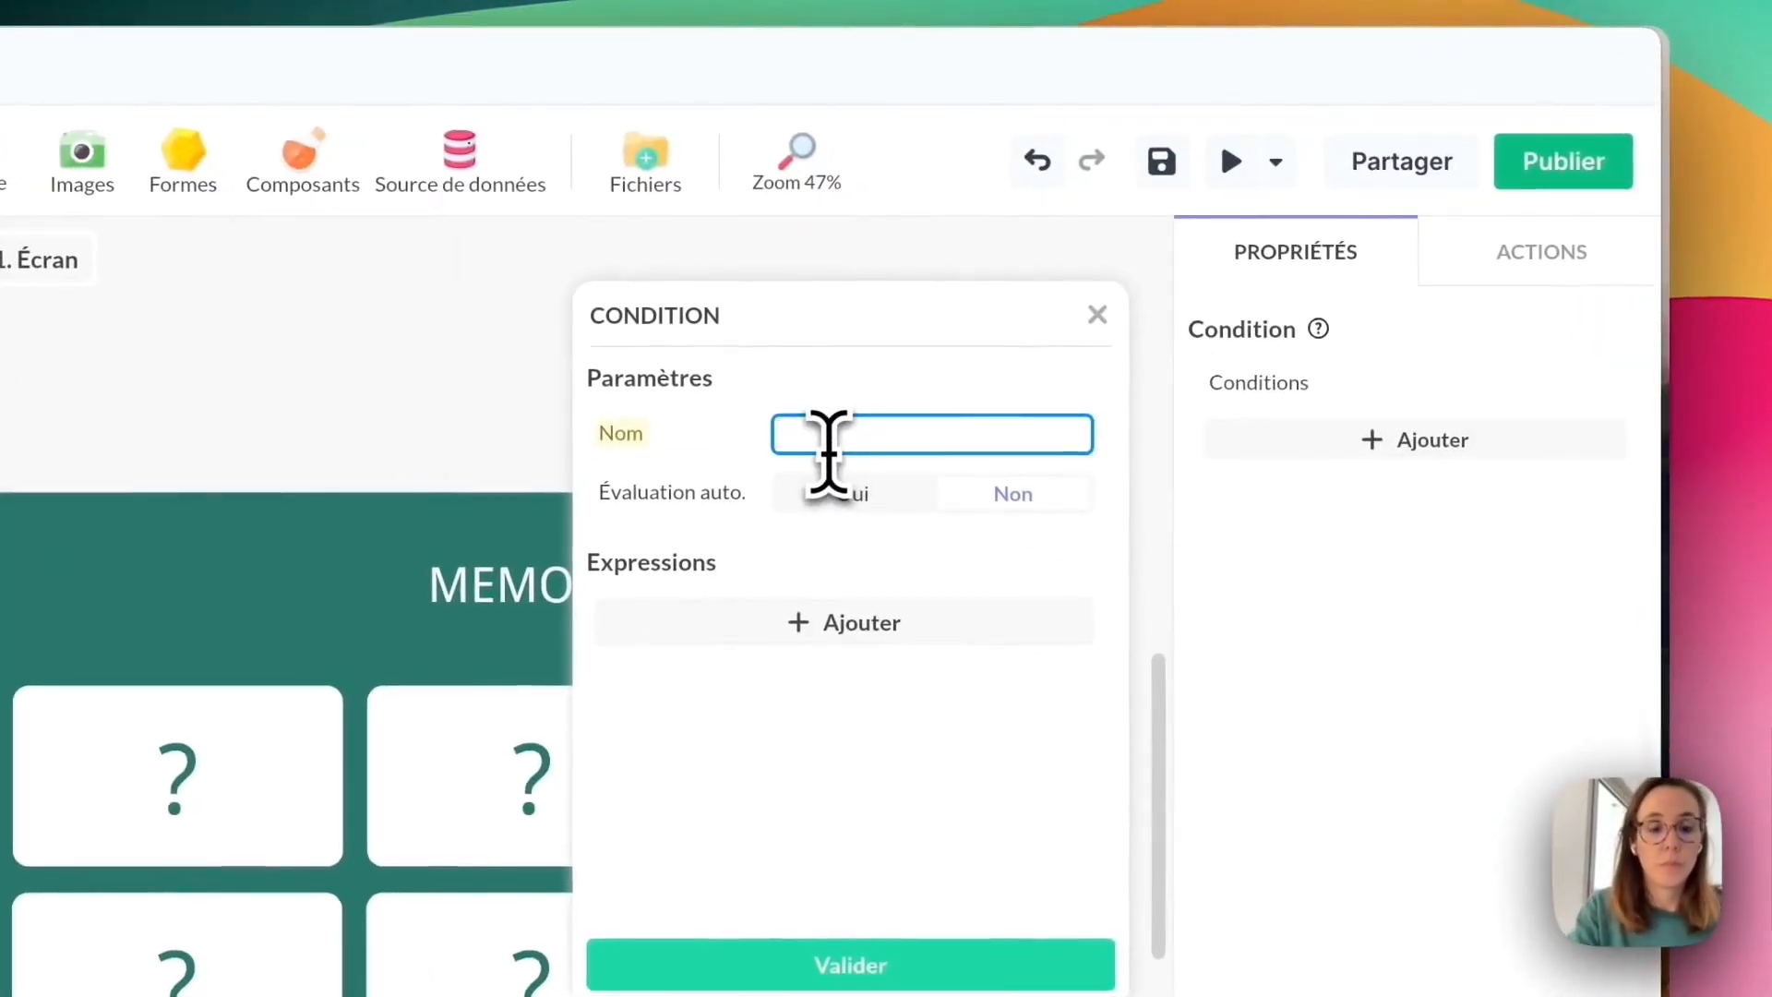
pyautogui.write('Panda1 is fl')
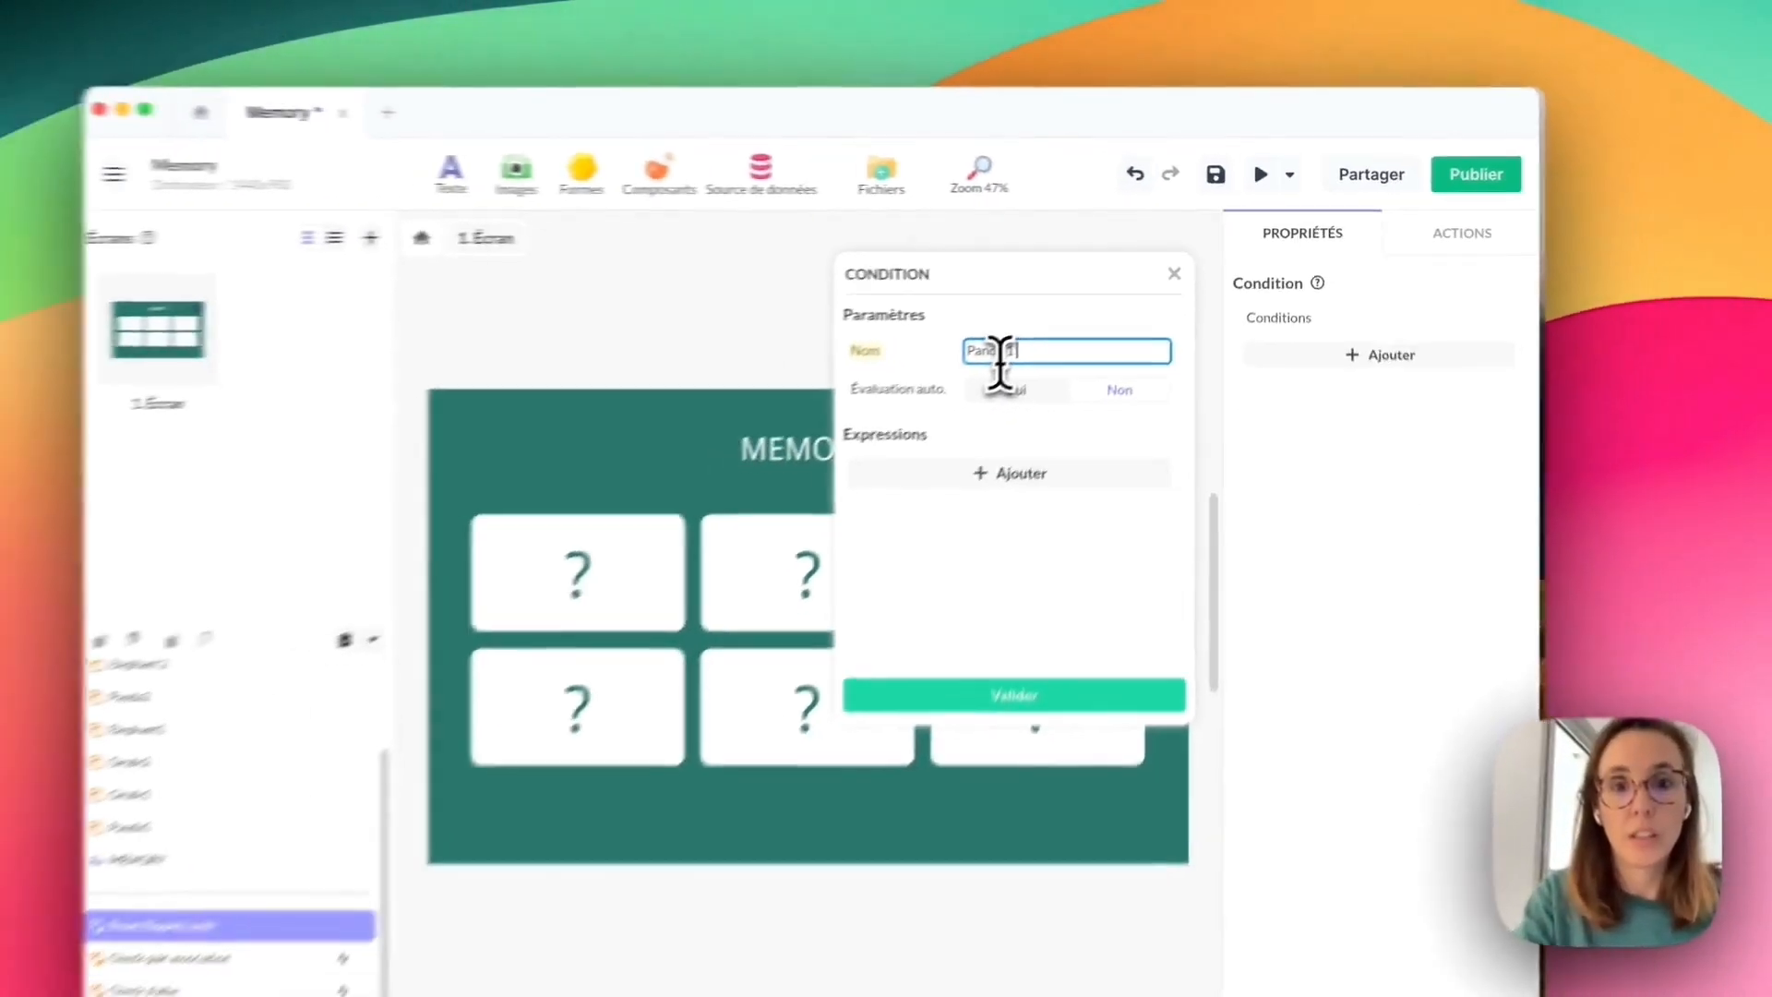
pyautogui.write('ipped')
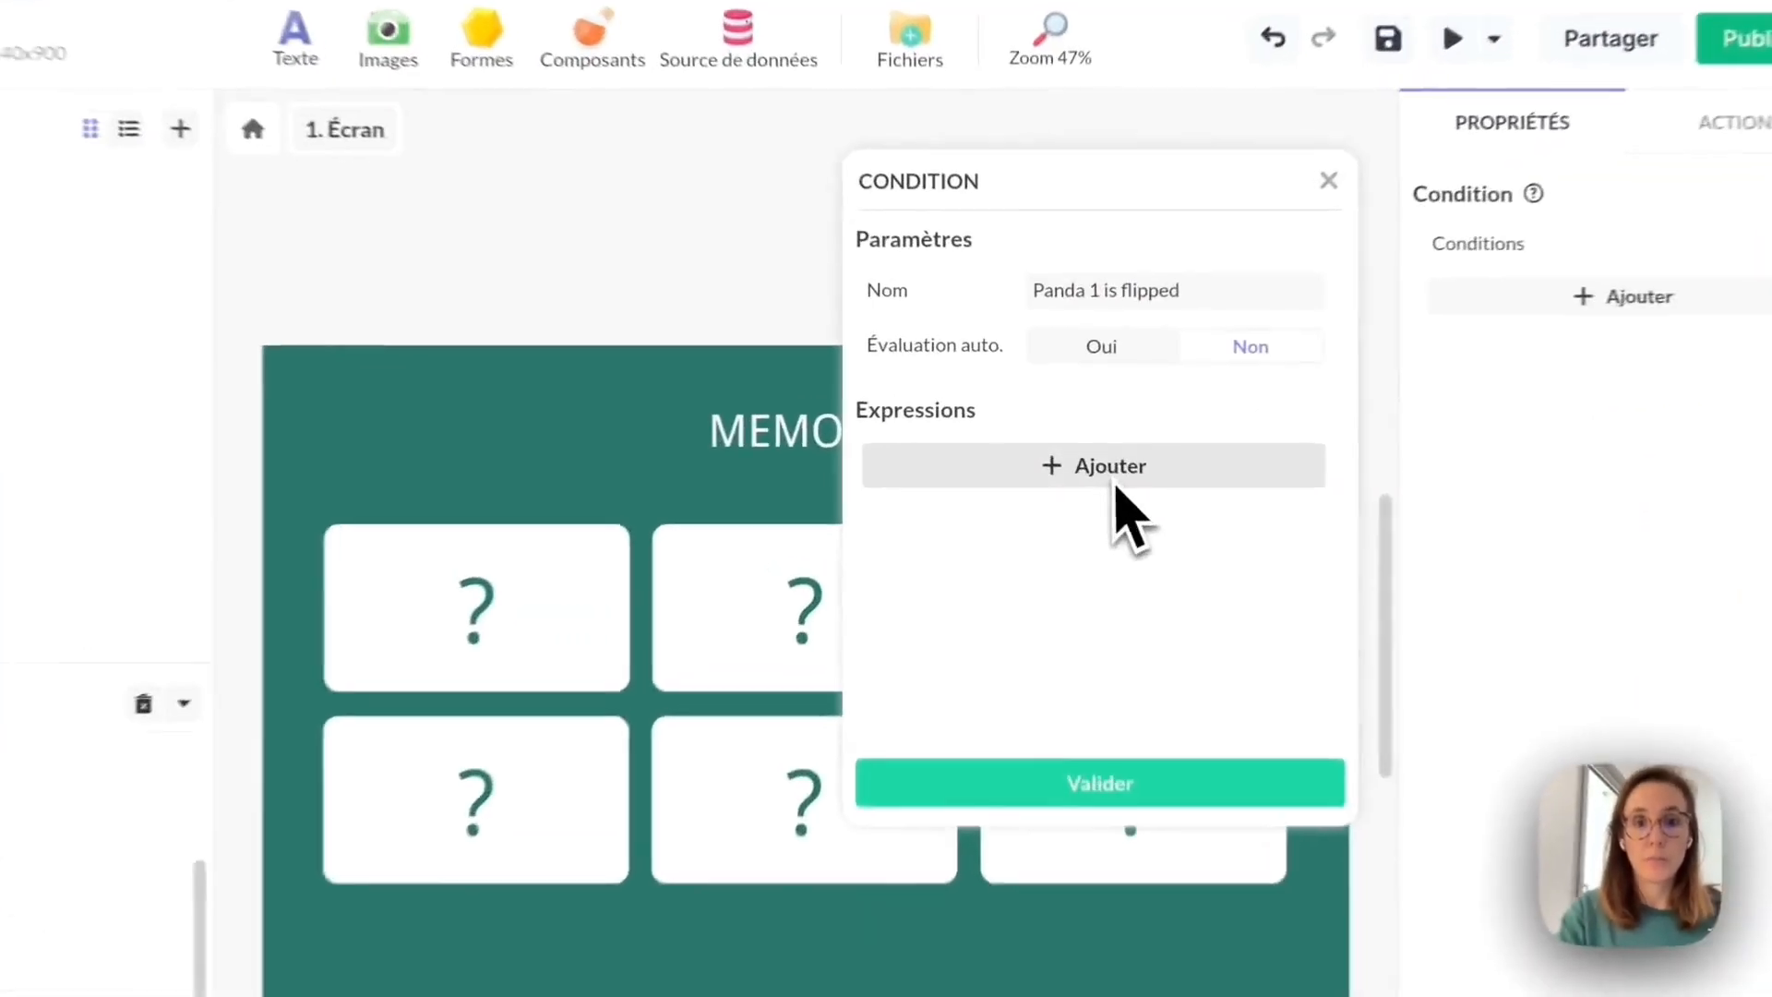
# Add an expression to the "Panda 1 is flipped" condition that targets the "Index courant" of the Panda1 component.
pyautogui.click(1066, 436)
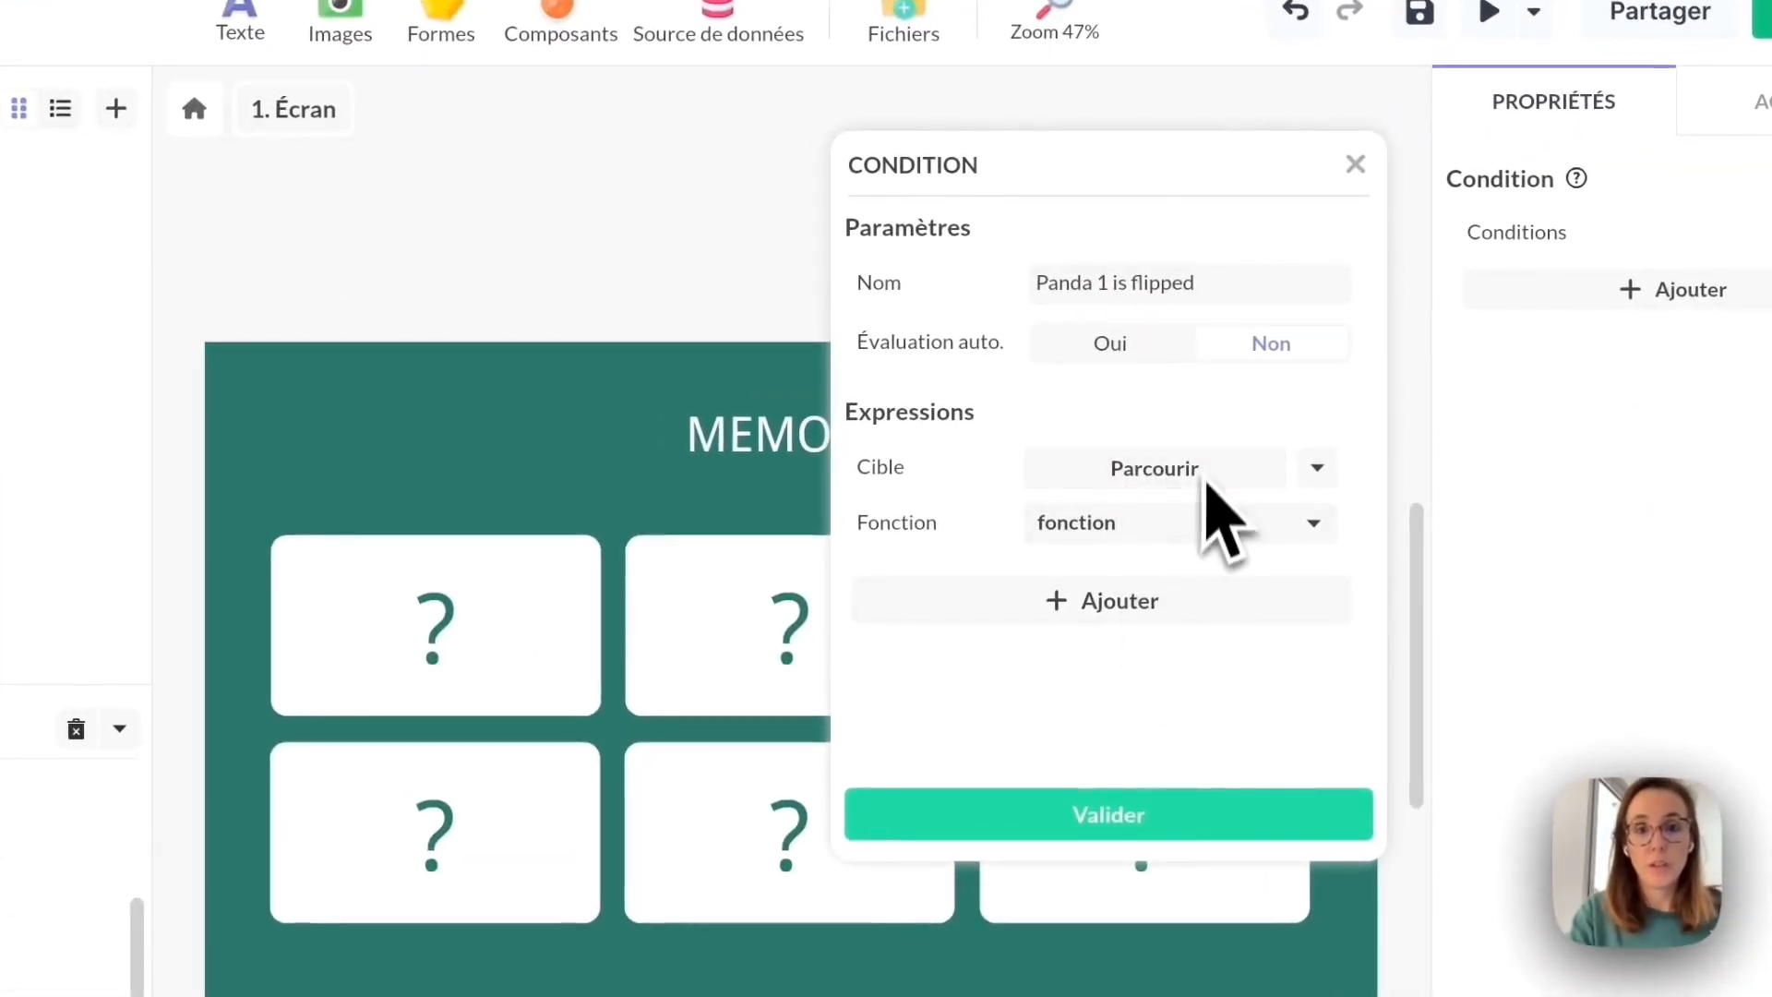
pyautogui.click(1191, 473)
pyautogui.click(1103, 312)
pyautogui.click(427, 656)
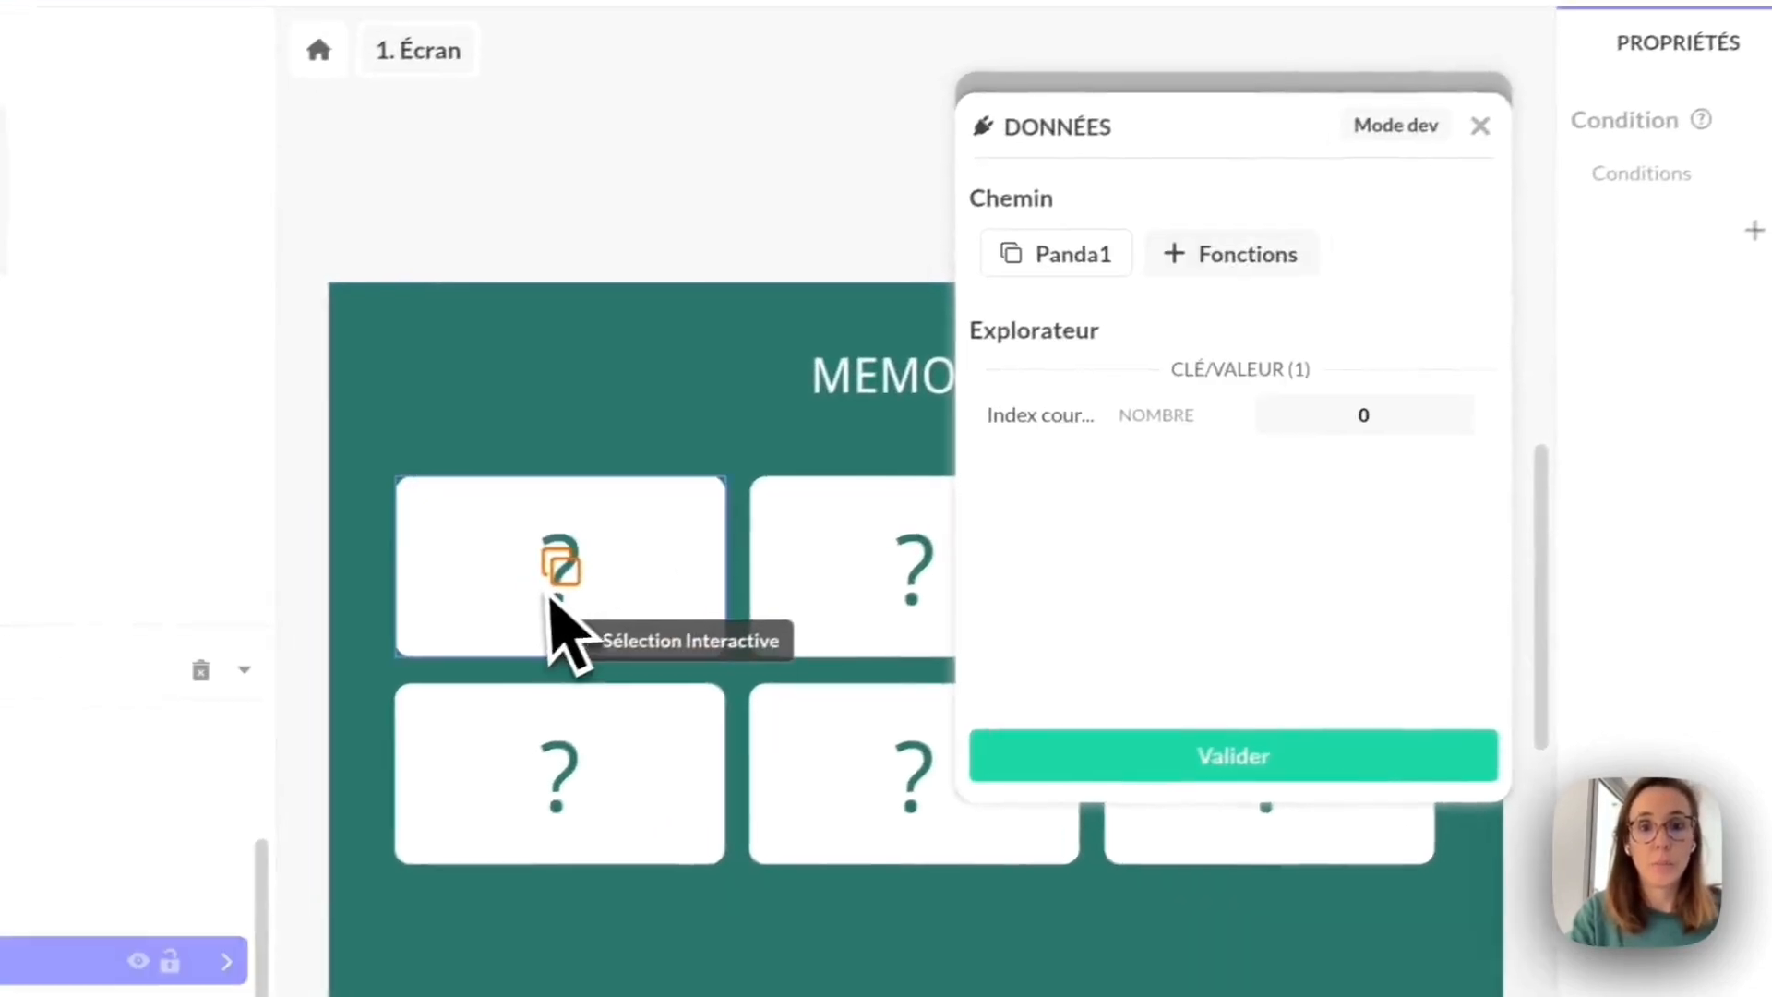
pyautogui.click(1274, 416)
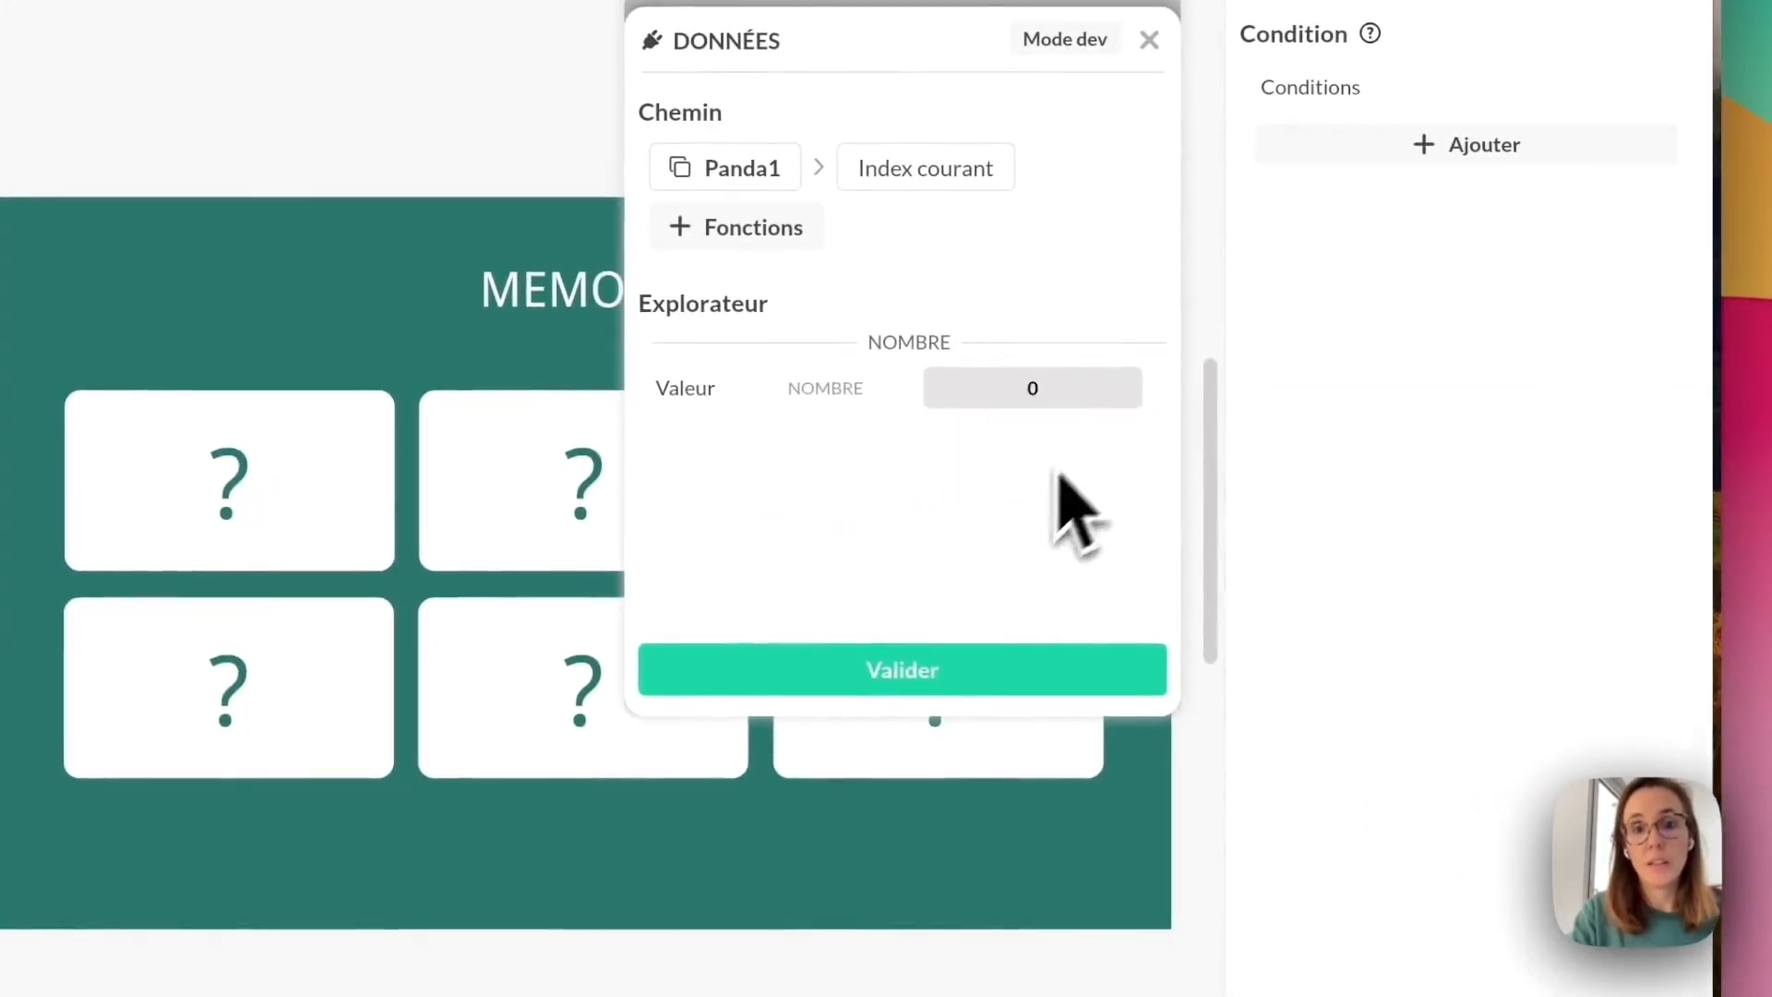
pyautogui.click(881, 668)
# Set the Panda1 expression's function to "Égal à", fill in its comparison value and validate the condition.
pyautogui.click(956, 378)
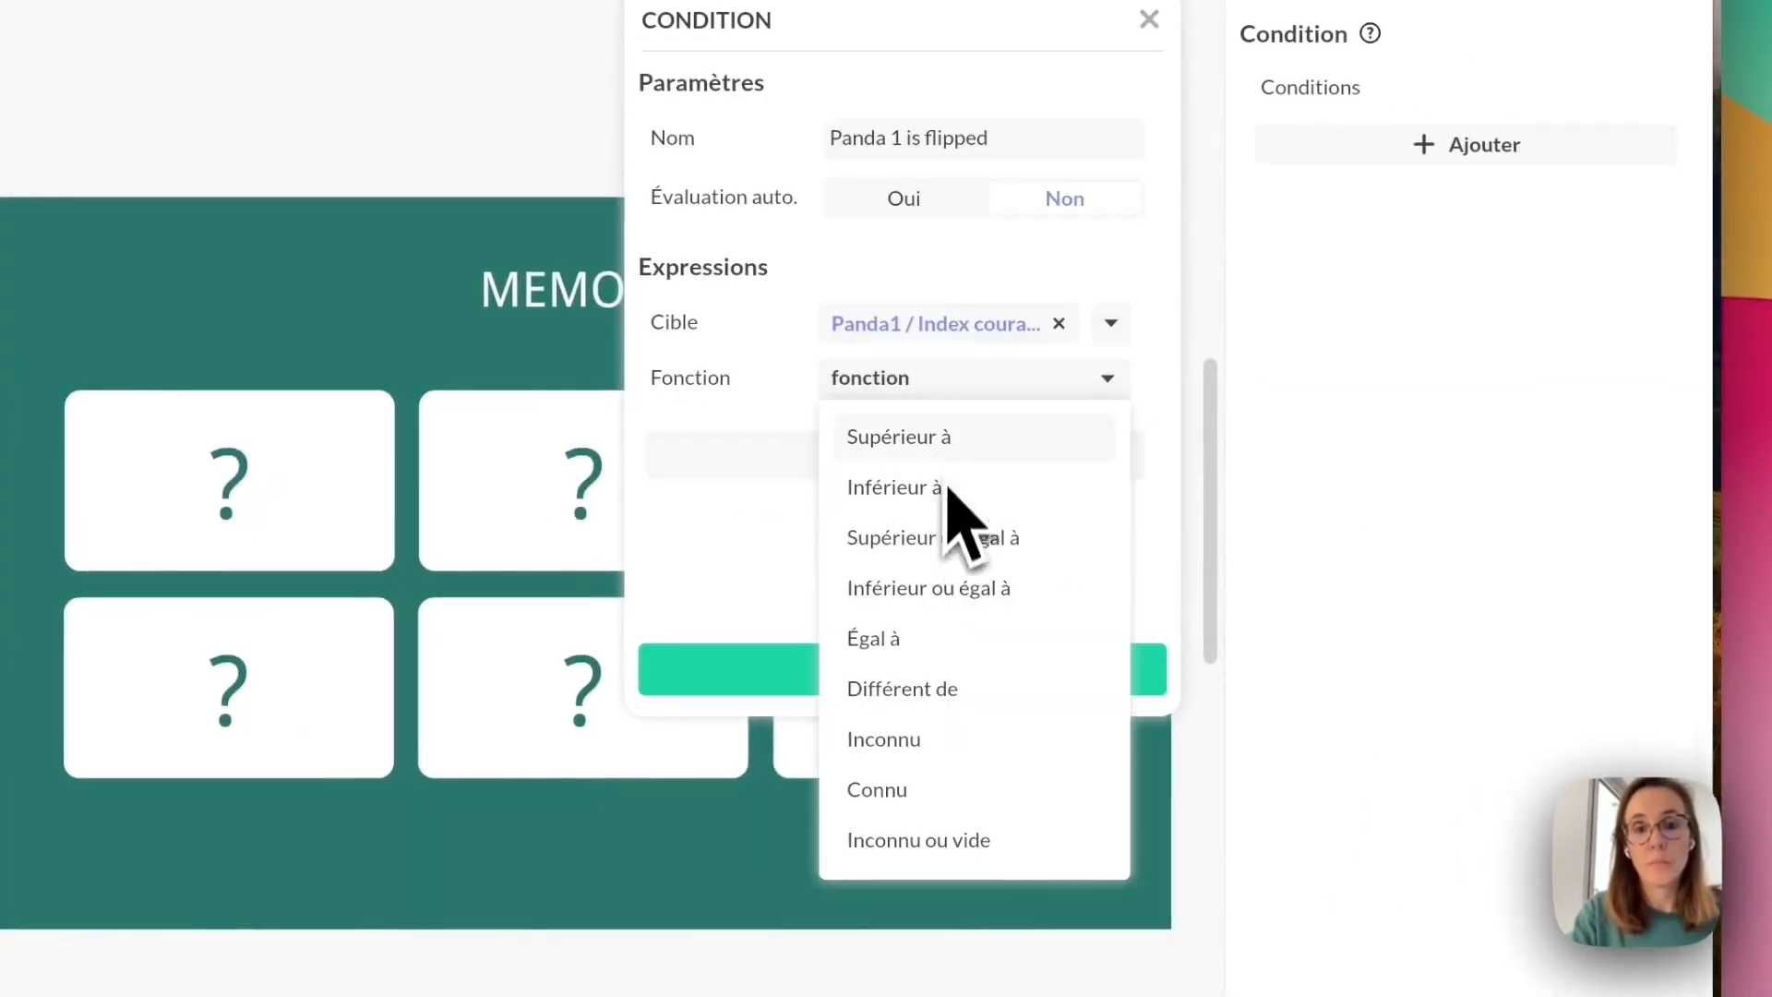
pyautogui.click(910, 645)
pyautogui.click(1018, 436)
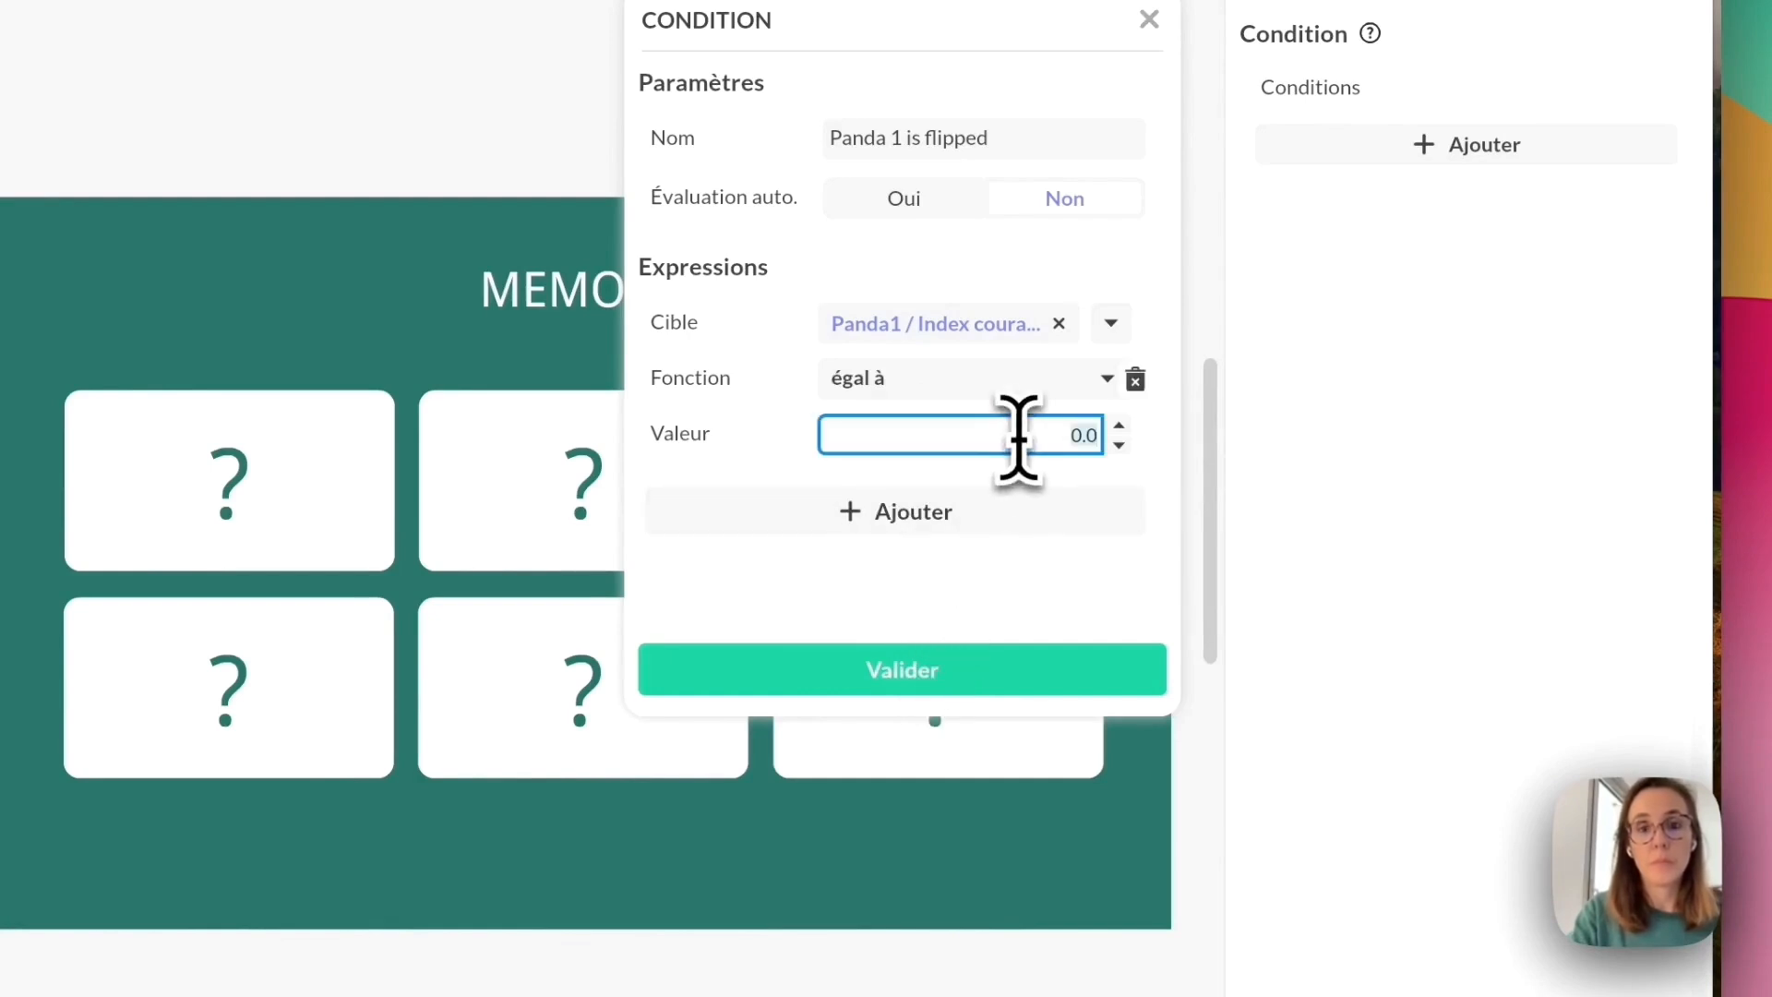
pyautogui.click(881, 671)
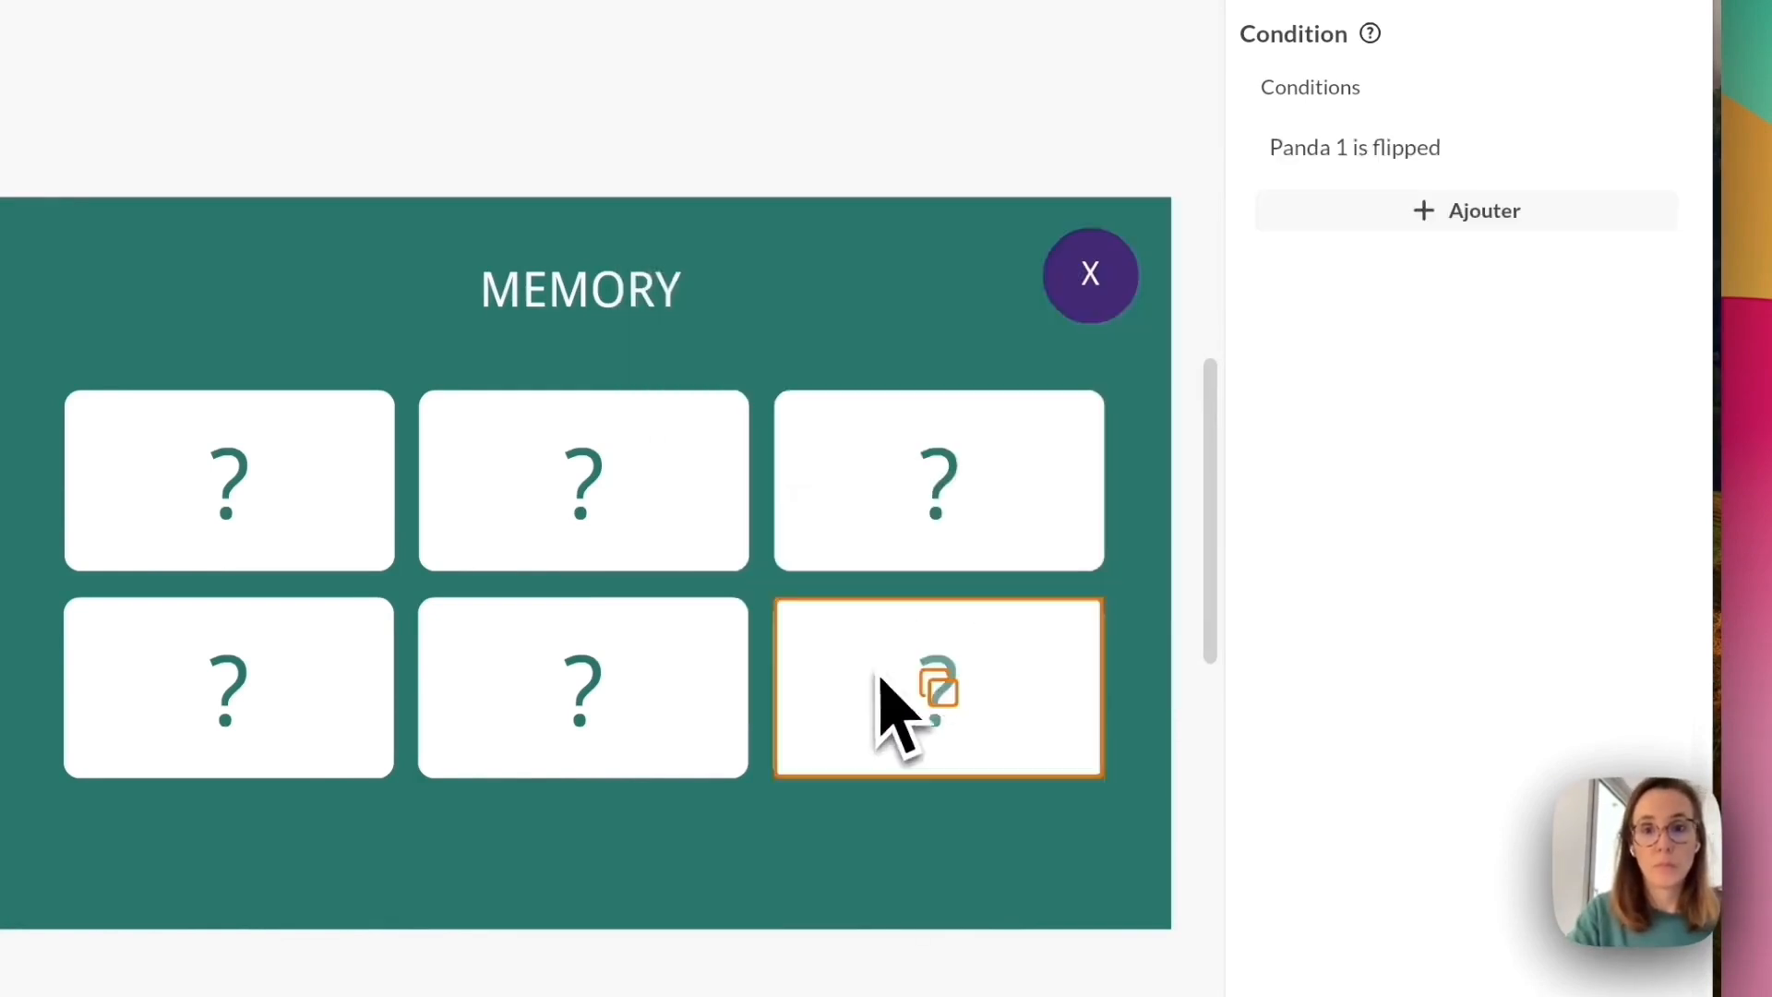
# Add a condition named "Panda 2 is flipped" with an expression targeting the "Index courant" of the Panda2 component.
pyautogui.click(1432, 206)
pyautogui.click(897, 155)
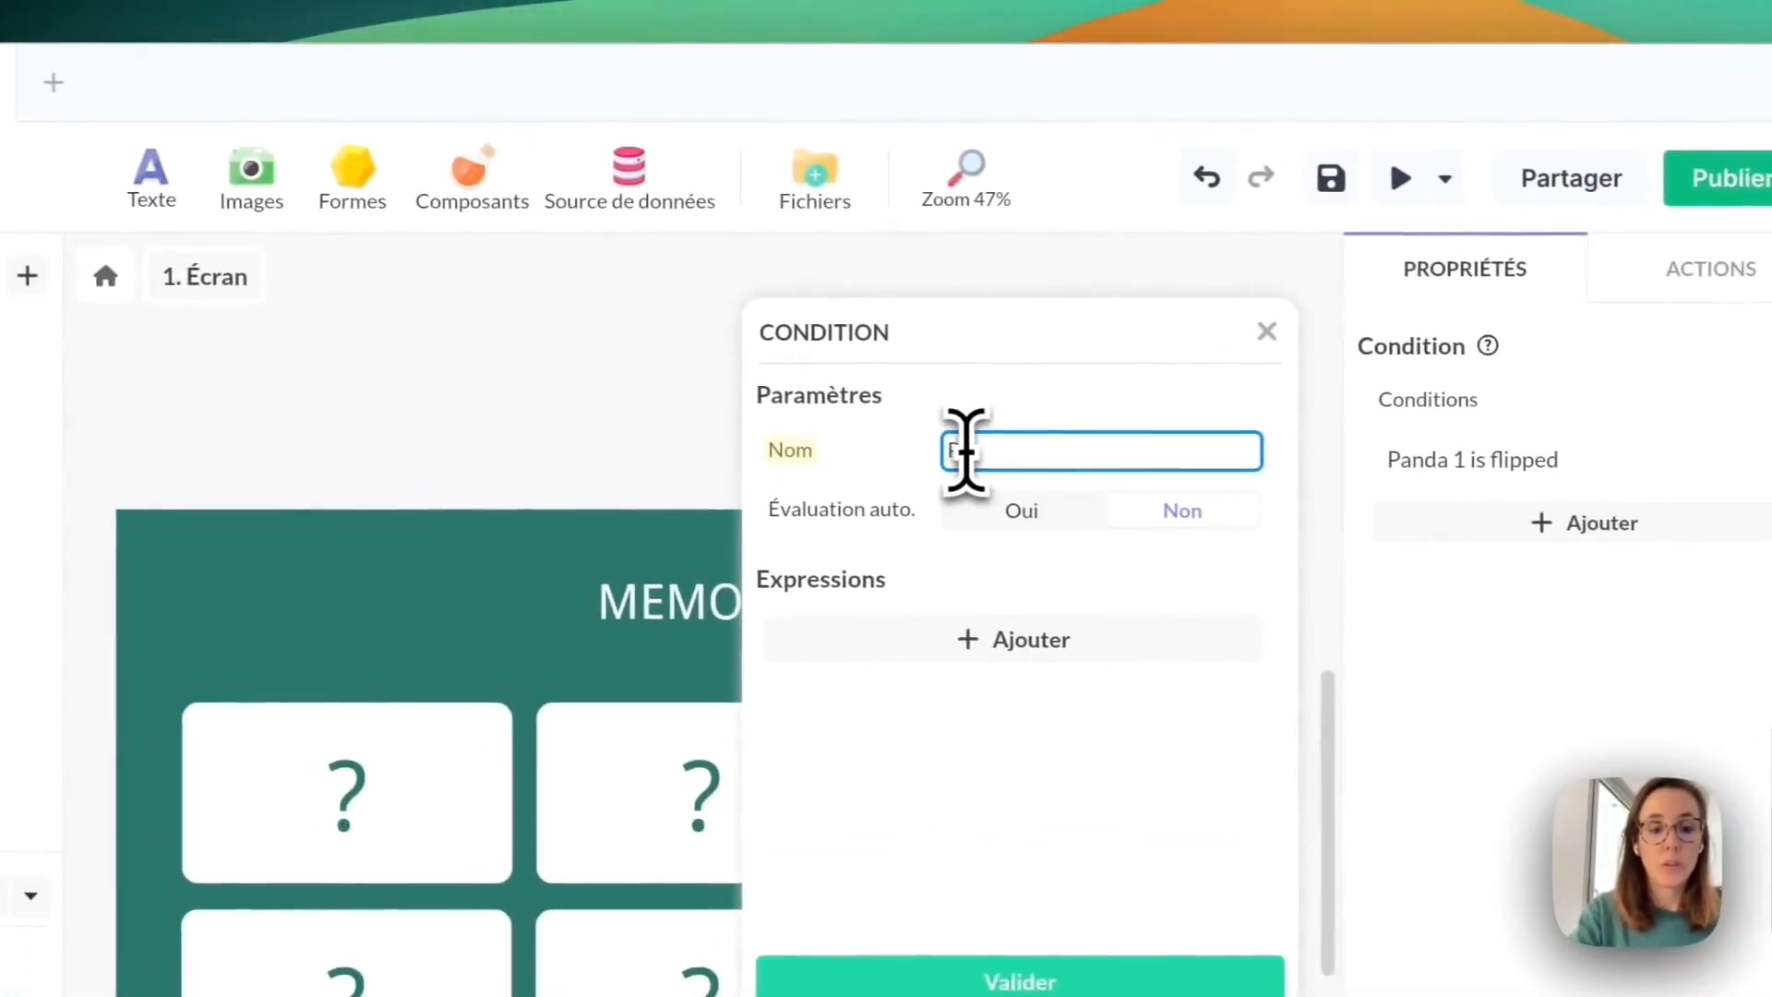
pyautogui.write('Panda 2 is flipped')
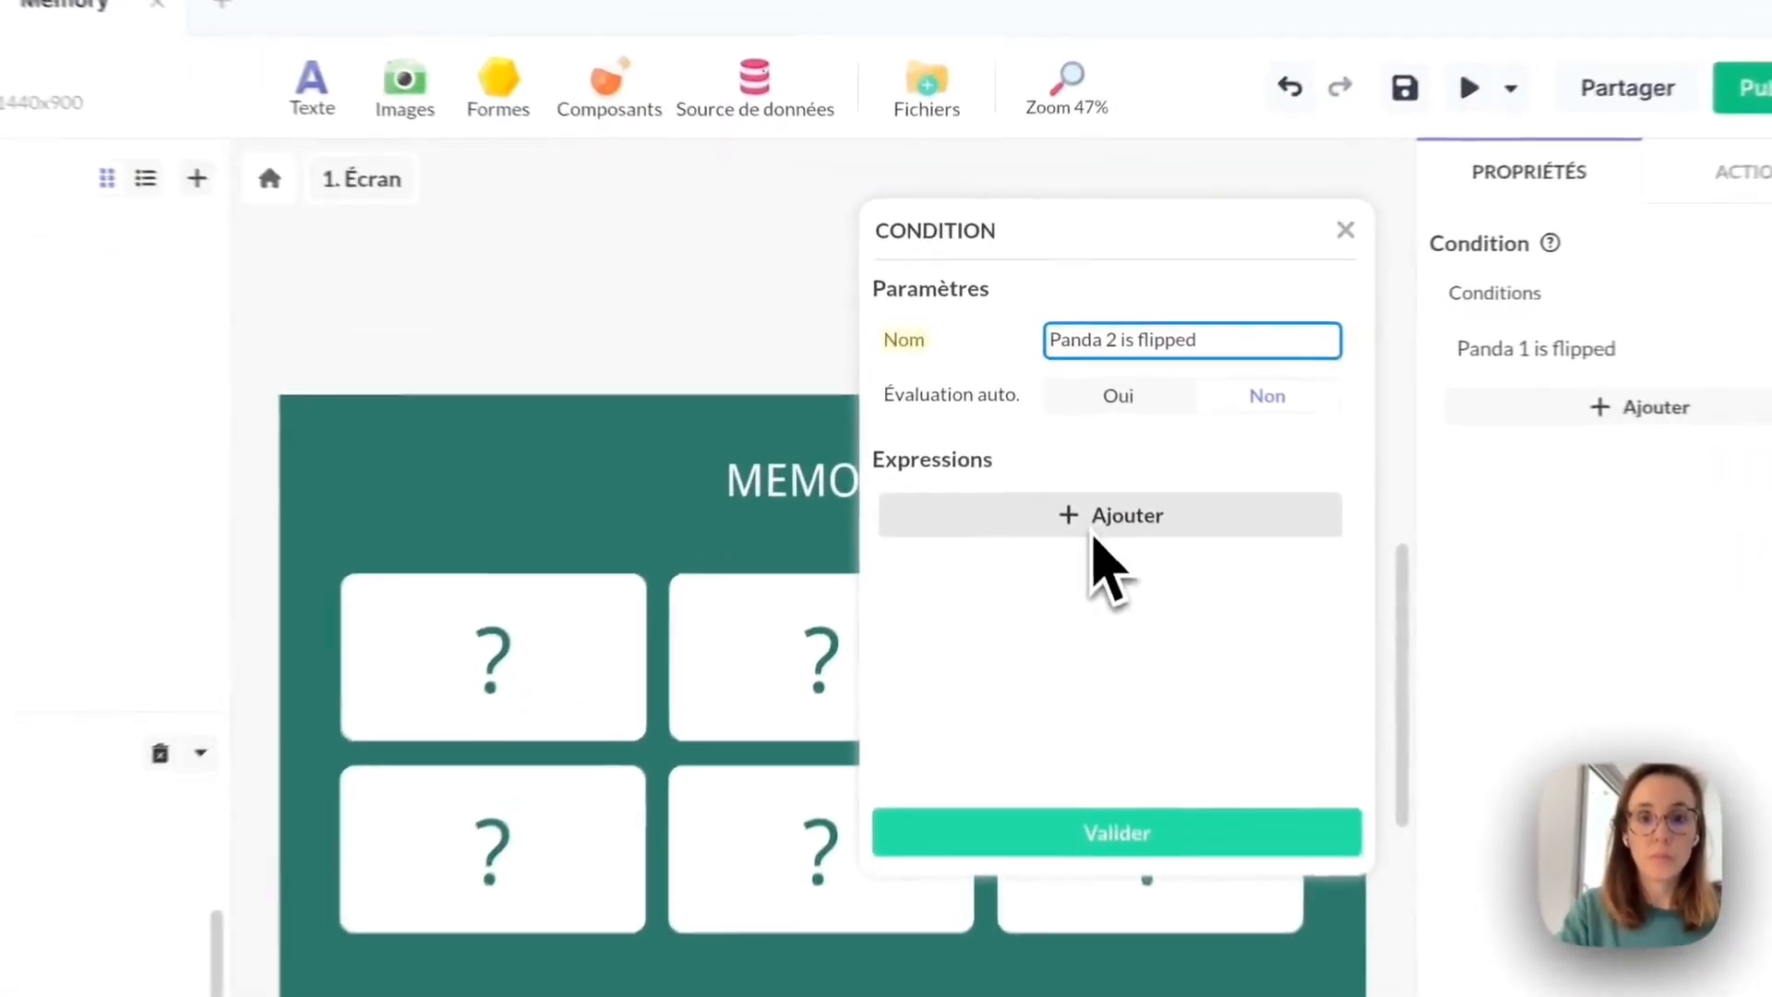
pyautogui.click(1053, 433)
pyautogui.click(1141, 545)
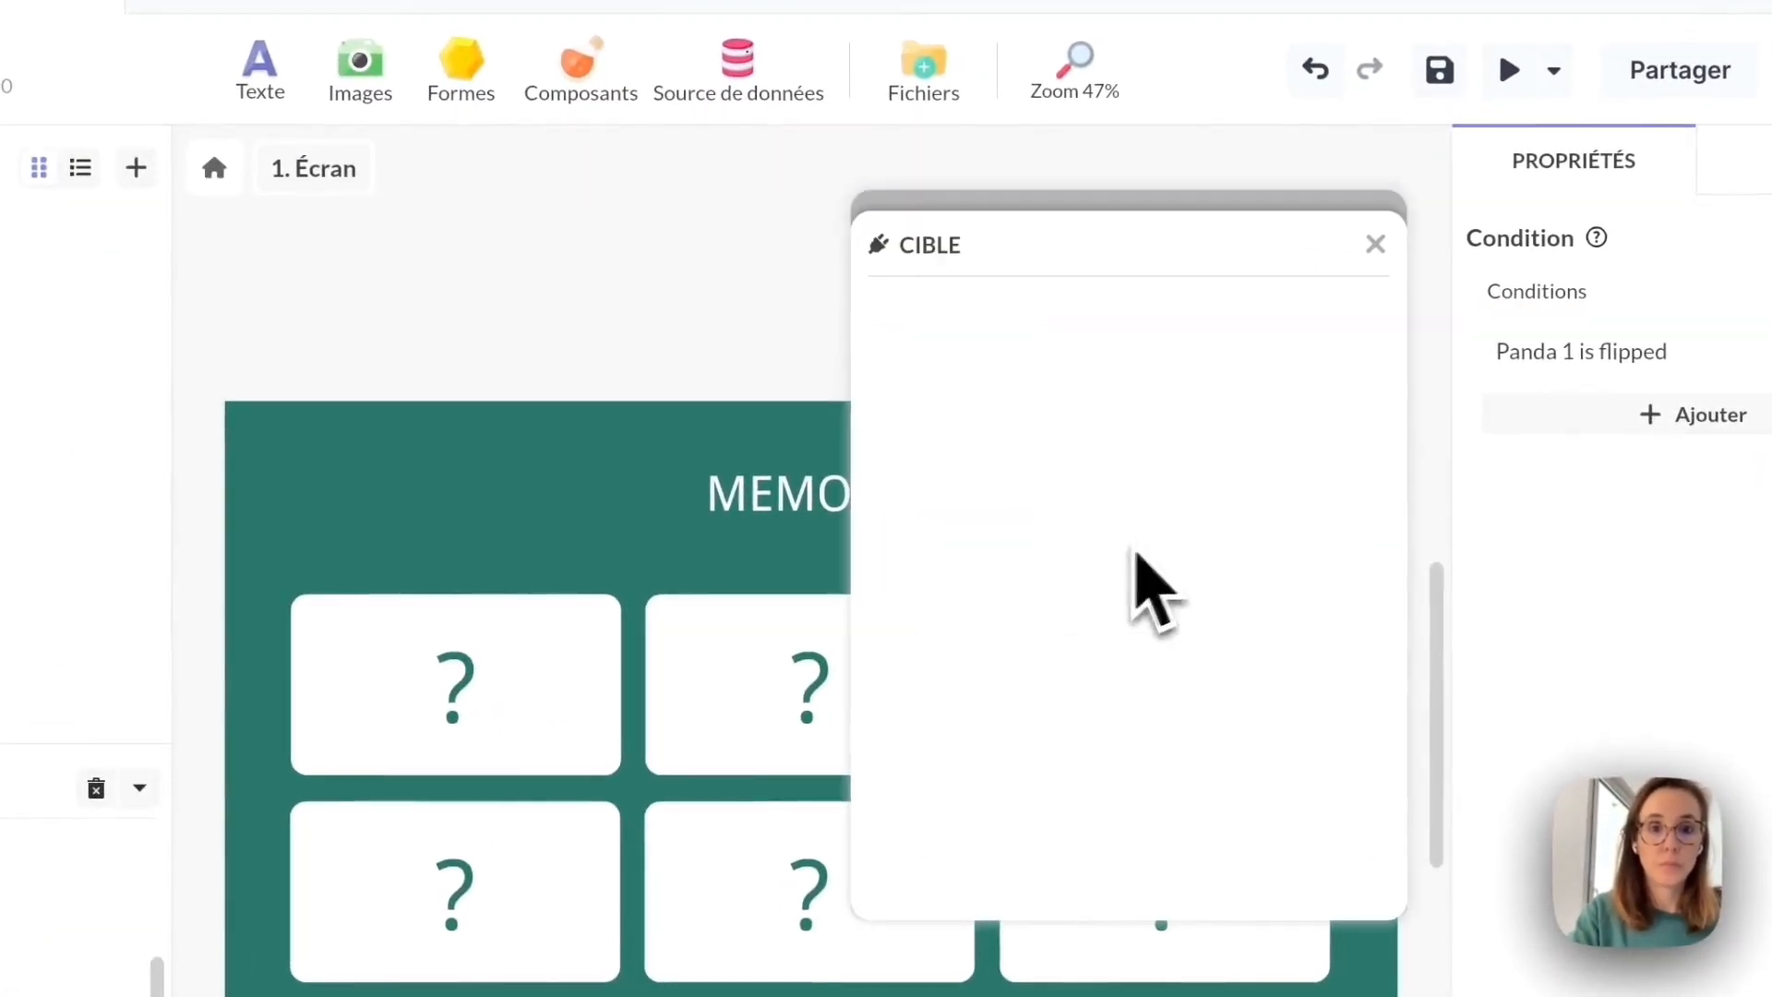
pyautogui.click(1163, 343)
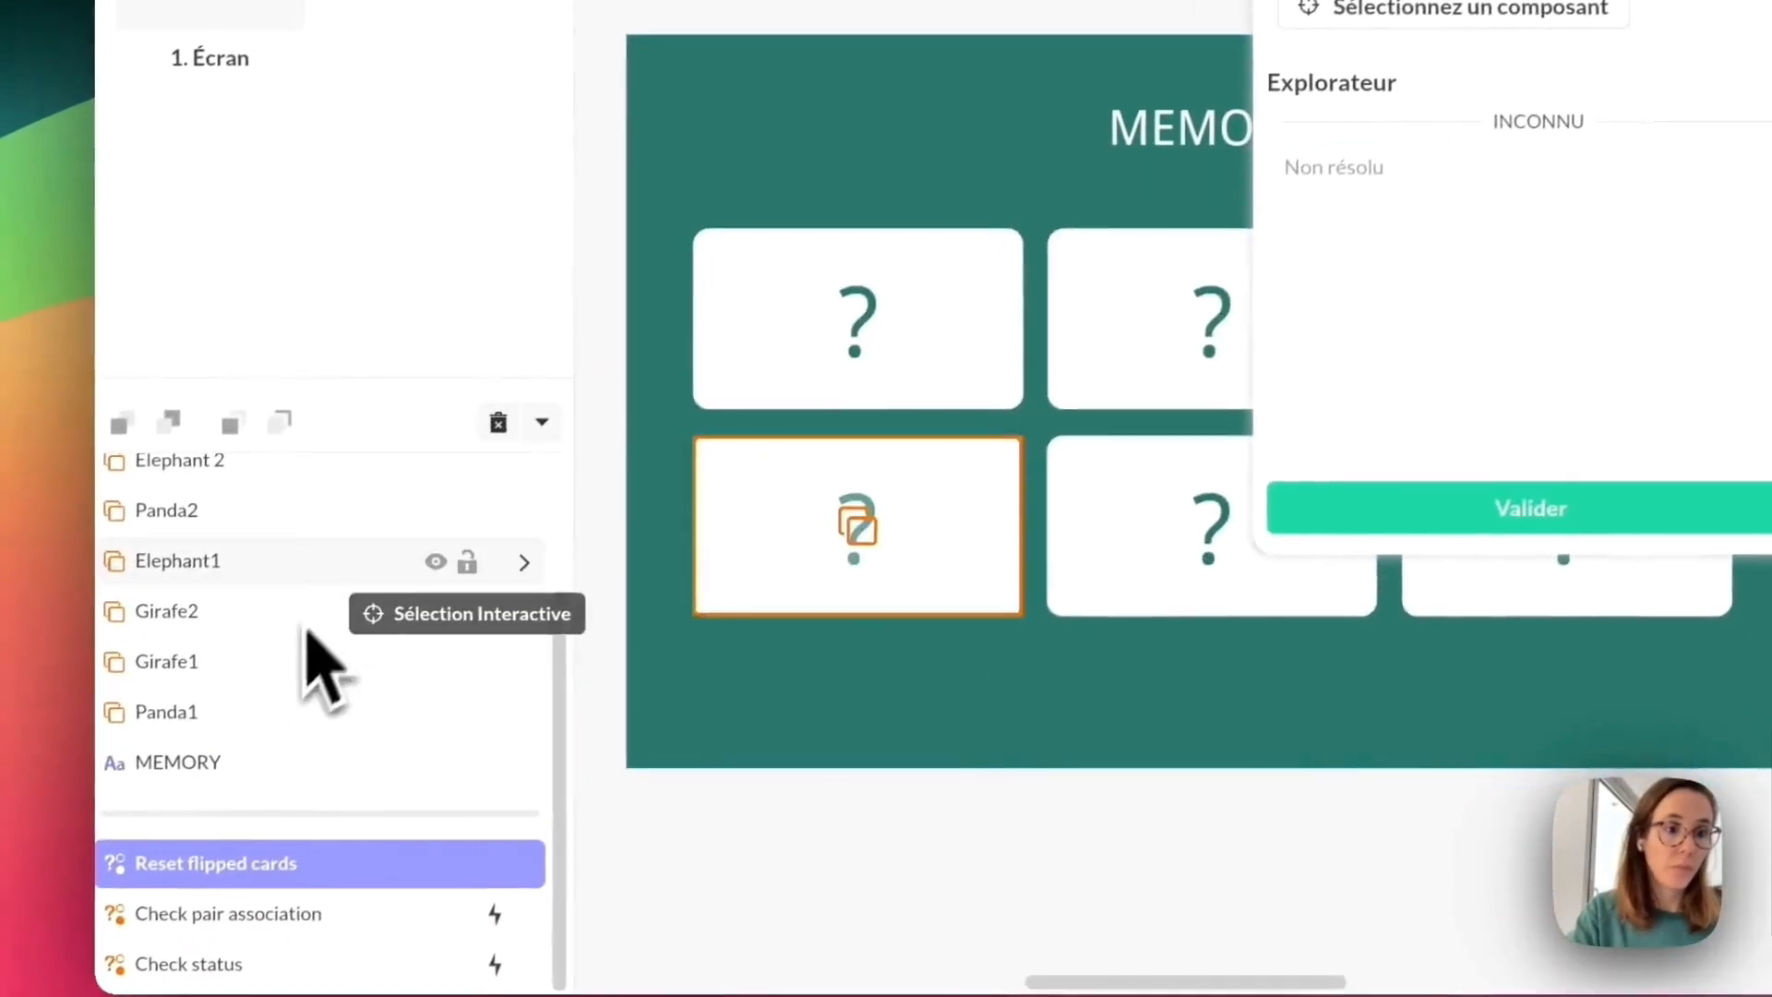
pyautogui.click(289, 565)
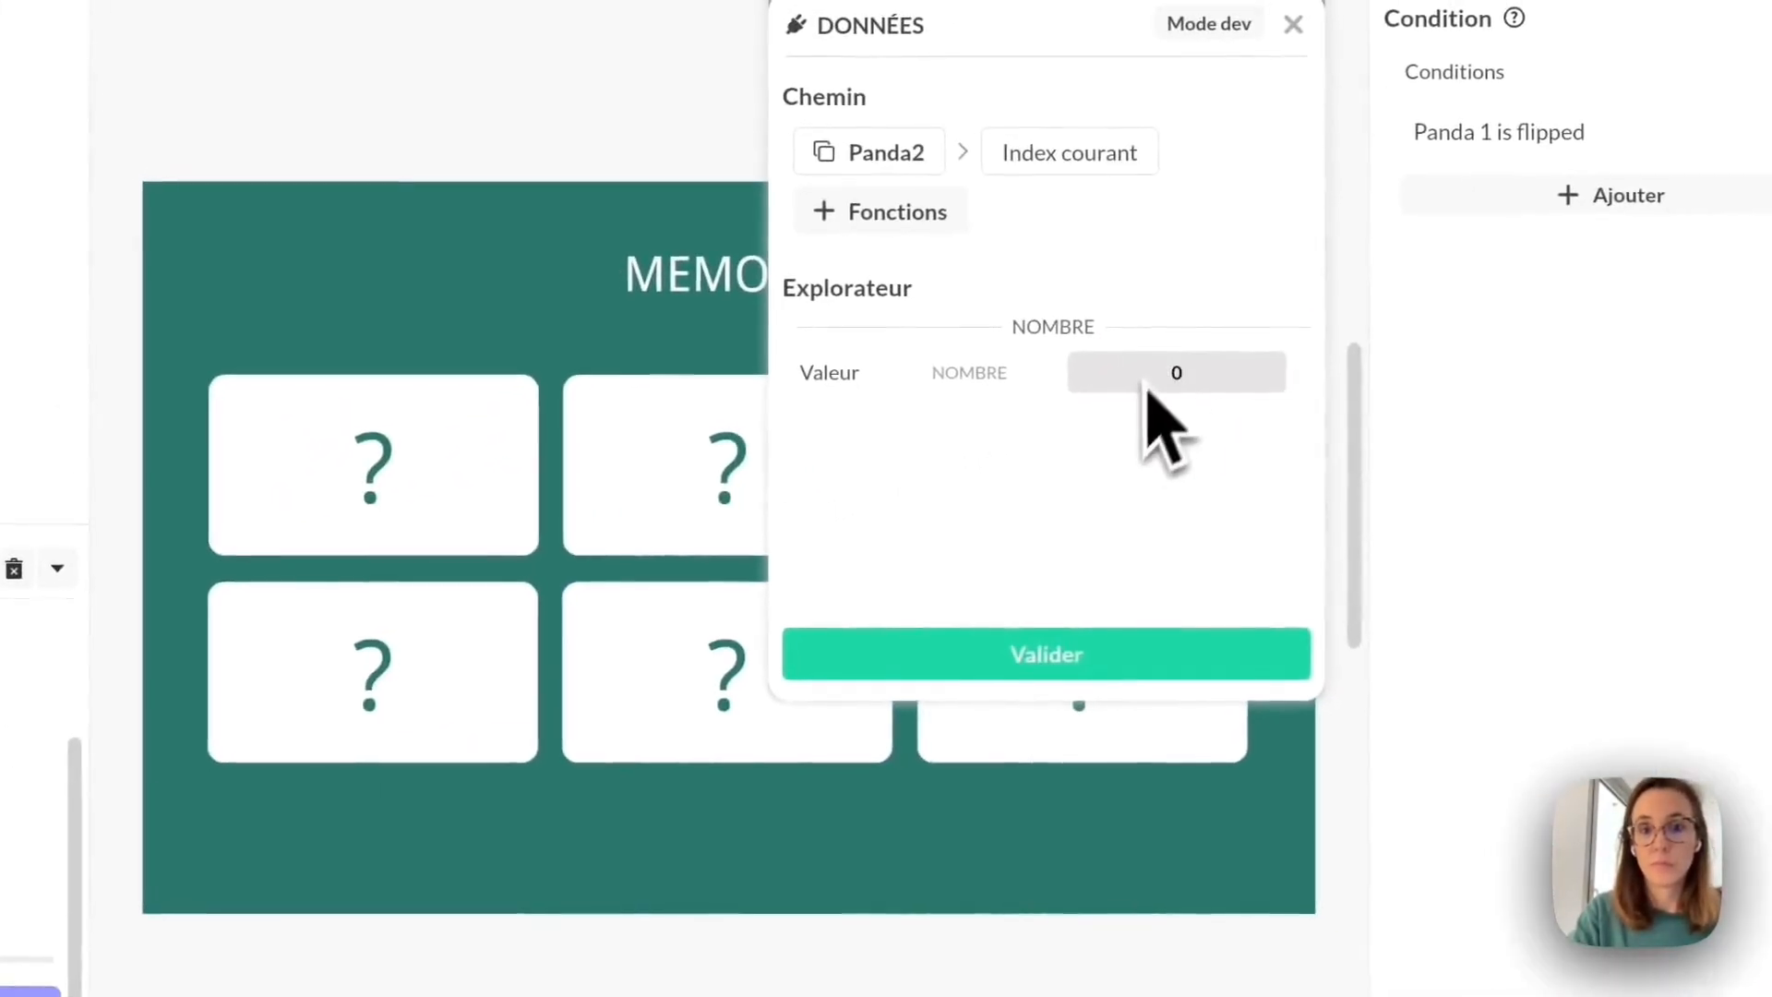
pyautogui.click(1052, 642)
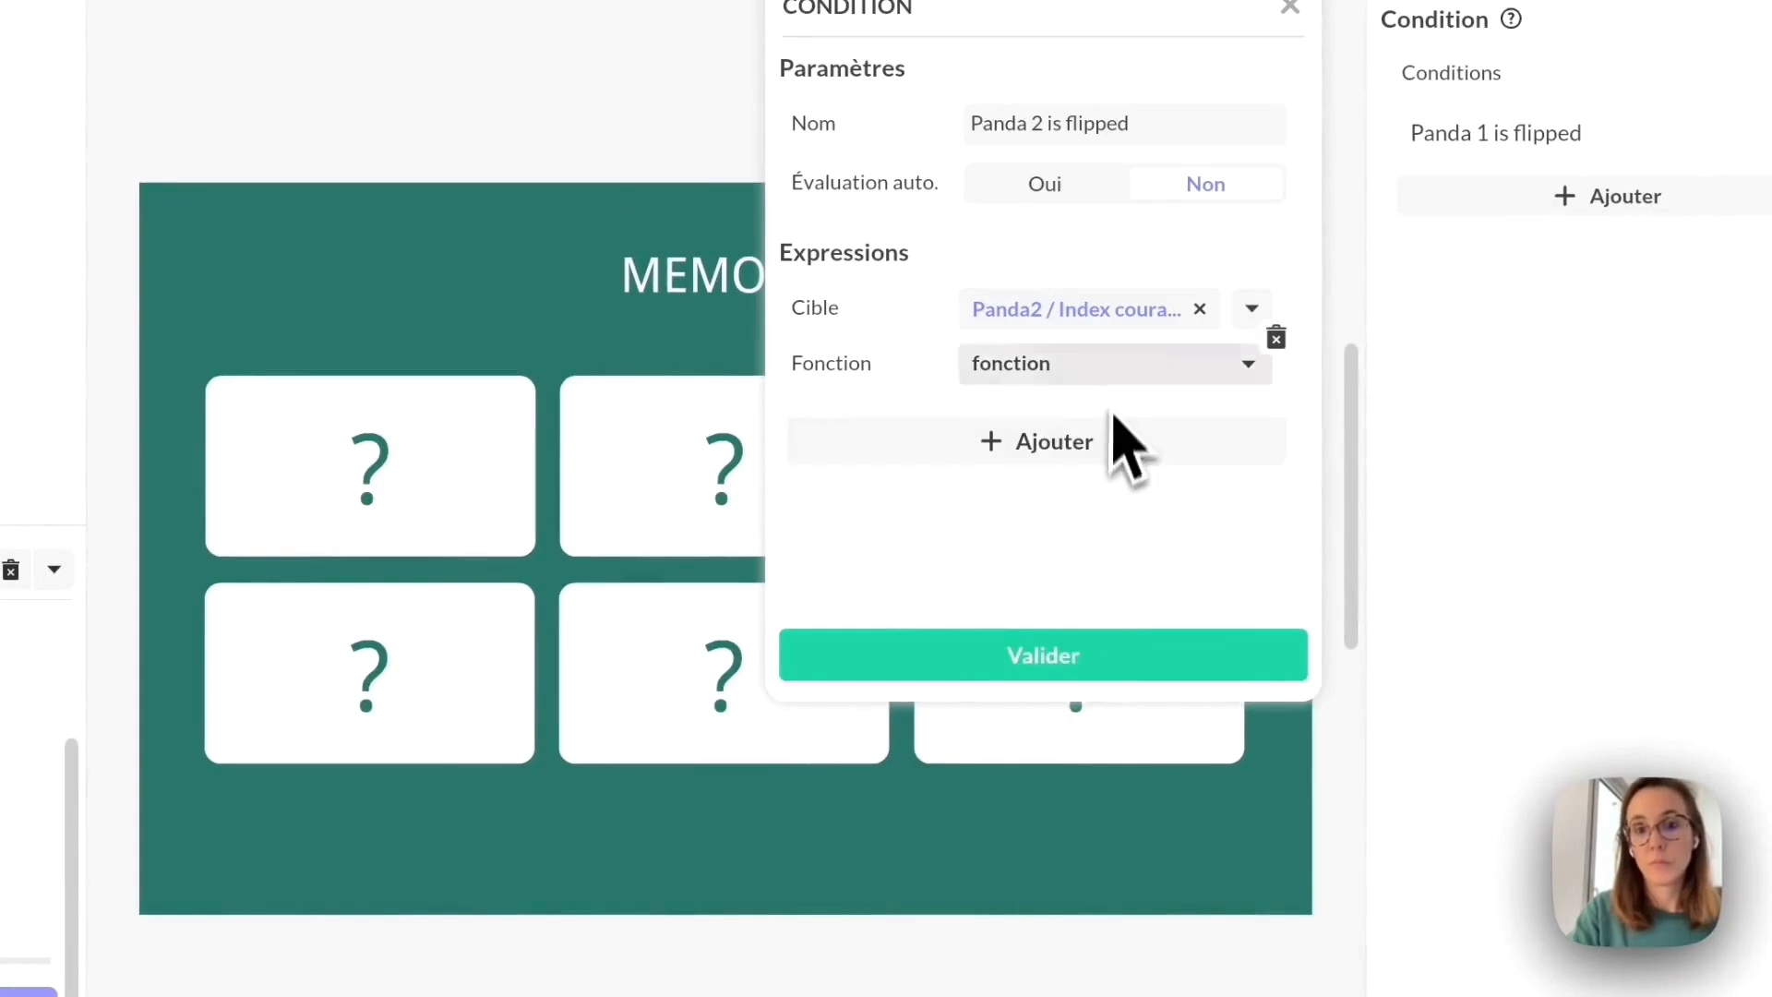
# Set the Panda2 expression's function to "Égal à", fill in its comparison value and validate the condition.
pyautogui.click(1108, 367)
pyautogui.click(1063, 620)
pyautogui.click(1080, 417)
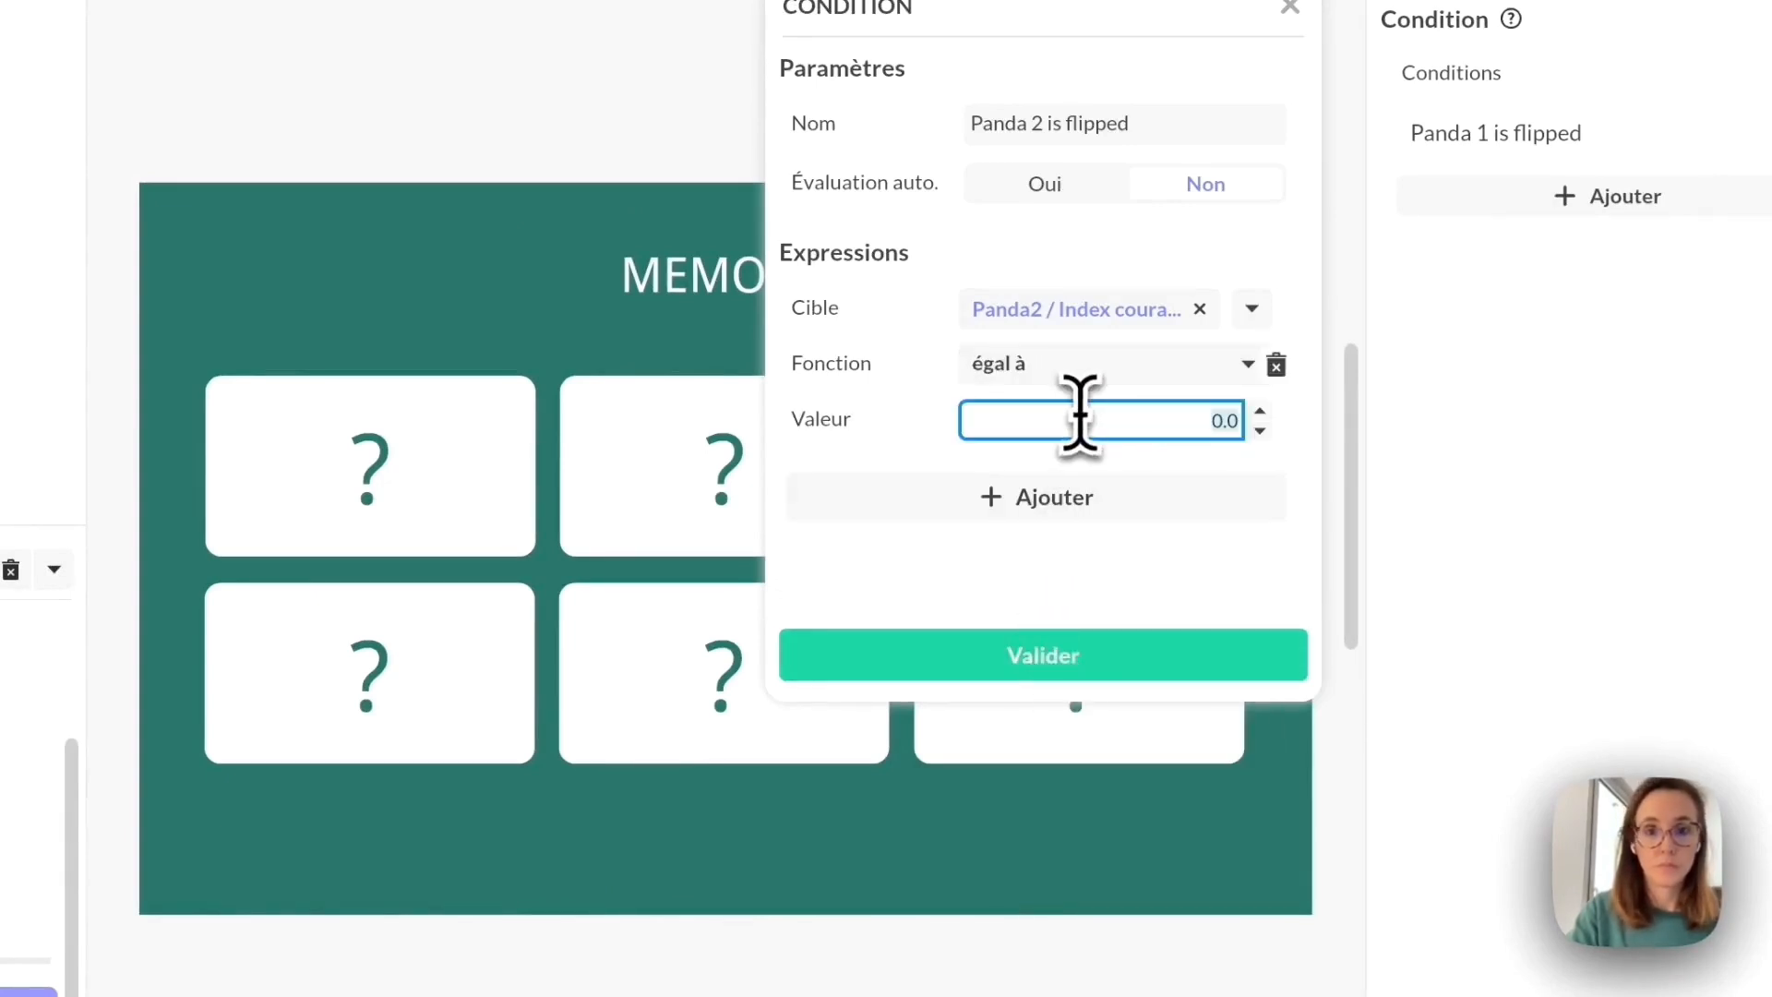
pyautogui.click(1061, 651)
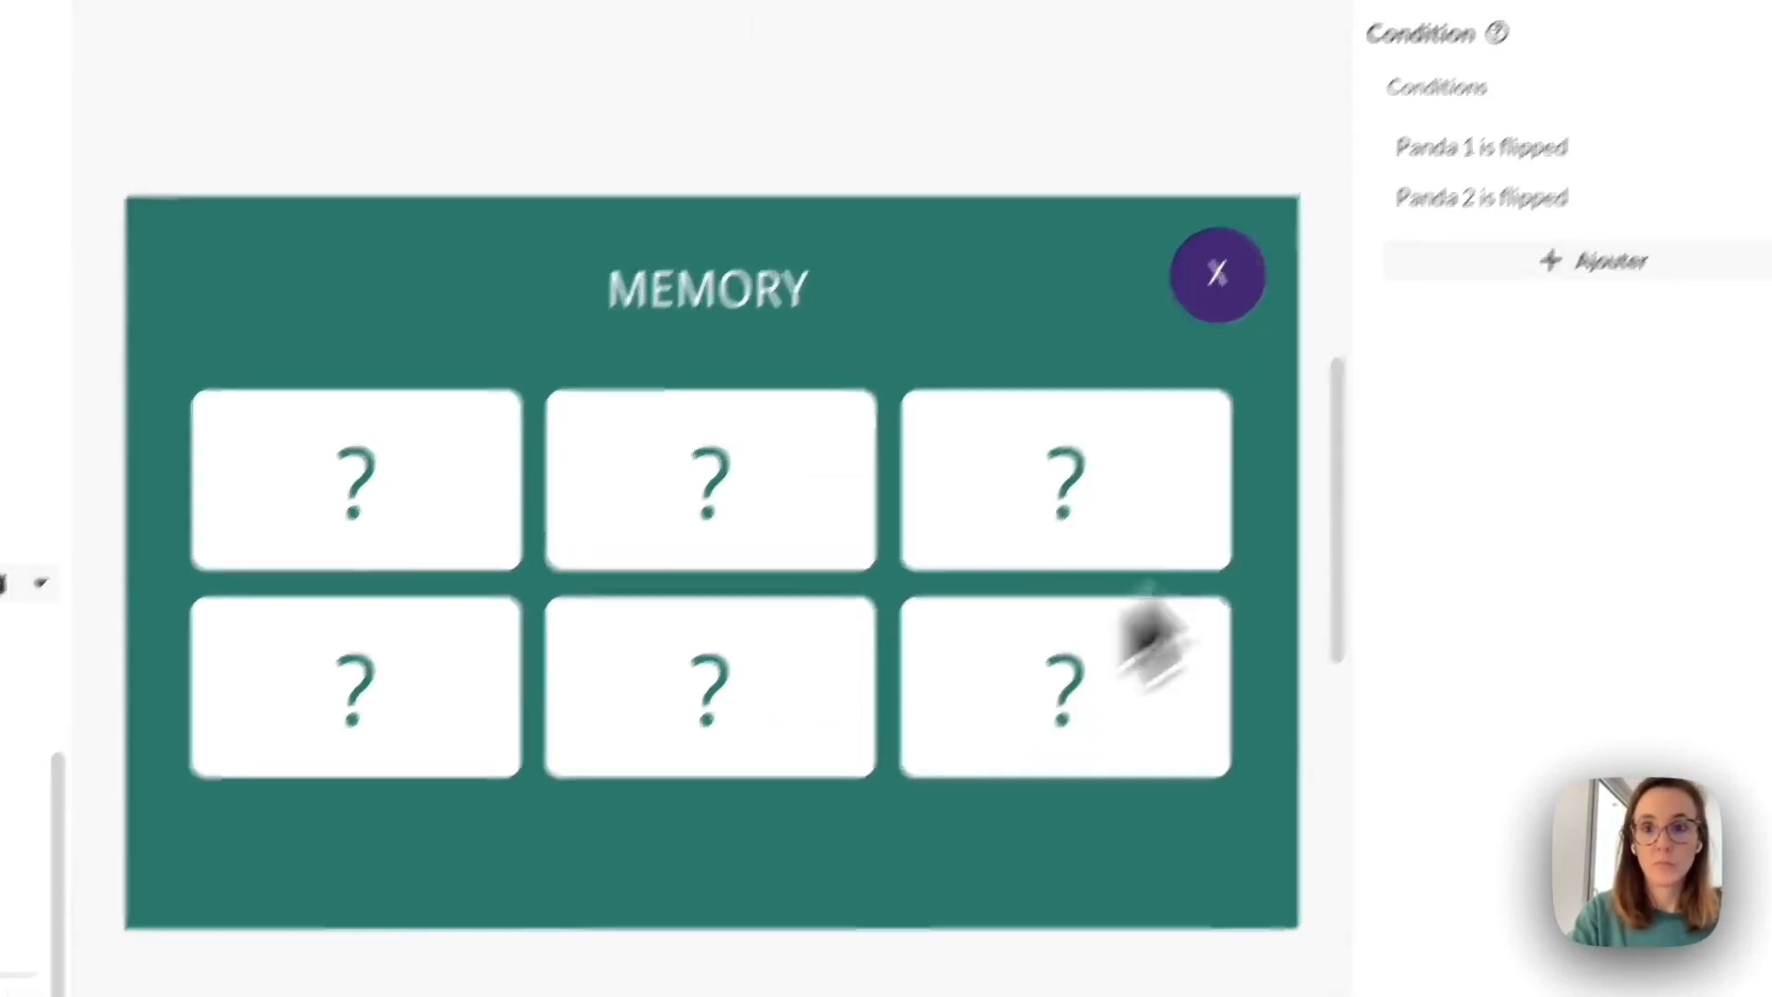
# Add a condition named "Elephant 1" with an expression targeting the "Index courant" of the Elephant1 component.
pyautogui.click(1607, 245)
pyautogui.click(907, 314)
pyautogui.write('Elephant 1')
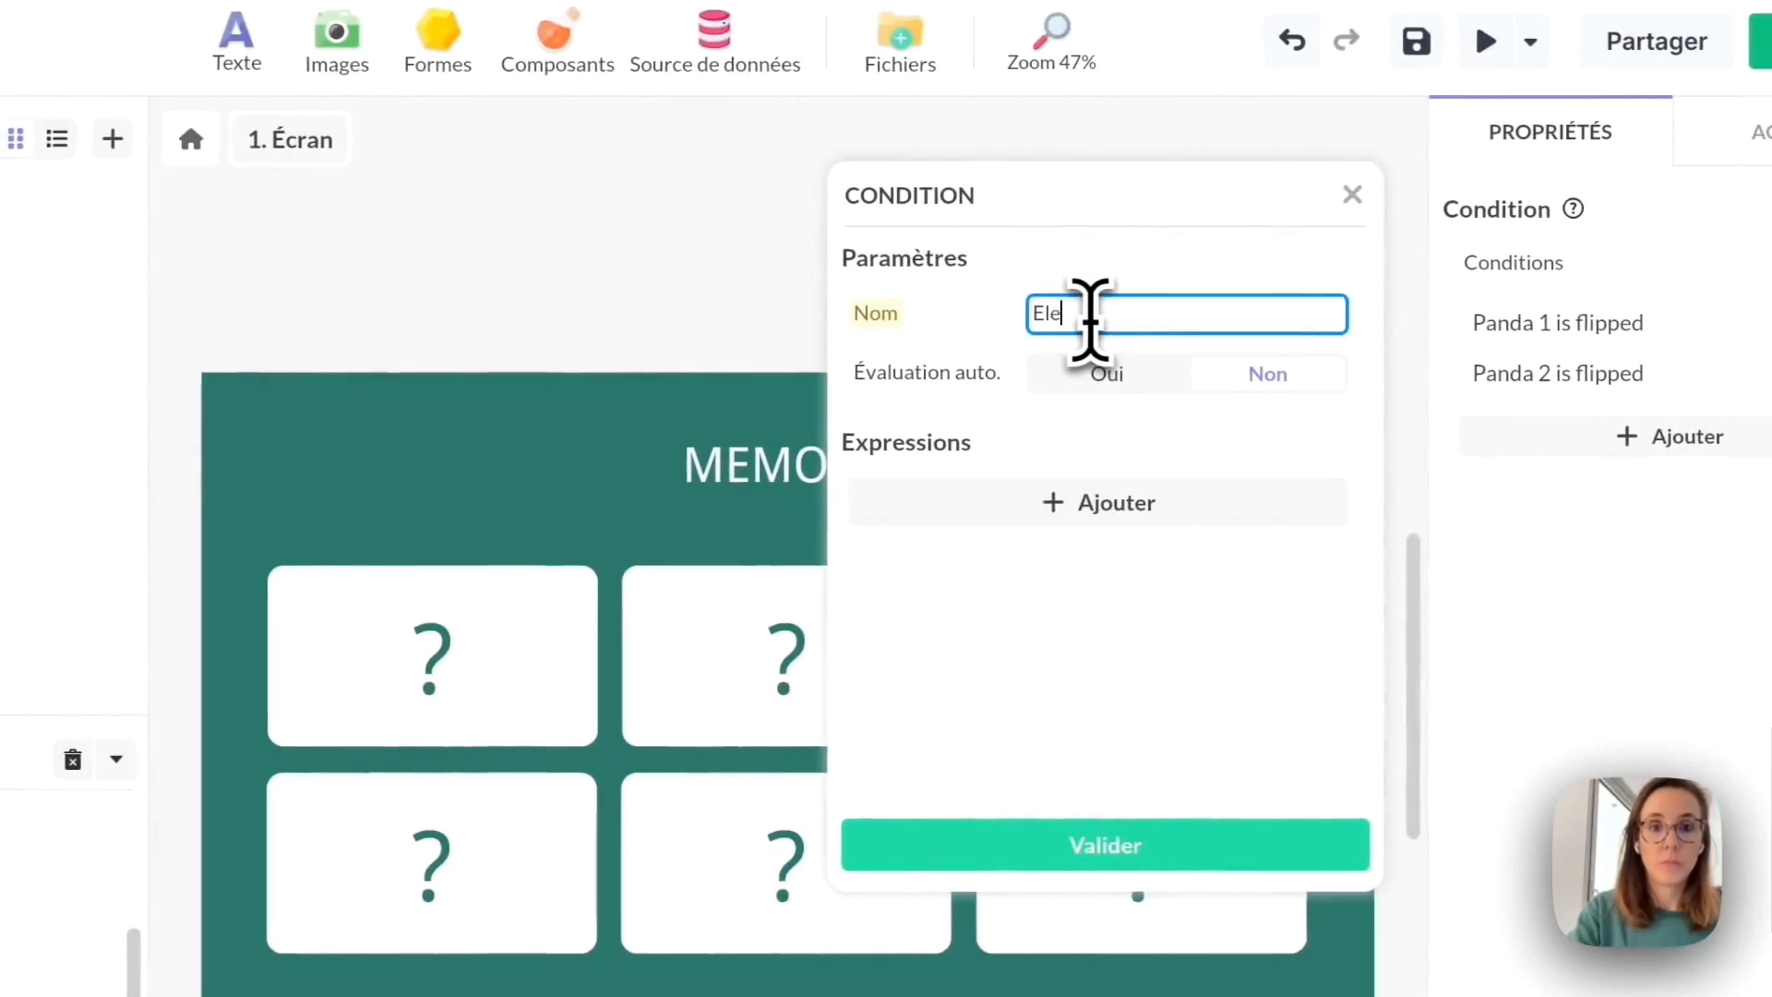
pyautogui.click(1071, 506)
pyautogui.click(1149, 512)
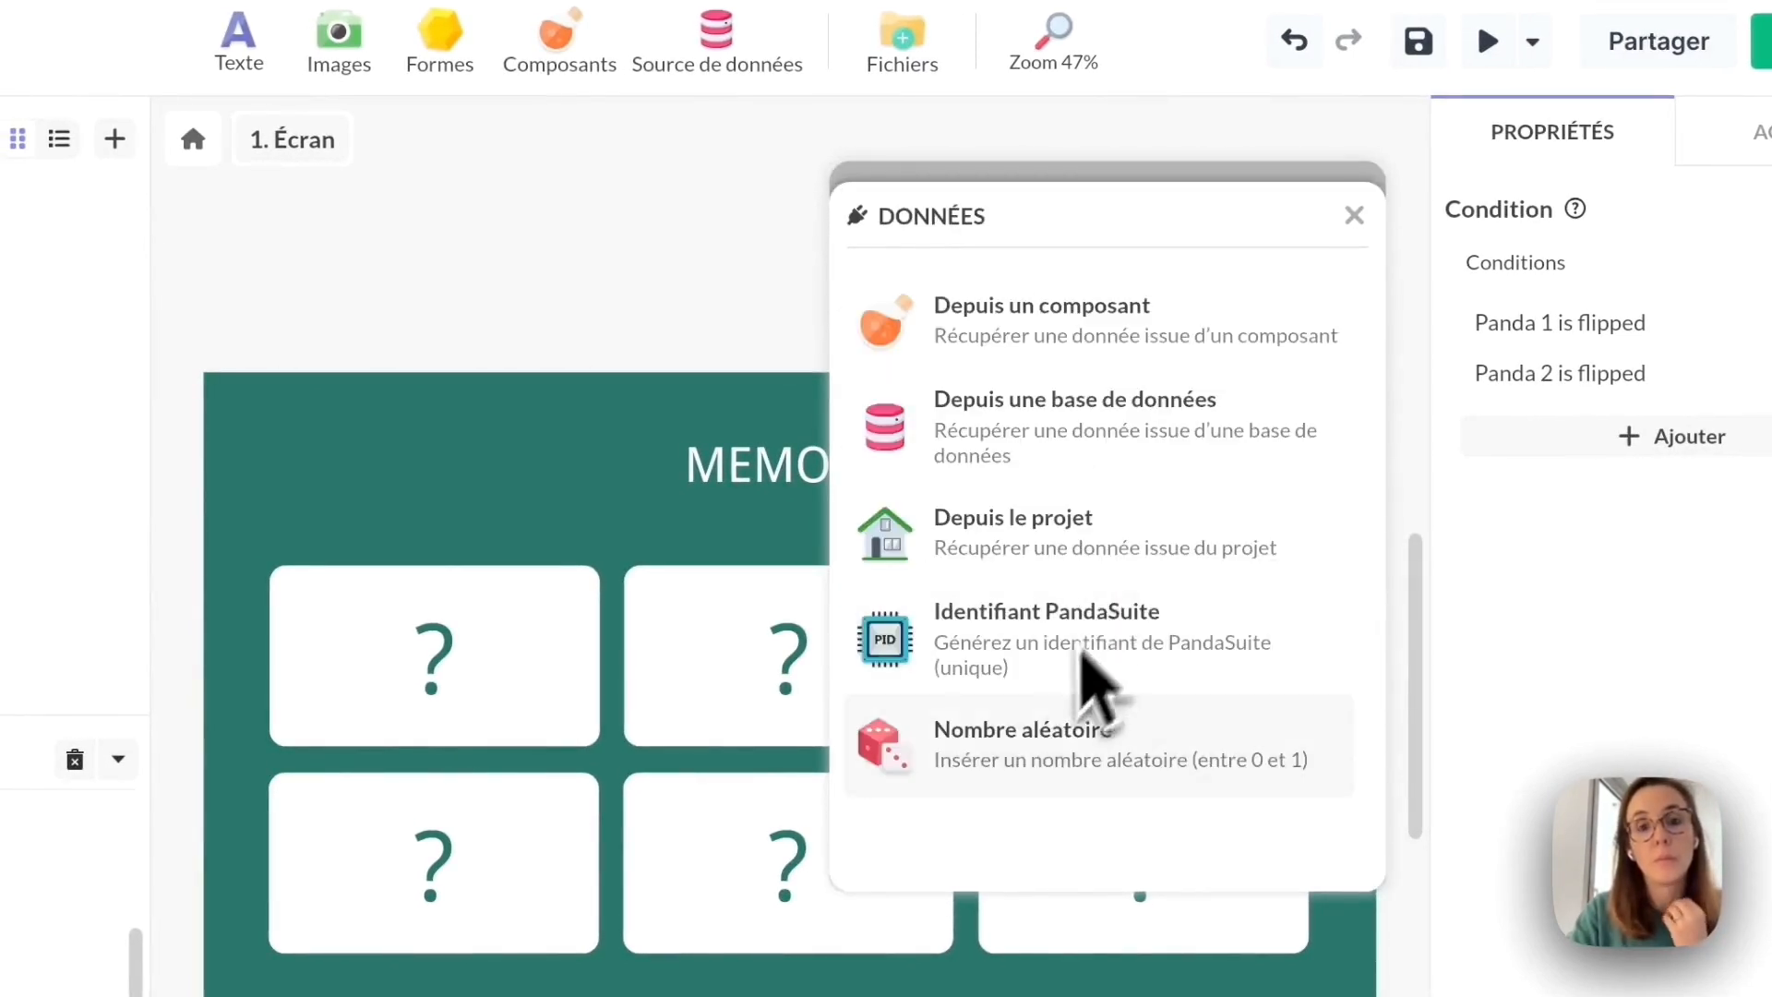
pyautogui.click(1113, 367)
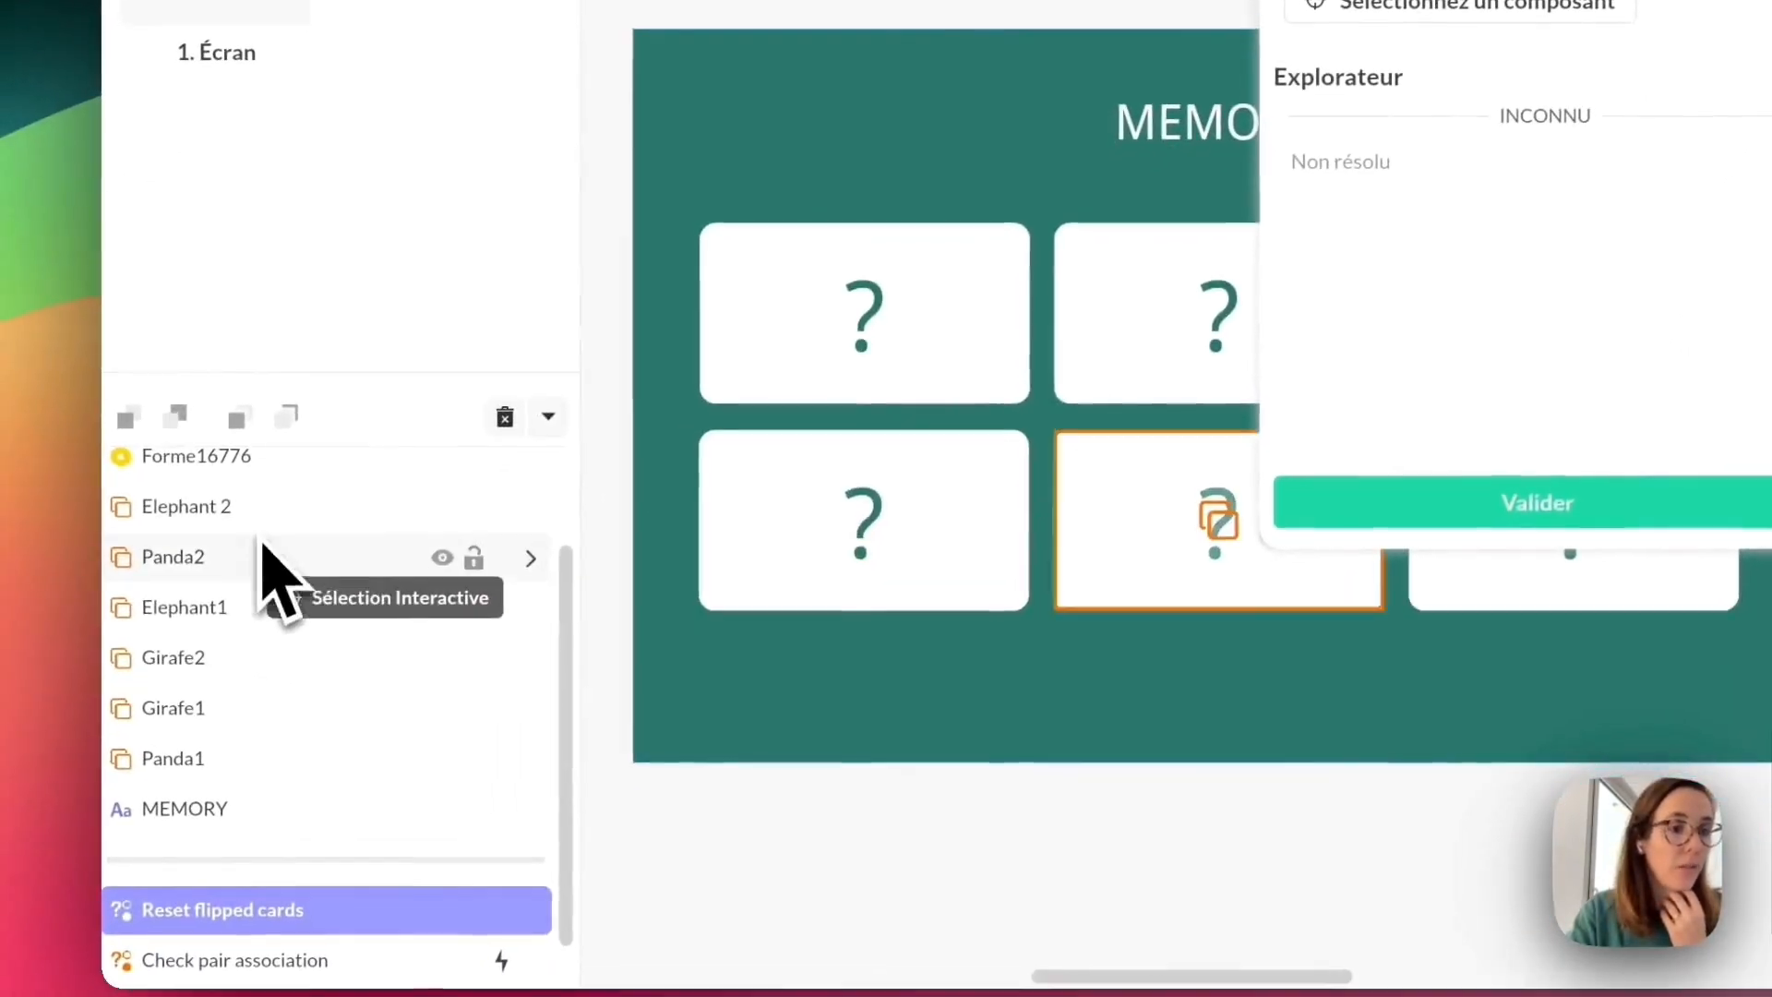
pyautogui.click(240, 606)
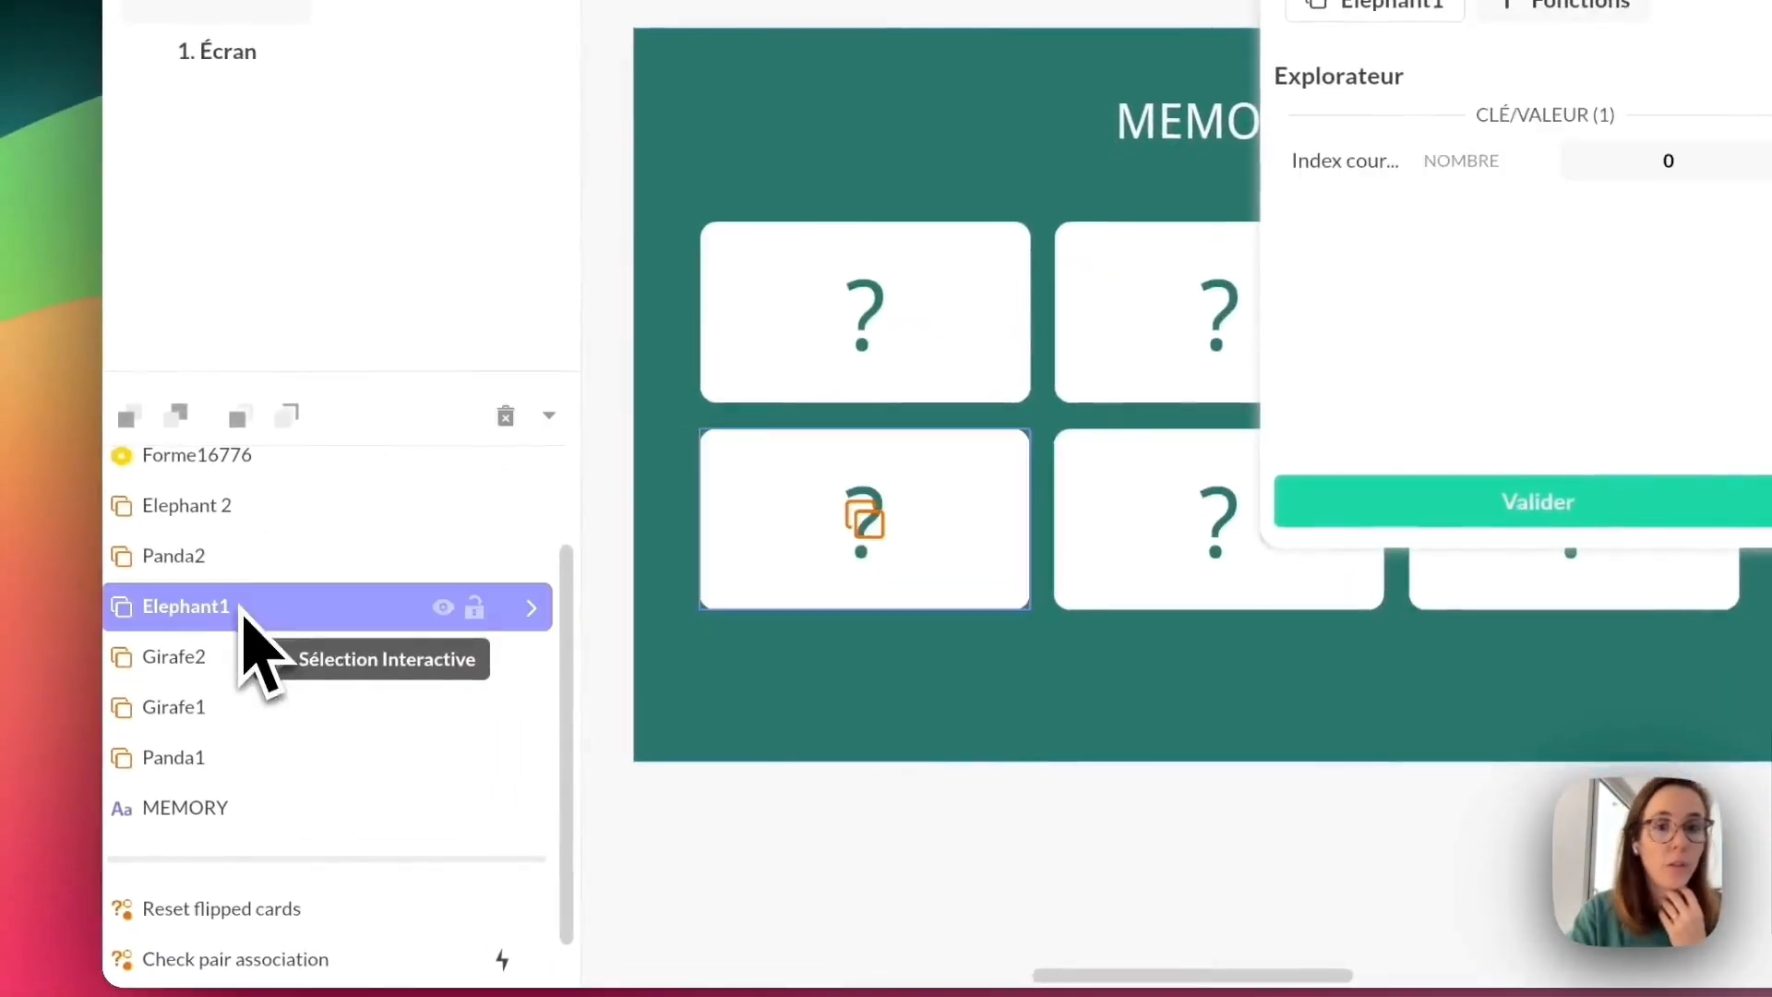
pyautogui.click(1721, 184)
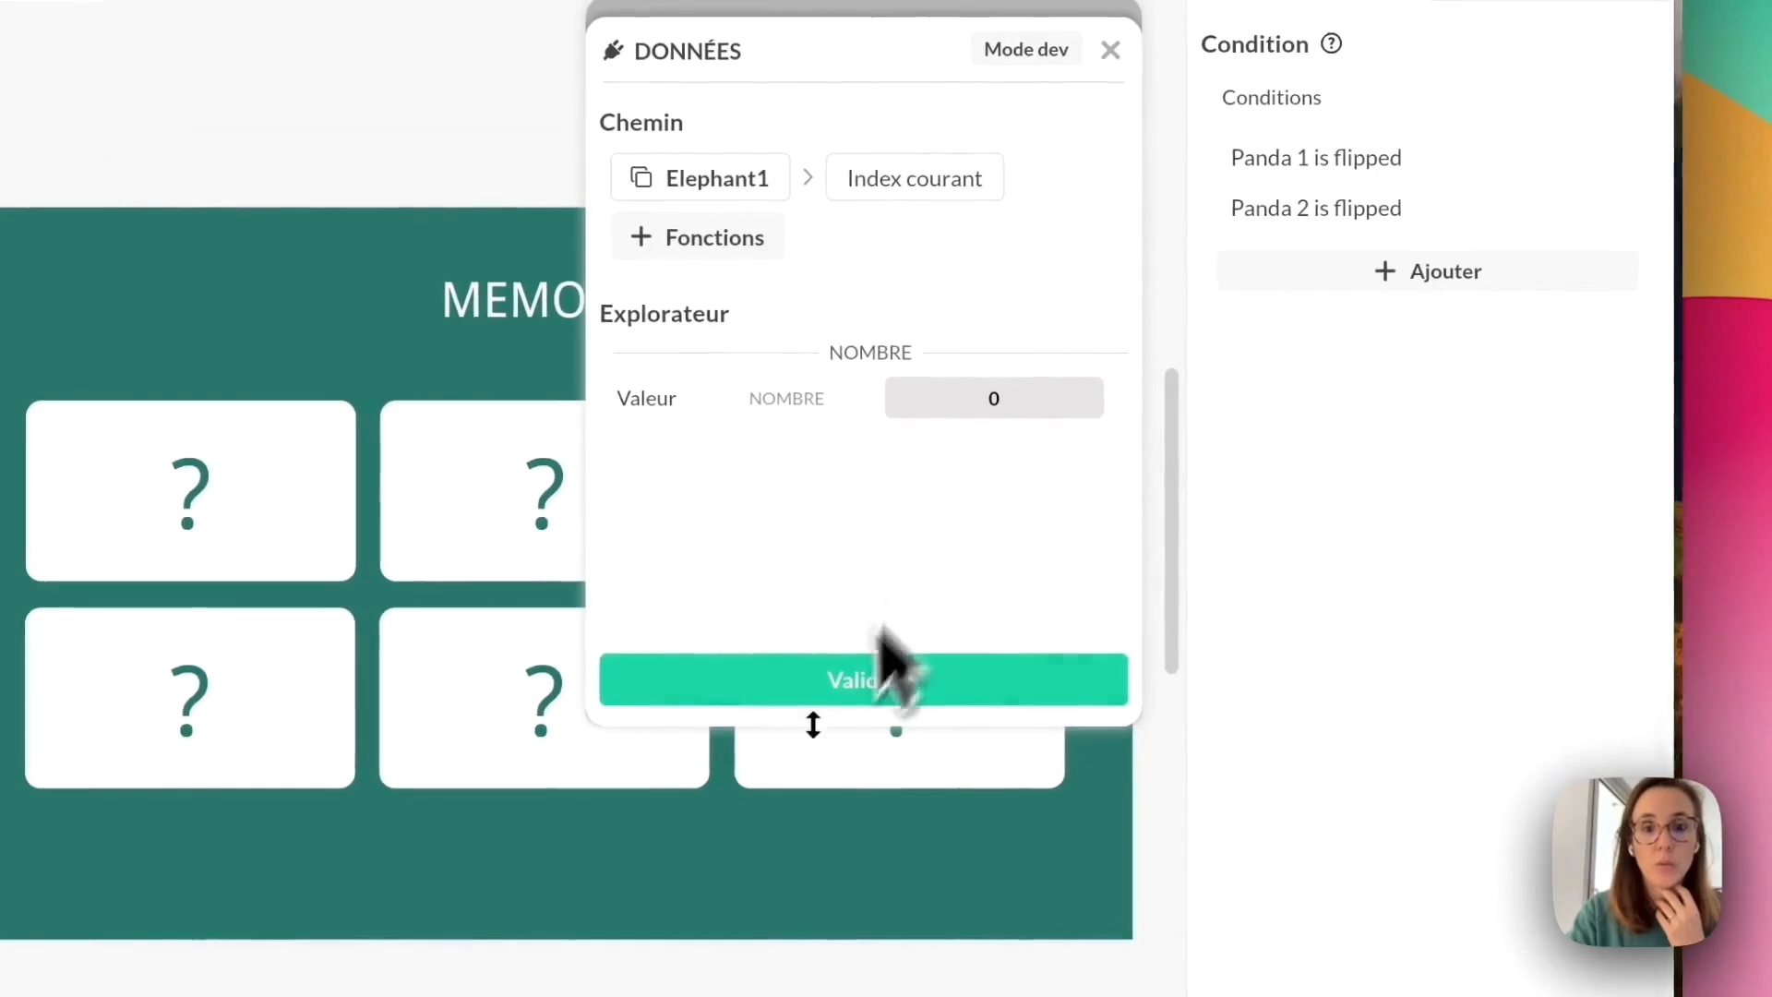
pyautogui.click(882, 679)
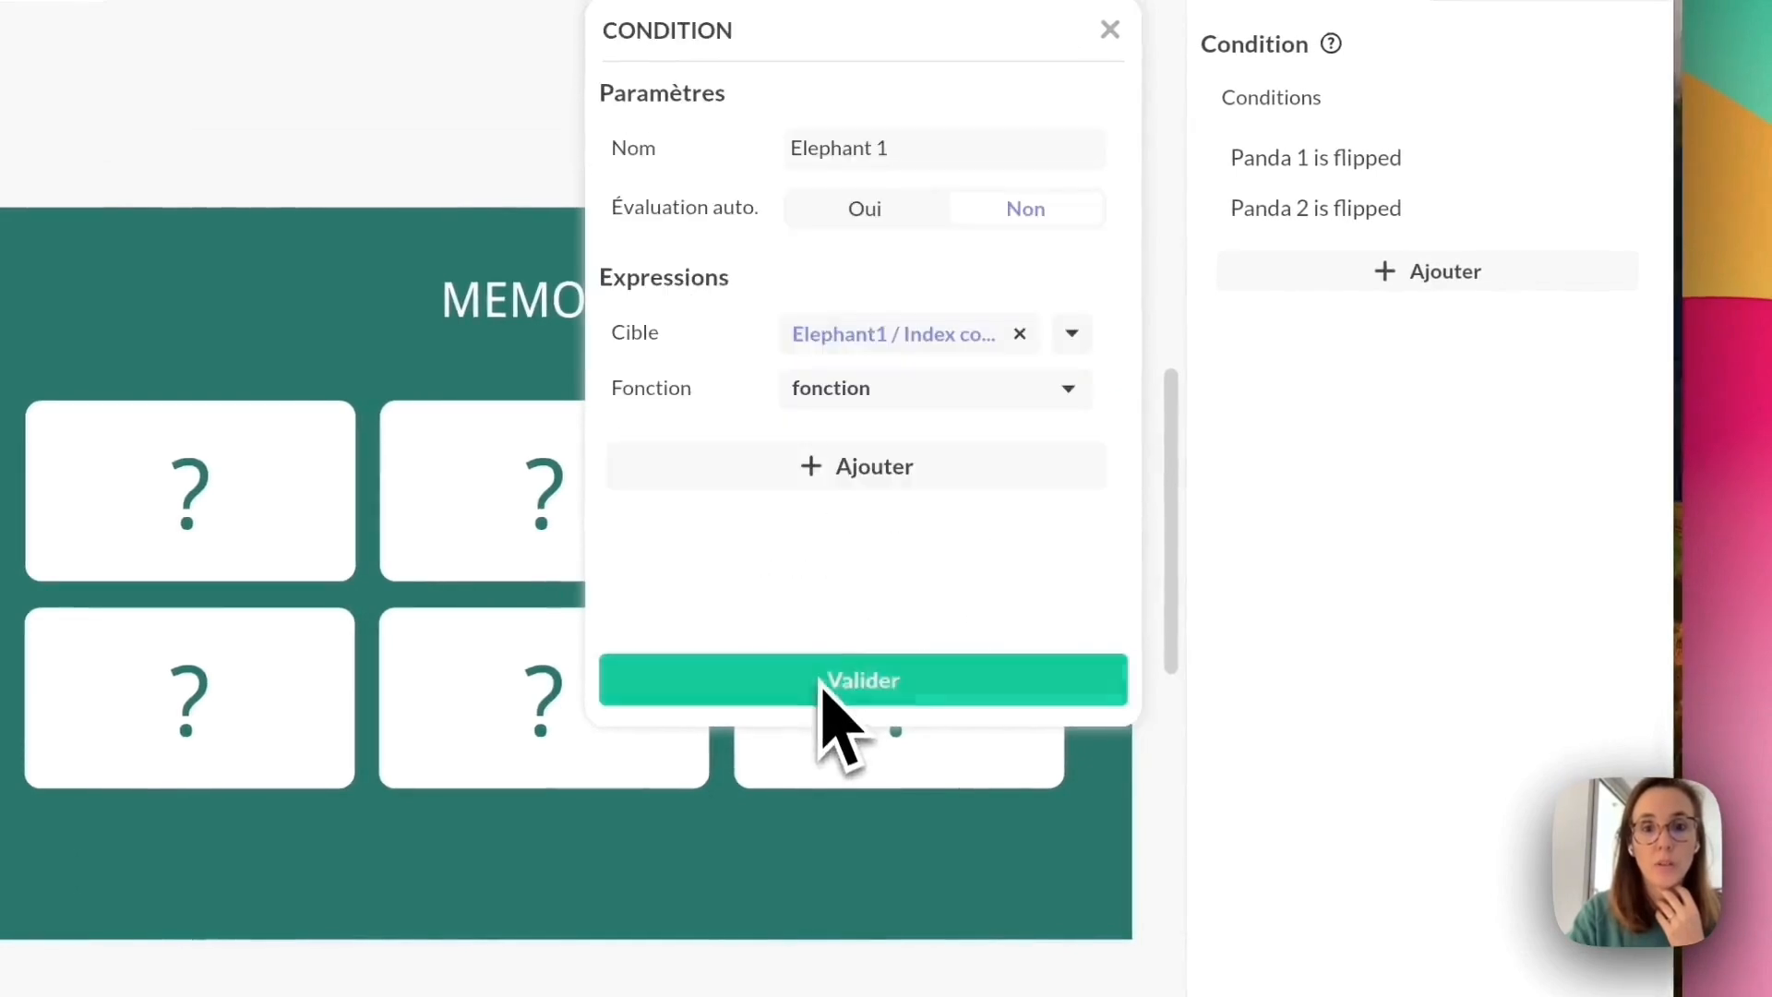
# Set the Elephant1 expression to "Égal à" with the value 1 and validate the condition.
pyautogui.click(926, 397)
pyautogui.click(884, 646)
pyautogui.click(981, 446)
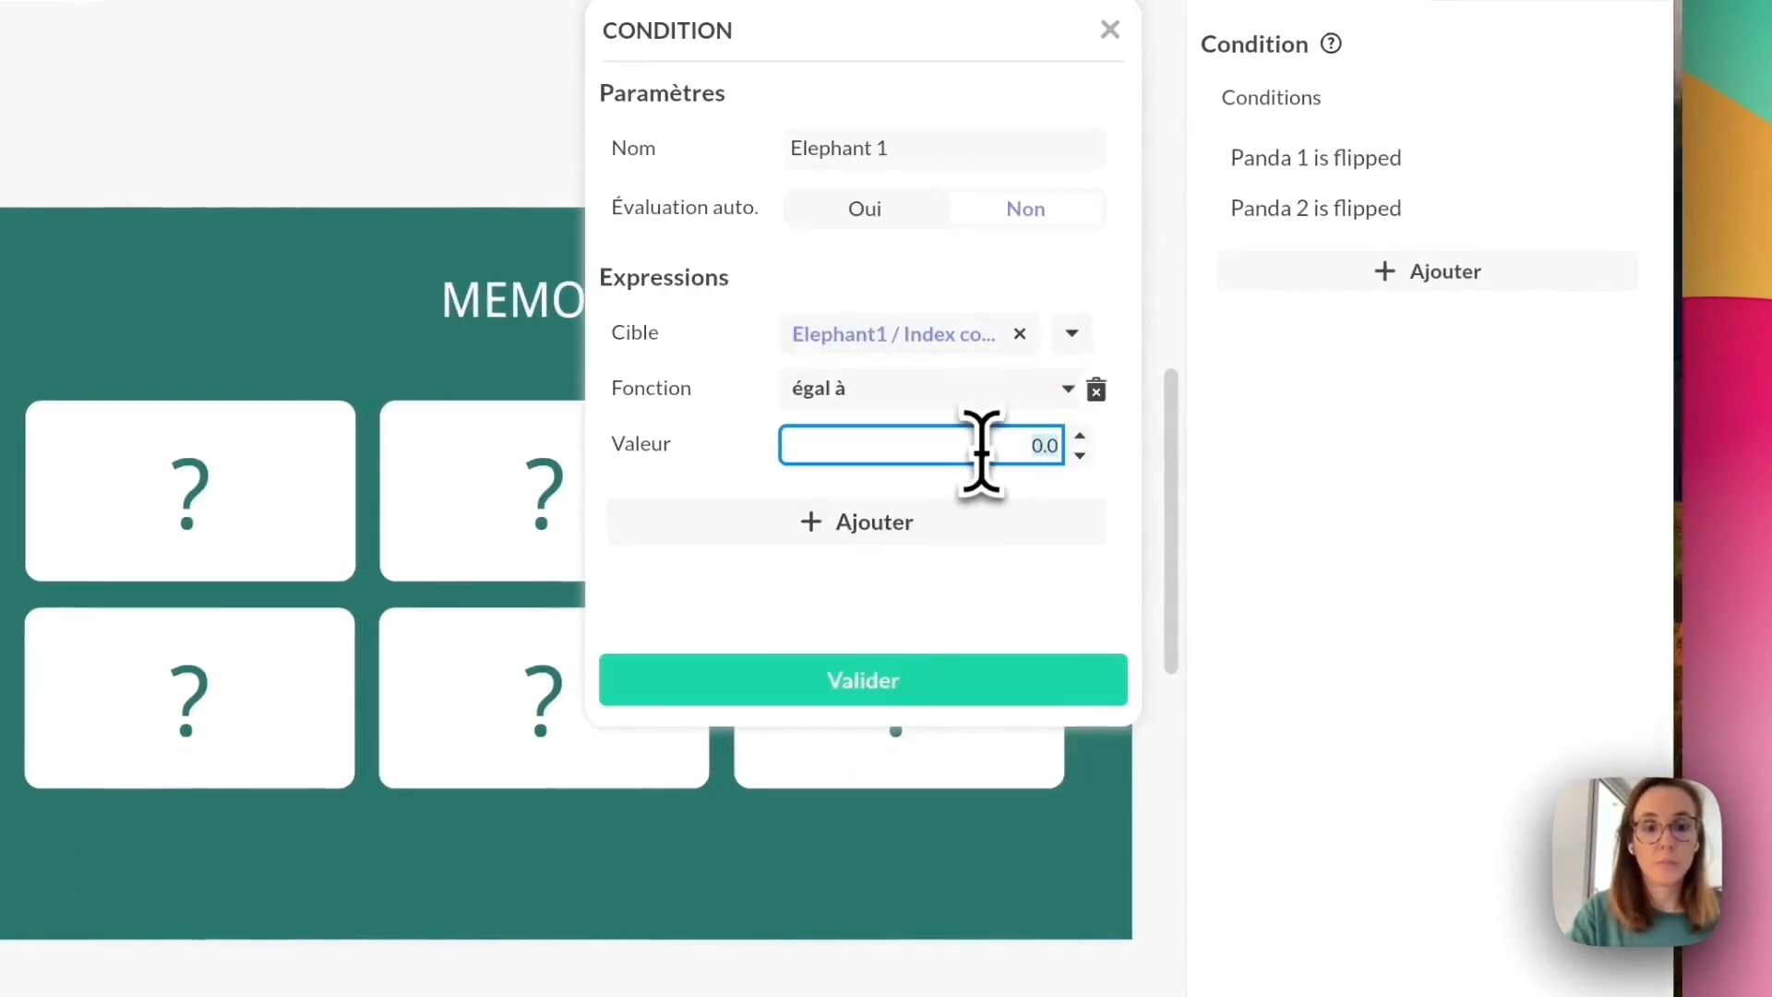
pyautogui.write('1')
pyautogui.click(914, 681)
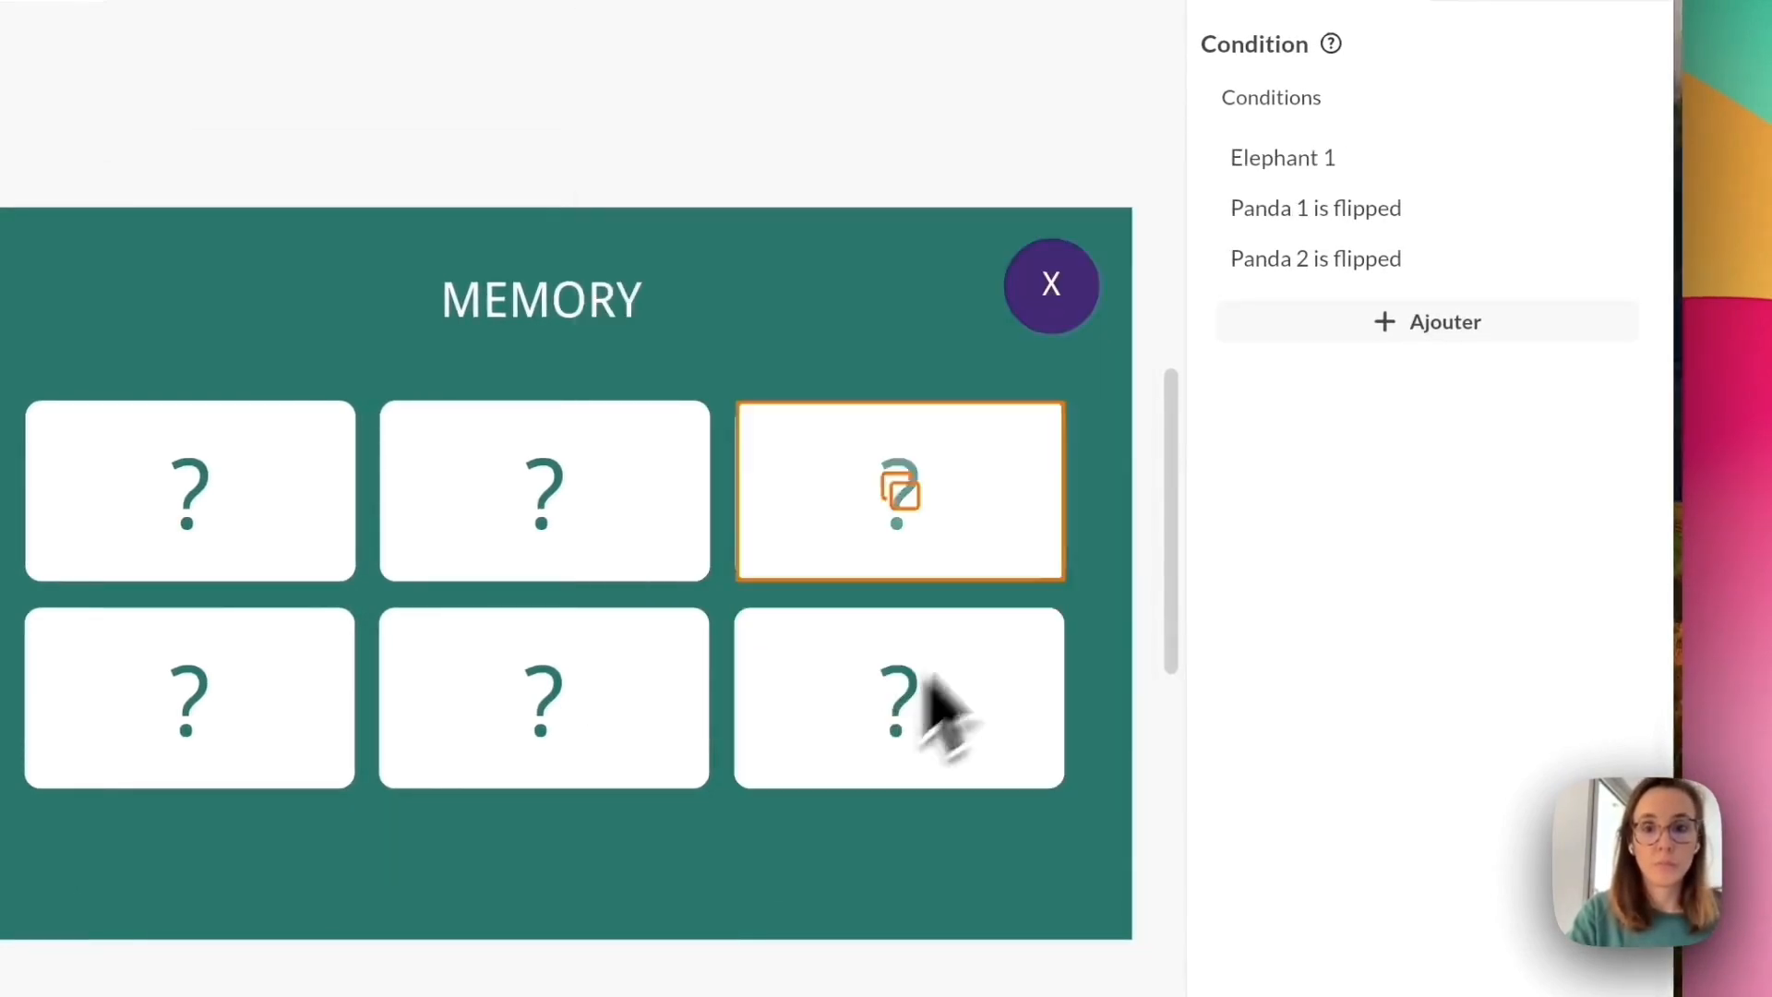
# Add another condition to the component and name it "Elephant 2".
pyautogui.click(1376, 319)
pyautogui.click(831, 155)
pyautogui.write('Elep')
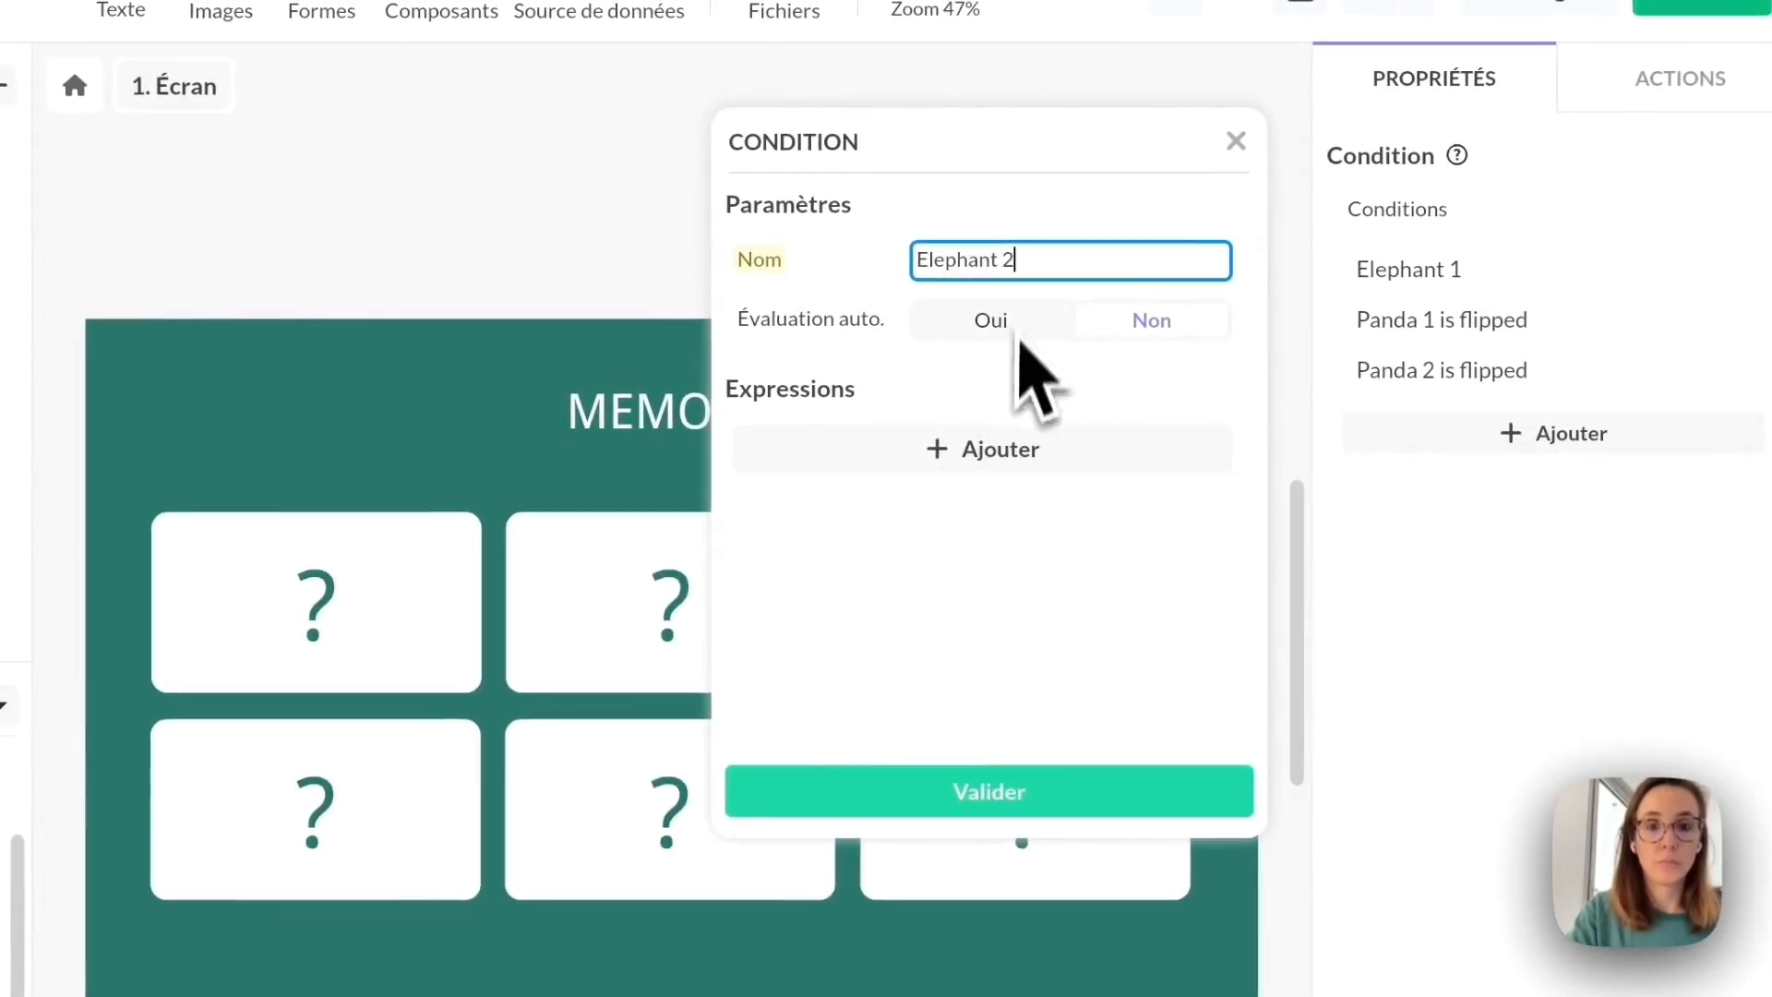
pyautogui.write('hant 2')
# Add an "Égal à" expression on the "Index courant" of the Elephant 2 component, fill in its value and validate the condition.
pyautogui.click(977, 460)
pyautogui.click(1021, 499)
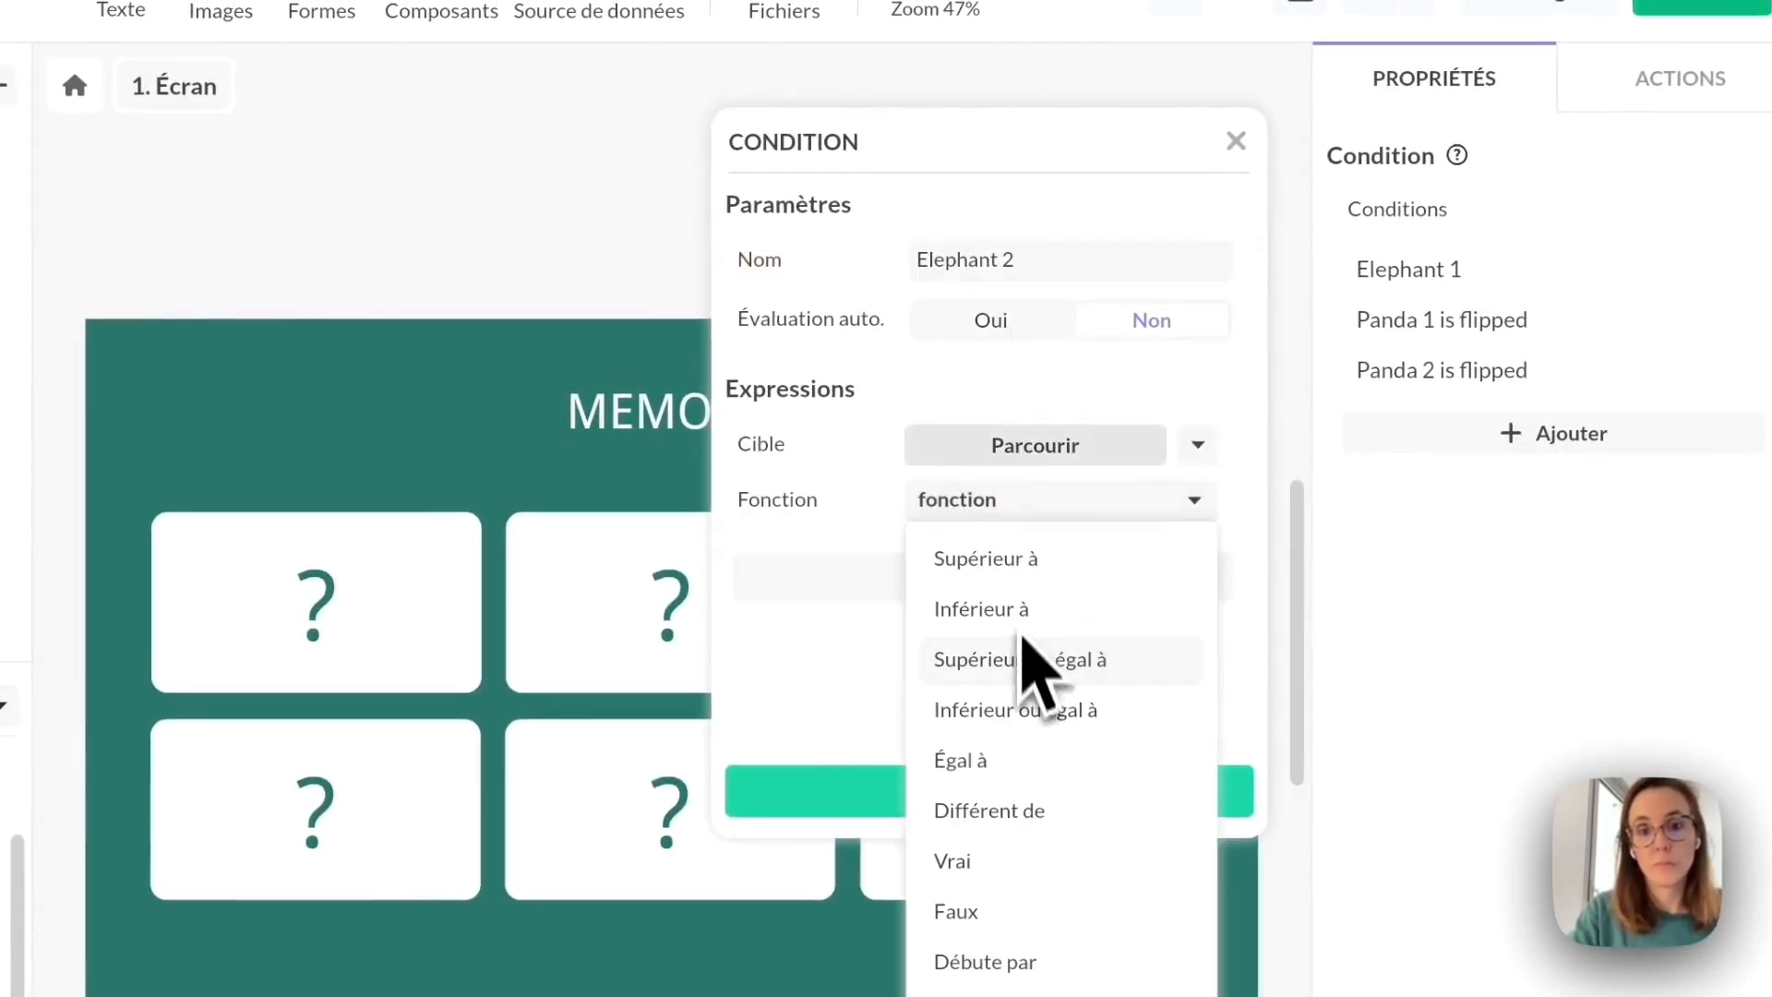
pyautogui.click(1000, 760)
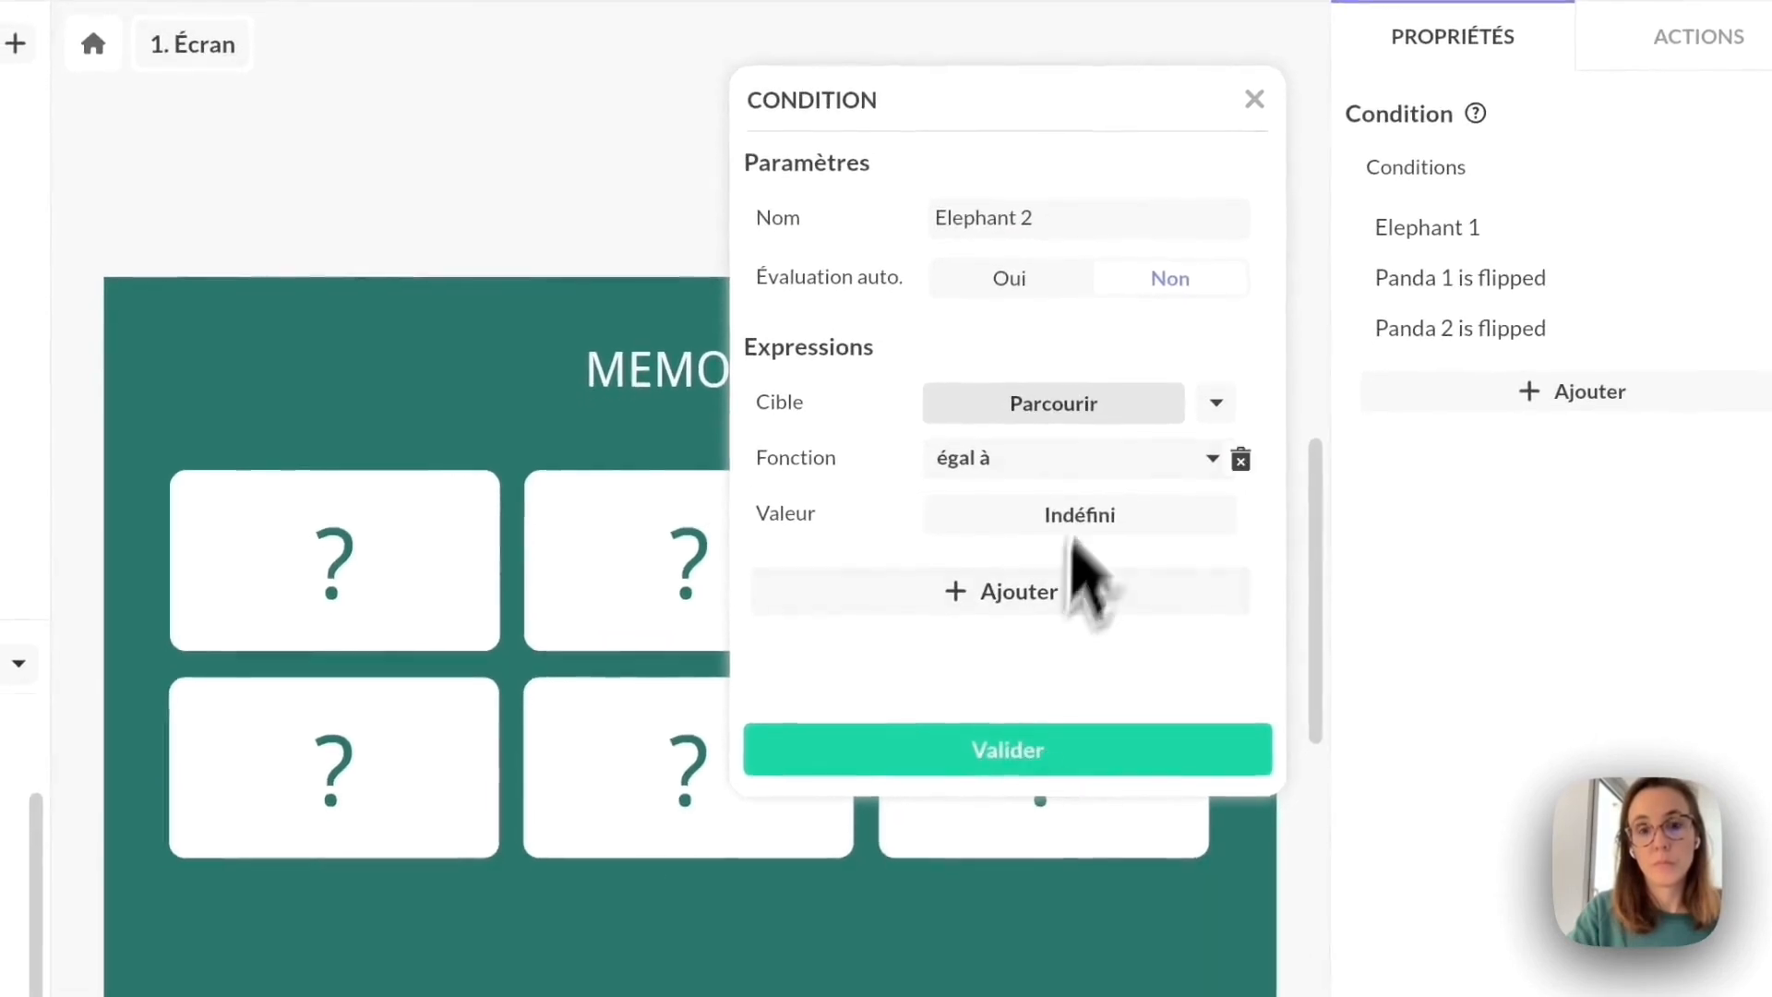
pyautogui.click(1094, 434)
pyautogui.click(987, 214)
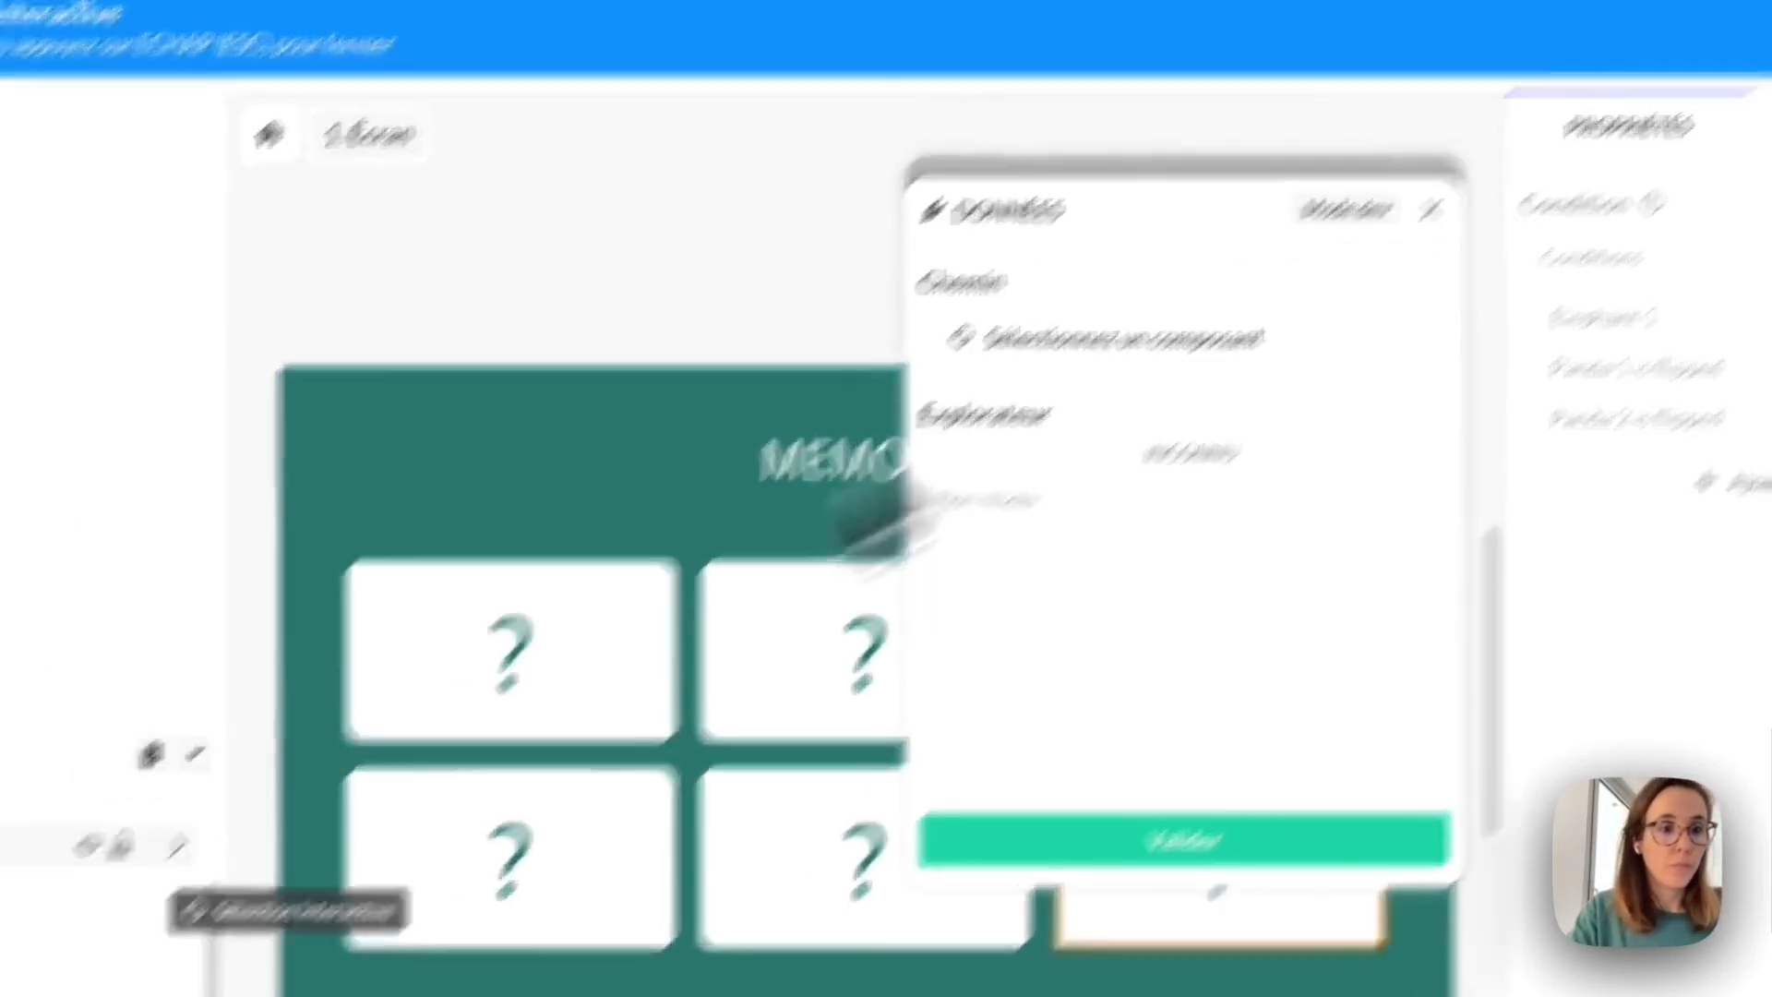
pyautogui.click(304, 556)
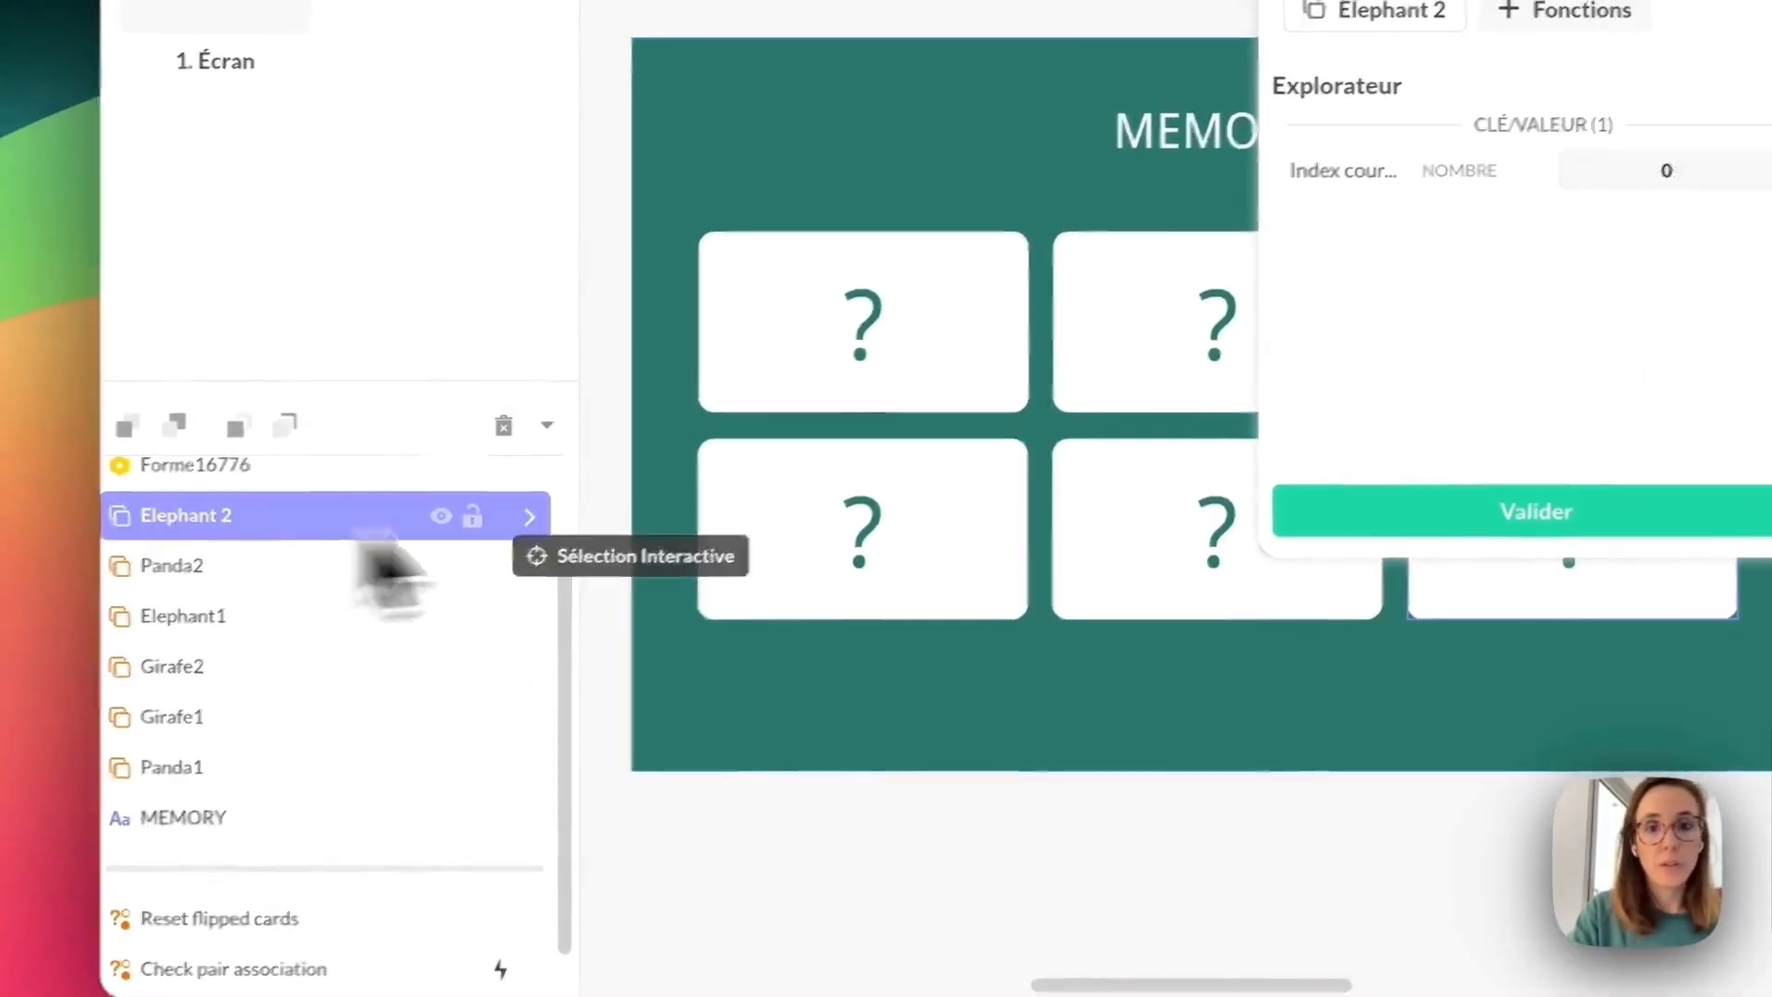
pyautogui.click(1252, 319)
pyautogui.click(1172, 657)
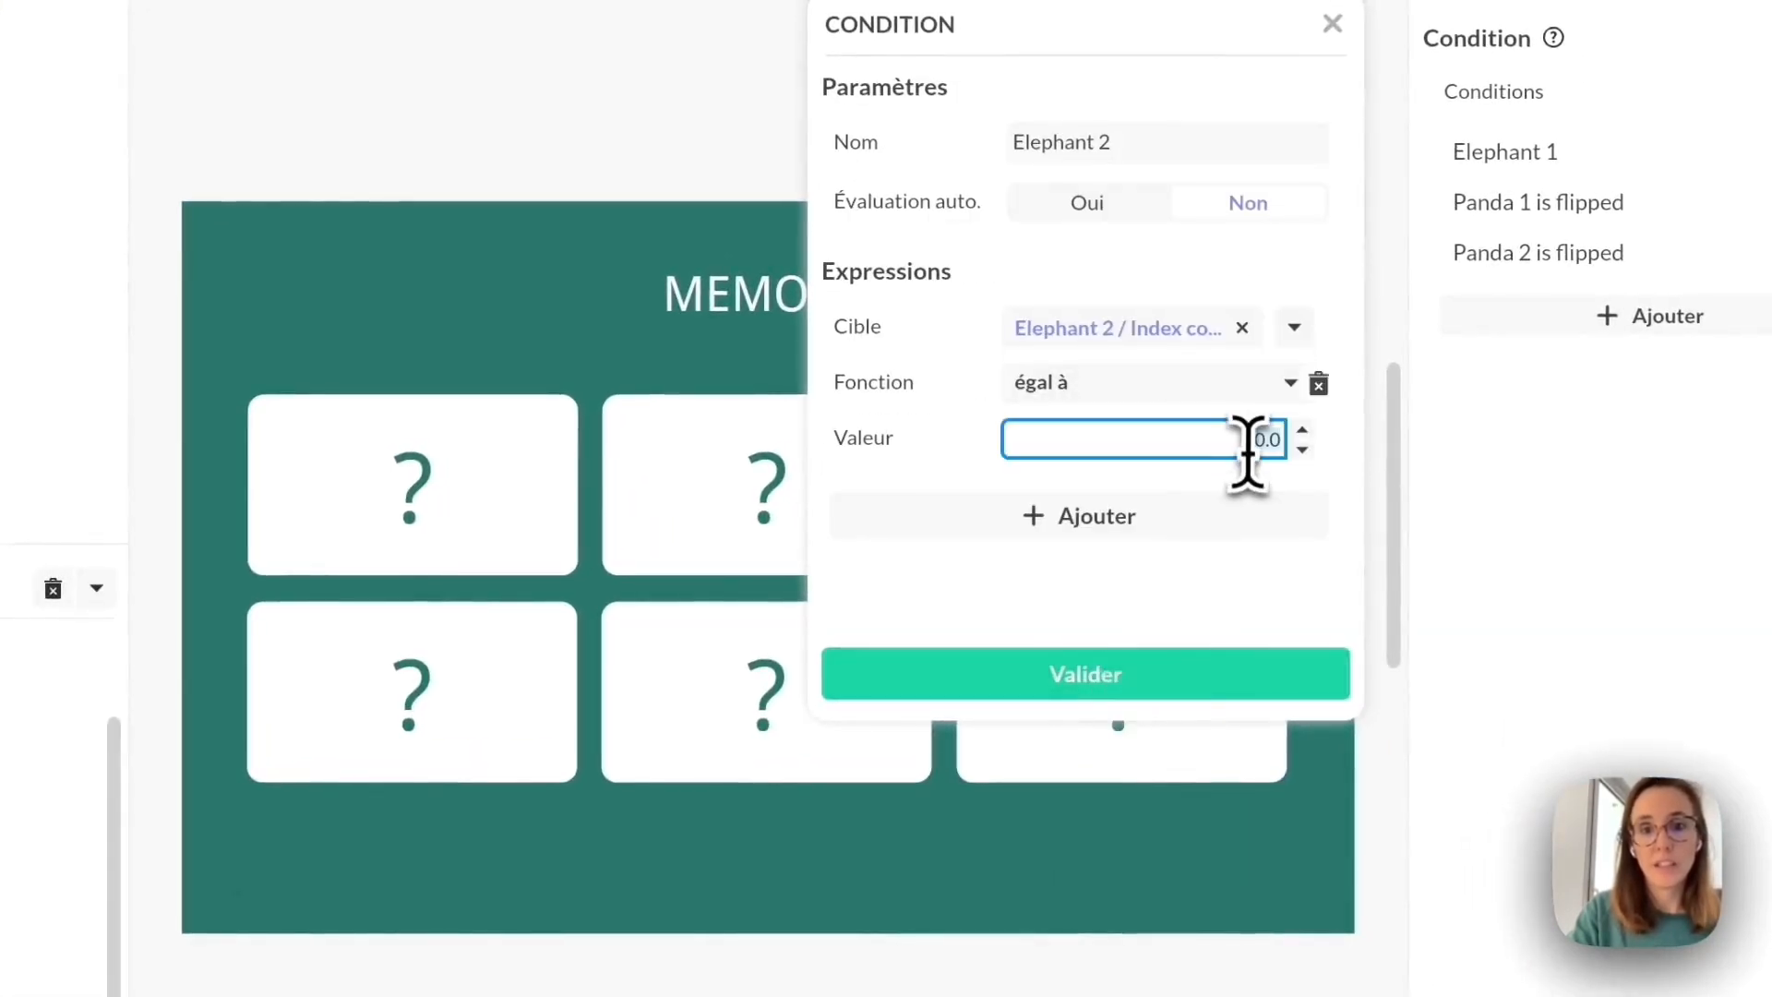
pyautogui.click(1186, 669)
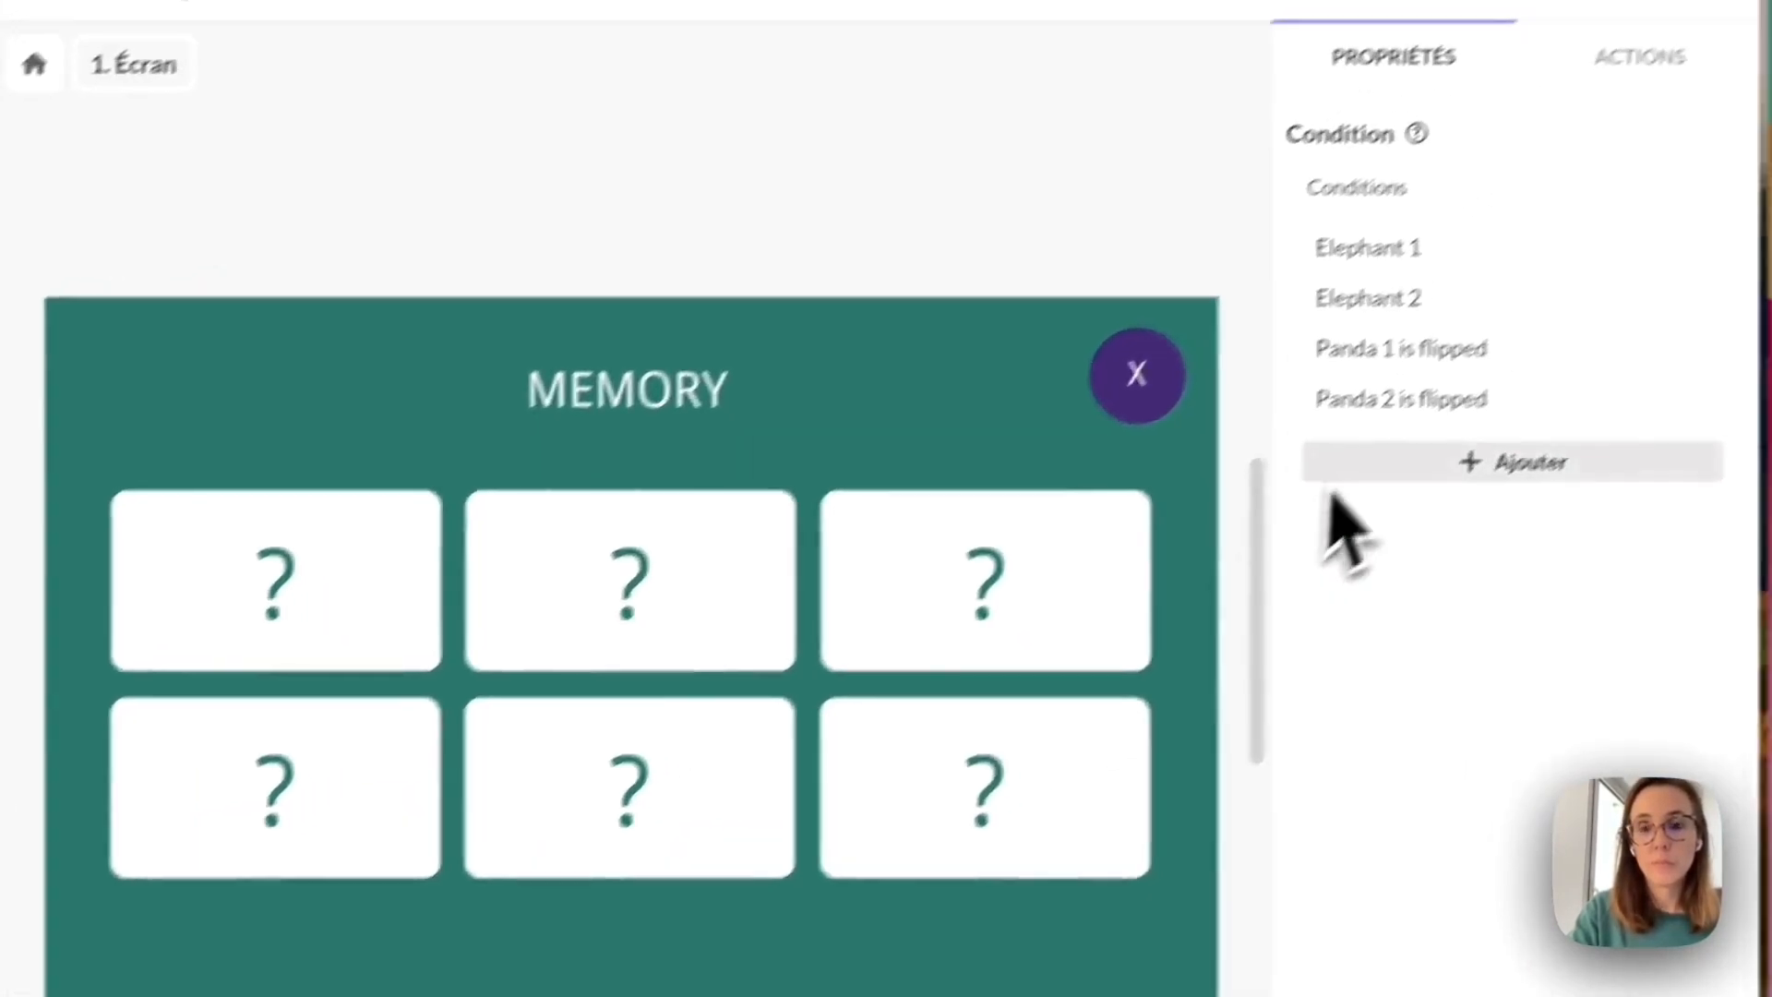
# Add another condition to the Reset flipped cards component and name it "Girafe 1 is flipped".
pyautogui.click(1375, 506)
pyautogui.click(828, 288)
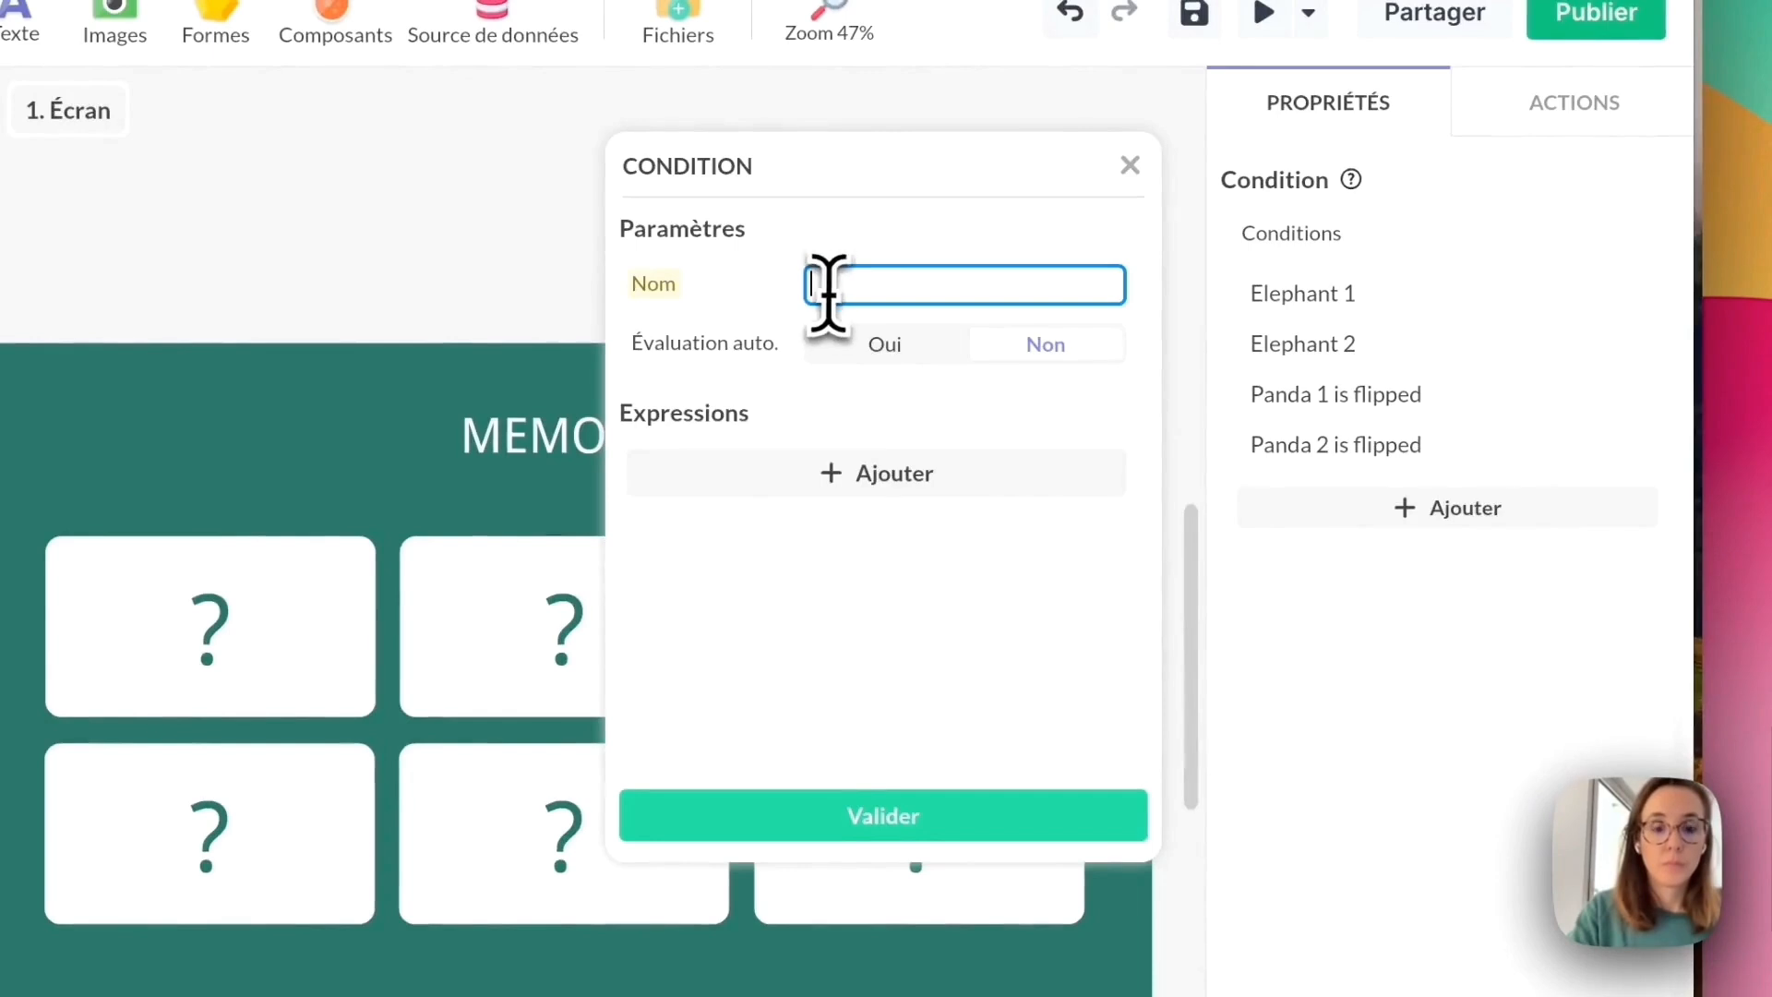
pyautogui.write('Gira')
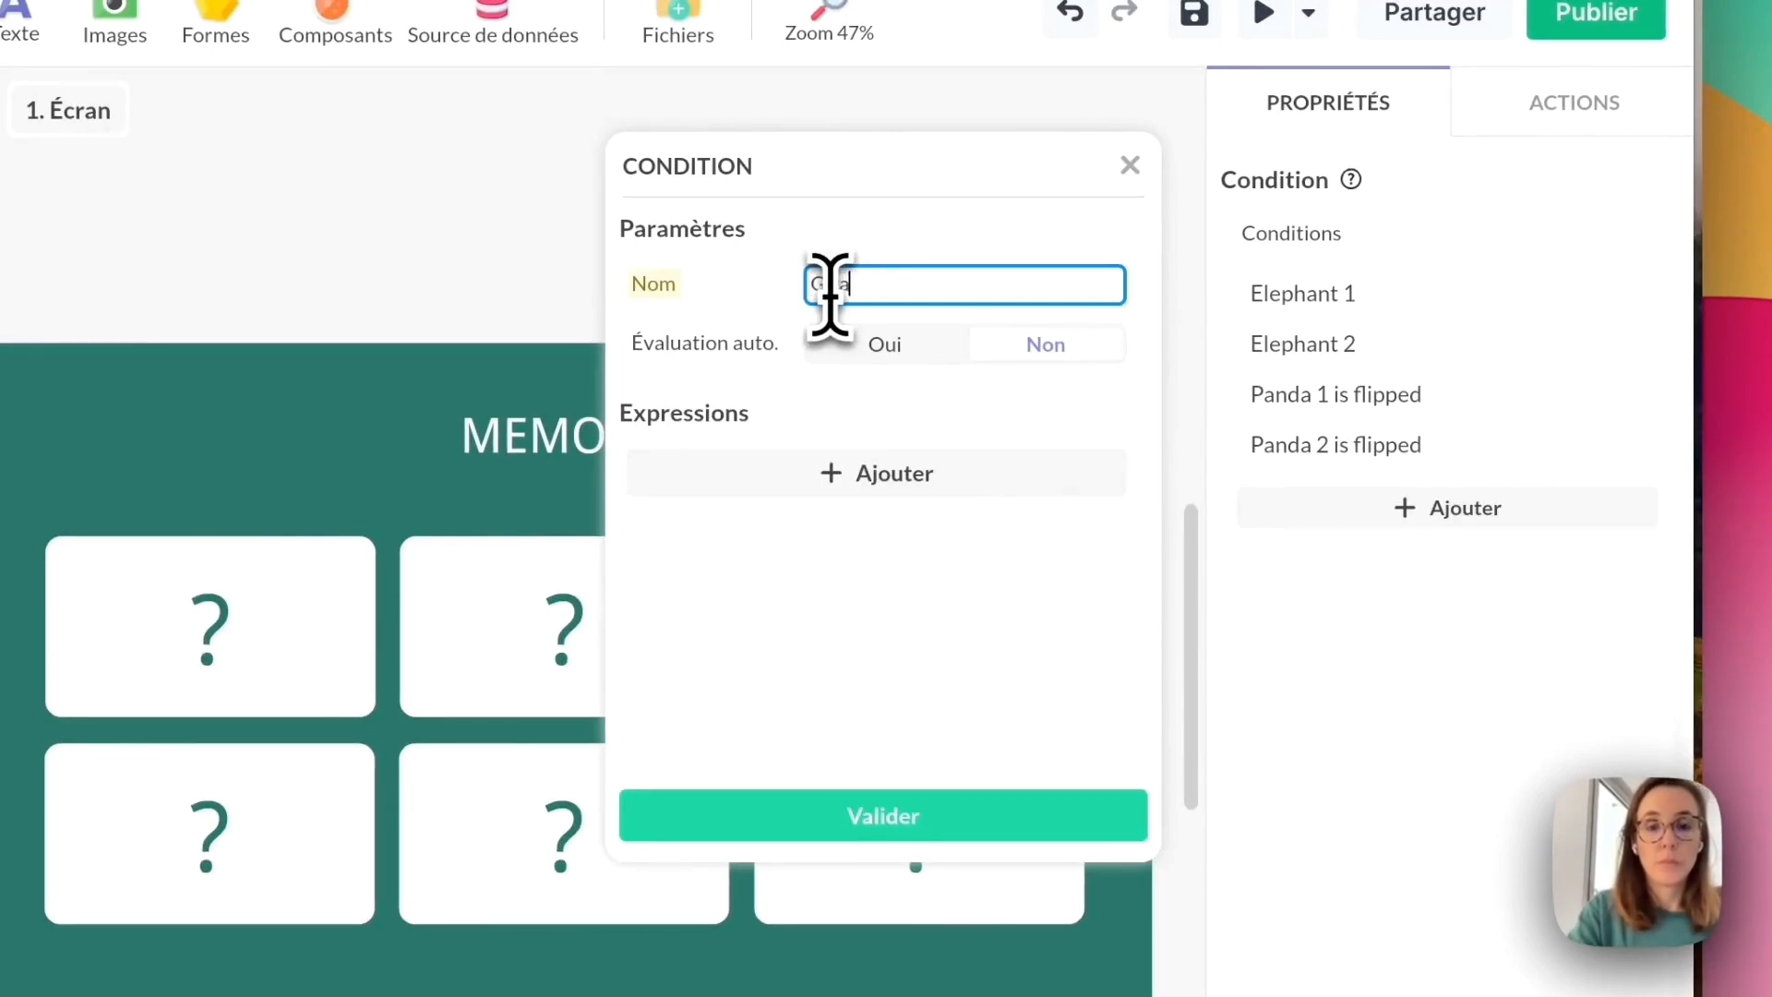
pyautogui.write('fe 1 is f')
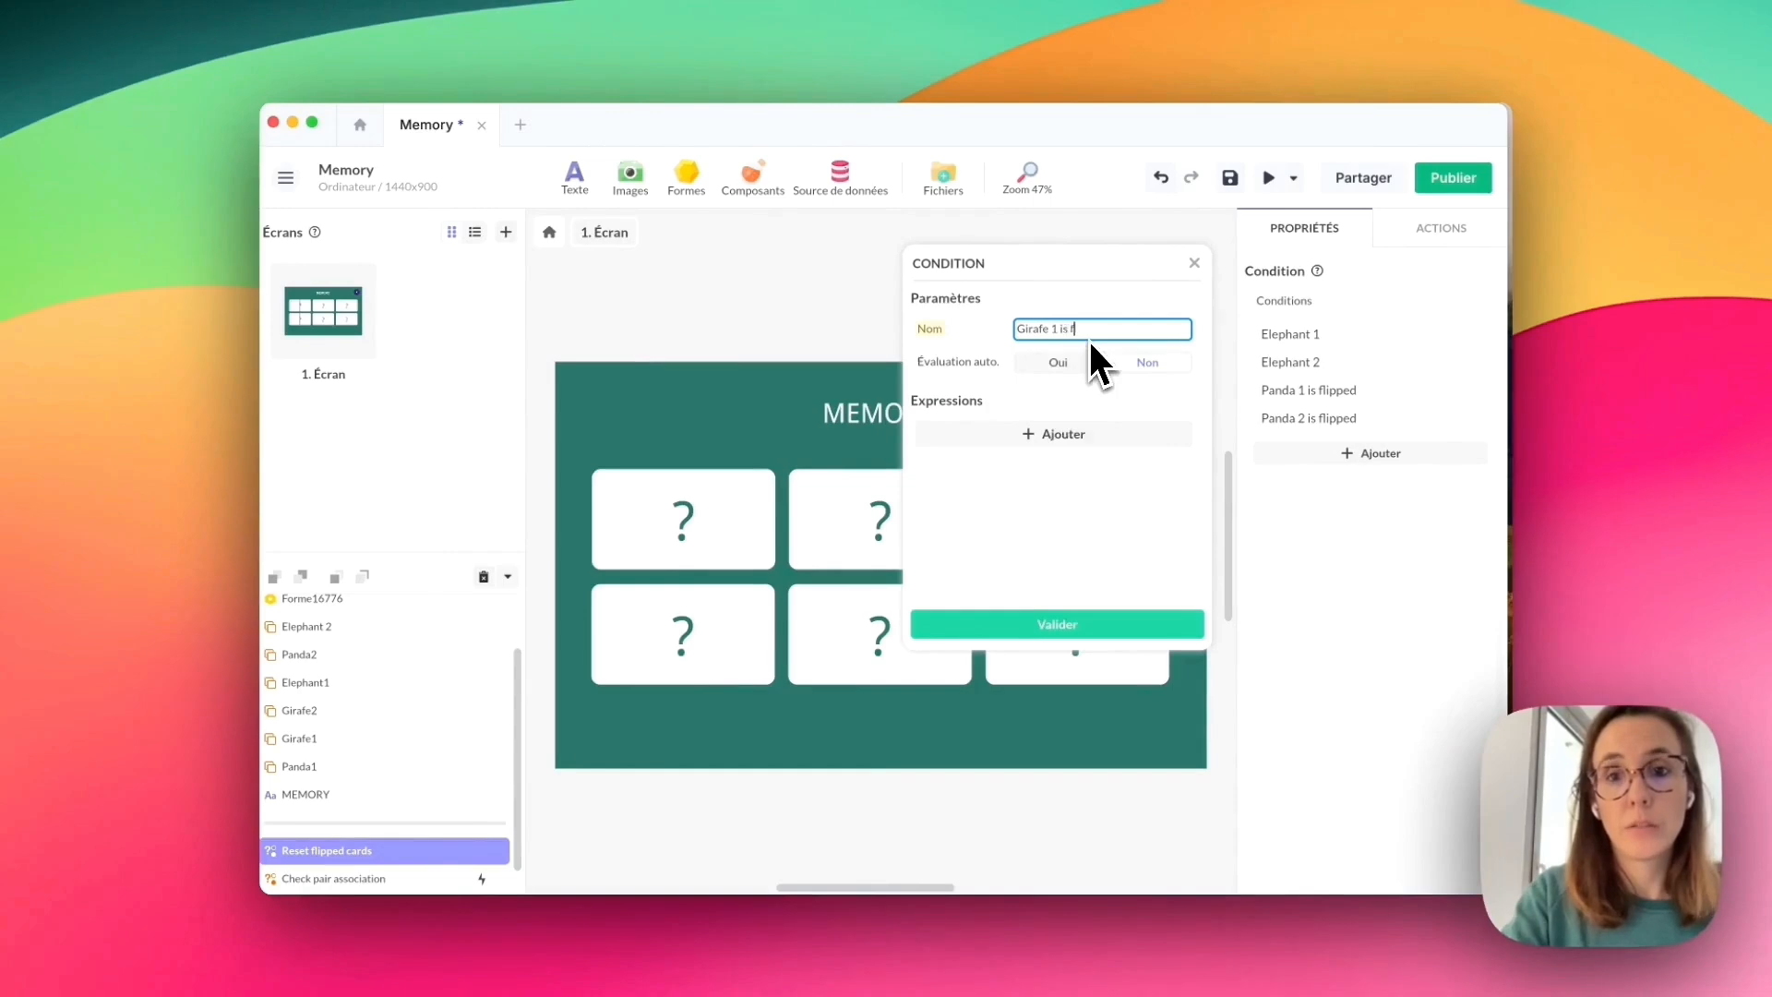
pyautogui.write('lipped')
# Add an expression to the Girafe 1 condition that targets the "Index courant" of the Girafe1 component.
pyautogui.click(1057, 436)
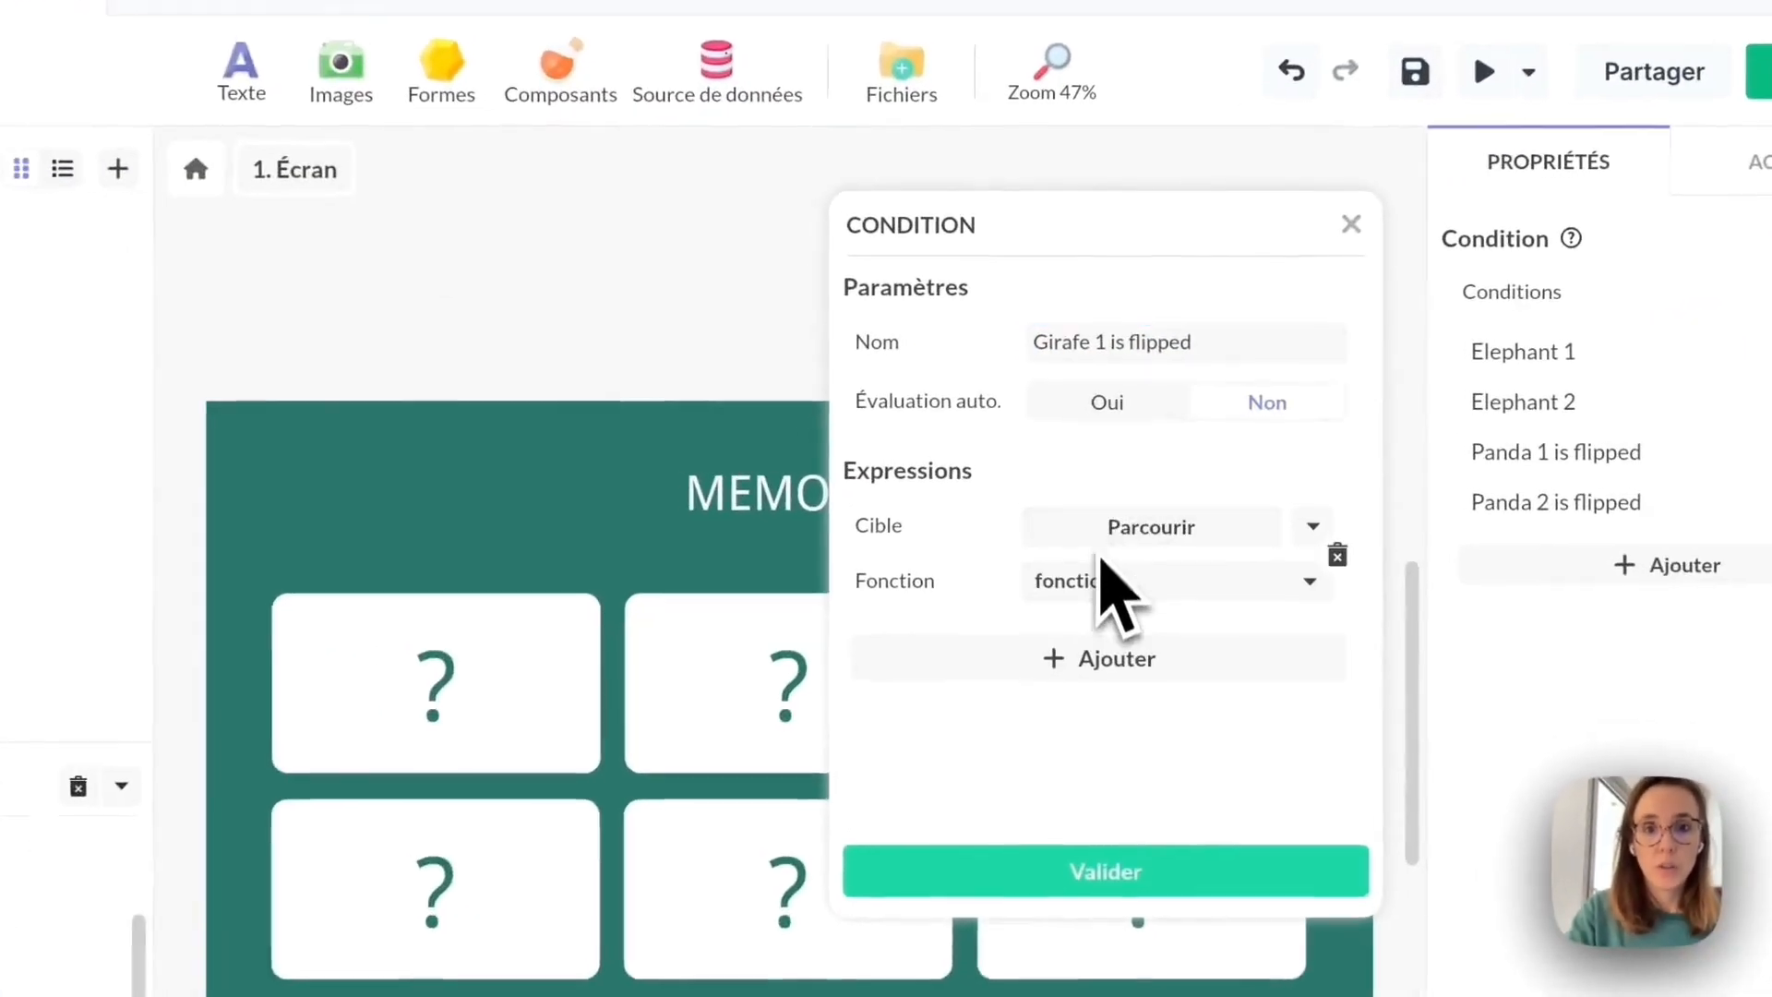
pyautogui.click(1053, 441)
pyautogui.click(1127, 359)
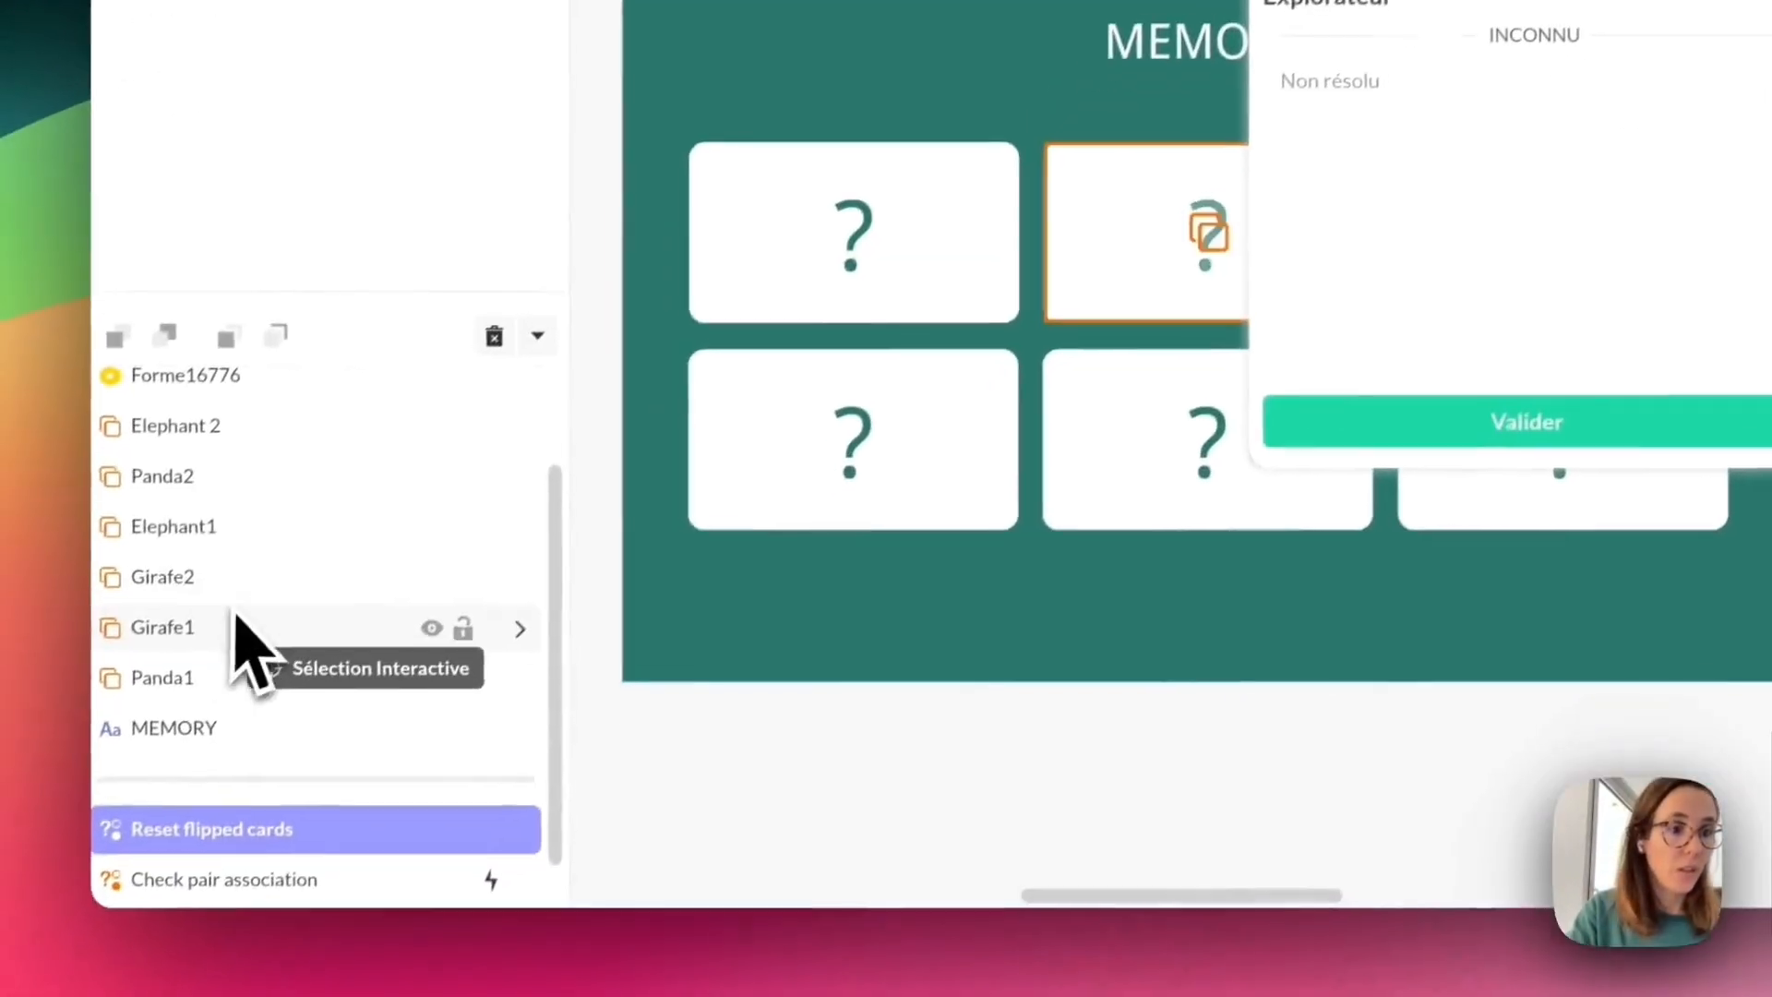
pyautogui.click(237, 625)
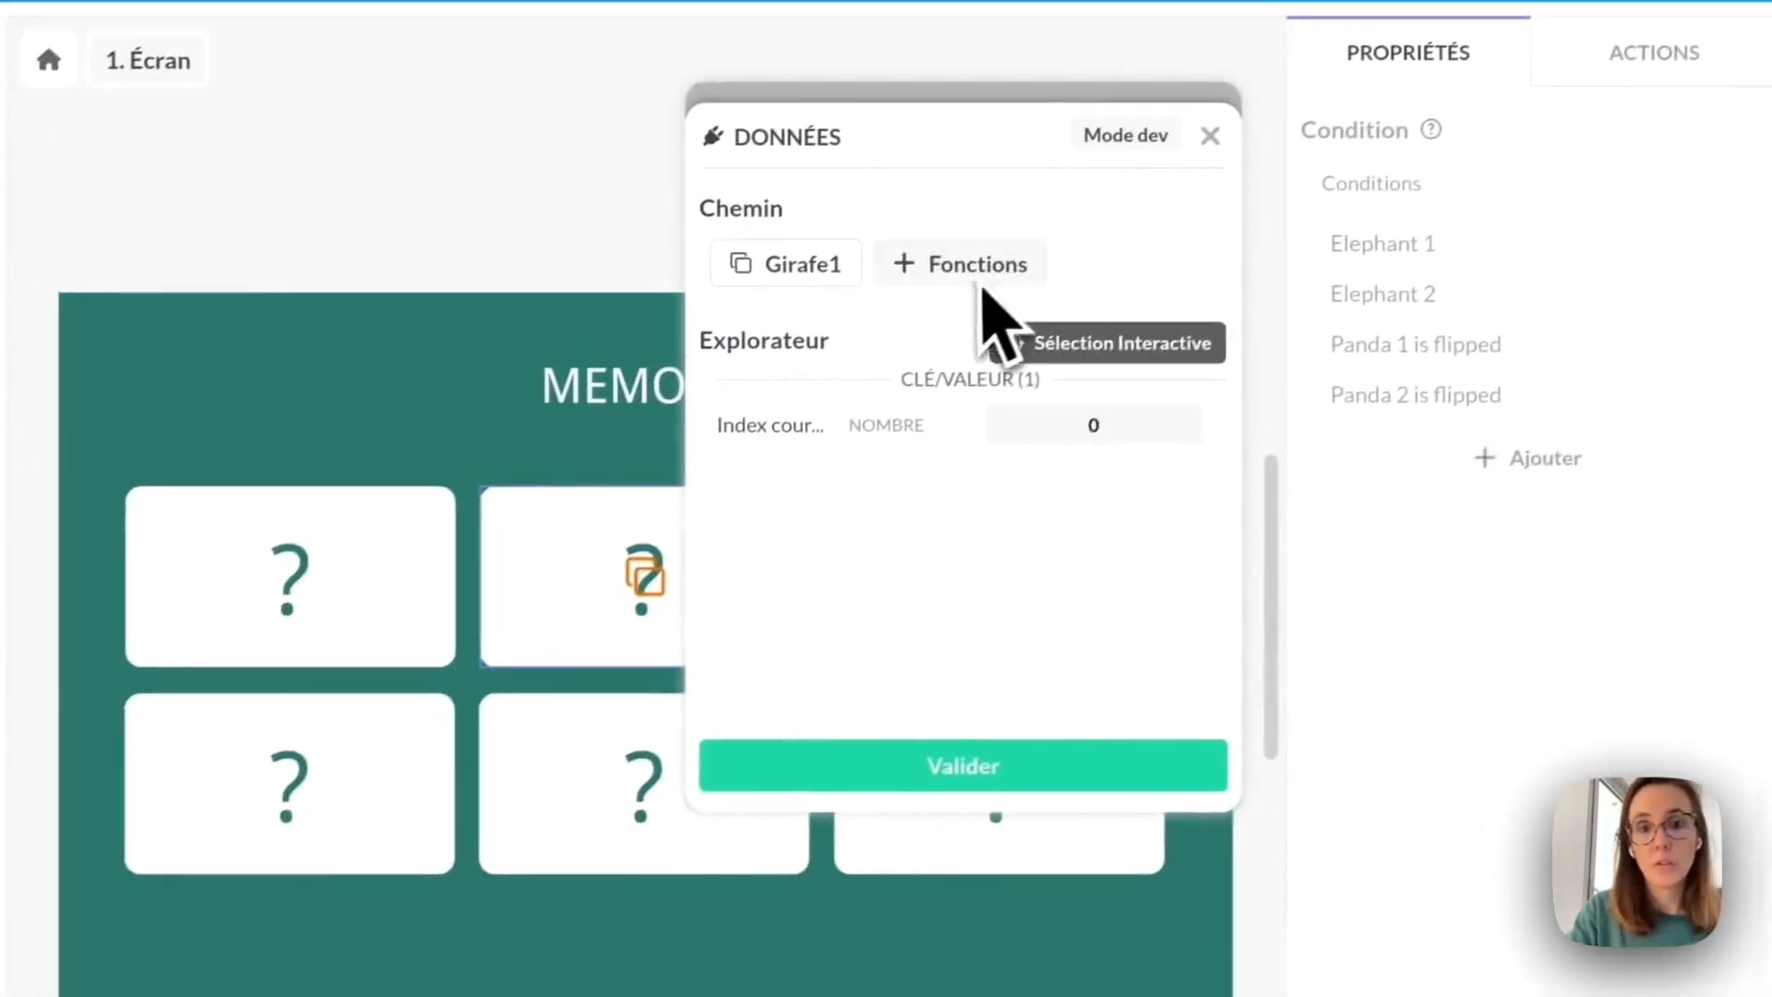
pyautogui.click(1560, 81)
pyautogui.click(923, 766)
# Set the Girafe 1 expression to "Égal à" with the value 1 and validate the condition.
pyautogui.click(1015, 481)
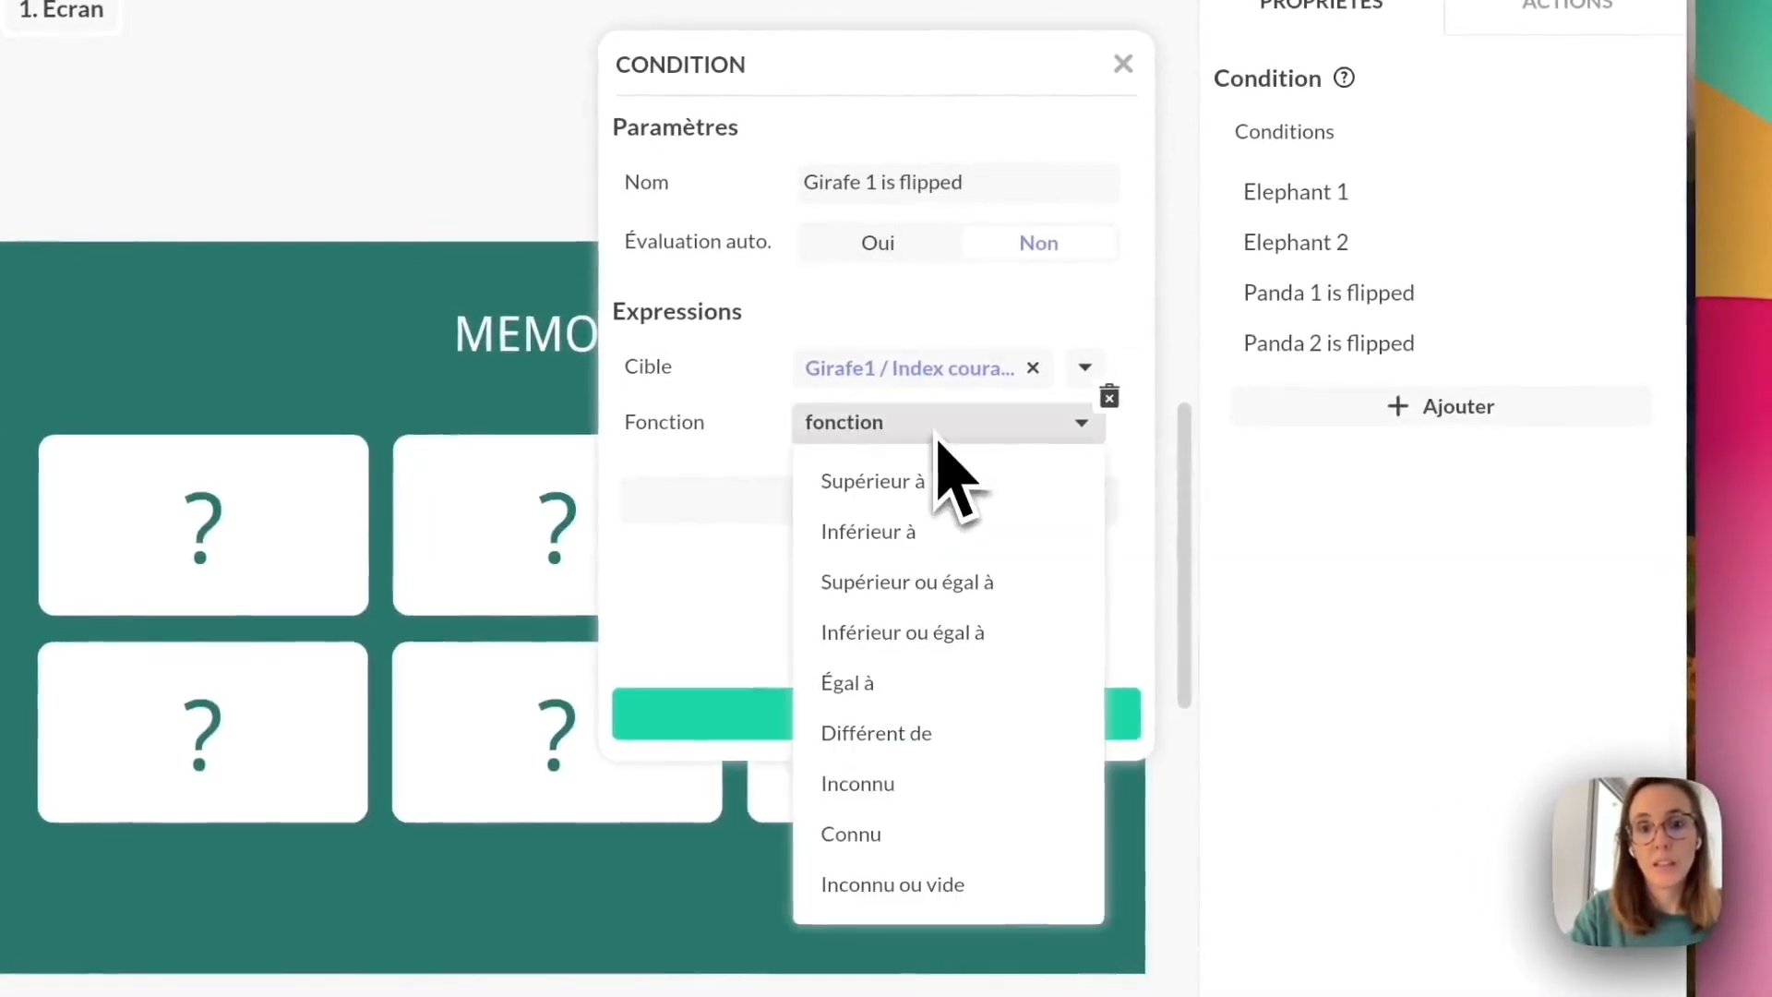
pyautogui.click(949, 750)
pyautogui.write('1')
pyautogui.click(876, 713)
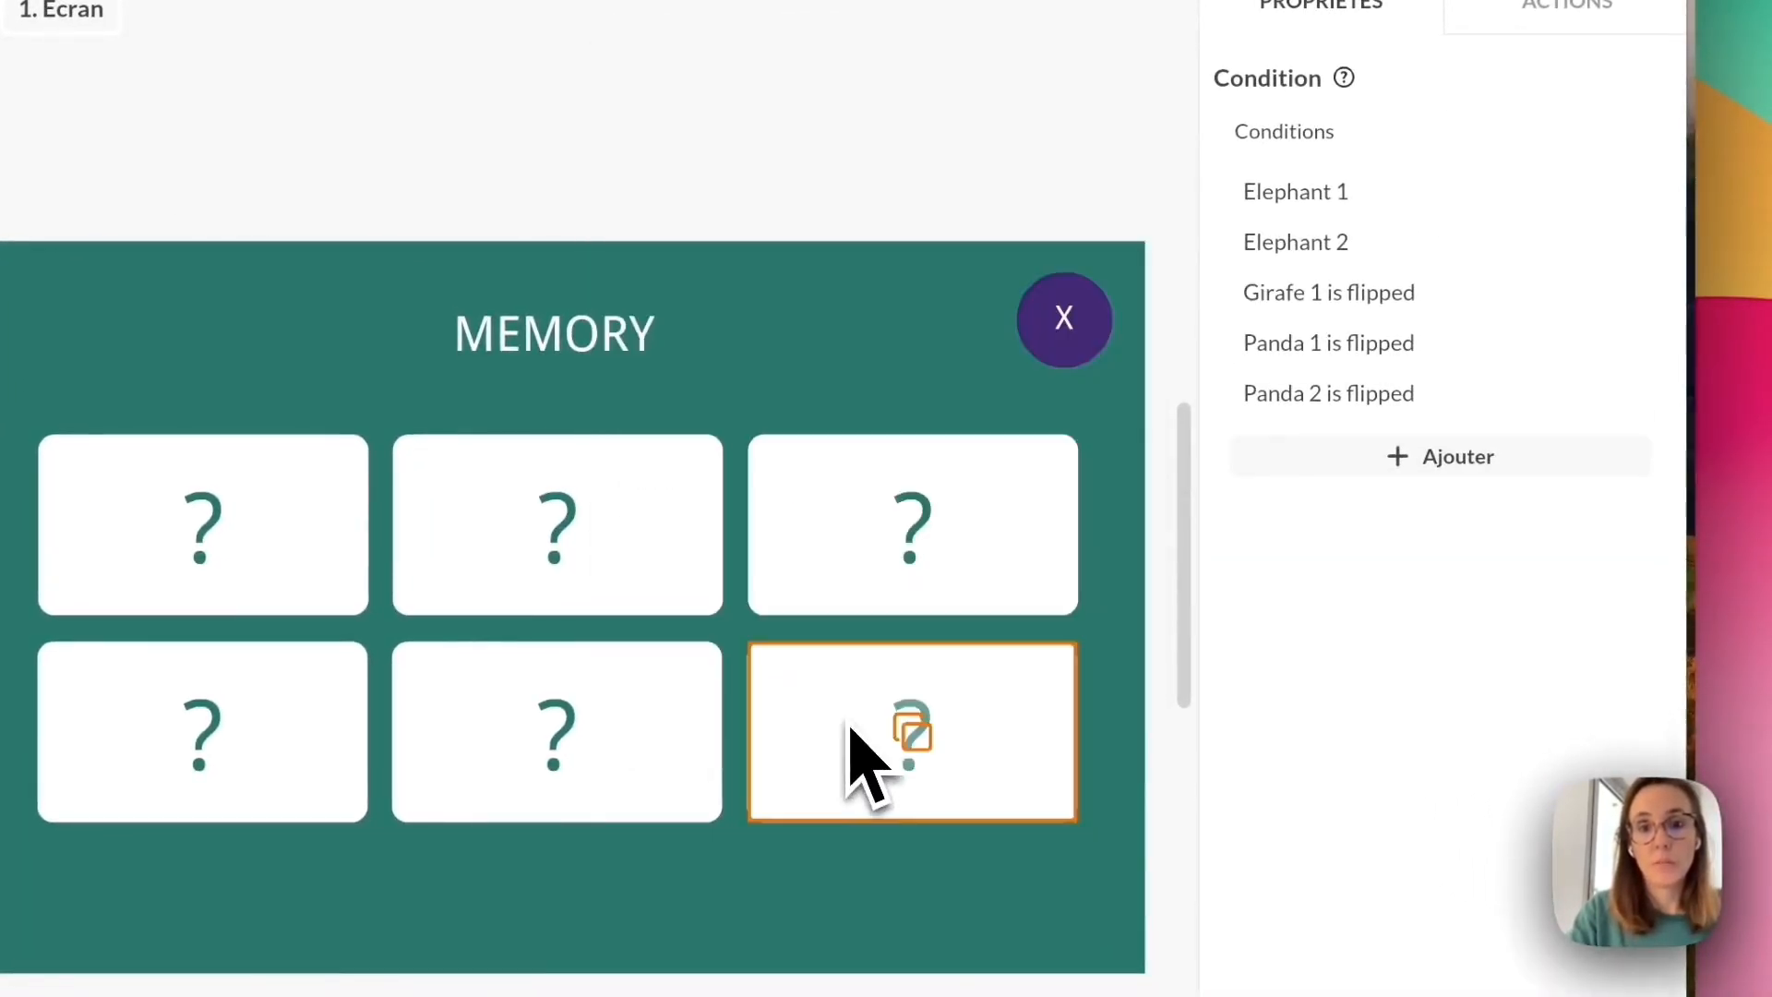
# Add a condition named "Girafe 2 is flipped" with an expression targeting the "Index courant" of the Girafe2 component.
pyautogui.click(1362, 462)
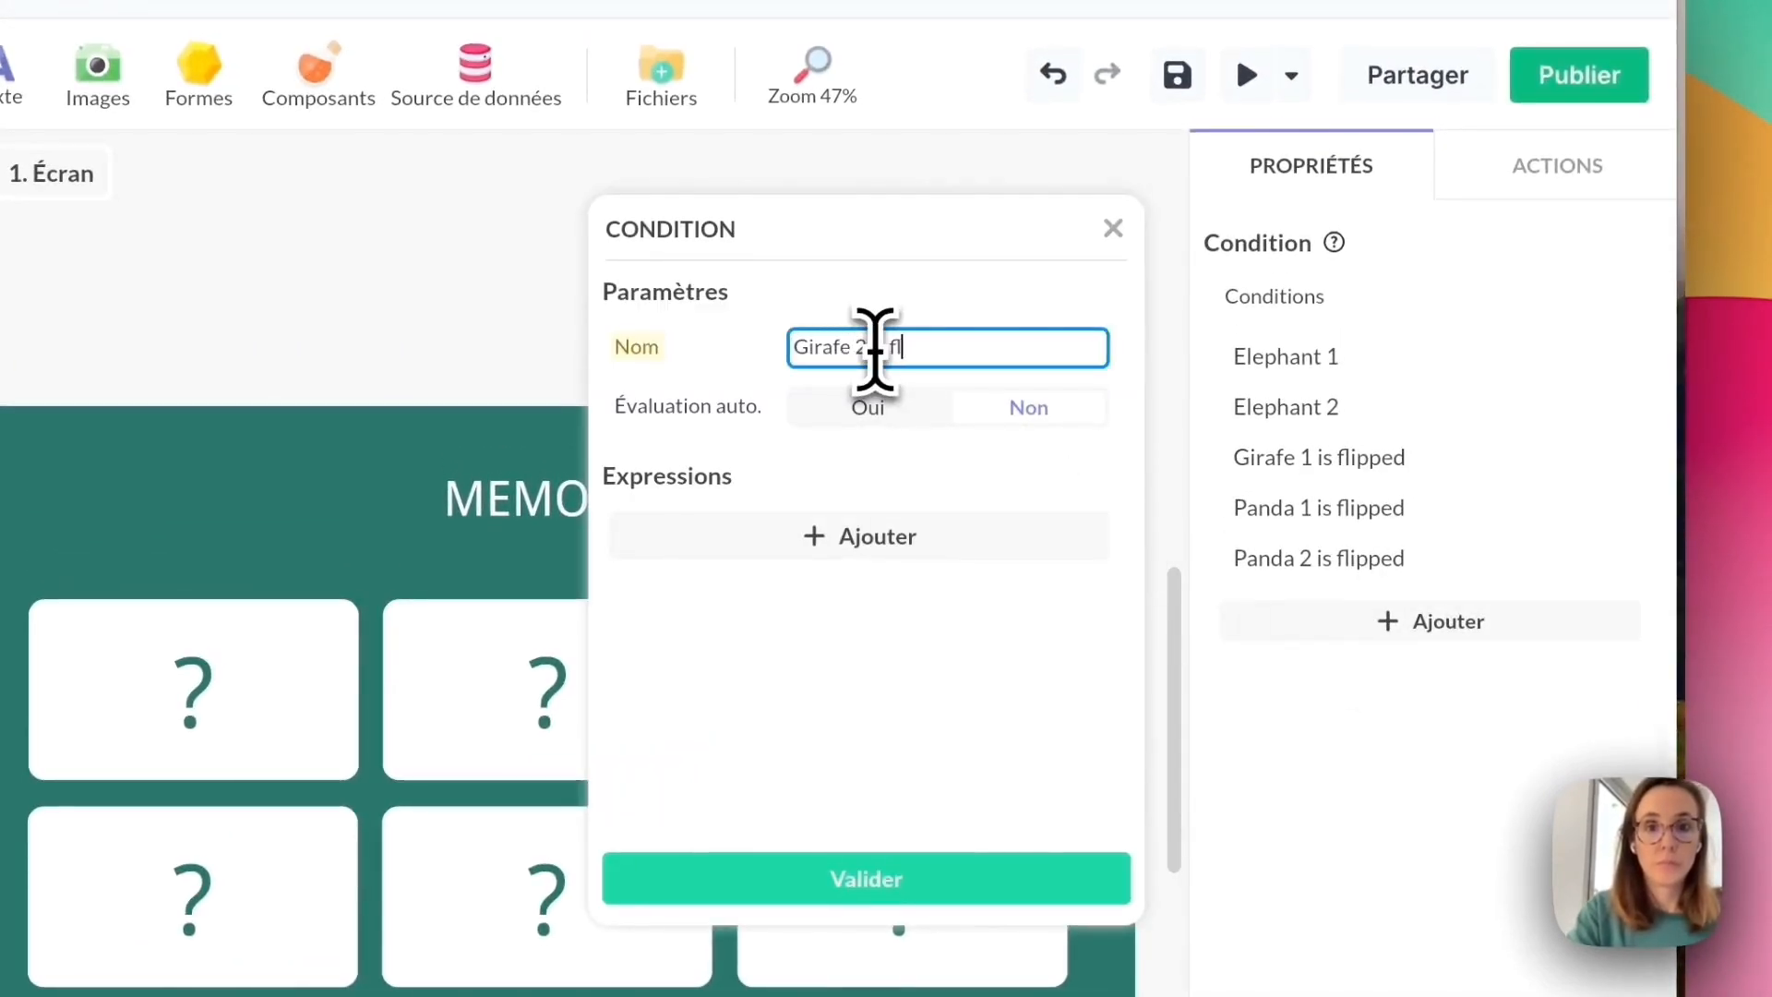
pyautogui.write('Girafe 2 is flipped')
pyautogui.click(847, 545)
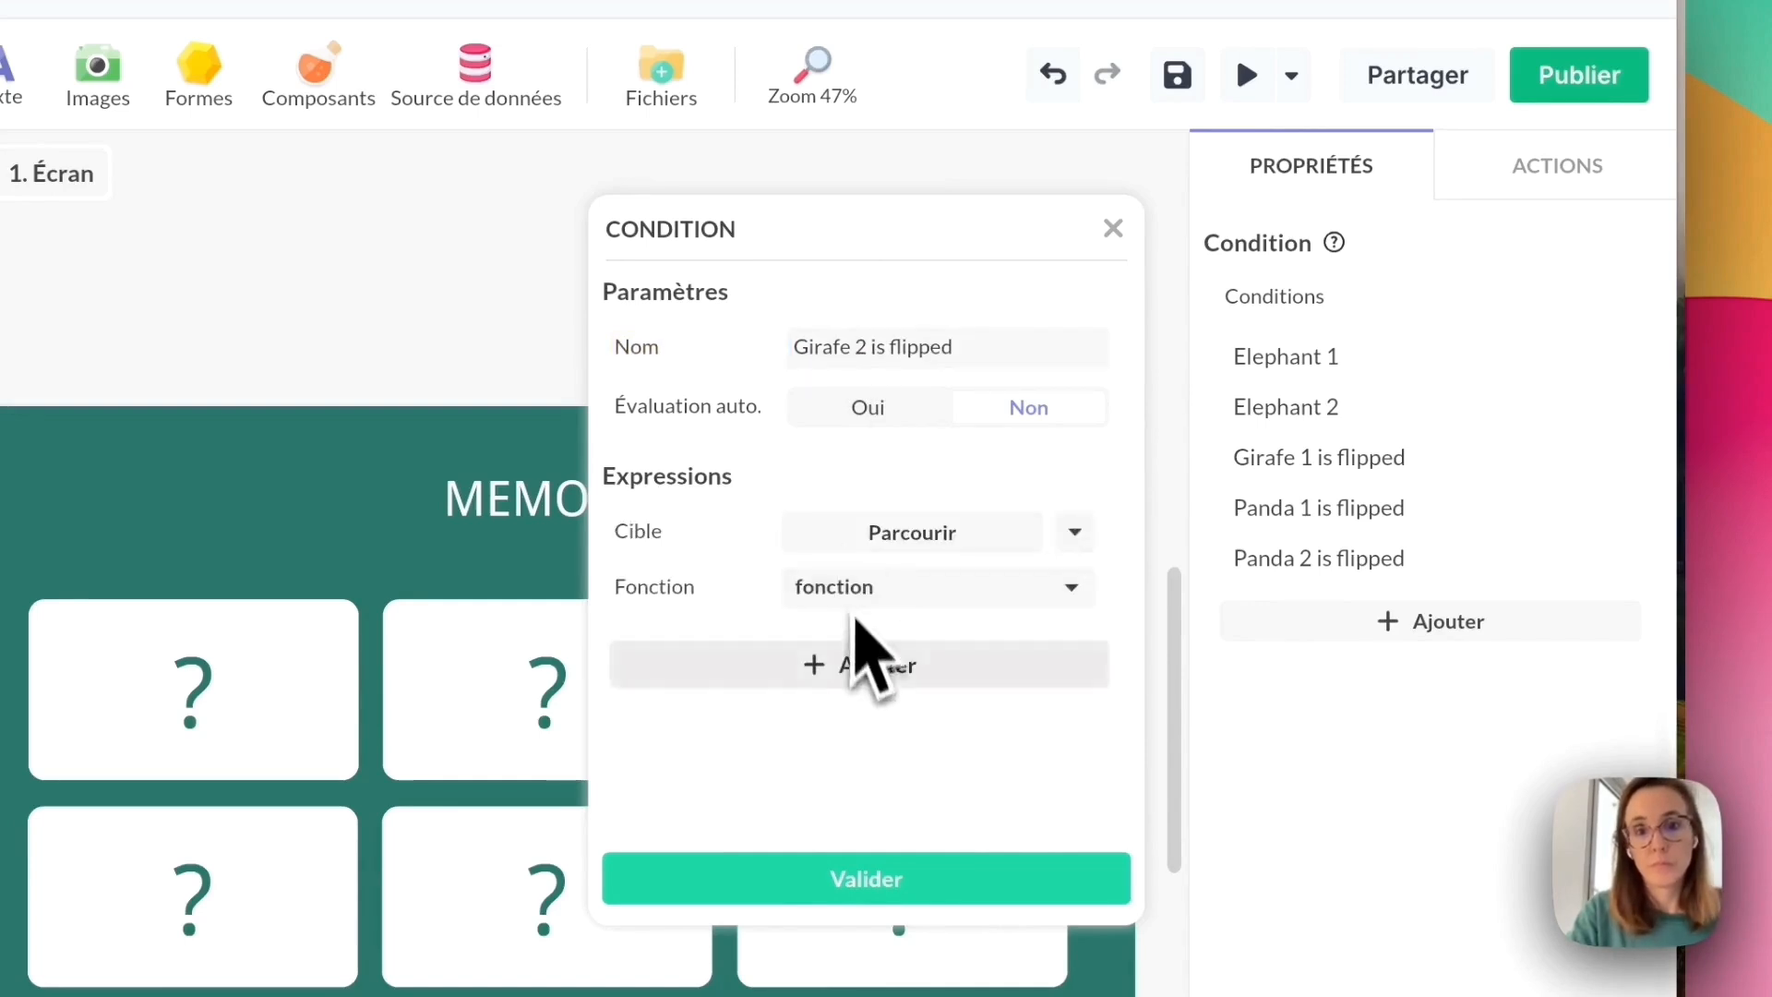
pyautogui.click(889, 540)
pyautogui.click(844, 367)
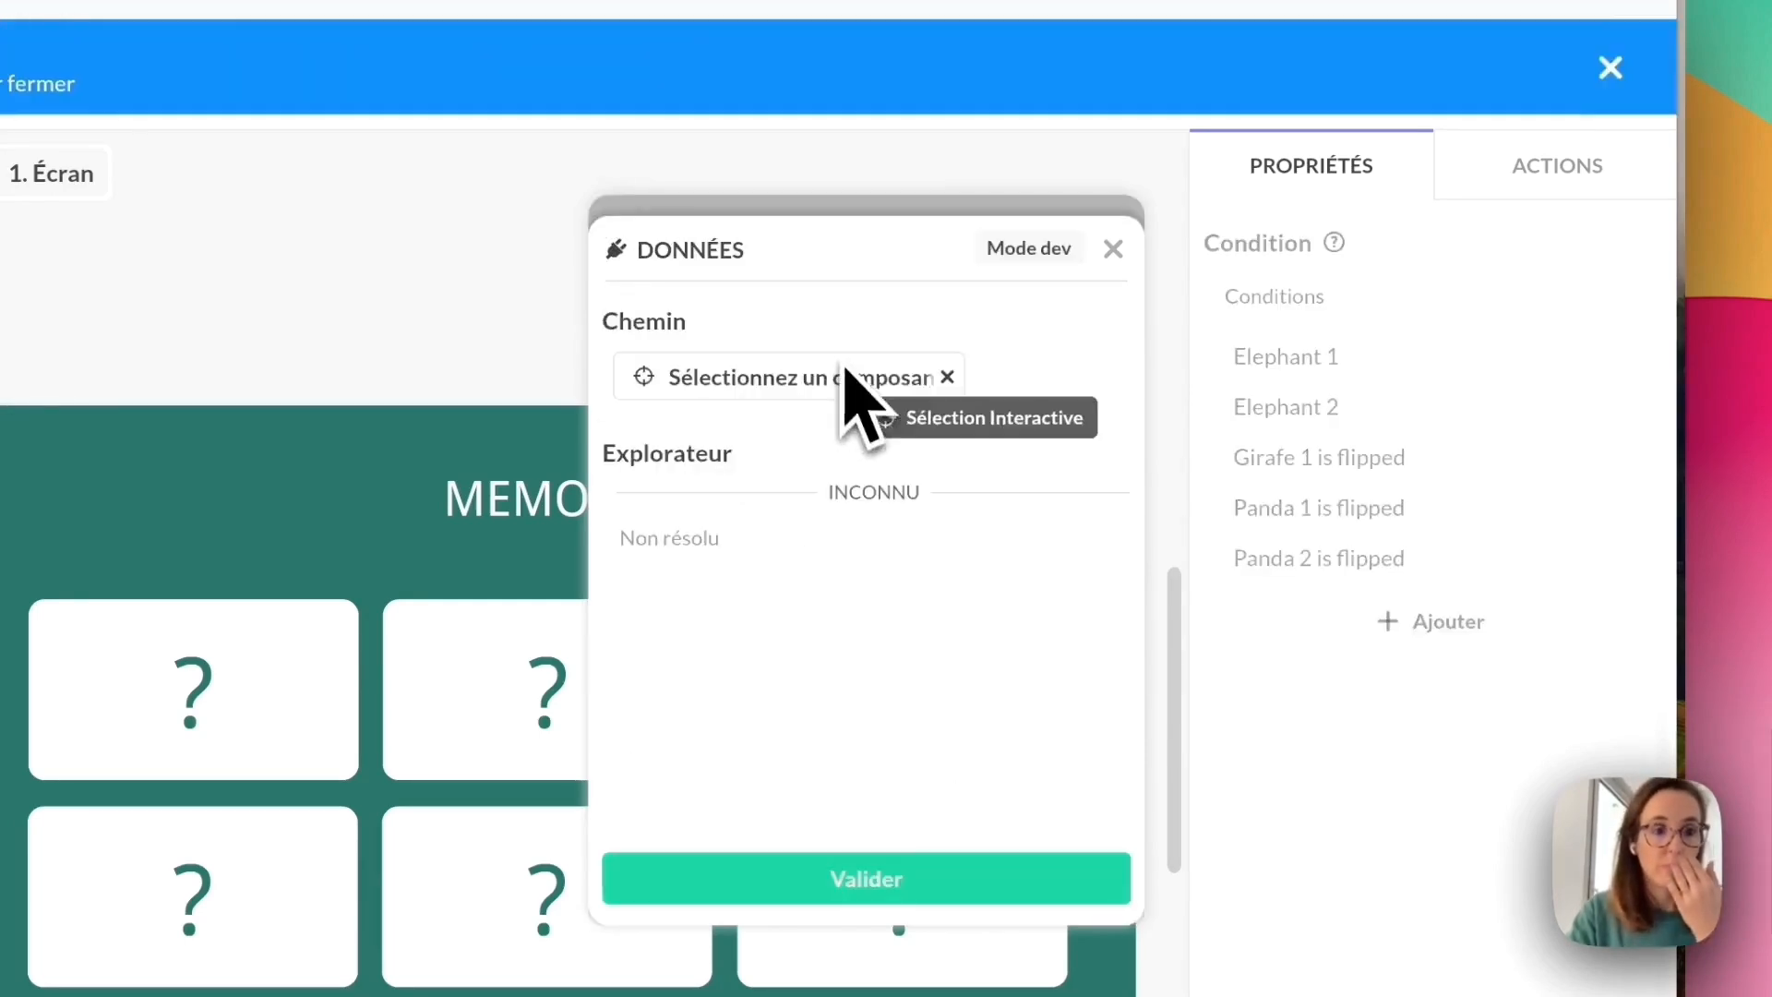
pyautogui.click(170, 645)
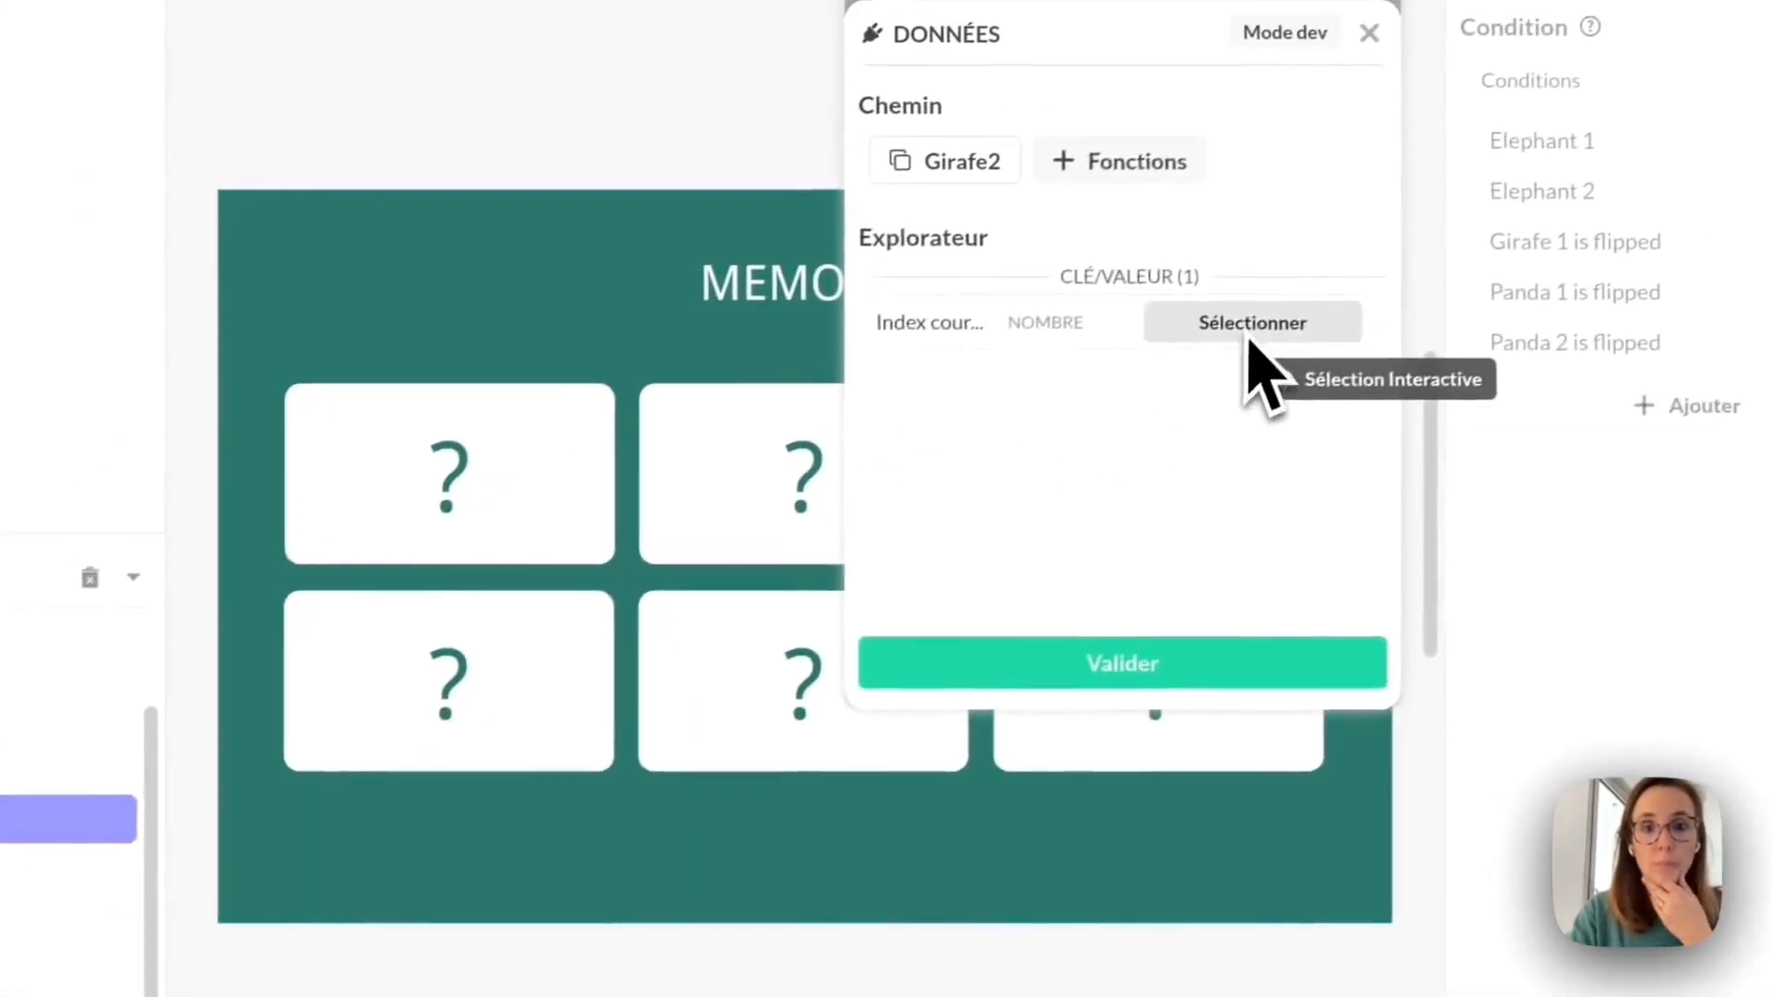
pyautogui.click(1366, 275)
pyautogui.click(1190, 607)
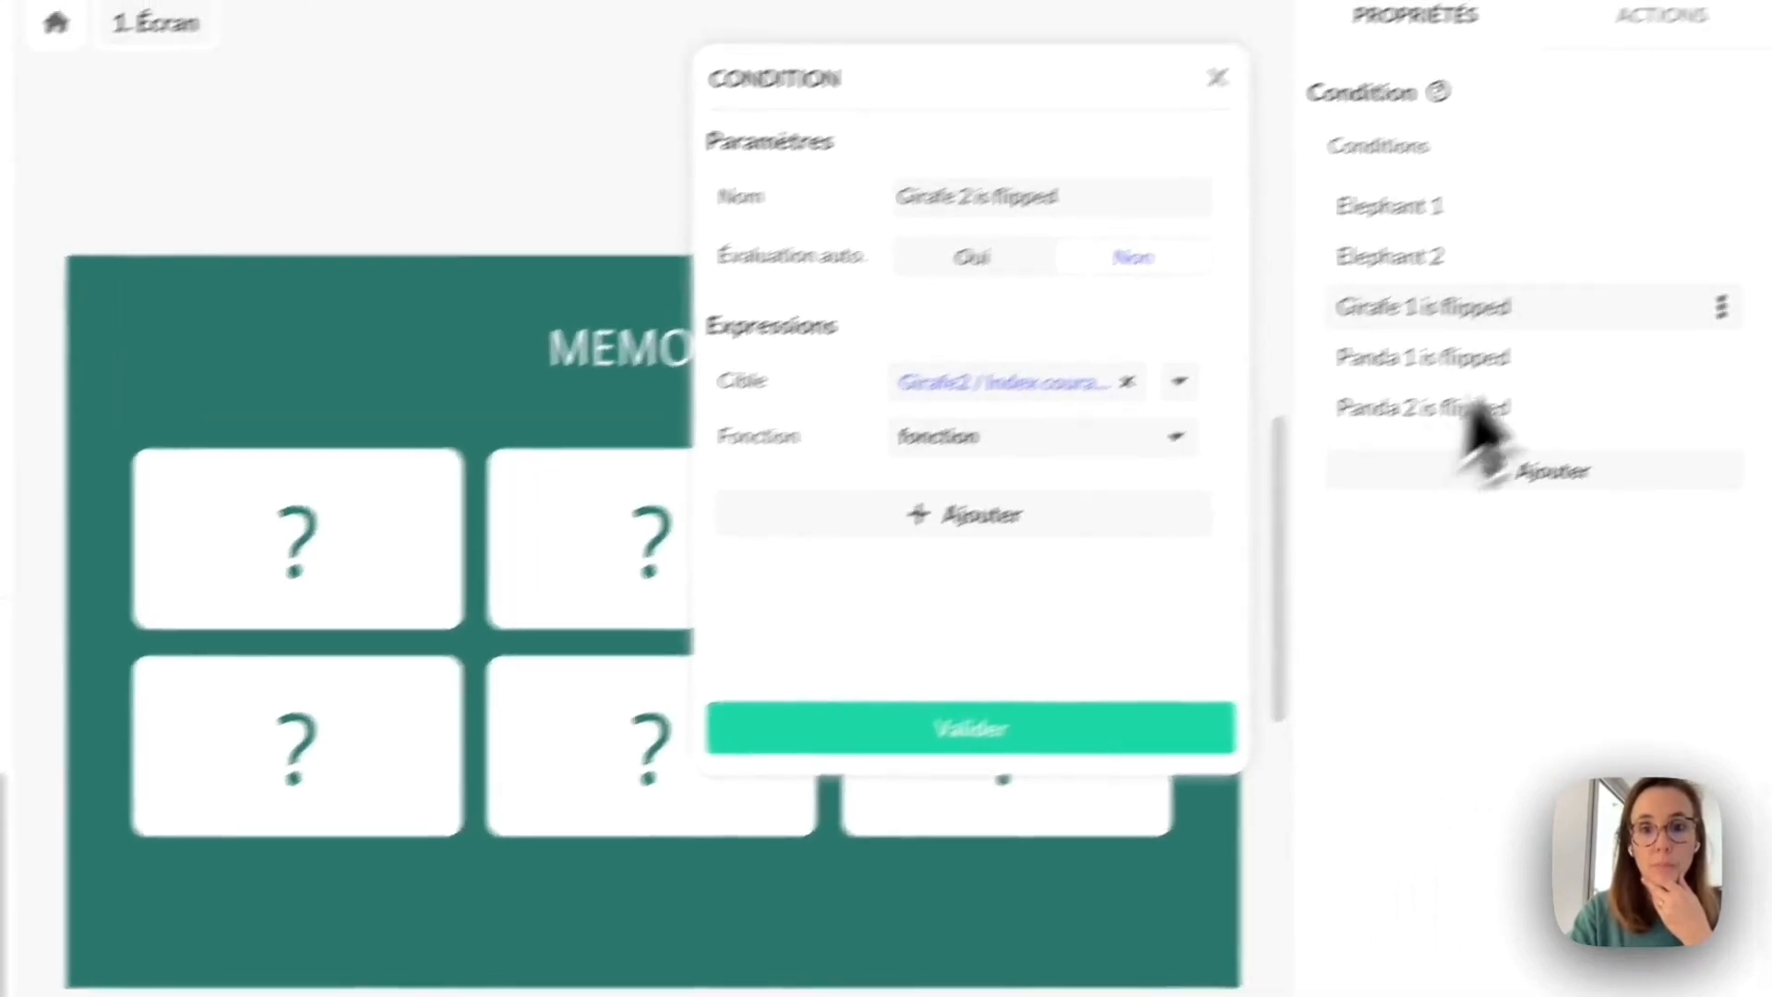
# Set the Girafe 2 expression to "Égal à" with the value 1 and validate the condition.
pyautogui.click(1181, 376)
pyautogui.click(831, 694)
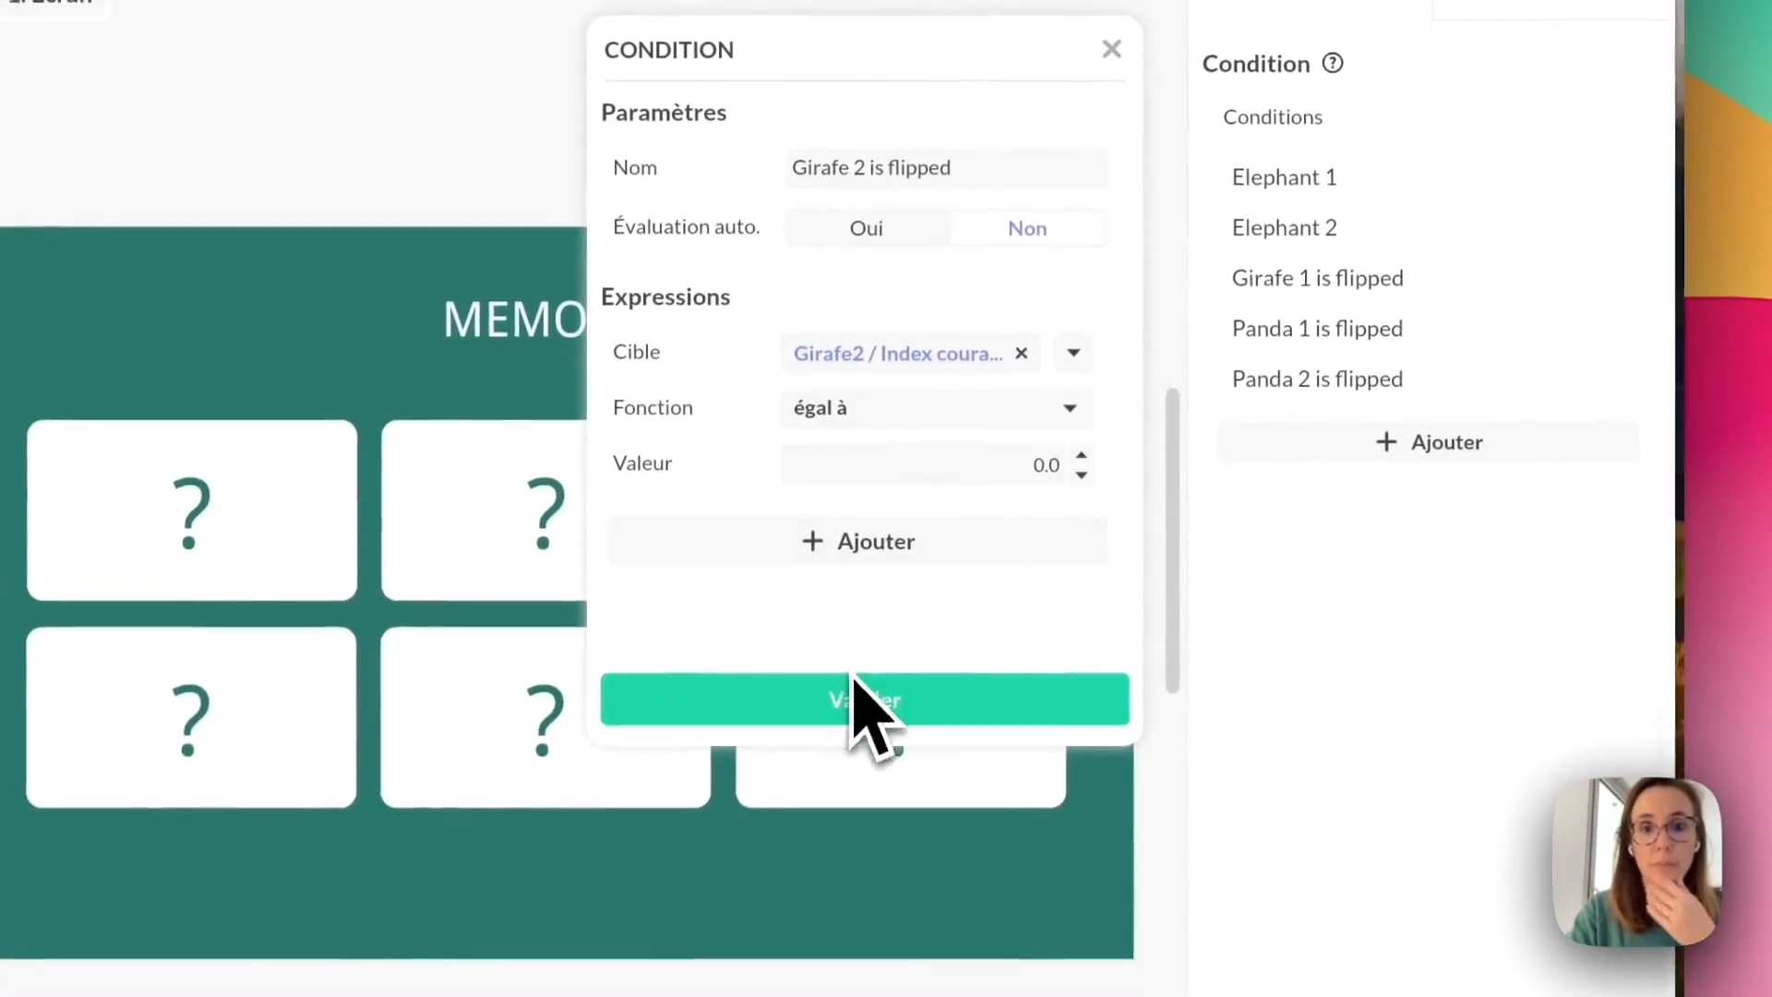
pyautogui.click(965, 490)
pyautogui.write('1')
pyautogui.click(914, 702)
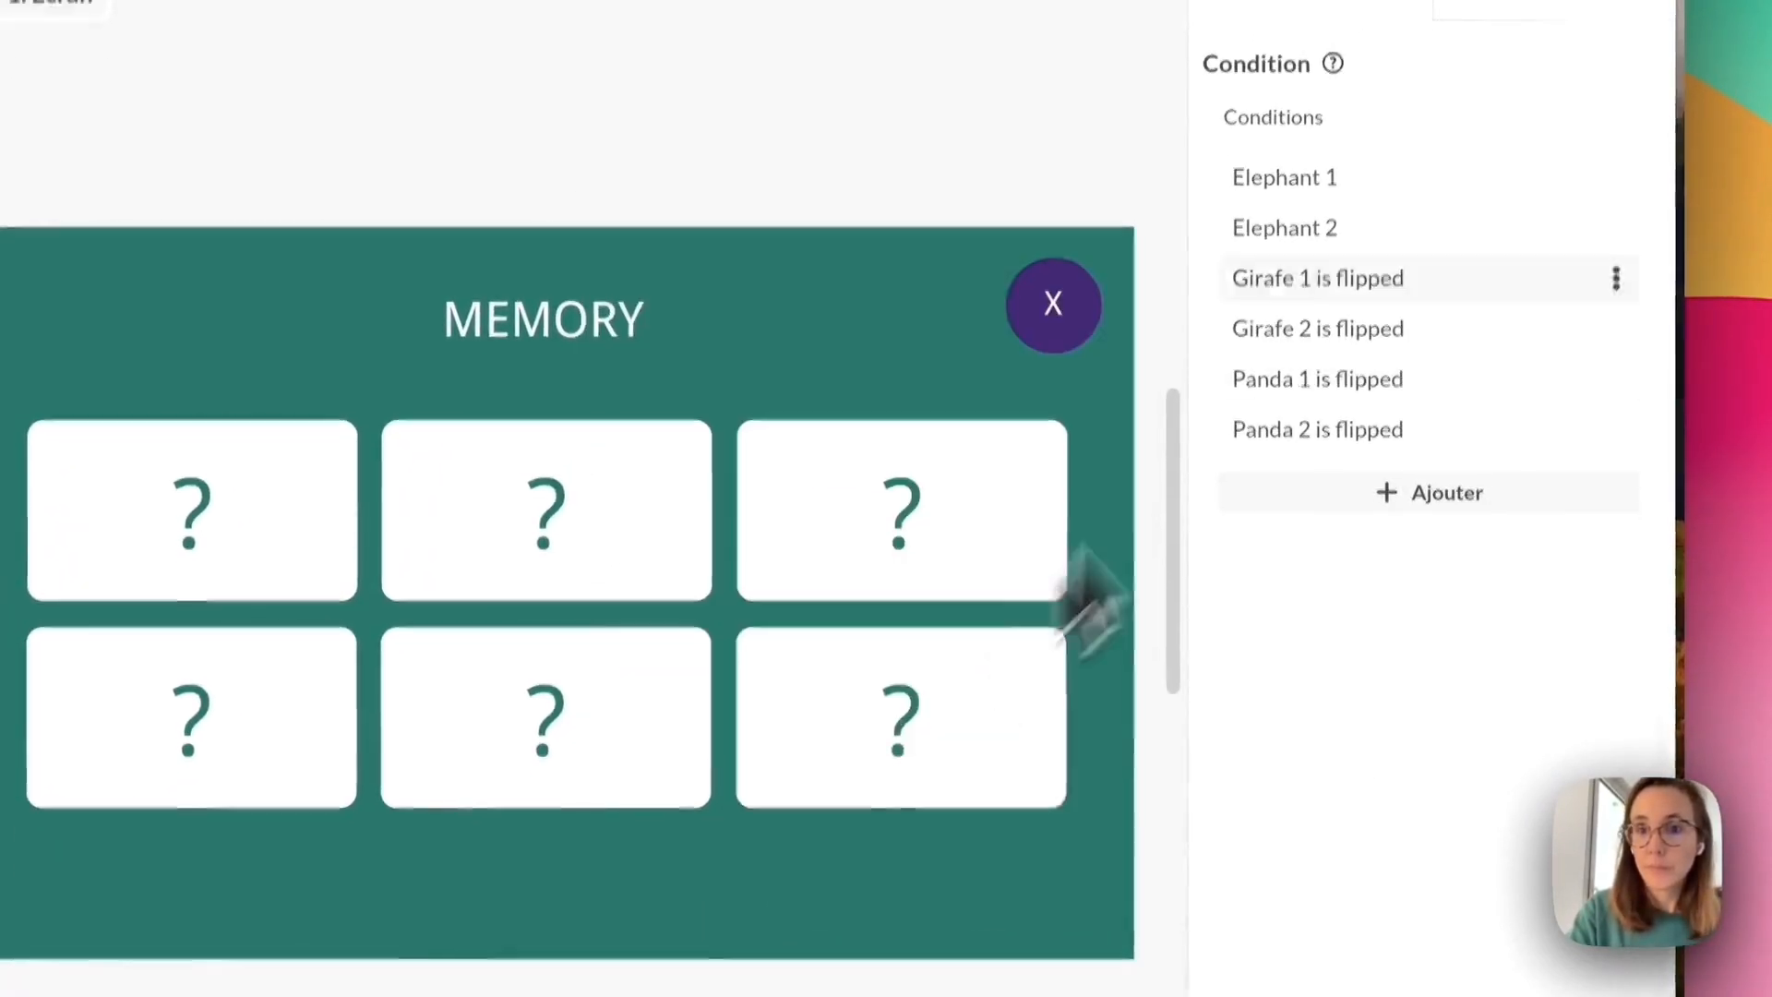
# Rename the "Elephant 1" condition as "Elephant 1 is flipped" and validate it.
pyautogui.click(1292, 180)
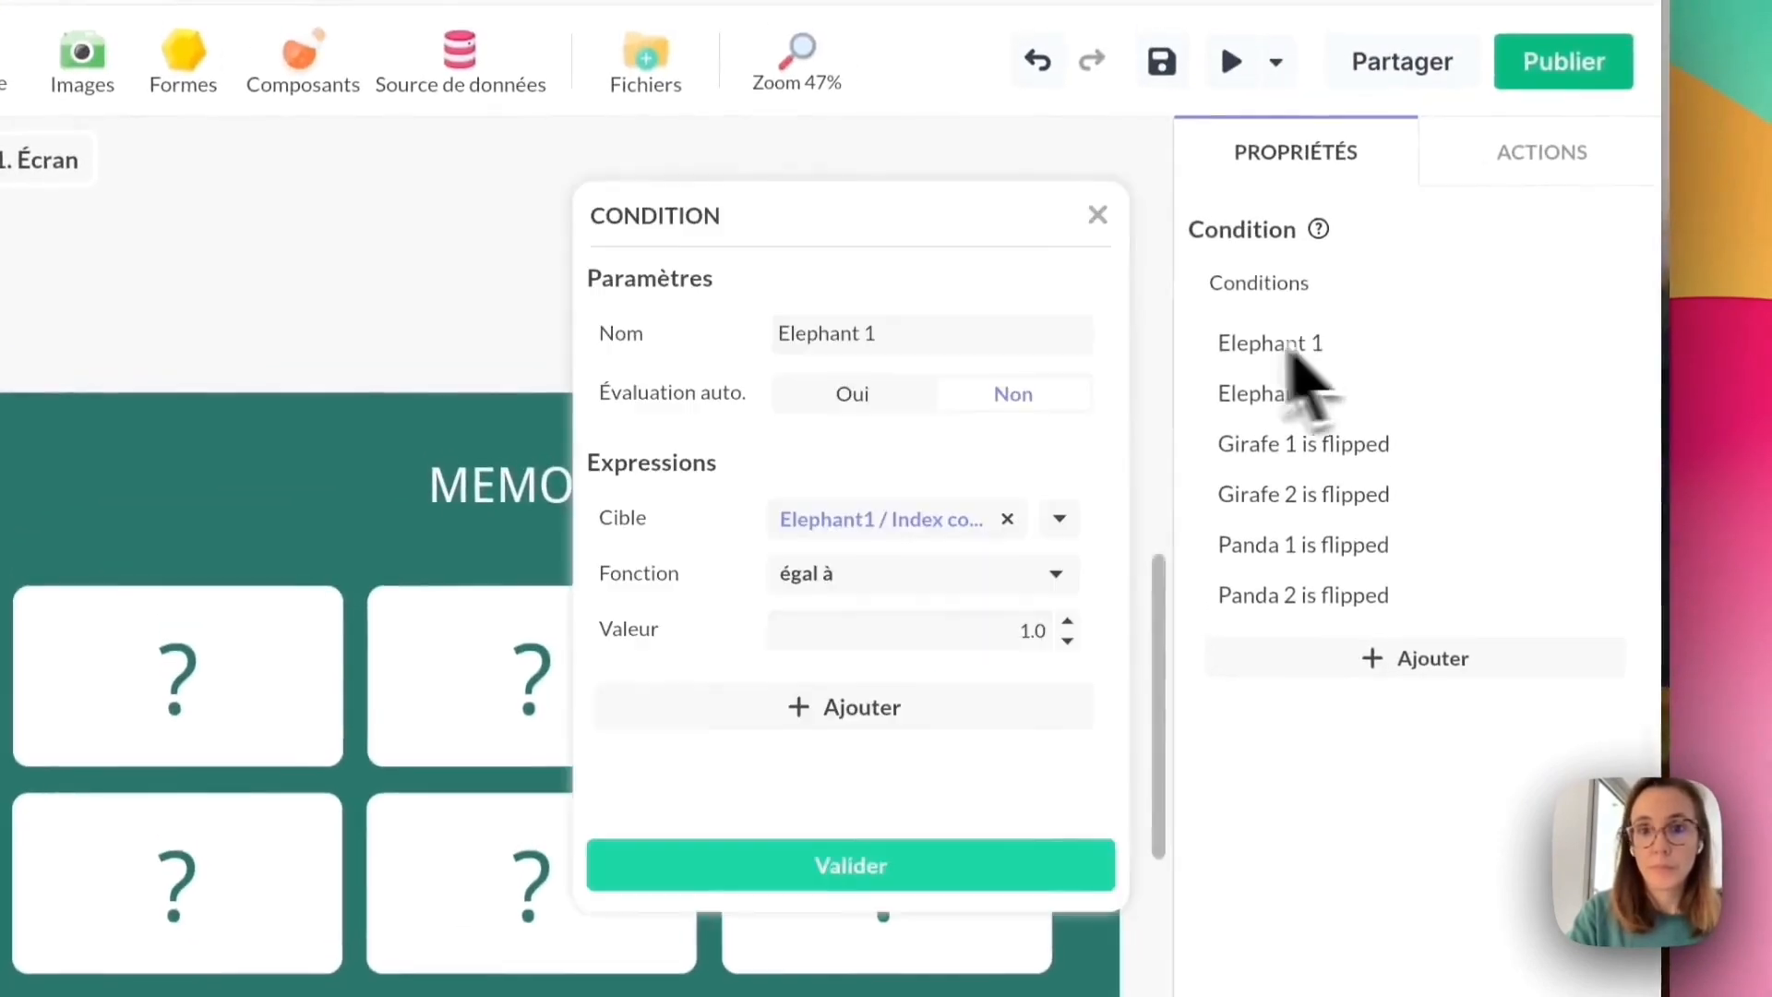
pyautogui.click(938, 341)
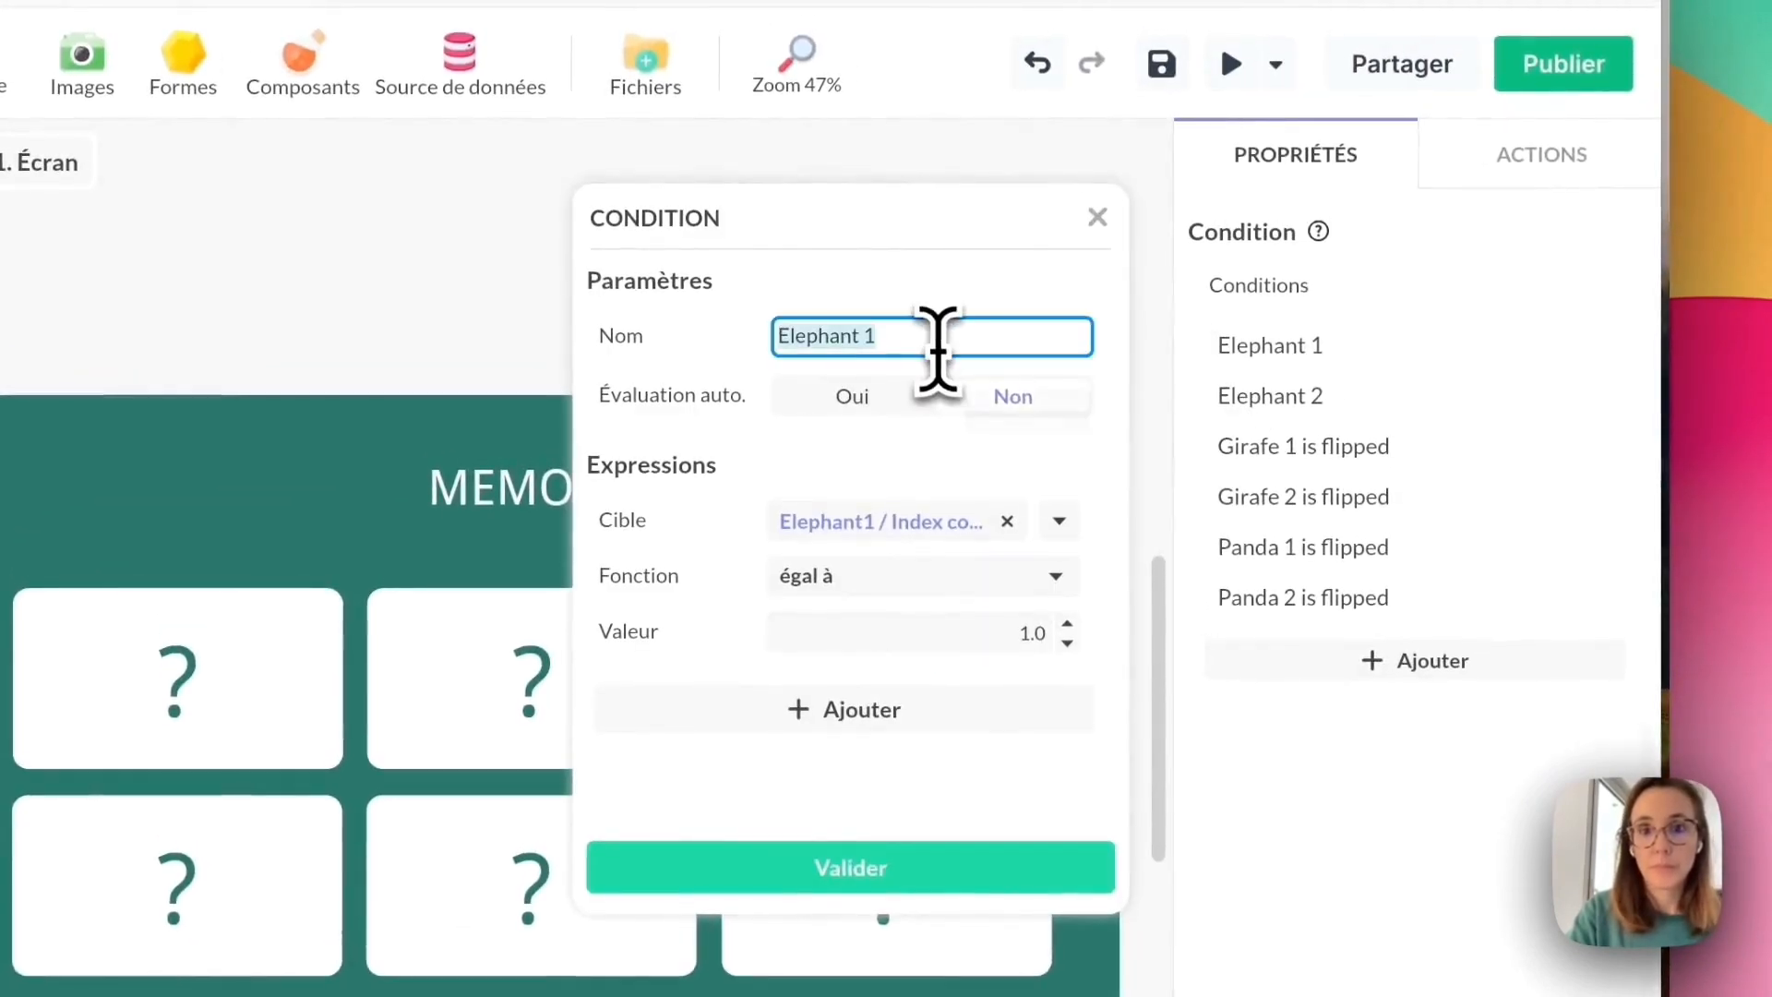
pyautogui.press('super+z')
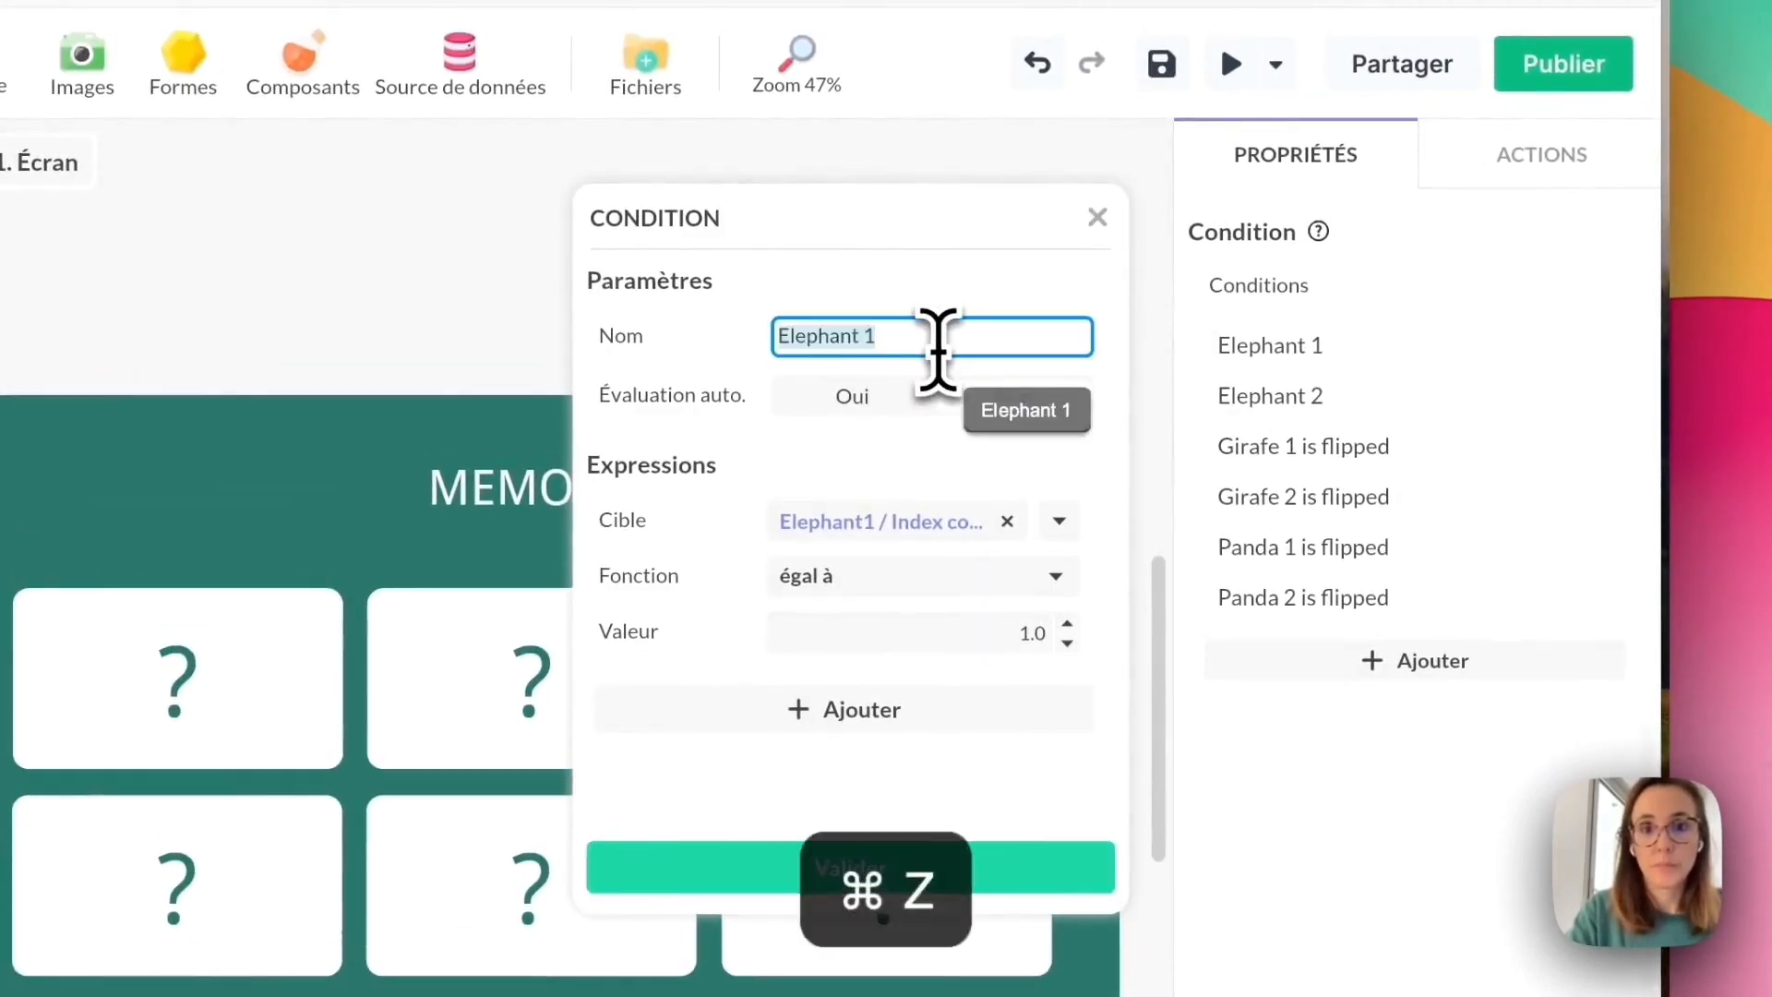
pyautogui.write('is flip')
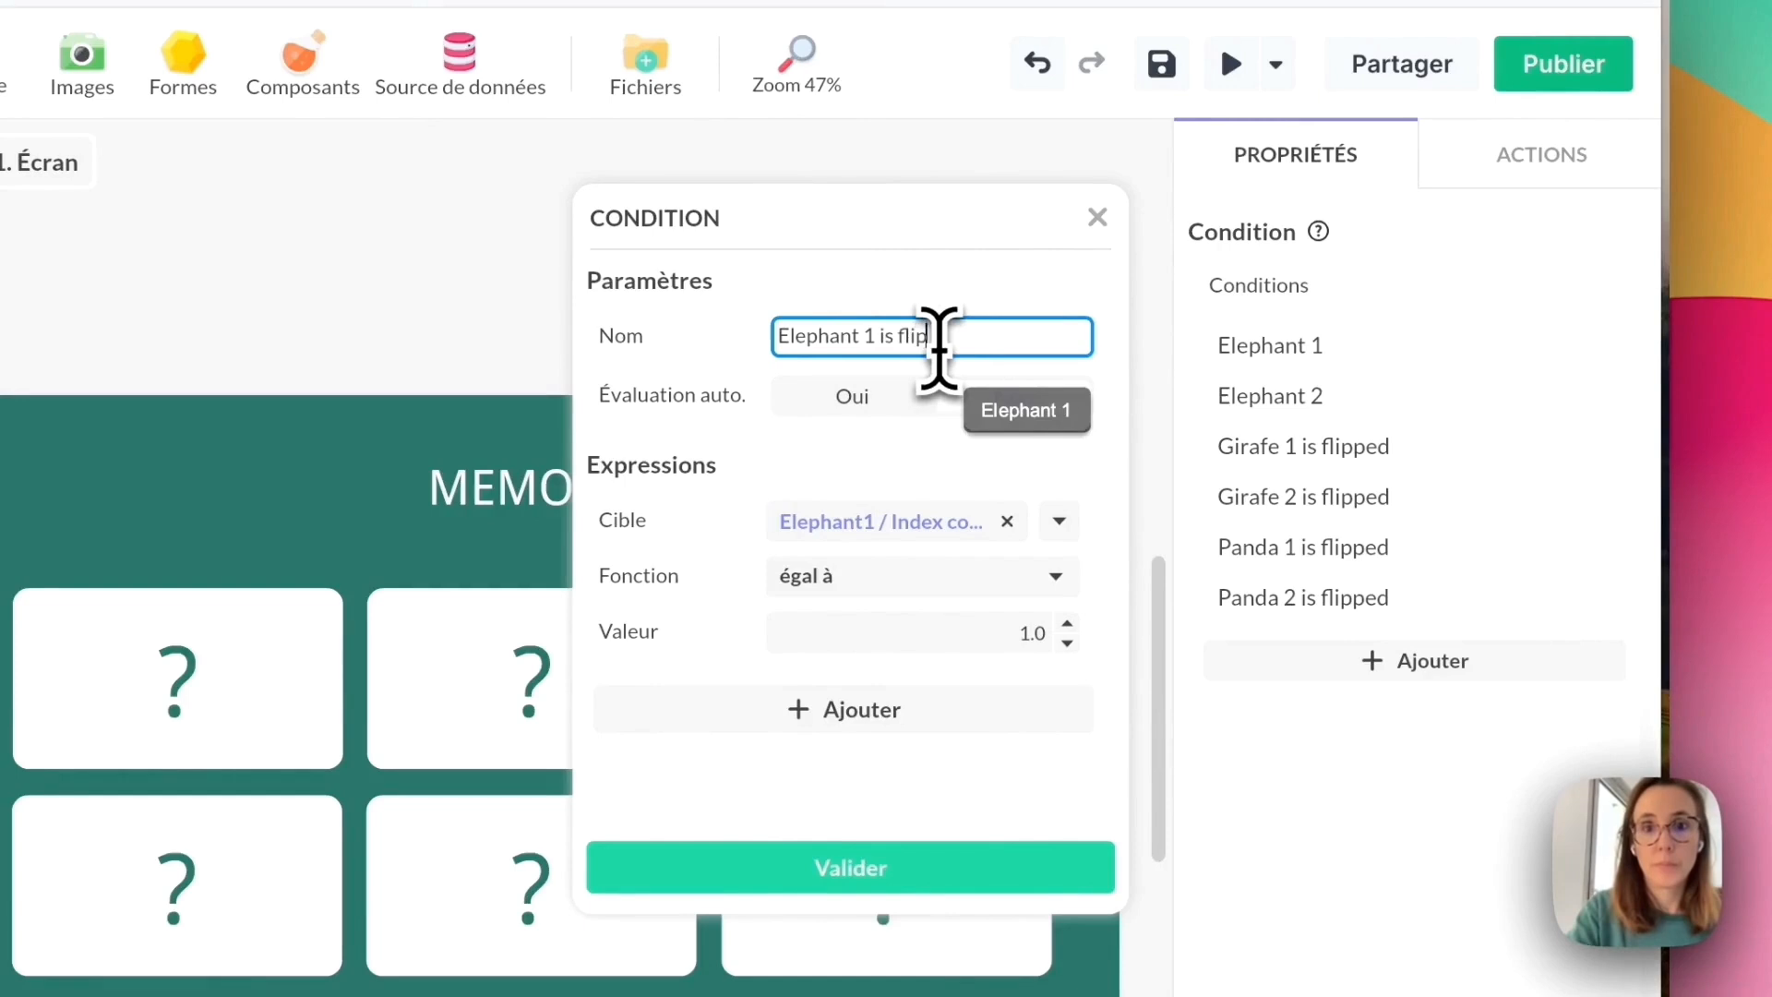
pyautogui.write('d')
pyautogui.click(882, 869)
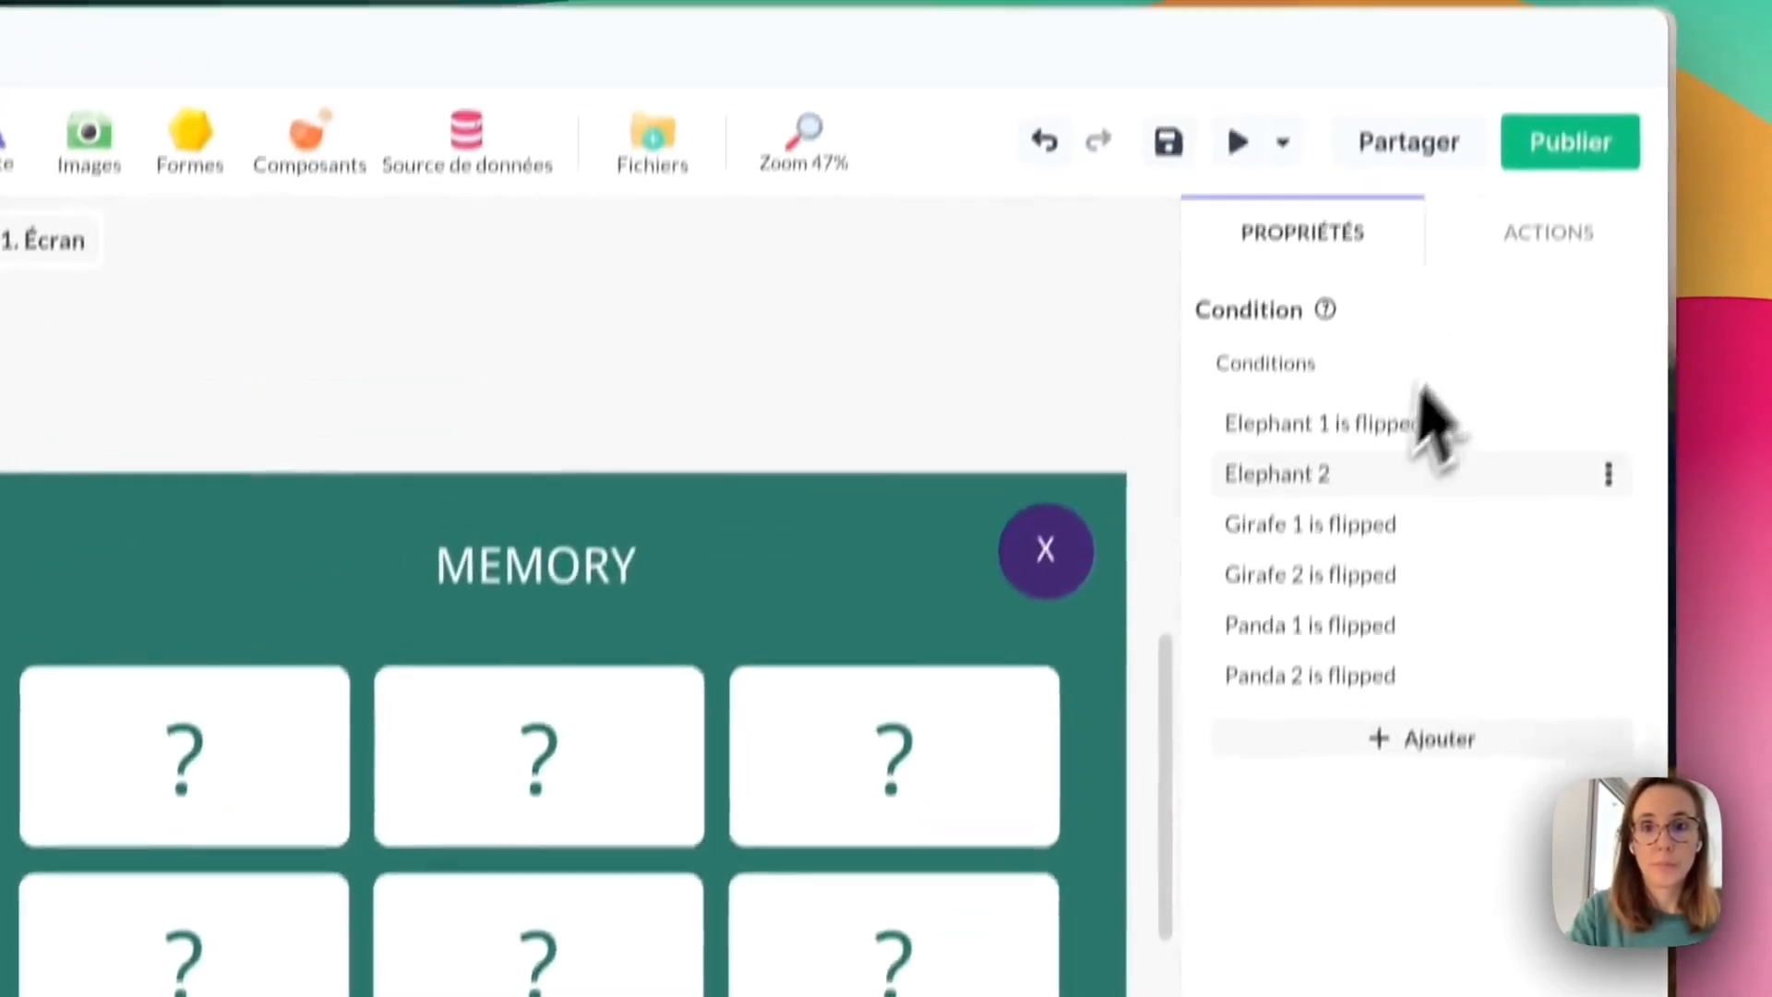
# Rename the "Elephant 2" condition as "Elephant 2 is flipped" and validate it.
pyautogui.click(1325, 482)
pyautogui.click(946, 415)
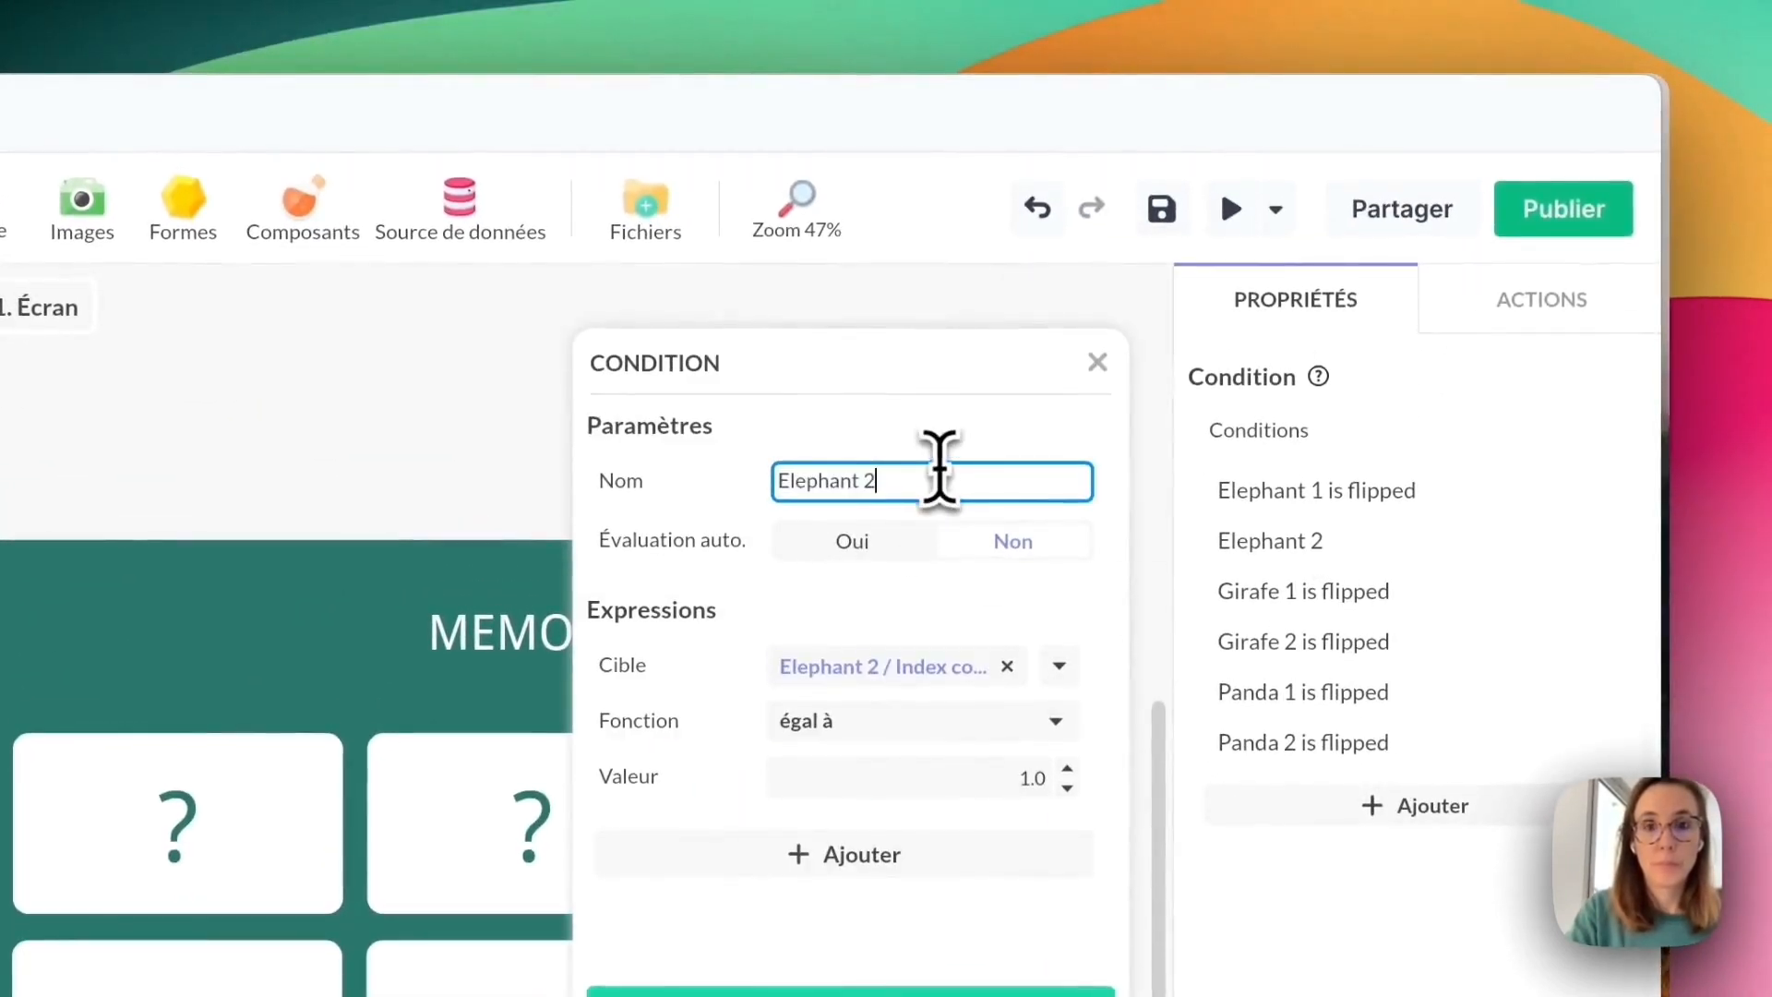
pyautogui.write('is flipped')
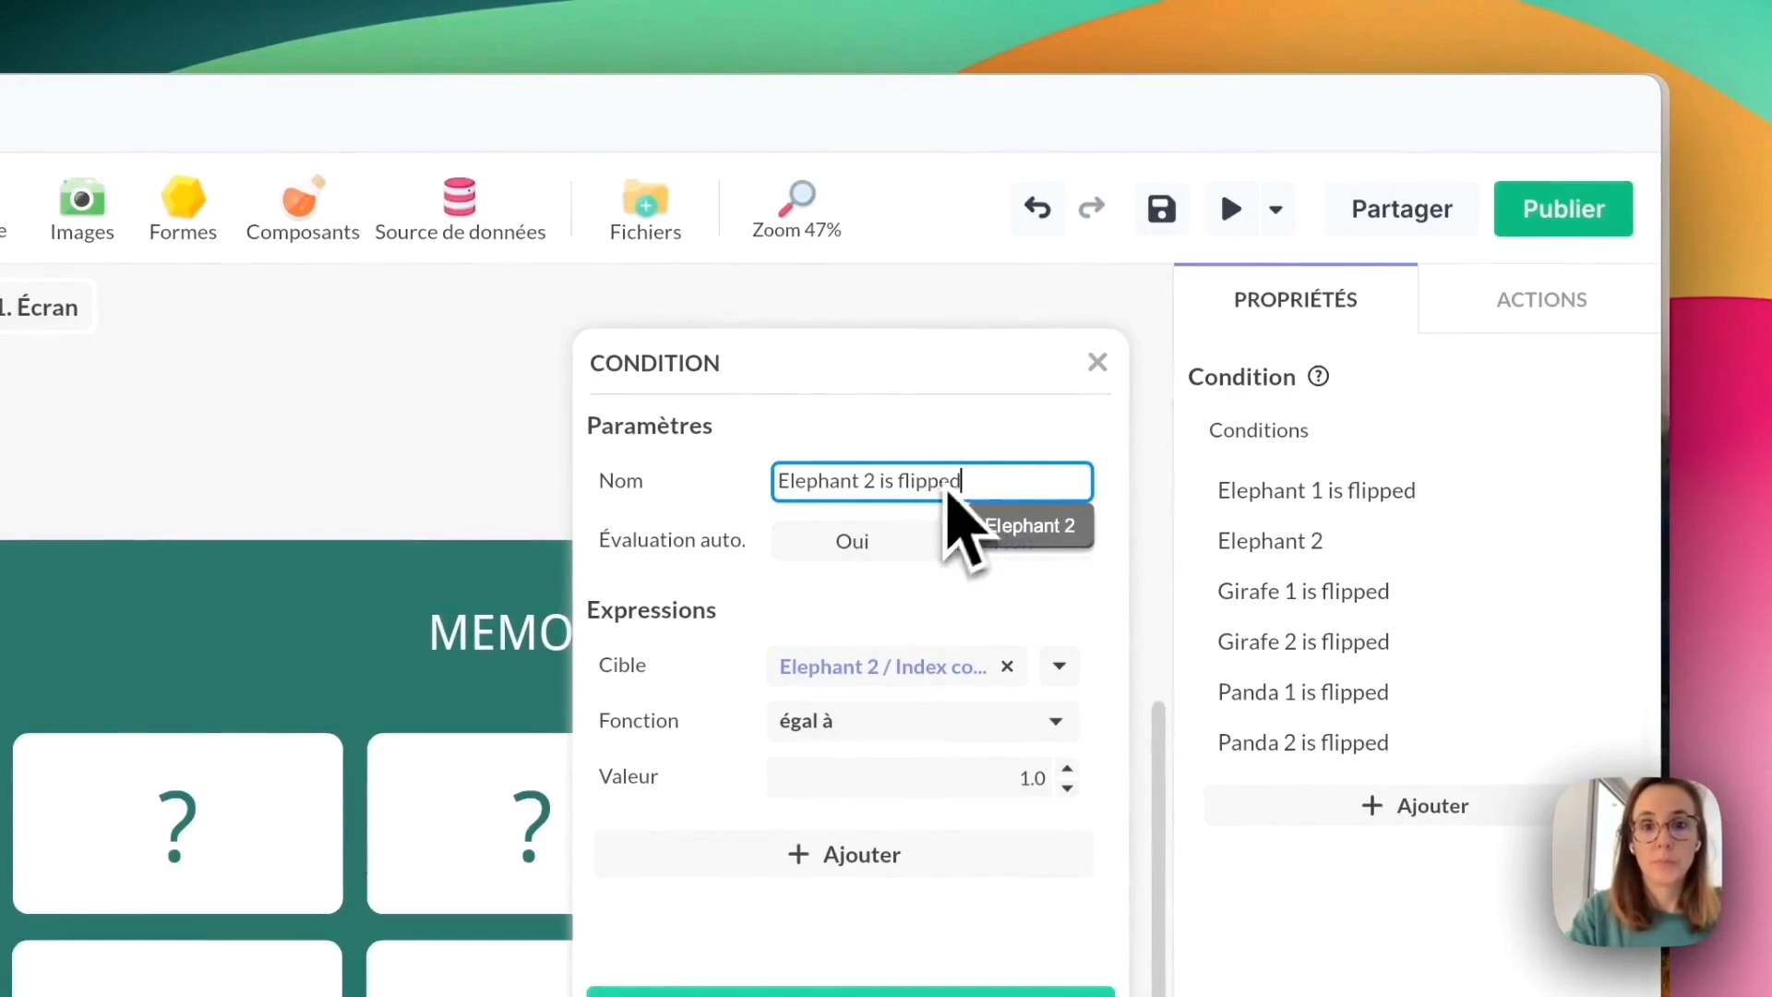
pyautogui.click(979, 694)
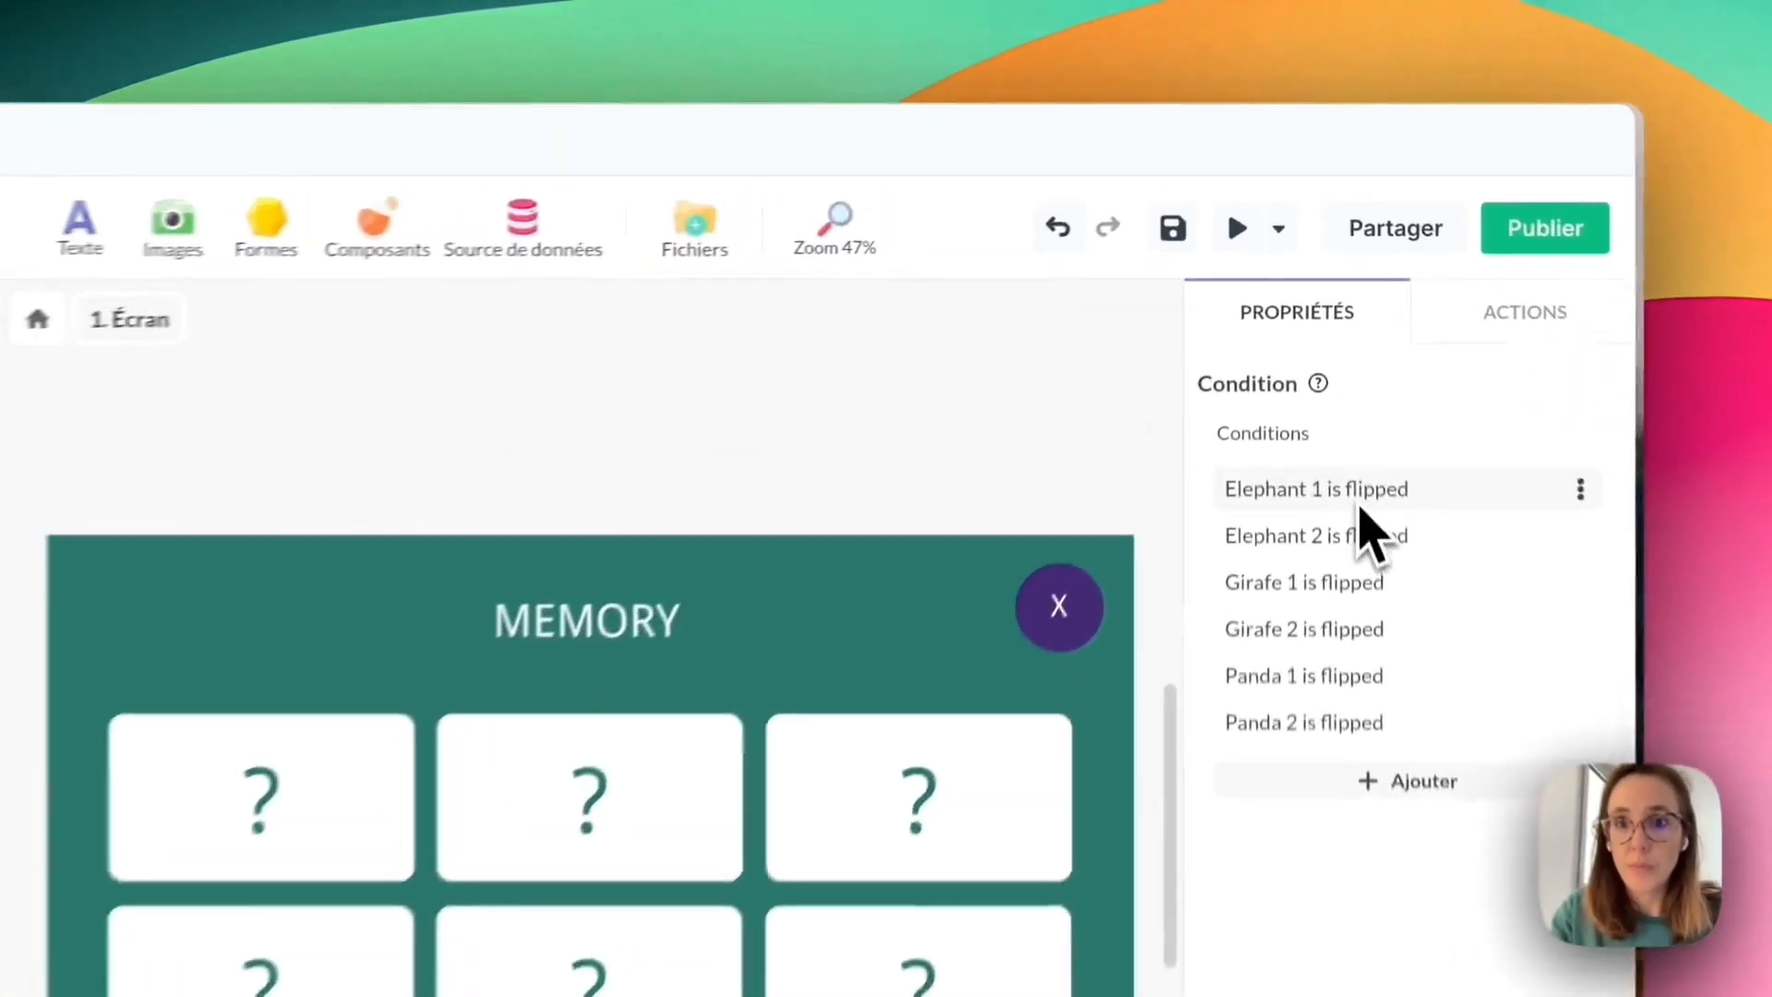
# Add an action to the Reset flipped cards component, triggered when "Elephant 1 is flipped" evaluates as true.
pyautogui.click(1346, 338)
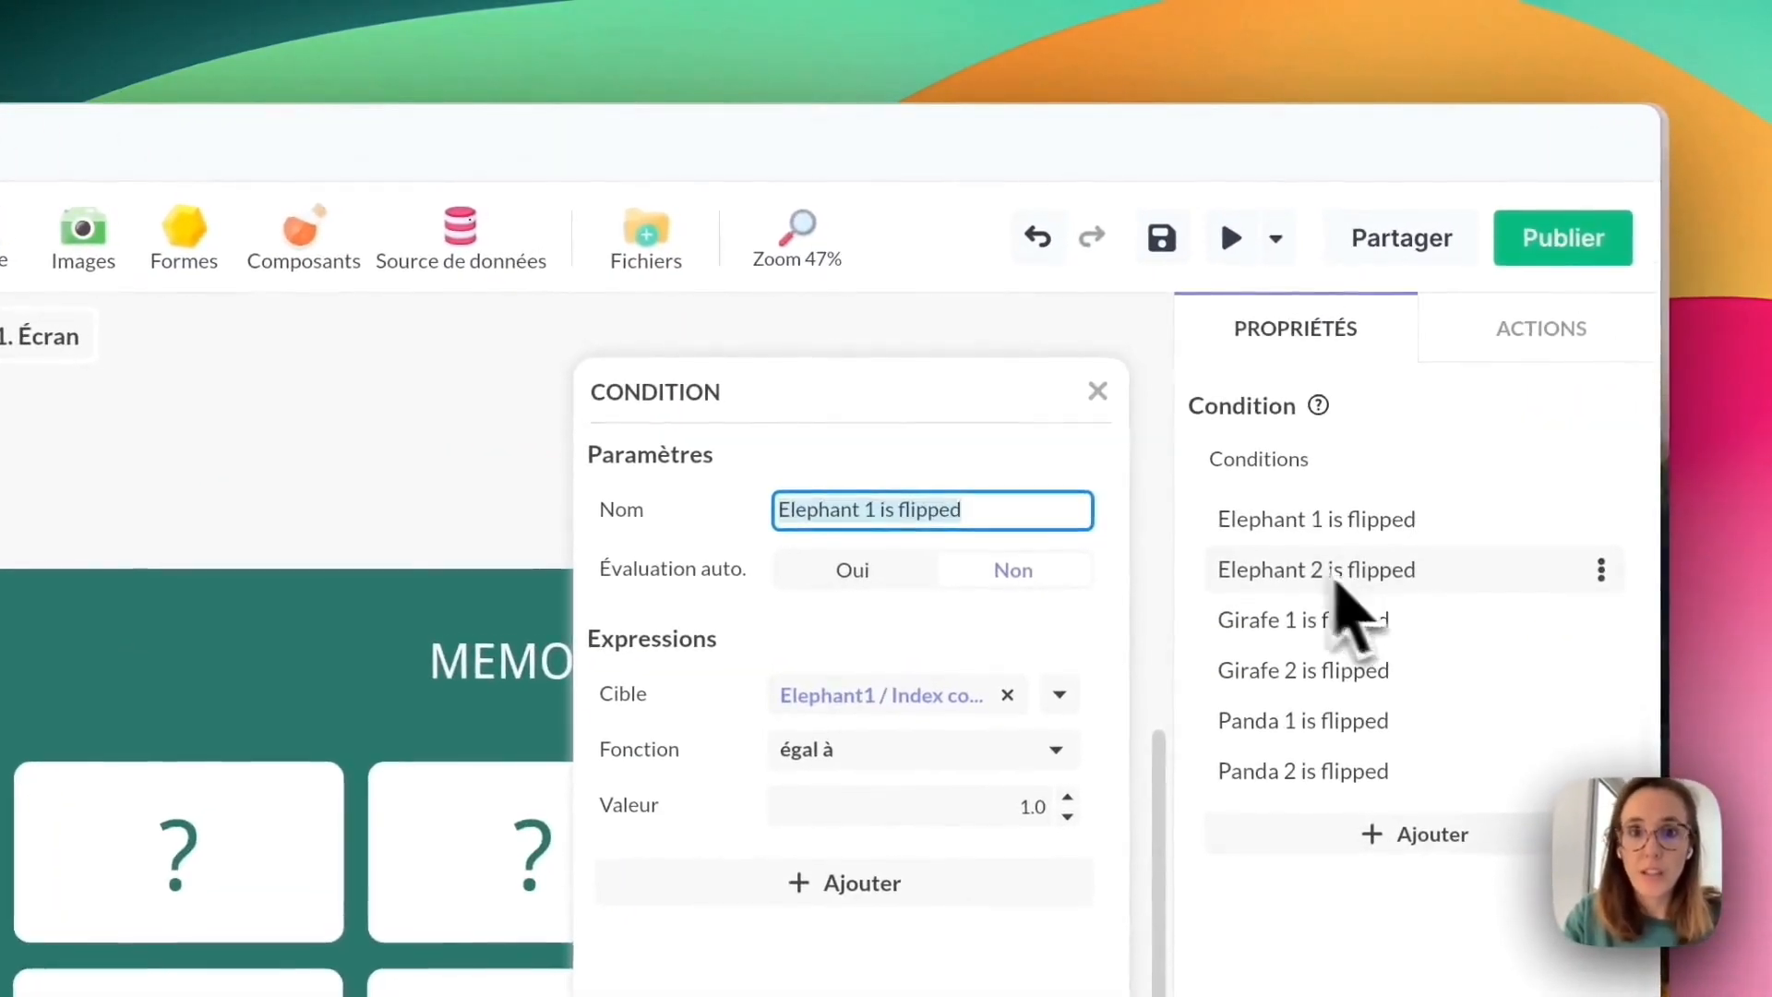
pyautogui.click(1098, 391)
pyautogui.click(1548, 353)
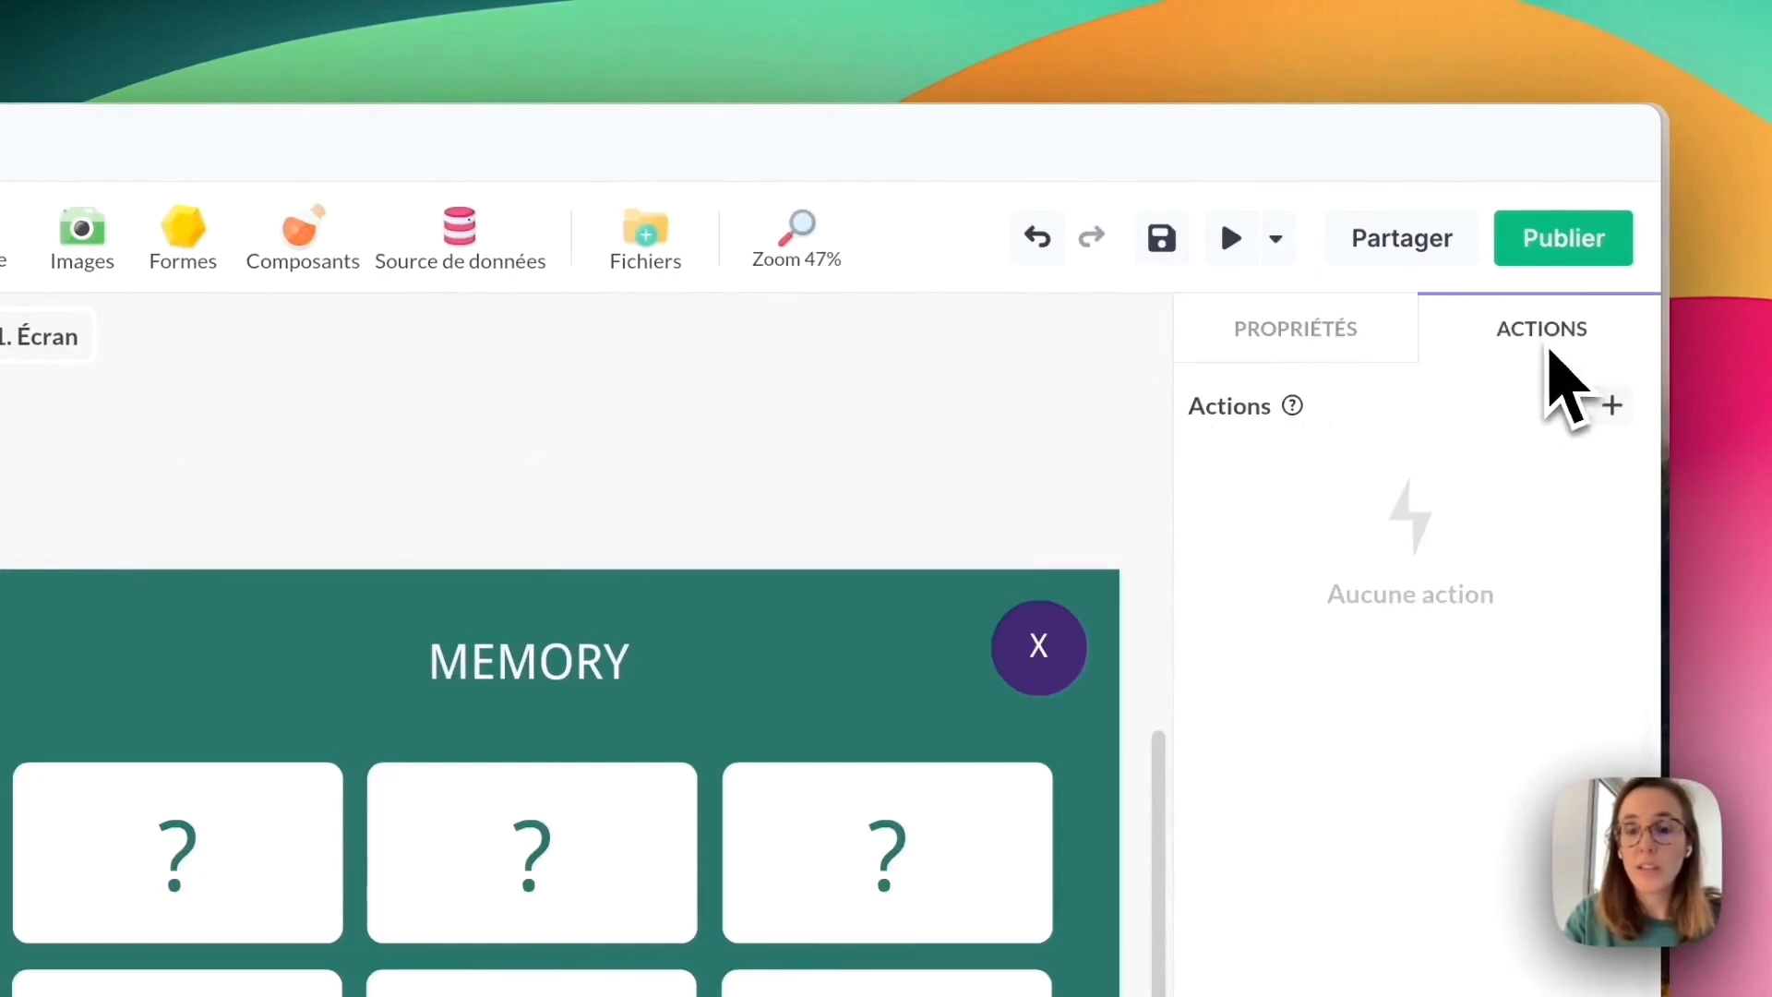
pyautogui.click(1612, 405)
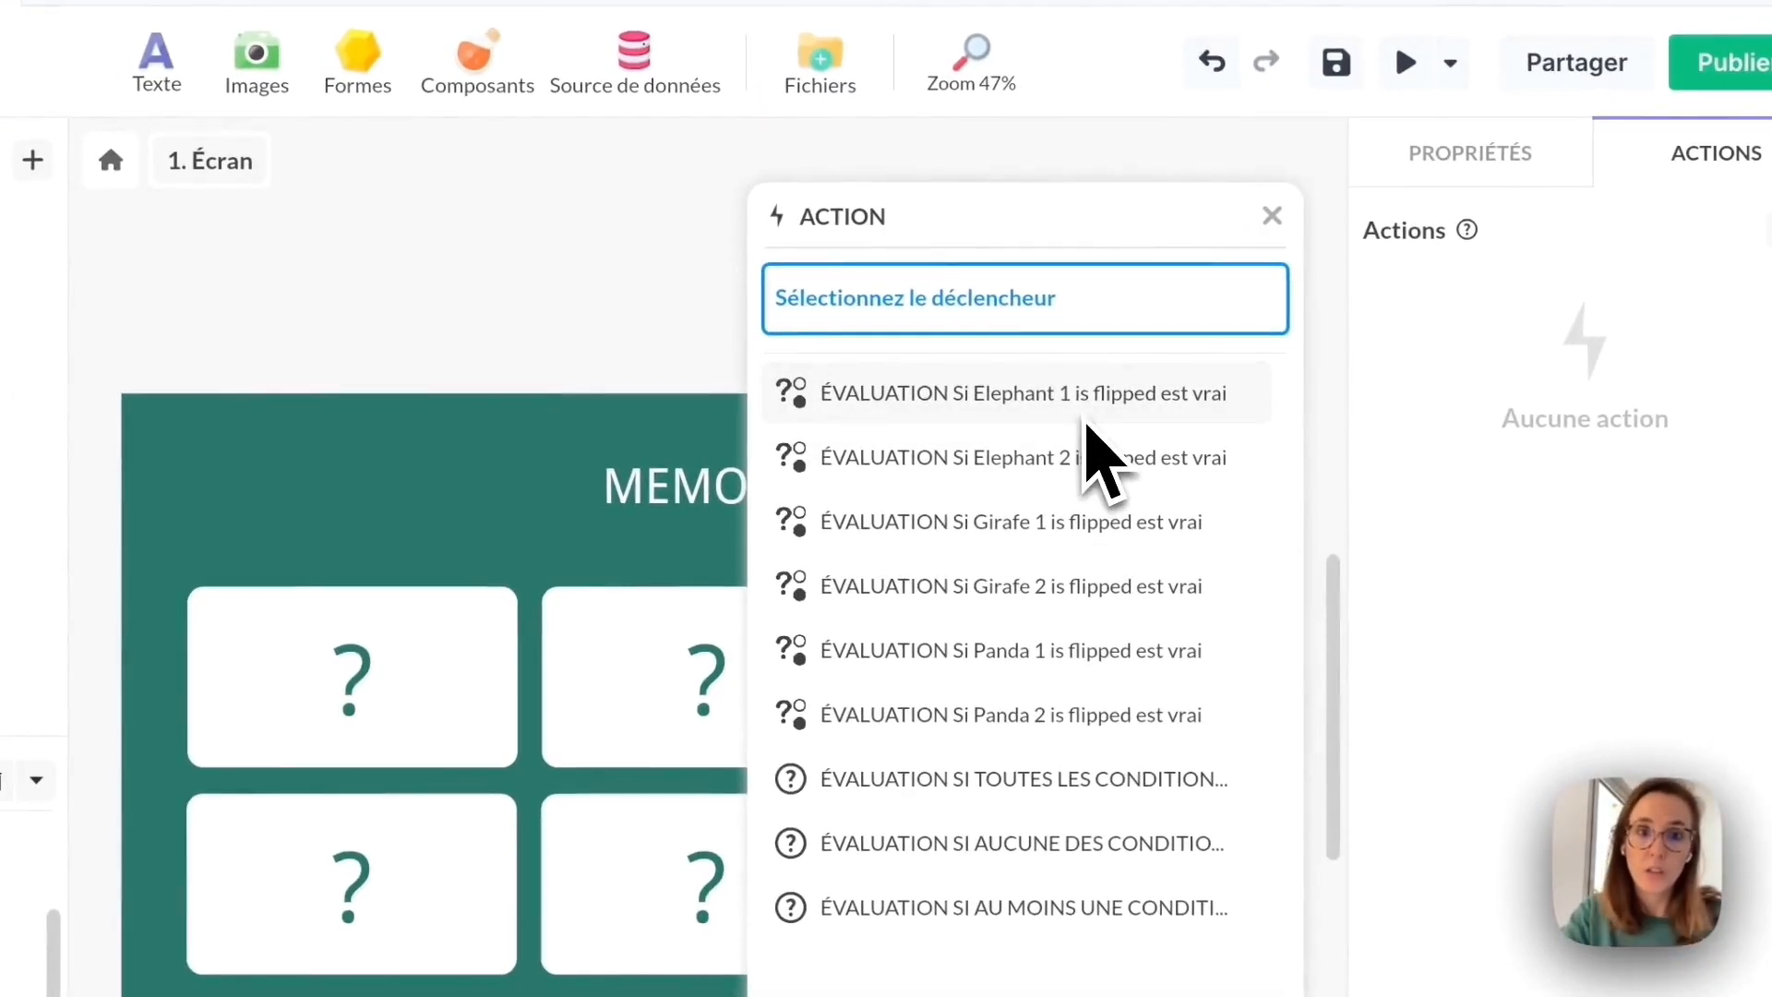
pyautogui.click(1087, 420)
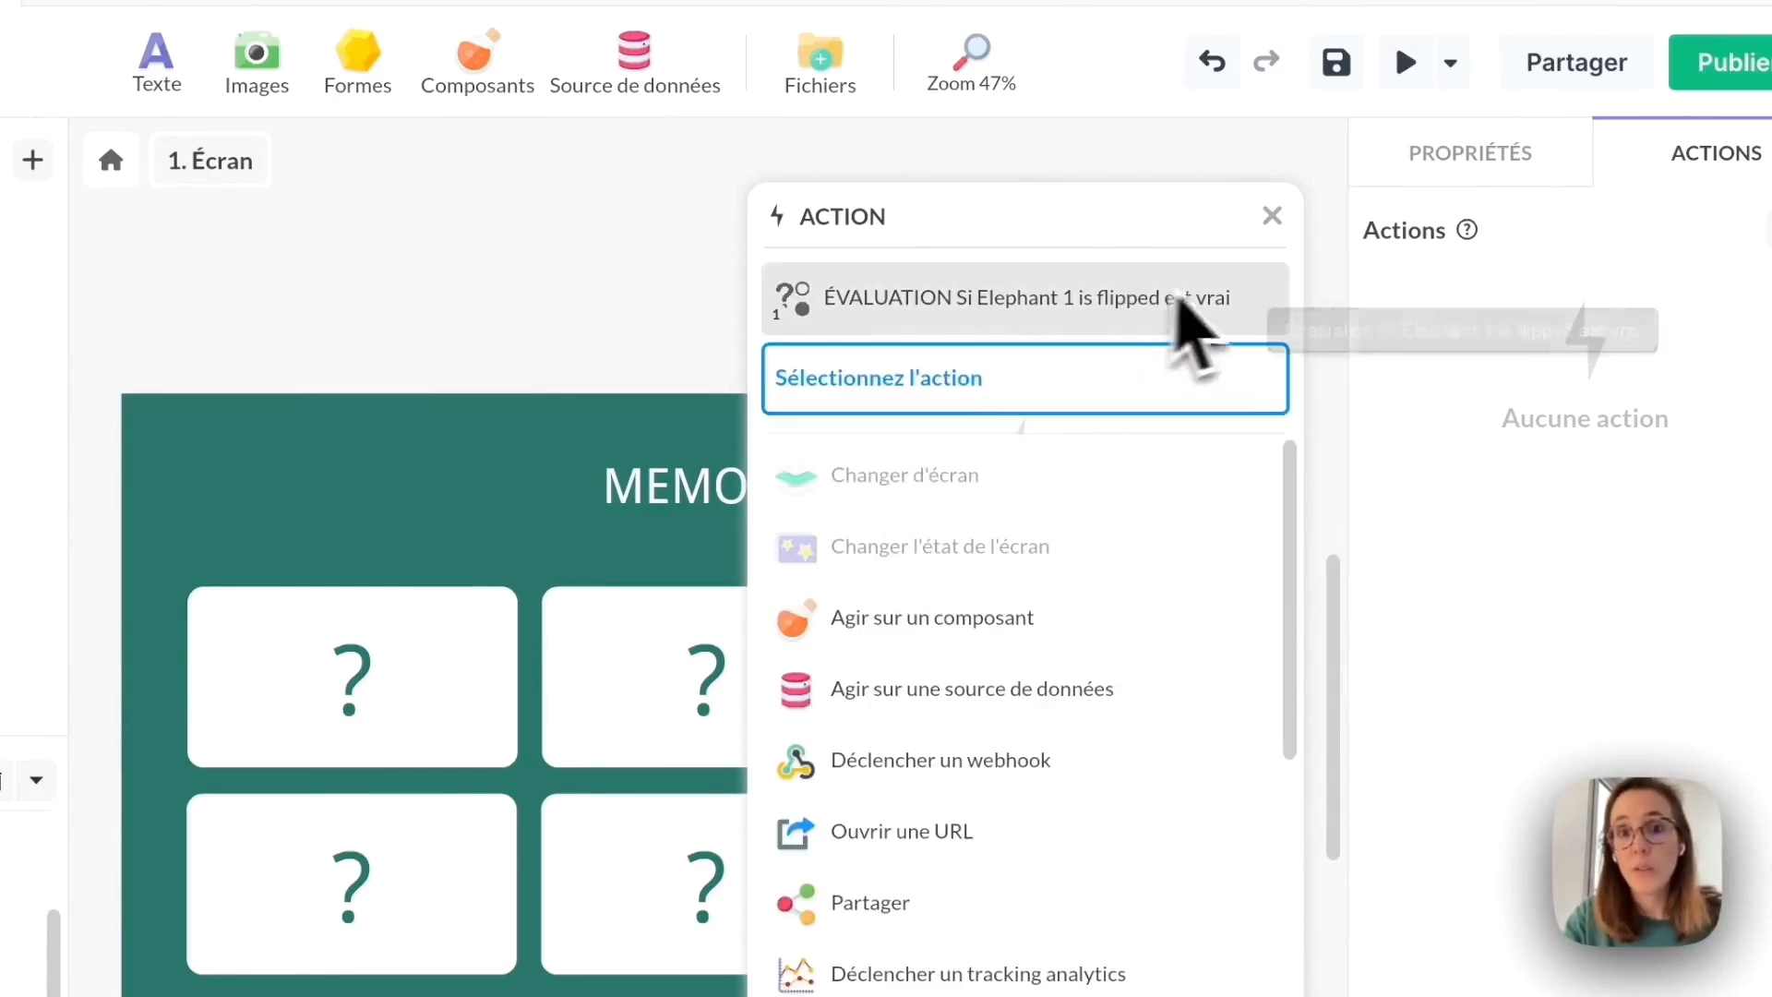
# Make the action select the "initial" state of the Elephant1 component and validate it.
pyautogui.click(932, 618)
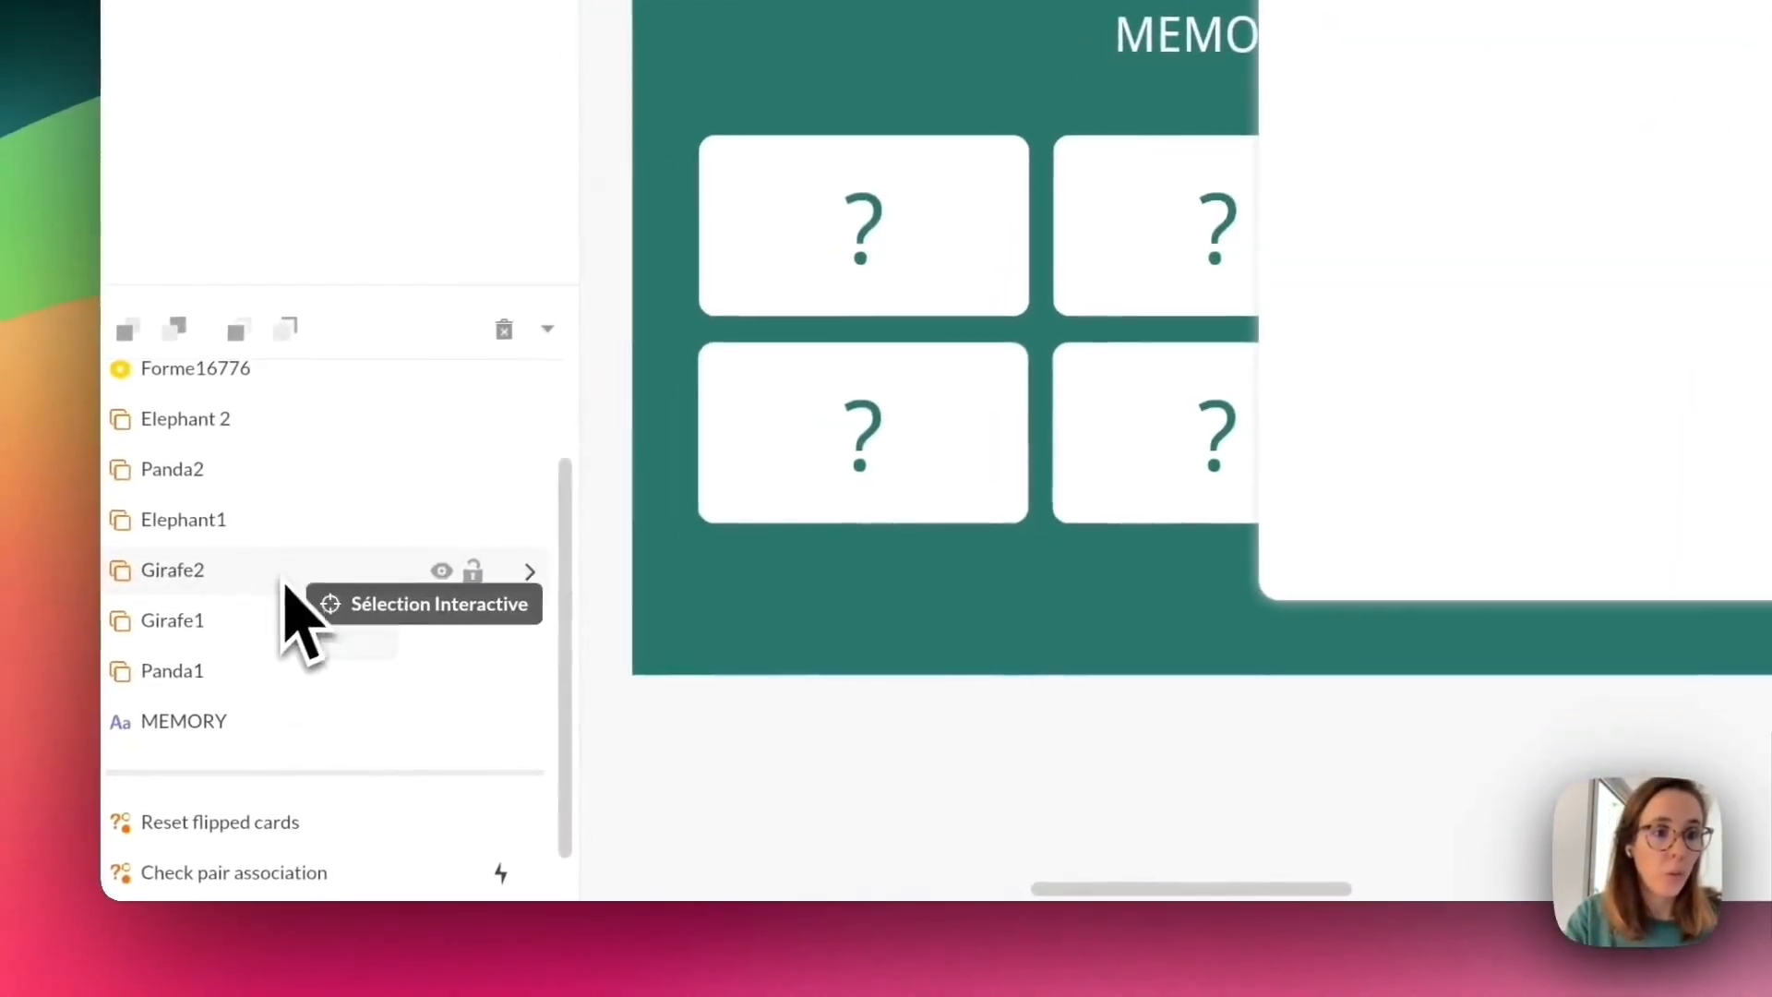
pyautogui.click(156, 638)
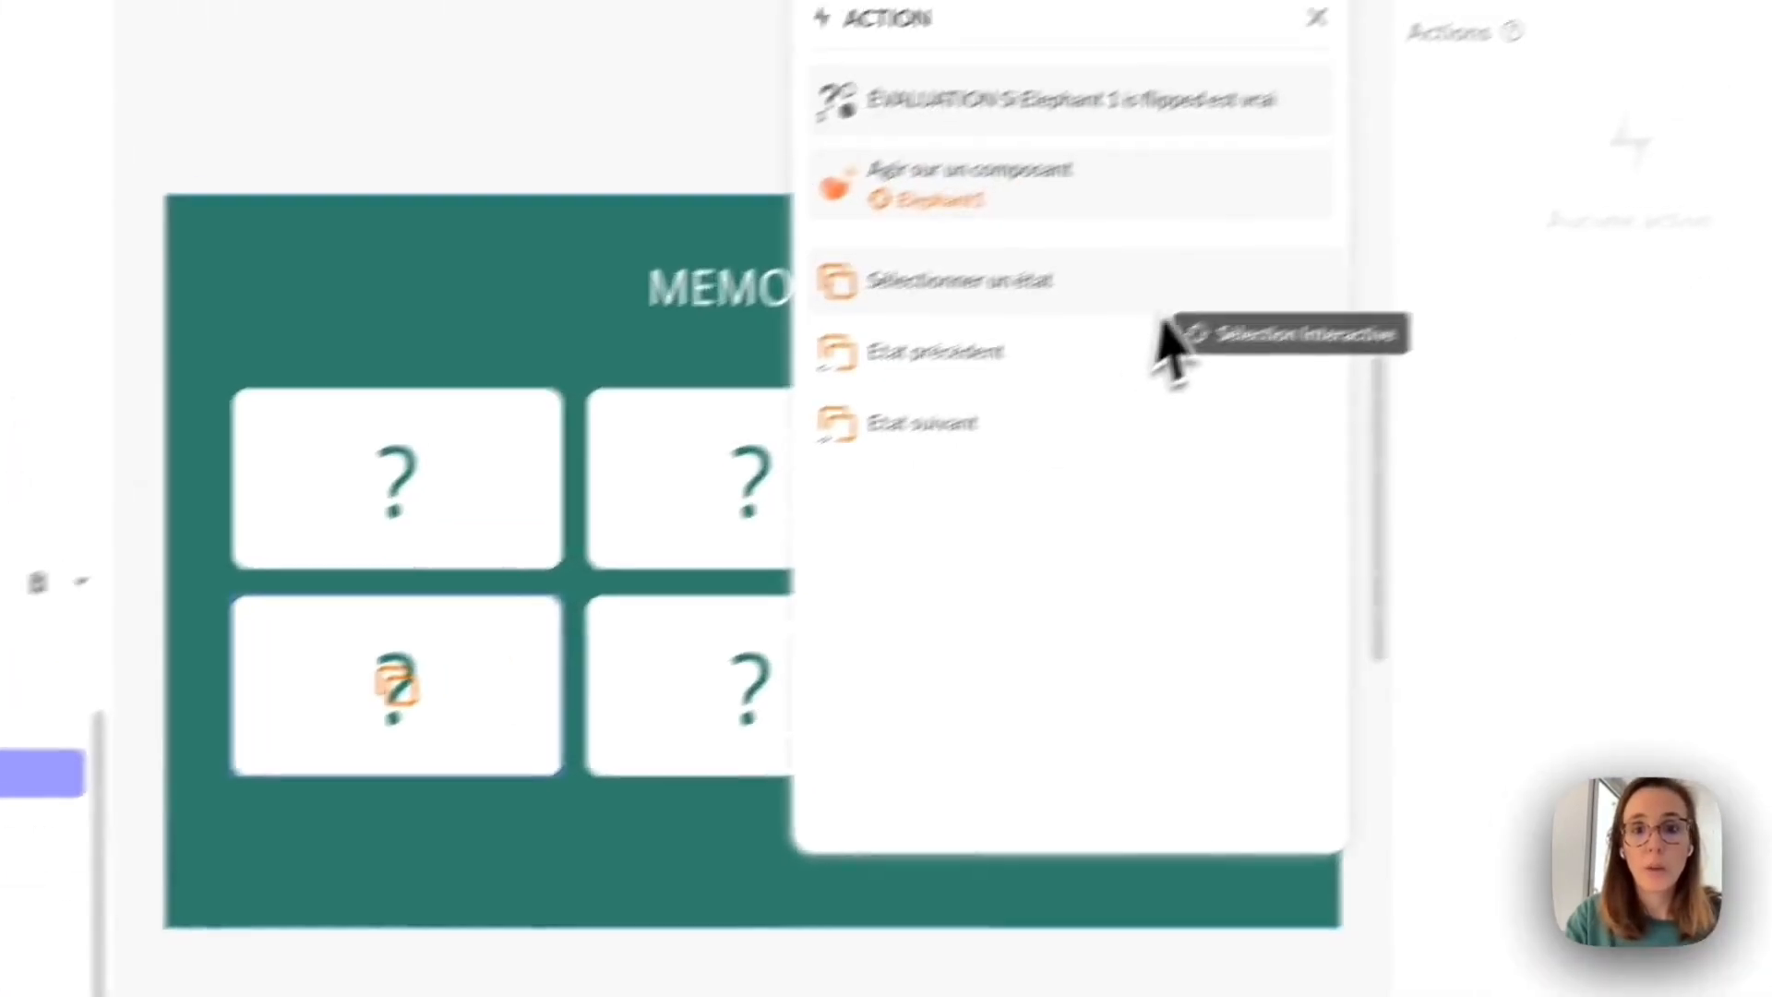
pyautogui.click(1158, 304)
pyautogui.click(1140, 295)
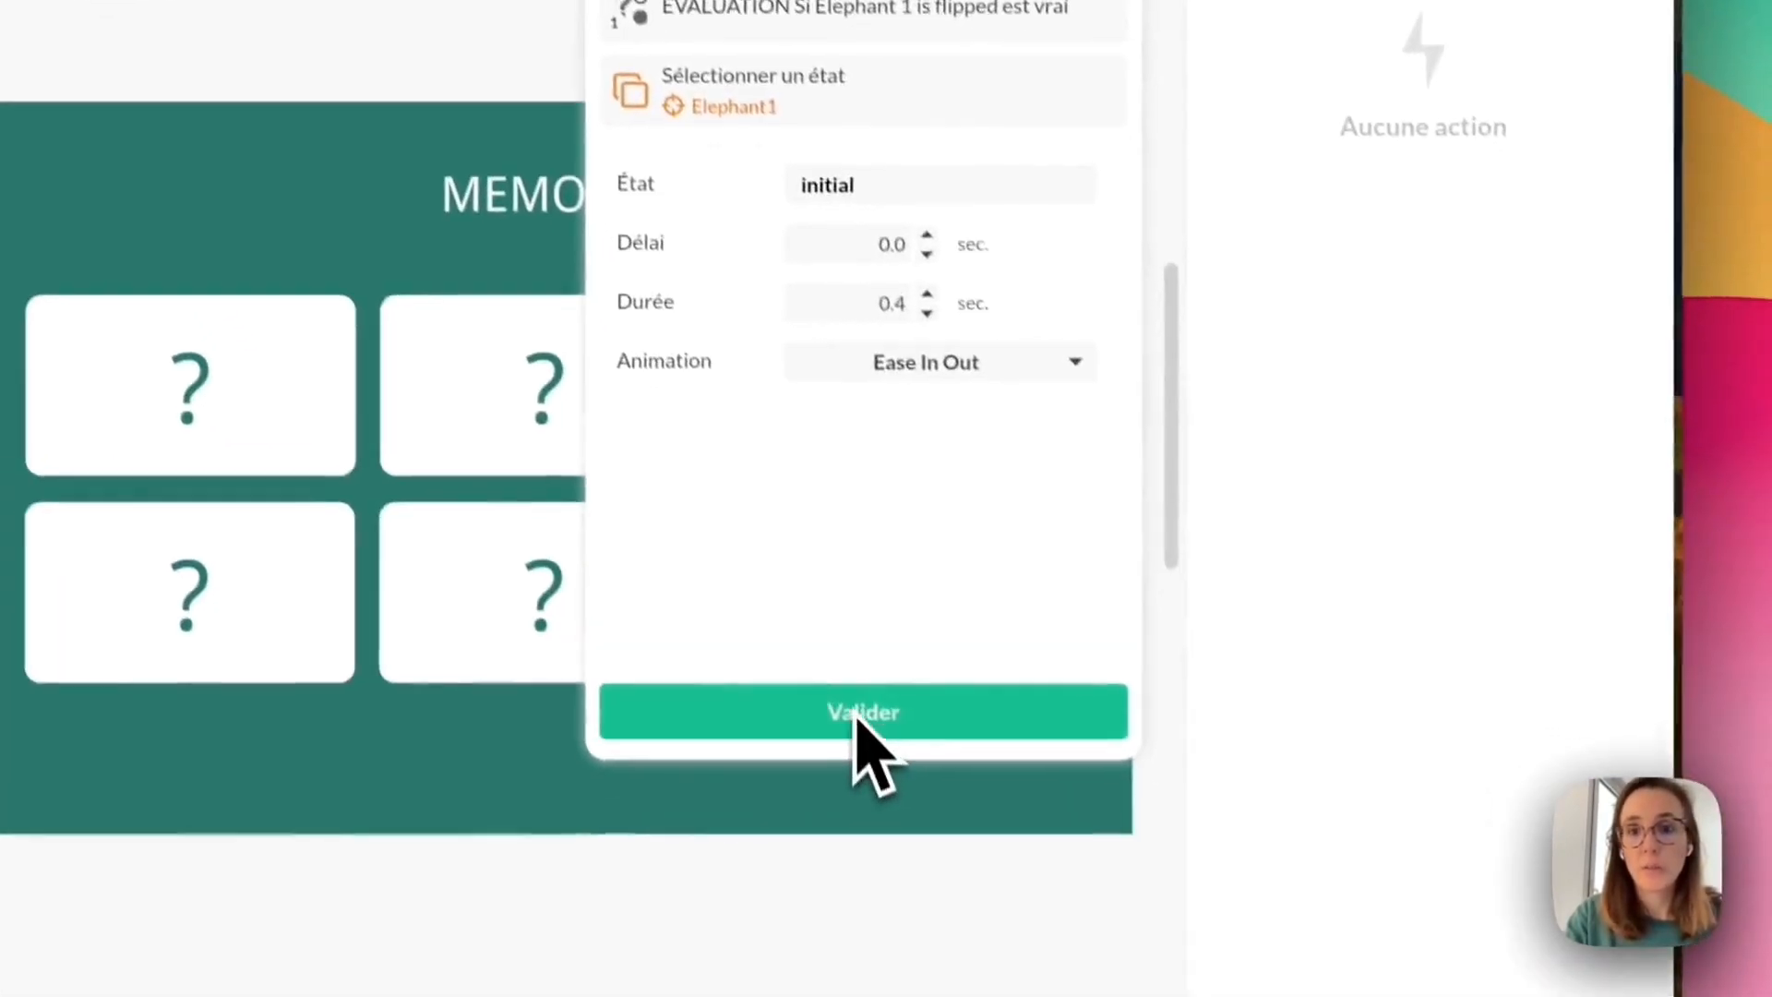
pyautogui.click(1067, 810)
# Add an action that selects the "initial" state of the Elephant 2 component when "Elephant 2 is flipped" is true.
pyautogui.click(1614, 182)
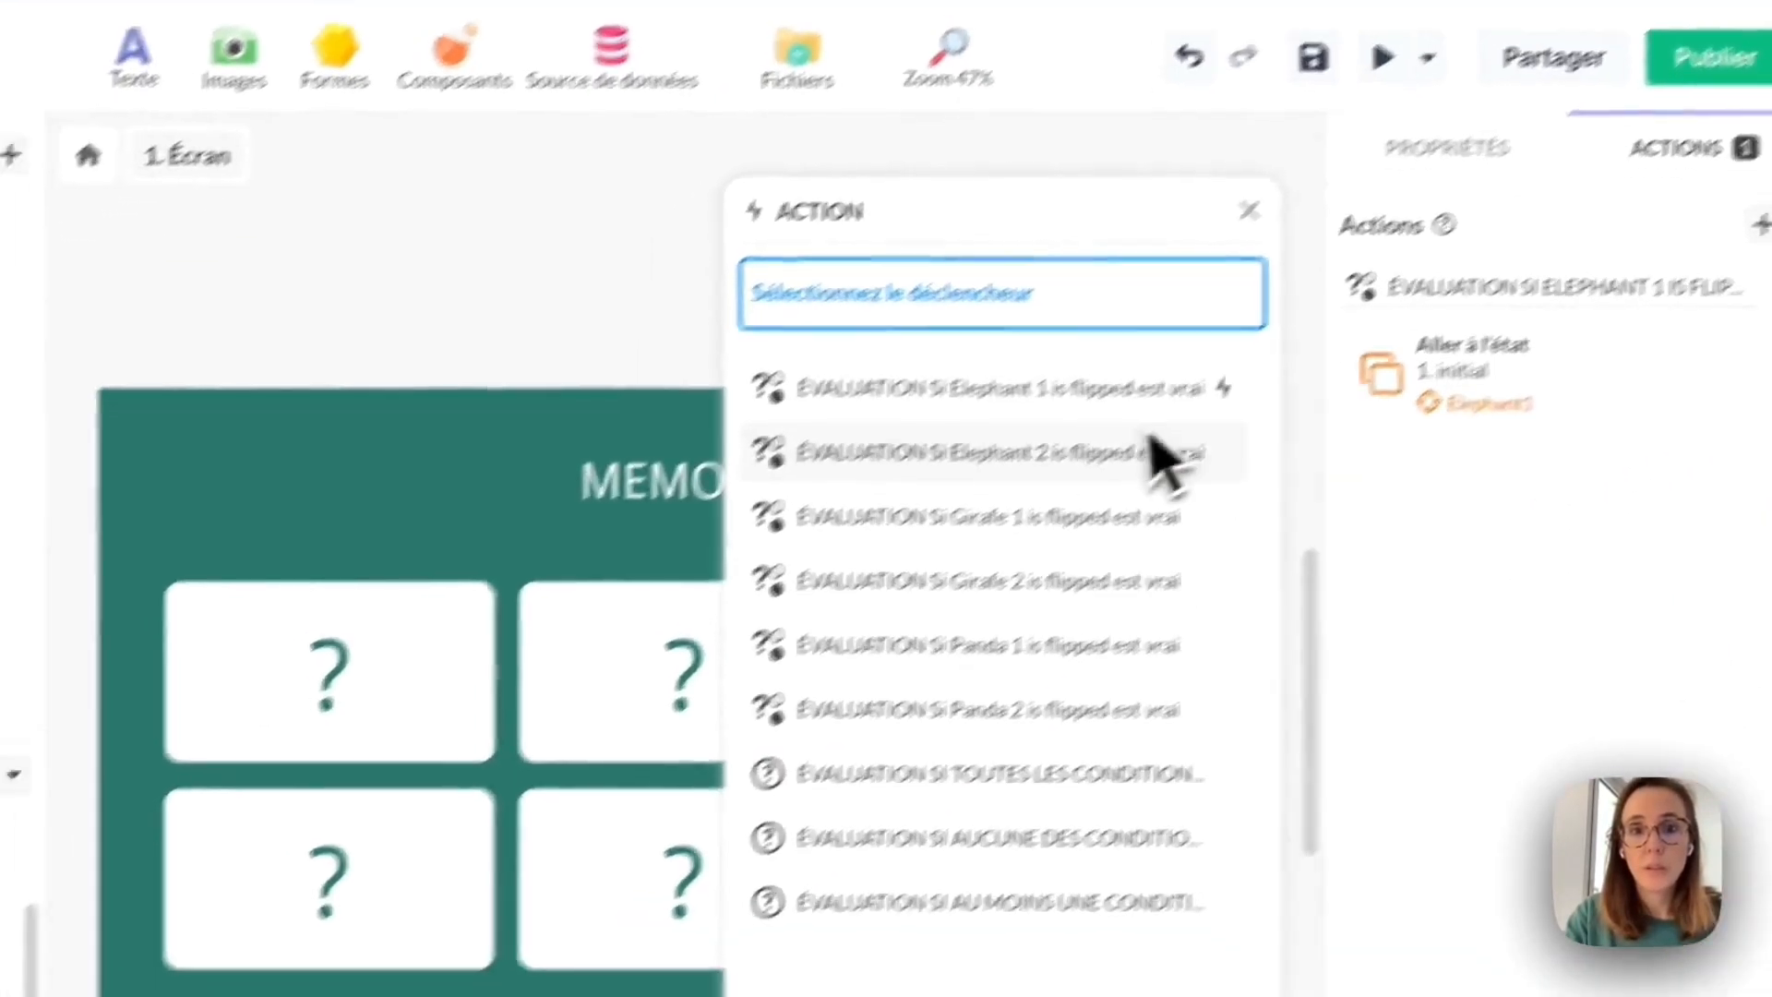
pyautogui.click(1004, 404)
pyautogui.click(1025, 560)
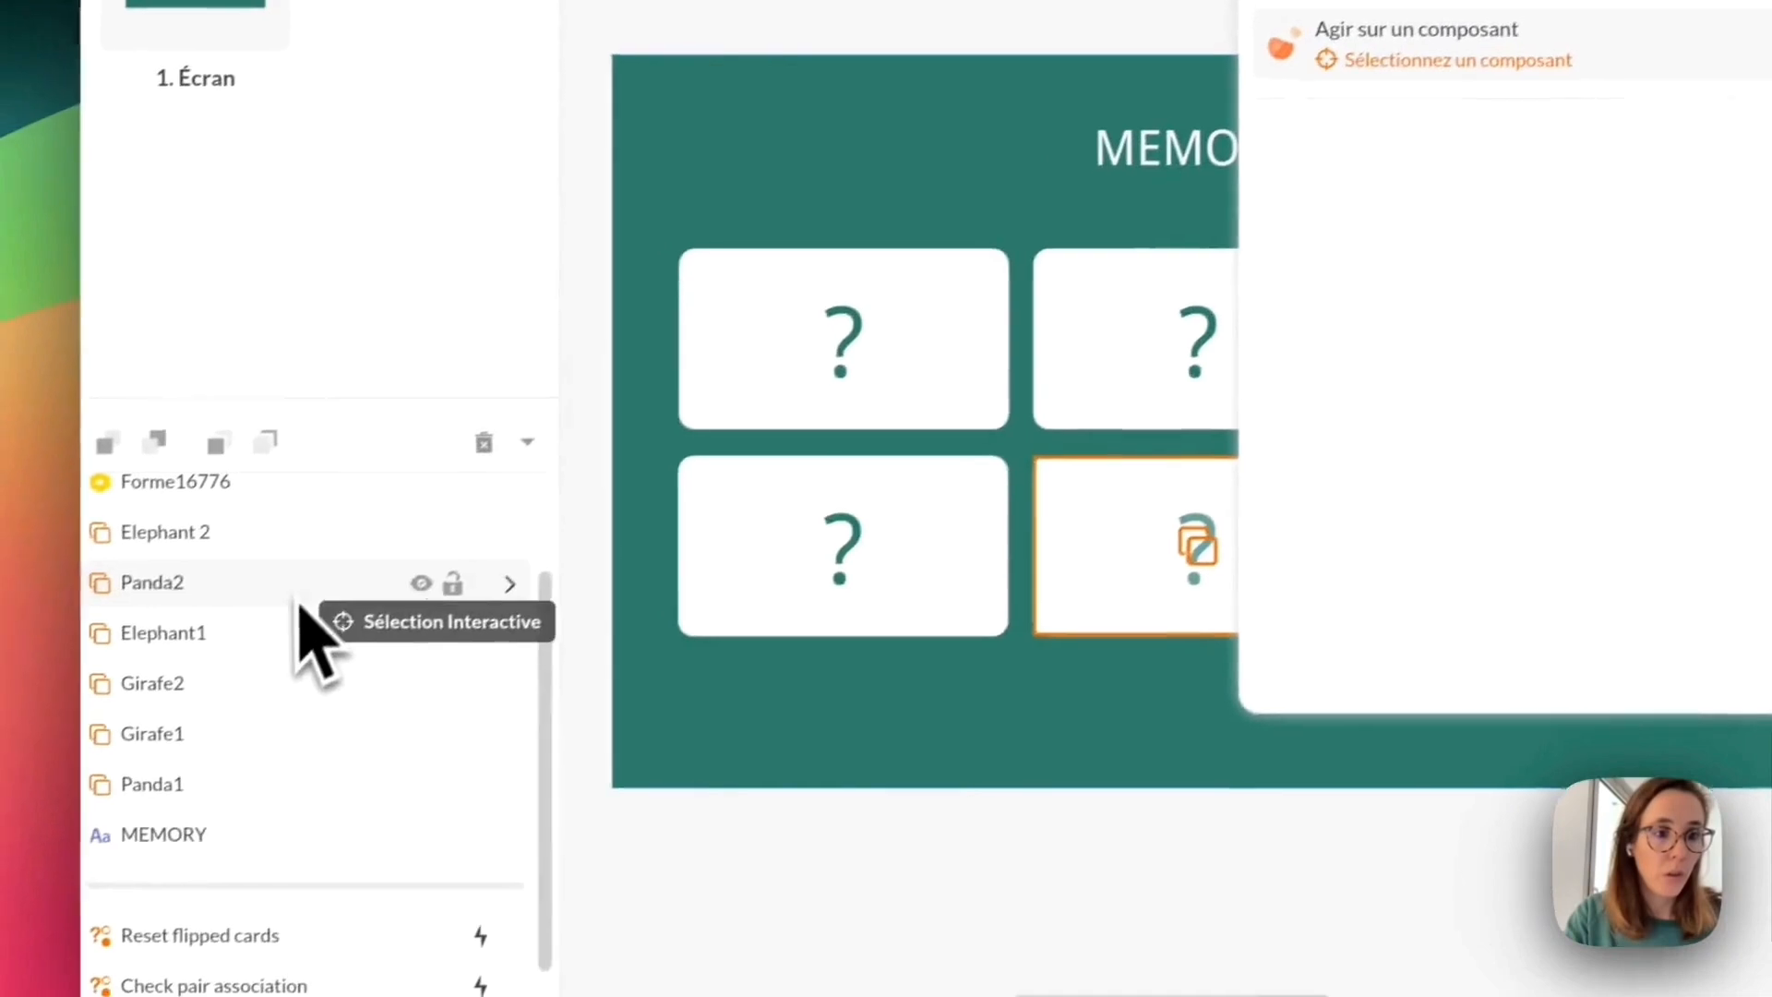
pyautogui.click(346, 523)
pyautogui.click(1477, 128)
pyautogui.click(1549, 134)
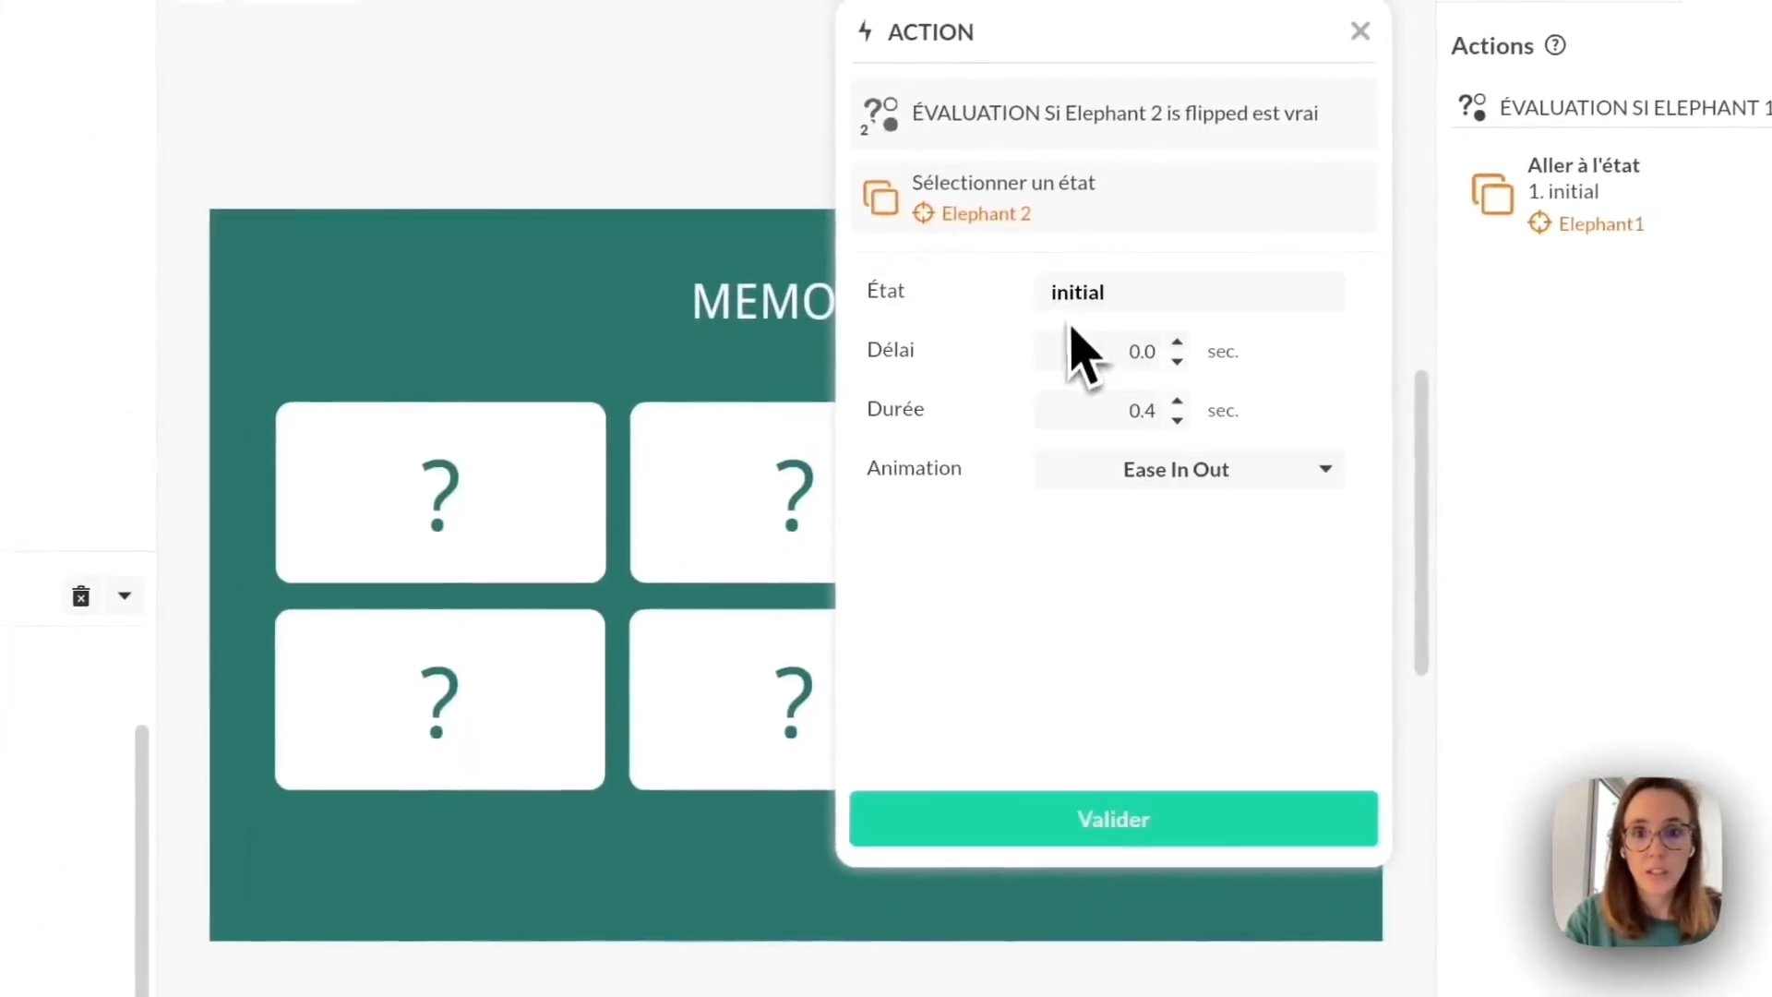
pyautogui.click(960, 749)
# Add an action to Reset flipped cards that selects the "initial" state of Girafe1 when "Girafe 1 is flipped" is true.
pyautogui.click(1634, 280)
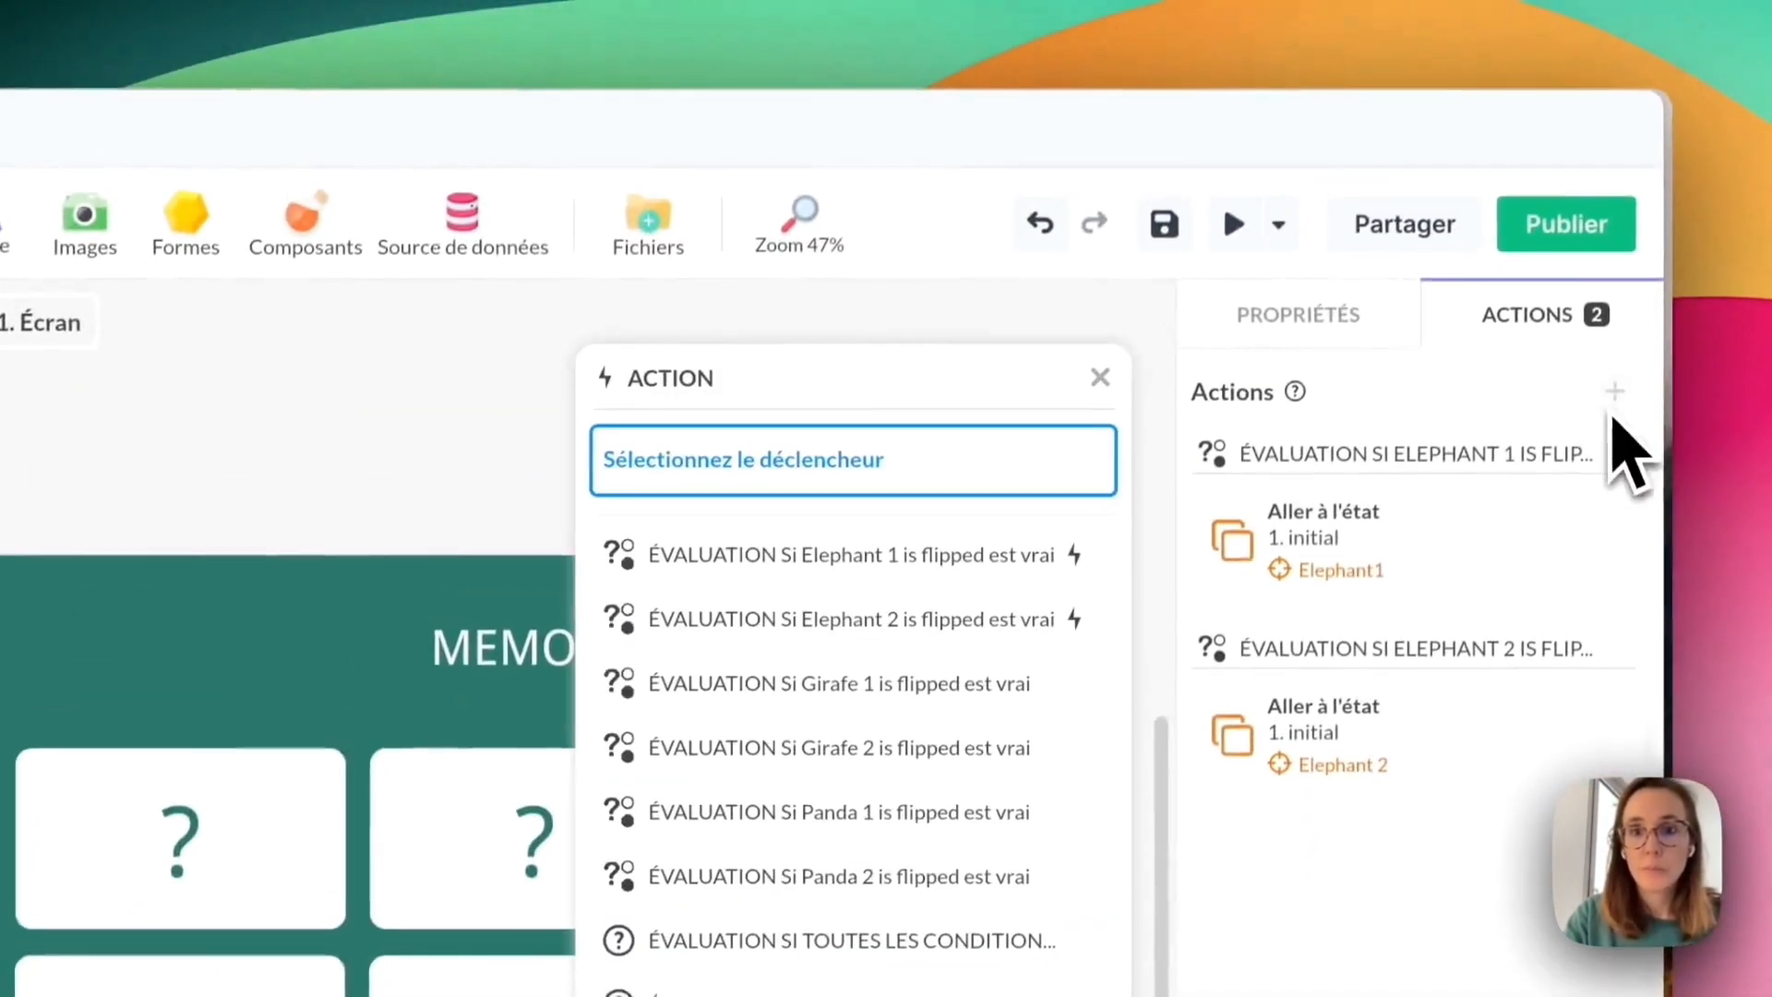
pyautogui.click(1007, 607)
pyautogui.click(877, 697)
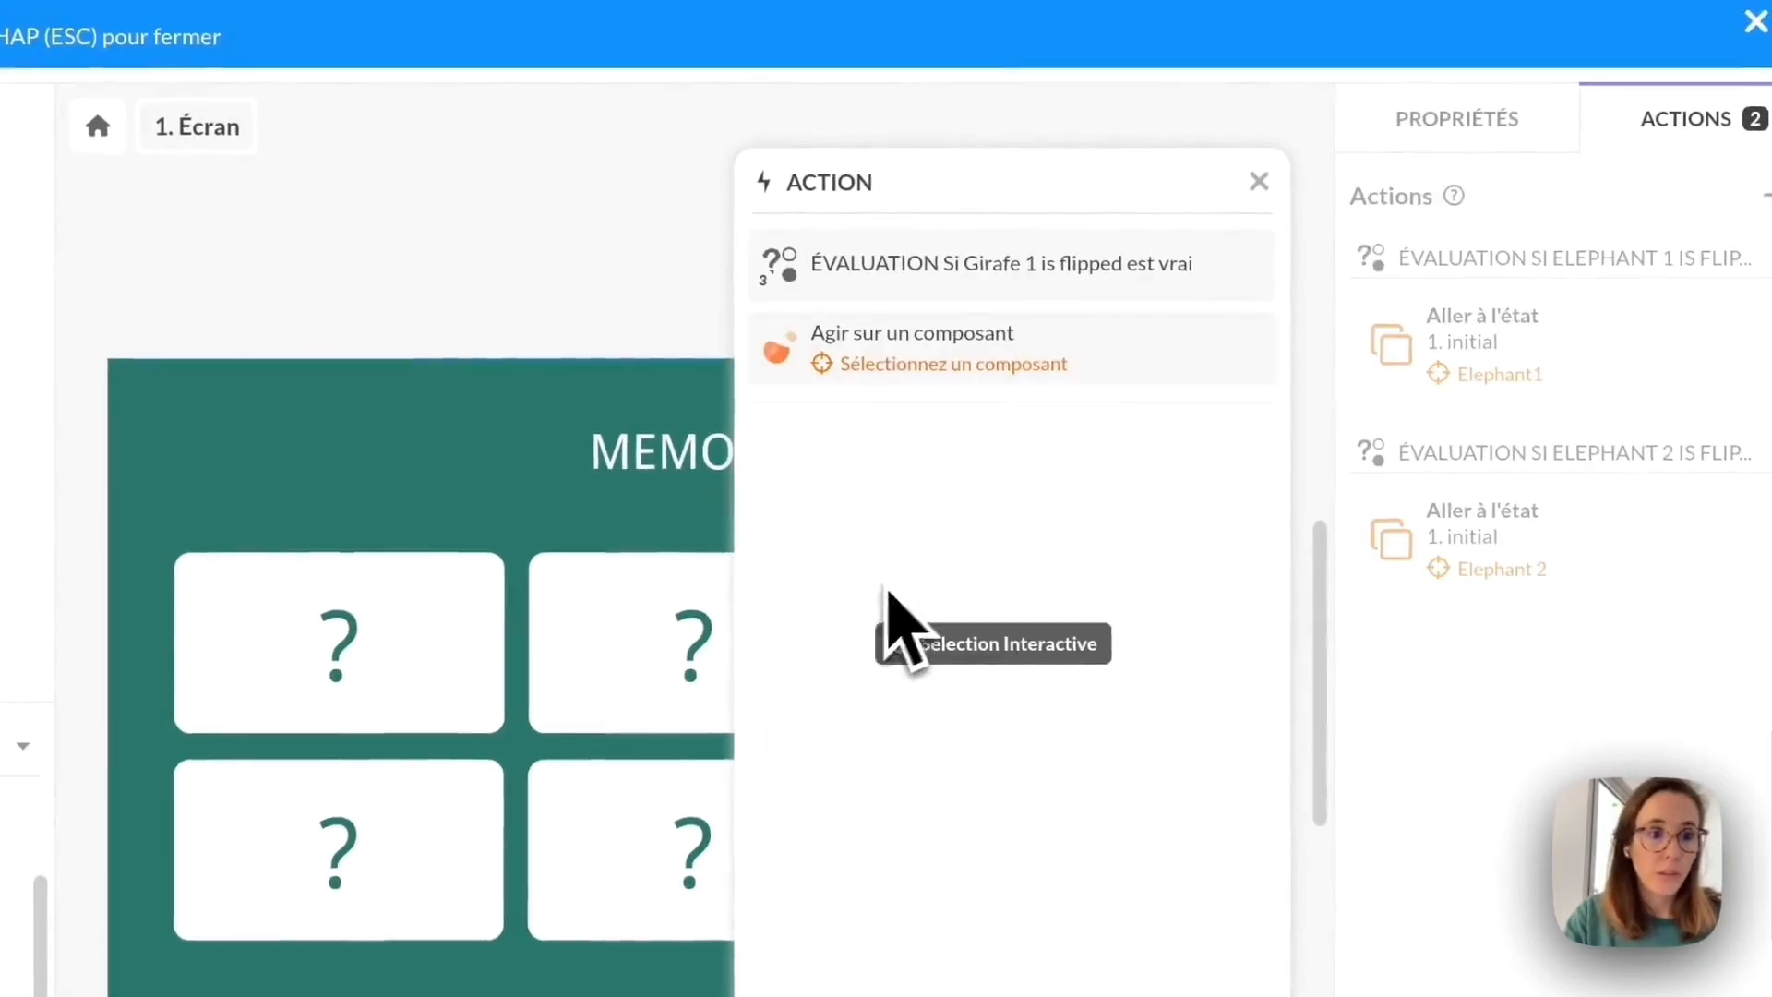
pyautogui.click(344, 759)
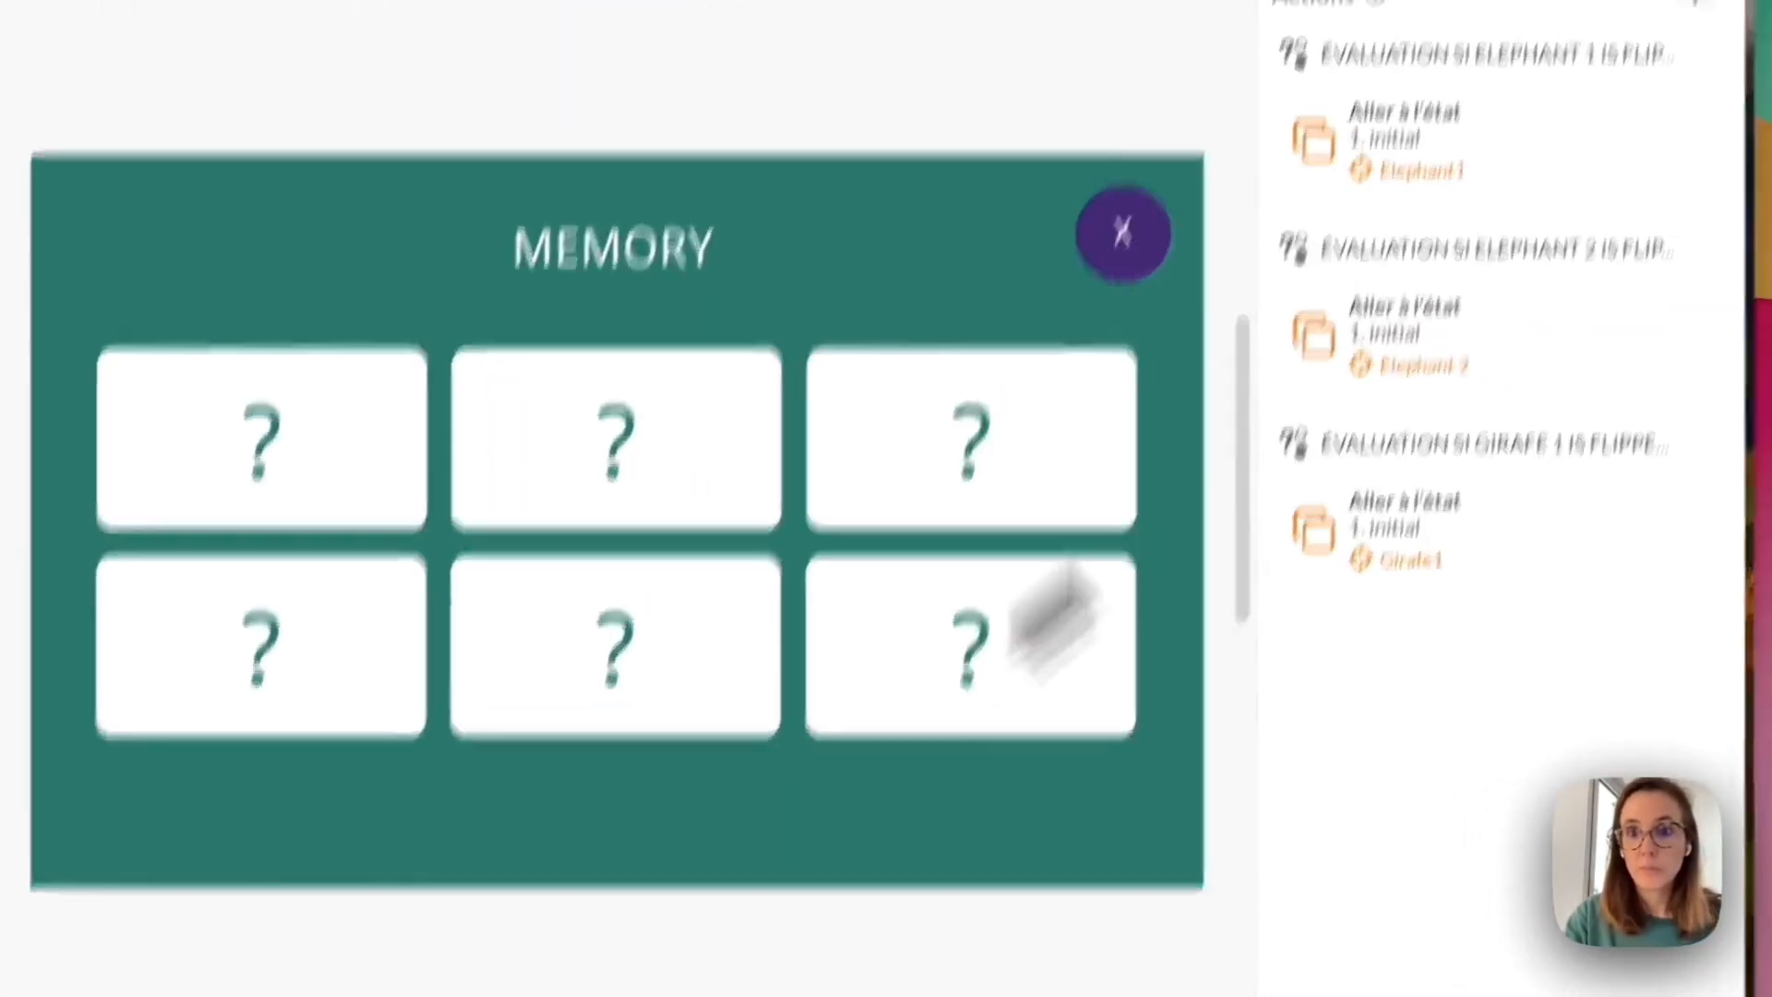
# Add an action that selects the "initial" state of Girafe2 when "Girafe 2 is flipped" is true, and validate it.
pyautogui.click(1633, 348)
pyautogui.click(890, 668)
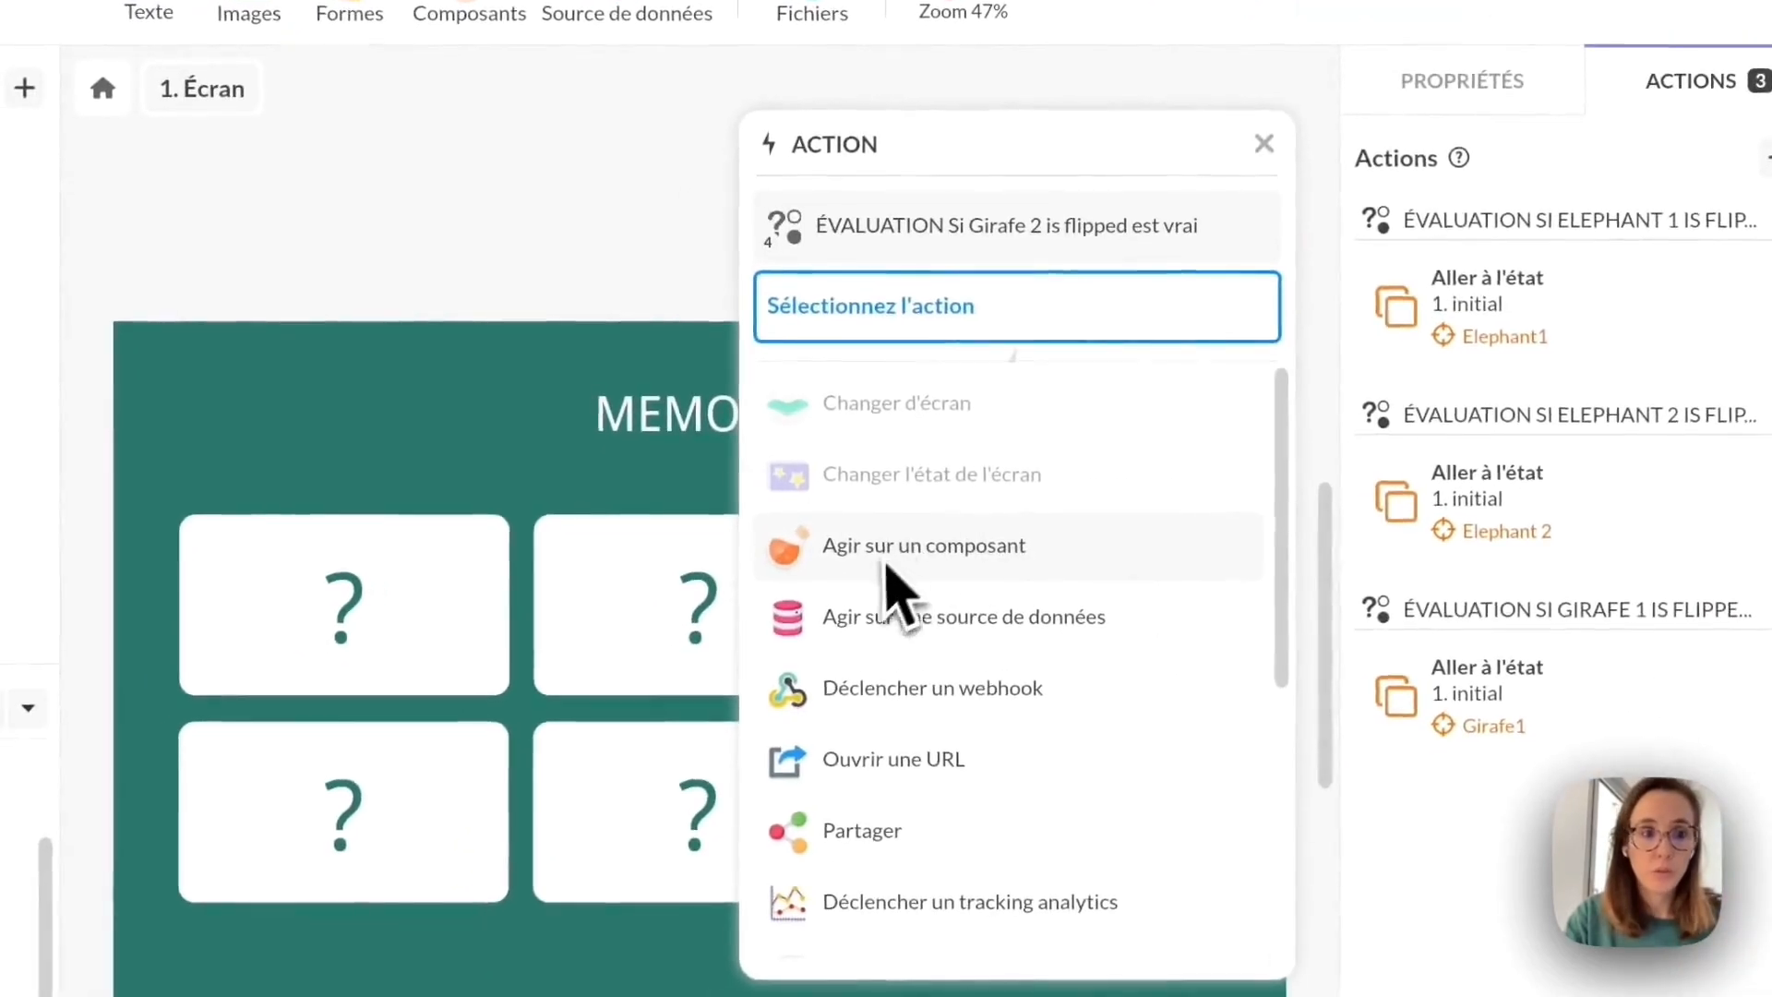
pyautogui.click(884, 563)
pyautogui.click(304, 744)
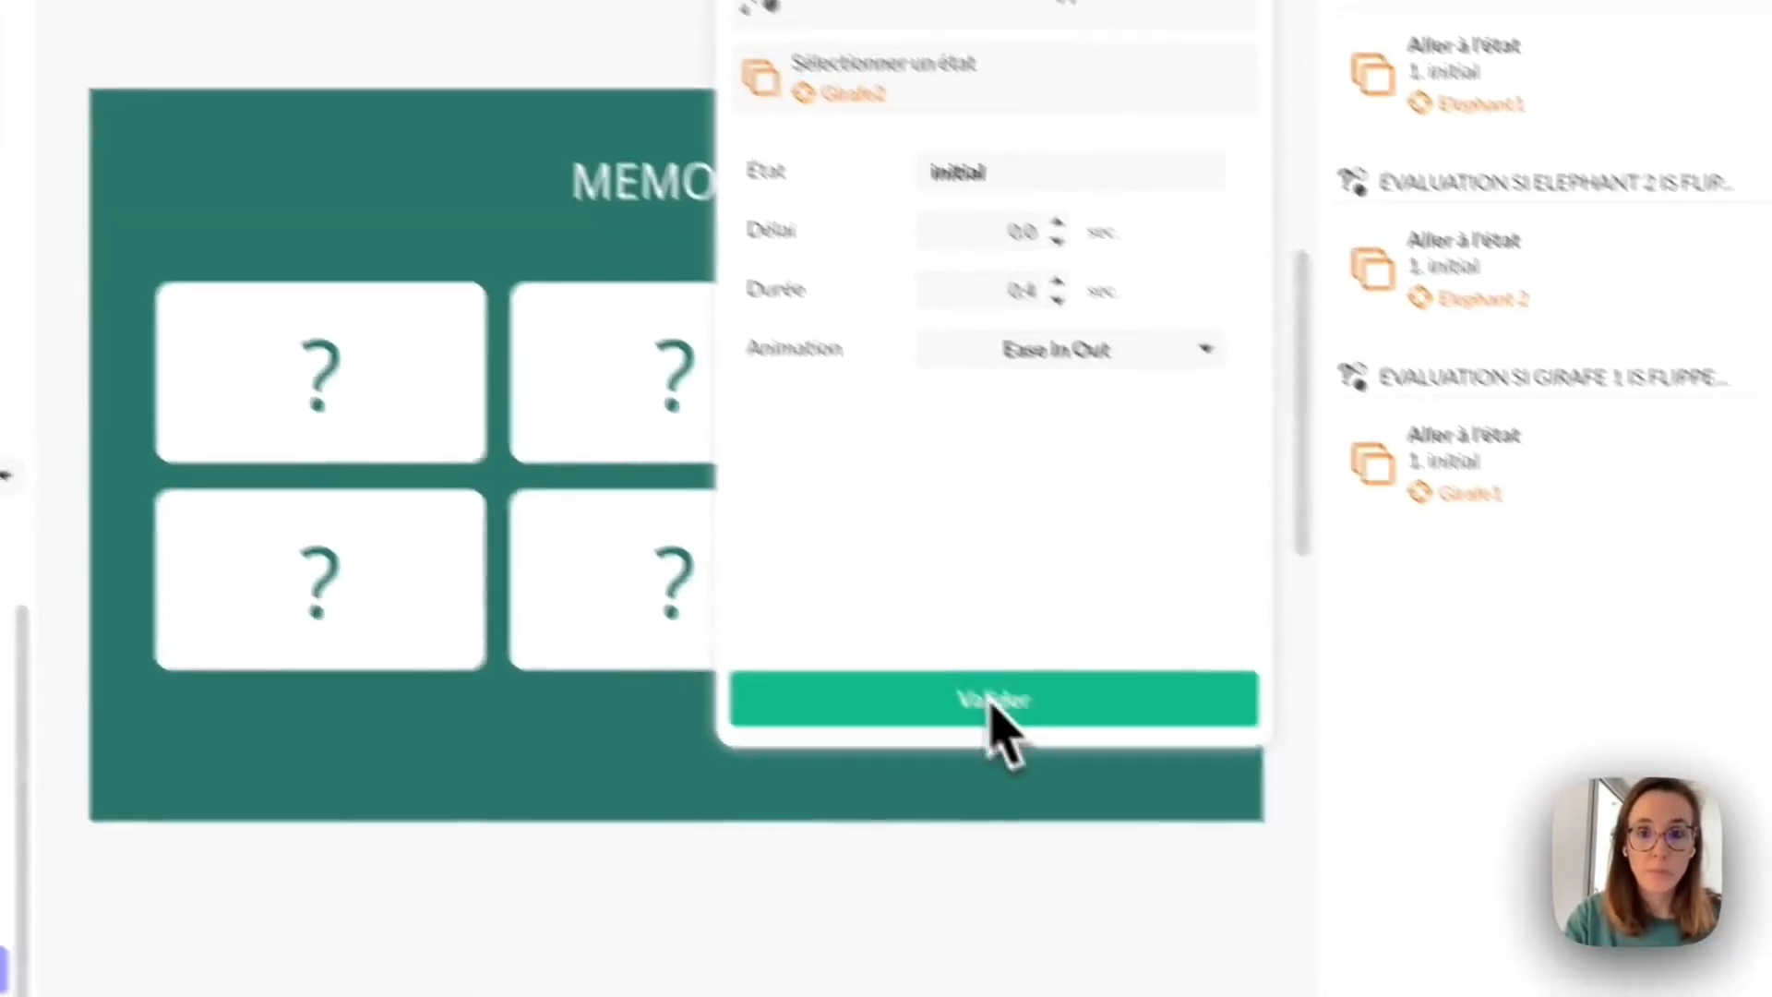
pyautogui.click(1158, 811)
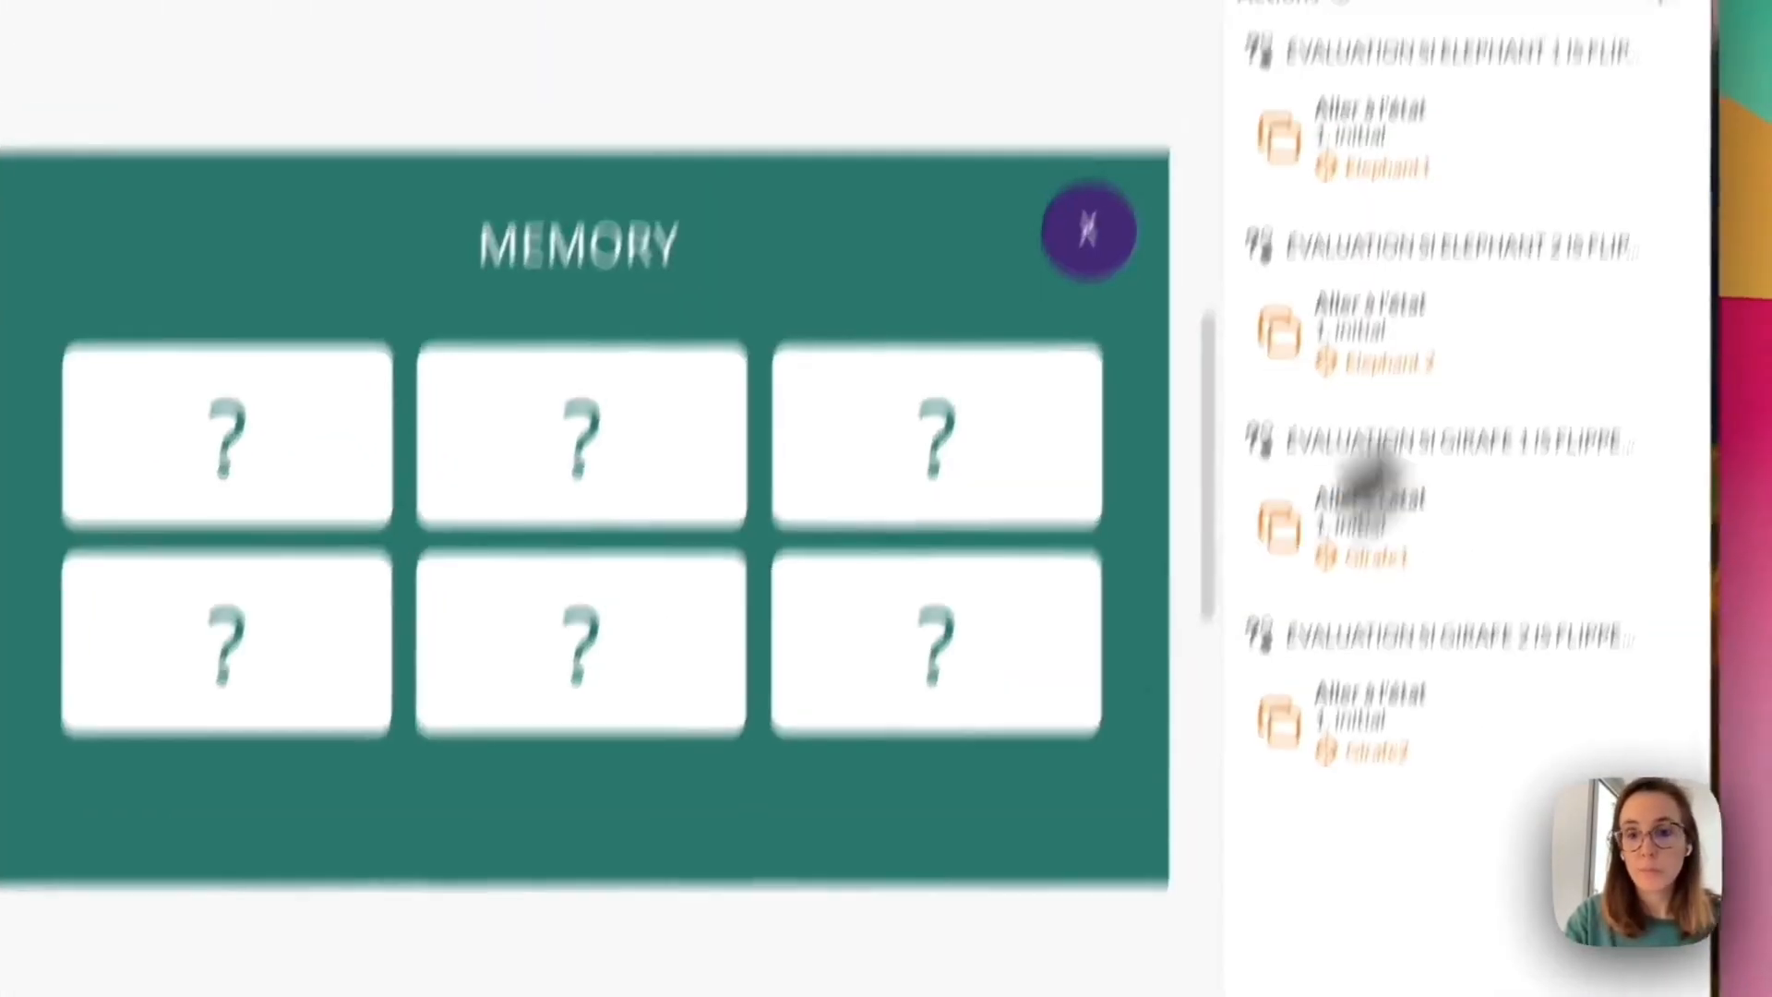
# Add an action that selects the "initial" state of Panda1 when "Panda 1 is flipped" is true, and validate it.
pyautogui.click(1615, 264)
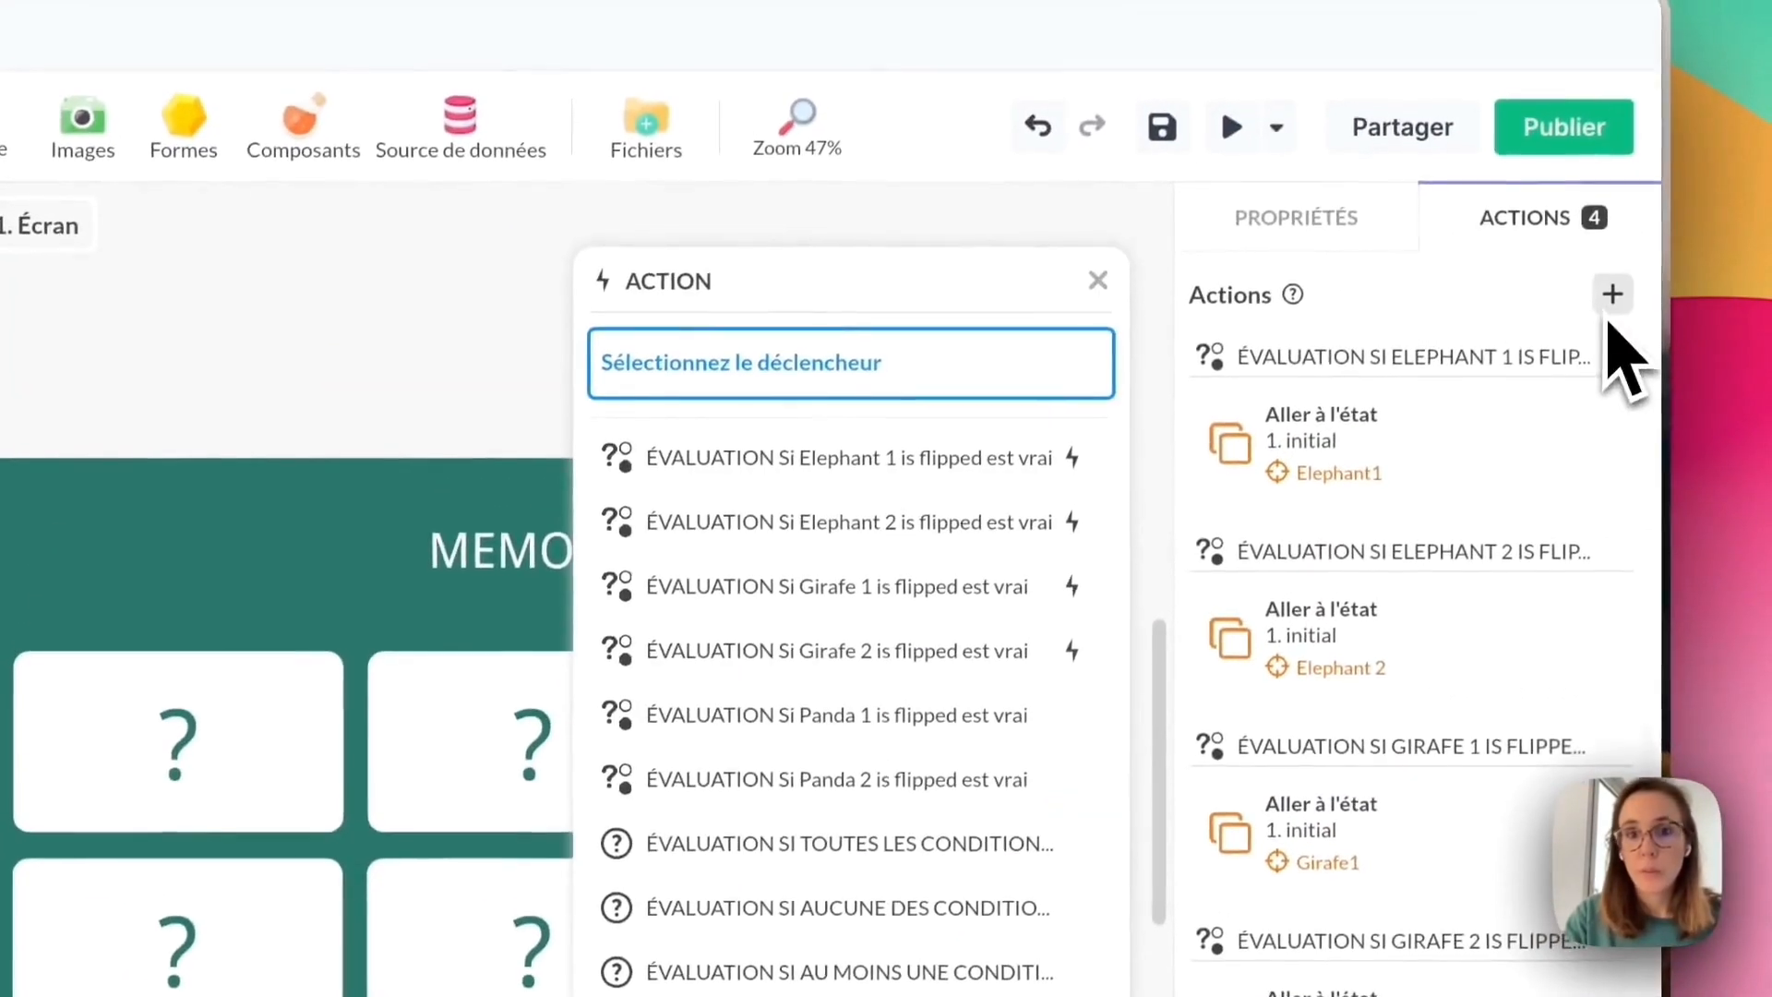
pyautogui.click(785, 718)
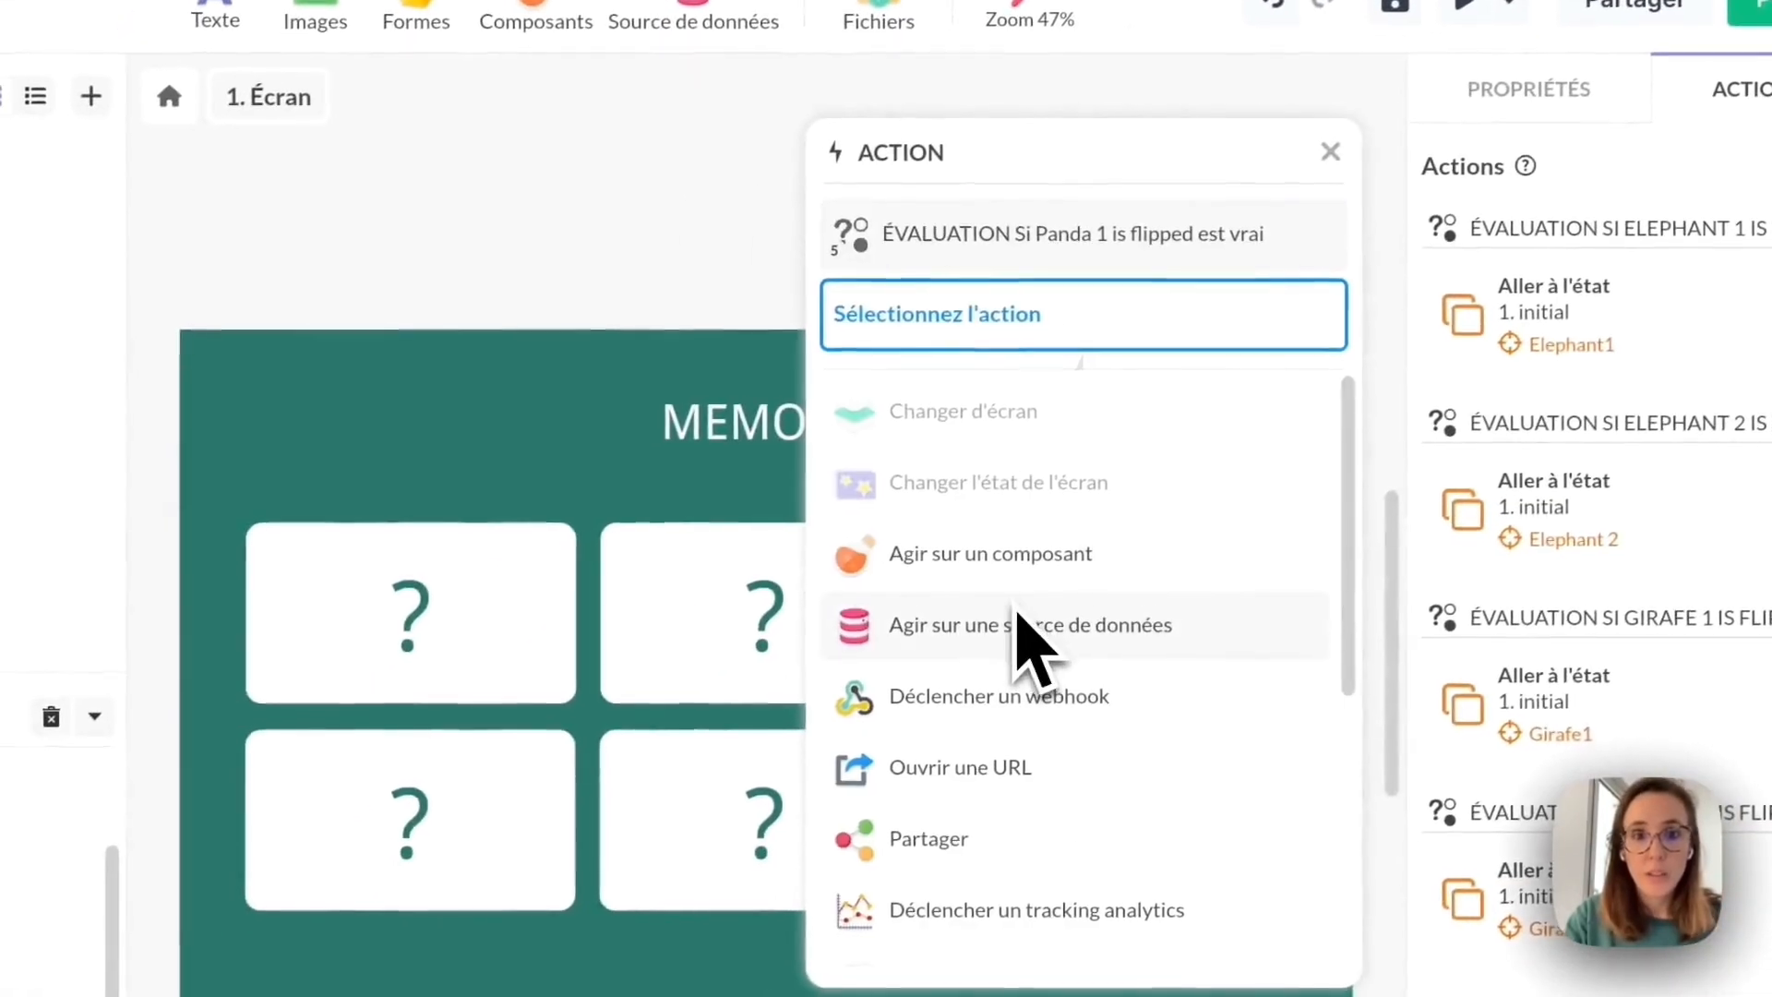
pyautogui.click(803, 660)
pyautogui.click(90, 905)
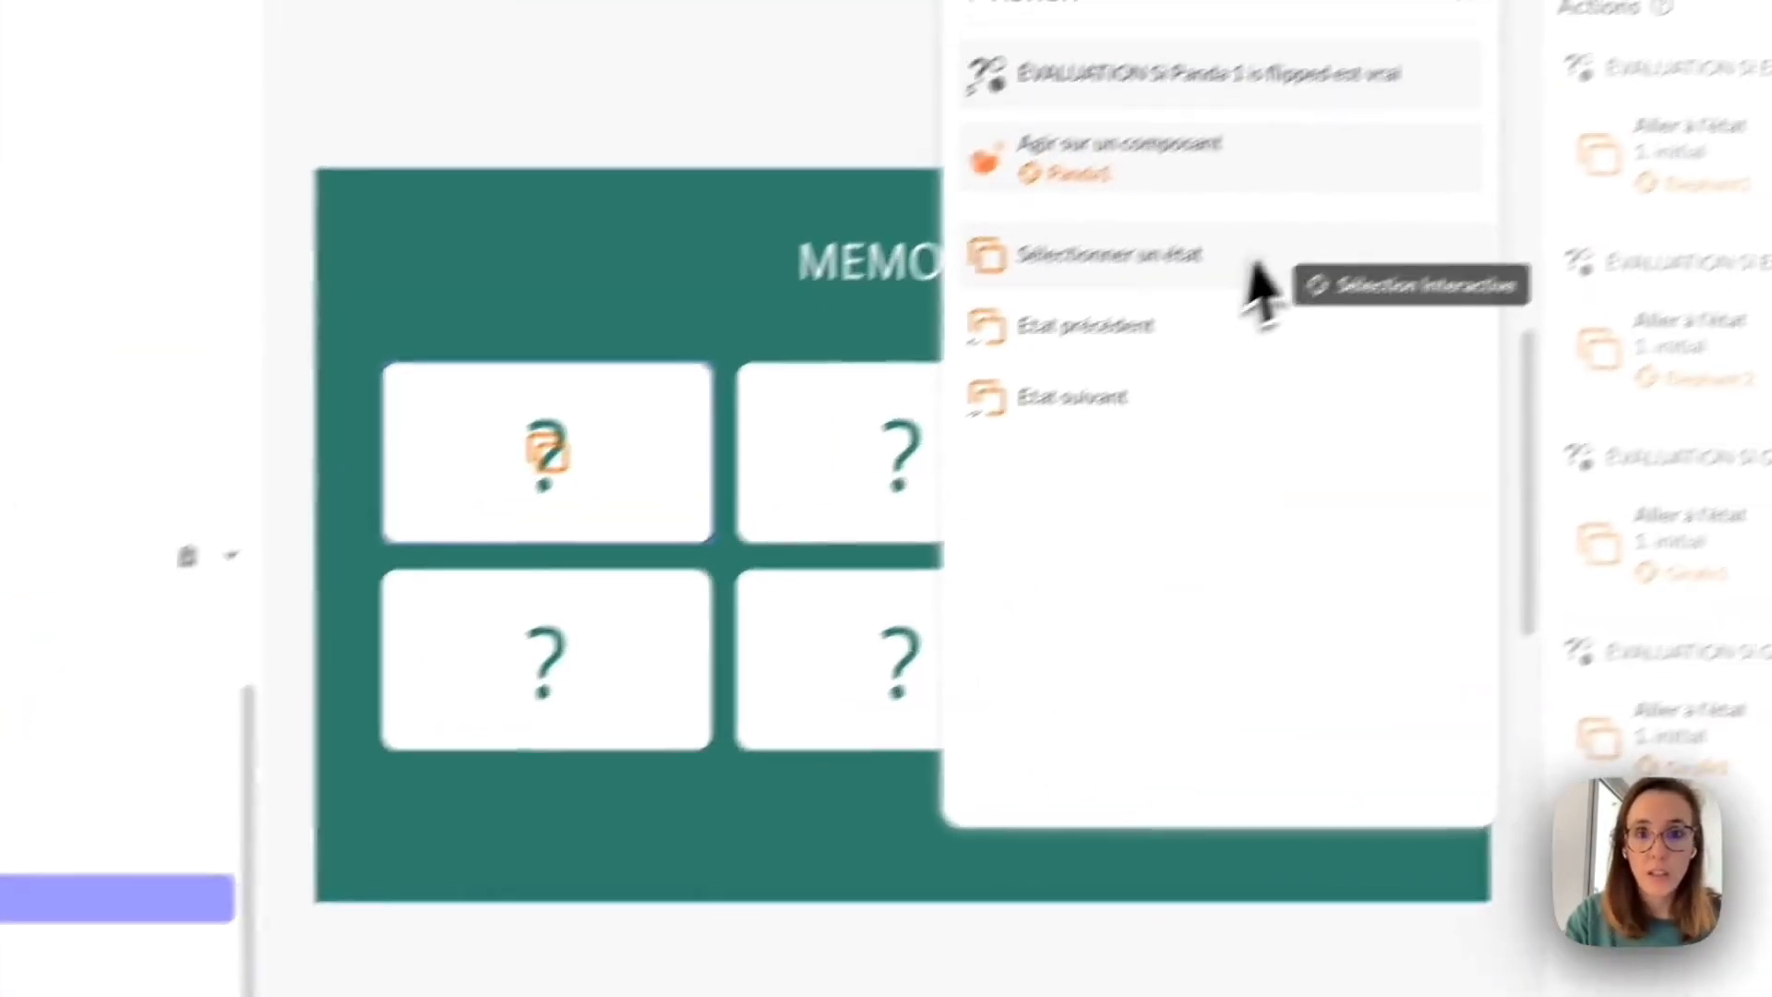
pyautogui.click(1312, 270)
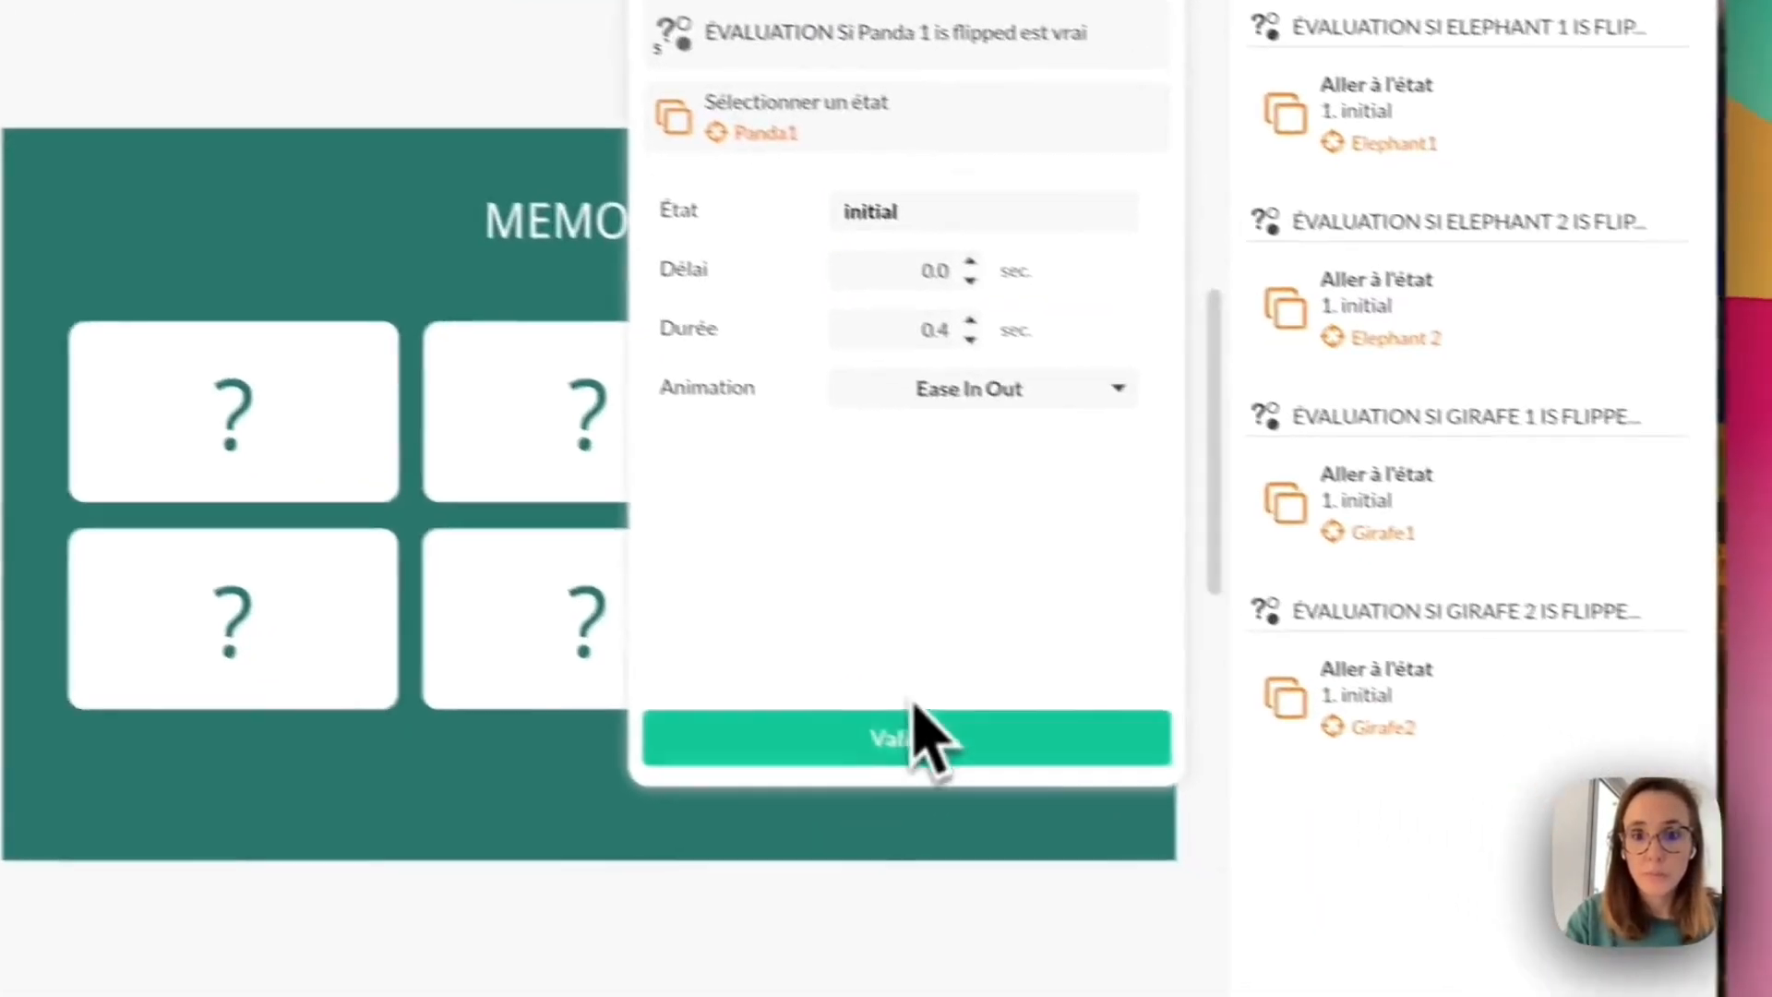
pyautogui.click(1135, 835)
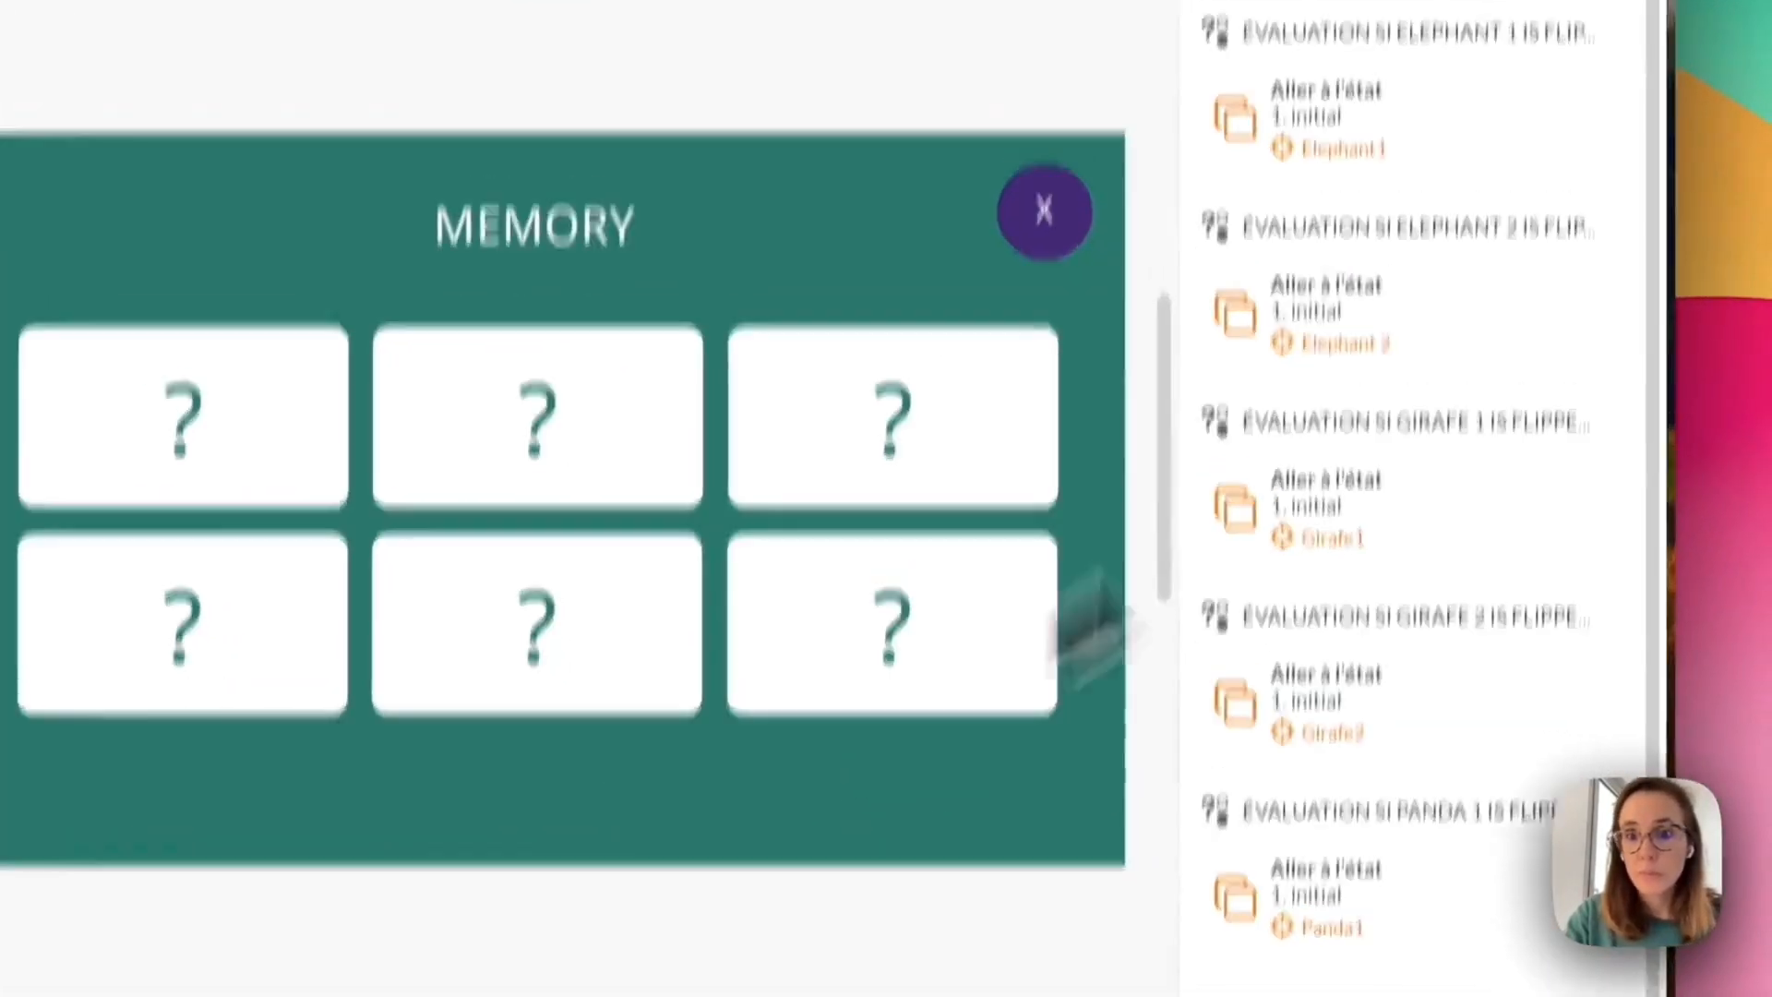
# Add an action that selects the "initial" state of Panda2 when "Panda 2 is flipped" is true, and validate it.
pyautogui.click(1771, 60)
pyautogui.click(831, 812)
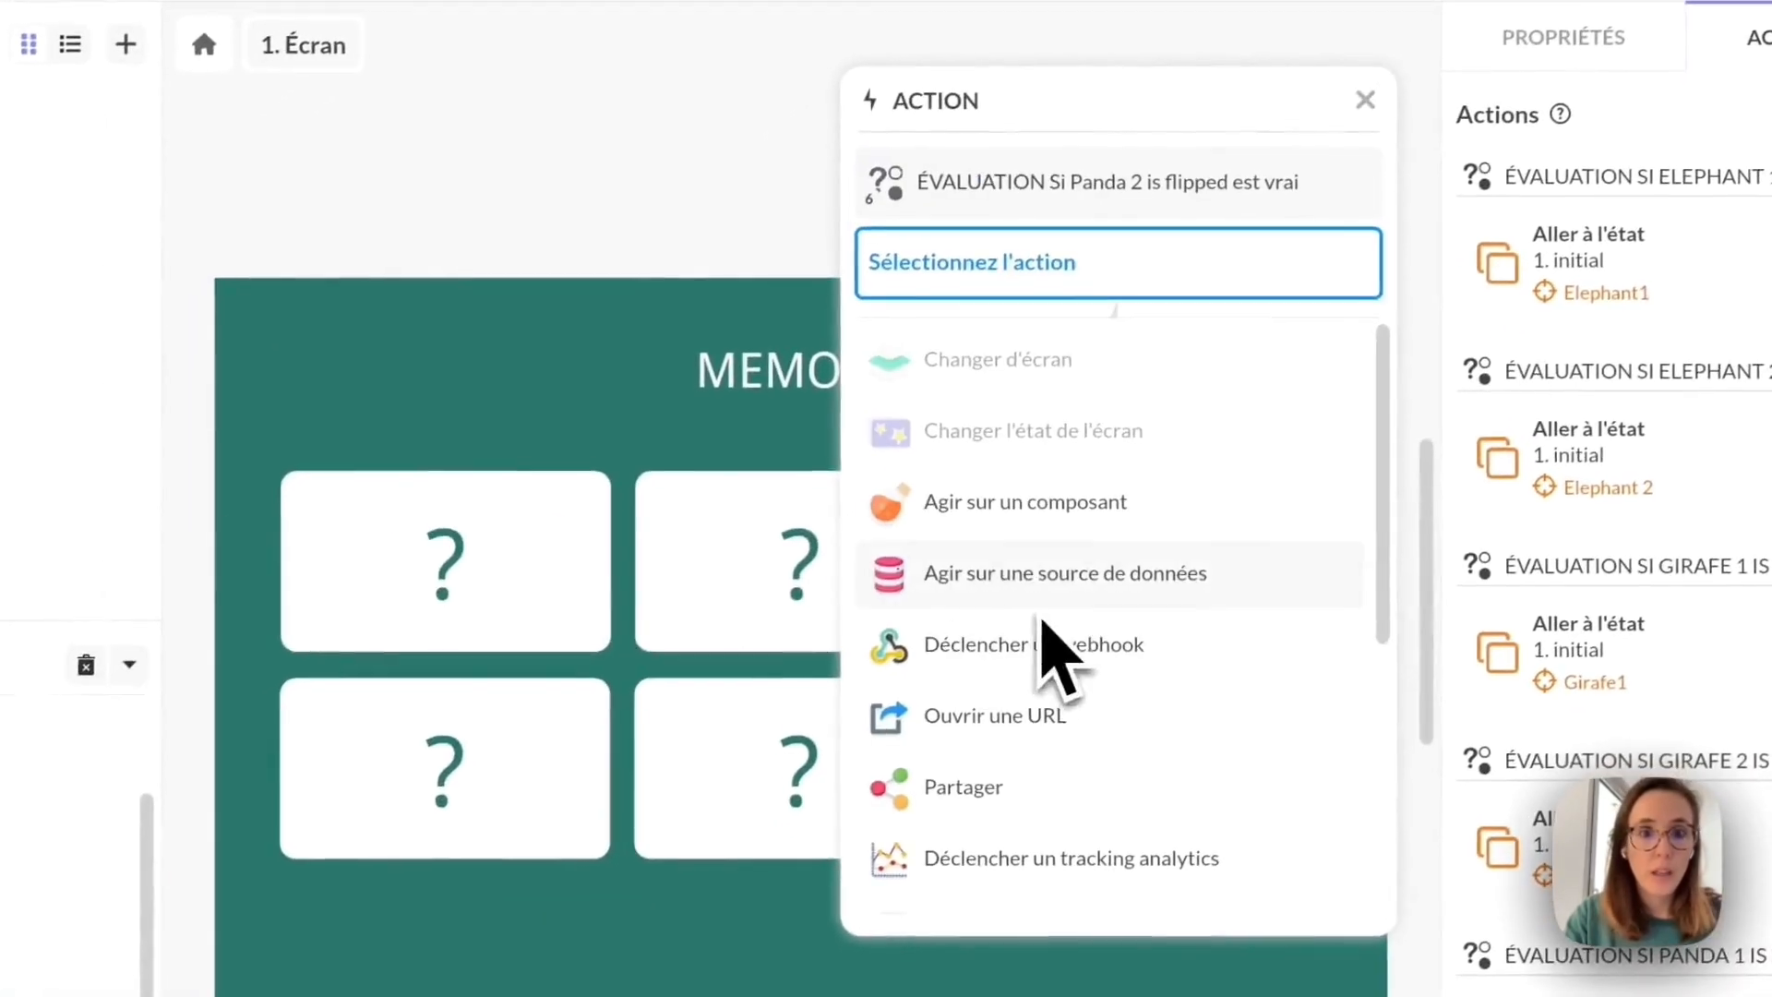
pyautogui.click(750, 721)
pyautogui.click(205, 540)
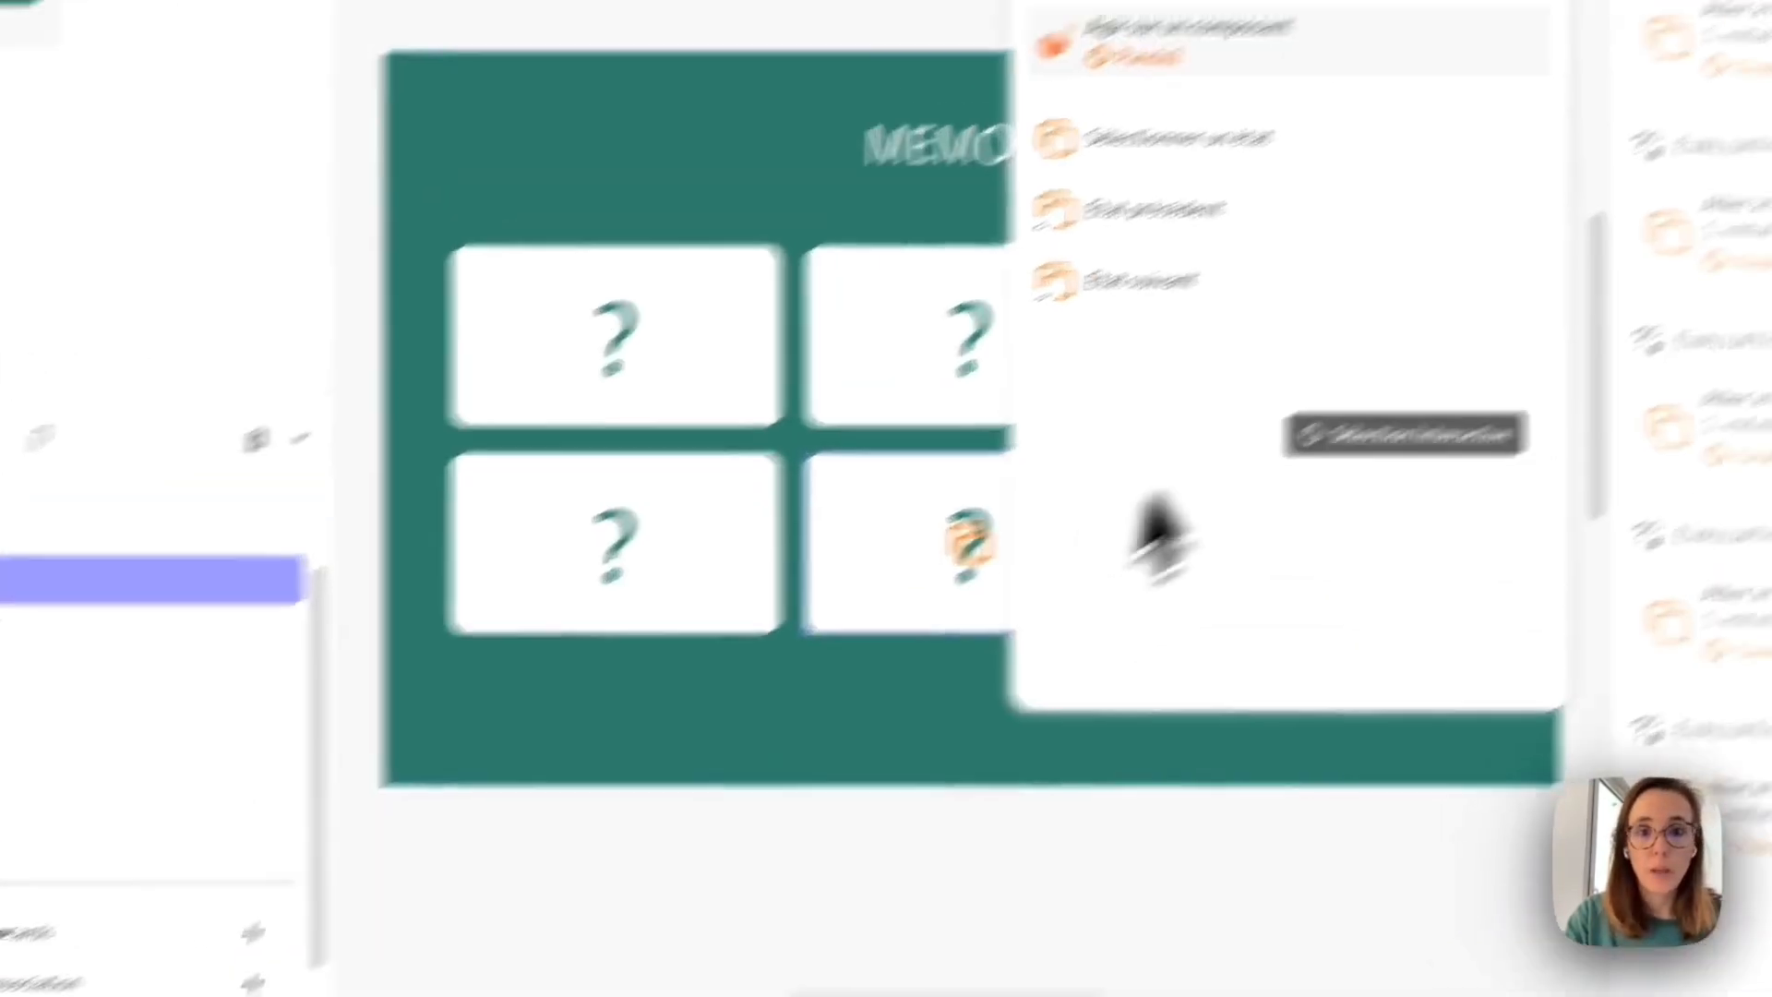
pyautogui.click(1459, 106)
pyautogui.click(1472, 111)
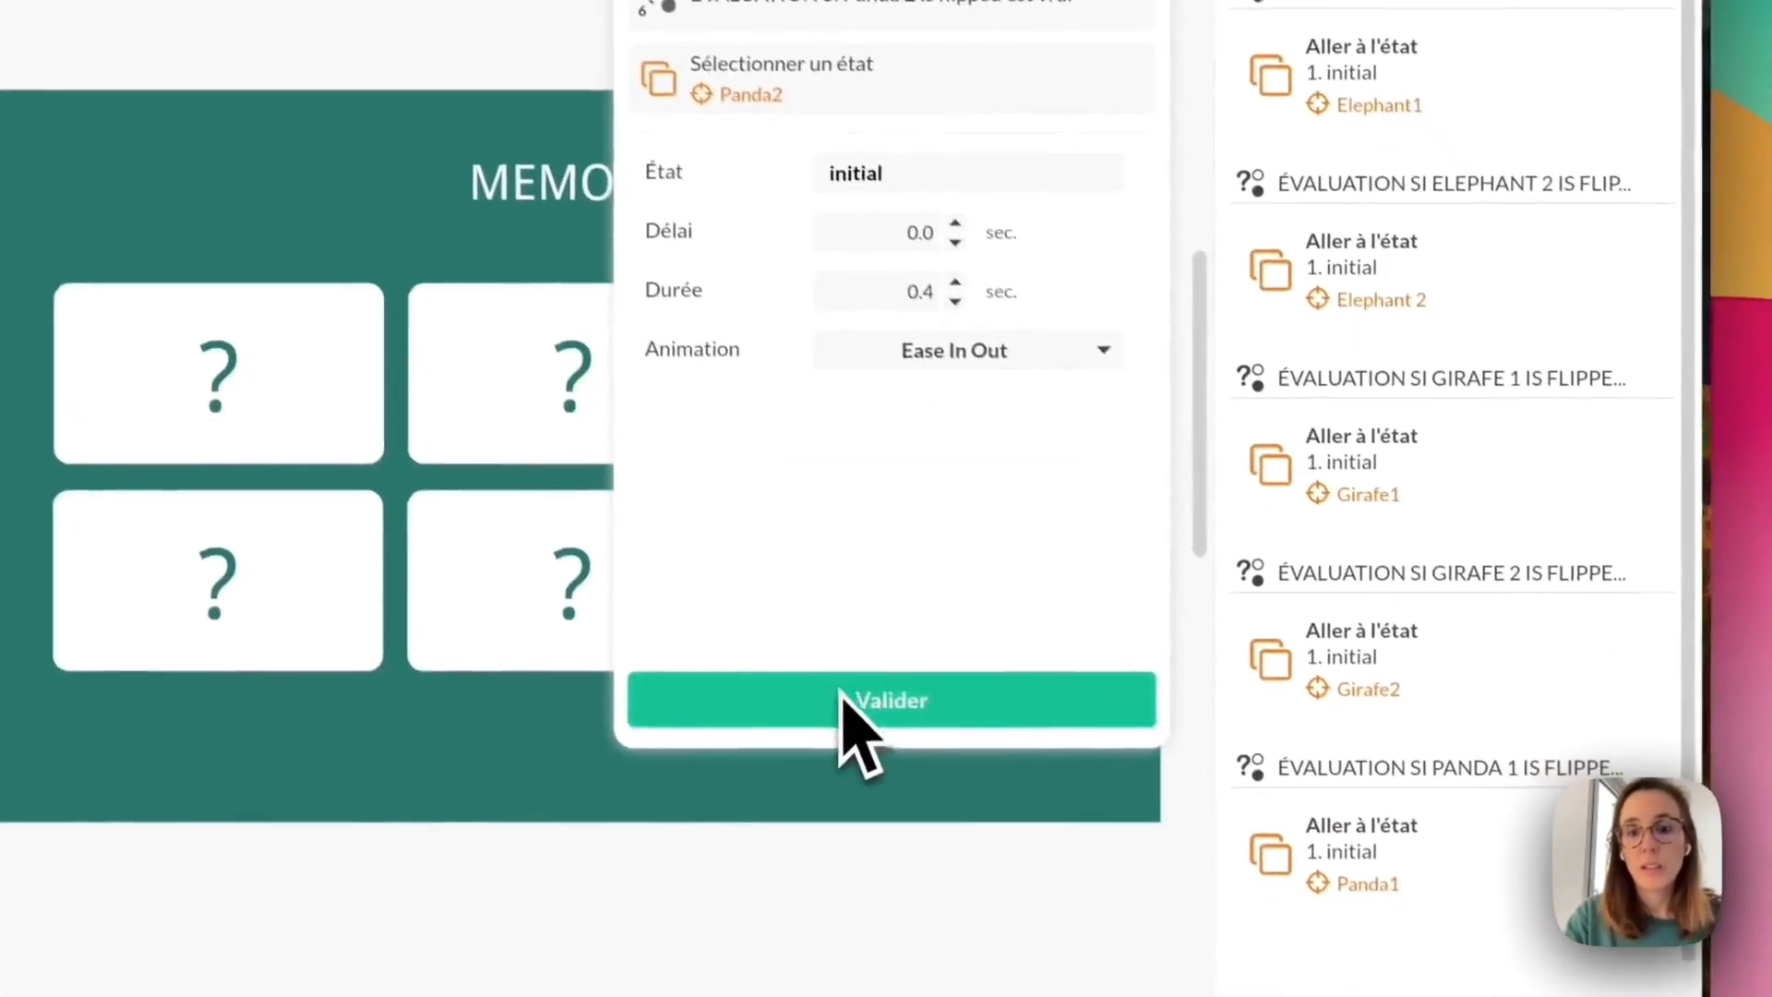
pyautogui.click(960, 819)
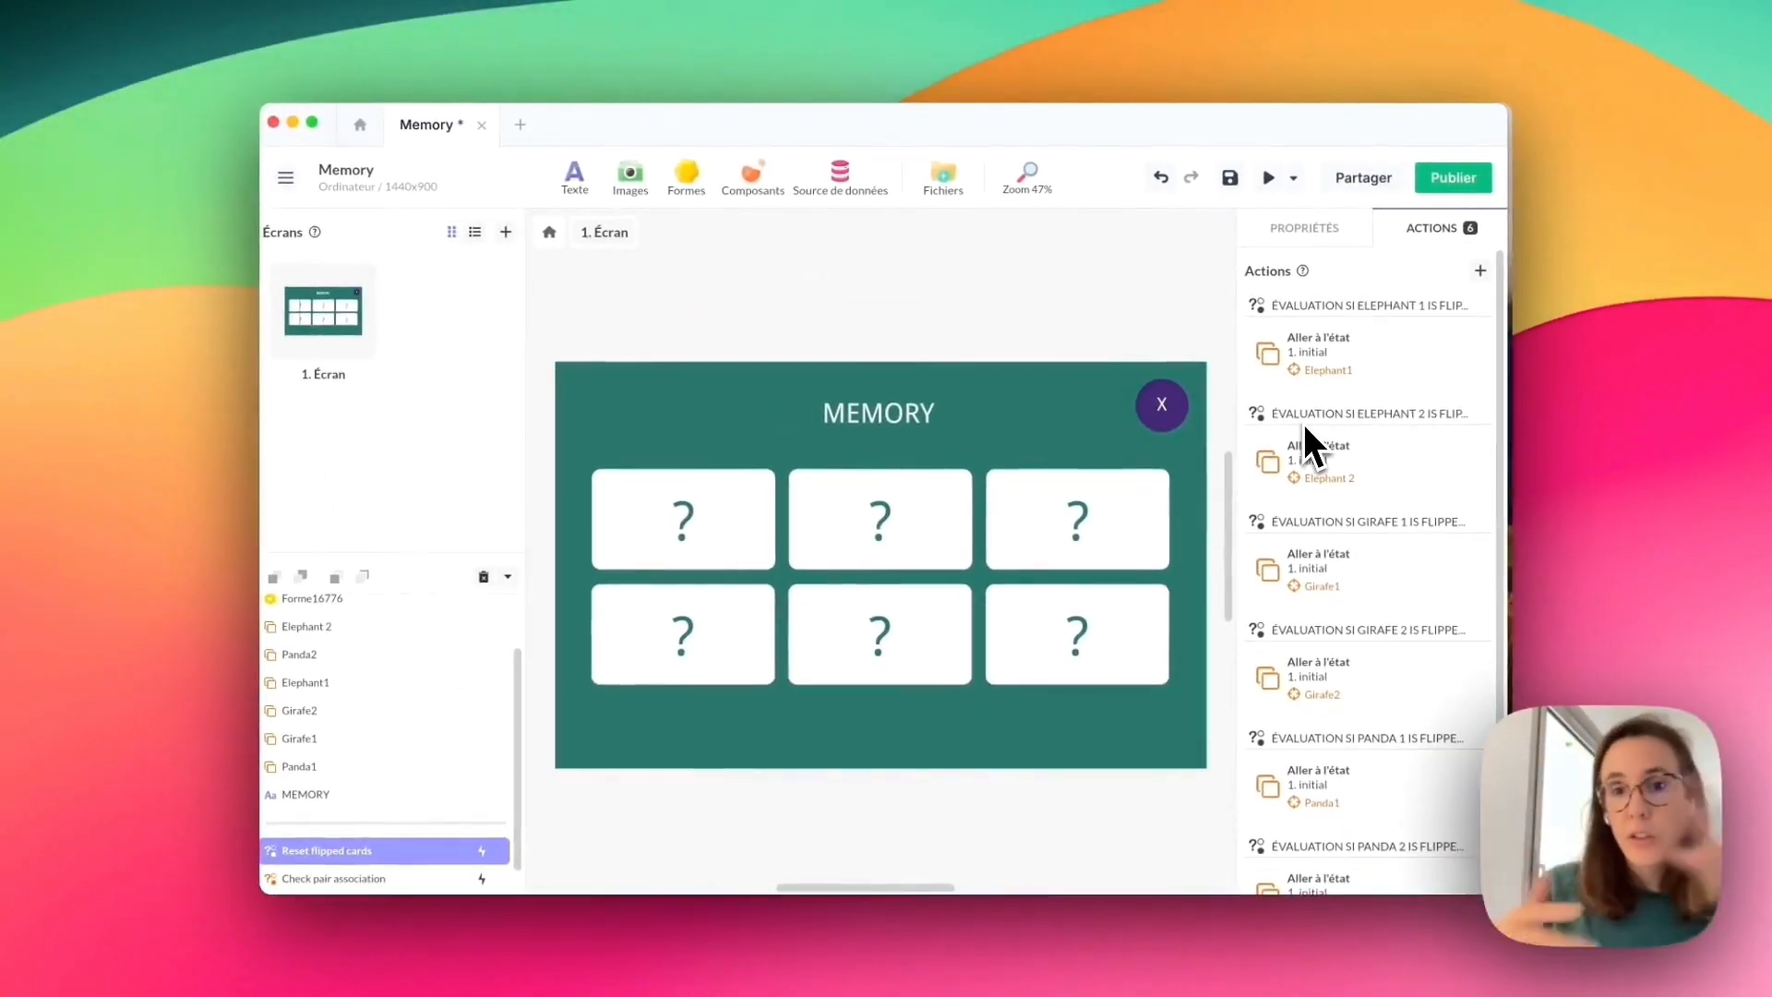
# Review the Check status actions and add an action to Check pair association, triggered when none of the conditions is true.
pyautogui.scroll(-1, 431, 807)
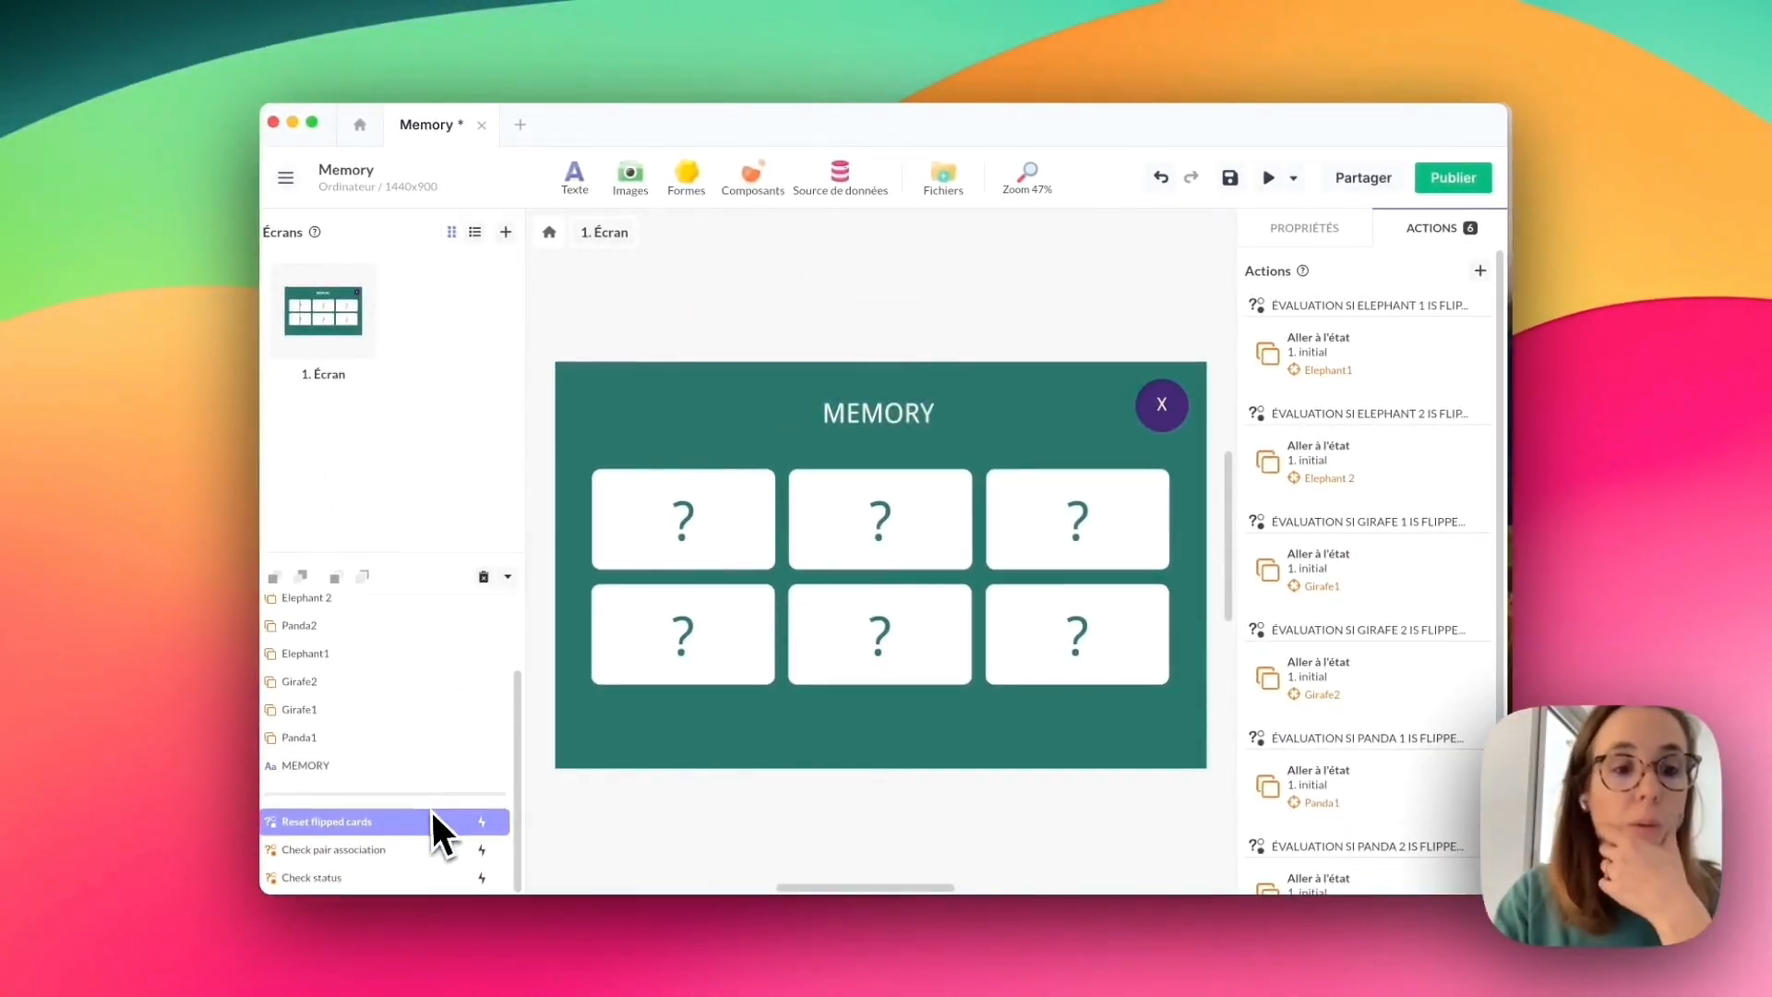
pyautogui.click(388, 878)
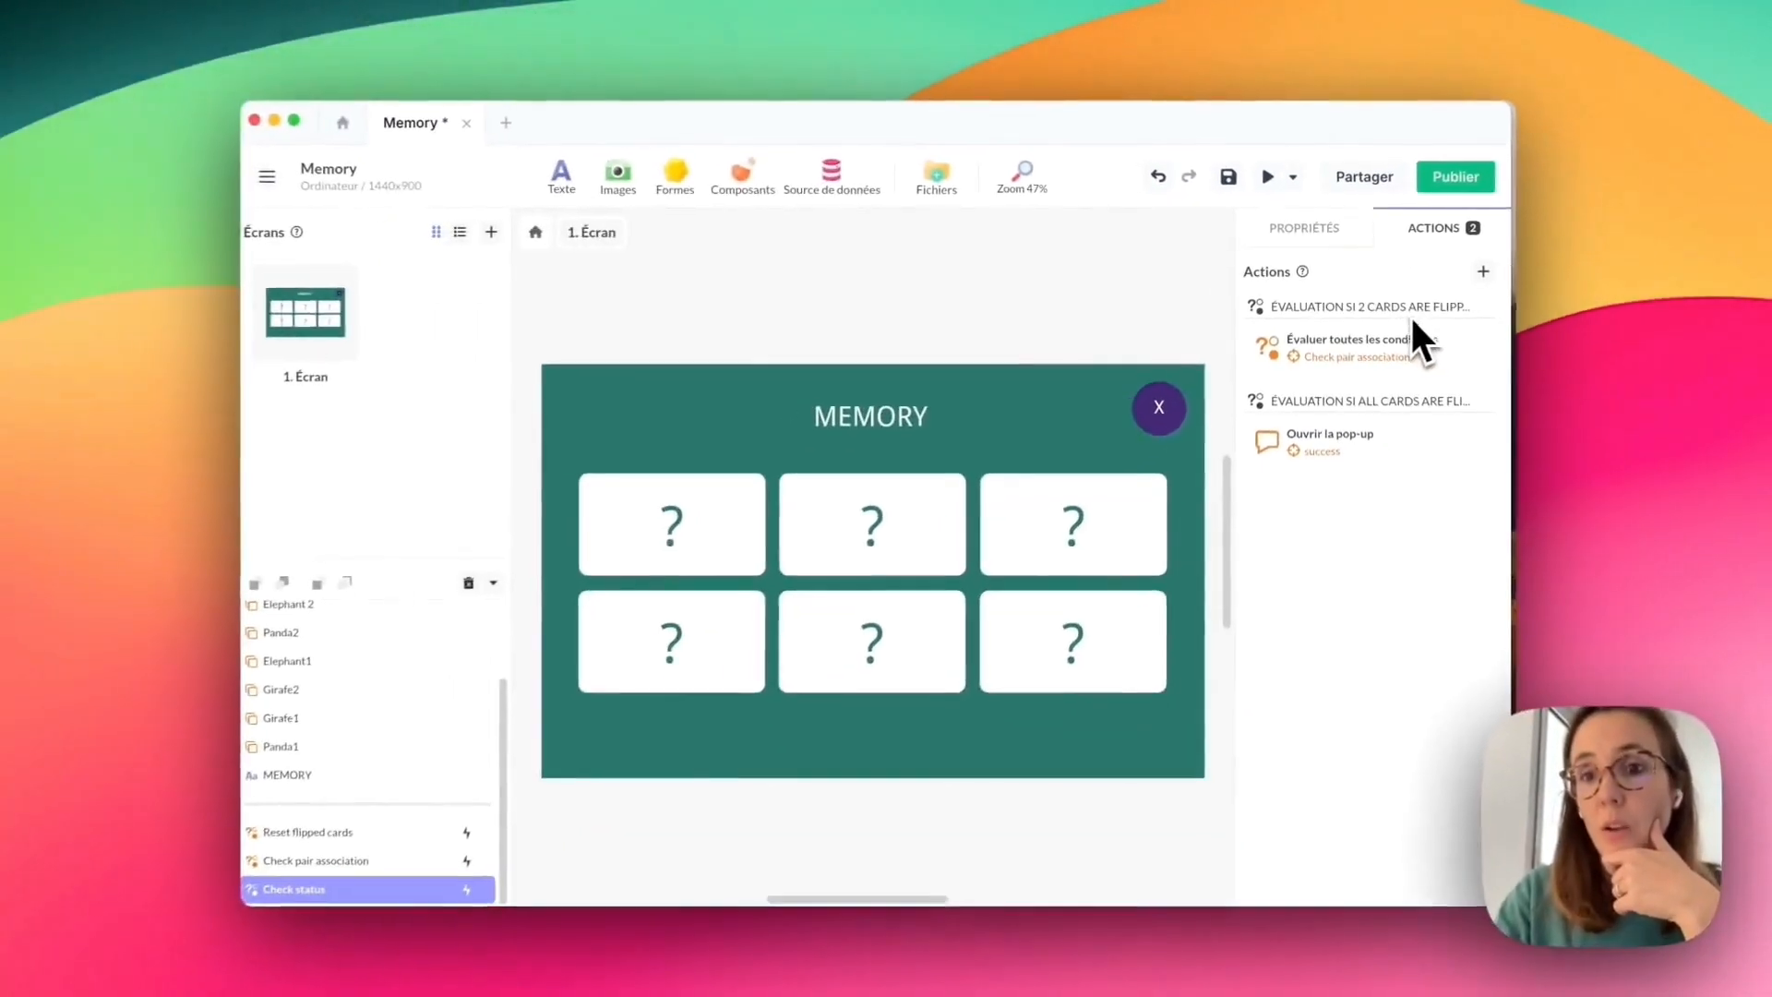
pyautogui.moveTo(1423, 345)
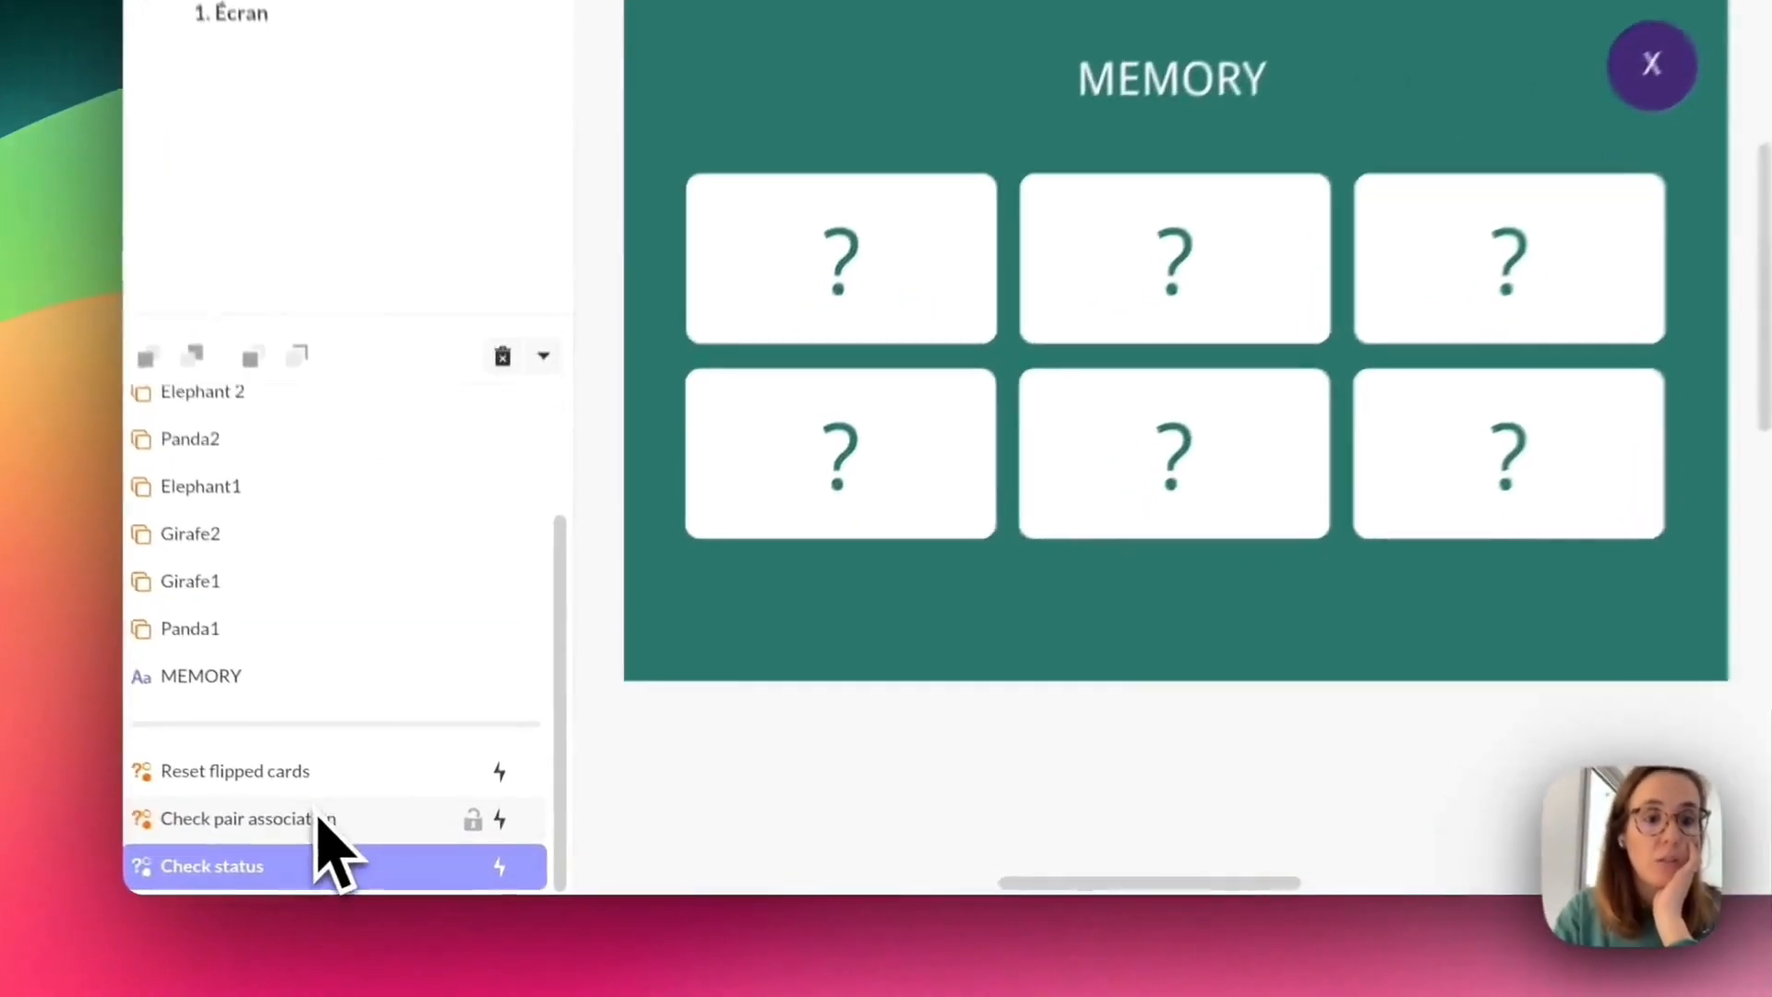
pyautogui.click(370, 842)
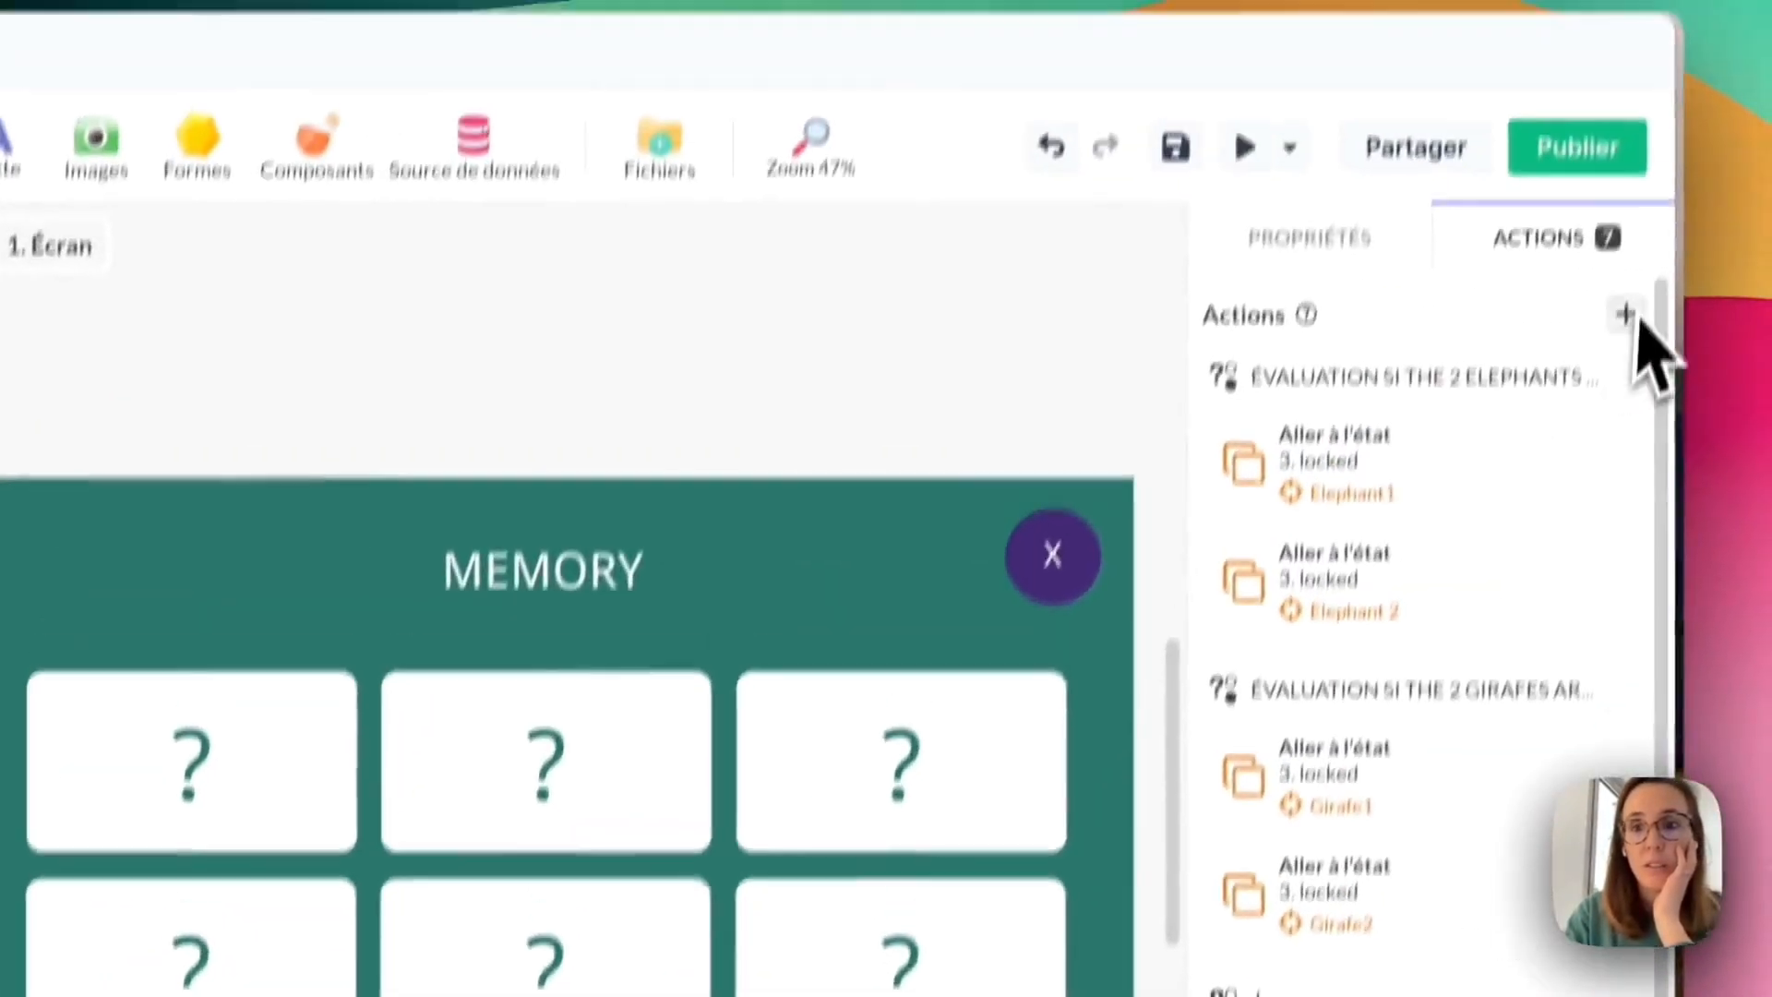
pyautogui.click(1629, 316)
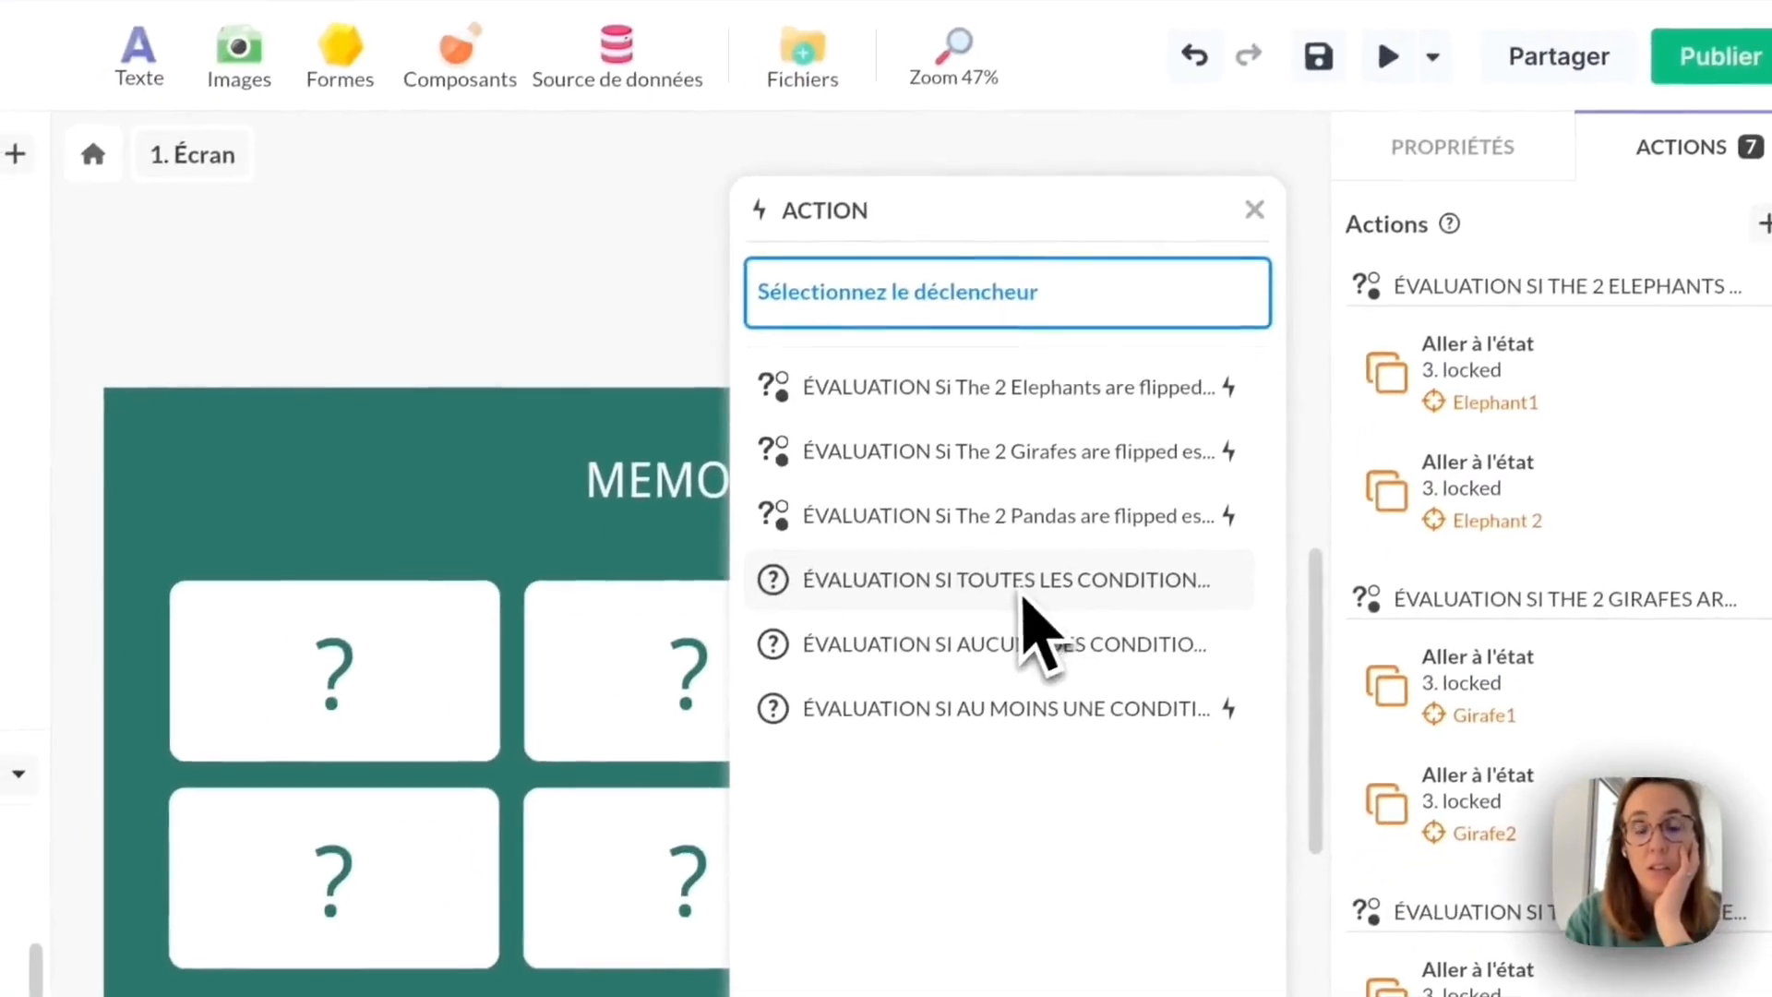
pyautogui.click(1069, 640)
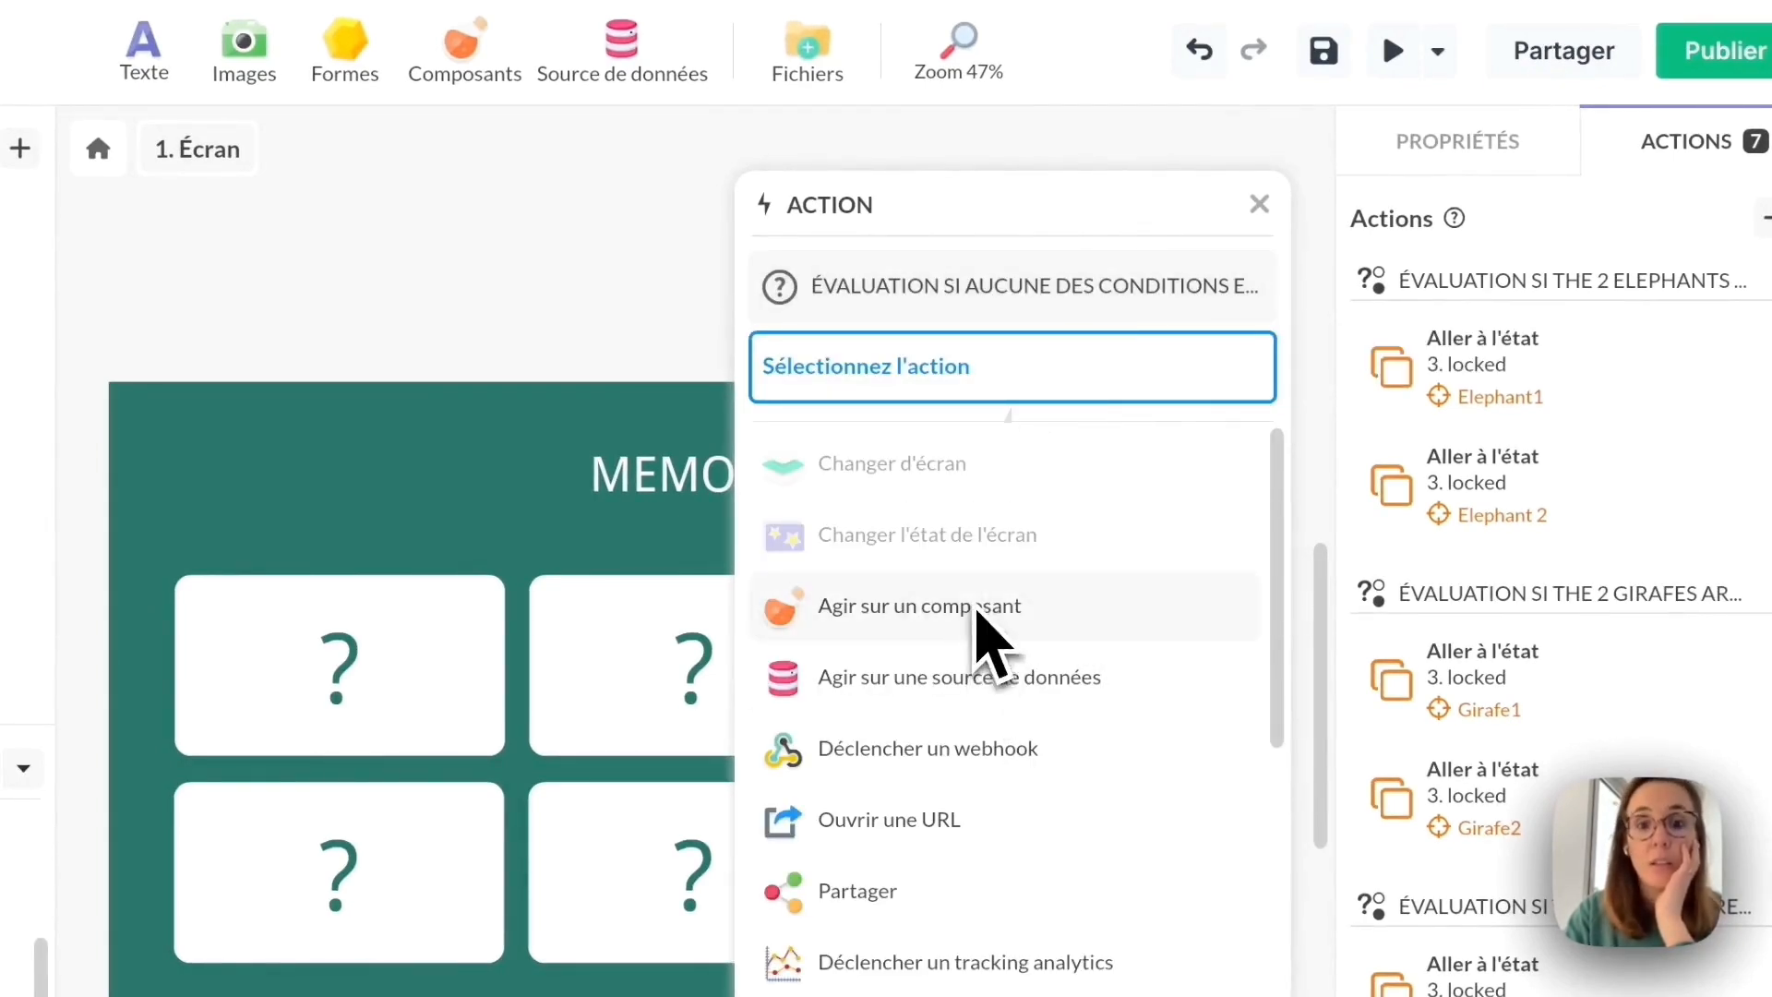
# Make the action evaluate all the conditions of the Reset flipped cards component and validate it.
pyautogui.click(978, 616)
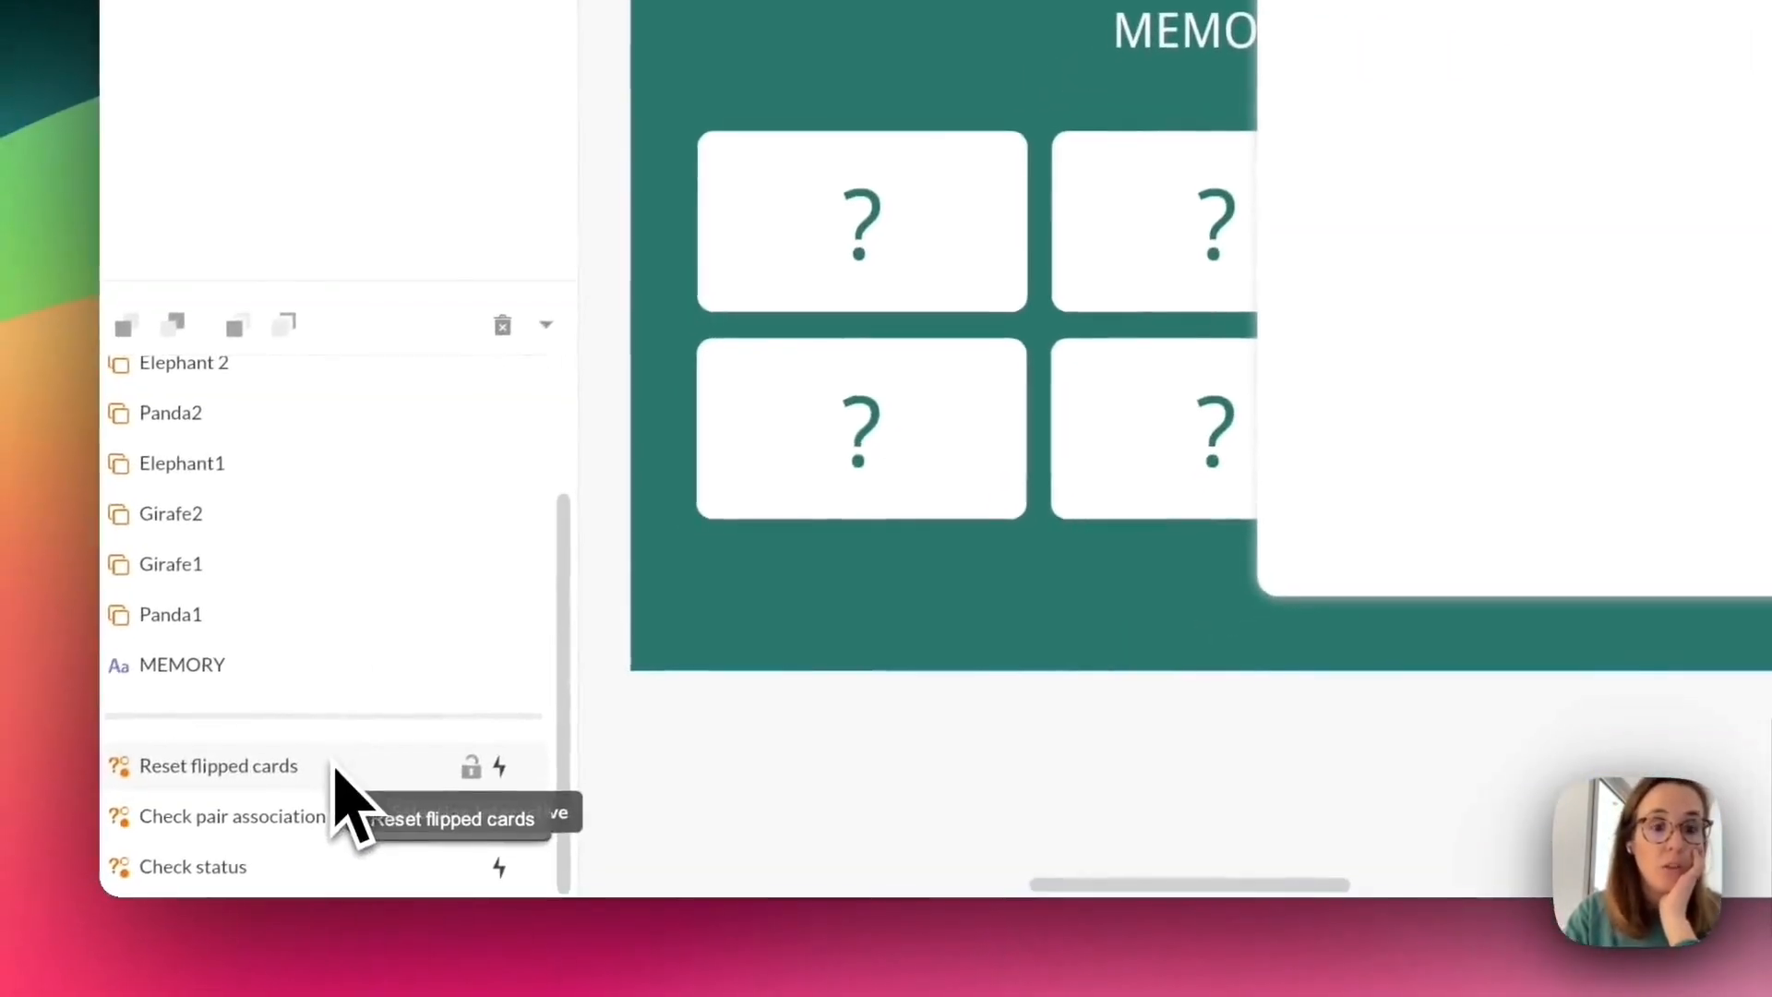
pyautogui.click(335, 769)
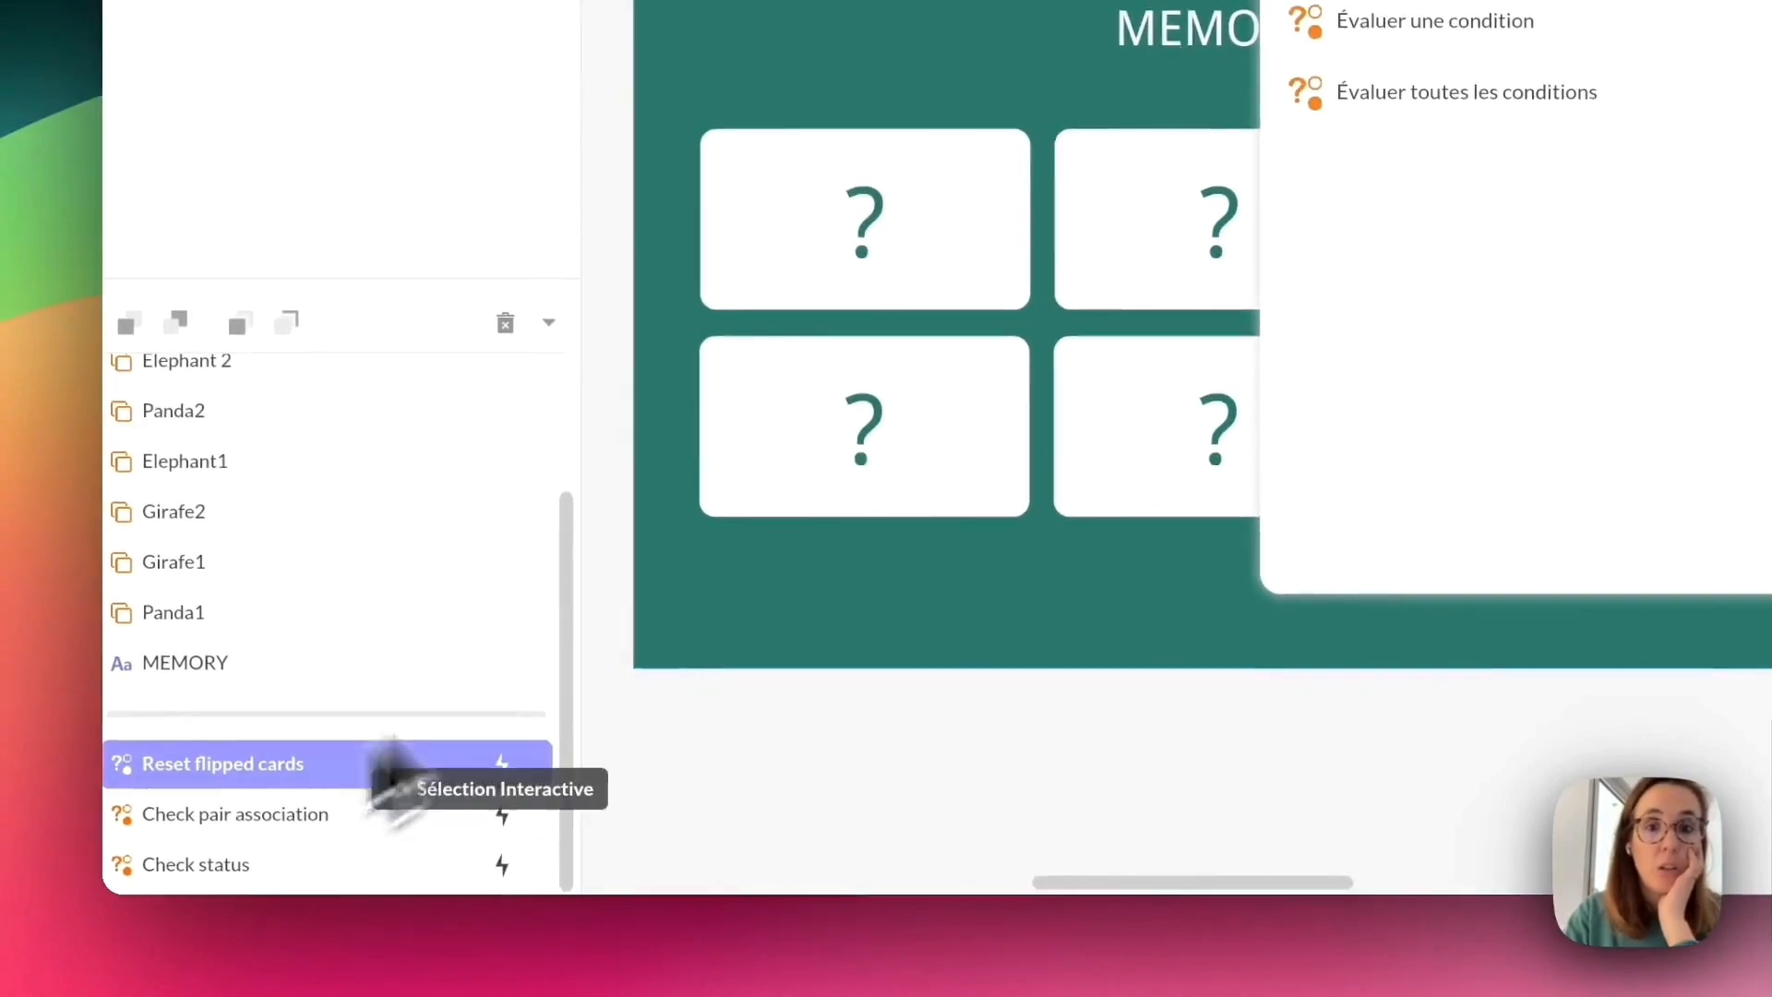
pyautogui.click(1468, 89)
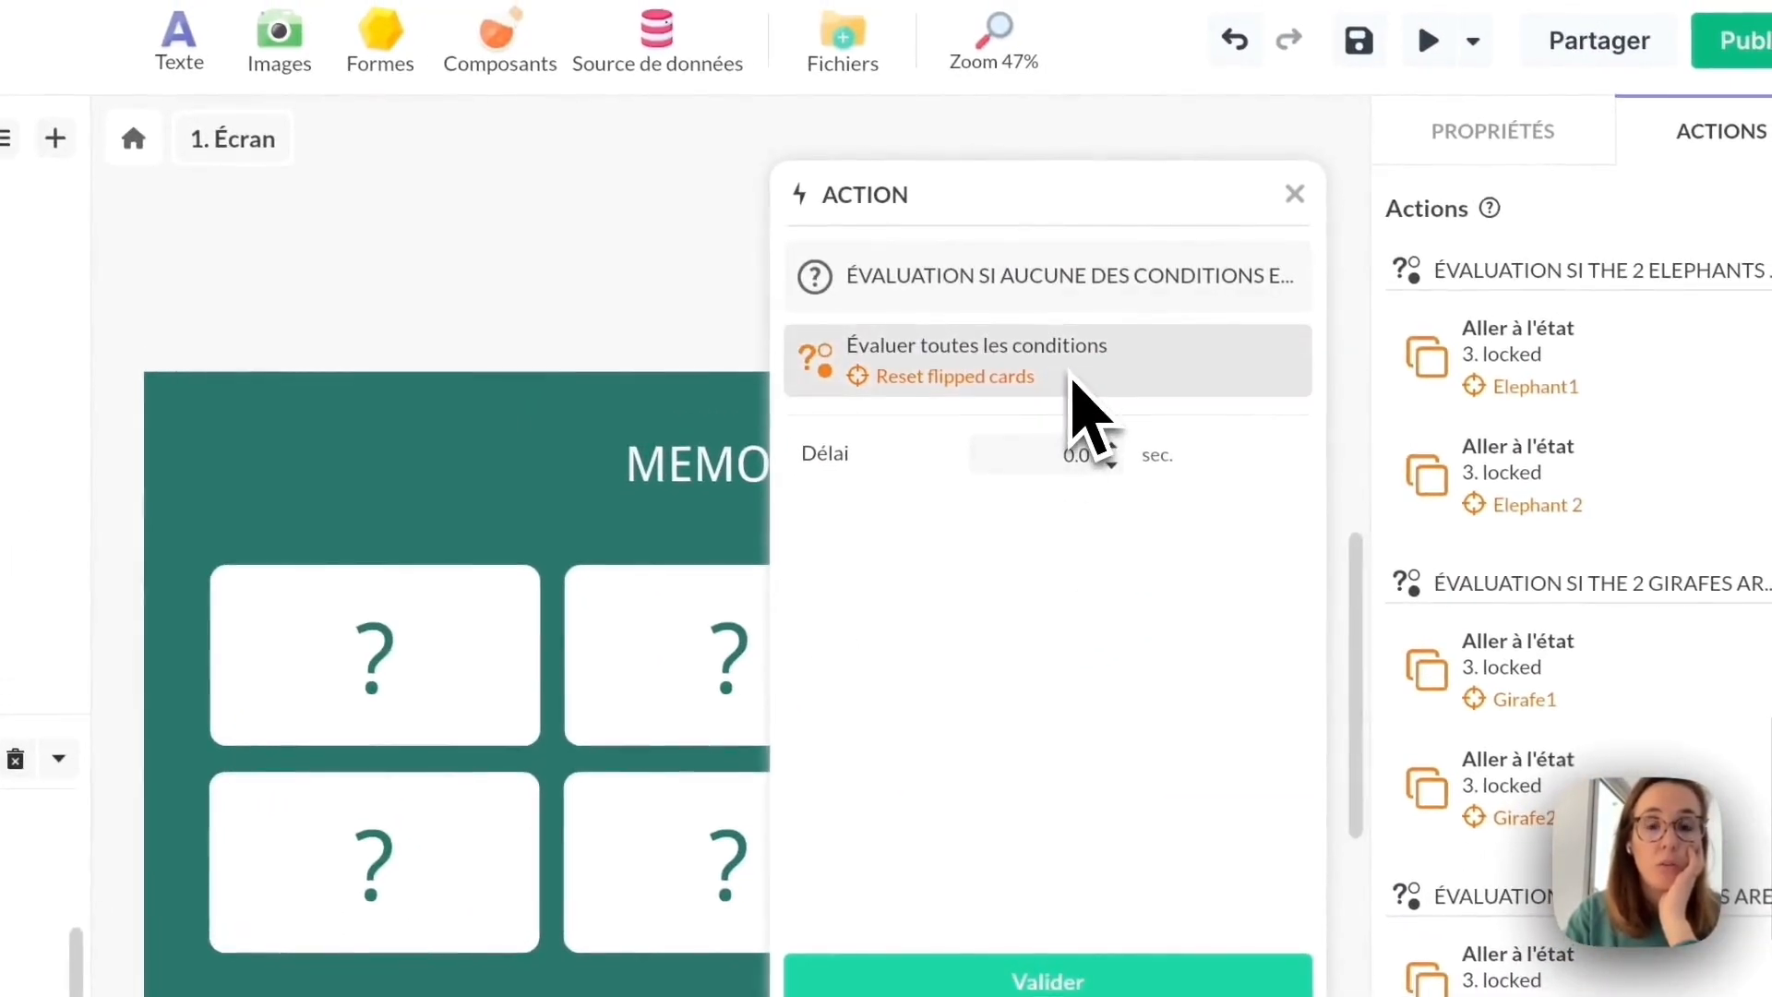
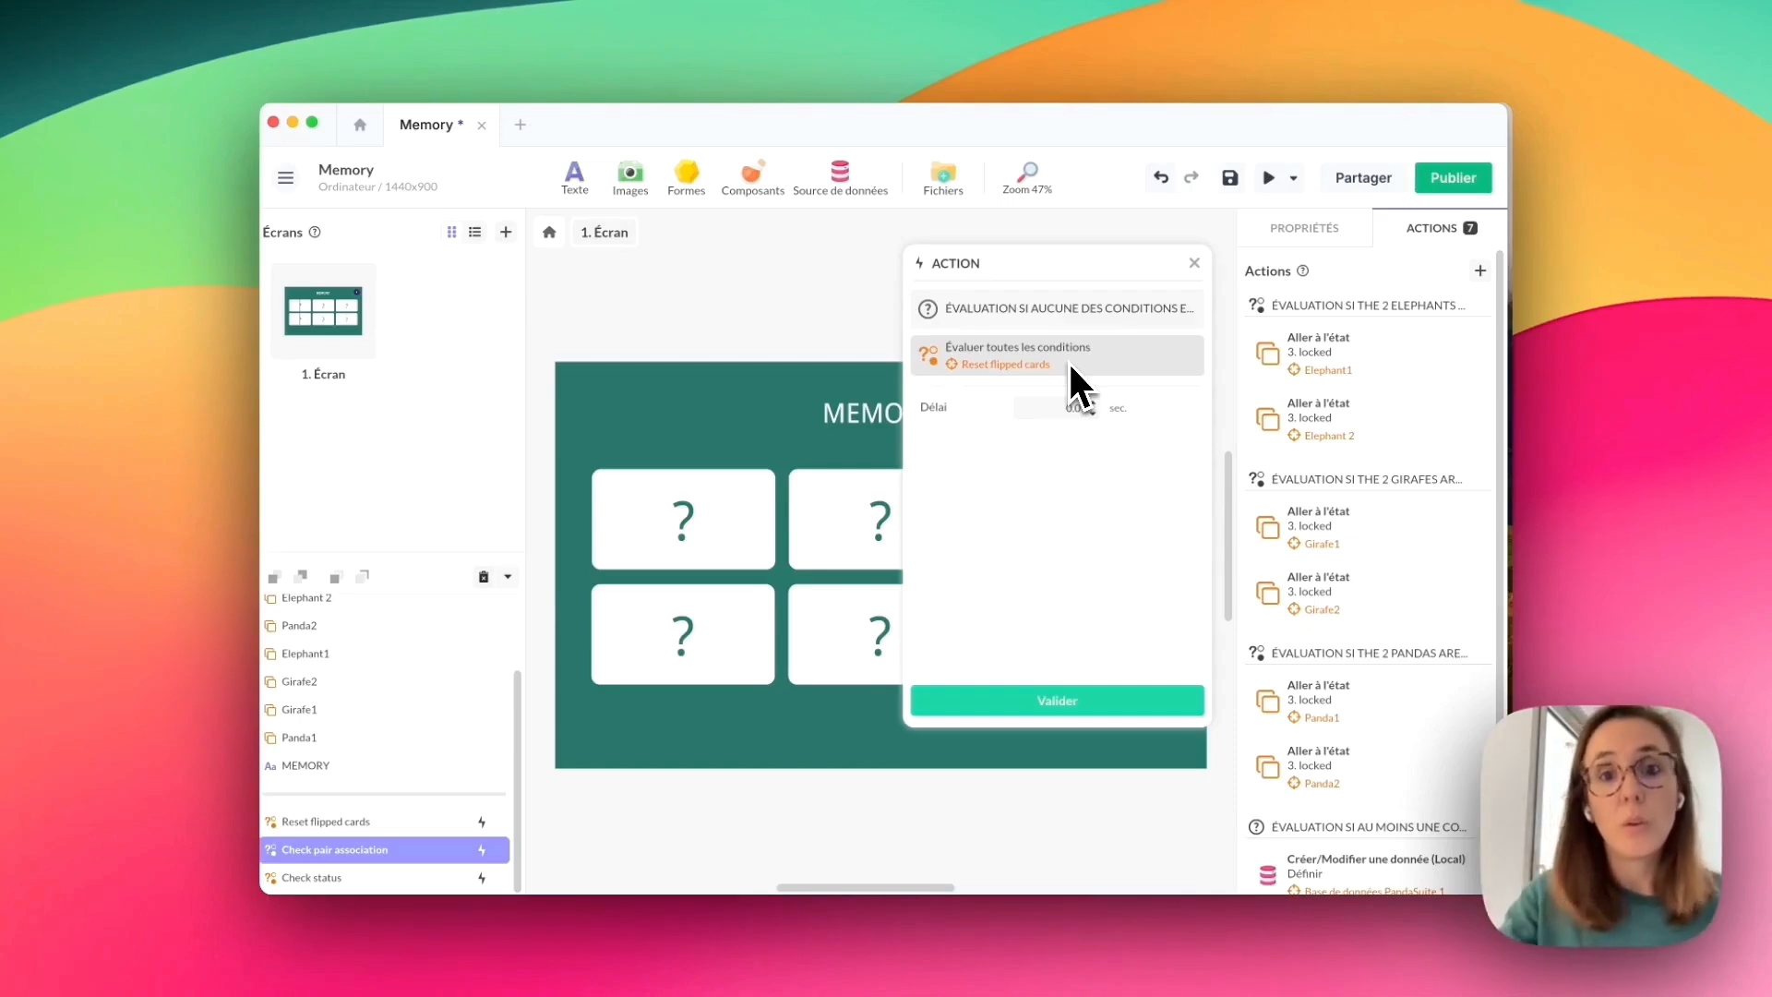
pyautogui.click(1039, 704)
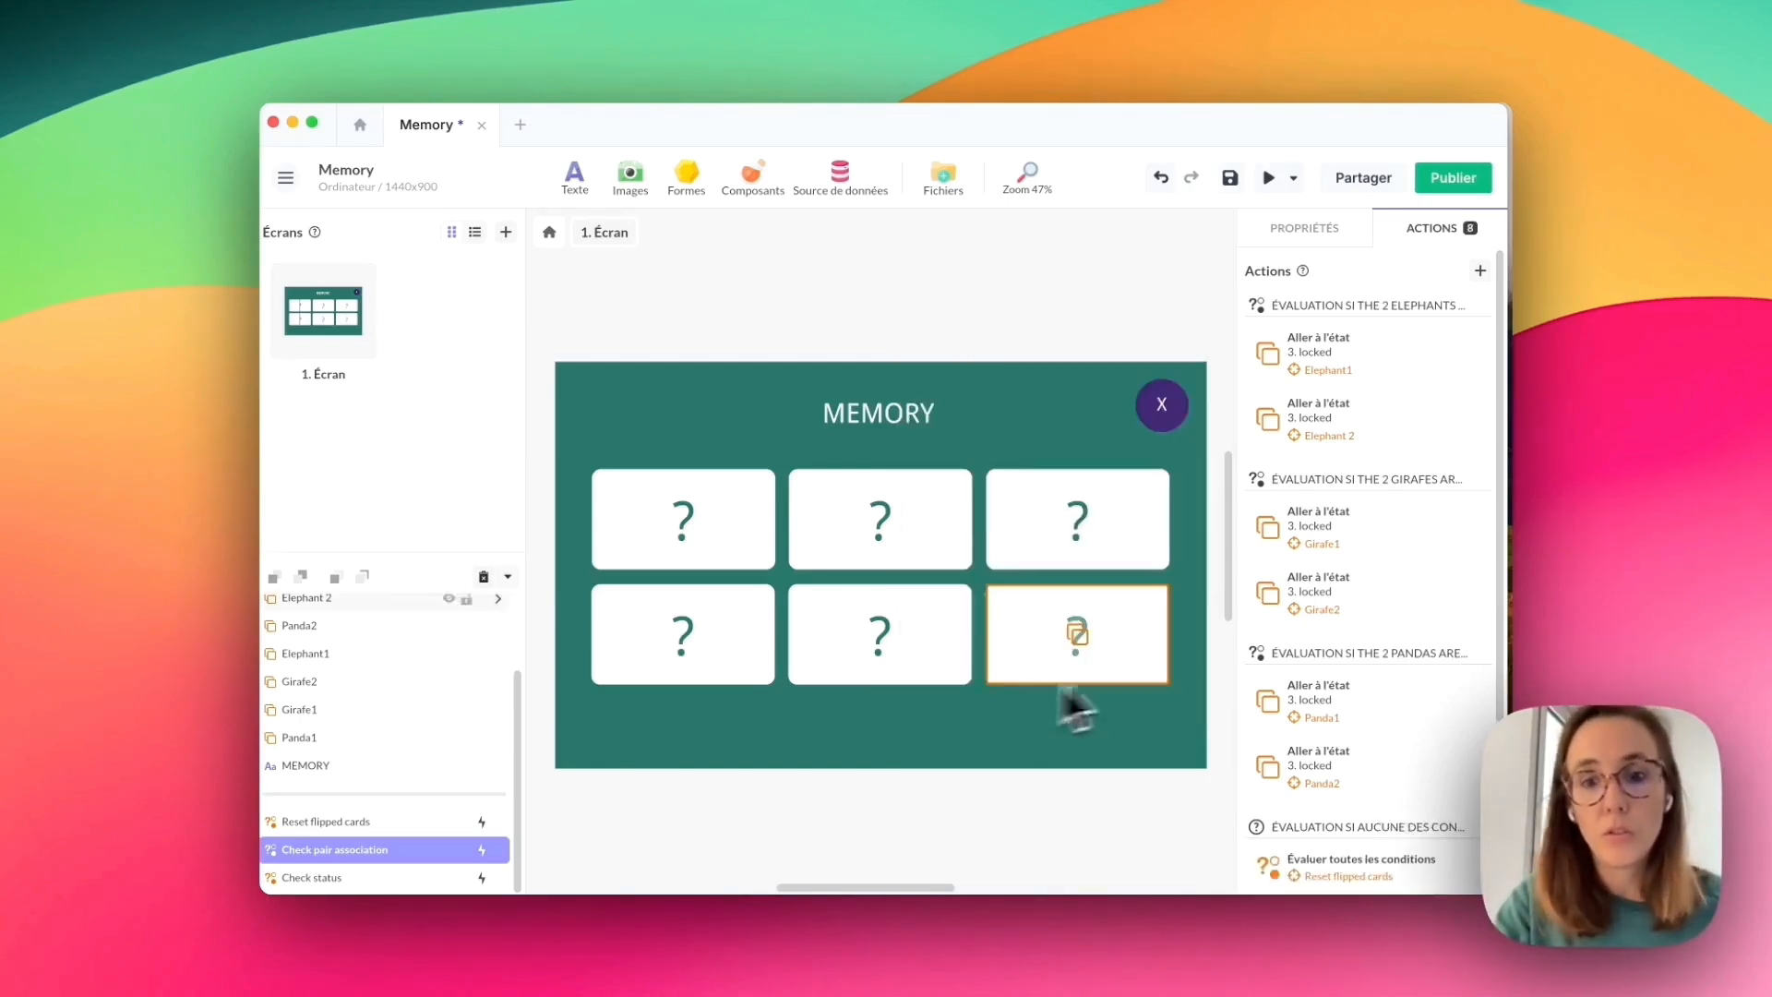
# Save the project, test flipping cards in the game preview, and close the preview.
pyautogui.click(1231, 179)
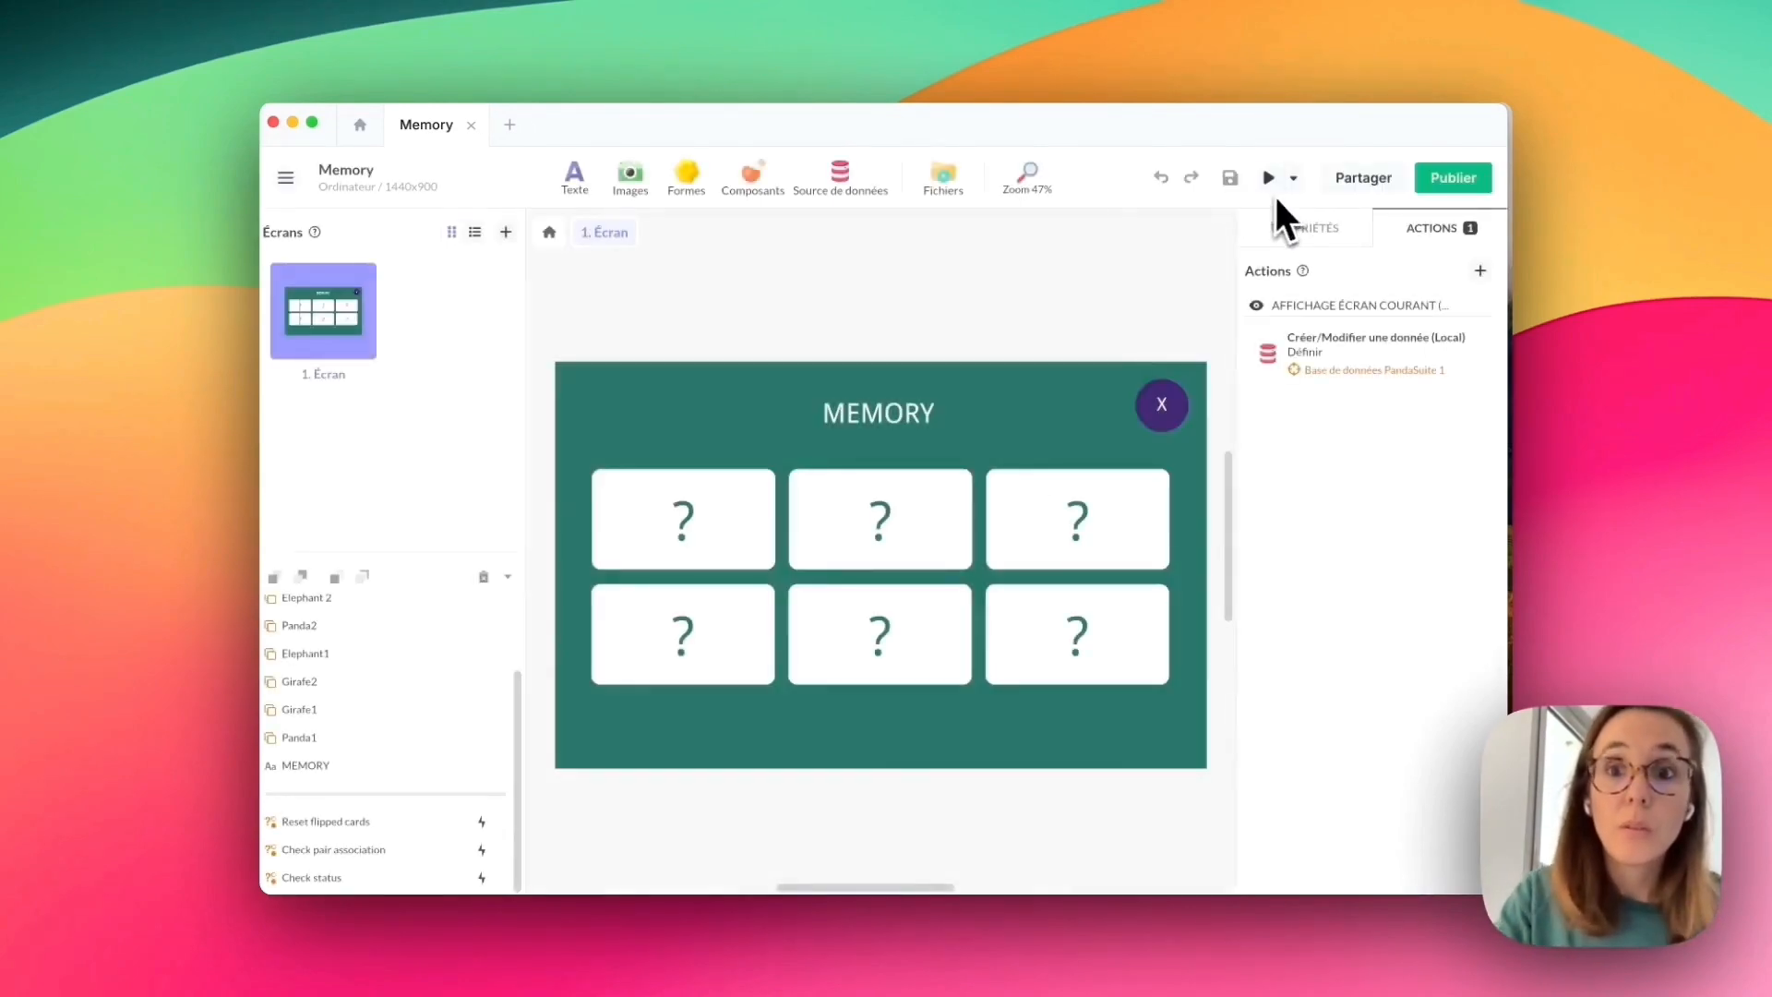
pyautogui.click(1270, 180)
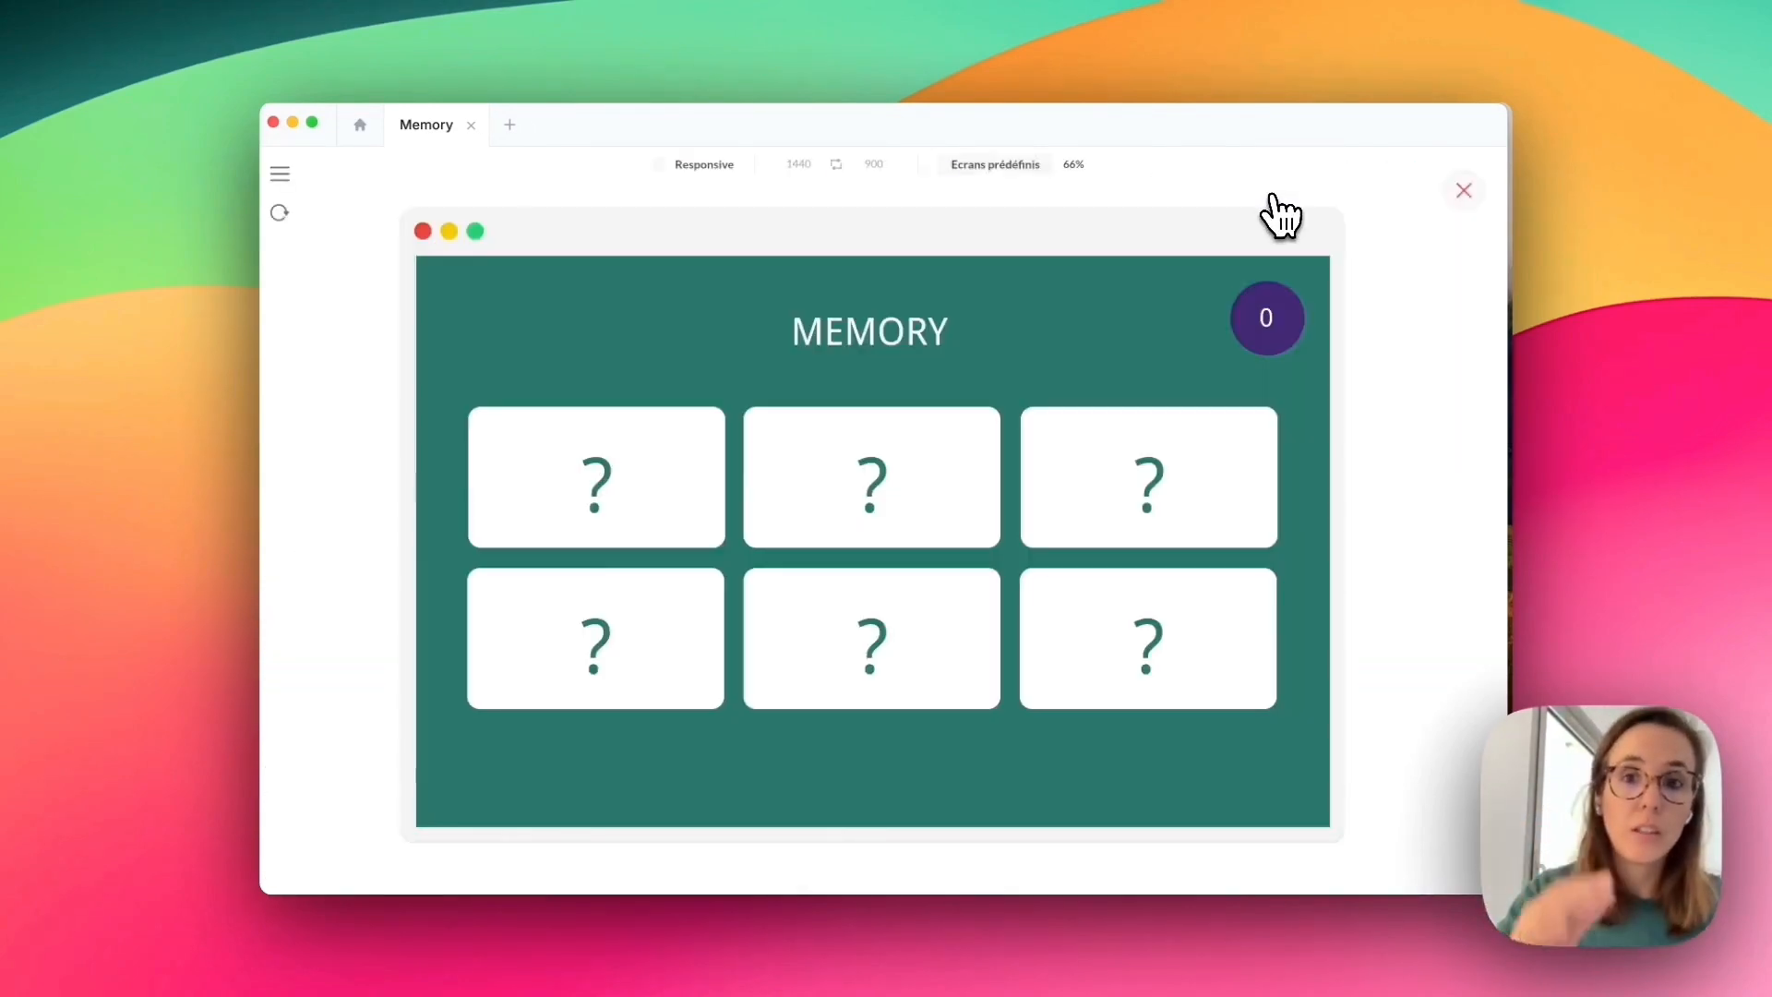
pyautogui.click(678, 478)
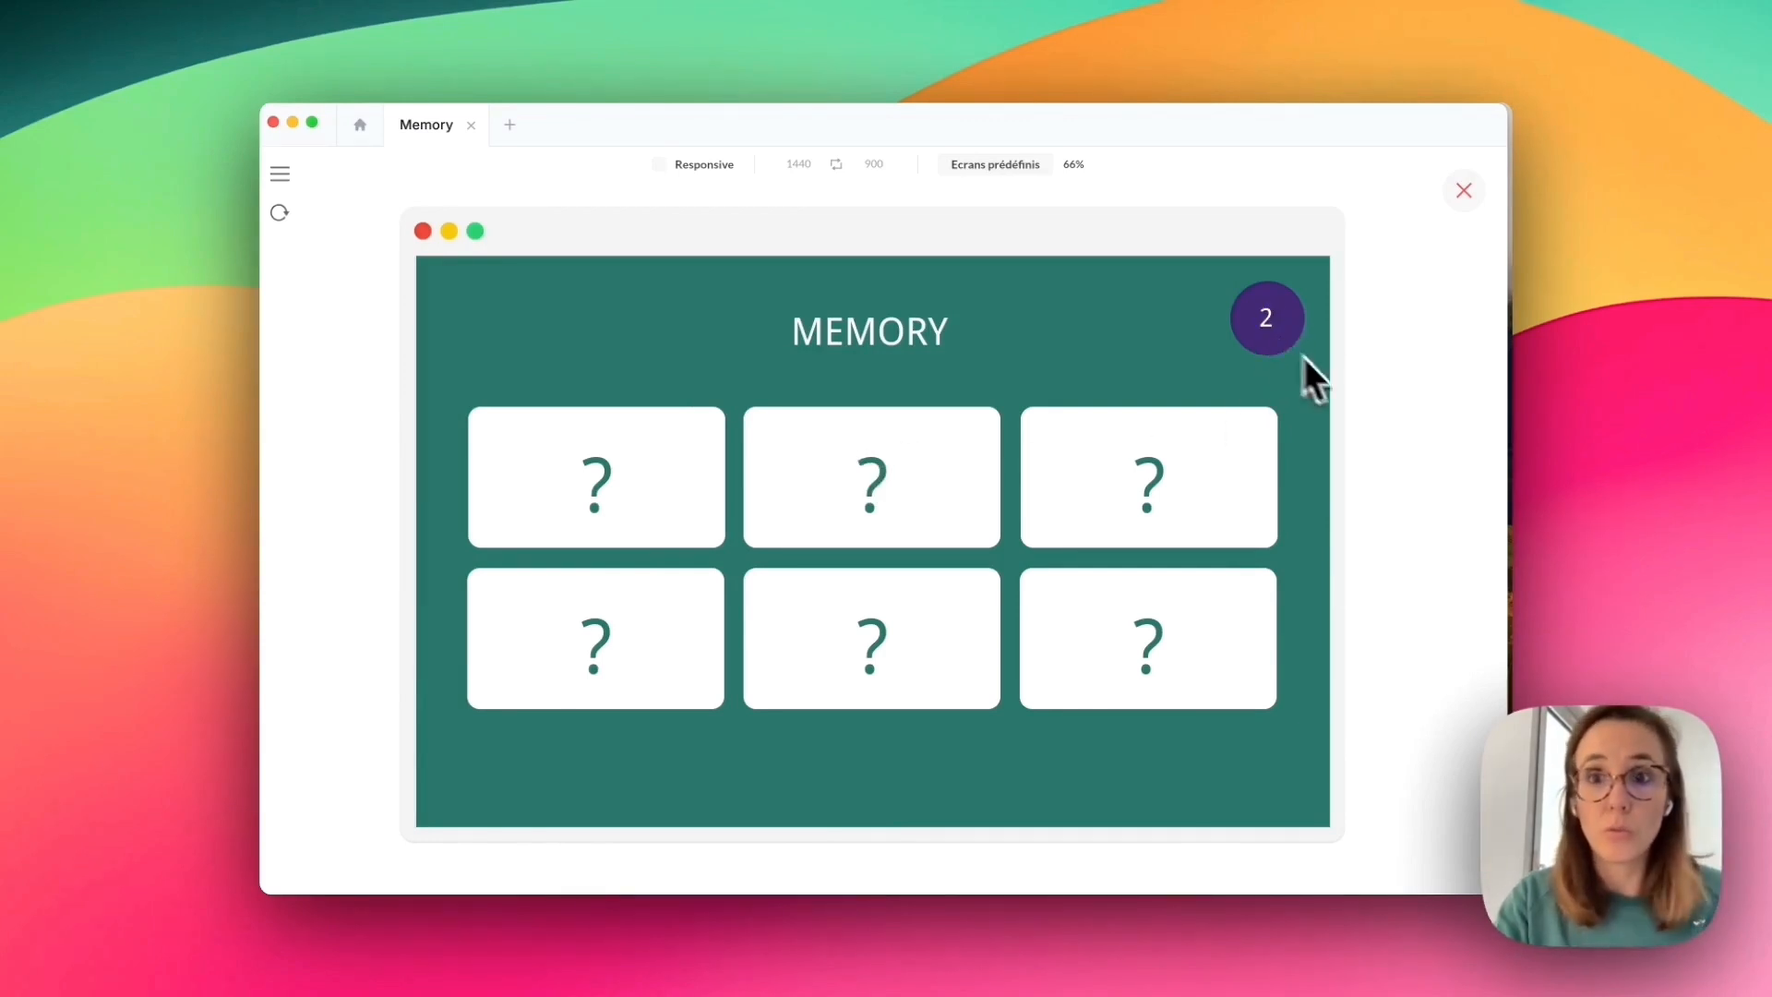
pyautogui.click(1462, 194)
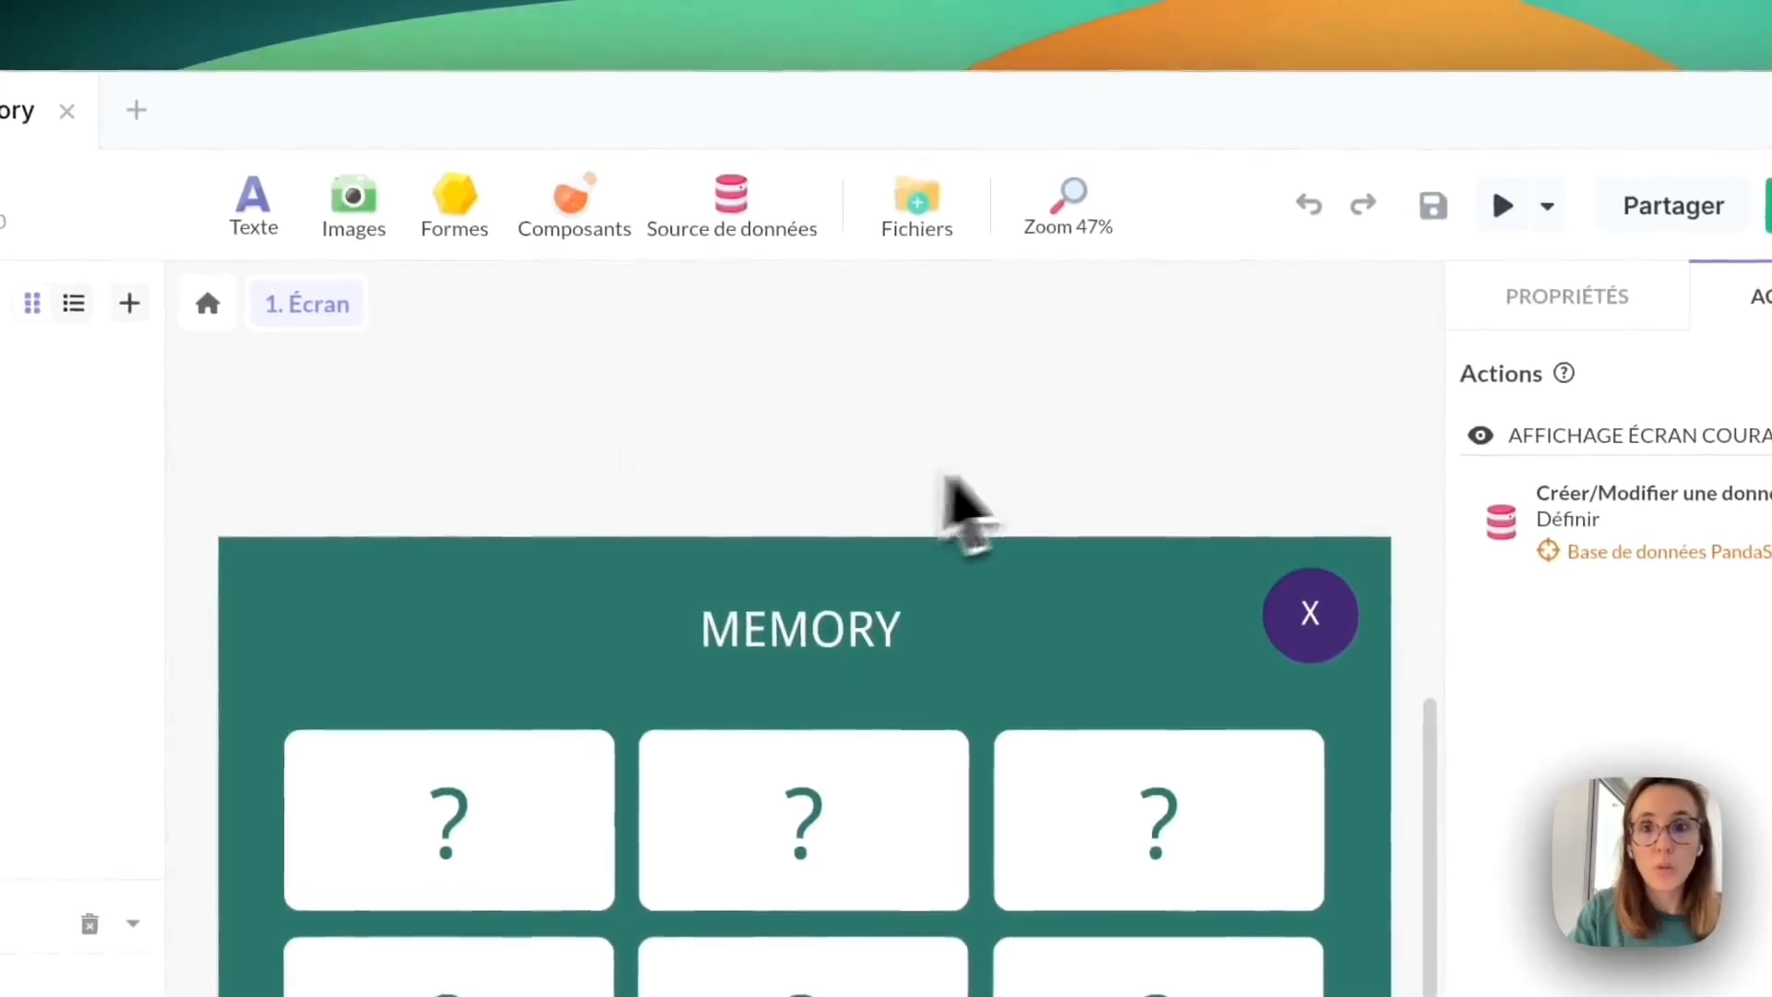
pyautogui.click(1182, 415)
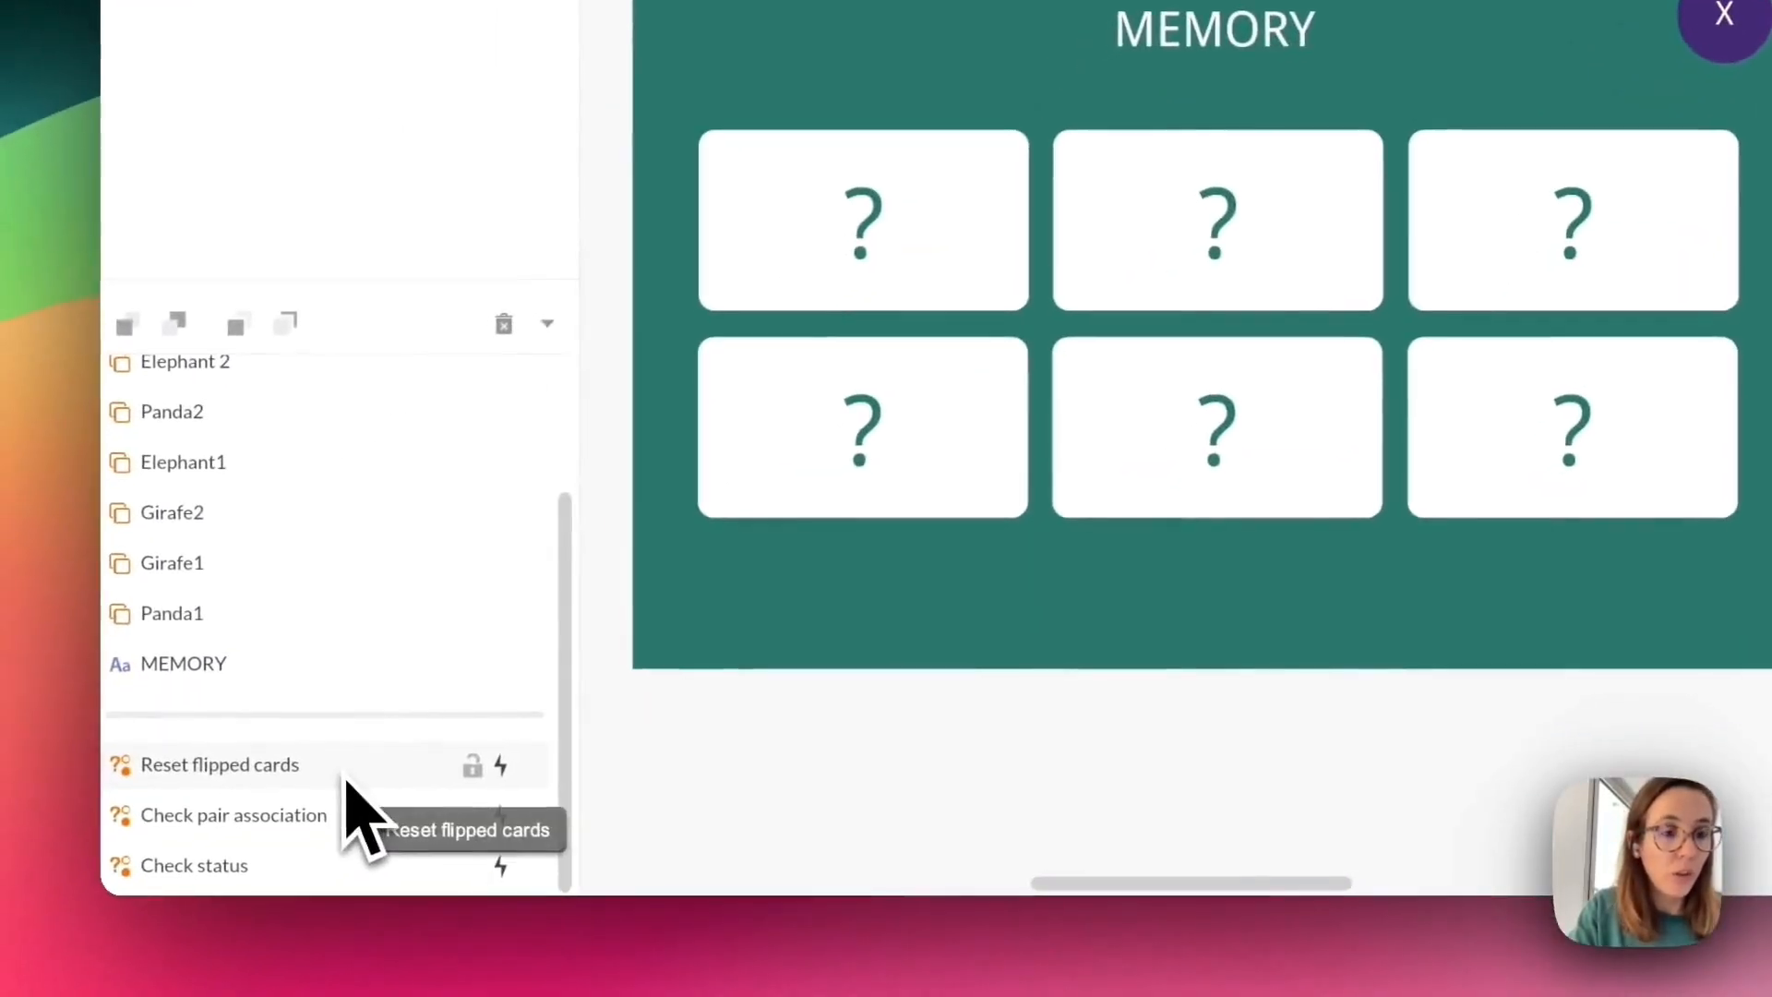
# Add an action to Reset flipped cards that sets flipped_cards to 0 in Base de données PandaSuite 1 when at least one condition is true.
pyautogui.click(434, 768)
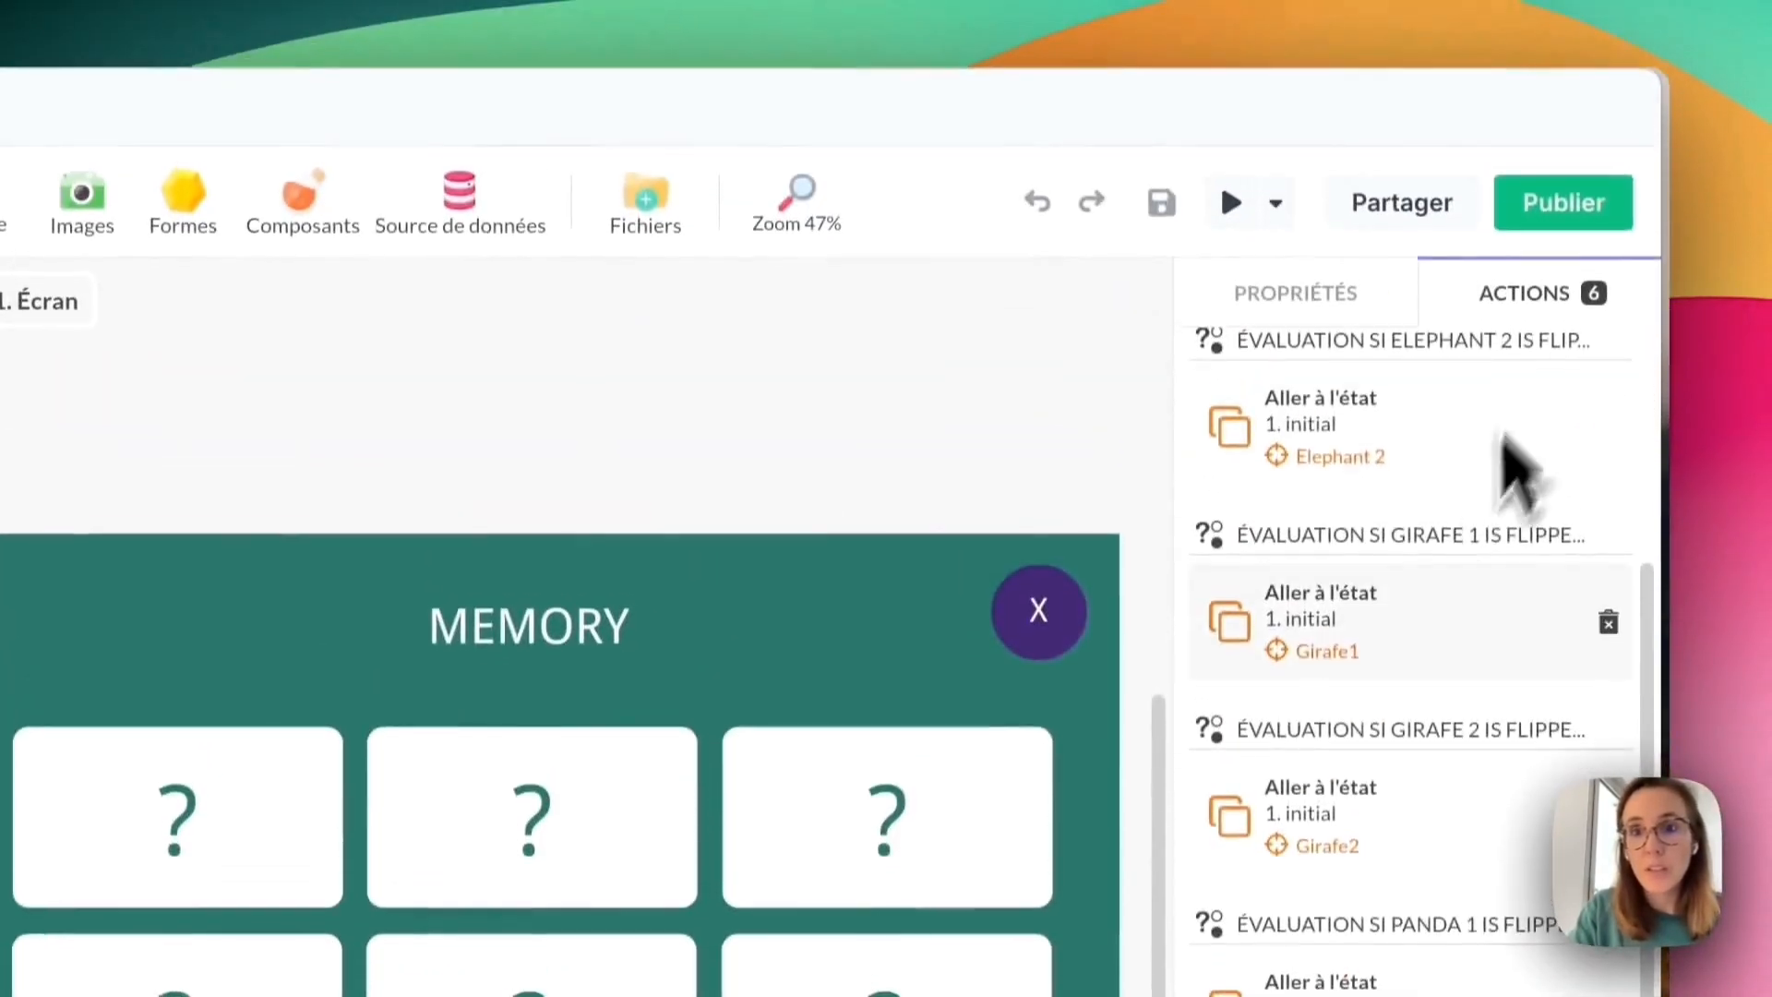
pyautogui.scroll(3, 1476, 333)
pyautogui.click(1613, 192)
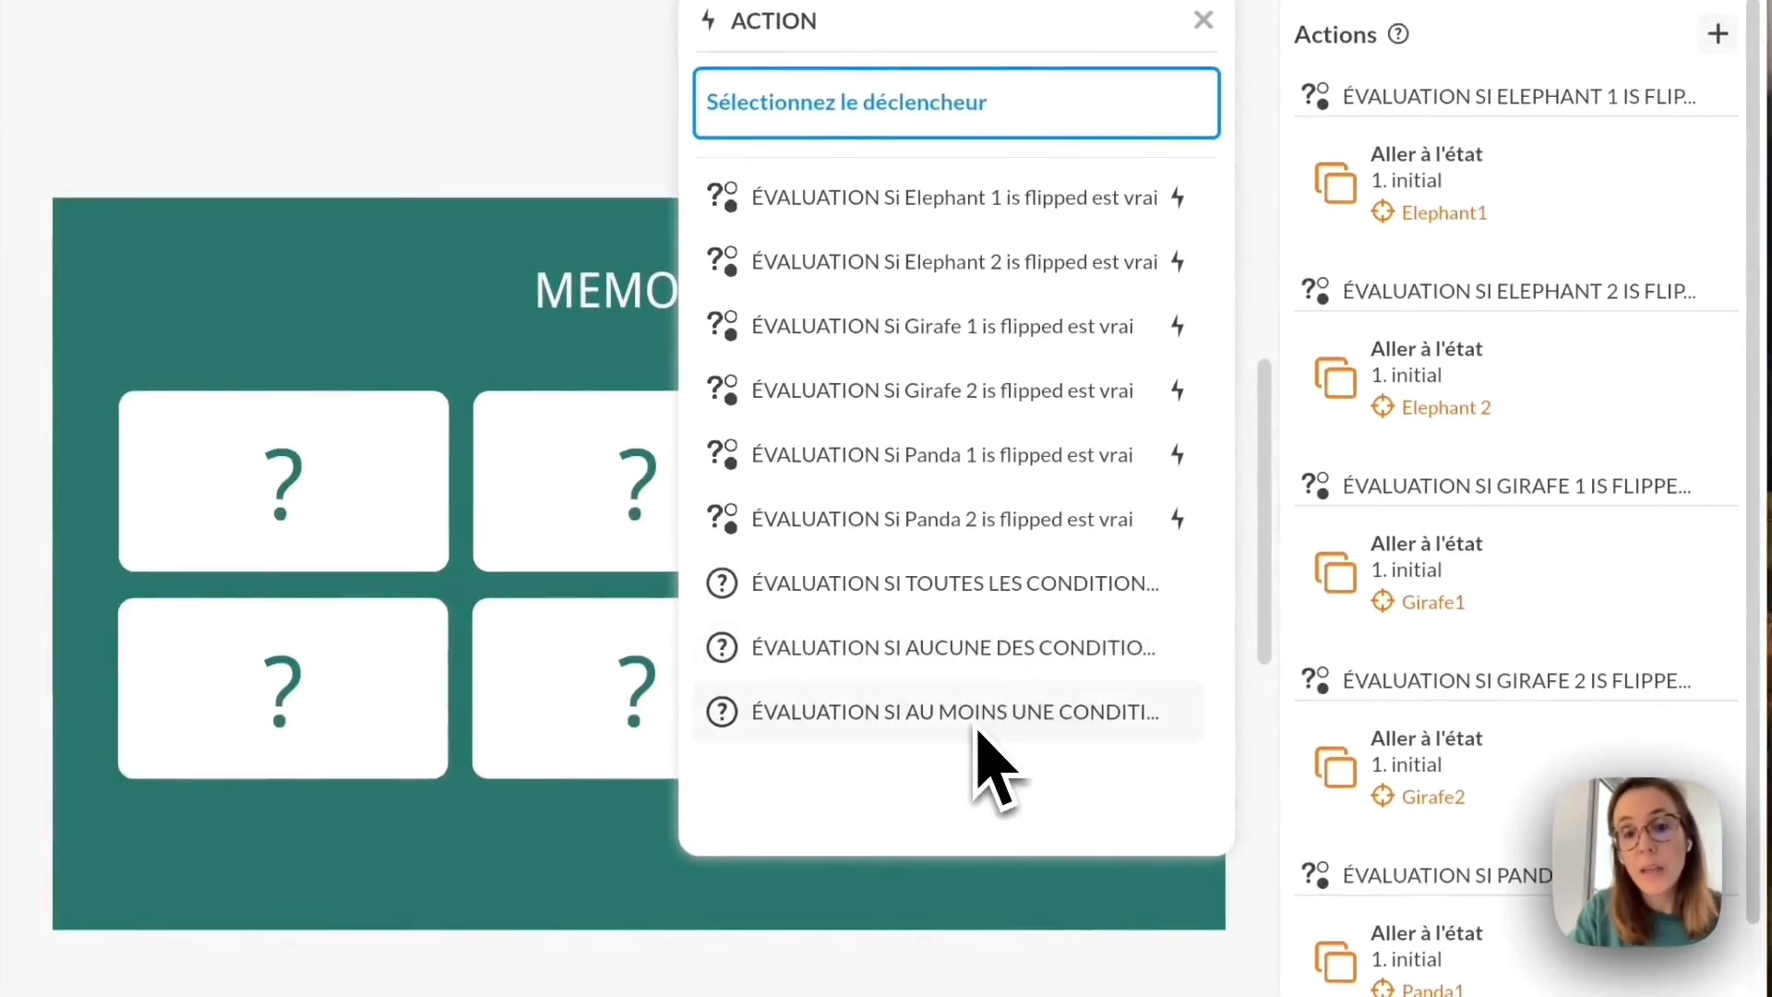
pyautogui.click(990, 727)
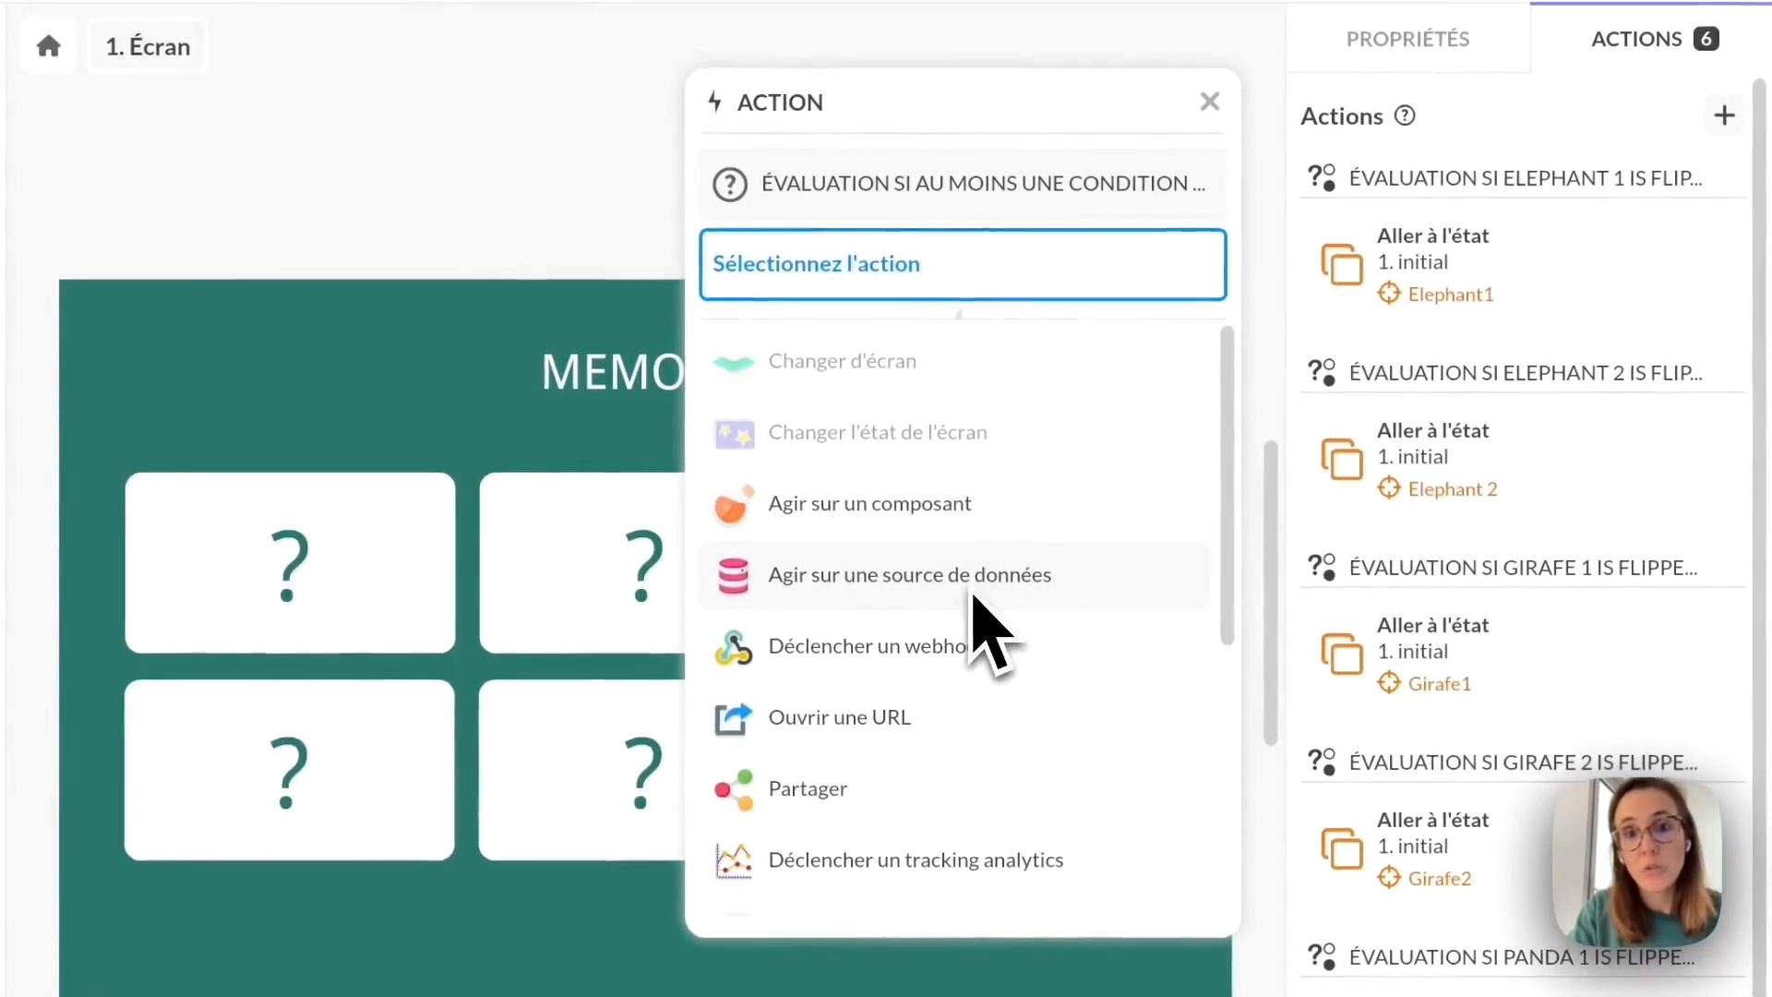
pyautogui.click(971, 587)
pyautogui.click(935, 386)
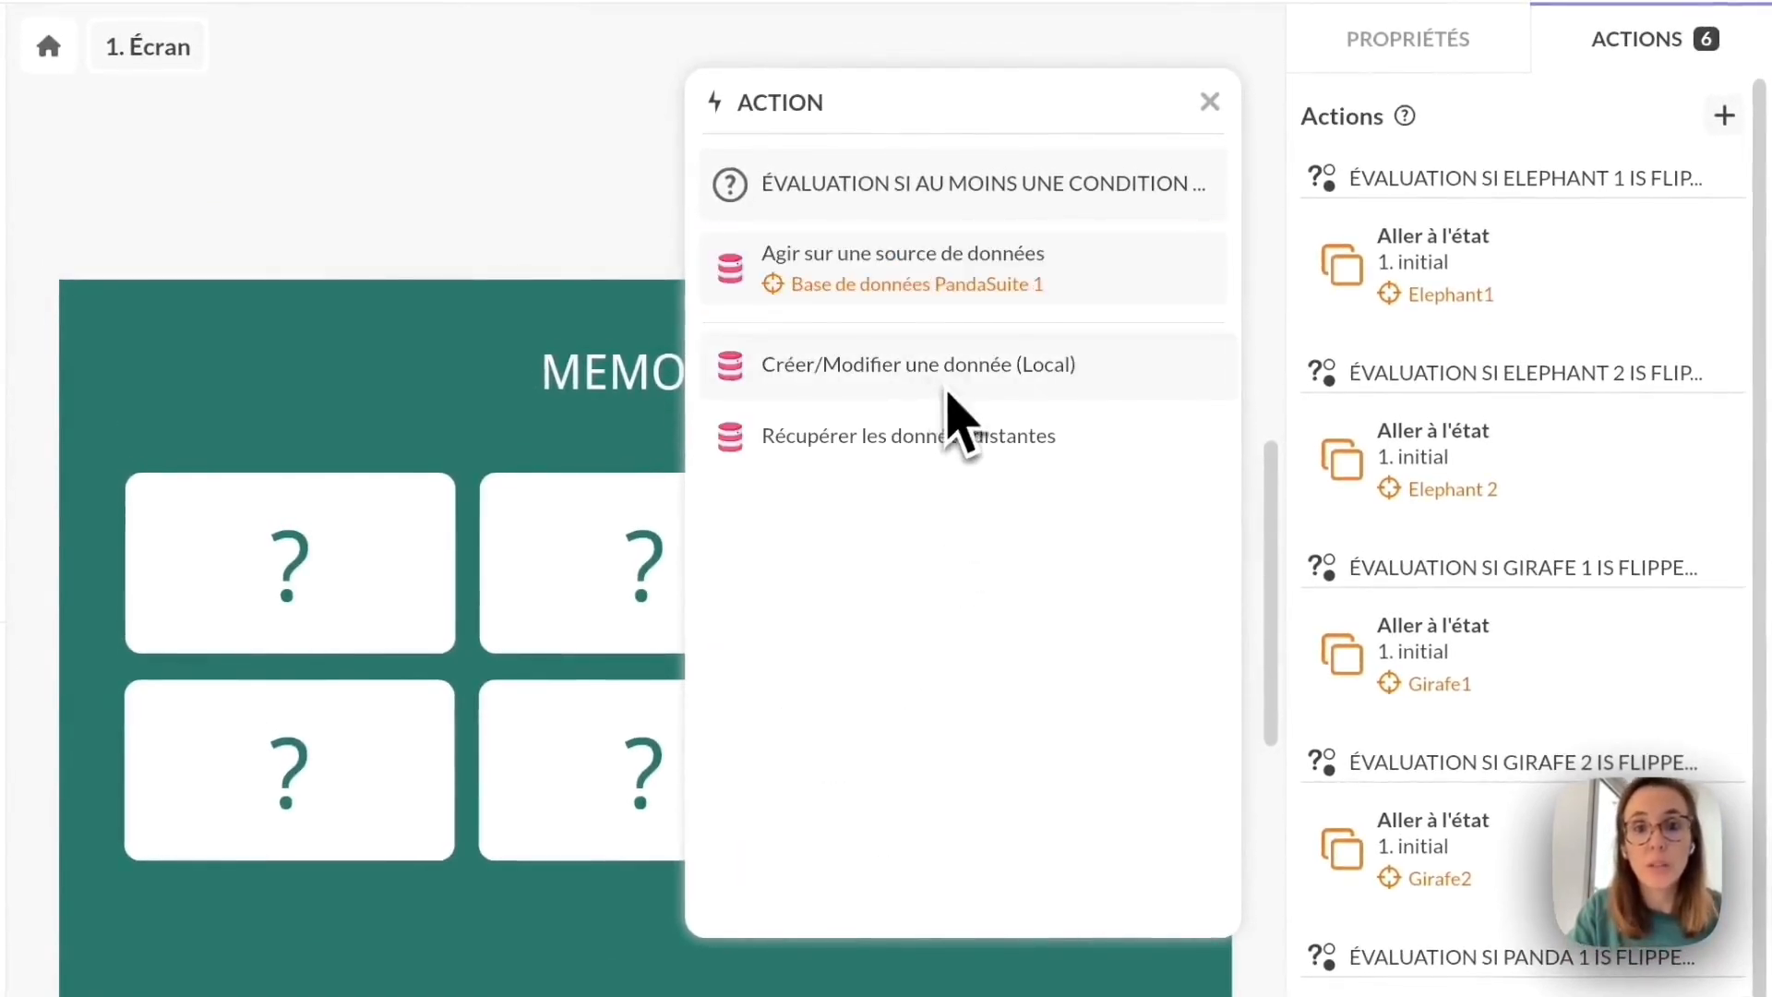
pyautogui.click(948, 395)
pyautogui.click(964, 425)
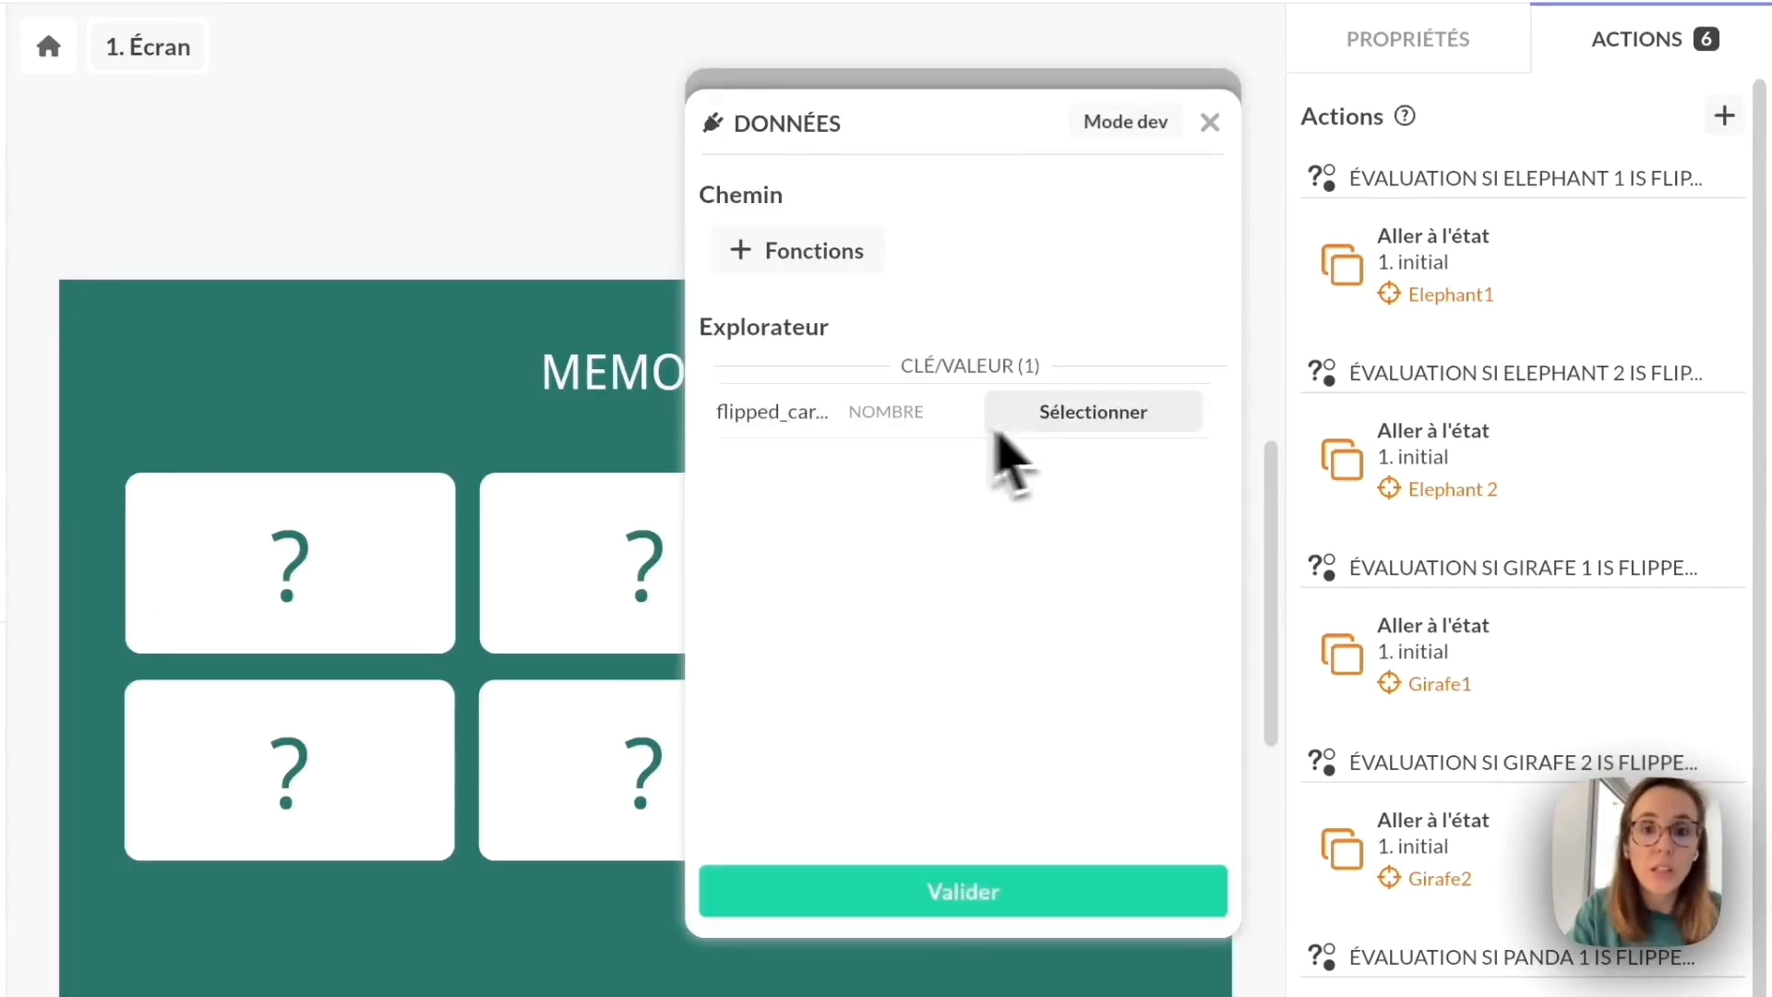
pyautogui.click(1085, 427)
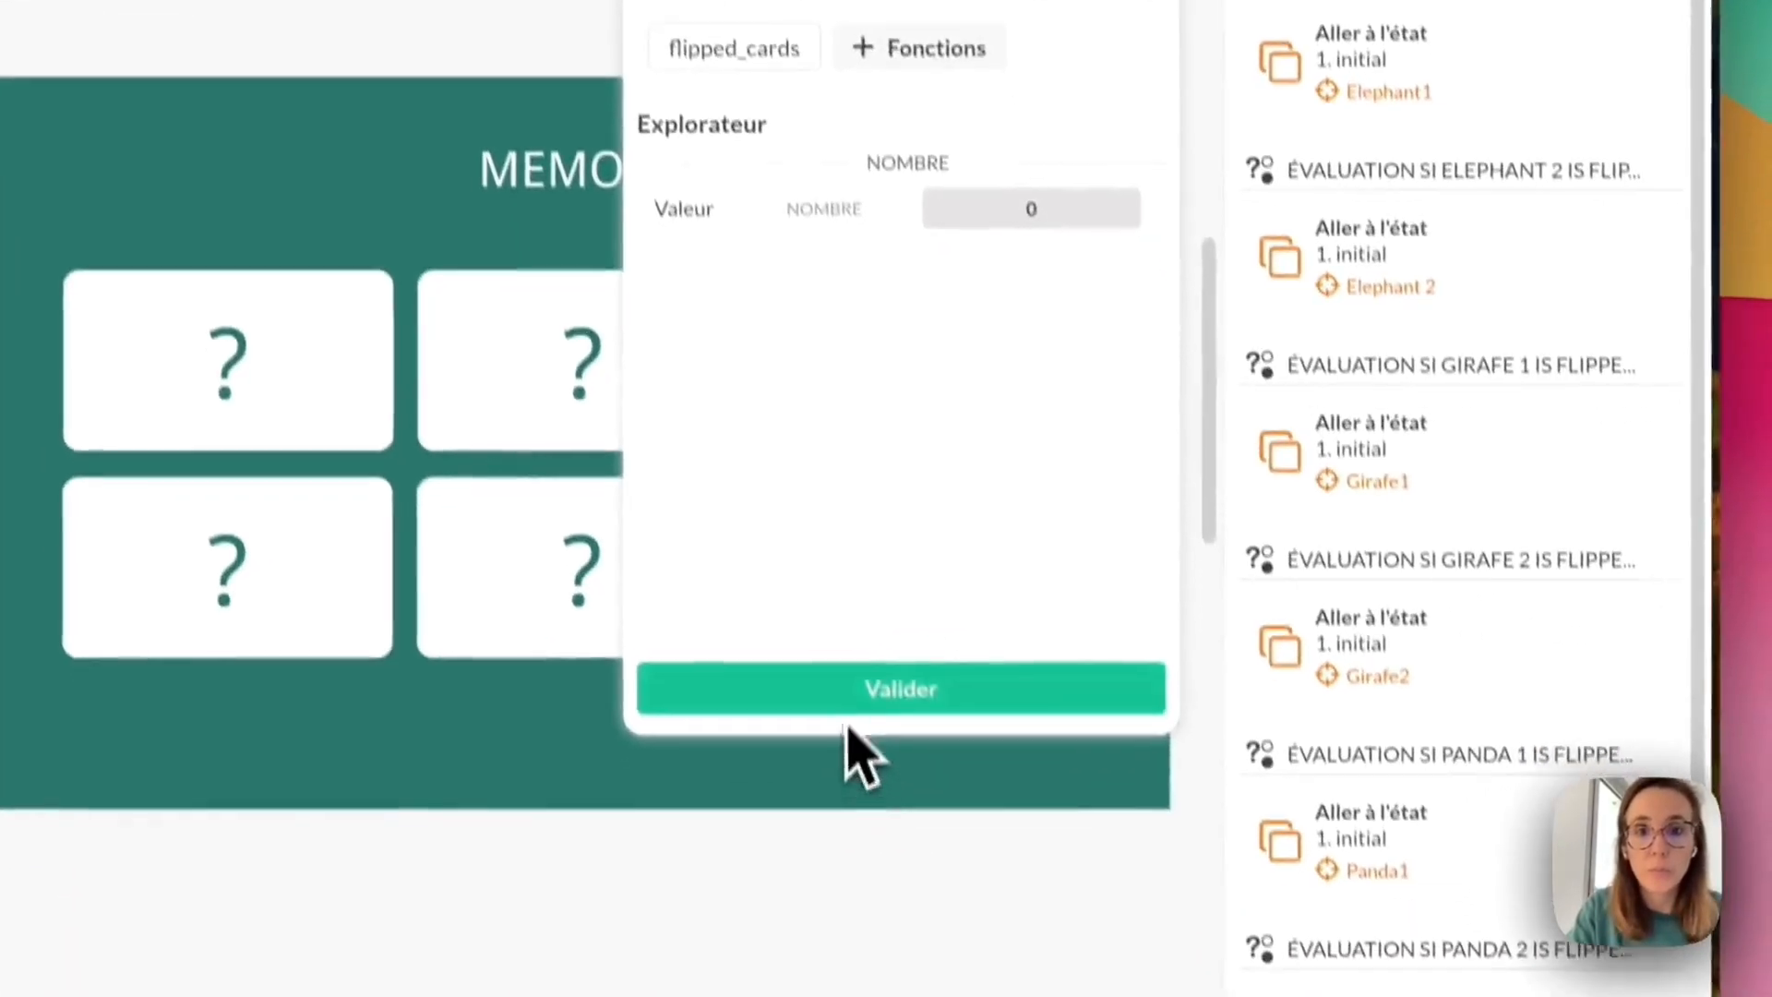
pyautogui.click(941, 891)
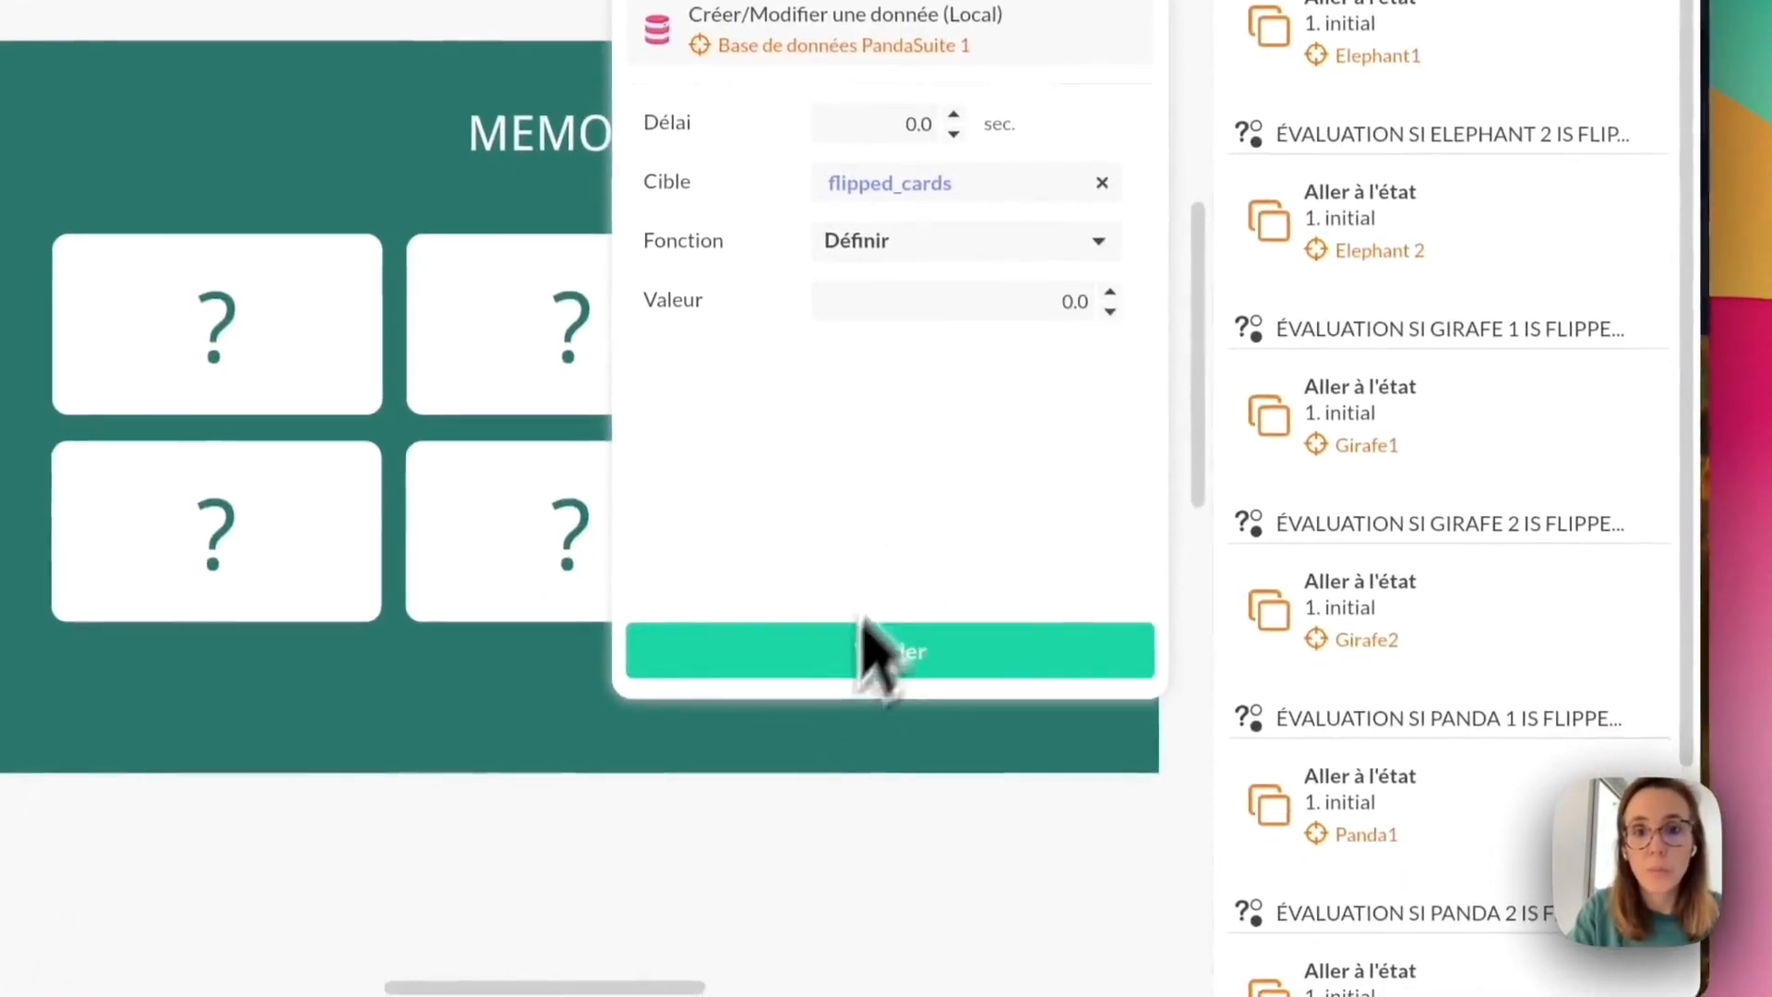
pyautogui.click(909, 646)
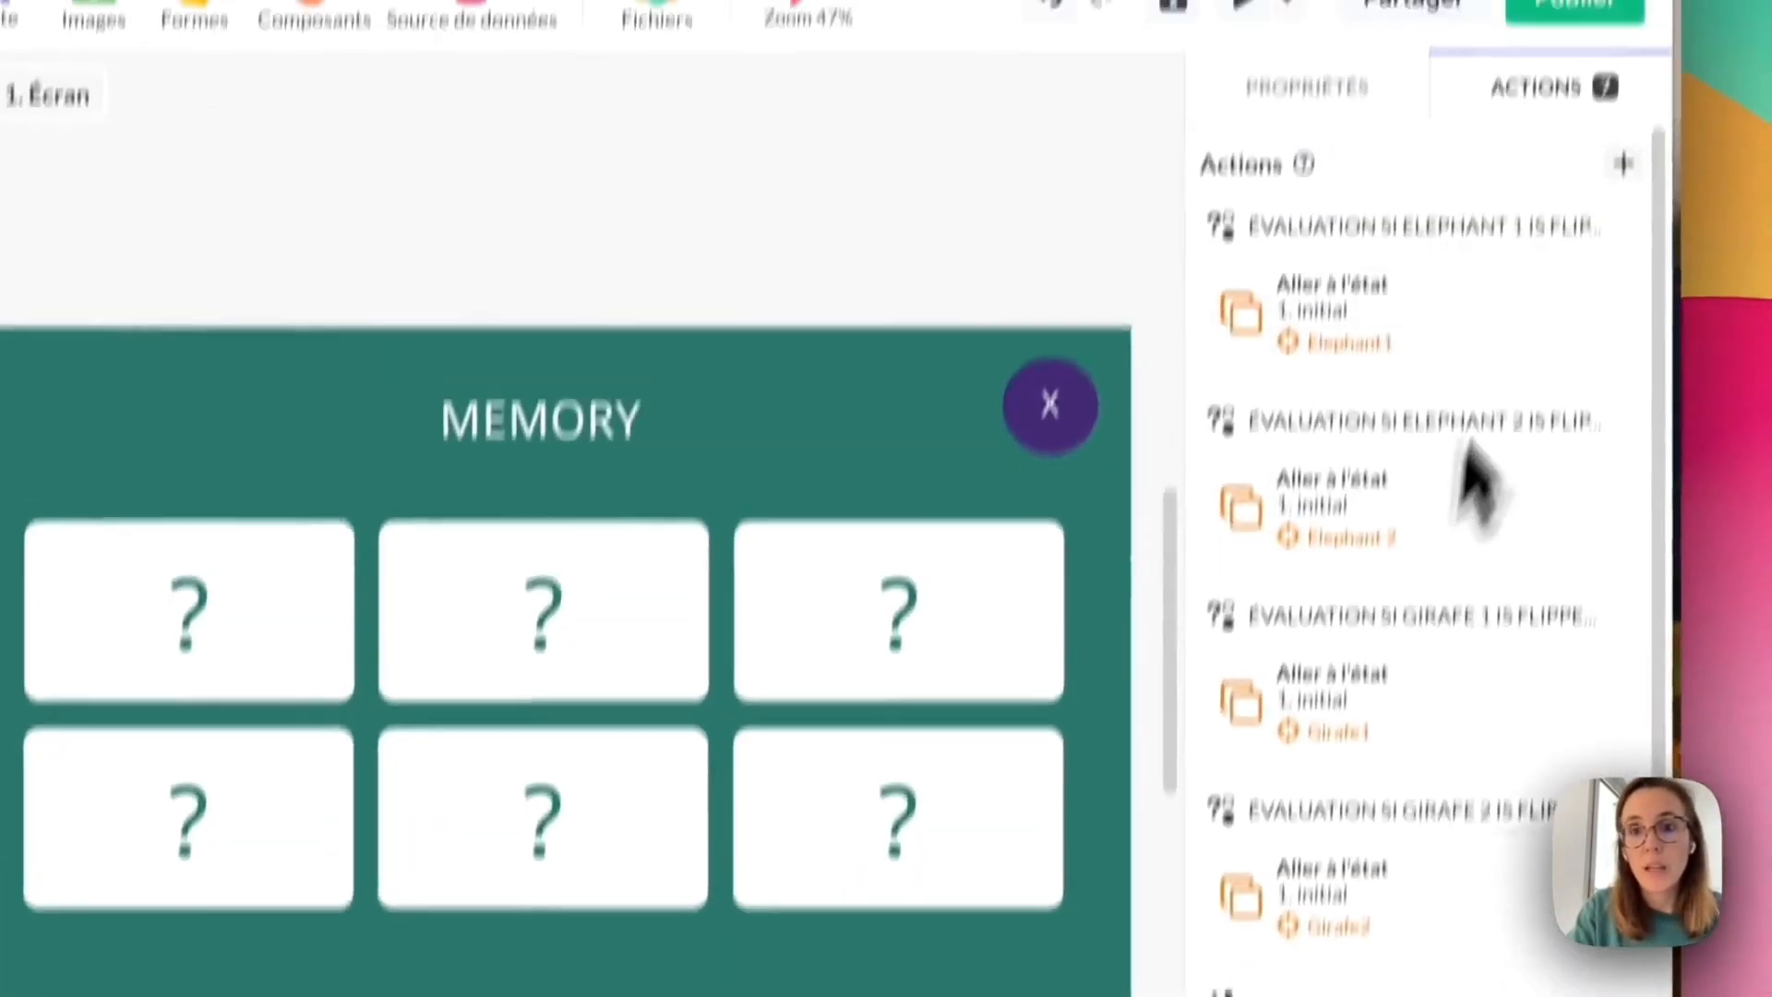
# Add another action to Reset flipped cards that sets flipped_cards to 0 when none of the conditions is true, and validate it.
pyautogui.click(1615, 168)
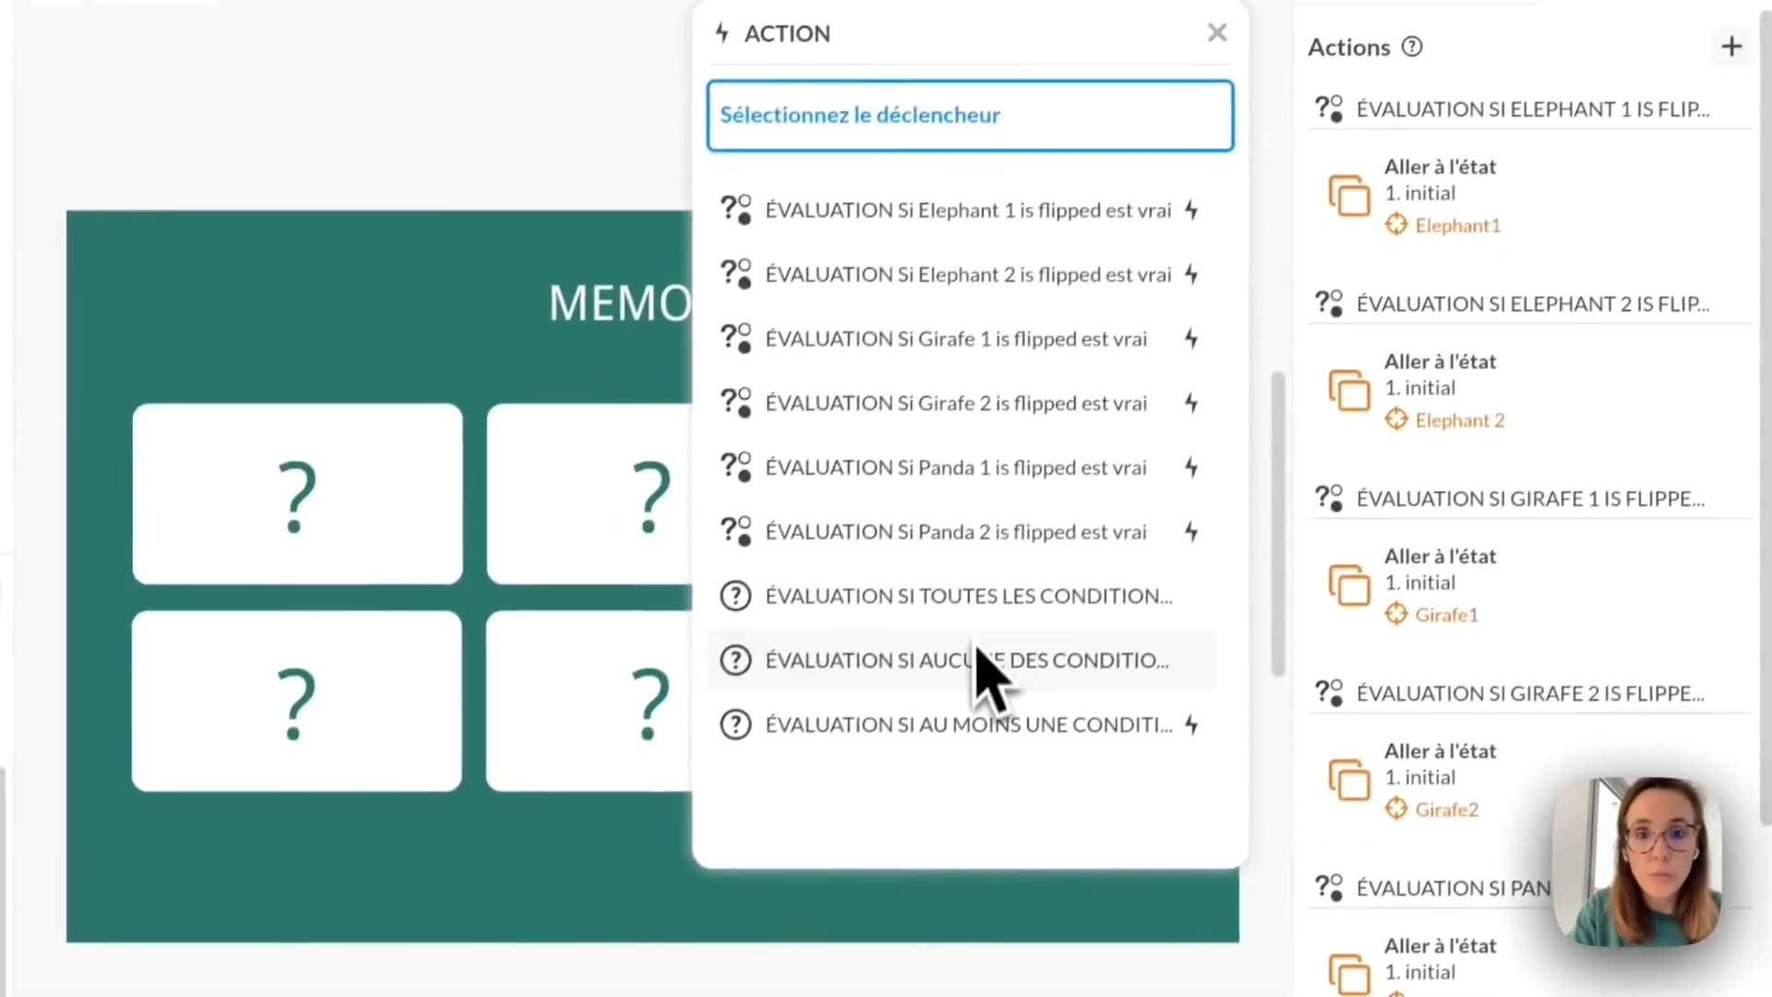
pyautogui.click(863, 901)
pyautogui.click(981, 513)
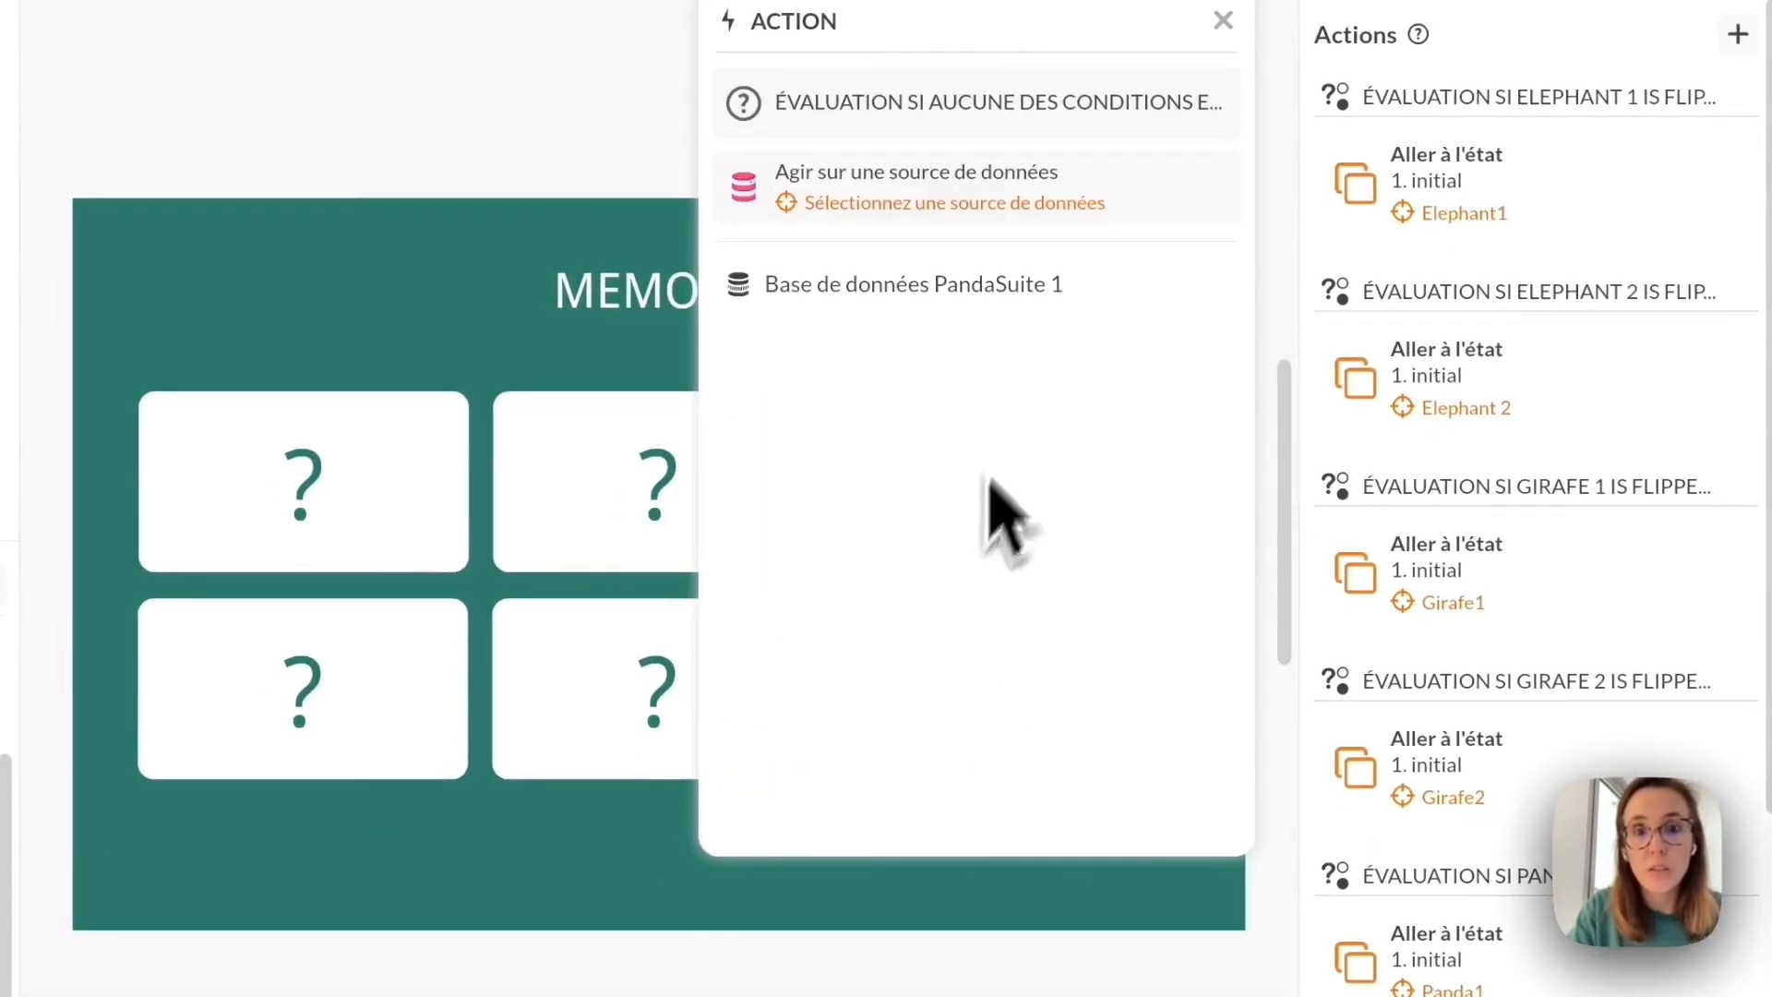
pyautogui.click(1001, 286)
pyautogui.click(1024, 293)
pyautogui.click(1000, 340)
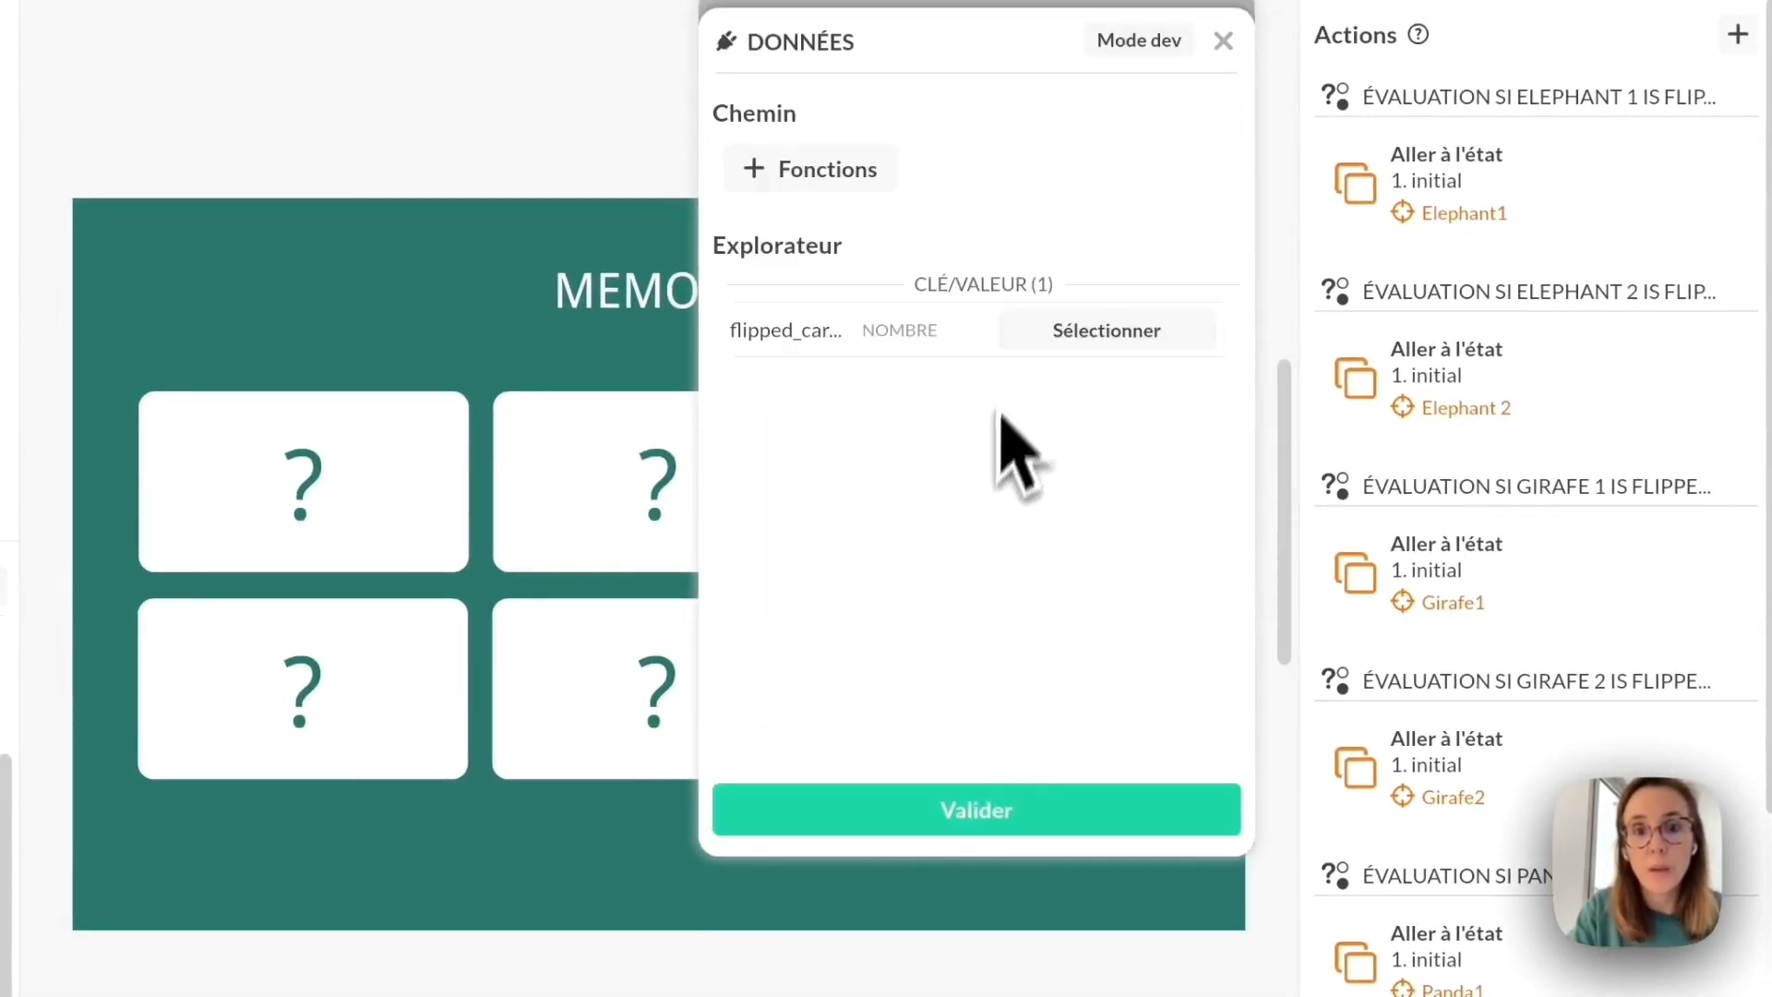
pyautogui.click(1062, 329)
pyautogui.click(956, 730)
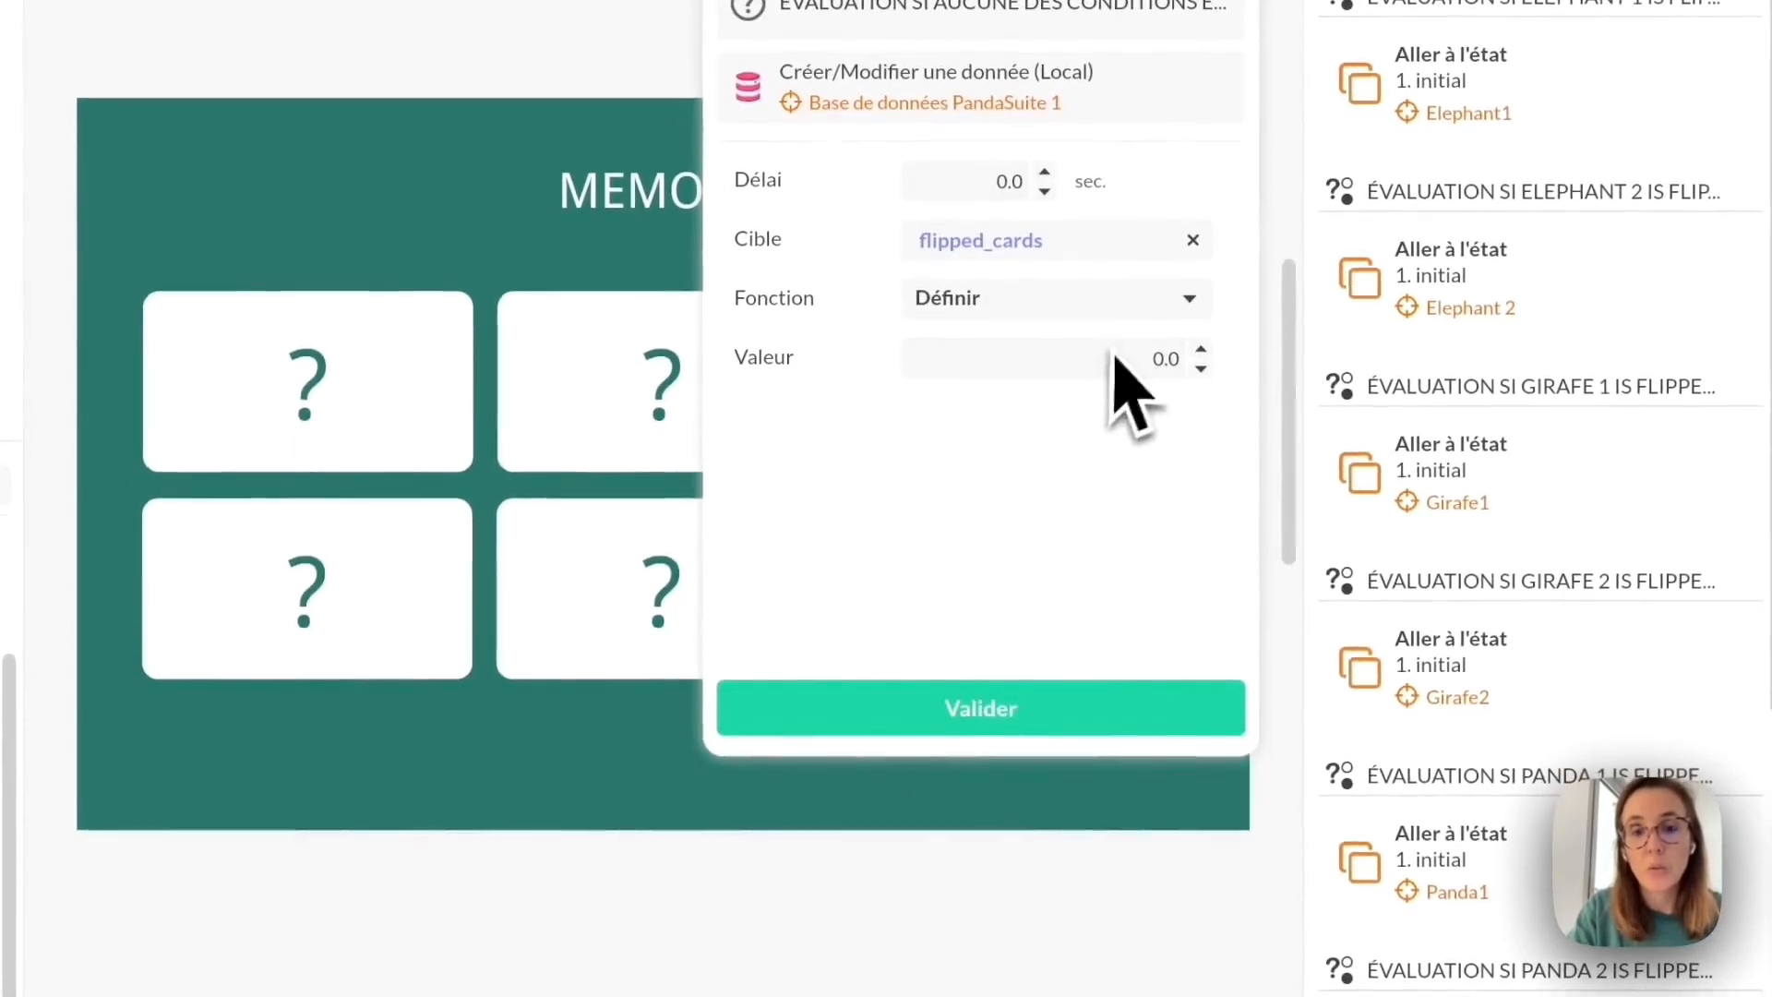
pyautogui.click(991, 723)
# Save the project, open the game preview and flip mismatched panda and giraffe cards to test the reset.
pyautogui.click(1190, 221)
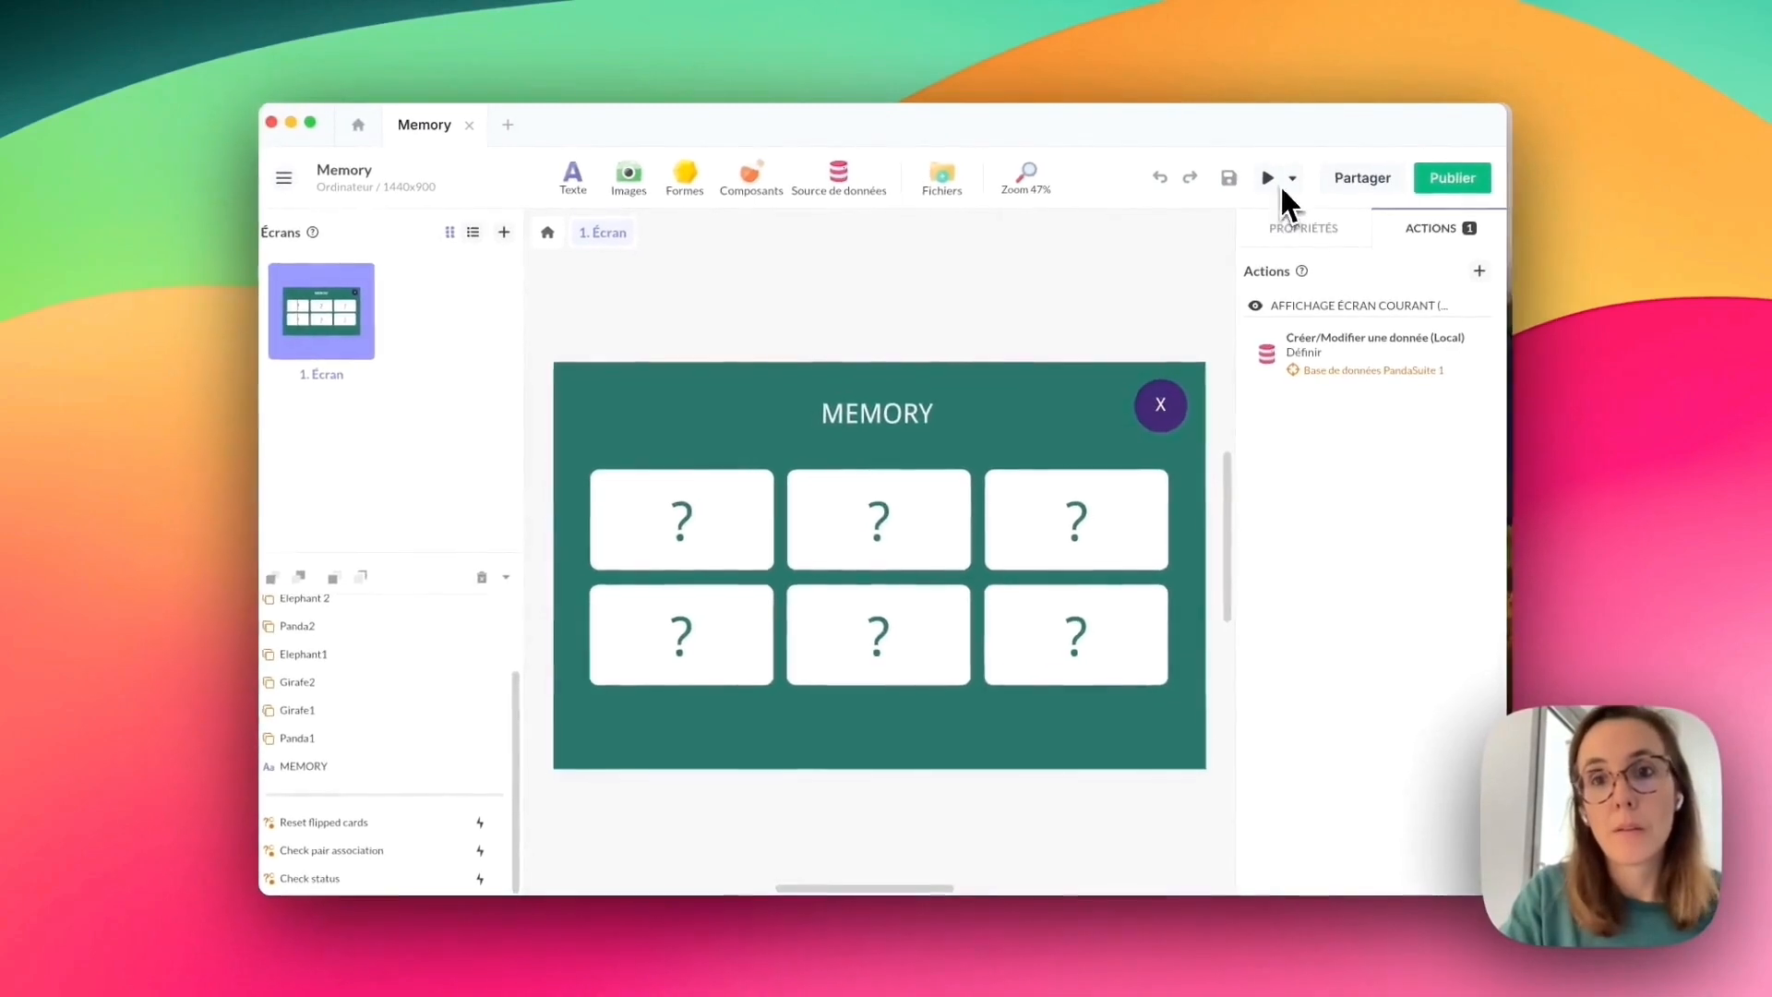
pyautogui.click(1264, 184)
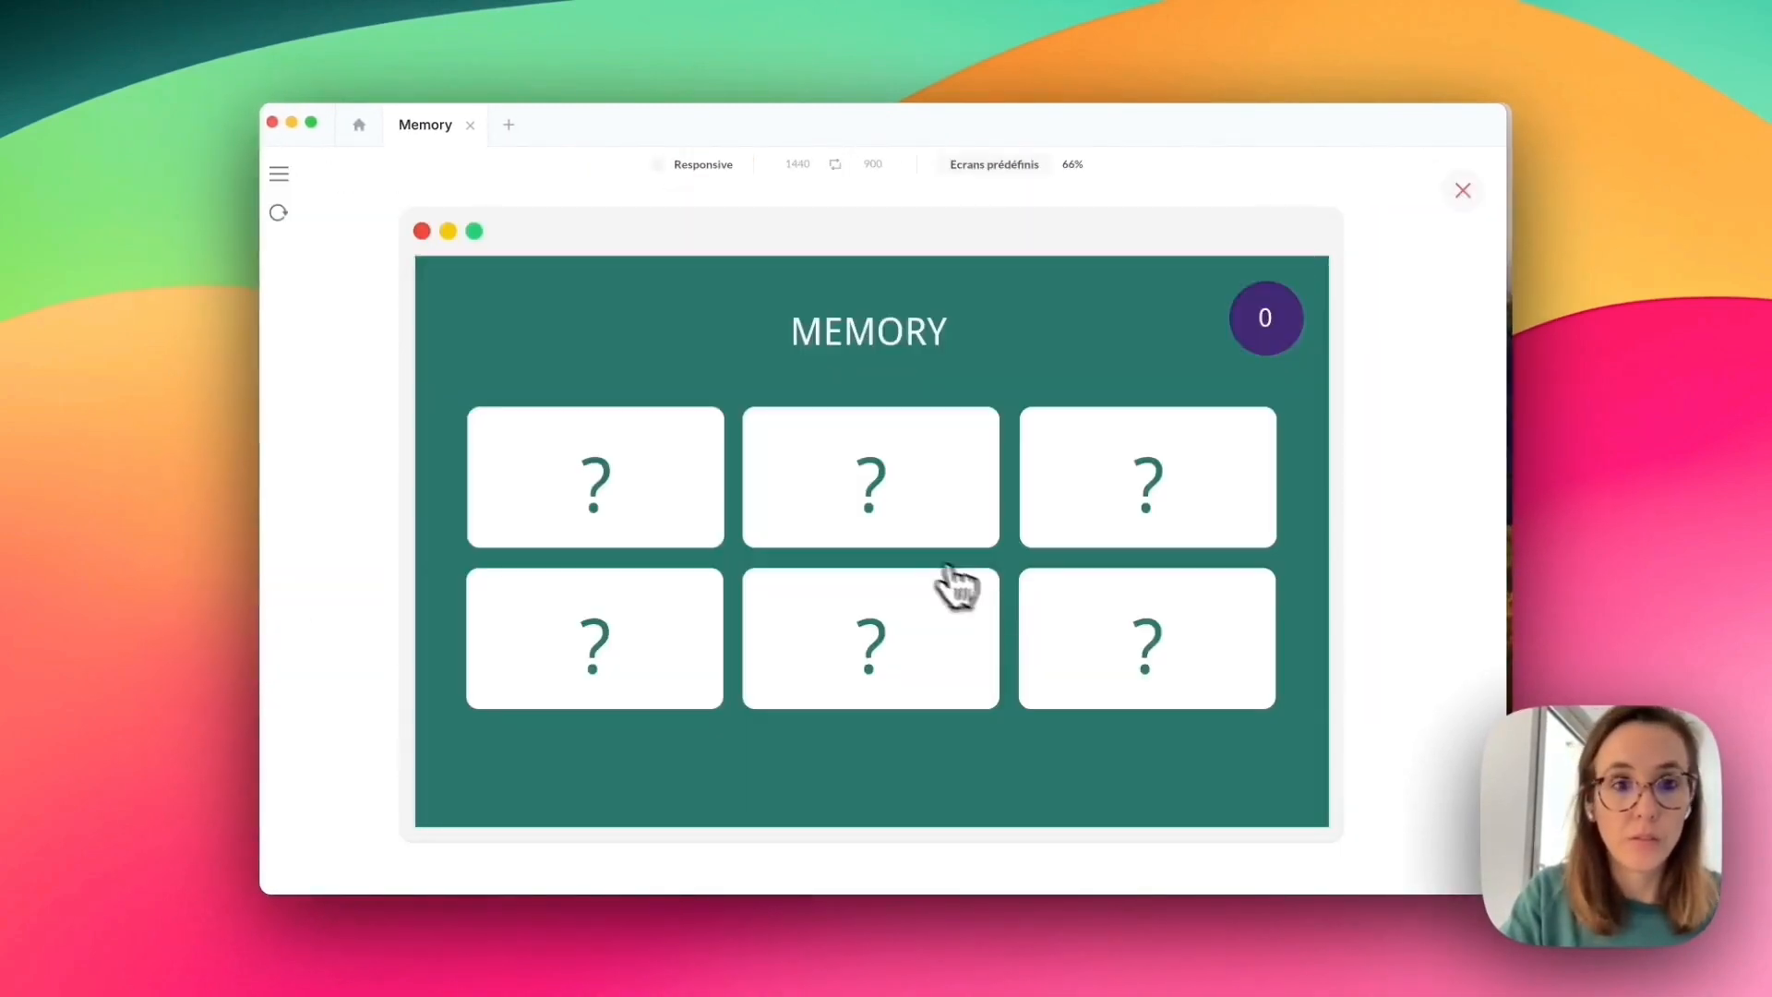
pyautogui.click(660, 510)
pyautogui.click(855, 499)
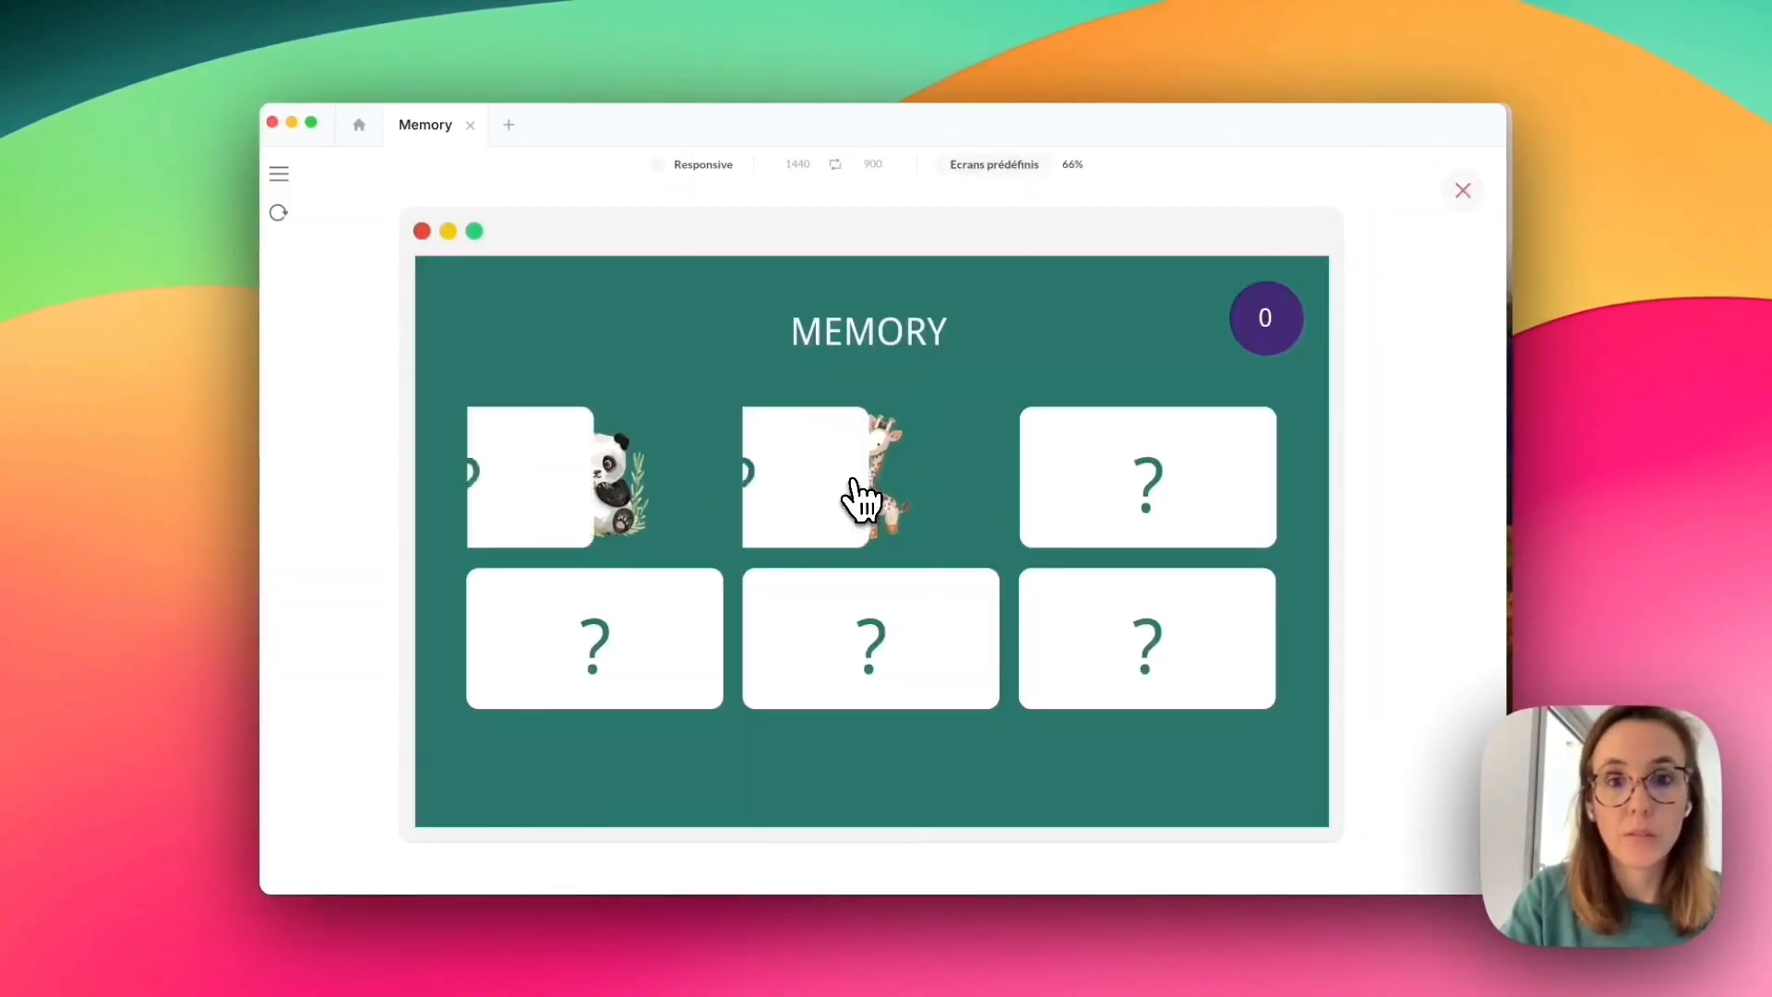
pyautogui.click(720, 505)
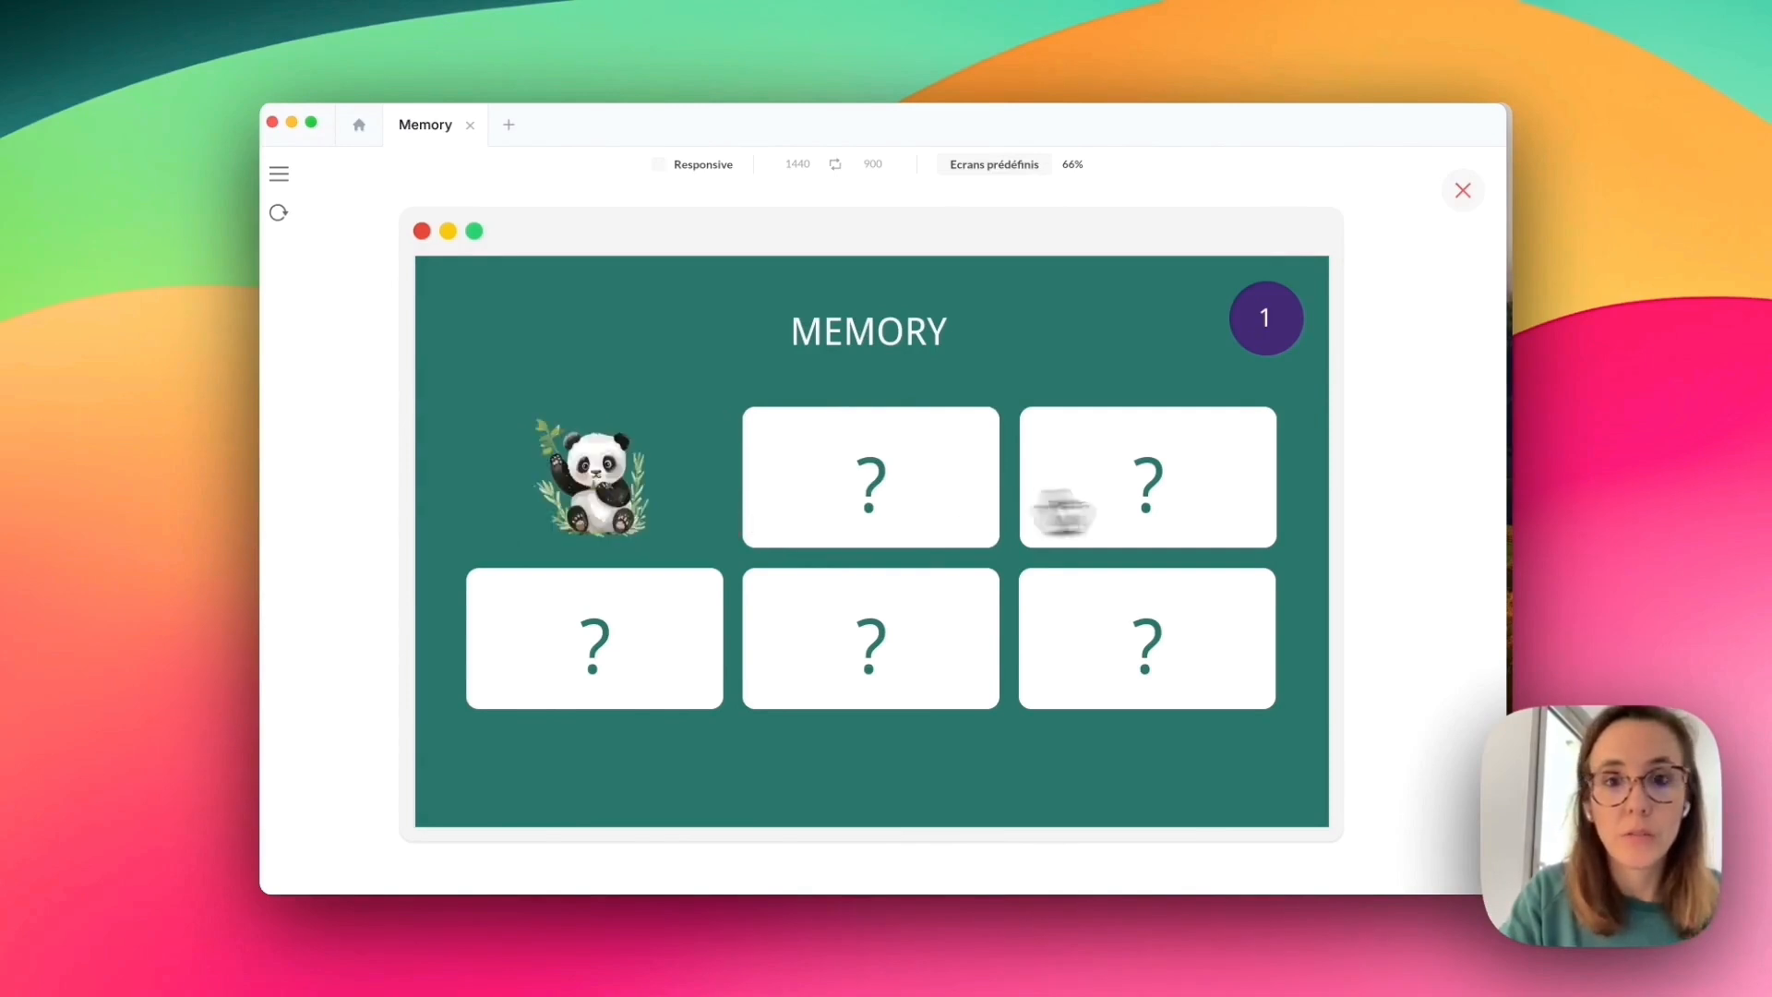
pyautogui.click(1242, 475)
# Test matching the giraffe, elephant and panda pairs in the game preview, and close the preview.
pyautogui.click(878, 534)
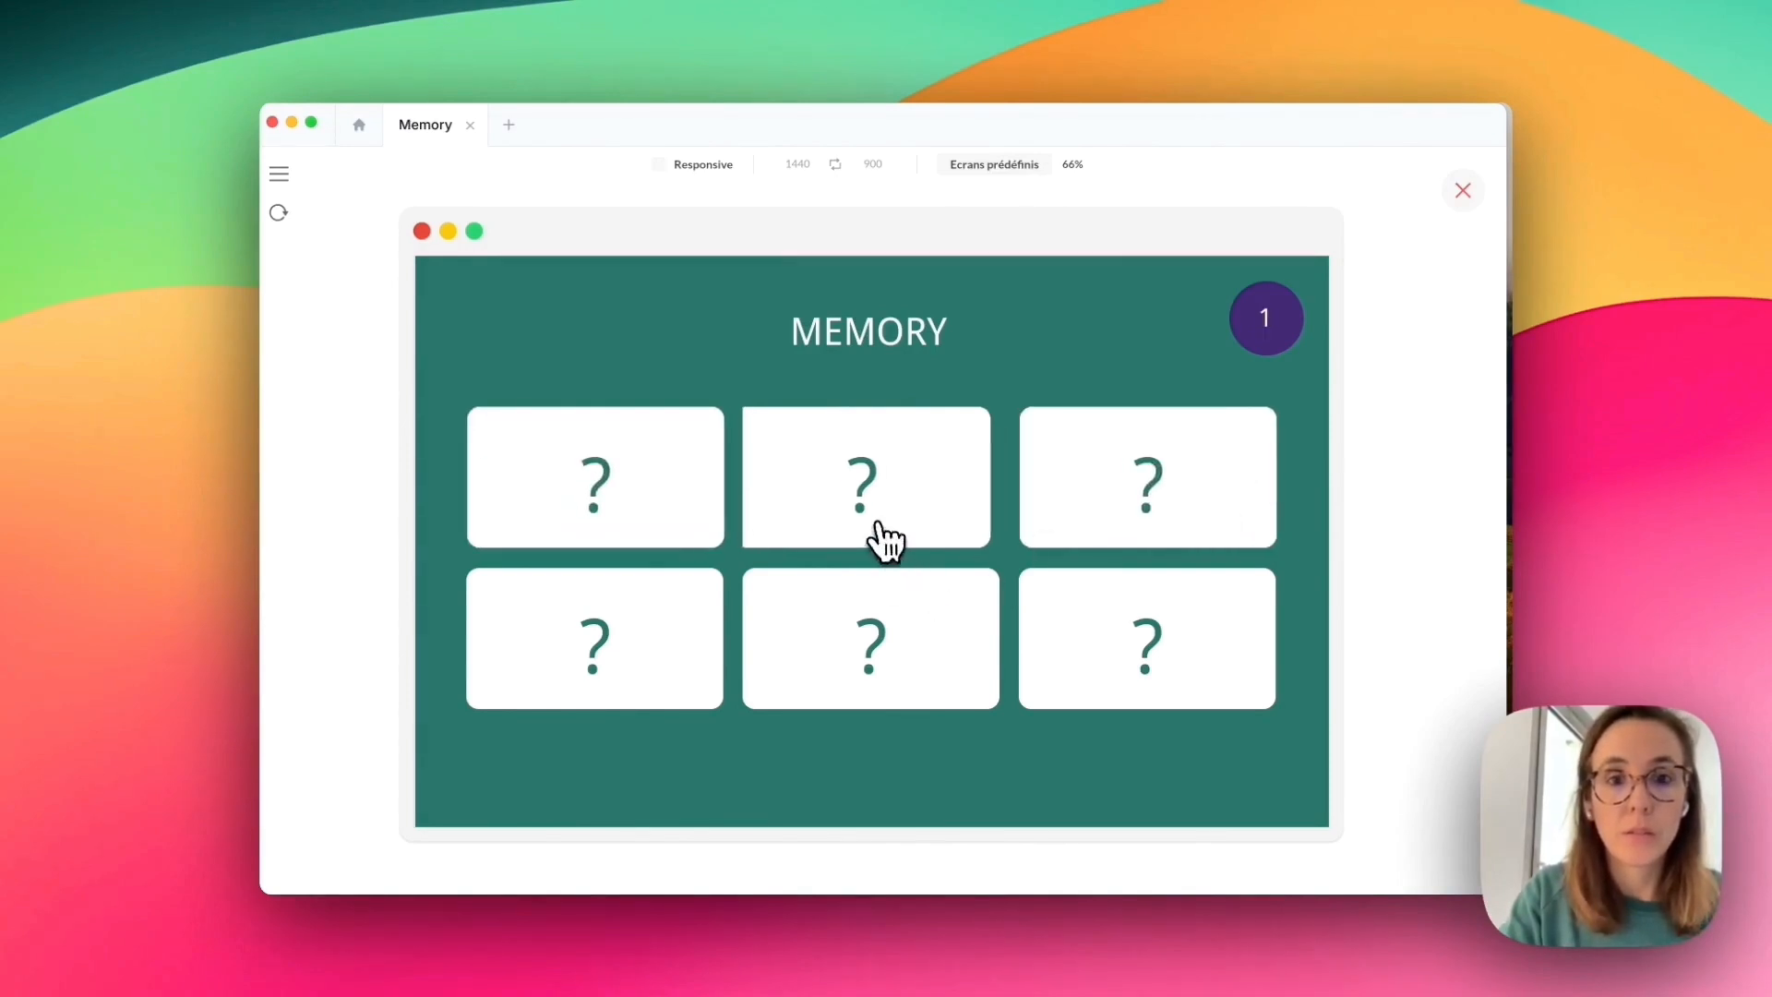
pyautogui.click(1107, 507)
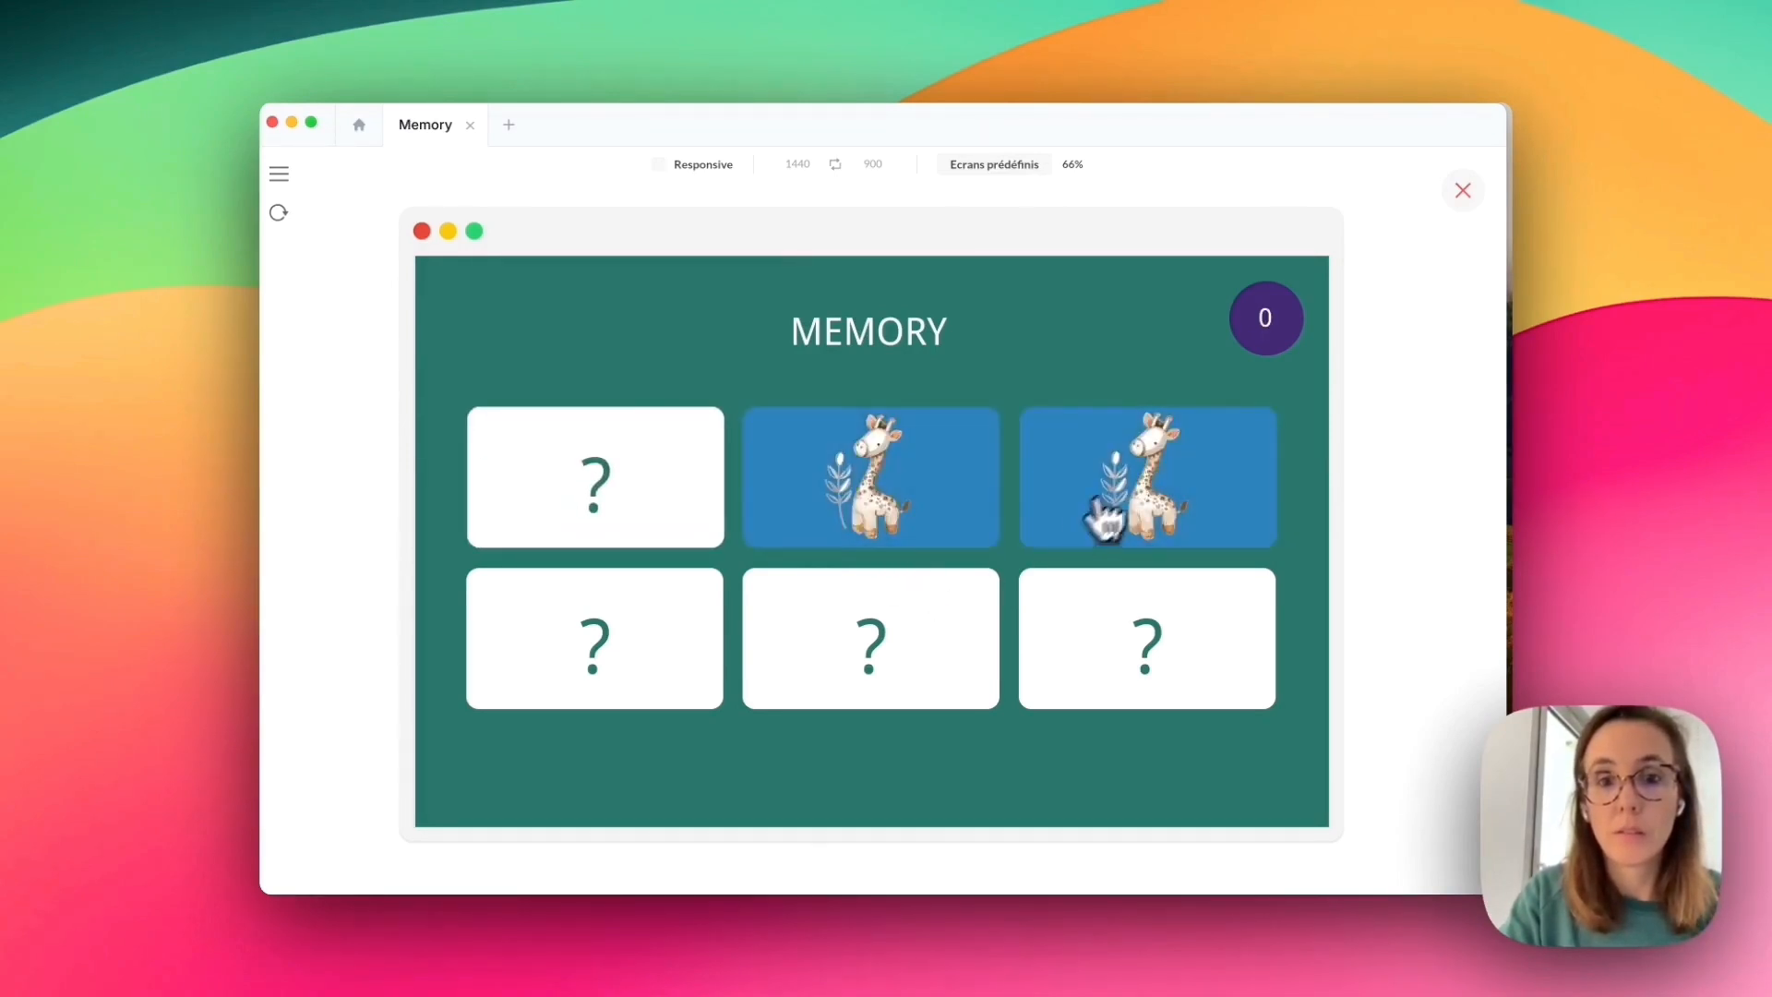
pyautogui.click(953, 623)
pyautogui.click(594, 679)
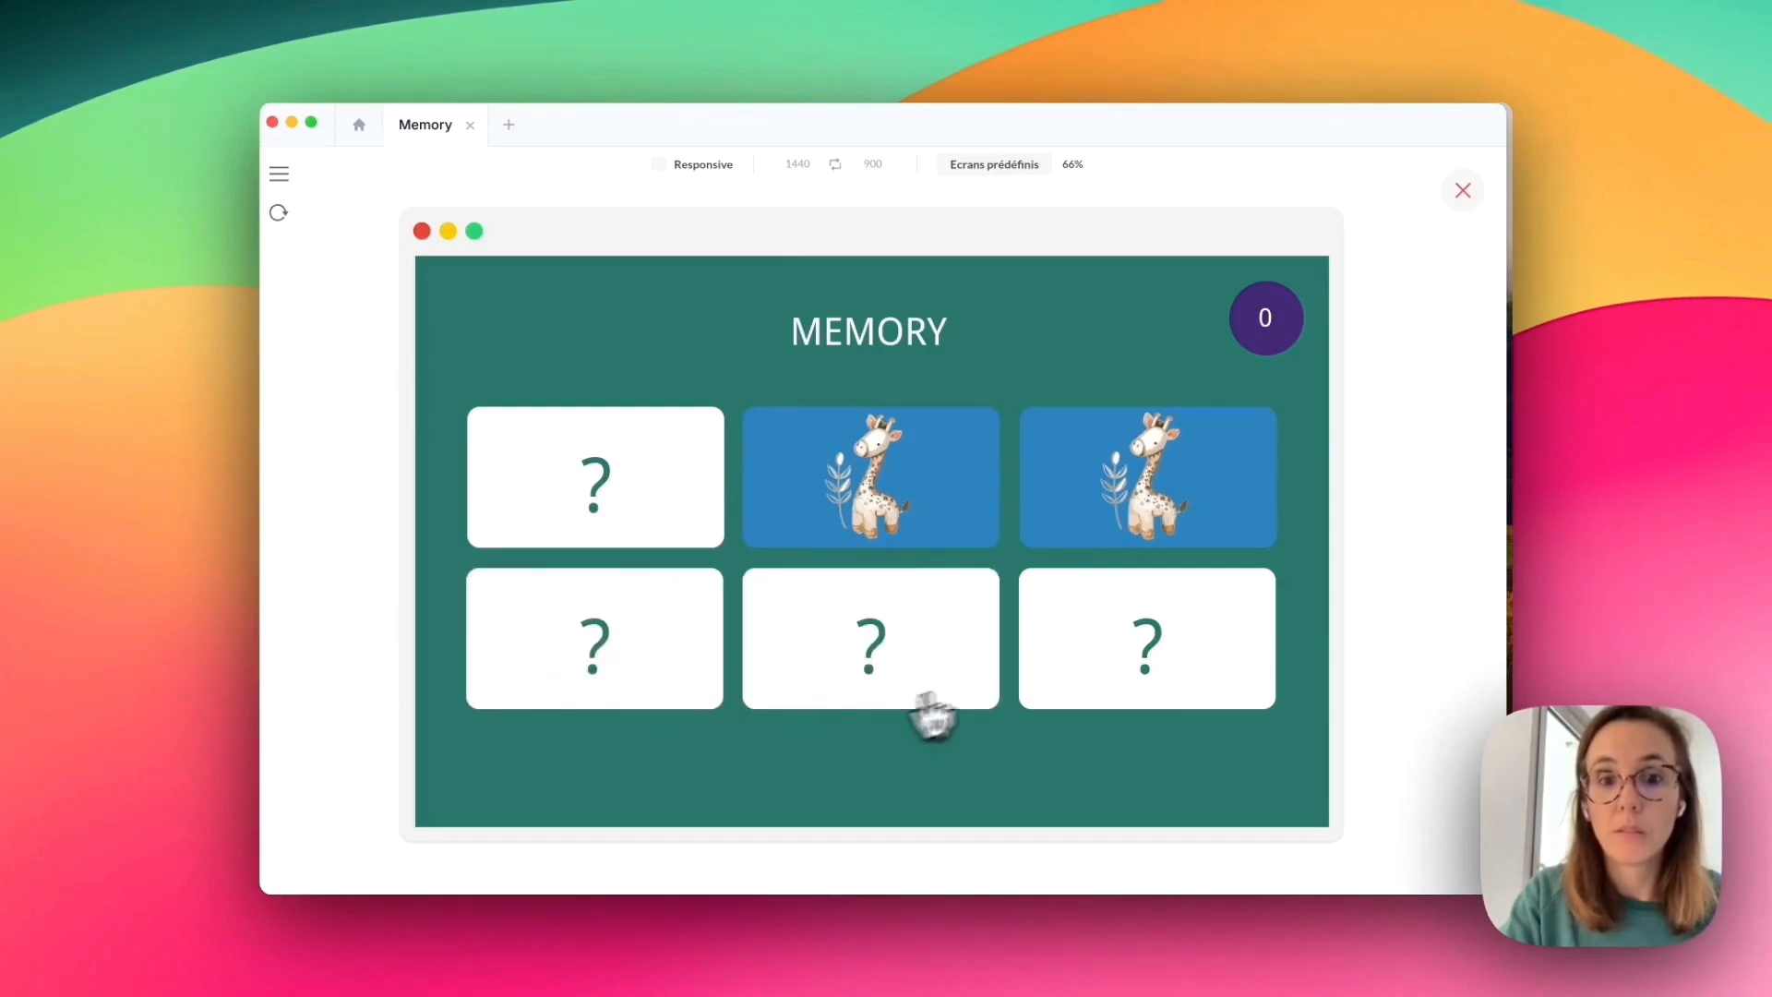
pyautogui.click(1082, 650)
pyautogui.click(661, 652)
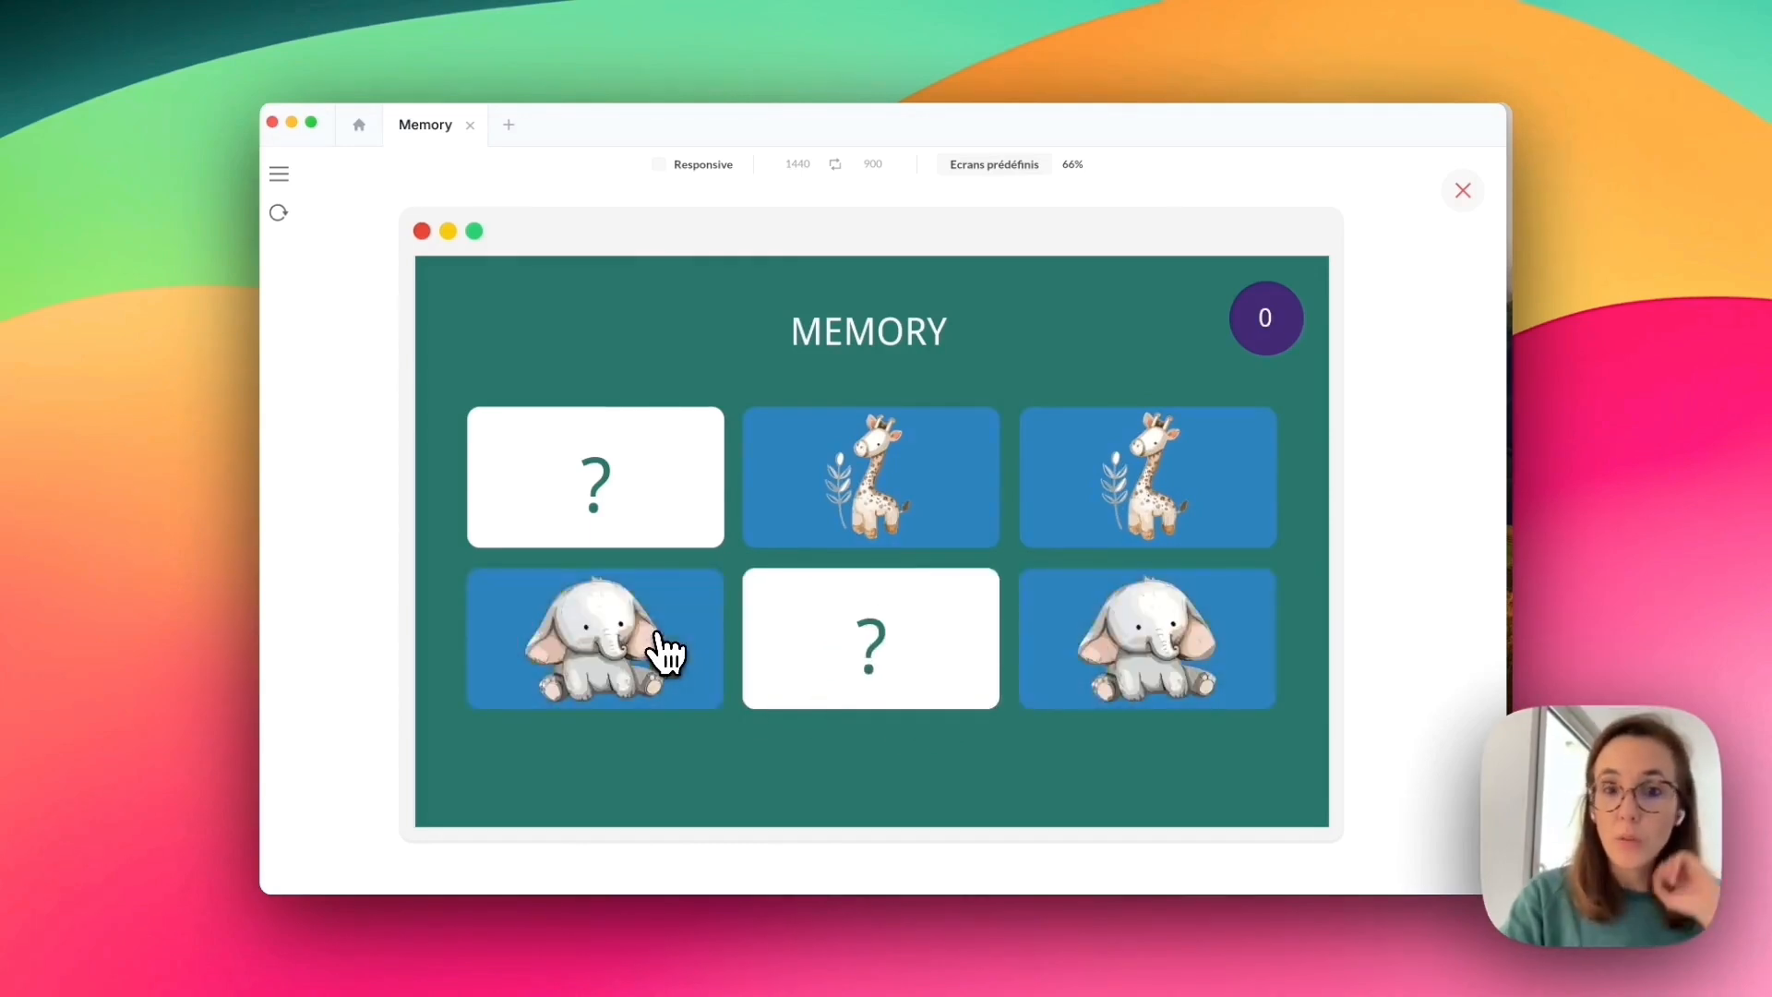
pyautogui.click(792, 674)
pyautogui.click(648, 507)
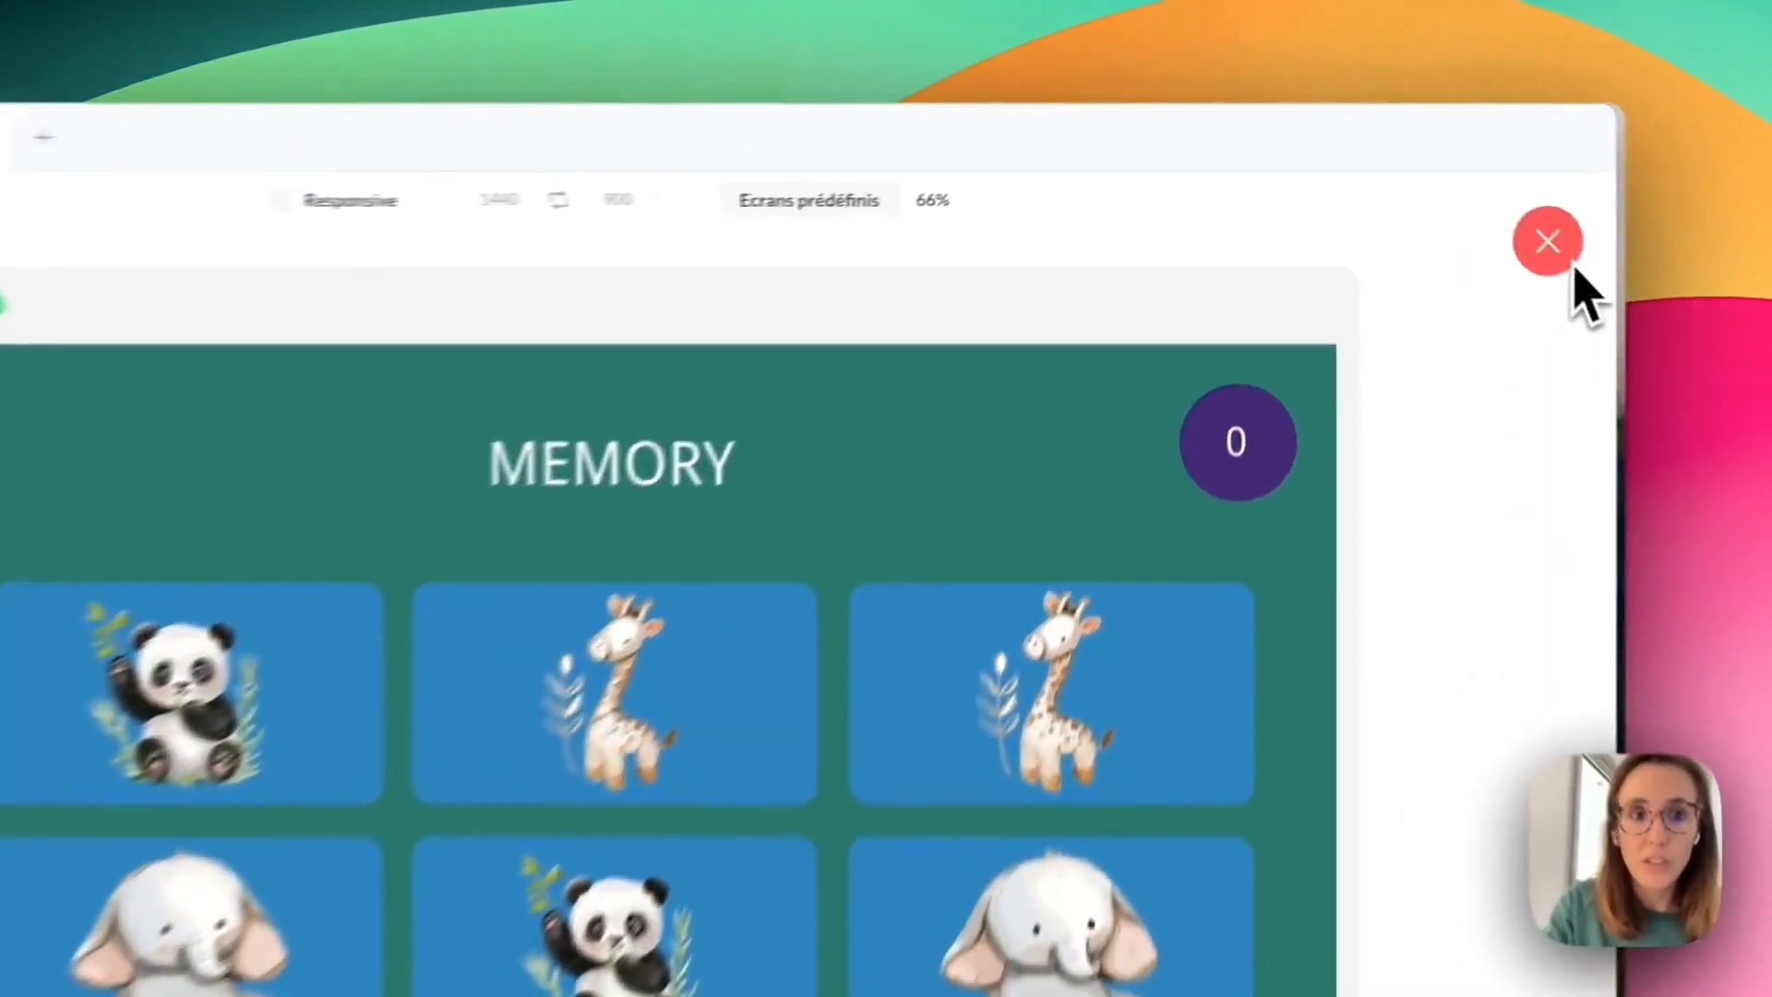
pyautogui.click(1463, 190)
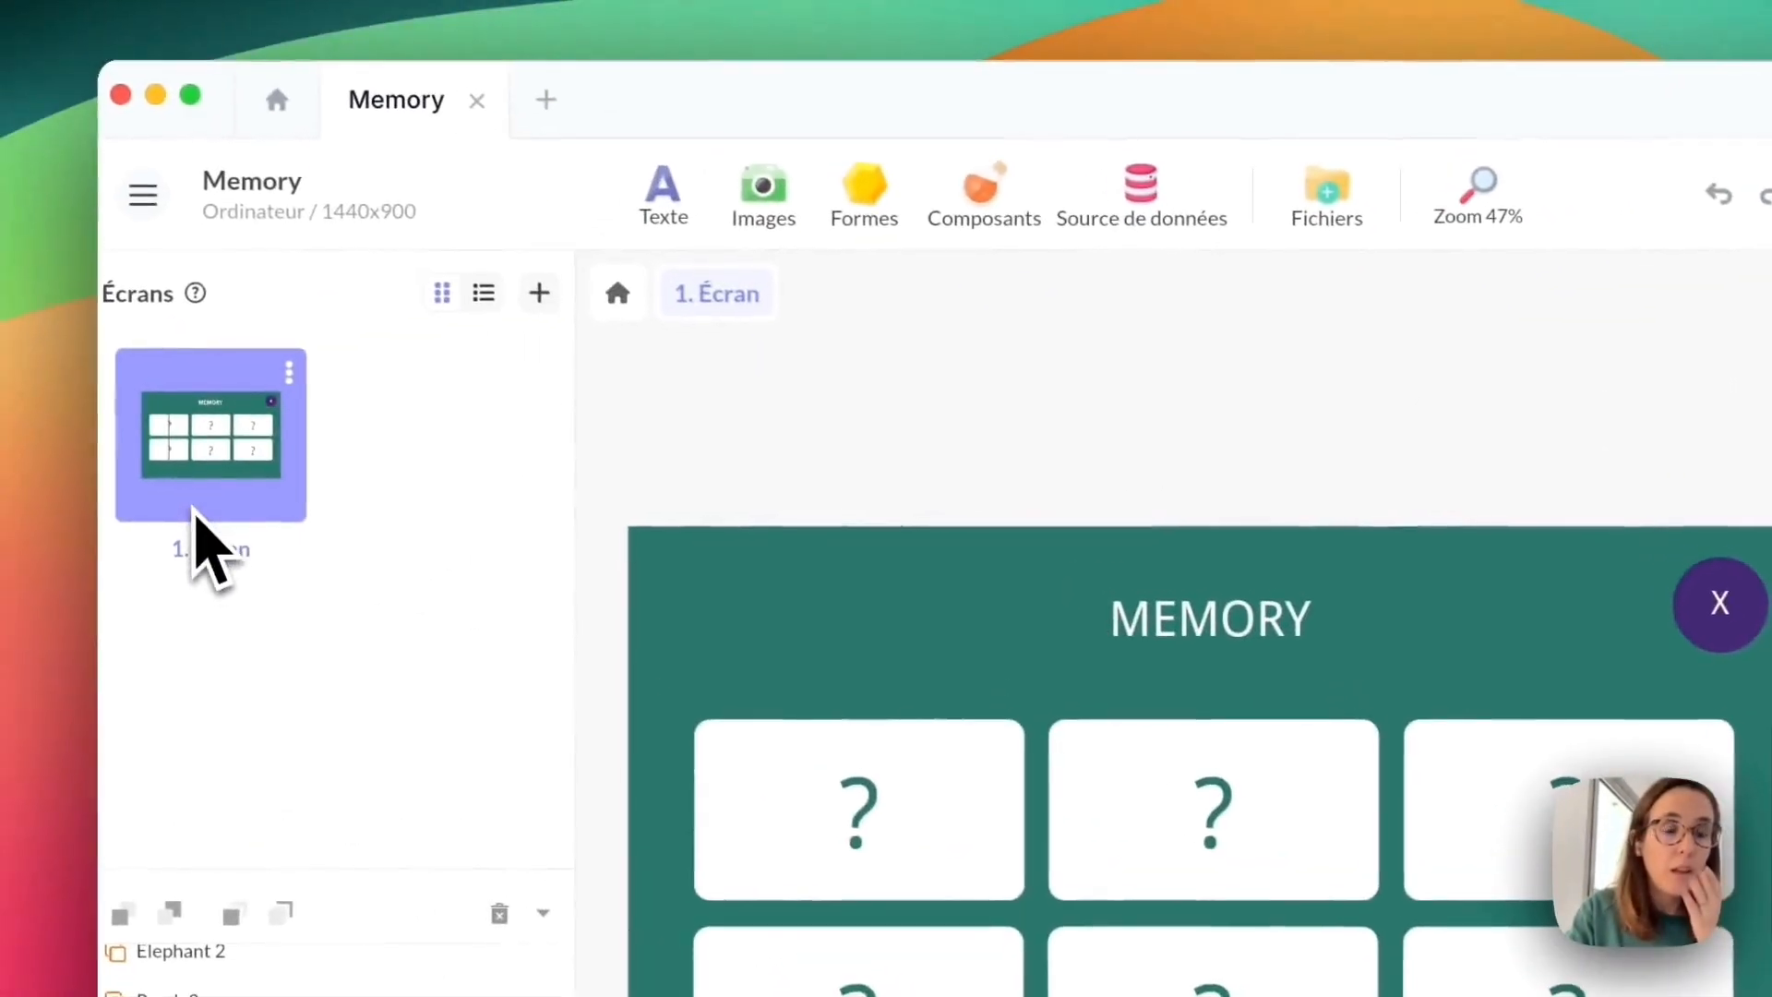
# Open the states of the Écran screen and rename its first state to "Enable touch".
pyautogui.doubleClick(192, 507)
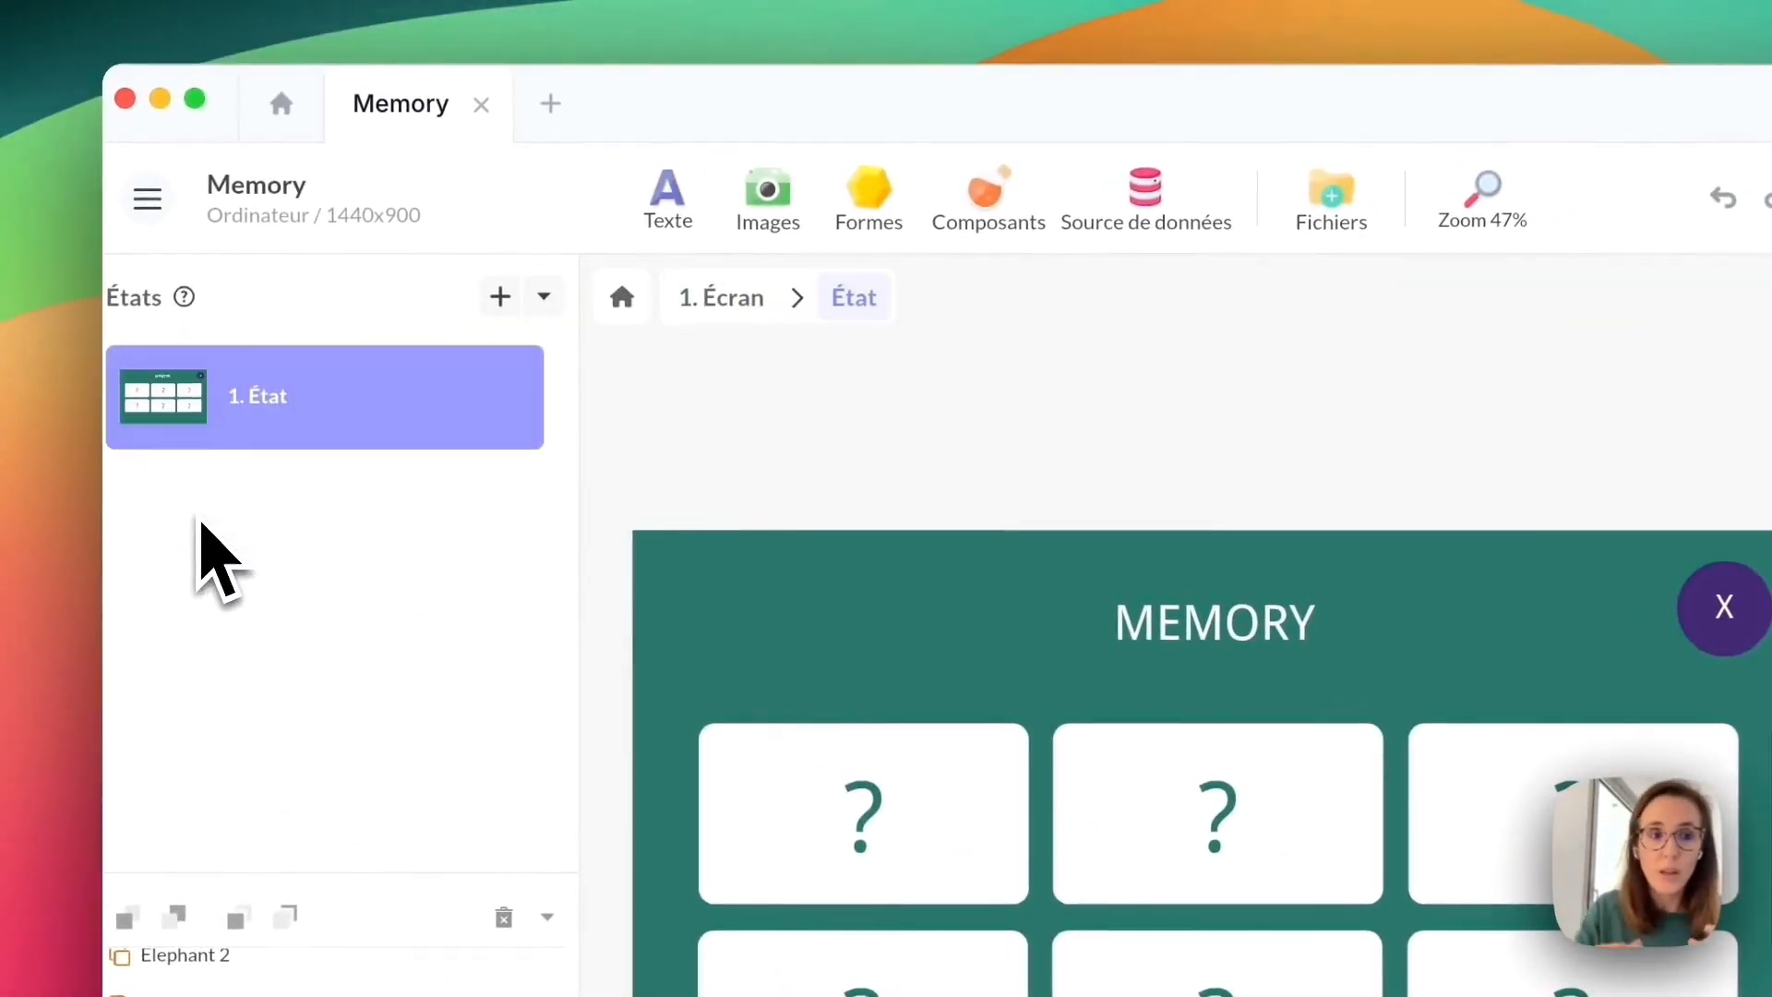
pyautogui.doubleClick(282, 404)
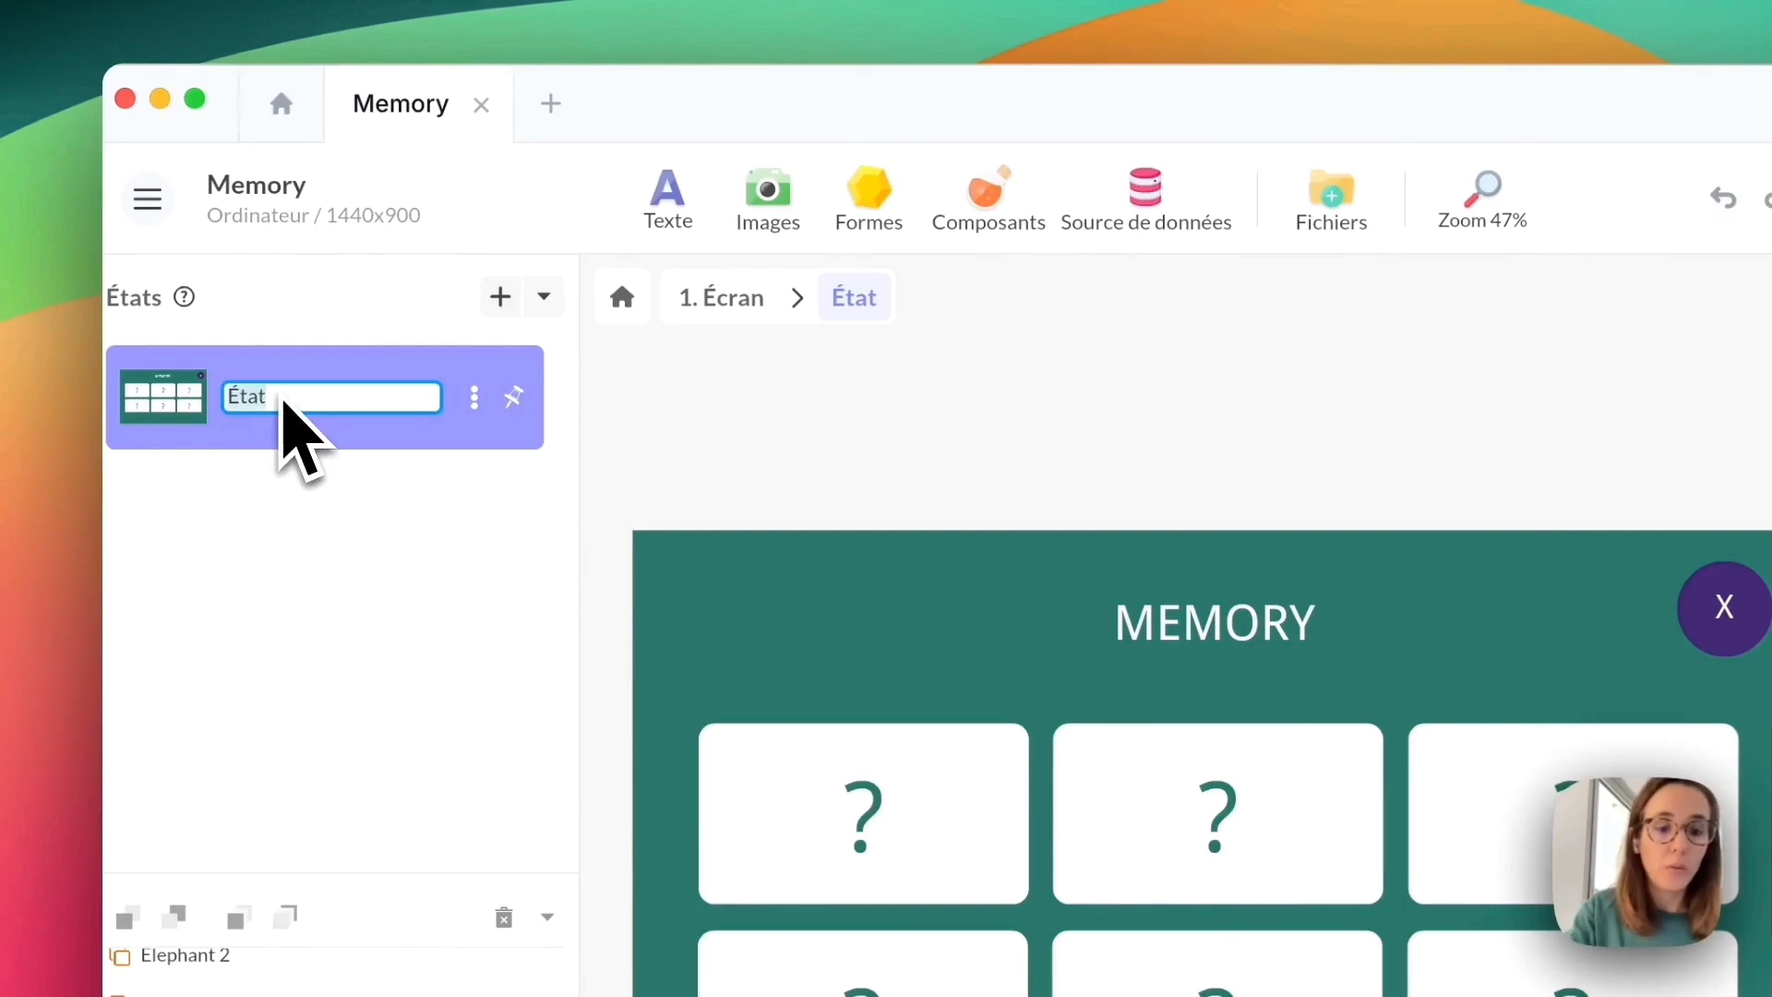
pyautogui.write('Enable touch')
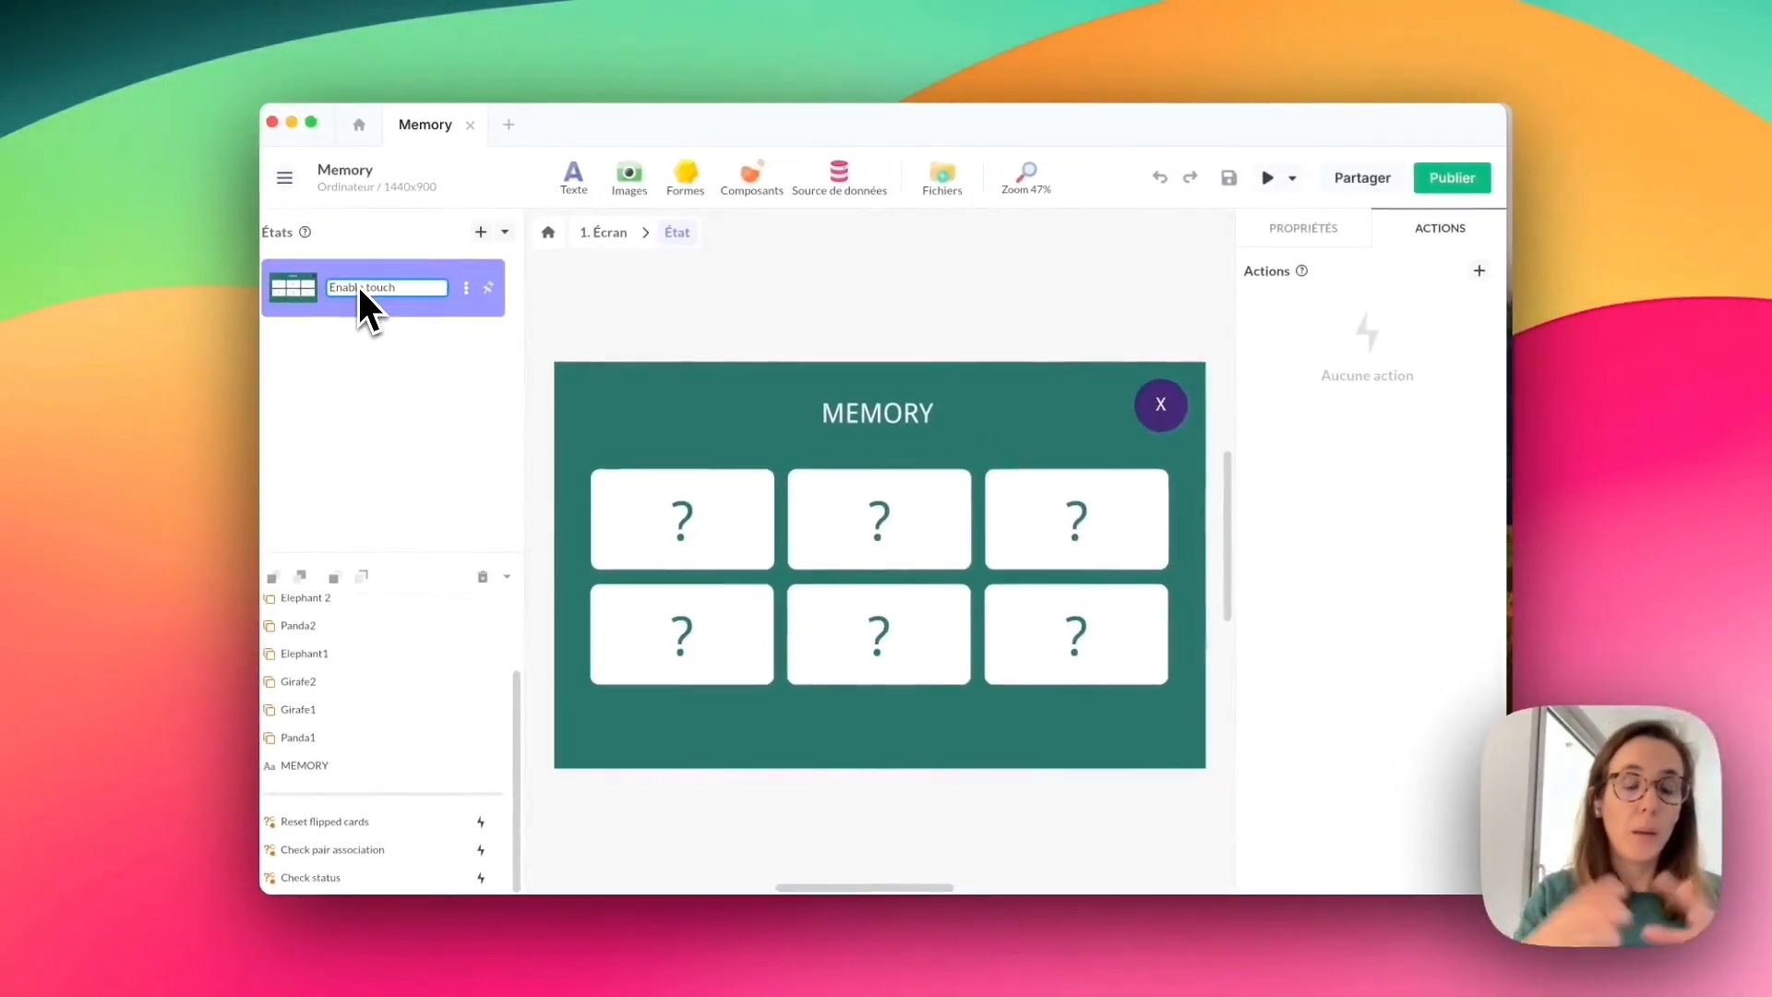
pyautogui.press('Return')
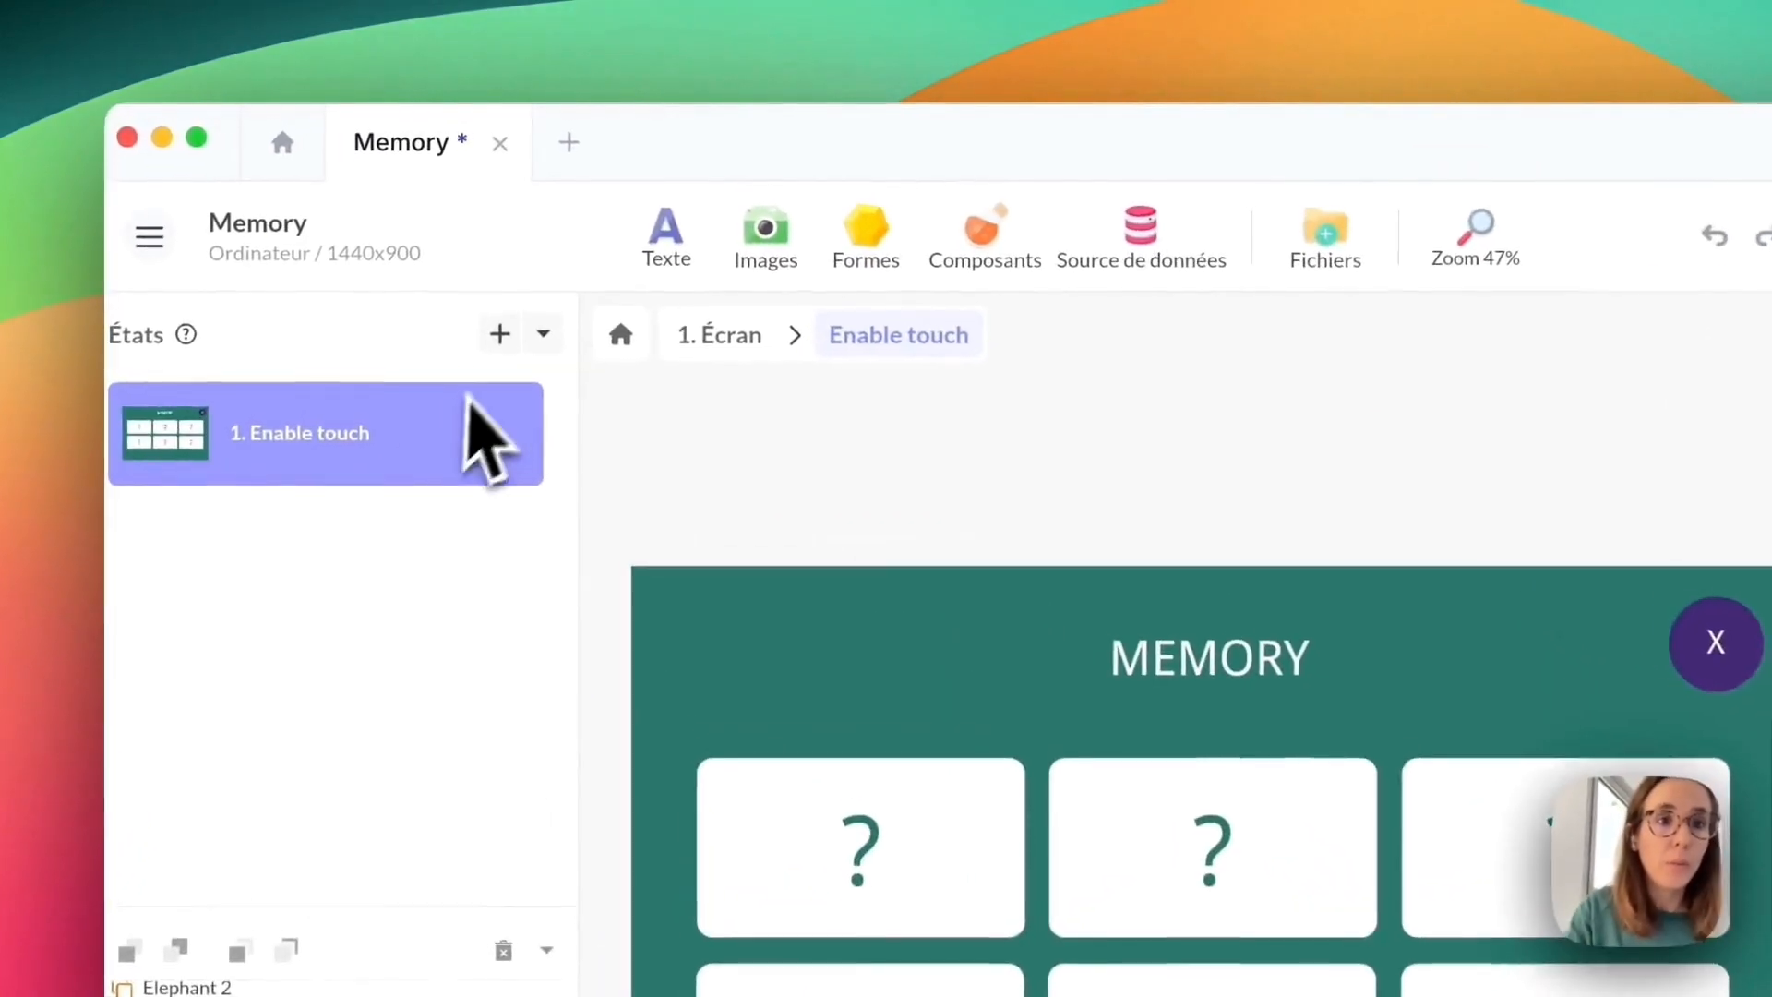
# Add a second state to the screen and name it "Disabled touch".
pyautogui.click(480, 233)
pyautogui.doubleClick(285, 543)
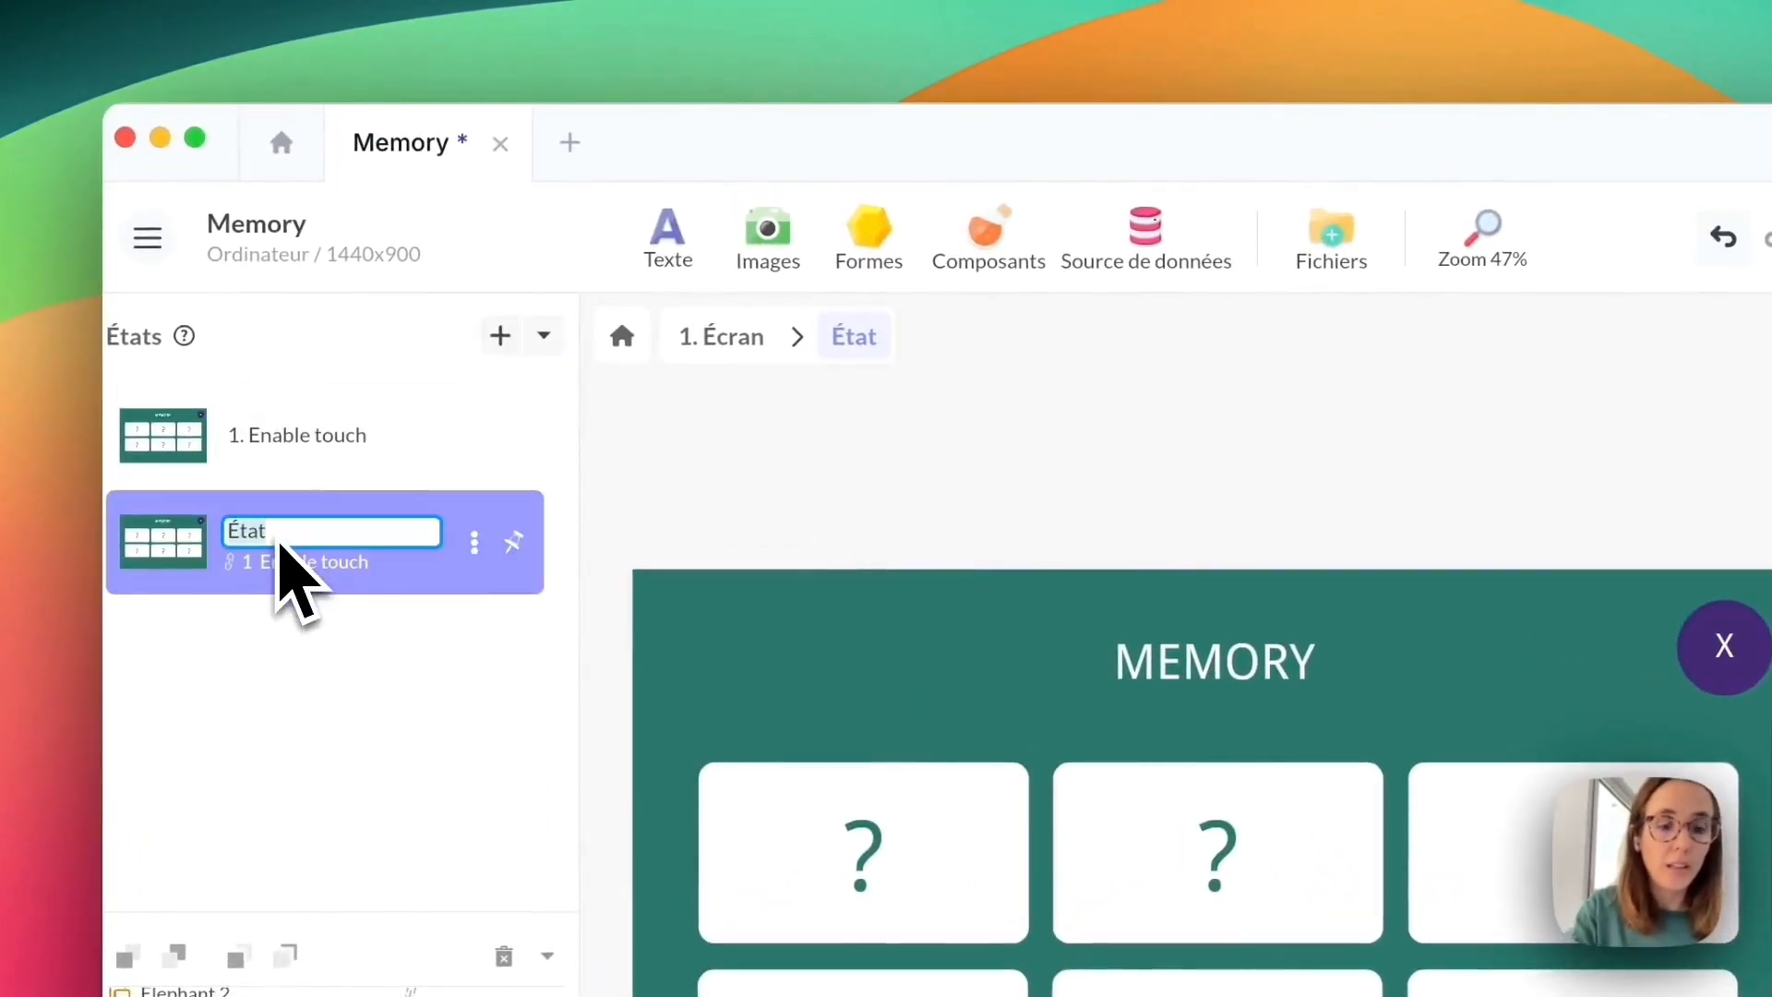
pyautogui.write('Disable')
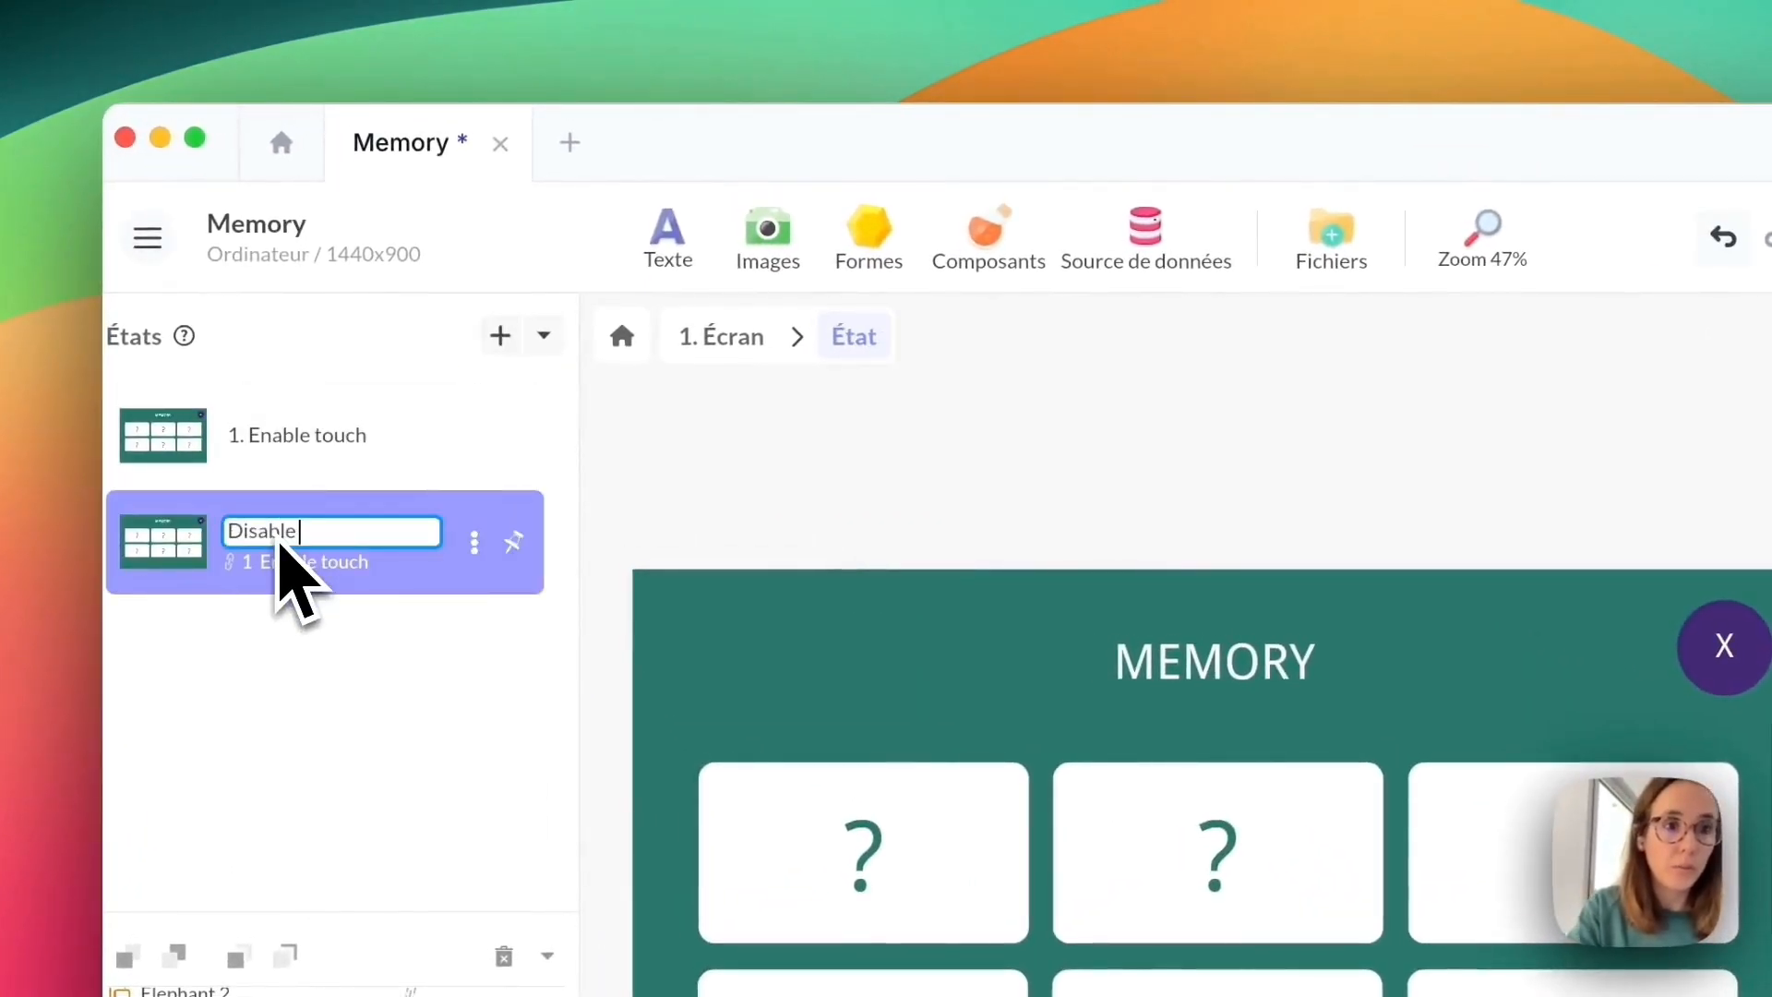
pyautogui.write('d touch')
pyautogui.press('Return')
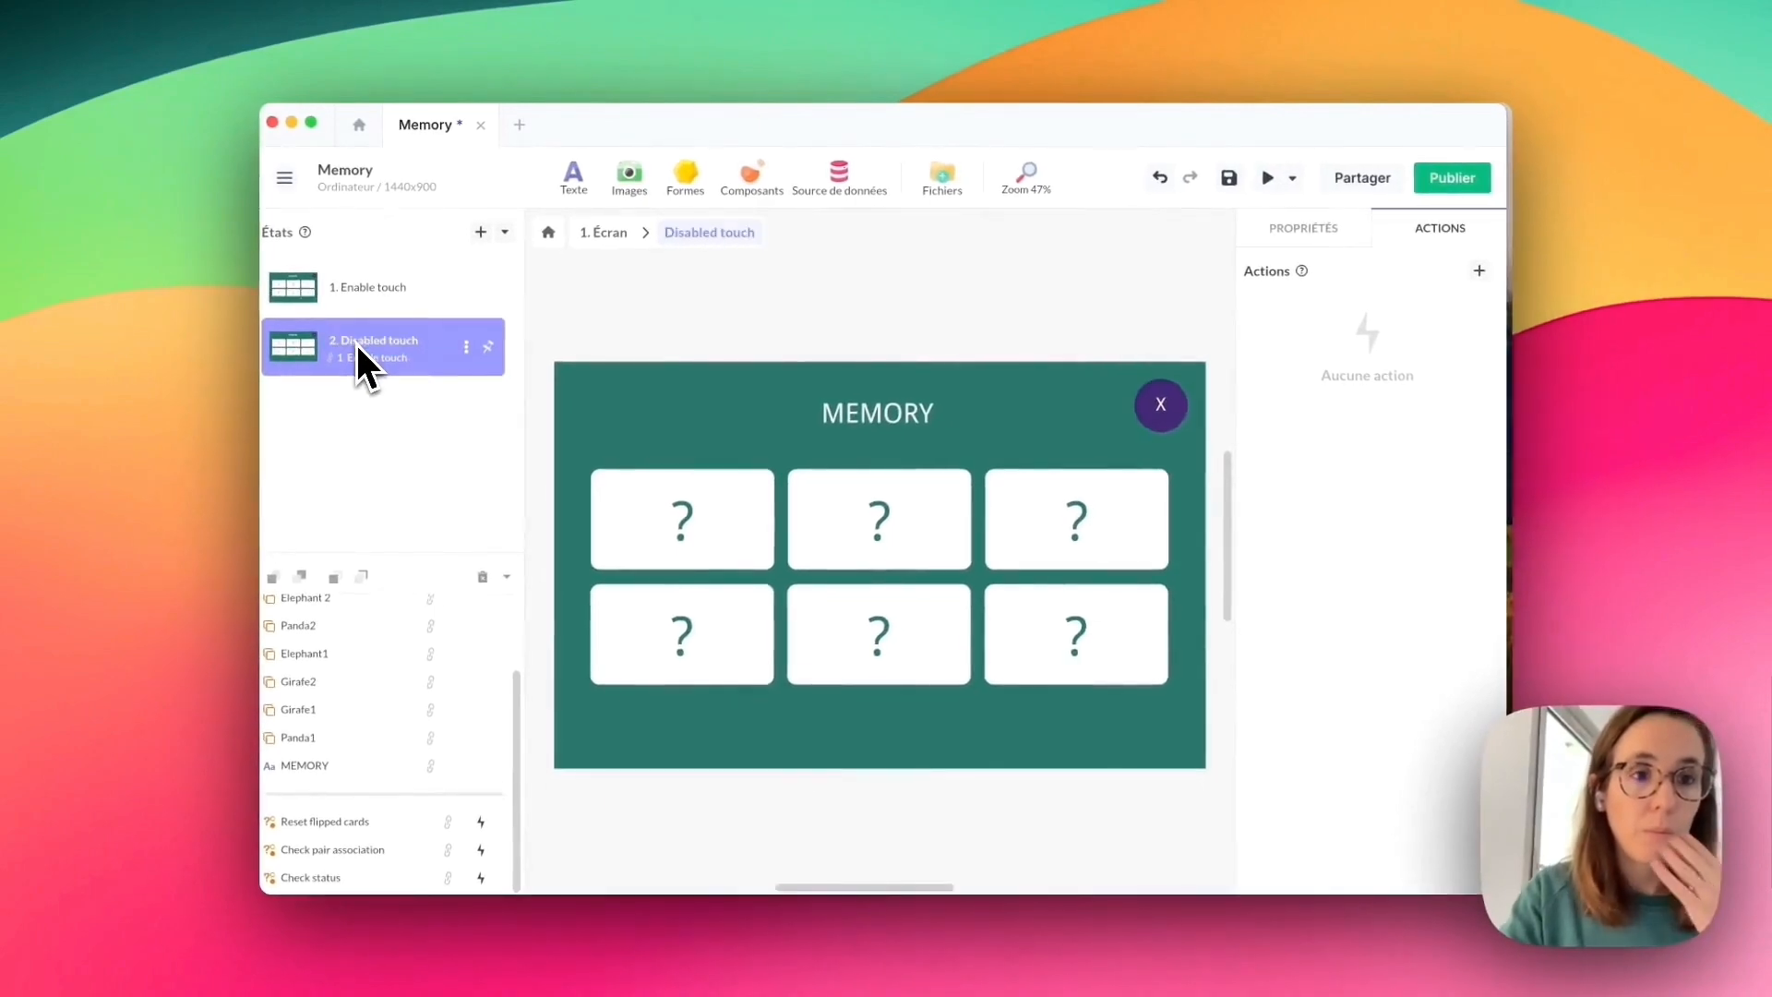
# Turn off user interaction for the Panda1 card in the Disabled touch state.
pyautogui.click(598, 509)
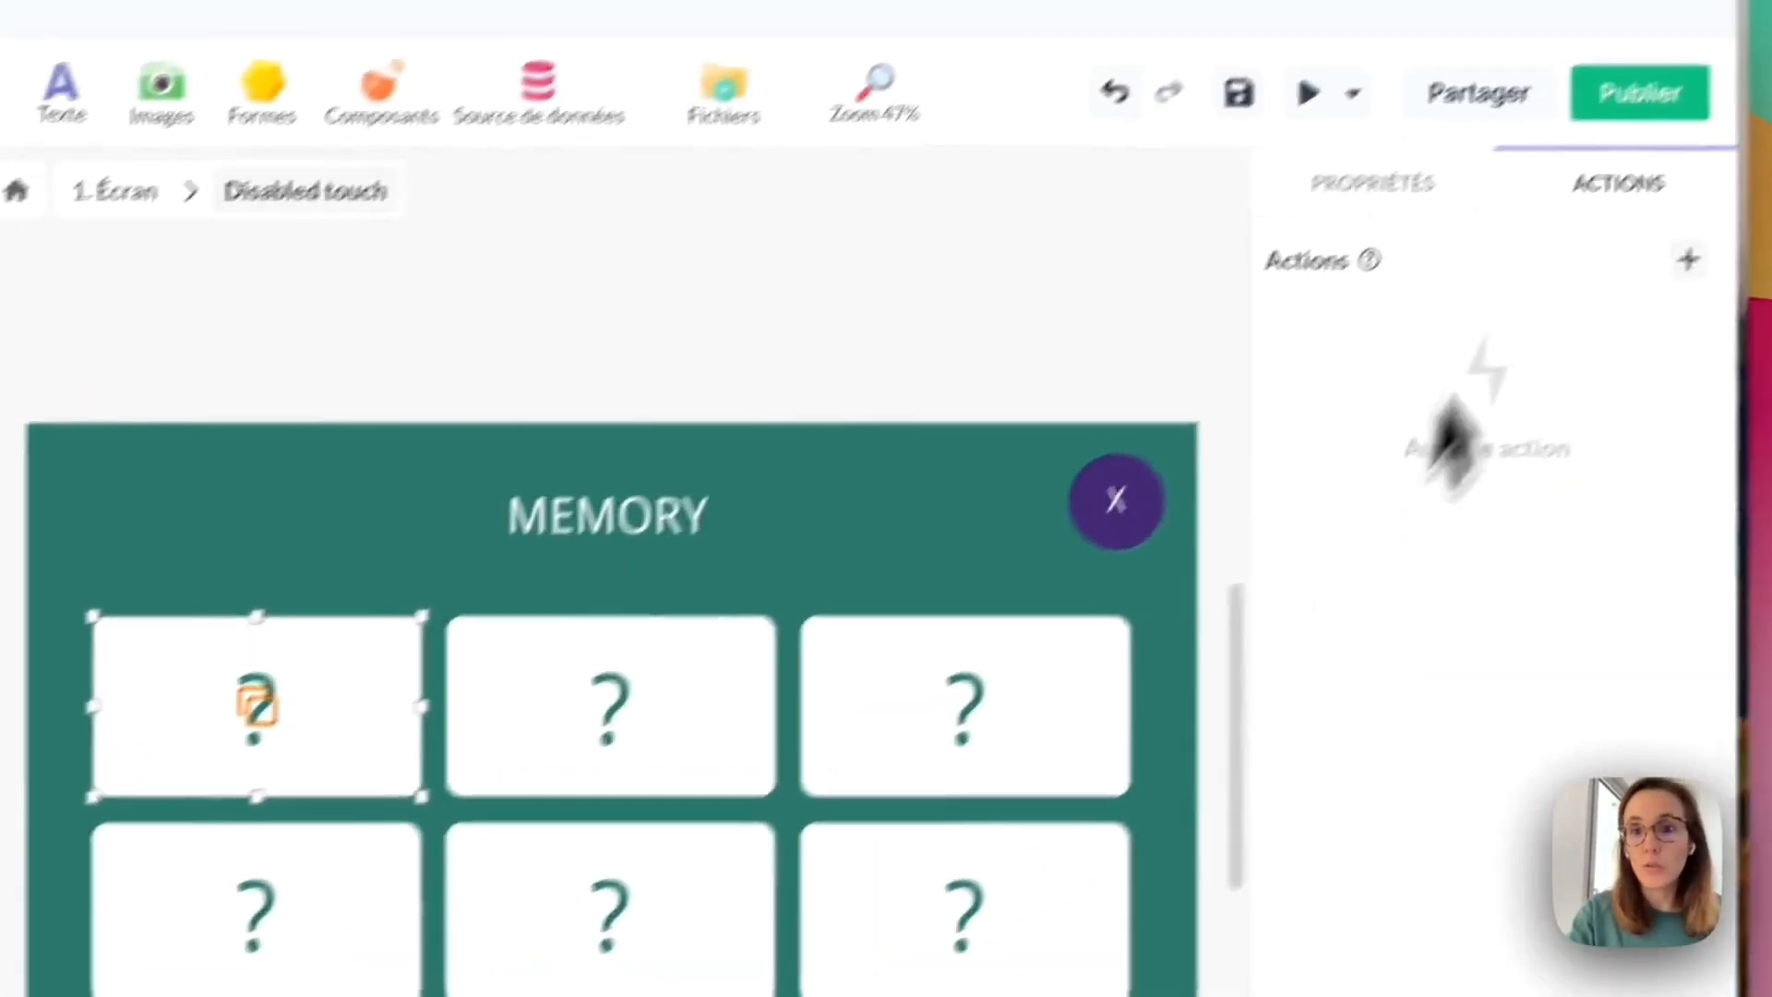
pyautogui.click(1718, 47)
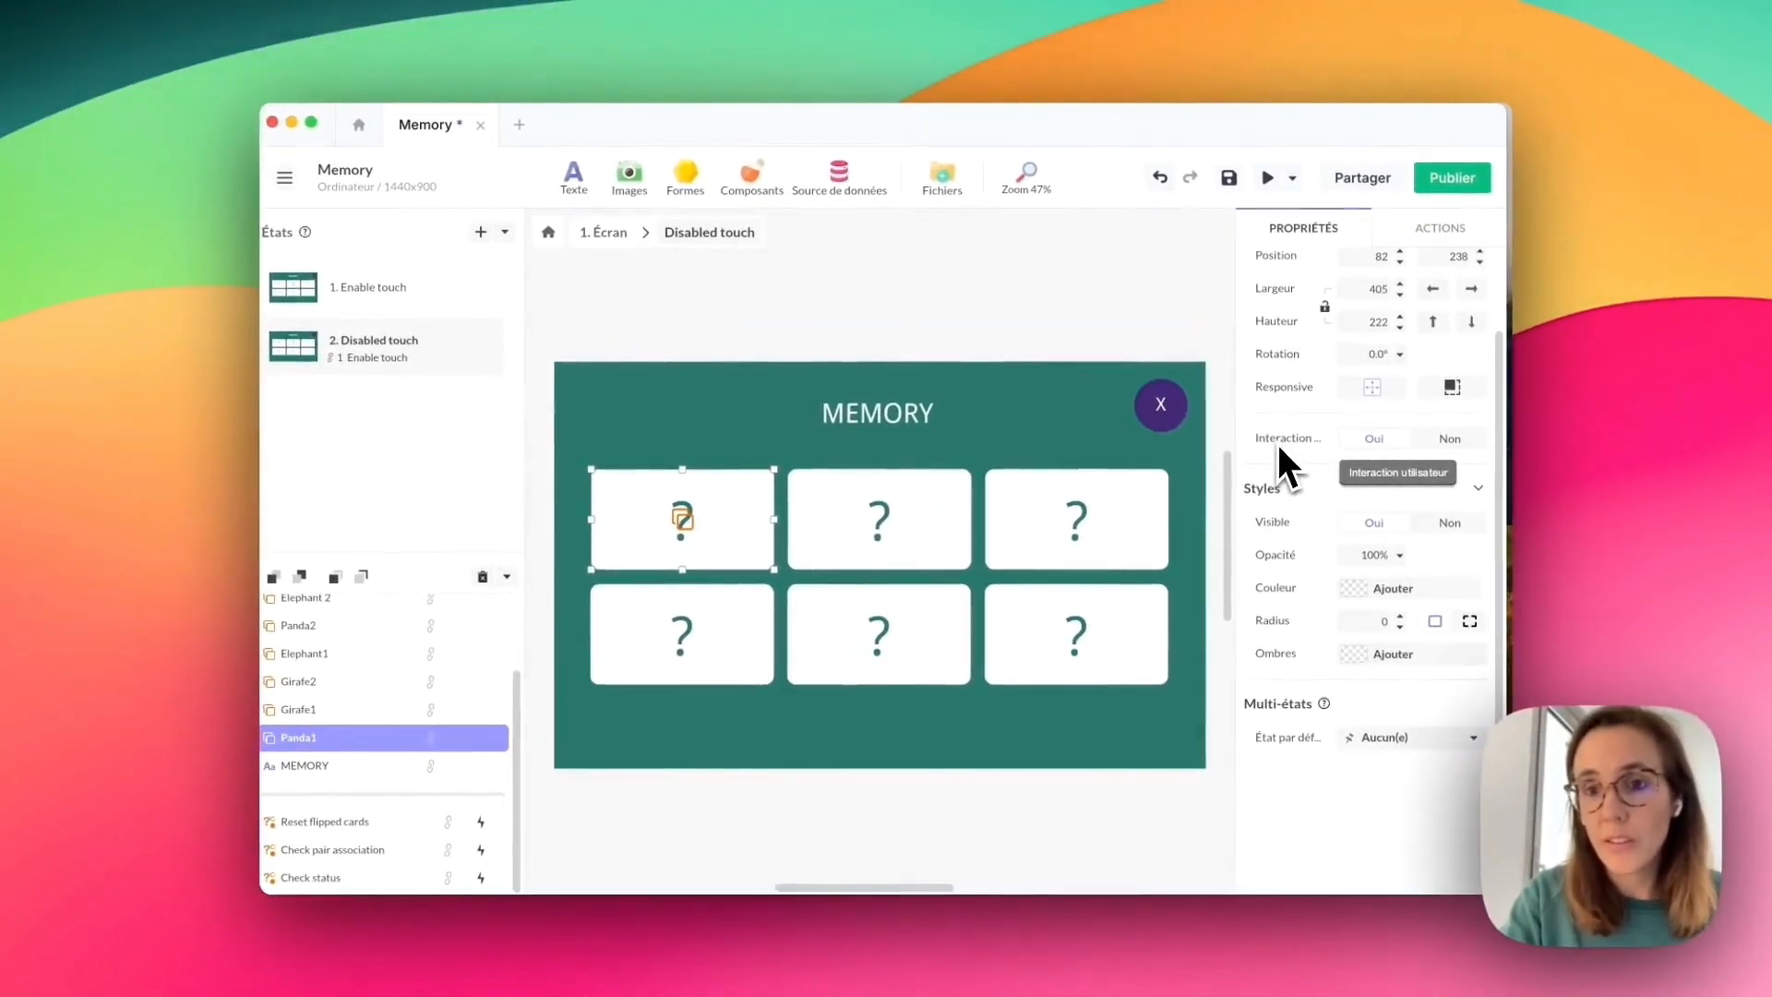
pyautogui.click(1459, 445)
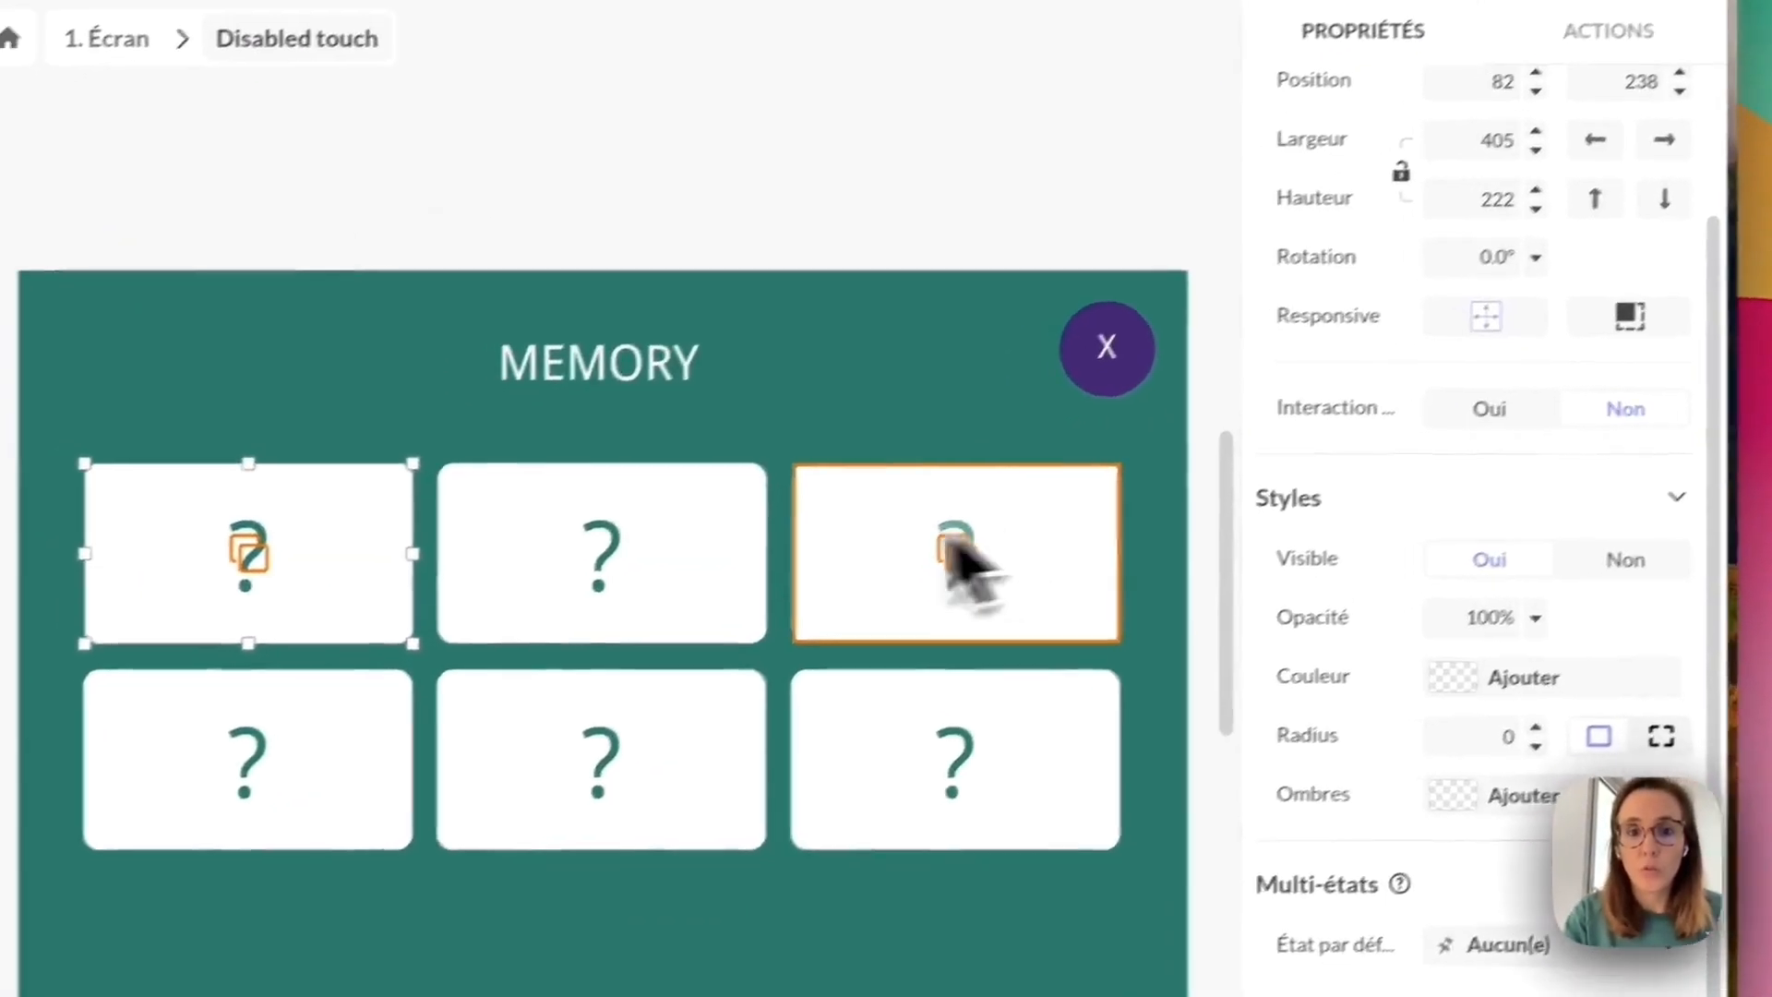
# Turn off user interaction for the other five cards in the Disabled touch state.
pyautogui.click(636, 558)
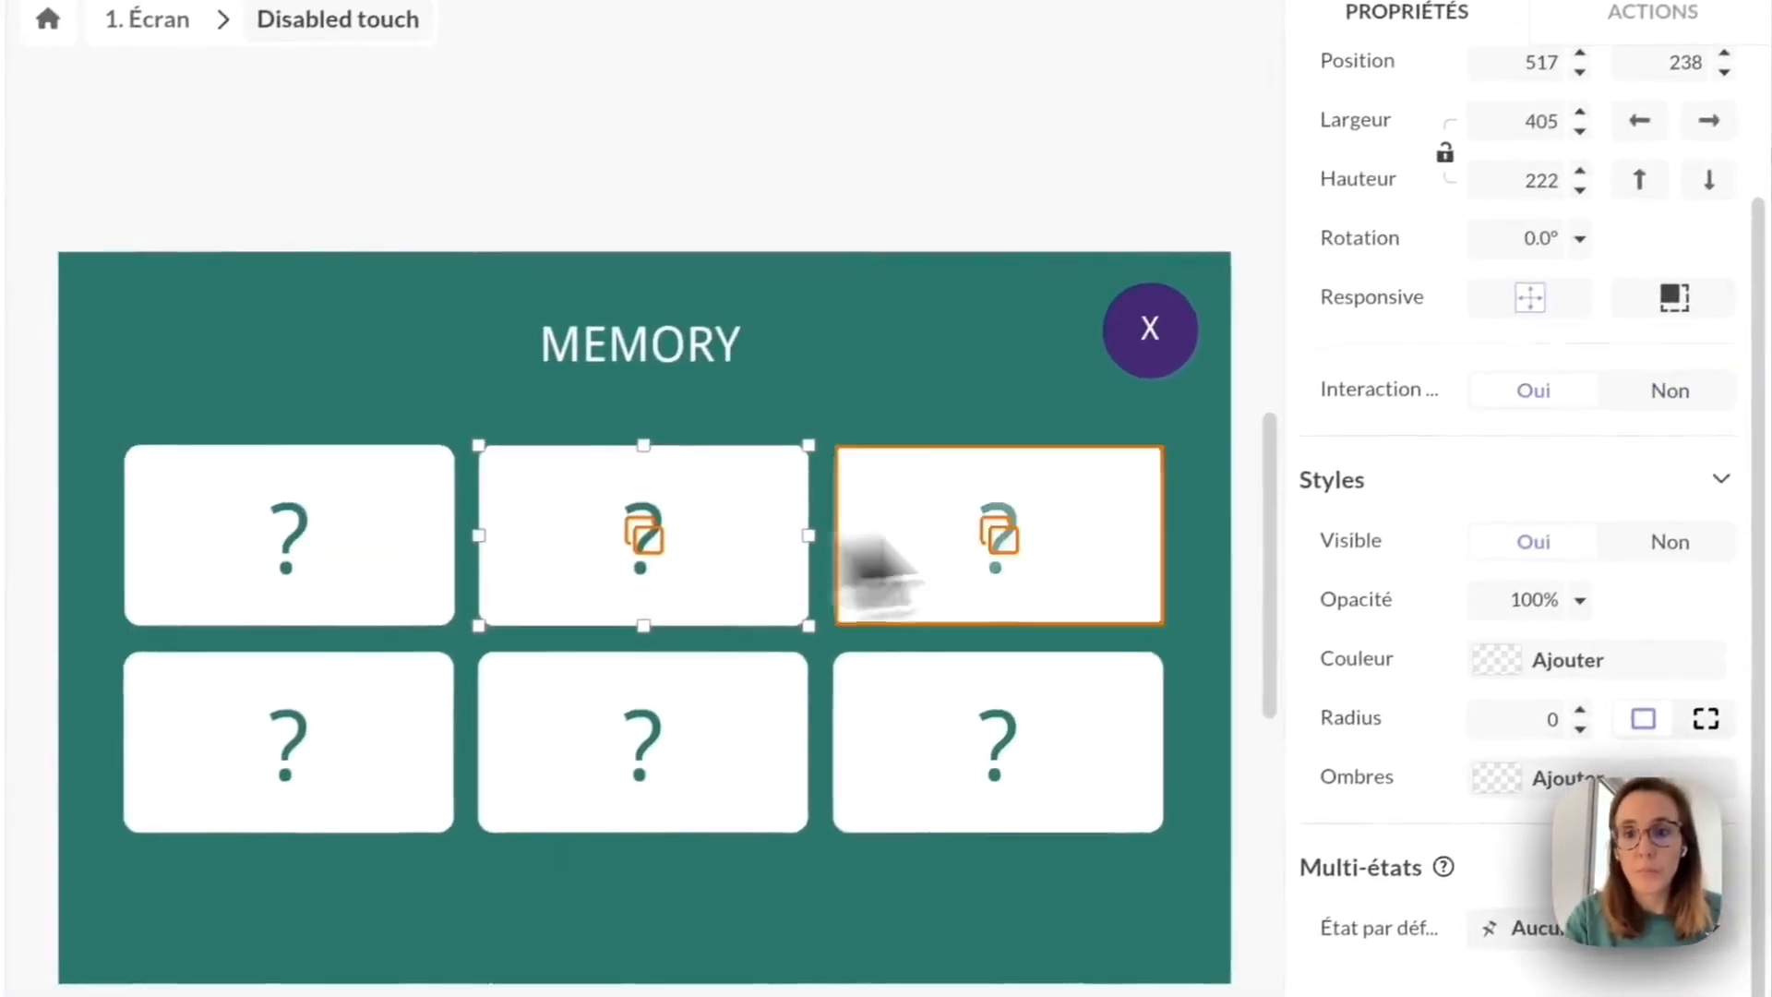
pyautogui.click(1629, 417)
pyautogui.click(970, 561)
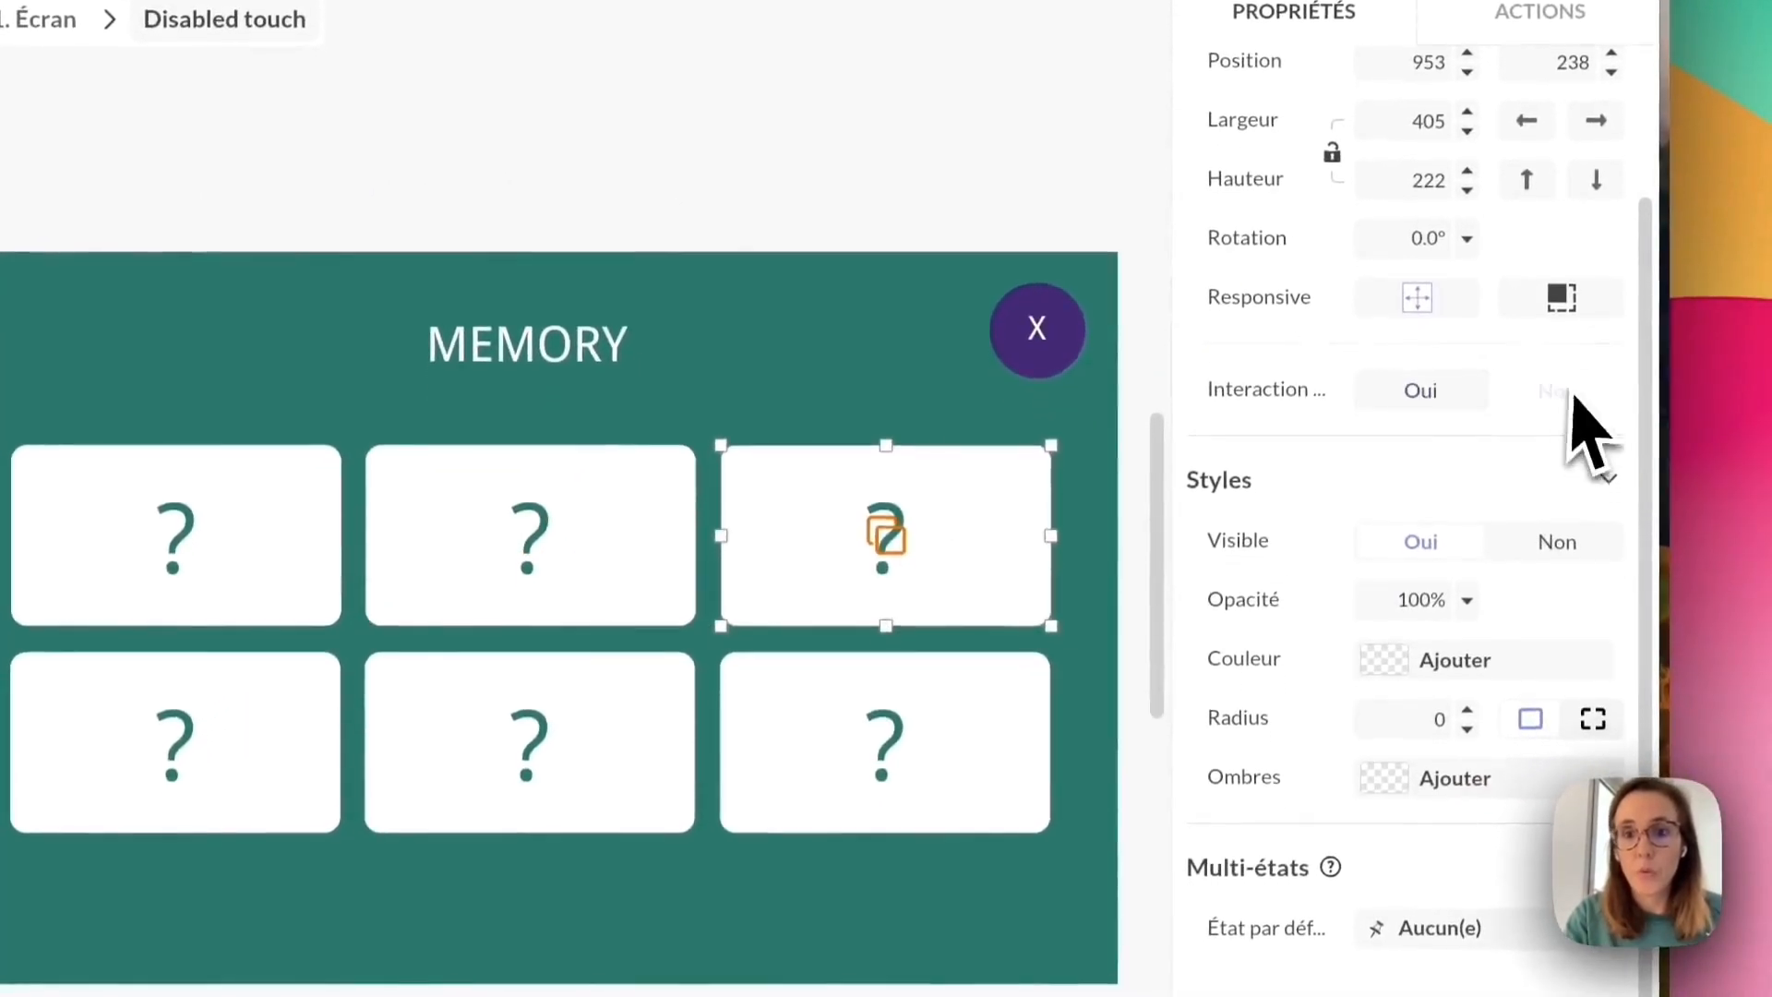
pyautogui.click(1558, 407)
pyautogui.click(314, 752)
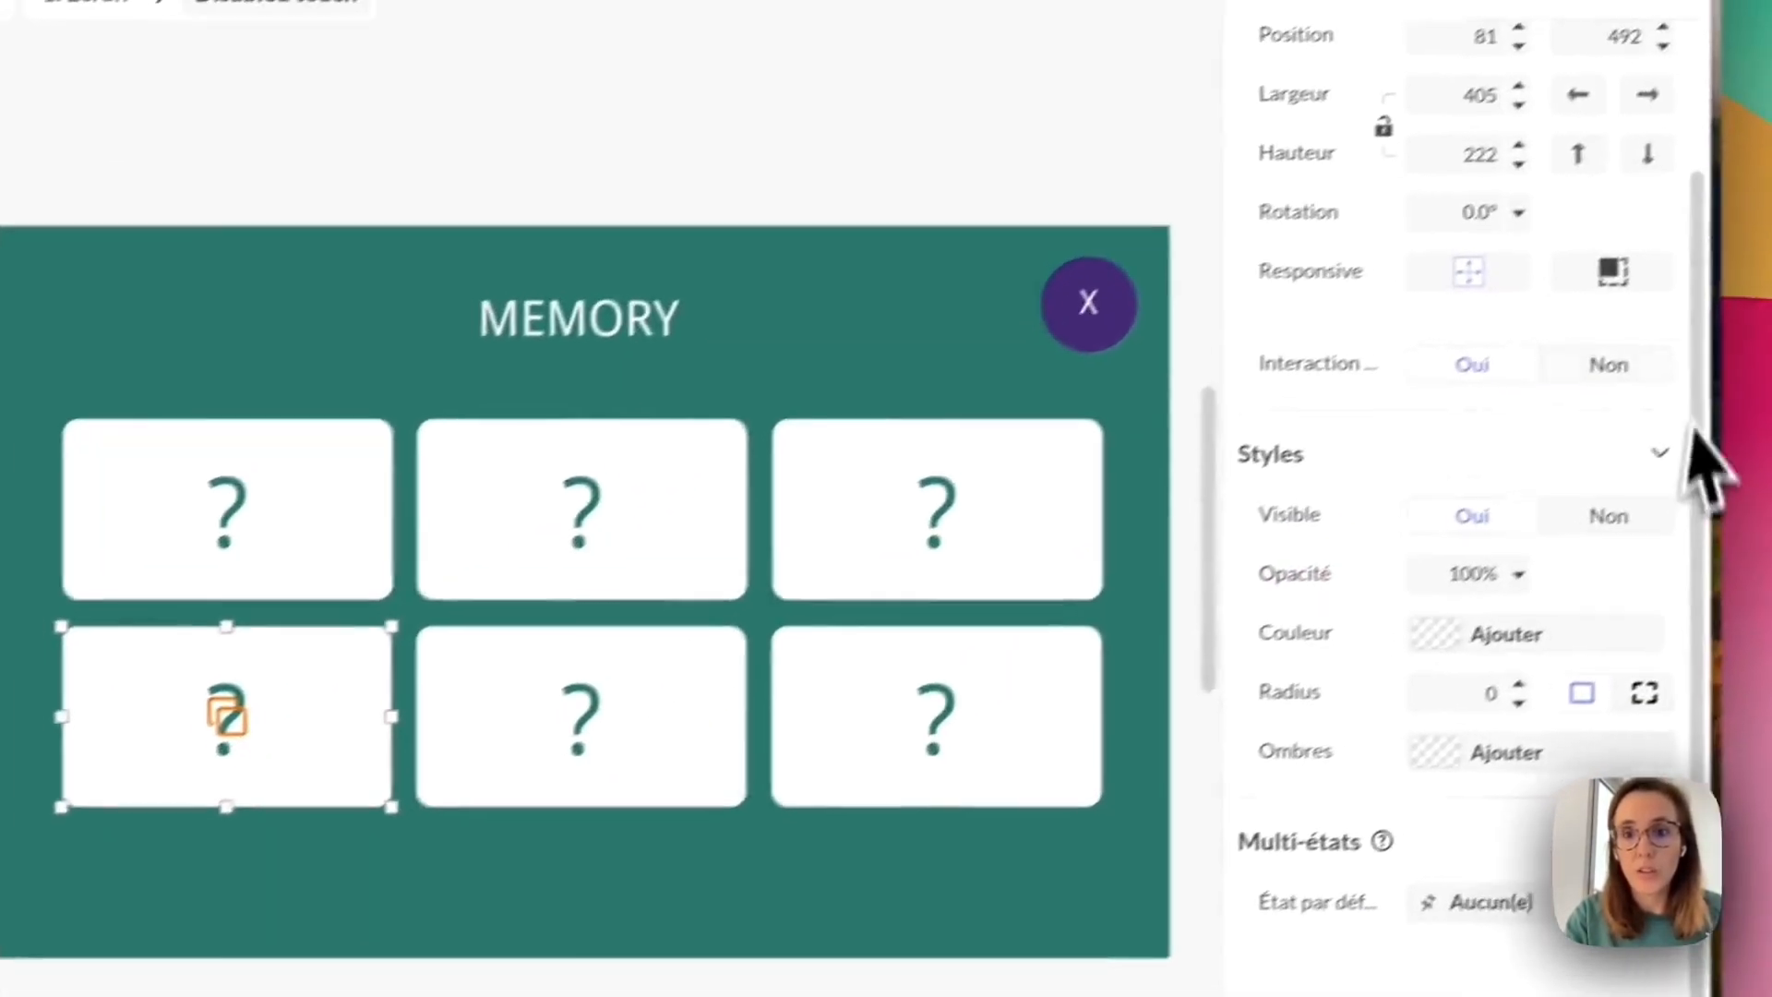
pyautogui.click(1610, 365)
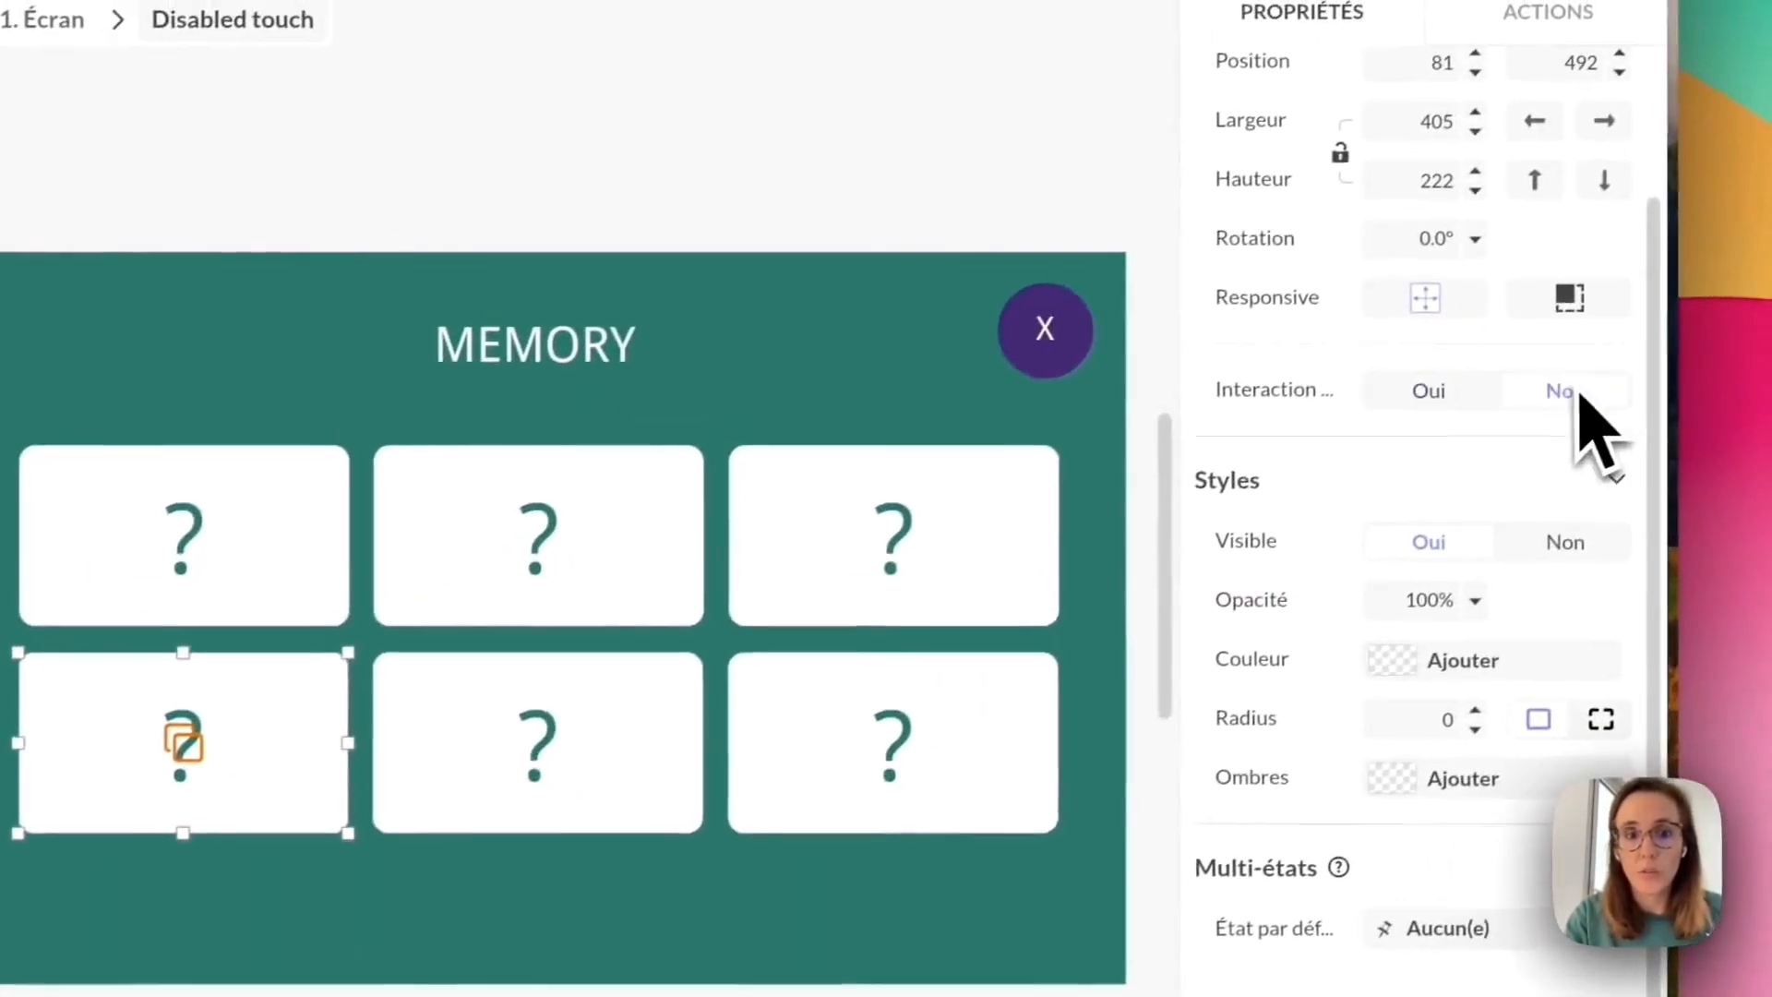
pyautogui.click(734, 694)
pyautogui.click(1610, 367)
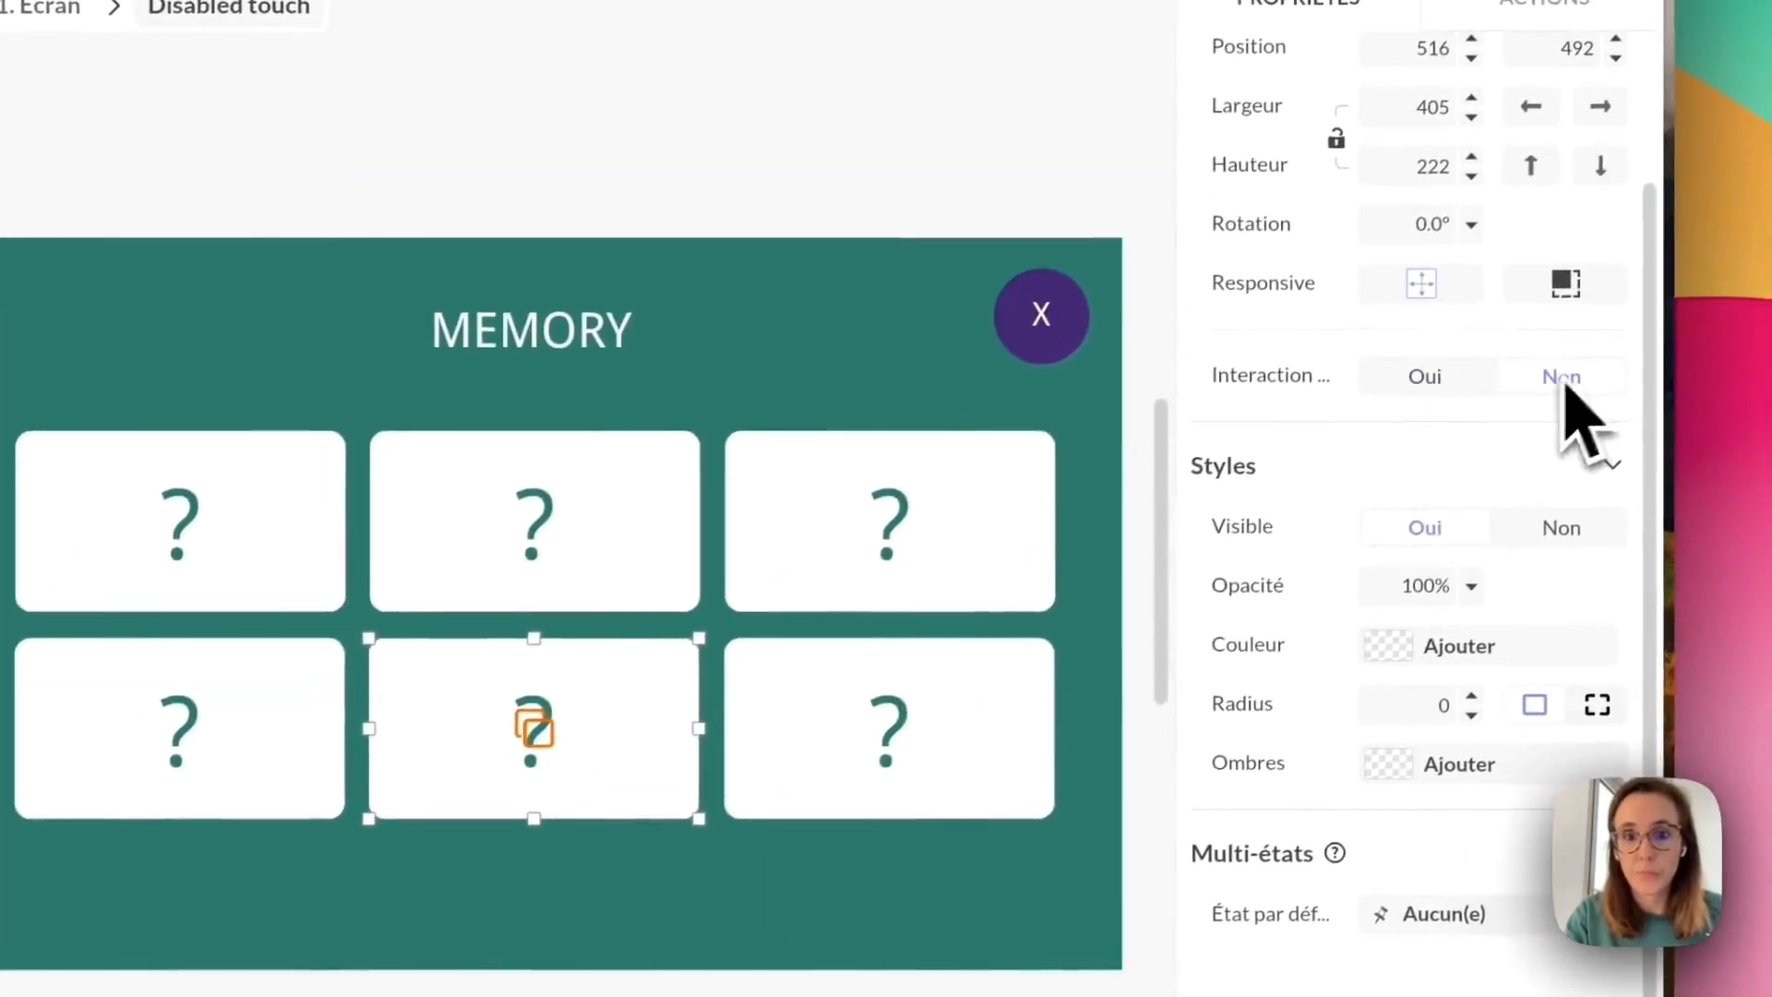
pyautogui.click(923, 678)
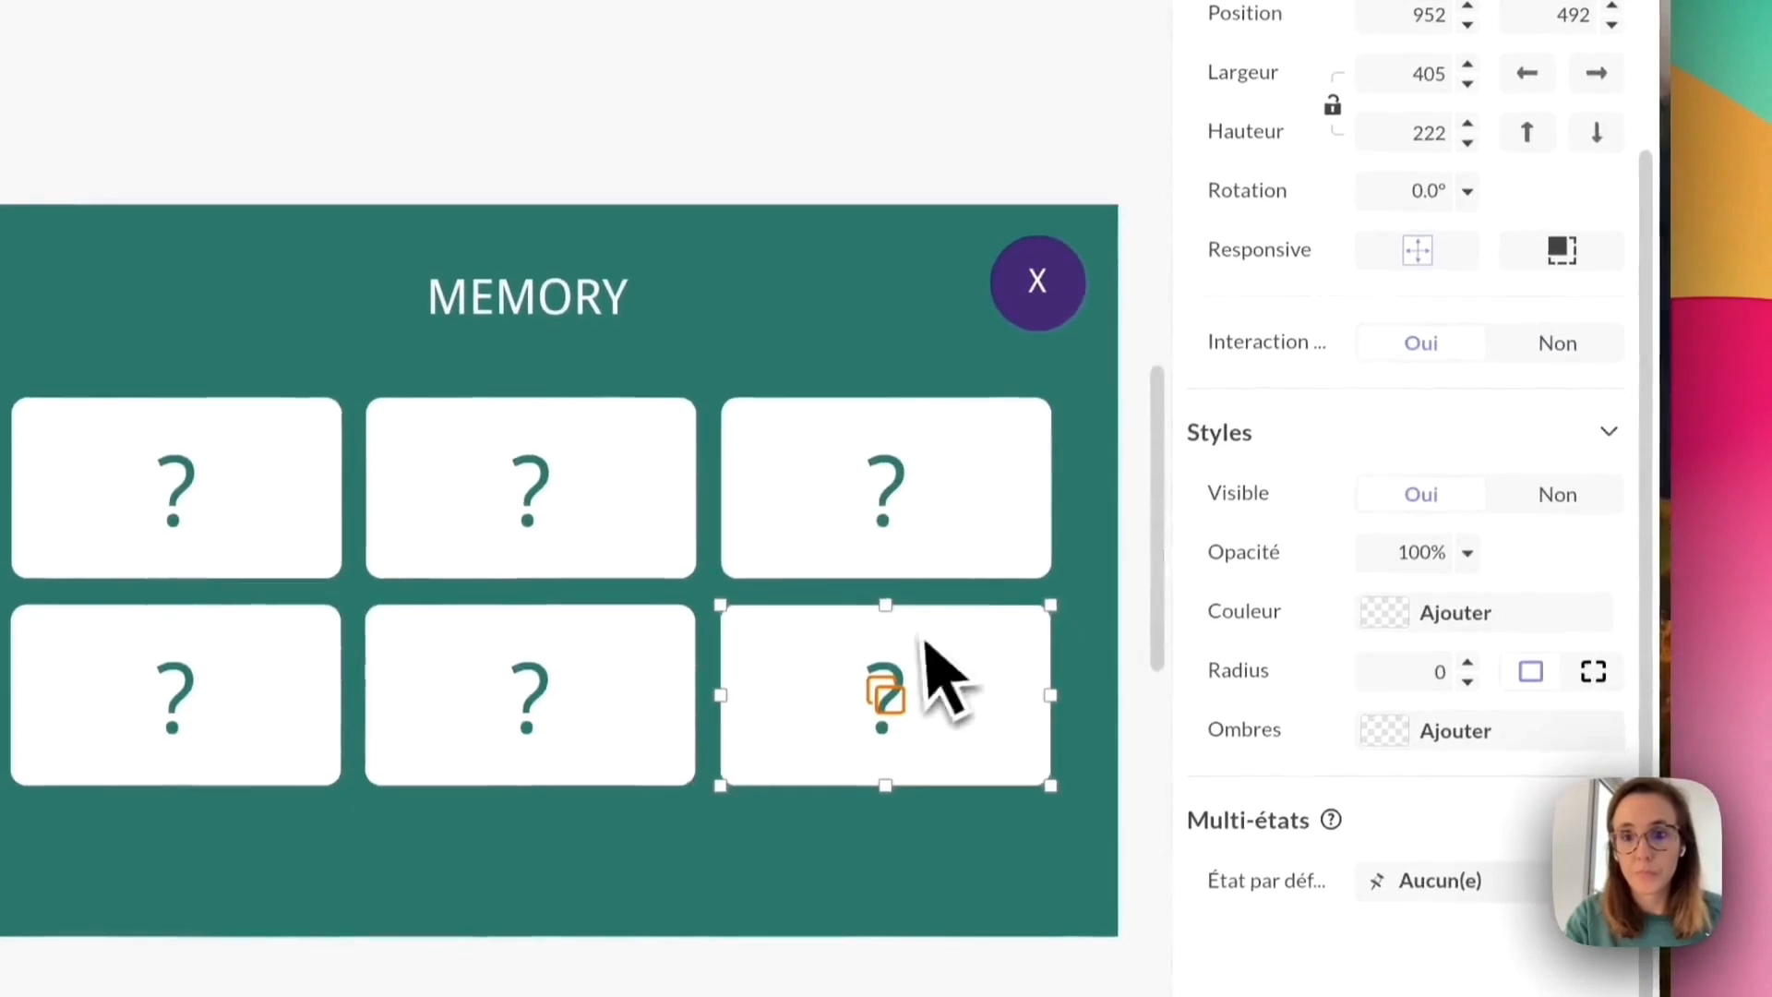
pyautogui.click(1569, 378)
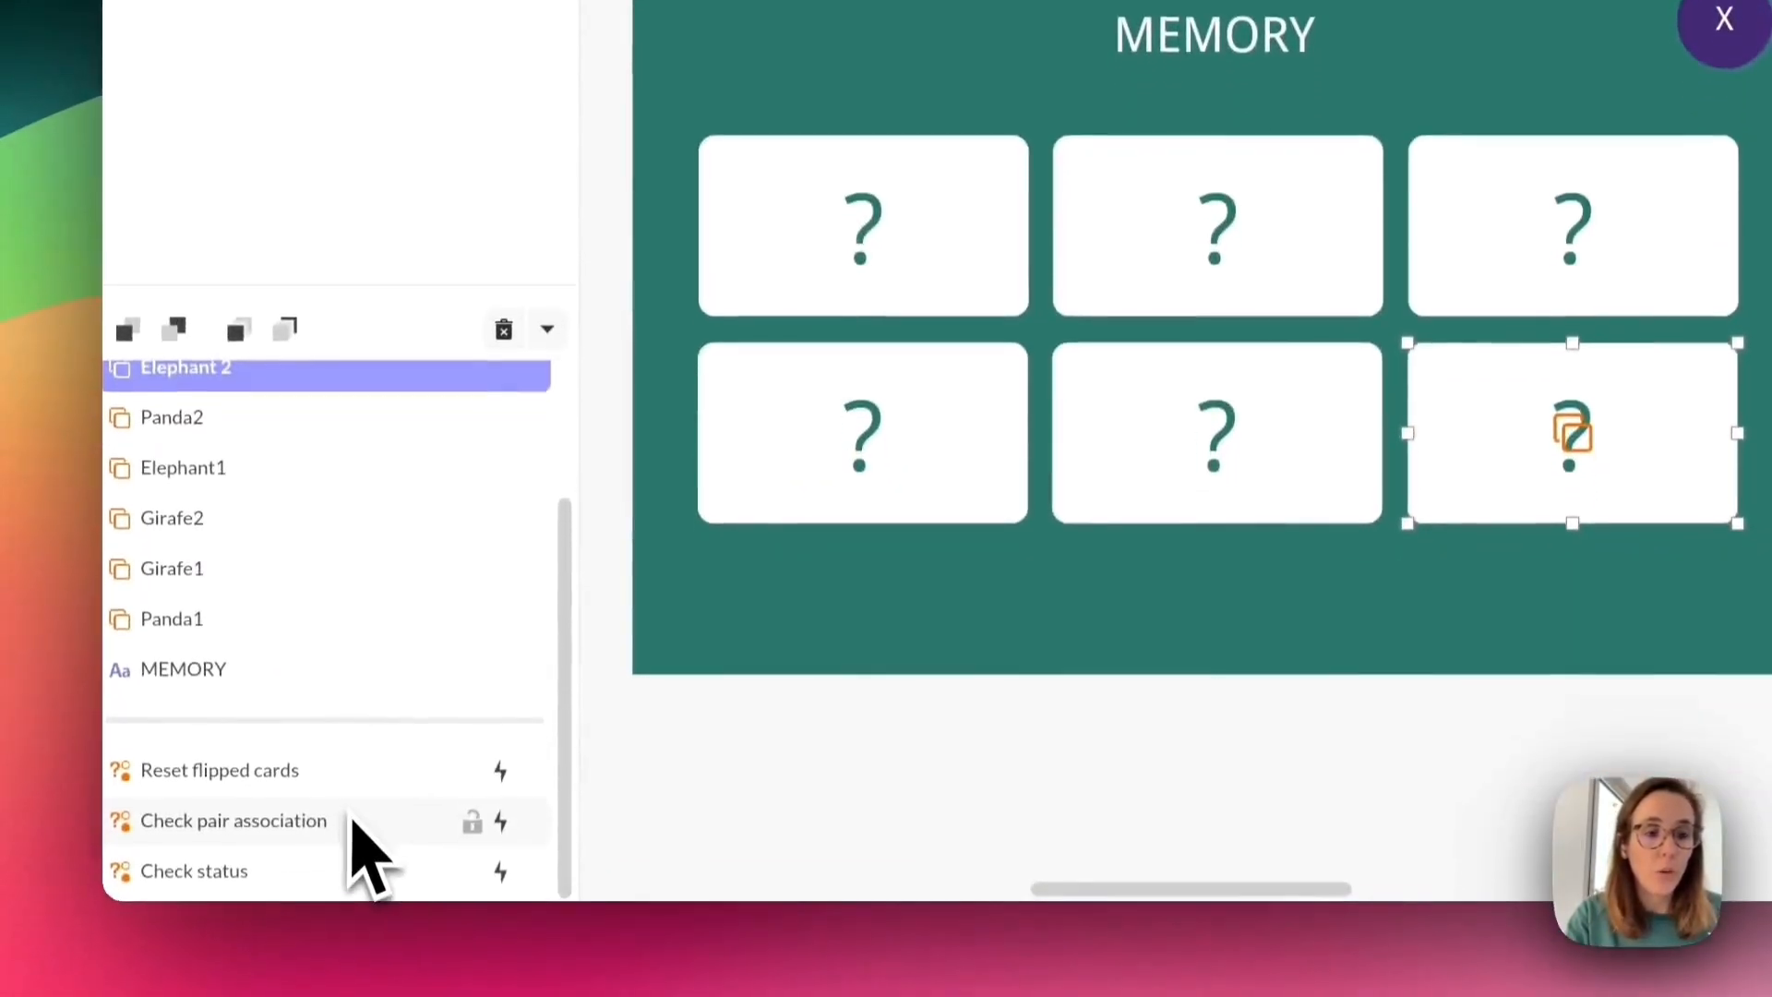
# Add an action to Check status that changes the current screen to the Disabled touch state when "2 cards are flipped" is true.
pyautogui.click(332, 912)
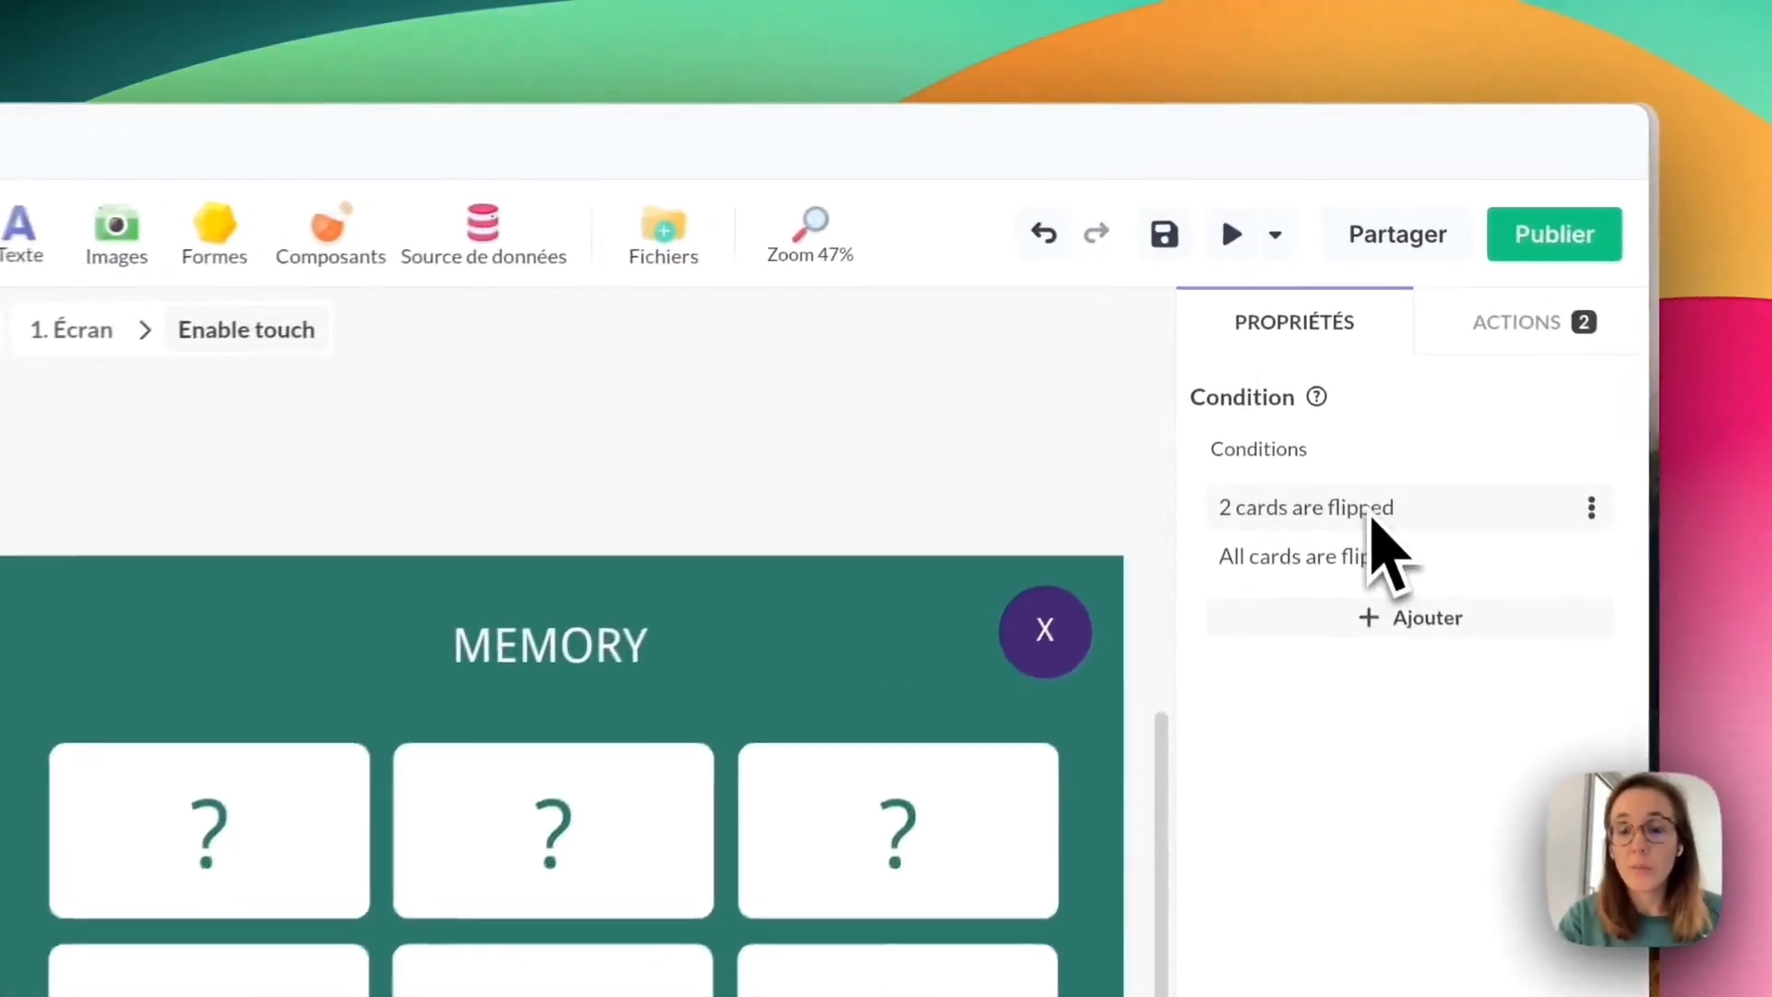
pyautogui.click(1372, 519)
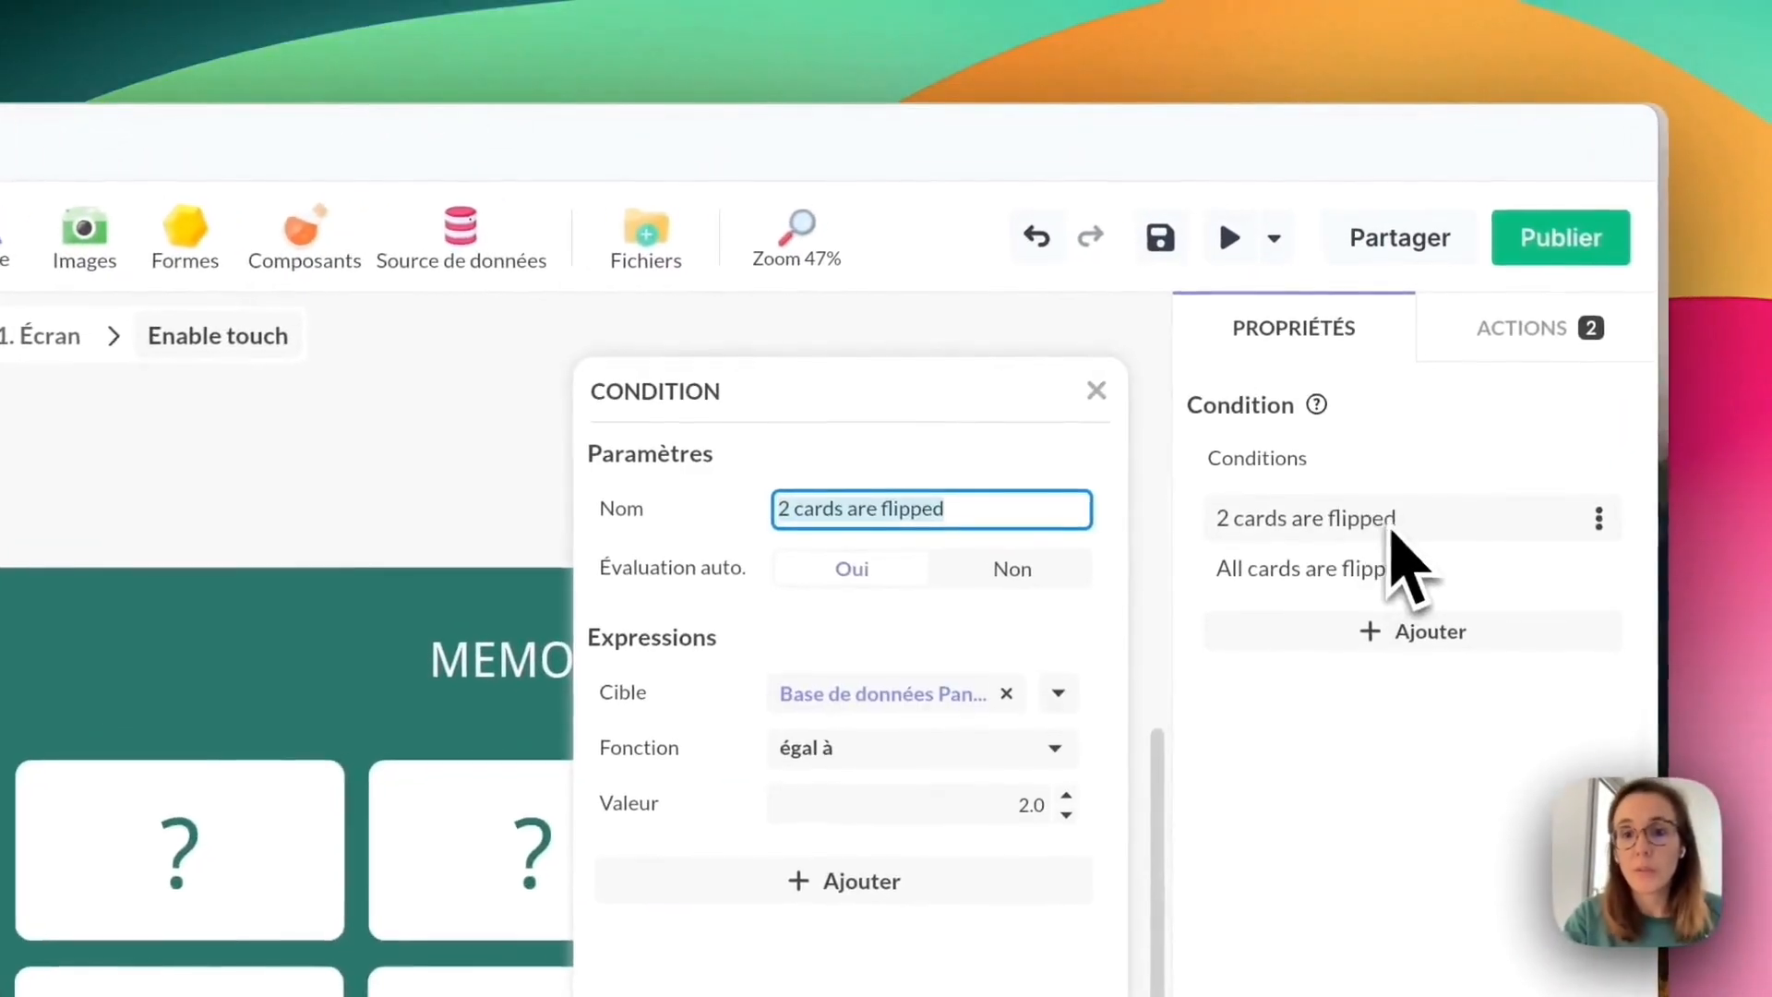
pyautogui.click(1098, 392)
pyautogui.click(1506, 329)
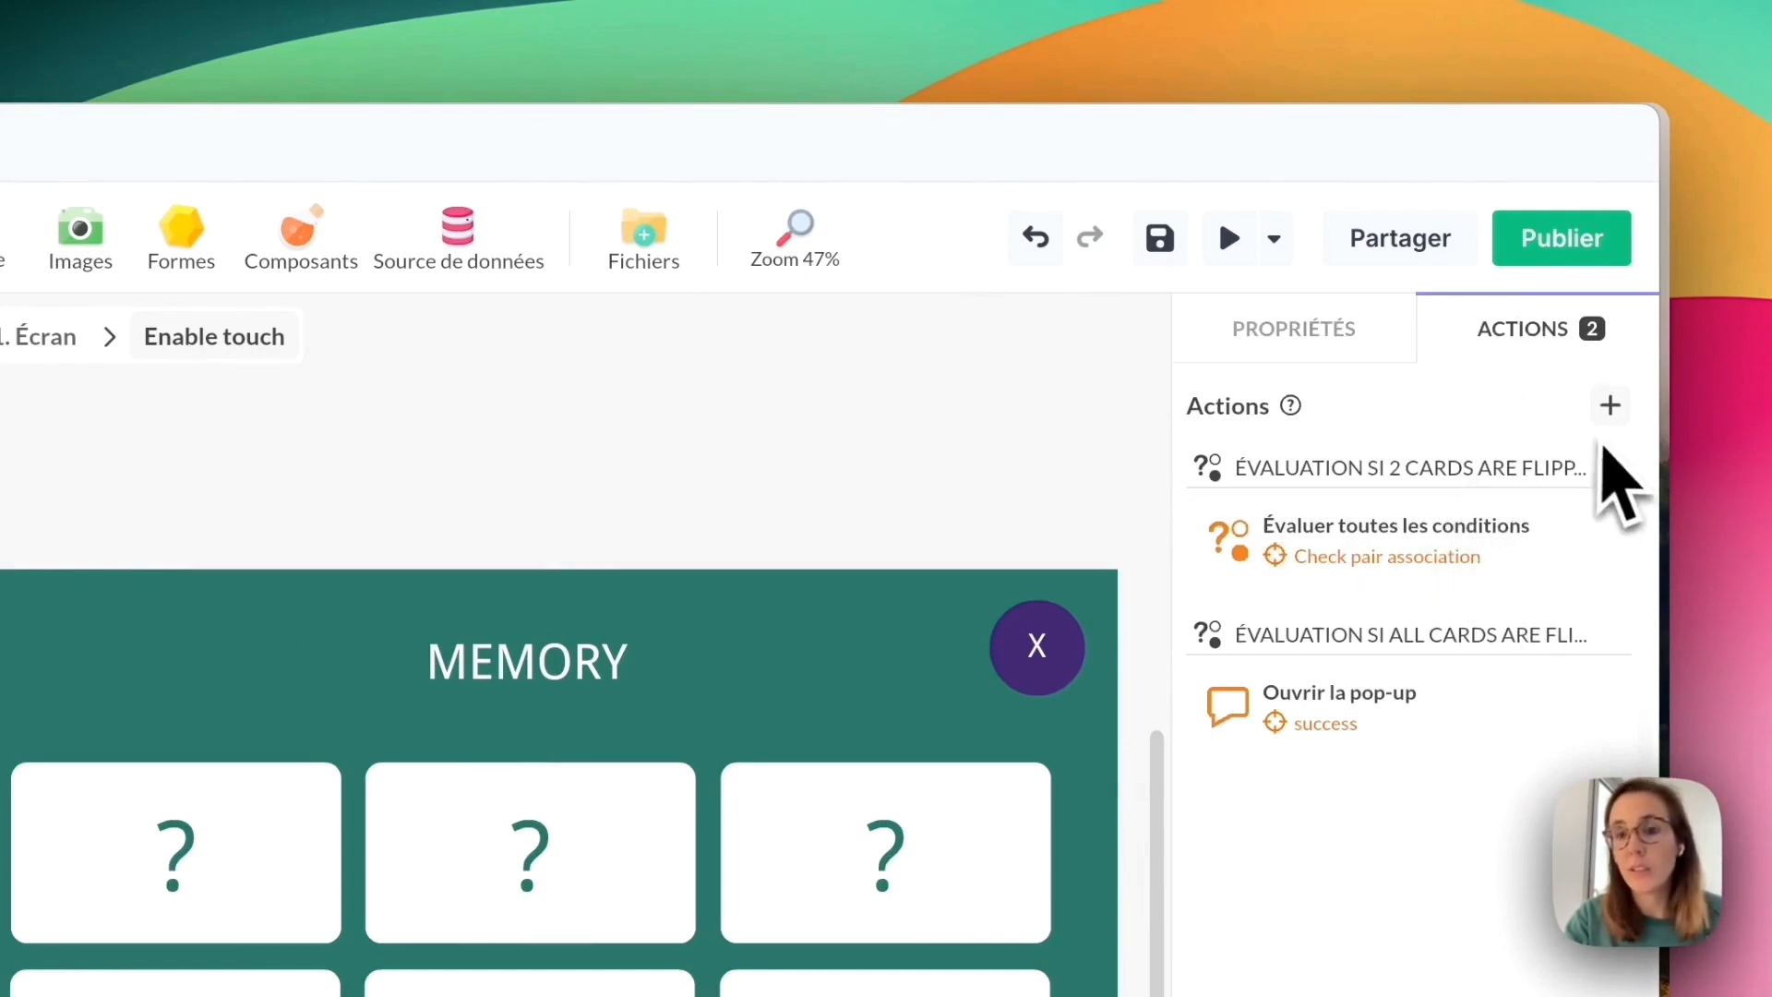
pyautogui.click(1610, 405)
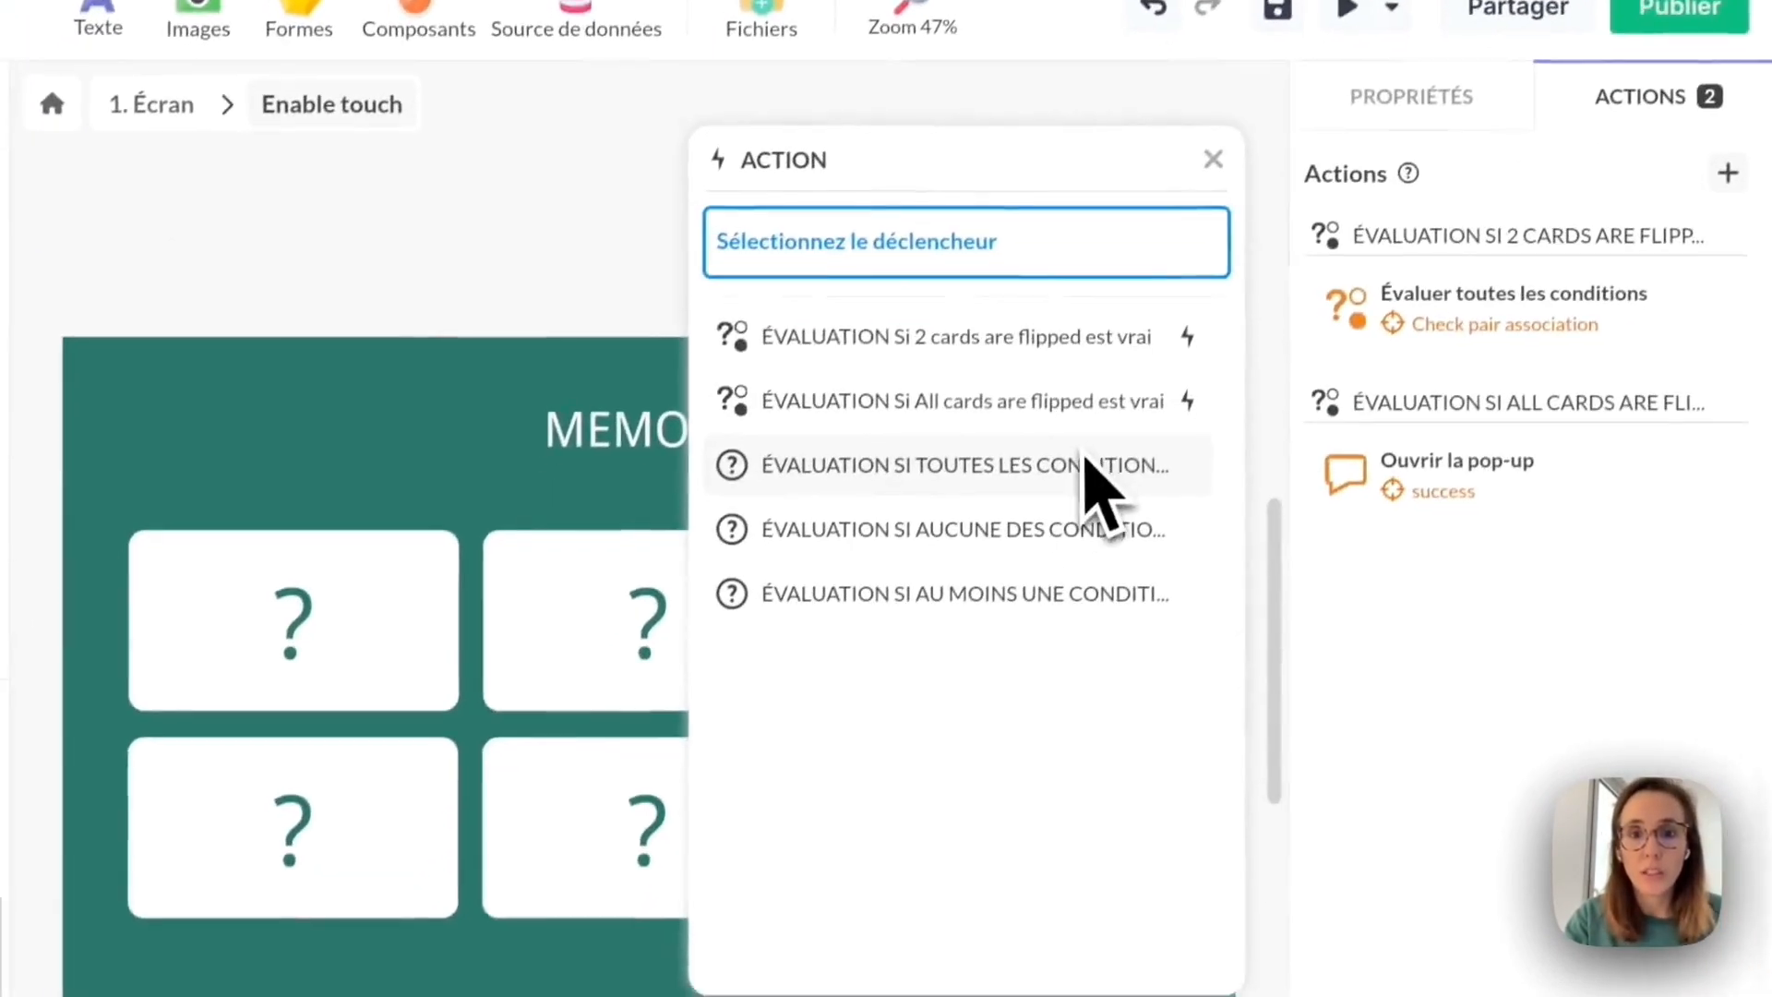
pyautogui.click(992, 447)
pyautogui.click(1016, 466)
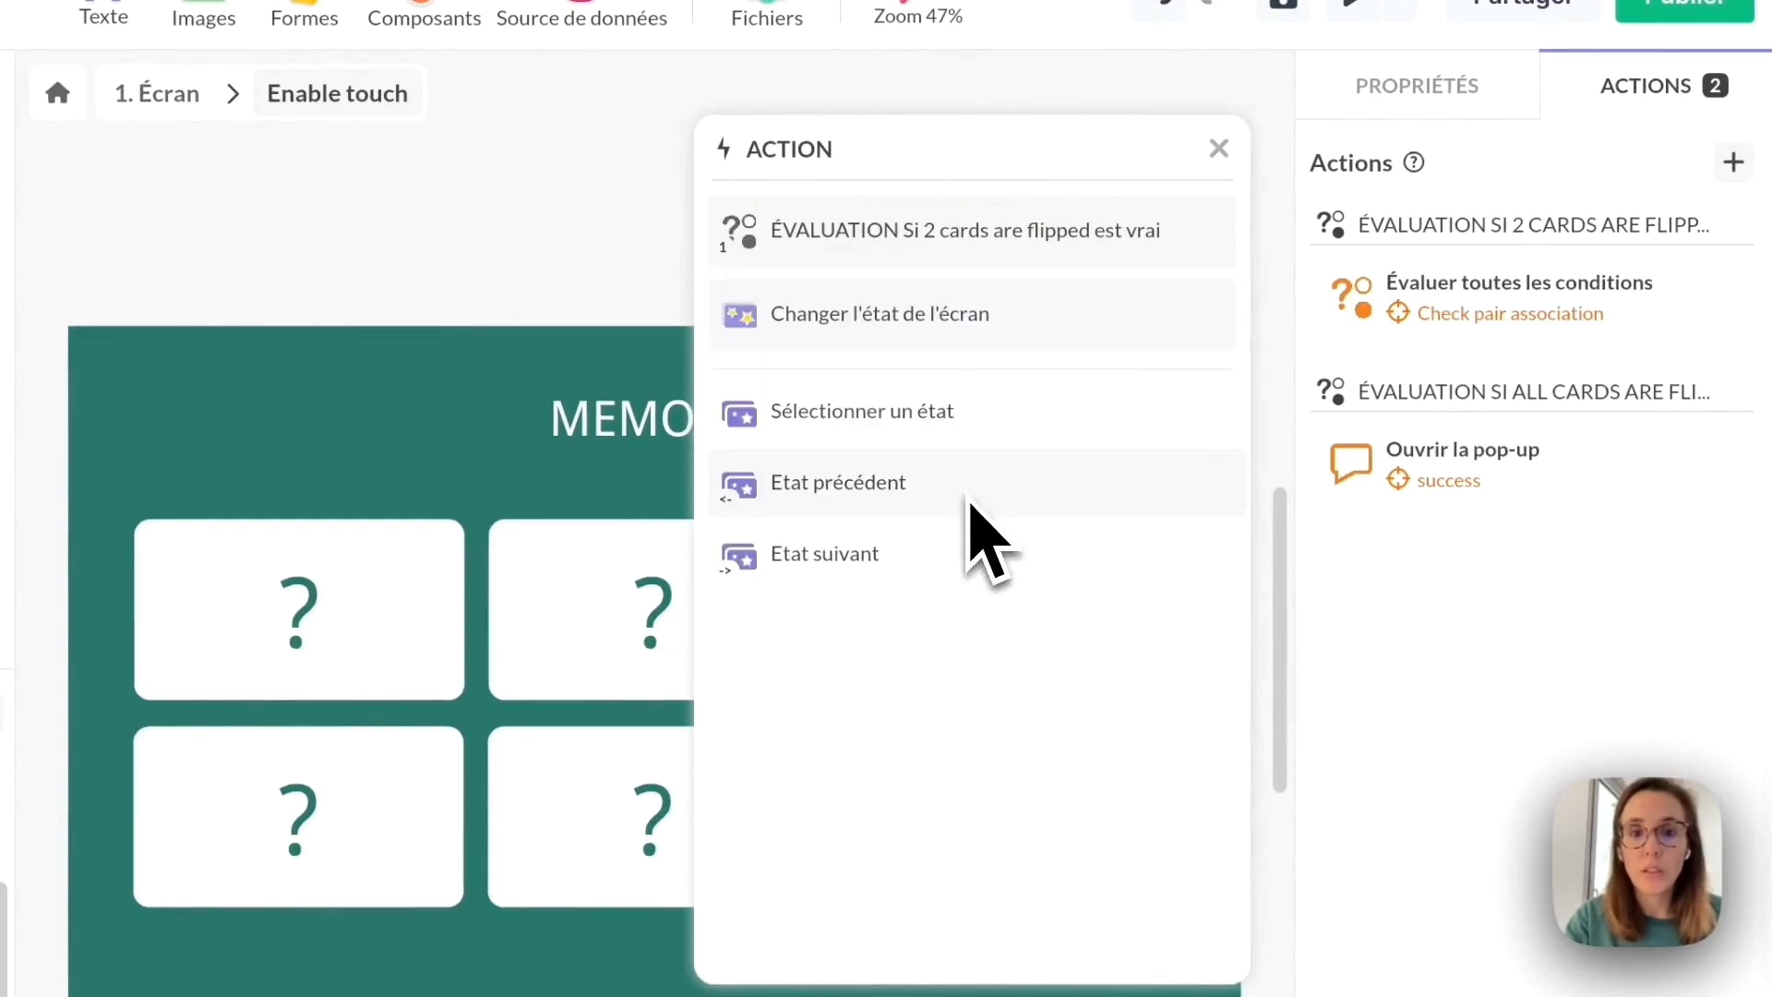
pyautogui.click(1030, 439)
pyautogui.click(969, 480)
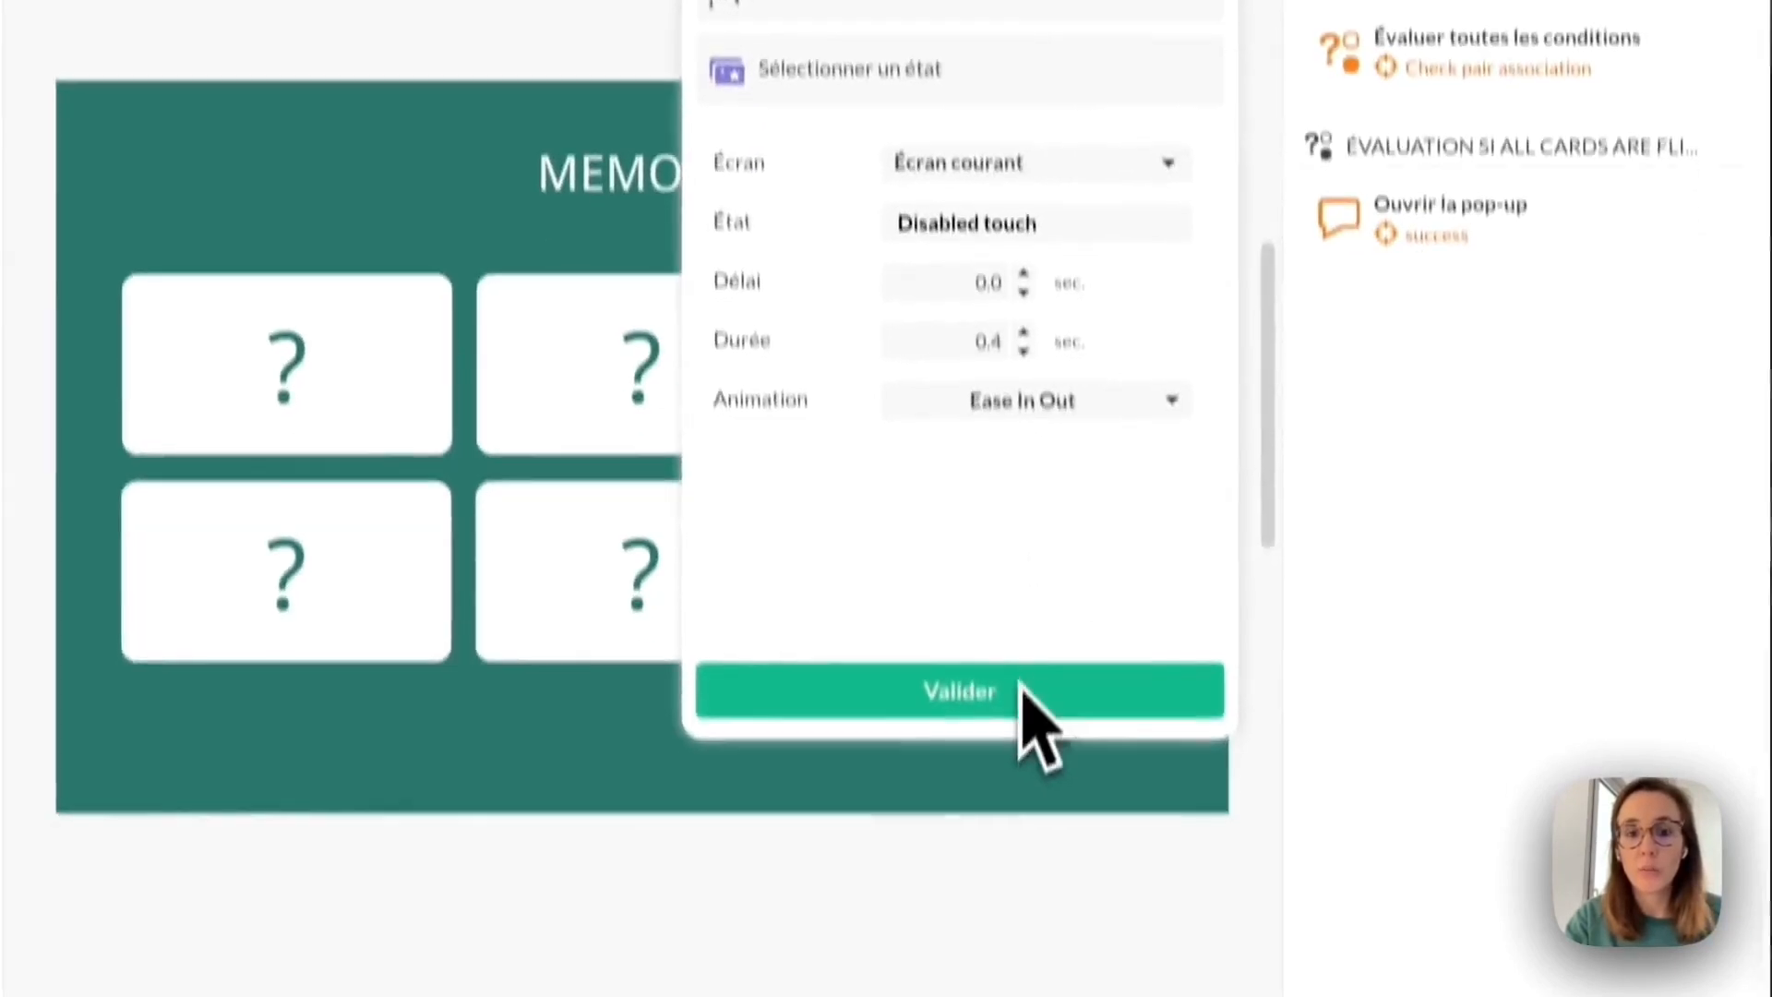
pyautogui.click(1015, 934)
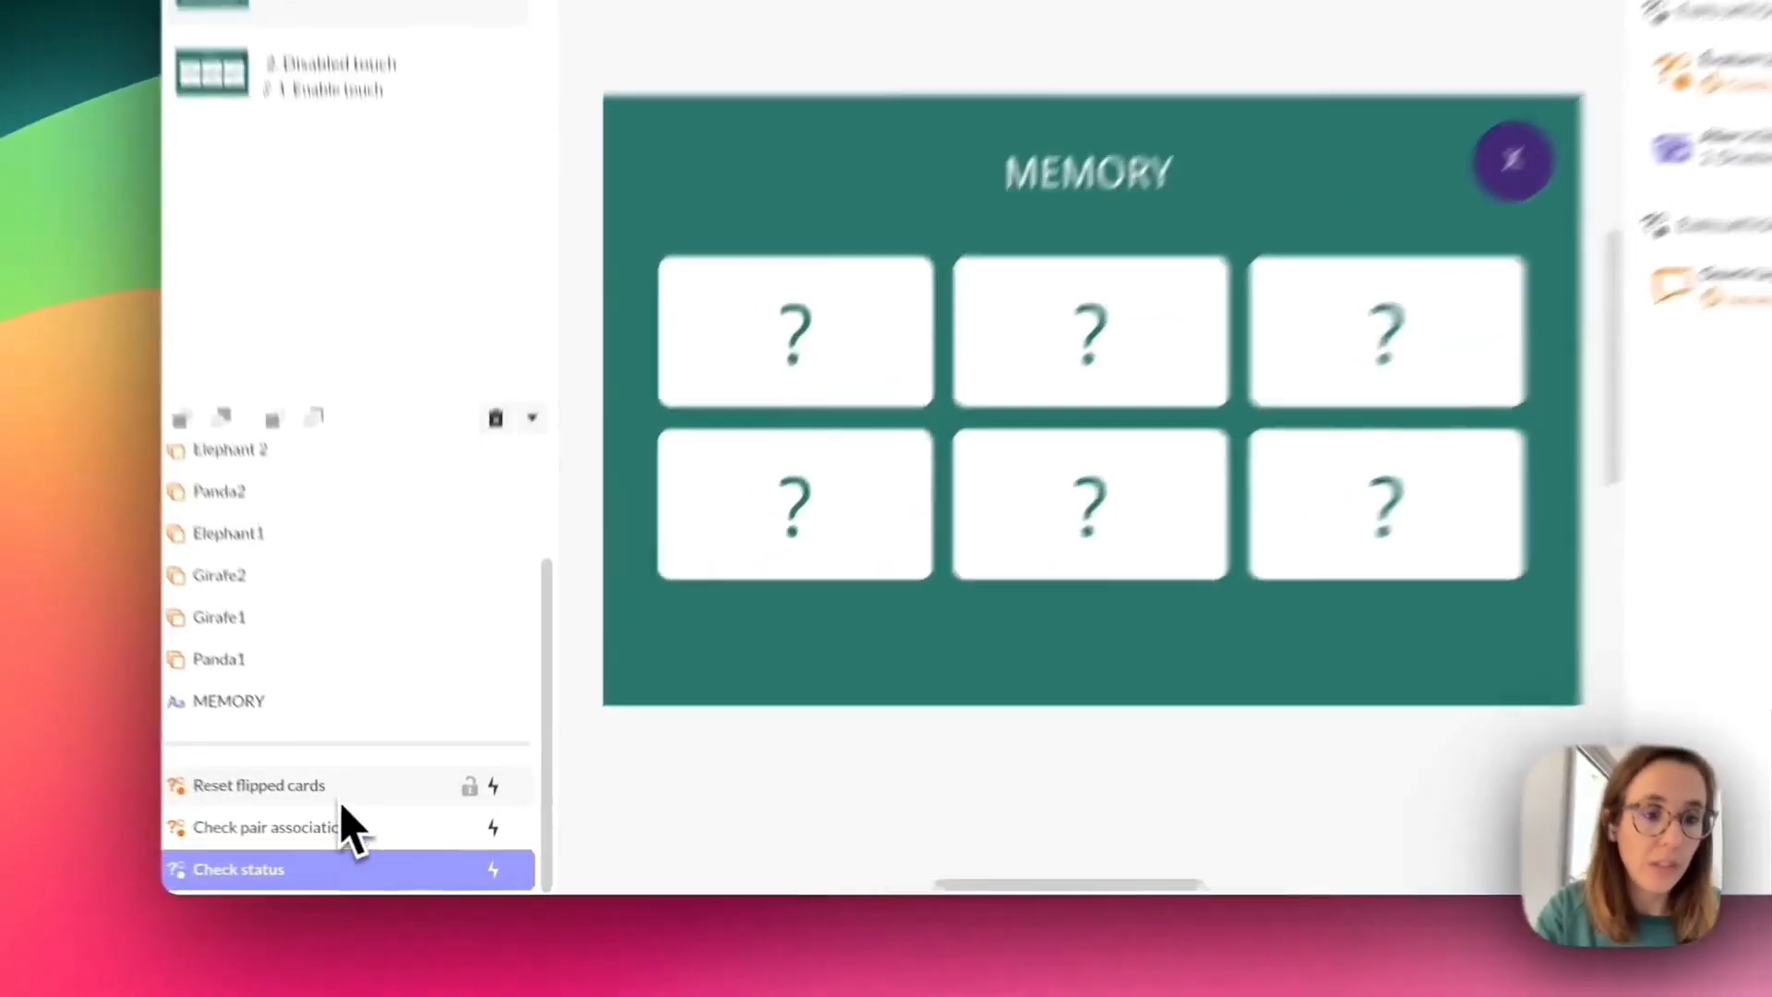
# Add a condition named "Zero card is flipped" to Check status and turn on its automatic evaluation.
pyautogui.click(379, 826)
pyautogui.click(309, 817)
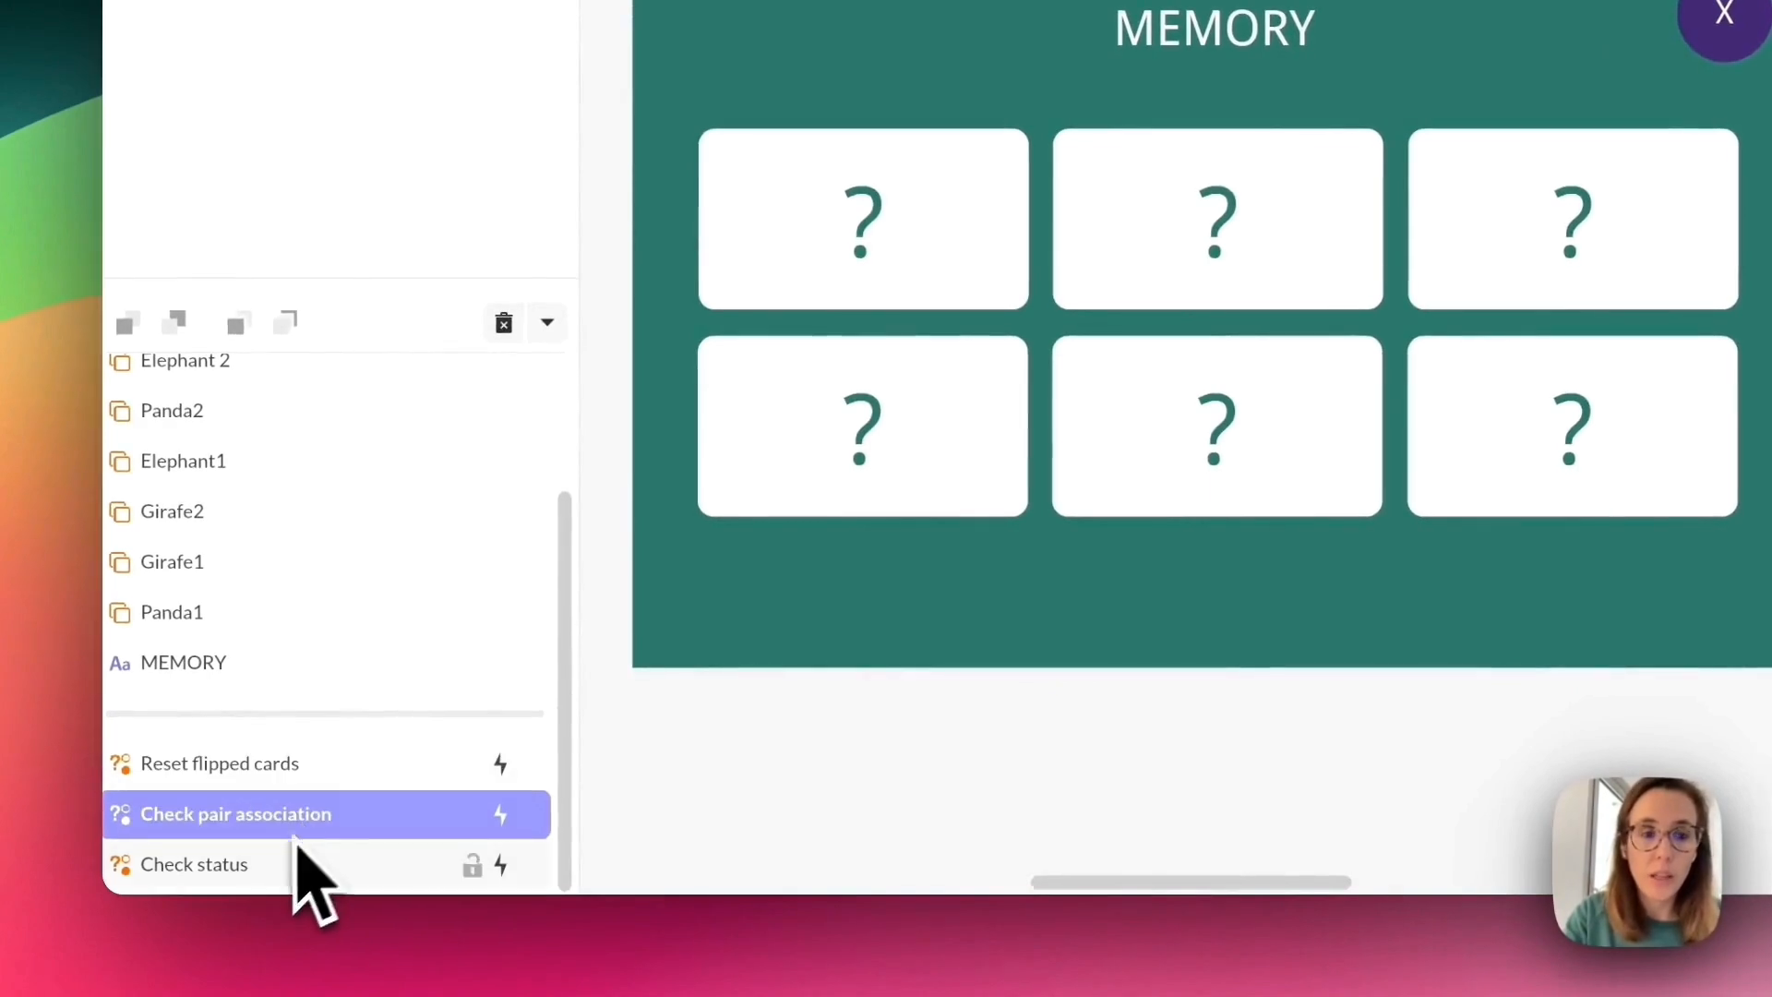
pyautogui.click(295, 863)
pyautogui.click(1398, 217)
pyautogui.click(1393, 611)
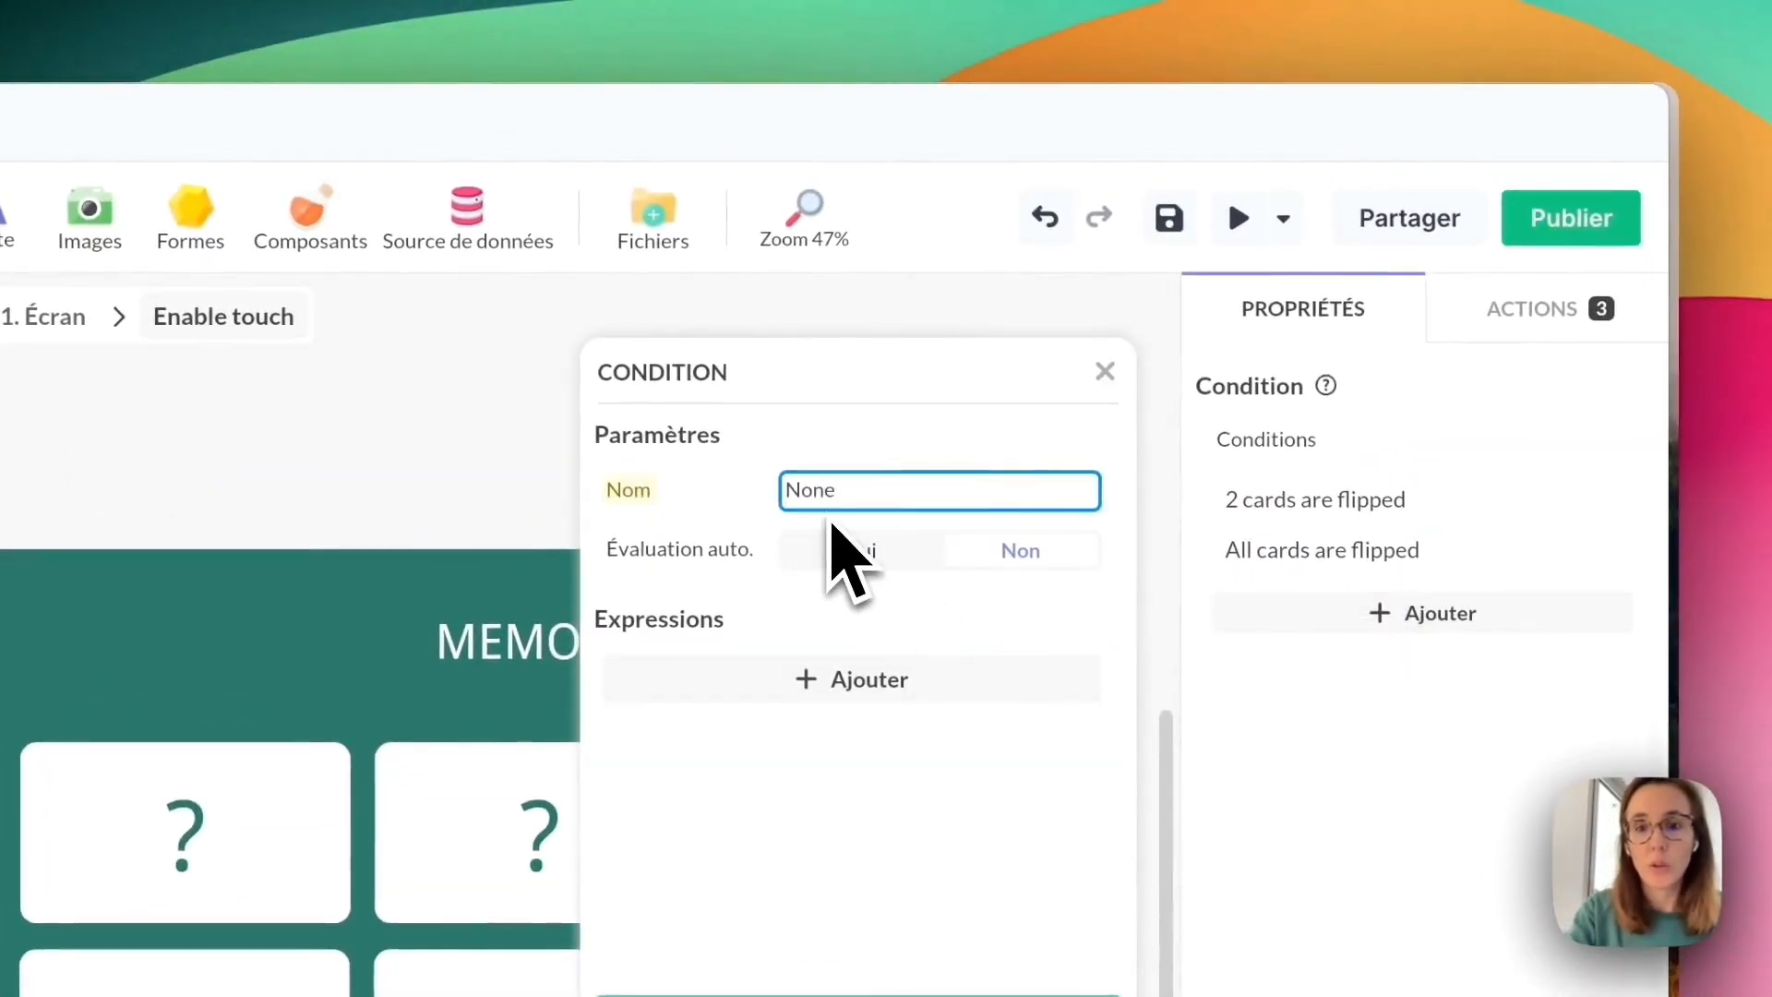
pyautogui.write('None')
pyautogui.press('BackSpace')
pyautogui.press('BackSpace')
pyautogui.press('BackSpace')
pyautogui.press('BackSpace')
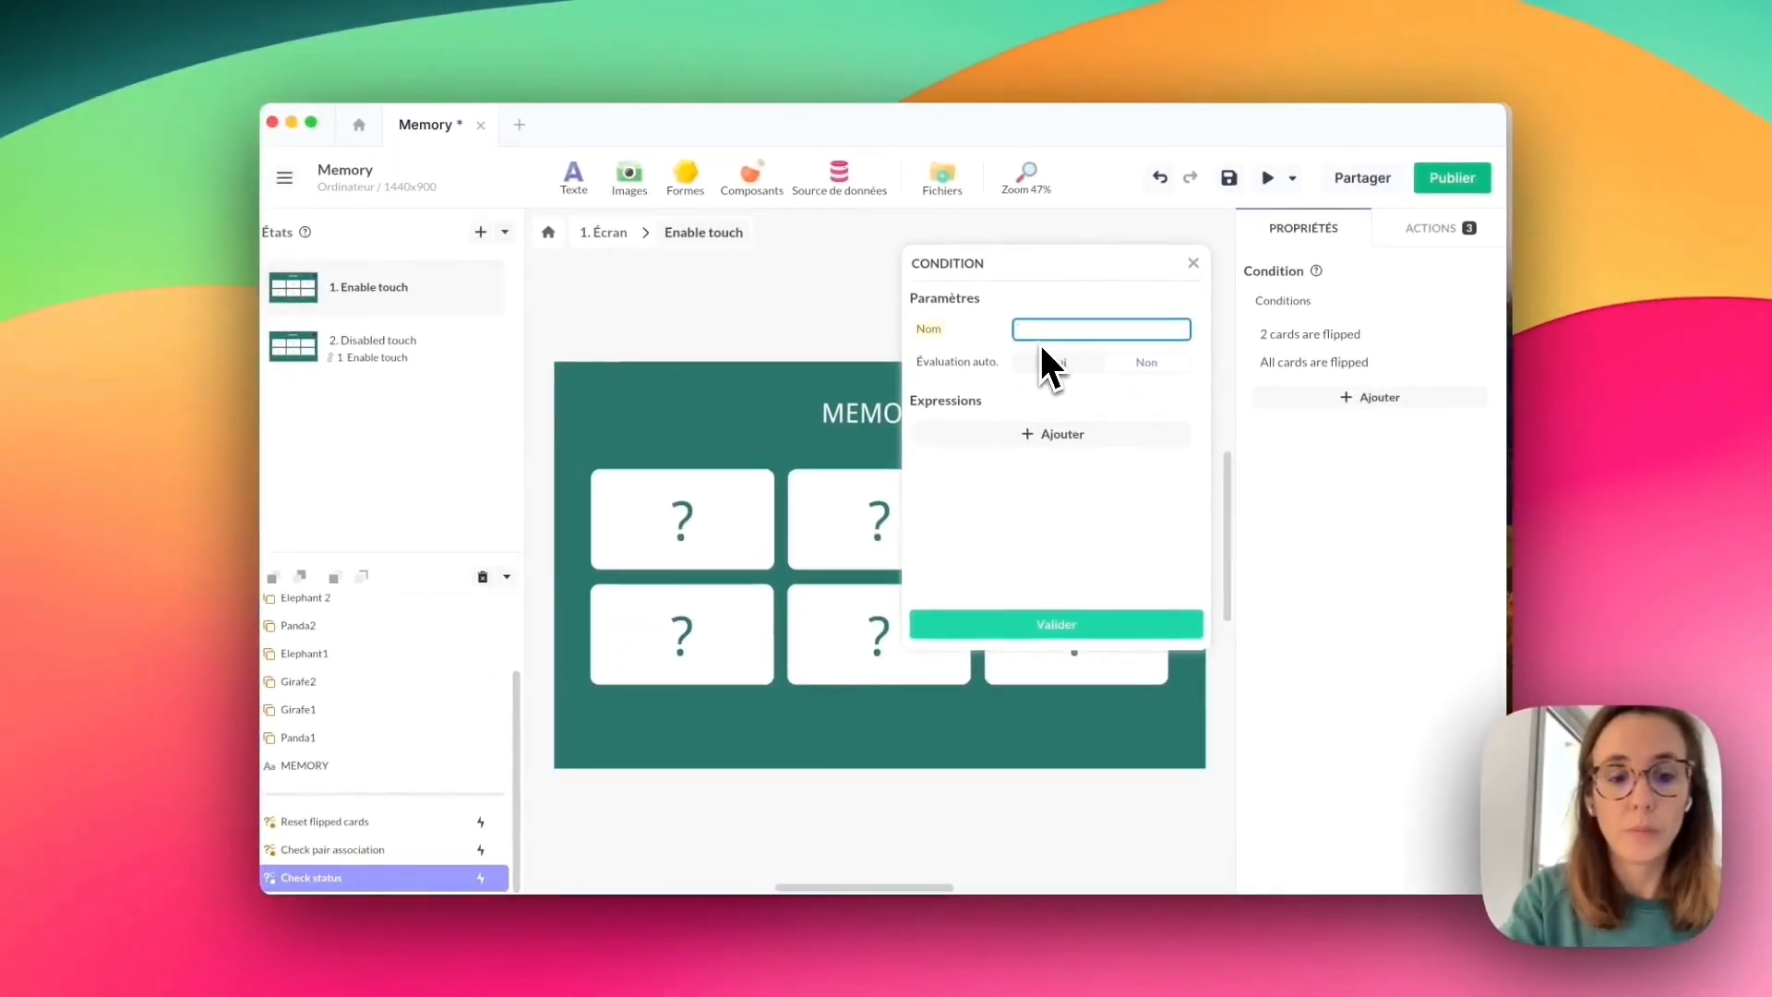
pyautogui.write('Zero')
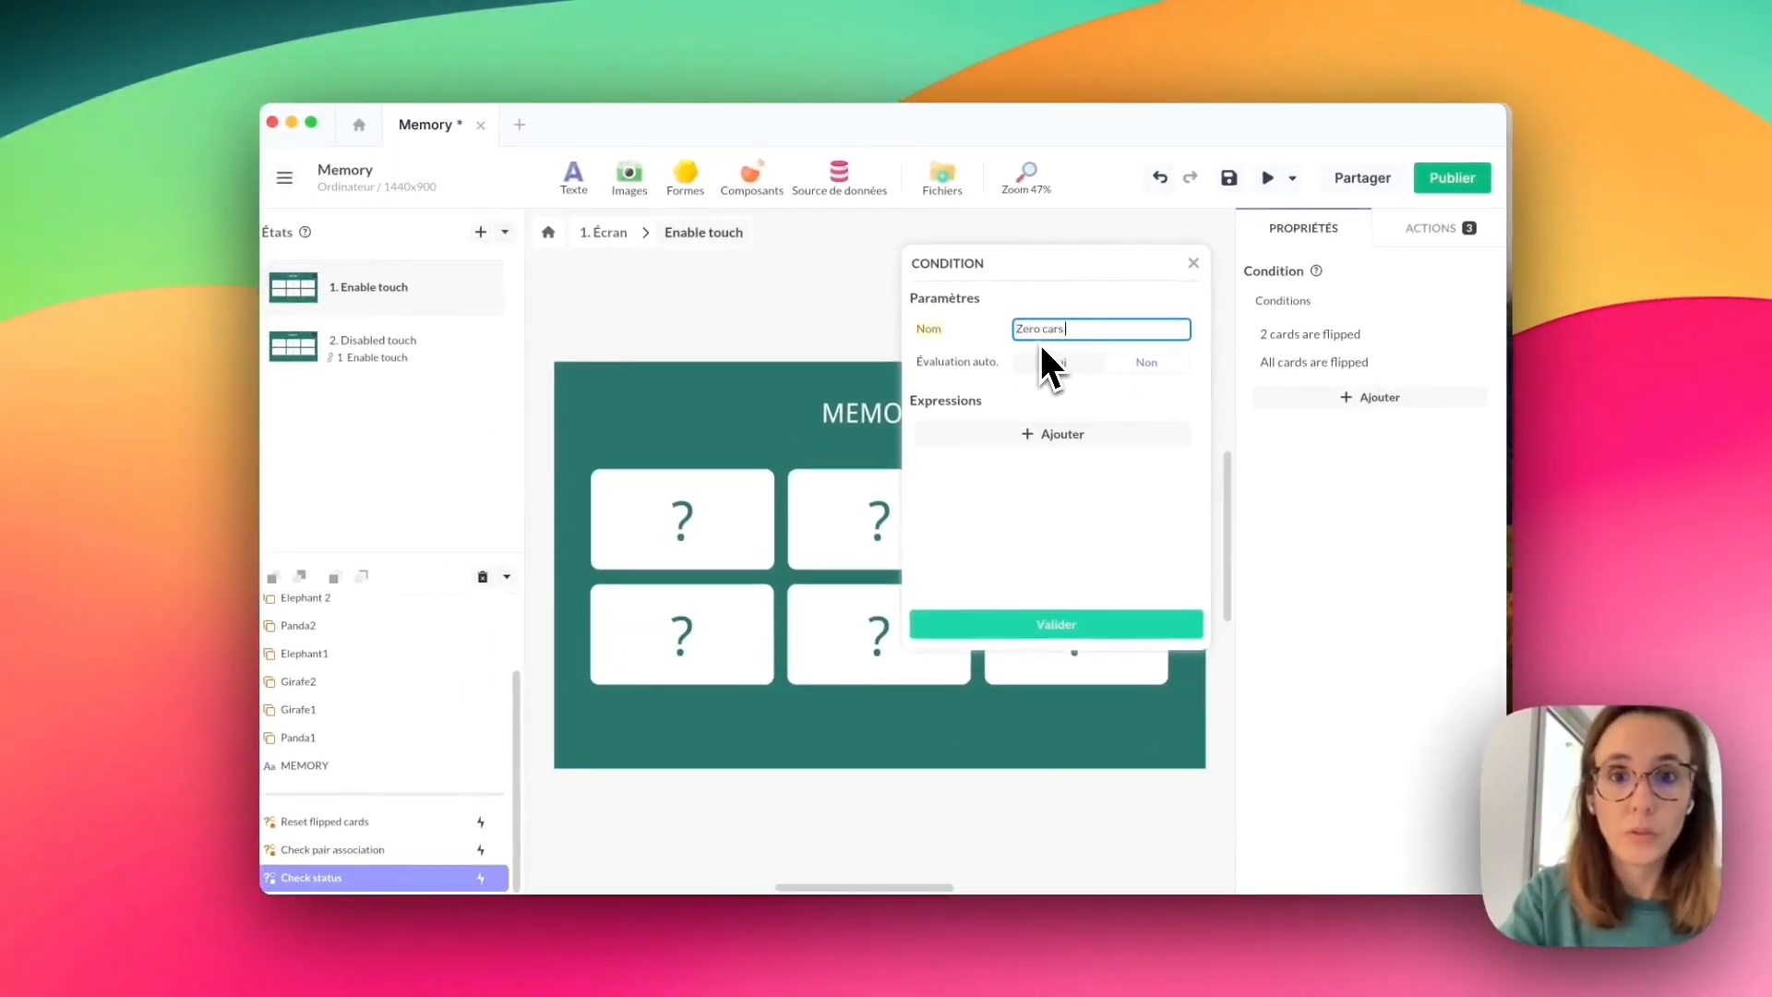
pyautogui.write(' card is flip')
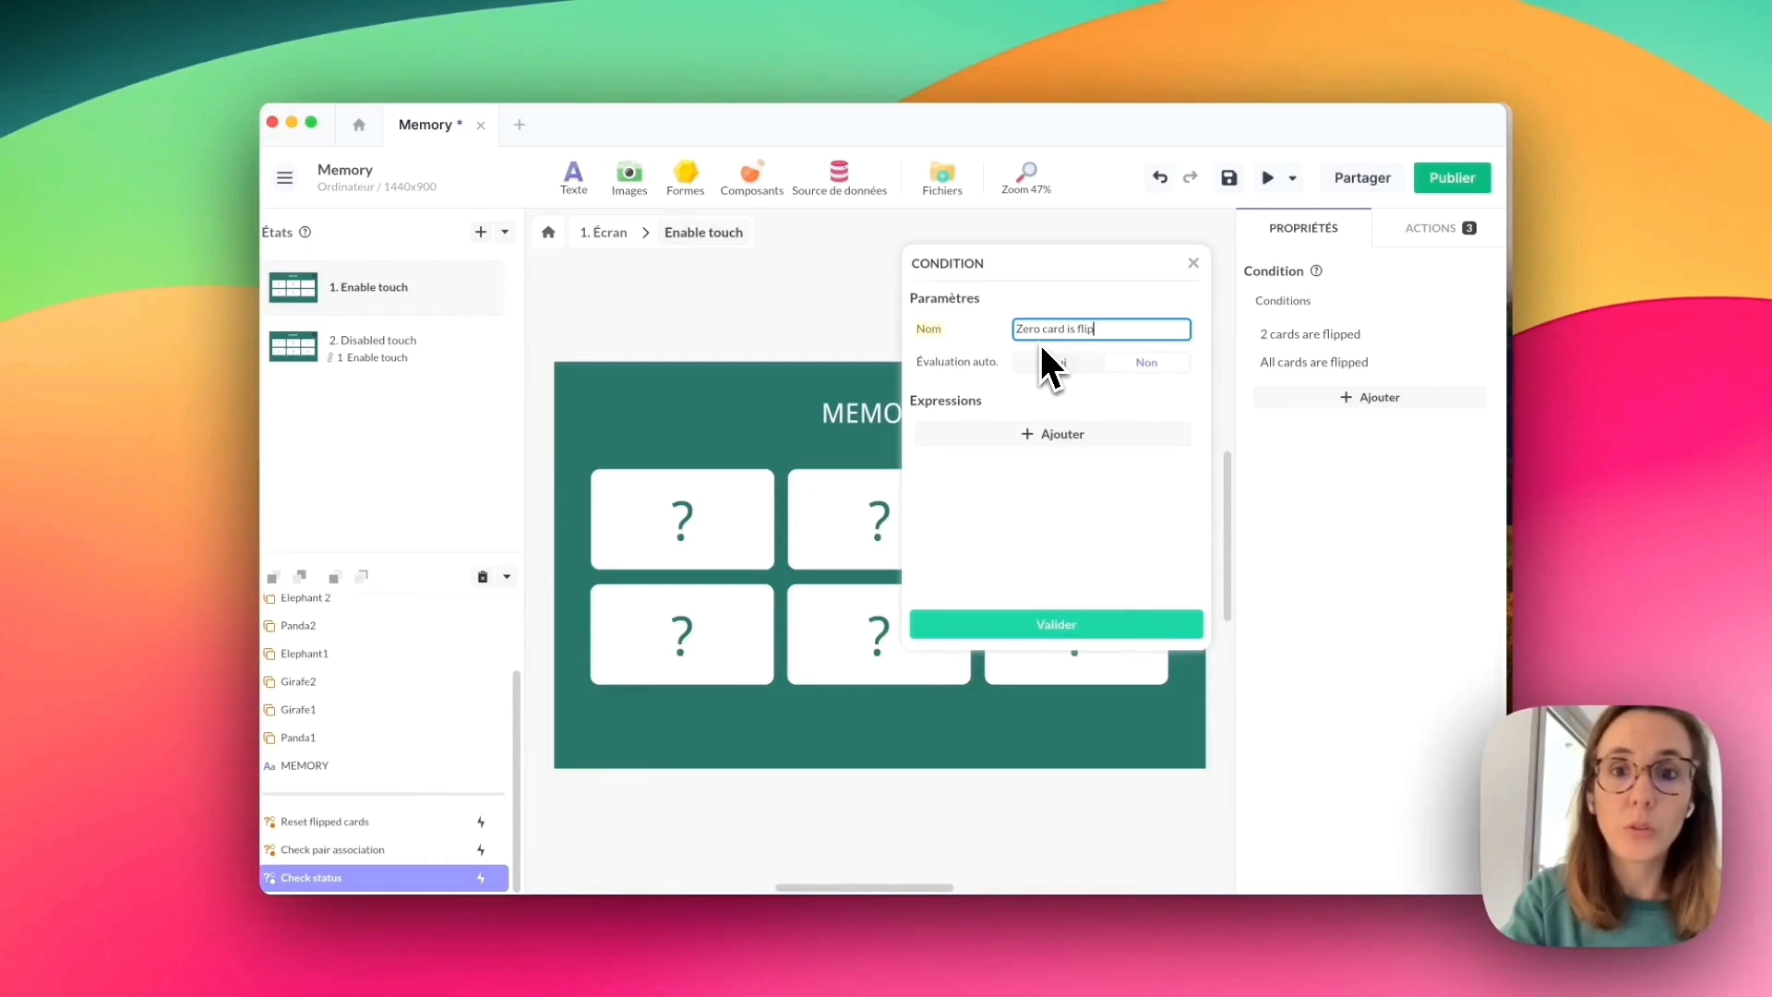
pyautogui.write('ped')
pyautogui.press('Tab')
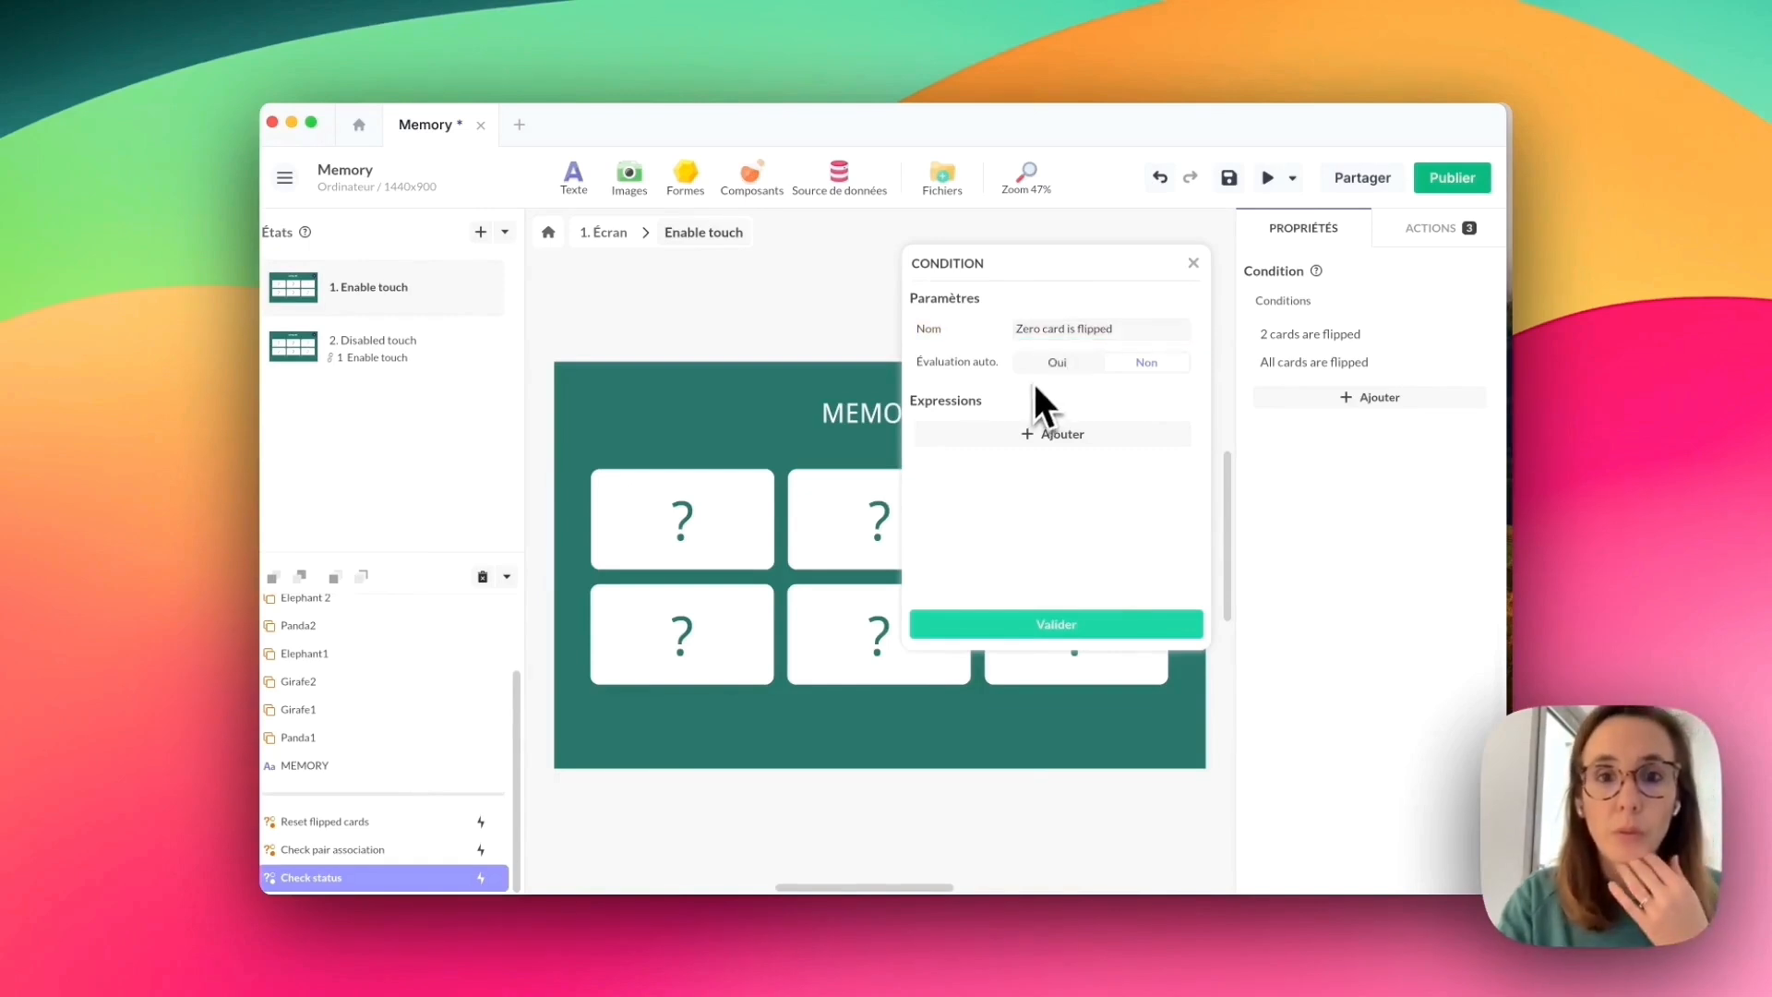
pyautogui.click(1075, 363)
# Give the condition an expression requiring the flipped_cards value of Base de données PandaSuite 1 to equal 0, and save it.
pyautogui.click(1059, 435)
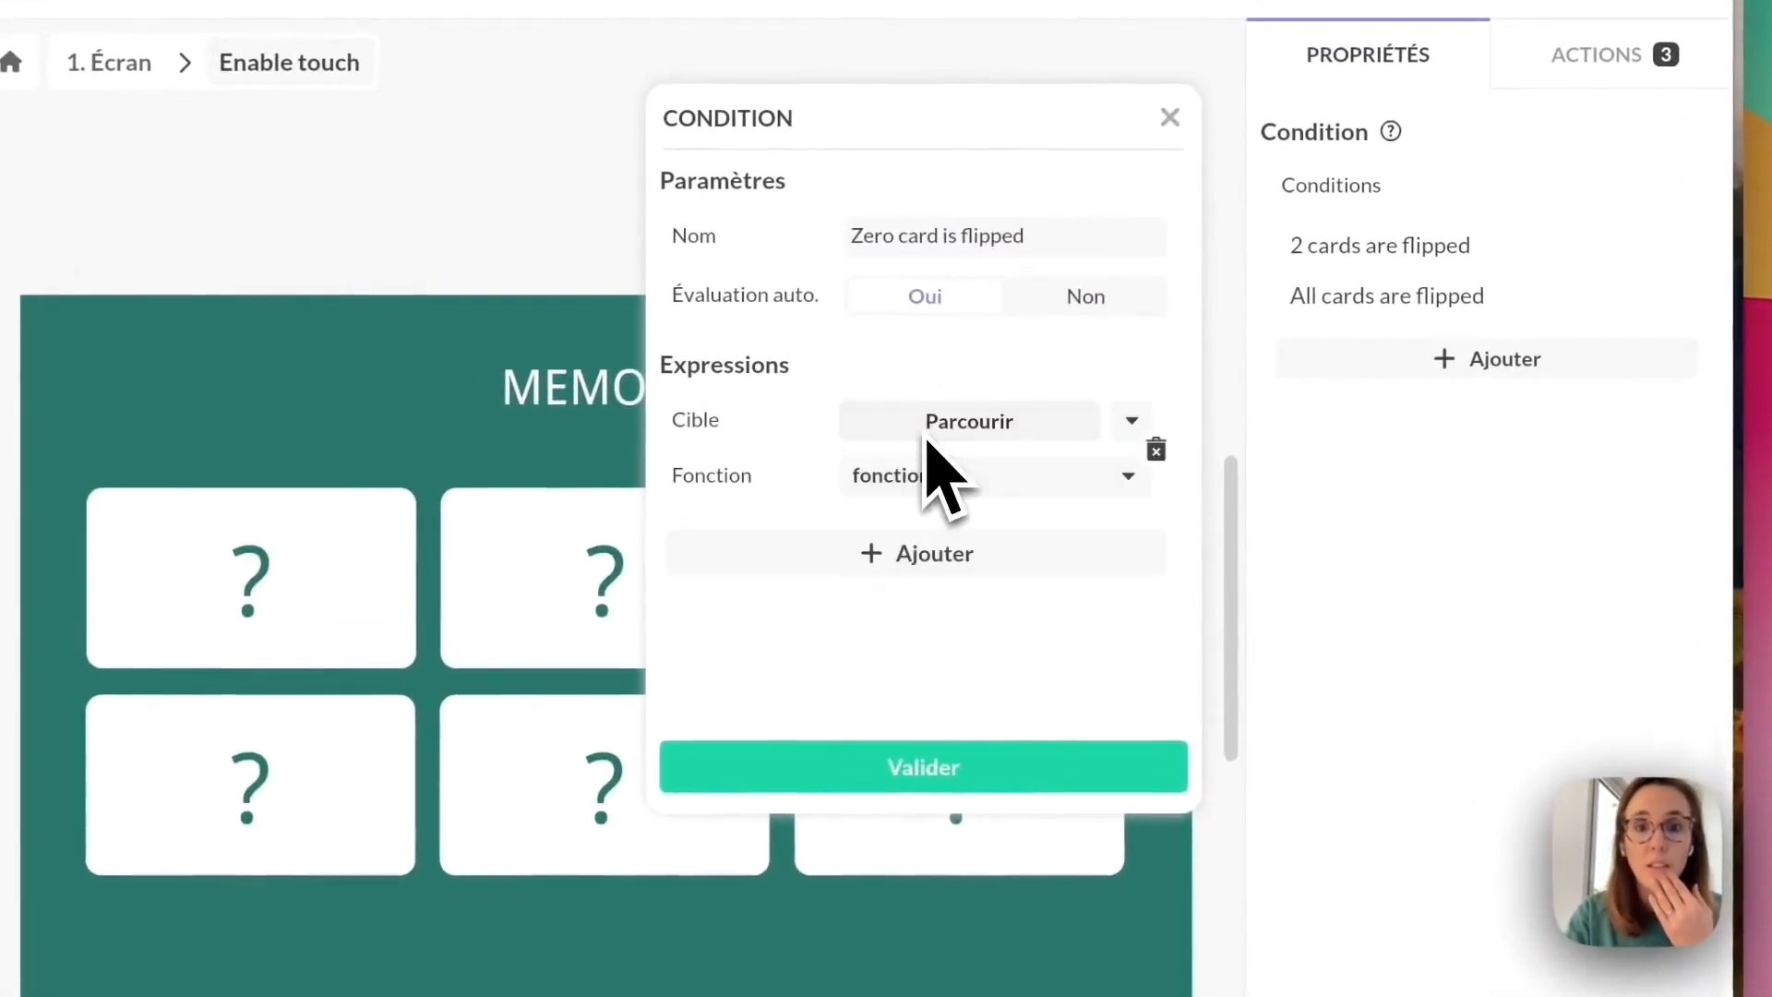
pyautogui.click(987, 432)
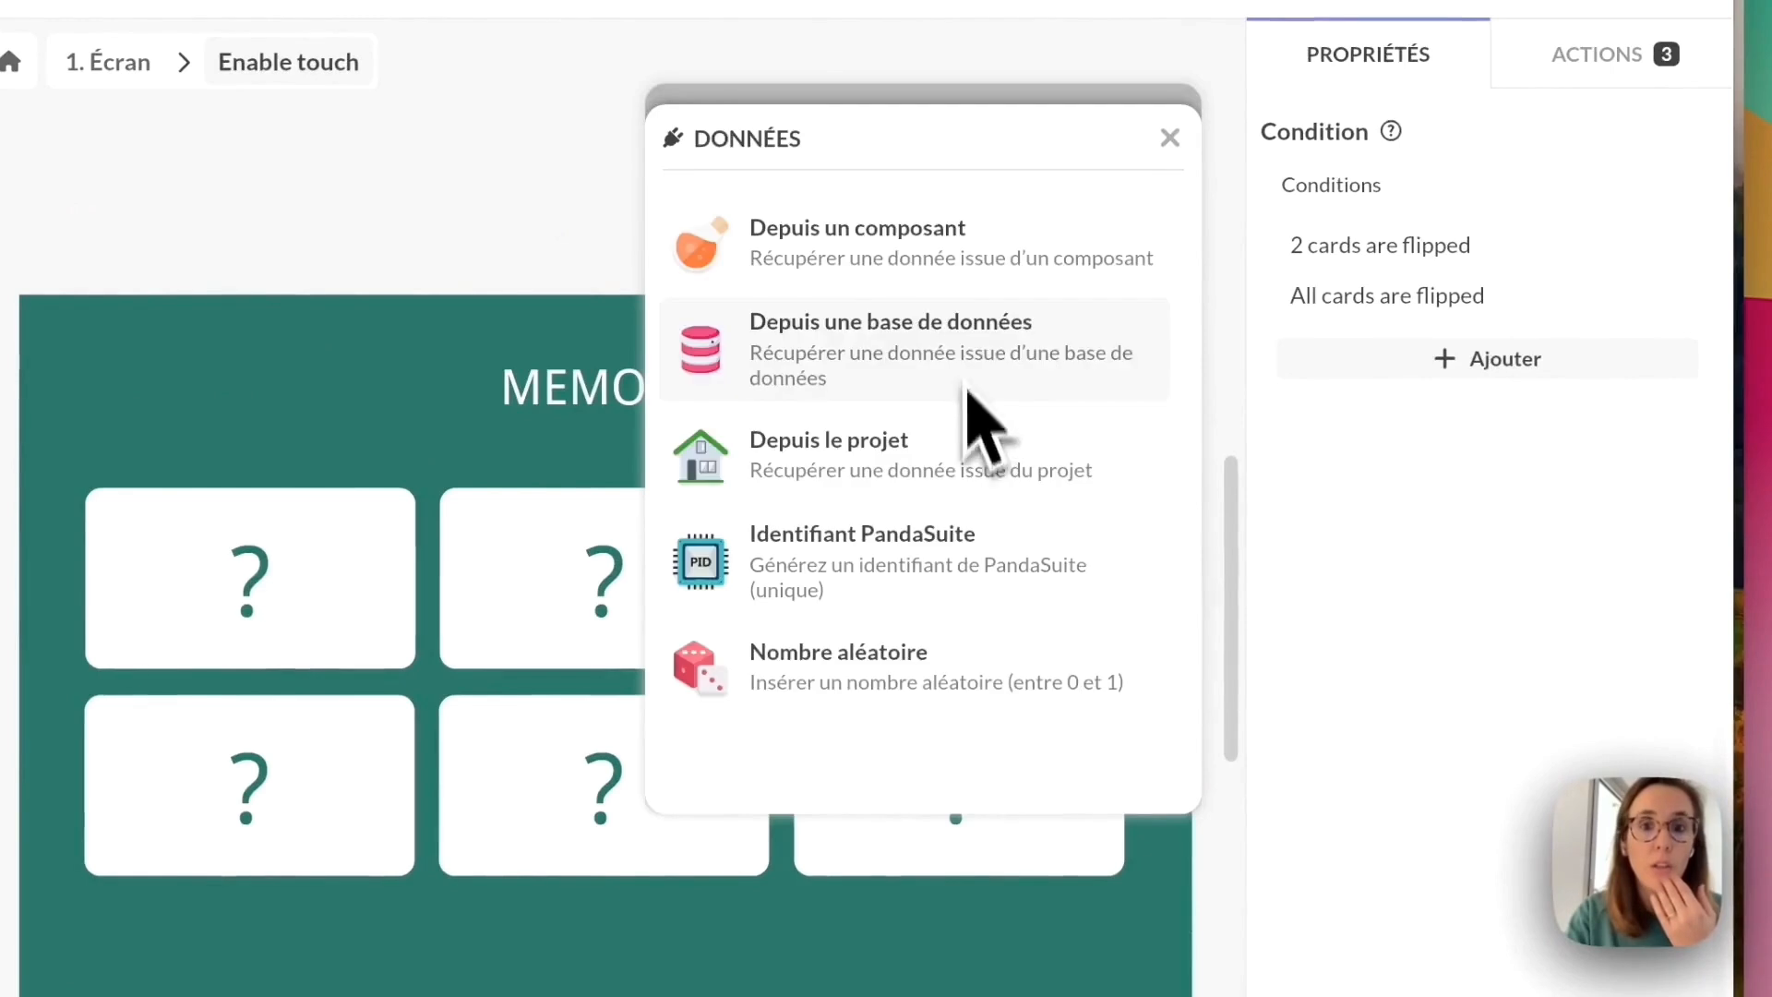
pyautogui.click(965, 378)
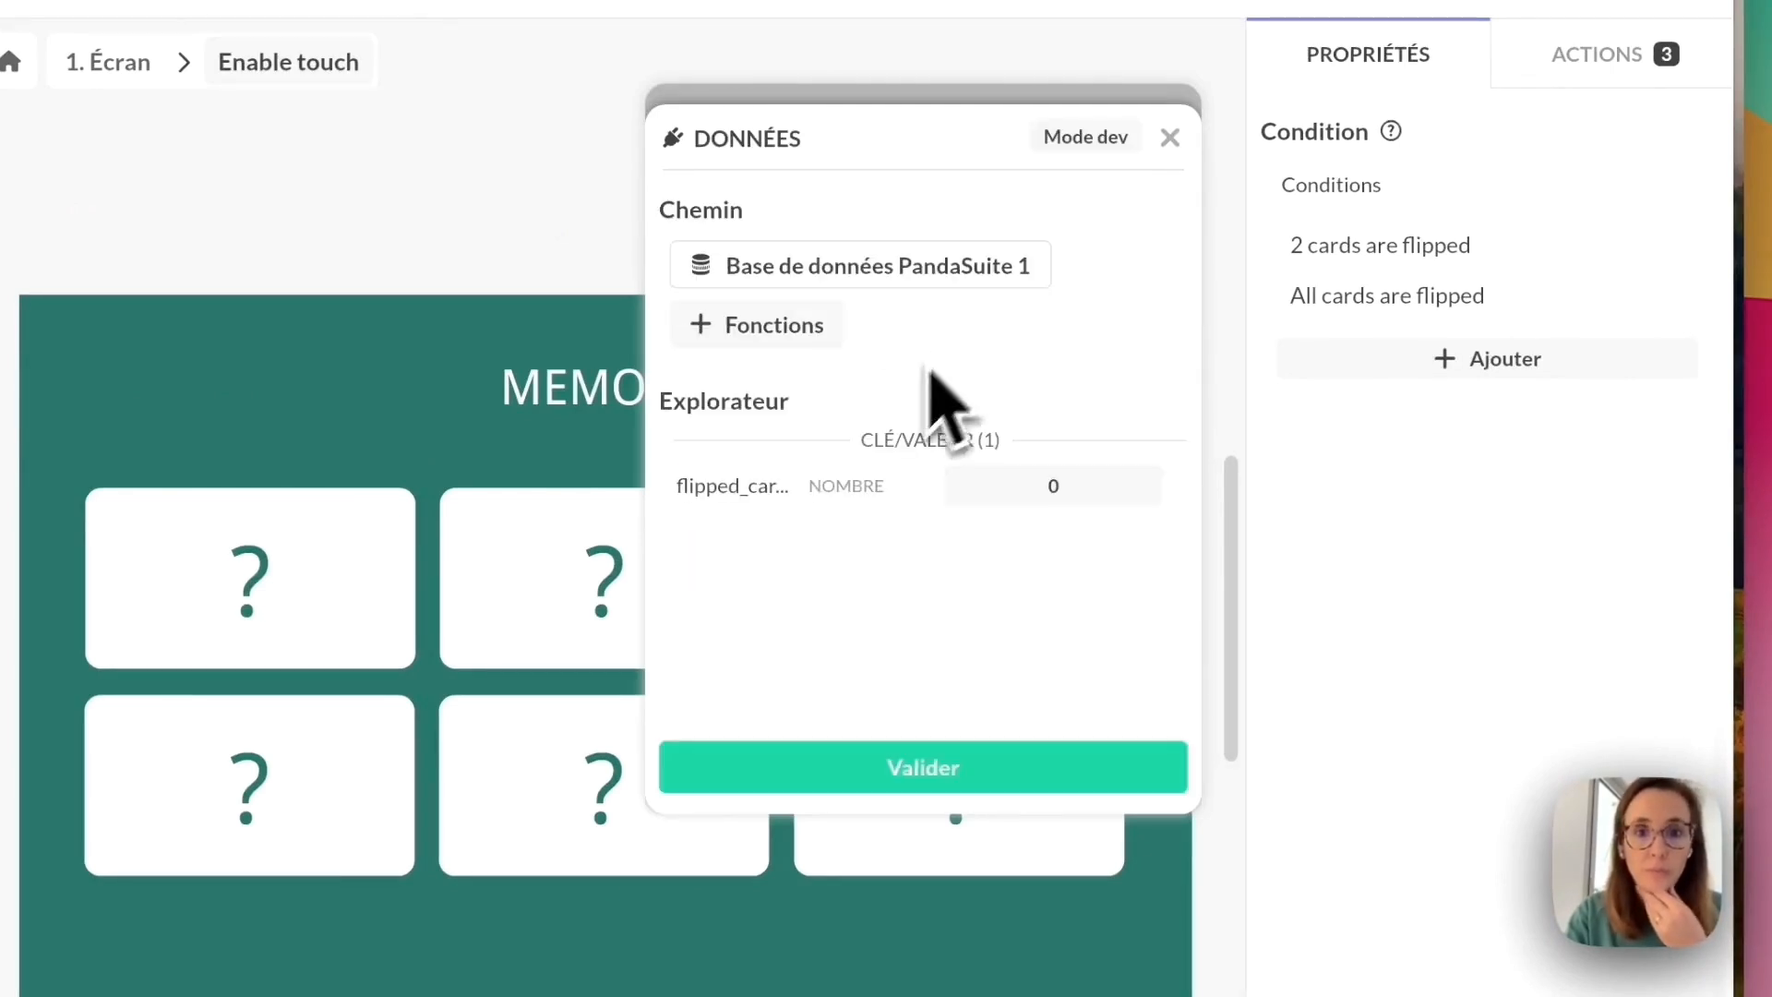
pyautogui.click(951, 485)
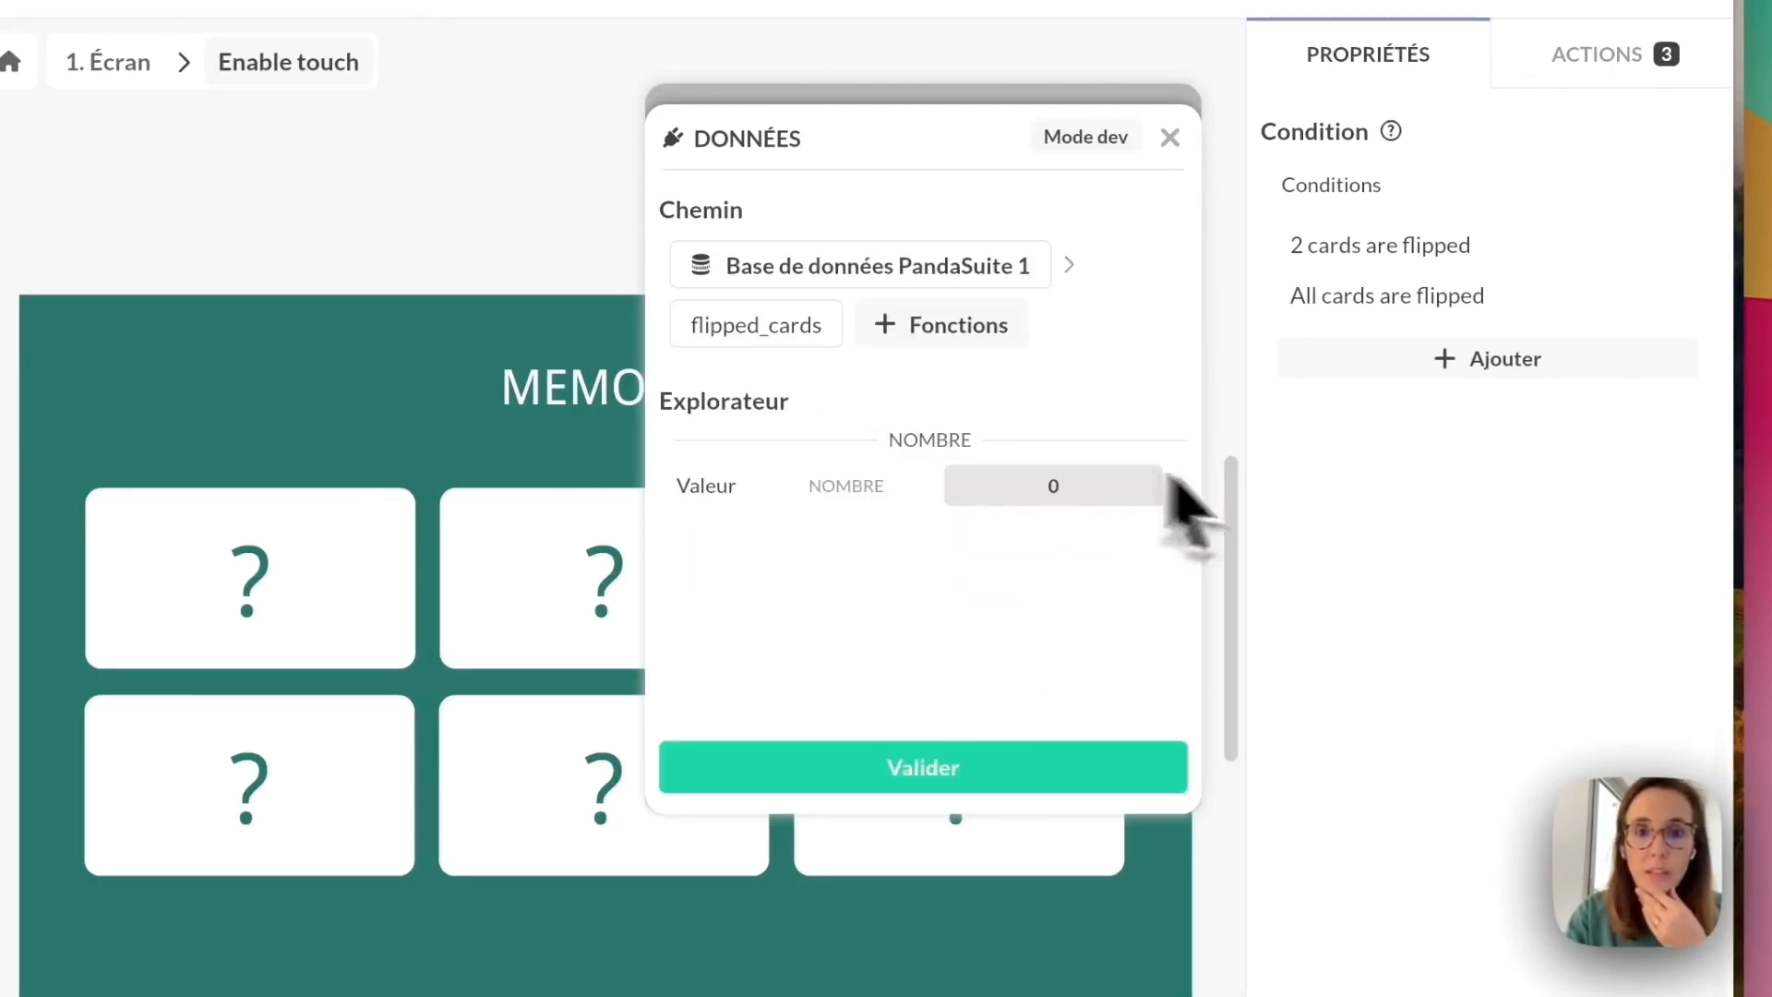
pyautogui.click(1024, 766)
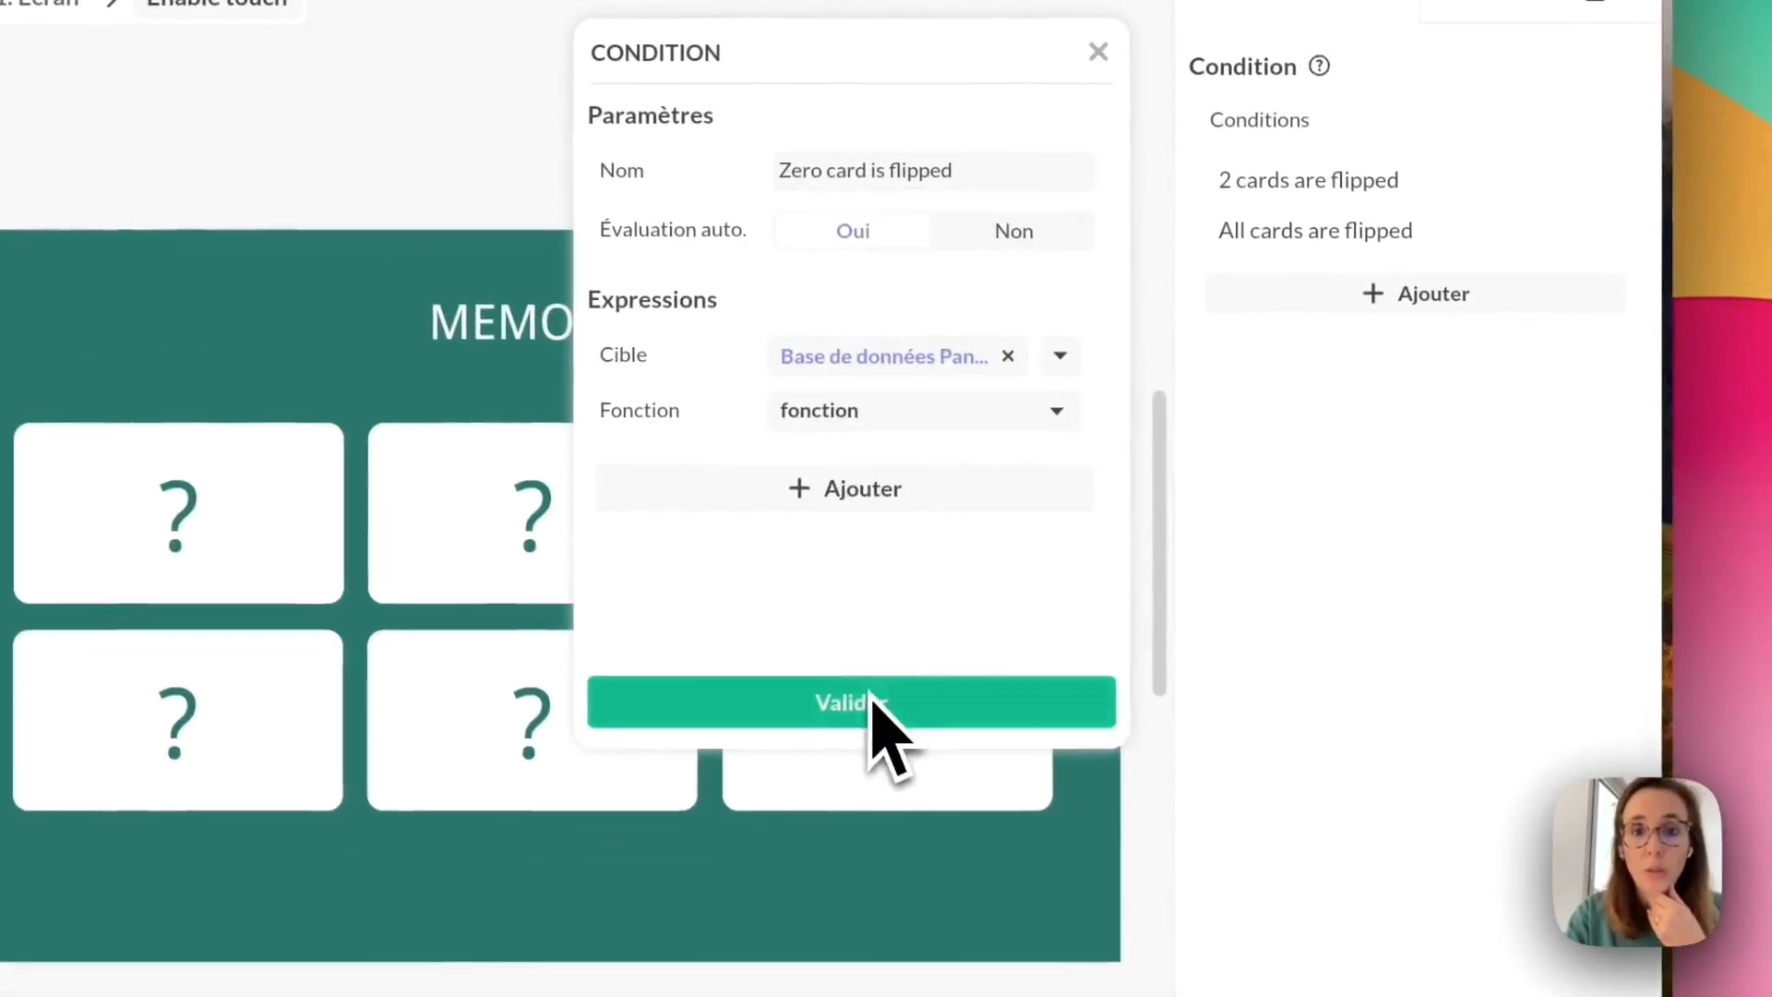
pyautogui.click(900, 411)
pyautogui.click(845, 671)
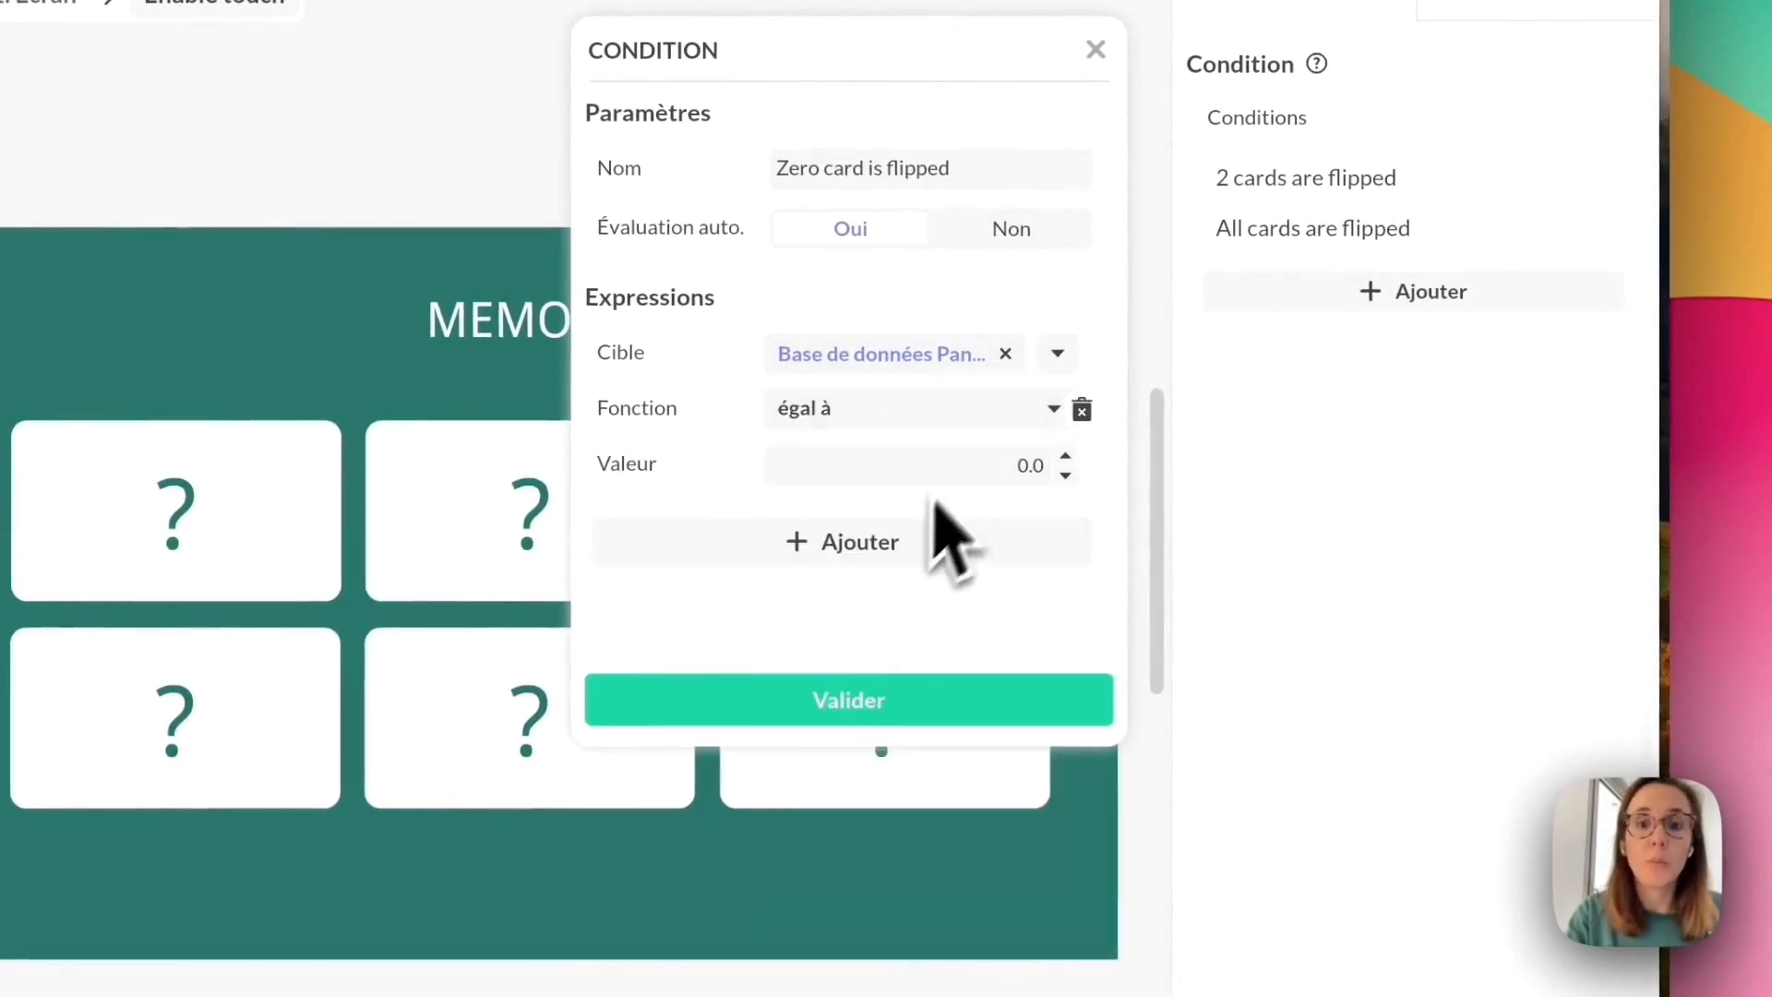
pyautogui.click(856, 702)
# Add an action to Check status that changes the screen to the Enable touch state when "Zero card is flipped" is true.
pyautogui.click(1569, 0)
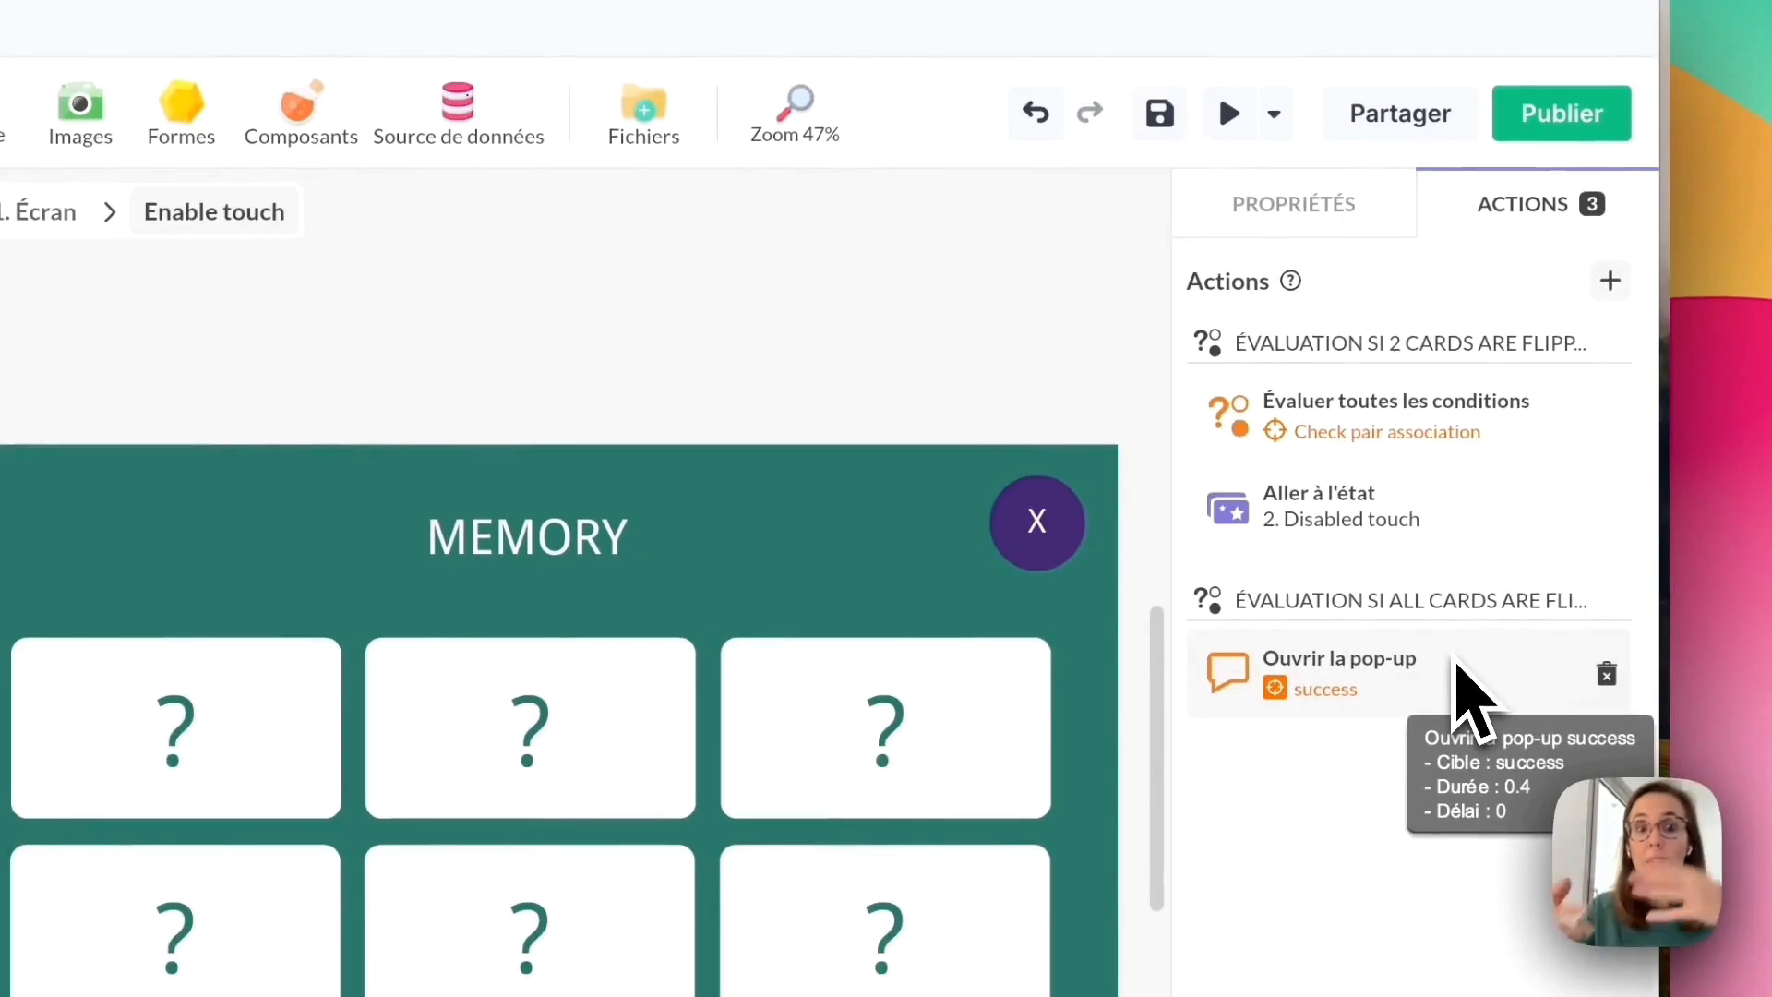
pyautogui.click(1610, 281)
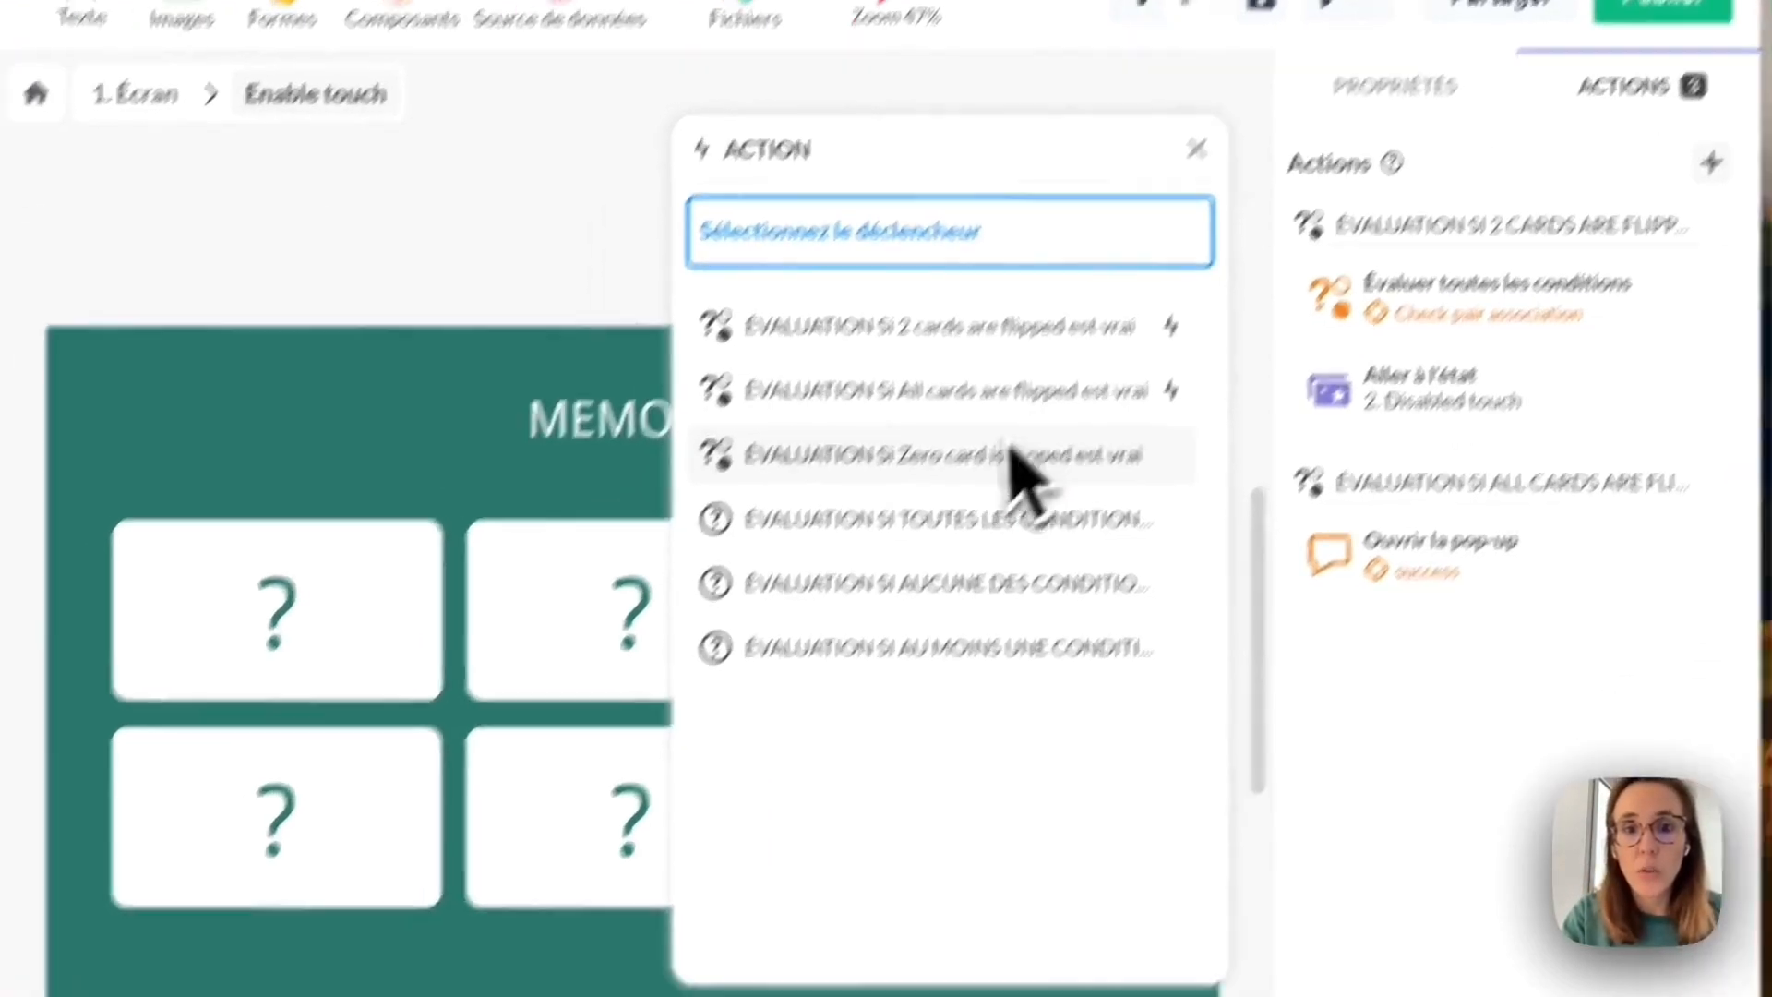
pyautogui.click(1012, 452)
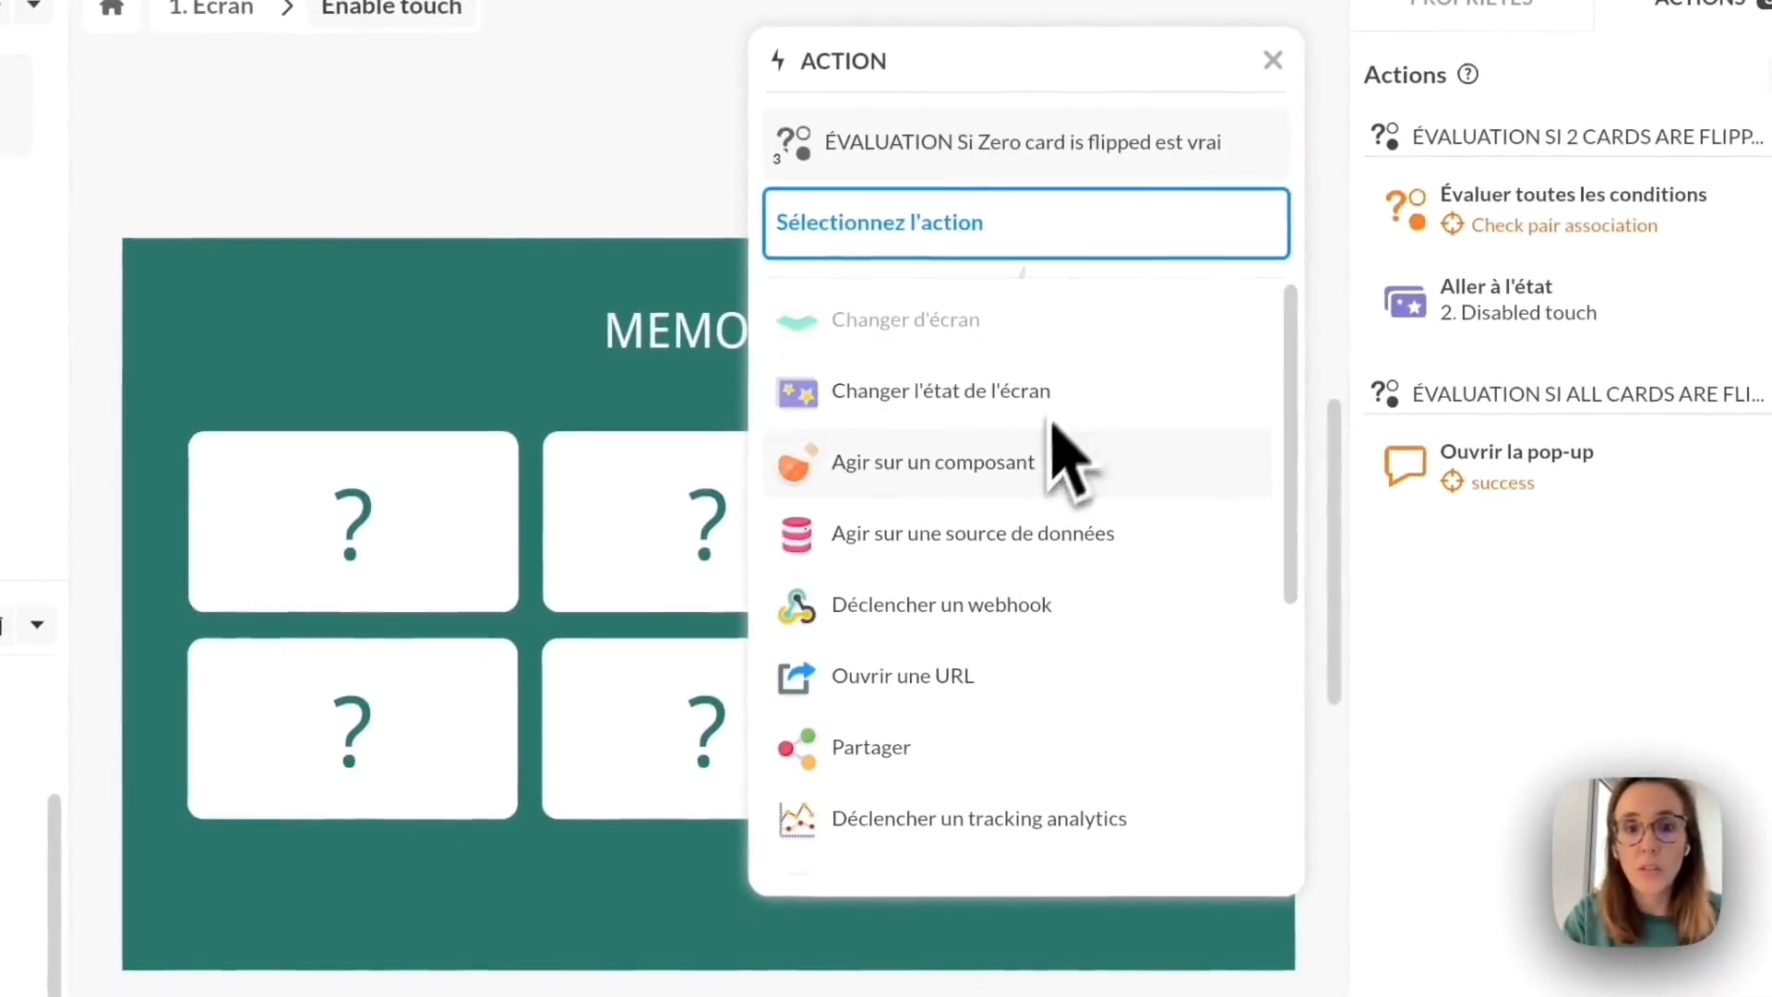
pyautogui.click(971, 469)
pyautogui.click(1022, 327)
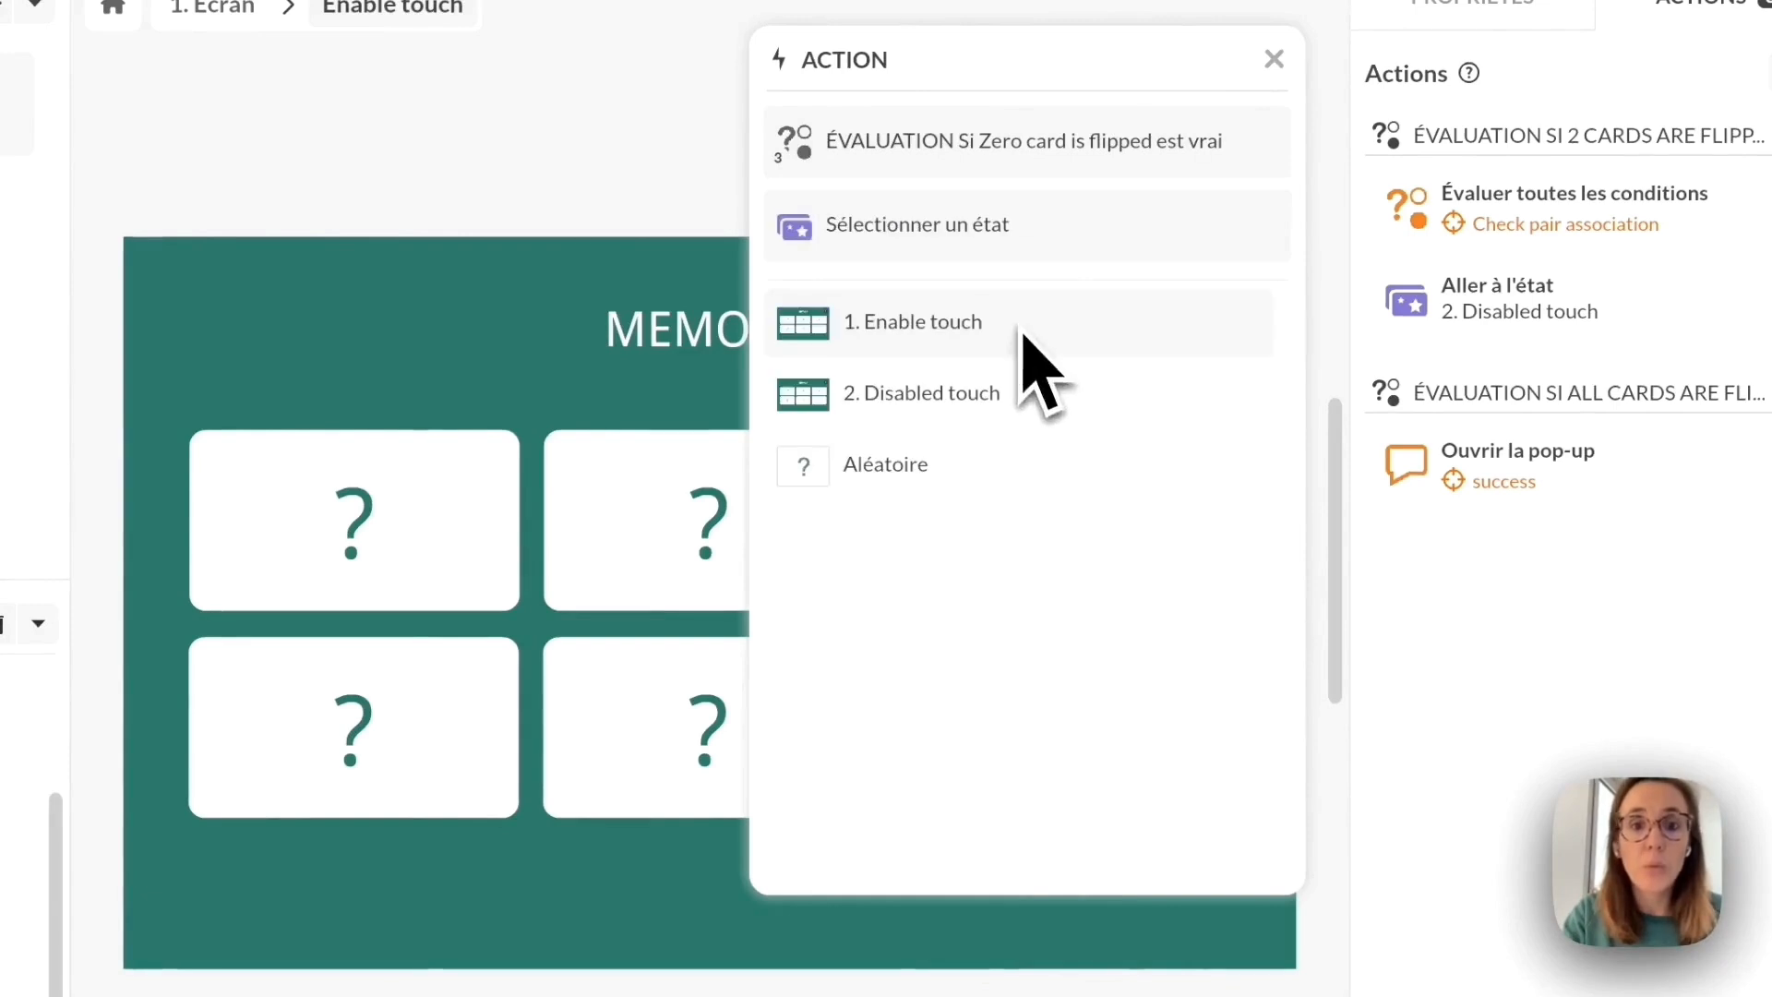
pyautogui.click(946, 352)
pyautogui.click(943, 845)
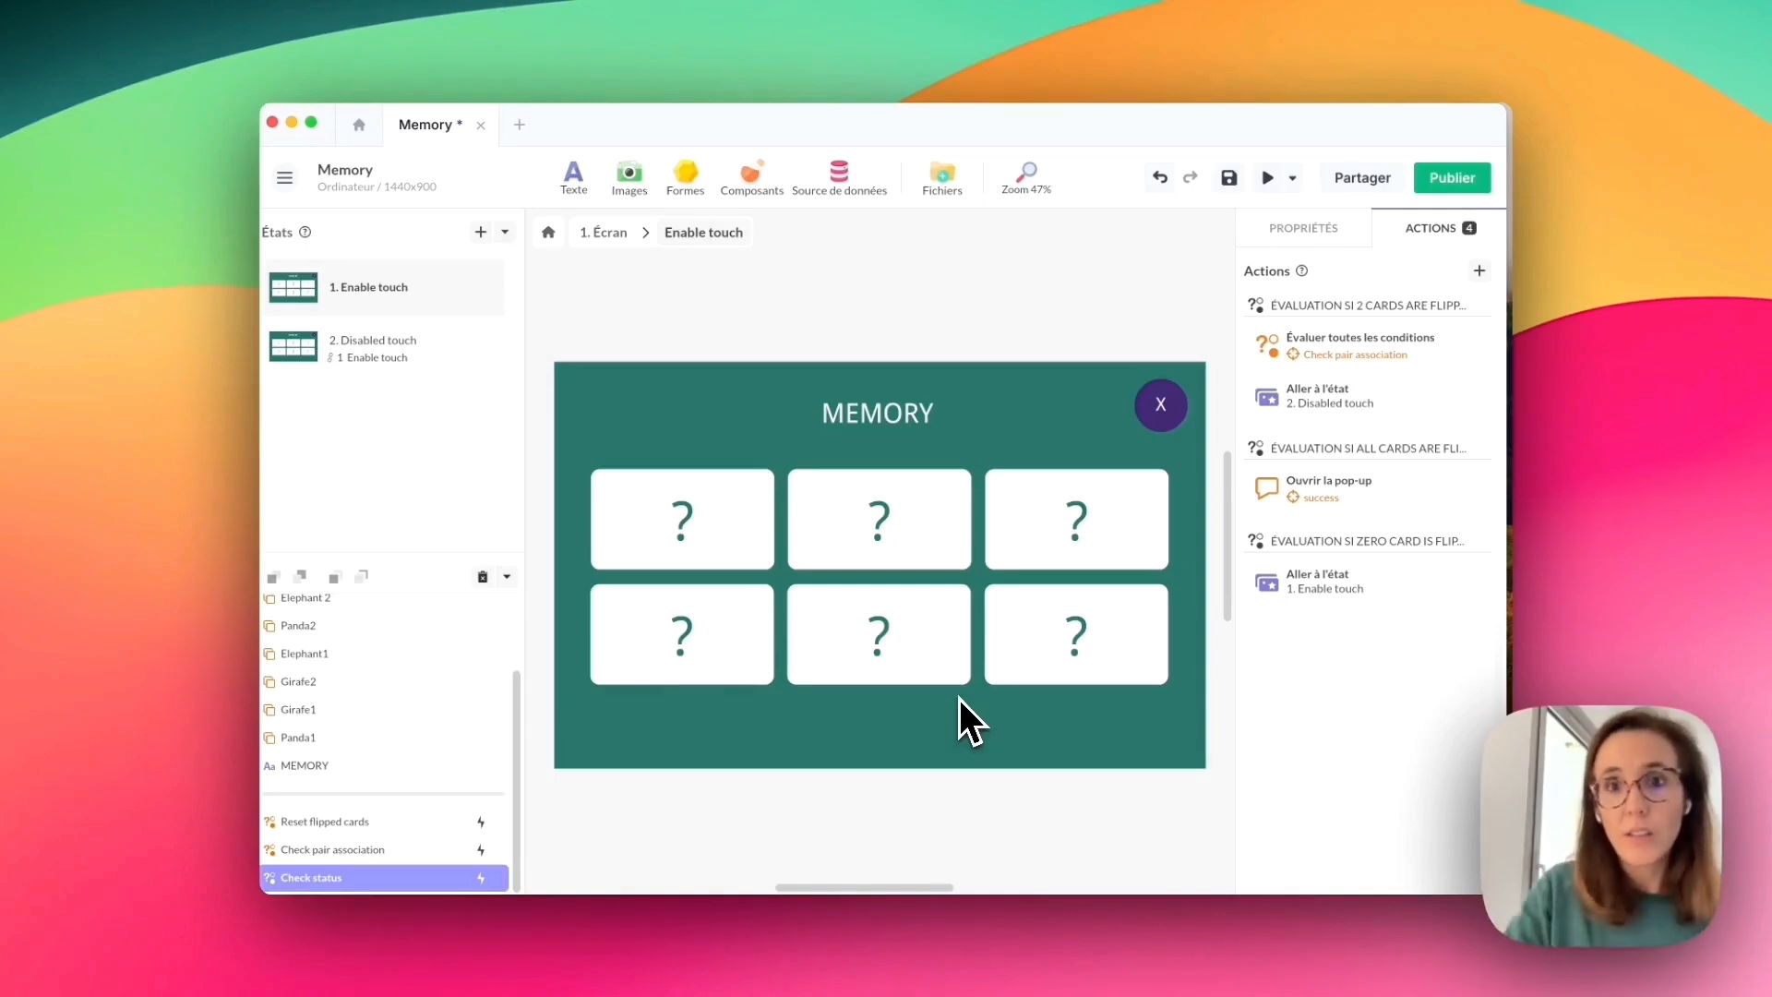
# Preview the memory game and test the touch blocking by touching further cards while mismatched pairs are flipped.
pyautogui.click(1267, 178)
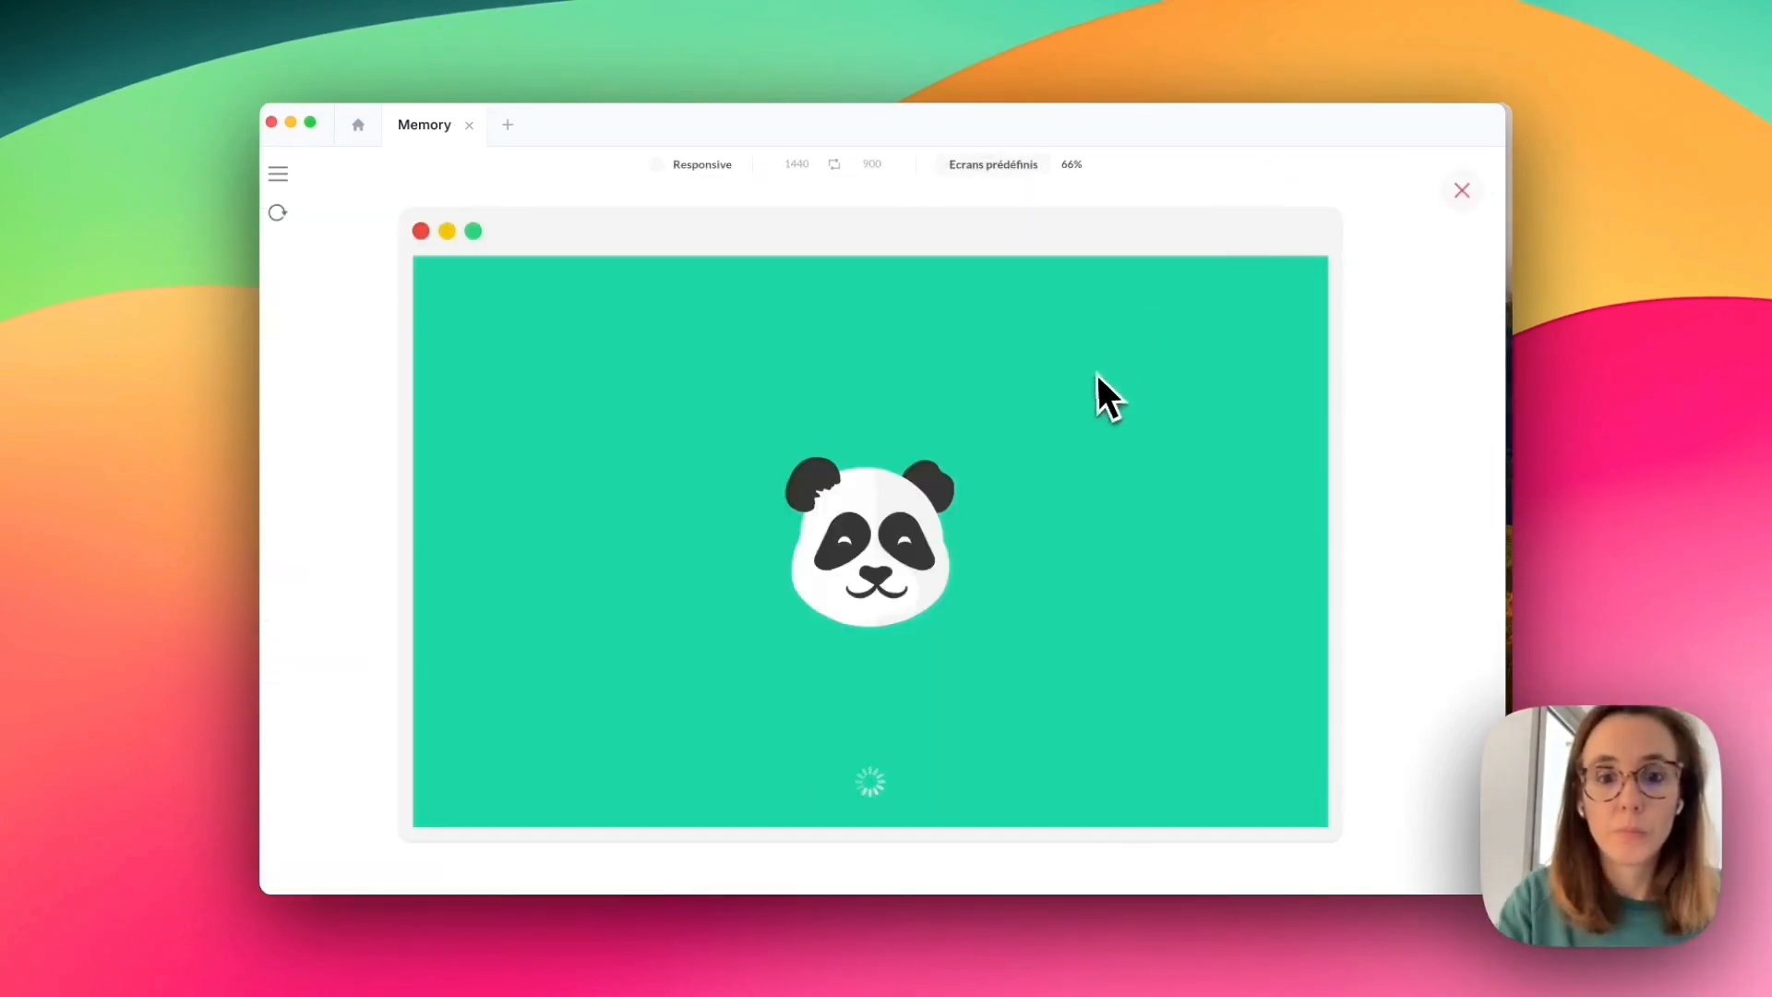
pyautogui.click(711, 540)
pyautogui.click(785, 522)
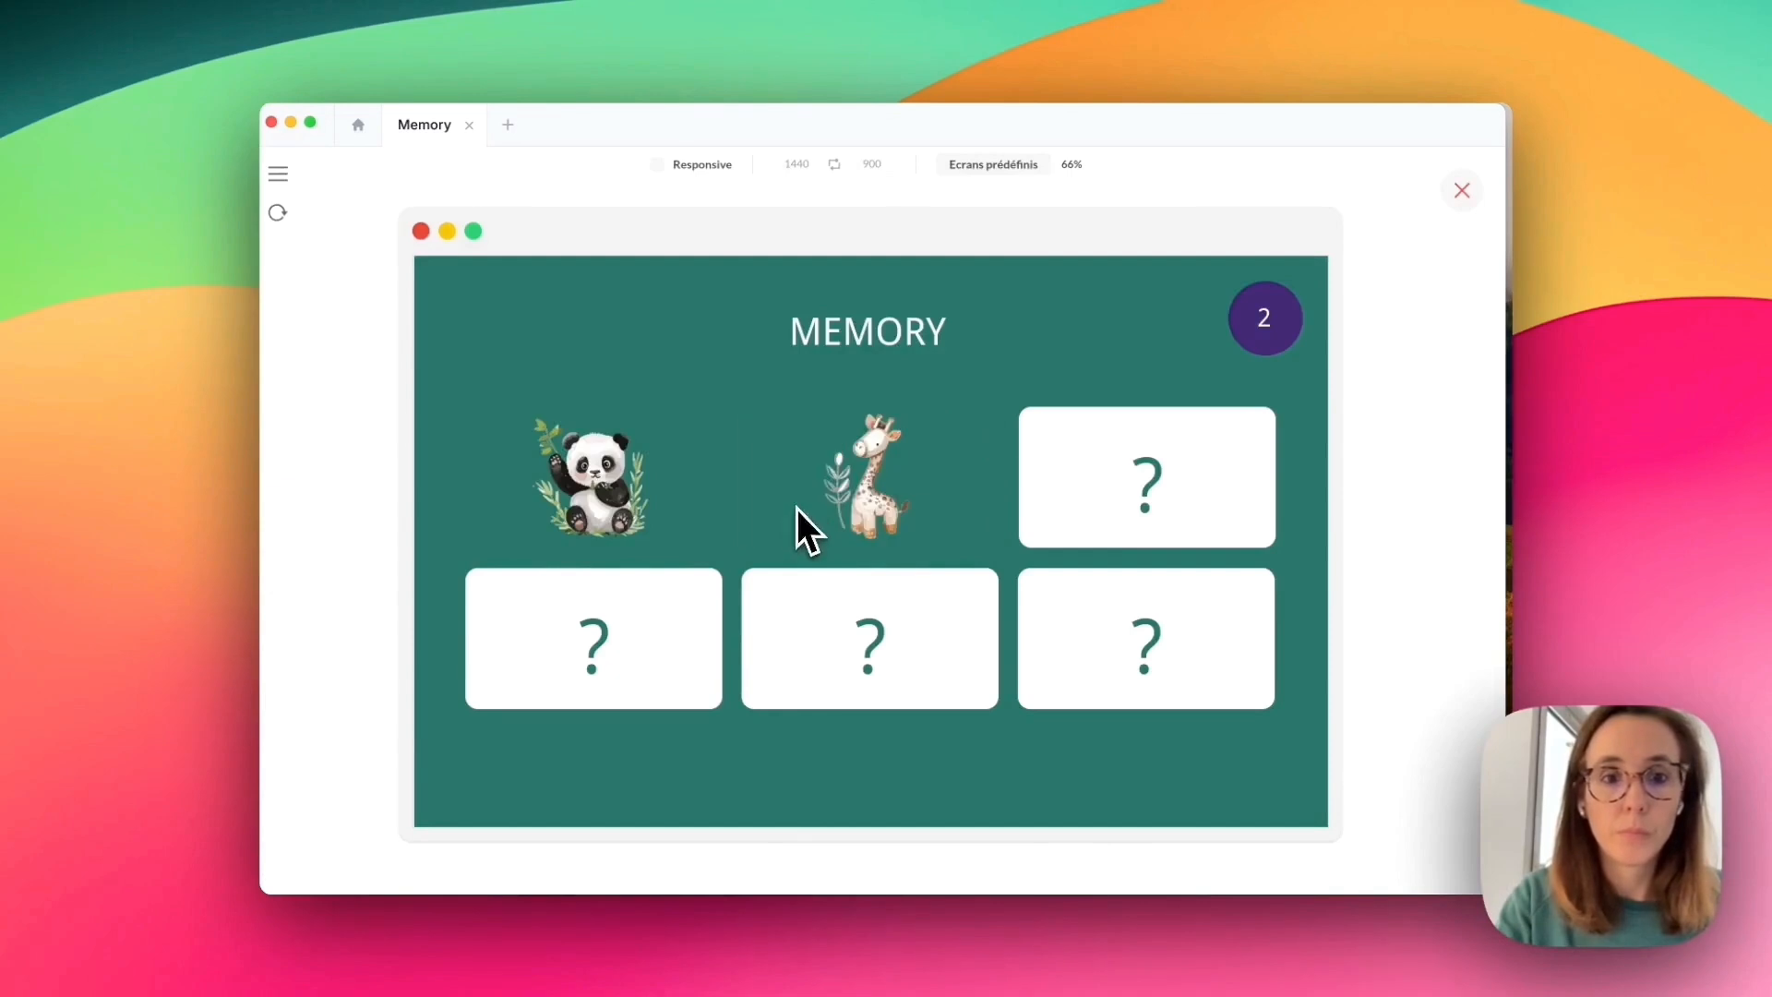
pyautogui.click(789, 520)
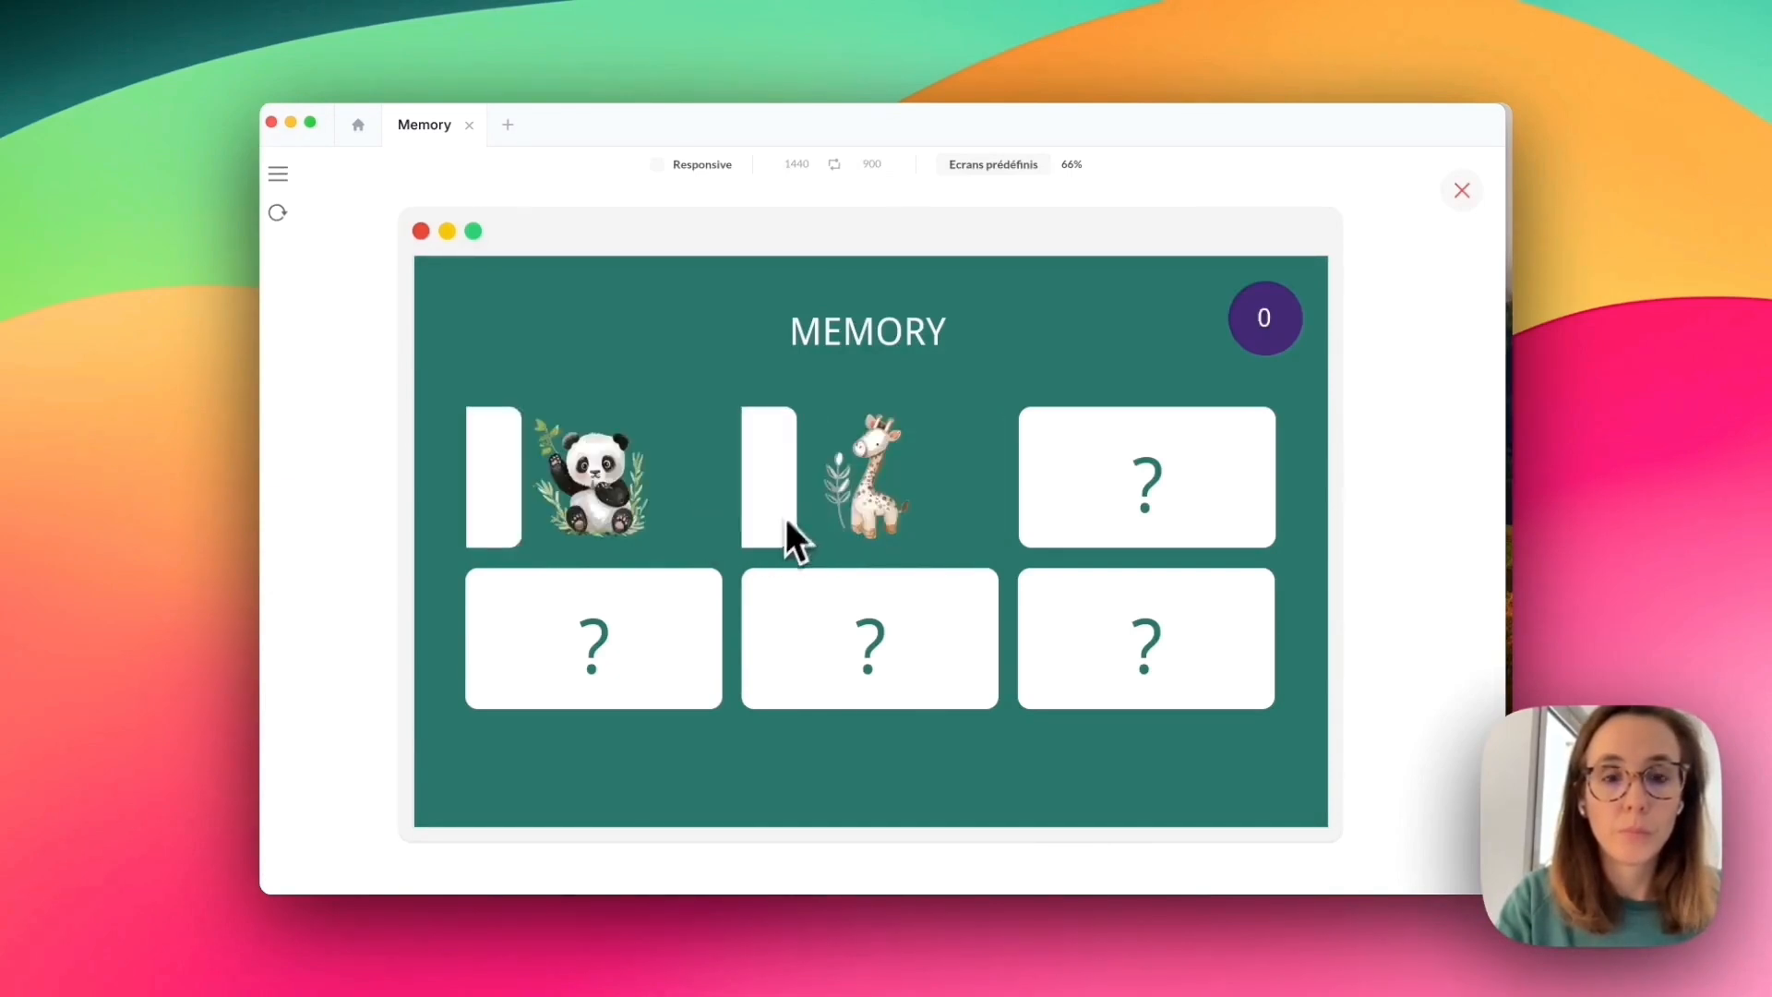
pyautogui.click(719, 534)
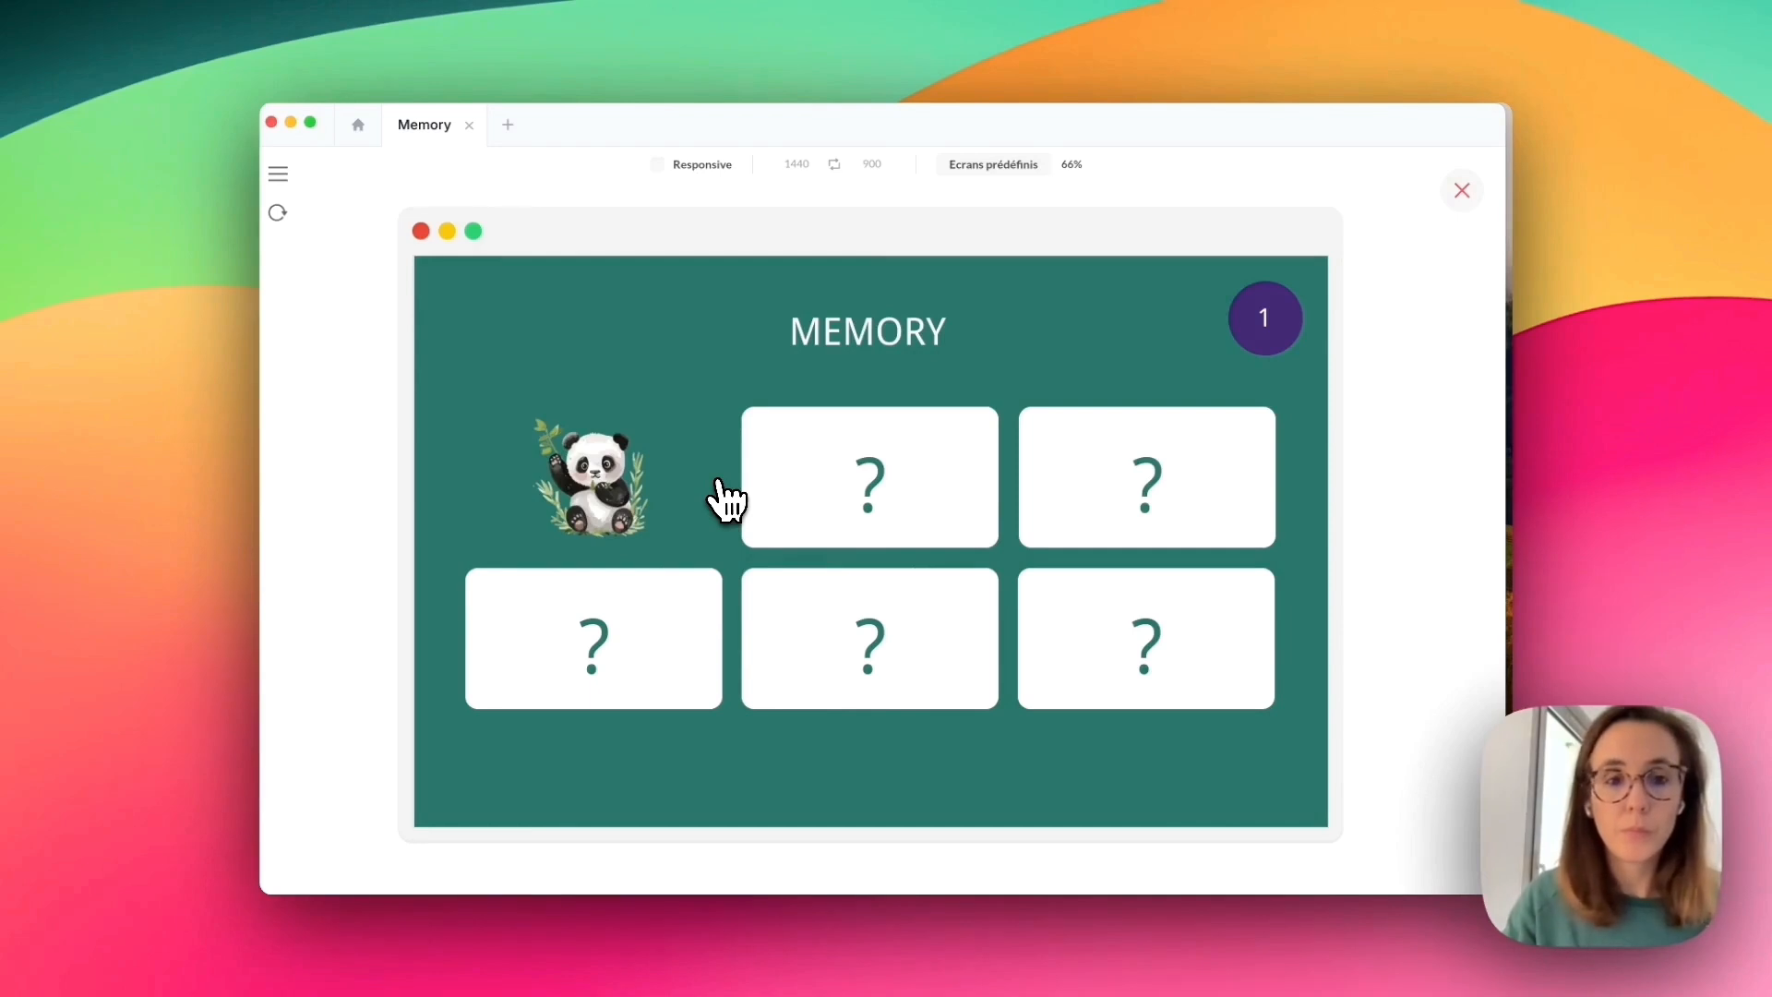
pyautogui.click(789, 501)
pyautogui.click(1071, 498)
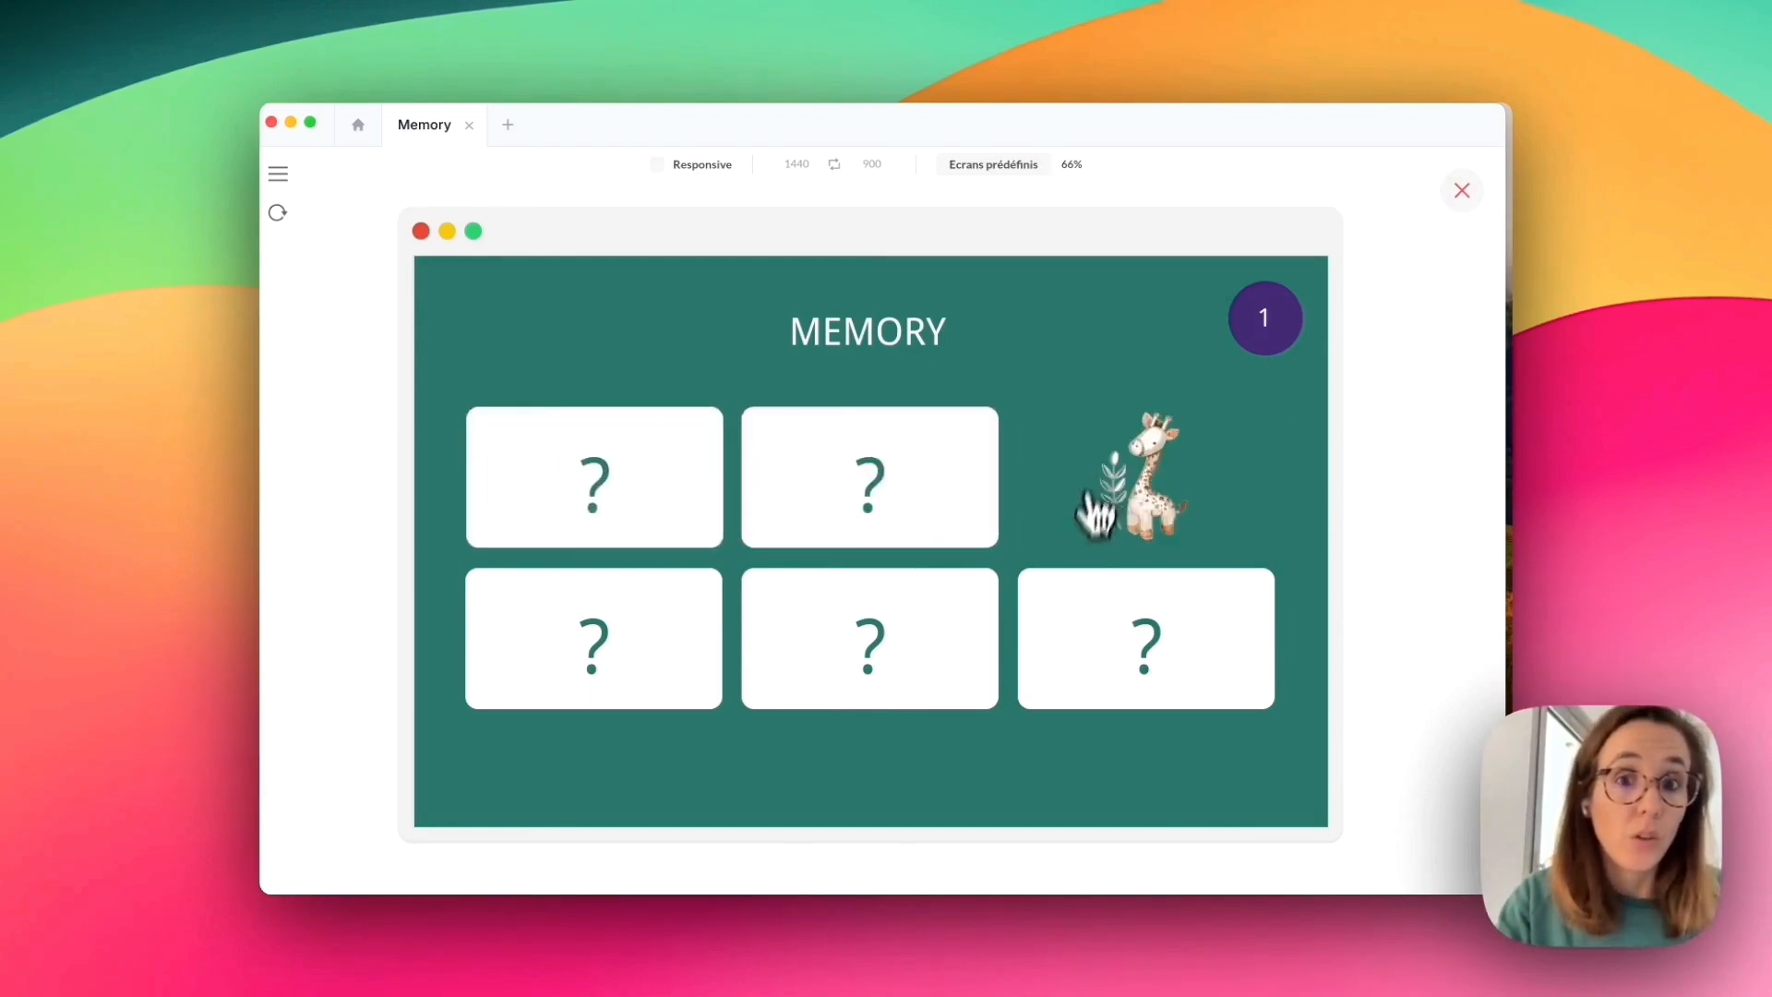
pyautogui.click(1098, 674)
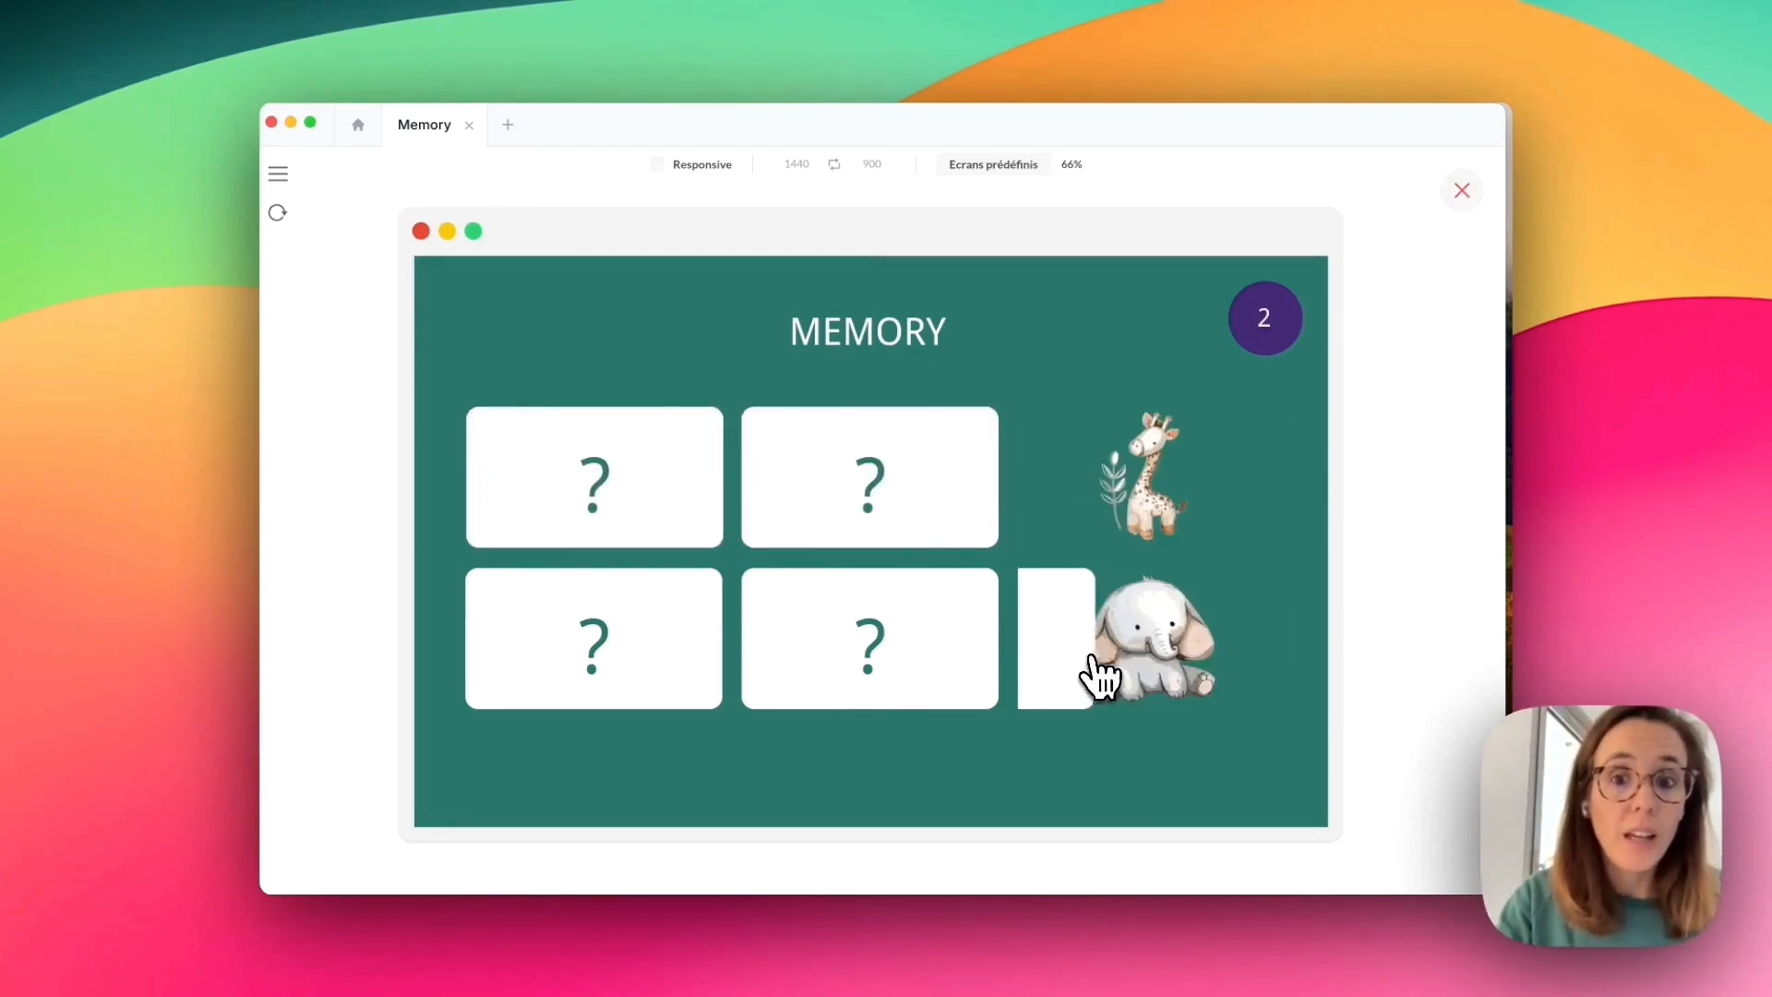
pyautogui.click(775, 646)
pyautogui.click(702, 661)
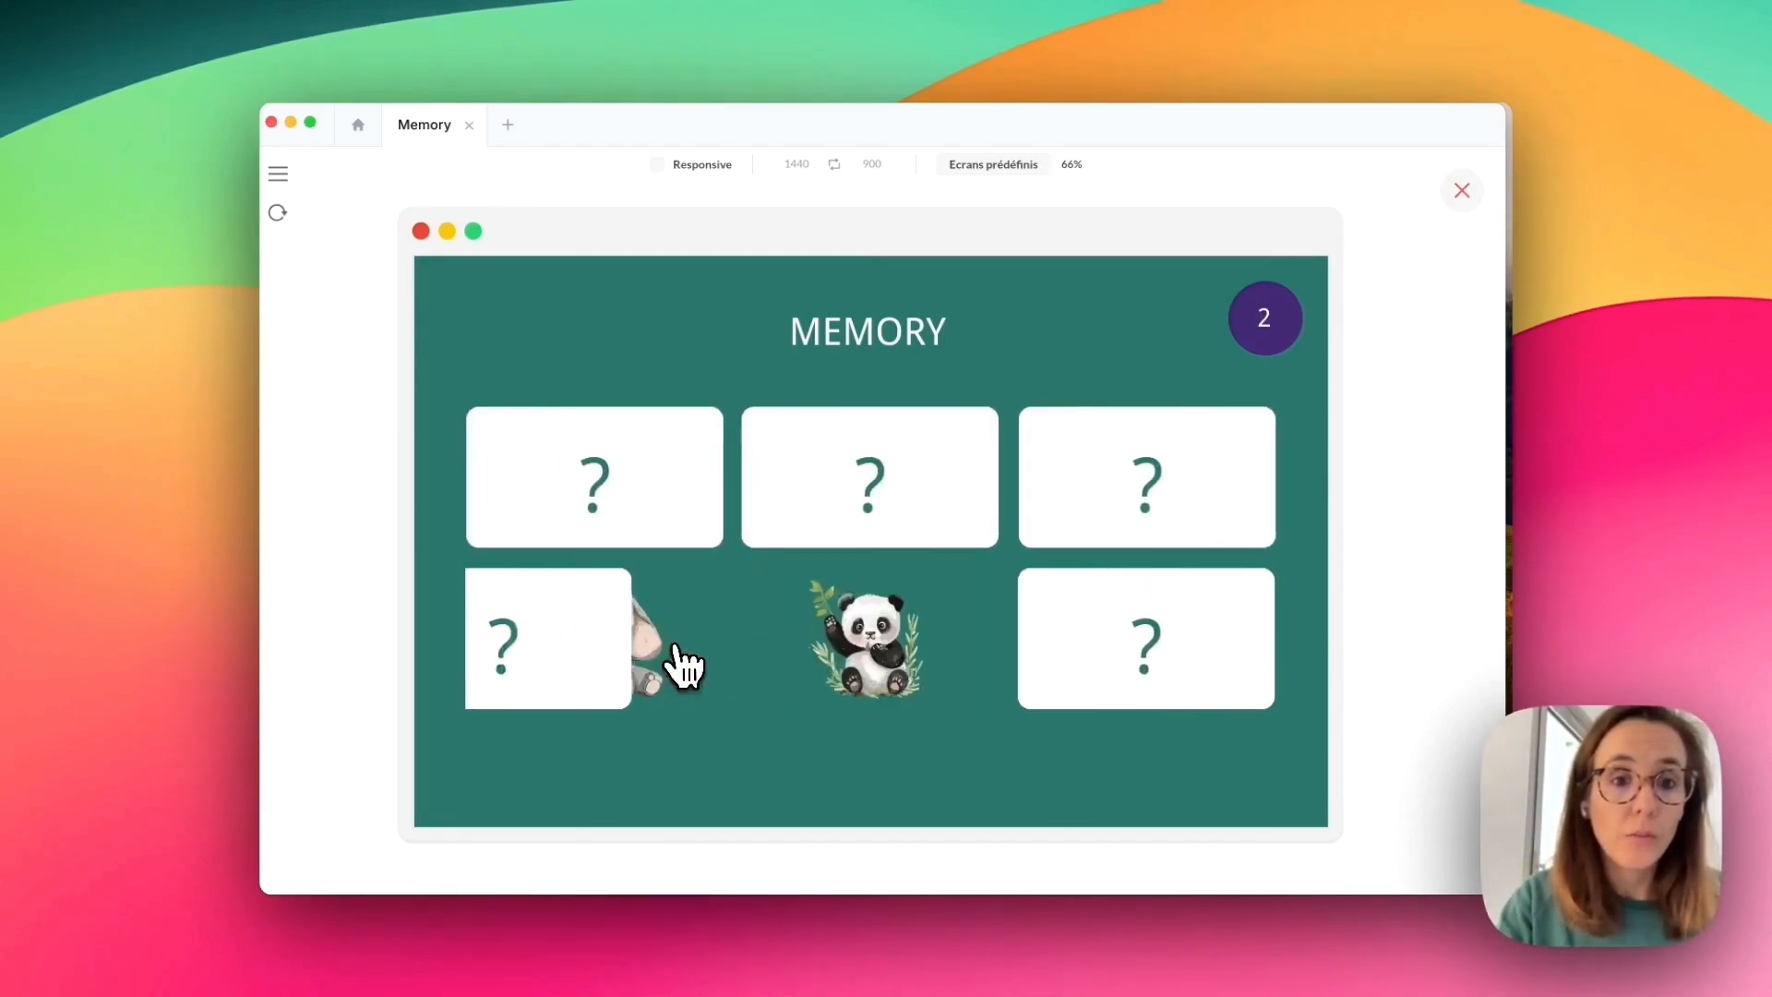
# Match the panda, giraffe and elephant pairs to finish the game, and close the preview.
pyautogui.click(690, 499)
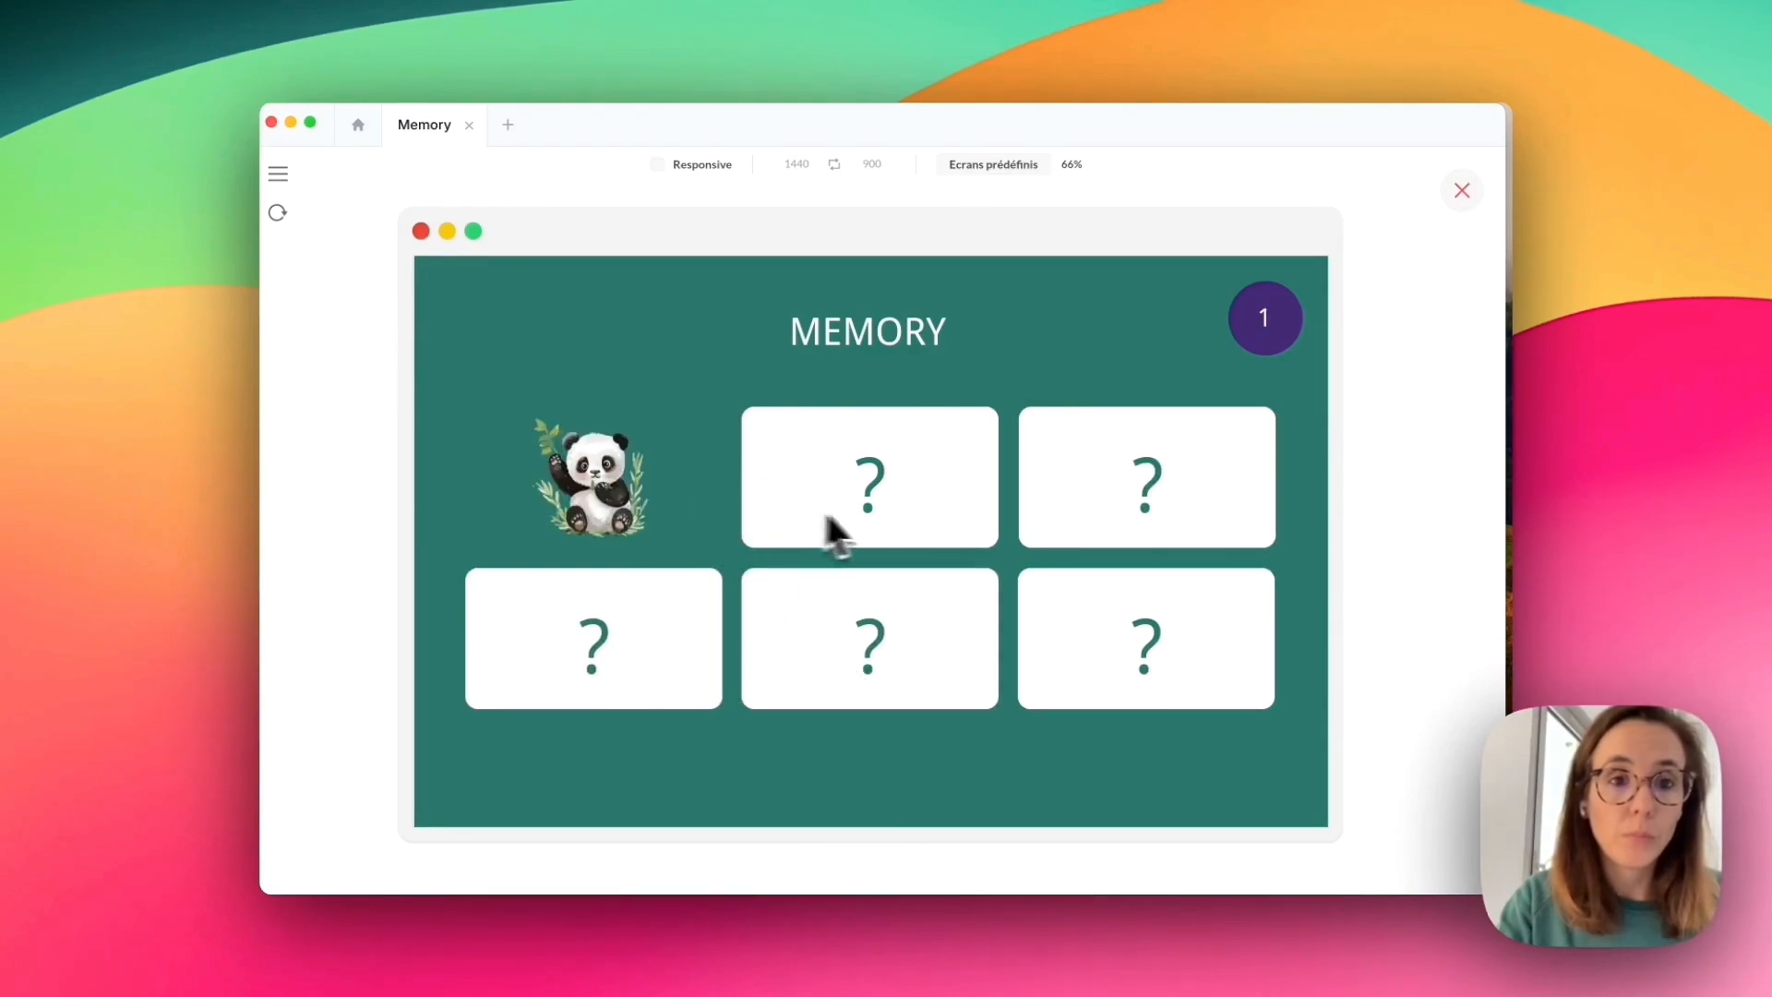
pyautogui.click(947, 510)
pyautogui.click(1106, 506)
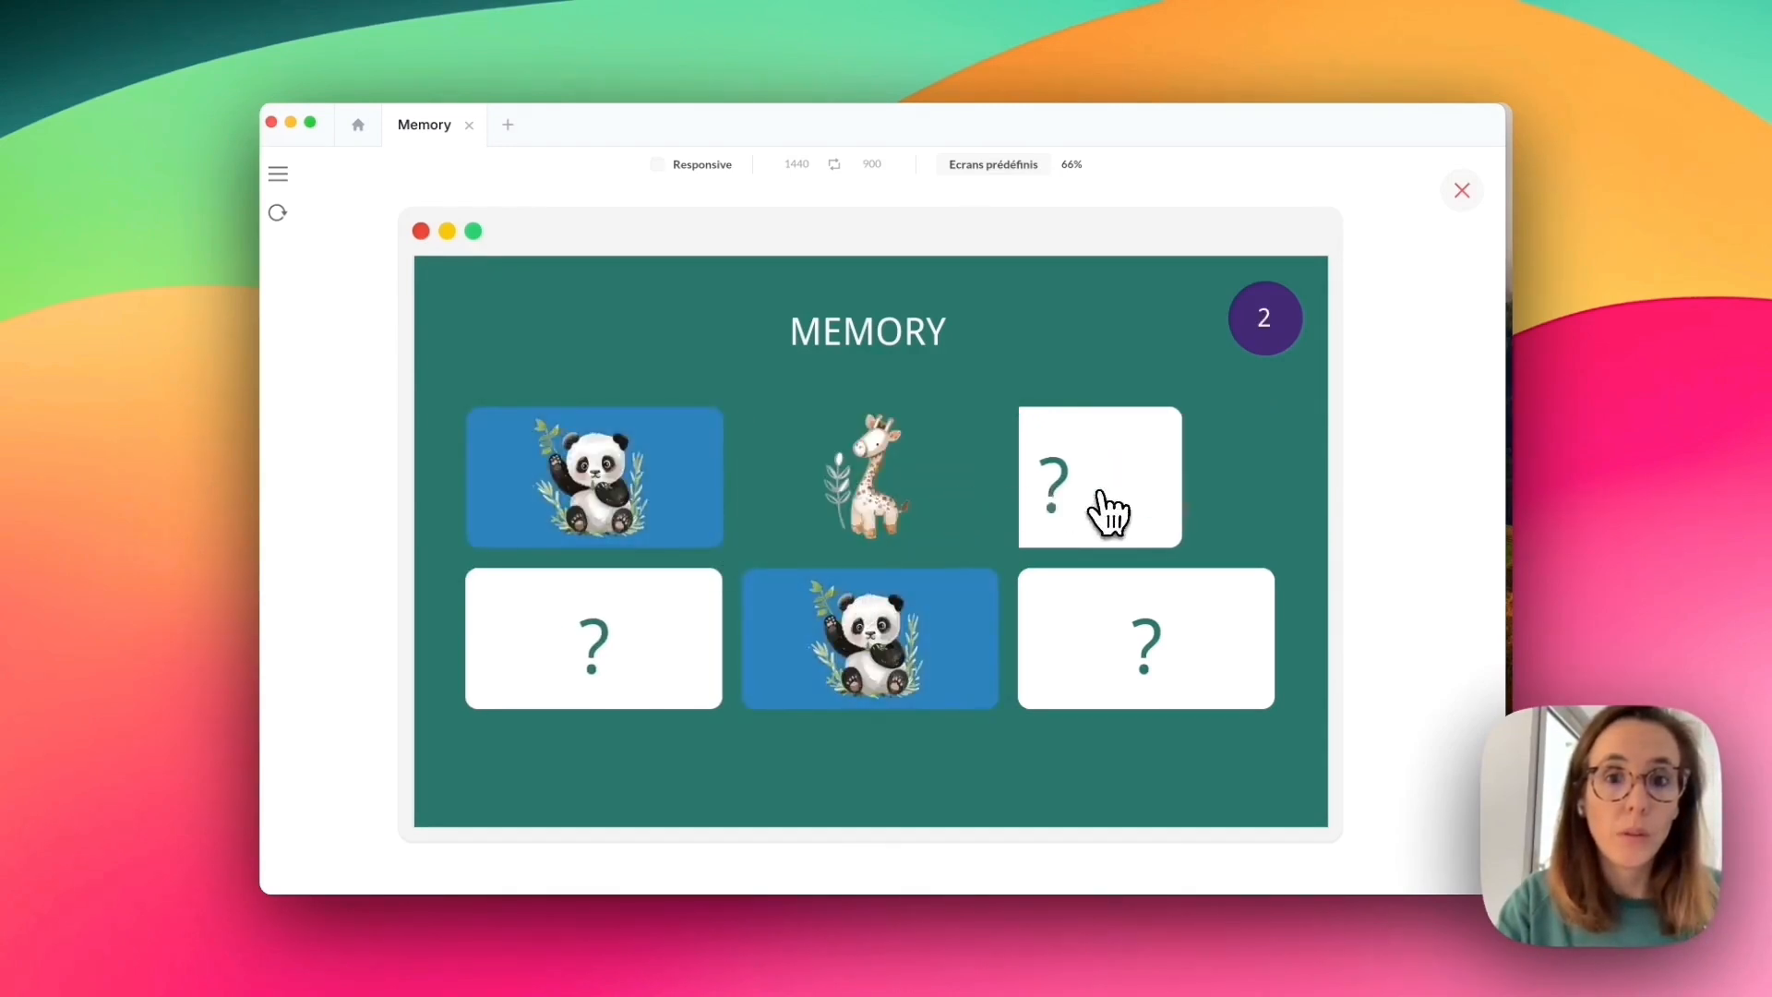
pyautogui.click(1094, 628)
pyautogui.click(621, 661)
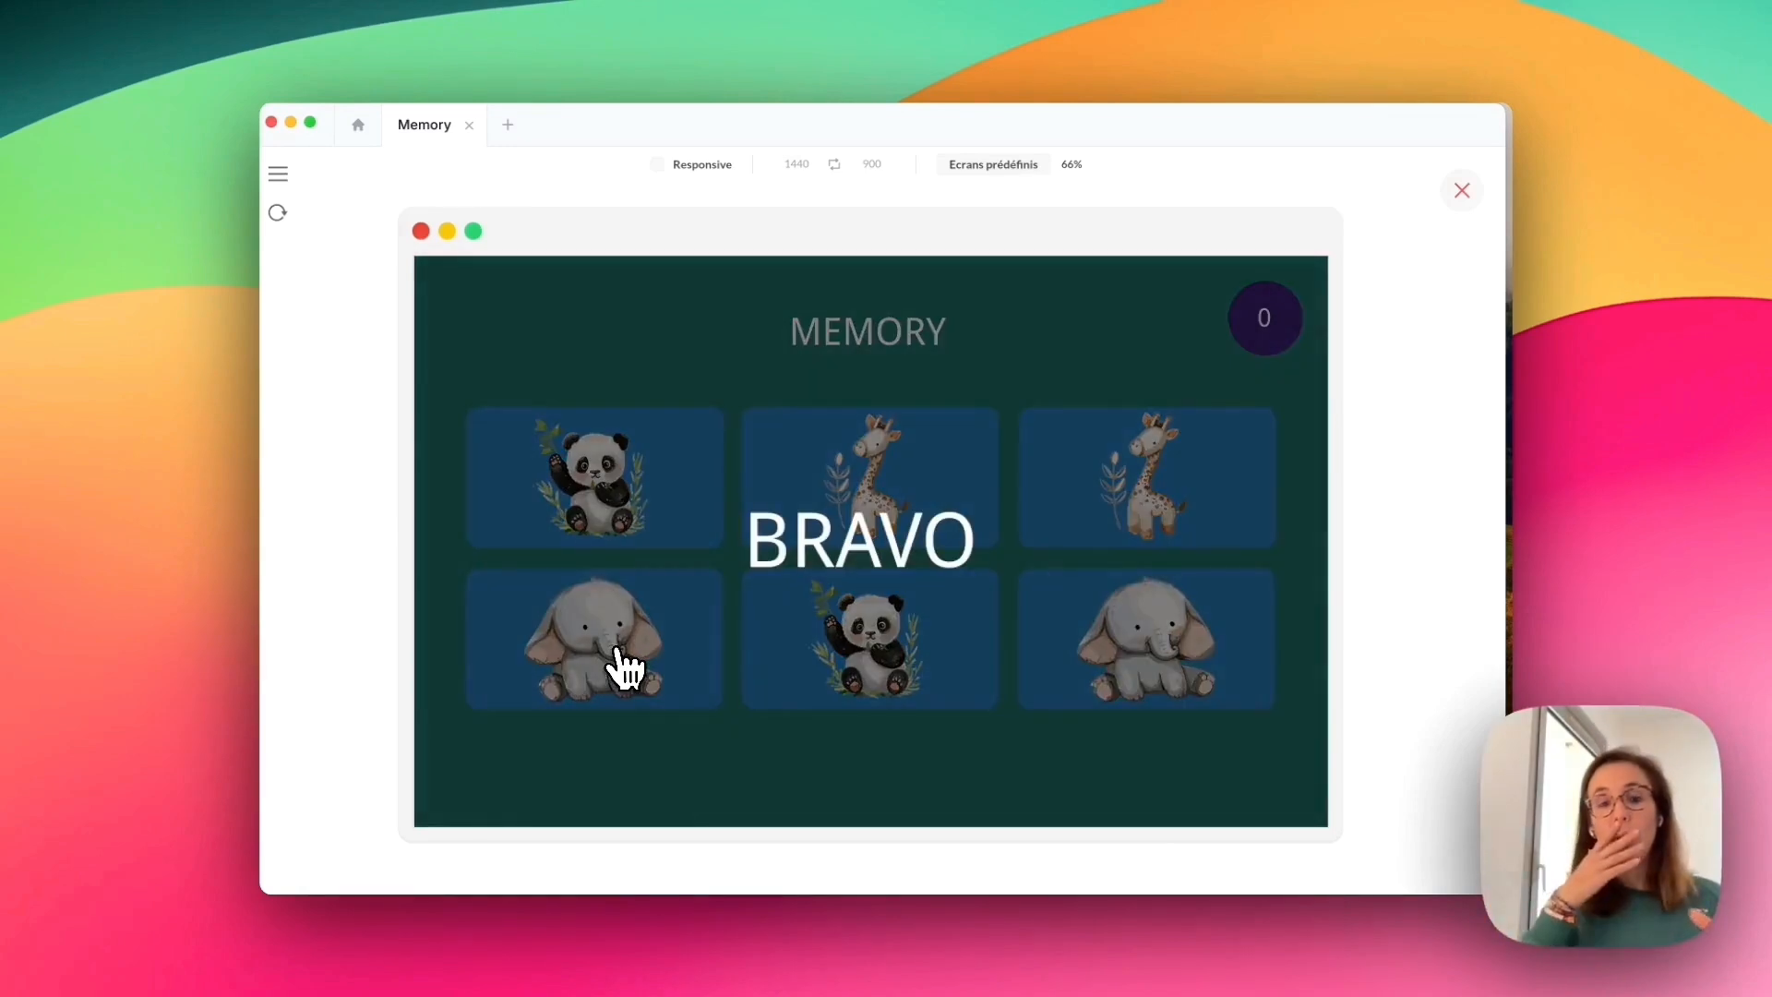
pyautogui.click(1463, 191)
# Change the counter circle's fill color to white, #FFFFFF.
pyautogui.click(1139, 421)
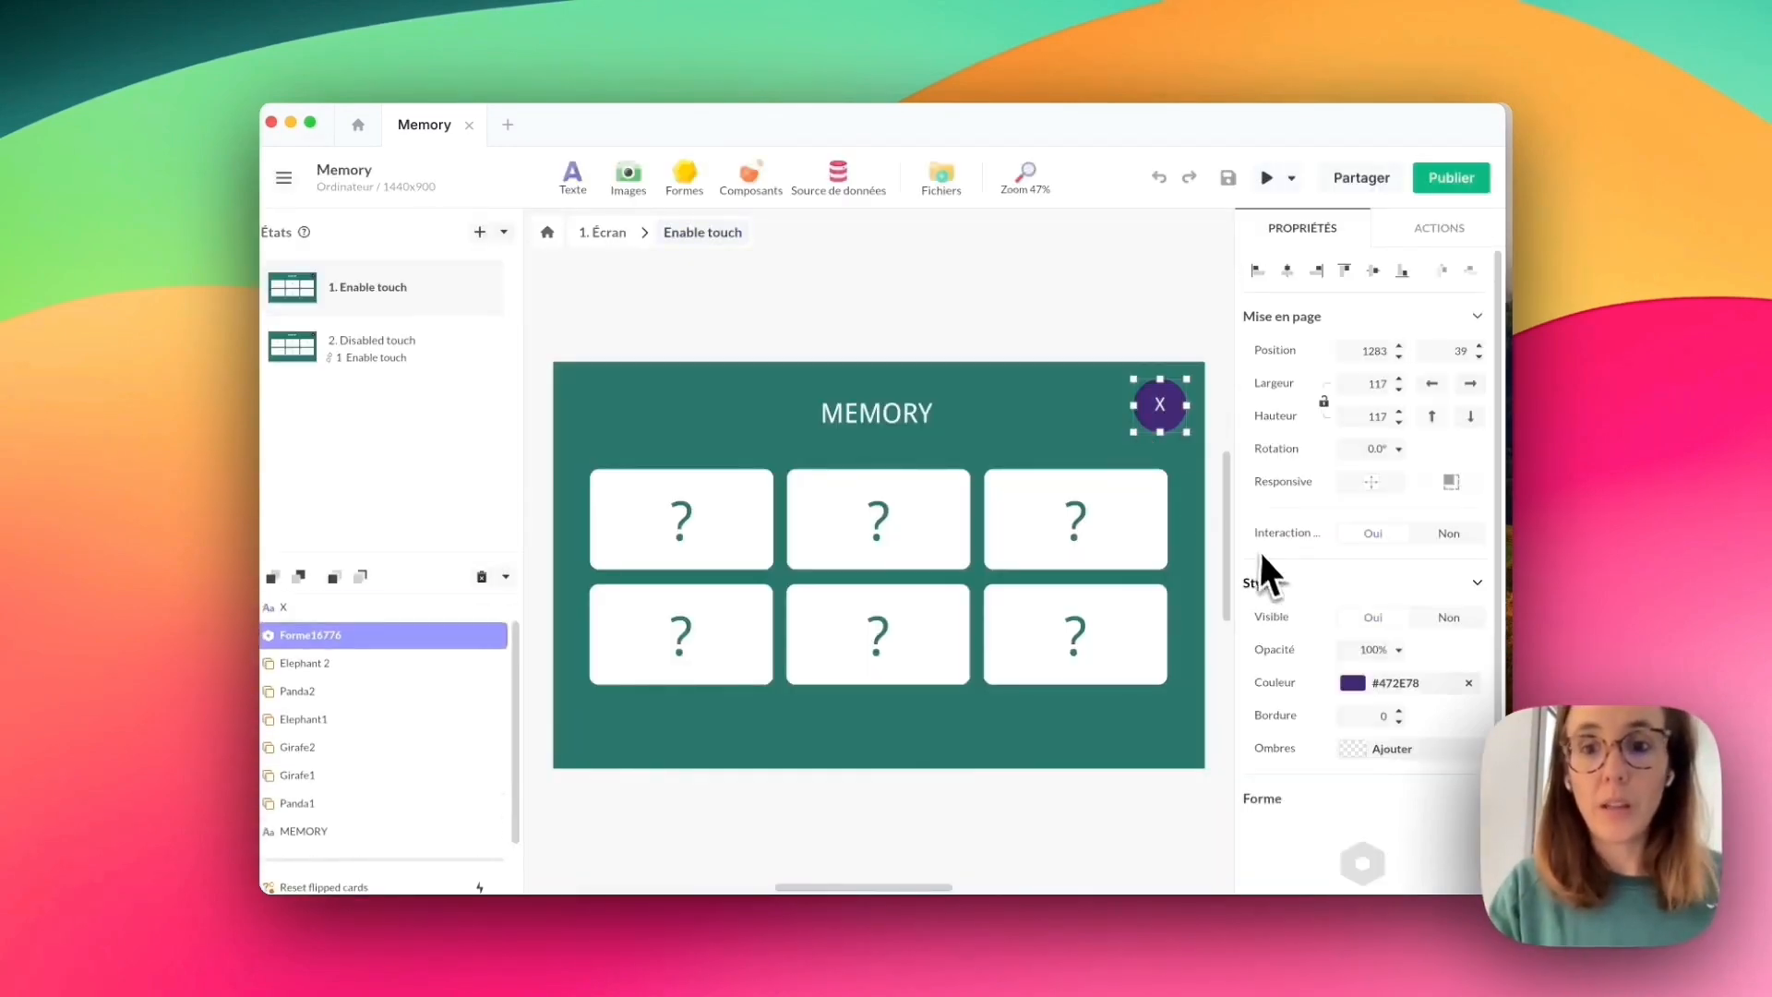
pyautogui.click(1386, 684)
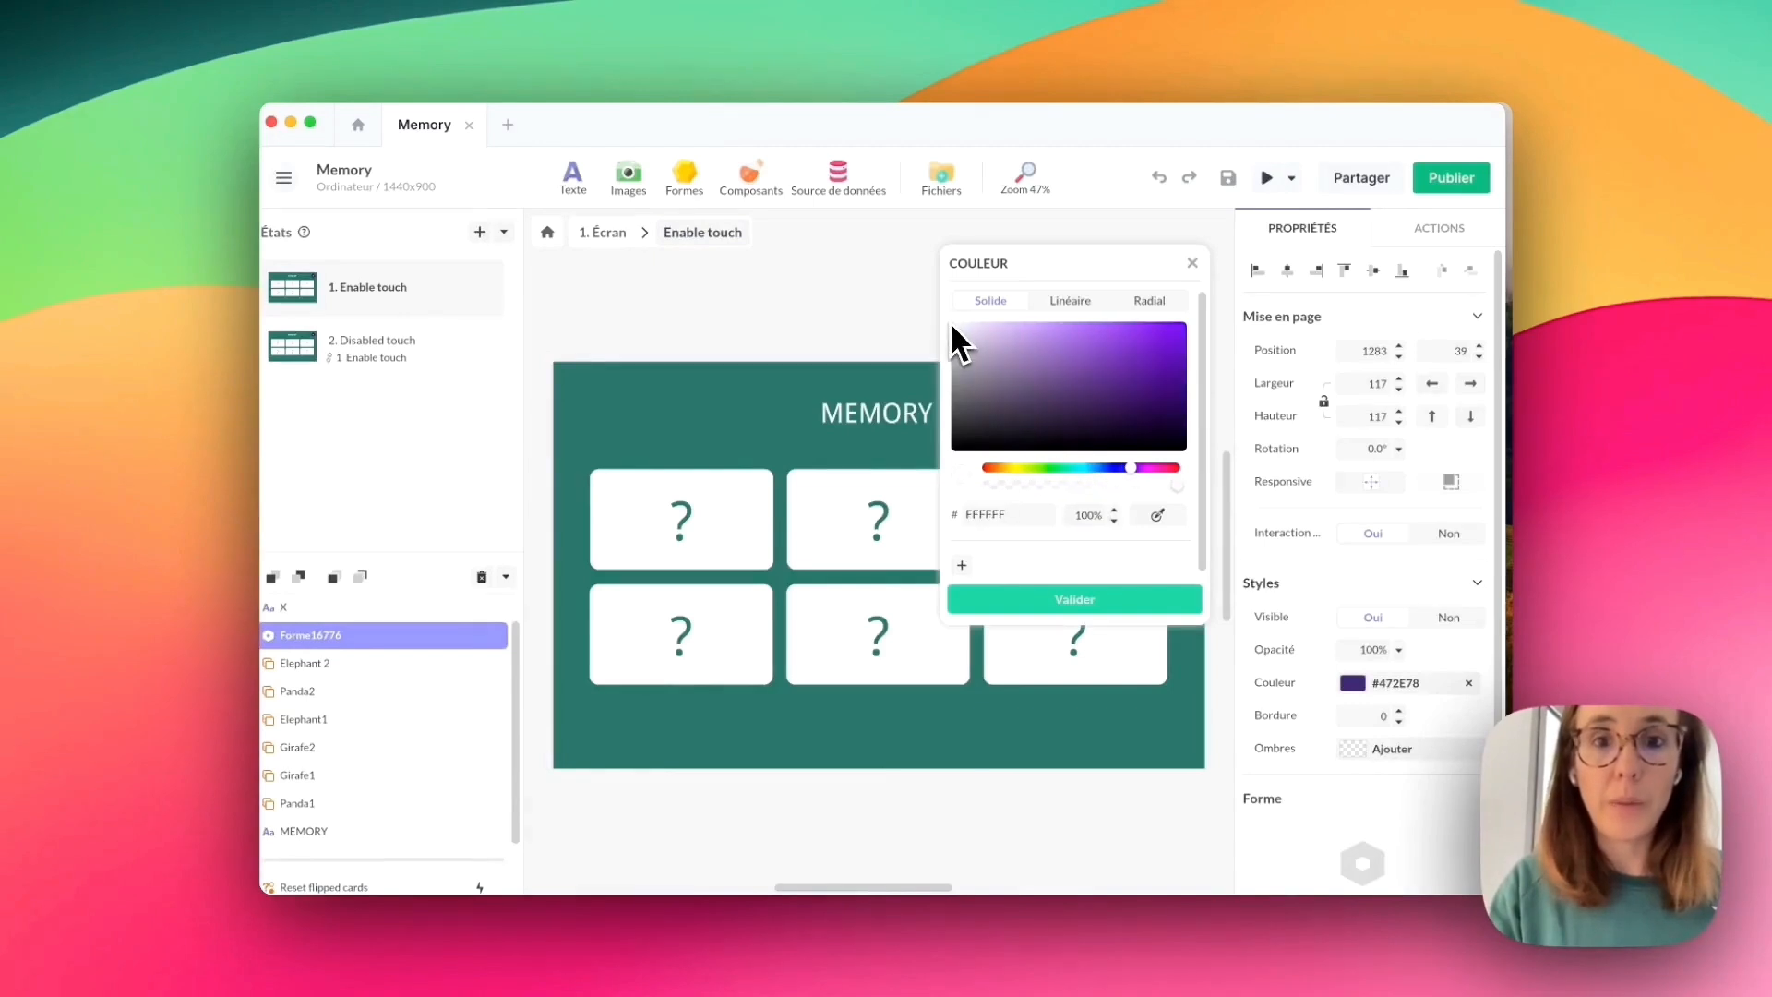
pyautogui.click(1010, 604)
# Set the counter's X text color to the background green #2A766C by sampling it from the screen.
pyautogui.click(1163, 408)
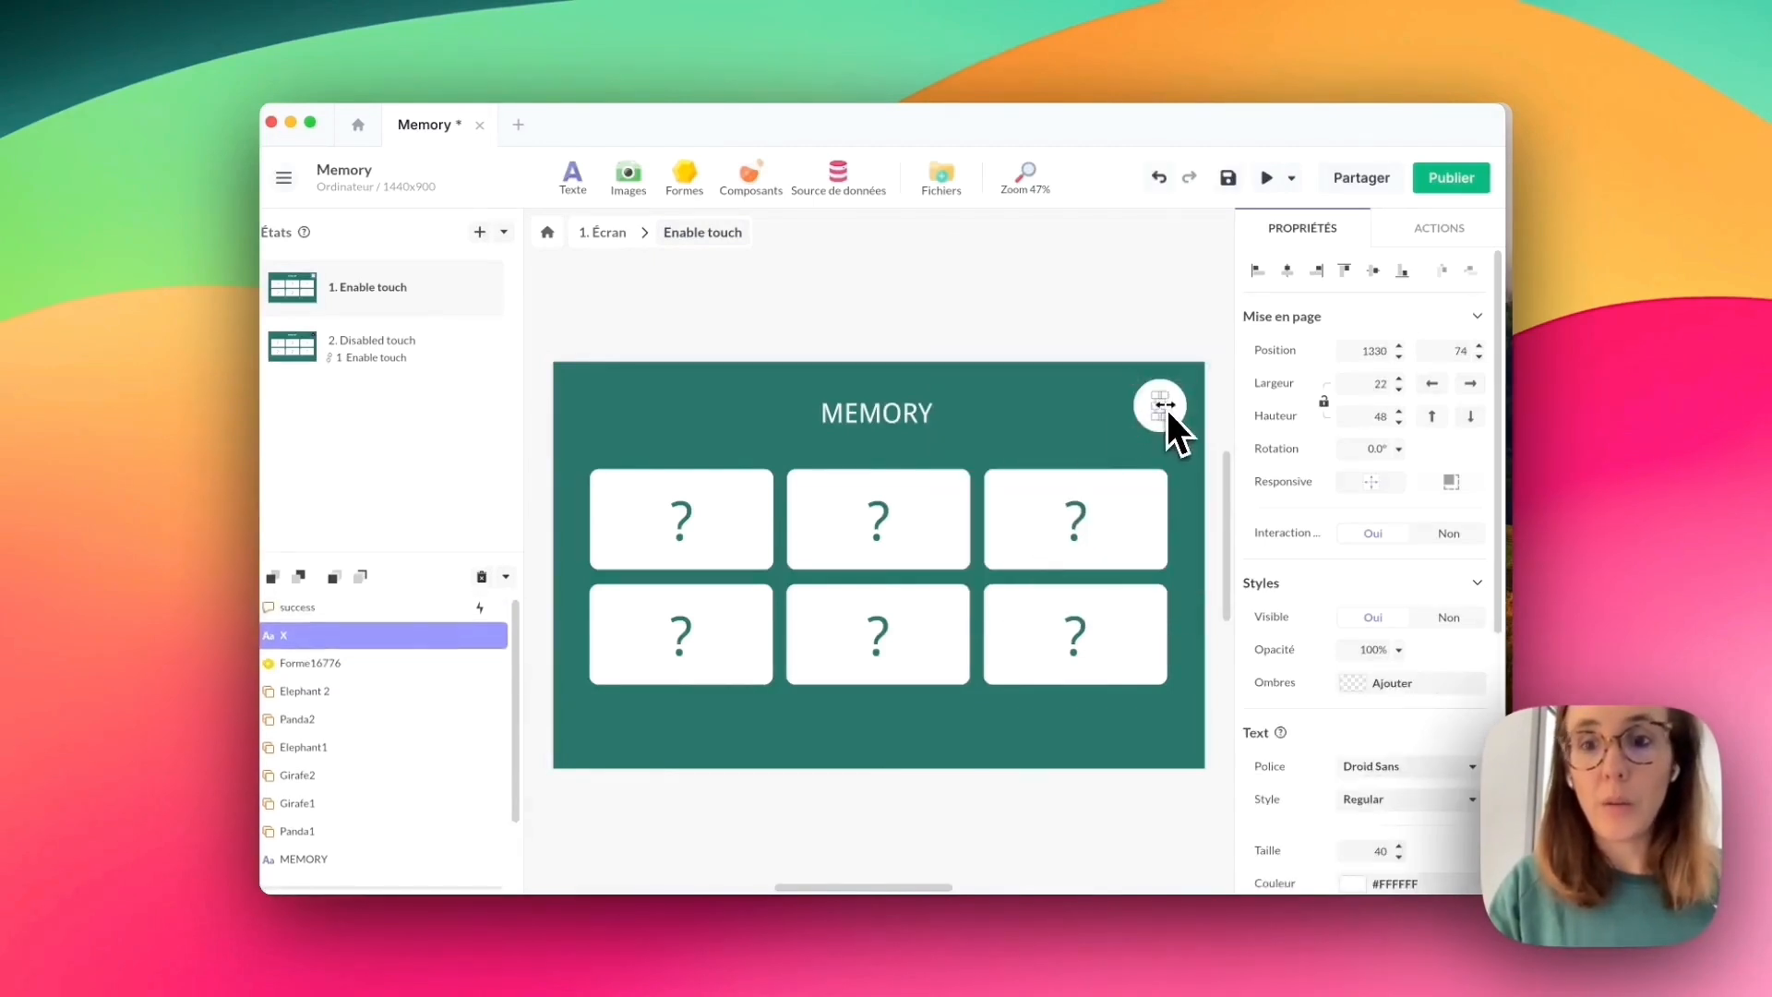
pyautogui.scroll(-3, 1351, 643)
pyautogui.click(1392, 777)
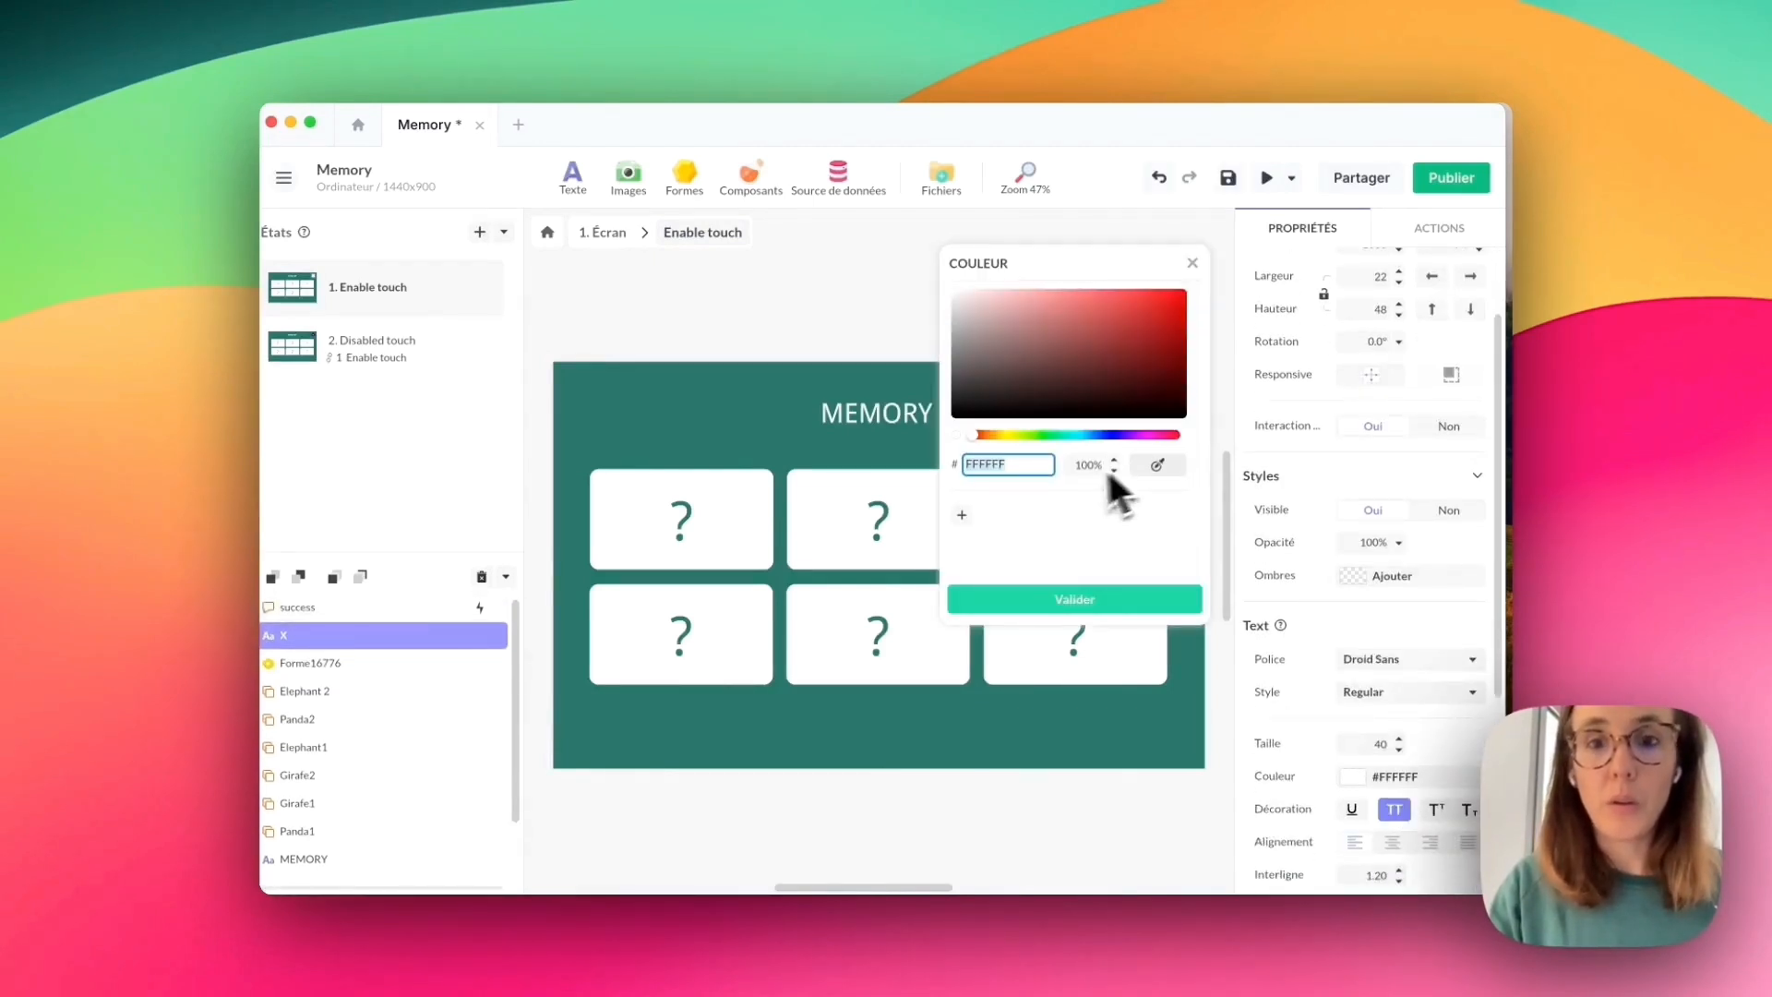
pyautogui.click(1157, 464)
pyautogui.click(766, 406)
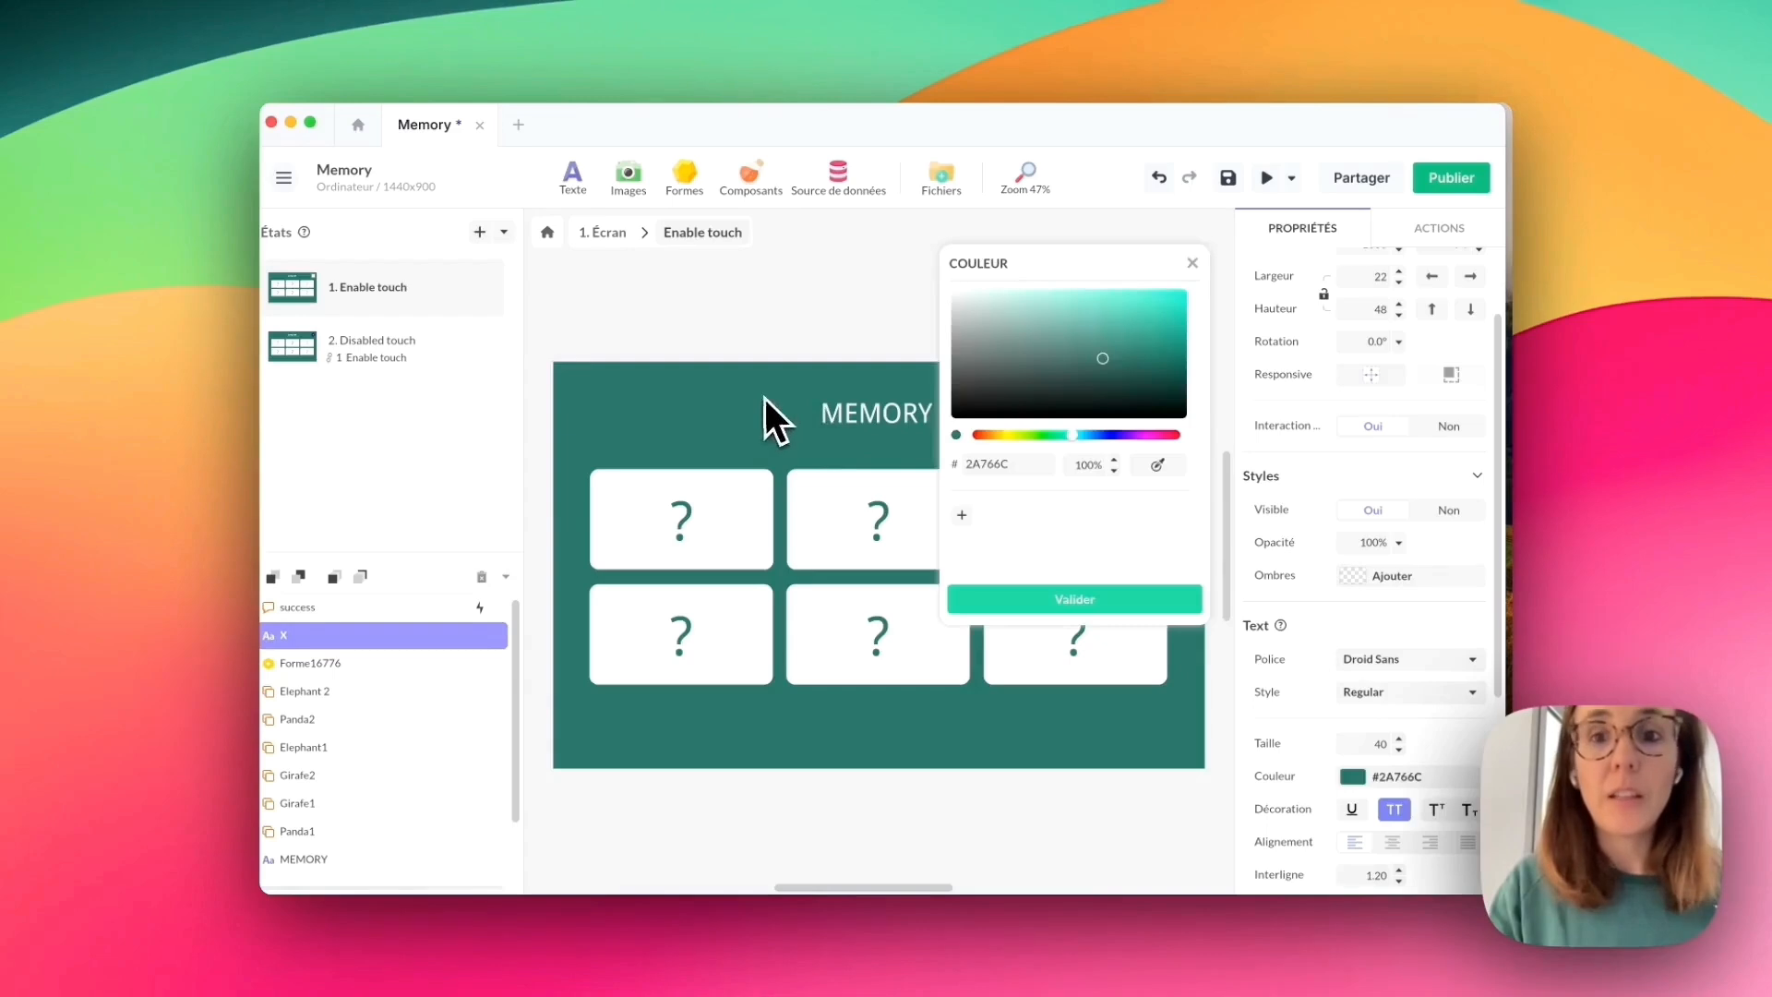
pyautogui.click(1011, 598)
pyautogui.click(965, 701)
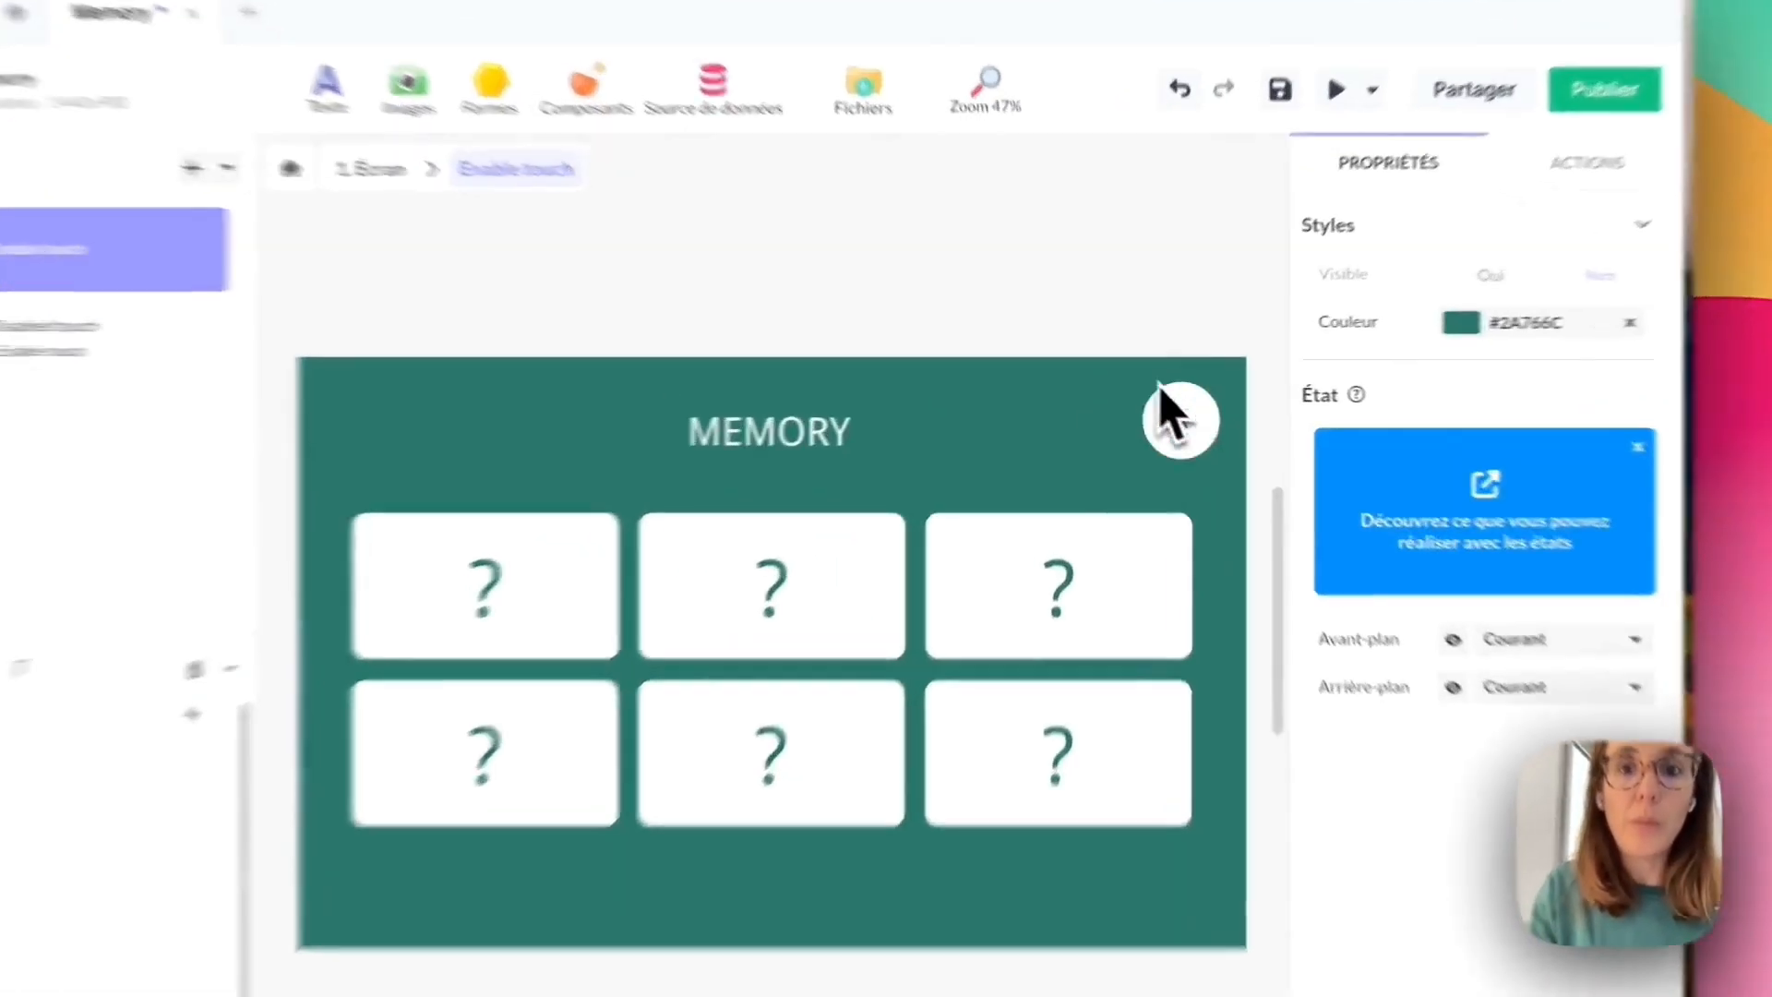
# Duplicate the counter circle and its X into the screen's lower-left corner at about x 50, y 752, and shift the six cards slightly upward.
pyautogui.moveTo(1137, 377); pyautogui.dragTo(353, 939)
pyautogui.press('super+c')
pyautogui.press('super+v')
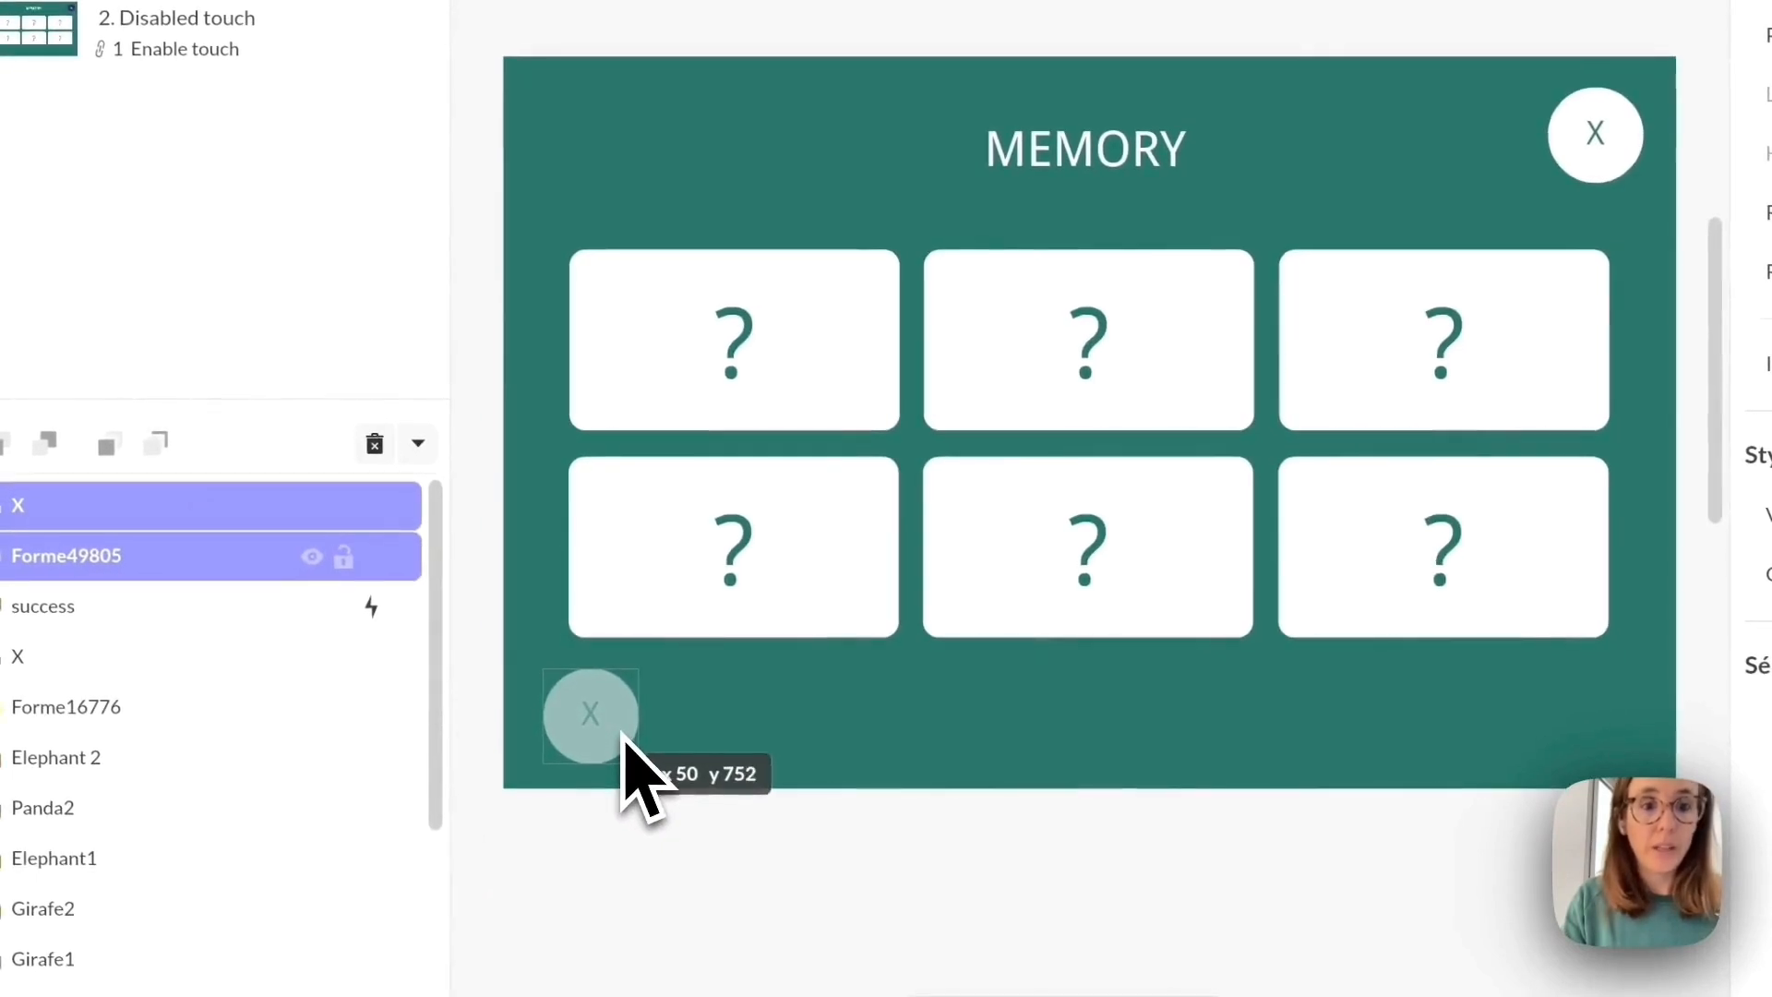
pyautogui.moveTo(620, 734); pyautogui.dragTo(621, 728)
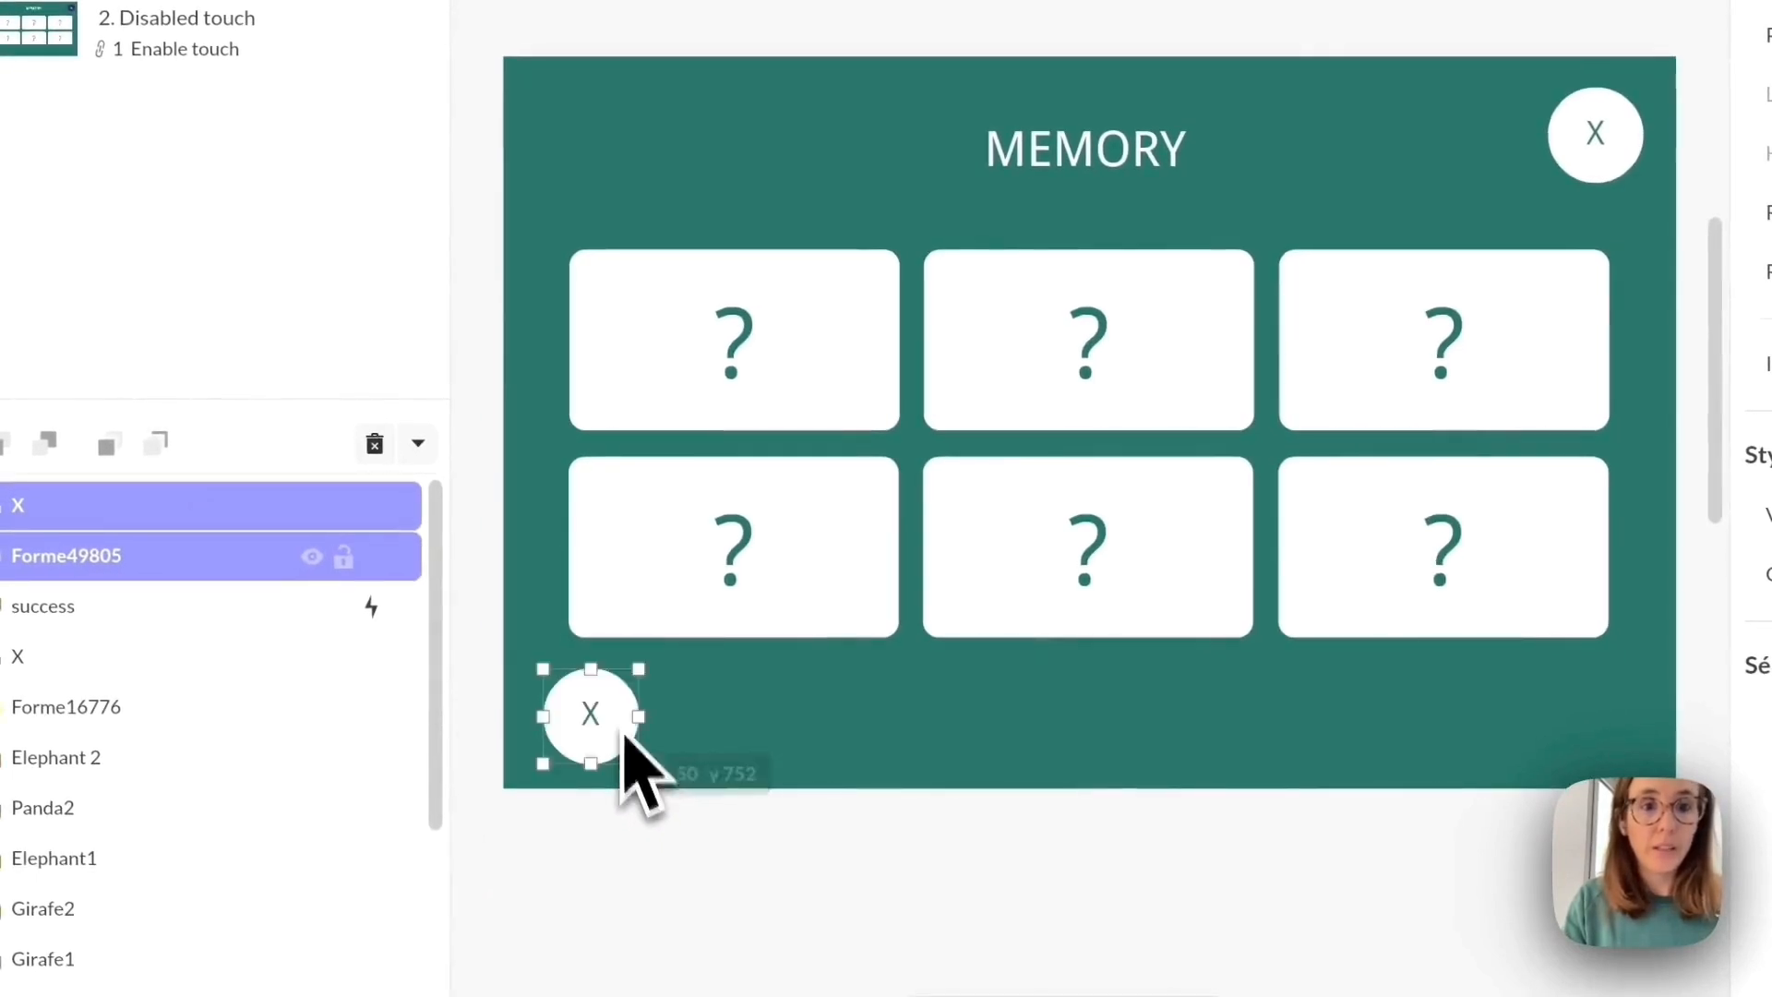
pyautogui.moveTo(513, 255); pyautogui.dragTo(1523, 615)
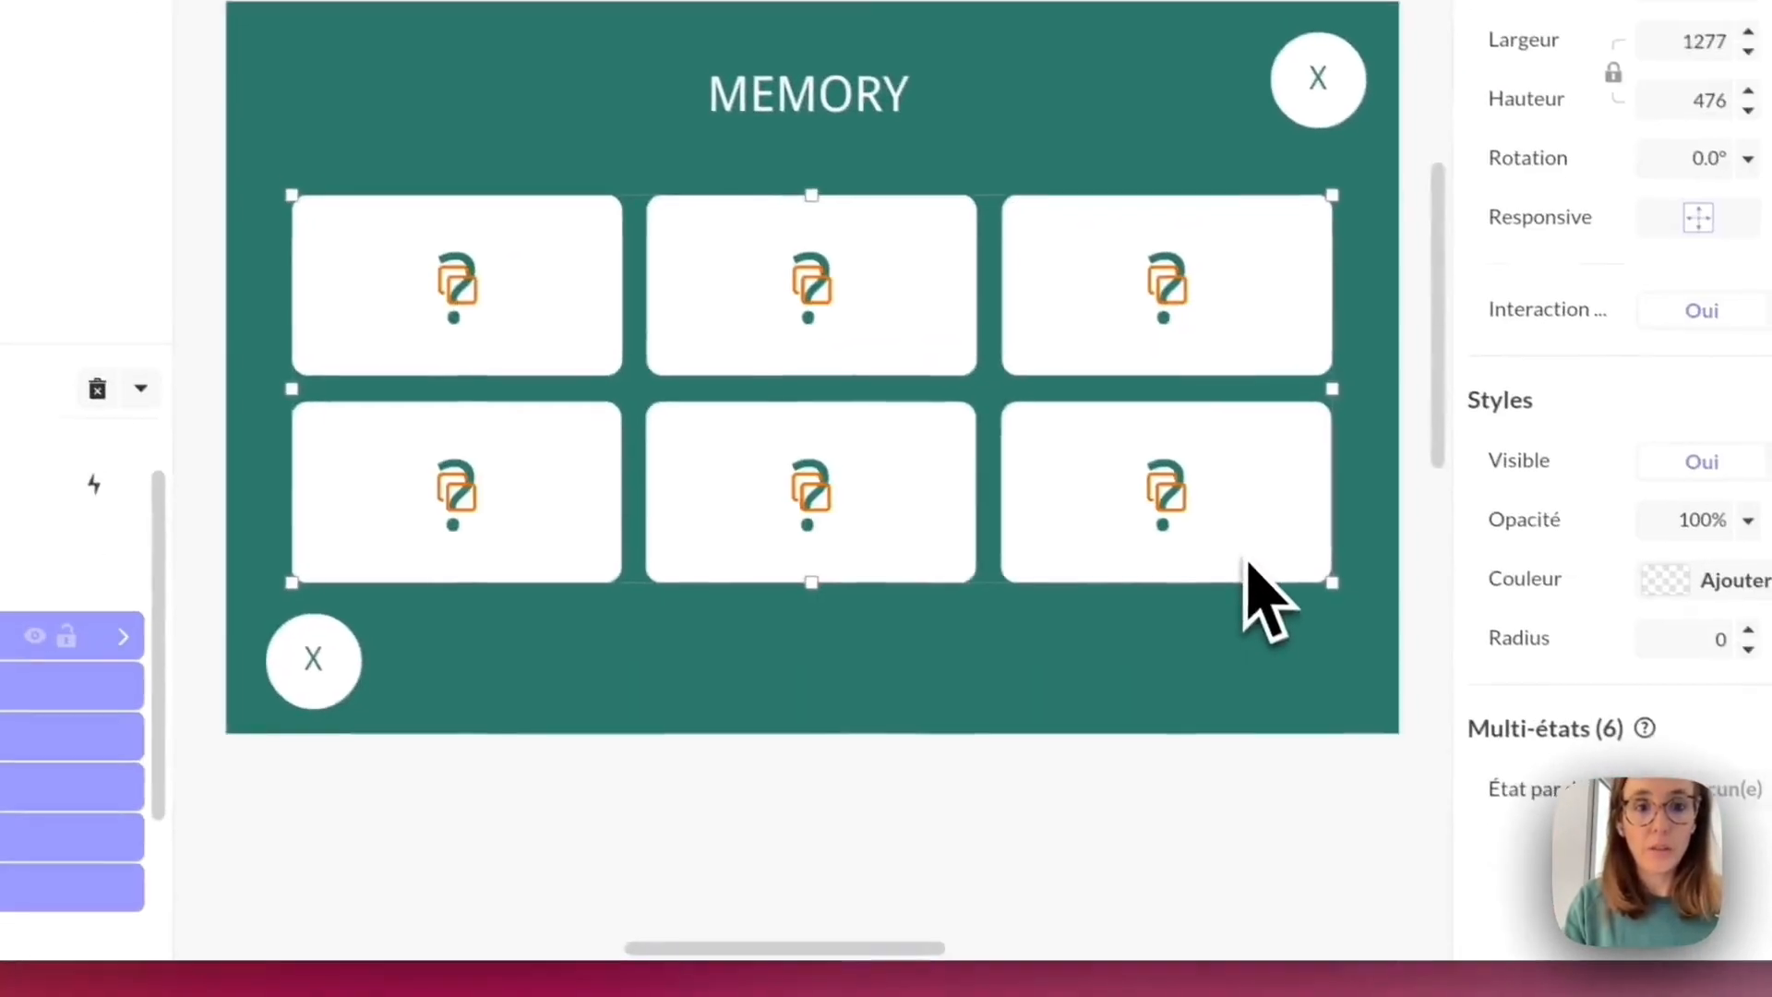
pyautogui.moveTo(1248, 563); pyautogui.dragTo(1221, 513)
# Shrink the duplicated circle to about 81 by 79 and delete its X text.
pyautogui.click(314, 663)
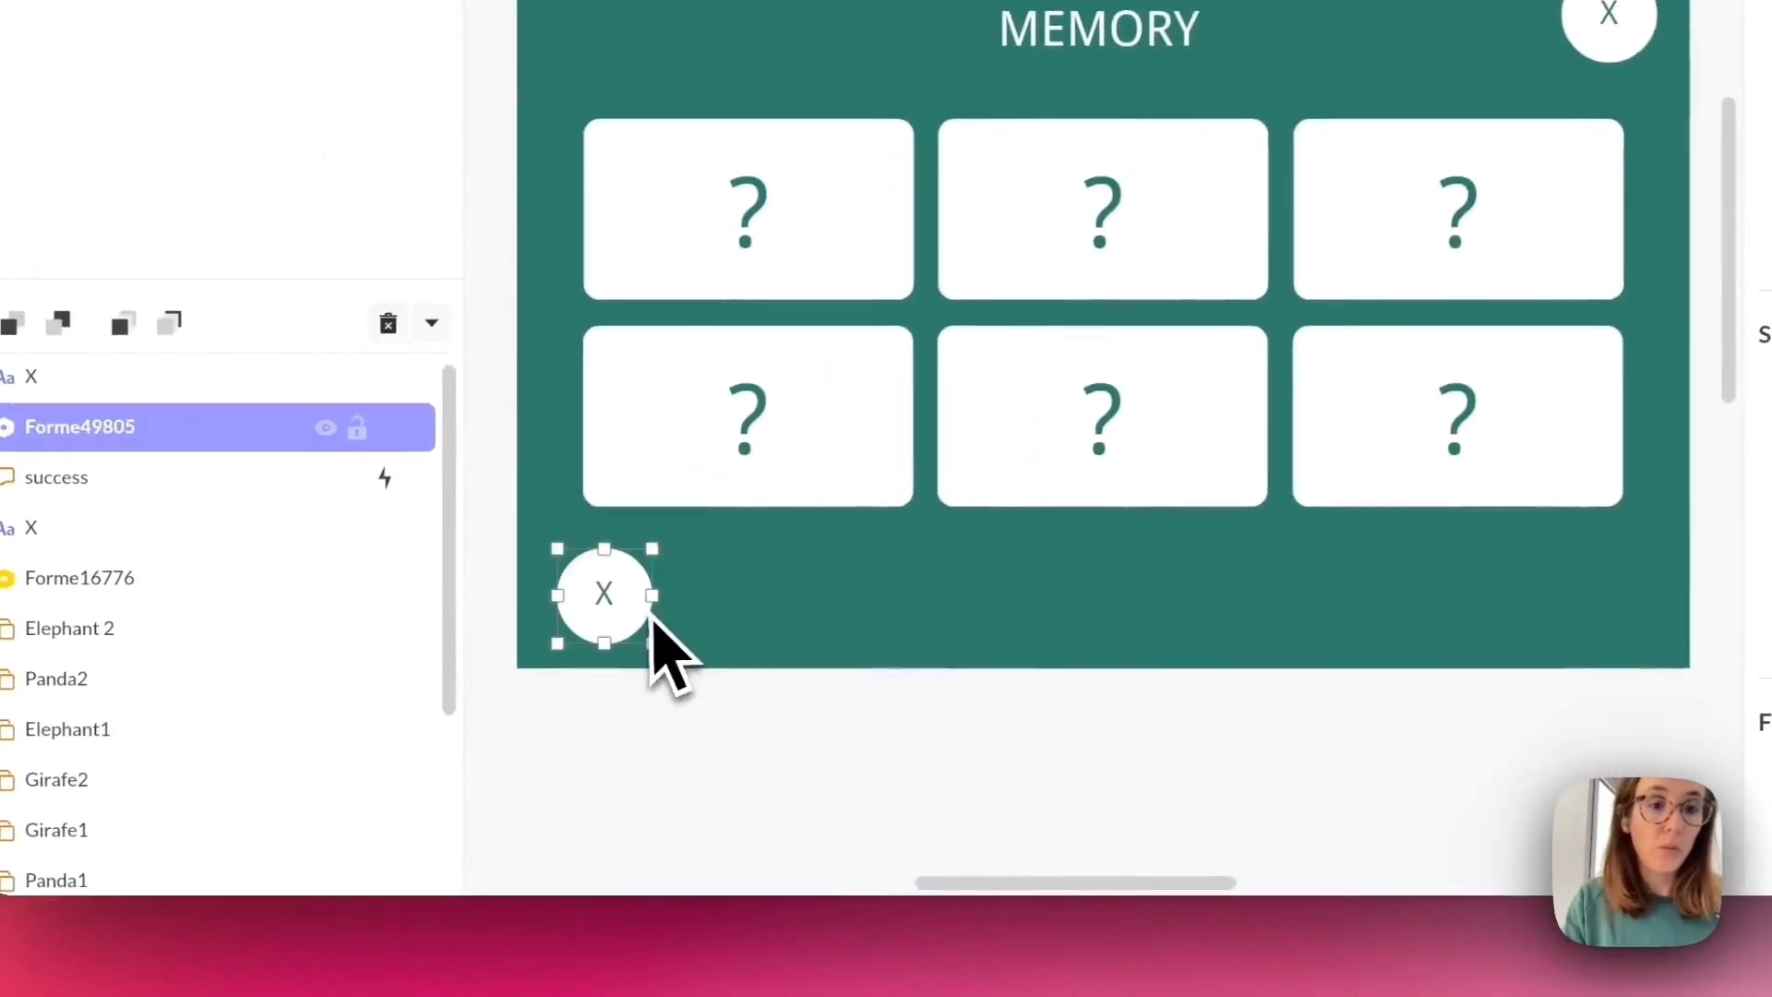
pyautogui.moveTo(655, 550); pyautogui.dragTo(606, 619)
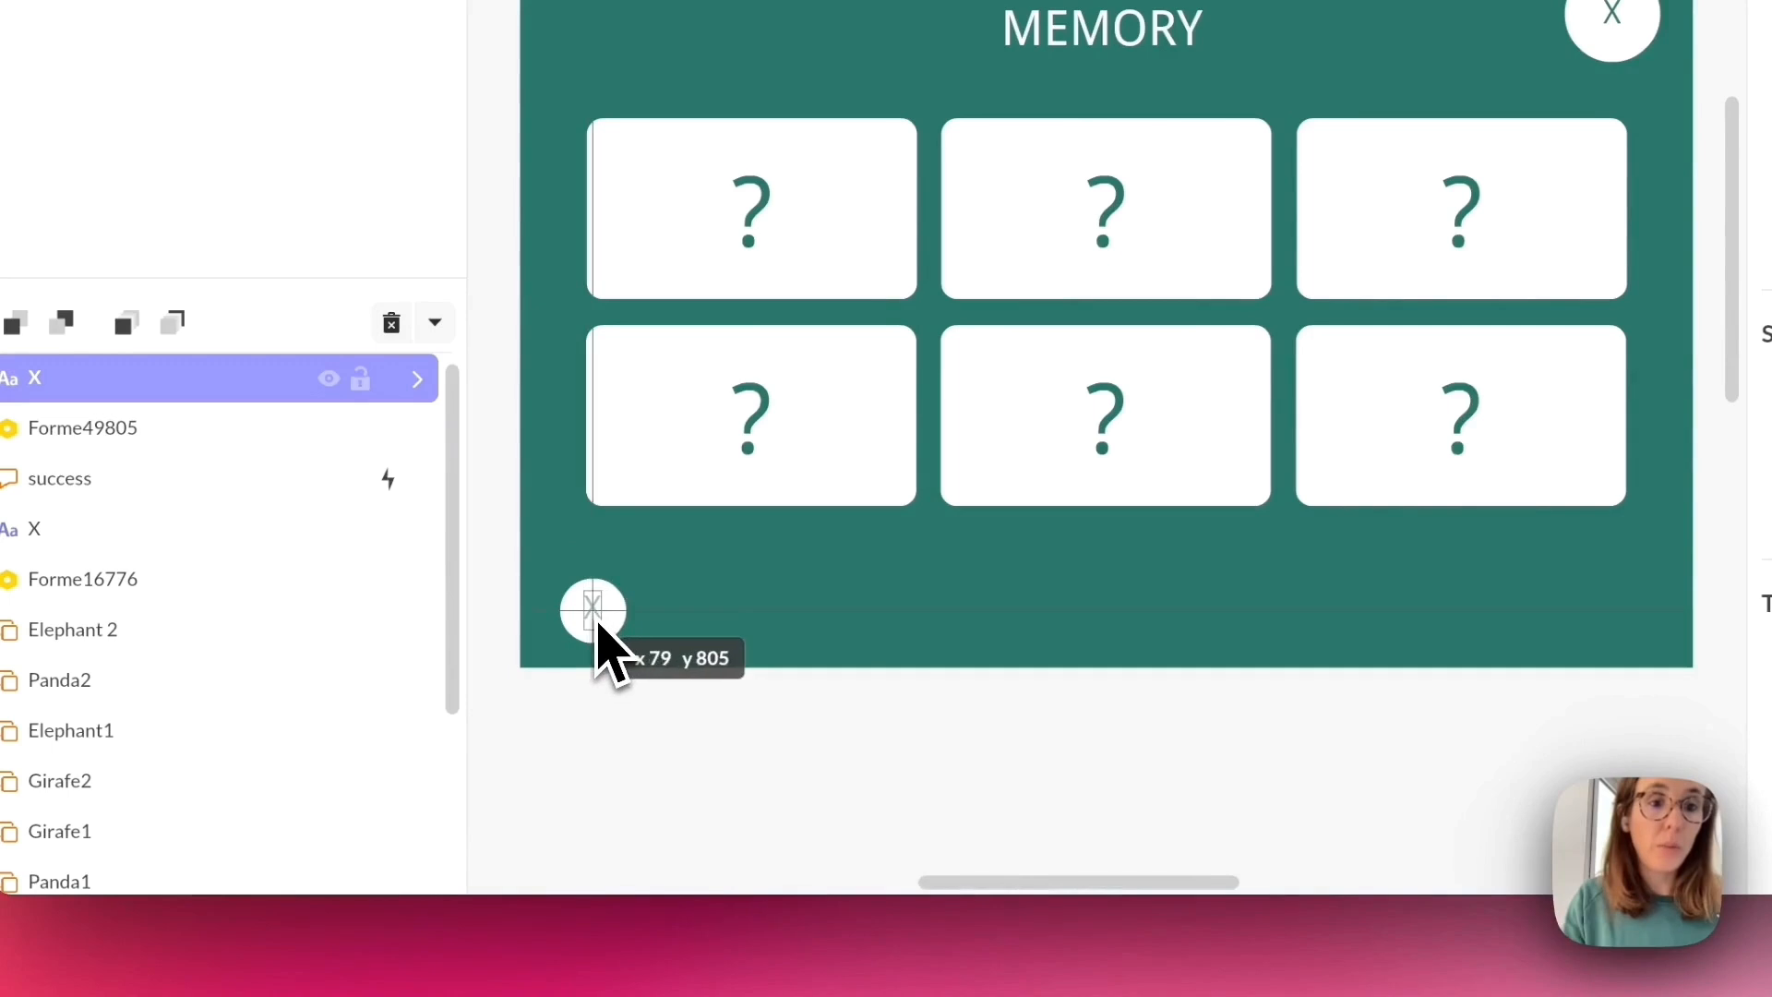
pyautogui.press('Delete')
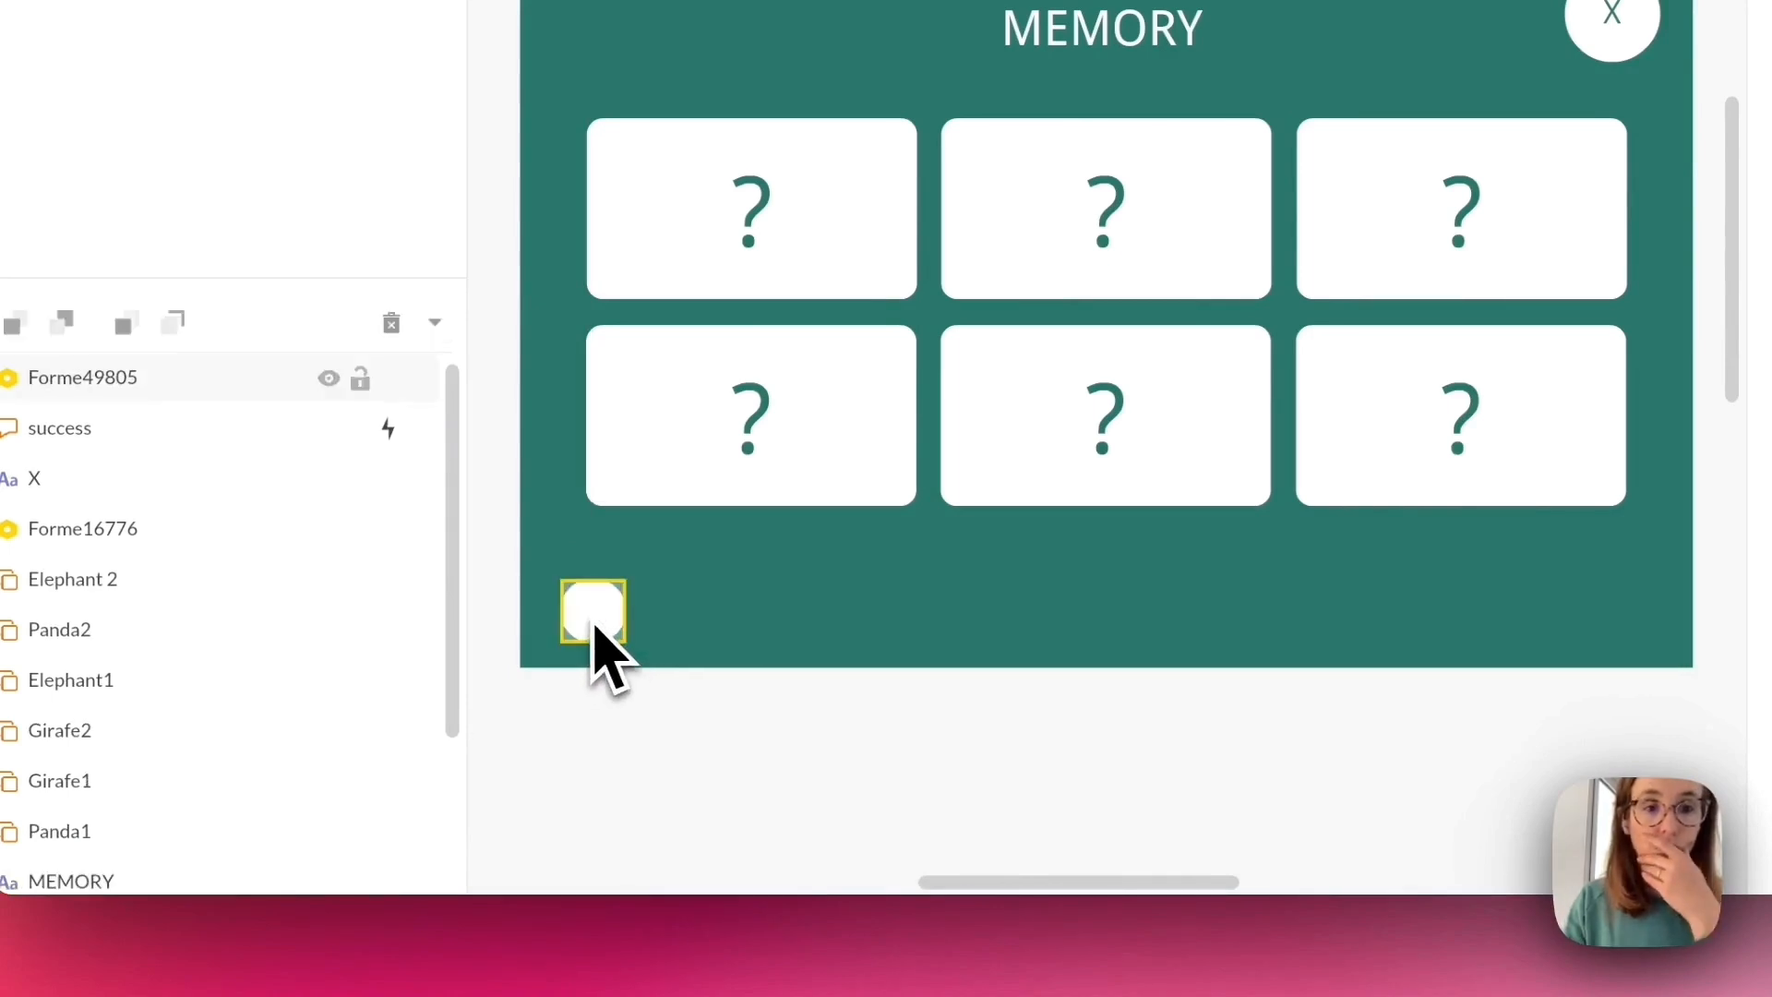
pyautogui.moveTo(593, 628); pyautogui.dragTo(602, 615)
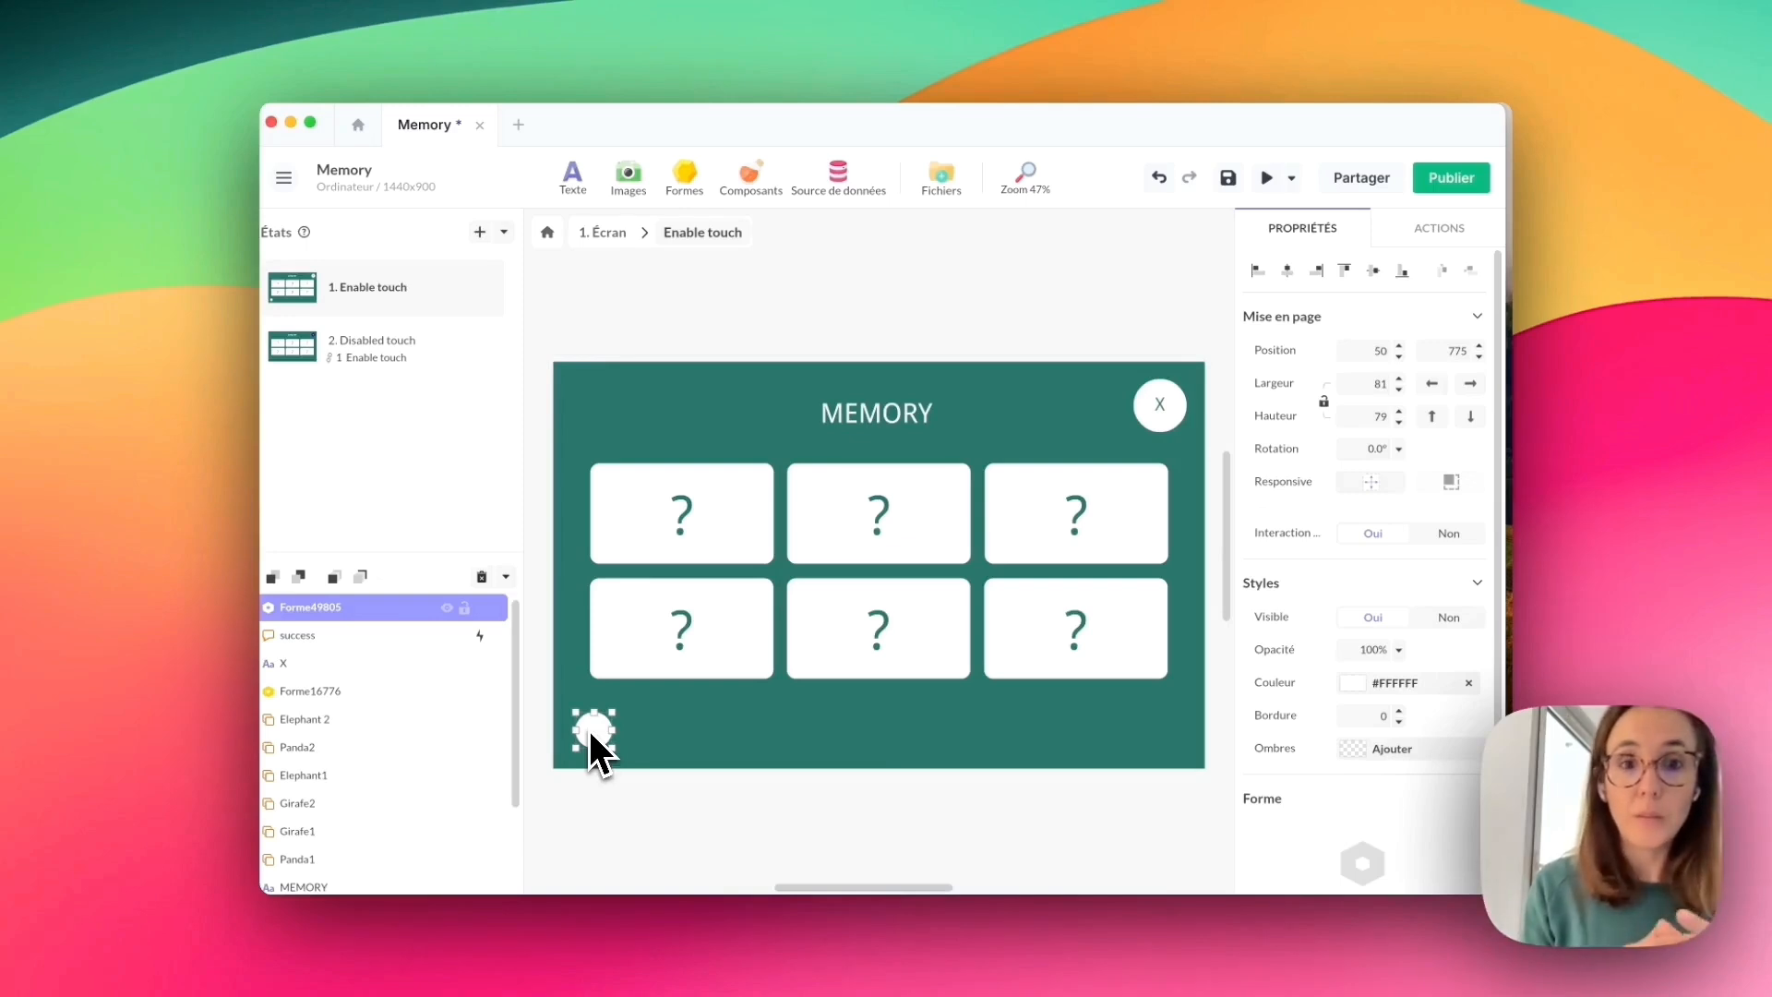
# Try to recolor the small lower-left circle using the sampled background green, and undo the color changes.
pyautogui.click(1439, 228)
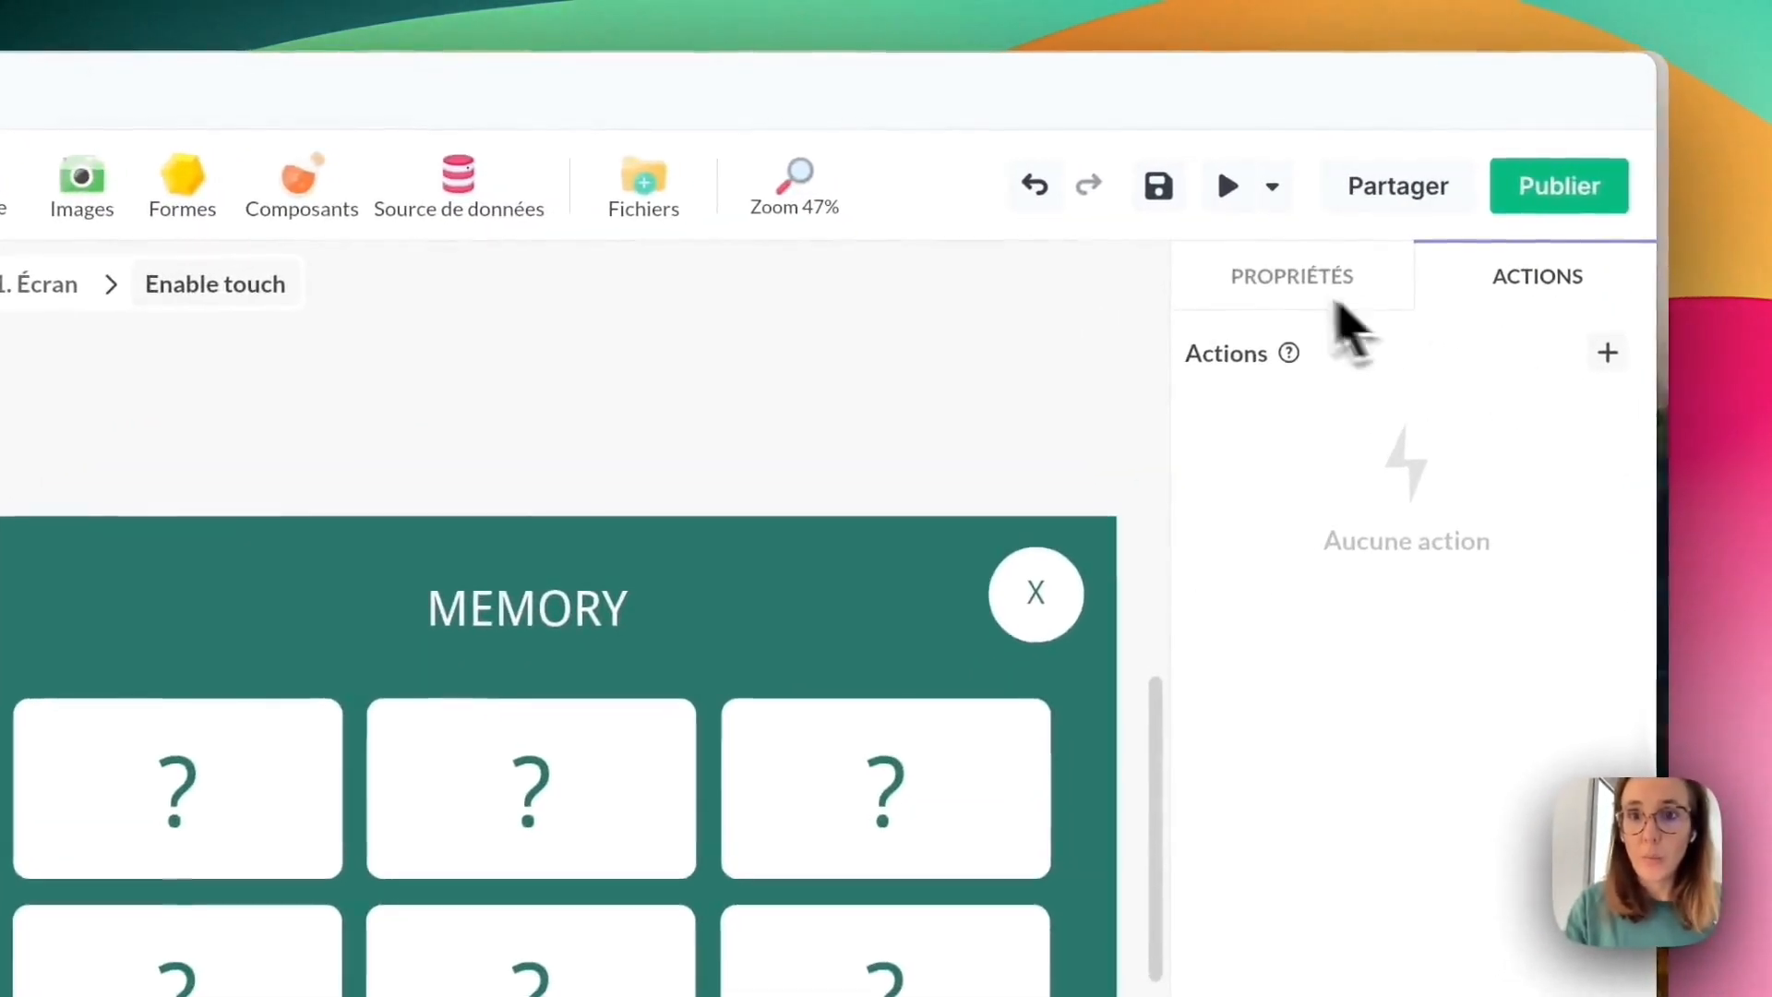
pyautogui.click(1341, 304)
pyautogui.scroll(-3, 1514, 554)
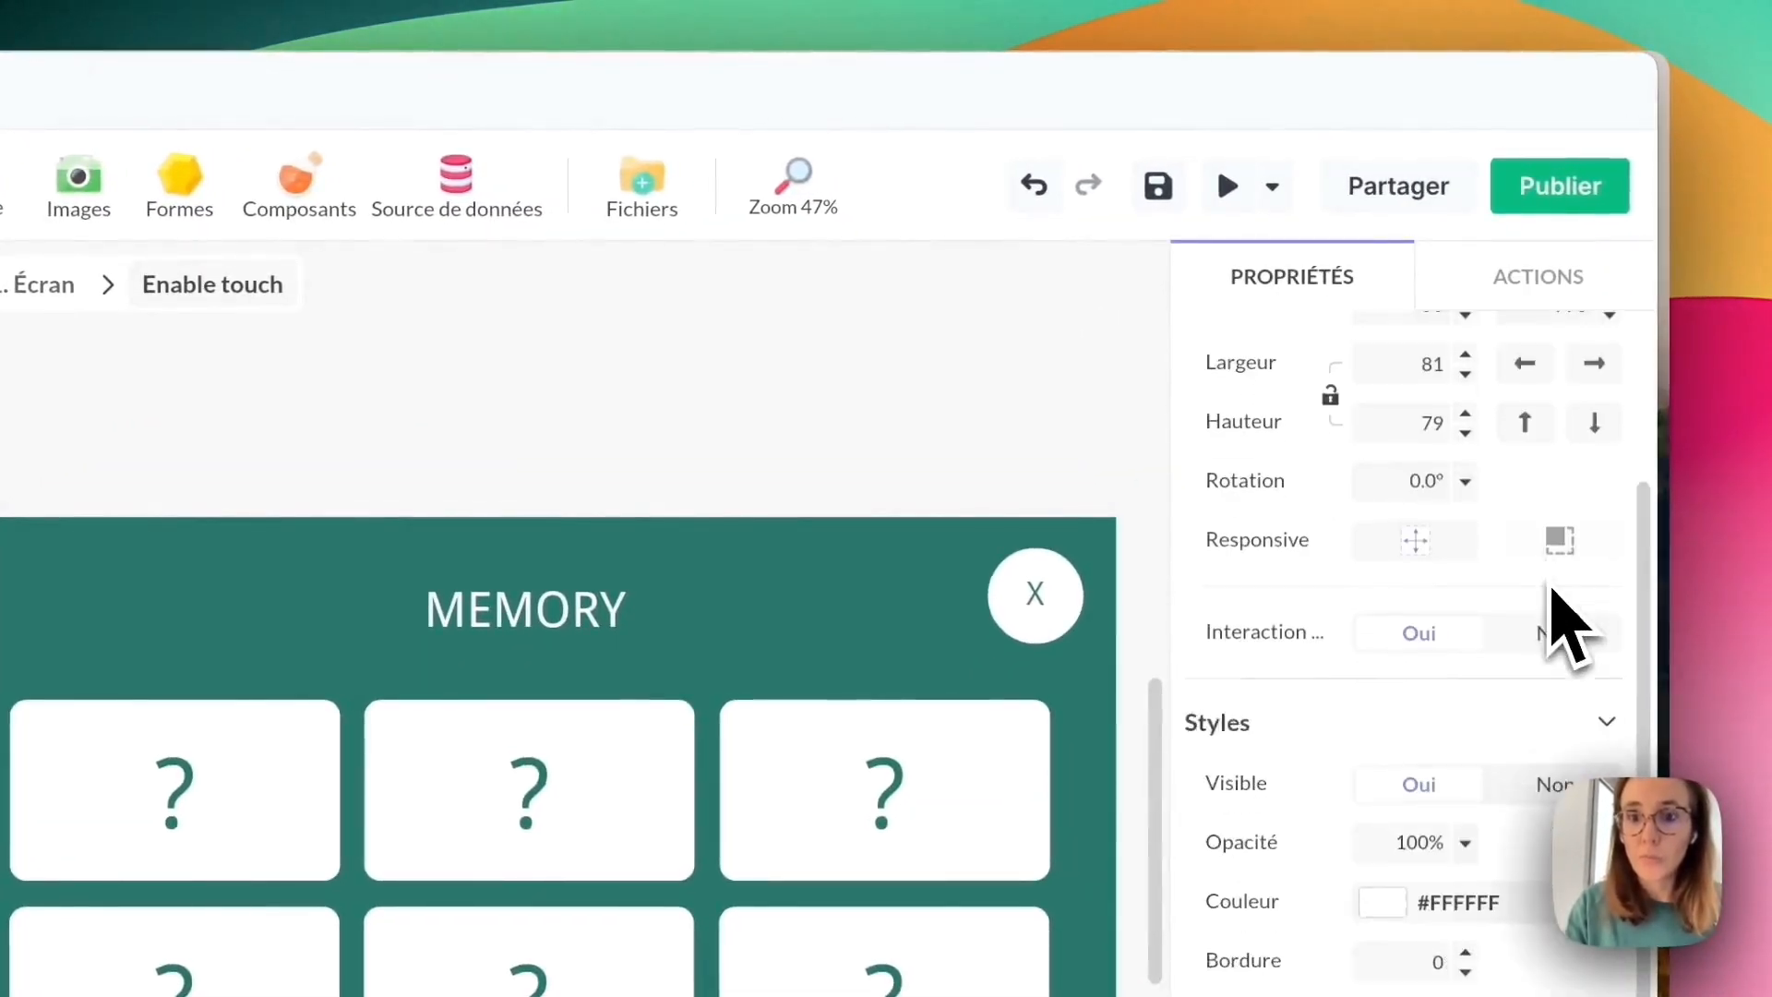
pyautogui.click(1507, 666)
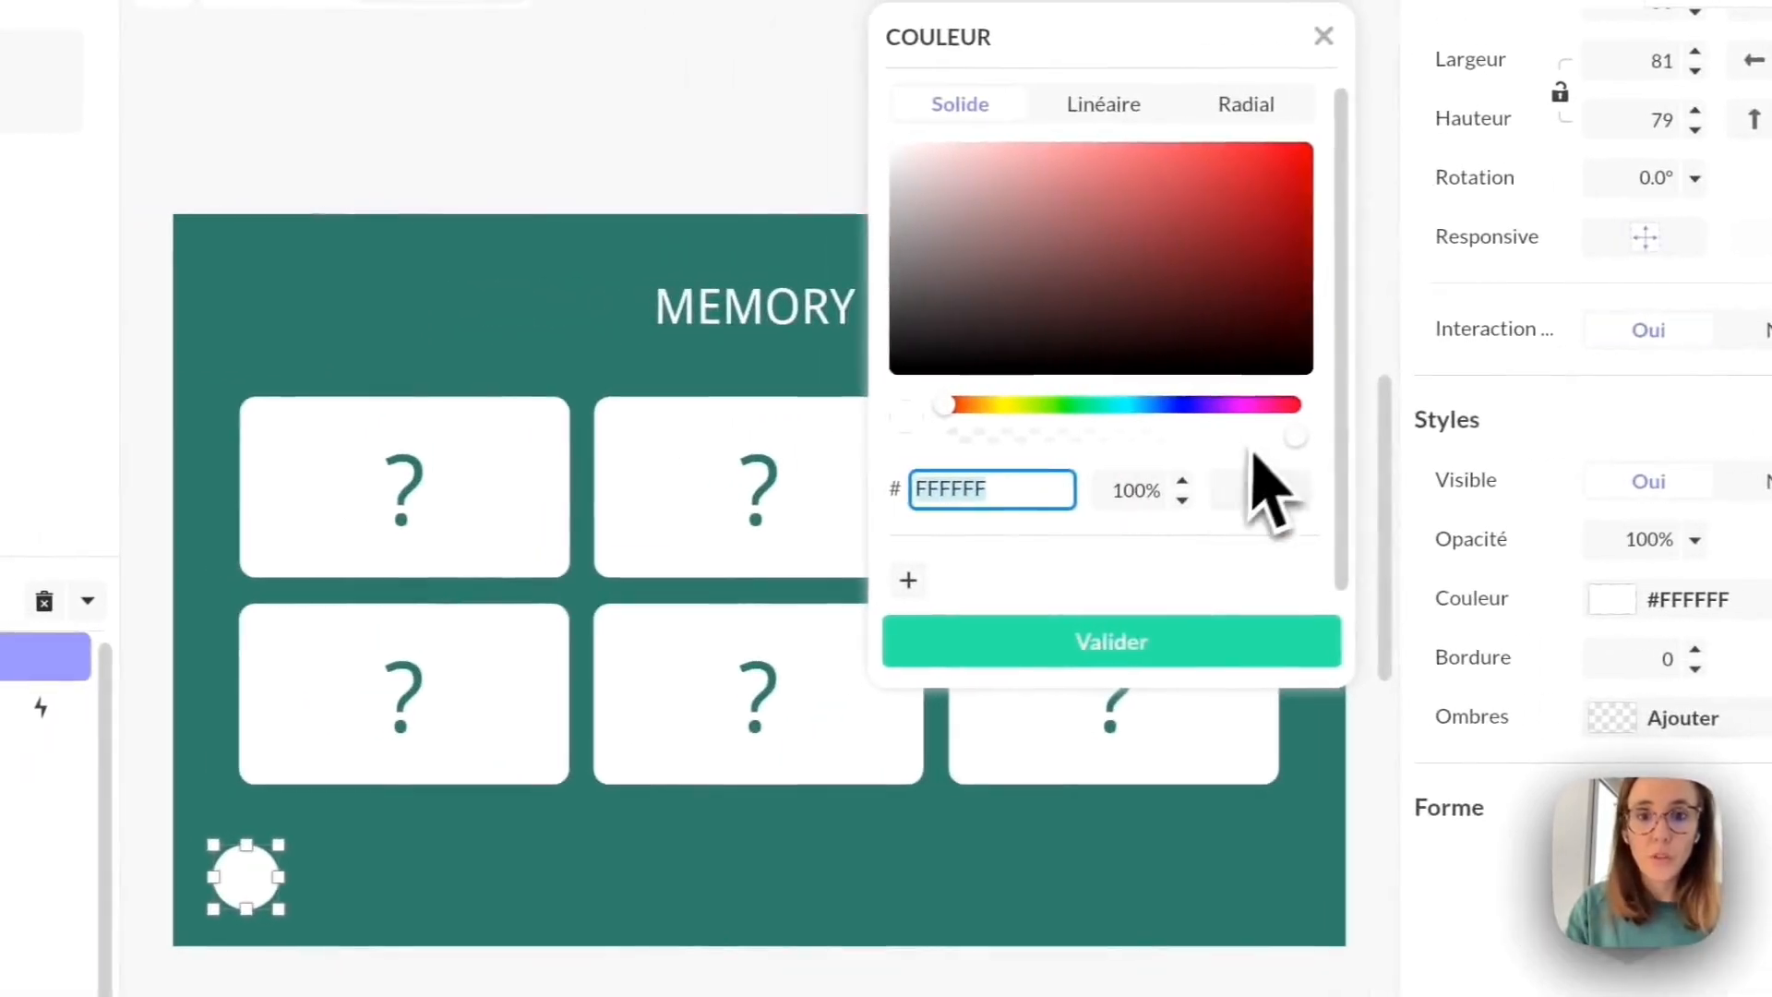
pyautogui.click(1030, 490)
pyautogui.click(632, 648)
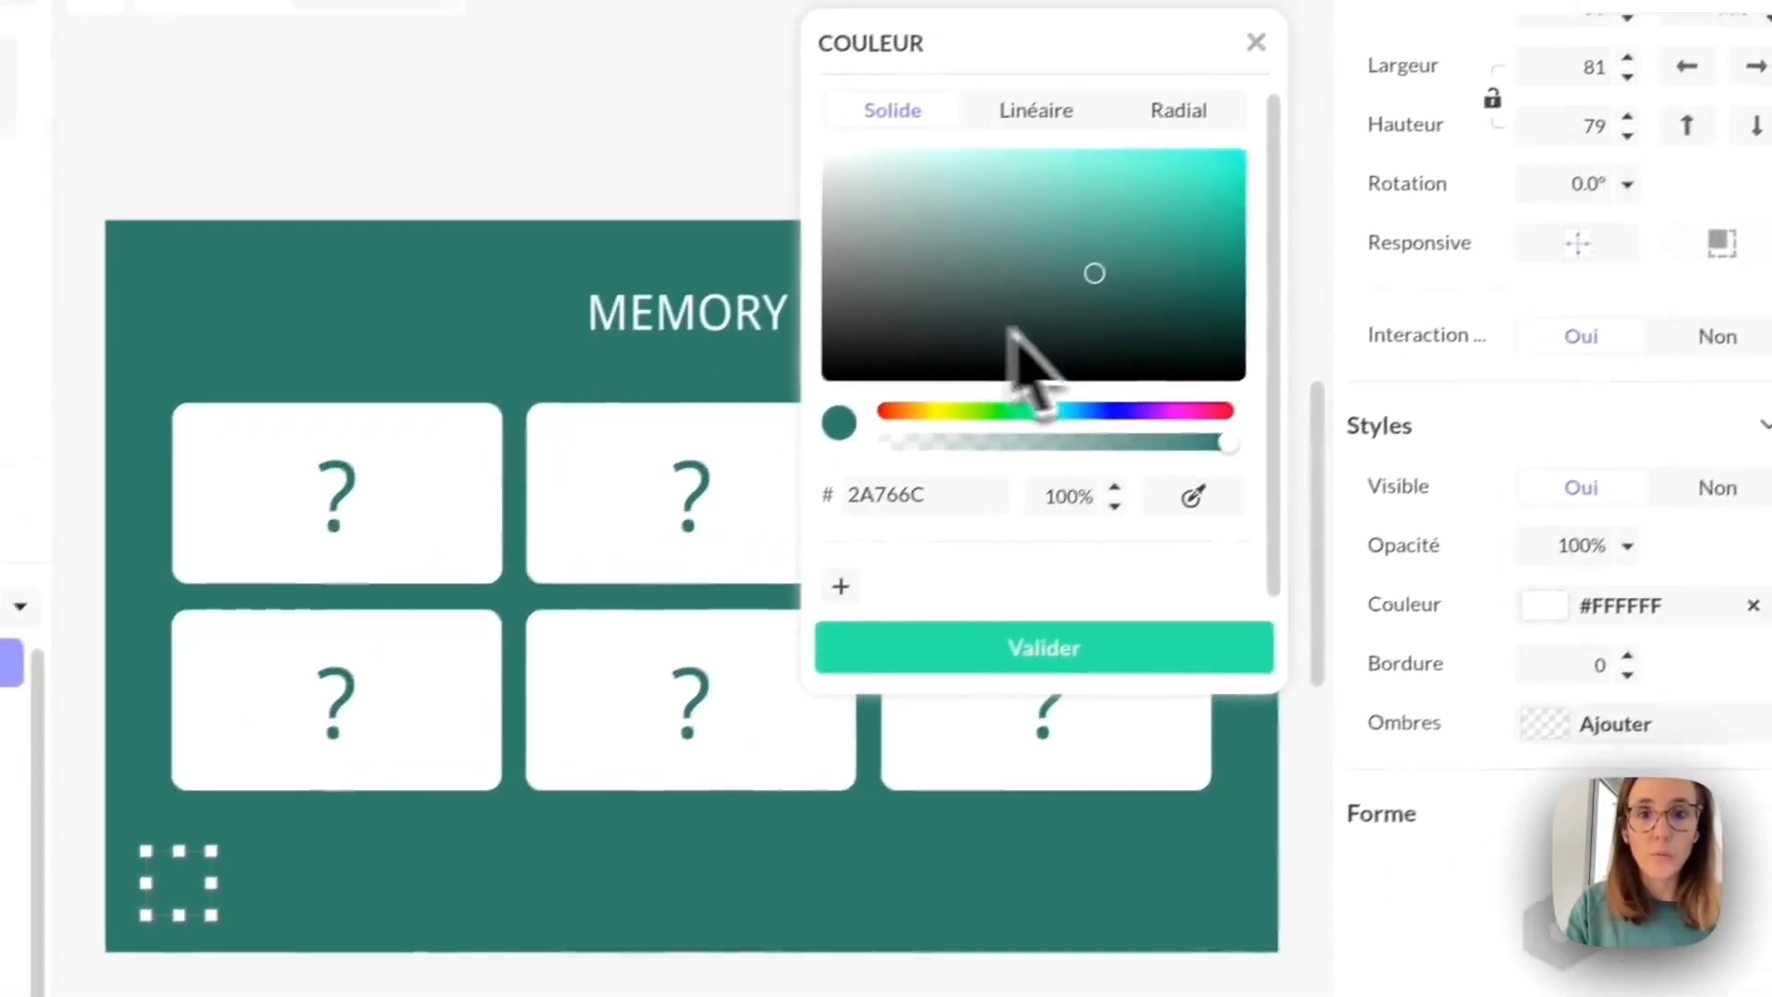
pyautogui.moveTo(1274, 245); pyautogui.dragTo(1309, 285)
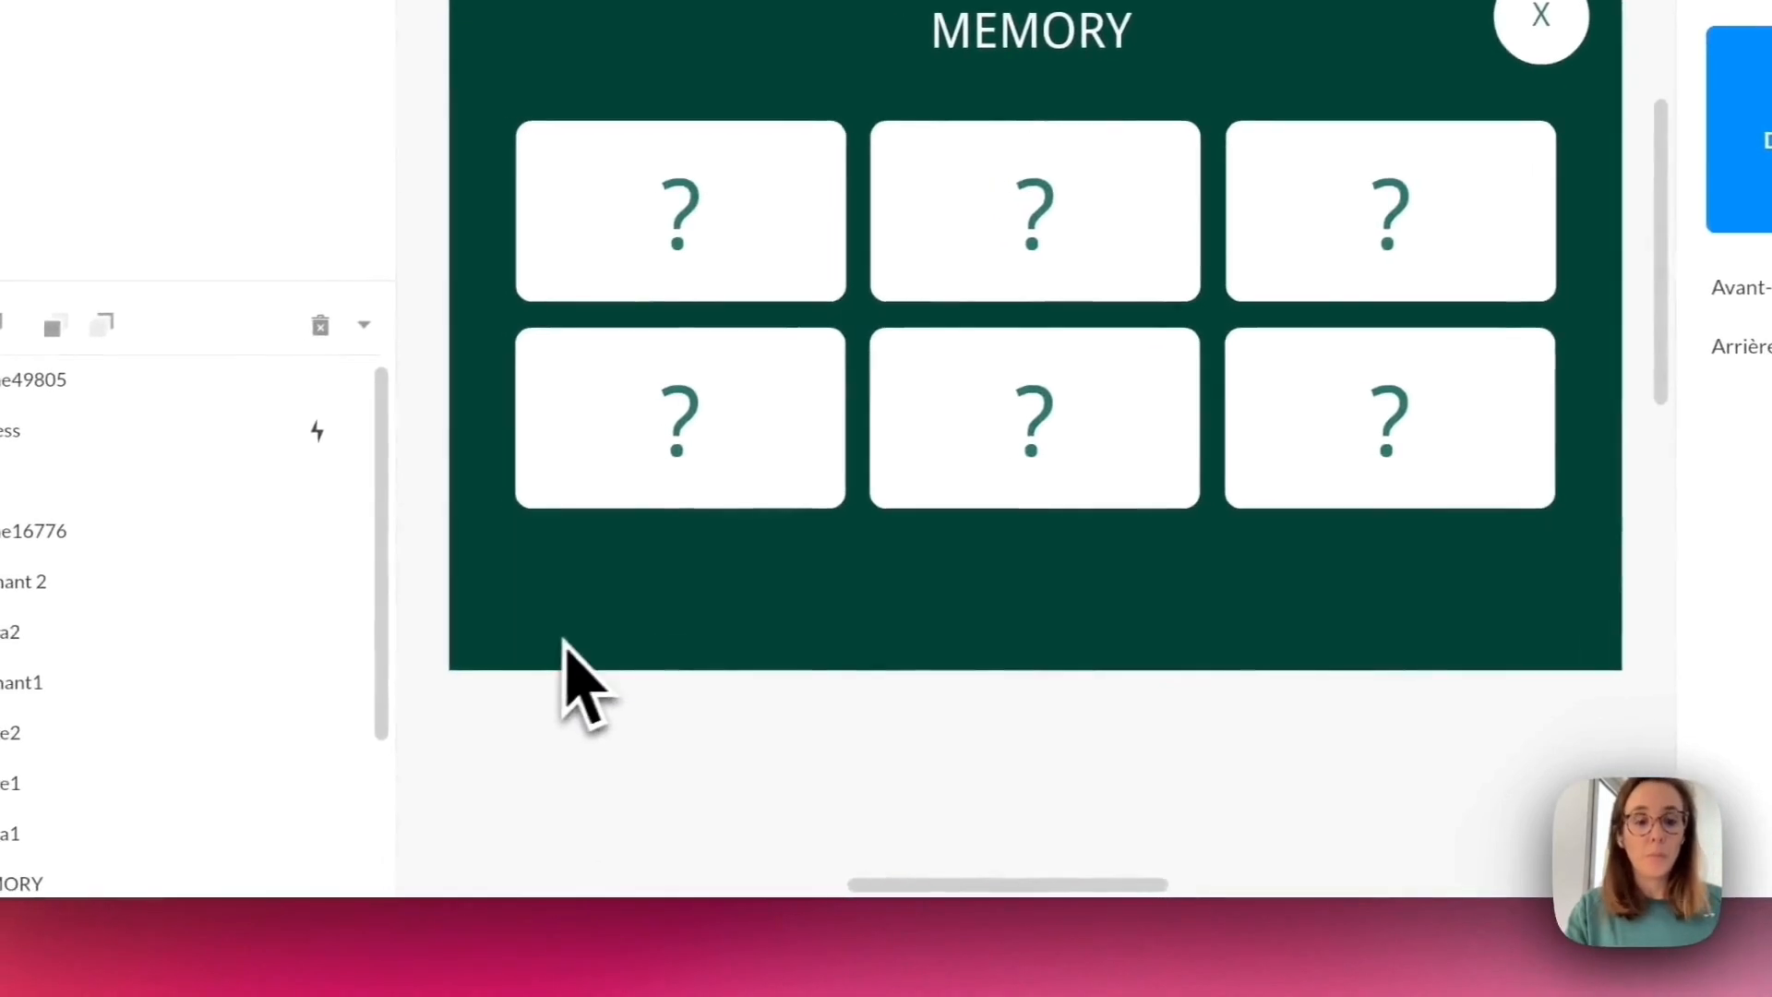
pyautogui.press('super+z')
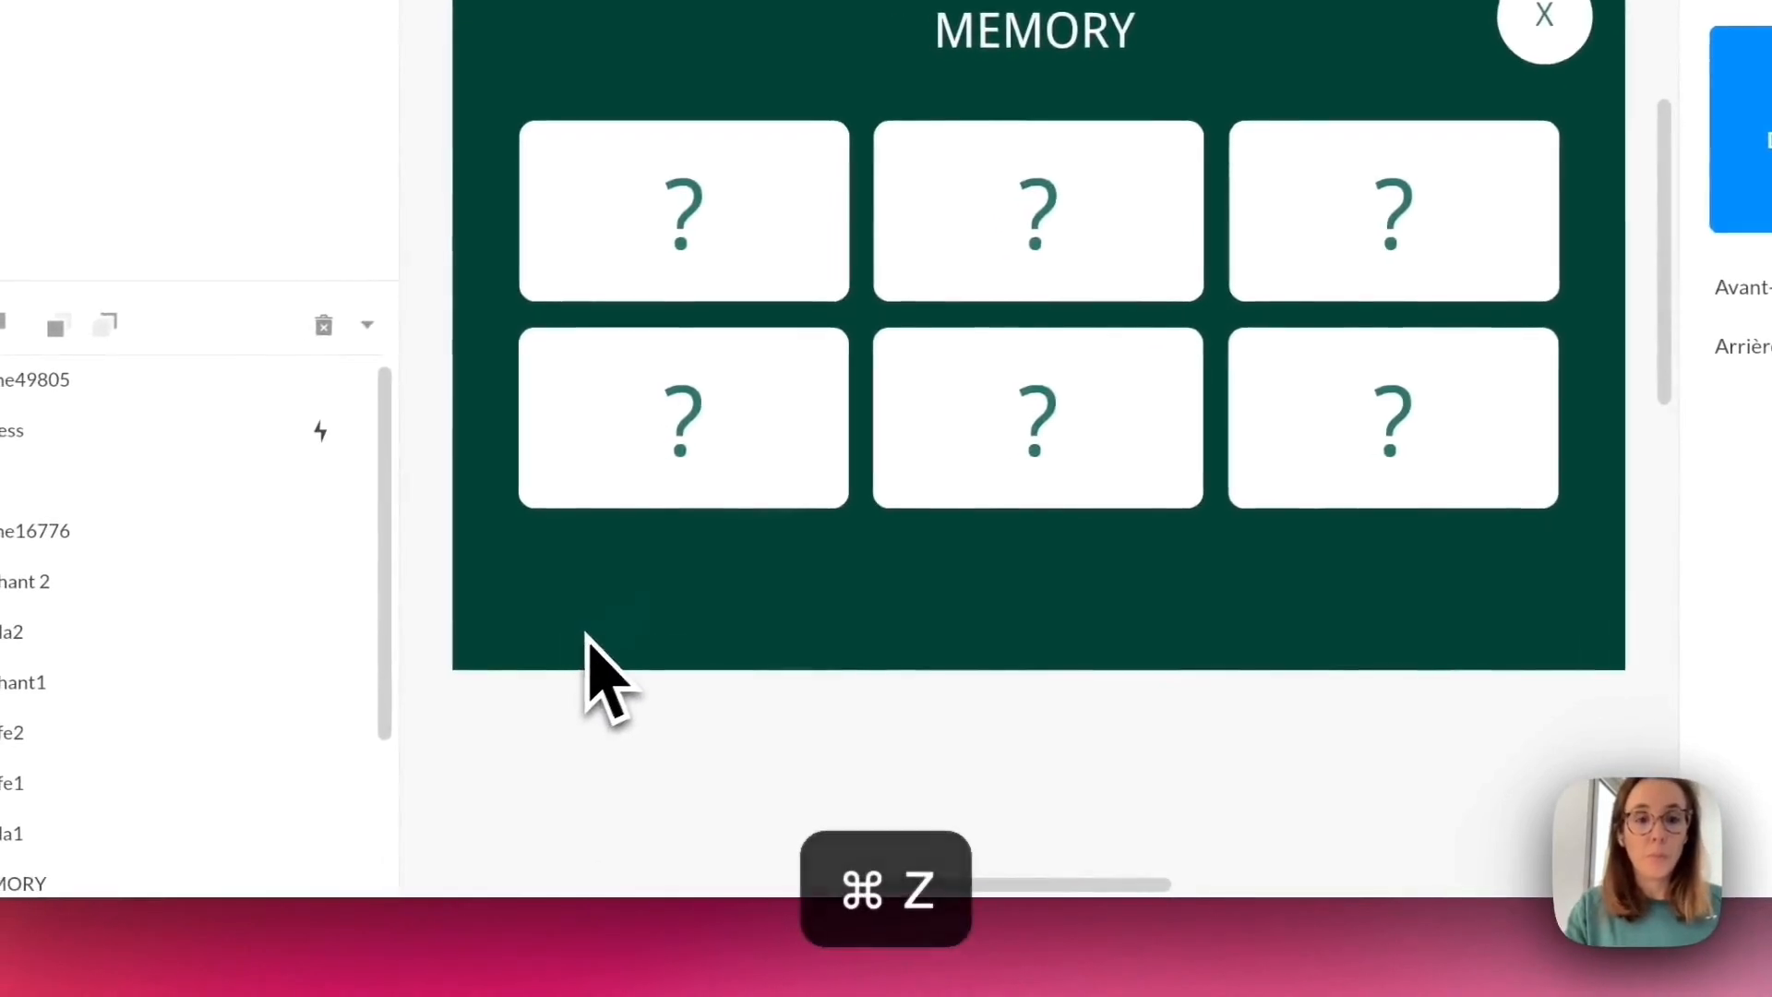
pyautogui.press('super+z')
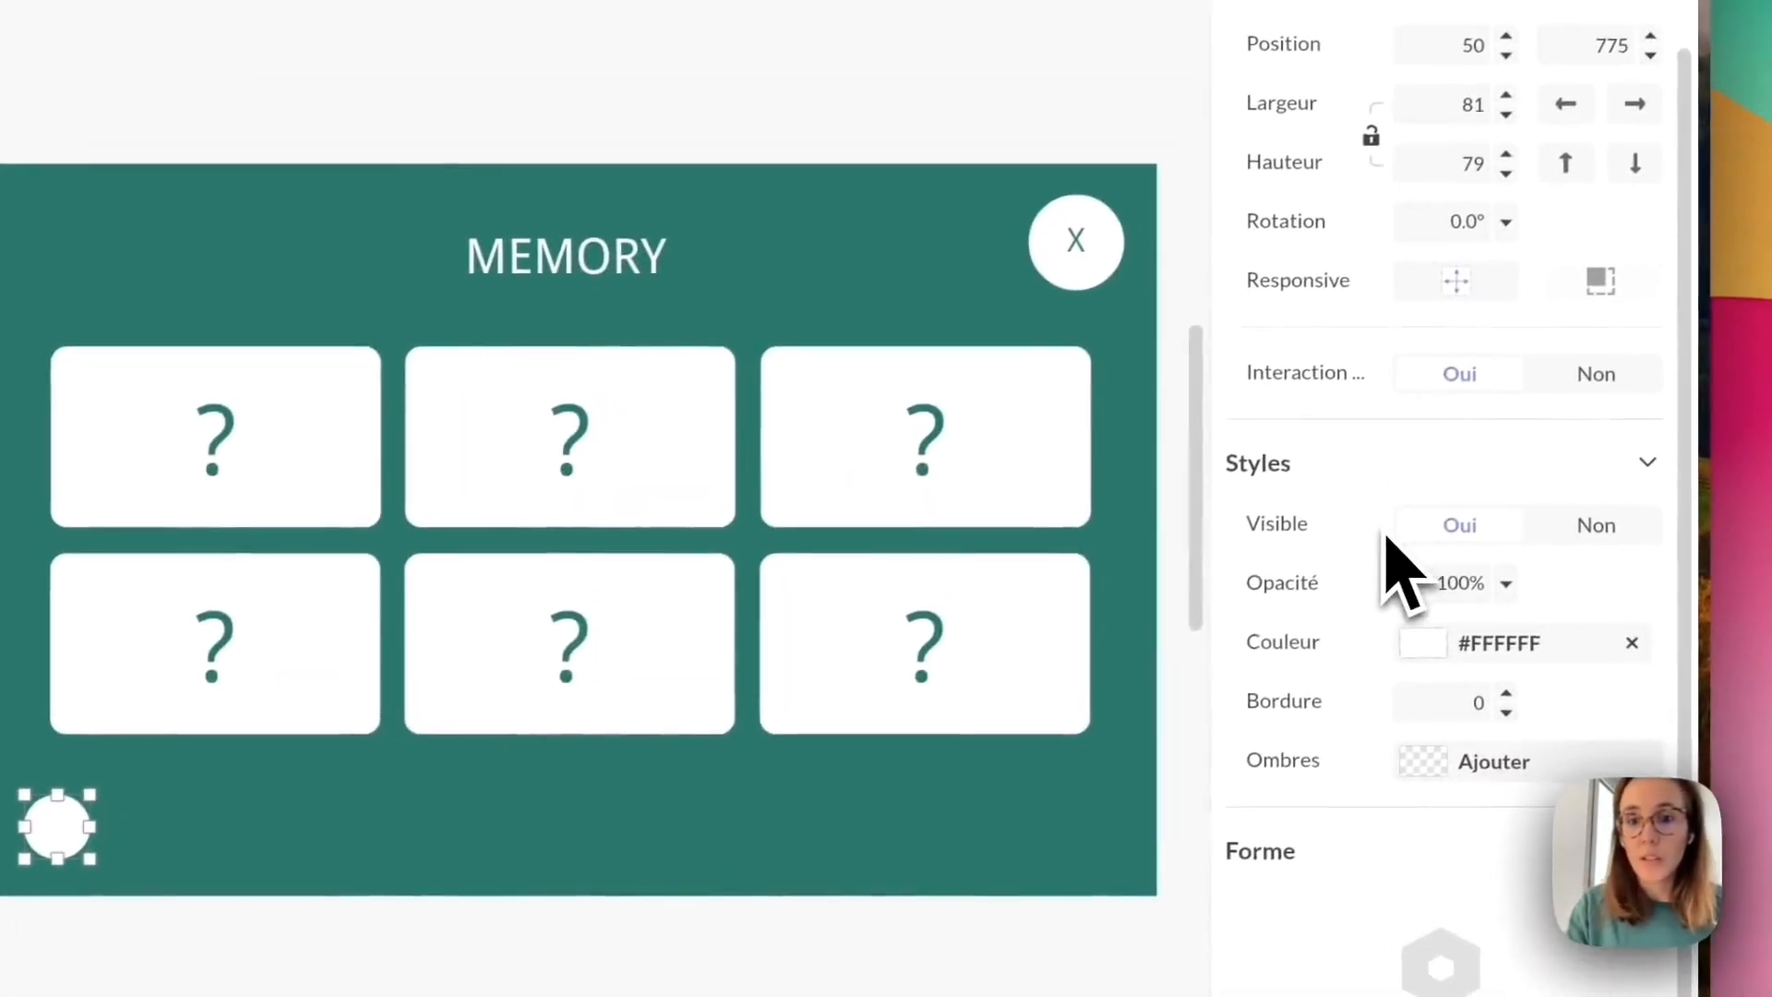
# Fill the small lower-left circle with the dark green #1D3935 and keep it selected.
pyautogui.click(1417, 639)
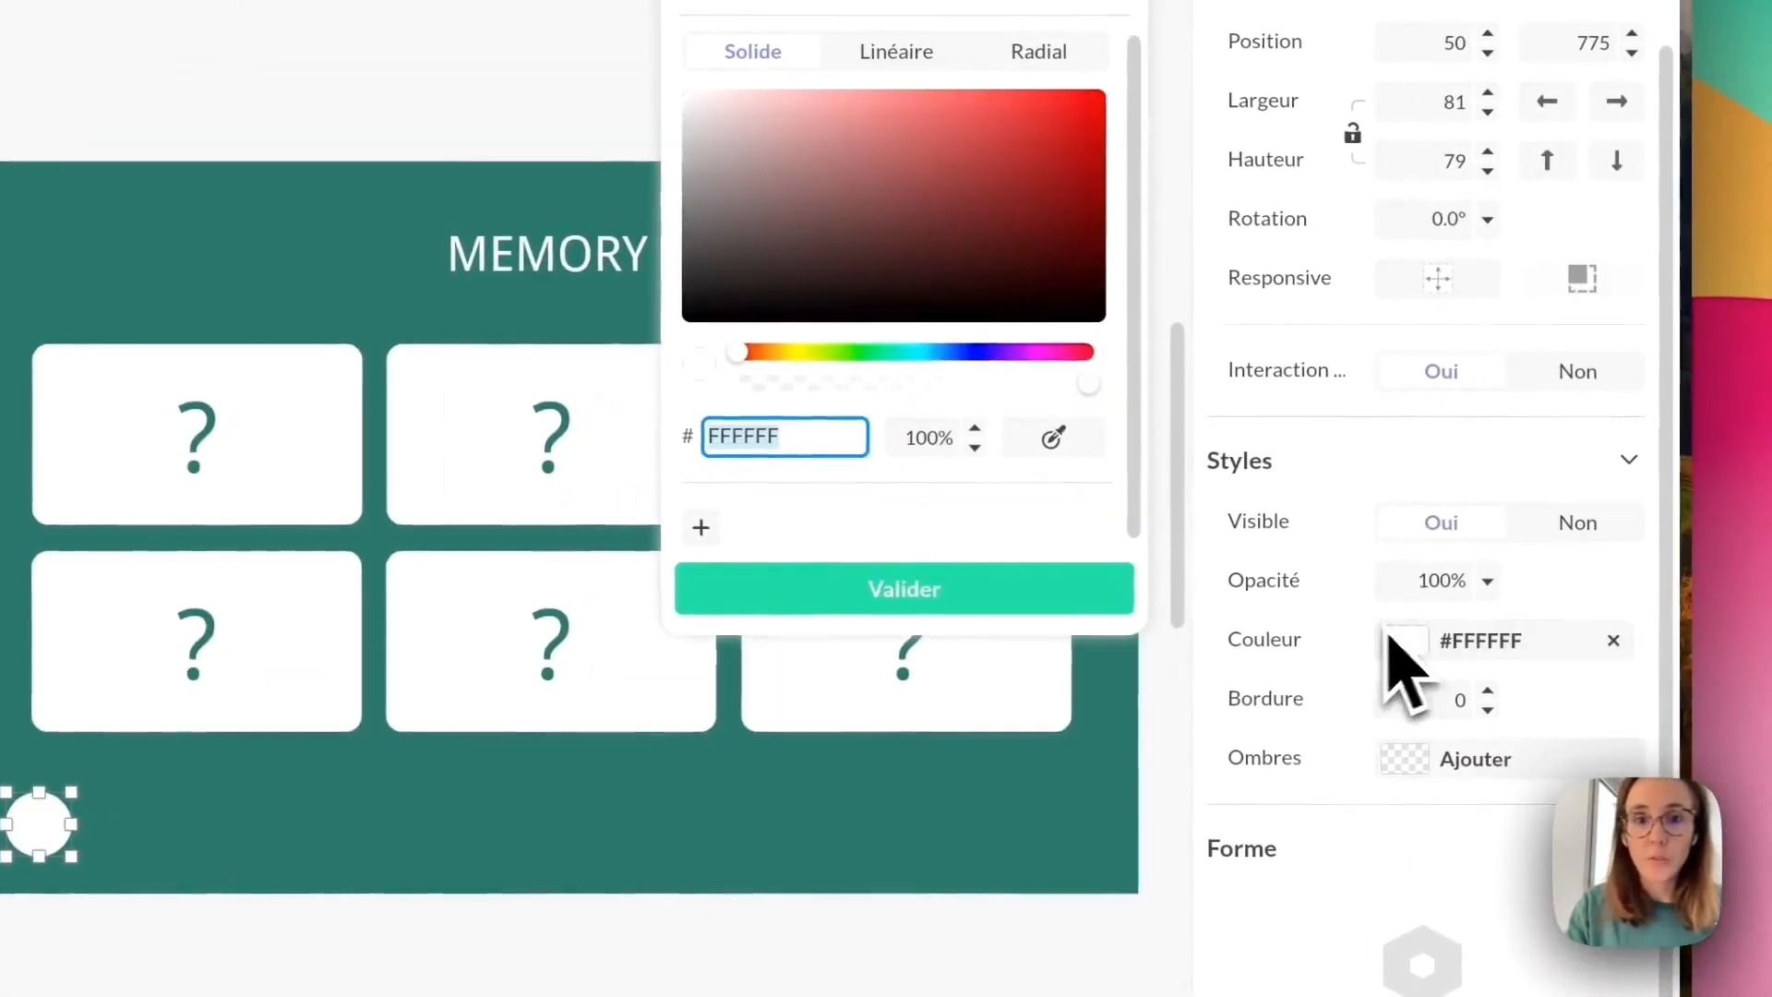
pyautogui.click(1104, 501)
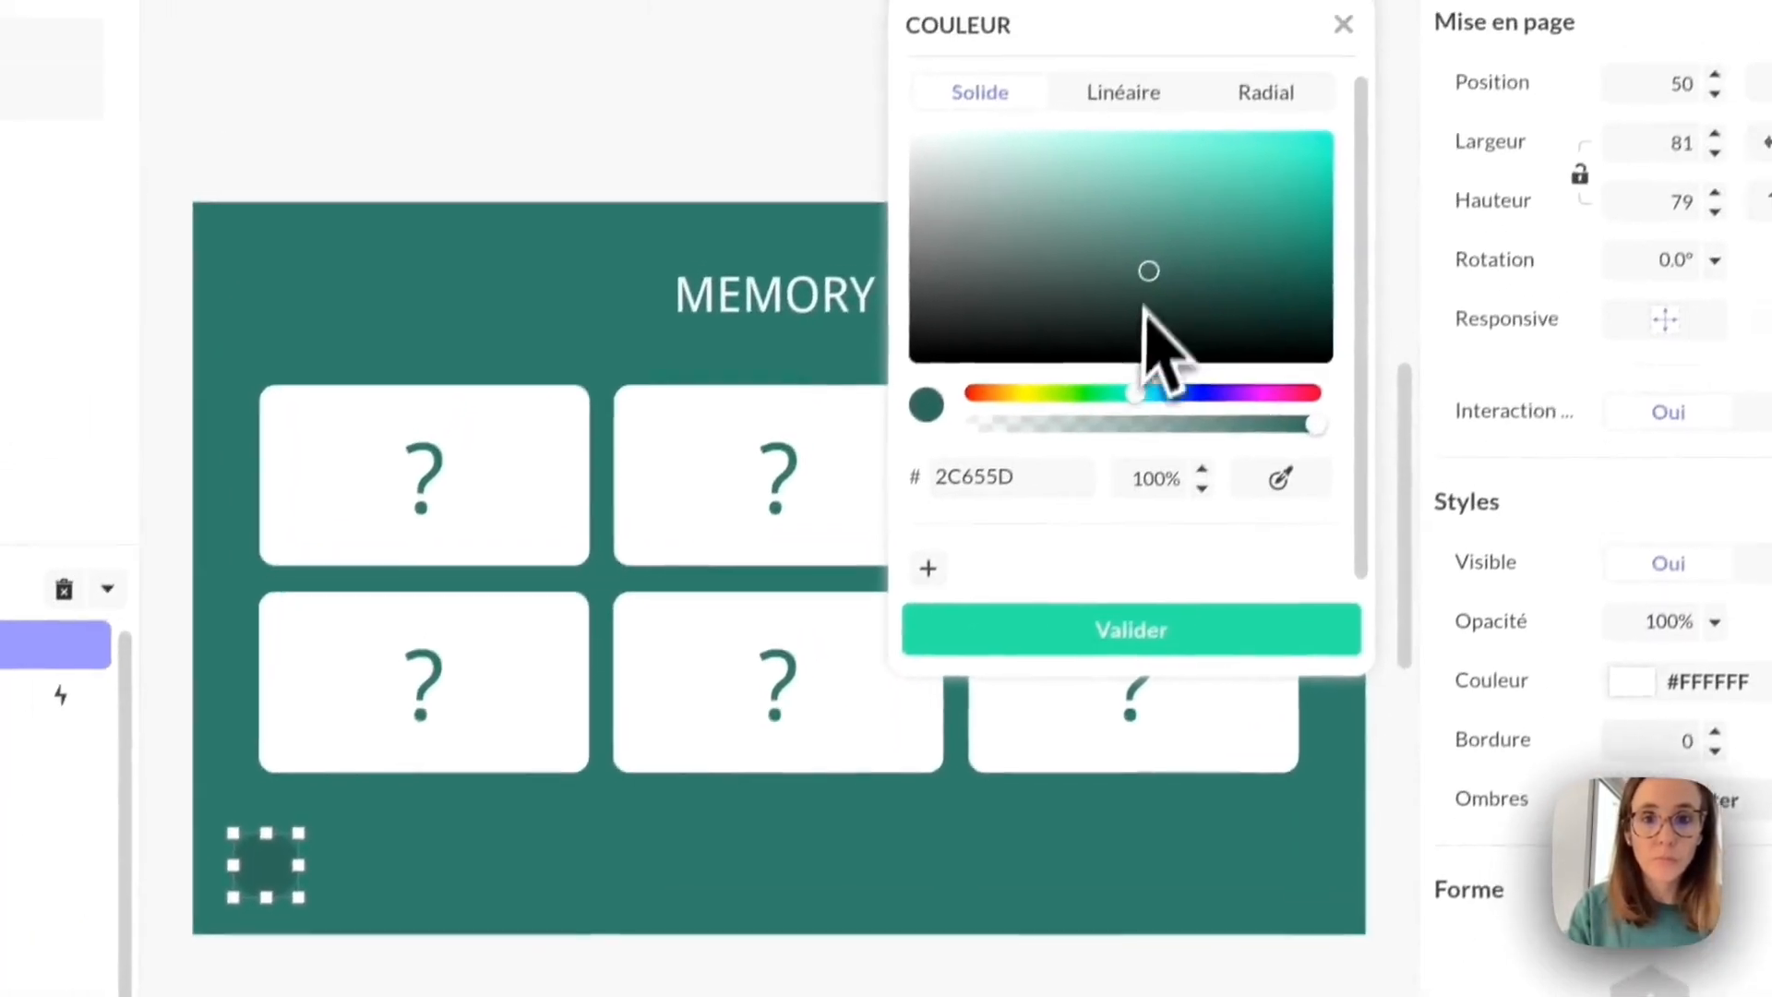
pyautogui.click(1129, 307)
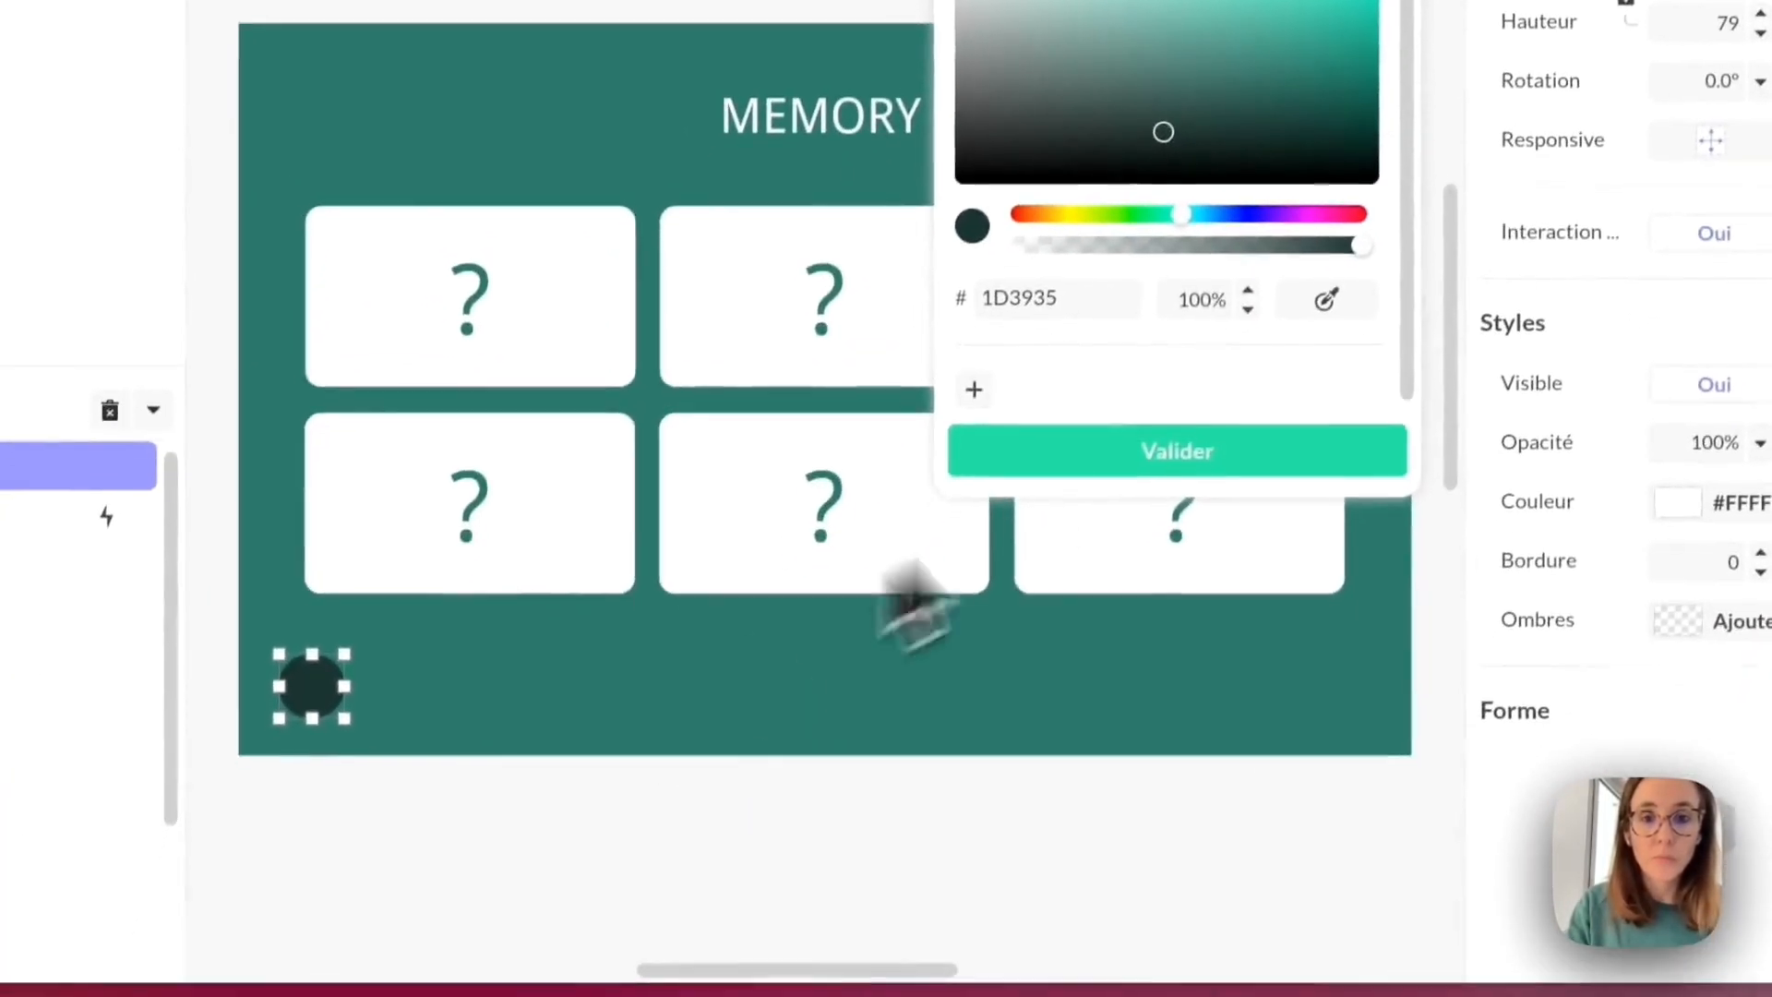
pyautogui.click(1098, 657)
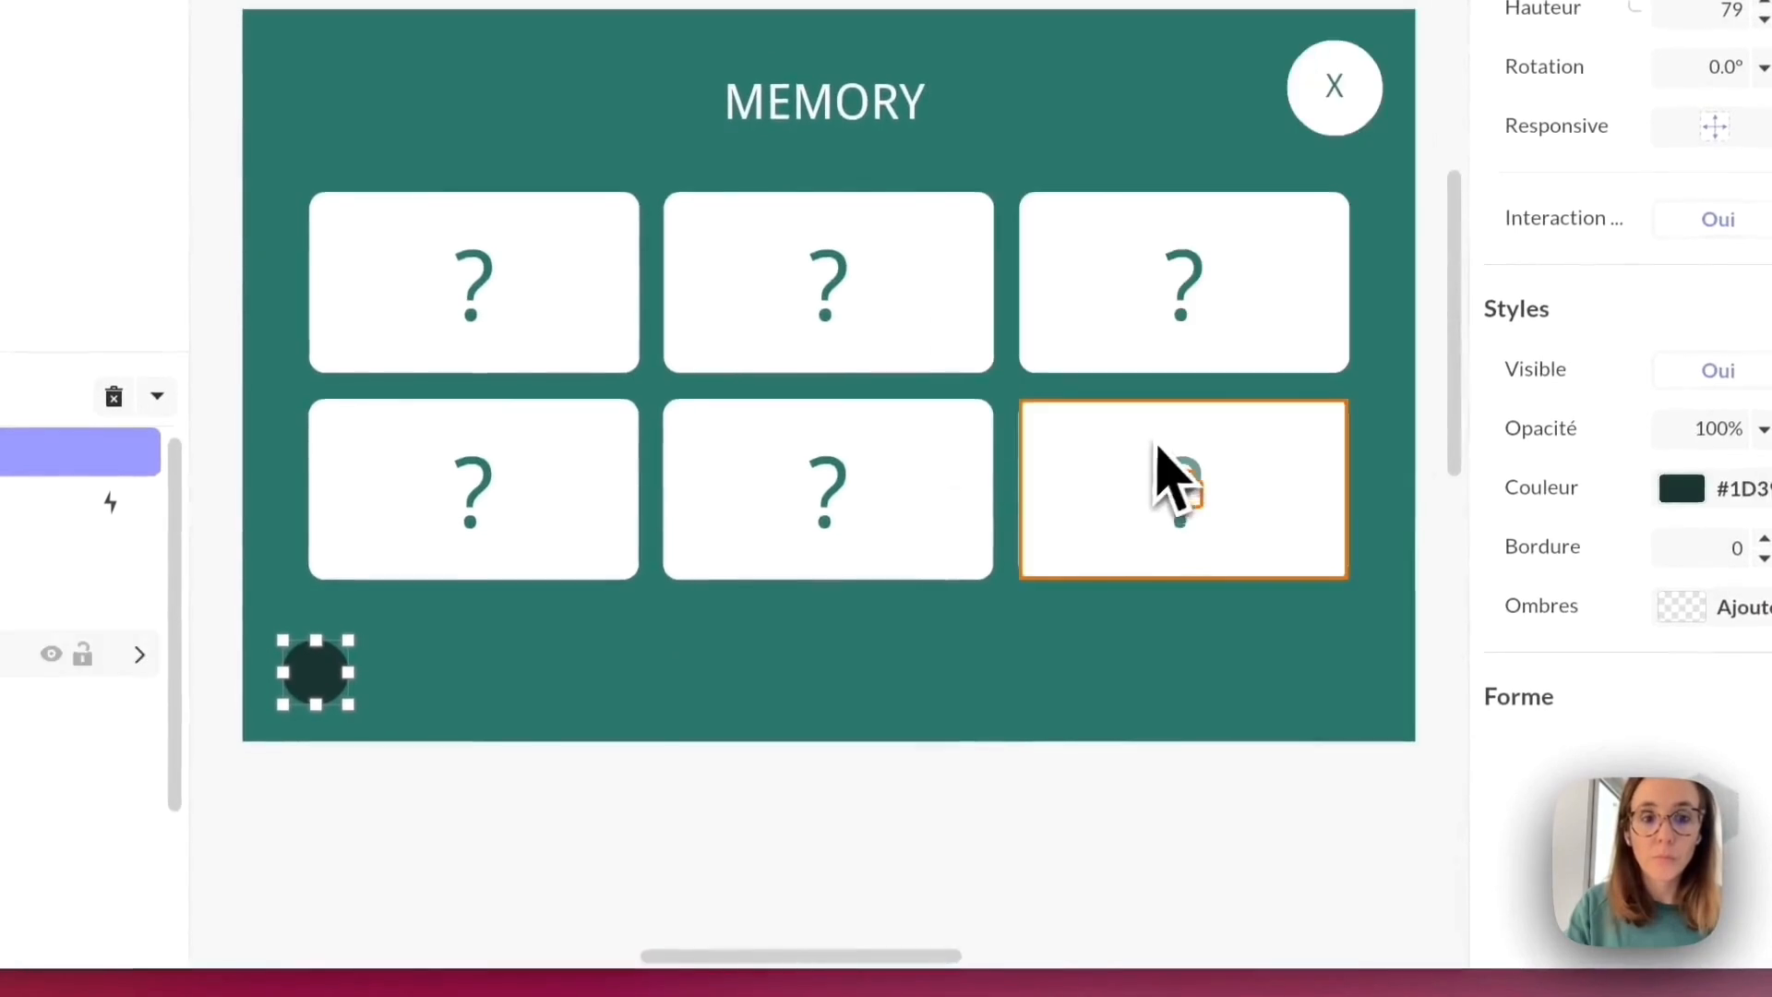
pyautogui.click(788, 680)
pyautogui.click(323, 692)
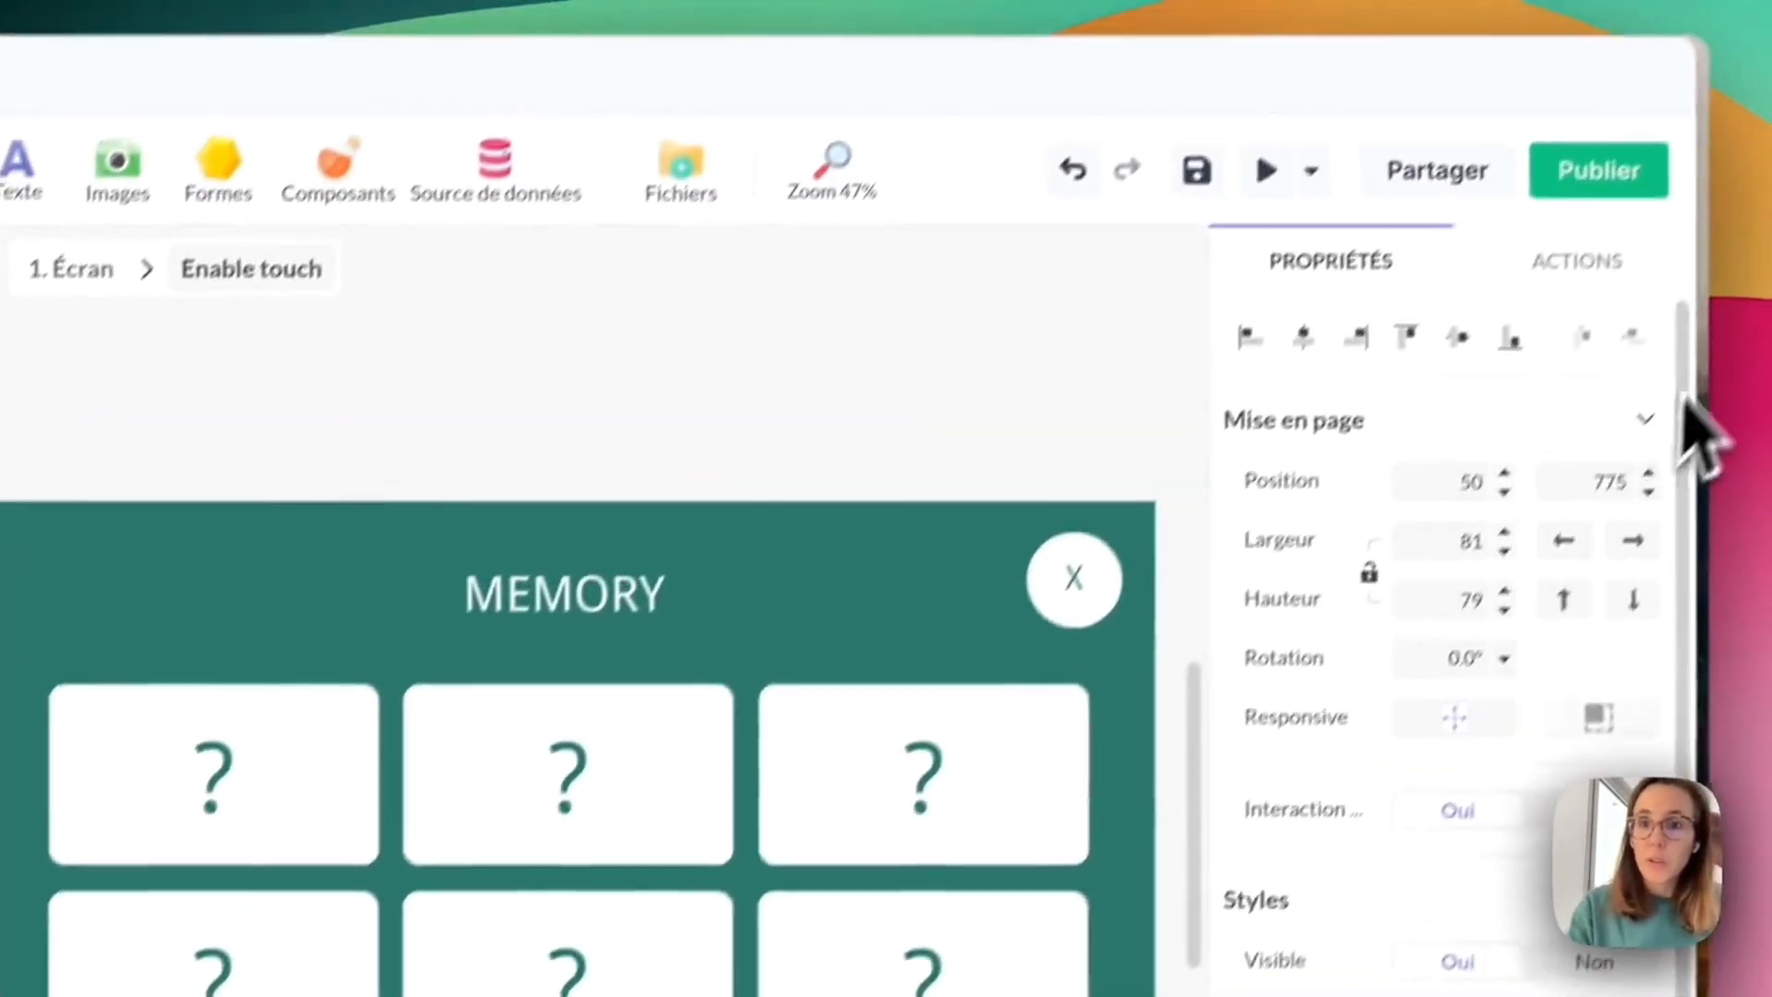
# Add a tap action to the small dark circle that sends the Panda1 card to its initial state.
pyautogui.click(1597, 270)
pyautogui.click(1649, 341)
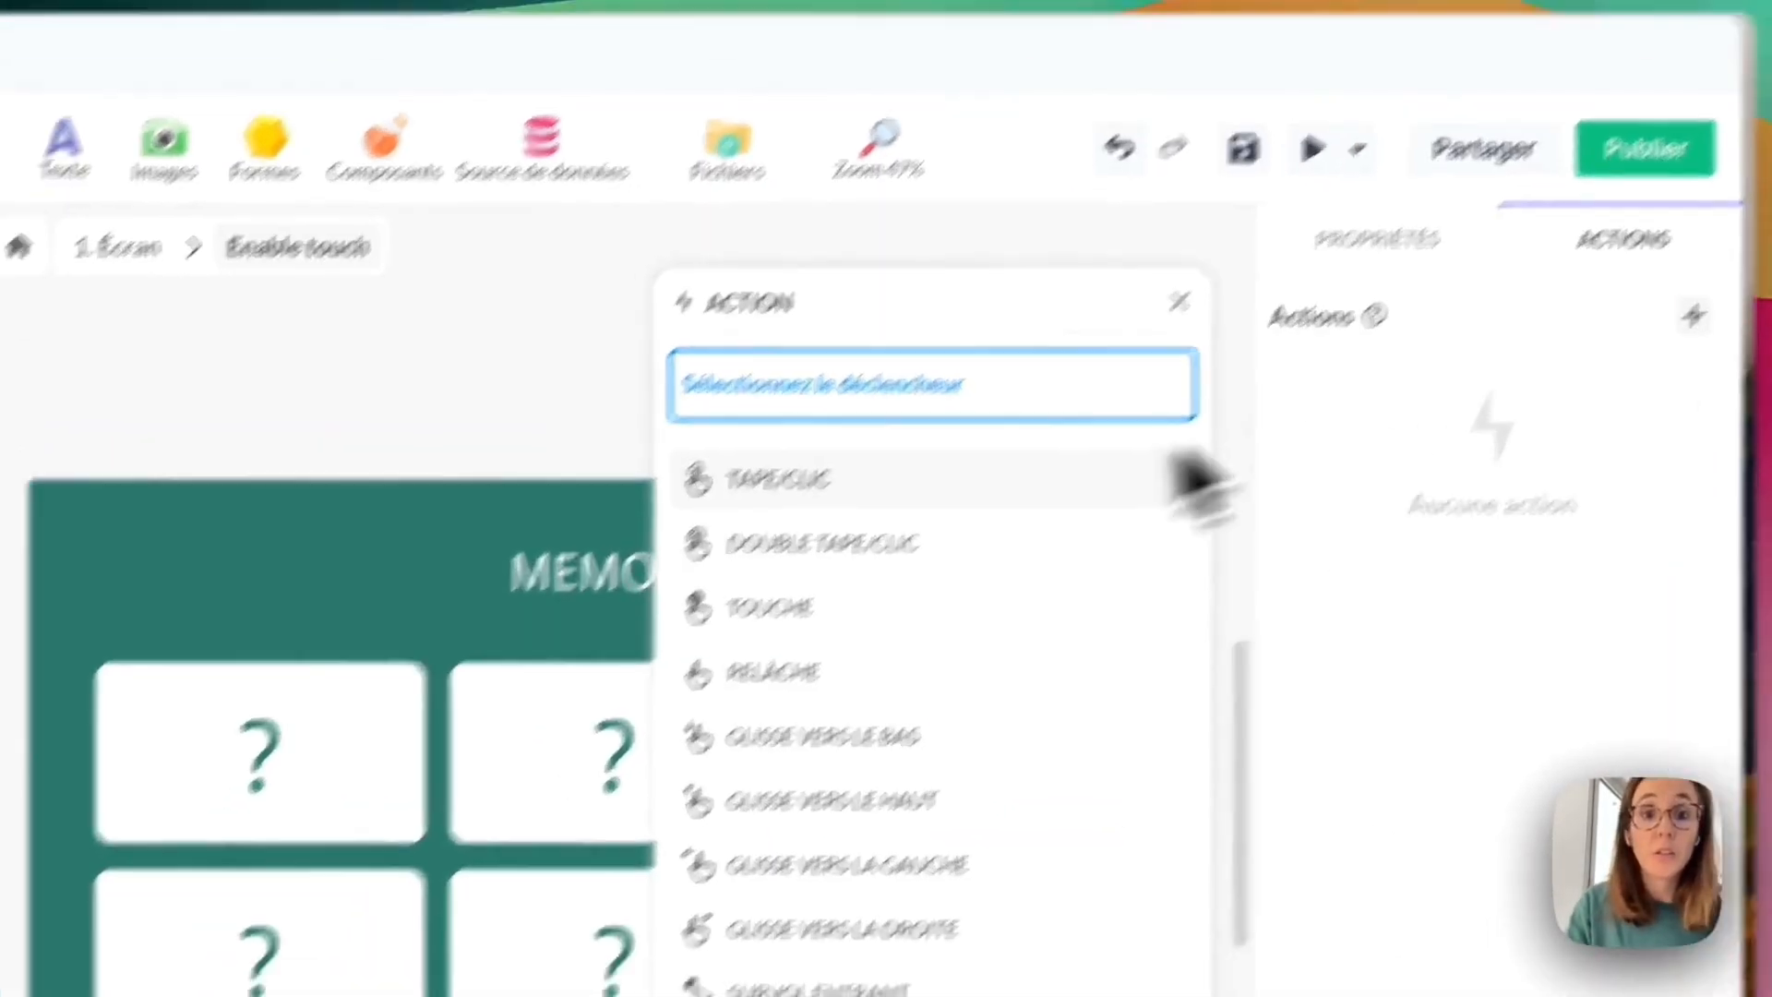
pyautogui.click(1141, 503)
pyautogui.click(1031, 591)
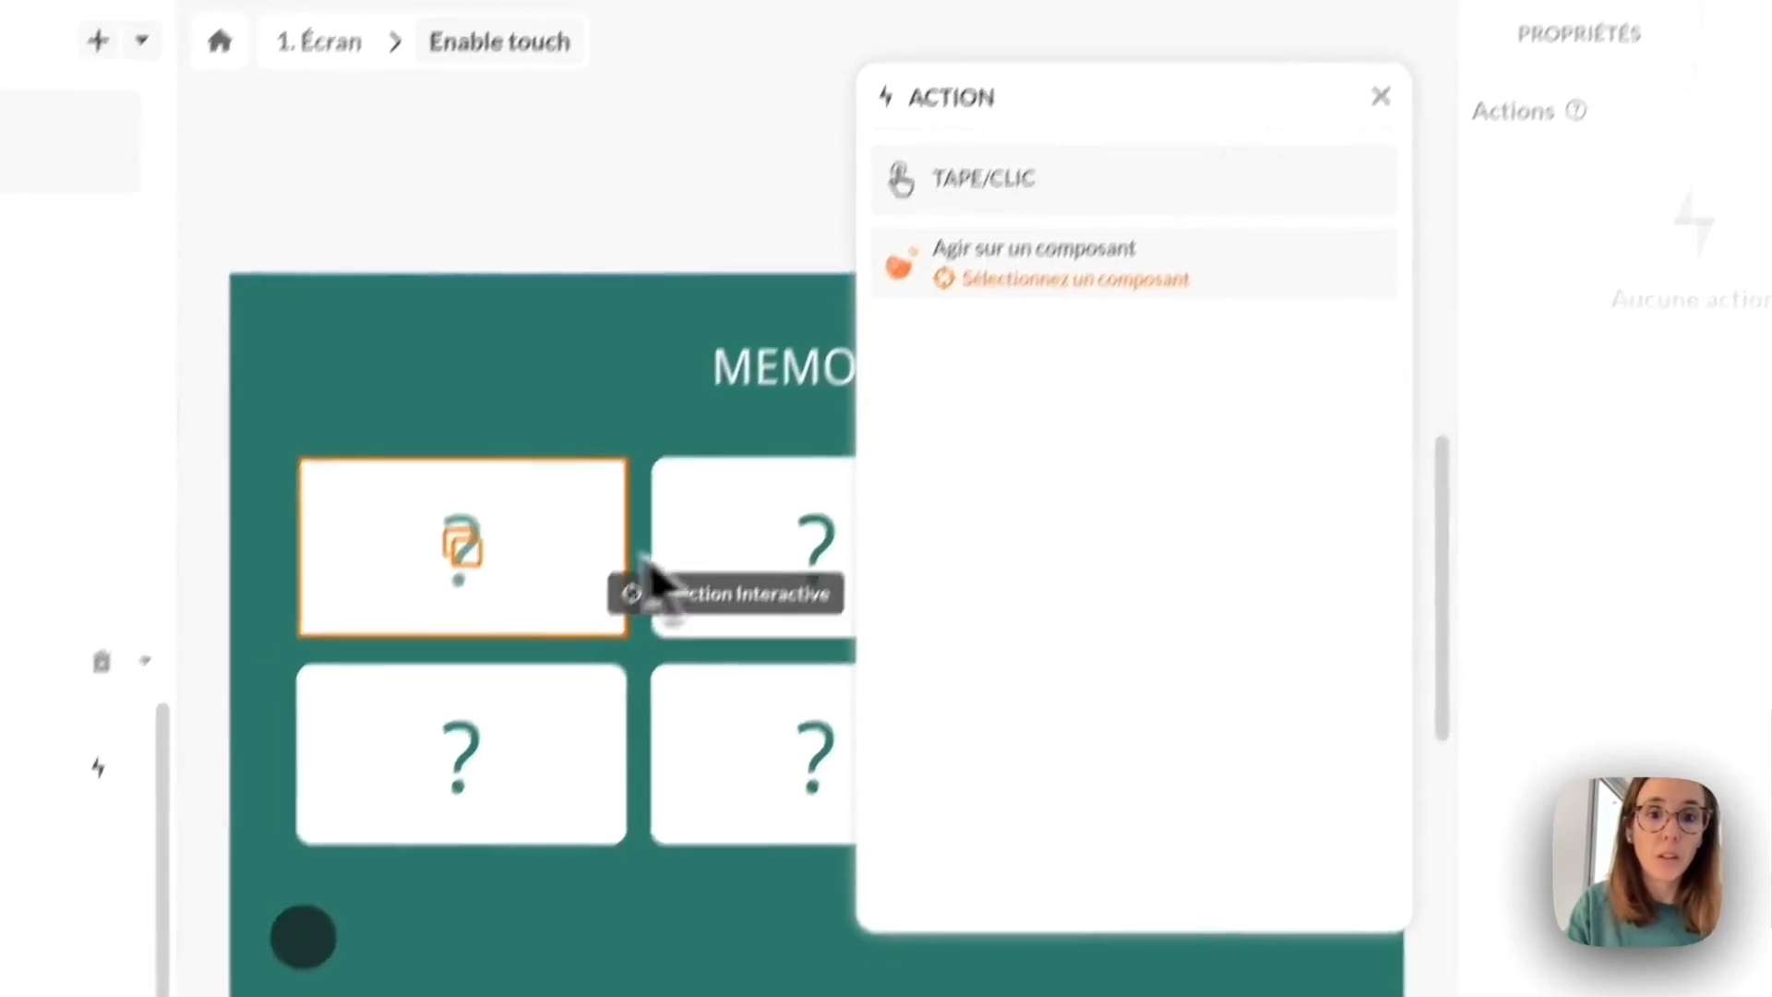
pyautogui.click(554, 674)
pyautogui.click(1098, 289)
pyautogui.click(1154, 293)
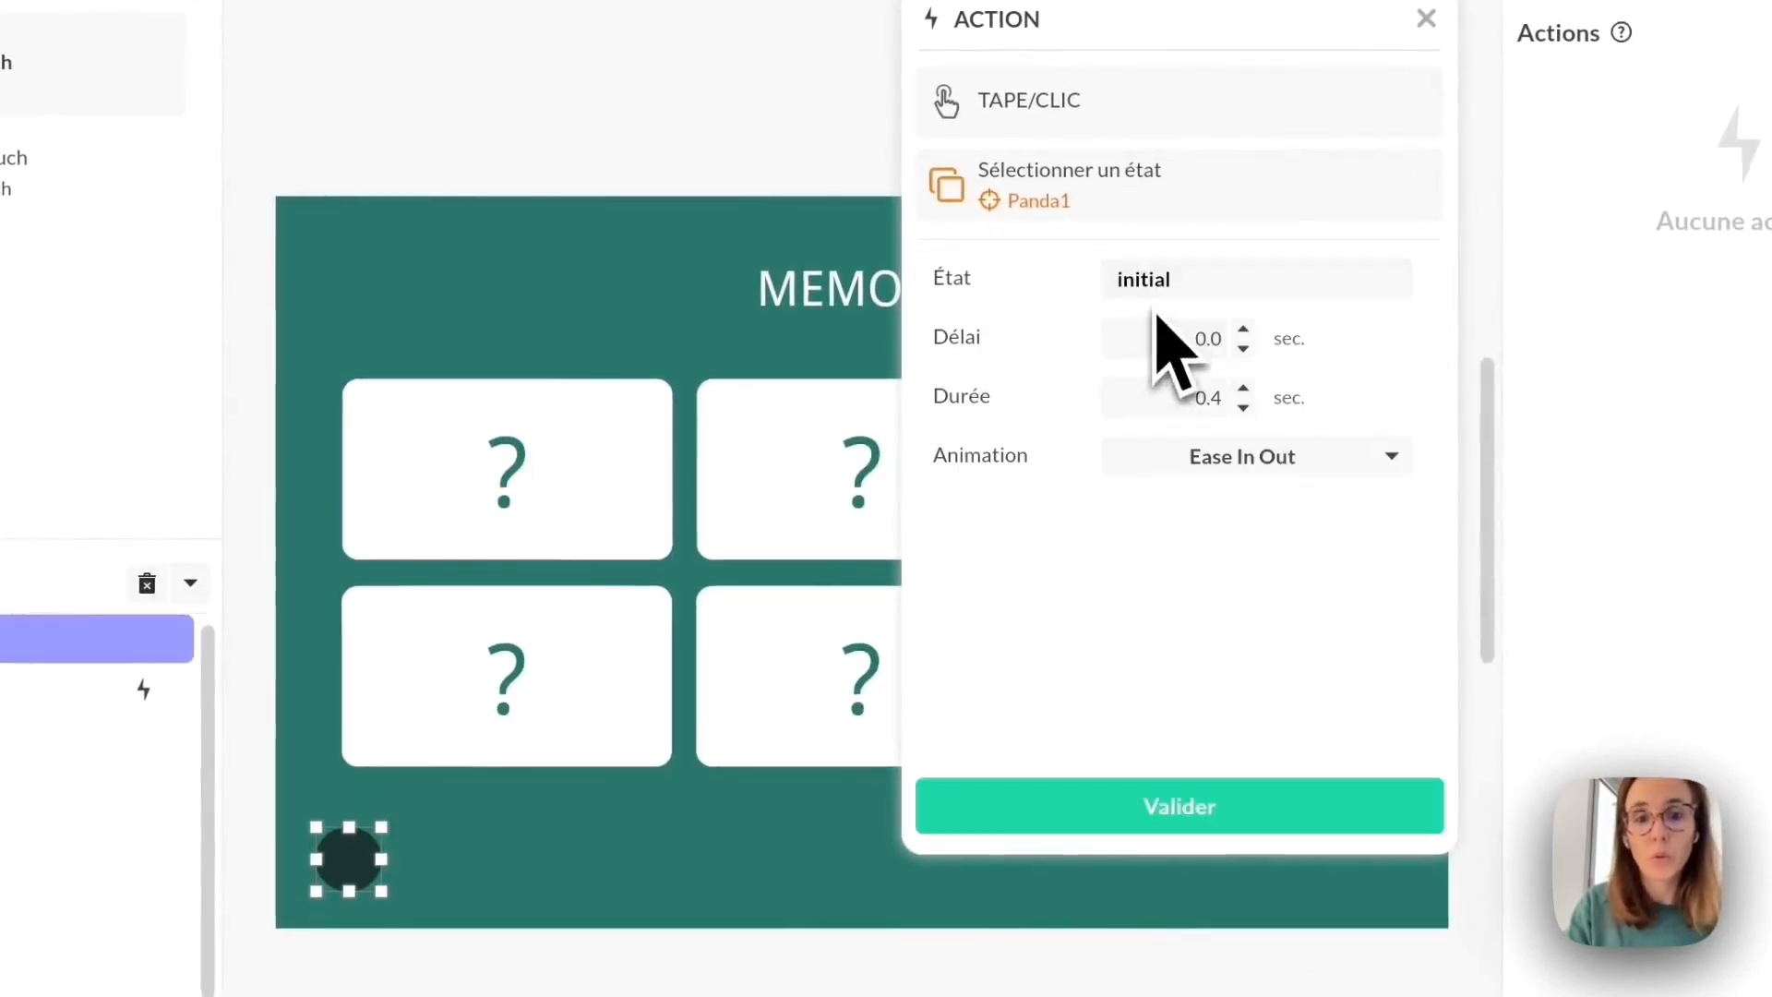
pyautogui.click(1132, 803)
# Add another tap action to the dark circle that returns the Girafe1 card to its initial state.
pyautogui.click(1611, 298)
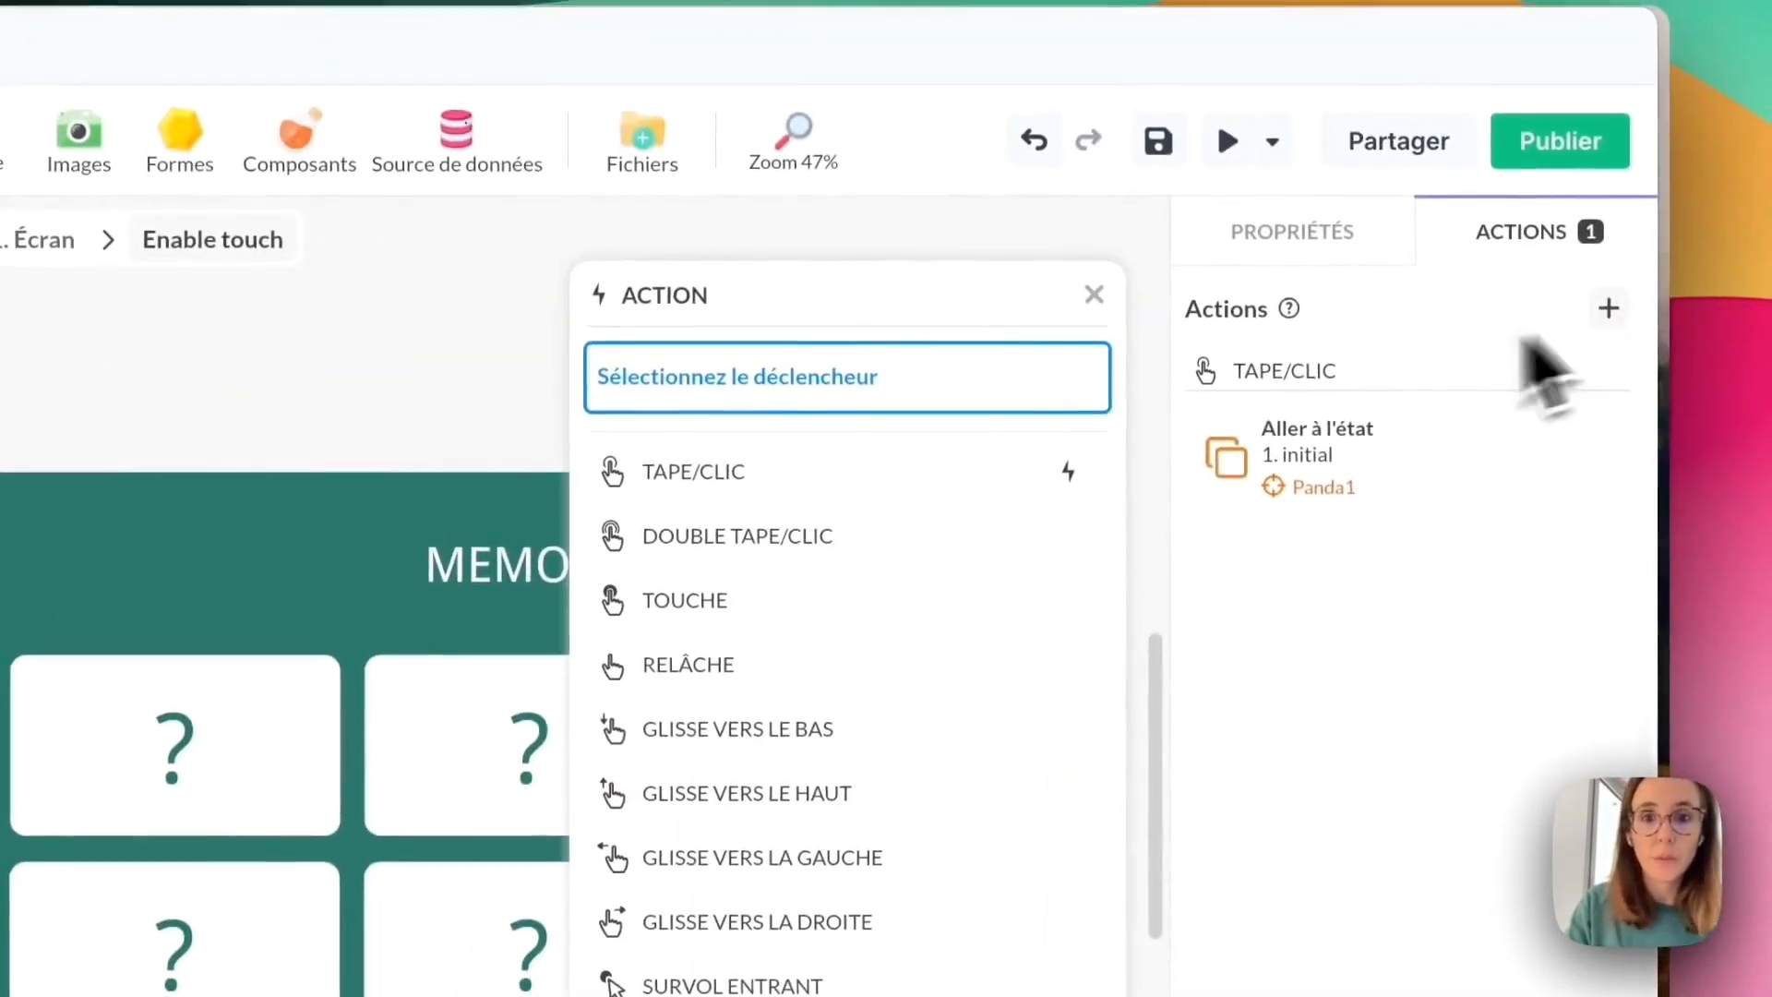
pyautogui.click(1004, 485)
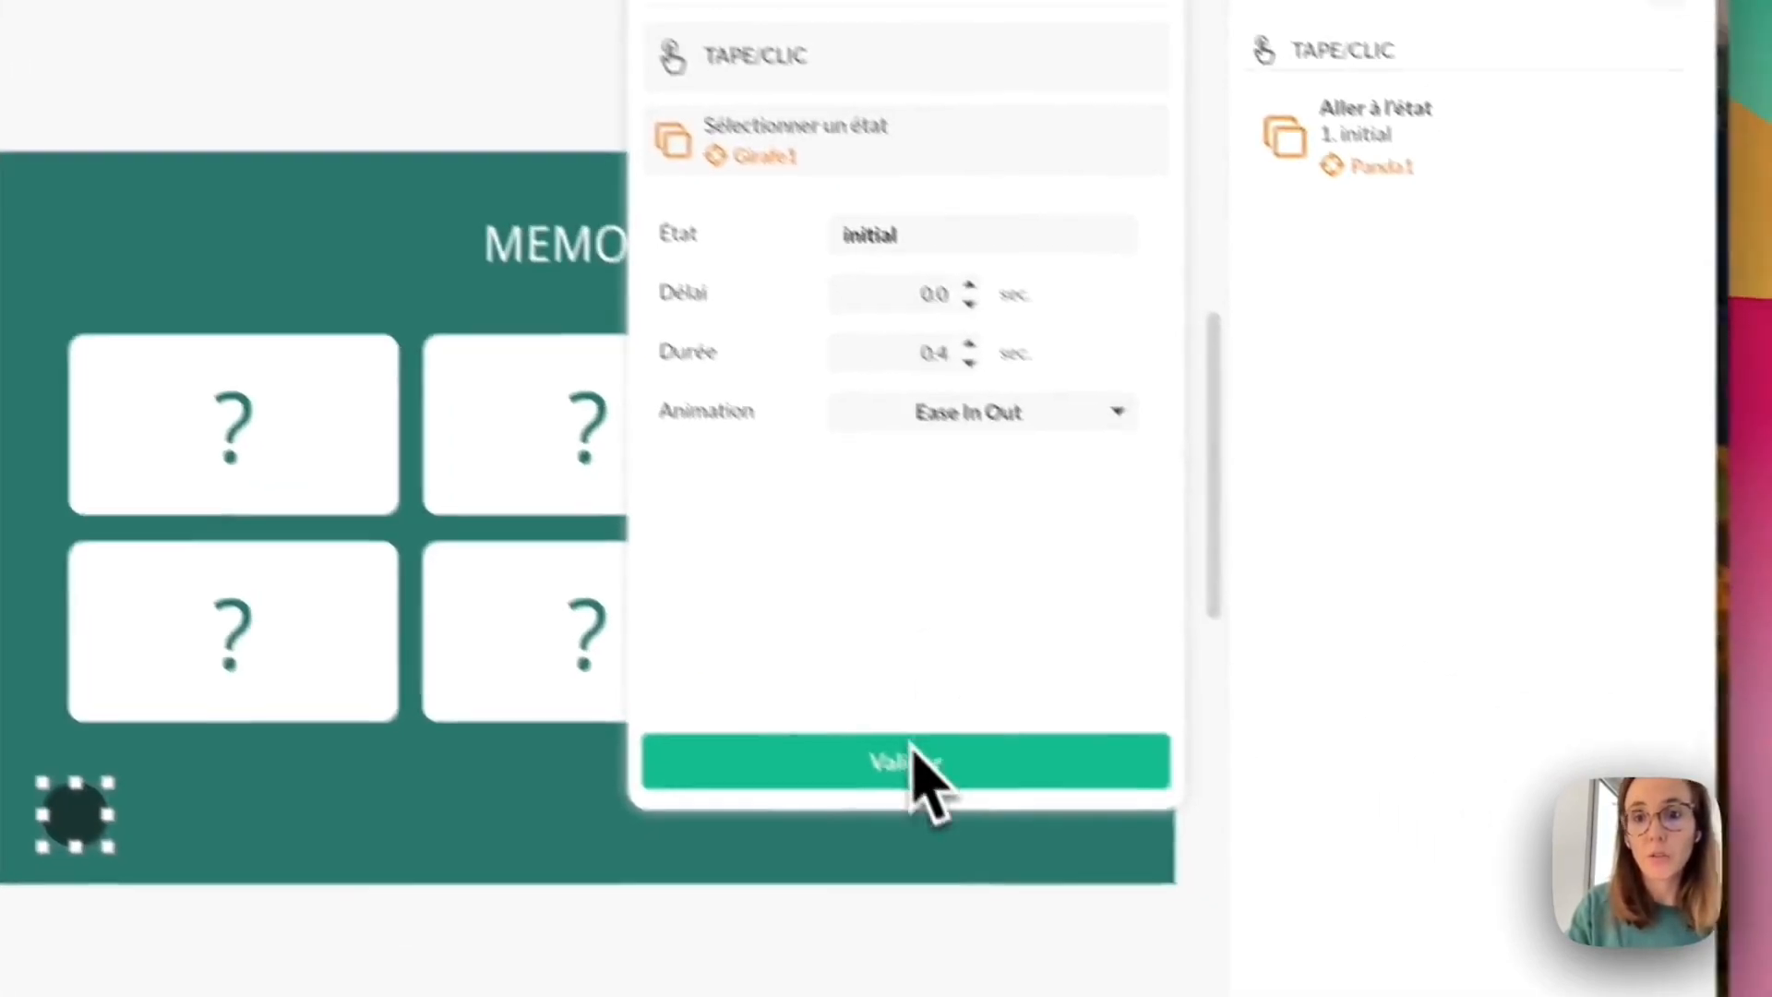
pyautogui.click(1081, 895)
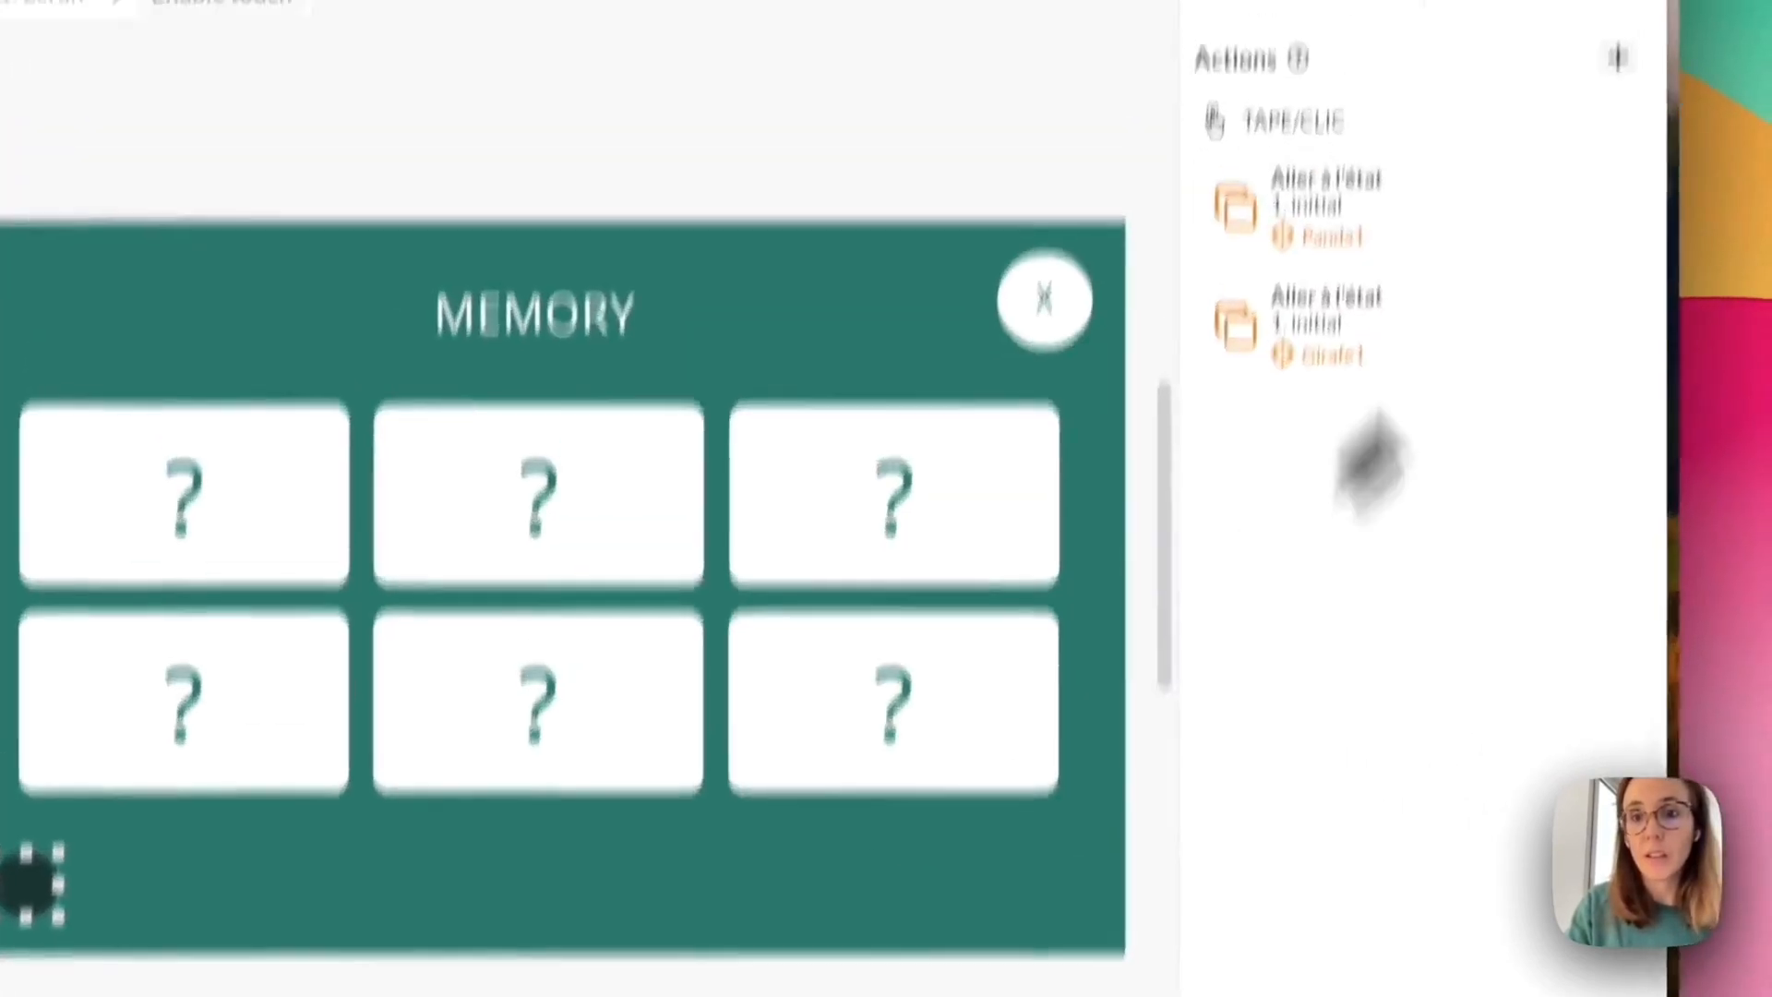
# Add a tap action to the dark circle that returns the Elephant1 card to its initial state.
pyautogui.click(1606, 297)
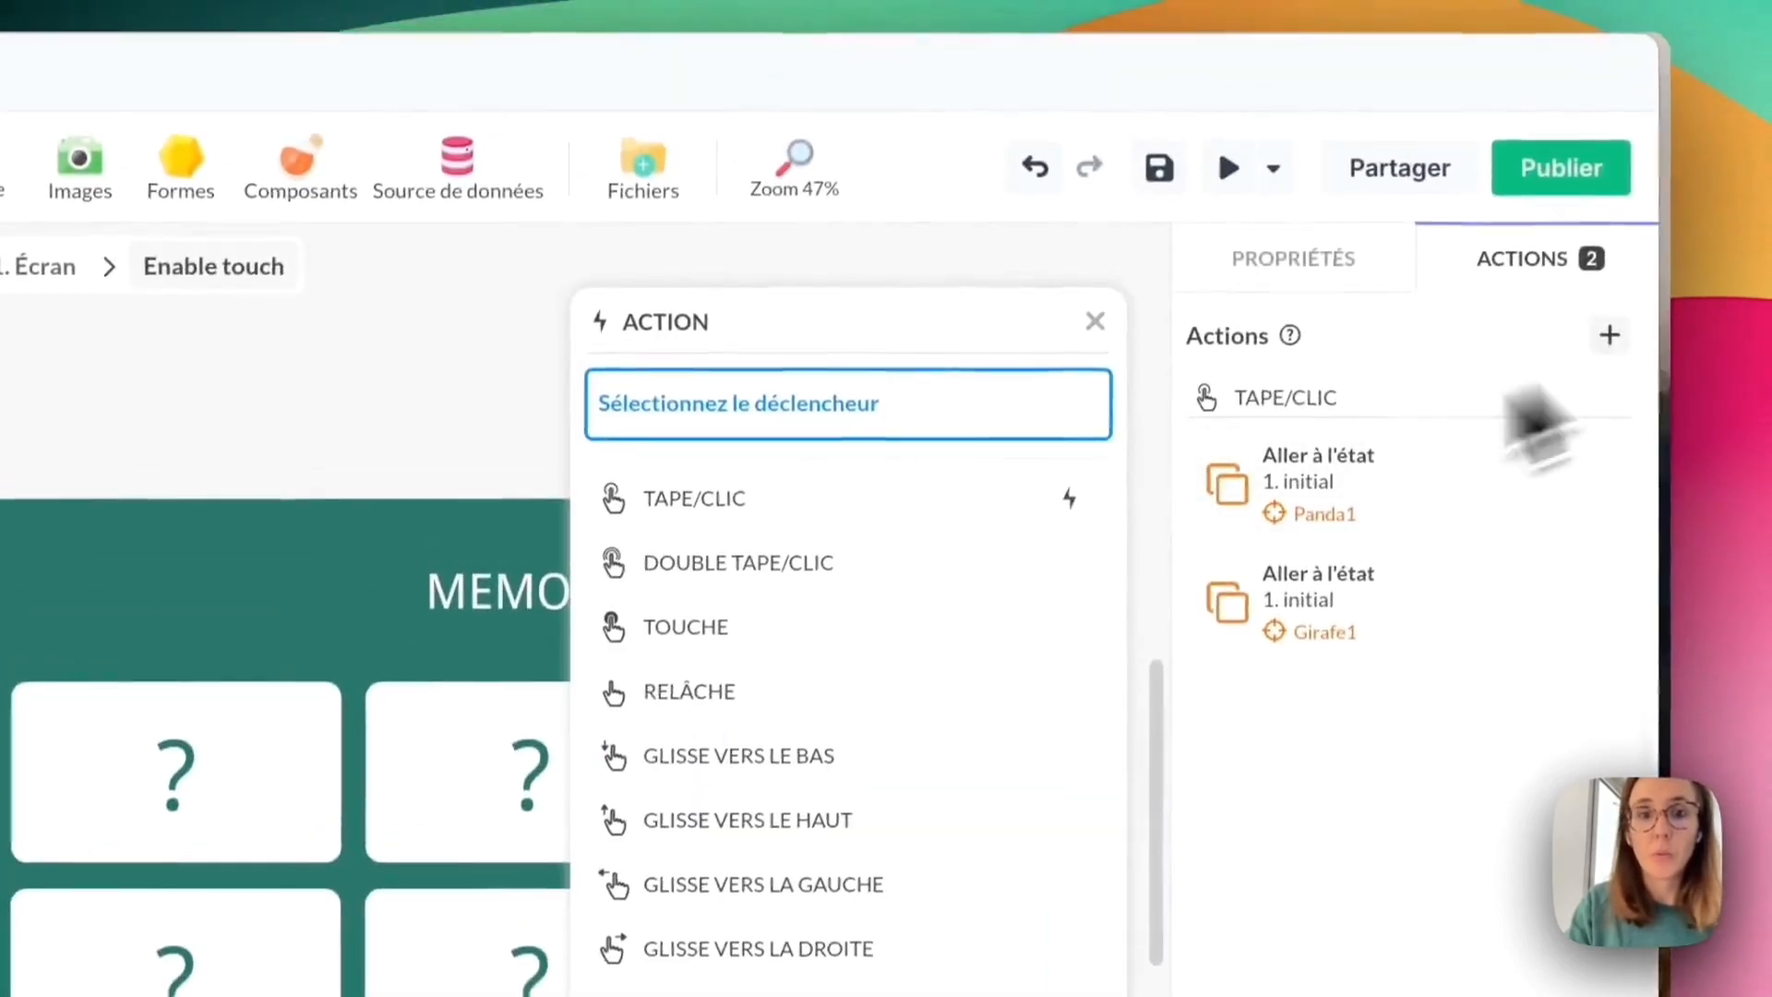
pyautogui.click(881, 506)
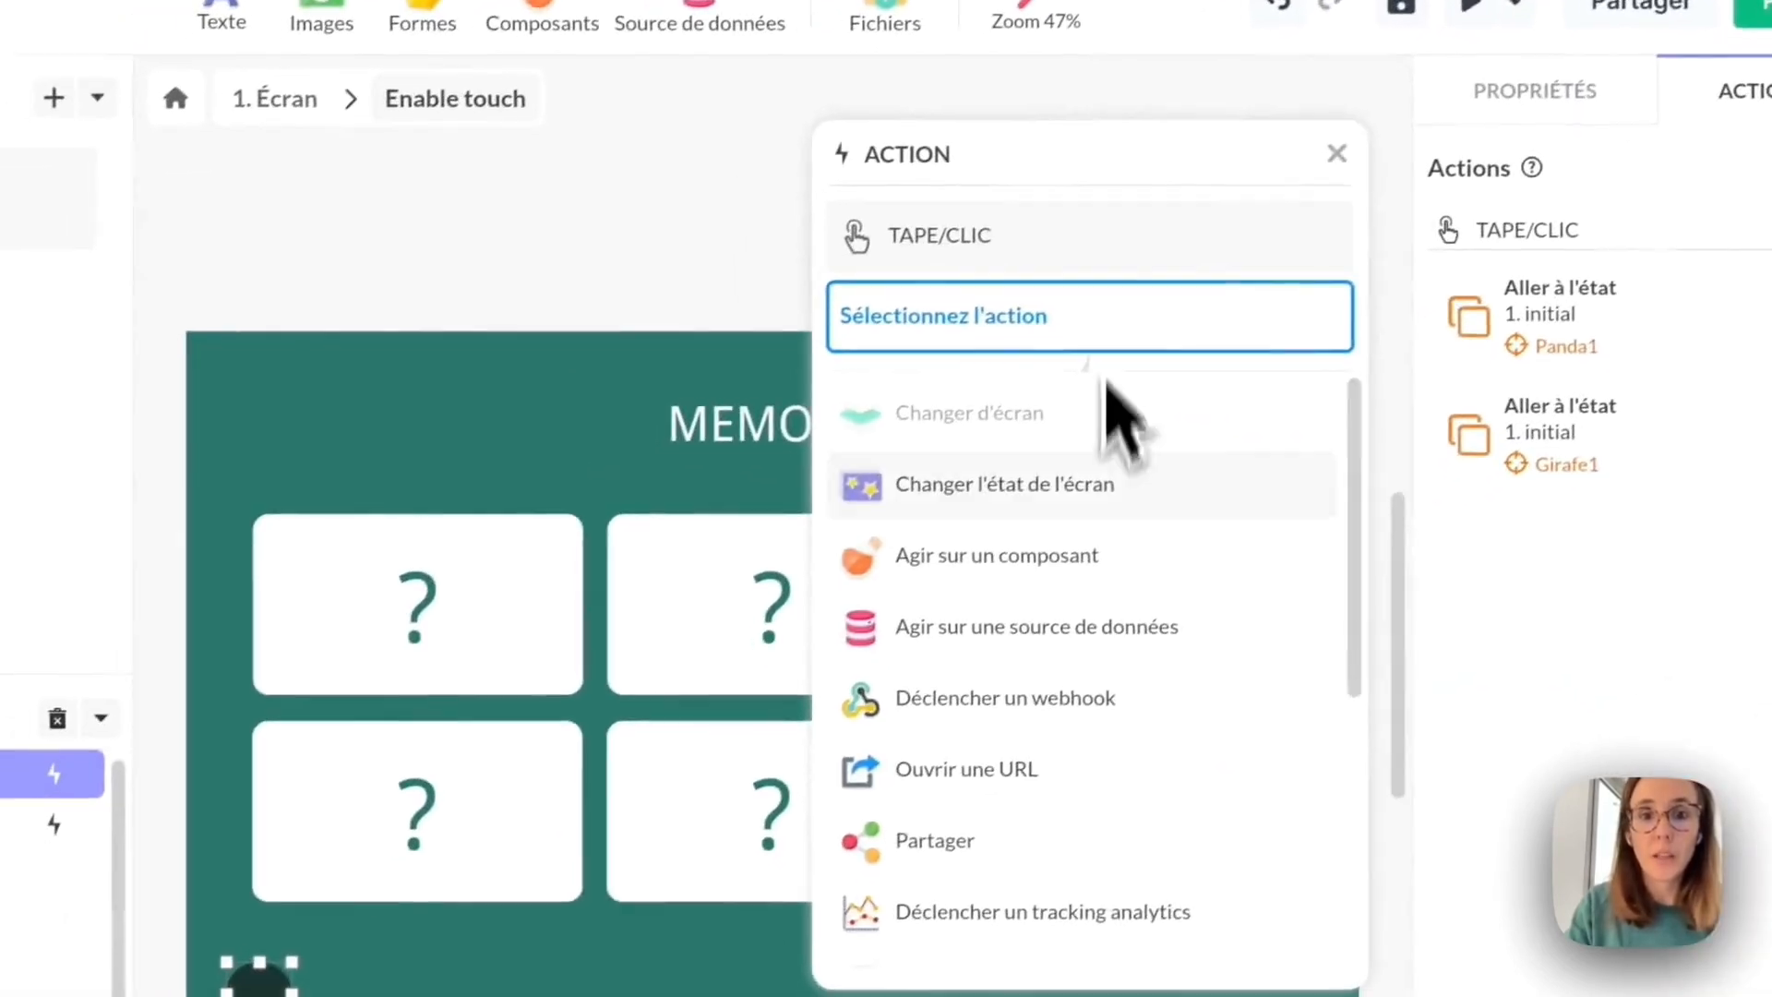
pyautogui.click(854, 711)
pyautogui.click(475, 759)
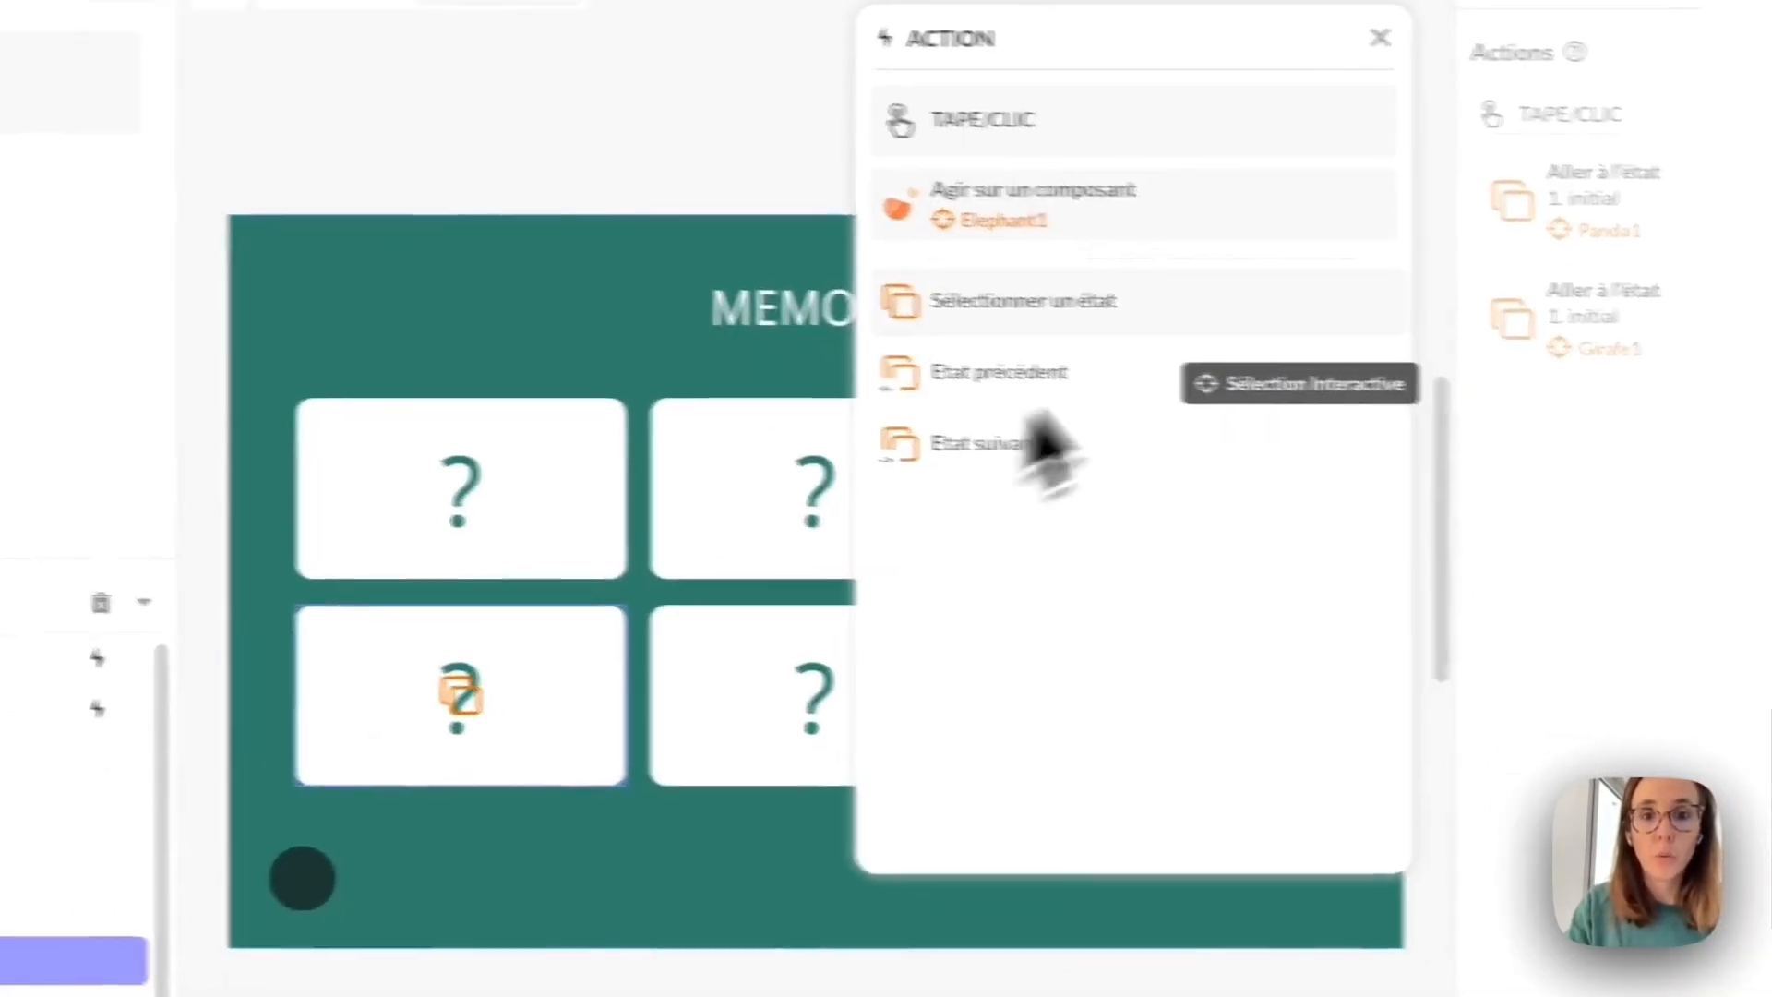
pyautogui.click(1080, 411)
pyautogui.click(1108, 420)
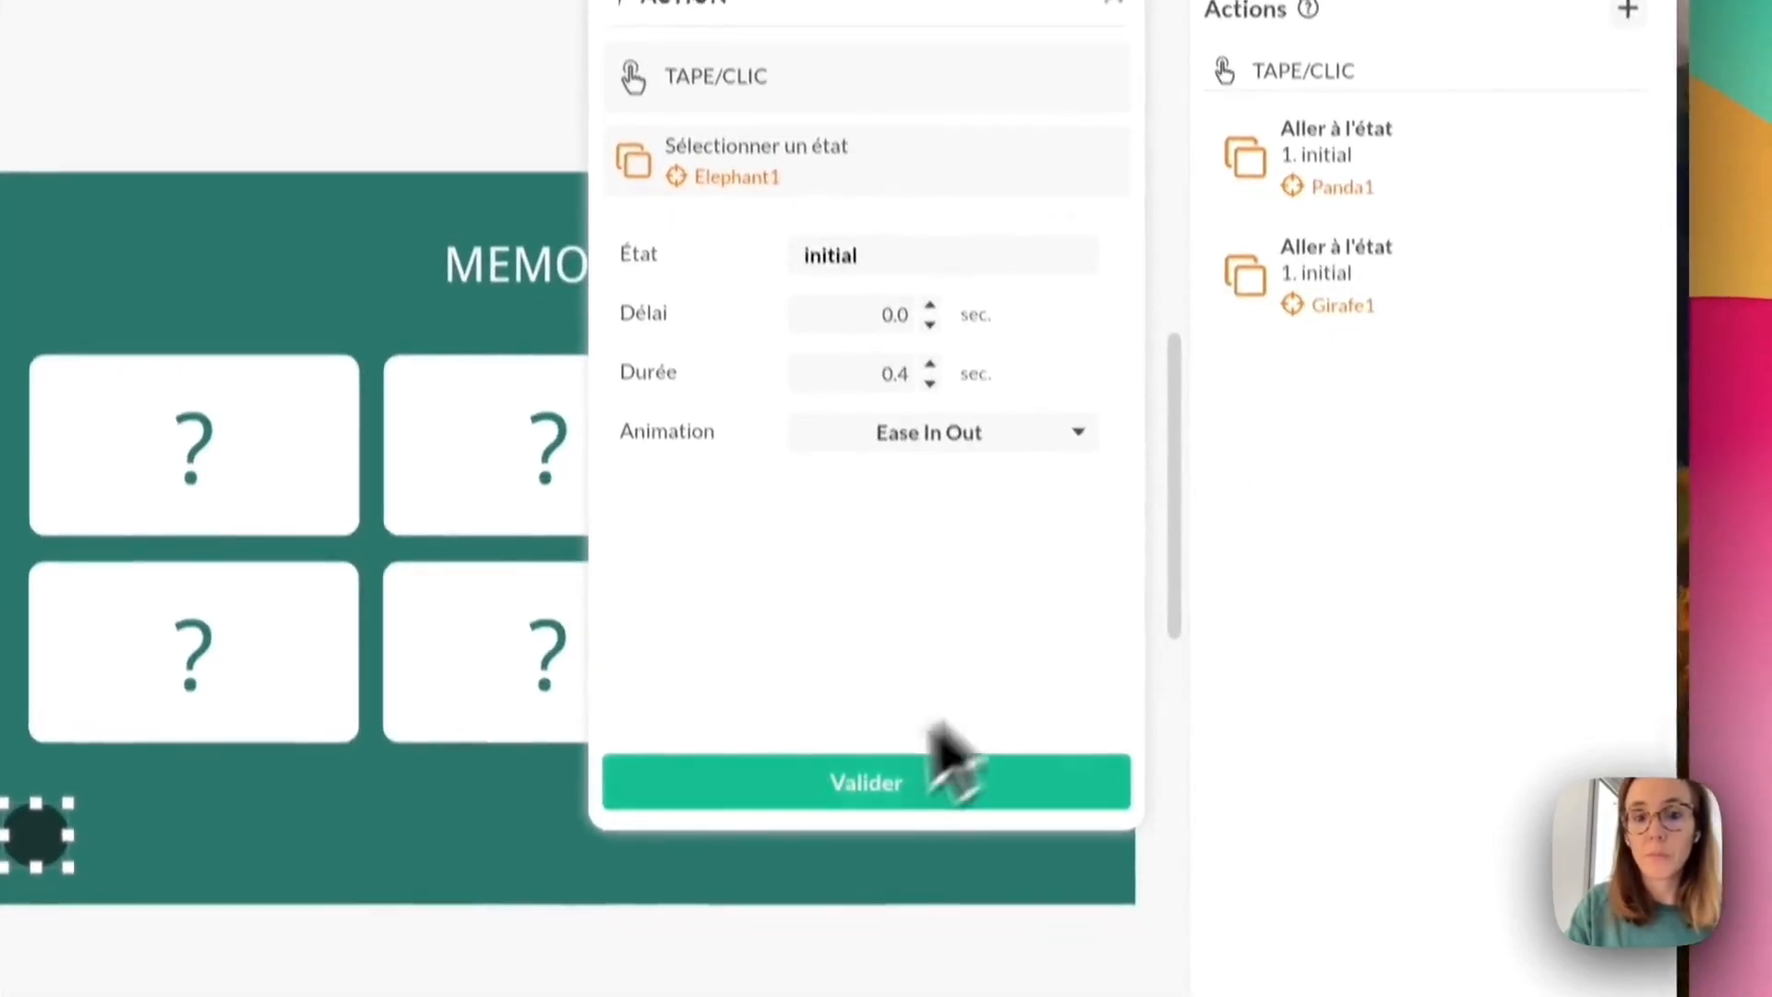
pyautogui.click(1079, 820)
pyautogui.click(1624, 5)
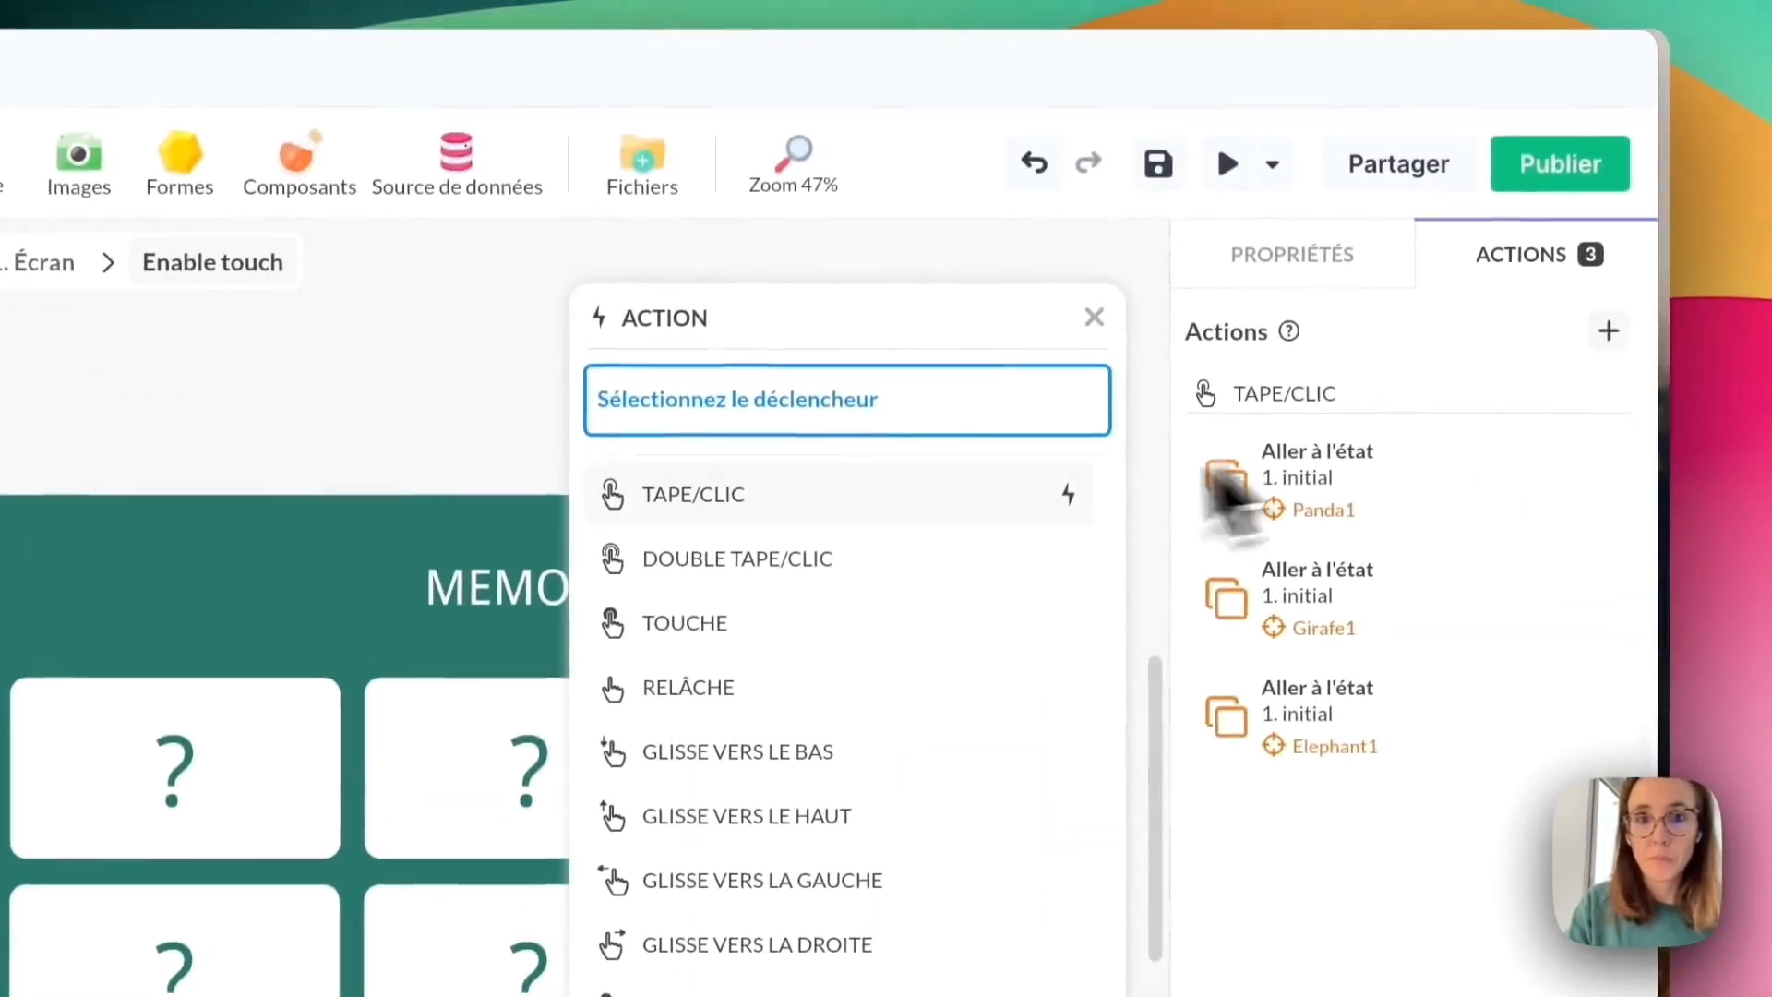
pyautogui.click(1091, 169)
pyautogui.click(1089, 490)
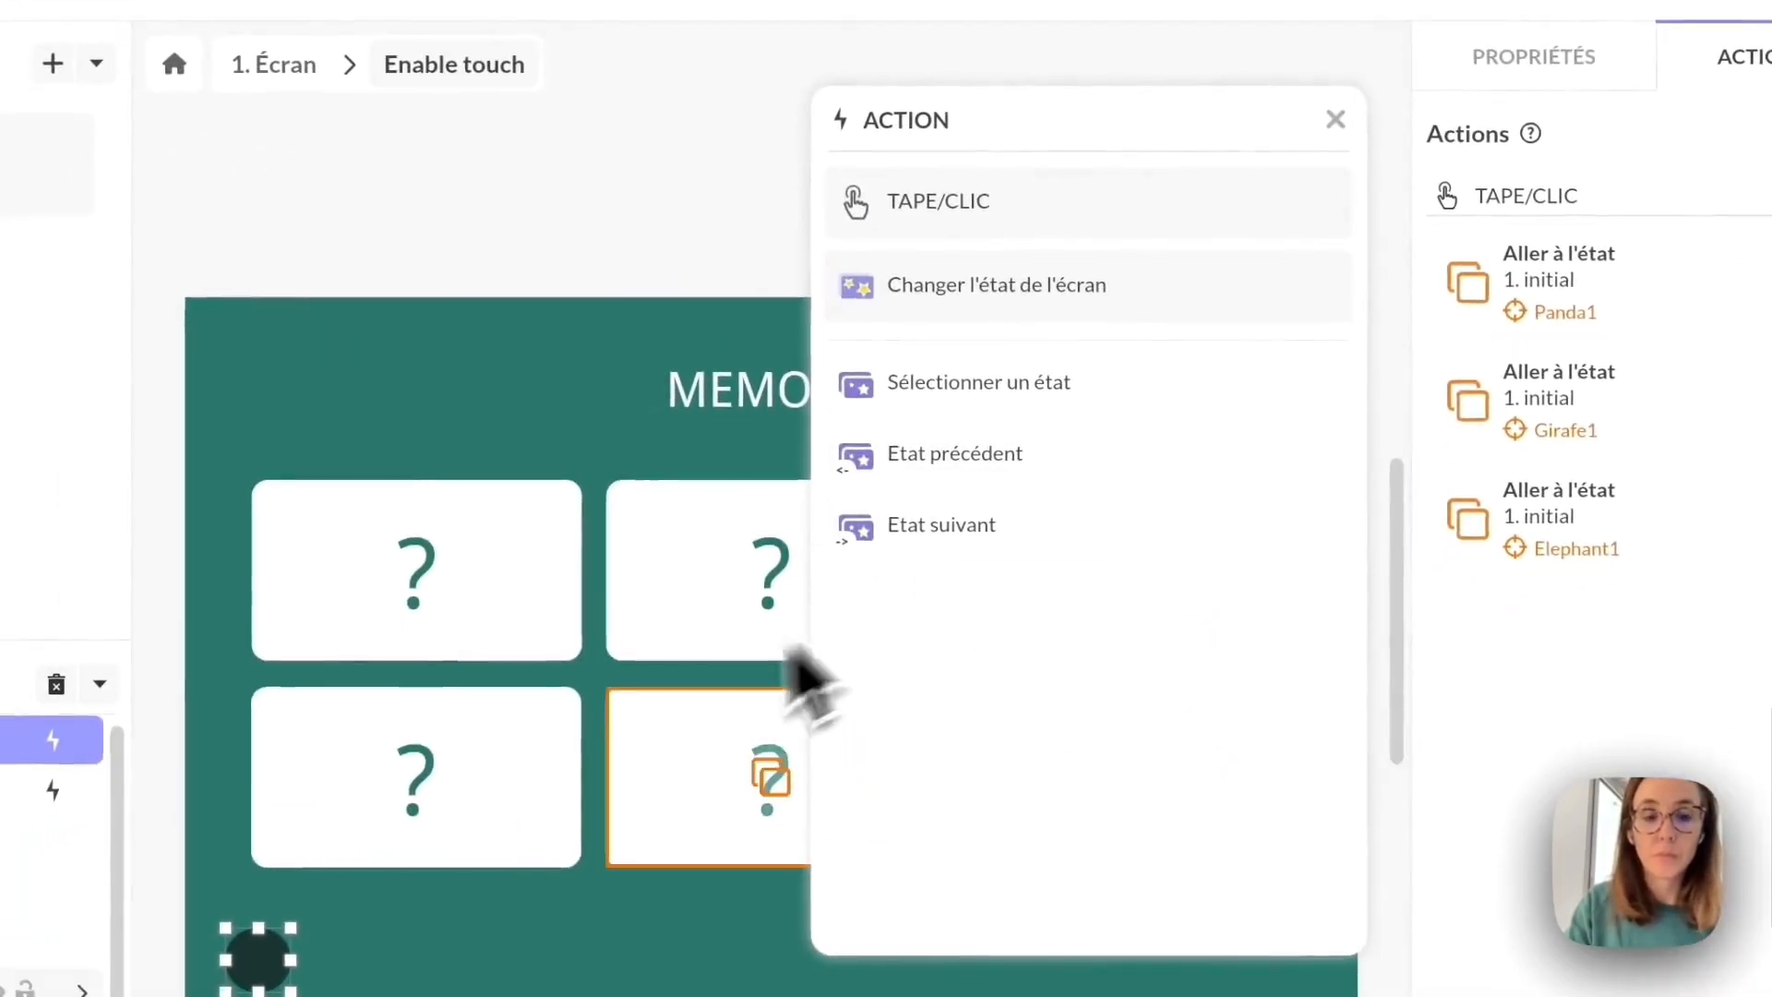
pyautogui.click(631, 773)
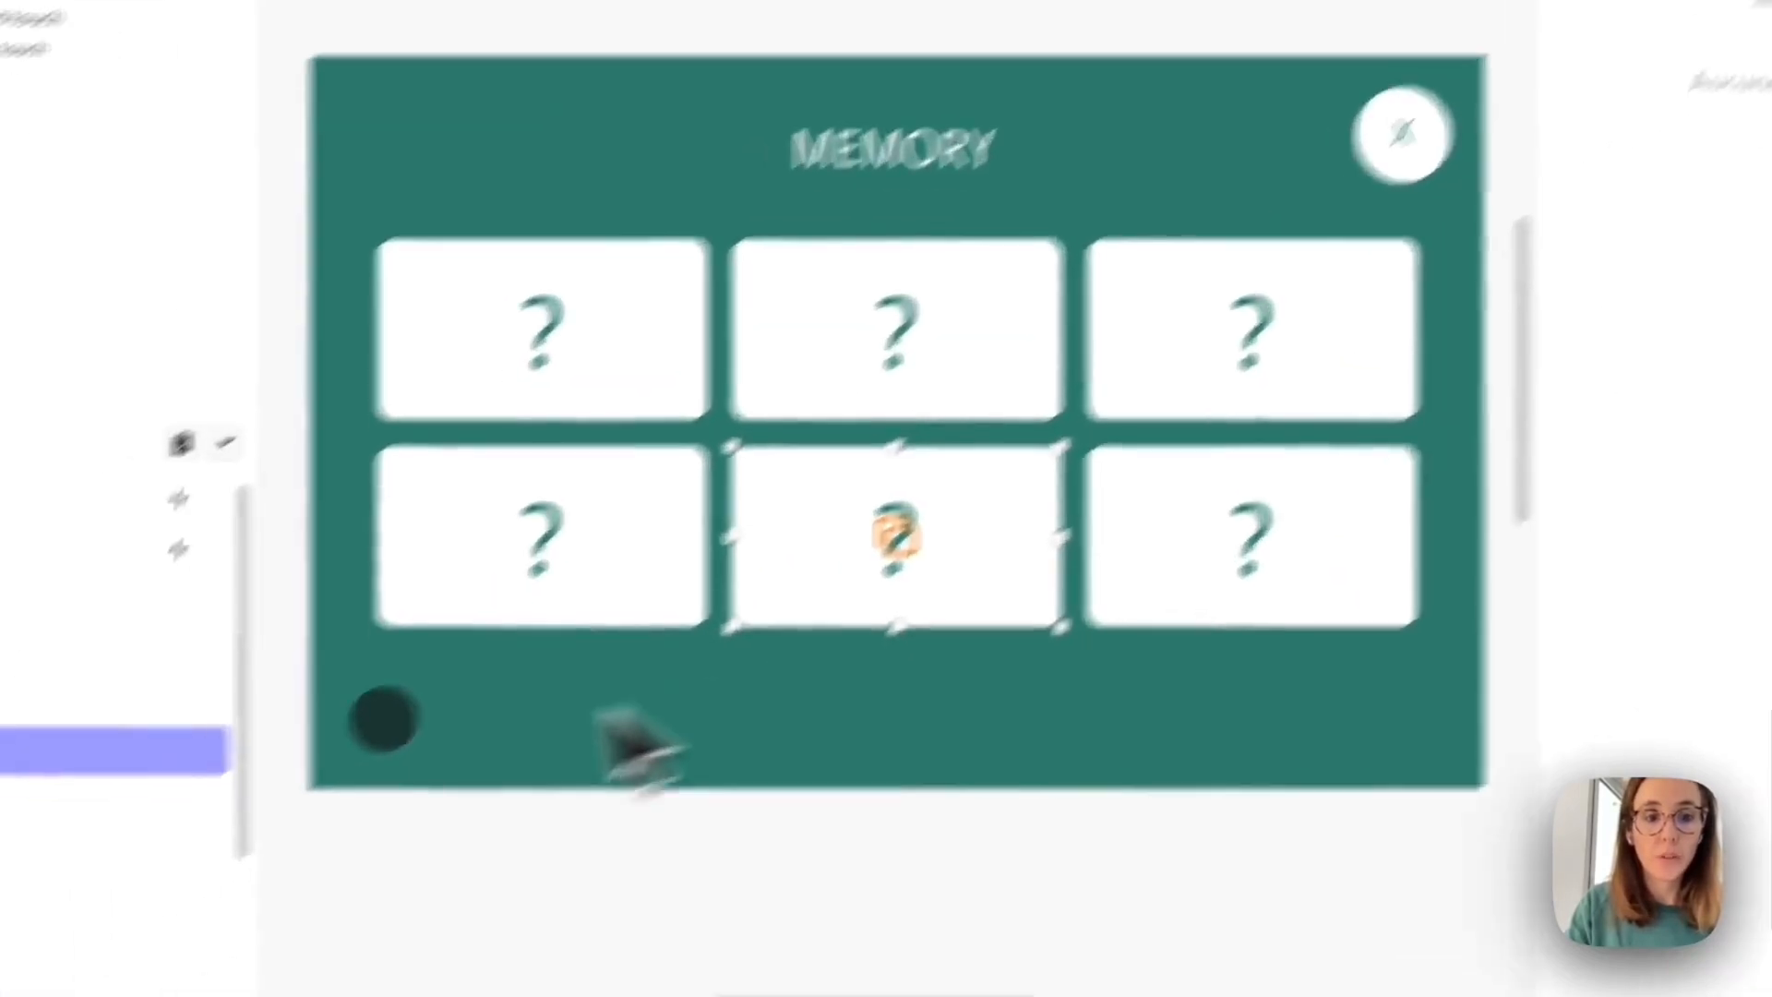
pyautogui.click(261, 865)
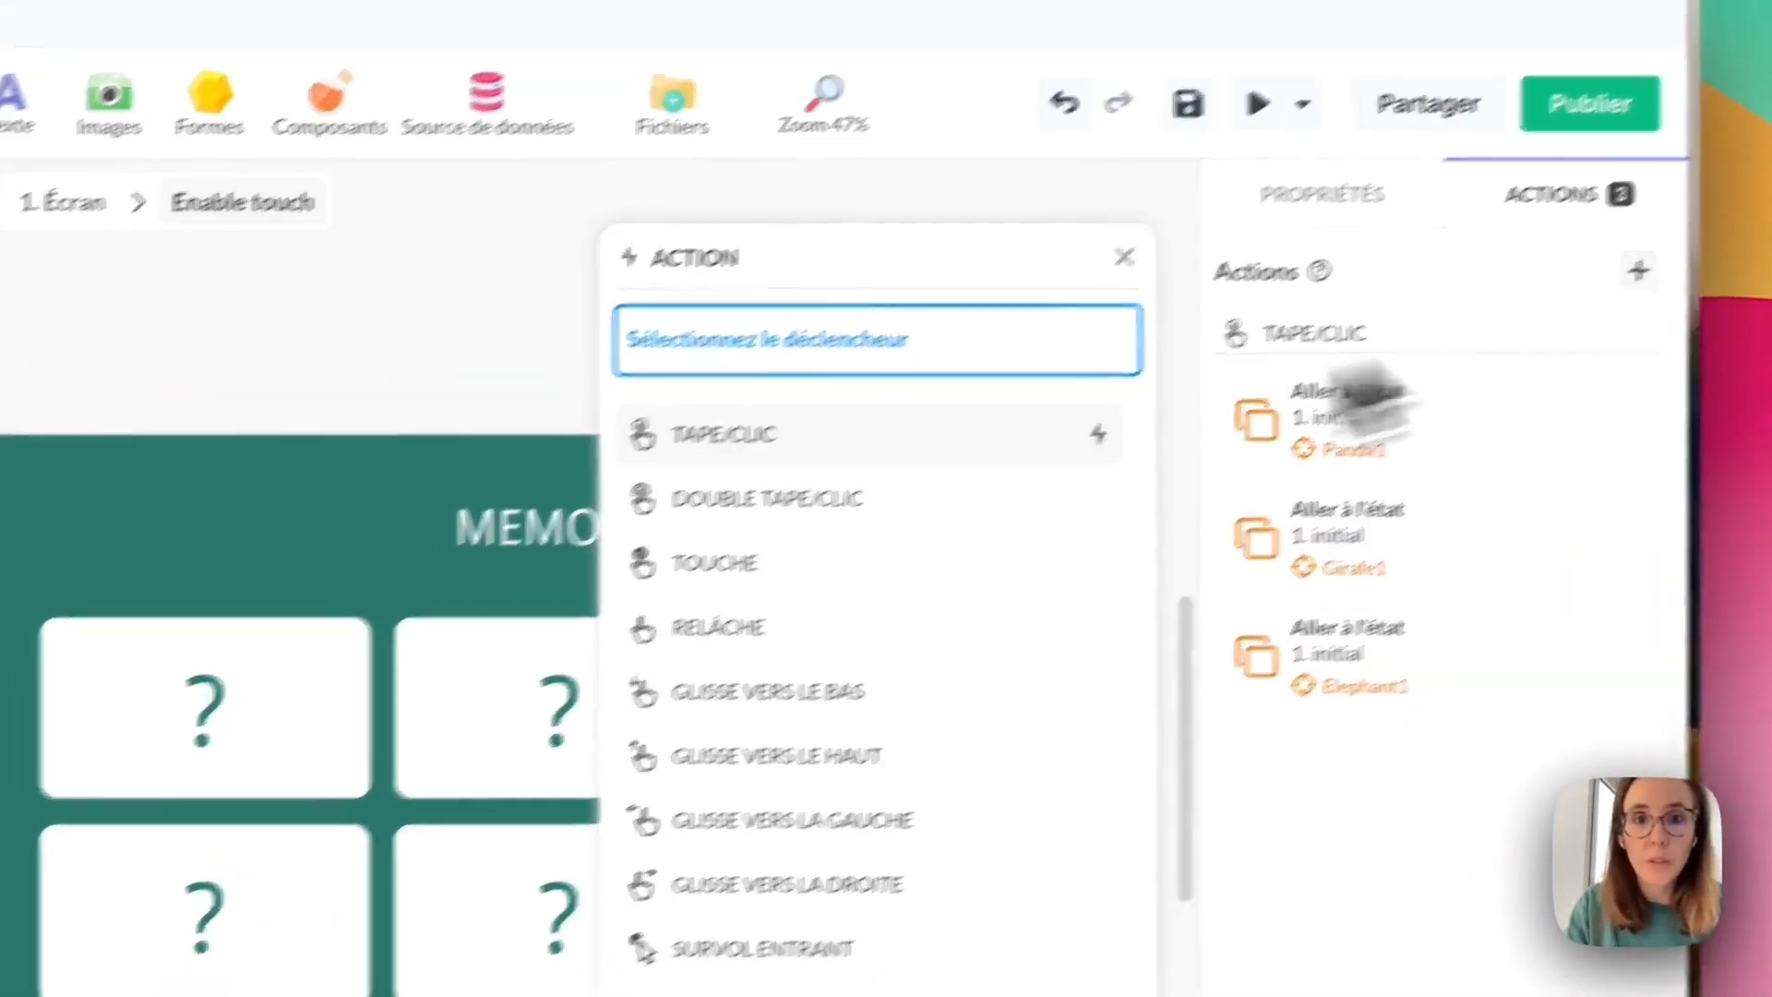
# Add a tap action to the dark circle that returns the Elephant 2 card to its initial state.
pyautogui.click(850, 450)
pyautogui.click(715, 651)
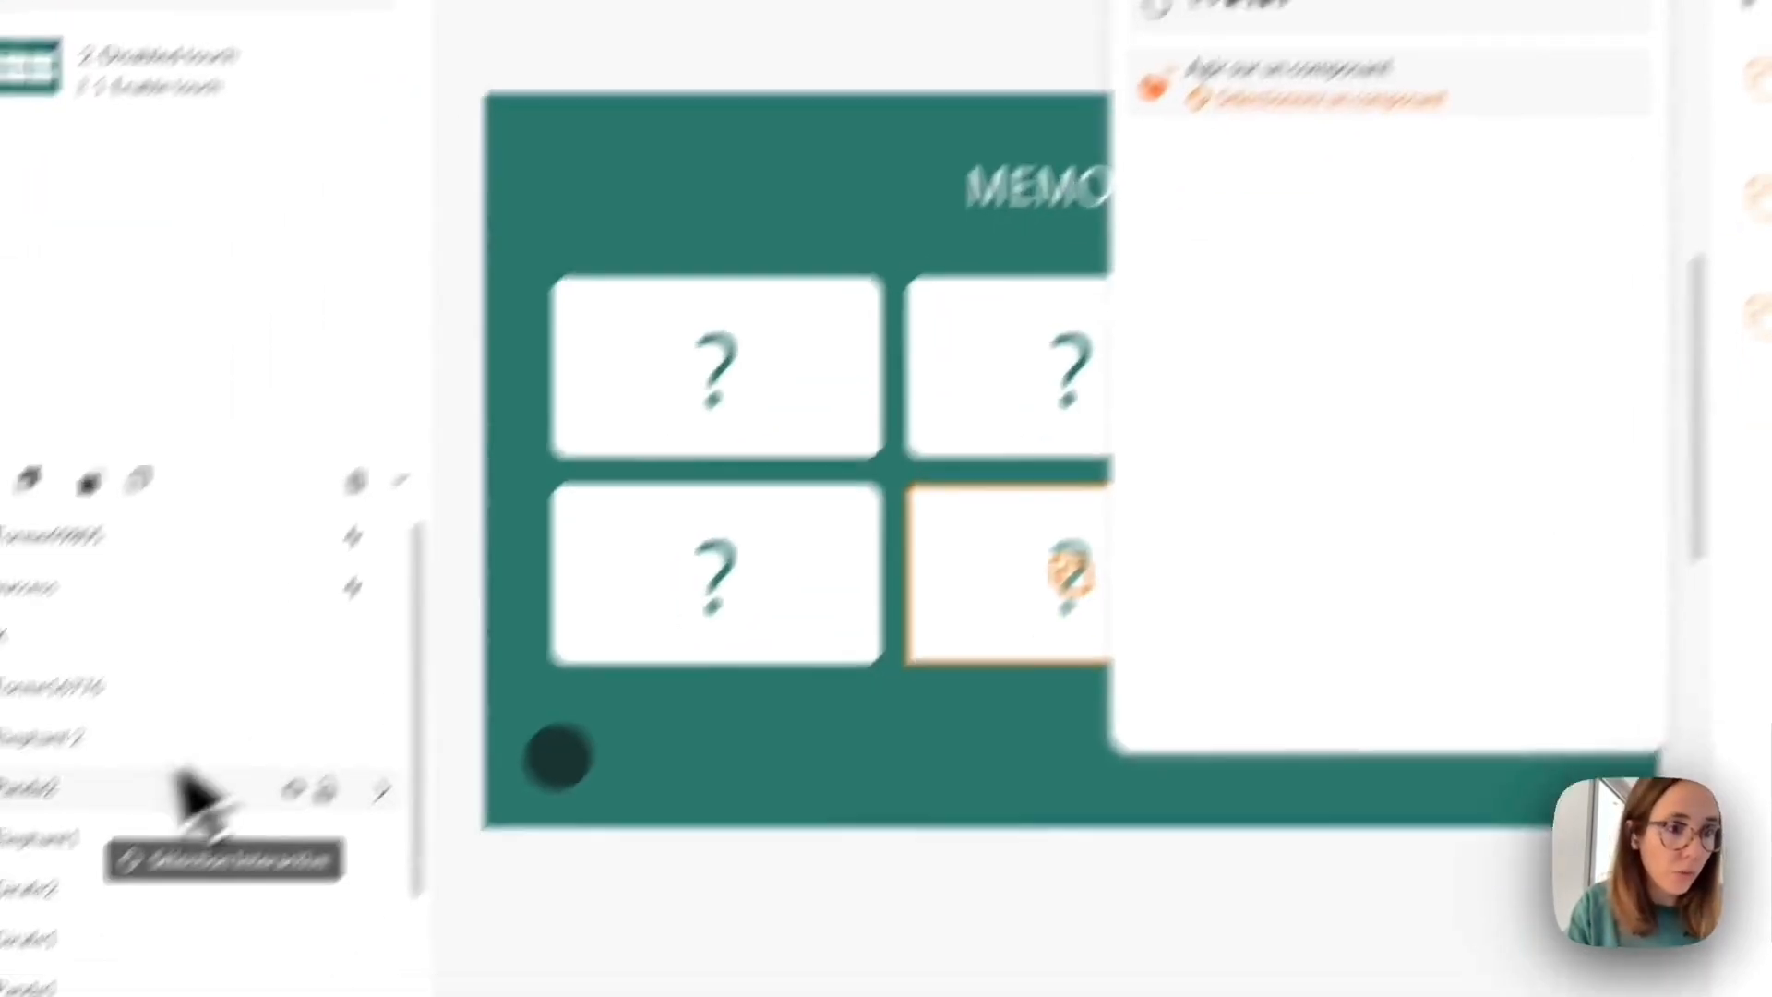
pyautogui.click(246, 624)
pyautogui.click(1094, 437)
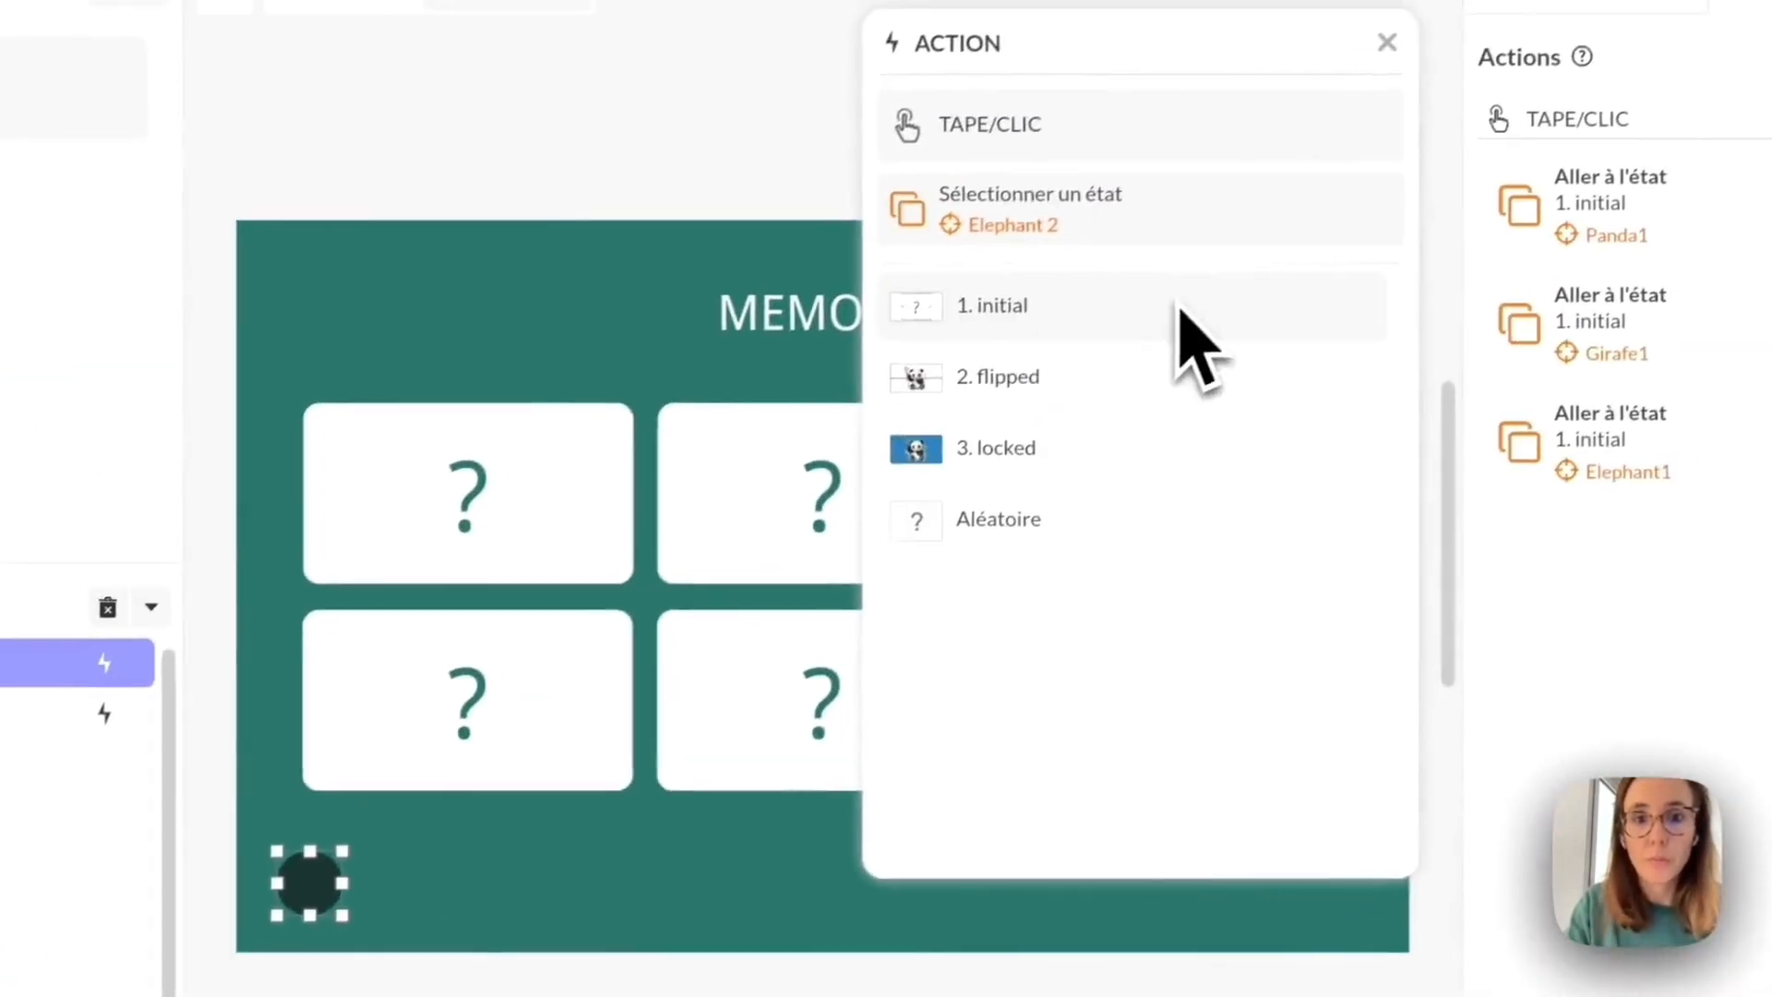
pyautogui.click(1180, 307)
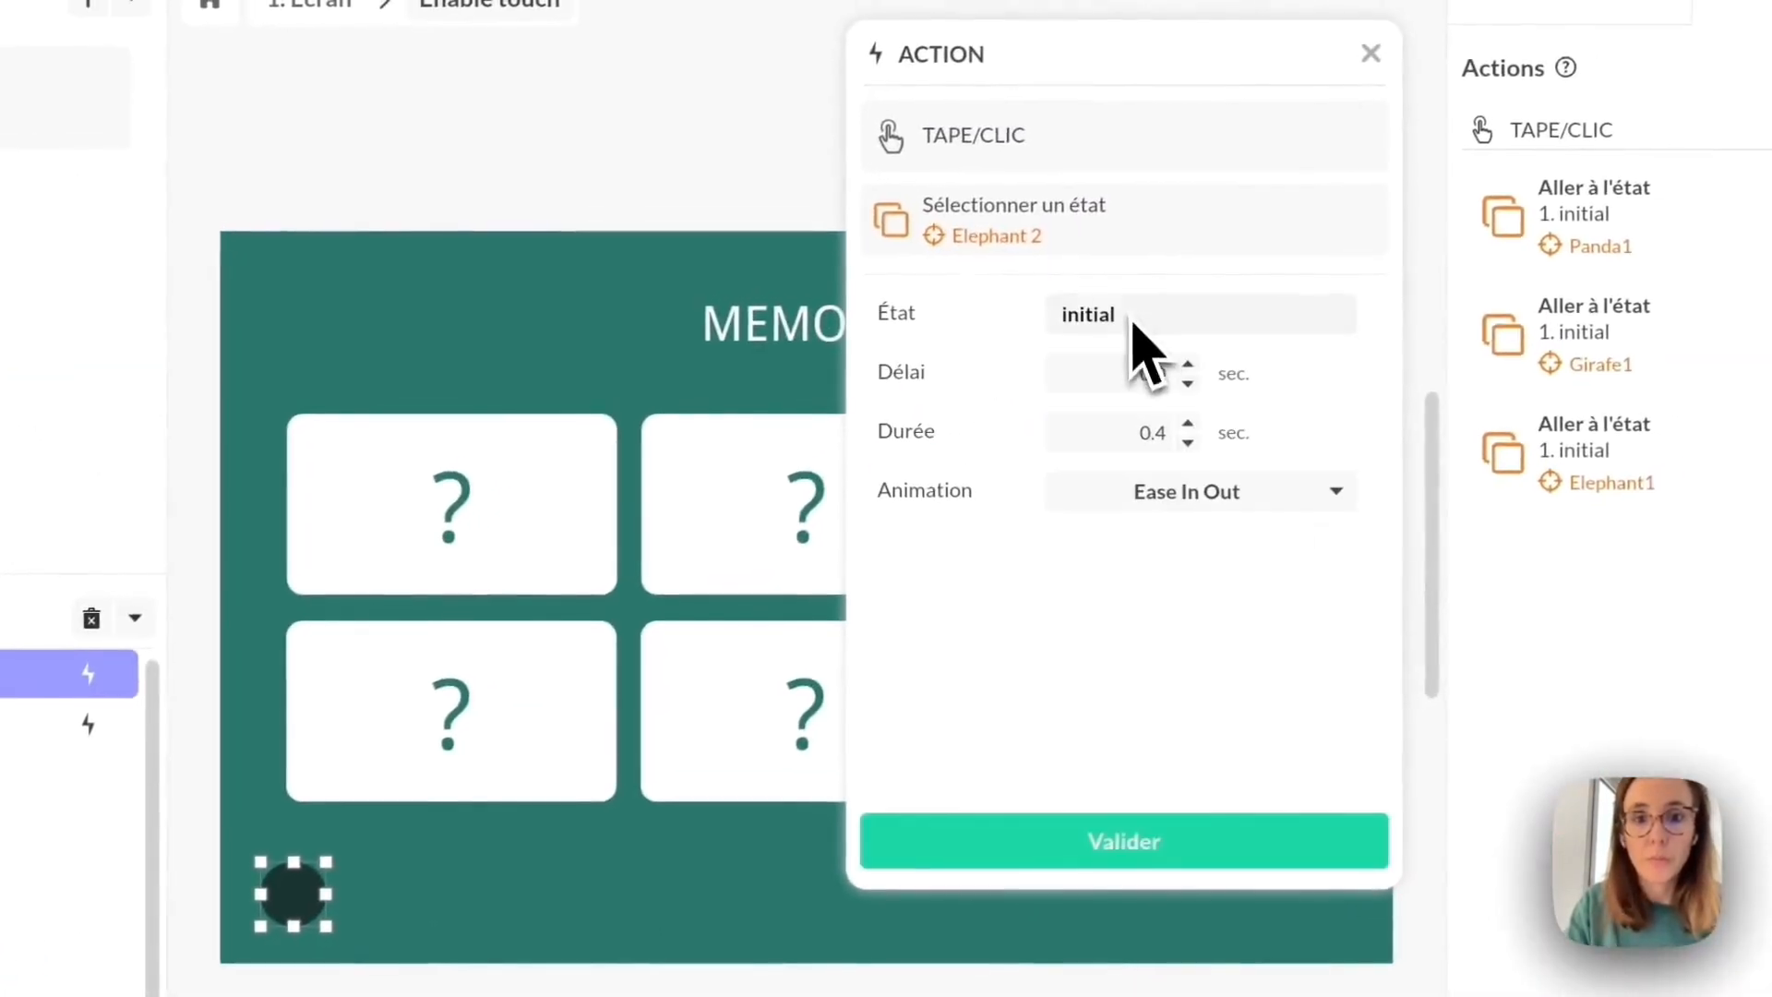
pyautogui.click(970, 729)
# Add a tap action to the dark circle that returns the Girafe2 card to its initial state.
pyautogui.click(1622, 340)
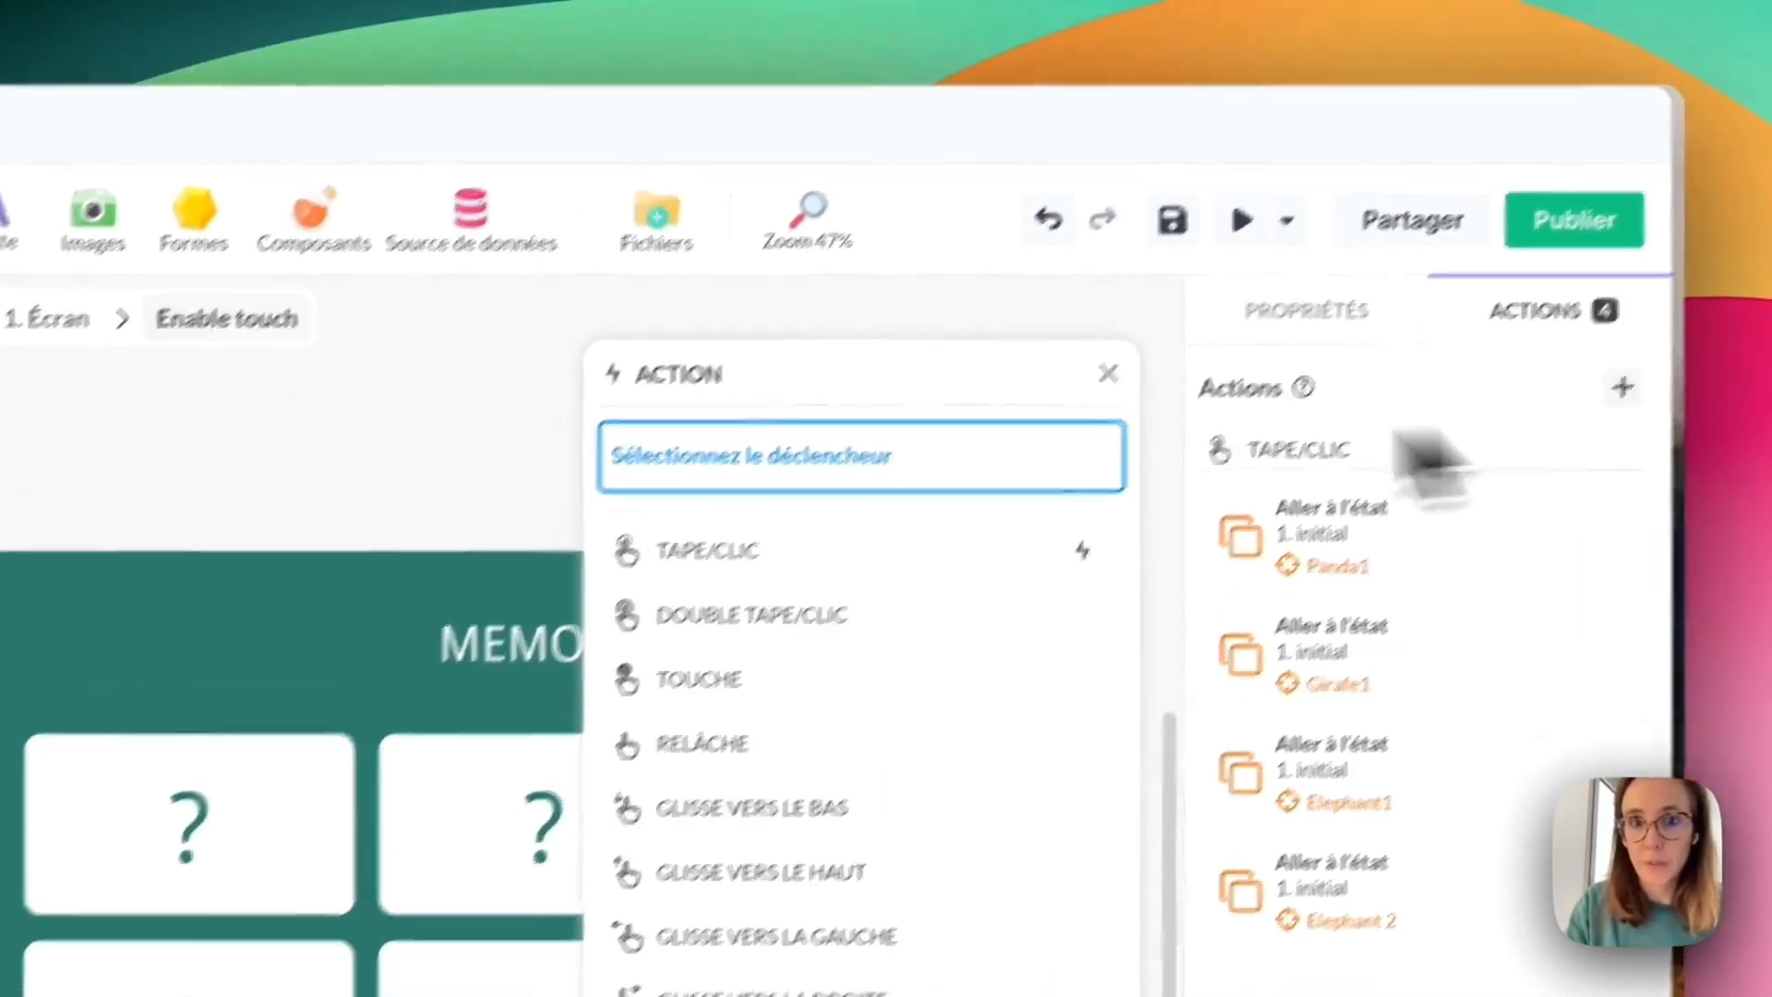
pyautogui.click(1076, 550)
pyautogui.click(914, 637)
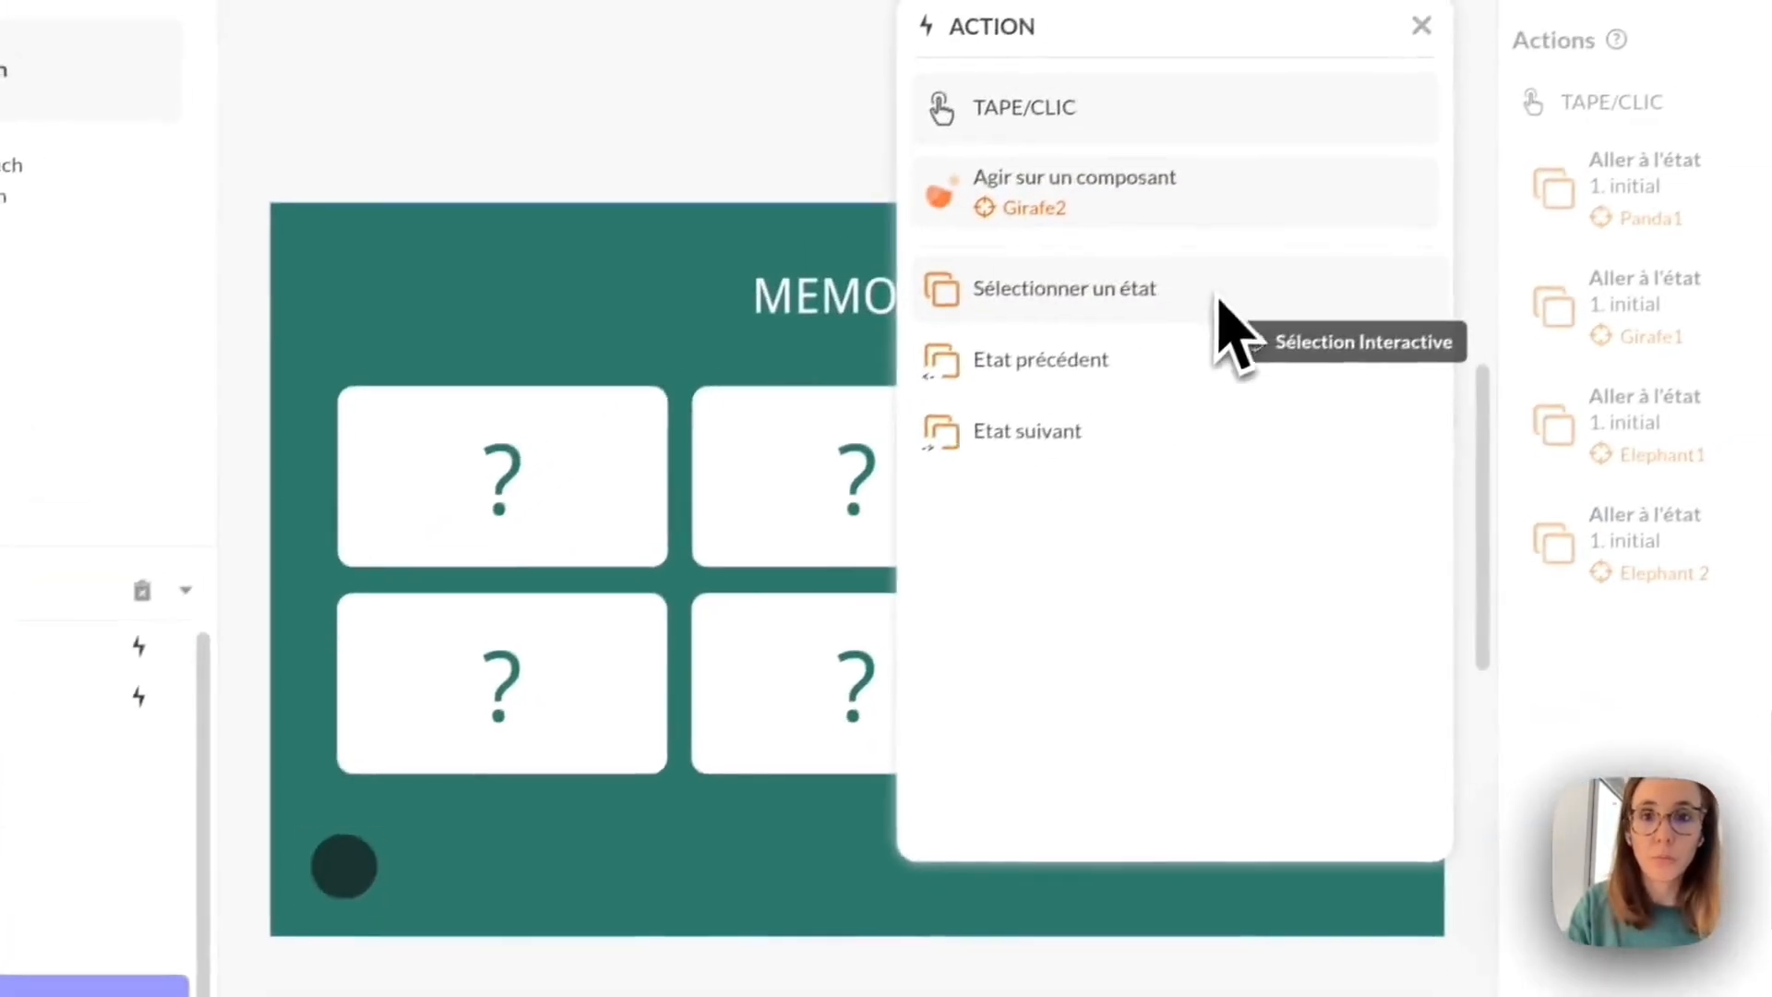
pyautogui.click(1523, 26)
pyautogui.click(1135, 305)
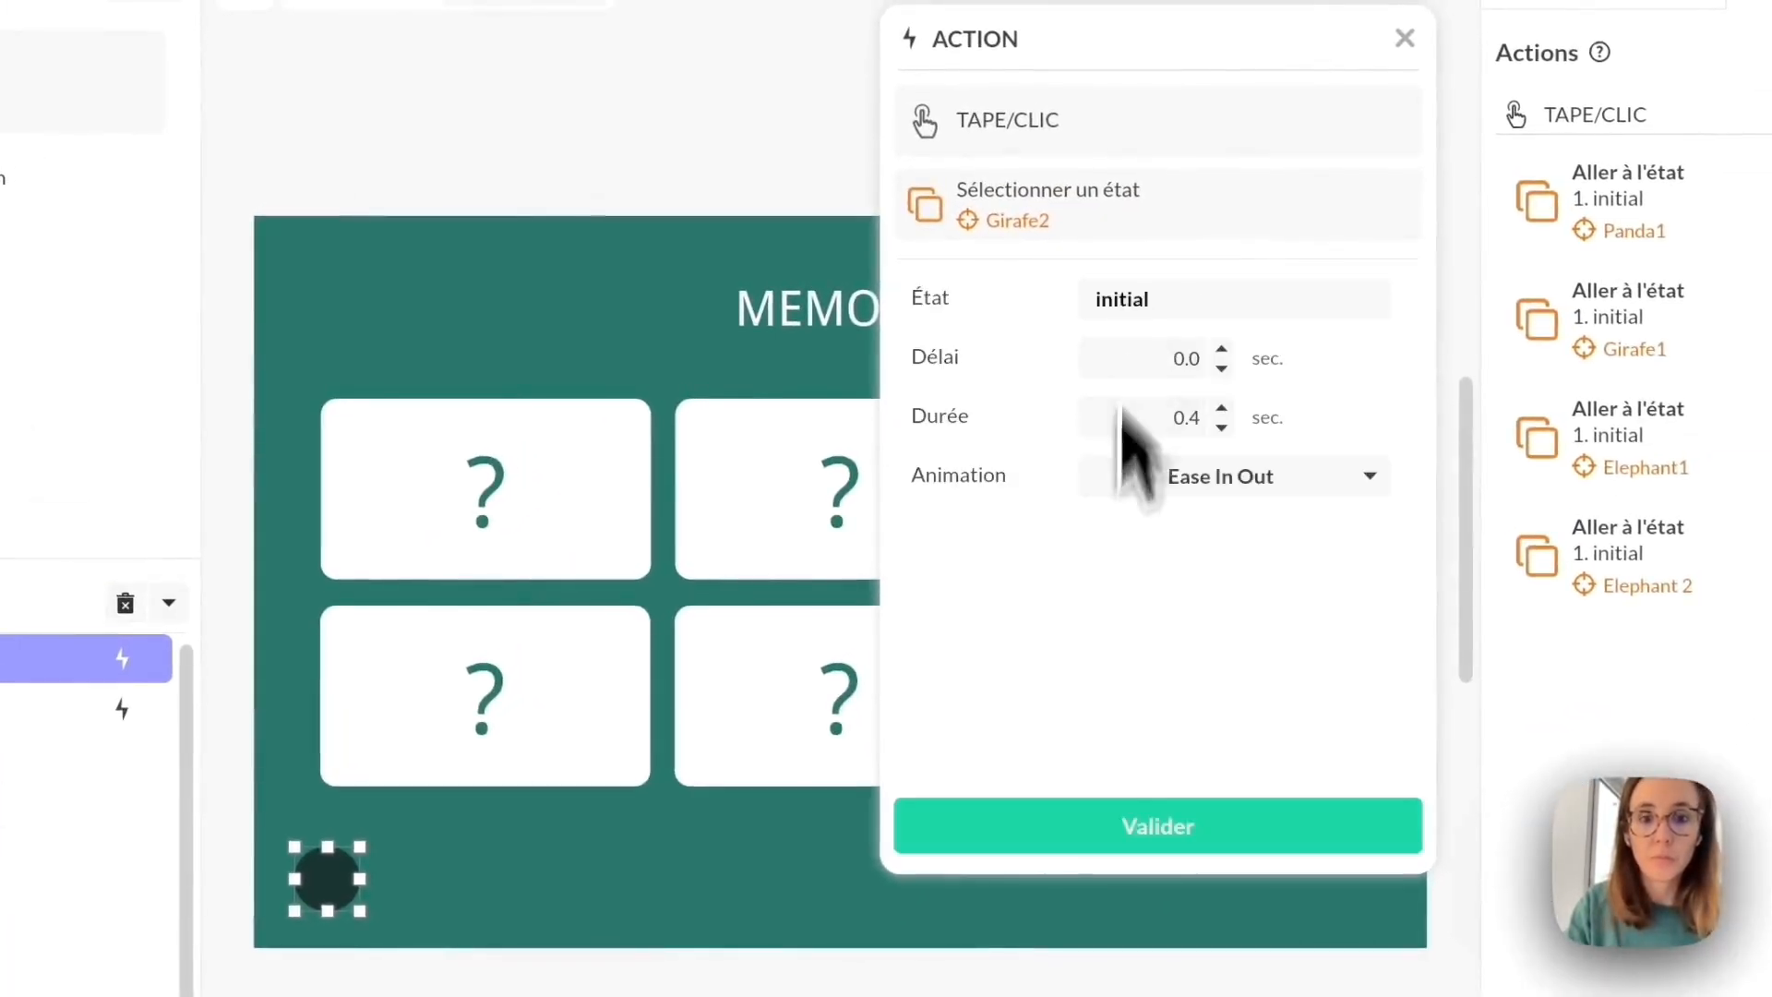
pyautogui.click(1090, 836)
# Add a tap action to the dark circle that returns the Panda2 card to its initial state.
pyautogui.click(1658, 56)
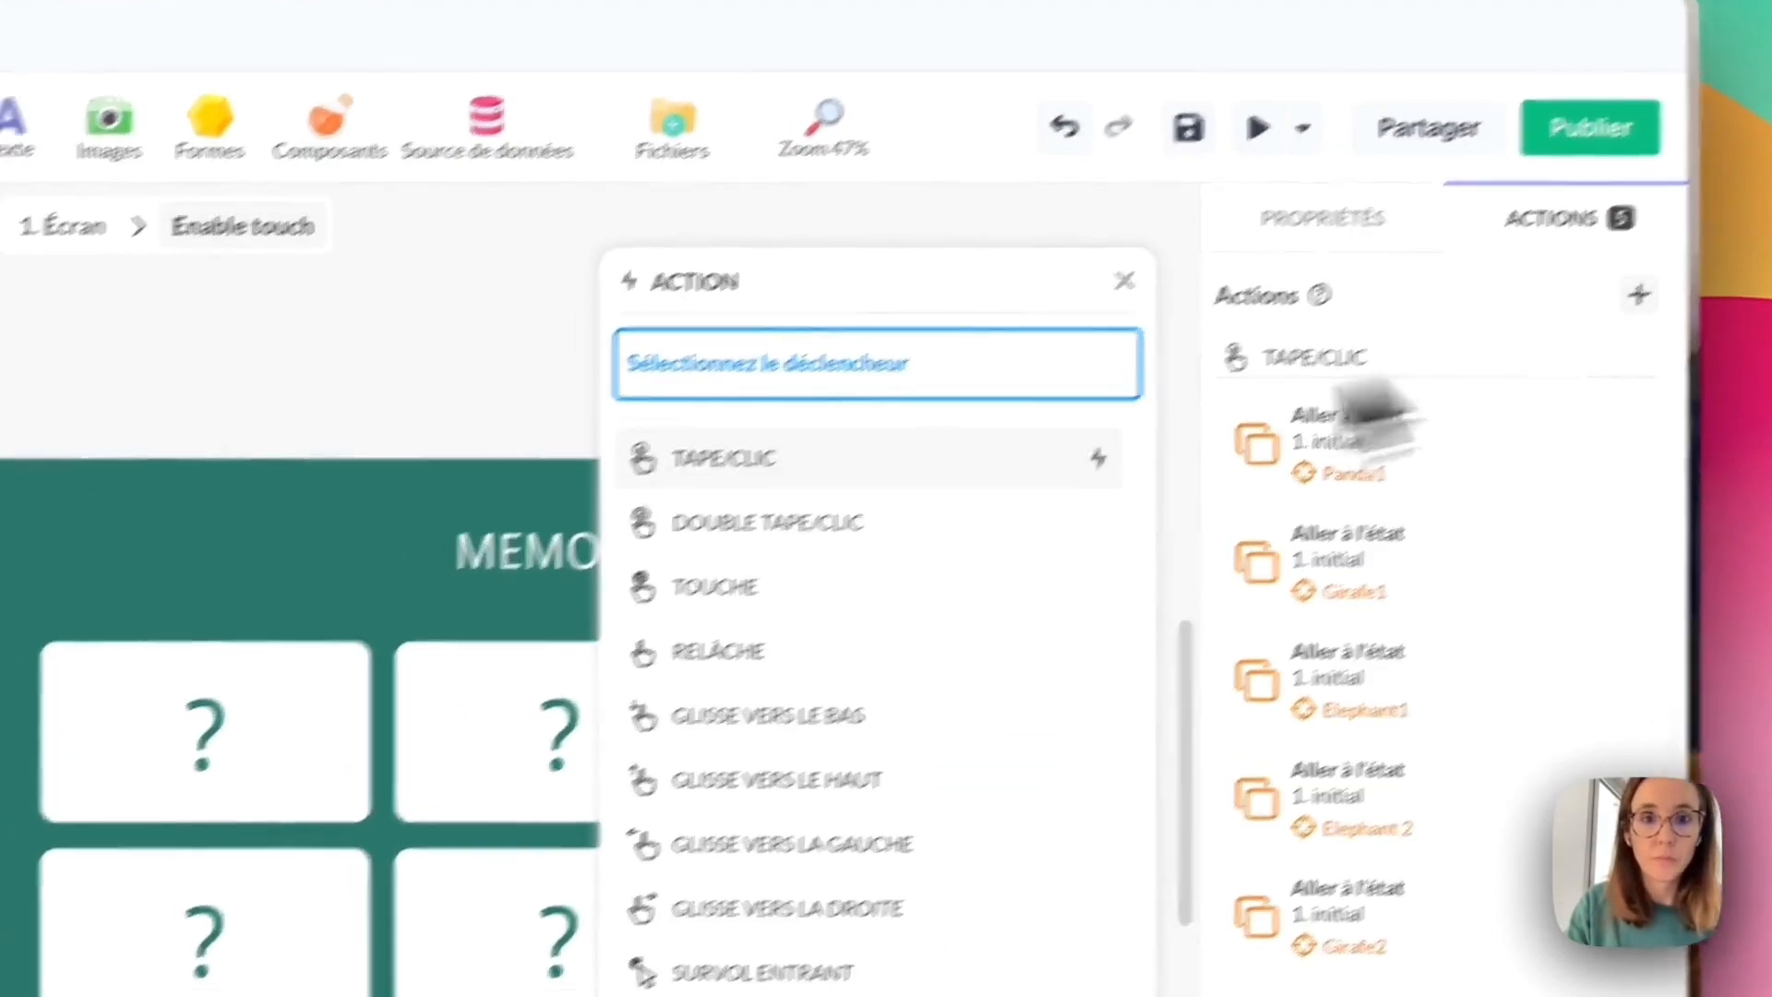
pyautogui.click(794, 453)
pyautogui.click(909, 609)
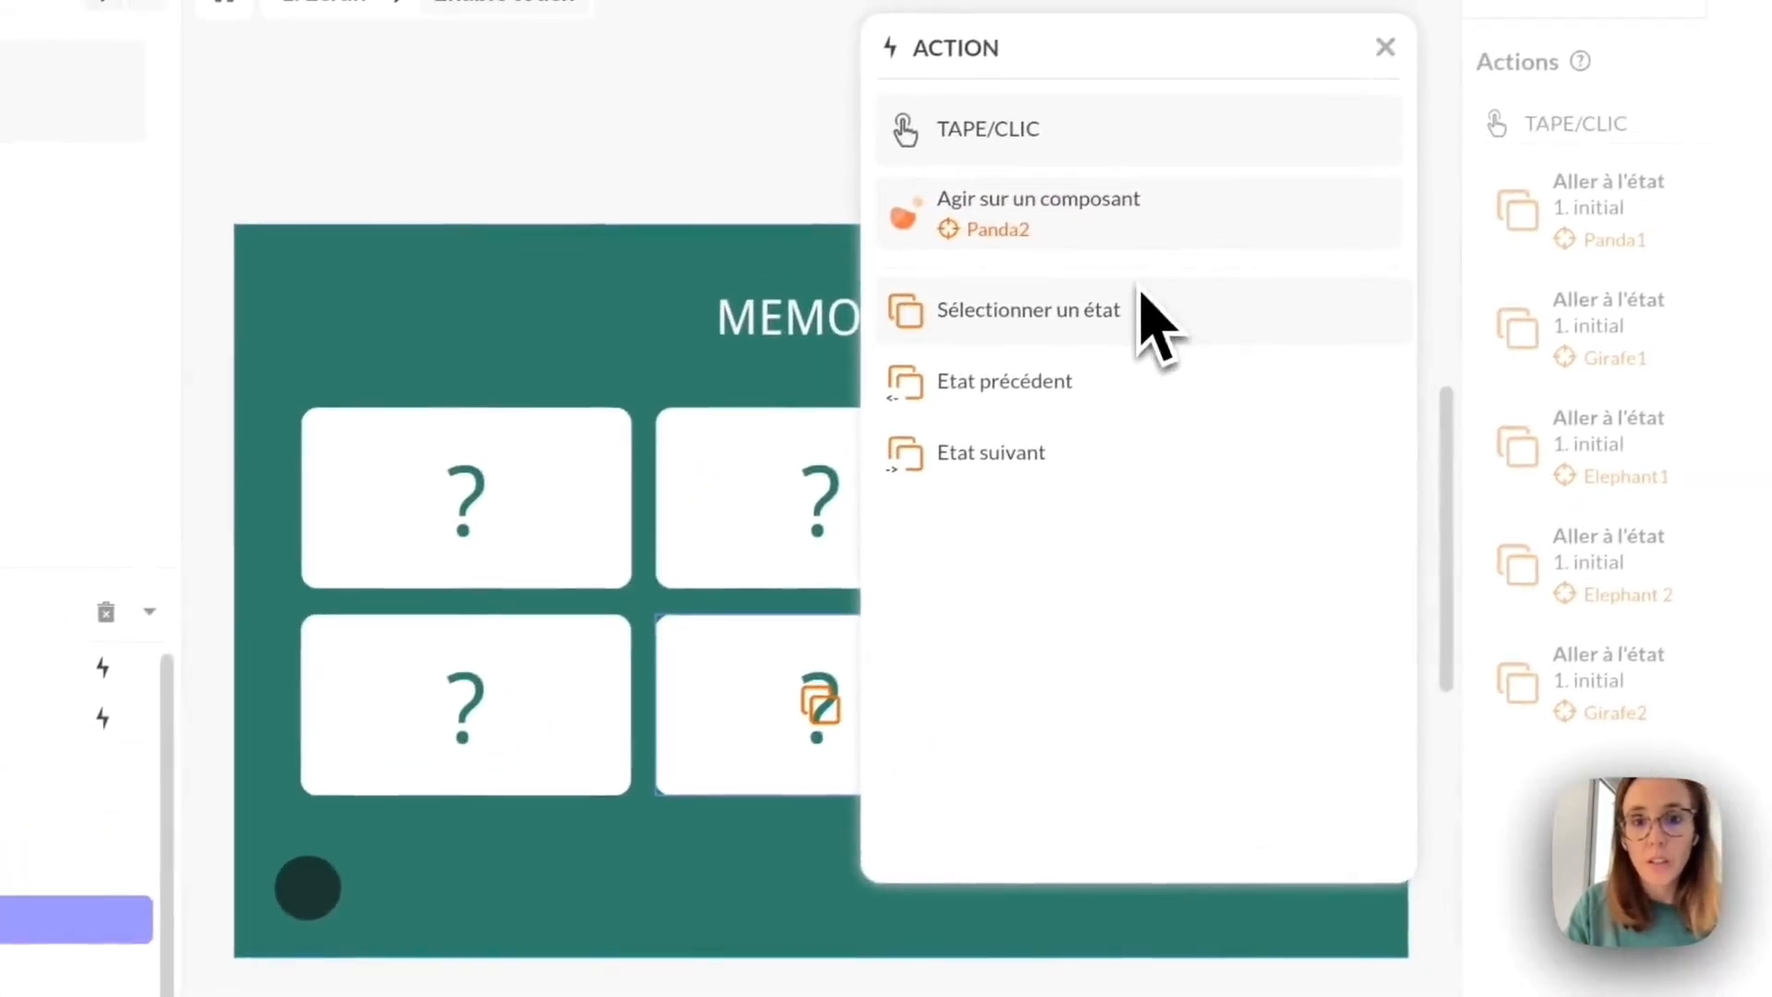
pyautogui.click(1537, 28)
pyautogui.click(1495, 173)
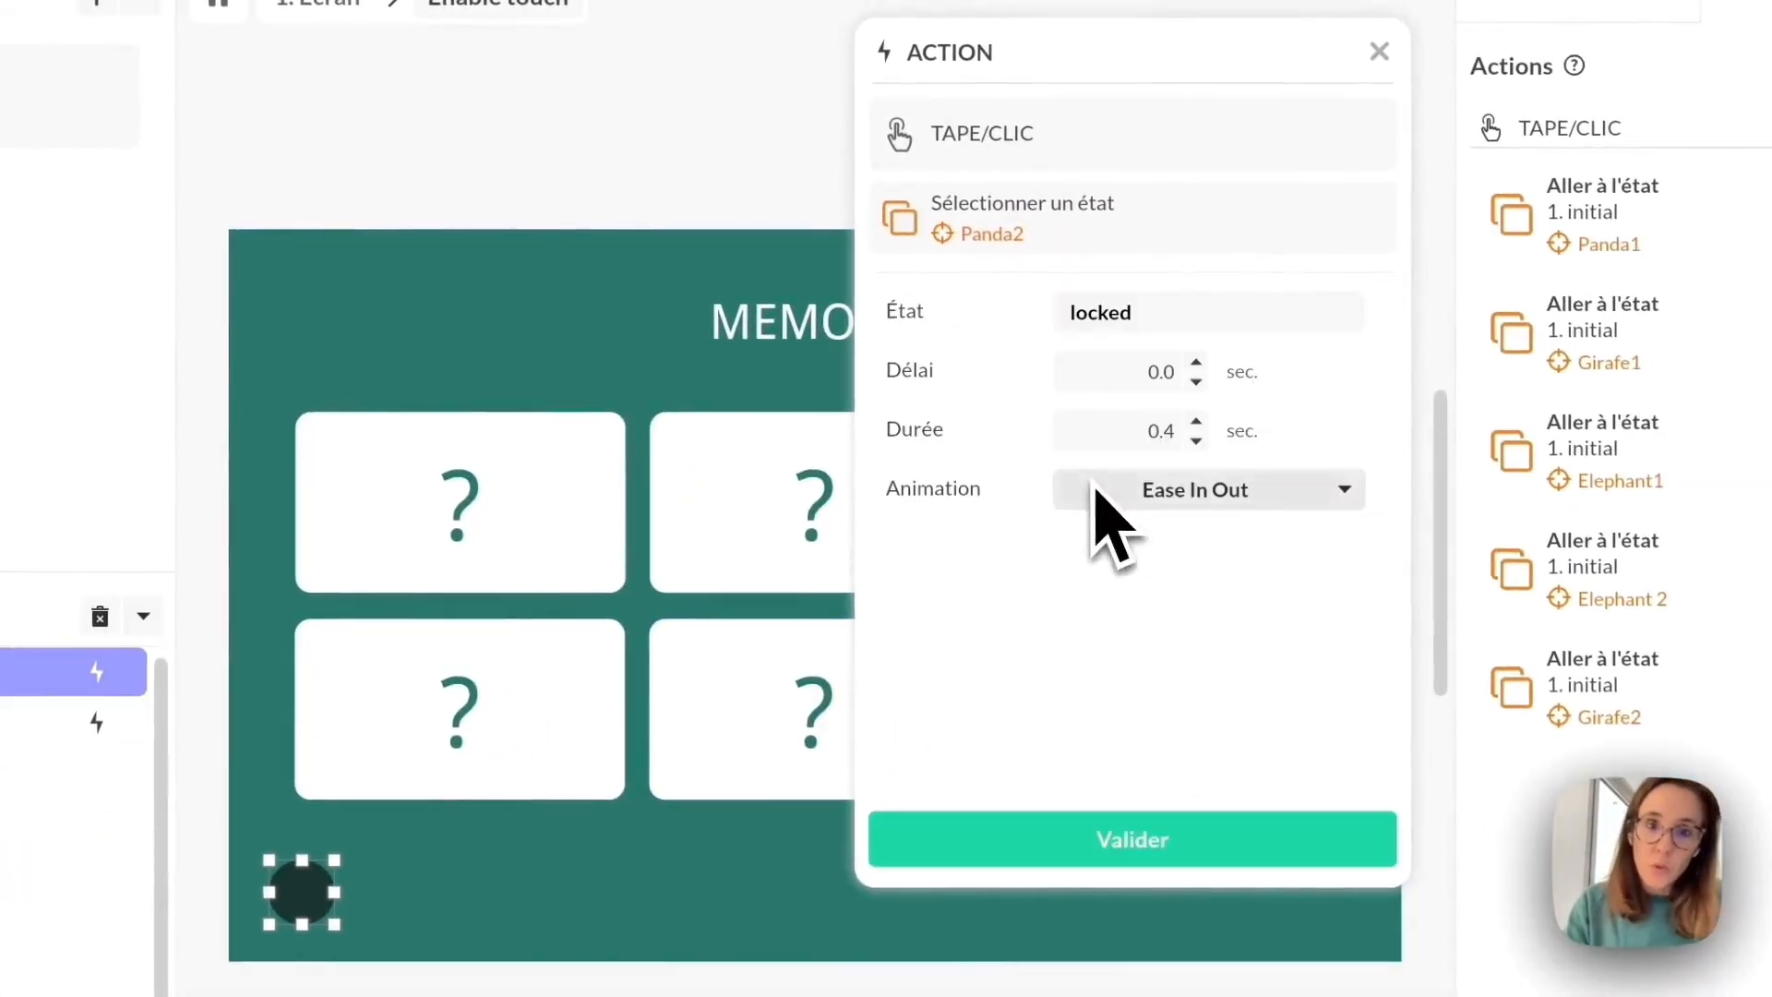
pyautogui.click(1154, 312)
pyautogui.click(1108, 308)
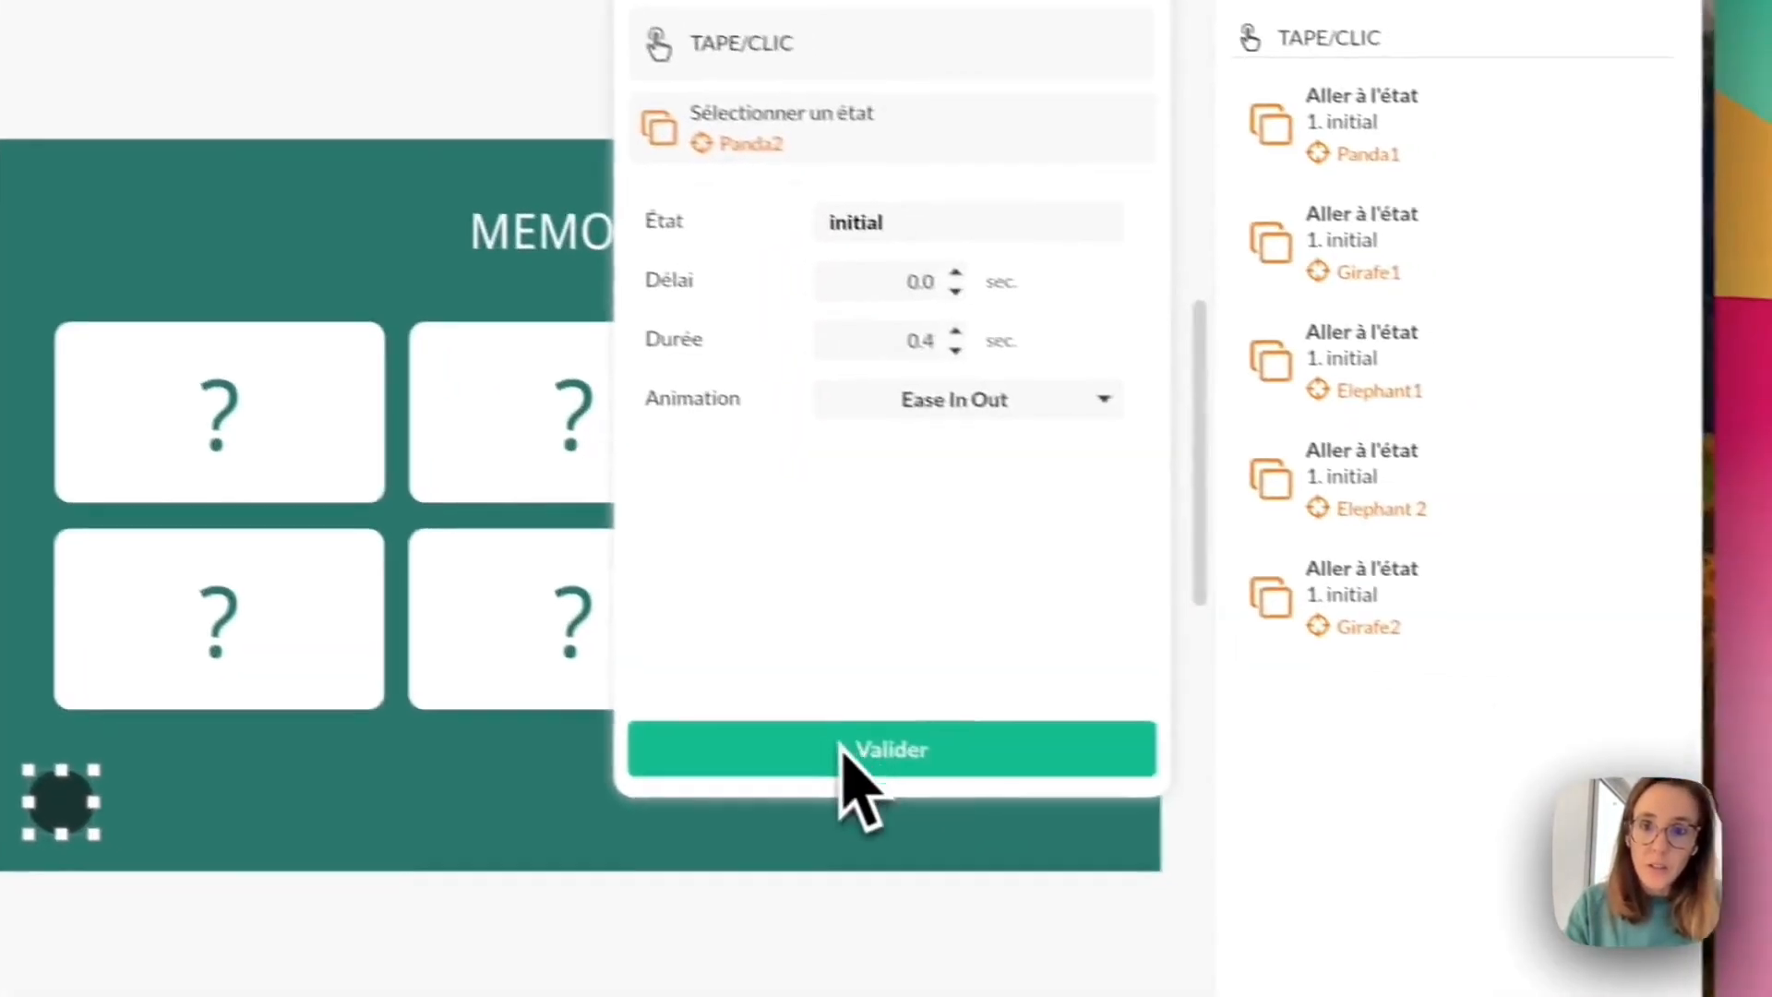
pyautogui.click(1089, 839)
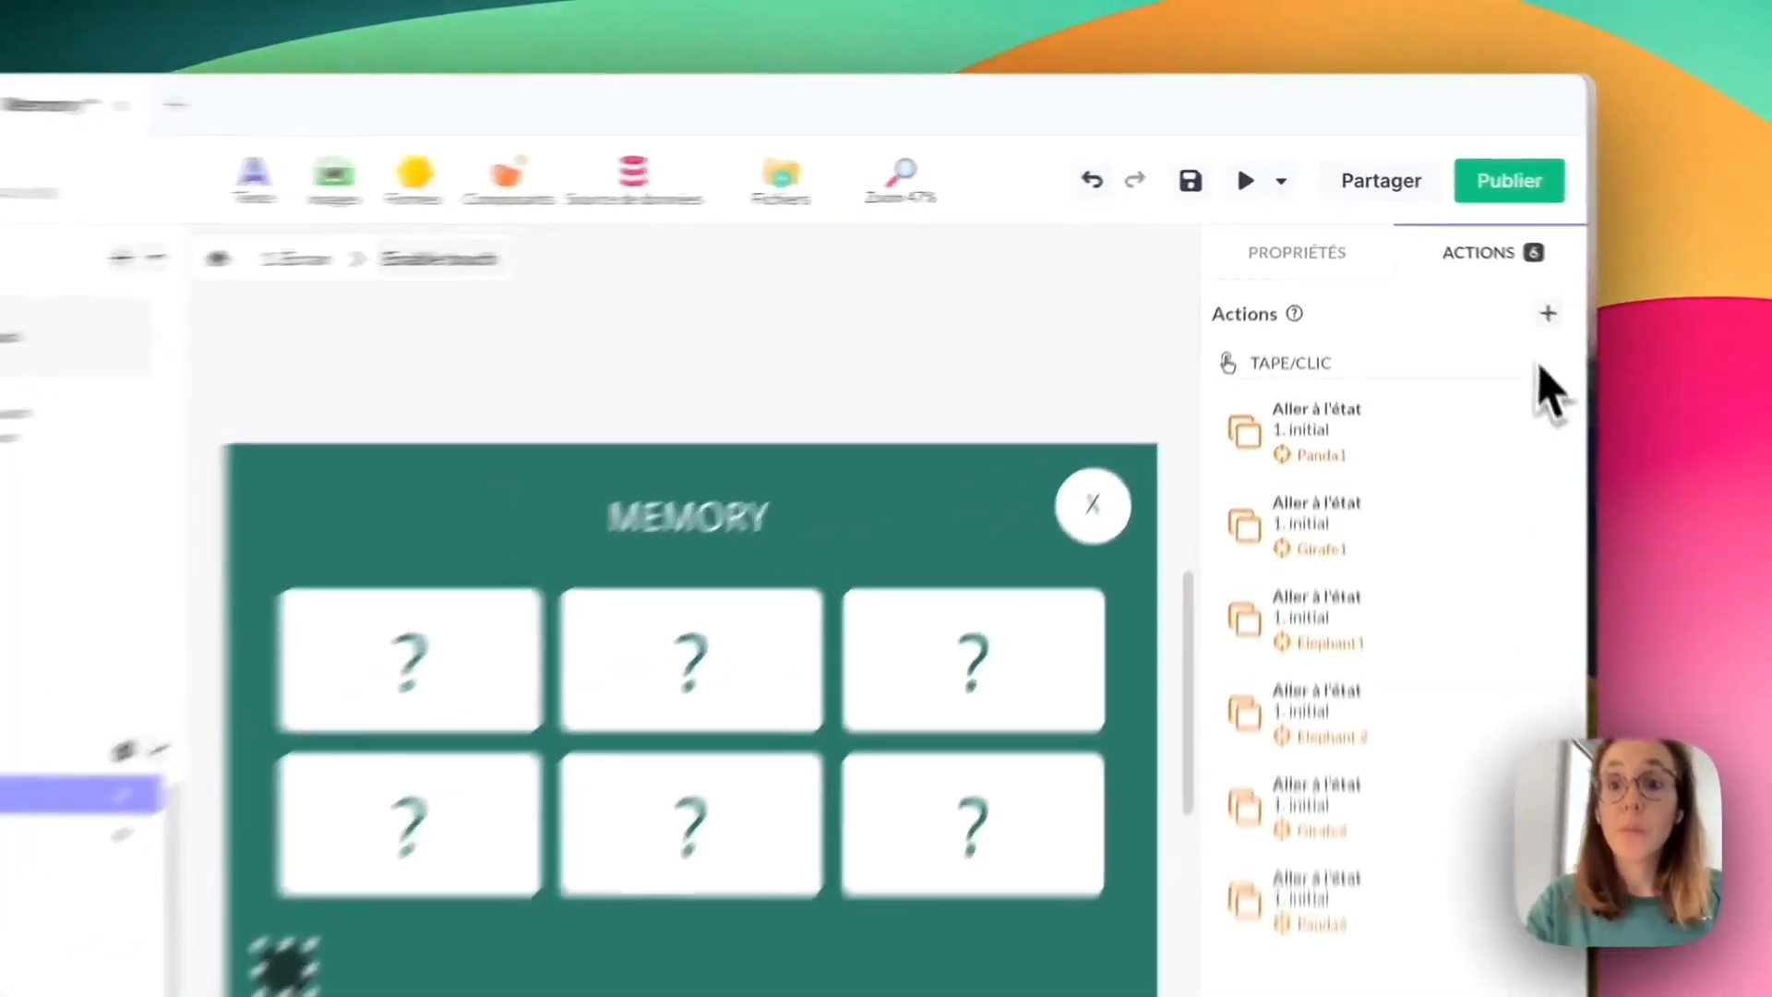
# Add a tap action to the dark circle that sets flipped_cards in the local PandaSuite database to 0.
pyautogui.click(1478, 270)
pyautogui.click(968, 369)
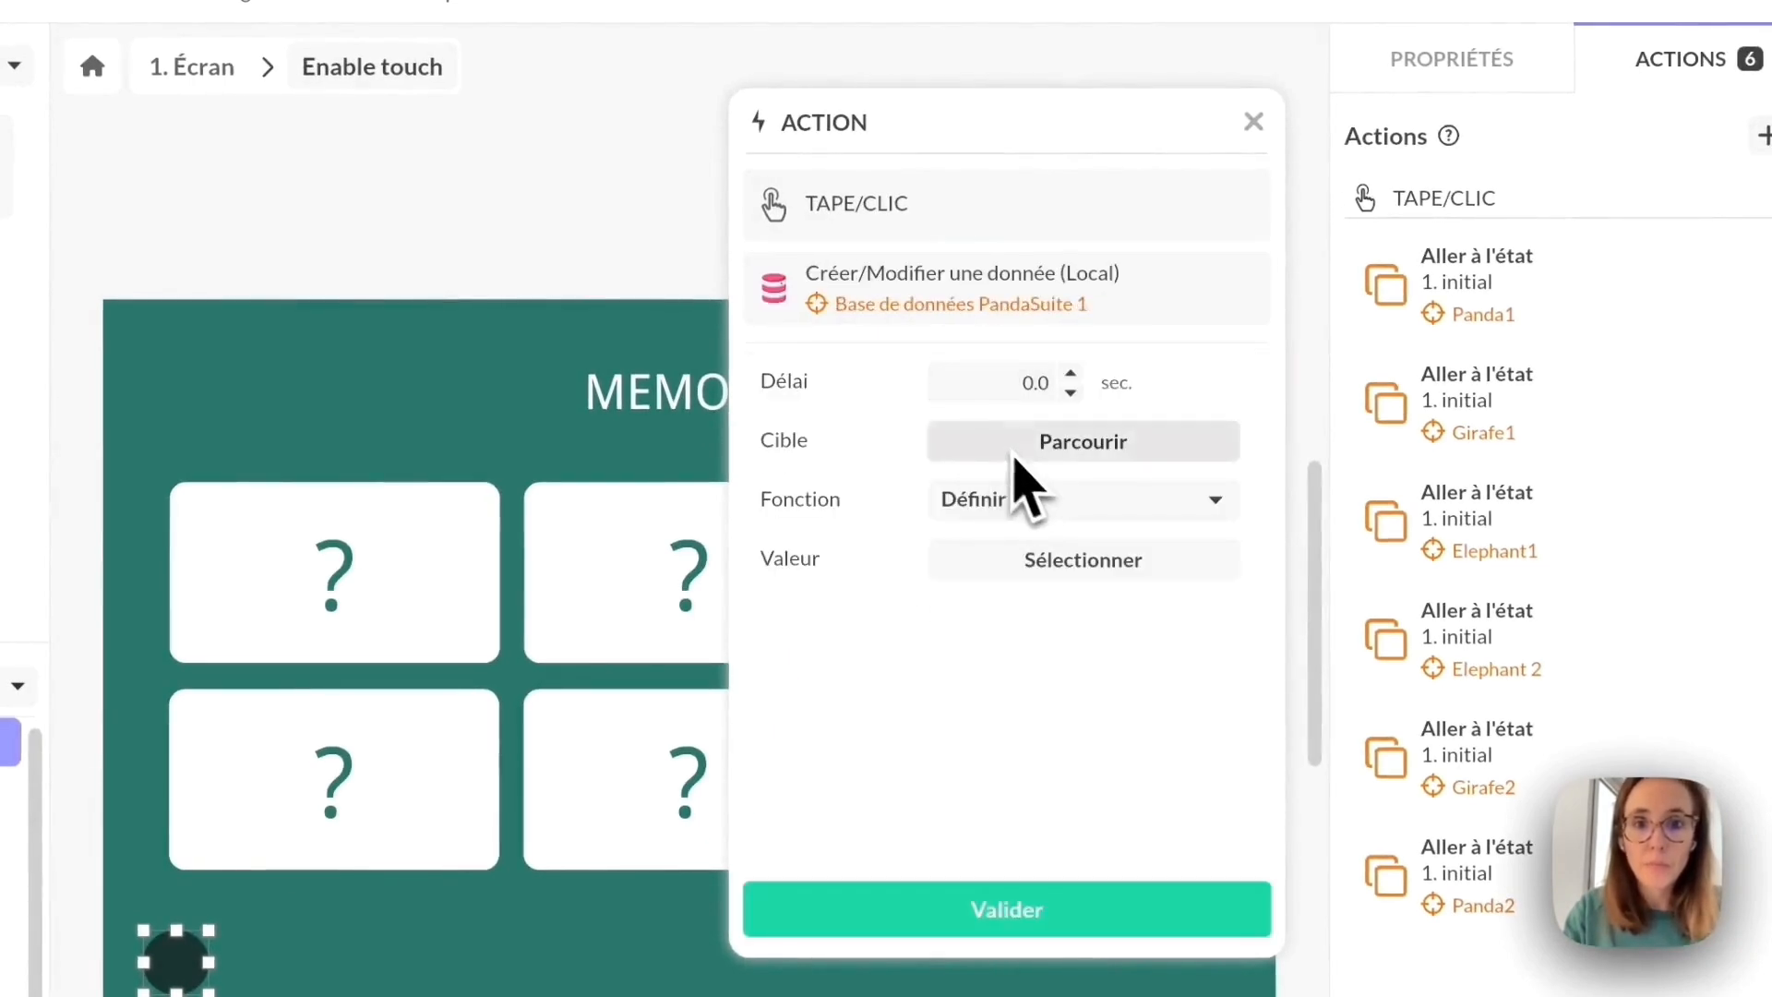
pyautogui.click(1013, 455)
pyautogui.click(1052, 442)
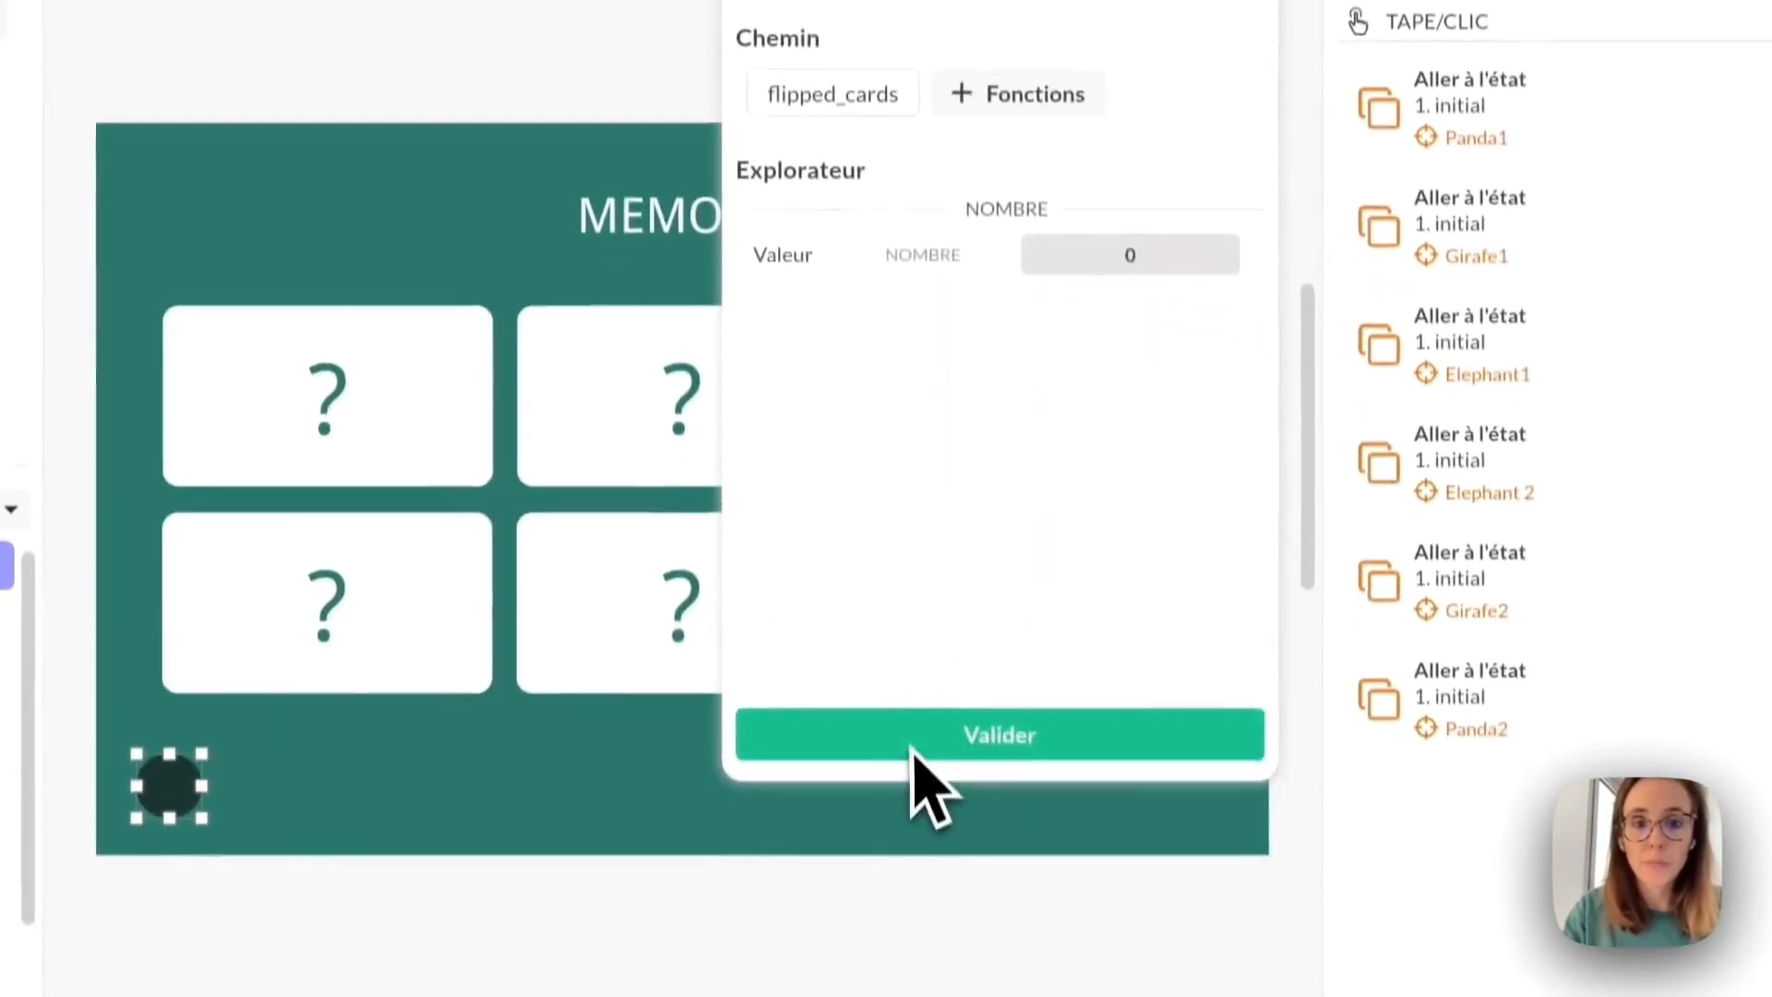
pyautogui.click(921, 914)
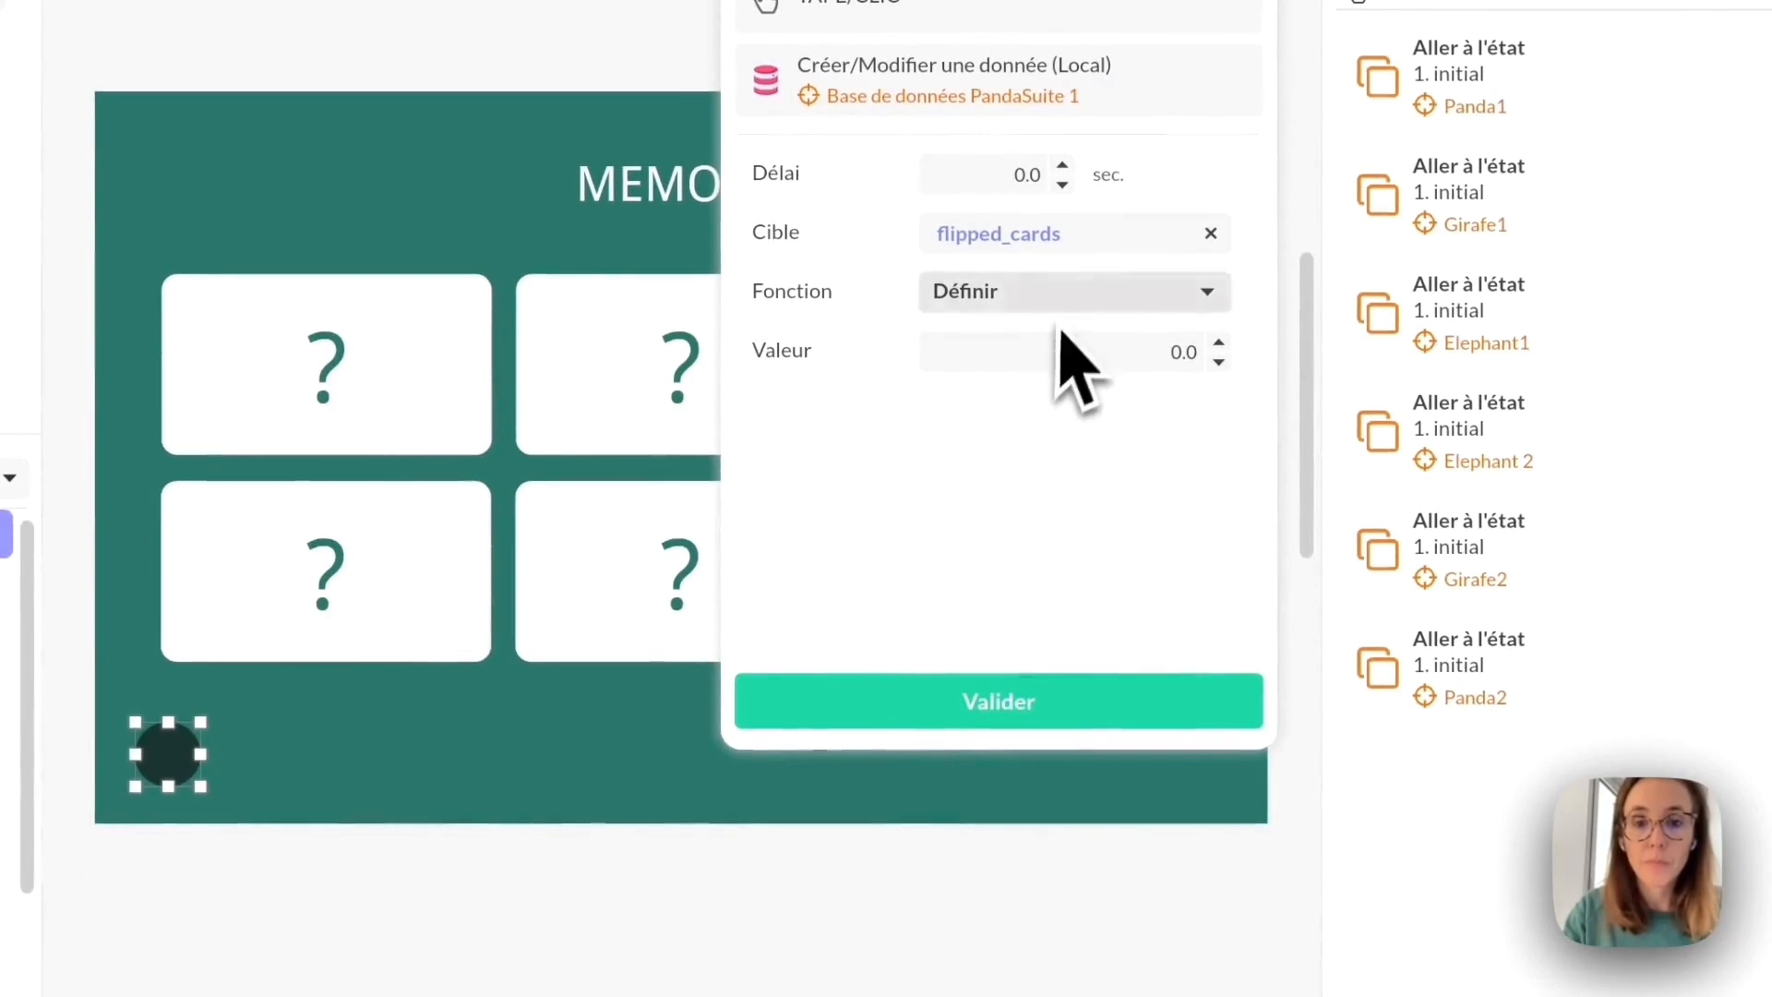
pyautogui.click(942, 718)
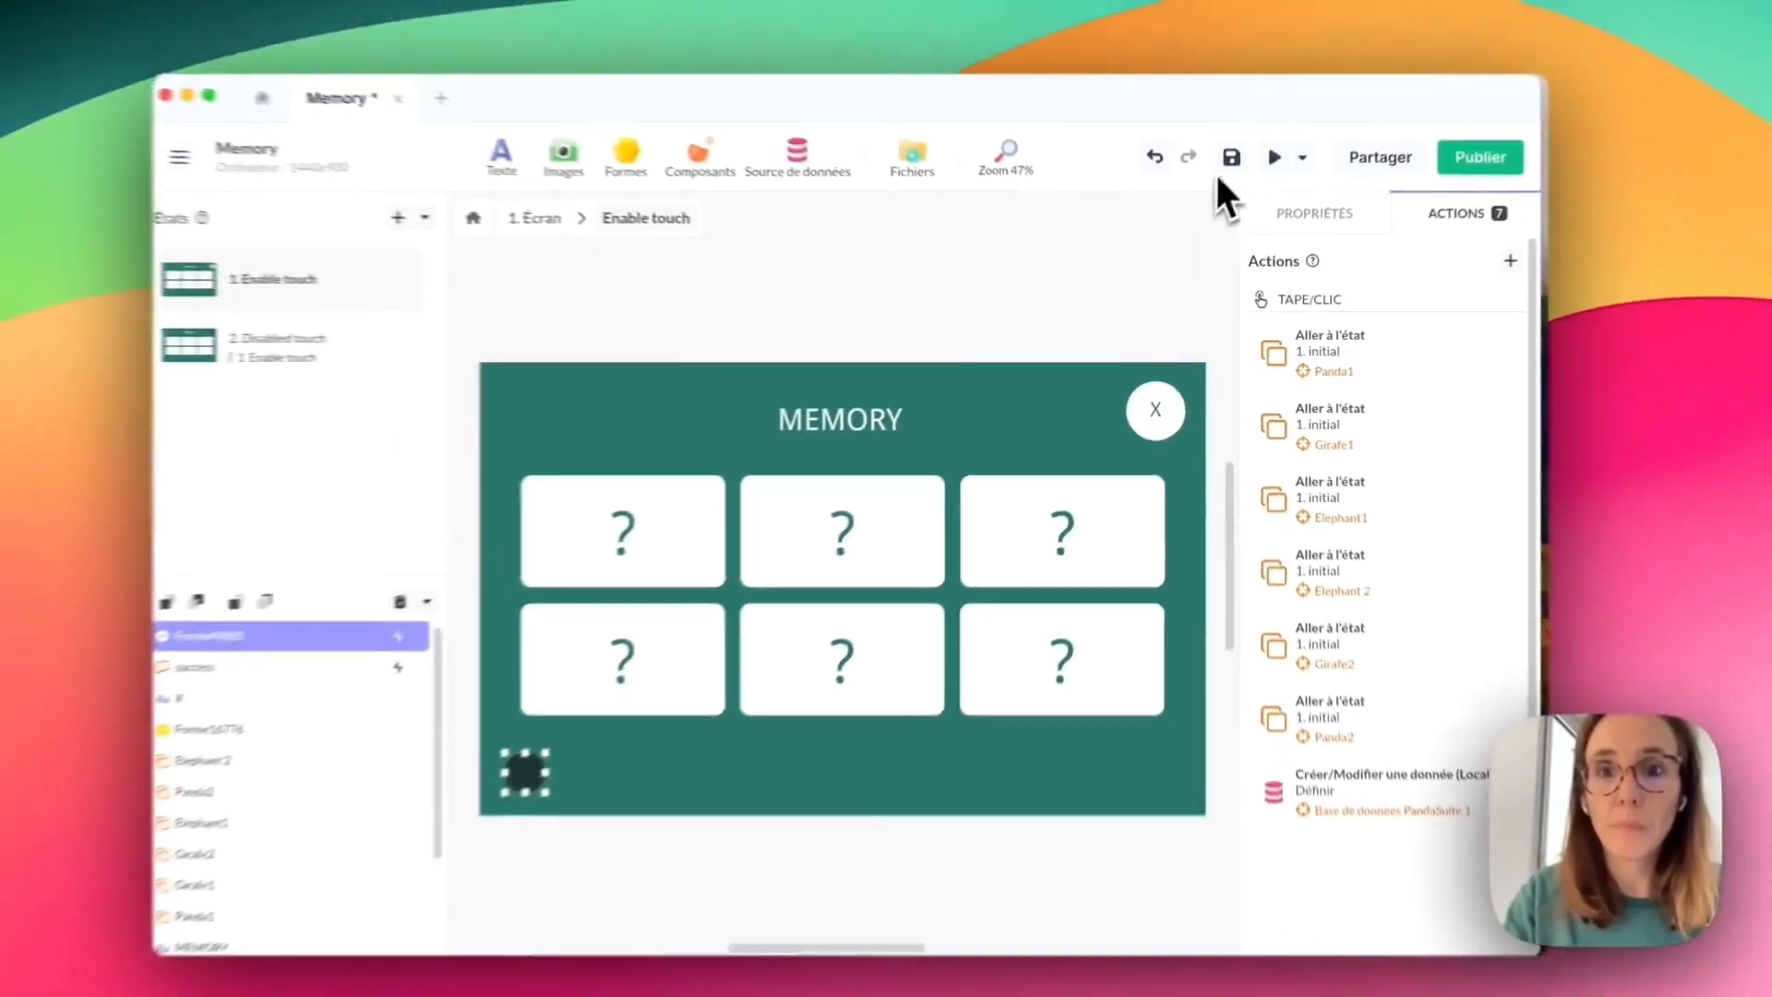
# Save the project and run the preview, flipping two mismatched pairs of cards.
pyautogui.click(1231, 154)
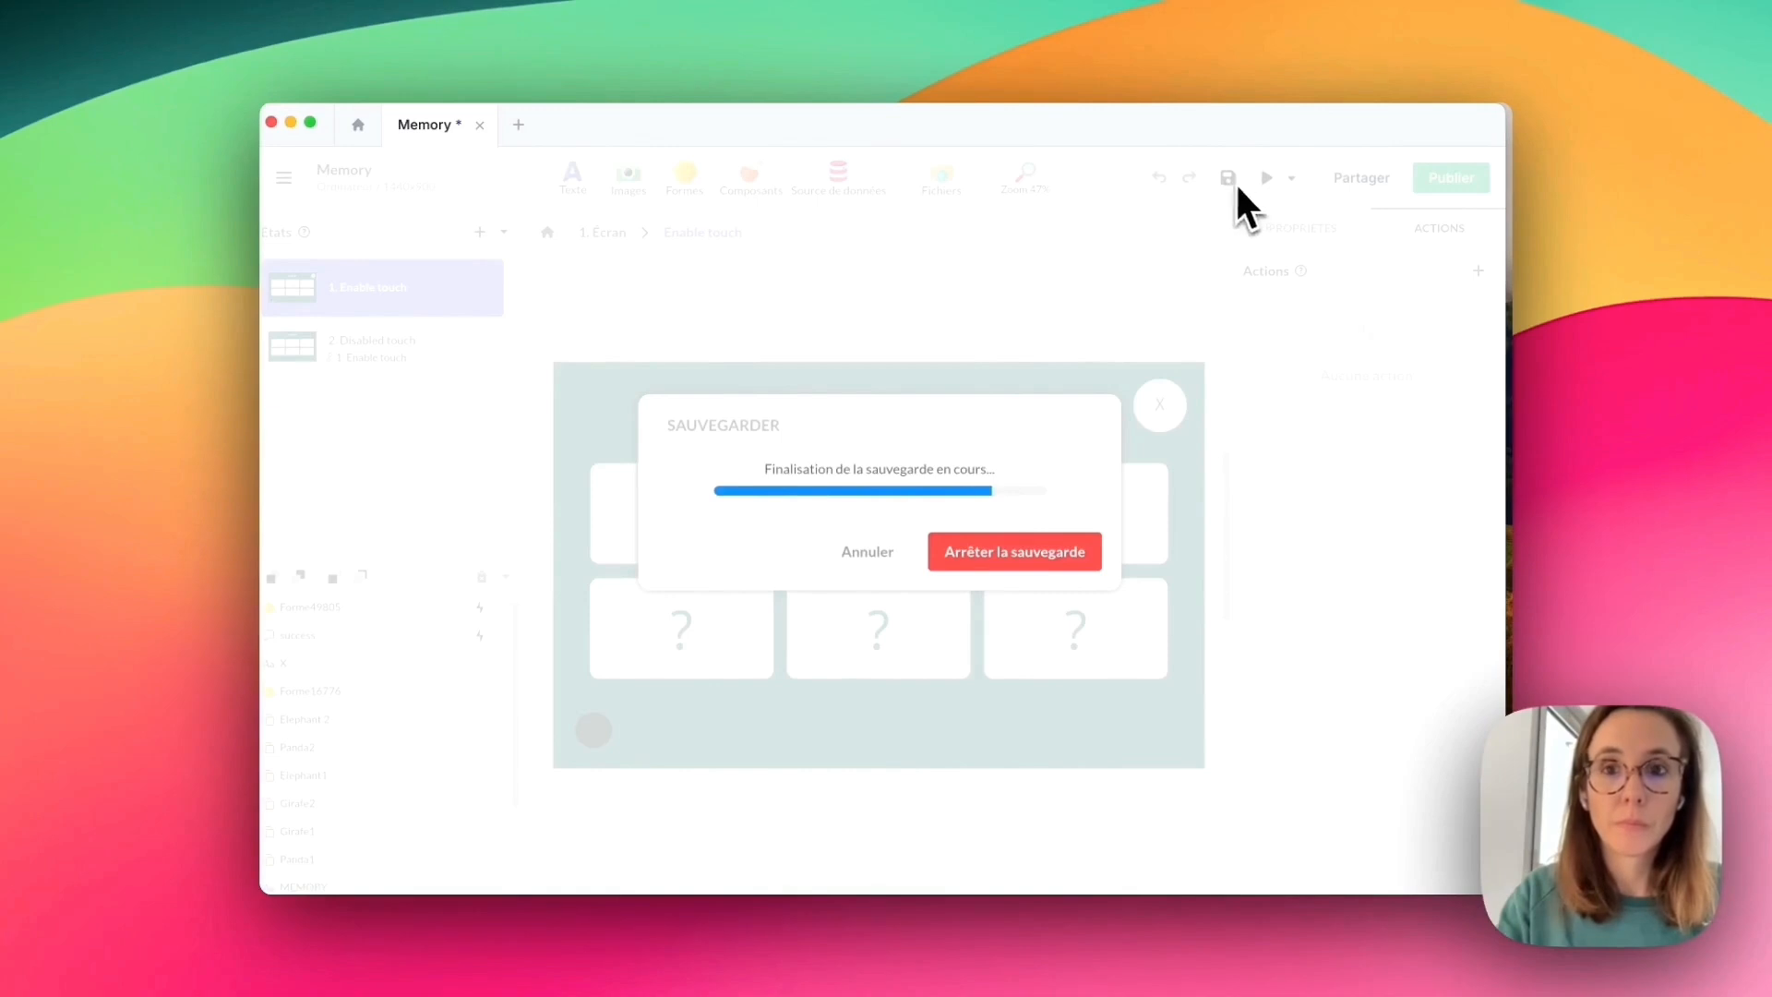
pyautogui.click(1266, 177)
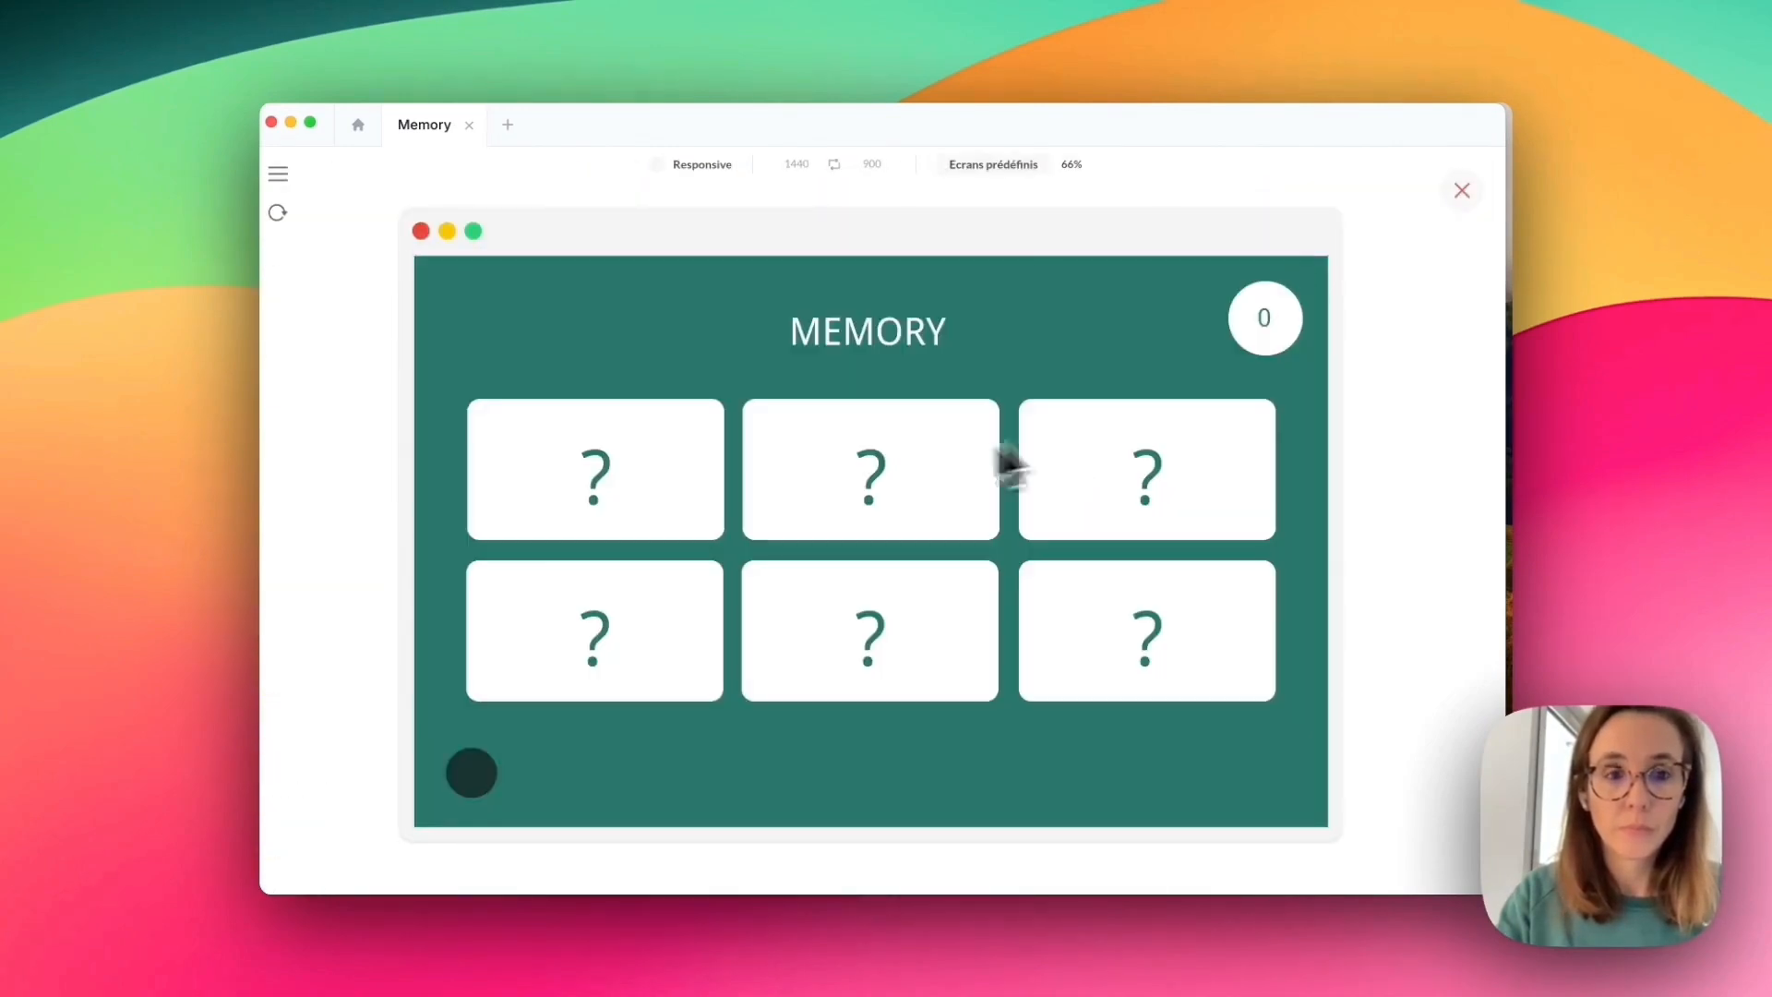
pyautogui.click(664, 514)
pyautogui.click(795, 490)
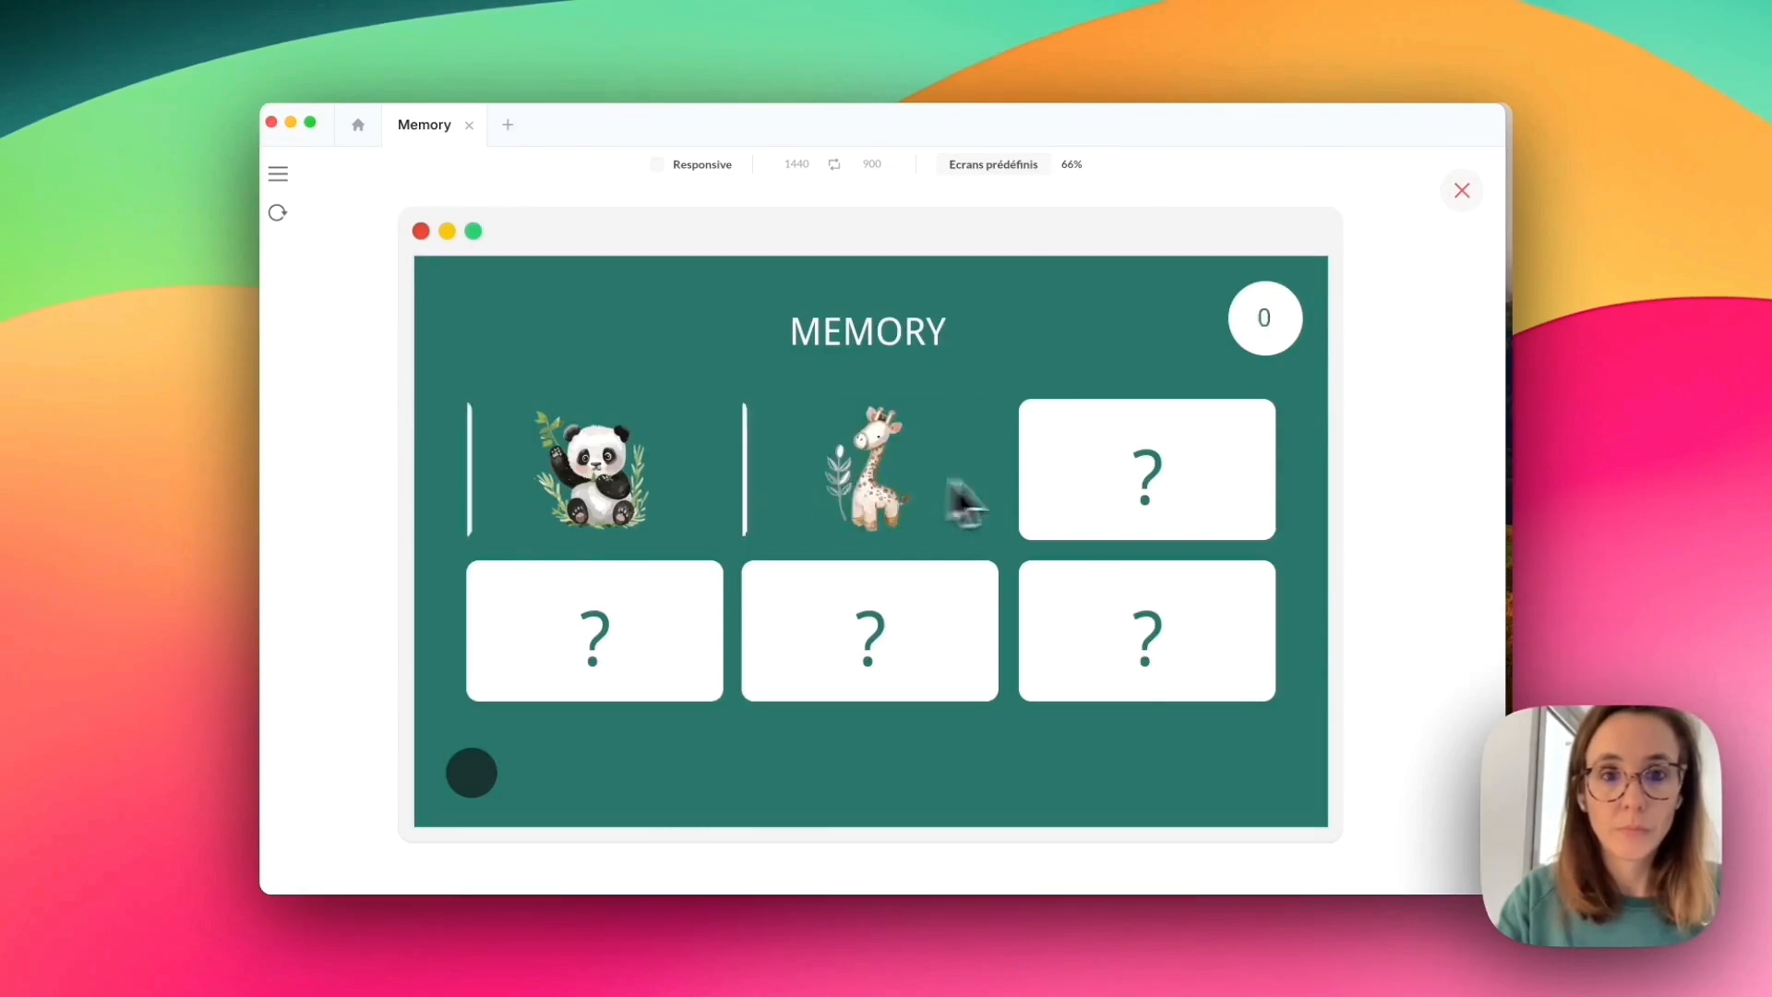
pyautogui.click(1084, 473)
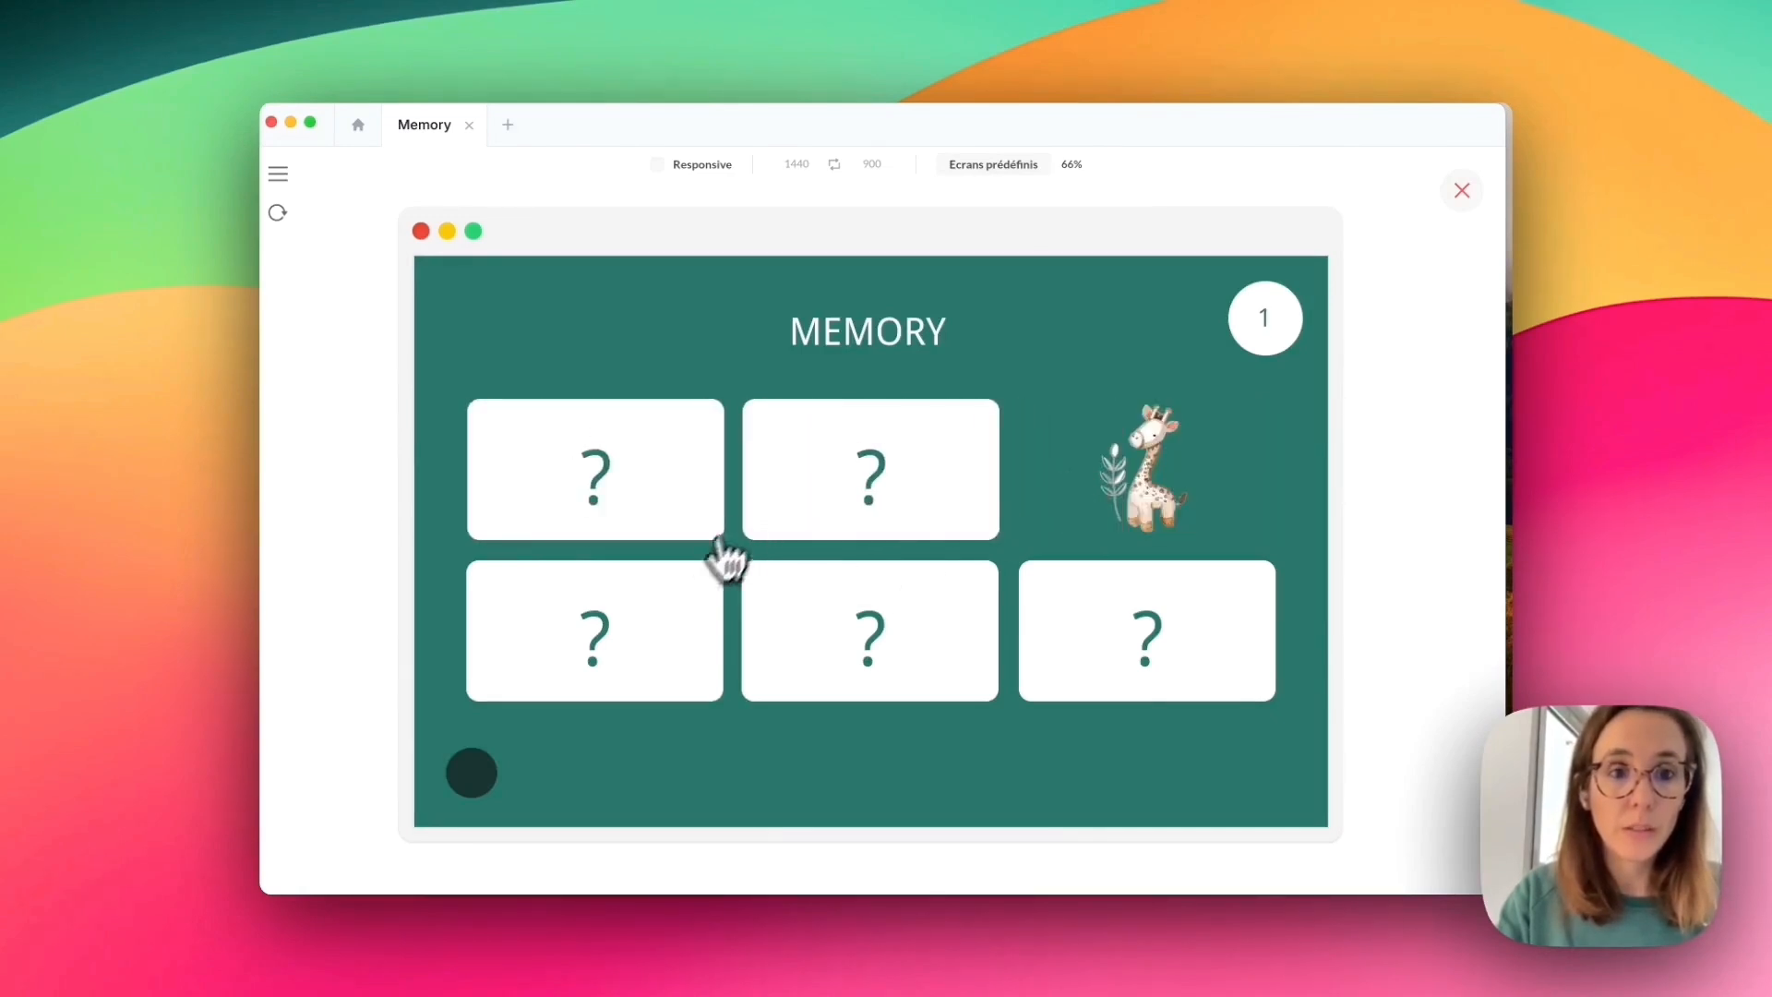
pyautogui.click(666, 626)
# Match the two giraffe cards in the preview and reset the board with the dark circle.
pyautogui.click(873, 496)
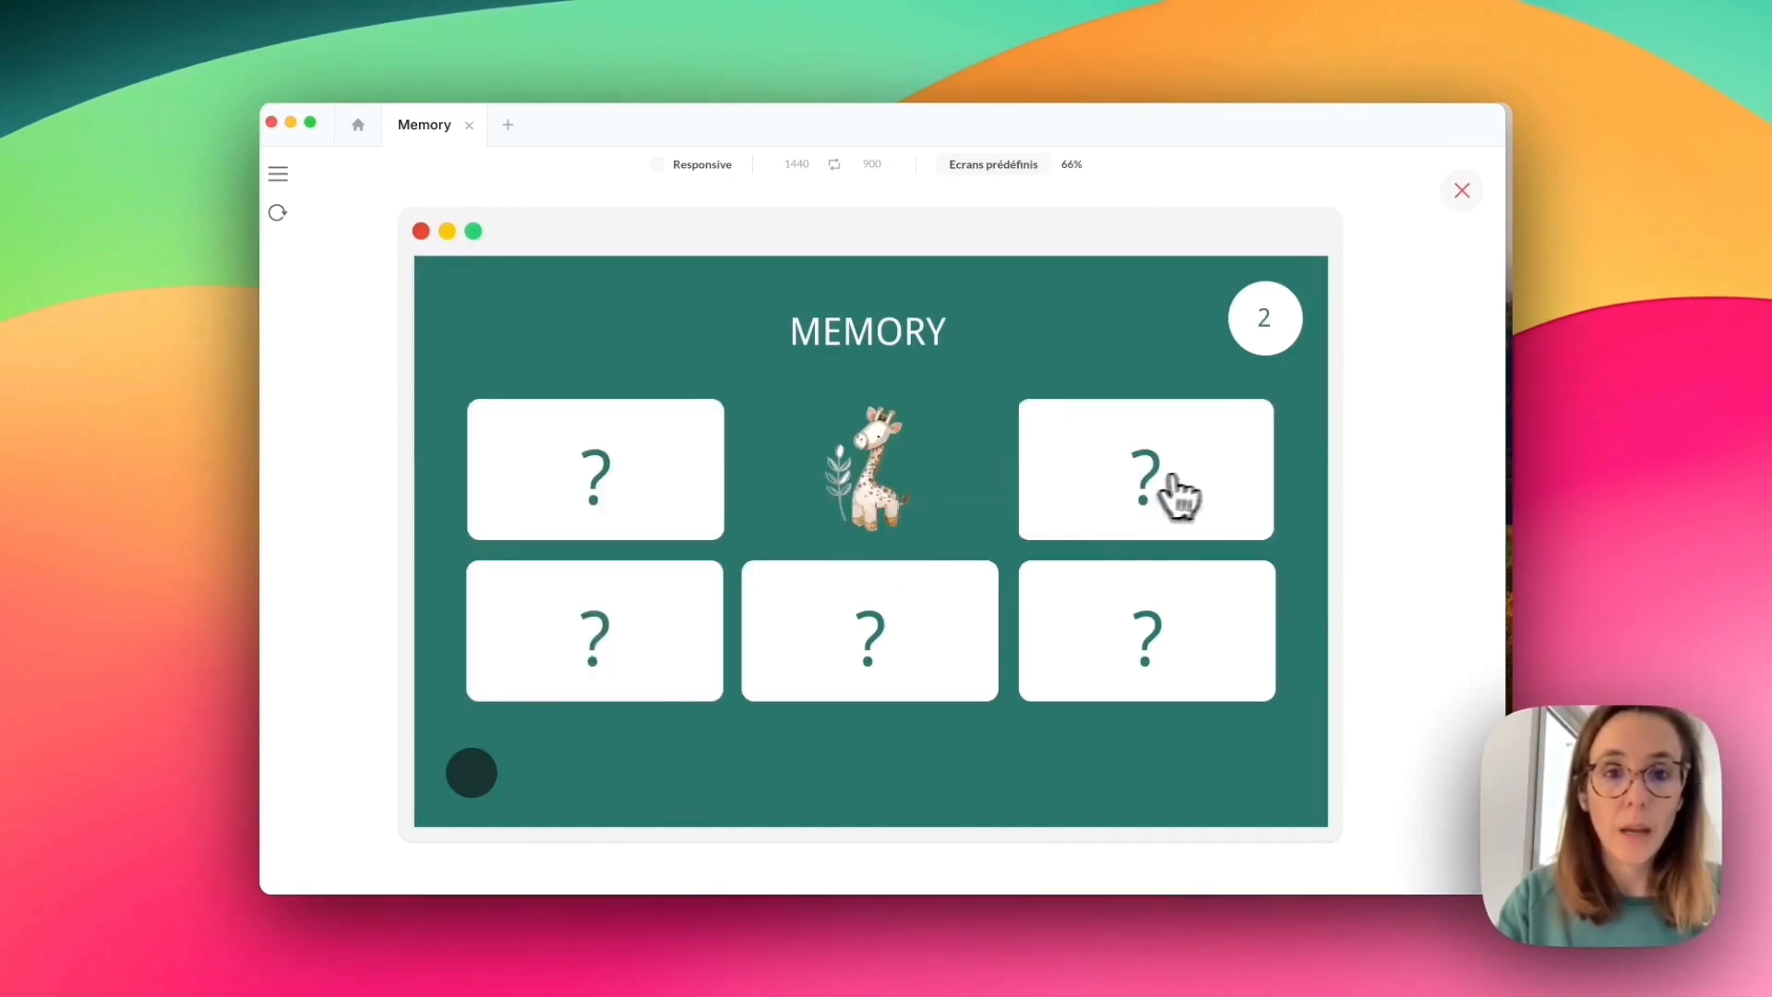
pyautogui.click(1172, 491)
pyautogui.click(475, 780)
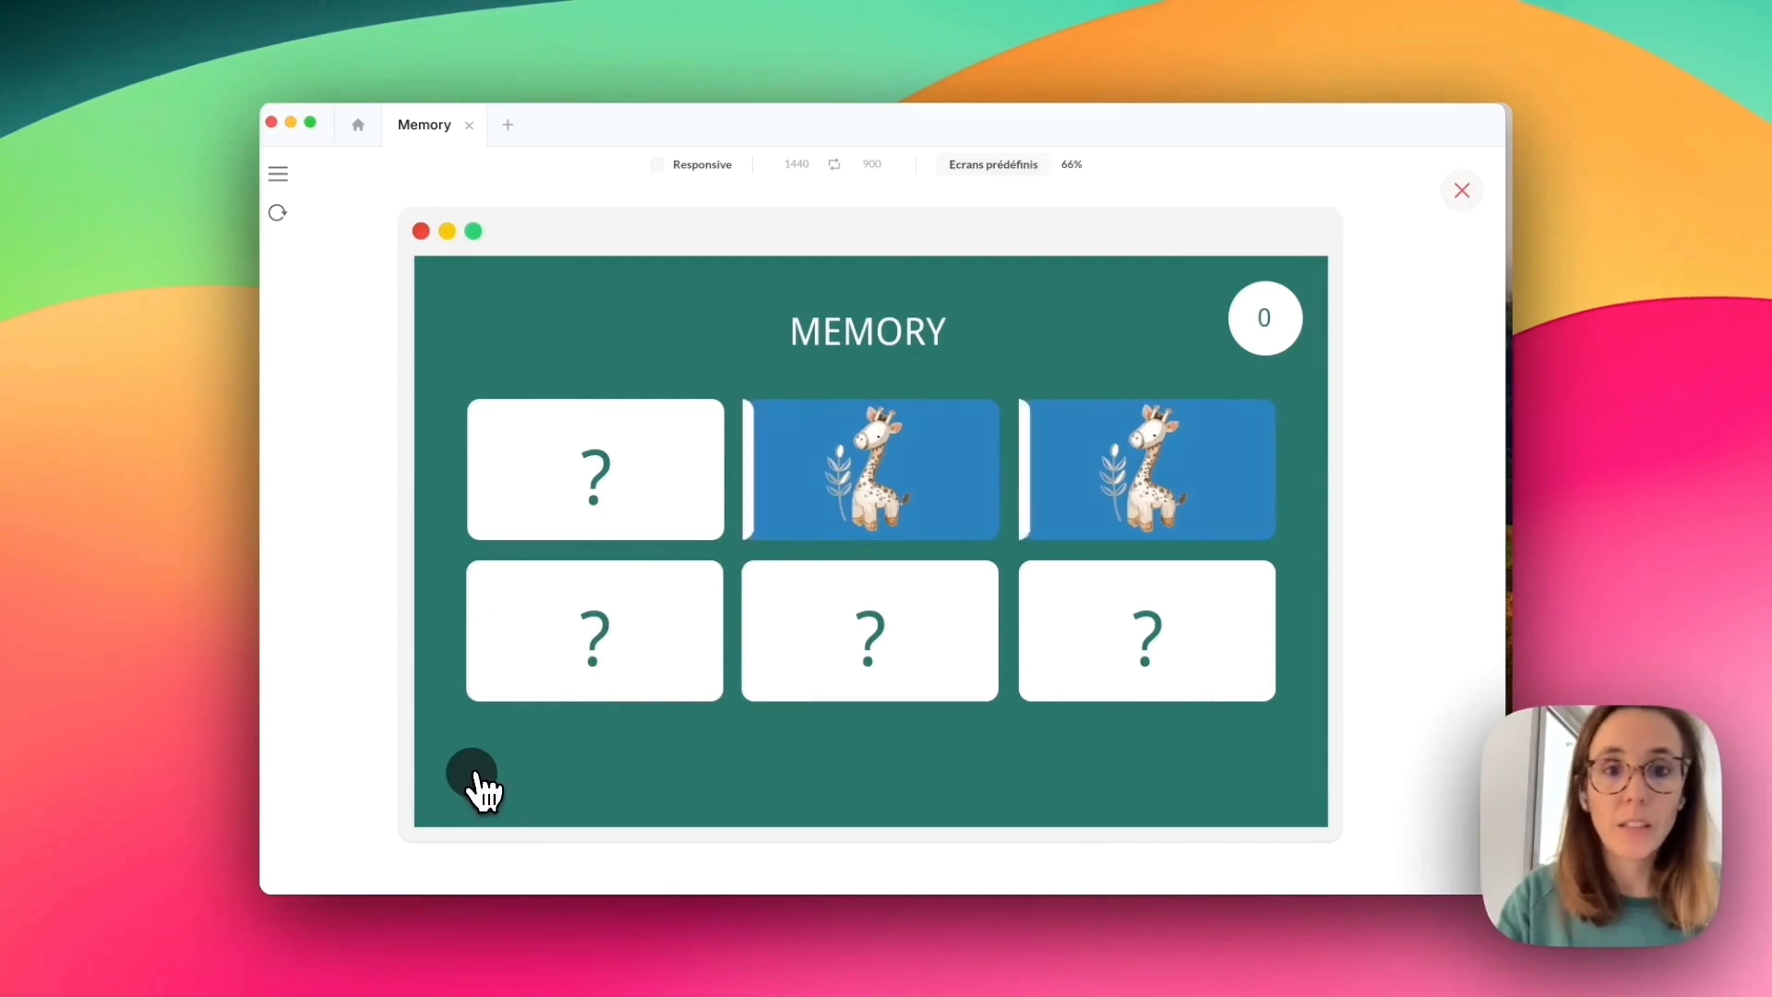
# Play the previewed game to the end by matching the panda, giraffe and elephant pairs.
pyautogui.click(623, 530)
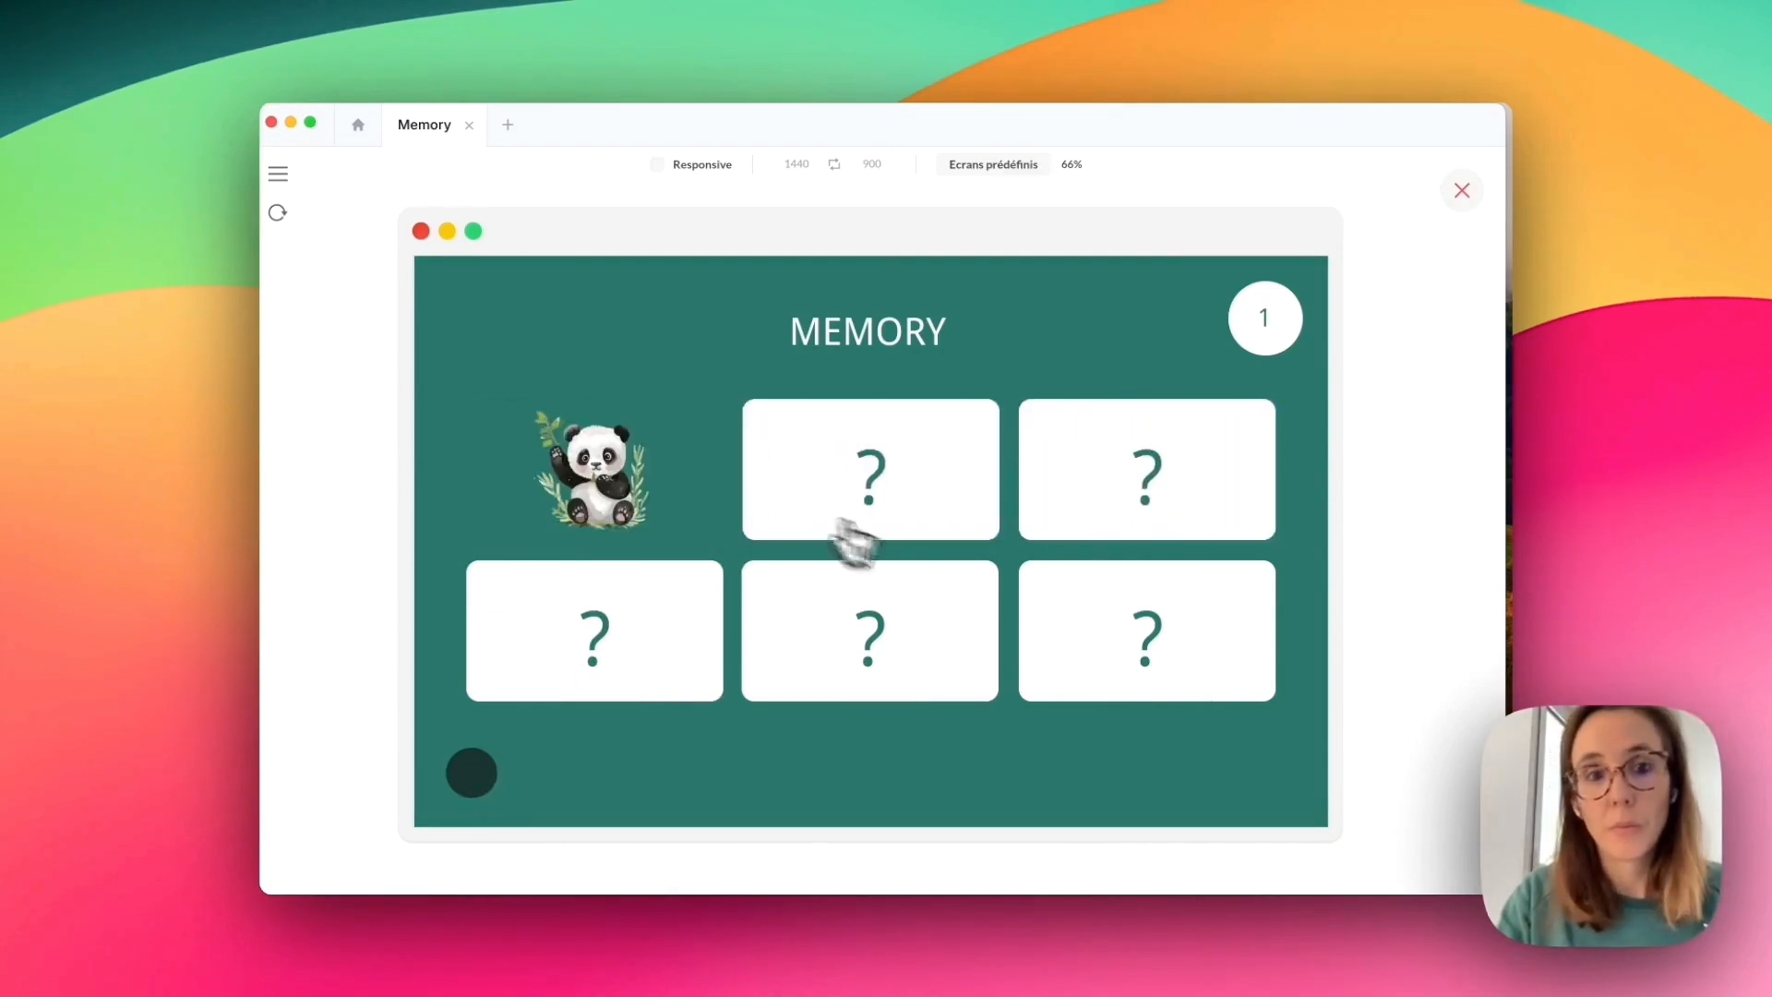
pyautogui.click(891, 605)
pyautogui.click(820, 483)
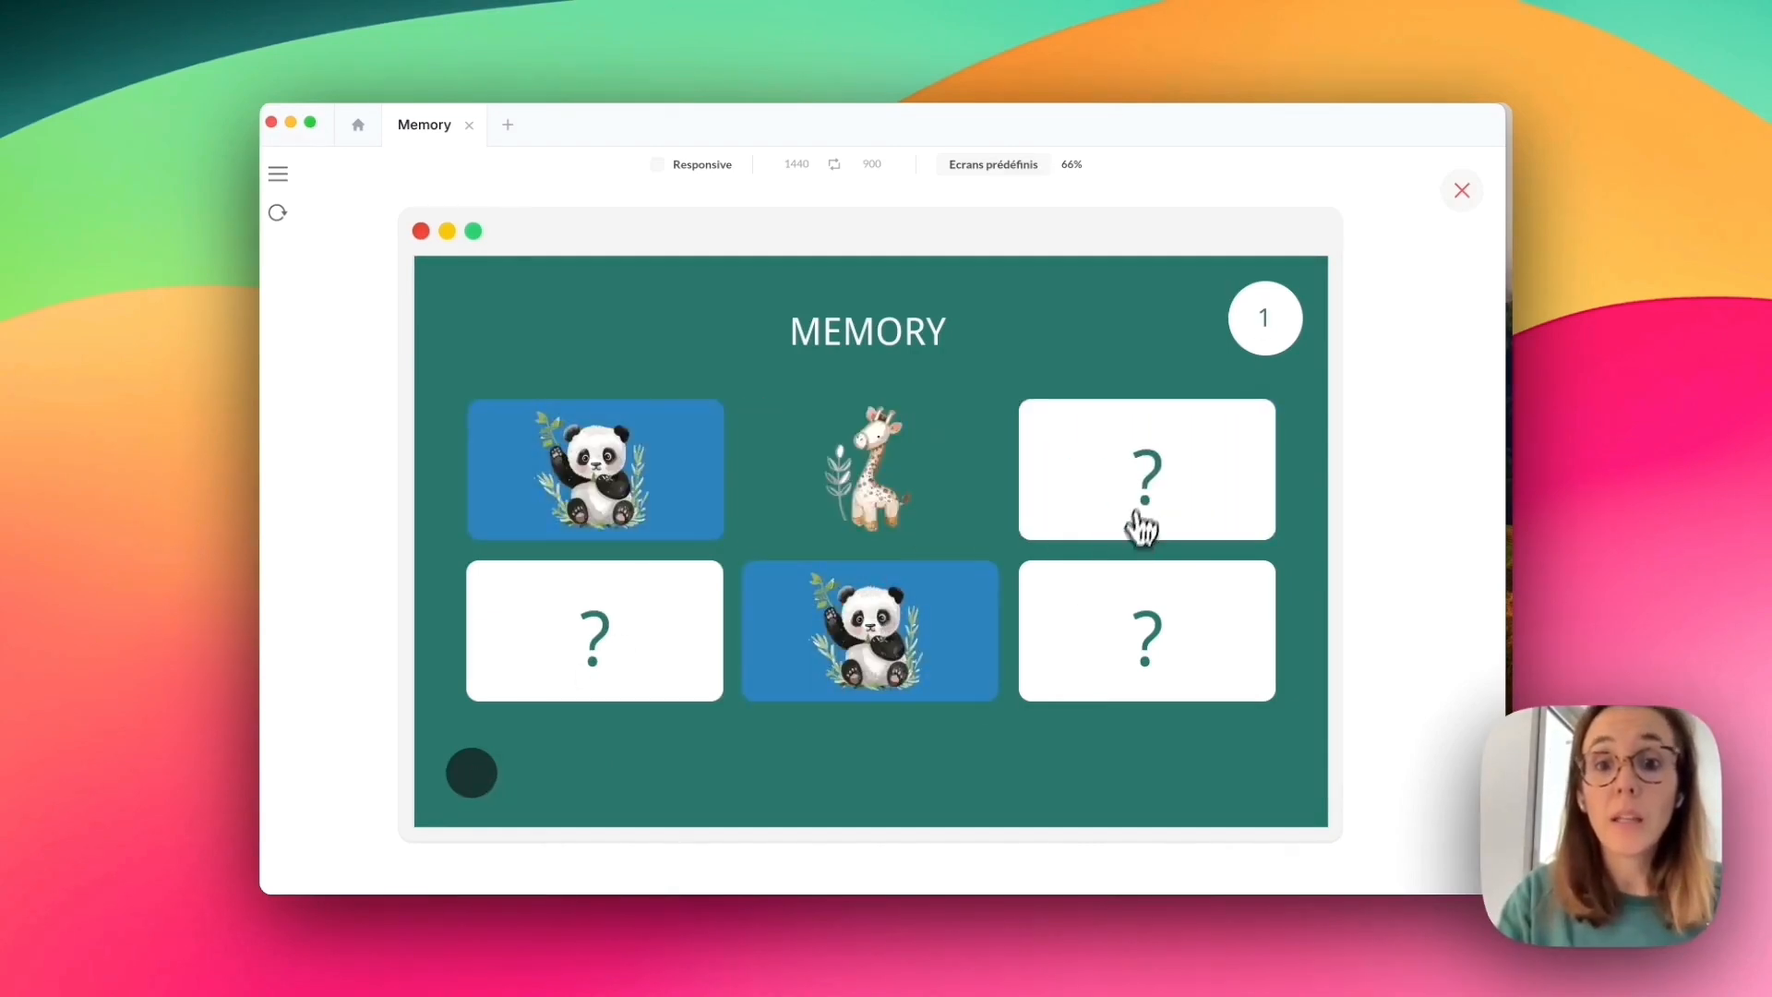
pyautogui.click(1139, 523)
pyautogui.click(1043, 598)
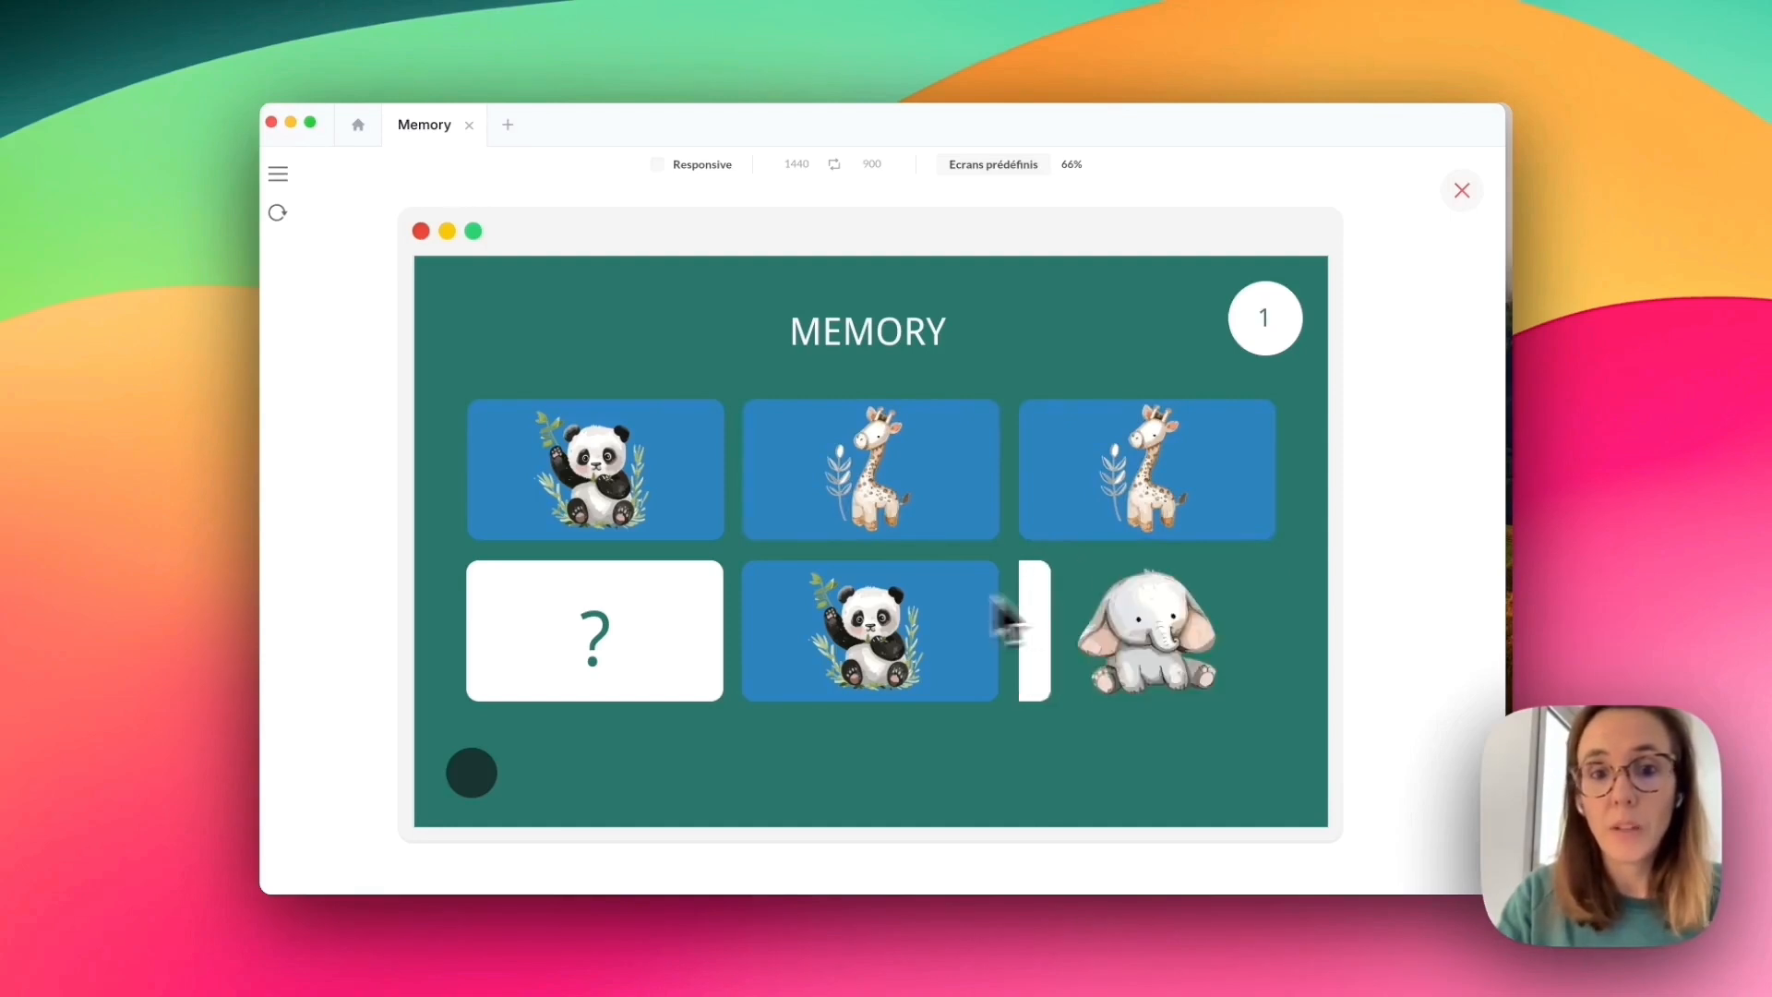
pyautogui.click(670, 636)
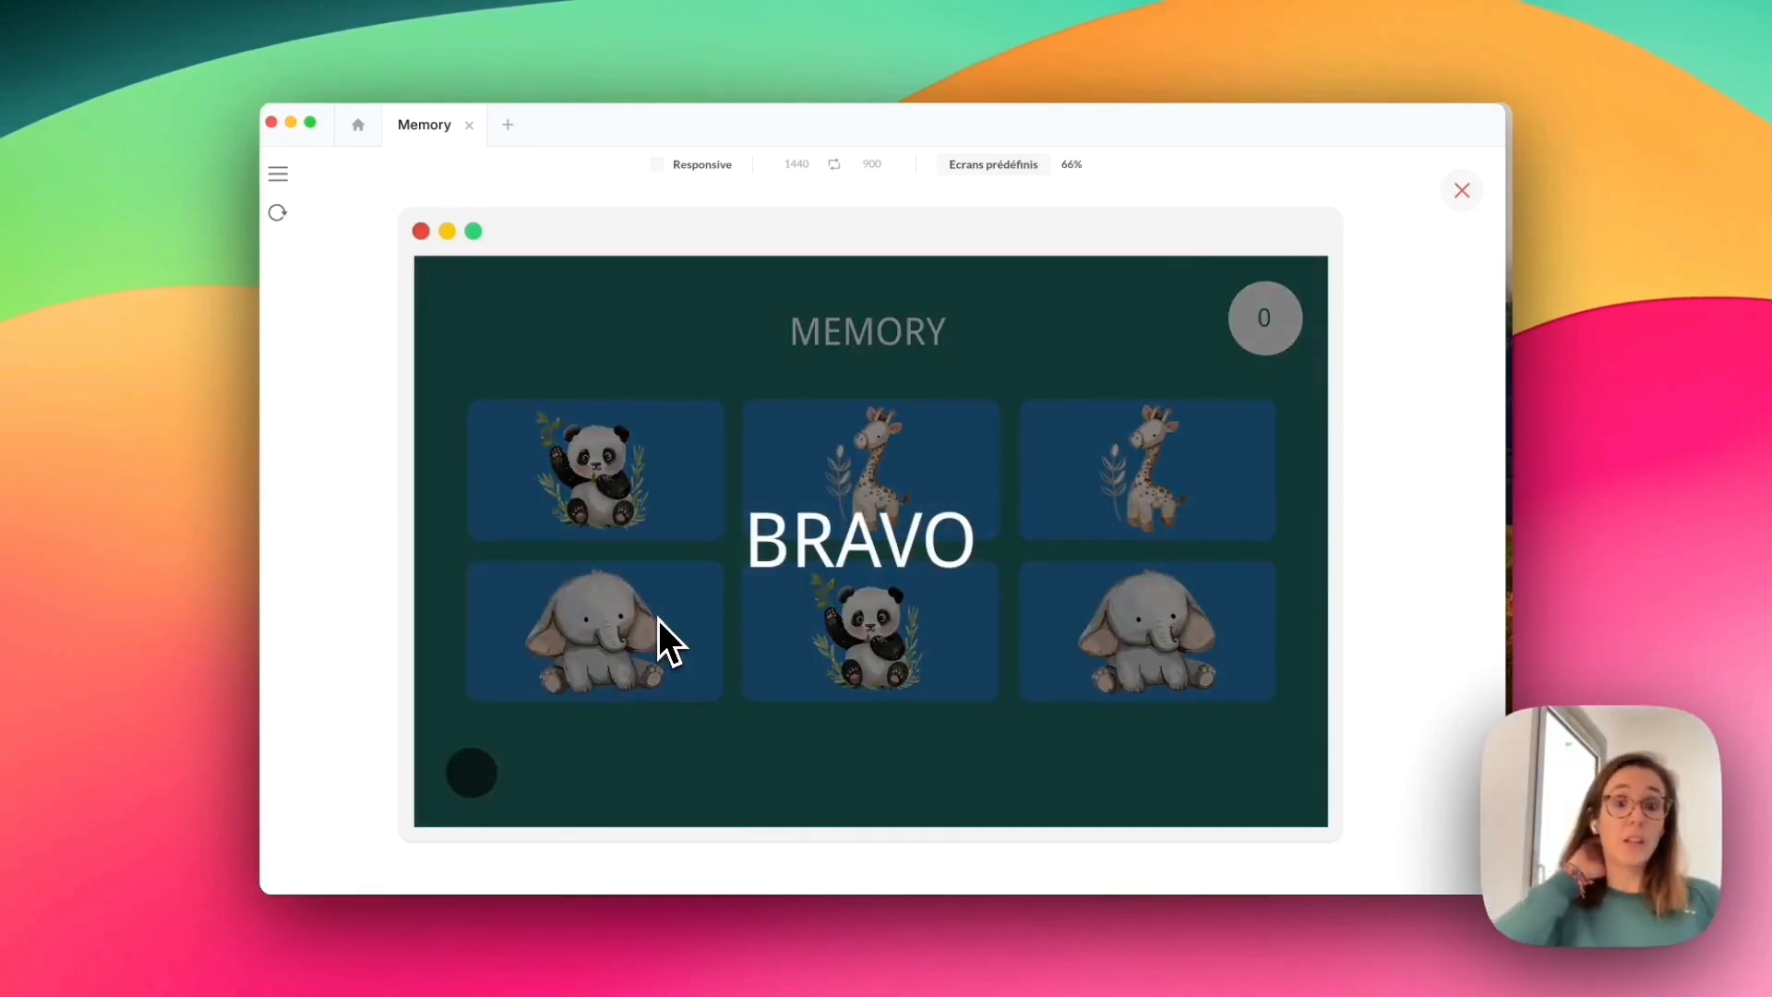